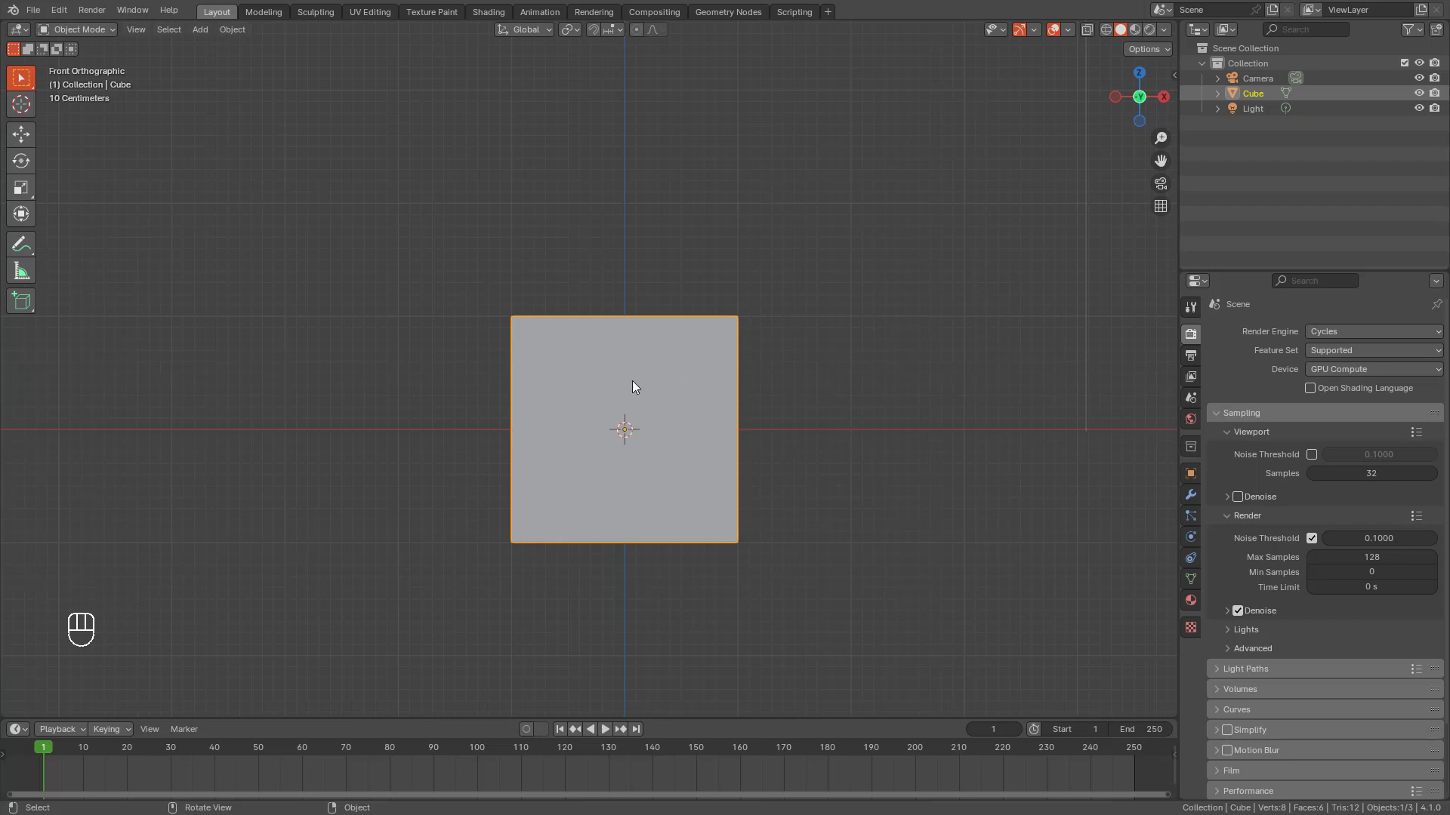
Step: Enter Edit Mode on the cube and select all four bottom vertices in wireframe shading
{"action": "key", "text": "Tab"}
{"action": "key", "text": "shift+z"}
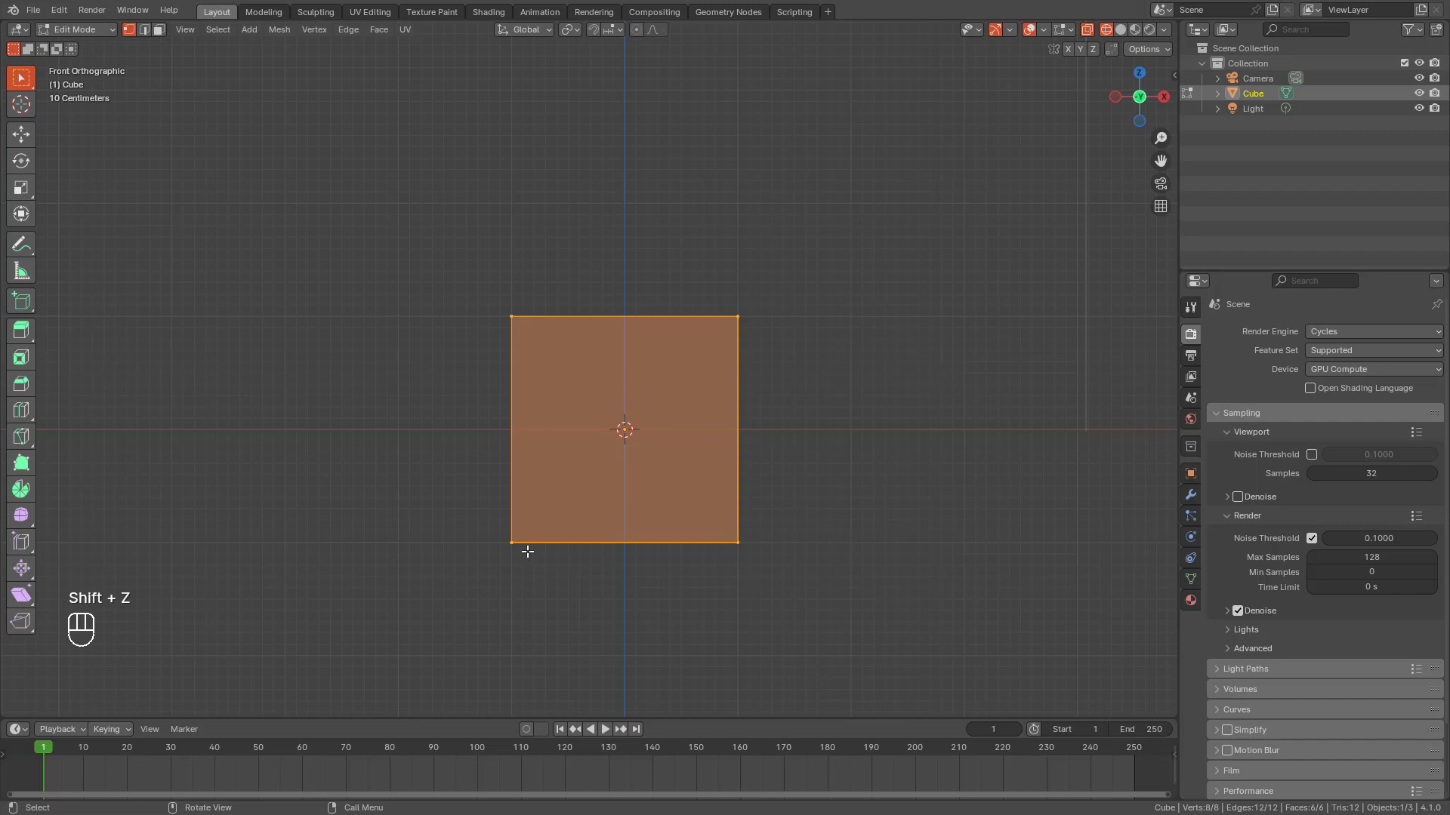
{"action": "left_click_drag", "start_coordinate": [404, 515], "coordinate": [804, 596]}
{"action": "scroll", "coordinate": [768, 589], "scroll_direction": "up", "scroll_amount": 1}
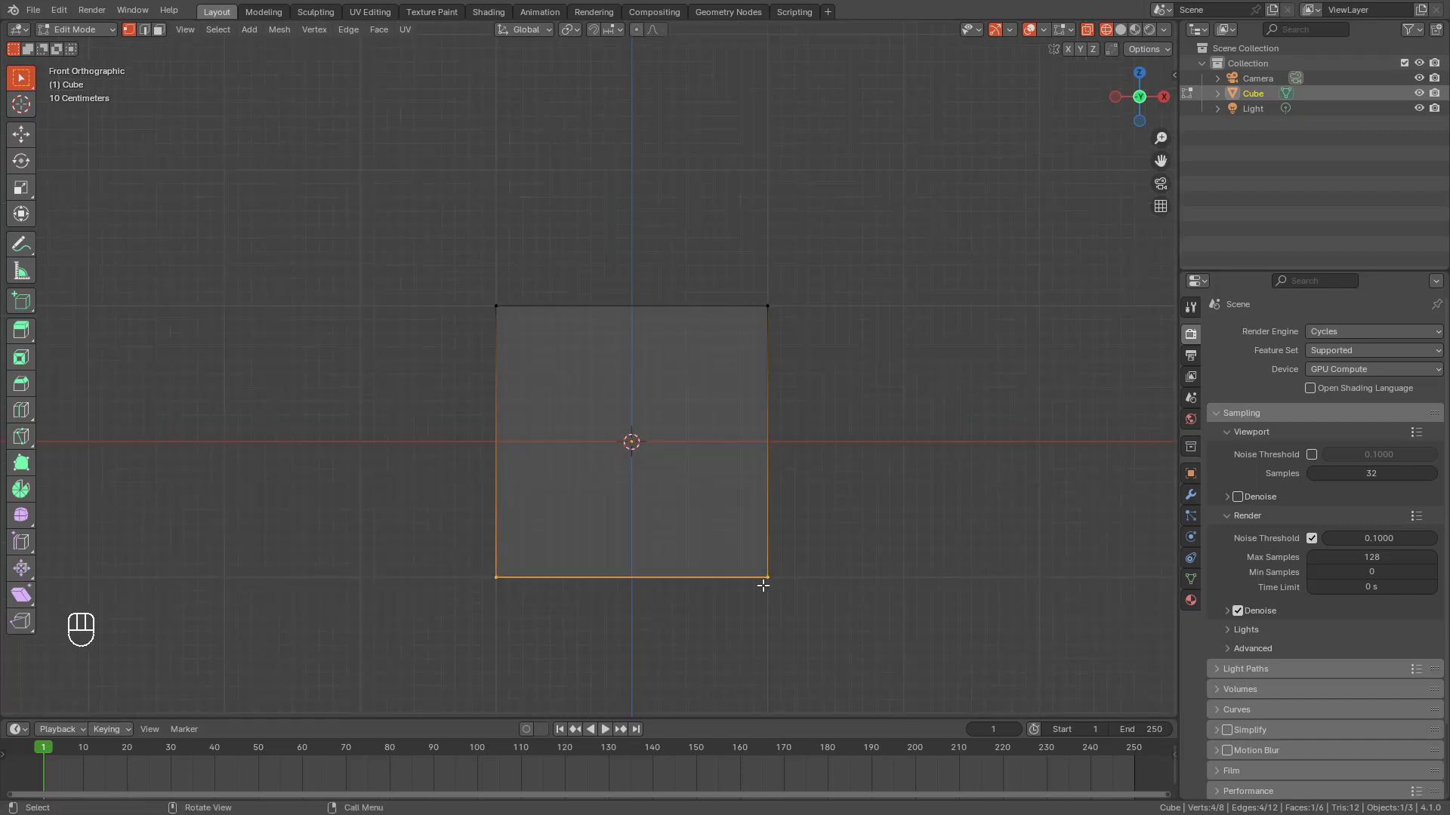
{"action": "middle_click_drag", "start_coordinate": [659, 584], "coordinate": [757, 604]}
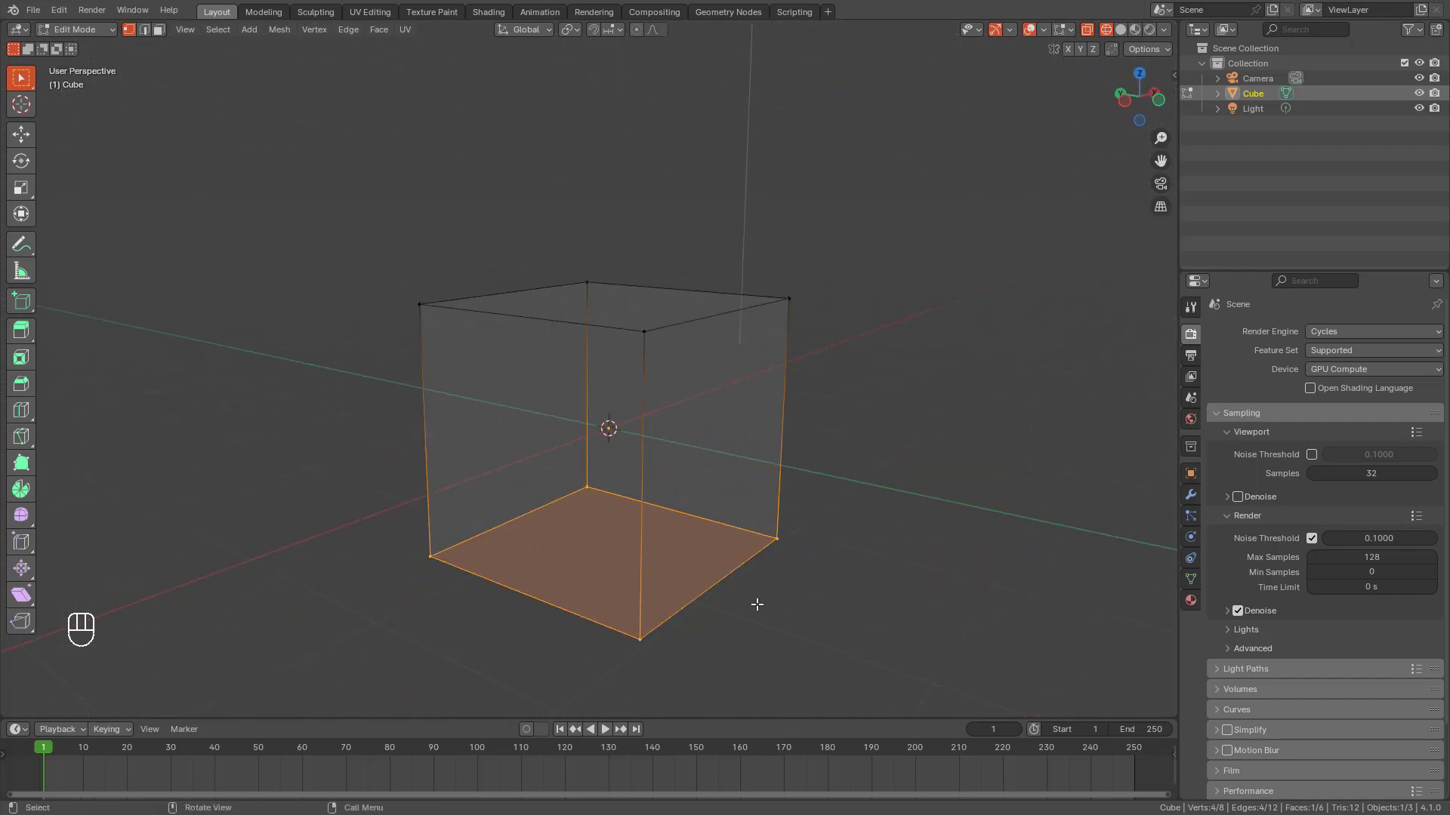
Step: Try box-selecting the cube's bottom vertices from the front in solid shading, and inspect the selection from below
{"action": "key", "text": "KP_1"}
{"action": "key", "text": "shift+z"}
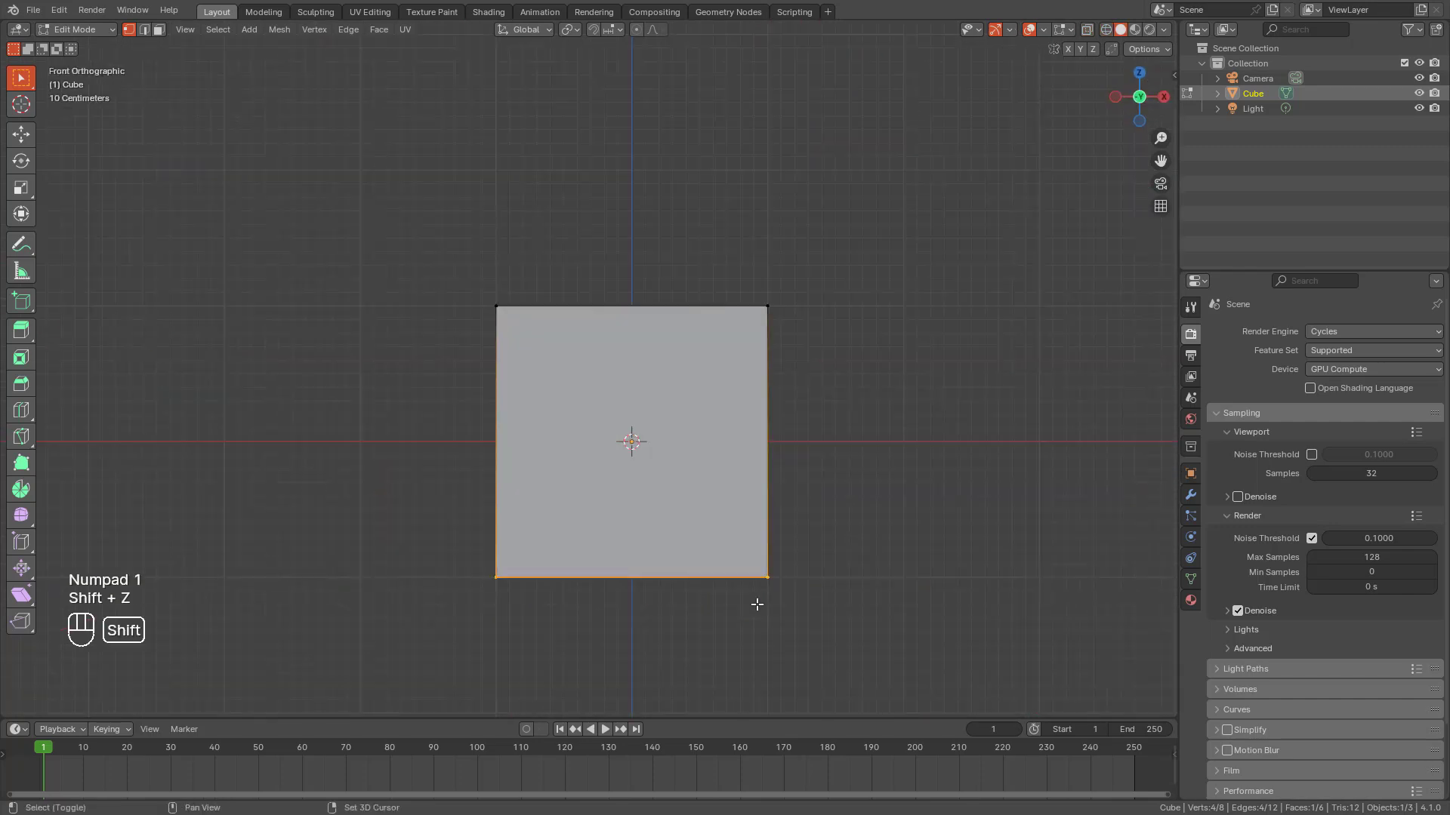
{"action": "left_click", "coordinate": [858, 546]}
{"action": "left_click_drag", "start_coordinate": [277, 530], "coordinate": [868, 634]}
{"action": "middle_click_drag", "start_coordinate": [850, 624], "coordinate": [589, 472]}
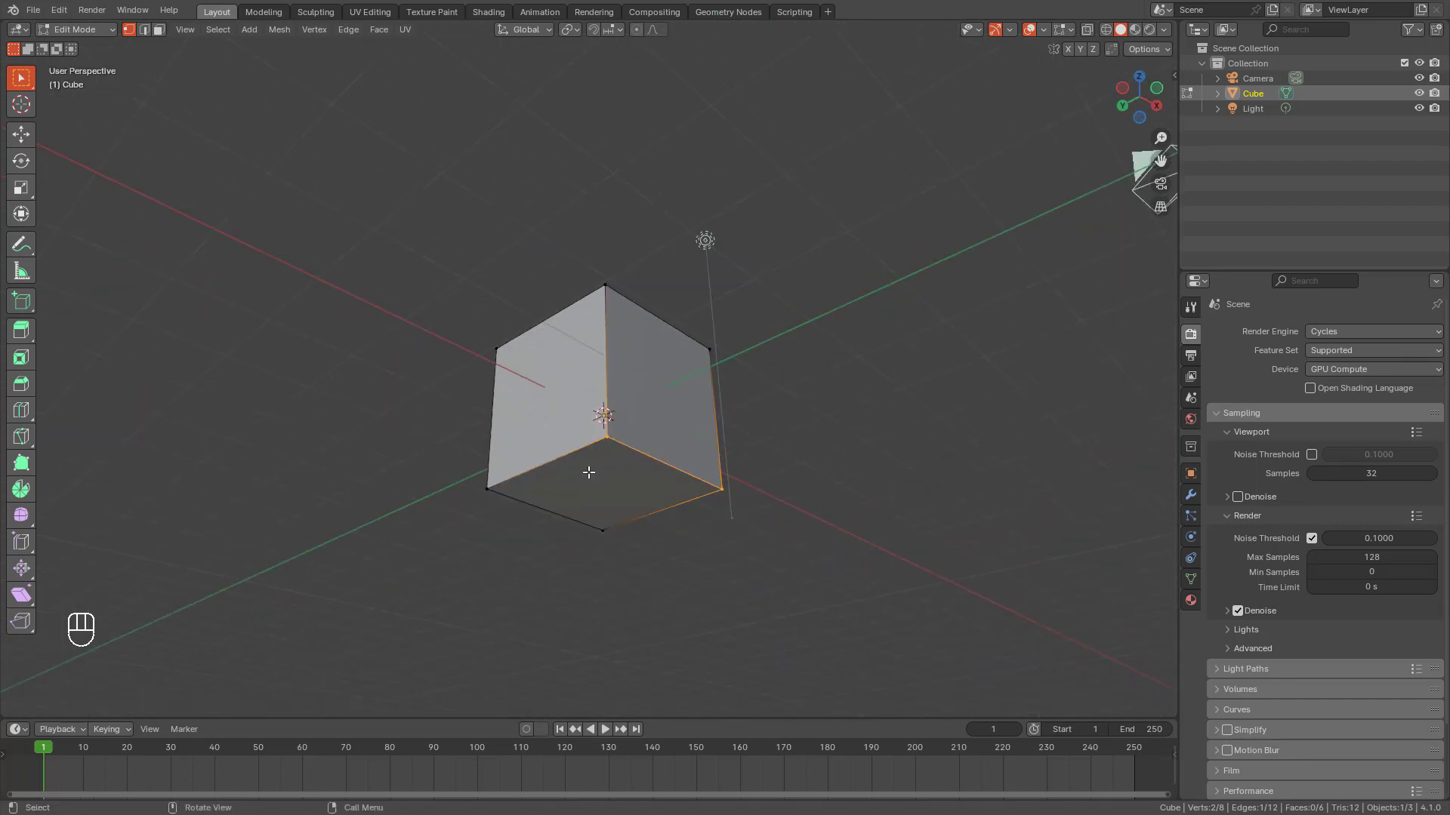
Step: Select all four bottom vertices in front wireframe view and move them up about 1.8 m along Z to form a thin slab
{"action": "key", "text": "KP_1"}
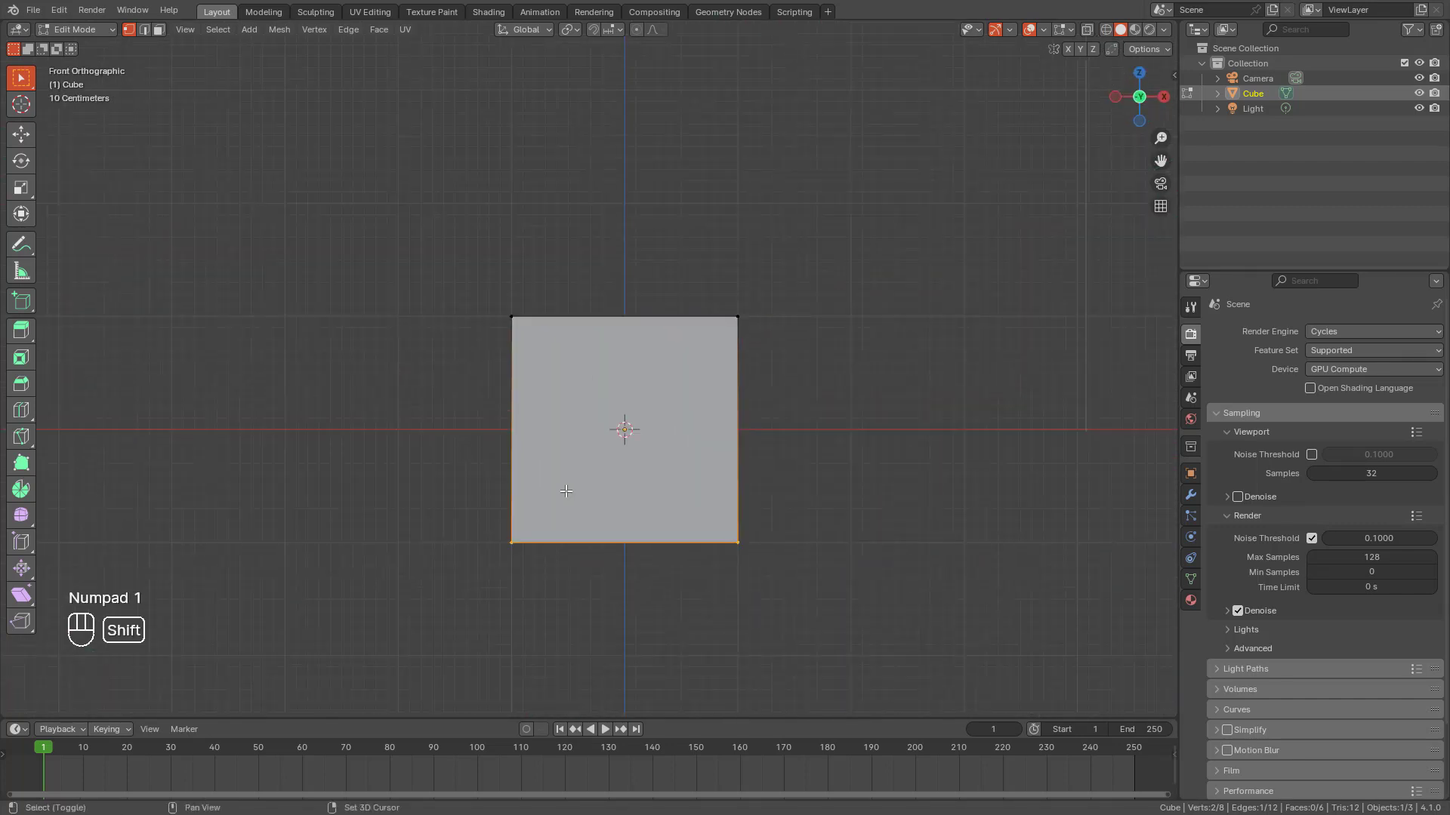
{"action": "key", "text": "shift+z"}
{"action": "left_click_drag", "start_coordinate": [421, 478], "coordinate": [851, 608]}
{"action": "scroll", "coordinate": [711, 539], "scroll_direction": "up", "scroll_amount": 2}
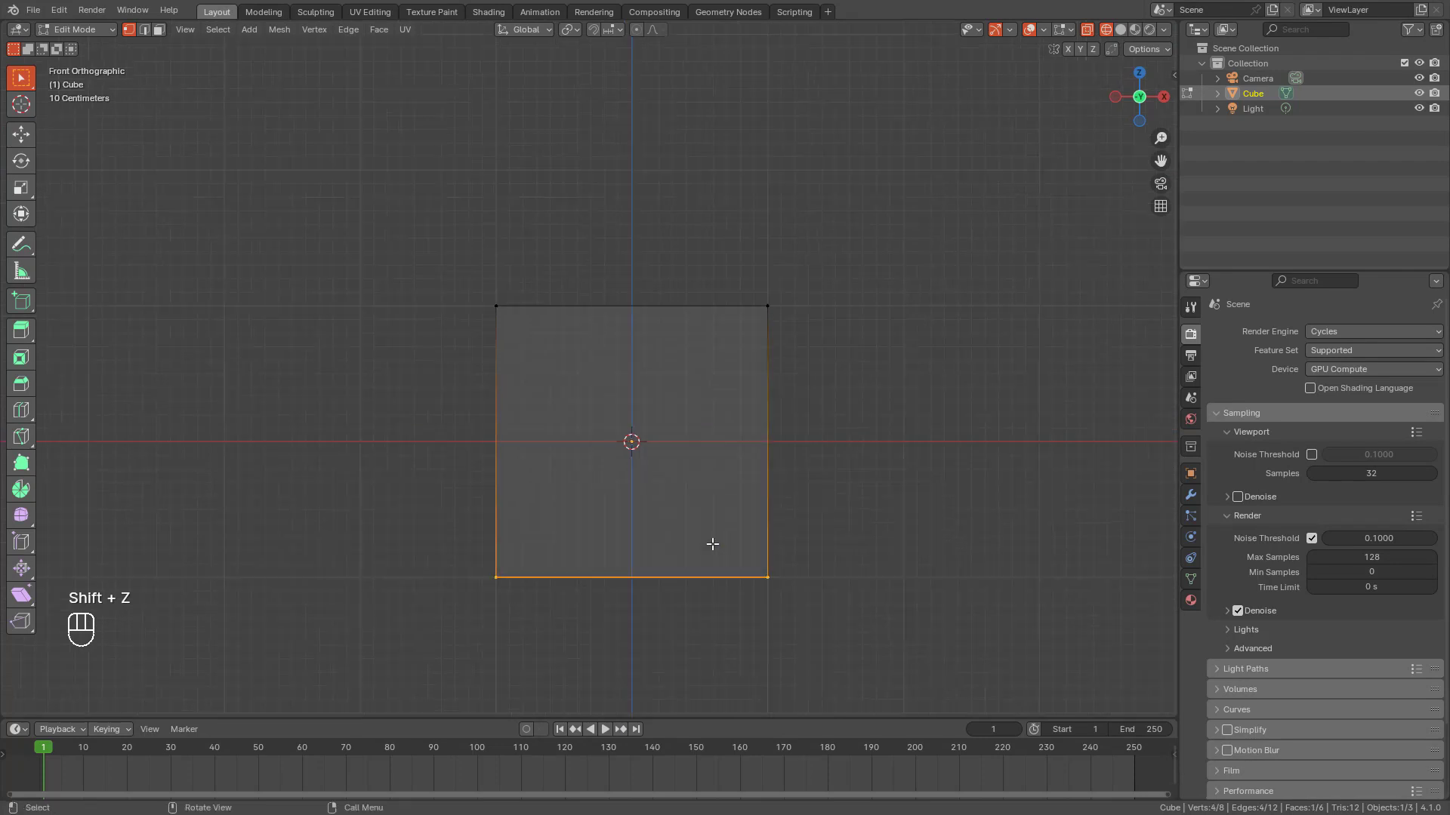
{"action": "middle_click_drag", "start_coordinate": [710, 537], "coordinate": [708, 474], "text": "shift"}
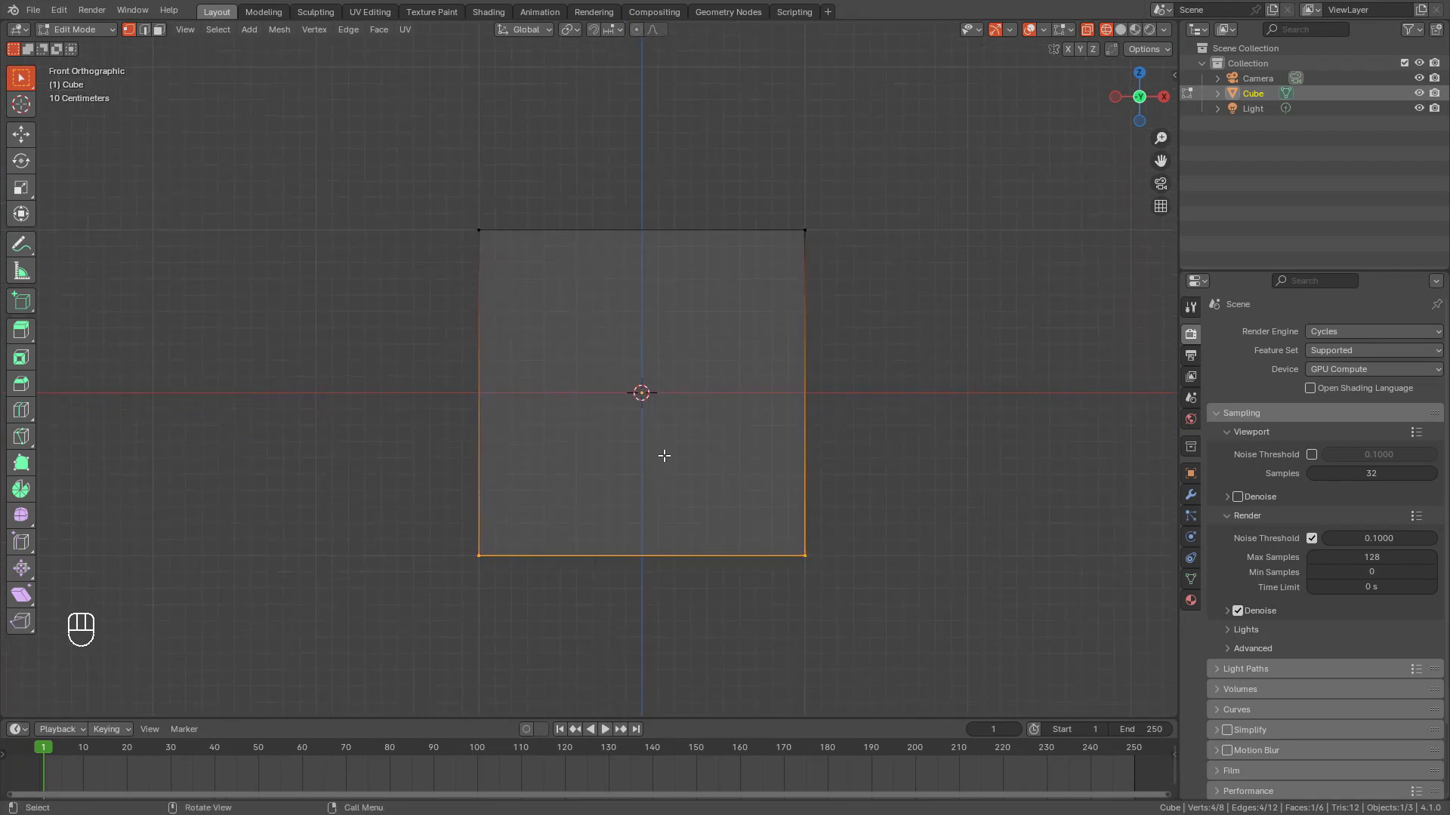
{"action": "scroll", "coordinate": [663, 455], "scroll_direction": "down", "scroll_amount": 1}
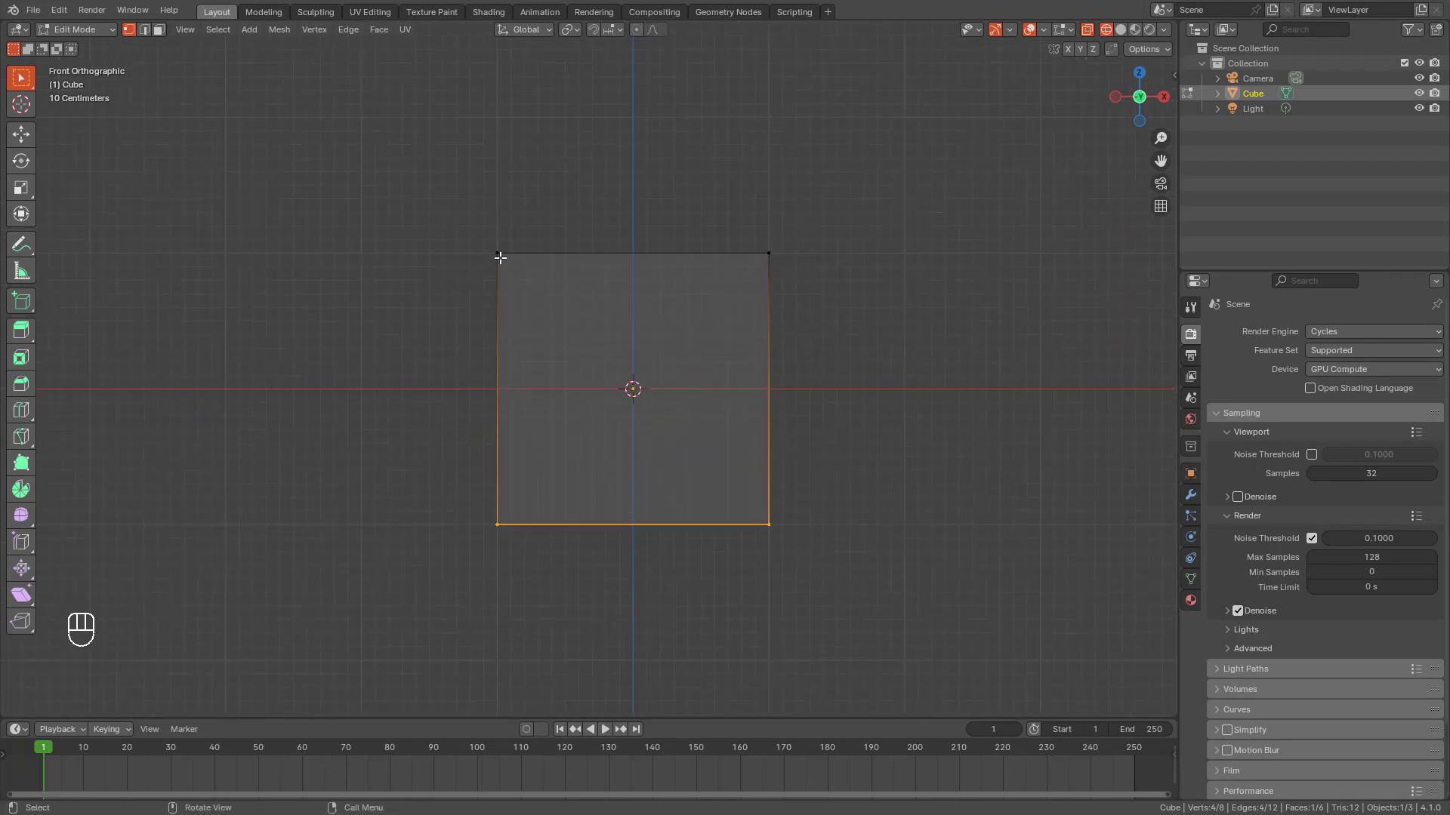
{"action": "left_click_drag", "start_coordinate": [471, 499], "coordinate": [481, 502]}
{"action": "key", "text": "g"}
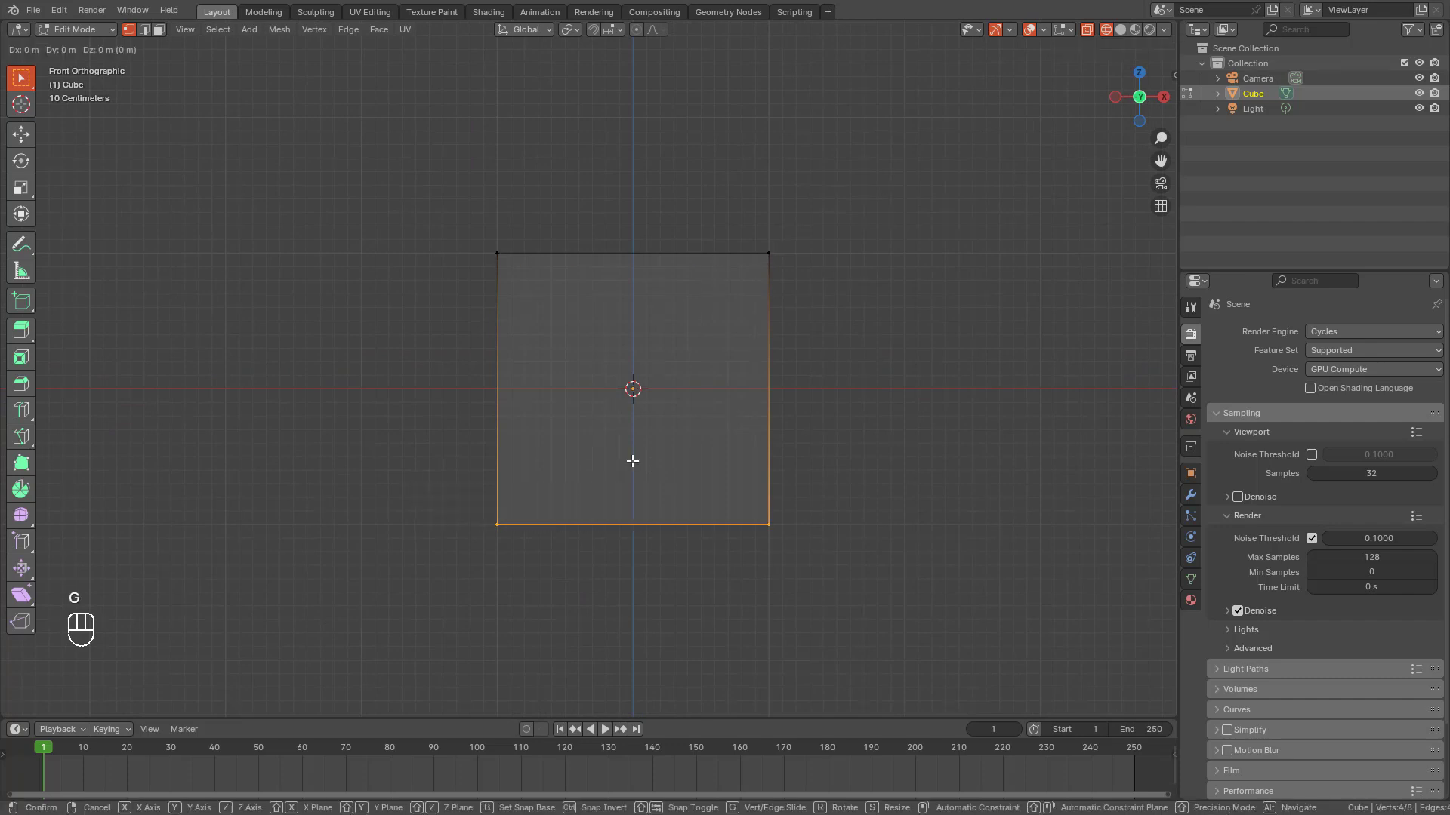
{"action": "key", "text": "z"}
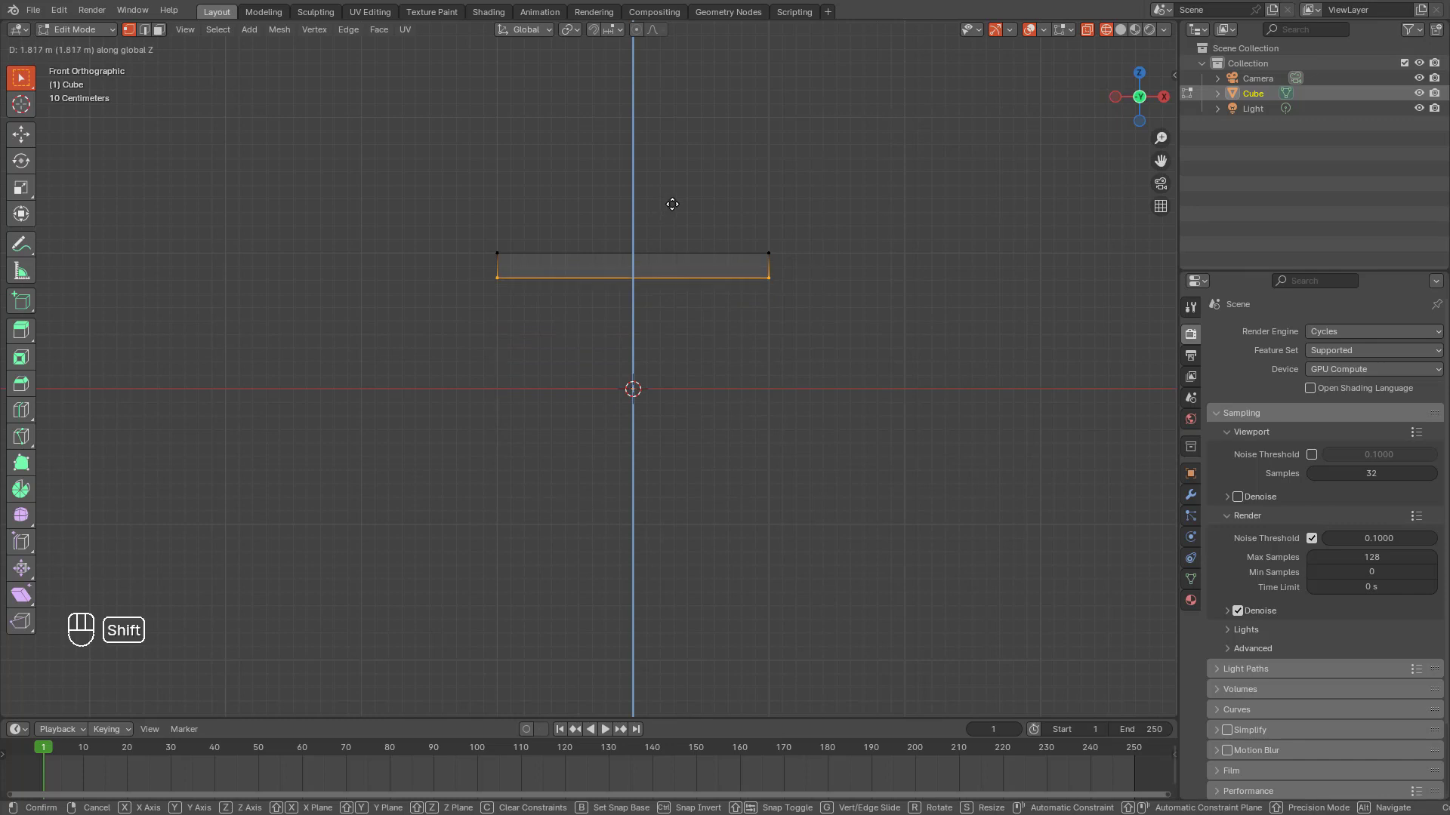
{"action": "left_click", "coordinate": [701, 113]}
{"action": "middle_click_drag", "start_coordinate": [701, 113], "coordinate": [729, 318]}
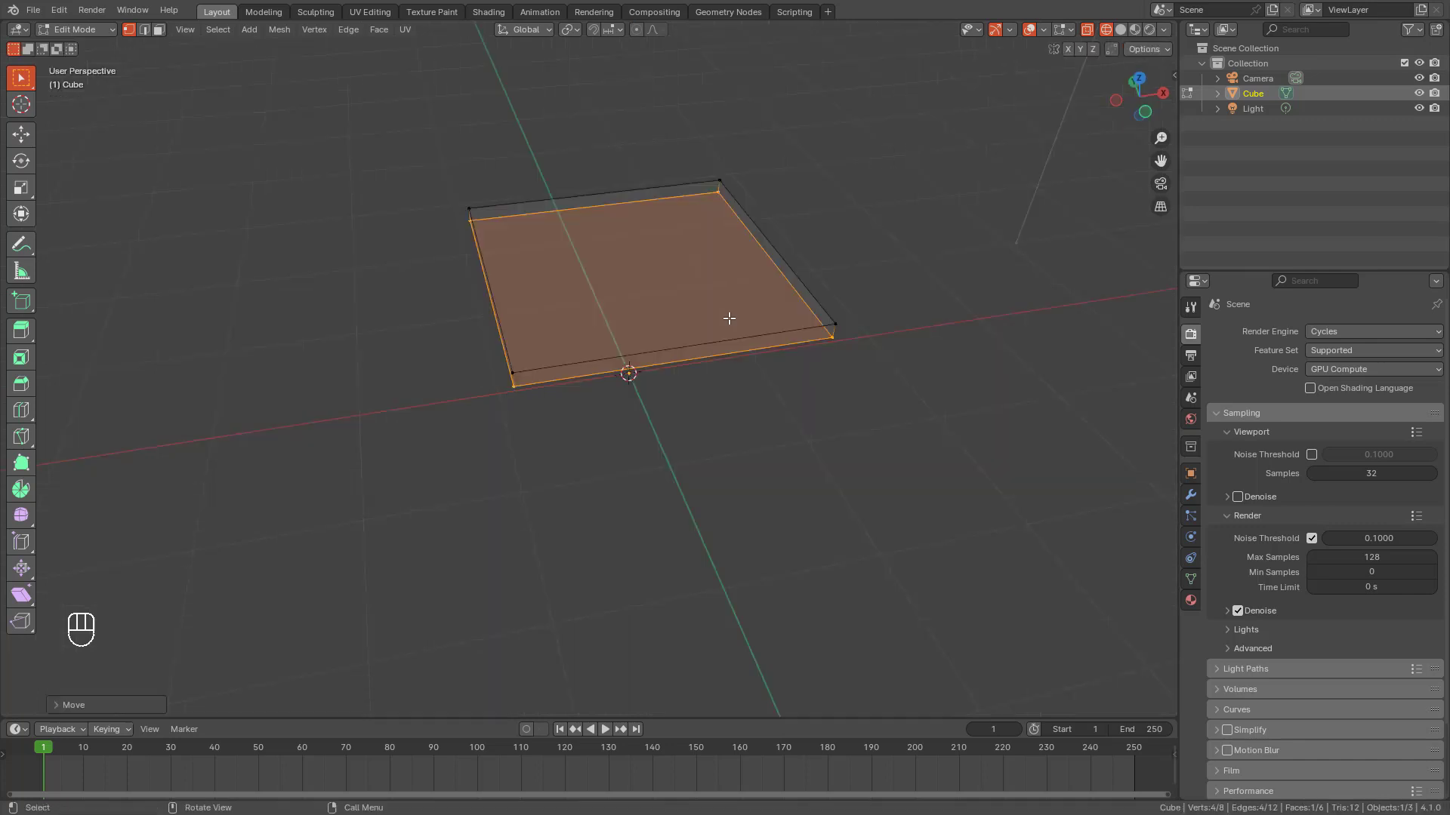
Step: Select the whole slab in top view and scale it along Y to about 0.58, leaving nothing selected at the end
{"action": "key", "text": "KP_7"}
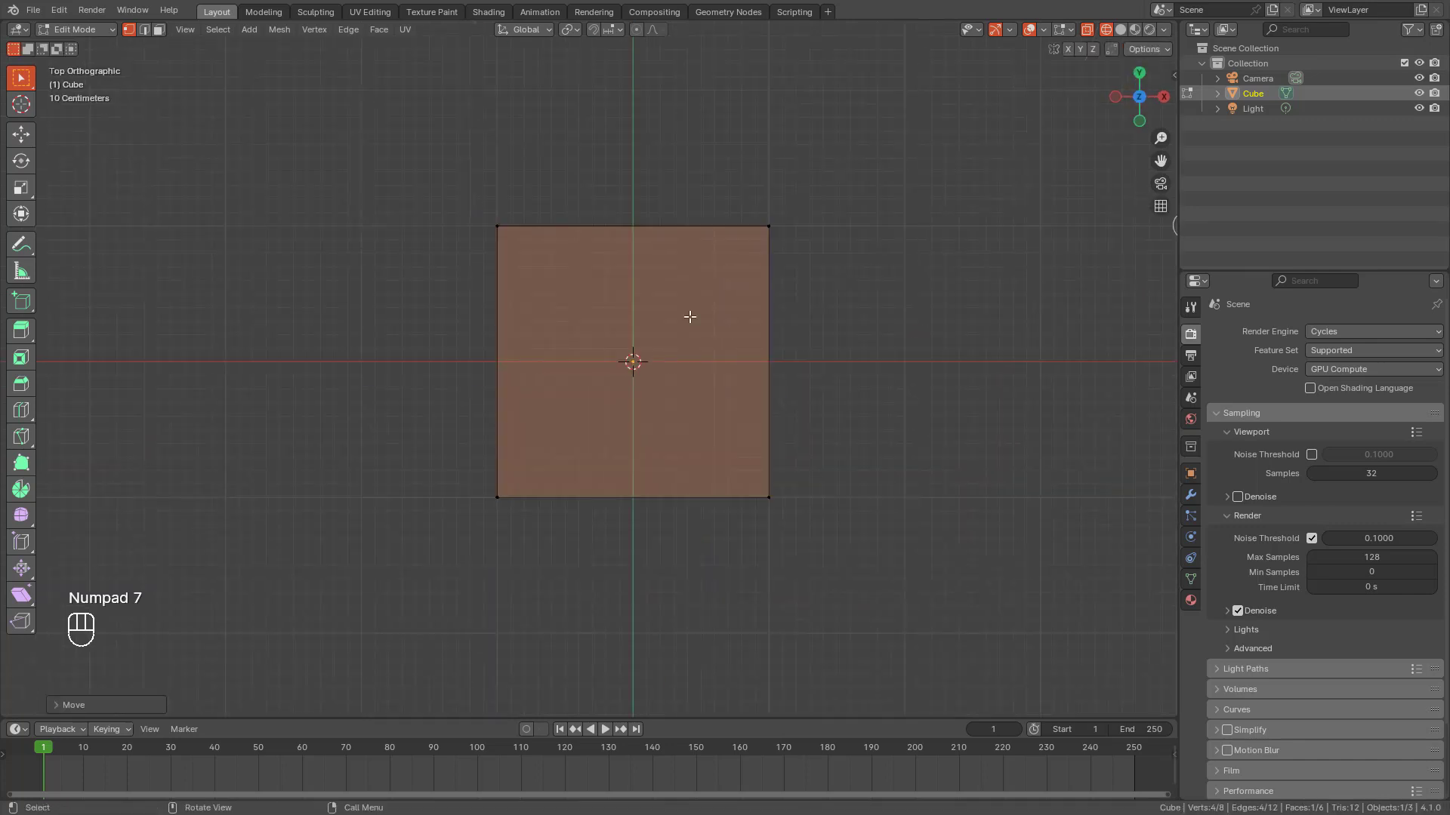
{"action": "key", "text": "a"}
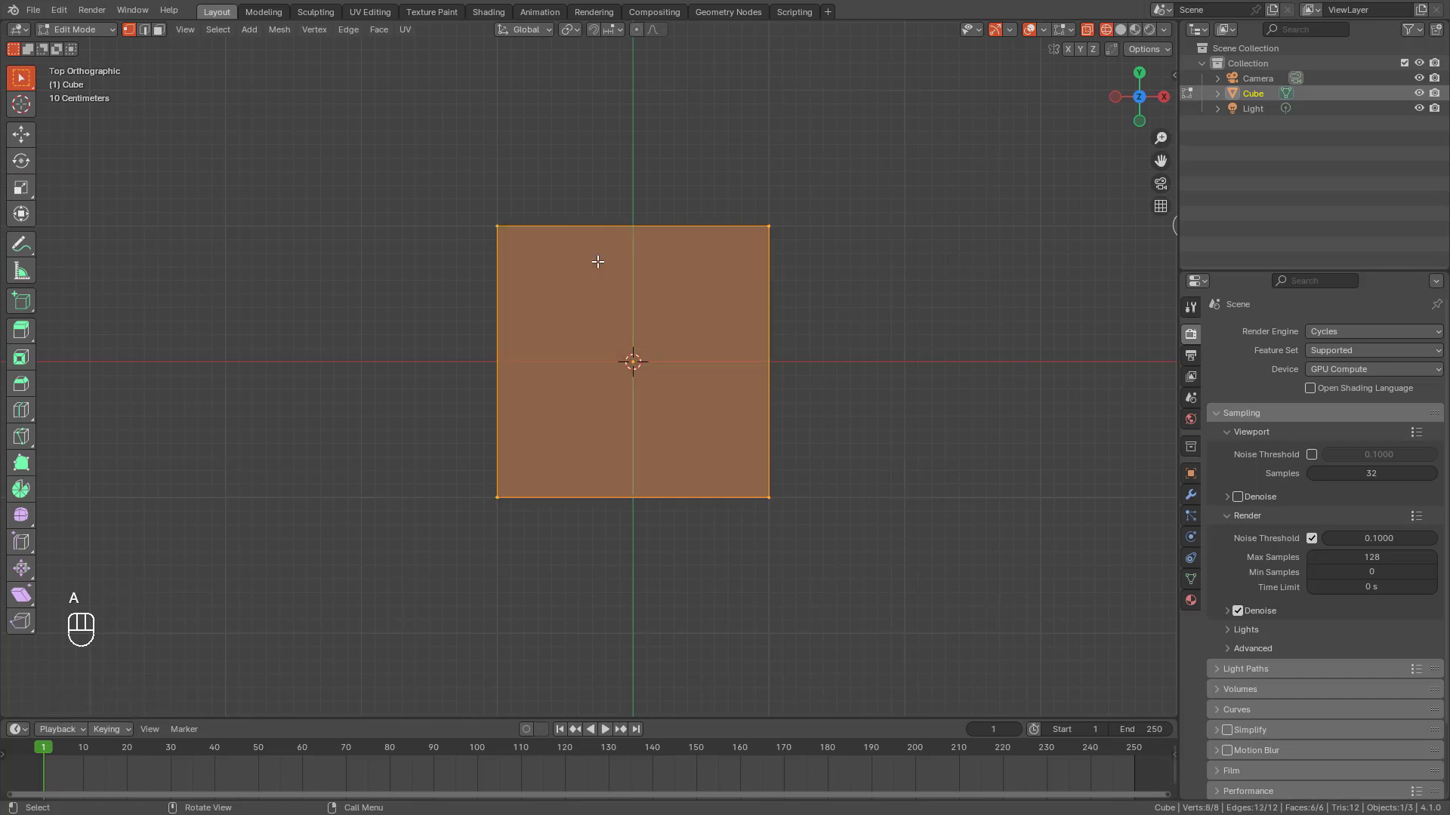
{"action": "key", "text": "s"}
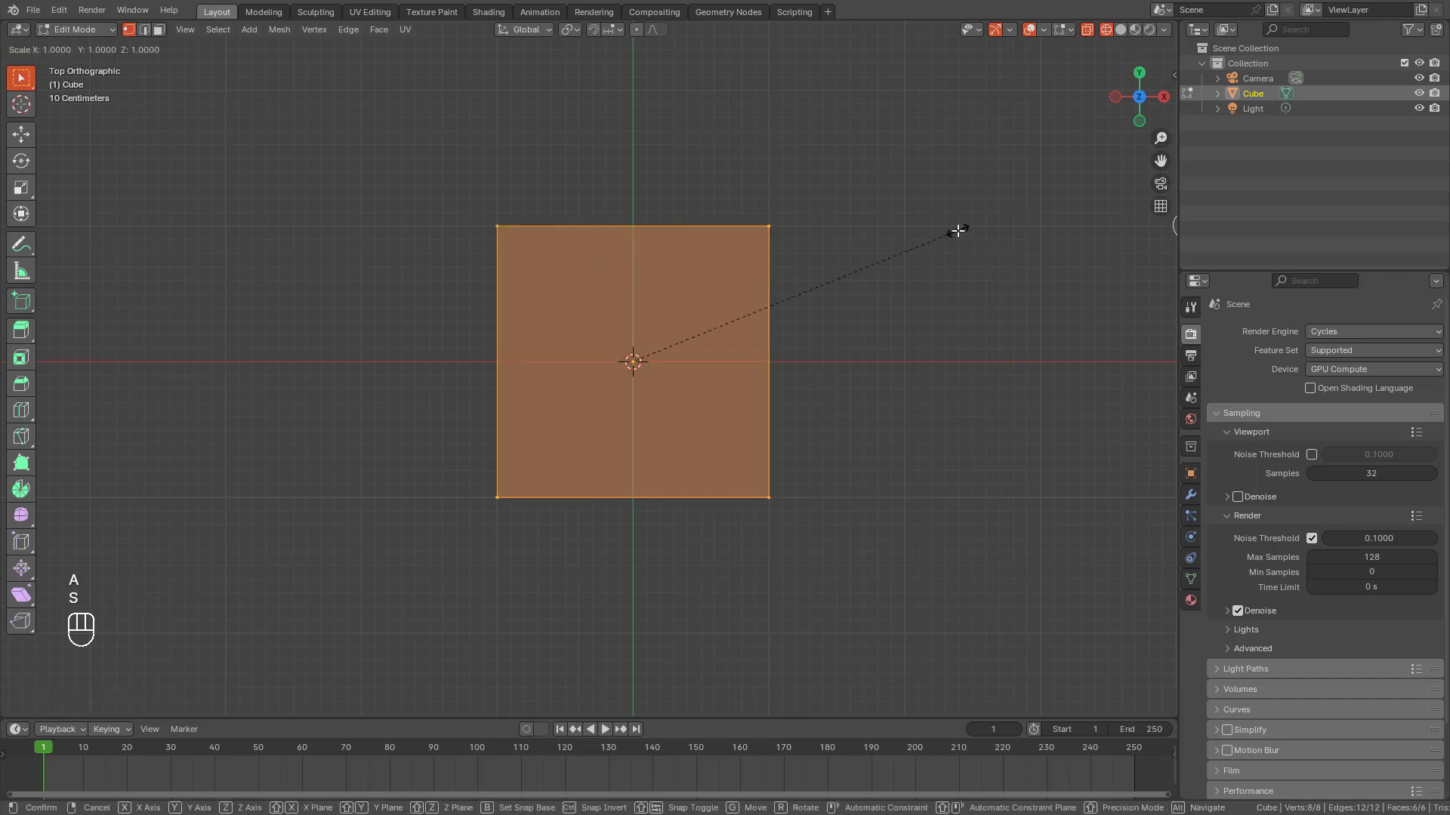
{"action": "key", "text": "y"}
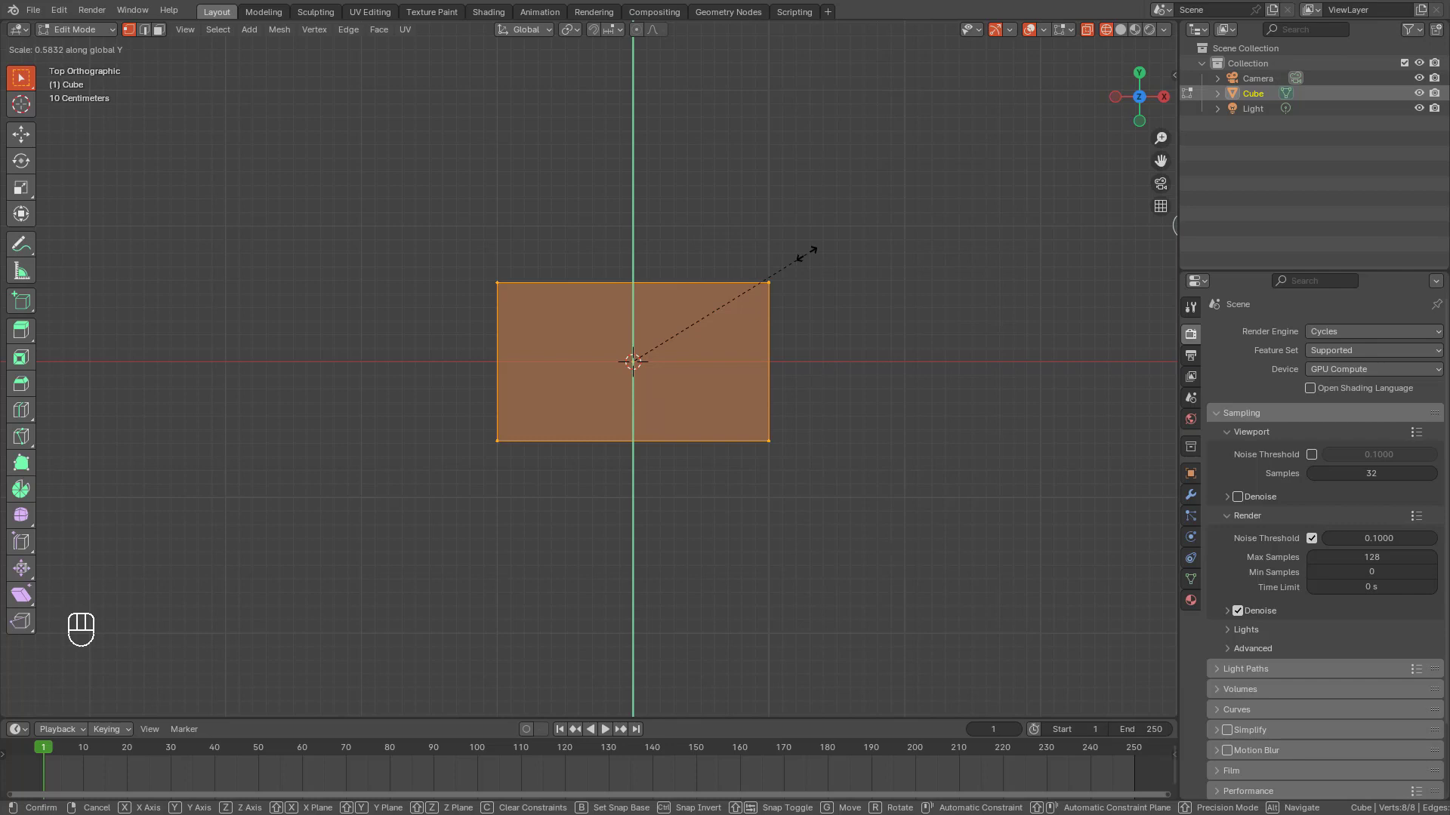
{"action": "left_click", "coordinate": [806, 255]}
{"action": "middle_click_drag", "start_coordinate": [739, 496], "coordinate": [744, 337]}
{"action": "key", "text": "KP_1"}
{"action": "scroll", "coordinate": [833, 361], "scroll_direction": "up", "scroll_amount": 3}
{"action": "left_click", "coordinate": [742, 315]}
{"action": "scroll", "coordinate": [736, 334], "scroll_direction": "down", "scroll_amount": 2}
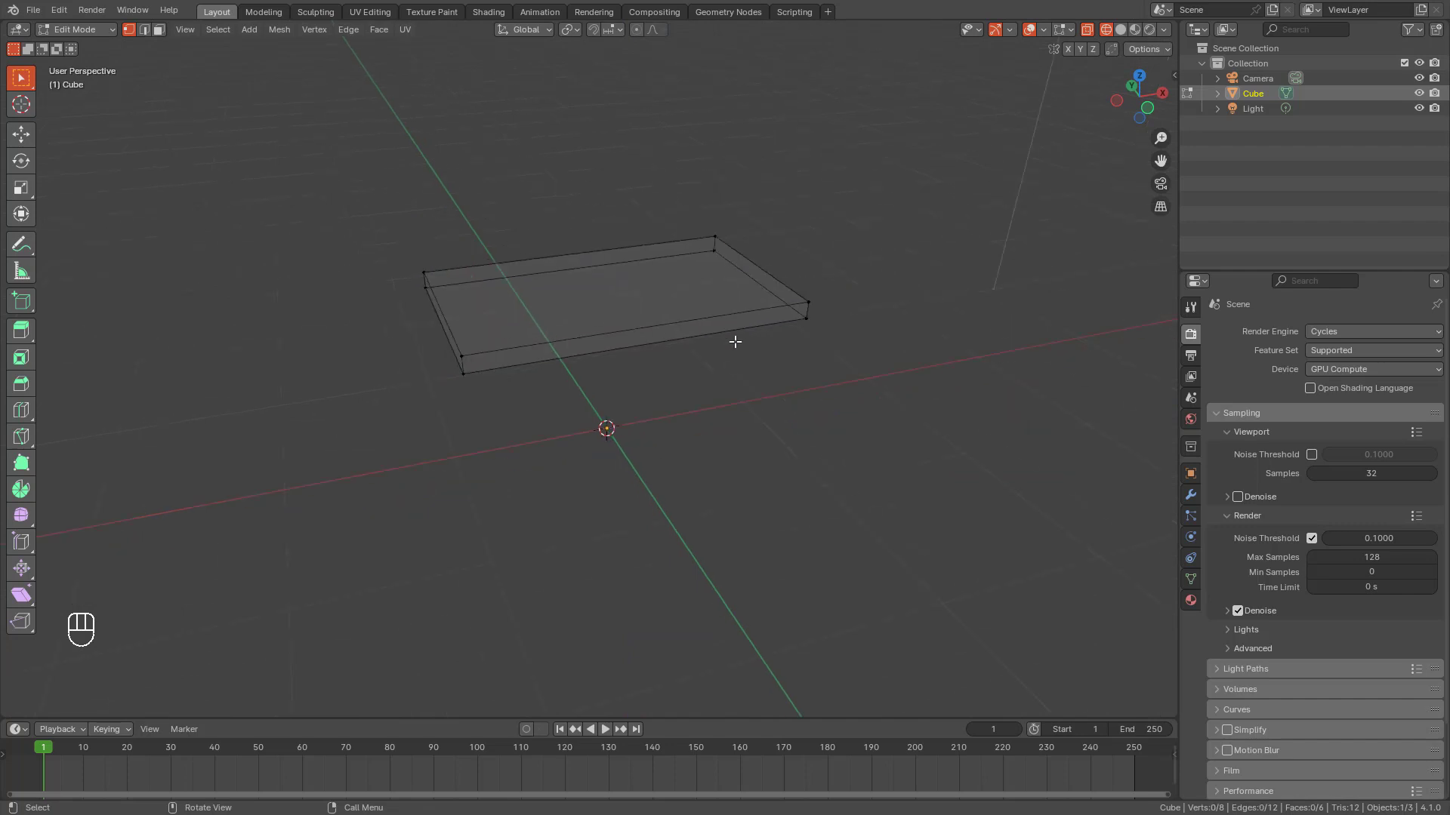
Step: Add two evenly spaced loop cuts across the slab's length, parallel to the Y axis, without sliding them
{"action": "key", "text": "KP_7"}
{"action": "scroll", "coordinate": [735, 342], "scroll_direction": "up", "scroll_amount": 3}
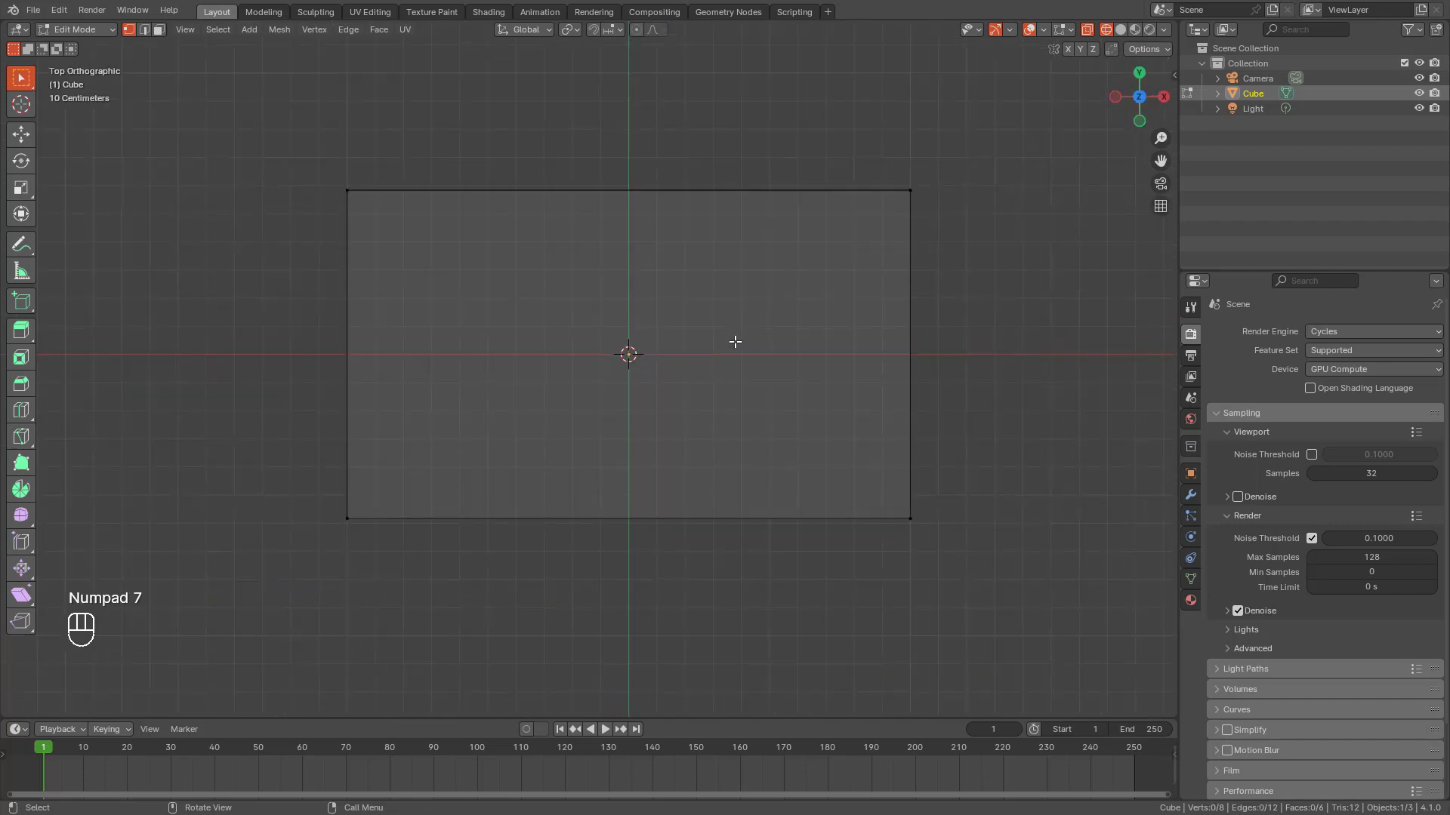
{"action": "middle_click_drag", "start_coordinate": [734, 340], "coordinate": [728, 340], "text": "shift"}
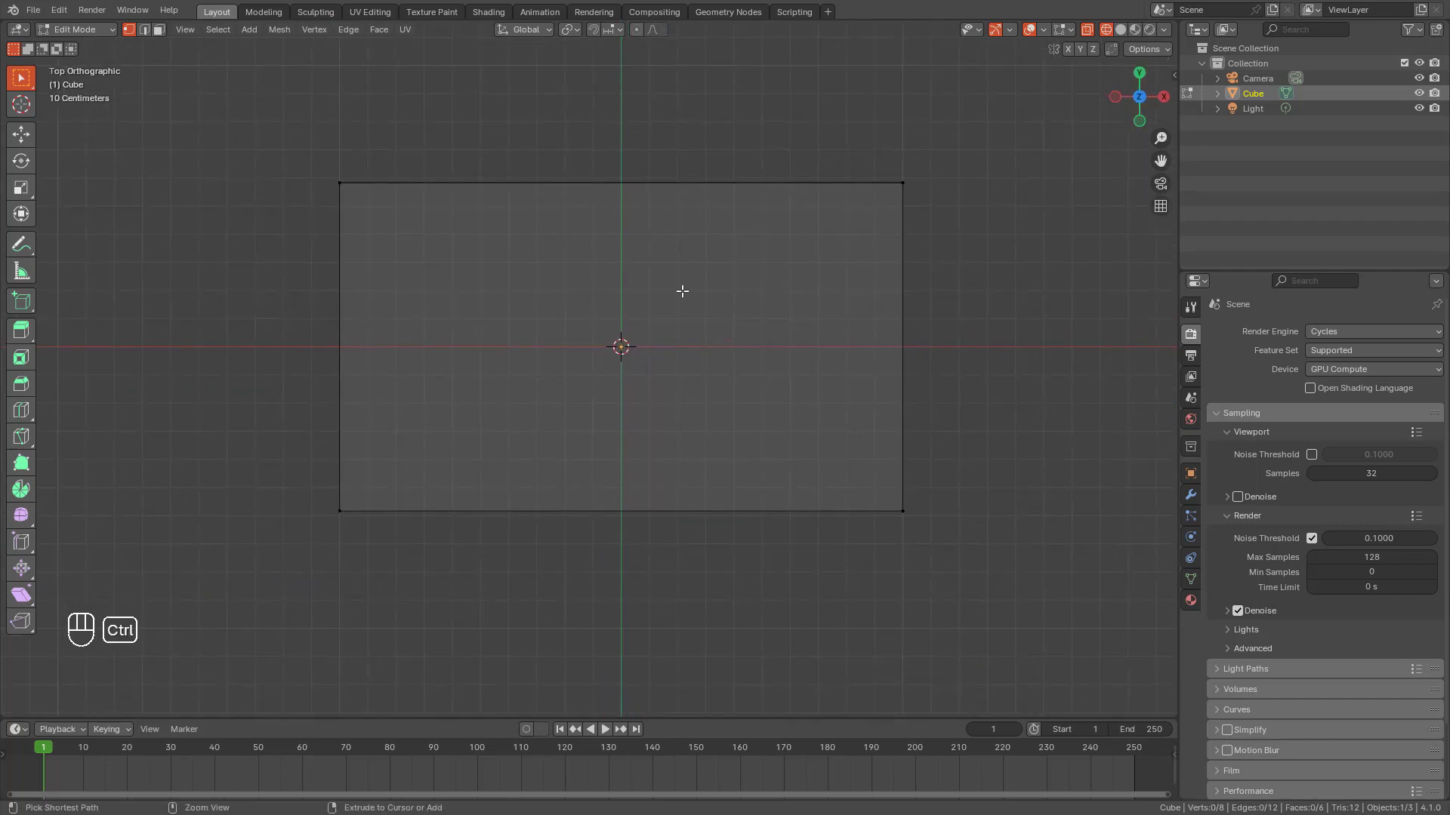
{"action": "key", "text": "ctrl+r"}
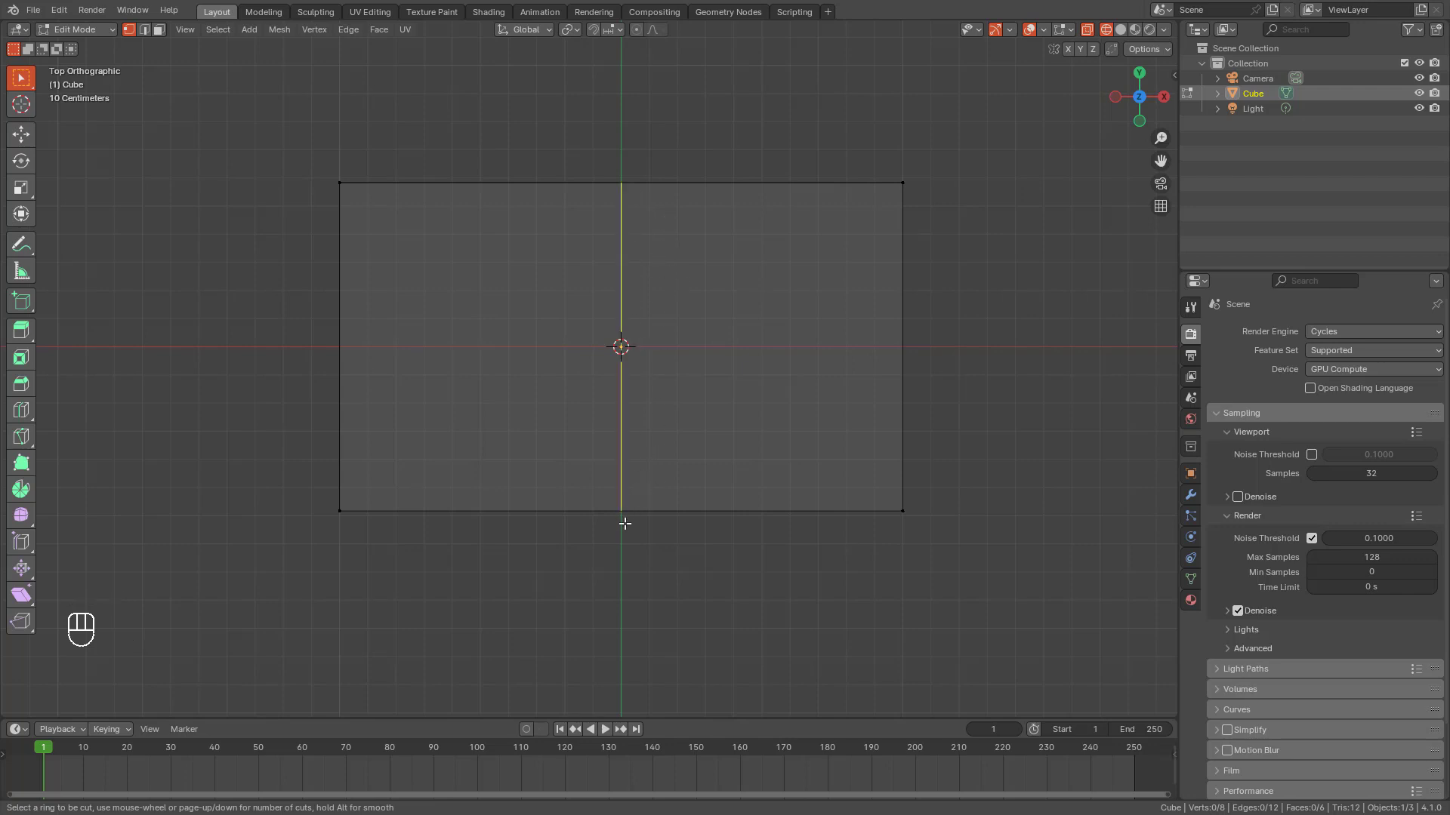
{"action": "scroll", "coordinate": [624, 521], "scroll_direction": "up", "scroll_amount": 1}
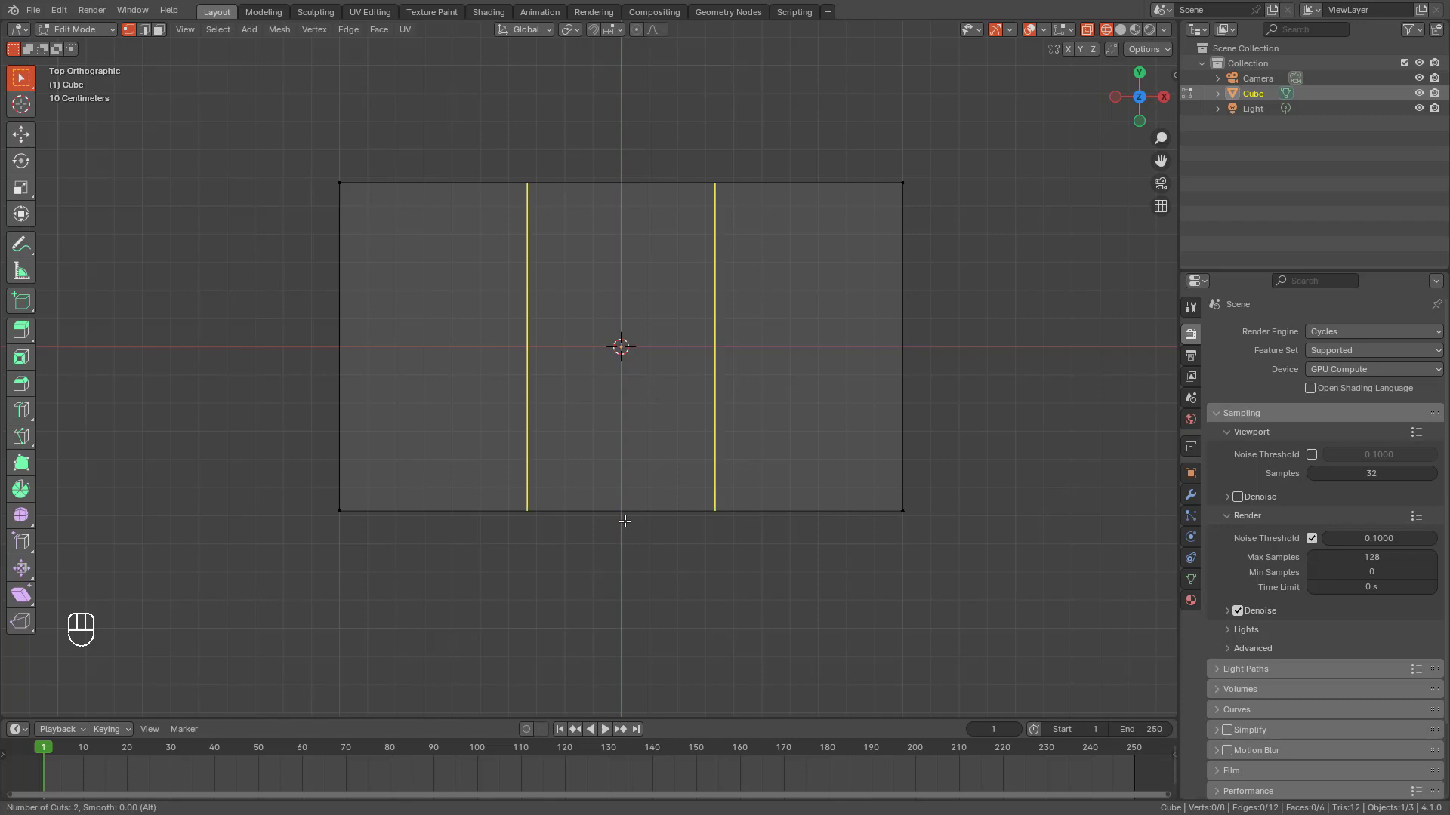
{"action": "left_click", "coordinate": [625, 521]}
{"action": "left_click", "coordinate": [625, 521]}
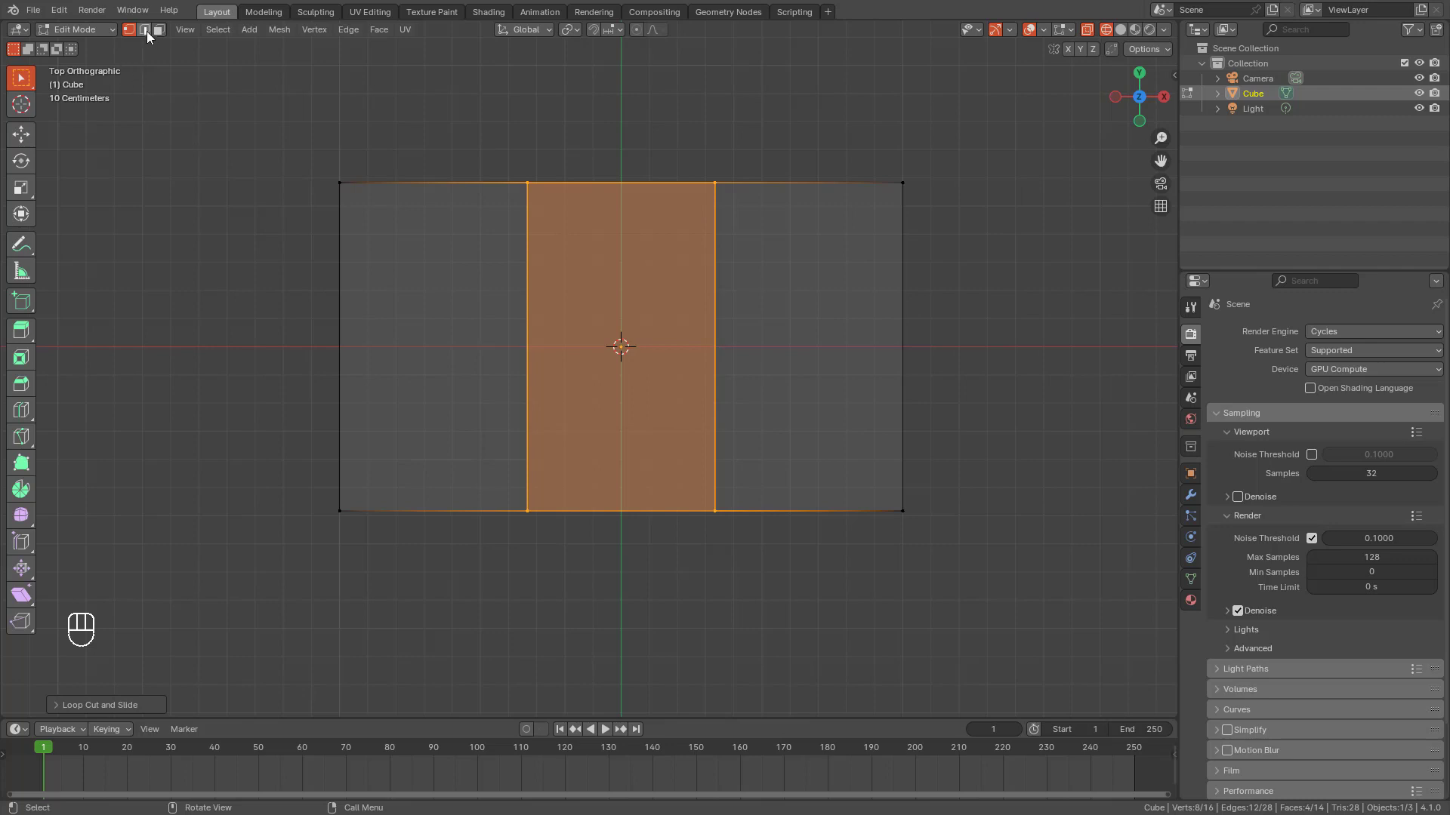
Step: Select both crosswise edge loops and scale them apart along X by about 2.5, towards the slab's short ends
{"action": "key", "text": "b"}
{"action": "left_click_drag", "start_coordinate": [714, 239], "coordinate": [739, 600]}
{"action": "left_click_drag", "start_coordinate": [502, 123], "coordinate": [547, 582], "text": "shift"}
{"action": "key", "text": "s"}
{"action": "key", "text": "x"}
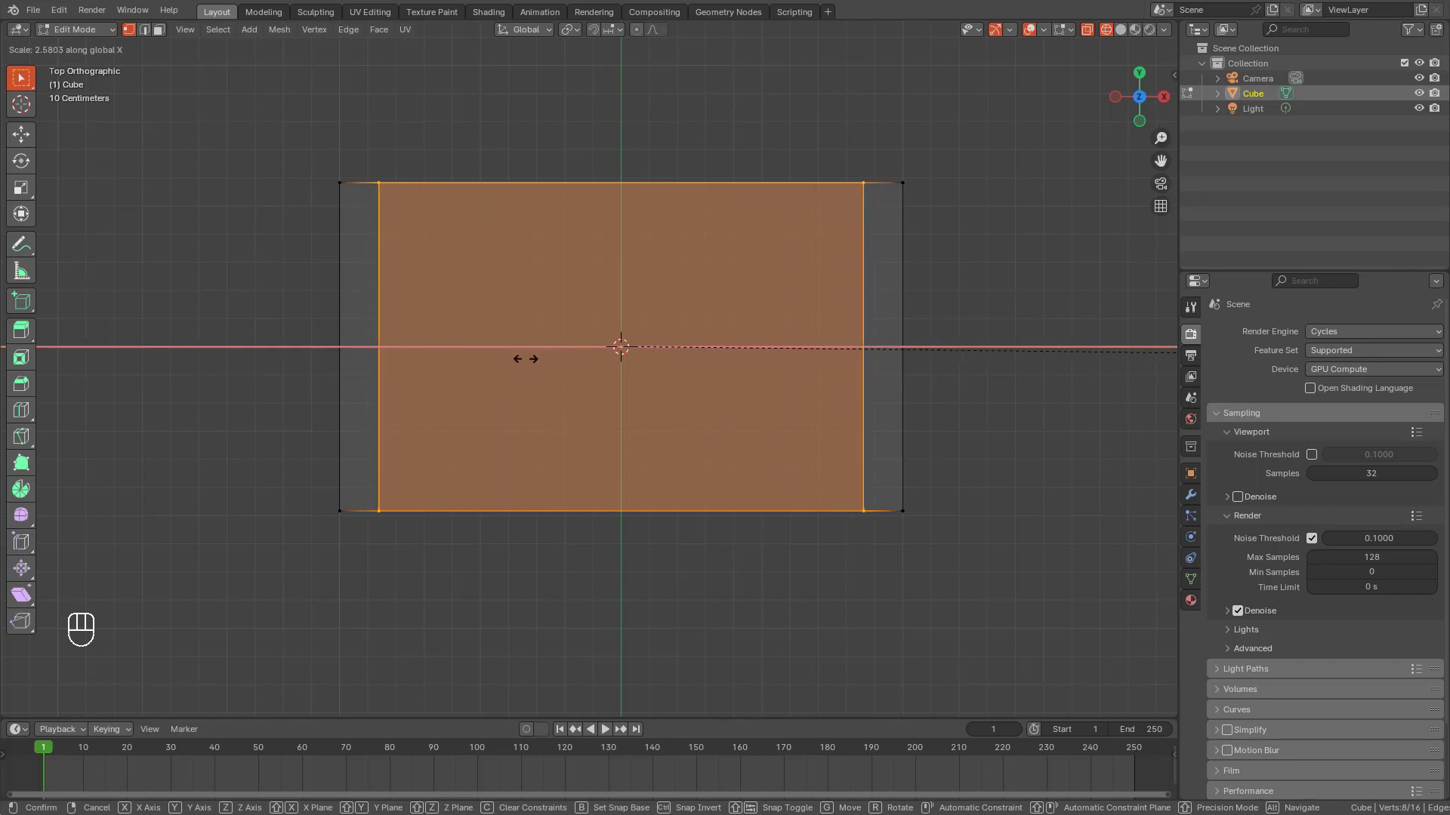
{"action": "left_click", "coordinate": [506, 359]}
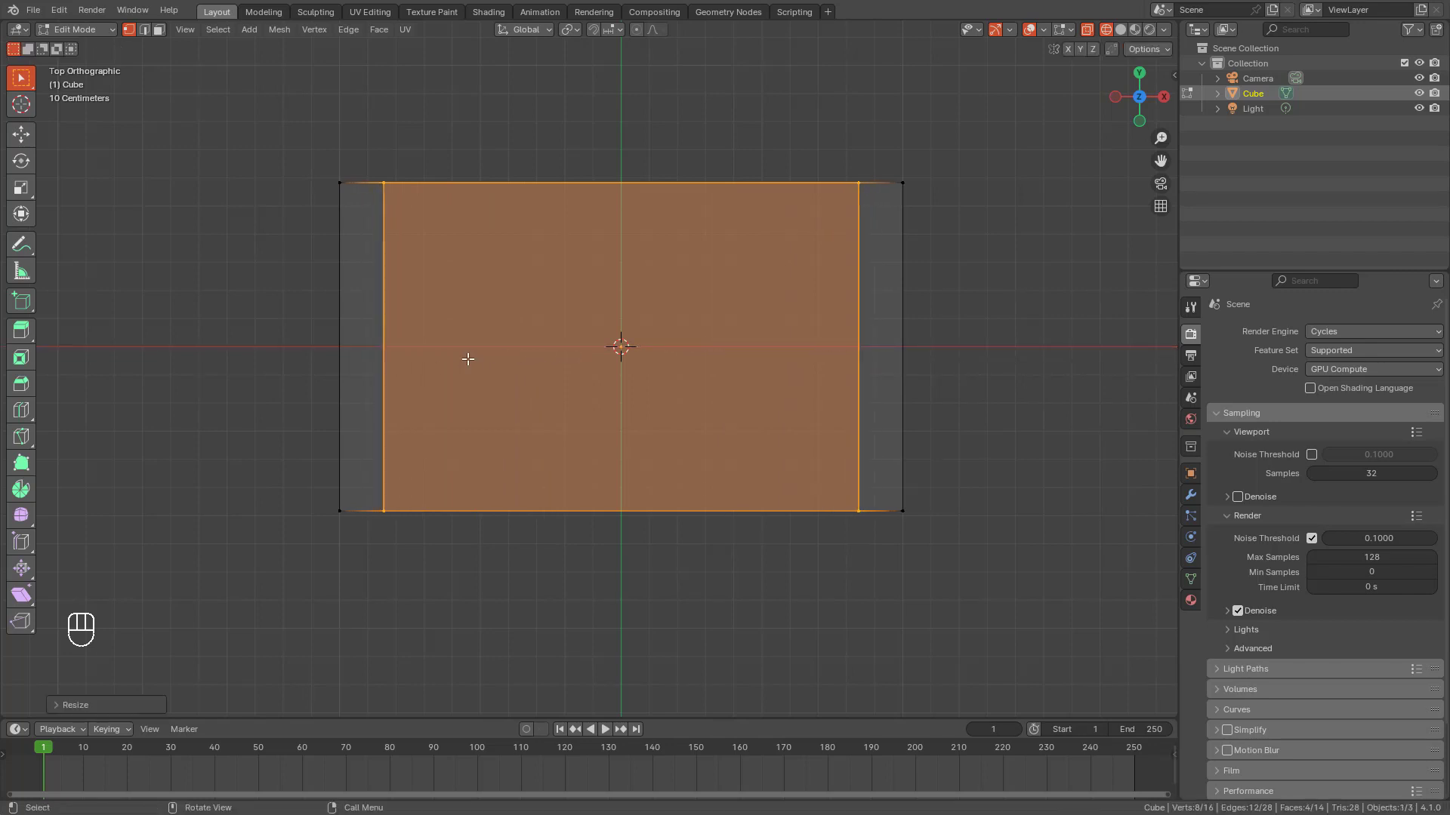
Step: Select the two crosswise edge loops in edge select mode and bevel them with one segment to a width of about 0.055 m
{"action": "key", "text": "2"}
{"action": "left_click", "coordinate": [385, 340], "text": "alt"}
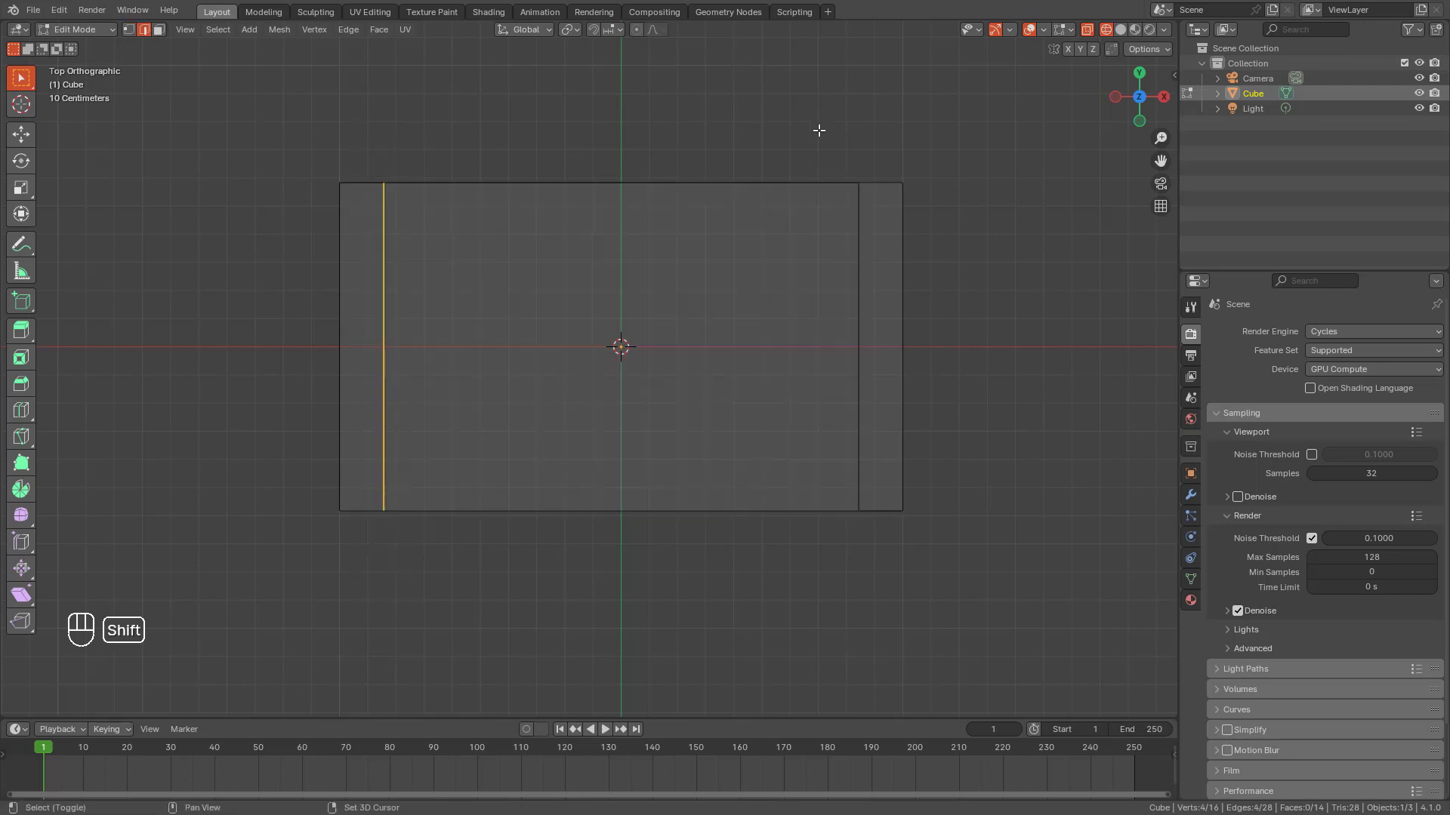
{"action": "left_click_drag", "start_coordinate": [818, 130], "coordinate": [897, 604], "text": "shift"}
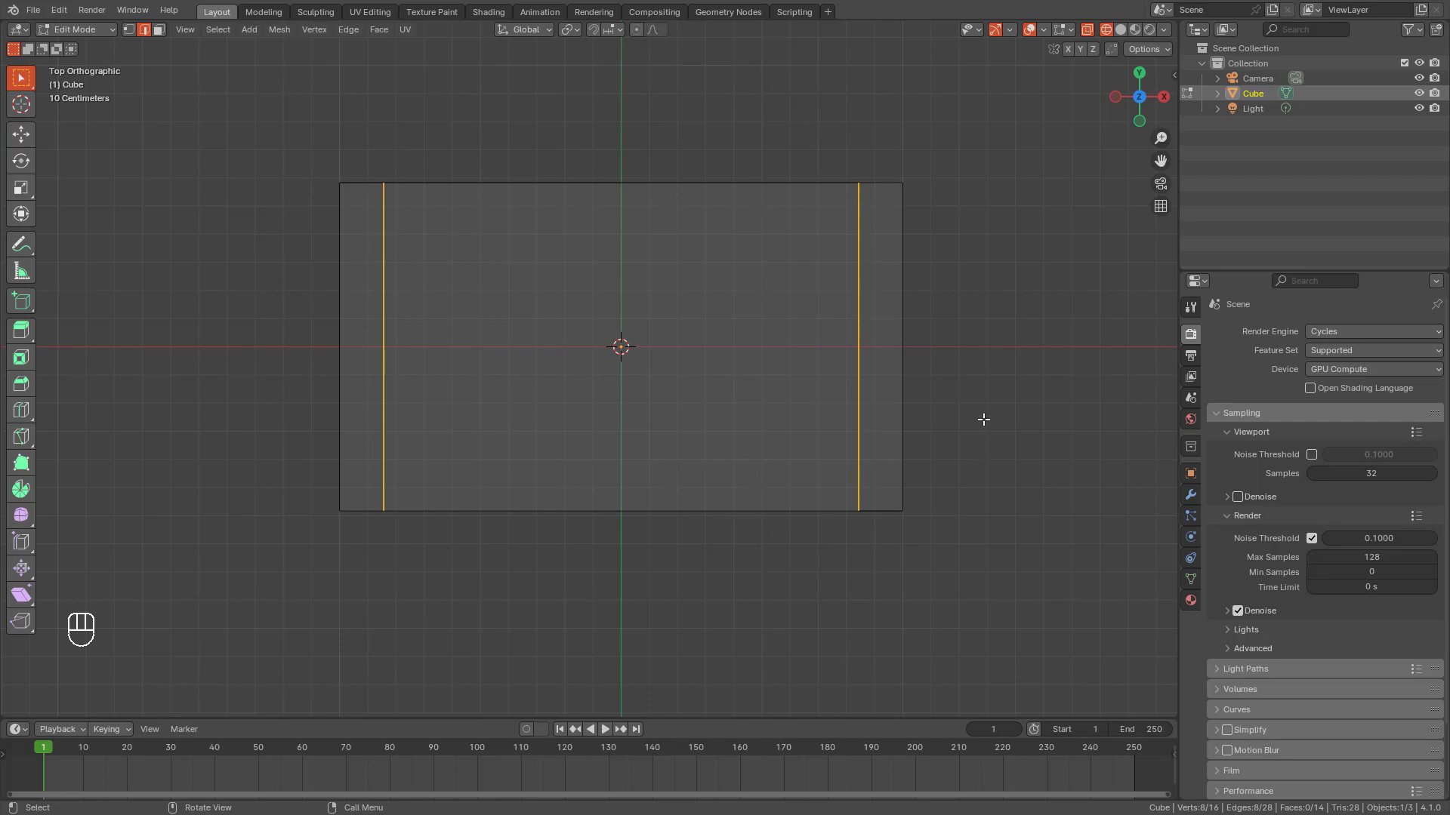
{"action": "key", "text": "ctrl+b"}
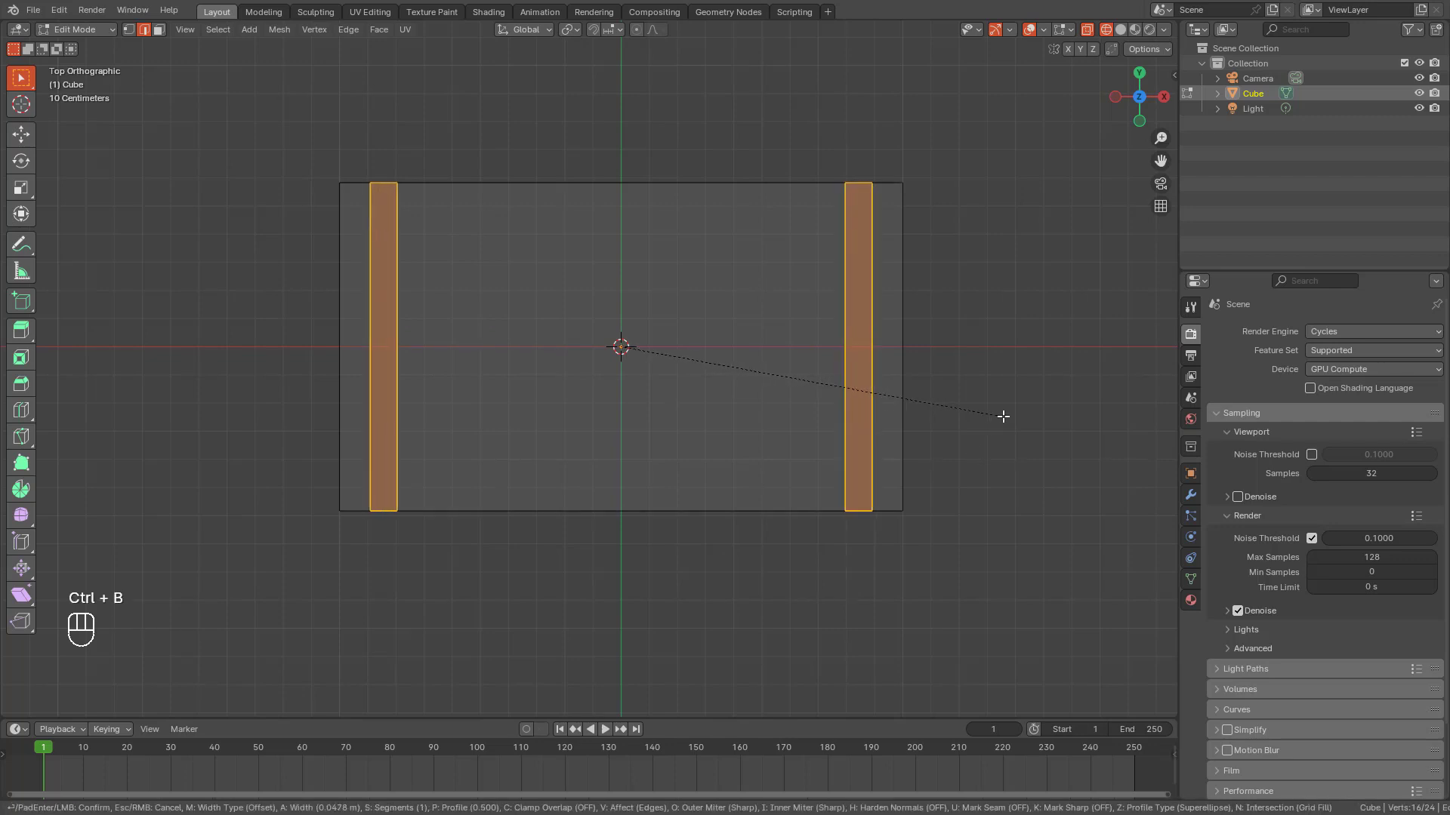
{"action": "key", "text": "shift"}
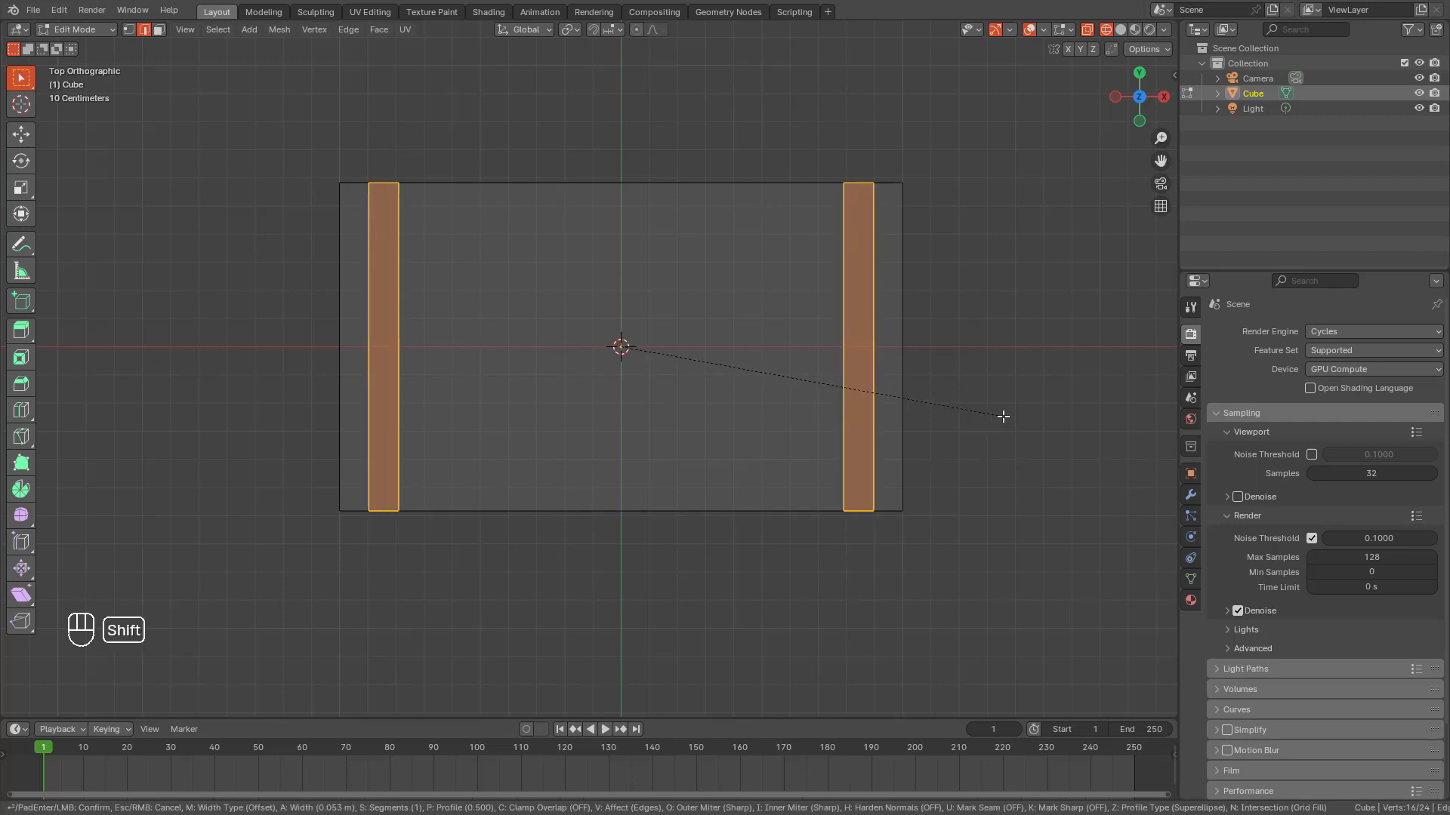
{"action": "left_click", "coordinate": [879, 387]}
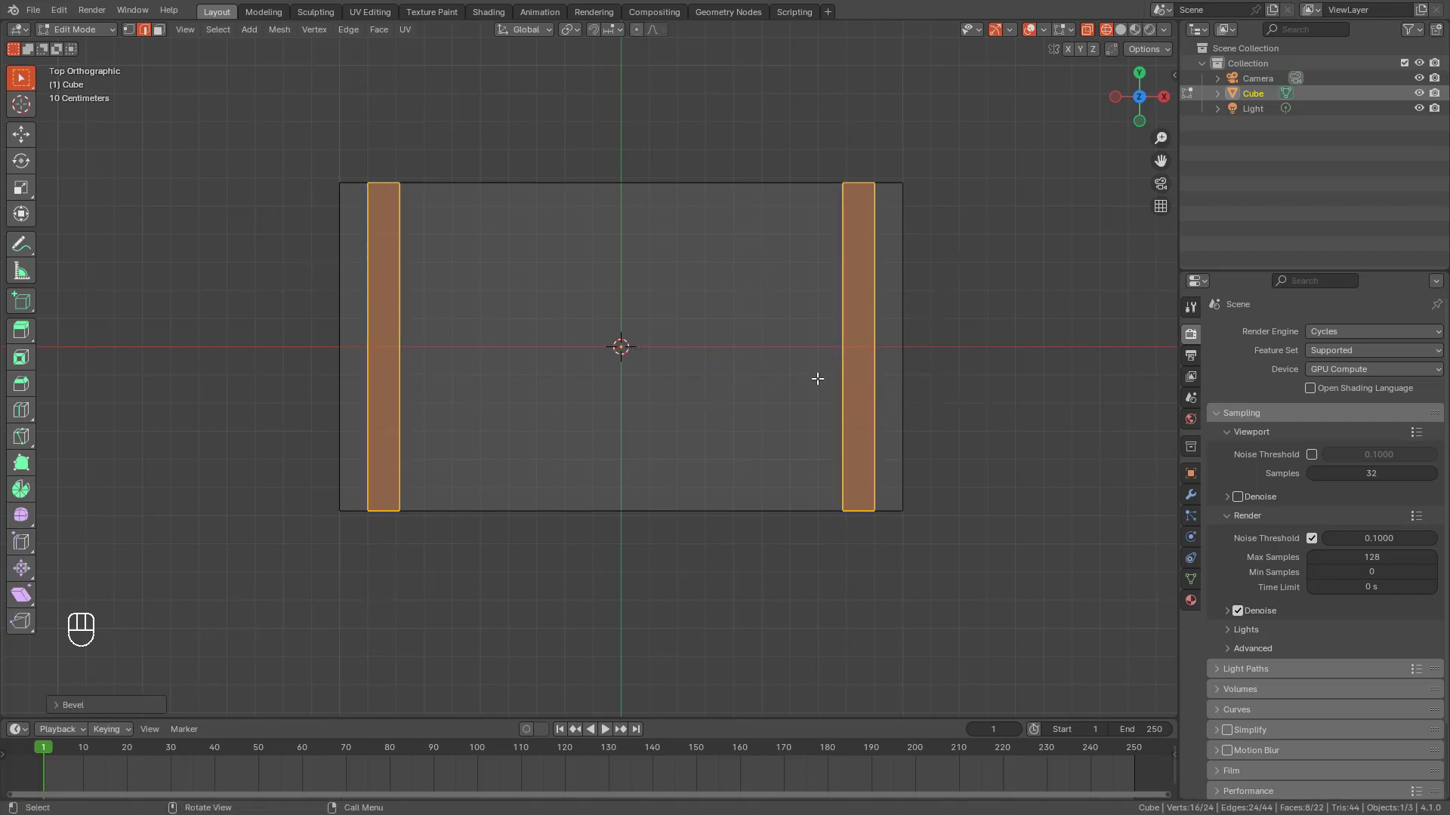
Step: Add two evenly spaced loop cuts along the slab's length, parallel to the X axis, without sliding them
{"action": "key", "text": "ctrl"}
{"action": "key", "text": "ctrl+r"}
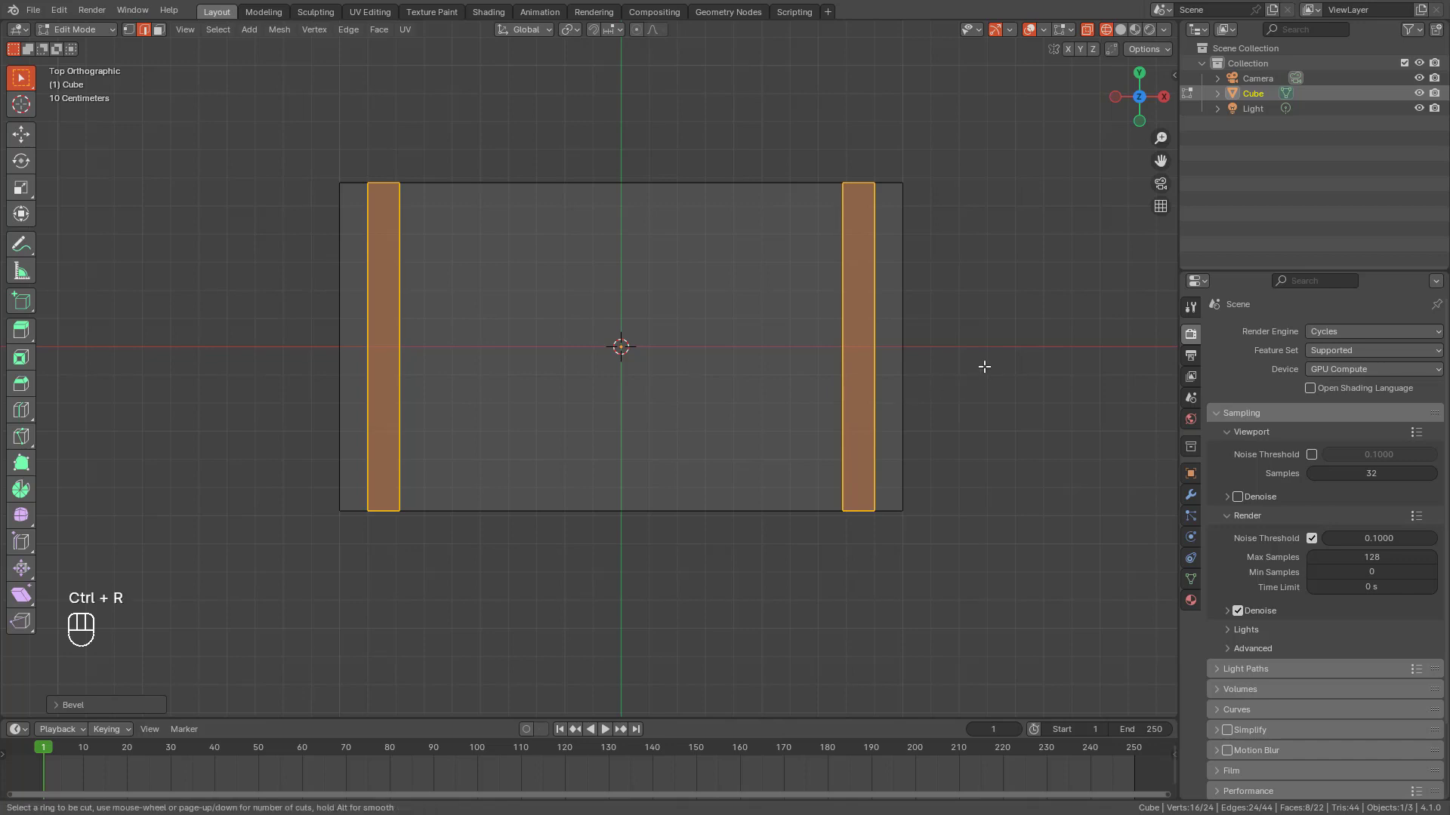
{"action": "scroll", "coordinate": [937, 355], "scroll_direction": "up", "scroll_amount": 1}
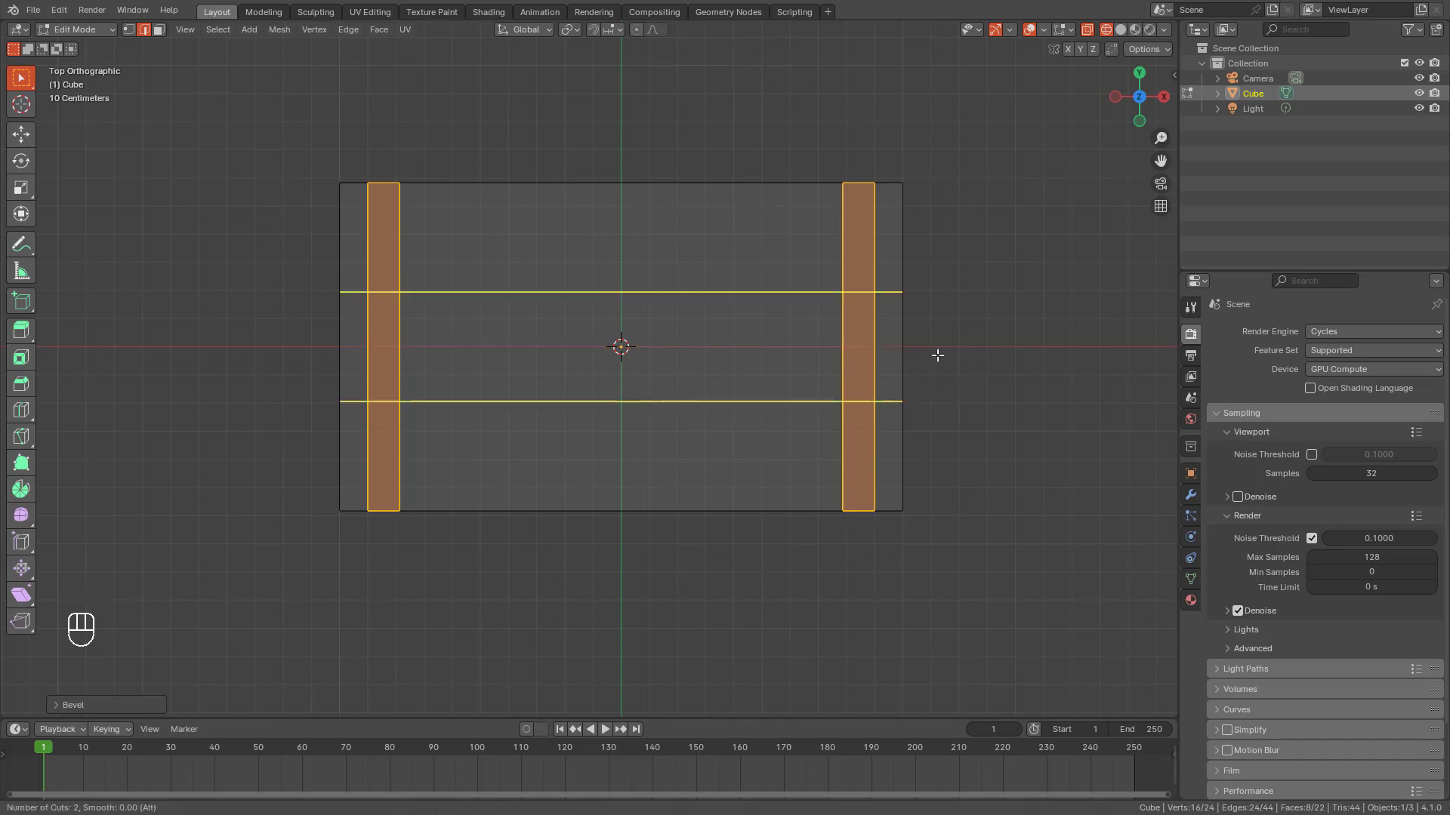
{"action": "left_click", "coordinate": [937, 355]}
{"action": "right_click", "coordinate": [937, 354]}
Step: Scale the two lengthwise loops apart along Y towards the long edges and bevel them into strips as wide as the crosswise ones
{"action": "key", "text": "s"}
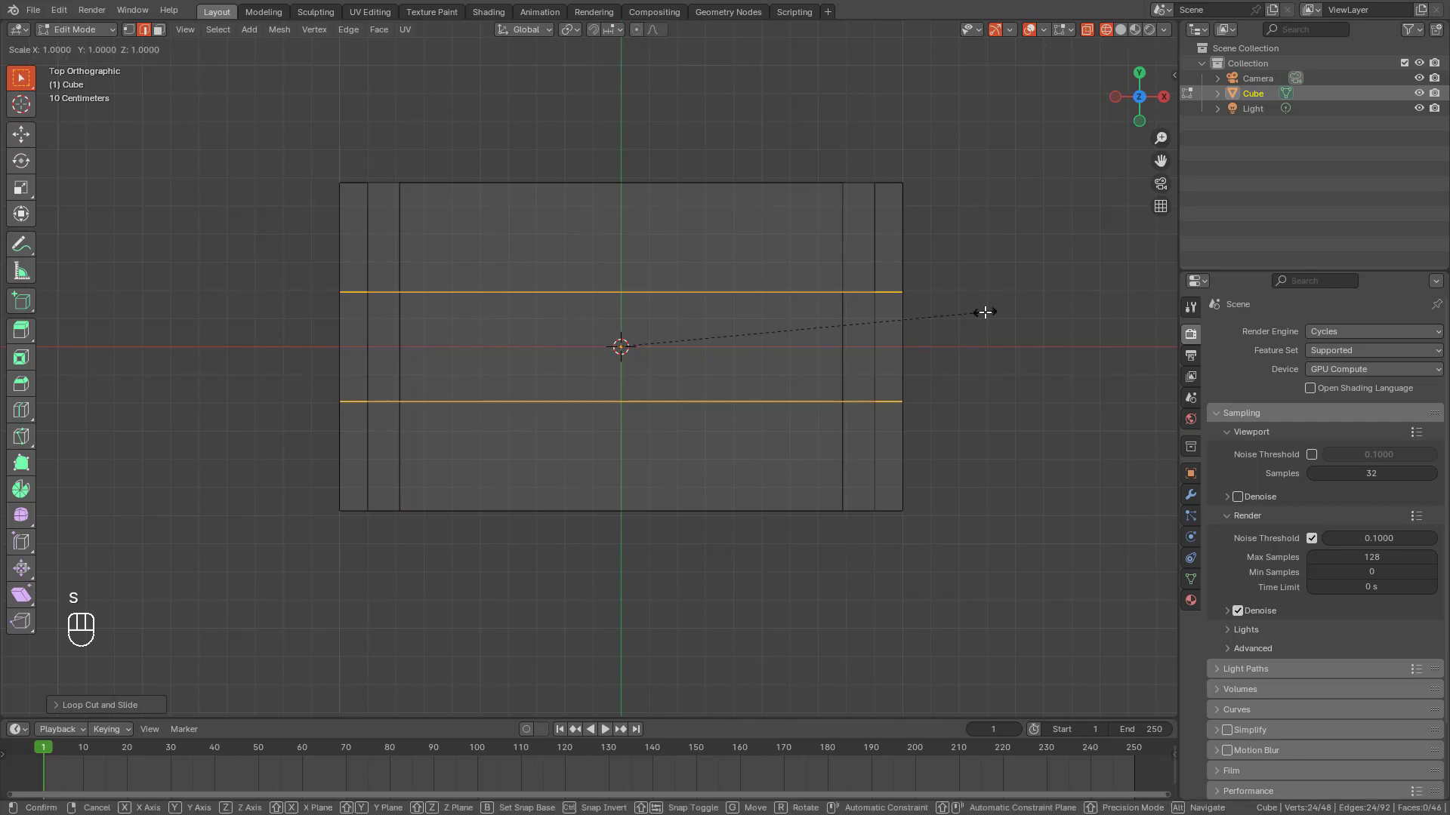
{"action": "left_click", "coordinate": [128, 588]}
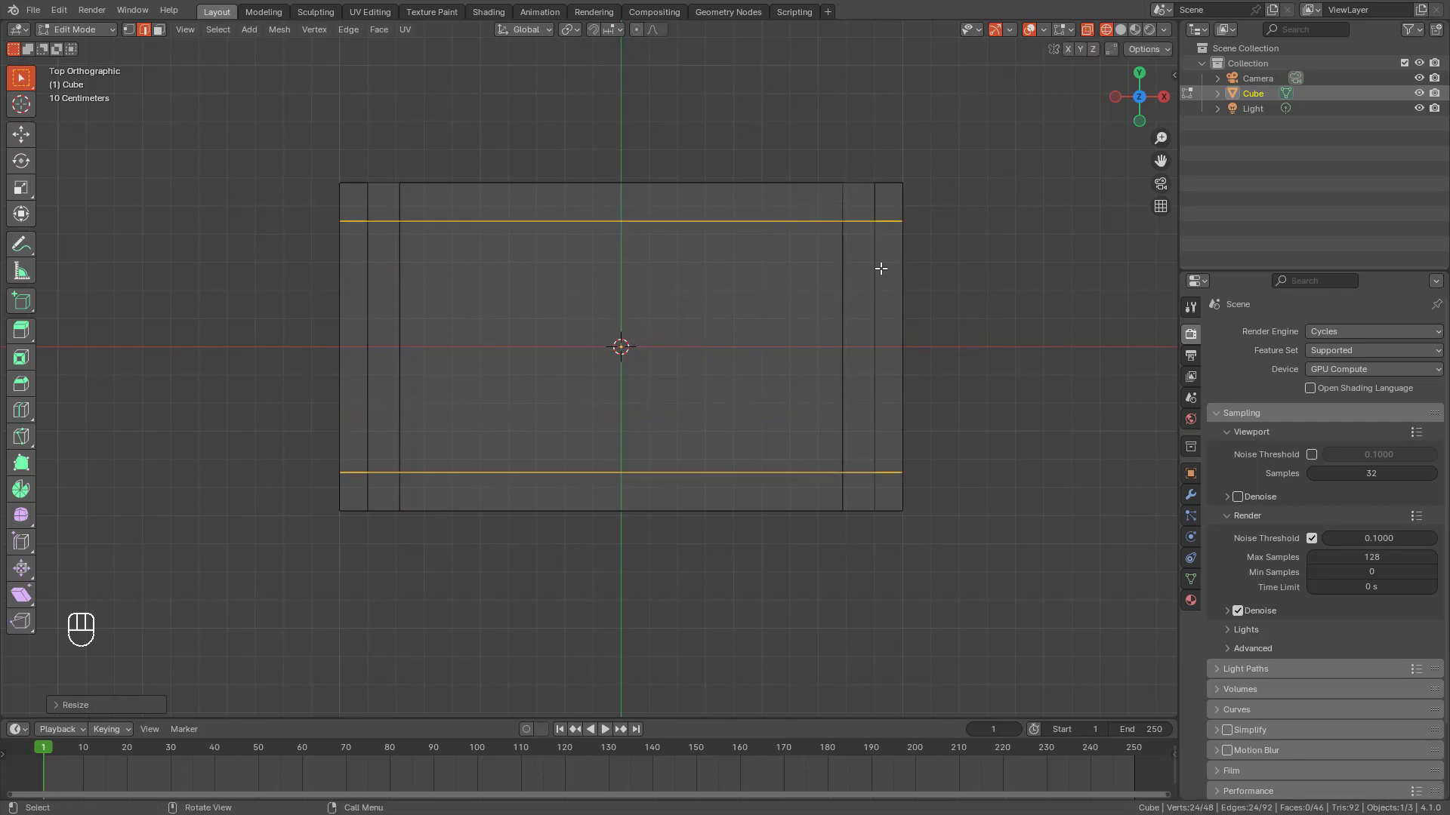
{"action": "key", "text": "ctrl+b"}
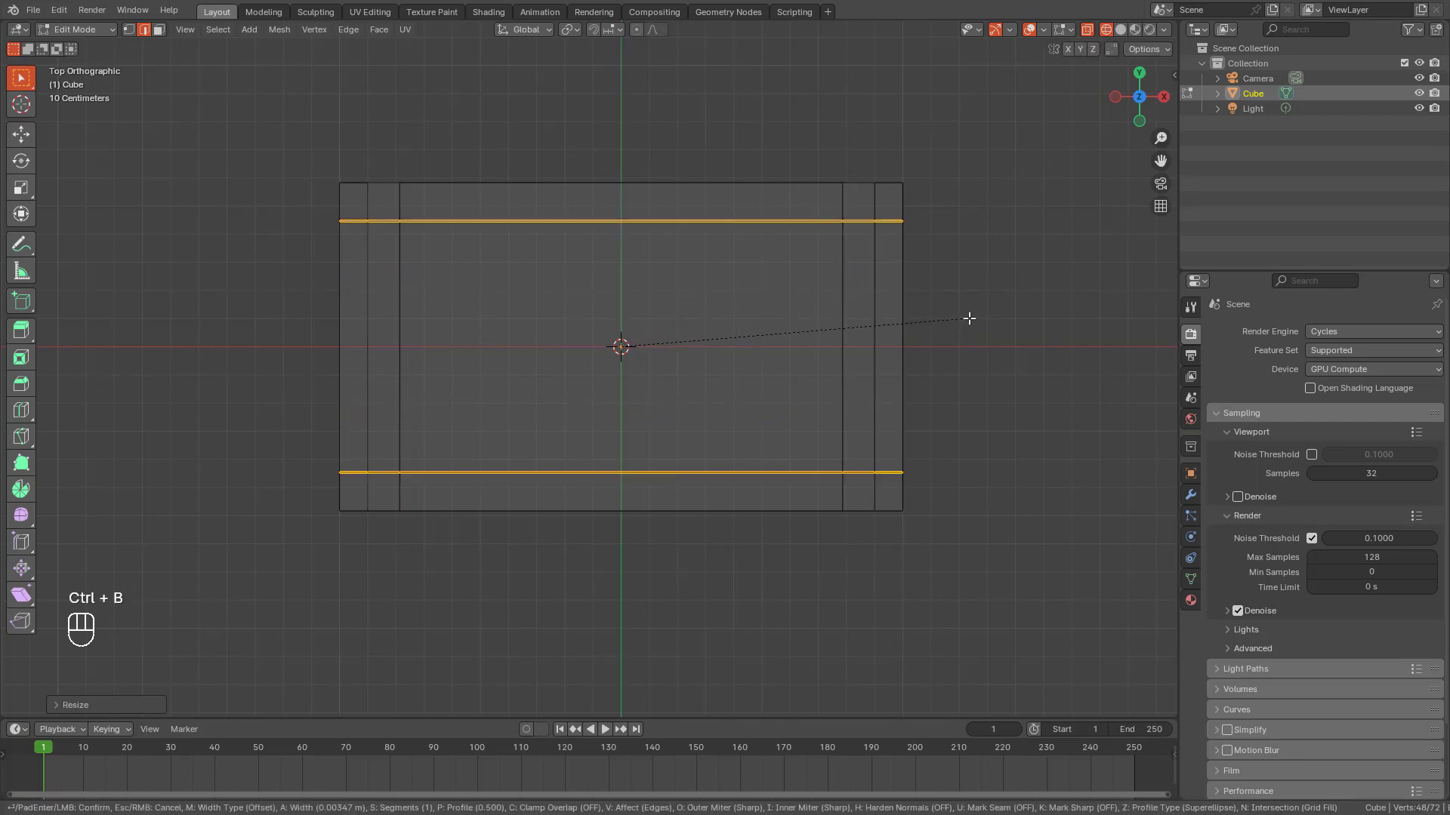
{"action": "left_click", "coordinate": [1017, 281]}
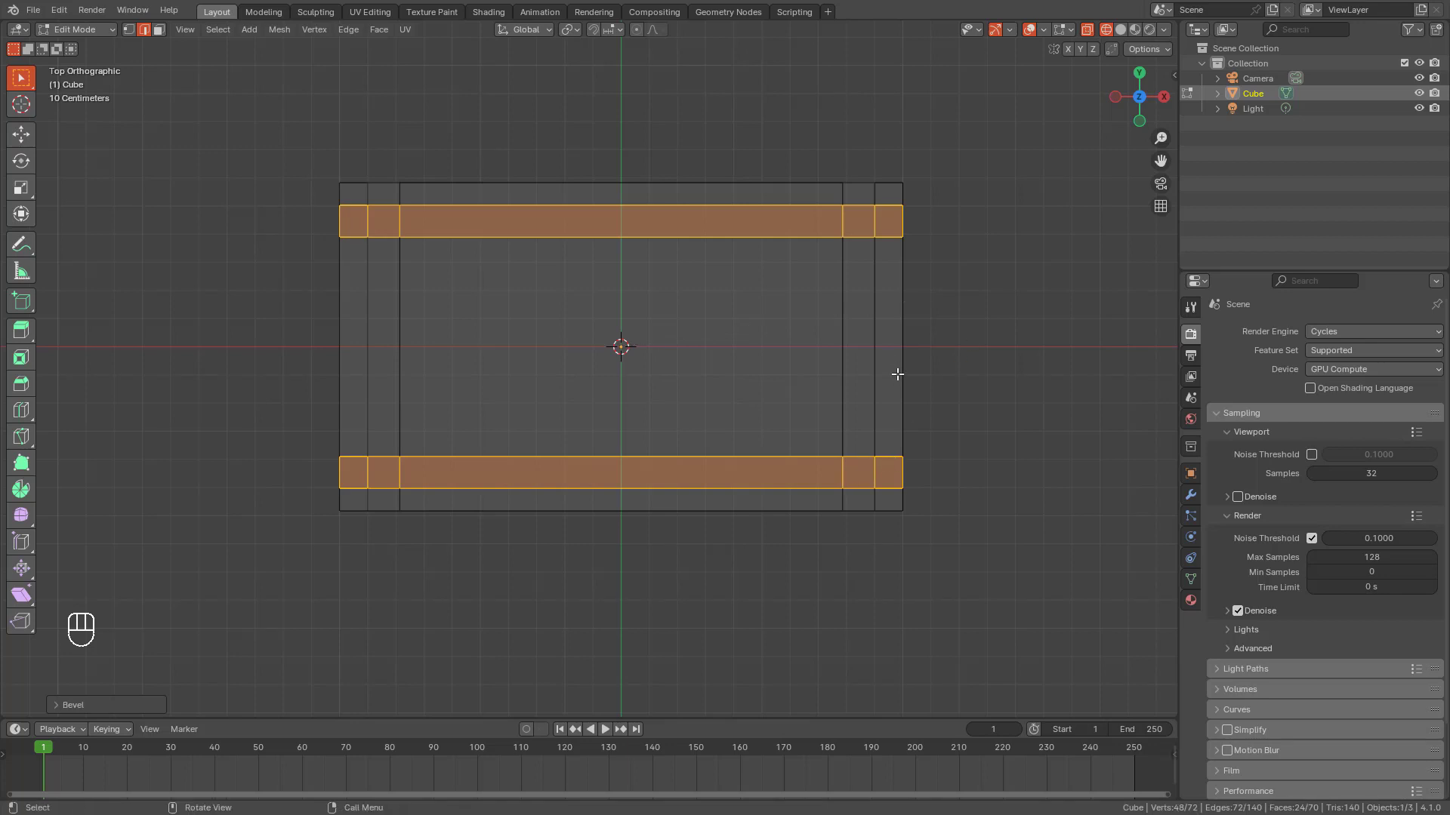
Step: Select the four small square faces near the corners of the slab's underside in face select mode
{"action": "middle_click_drag", "start_coordinate": [903, 446], "coordinate": [911, 264]}
{"action": "middle_click_drag", "start_coordinate": [912, 265], "coordinate": [931, 320], "text": "shift"}
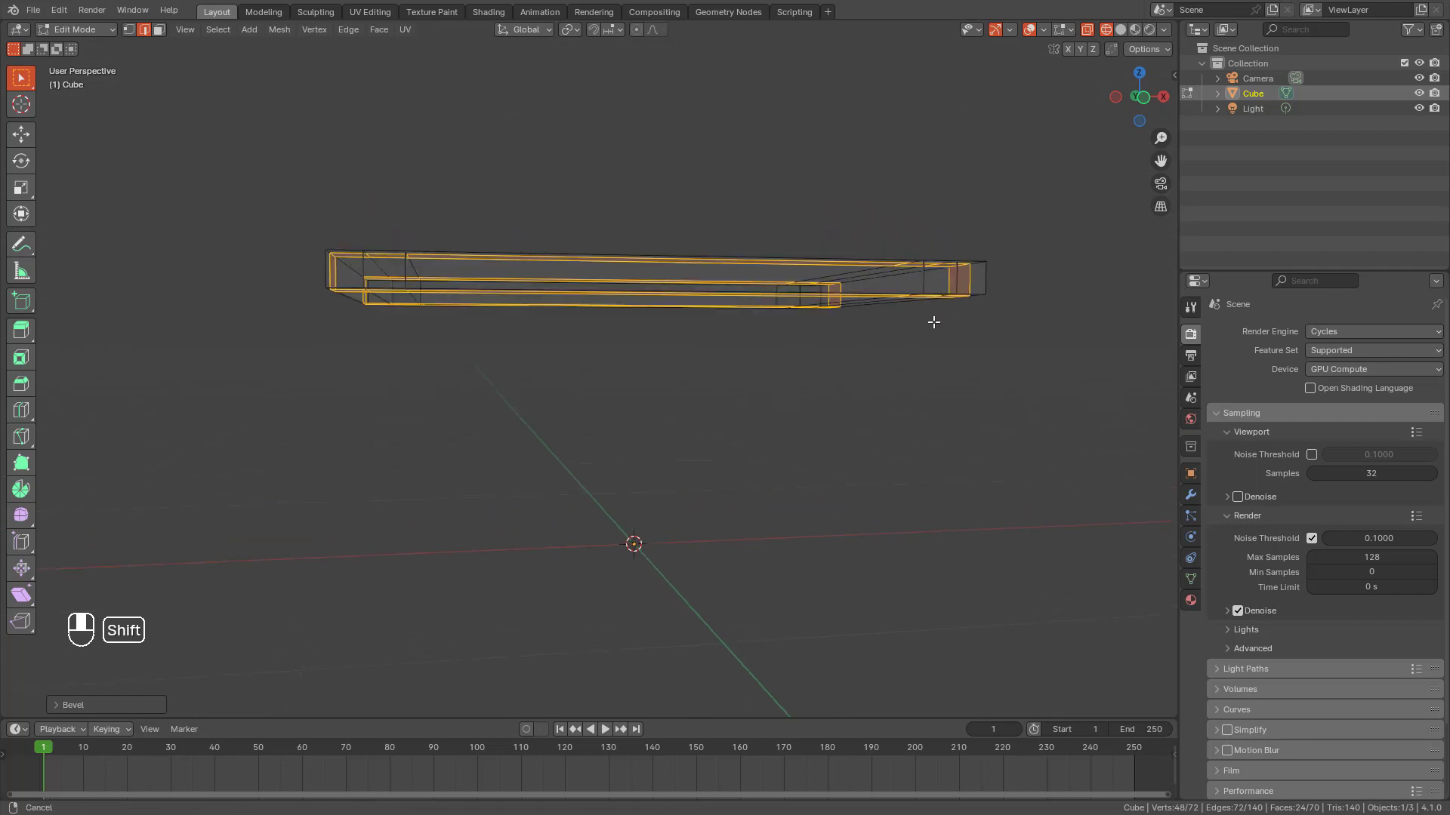
{"action": "left_click", "coordinate": [160, 29]}
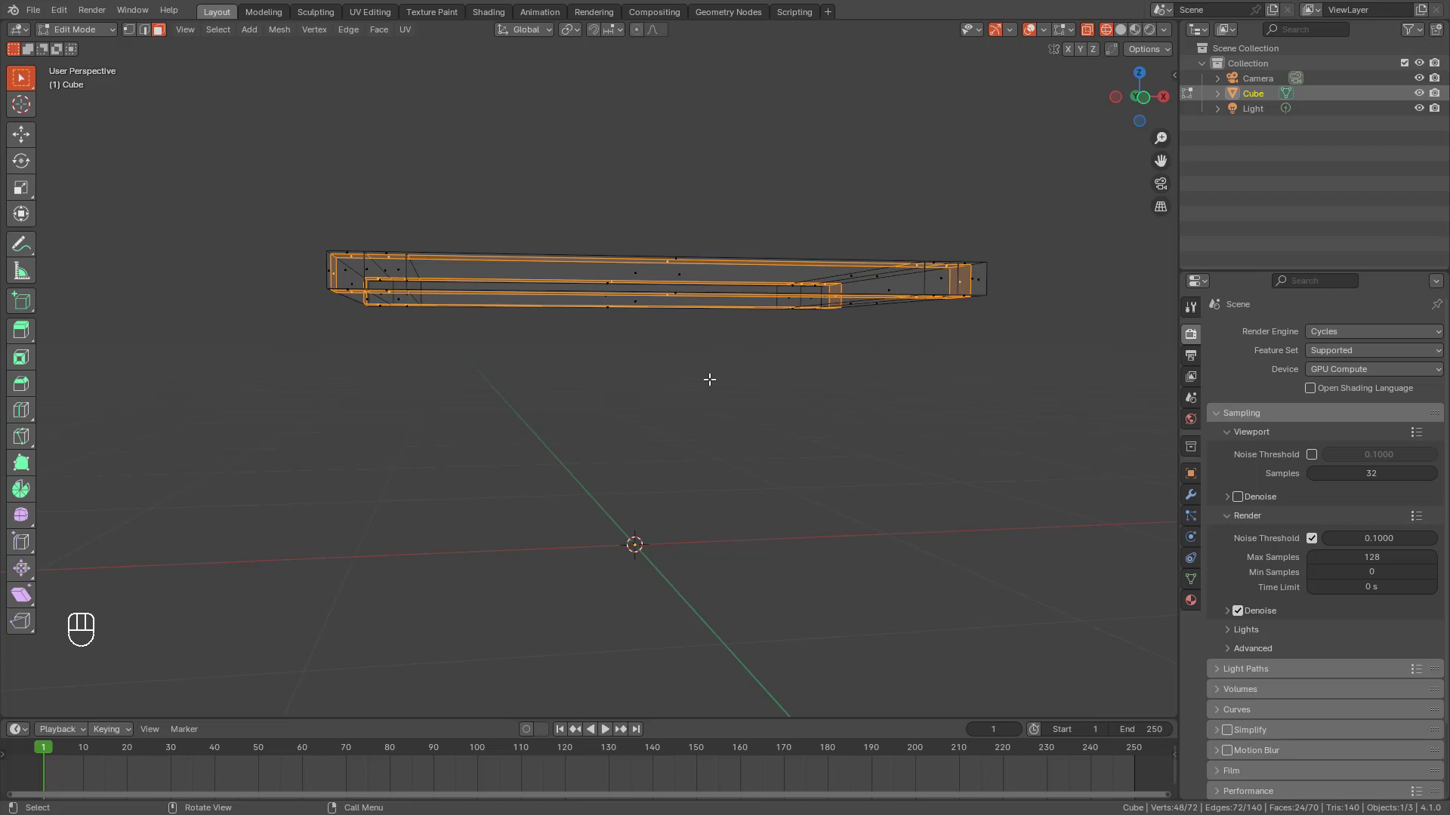
{"action": "middle_click_drag", "start_coordinate": [747, 421], "coordinate": [815, 358]}
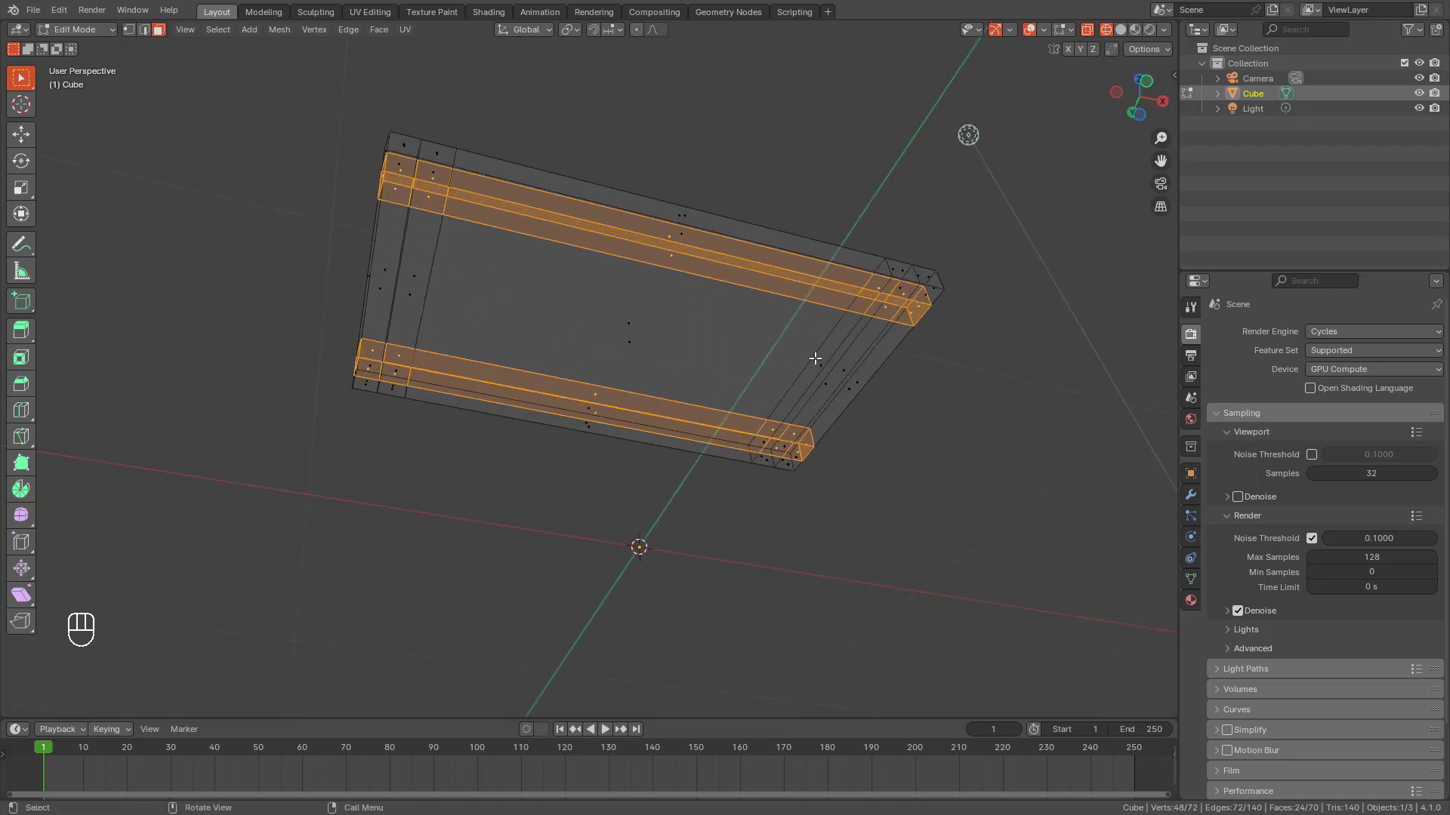
{"action": "key", "text": "shift+z"}
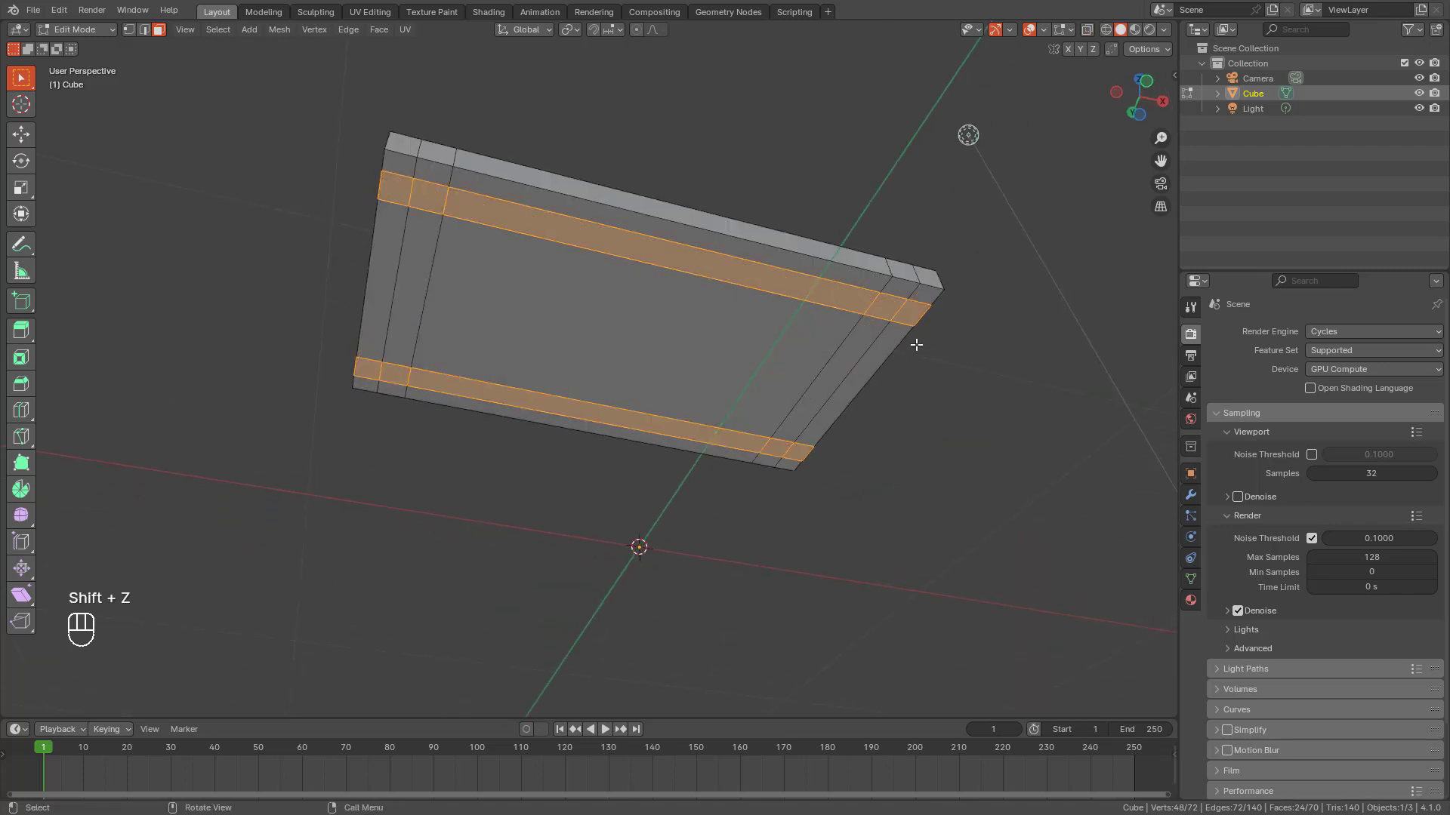
{"action": "left_click", "coordinate": [883, 308]}
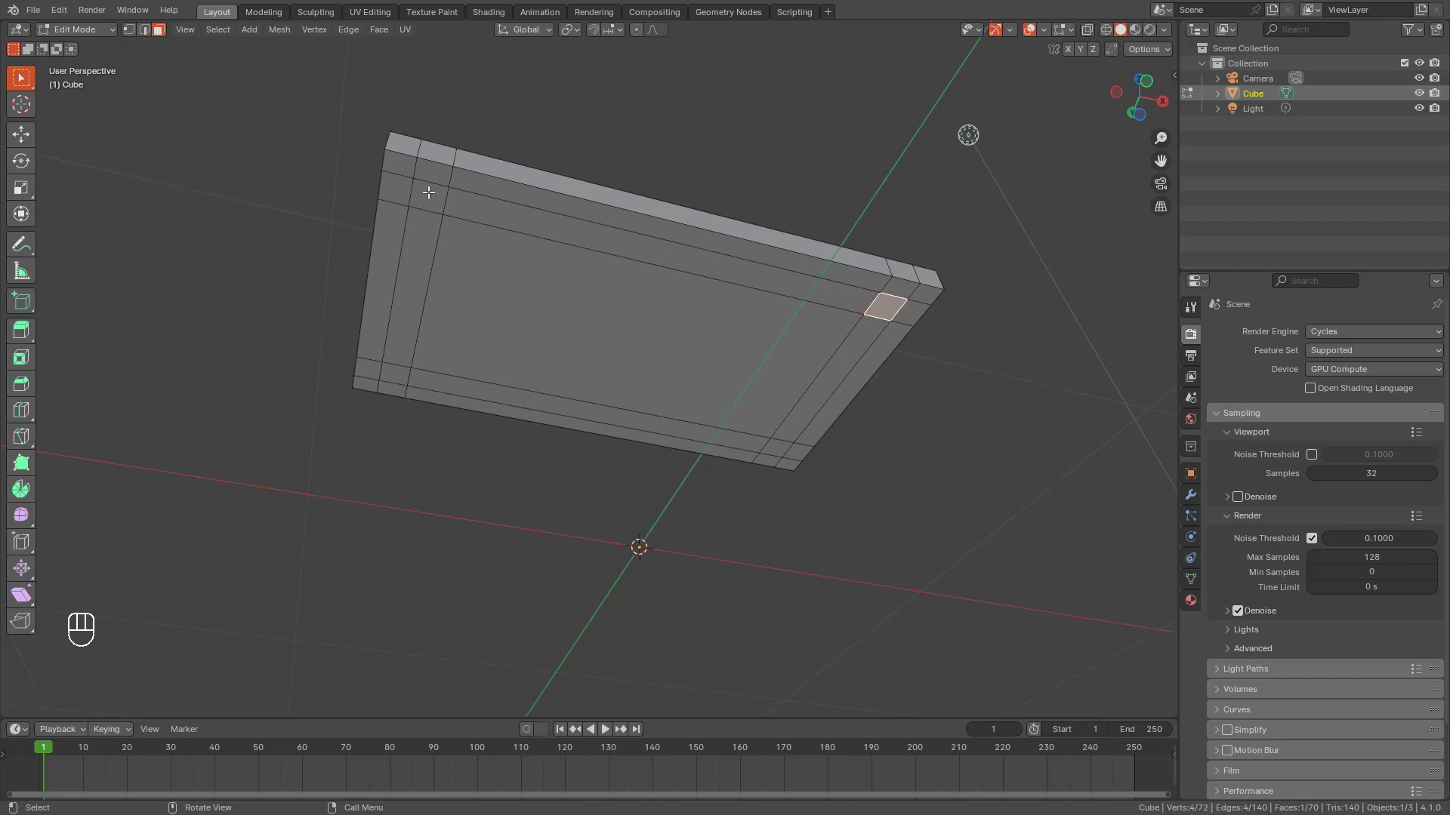
{"action": "left_click", "coordinate": [428, 192], "text": "shift"}
{"action": "left_click", "coordinate": [400, 380], "text": "shift"}
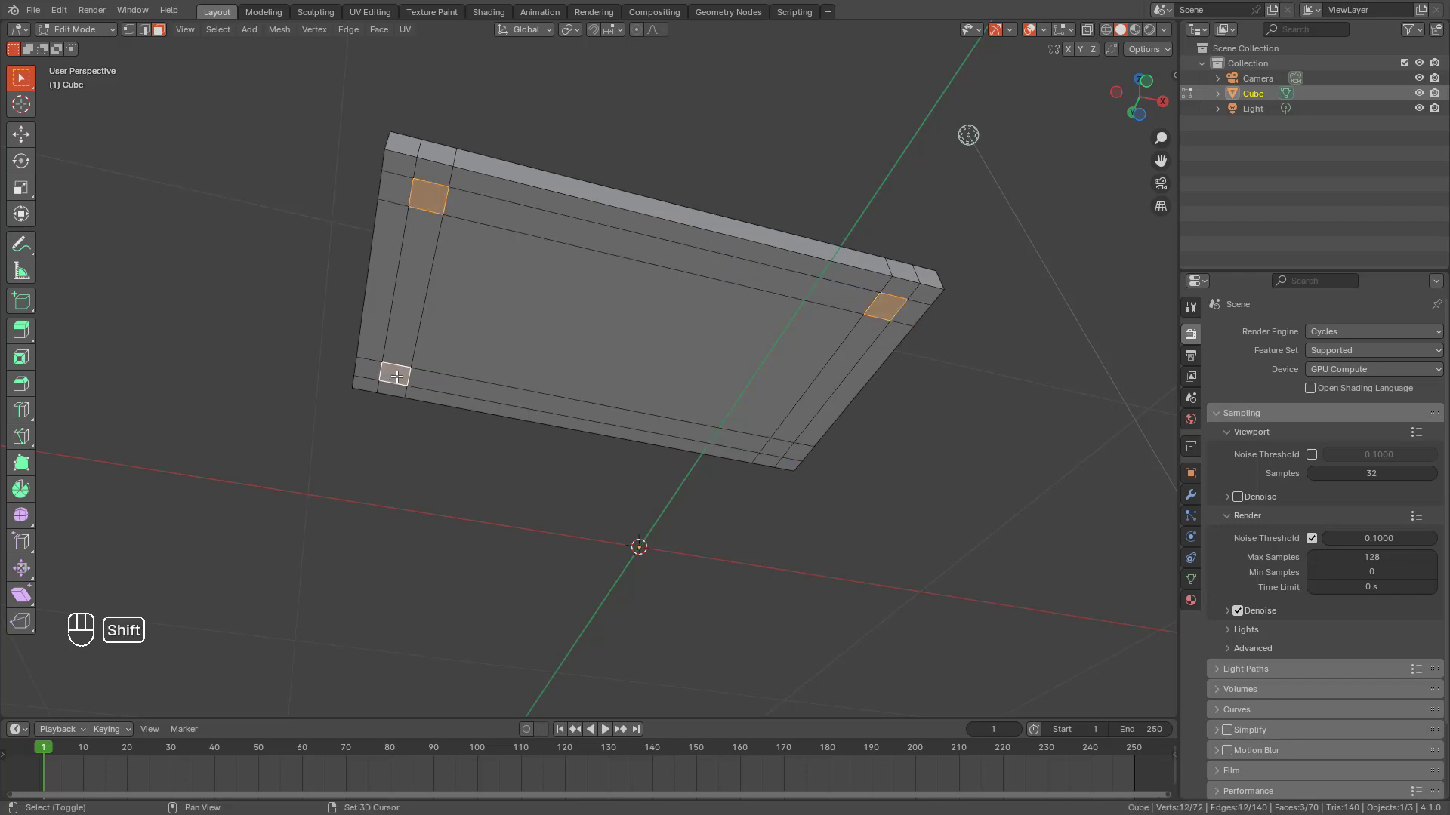
{"action": "left_click", "coordinate": [777, 448], "text": "shift"}
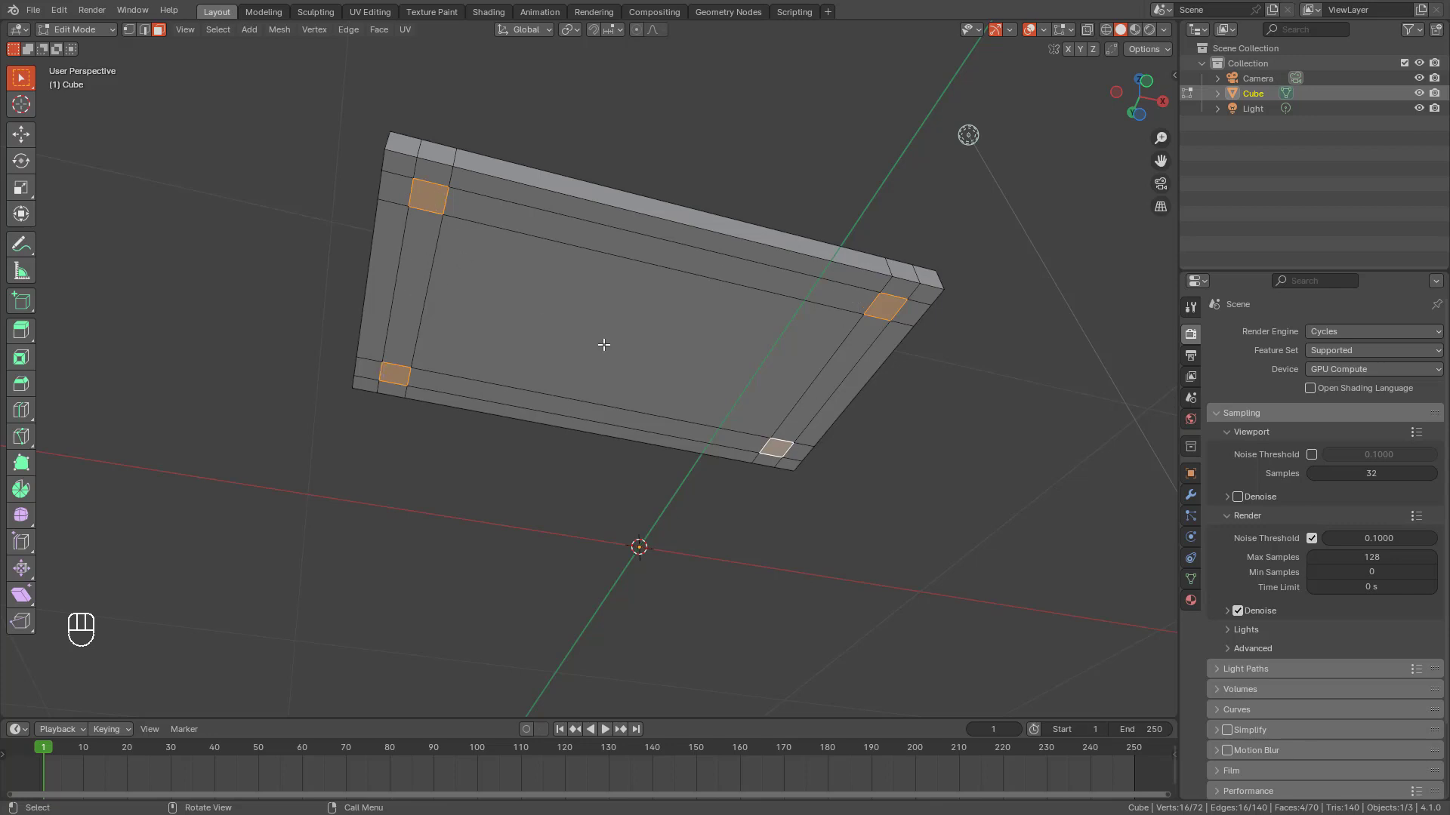
Step: Extrude the four selected underside faces down by about 0.88 m to form table legs reaching the ground line
{"action": "key", "text": "KP_1"}
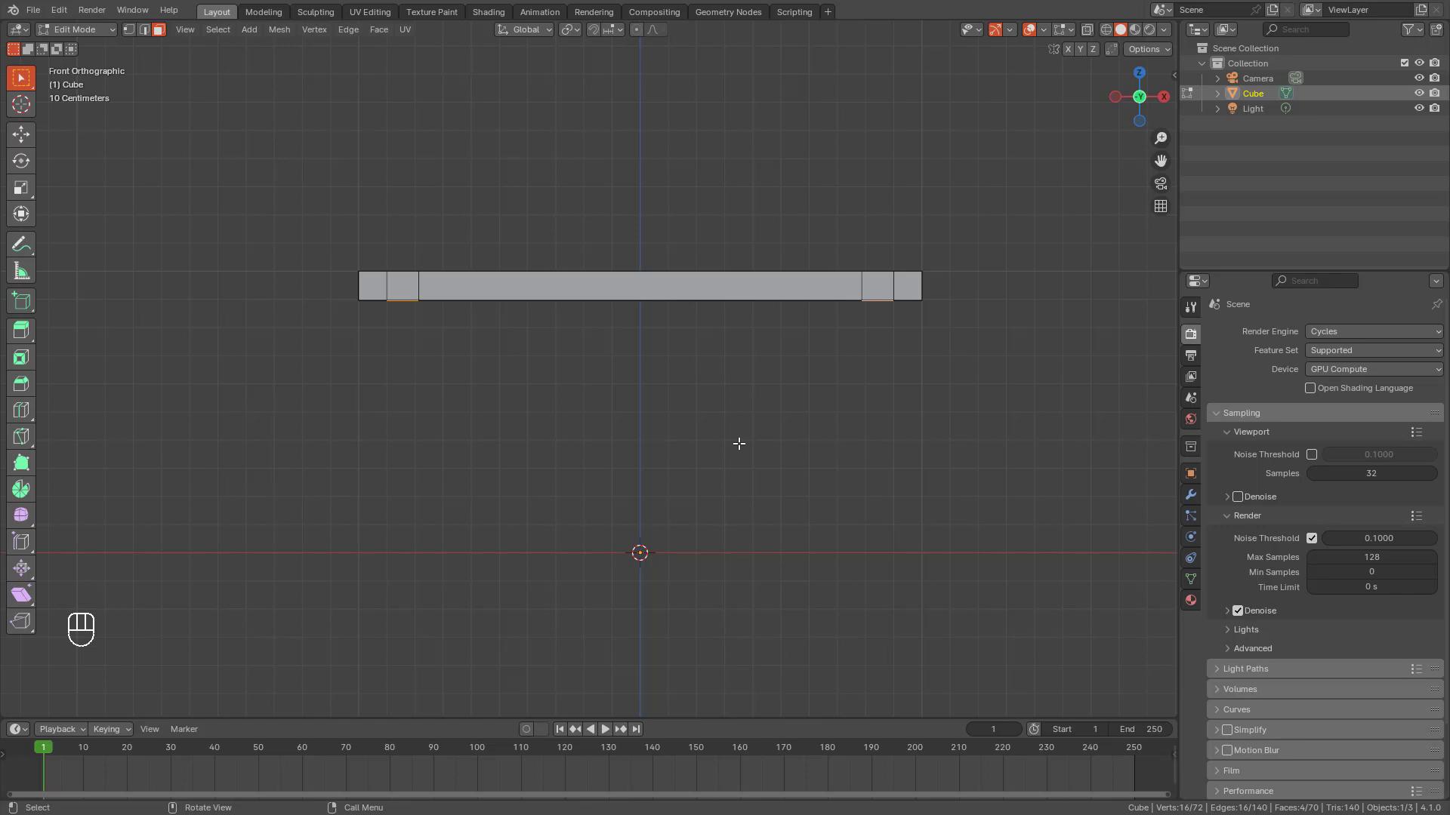
{"action": "key", "text": "e"}
{"action": "key", "text": "shift"}
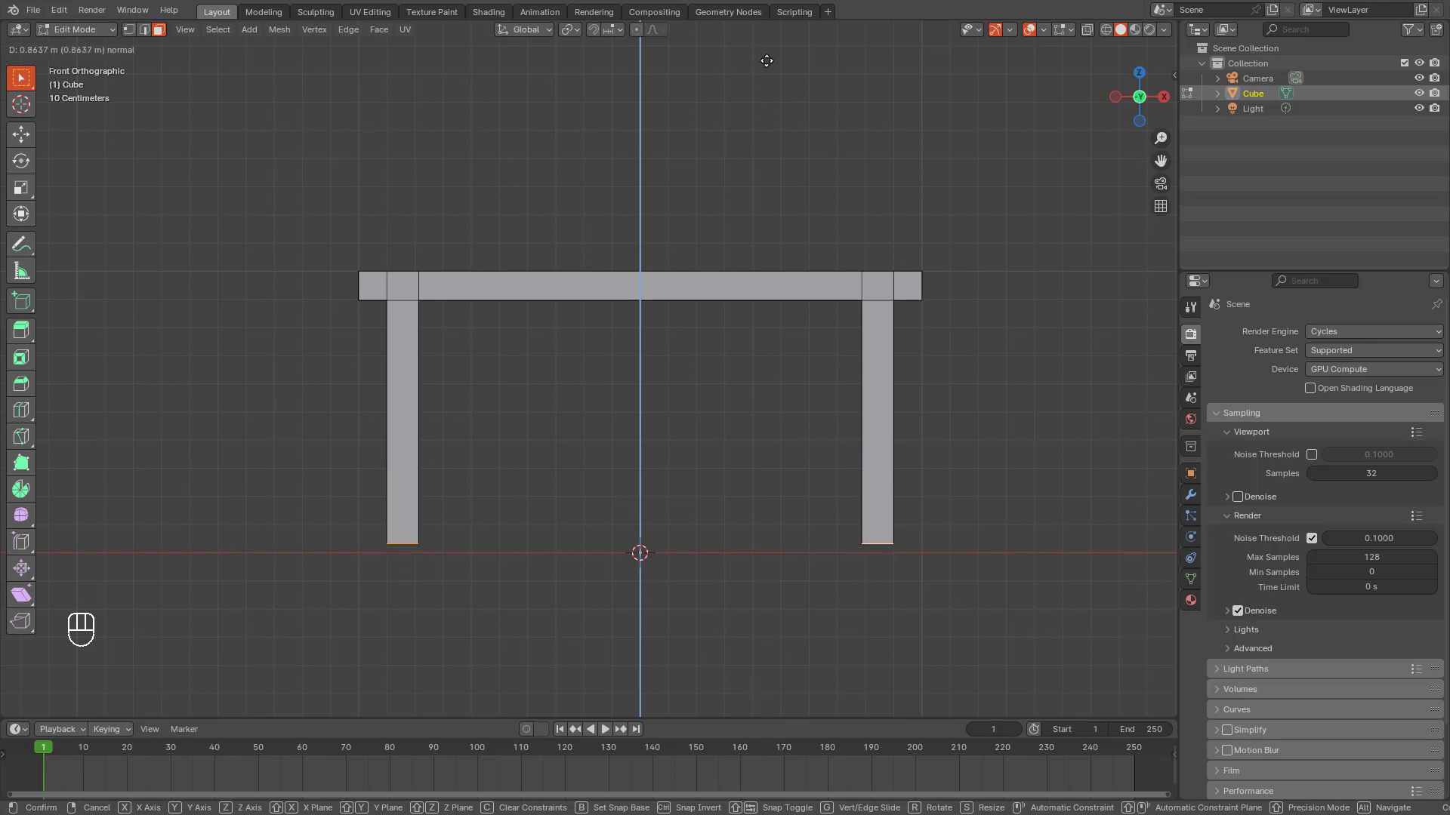
{"action": "key", "text": "shift"}
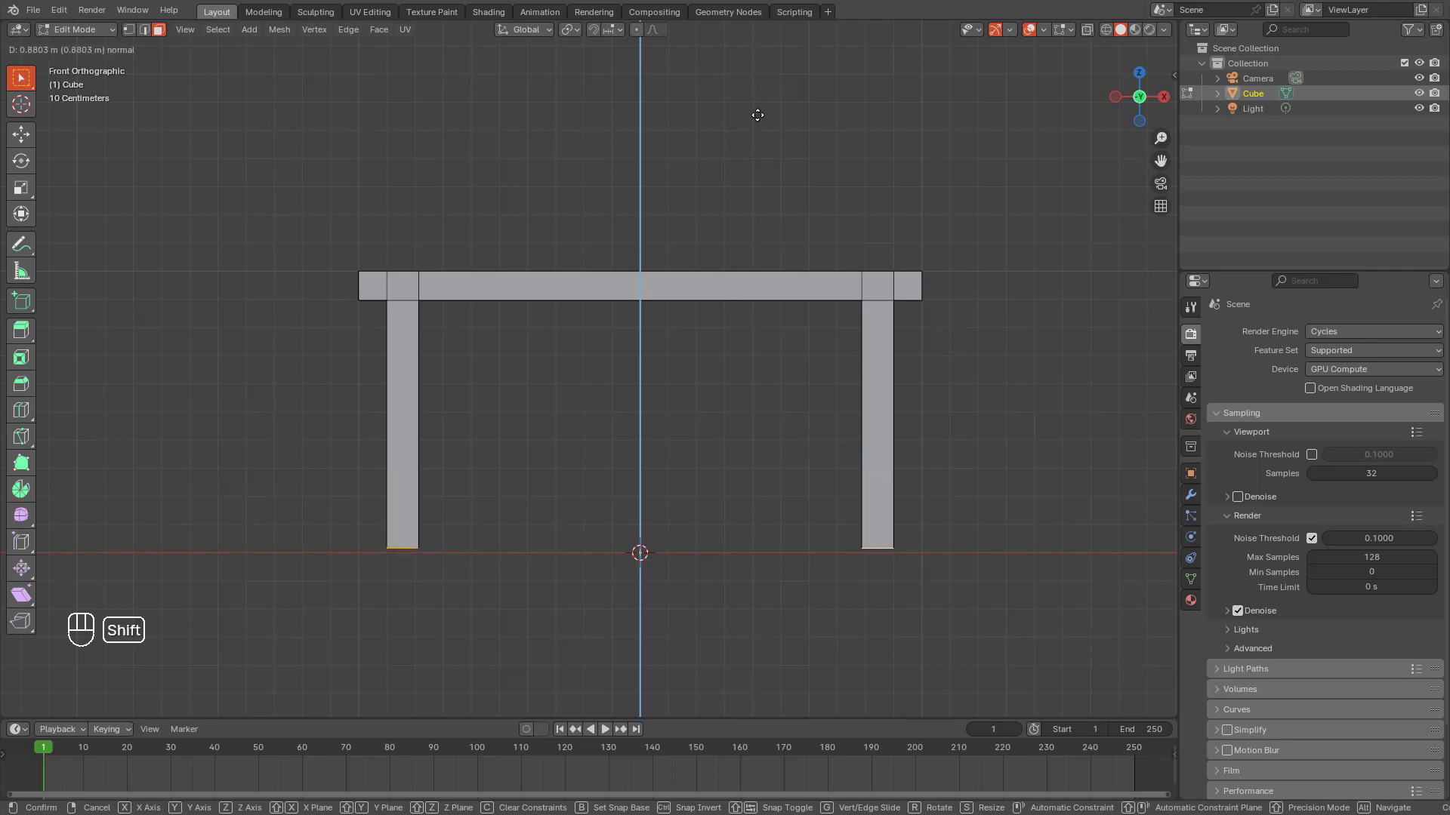
{"action": "left_click", "coordinate": [757, 138]}
Step: Examine up close how the leg's bottom edge lines up with the red ground line in front view
{"action": "key", "text": "KP_1"}
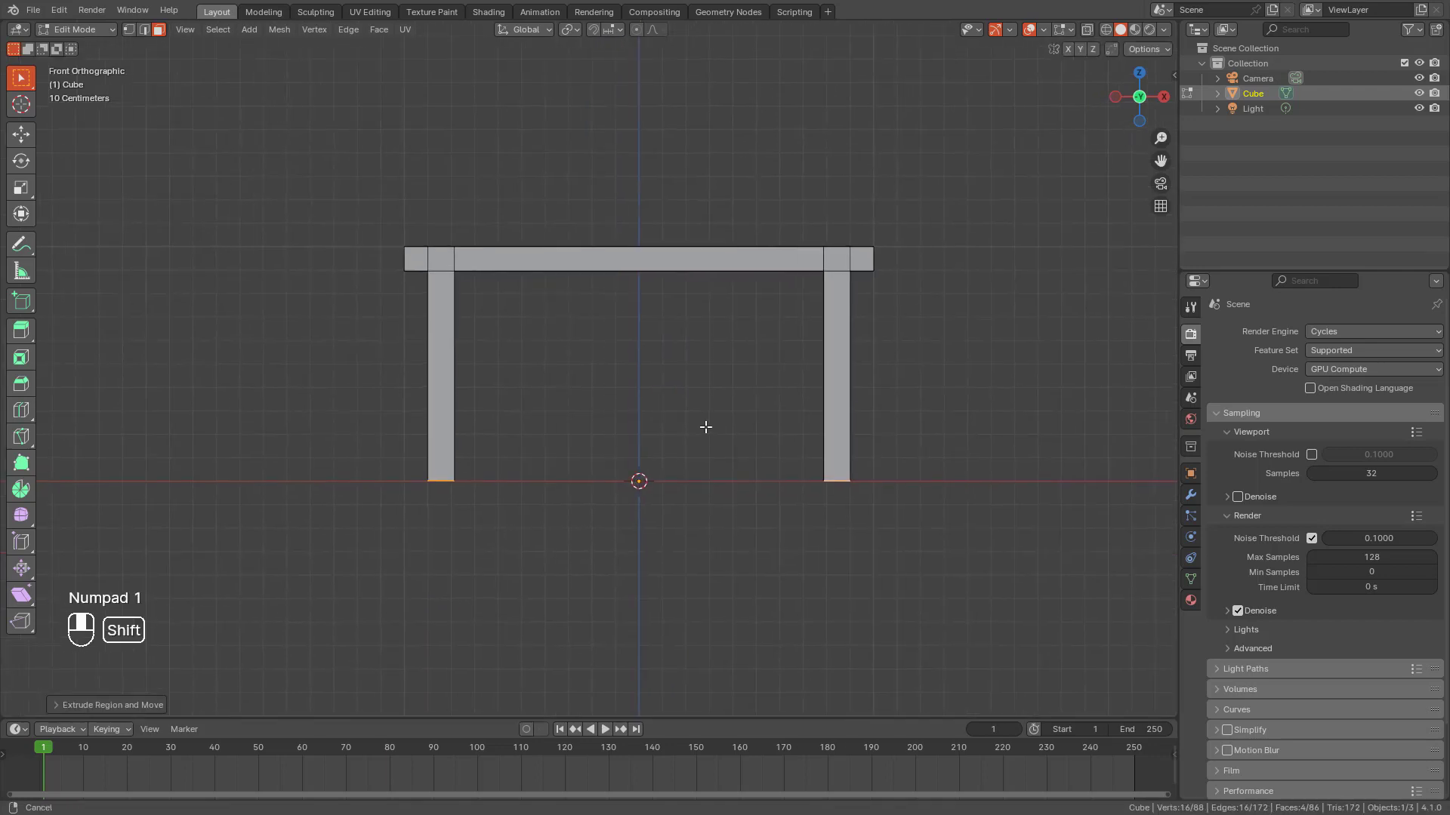
{"action": "scroll", "coordinate": [724, 429], "scroll_direction": "up", "scroll_amount": 1}
{"action": "middle_click_drag", "start_coordinate": [789, 446], "coordinate": [728, 447], "text": "shift"}
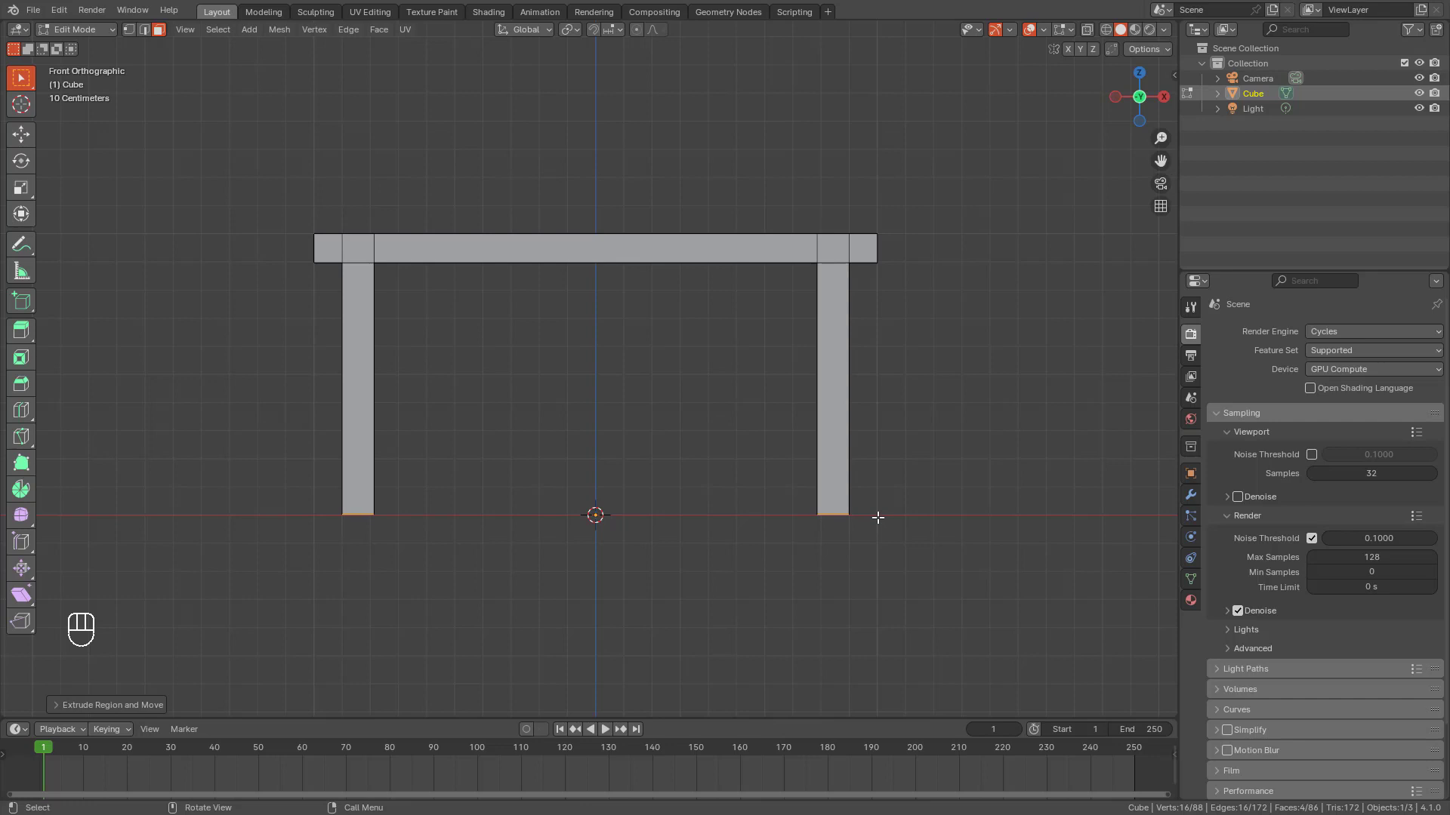
{"action": "key", "text": "shift"}
{"action": "key", "text": "shift+b"}
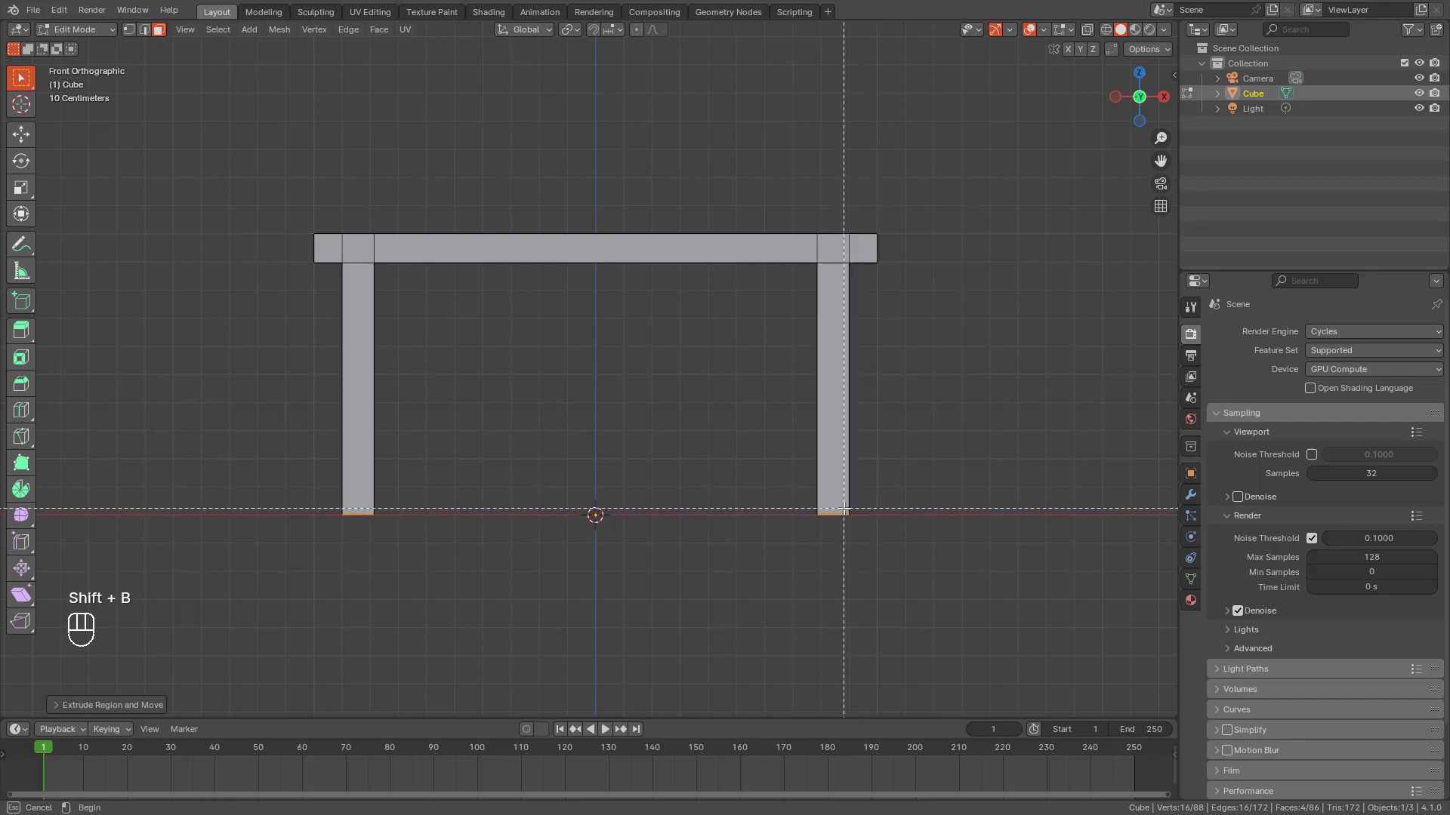
{"action": "left_click_drag", "start_coordinate": [838, 508], "coordinate": [867, 534]}
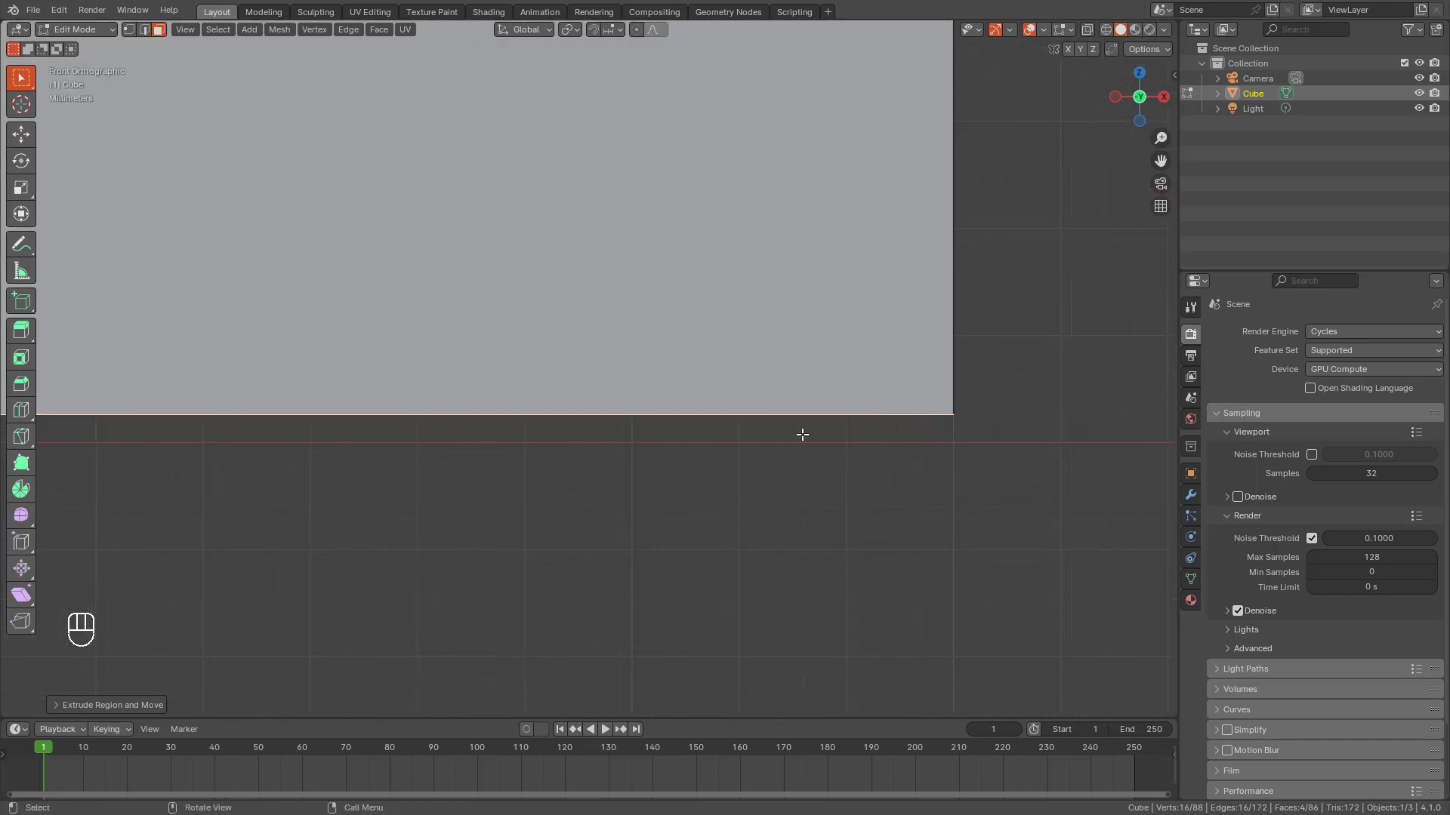
{"action": "scroll", "coordinate": [802, 434], "scroll_direction": "down", "scroll_amount": 12}
{"action": "scroll", "coordinate": [673, 431], "scroll_direction": "up", "scroll_amount": 10}
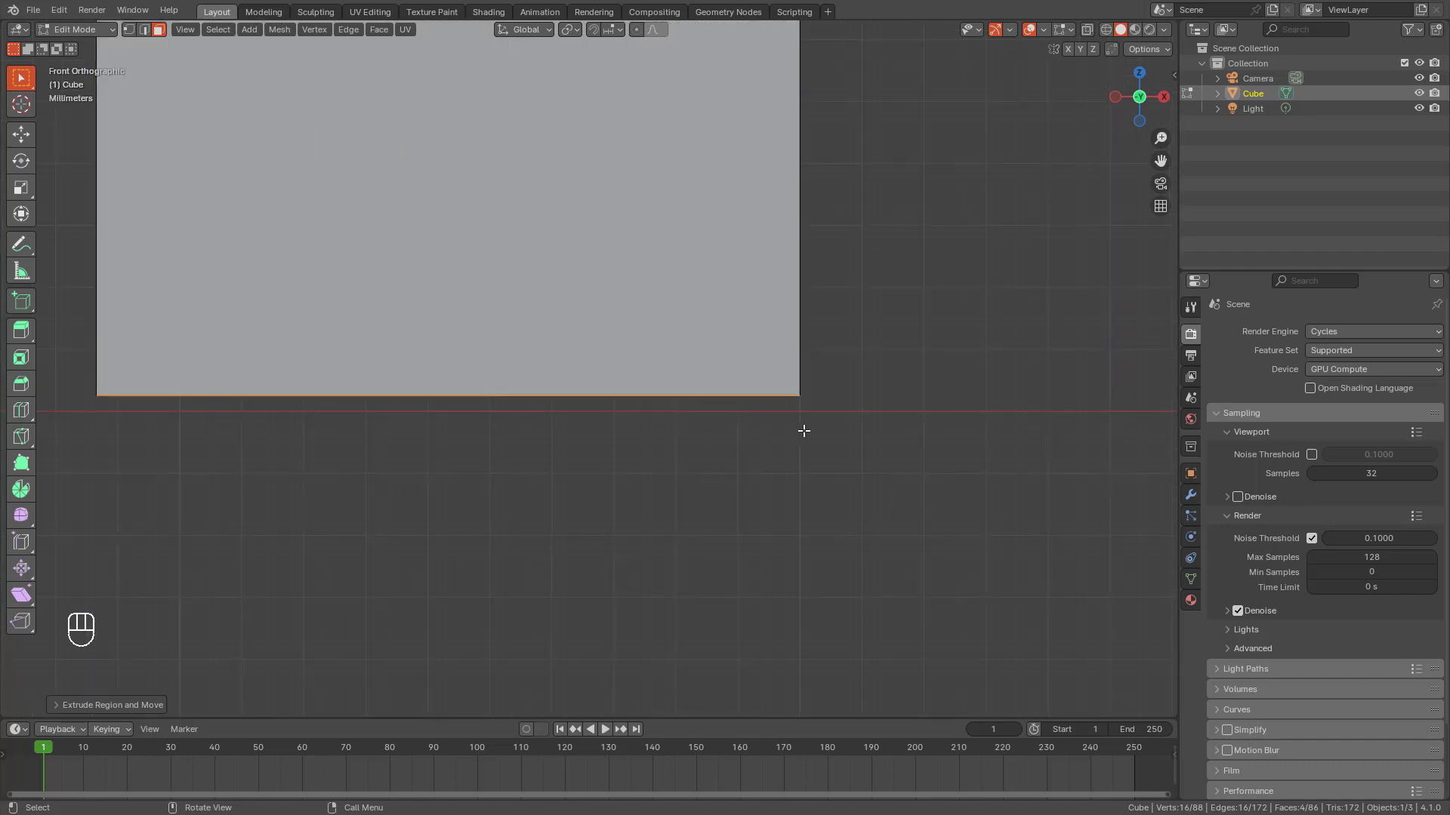
{"action": "scroll", "coordinate": [772, 408], "scroll_direction": "down", "scroll_amount": 8}
{"action": "middle_click_drag", "start_coordinate": [576, 448], "coordinate": [861, 456], "text": "shift"}
{"action": "key", "text": "shift"}
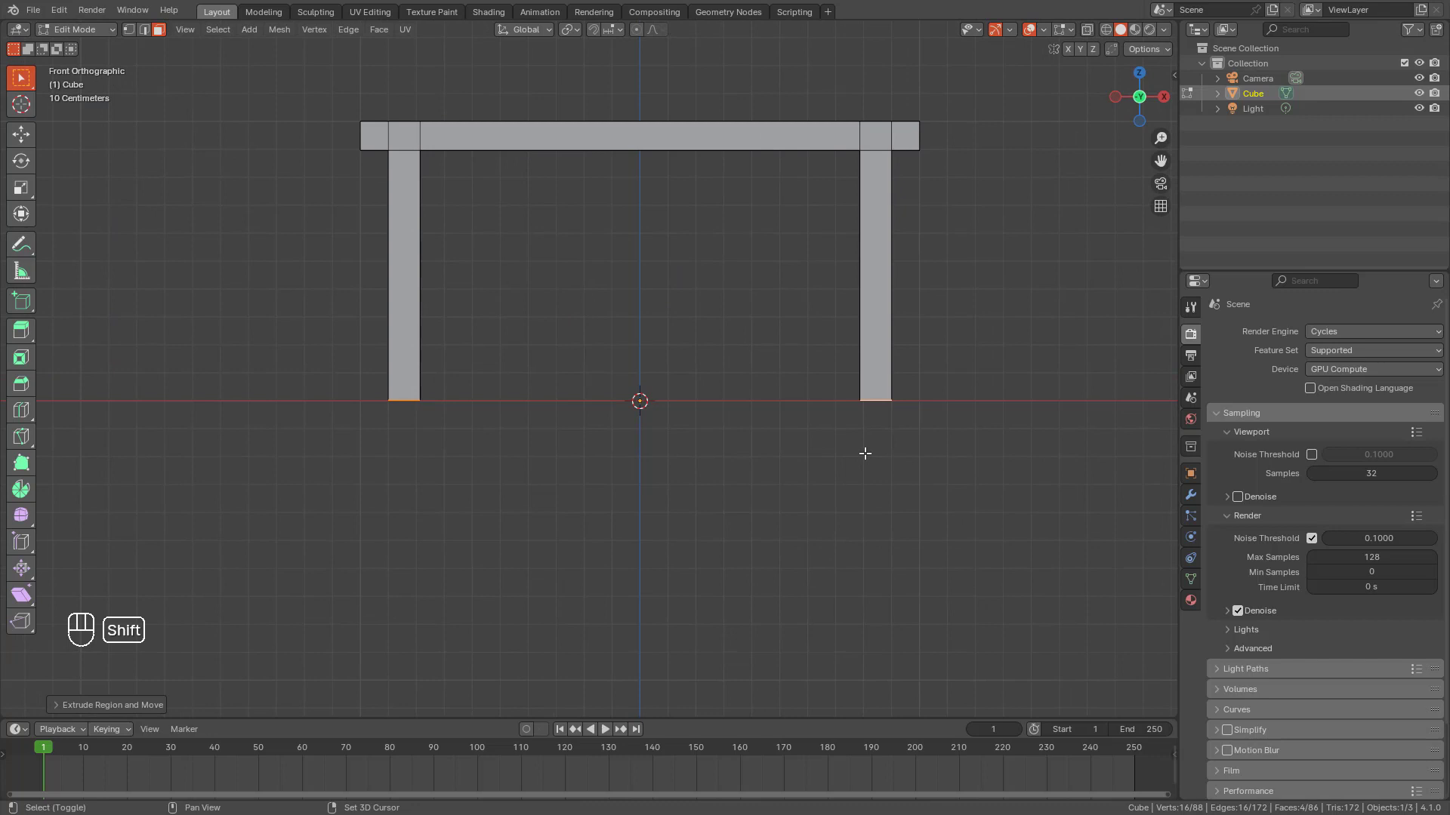
Step: Reselect the bottom faces of all four legs and turn on increment snapping with Absolute Grid Snap
{"action": "key", "text": "shift+z"}
{"action": "left_click_drag", "start_coordinate": [297, 358], "coordinate": [975, 466]}
{"action": "middle_click_drag", "start_coordinate": [936, 440], "coordinate": [838, 453], "text": "shift"}
{"action": "key", "text": "shift+z"}
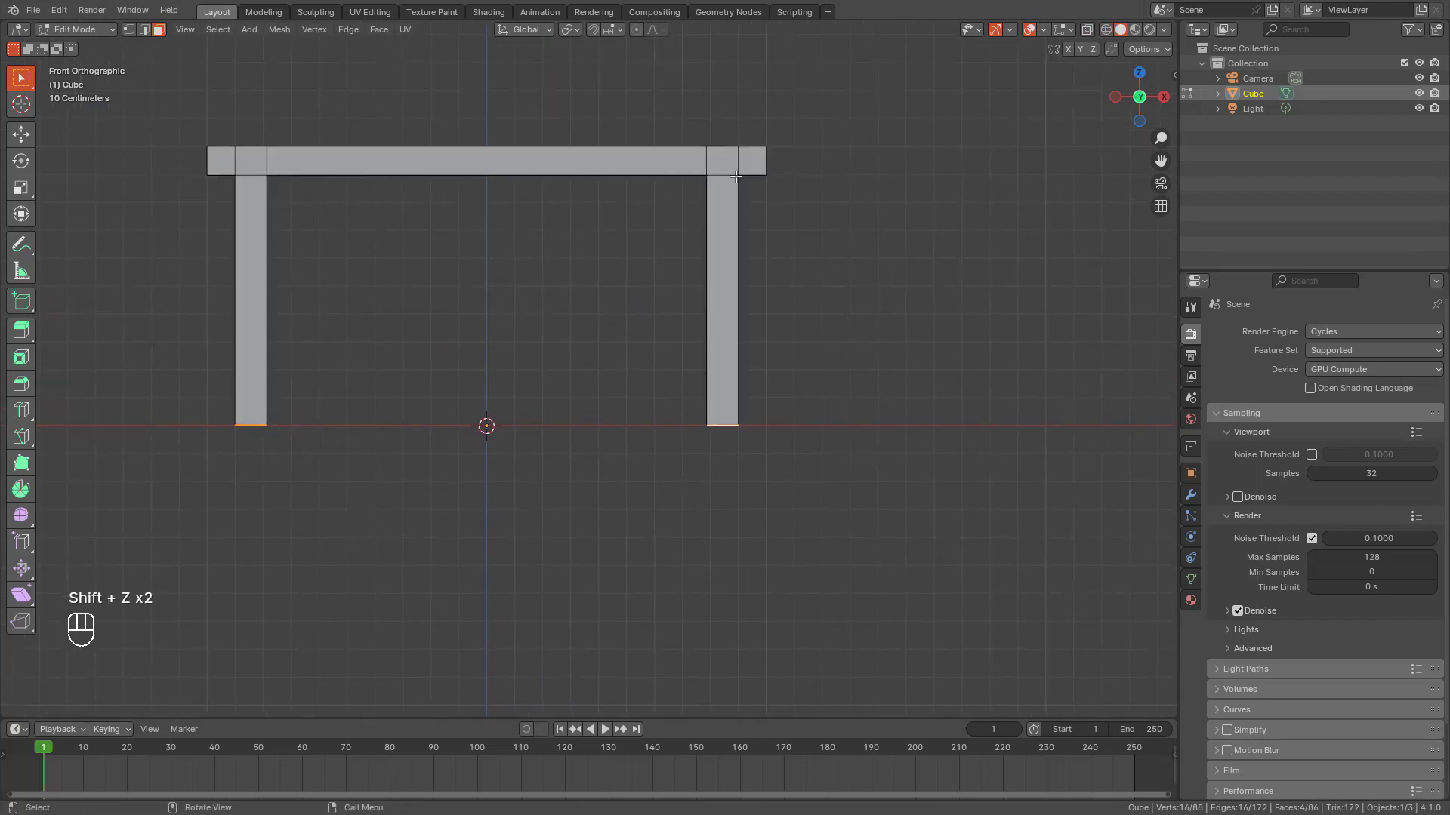
{"action": "left_click", "coordinate": [593, 29]}
{"action": "left_click", "coordinate": [616, 29]}
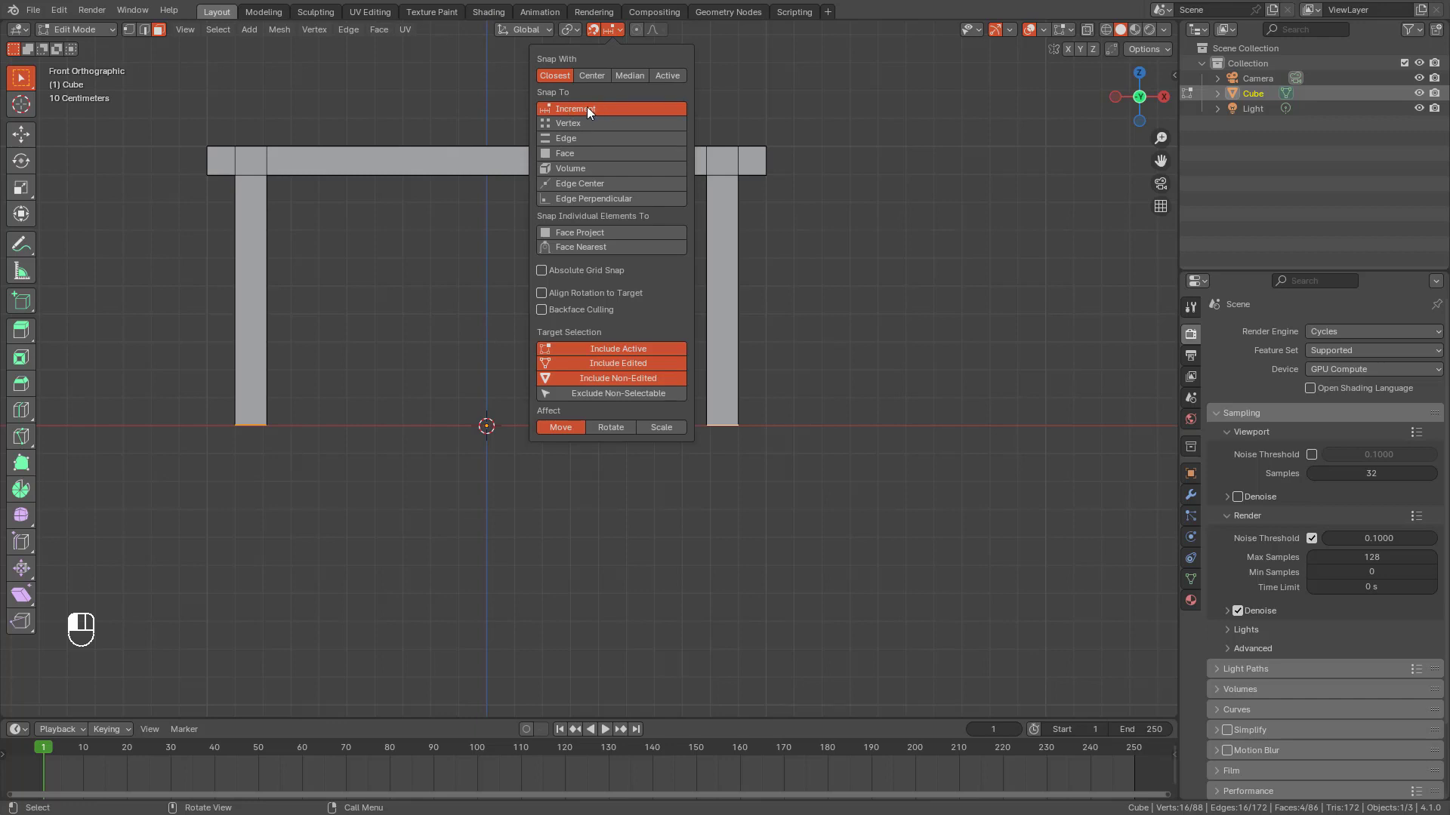
{"action": "left_click", "coordinate": [541, 270]}
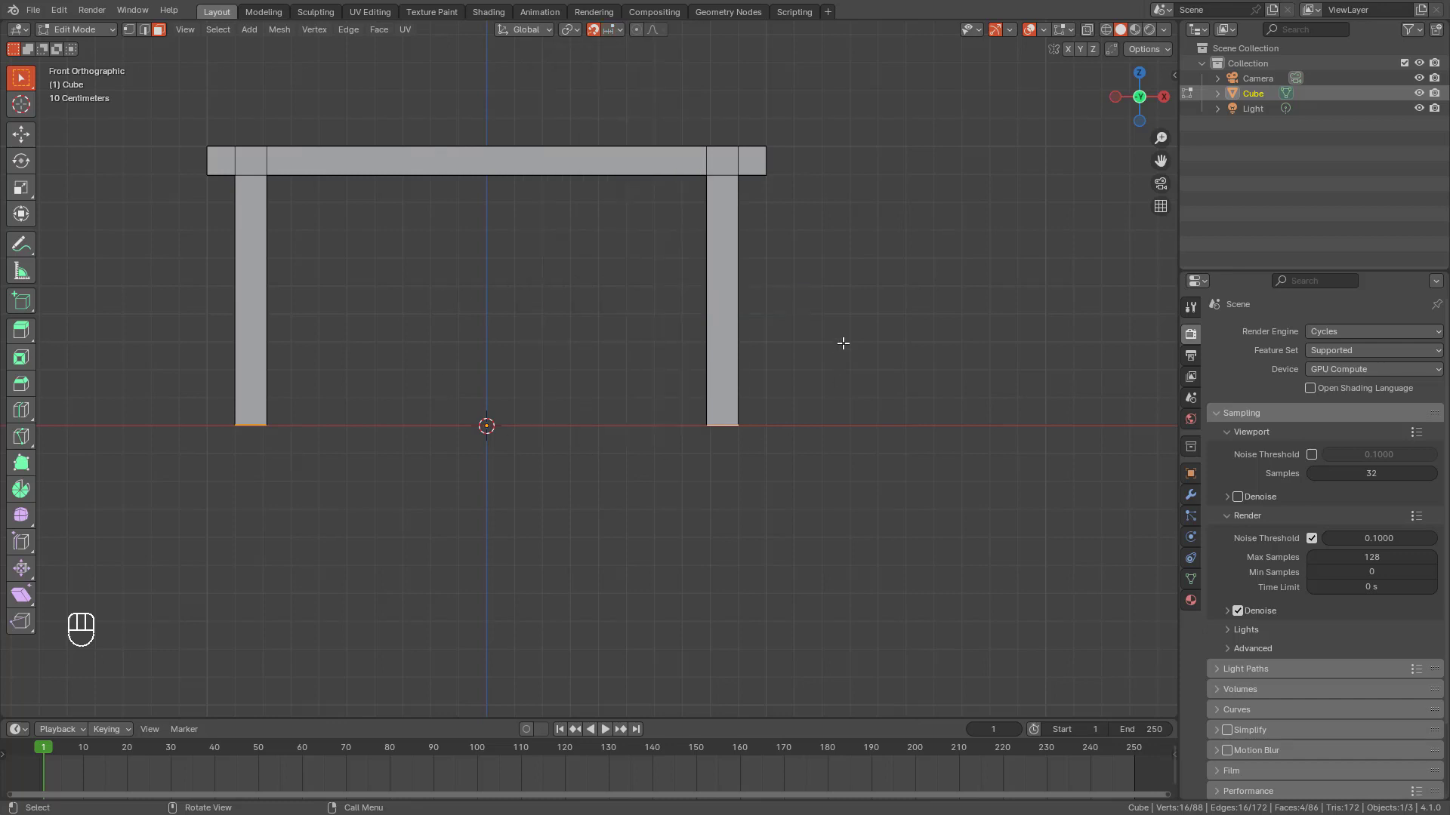
{"action": "key", "text": "g"}
{"action": "key", "text": "z"}
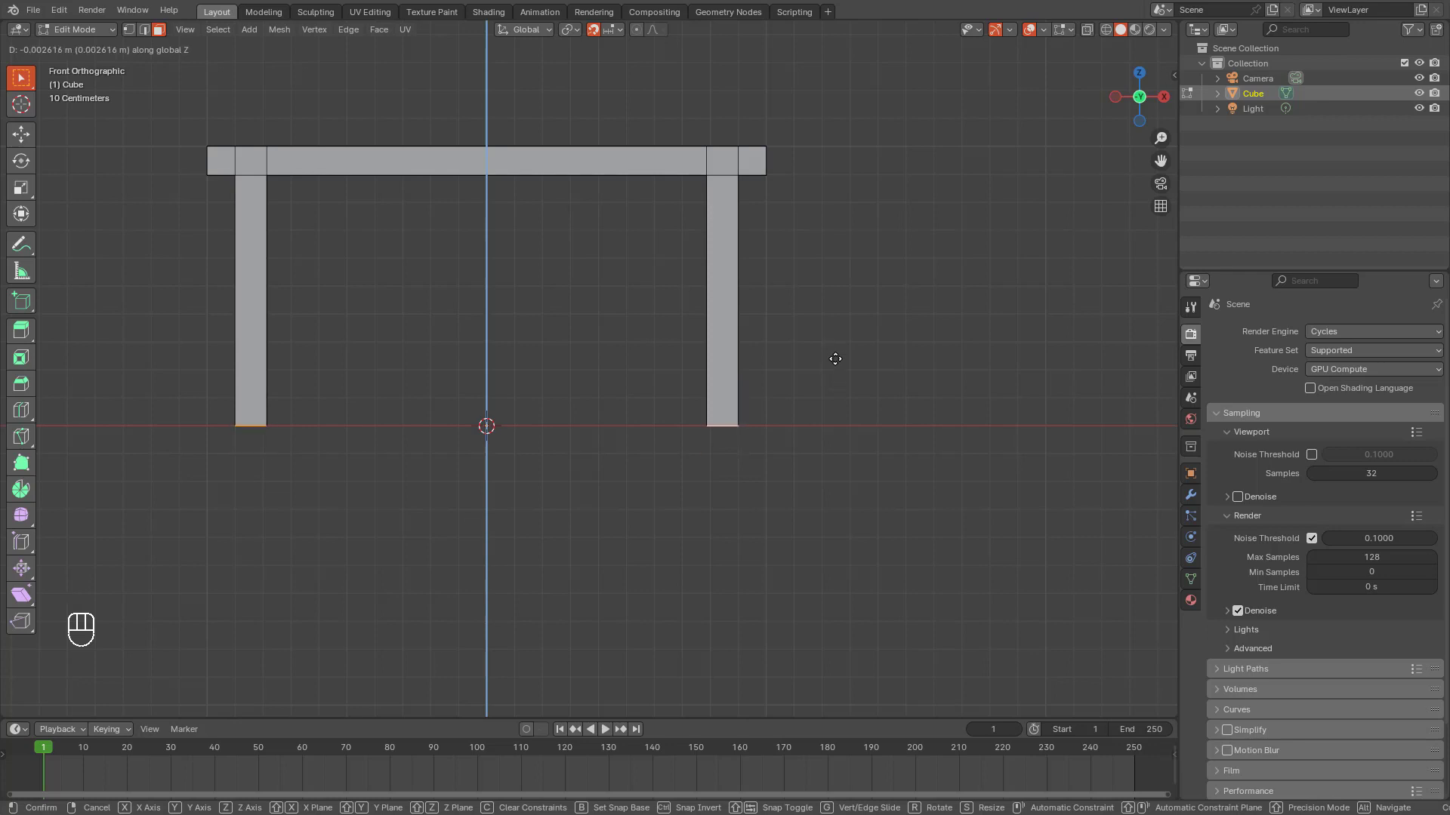
{"action": "left_click", "coordinate": [836, 373]}
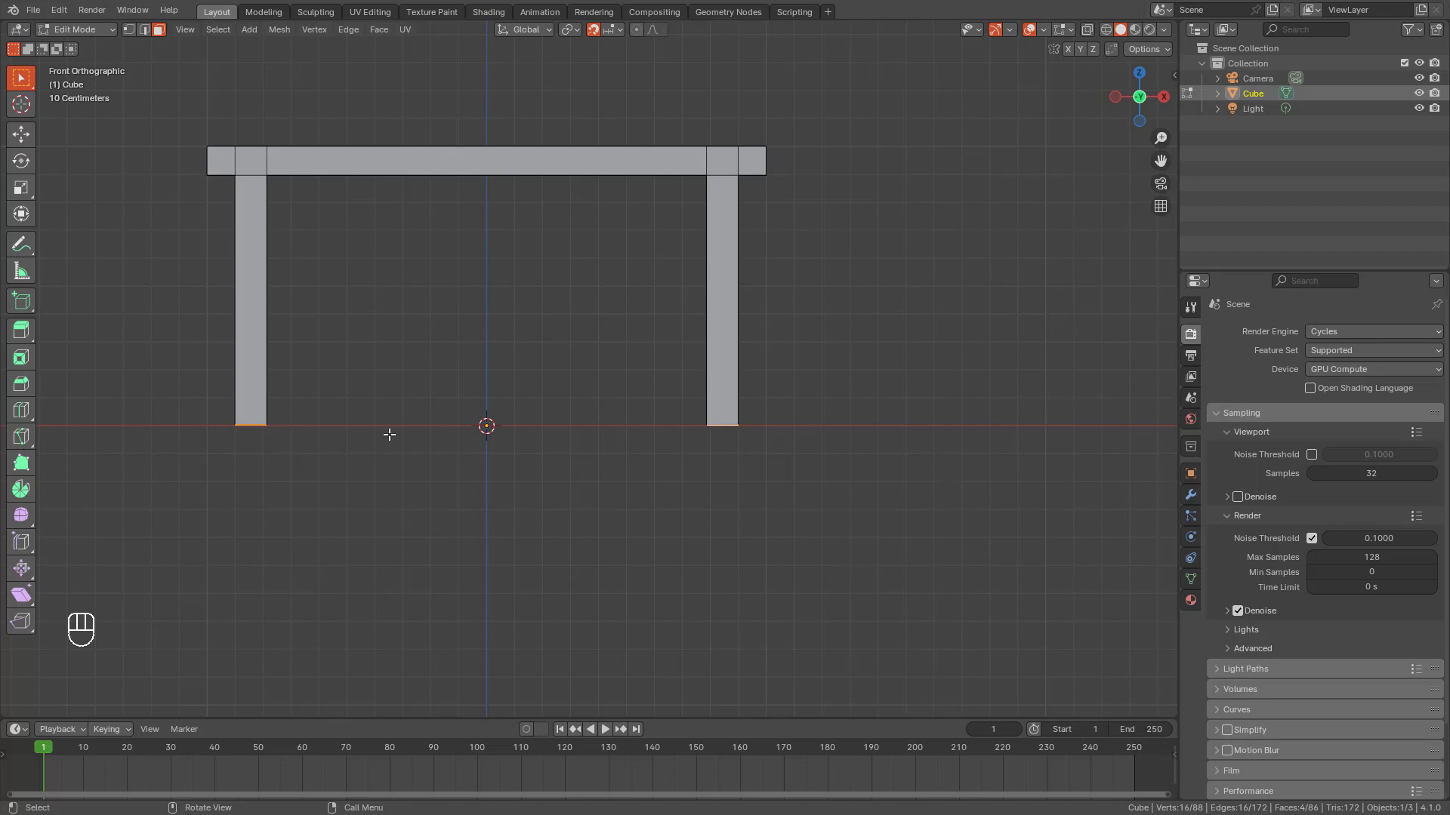
Step: Snap the bottom faces of all four legs down along Z by about 0.0026 m onto the ground line and turn snapping off
{"action": "key", "text": "shift+z"}
{"action": "left_click_drag", "start_coordinate": [179, 401], "coordinate": [893, 496]}
{"action": "key", "text": "g"}
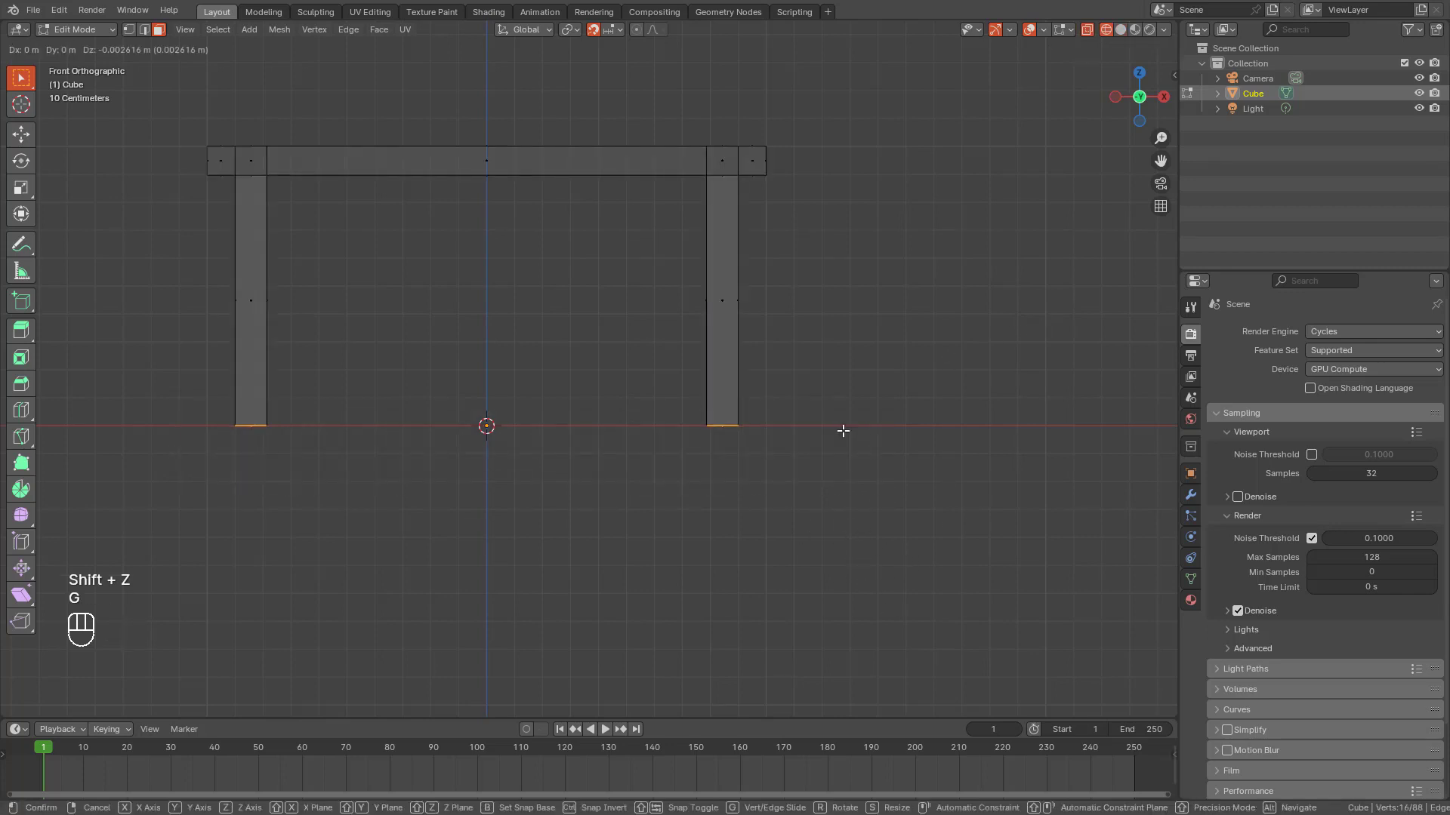
{"action": "key", "text": "z"}
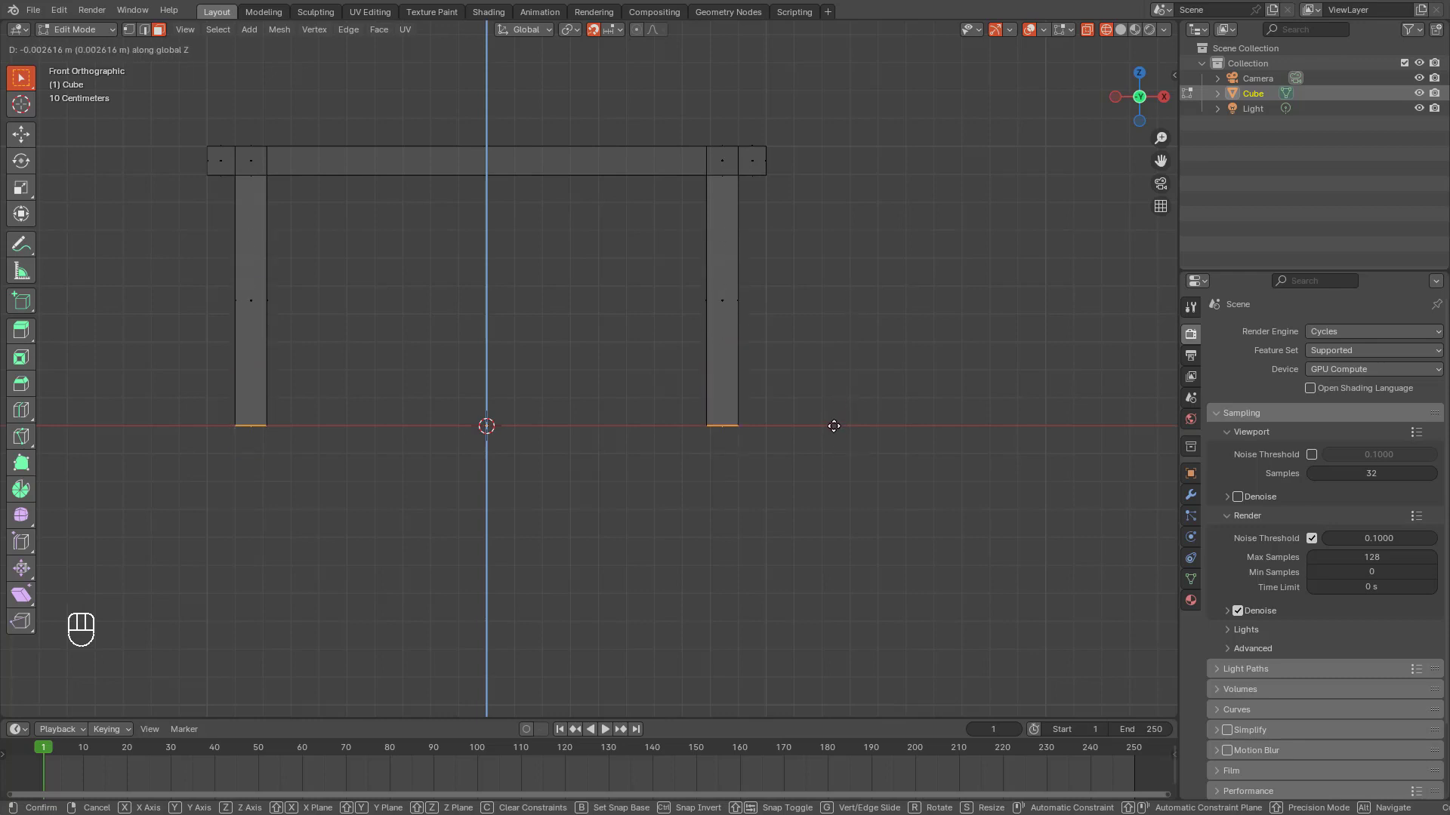
{"action": "left_click", "coordinate": [833, 436]}
{"action": "left_click", "coordinate": [610, 29]}
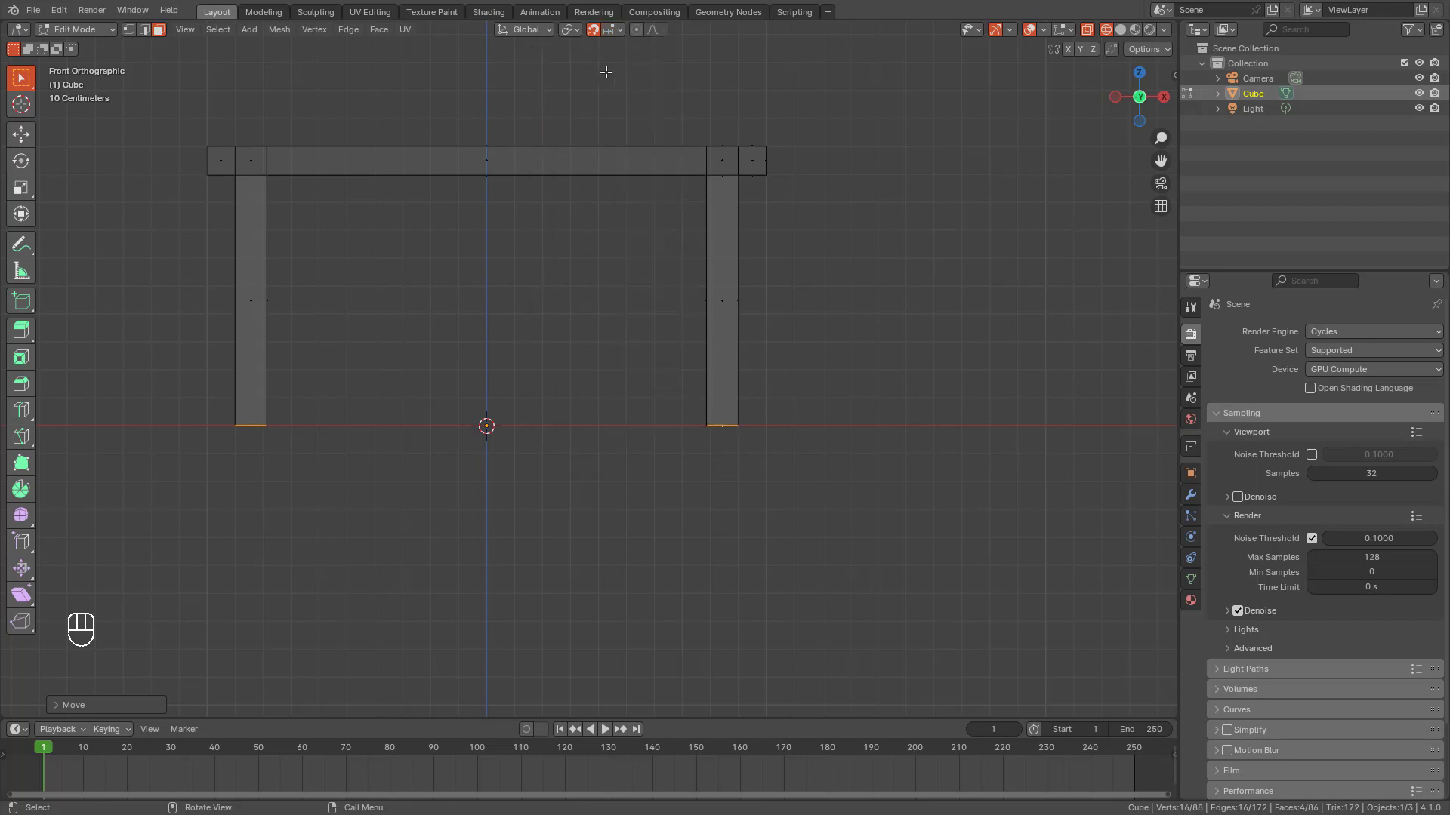
{"action": "left_click", "coordinate": [594, 29]}
Step: Check up close whether the leg's bottom edge lies on the ground line, with the leg faces deselected
{"action": "key", "text": "shift+b"}
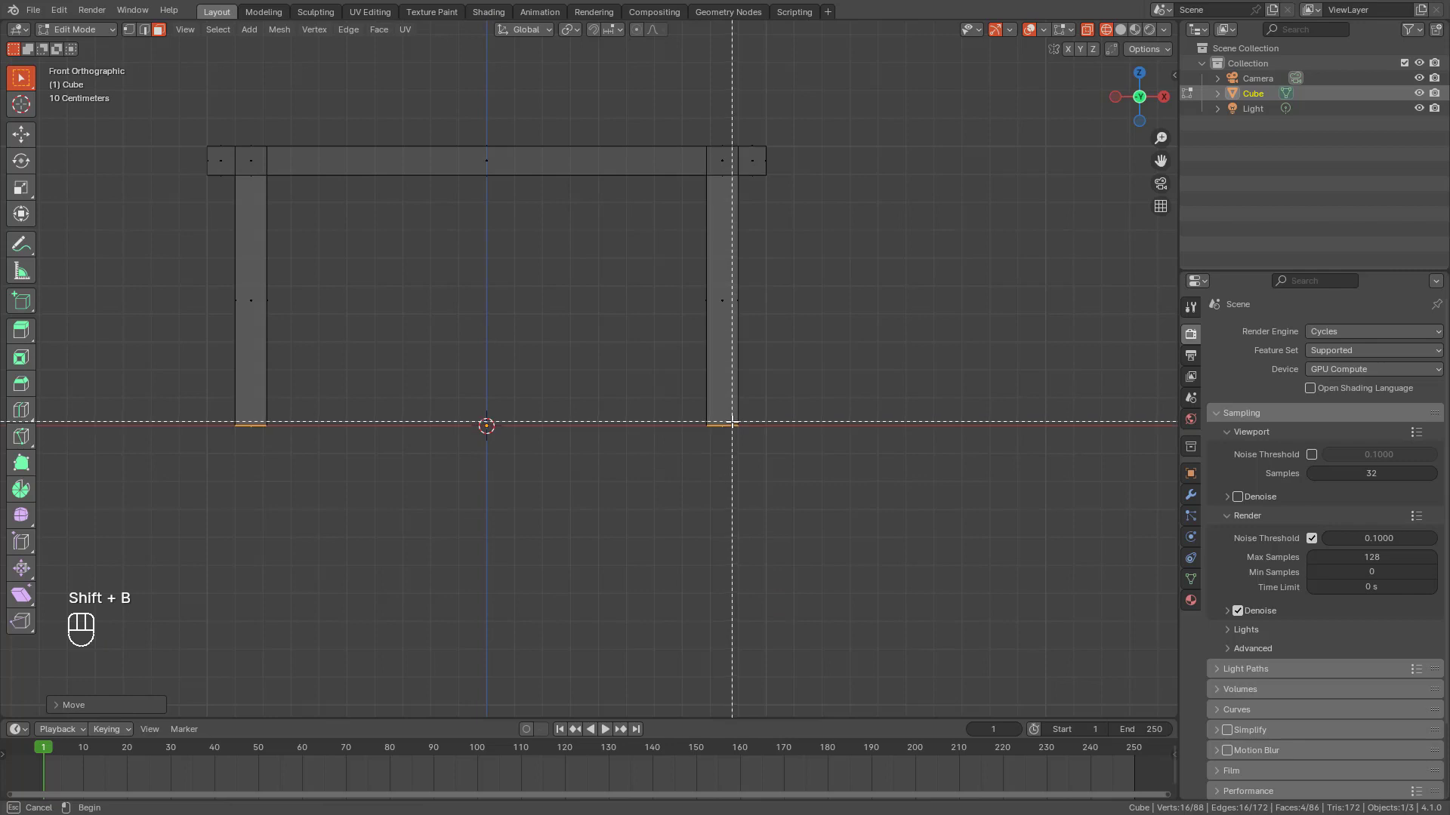
{"action": "left_click_drag", "start_coordinate": [732, 422], "coordinate": [744, 431]}
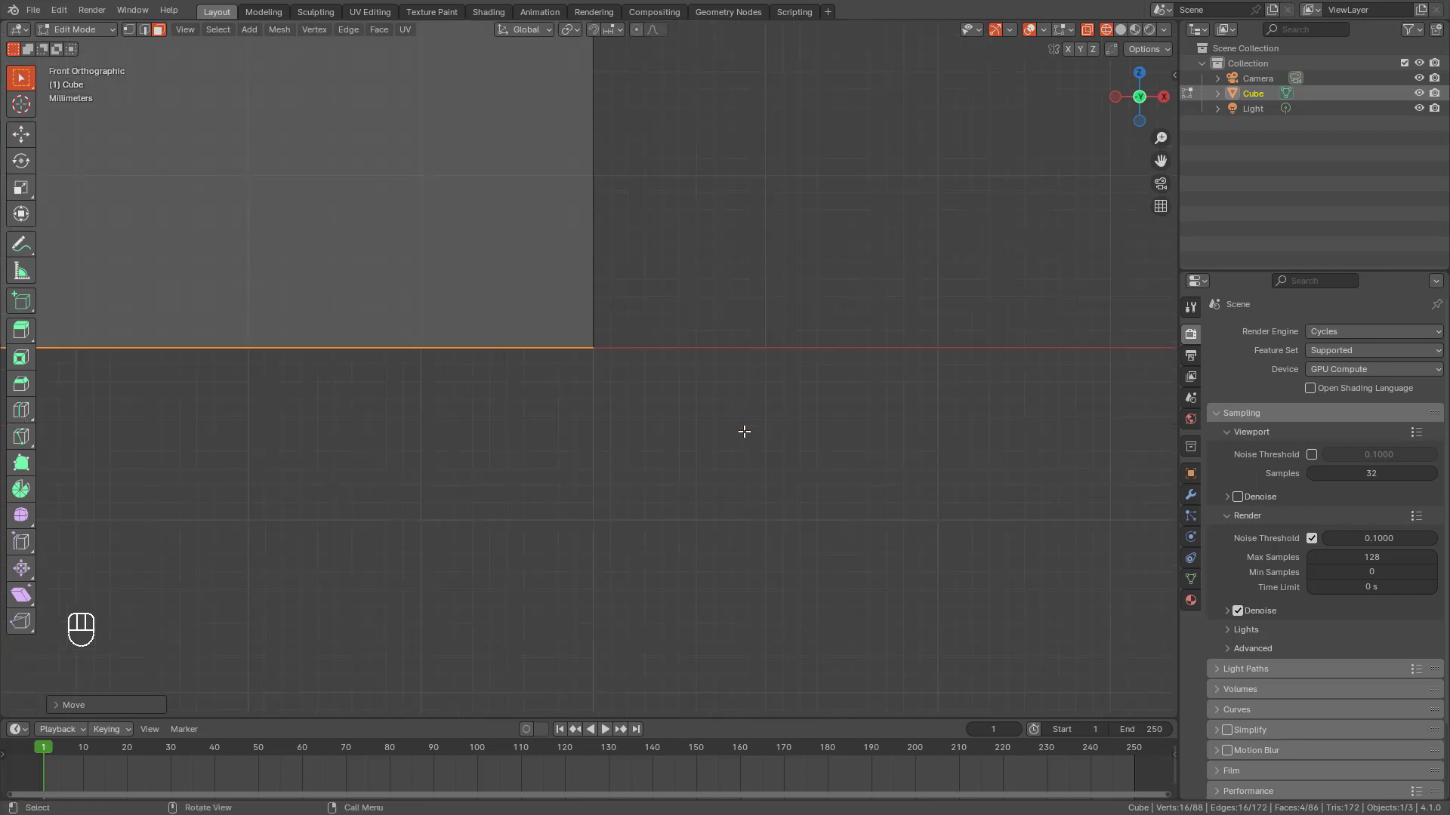
{"action": "left_click", "coordinate": [634, 383]}
{"action": "left_click_drag", "start_coordinate": [516, 299], "coordinate": [561, 325]}
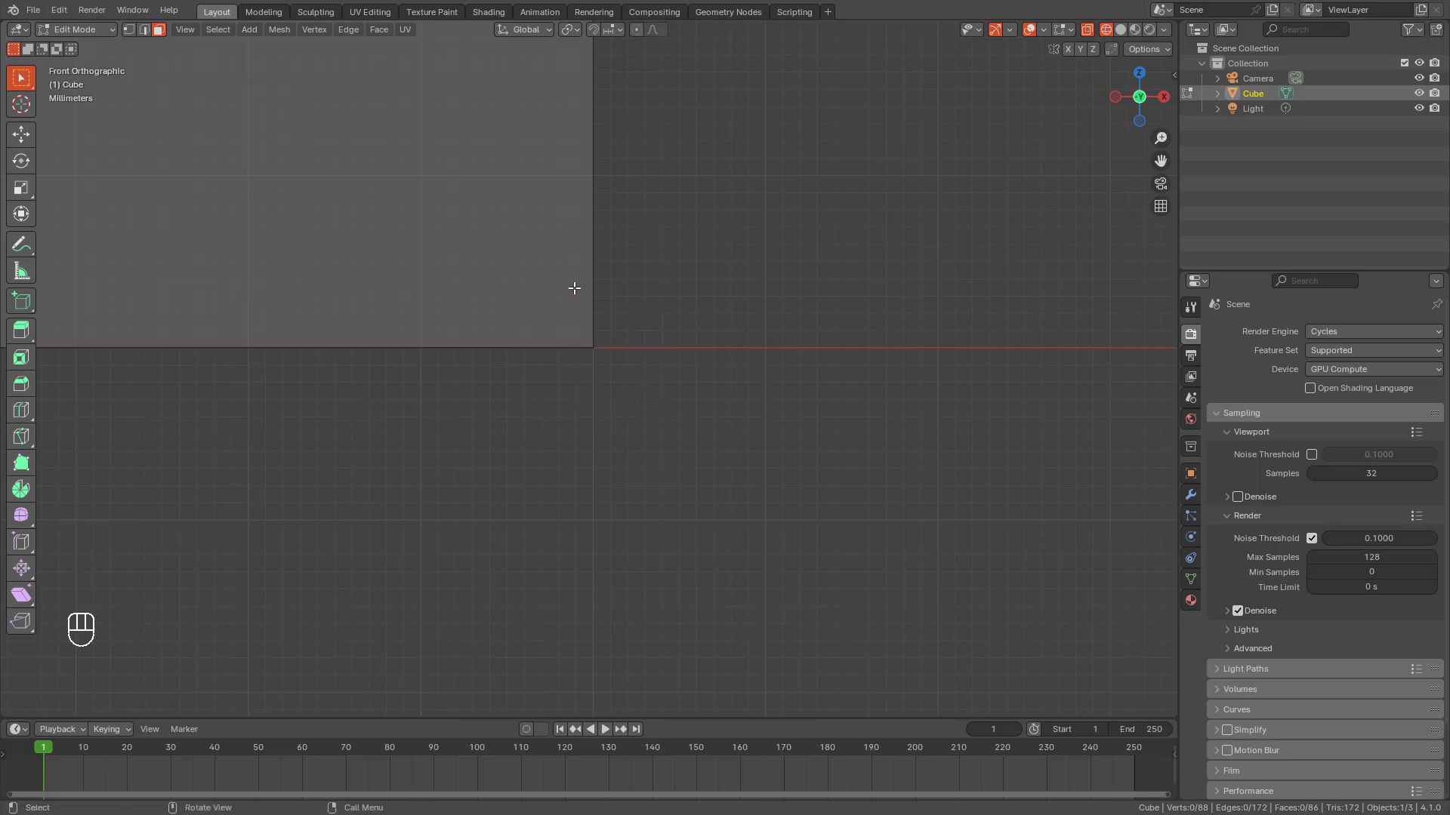
{"action": "scroll", "coordinate": [634, 373], "scroll_direction": "down", "scroll_amount": 3}
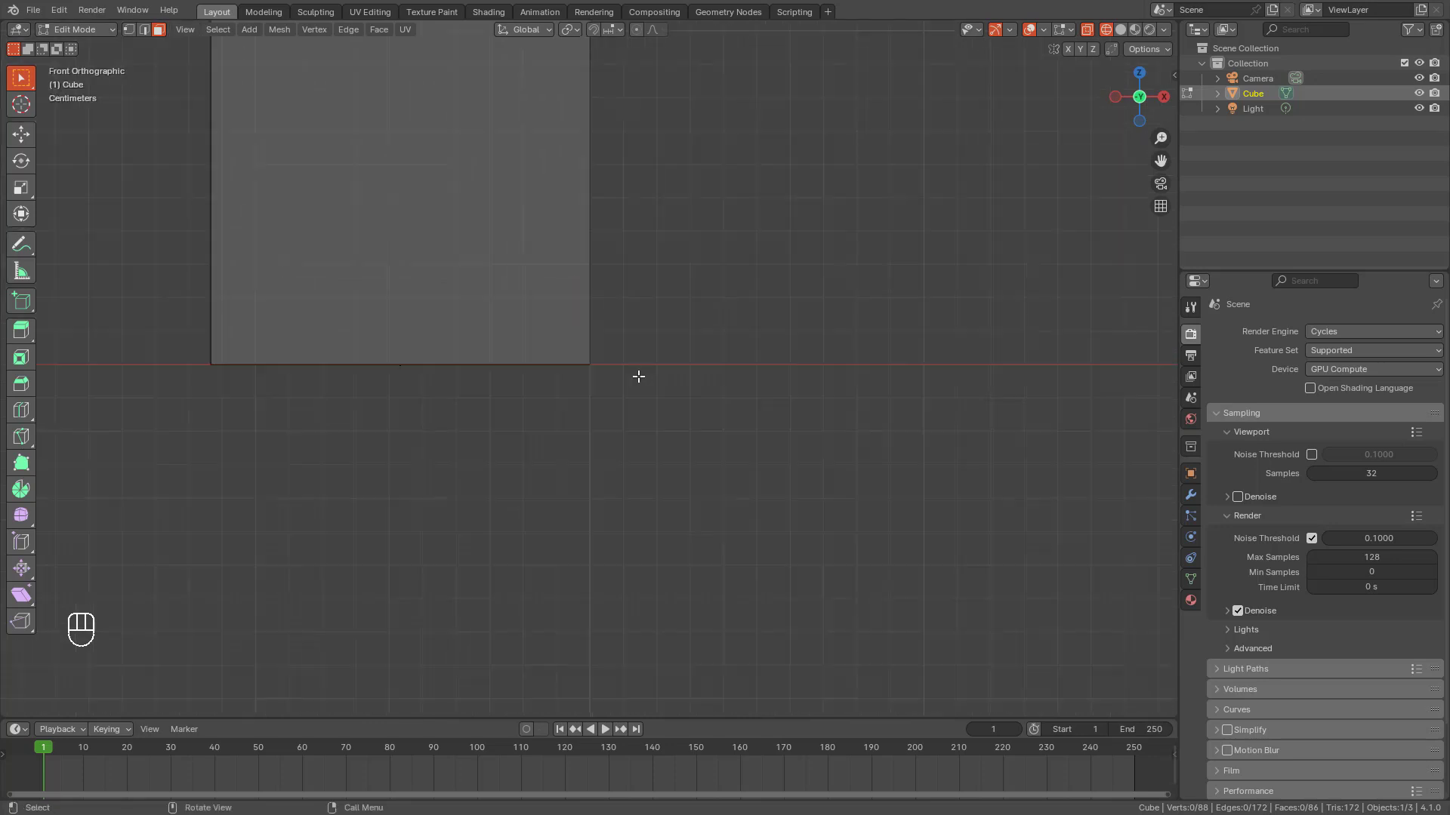
{"action": "scroll", "coordinate": [482, 299], "scroll_direction": "down", "scroll_amount": 6}
{"action": "middle_click_drag", "start_coordinate": [483, 299], "coordinate": [821, 446], "text": "shift"}
{"action": "scroll", "coordinate": [815, 409], "scroll_direction": "down", "scroll_amount": 4}
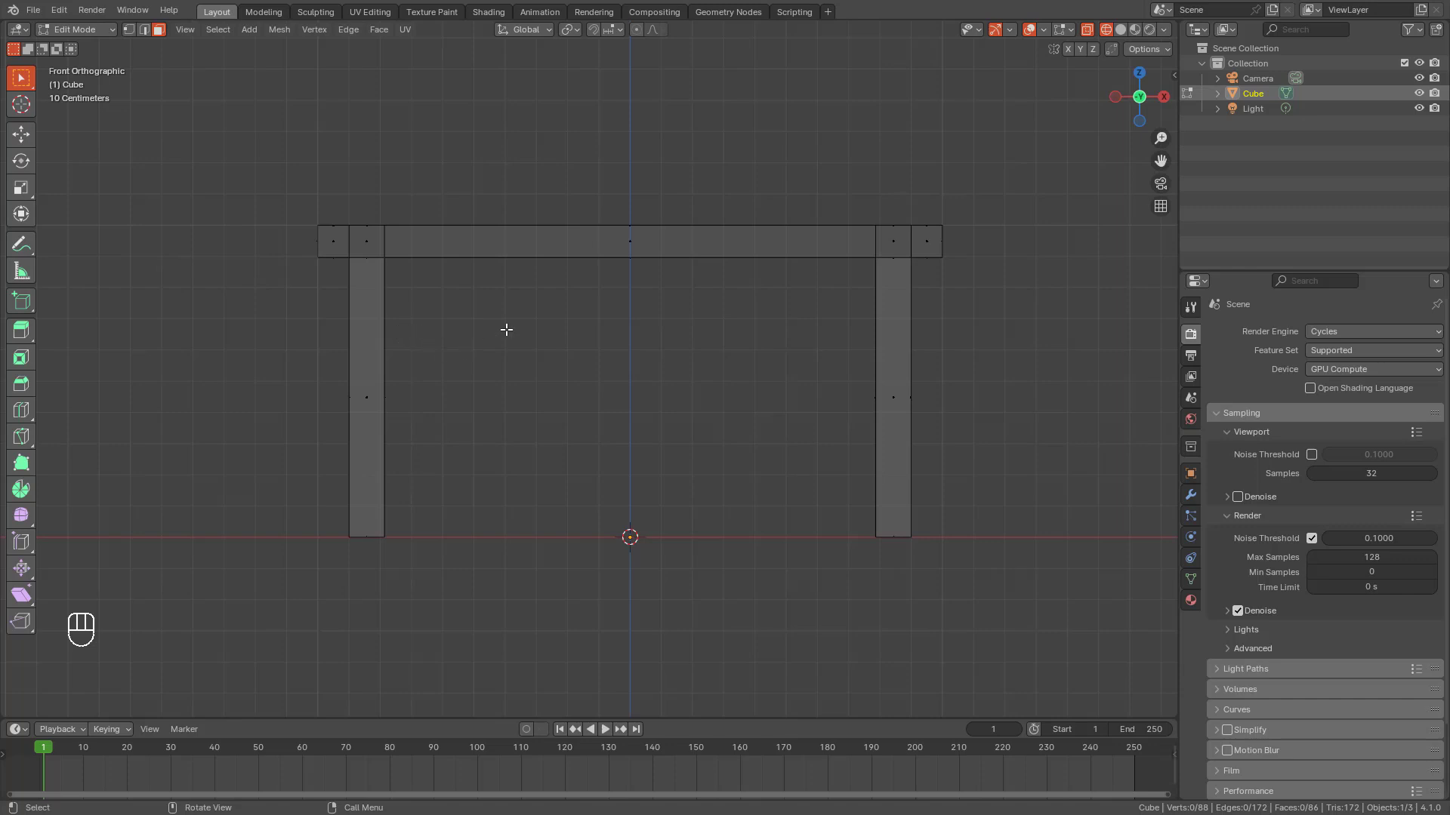
{"action": "scroll", "coordinate": [586, 349], "scroll_direction": "down", "scroll_amount": 1}
{"action": "scroll", "coordinate": [587, 349], "scroll_direction": "down", "scroll_amount": 1}
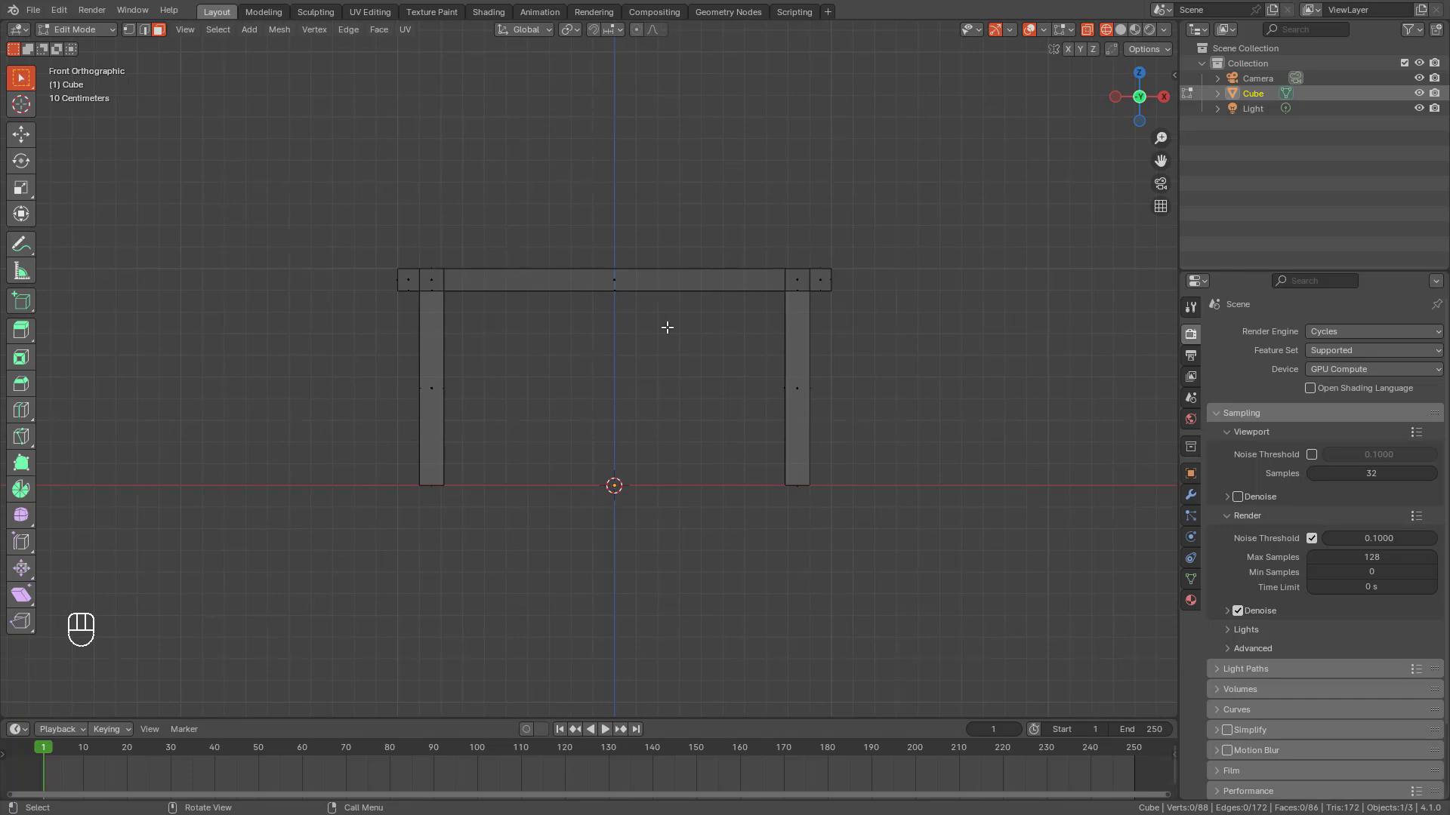
{"action": "middle_click_drag", "start_coordinate": [654, 327], "coordinate": [712, 356], "text": "shift"}
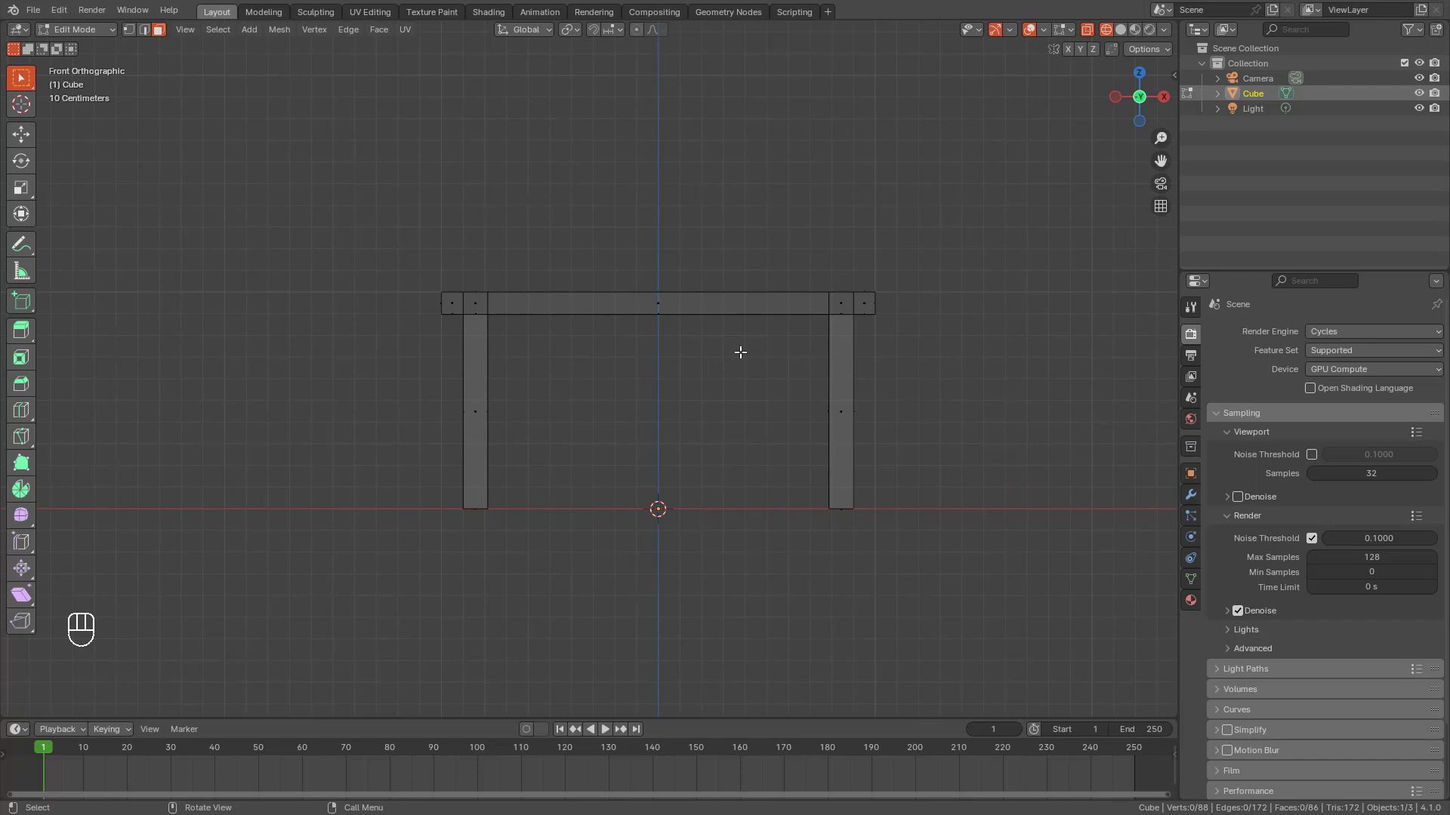
Step: Select the four vertical corner edges of the tabletop in edge select mode
{"action": "mouse_move", "coordinate": [732, 360]}
{"action": "middle_mouse_down"}
{"action": "mouse_move", "coordinate": [732, 401]}
{"action": "mouse_move", "coordinate": [709, 382]}
{"action": "mouse_move", "coordinate": [752, 413]}
{"action": "mouse_move", "coordinate": [601, 358]}
{"action": "mouse_move", "coordinate": [554, 409]}
{"action": "mouse_move", "coordinate": [691, 470]}
{"action": "mouse_move", "coordinate": [601, 420]}
{"action": "mouse_move", "coordinate": [530, 435]}
{"action": "middle_mouse_up"}
{"action": "key", "text": "Tab"}
{"action": "key", "text": "shift+z"}
{"action": "key", "text": "Tab"}
{"action": "middle_click_drag", "start_coordinate": [688, 424], "coordinate": [576, 463]}
{"action": "left_click", "coordinate": [552, 450]}
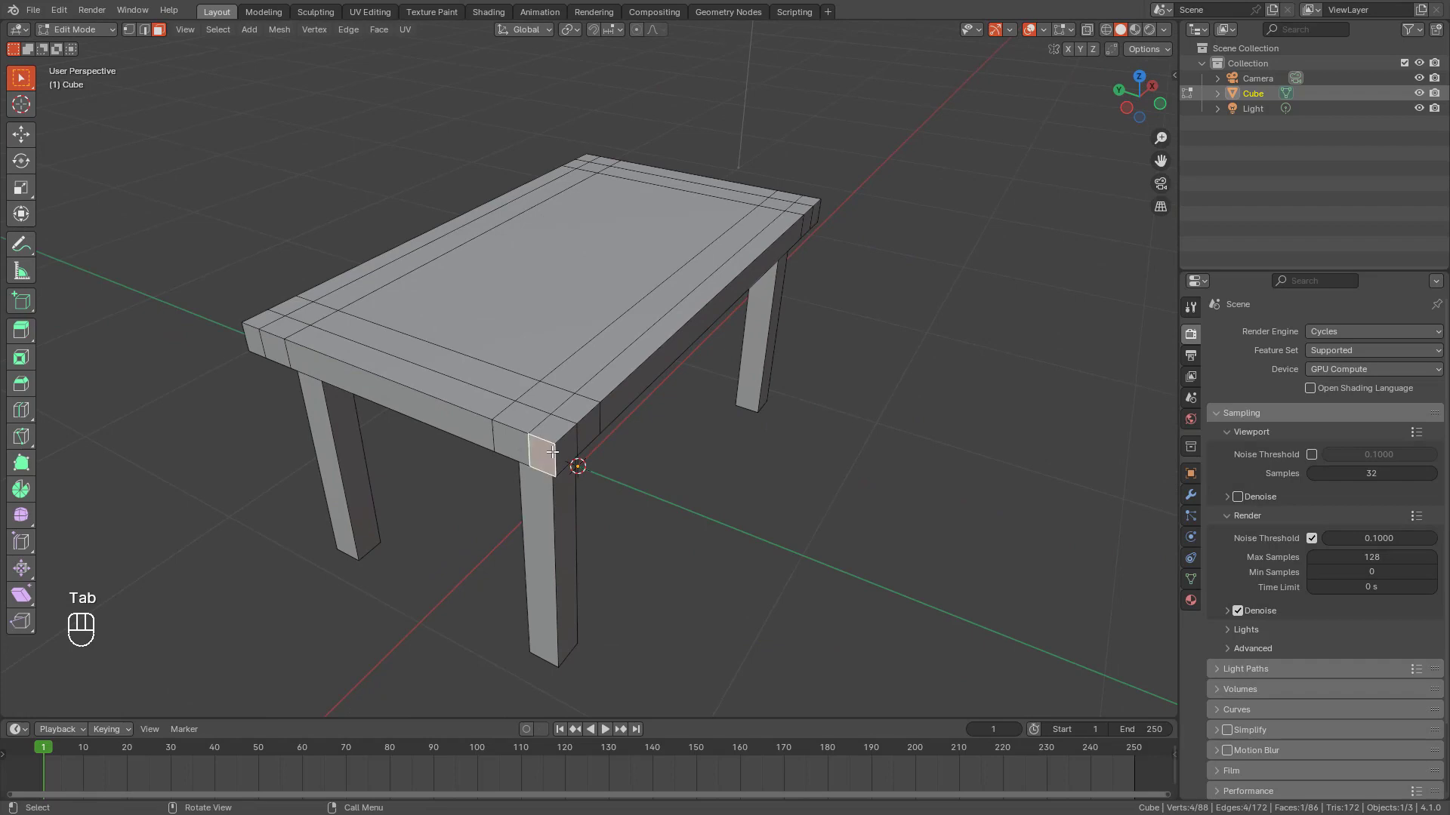
{"action": "key", "text": "2"}
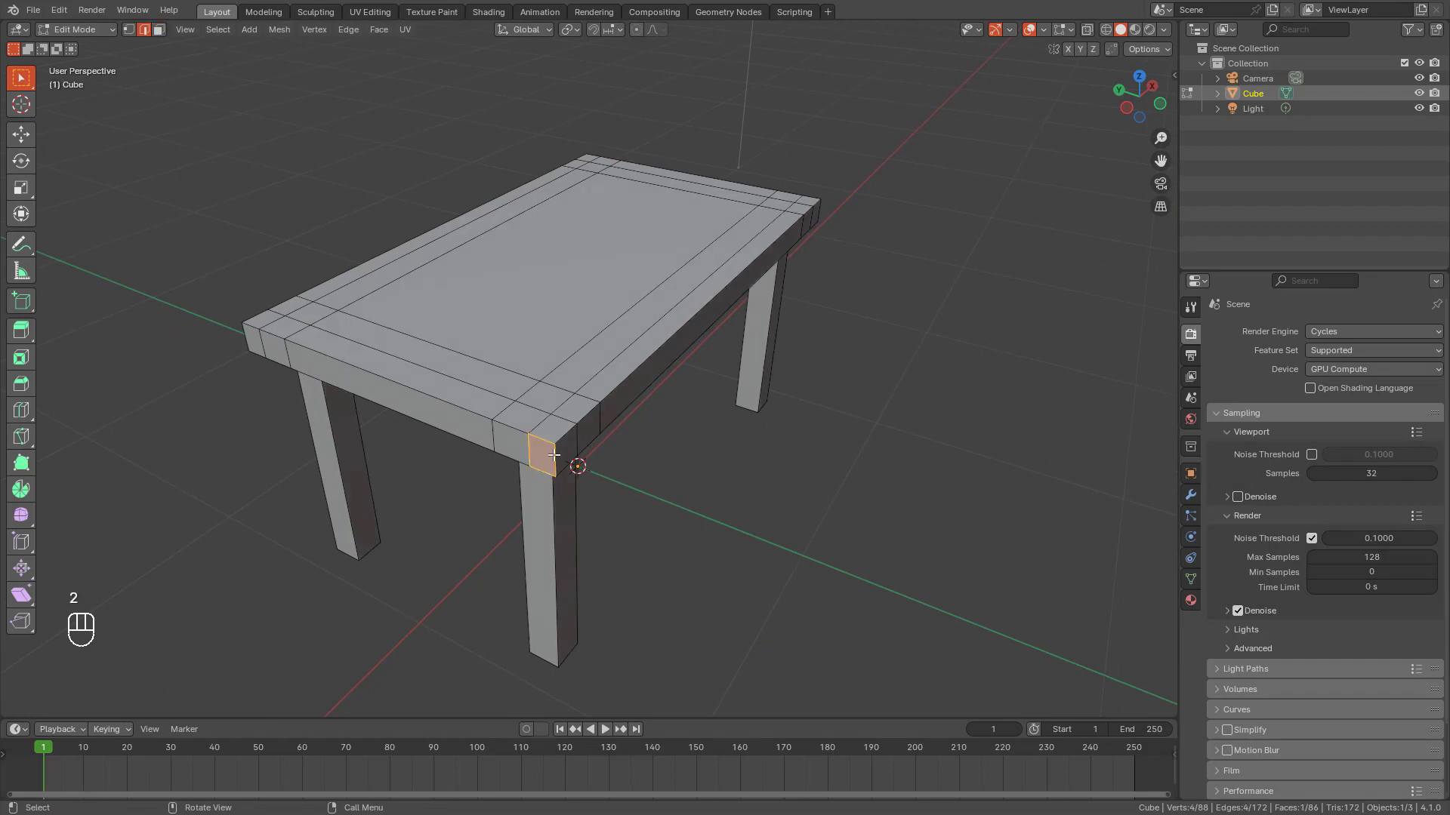
{"action": "left_click", "coordinate": [554, 456]}
{"action": "middle_click_drag", "start_coordinate": [456, 462], "coordinate": [709, 424]}
{"action": "left_click", "coordinate": [726, 431], "text": "shift"}
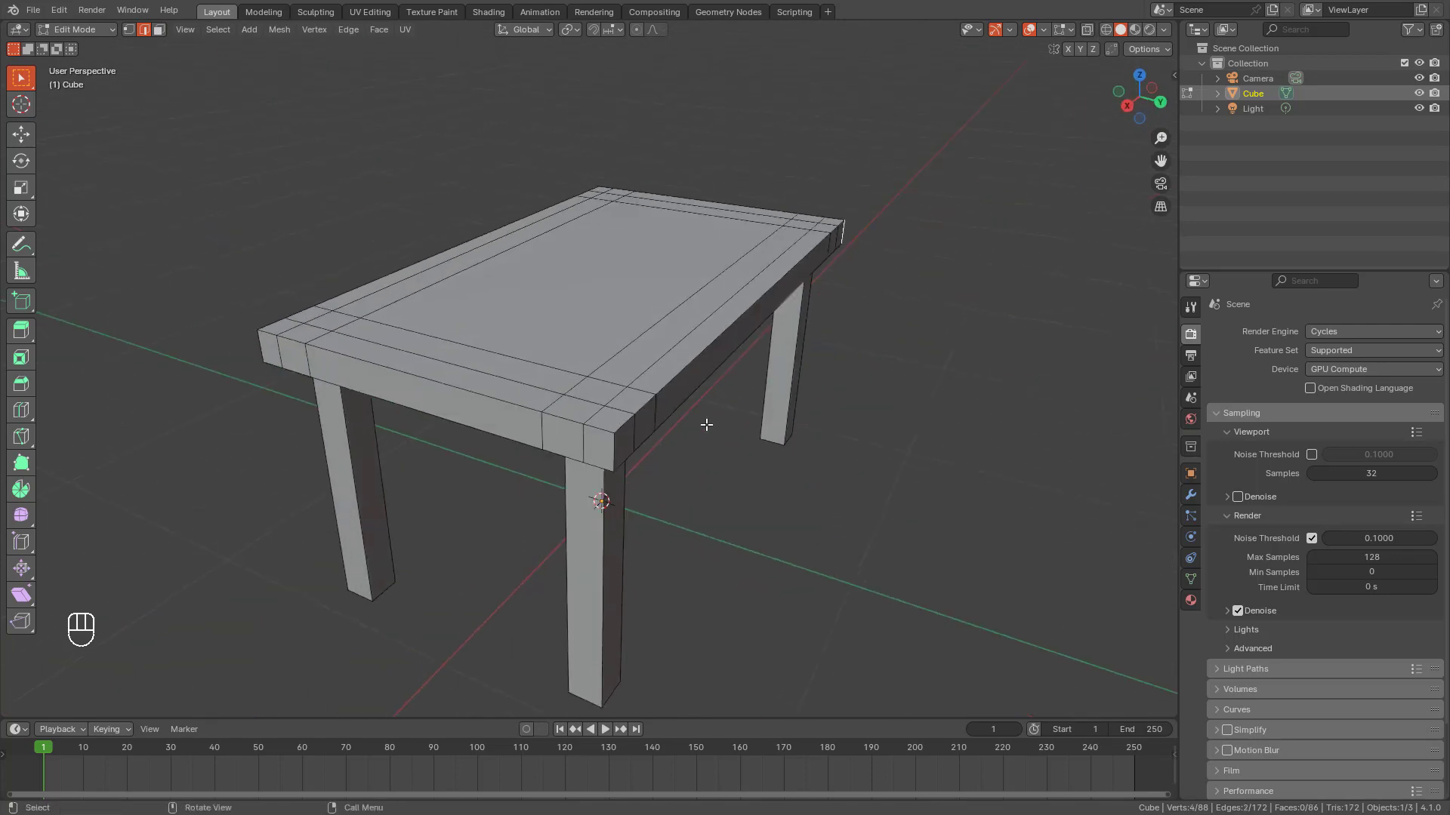
{"action": "left_click", "coordinate": [612, 454], "text": "shift"}
{"action": "mouse_move", "coordinate": [489, 447]}
{"action": "middle_mouse_down"}
{"action": "mouse_move", "coordinate": [608, 437]}
{"action": "mouse_move", "coordinate": [760, 379]}
{"action": "middle_mouse_up"}
{"action": "left_click", "coordinate": [653, 403], "text": "shift"}
{"action": "key", "text": "shift+z"}
{"action": "mouse_move", "coordinate": [886, 342]}
{"action": "middle_mouse_down"}
{"action": "mouse_move", "coordinate": [738, 415]}
{"action": "mouse_move", "coordinate": [773, 401]}
{"action": "middle_mouse_up"}
{"action": "key", "text": "shift+z"}
{"action": "scroll", "coordinate": [801, 426], "scroll_direction": "up", "scroll_amount": 2}
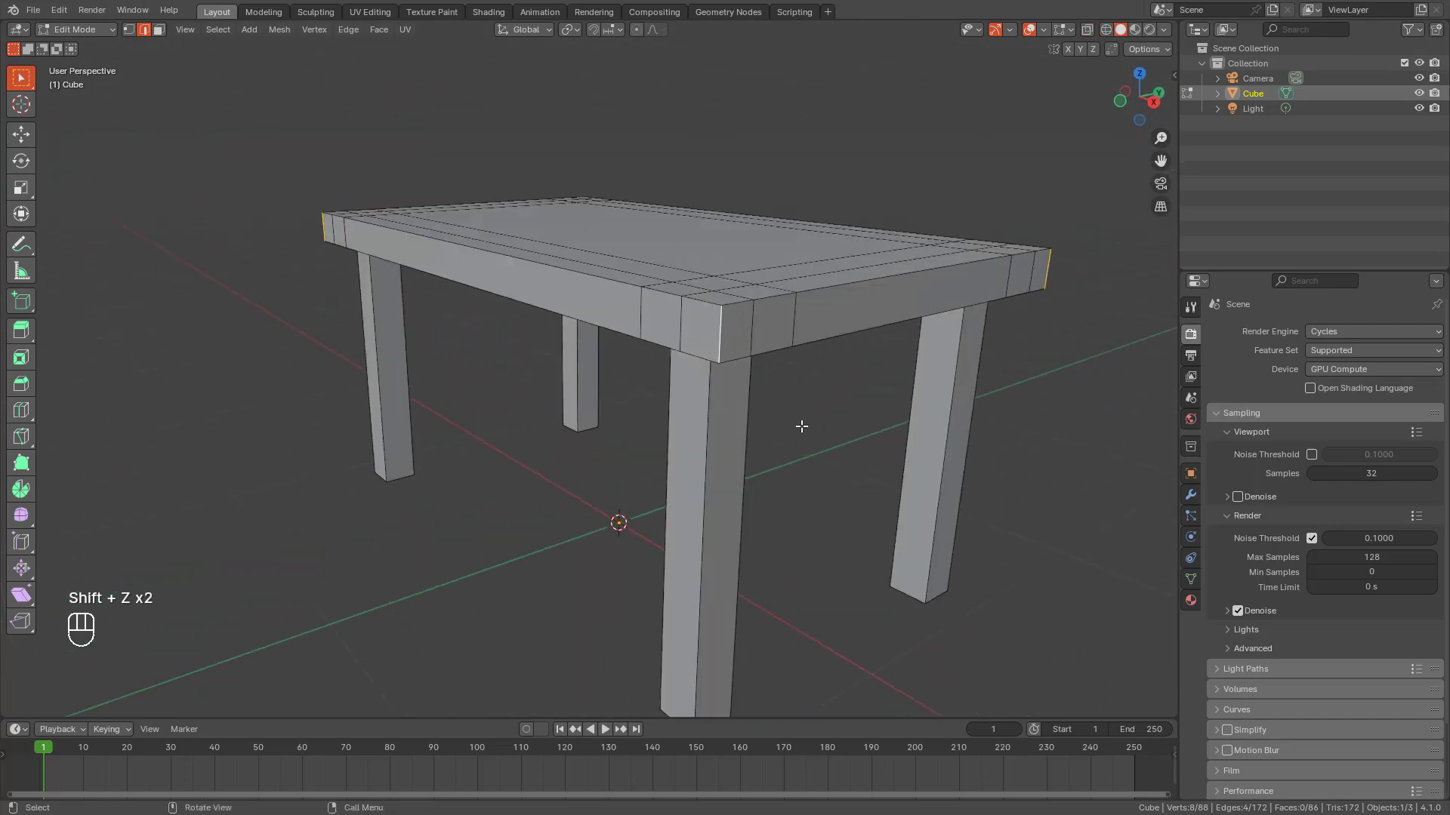
Step: Bevel the four vertical corner edges of the tabletop by about 0.0535 m with 5 segments and return to Object Mode
{"action": "scroll", "coordinate": [801, 427], "scroll_direction": "up", "scroll_amount": 1}
{"action": "key", "text": "ctrl+b"}
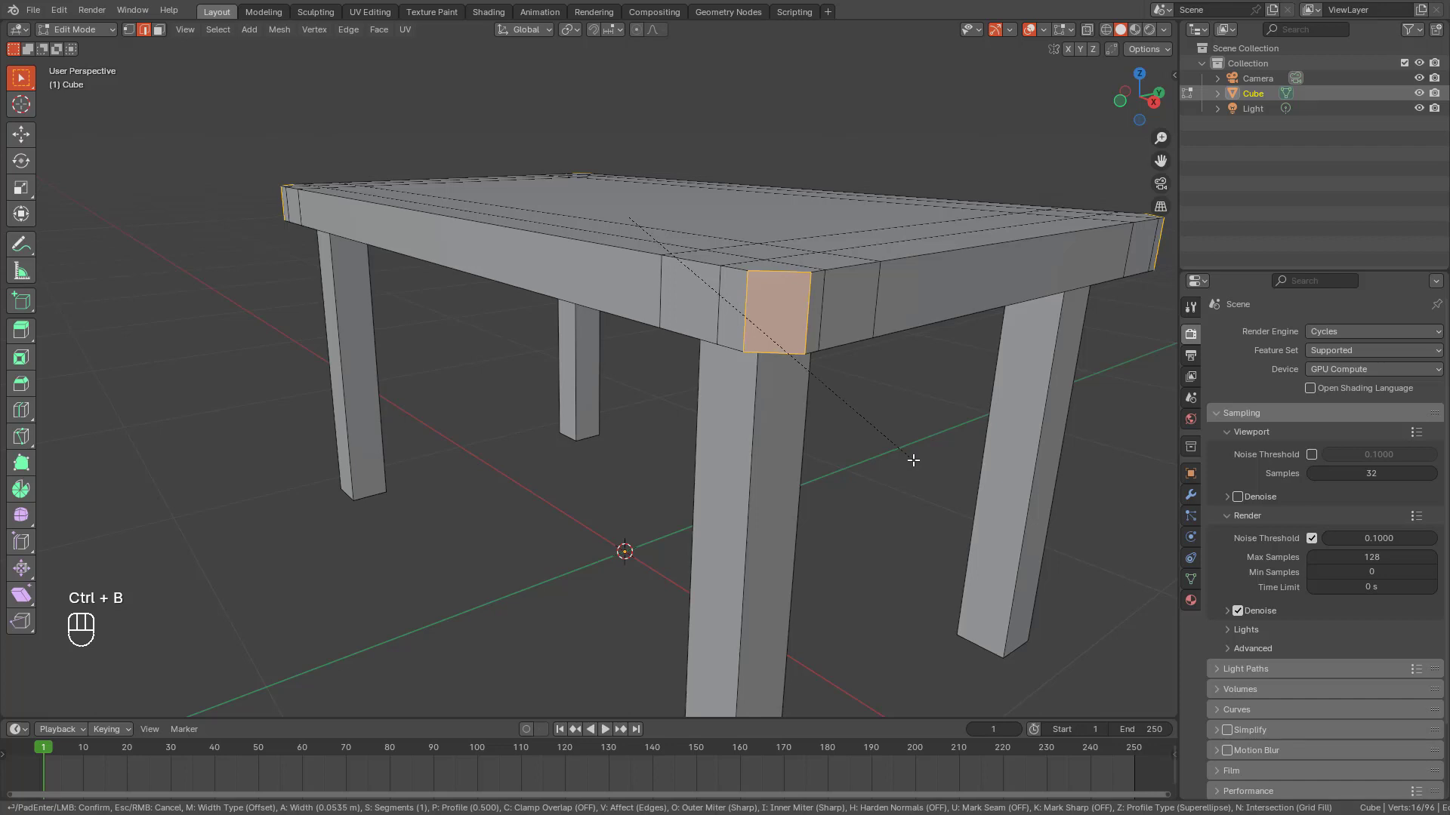
{"action": "scroll", "coordinate": [913, 460], "scroll_direction": "up", "scroll_amount": 1}
{"action": "scroll", "coordinate": [913, 459], "scroll_direction": "up", "scroll_amount": 1}
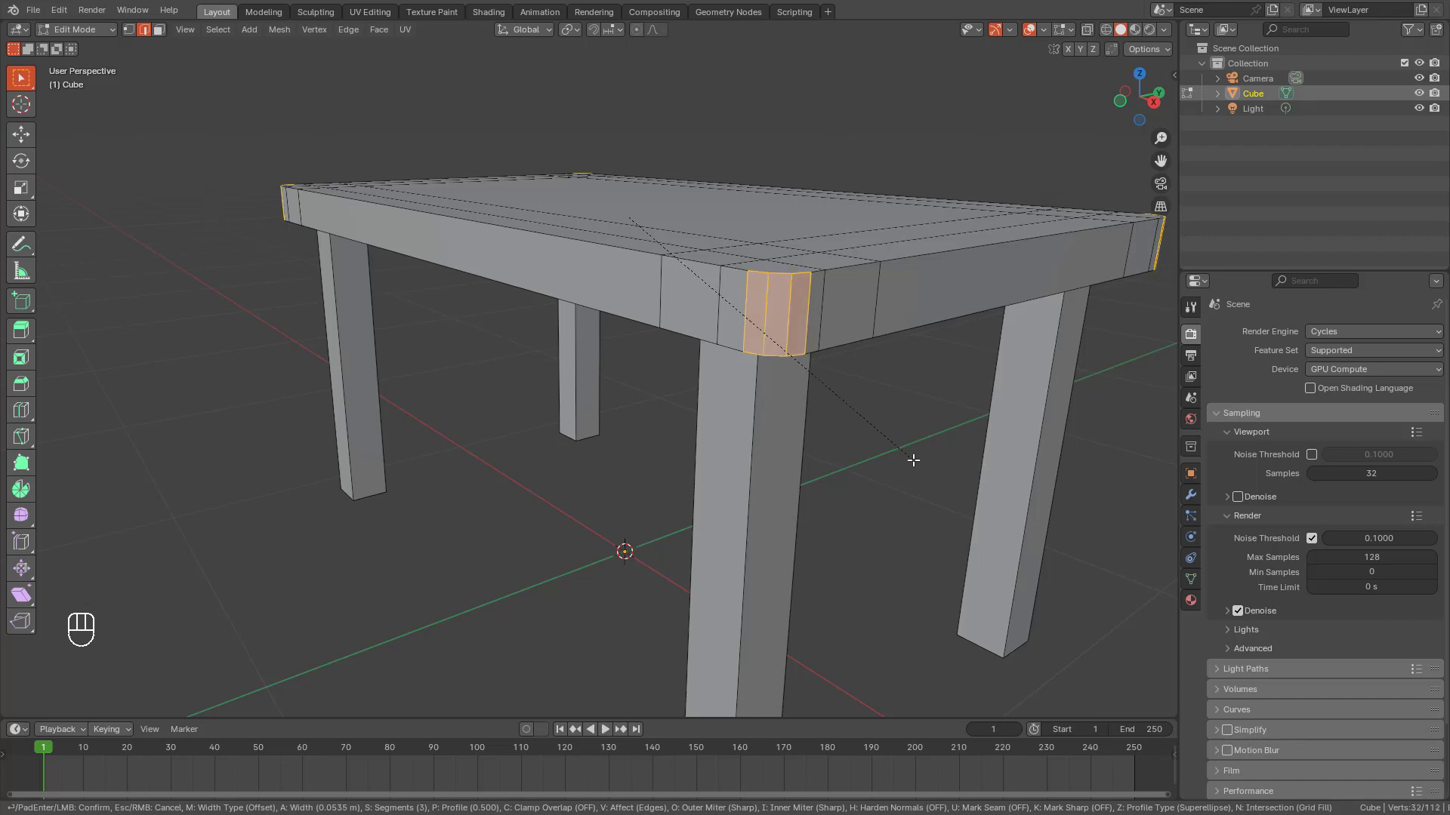
{"action": "scroll", "coordinate": [913, 460], "scroll_direction": "up", "scroll_amount": 2}
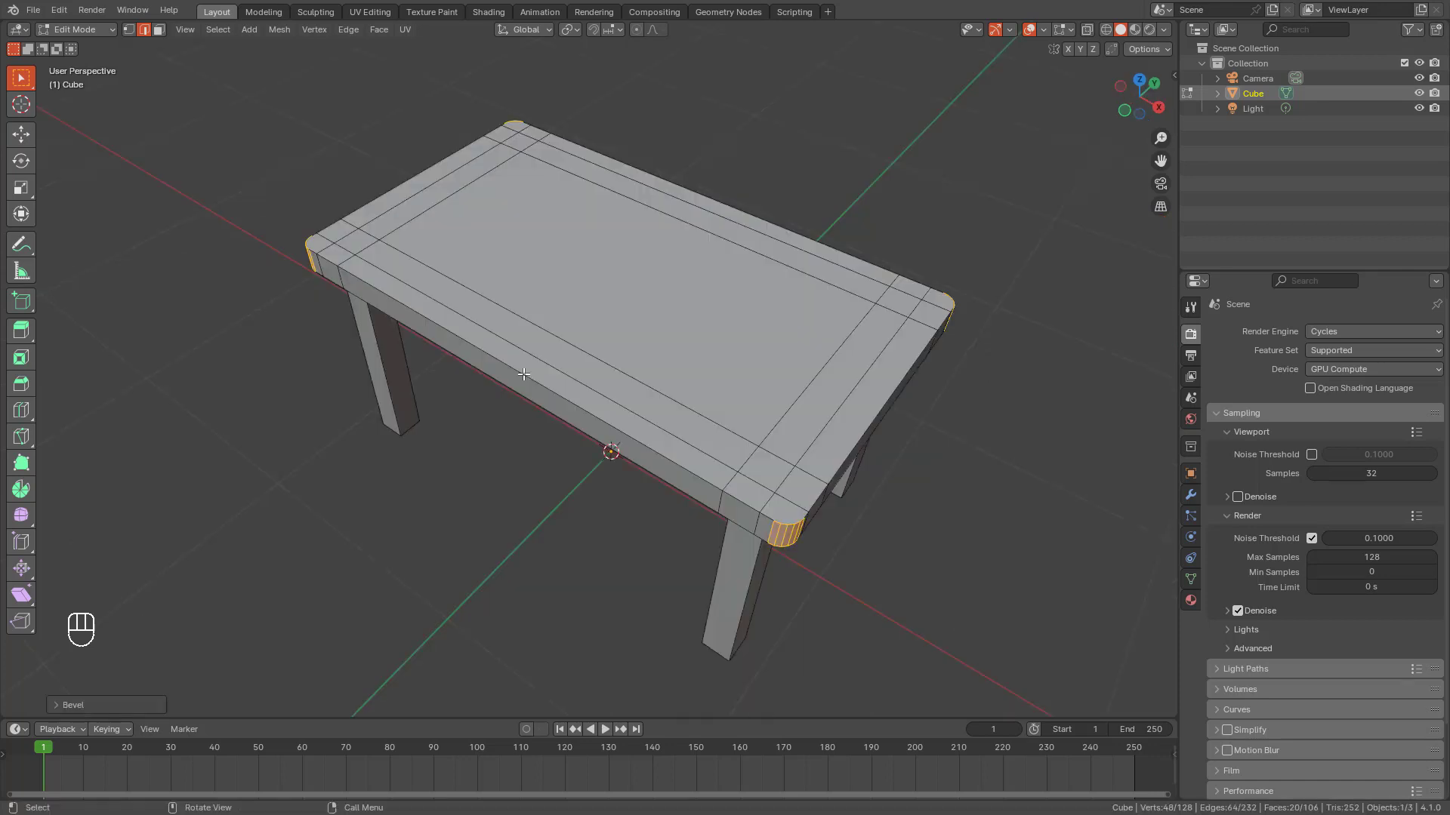
{"action": "key", "text": "Tab"}
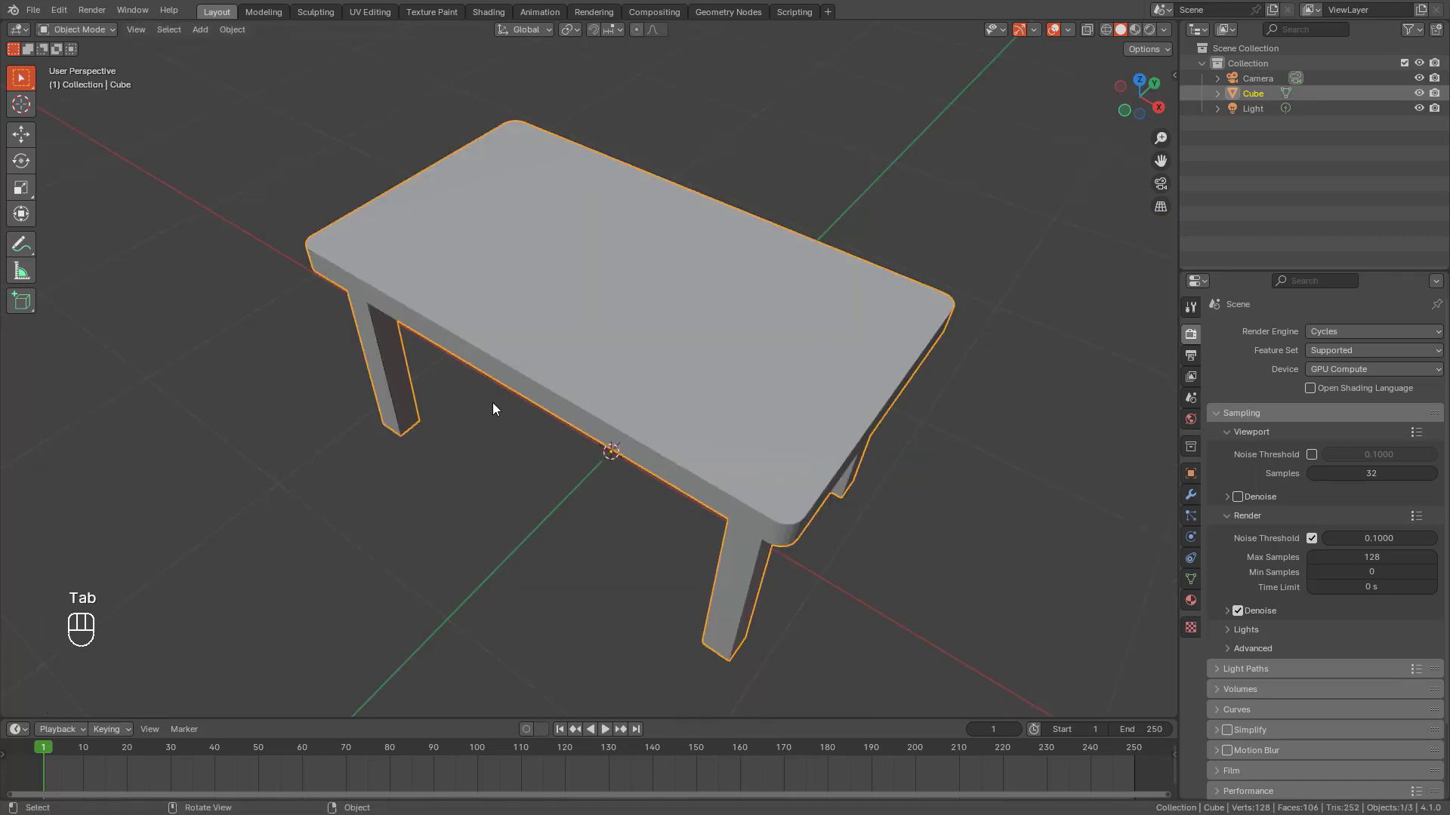
Step: Inspect the finished table with its rounded corners from several sides, with nothing selected
{"action": "middle_click_drag", "start_coordinate": [492, 408], "coordinate": [903, 355]}
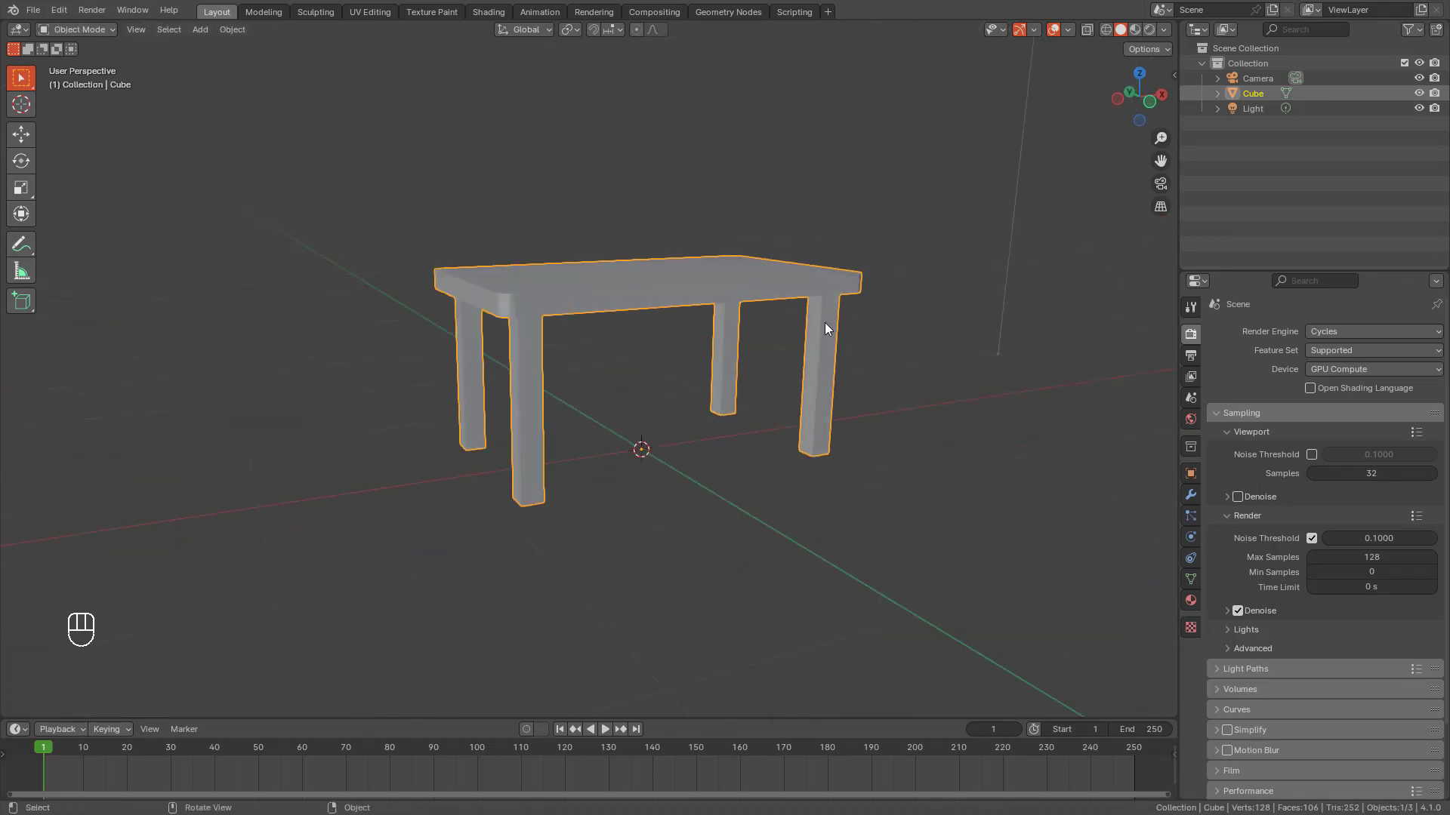
{"action": "middle_click_drag", "start_coordinate": [750, 372], "coordinate": [689, 353]}
{"action": "left_click", "coordinate": [708, 249]}
{"action": "middle_click_drag", "start_coordinate": [709, 253], "coordinate": [745, 292]}
{"action": "scroll", "coordinate": [746, 292], "scroll_direction": "up", "scroll_amount": 2}
{"action": "middle_click_drag", "start_coordinate": [740, 357], "coordinate": [724, 305], "text": "shift"}
{"action": "scroll", "coordinate": [728, 299], "scroll_direction": "down", "scroll_amount": 1}
{"action": "middle_click_drag", "start_coordinate": [824, 459], "coordinate": [797, 487], "text": "shift"}
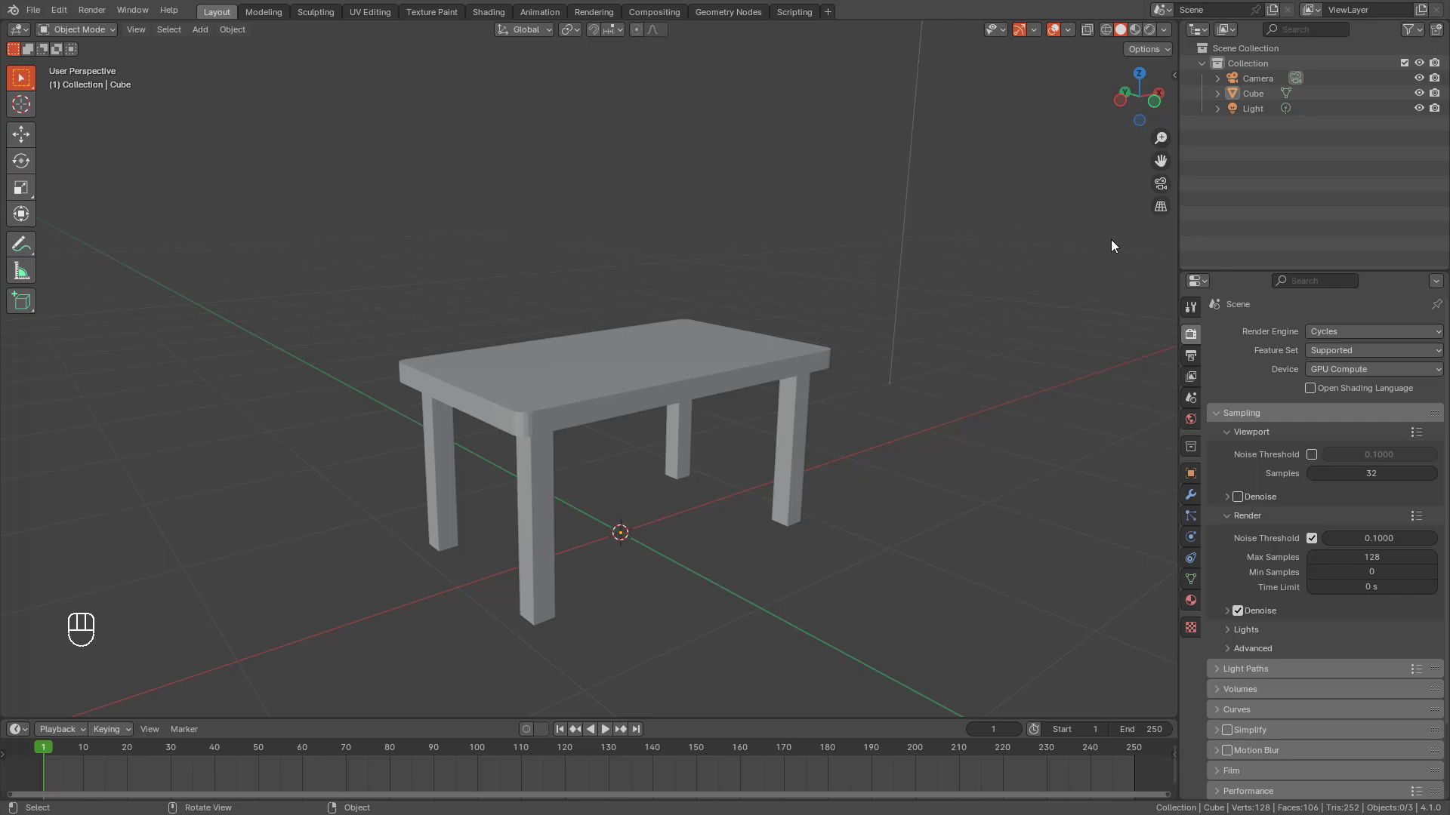
Step: Enlarge the Outliner area and switch it to the Image Editor
{"action": "left_click_drag", "start_coordinate": [1180, 249], "coordinate": [1144, 378]}
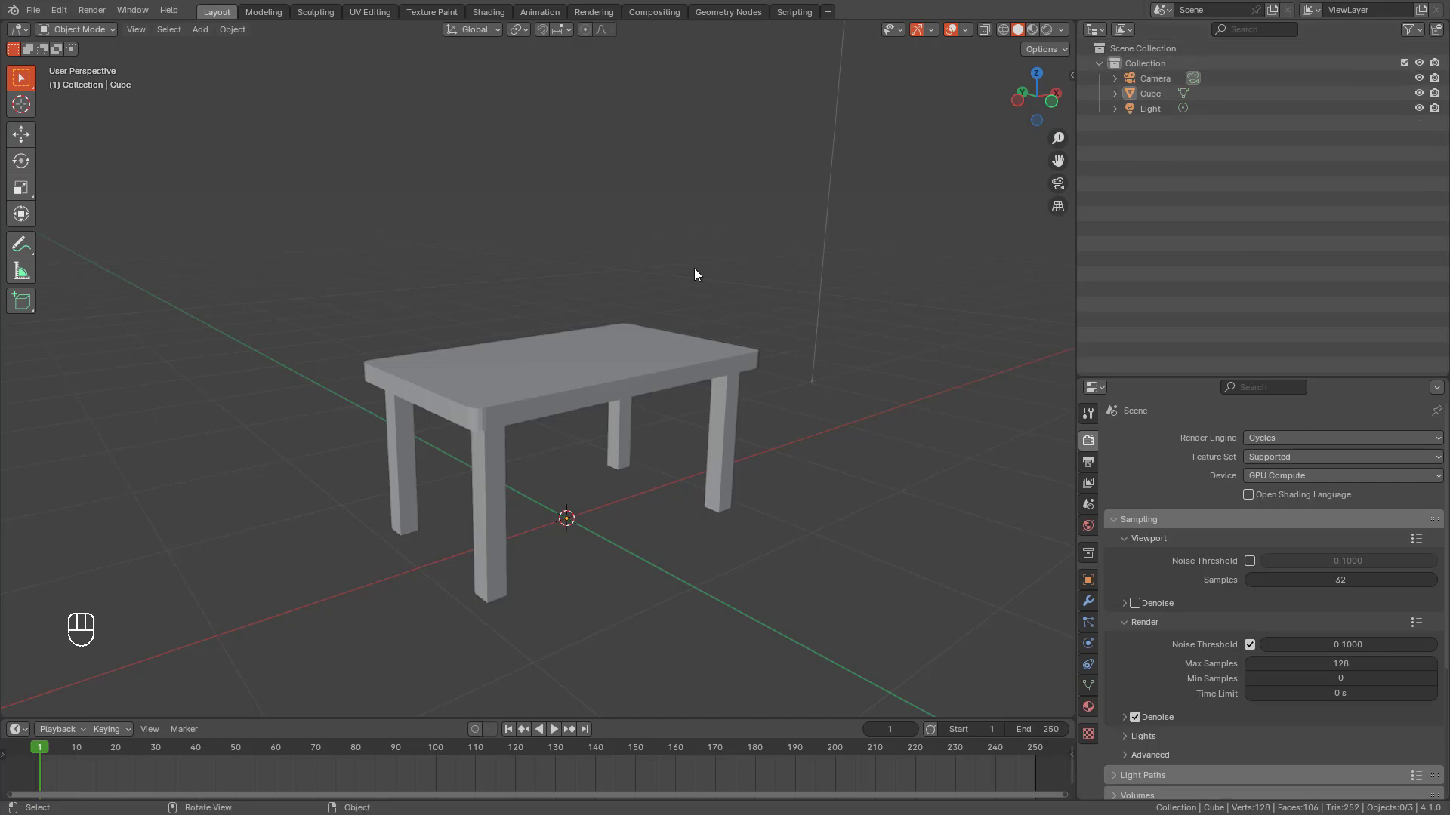
{"action": "left_click", "coordinate": [1094, 29]}
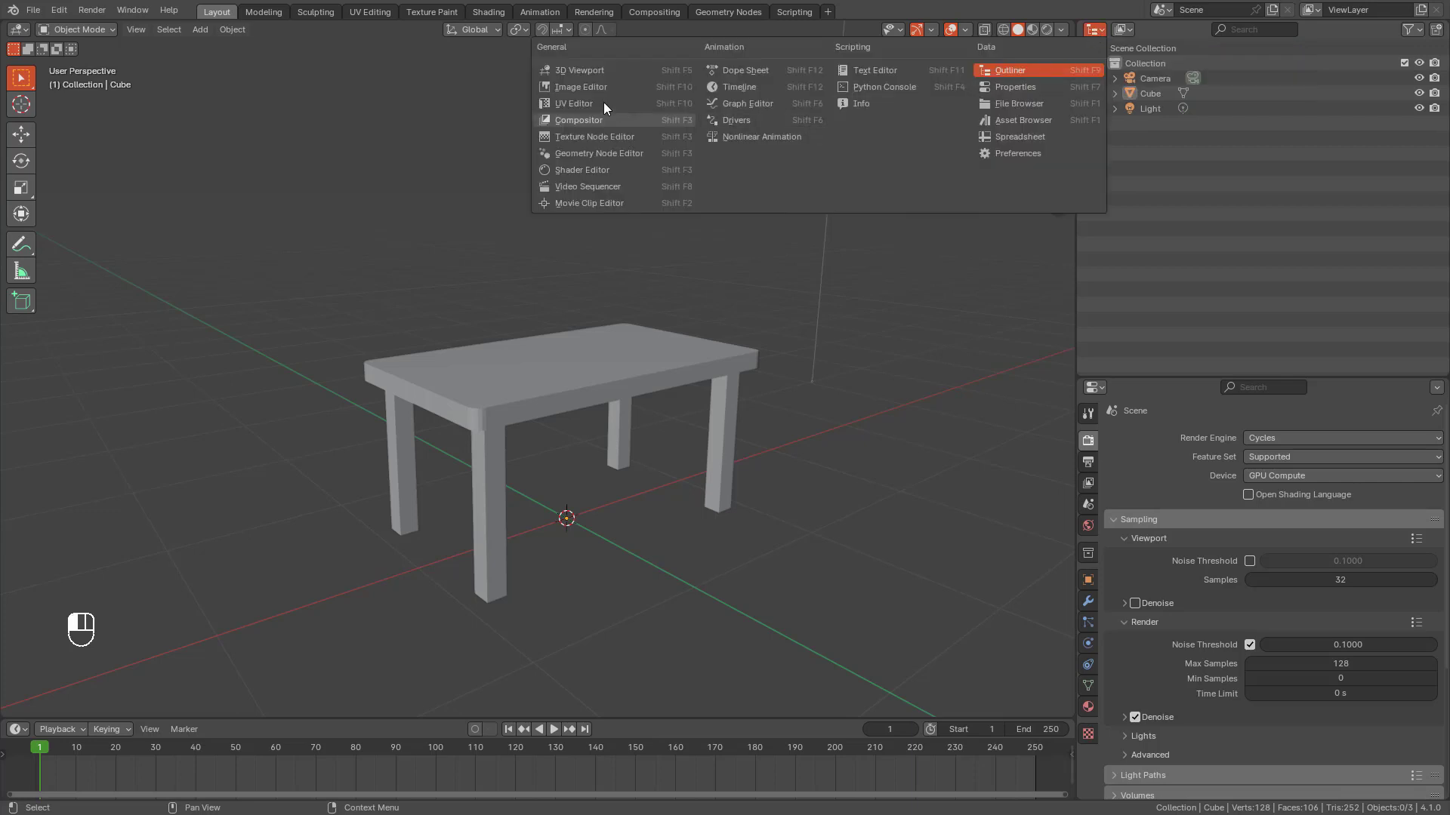
{"action": "left_click", "coordinate": [573, 85]}
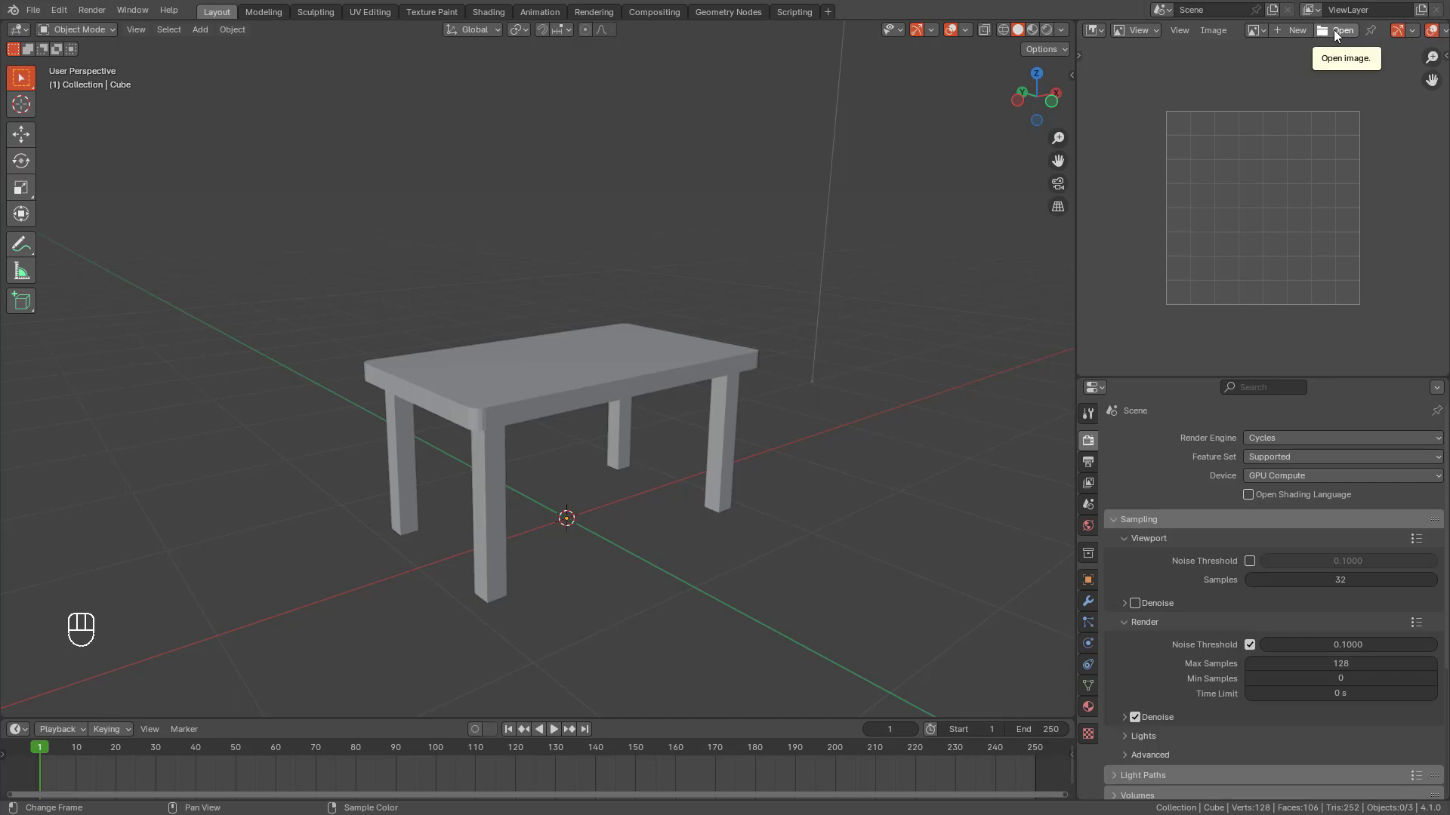
{"action": "scroll", "coordinate": [639, 379], "scroll_direction": "up", "scroll_amount": 5}
{"action": "middle_click_drag", "start_coordinate": [660, 386], "coordinate": [595, 269], "text": "shift"}
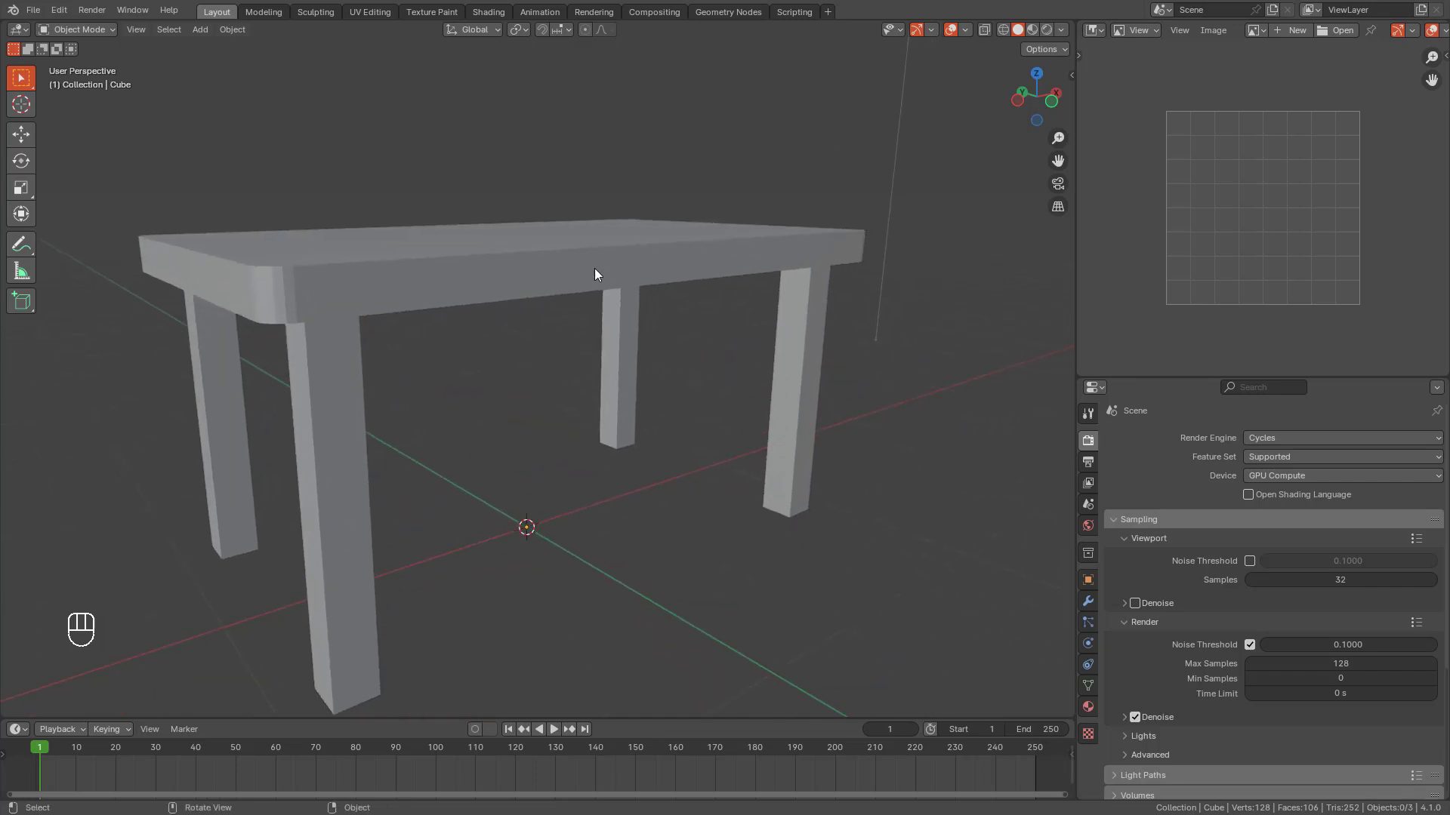
{"action": "scroll", "coordinate": [594, 269], "scroll_direction": "down", "scroll_amount": 1}
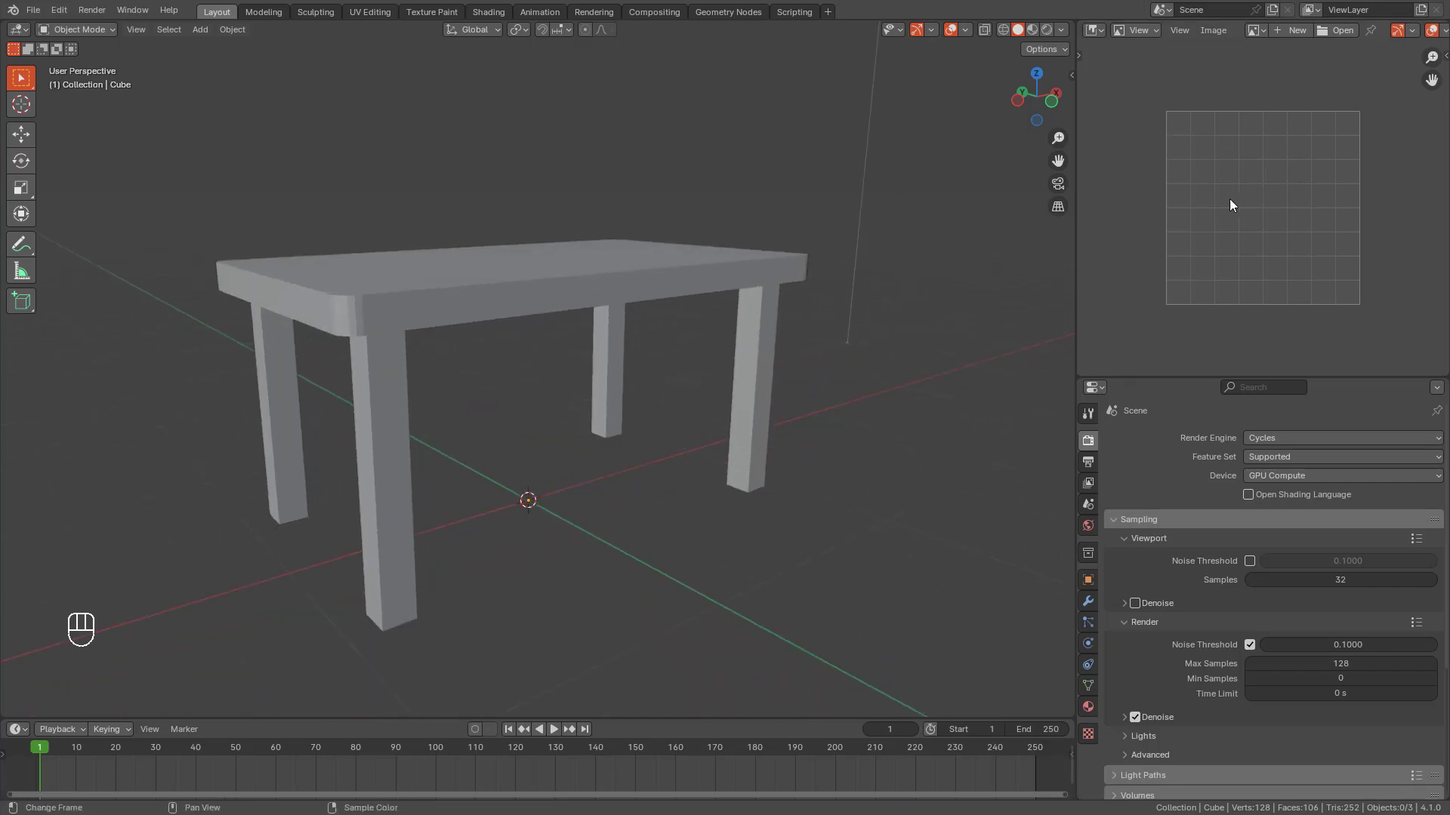
{"action": "scroll", "coordinate": [797, 265], "scroll_direction": "down", "scroll_amount": 1}
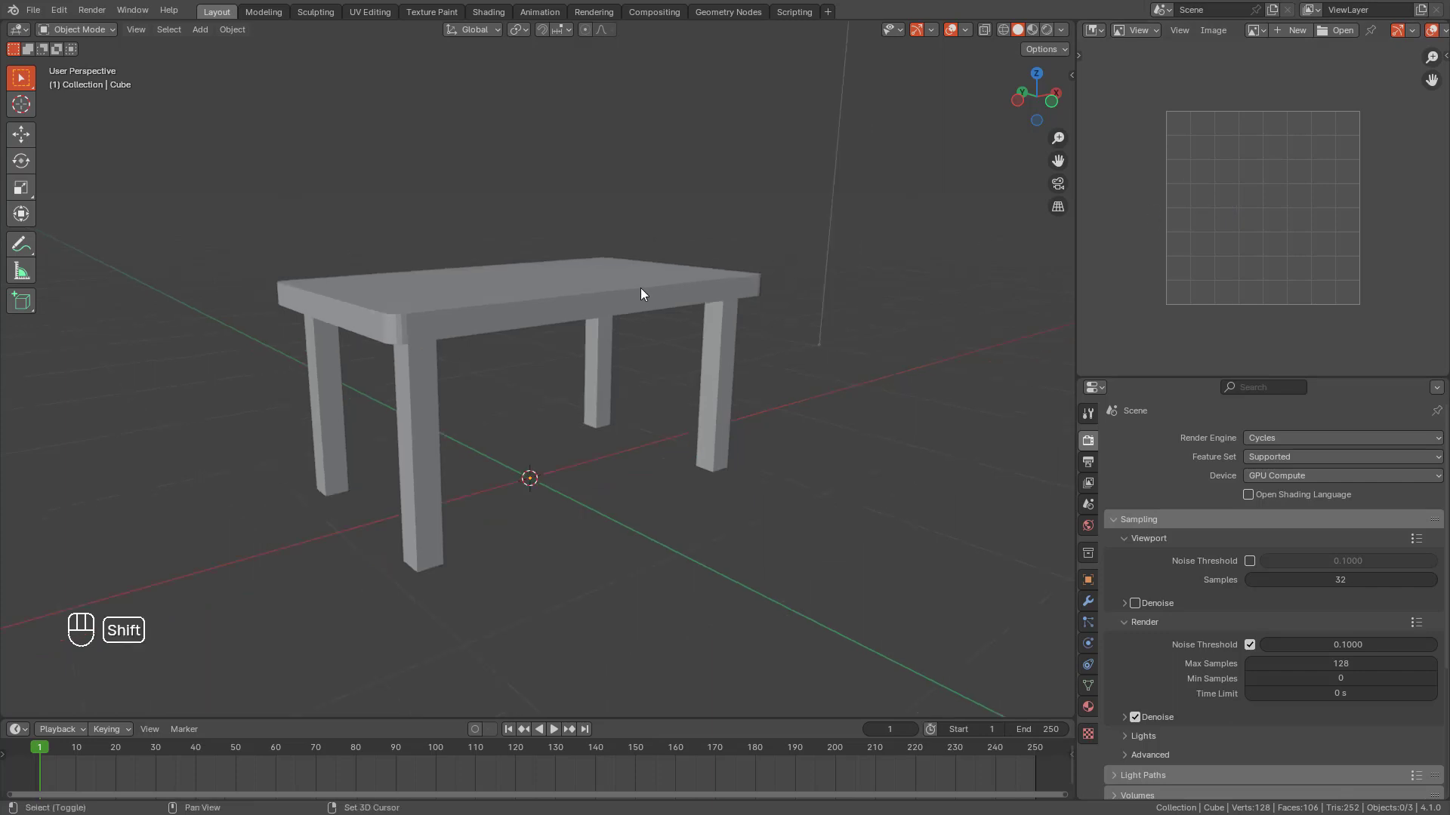
{"action": "middle_click_drag", "start_coordinate": [641, 287], "coordinate": [625, 285], "text": "shift"}
{"action": "scroll", "coordinate": [624, 284], "scroll_direction": "down", "scroll_amount": 1}
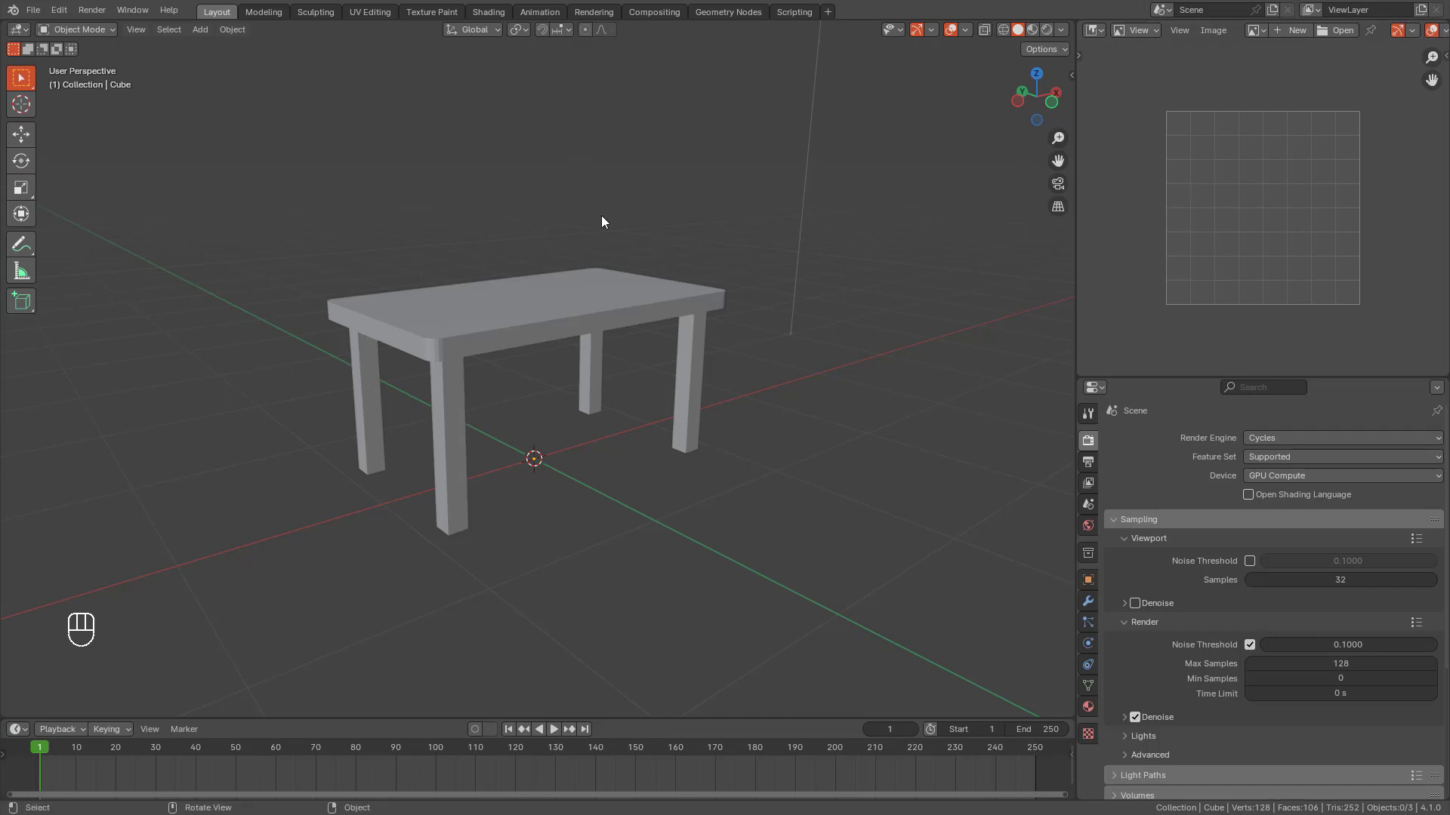
{"action": "middle_click_drag", "start_coordinate": [703, 208], "coordinate": [711, 237], "text": "shift"}
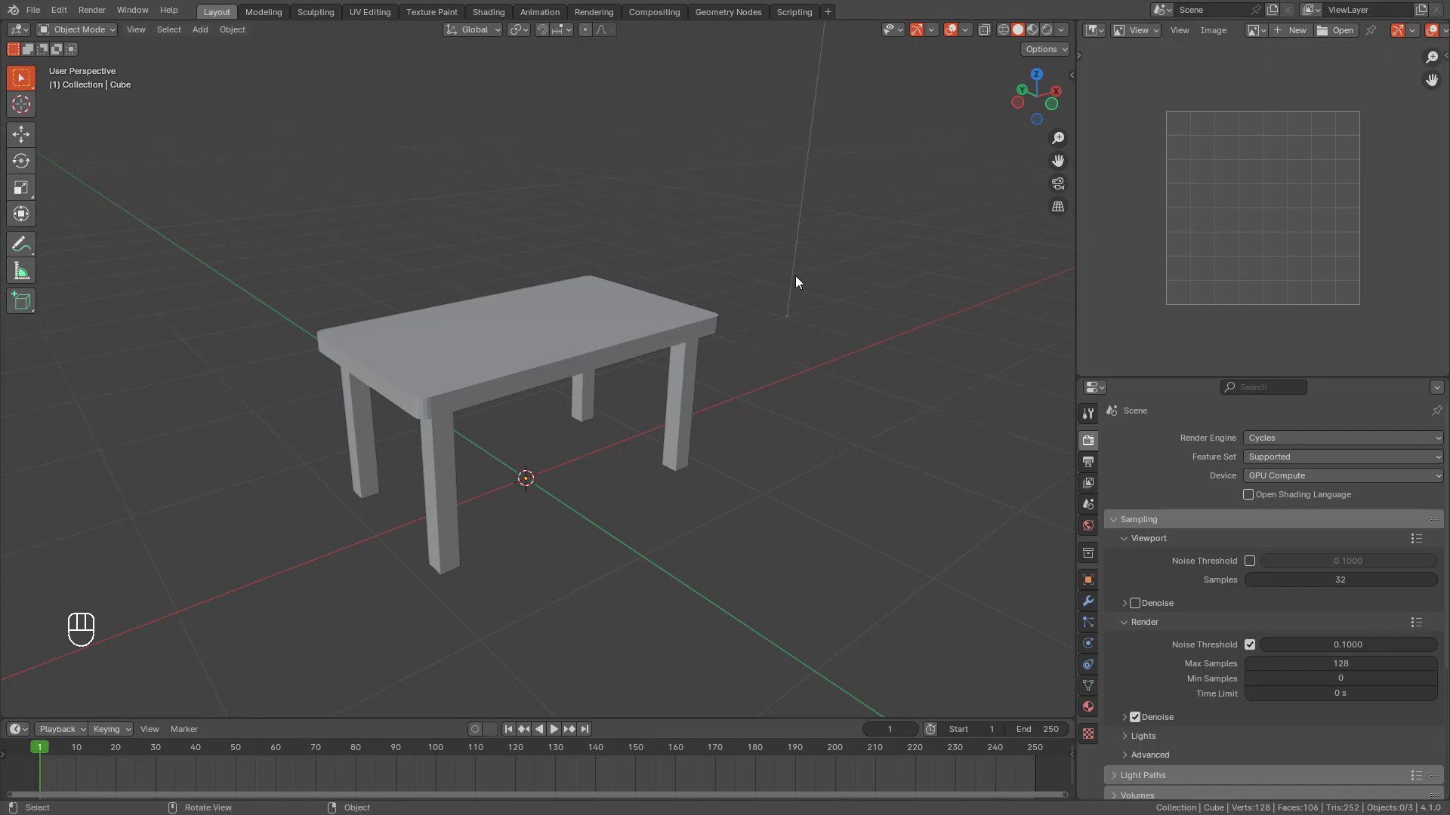
Step: Open the reference image m1-imac-colours.jpg in the Image Editor and widen that area
{"action": "left_click", "coordinate": [1336, 32]}
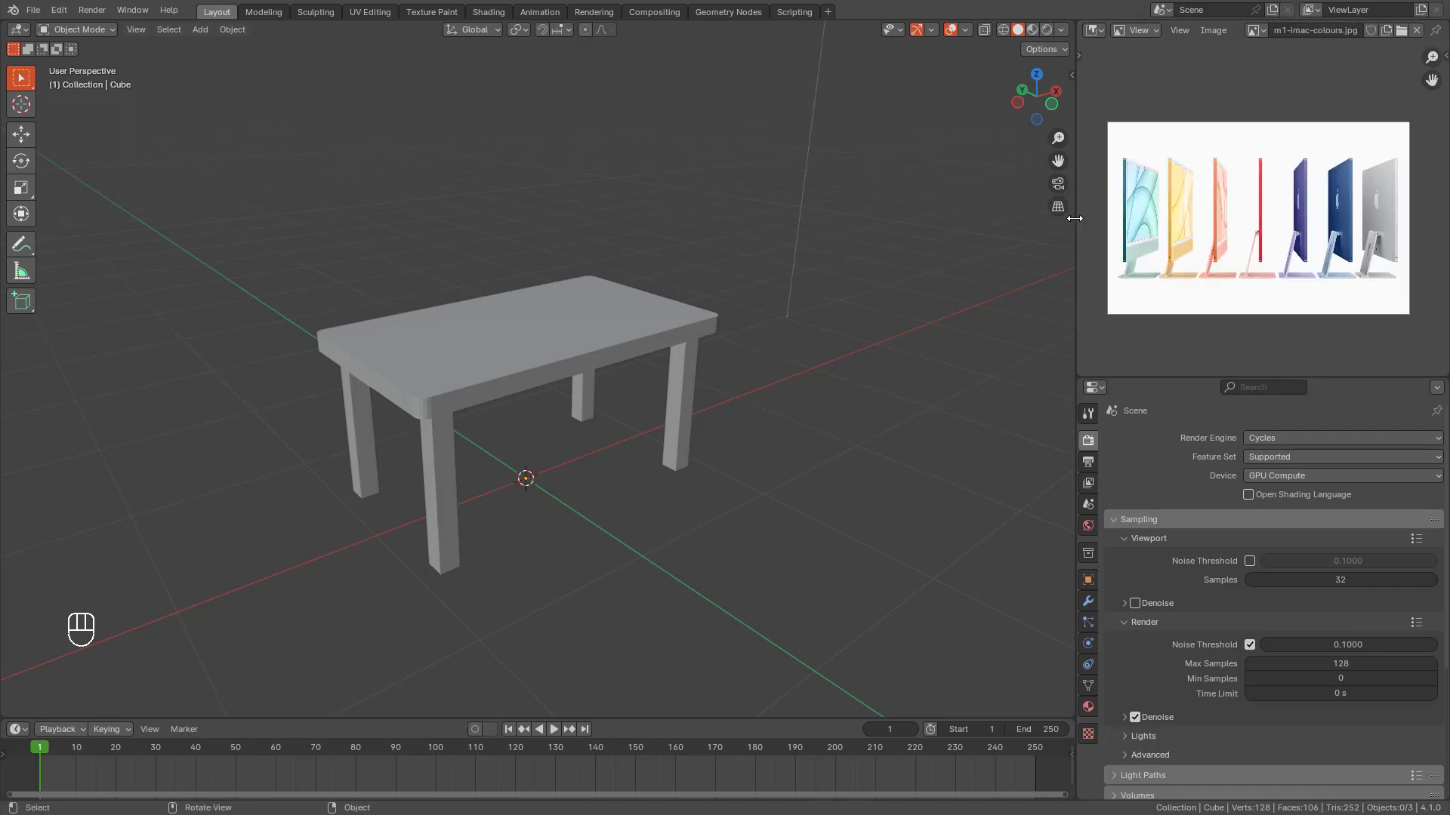
{"action": "left_click_drag", "start_coordinate": [1074, 219], "coordinate": [1045, 268]}
Step: Look over the row of iMacs in the reference image from the green one to the silver one
{"action": "scroll", "coordinate": [1184, 225], "scroll_direction": "up", "scroll_amount": 4}
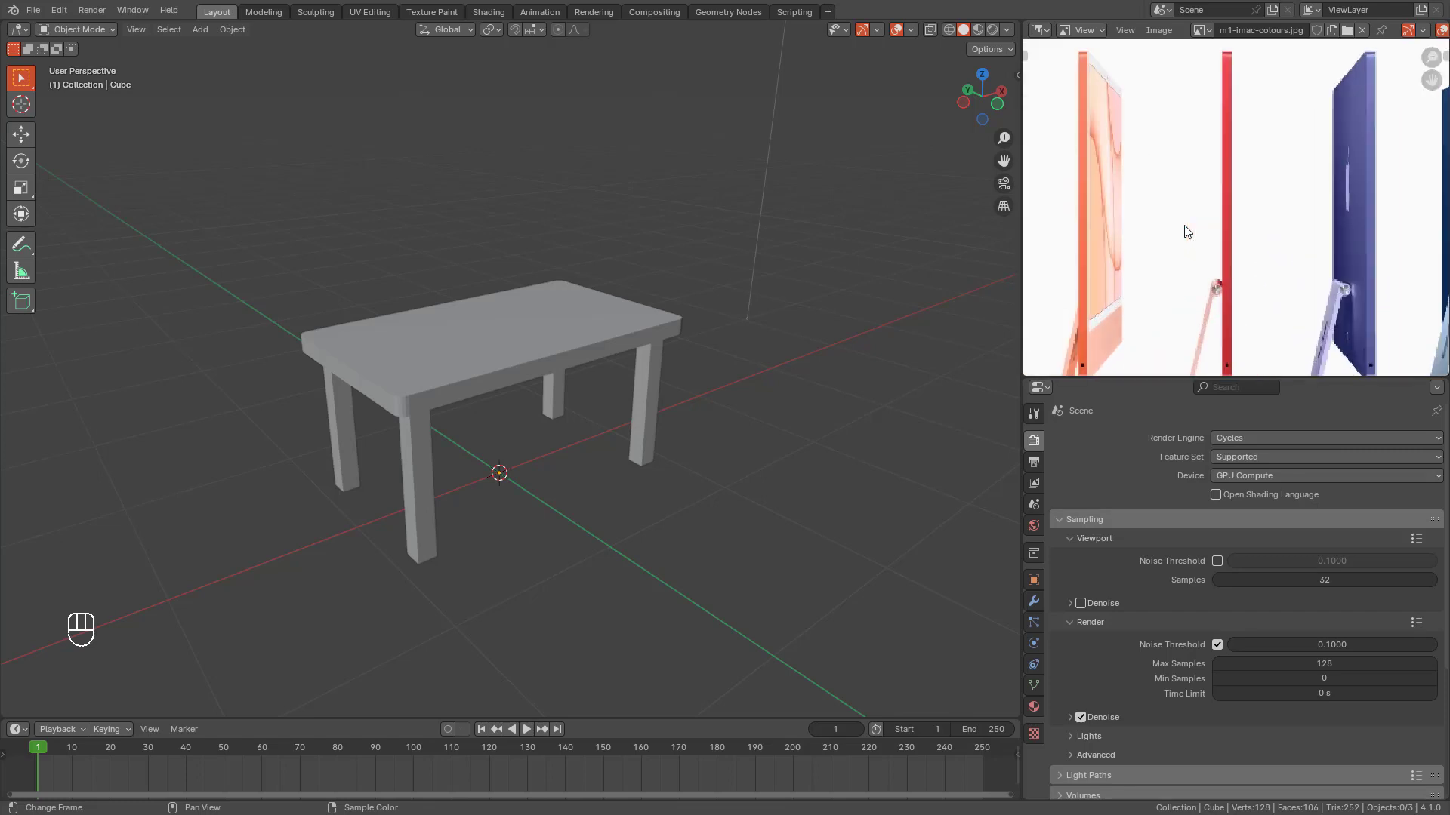
{"action": "middle_click_drag", "start_coordinate": [1248, 219], "coordinate": [1312, 229]}
{"action": "middle_click_drag", "start_coordinate": [1217, 240], "coordinate": [1339, 225]}
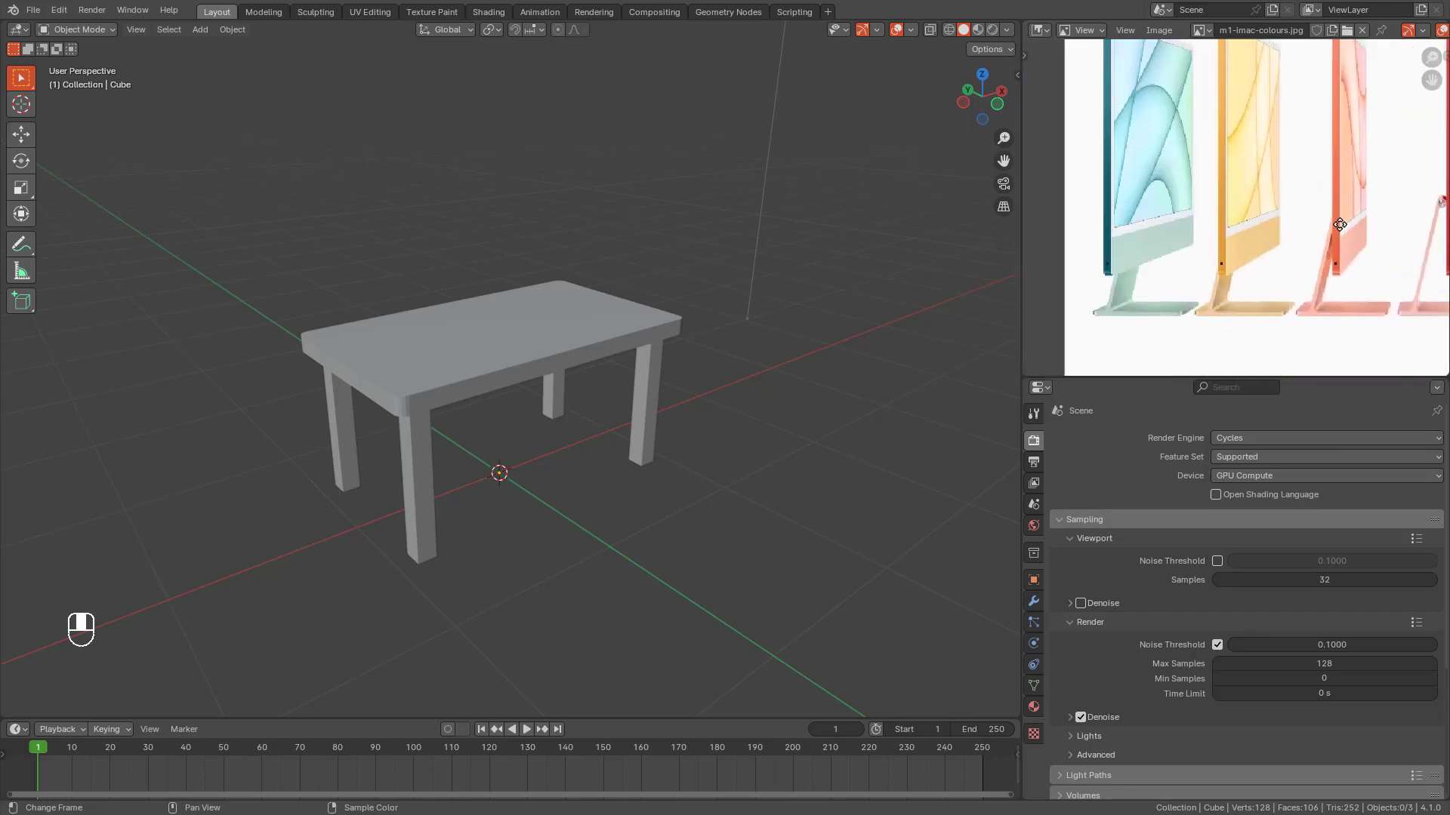
{"action": "middle_click_drag", "start_coordinate": [1213, 265], "coordinate": [1092, 252]}
{"action": "middle_click_drag", "start_coordinate": [1176, 248], "coordinate": [1049, 243]}
{"action": "middle_click_drag", "start_coordinate": [1253, 241], "coordinate": [1108, 240]}
{"action": "mouse_move", "coordinate": [1310, 237]}
{"action": "middle_mouse_down"}
{"action": "mouse_move", "coordinate": [1172, 262]}
{"action": "mouse_move", "coordinate": [1160, 230]}
{"action": "middle_mouse_up"}
{"action": "scroll", "coordinate": [1213, 236], "scroll_direction": "down", "scroll_amount": 1}
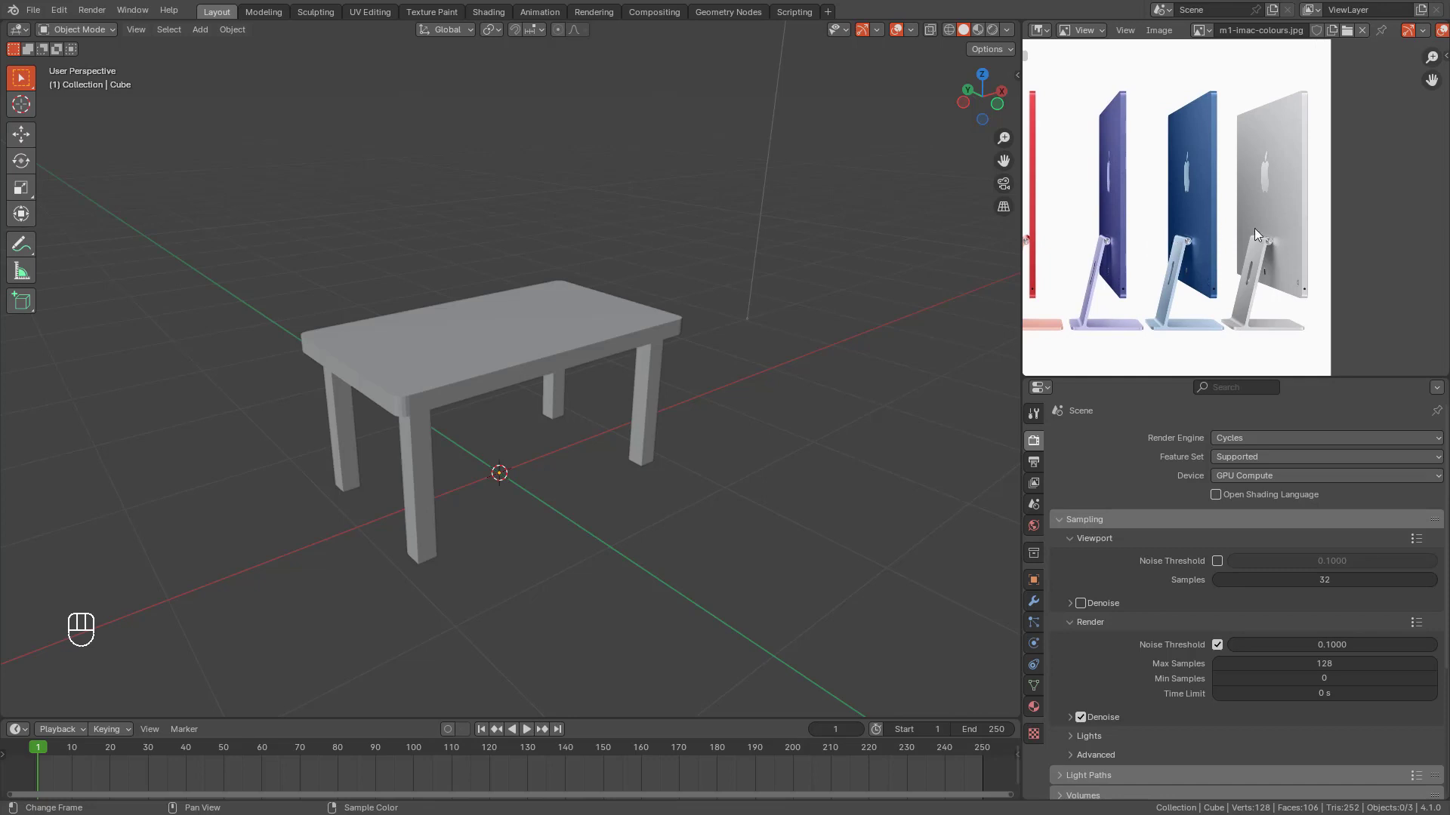
Step: Examine the stands, bases and backs of the iMacs in the reference image and view the table model again
{"action": "scroll", "coordinate": [1260, 228], "scroll_direction": "up", "scroll_amount": 2}
{"action": "middle_click_drag", "start_coordinate": [1269, 247], "coordinate": [1179, 153]}
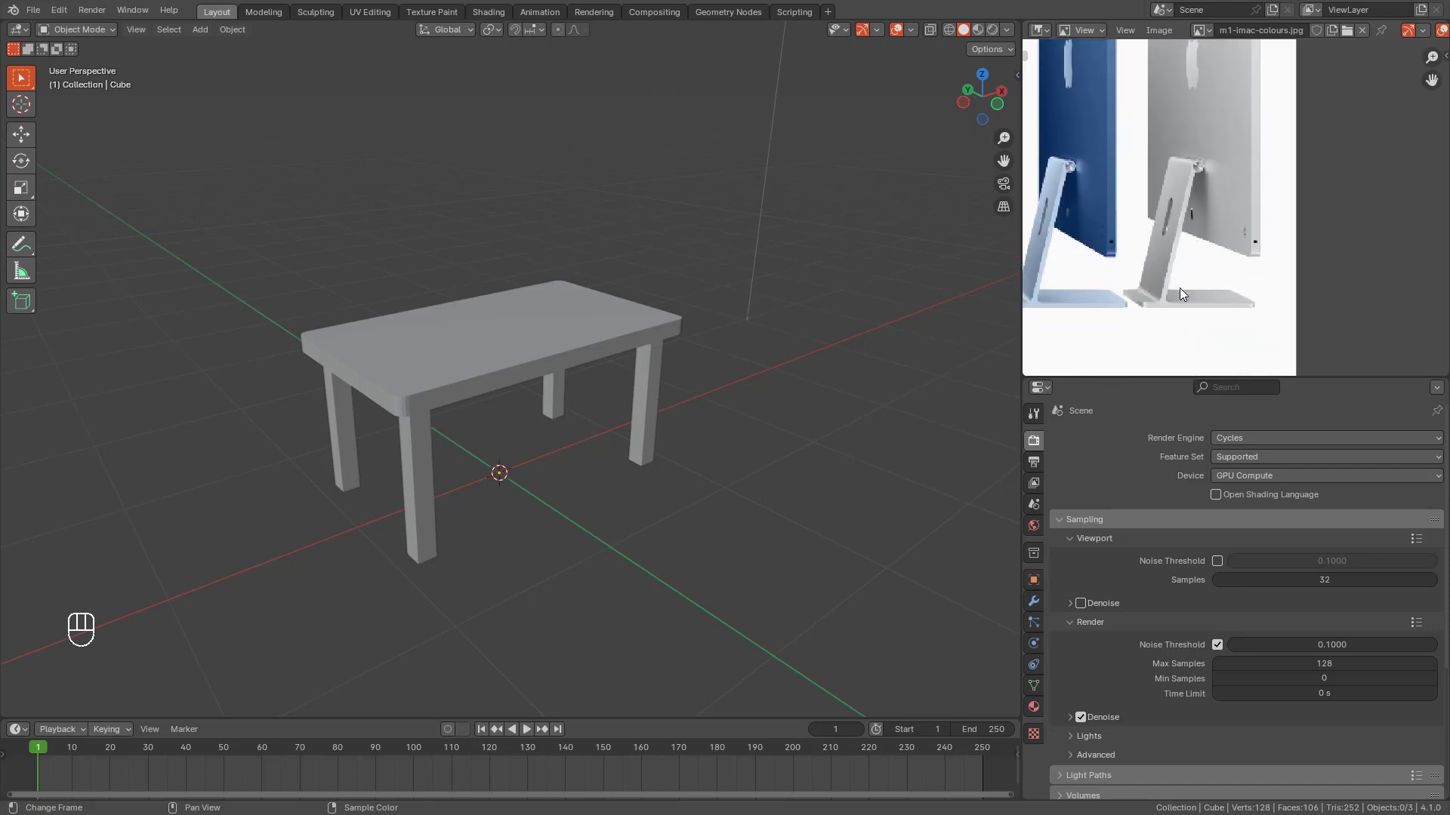
{"action": "middle_click_drag", "start_coordinate": [1138, 256], "coordinate": [1404, 306]}
{"action": "scroll", "coordinate": [1131, 221], "scroll_direction": "down", "scroll_amount": 1}
{"action": "scroll", "coordinate": [1080, 293], "scroll_direction": "down", "scroll_amount": 1}
{"action": "mouse_move", "coordinate": [1080, 293]}
{"action": "middle_mouse_down"}
{"action": "mouse_move", "coordinate": [1207, 304]}
{"action": "mouse_move", "coordinate": [1334, 237]}
{"action": "mouse_move", "coordinate": [1188, 267]}
{"action": "middle_mouse_up"}
{"action": "middle_click_drag", "start_coordinate": [1409, 261], "coordinate": [1333, 265]}
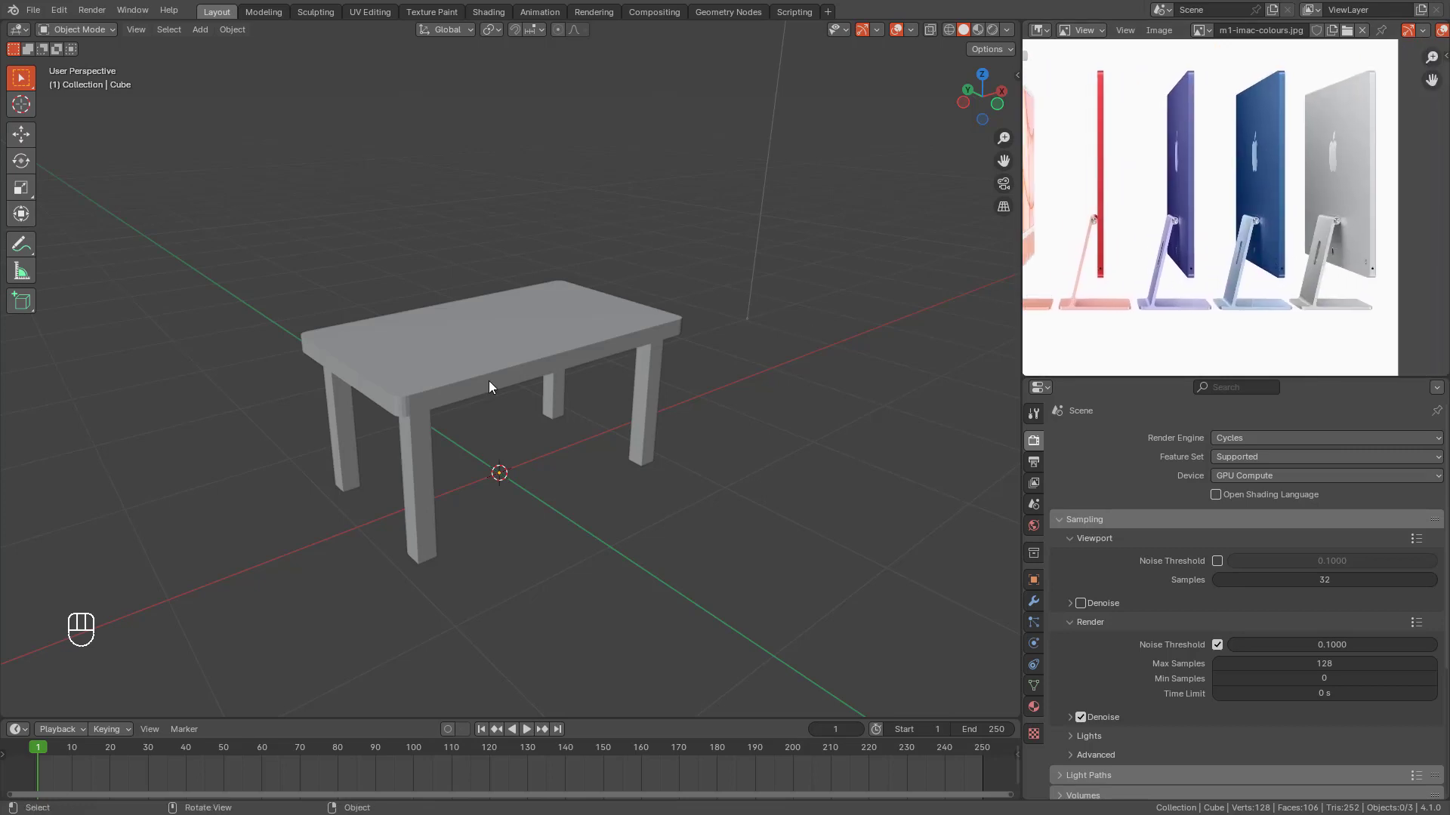
{"action": "middle_click_drag", "start_coordinate": [488, 380], "coordinate": [615, 356]}
{"action": "middle_click_drag", "start_coordinate": [1188, 225], "coordinate": [1184, 251]}
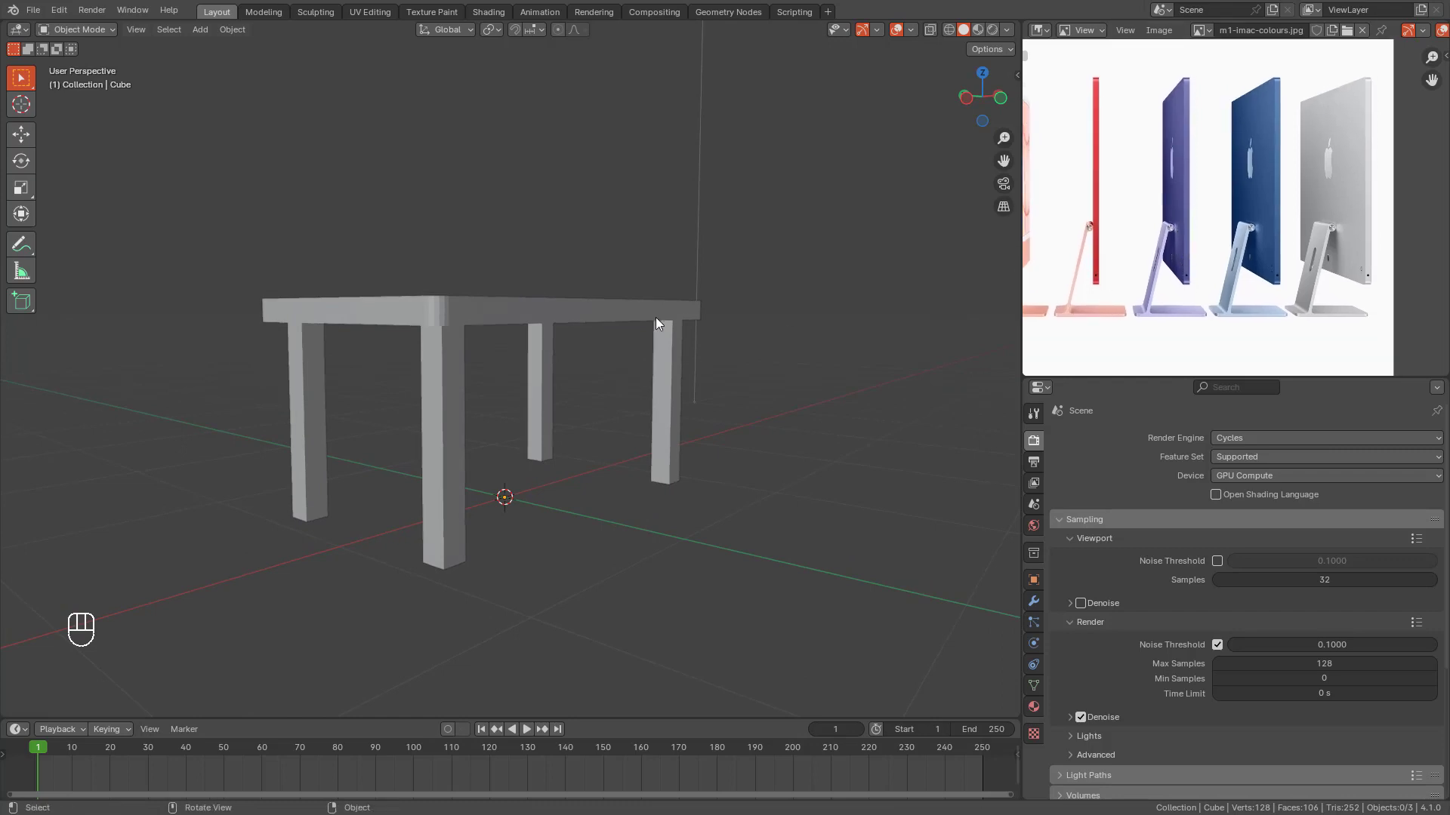
{"action": "middle_click_drag", "start_coordinate": [655, 317], "coordinate": [651, 329]}
{"action": "scroll", "coordinate": [1309, 272], "scroll_direction": "up", "scroll_amount": 2}
{"action": "middle_click_drag", "start_coordinate": [1311, 277], "coordinate": [1273, 210]}
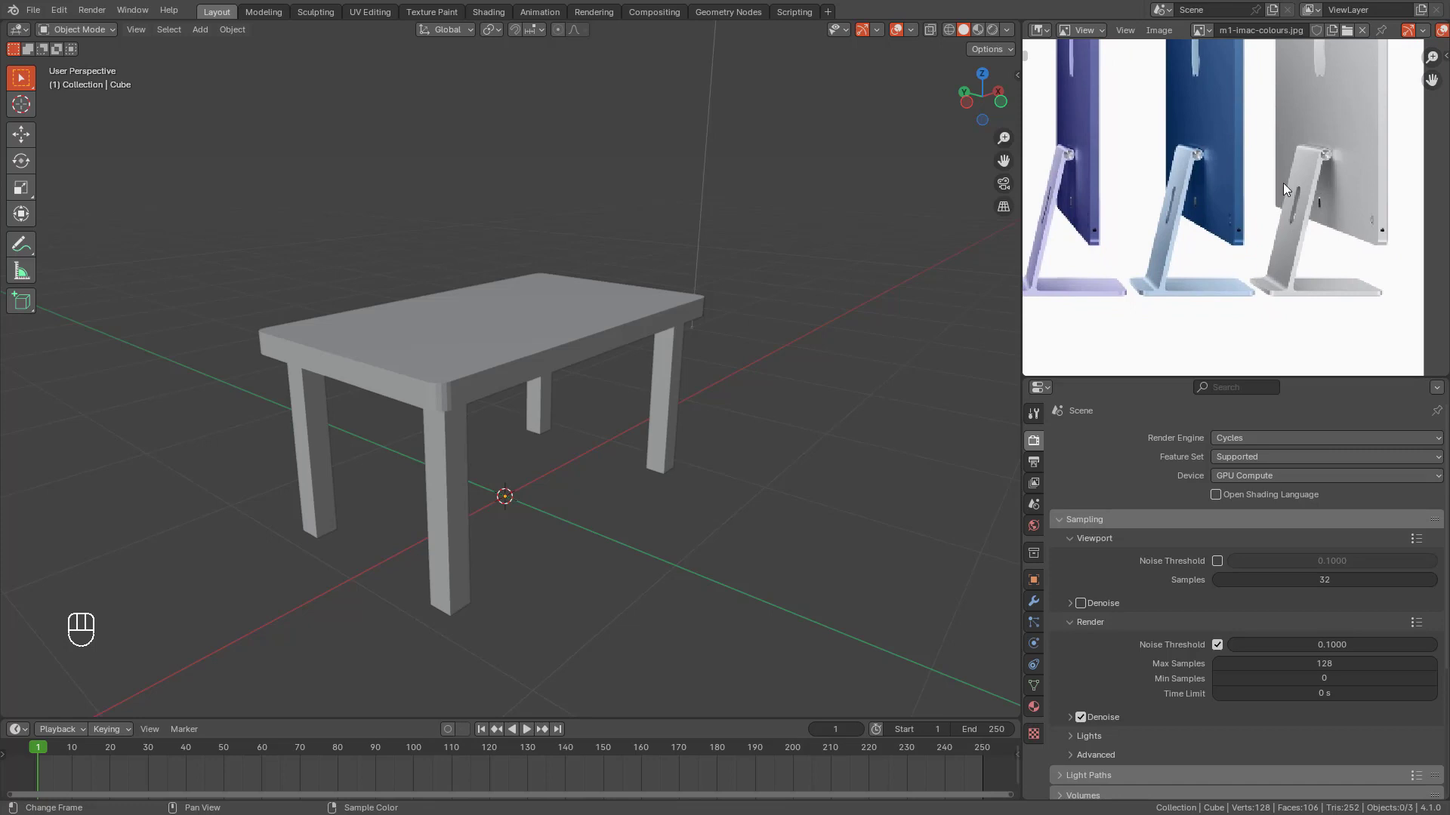
{"action": "middle_click_drag", "start_coordinate": [614, 298], "coordinate": [626, 302], "text": "shift"}
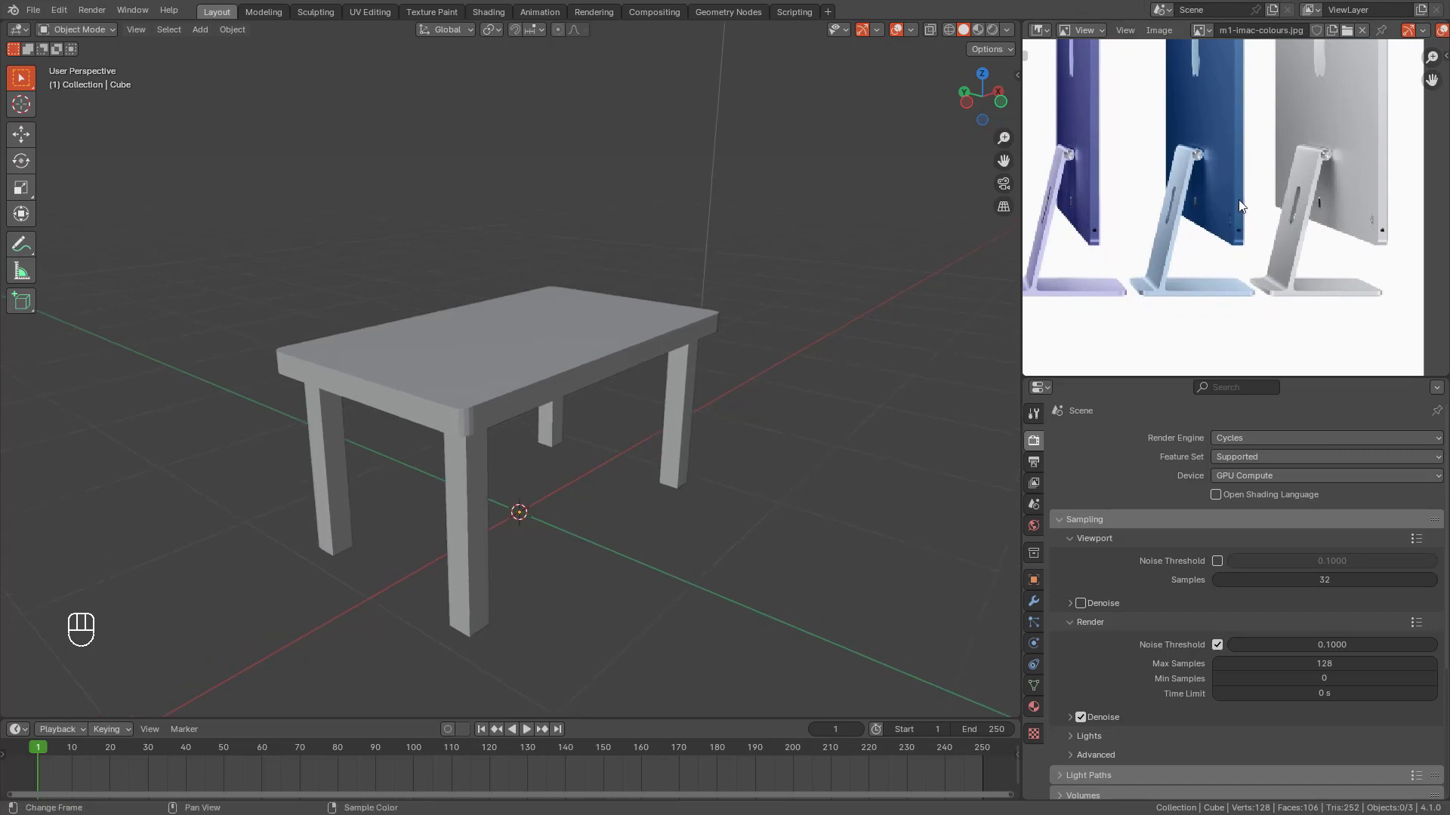
{"action": "scroll", "coordinate": [1236, 218], "scroll_direction": "down", "scroll_amount": 3}
{"action": "middle_click_drag", "start_coordinate": [1236, 218], "coordinate": [1248, 261]}
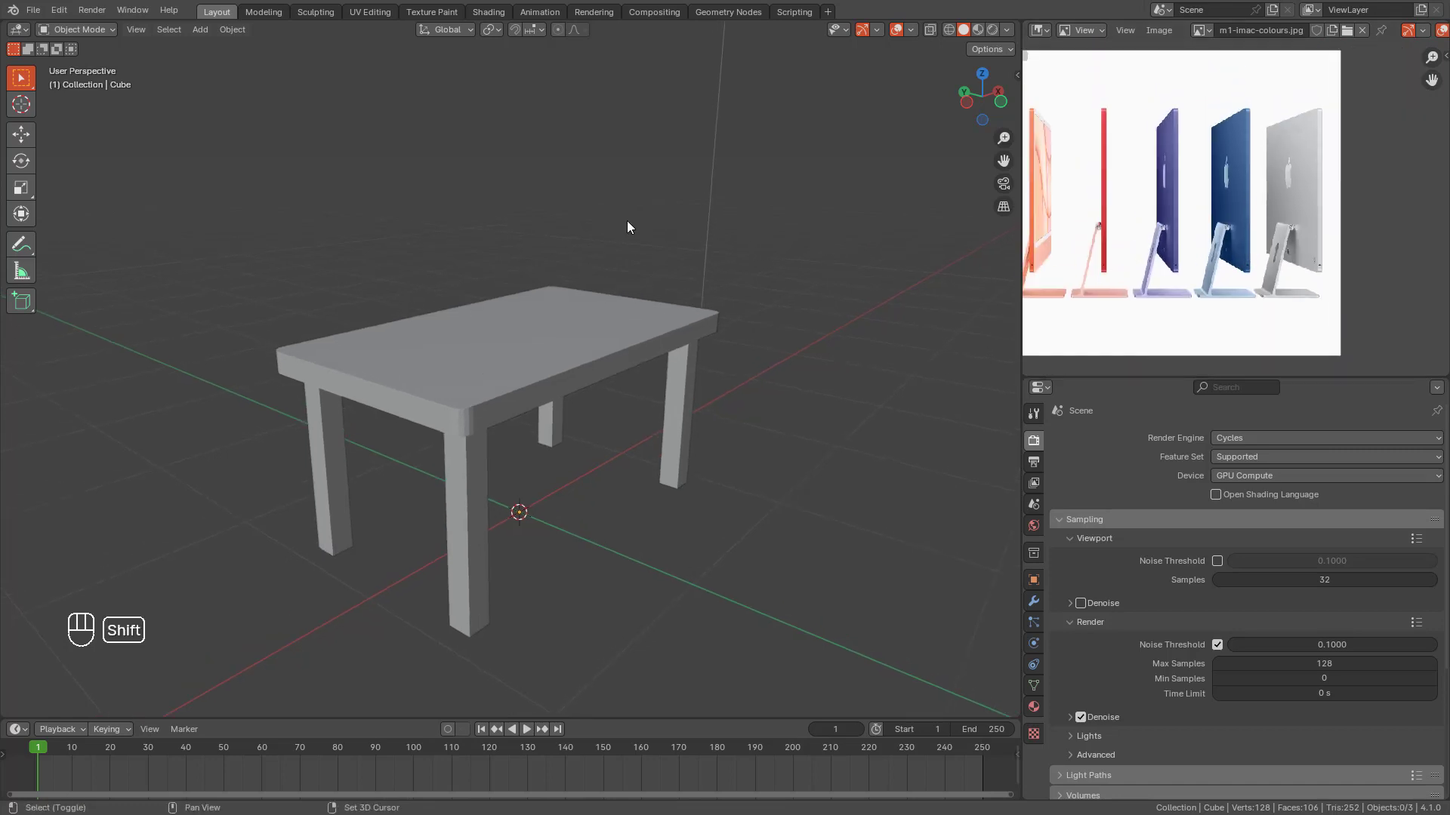
Step: Add a cube mesh to the scene at the 3D cursor
{"action": "key", "text": "shift+a"}
{"action": "mouse_move", "coordinate": [592, 241]}
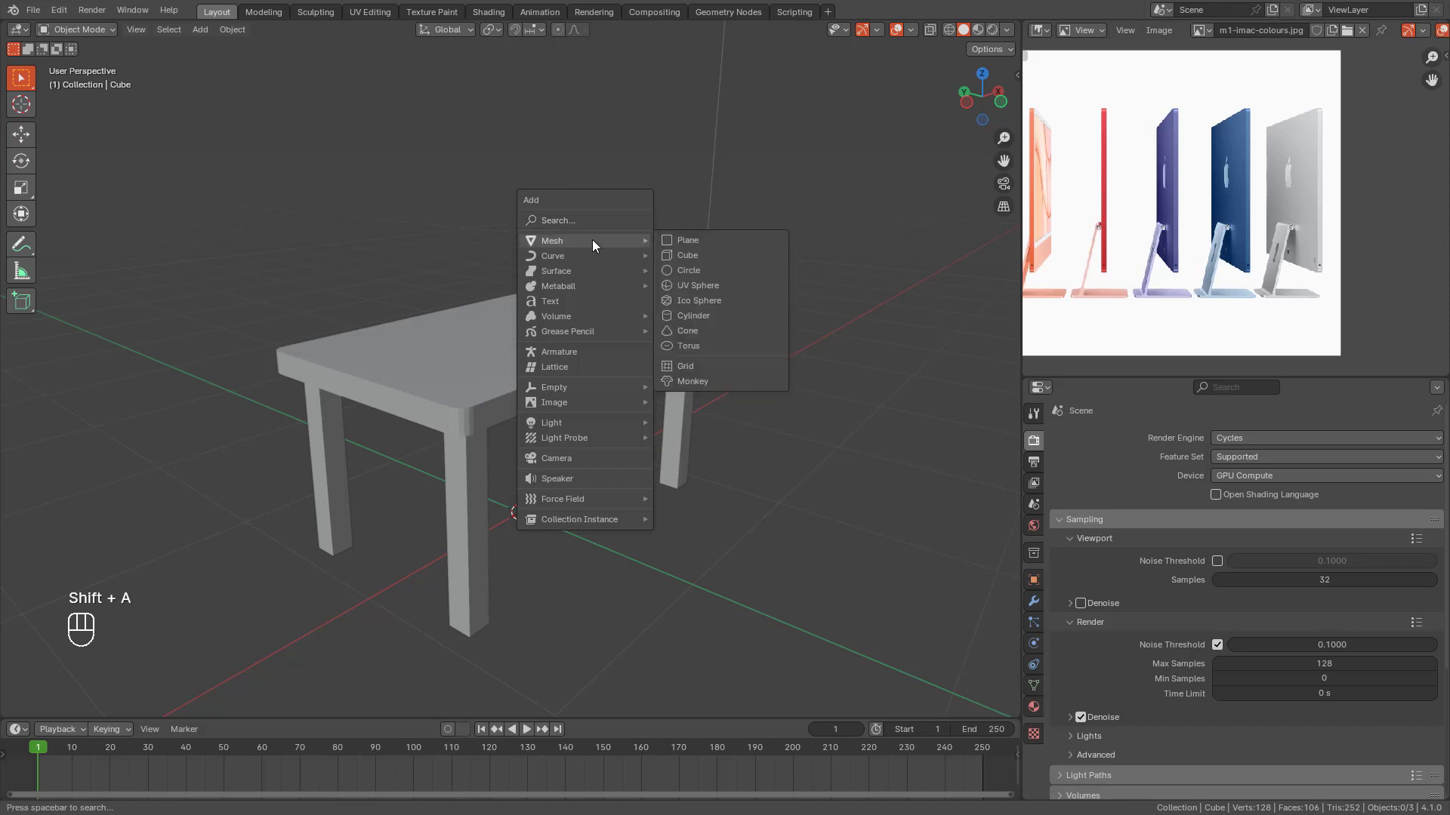
{"action": "key", "text": "shift+a"}
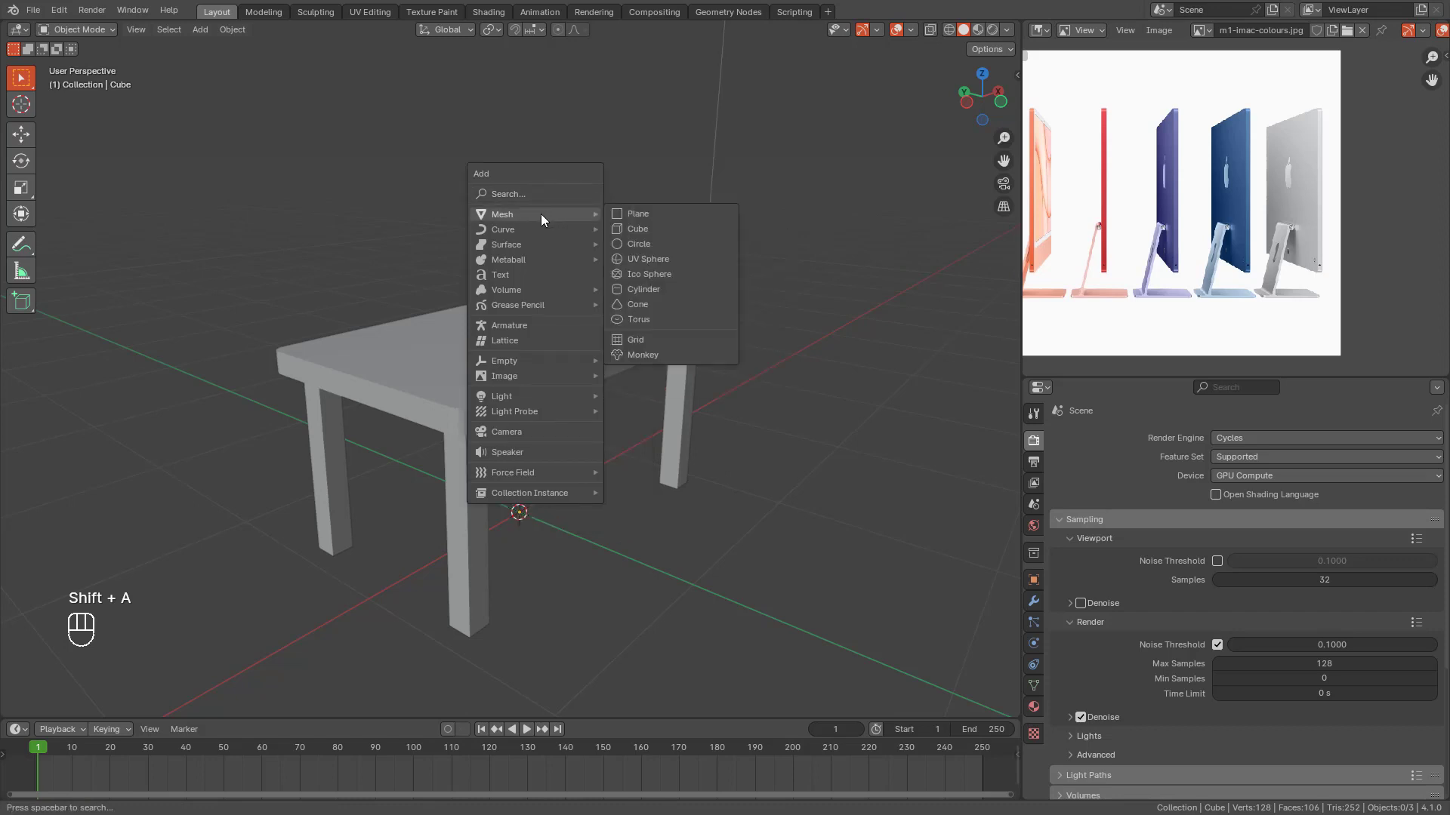
{"action": "left_click", "coordinate": [636, 229]}
Step: Switch the viewport to wireframe shading and select the table inside the new cube
{"action": "middle_click_drag", "start_coordinate": [583, 363], "coordinate": [533, 441]}
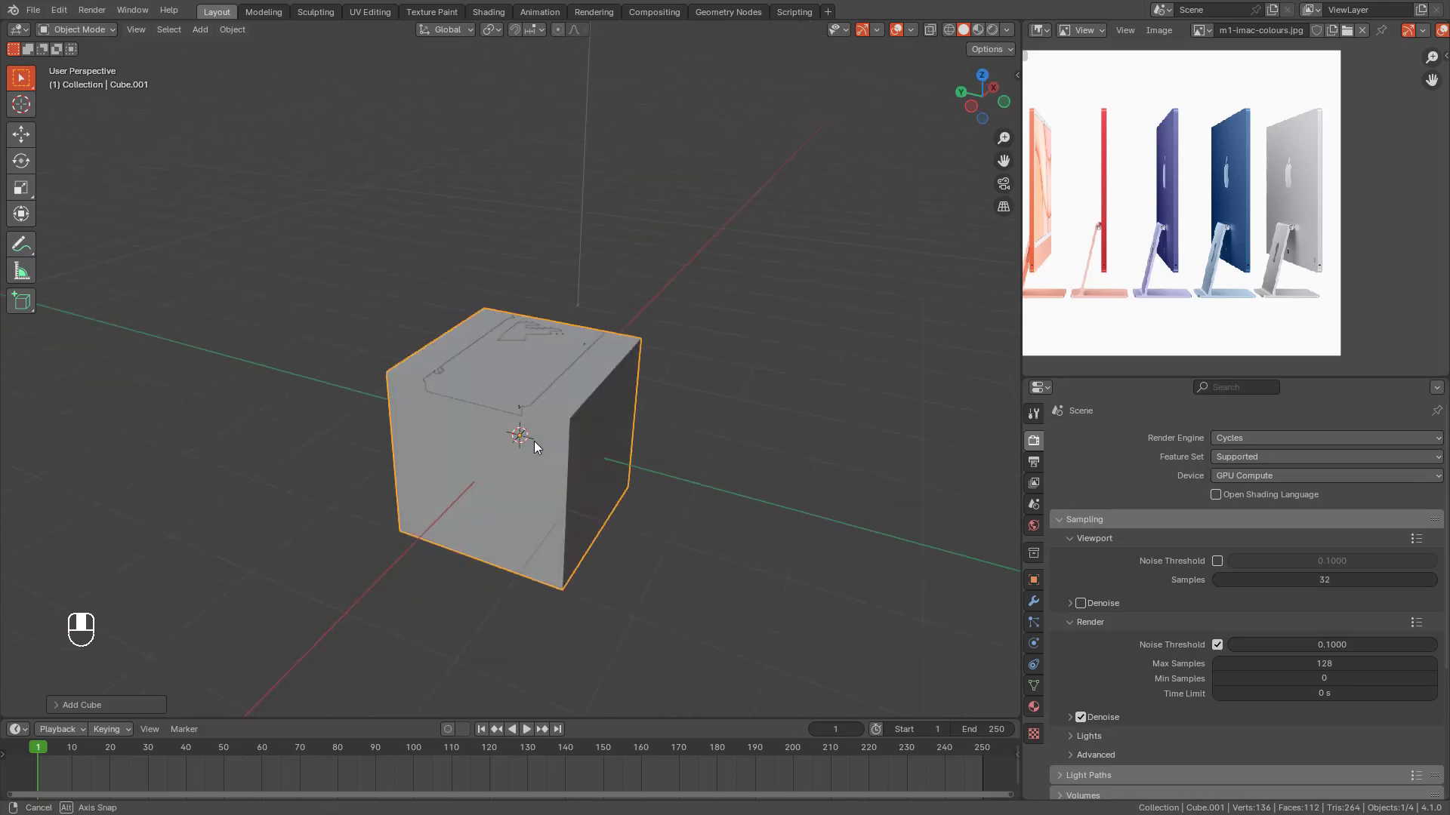
{"action": "left_click", "coordinate": [509, 371]}
{"action": "left_click", "coordinate": [487, 406]}
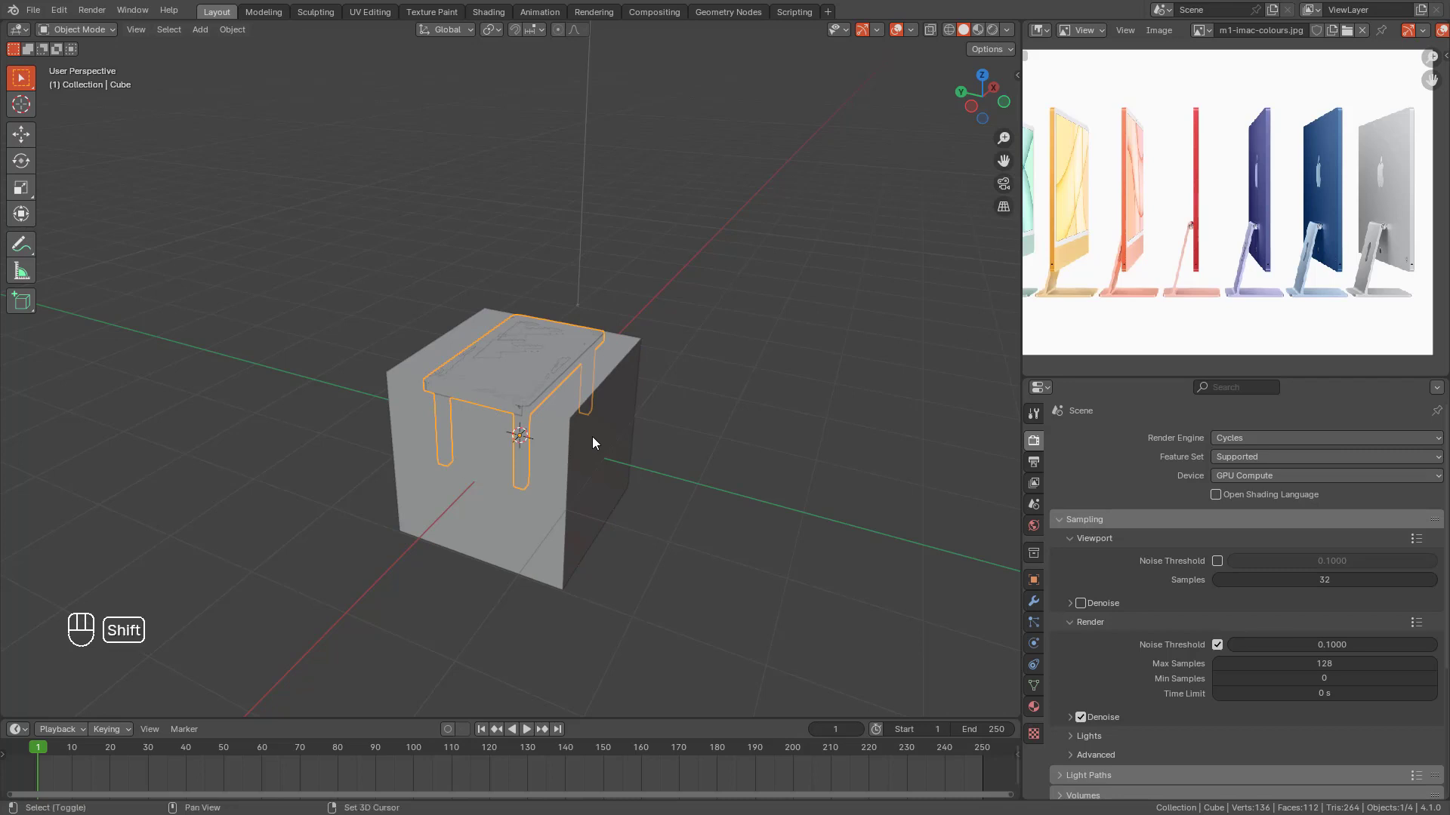
{"action": "key", "text": "shift+z"}
{"action": "left_click", "coordinate": [606, 385]}
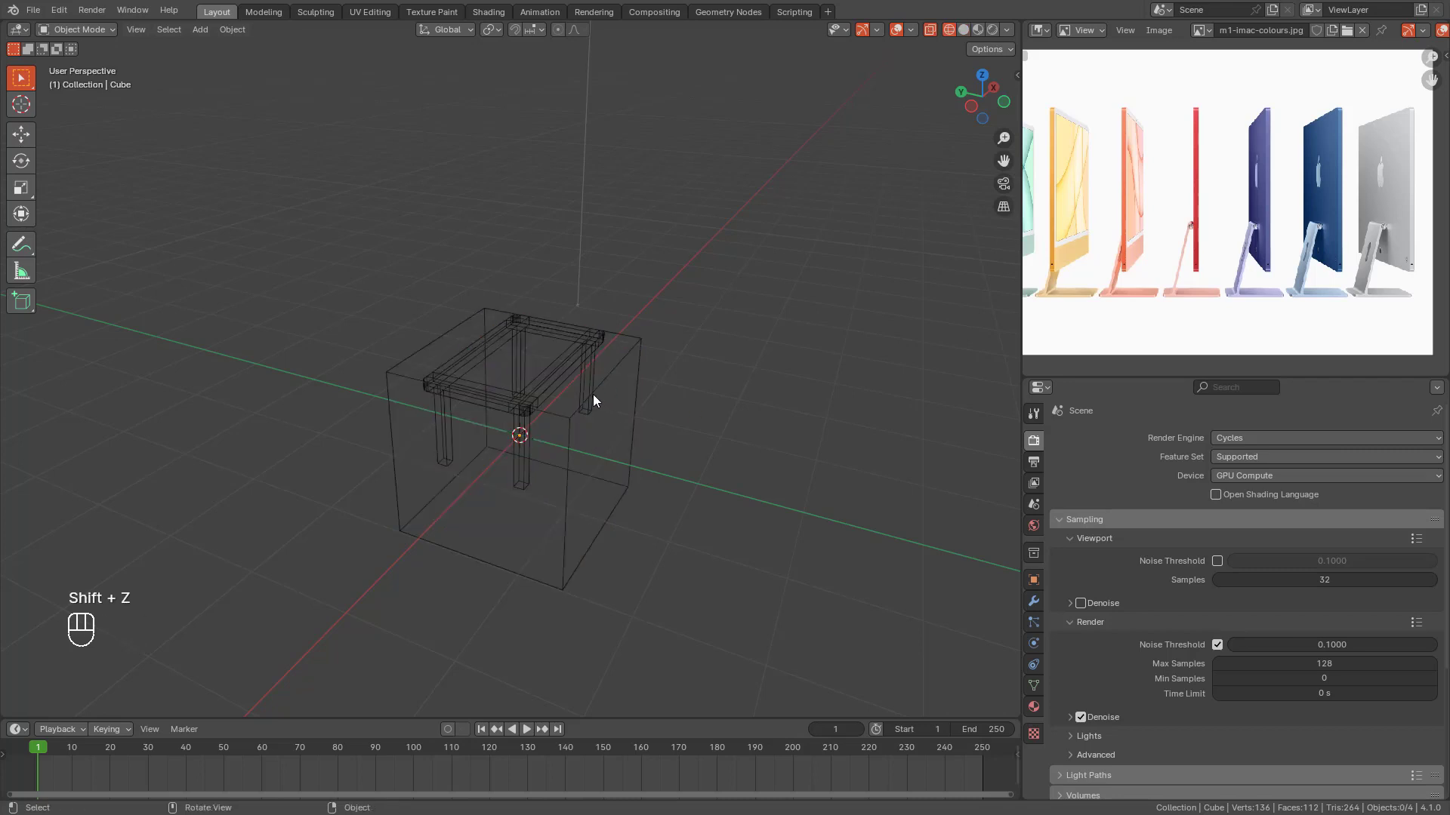
{"action": "left_click", "coordinate": [569, 374]}
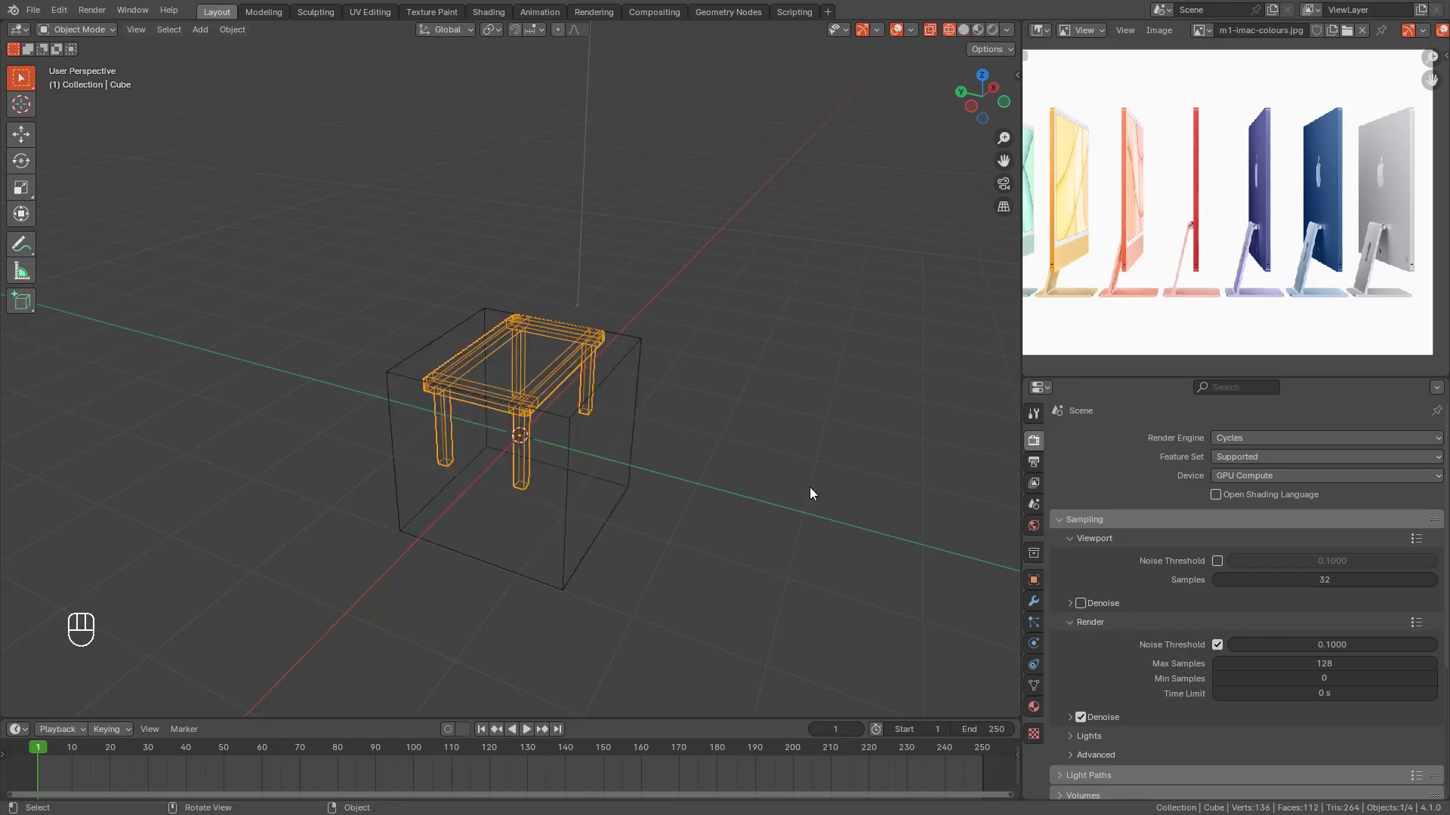
Step: Hide the table and reveal it again, repeating this once from a different viewing angle
{"action": "key", "text": "h"}
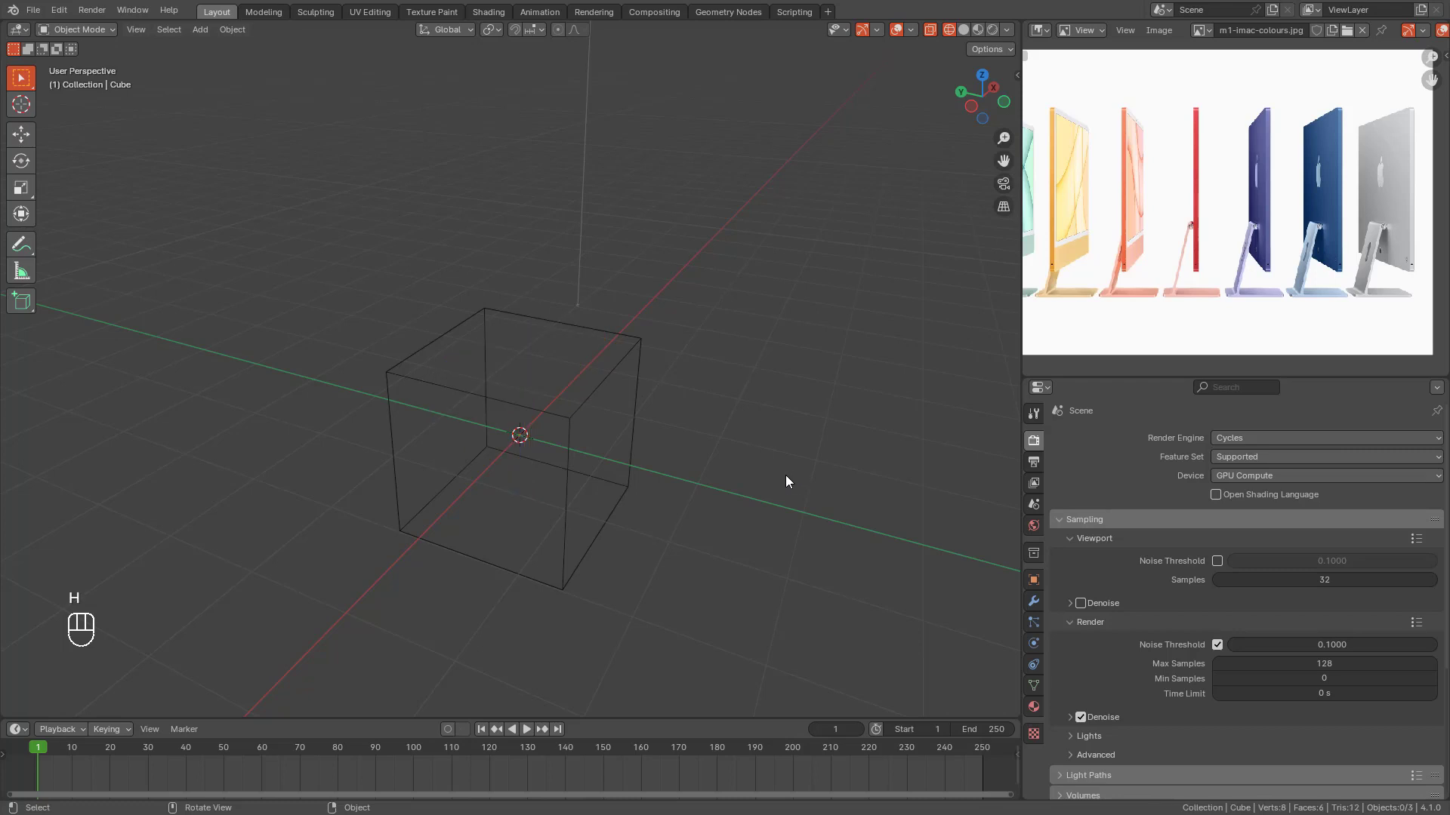
{"action": "key", "text": "alt+h"}
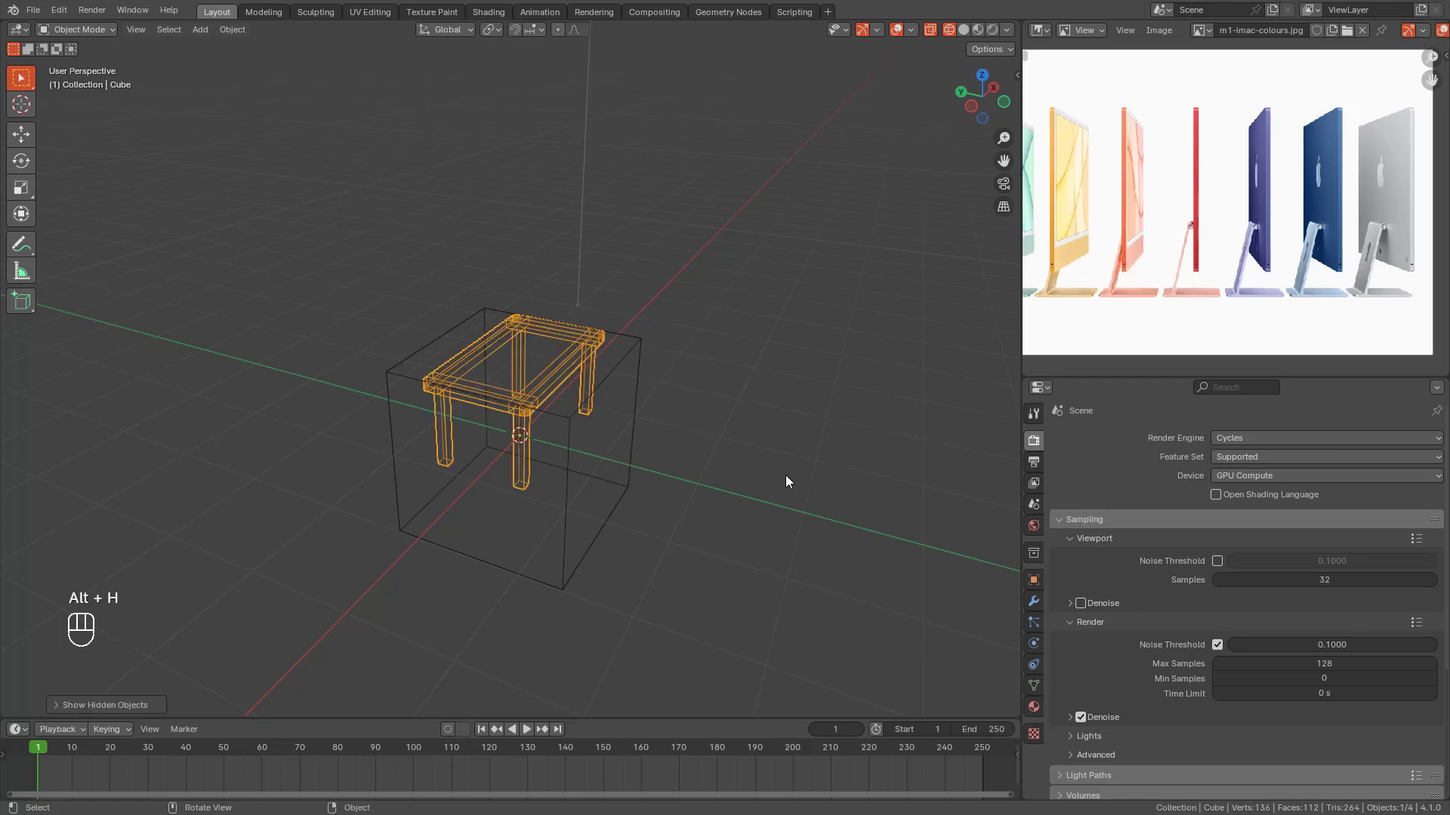
{"action": "middle_click_drag", "start_coordinate": [376, 312], "coordinate": [559, 420]}
{"action": "left_click", "coordinate": [720, 409]}
{"action": "middle_click_drag", "start_coordinate": [695, 413], "coordinate": [543, 319]}
{"action": "left_click", "coordinate": [672, 303]}
{"action": "scroll", "coordinate": [684, 380], "scroll_direction": "down", "scroll_amount": 2}
{"action": "left_click", "coordinate": [544, 318]}
{"action": "key", "text": "h"}
{"action": "key", "text": "alt+h"}
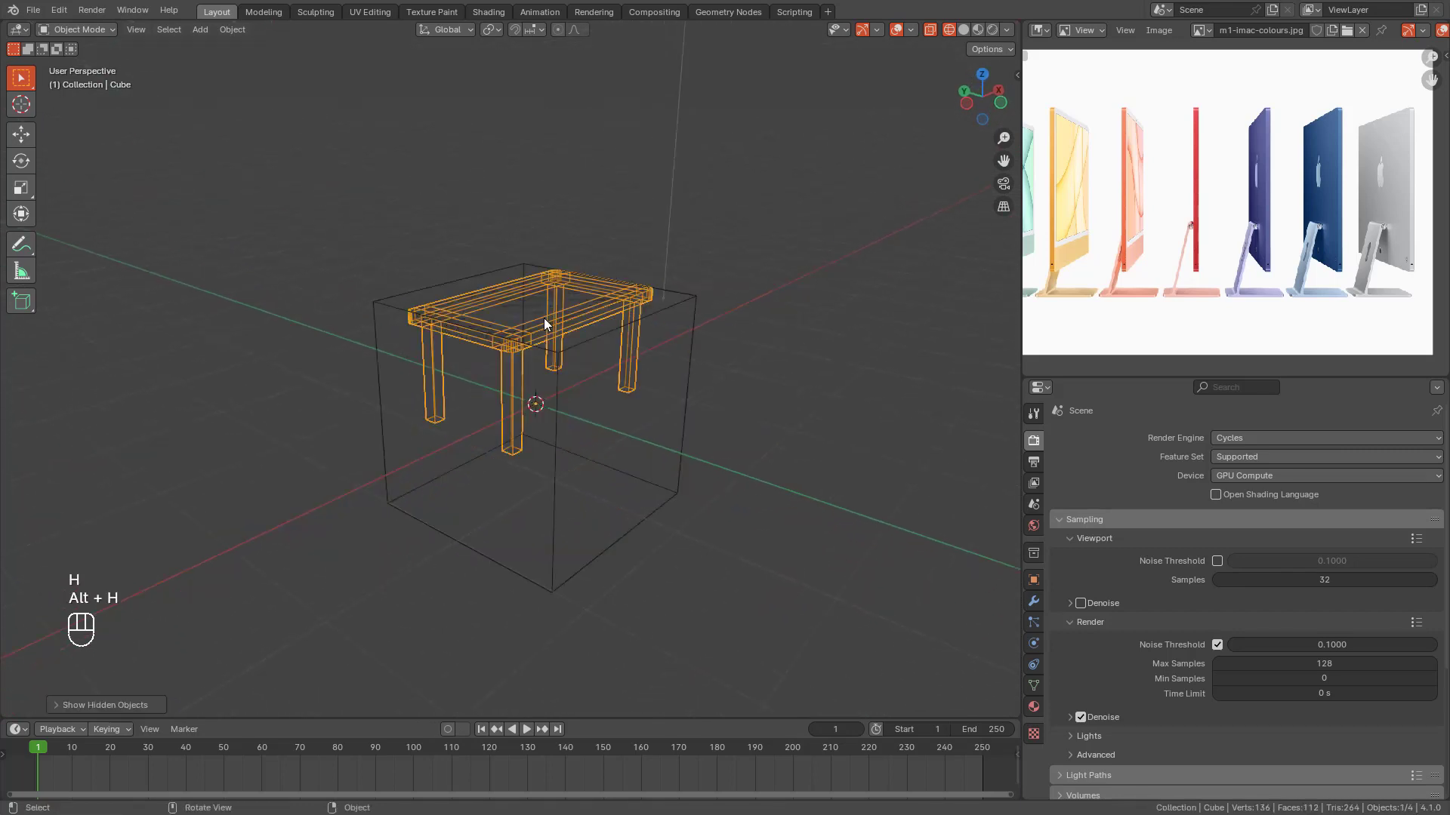
Step: Select the new cube and isolate it in Local View
{"action": "left_click", "coordinate": [695, 294]}
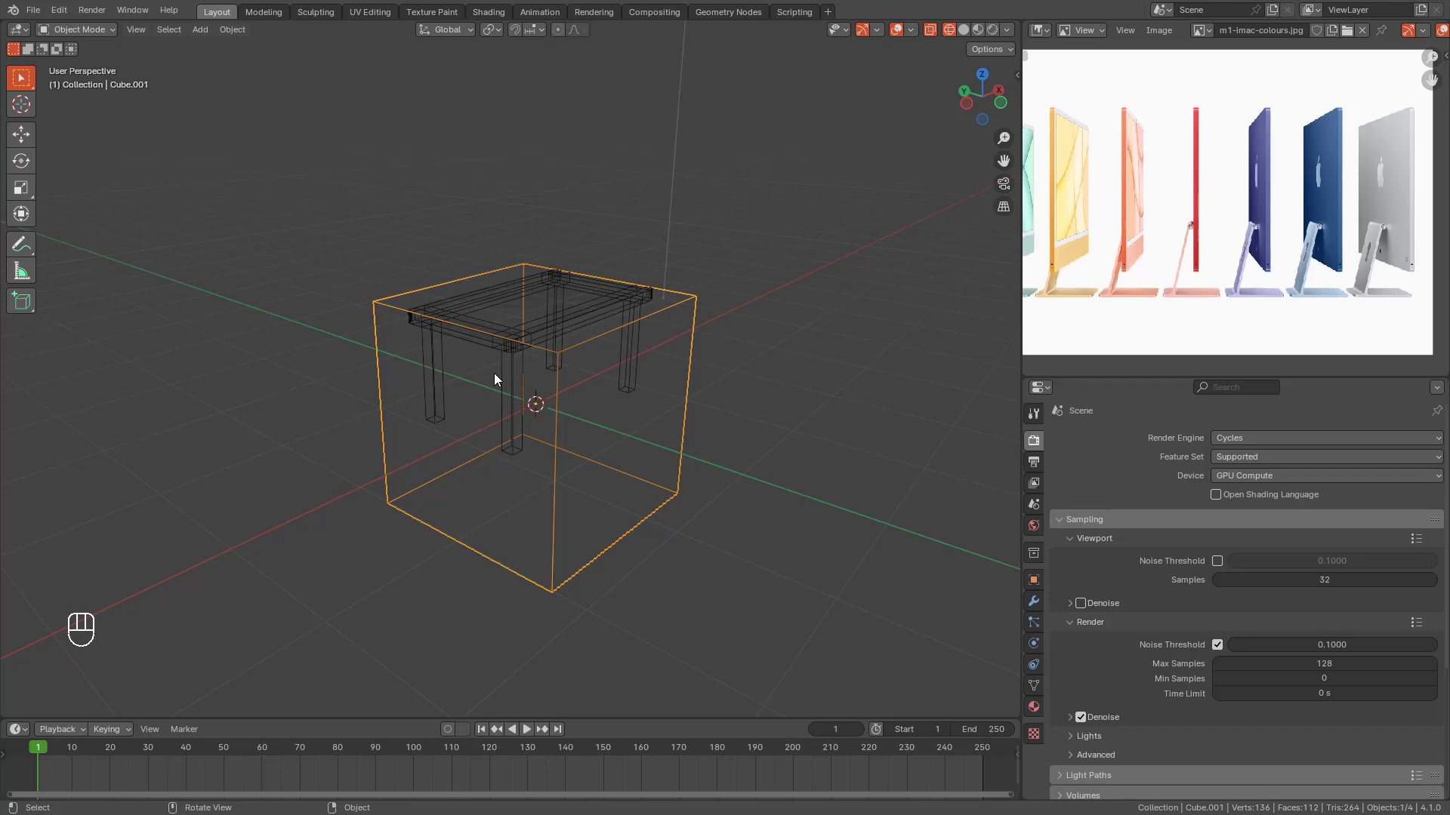
{"action": "key", "text": "slash"}
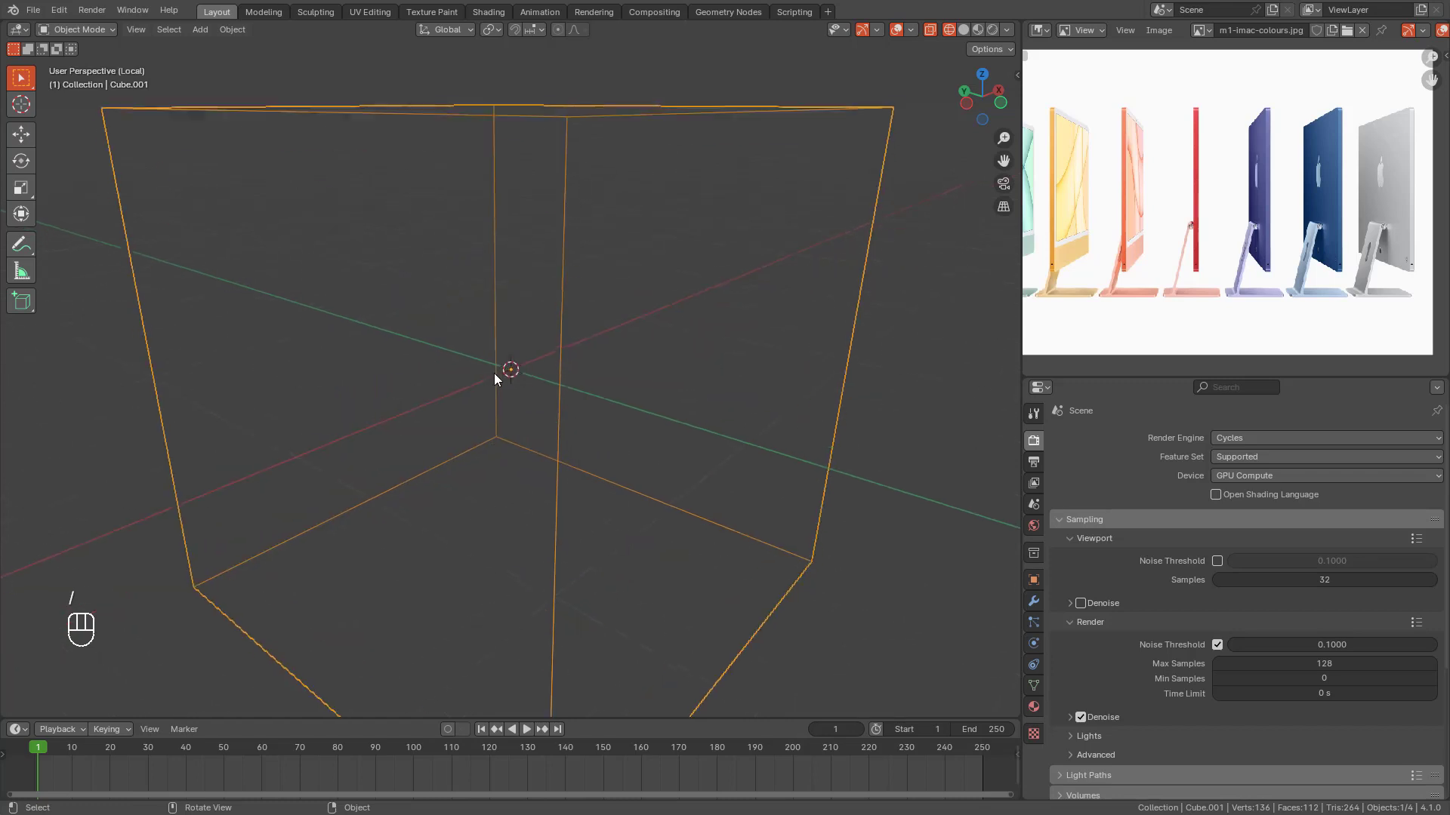
Step: Try to reveal hidden objects and toggle Local View off and back on for the cube
{"action": "scroll", "coordinate": [494, 373], "scroll_direction": "down", "scroll_amount": 5}
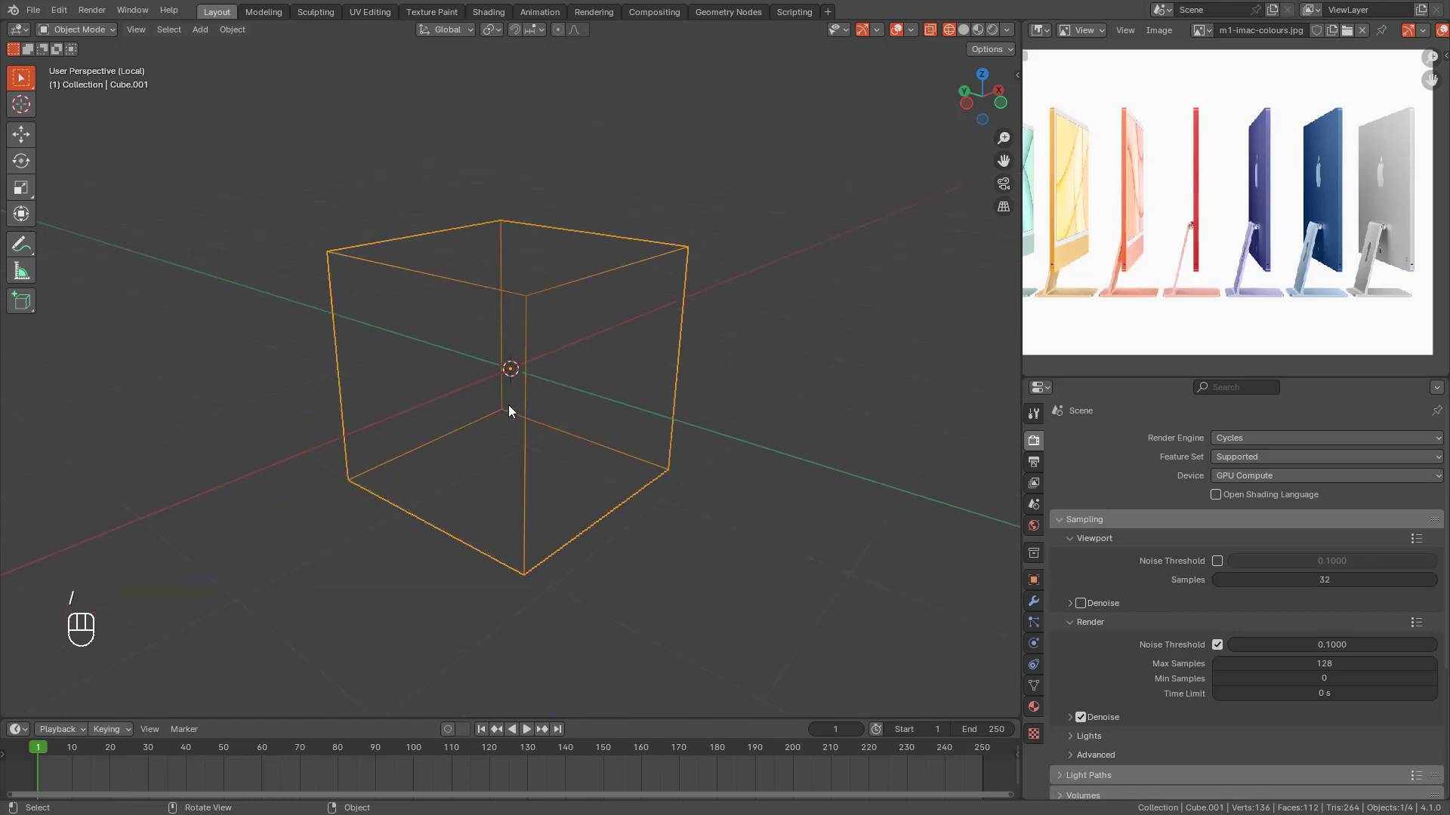
{"action": "middle_click_drag", "start_coordinate": [509, 404], "coordinate": [486, 383]}
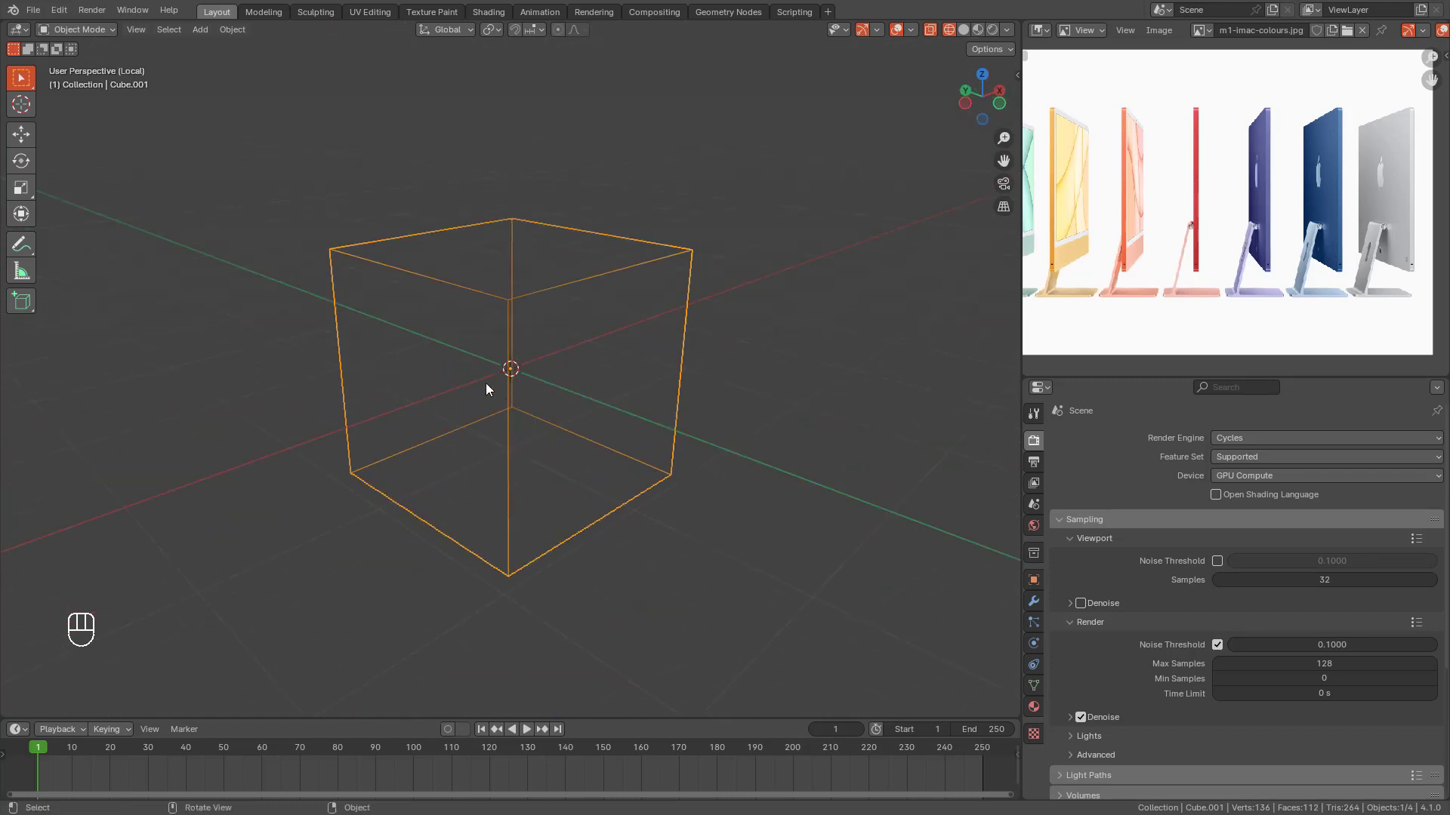
{"action": "key", "text": "alt+h"}
{"action": "key", "text": "alt+h"}
{"action": "key", "text": "alt+h"}
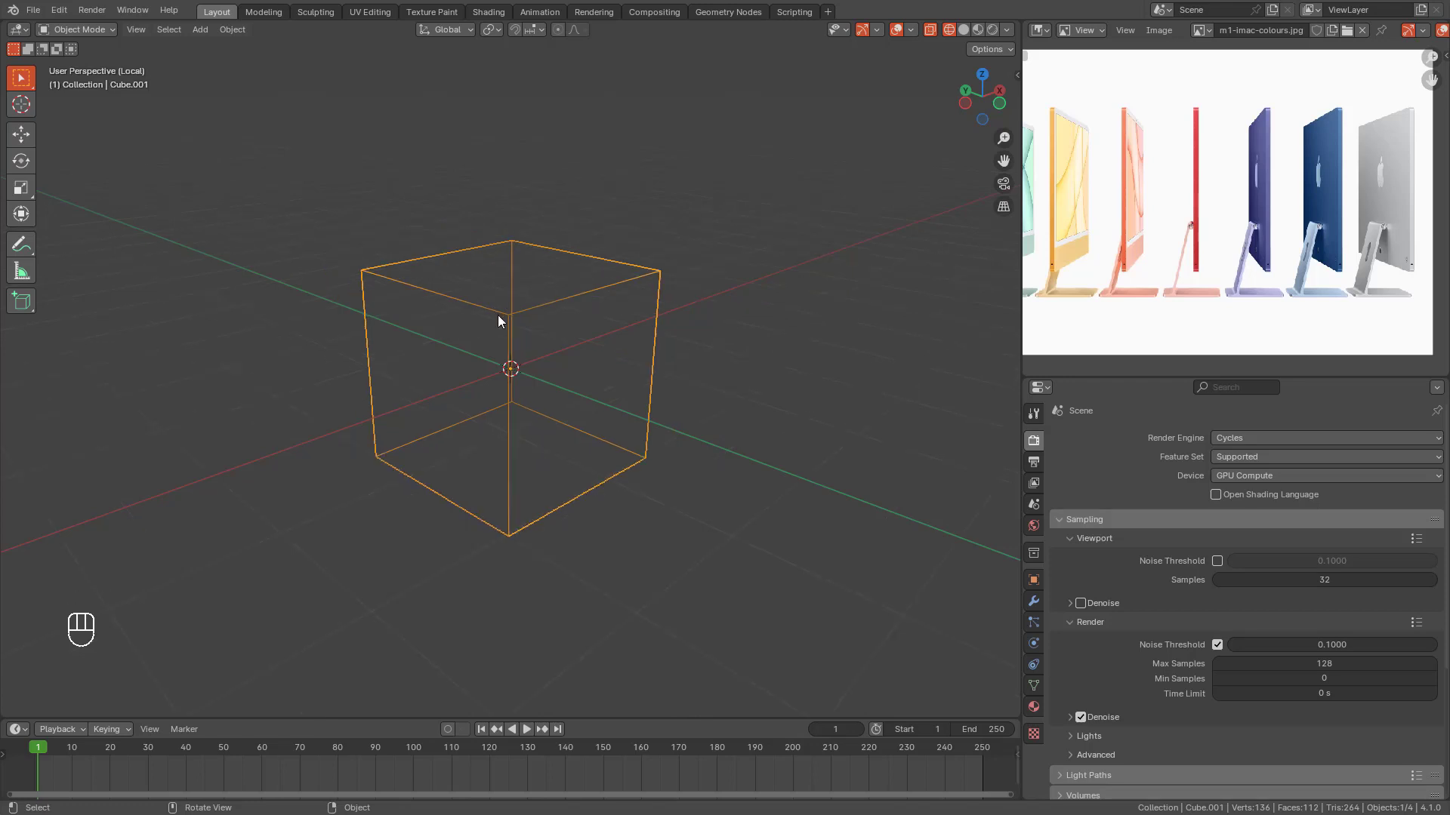
{"action": "key", "text": "slash"}
{"action": "key", "text": "slash"}
{"action": "key", "text": "slash"}
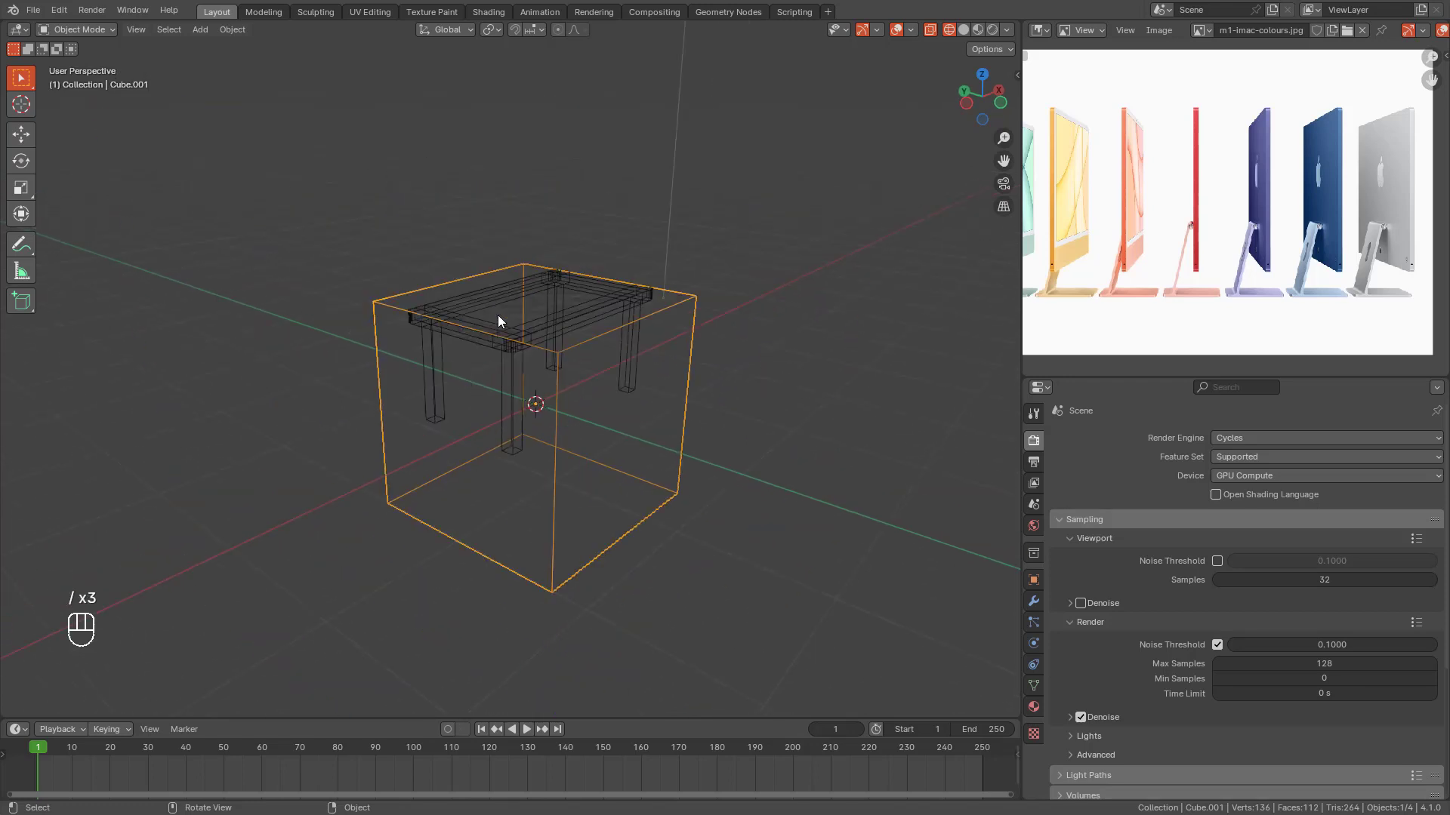
{"action": "key", "text": "slash"}
{"action": "key", "text": "slash"}
{"action": "key", "text": "slash"}
Step: In Edit Mode, scale the whole cube along Y into a very thin upright slab
{"action": "key", "text": "Tab"}
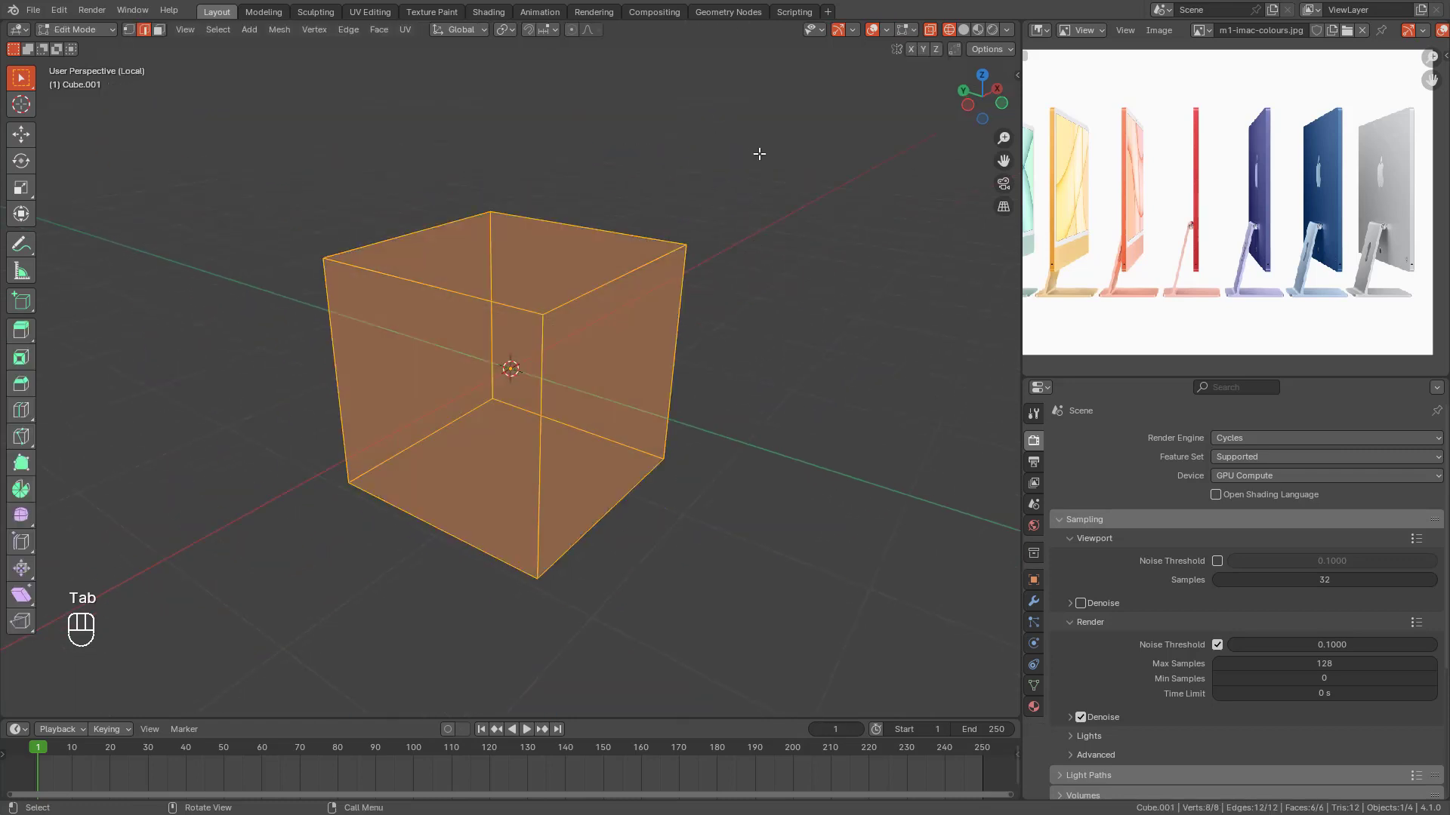
{"action": "key", "text": "s"}
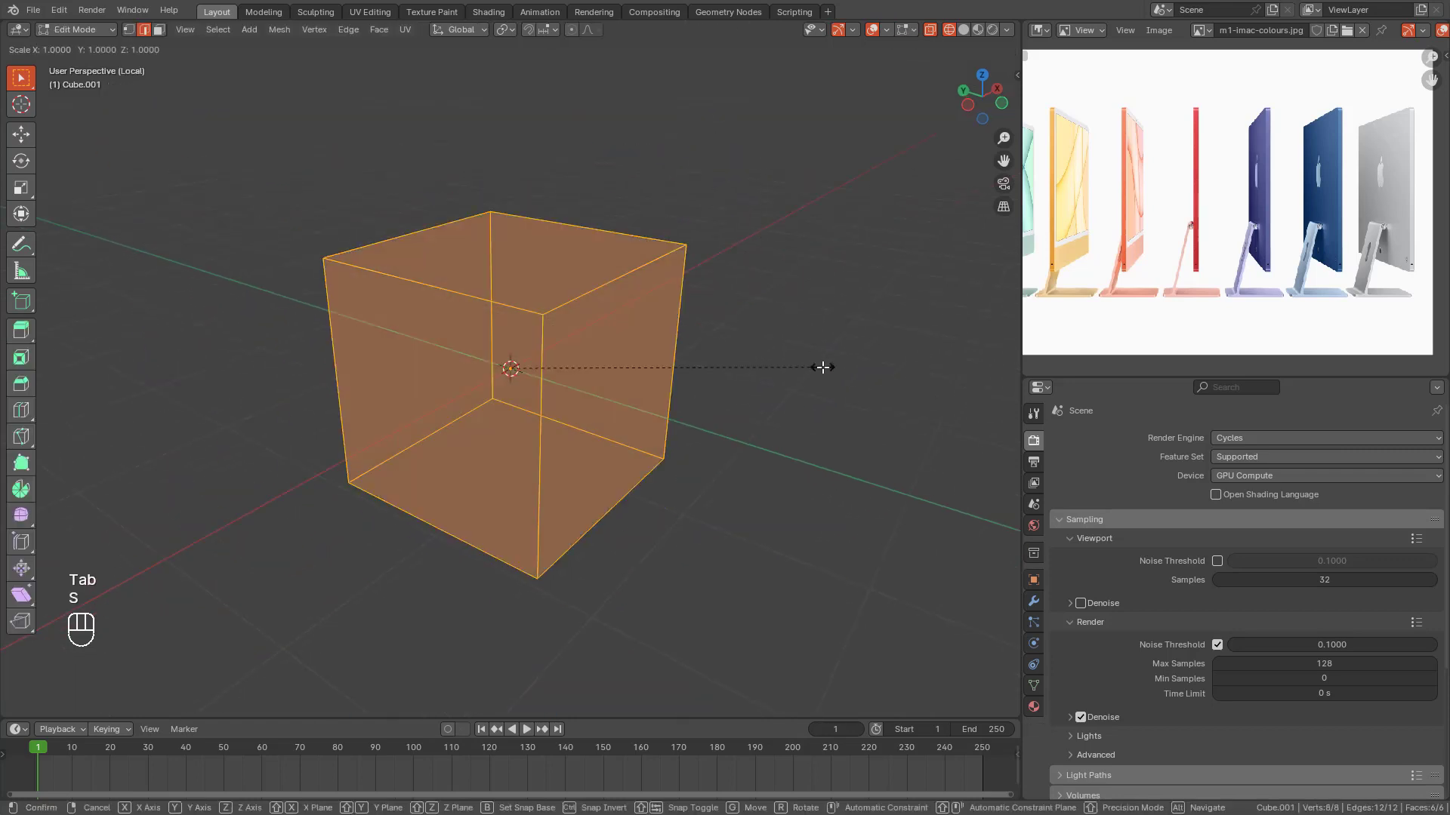
{"action": "key", "text": "y"}
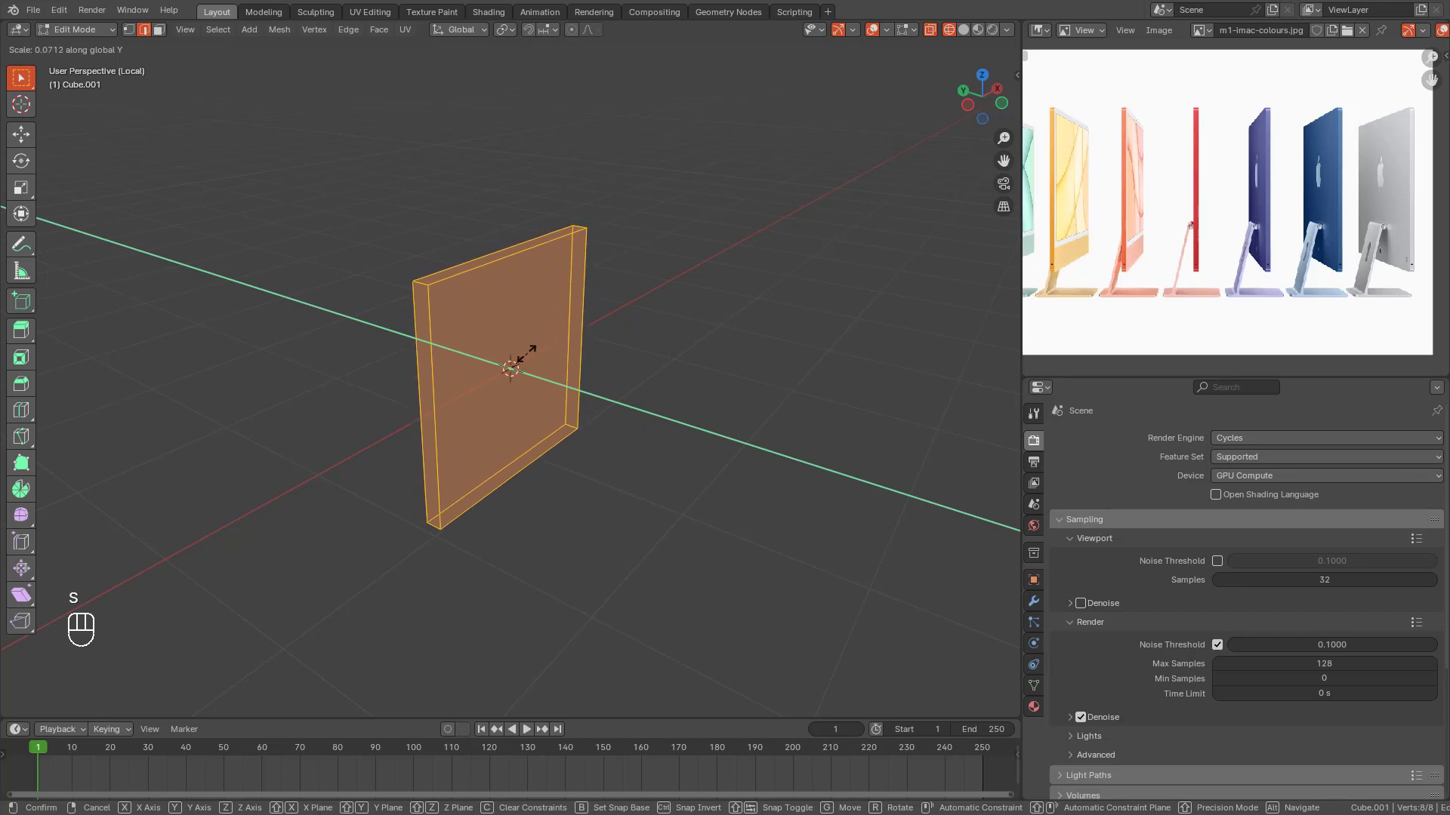
{"action": "left_click", "coordinate": [518, 363]}
Step: From the front view, scale the slab along Z to about 0.7 for a landscape screen shape, and return to Object Mode
{"action": "middle_click_drag", "start_coordinate": [587, 339], "coordinate": [505, 305]}
{"action": "key", "text": "KP_1"}
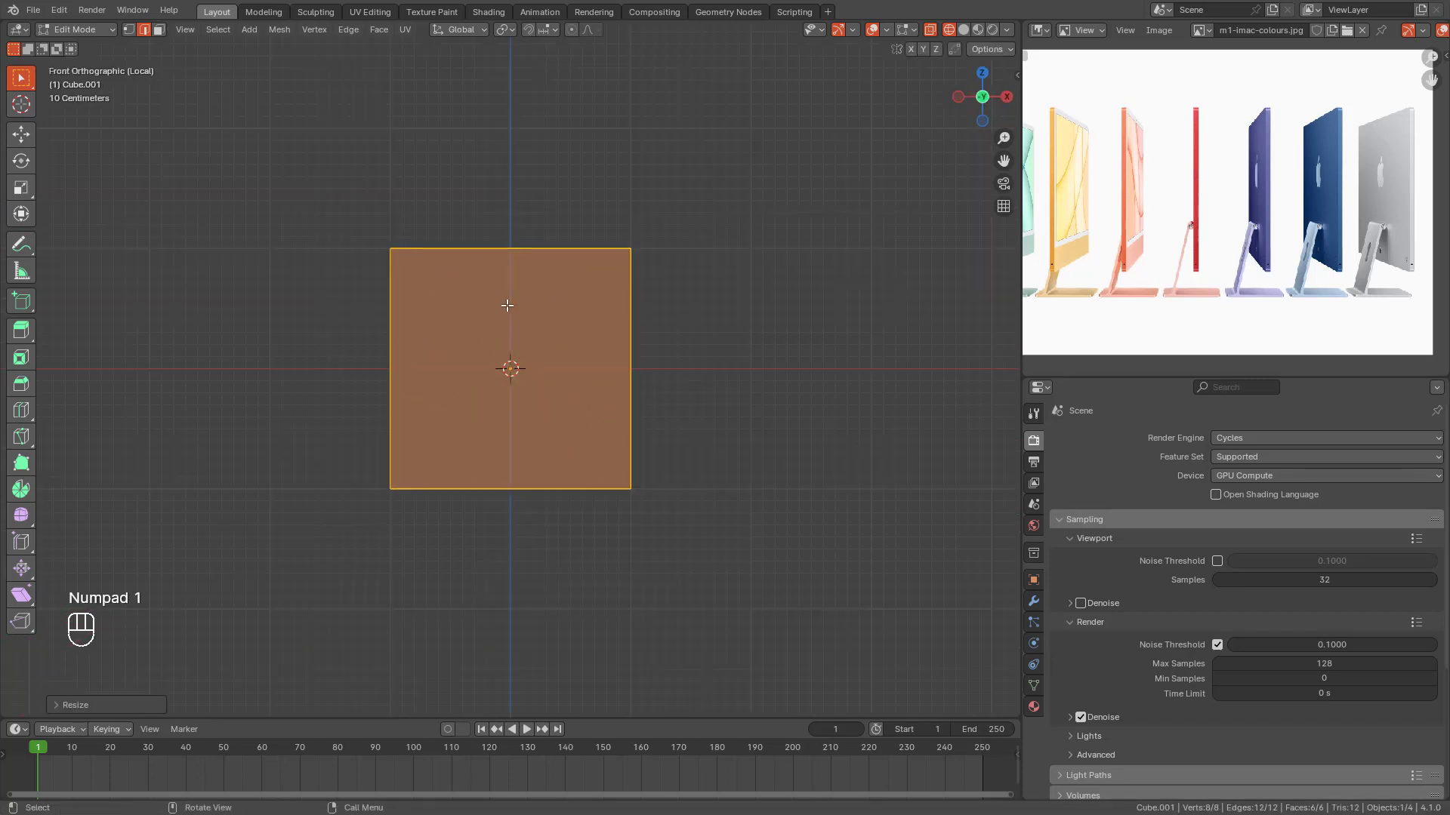
{"action": "key", "text": "s"}
{"action": "key", "text": "z"}
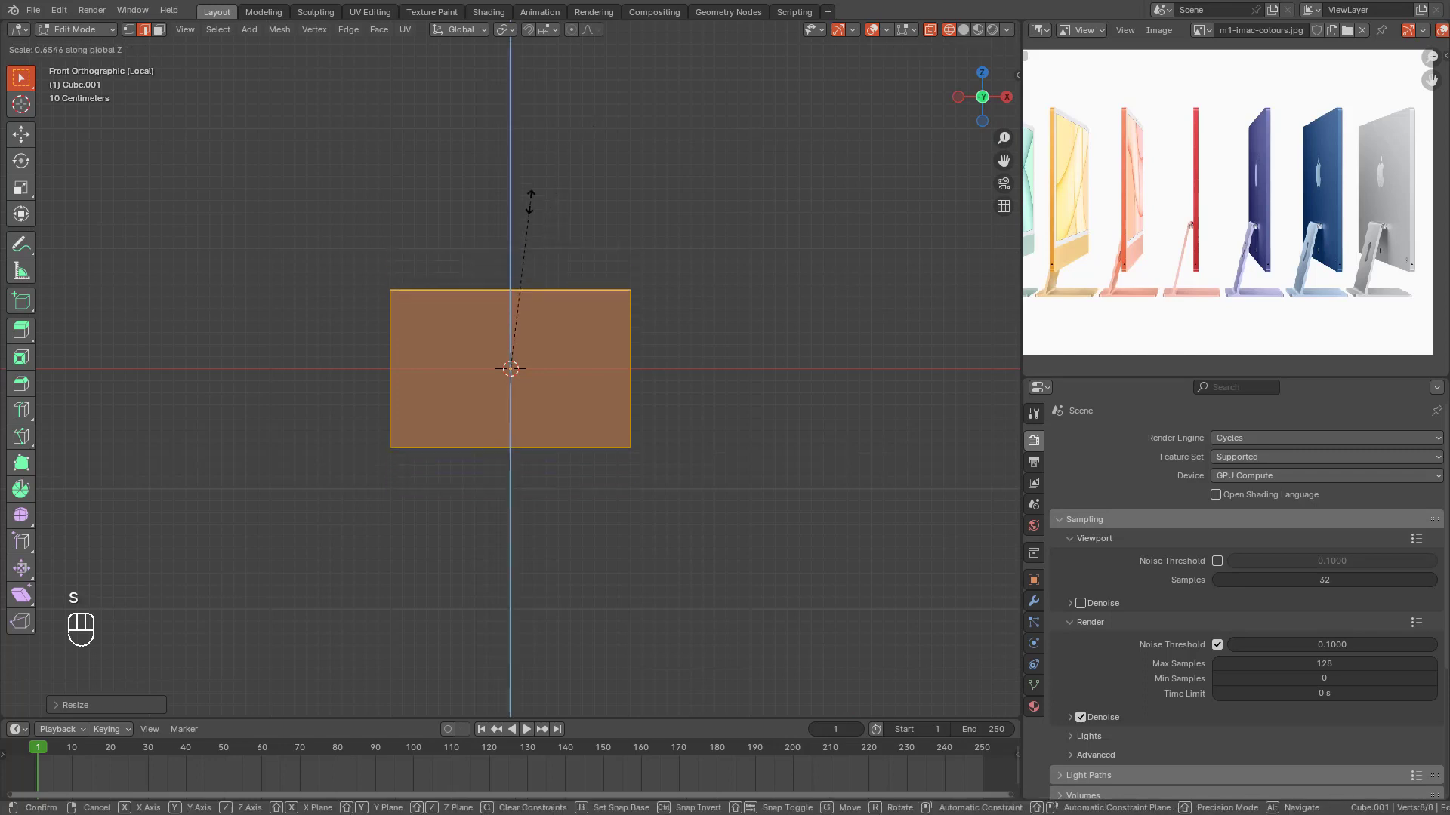
{"action": "left_click", "coordinate": [531, 193]}
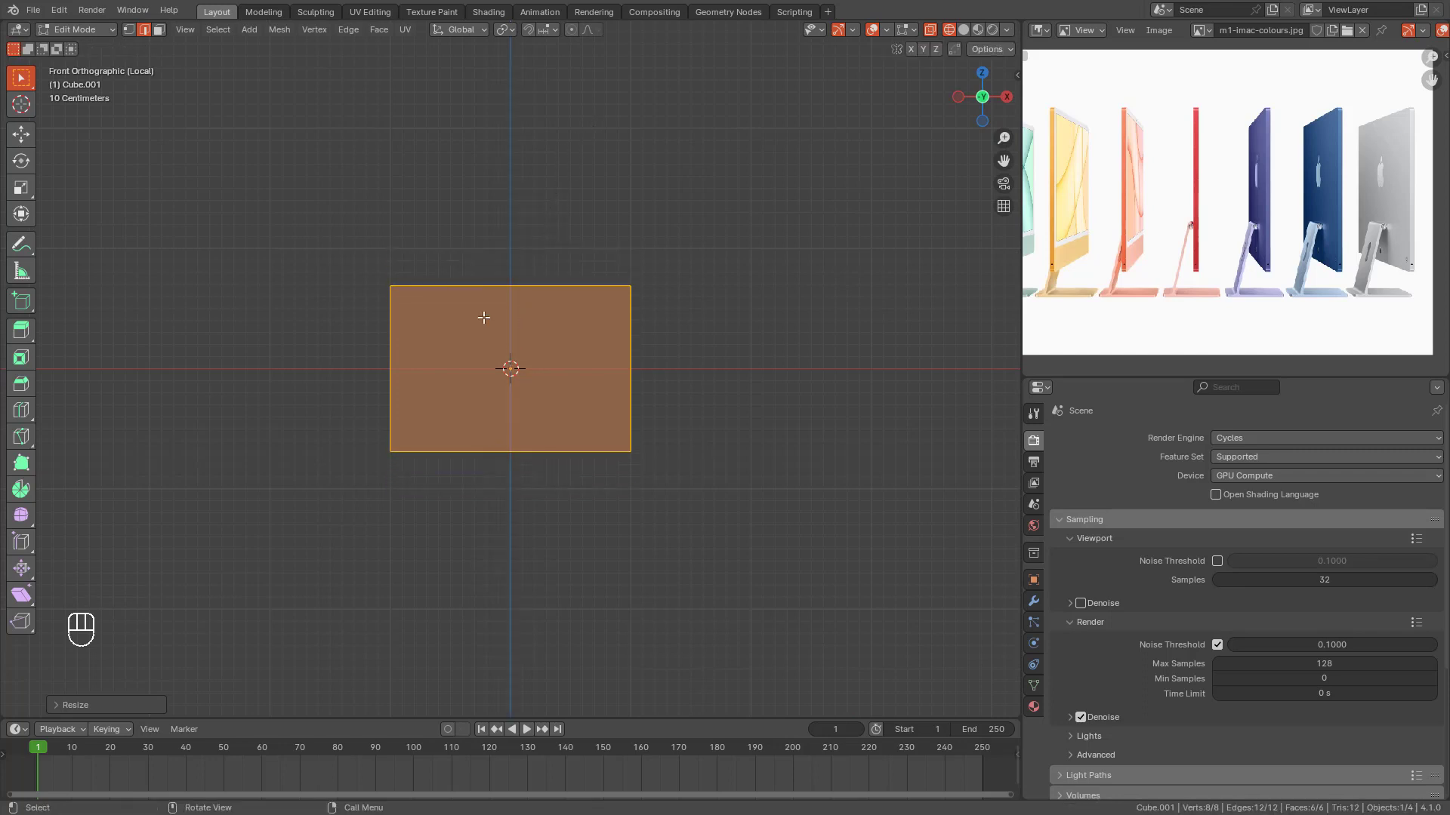
{"action": "middle_click_drag", "start_coordinate": [497, 345], "coordinate": [627, 297]}
{"action": "key", "text": "Tab"}
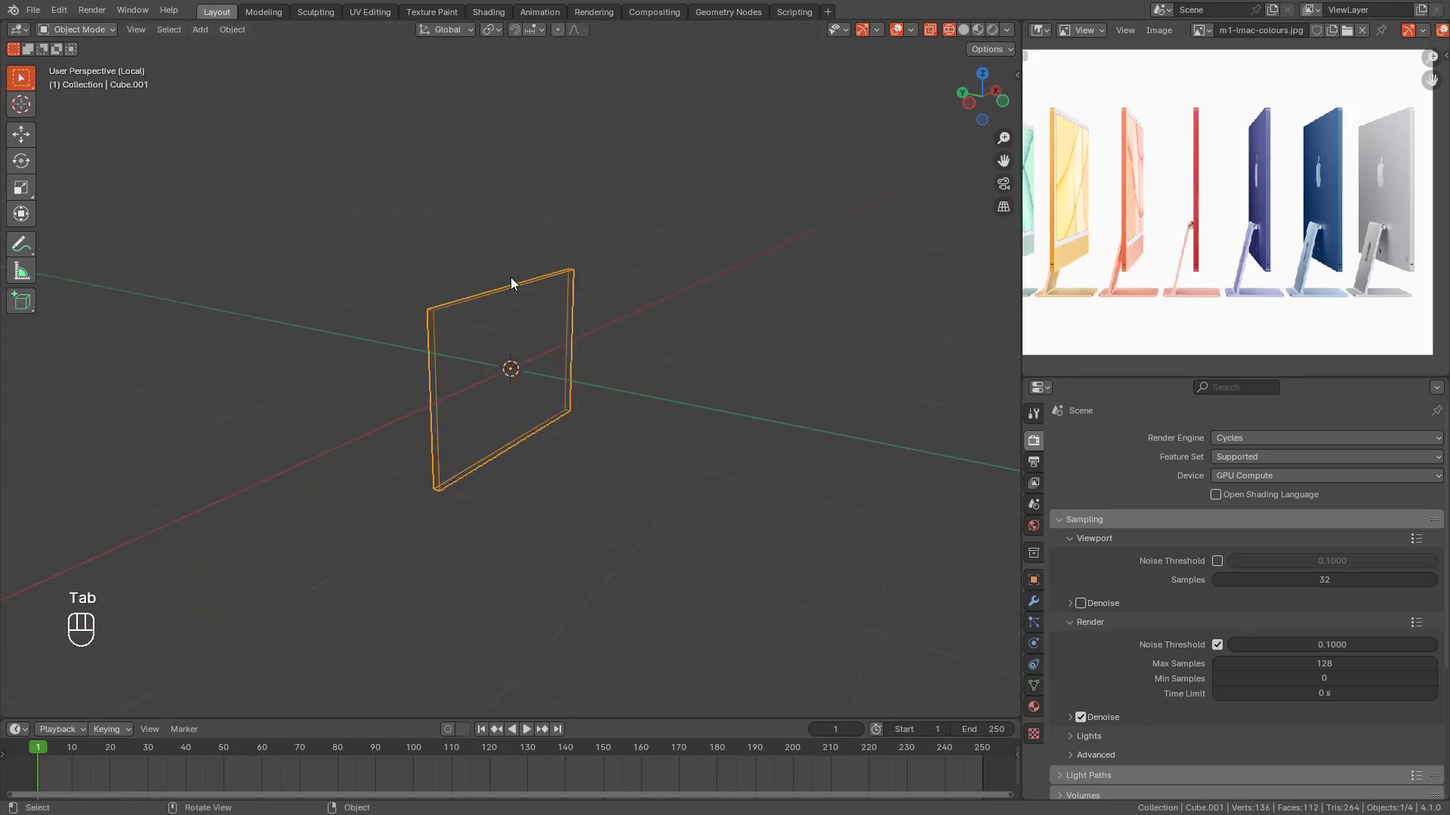
Step: Add a cylinder mesh at the 3D cursor and shrink its geometry uniformly in Edit Mode until it is small relative to the slab
{"action": "middle_click_drag", "start_coordinate": [510, 277], "coordinate": [616, 293]}
{"action": "key", "text": "shift+a"}
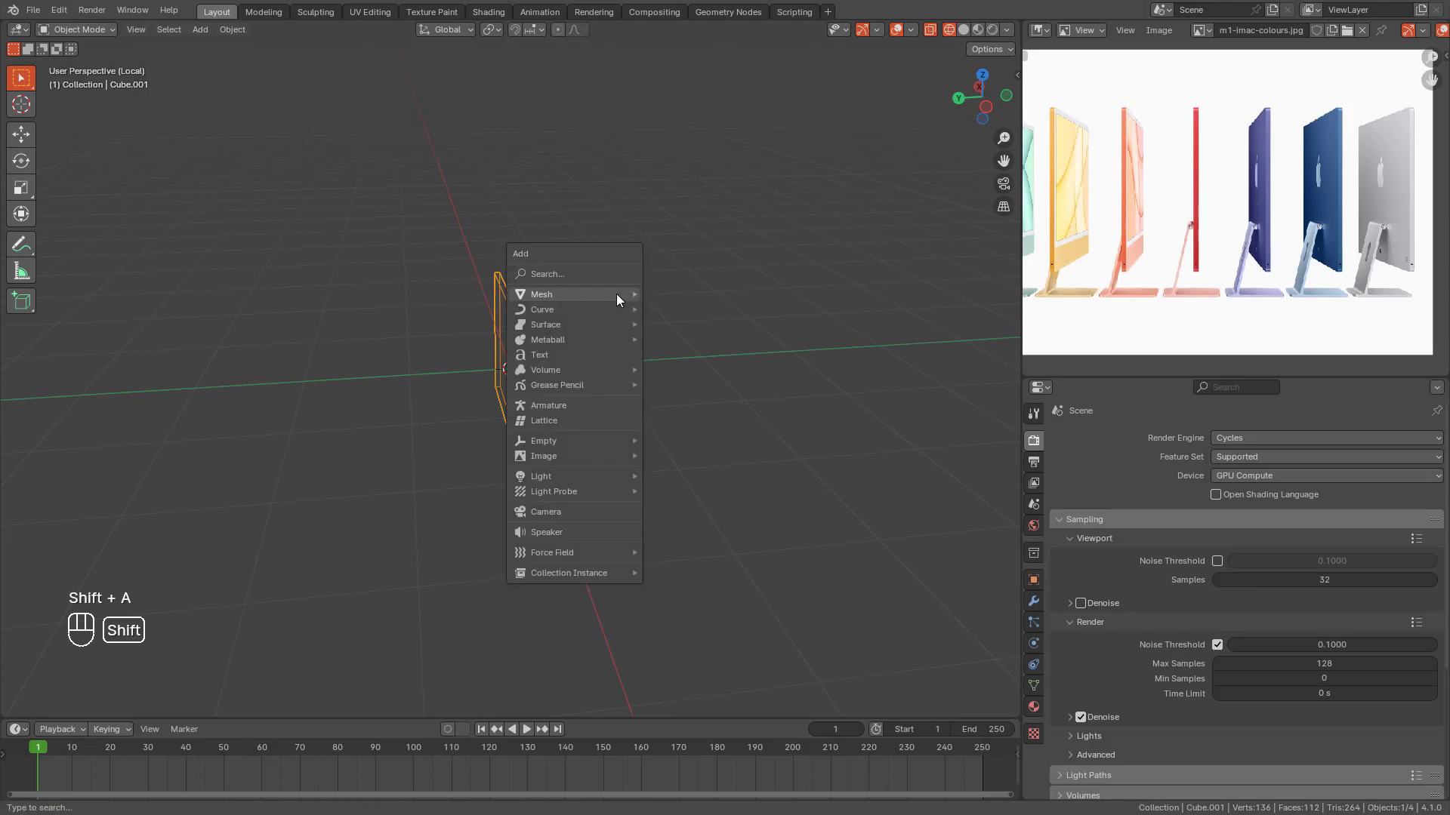
{"action": "mouse_move", "coordinate": [616, 294]}
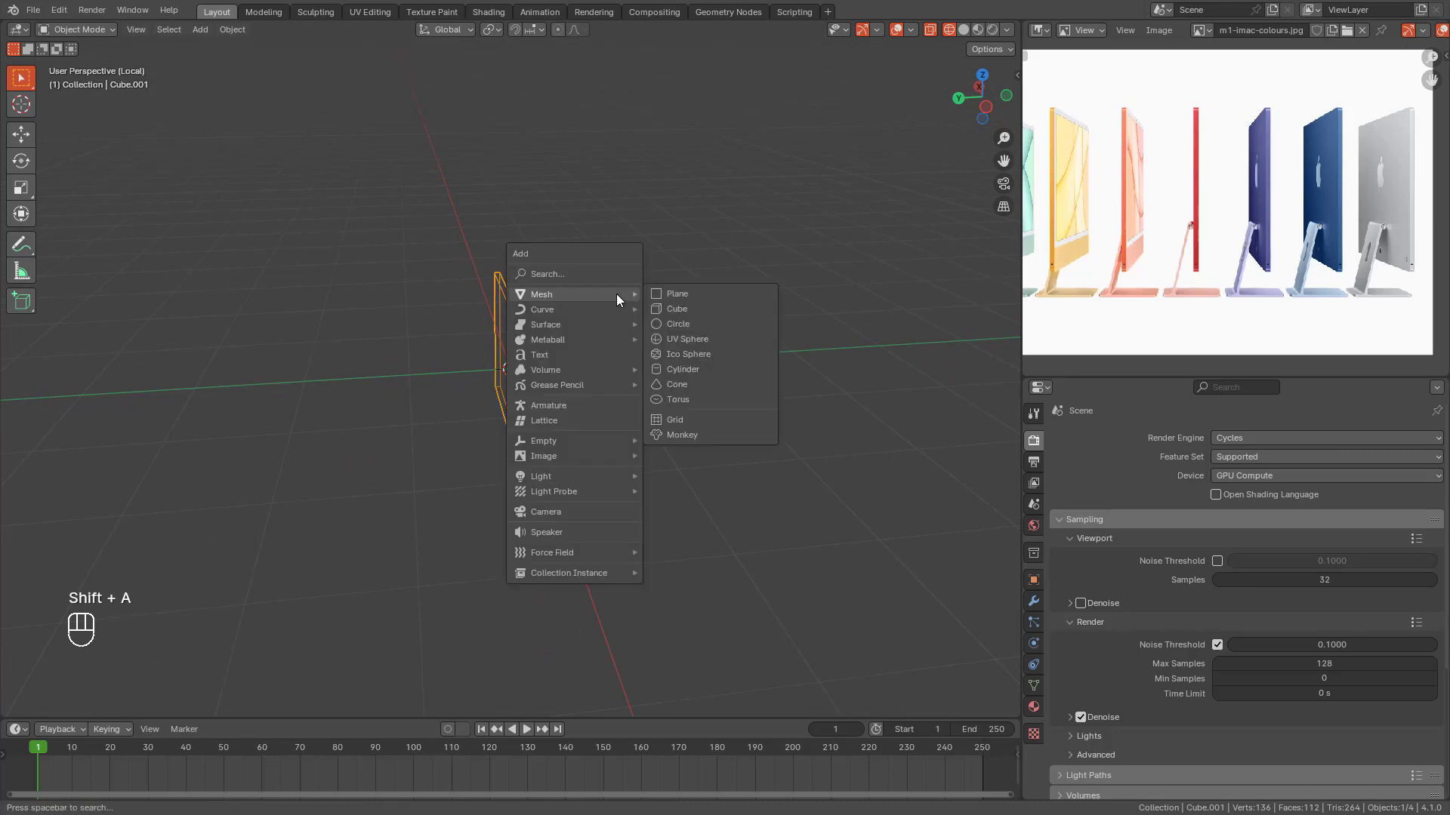
{"action": "left_click", "coordinate": [688, 369]}
{"action": "key", "text": "Tab"}
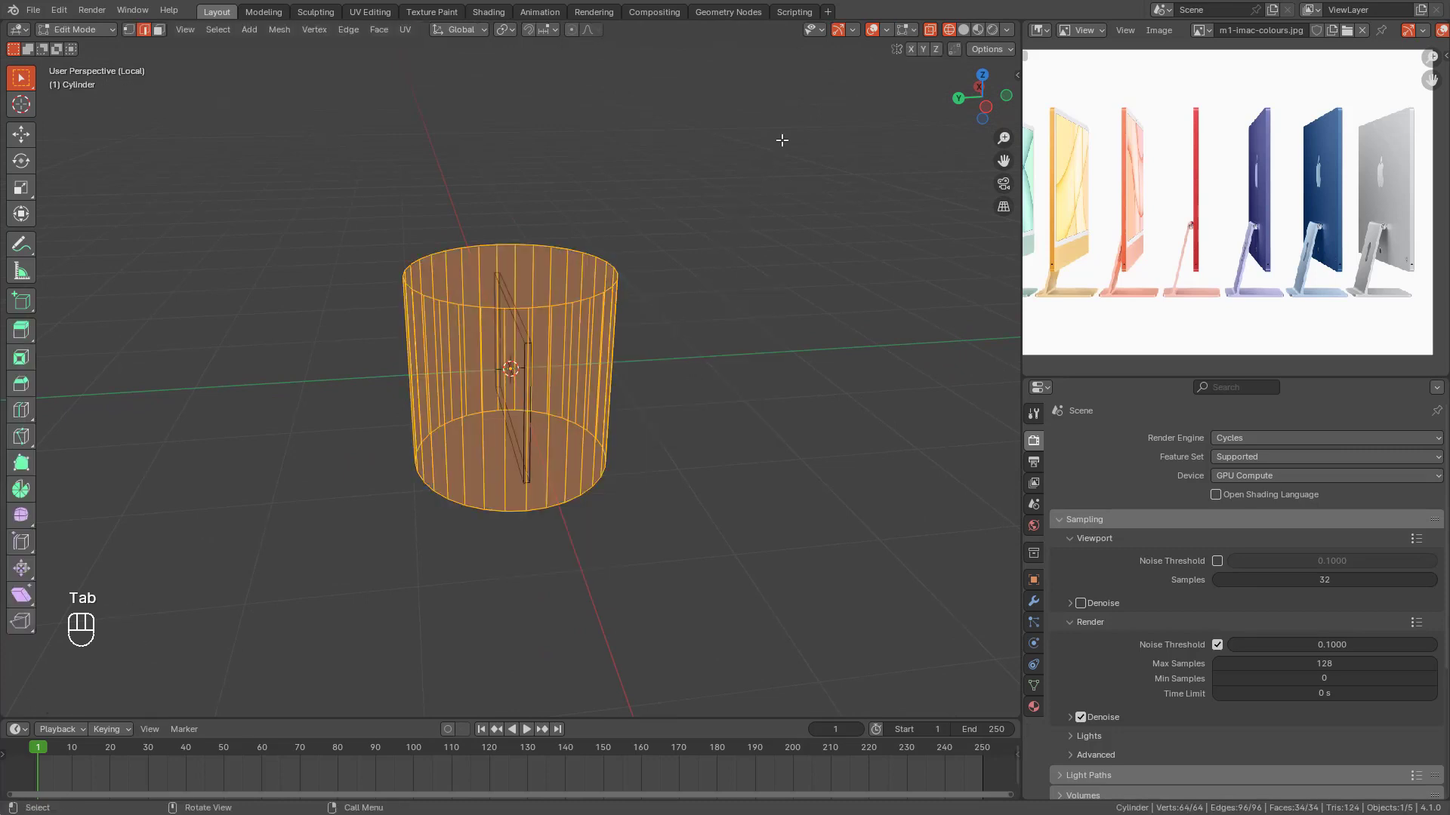
{"action": "key", "text": "s"}
{"action": "left_click", "coordinate": [537, 347]}
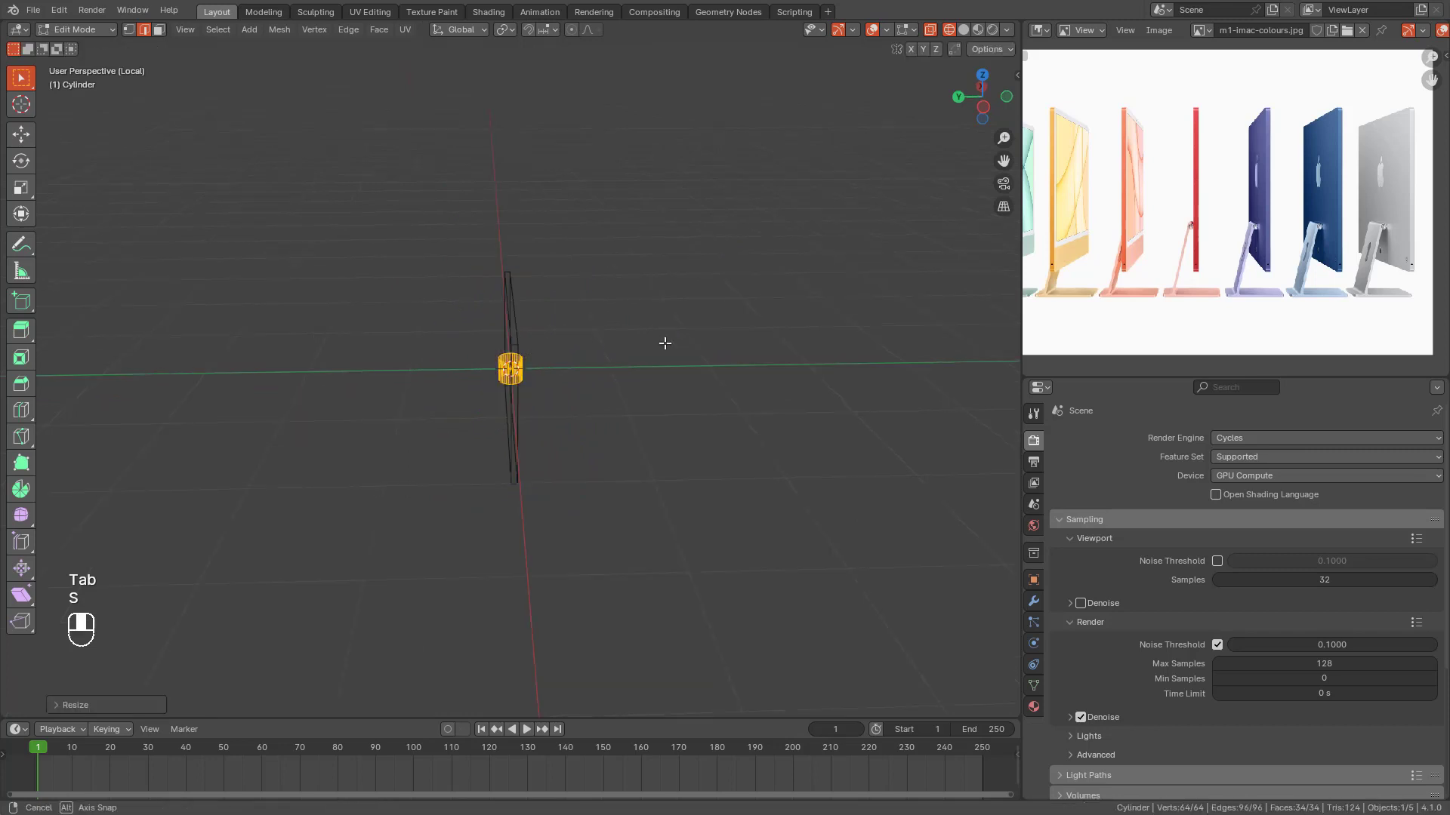
{"action": "key", "text": "KP_1"}
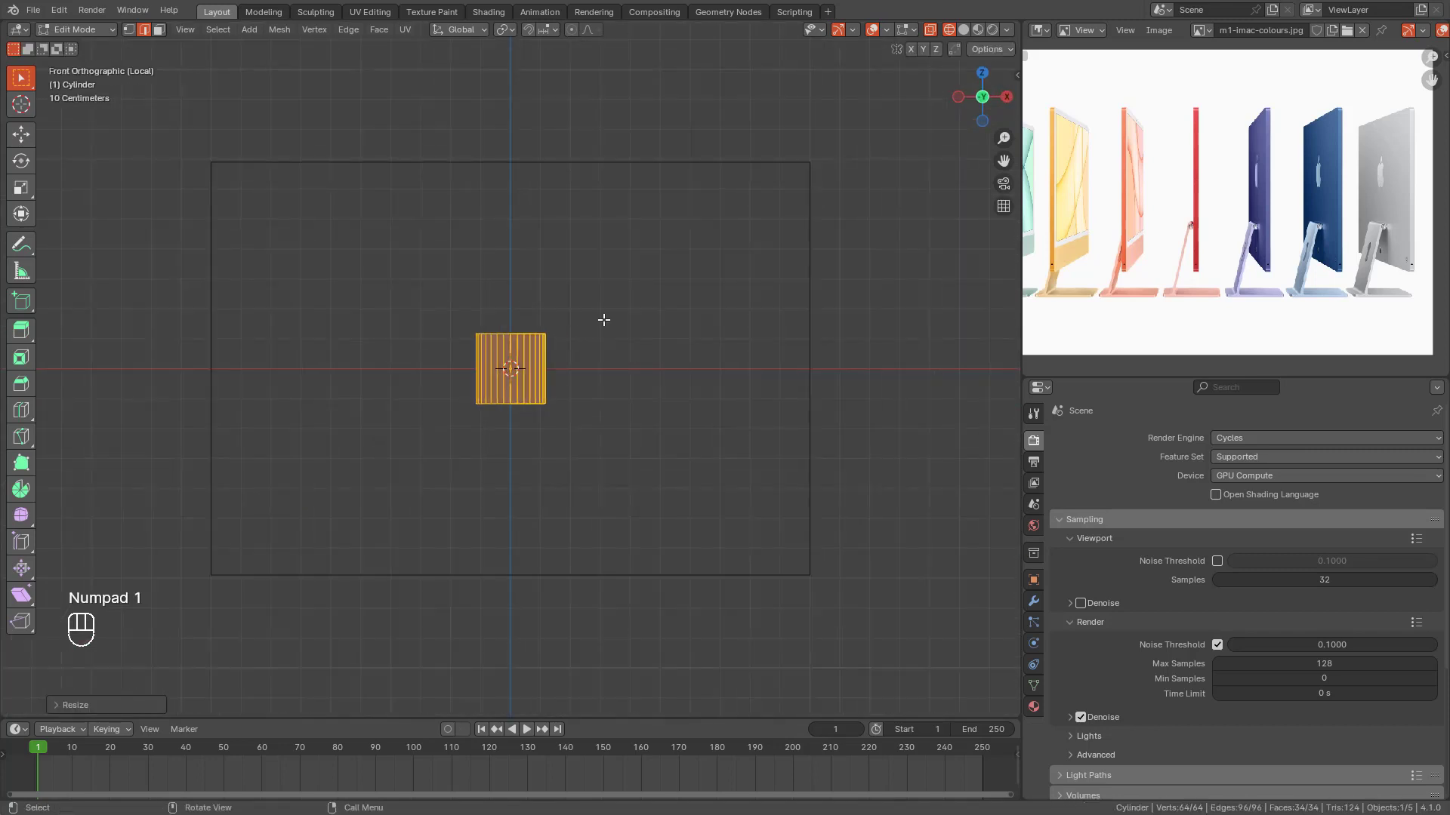
{"action": "key", "text": "r"}
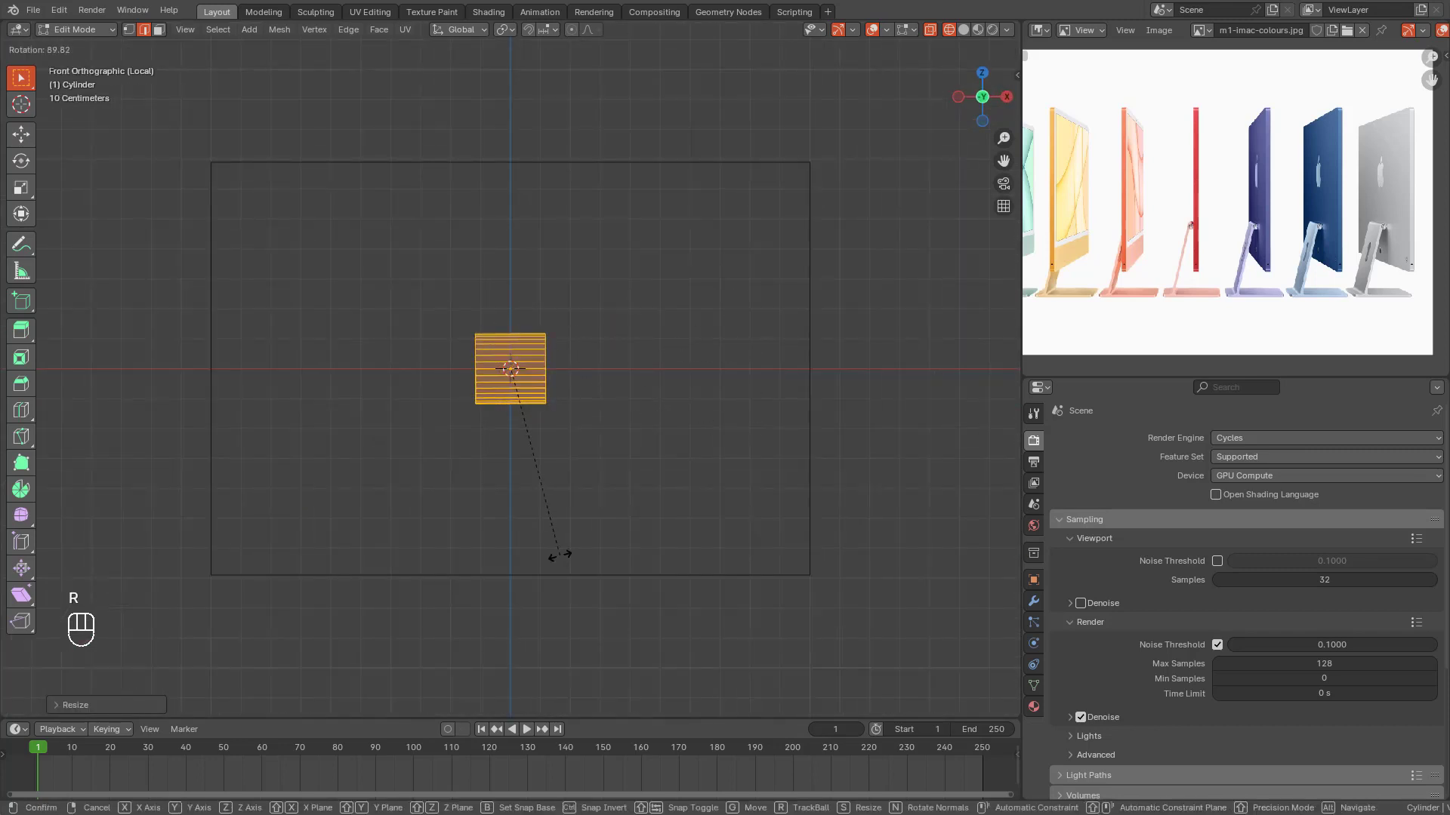
{"action": "left_click", "coordinate": [568, 549]}
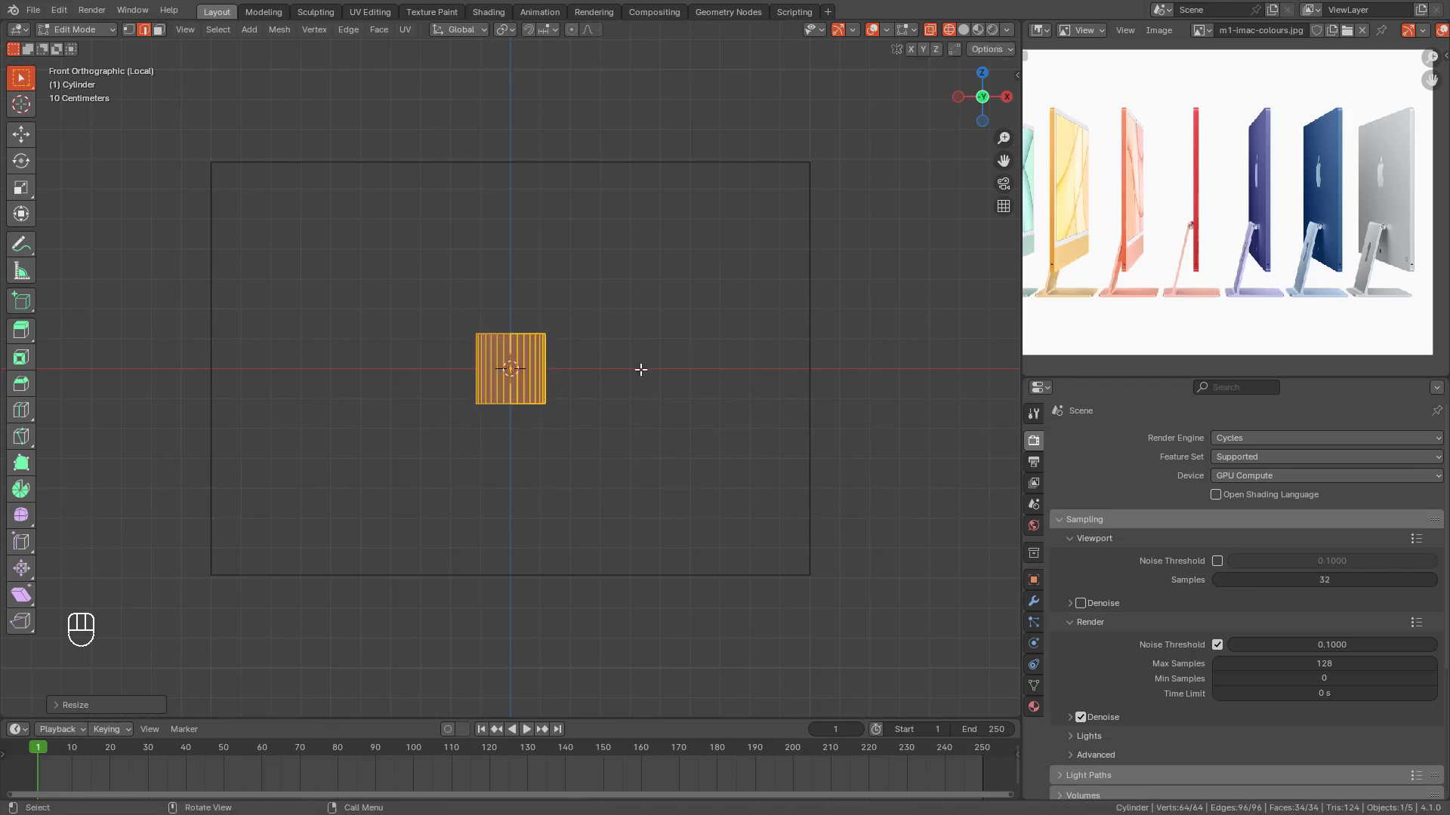
{"action": "key", "text": "KP_1"}
{"action": "middle_click_drag", "start_coordinate": [616, 375], "coordinate": [626, 373], "text": "shift"}
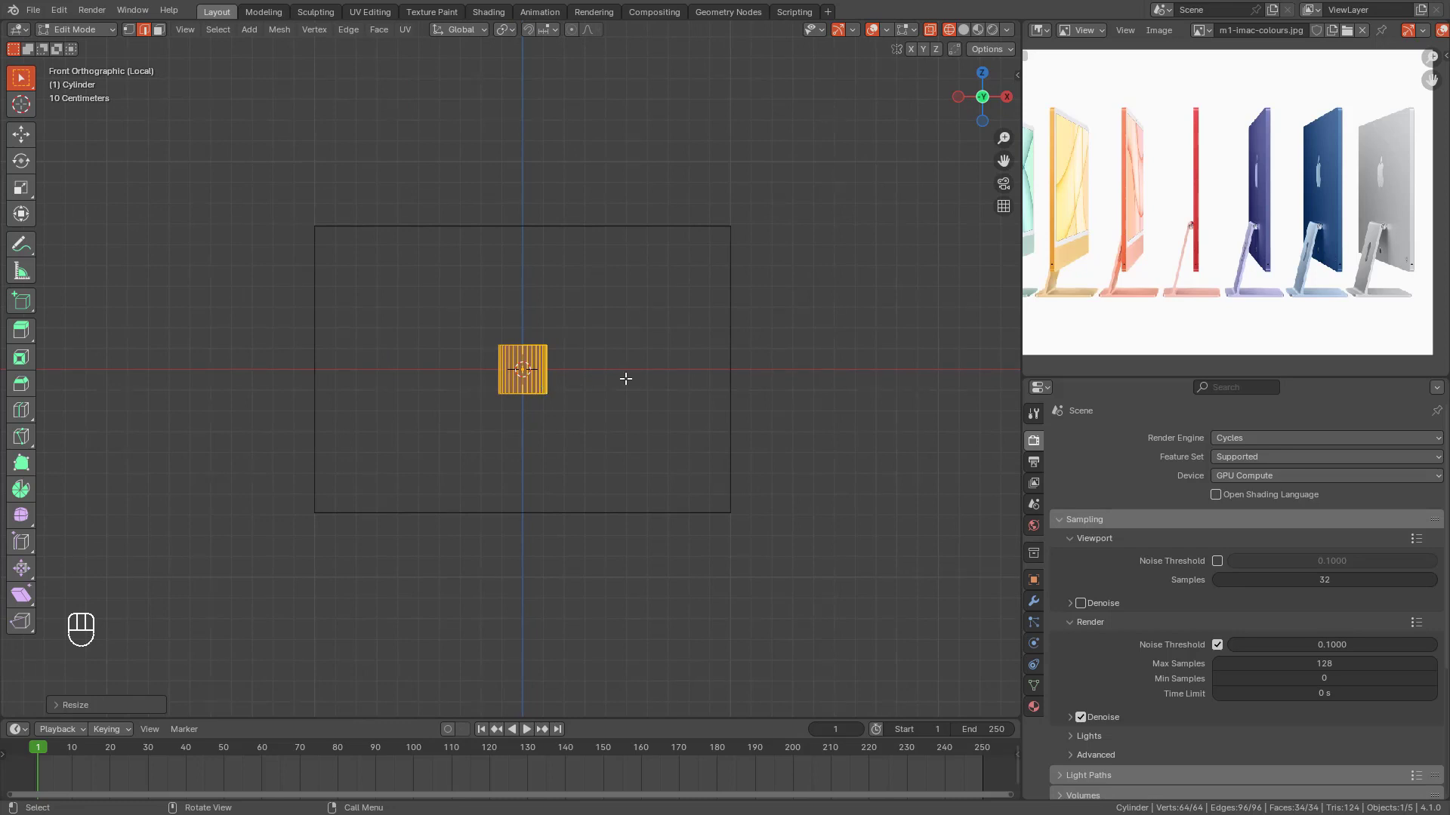
{"action": "key", "text": "r"}
{"action": "right_click", "coordinate": [626, 378]}
{"action": "middle_click_drag", "start_coordinate": [626, 378], "coordinate": [601, 443]}
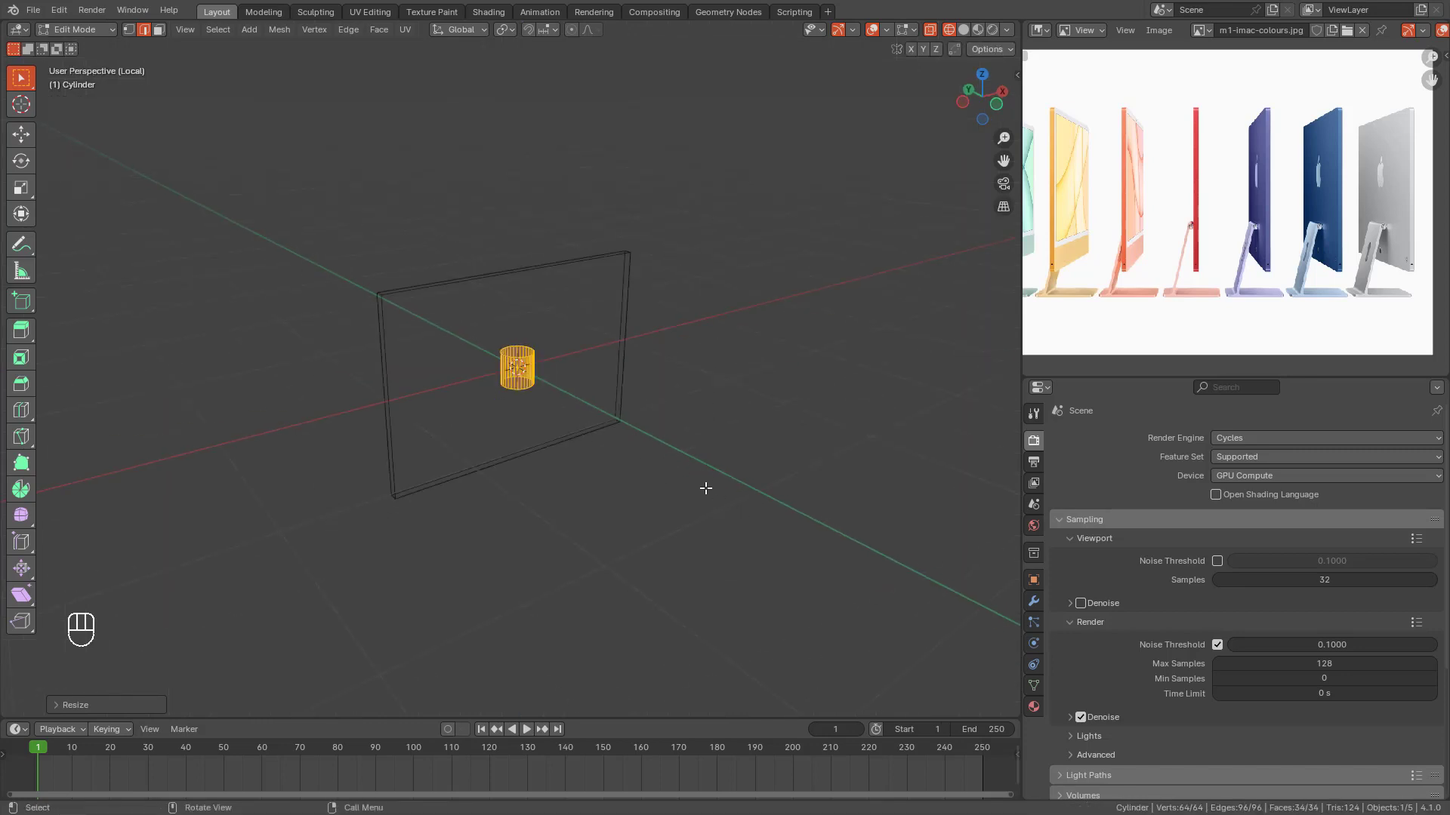
{"action": "key", "text": "r"}
{"action": "key", "text": "y"}
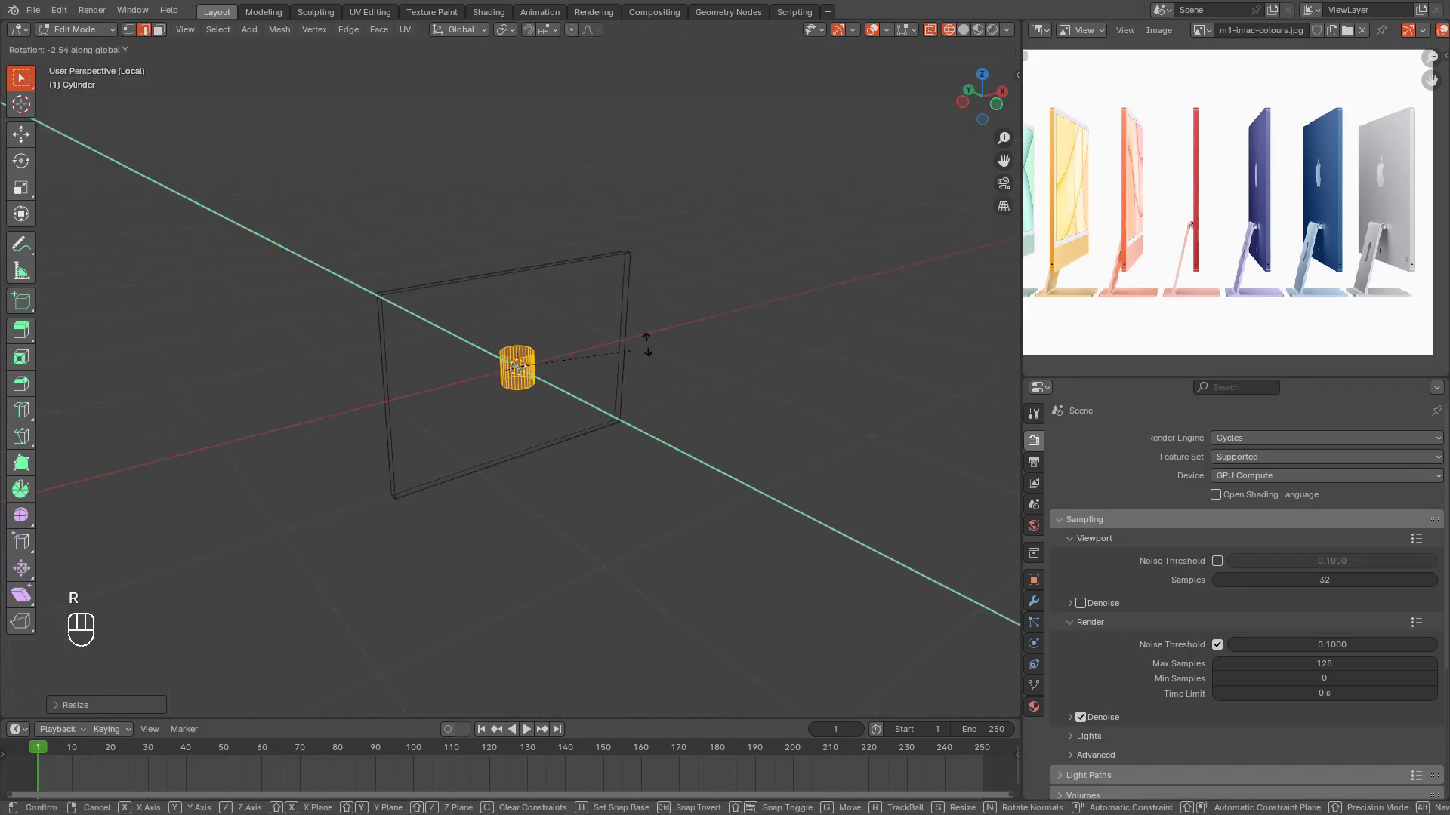
{"action": "right_click", "coordinate": [586, 483]}
Step: Rotate the cylinder geometry 90 degrees about the Y axis so that it lies horizontally
{"action": "scroll", "coordinate": [1270, 251], "scroll_direction": "up", "scroll_amount": 4}
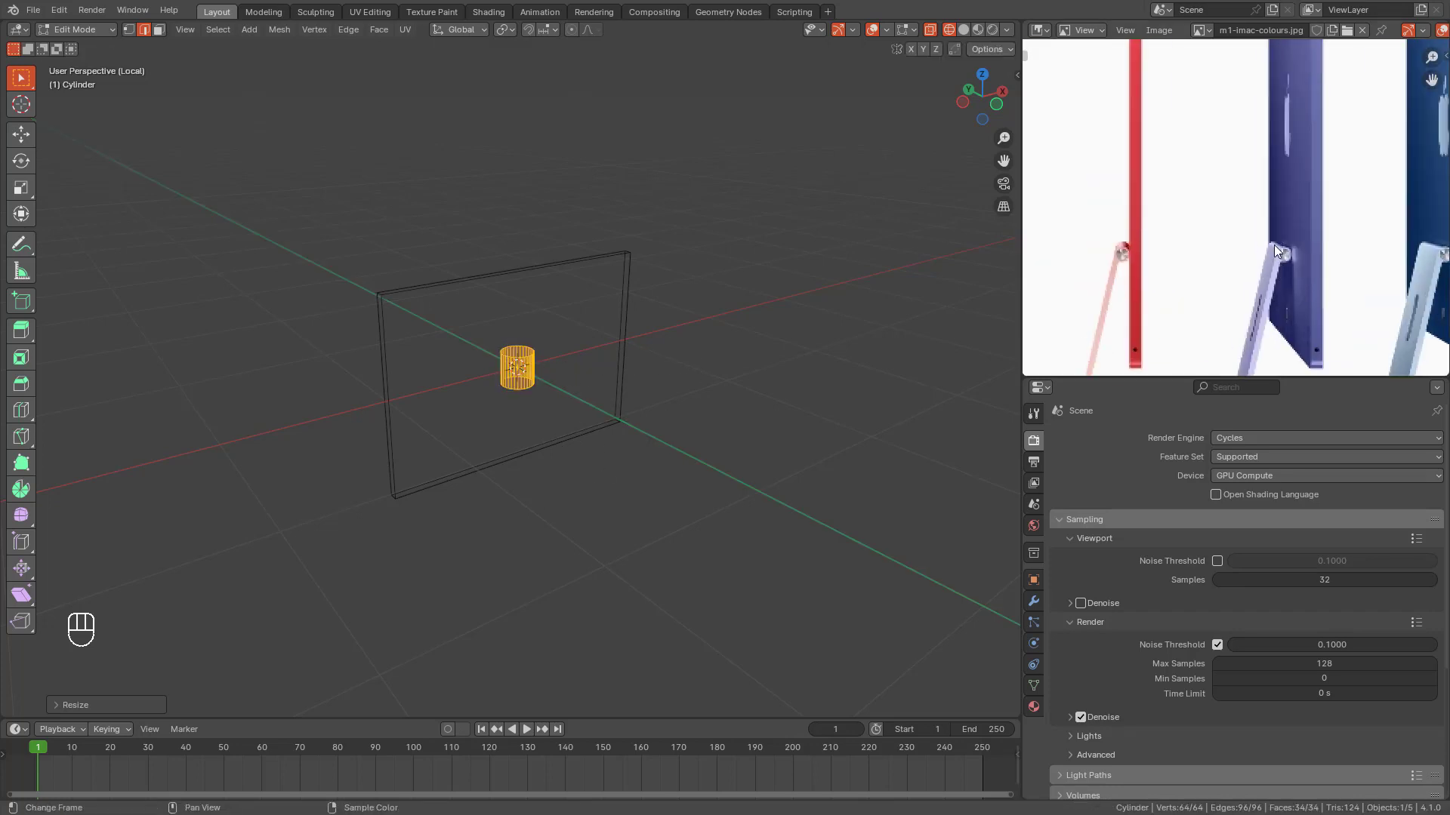
{"action": "scroll", "coordinate": [1276, 250], "scroll_direction": "down", "scroll_amount": 4}
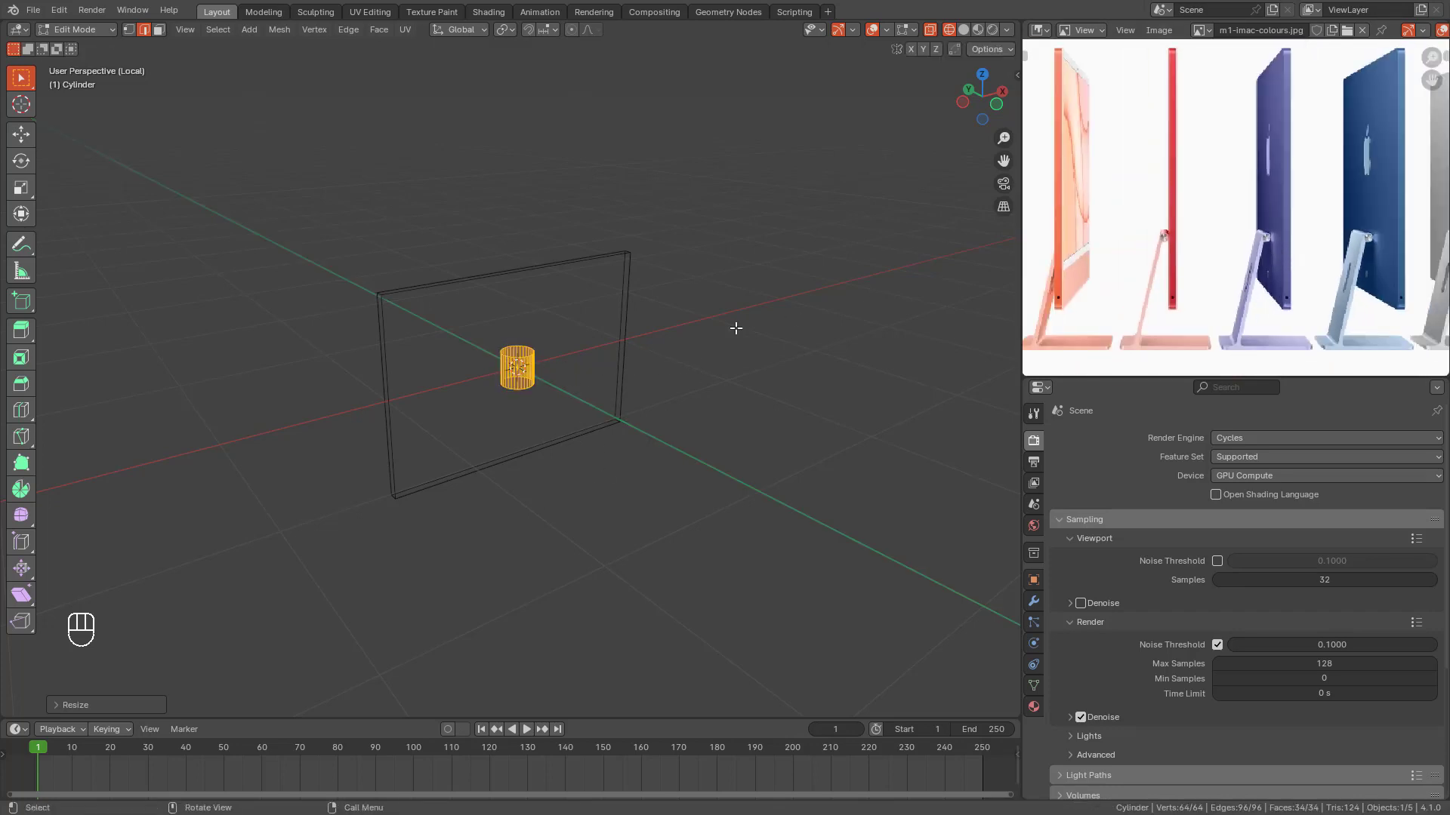
{"action": "key", "text": "KP_1"}
{"action": "scroll", "coordinate": [737, 328], "scroll_direction": "up", "scroll_amount": 2}
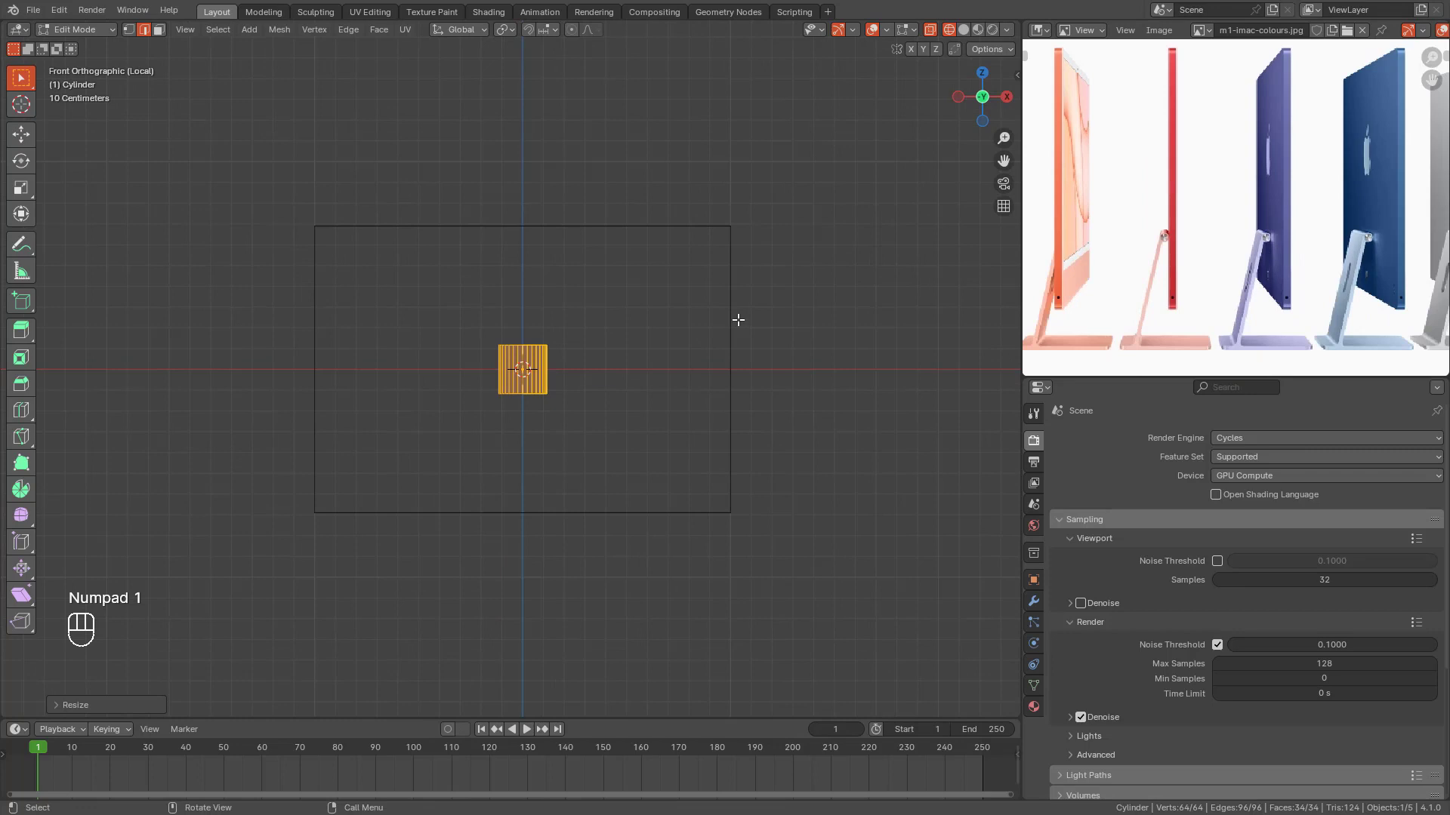
{"action": "key", "text": "r"}
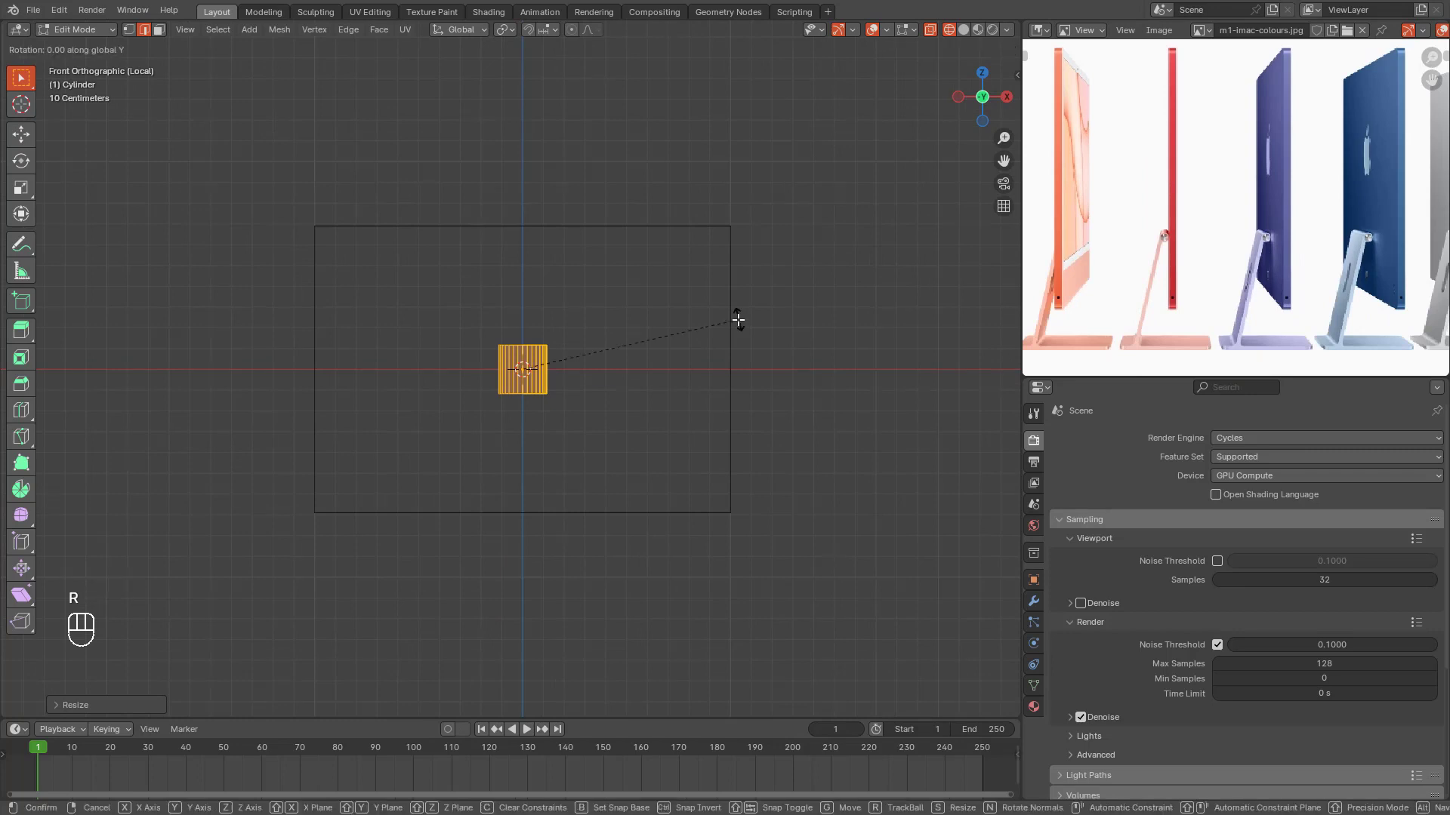
{"action": "type", "text": "90"}
{"action": "key", "text": "Return"}
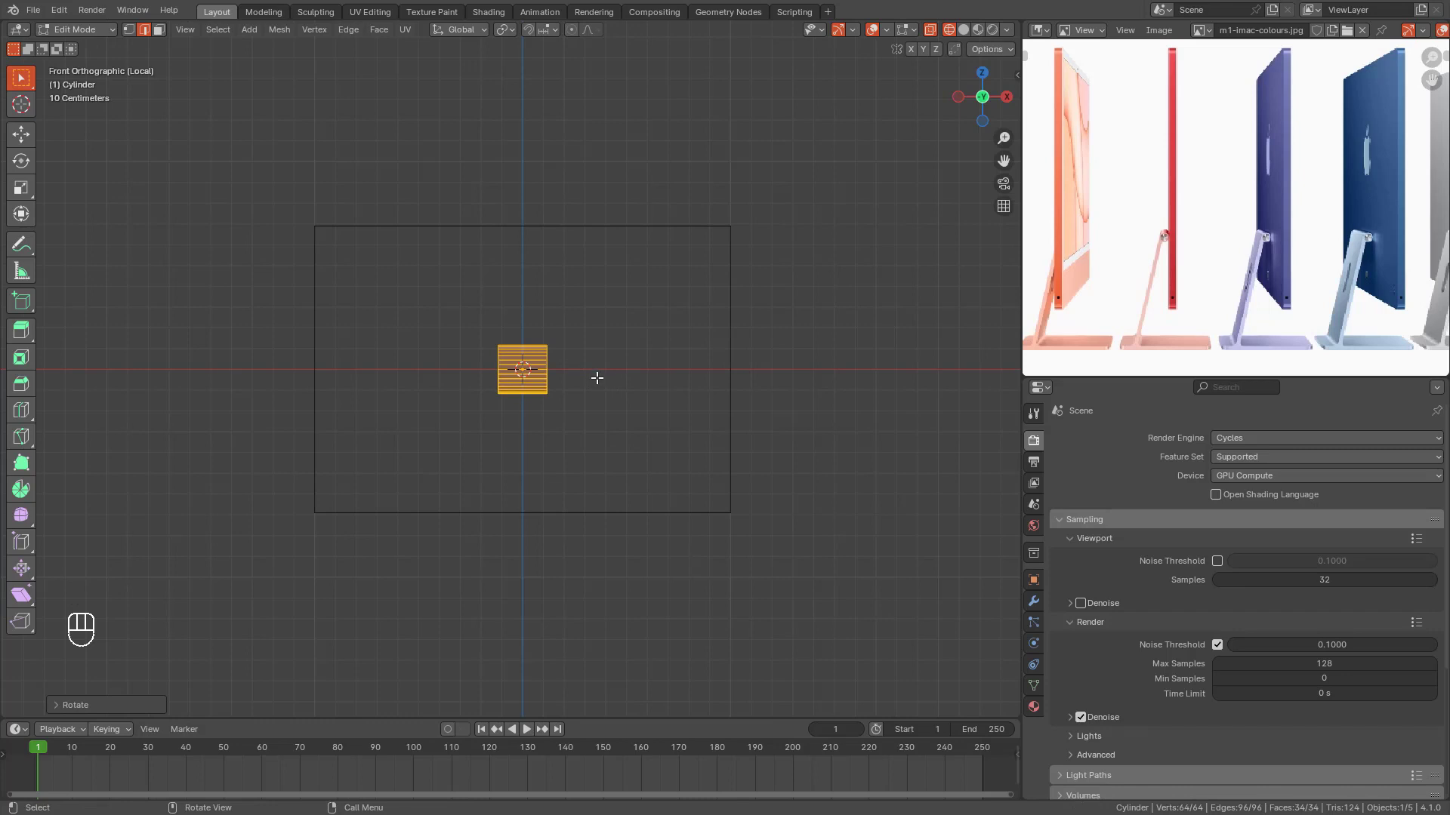
Step: Stretch the cylinder along X and shrink it uniformly into a thin rod spanning just over a quarter of the slab's width
{"action": "key", "text": "s"}
{"action": "key", "text": "x"}
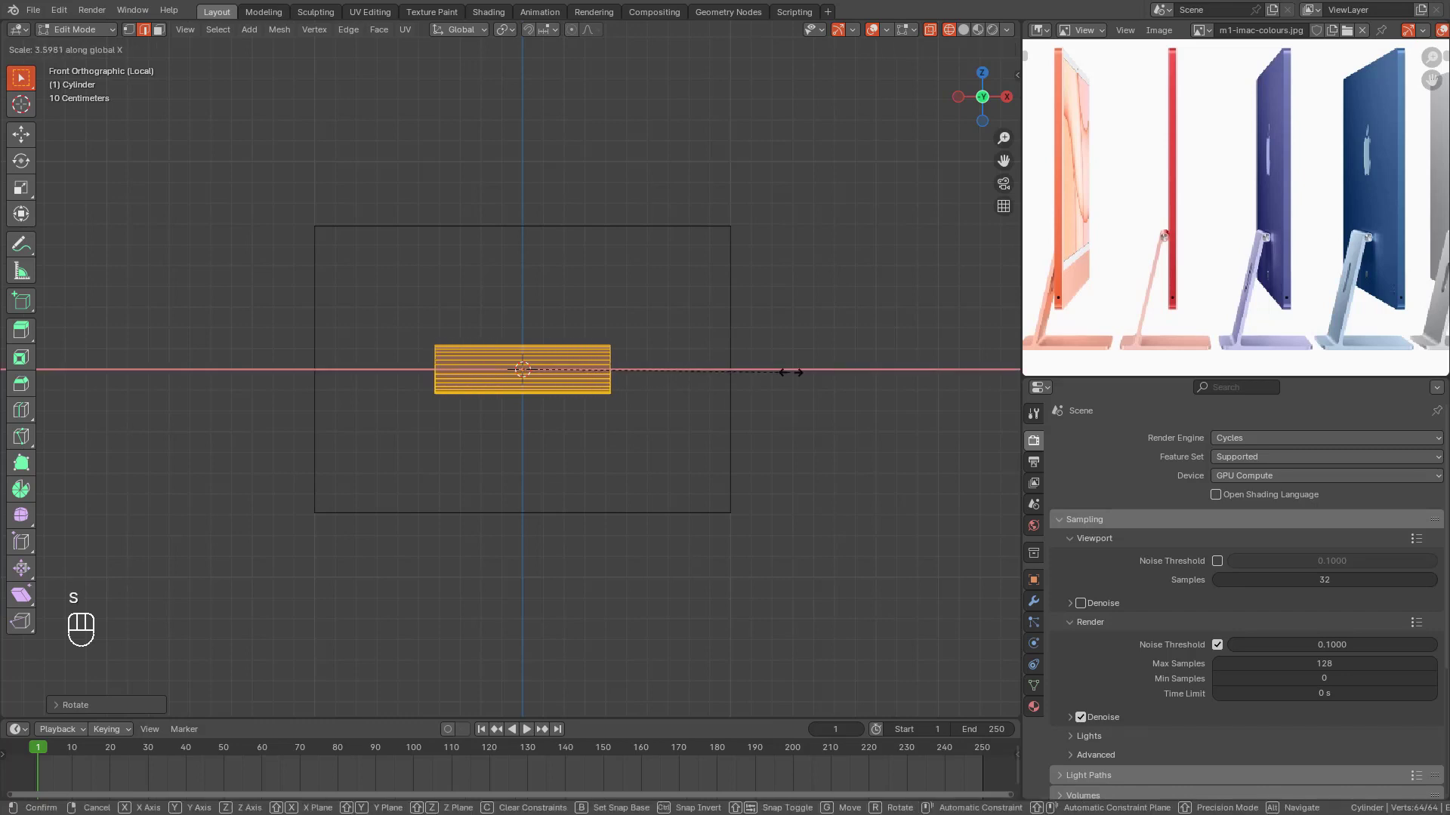
{"action": "left_click", "coordinate": [1010, 368]}
{"action": "key", "text": "s"}
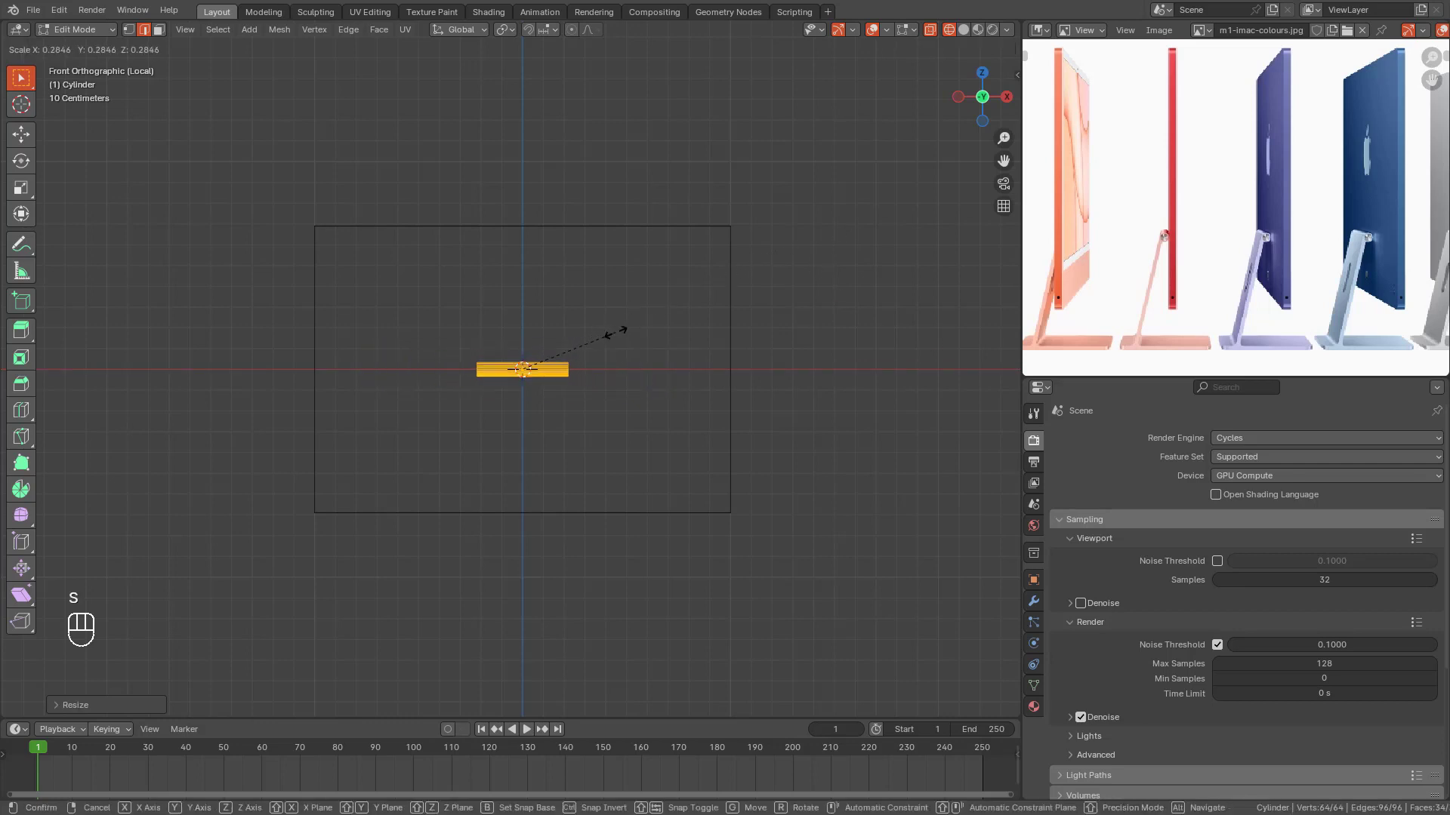
{"action": "left_click", "coordinate": [616, 324]}
{"action": "key", "text": "s"}
{"action": "key", "text": "x"}
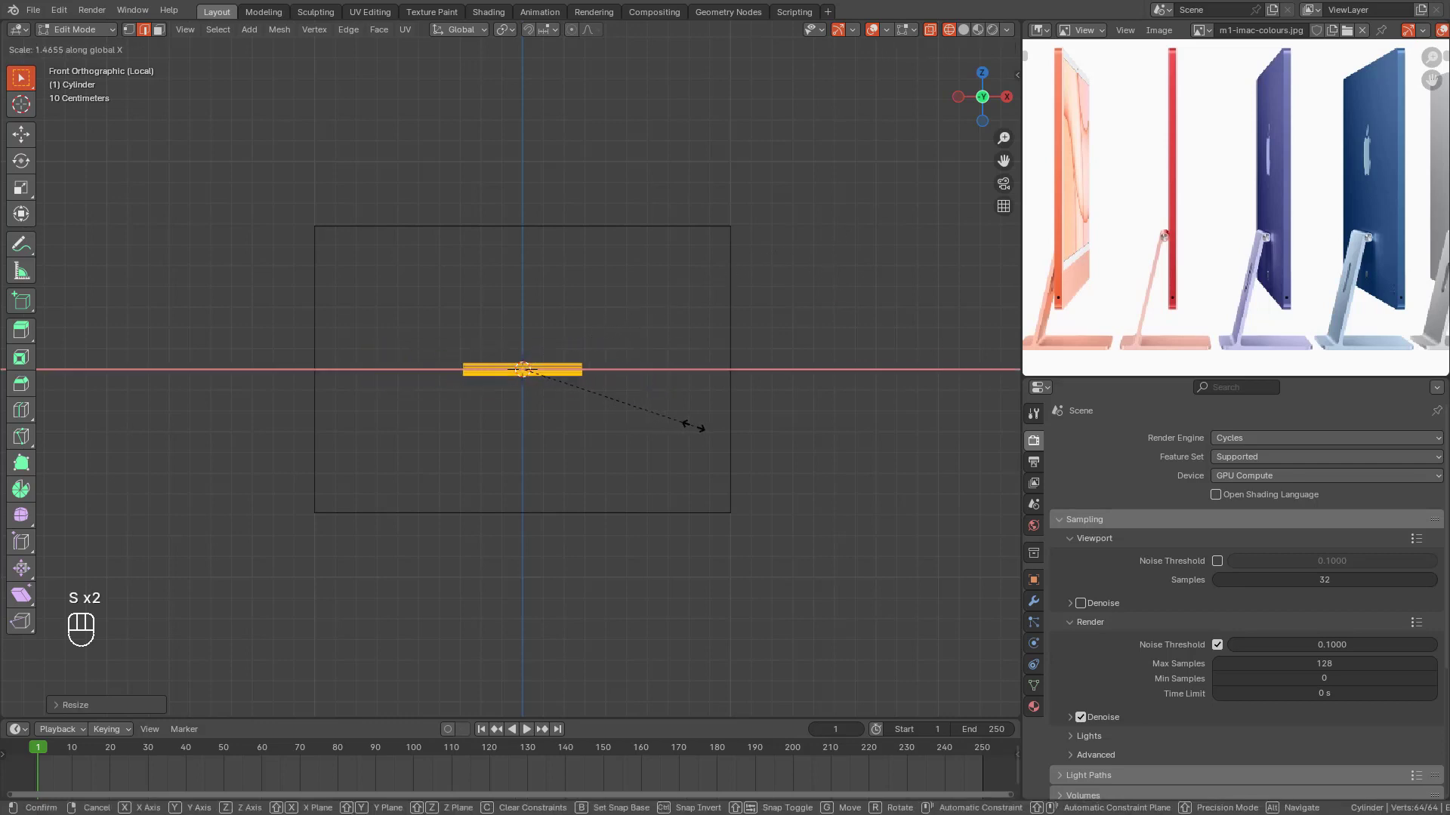
{"action": "left_click", "coordinate": [689, 417]}
Step: Move the rod down along Z to roughly midway between the slab's center and its lower edge
{"action": "key", "text": "g"}
{"action": "key", "text": "z"}
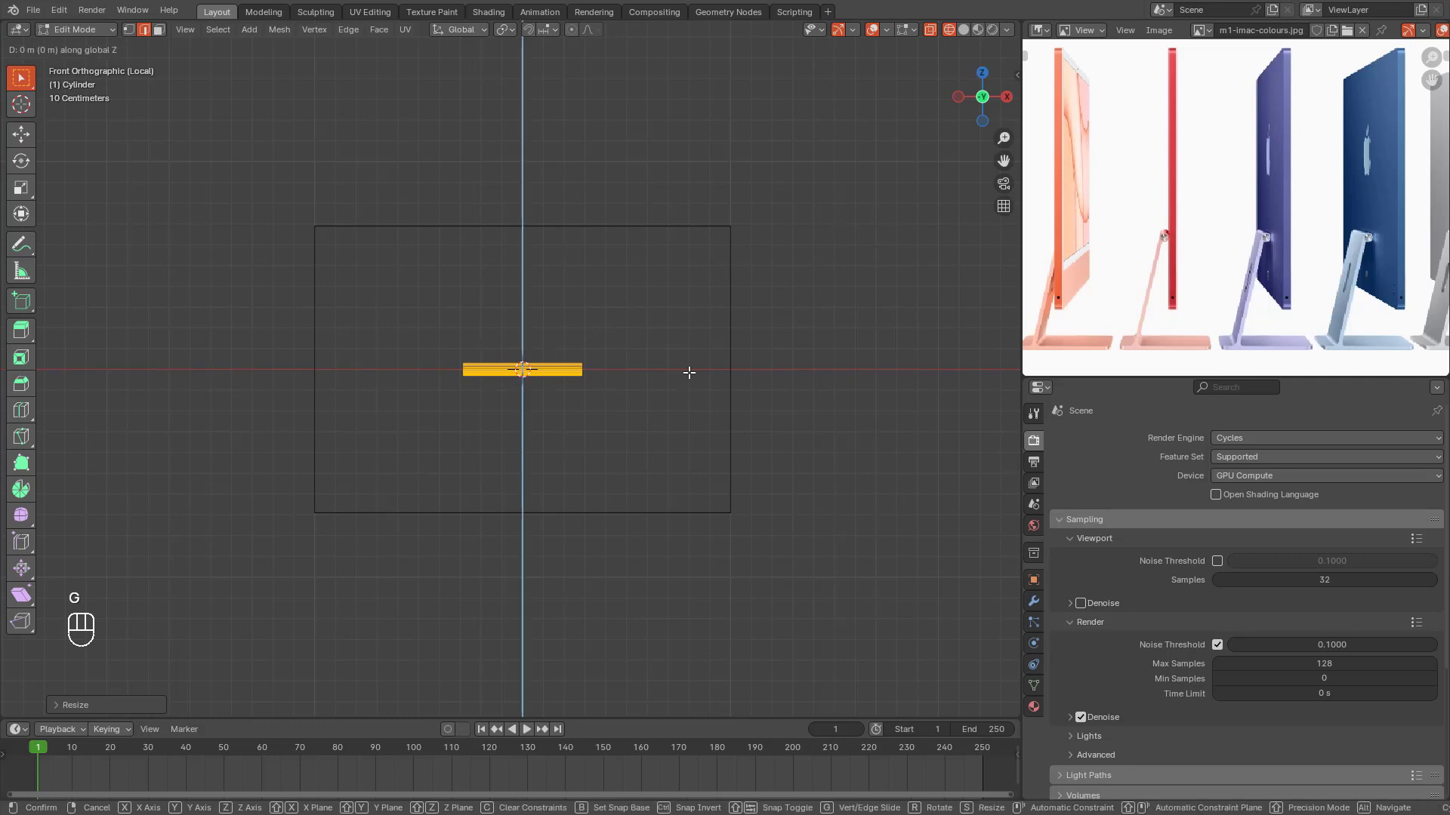
{"action": "left_click", "coordinate": [683, 435]}
Step: From the right view, enlarge the rod slightly and move it along positive Y to the slab's back face
{"action": "scroll", "coordinate": [583, 389], "scroll_direction": "down", "scroll_amount": 1}
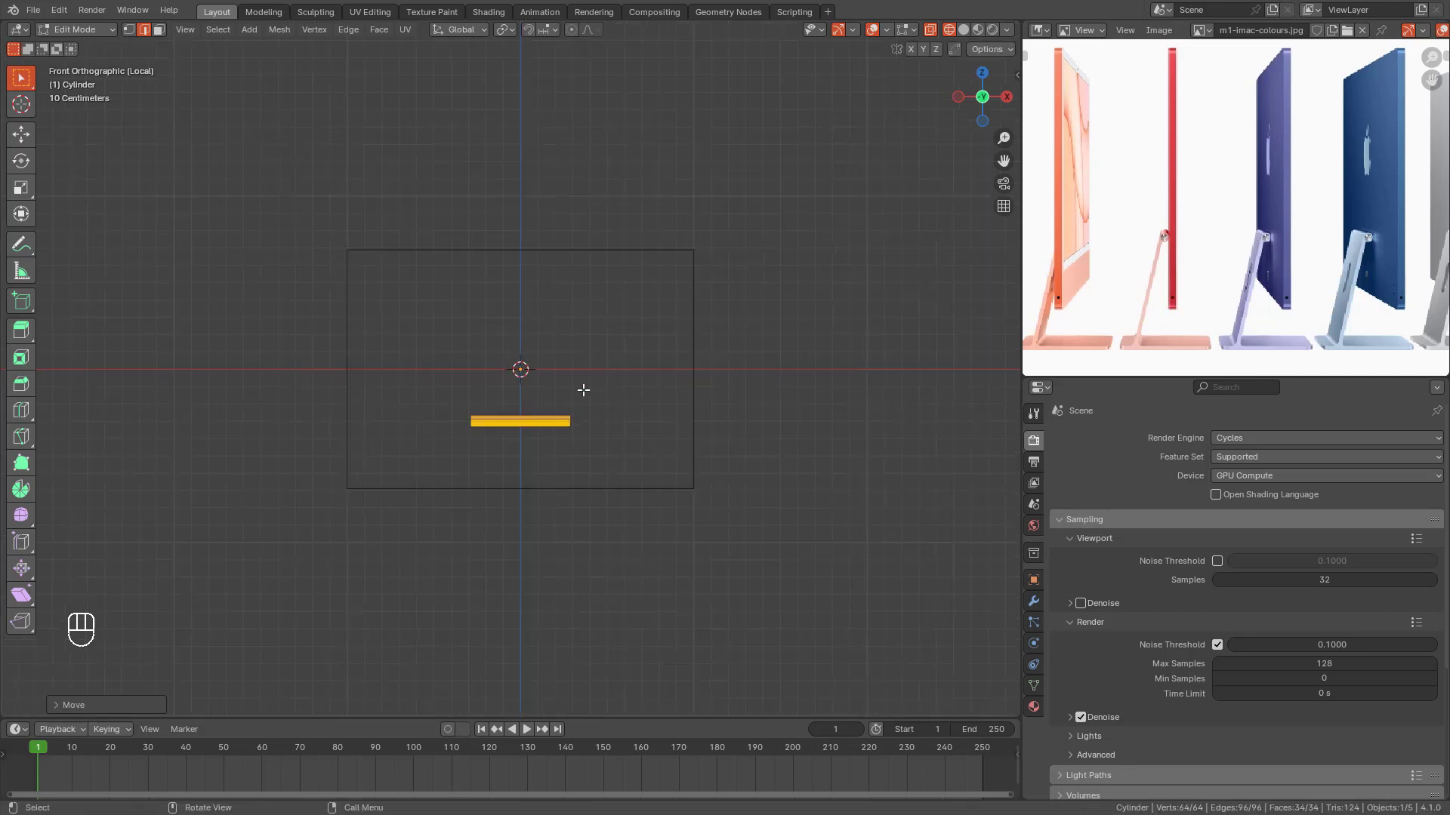
{"action": "middle_click_drag", "start_coordinate": [584, 389], "coordinate": [751, 401]}
{"action": "key", "text": "KP_1"}
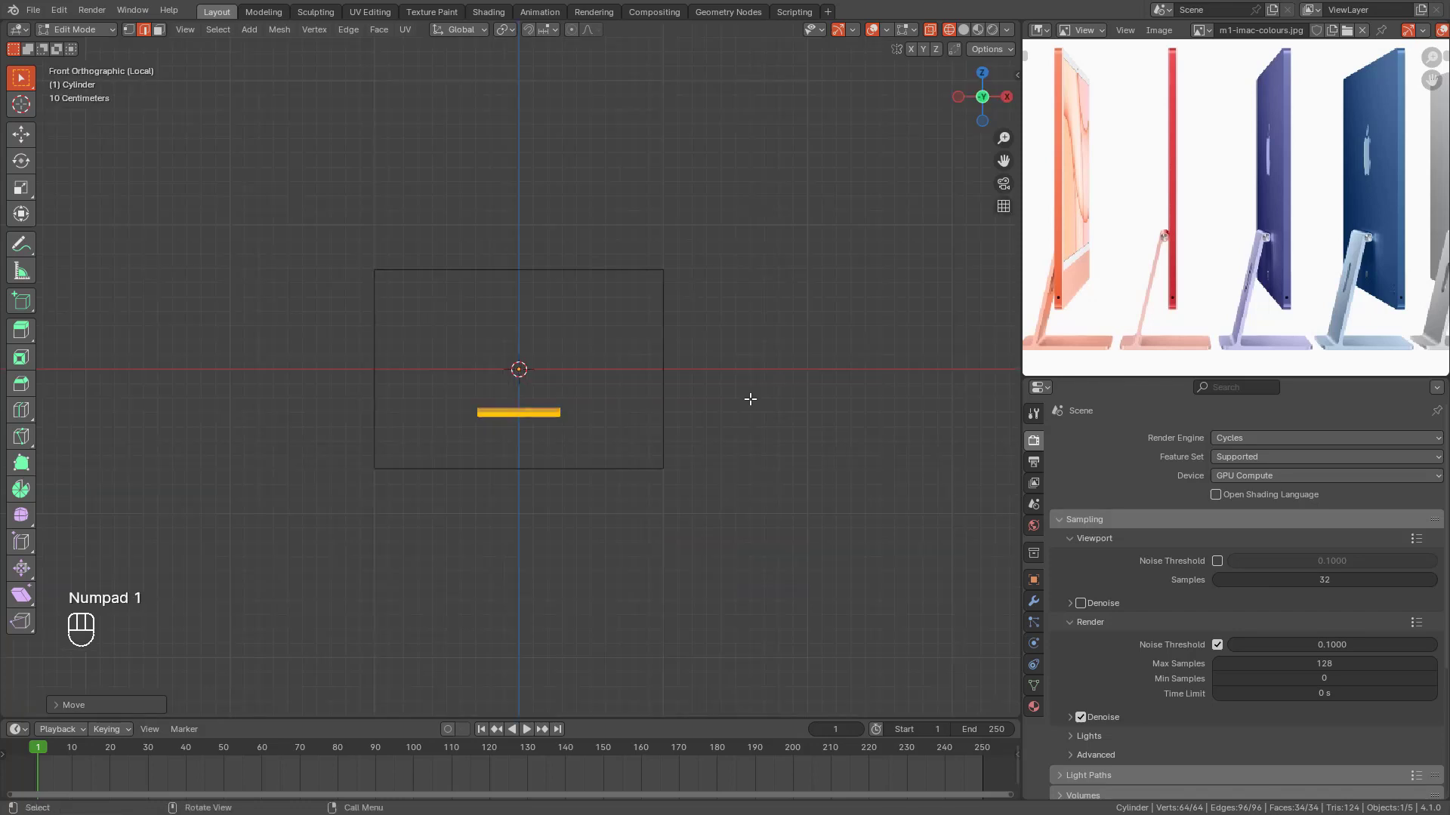
{"action": "key", "text": "KP_3"}
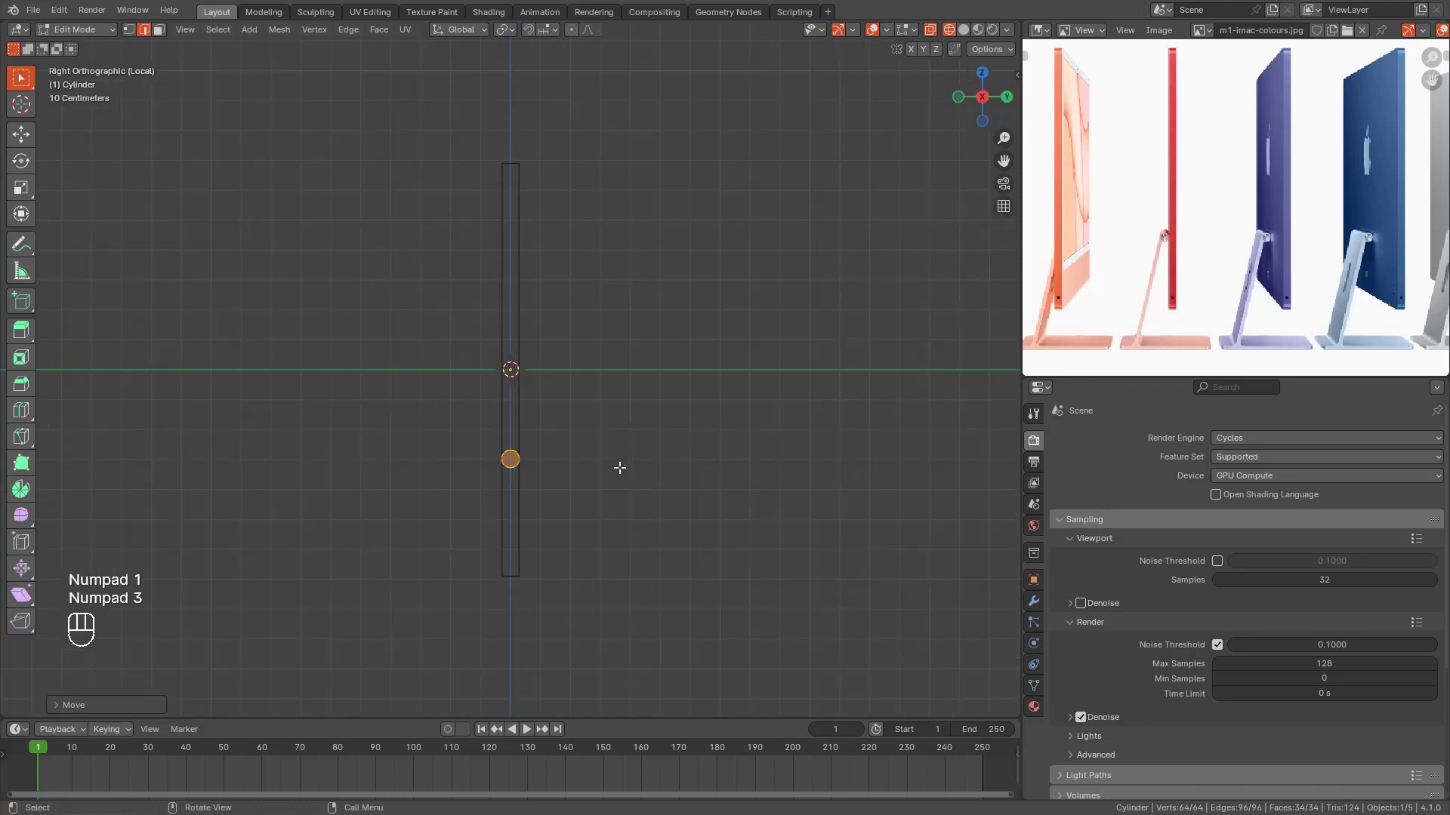
{"action": "key", "text": "s"}
{"action": "left_click", "coordinate": [644, 469]}
{"action": "key", "text": "g"}
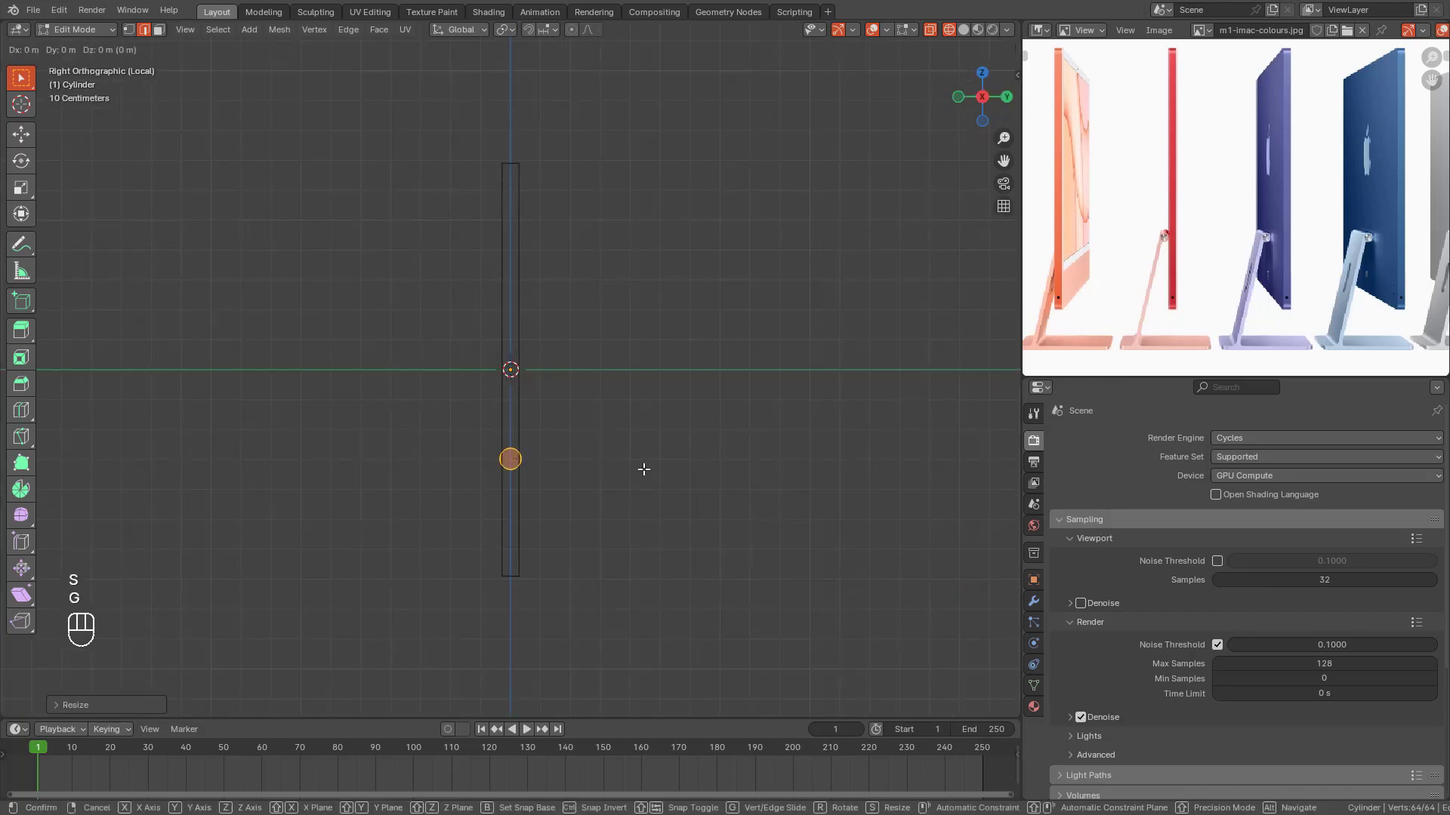
{"action": "key", "text": "y"}
{"action": "left_click", "coordinate": [655, 471]}
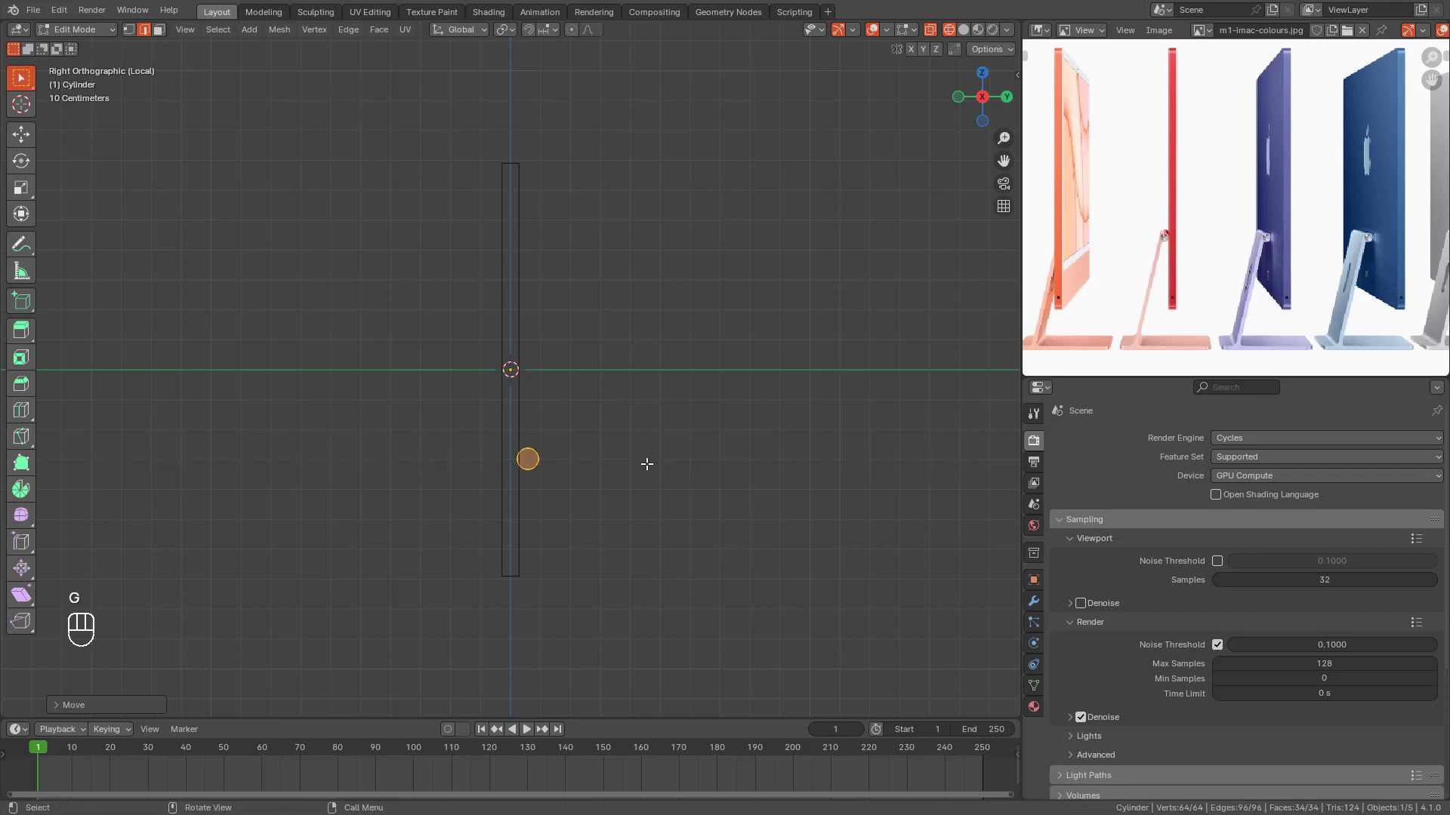
Step: Shorten the hinge rod along X to just under a third of the slab's width
{"action": "key", "text": "KP_1"}
{"action": "key", "text": "s"}
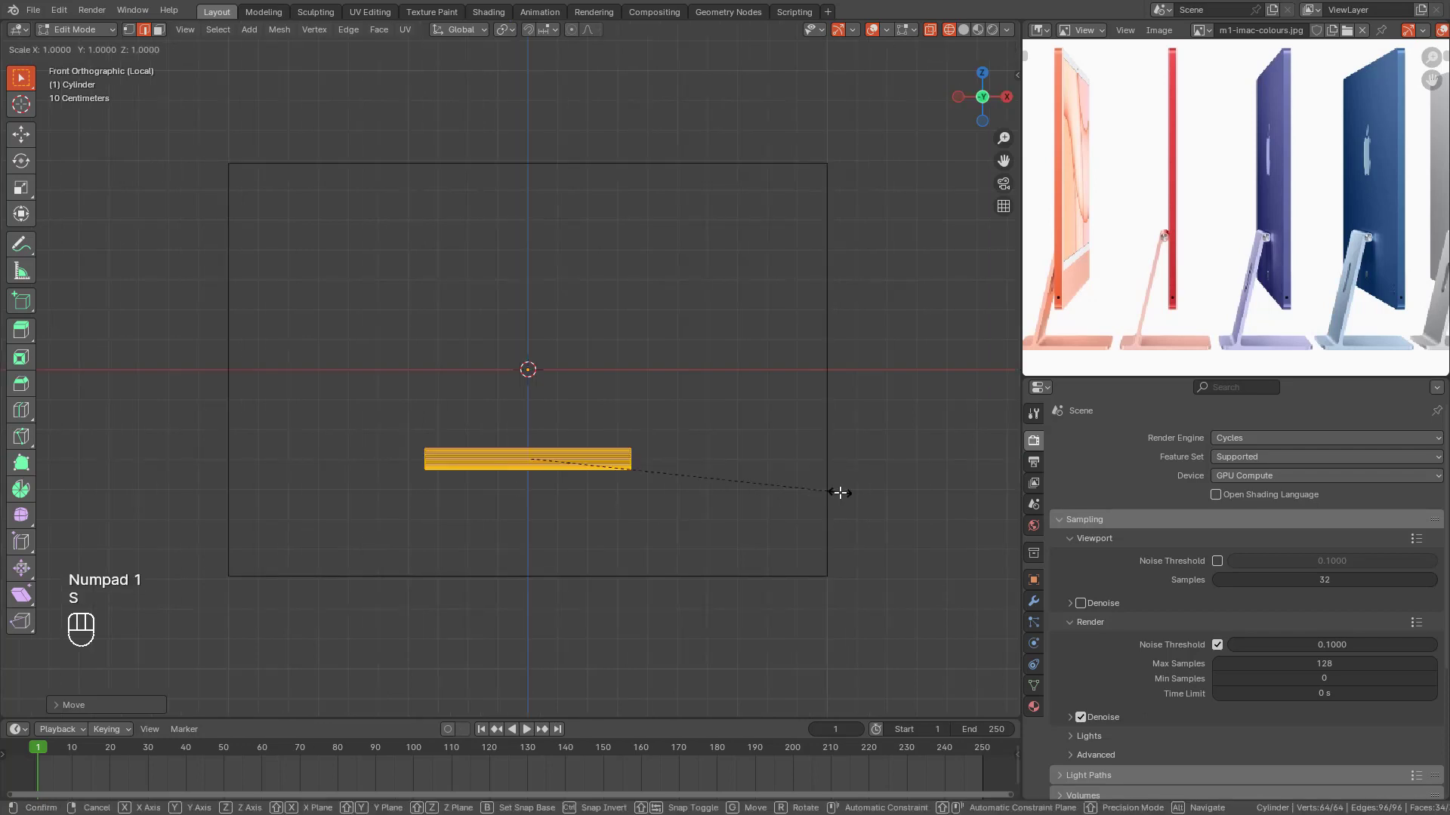
{"action": "left_click", "coordinate": [803, 494]}
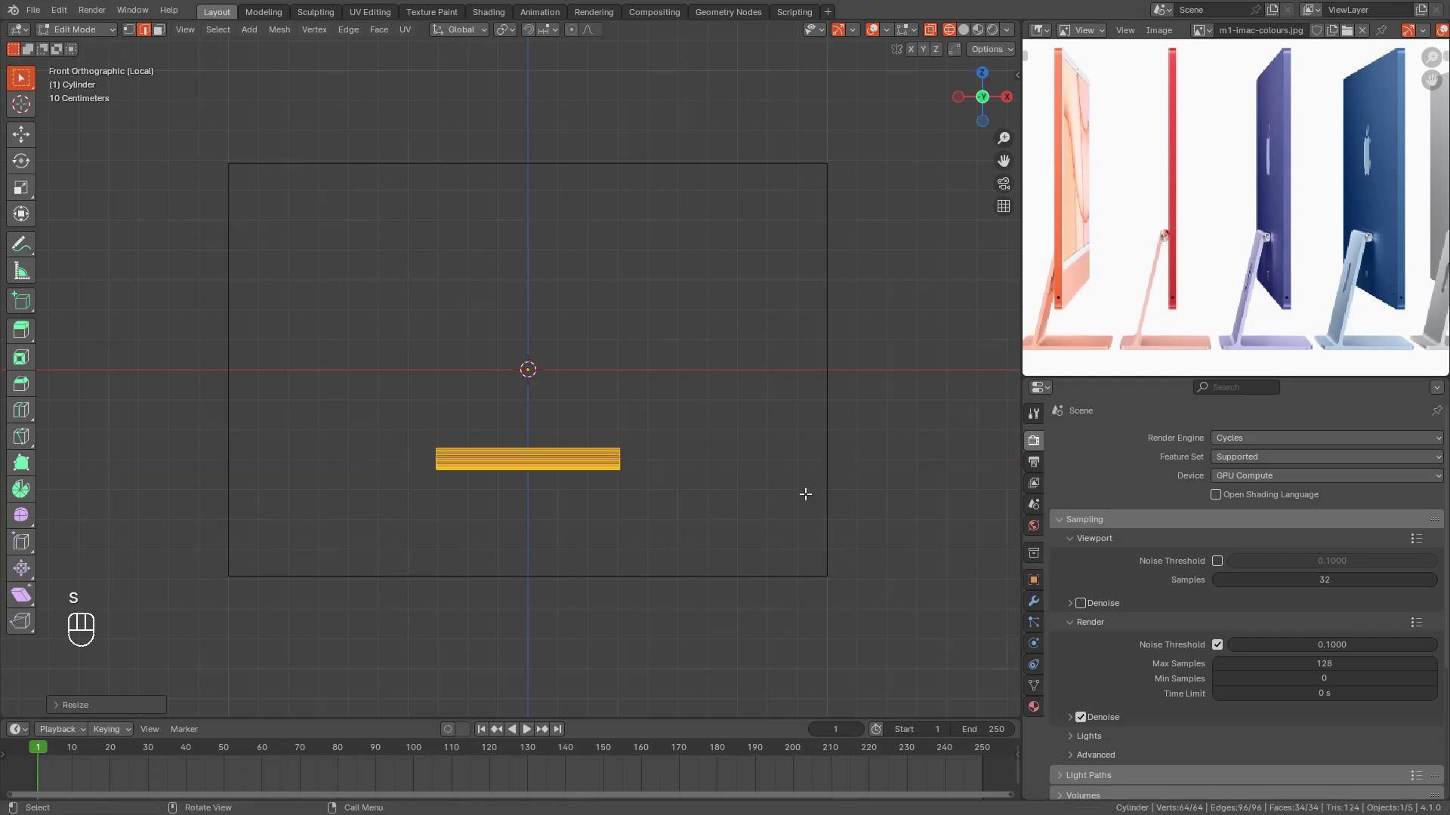
{"action": "scroll", "coordinate": [651, 493], "scroll_direction": "down", "scroll_amount": 5}
{"action": "middle_click_drag", "start_coordinate": [651, 494], "coordinate": [604, 456]}
Step: Return to object mode with solid shading and examine the rod against the slab from the front and right views
{"action": "key", "text": "Tab"}
{"action": "key", "text": "KP_1"}
{"action": "key", "text": "KP_3"}
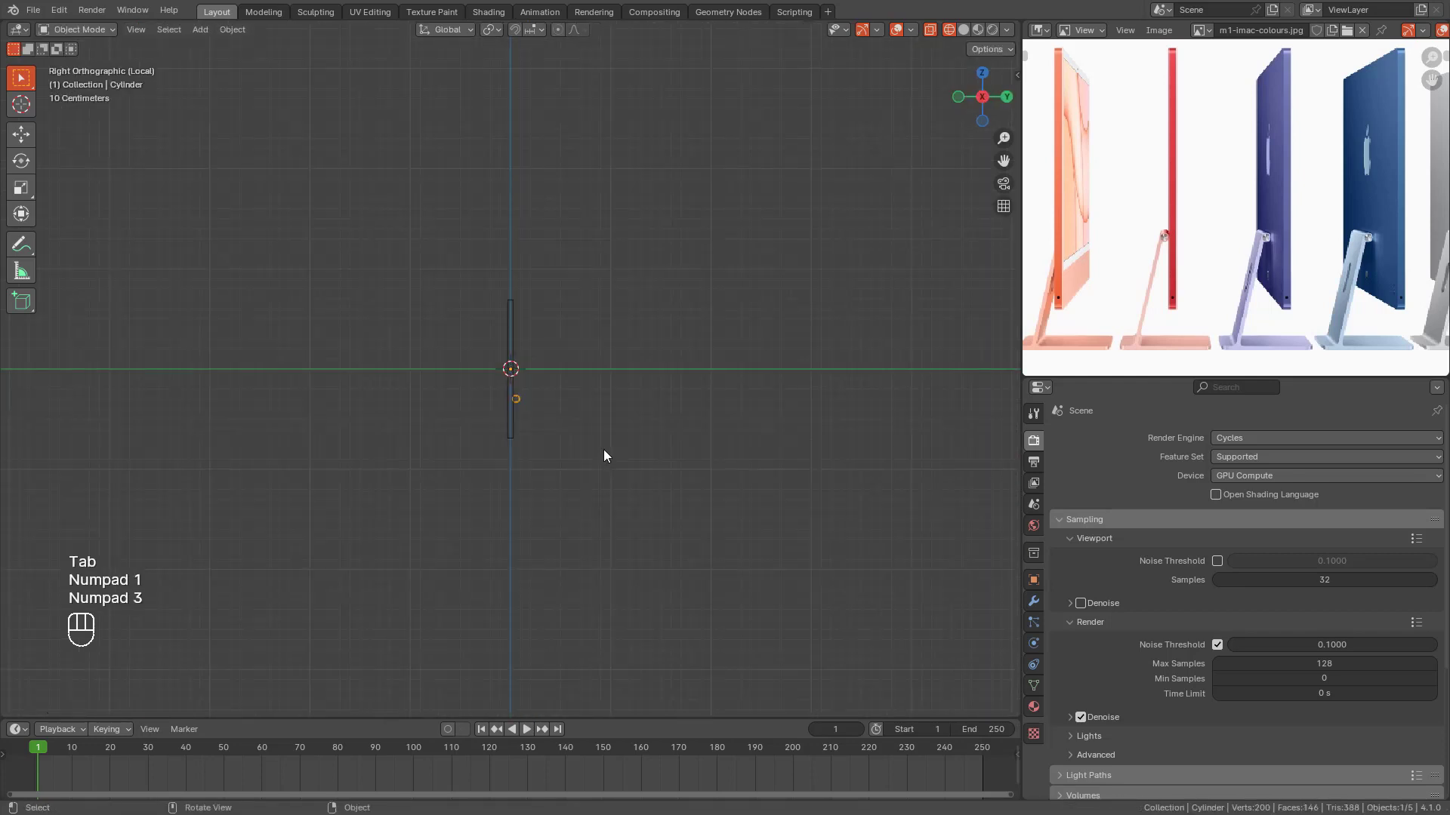
{"action": "key", "text": "shift+z"}
{"action": "scroll", "coordinate": [600, 451], "scroll_direction": "up", "scroll_amount": 3}
{"action": "middle_click_drag", "start_coordinate": [591, 427], "coordinate": [317, 510]}
{"action": "key", "text": "KP_1"}
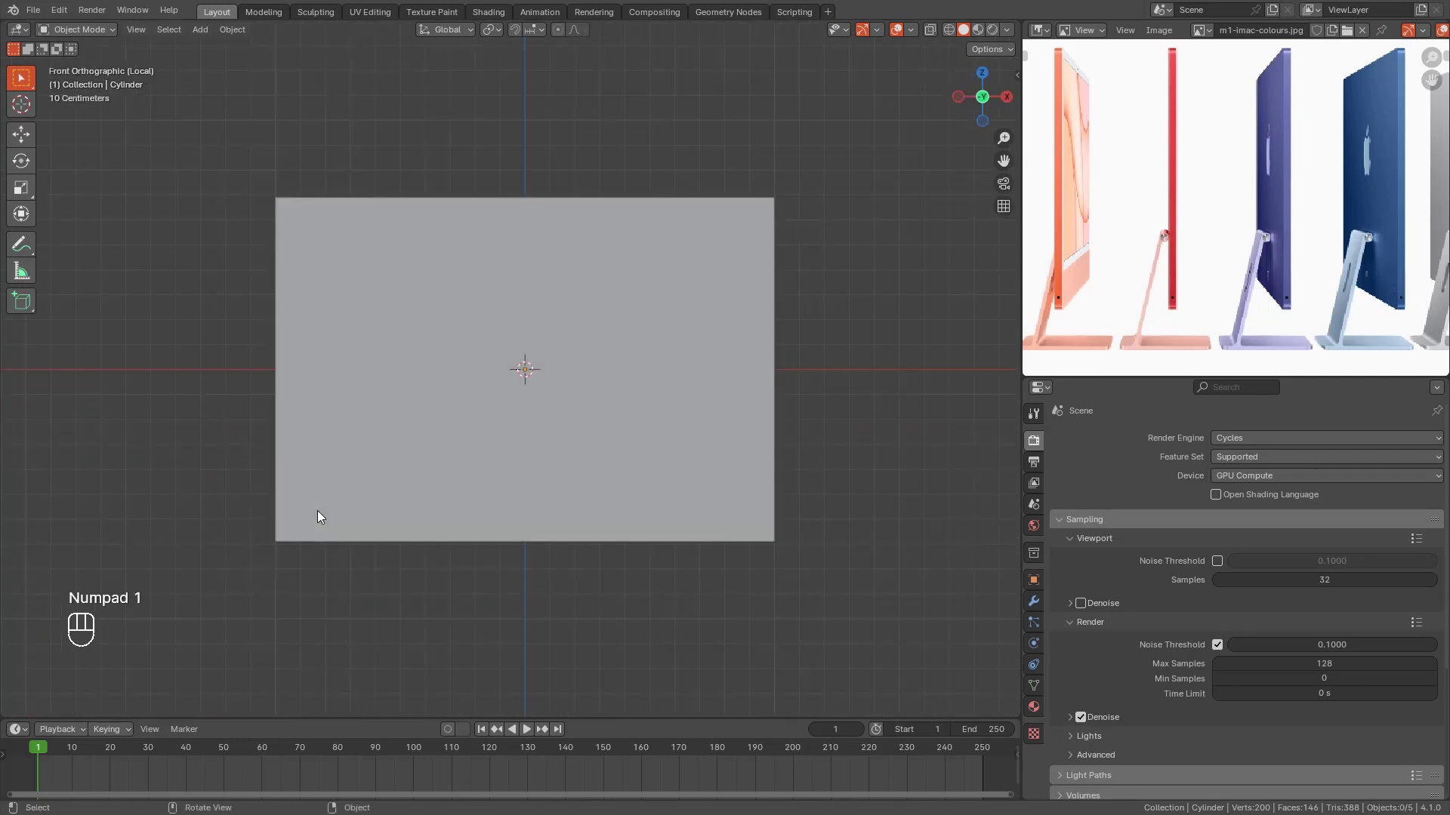
{"action": "key", "text": "KP_3"}
{"action": "scroll", "coordinate": [468, 481], "scroll_direction": "down", "scroll_amount": 2}
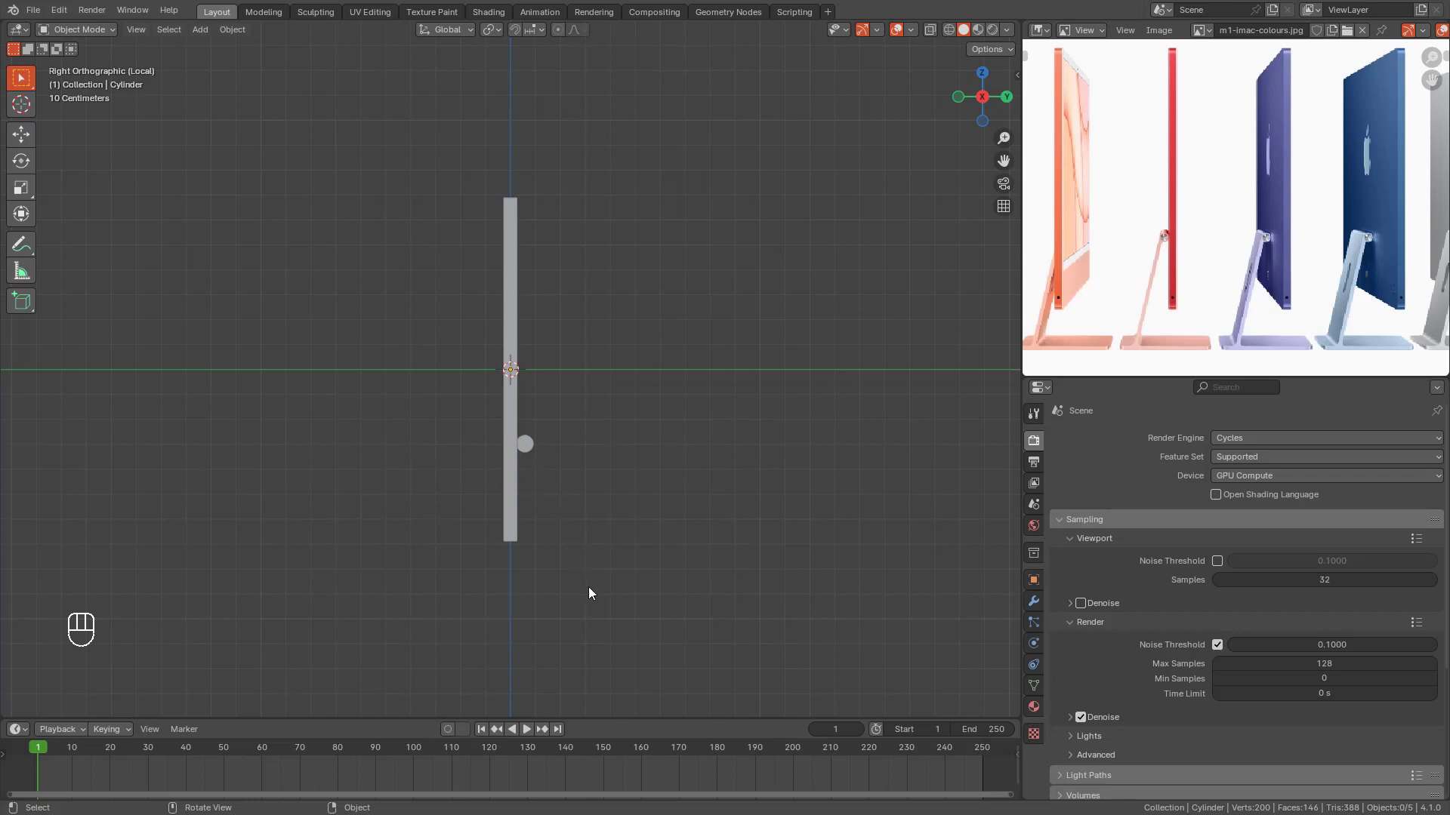
{"action": "scroll", "coordinate": [500, 352], "scroll_direction": "down", "scroll_amount": 2}
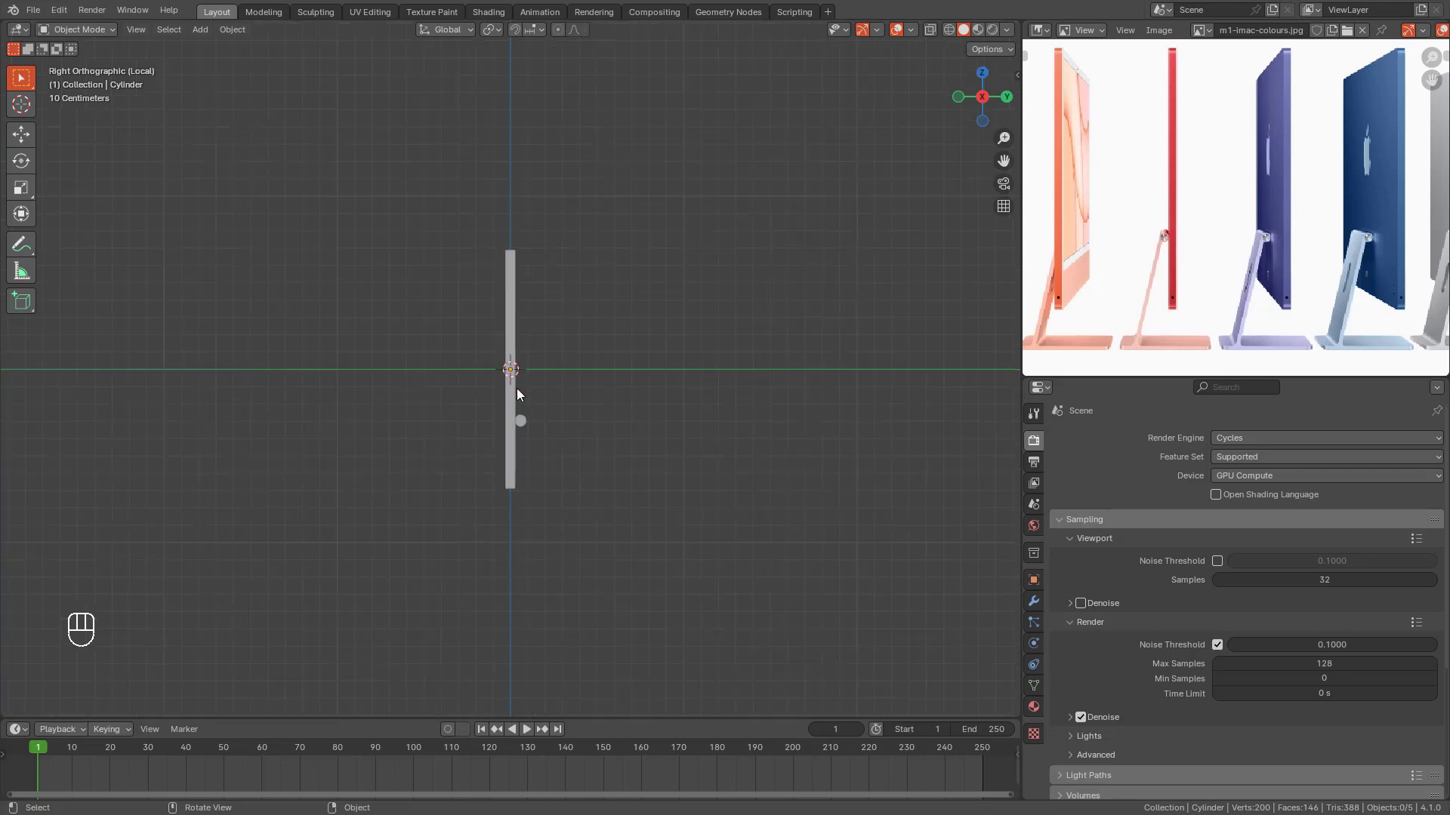
Step: Duplicate the screen slab's entire geometry in edit mode and place the copy behind and lower than the original
{"action": "left_click", "coordinate": [510, 282]}
{"action": "key", "text": "KP_1"}
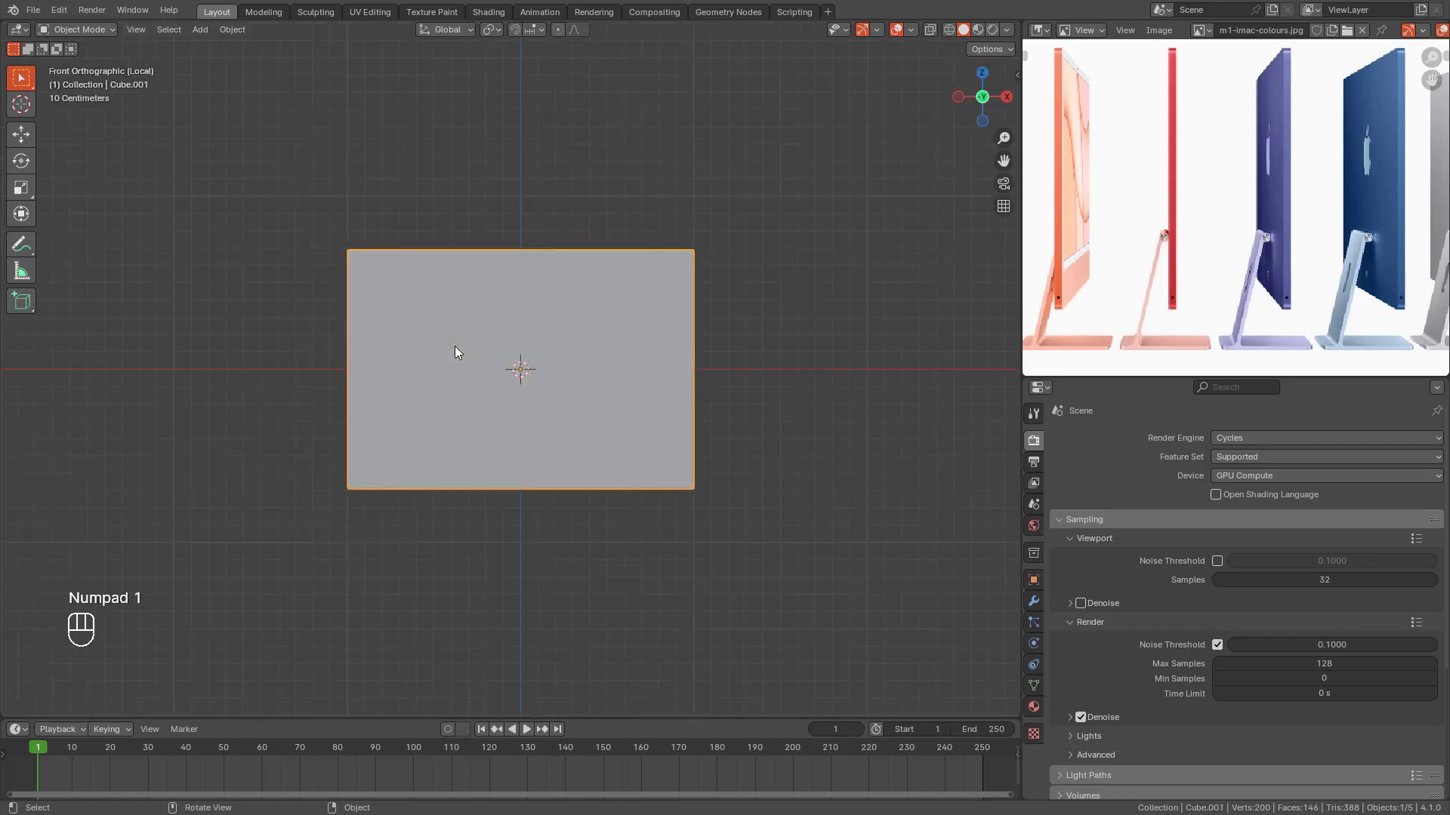
{"action": "key", "text": "KP_3"}
{"action": "key", "text": "Tab"}
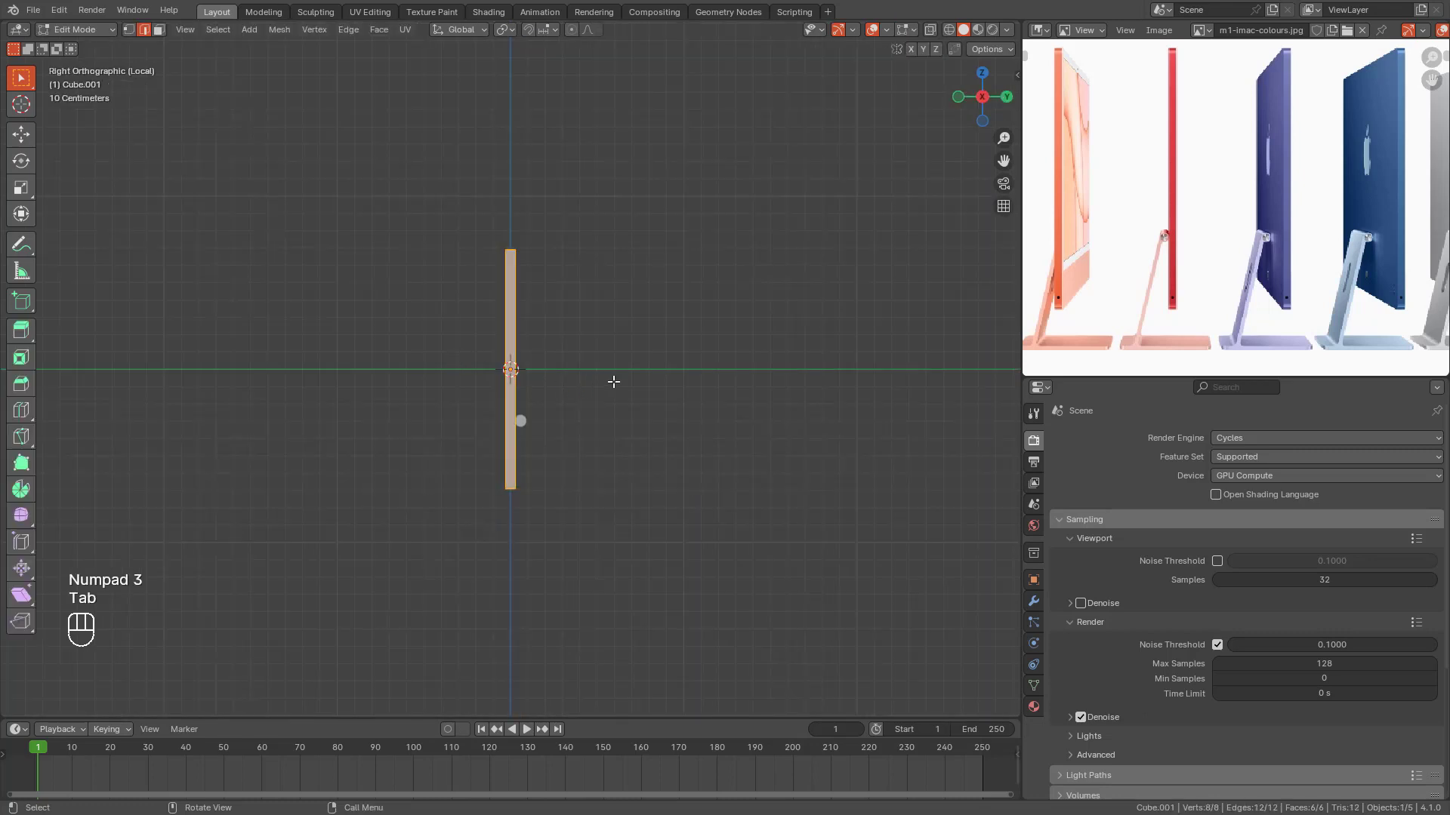
{"action": "key", "text": "a"}
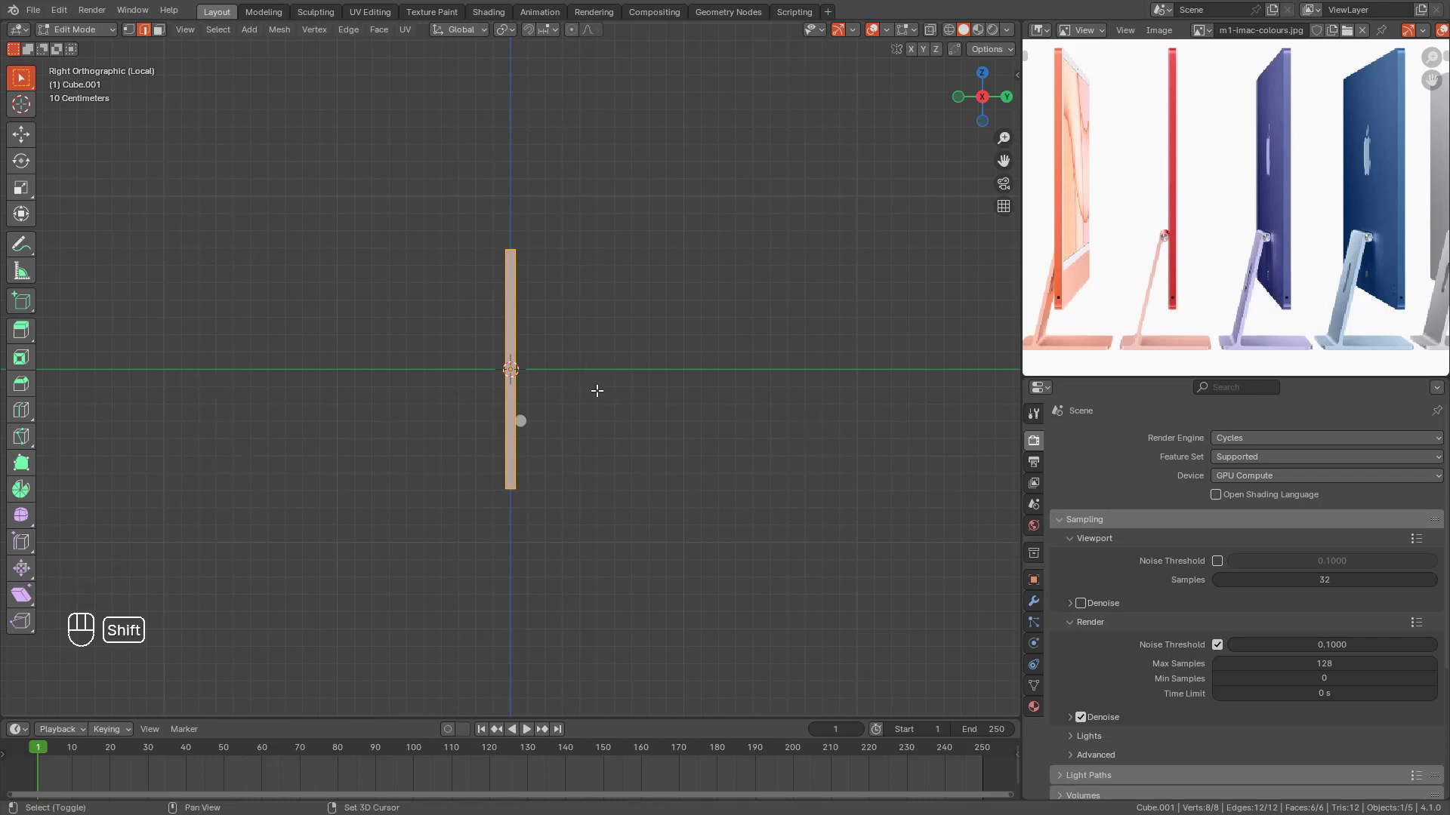
{"action": "key", "text": "shift+d"}
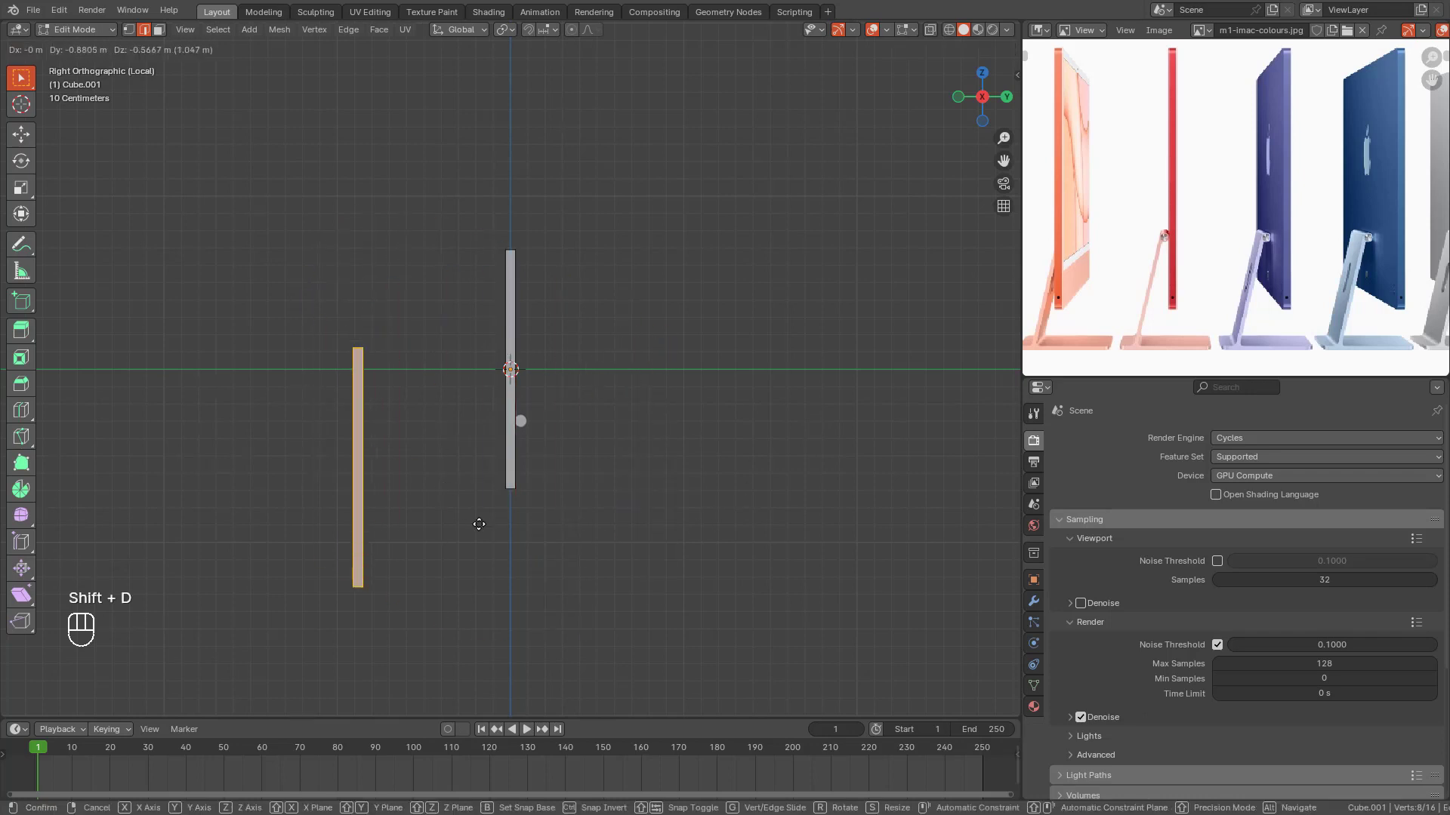
{"action": "left_click", "coordinate": [688, 490]}
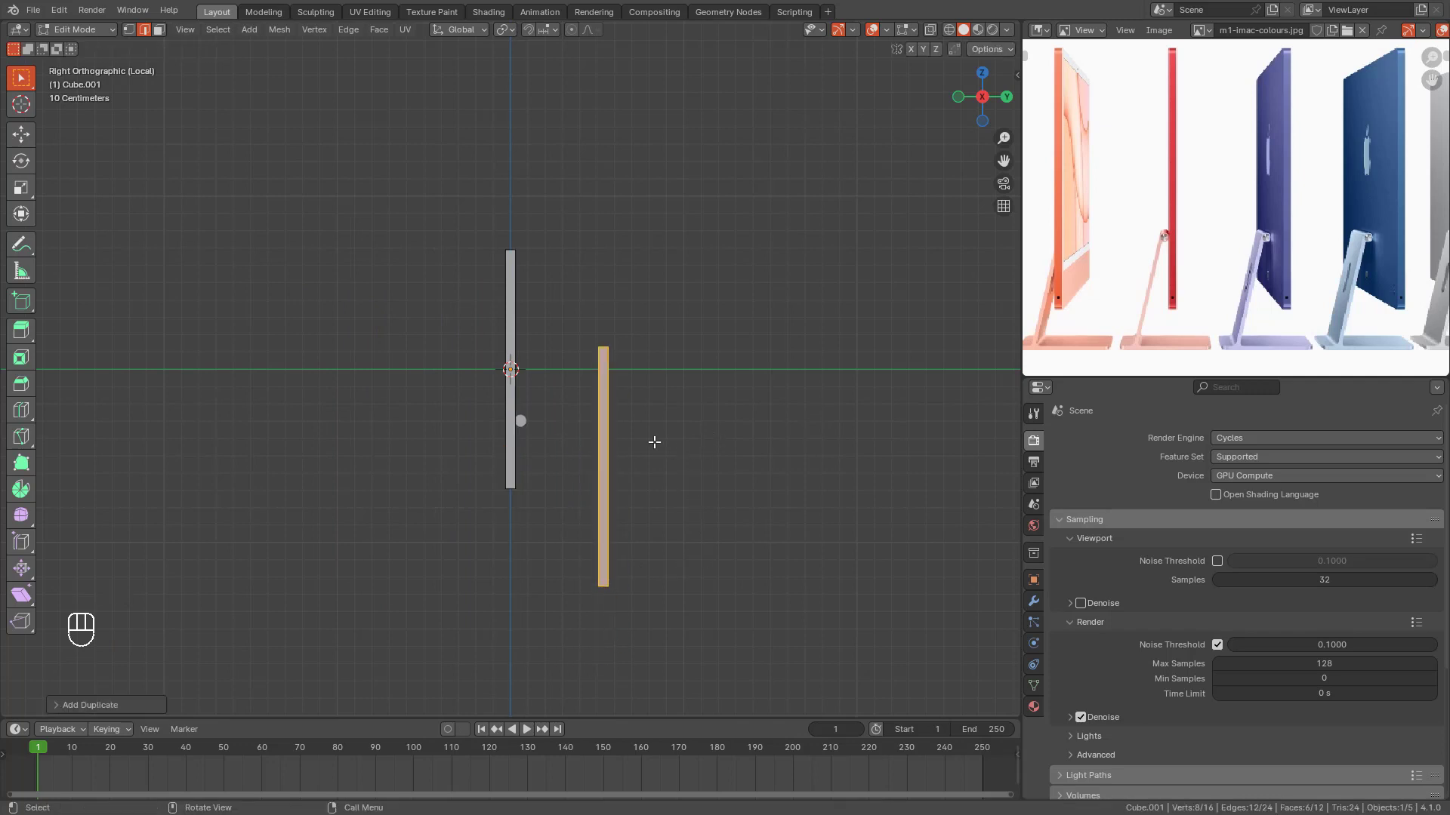
{"action": "scroll", "coordinate": [654, 445], "scroll_direction": "down", "scroll_amount": 2}
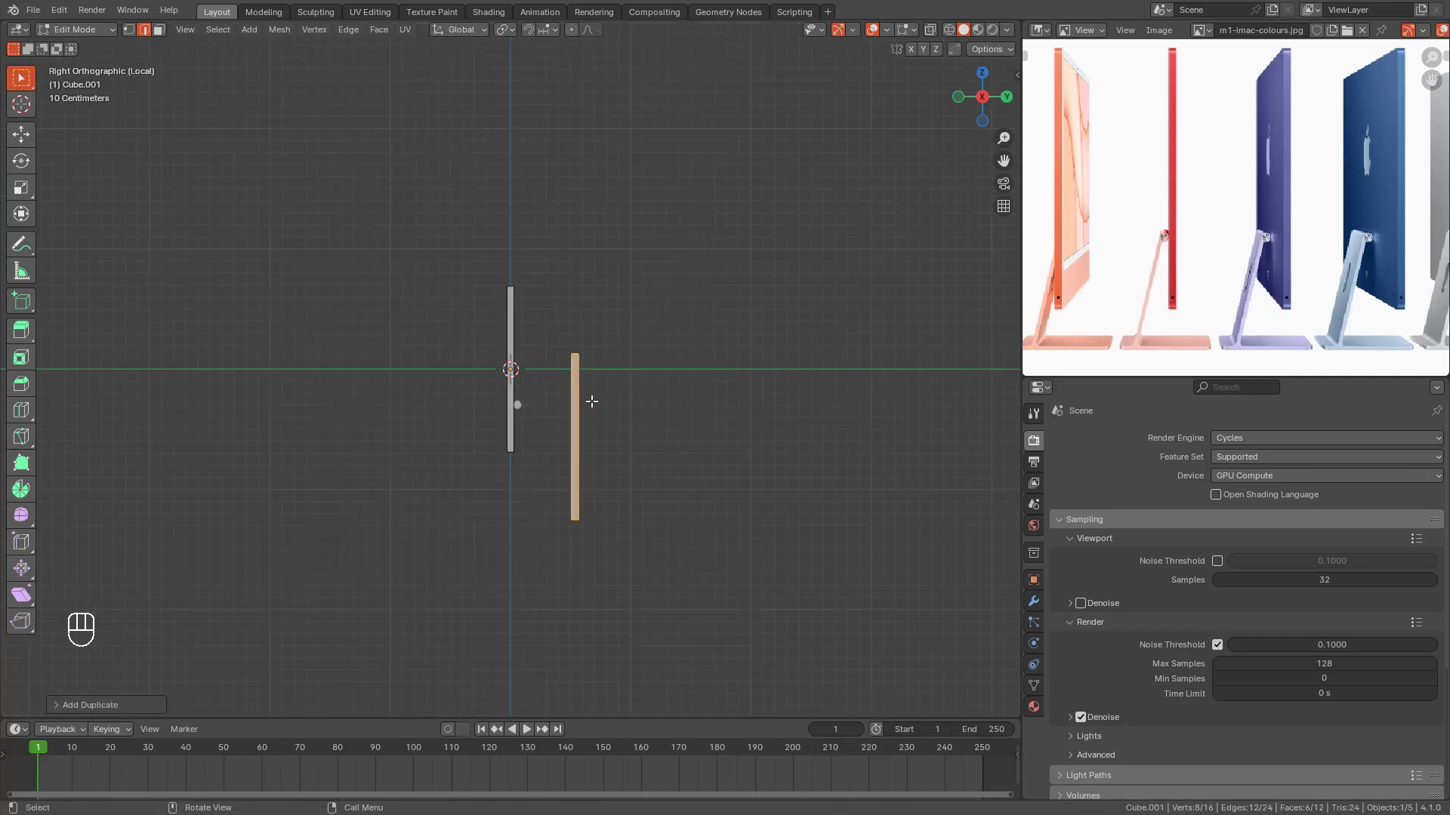
{"action": "middle_click_drag", "start_coordinate": [644, 485], "coordinate": [677, 456]}
{"action": "scroll", "coordinate": [676, 456], "scroll_direction": "down", "scroll_amount": 1}
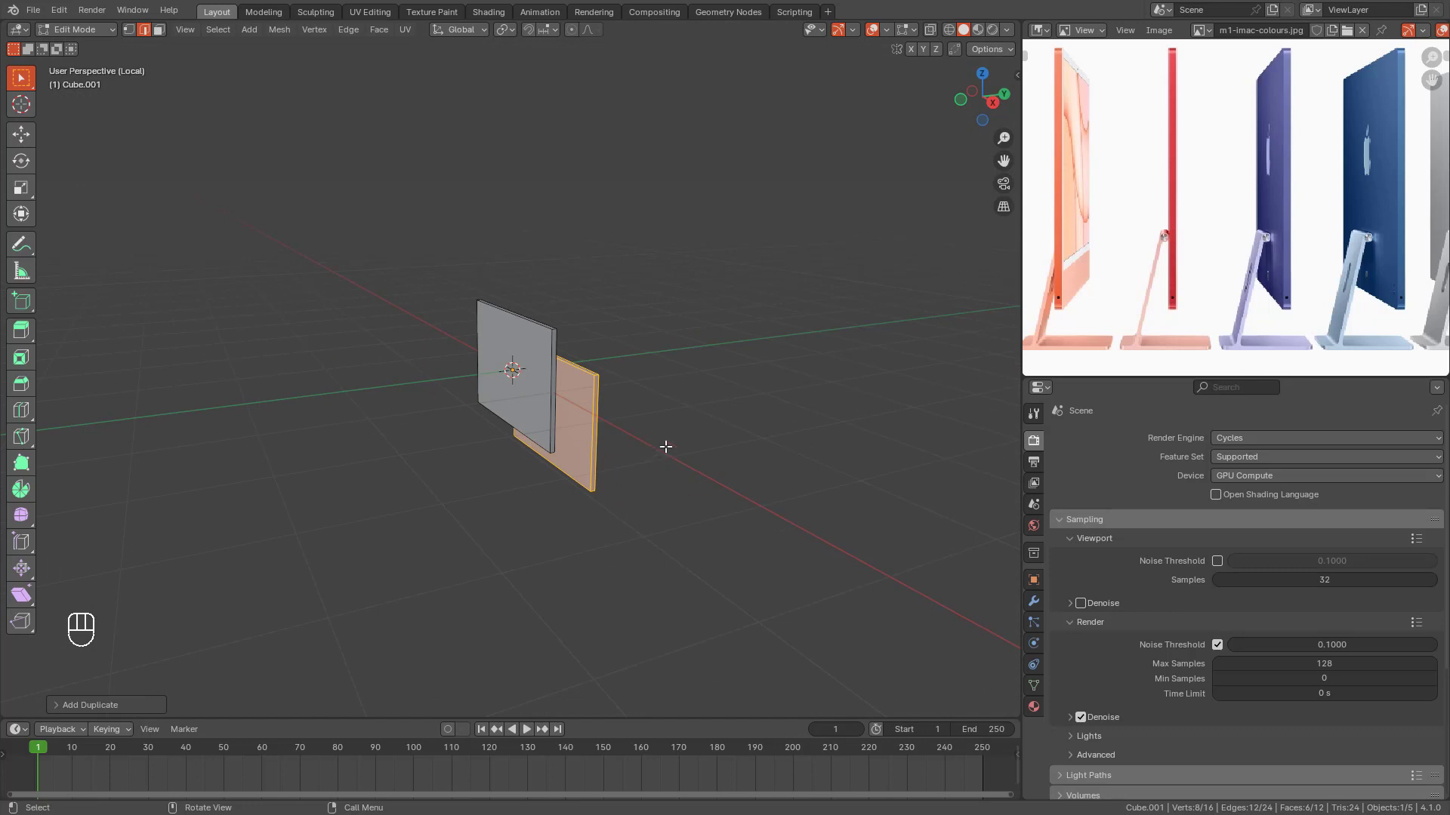
{"action": "key", "text": "KP_1"}
{"action": "key", "text": "KP_3"}
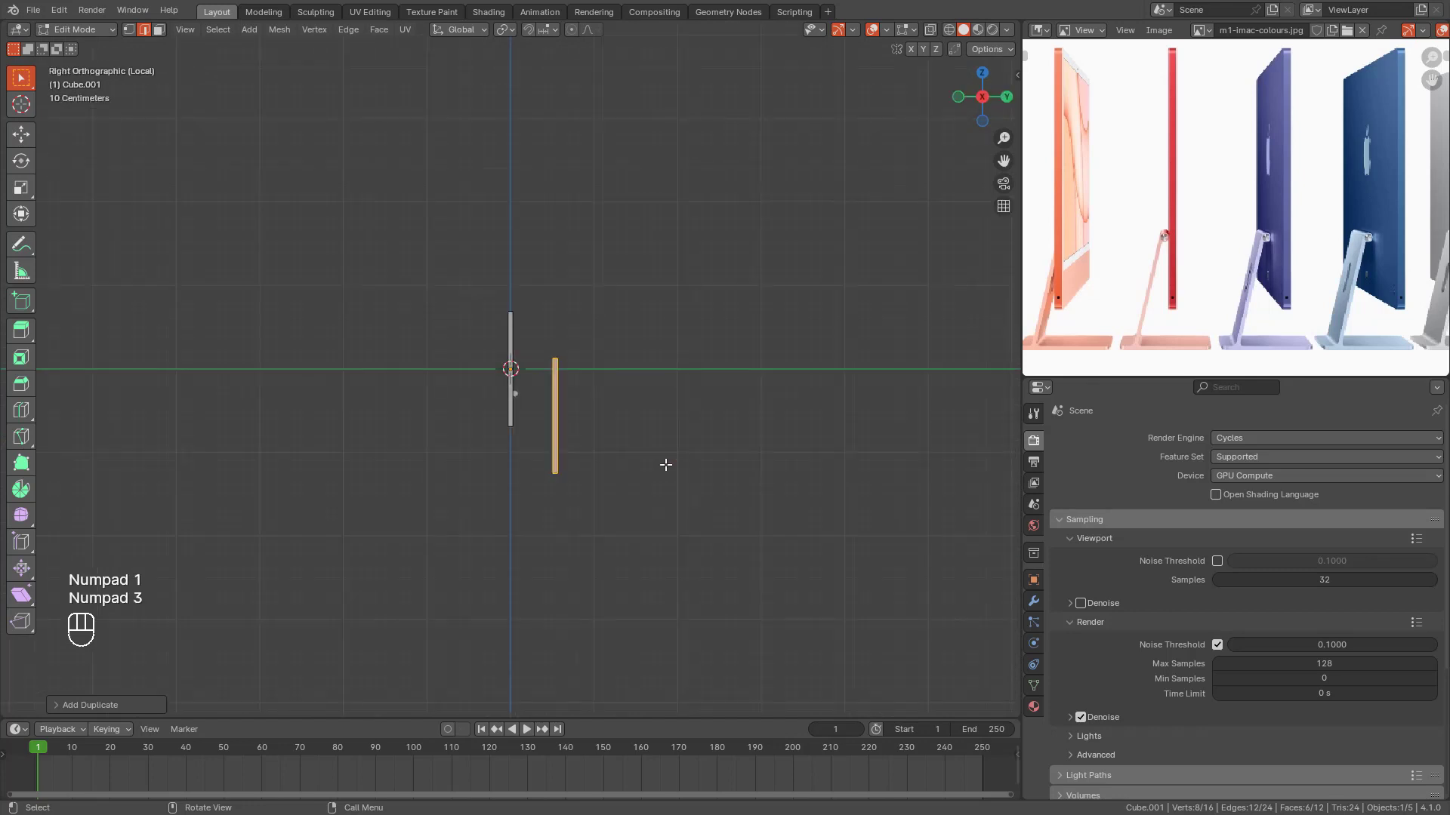
{"action": "scroll", "coordinate": [665, 464], "scroll_direction": "up", "scroll_amount": 3}
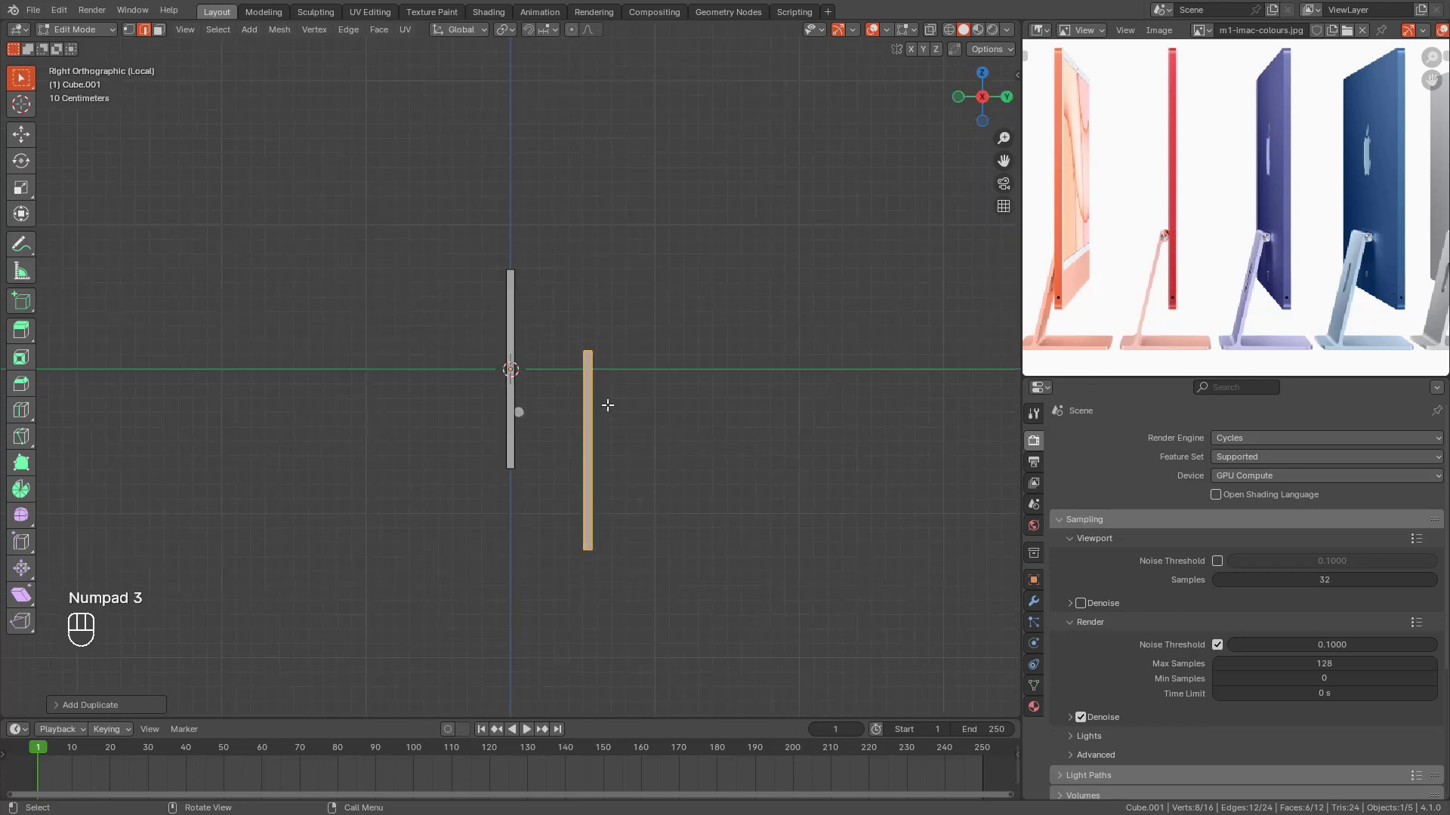
{"action": "middle_click_drag", "start_coordinate": [608, 535], "coordinate": [695, 418]}
{"action": "key", "text": "KP_3"}
{"action": "key", "text": "r"}
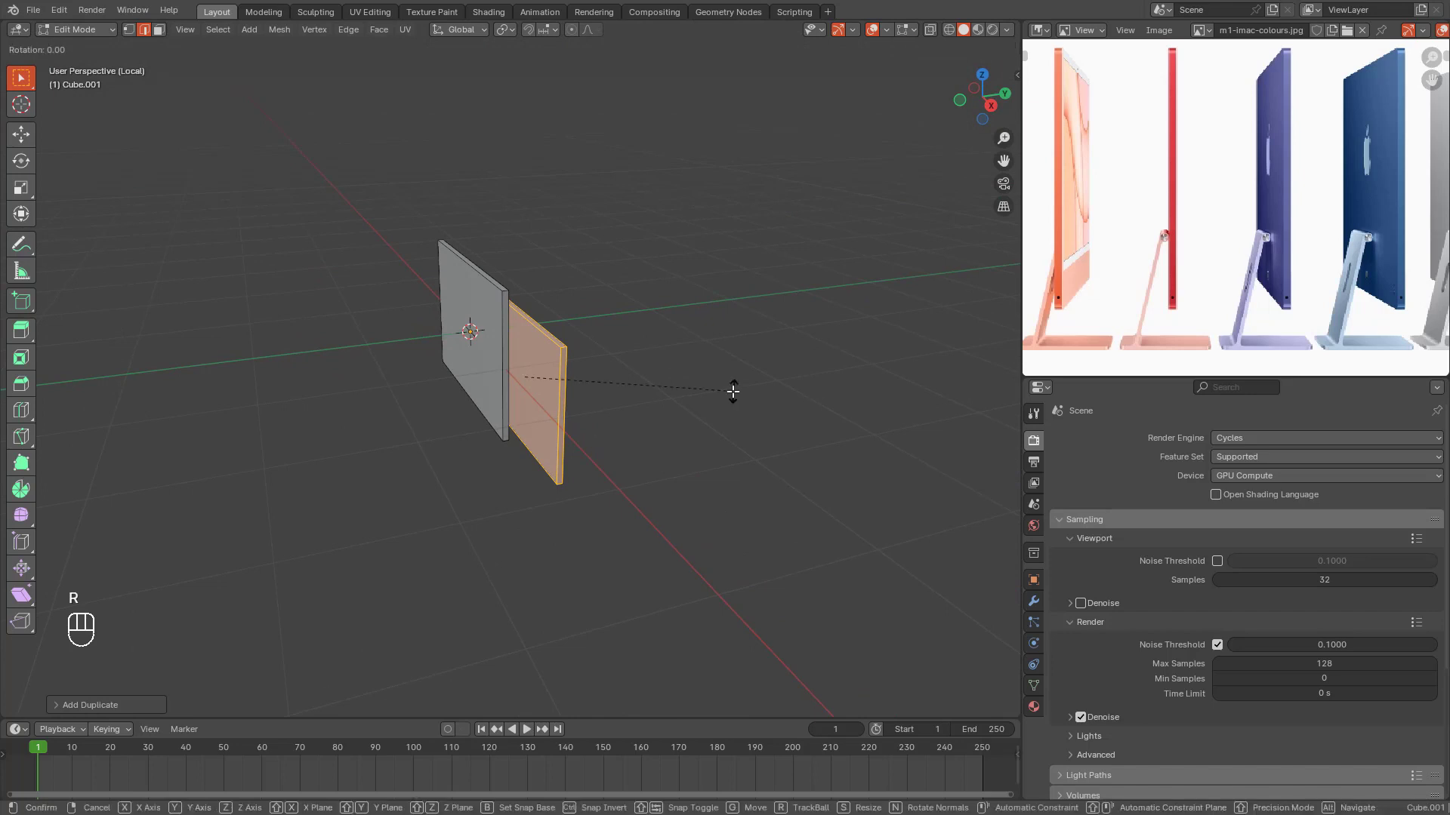
{"action": "key", "text": "x"}
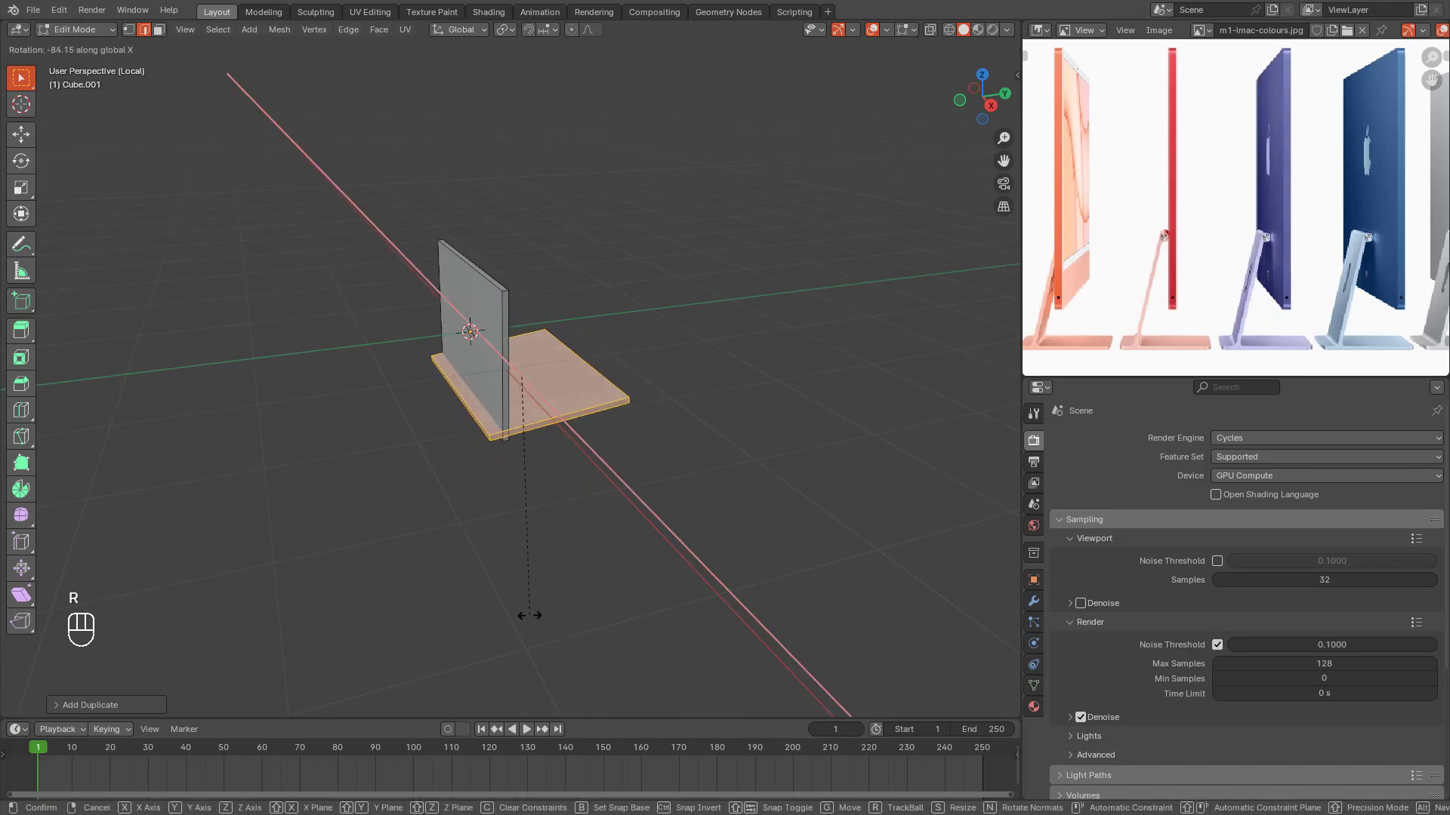
{"action": "left_click", "coordinate": [701, 477]}
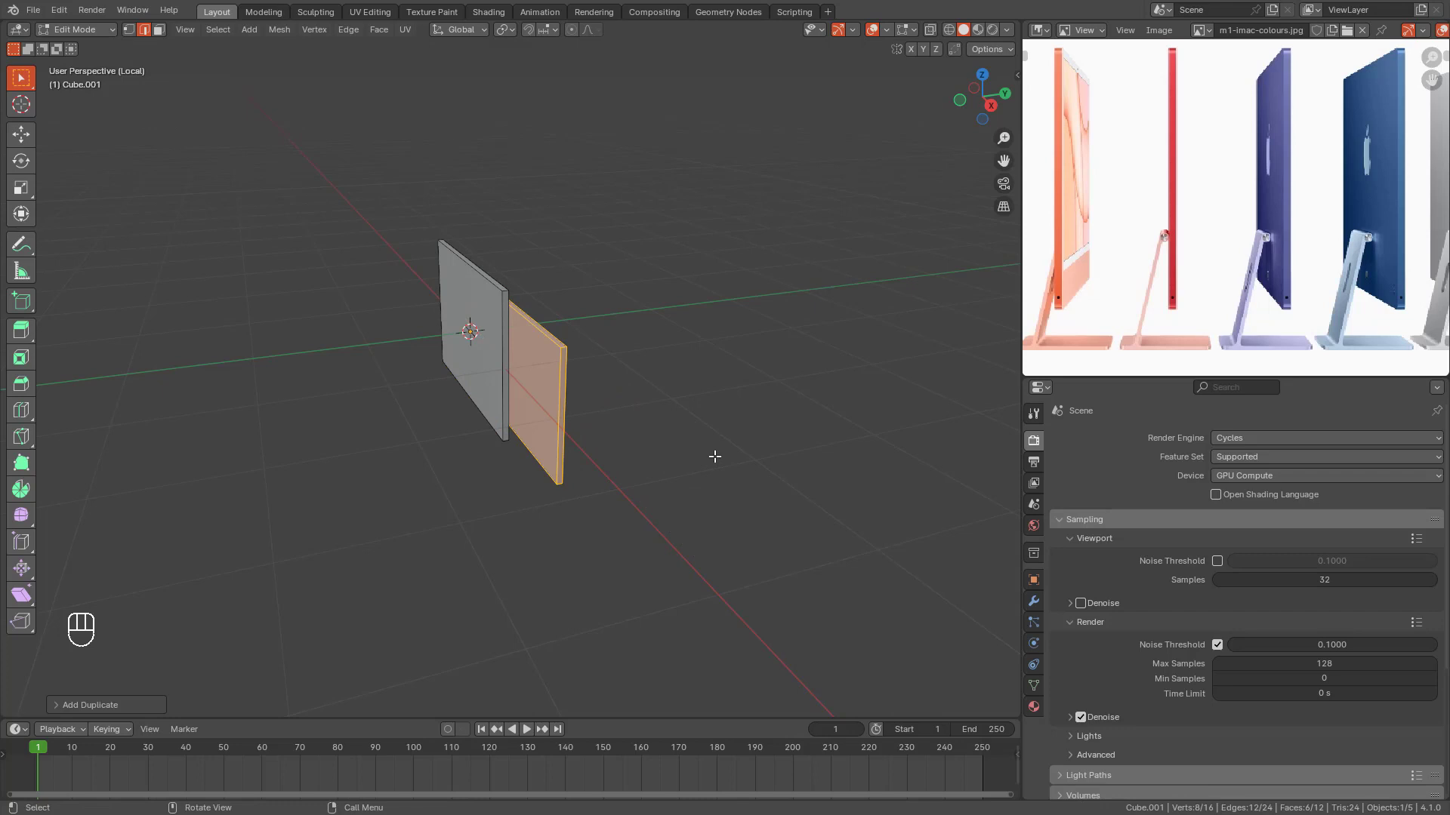
Step: Rotate the copied slab 90 degrees about X and, from the right view, move it just below the screen slab as a base
{"action": "type", "text": "rx90"}
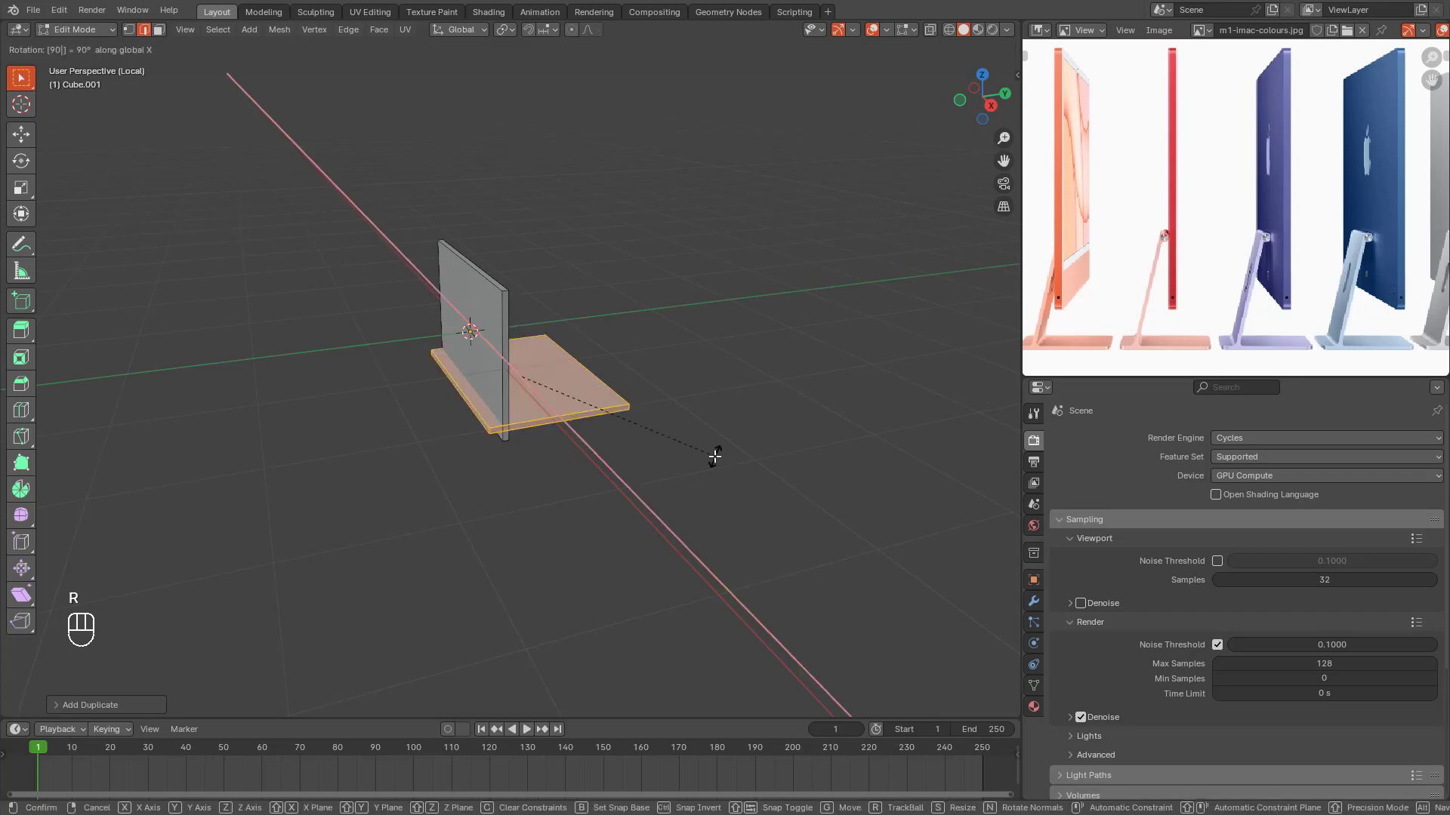
{"action": "left_click", "coordinate": [715, 456]}
{"action": "middle_click_drag", "start_coordinate": [715, 456], "coordinate": [760, 353], "text": "alt"}
{"action": "key", "text": "g"}
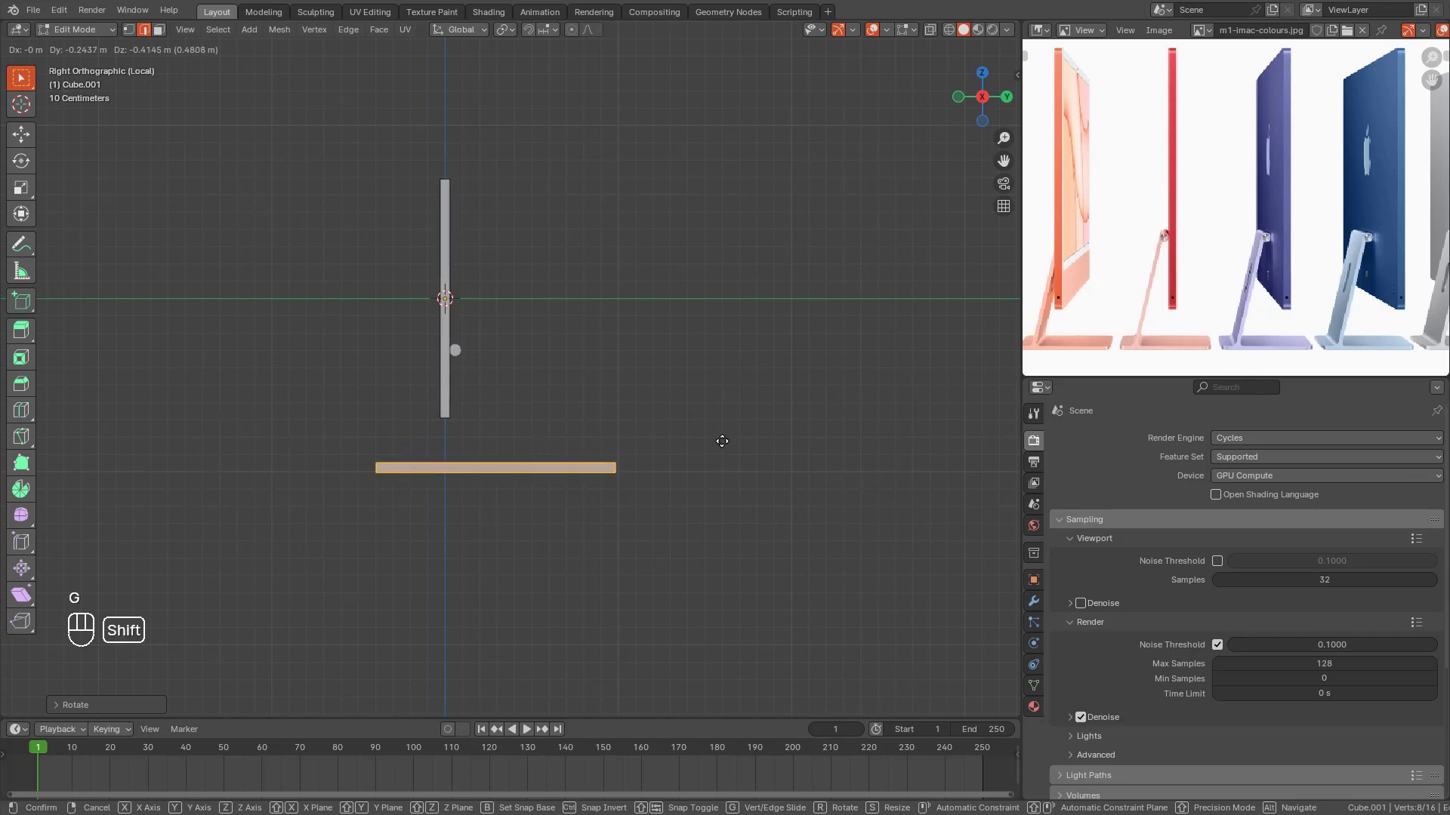
{"action": "left_click", "coordinate": [719, 445], "text": "shift"}
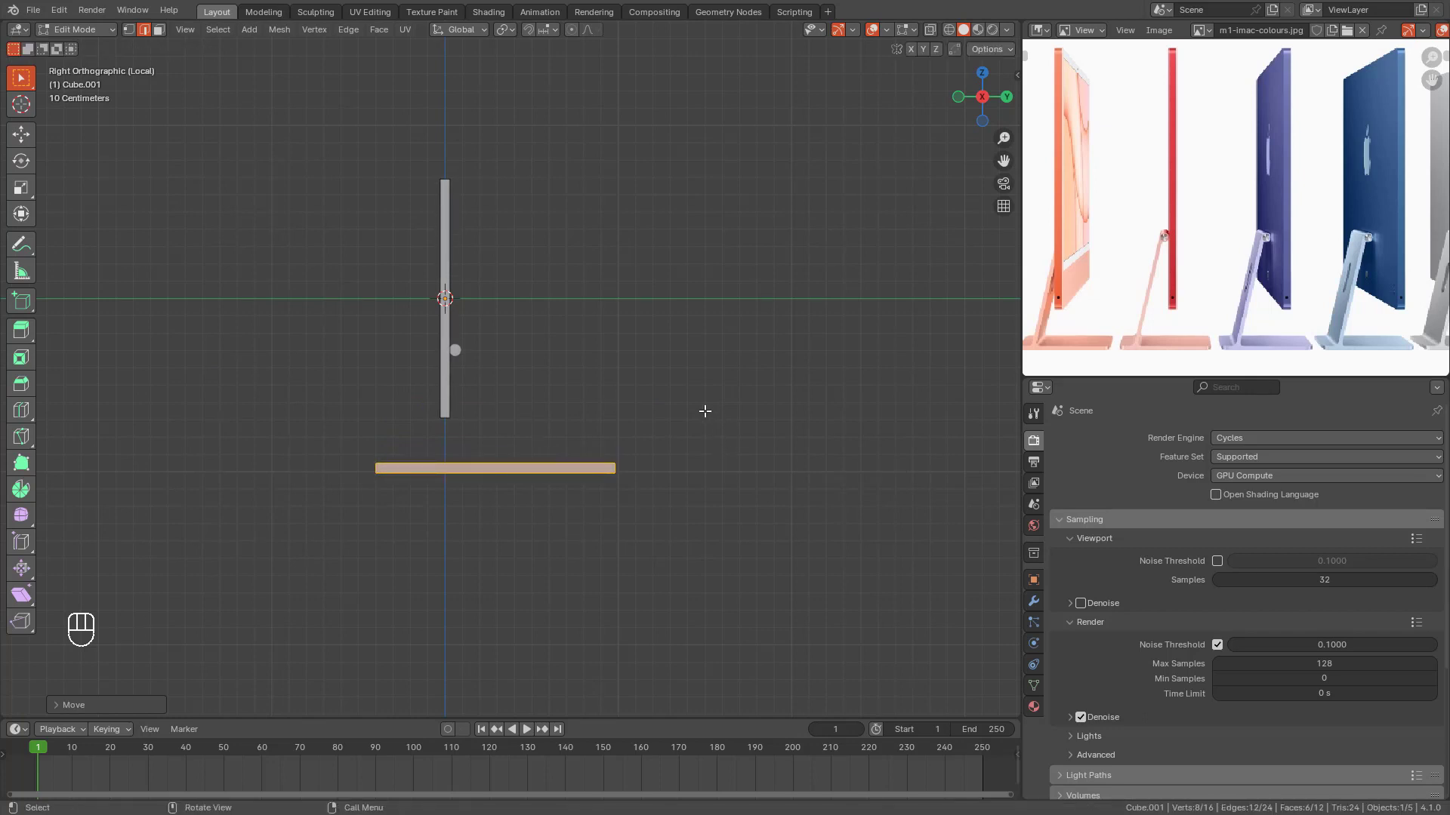
Step: From the front view, narrow the base plate along X to the hinge rod's width, using wireframe display for reference
{"action": "key", "text": "KP_1"}
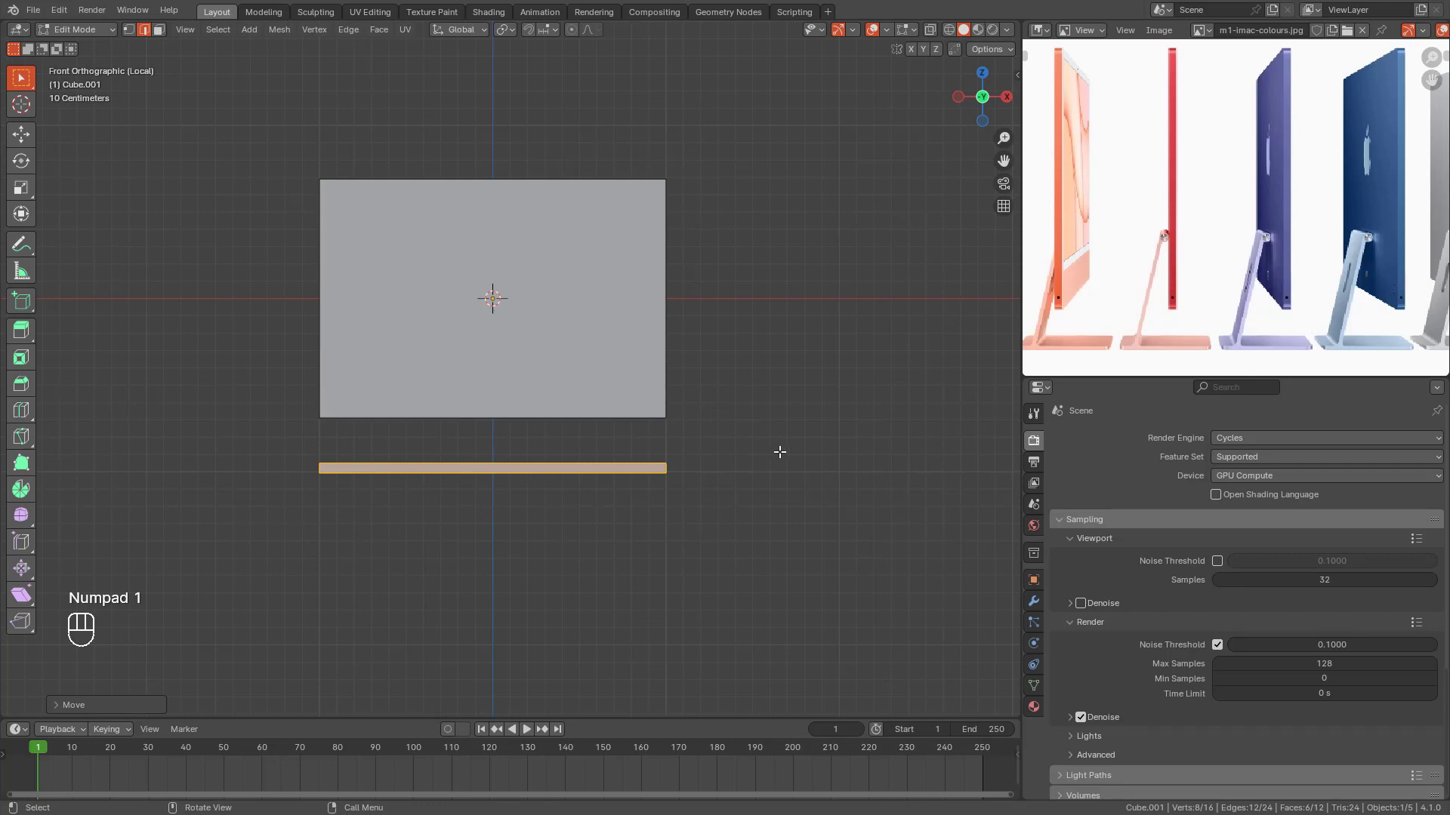
{"action": "key", "text": "s"}
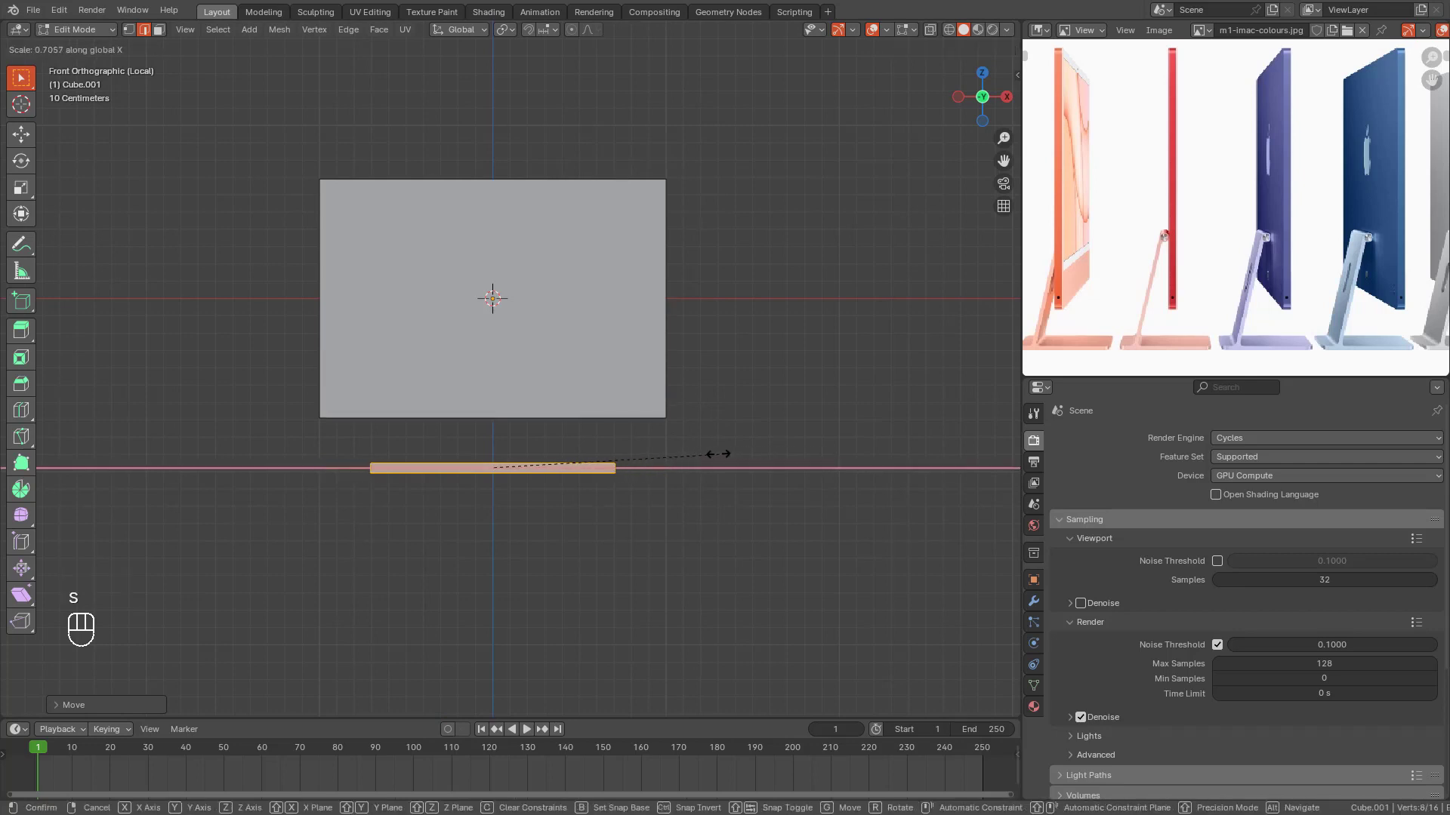
{"action": "left_click", "coordinate": [616, 466]}
{"action": "key", "text": "shift+z"}
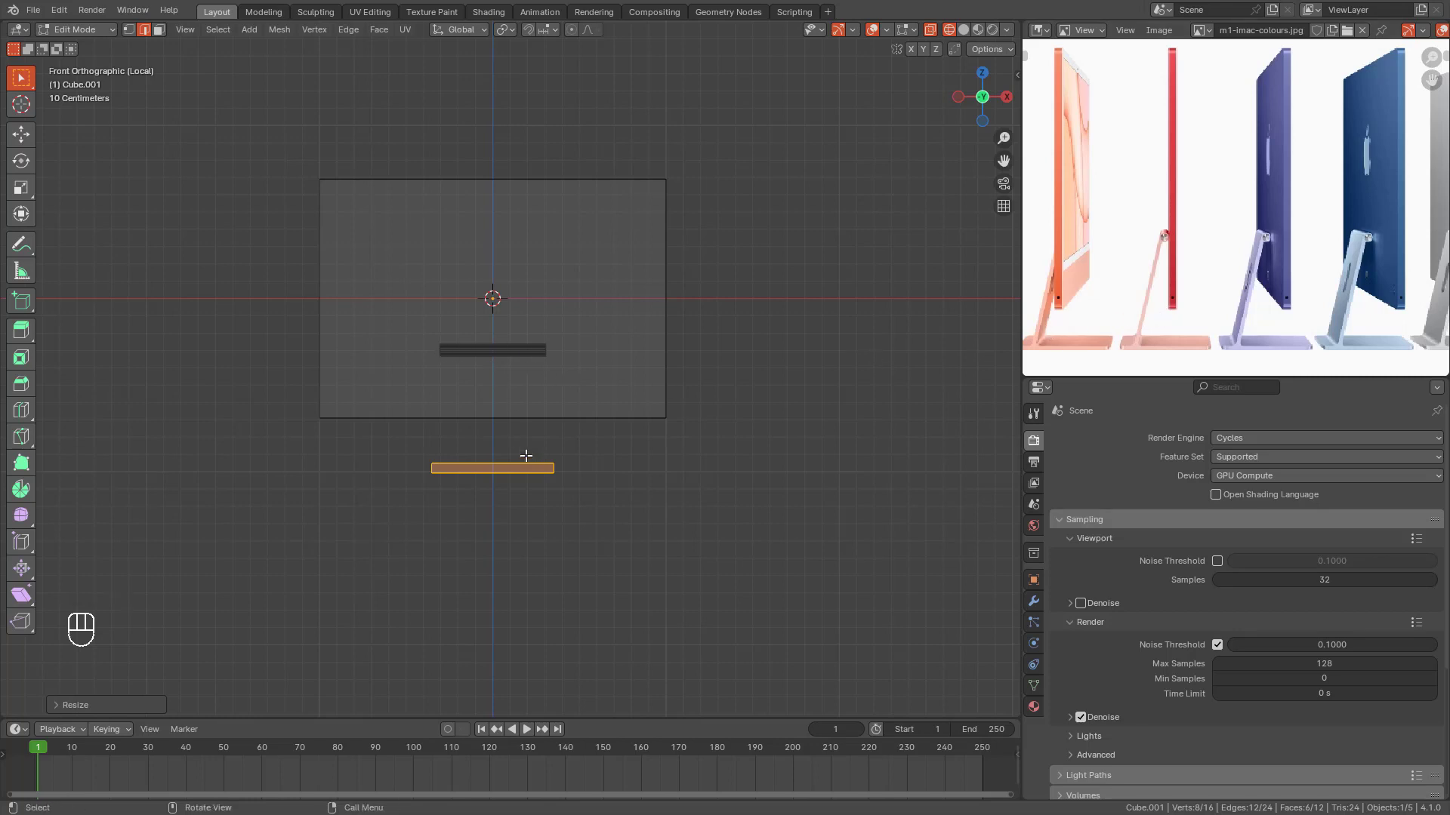
{"action": "key", "text": "s"}
{"action": "key", "text": "x"}
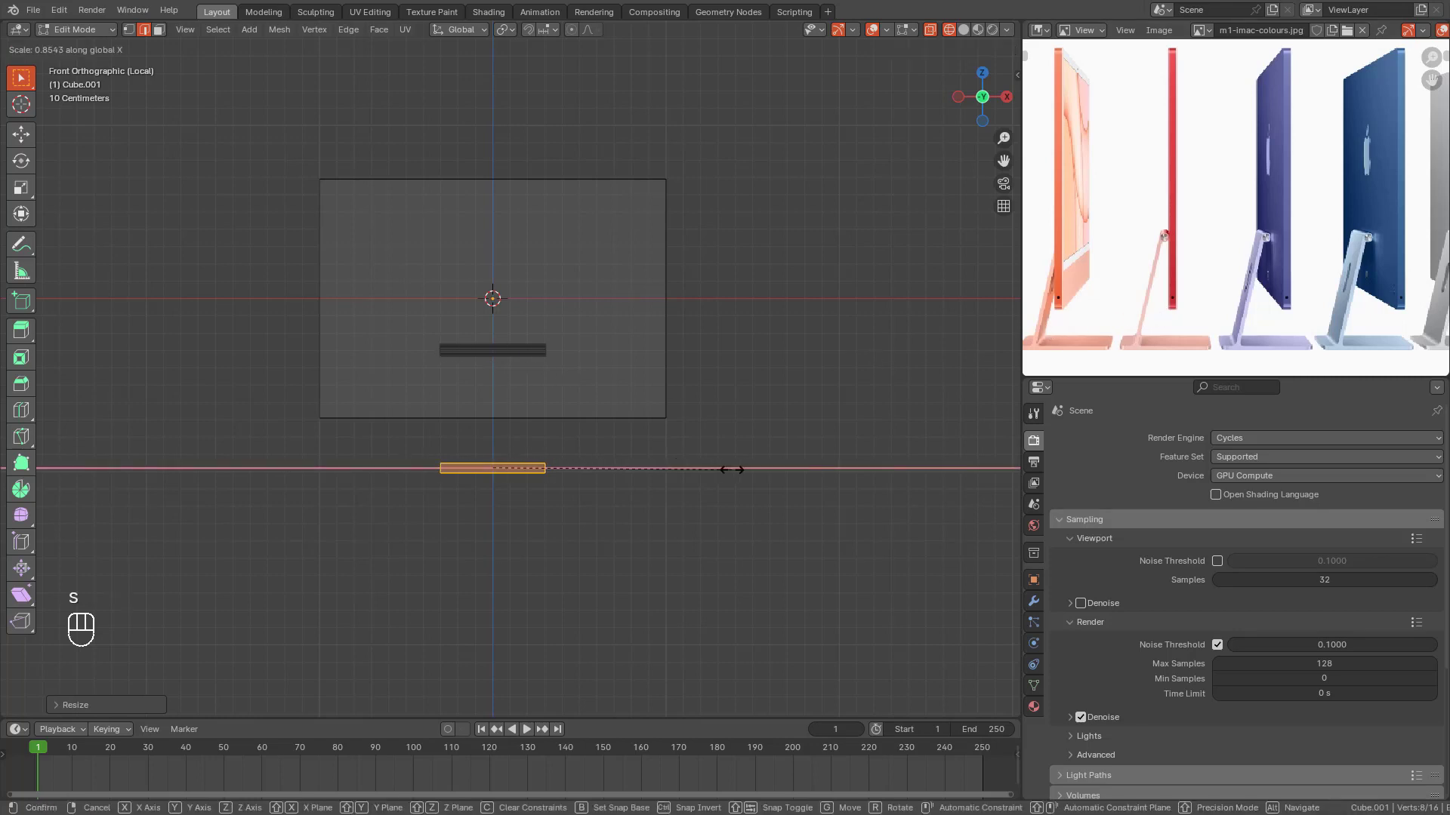
{"action": "left_click", "coordinate": [736, 469]}
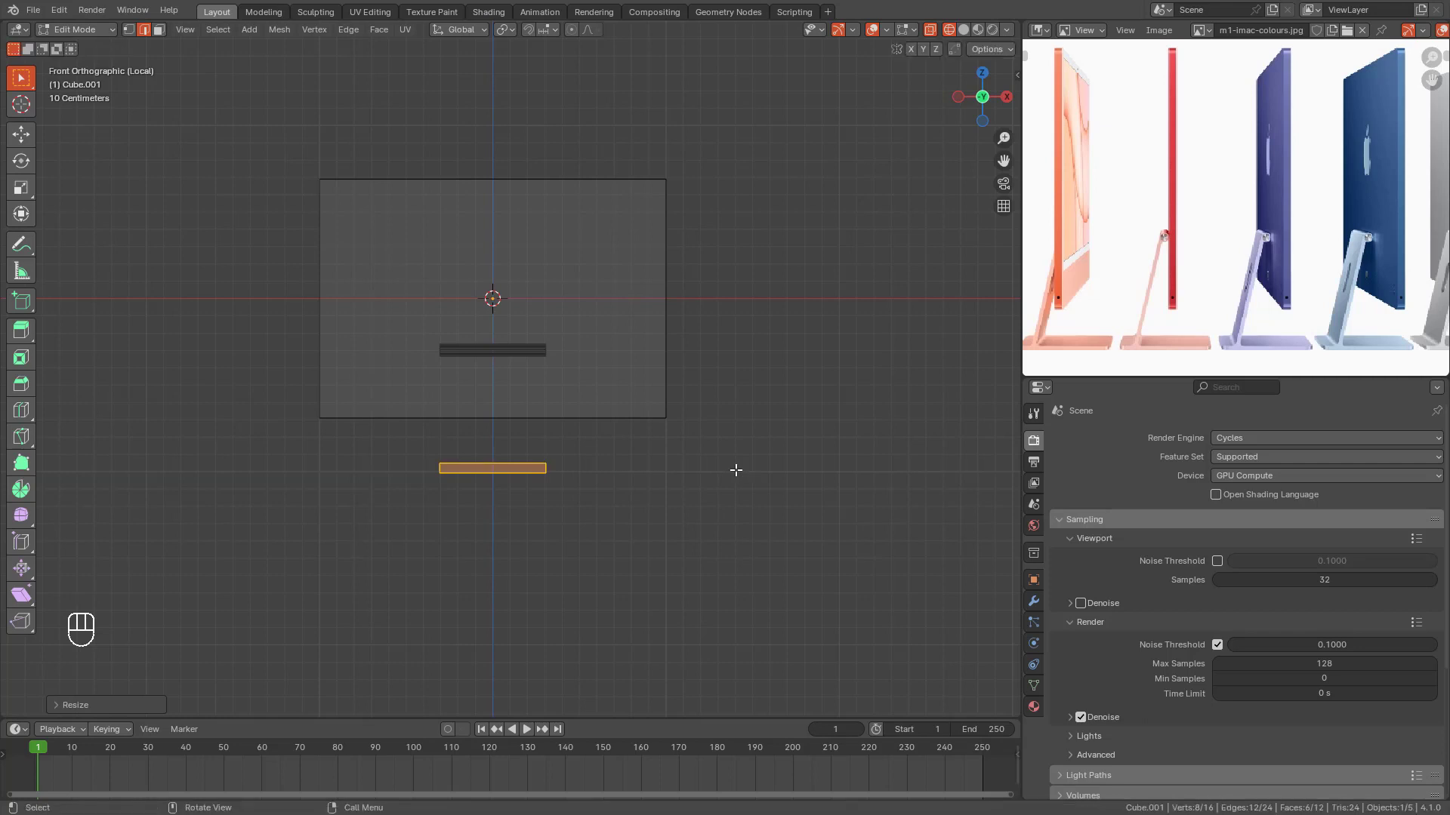
Step: From the right view, move only the base plate's back end about 0.58 m along negative Y to shorten it
{"action": "key", "text": "KP_3"}
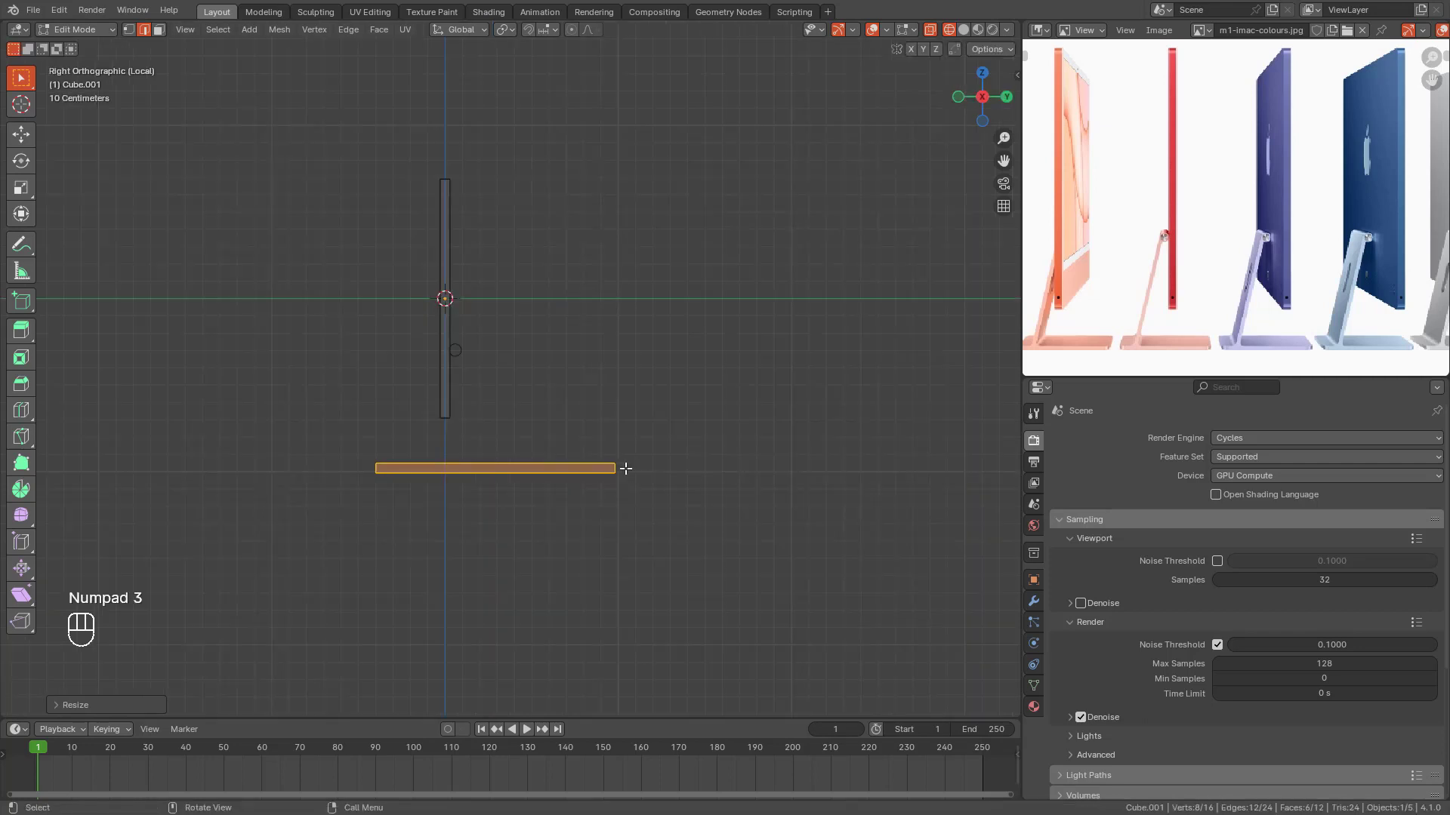
{"action": "left_click_drag", "start_coordinate": [596, 426], "coordinate": [652, 523]}
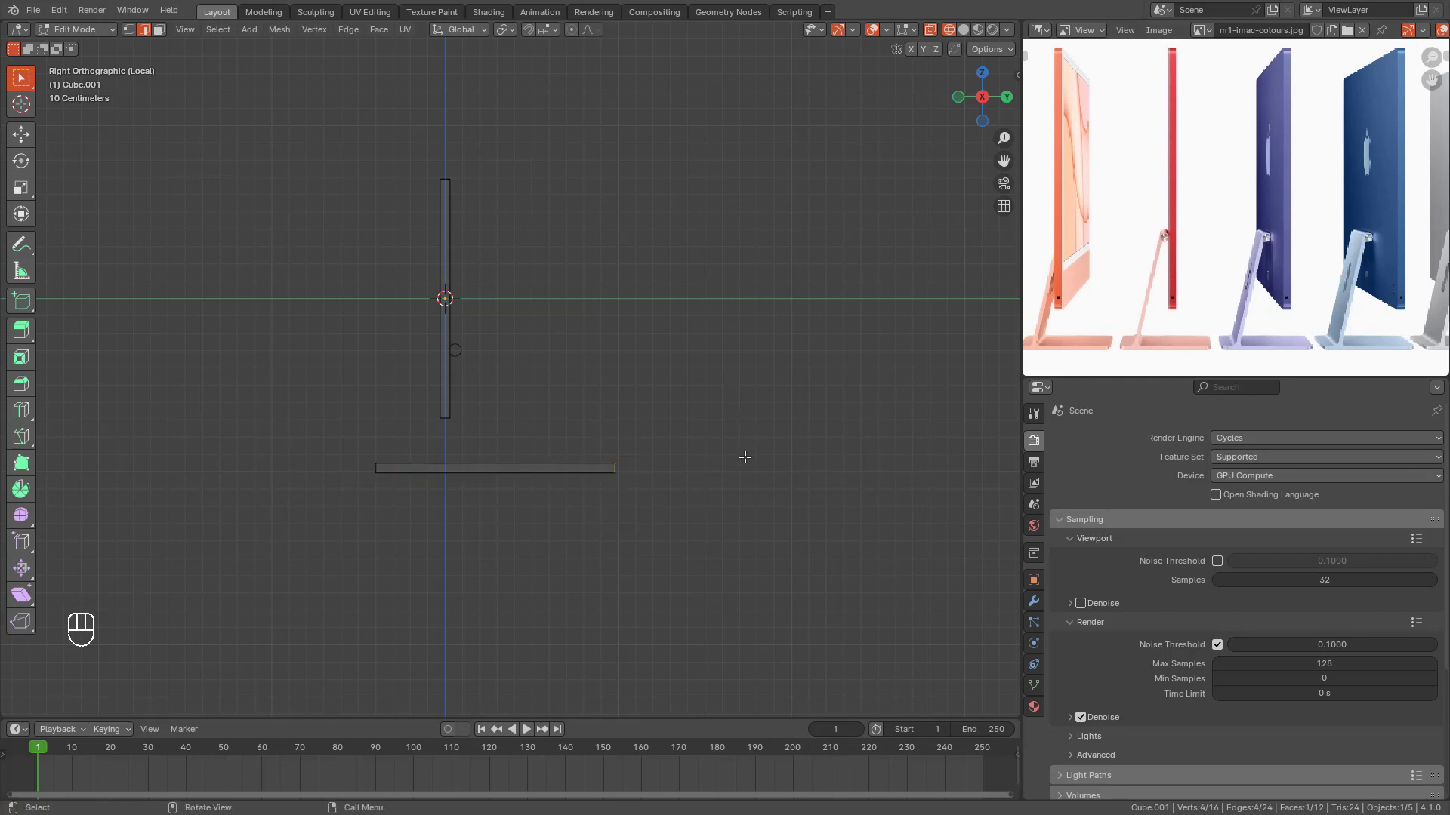
{"action": "key", "text": "g"}
{"action": "key", "text": "x"}
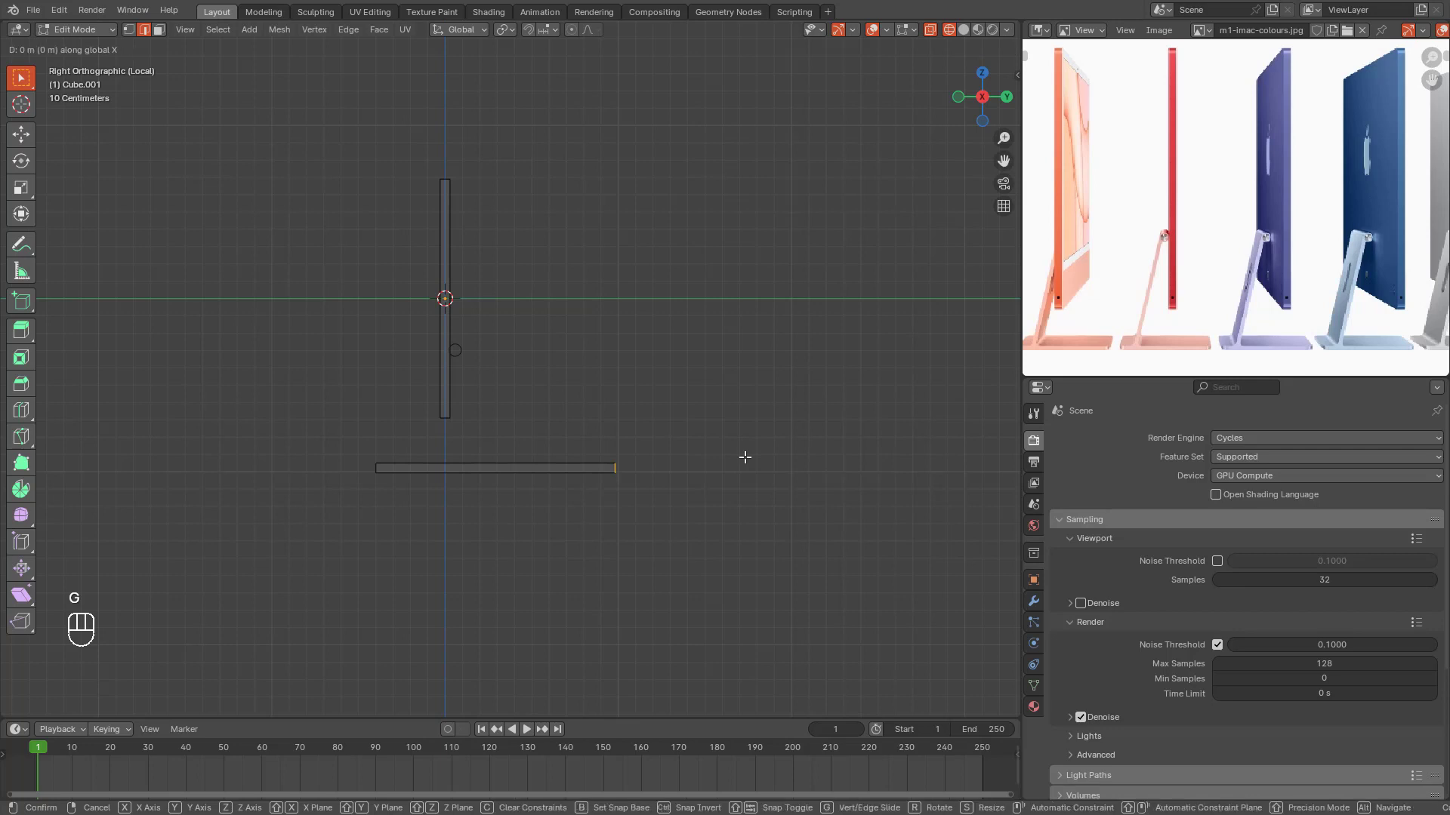
{"action": "key", "text": "y"}
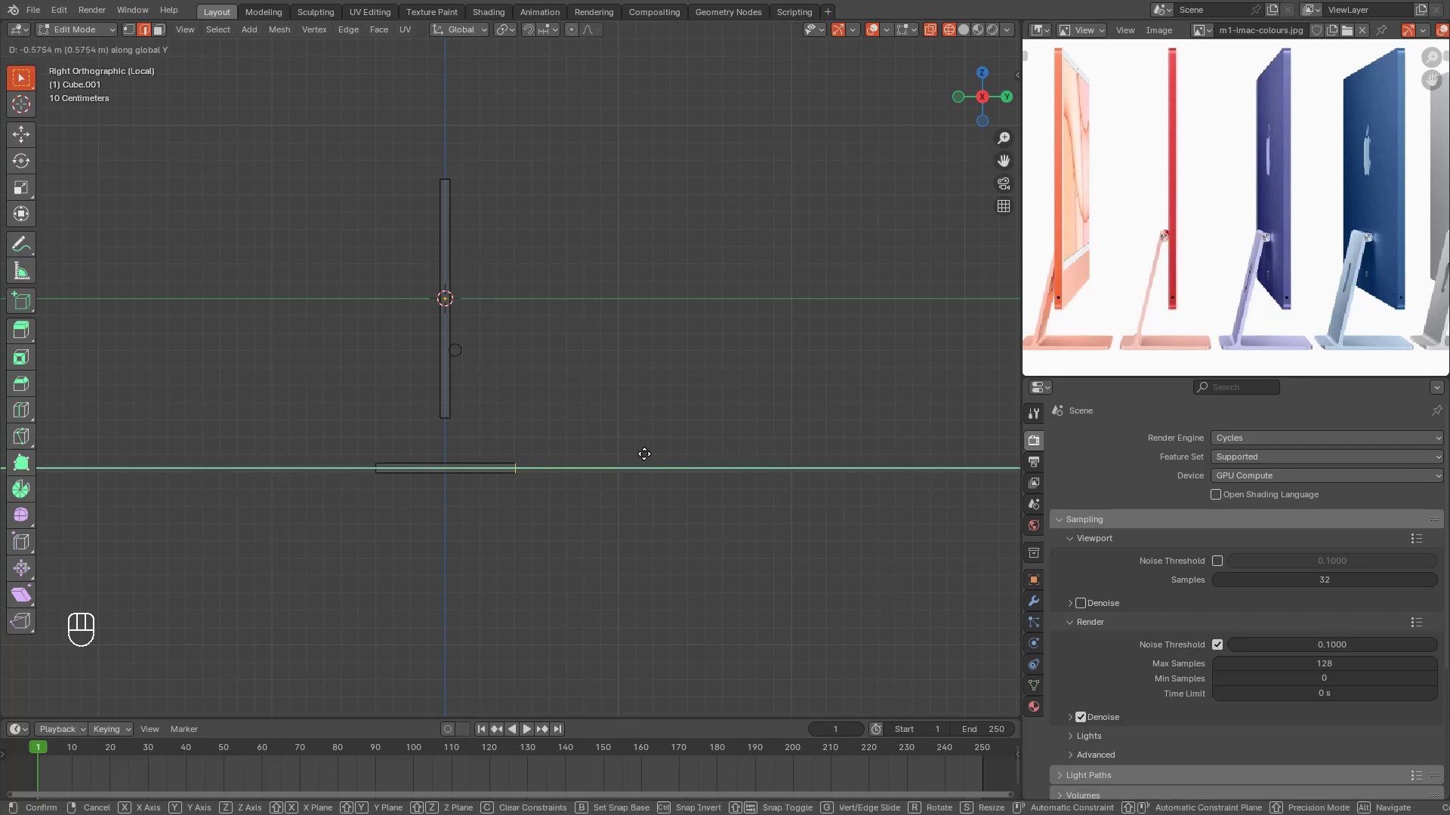
{"action": "left_click", "coordinate": [644, 453]}
Step: Move the base plate's front end about 0.10 m along positive Y
{"action": "left_click_drag", "start_coordinate": [334, 443], "coordinate": [404, 531]}
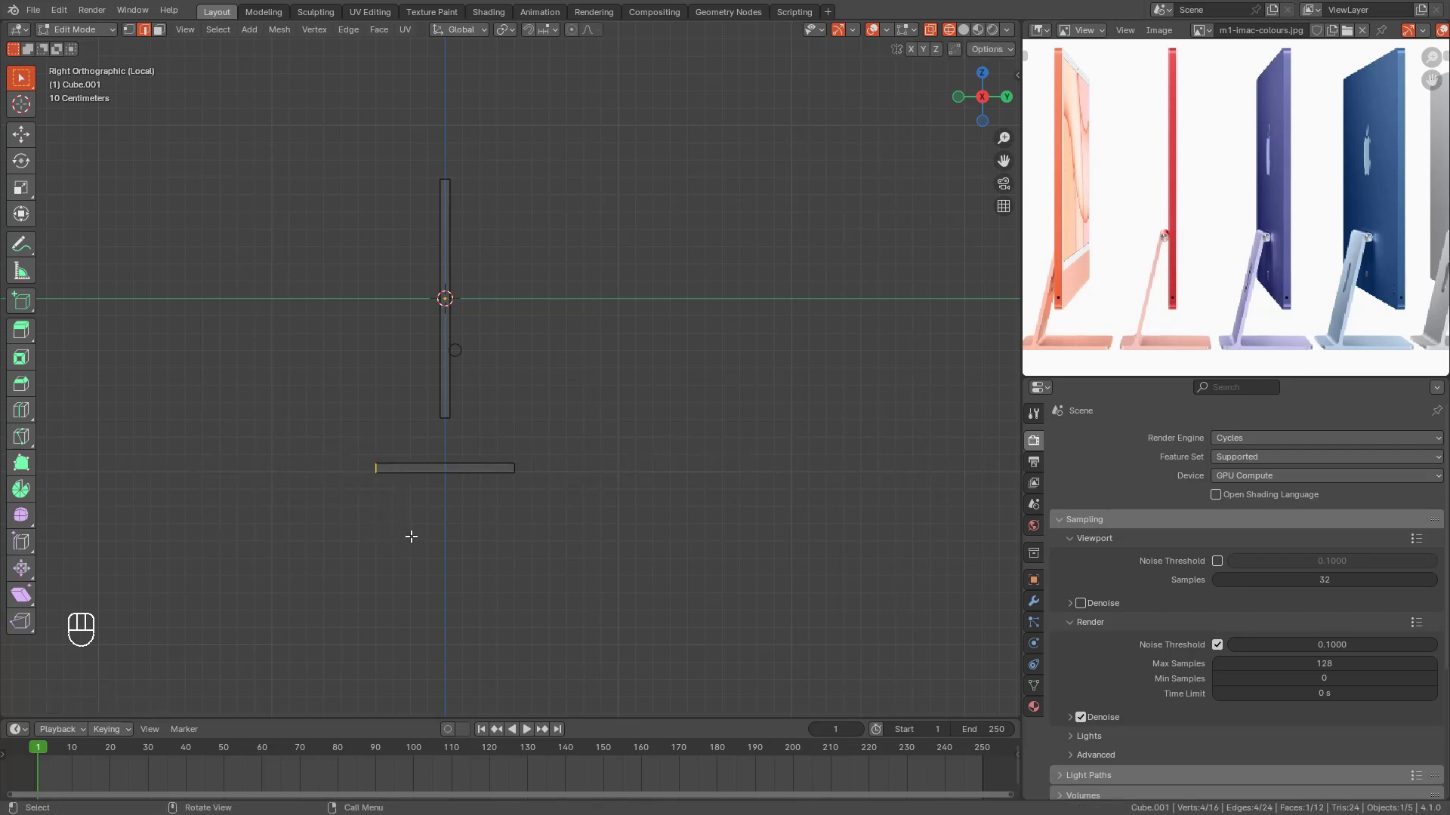
{"action": "key", "text": "g"}
{"action": "key", "text": "y"}
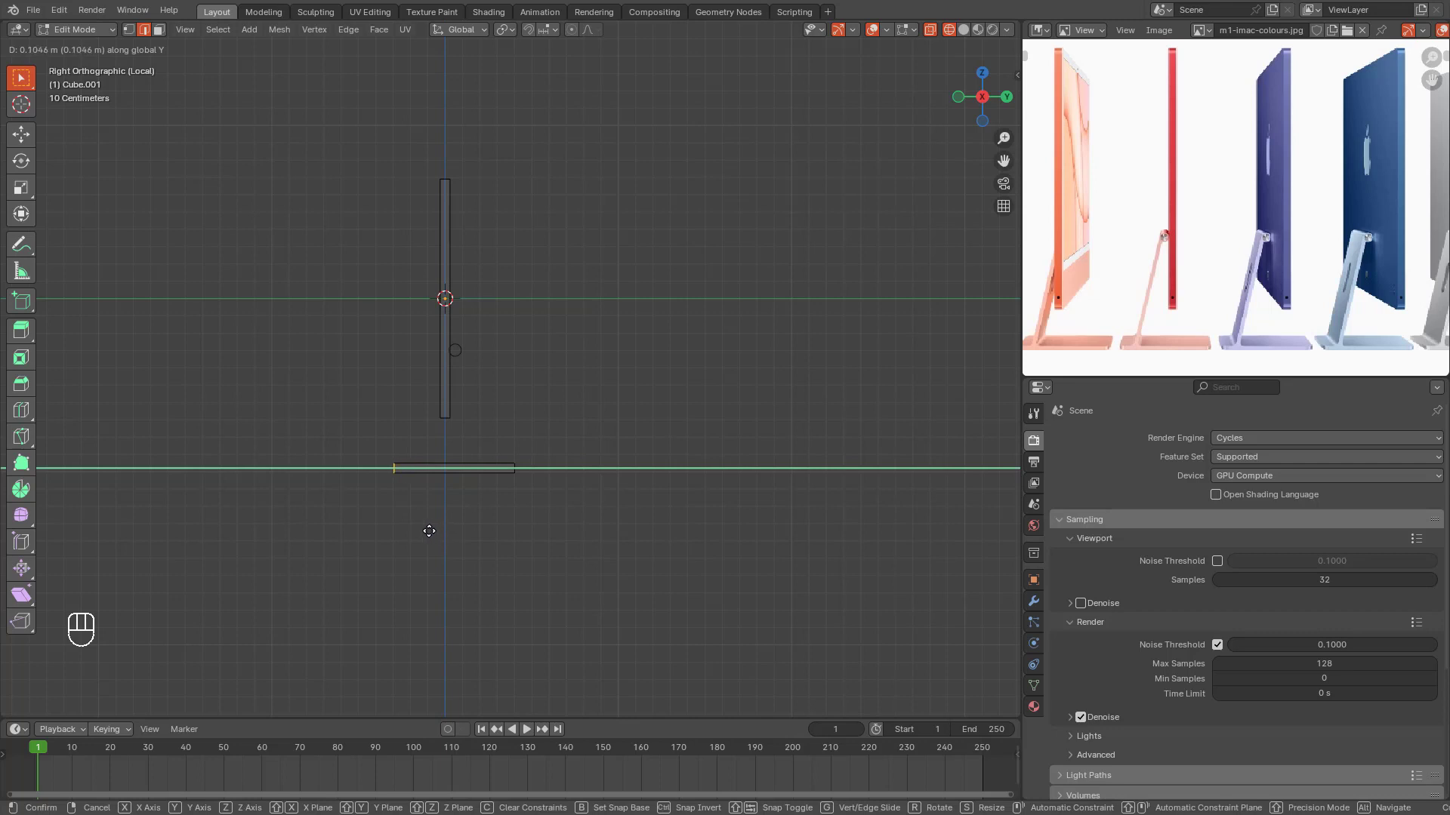
{"action": "left_click", "coordinate": [429, 530]}
Step: Move the base plate's back end about 0.10 m along positive Y to lengthen the plate
{"action": "scroll", "coordinate": [546, 457], "scroll_direction": "up", "scroll_amount": 3}
{"action": "middle_click_drag", "start_coordinate": [573, 433], "coordinate": [617, 403], "text": "shift"}
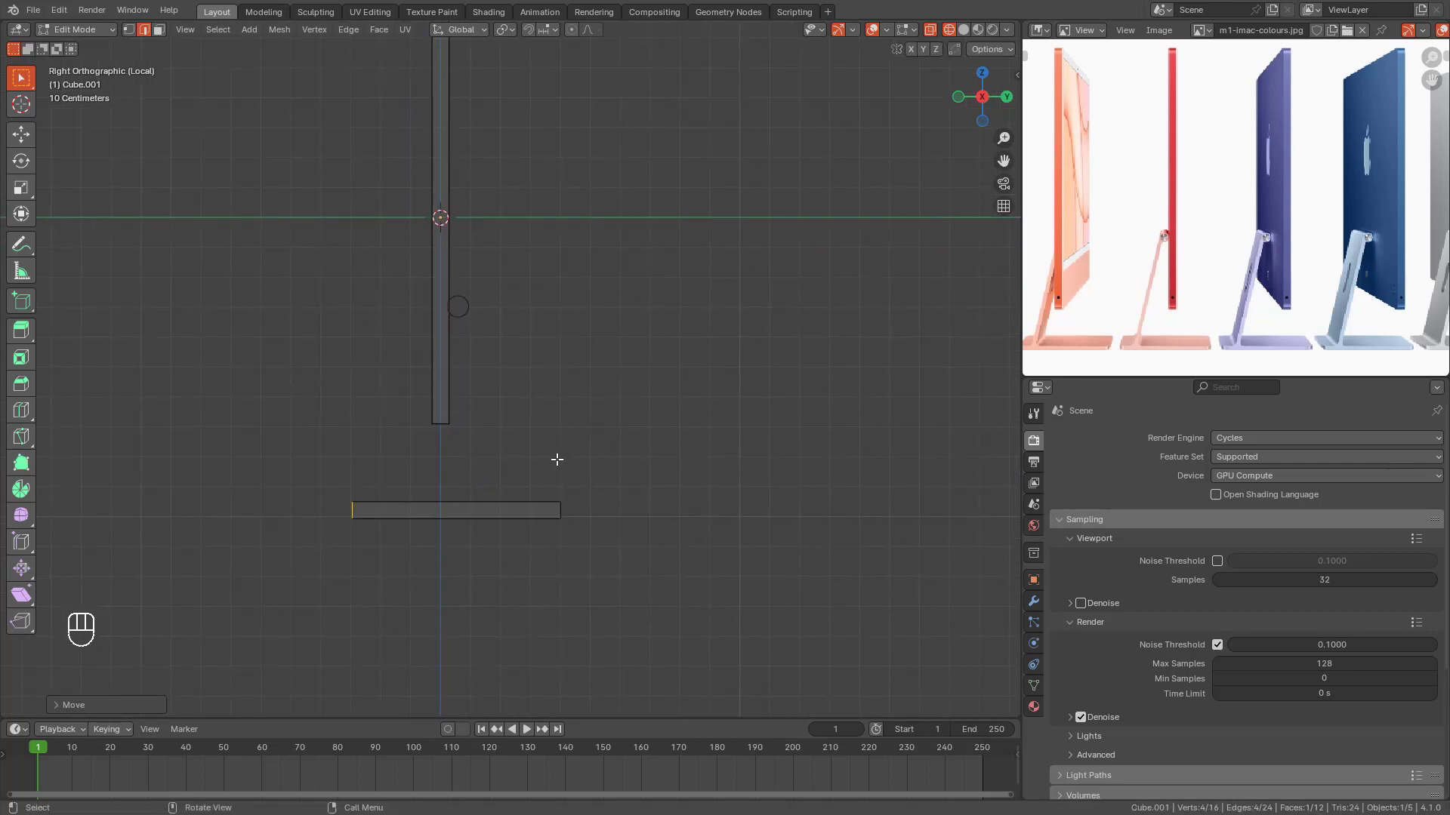
{"action": "left_click_drag", "start_coordinate": [300, 462], "coordinate": [611, 516]}
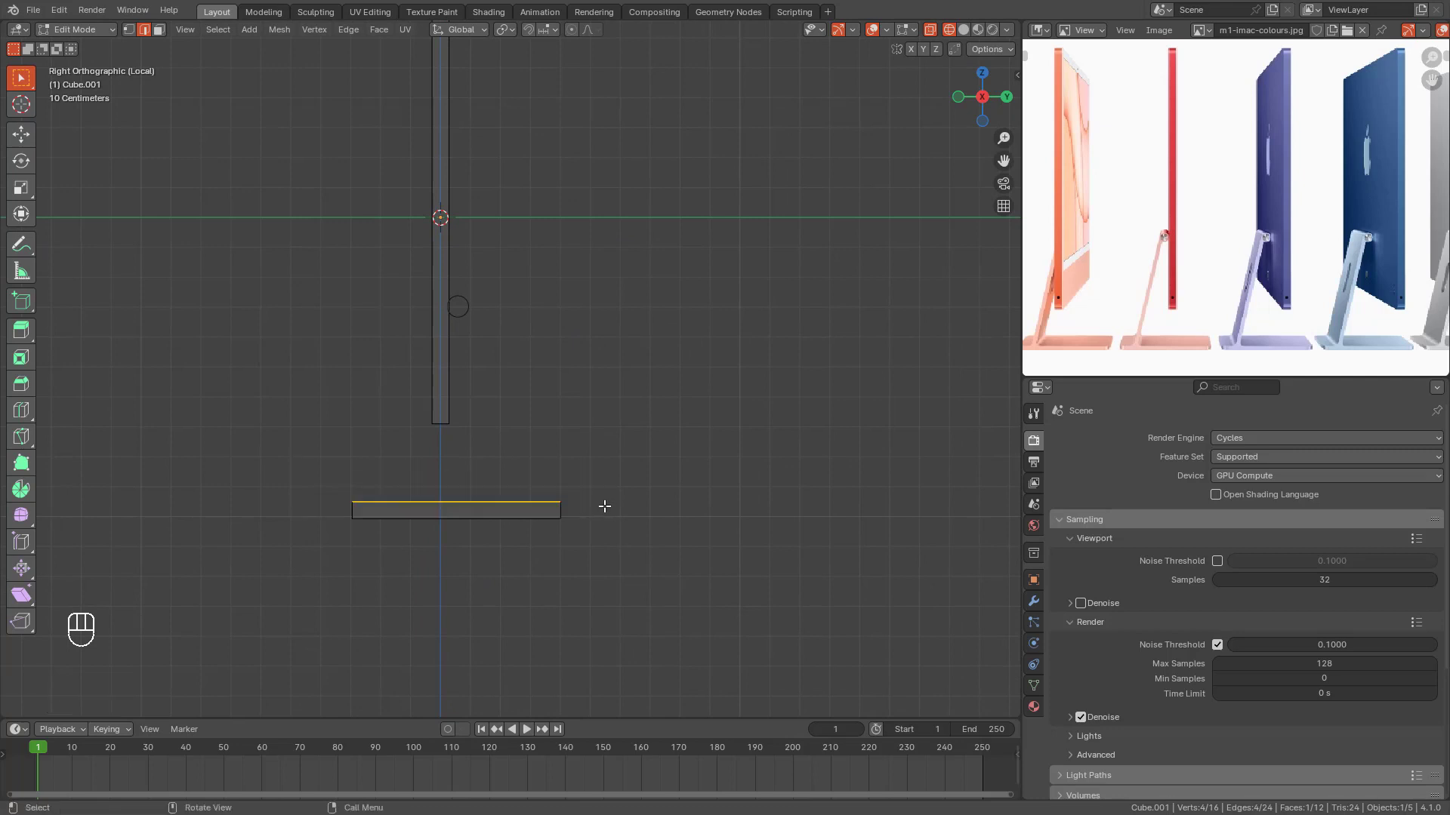
{"action": "left_click_drag", "start_coordinate": [535, 444], "coordinate": [596, 555]}
{"action": "key", "text": "g"}
{"action": "key", "text": "y"}
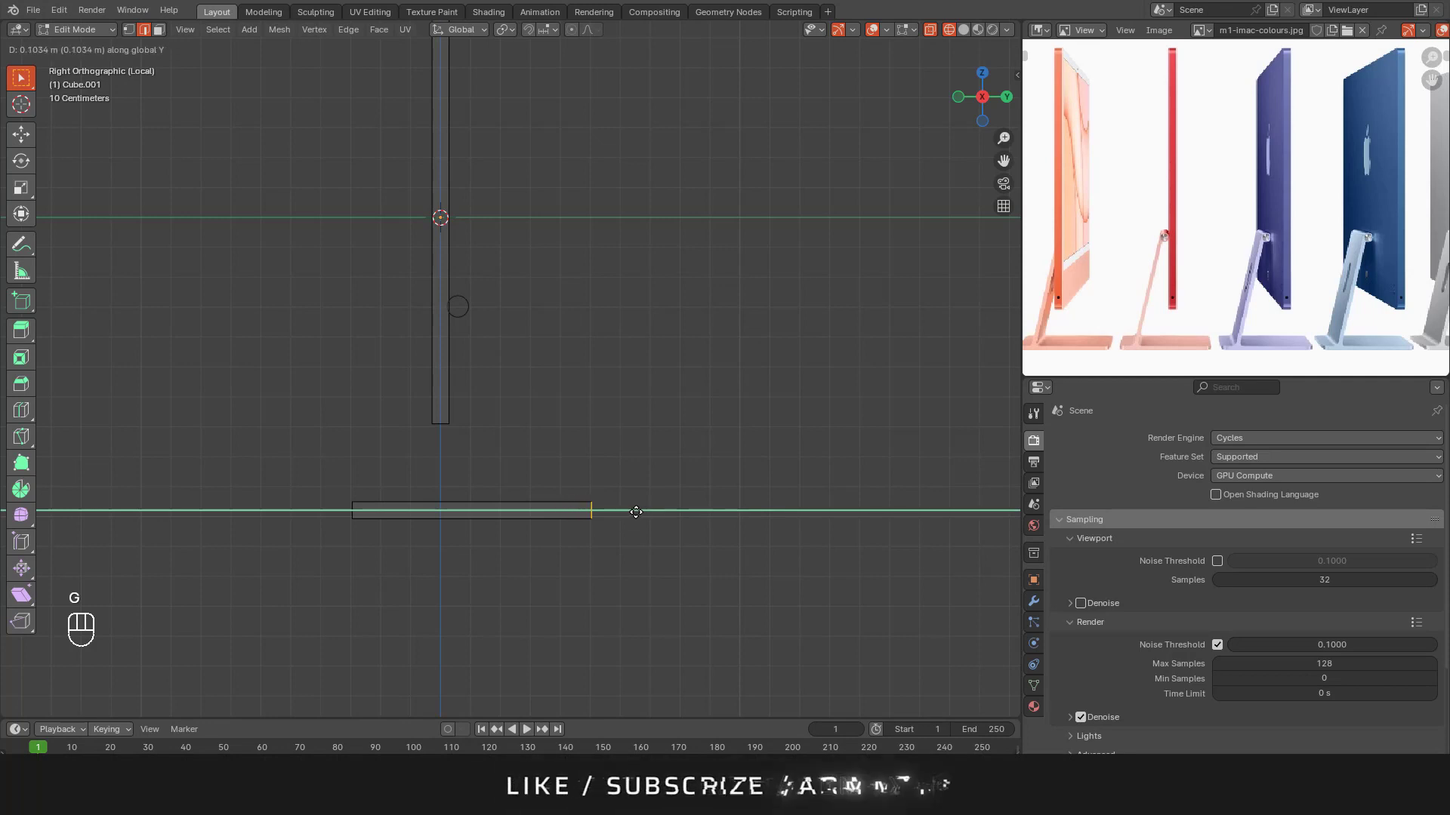
{"action": "left_click", "coordinate": [636, 512]}
Step: Examine the base plate's thickness from the front and right views, switching between wireframe and solid display
{"action": "left_click_drag", "start_coordinate": [310, 467], "coordinate": [641, 511]}
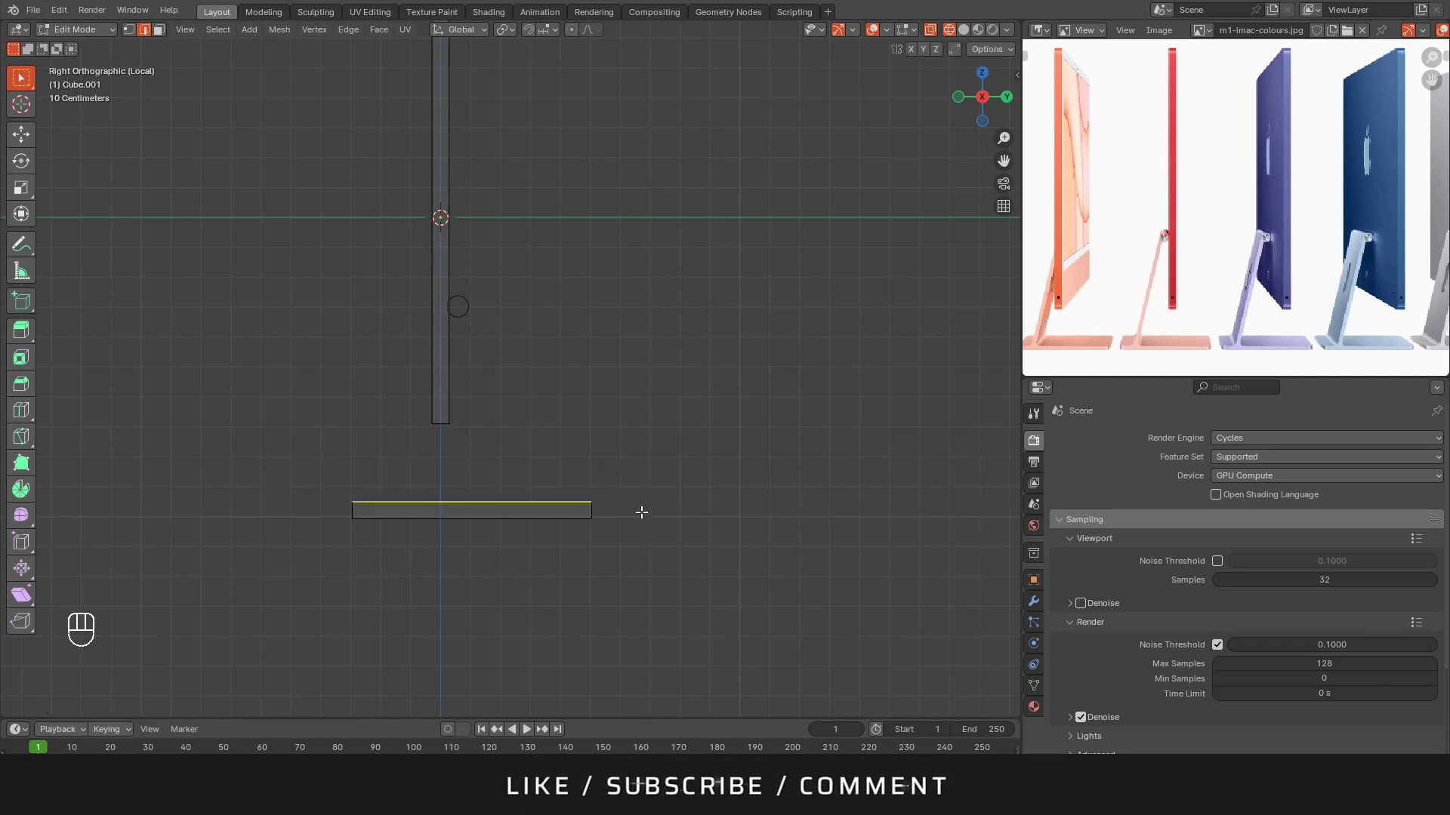
{"action": "key", "text": "shift"}
{"action": "key", "text": "shift+z"}
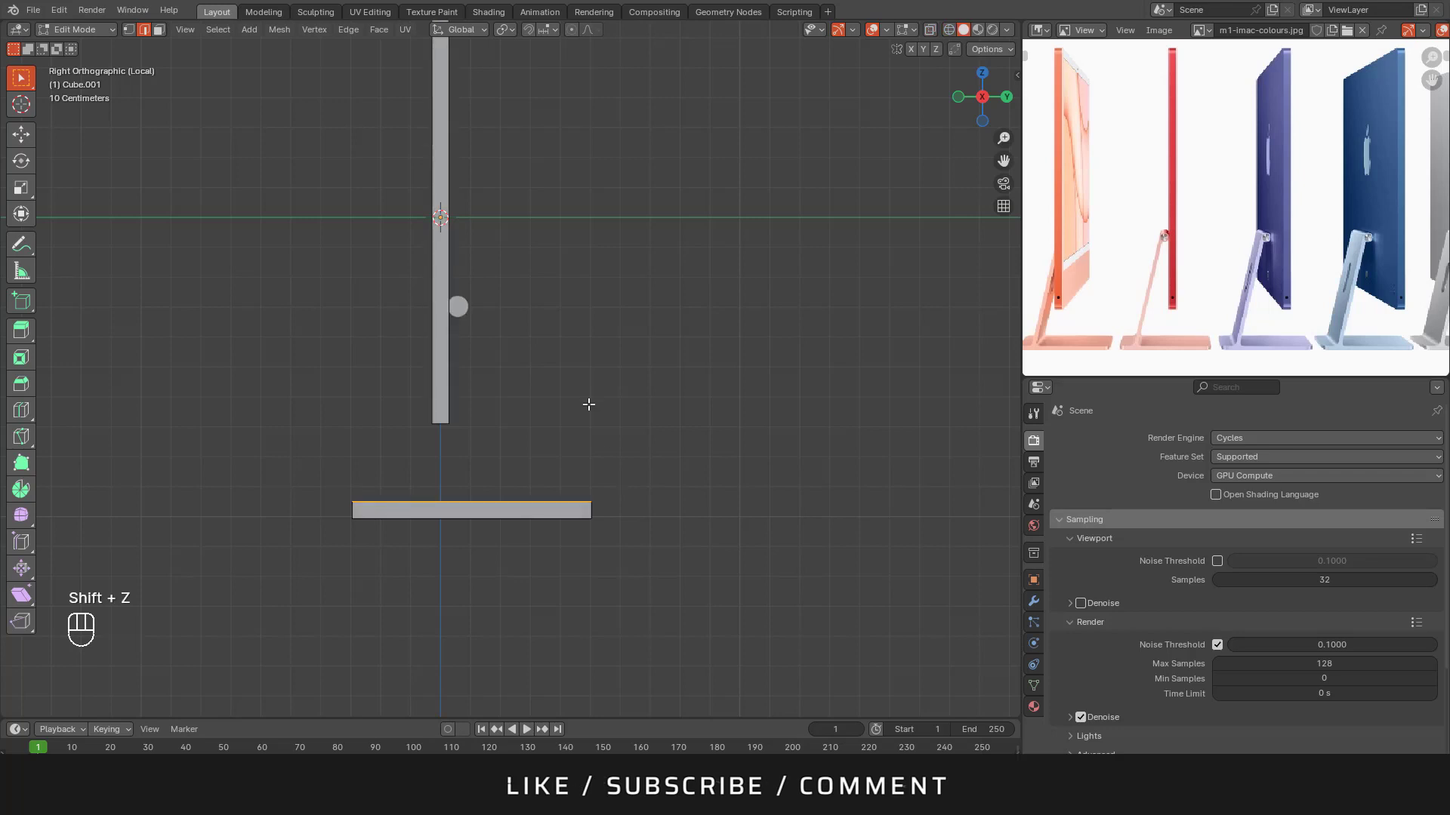
{"action": "key", "text": "KP_1"}
{"action": "middle_click_drag", "start_coordinate": [563, 450], "coordinate": [591, 466]}
{"action": "key", "text": "KP_1"}
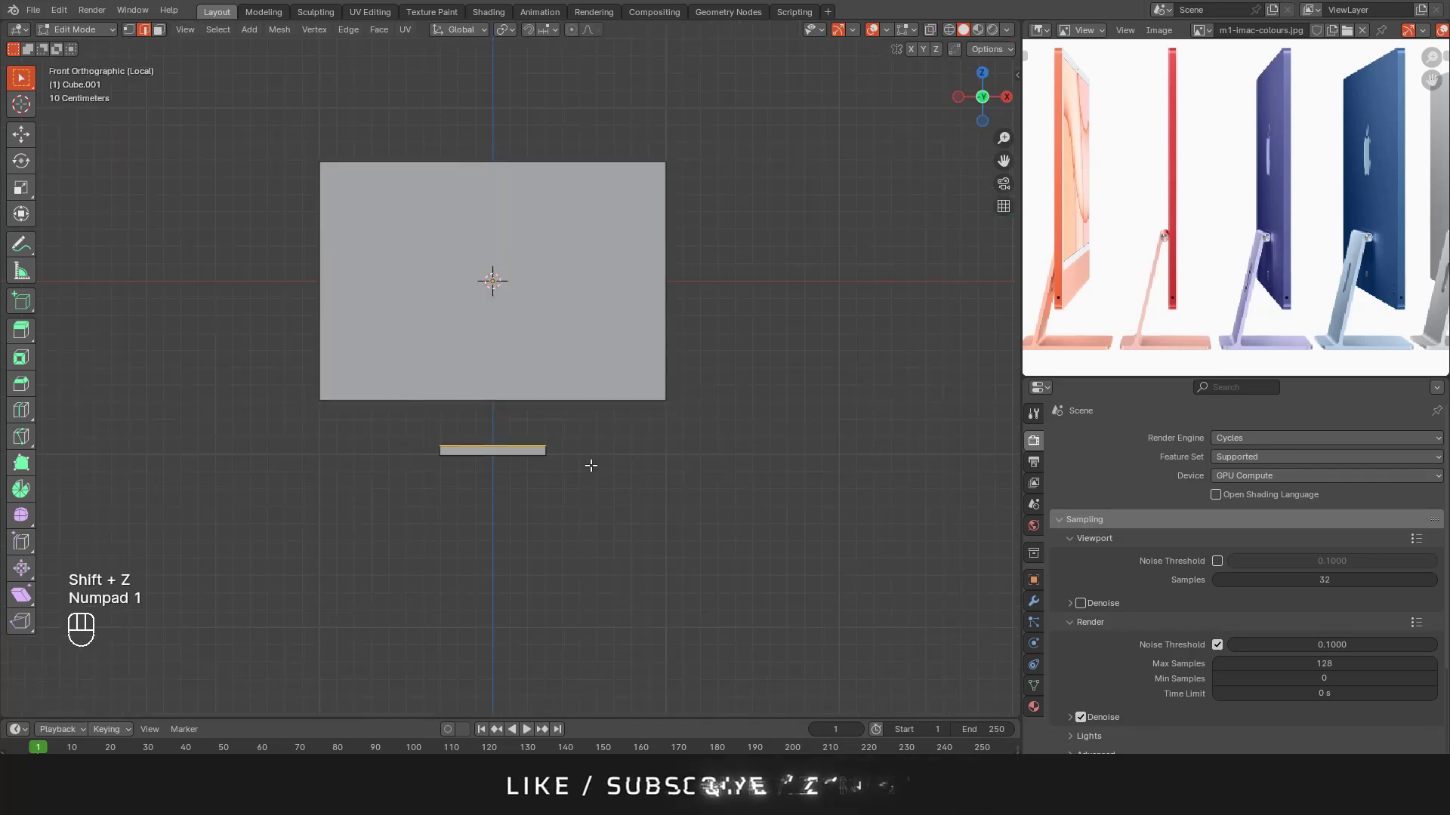
{"action": "key", "text": "KP_3"}
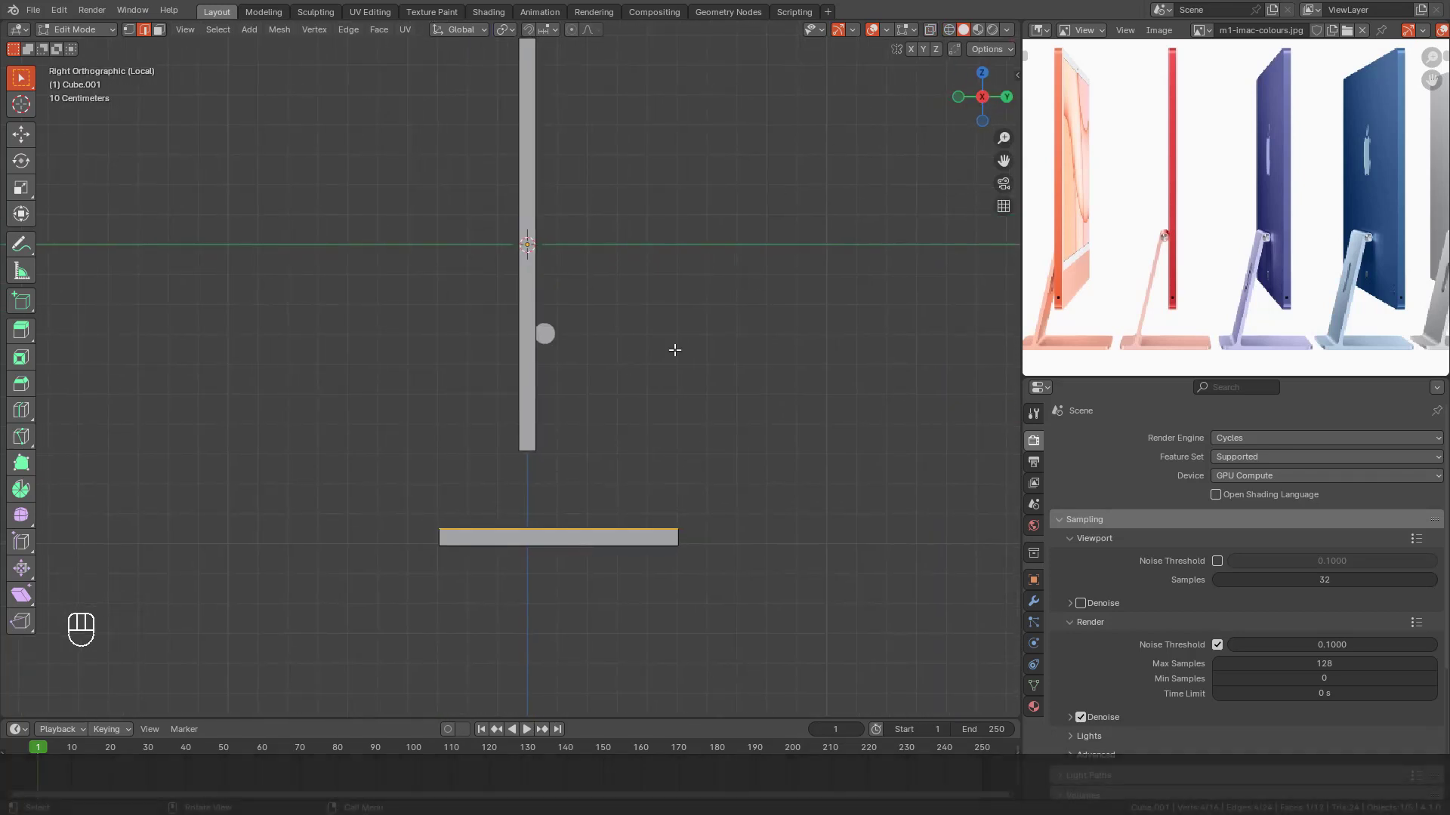
{"action": "key", "text": "shift+z"}
{"action": "mouse_move", "coordinate": [361, 501]}
{"action": "left_mouse_down"}
{"action": "mouse_move", "coordinate": [528, 544]}
{"action": "mouse_move", "coordinate": [723, 545]}
{"action": "left_mouse_up"}
{"action": "key", "text": "shift+z"}
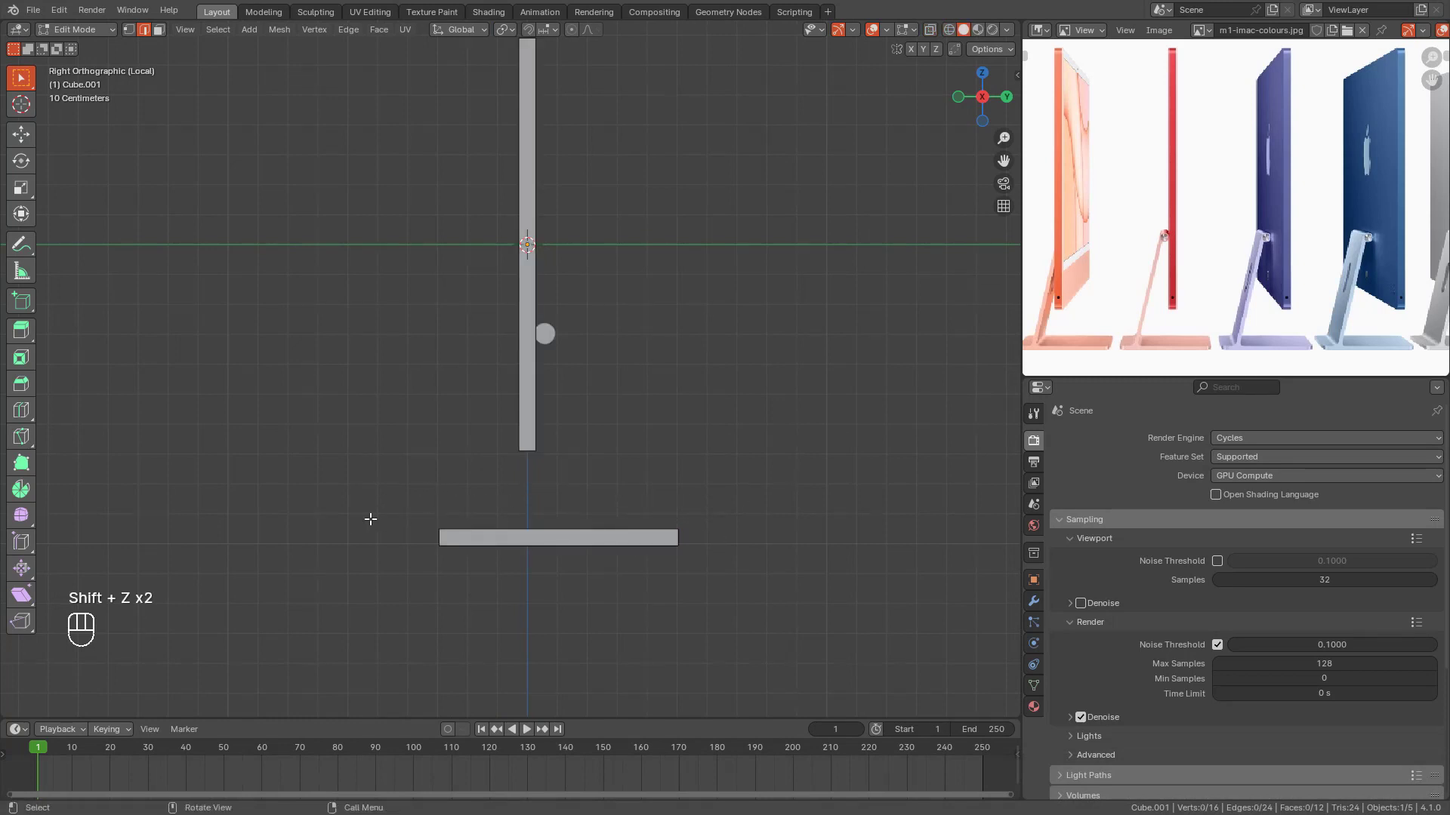
{"action": "left_click_drag", "start_coordinate": [369, 518], "coordinate": [800, 540]}
{"action": "middle_click_drag", "start_coordinate": [712, 534], "coordinate": [619, 529]}
{"action": "key", "text": "KP_3"}
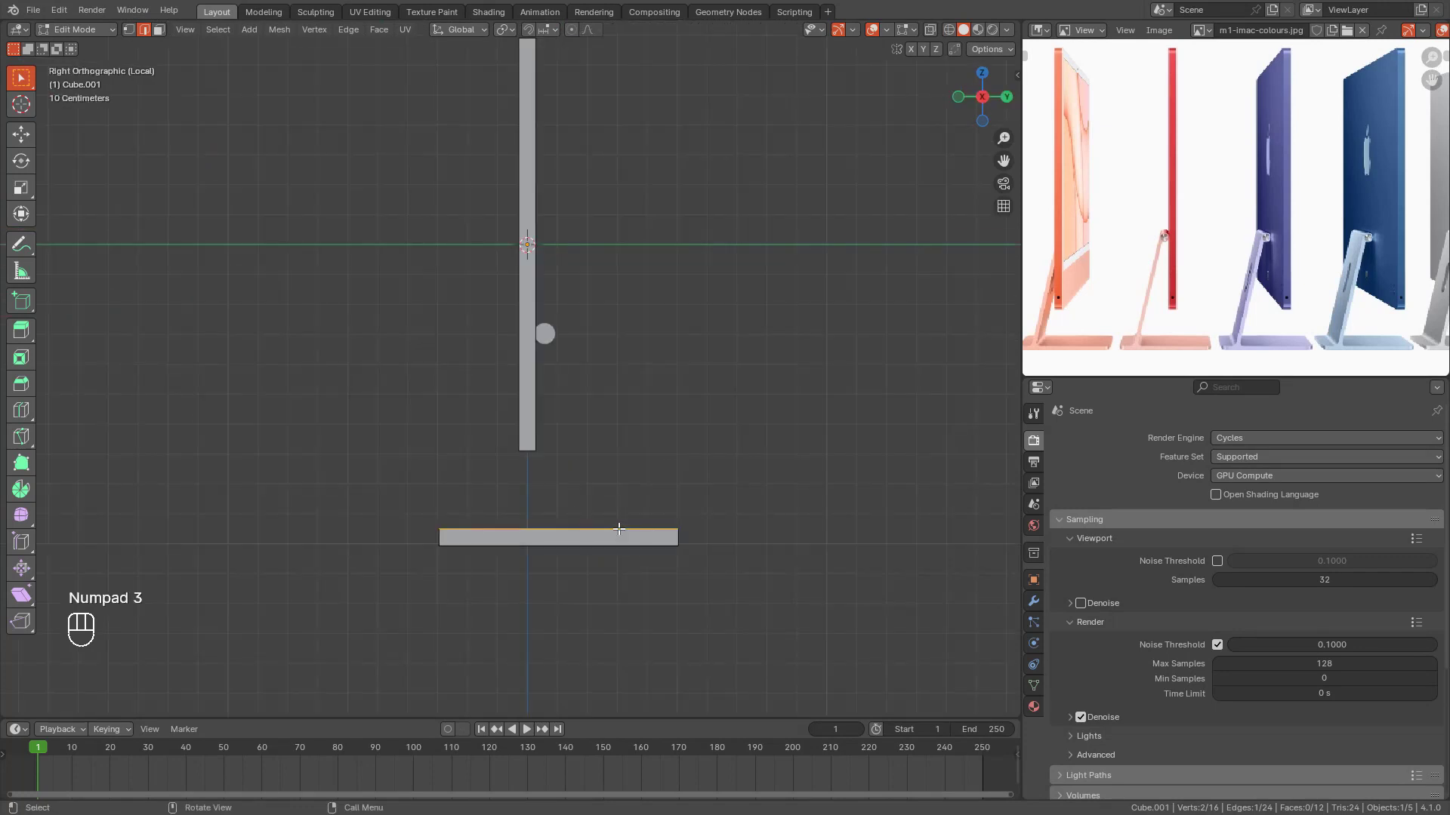
Step: In wireframe display, lower the base plate's top face along Z to make the plate thinner, then leave mesh editing
{"action": "key", "text": "shift+z"}
{"action": "left_click_drag", "start_coordinate": [406, 492], "coordinate": [749, 544]}
{"action": "key", "text": "g"}
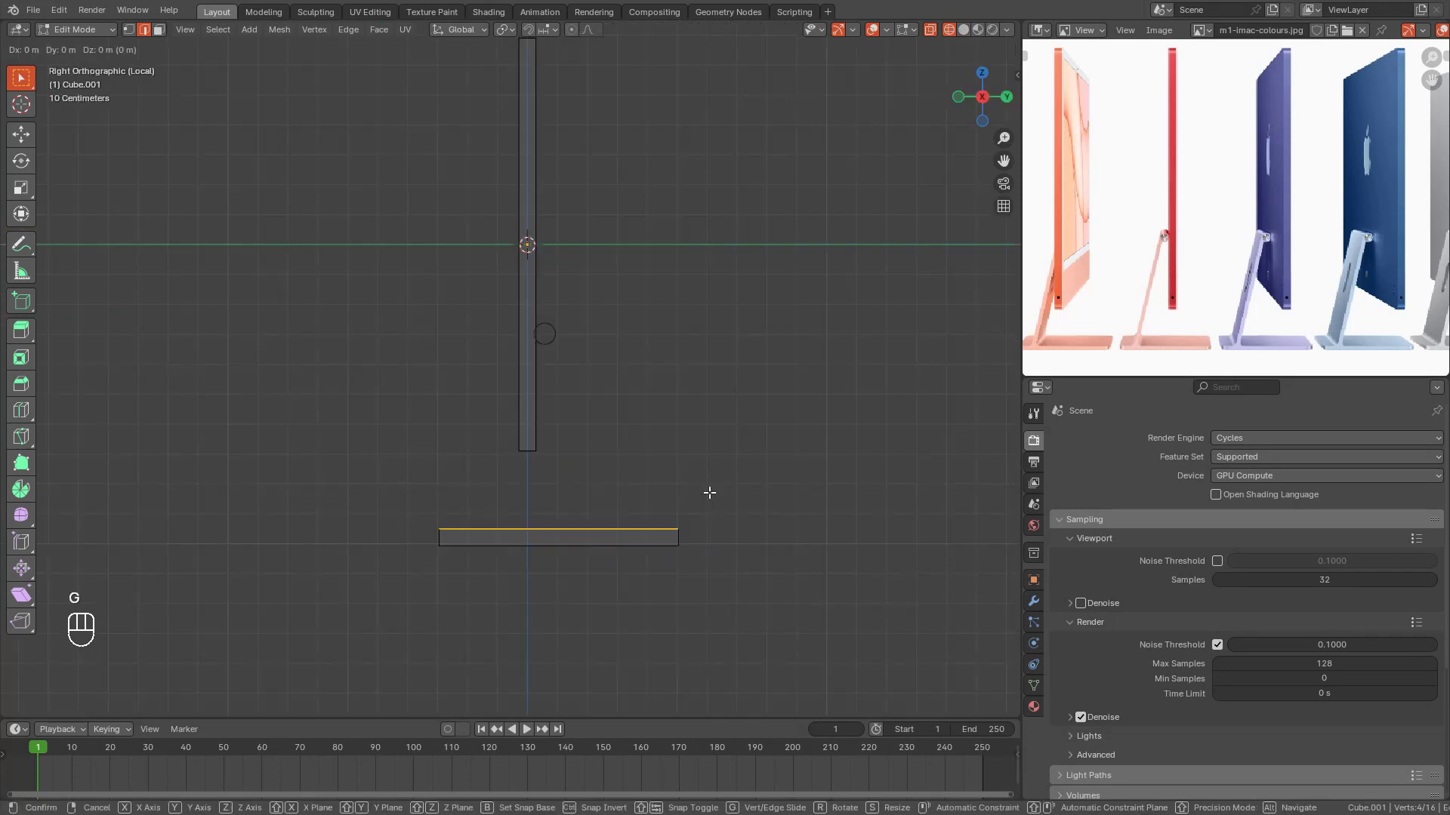
{"action": "key", "text": "z"}
{"action": "left_click", "coordinate": [705, 507]}
{"action": "key", "text": "Tab"}
{"action": "key", "text": "KP_3"}
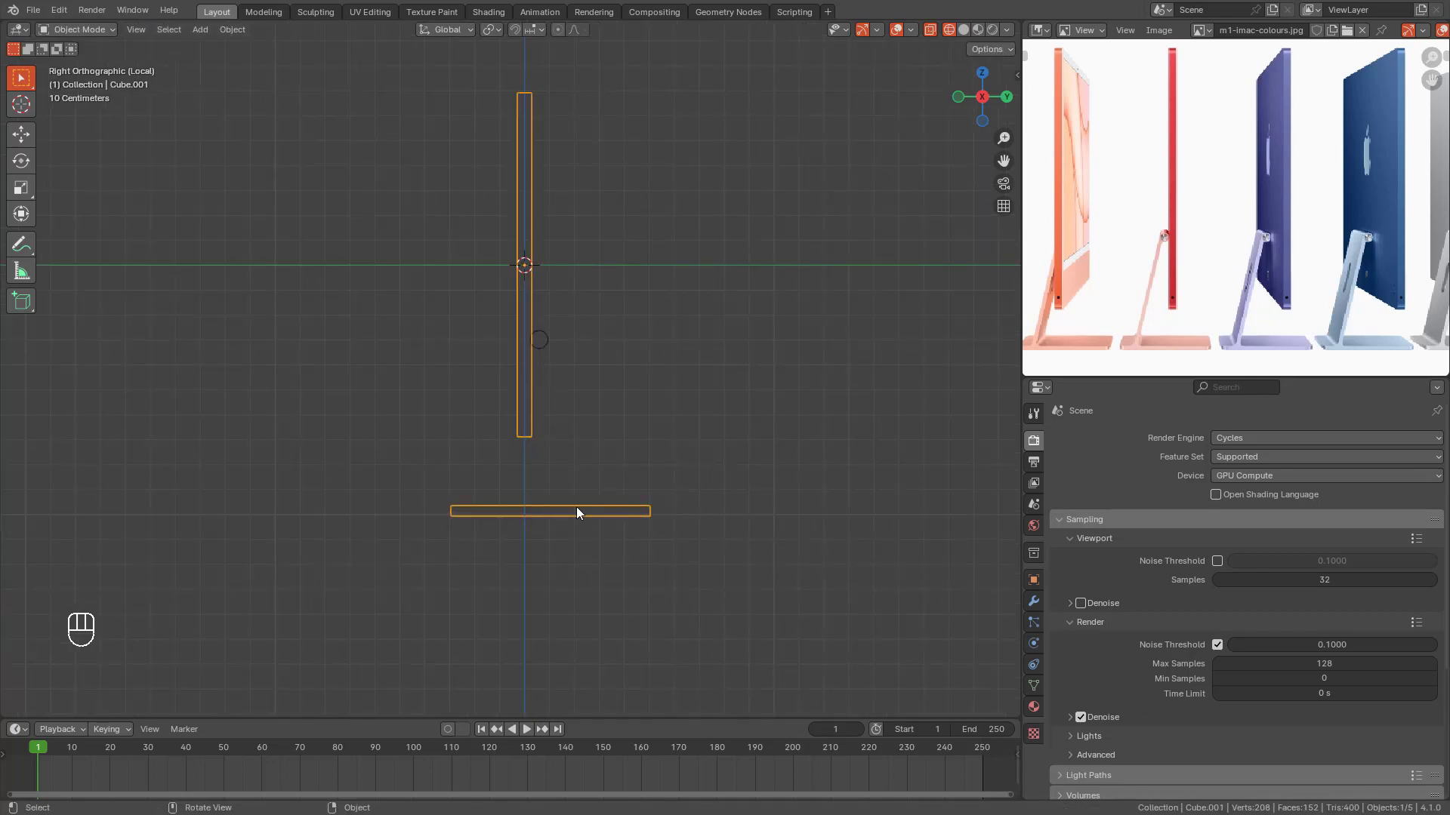
Step: Add one centred loop cut across the base plate, dividing its length in half
{"action": "key", "text": "Tab"}
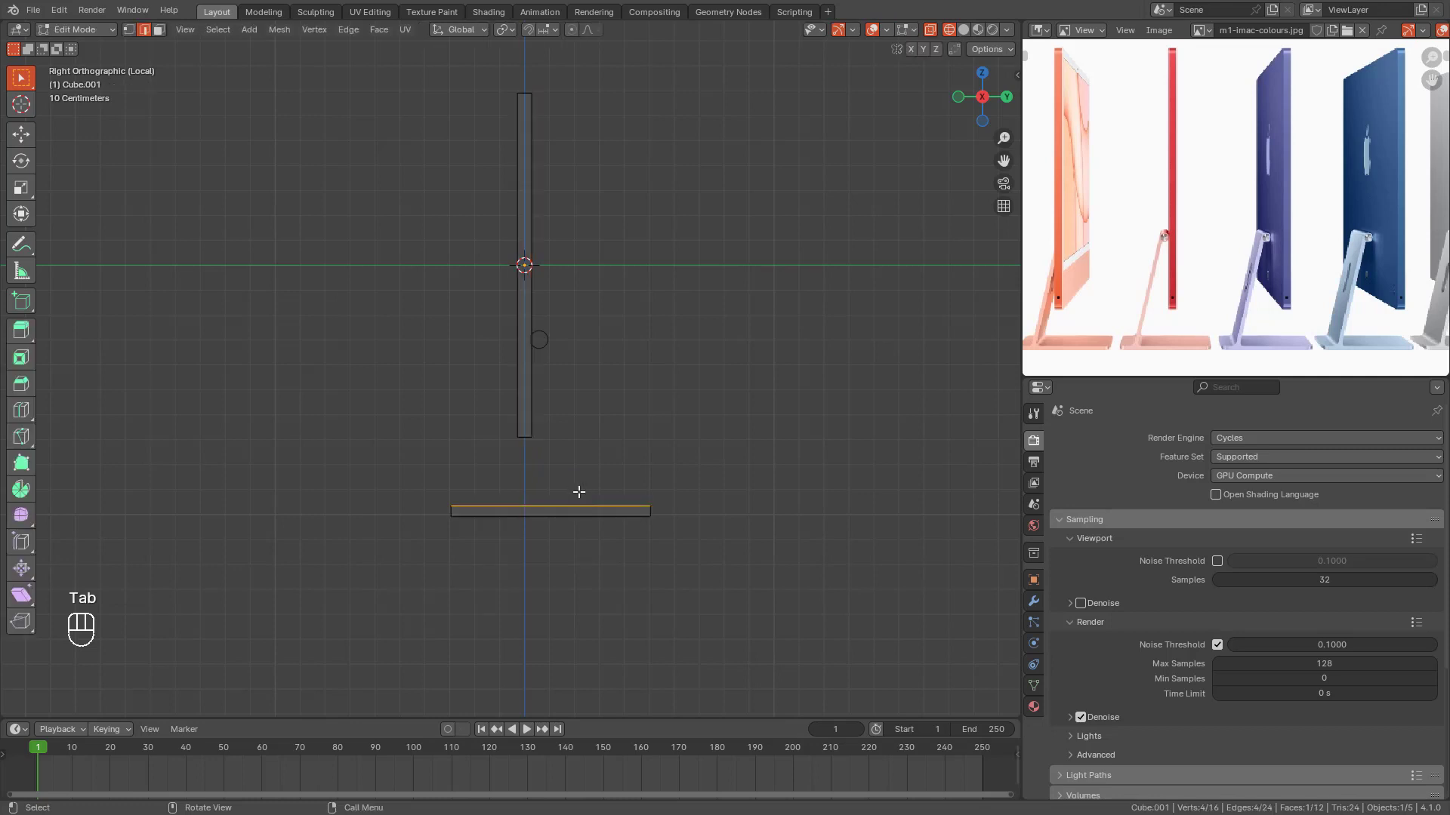
{"action": "key", "text": "ctrl+r"}
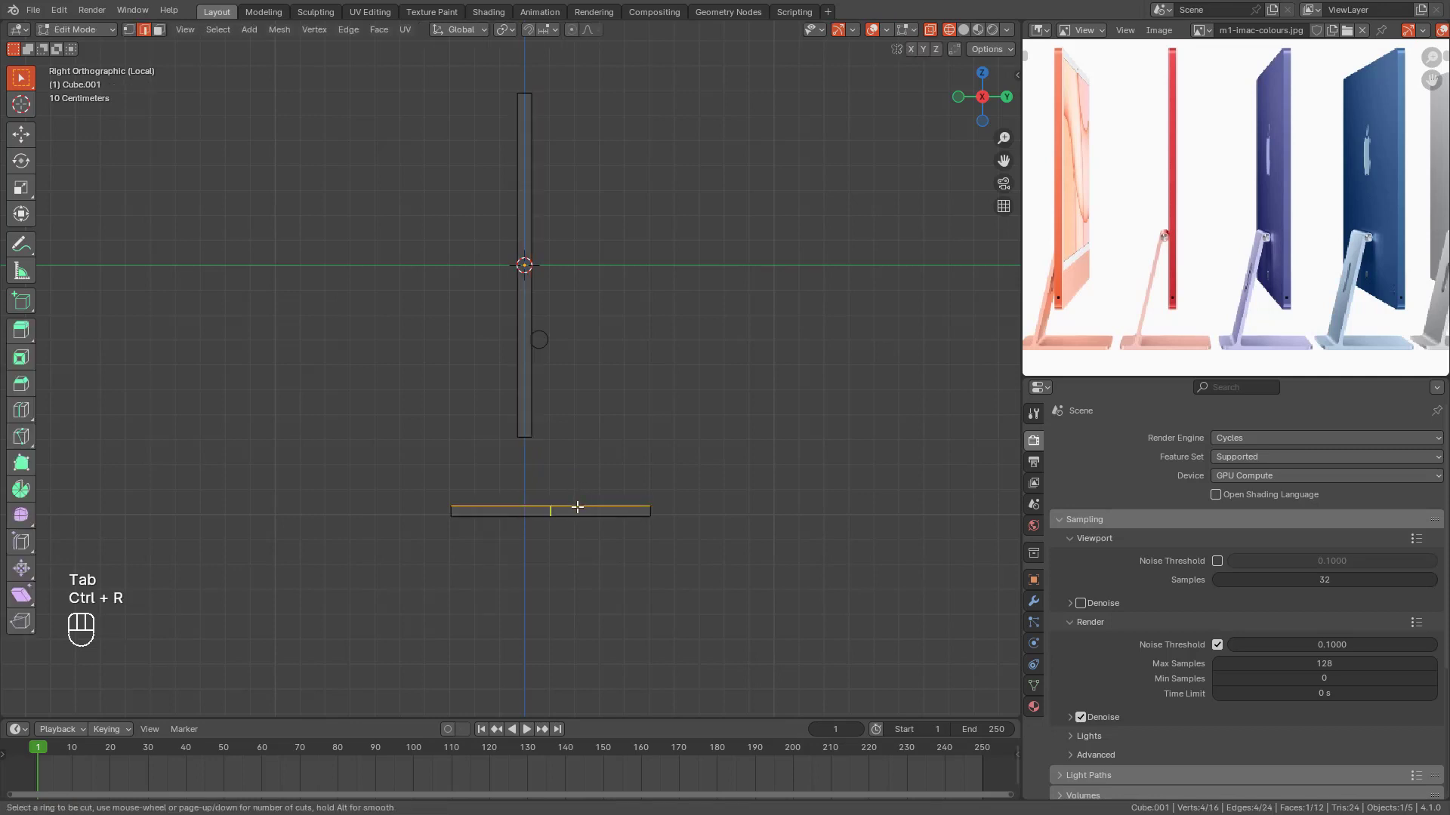
{"action": "left_click", "coordinate": [577, 506]}
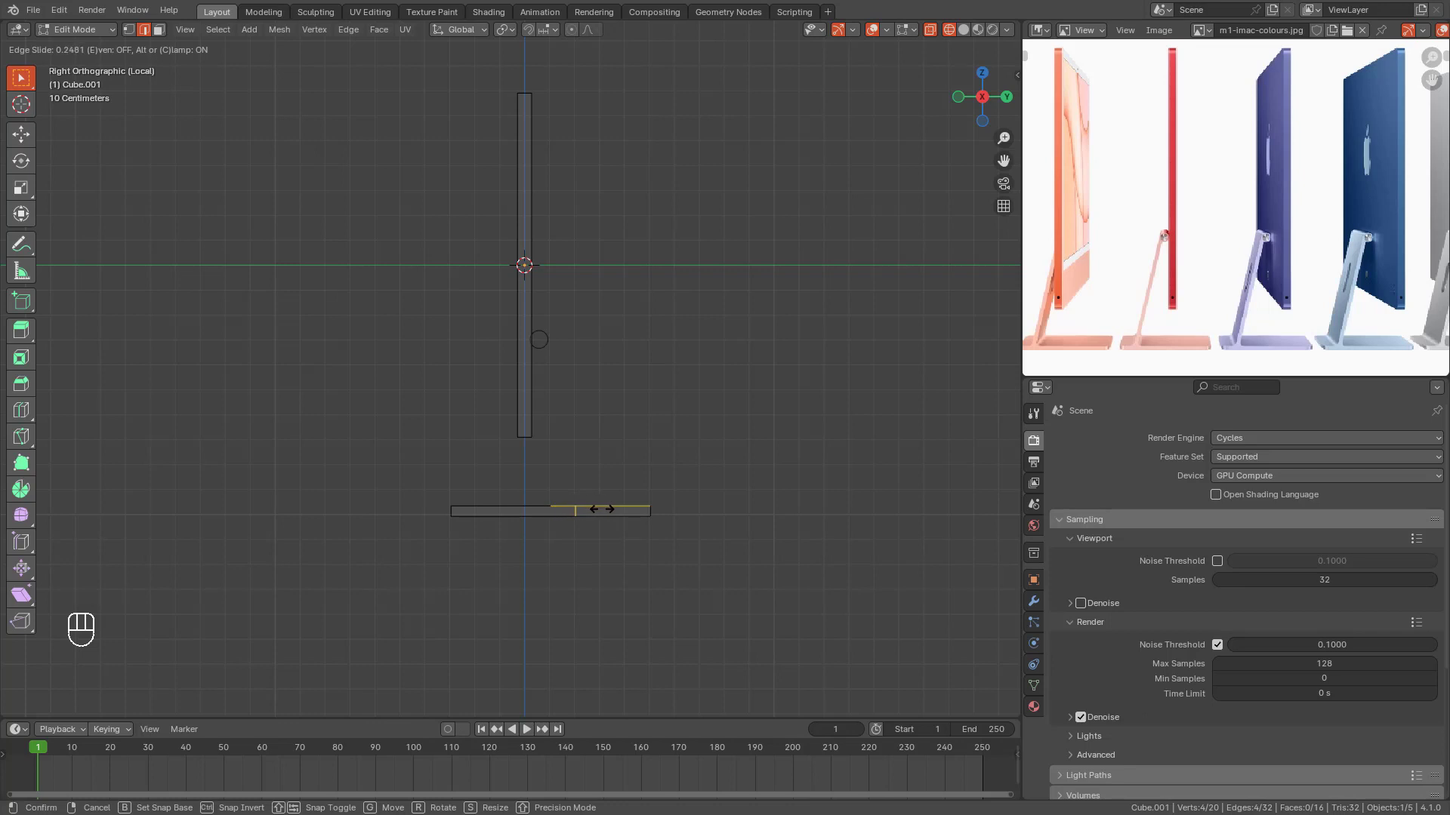
{"action": "right_click", "coordinate": [614, 511]}
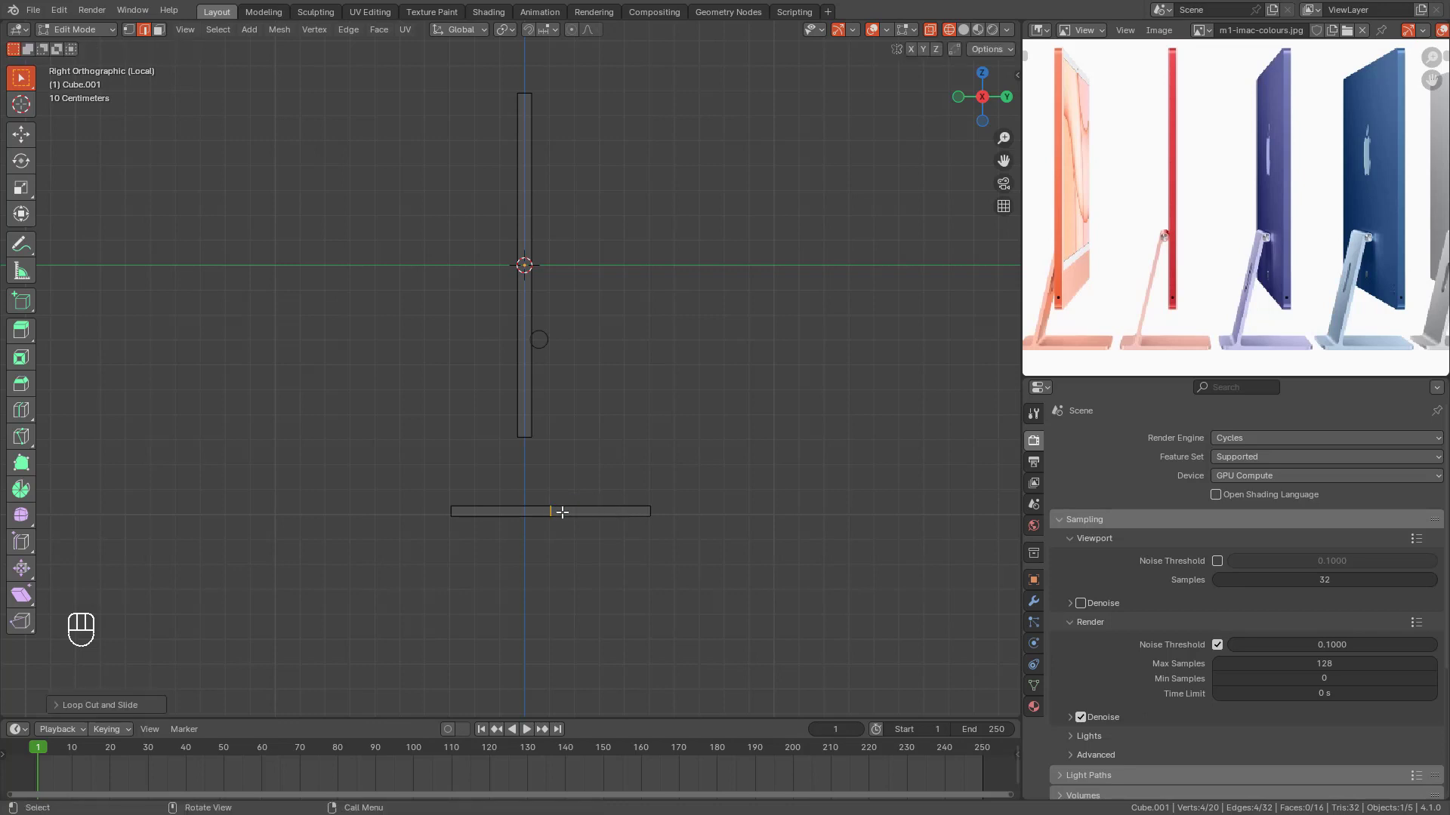
Step: Move the new edge loop about 0.19 m along positive Y, toward the plate's back end
{"action": "left_click_drag", "start_coordinate": [509, 473], "coordinate": [577, 556]}
{"action": "key", "text": "g"}
{"action": "key", "text": "y"}
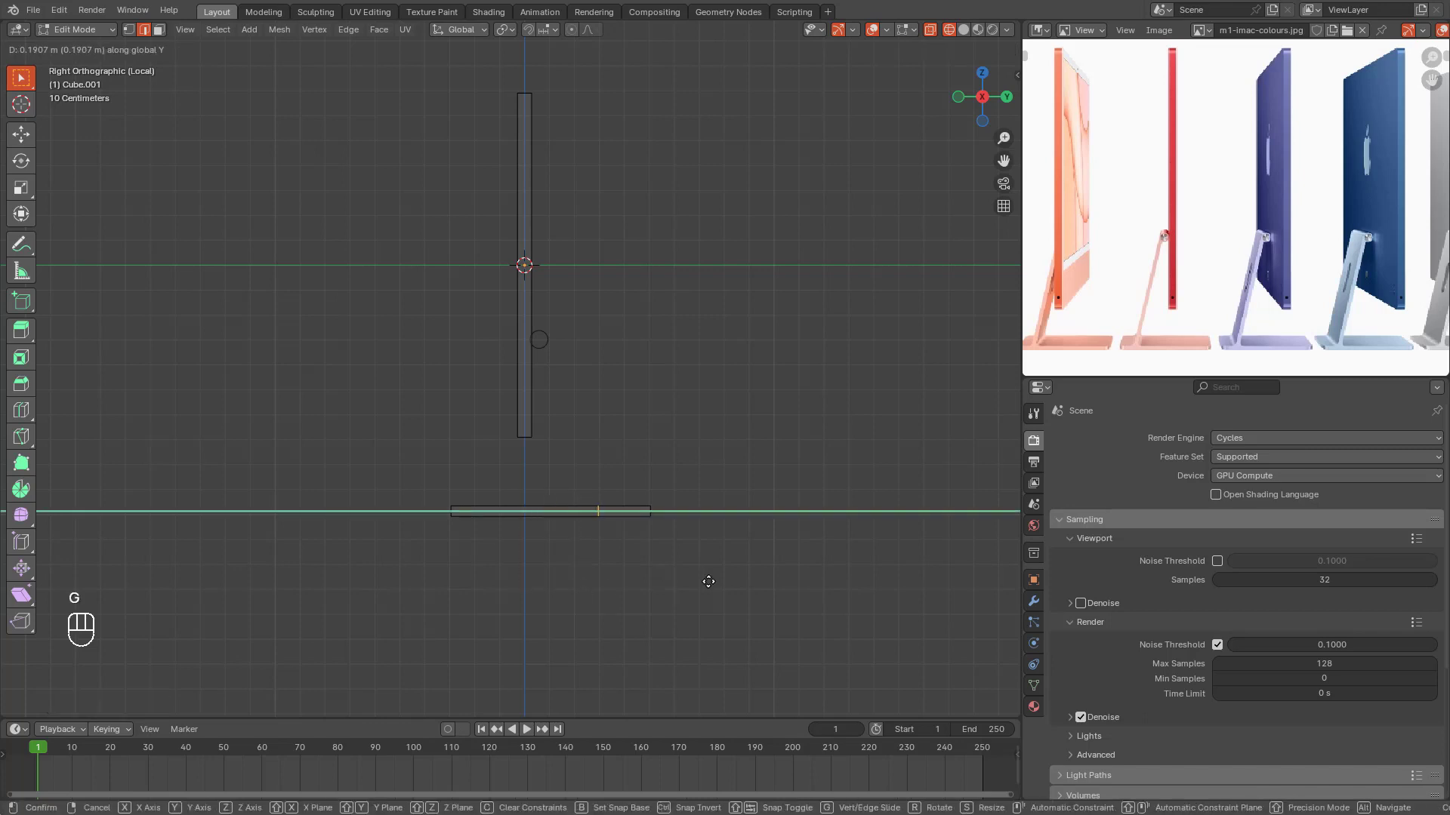
{"action": "left_click", "coordinate": [709, 582]}
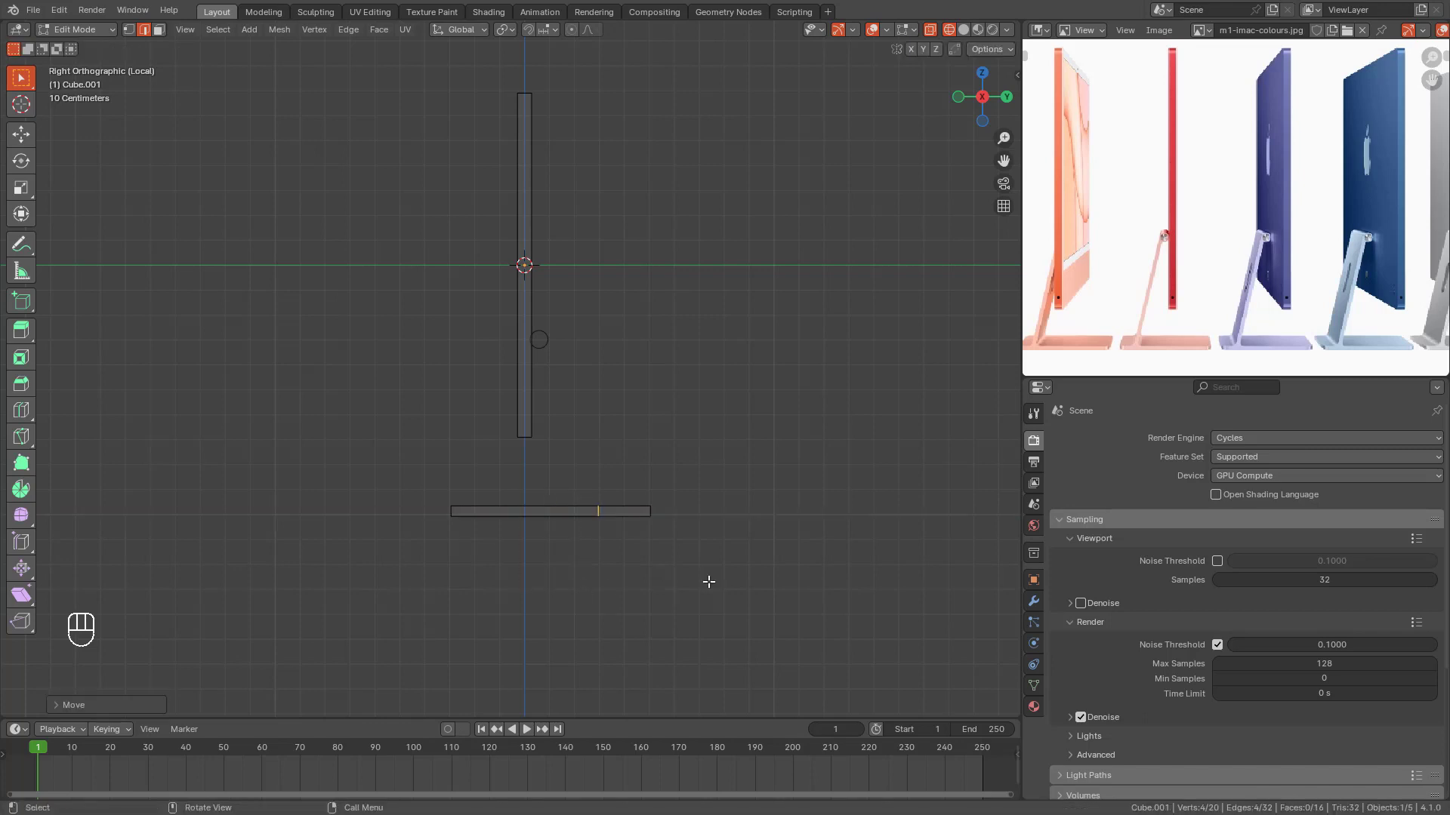
Step: Bevel the edge loop with a single segment to form a narrow strip across the base plate
{"action": "key", "text": "ctrl+b"}
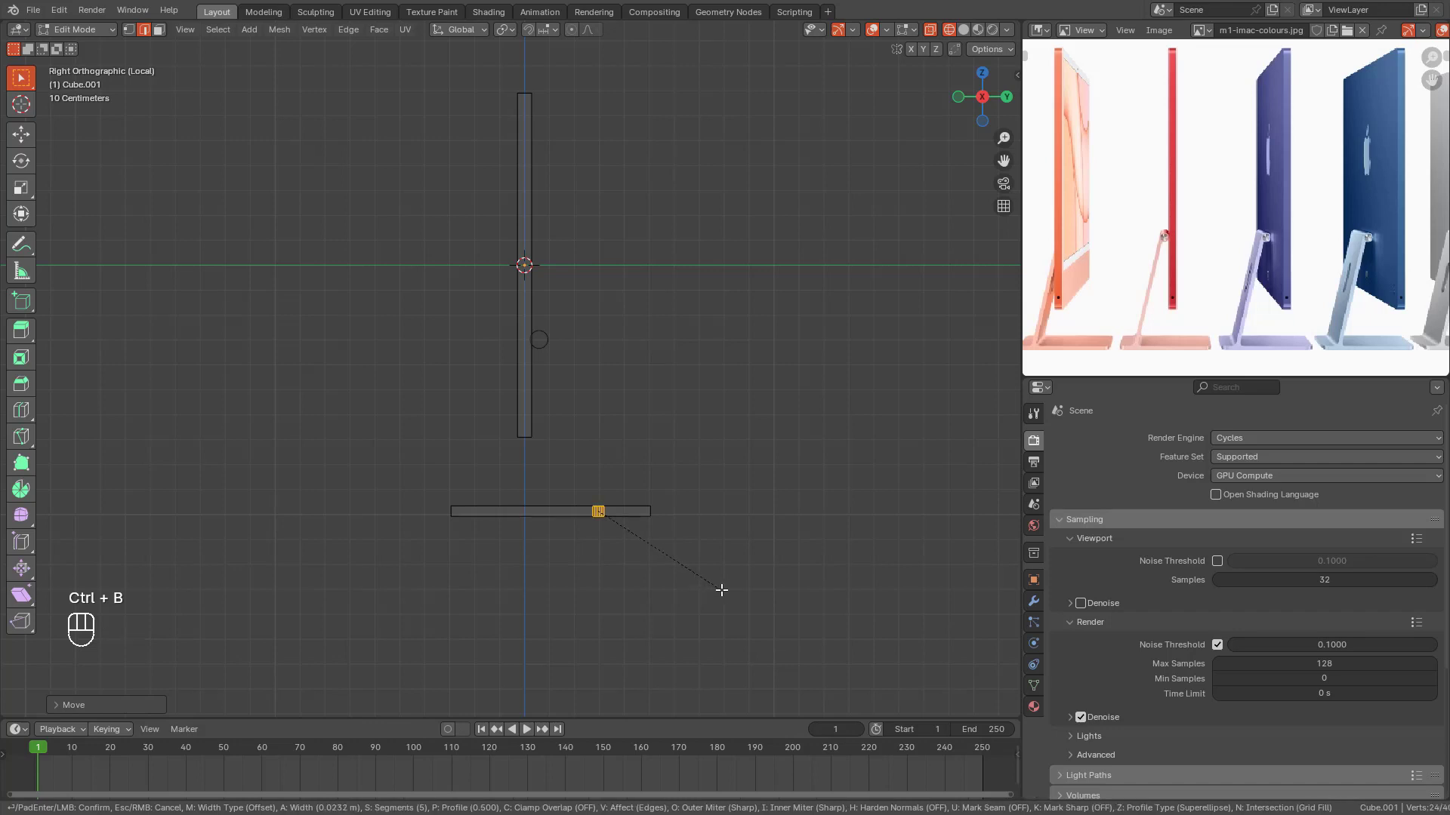
{"action": "right_click", "coordinate": [721, 590]}
{"action": "scroll", "coordinate": [715, 566], "scroll_direction": "up", "scroll_amount": 4}
{"action": "middle_click_drag", "start_coordinate": [715, 553], "coordinate": [573, 378], "text": "shift"}
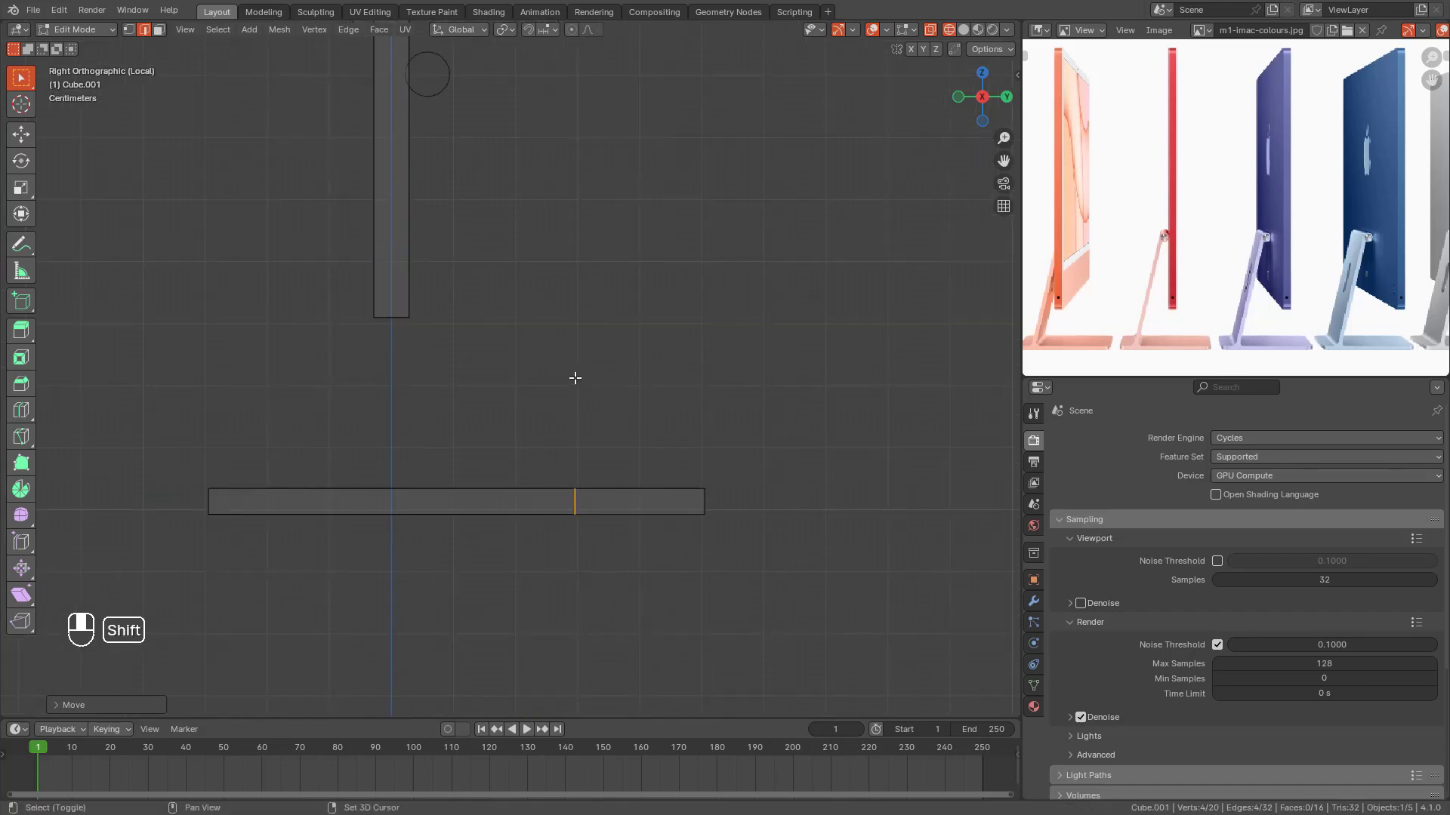
{"action": "key", "text": "ctrl+b"}
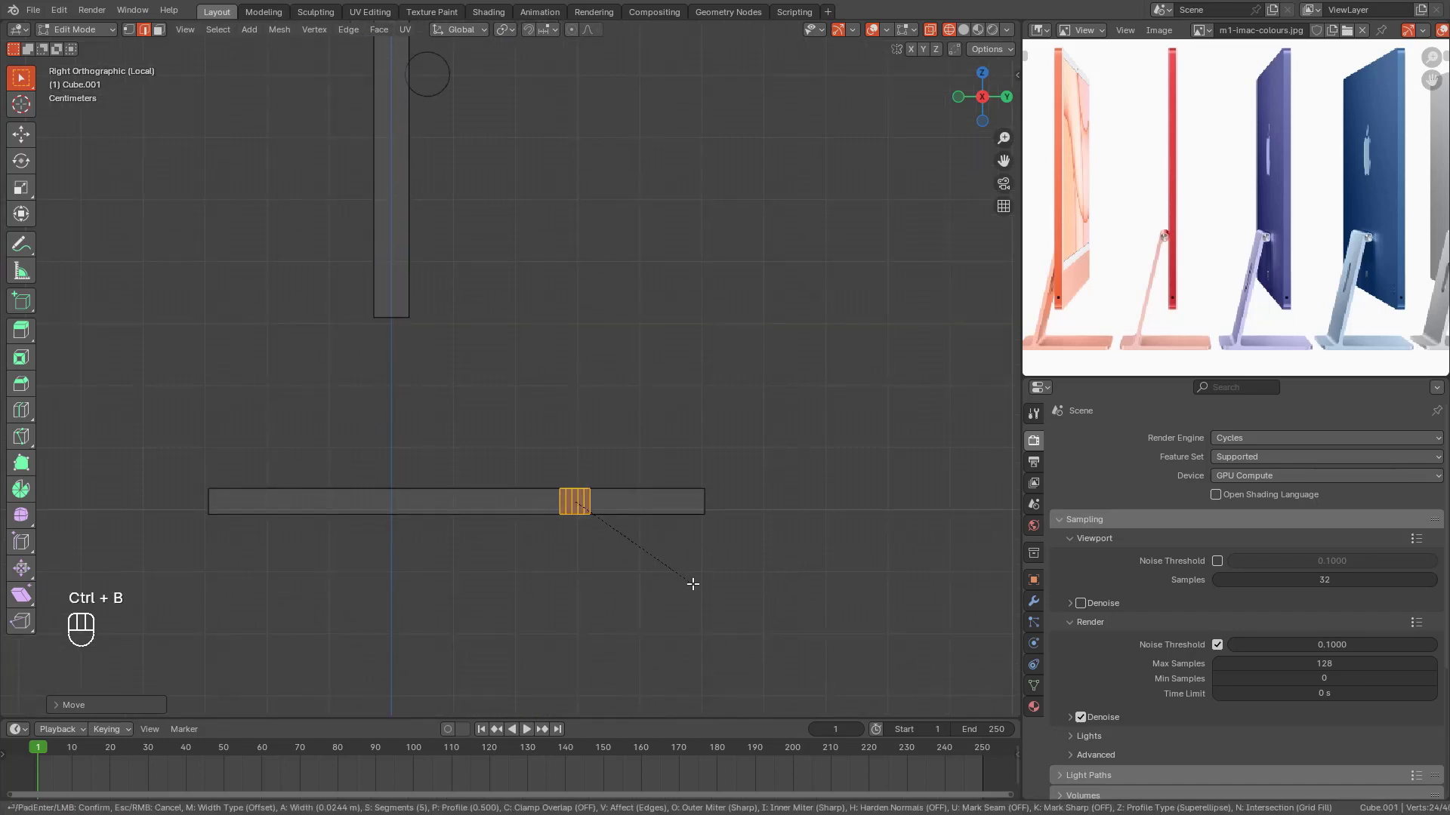
{"action": "scroll", "coordinate": [693, 584], "scroll_direction": "down", "scroll_amount": 4}
{"action": "left_click", "coordinate": [701, 587]}
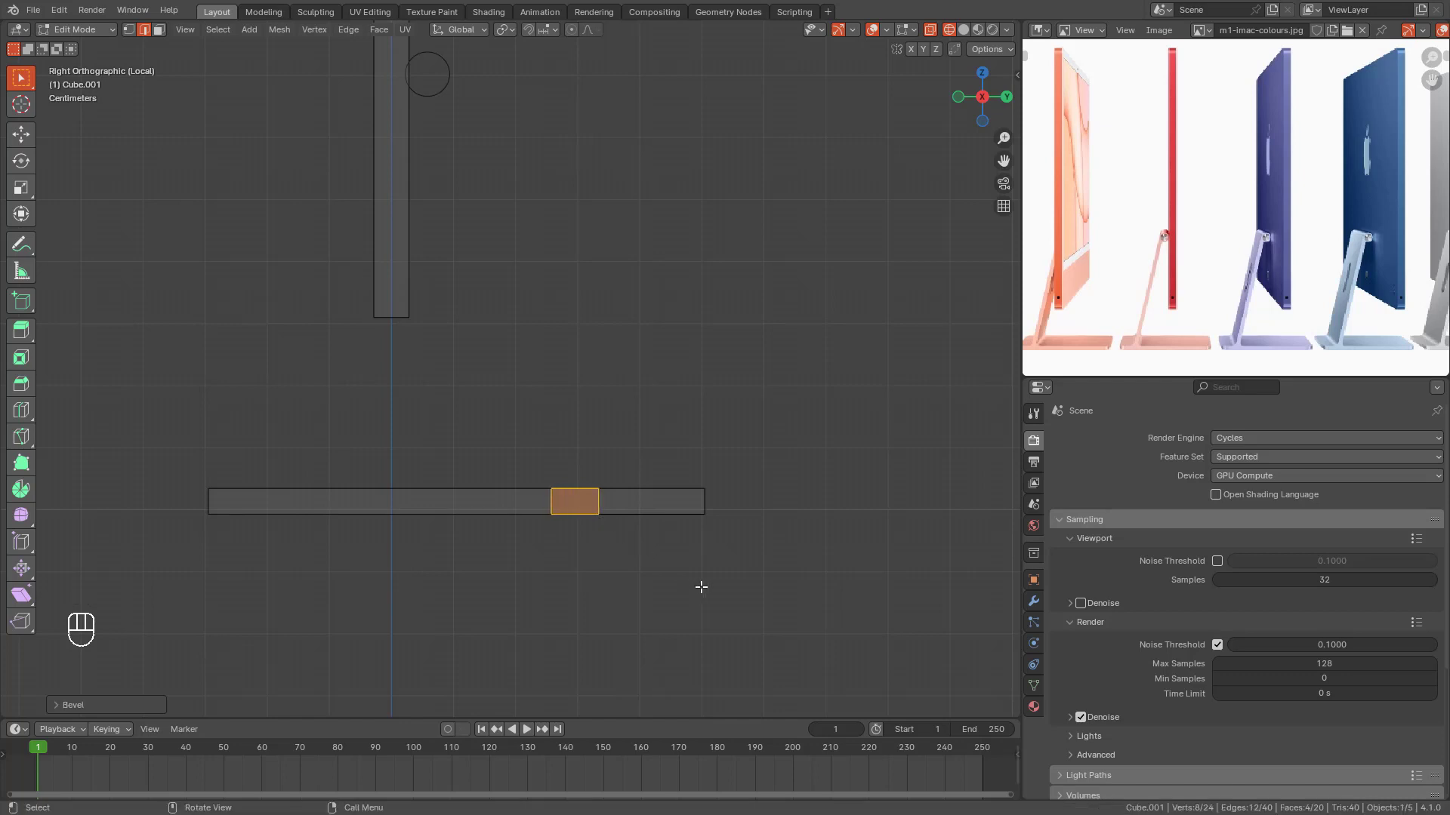
Step: Extrude the strip's top face about 0.68 m upward to the hinge rod's height to form the stand's leg
{"action": "left_click_drag", "start_coordinate": [513, 457], "coordinate": [627, 500]}
{"action": "middle_click_drag", "start_coordinate": [627, 501], "coordinate": [644, 498]}
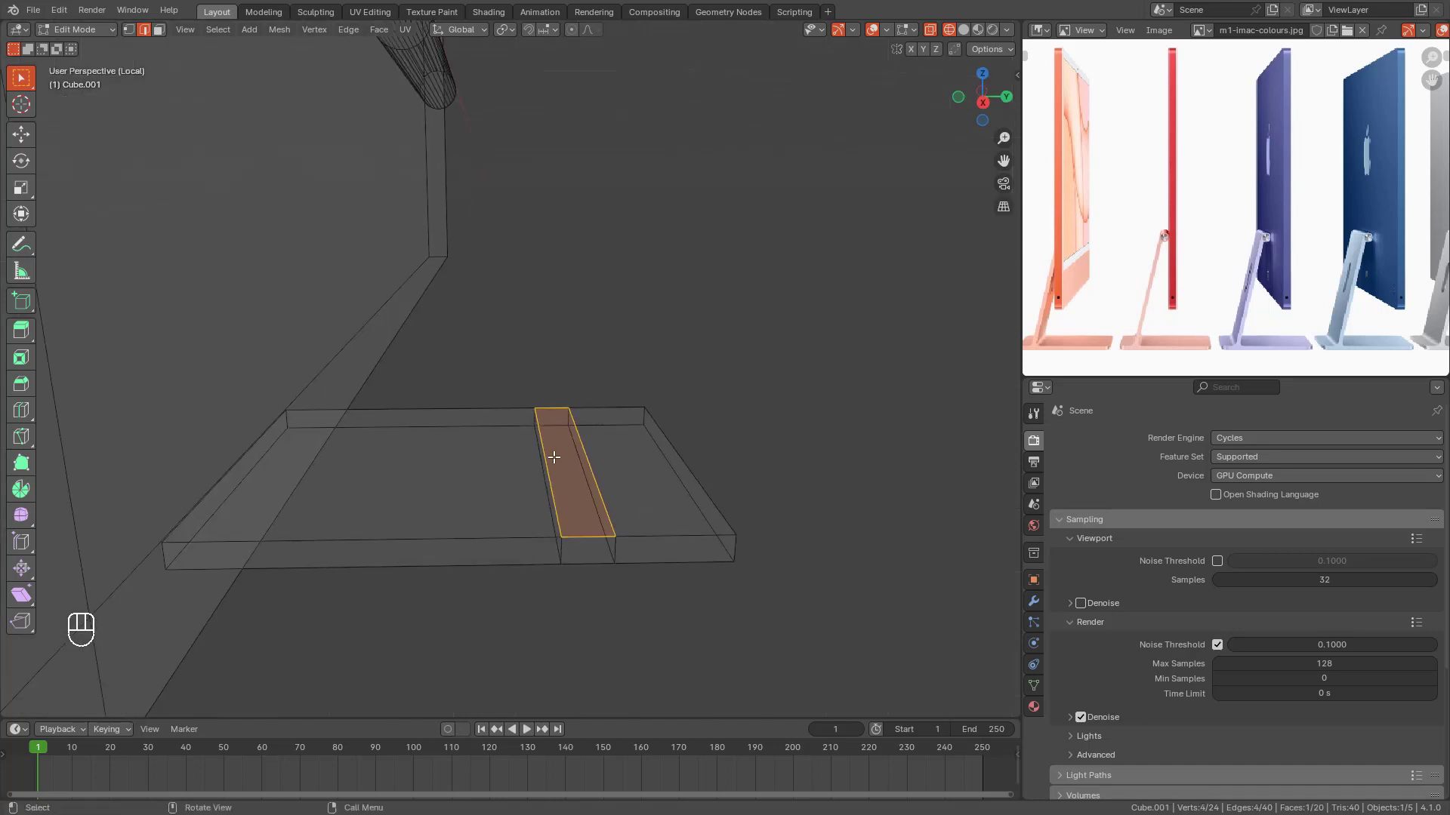
{"action": "key", "text": "3"}
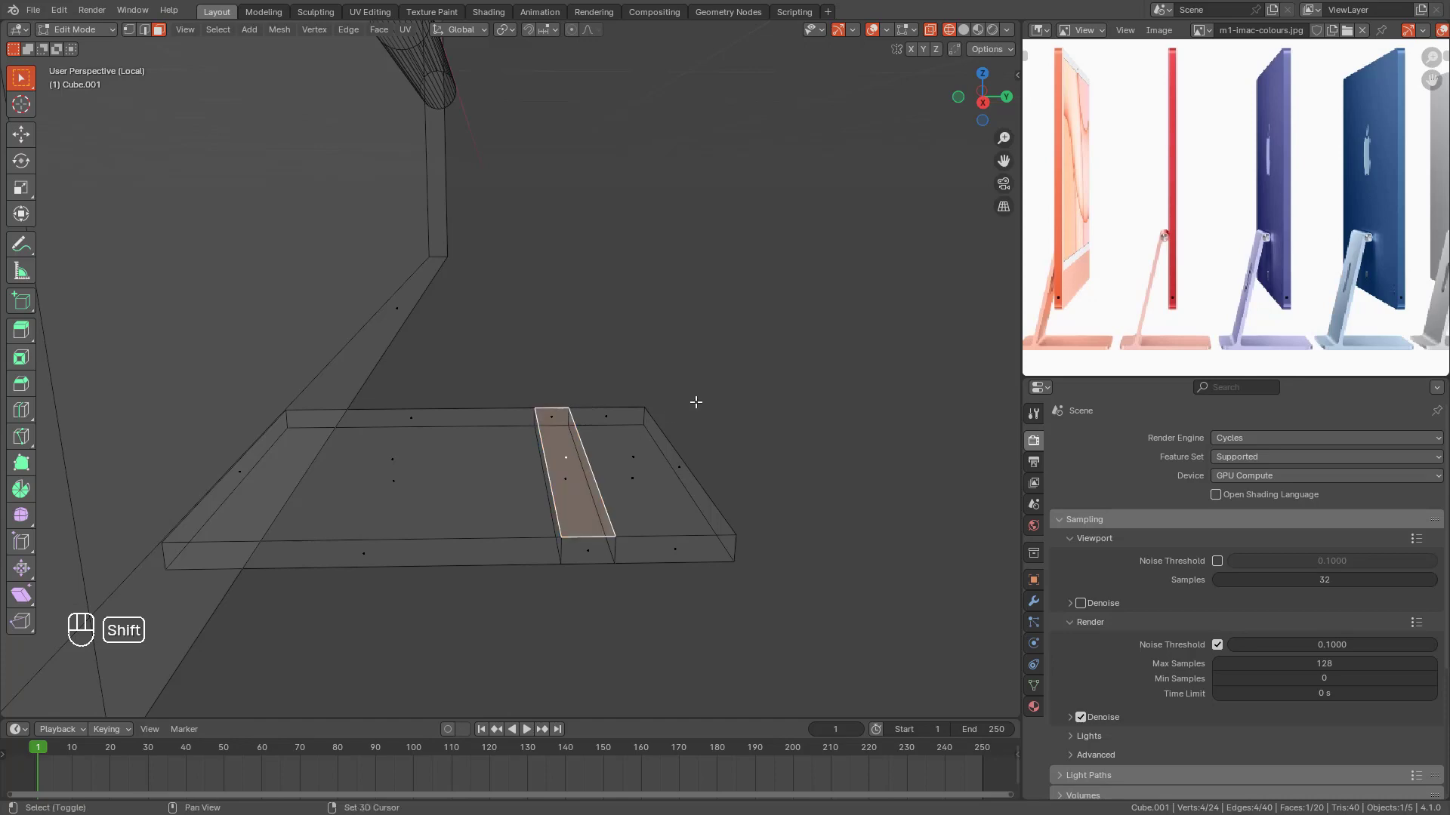
{"action": "key", "text": "shift+z"}
{"action": "mouse_move", "coordinate": [712, 415]}
{"action": "middle_mouse_down"}
{"action": "mouse_move", "coordinate": [490, 329]}
{"action": "mouse_move", "coordinate": [518, 431]}
{"action": "mouse_move", "coordinate": [656, 394]}
{"action": "mouse_move", "coordinate": [632, 457]}
{"action": "middle_mouse_up"}
{"action": "key", "text": "KP_3"}
{"action": "scroll", "coordinate": [649, 396], "scroll_direction": "down", "scroll_amount": 2}
{"action": "scroll", "coordinate": [632, 456], "scroll_direction": "up", "scroll_amount": 2}
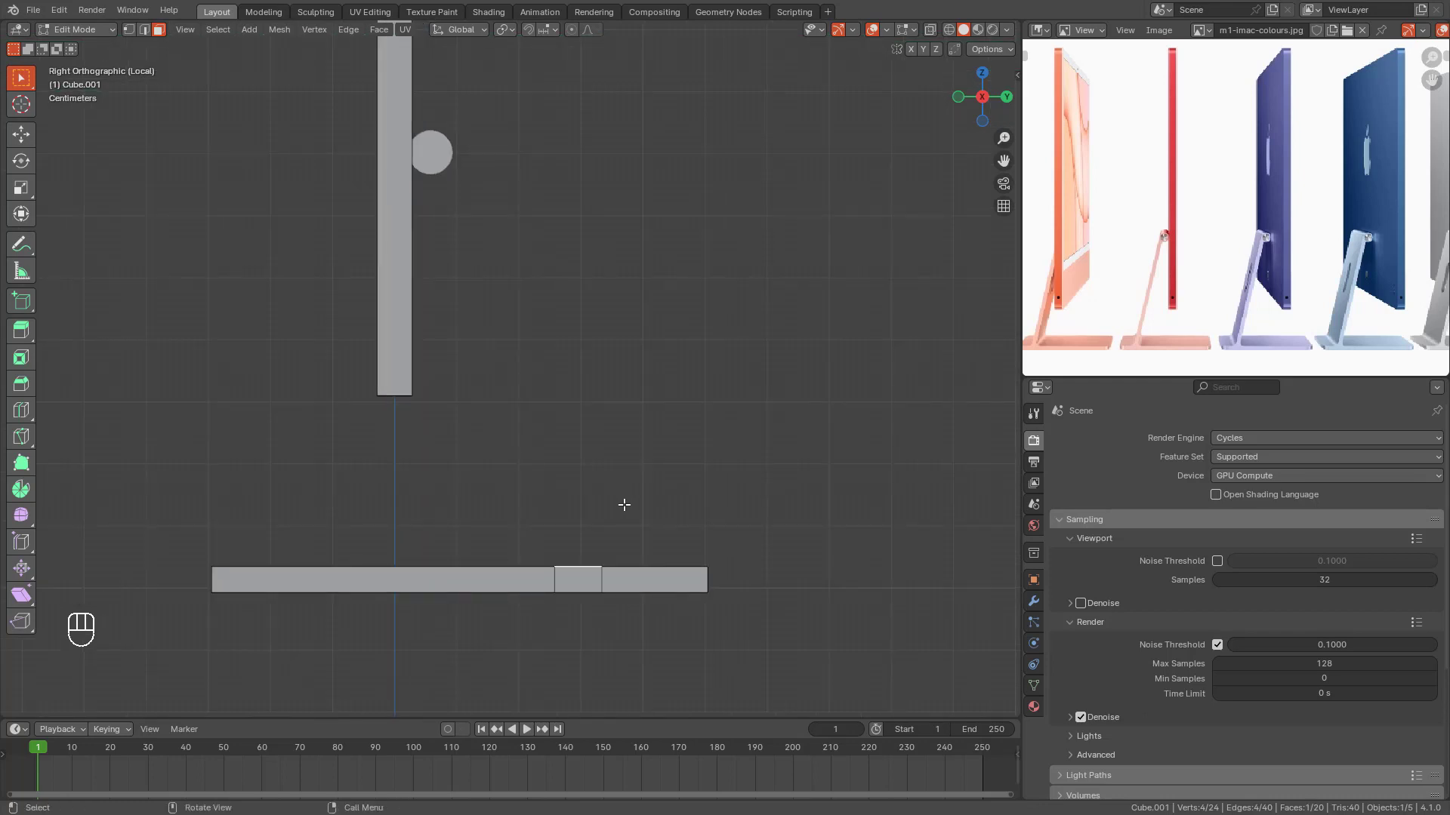
{"action": "key", "text": "e"}
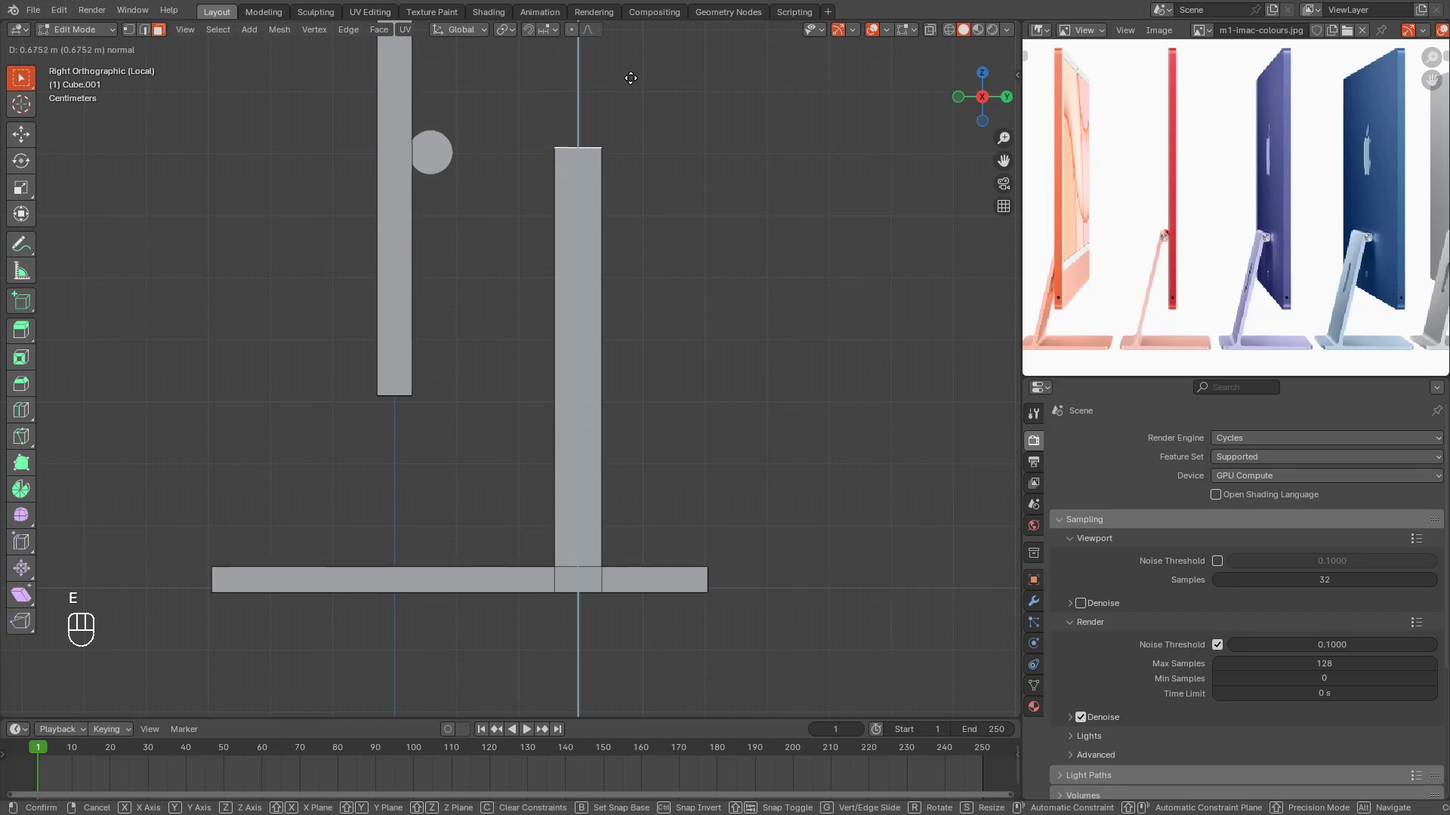
{"action": "left_click", "coordinate": [630, 78]}
Step: Slant the leg by moving its top face about 0.23 m along negative Y onto the hinge rod
{"action": "key", "text": "g"}
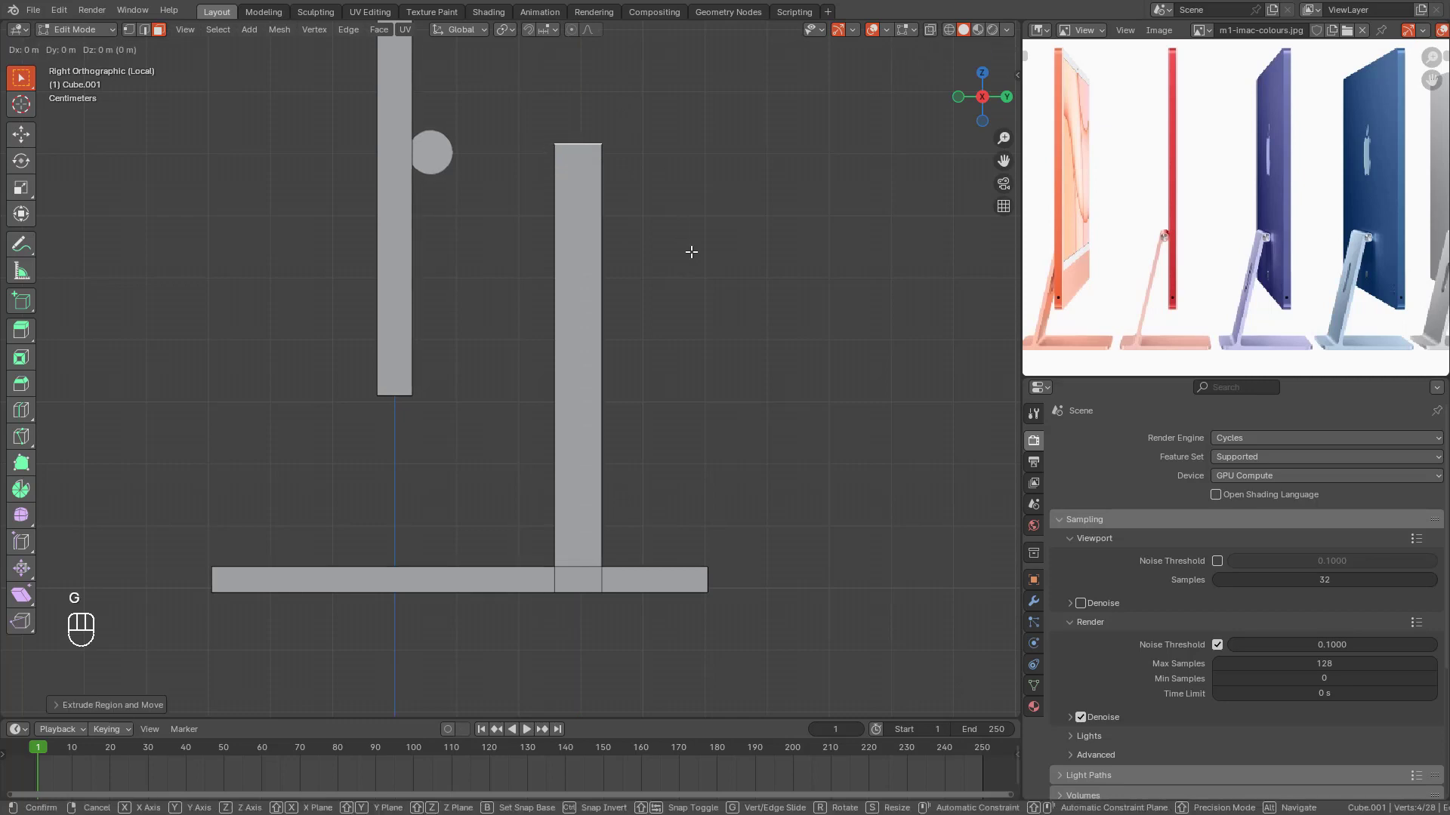
{"action": "key", "text": "y"}
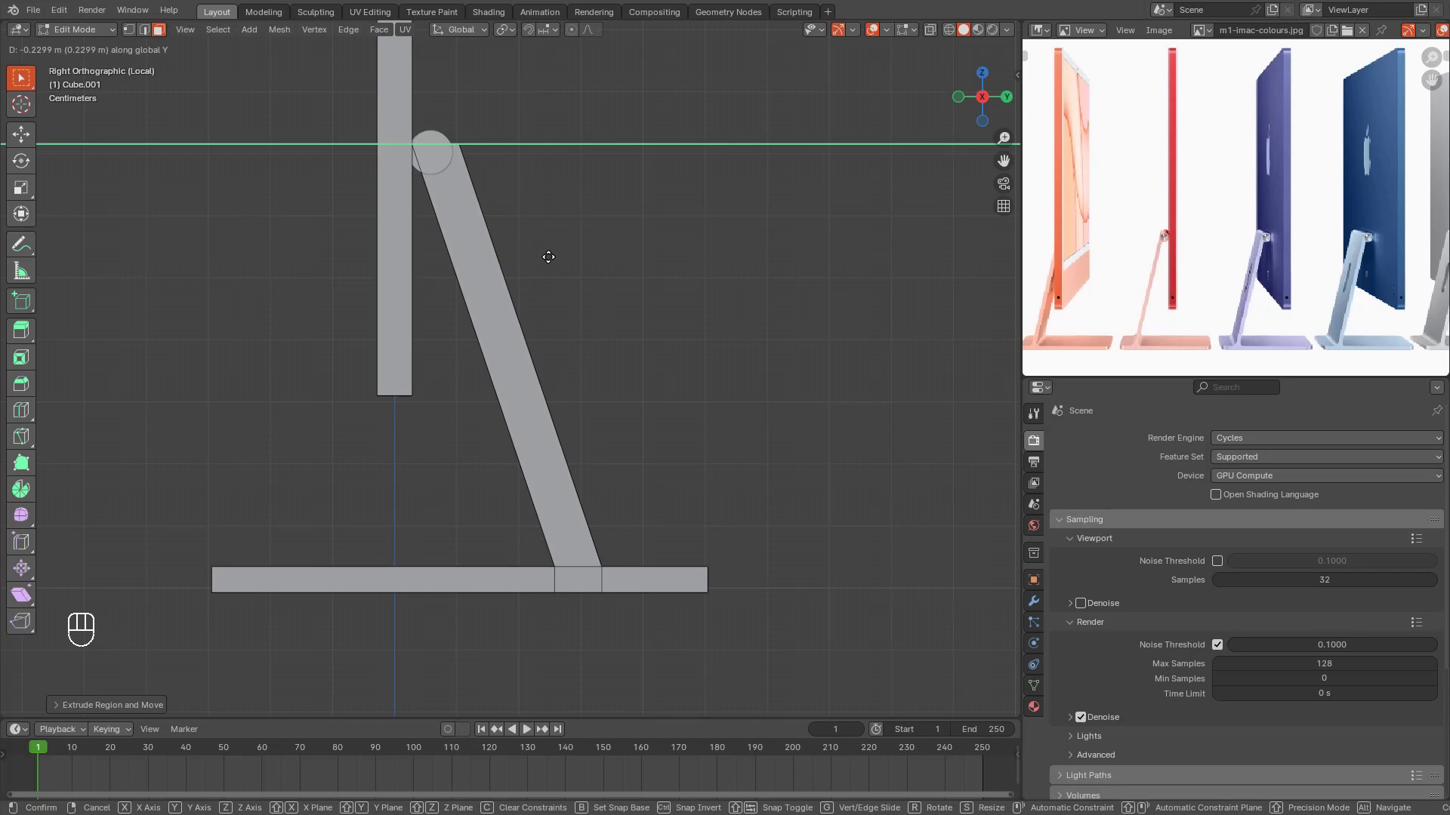
{"action": "left_click", "coordinate": [548, 257]}
Step: Thin the leg by moving its back-side vertices, including those in the base plate, about 0.026 m along negative Y
{"action": "key", "text": "shift+z"}
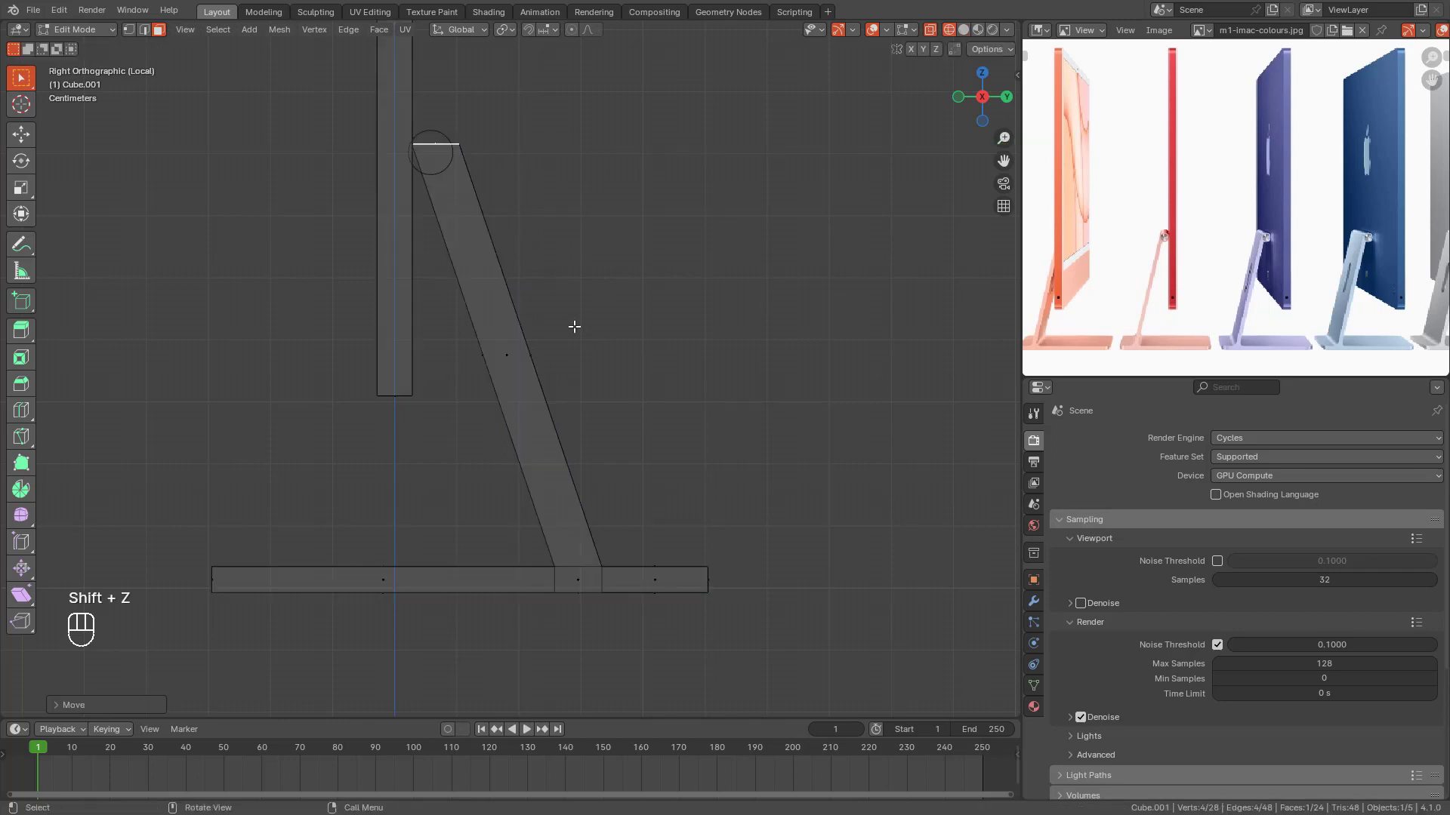
{"action": "left_click", "coordinate": [130, 31]}
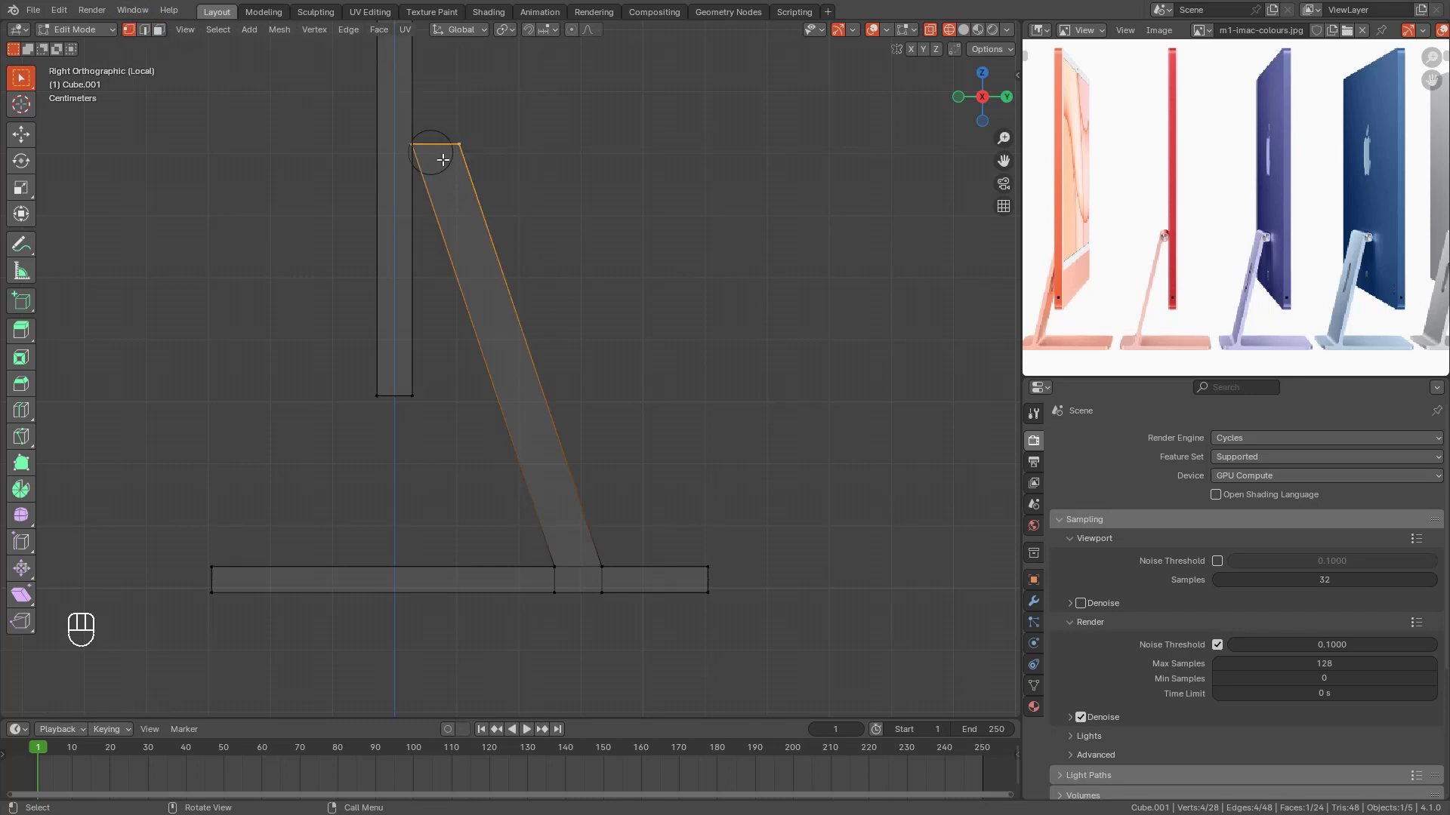
{"action": "left_click_drag", "start_coordinate": [448, 131], "coordinate": [487, 168]}
{"action": "left_click_drag", "start_coordinate": [593, 522], "coordinate": [638, 627], "text": "shift"}
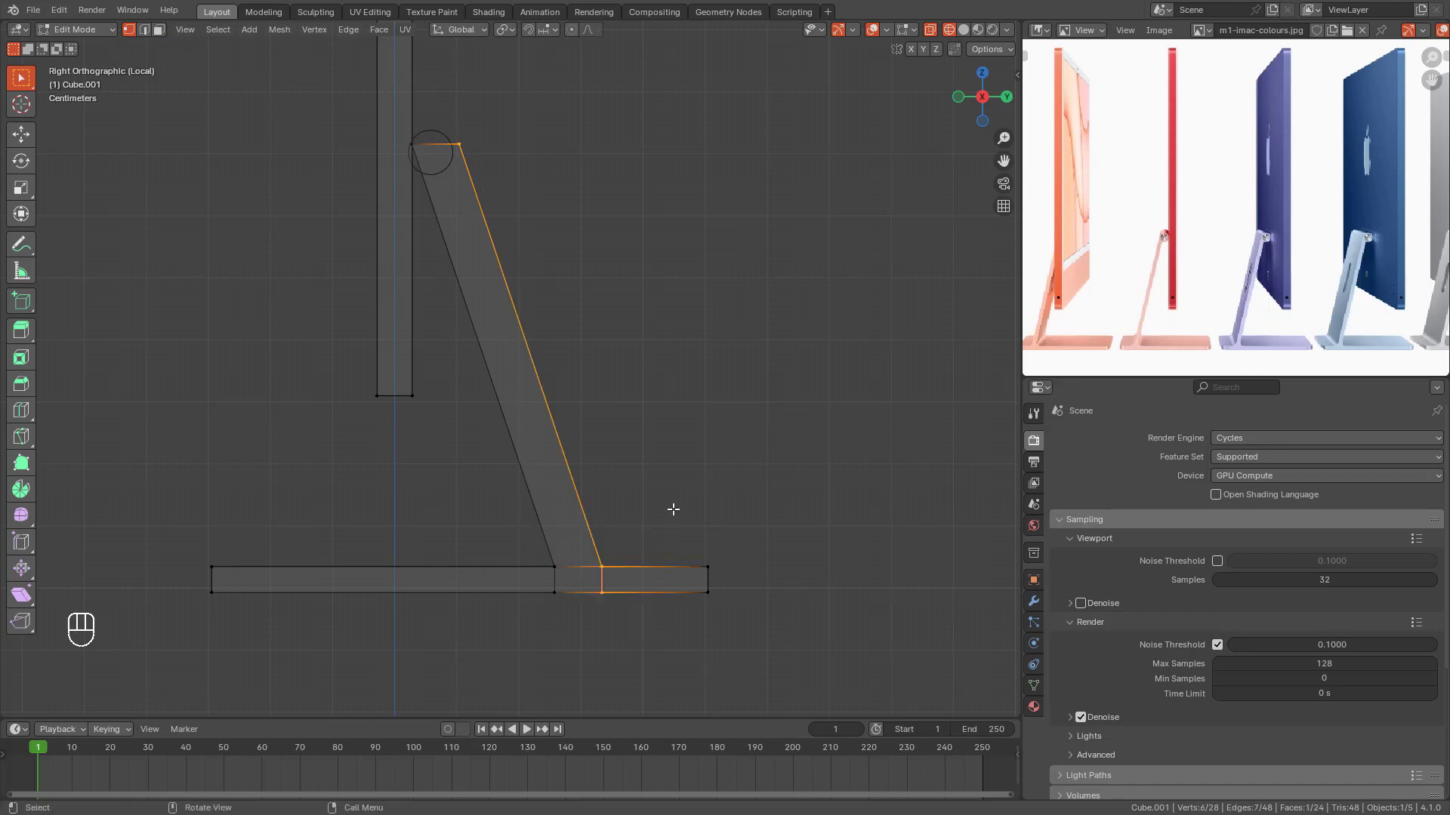
{"action": "key", "text": "g"}
{"action": "key", "text": "y"}
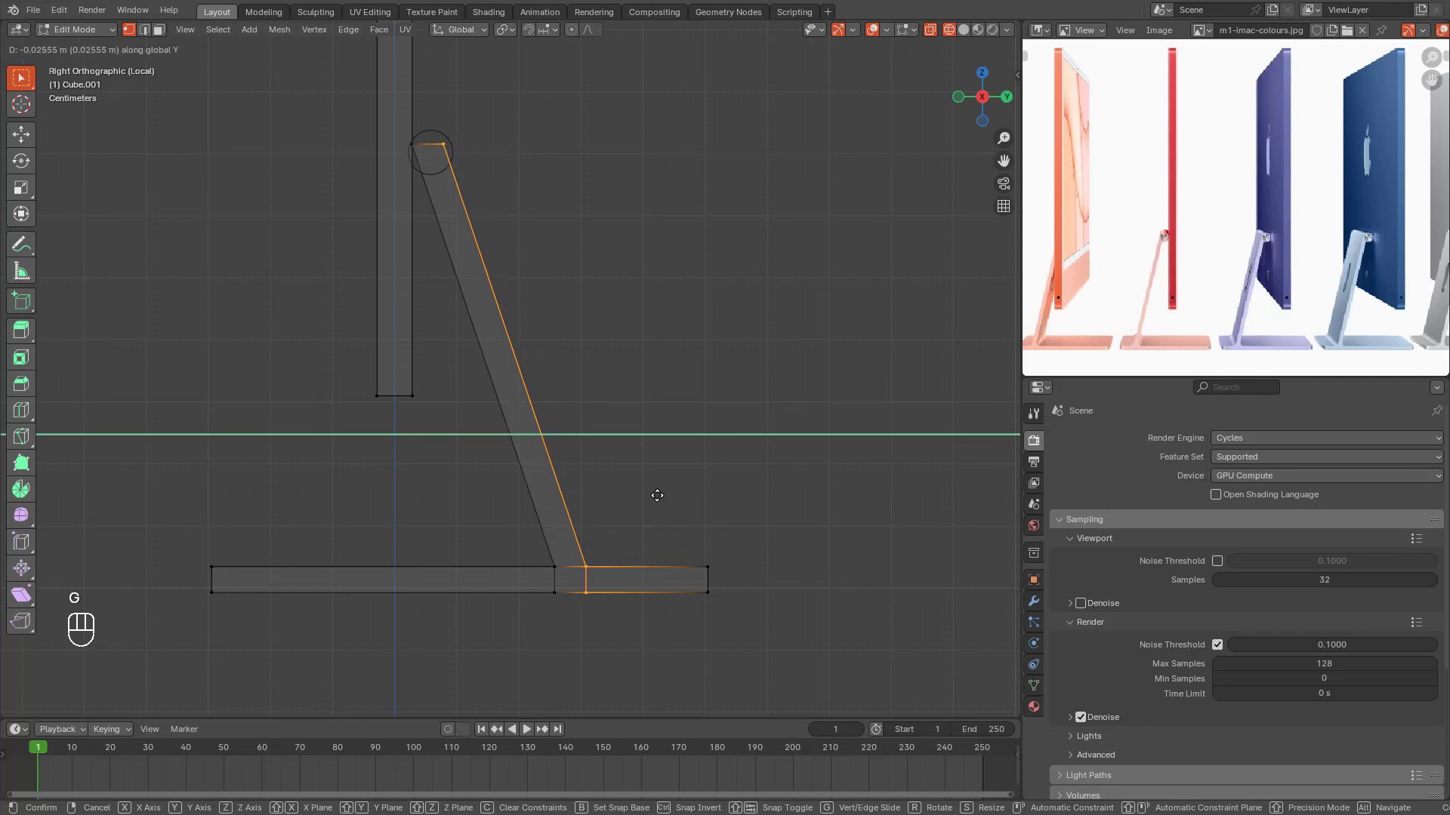
{"action": "left_click", "coordinate": [657, 495]}
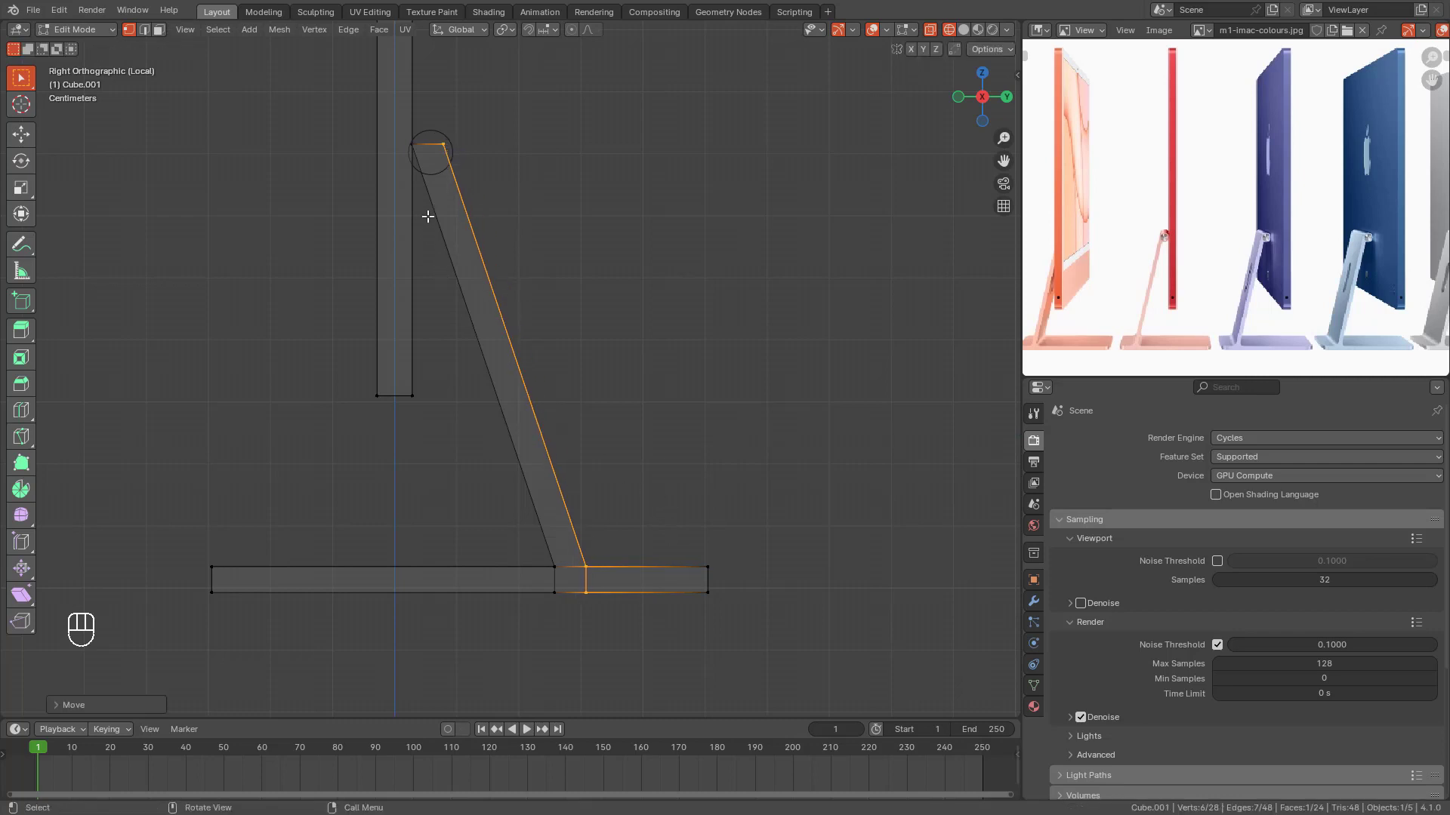
Step: Move the leg's front-side vertices, including those in the base plate, slightly along positive Y to slim the leg further
{"action": "left_click_drag", "start_coordinate": [401, 130], "coordinate": [432, 190]}
{"action": "left_click_drag", "start_coordinate": [535, 550], "coordinate": [560, 620], "text": "shift"}
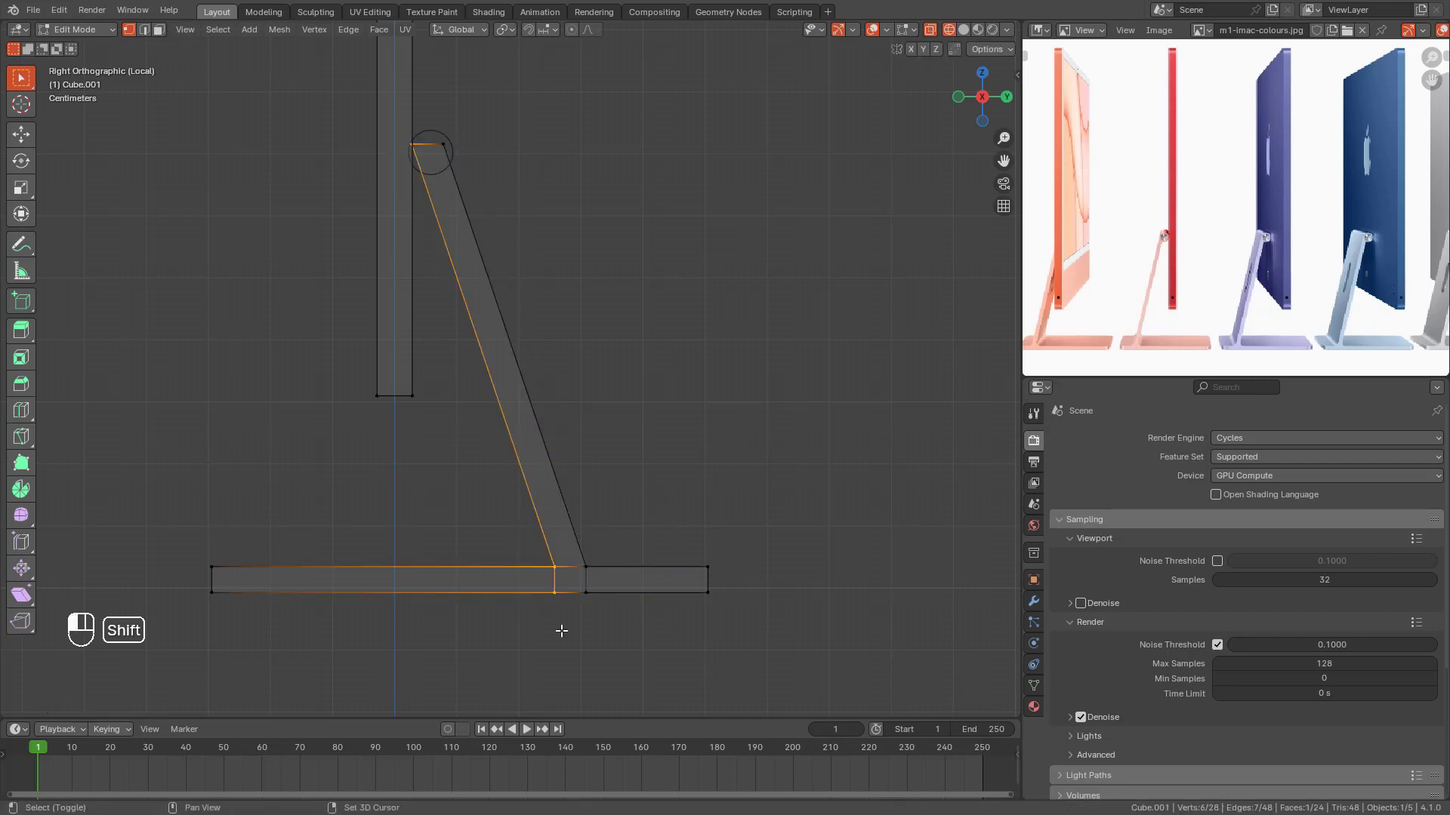
{"action": "key", "text": "g"}
{"action": "key", "text": "y"}
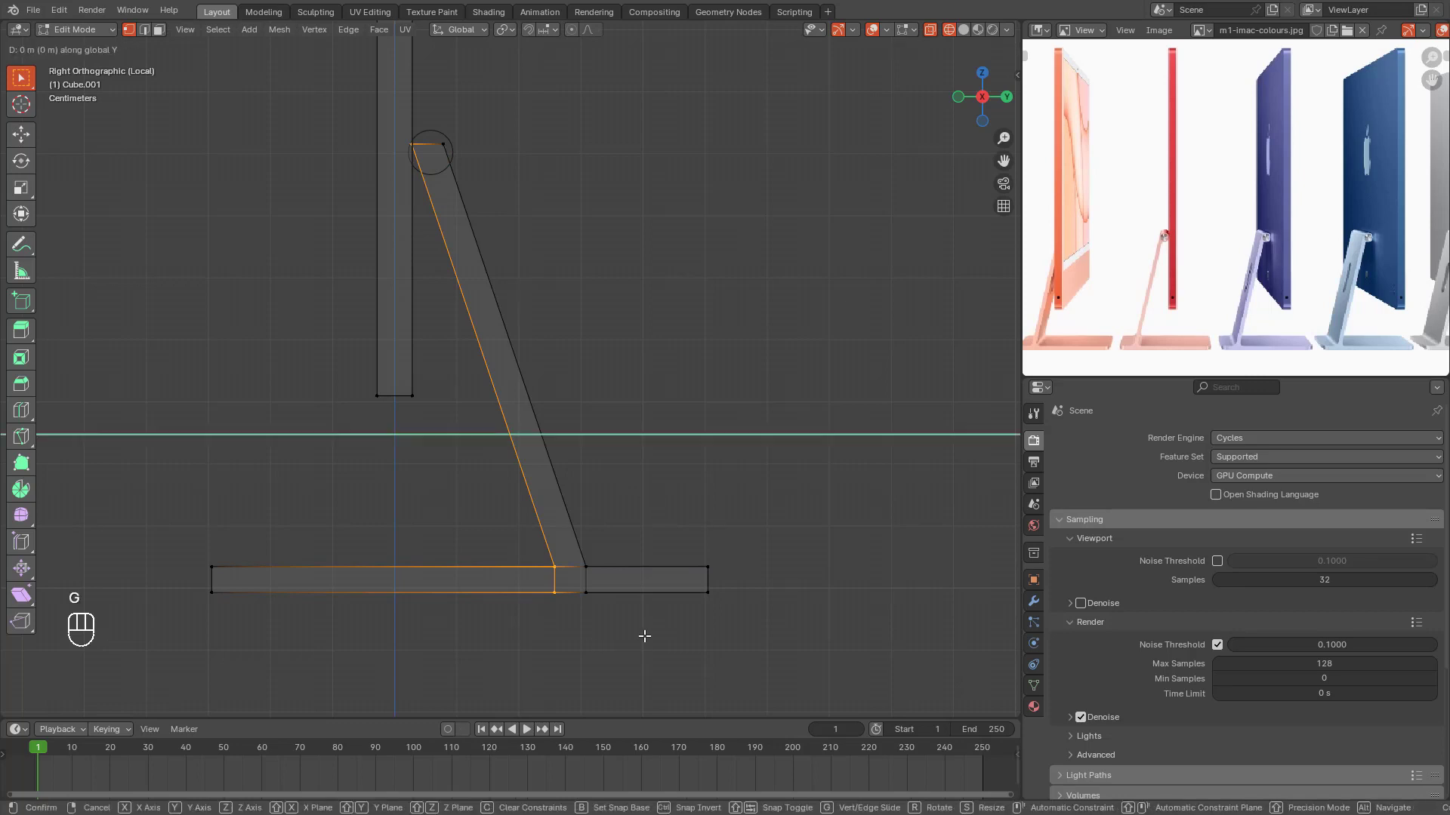
{"action": "left_click", "coordinate": [704, 638], "text": "shift"}
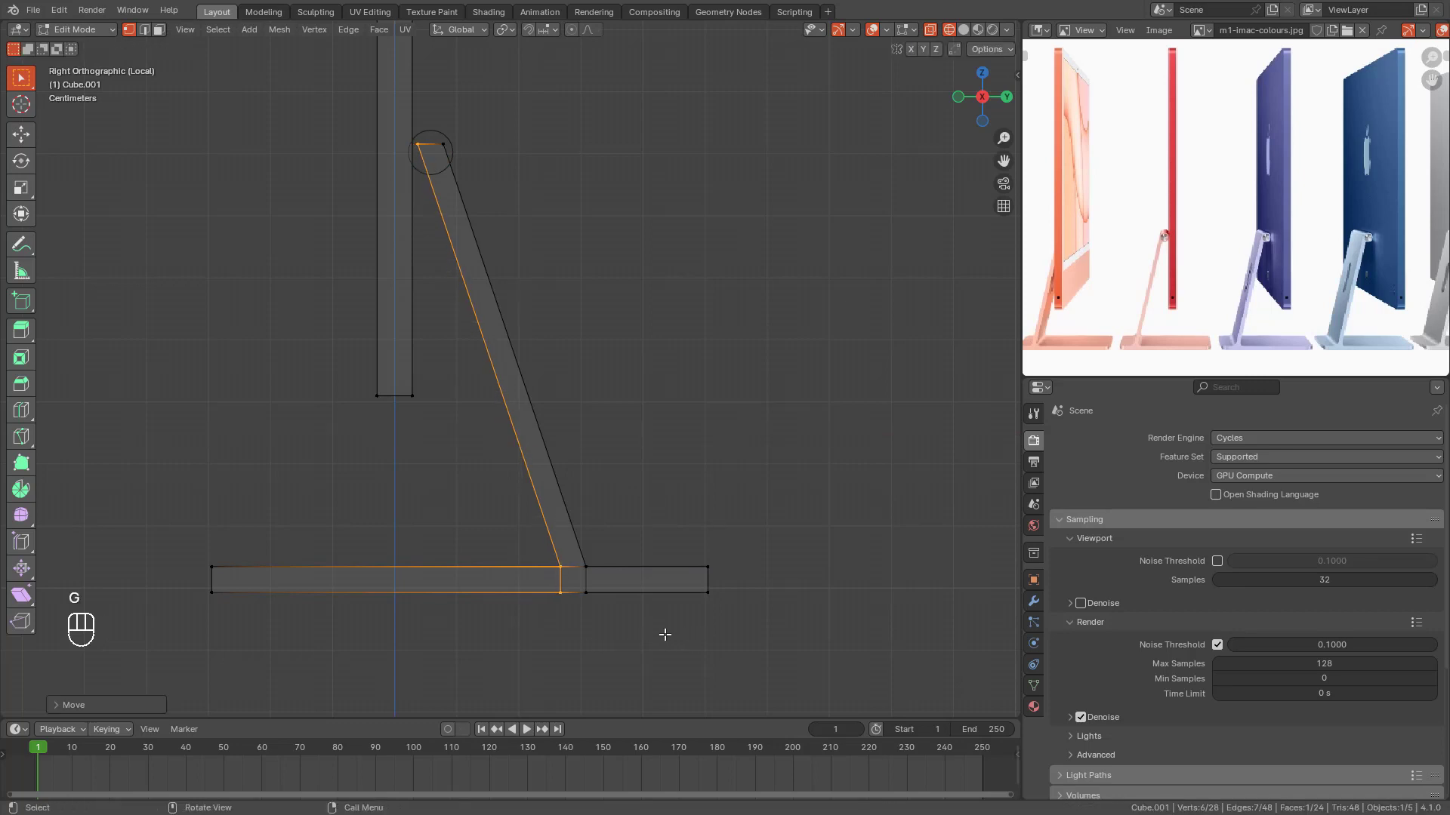
Step: Refine the leg's thickness by nudging its front-side and back-side vertices, including those in the base plate, slightly along positive Y
{"action": "key", "text": "g"}
{"action": "key", "text": "y"}
{"action": "left_click", "coordinate": [668, 634]}
{"action": "left_click_drag", "start_coordinate": [579, 549], "coordinate": [620, 633]}
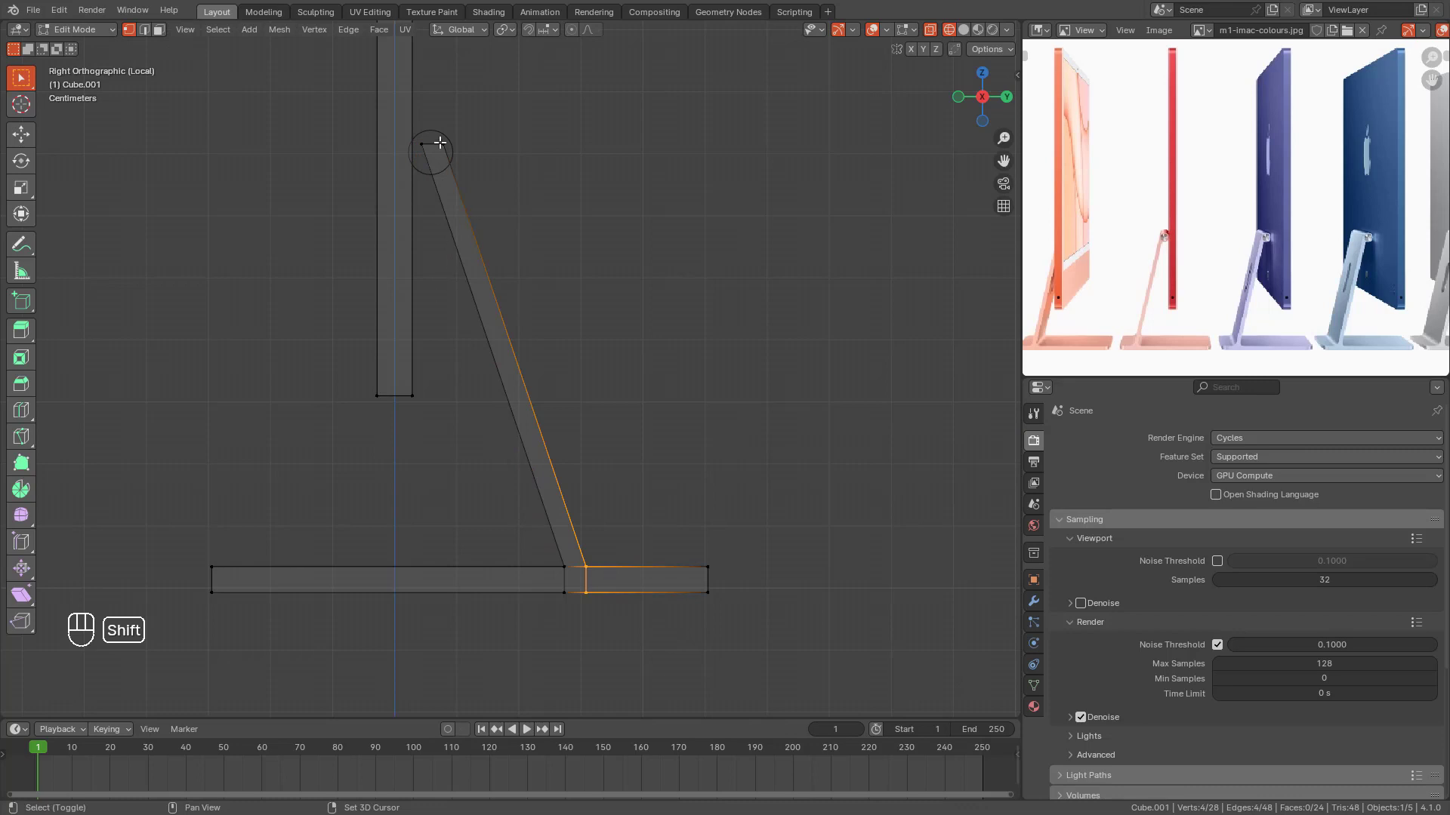
{"action": "left_click_drag", "start_coordinate": [440, 143], "coordinate": [452, 154], "text": "shift"}
{"action": "key", "text": "g"}
{"action": "key", "text": "y"}
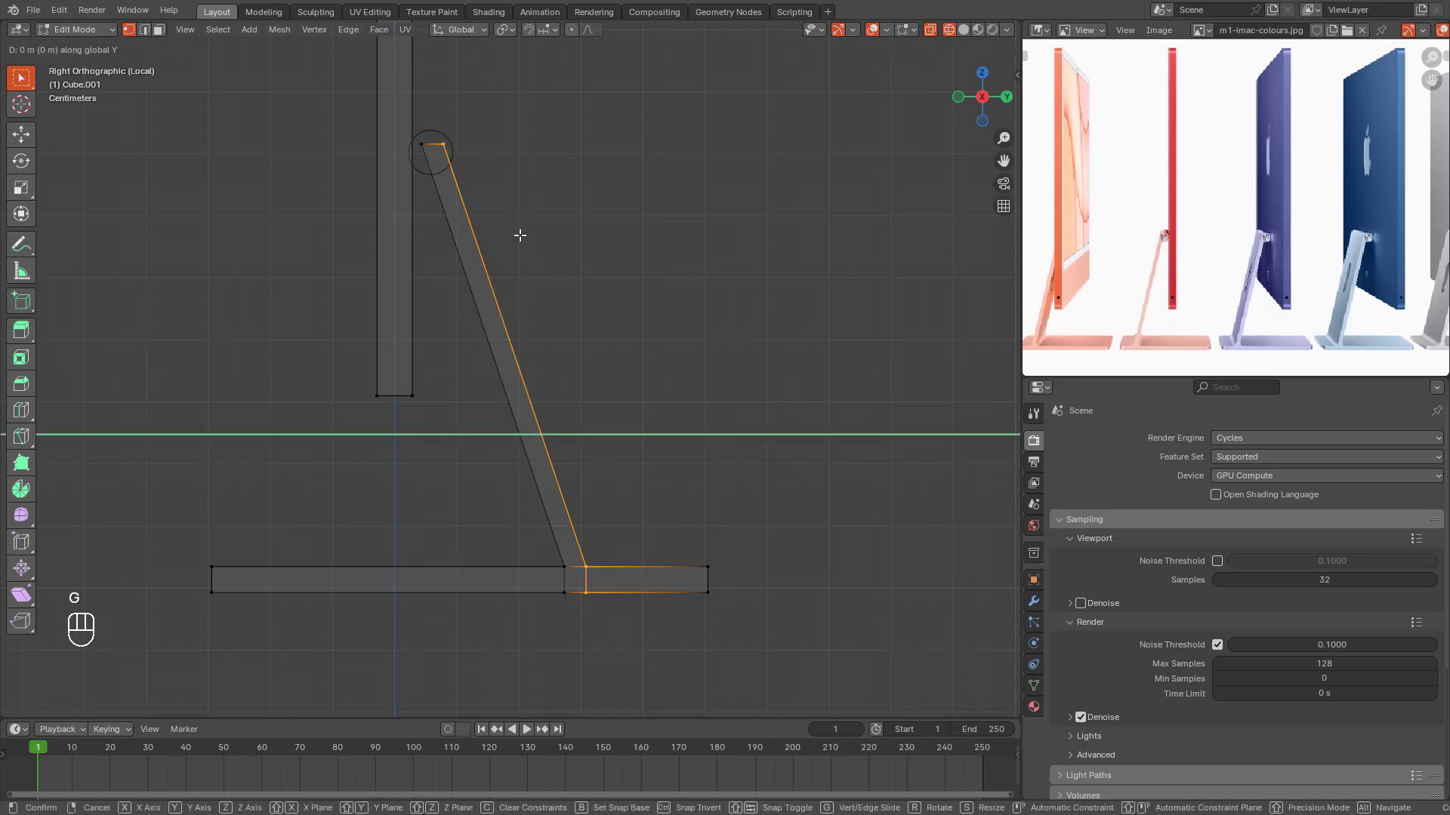
{"action": "left_click", "coordinate": [551, 292]}
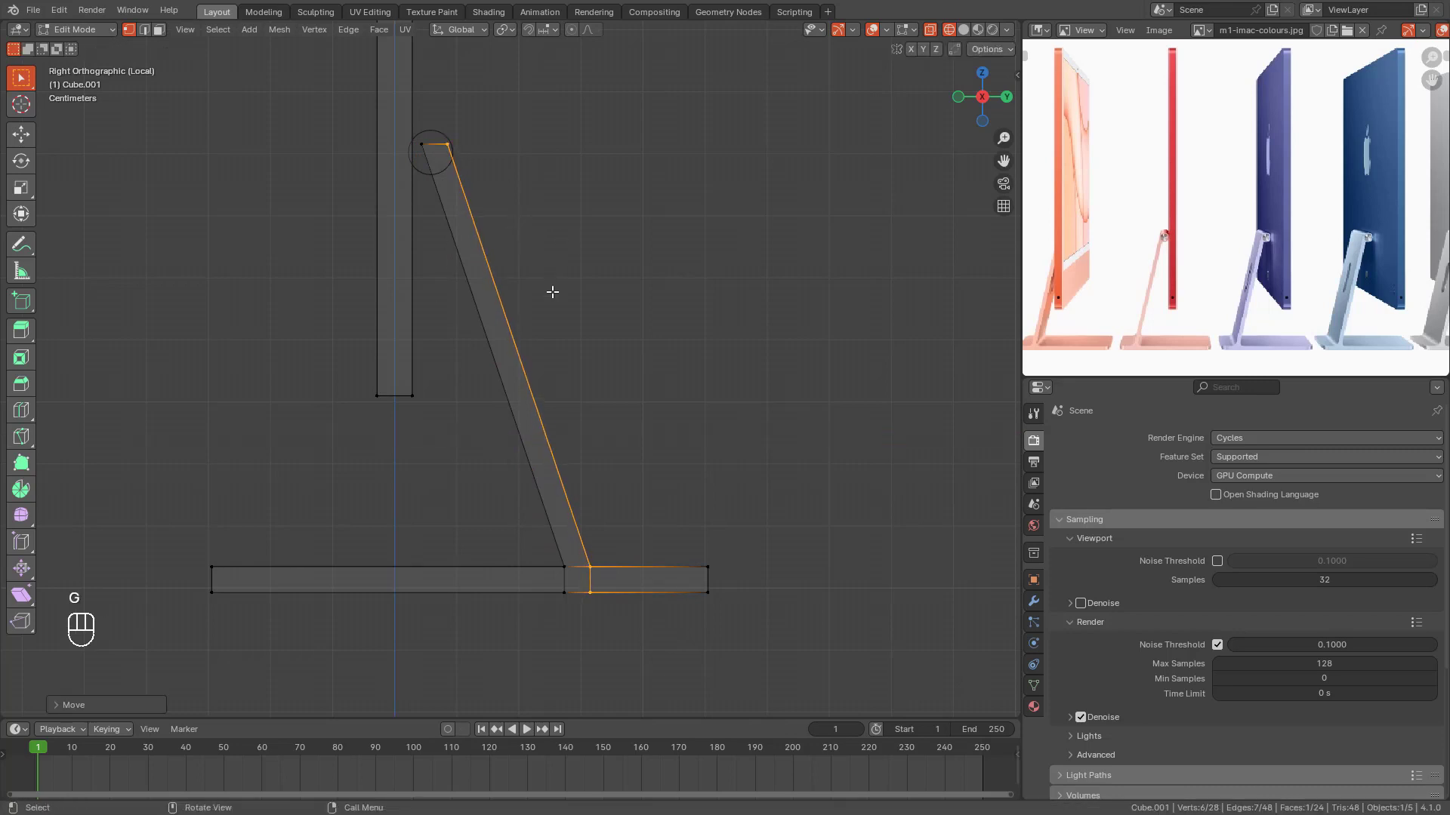
{"action": "key", "text": "Tab"}
{"action": "scroll", "coordinate": [566, 347], "scroll_direction": "down", "scroll_amount": 2}
{"action": "left_click", "coordinate": [671, 397]}
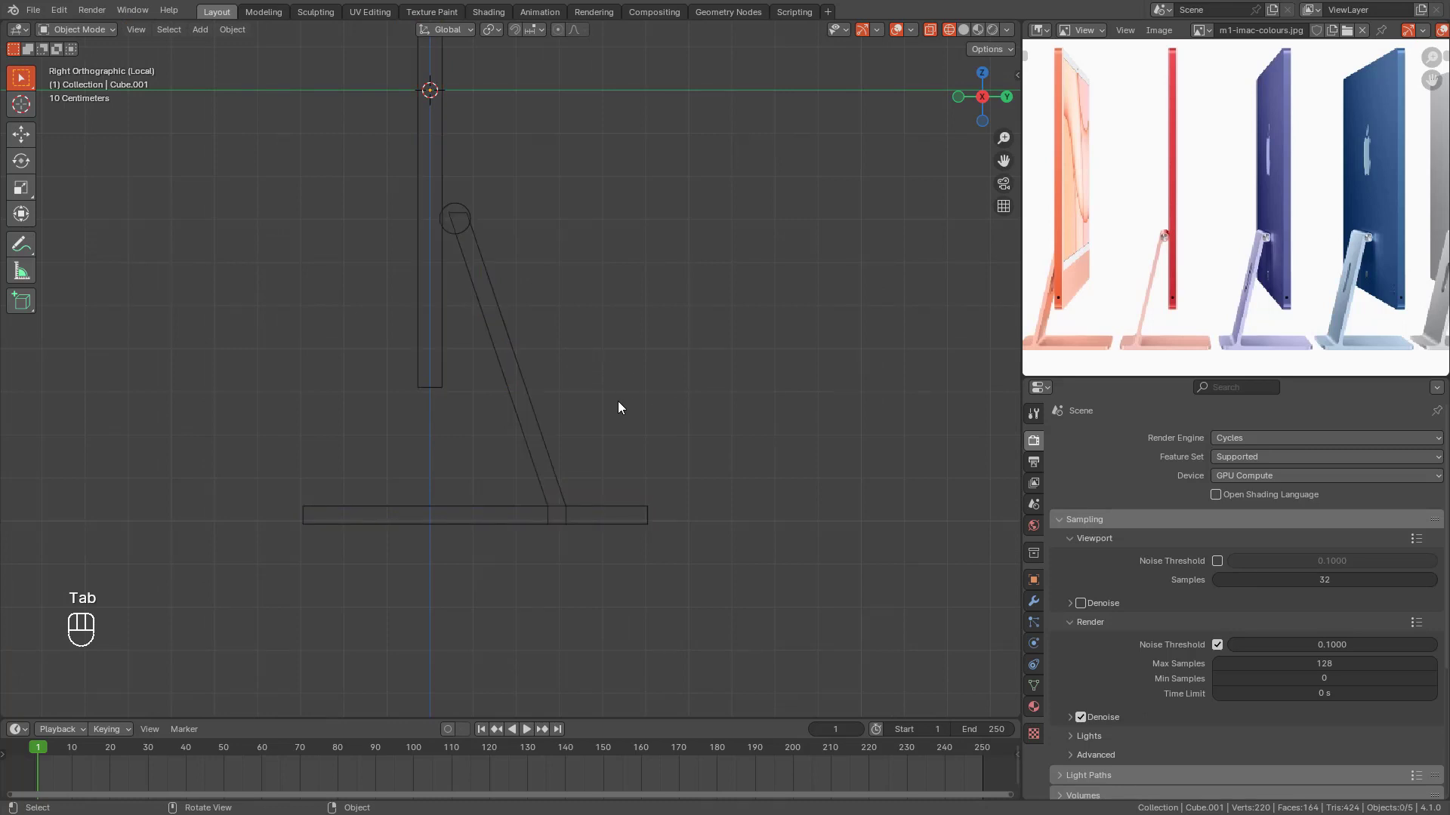
Step: Try to rotate the screen slab's linked geometry separately from the stand in side view
{"action": "key", "text": "shift+z"}
{"action": "middle_click_drag", "start_coordinate": [646, 406], "coordinate": [563, 446]}
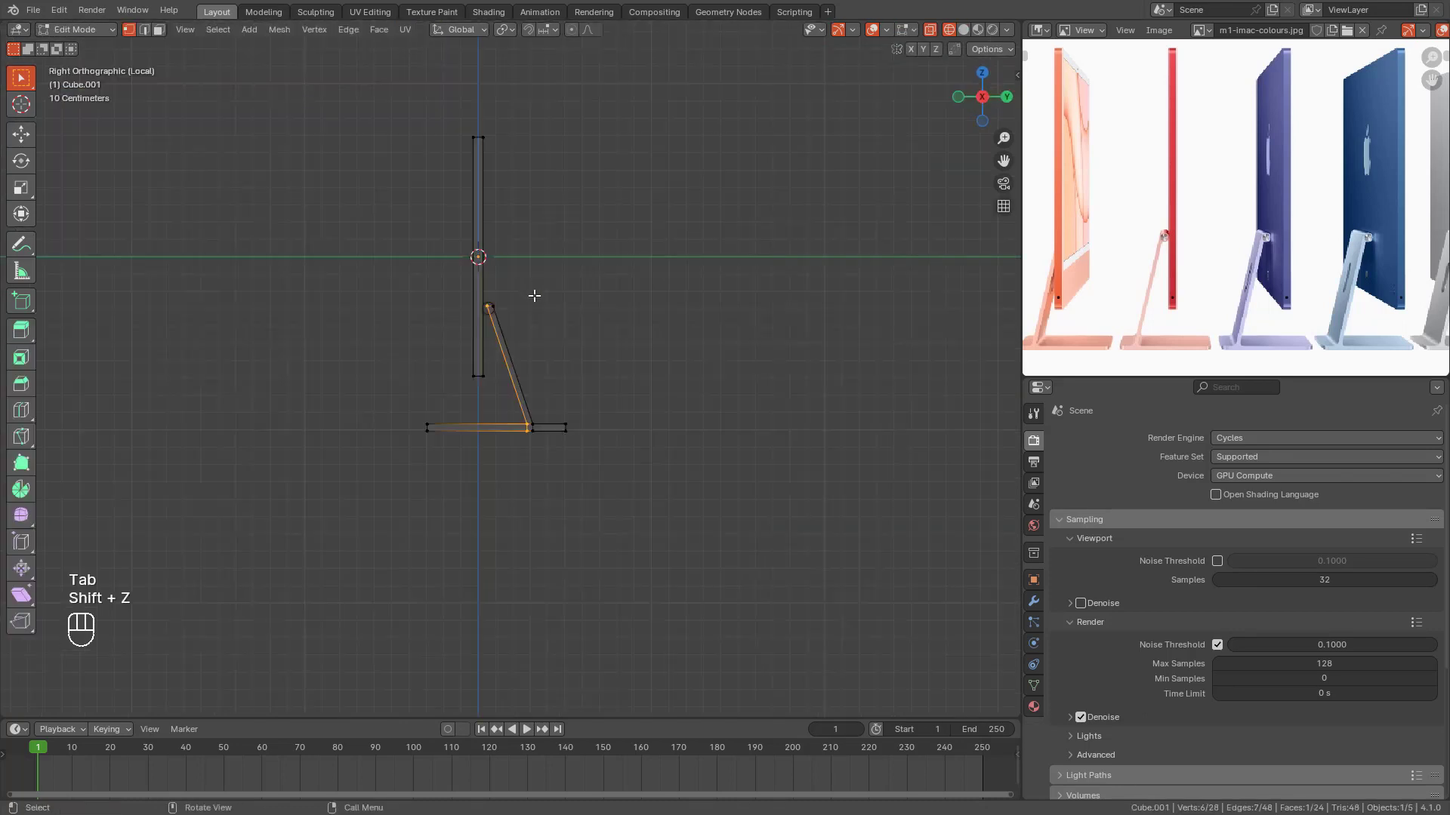
{"action": "middle_click_drag", "start_coordinate": [535, 295], "coordinate": [664, 340], "text": "shift"}
{"action": "left_click_drag", "start_coordinate": [574, 154], "coordinate": [621, 456]}
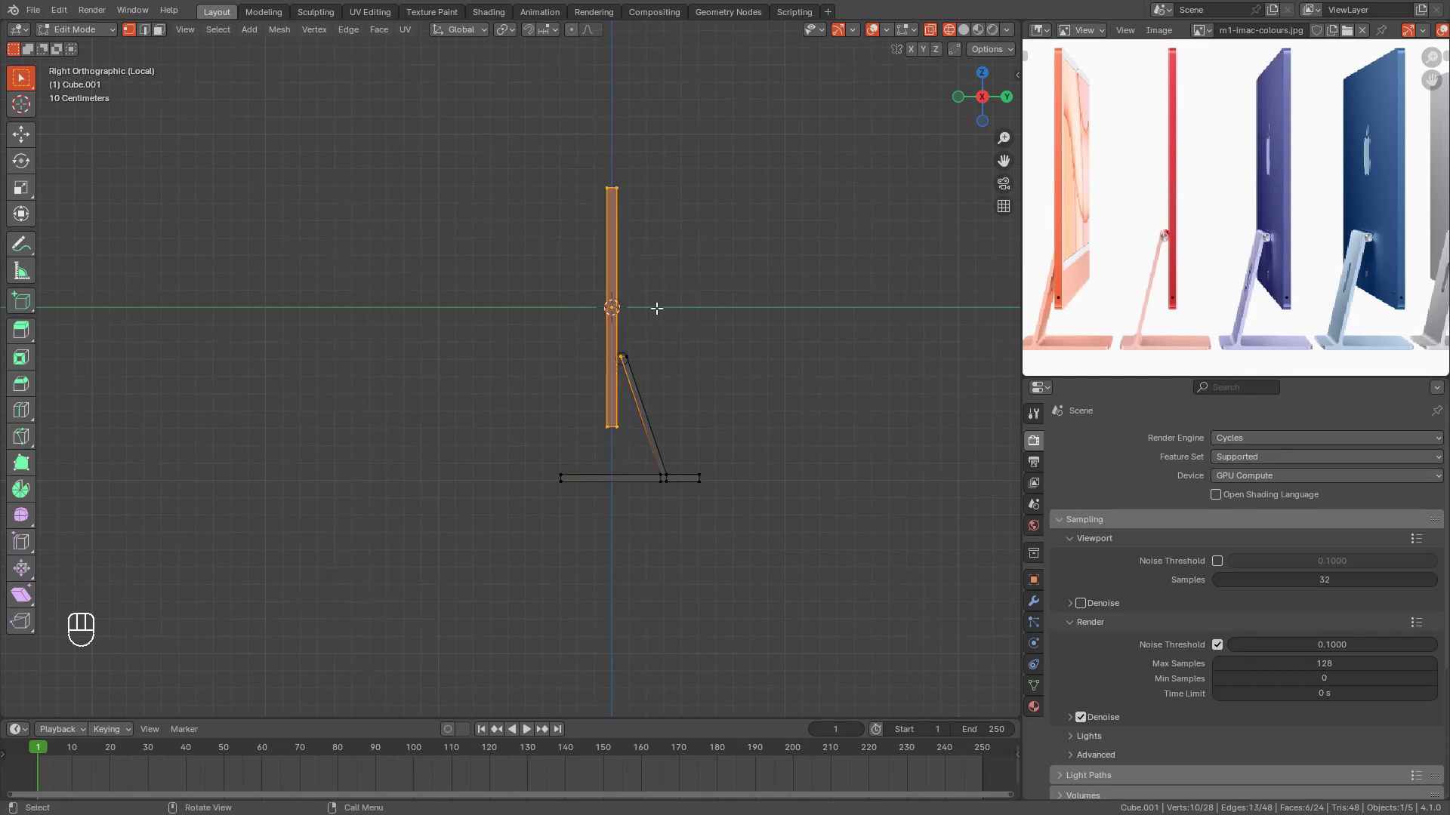
{"action": "key", "text": "r"}
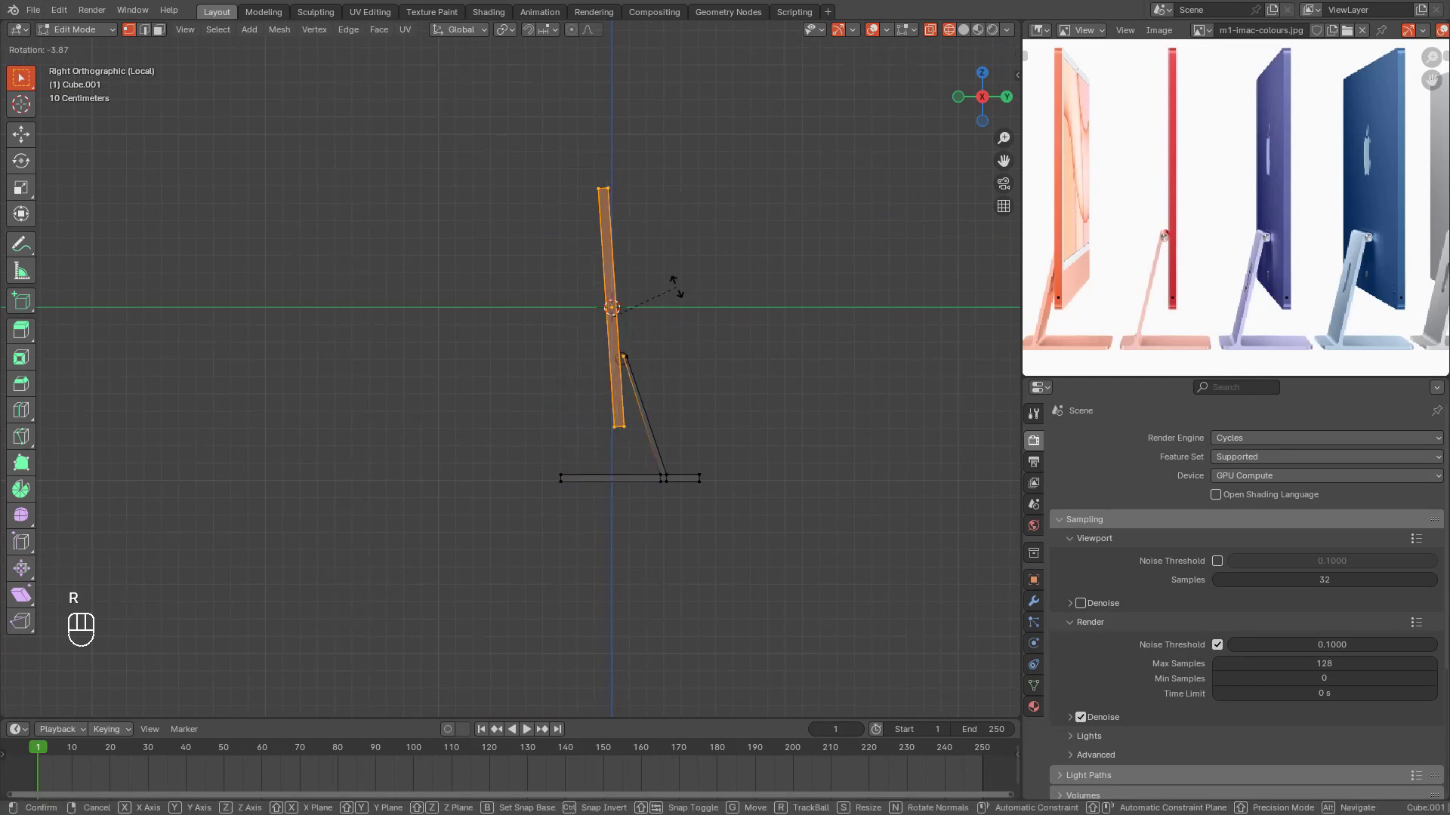
{"action": "right_click", "coordinate": [675, 294]}
{"action": "left_click_drag", "start_coordinate": [562, 163], "coordinate": [626, 257]}
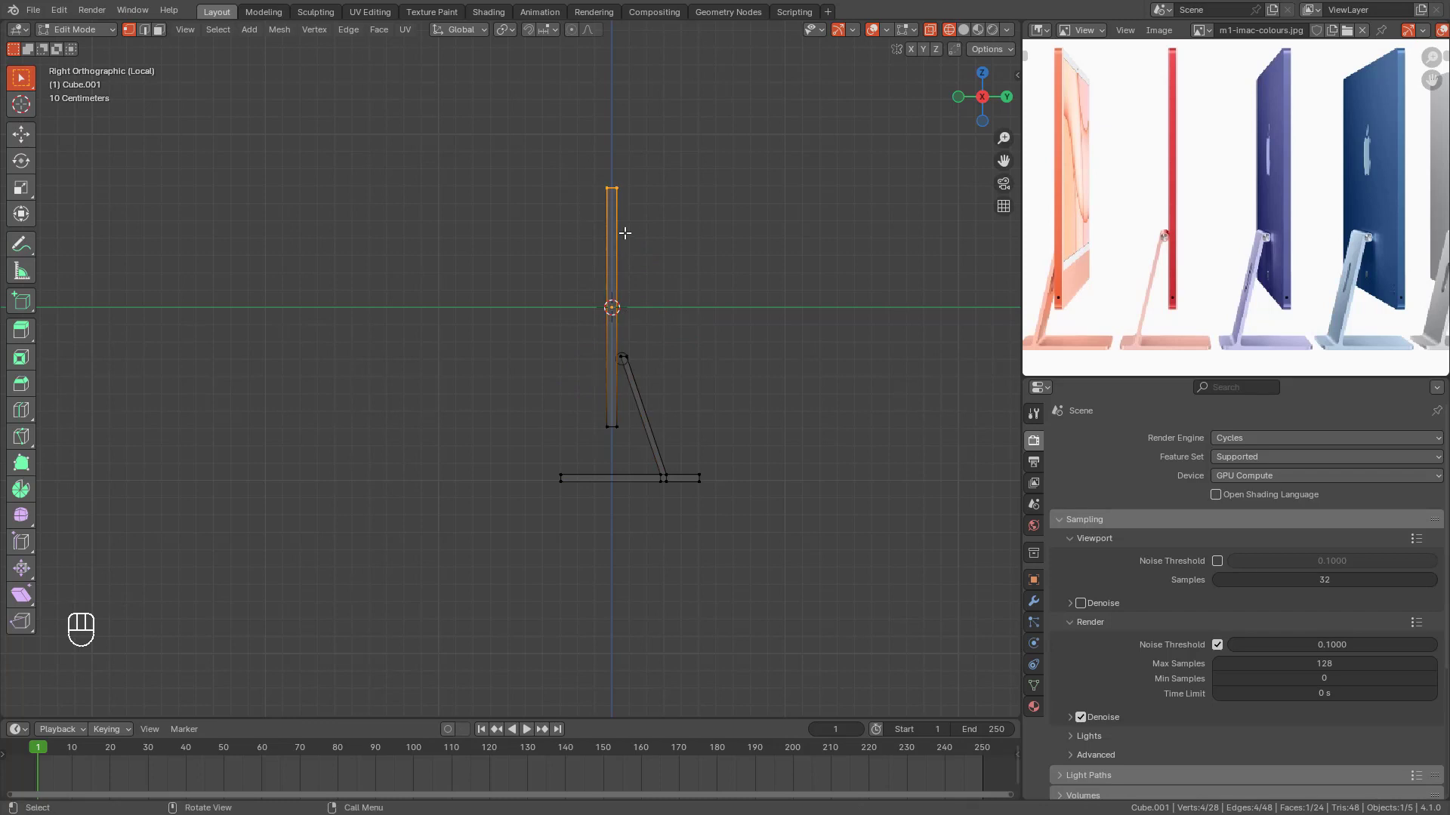
{"action": "key", "text": "ctrl+l"}
{"action": "key", "text": "r"}
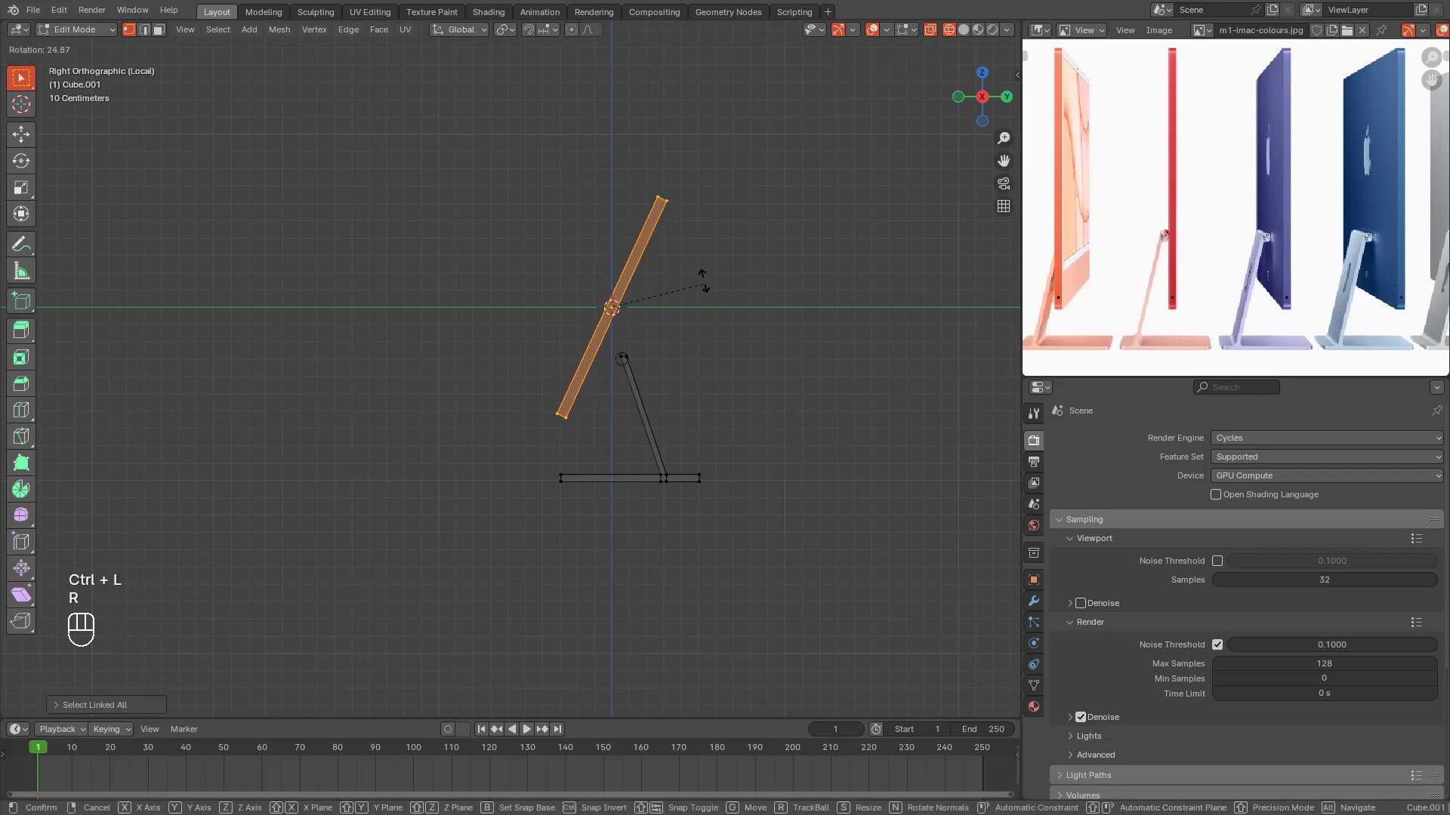
{"action": "right_click", "coordinate": [707, 246]}
{"action": "key", "text": "Tab"}
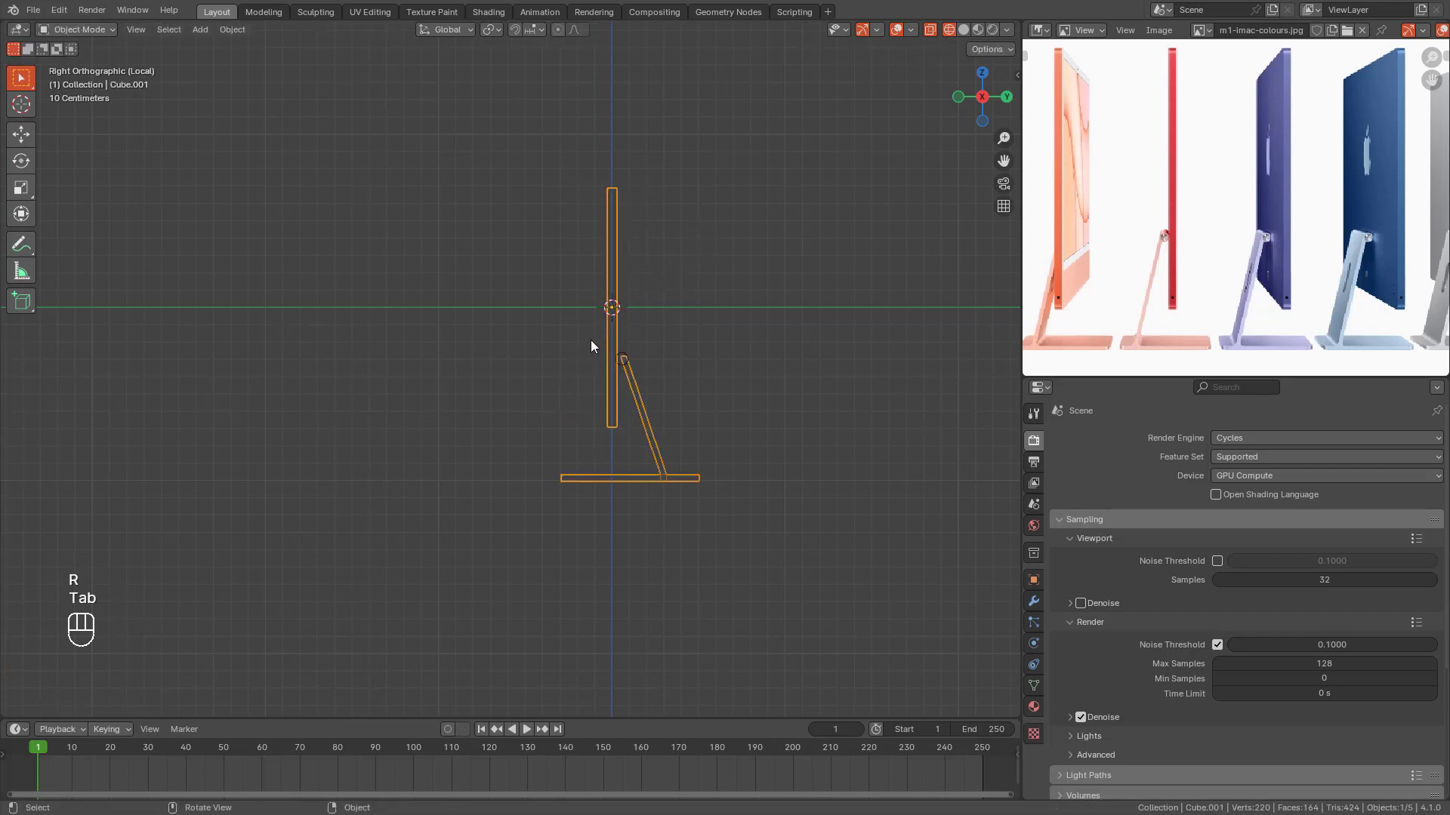
Step: Switch the viewport to solid shading and select the object containing the screen and stand
{"action": "mouse_move", "coordinate": [591, 340]}
{"action": "middle_mouse_down"}
{"action": "mouse_move", "coordinate": [717, 379]}
{"action": "mouse_move", "coordinate": [813, 347]}
{"action": "mouse_move", "coordinate": [872, 369]}
{"action": "middle_mouse_up"}
{"action": "left_click", "coordinate": [716, 382]}
{"action": "key", "text": "z"}
{"action": "left_click", "coordinate": [831, 384]}
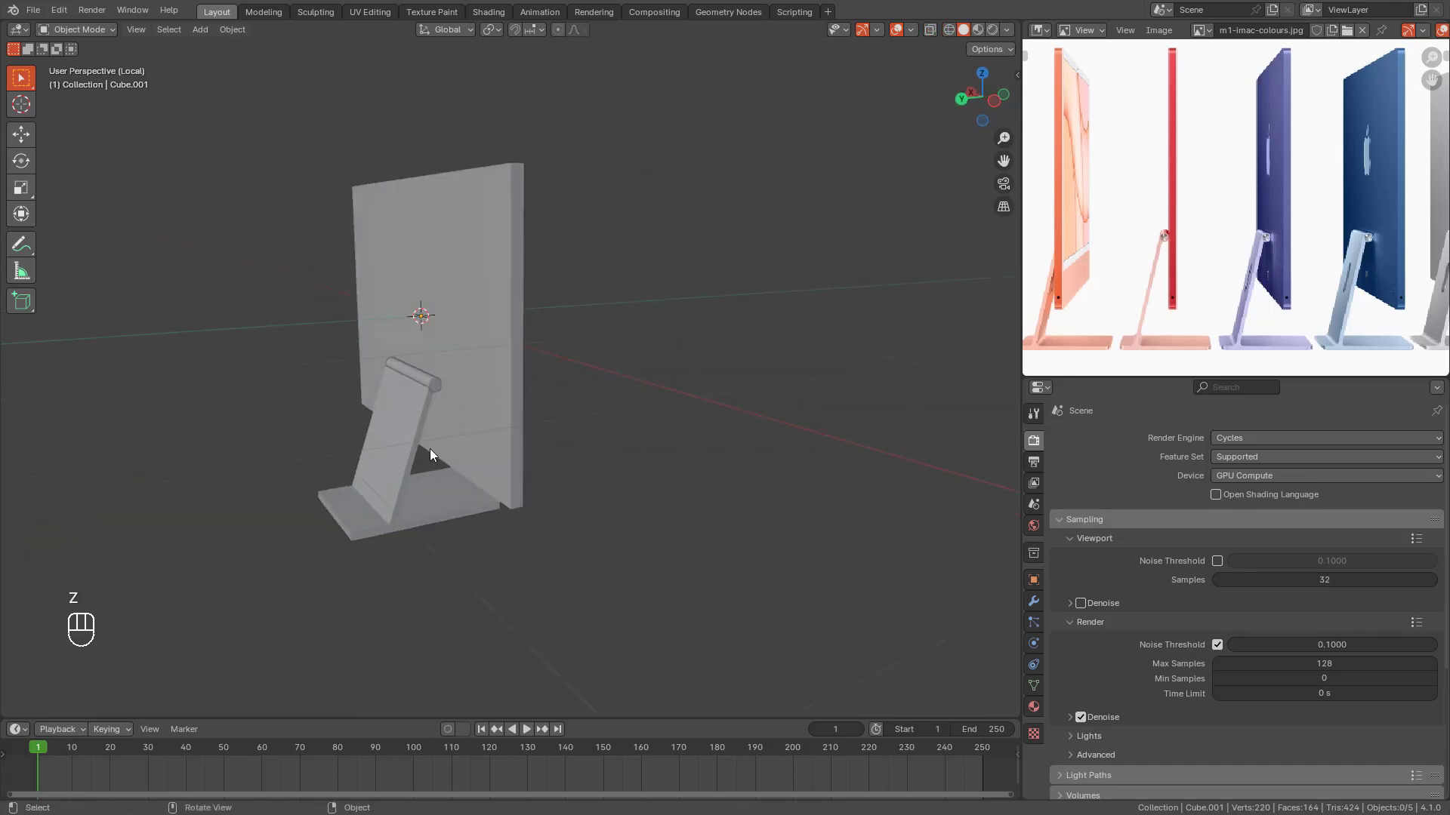
{"action": "left_click", "coordinate": [471, 397]}
{"action": "scroll", "coordinate": [539, 451], "scroll_direction": "down", "scroll_amount": 3}
{"action": "middle_click_drag", "start_coordinate": [539, 451], "coordinate": [497, 389]}
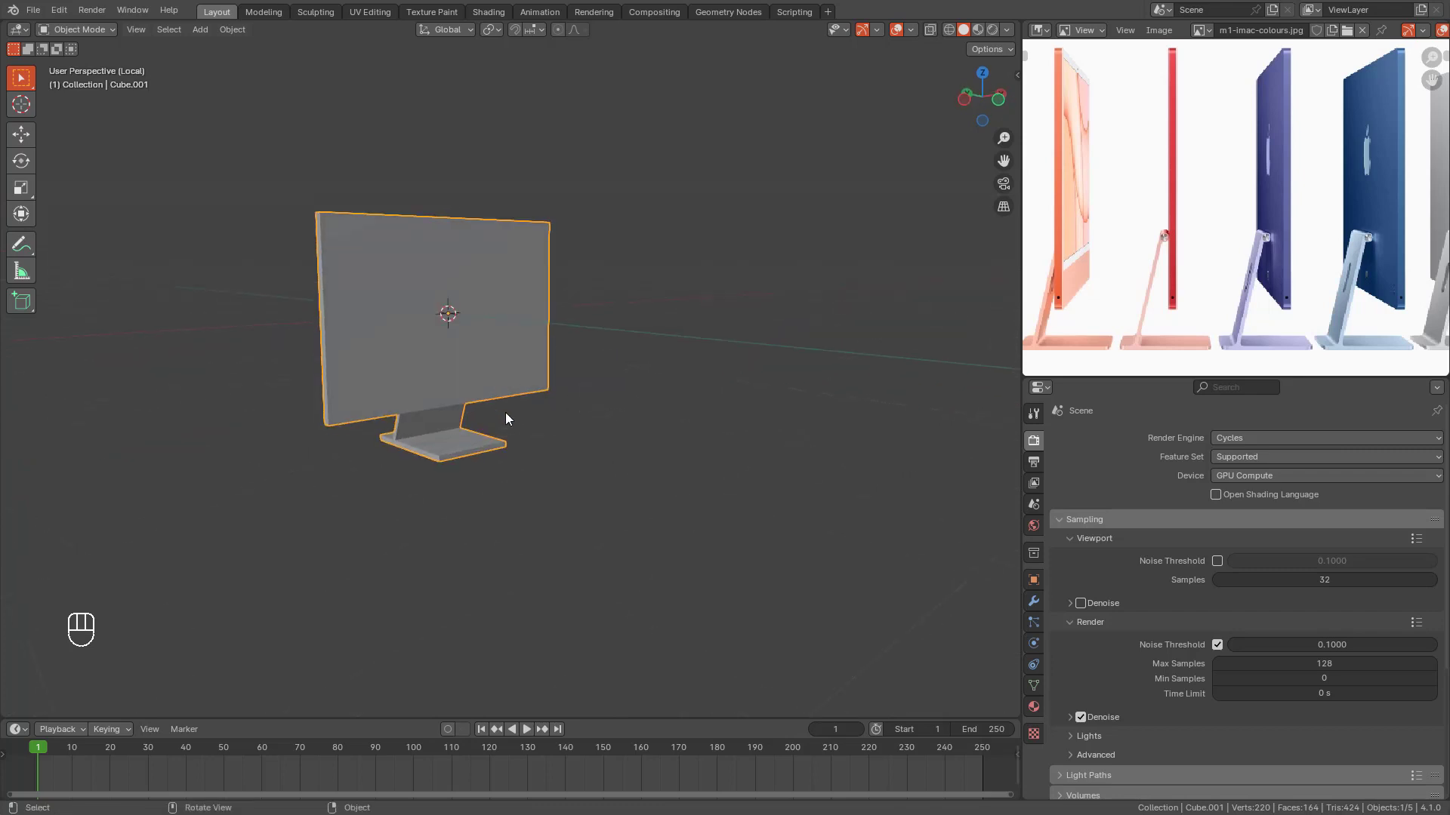
Step: Try to move the screen-and-stand object freely, without the hinge rod
{"action": "key", "text": "g"}
{"action": "right_click", "coordinate": [506, 312]}
{"action": "middle_click_drag", "start_coordinate": [408, 395], "coordinate": [632, 422]}
{"action": "key", "text": "g"}
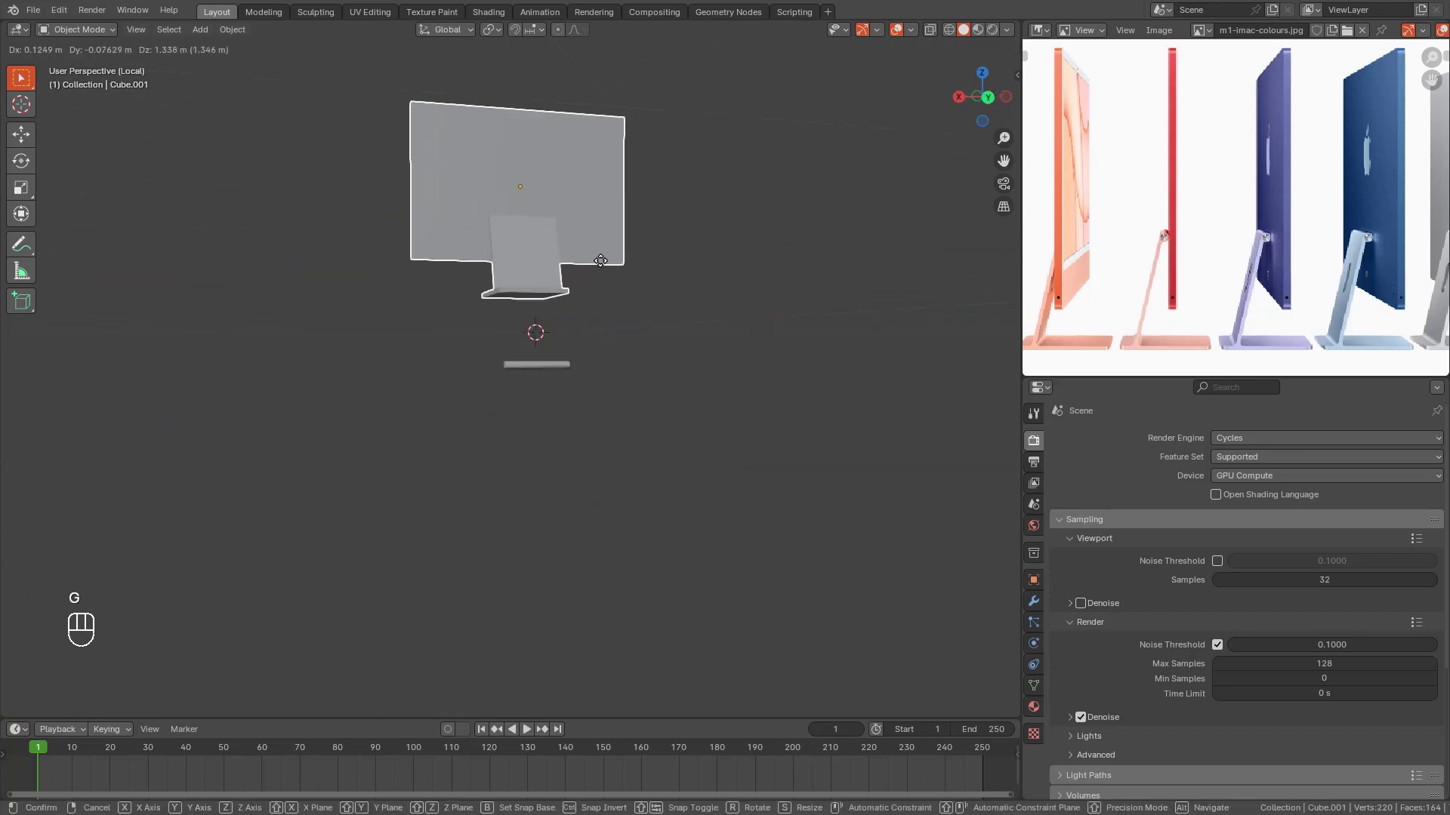
{"action": "right_click", "coordinate": [569, 275]}
{"action": "key", "text": "g"}
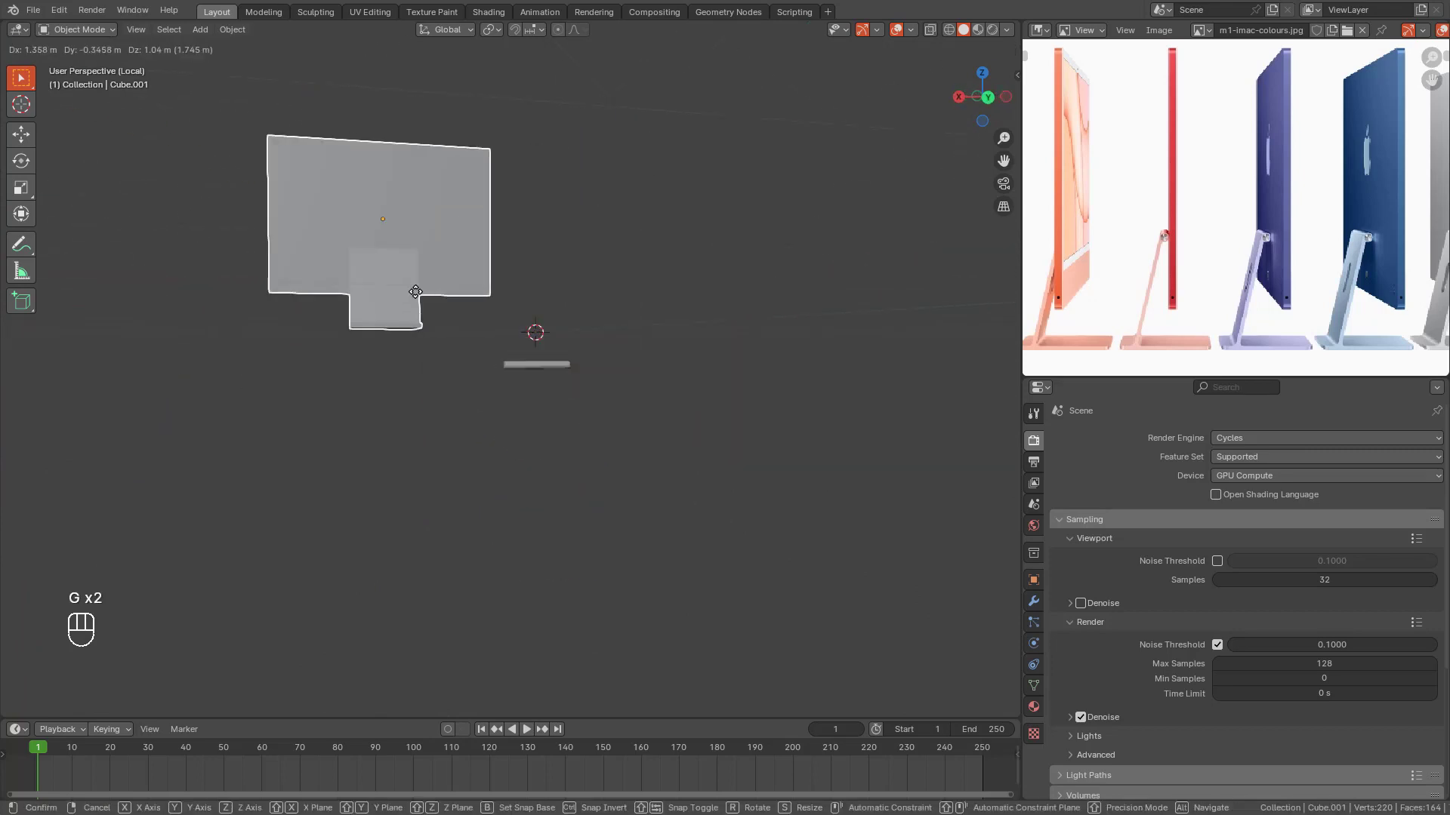
{"action": "right_click", "coordinate": [549, 375]}
Step: Select the hinge rod together with the screen and stand in side view and join them into one object
{"action": "left_click", "coordinate": [549, 362]}
{"action": "middle_click_drag", "start_coordinate": [536, 387], "coordinate": [559, 337]}
{"action": "scroll", "coordinate": [599, 390], "scroll_direction": "up", "scroll_amount": 1}
{"action": "scroll", "coordinate": [559, 360], "scroll_direction": "up", "scroll_amount": 2}
{"action": "key", "text": "KP_3"}
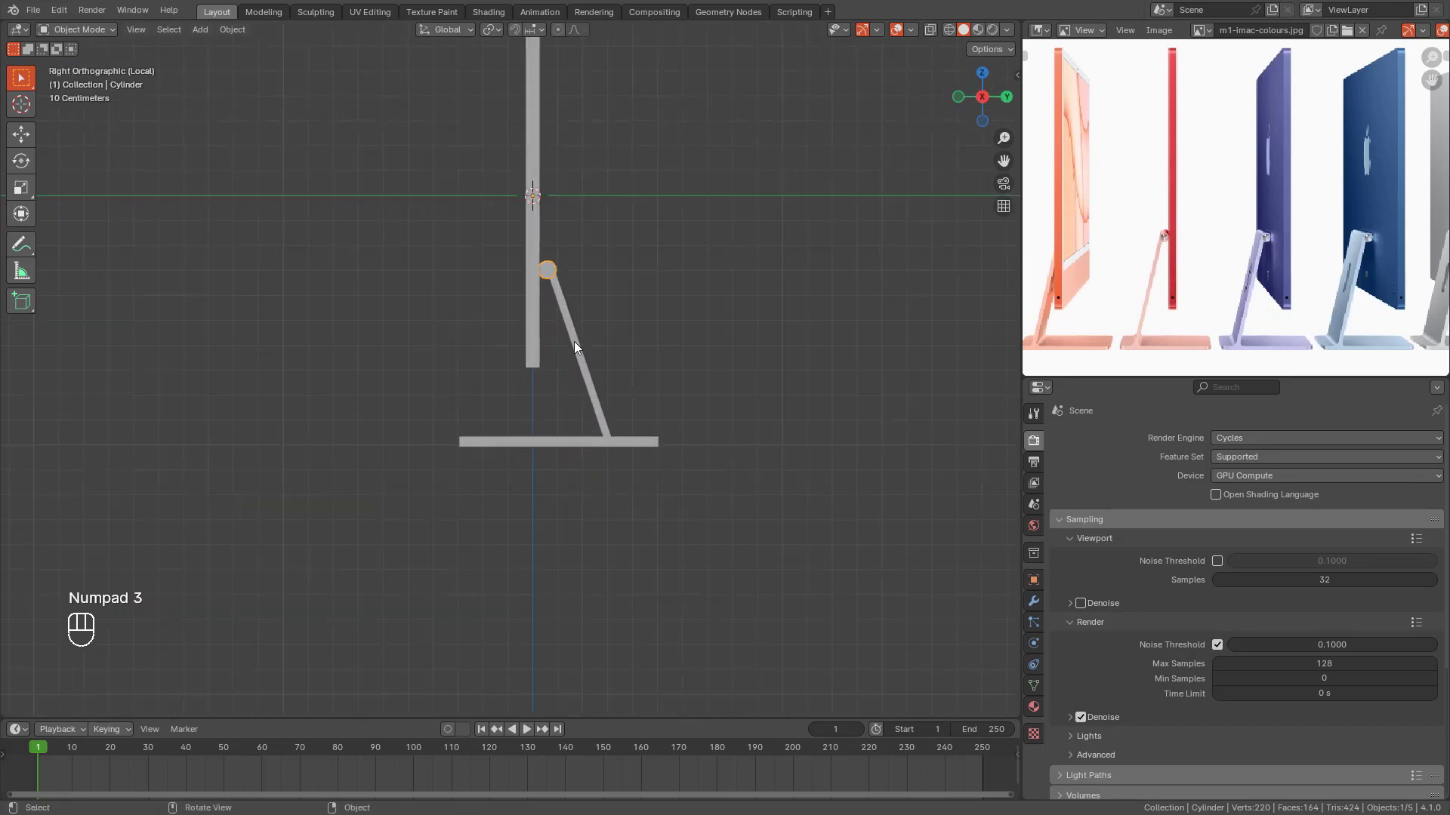
{"action": "left_click_drag", "start_coordinate": [492, 220], "coordinate": [609, 338]}
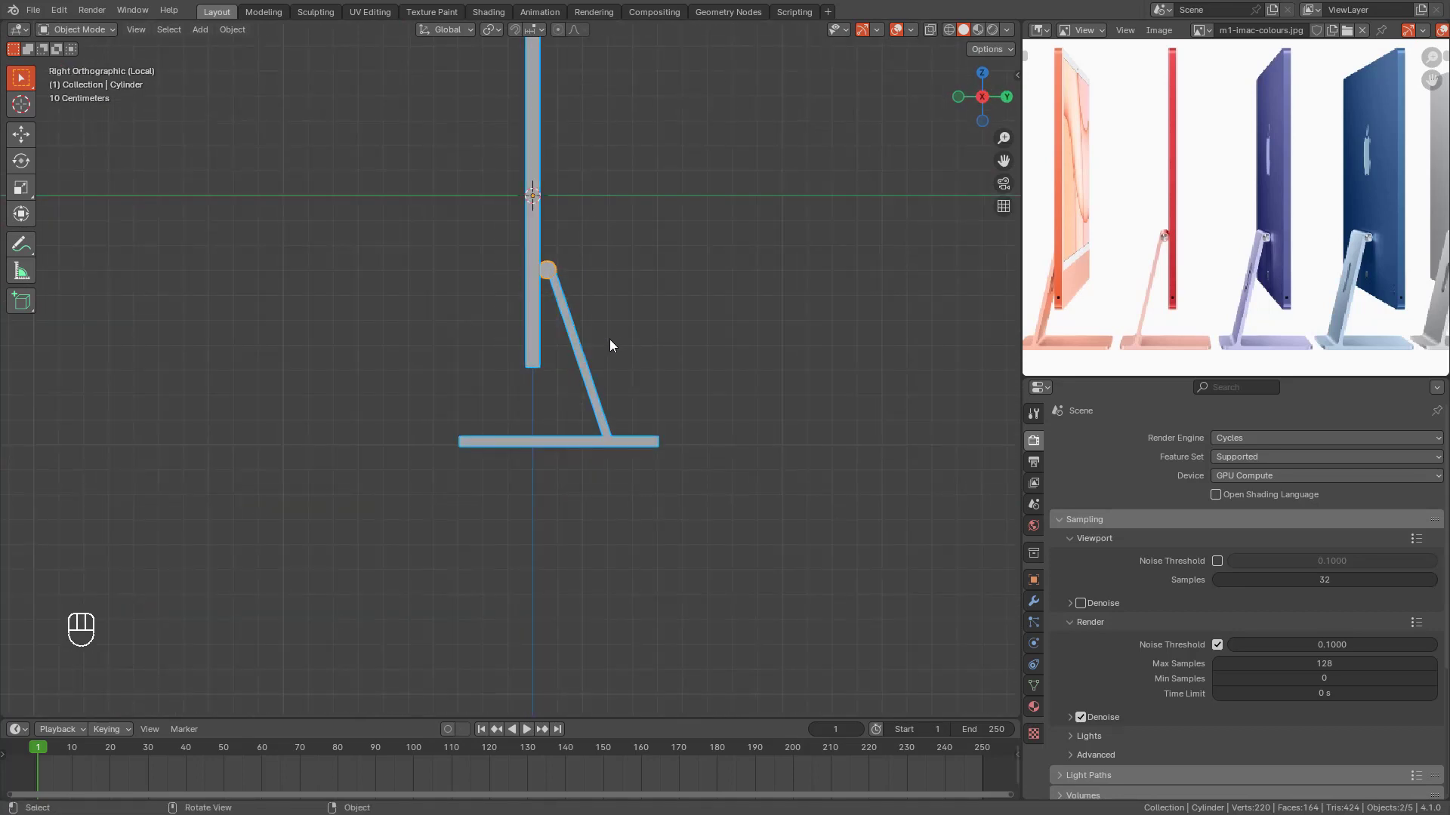
{"action": "scroll", "coordinate": [589, 333], "scroll_direction": "down", "scroll_amount": 4}
{"action": "left_click_drag", "start_coordinate": [487, 174], "coordinate": [650, 512]}
{"action": "scroll", "coordinate": [537, 365], "scroll_direction": "up", "scroll_amount": 1}
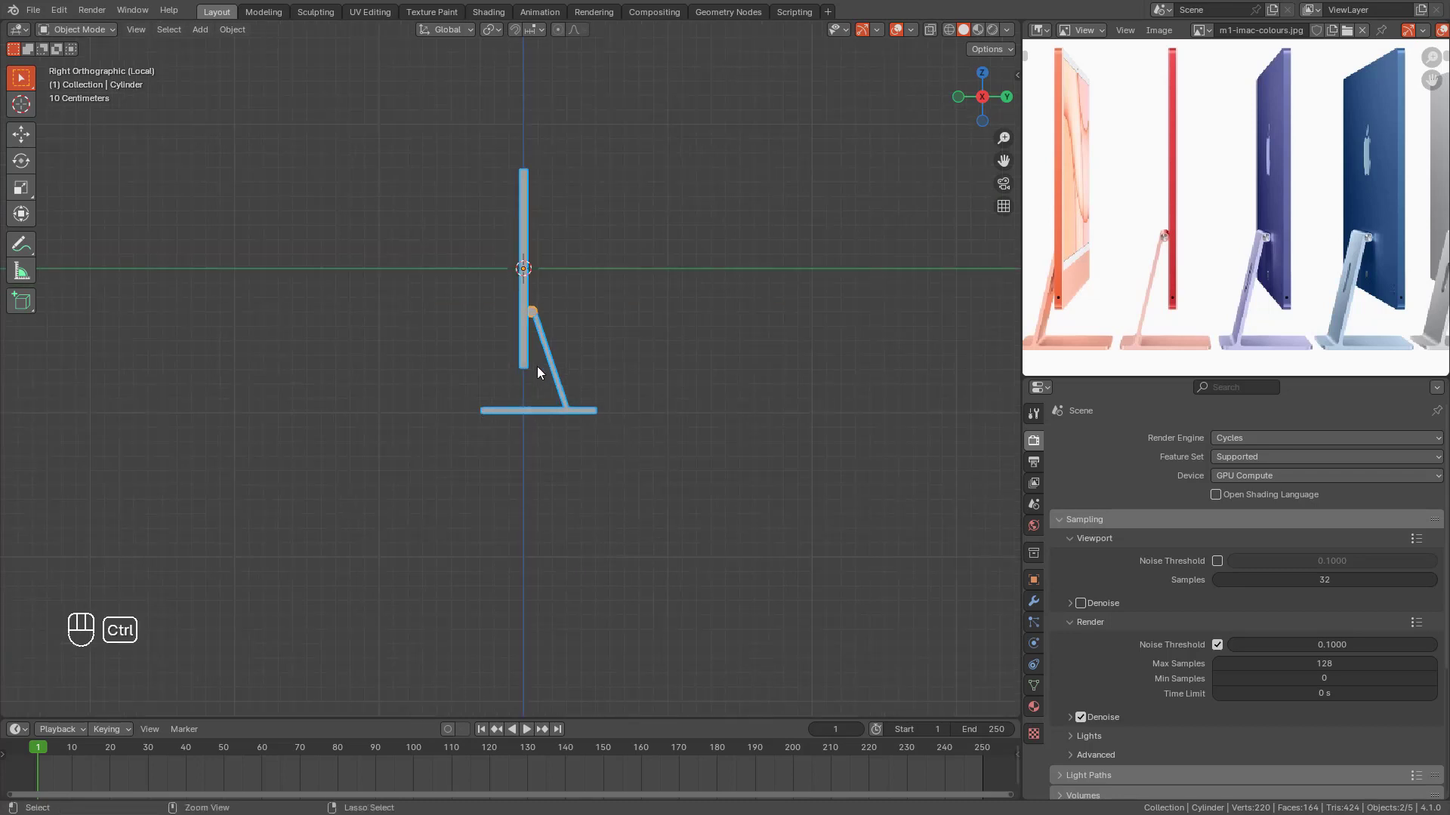
{"action": "key", "text": "ctrl+j"}
{"action": "left_click", "coordinate": [649, 323]}
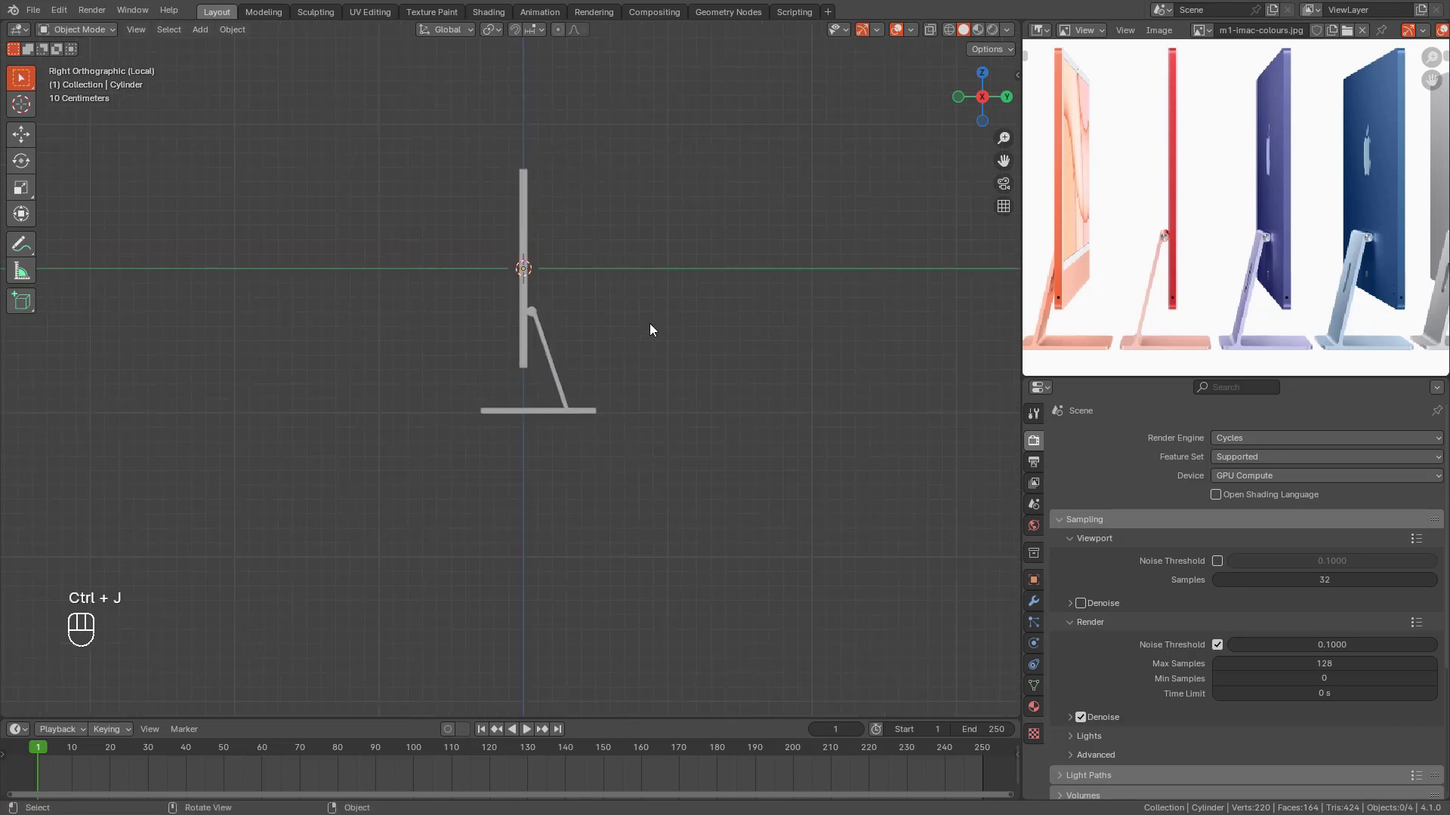
Step: Examine the joined iMac model in side view and from behind, checking how its parts move together
{"action": "middle_click_drag", "start_coordinate": [649, 324], "coordinate": [604, 358]}
{"action": "left_click", "coordinate": [564, 423]}
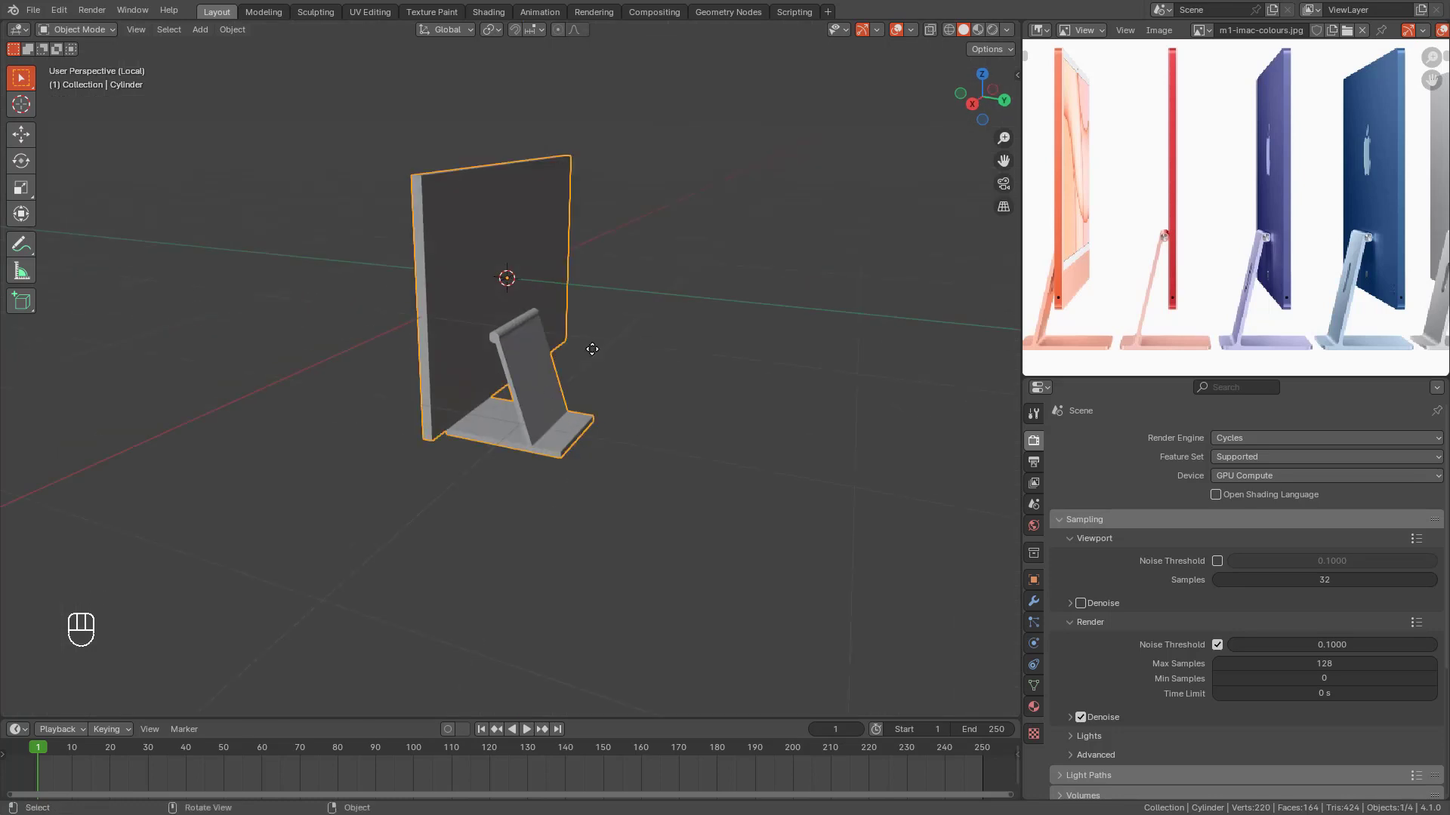
{"action": "key", "text": "g"}
{"action": "right_click", "coordinate": [507, 319]}
{"action": "key", "text": "KP_3"}
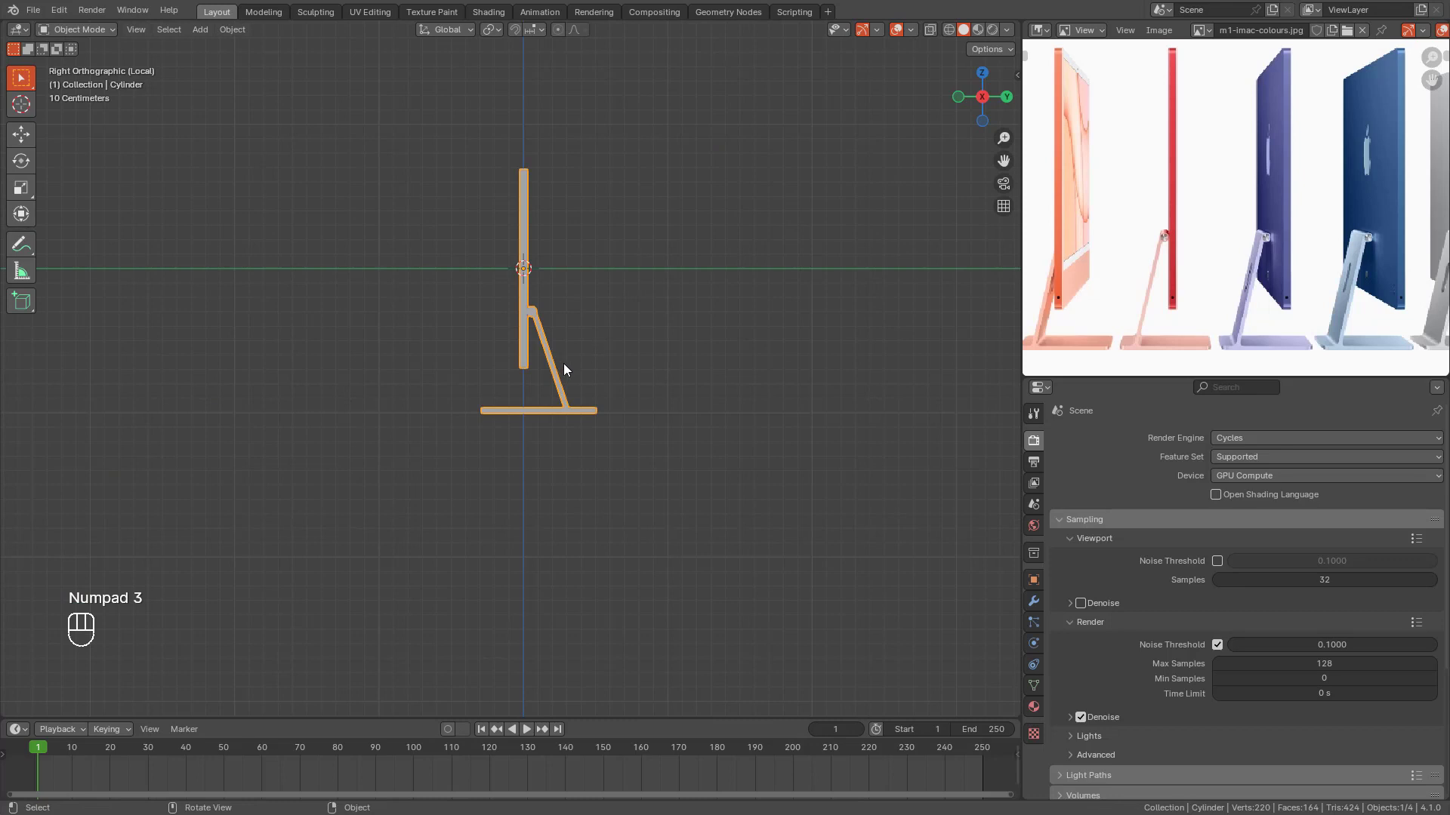
{"action": "middle_click_drag", "start_coordinate": [533, 366], "coordinate": [567, 410]}
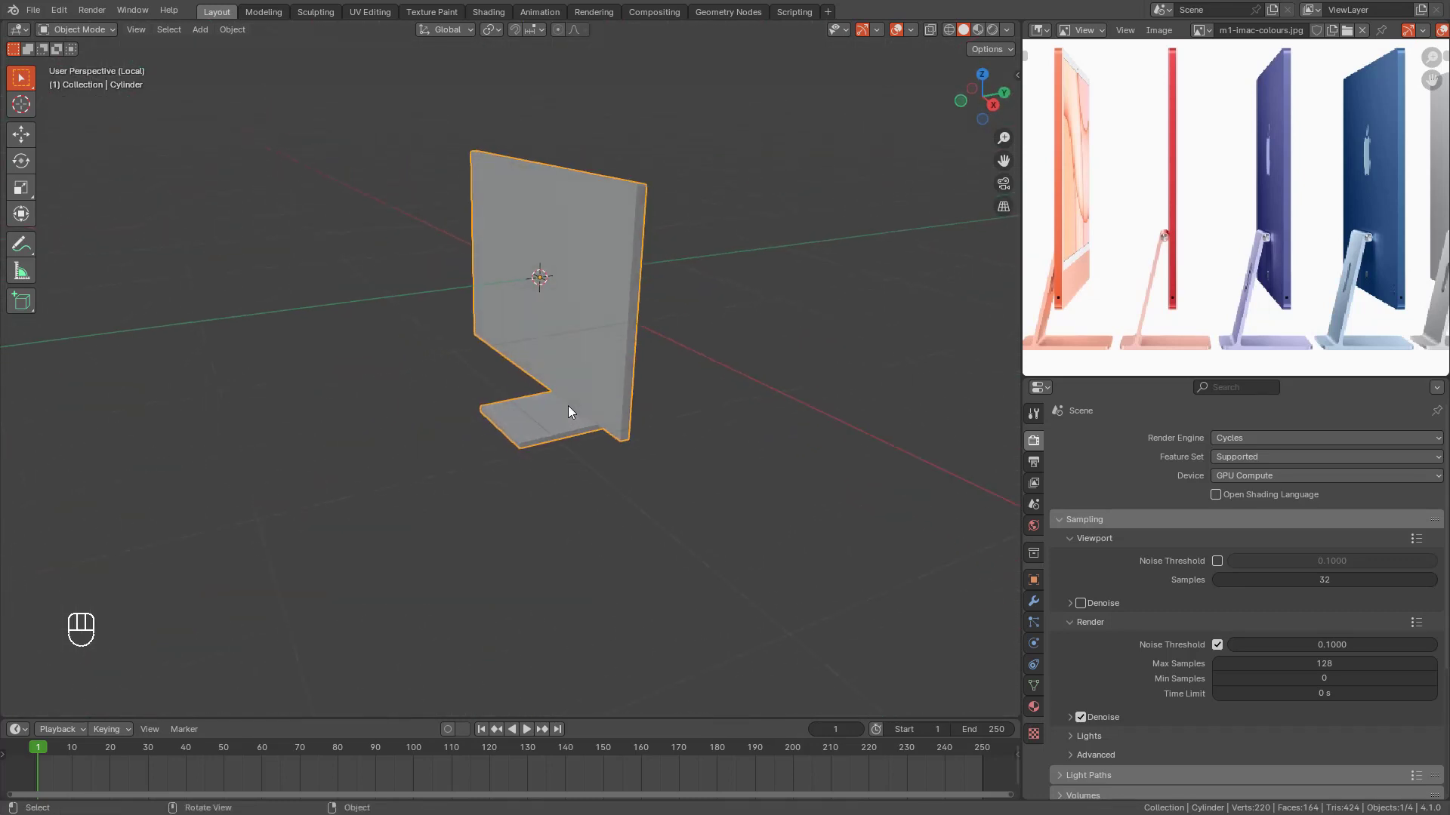
{"action": "key", "text": "KP_3"}
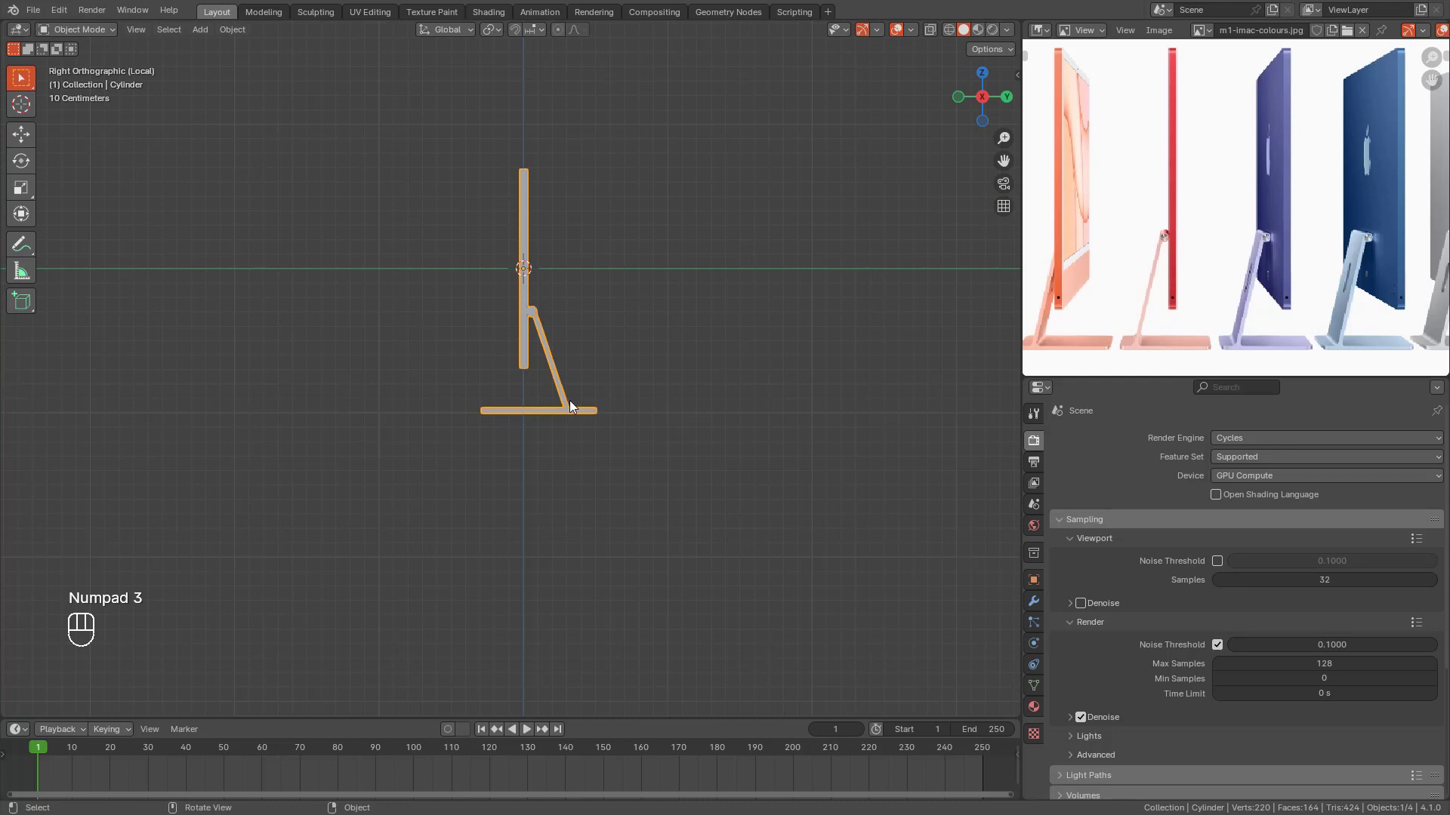
{"action": "scroll", "coordinate": [561, 413], "scroll_direction": "up", "scroll_amount": 2}
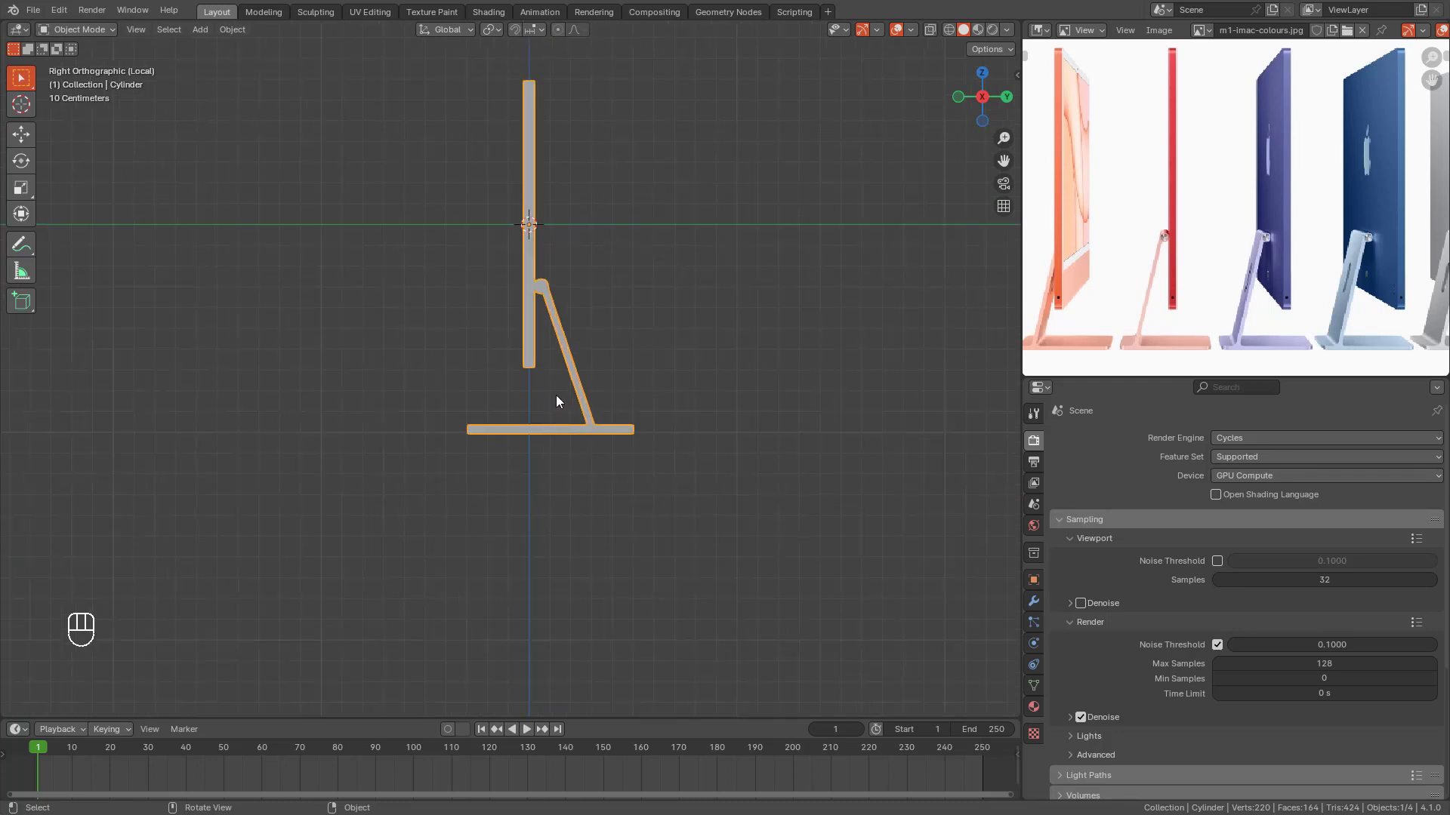
{"action": "middle_click_drag", "start_coordinate": [566, 392], "coordinate": [534, 414], "text": "shift"}
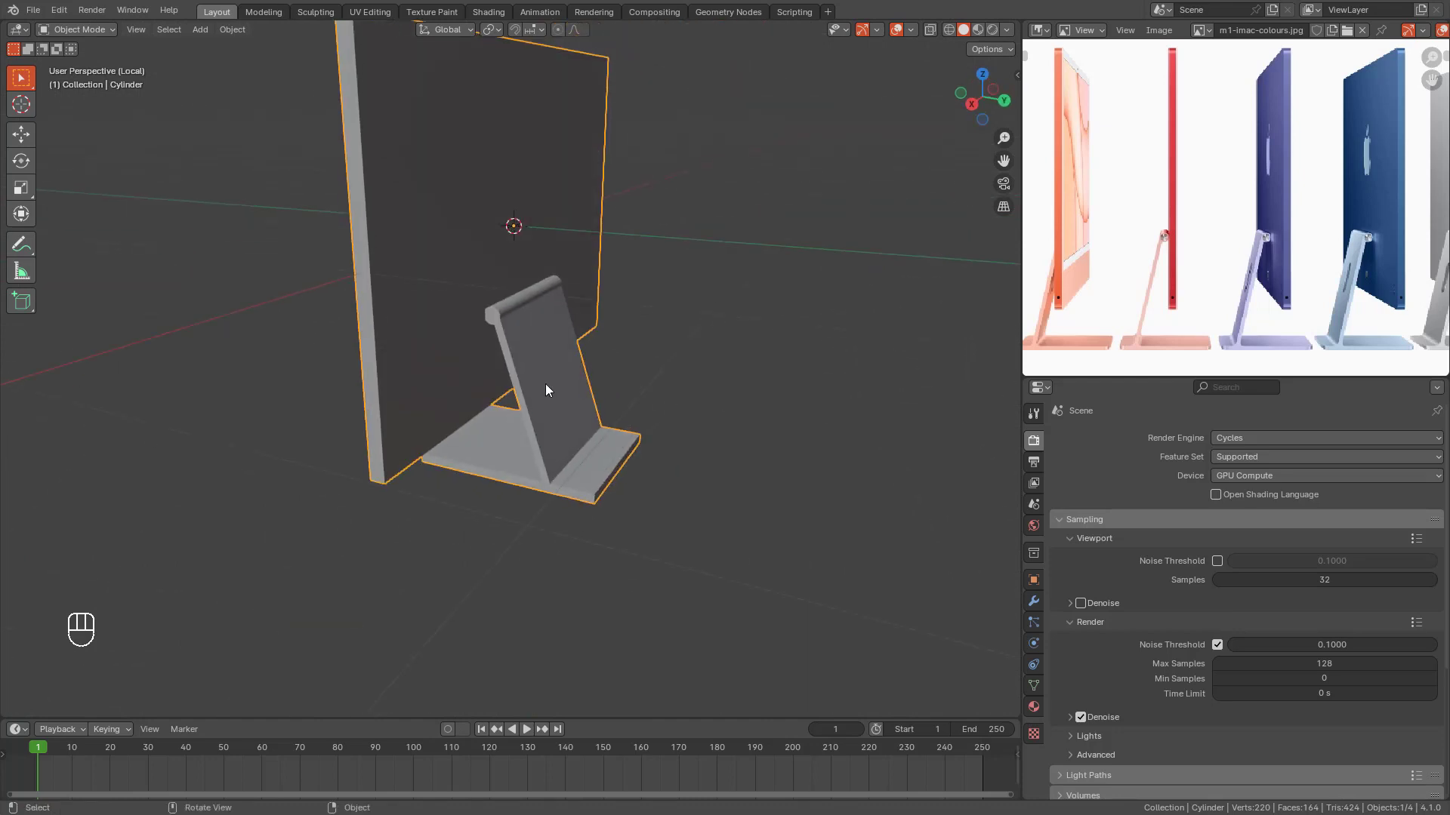
Step: Undo the join of the hinge rod with the screen and stand, keeping only the rod selected
{"action": "scroll", "coordinate": [545, 384], "scroll_direction": "down", "scroll_amount": 3}
{"action": "key", "text": "ctrl+z"}
{"action": "key", "text": "ctrl+z"}
{"action": "key", "text": "ctrl+z"}
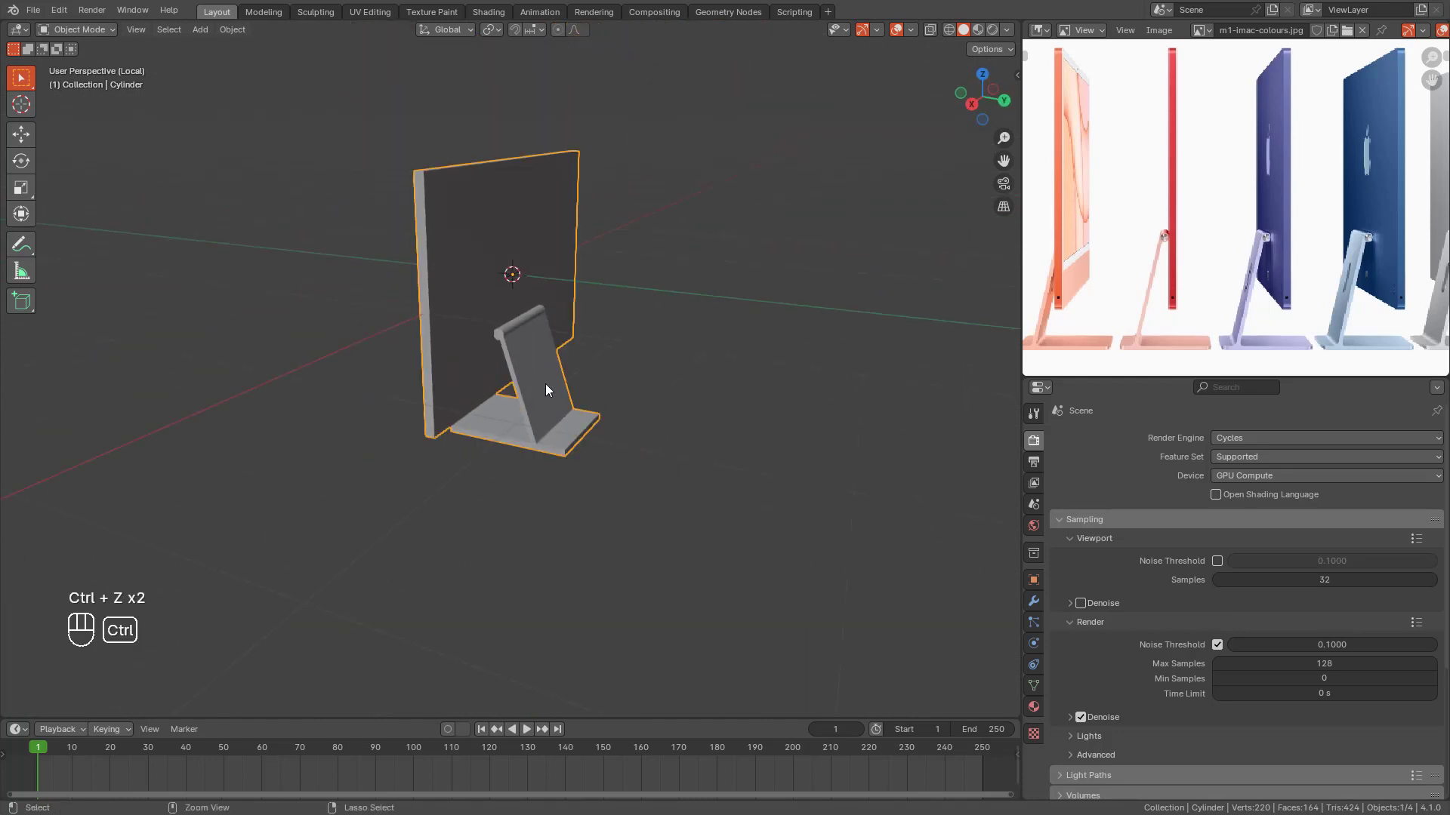
{"action": "left_click", "coordinate": [510, 323]}
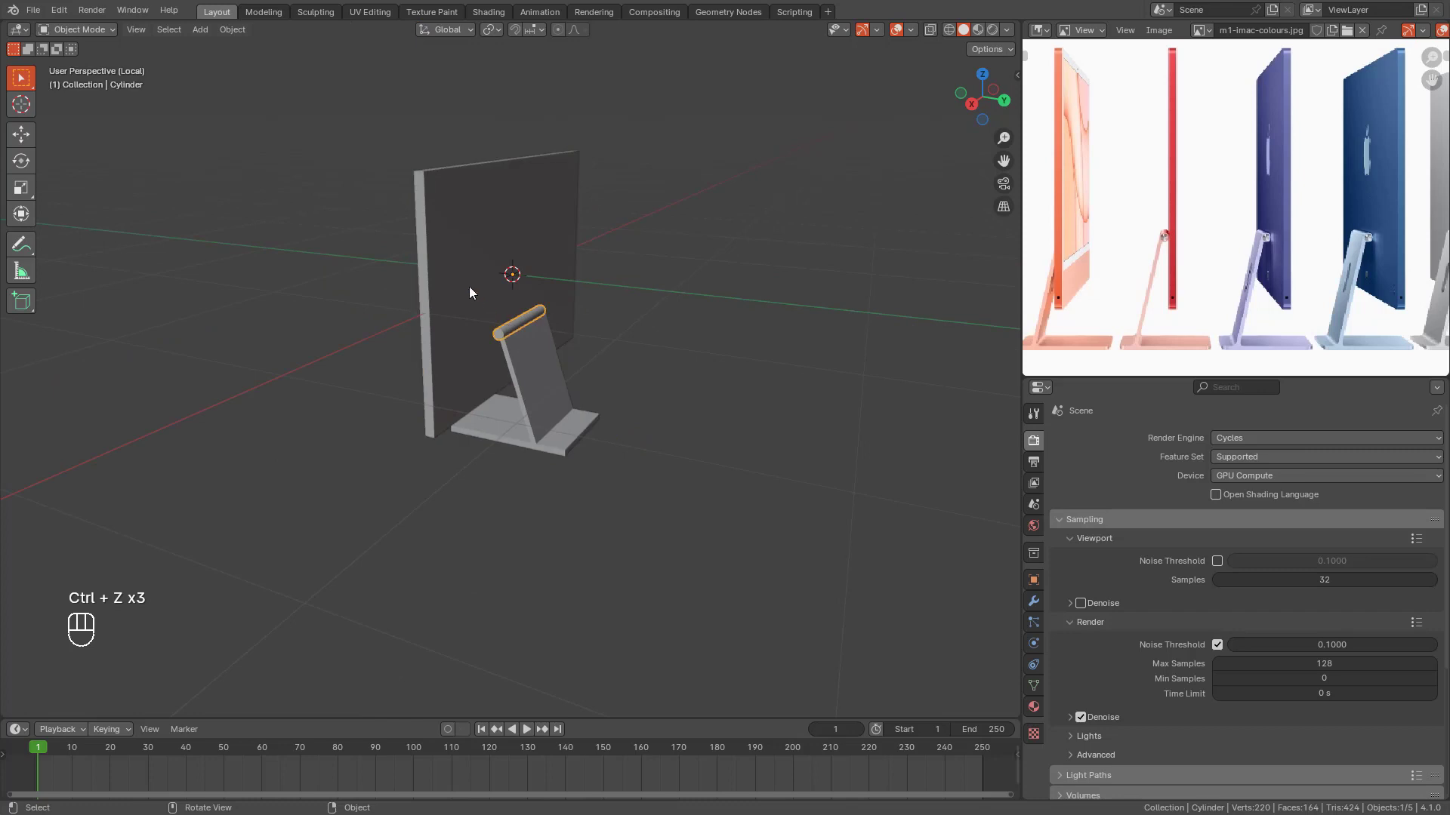
Step: Try to move the screen and stand away from the separate hinge rod in side view
{"action": "left_click", "coordinate": [468, 287]}
{"action": "key", "text": "KP_1"}
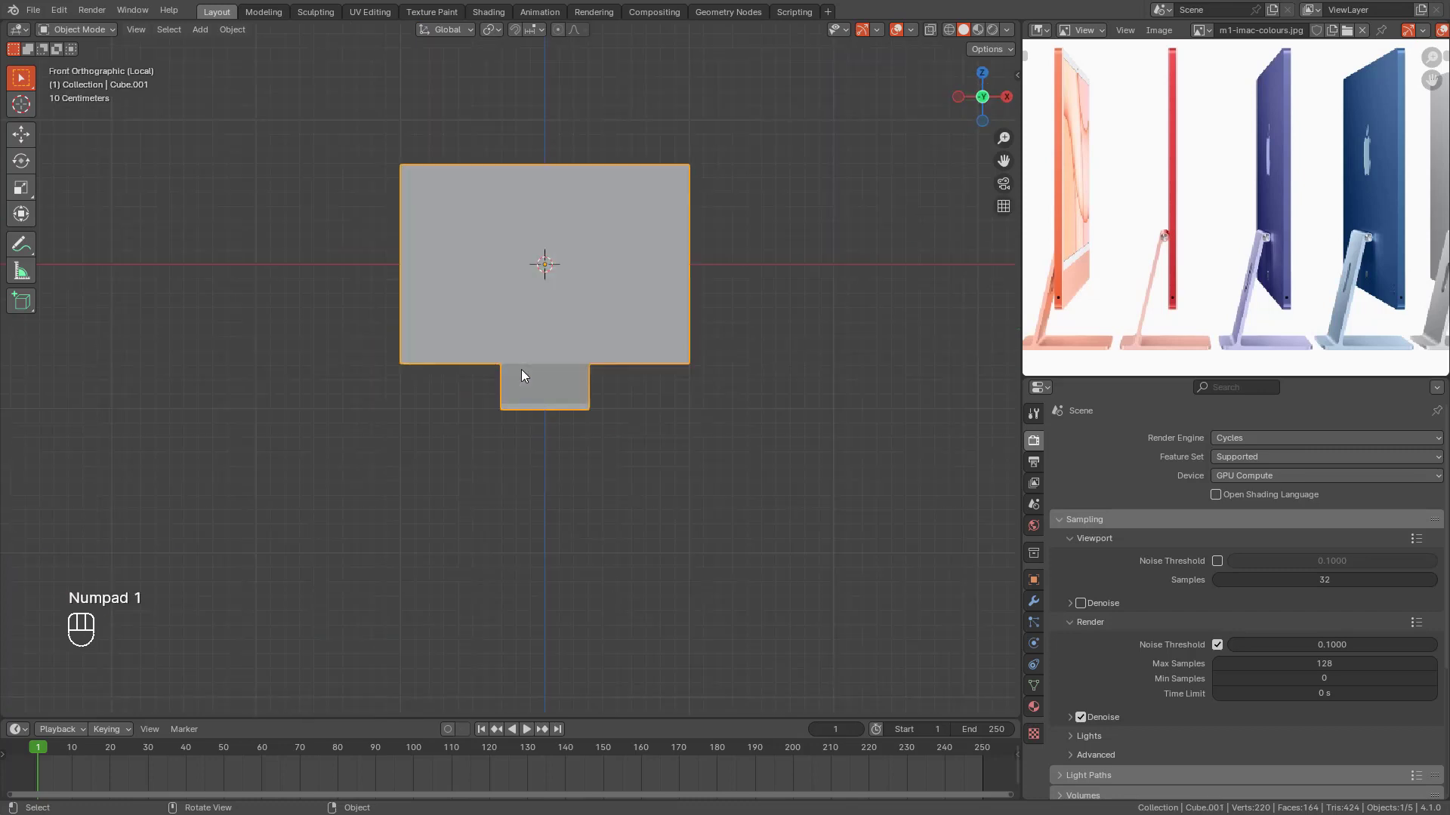
{"action": "key", "text": "KP_3"}
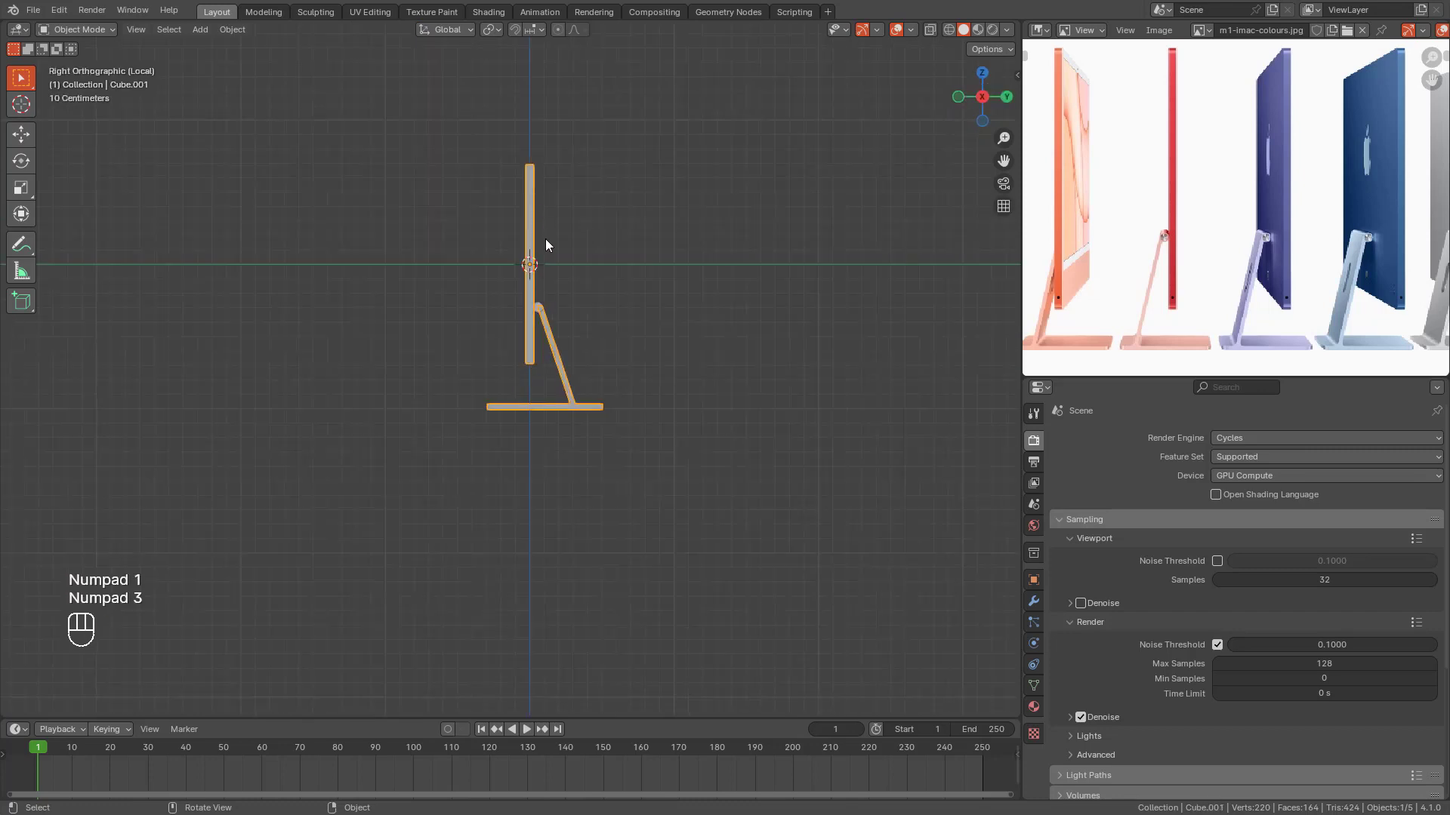
{"action": "key", "text": "g"}
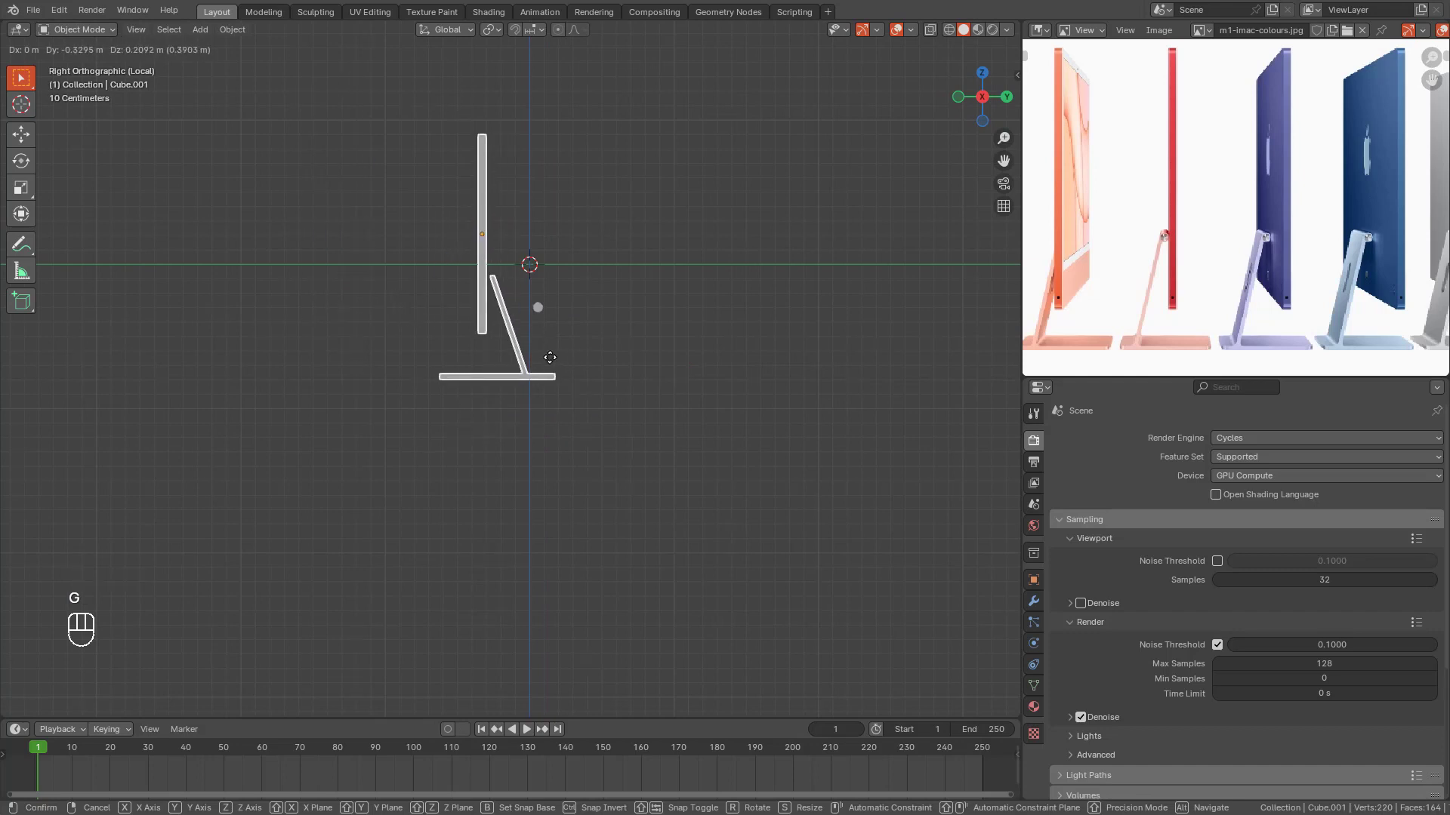
{"action": "right_click", "coordinate": [551, 361]}
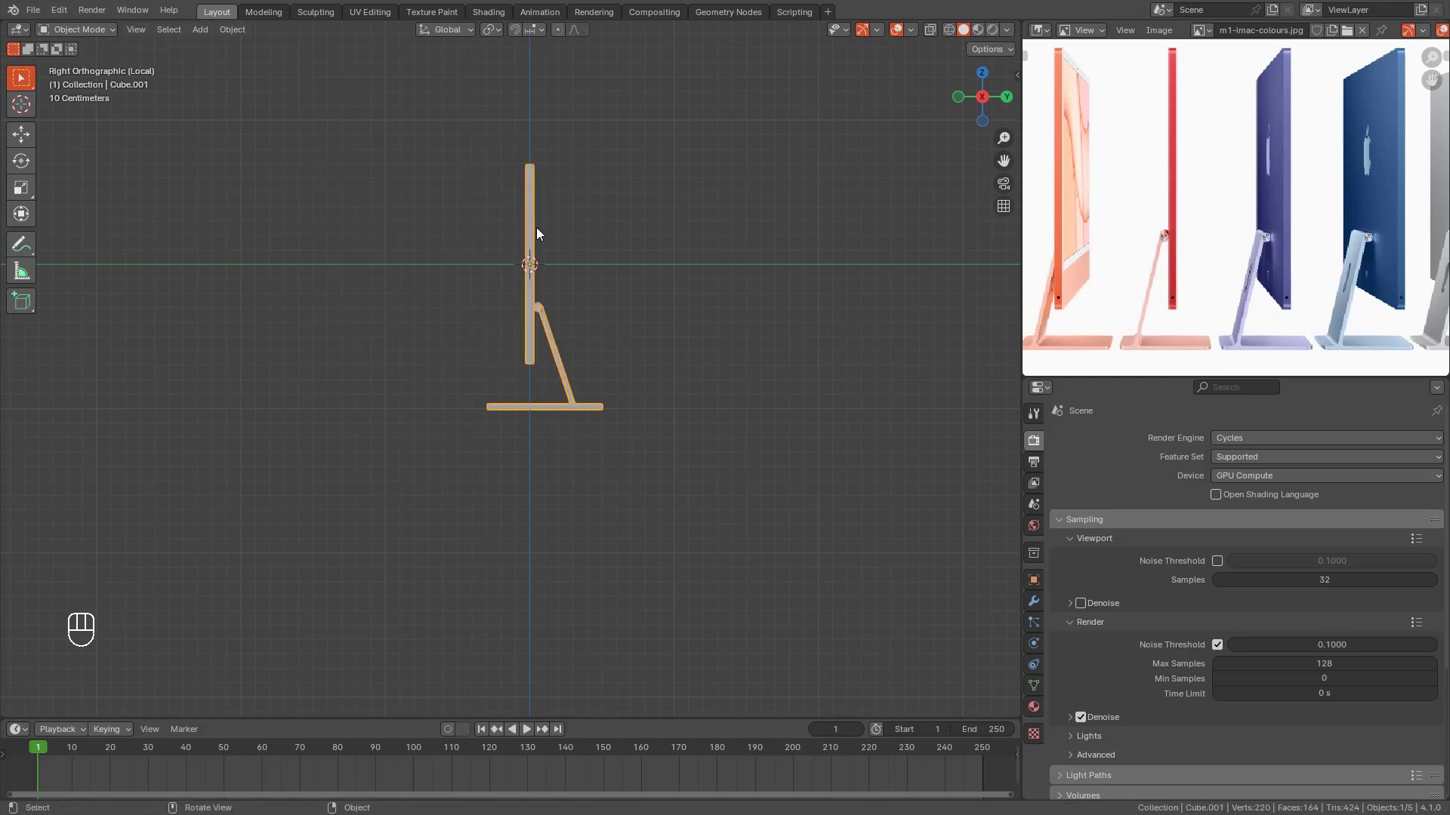
{"action": "key", "text": "g"}
{"action": "right_click", "coordinate": [436, 234]}
{"action": "key", "text": "g"}
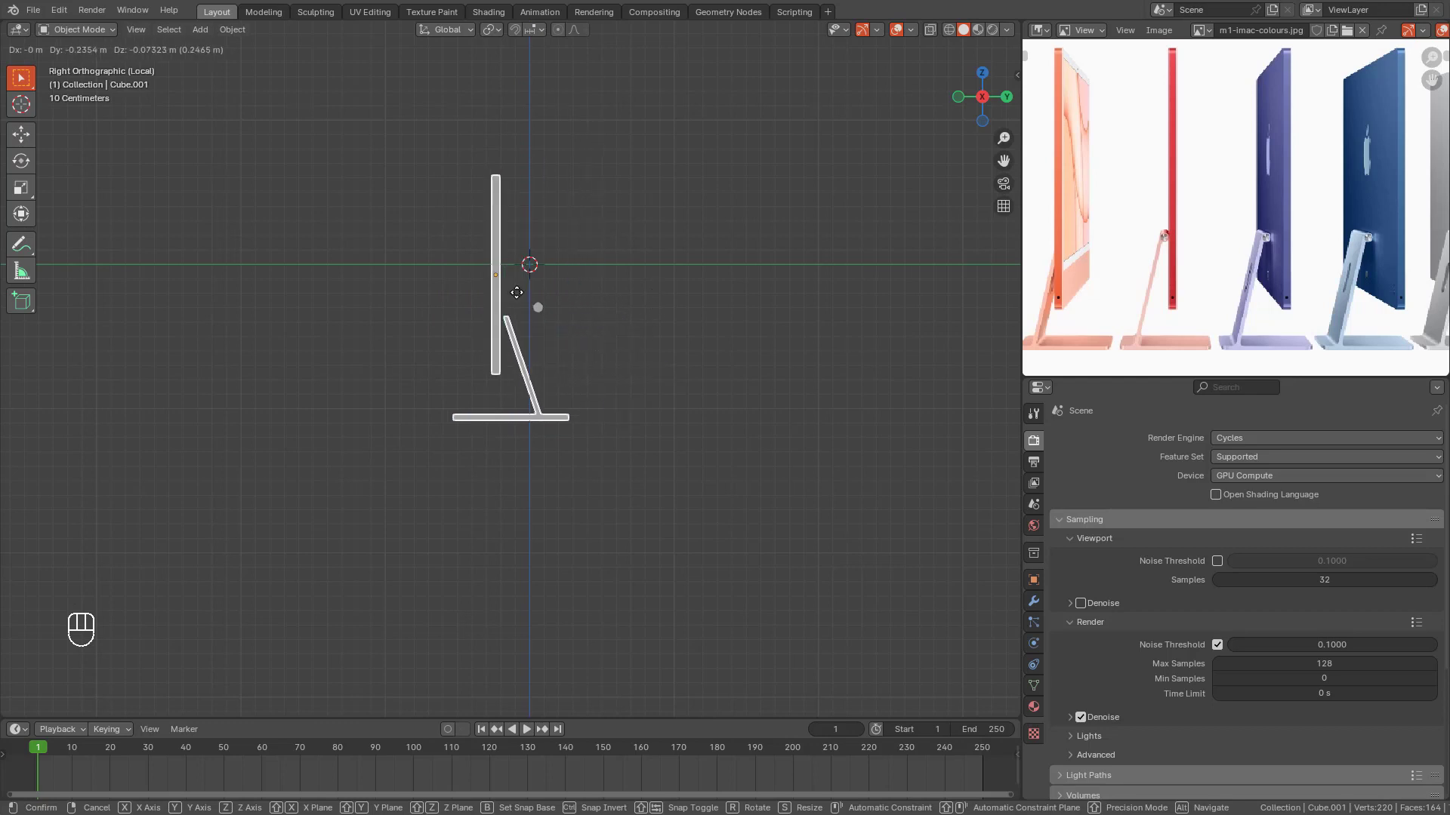
{"action": "right_click", "coordinate": [516, 292]}
Step: Select the hinge rod and add the screen and stand to the selection
{"action": "scroll", "coordinate": [586, 280], "scroll_direction": "up", "scroll_amount": 3}
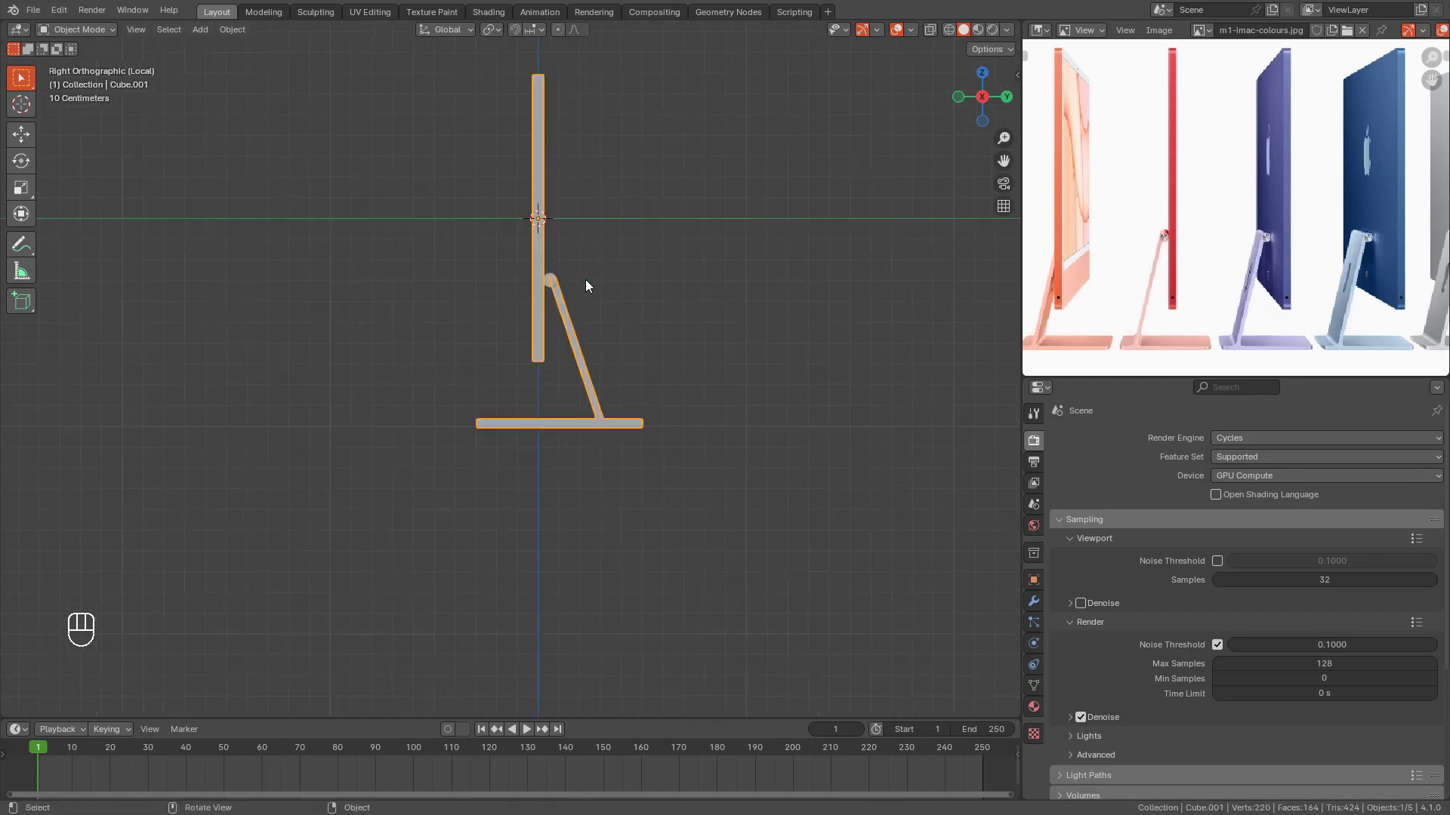
{"action": "middle_click_drag", "start_coordinate": [585, 277], "coordinate": [481, 239], "text": "shift"}
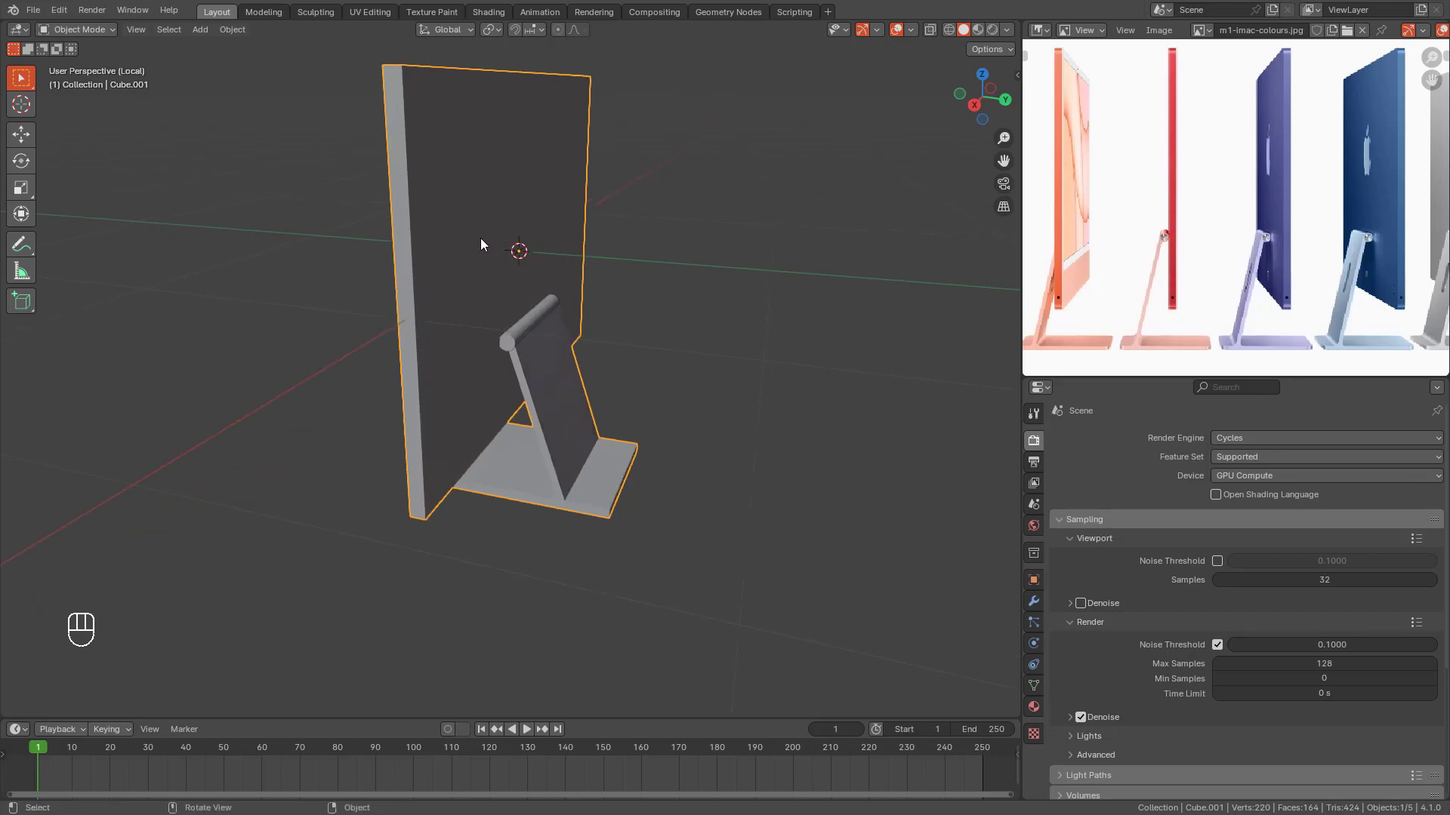
{"action": "left_click", "coordinate": [536, 323]}
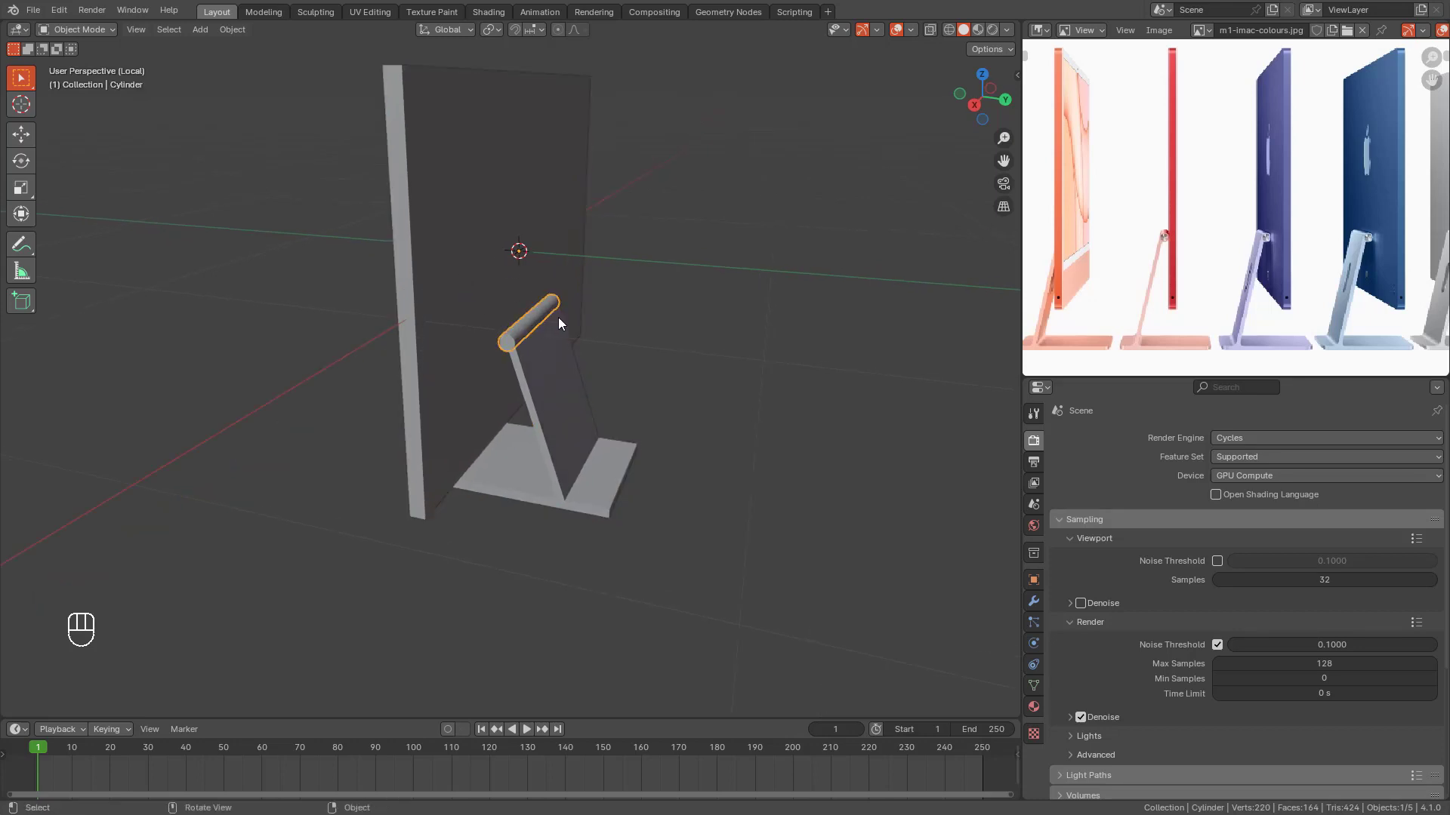
{"action": "left_click", "coordinate": [663, 325]}
{"action": "key", "text": "shift"}
{"action": "left_click", "coordinate": [472, 187], "text": "shift"}
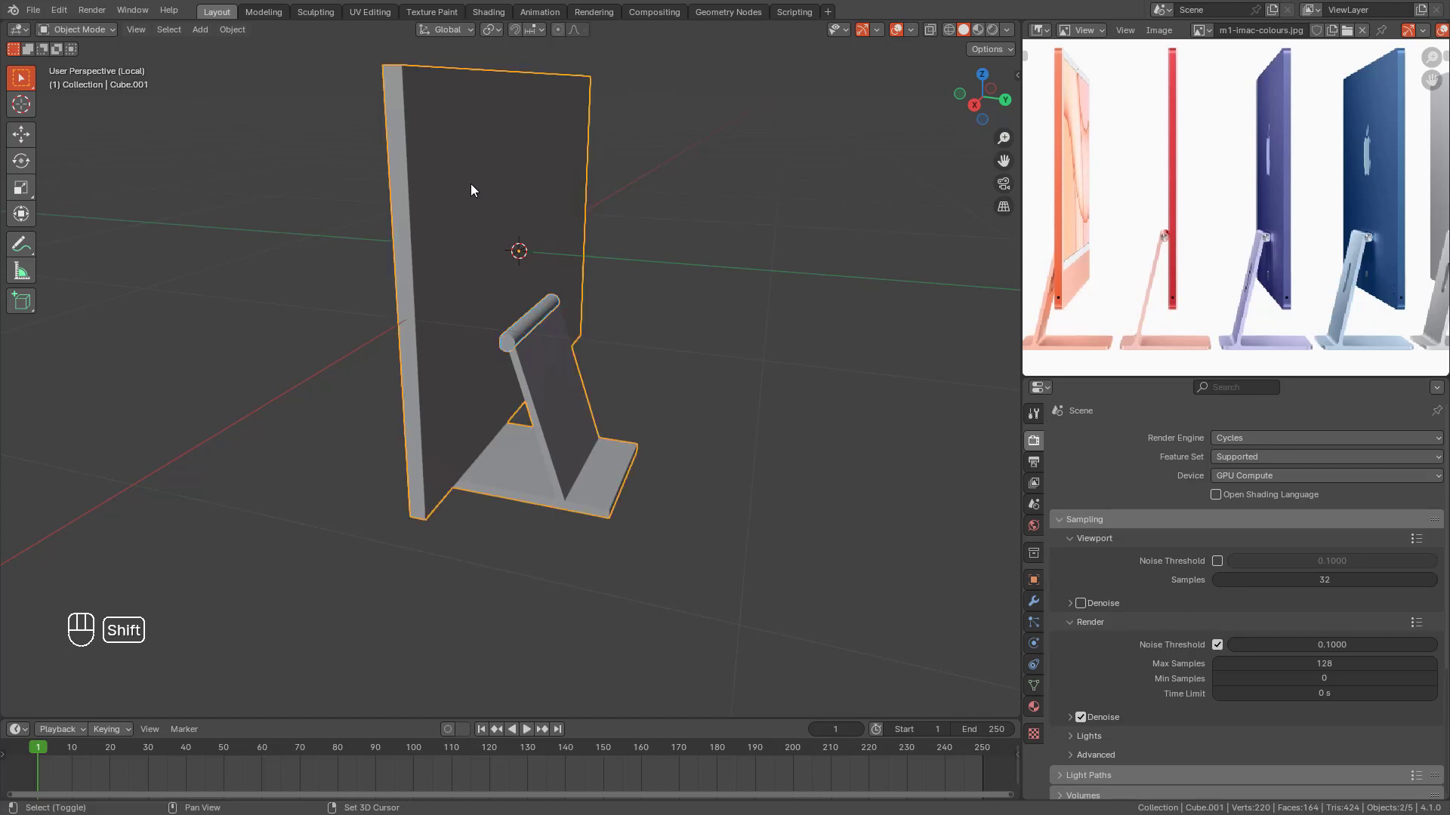
Step: Try to move the screen and stand away without the hinge rod selected
{"action": "left_click", "coordinate": [541, 320]}
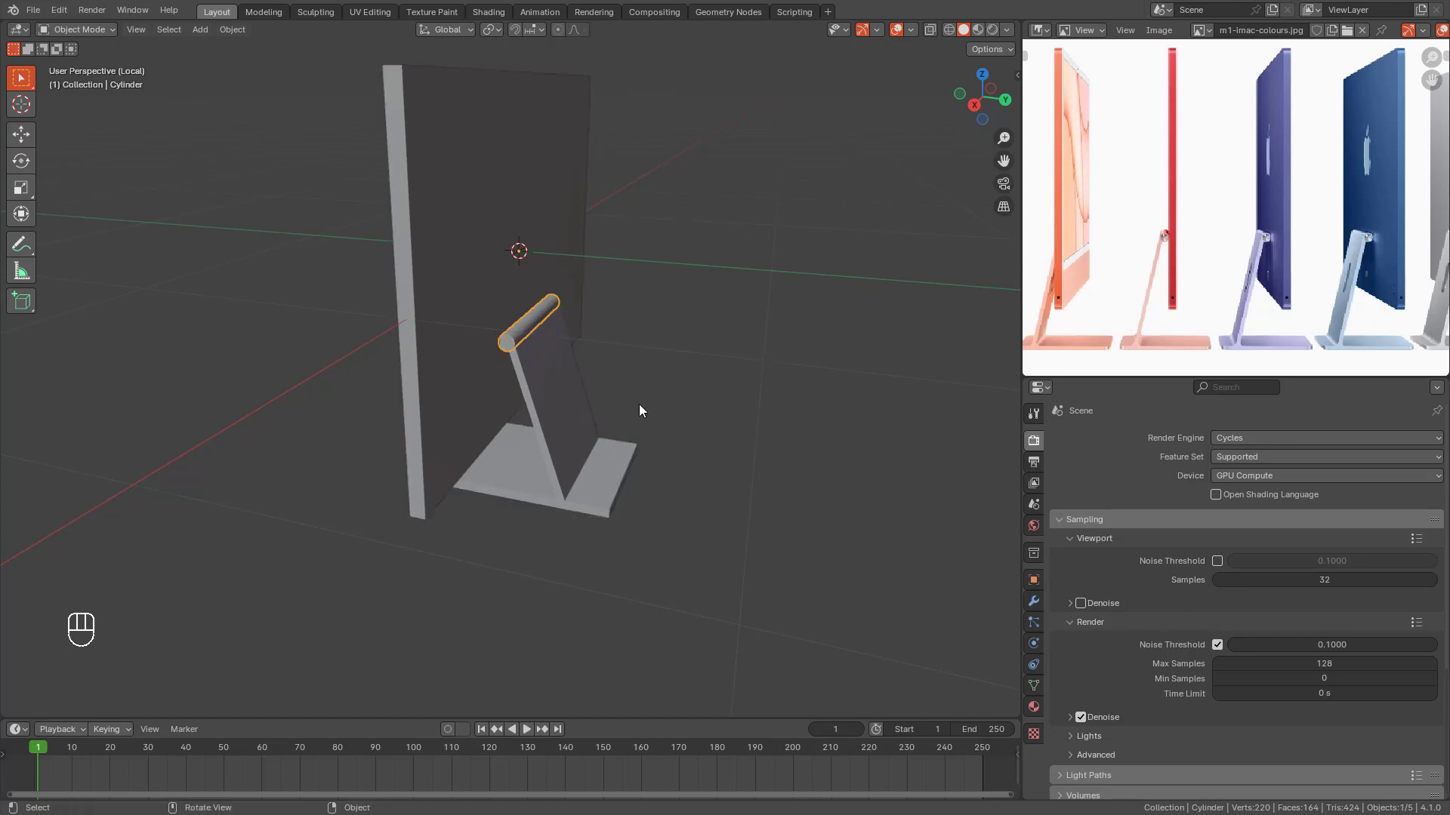
{"action": "left_click", "coordinate": [440, 209]}
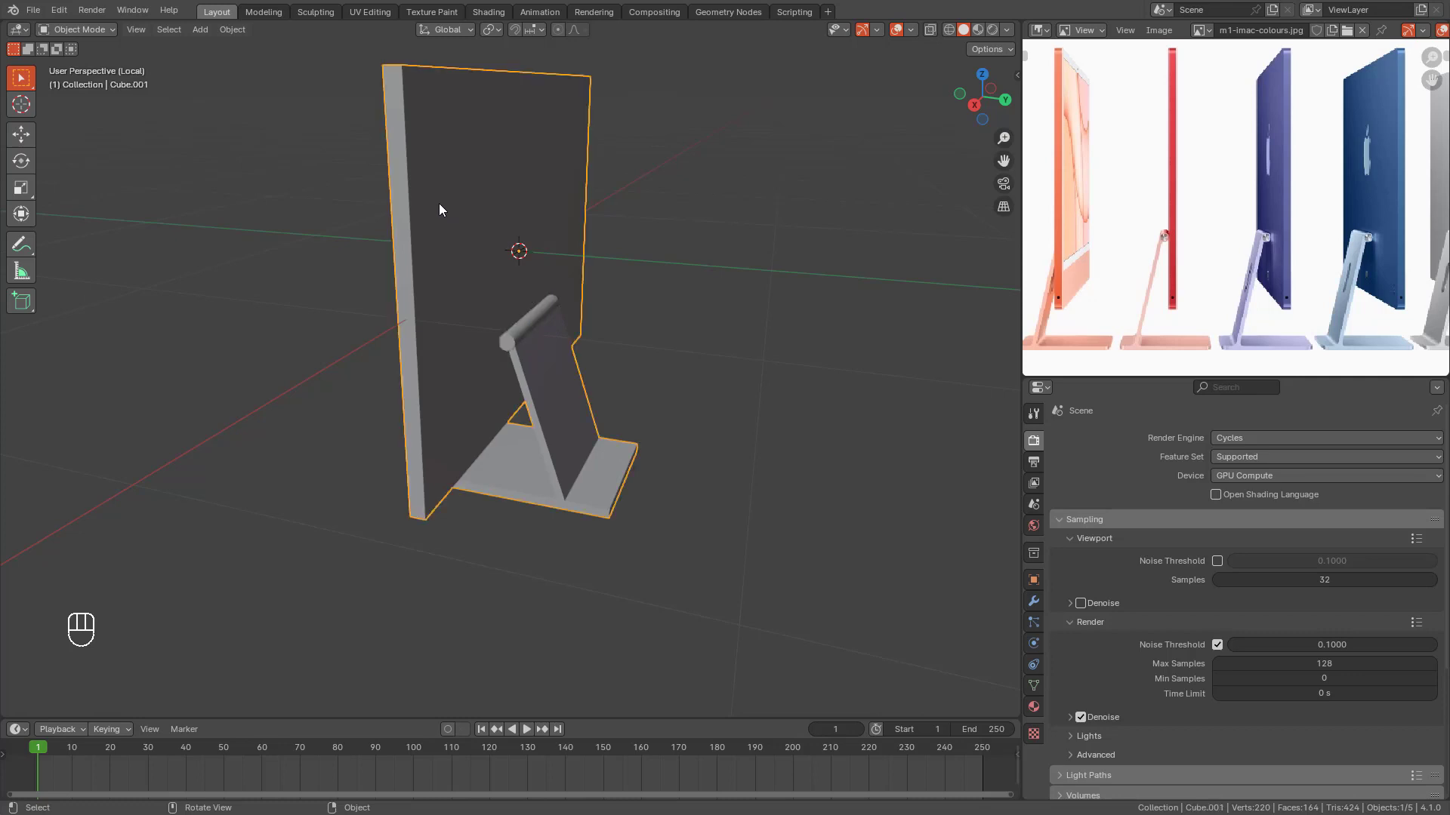
{"action": "left_click", "coordinate": [527, 317]}
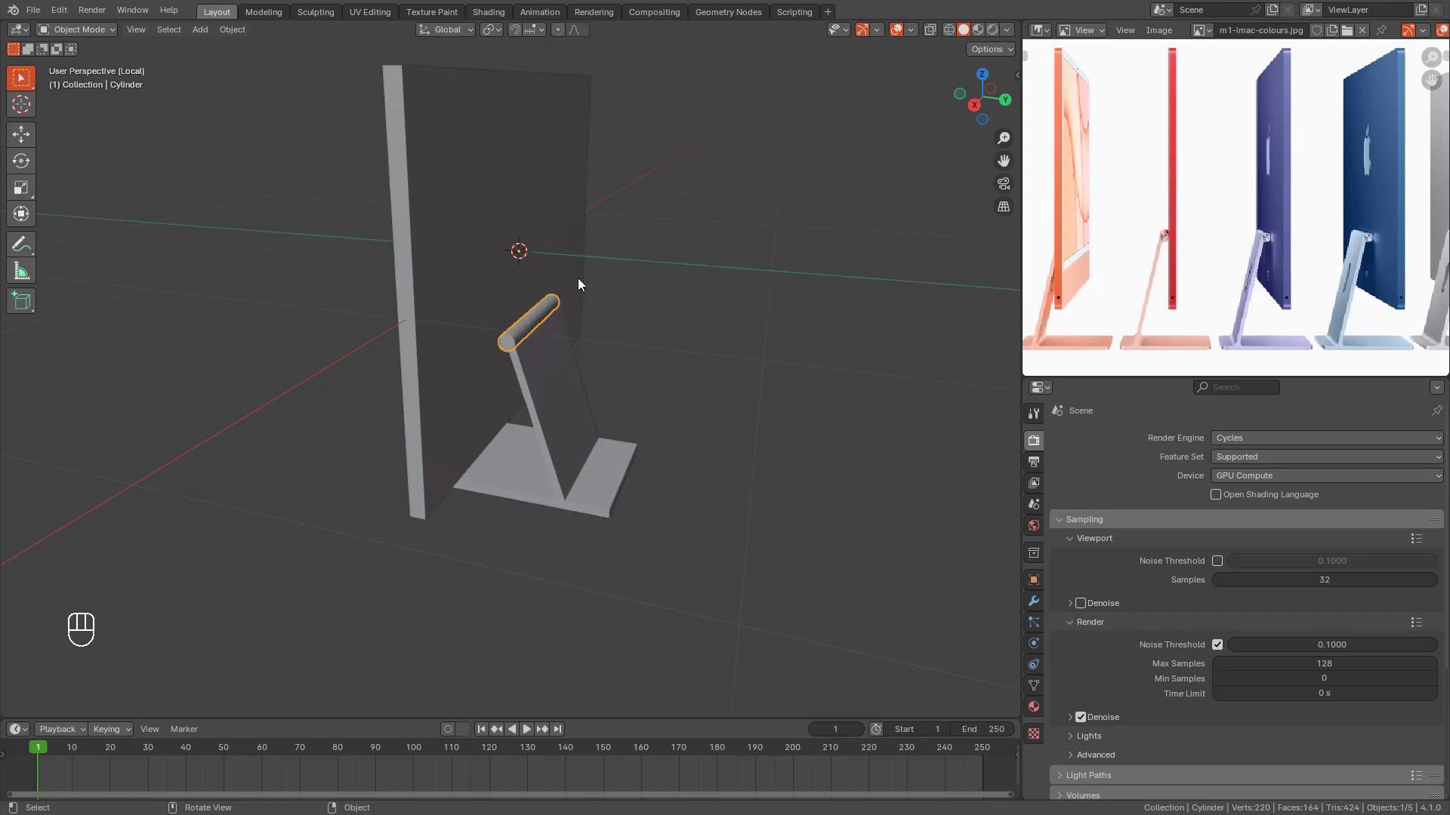
{"action": "left_click", "coordinate": [432, 185]}
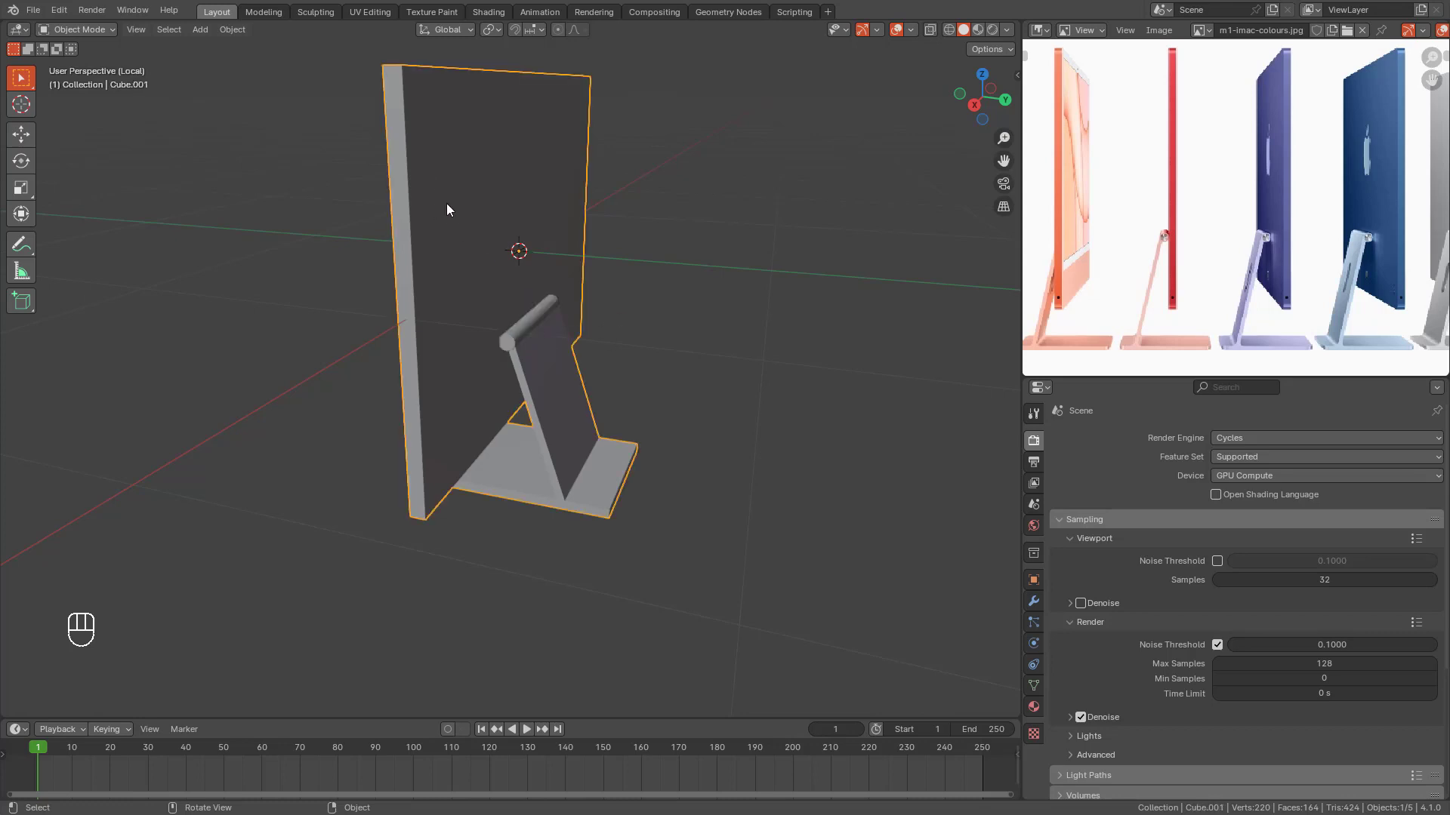
{"action": "key", "text": "g"}
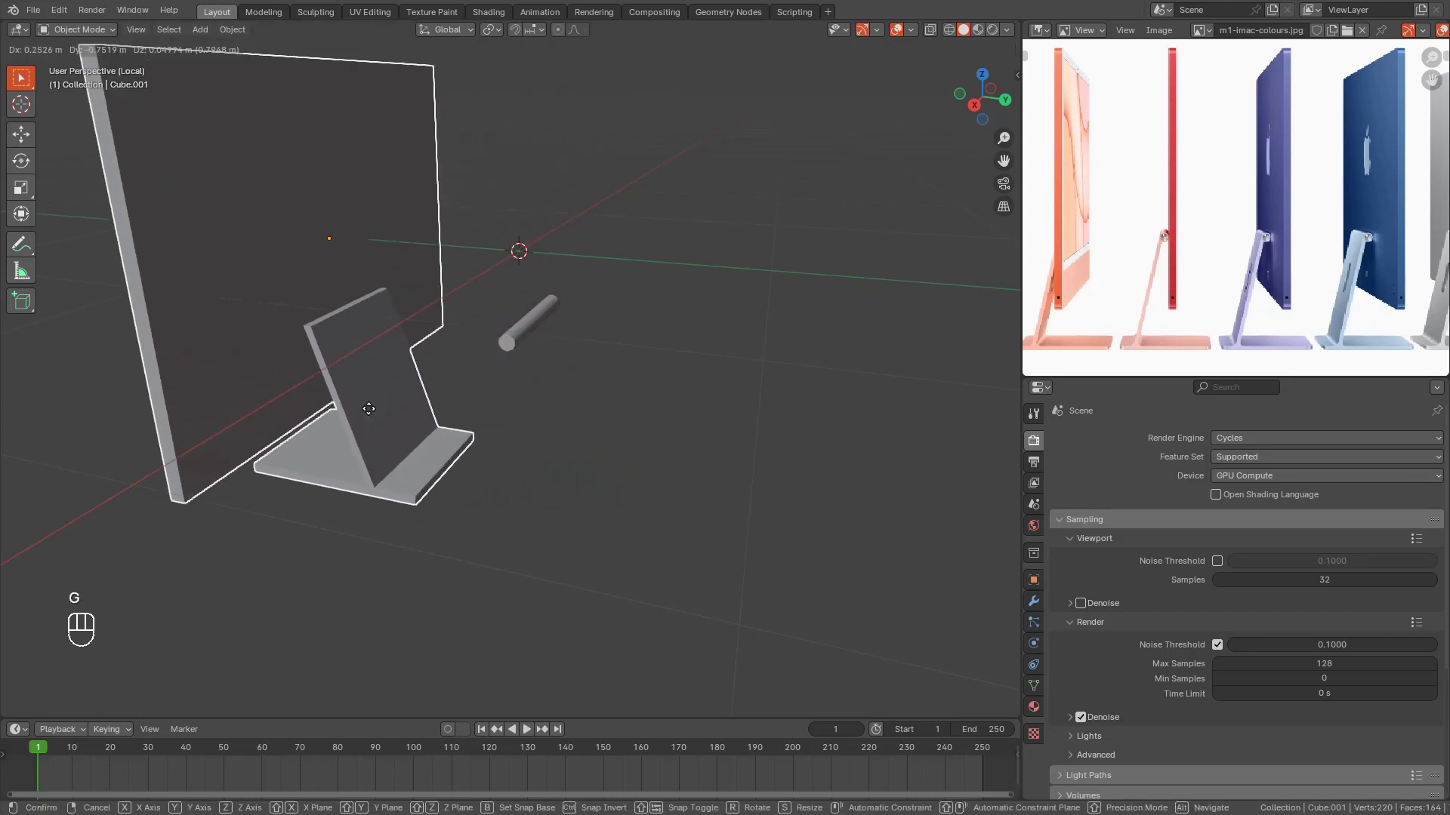
{"action": "right_click", "coordinate": [547, 313]}
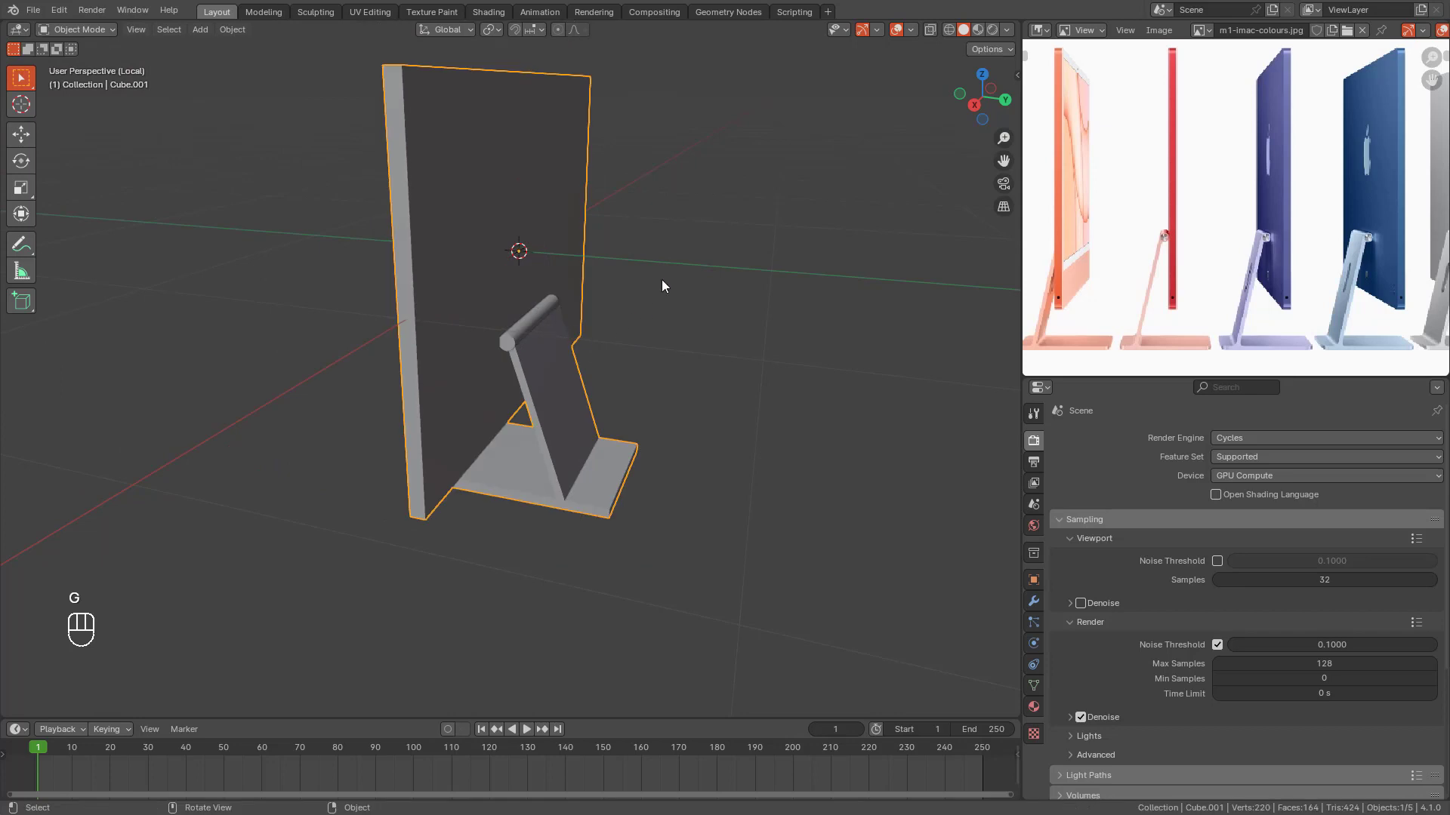
Step: Parent the hinge rod to the screen and stand using the Object option
{"action": "left_click", "coordinate": [541, 320]}
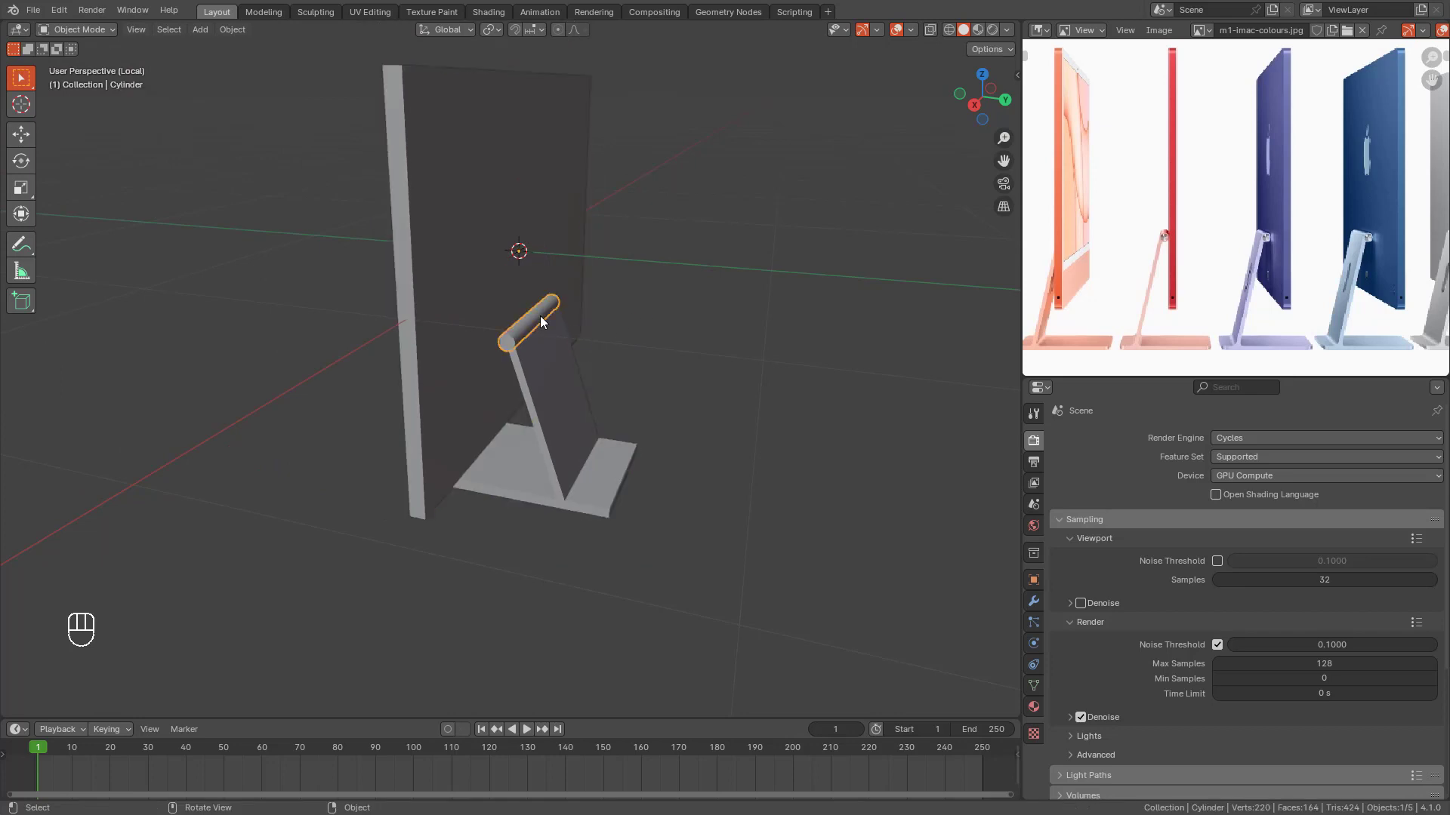
{"action": "left_click", "coordinate": [462, 168], "text": "shift"}
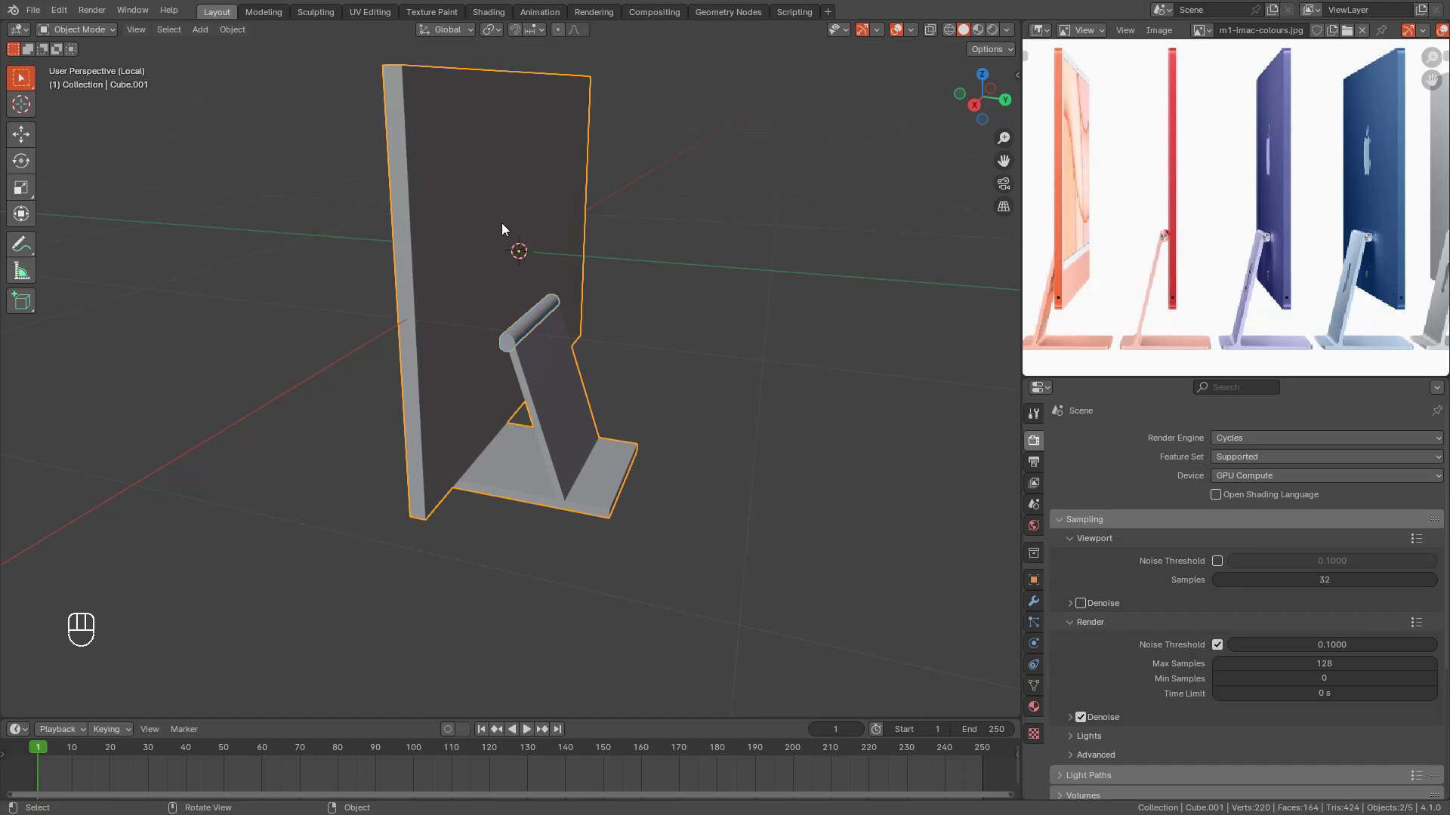
{"action": "key", "text": "ctrl+p"}
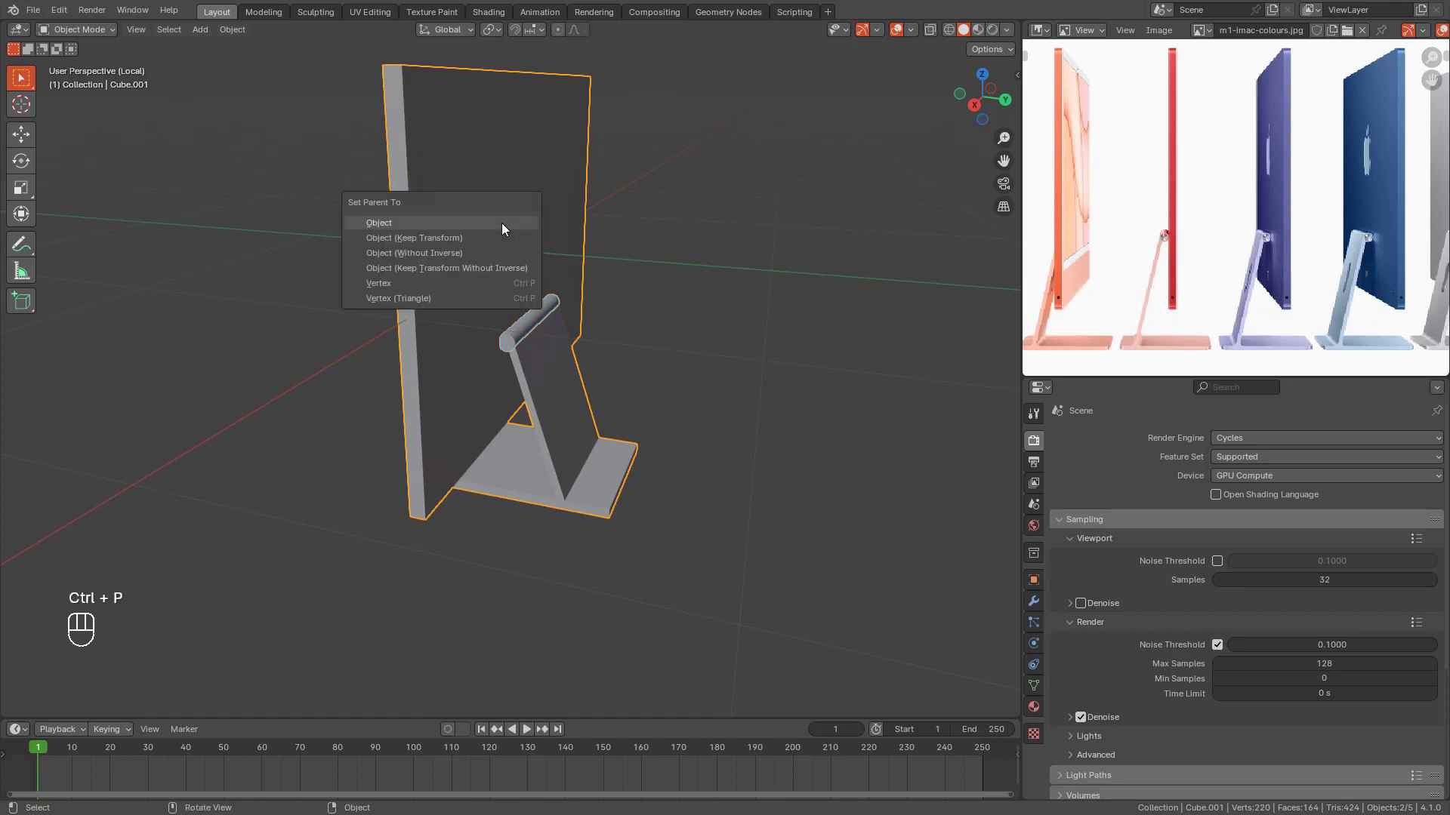
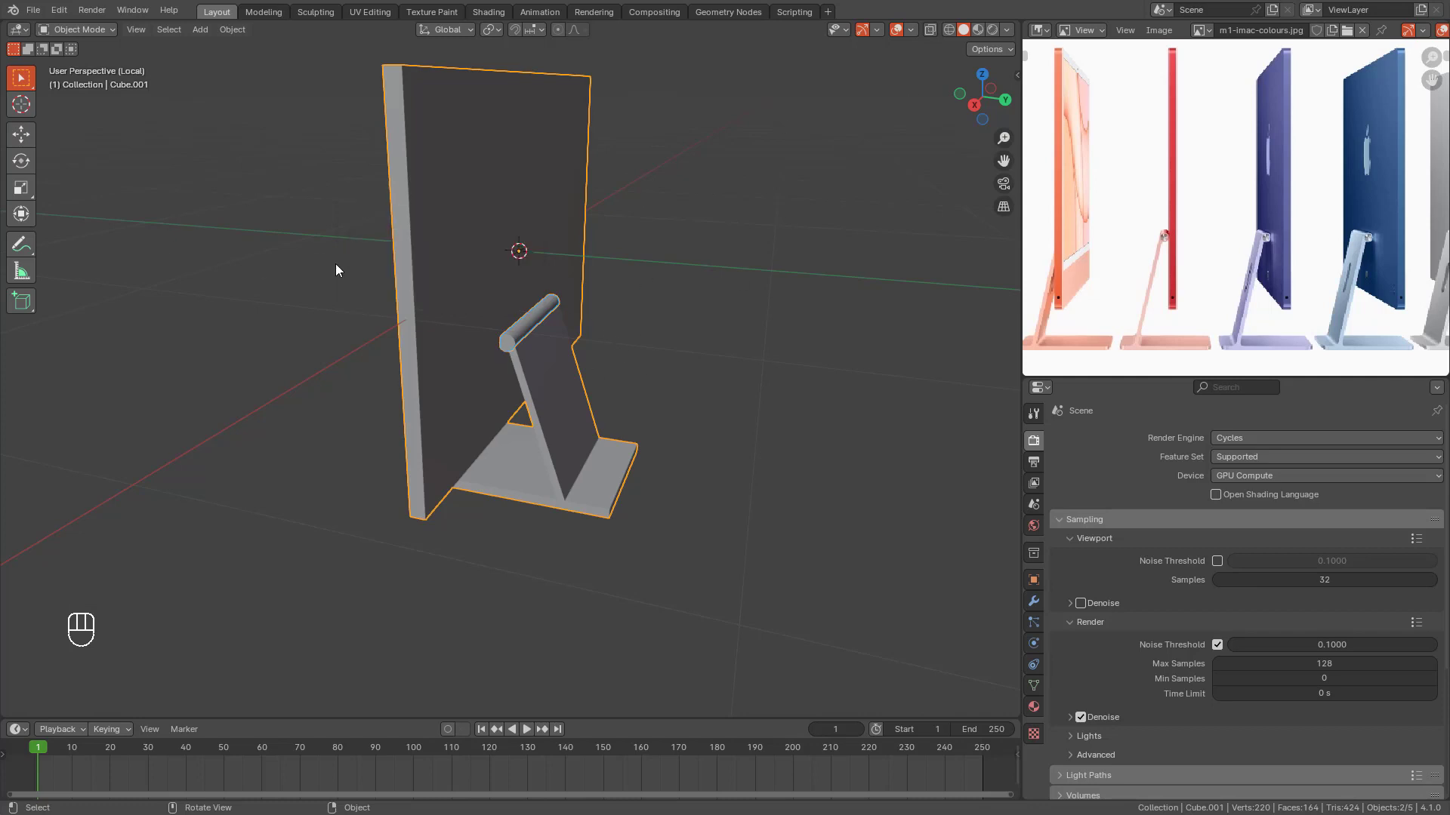
{"action": "key", "text": "ctrl+p"}
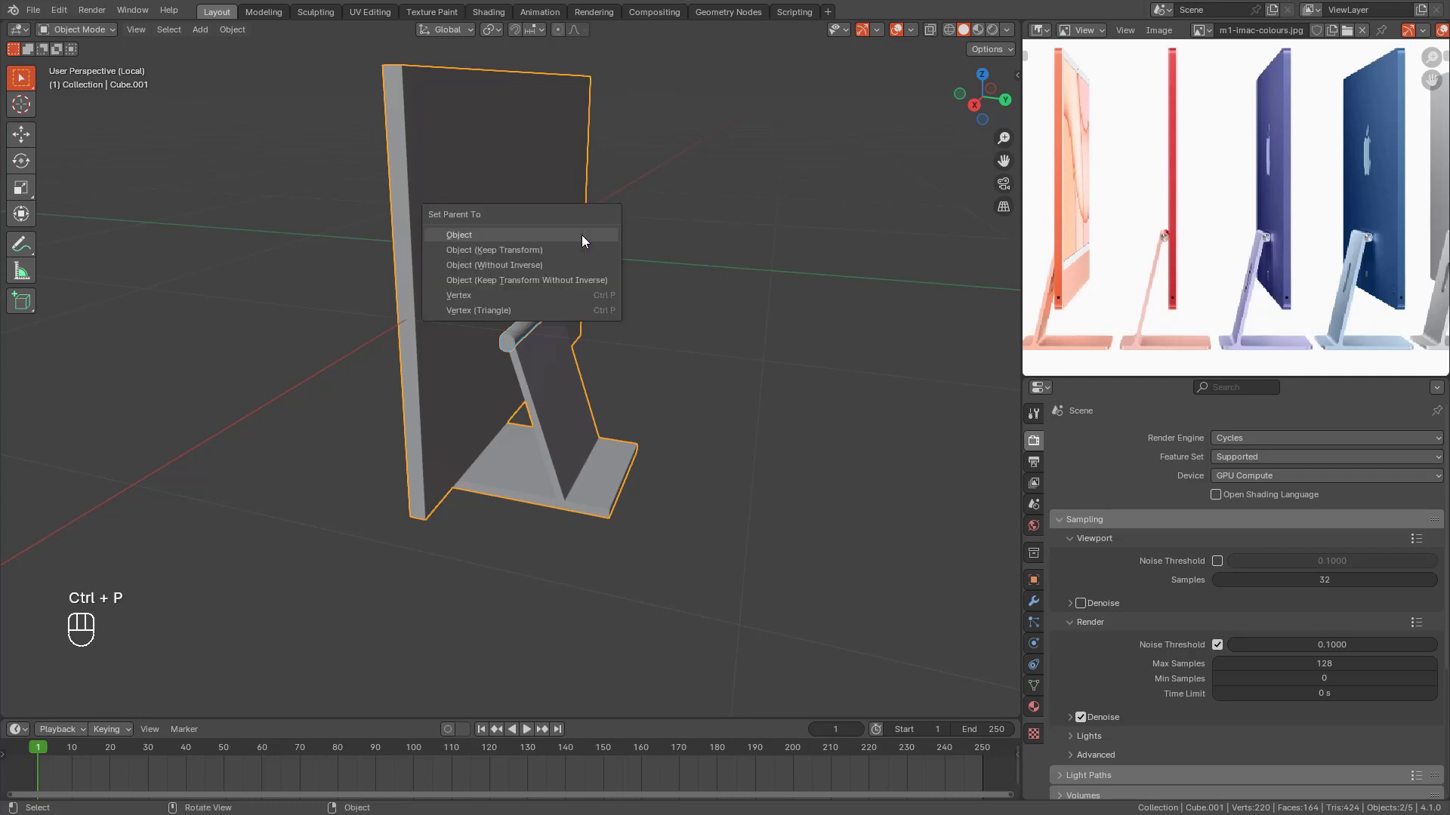
{"action": "left_click", "coordinate": [483, 234]}
Step: Test the parenting with trial move, rotate and scale operations on the screen and stand, cancelling each one
{"action": "left_click", "coordinate": [539, 312]}
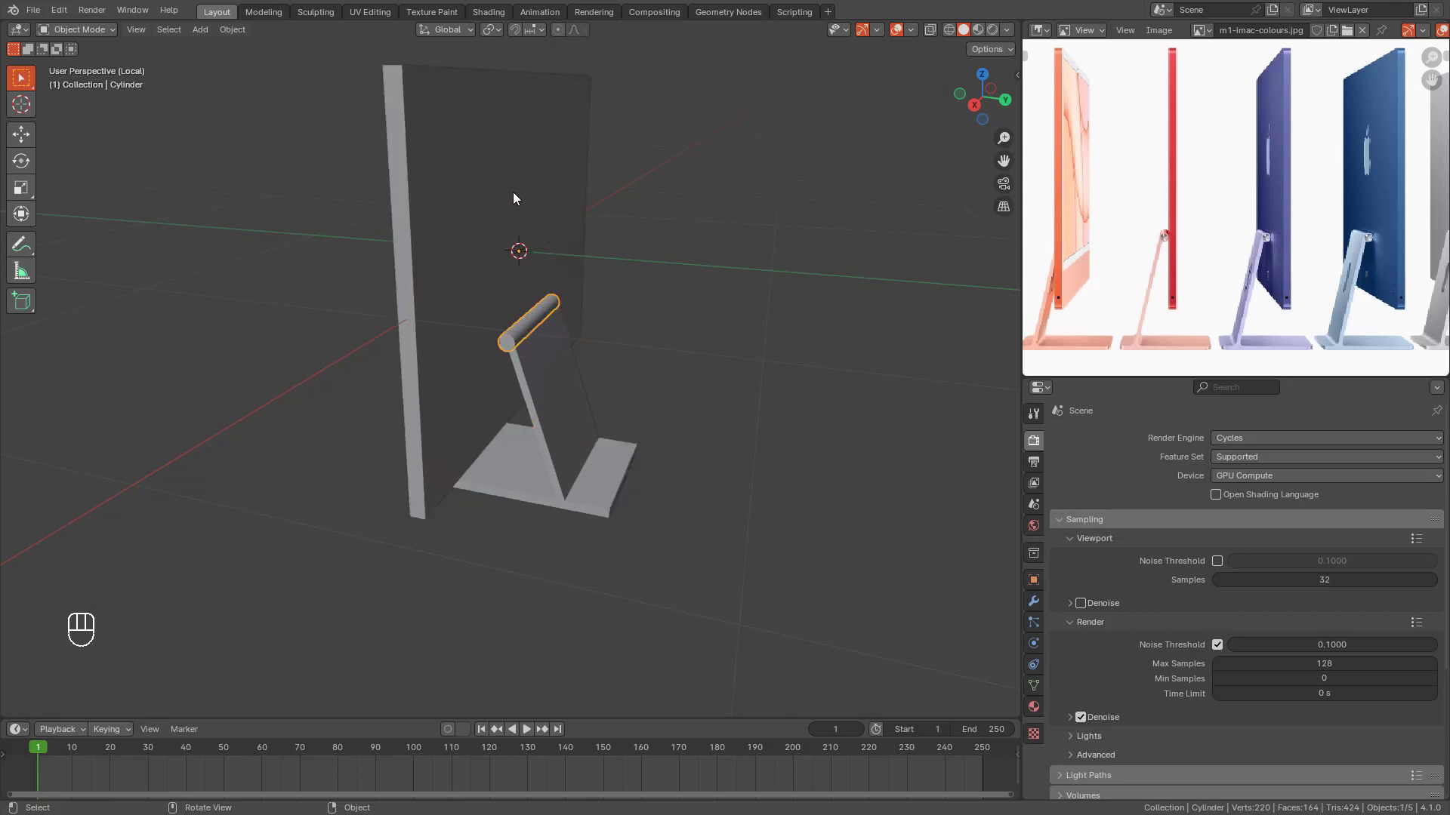
{"action": "left_click", "coordinate": [514, 198]}
{"action": "scroll", "coordinate": [566, 272], "scroll_direction": "down", "scroll_amount": 3}
{"action": "key", "text": "g"}
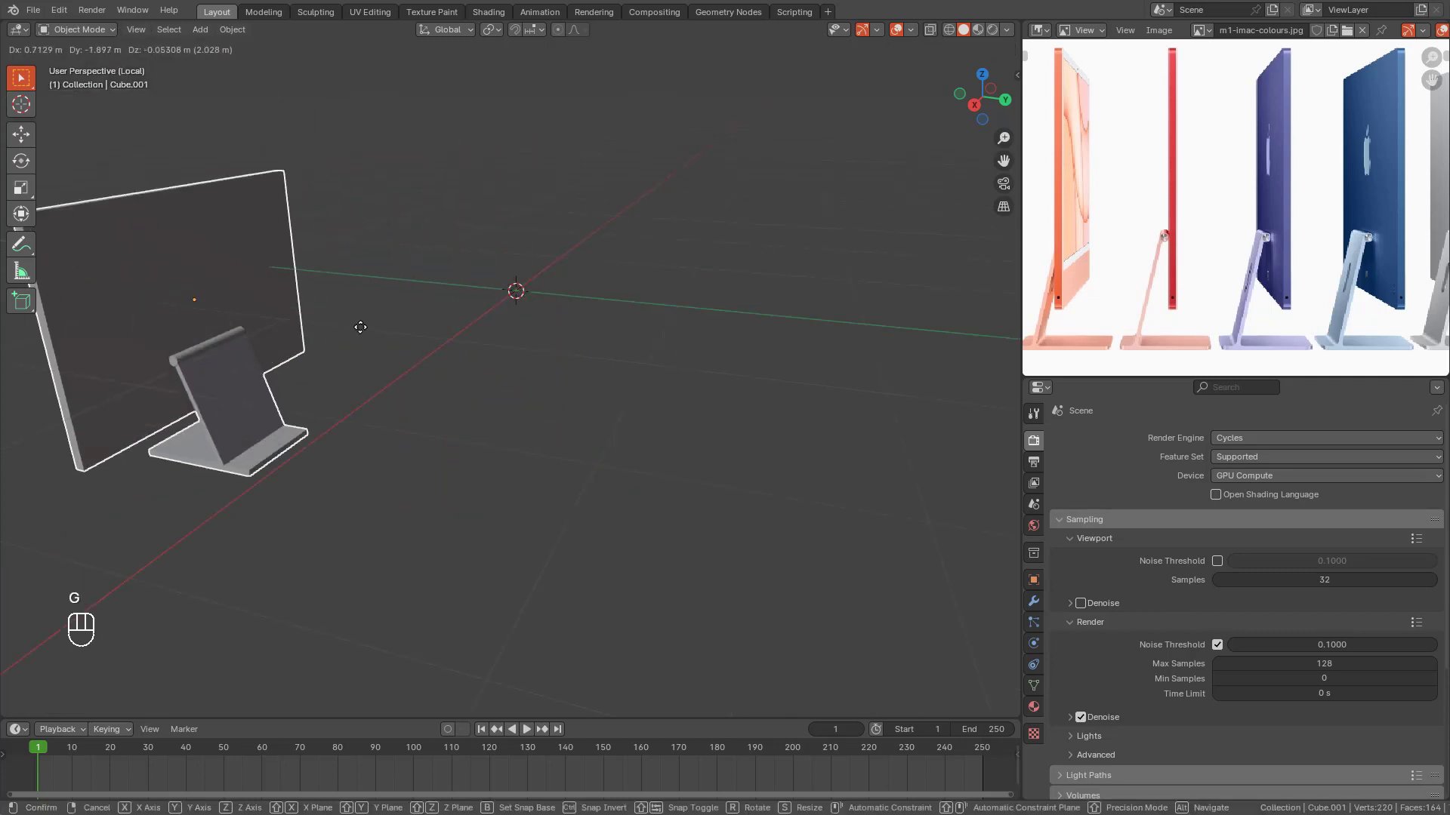
{"action": "right_click", "coordinate": [728, 352]}
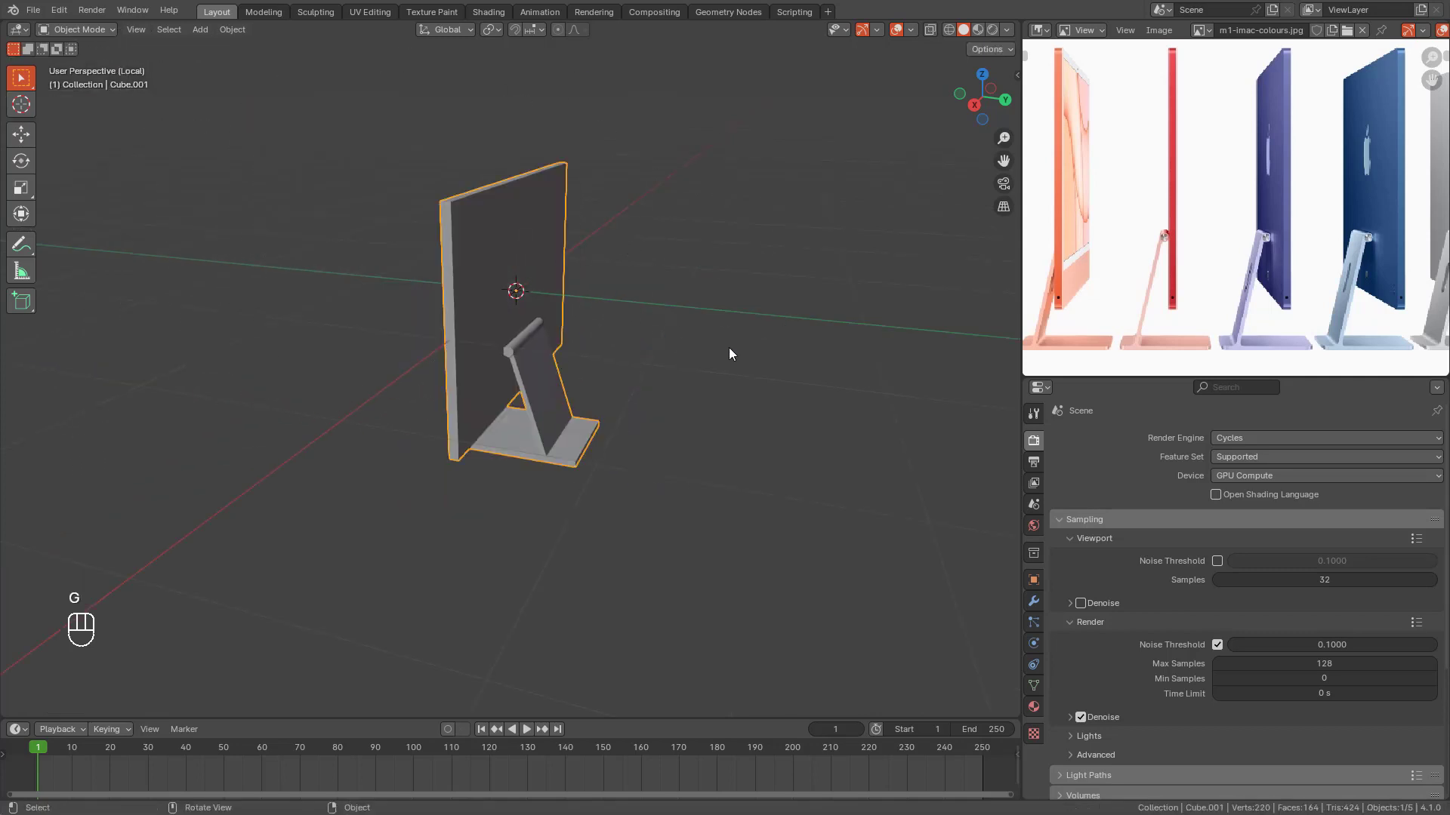
{"action": "key", "text": "r"}
{"action": "right_click", "coordinate": [719, 476]}
{"action": "key", "text": "s"}
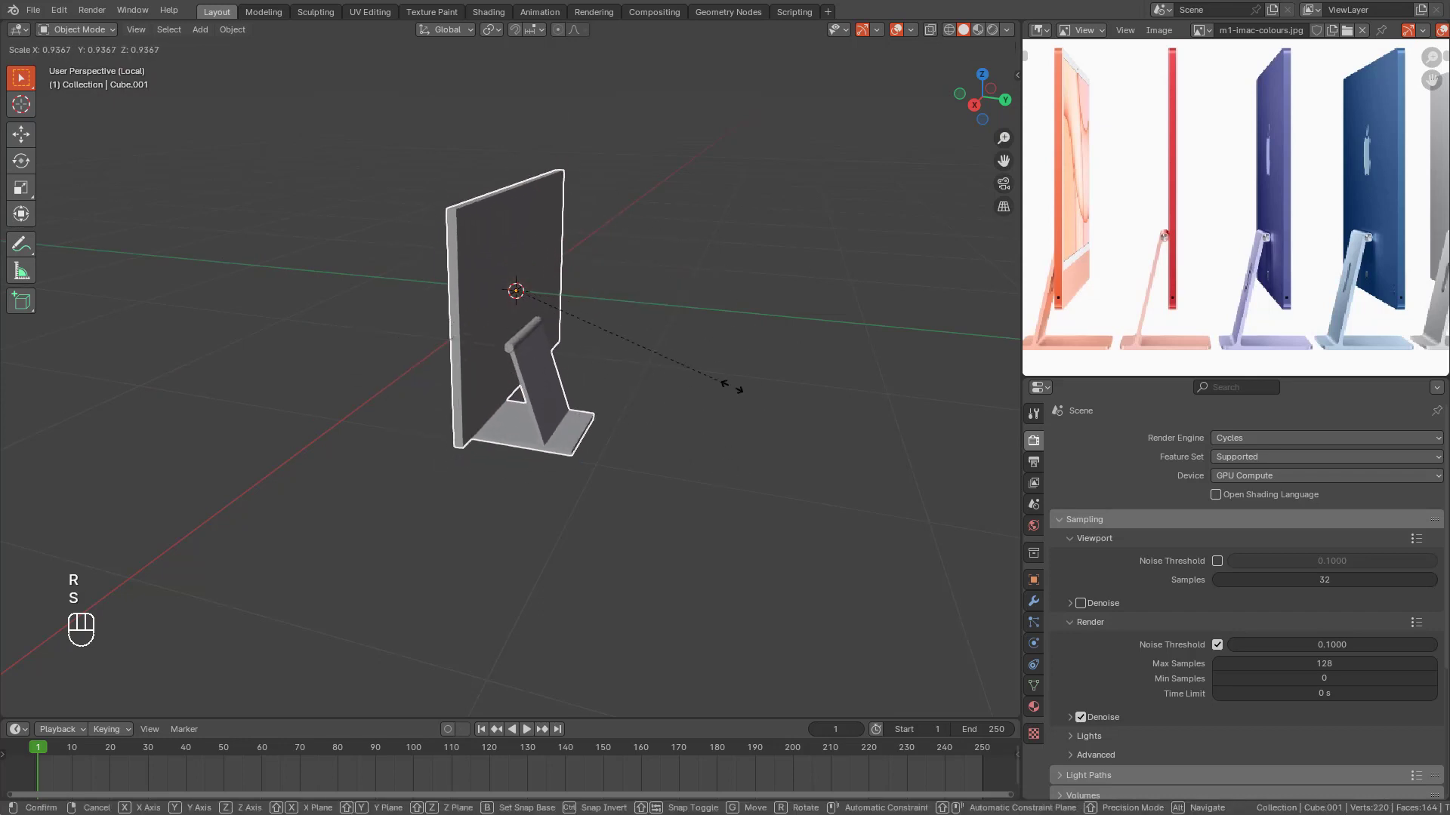
{"action": "right_click", "coordinate": [660, 372]}
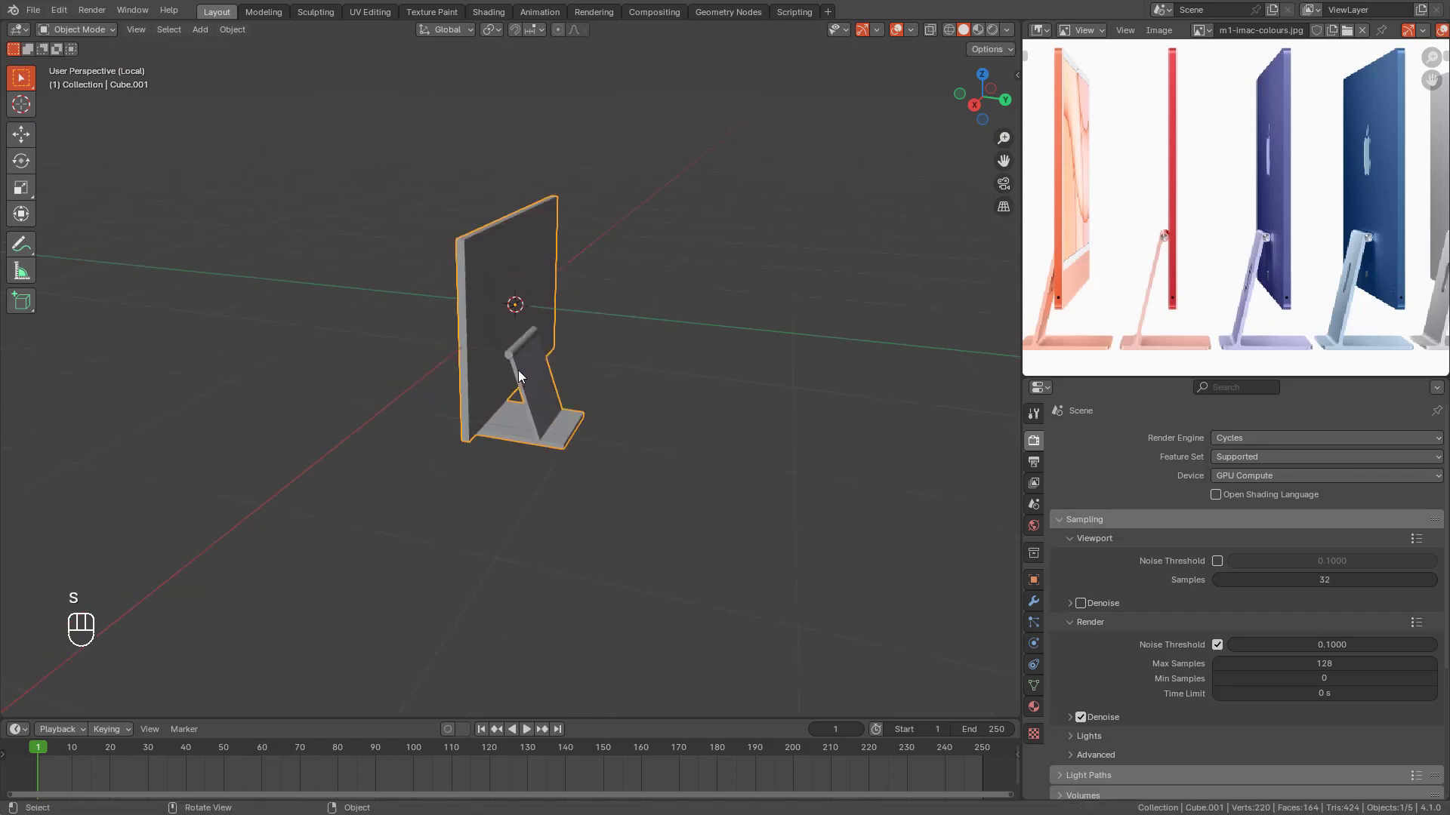
Step: Make the screen slab slightly thinner by moving its front face inward along the Y axis in right-side wireframe view
{"action": "middle_click_drag", "start_coordinate": [518, 375], "coordinate": [275, 283]}
{"action": "key", "text": "KP_1"}
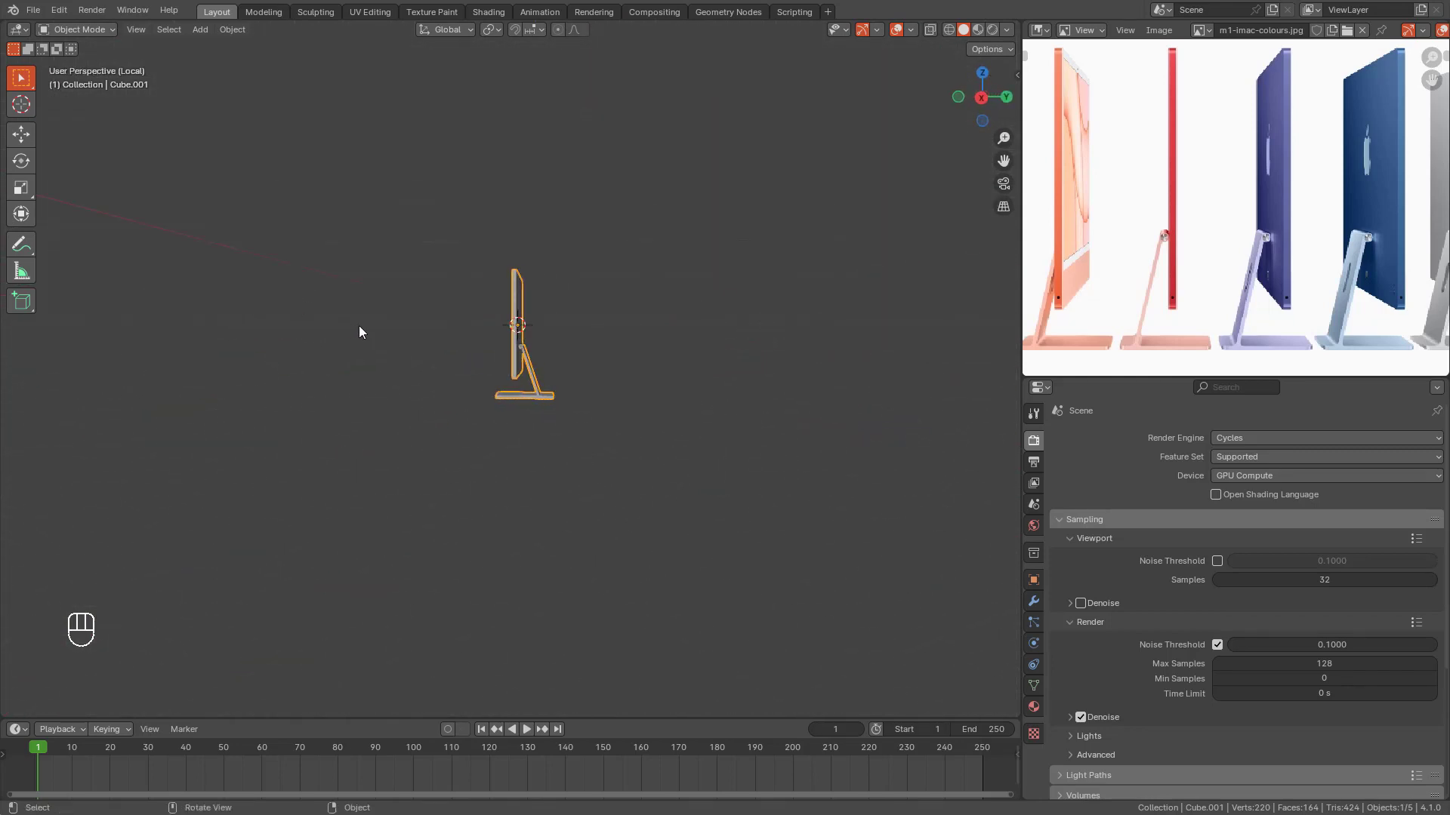
{"action": "key", "text": "KP_3"}
{"action": "scroll", "coordinate": [419, 329], "scroll_direction": "up", "scroll_amount": 4}
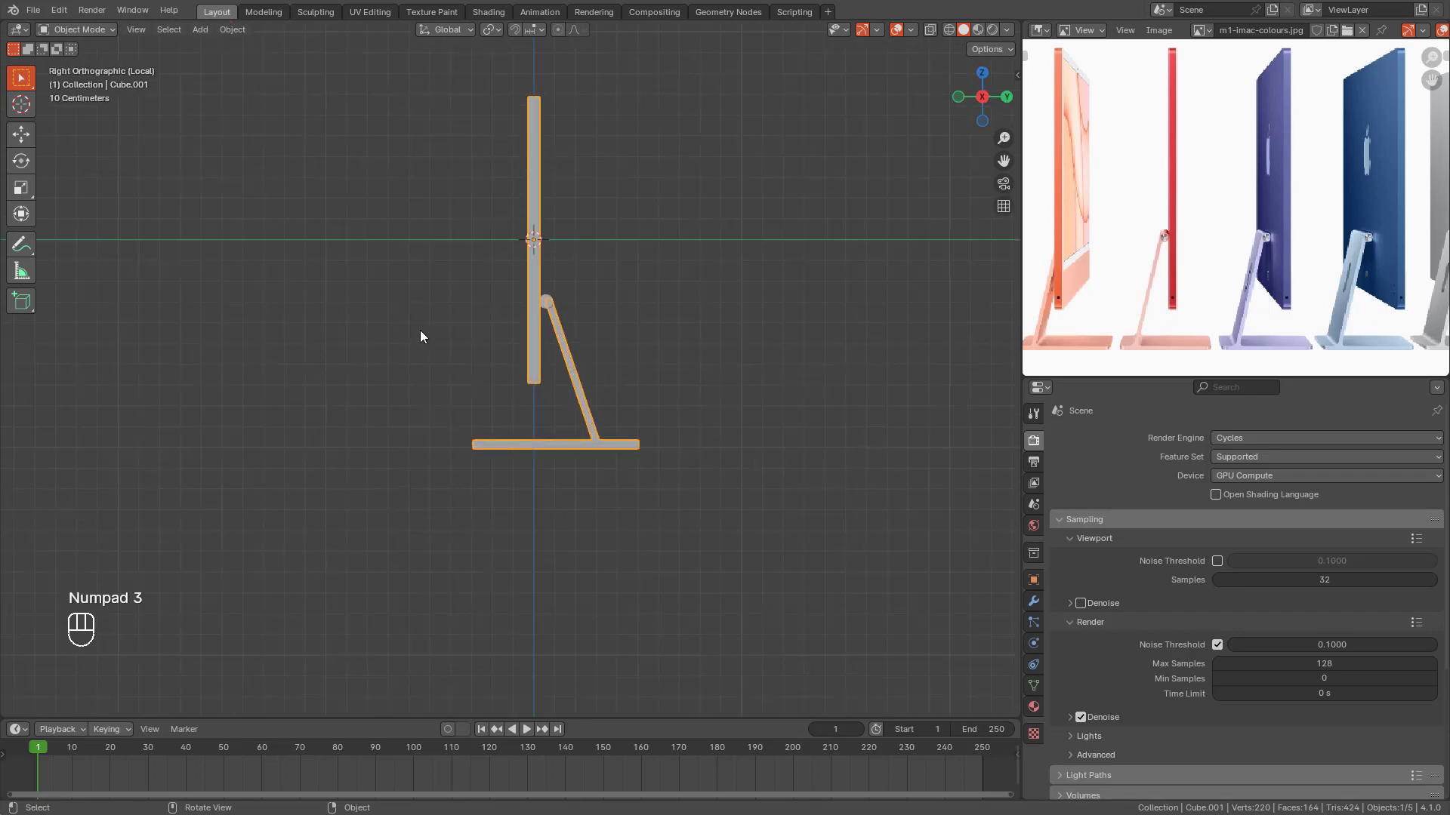
{"action": "key", "text": "Tab"}
{"action": "key", "text": "shift+z"}
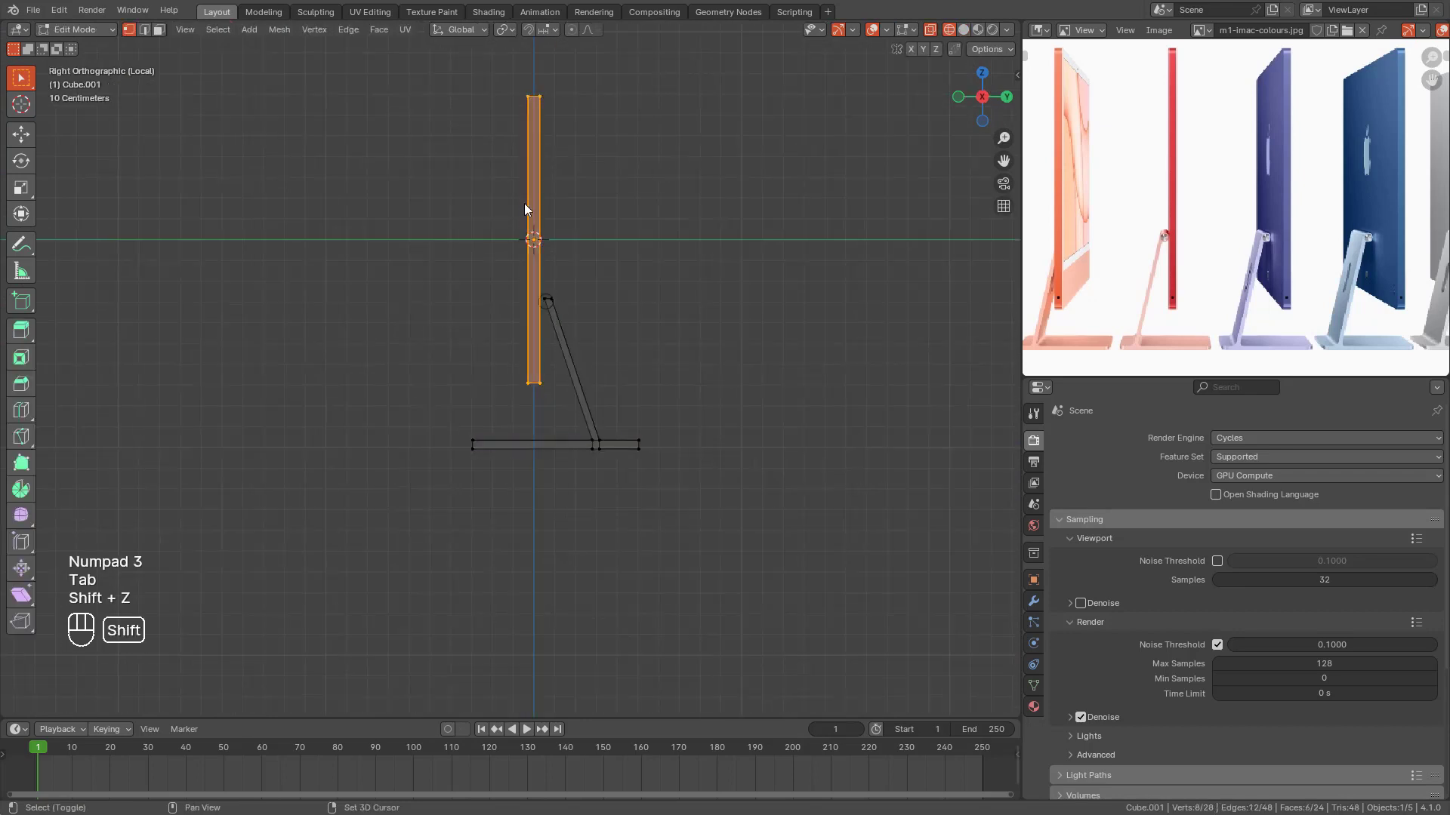
{"action": "left_click_drag", "start_coordinate": [480, 70], "coordinate": [533, 421]}
{"action": "scroll", "coordinate": [657, 317], "scroll_direction": "up", "scroll_amount": 3}
{"action": "middle_click_drag", "start_coordinate": [660, 310], "coordinate": [610, 500], "text": "shift"}
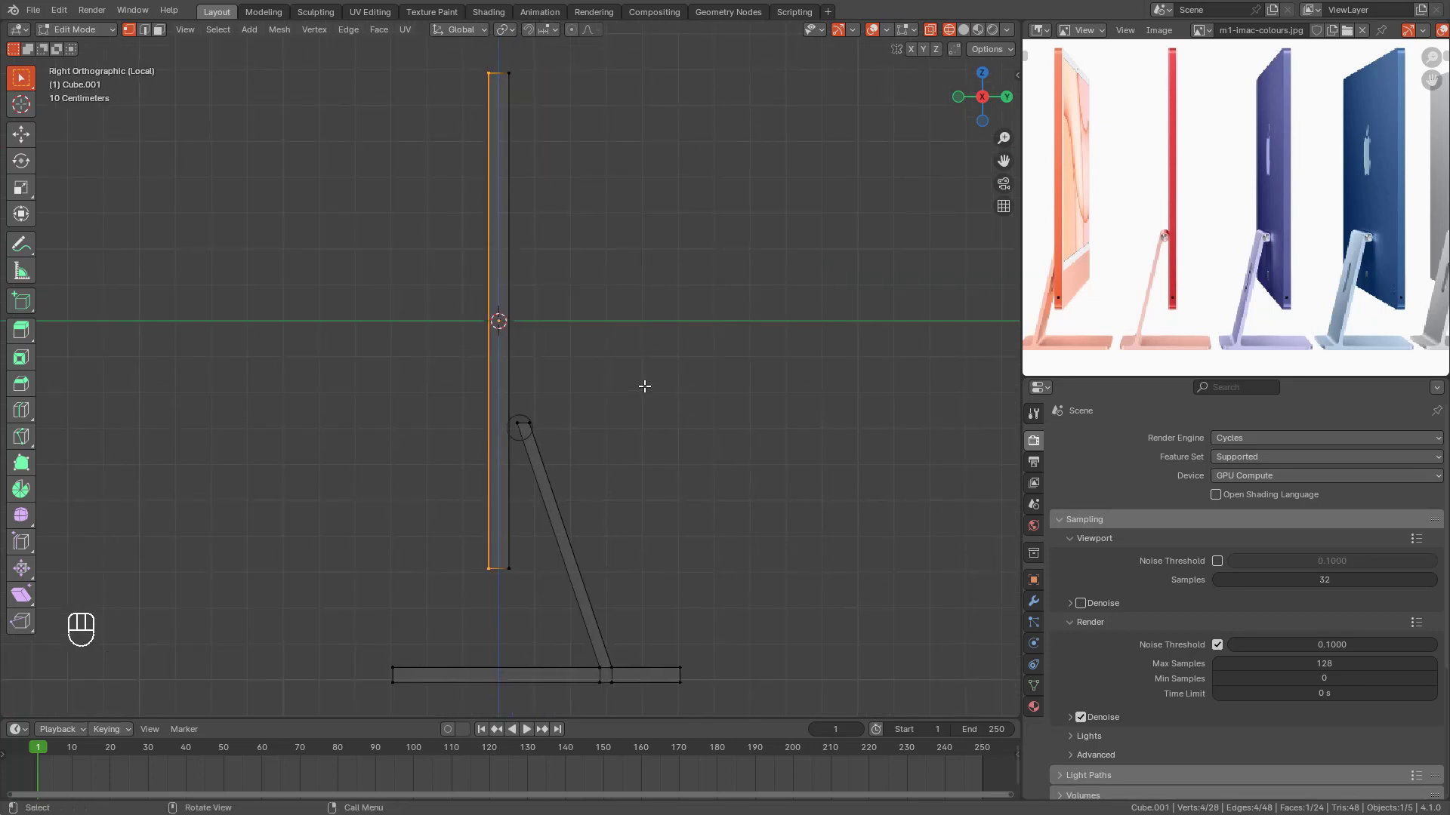
{"action": "key", "text": "g"}
{"action": "key", "text": "y"}
{"action": "left_click", "coordinate": [678, 386]}
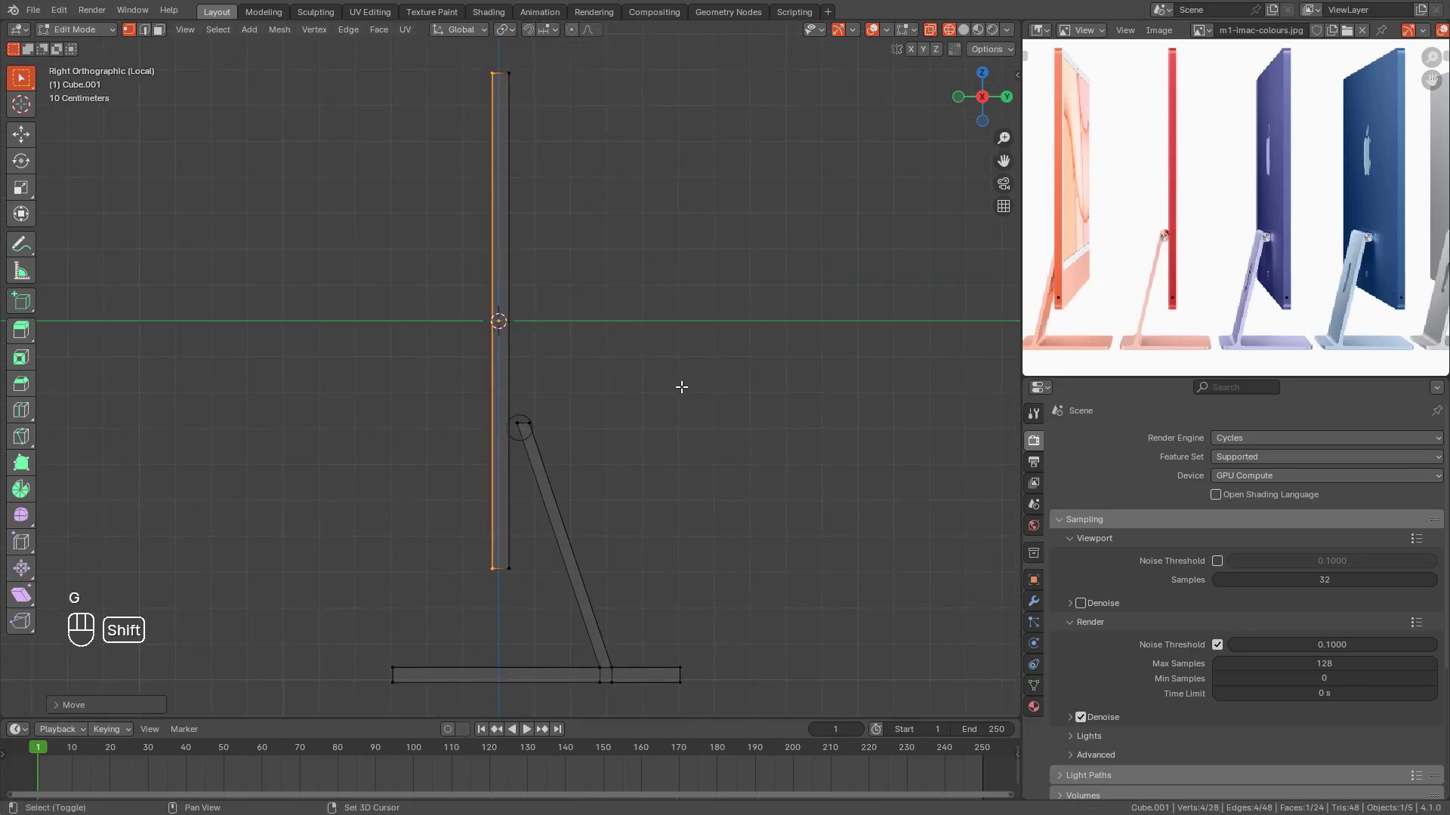
{"action": "key", "text": "Tab"}
Step: Deselect the iMac and leave local view to bring back the whole scene with the table
{"action": "scroll", "coordinate": [625, 363], "scroll_direction": "down", "scroll_amount": 3}
{"action": "middle_click_drag", "start_coordinate": [548, 400], "coordinate": [699, 421]}
{"action": "left_click", "coordinate": [563, 415]}
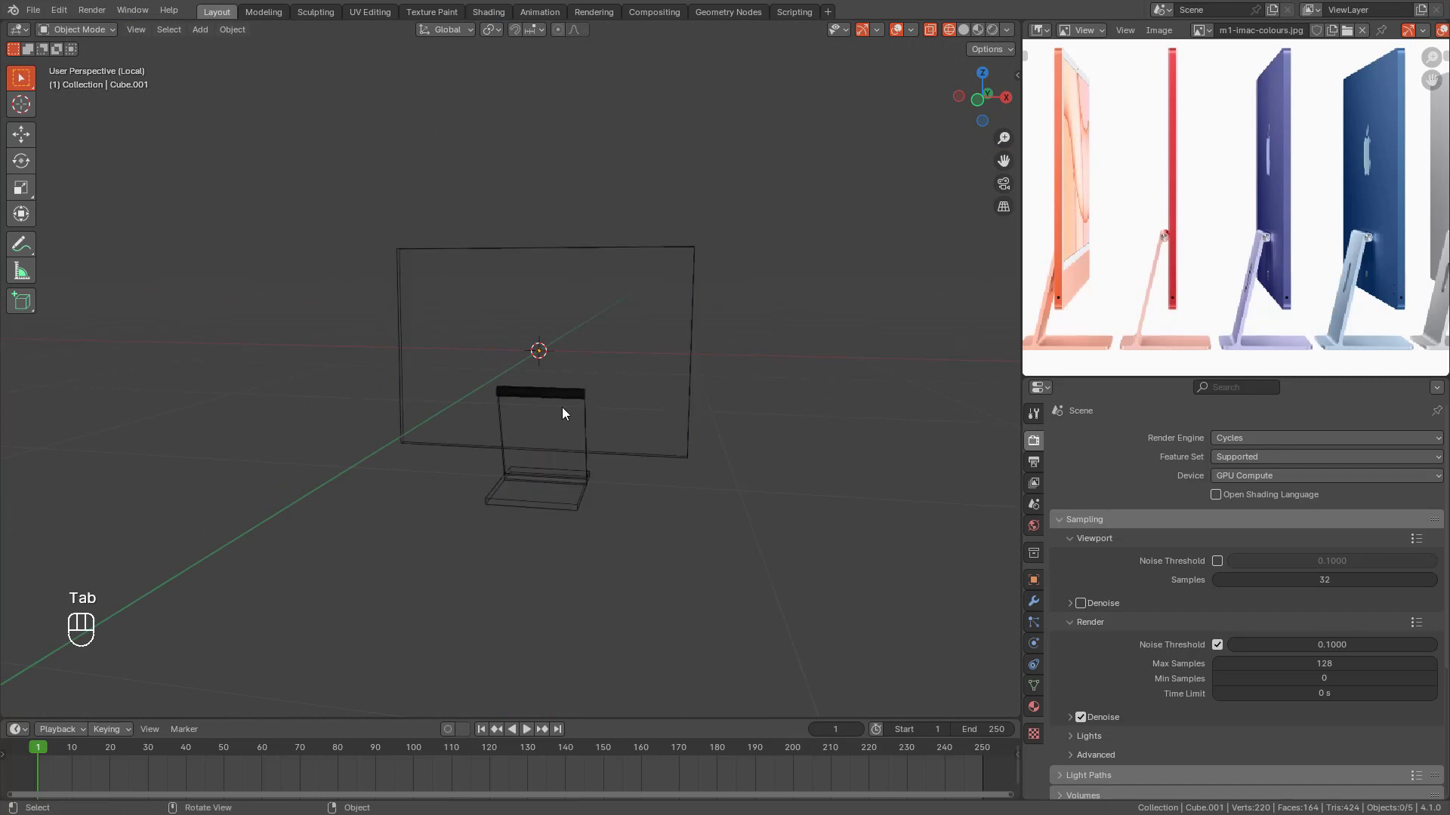
{"action": "middle_click_drag", "start_coordinate": [563, 415], "coordinate": [502, 436]}
{"action": "scroll", "coordinate": [522, 395], "scroll_direction": "up", "scroll_amount": 2}
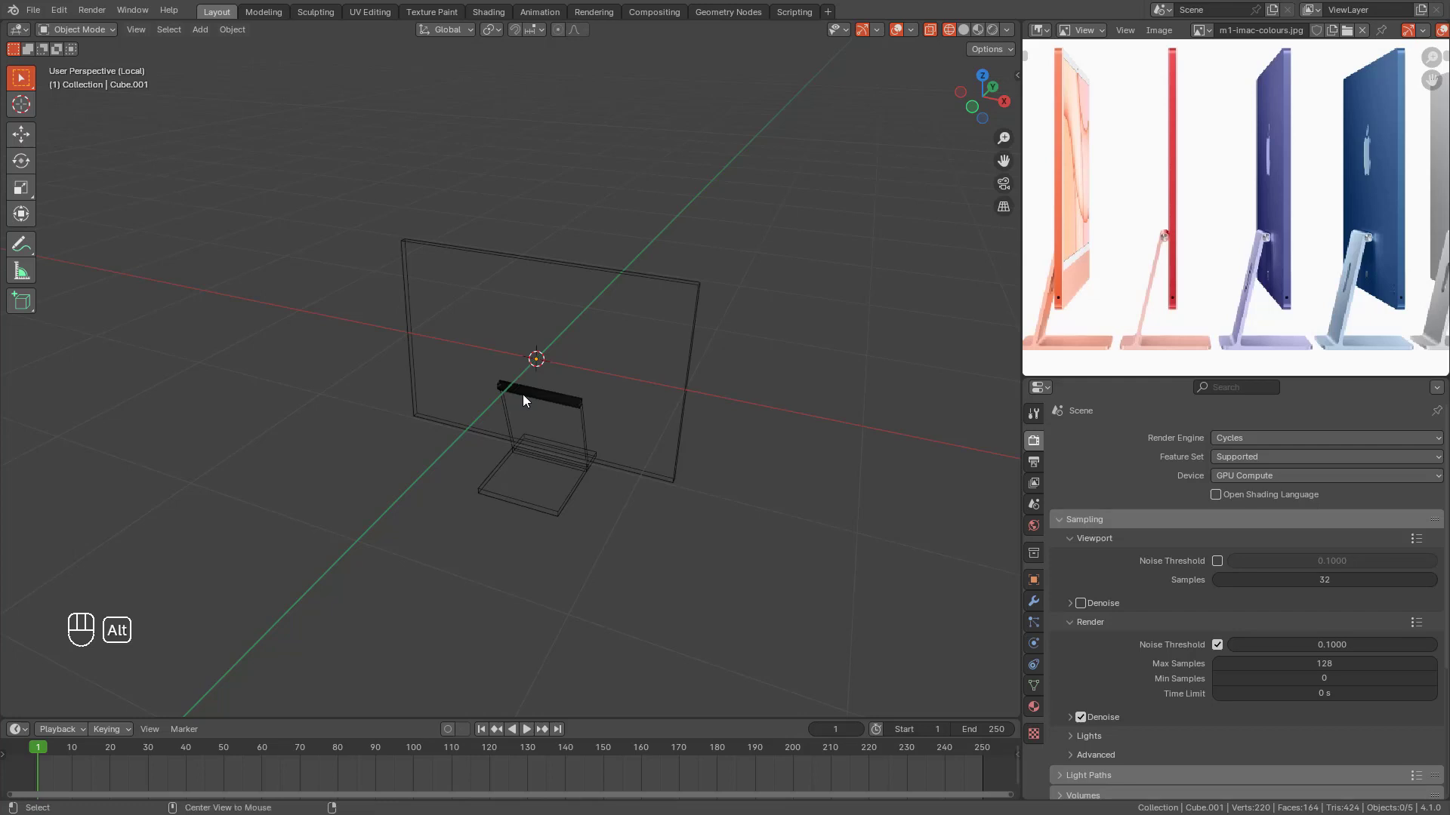
{"action": "key", "text": "alt+h"}
{"action": "middle_click_drag", "start_coordinate": [394, 334], "coordinate": [527, 436]}
{"action": "middle_click_drag", "start_coordinate": [541, 385], "coordinate": [463, 428]}
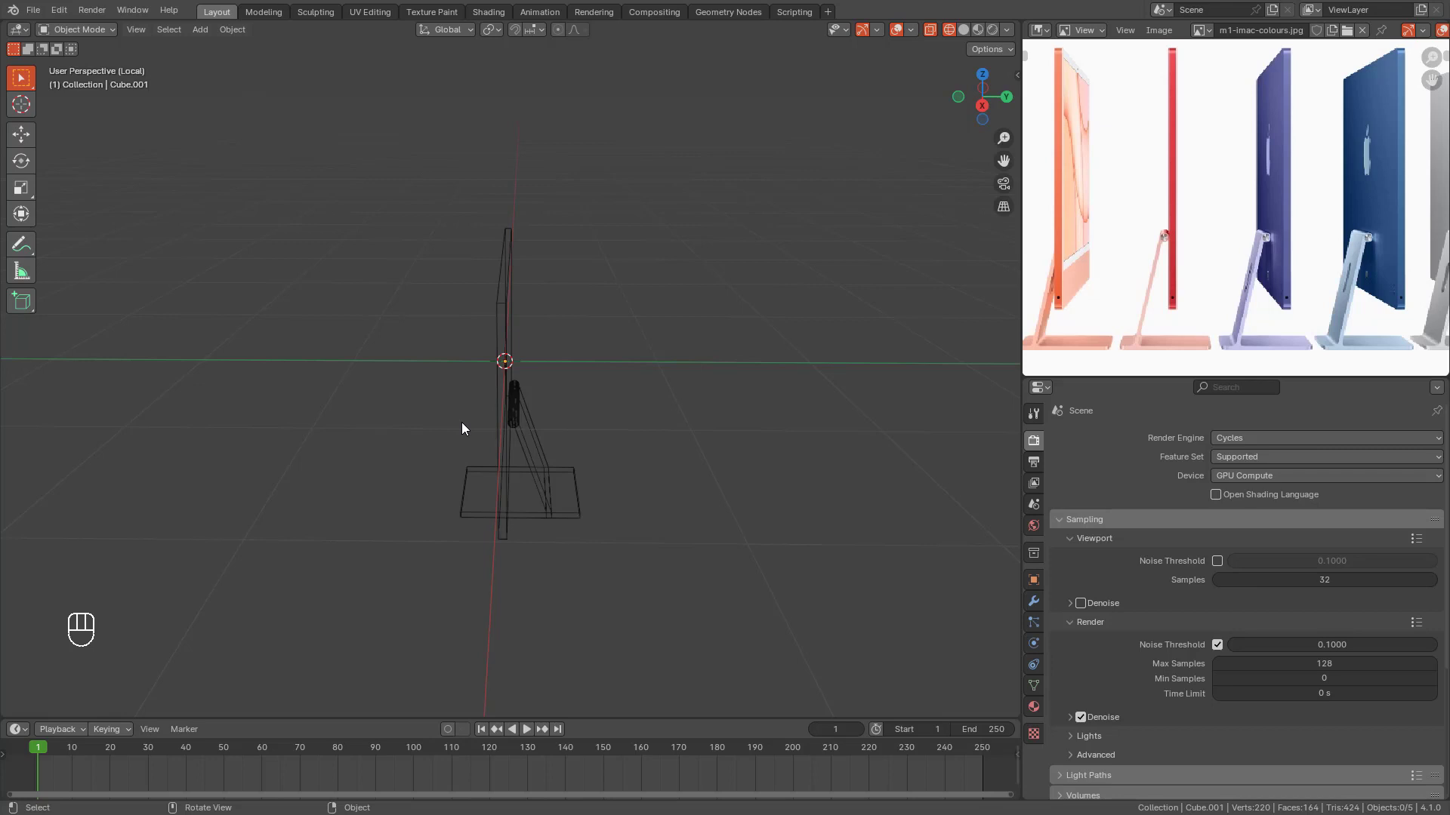
{"action": "key", "text": "slash"}
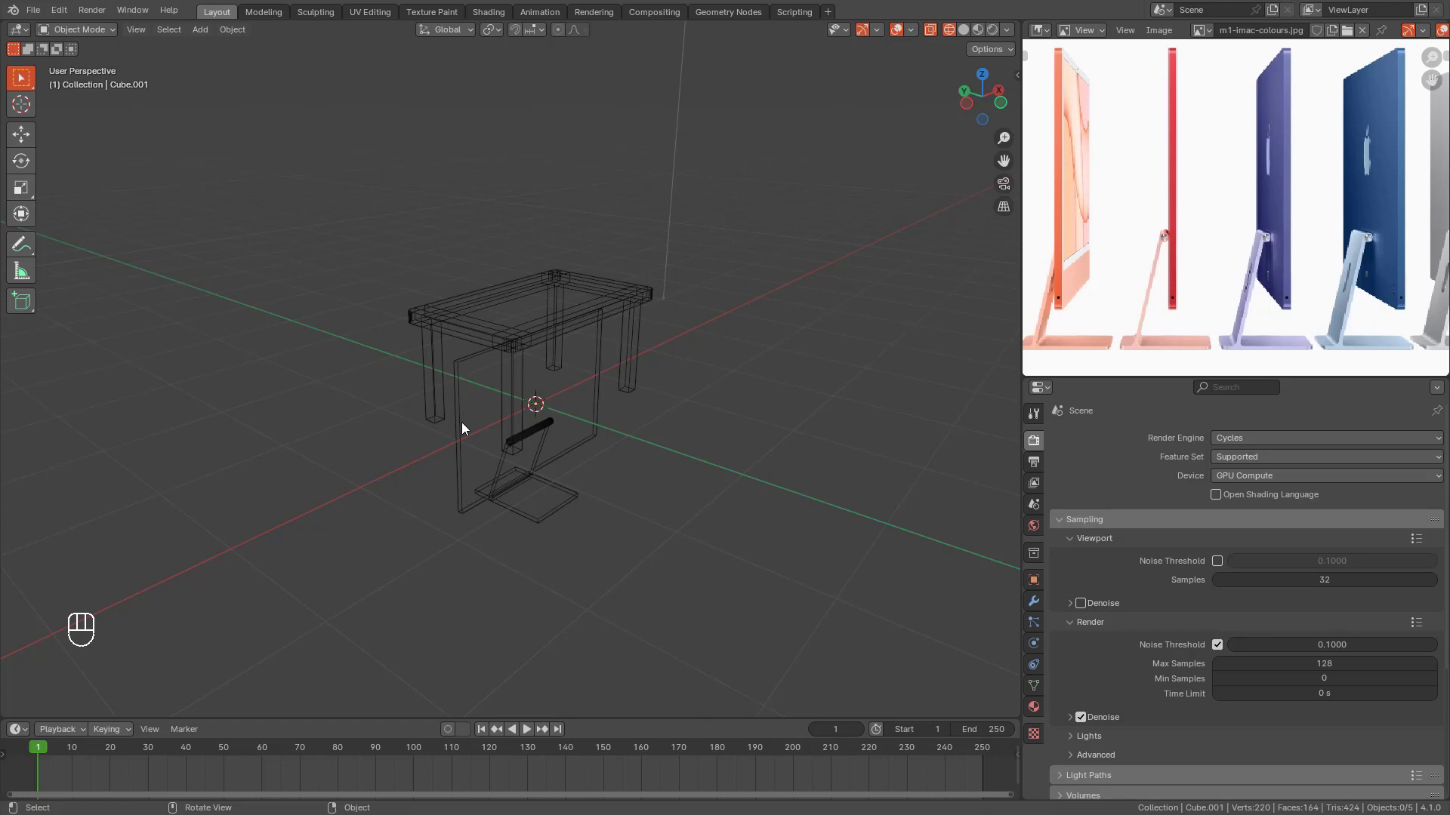
Step: Raise the iMac about 2 m along the Z axis in side view so its base sits on the tabletop
{"action": "left_click", "coordinate": [539, 522]}
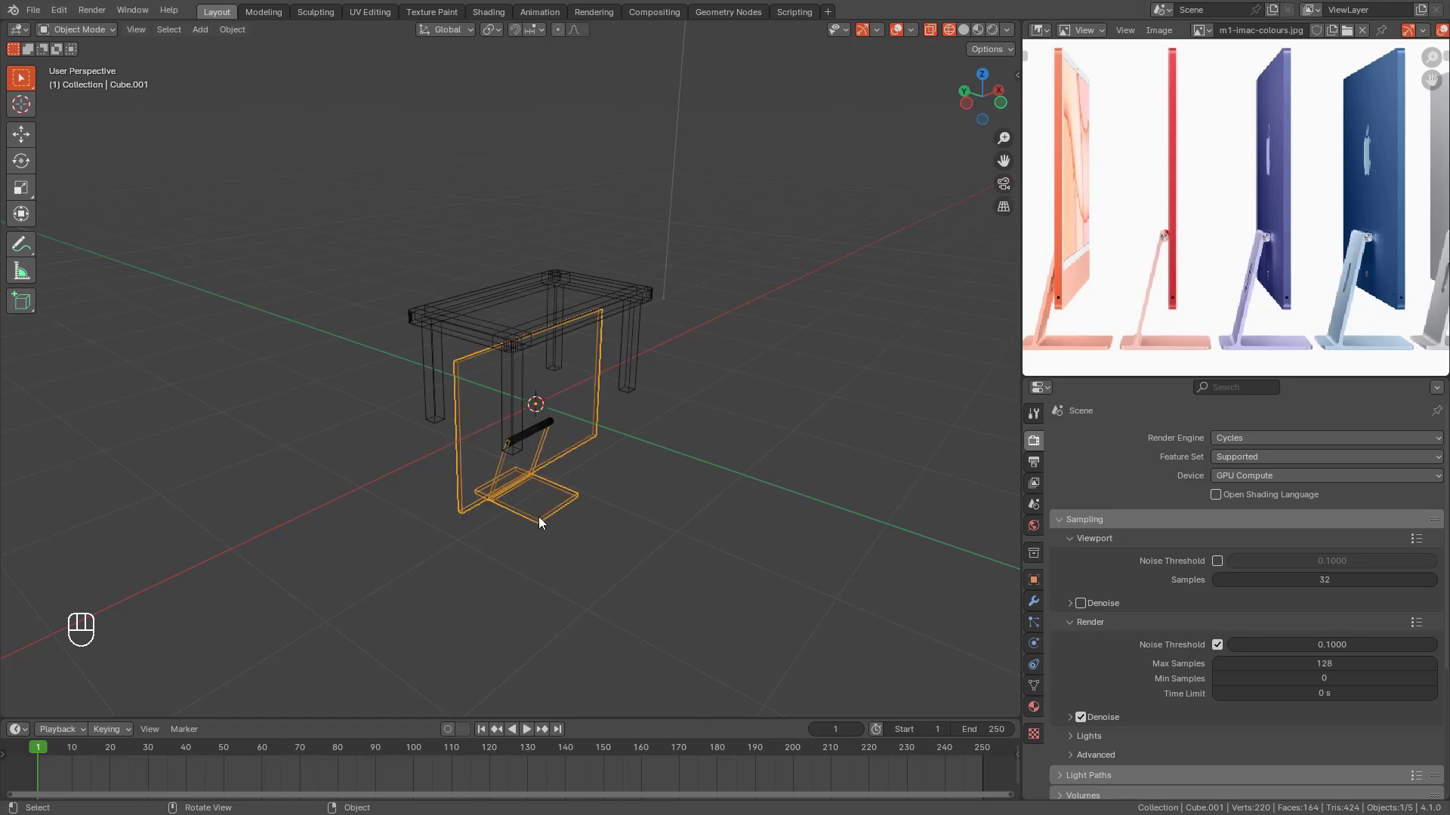
{"action": "key", "text": "KP_3"}
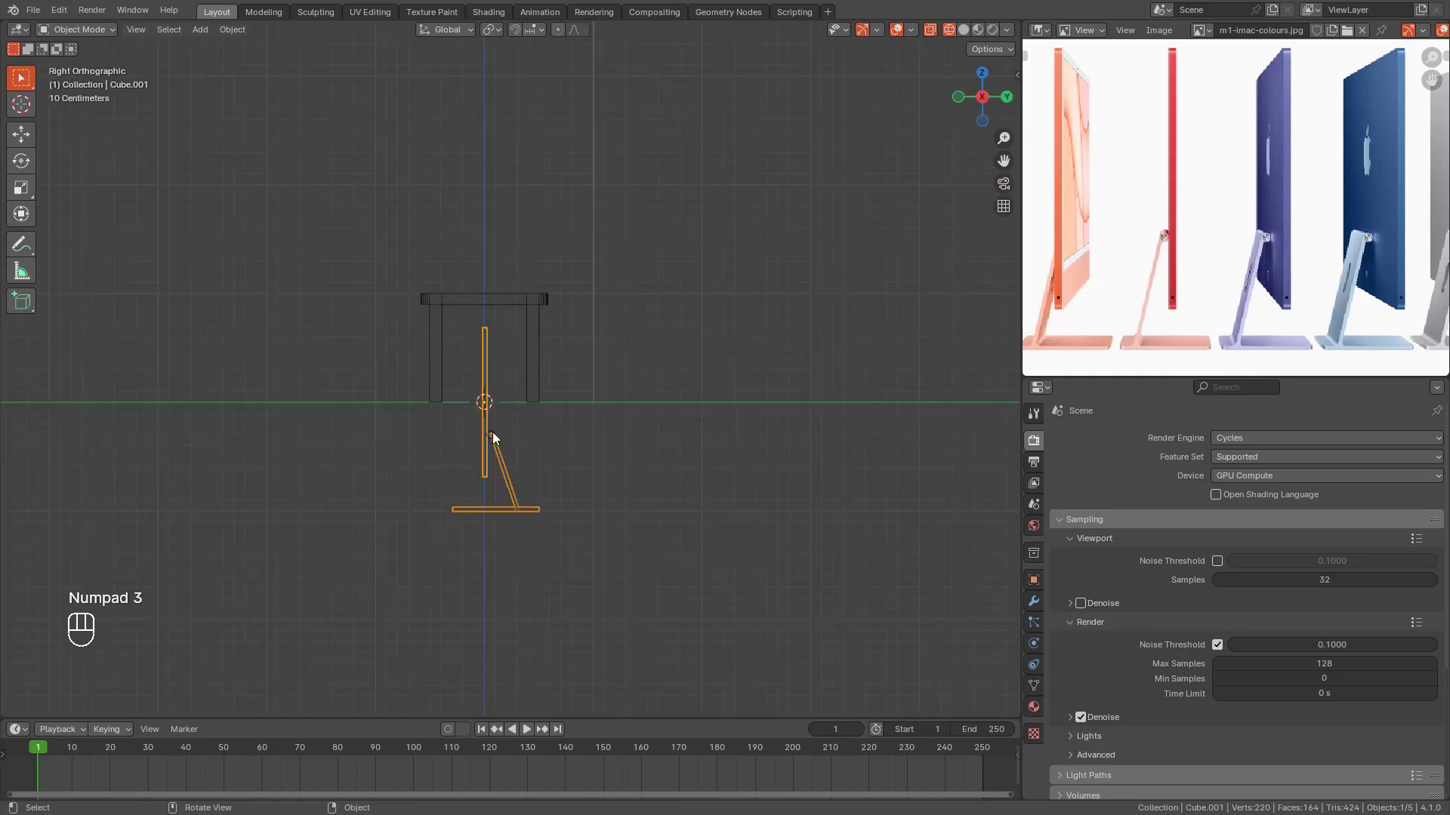
{"action": "key", "text": "g"}
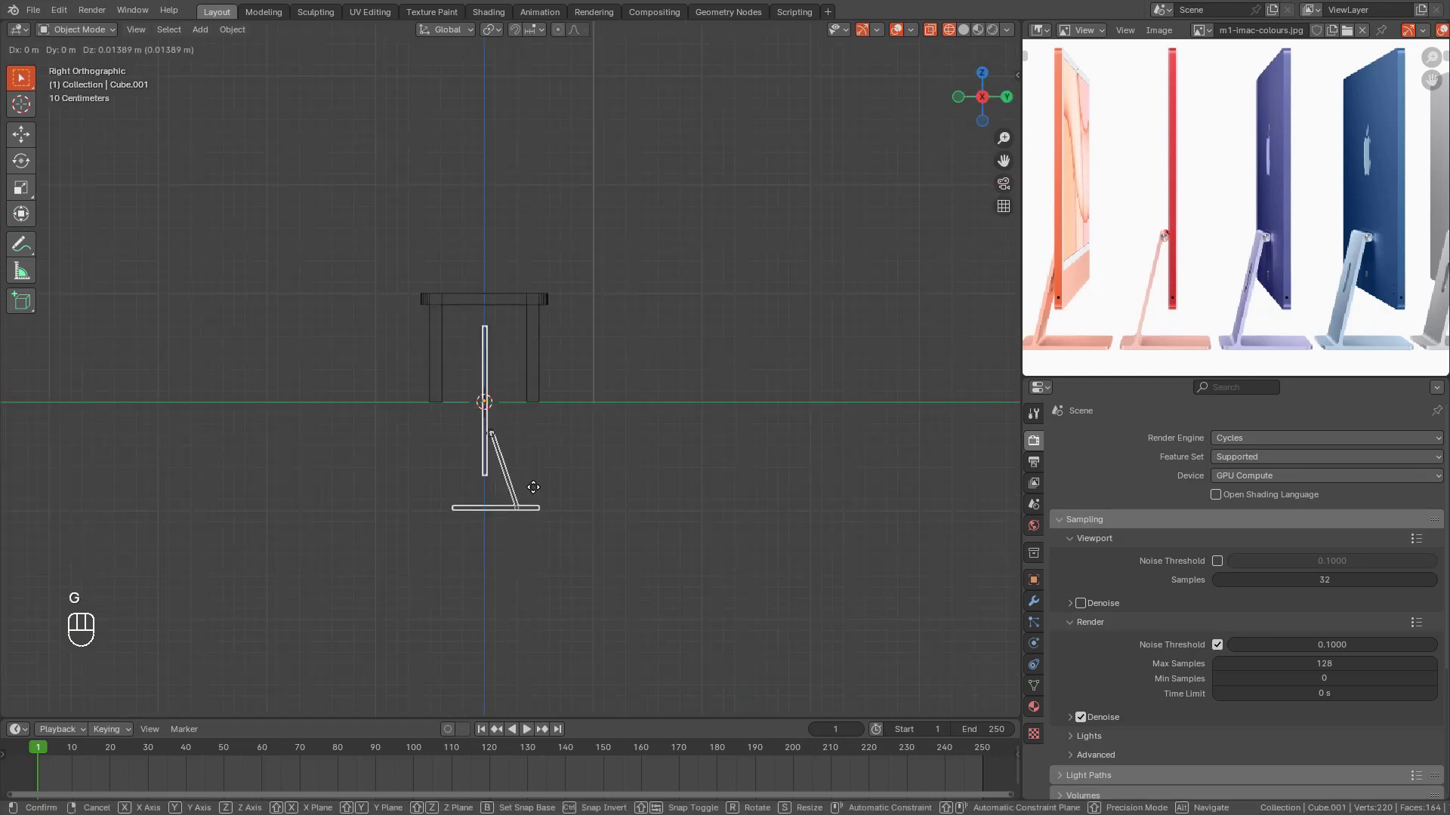
{"action": "key", "text": "z"}
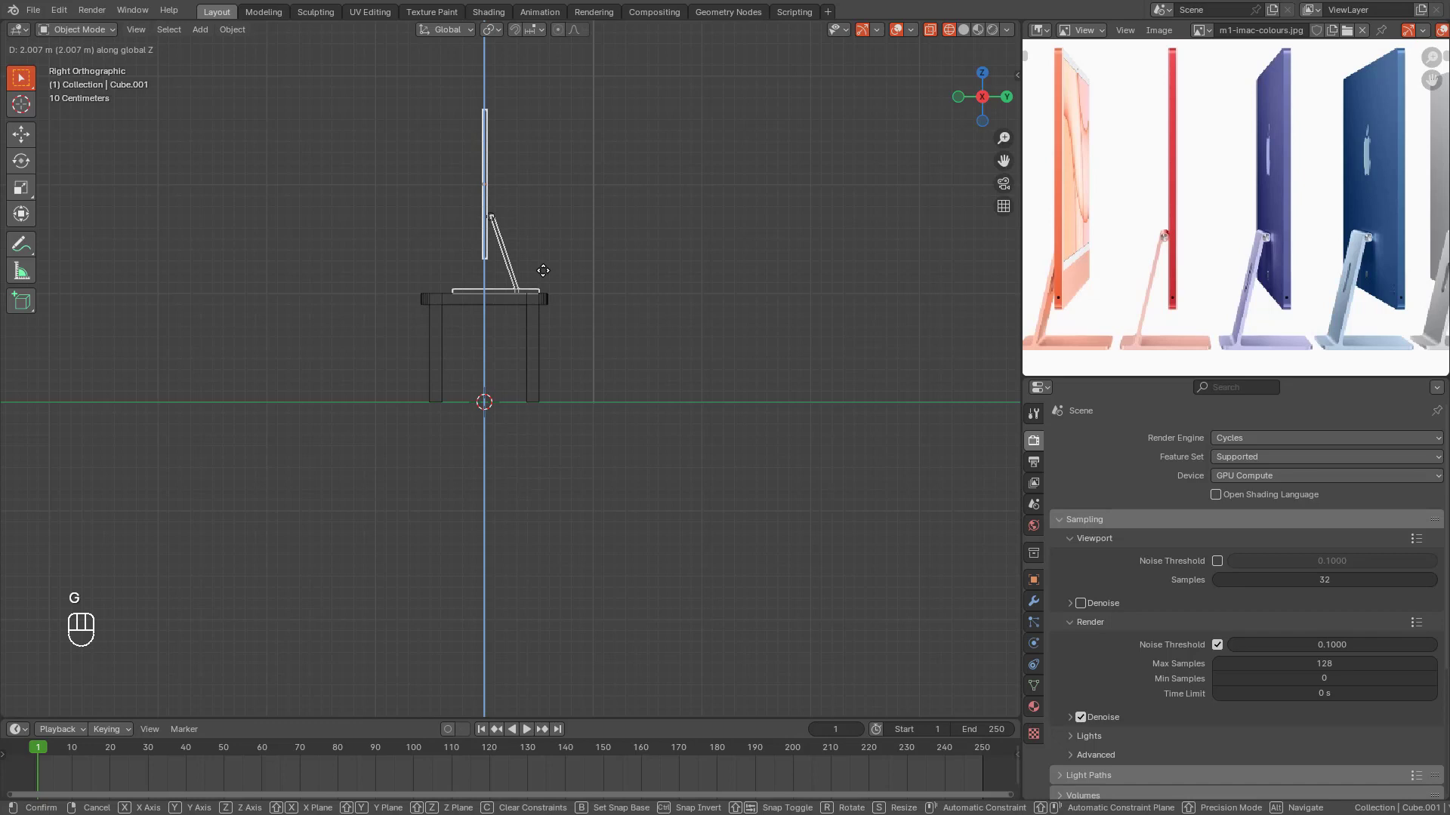
{"action": "left_click", "coordinate": [543, 270]}
Step: Scale the iMac down uniformly to suit the size of the table
{"action": "middle_click_drag", "start_coordinate": [491, 265], "coordinate": [695, 379]}
{"action": "key", "text": "s"}
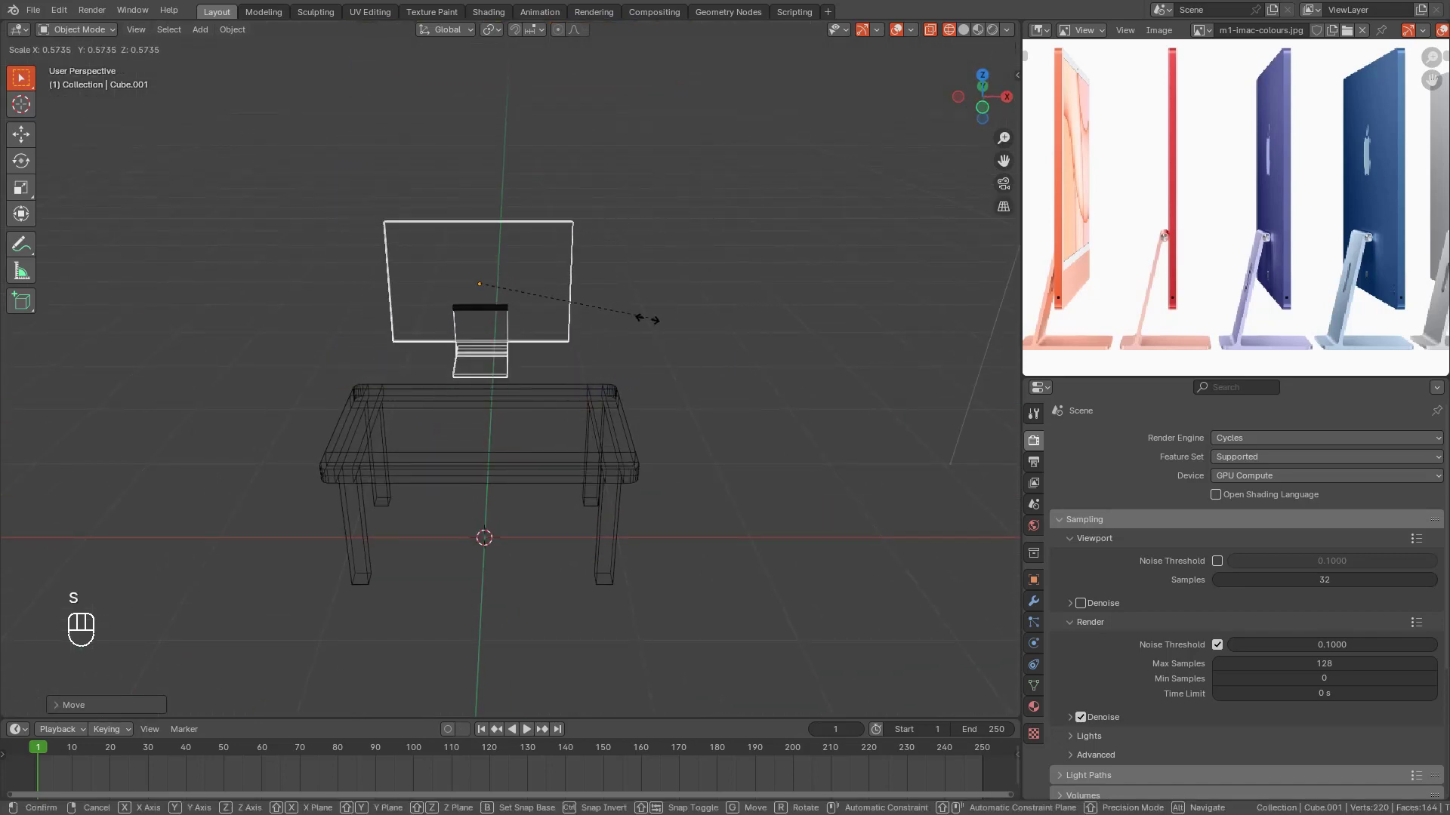
{"action": "left_click", "coordinate": [590, 321]}
{"action": "key", "text": "KP_1"}
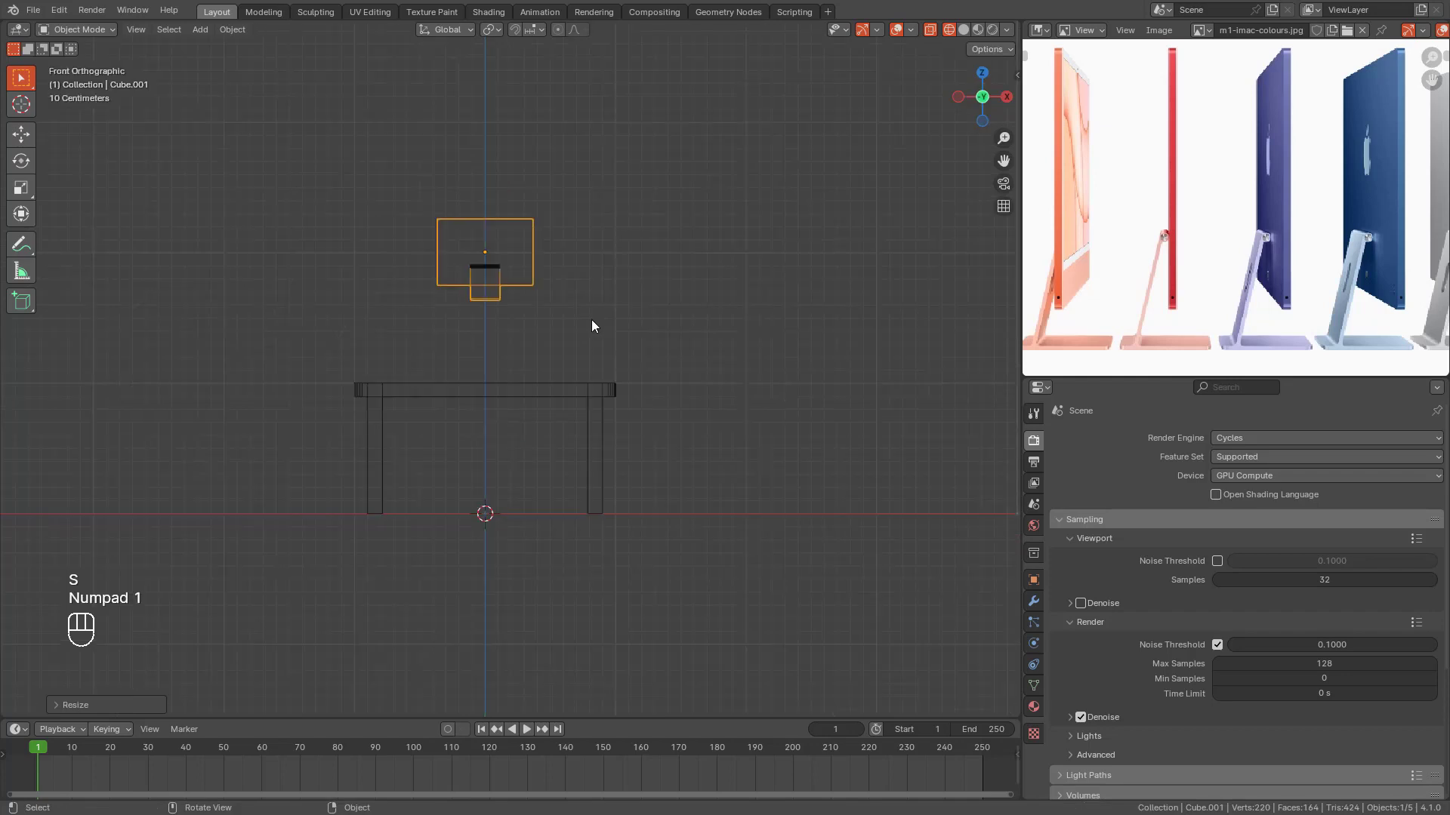
Step: Scale the iMac down slightly in front view and lower it about 0.67 m along the Z axis to the tabletop
{"action": "scroll", "coordinate": [601, 325], "scroll_direction": "up", "scroll_amount": 2}
{"action": "key", "text": "s"}
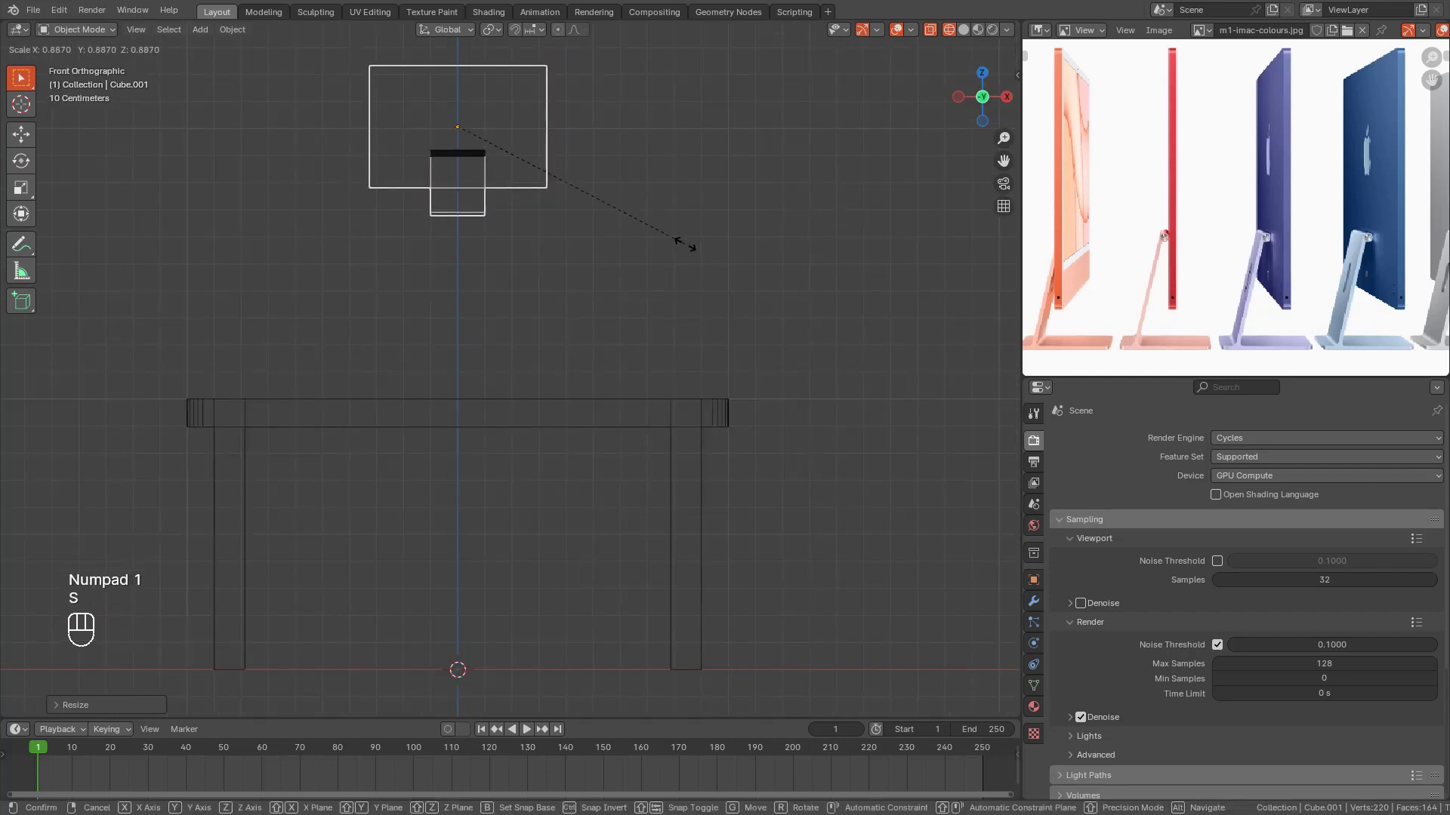
{"action": "left_click", "coordinate": [613, 239]}
{"action": "key", "text": "g"}
{"action": "key", "text": "z"}
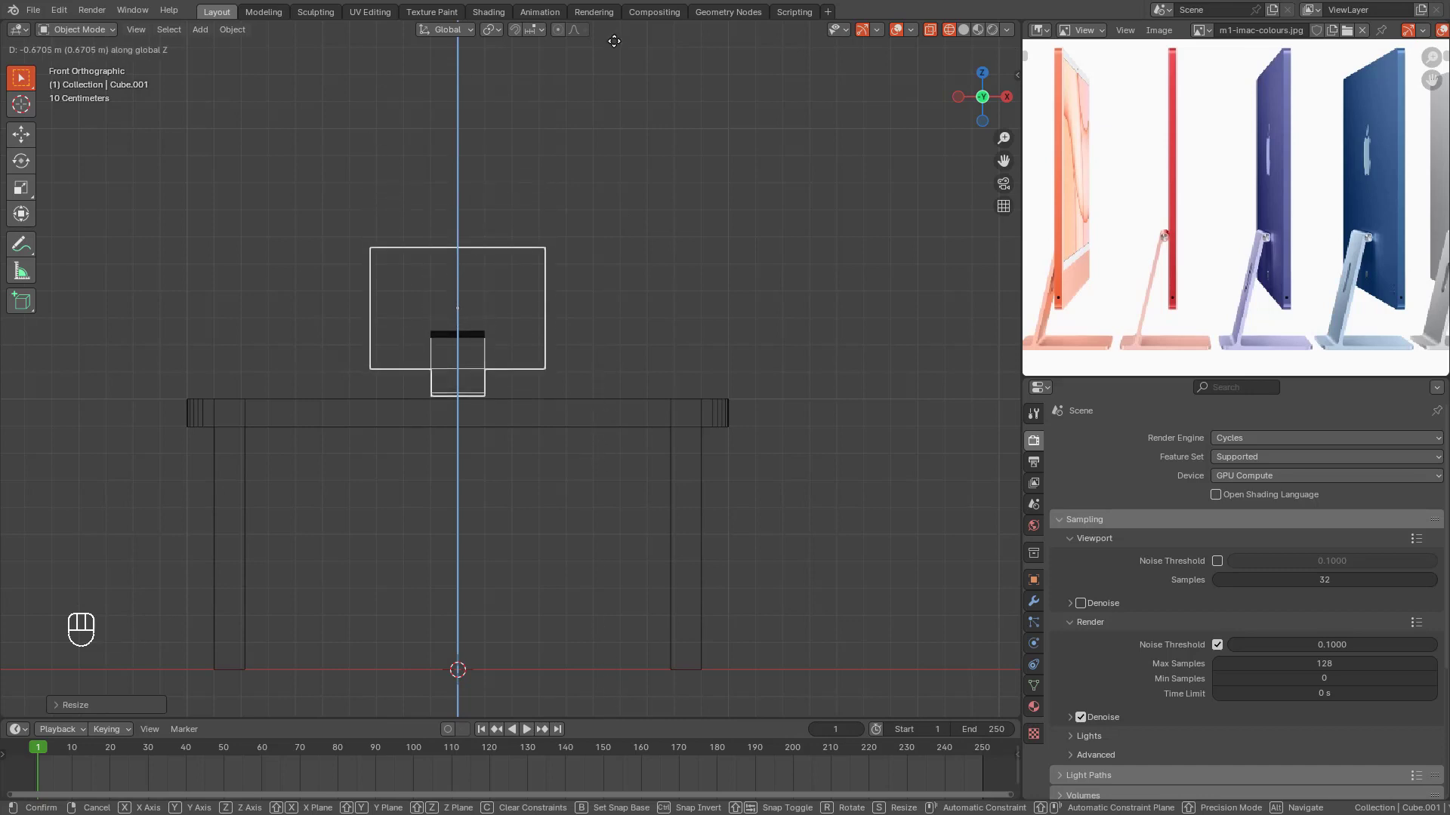
{"action": "left_click", "coordinate": [610, 116]}
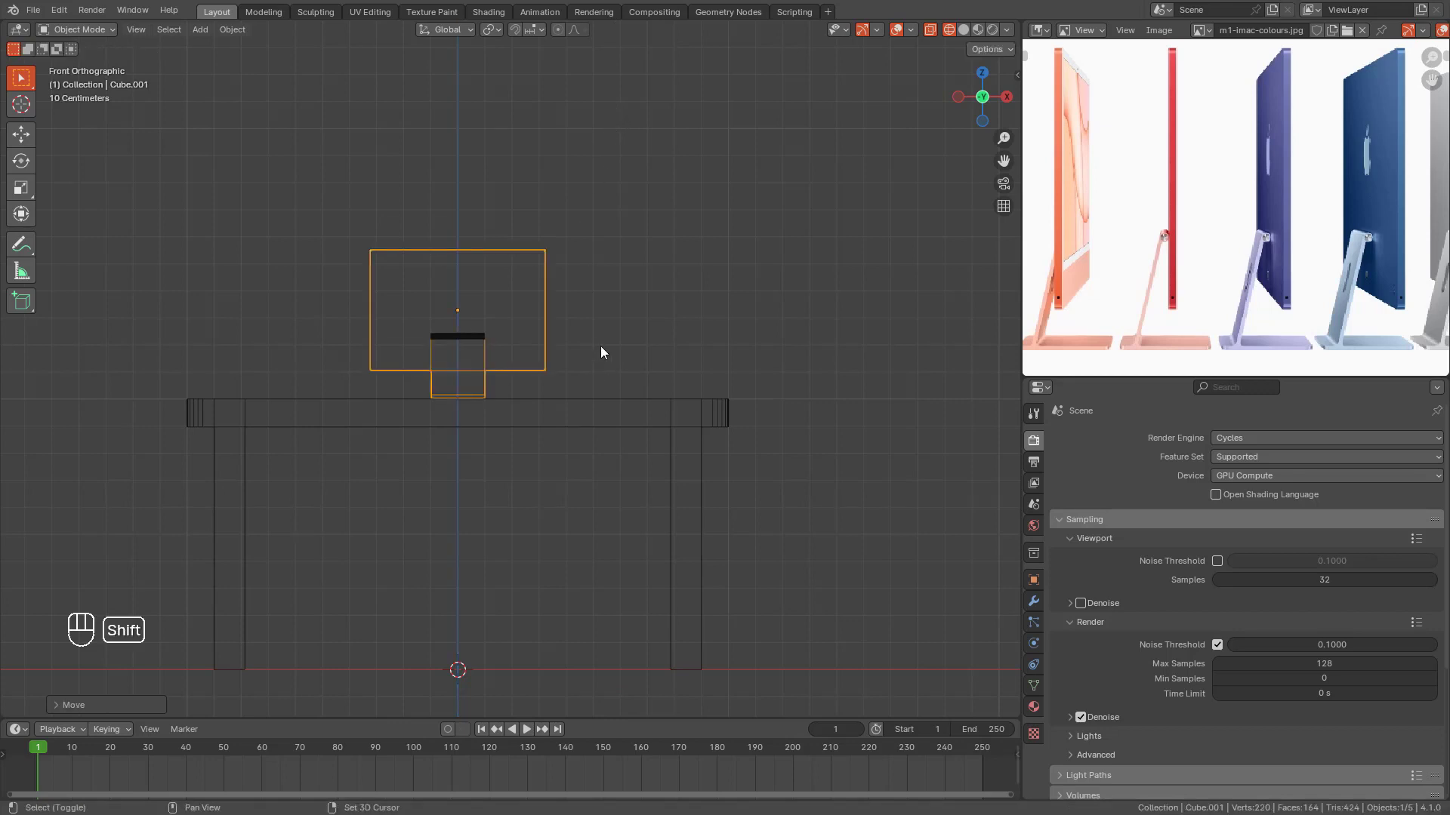
Step: Move the iMac down slightly so the underside of its base meets the table surface in a close-up front view
{"action": "scroll", "coordinate": [583, 375], "scroll_direction": "down", "scroll_amount": 2, "text": "shift"}
{"action": "key", "text": "shift+b"}
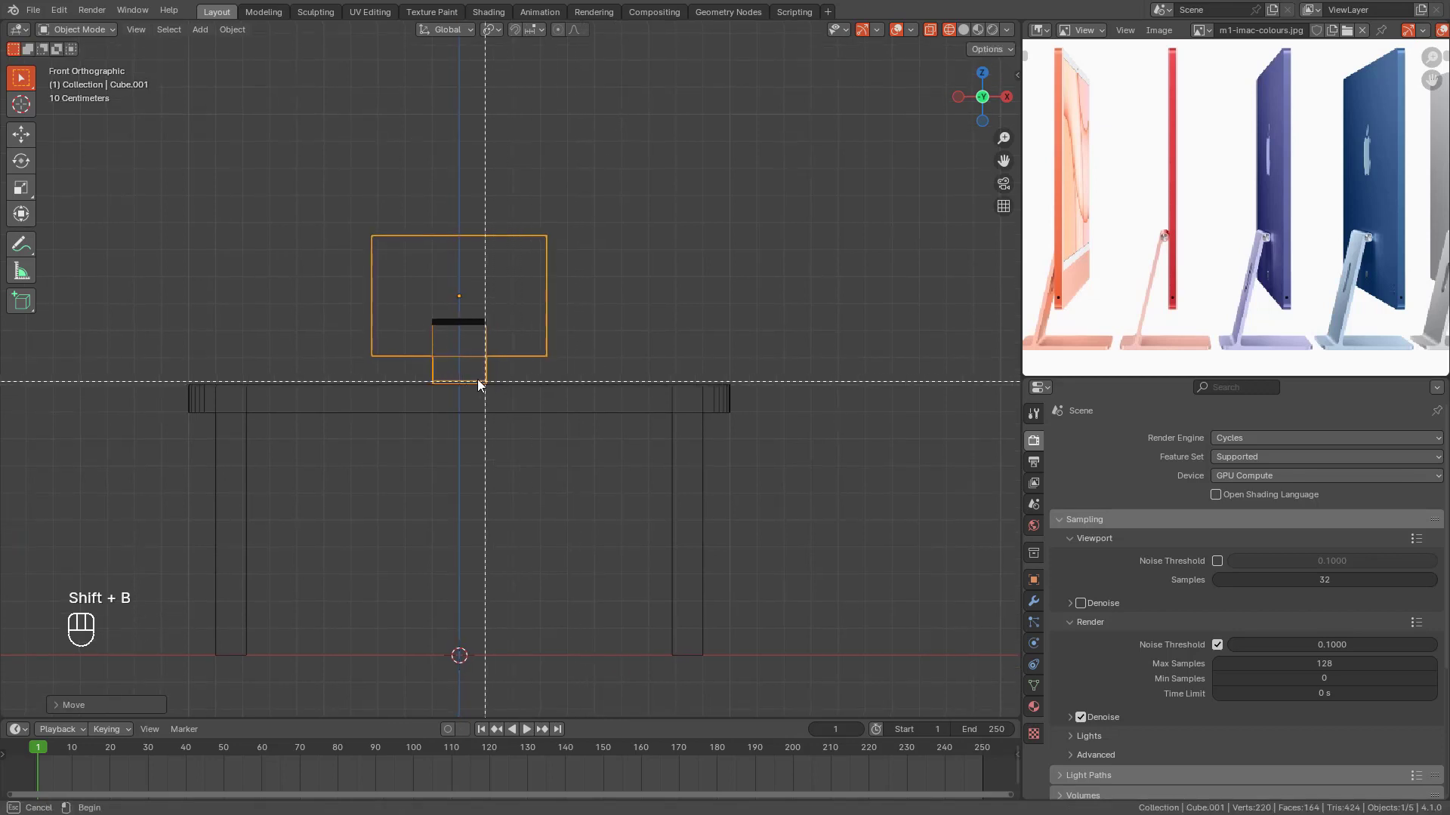
{"action": "left_click_drag", "start_coordinate": [474, 370], "coordinate": [493, 392]}
{"action": "key", "text": "g"}
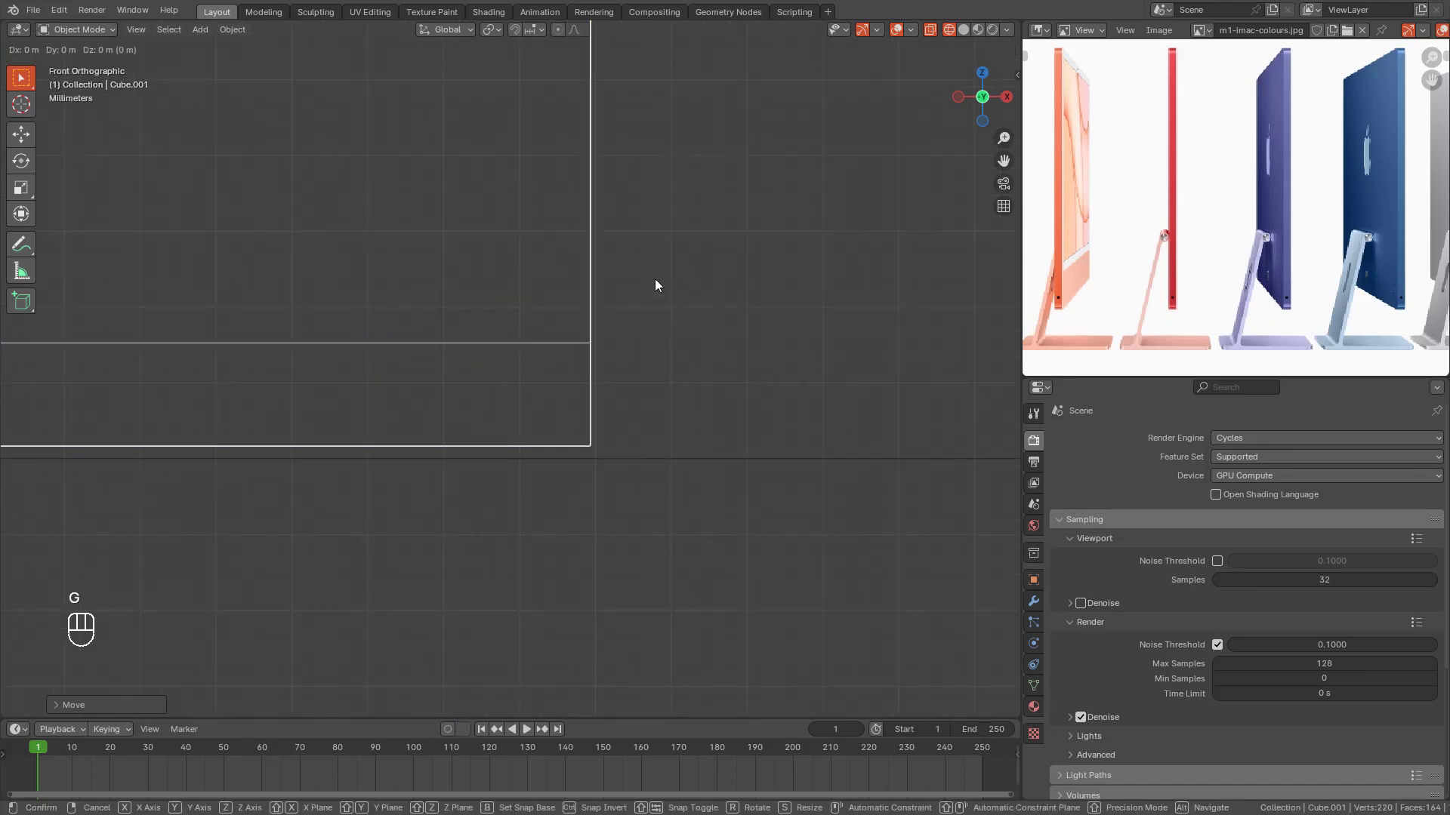
{"action": "left_click", "coordinate": [657, 400]}
{"action": "scroll", "coordinate": [608, 279], "scroll_direction": "down", "scroll_amount": 4}
{"action": "middle_click_drag", "start_coordinate": [500, 296], "coordinate": [529, 279]}
Step: Enlarge the iMac uniformly to about 1.21 times its size and raise its base back up to the tabletop
{"action": "key", "text": "KP_1"}
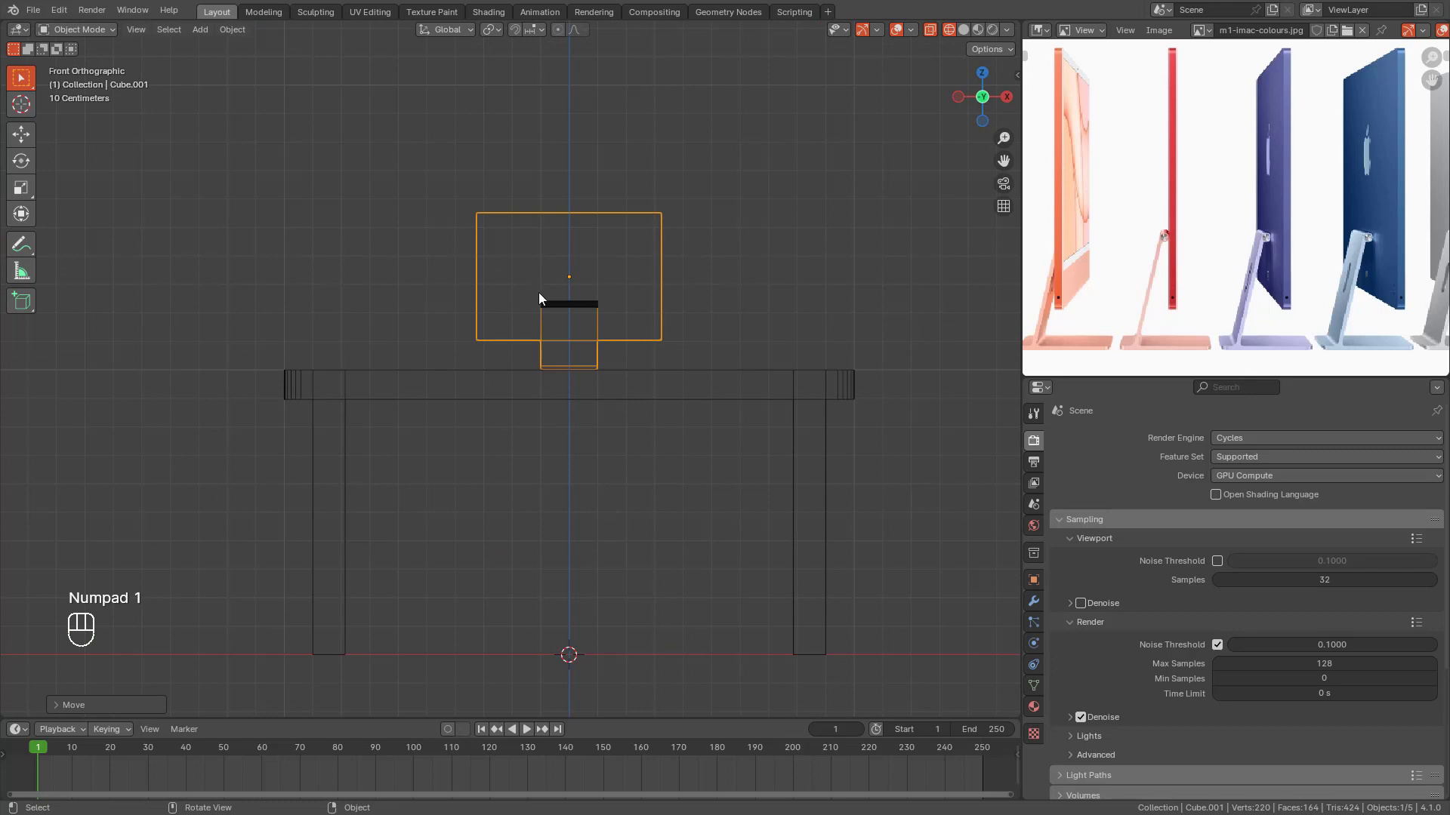
{"action": "key", "text": "s"}
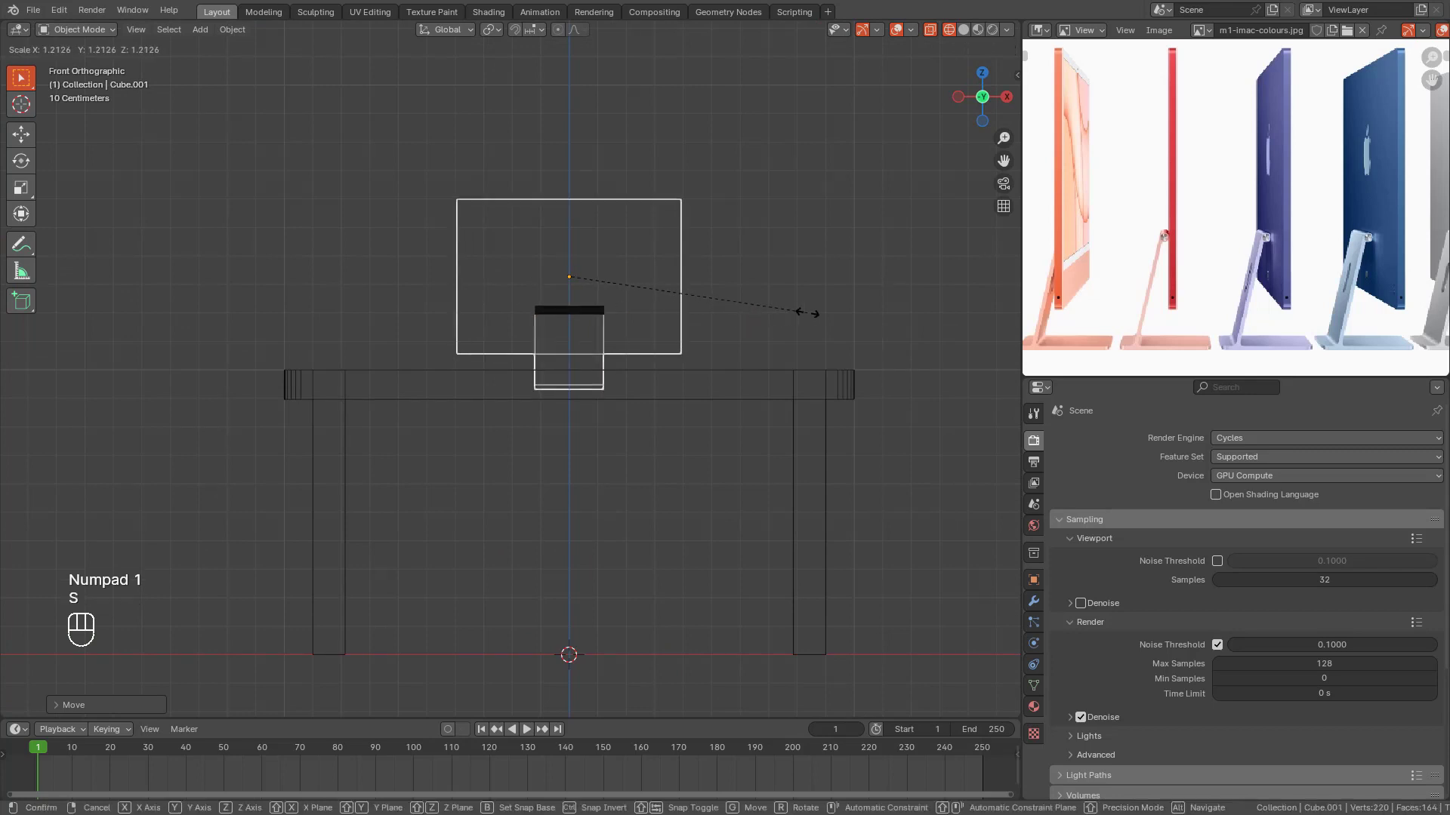
{"action": "left_click", "coordinate": [807, 312]}
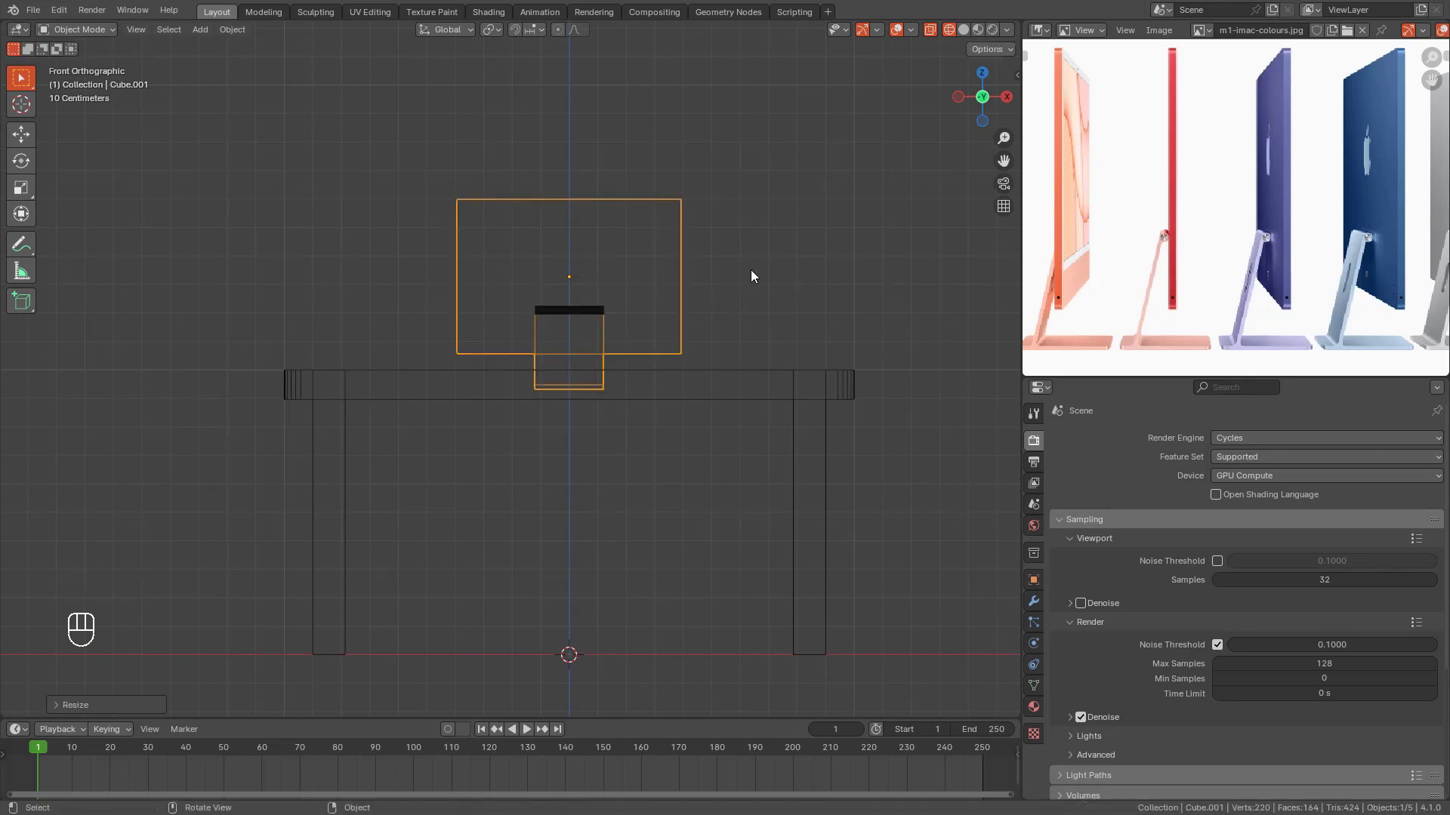
{"action": "key", "text": "g"}
{"action": "left_click", "coordinate": [649, 375]}
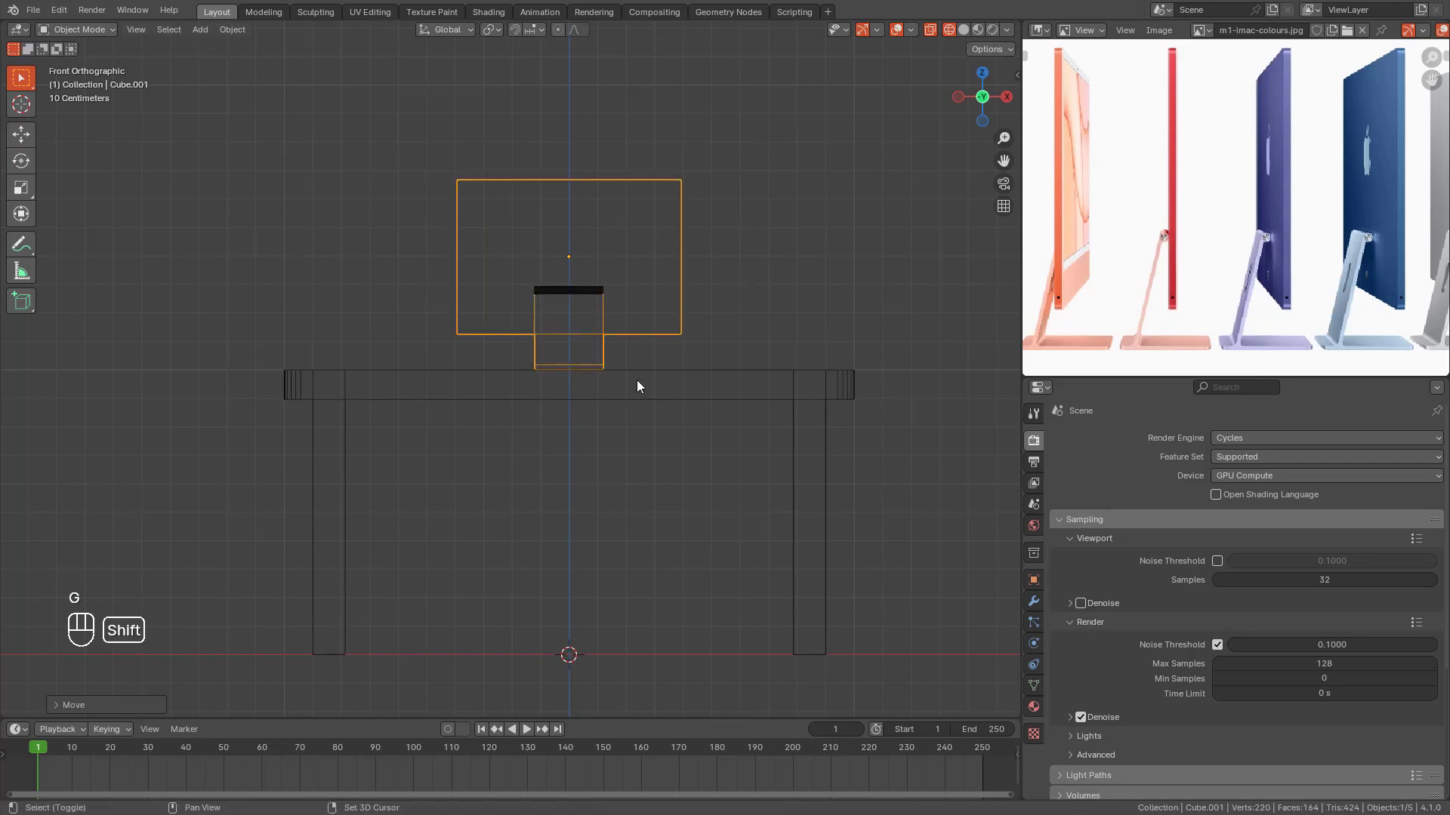
Step: Lower the enlarged iMac less than 1 mm along the Z axis to seat it on the tabletop, and restore solid shading
{"action": "key", "text": "shift+b"}
{"action": "left_click_drag", "start_coordinate": [586, 351], "coordinate": [628, 366]}
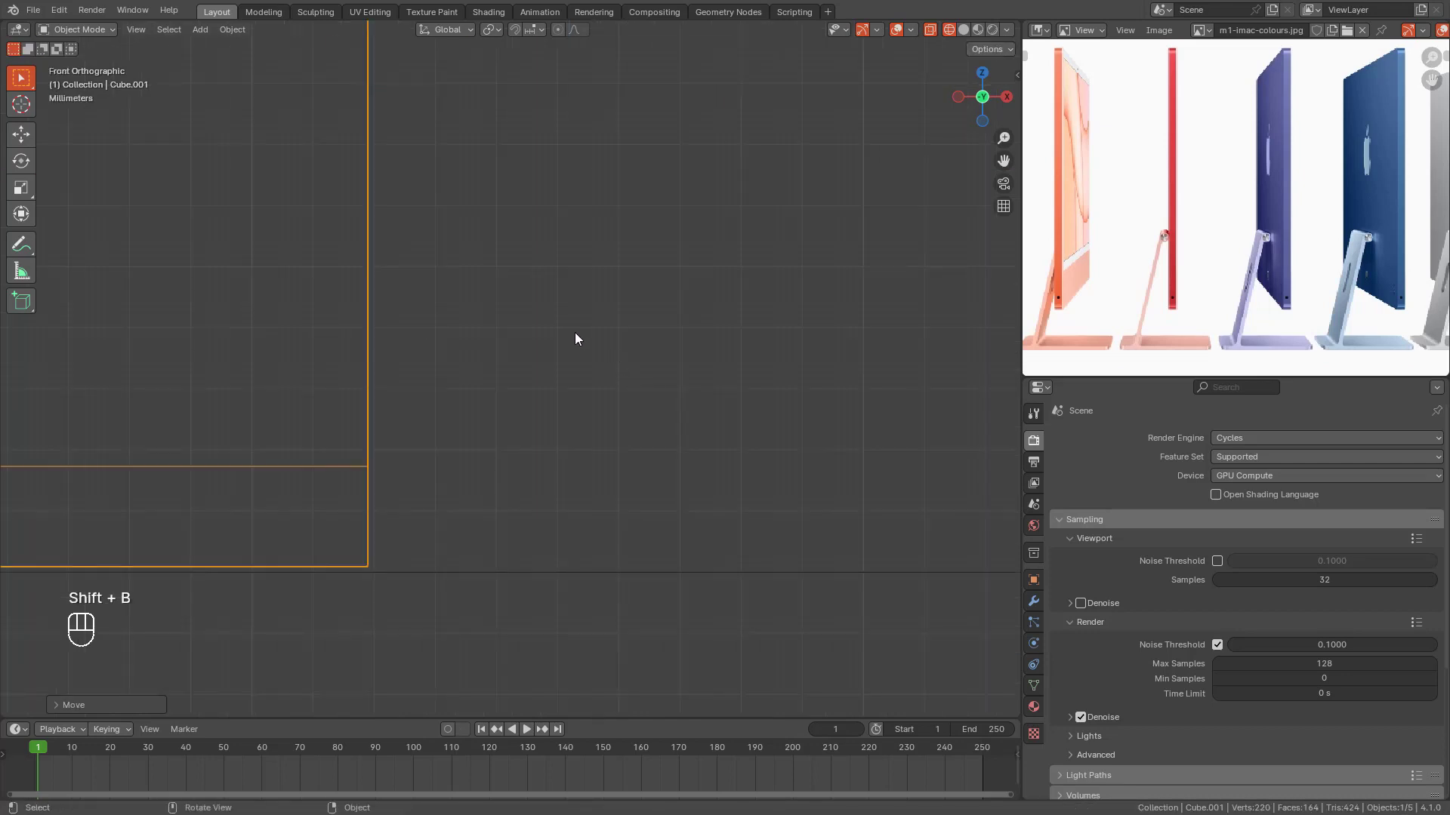
{"action": "key", "text": "g"}
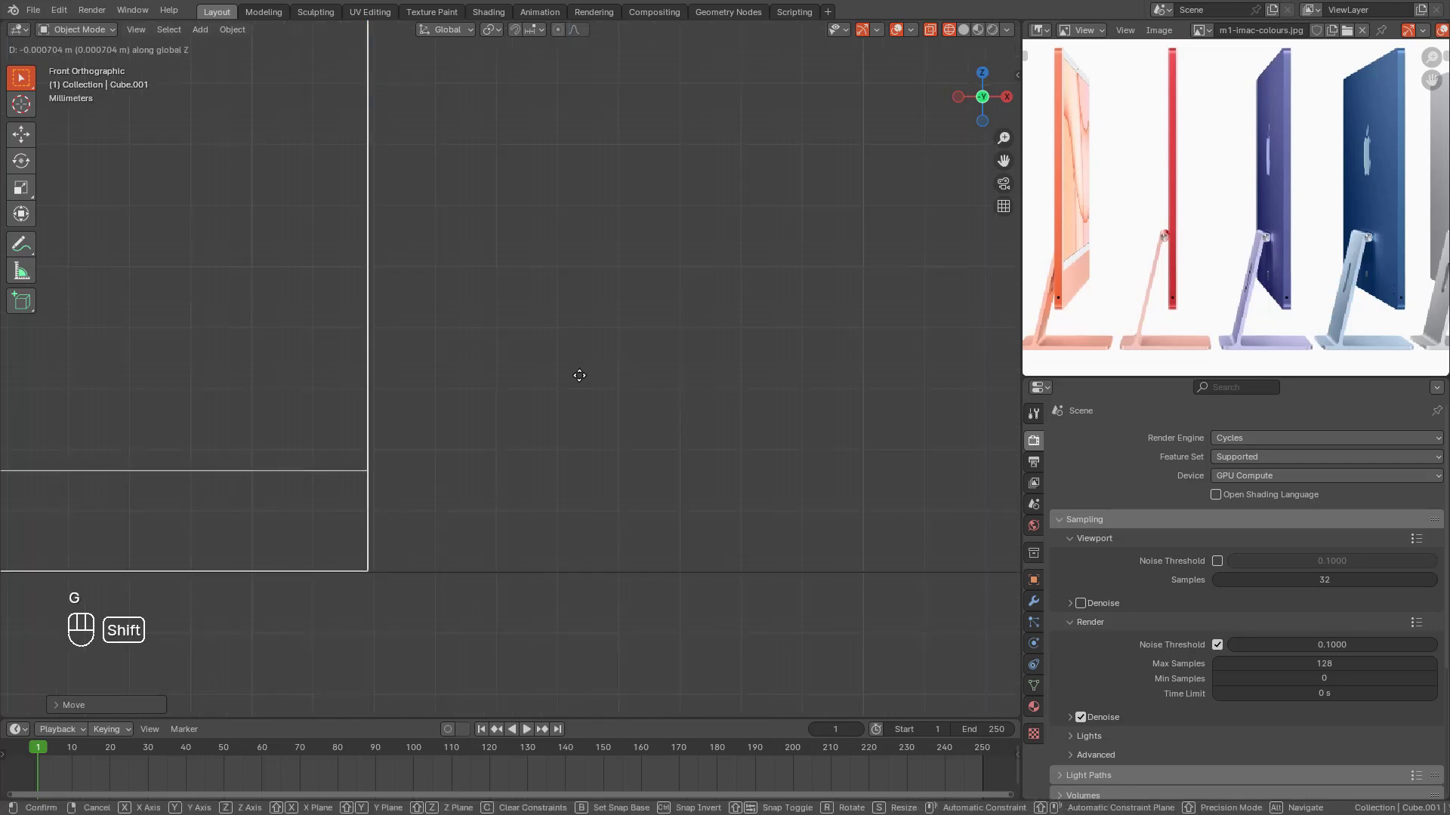
{"action": "left_click", "coordinate": [579, 375]}
{"action": "scroll", "coordinate": [560, 346], "scroll_direction": "down", "scroll_amount": 15}
{"action": "middle_click_drag", "start_coordinate": [557, 346], "coordinate": [573, 365]}
{"action": "mouse_move", "coordinate": [475, 321]}
{"action": "middle_mouse_down"}
{"action": "mouse_move", "coordinate": [514, 365]}
{"action": "mouse_move", "coordinate": [540, 291]}
{"action": "middle_mouse_up"}
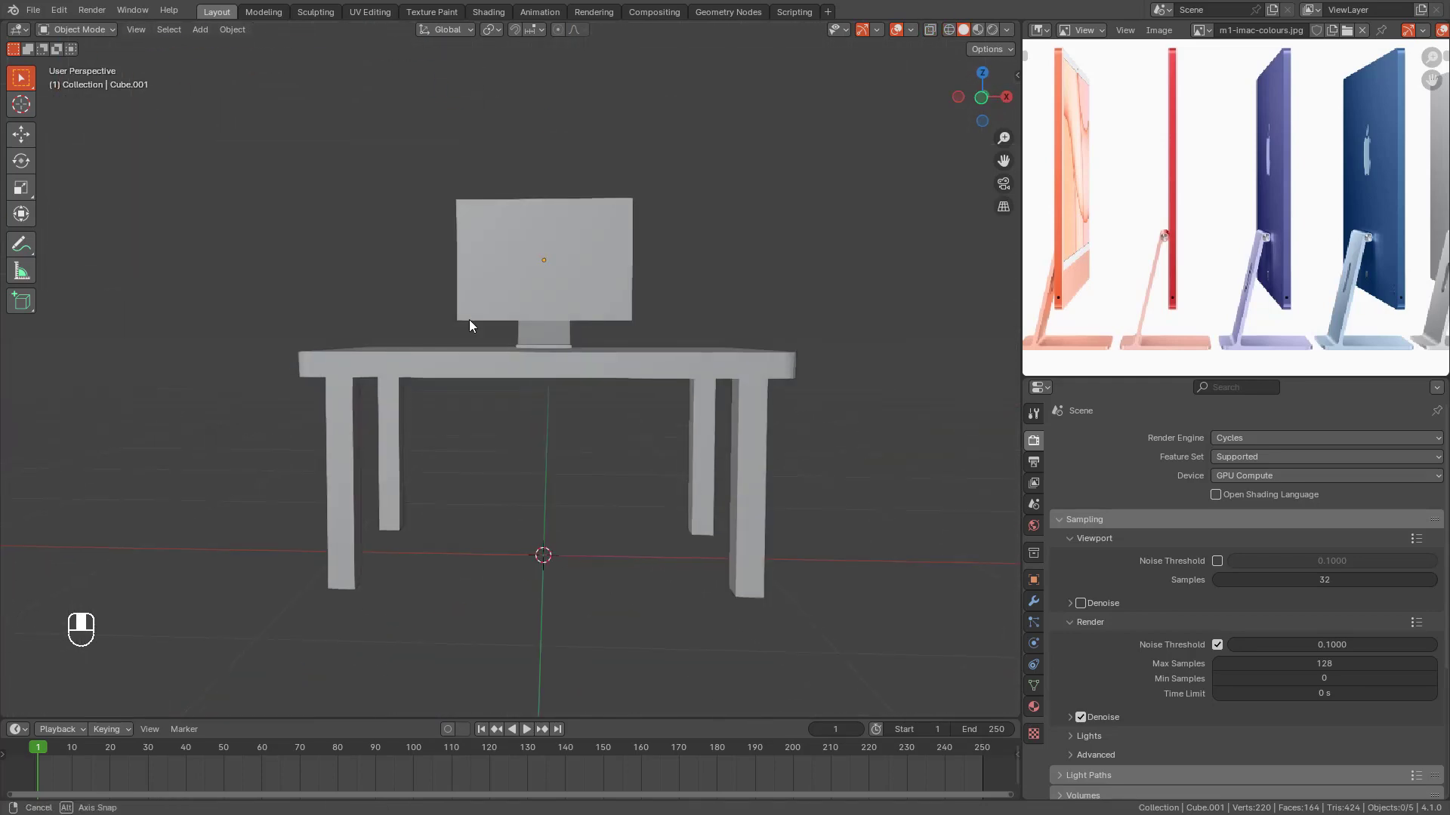
Step: Open the table mesh in Edit Mode and show it as wireframe in top view
{"action": "left_click", "coordinate": [763, 339]}
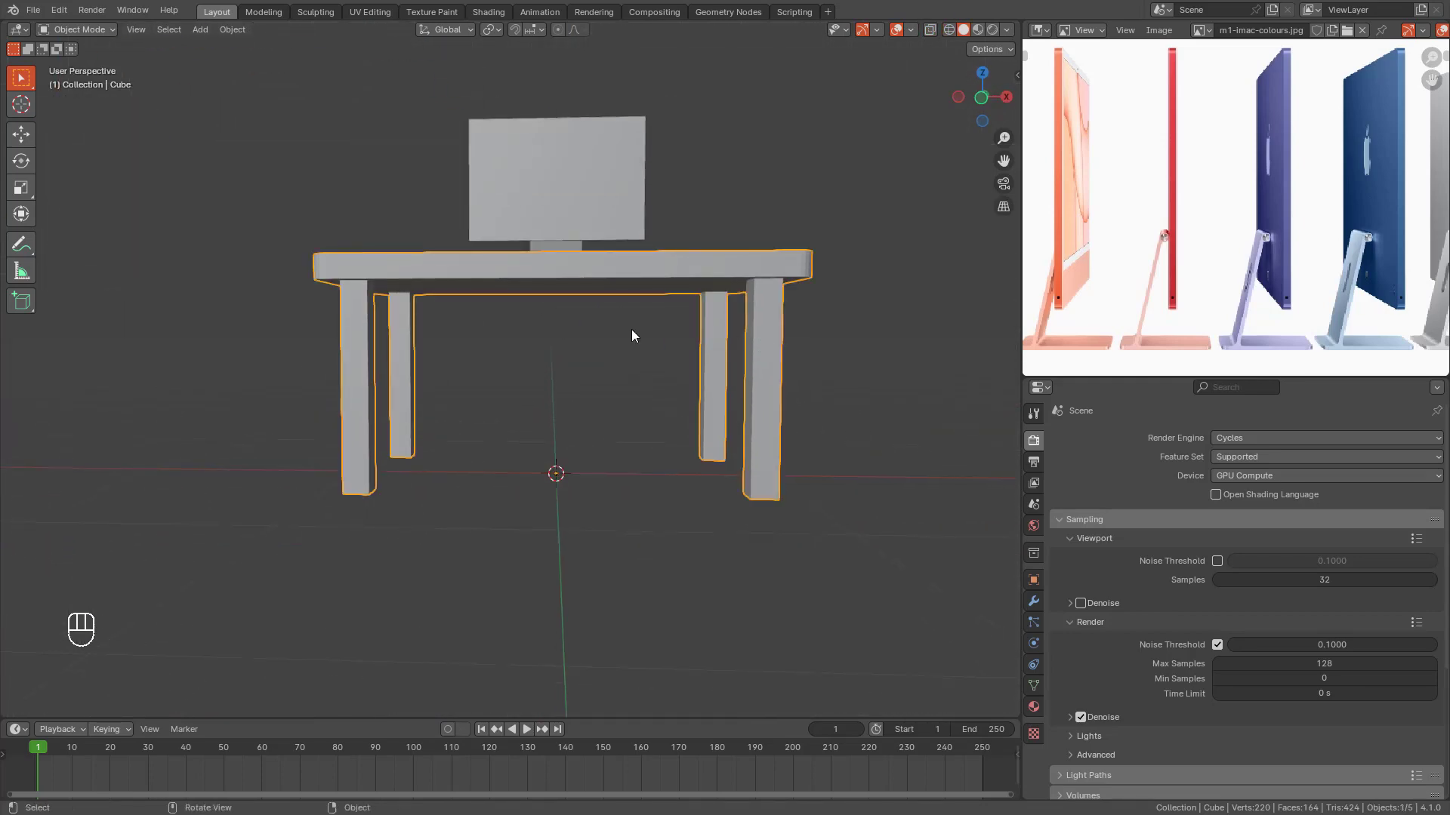
{"action": "middle_click_drag", "start_coordinate": [633, 335], "coordinate": [713, 345]}
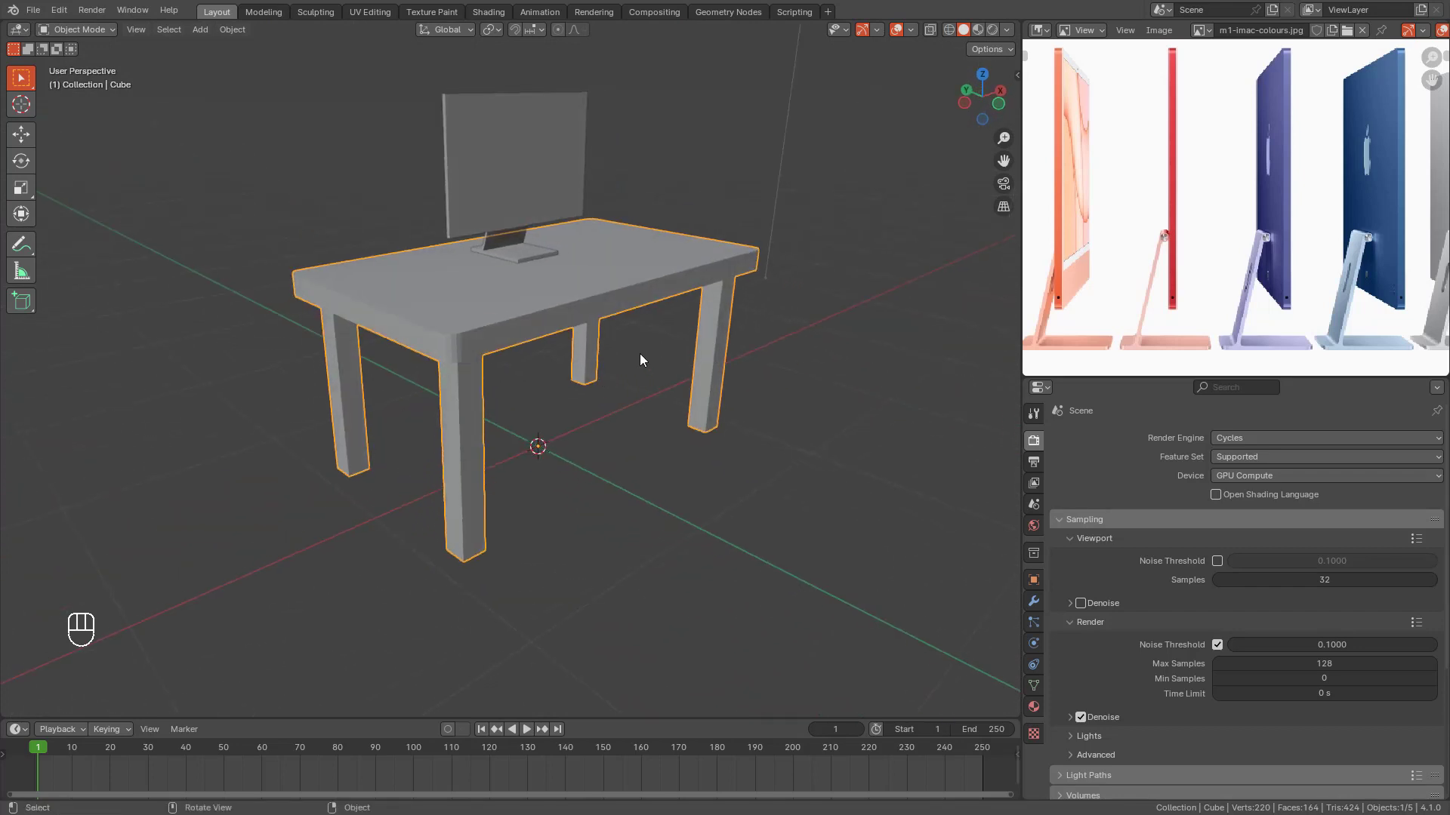
{"action": "key", "text": "Tab"}
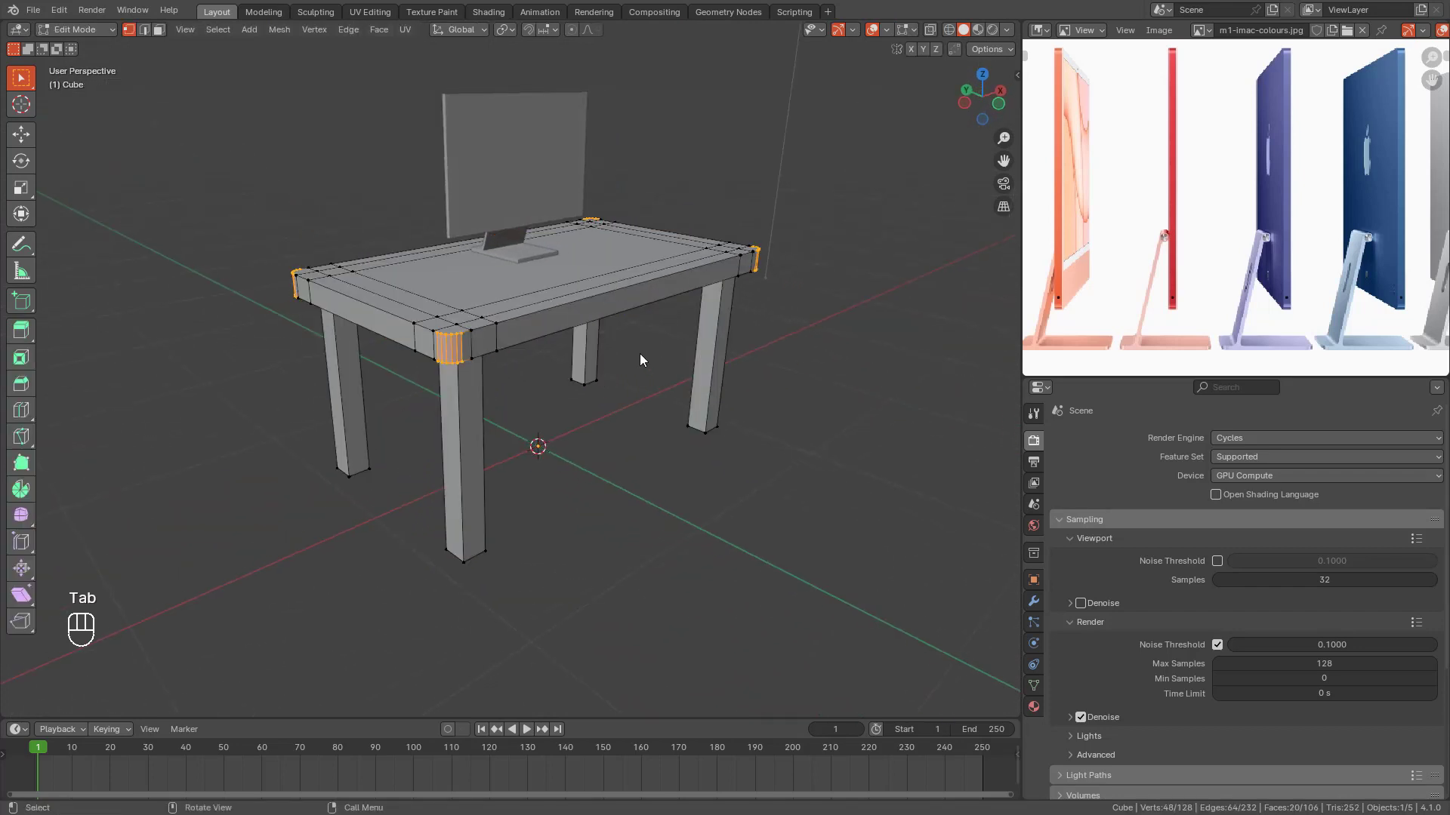
{"action": "key", "text": "shift+z"}
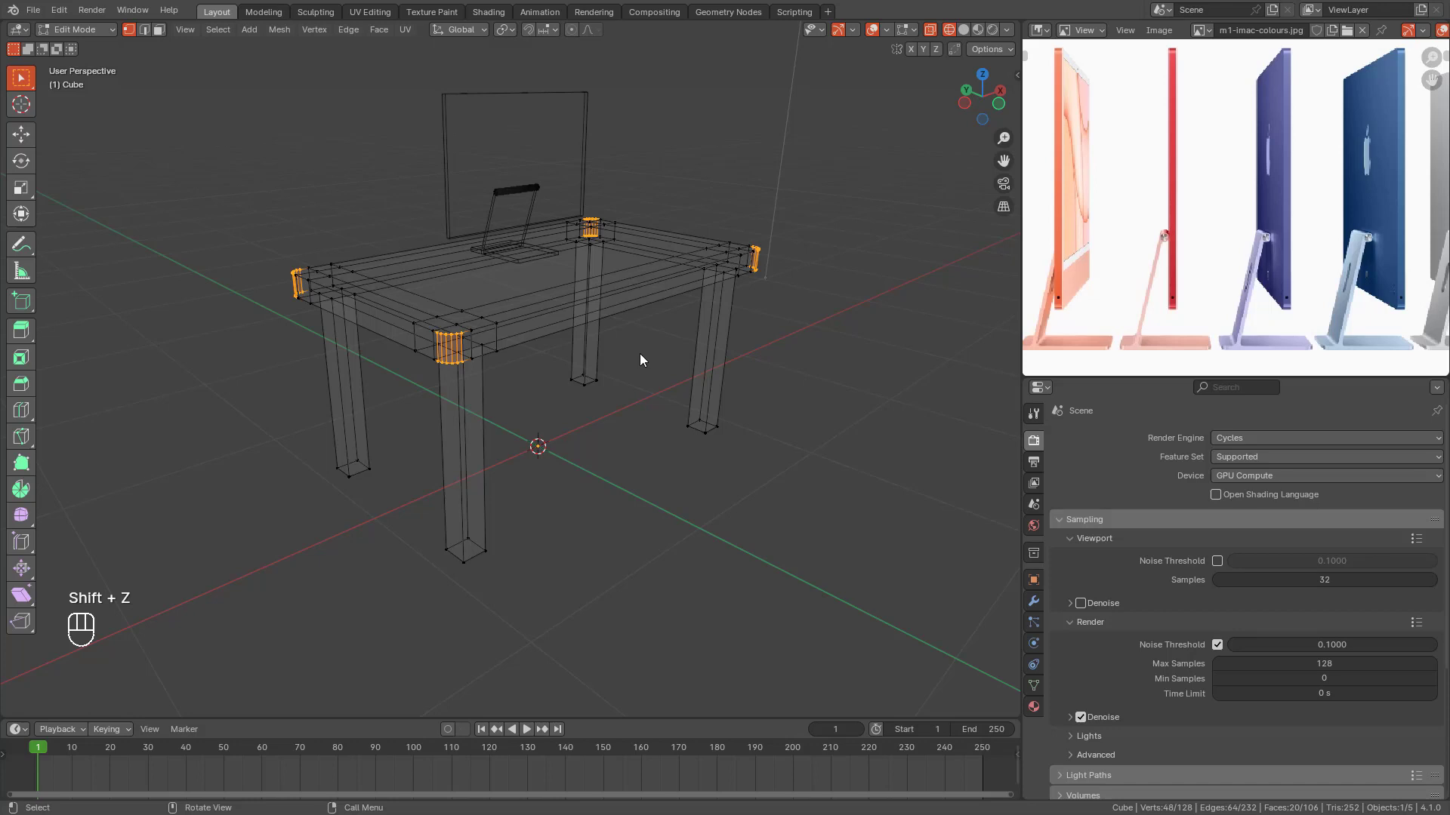
{"action": "key", "text": "KP_7"}
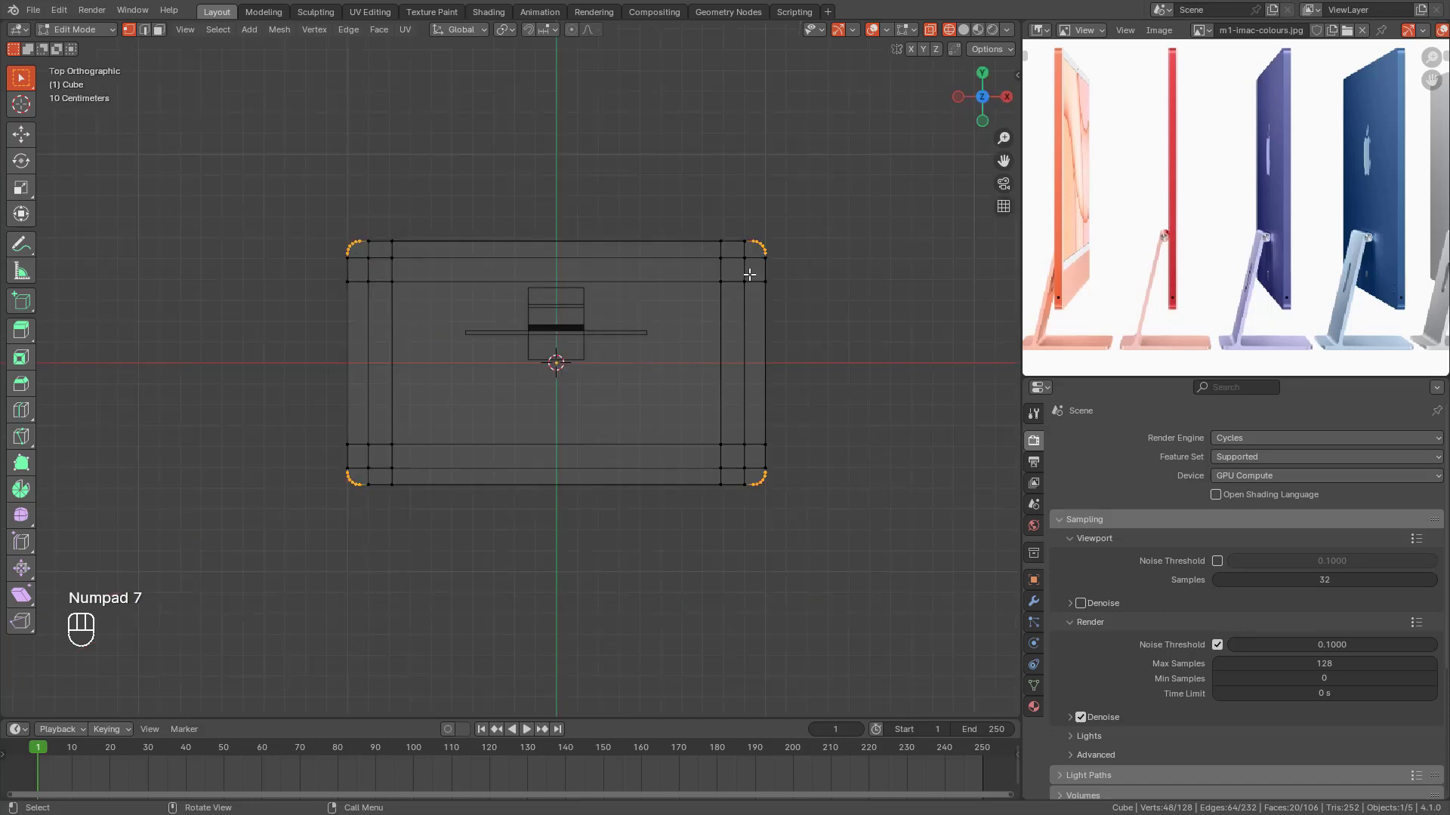
{"action": "left_click_drag", "start_coordinate": [713, 253], "coordinate": [752, 305]}
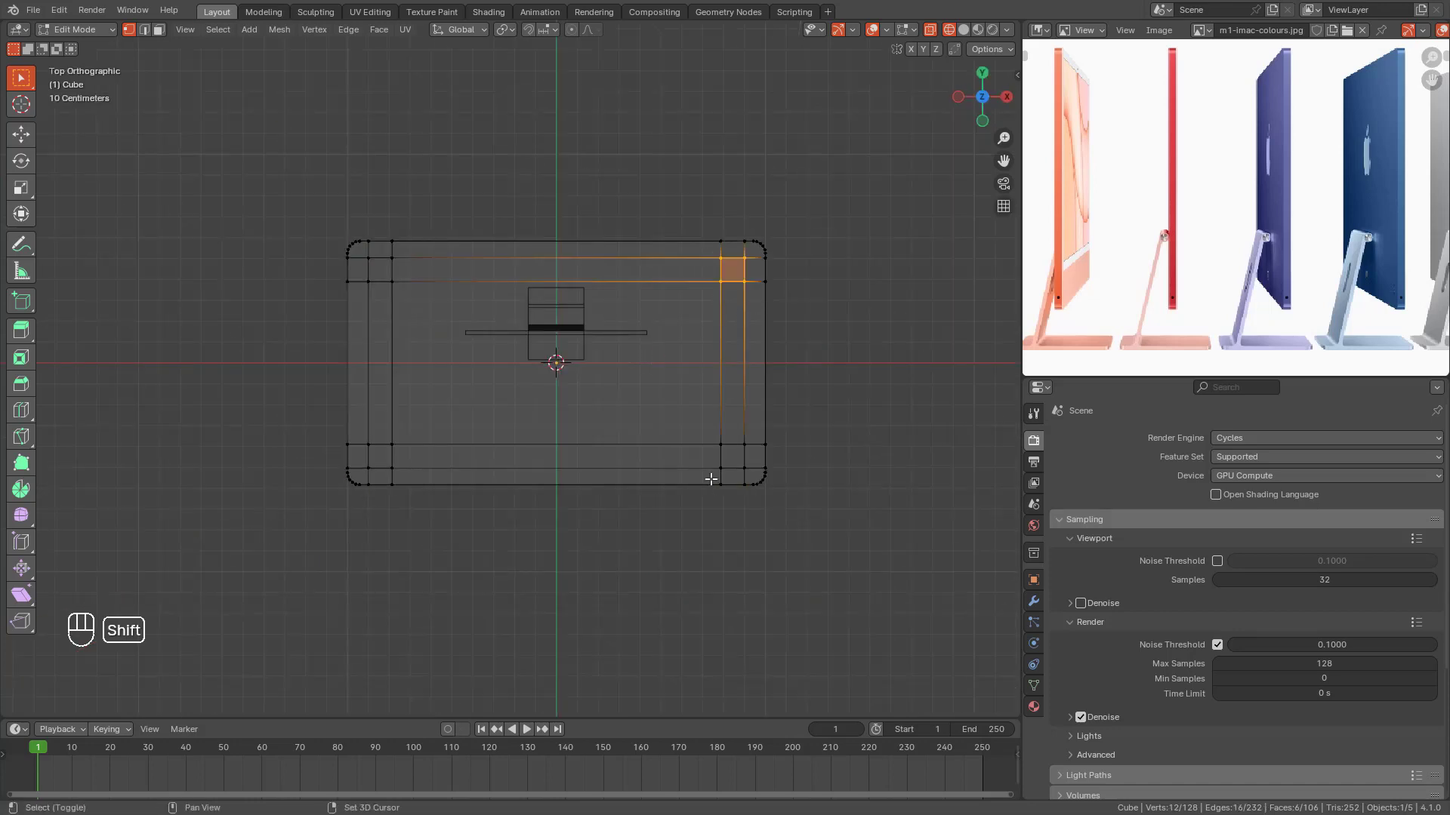
{"action": "left_click_drag", "start_coordinate": [706, 439], "coordinate": [757, 480], "text": "shift"}
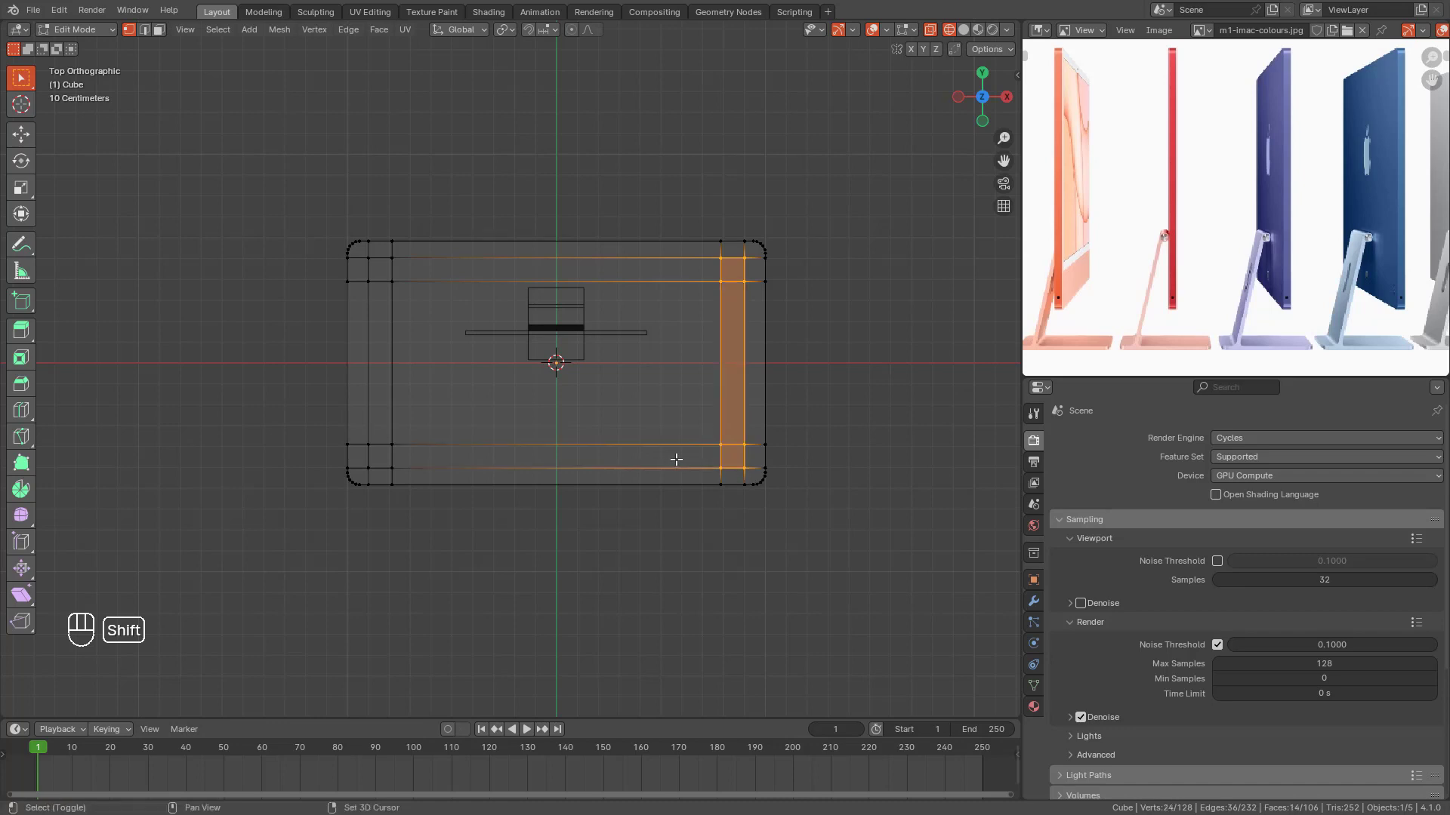
{"action": "scroll", "coordinate": [687, 462], "scroll_direction": "up", "scroll_amount": 2}
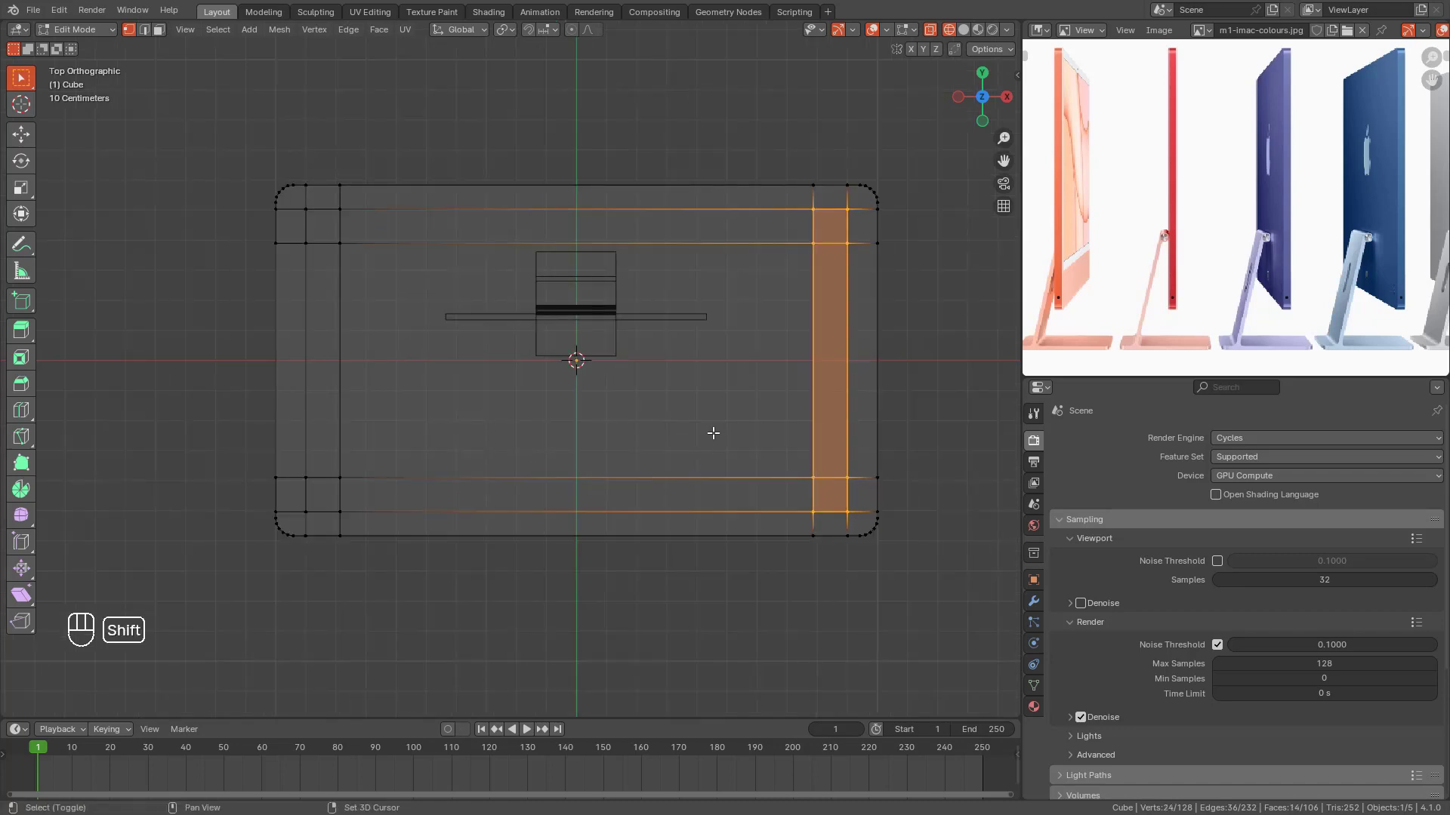
{"action": "middle_click_drag", "start_coordinate": [712, 431], "coordinate": [719, 461], "text": "shift"}
{"action": "key", "text": "alt+a"}
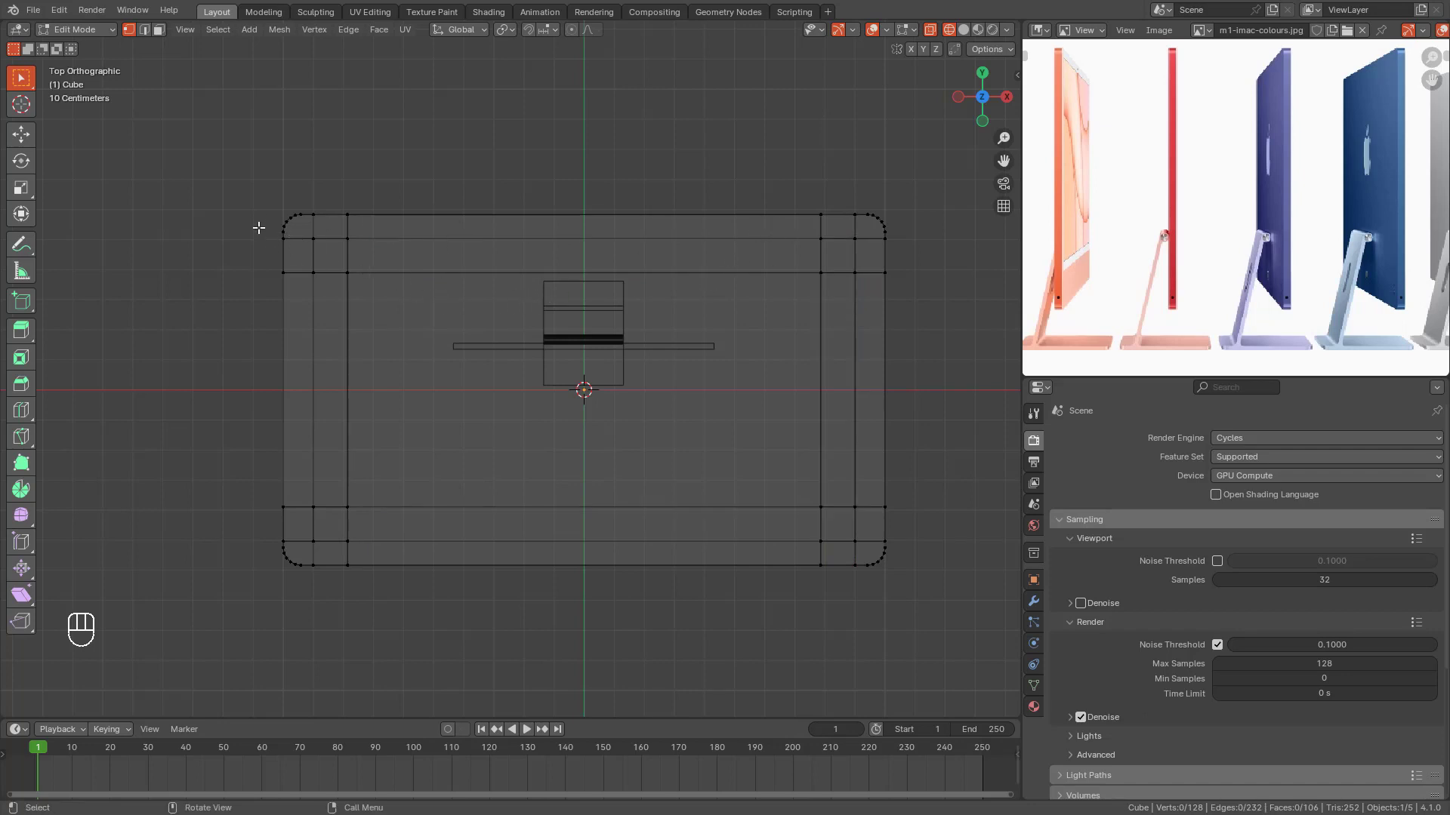
Step: Slim the table legs in depth by scaling their outer front and back edge lines inward to about 0.94 along the Y axis
{"action": "left_click_drag", "start_coordinate": [262, 232], "coordinate": [897, 254]}
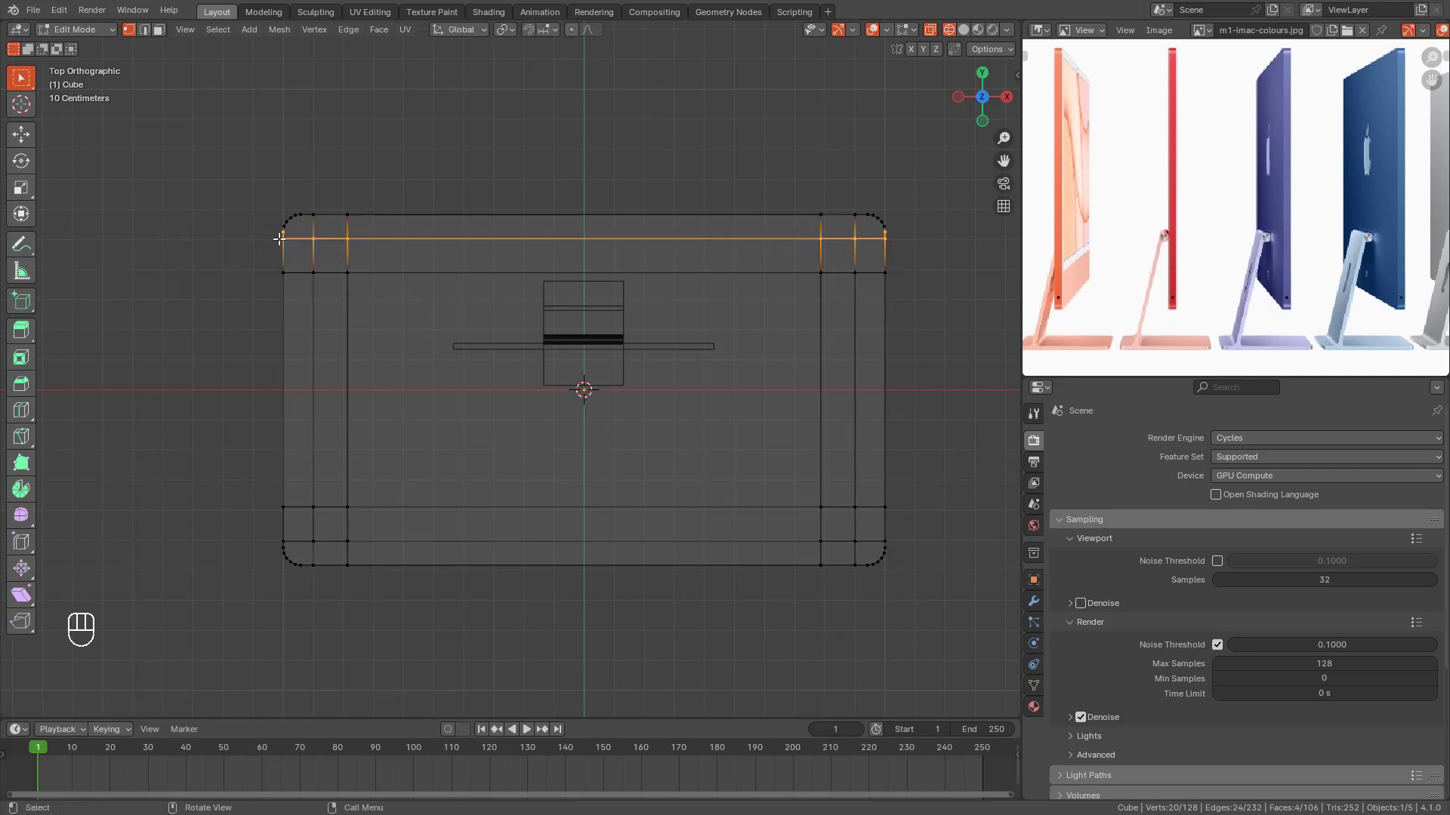
{"action": "left_click_drag", "start_coordinate": [279, 238], "coordinate": [900, 250]}
{"action": "middle_click_drag", "start_coordinate": [593, 280], "coordinate": [446, 532]}
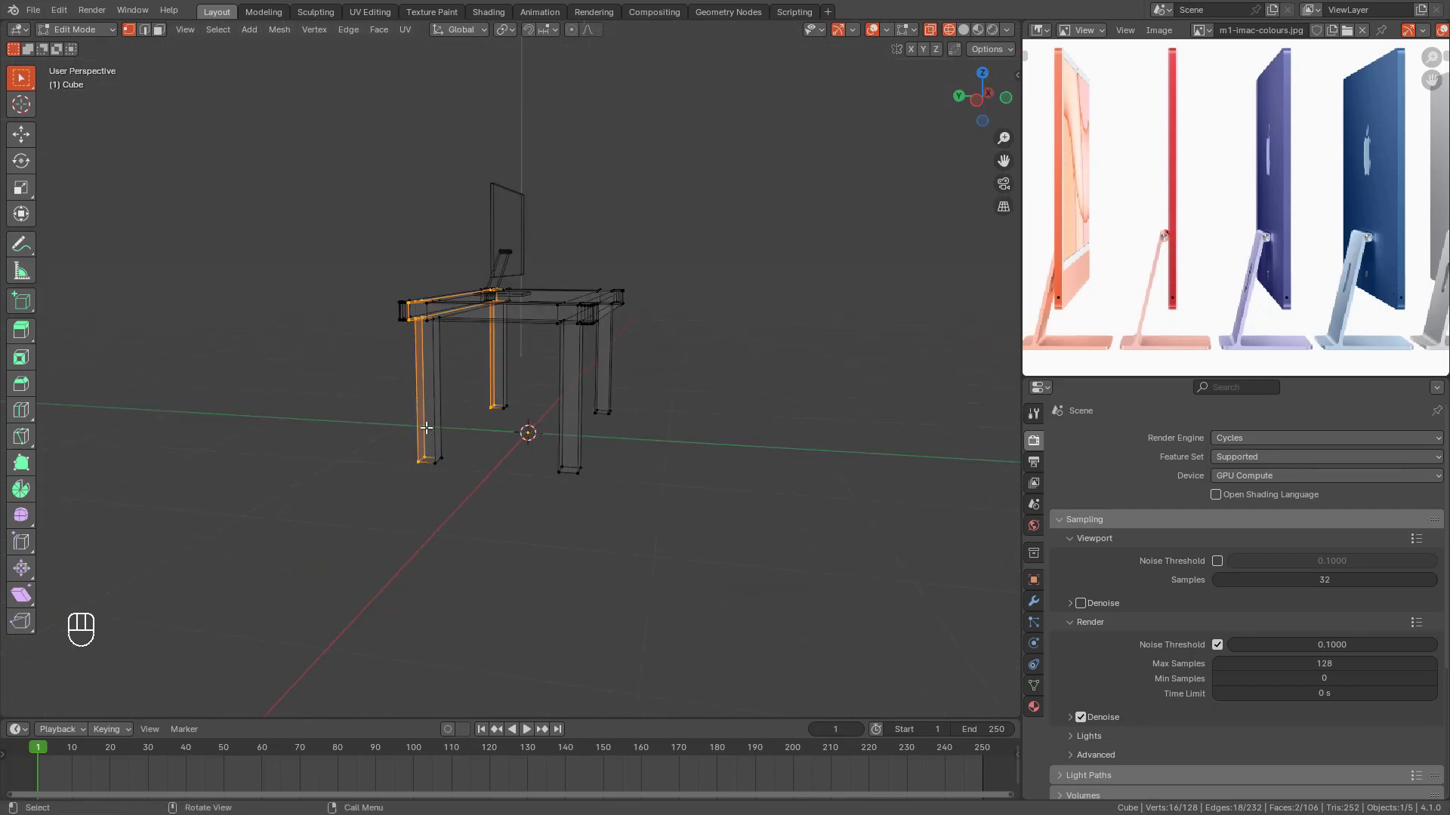
{"action": "key", "text": "KP_7"}
{"action": "scroll", "coordinate": [483, 470], "scroll_direction": "up", "scroll_amount": 2}
{"action": "middle_click_drag", "start_coordinate": [537, 478], "coordinate": [511, 440], "text": "shift"}
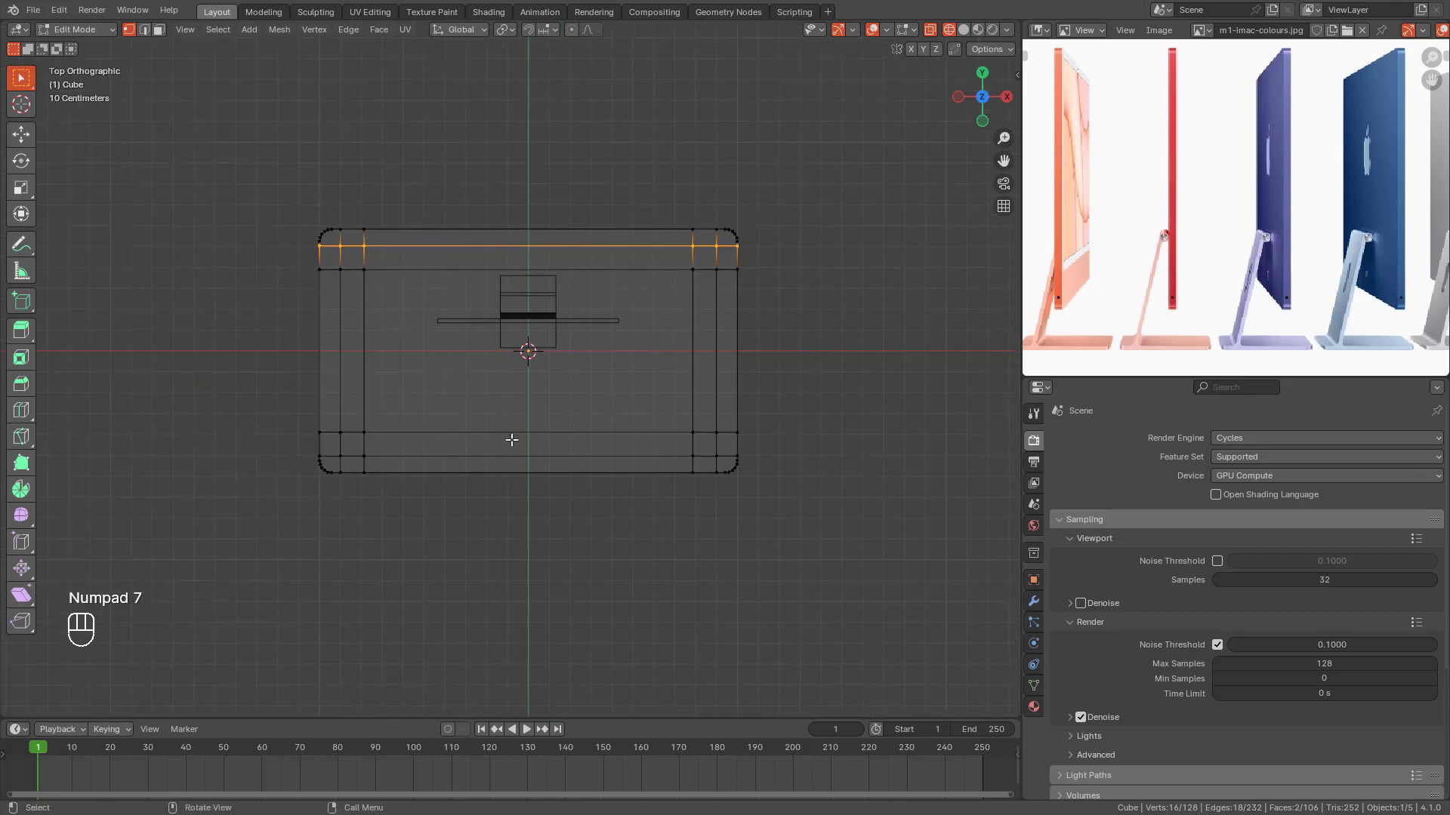
{"action": "scroll", "coordinate": [488, 473], "scroll_direction": "up", "scroll_amount": 4}
{"action": "middle_click_drag", "start_coordinate": [415, 485], "coordinate": [398, 446], "text": "shift"}
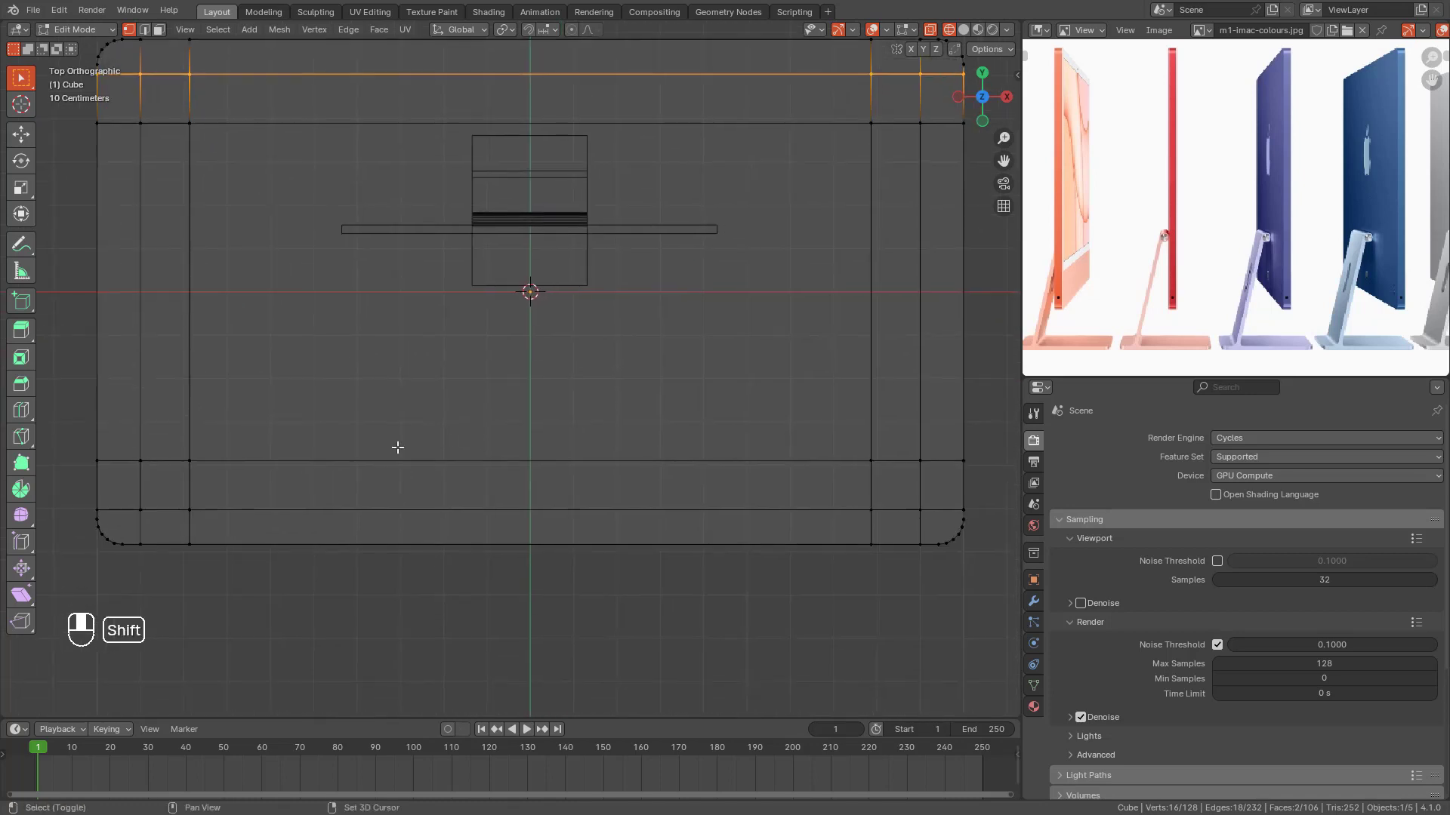
{"action": "left_click_drag", "start_coordinate": [71, 491], "coordinate": [978, 515], "text": "shift"}
{"action": "middle_click_drag", "start_coordinate": [953, 481], "coordinate": [815, 524], "text": "shift"}
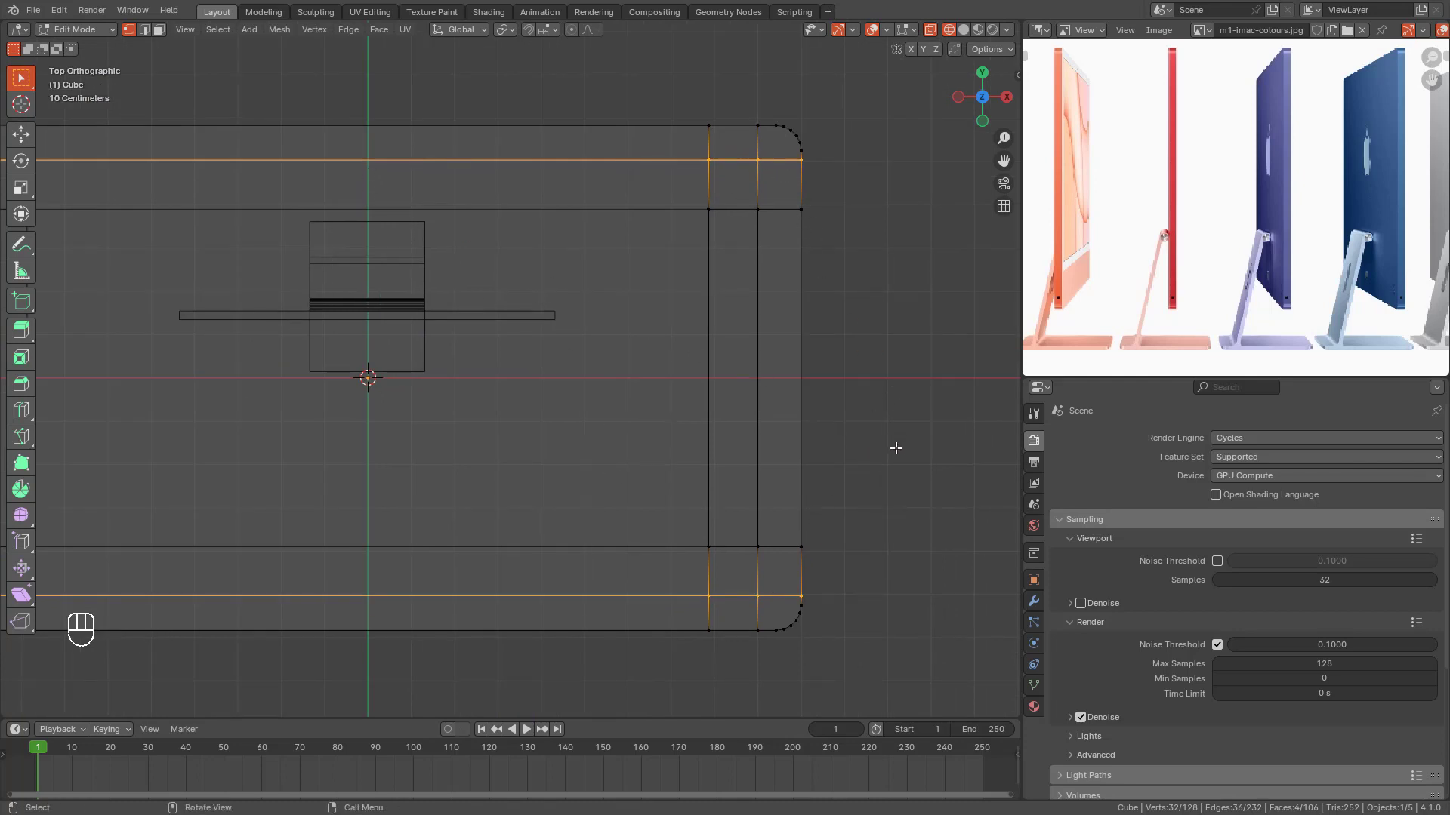
{"action": "key", "text": "s"}
{"action": "key", "text": "y"}
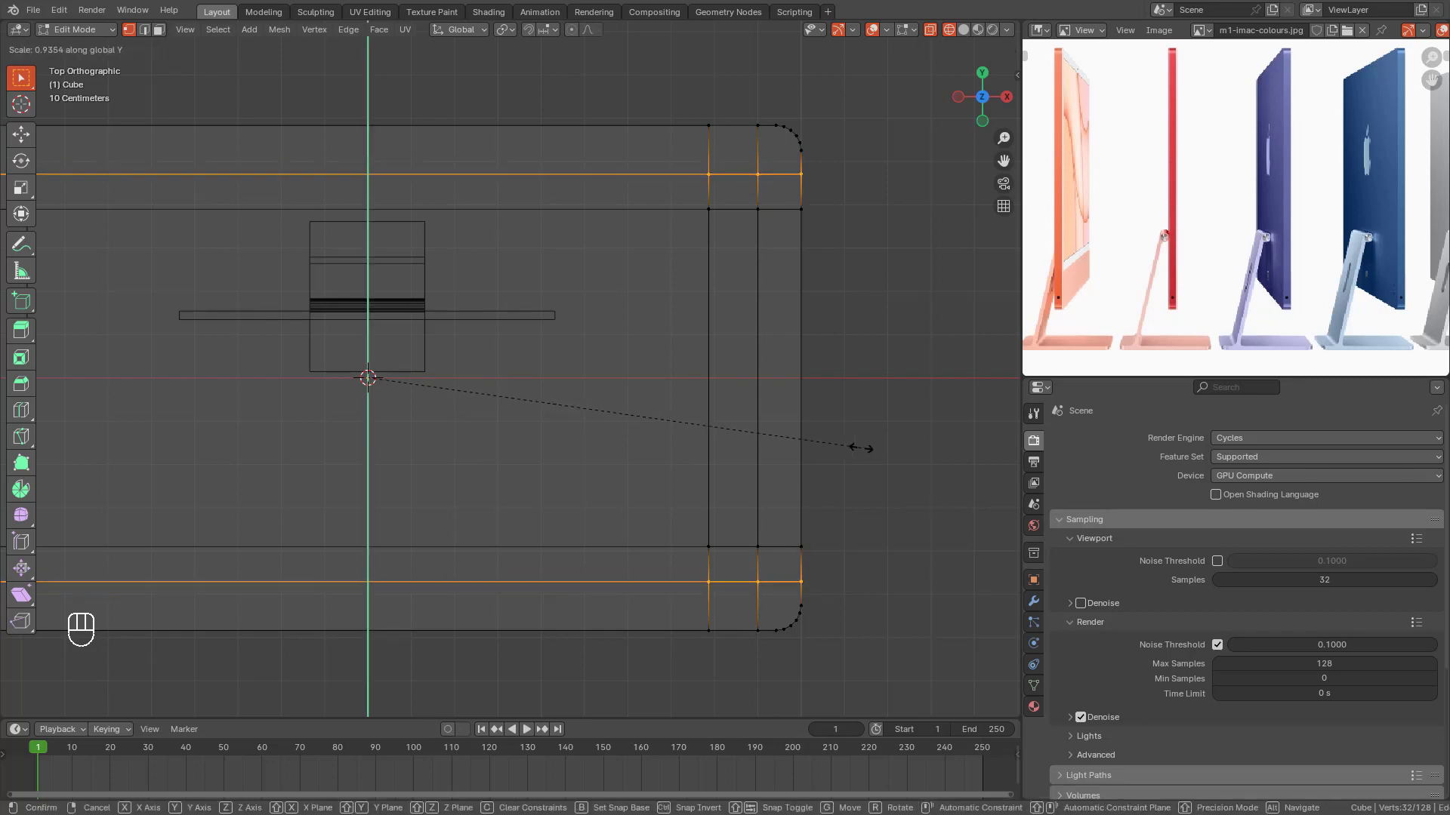
{"action": "left_click", "coordinate": [863, 447]}
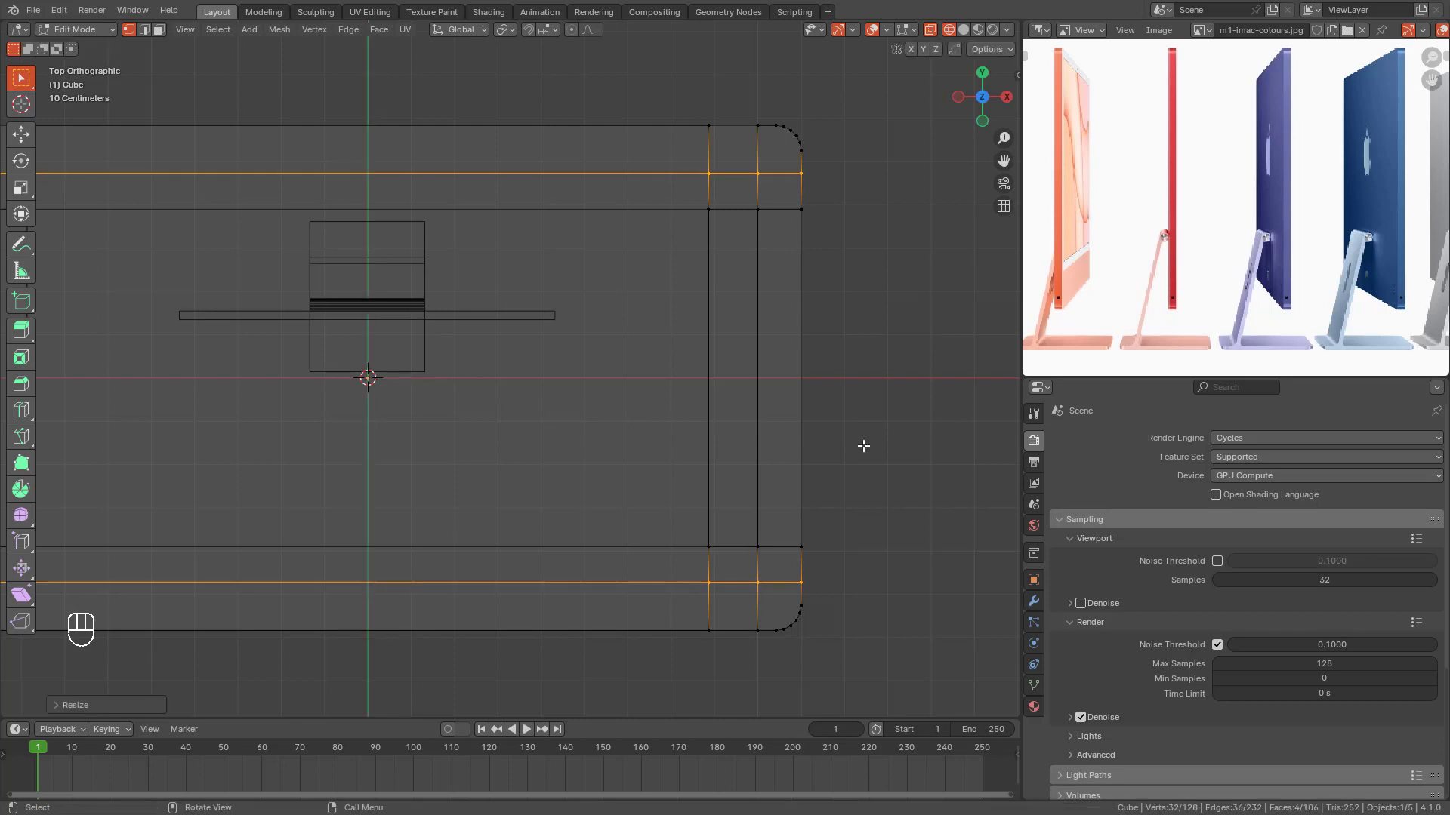
Step: Slim the table legs in width by scaling their outer edge lines at both table ends inward to about 0.97 along the X axis
{"action": "scroll", "coordinate": [810, 444], "scroll_direction": "down", "scroll_amount": 4}
{"action": "middle_click_drag", "start_coordinate": [782, 461], "coordinate": [875, 481], "text": "shift"}
{"action": "scroll", "coordinate": [871, 476], "scroll_direction": "up", "scroll_amount": 3}
{"action": "middle_click_drag", "start_coordinate": [855, 420], "coordinate": [775, 387], "text": "shift"}
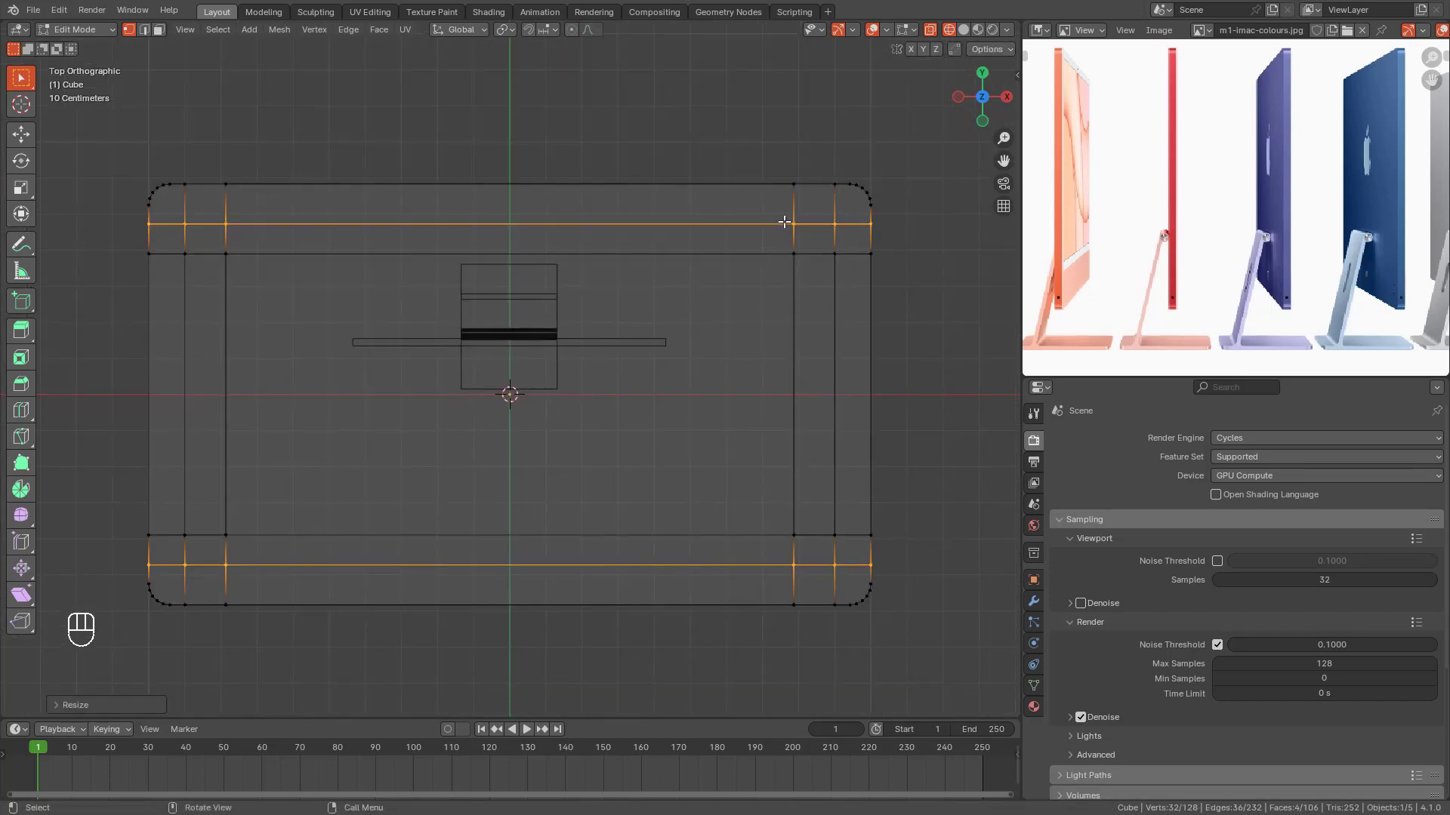
{"action": "left_click_drag", "start_coordinate": [825, 168], "coordinate": [840, 630]}
{"action": "middle_click_drag", "start_coordinate": [475, 470], "coordinate": [534, 489], "text": "shift"}
{"action": "left_click_drag", "start_coordinate": [234, 189], "coordinate": [272, 621], "text": "shift"}
{"action": "scroll", "coordinate": [557, 489], "scroll_direction": "down", "scroll_amount": 5}
{"action": "middle_click_drag", "start_coordinate": [556, 489], "coordinate": [629, 399]}
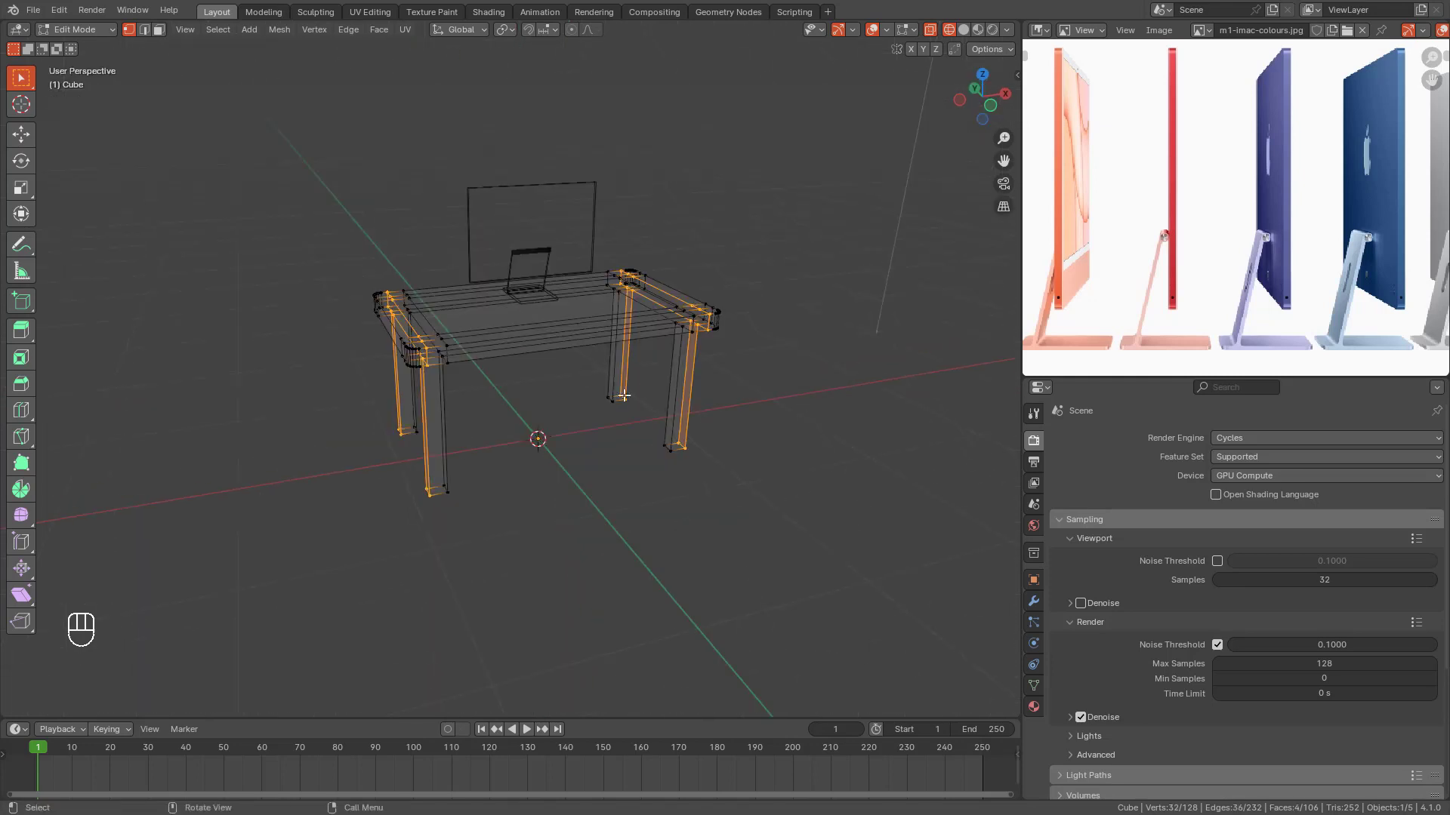
{"action": "key", "text": "shift+z"}
{"action": "key", "text": "shift+z"}
{"action": "key", "text": "KP_7"}
{"action": "scroll", "coordinate": [633, 400], "scroll_direction": "up", "scroll_amount": 4}
{"action": "scroll", "coordinate": [719, 388], "scroll_direction": "up", "scroll_amount": 3}
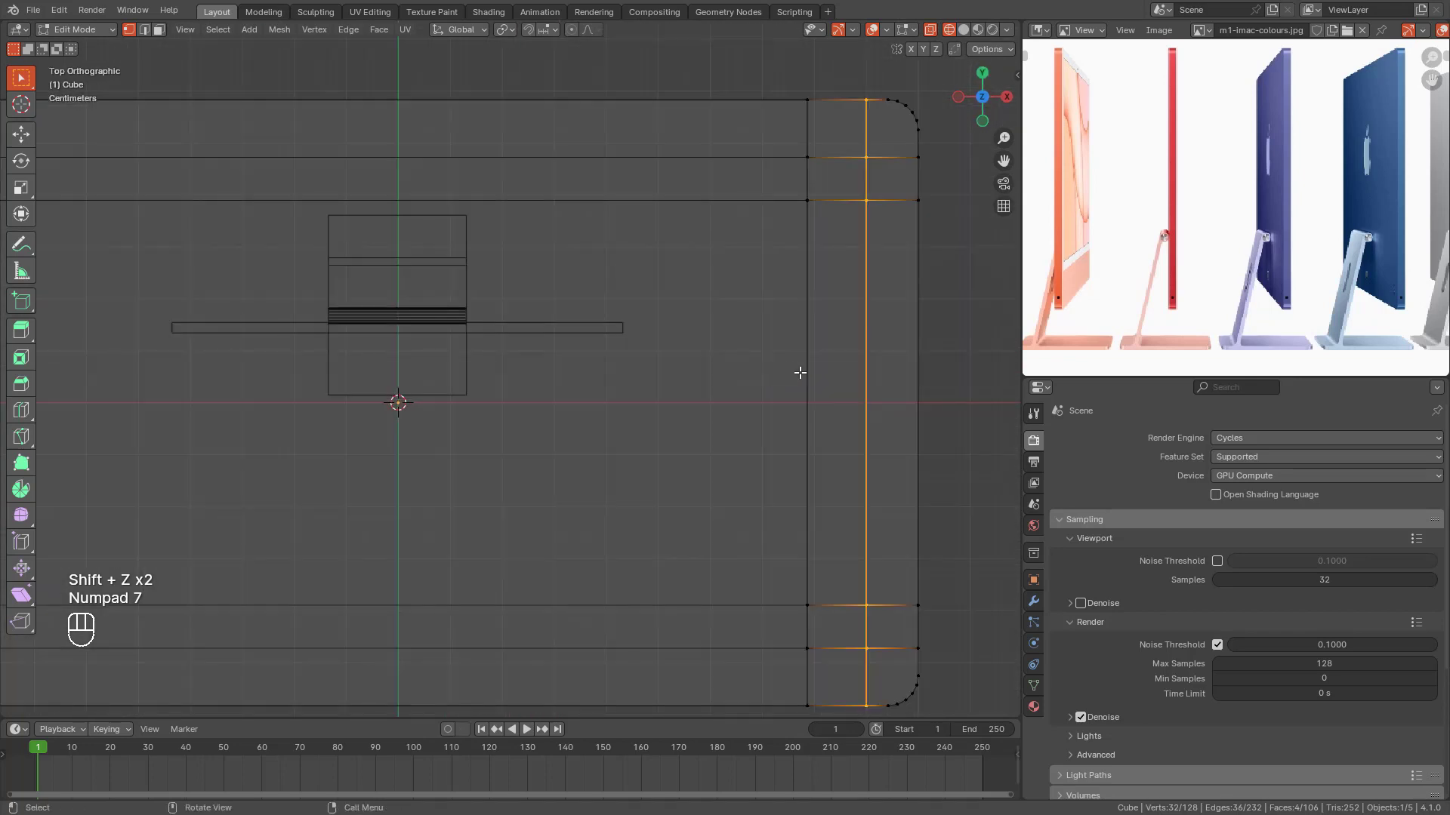
{"action": "middle_click_drag", "start_coordinate": [890, 377], "coordinate": [803, 382], "text": "shift"}
{"action": "key", "text": "s"}
{"action": "key", "text": "x"}
{"action": "mouse_move", "coordinate": [849, 411]}
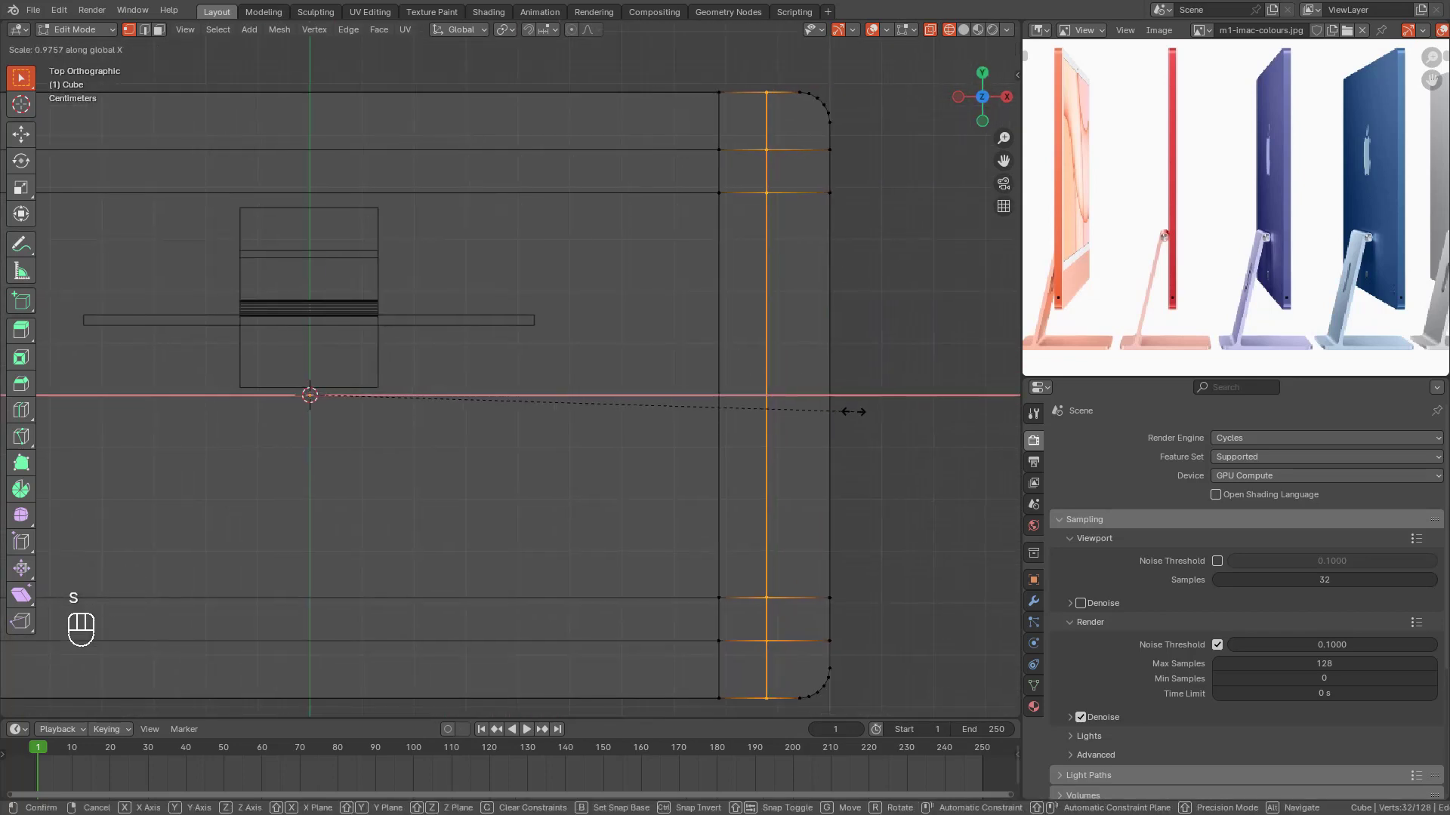
{"action": "key", "text": "shift"}
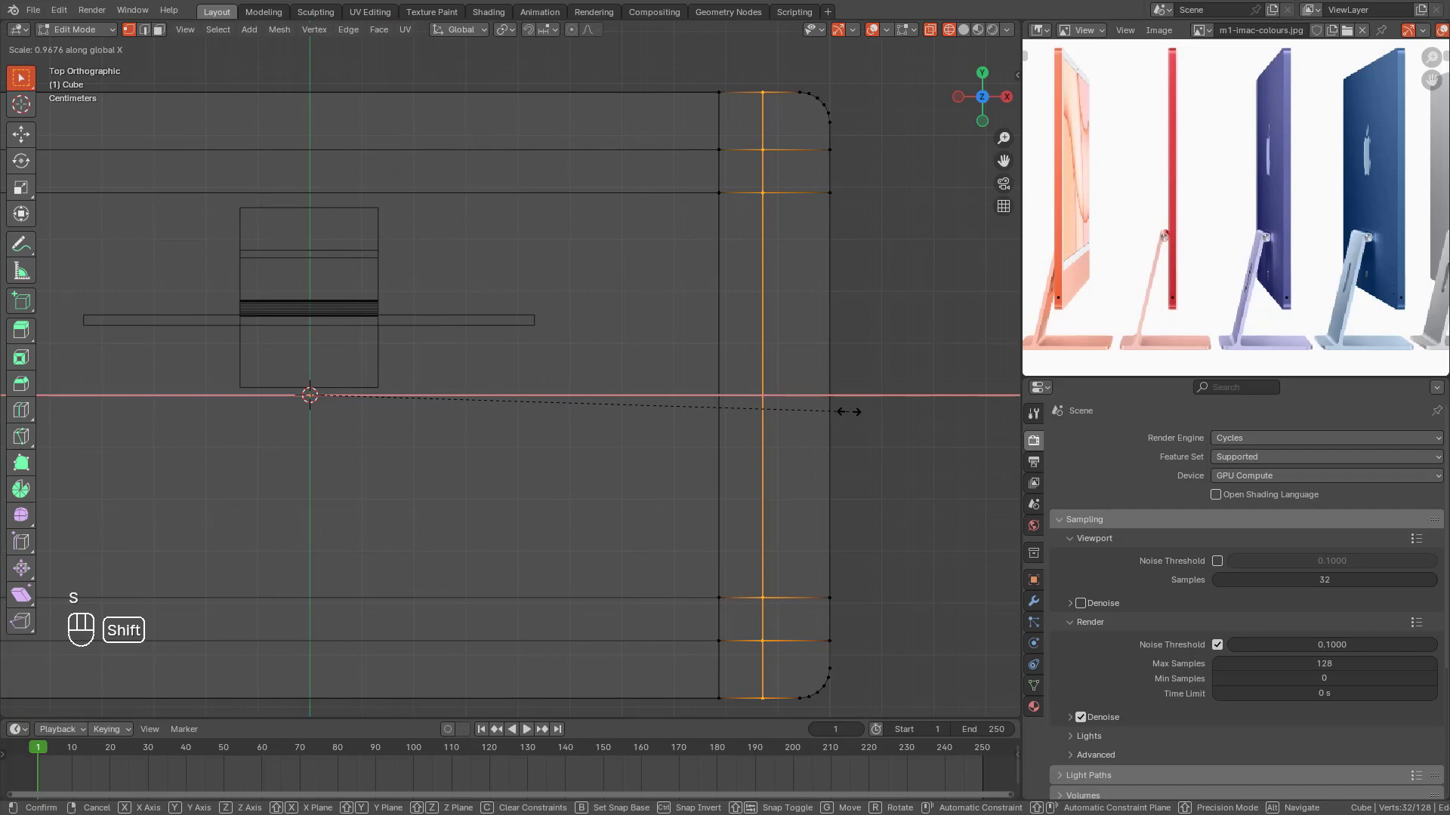
{"action": "left_click", "coordinate": [848, 412]}
Step: Return to solid shading and Object Mode to view the slimmed table with the iMac
{"action": "middle_click_drag", "start_coordinate": [849, 411], "coordinate": [665, 382]}
{"action": "key", "text": "shift+z"}
{"action": "key", "text": "Tab"}
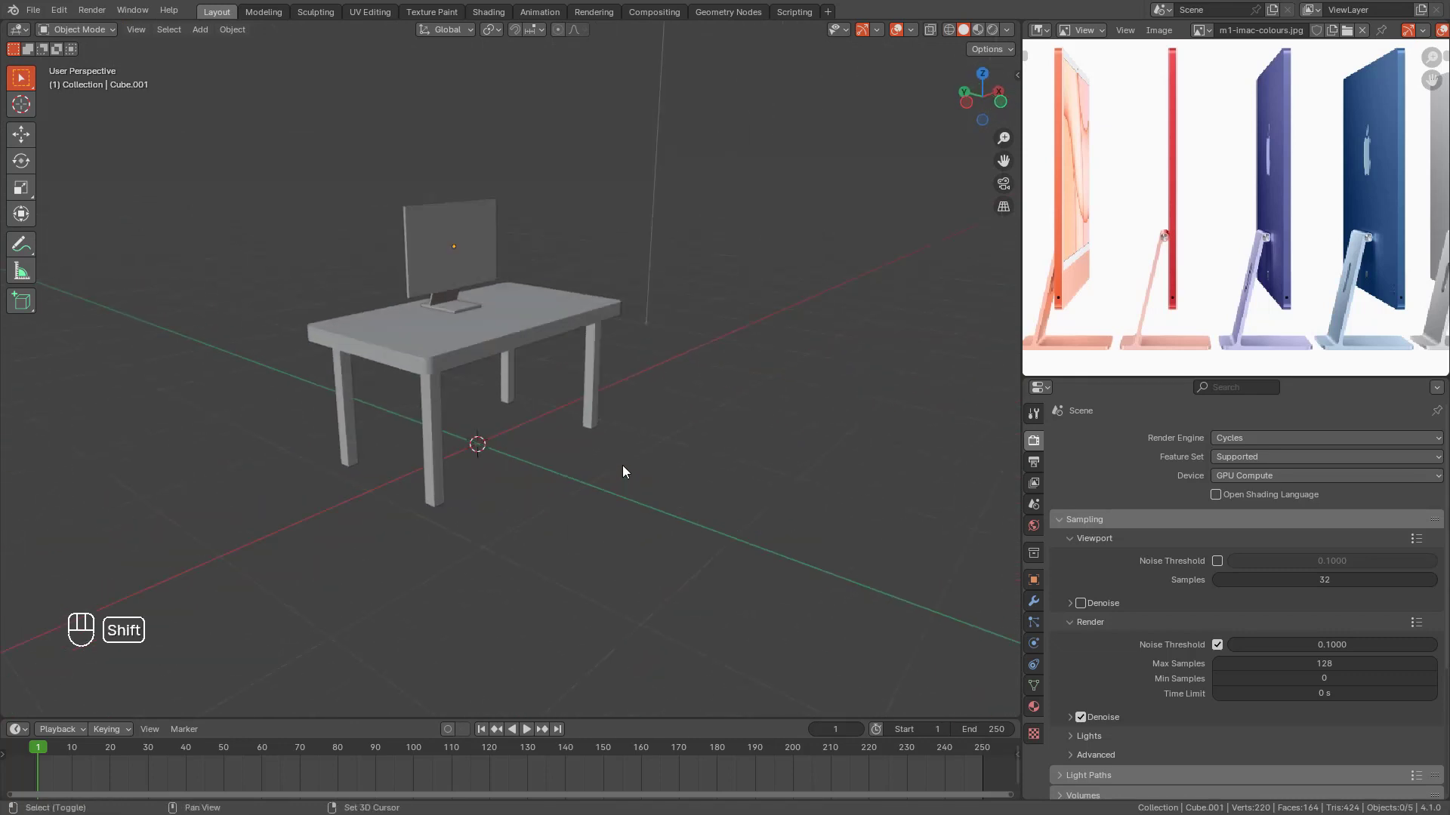
{"action": "middle_click_drag", "start_coordinate": [623, 472], "coordinate": [685, 420]}
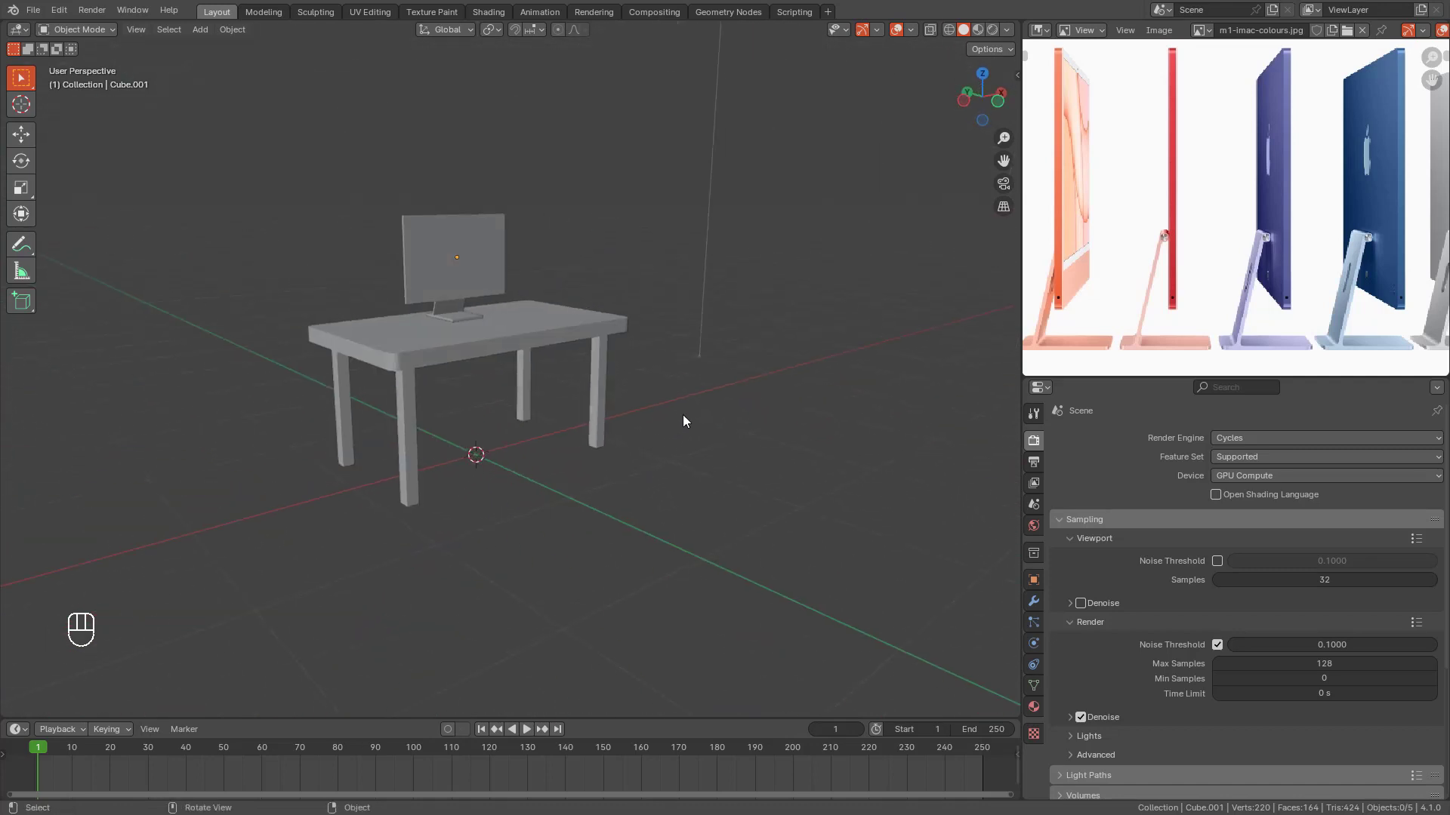
Step: Add a mesh cylinder at the world origin and open its creation settings
{"action": "key", "text": "shift+a"}
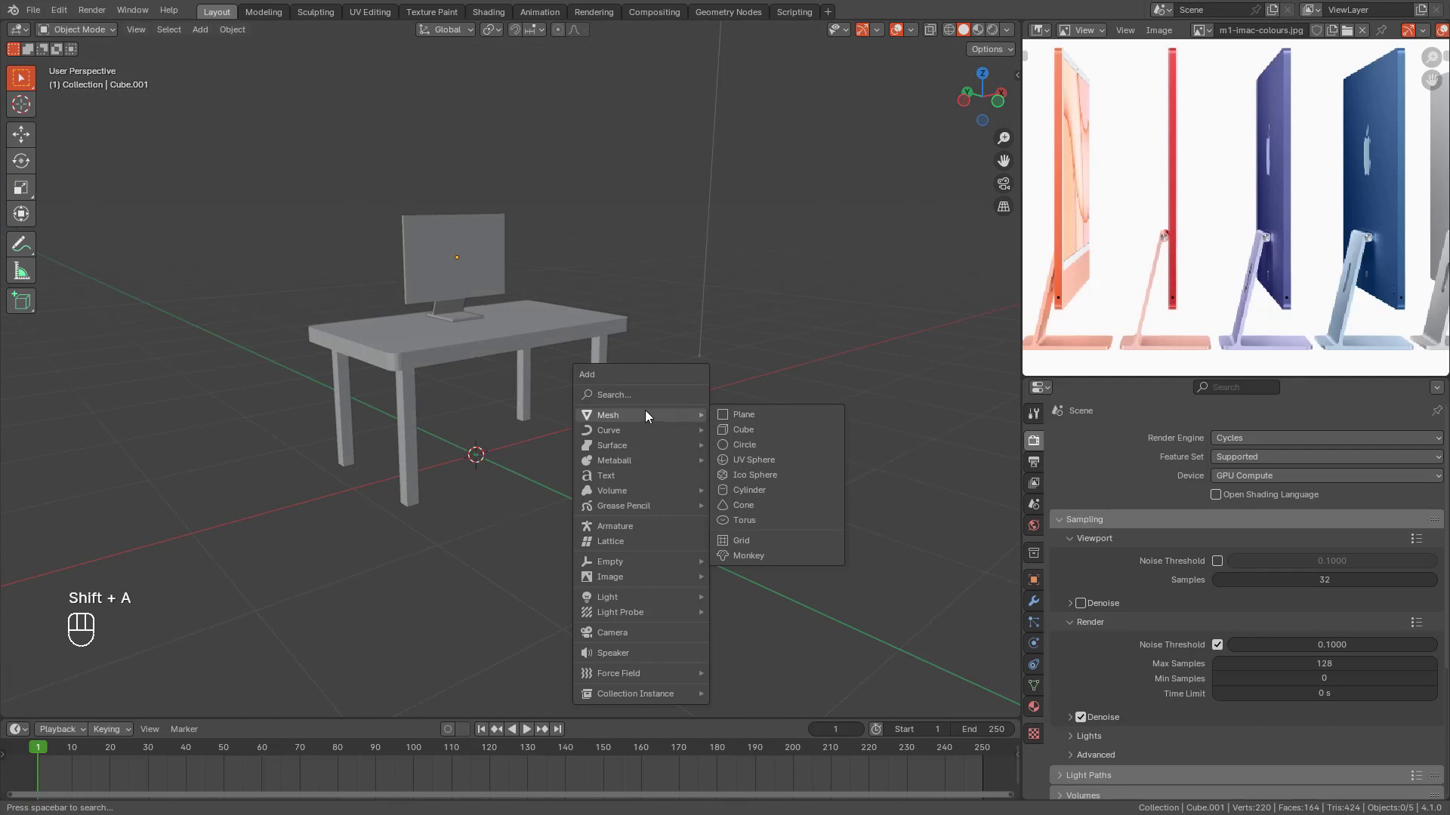
{"action": "left_click", "coordinate": [744, 491]}
{"action": "left_click", "coordinate": [83, 706]}
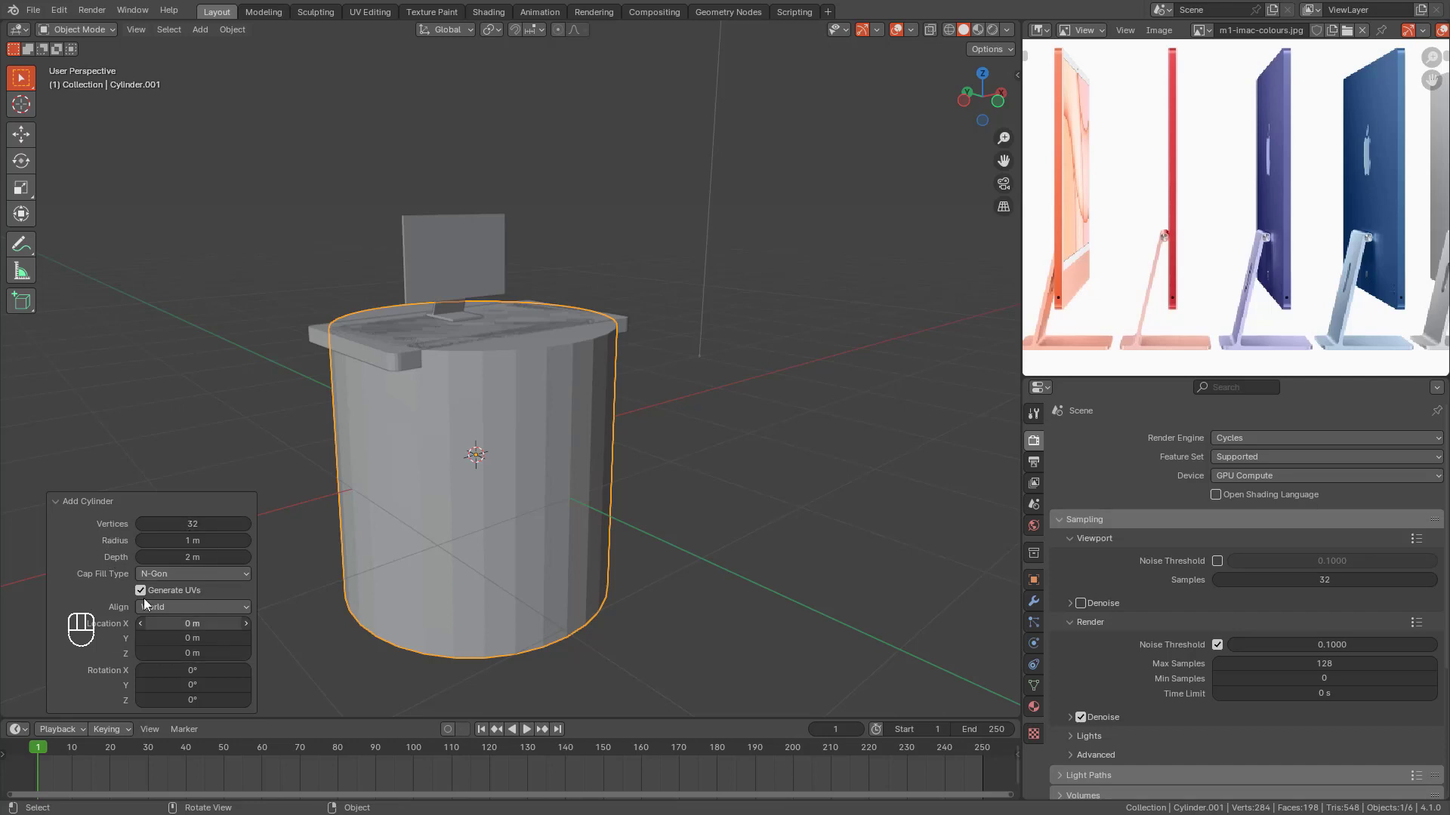
{"action": "left_click", "coordinate": [89, 503]}
{"action": "left_click", "coordinate": [82, 704]}
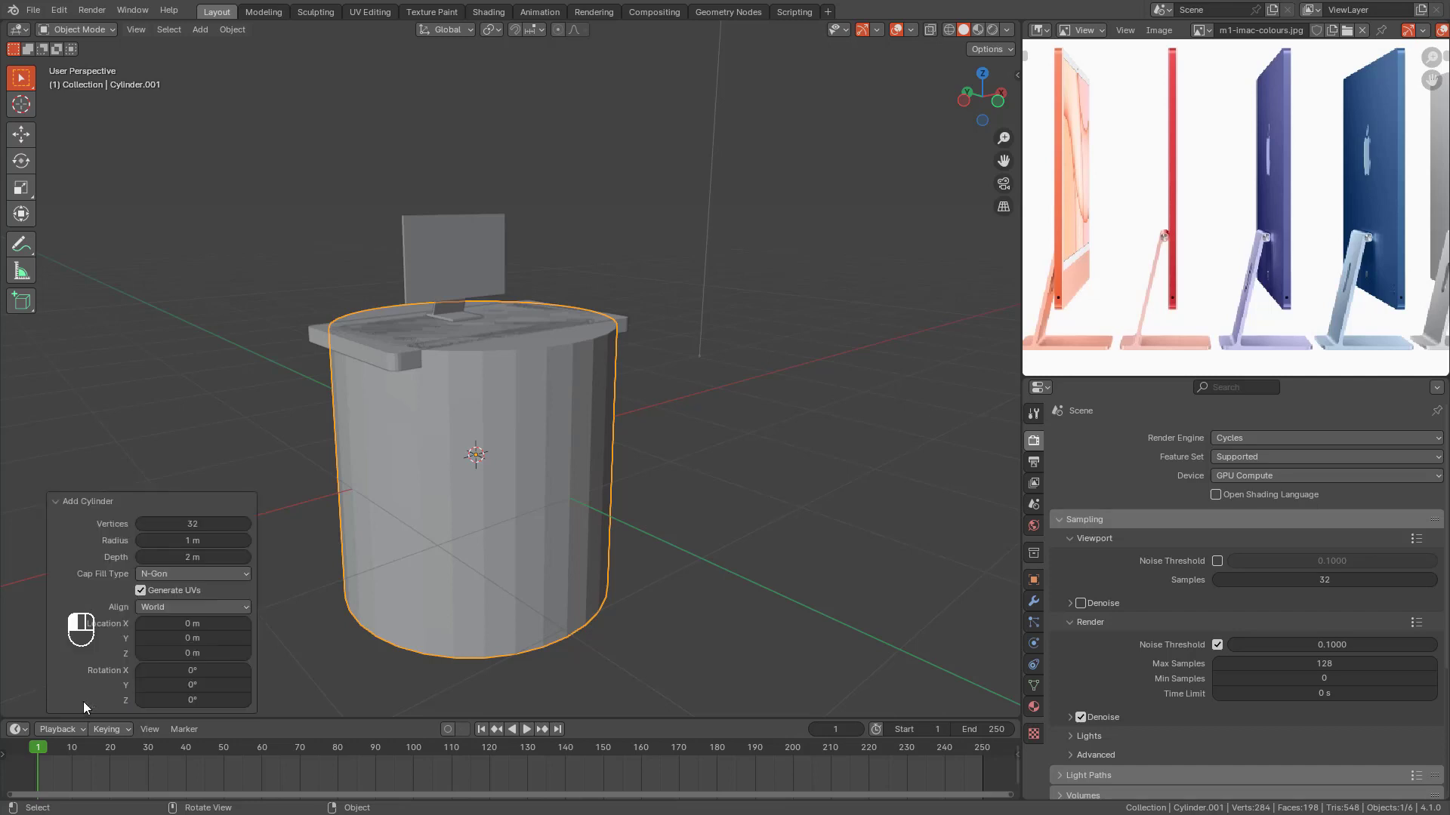
Step: Set the new cylinder's vertex count to 24 and inspect its shape
{"action": "left_click", "coordinate": [210, 525]}
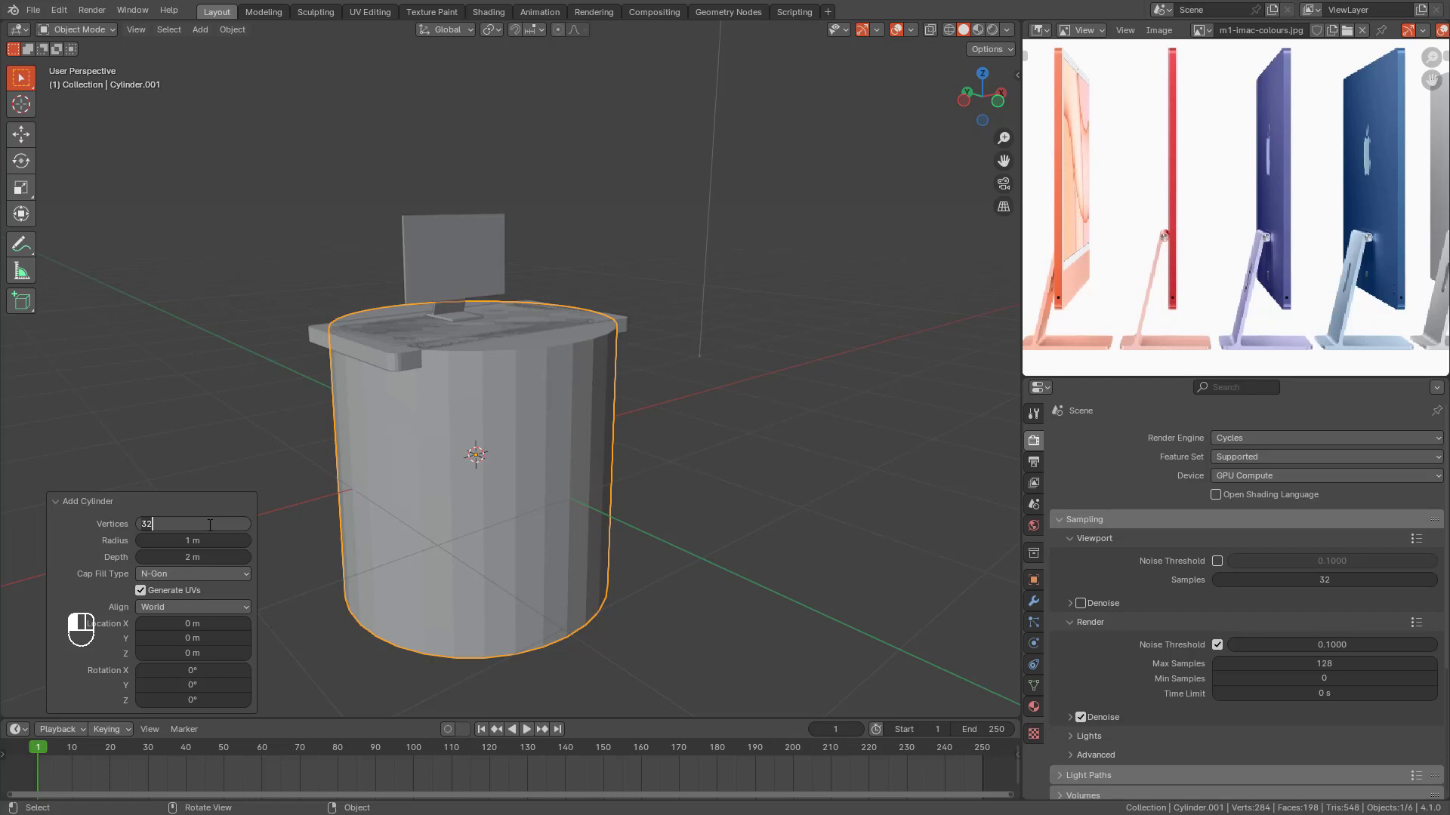
{"action": "type", "text": "24"}
{"action": "key", "text": "Return"}
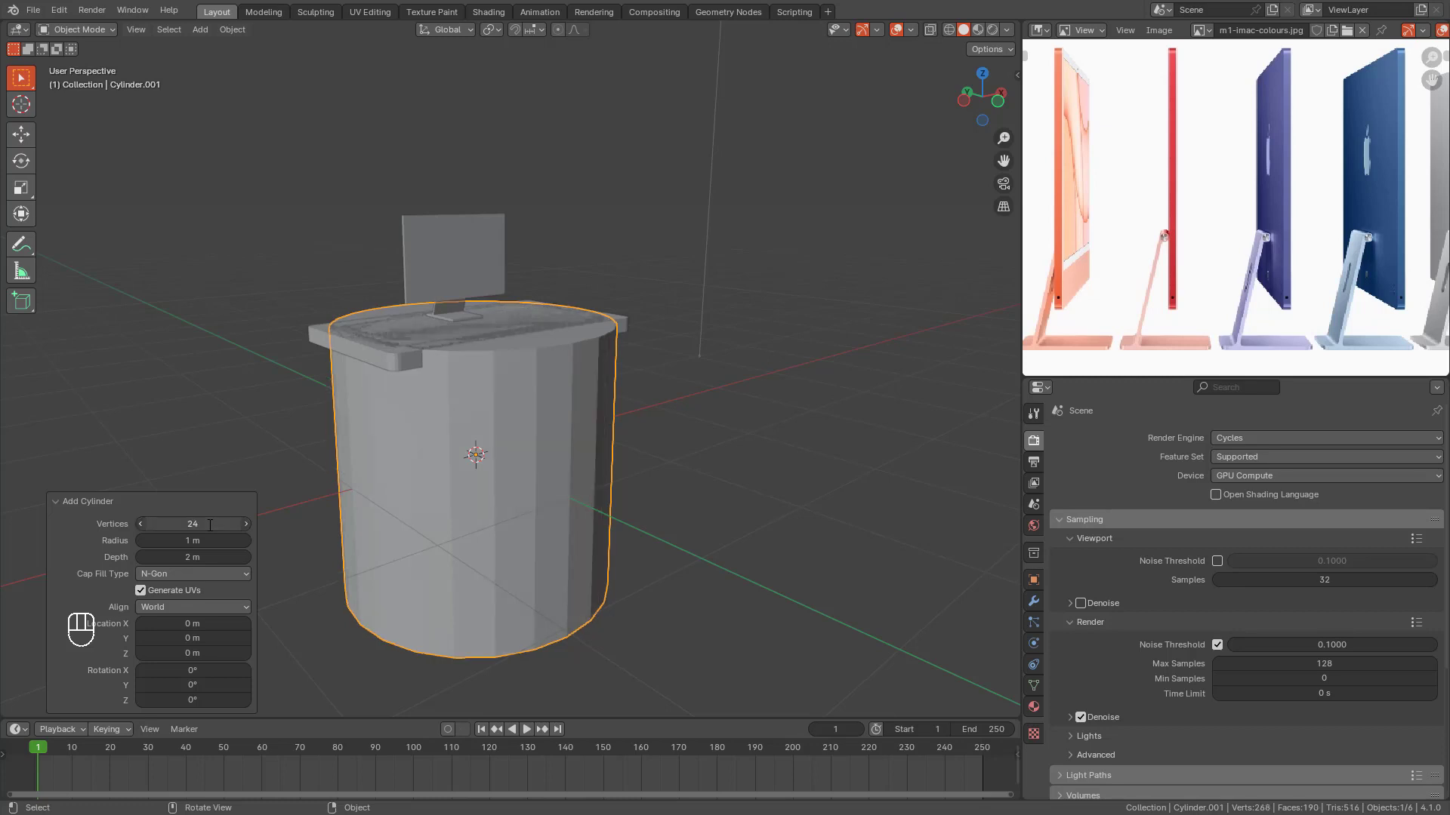
{"action": "left_click", "coordinate": [52, 500]}
{"action": "middle_click_drag", "start_coordinate": [417, 509], "coordinate": [219, 689]}
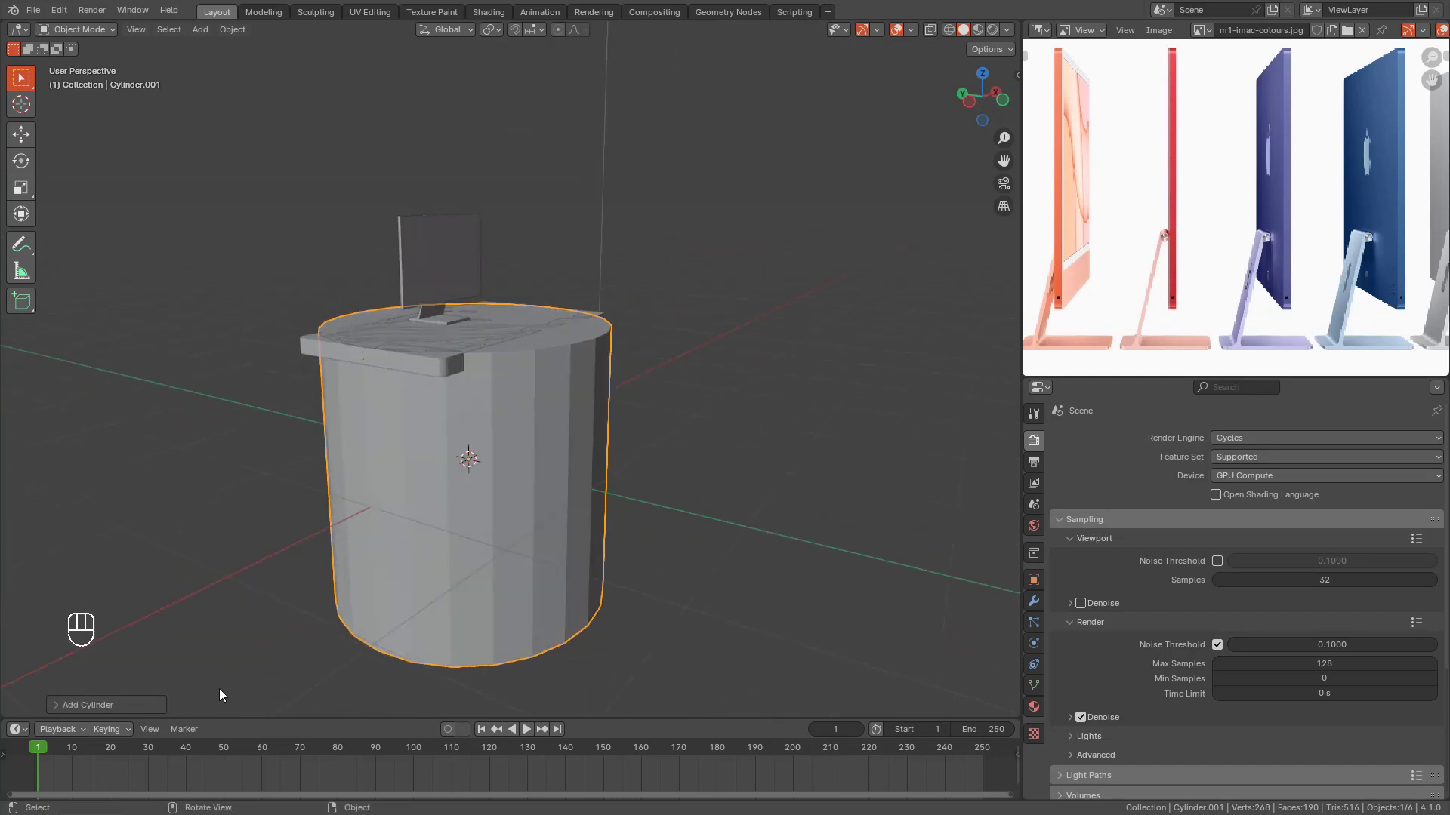
Step: Set the new cylinder's vertex count to 16
{"action": "left_click", "coordinate": [82, 703]}
{"action": "left_click", "coordinate": [232, 524]}
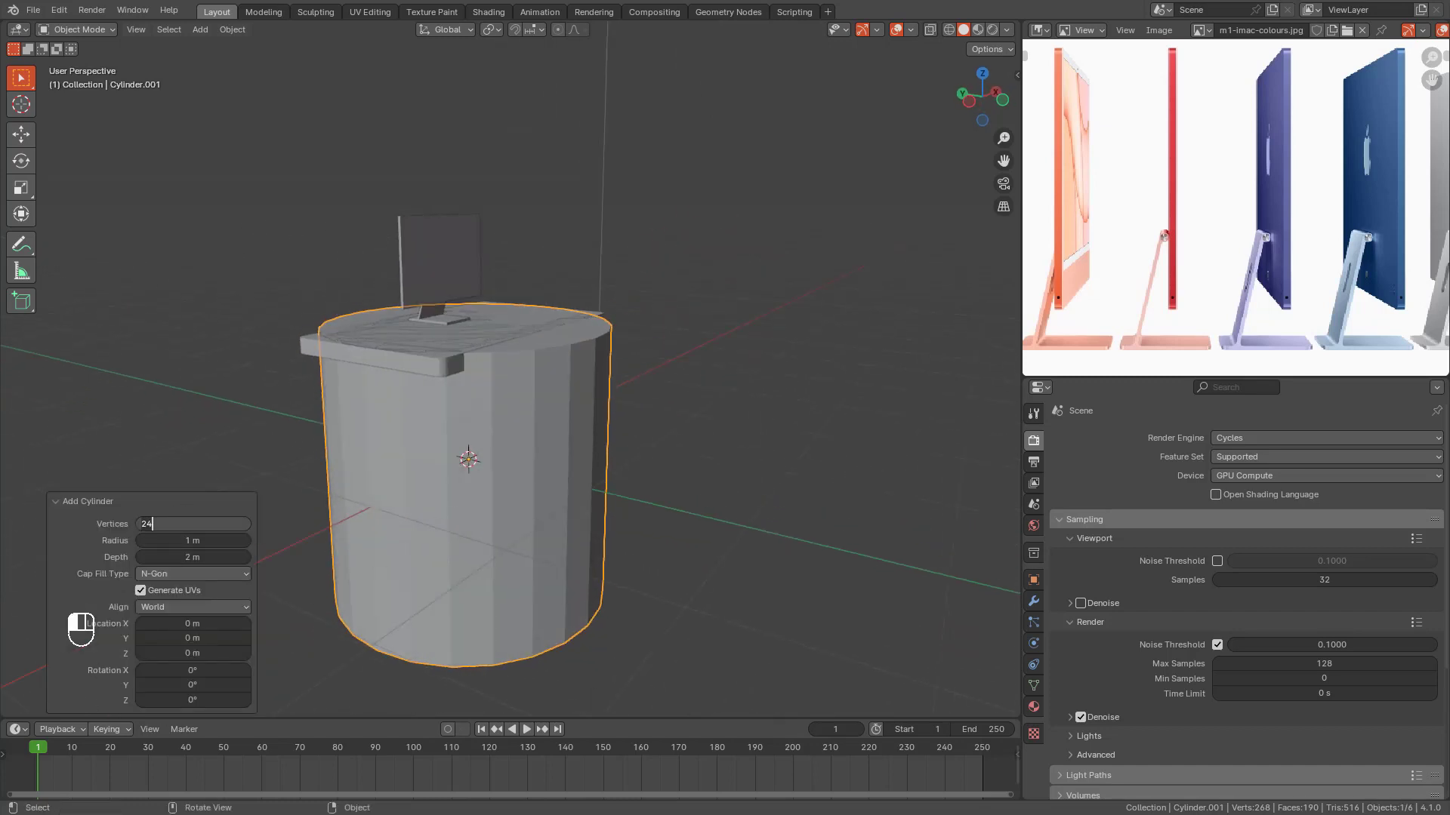
{"action": "type", "text": "16"}
{"action": "key", "text": "Return"}
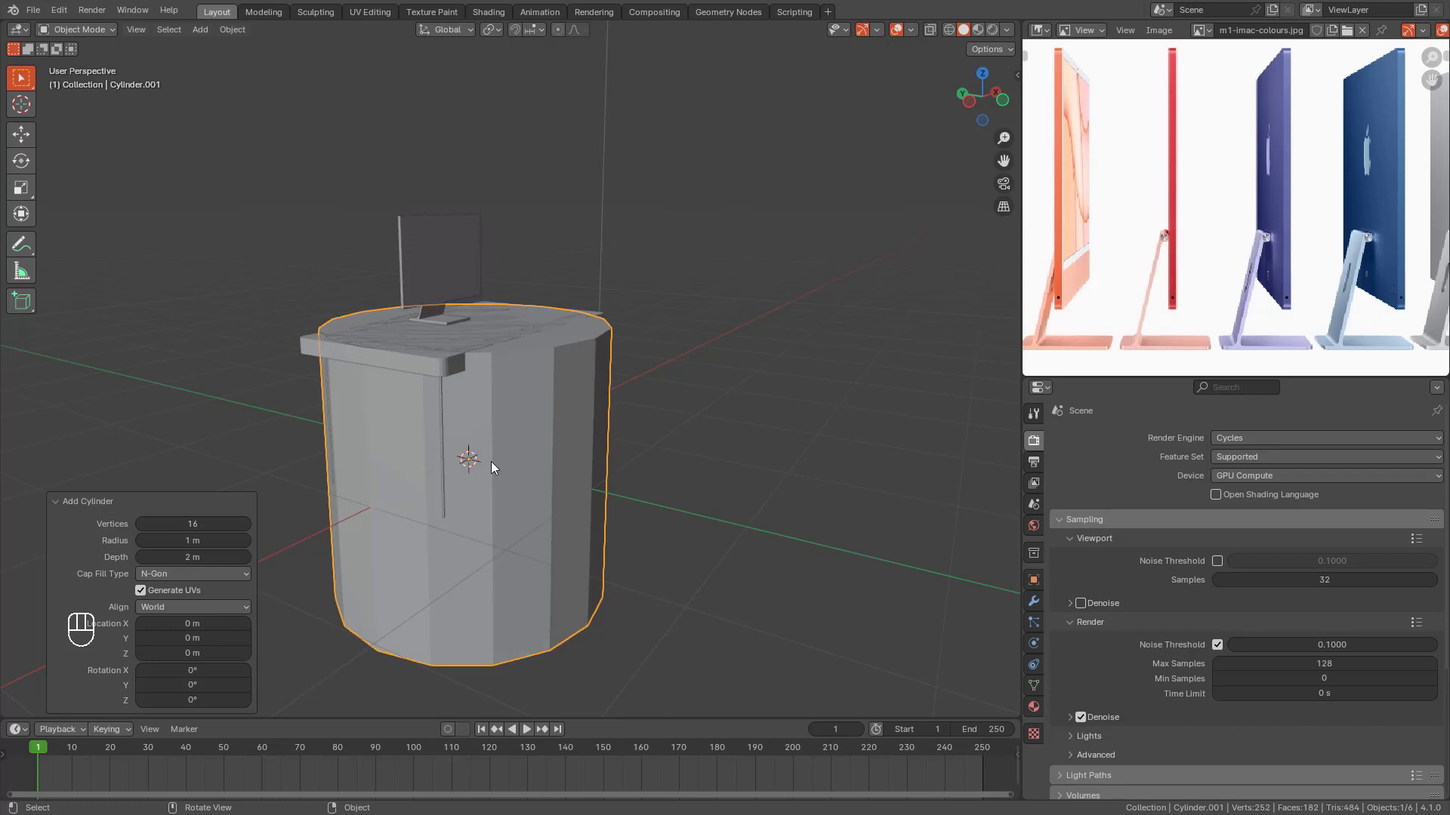
{"action": "middle_click_drag", "start_coordinate": [490, 460], "coordinate": [597, 509]}
{"action": "left_click", "coordinate": [102, 502]}
Step: Scale the whole cylinder mesh down in Edit Mode so it is small enough to fit beneath the tabletop
{"action": "scroll", "coordinate": [574, 502], "scroll_direction": "down", "scroll_amount": 2}
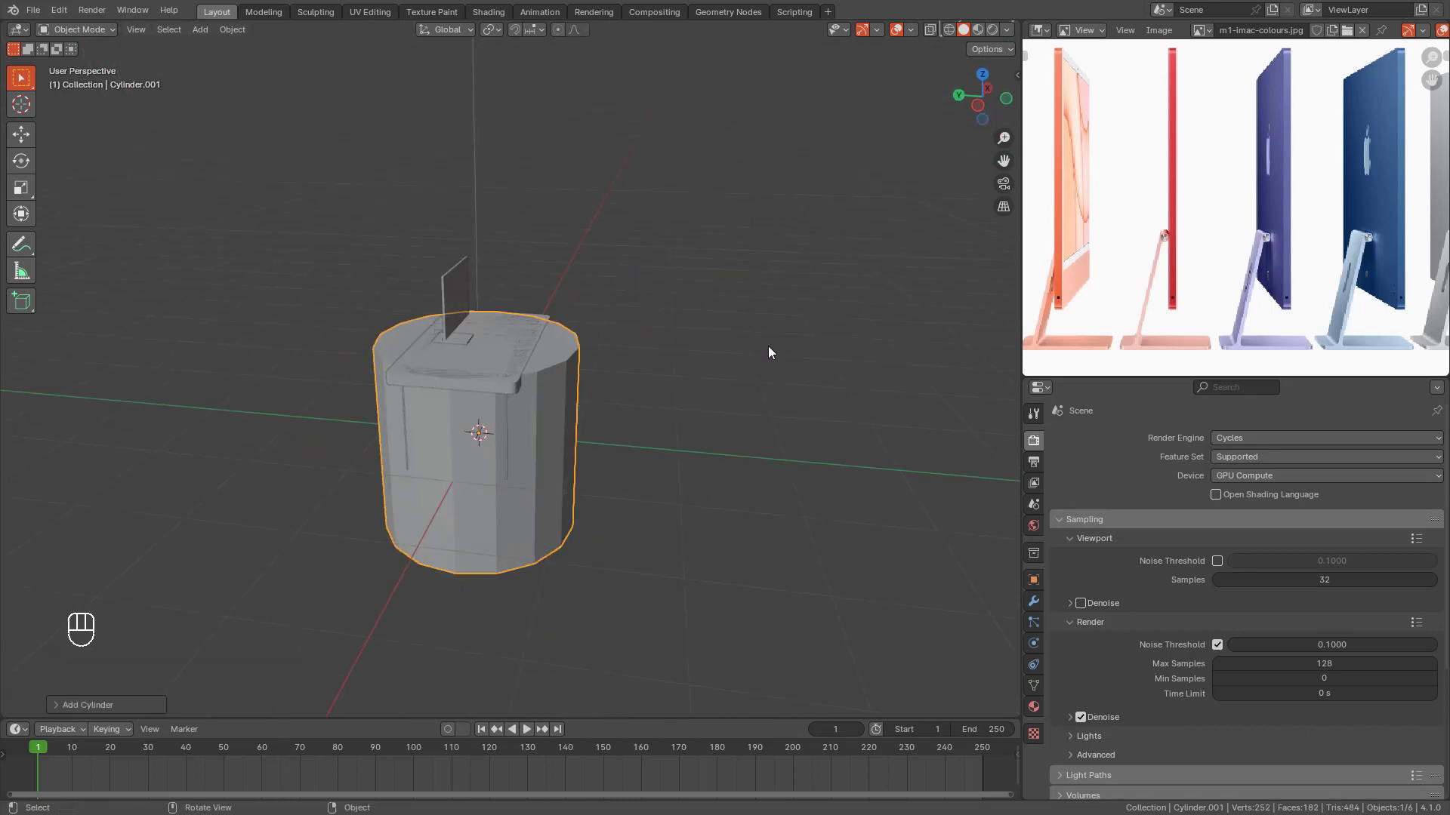
{"action": "key", "text": "Tab"}
{"action": "key", "text": "s"}
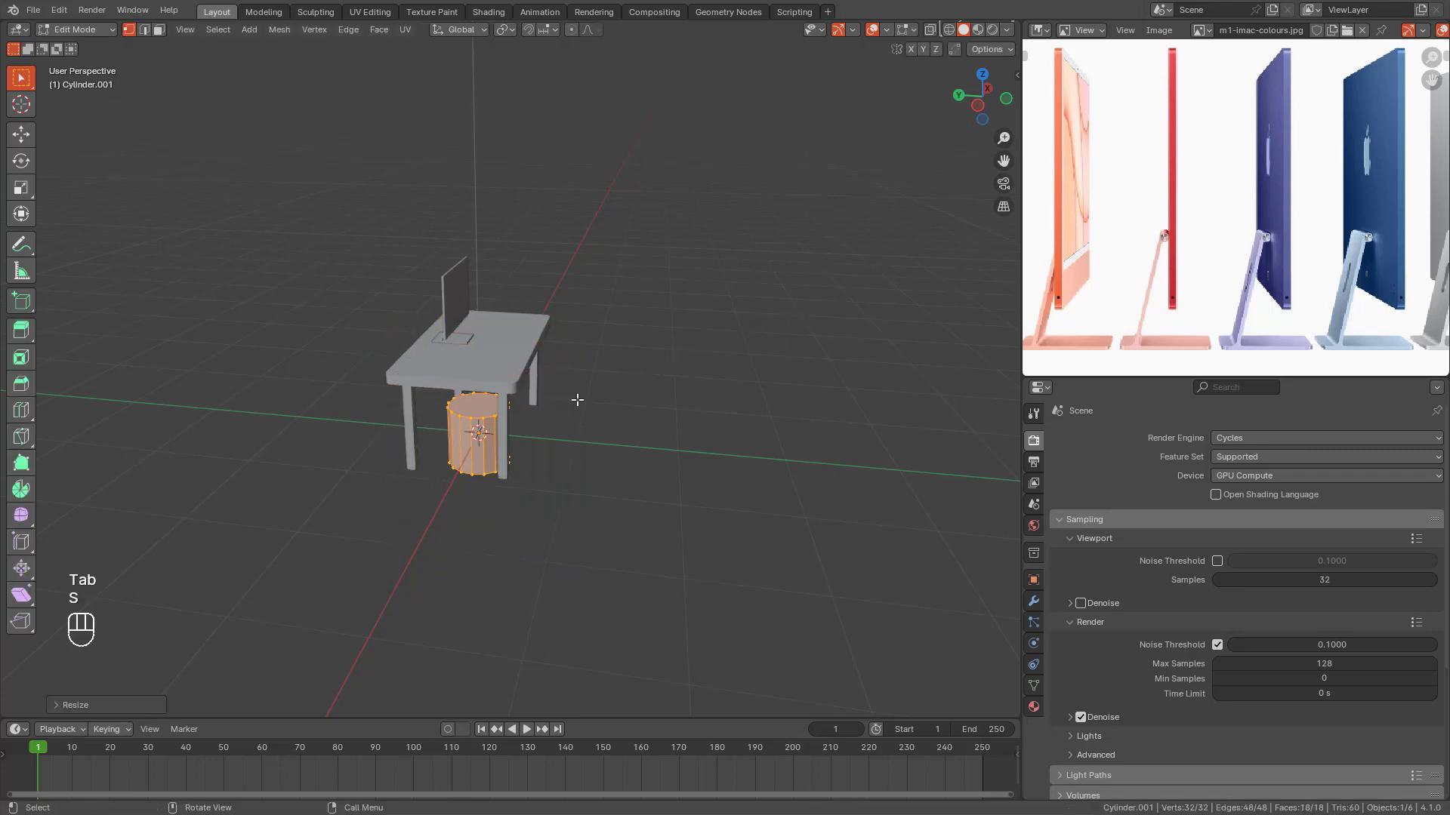
{"action": "left_click", "coordinate": [577, 401]}
{"action": "key", "text": "Tab"}
{"action": "middle_click_drag", "start_coordinate": [637, 526], "coordinate": [462, 438]}
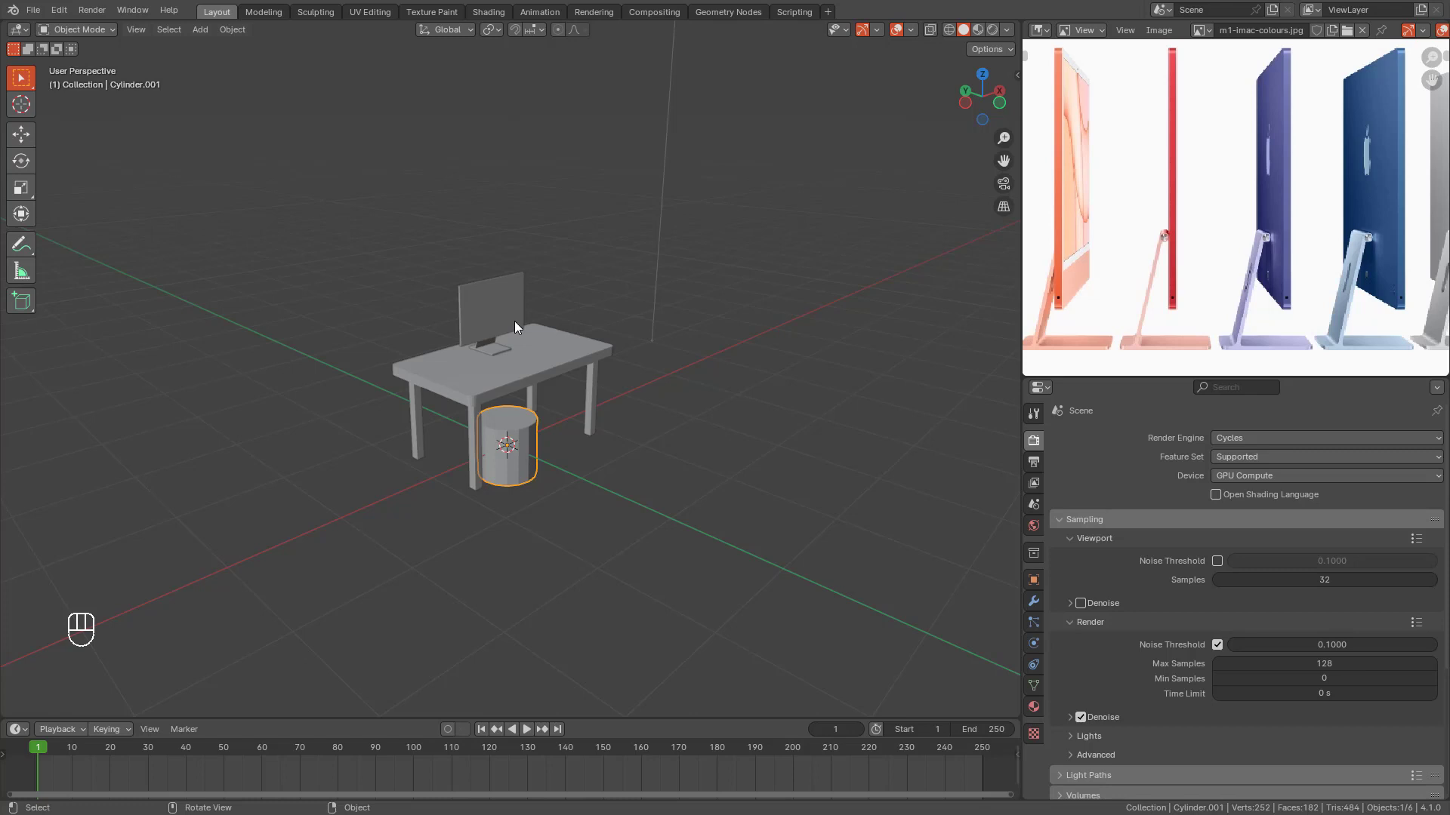
Step: Isolate the cylinder in local view and show it from the front
{"action": "key", "text": "KP_Divide"}
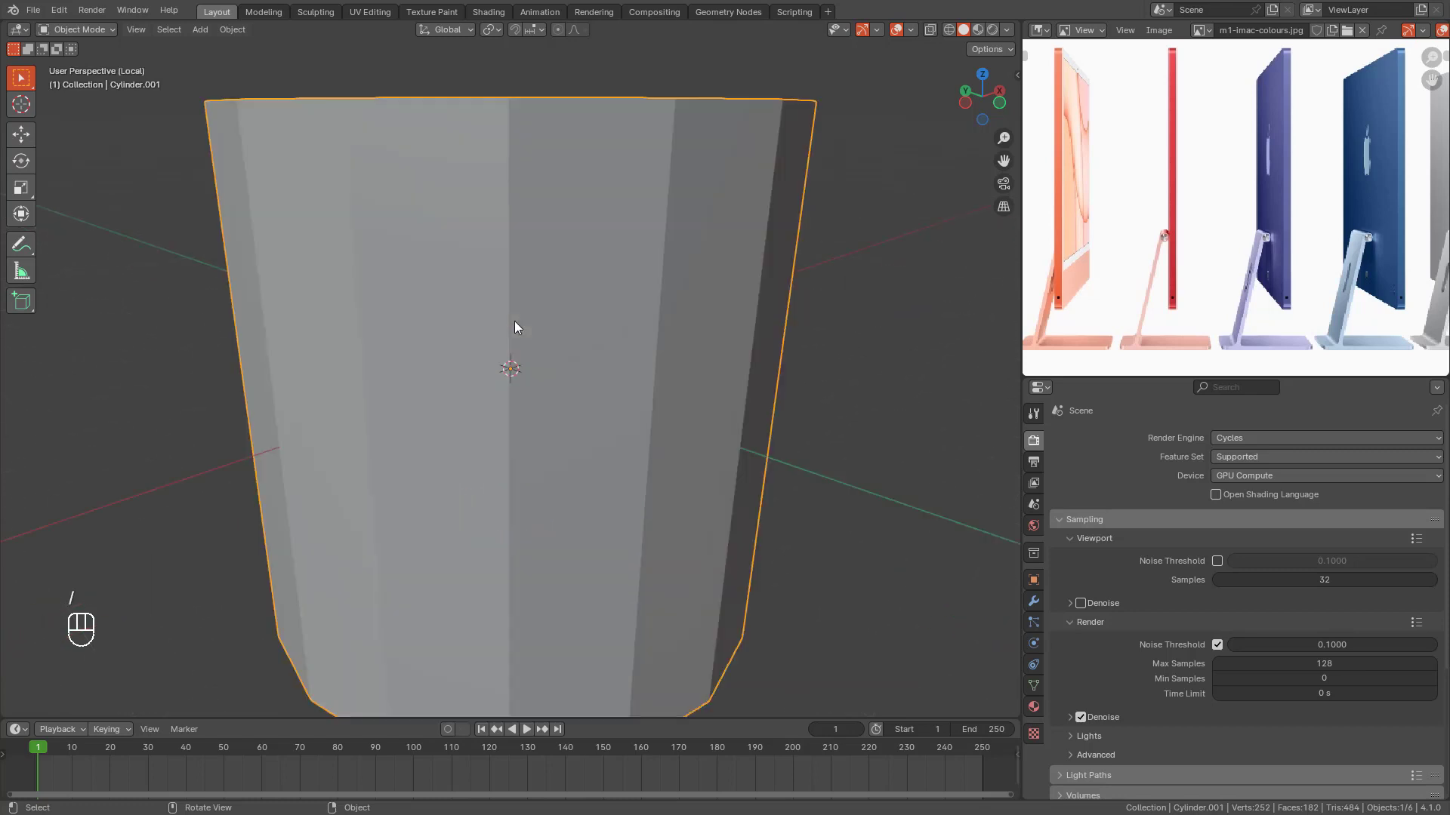
{"action": "key", "text": "KP_3"}
{"action": "scroll", "coordinate": [515, 328], "scroll_direction": "down", "scroll_amount": 7}
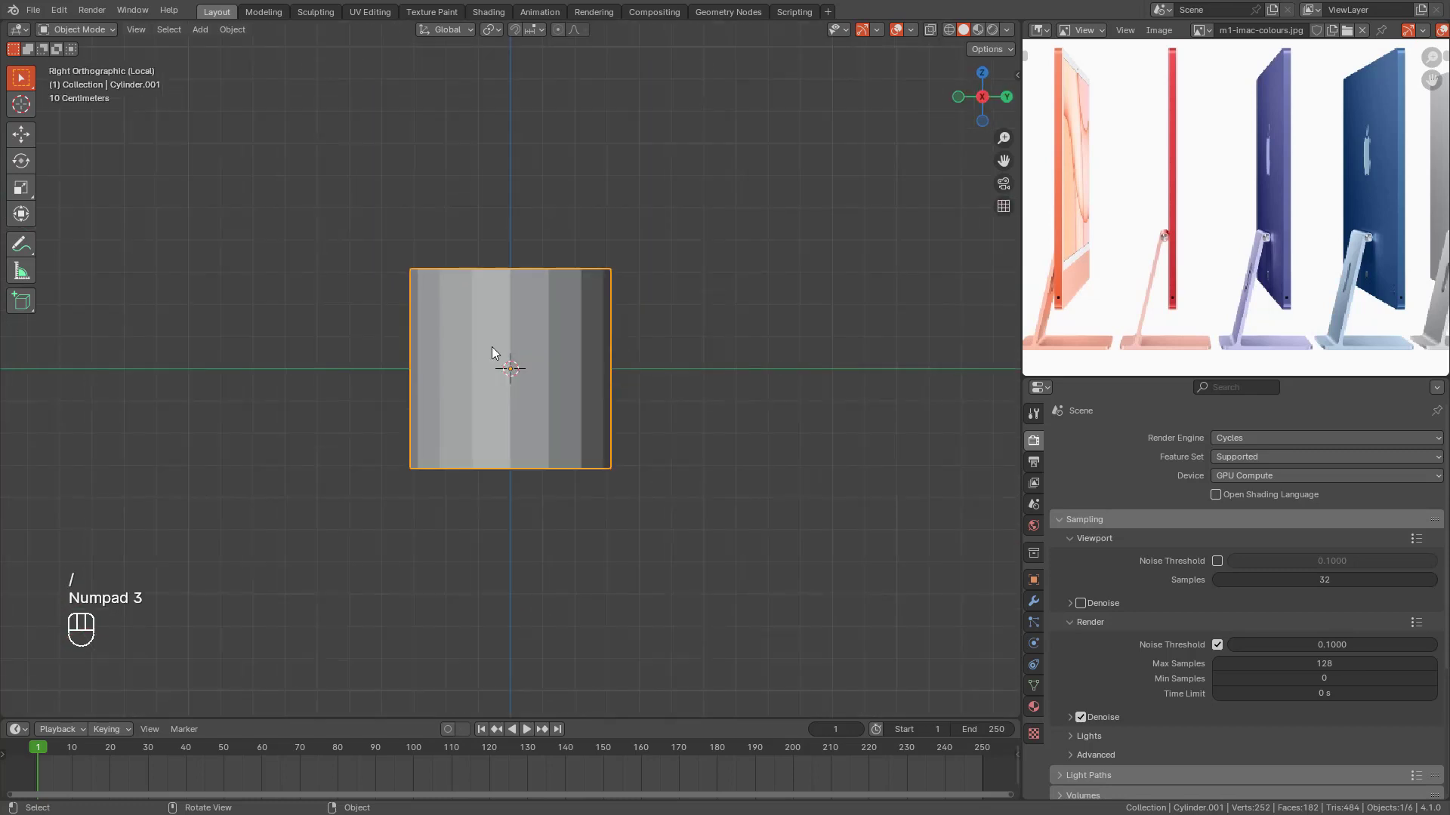
{"action": "key", "text": "KP_1"}
{"action": "key", "text": "KP_1"}
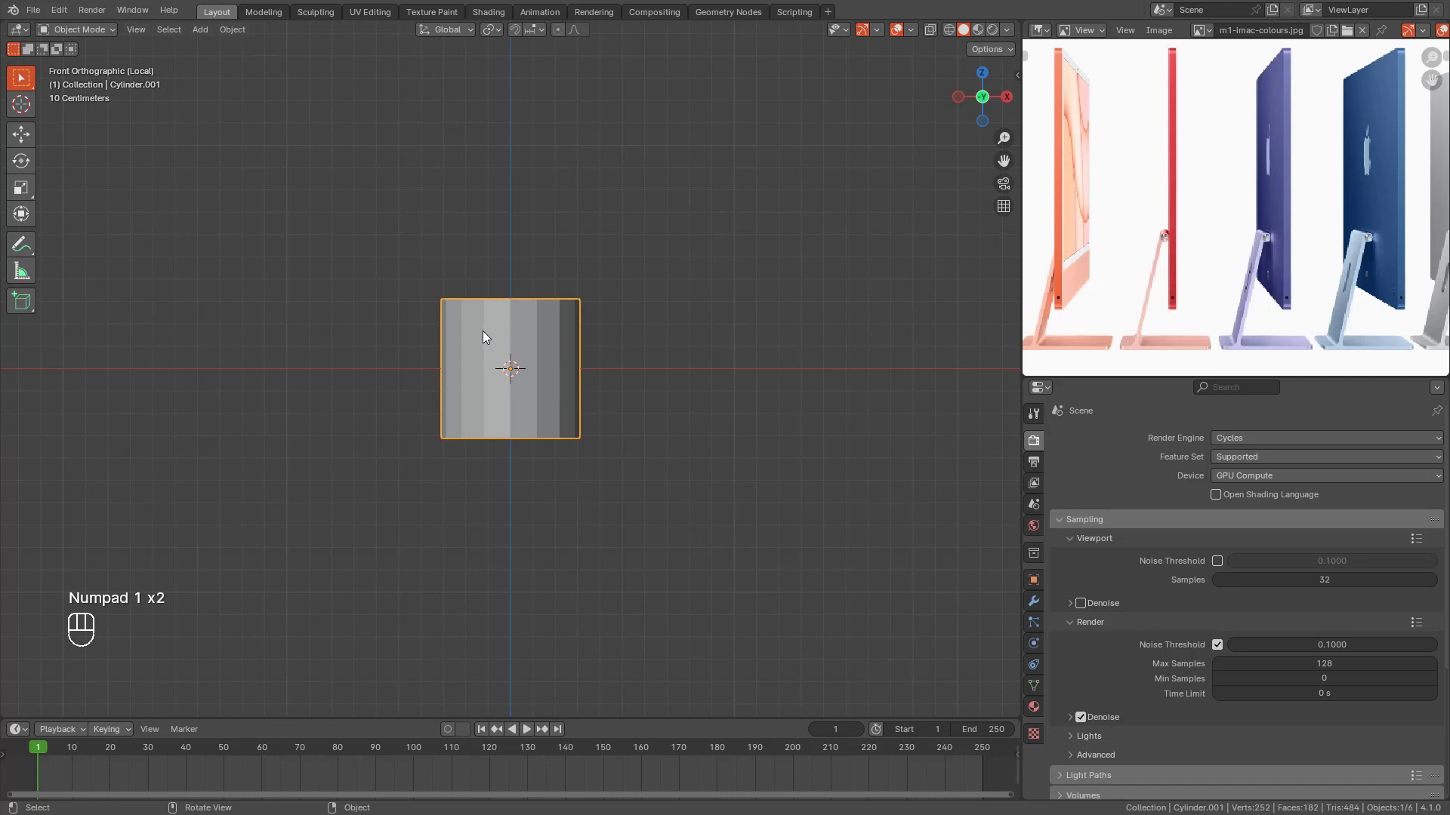
{"action": "scroll", "coordinate": [523, 338], "scroll_direction": "down", "scroll_amount": 2}
Step: Scale the cylinder mesh down to about 0.17 in Edit Mode and return to Object Mode
{"action": "key", "text": "Tab"}
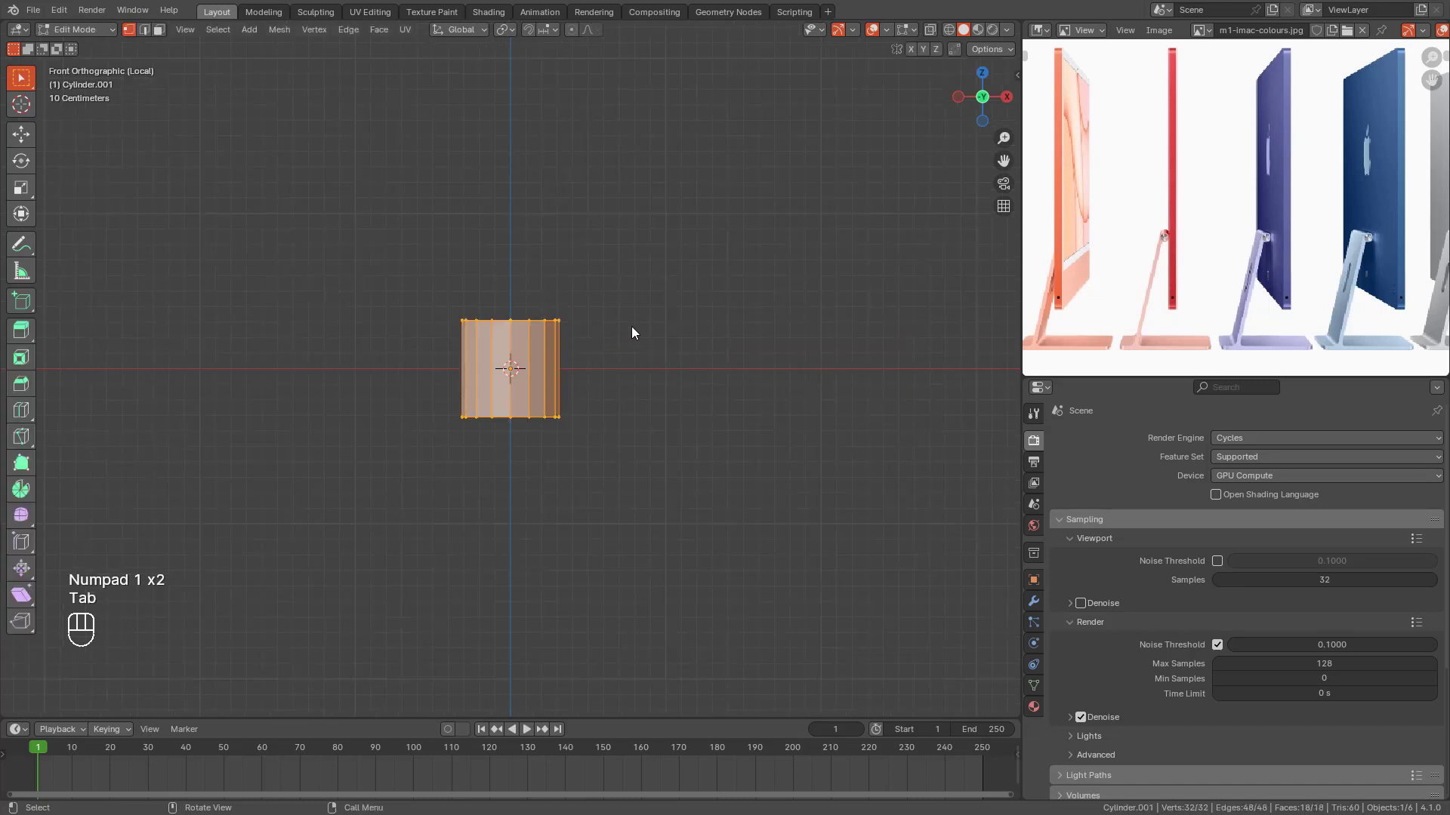
{"action": "key", "text": "s"}
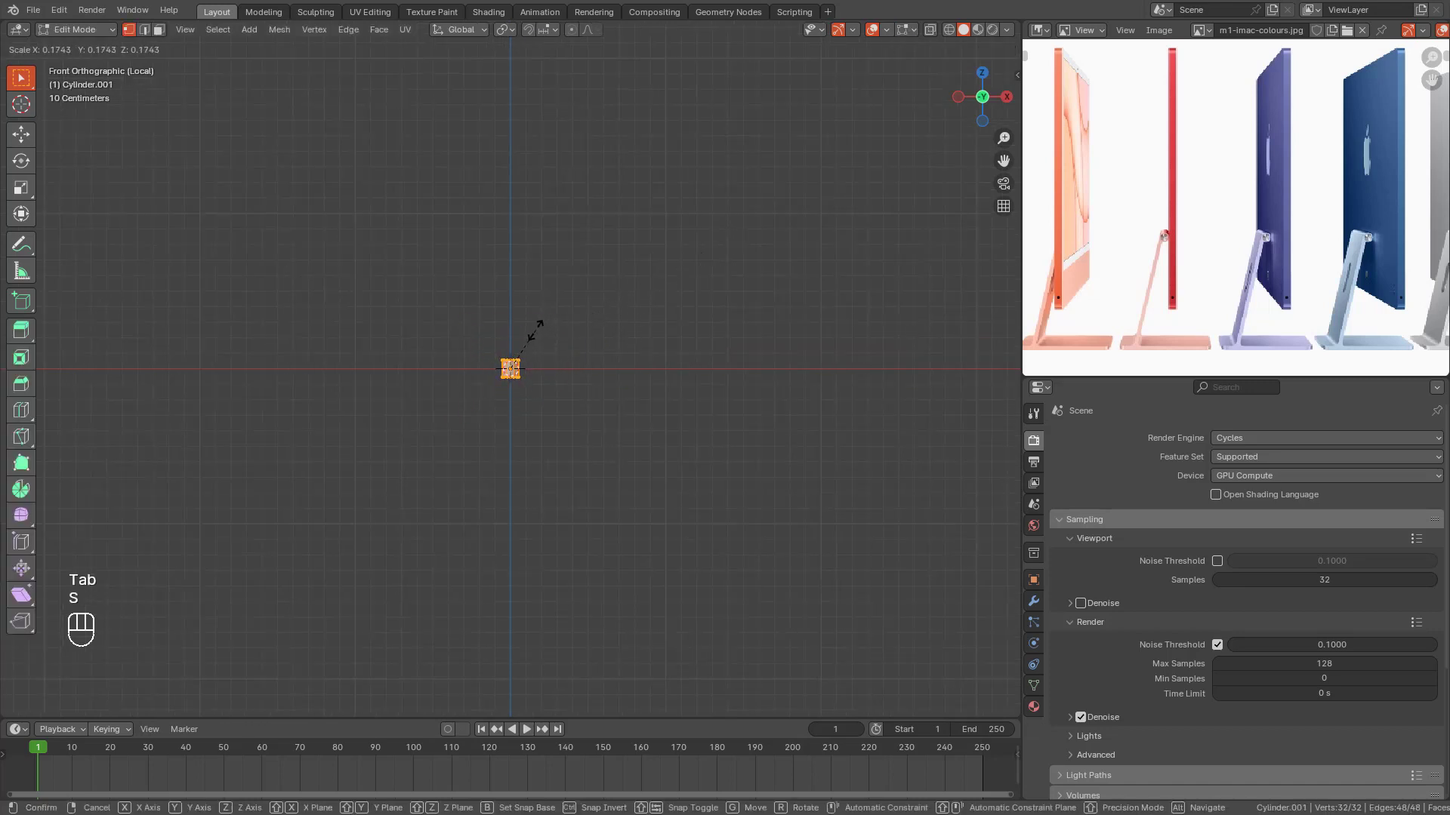
{"action": "left_click", "coordinate": [530, 334]}
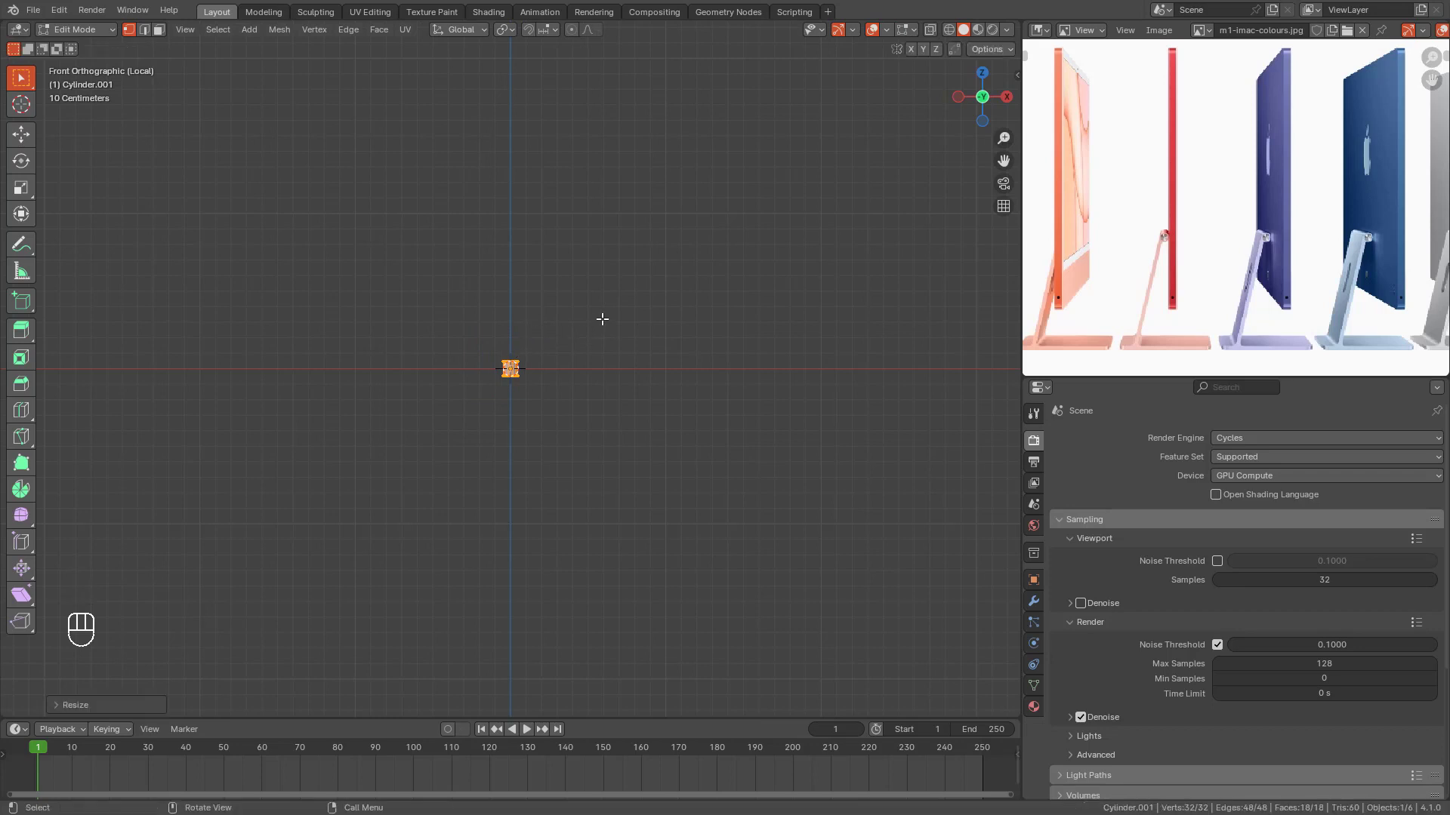
{"action": "middle_click_drag", "start_coordinate": [608, 311], "coordinate": [586, 374]}
{"action": "key", "text": "Tab"}
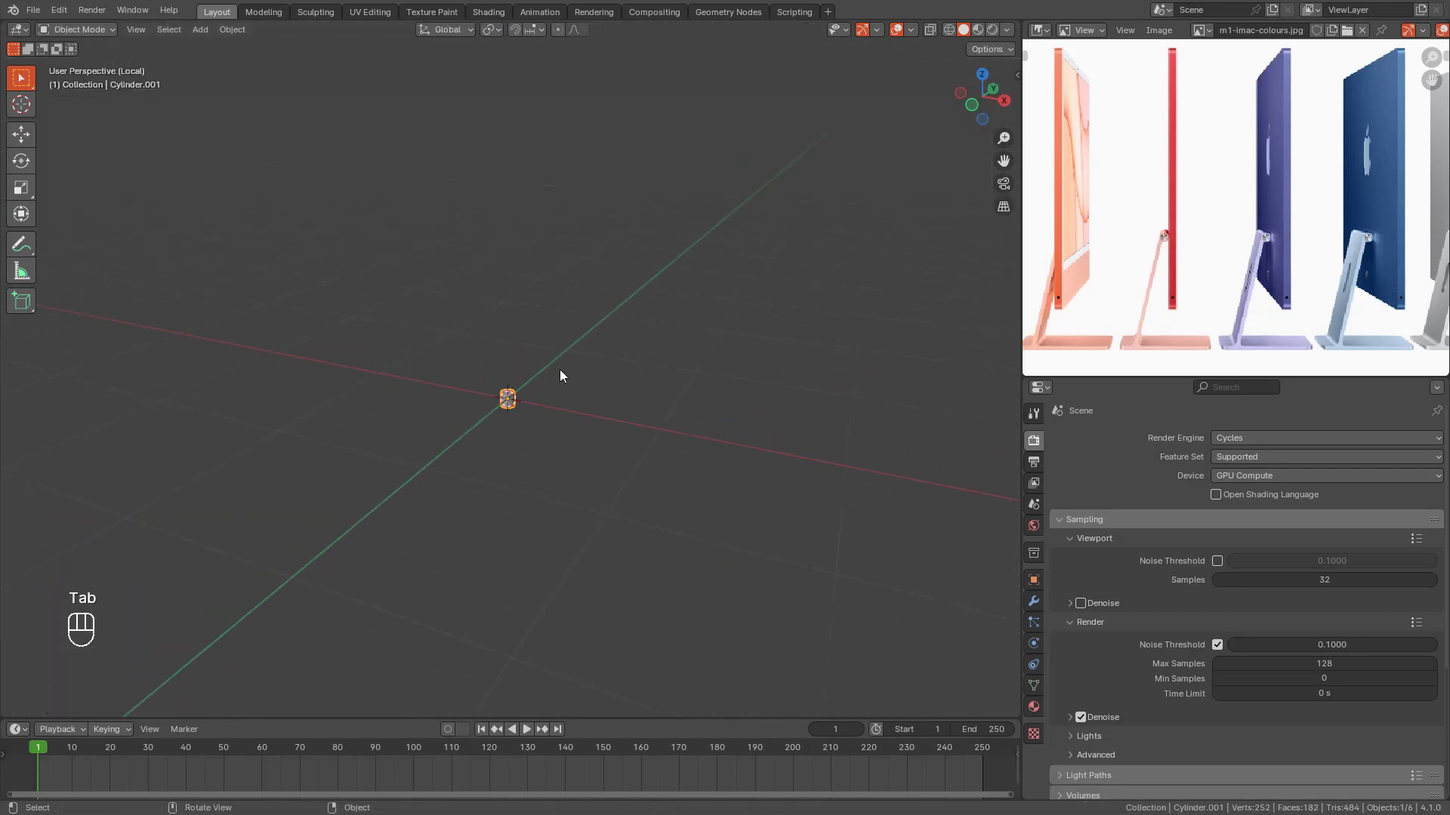
Step: Sketch a rough chair beside the cylinder with the Annotate tool, delete the note layer and reactivate the selection tool
{"action": "left_click", "coordinate": [21, 243]}
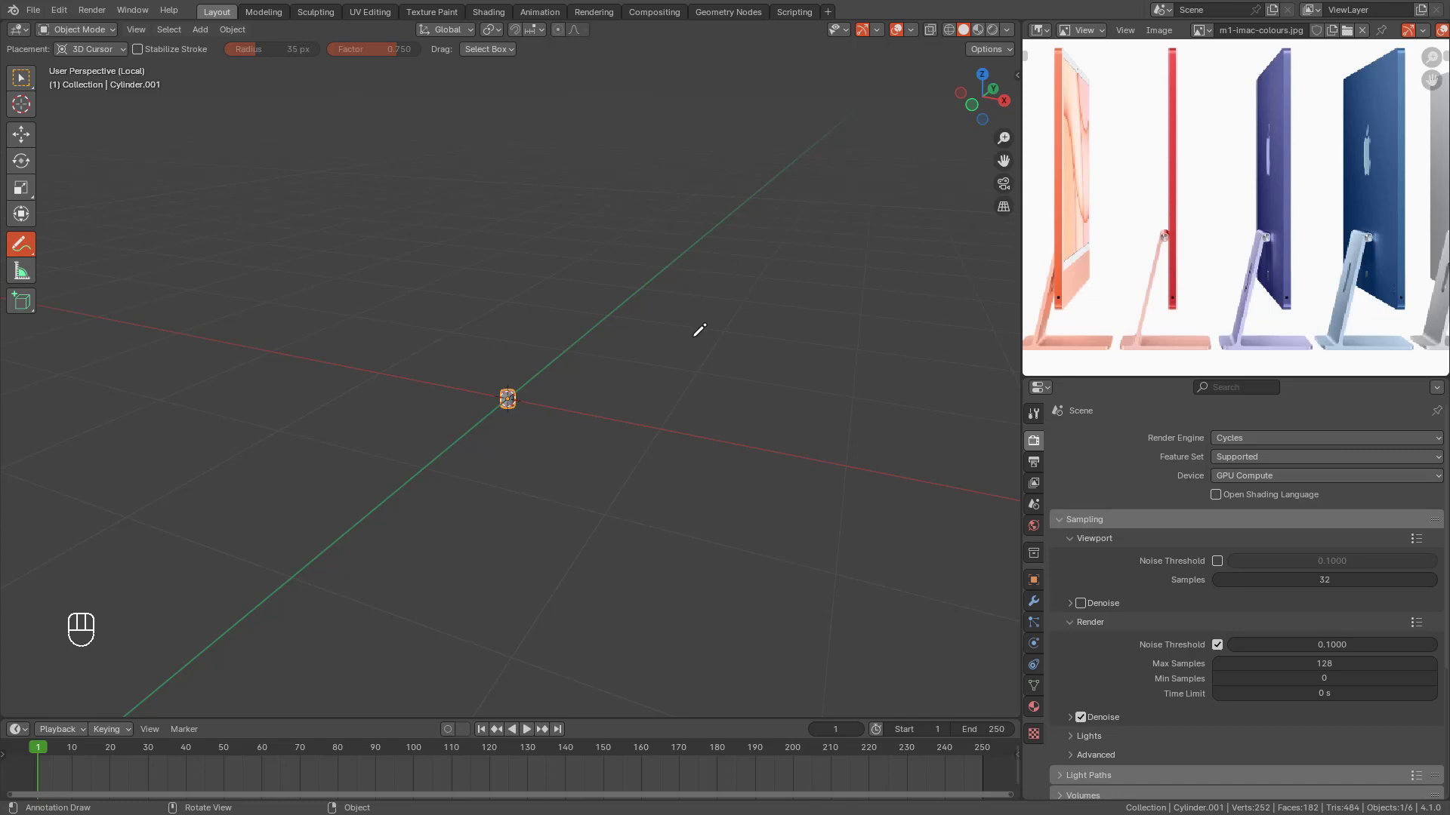
{"action": "mouse_move", "coordinate": [643, 363]}
{"action": "left_mouse_down"}
{"action": "mouse_move", "coordinate": [682, 350]}
{"action": "mouse_move", "coordinate": [693, 271]}
{"action": "mouse_move", "coordinate": [749, 261]}
{"action": "mouse_move", "coordinate": [749, 341]}
{"action": "mouse_move", "coordinate": [687, 397]}
{"action": "mouse_move", "coordinate": [687, 421]}
{"action": "mouse_move", "coordinate": [713, 437]}
{"action": "mouse_move", "coordinate": [747, 429]}
{"action": "mouse_move", "coordinate": [744, 406]}
{"action": "mouse_move", "coordinate": [661, 424]}
{"action": "mouse_move", "coordinate": [632, 379]}
{"action": "mouse_move", "coordinate": [649, 346]}
{"action": "mouse_move", "coordinate": [643, 363]}
{"action": "mouse_move", "coordinate": [701, 376]}
{"action": "mouse_move", "coordinate": [737, 360]}
{"action": "mouse_move", "coordinate": [693, 336]}
{"action": "mouse_move", "coordinate": [656, 340]}
{"action": "left_mouse_up"}
{"action": "mouse_move", "coordinate": [681, 270]}
{"action": "left_mouse_down"}
{"action": "mouse_move", "coordinate": [690, 297]}
{"action": "mouse_move", "coordinate": [761, 291]}
{"action": "mouse_move", "coordinate": [758, 262]}
{"action": "mouse_move", "coordinate": [688, 267]}
{"action": "left_mouse_up"}
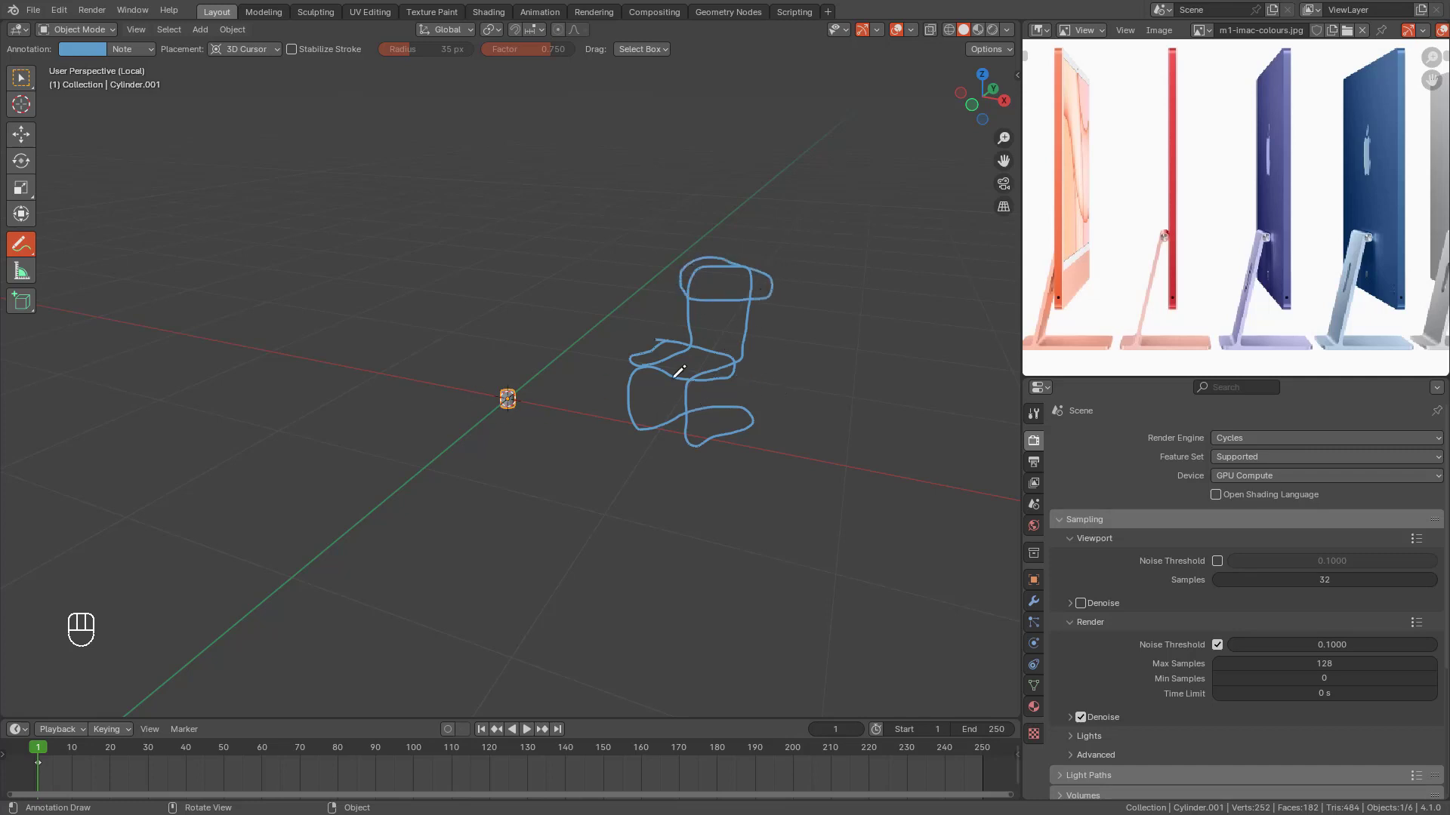
{"action": "left_click", "coordinate": [148, 49]}
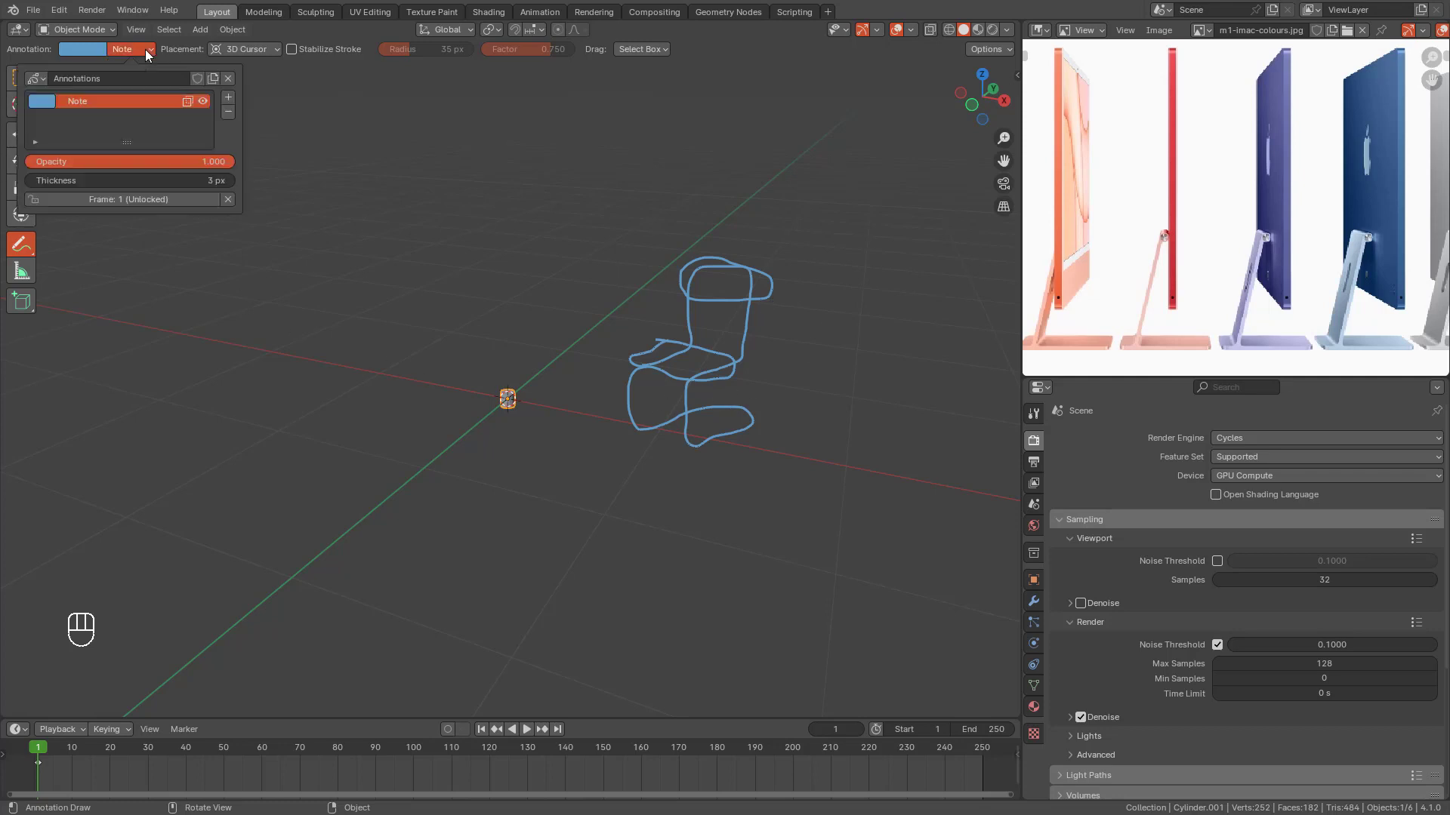
{"action": "left_click", "coordinate": [228, 113]}
{"action": "left_click", "coordinate": [24, 87]}
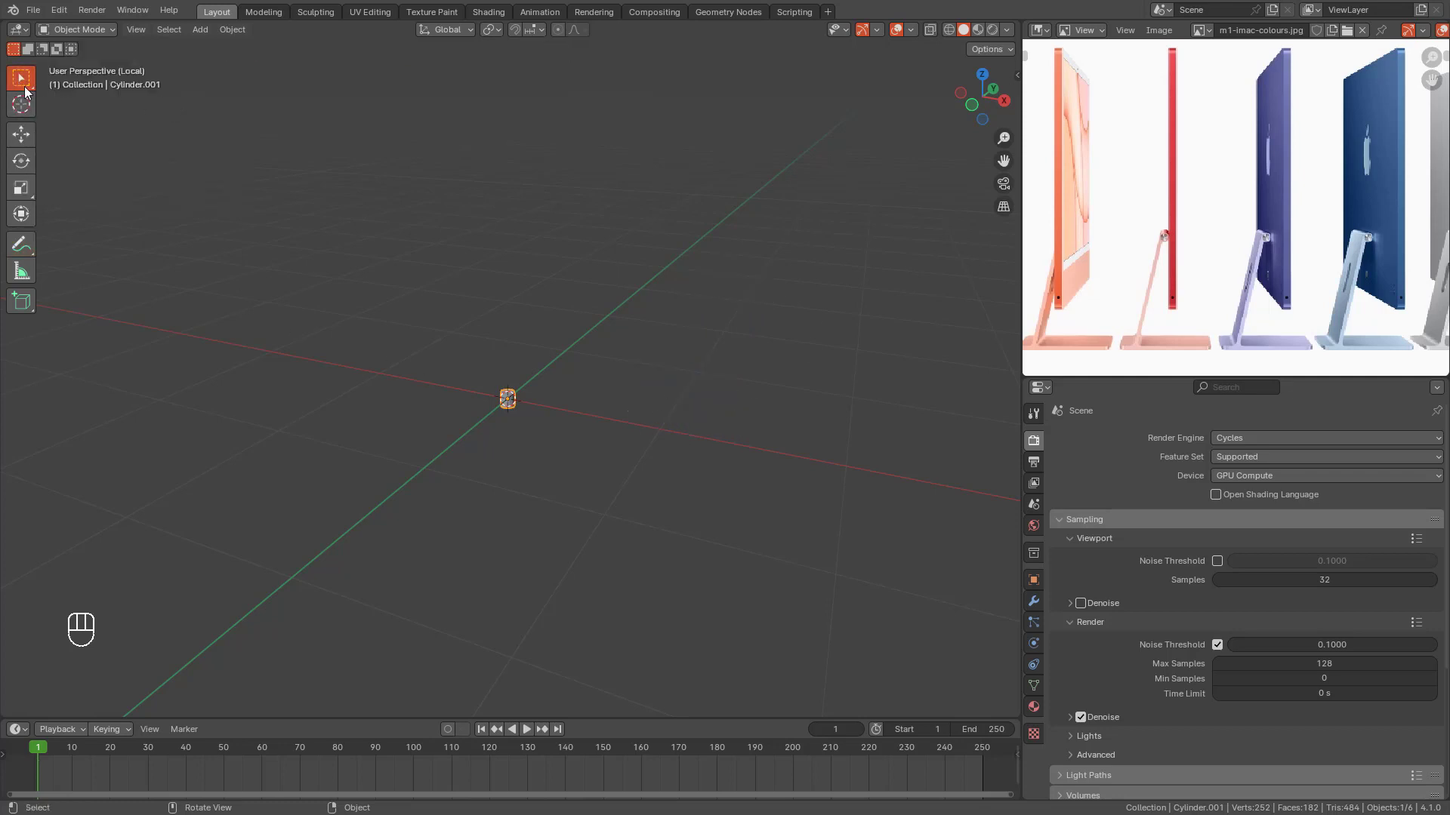
Step: In front view, shrink the cylinder mesh further in Edit Mode and move it off the origin, up and toward positive X
{"action": "key", "text": "KP_1"}
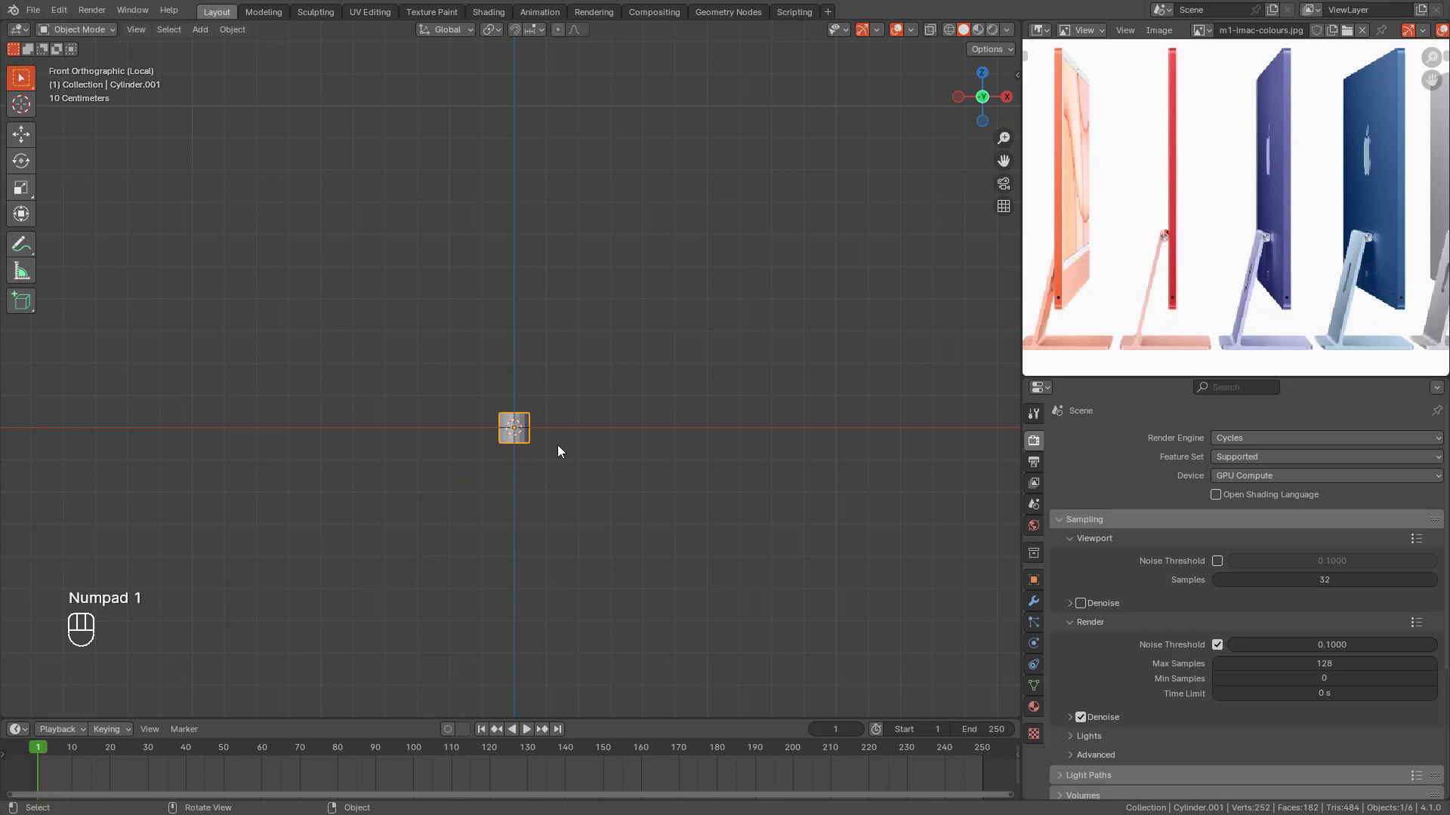
{"action": "scroll", "coordinate": [557, 451], "scroll_direction": "up", "scroll_amount": 2}
{"action": "key", "text": "Tab"}
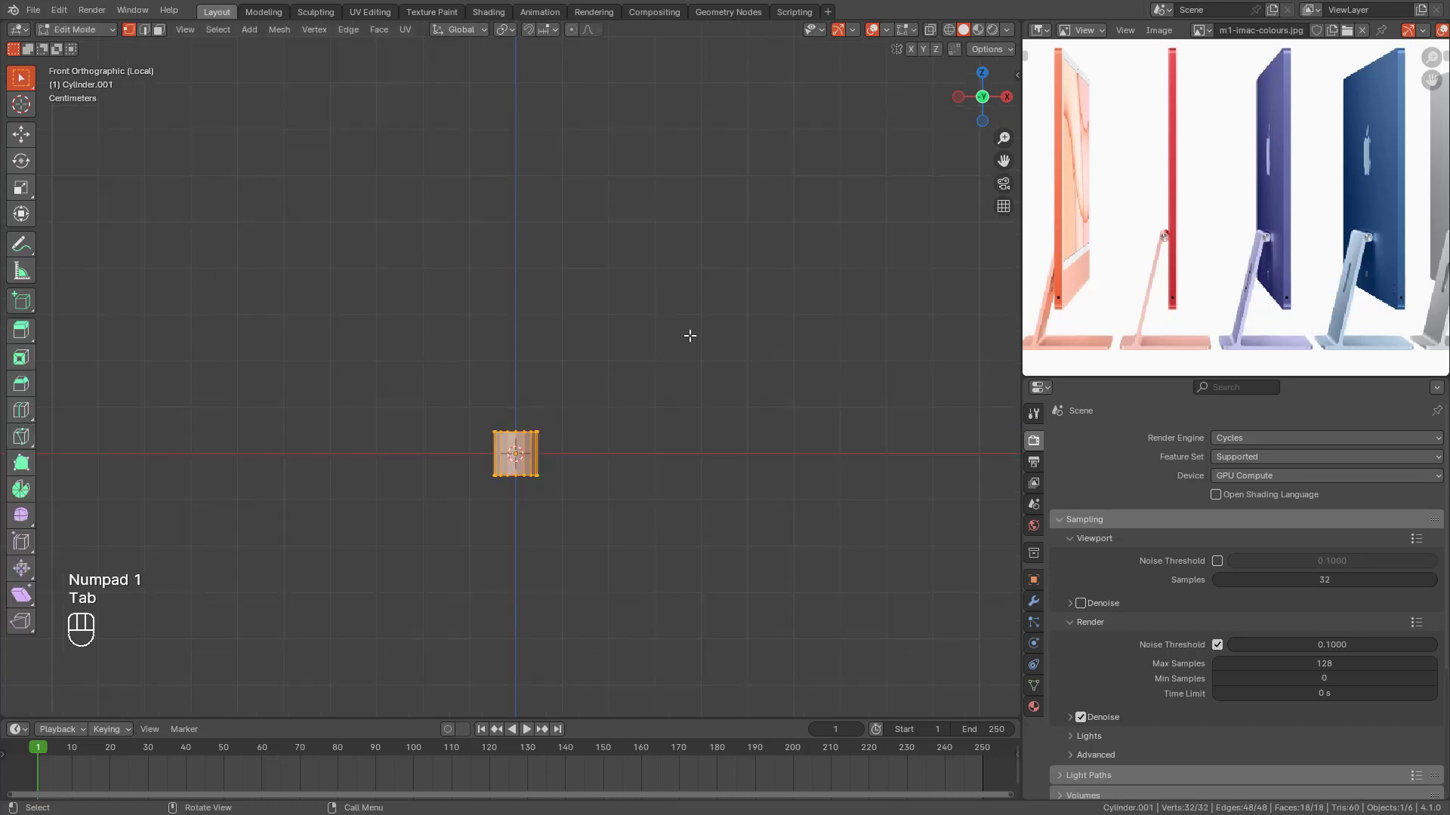
{"action": "key", "text": "s"}
{"action": "left_click", "coordinate": [569, 428]}
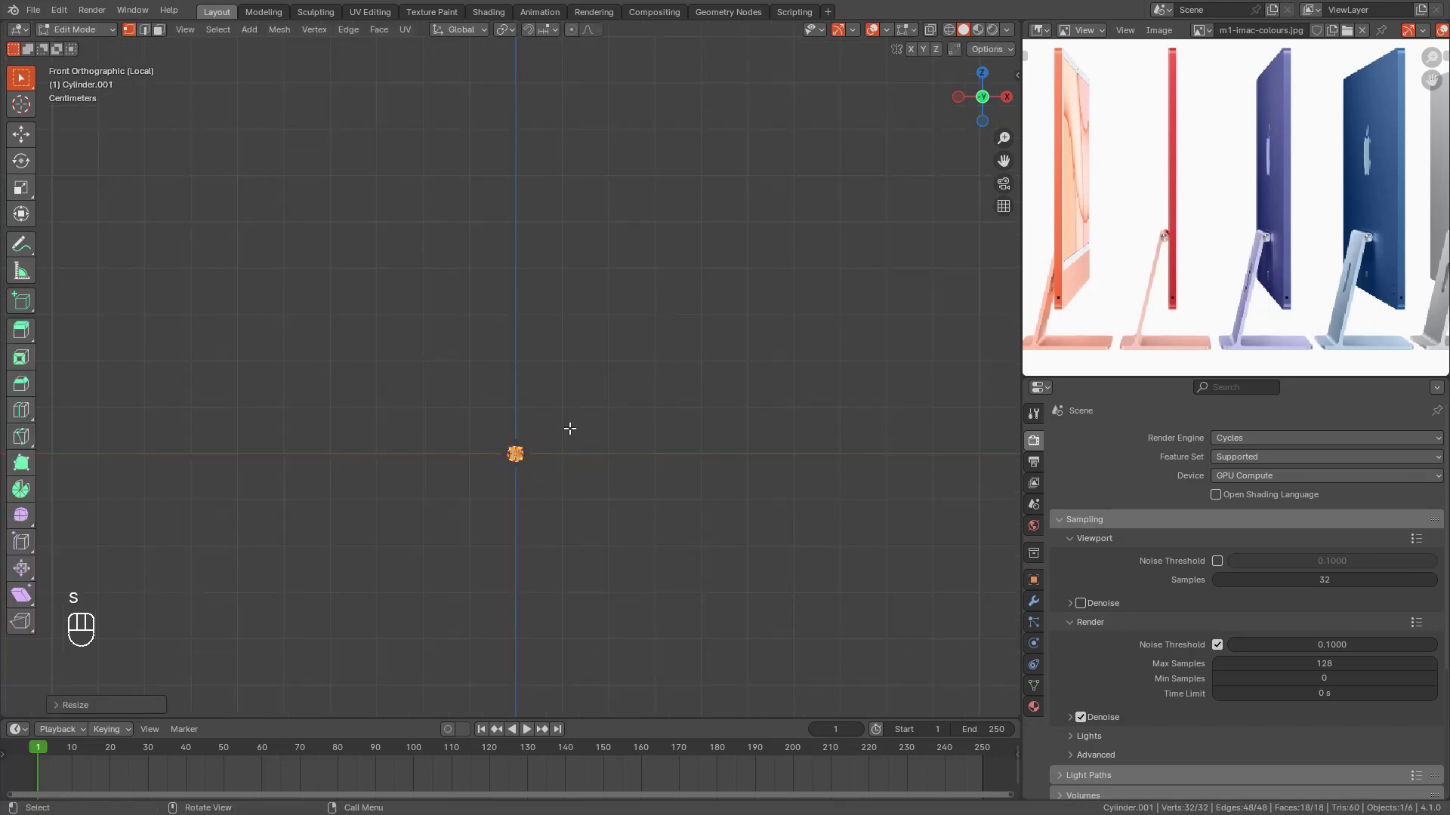
{"action": "key", "text": "g"}
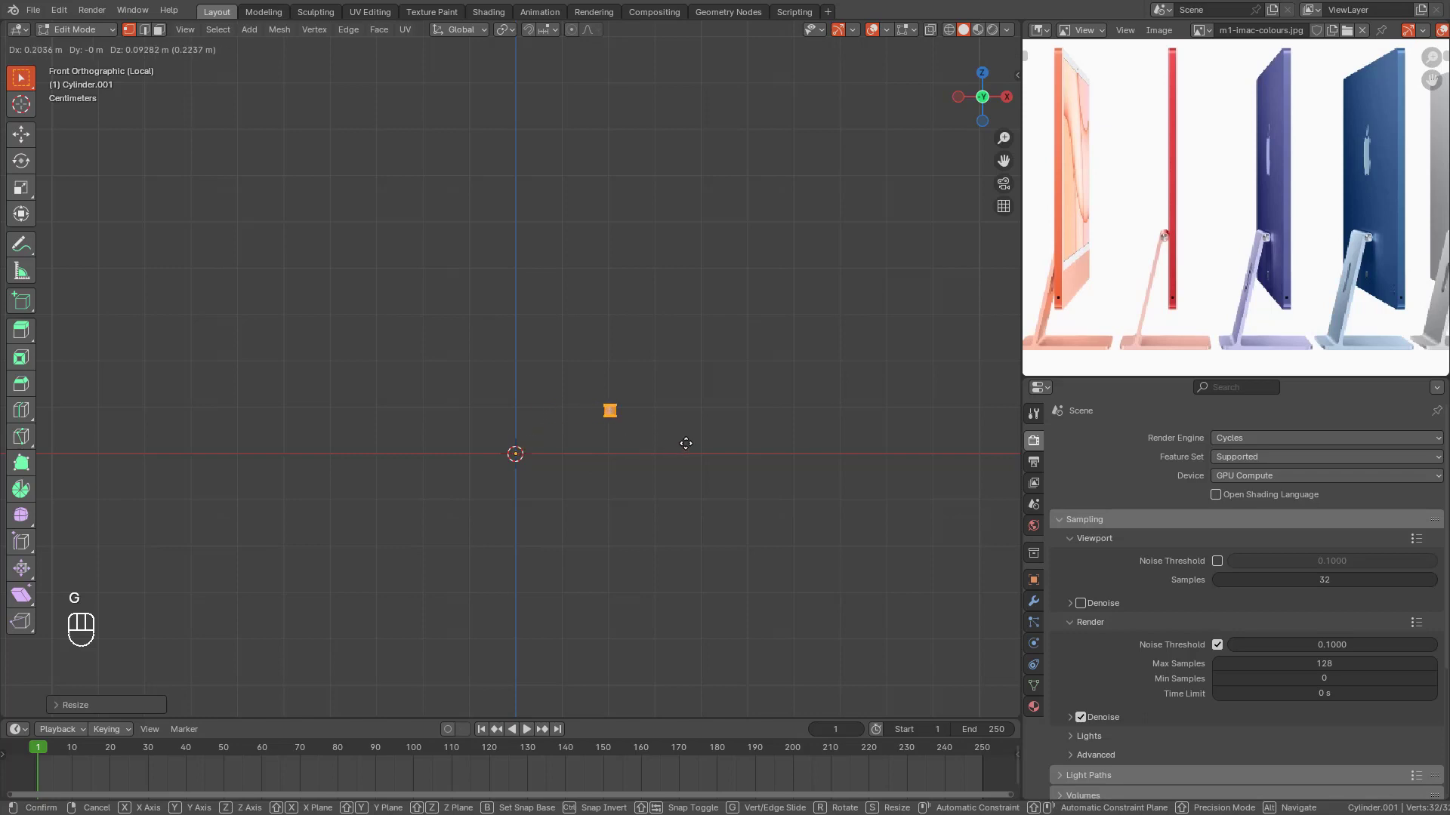
{"action": "left_click", "coordinate": [637, 440]}
Step: Scale the offset cylinder mesh to about half its size and nudge its position slightly
{"action": "scroll", "coordinate": [653, 433], "scroll_direction": "up", "scroll_amount": 4}
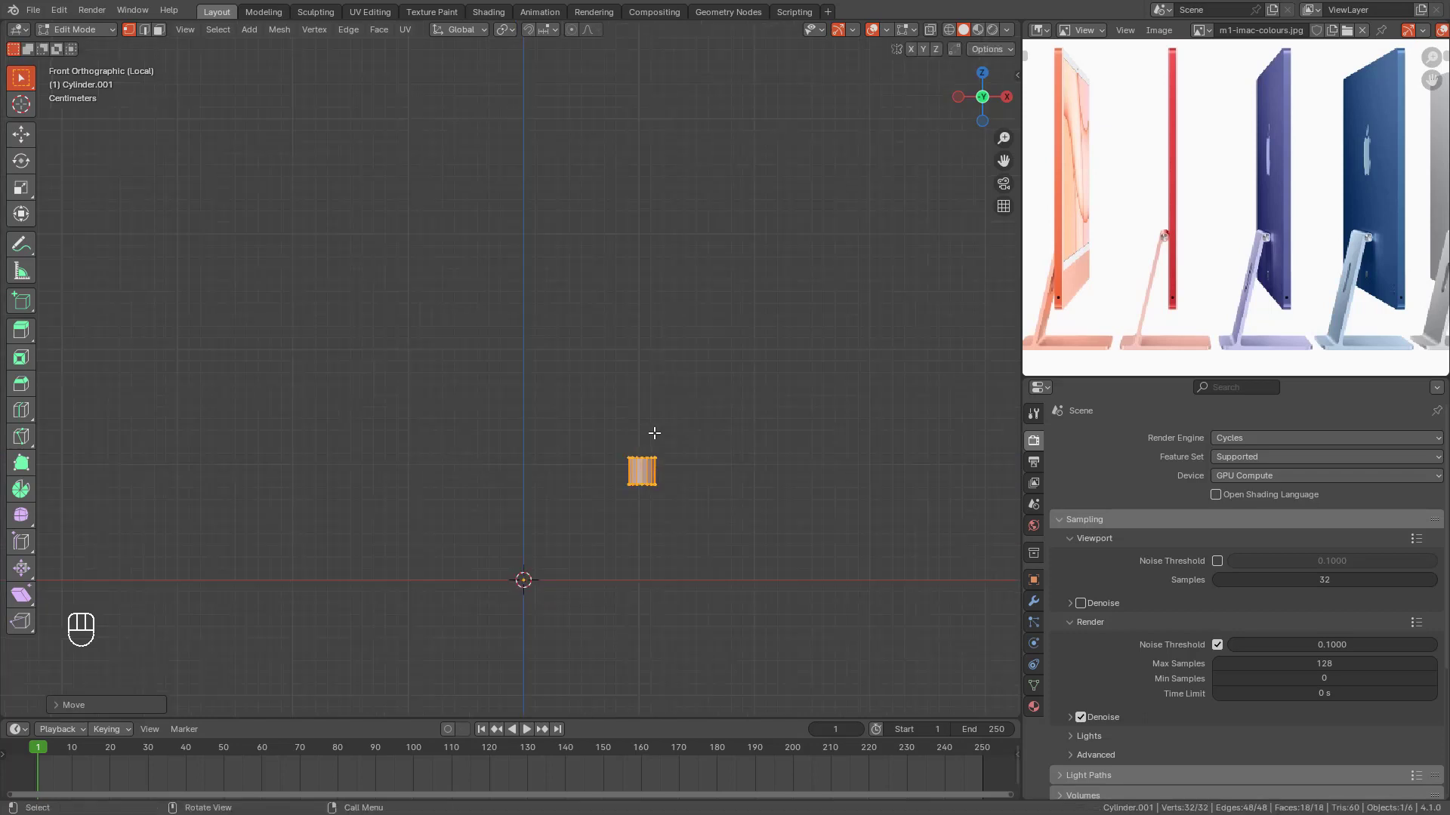
{"action": "middle_click_drag", "start_coordinate": [692, 446], "coordinate": [657, 434], "text": "shift"}
{"action": "key", "text": "s"}
{"action": "left_click", "coordinate": [676, 401]}
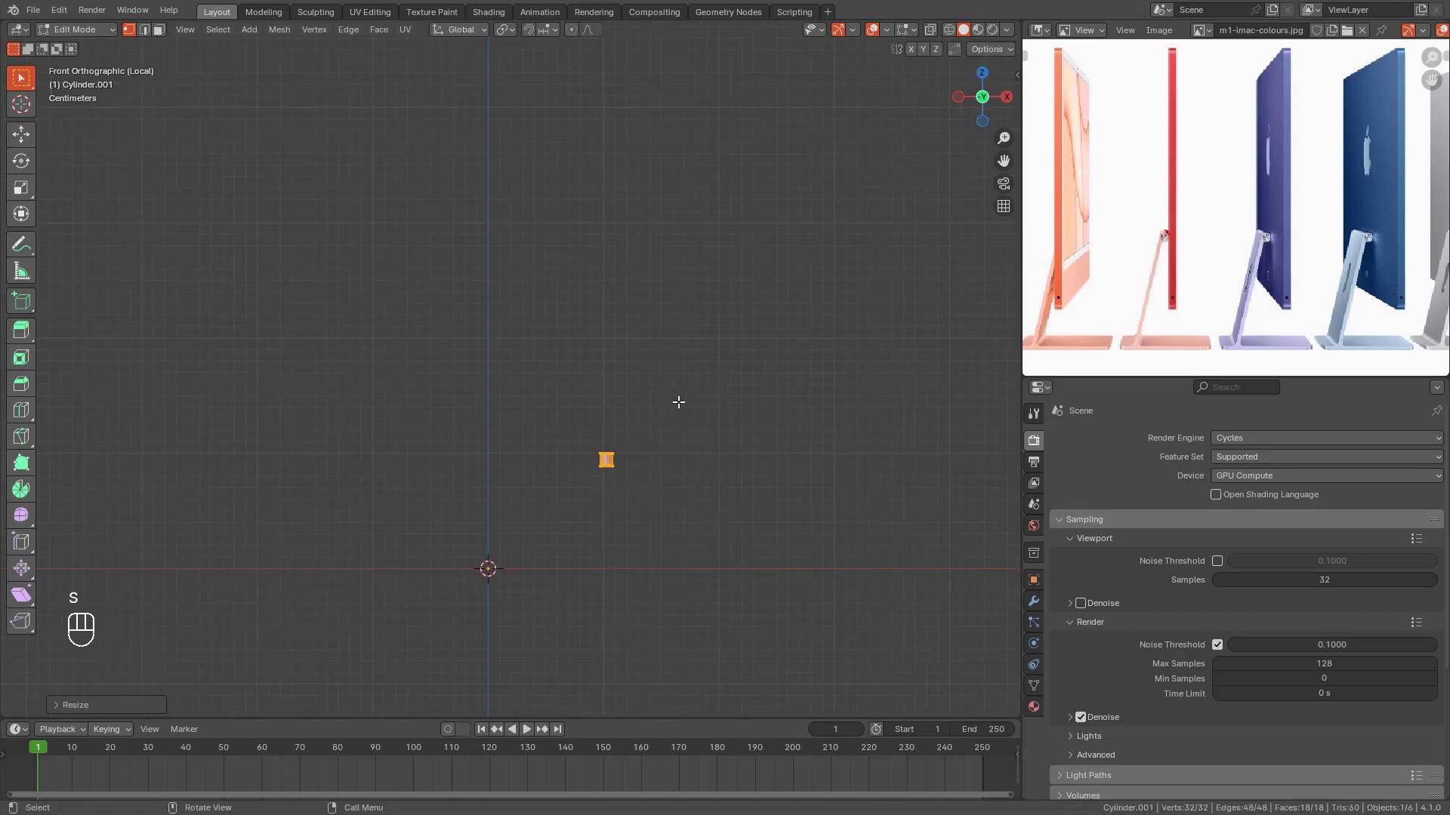
{"action": "key", "text": "g"}
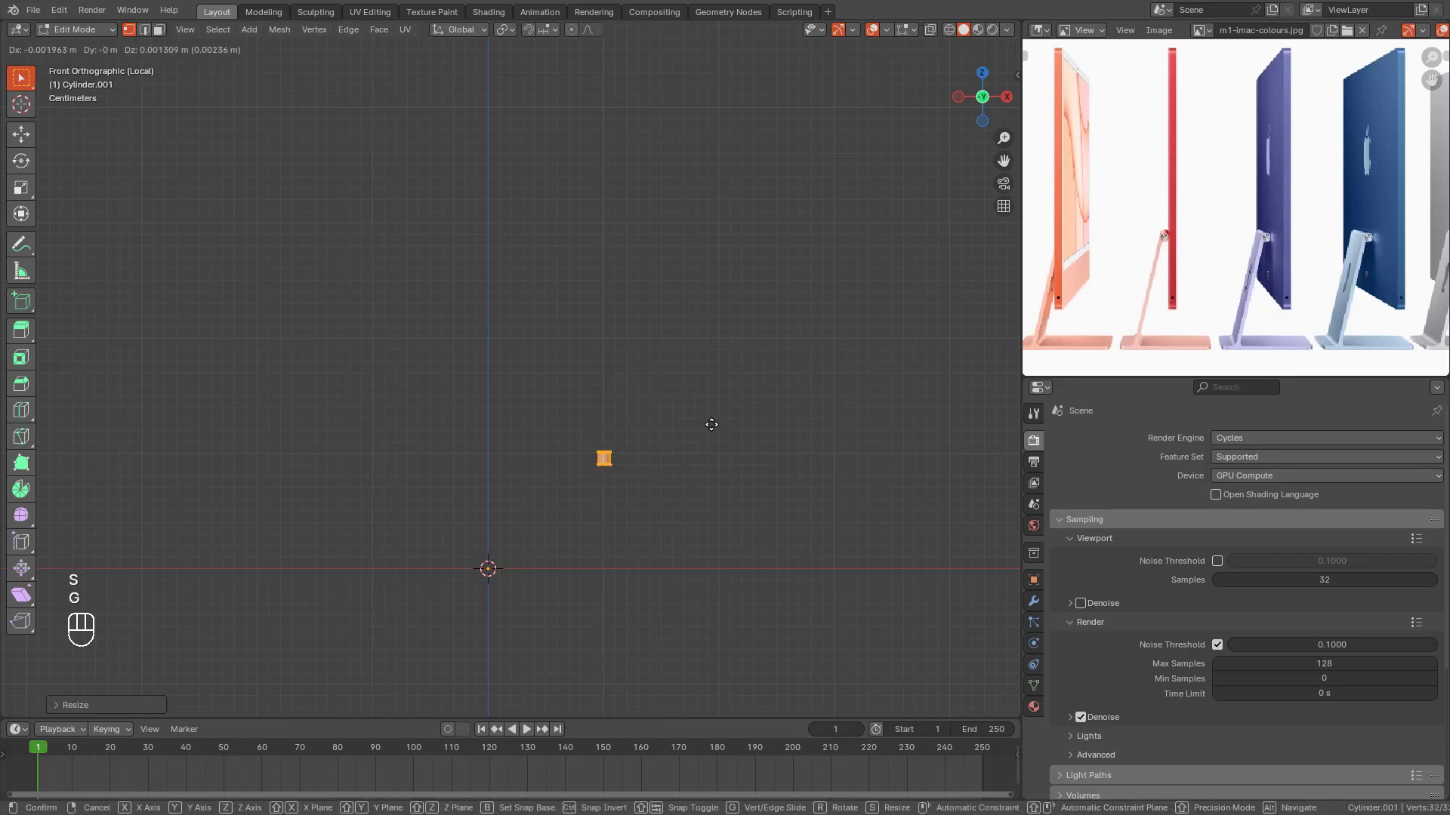
{"action": "left_click", "coordinate": [711, 432]}
Step: Stretch the small cylinder along the Z axis into a tall, thin upright rod
{"action": "key", "text": "s"}
{"action": "key", "text": "z"}
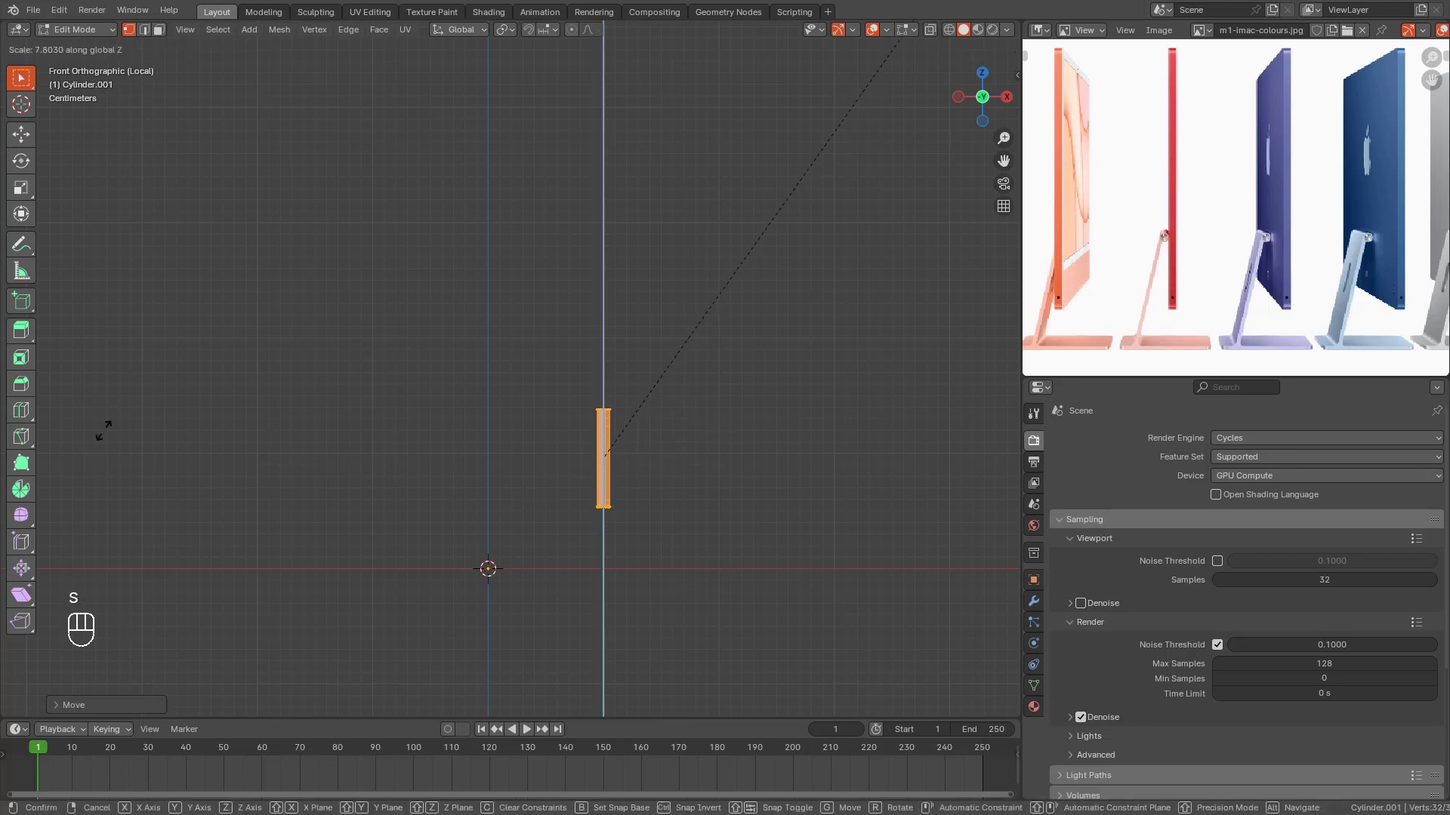
{"action": "left_click", "coordinate": [286, 219]}
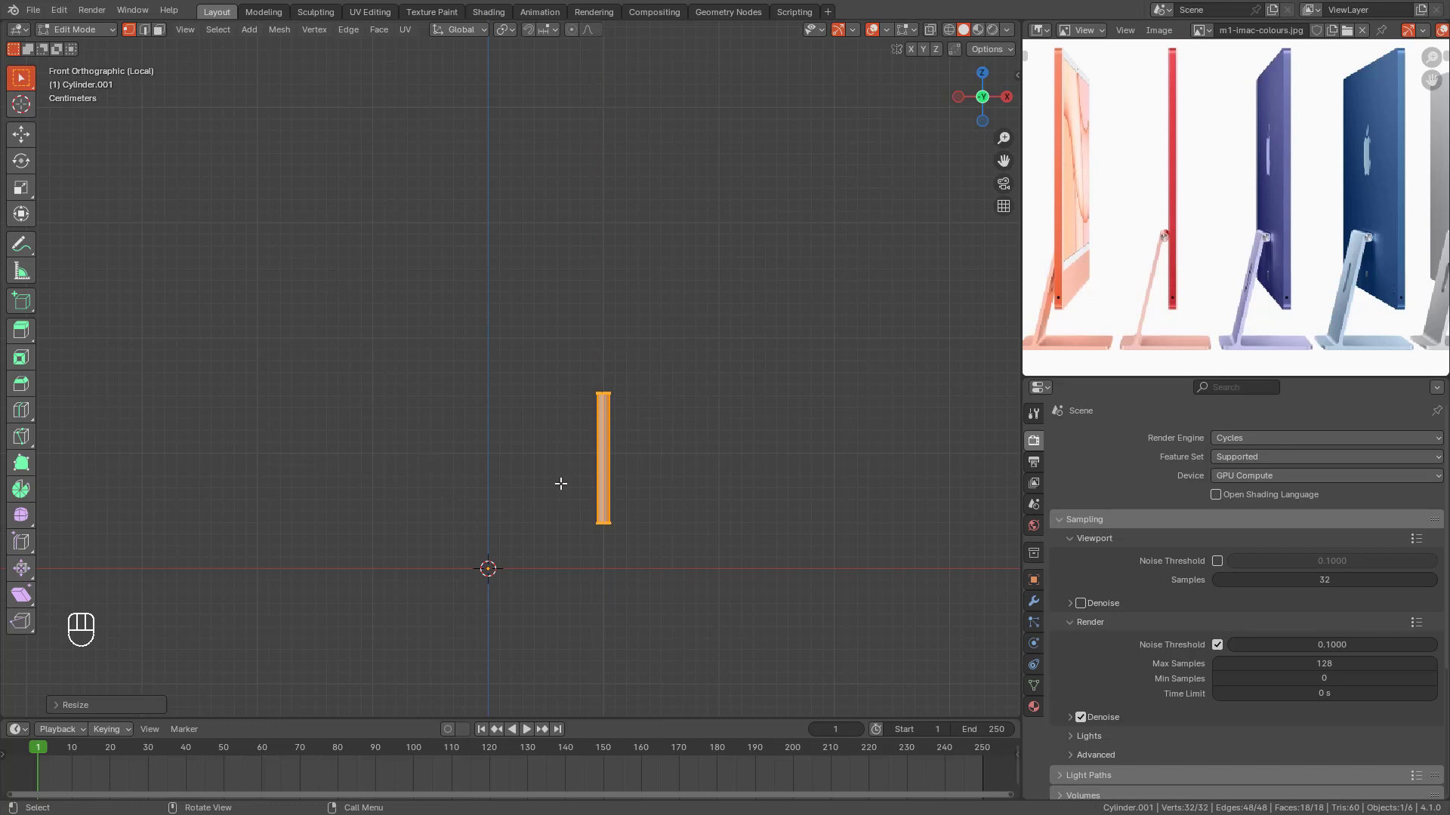
Step: Add a Mirror modifier on the X axis to duplicate the upright rod across the origin
{"action": "scroll", "coordinate": [508, 486], "scroll_direction": "down", "scroll_amount": 2}
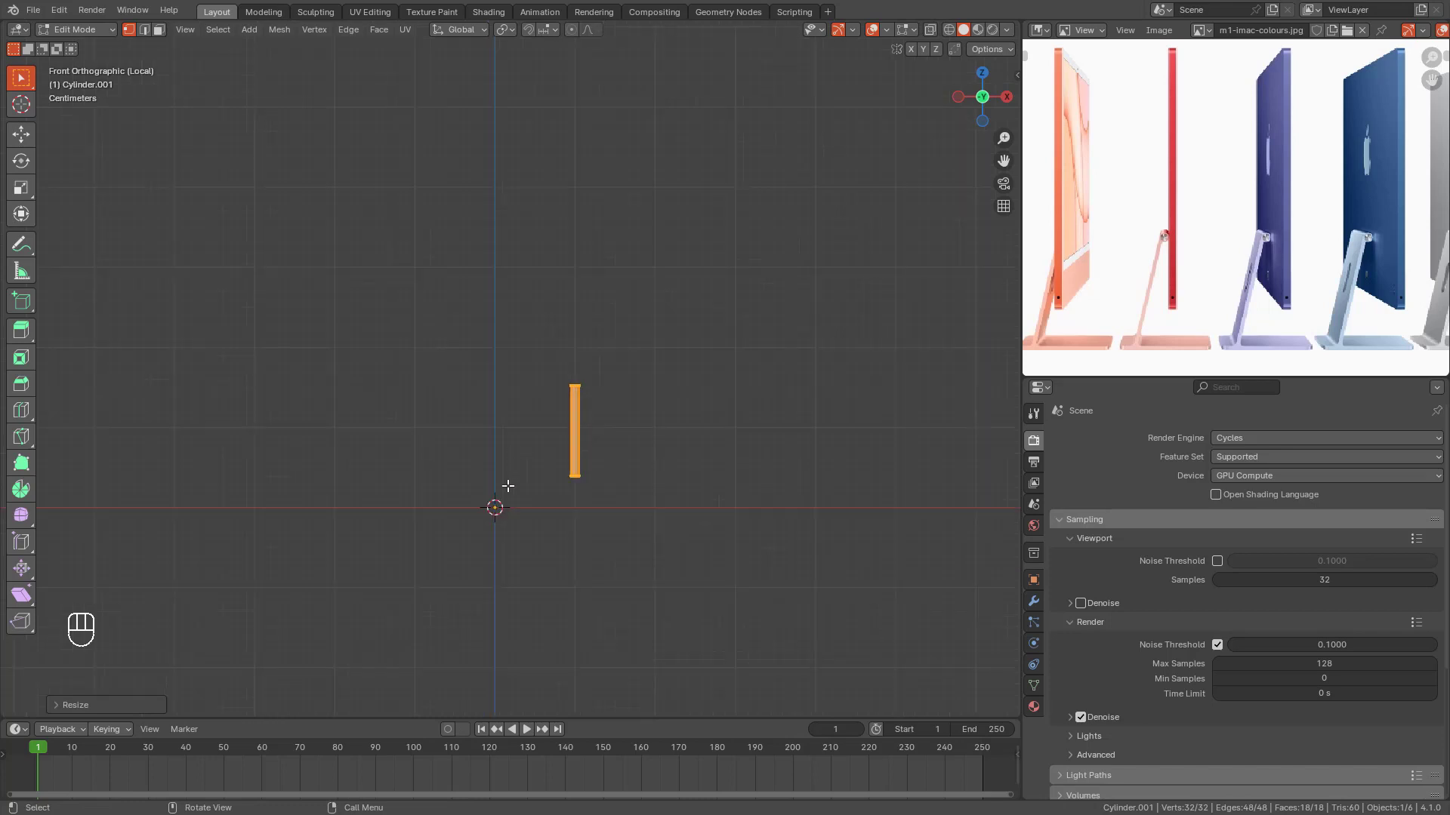
{"action": "left_click", "coordinate": [1034, 600]}
{"action": "left_click", "coordinate": [1129, 438]}
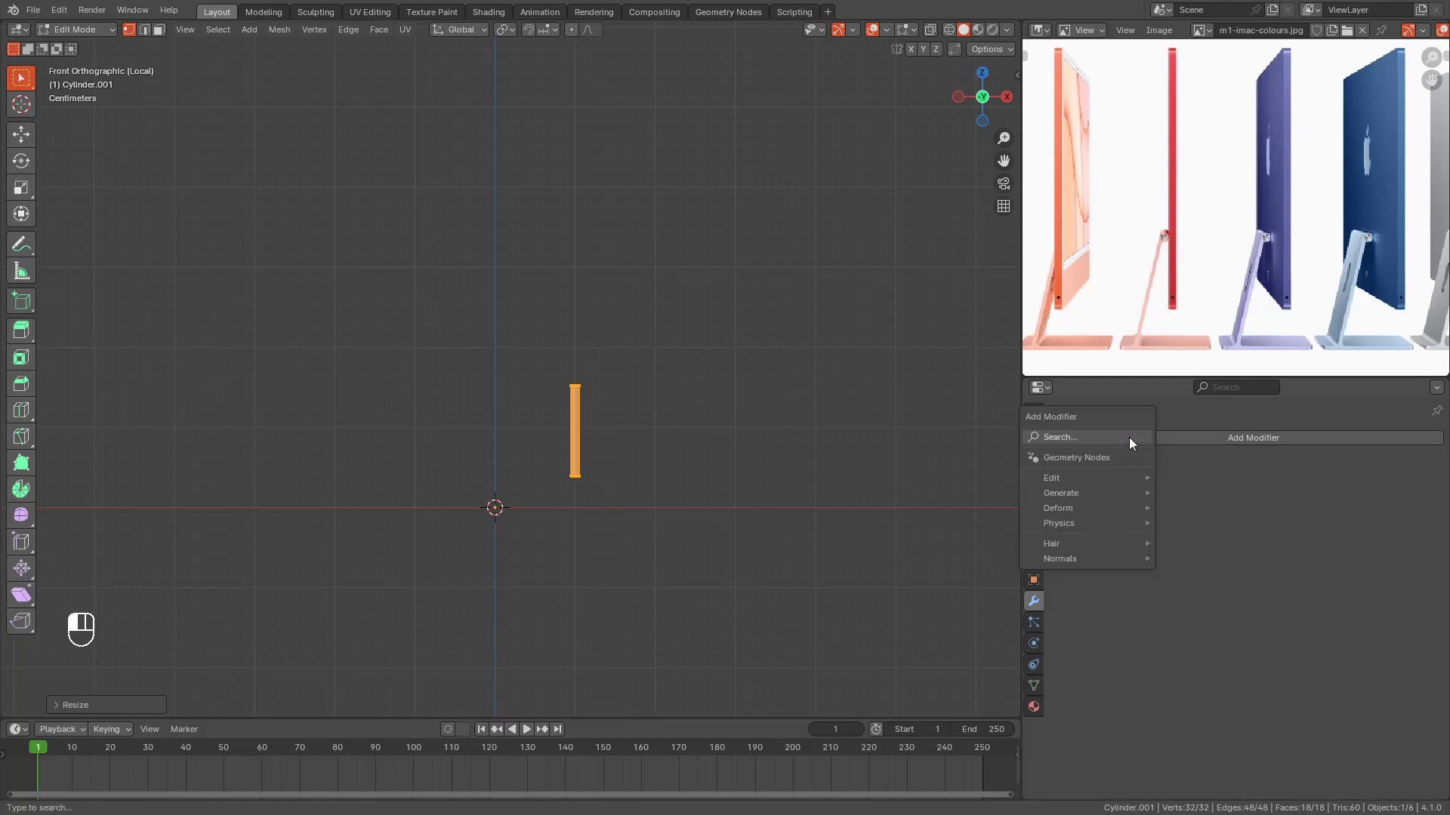
{"action": "mouse_move", "coordinate": [1072, 479]}
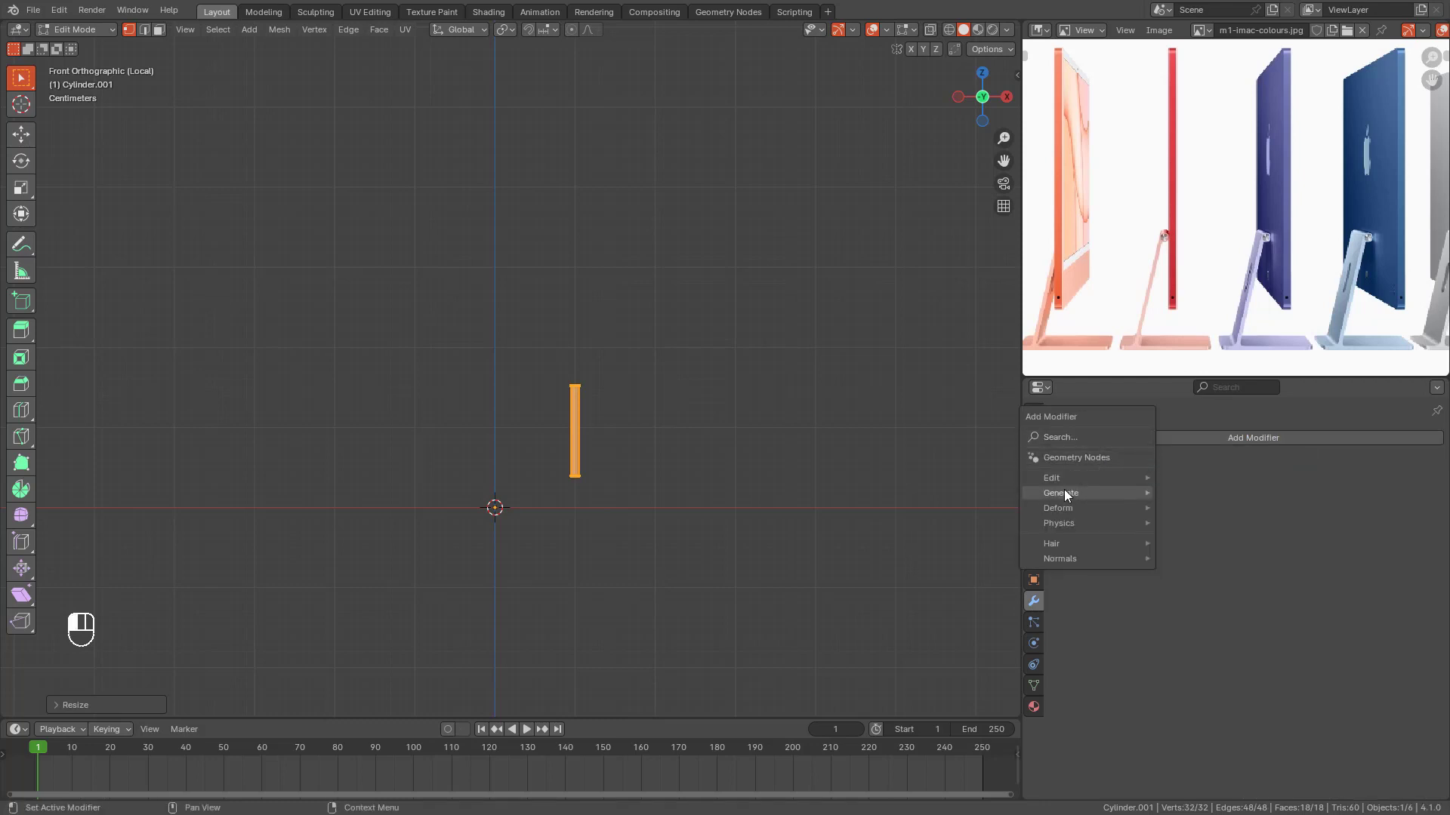
{"action": "left_click", "coordinate": [1189, 599]}
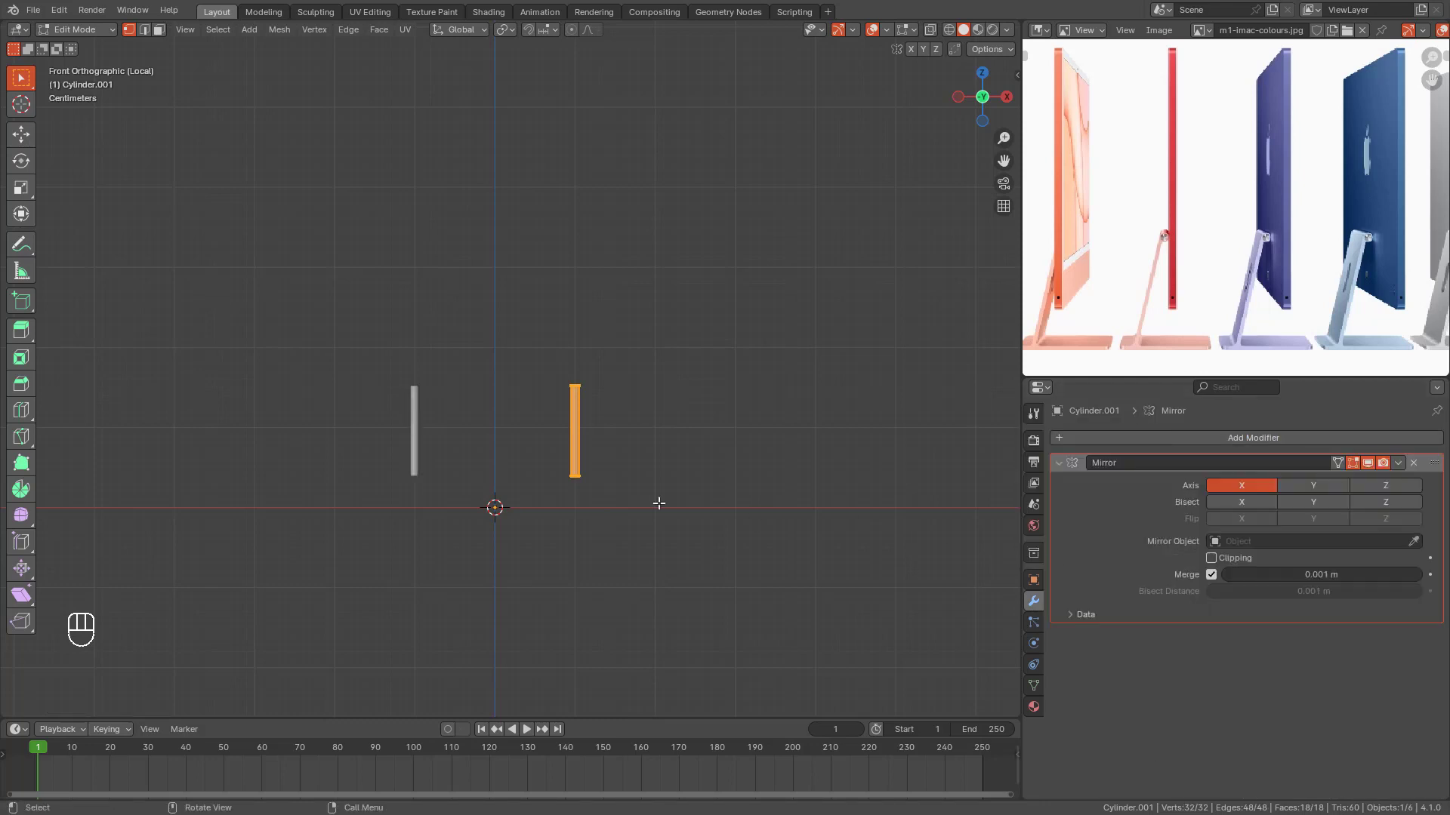
Step: Lengthen the mirrored upright rod along the Z axis to about 1.25 times its height
{"action": "scroll", "coordinate": [634, 450], "scroll_direction": "up", "scroll_amount": 3}
{"action": "middle_click_drag", "start_coordinate": [641, 456], "coordinate": [557, 431], "text": "shift"}
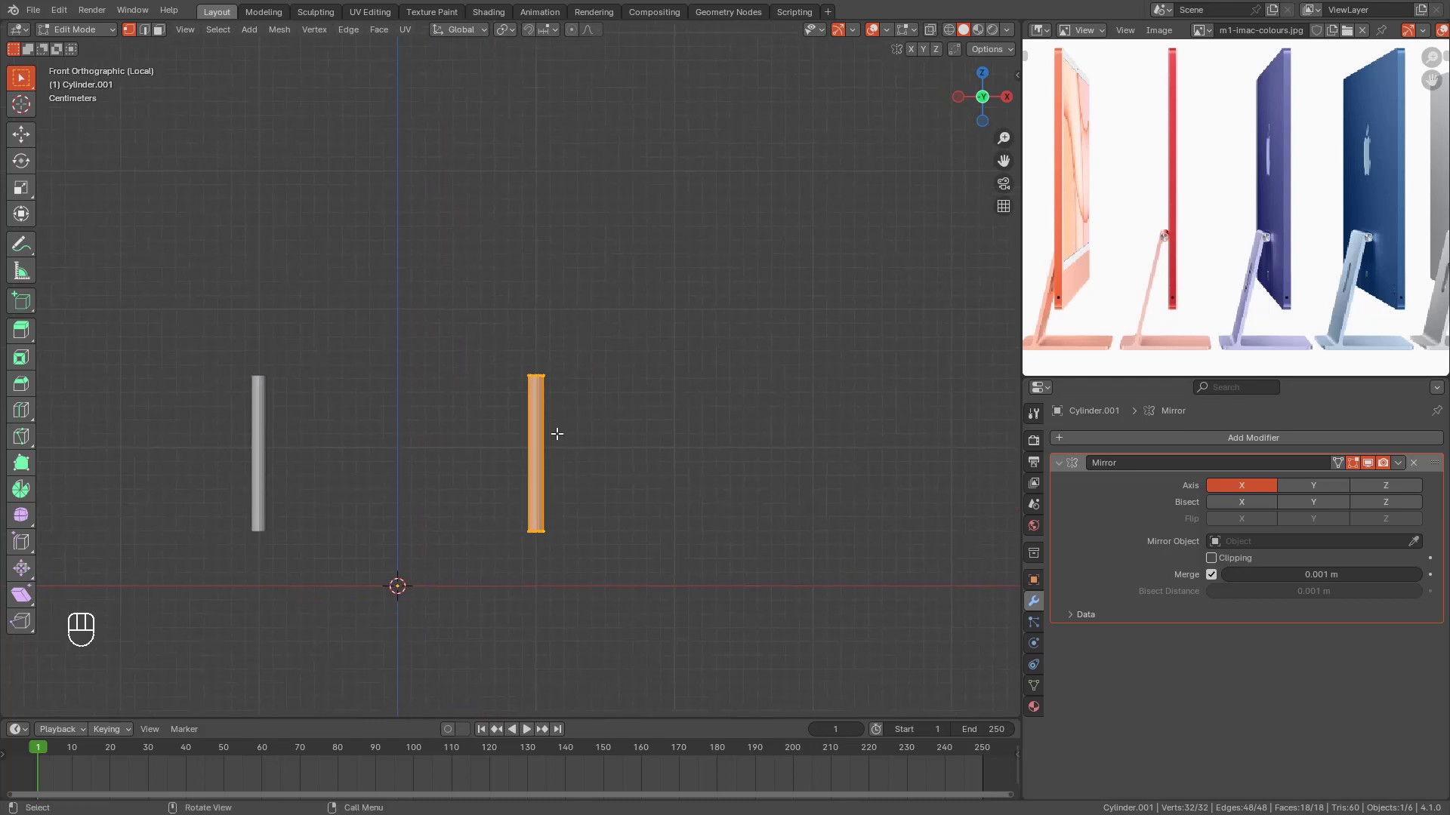
{"action": "scroll", "coordinate": [574, 529], "scroll_direction": "up", "scroll_amount": 2}
{"action": "middle_click_drag", "start_coordinate": [578, 532], "coordinate": [536, 417], "text": "shift"}
{"action": "scroll", "coordinate": [476, 461], "scroll_direction": "down", "scroll_amount": 2}
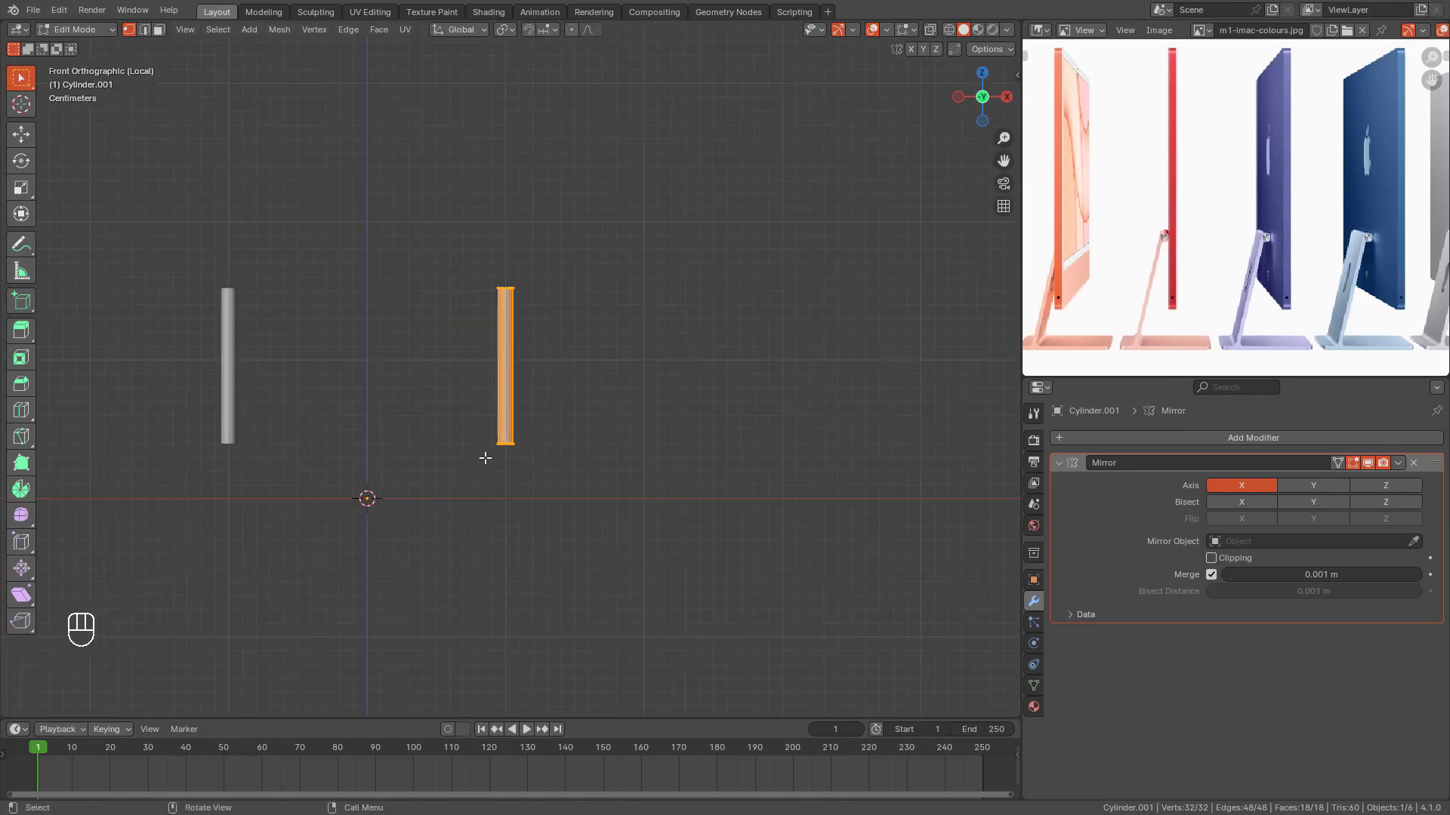
{"action": "key", "text": "s"}
{"action": "key", "text": "z"}
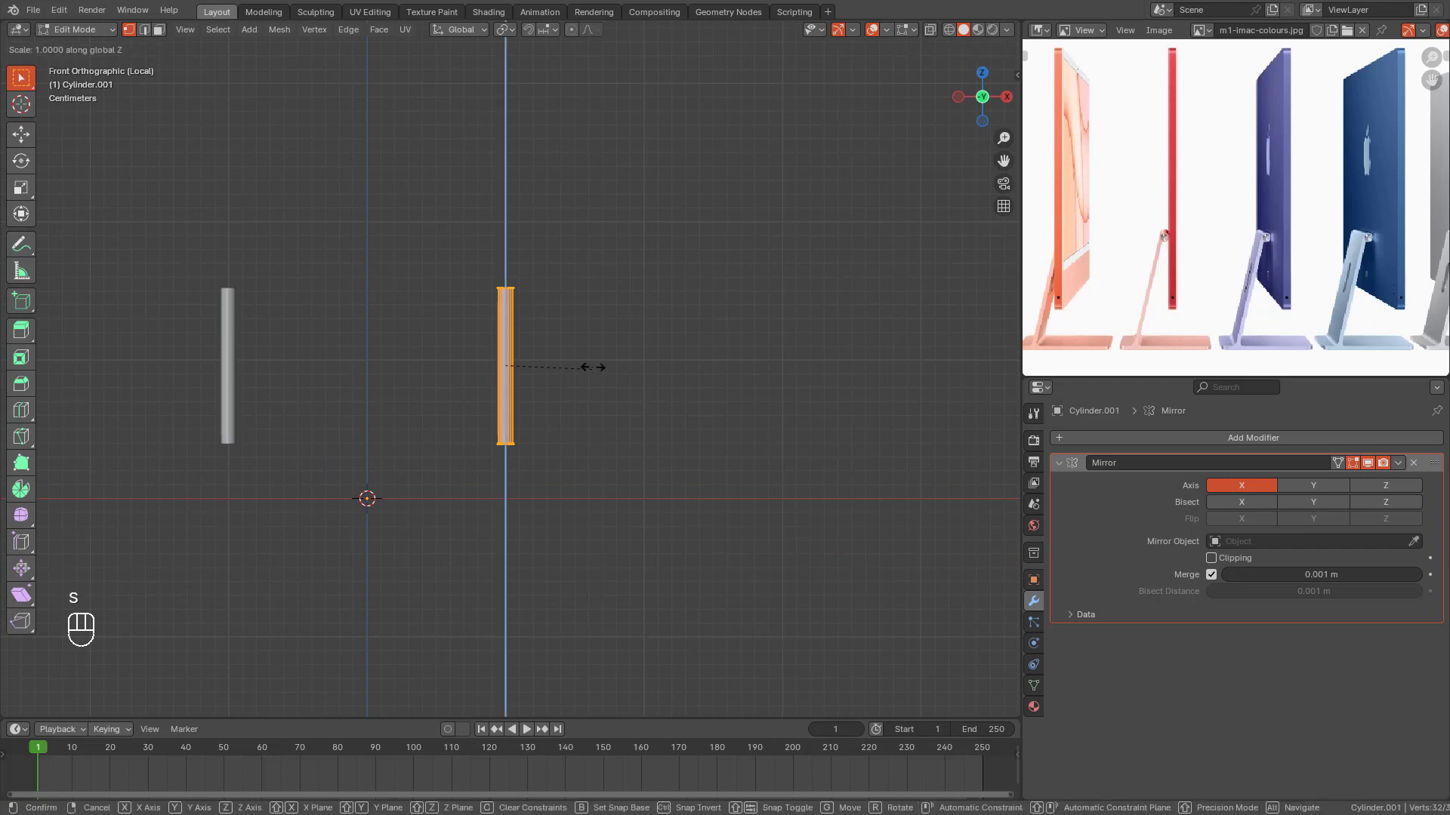
{"action": "left_click", "coordinate": [606, 327]}
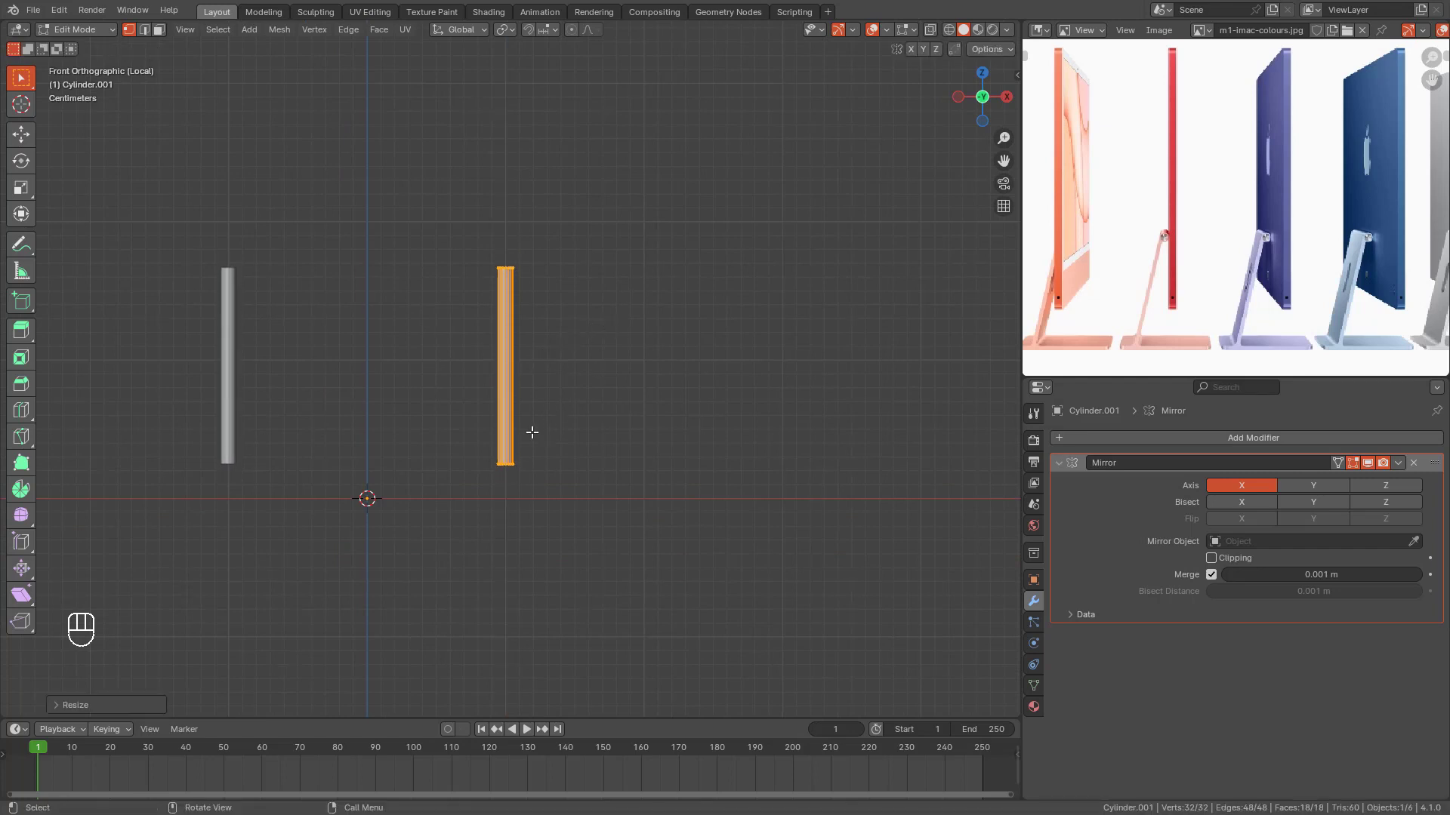
Step: In right view, duplicate the upright rod toward positive Y and rotate the copy 90° so it lies horizontally
{"action": "key", "text": "KP_3"}
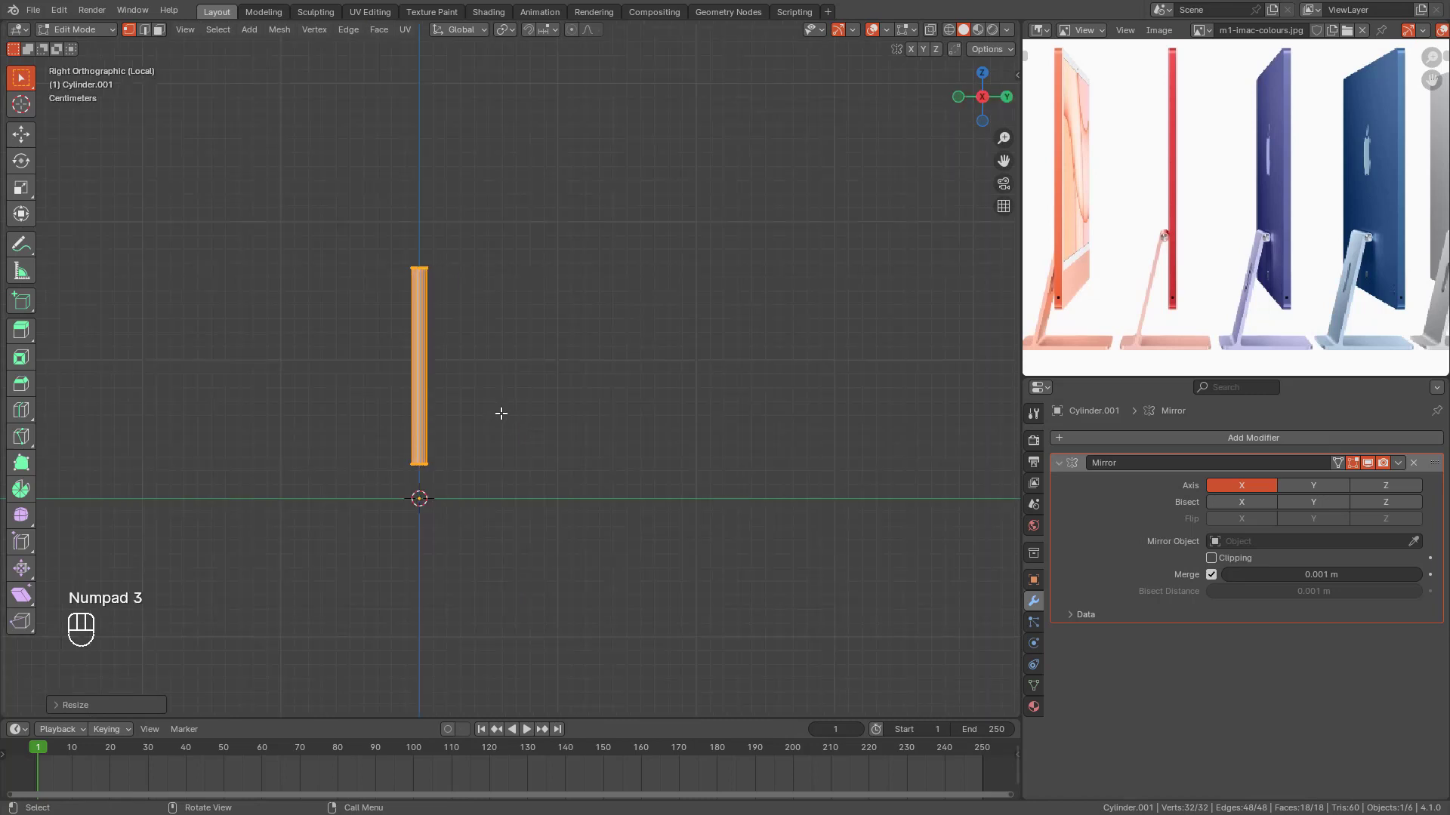
{"action": "key", "text": "shift+d"}
{"action": "left_click", "coordinate": [615, 420]}
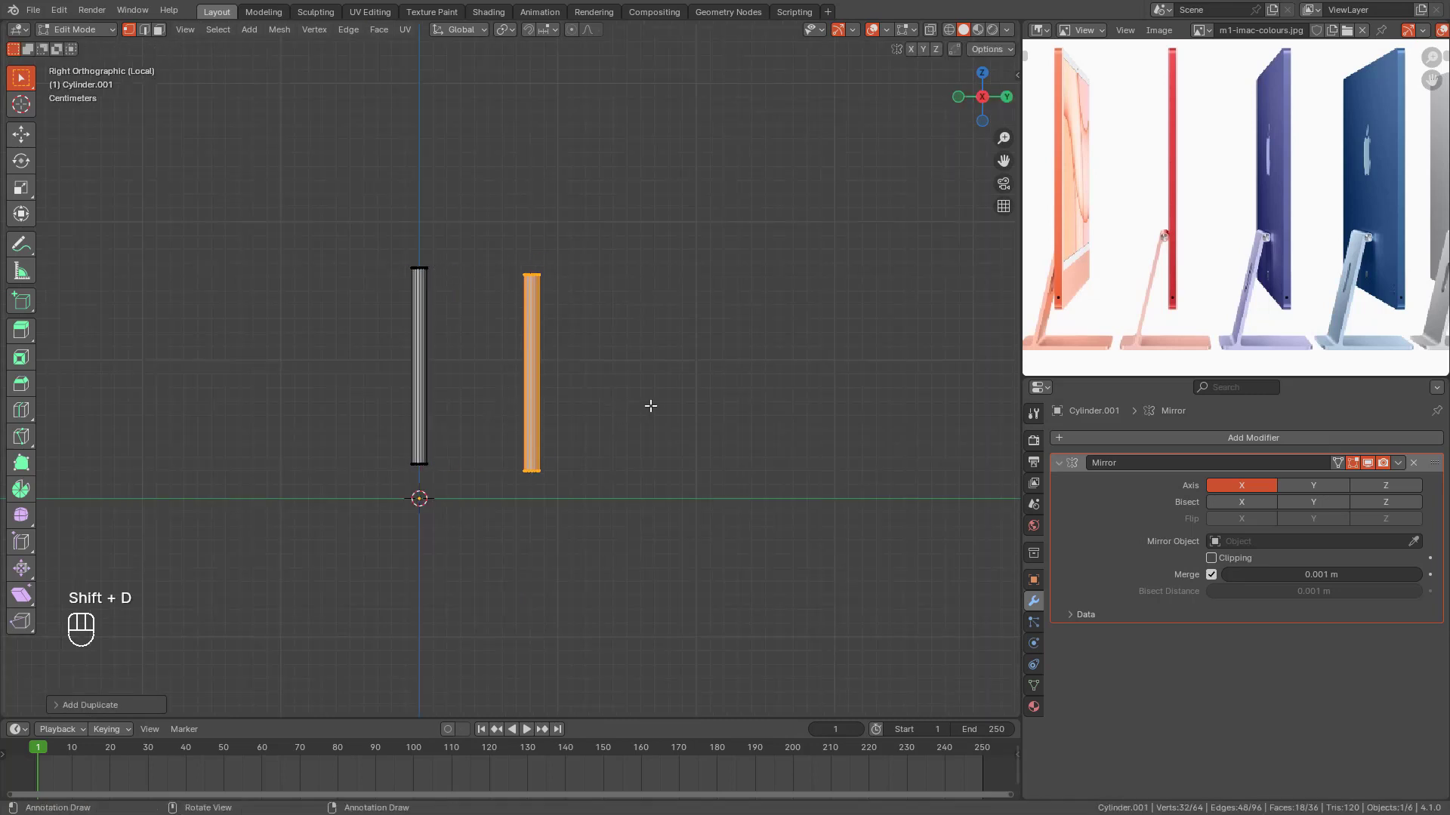
{"action": "type", "text": "r90"}
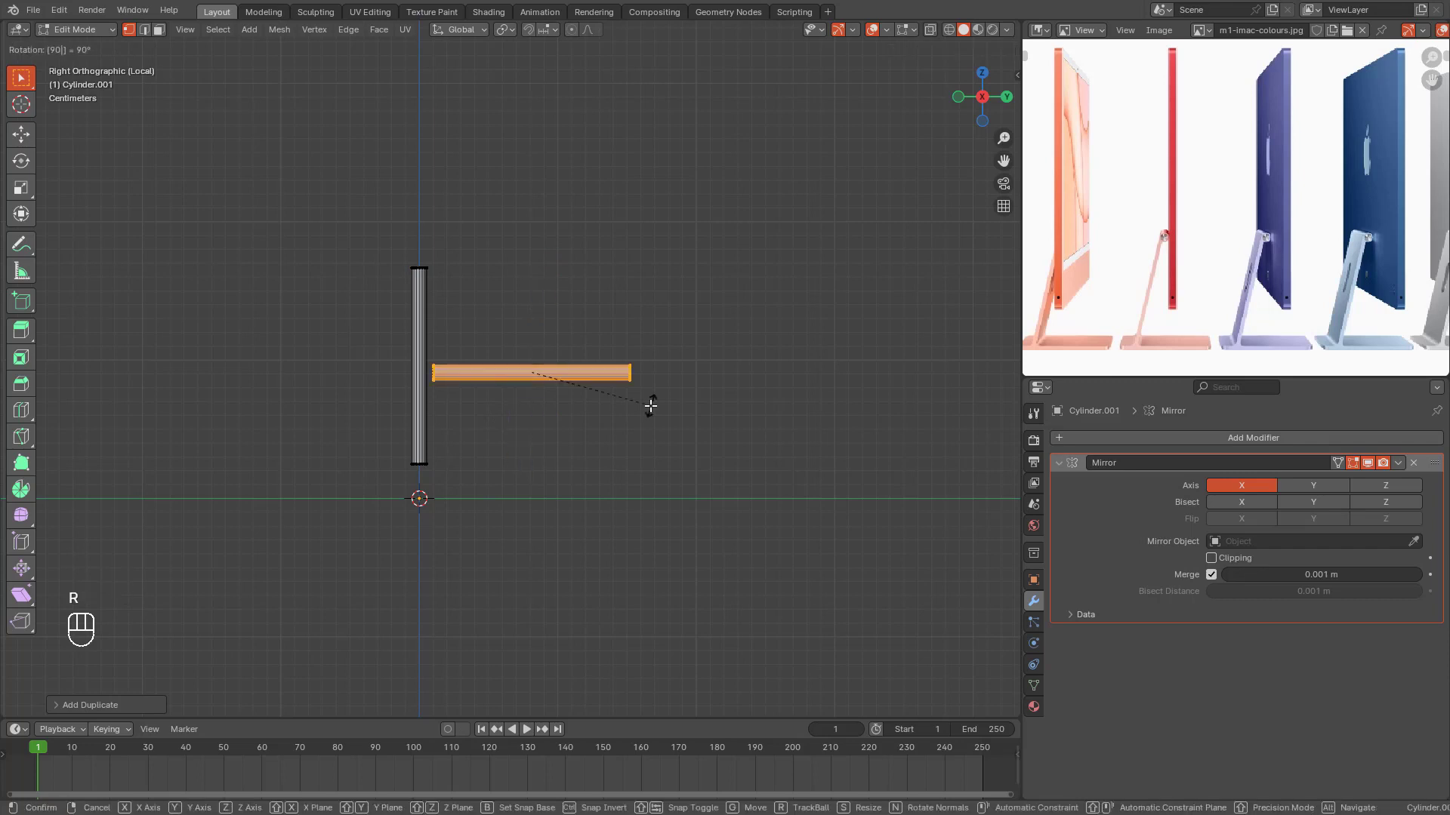
{"action": "left_click", "coordinate": [651, 406]}
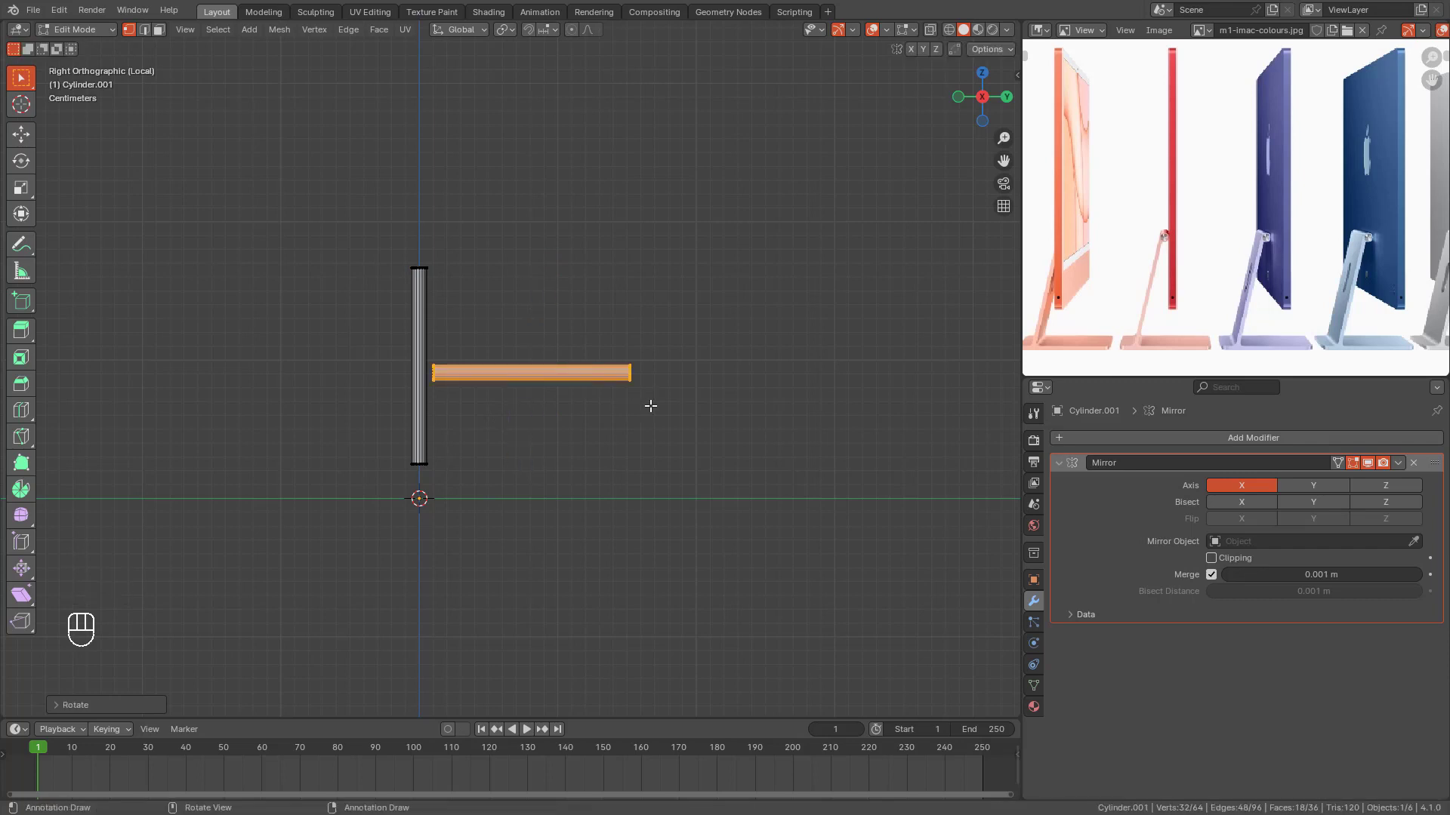
Step: In right-view wireframe, move the horizontal rod down to rest on the ground axis, slightly farther along positive Y
{"action": "key", "text": "KP_3"}
{"action": "middle_click_drag", "start_coordinate": [521, 417], "coordinate": [569, 503]}
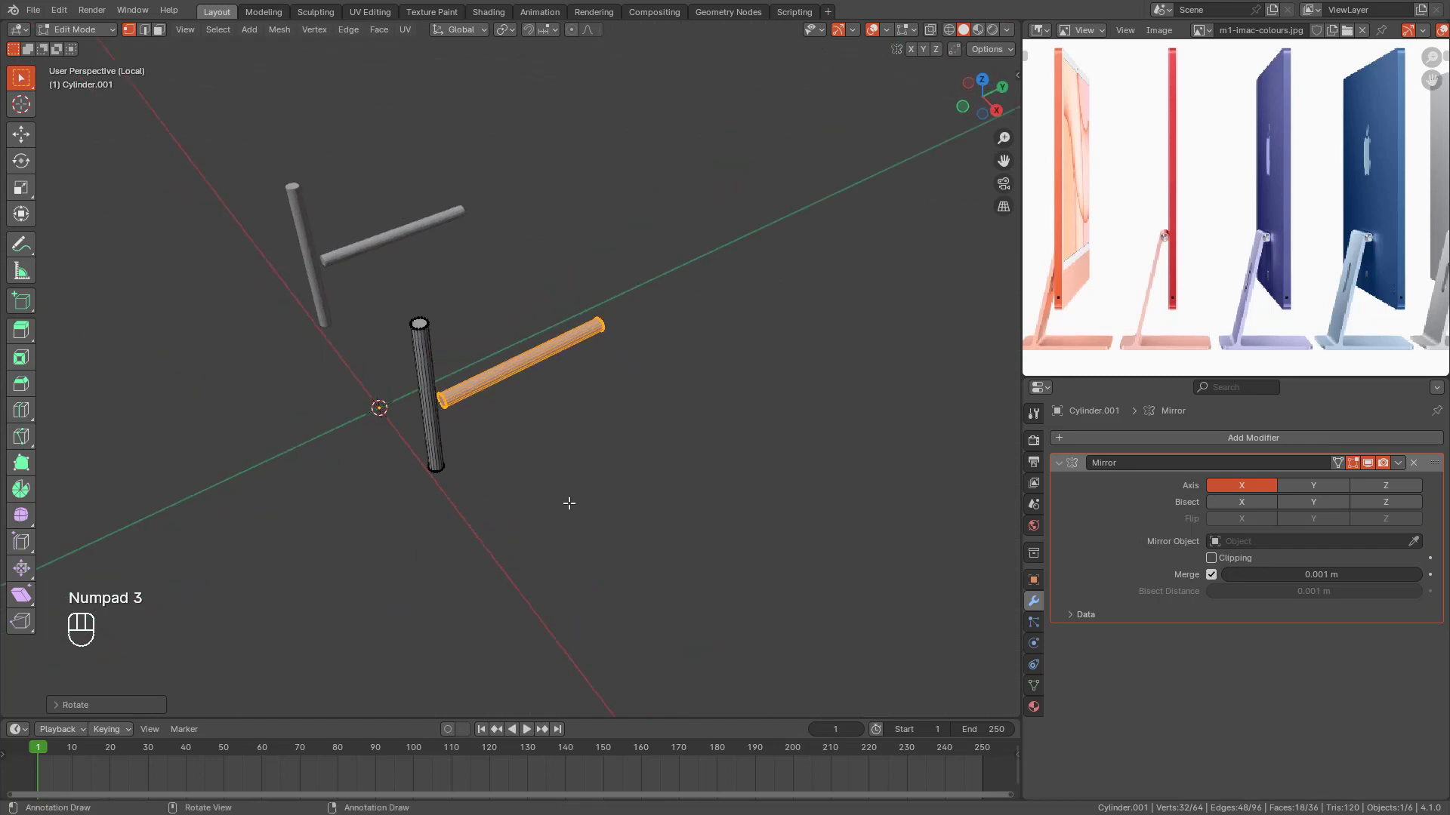
{"action": "key", "text": "KP_3"}
{"action": "key", "text": "shift+z"}
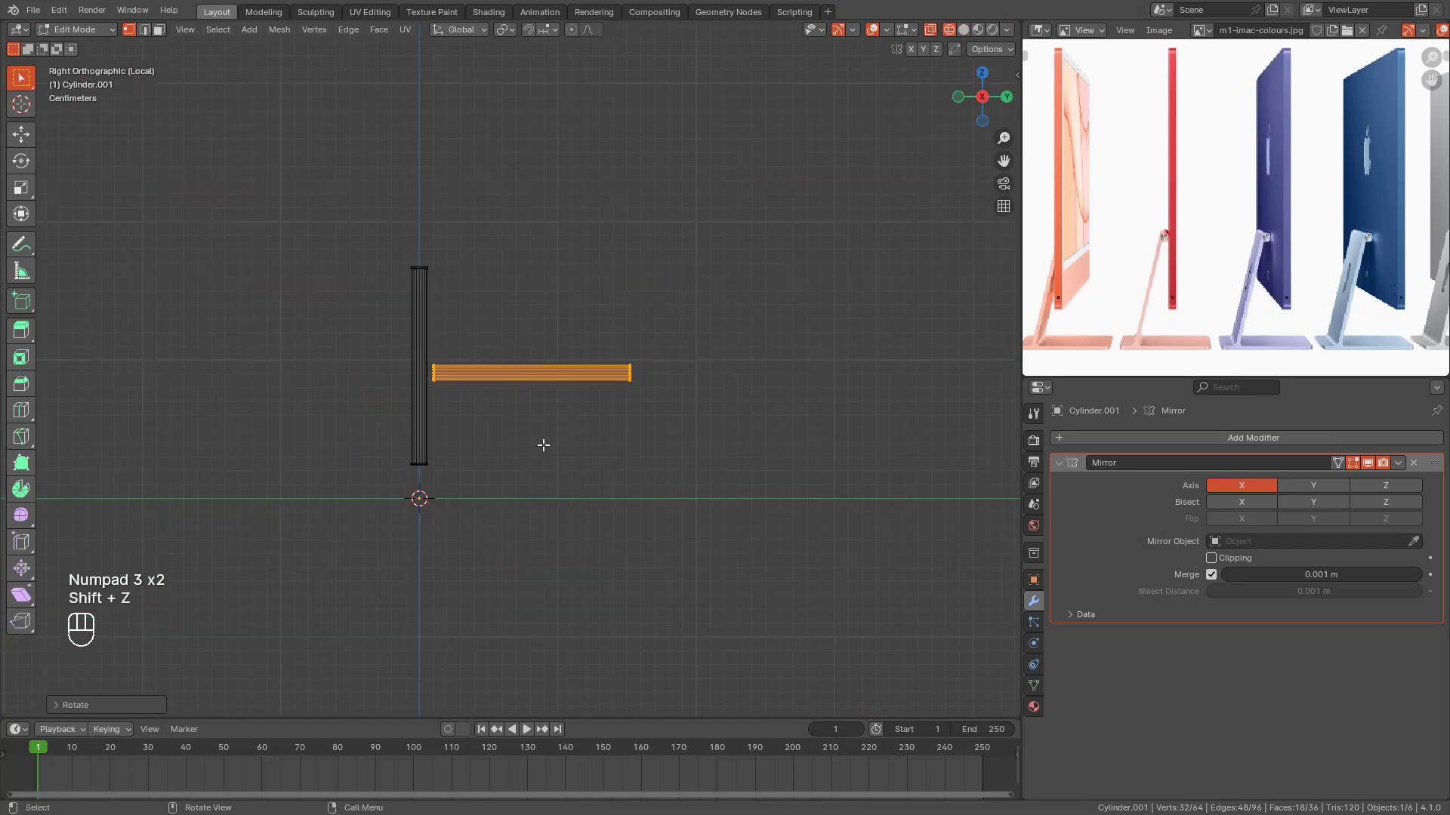
{"action": "key", "text": "g"}
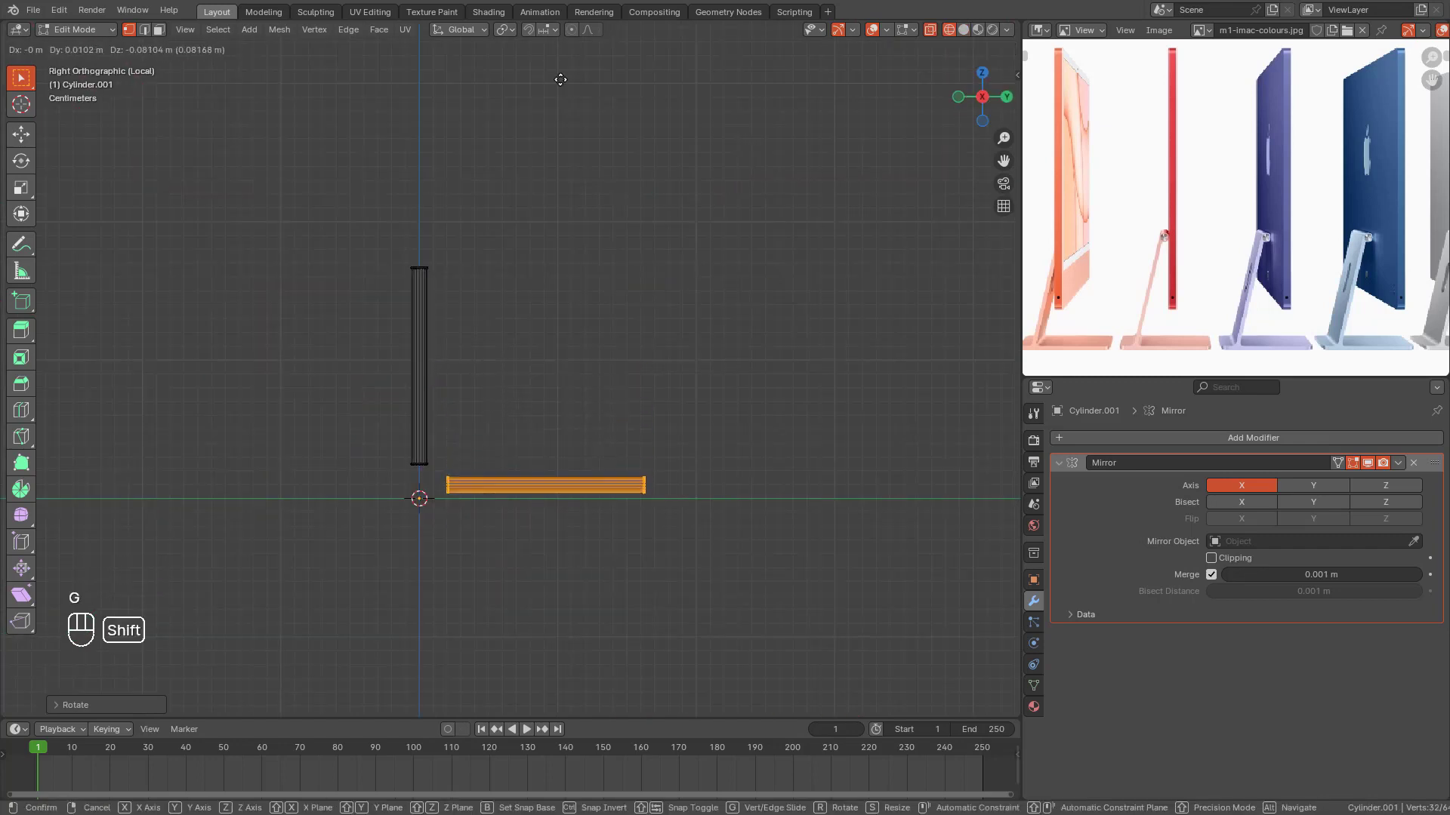
{"action": "left_click", "coordinate": [552, 118]}
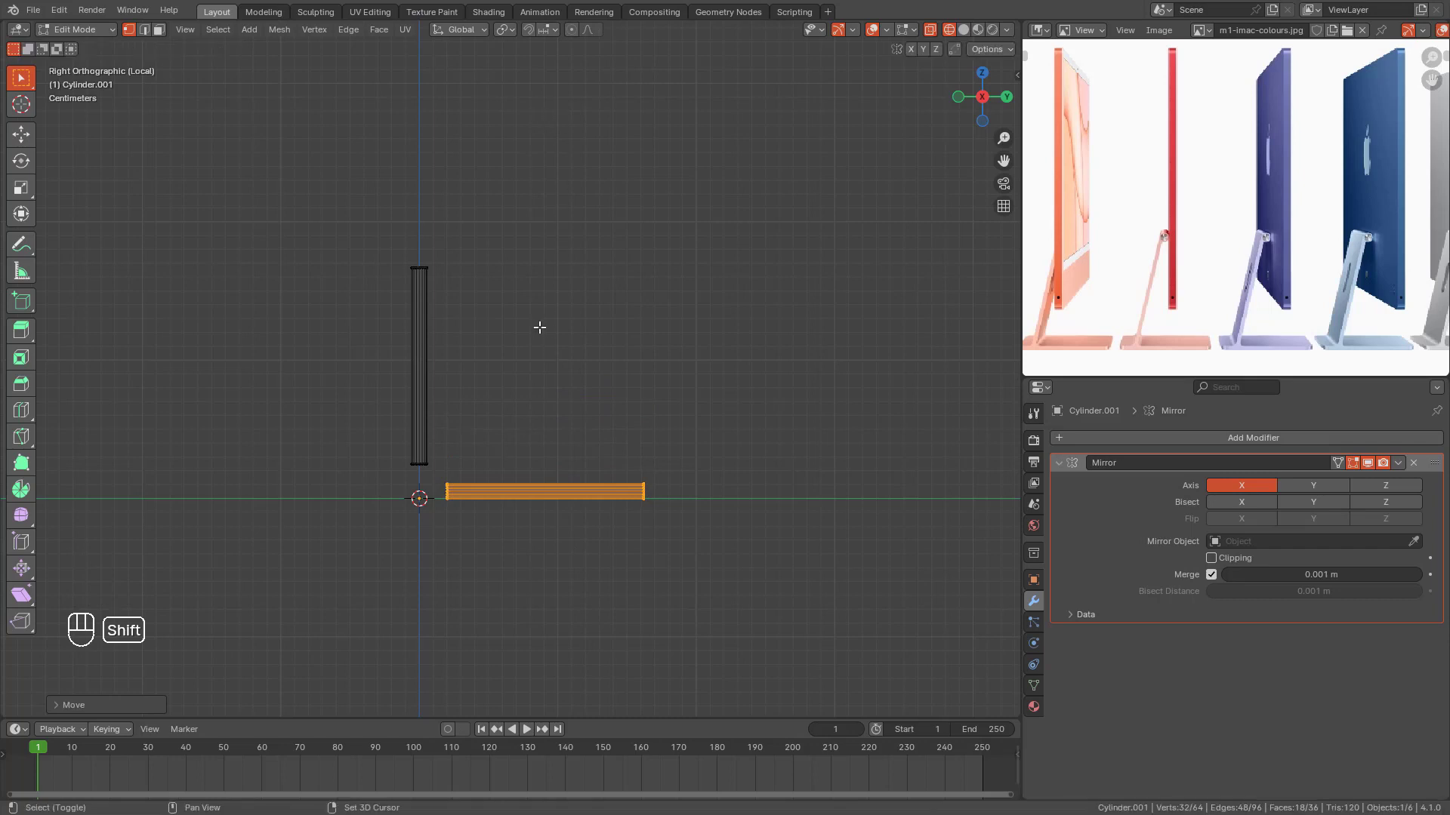
Step: Sketch annotation strokes marking the gap between the vertical tube's lower end and the horizontal tube's near end
{"action": "middle_click_drag", "start_coordinate": [539, 328], "coordinate": [521, 217], "text": "shift"}
{"action": "scroll", "coordinate": [487, 265], "scroll_direction": "up", "scroll_amount": 6}
{"action": "middle_click_drag", "start_coordinate": [413, 300], "coordinate": [521, 265], "text": "shift"}
{"action": "scroll", "coordinate": [469, 288], "scroll_direction": "up", "scroll_amount": 1}
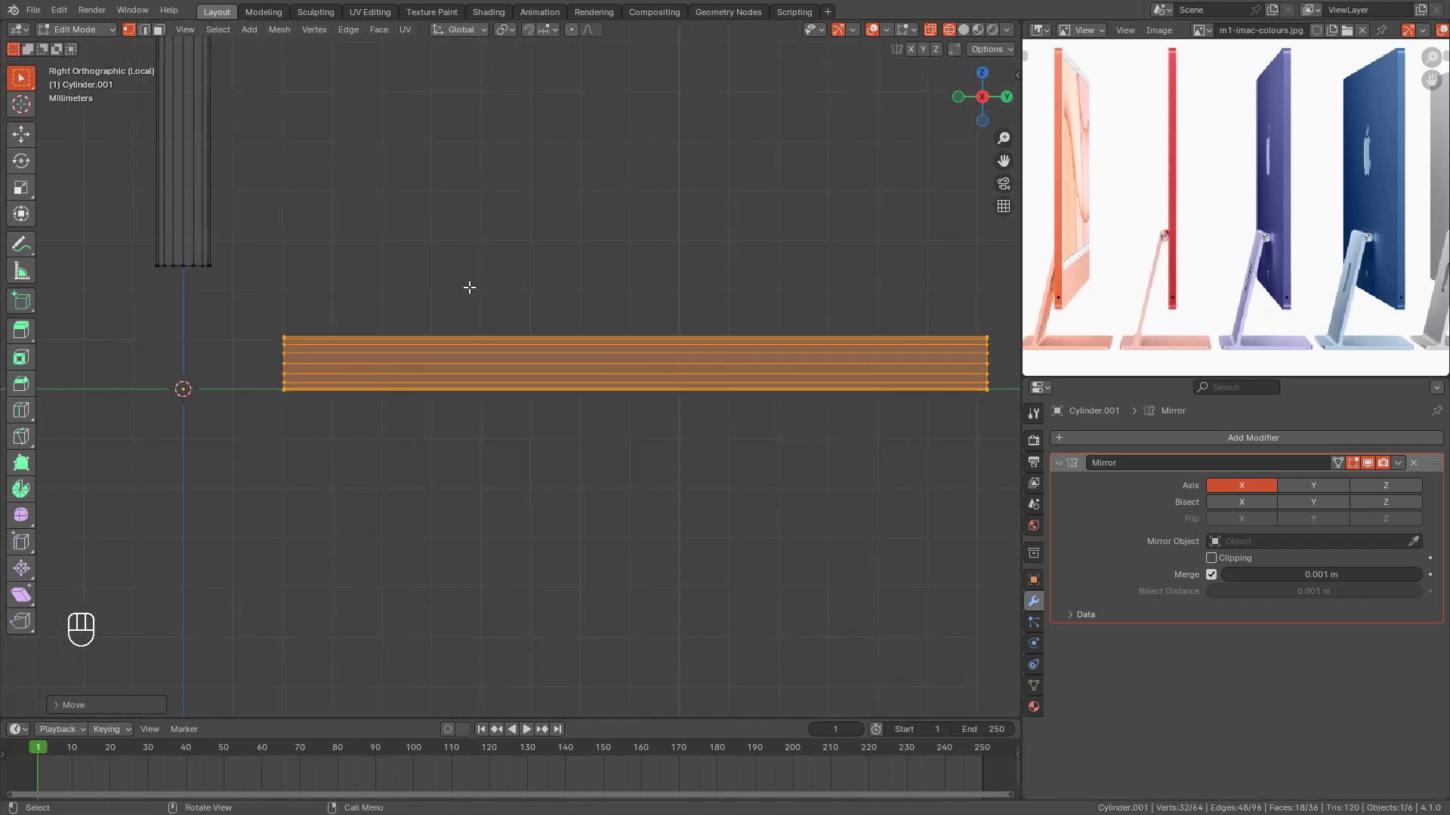
{"action": "middle_click_drag", "start_coordinate": [251, 368], "coordinate": [359, 355], "text": "shift"}
{"action": "left_click", "coordinate": [20, 244]}
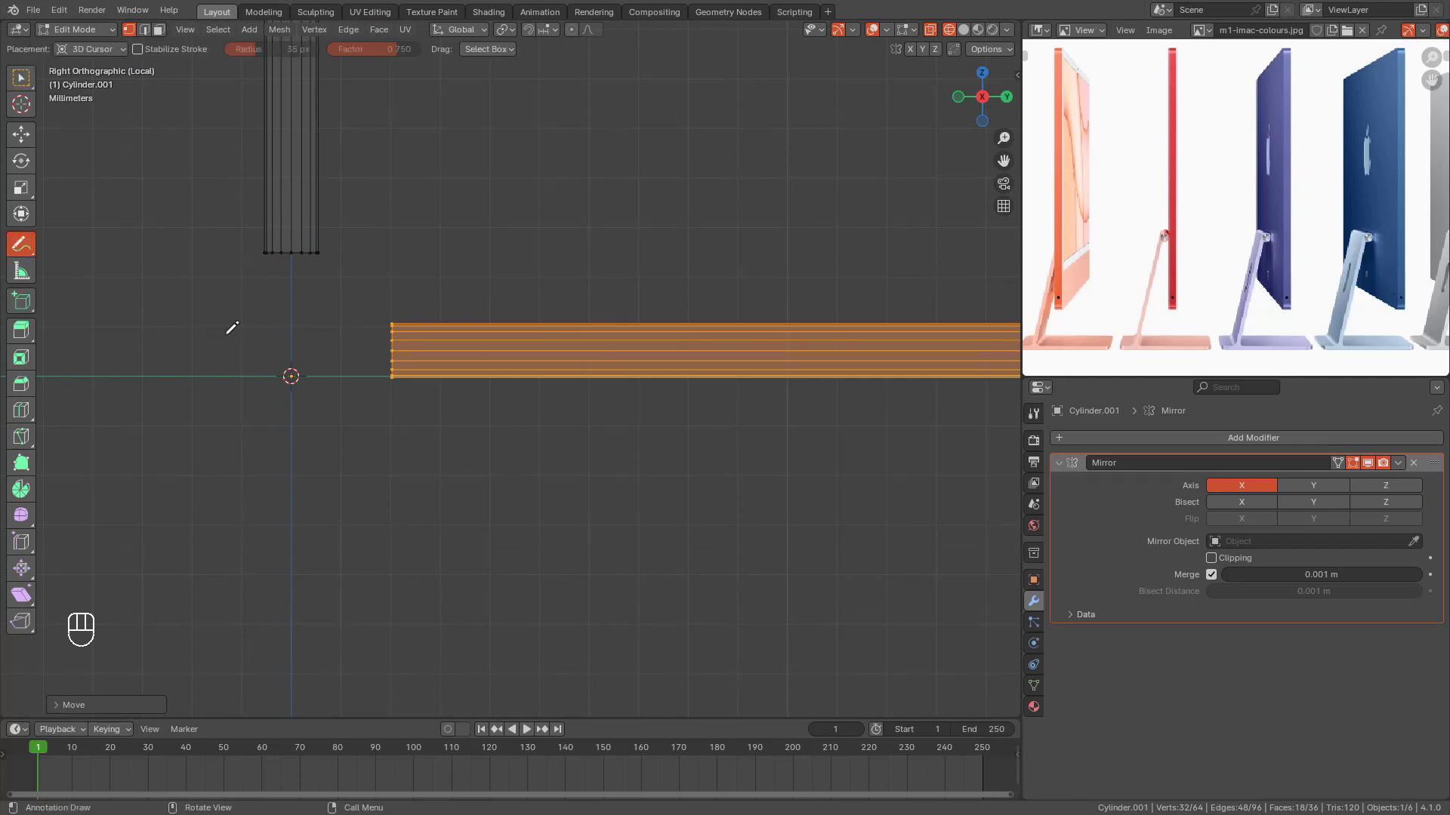
{"action": "left_click", "coordinate": [303, 341]}
{"action": "left_click_drag", "start_coordinate": [293, 259], "coordinate": [296, 296]}
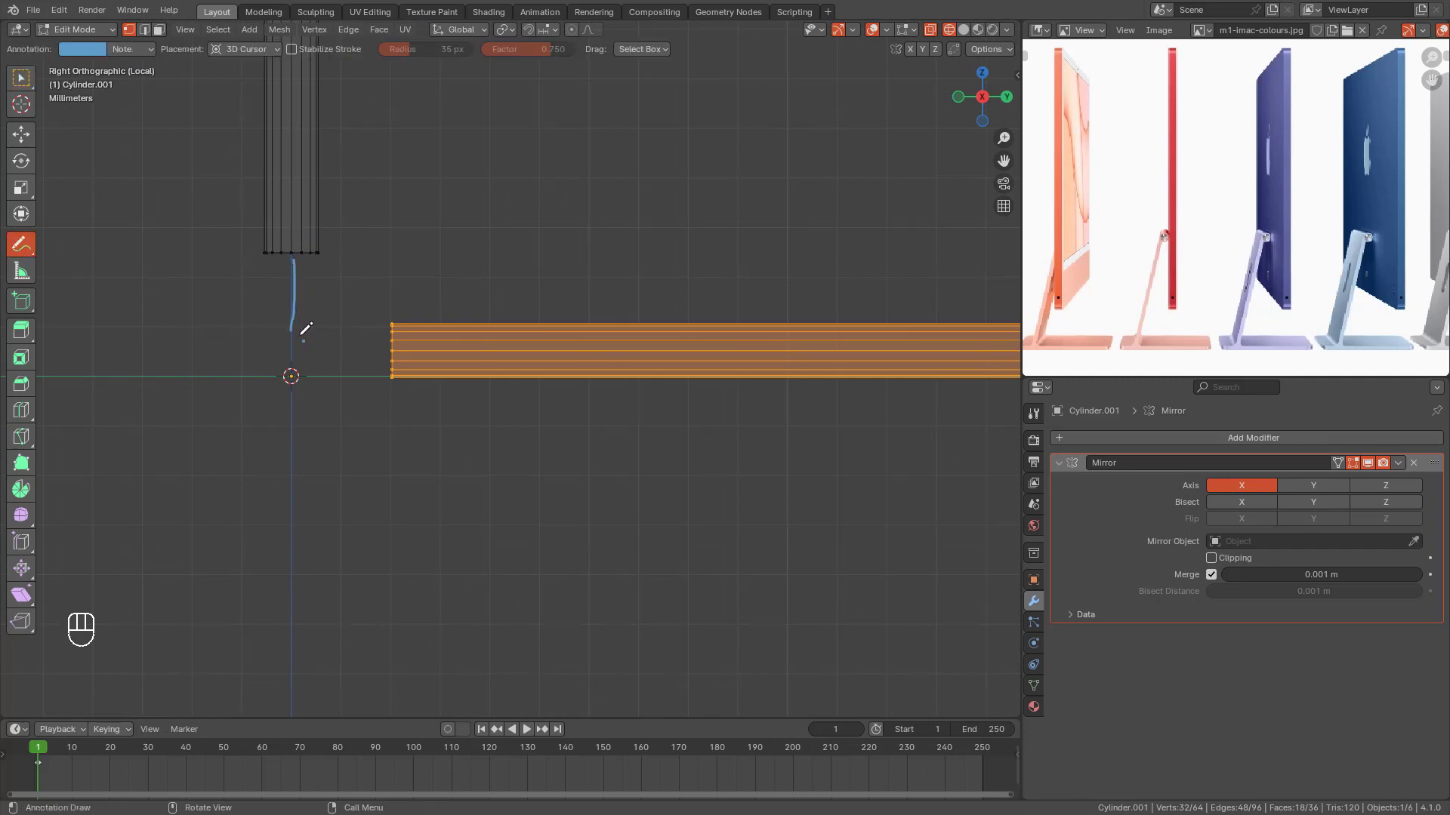
{"action": "left_click_drag", "start_coordinate": [315, 345], "coordinate": [380, 345]}
{"action": "left_click_drag", "start_coordinate": [300, 257], "coordinate": [301, 327]}
Step: Delete the annotation note and return to the selection tool
{"action": "left_click", "coordinate": [130, 49]}
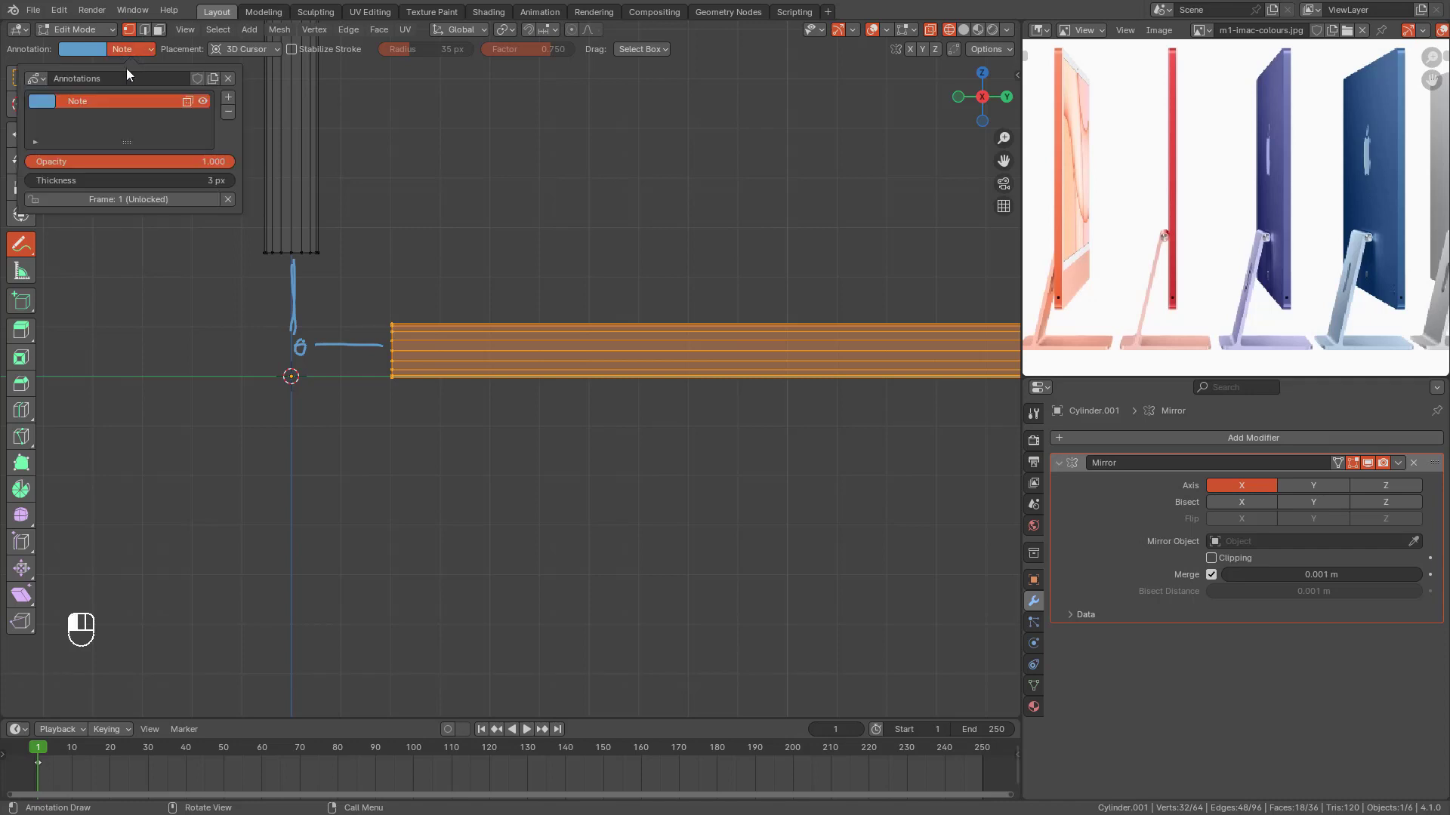
{"action": "left_click", "coordinate": [228, 112]}
{"action": "left_click", "coordinate": [21, 78]}
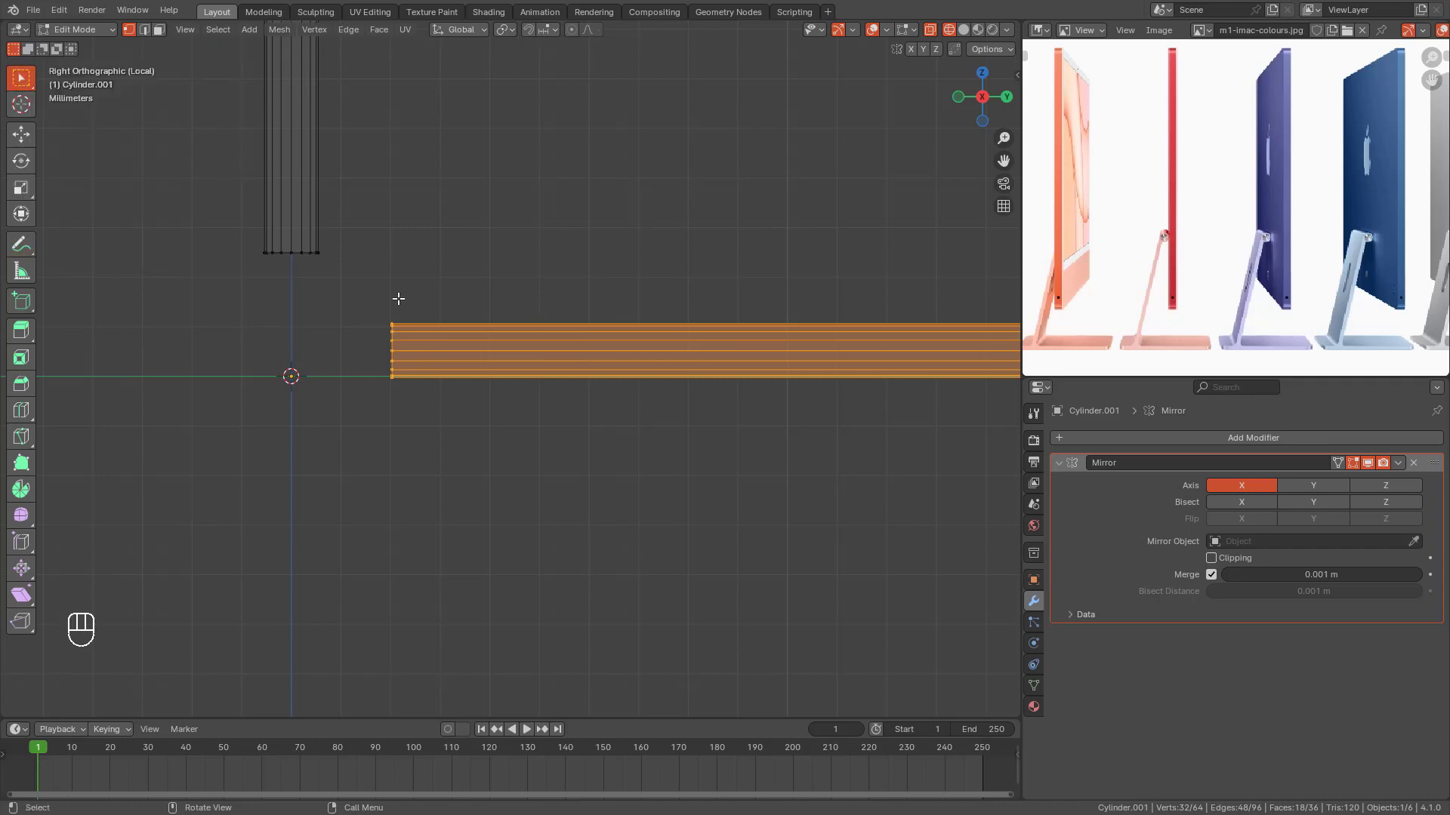
Step: Duplicate the horizontal tube about 0.18 m straight up along Z, above the vertical tube
{"action": "scroll", "coordinate": [416, 289], "scroll_direction": "down", "scroll_amount": 4}
{"action": "middle_click_drag", "start_coordinate": [528, 304], "coordinate": [446, 330], "text": "shift"}
{"action": "scroll", "coordinate": [451, 326], "scroll_direction": "down", "scroll_amount": 5}
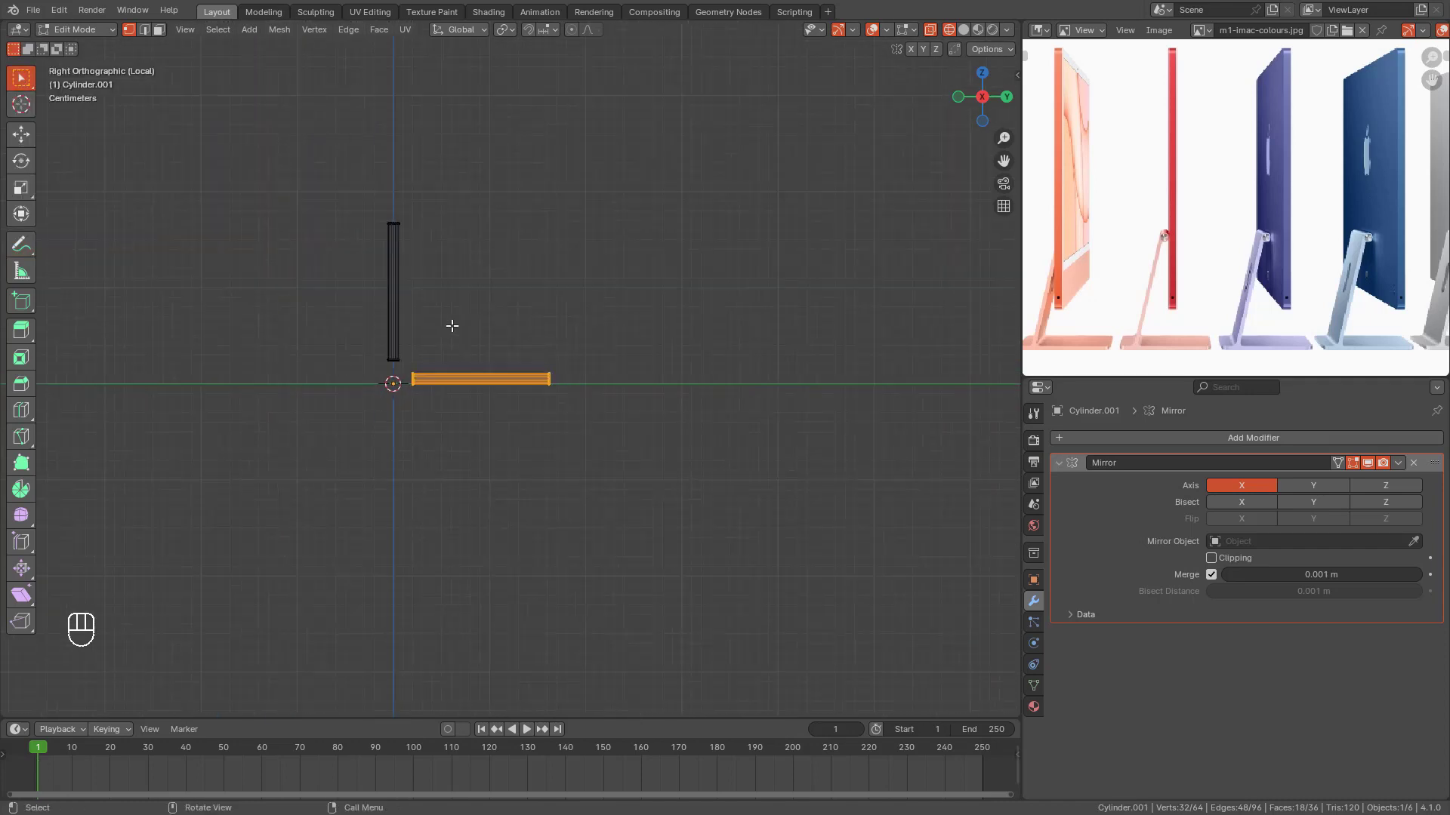
{"action": "scroll", "coordinate": [476, 321], "scroll_direction": "up", "scroll_amount": 3}
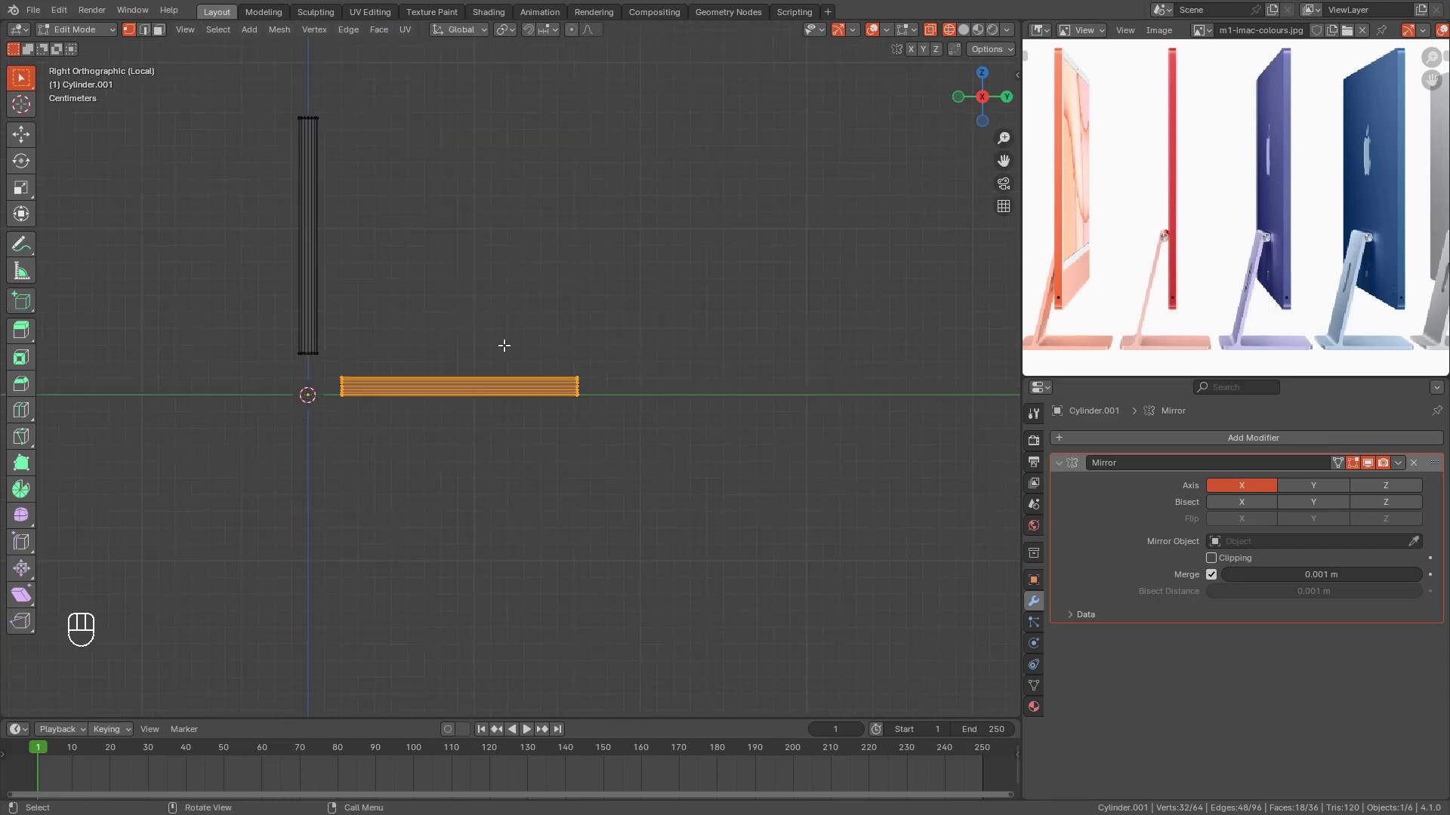
{"action": "scroll", "coordinate": [503, 345], "scroll_direction": "down", "scroll_amount": 2}
{"action": "middle_click_drag", "start_coordinate": [504, 349], "coordinate": [512, 376], "text": "shift"}
{"action": "key", "text": "shift+d"}
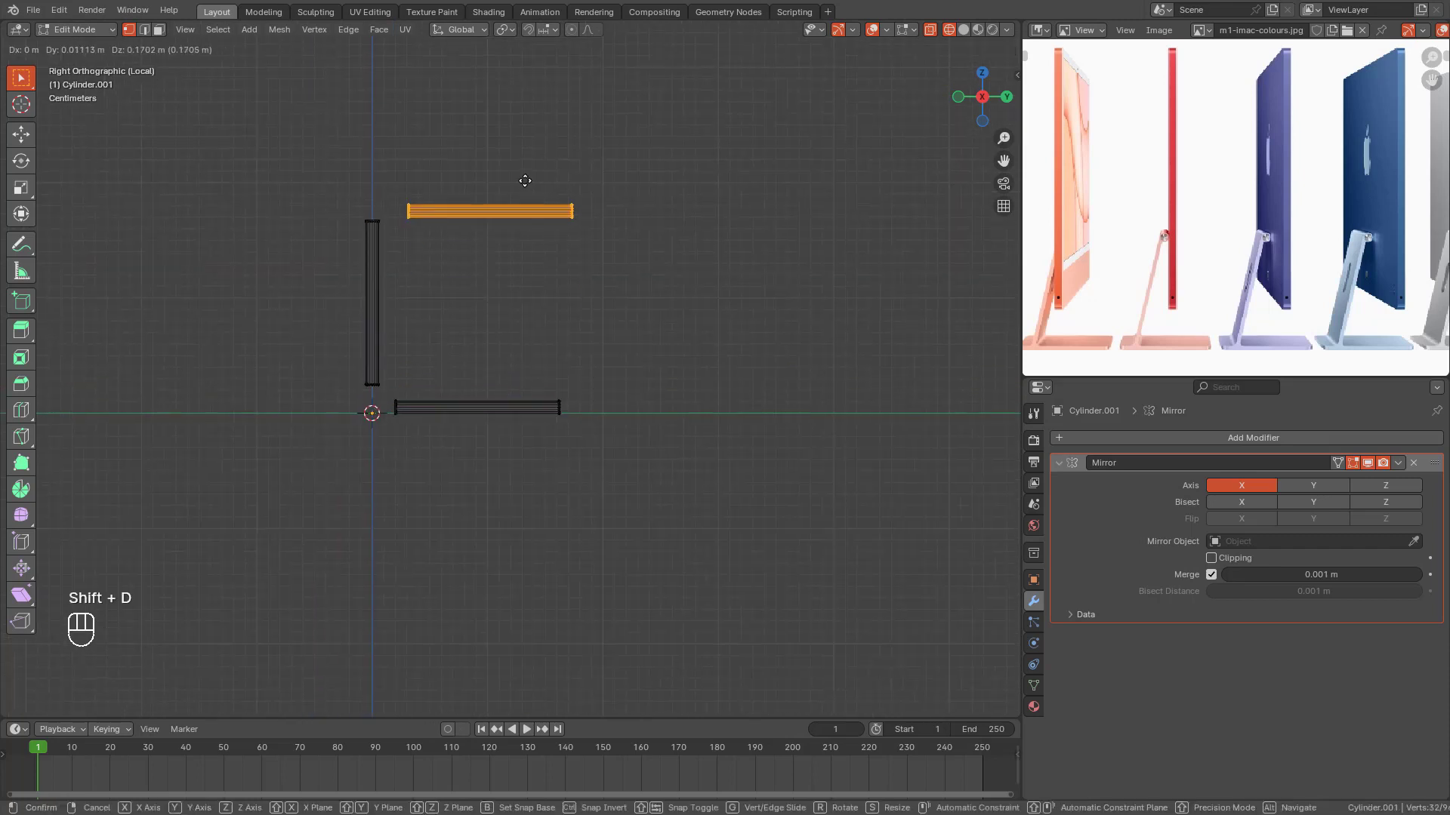
{"action": "key", "text": "z"}
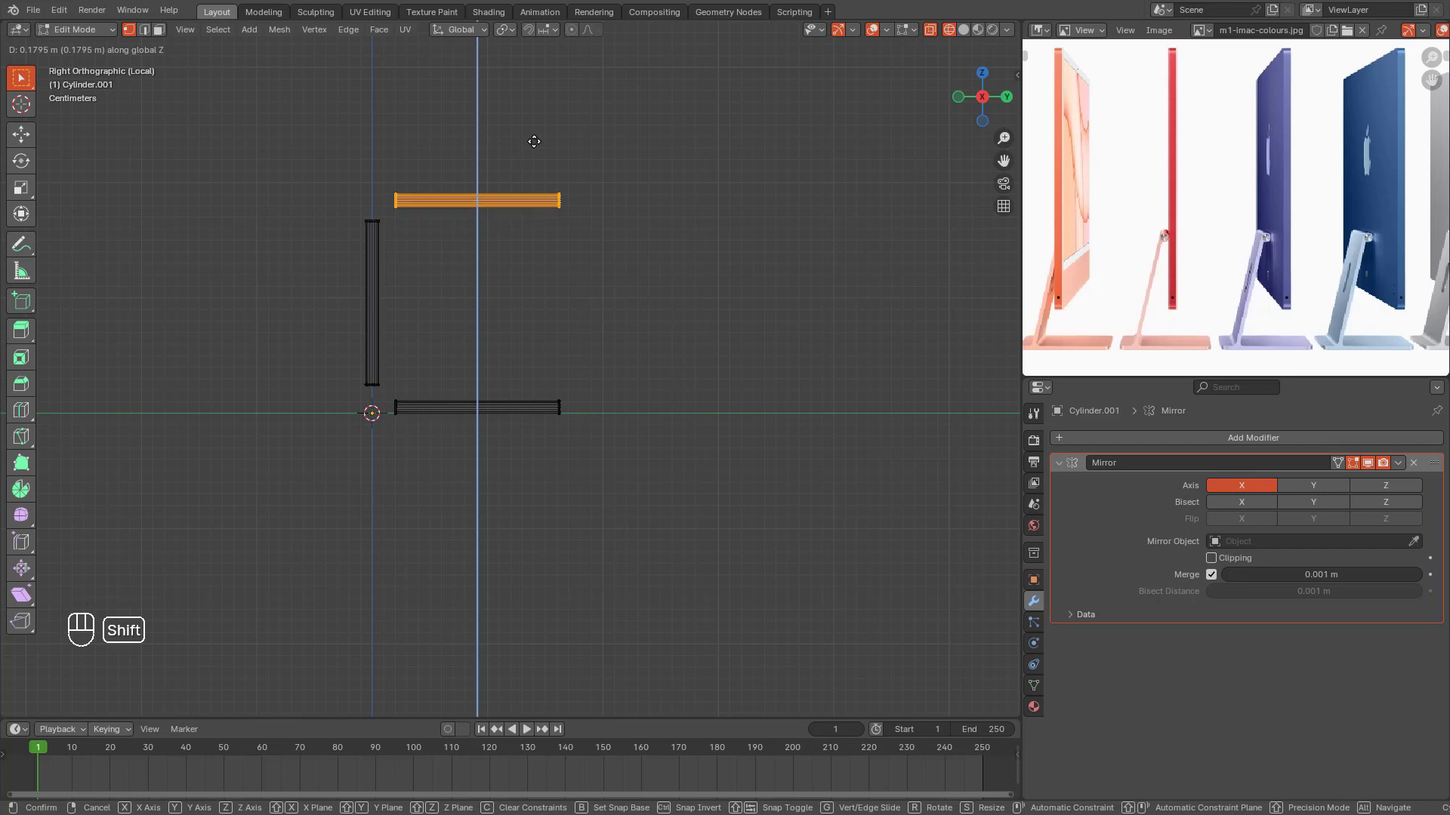
{"action": "left_click", "coordinate": [533, 141]}
Step: Lengthen both horizontal tubes by moving their far ends about 0.04 m outward along Y
{"action": "left_click_drag", "start_coordinate": [508, 149], "coordinate": [654, 514]}
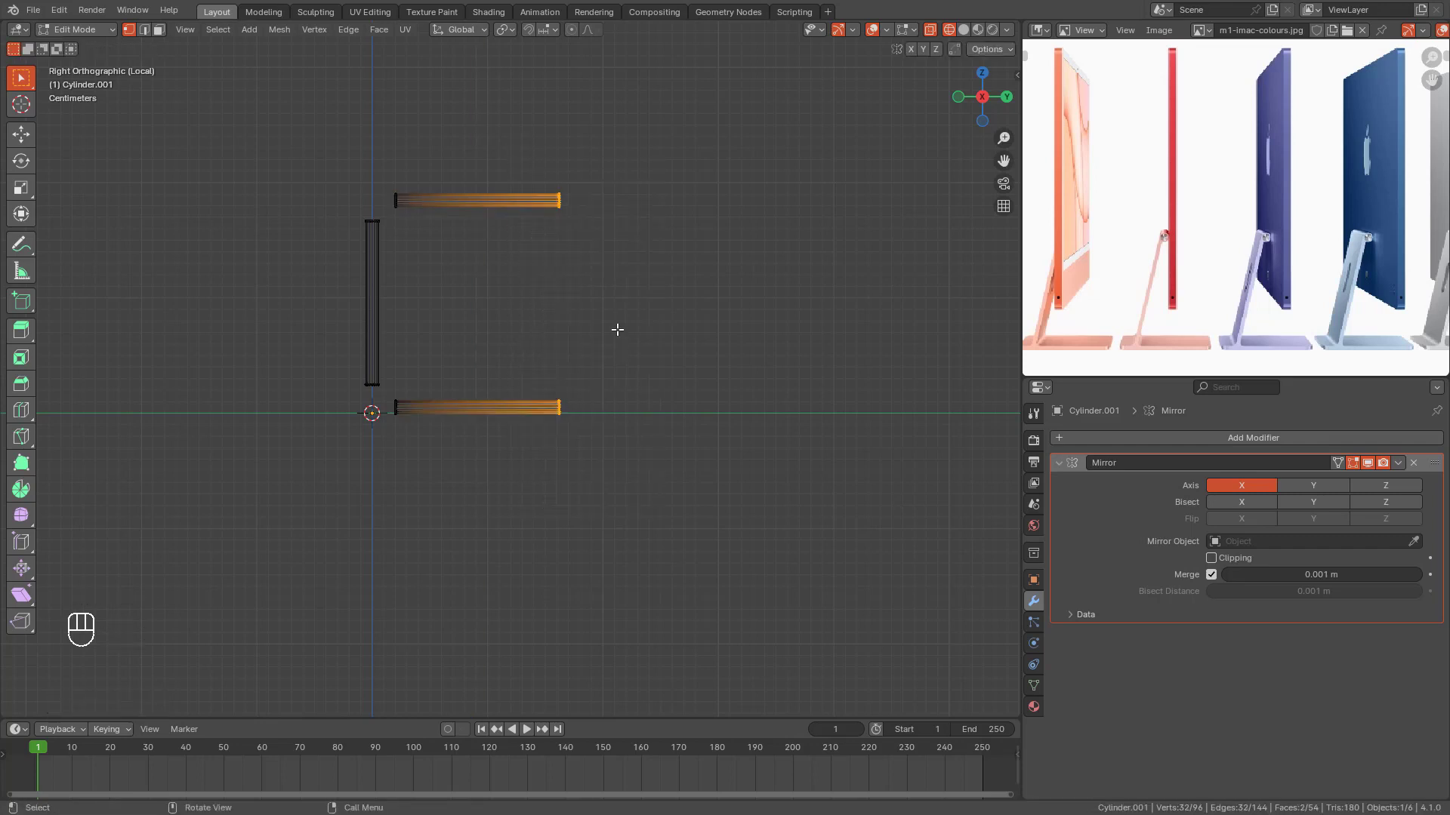
{"action": "key", "text": "g"}
{"action": "key", "text": "y"}
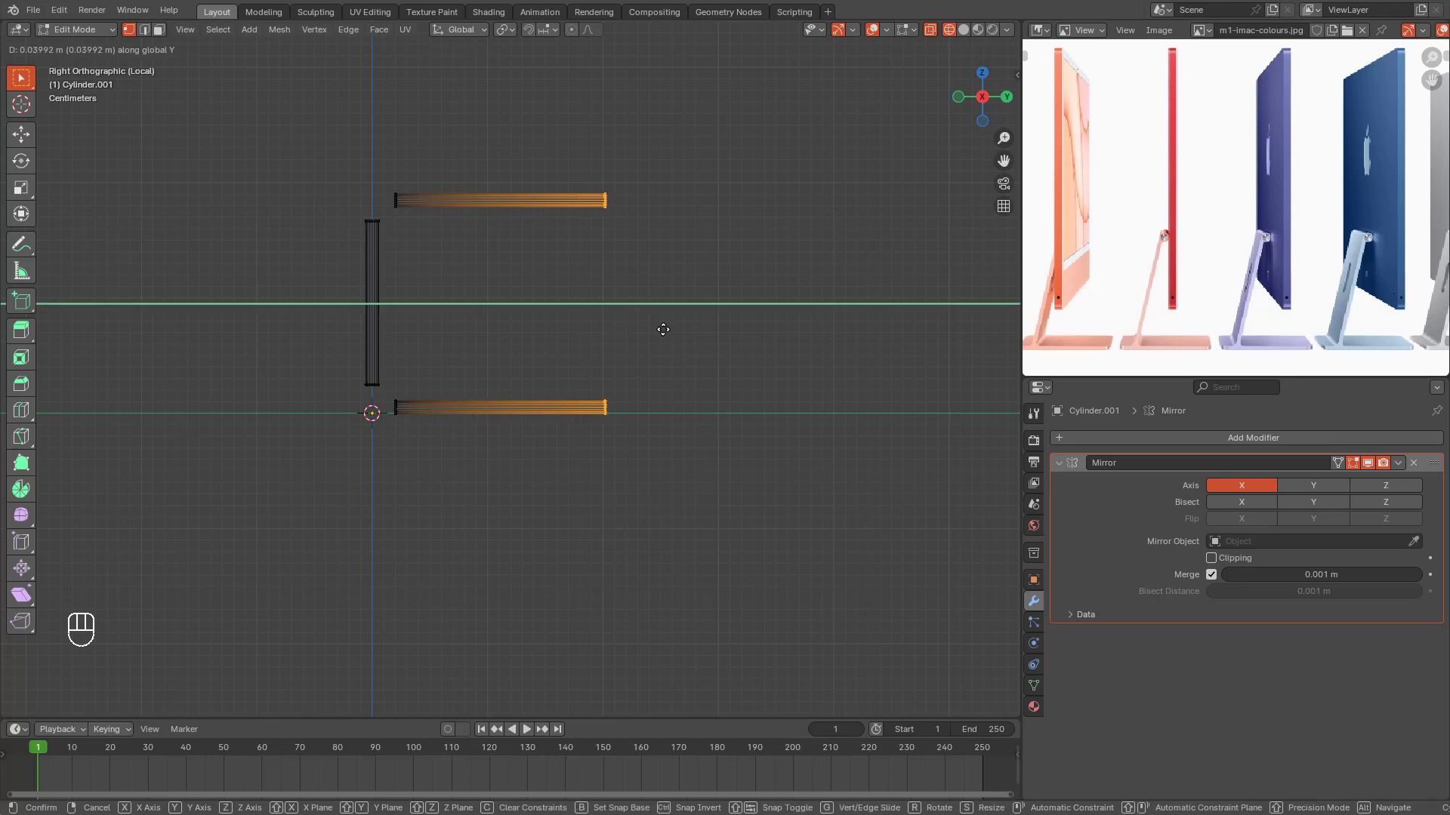
{"action": "left_click", "coordinate": [662, 329]}
{"action": "mouse_move", "coordinate": [627, 388]}
{"action": "middle_mouse_down", "text": "shift"}
{"action": "mouse_move", "coordinate": [634, 369]}
{"action": "mouse_move", "coordinate": [647, 388]}
{"action": "middle_mouse_up", "text": "shift"}
{"action": "left_click", "coordinate": [647, 388]}
Step: Duplicate the whole lower horizontal tube beyond its far end and rotate the copy 90 degrees in top view
{"action": "left_click_drag", "start_coordinate": [560, 323], "coordinate": [623, 412]}
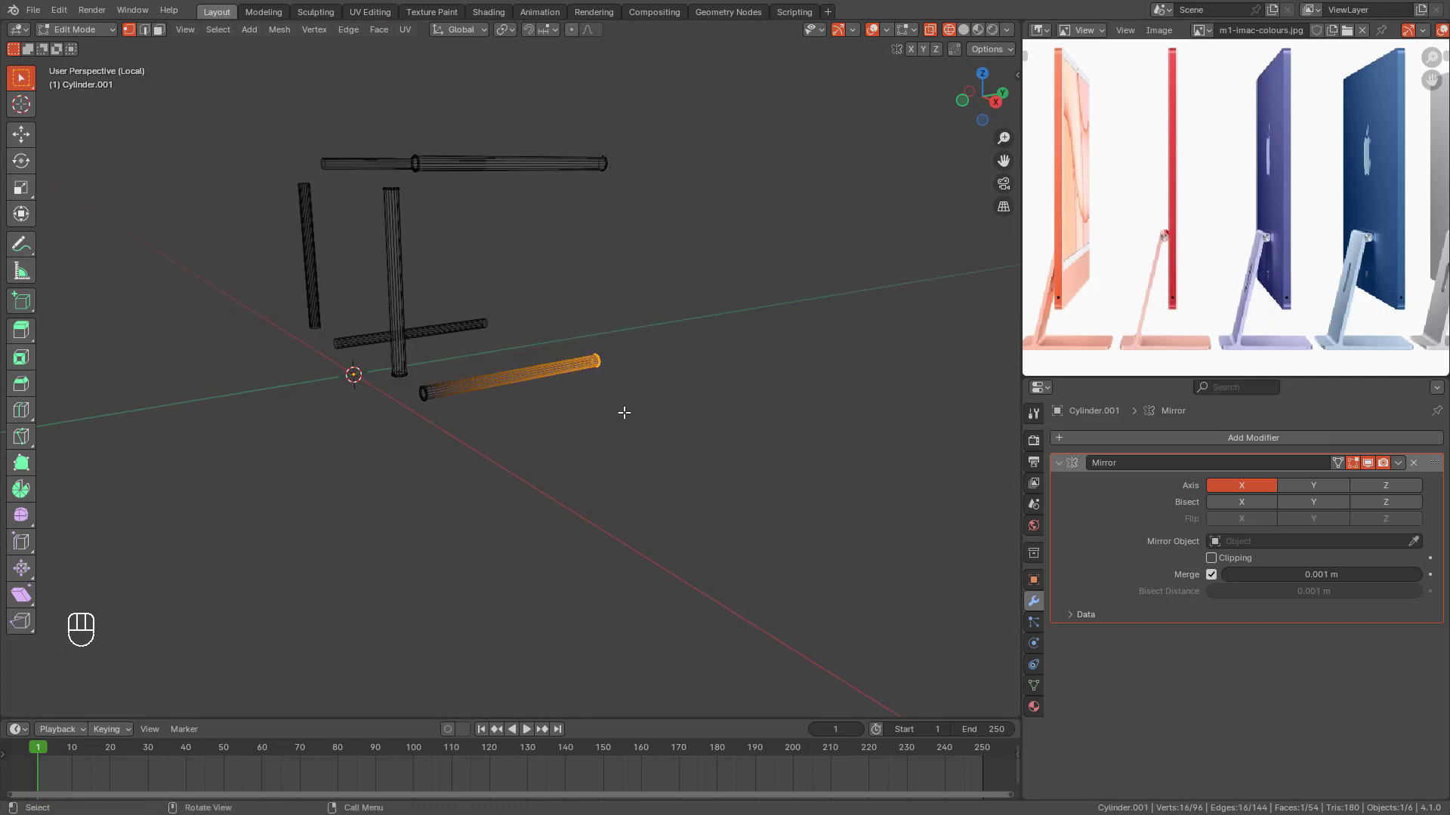
{"action": "key", "text": "ctrl+l"}
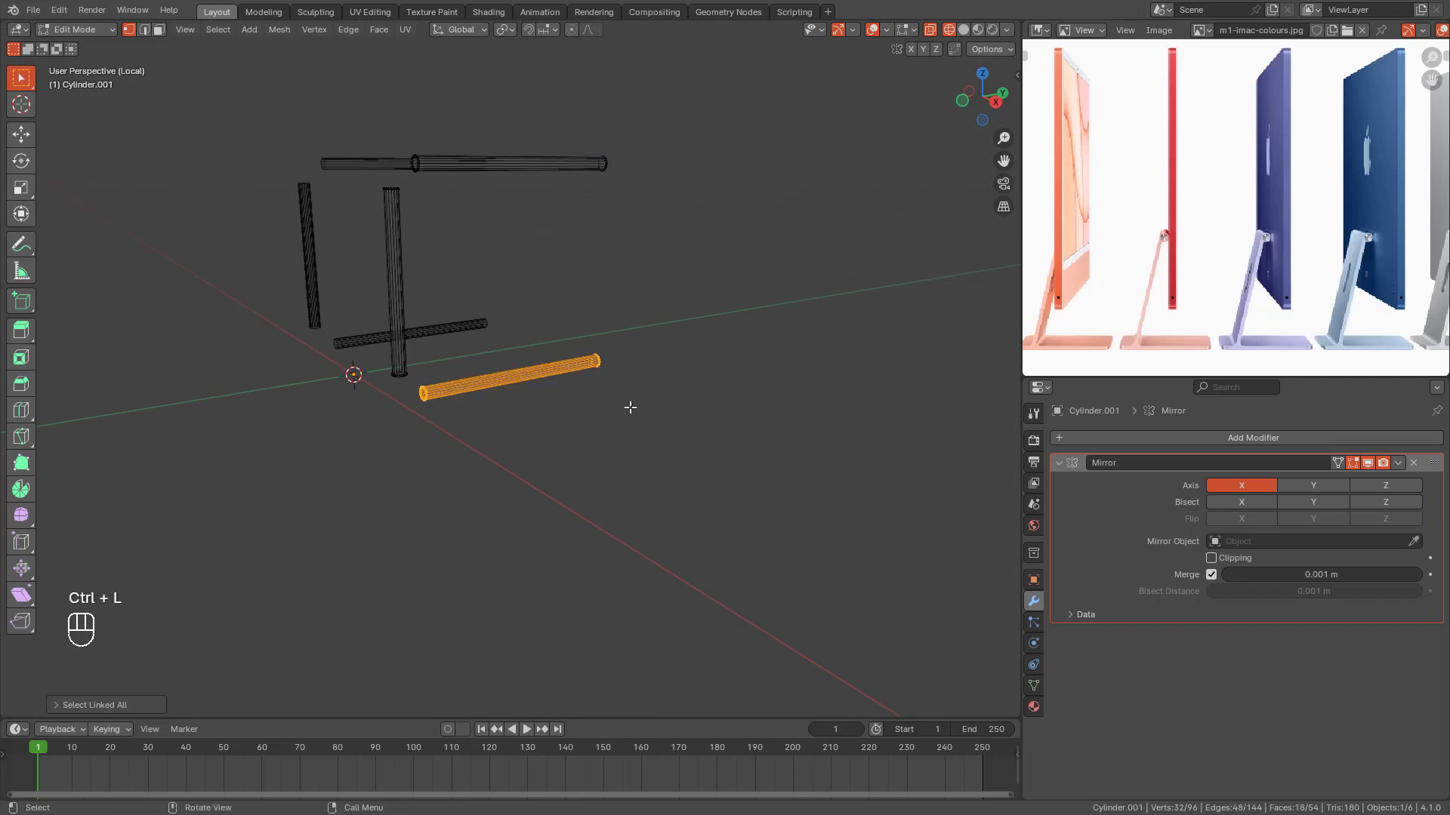
{"action": "middle_click_drag", "start_coordinate": [630, 408], "coordinate": [637, 416]}
{"action": "middle_click_drag", "start_coordinate": [543, 311], "coordinate": [579, 424]}
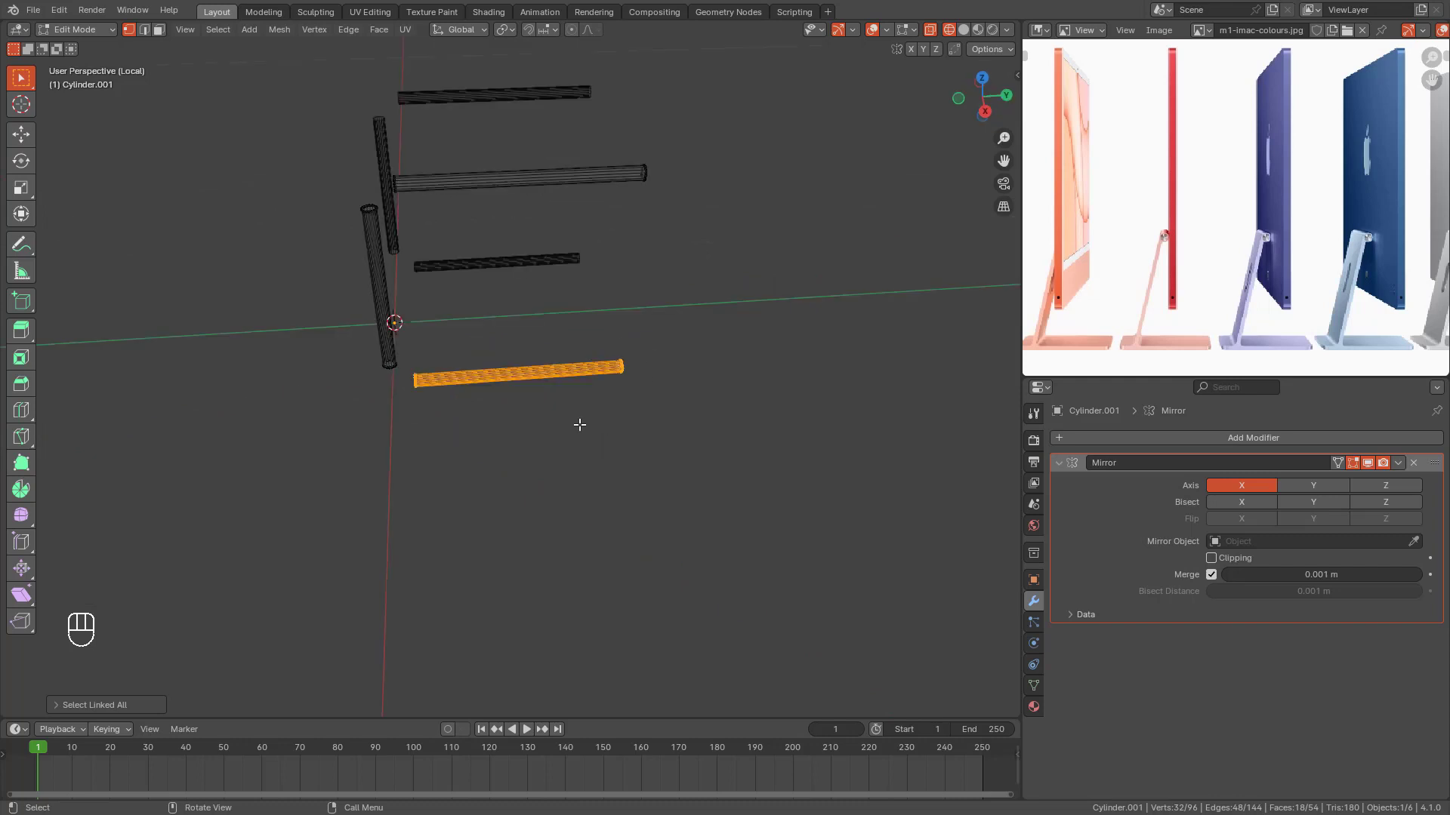
{"action": "key", "text": "KP_7"}
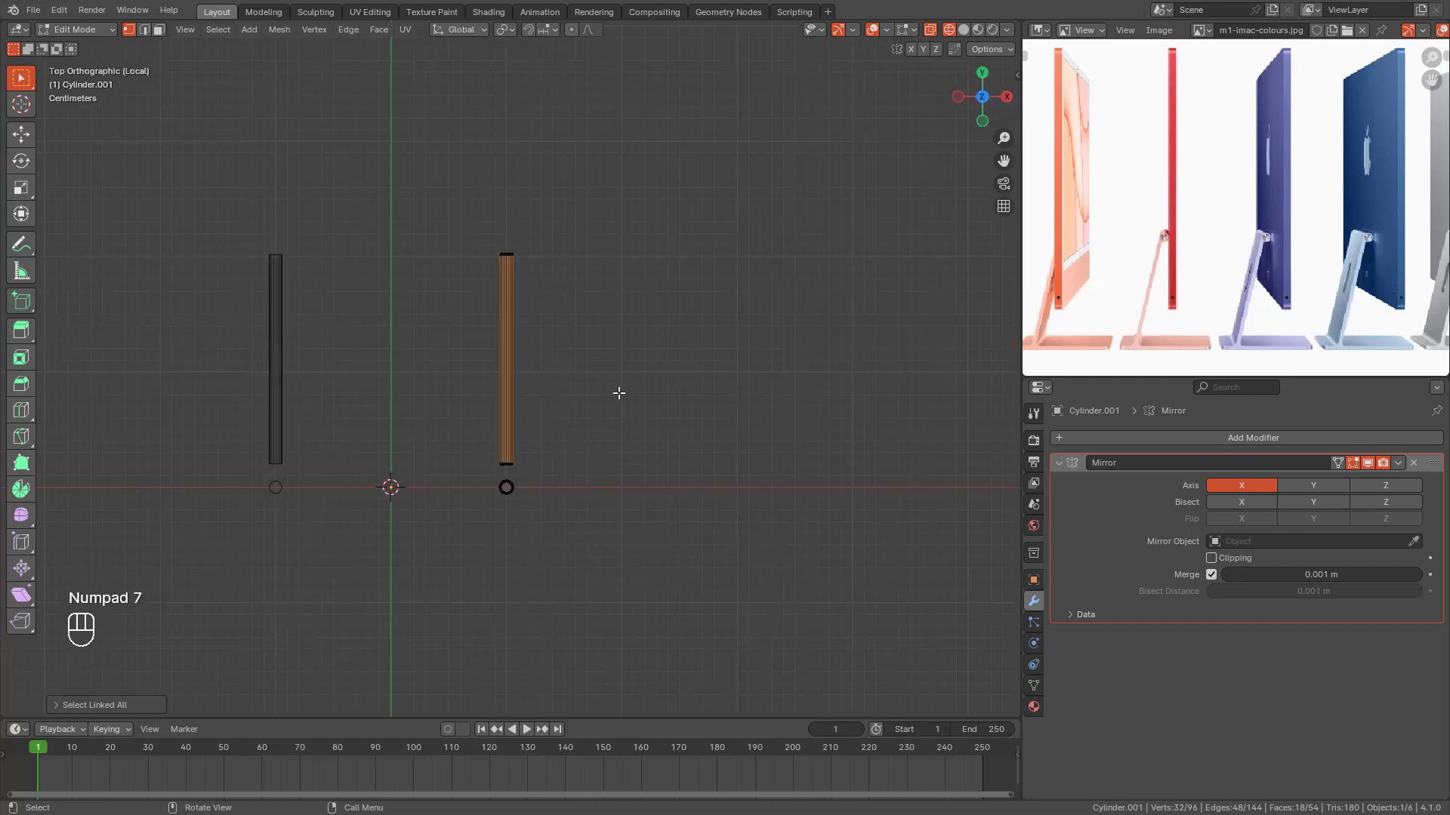
{"action": "key", "text": "shift+d"}
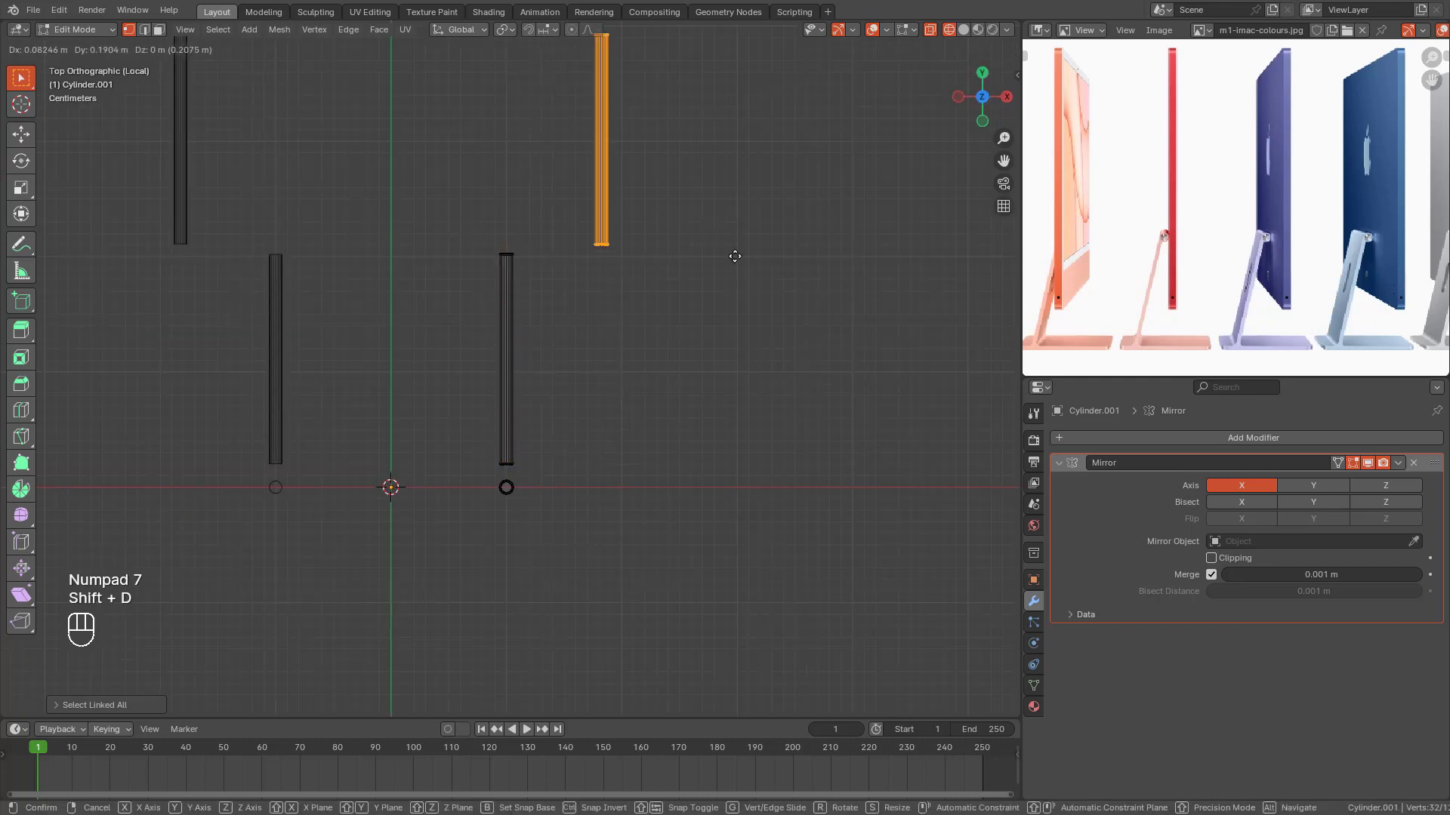
{"action": "left_click", "coordinate": [743, 306]}
{"action": "type", "text": "r"}
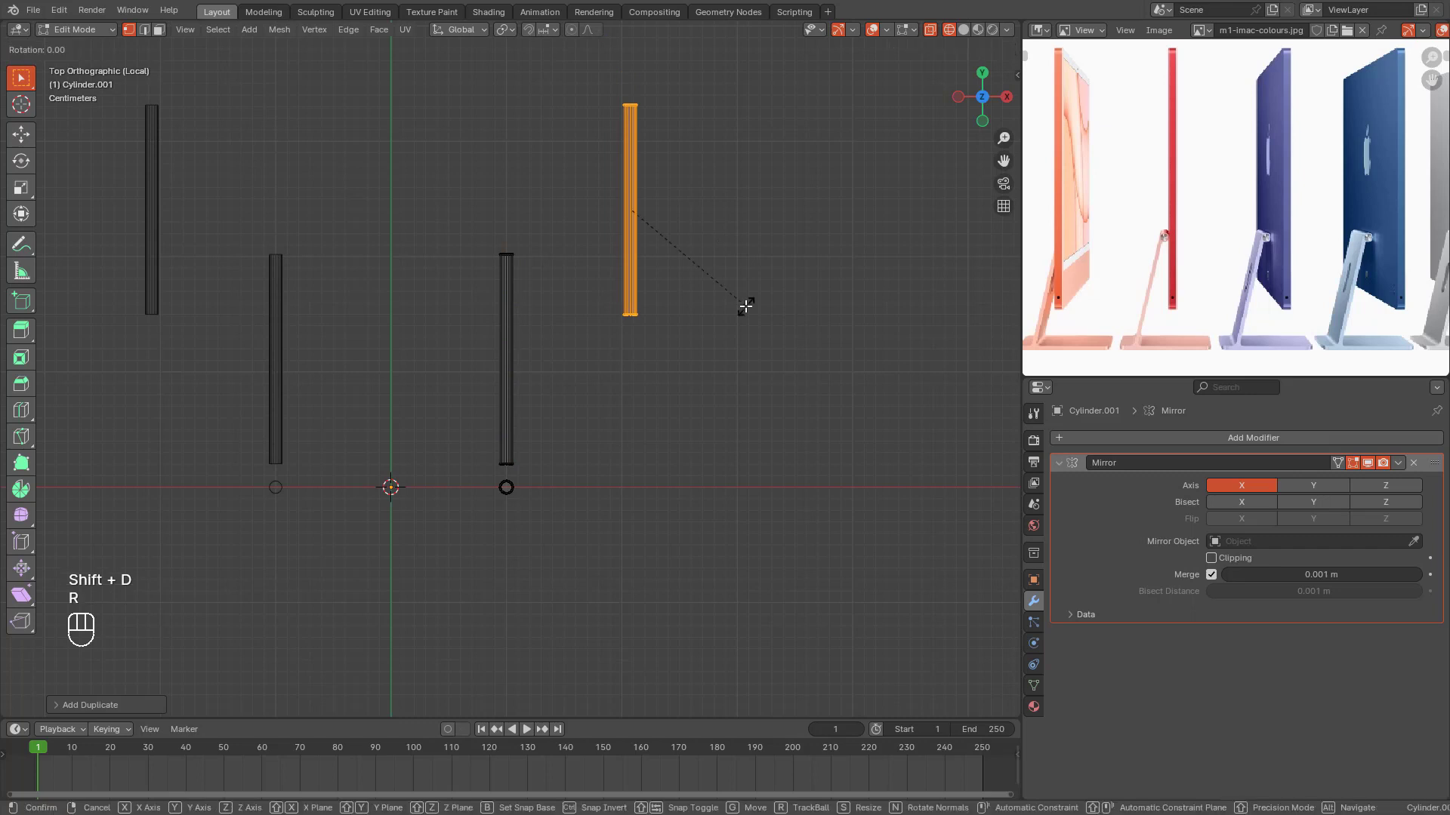
{"action": "type", "text": "90"}
{"action": "key", "text": "Return"}
Step: Move the whole rotated tube inward towards the mirror axis so it lies across the end of the lower tube
{"action": "middle_click_drag", "start_coordinate": [746, 336], "coordinate": [754, 417], "text": "shift"}
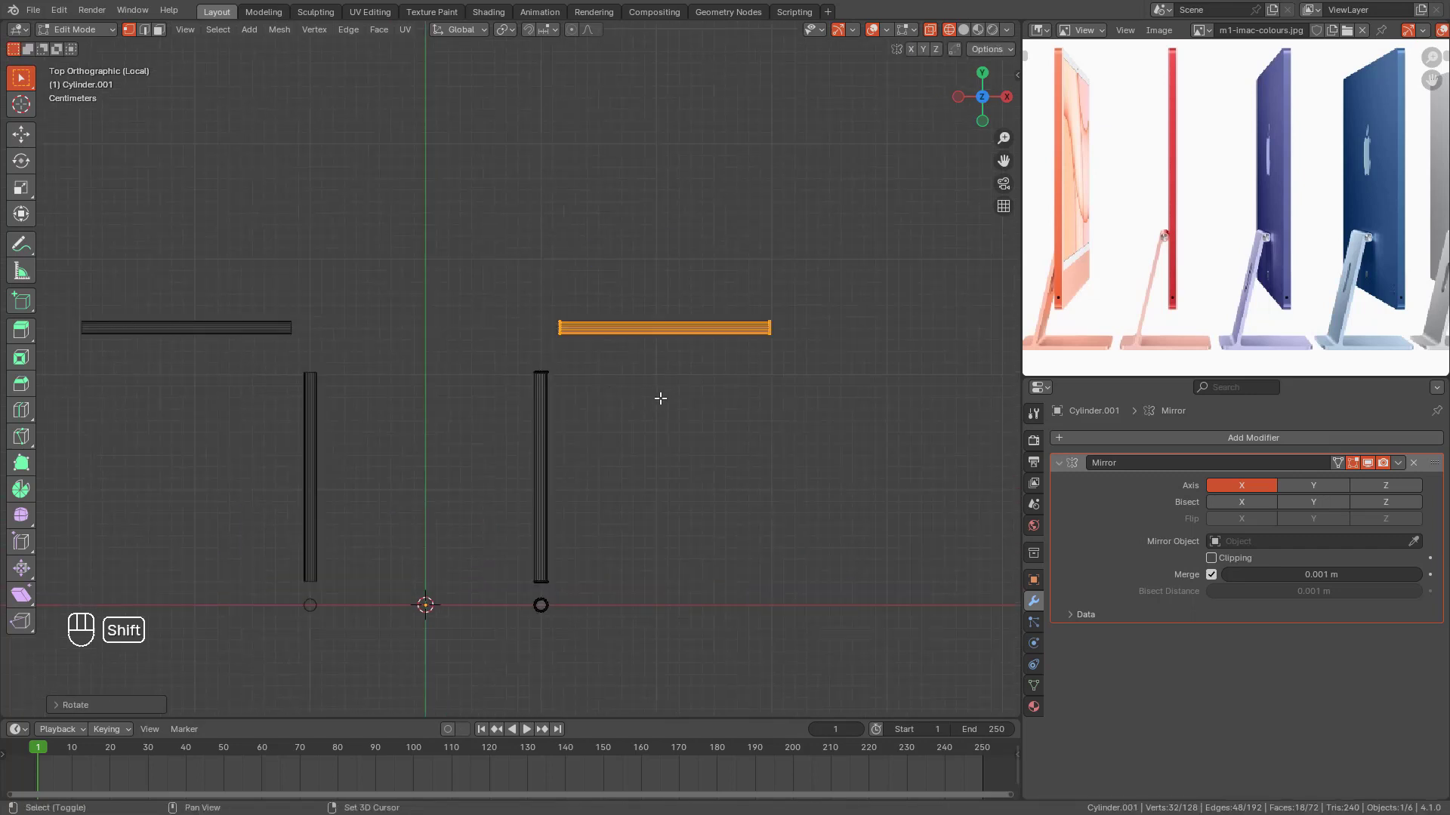
{"action": "middle_click_drag", "start_coordinate": [659, 398], "coordinate": [701, 403], "text": "shift"}
{"action": "scroll", "coordinate": [704, 402], "scroll_direction": "up", "scroll_amount": 2}
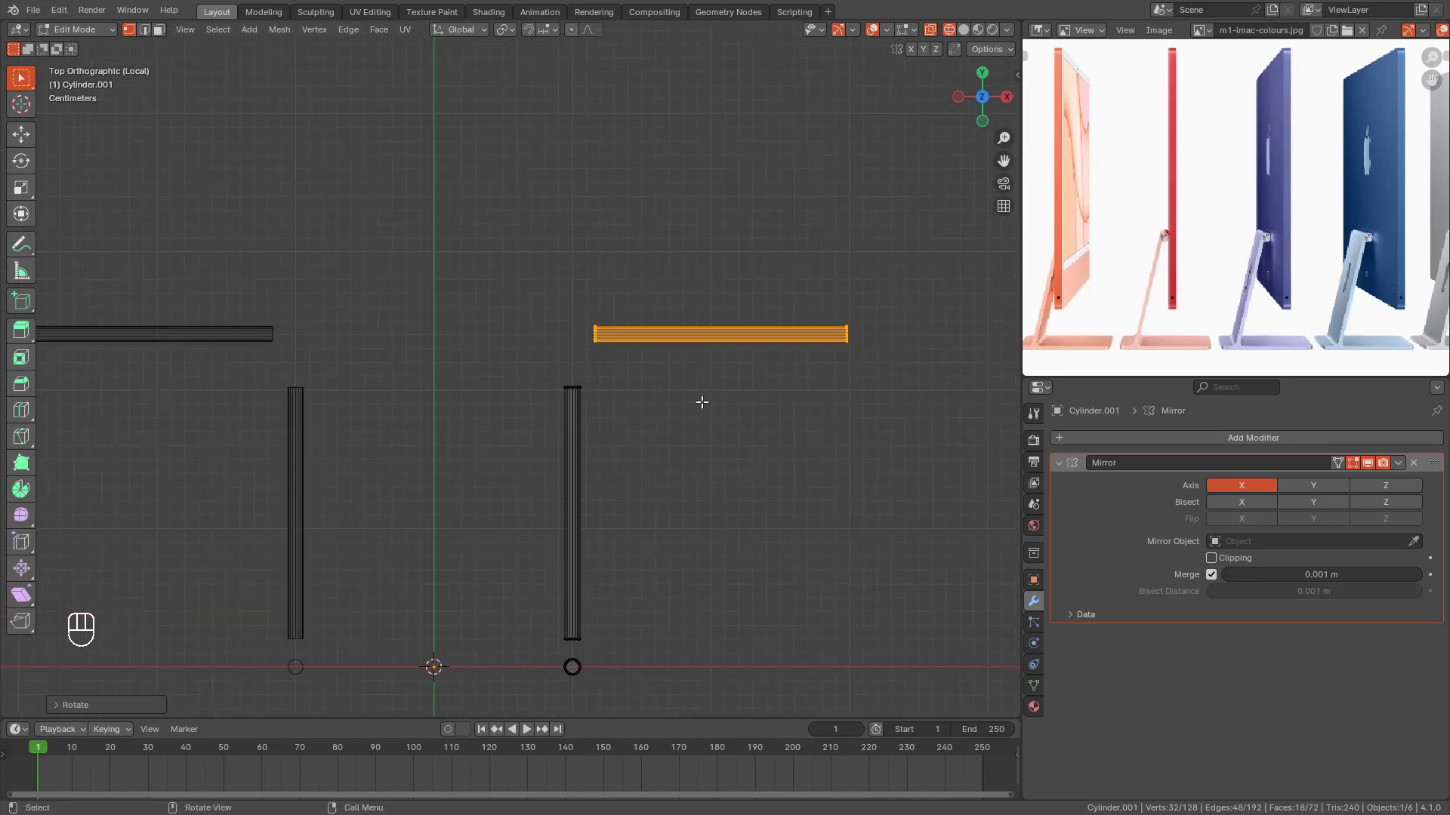
{"action": "left_click_drag", "start_coordinate": [593, 280], "coordinate": [626, 361]}
{"action": "middle_click_drag", "start_coordinate": [627, 361], "coordinate": [709, 297]}
{"action": "key", "text": "KP_7"}
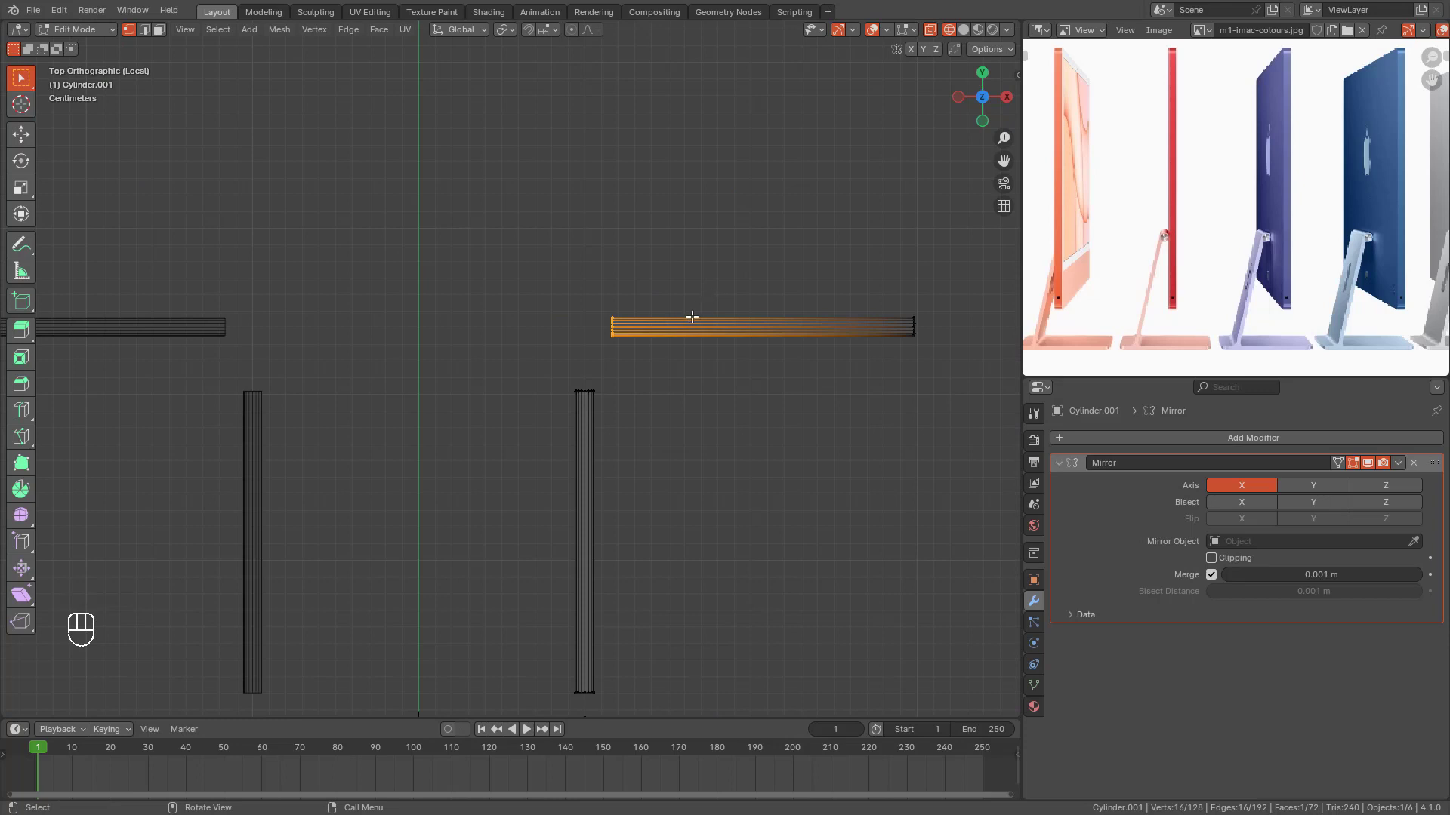
{"action": "key", "text": "ctrl+l"}
{"action": "key", "text": "g"}
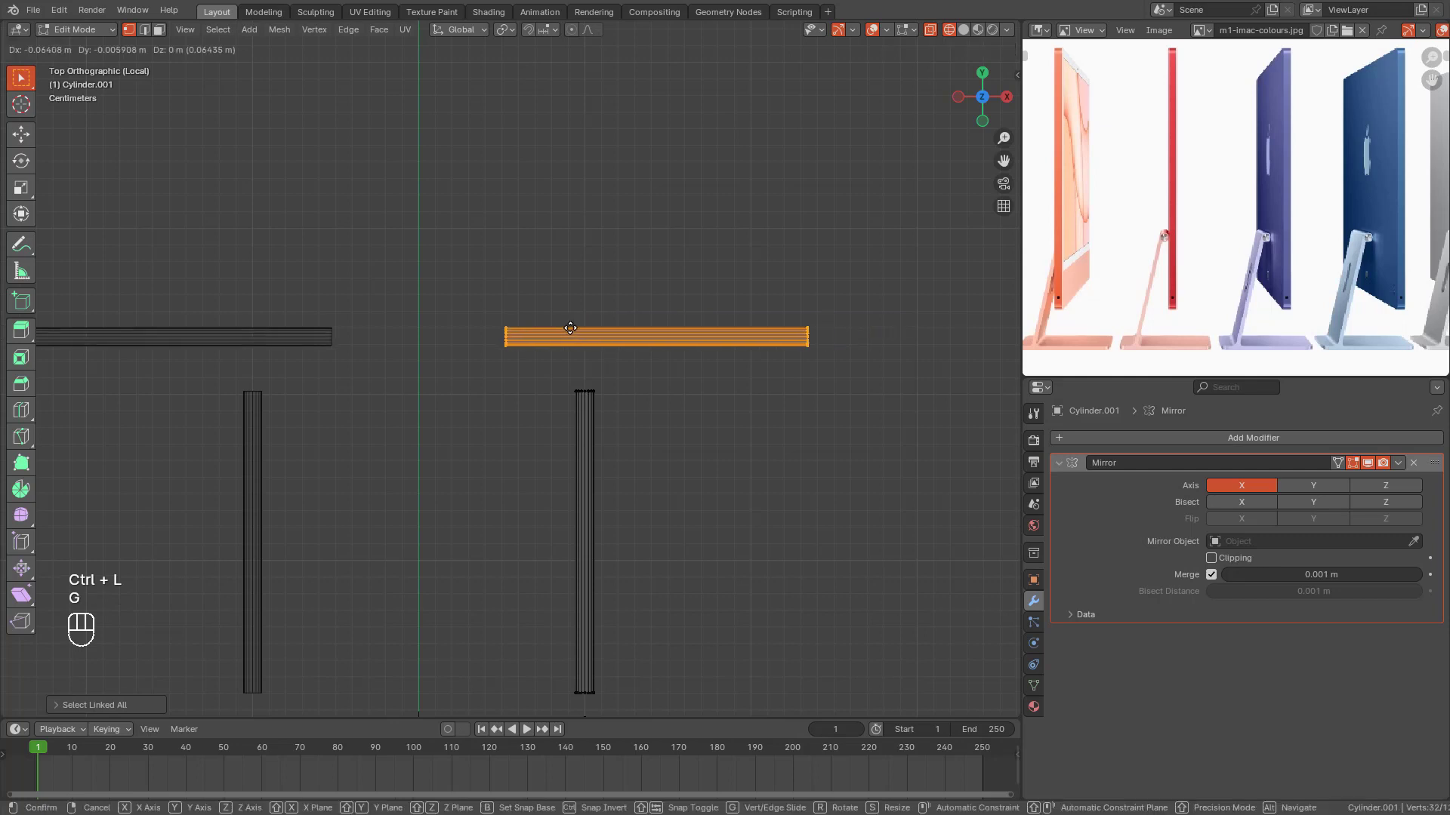
{"action": "left_click", "coordinate": [531, 330]}
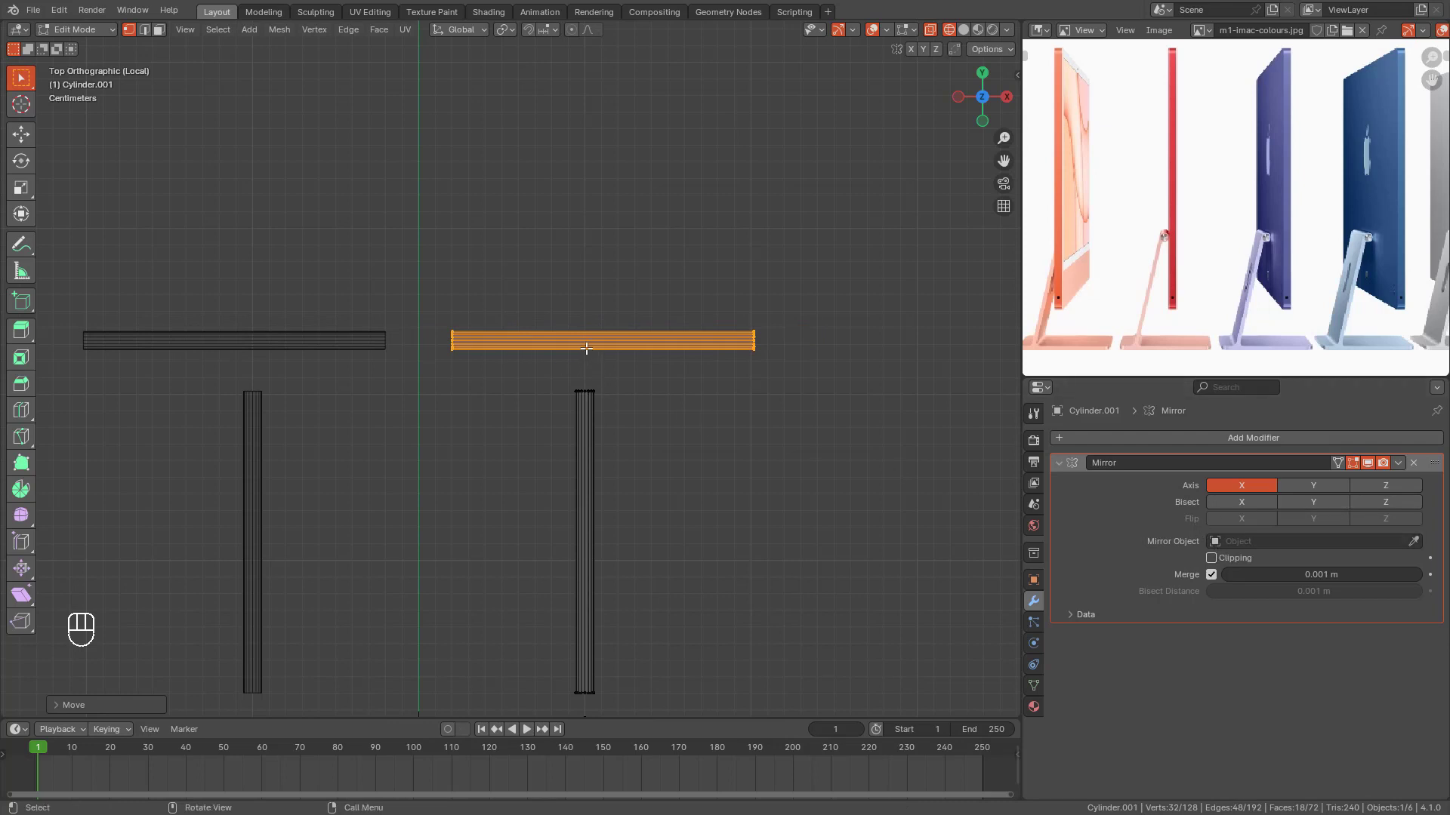
Step: Enable Clipping on the Mirror modifier and move the crosswise tube about 0.12 m inward so its mirrored halves join
{"action": "key", "text": "g"}
{"action": "right_click", "coordinate": [523, 352]}
{"action": "left_click", "coordinate": [1222, 560]}
{"action": "scroll", "coordinate": [657, 359], "scroll_direction": "up", "scroll_amount": 1}
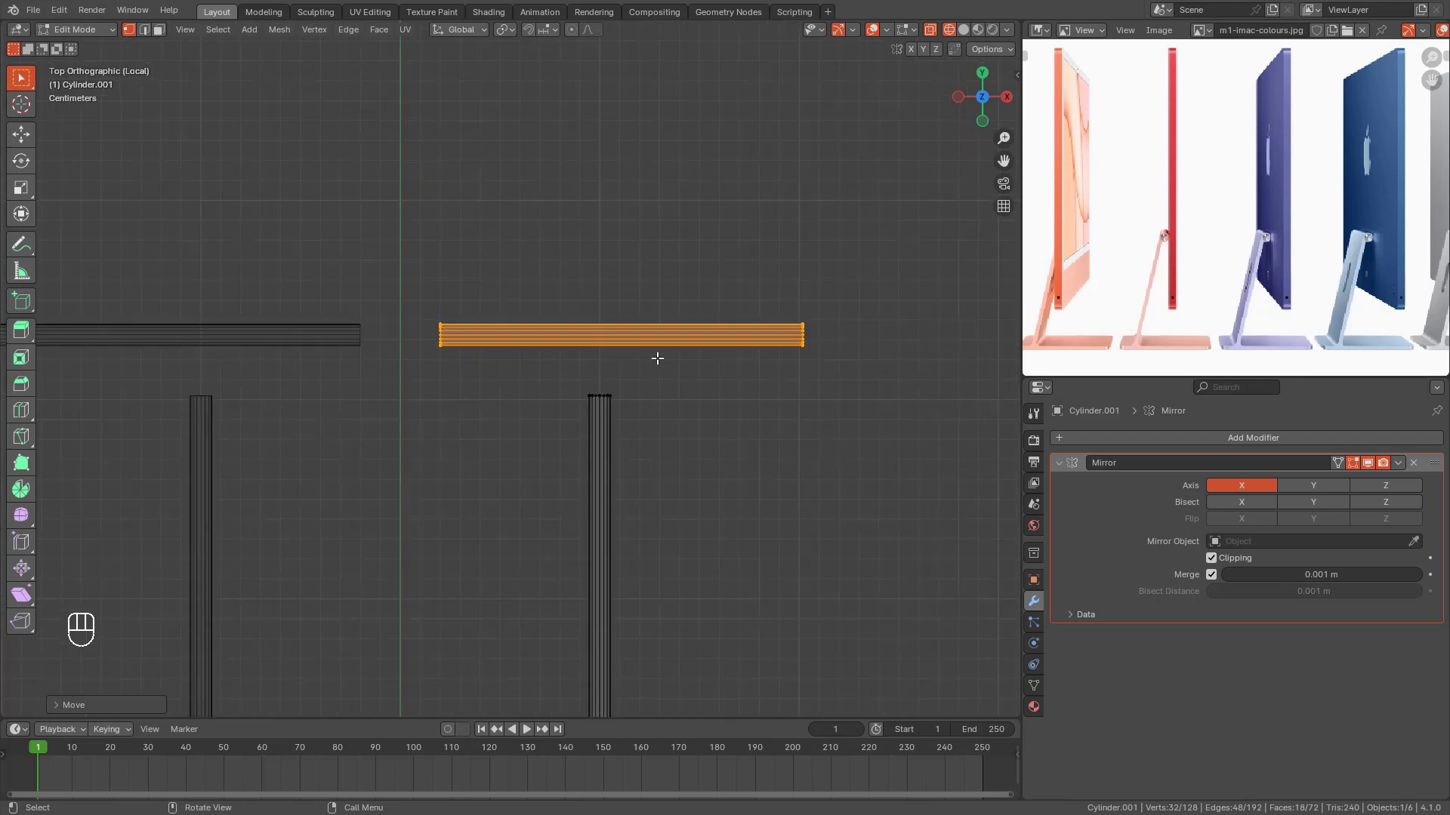
{"action": "key", "text": "g"}
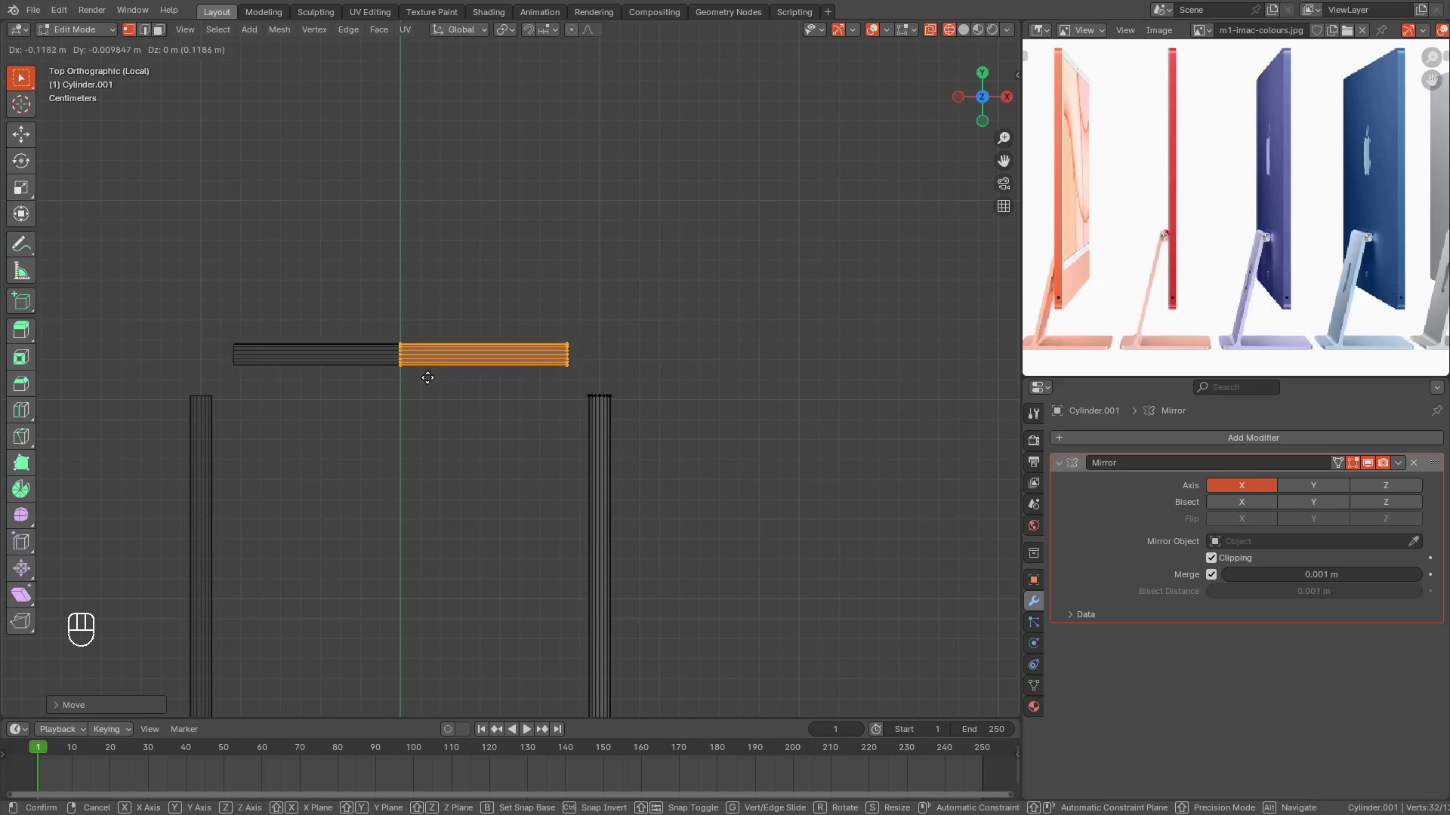
{"action": "left_click", "coordinate": [427, 378]}
{"action": "mouse_move", "coordinate": [508, 352]}
{"action": "middle_mouse_down"}
{"action": "mouse_move", "coordinate": [576, 301]}
{"action": "mouse_move", "coordinate": [421, 243]}
{"action": "mouse_move", "coordinate": [512, 351]}
{"action": "mouse_move", "coordinate": [483, 347]}
{"action": "middle_mouse_up"}
{"action": "scroll", "coordinate": [512, 351], "scroll_direction": "up", "scroll_amount": 6}
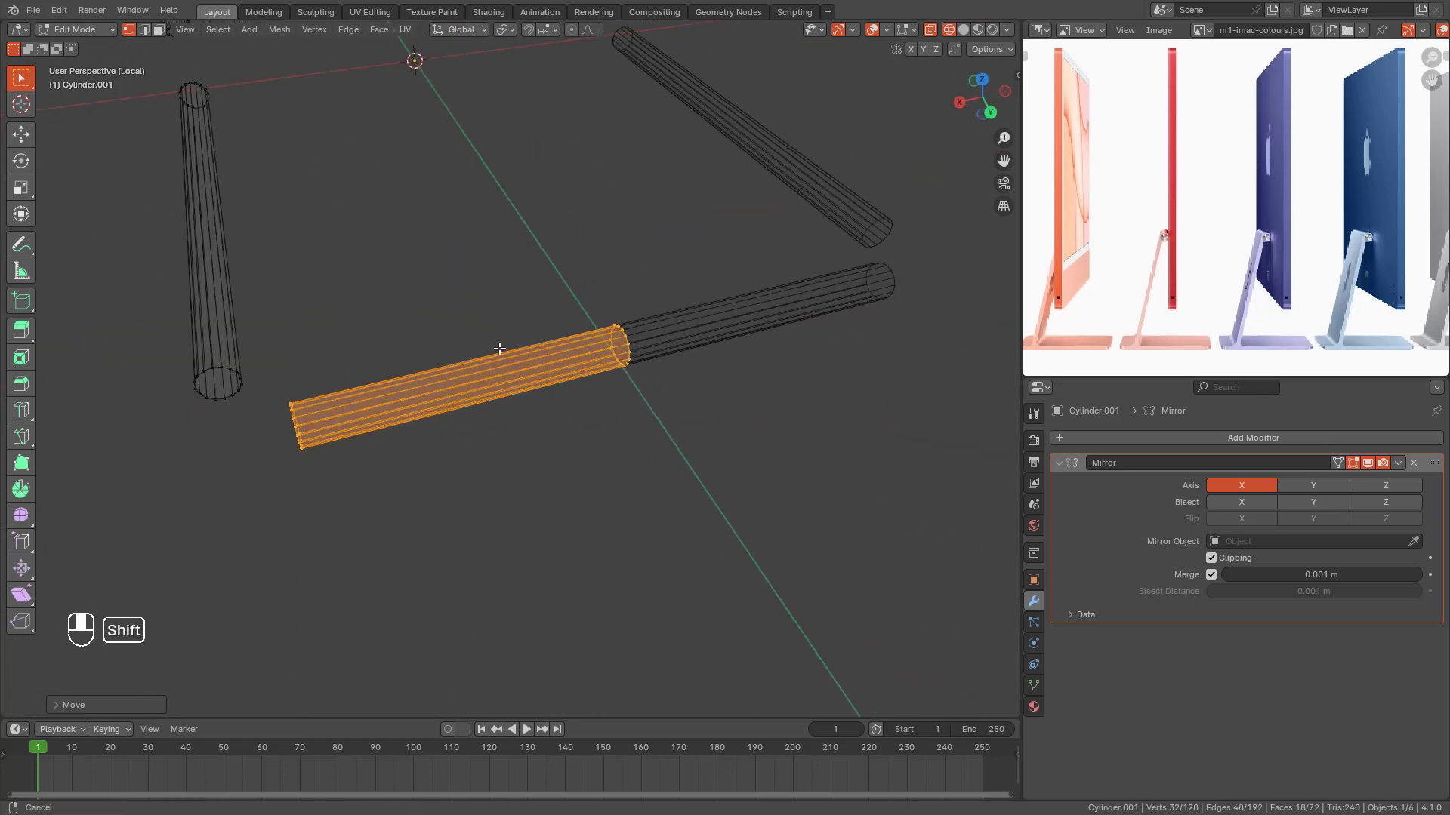
{"action": "scroll", "coordinate": [597, 344], "scroll_direction": "up", "scroll_amount": 3}
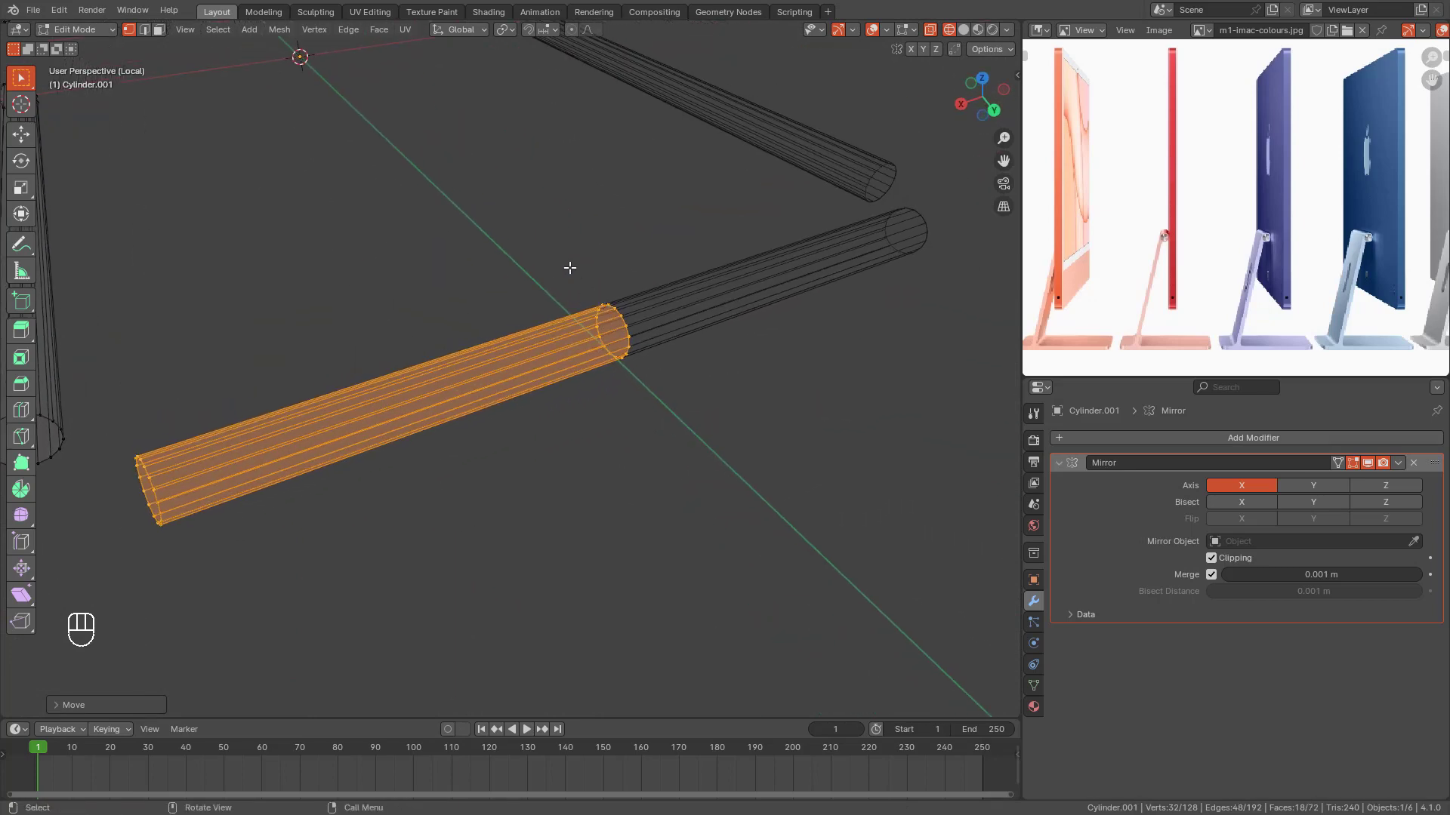
{"action": "left_click_drag", "start_coordinate": [570, 268], "coordinate": [659, 436]}
{"action": "left_click", "coordinate": [667, 427]}
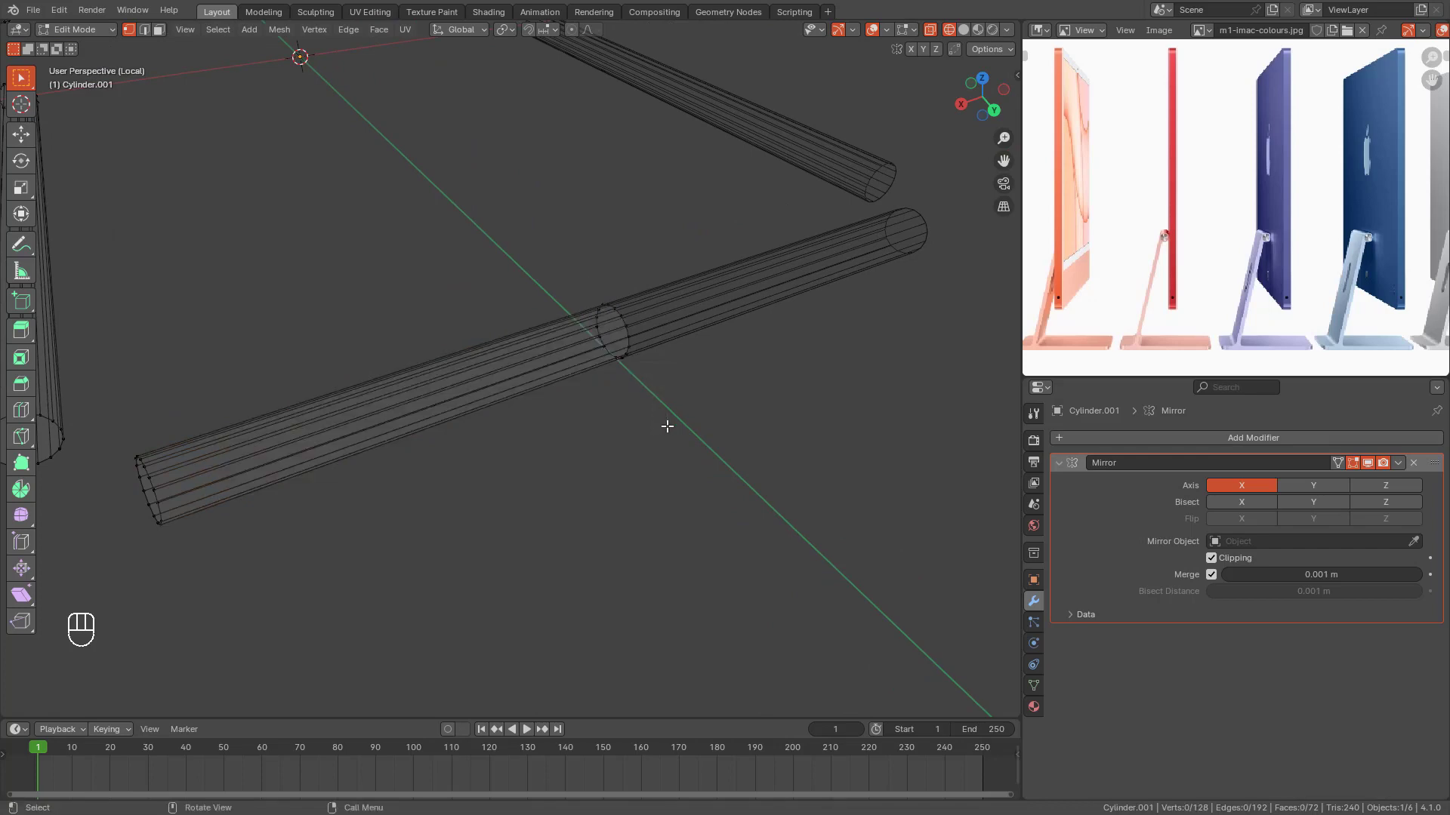
{"action": "left_click_drag", "start_coordinate": [570, 213], "coordinate": [688, 417]}
{"action": "middle_click_drag", "start_coordinate": [687, 417], "coordinate": [657, 339]}
{"action": "key", "text": "x"}
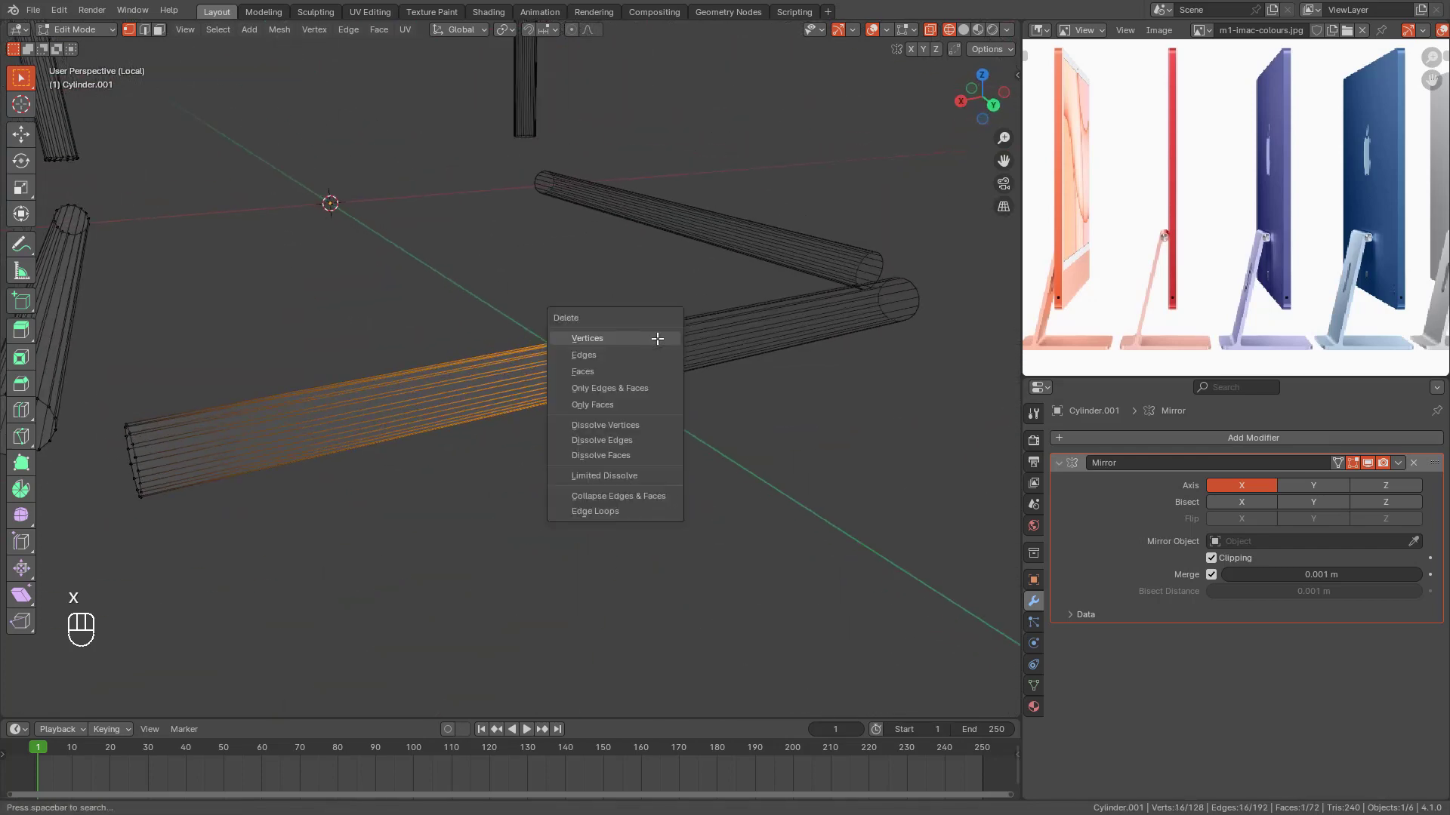
Step: In face selection with wireframe shading, delete the internal cap face at the crosswise tube's centre seam
{"action": "key", "text": "shift+z"}
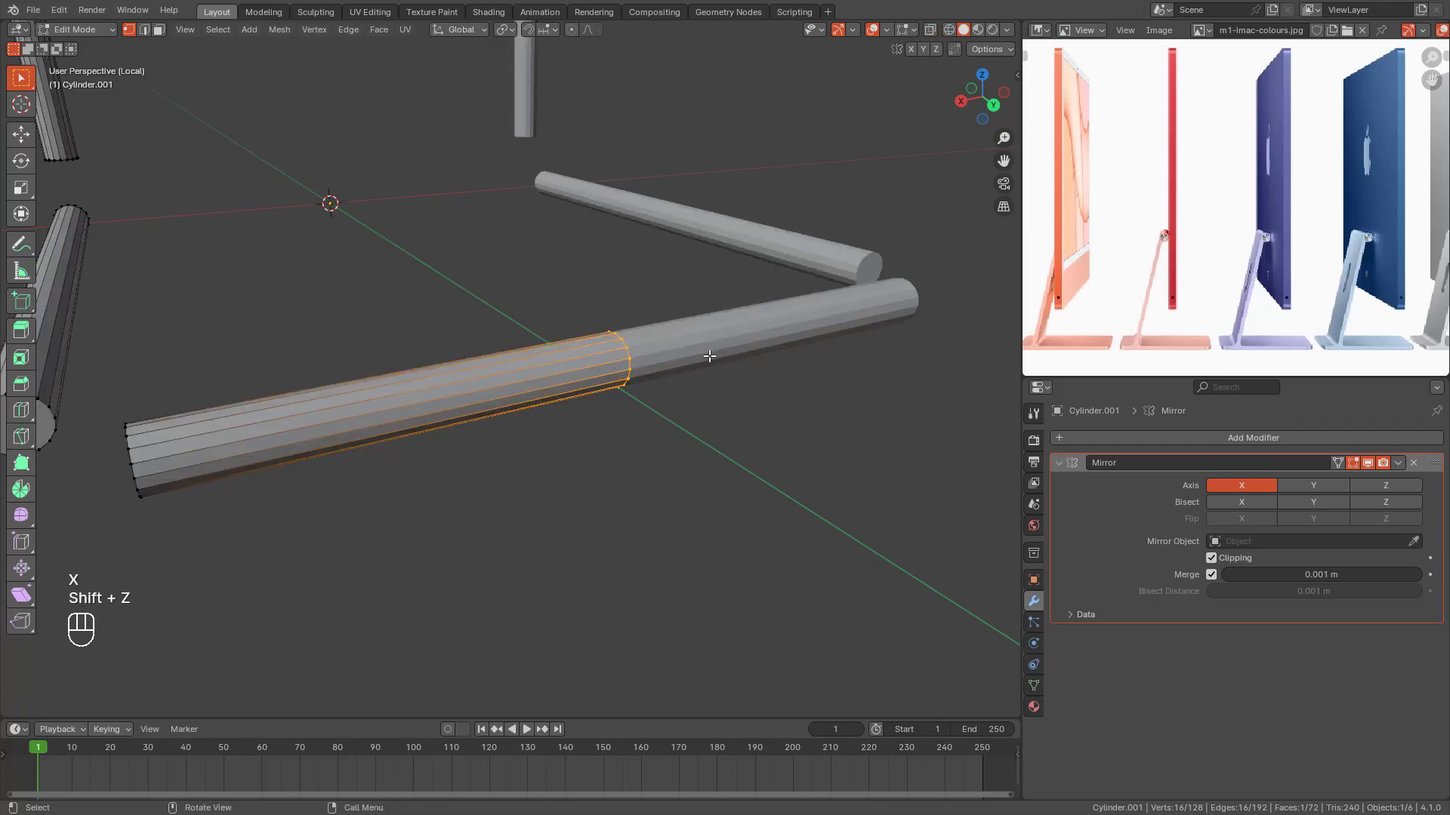
{"action": "scroll", "coordinate": [710, 356], "scroll_direction": "up", "scroll_amount": 2}
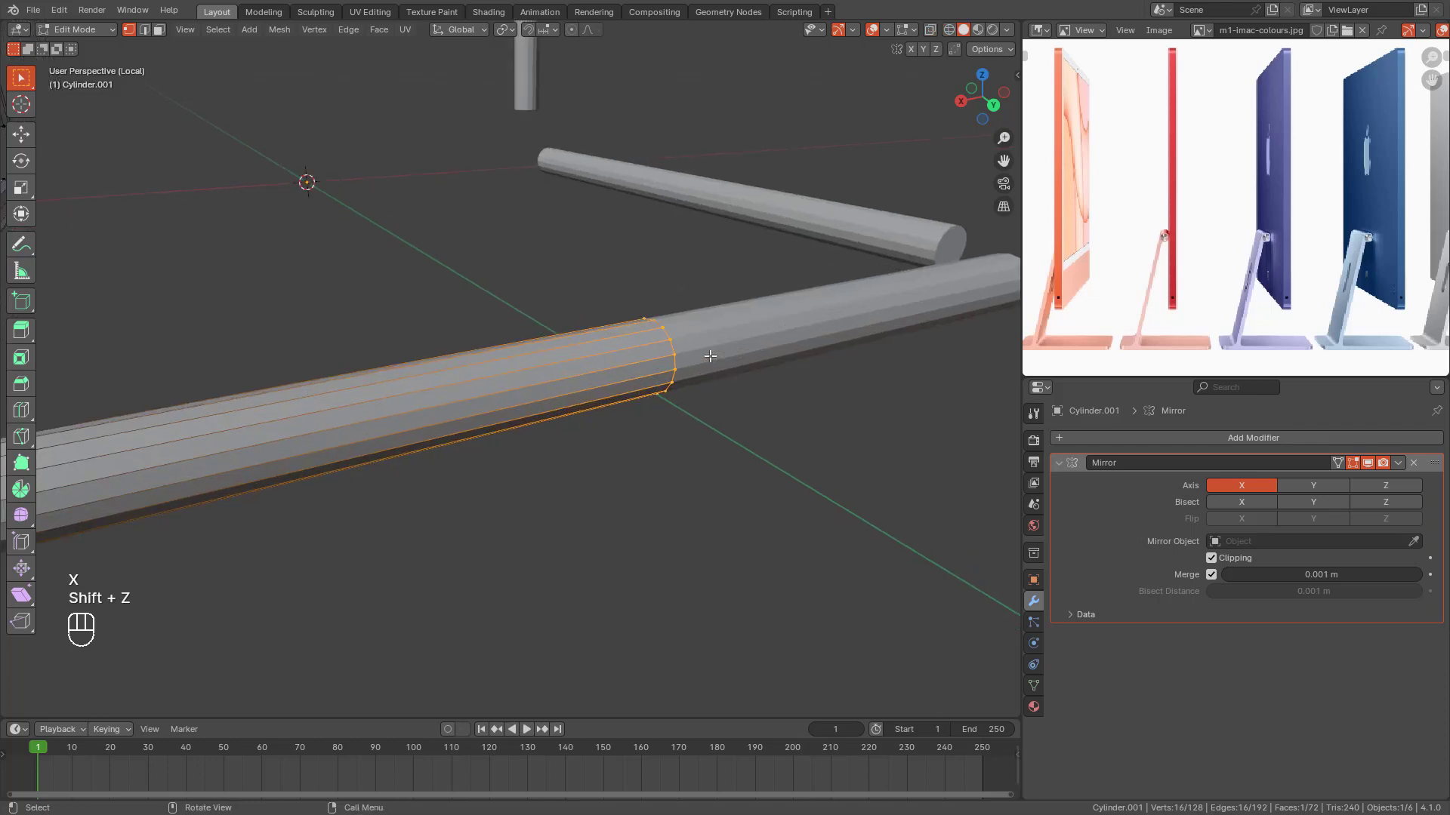
{"action": "left_click", "coordinate": [157, 31]}
{"action": "key", "text": "shift+z"}
{"action": "left_click", "coordinate": [641, 349]}
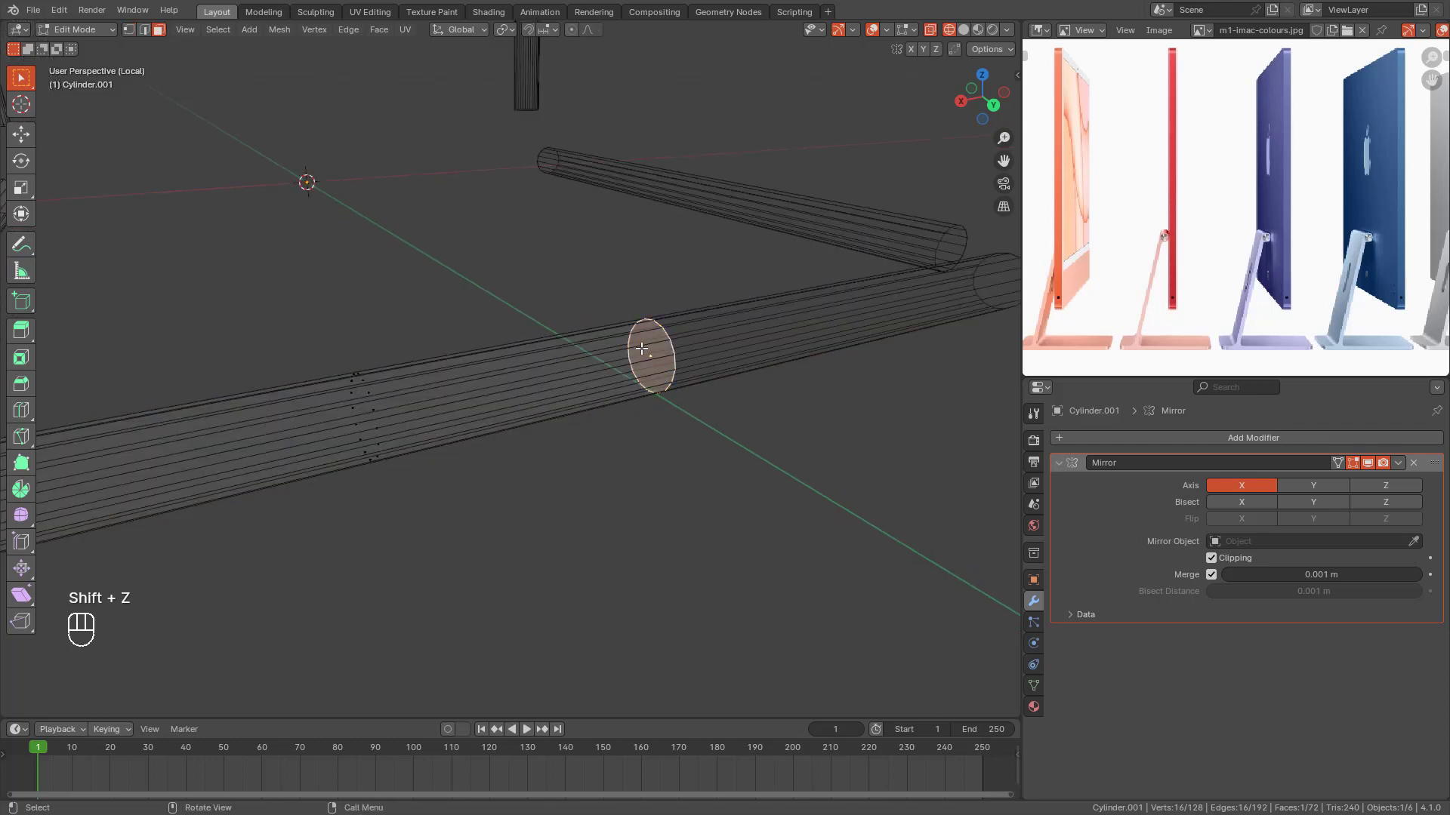
{"action": "left_click", "coordinate": [703, 457]}
{"action": "left_click", "coordinate": [650, 345]}
{"action": "key", "text": "x"}
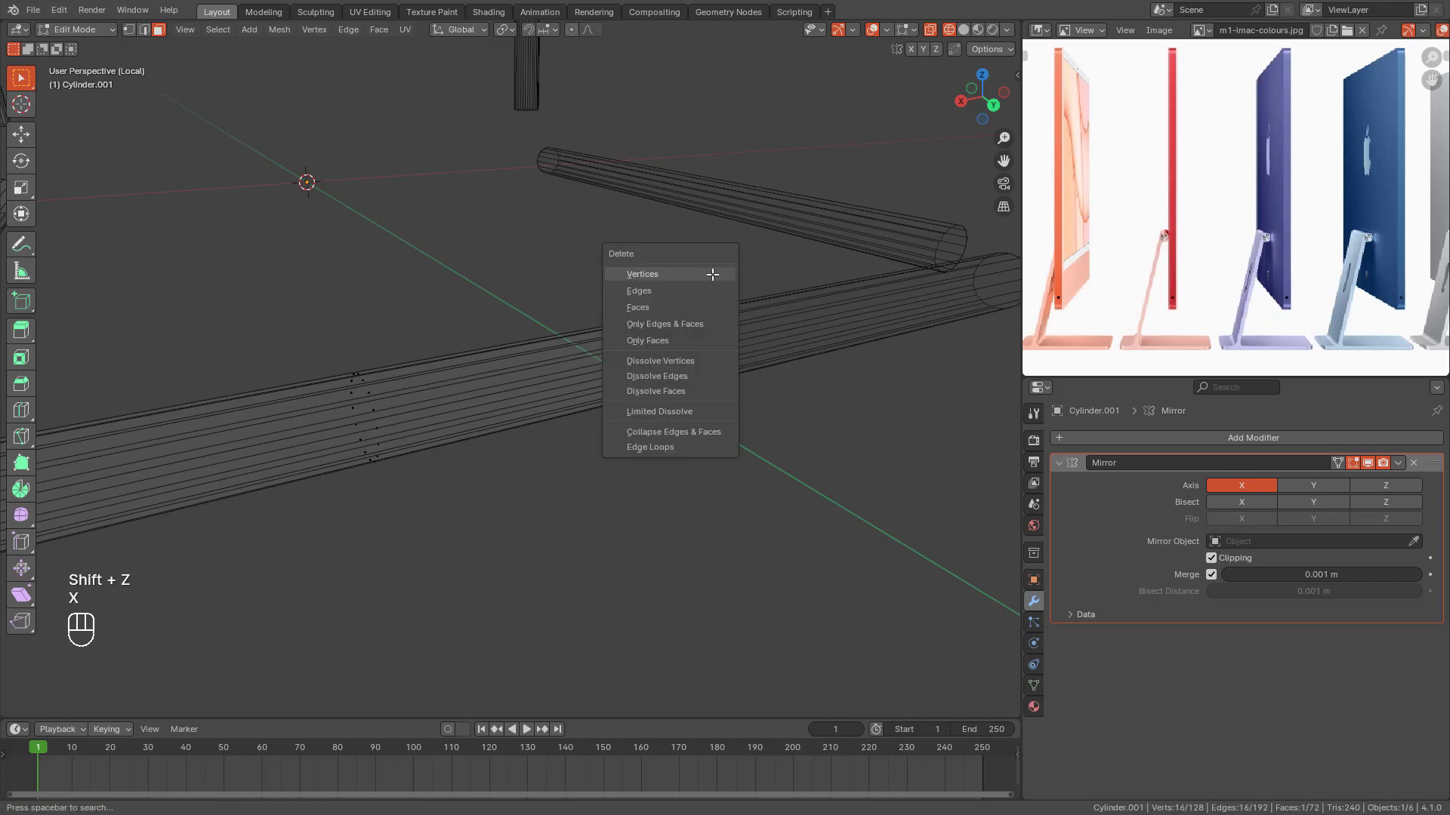
{"action": "left_click", "coordinate": [687, 307]}
{"action": "scroll", "coordinate": [624, 320], "scroll_direction": "down", "scroll_amount": 3}
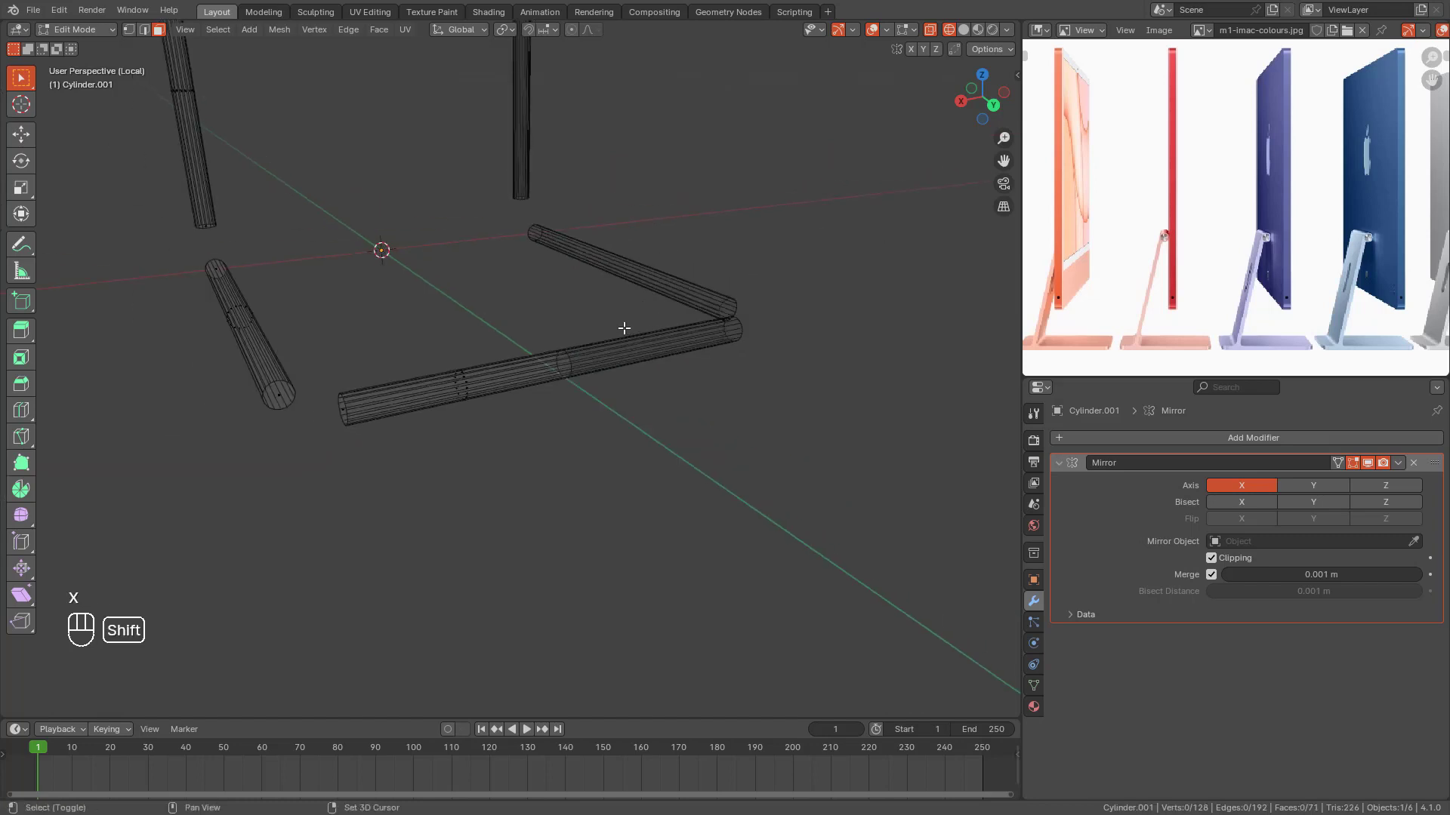
{"action": "mouse_move", "coordinate": [625, 327]}
{"action": "middle_mouse_down", "text": "shift"}
{"action": "mouse_move", "coordinate": [627, 343]}
{"action": "mouse_move", "coordinate": [641, 337]}
{"action": "middle_mouse_up", "text": "shift"}
{"action": "mouse_move", "coordinate": [589, 309]}
{"action": "left_mouse_down"}
{"action": "mouse_move", "coordinate": [633, 416]}
{"action": "mouse_move", "coordinate": [592, 320]}
{"action": "left_mouse_up"}
{"action": "scroll", "coordinate": [604, 332], "scroll_direction": "down", "scroll_amount": 1}
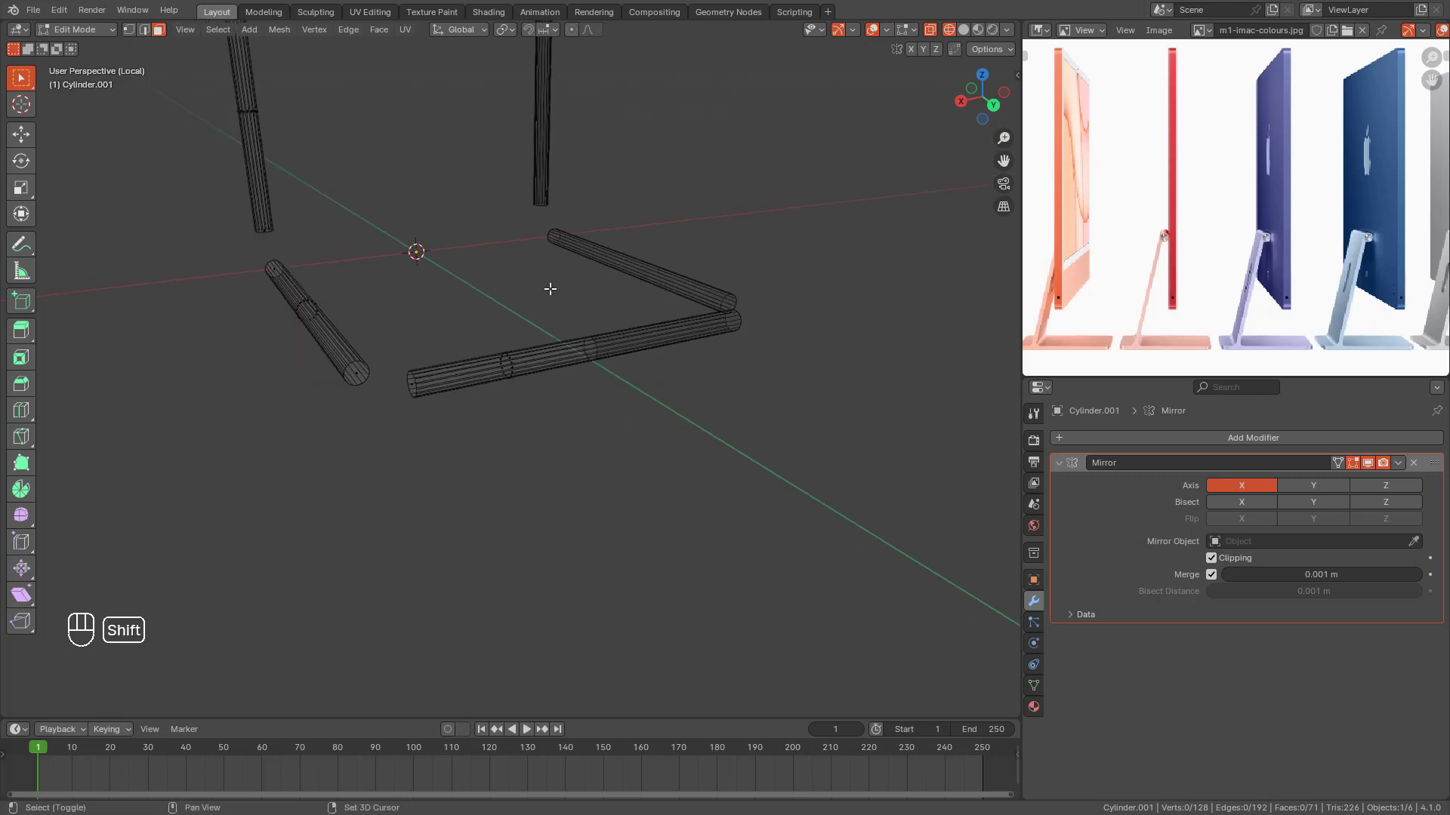
{"action": "middle_click_drag", "start_coordinate": [550, 288], "coordinate": [664, 359], "text": "shift"}
{"action": "scroll", "coordinate": [563, 350], "scroll_direction": "down", "scroll_amount": 4}
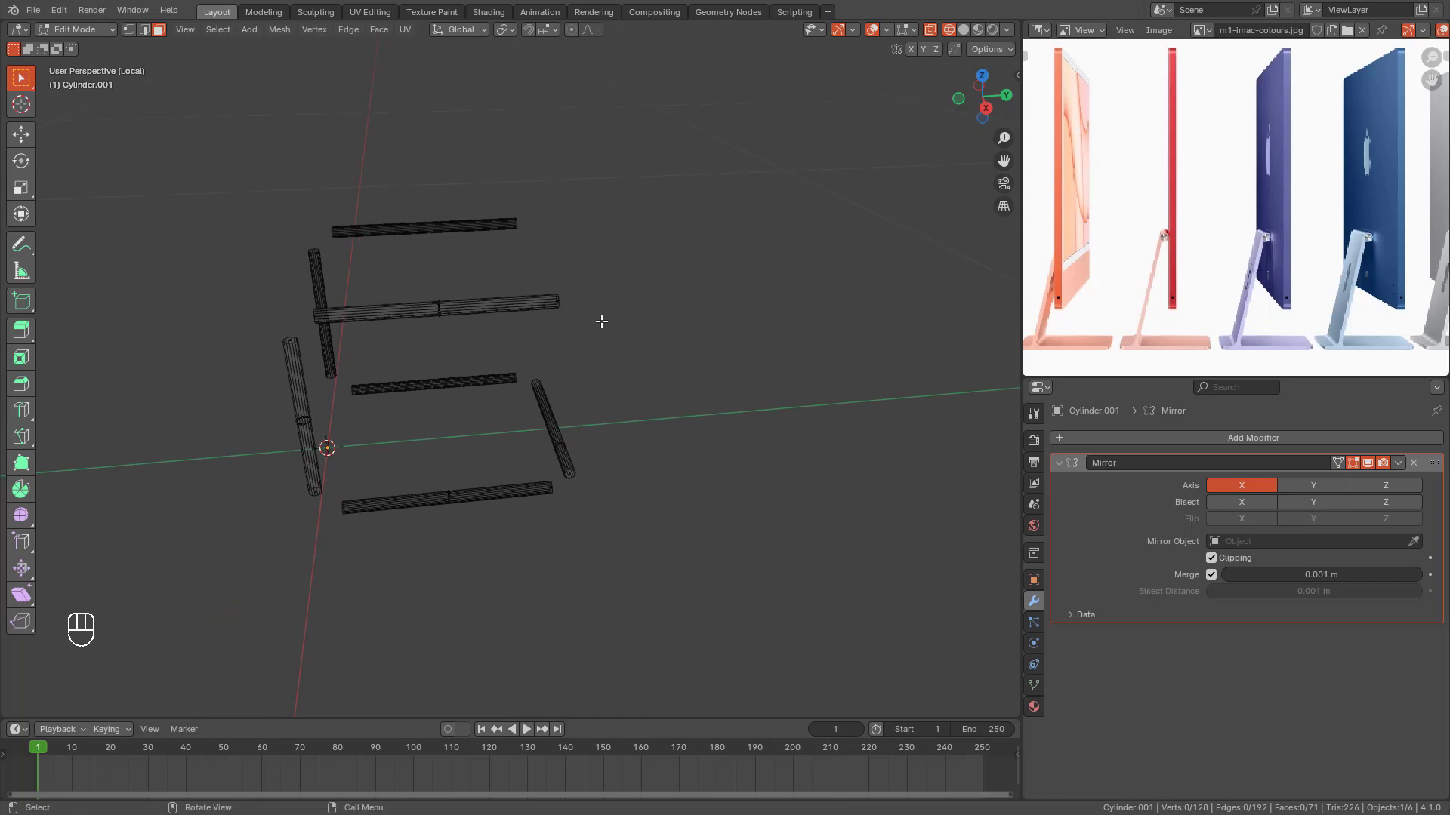
Step: Duplicate the whole upper horizontal tube up beyond its far end and rotate the copy 90 degrees upright in side view
{"action": "key", "text": "1"}
{"action": "middle_click_drag", "start_coordinate": [327, 201], "coordinate": [536, 253]}
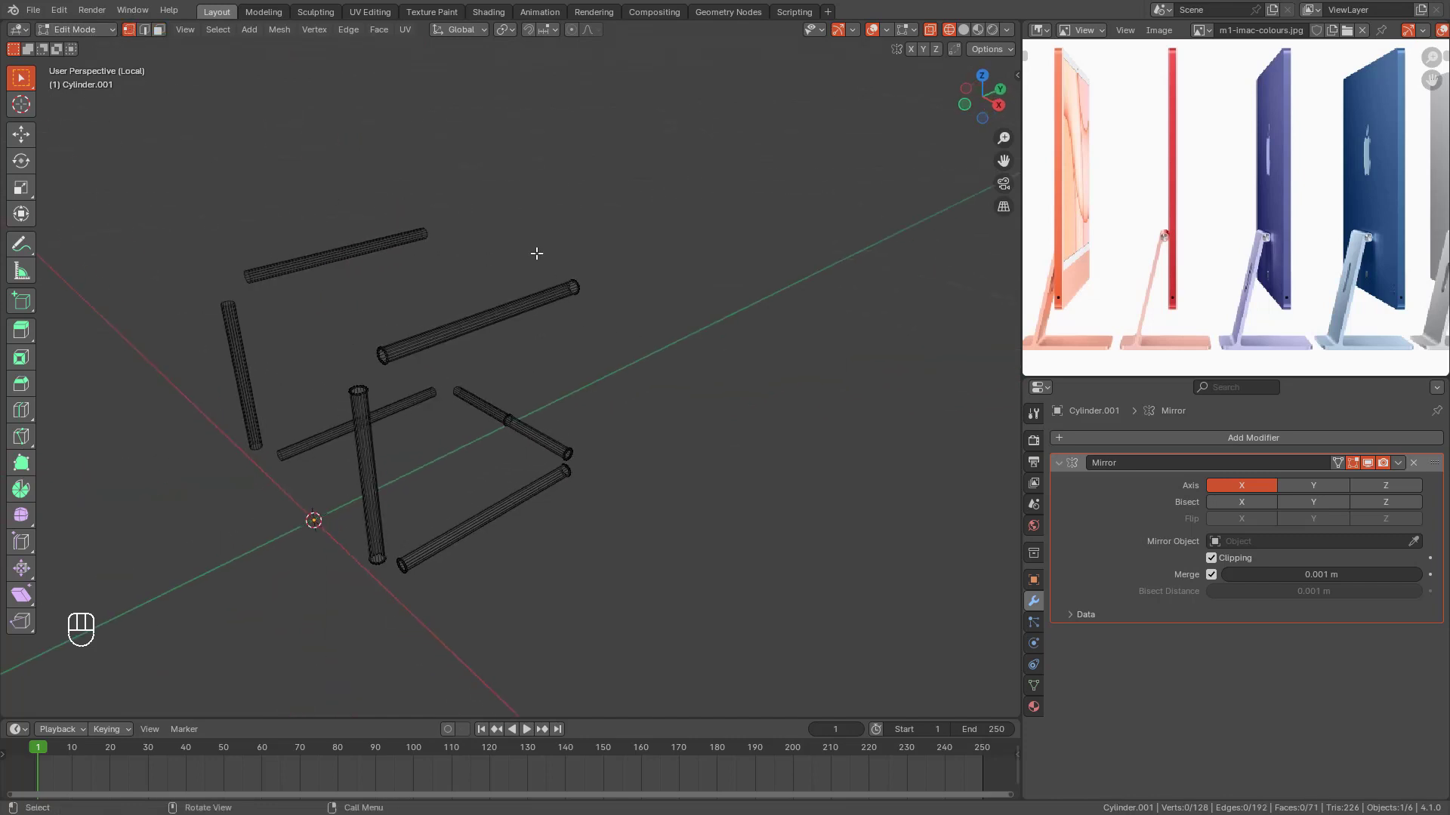
{"action": "left_click_drag", "start_coordinate": [536, 253], "coordinate": [642, 345]}
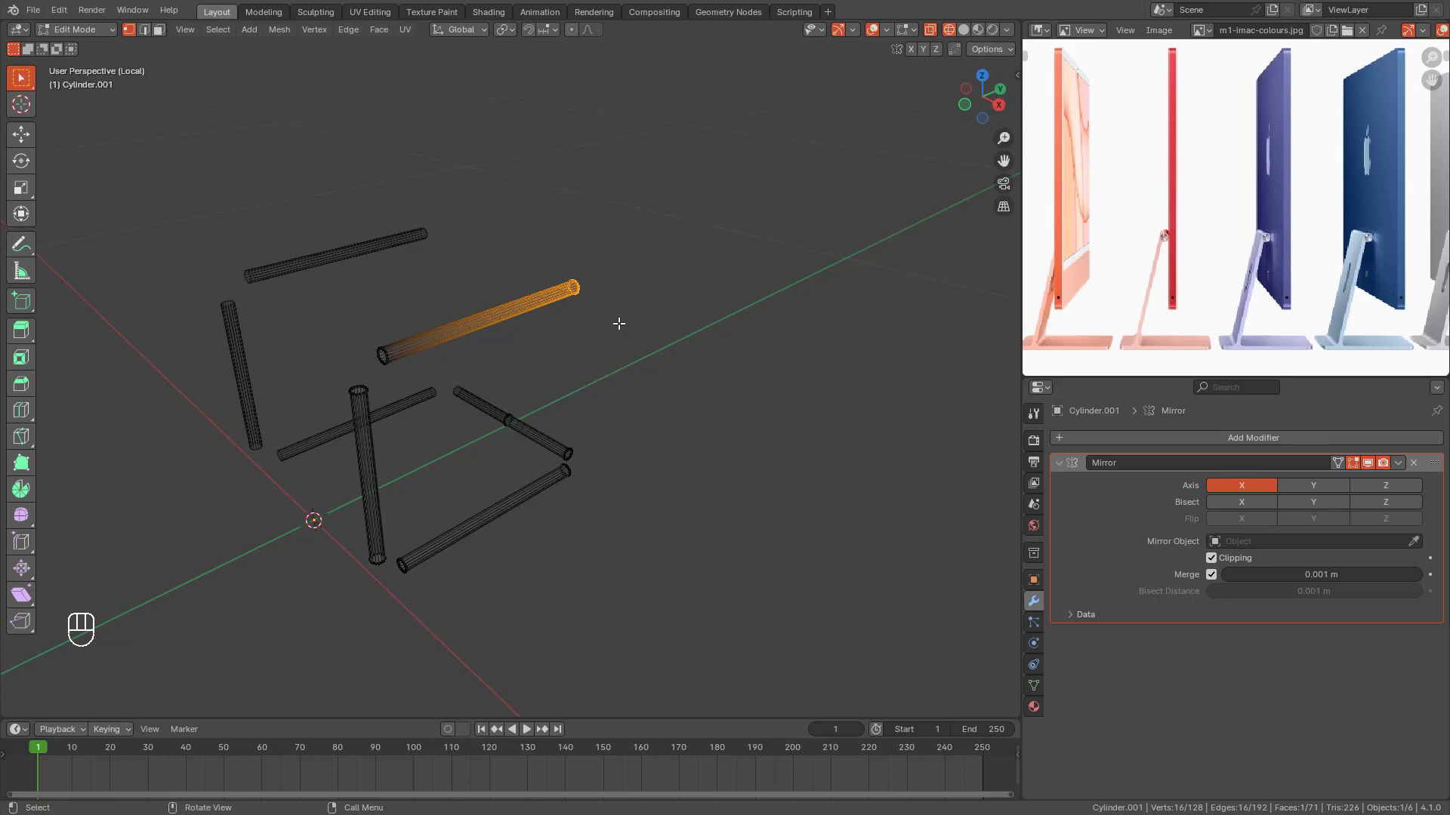
{"action": "key", "text": "ctrl+l"}
{"action": "key", "text": "KP_3"}
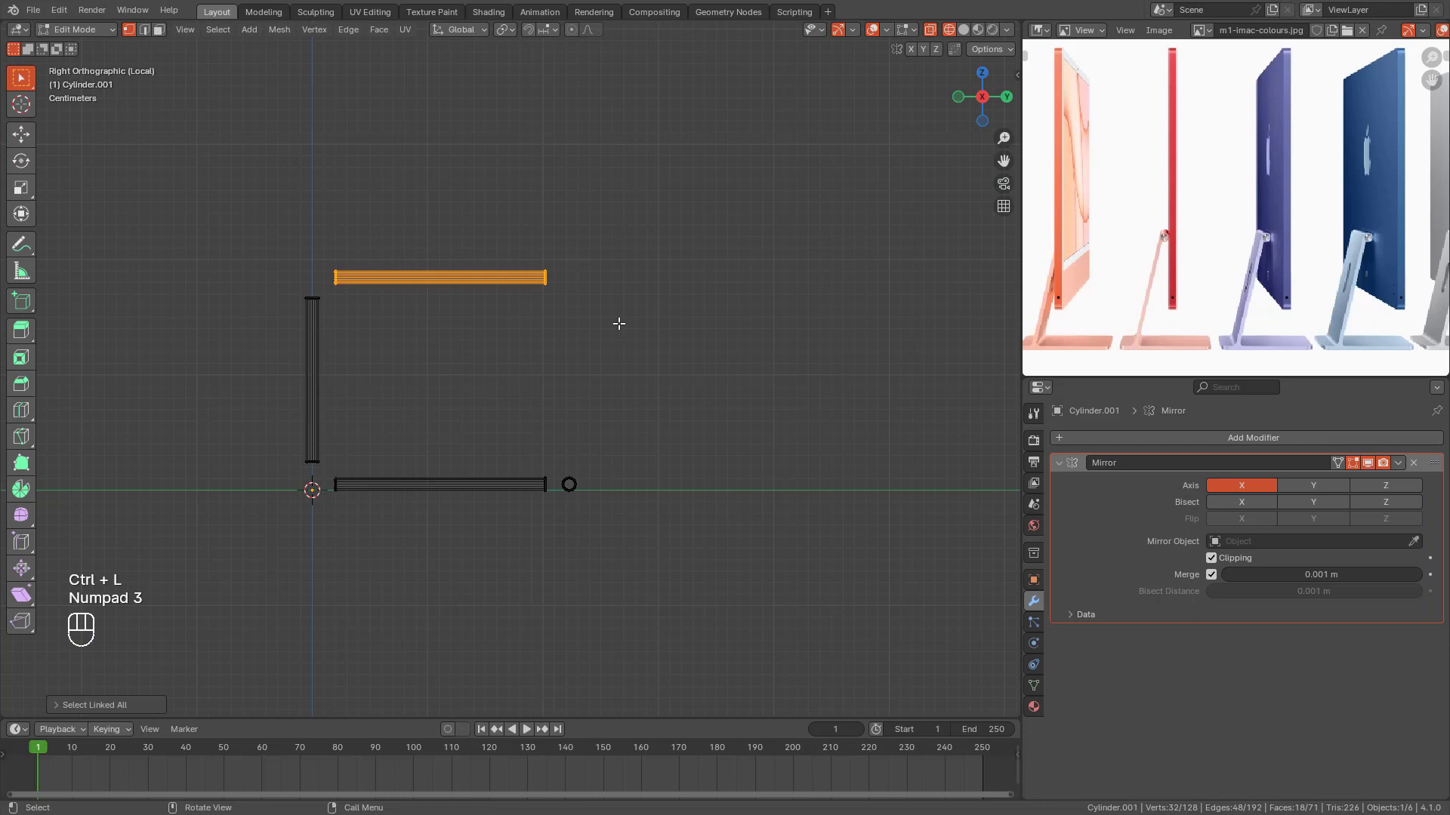
{"action": "middle_click_drag", "start_coordinate": [583, 370], "coordinate": [569, 402], "text": "shift"}
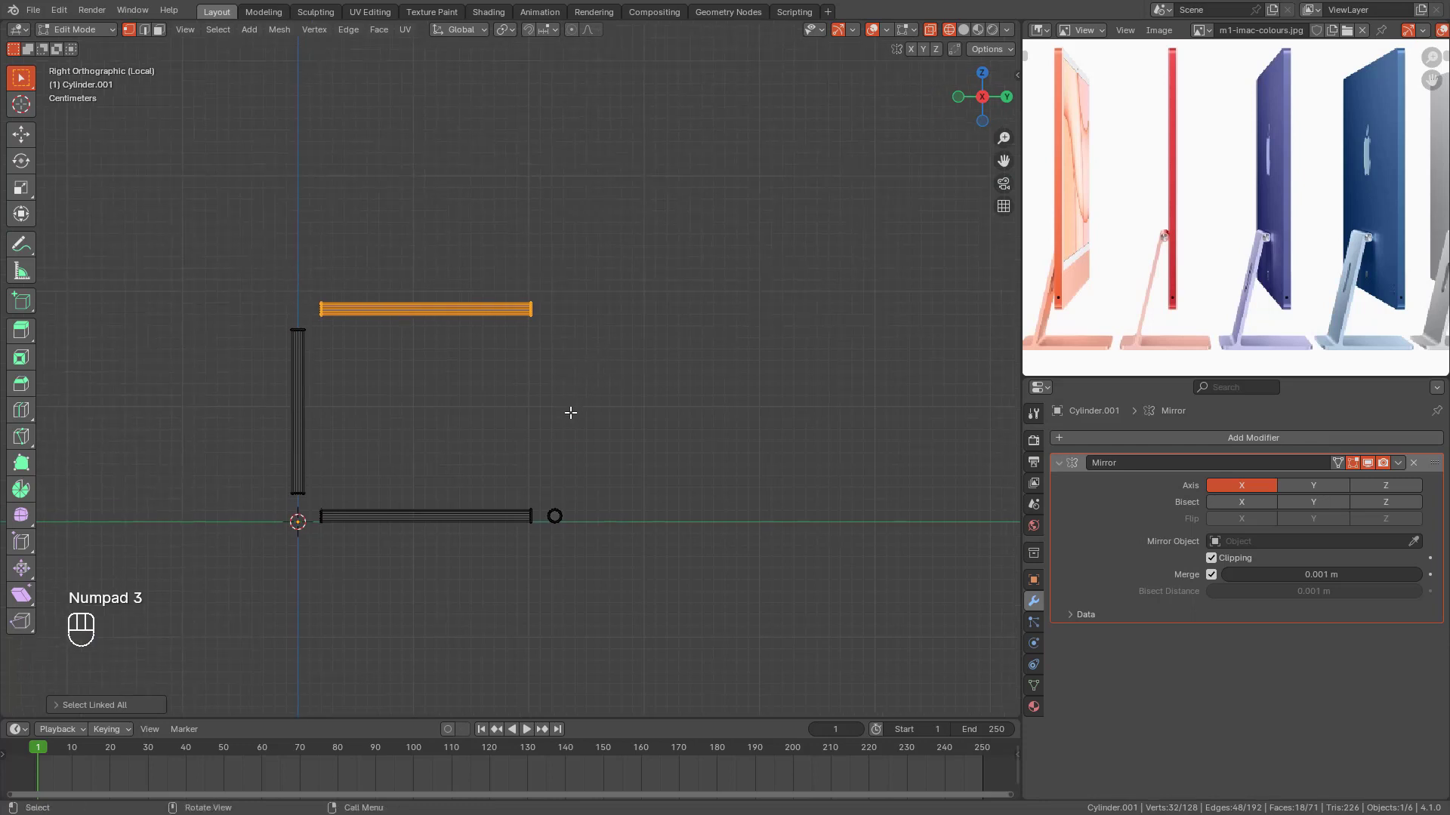
{"action": "key", "text": "shift+d"}
{"action": "left_click", "coordinate": [729, 328]}
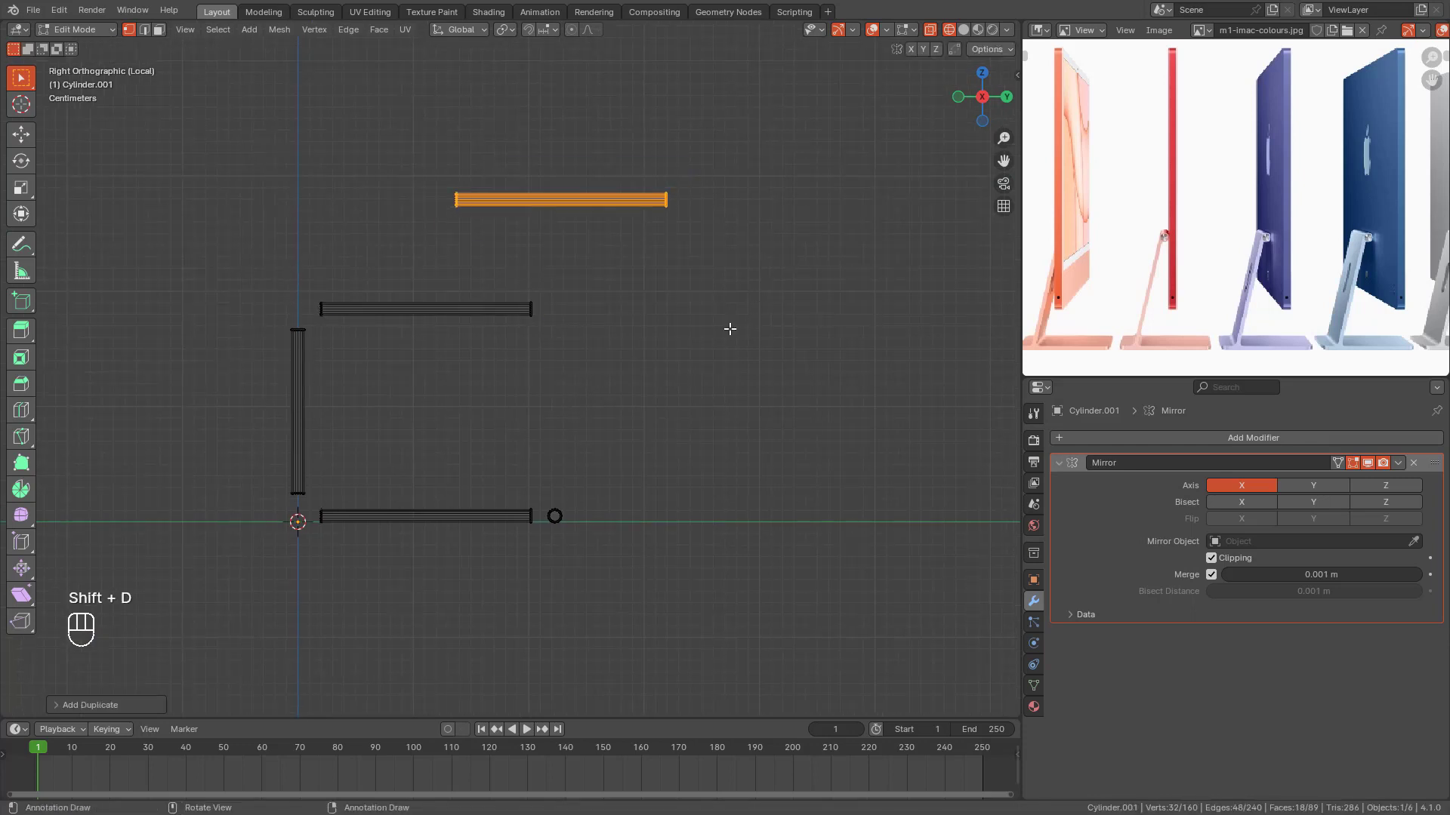
{"action": "type", "text": "r90"}
{"action": "key", "text": "Return"}
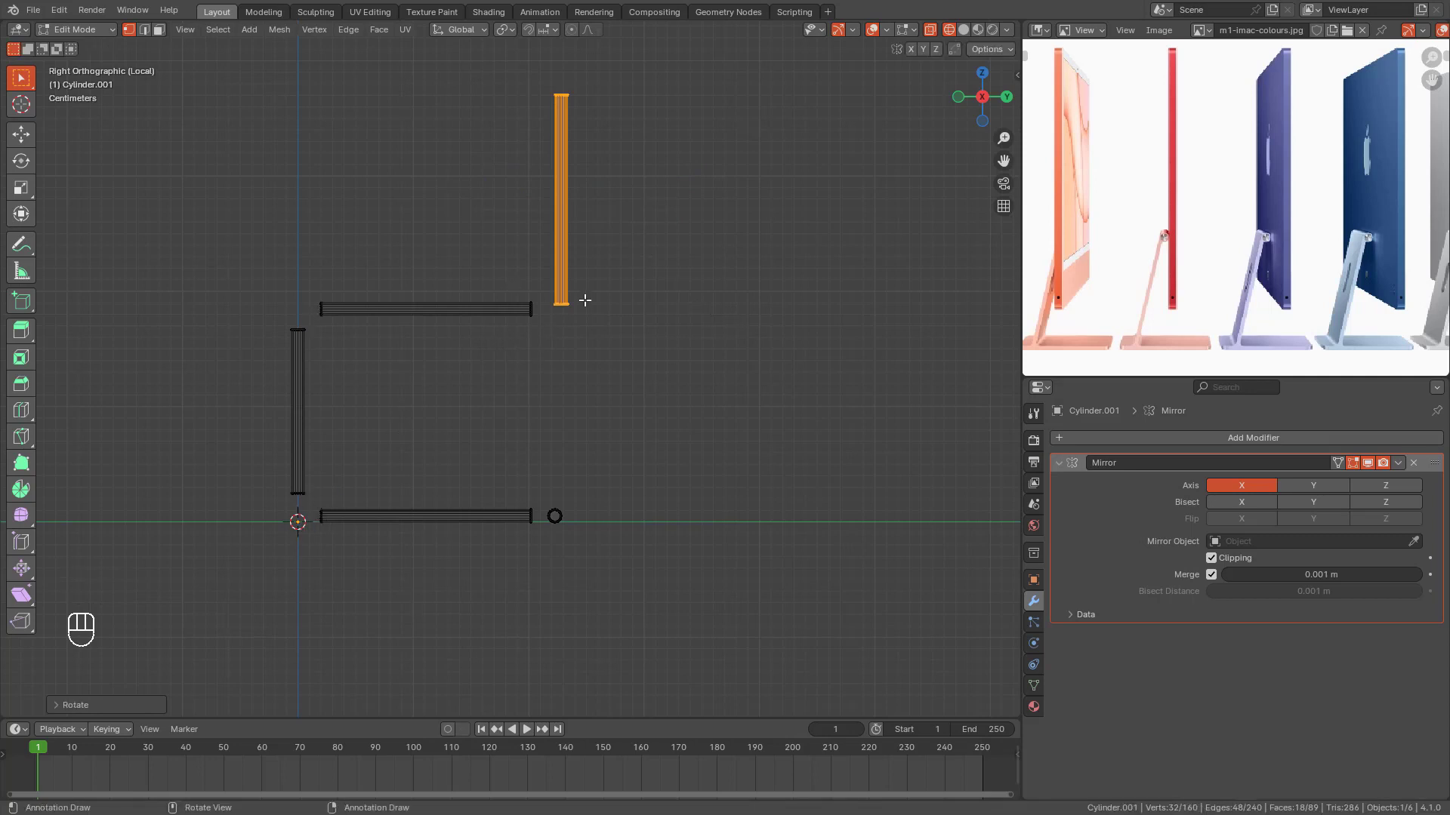
Step: Move the upright copy about 0.016 m up and 0.003 m inward, leaving a corner gap past the upper horizontal tube's far end
{"action": "scroll", "coordinate": [628, 295], "scroll_direction": "up", "scroll_amount": 1}
{"action": "middle_click_drag", "start_coordinate": [627, 296], "coordinate": [644, 327], "text": "shift"}
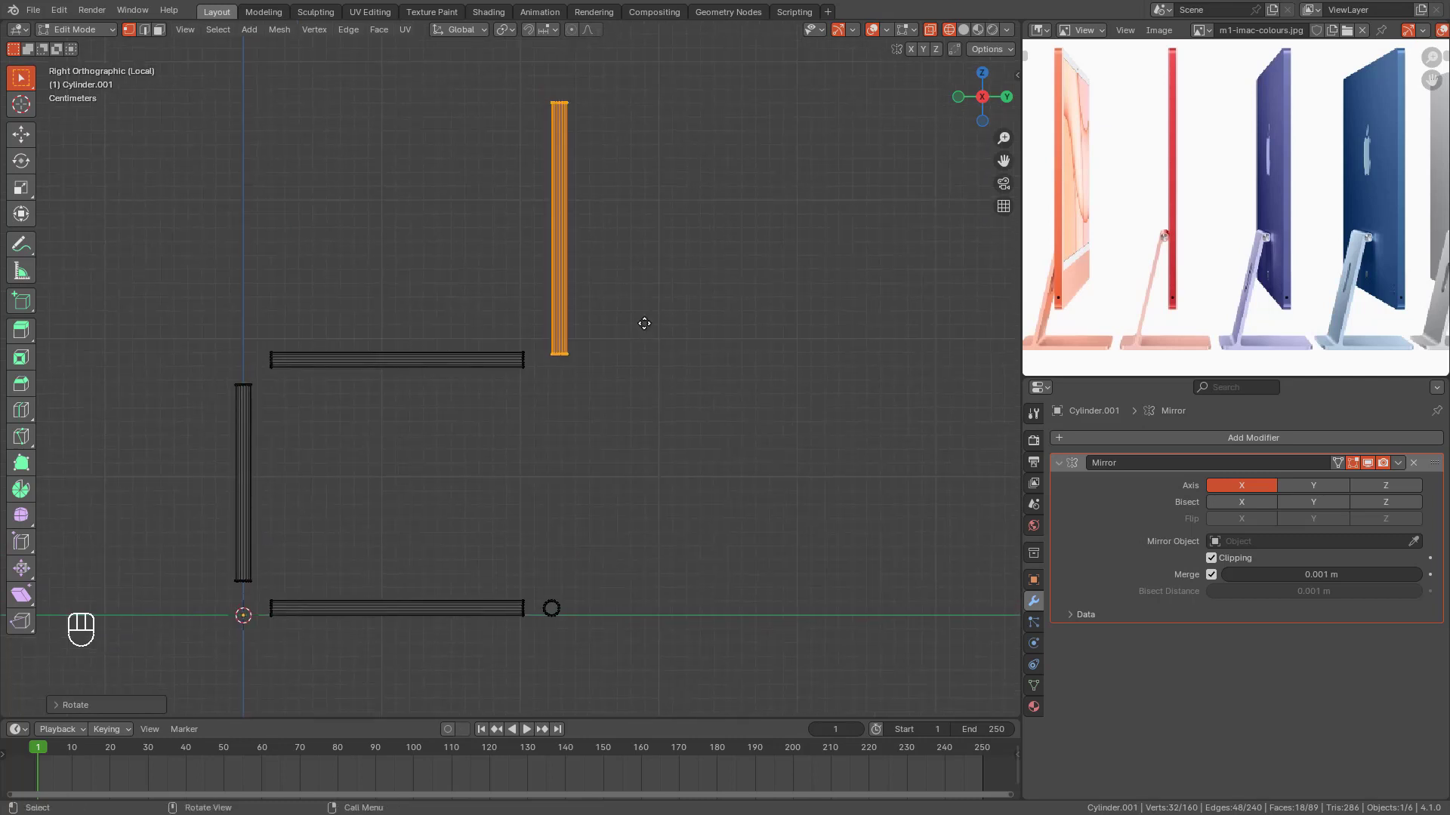
{"action": "key", "text": "g"}
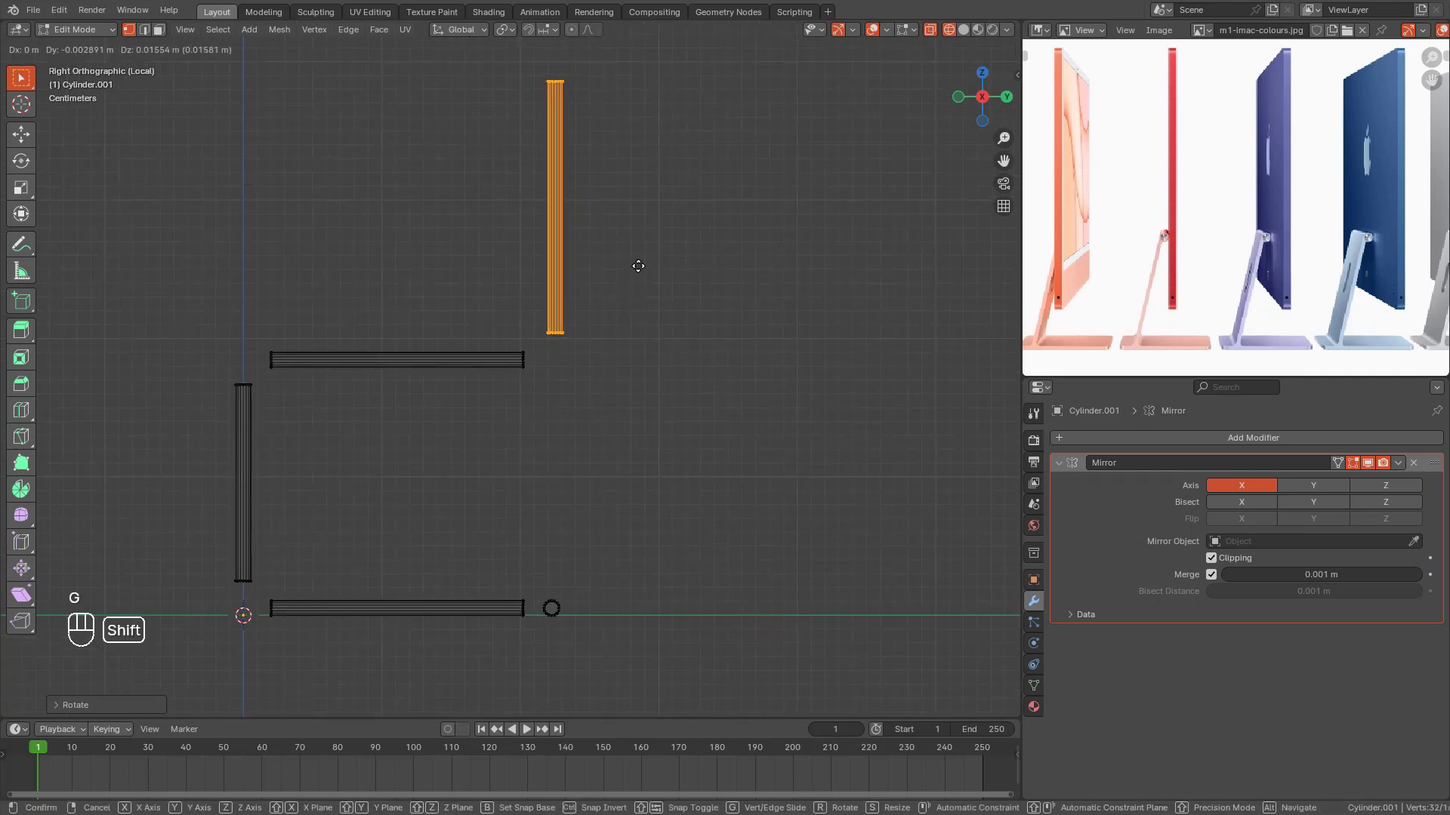
{"action": "left_click", "coordinate": [631, 259]}
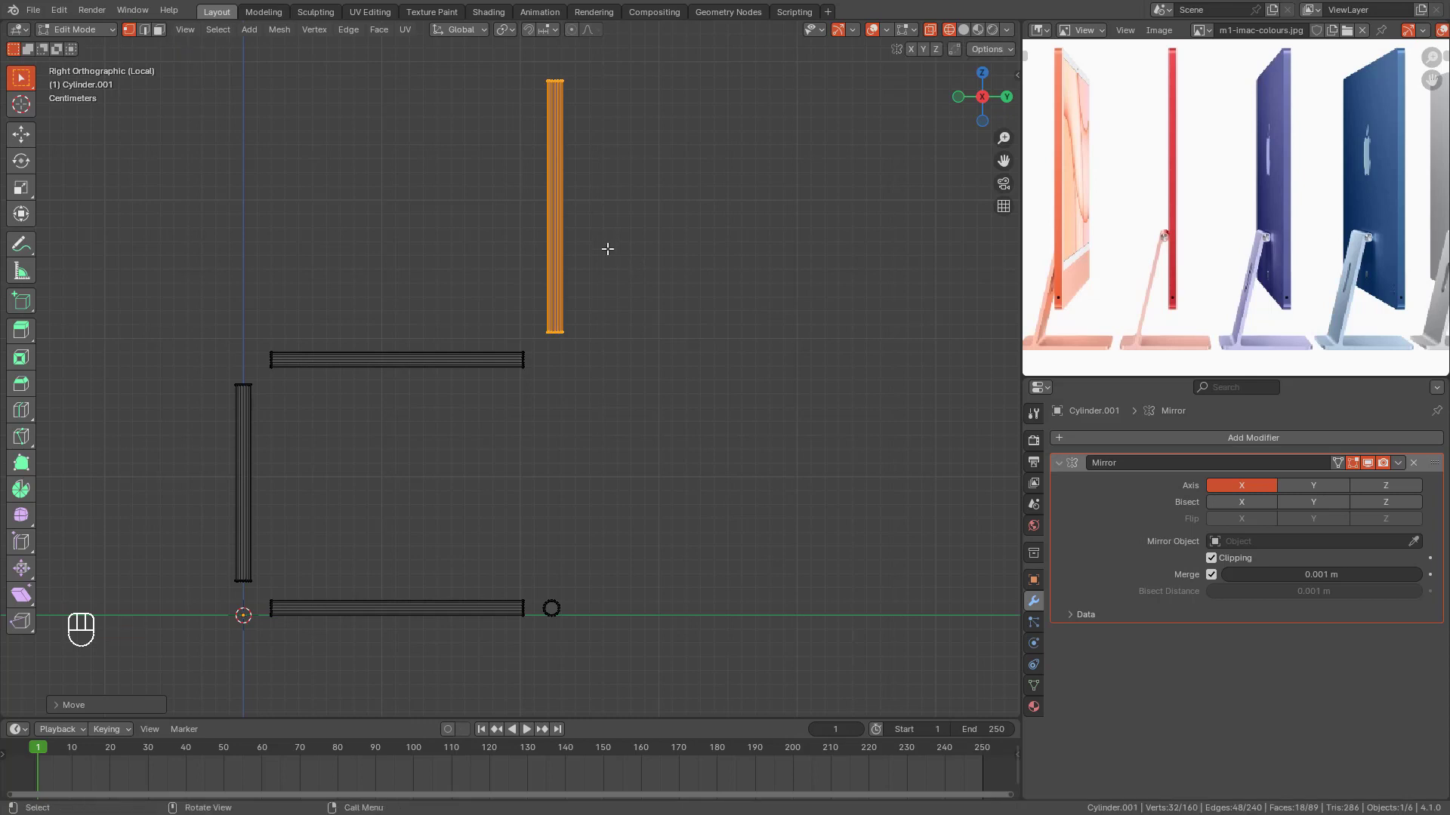
Step: Raise the whole crosswise tube along Z from the base to just below the upper ends of the new upright tubes
{"action": "middle_click_drag", "start_coordinate": [604, 246], "coordinate": [656, 417]}
{"action": "left_click_drag", "start_coordinate": [501, 436], "coordinate": [532, 478]}
{"action": "scroll", "coordinate": [527, 475], "scroll_direction": "up", "scroll_amount": 3}
{"action": "scroll", "coordinate": [527, 476], "scroll_direction": "up", "scroll_amount": 3}
{"action": "left_click", "coordinate": [564, 576], "text": "alt"}
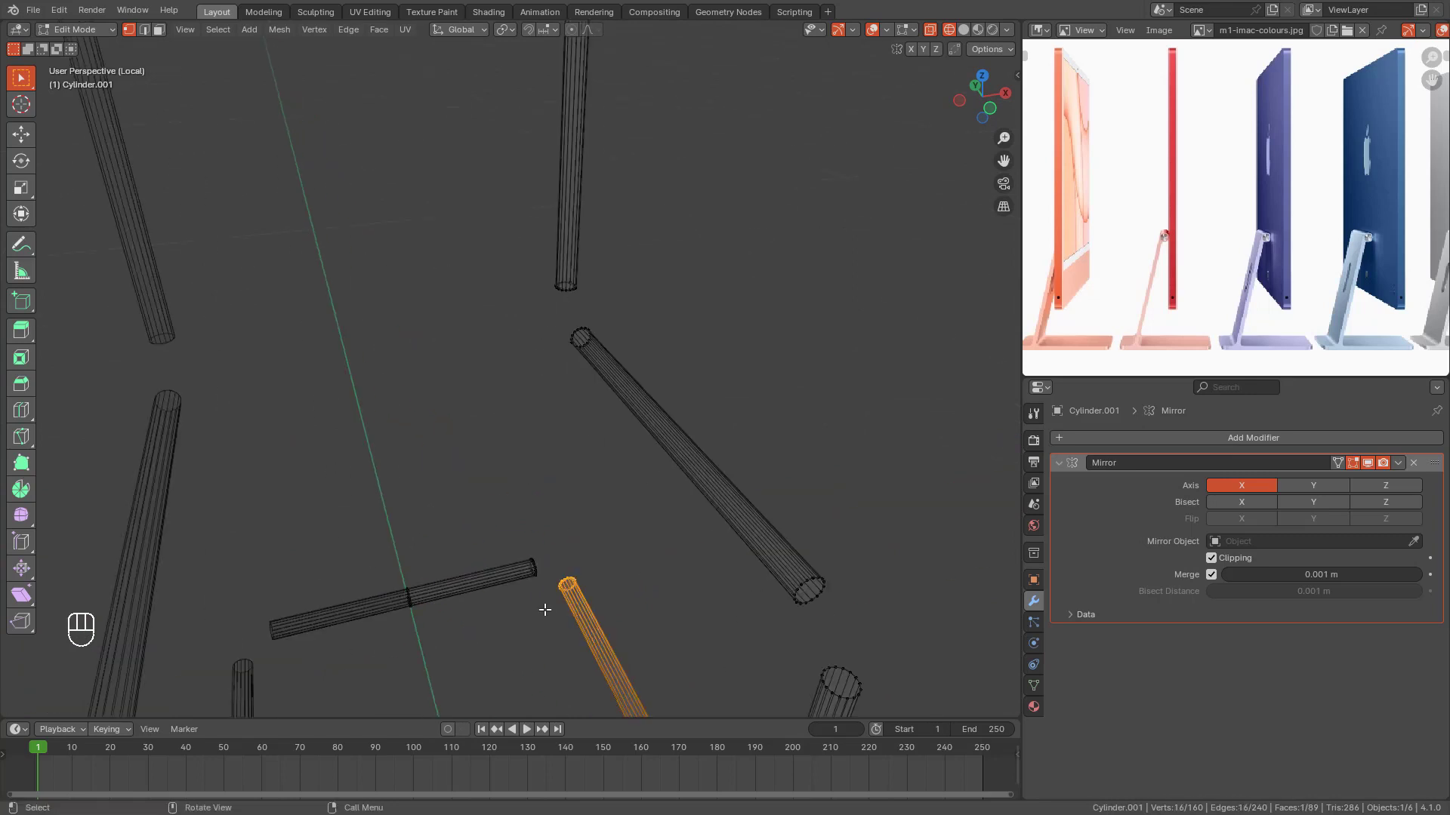
{"action": "left_click_drag", "start_coordinate": [525, 537], "coordinate": [537, 595]}
{"action": "key", "text": "ctrl+l"}
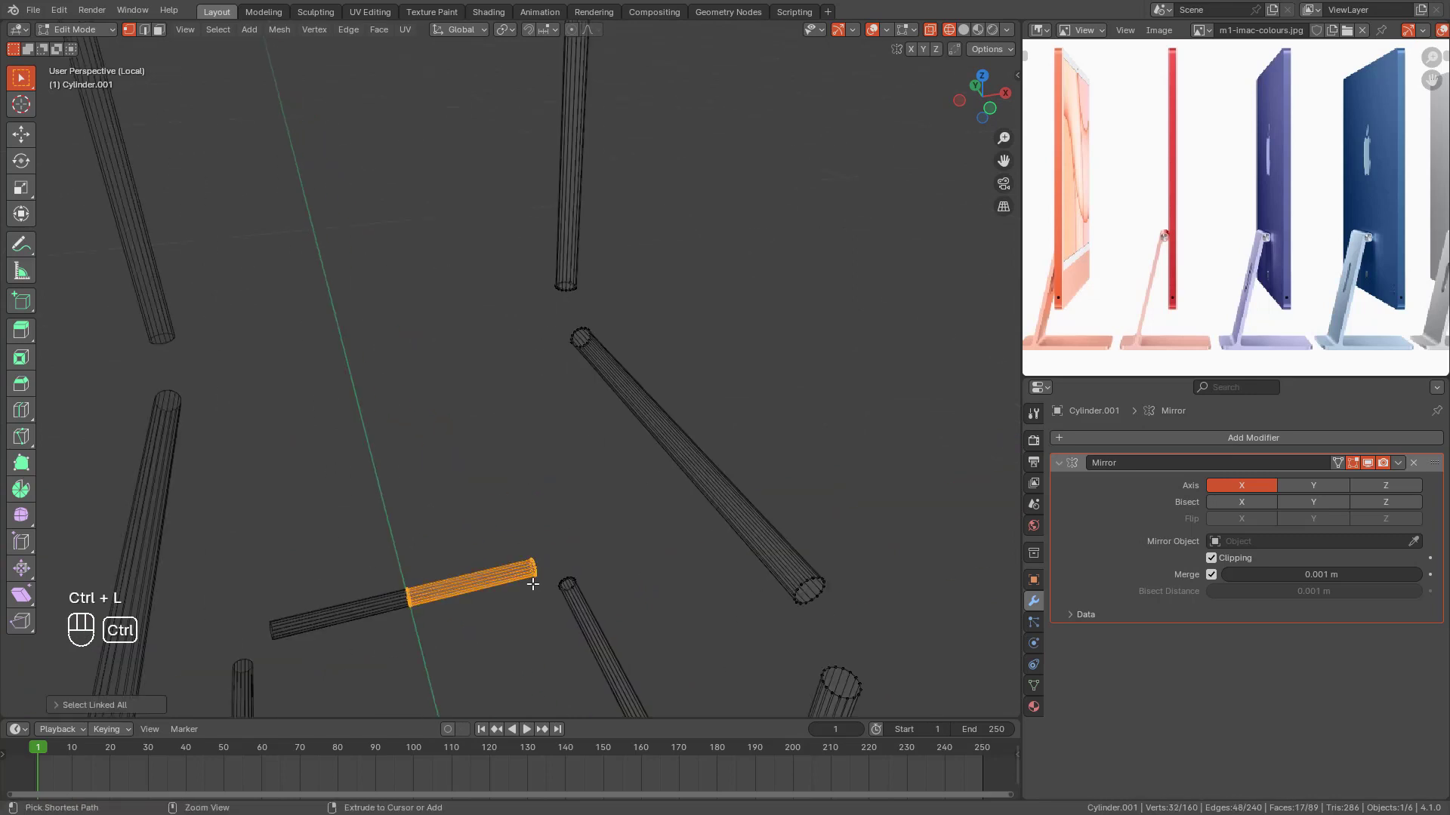
{"action": "key", "text": "KP_1"}
{"action": "scroll", "coordinate": [554, 554], "scroll_direction": "down", "scroll_amount": 3}
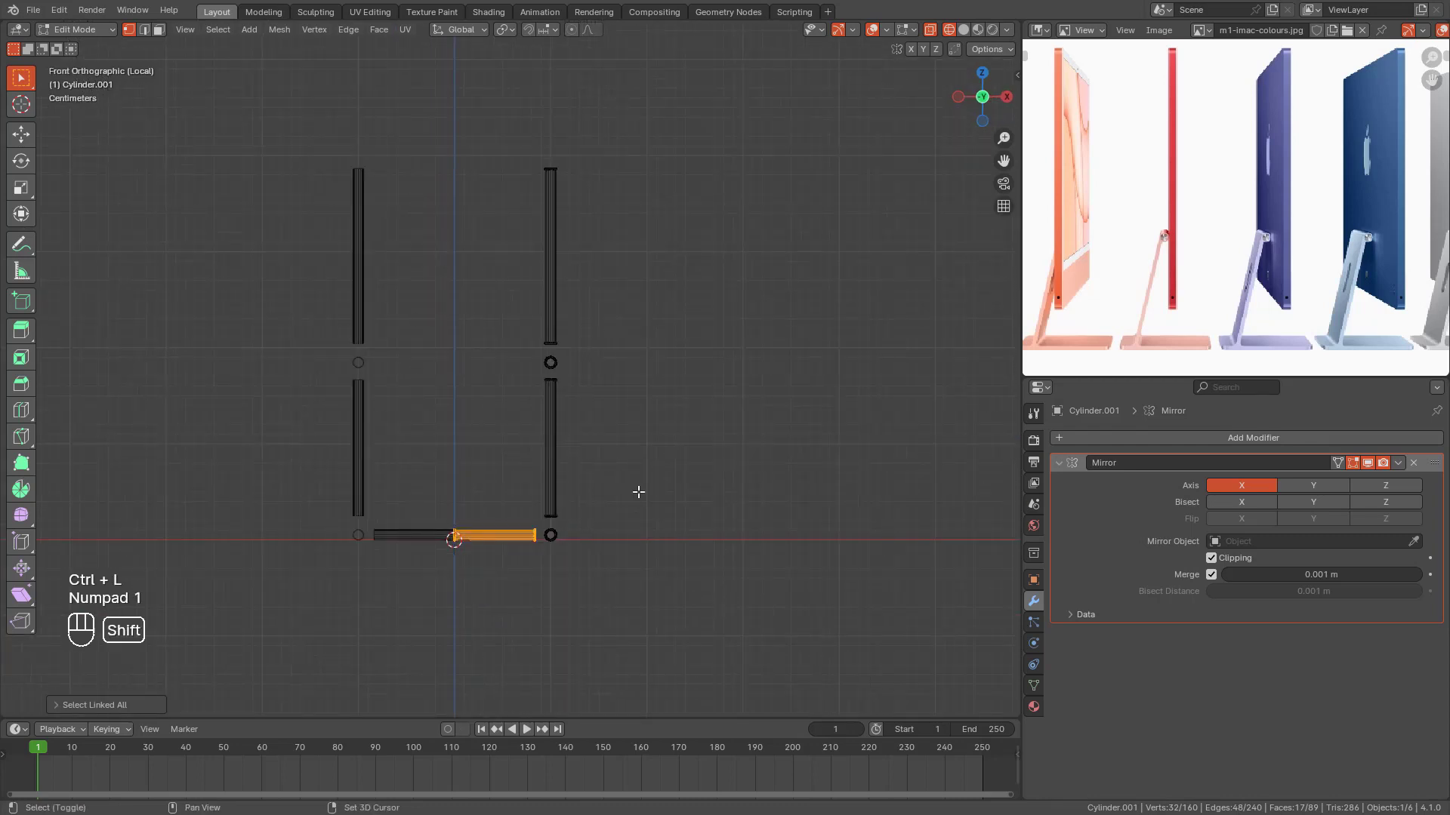
{"action": "middle_click_drag", "start_coordinate": [637, 492], "coordinate": [653, 536], "text": "shift"}
{"action": "key", "text": "g"}
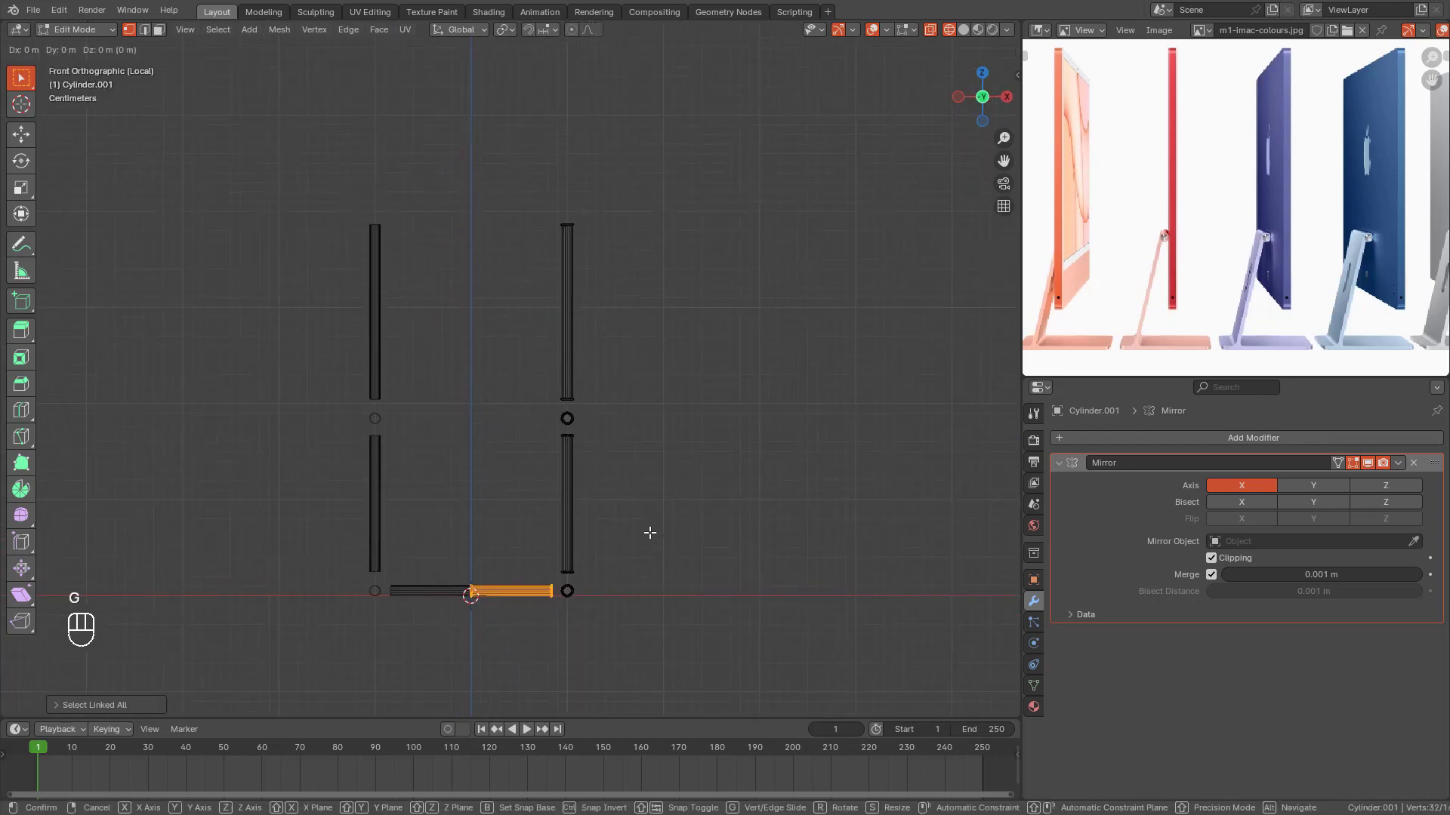
{"action": "key", "text": "z"}
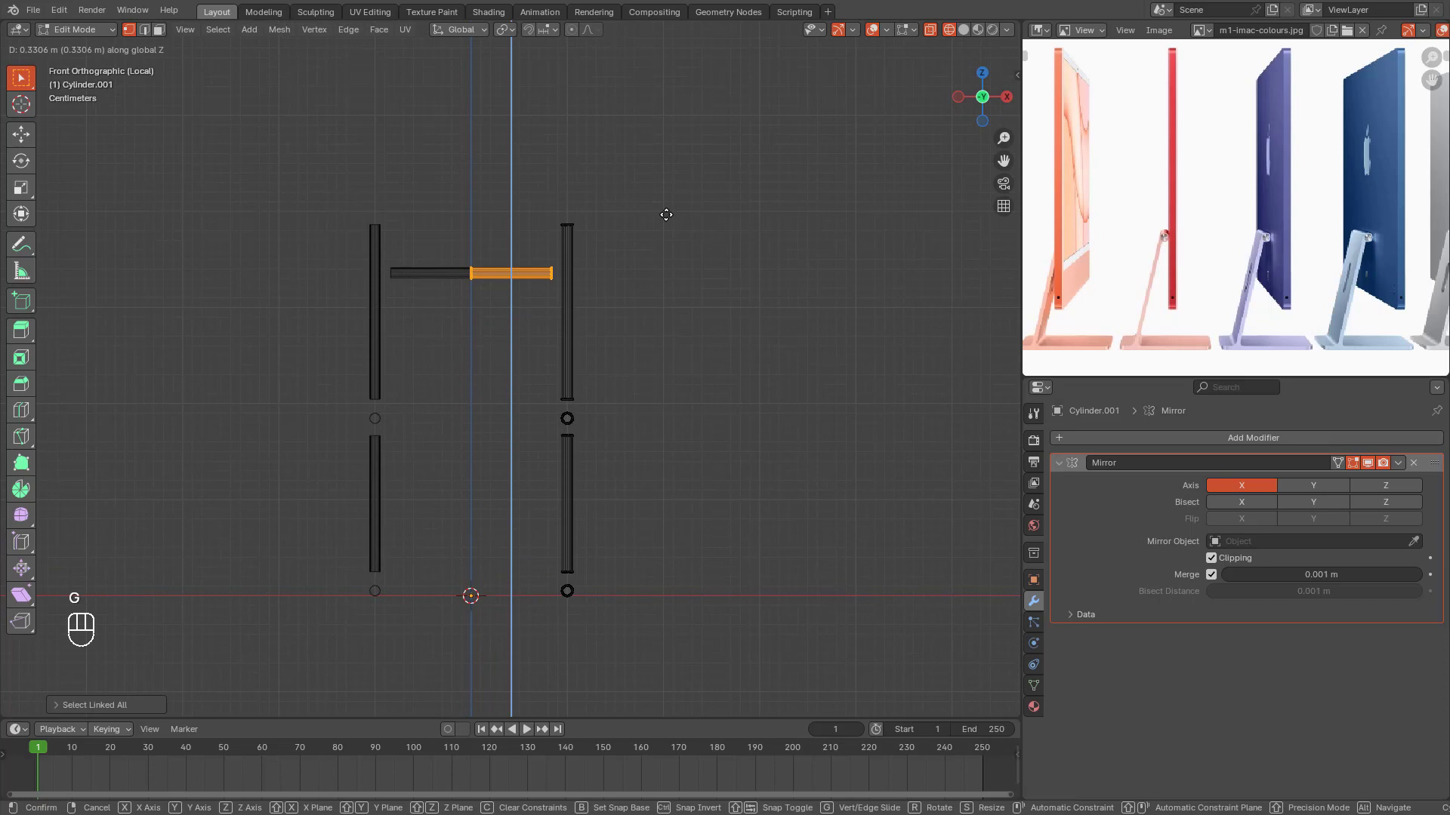
{"action": "left_click", "coordinate": [668, 181]}
Step: Lower the upper end of the new upright tube about 0.036 m along Z, leaving a gap below the raised crosswise tube
{"action": "scroll", "coordinate": [602, 252], "scroll_direction": "up", "scroll_amount": 5}
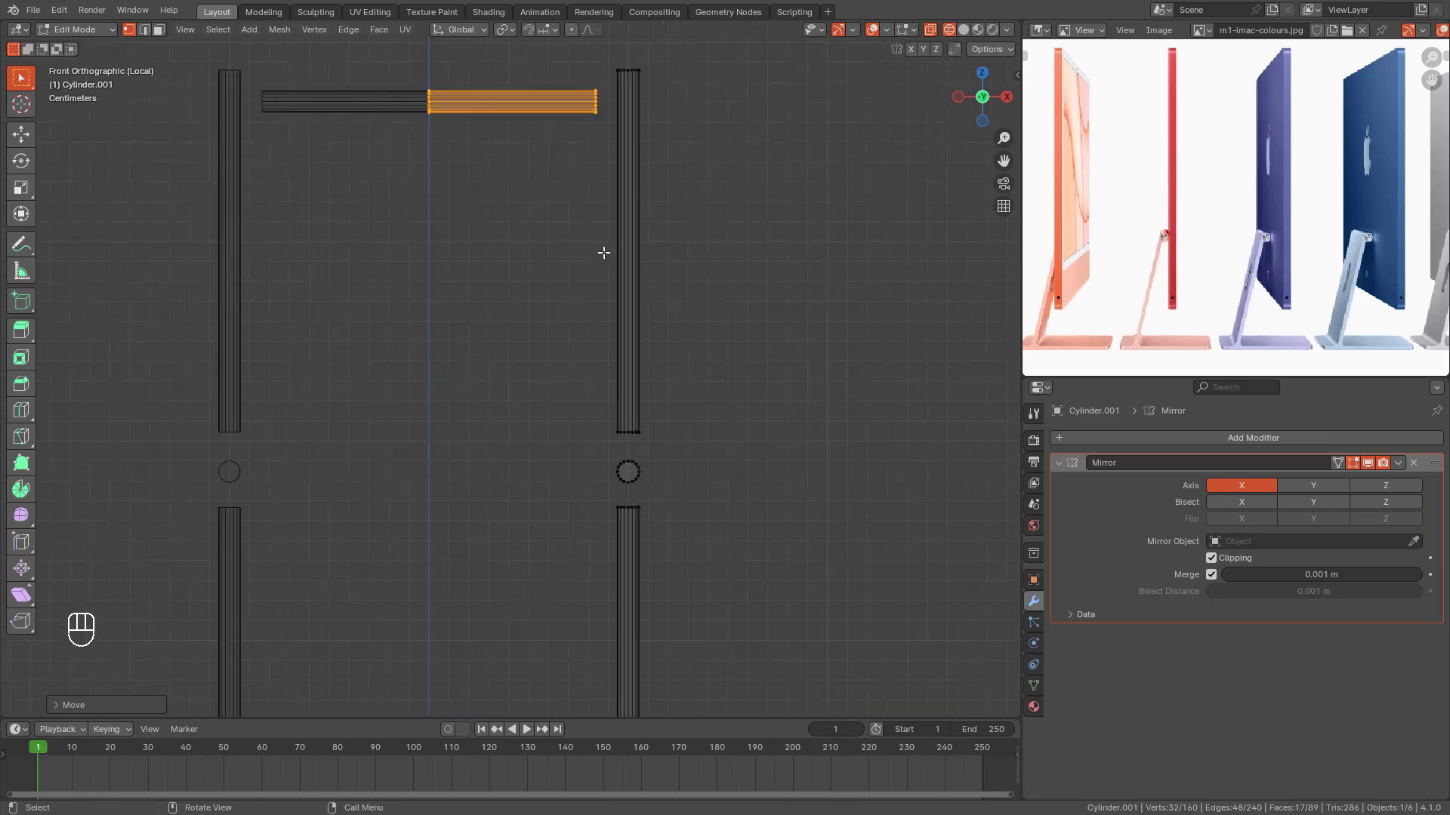
{"action": "middle_click_drag", "start_coordinate": [626, 295], "coordinate": [576, 529], "text": "shift"}
{"action": "left_click_drag", "start_coordinate": [573, 237], "coordinate": [629, 271]}
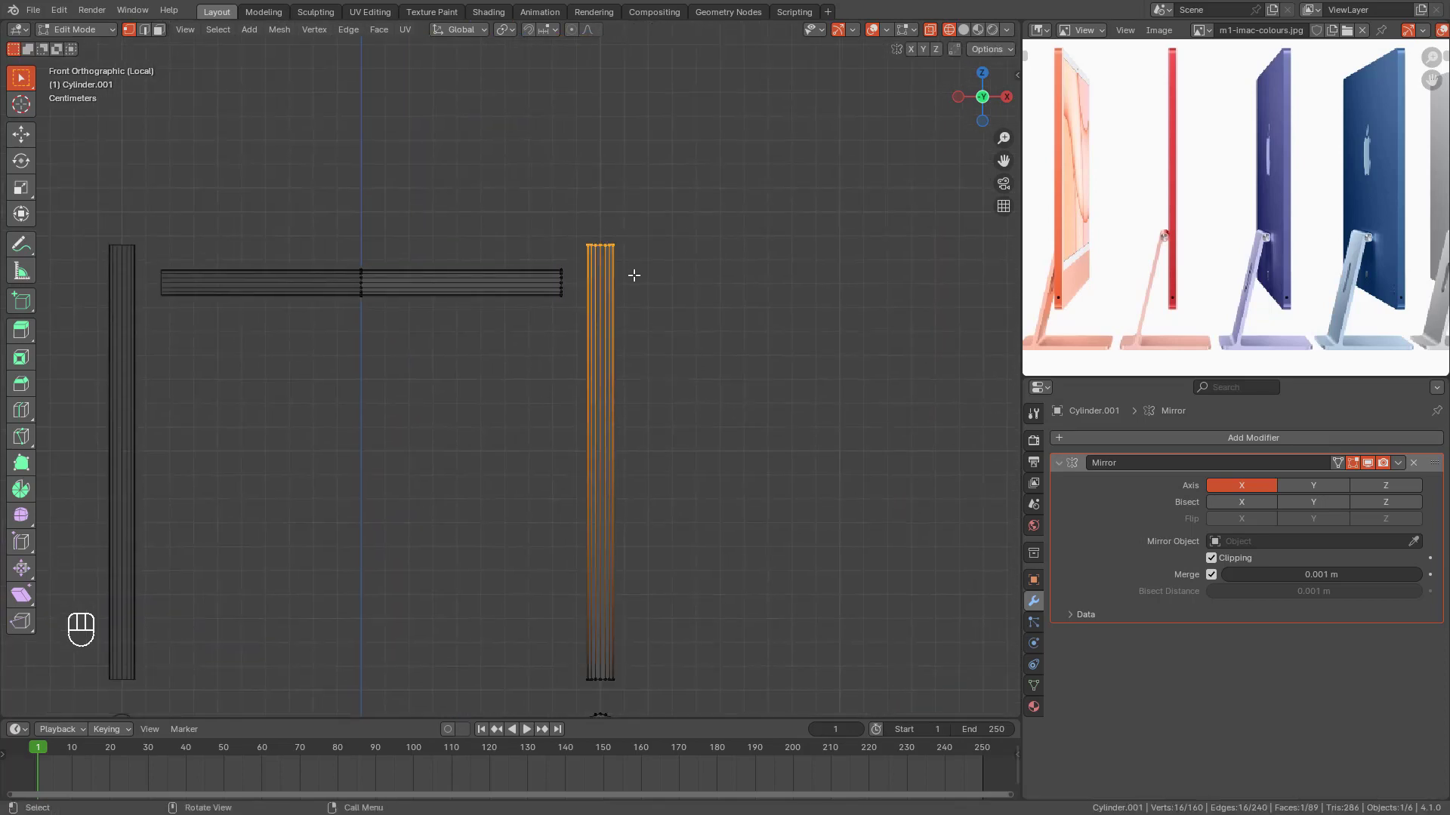
{"action": "key", "text": "g"}
{"action": "key", "text": "z"}
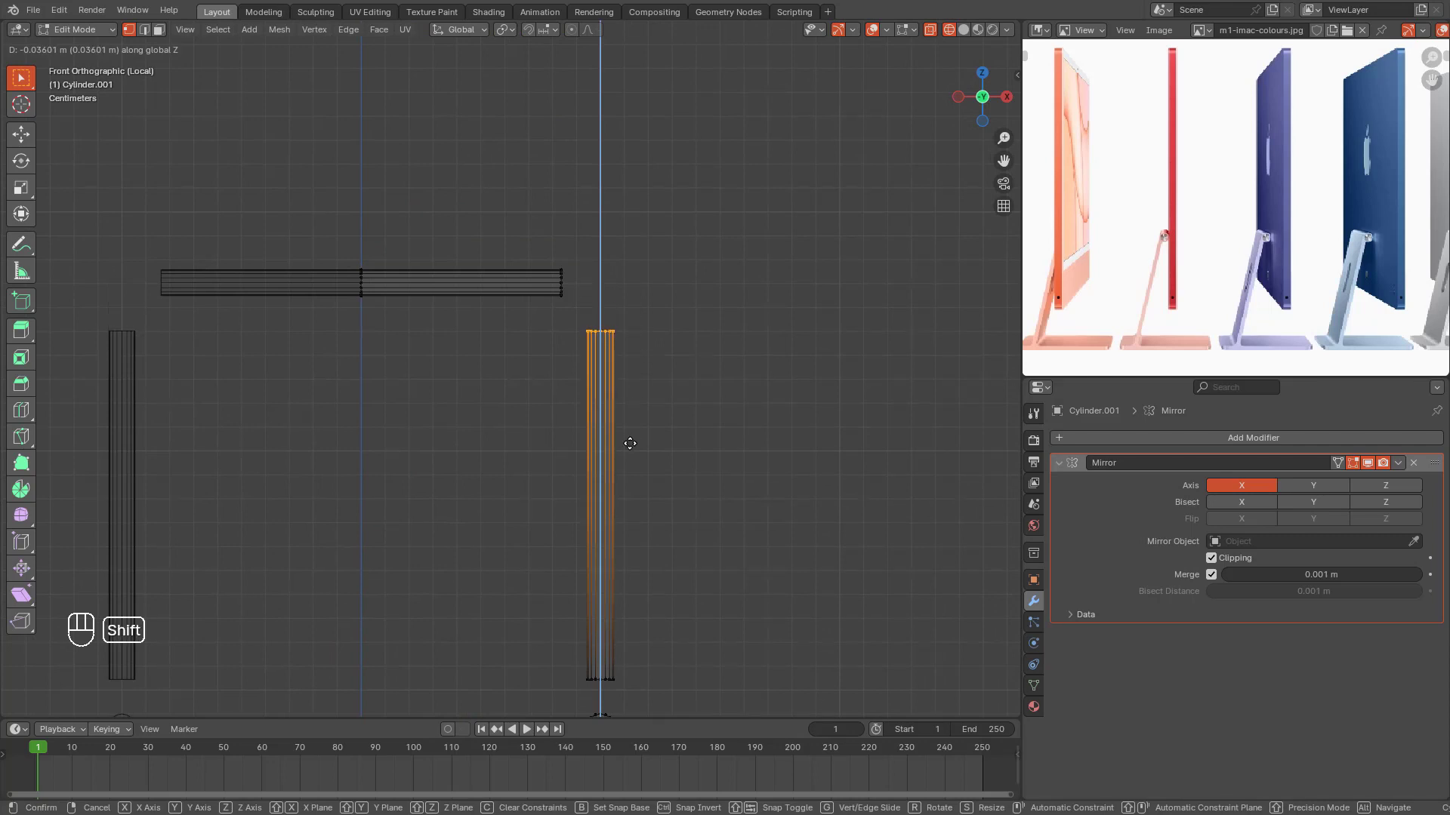
{"action": "left_click", "coordinate": [630, 443]}
Step: Bridge the edge loops between the lower end of the first upright tube and the near end of the lower horizontal tube
{"action": "scroll", "coordinate": [624, 453], "scroll_direction": "down", "scroll_amount": 4}
{"action": "middle_click_drag", "start_coordinate": [624, 486], "coordinate": [571, 384]}
{"action": "scroll", "coordinate": [521, 471], "scroll_direction": "up", "scroll_amount": 4}
{"action": "middle_click_drag", "start_coordinate": [574, 445], "coordinate": [541, 443]}
{"action": "scroll", "coordinate": [537, 463], "scroll_direction": "up", "scroll_amount": 4}
{"action": "key", "text": "KP_3"}
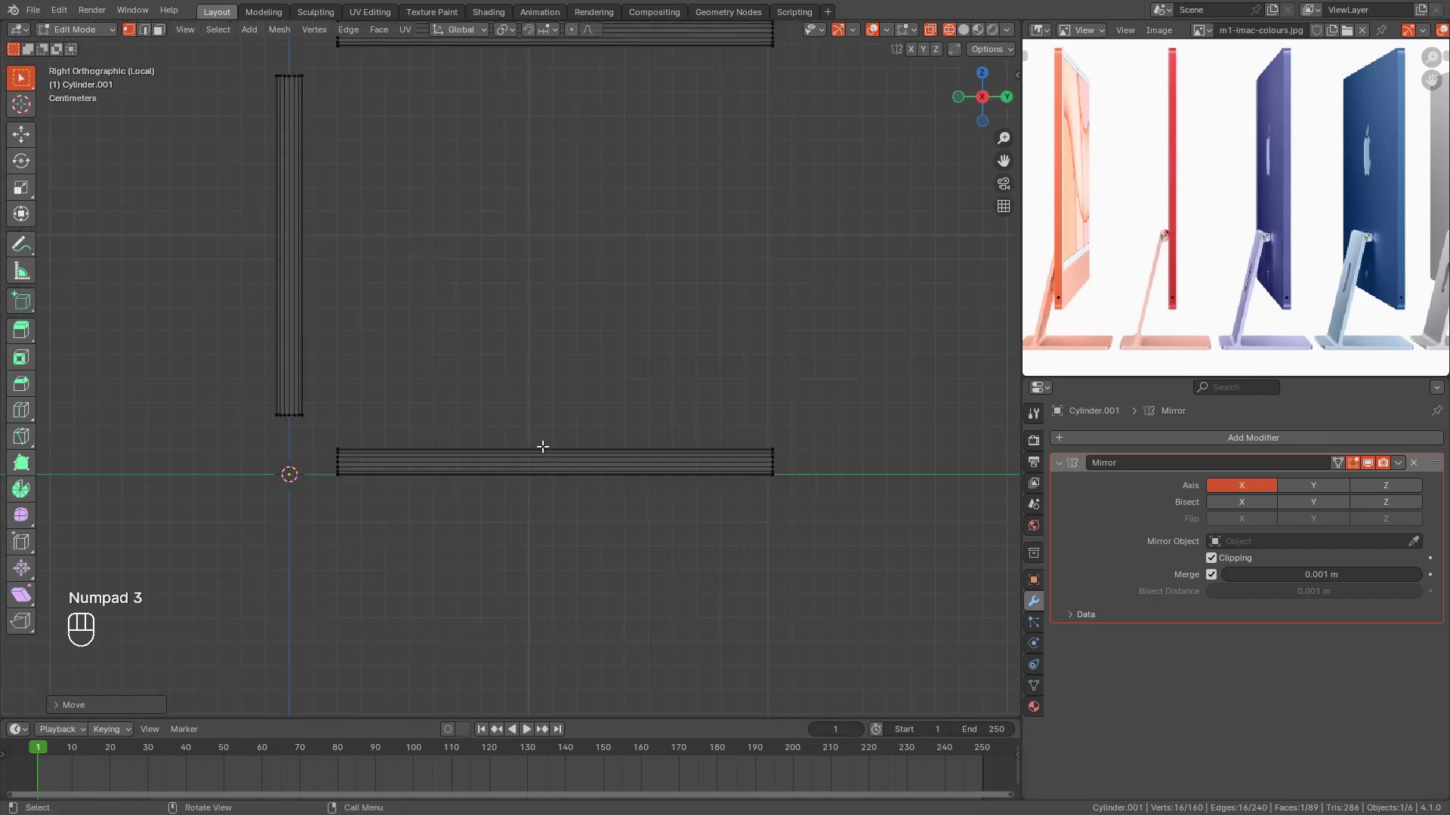
{"action": "scroll", "coordinate": [541, 447], "scroll_direction": "up", "scroll_amount": 3}
{"action": "middle_click_drag", "start_coordinate": [424, 479], "coordinate": [492, 362], "text": "shift"}
{"action": "left_click_drag", "start_coordinate": [400, 323], "coordinate": [591, 596]}
{"action": "middle_click_drag", "start_coordinate": [630, 373], "coordinate": [636, 401], "text": "shift"}
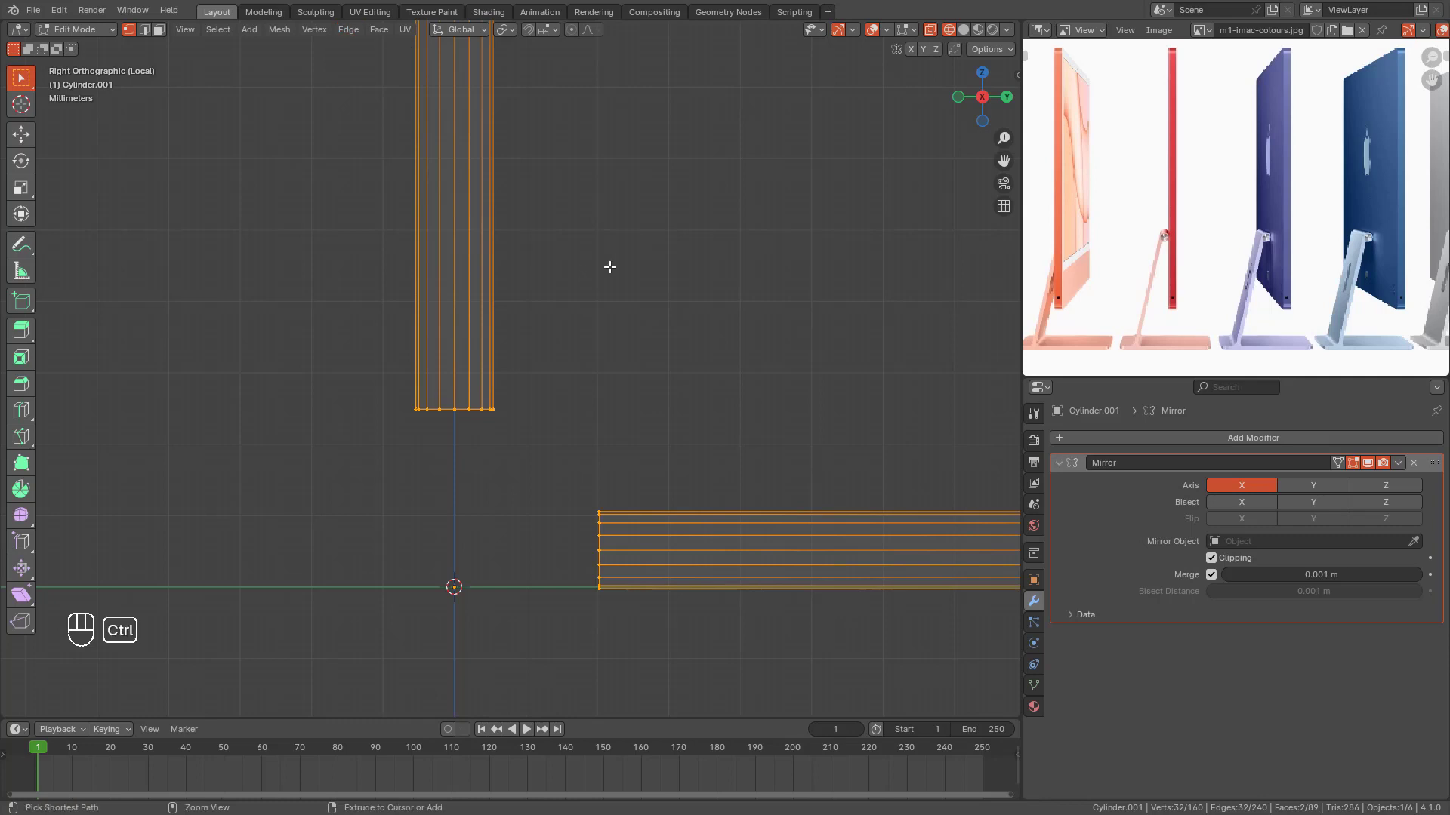
{"action": "key", "text": "ctrl+e"}
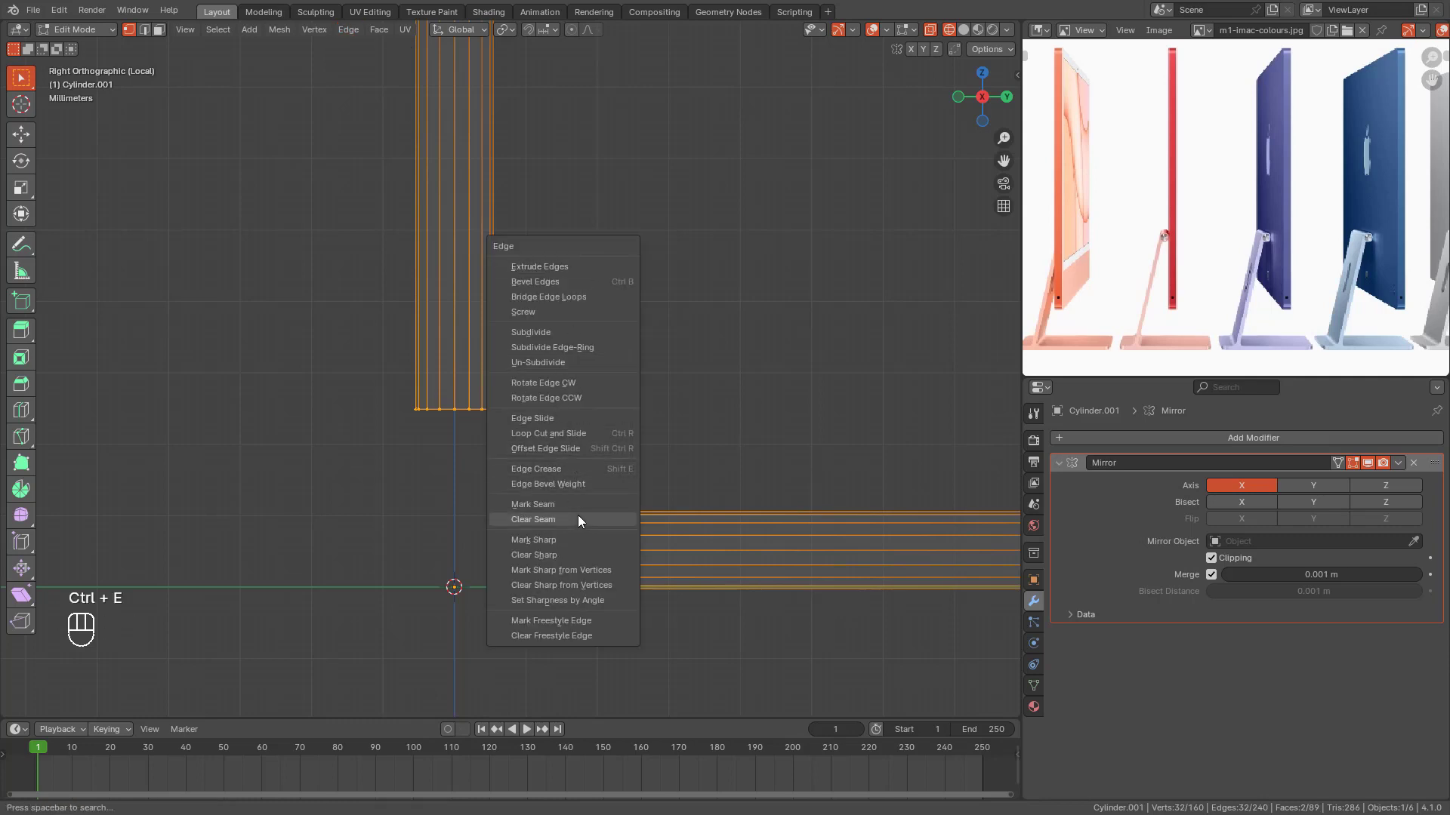
{"action": "left_click", "coordinate": [347, 30]}
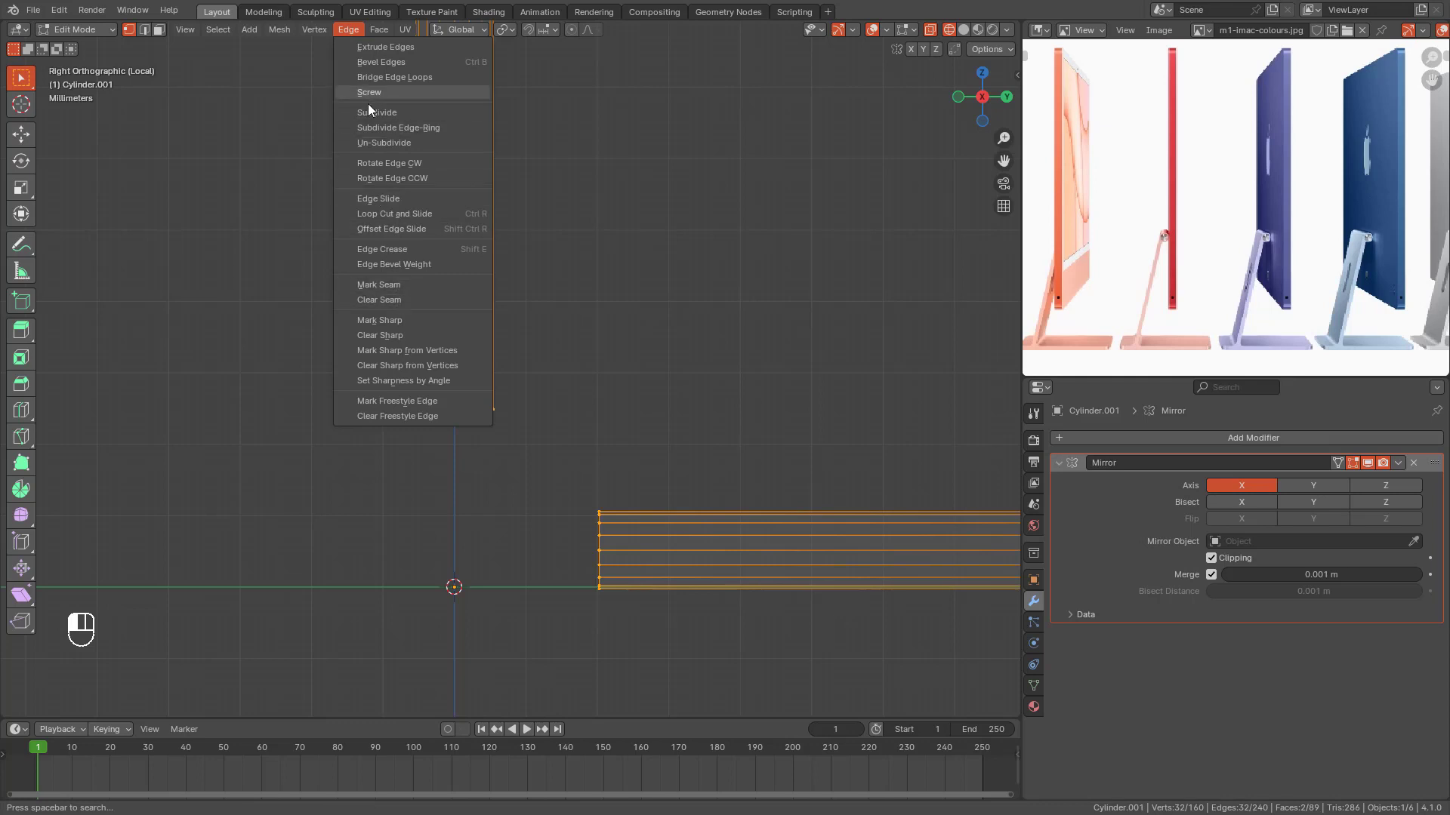
{"action": "left_click", "coordinate": [338, 28]}
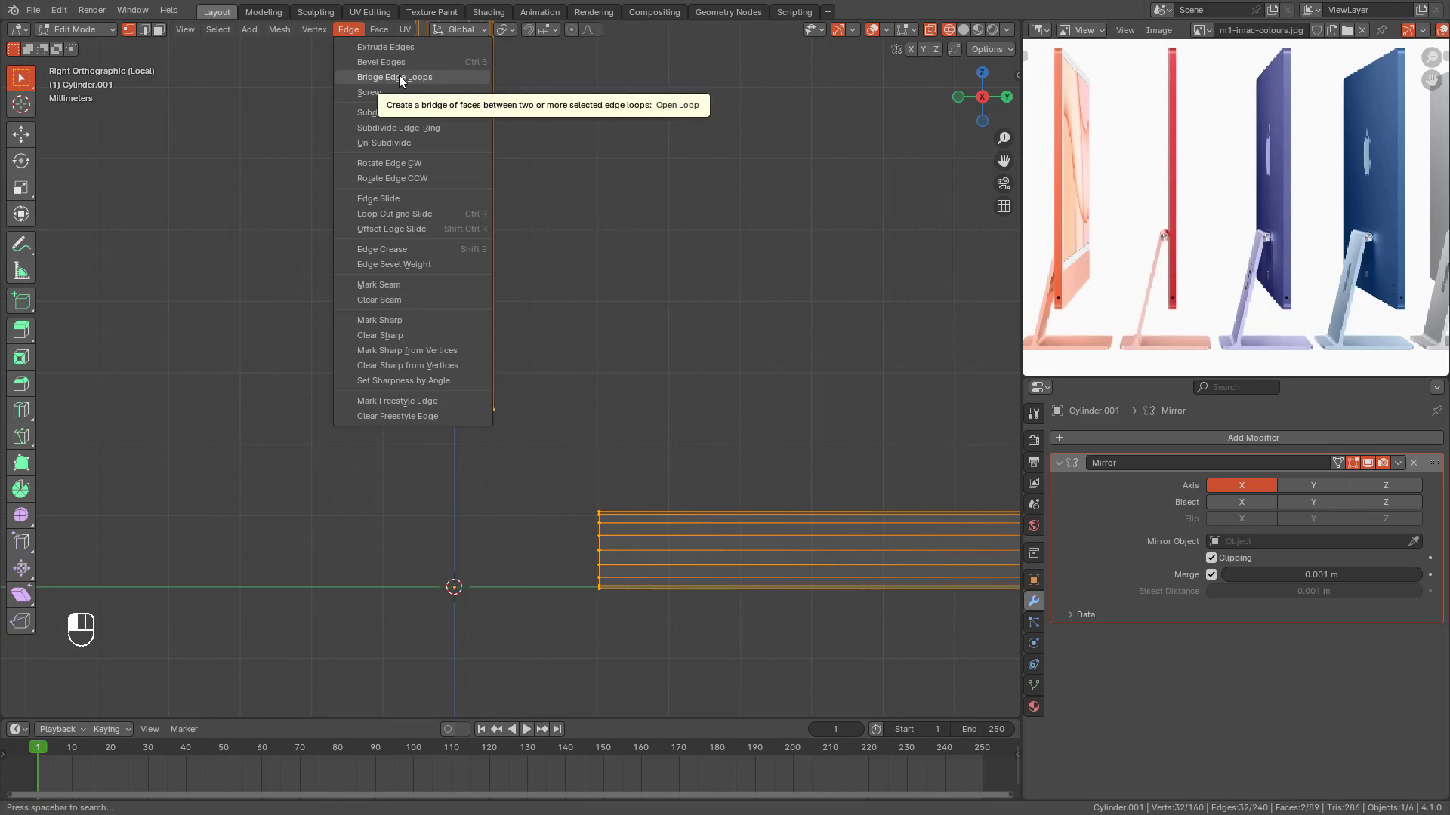
{"action": "left_click", "coordinate": [399, 76]}
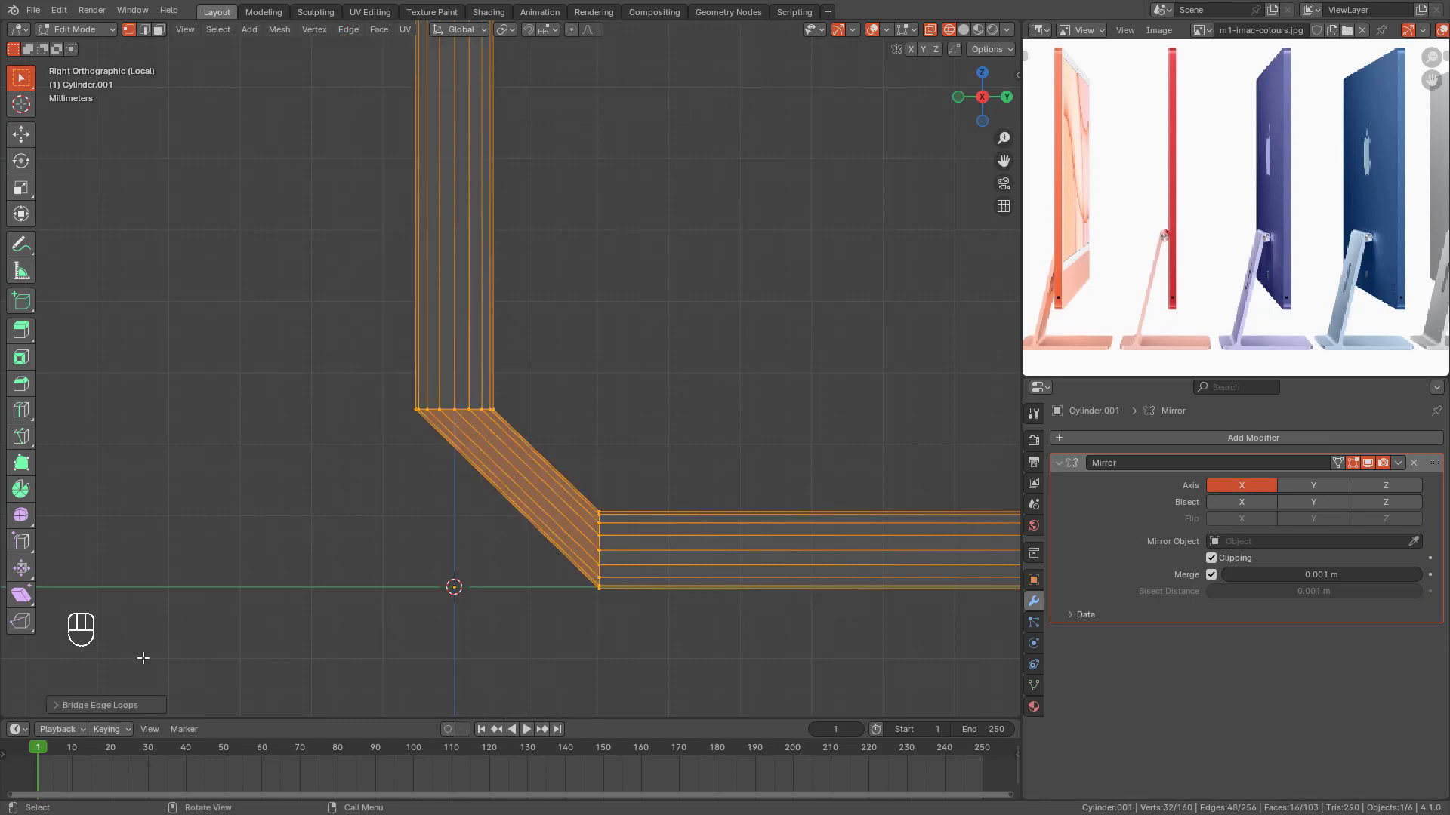
Step: Round the bridged corner by setting its number of cuts to 5 and smoothness to 0.610
{"action": "left_click", "coordinate": [97, 708]}
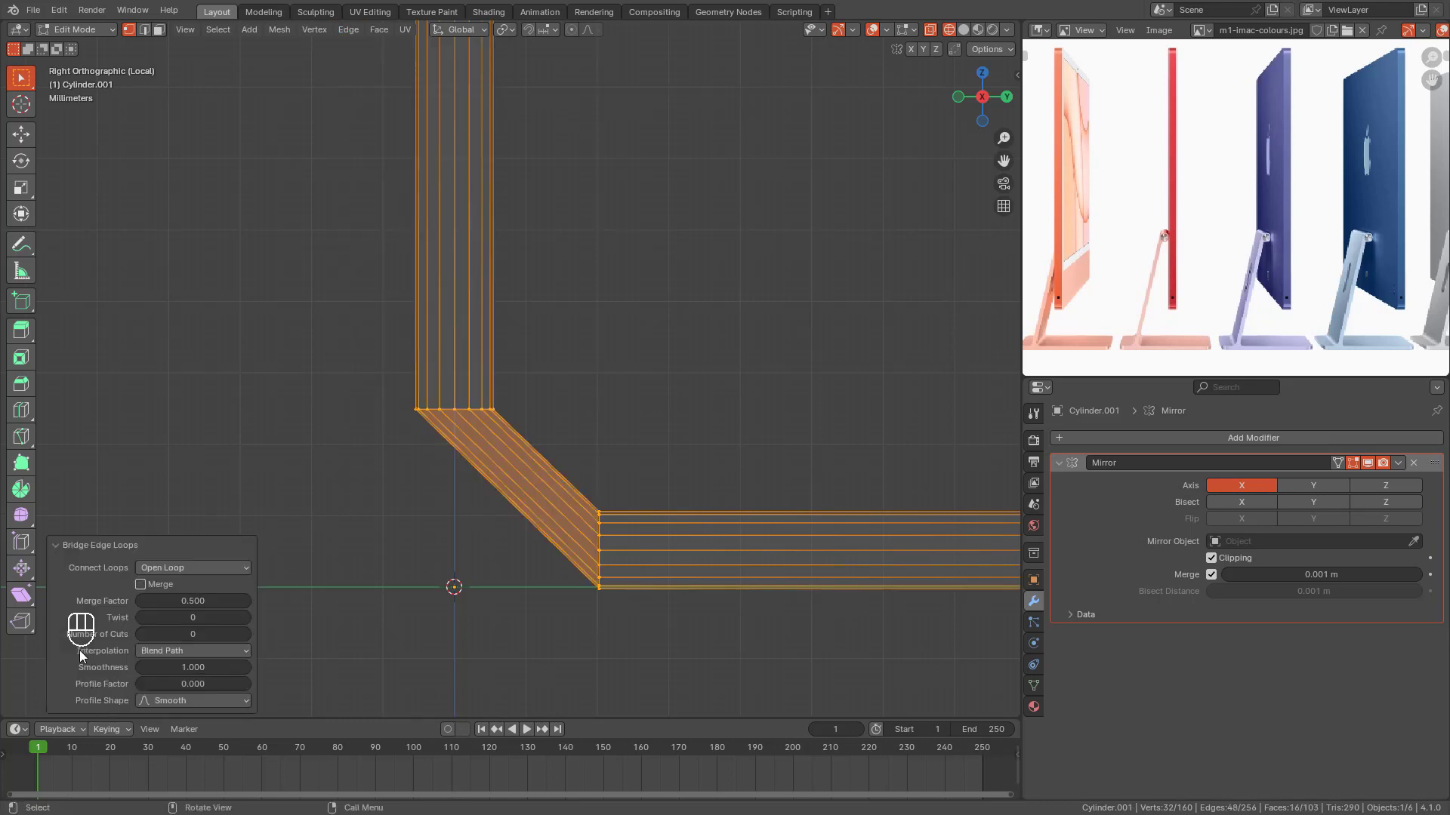
{"action": "left_click", "coordinate": [246, 634]}
{"action": "left_click", "coordinate": [246, 634]}
{"action": "left_click", "coordinate": [246, 635]}
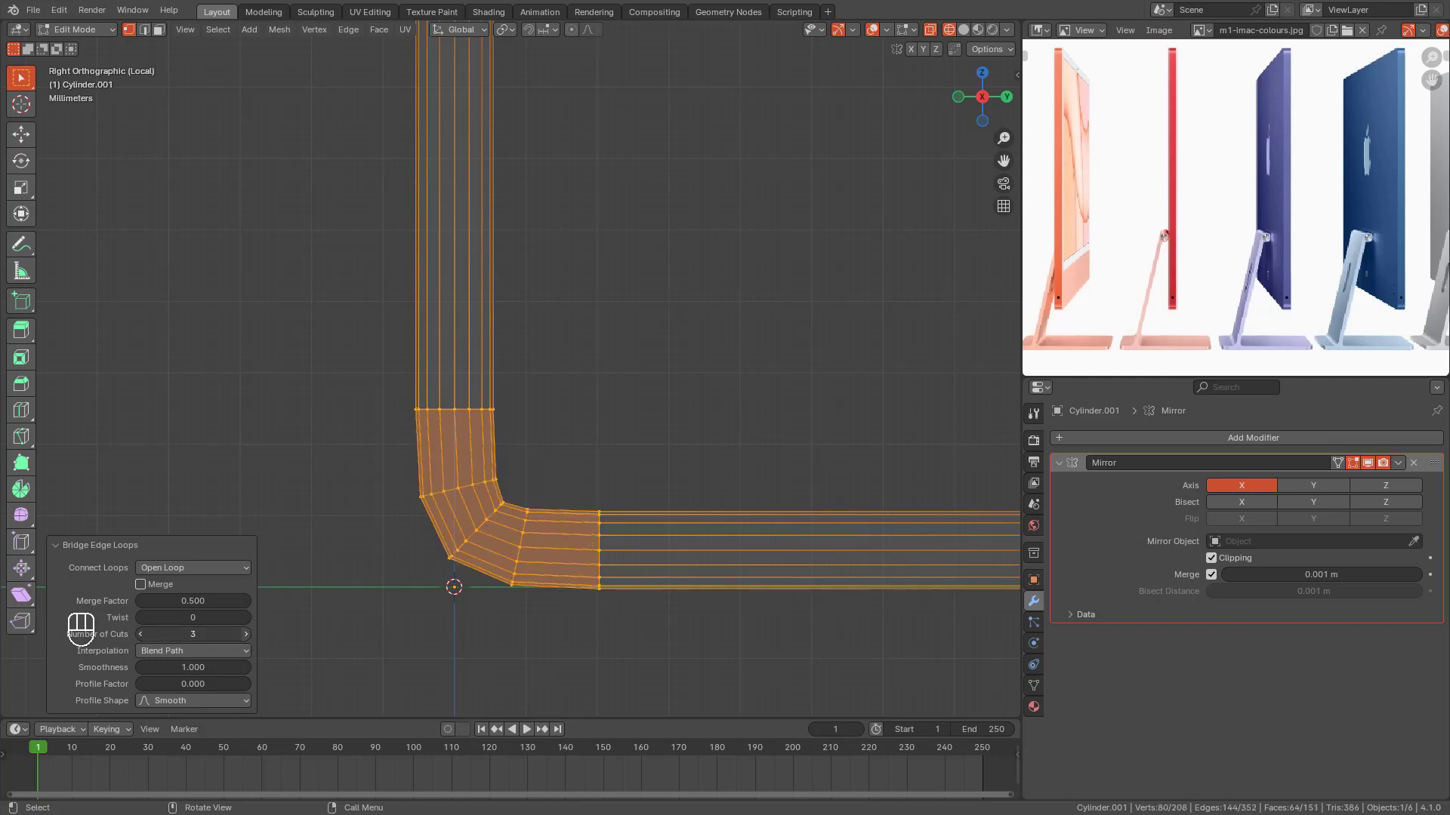
{"action": "left_click", "coordinate": [246, 634]}
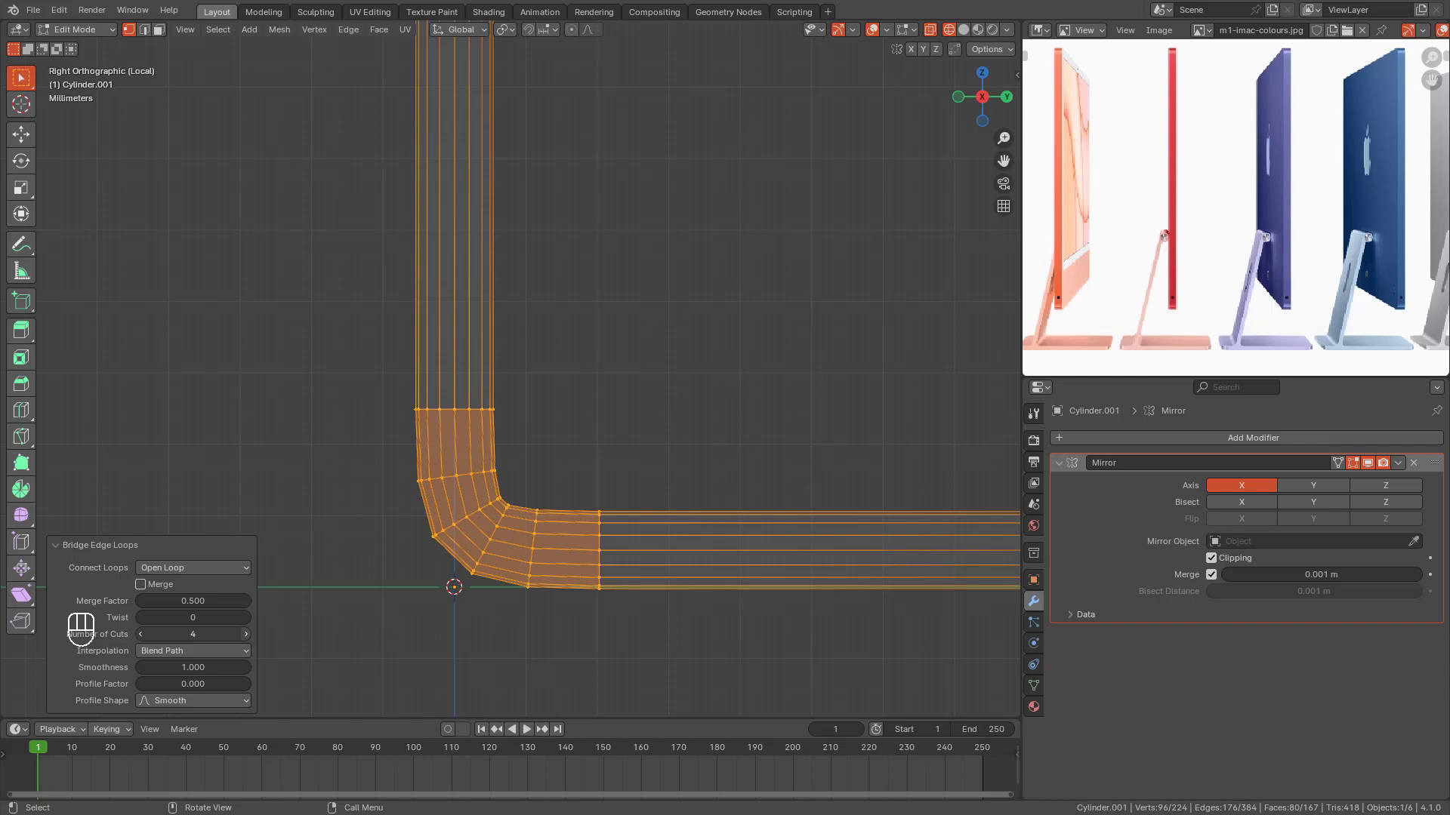
{"action": "left_click", "coordinate": [246, 634]}
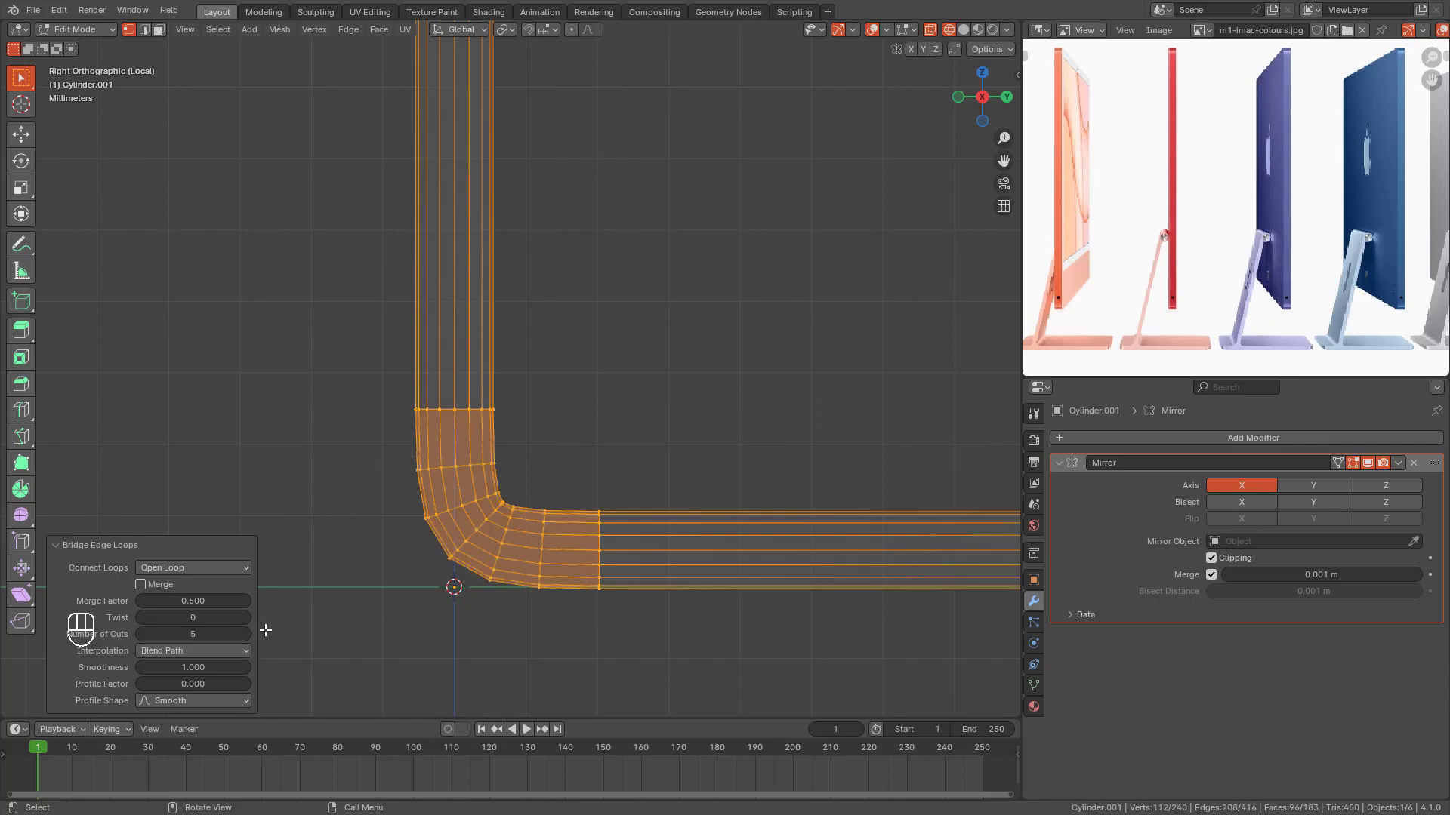
{"action": "left_click_drag", "start_coordinate": [193, 668], "coordinate": [155, 667]}
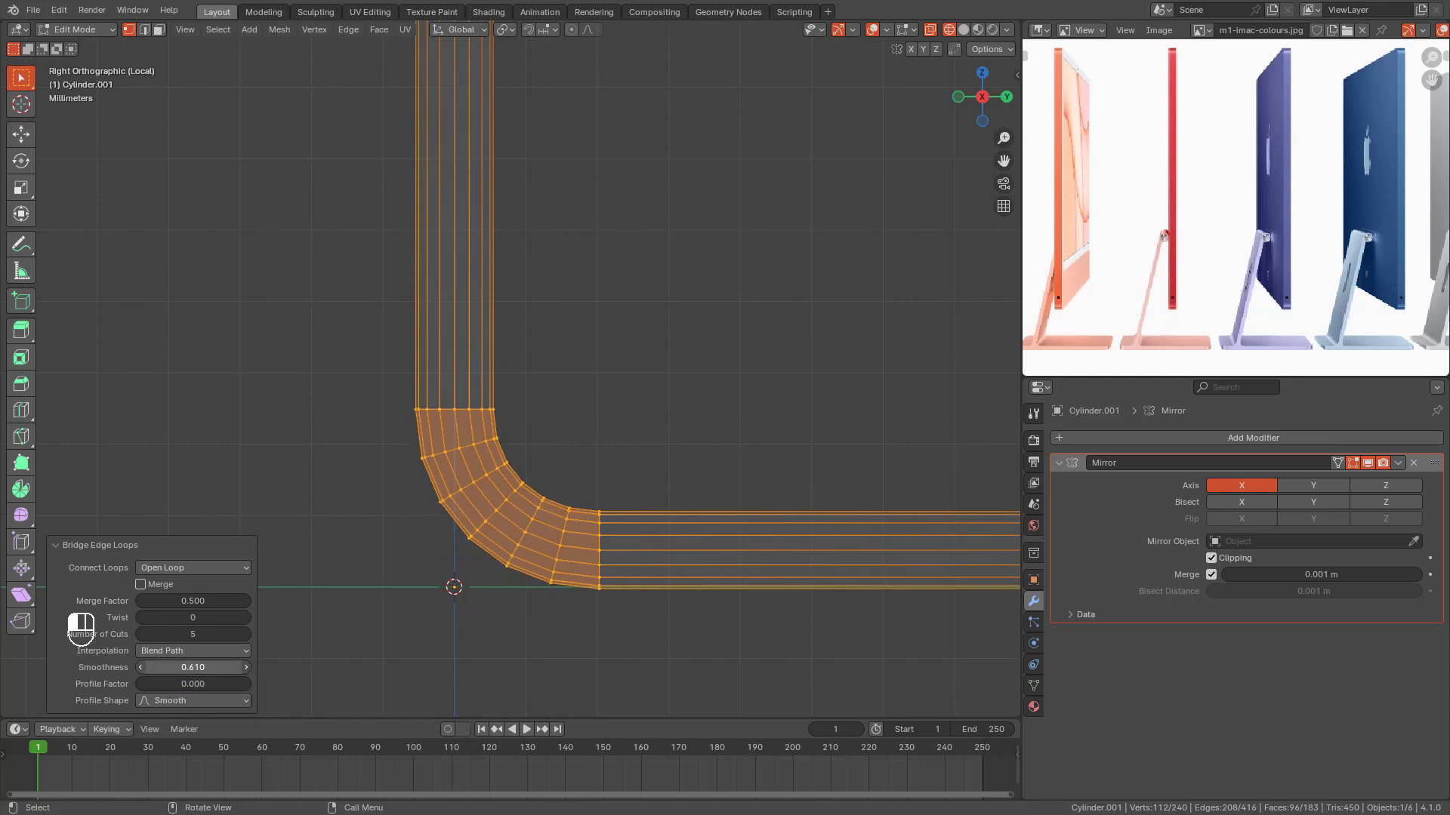
Step: Duplicate the whole raised crosswise tube and move the copy 0.3634 m down along Z to the base level
{"action": "scroll", "coordinate": [660, 371], "scroll_direction": "down", "scroll_amount": 5}
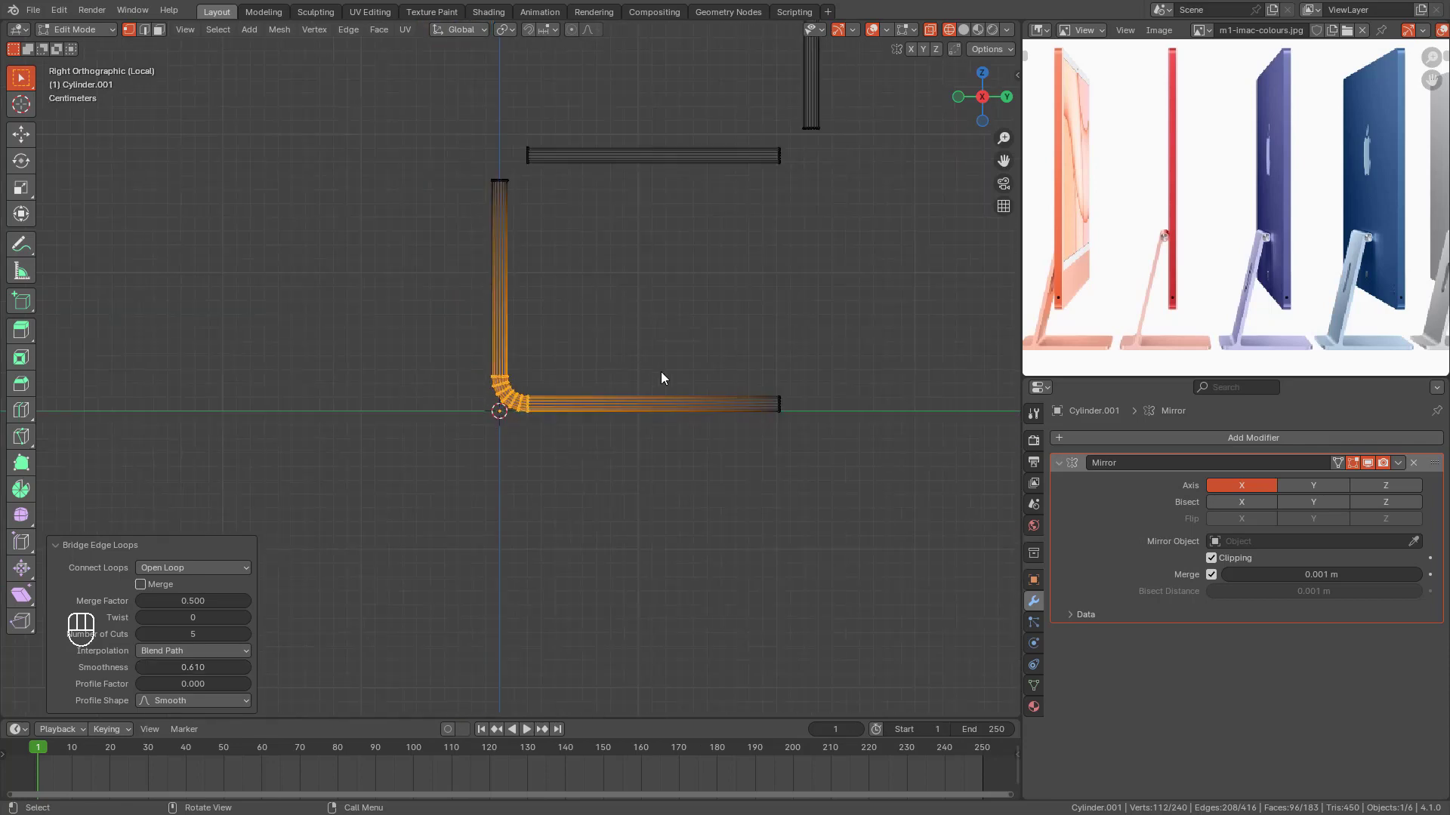
{"action": "mouse_move", "coordinate": [610, 412]}
{"action": "middle_mouse_down"}
{"action": "mouse_move", "coordinate": [657, 479]}
{"action": "mouse_move", "coordinate": [586, 453]}
{"action": "mouse_move", "coordinate": [633, 461]}
{"action": "mouse_move", "coordinate": [587, 437]}
{"action": "mouse_move", "coordinate": [583, 392]}
{"action": "mouse_move", "coordinate": [604, 372]}
{"action": "mouse_move", "coordinate": [609, 400]}
{"action": "middle_mouse_up"}
{"action": "left_click_drag", "start_coordinate": [629, 102], "coordinate": [660, 136]}
{"action": "key", "text": "KP_1"}
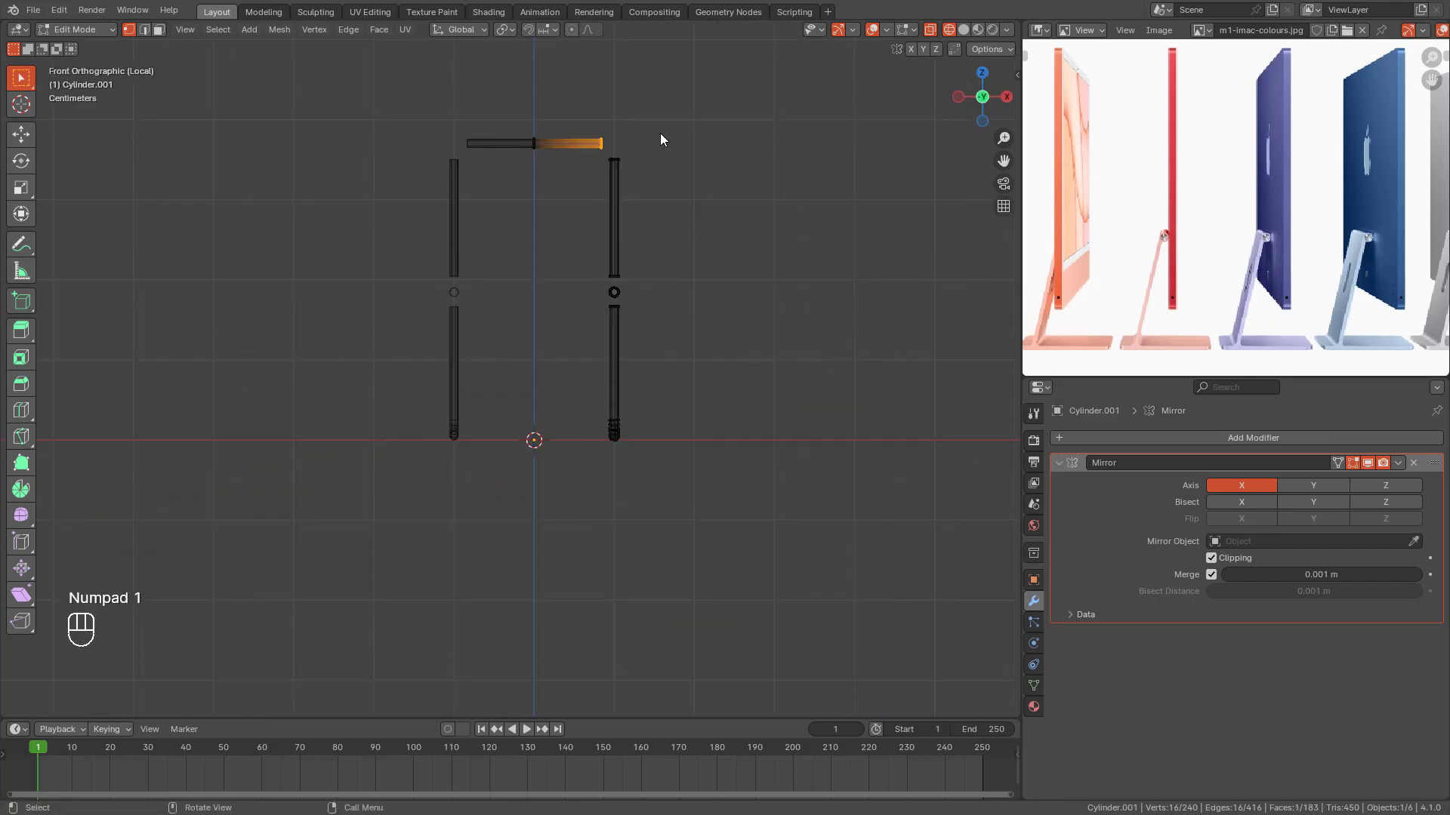
{"action": "key", "text": "ctrl+l"}
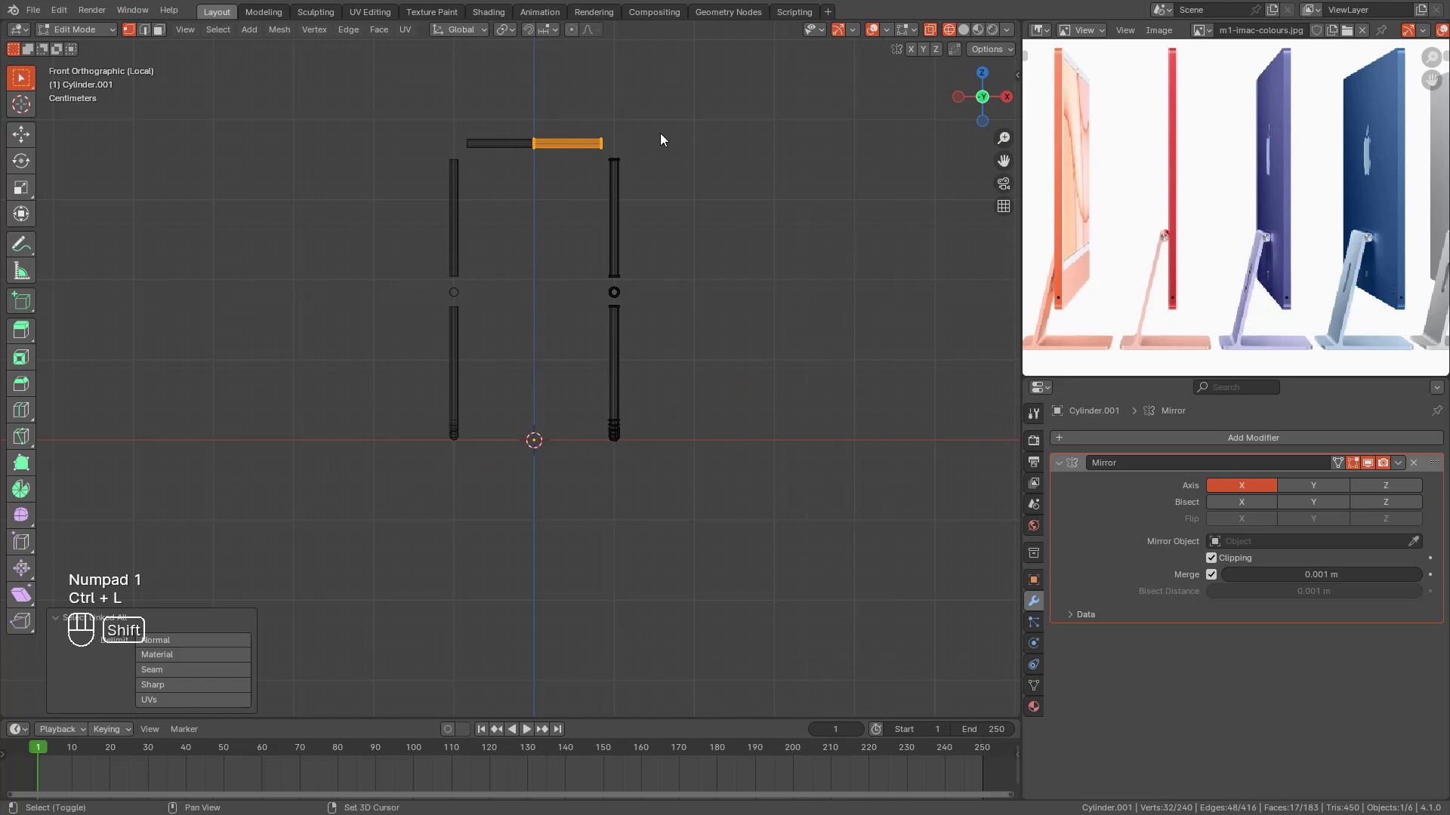
{"action": "key", "text": "shift+d"}
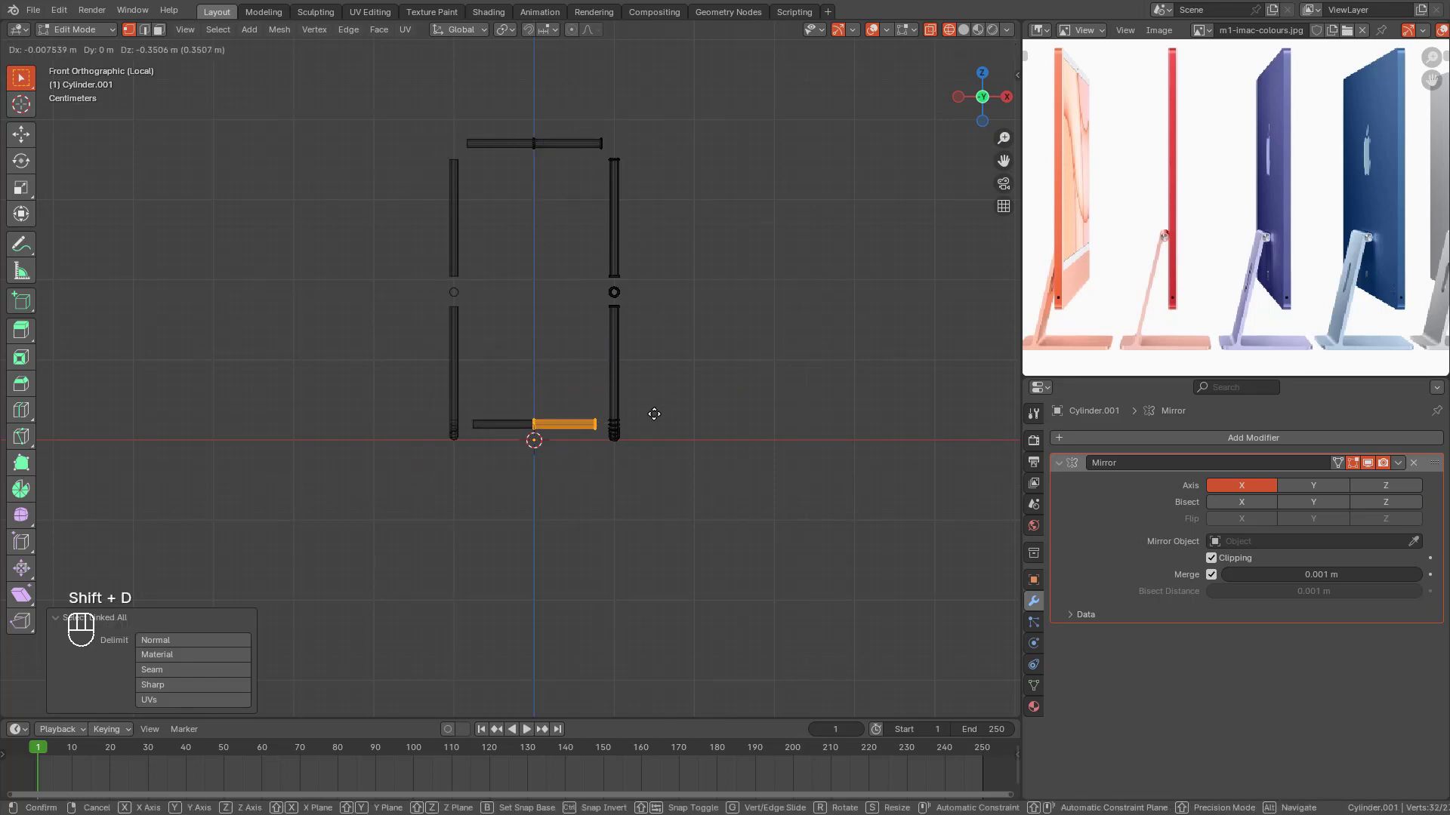
{"action": "key", "text": "z"}
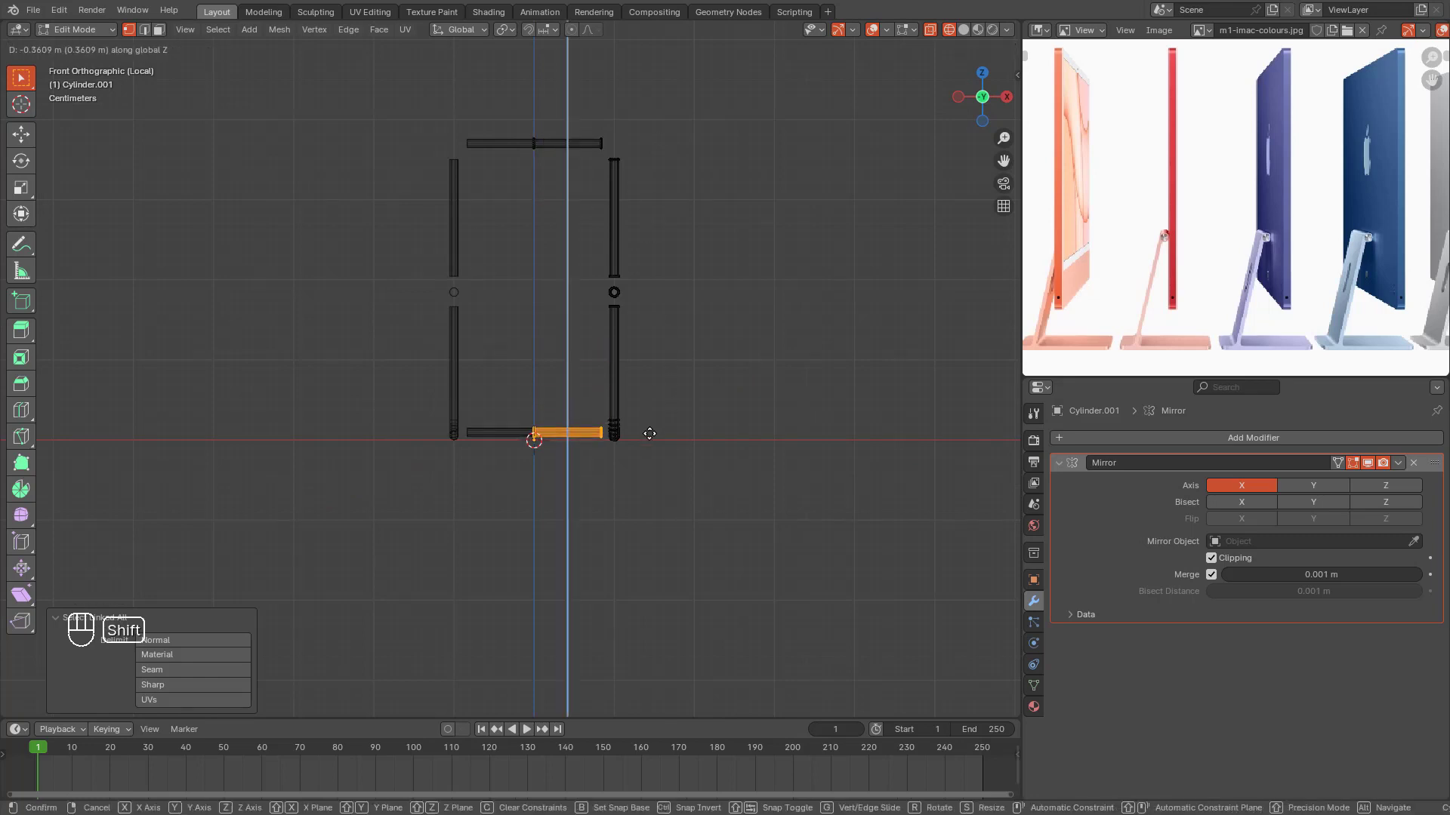
{"action": "left_click", "coordinate": [648, 452]}
Step: Move the duplicated base crosswise tube about 0.0018 m down along Z, aligning its underside with the lower corner of the frame
{"action": "scroll", "coordinate": [650, 454], "scroll_direction": "up", "scroll_amount": 5}
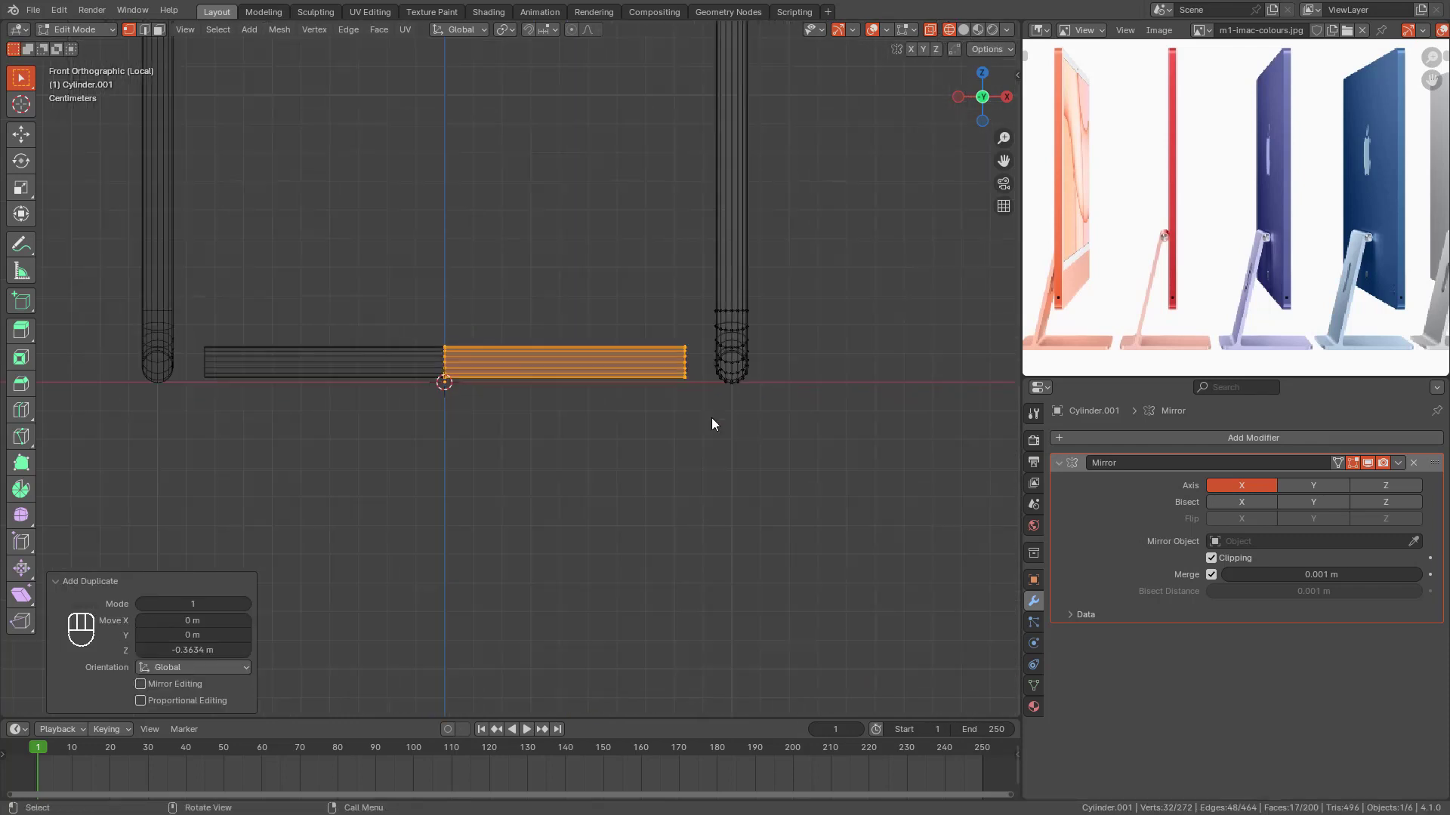
{"action": "key", "text": "shift+b"}
{"action": "left_click_drag", "start_coordinate": [645, 362], "coordinate": [713, 422]}
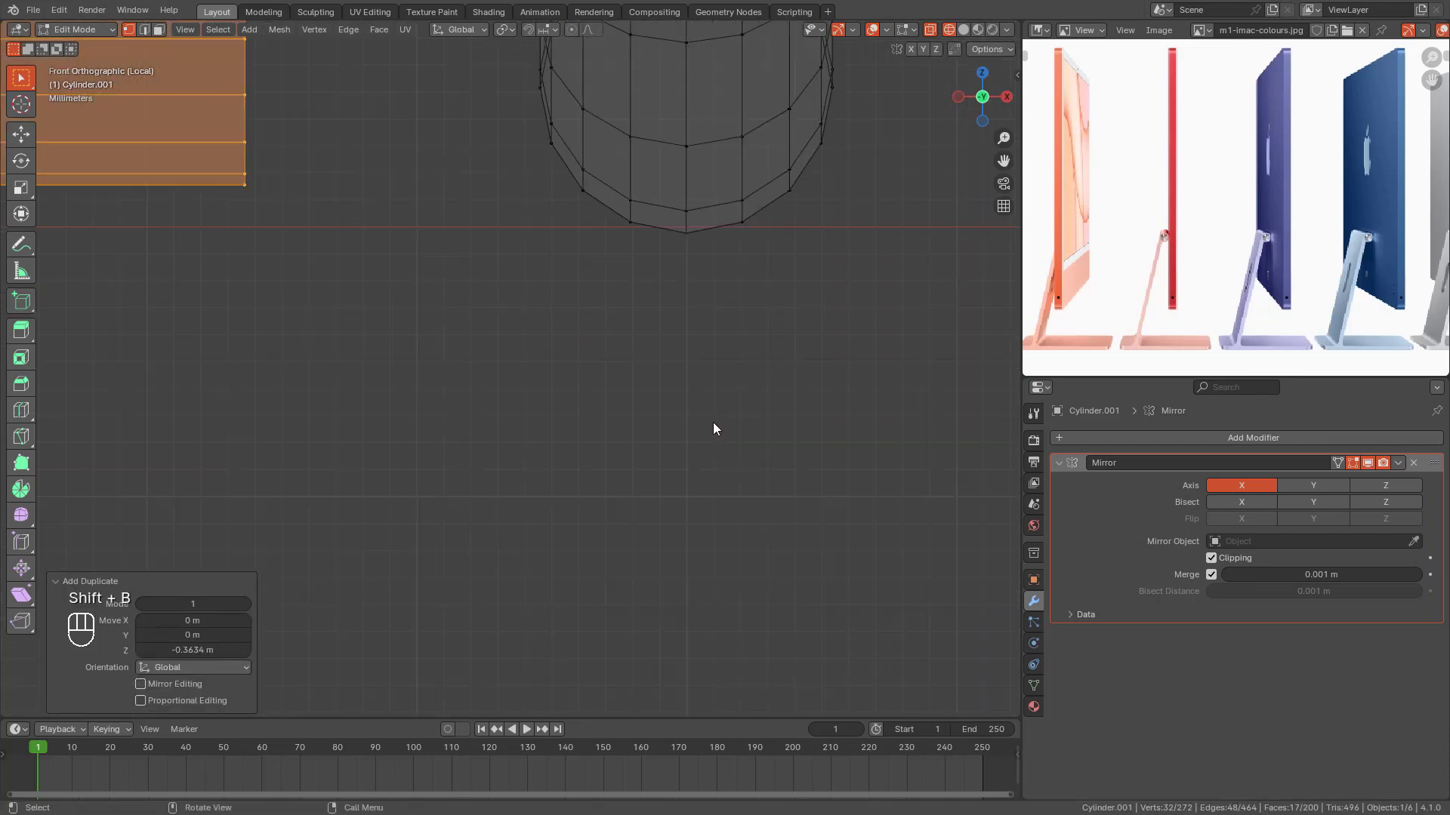
{"action": "middle_click_drag", "start_coordinate": [497, 311], "coordinate": [767, 378], "text": "shift"}
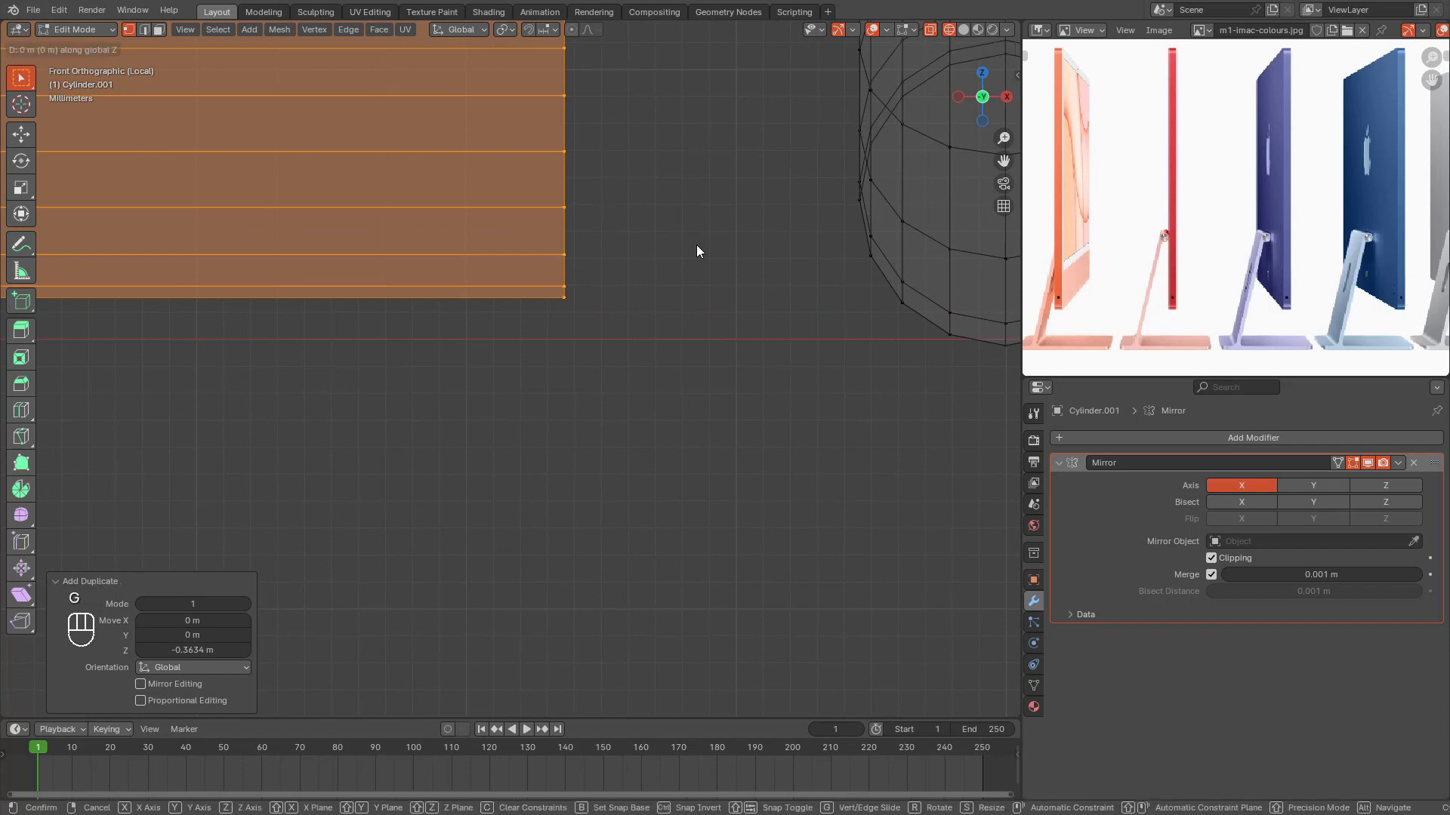
{"action": "key", "text": "g"}
{"action": "left_click", "coordinate": [705, 327]}
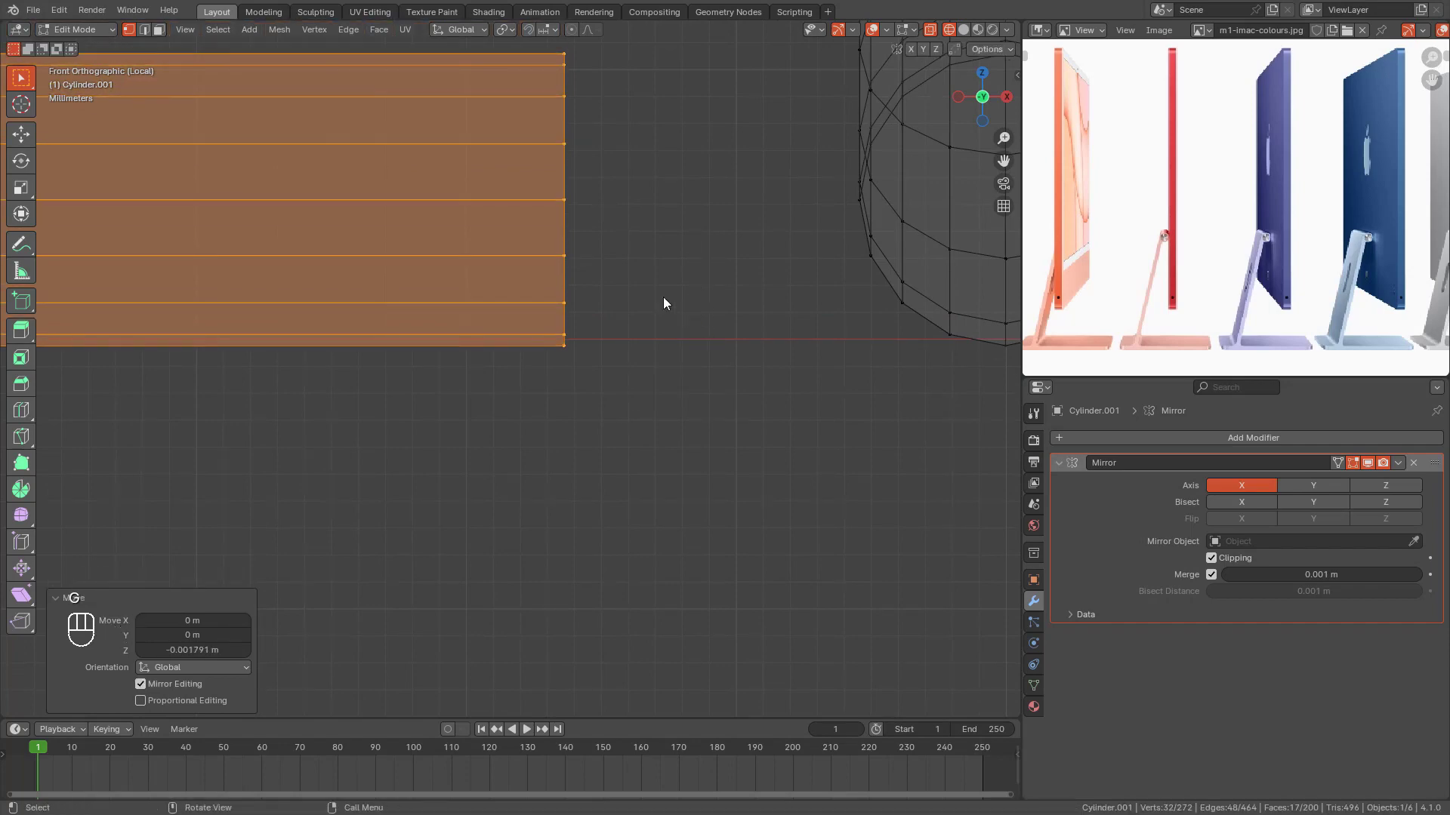
Step: Bridge the edge loops between the far end of the lower horizontal tube and the outer end of the base crosswise tube
{"action": "scroll", "coordinate": [663, 301], "scroll_direction": "down", "scroll_amount": 6}
{"action": "middle_click_drag", "start_coordinate": [713, 300], "coordinate": [672, 436]}
{"action": "left_click_drag", "start_coordinate": [601, 328], "coordinate": [709, 446]}
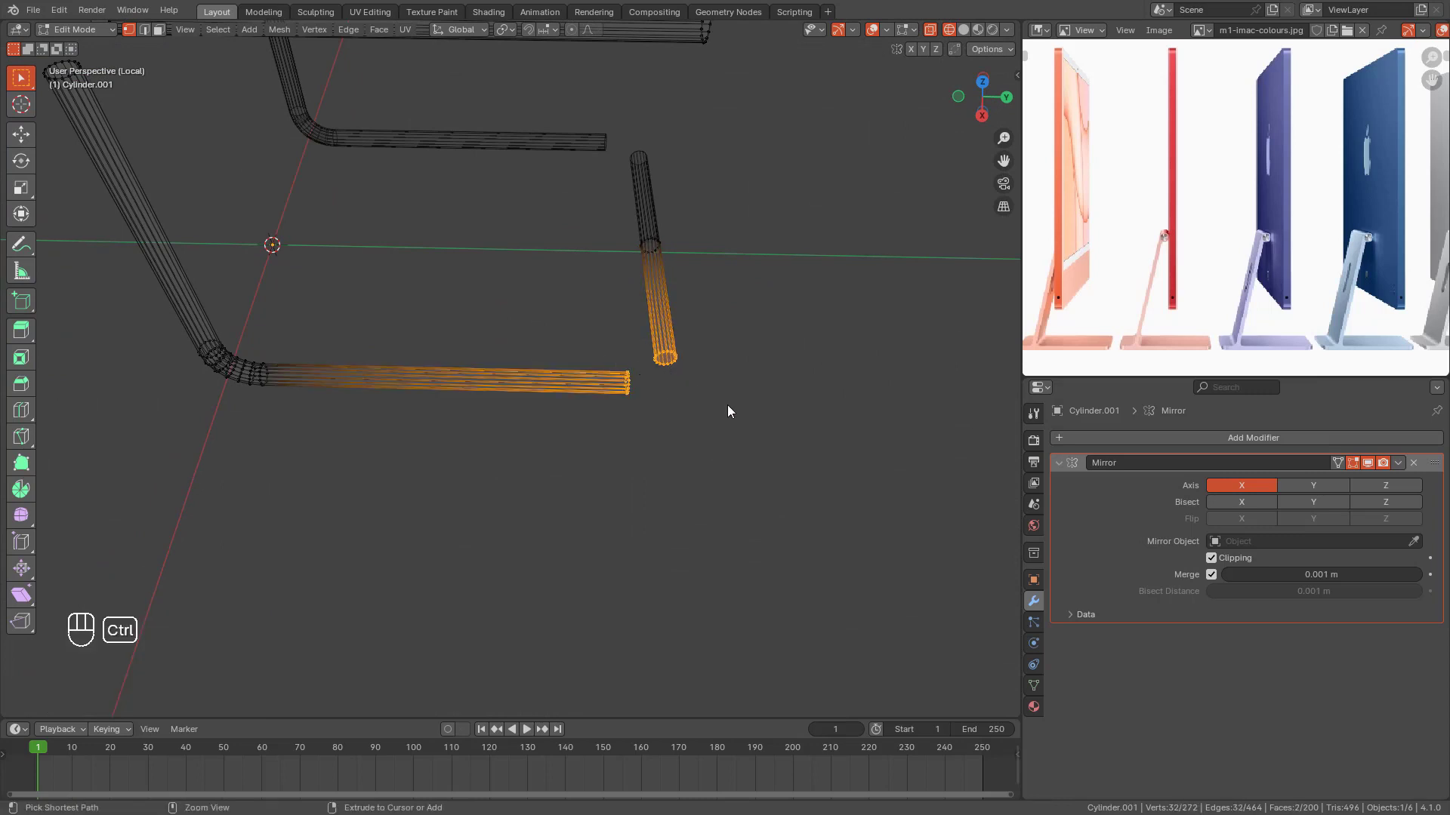
{"action": "key", "text": "ctrl+e"}
{"action": "left_click", "coordinate": [705, 434]}
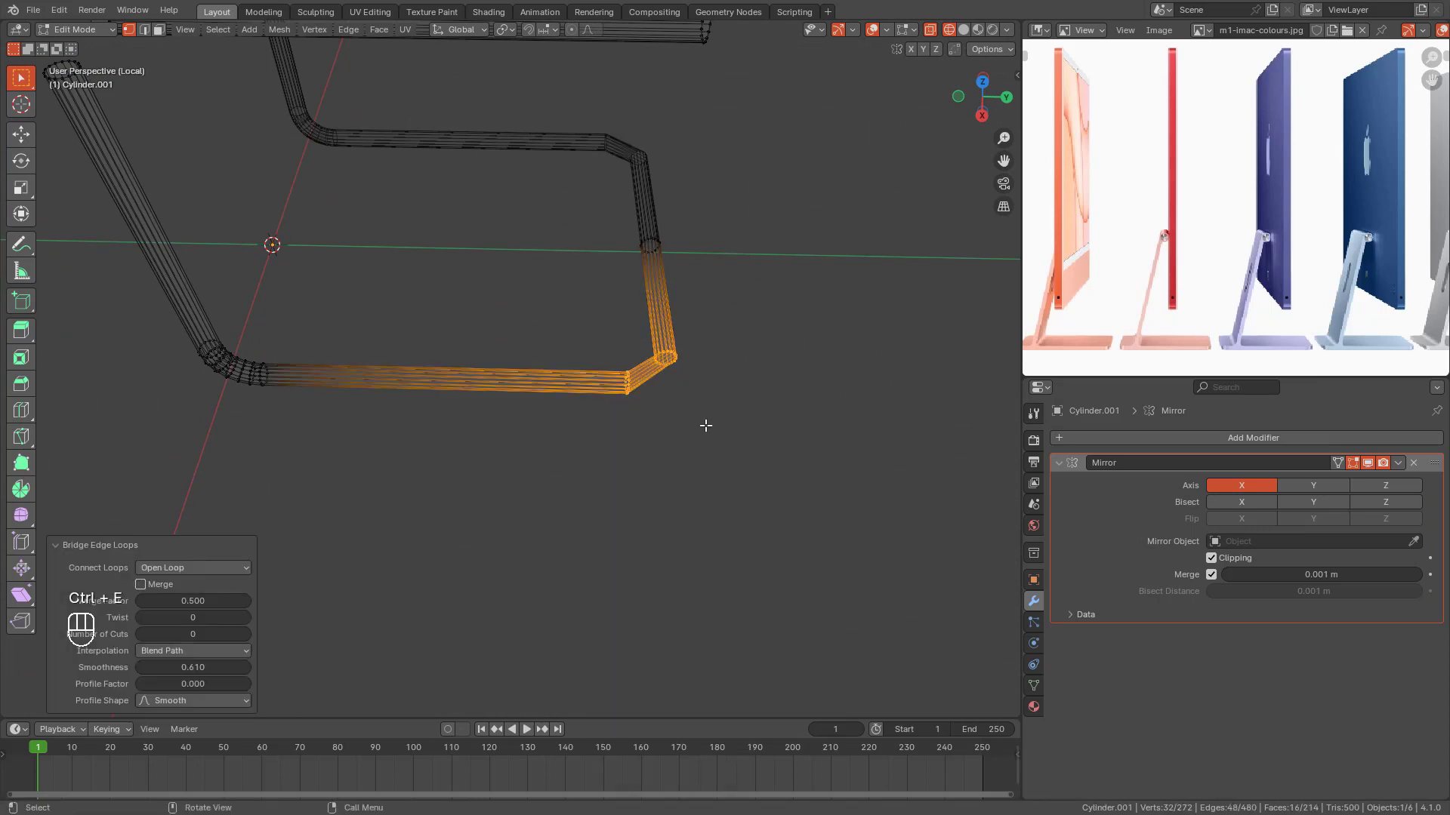
Step: Round the bridged base corner by setting its number of cuts to 5 and smoothness to 0.600
{"action": "left_click", "coordinate": [247, 633]}
{"action": "left_click", "coordinate": [246, 632]}
{"action": "left_click", "coordinate": [246, 633]}
{"action": "left_click", "coordinate": [246, 632]}
{"action": "left_click", "coordinate": [246, 632]}
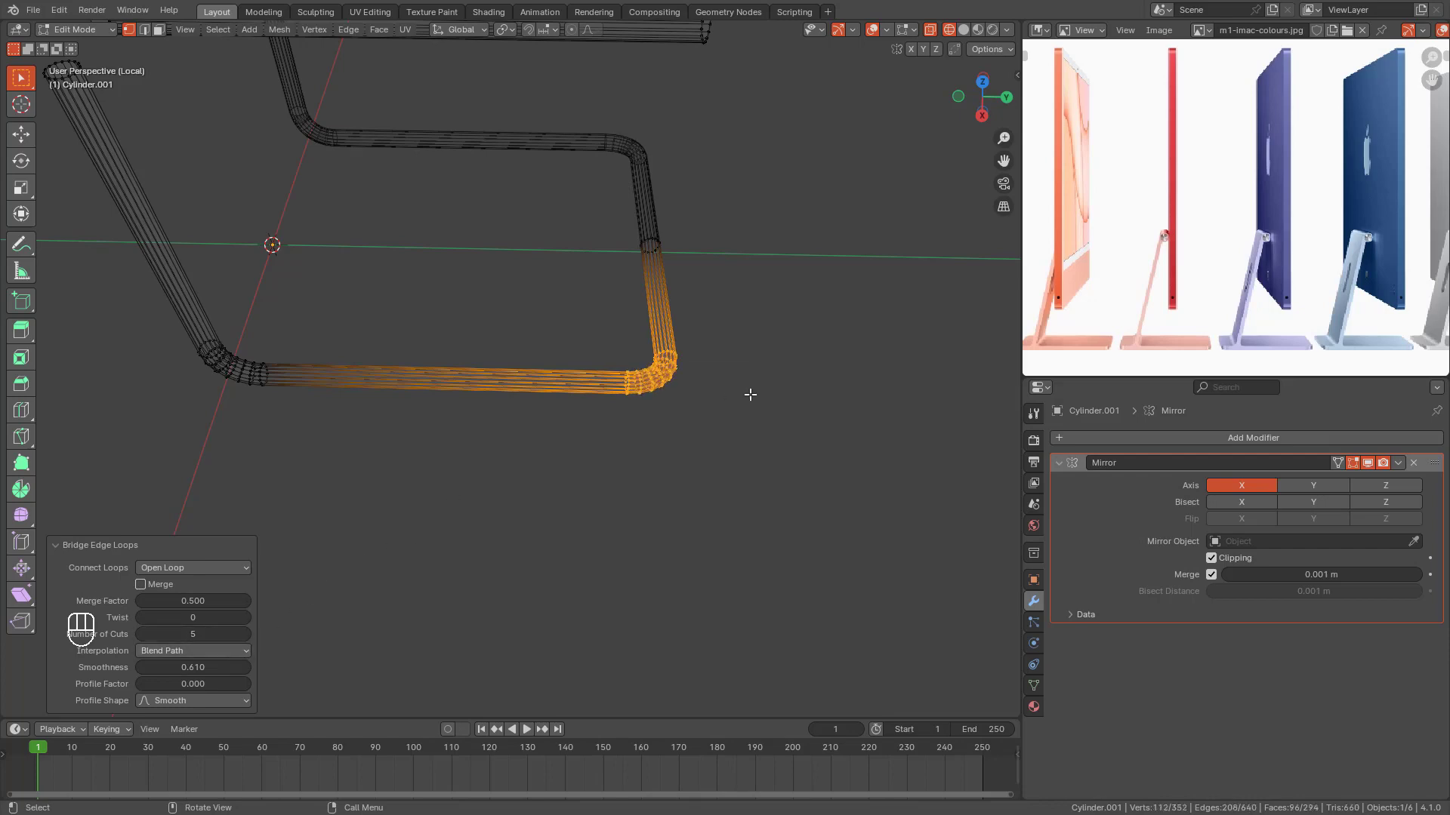
{"action": "middle_click_drag", "start_coordinate": [751, 397], "coordinate": [709, 469]}
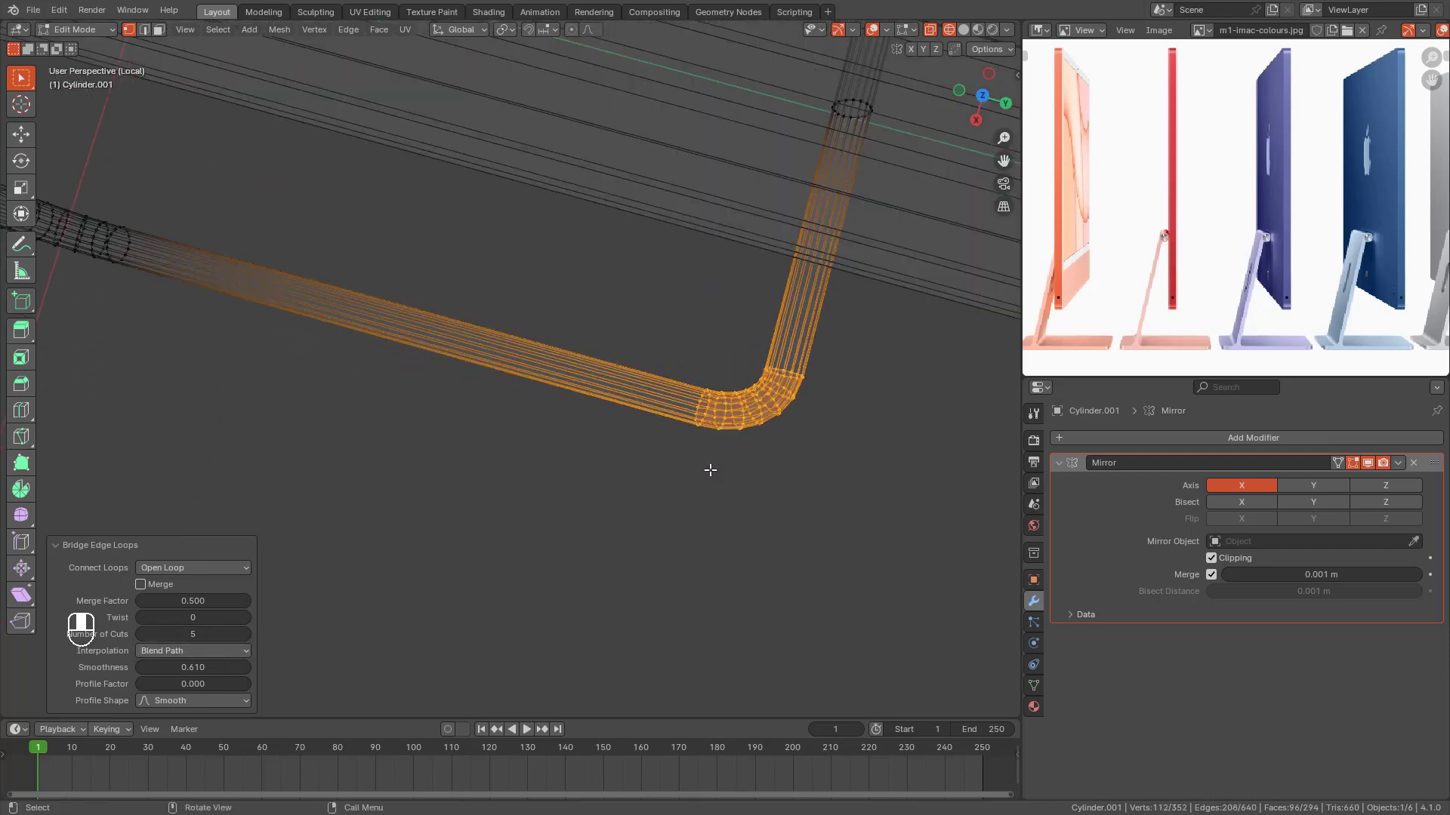
{"action": "left_click", "coordinate": [195, 669]}
{"action": "type", "text": ".6"}
{"action": "key", "text": "Return"}
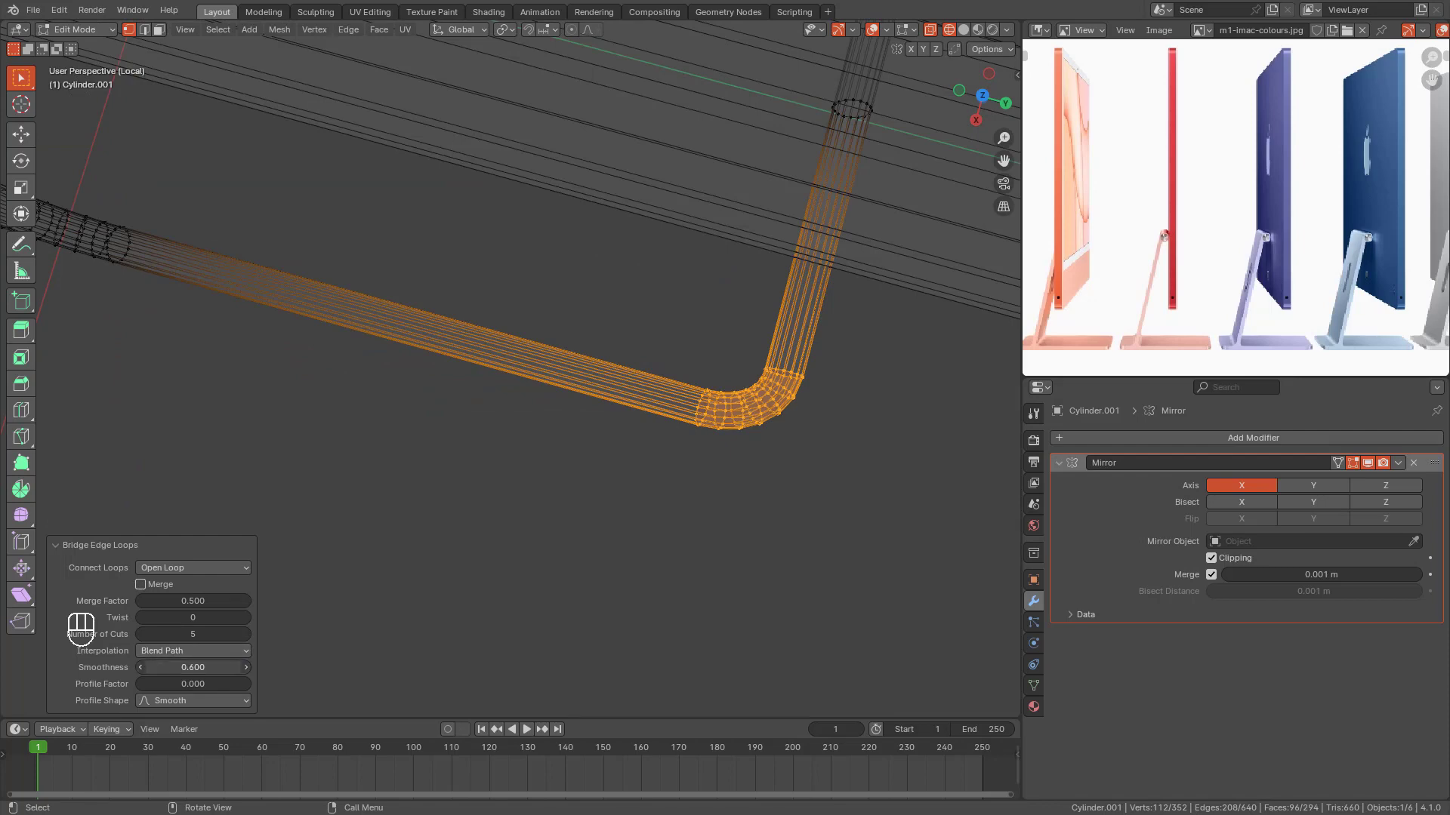
Step: Bridge the edge loops between the upper end of the first upright tube and the near end of the raised horizontal tube
{"action": "middle_click_drag", "start_coordinate": [459, 475], "coordinate": [714, 384]}
{"action": "key", "text": "KP_1"}
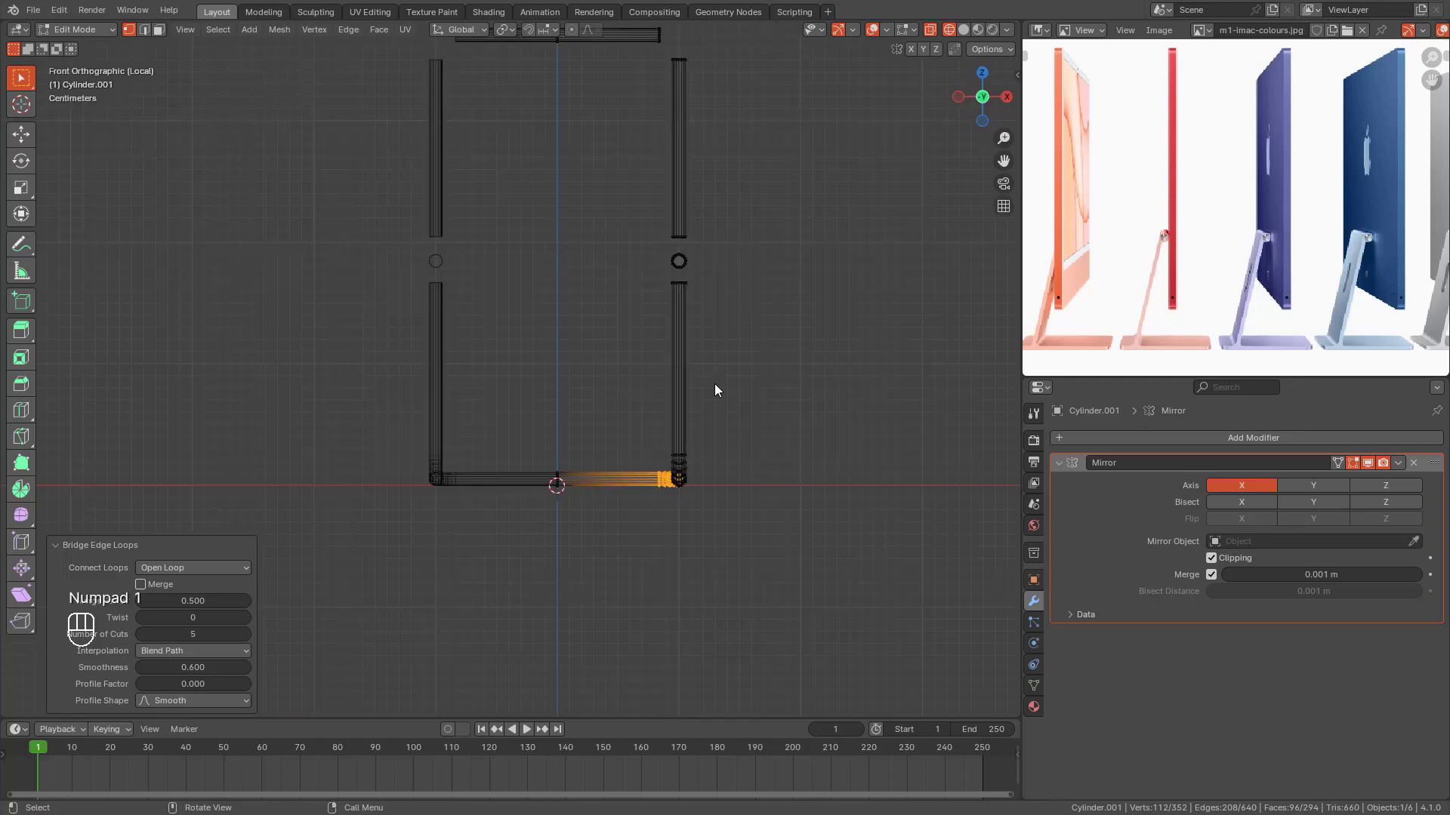
{"action": "key", "text": "KP_3"}
{"action": "scroll", "coordinate": [446, 297], "scroll_direction": "up", "scroll_amount": 3}
{"action": "left_click_drag", "start_coordinate": [437, 172], "coordinate": [596, 403]}
{"action": "middle_click_drag", "start_coordinate": [596, 403], "coordinate": [533, 474], "text": "ctrl"}
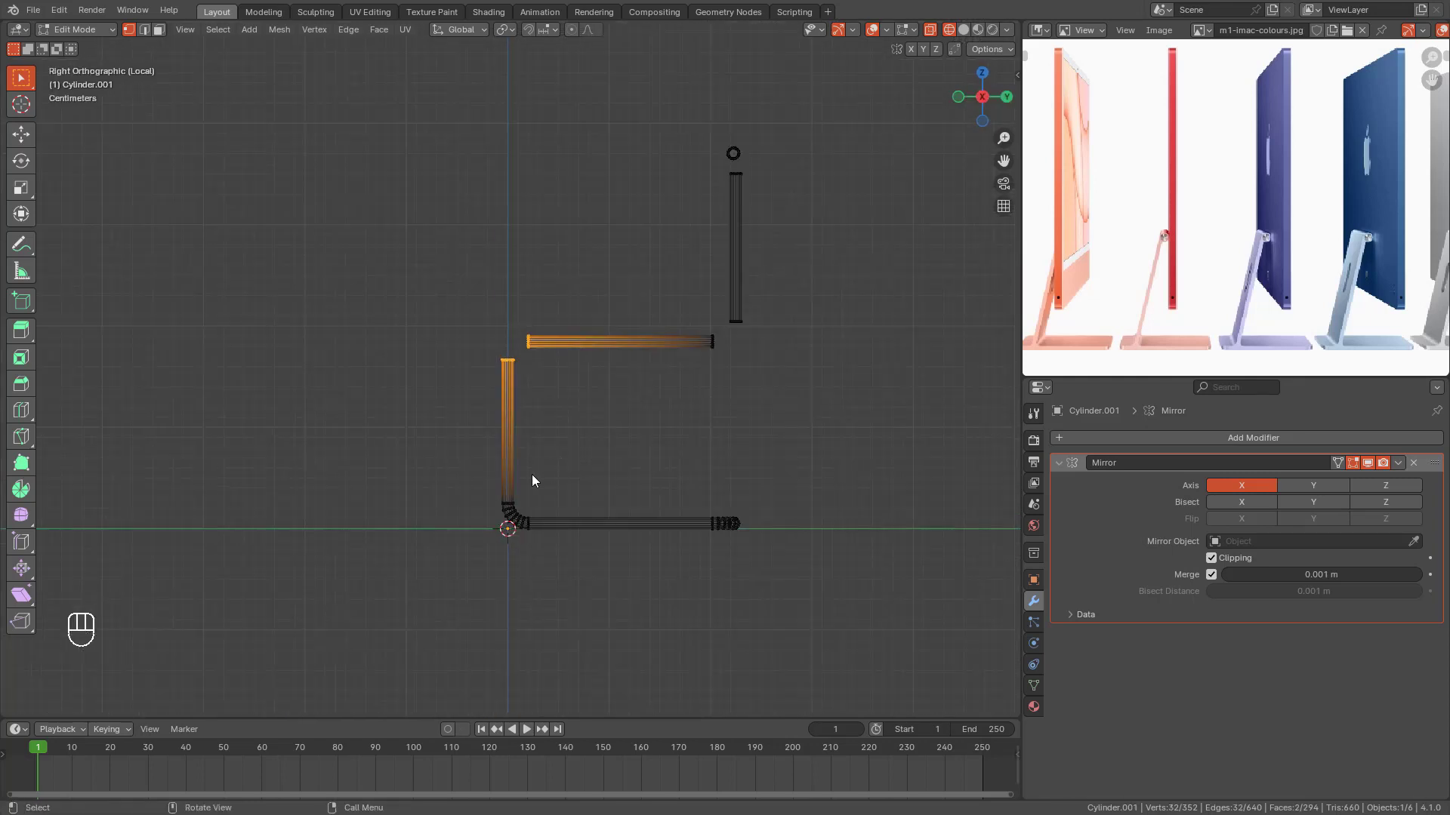
{"action": "middle_click_drag", "start_coordinate": [515, 382], "coordinate": [411, 217], "text": "ctrl"}
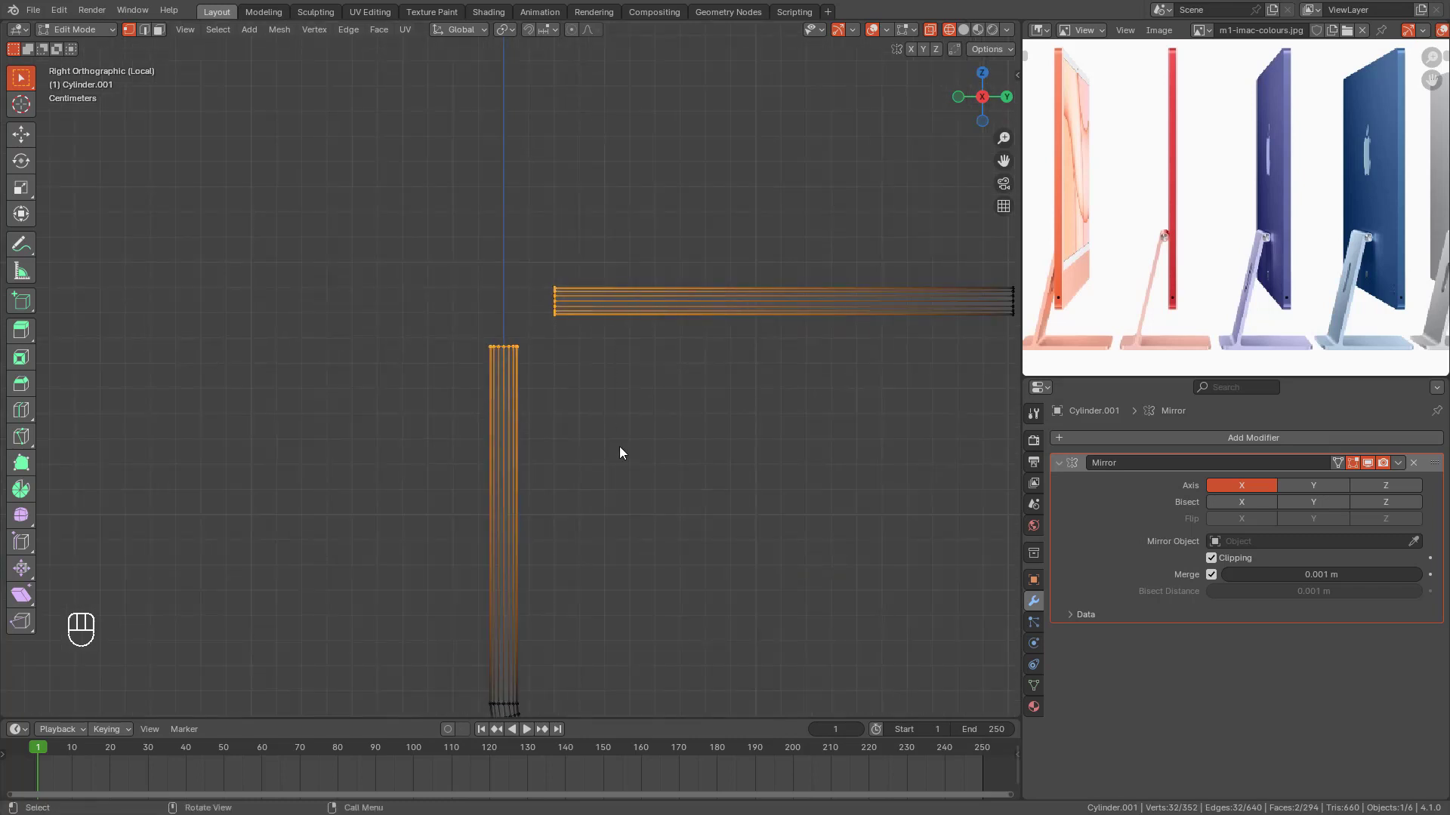
{"action": "scroll", "coordinate": [624, 430], "scroll_direction": "up", "scroll_amount": 3}
{"action": "key", "text": "ctrl+b"}
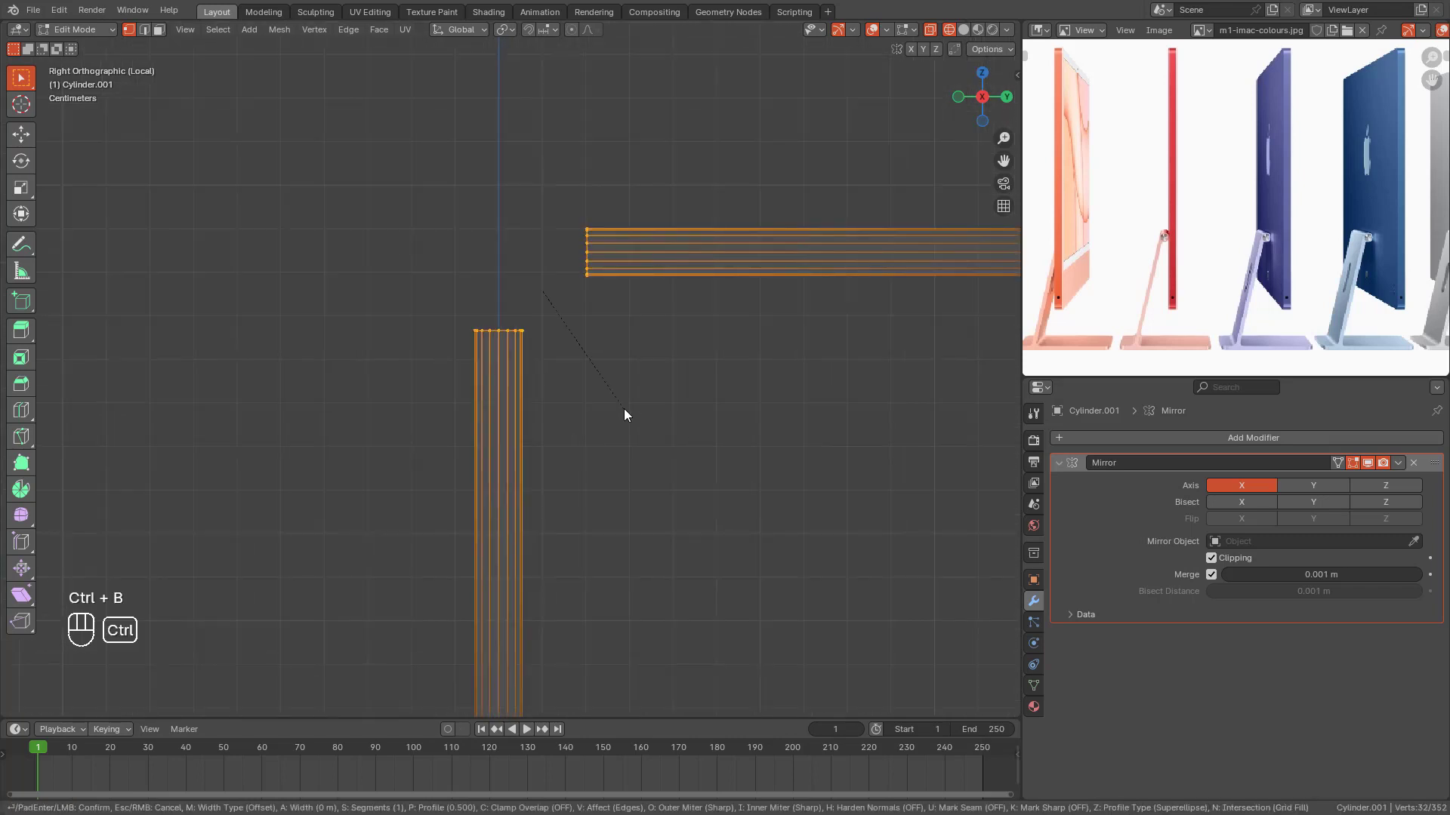
{"action": "key", "text": "Escape"}
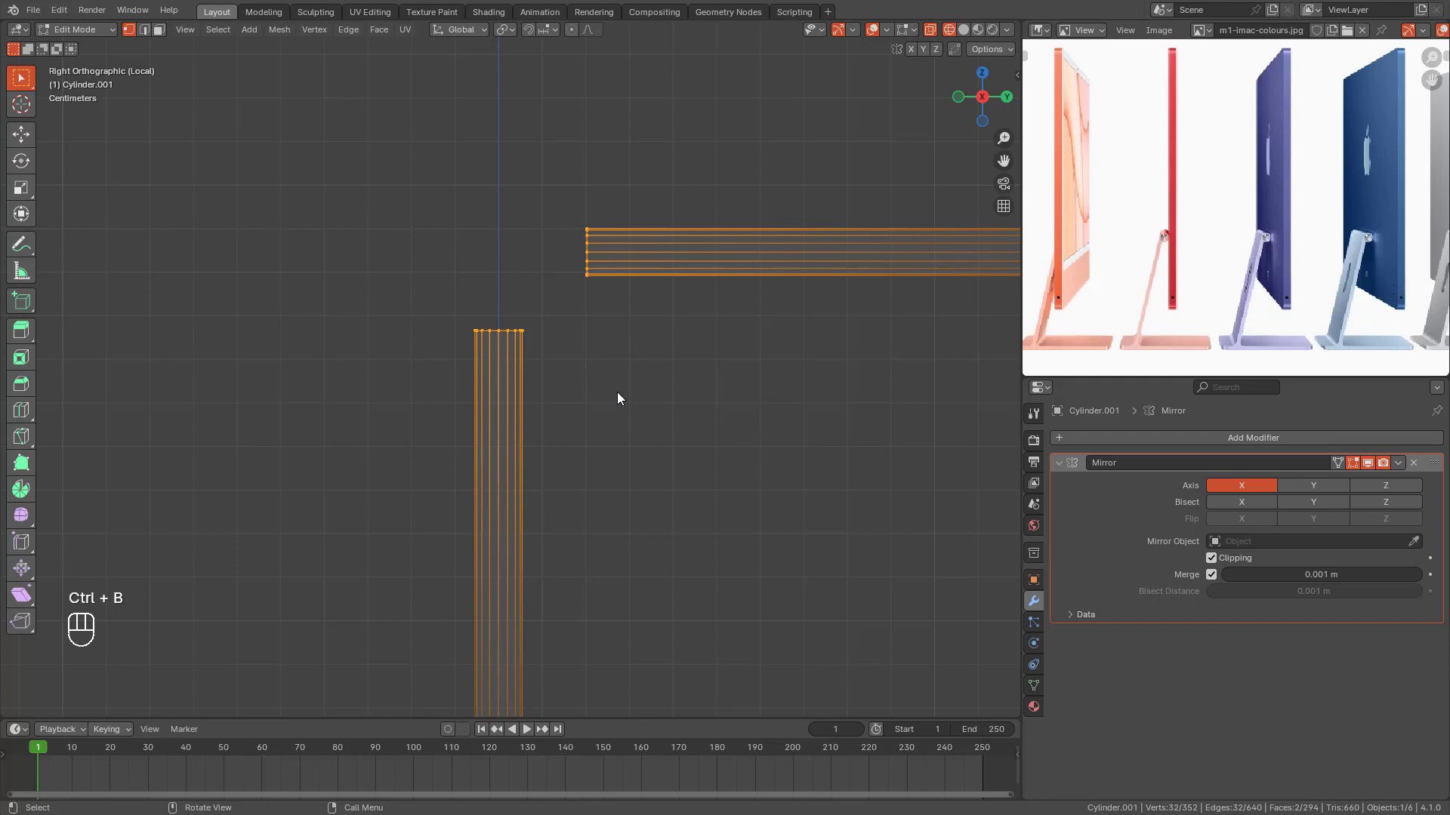
{"action": "key", "text": "ctrl+e"}
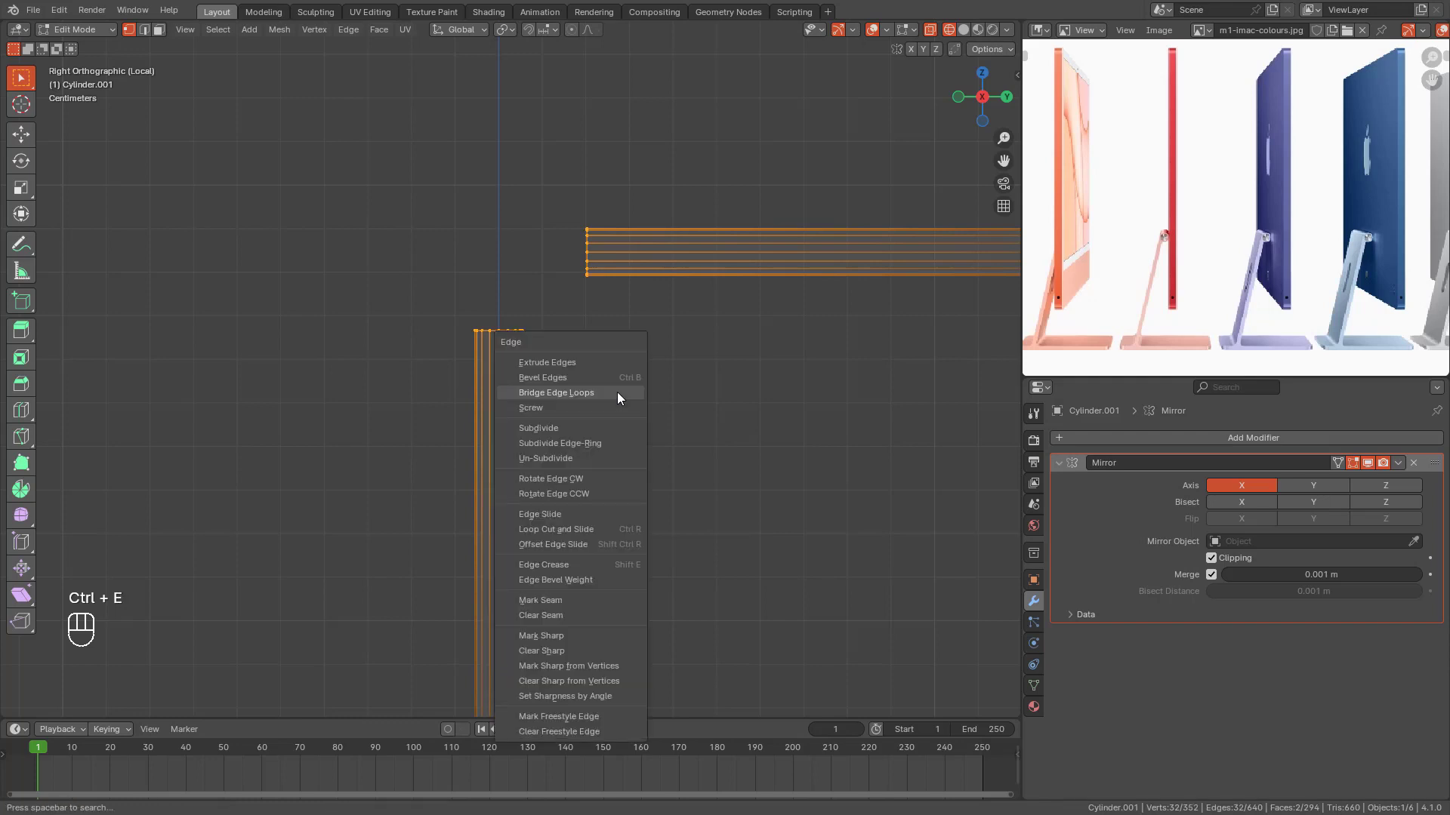
{"action": "left_click", "coordinate": [359, 29]}
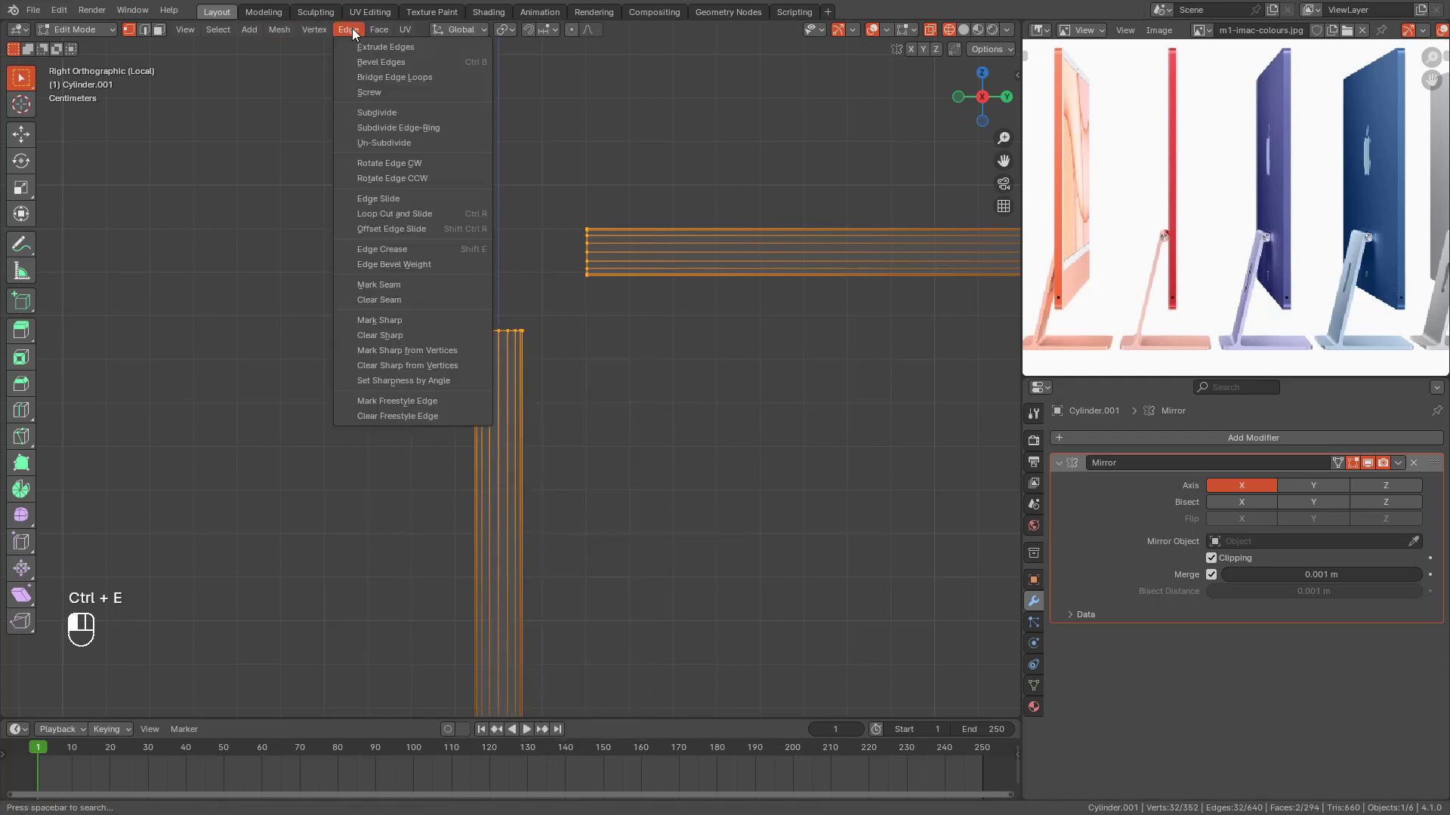
{"action": "left_click", "coordinate": [370, 80]}
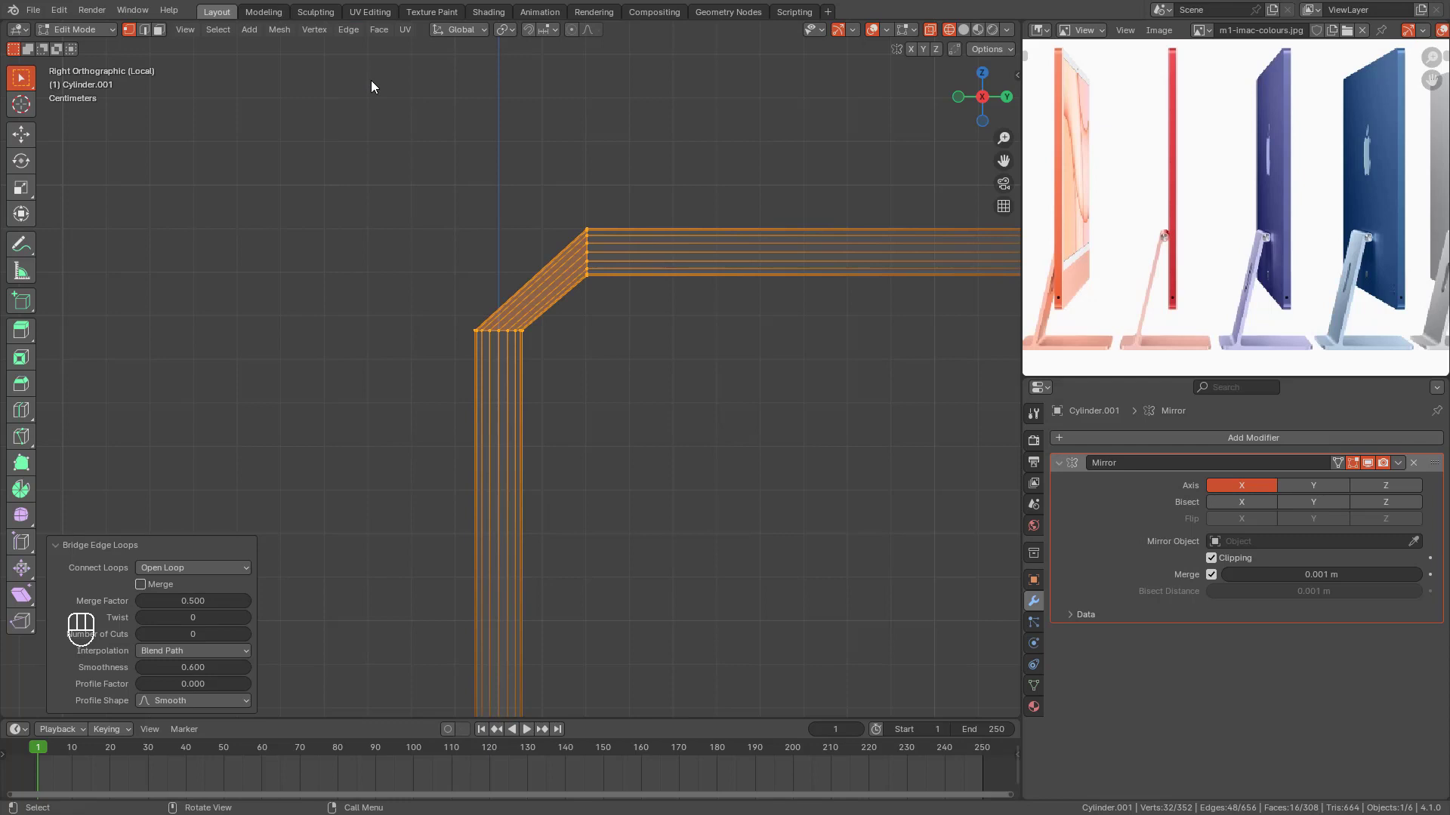
Step: Round the corner above the first upright tube by setting the bridge's number of cuts to 5
{"action": "left_click", "coordinate": [246, 633]}
{"action": "left_click", "coordinate": [246, 633]}
{"action": "left_click", "coordinate": [246, 634]}
{"action": "left_click", "coordinate": [246, 633]}
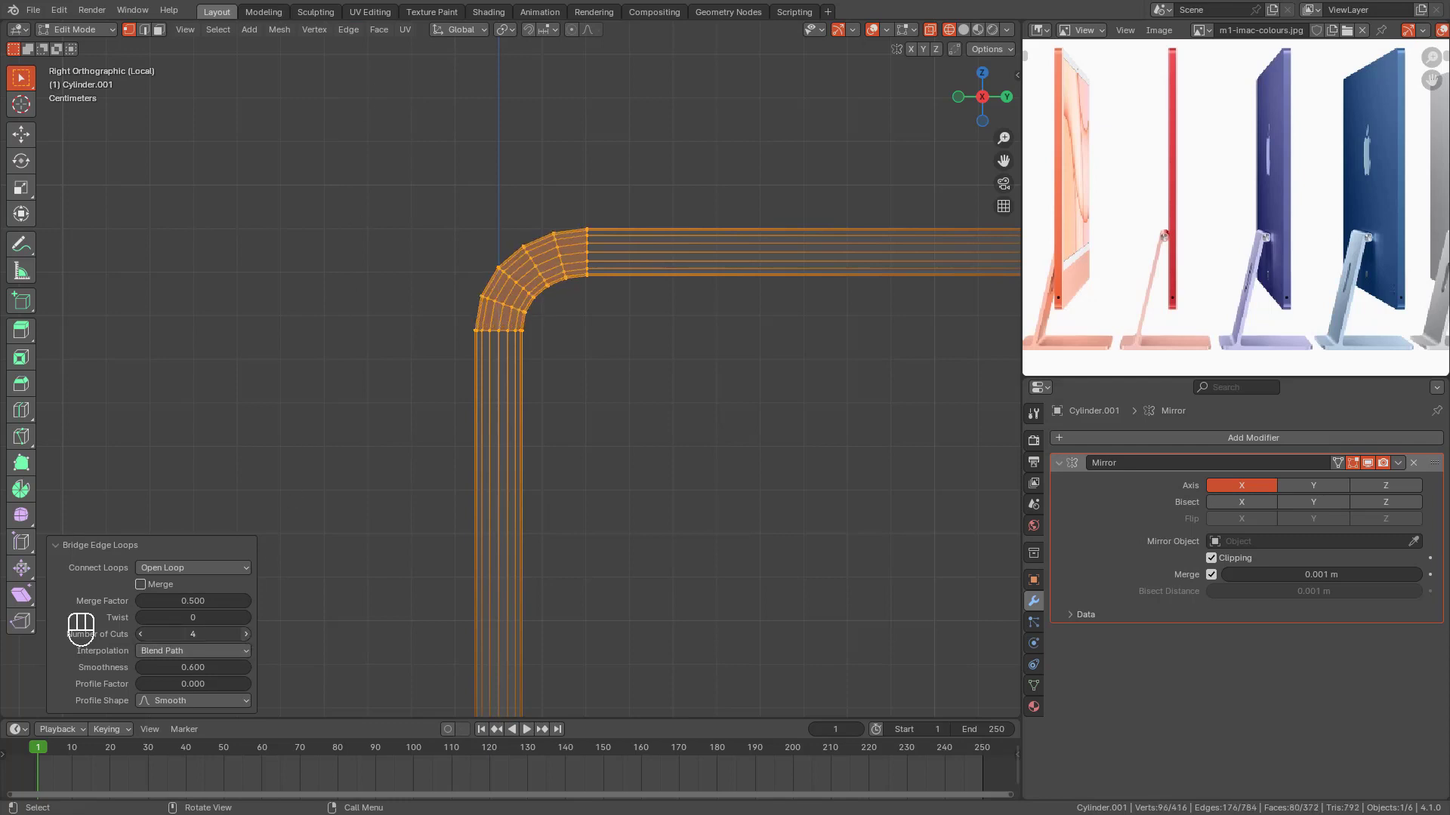
{"action": "left_click", "coordinate": [247, 633]}
Step: Bridge the edge loops between the far end of the raised horizontal tube and the lower end of the second upright tube
{"action": "scroll", "coordinate": [633, 408], "scroll_direction": "down", "scroll_amount": 9}
{"action": "middle_click_drag", "start_coordinate": [682, 404], "coordinate": [595, 406], "text": "shift"}
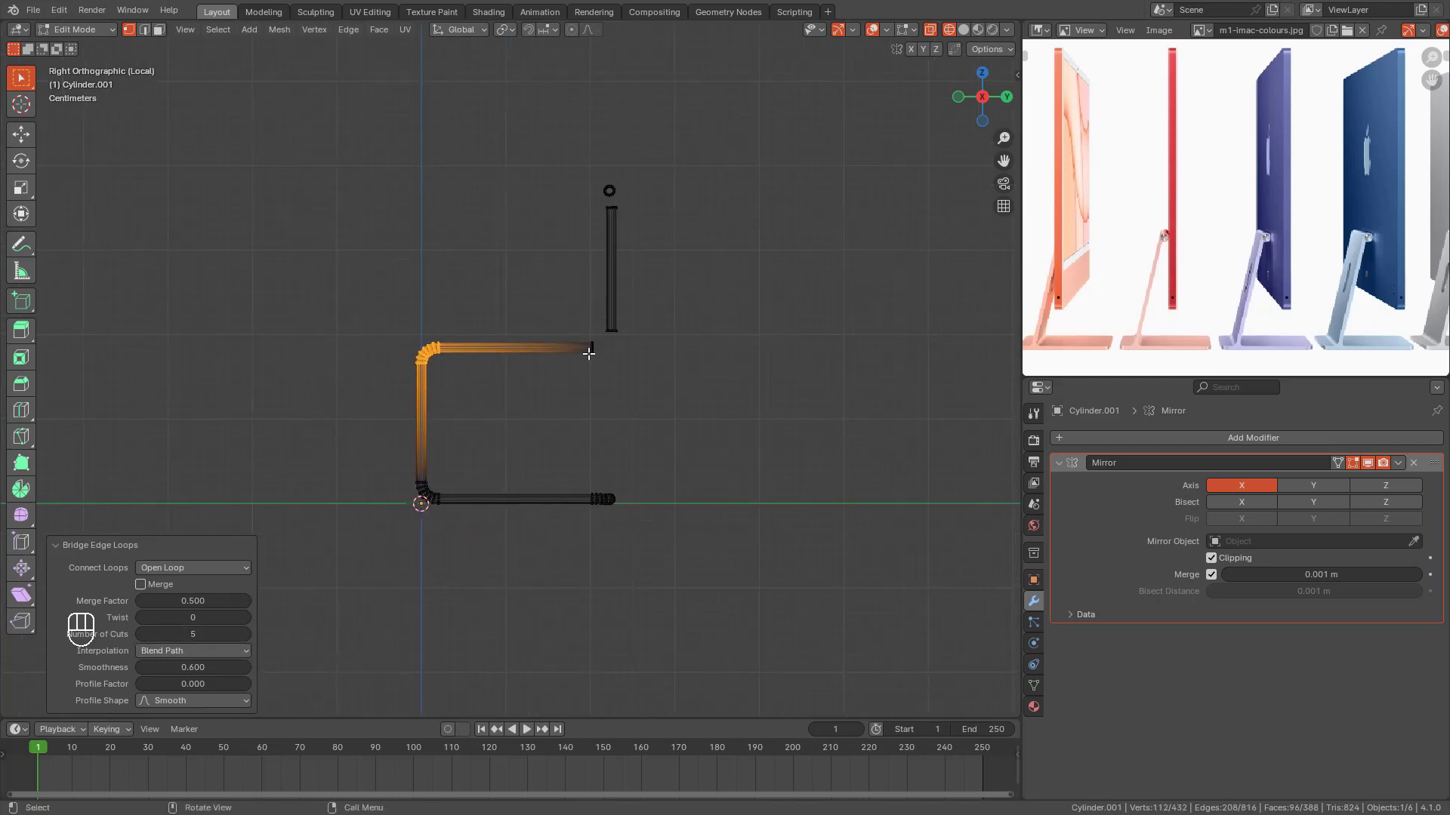
{"action": "left_click_drag", "start_coordinate": [575, 302], "coordinate": [662, 404]}
{"action": "scroll", "coordinate": [662, 404], "scroll_direction": "up", "scroll_amount": 5}
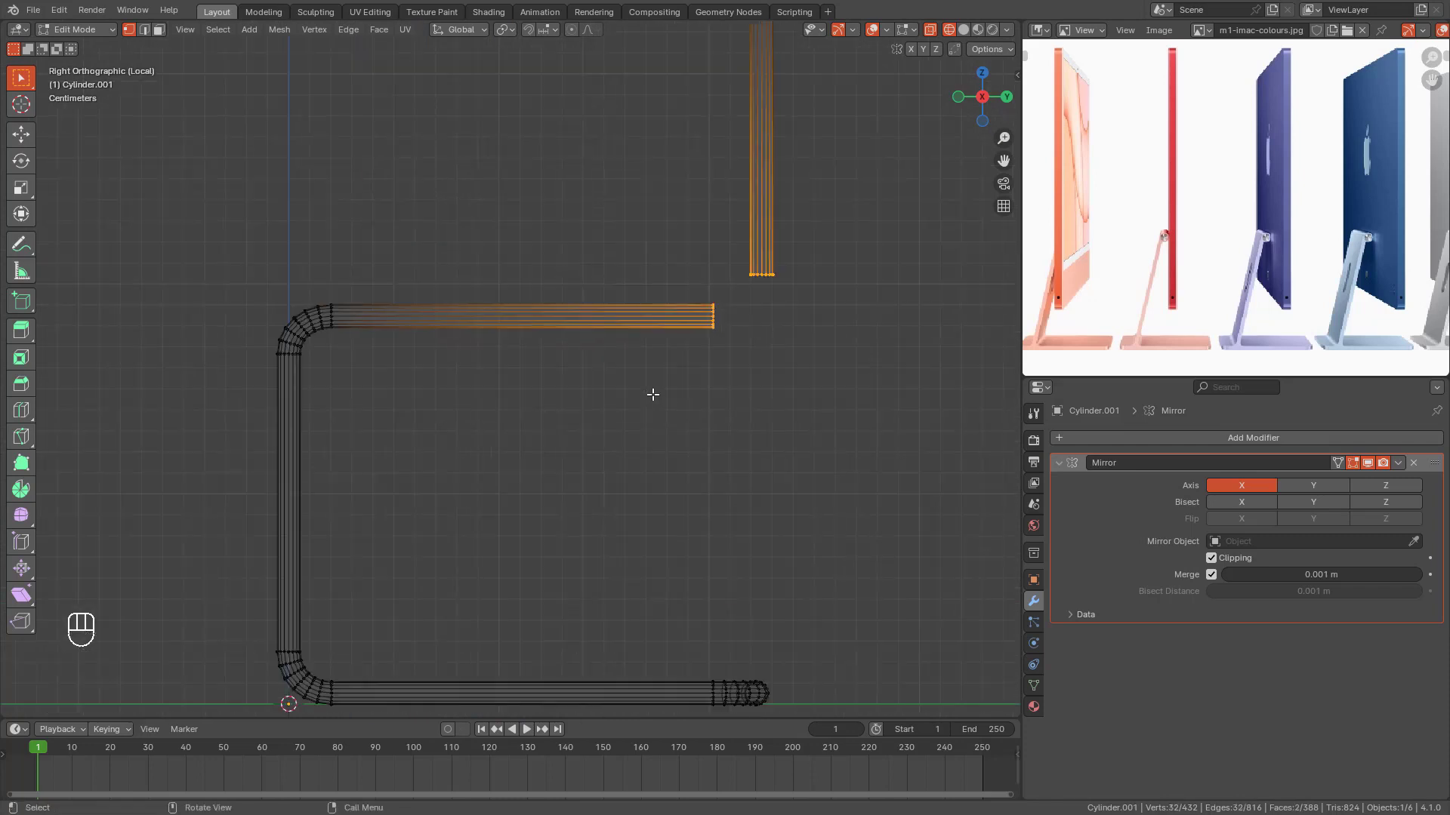
{"action": "left_click", "coordinate": [341, 29]}
{"action": "left_click", "coordinate": [442, 93]}
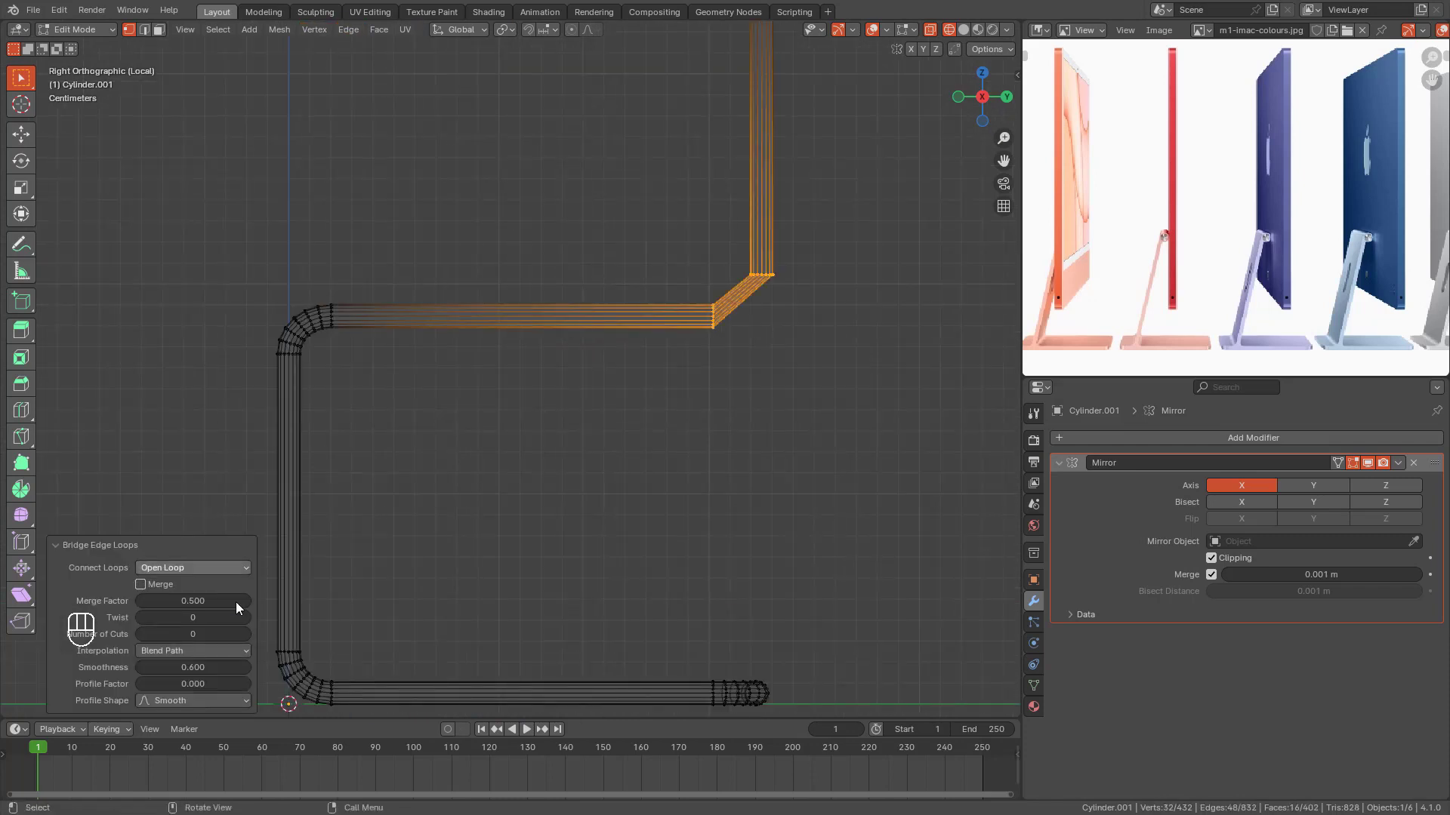
Step: Round the corner below the second upright tube by setting the bridge's number of cuts to 4
{"action": "left_click", "coordinate": [246, 633]}
{"action": "left_click", "coordinate": [246, 634]}
{"action": "left_click", "coordinate": [245, 634]}
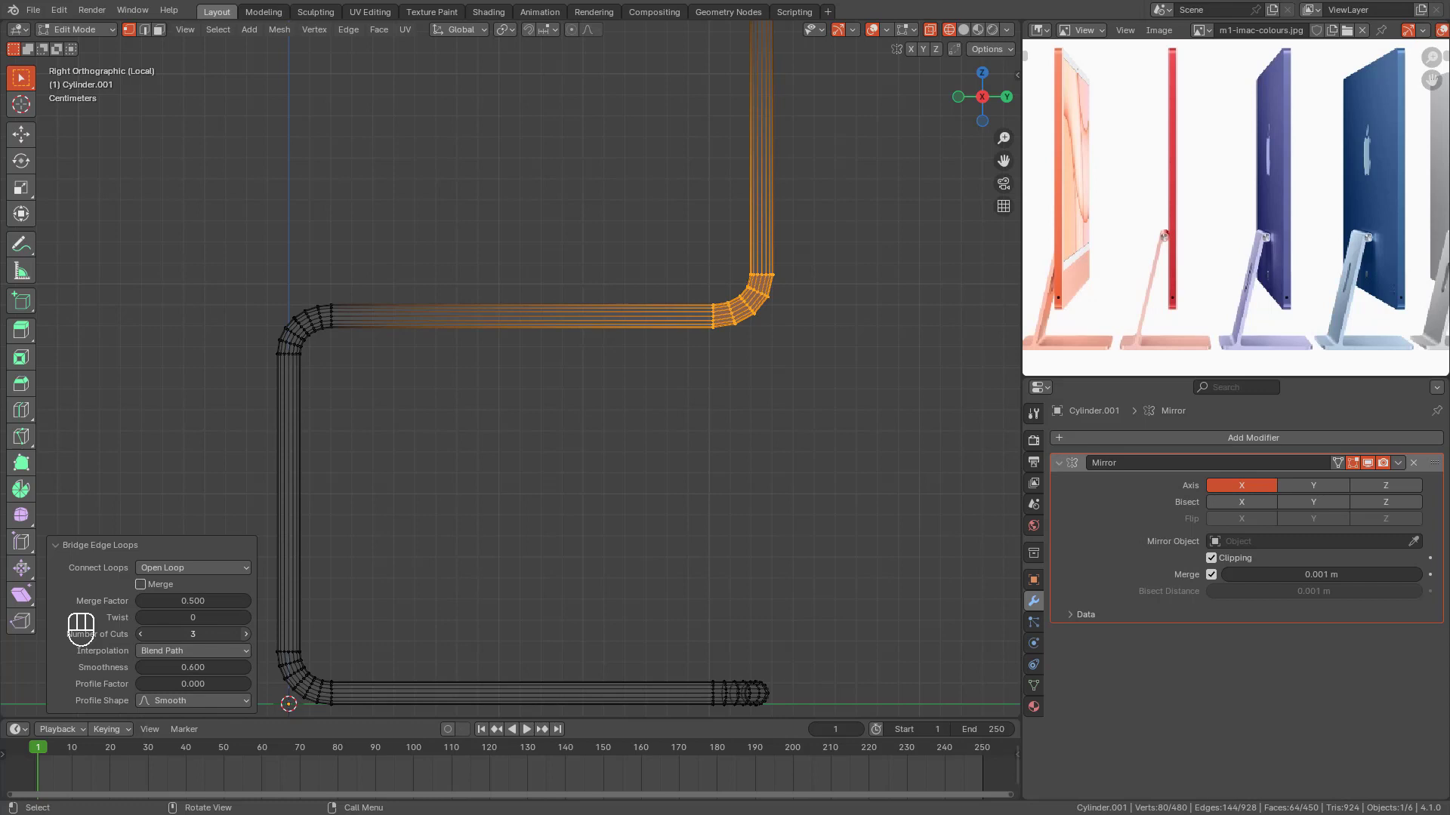
{"action": "left_click", "coordinate": [245, 633]}
Step: Bridge the edge loops between the second upright tube's upper end and the outer end of the uppermost crosswise tube
{"action": "middle_click_drag", "start_coordinate": [511, 291], "coordinate": [672, 351]}
{"action": "left_click_drag", "start_coordinate": [579, 285], "coordinate": [652, 364]}
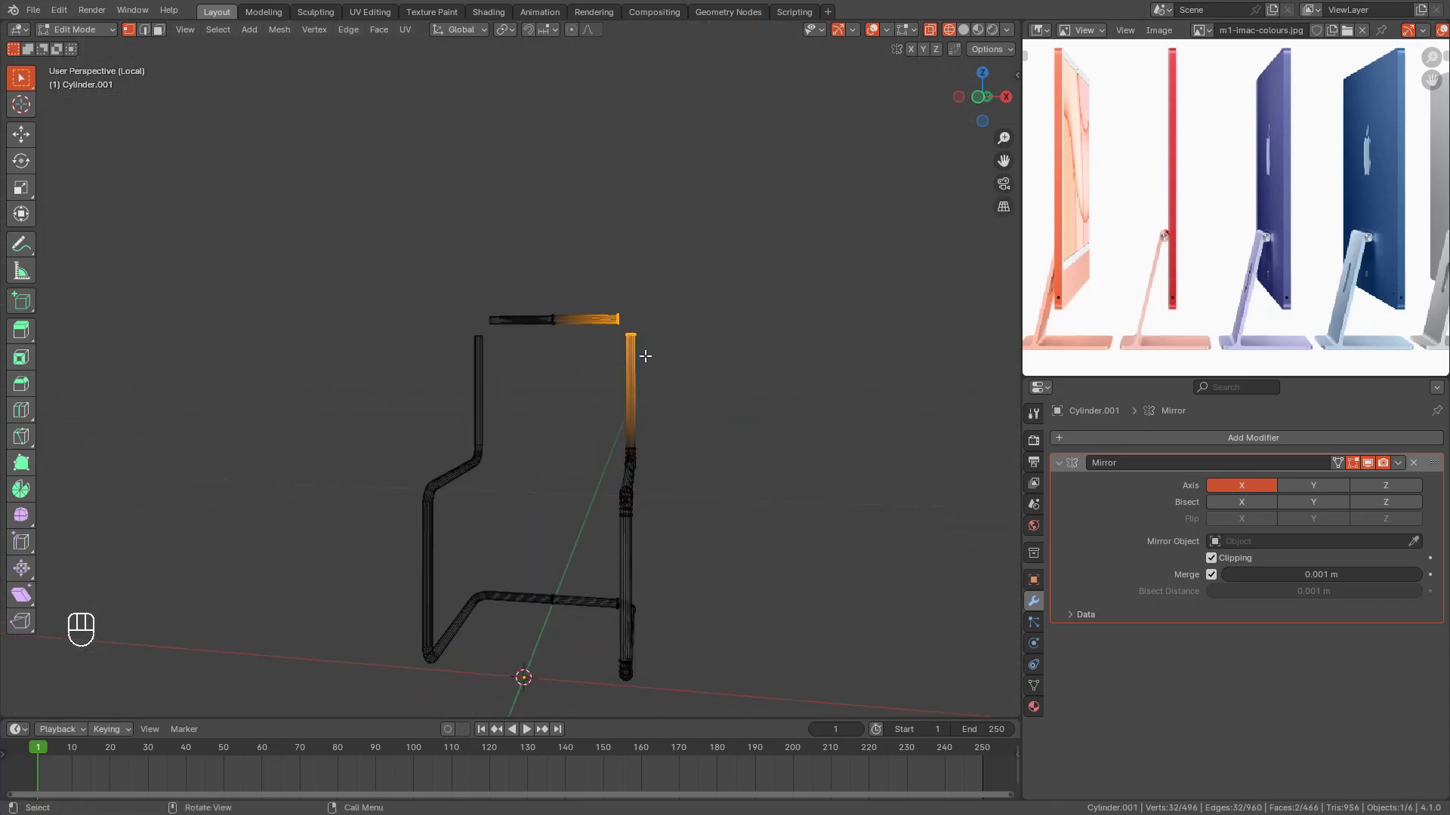
{"action": "left_click", "coordinate": [347, 30]}
{"action": "left_click", "coordinate": [362, 80]}
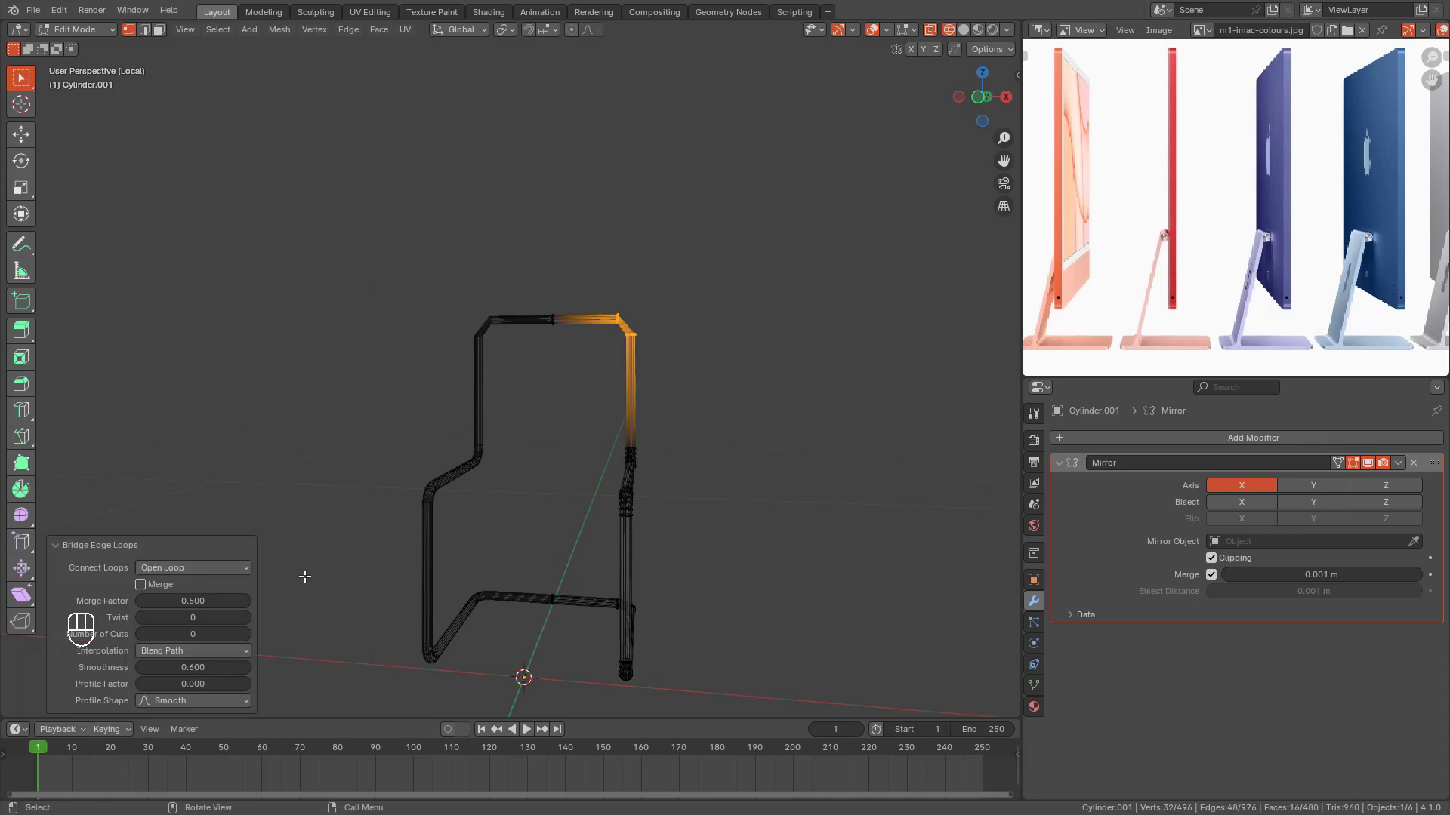
Step: Round the frame's uppermost corner by setting the bridge's number of cuts to 5
{"action": "left_click", "coordinate": [245, 633]}
{"action": "left_click", "coordinate": [246, 633]}
{"action": "left_click", "coordinate": [246, 634]}
{"action": "left_click", "coordinate": [245, 633]}
{"action": "left_click", "coordinate": [245, 634]}
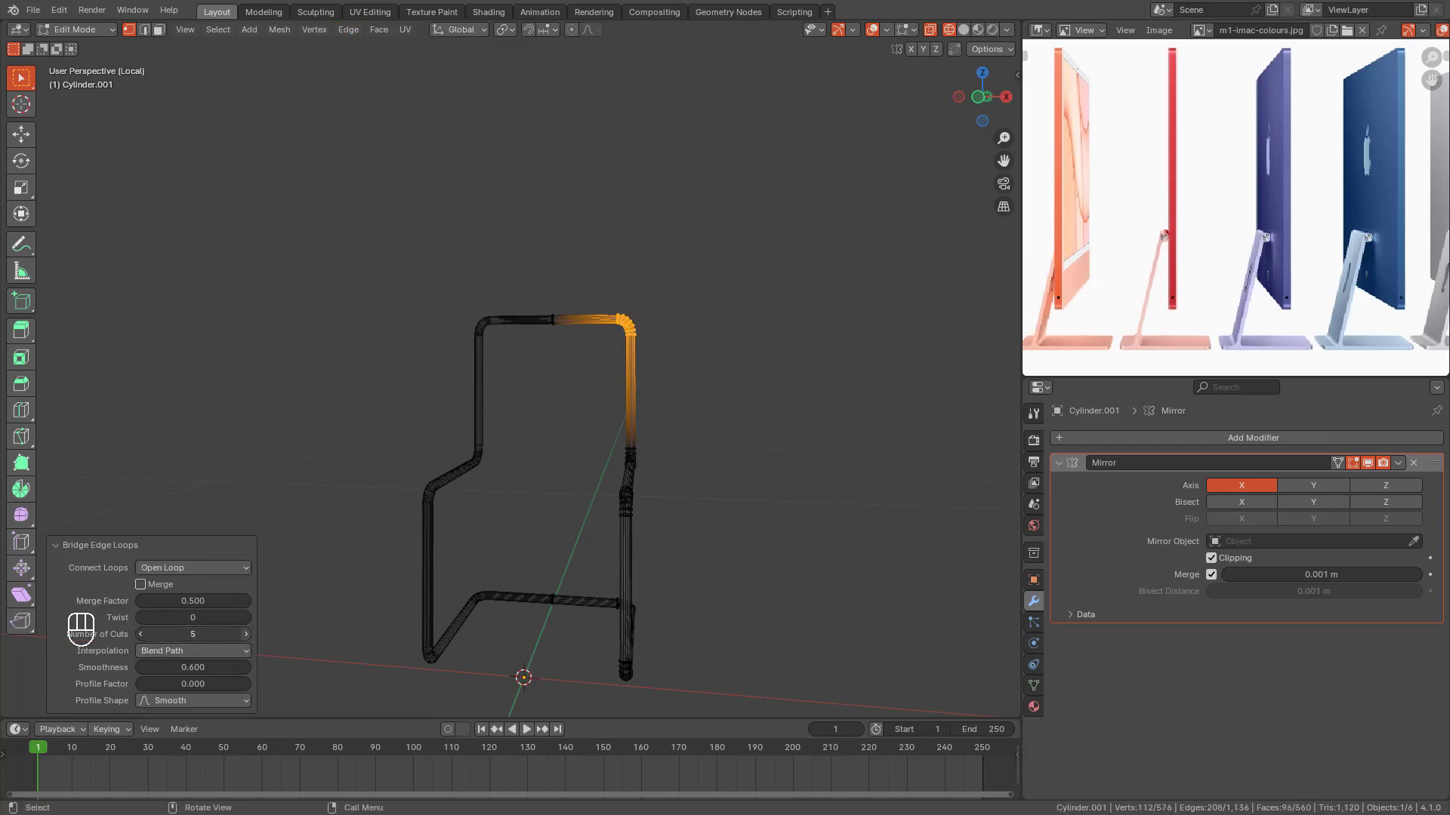
Step: Return to Object Mode, deselect the finished tubular frame and display it with solid shading
{"action": "middle_click_drag", "start_coordinate": [686, 430], "coordinate": [625, 474]}
{"action": "key", "text": "Tab"}
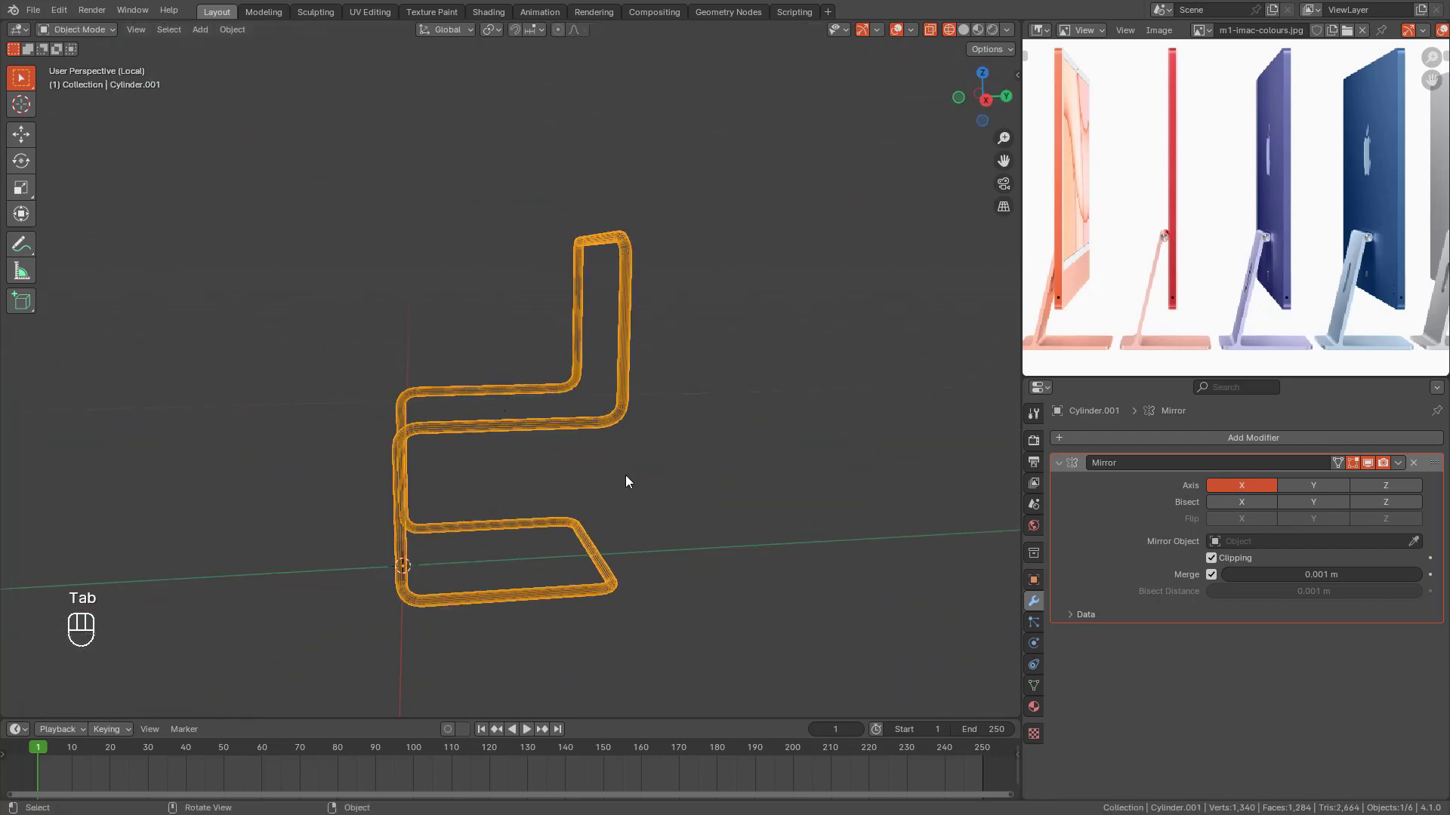
{"action": "left_click", "coordinate": [677, 401]}
{"action": "scroll", "coordinate": [677, 401], "scroll_direction": "up", "scroll_amount": 4}
{"action": "mouse_move", "coordinate": [674, 384]}
{"action": "middle_mouse_down", "text": "shift"}
{"action": "mouse_move", "coordinate": [669, 367]}
{"action": "mouse_move", "coordinate": [737, 373]}
{"action": "mouse_move", "coordinate": [713, 346]}
{"action": "mouse_move", "coordinate": [709, 376]}
{"action": "mouse_move", "coordinate": [675, 369]}
{"action": "middle_mouse_up", "text": "shift"}
{"action": "key", "text": "z"}
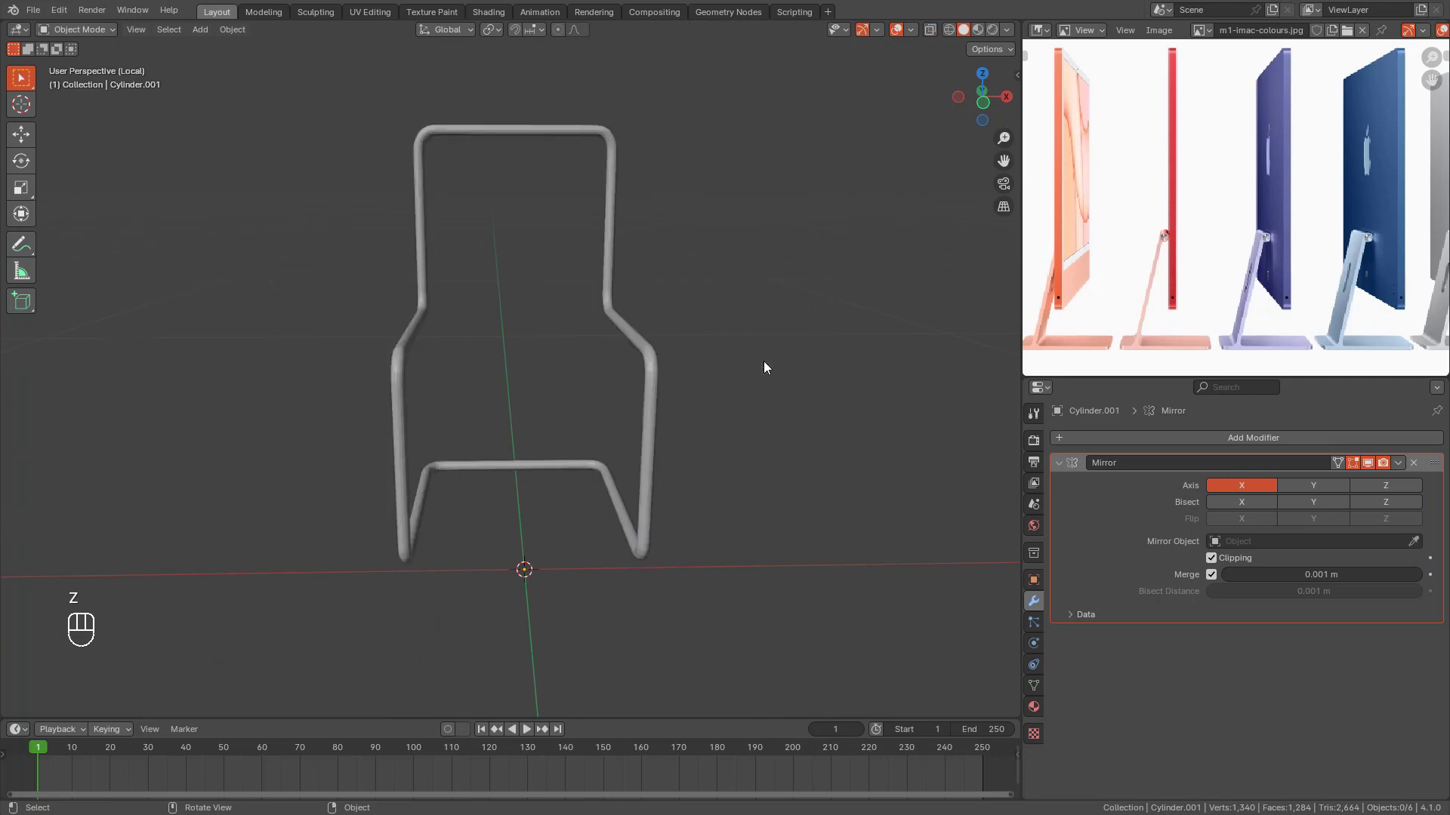
{"action": "middle_click_drag", "start_coordinate": [764, 363], "coordinate": [720, 288]}
Step: Add a cube mesh at the origin and scale its geometry uniformly to 0.085 in Edit Mode
{"action": "key", "text": "shift+a"}
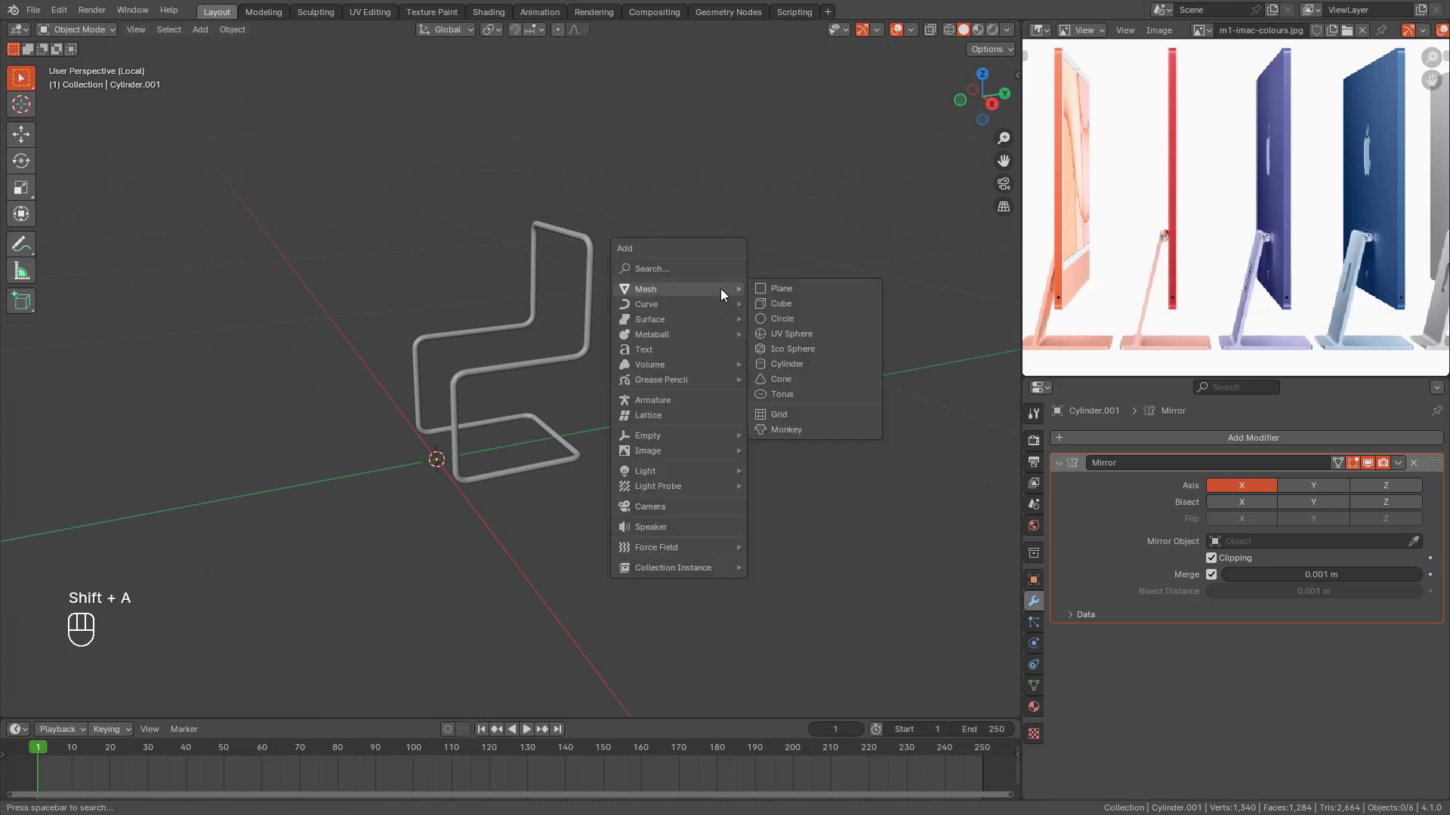
{"action": "left_click", "coordinate": [777, 303]}
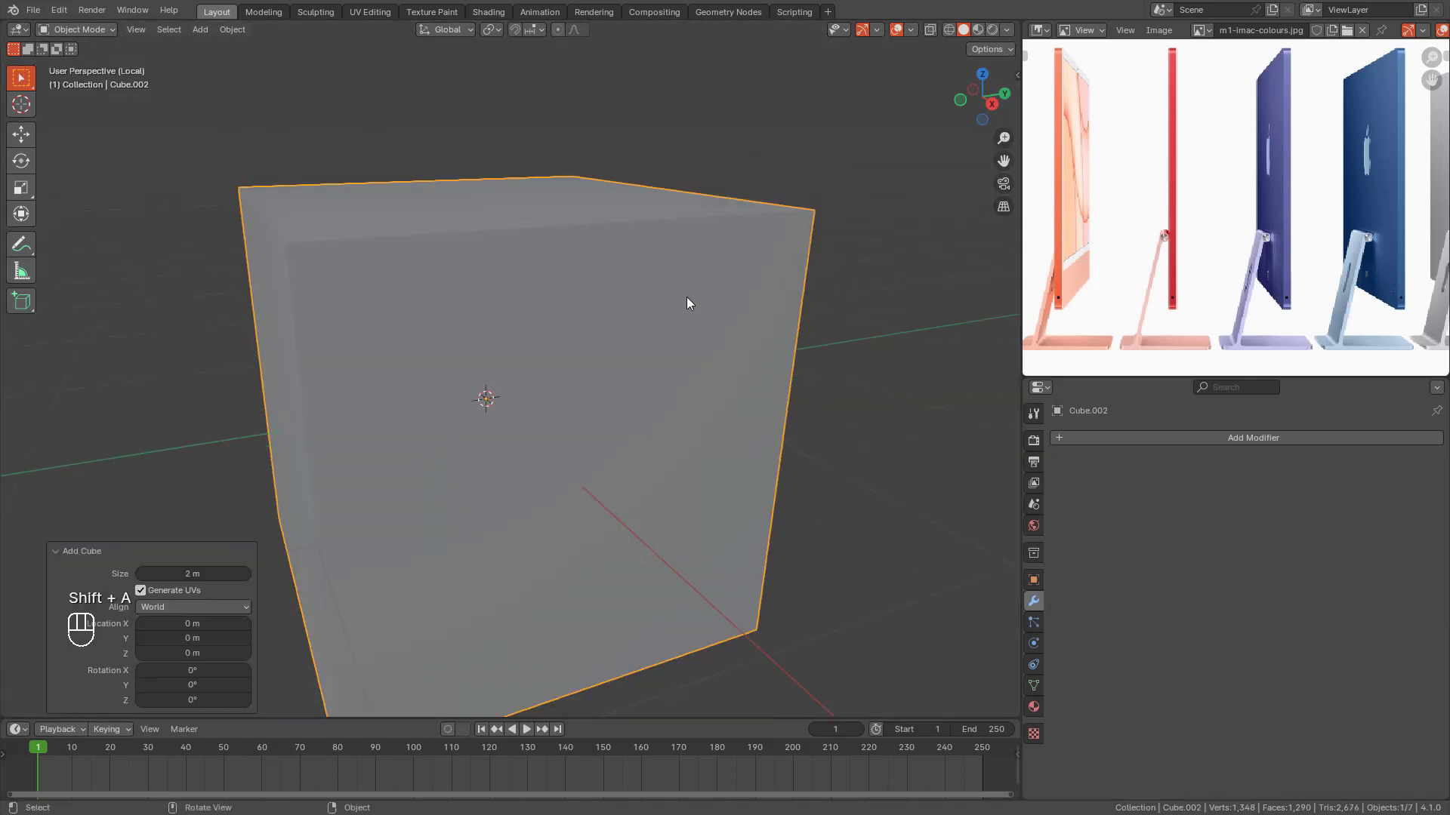
{"action": "key", "text": "Tab"}
{"action": "scroll", "coordinate": [702, 293], "scroll_direction": "down", "scroll_amount": 3}
{"action": "key", "text": "s"}
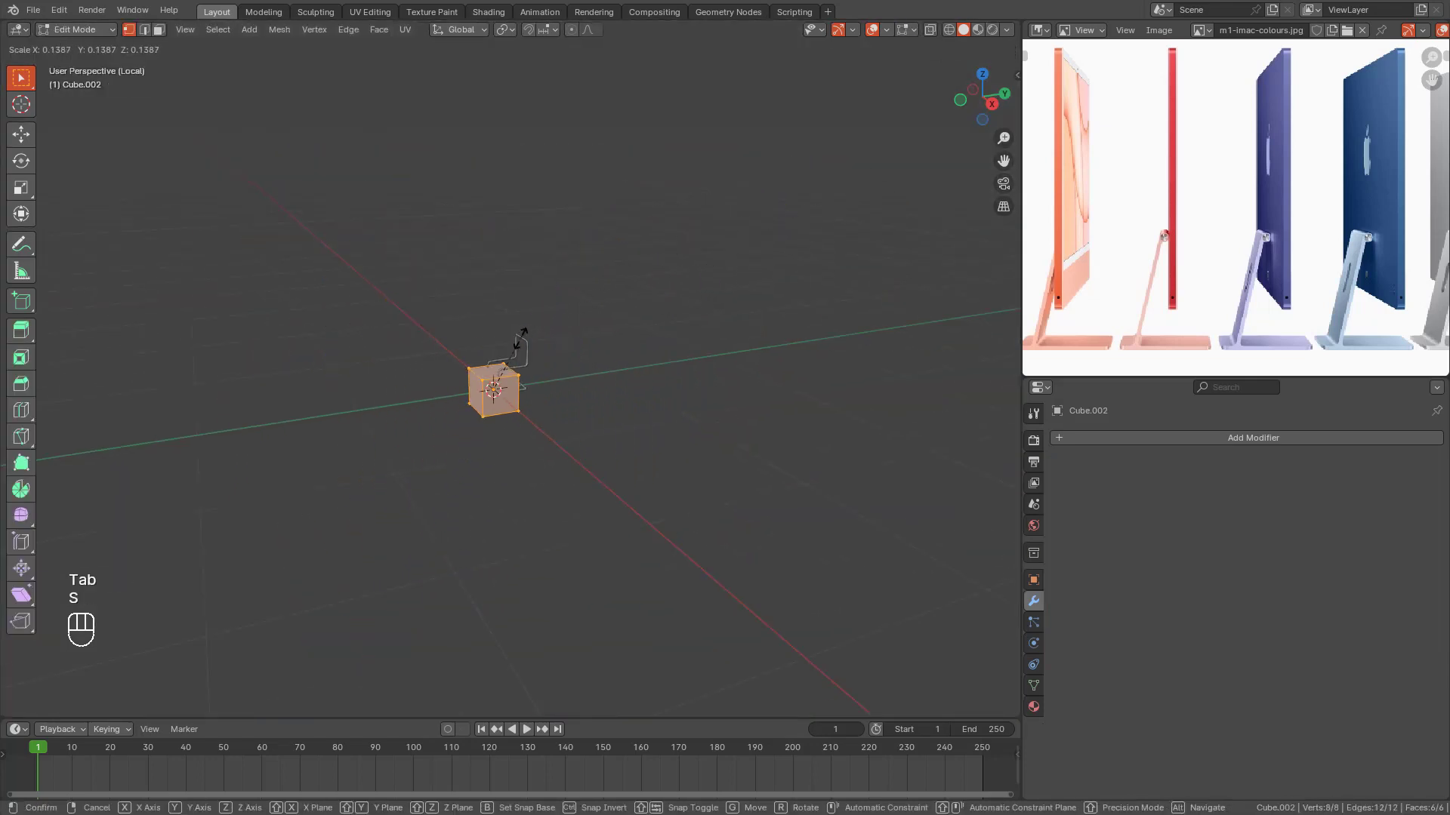
{"action": "left_click", "coordinate": [508, 356]}
Step: Flatten the cube into a slab by scaling all its geometry to about 0.2 along Z
{"action": "key", "text": "KP_3"}
{"action": "scroll", "coordinate": [512, 355], "scroll_direction": "up", "scroll_amount": 10}
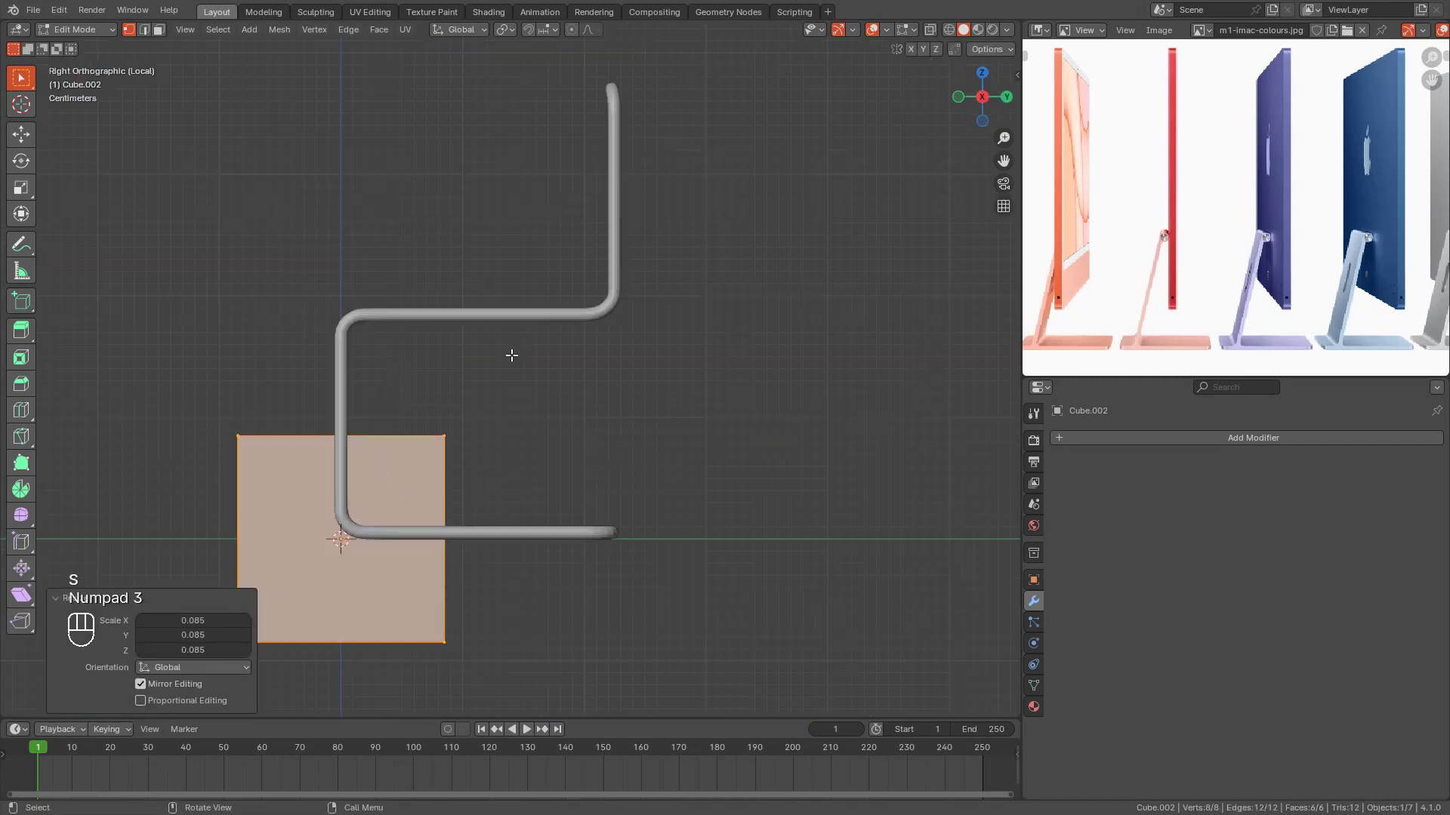
{"action": "middle_click_drag", "start_coordinate": [512, 361], "coordinate": [641, 335], "text": "shift"}
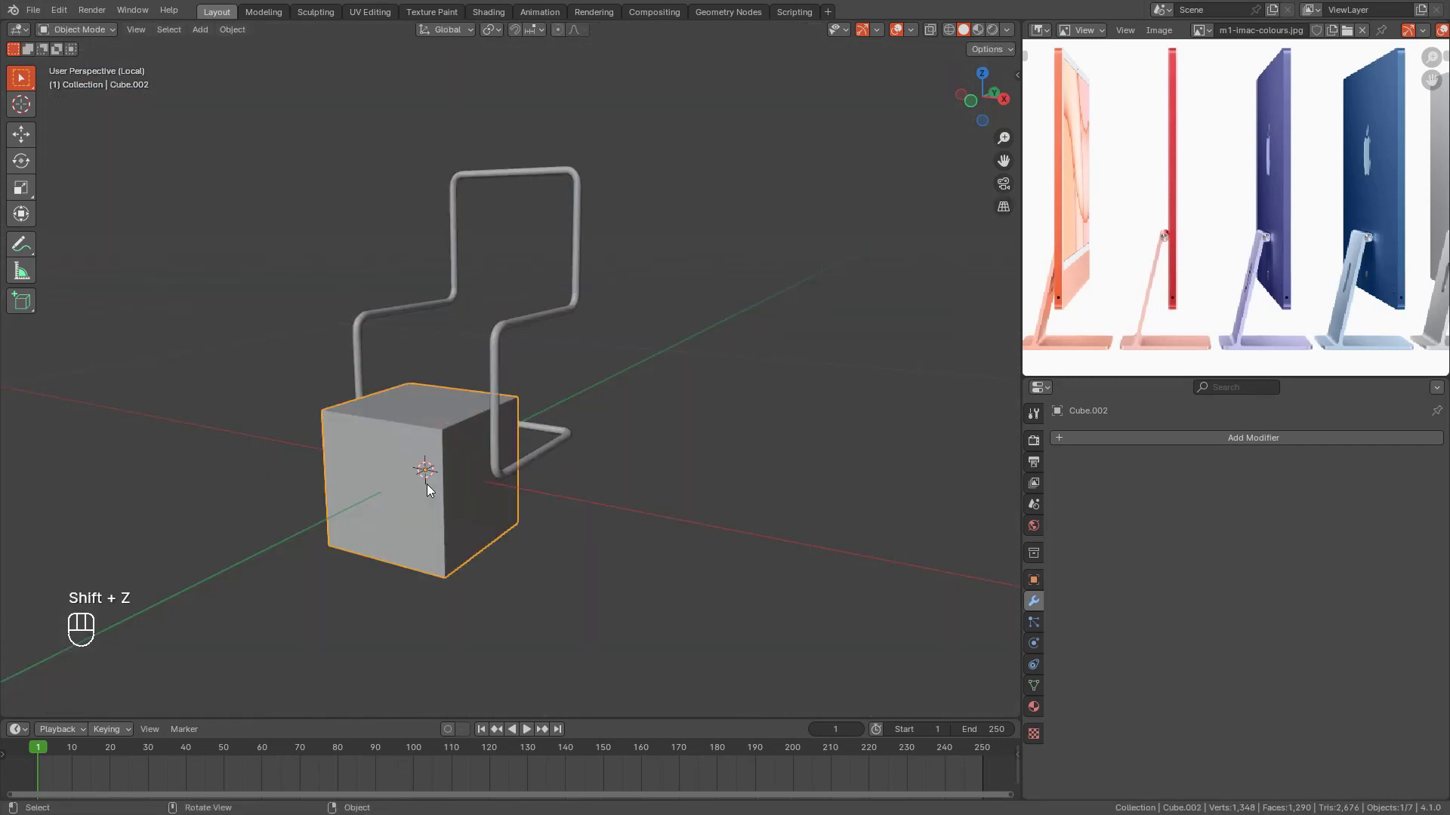
{"action": "key", "text": "Tab"}
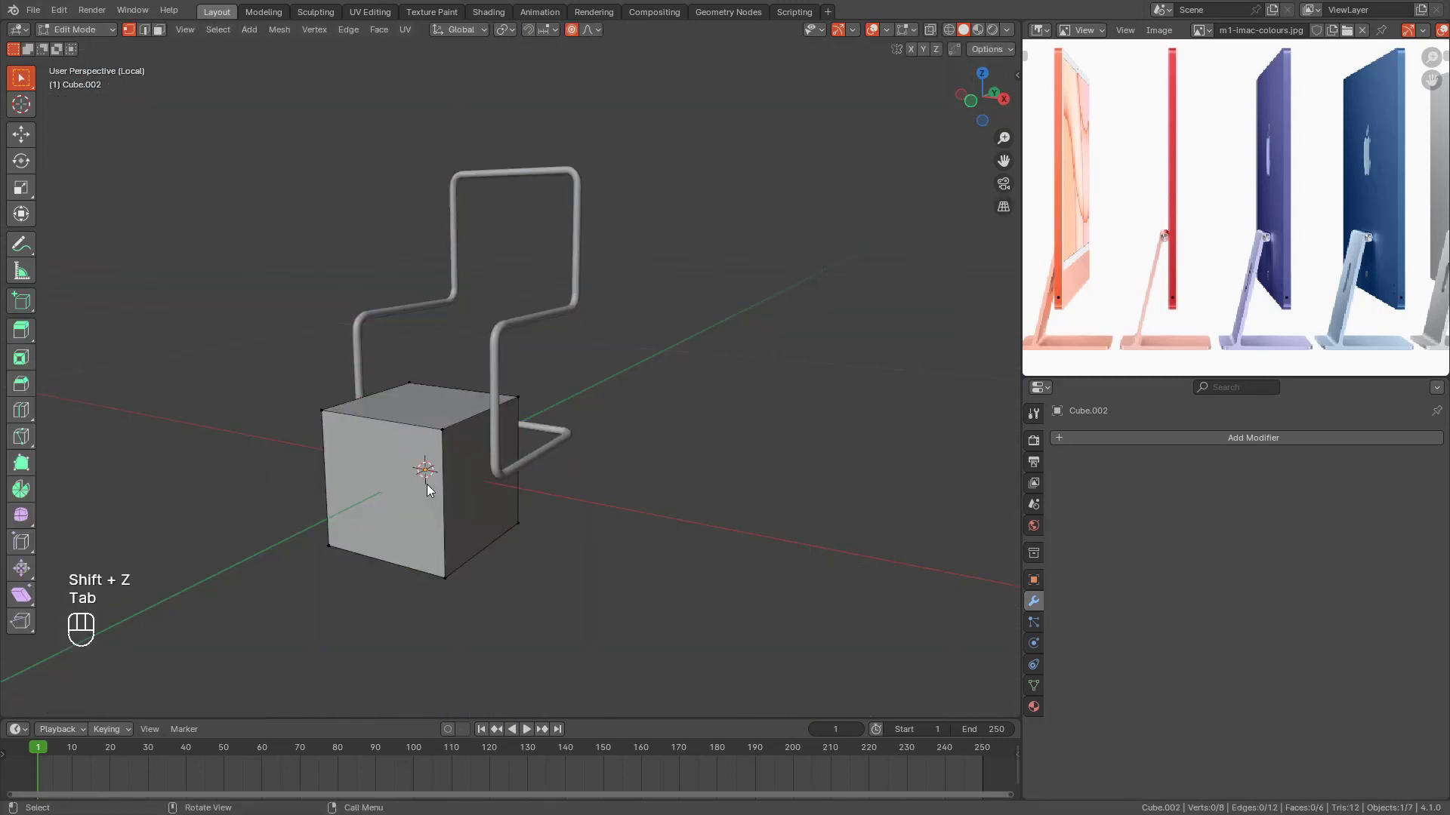
{"action": "key", "text": "s"}
{"action": "key", "text": "a"}
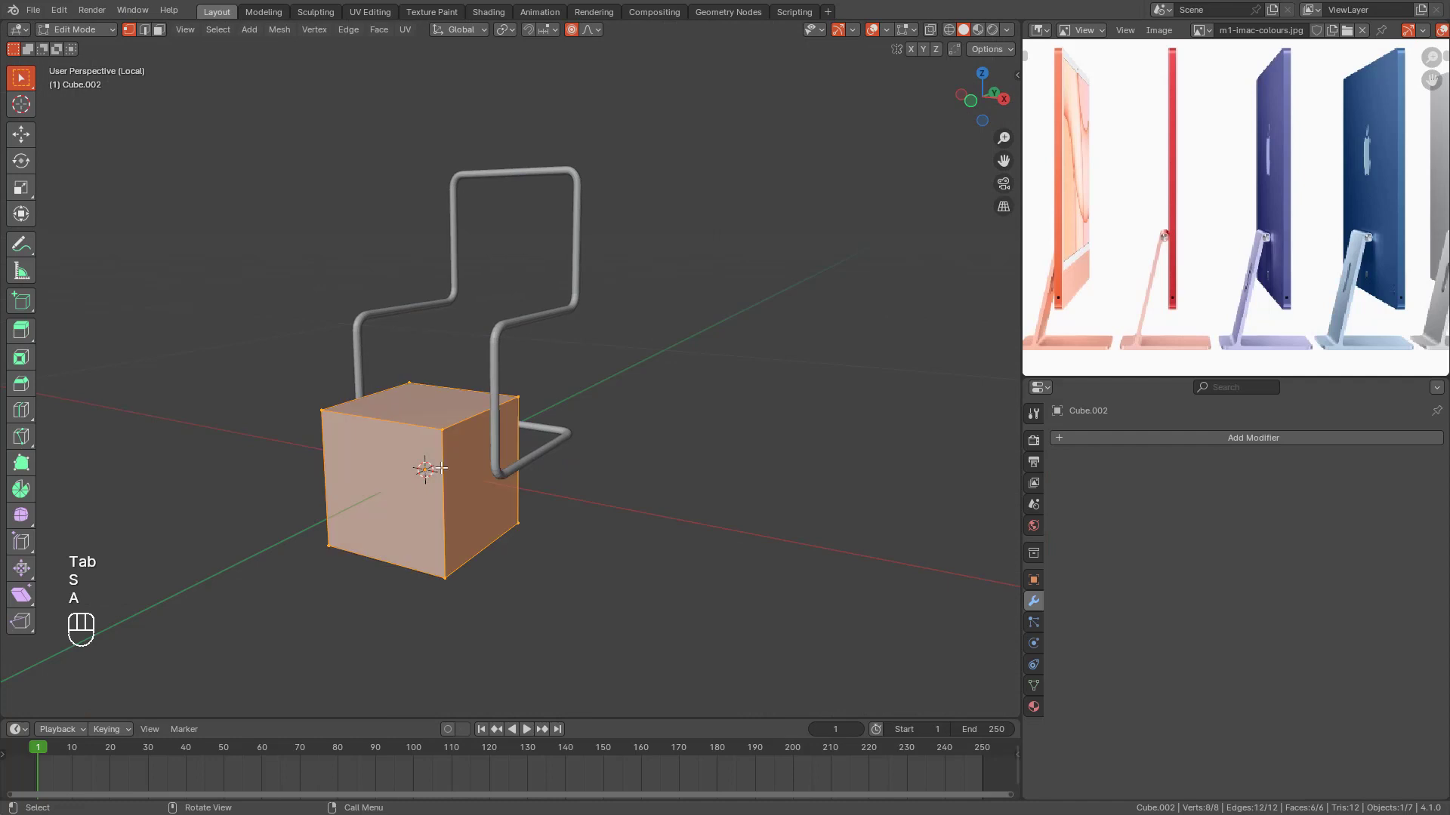
{"action": "key", "text": "KP_3"}
{"action": "scroll", "coordinate": [634, 369], "scroll_direction": "up", "scroll_amount": 4}
{"action": "middle_click_drag", "start_coordinate": [634, 369], "coordinate": [721, 369], "text": "shift"}
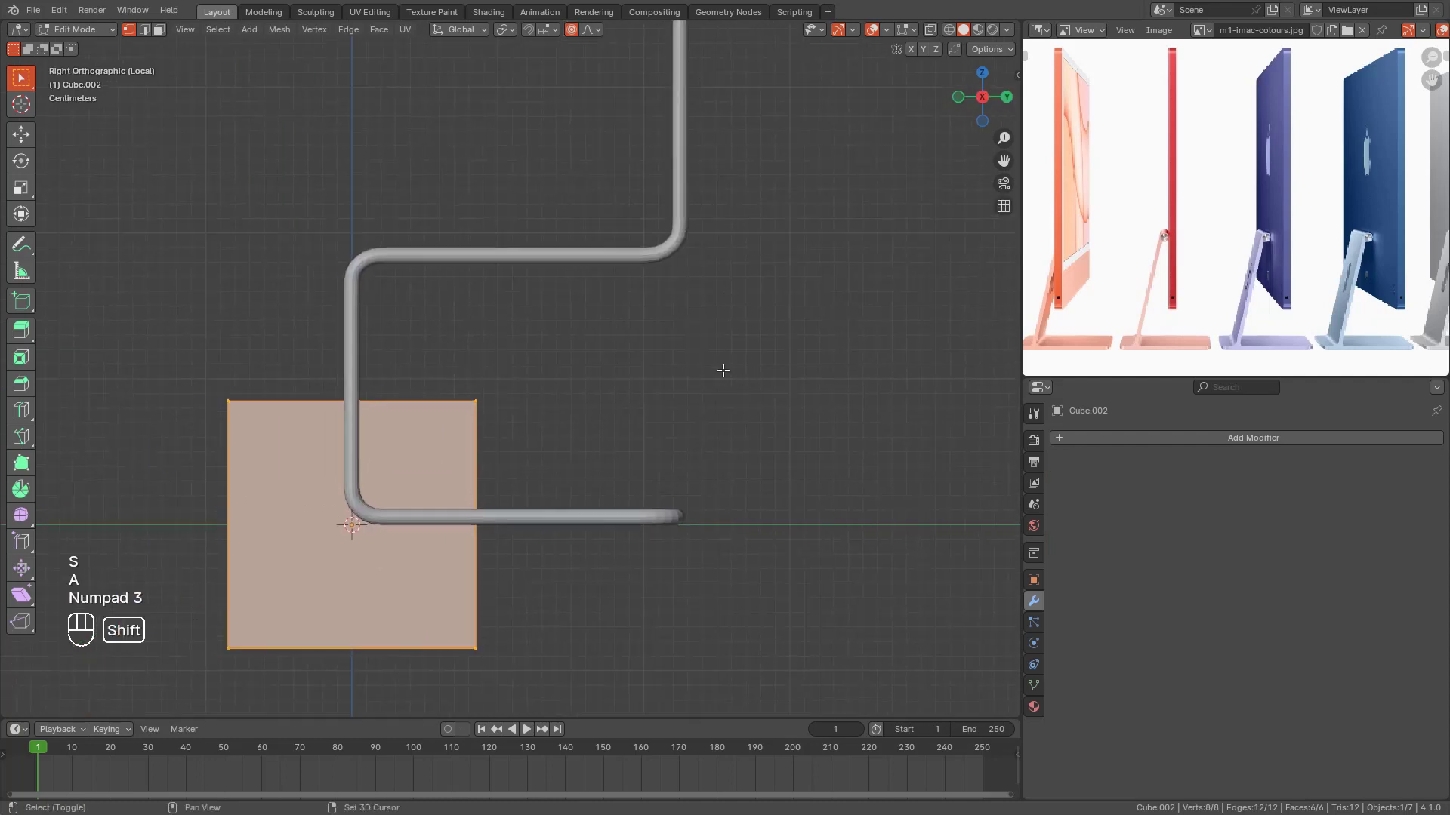
{"action": "scroll", "coordinate": [652, 298], "scroll_direction": "down", "scroll_amount": 3}
{"action": "middle_click_drag", "start_coordinate": [628, 243], "coordinate": [657, 242], "text": "shift"}
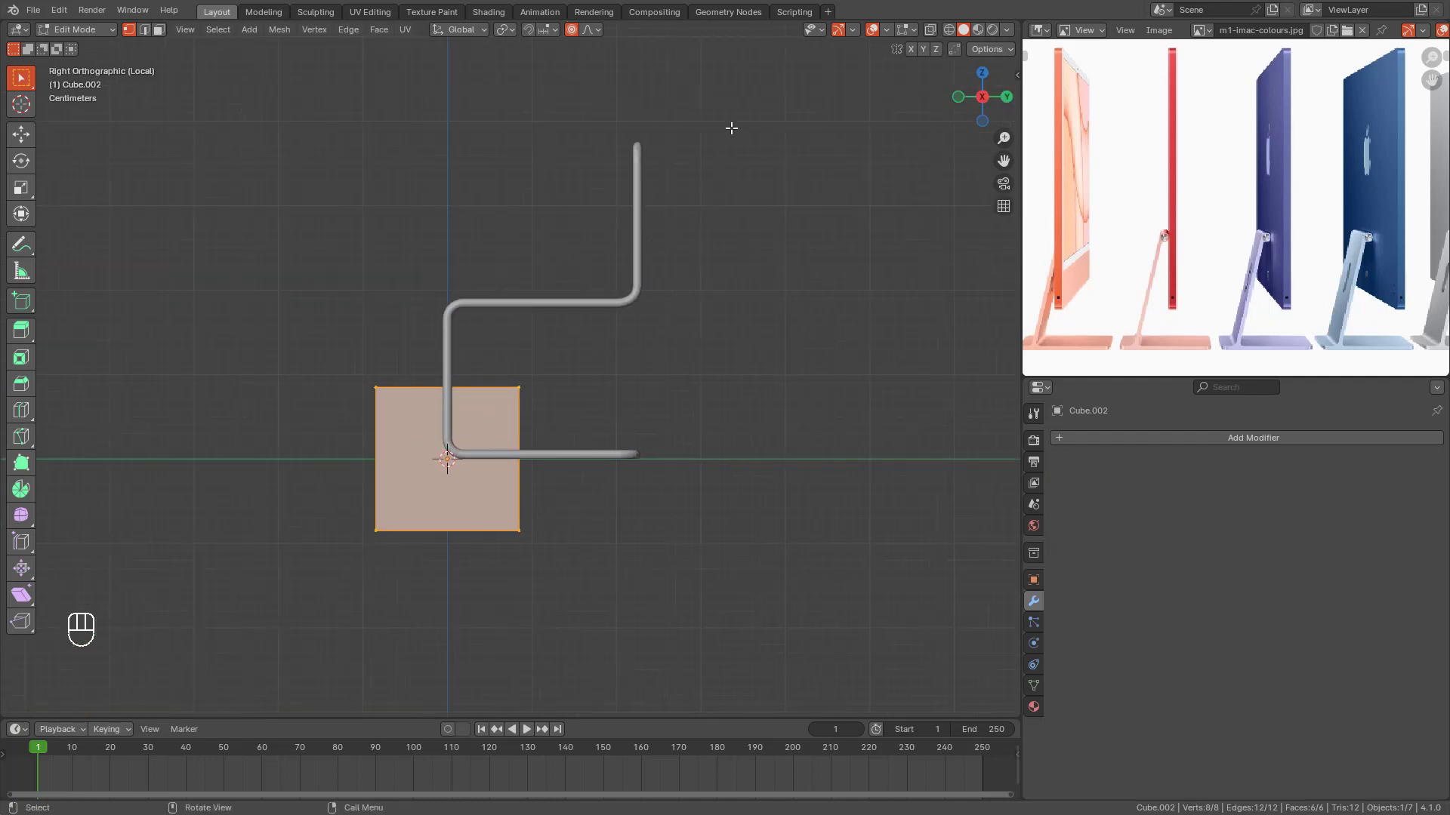
{"action": "key", "text": "s"}
{"action": "key", "text": "z"}
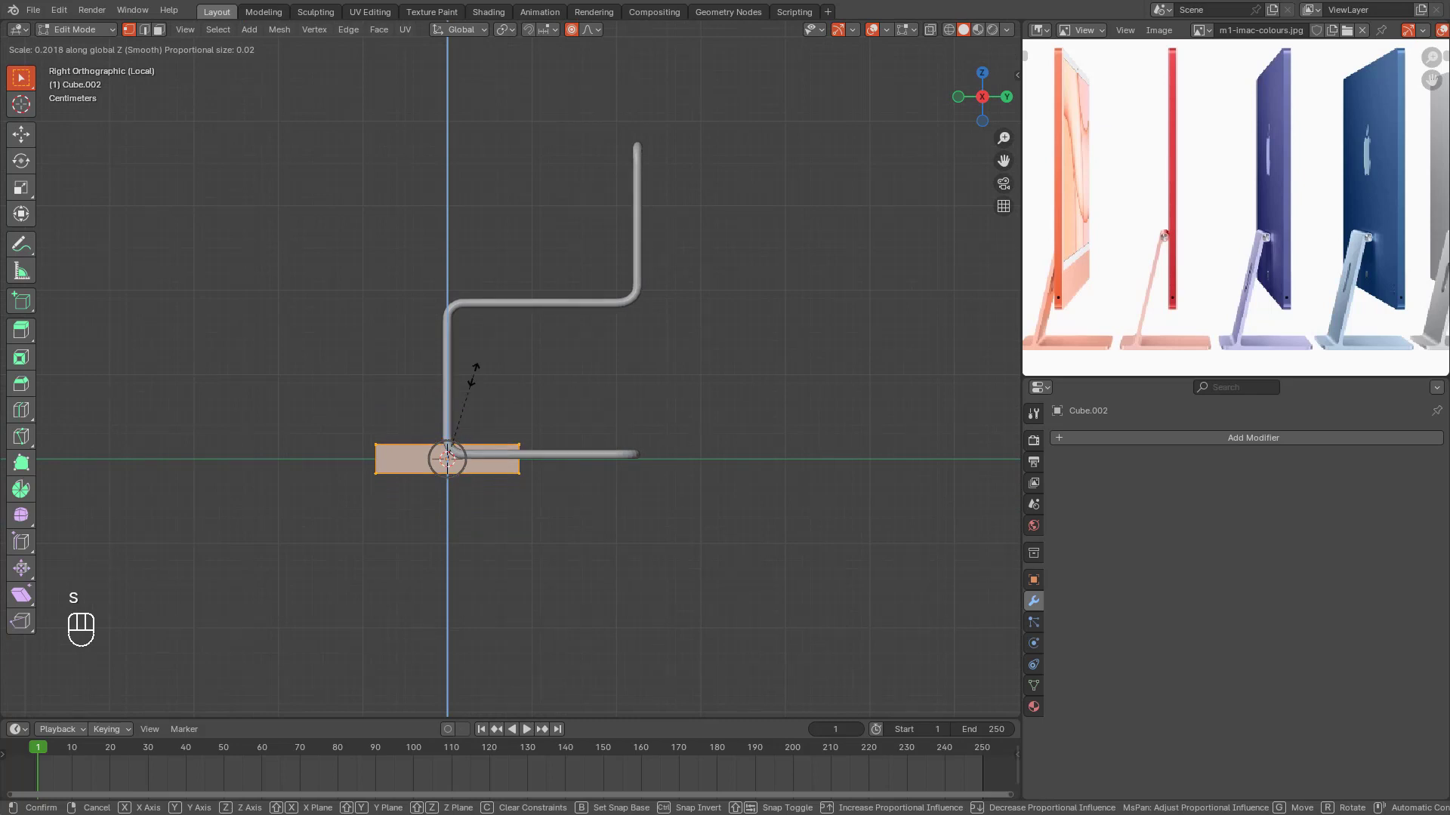
{"action": "left_click", "coordinate": [477, 371]}
Step: Move the slab about 0.103 m along Y and 0.211 m along Z onto the seat tubes, and scale it about 1.24 along Y
{"action": "key", "text": "g"}
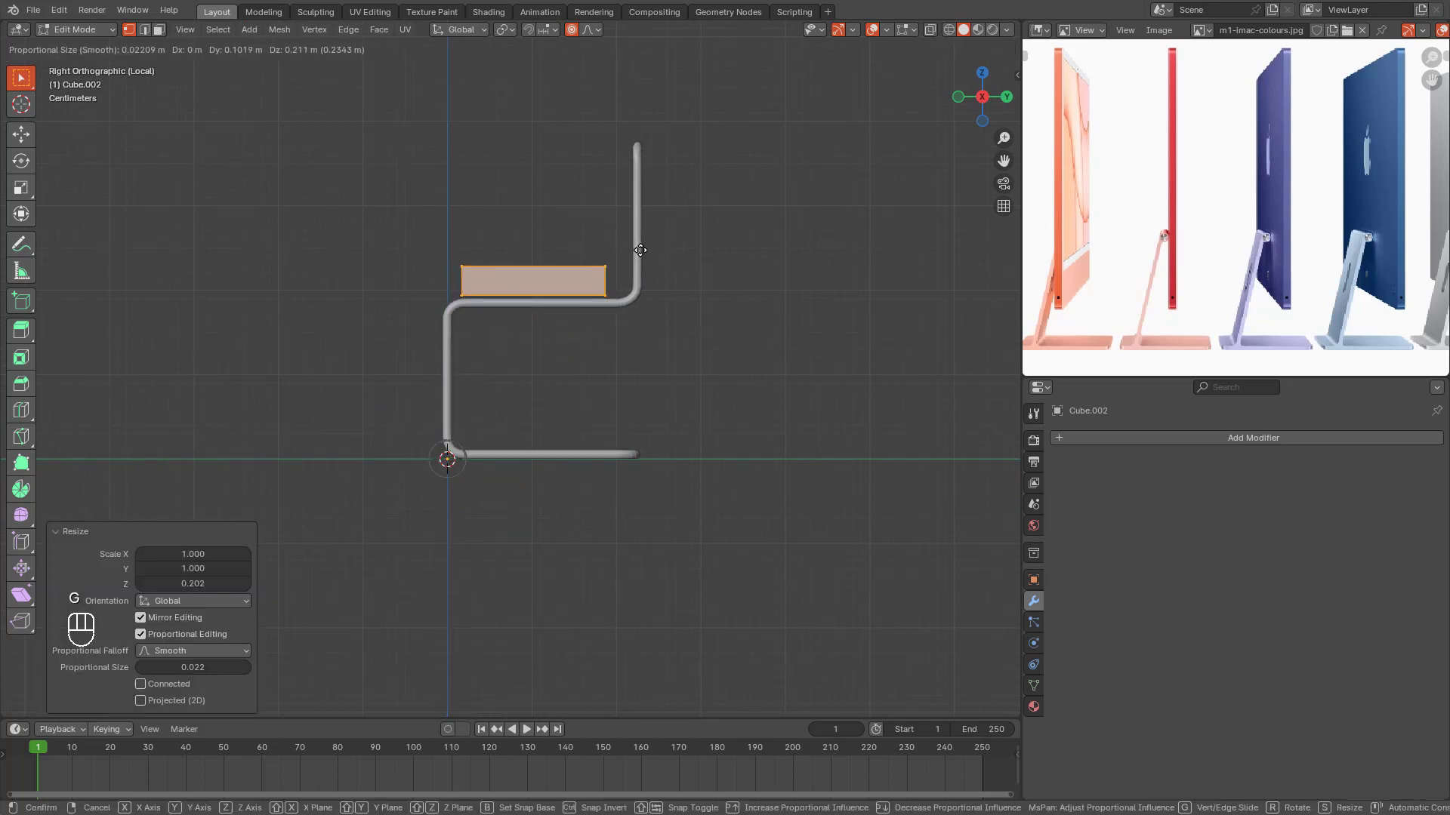
{"action": "left_click", "coordinate": [641, 250]}
{"action": "key", "text": "s"}
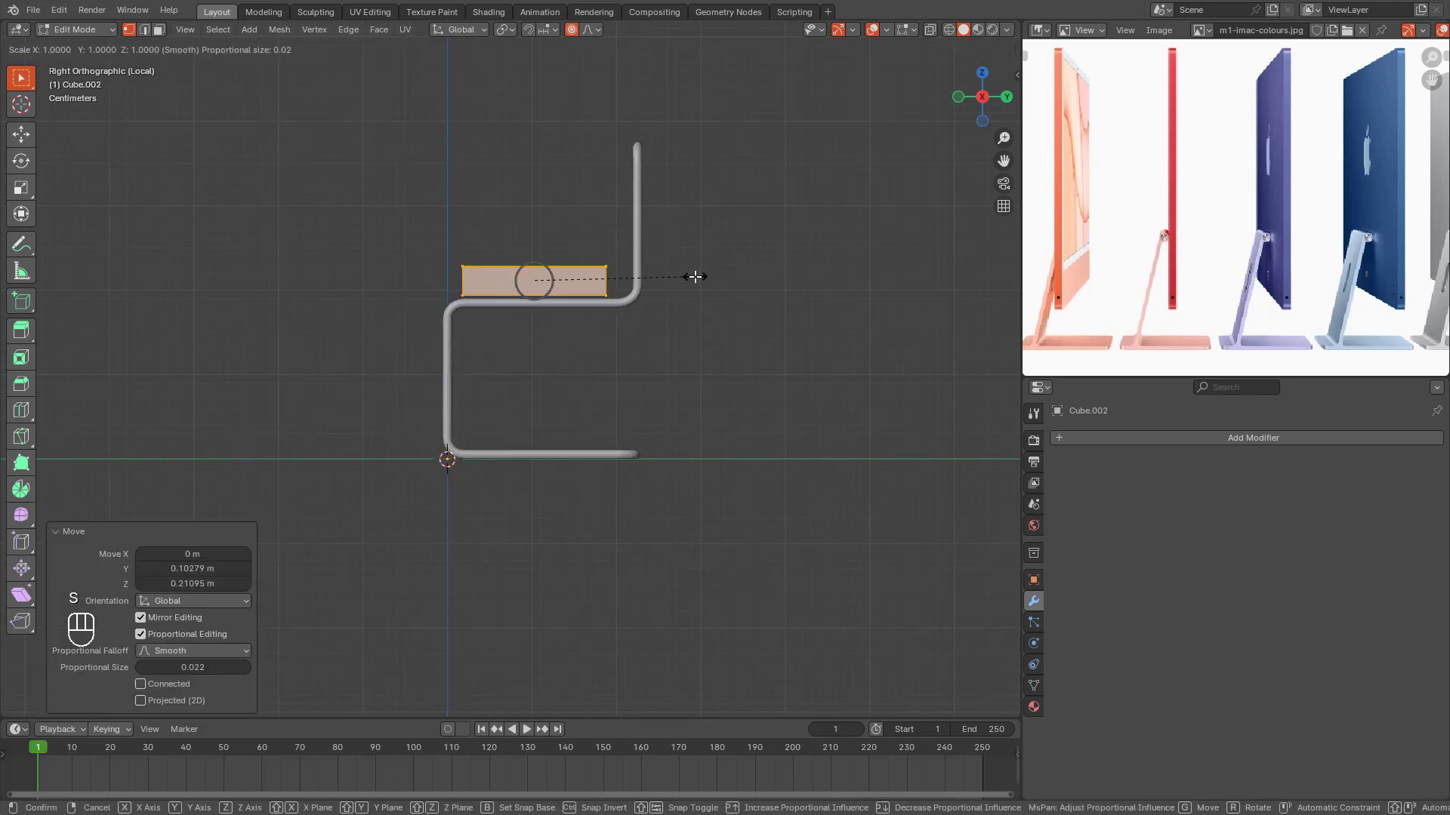
{"action": "key", "text": "y"}
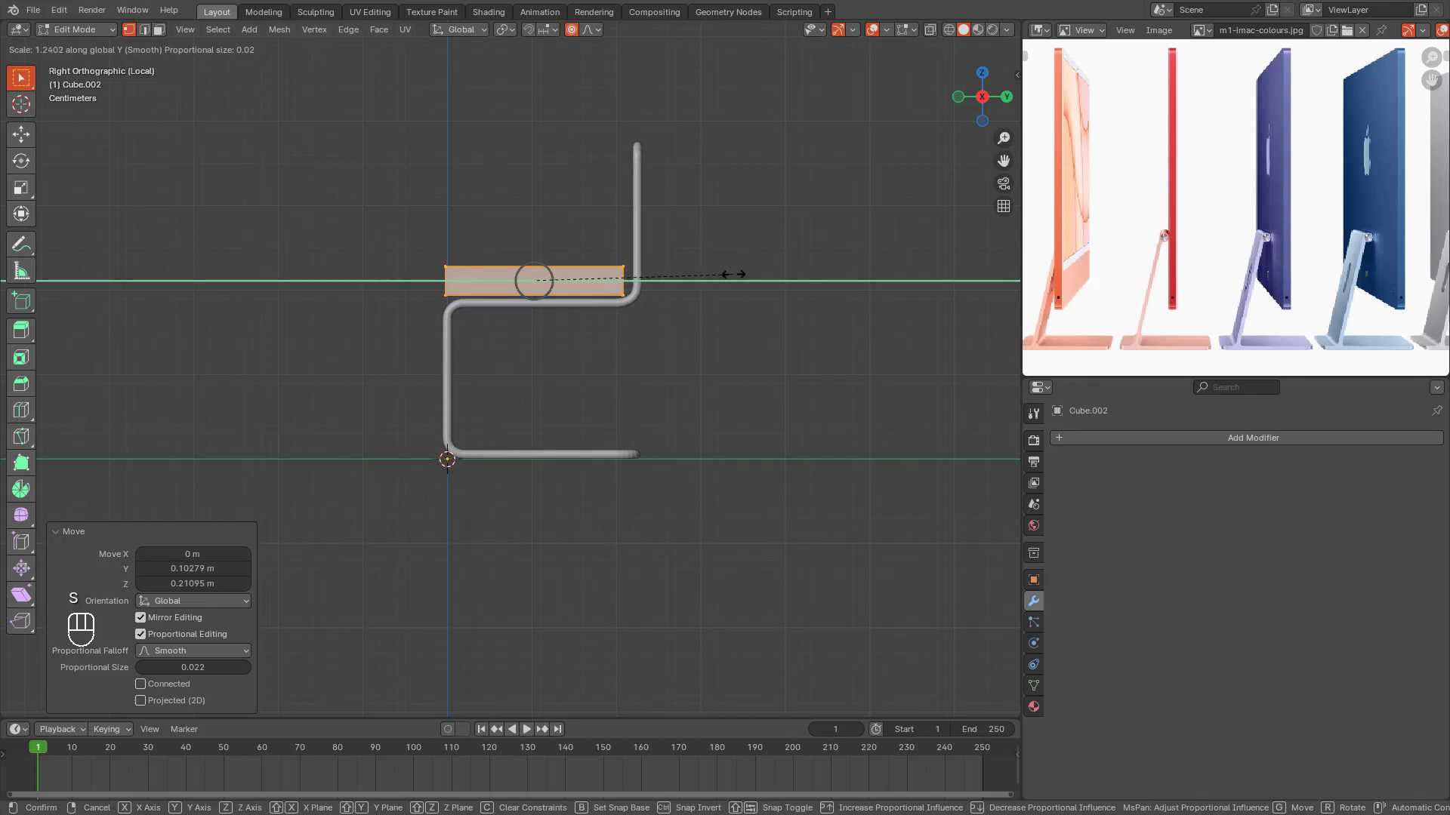
{"action": "left_click", "coordinate": [735, 274]}
Step: Widen the seat slab across the frame by scaling it about 1.338 along X, and turn off proportional editing
{"action": "key", "text": "KP_1"}
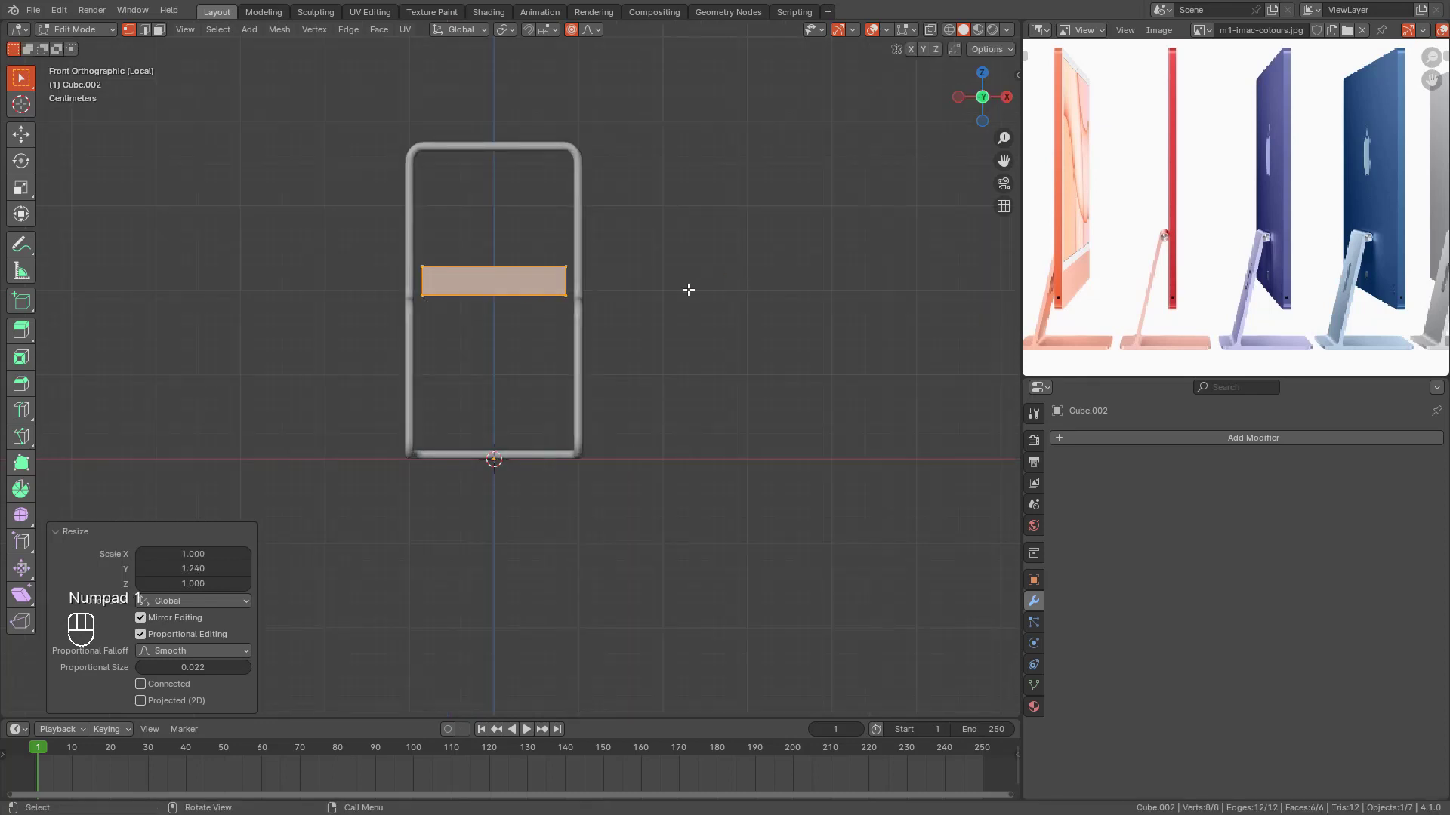
{"action": "key", "text": "s"}
{"action": "key", "text": "y"}
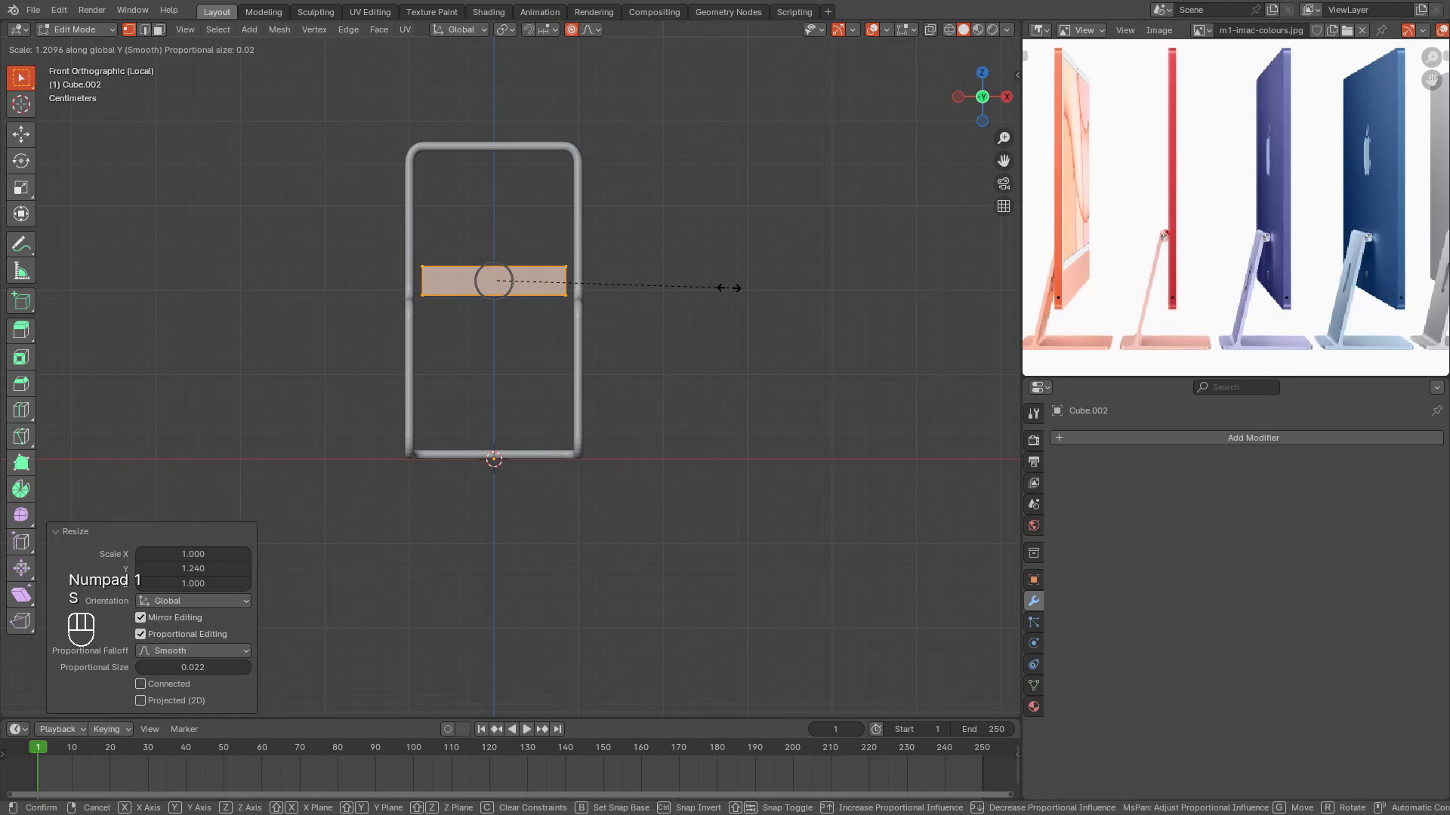
{"action": "key", "text": "x"}
{"action": "left_click", "coordinate": [746, 288]}
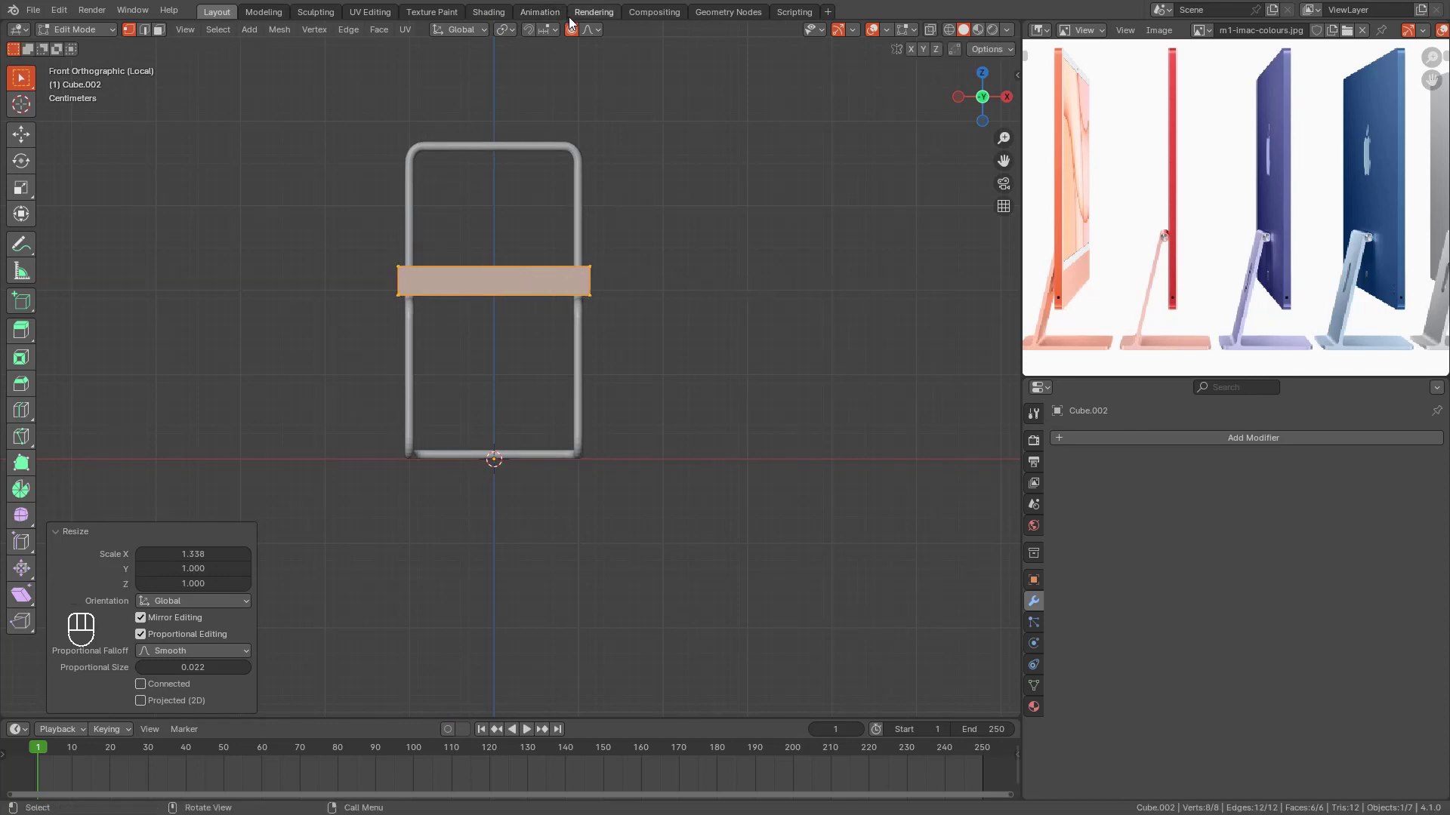
{"action": "left_click", "coordinate": [65, 530]}
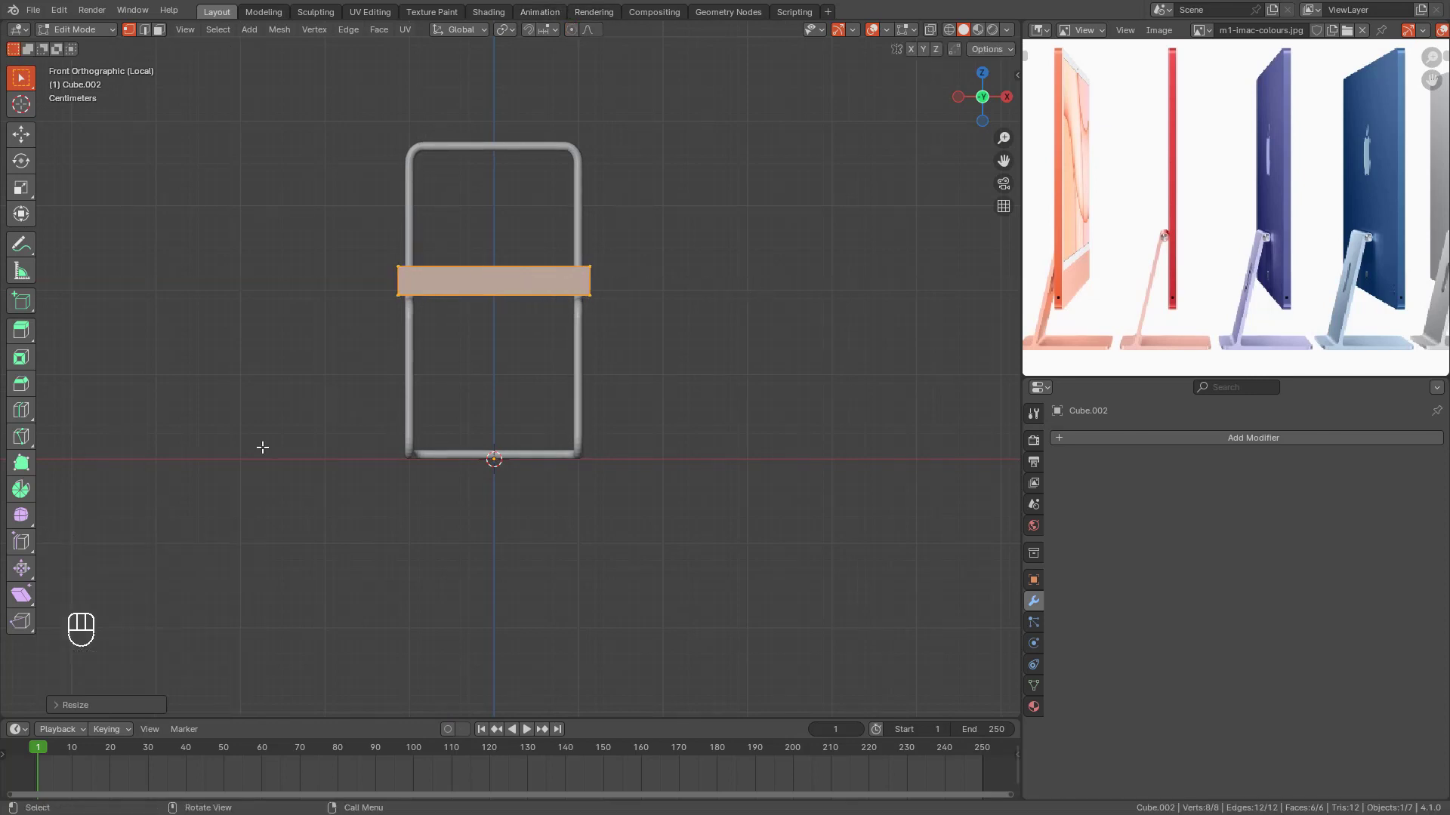
Step: Scale the seat slab slightly wider along X so it overhangs both sides of the frame
{"action": "middle_click_drag", "start_coordinate": [683, 268], "coordinate": [621, 307]}
{"action": "key", "text": "KP_1"}
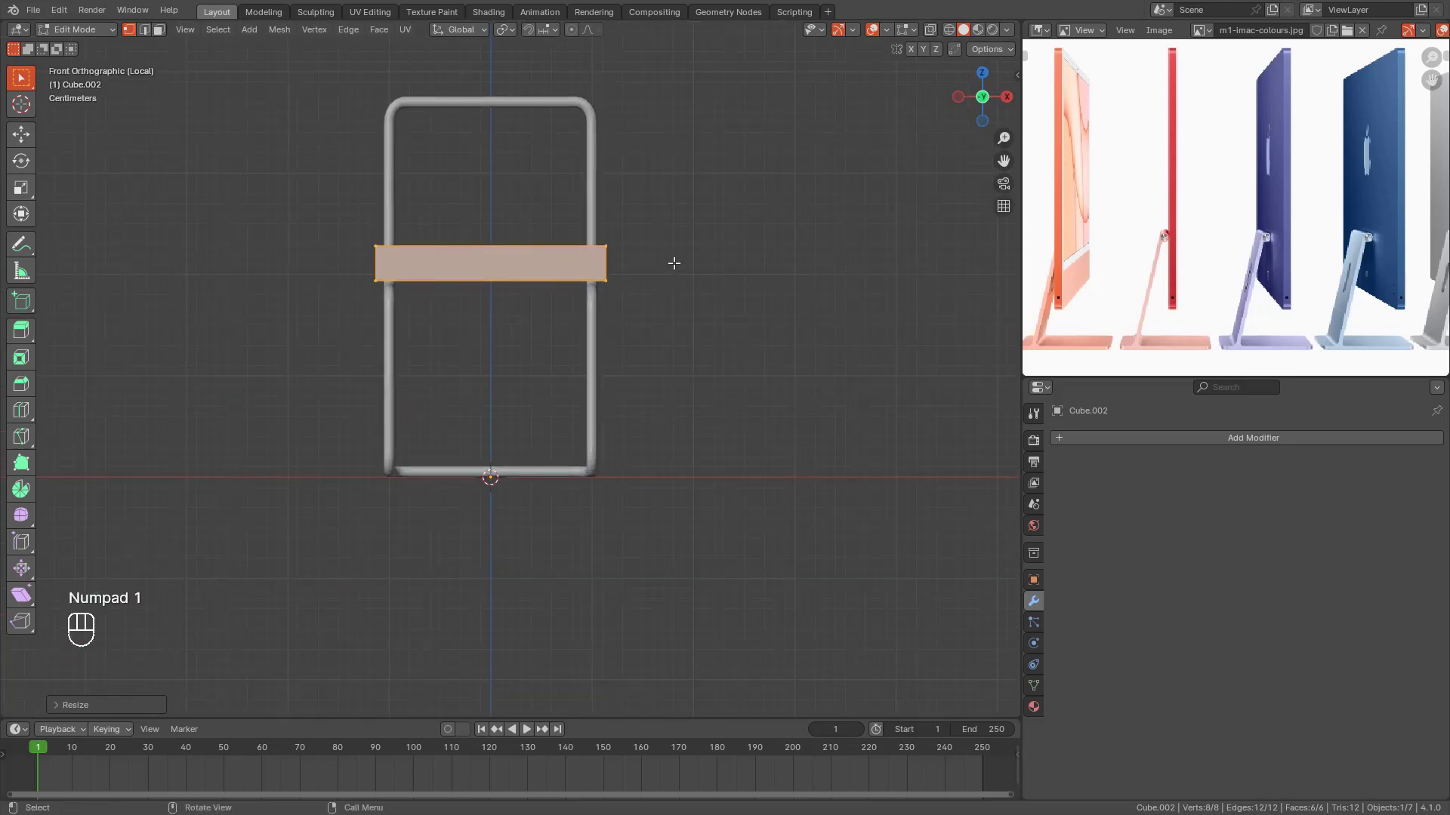
{"action": "key", "text": "s"}
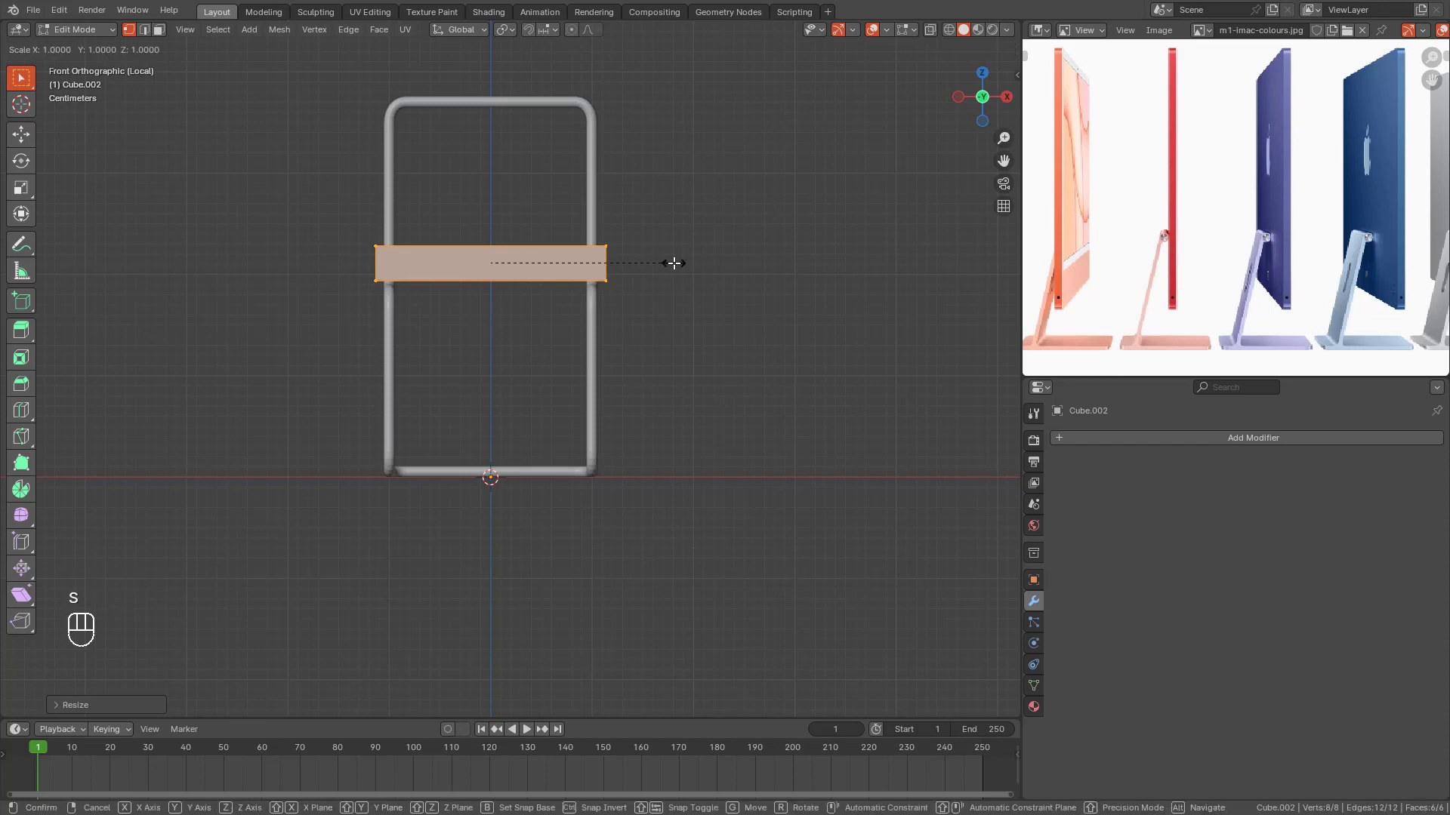
{"action": "key", "text": "x"}
{"action": "left_click", "coordinate": [686, 261]}
{"action": "scroll", "coordinate": [640, 289], "scroll_direction": "down", "scroll_amount": 4}
{"action": "scroll", "coordinate": [640, 290], "scroll_direction": "up", "scroll_amount": 5}
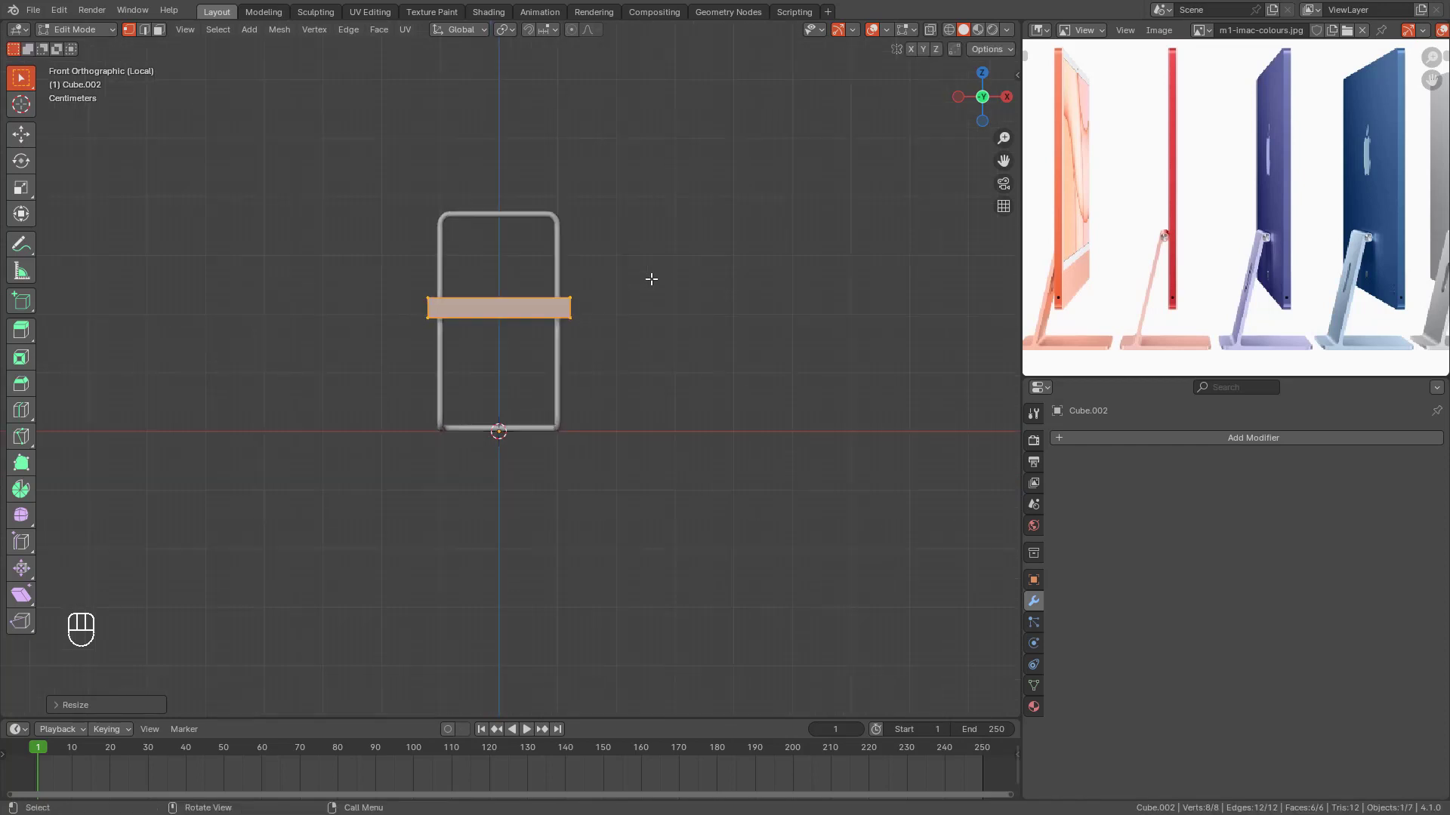
Step: Lower the seat slab slightly along Z onto the horizontal seat tubes and return to Object Mode
{"action": "key", "text": "g"}
{"action": "key", "text": "z"}
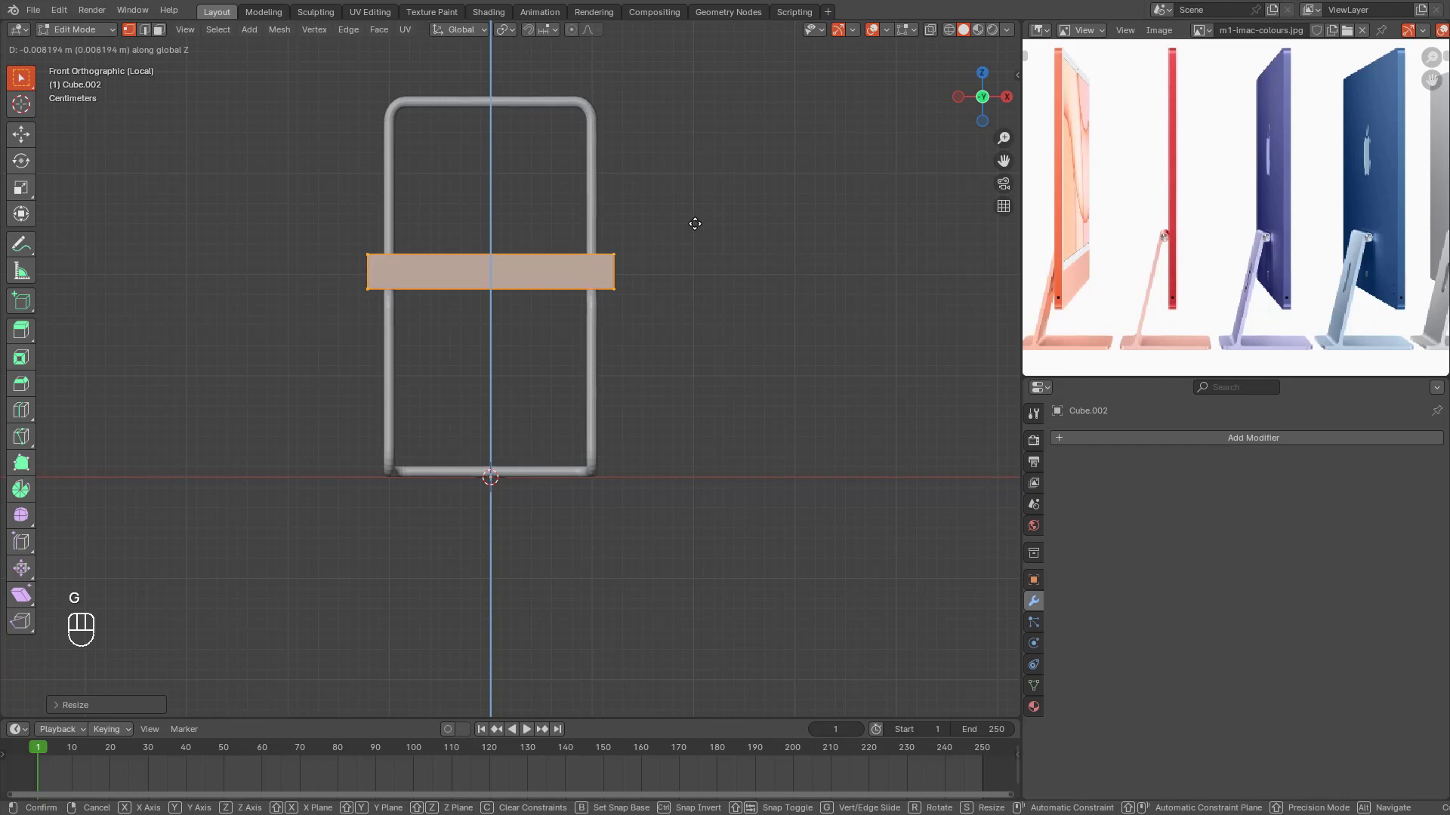
{"action": "left_click", "coordinate": [684, 229]}
{"action": "key", "text": "Tab"}
Step: Select the tubular frame together with the seat slab and open both in Edit Mode with wireframe display
{"action": "middle_click_drag", "start_coordinate": [684, 229], "coordinate": [661, 377]}
{"action": "key", "text": "KP_3"}
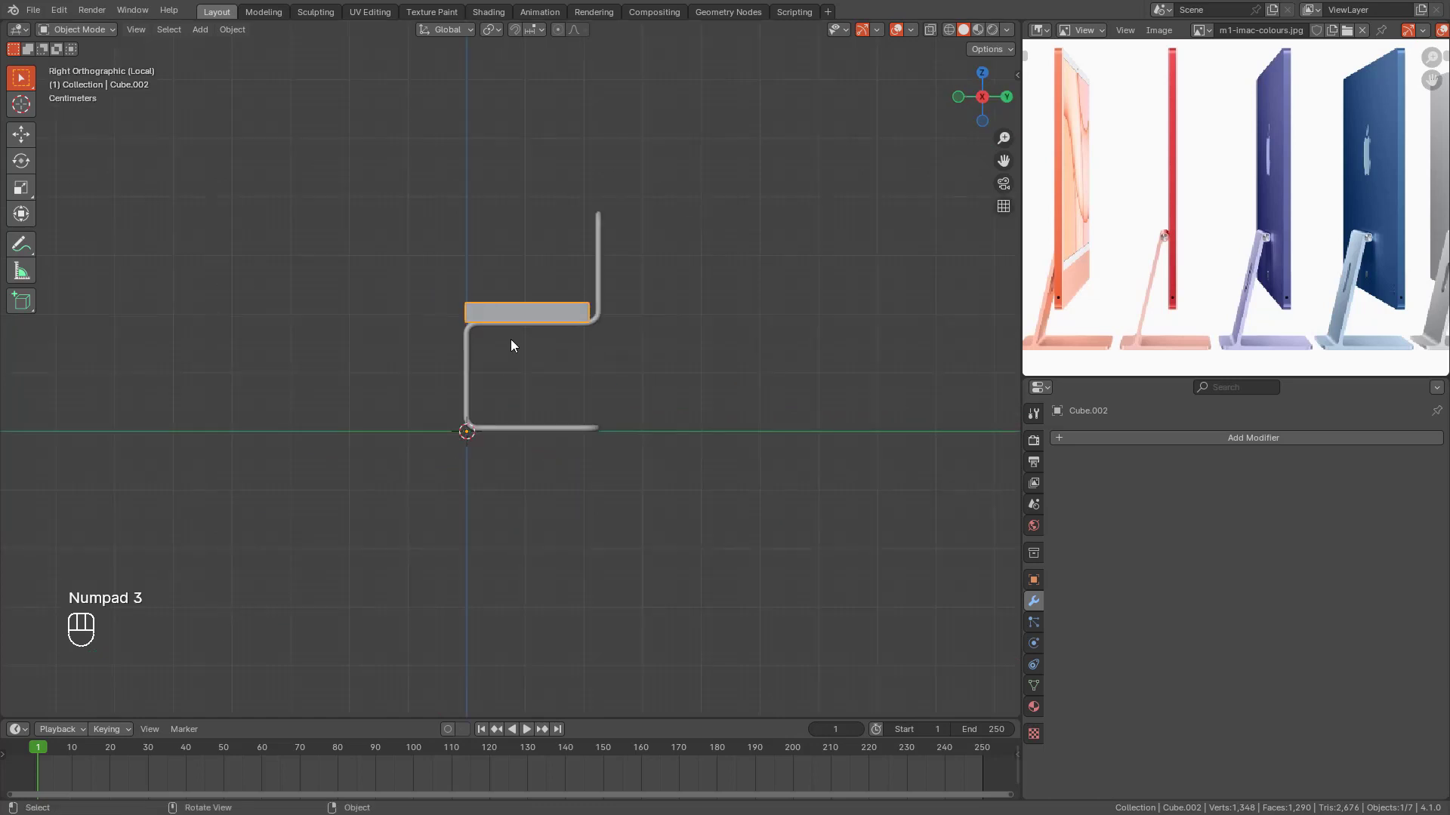
{"action": "left_click", "coordinate": [600, 280]}
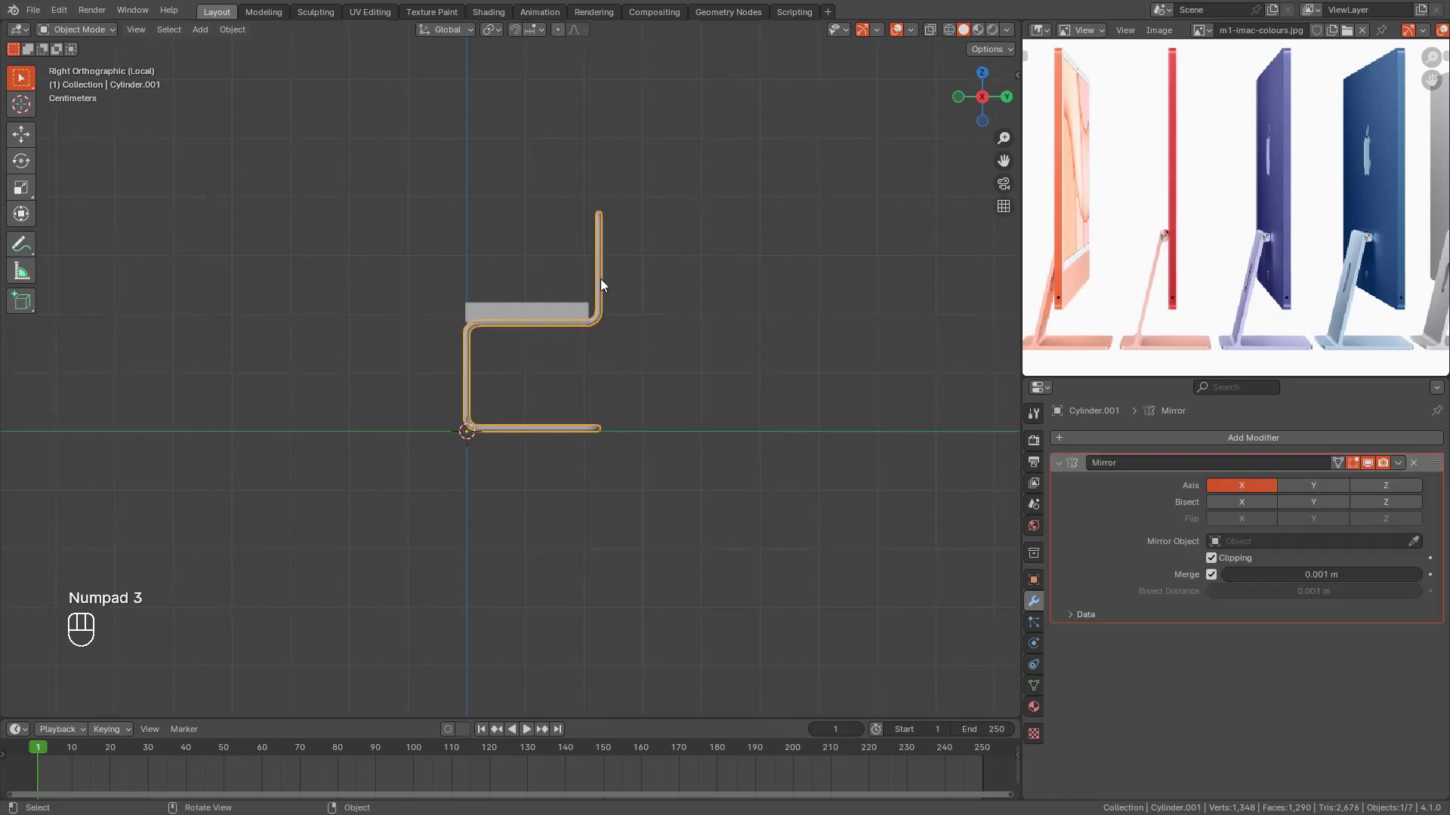
{"action": "left_click", "coordinate": [542, 314], "text": "shift"}
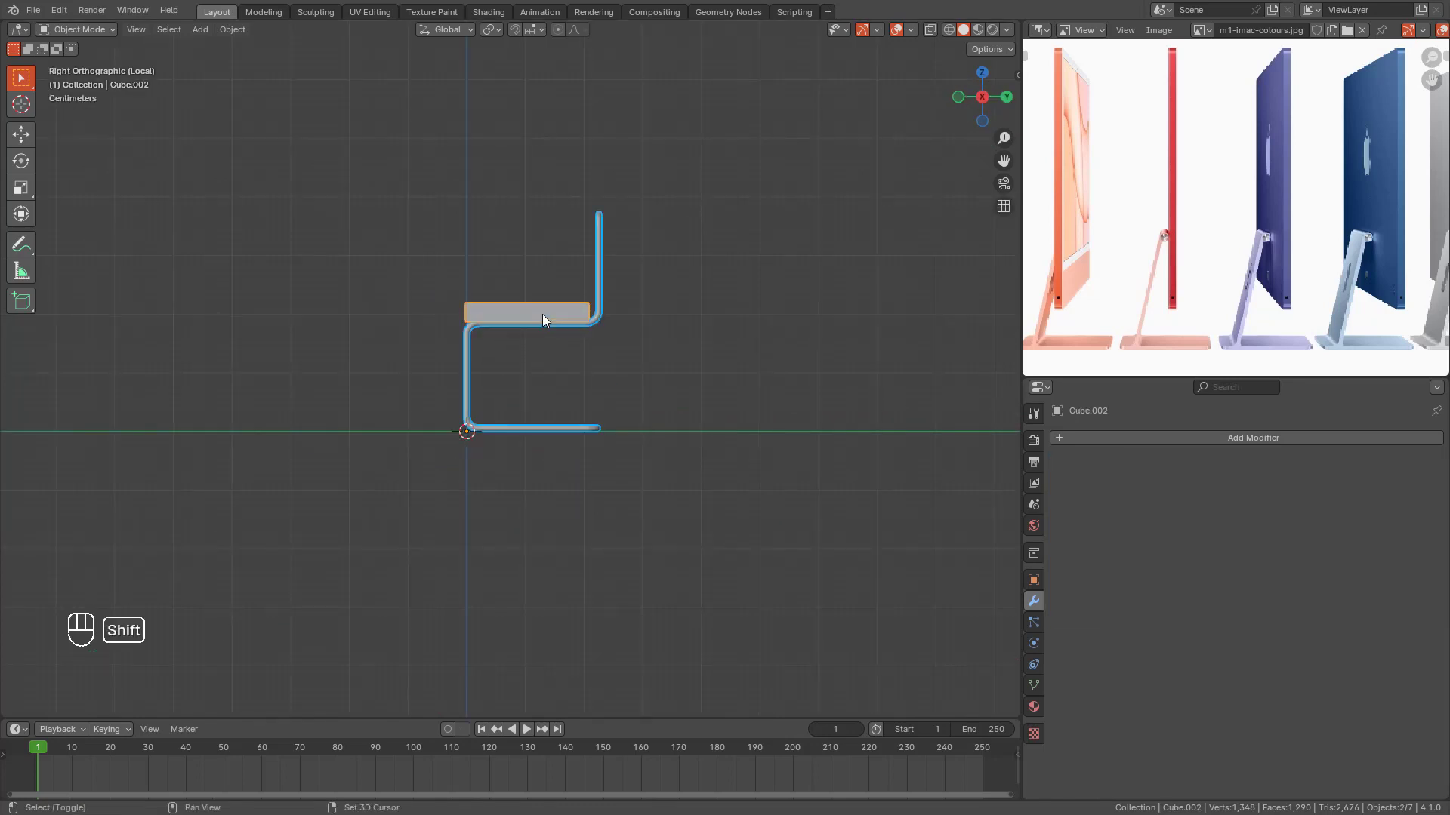
{"action": "key", "text": "Tab"}
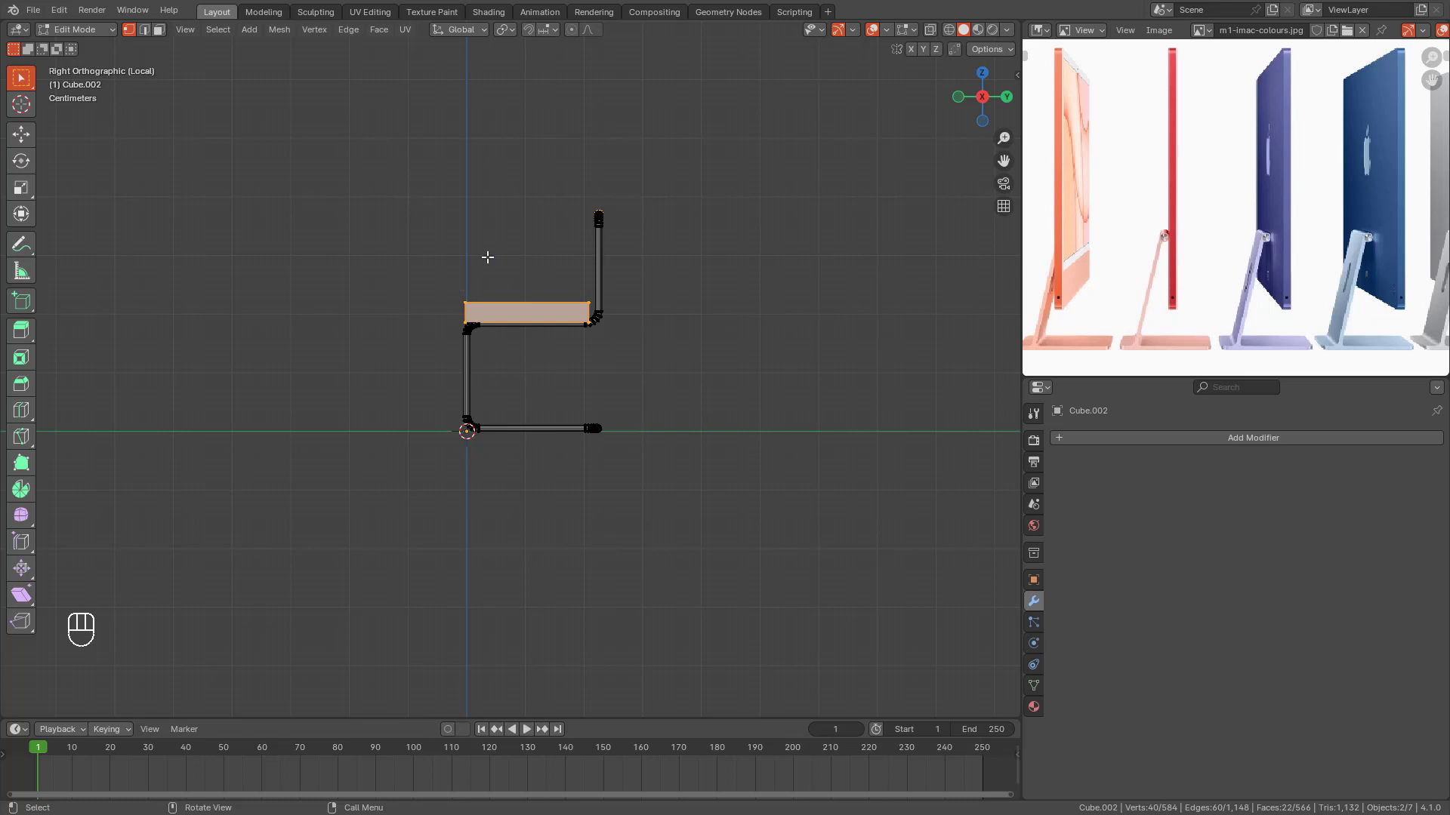
{"action": "key", "text": "shift+z"}
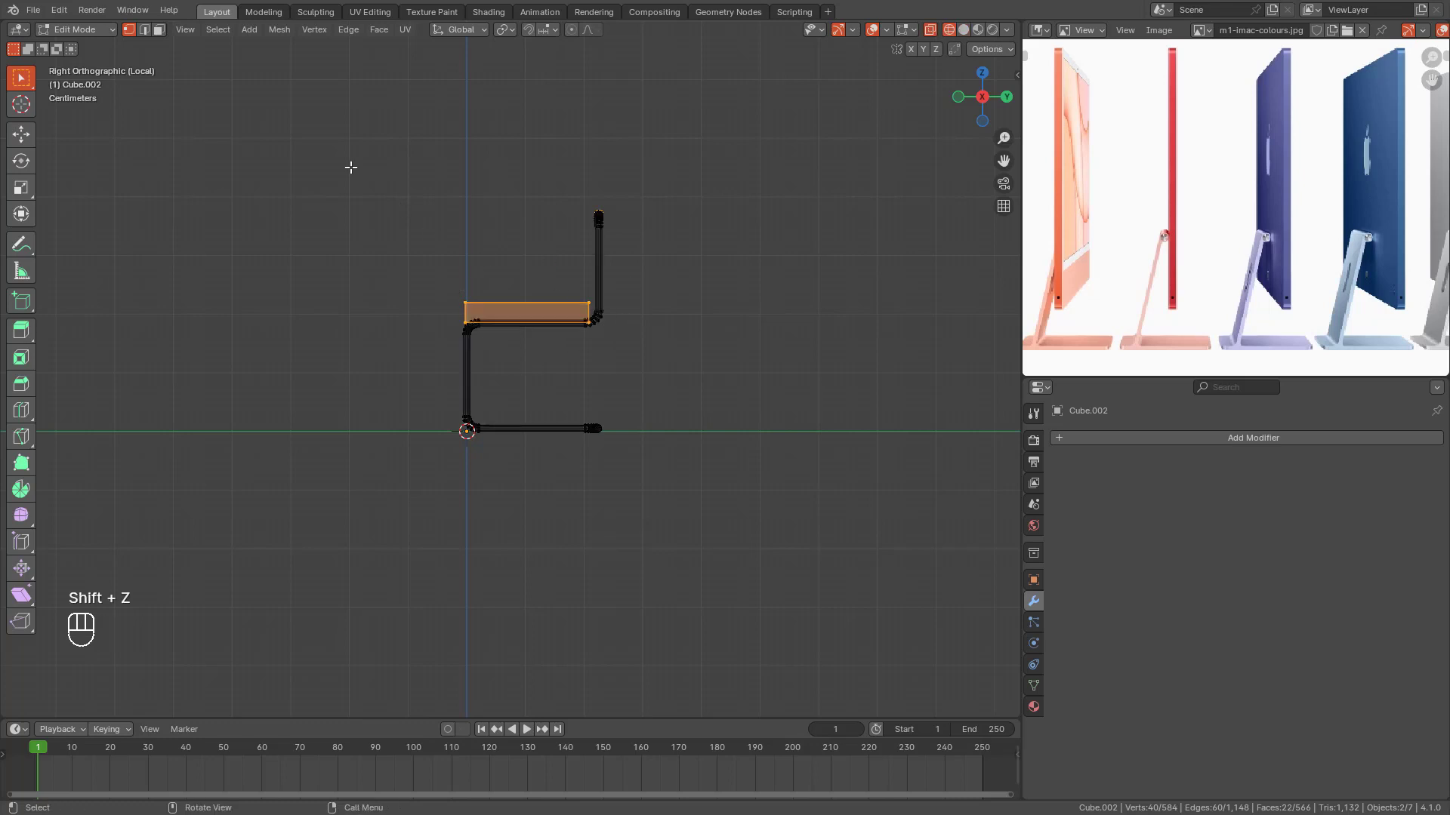
Step: Select the seat slab with the upper part of the frame and lower them along Z to shorten the front legs
{"action": "mouse_move", "coordinate": [341, 149]}
{"action": "left_mouse_down"}
{"action": "mouse_move", "coordinate": [653, 362]}
{"action": "mouse_move", "coordinate": [666, 346]}
{"action": "left_mouse_up"}
{"action": "scroll", "coordinate": [687, 324], "scroll_direction": "up", "scroll_amount": 3}
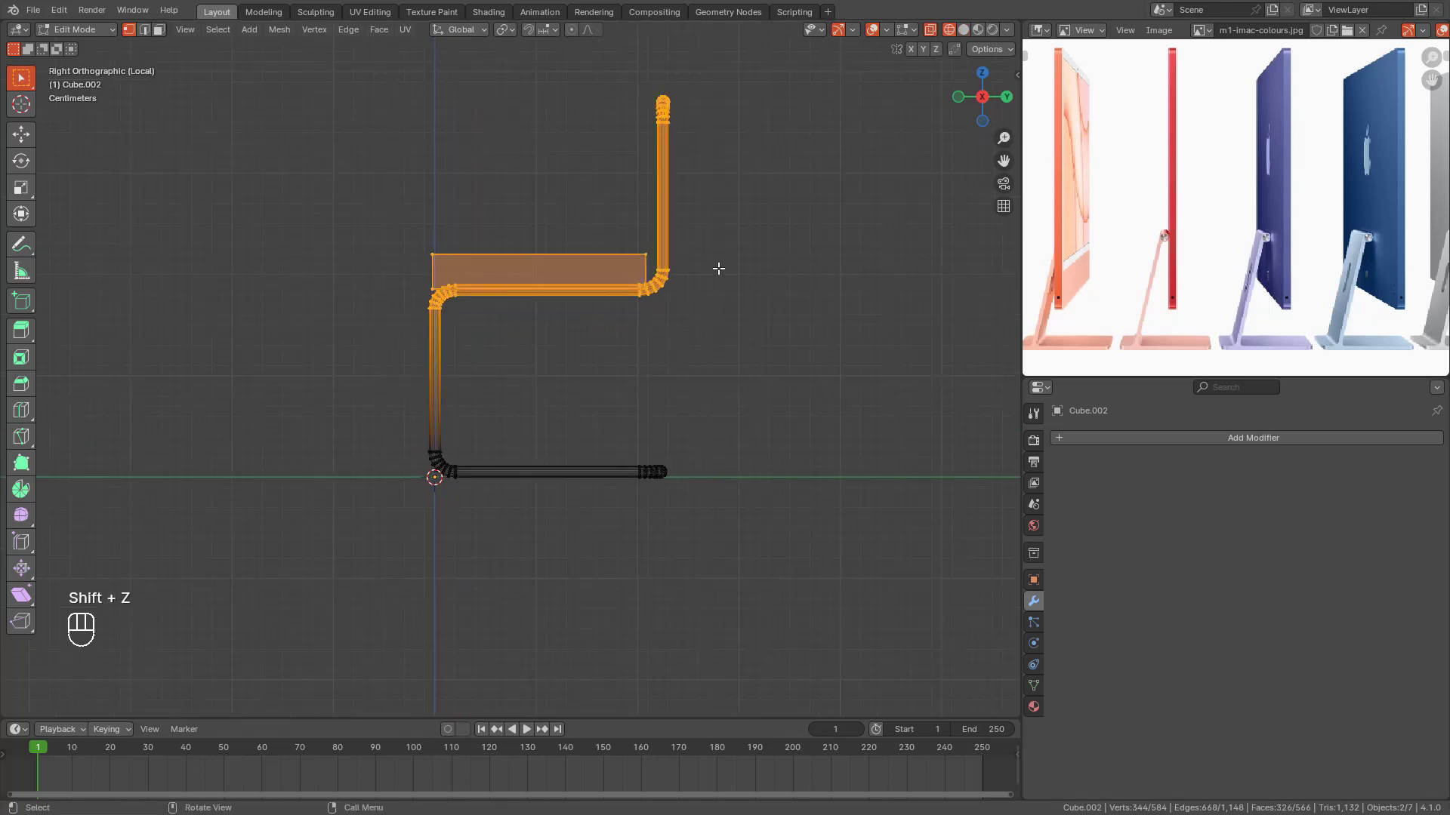
{"action": "key", "text": "g"}
{"action": "key", "text": "z"}
{"action": "left_click", "coordinate": [708, 285]}
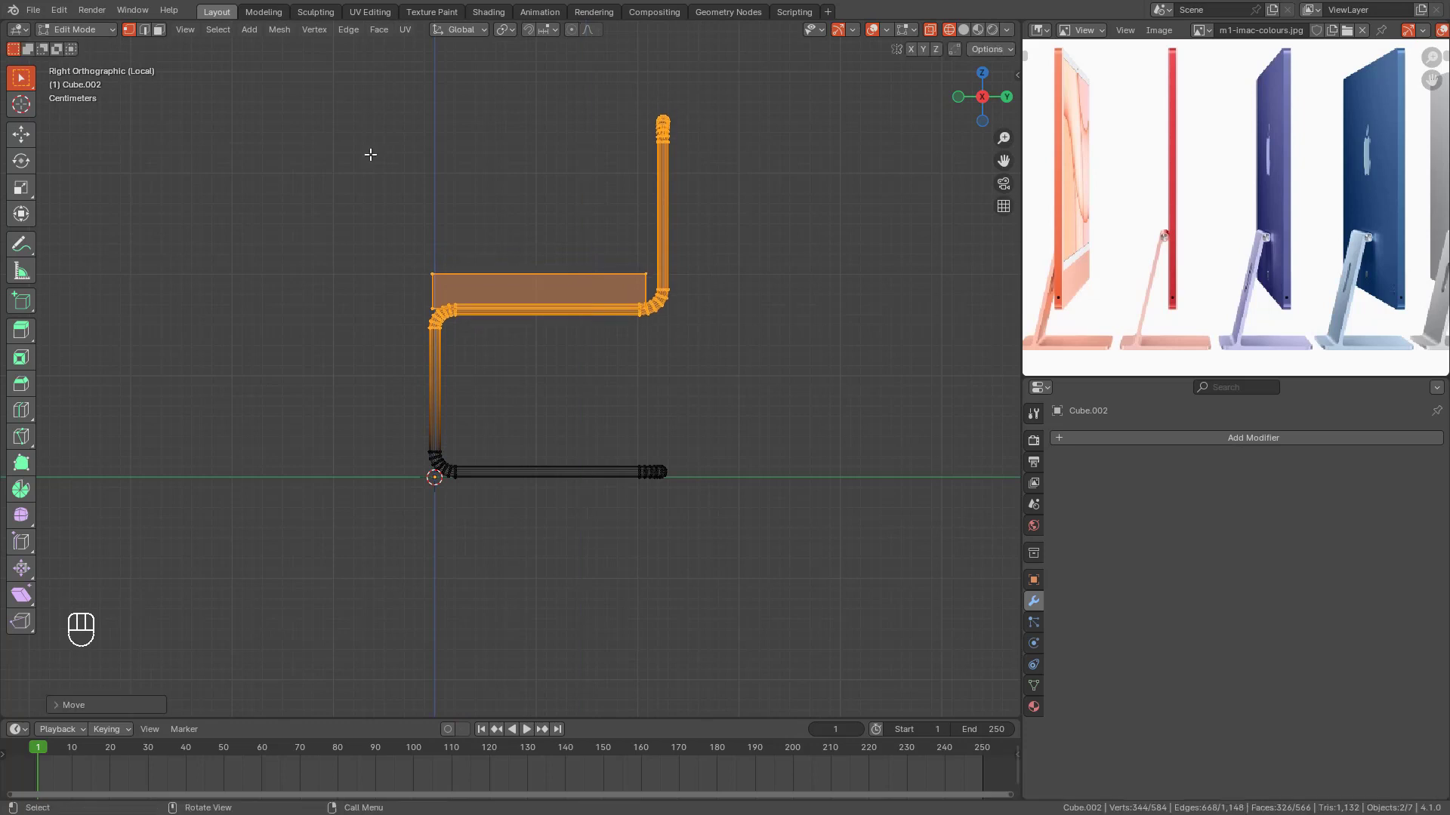
{"action": "left_click_drag", "start_coordinate": [342, 69], "coordinate": [760, 363]}
{"action": "left_click_drag", "start_coordinate": [382, 414], "coordinate": [746, 544]}
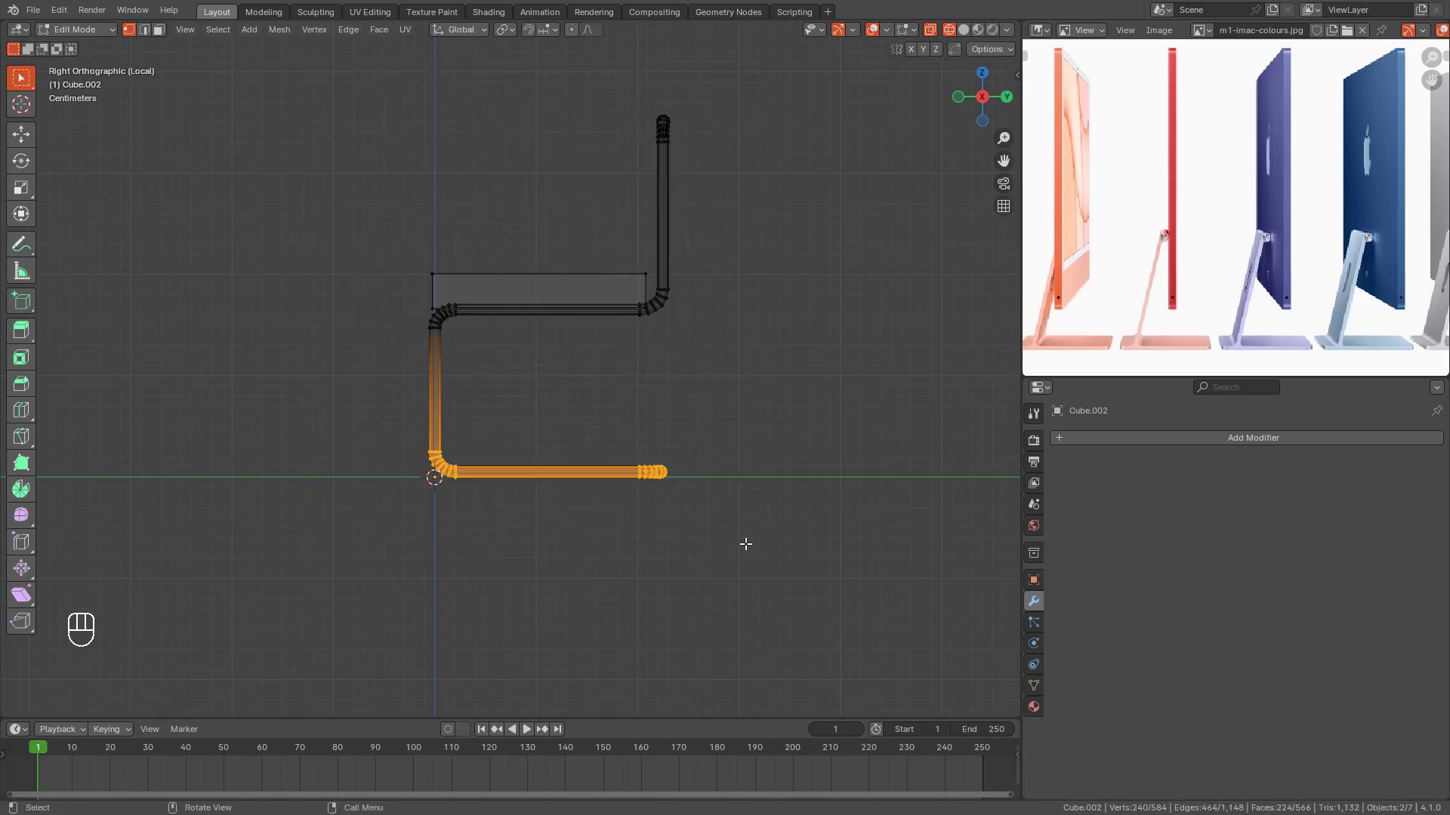
{"action": "left_click_drag", "start_coordinate": [346, 95], "coordinate": [750, 380]}
{"action": "scroll", "coordinate": [589, 301], "scroll_direction": "up", "scroll_amount": 4}
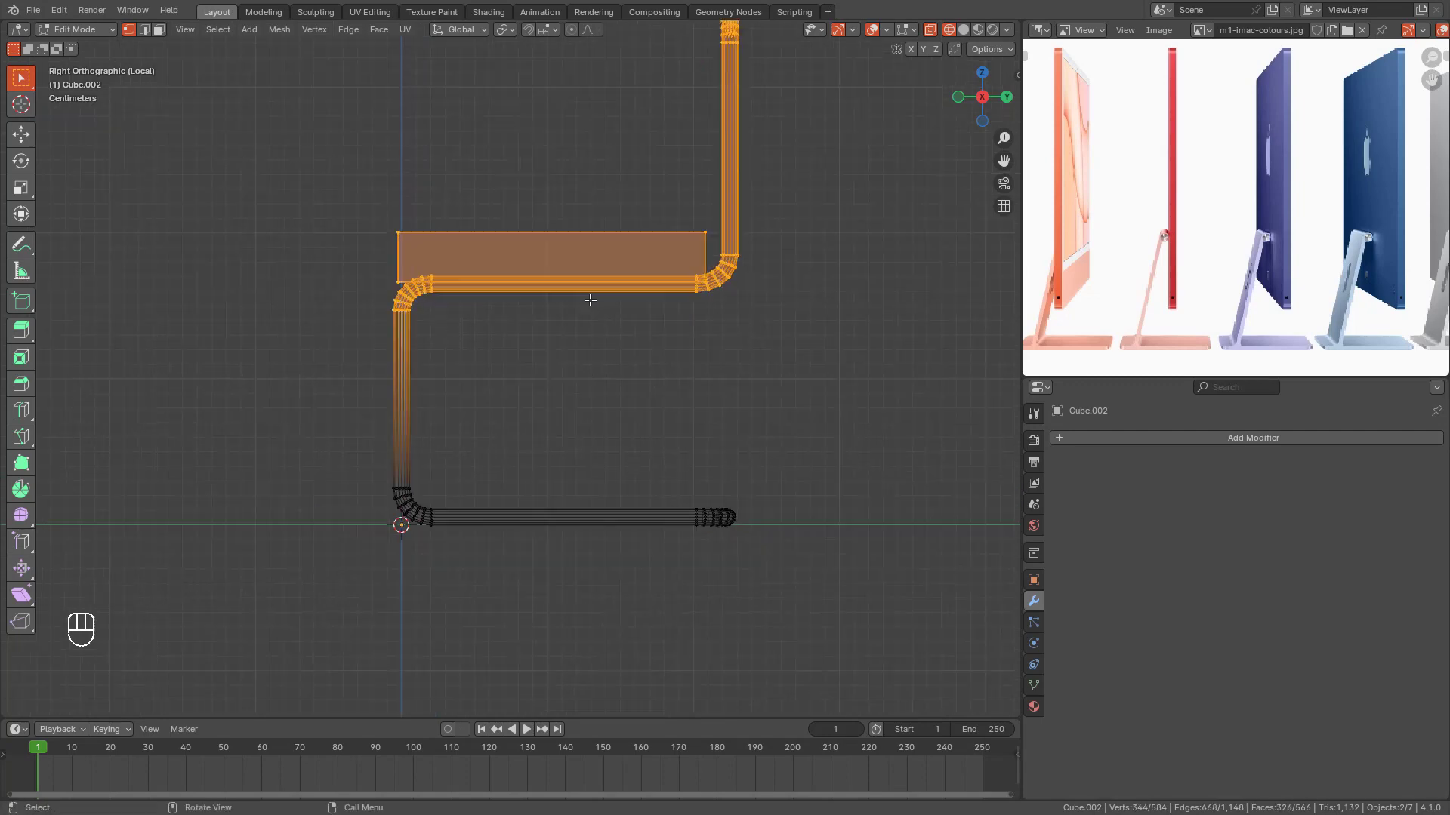
{"action": "scroll", "coordinate": [445, 225], "scroll_direction": "down", "scroll_amount": 2}
{"action": "middle_click_drag", "start_coordinate": [443, 265], "coordinate": [421, 332], "text": "shift"}
{"action": "left_click_drag", "start_coordinate": [257, 108], "coordinate": [791, 383]}
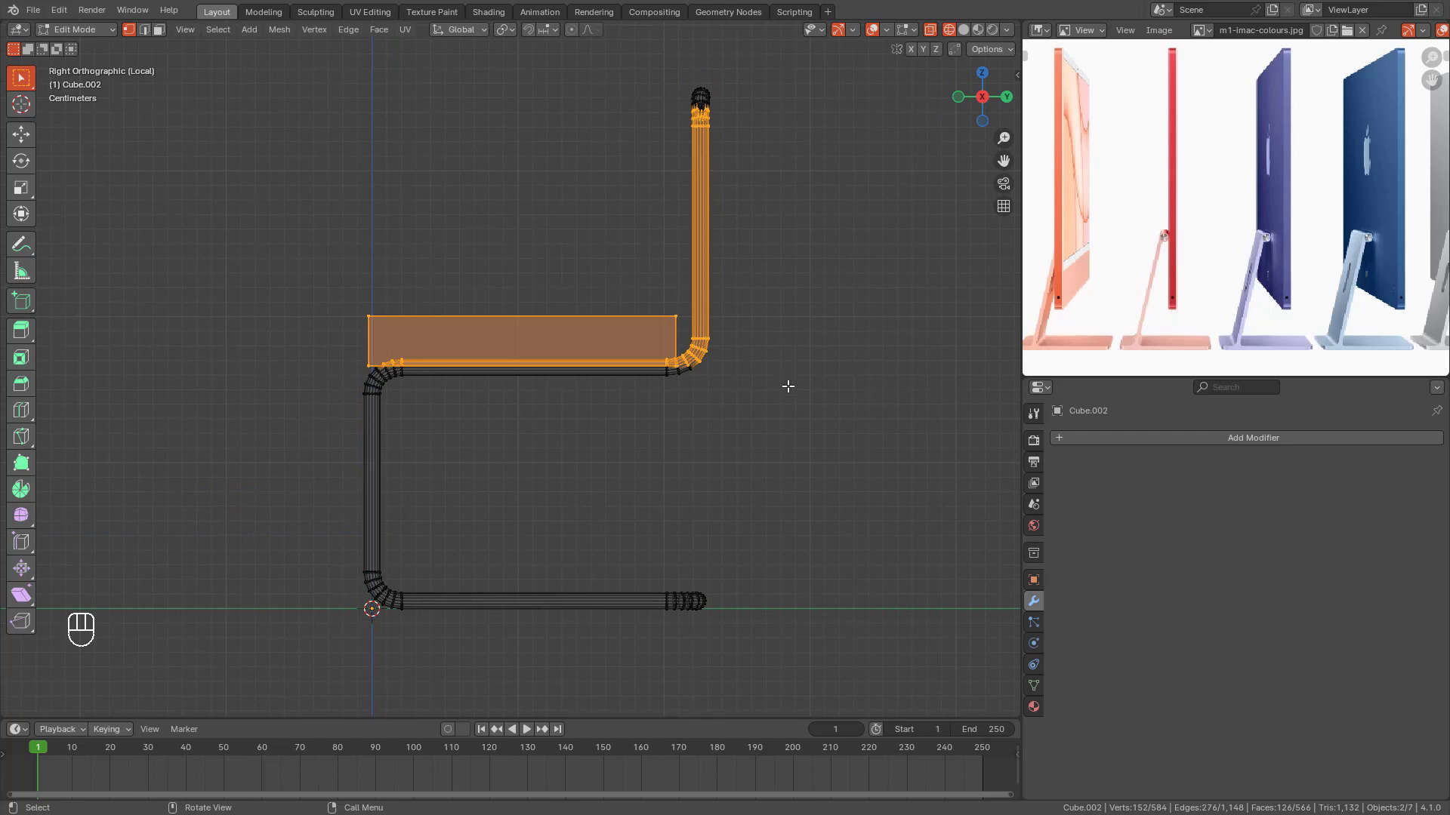
{"action": "key", "text": "g"}
{"action": "right_click", "coordinate": [728, 391]}
Step: Try lowering the seat slab and upper frame further along Z, check the front bends, and undo the move
{"action": "left_click_drag", "start_coordinate": [259, 60], "coordinate": [830, 393]}
{"action": "key", "text": "g"}
{"action": "key", "text": "z"}
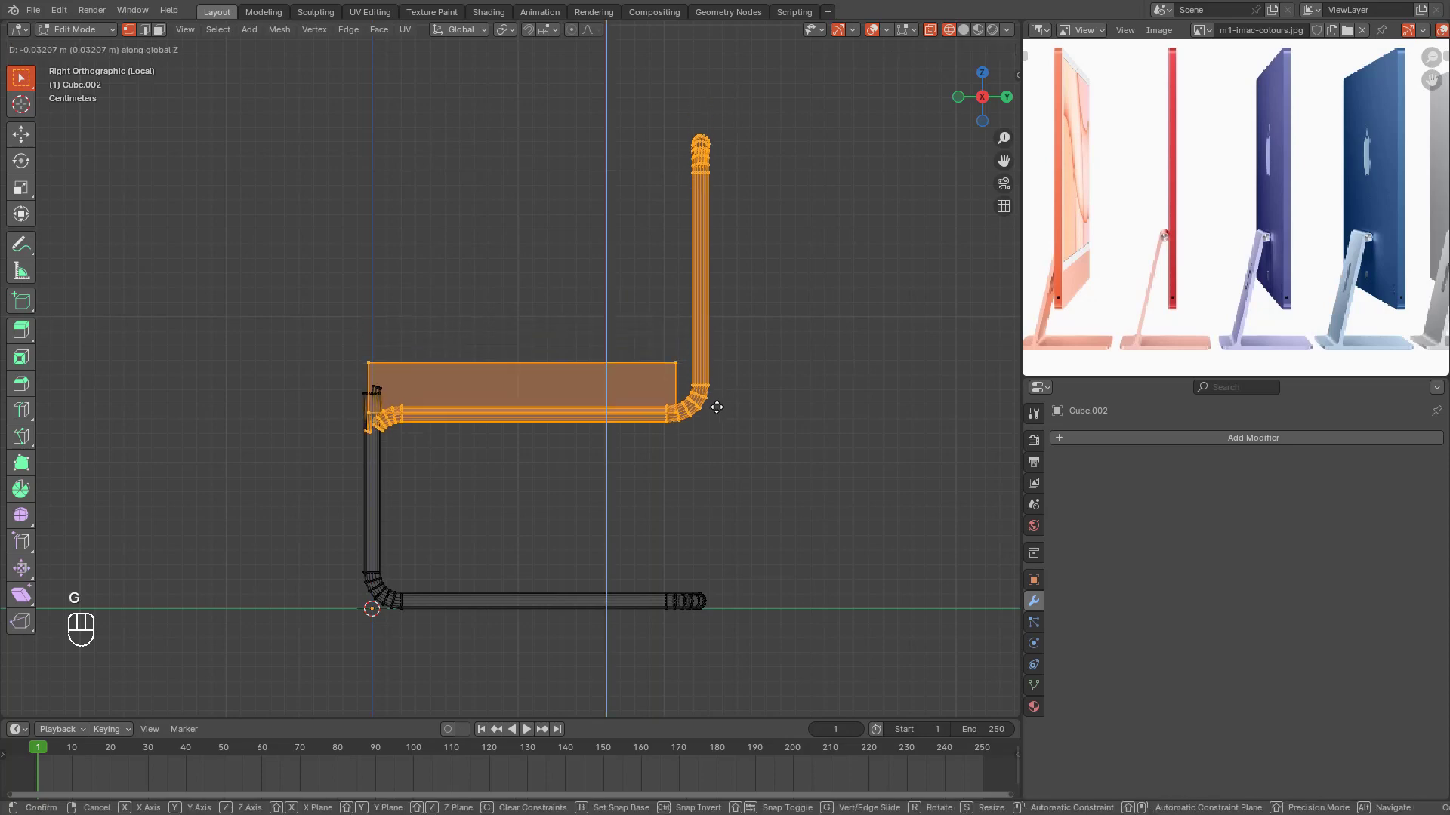
{"action": "left_click", "coordinate": [718, 409]}
{"action": "middle_click_drag", "start_coordinate": [438, 395], "coordinate": [548, 427]}
{"action": "key", "text": "shift+z"}
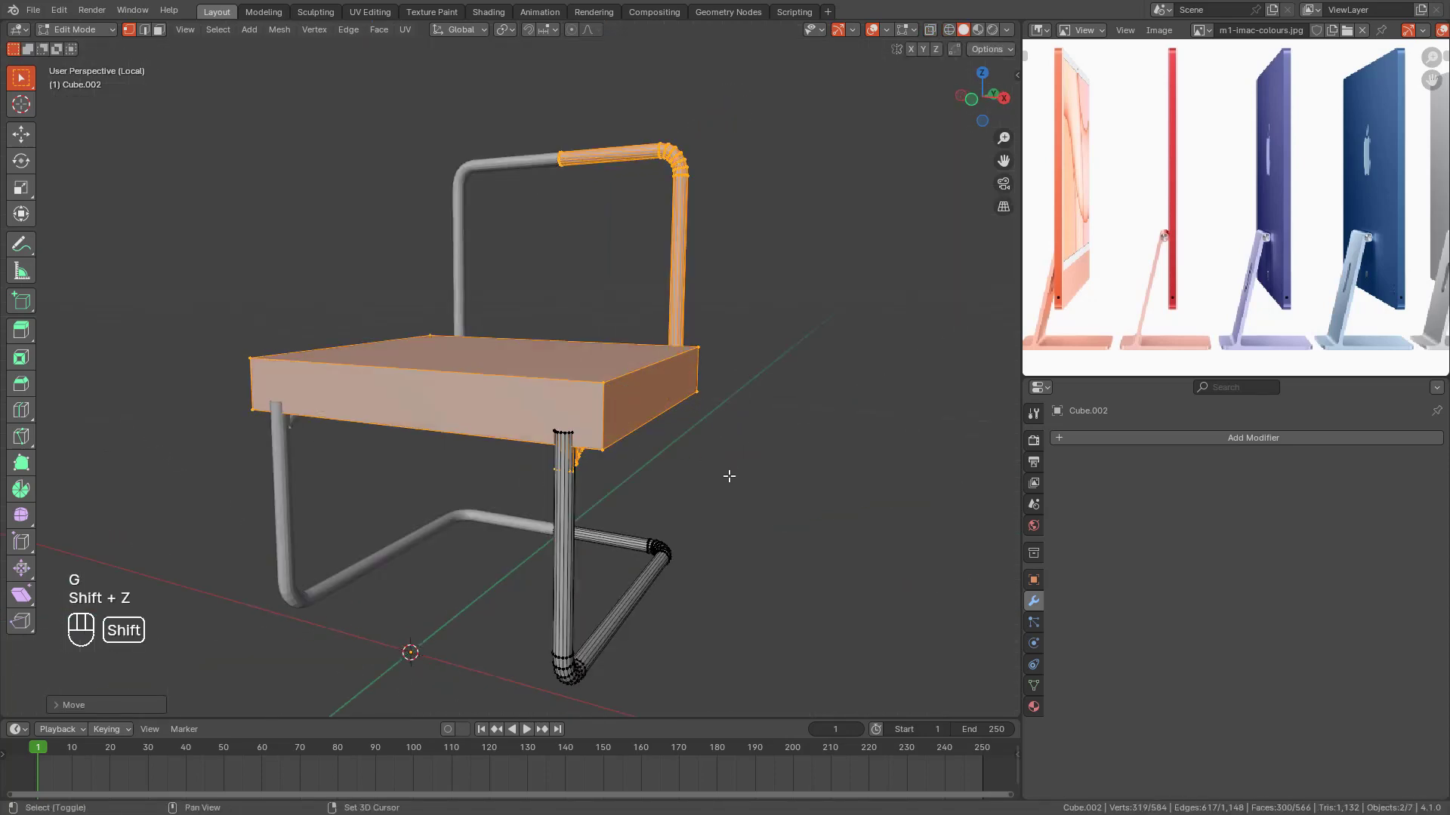
{"action": "middle_click_drag", "start_coordinate": [728, 479], "coordinate": [572, 436]}
{"action": "key", "text": "KP_3"}
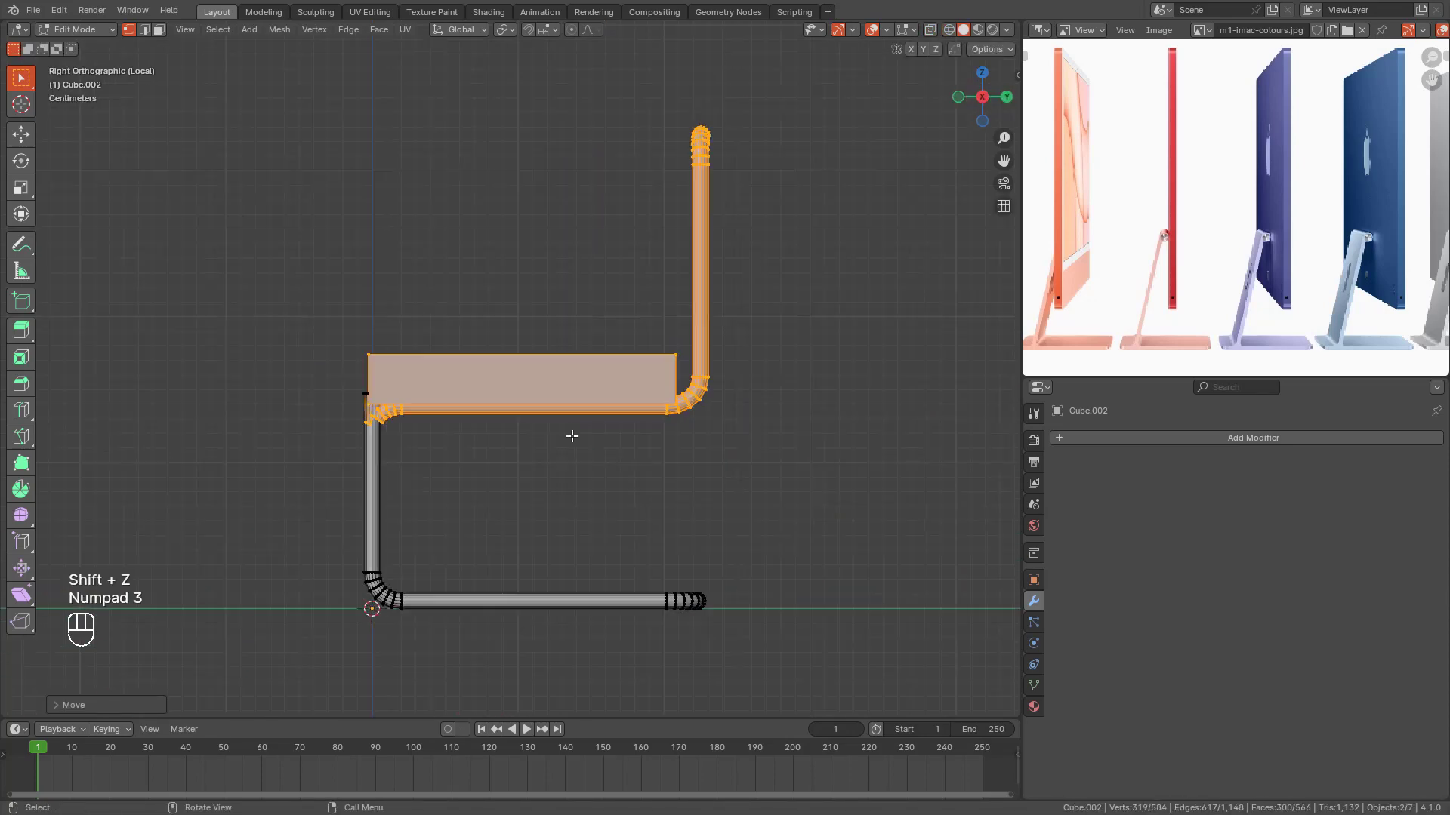
{"action": "key", "text": "ctrl+z"}
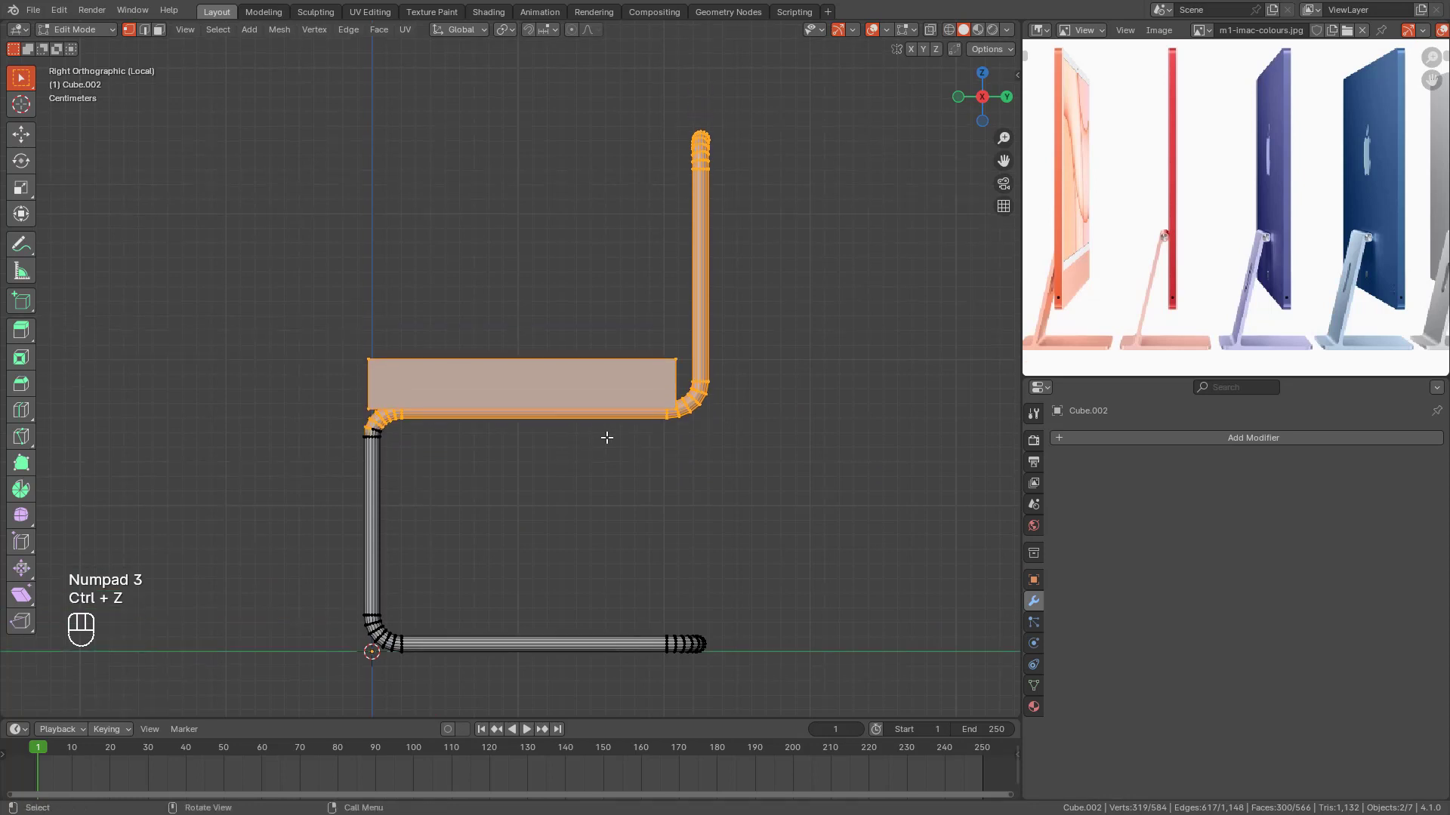
Step: In wireframe, select the seat slab and upper frame including the complete front bends, and raise them slightly along Z
{"action": "key", "text": "Tab"}
{"action": "key", "text": "shift+z"}
{"action": "key", "text": "Tab"}
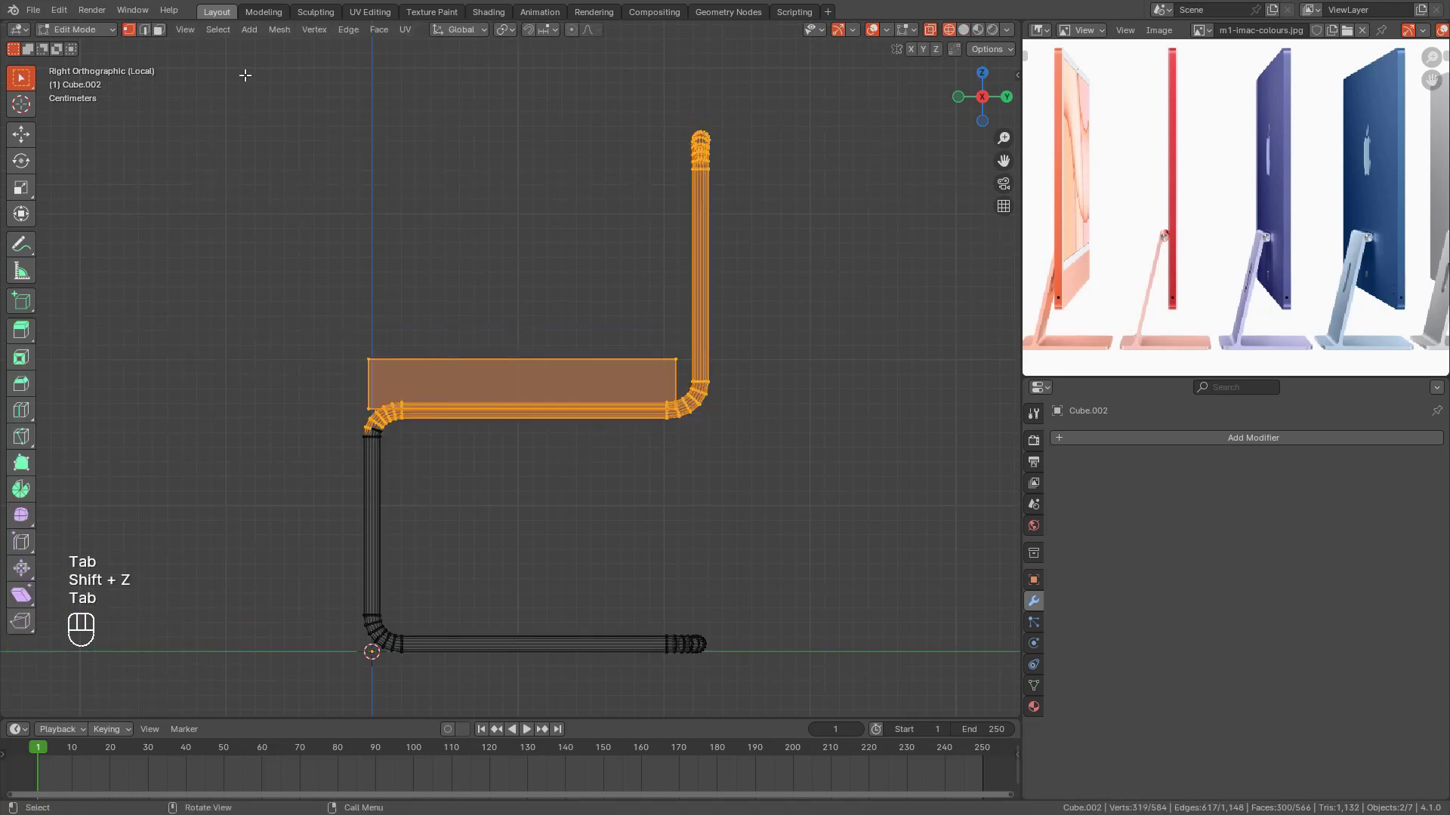
{"action": "left_click_drag", "start_coordinate": [245, 70], "coordinate": [792, 607]}
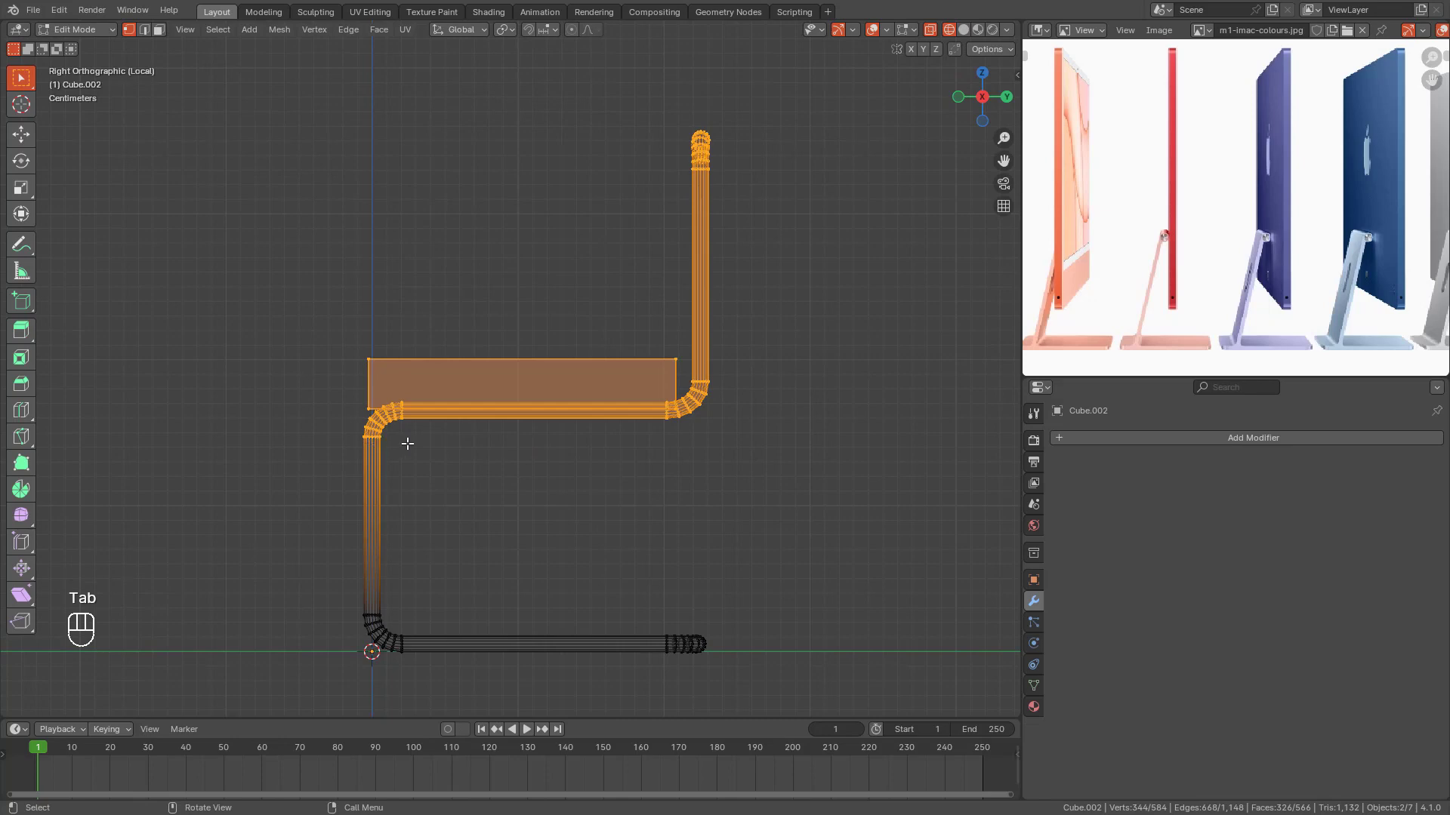
{"action": "scroll", "coordinate": [445, 430], "scroll_direction": "down", "scroll_amount": 3}
{"action": "key", "text": "g"}
{"action": "key", "text": "z"}
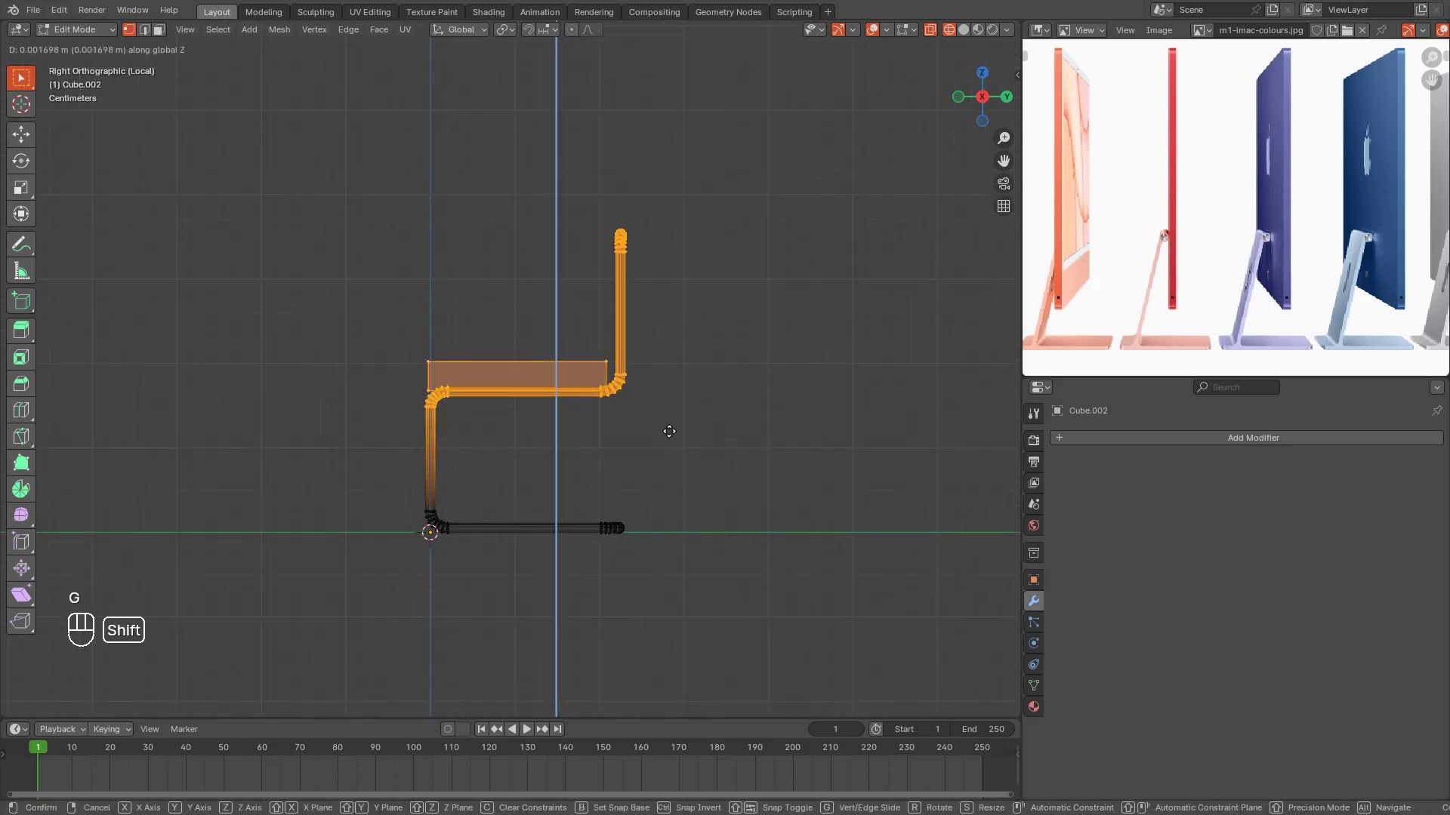
{"action": "left_click", "coordinate": [667, 333]}
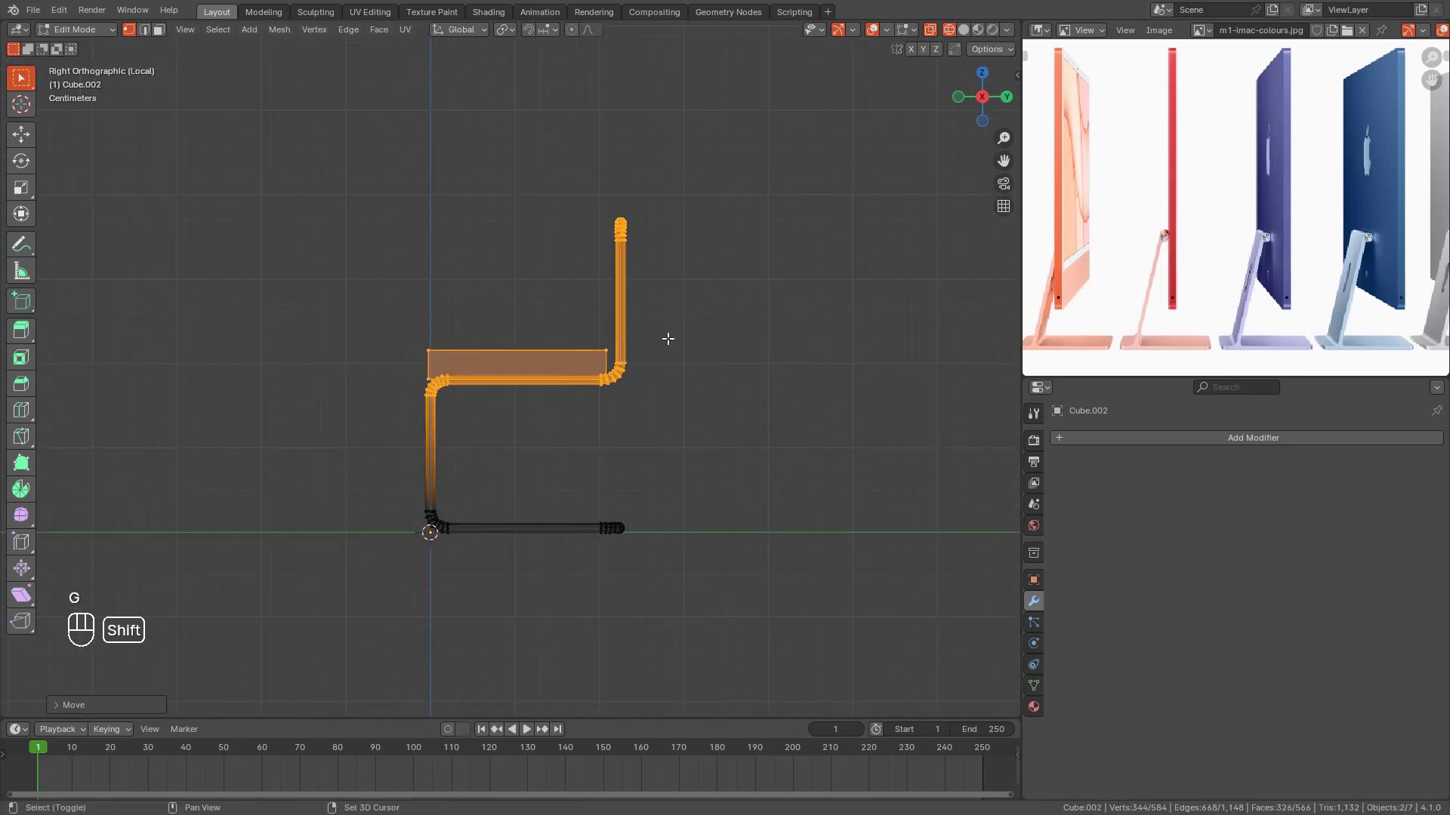
Step: Return to Object Mode with solid shading and add a Subdivision Surface modifier with viewport level 2 to the seat slab
{"action": "mouse_move", "coordinate": [667, 333]}
{"action": "middle_mouse_down"}
{"action": "mouse_move", "coordinate": [668, 459]}
{"action": "mouse_move", "coordinate": [544, 411]}
{"action": "mouse_move", "coordinate": [415, 401]}
{"action": "mouse_move", "coordinate": [550, 462]}
{"action": "mouse_move", "coordinate": [708, 457]}
{"action": "middle_mouse_up"}
{"action": "key", "text": "Tab"}
{"action": "key", "text": "z"}
{"action": "left_click", "coordinate": [770, 456]}
{"action": "left_click", "coordinate": [592, 398]}
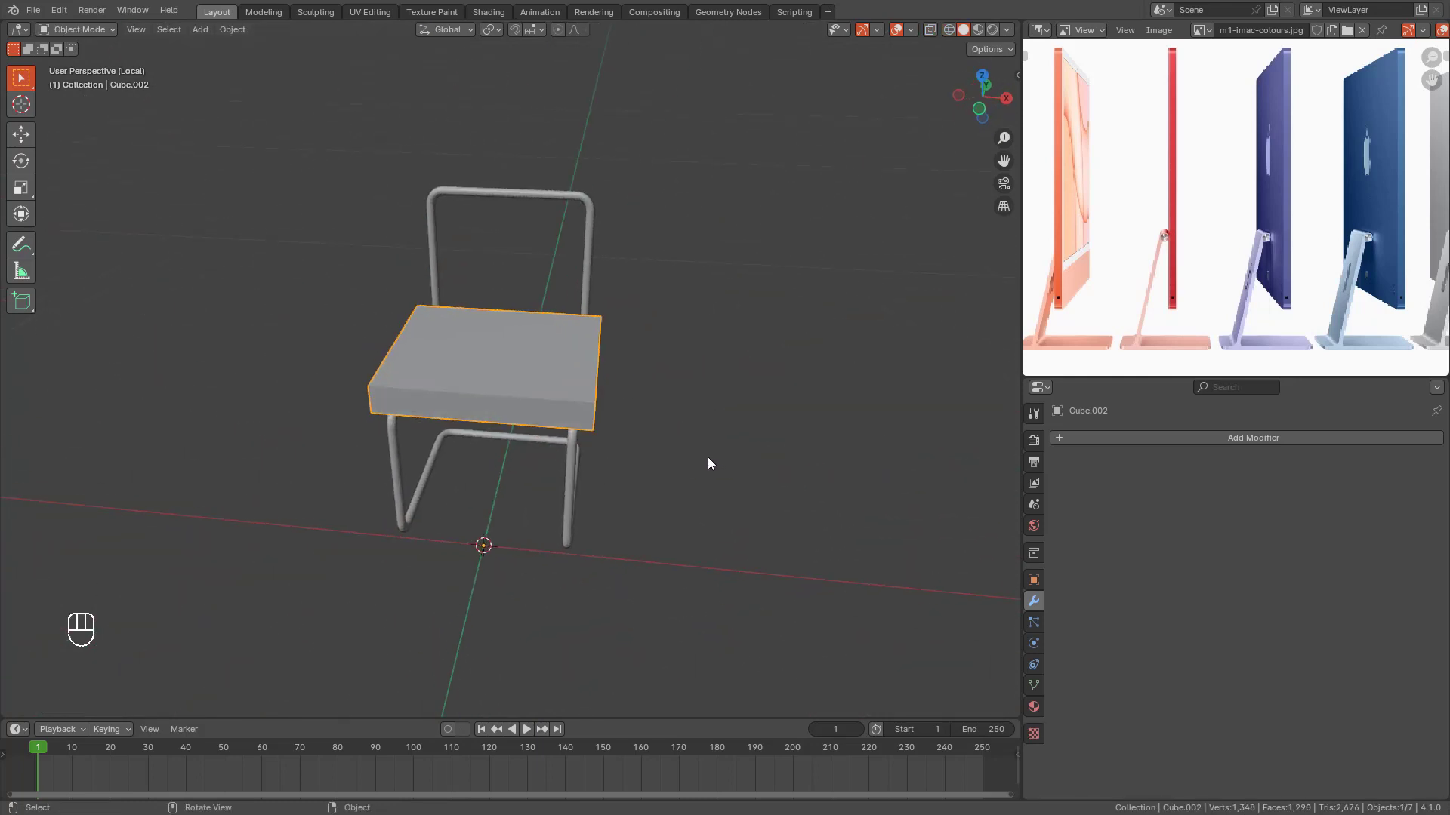
{"action": "left_click", "coordinate": [1183, 441]}
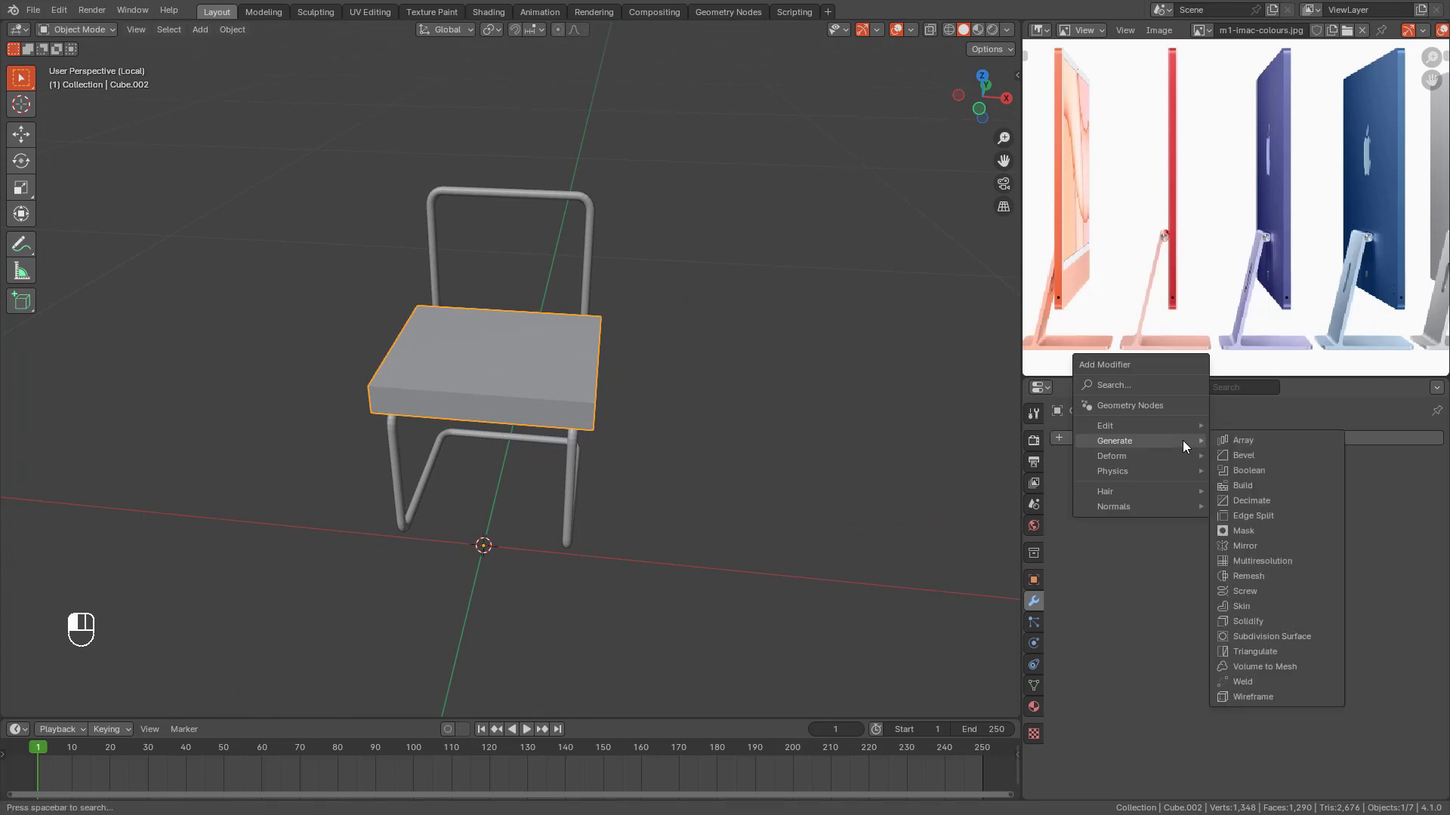
{"action": "left_click", "coordinate": [1270, 637]}
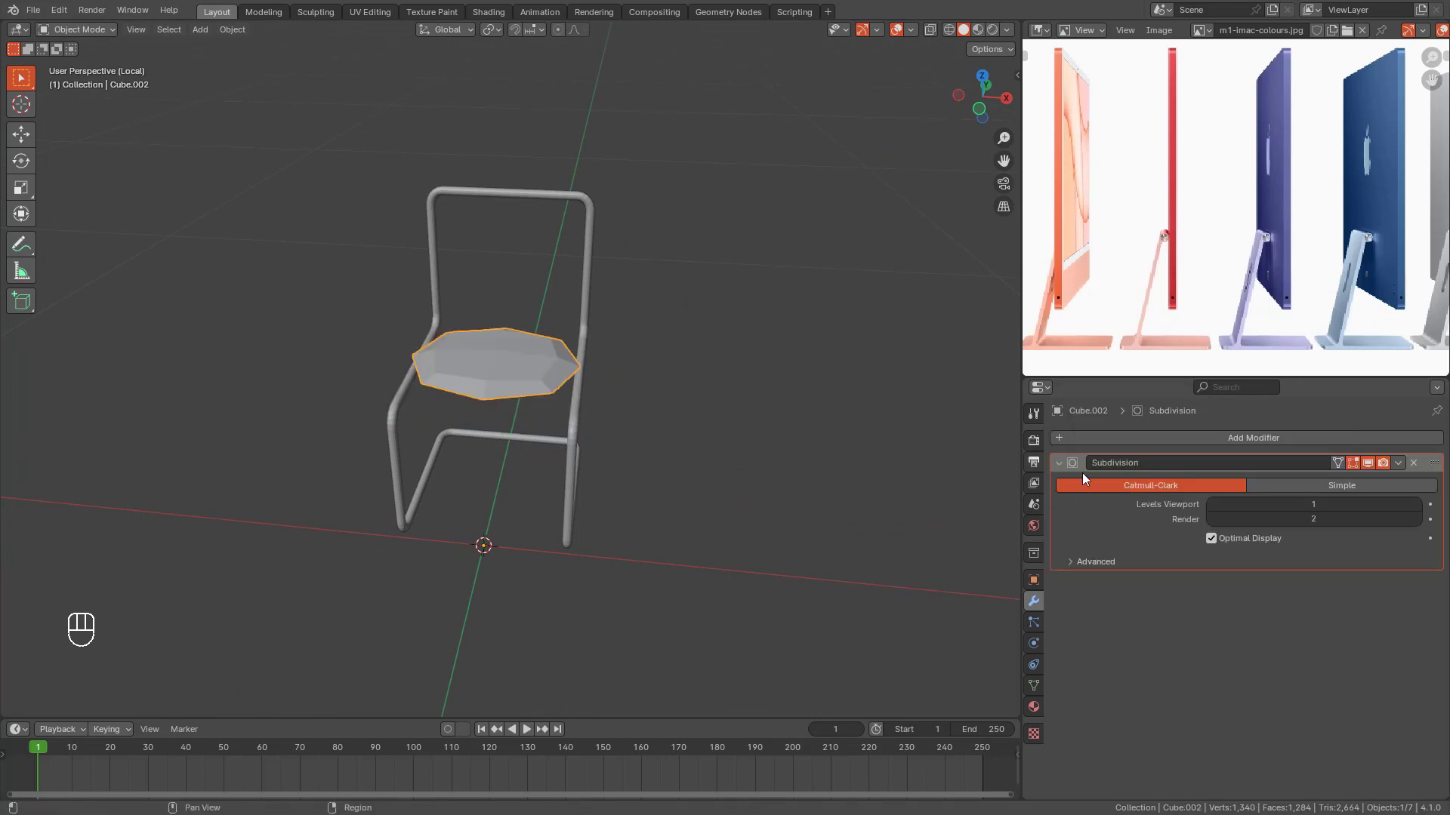
{"action": "left_click", "coordinate": [1417, 505]}
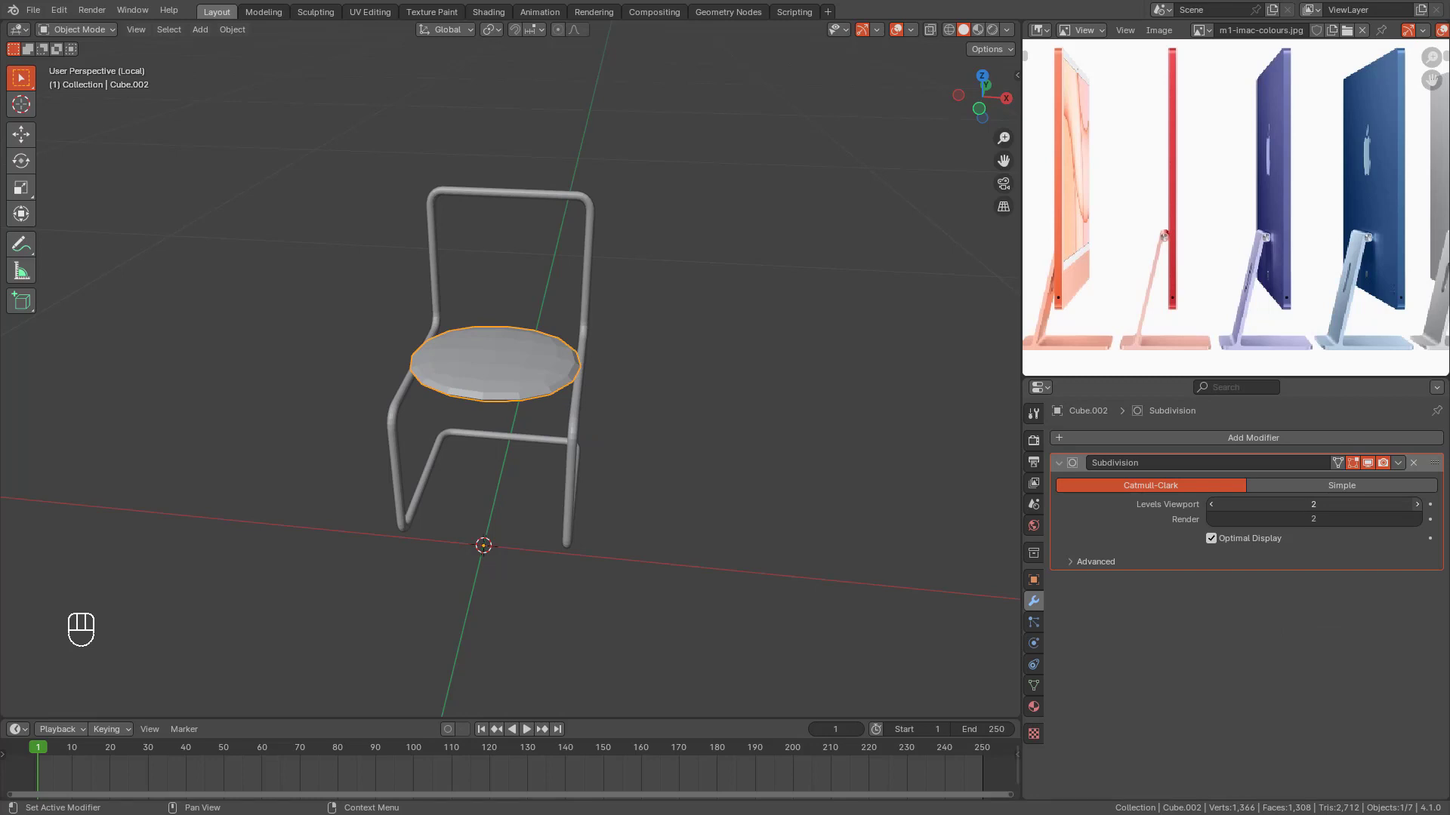
Step: Add two front-to-back loop cuts to the seat slab and scale them apart along X by about 2.4
{"action": "middle_click_drag", "start_coordinate": [768, 411], "coordinate": [610, 406]}
{"action": "key", "text": "Tab"}
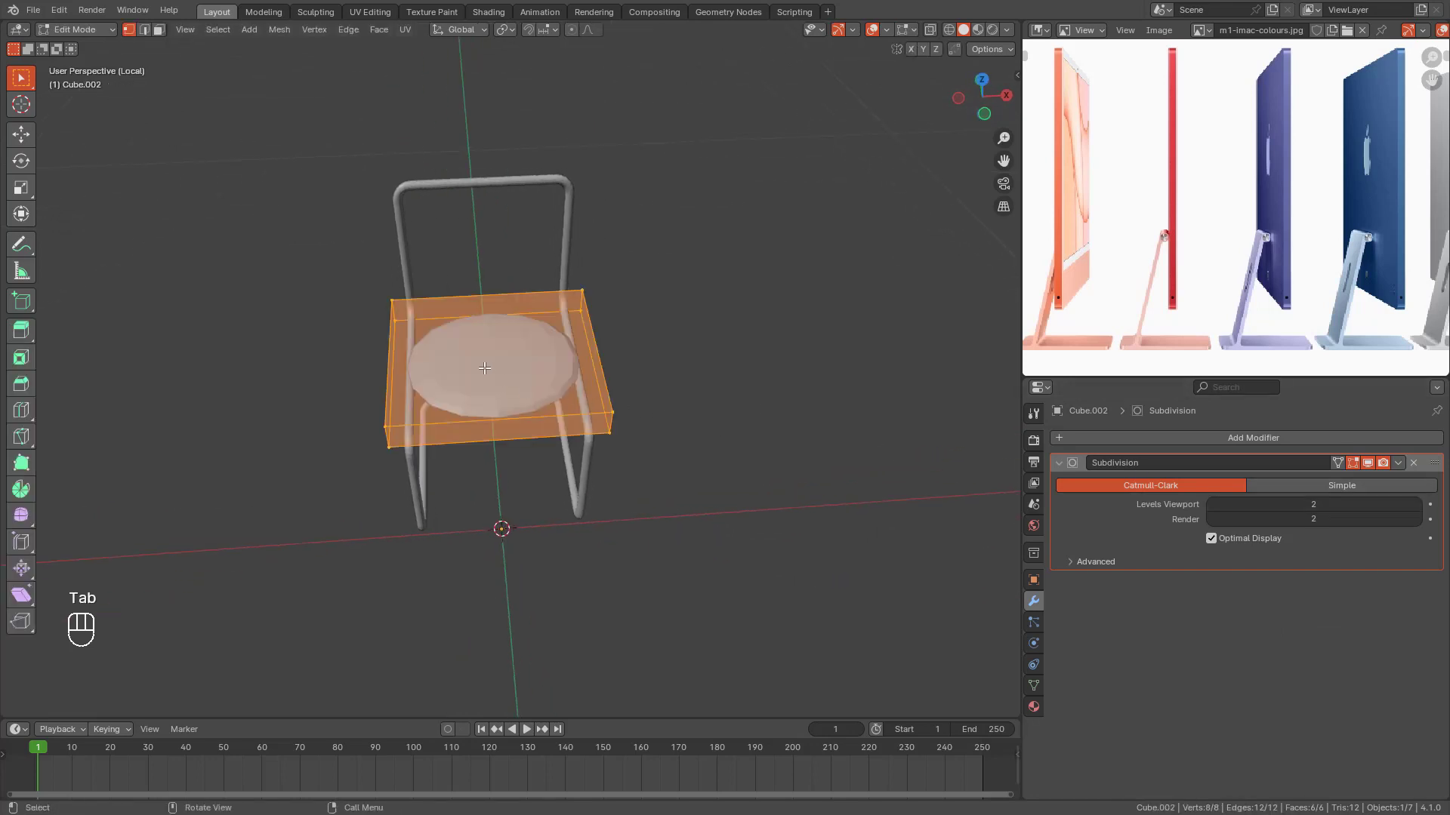
{"action": "key", "text": "ctrl+r"}
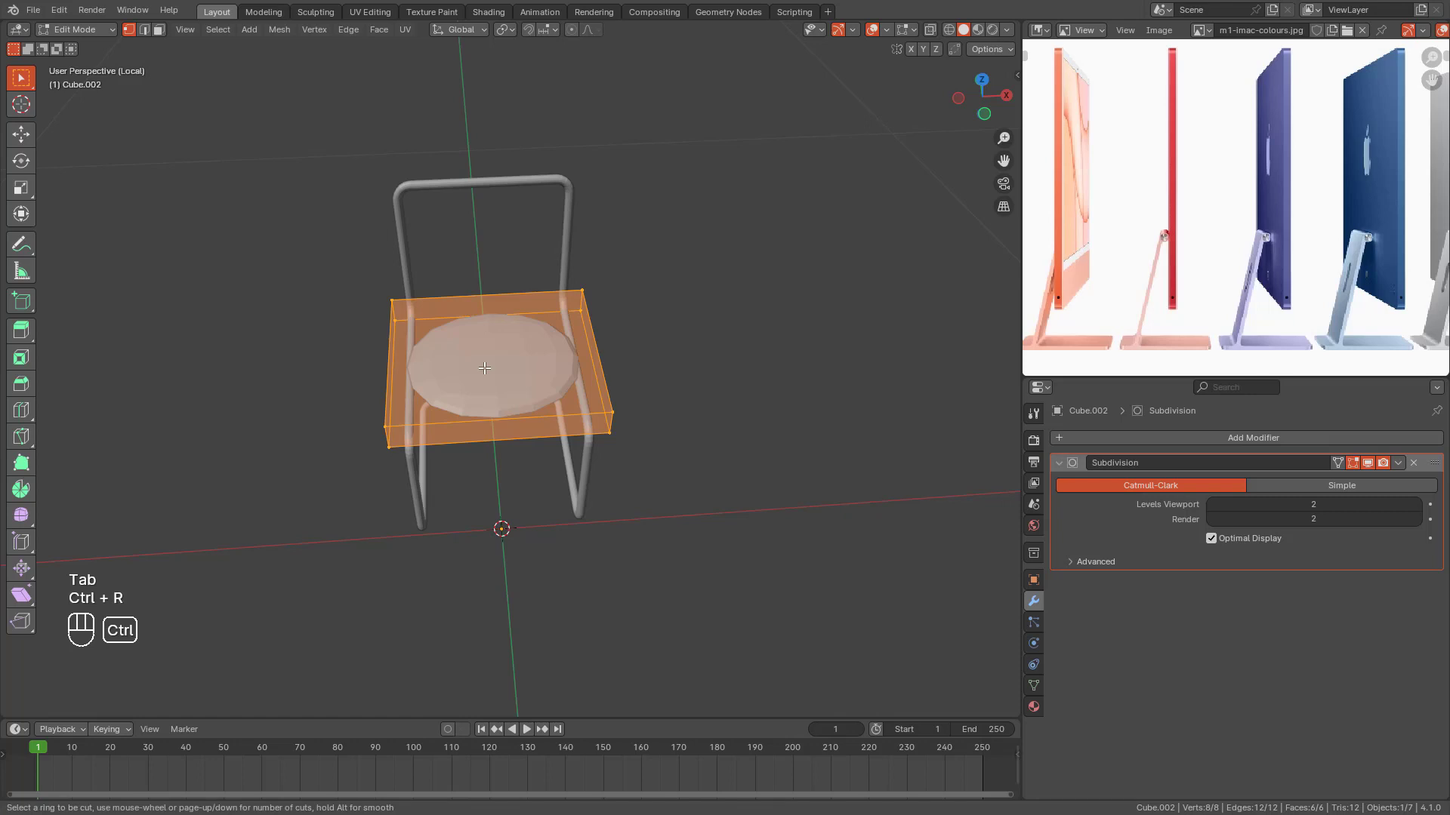
{"action": "scroll", "coordinate": [477, 307], "scroll_direction": "up", "scroll_amount": 1}
{"action": "left_click", "coordinate": [477, 306]}
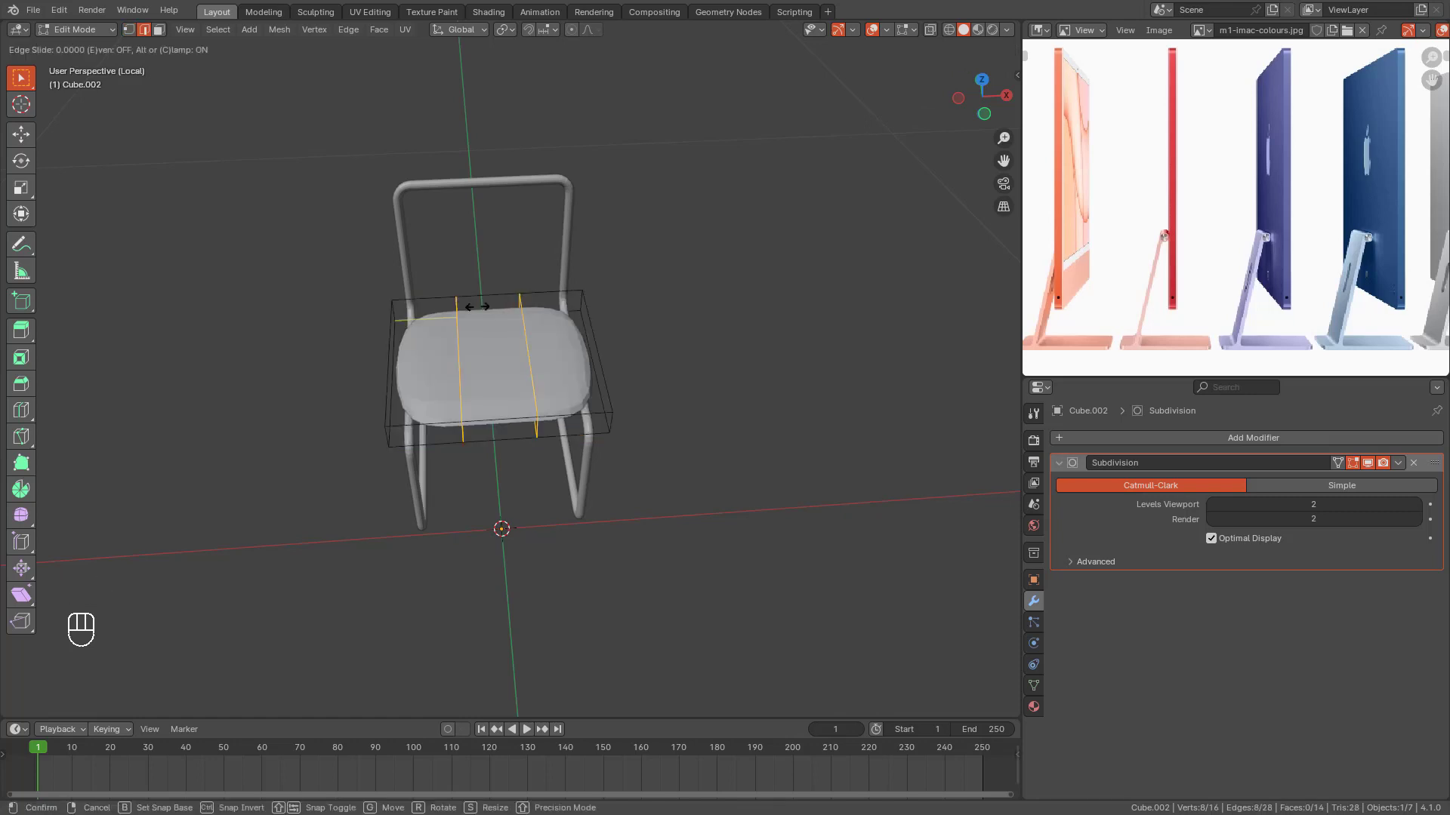
{"action": "left_click", "coordinate": [477, 307]}
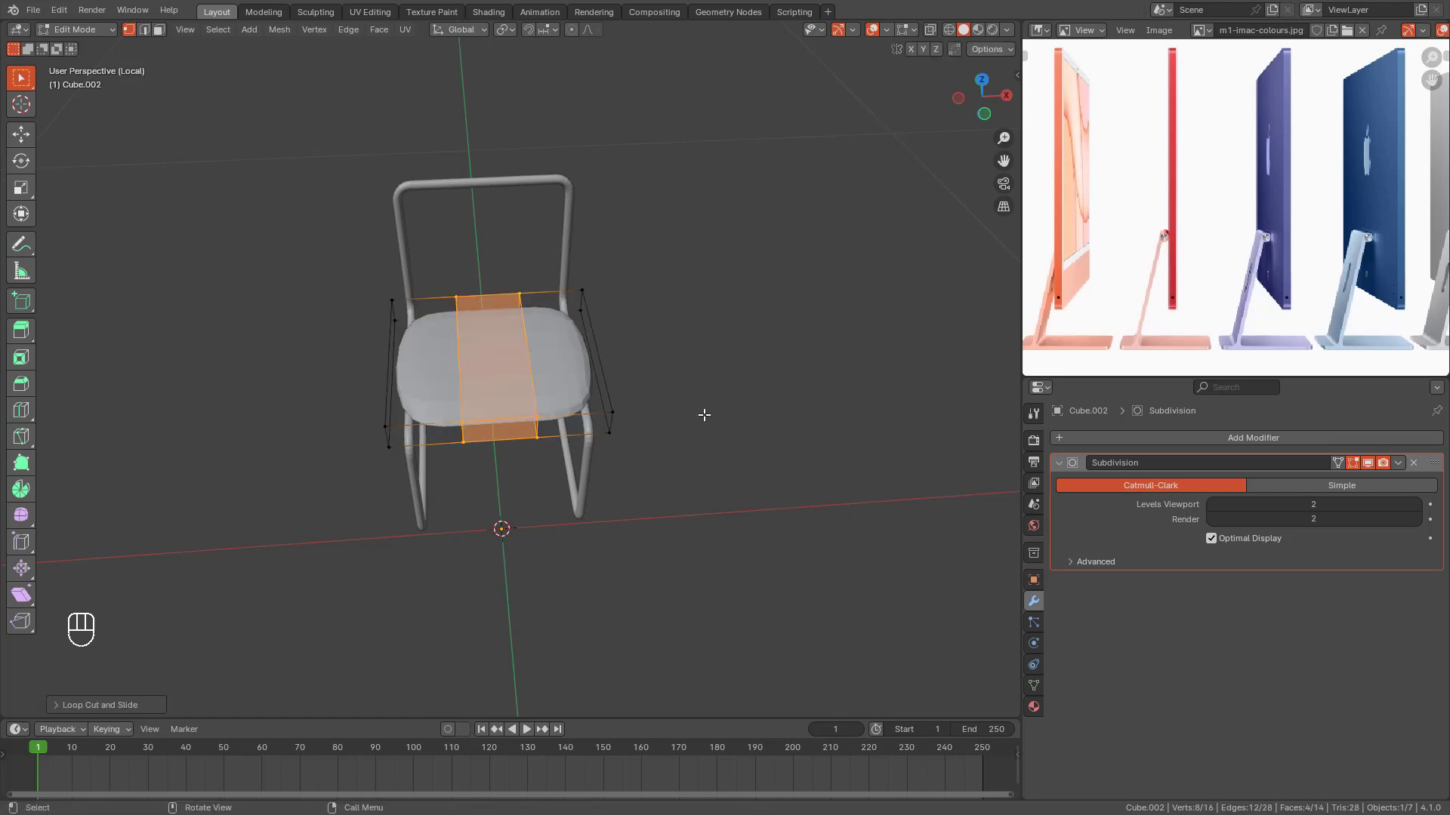
{"action": "key", "text": "s"}
{"action": "key", "text": "x"}
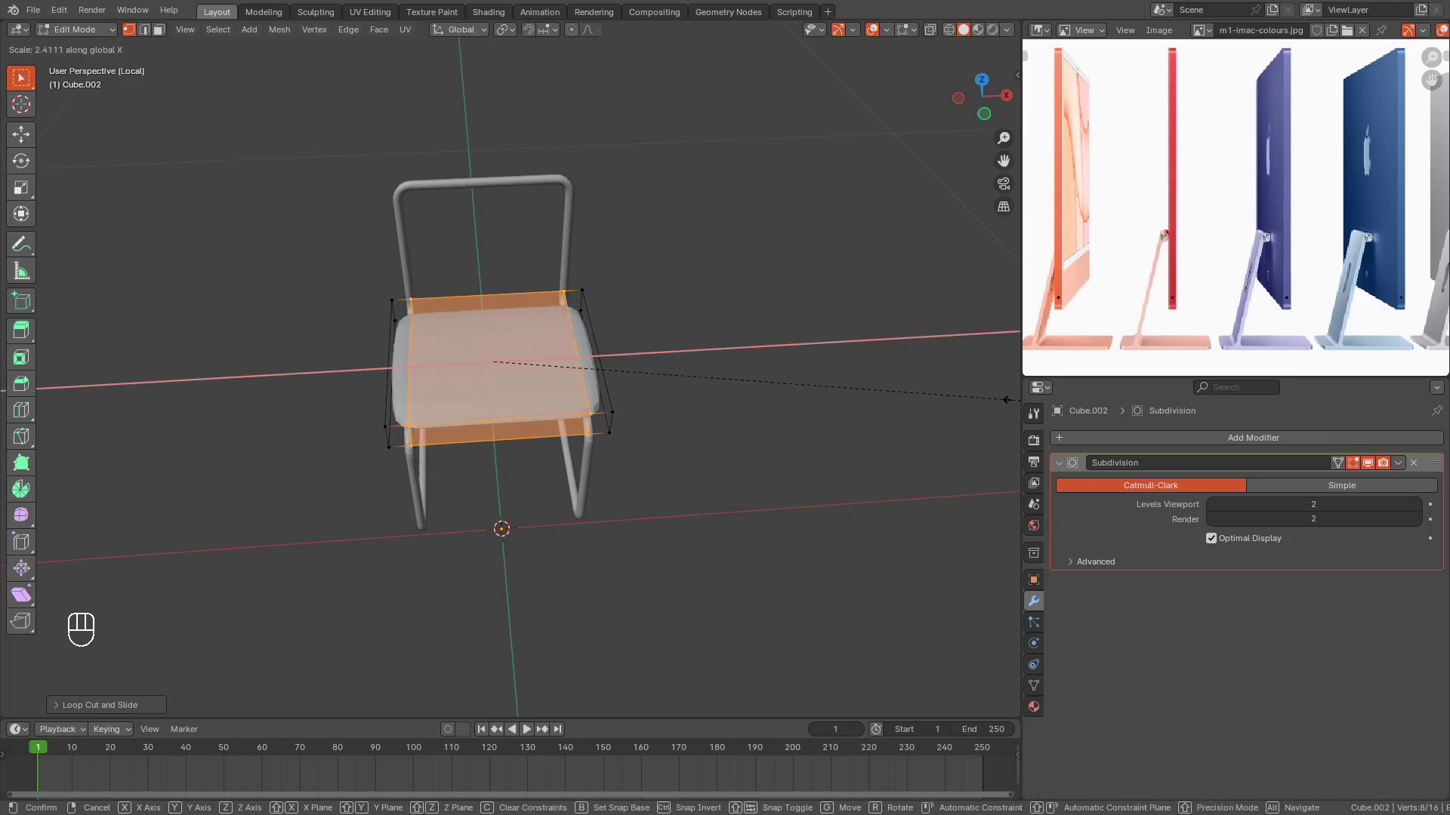
{"action": "left_click", "coordinate": [1006, 399]}
Step: Add two side-to-side loop cuts to the seat slab, spread them apart along Y, and check the rounded shape in Object Mode
{"action": "middle_click_drag", "start_coordinate": [706, 385], "coordinate": [531, 396]}
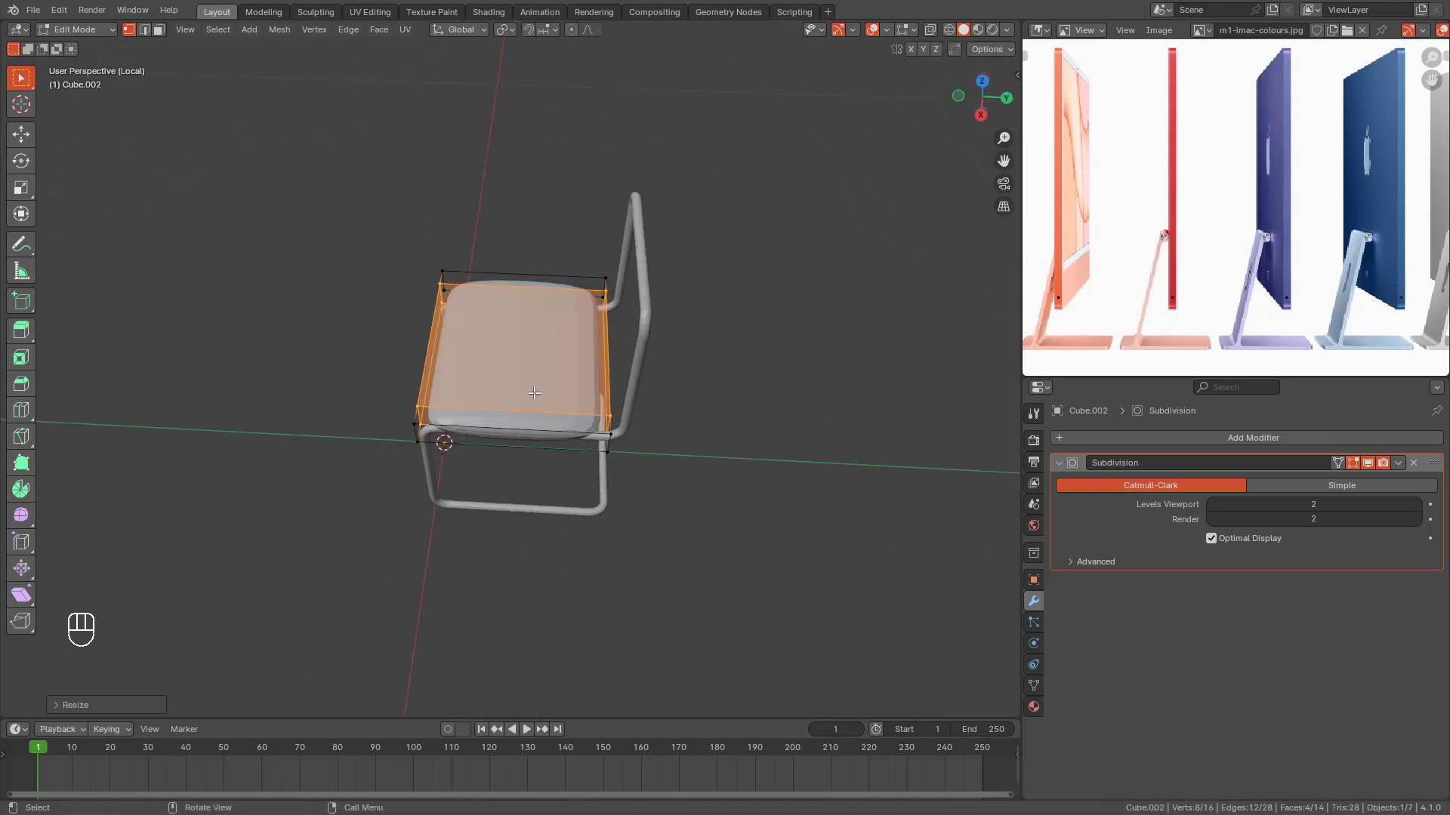
{"action": "key", "text": "ctrl"}
{"action": "key", "text": "ctrl+r"}
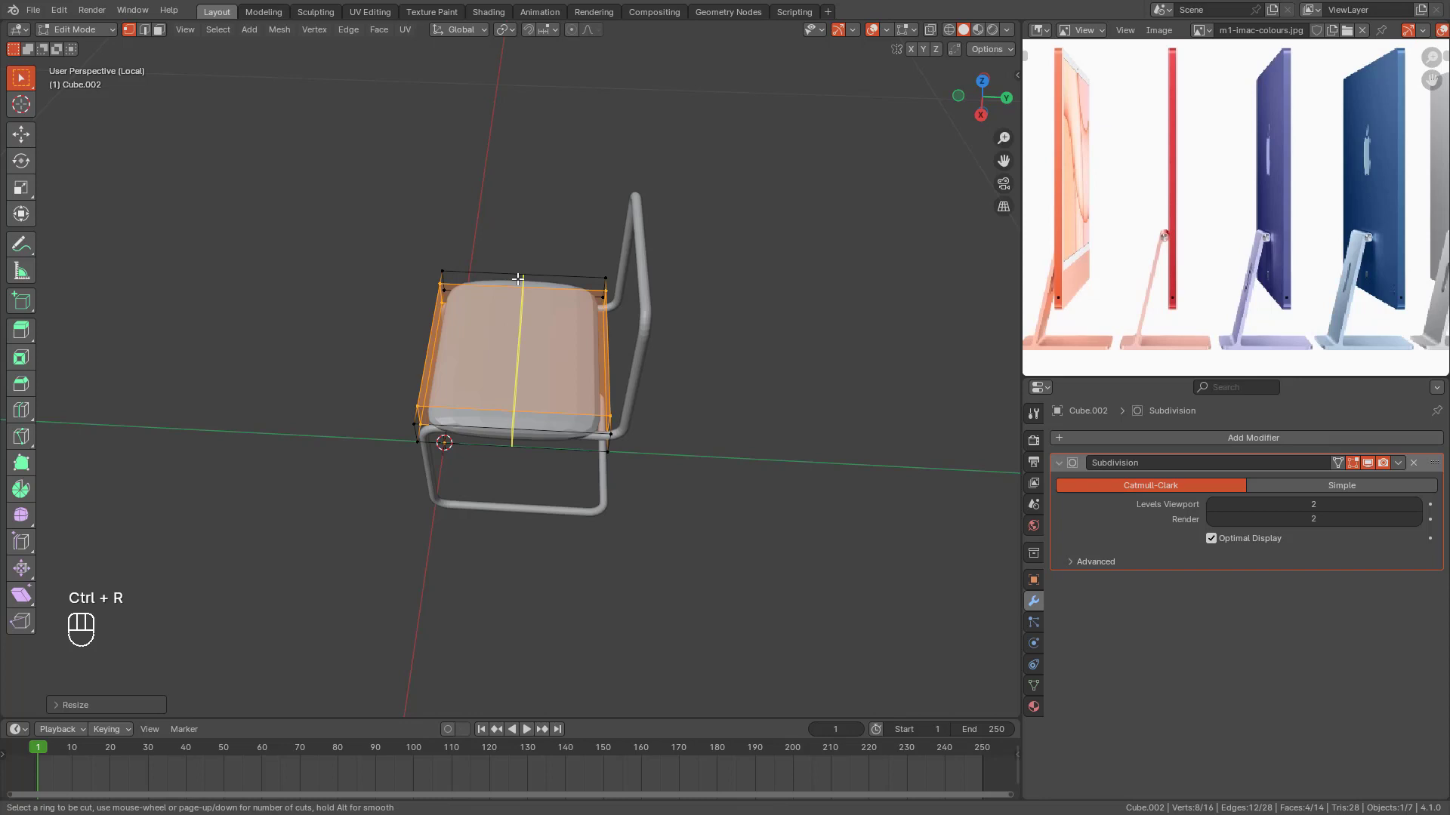
{"action": "scroll", "coordinate": [517, 279], "scroll_direction": "up", "scroll_amount": 1}
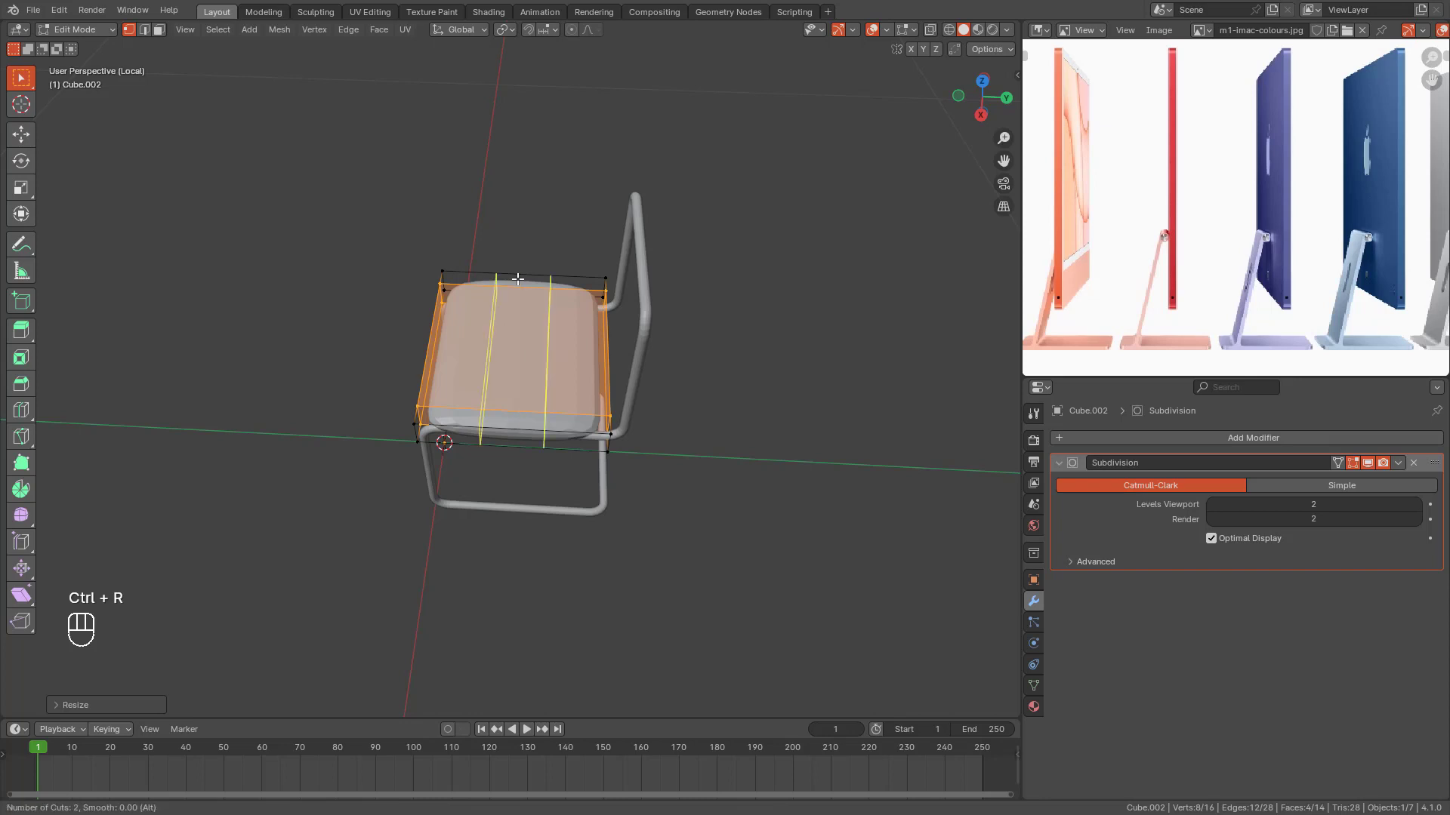
{"action": "left_click", "coordinate": [518, 279]}
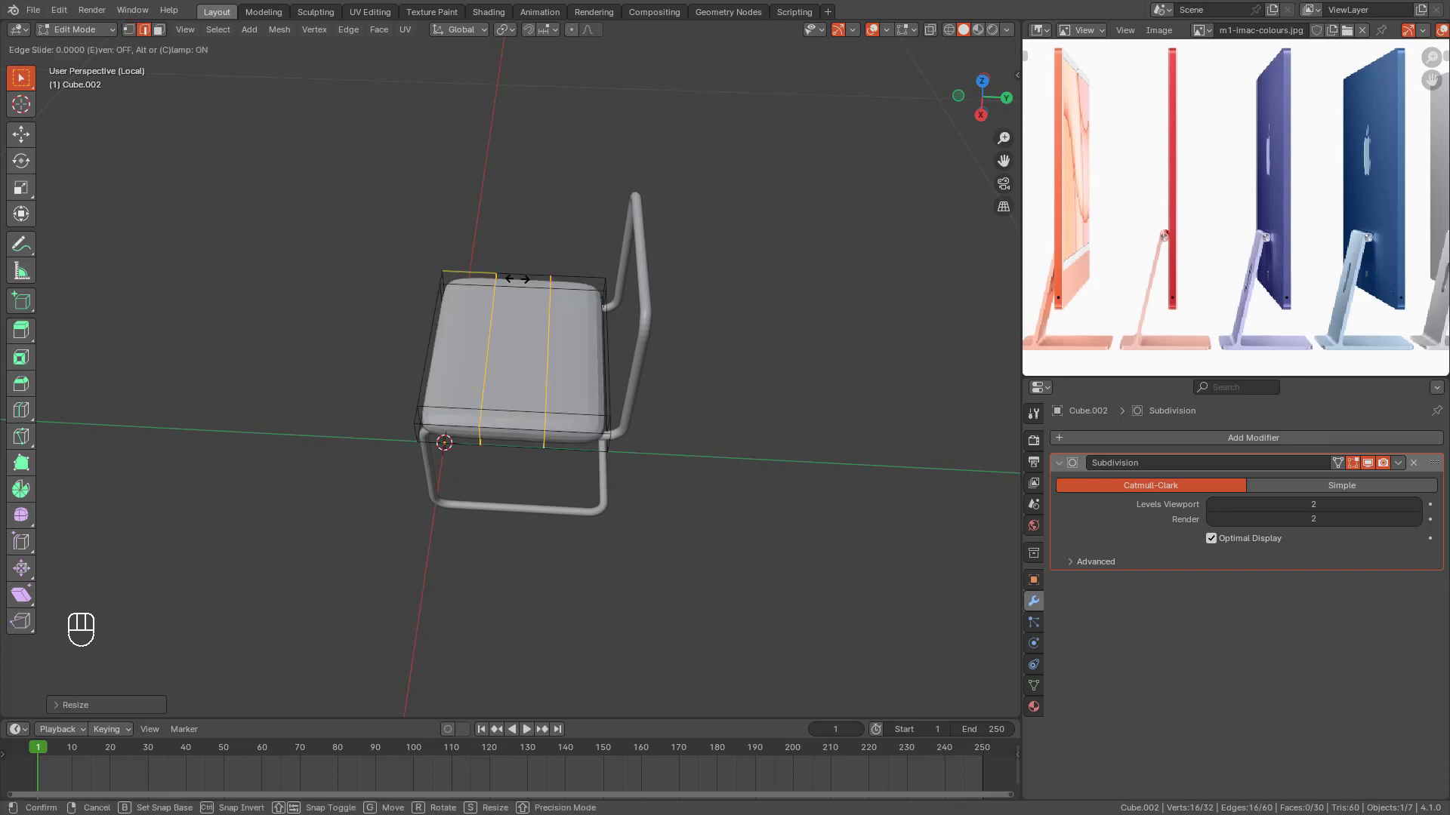
{"action": "right_click", "coordinate": [565, 375]}
{"action": "key", "text": "s"}
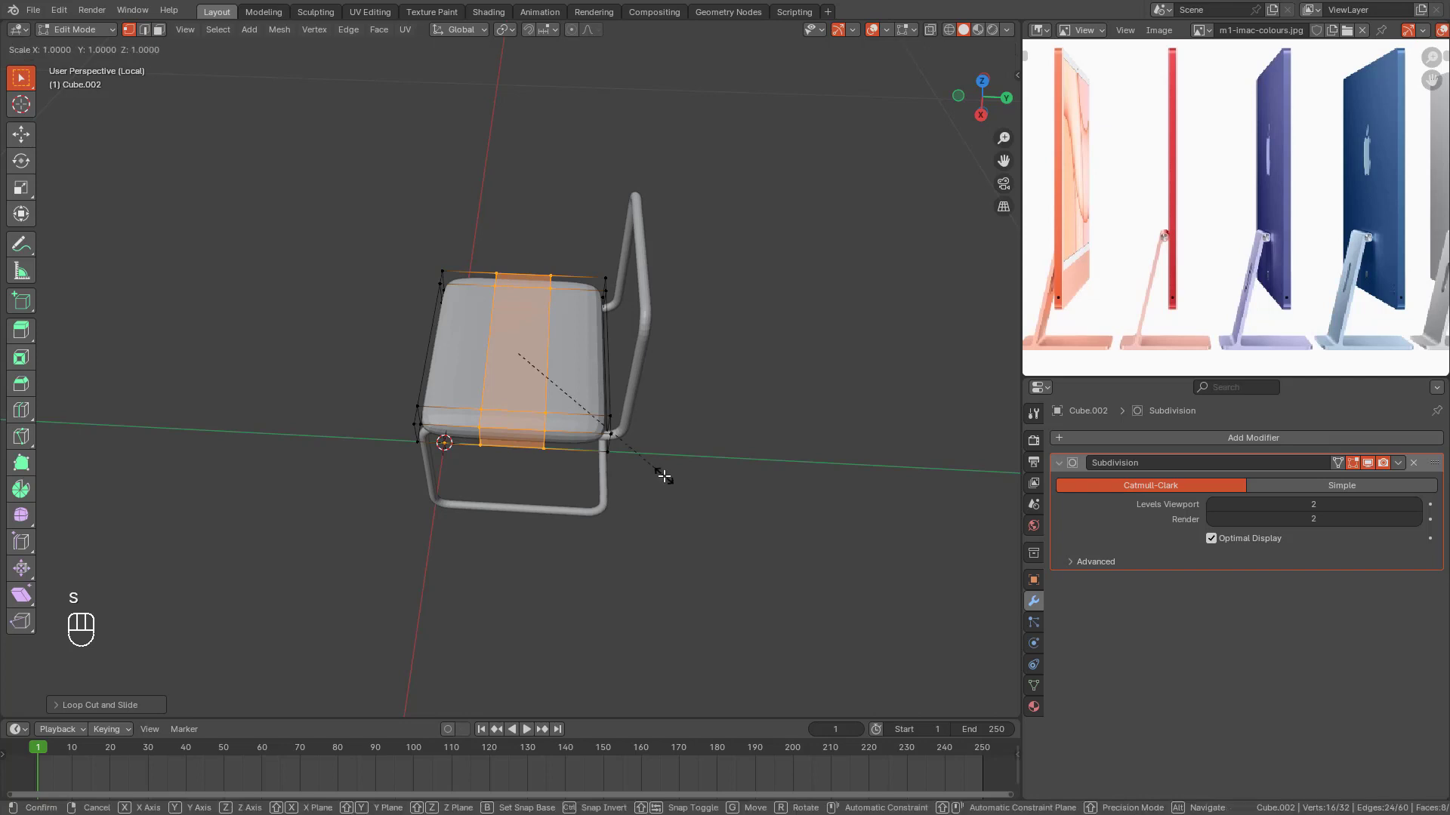
{"action": "left_click", "coordinate": [724, 505]}
{"action": "key", "text": "KP_7"}
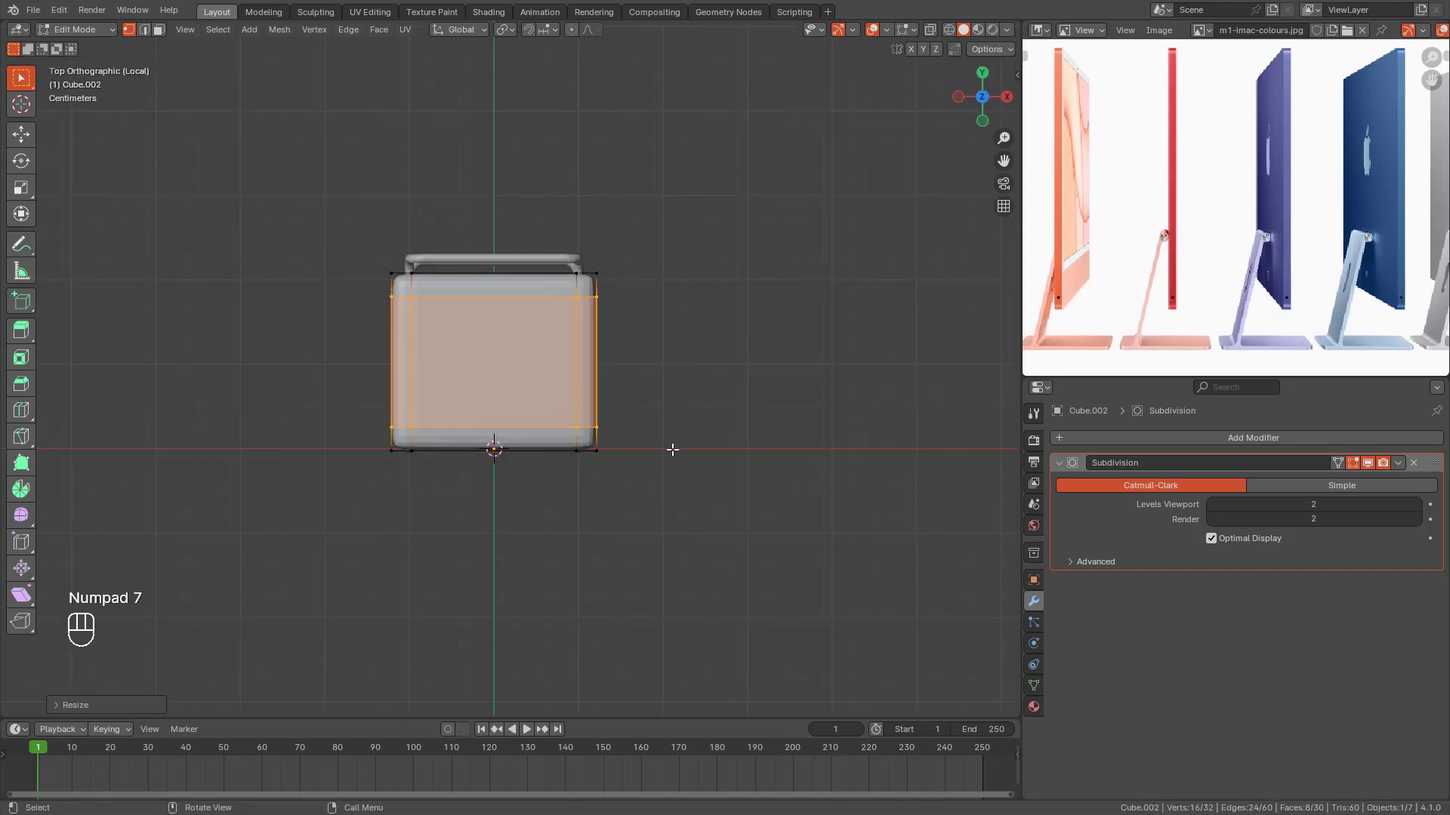
{"action": "key", "text": "Tab"}
{"action": "middle_click_drag", "start_coordinate": [660, 496], "coordinate": [741, 377]}
Step: Scale the whole seat mesh along Y by about 1.1 in Edit Mode and return to Object Mode
{"action": "key", "text": "Tab"}
{"action": "key", "text": "a"}
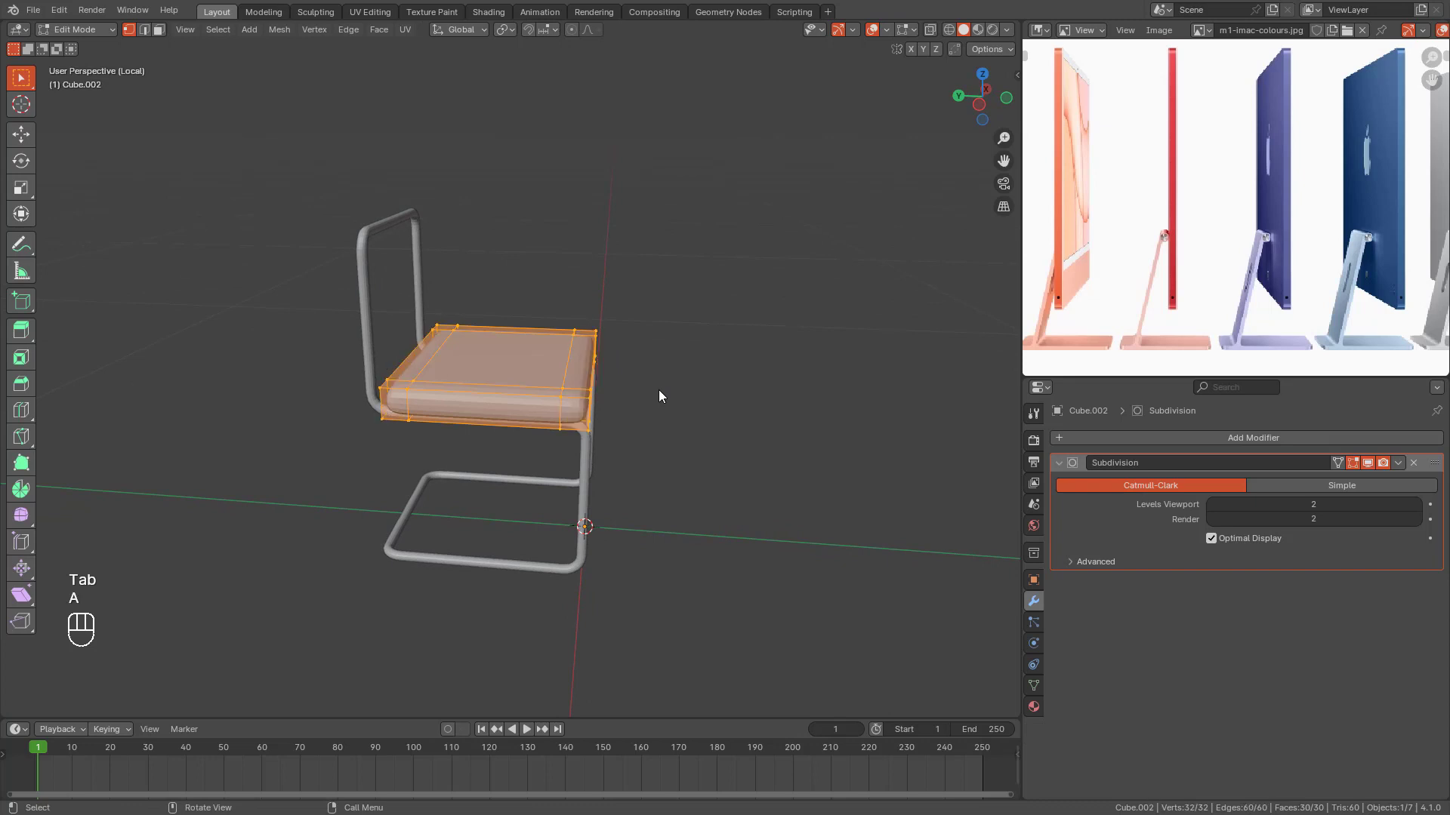
{"action": "key", "text": "s"}
{"action": "key", "text": "y"}
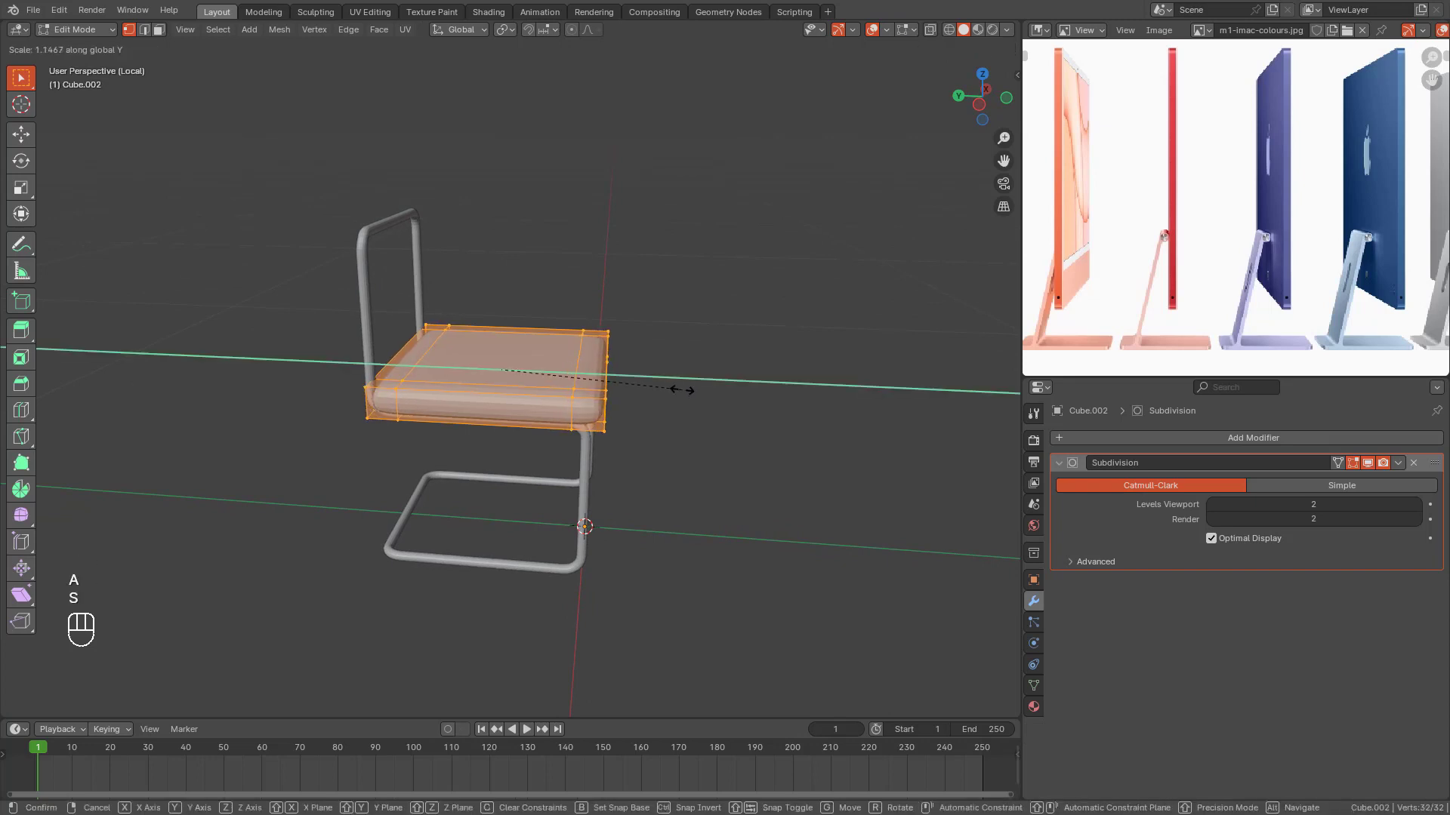
{"action": "left_click", "coordinate": [677, 389]}
{"action": "key", "text": "Tab"}
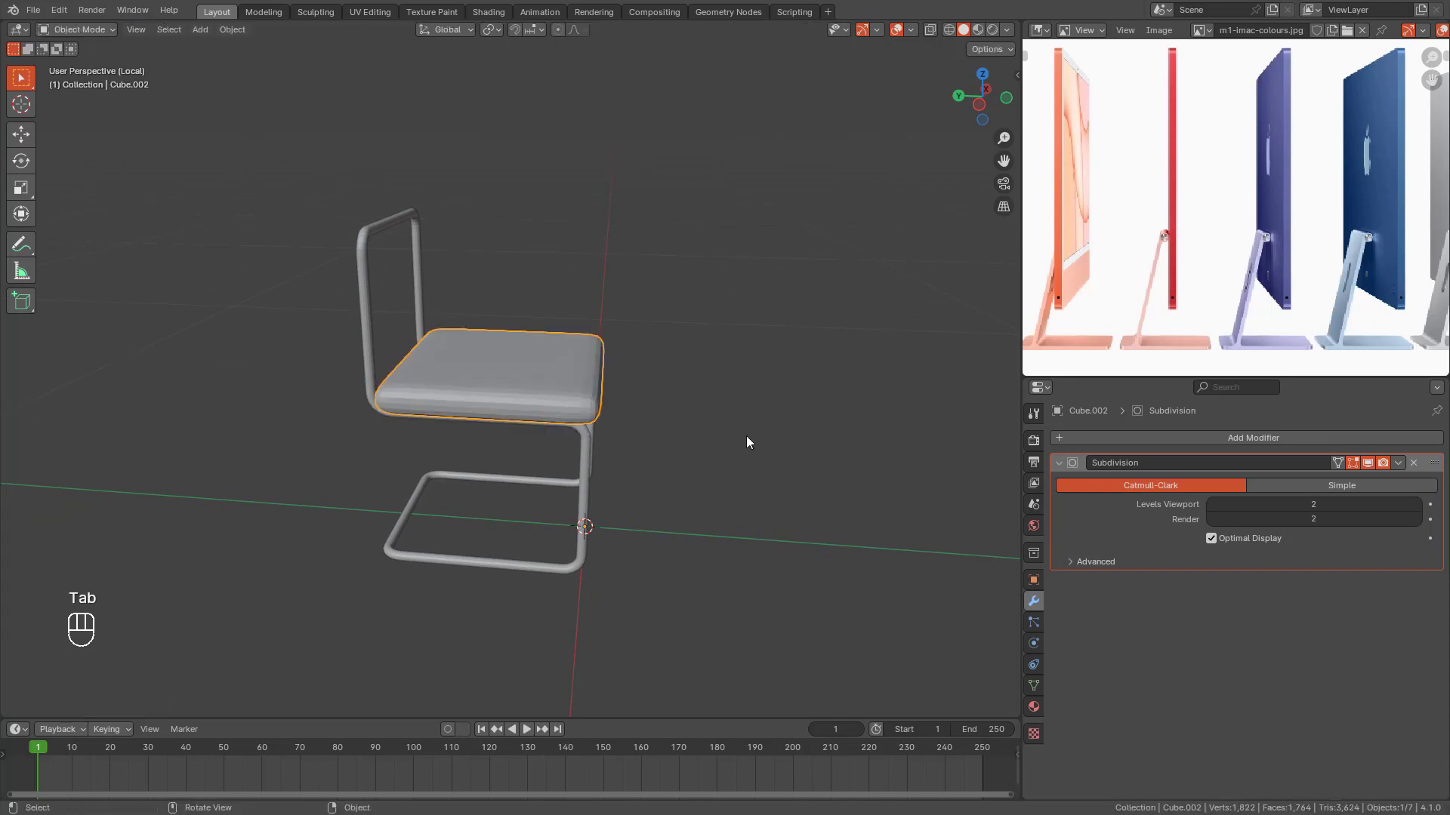
Step: Duplicate the entire seat mesh in Edit Mode from the right view and place the copy above the seat
{"action": "middle_click_drag", "start_coordinate": [746, 436], "coordinate": [673, 431]}
{"action": "left_click", "coordinate": [542, 375]}
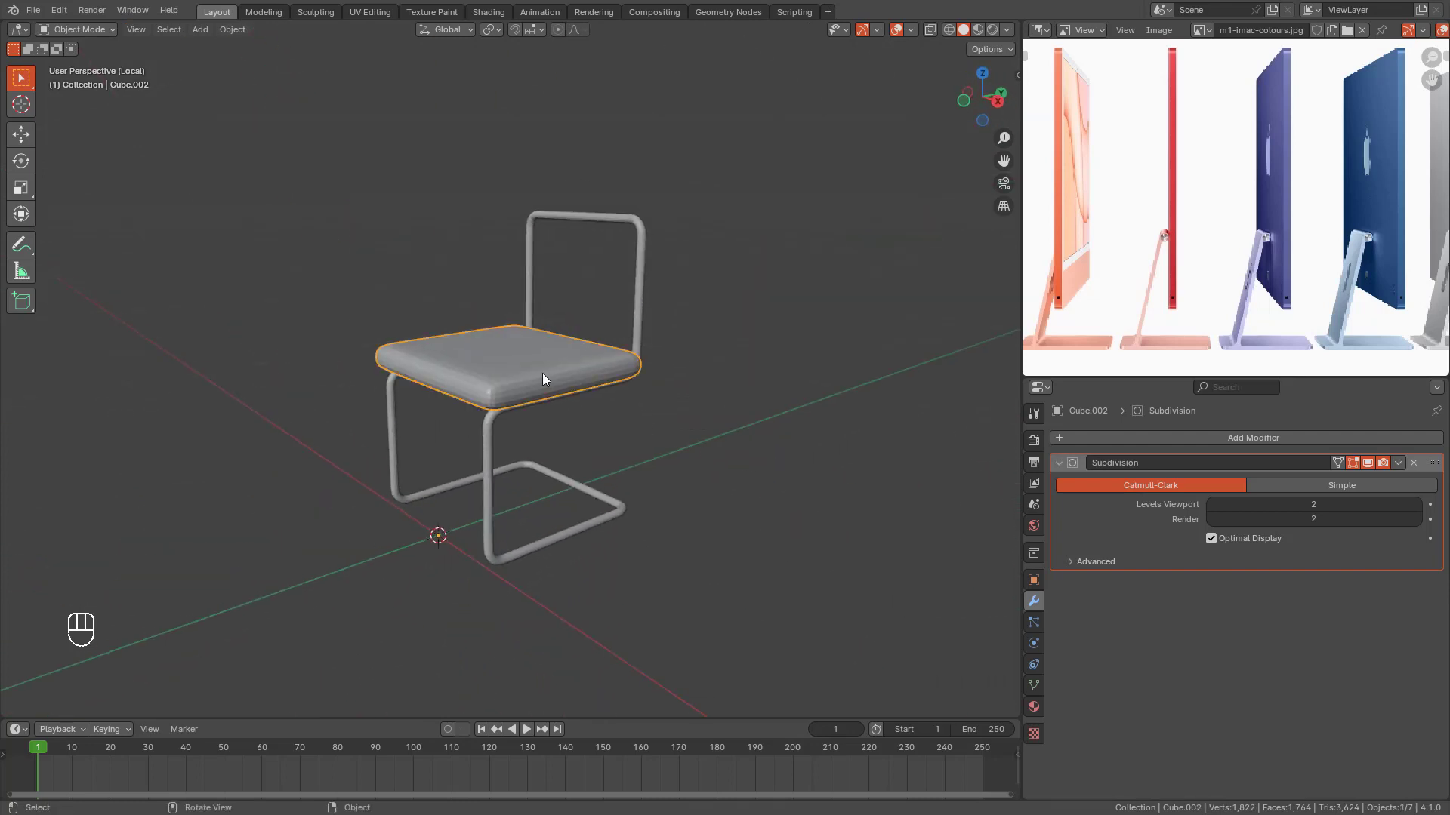
{"action": "key", "text": "KP_3"}
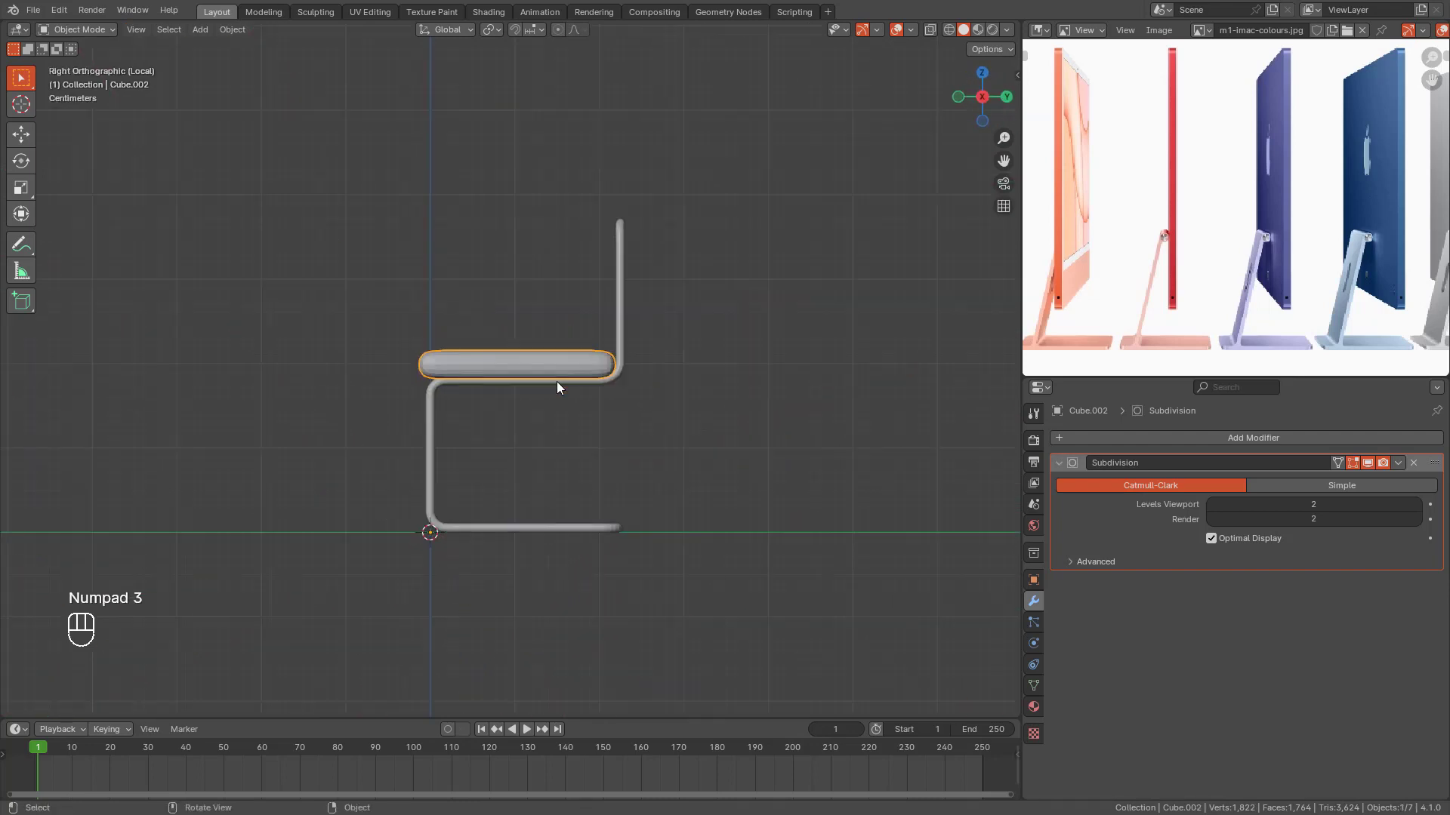
{"action": "key", "text": "Tab"}
{"action": "key", "text": "a"}
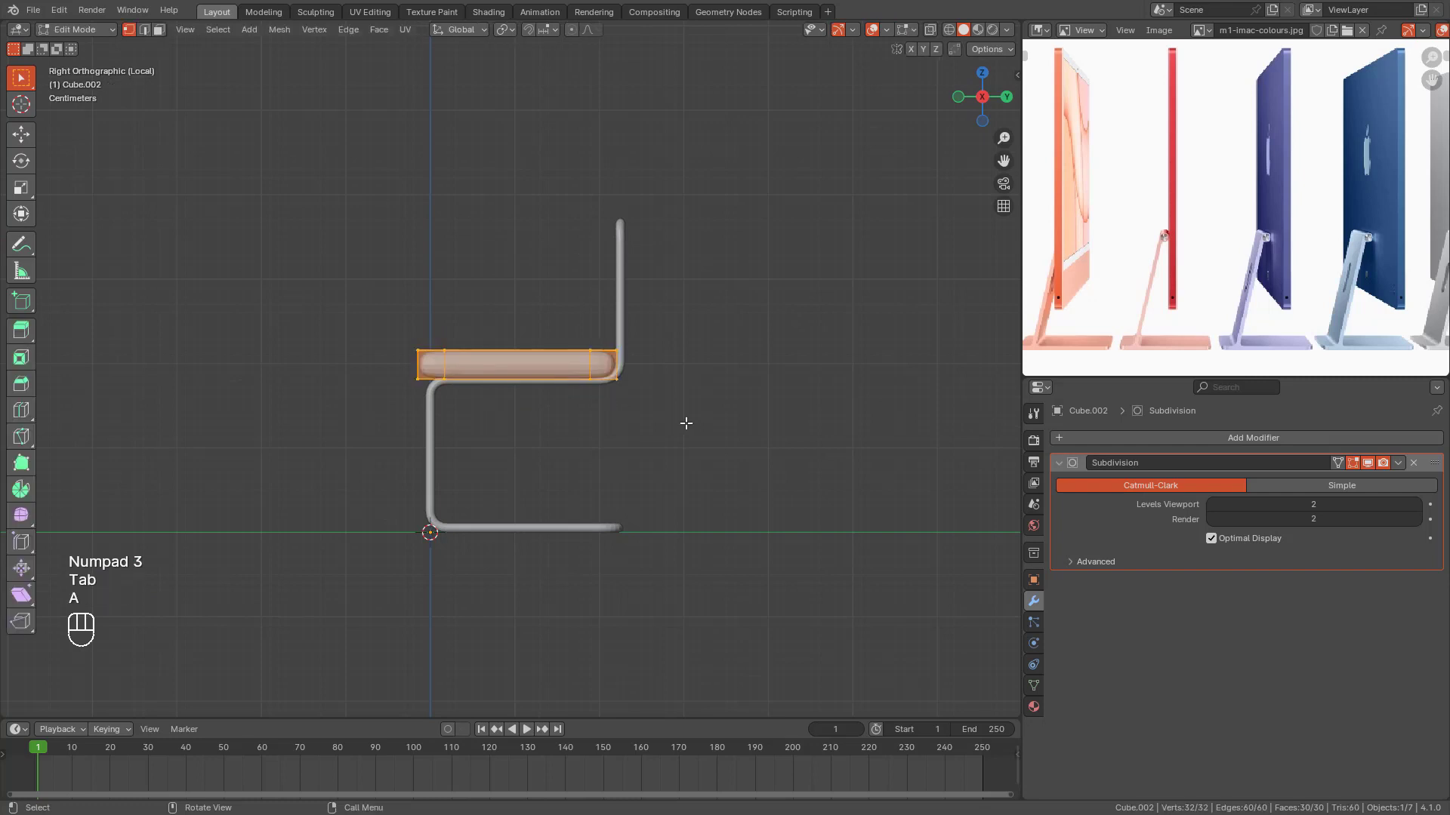
{"action": "key", "text": "shift+d"}
{"action": "left_click", "coordinate": [706, 249]}
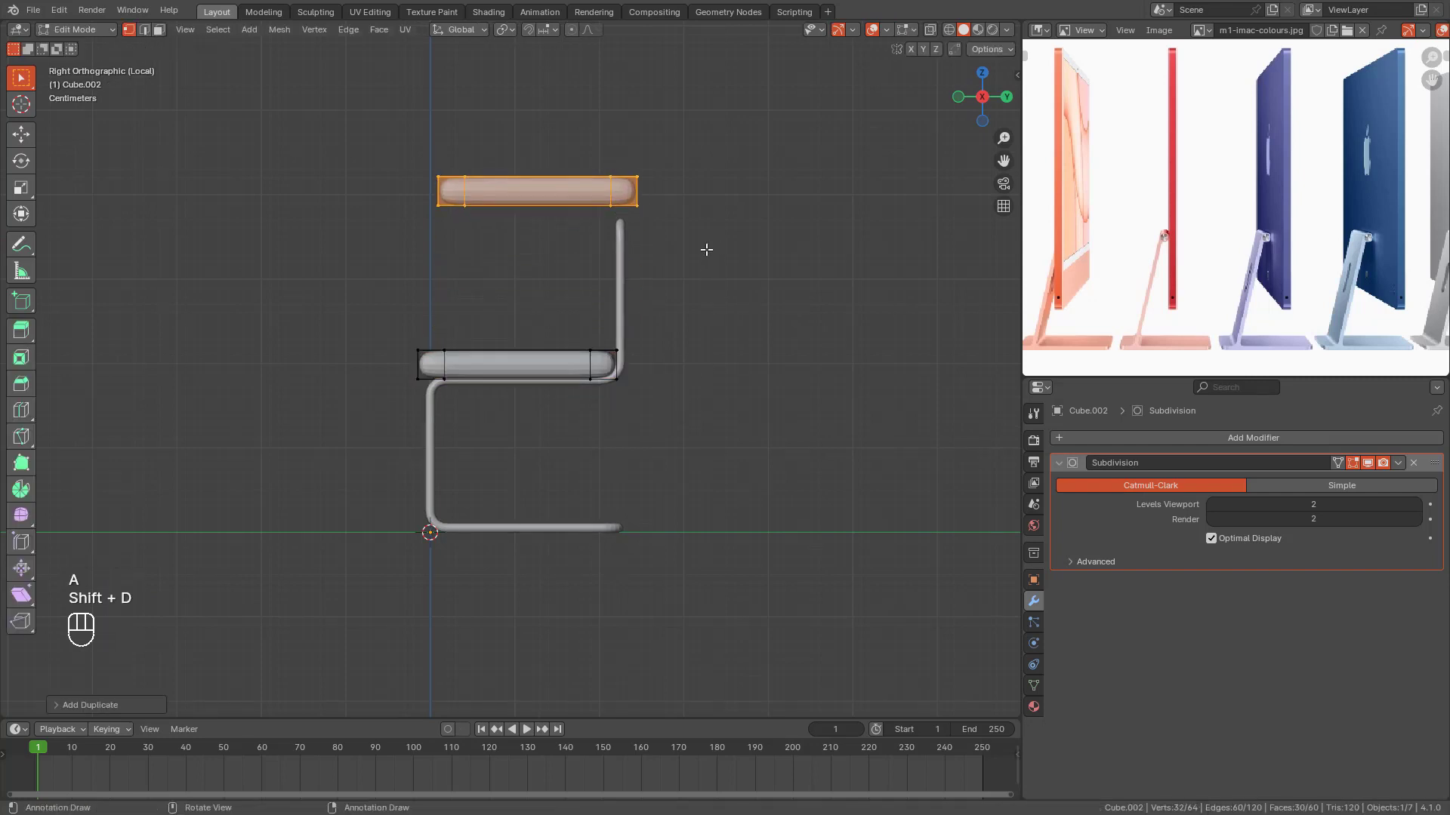
{"action": "type", "text": "r"}
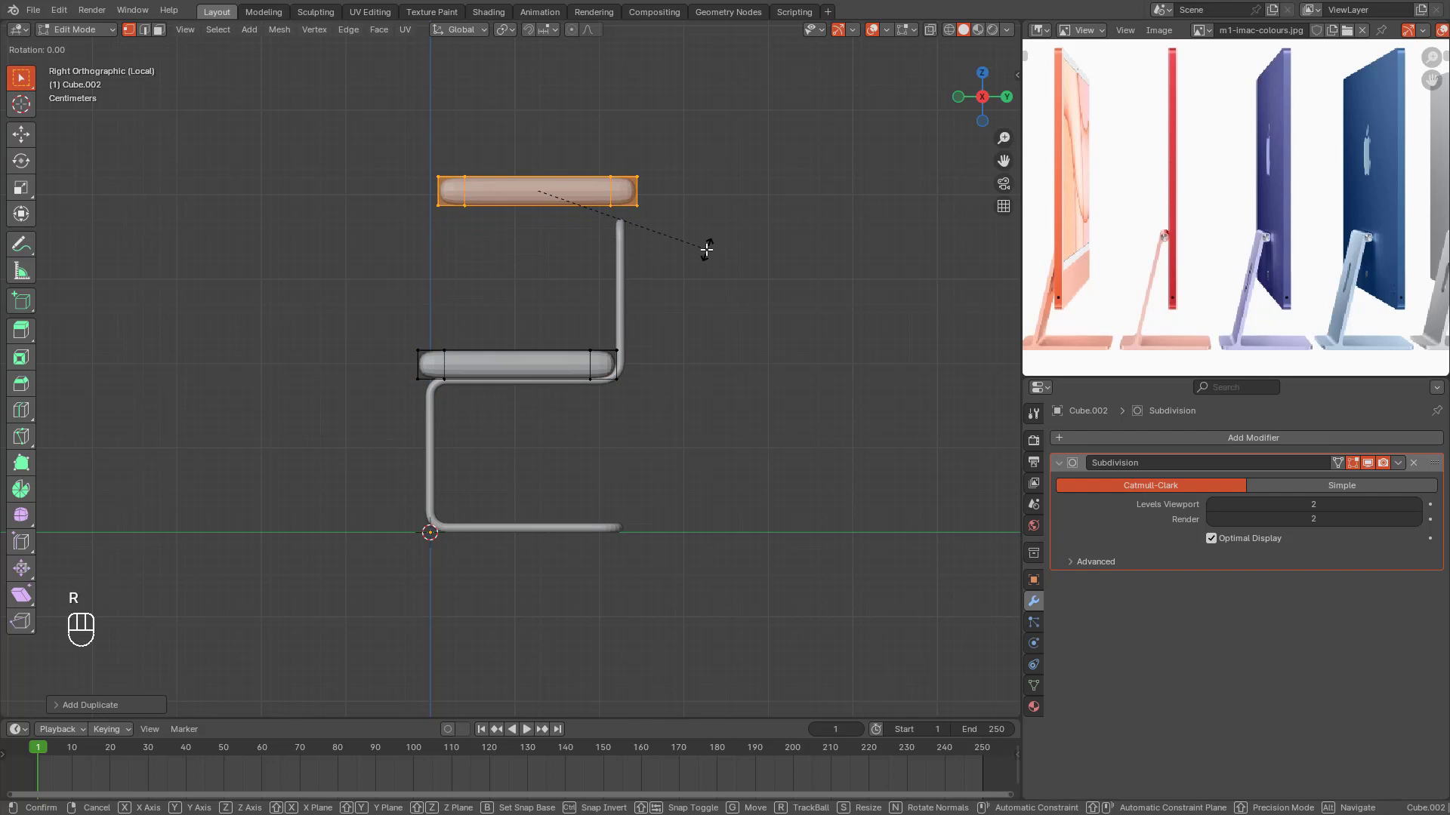
{"action": "type", "text": "903"}
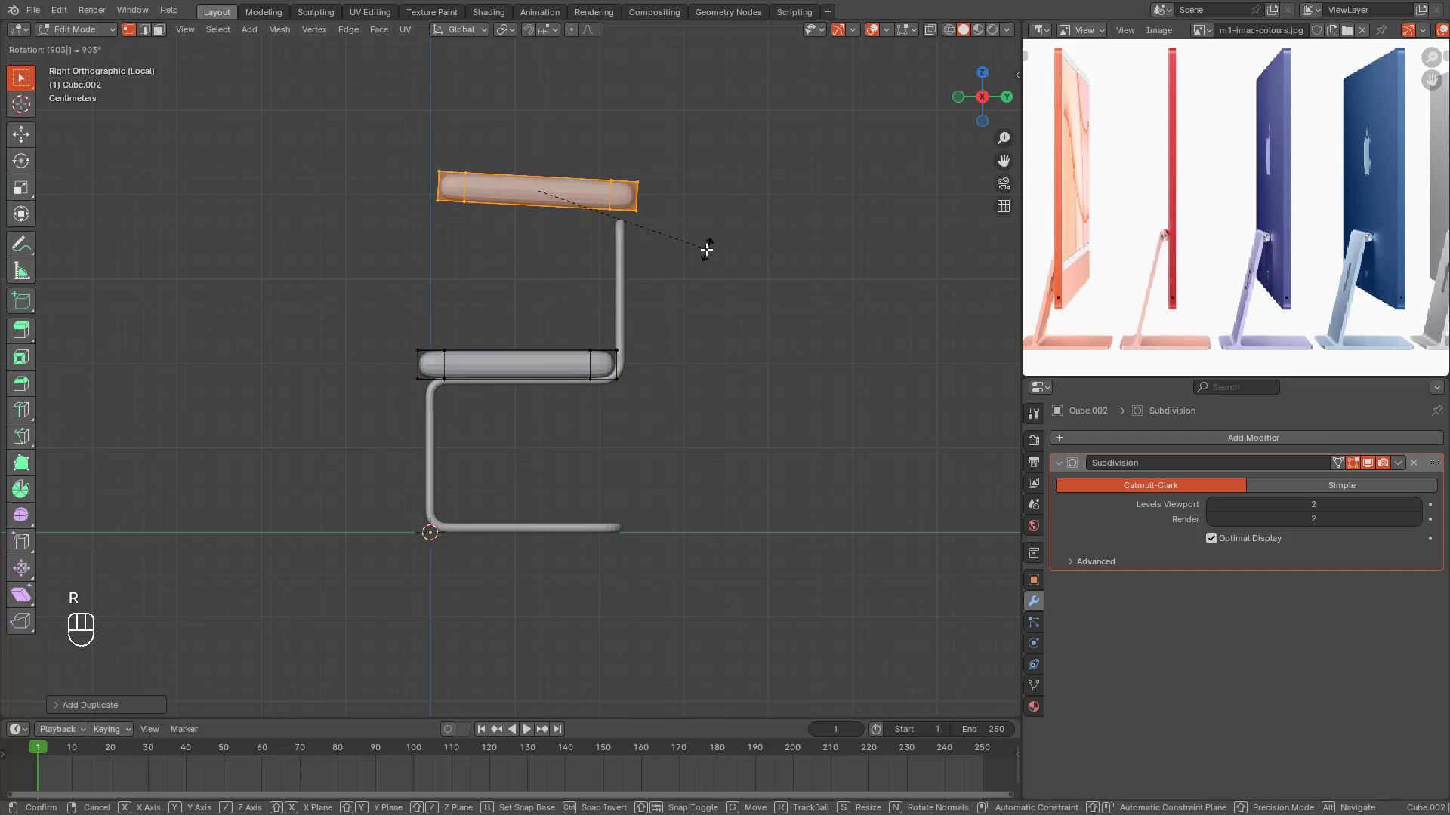
{"action": "key", "text": "Escape"}
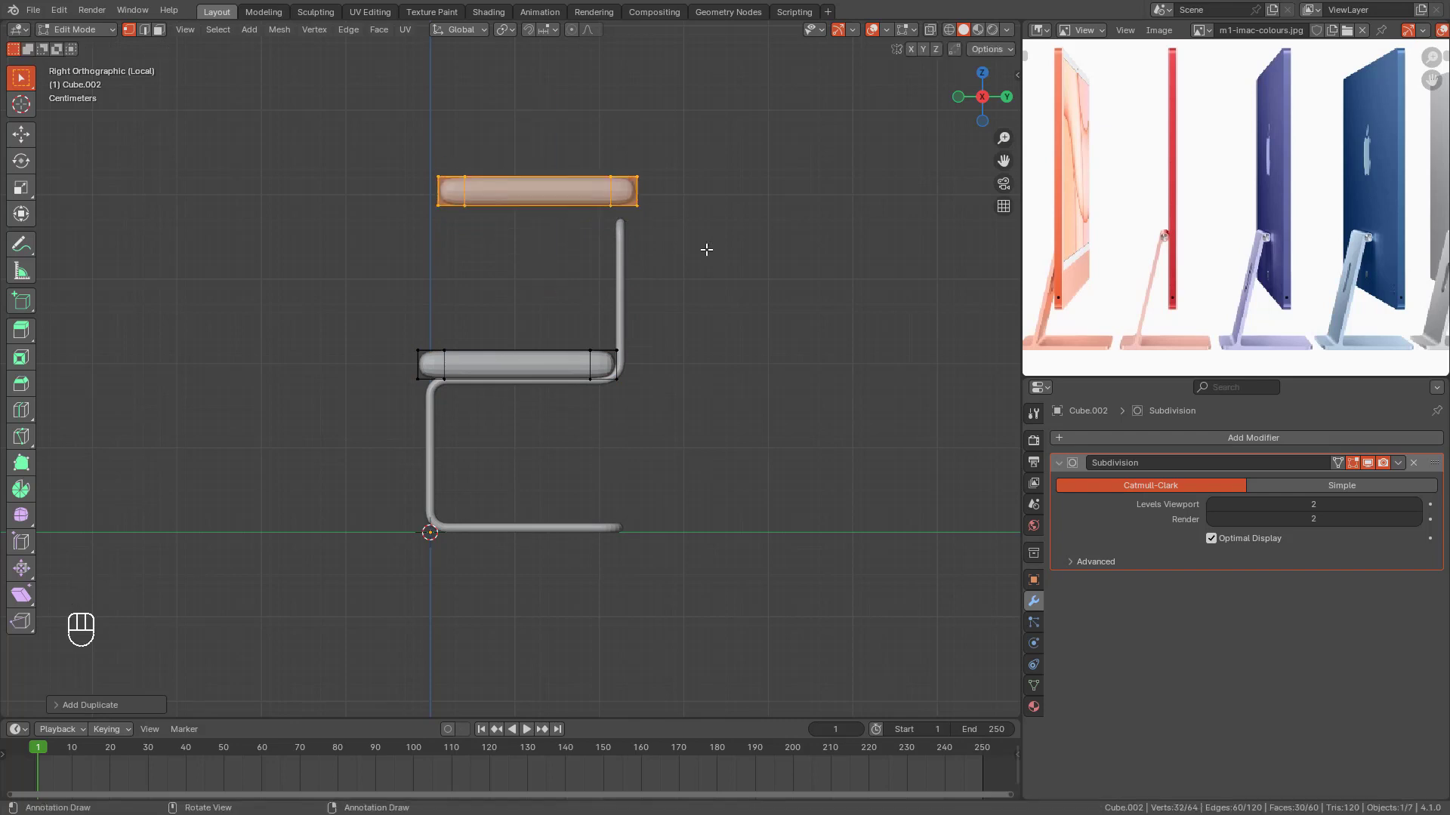
Step: Rotate the duplicated cushion 90 degrees in the right view so it stands upright
{"action": "type", "text": "r90"}
{"action": "key", "text": "Return"}
{"action": "middle_click_drag", "start_coordinate": [657, 224], "coordinate": [659, 309], "text": "shift"}
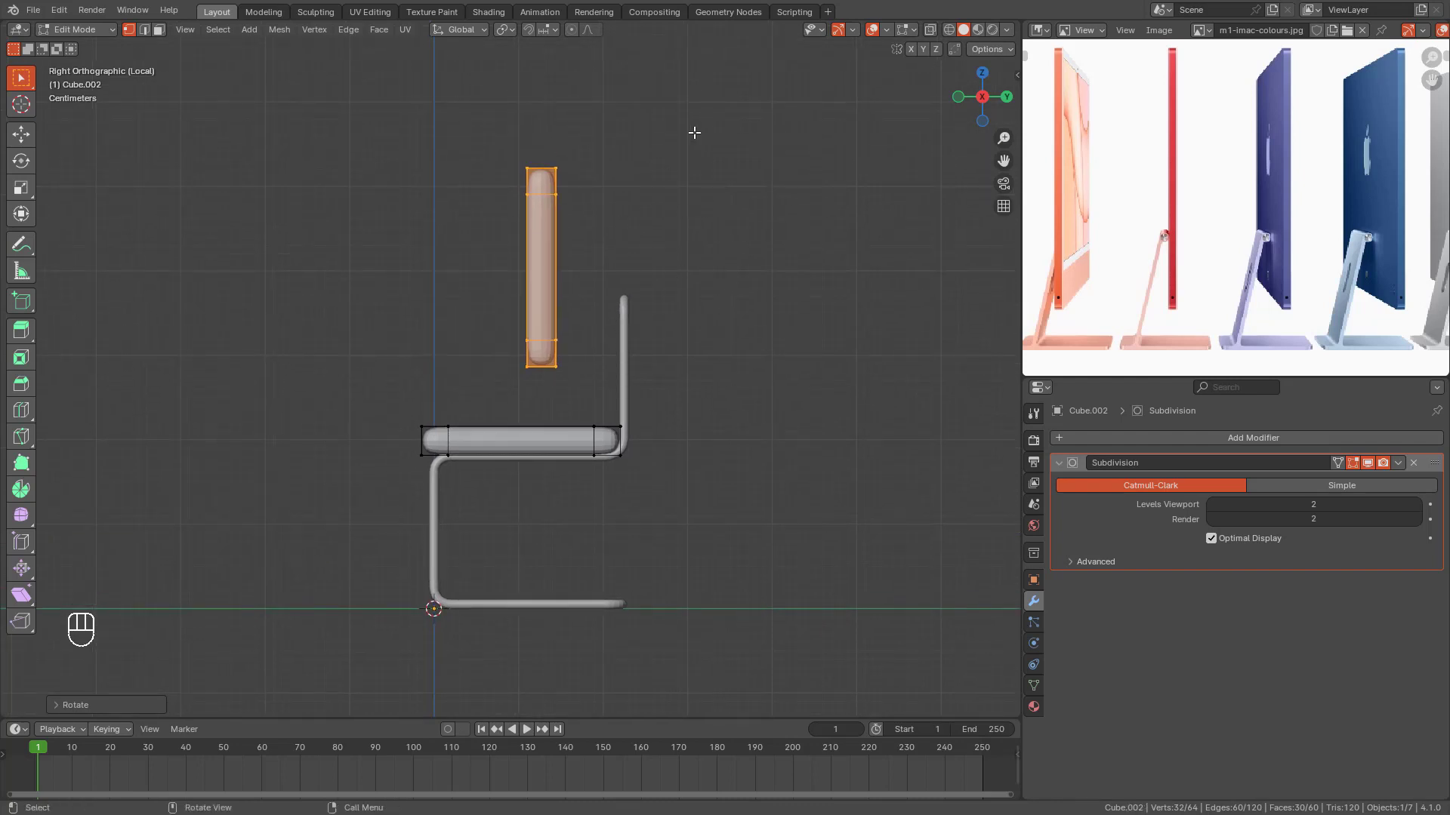
{"action": "key", "text": "s"}
{"action": "key", "text": "z"}
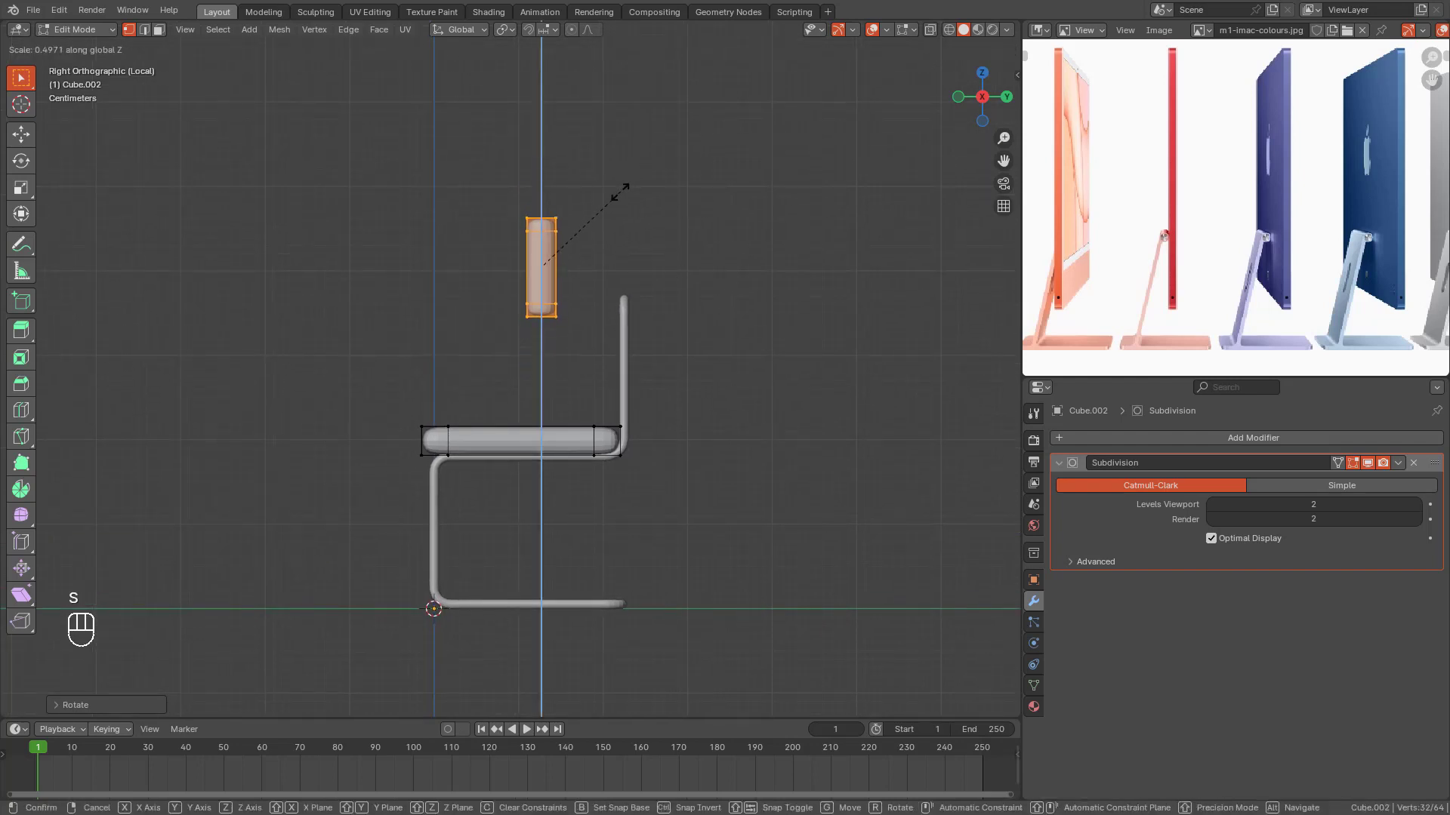
{"action": "left_click", "coordinate": [620, 204]}
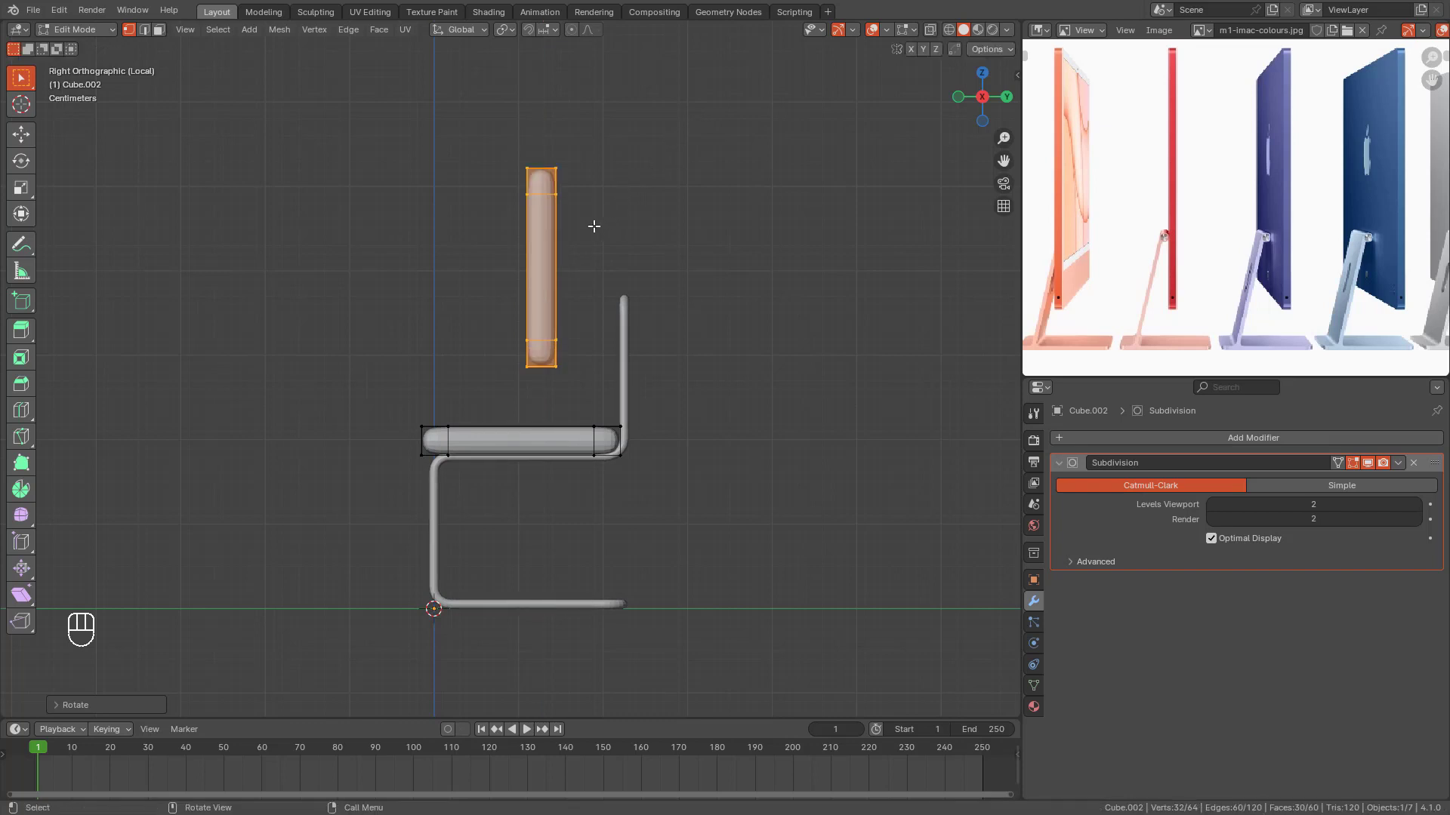
Step: In wireframe, select the upper vertices of the upright cushion and lower them about 0.11 m along Z to shorten it
{"action": "key", "text": "shift+z"}
{"action": "left_click_drag", "start_coordinate": [469, 124], "coordinate": [623, 253]}
{"action": "key", "text": "g"}
{"action": "key", "text": "z"}
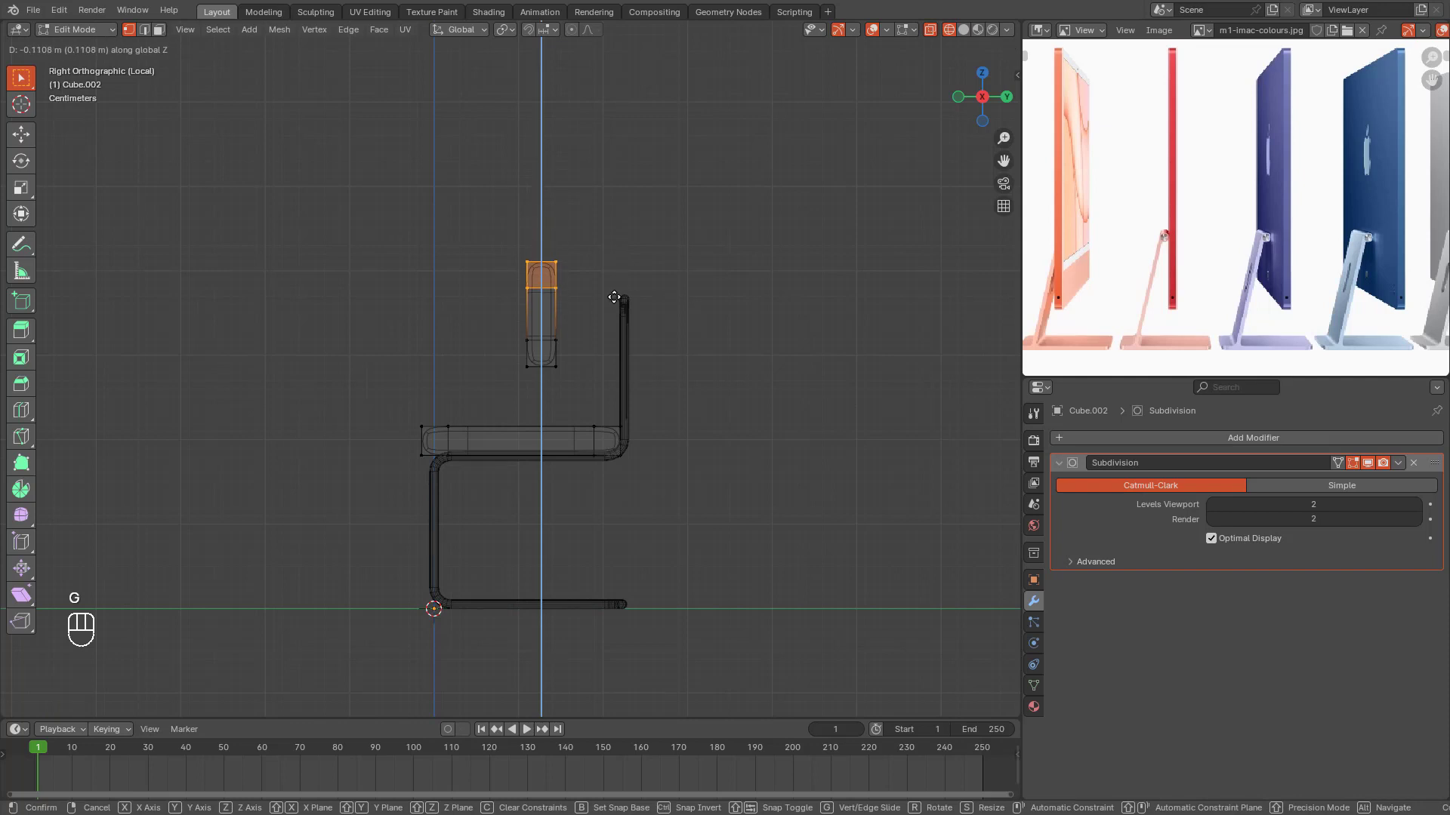
{"action": "left_click", "coordinate": [612, 298]}
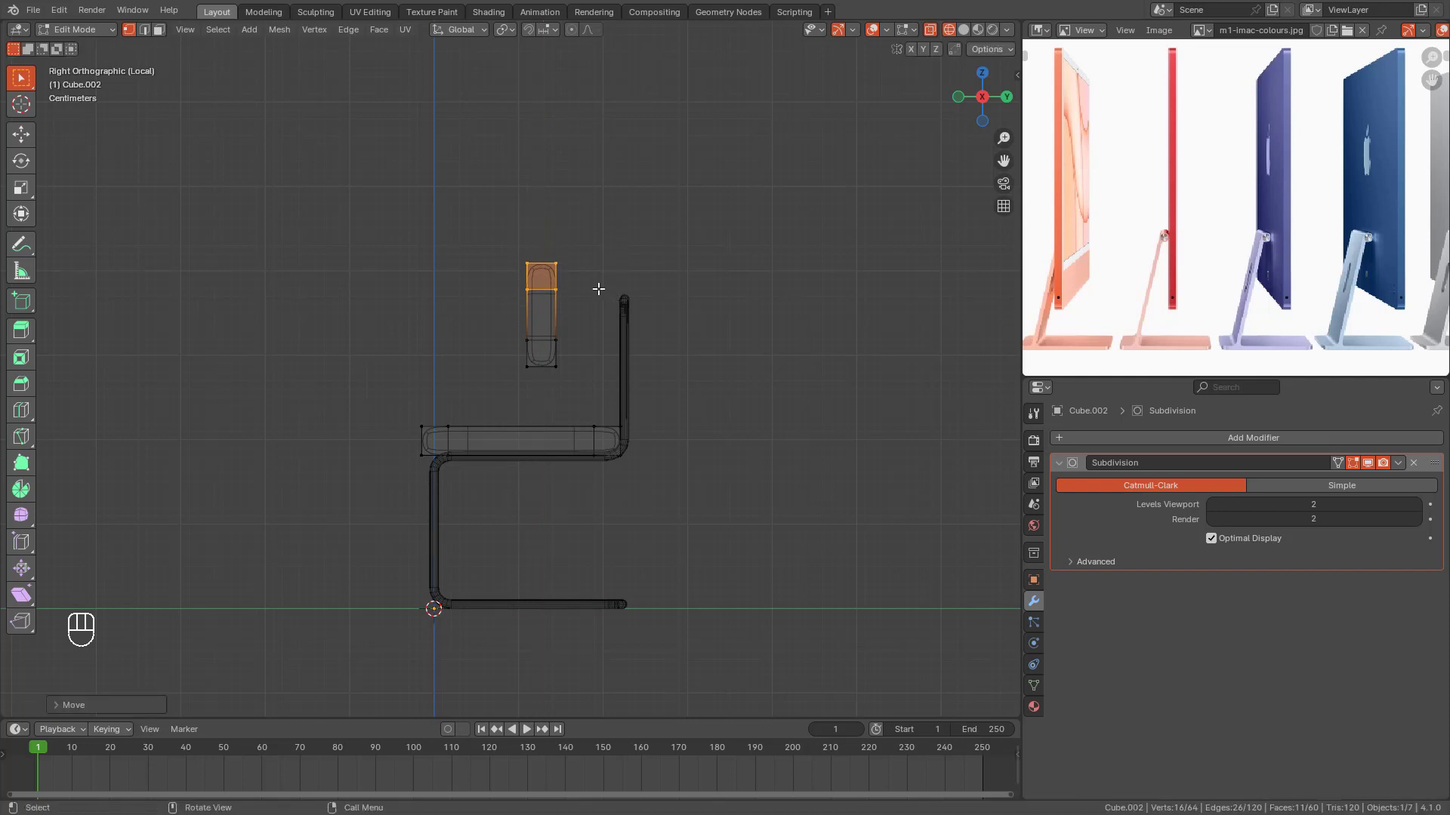
Step: Select the whole linked backrest cushion, move it against the frame's rear uprights in the right view, and return to Object Mode
{"action": "key", "text": "ctrl+l"}
{"action": "key", "text": "g"}
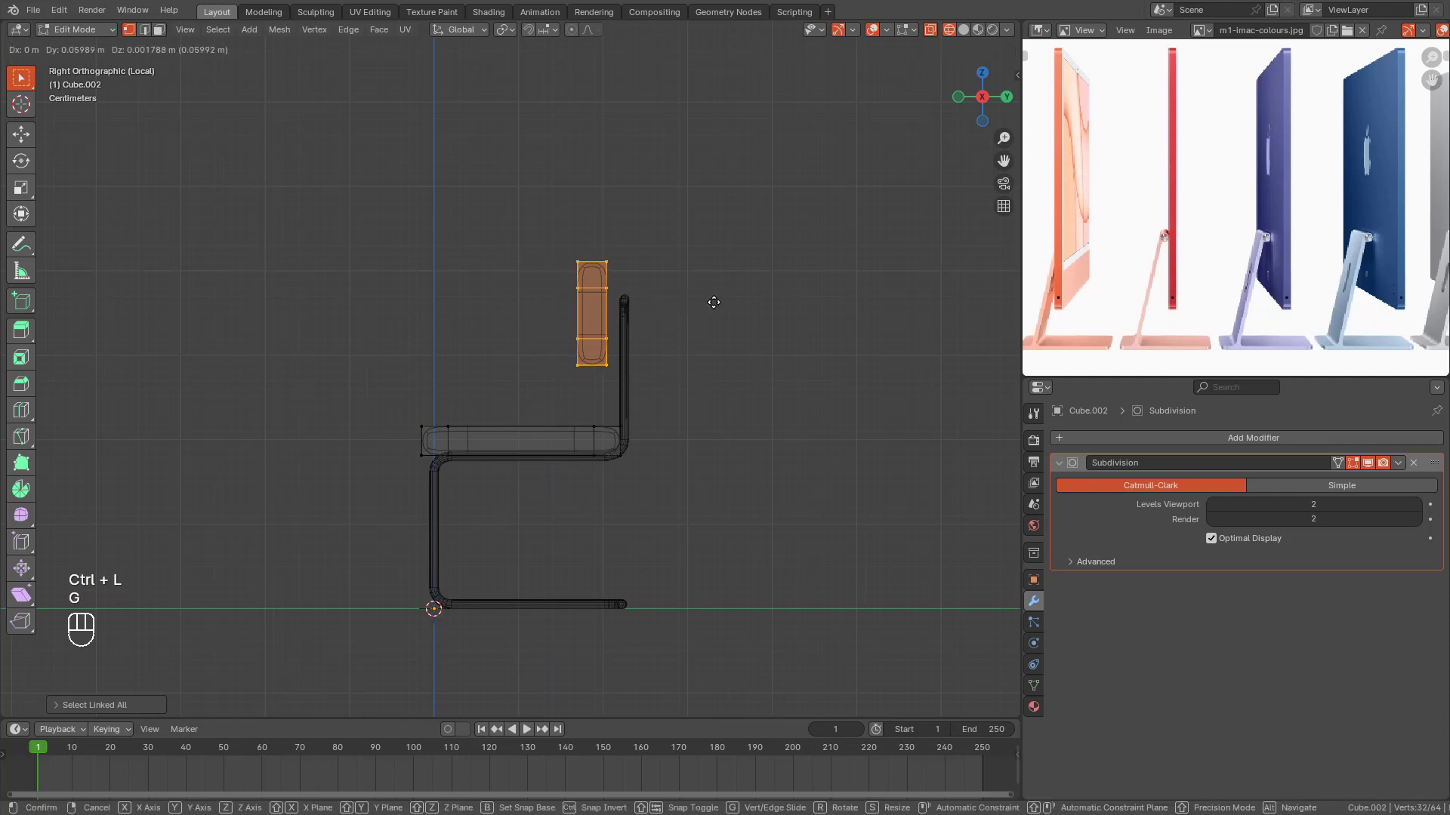
{"action": "left_click", "coordinate": [720, 301]}
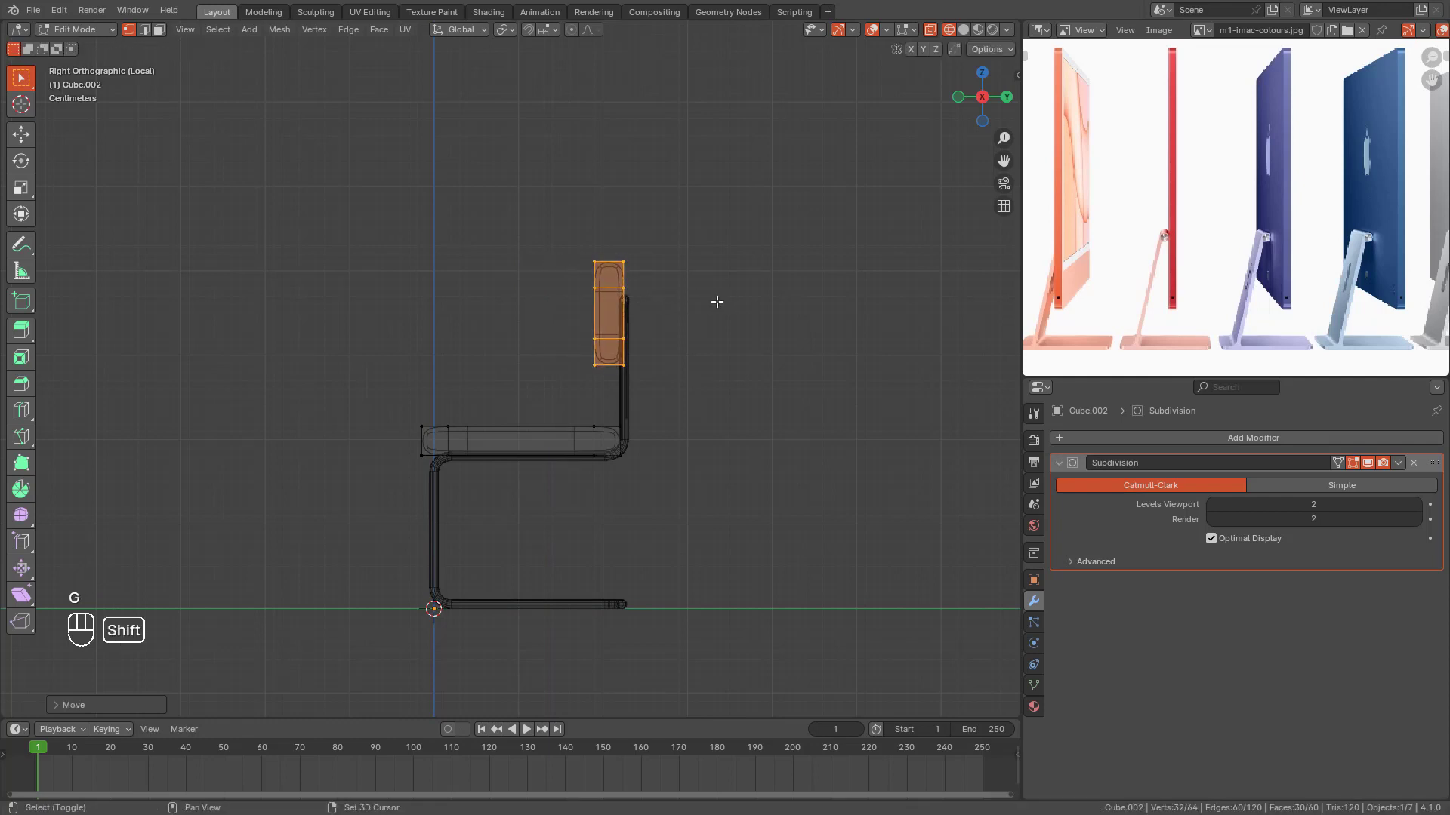
{"action": "middle_click_drag", "start_coordinate": [715, 301], "coordinate": [781, 370]}
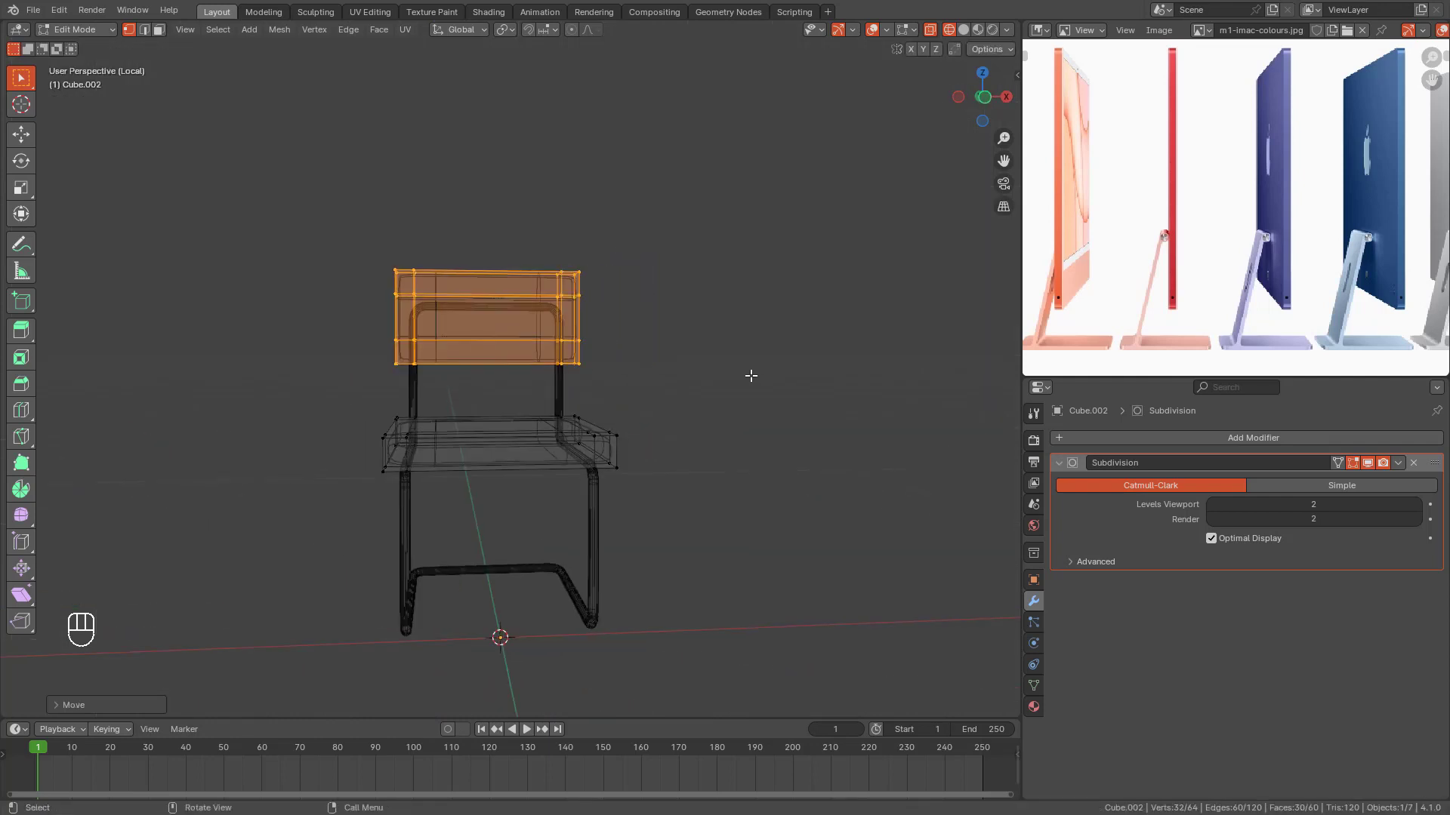
{"action": "key", "text": "Tab"}
{"action": "left_click", "coordinate": [781, 368]}
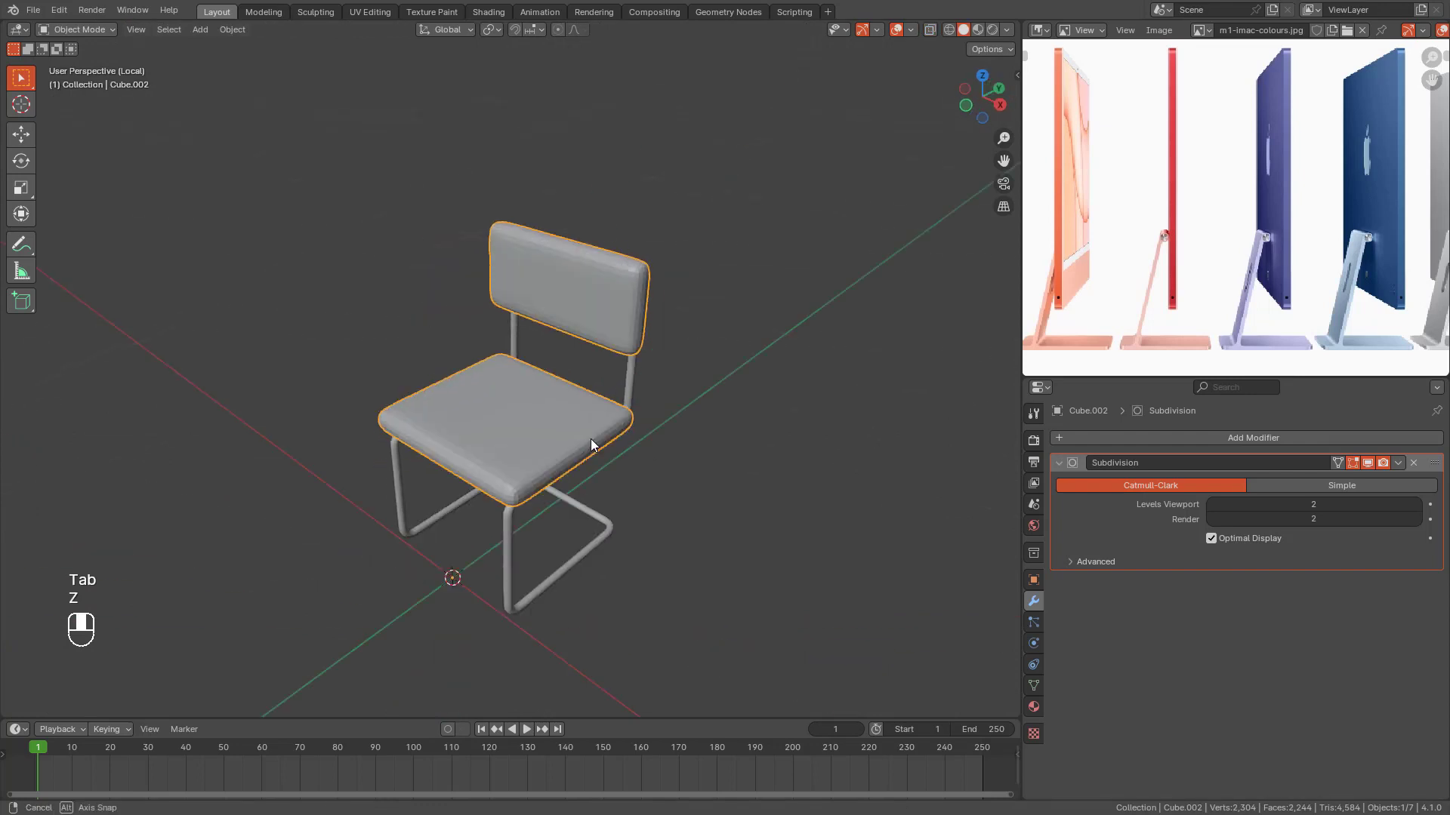
Step: Thicken the chair's tubular frame slightly by selecting its entire mesh in Edit Mode and applying Shrink/Fatten
{"action": "mouse_move", "coordinate": [590, 438]}
{"action": "middle_mouse_down"}
{"action": "mouse_move", "coordinate": [703, 500]}
{"action": "mouse_move", "coordinate": [551, 446]}
{"action": "mouse_move", "coordinate": [601, 485]}
{"action": "mouse_move", "coordinate": [770, 469]}
{"action": "mouse_move", "coordinate": [735, 503]}
{"action": "mouse_move", "coordinate": [508, 482]}
{"action": "mouse_move", "coordinate": [735, 440]}
{"action": "mouse_move", "coordinate": [619, 469]}
{"action": "mouse_move", "coordinate": [603, 442]}
{"action": "mouse_move", "coordinate": [576, 450]}
{"action": "mouse_move", "coordinate": [631, 471]}
{"action": "mouse_move", "coordinate": [552, 441]}
{"action": "mouse_move", "coordinate": [610, 465]}
{"action": "mouse_move", "coordinate": [534, 502]}
{"action": "mouse_move", "coordinate": [434, 473]}
{"action": "mouse_move", "coordinate": [398, 501]}
{"action": "mouse_move", "coordinate": [612, 501]}
{"action": "mouse_move", "coordinate": [722, 476]}
{"action": "mouse_move", "coordinate": [610, 484]}
{"action": "mouse_move", "coordinate": [586, 442]}
{"action": "mouse_move", "coordinate": [523, 425]}
{"action": "mouse_move", "coordinate": [663, 415]}
{"action": "middle_mouse_up"}
{"action": "scroll", "coordinate": [610, 465], "scroll_direction": "up", "scroll_amount": 2}
{"action": "scroll", "coordinate": [604, 453], "scroll_direction": "up", "scroll_amount": 1}
{"action": "left_click", "coordinate": [570, 408]}
{"action": "key", "text": "KP_1"}
{"action": "key", "text": "Tab"}
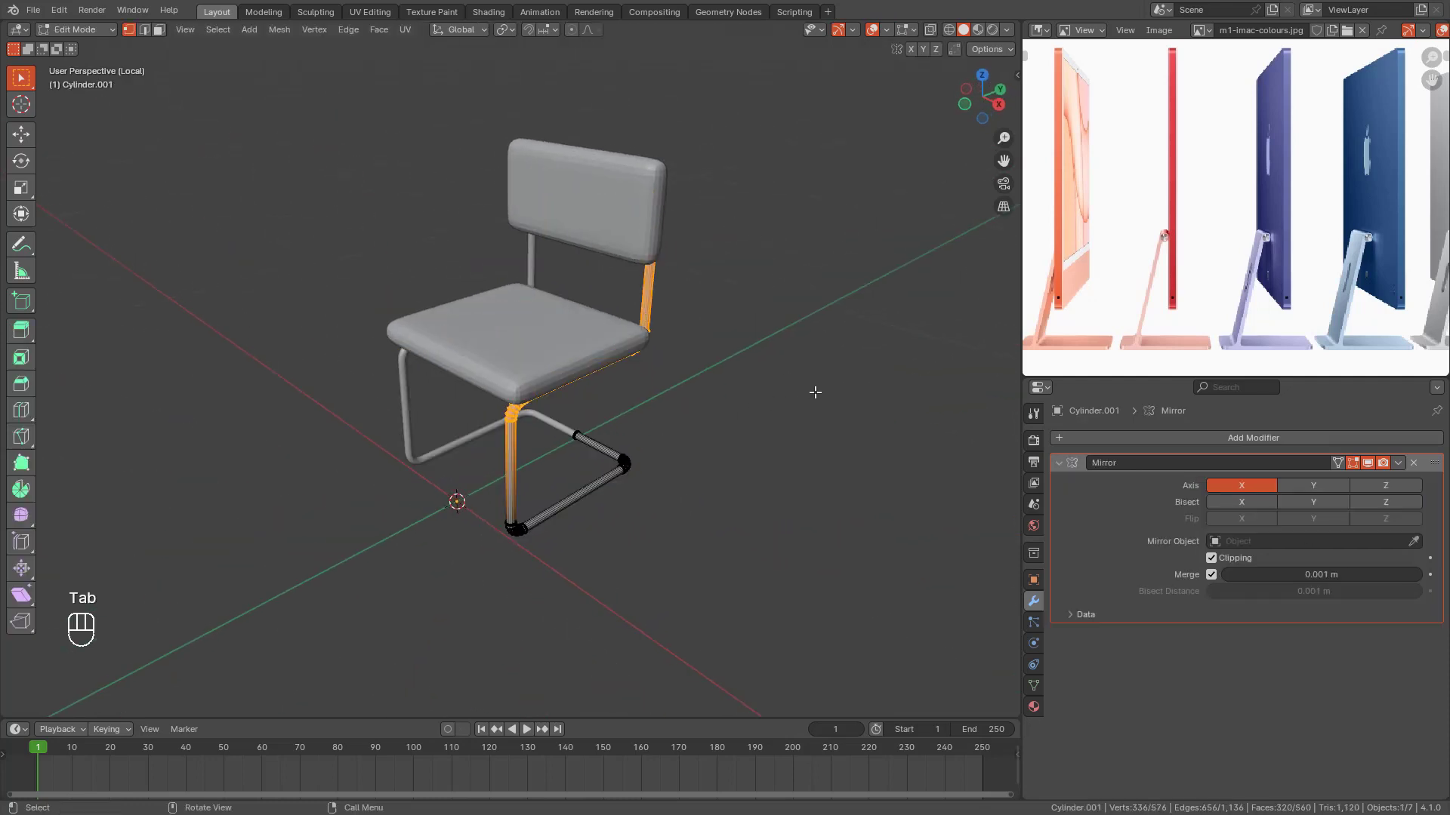
{"action": "key", "text": "a"}
{"action": "scroll", "coordinate": [806, 396], "scroll_direction": "up", "scroll_amount": 2}
{"action": "middle_click_drag", "start_coordinate": [805, 397], "coordinate": [764, 389]}
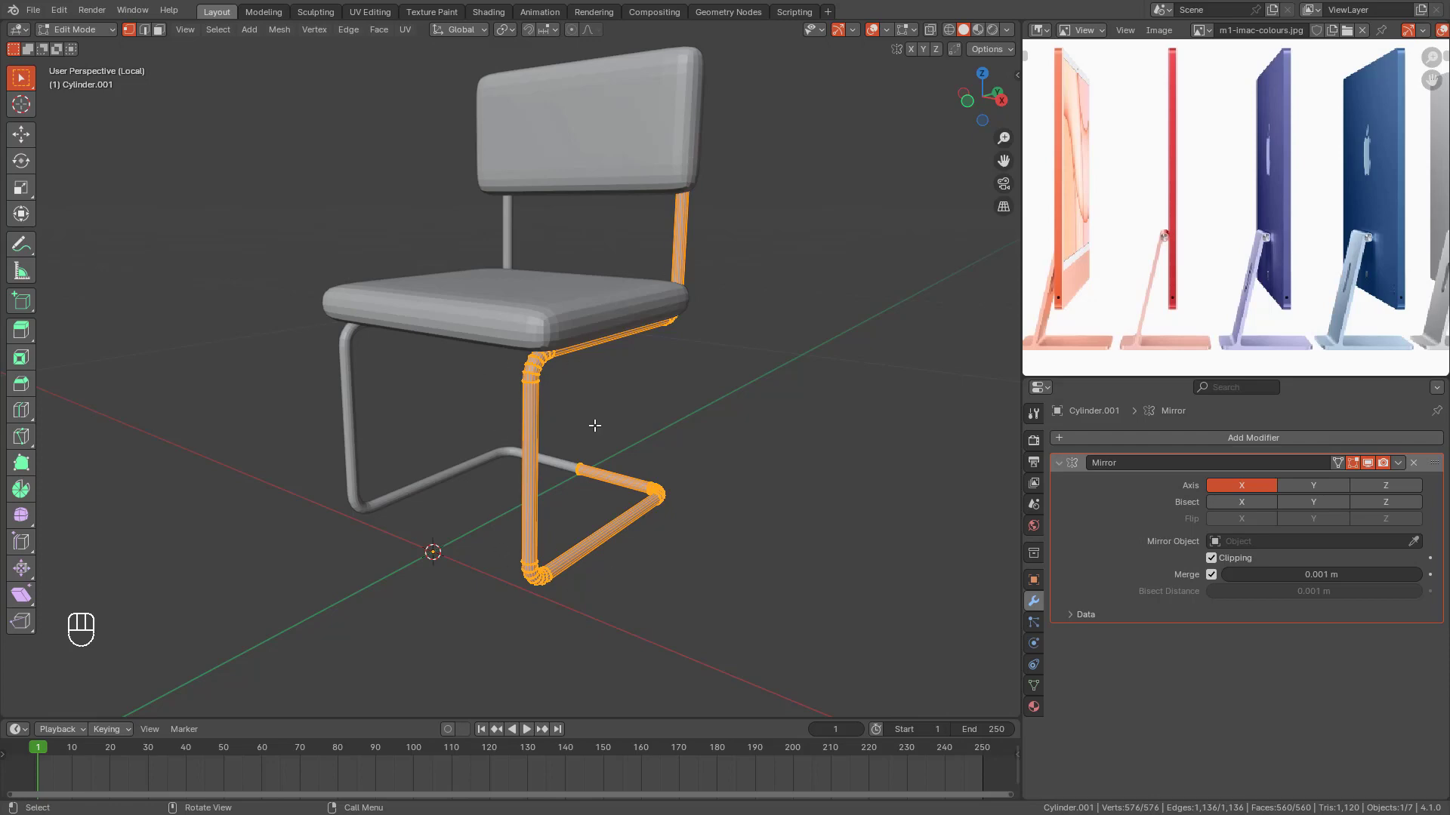
{"action": "middle_click_drag", "start_coordinate": [595, 425], "coordinate": [661, 404]}
{"action": "scroll", "coordinate": [664, 441], "scroll_direction": "up", "scroll_amount": 1}
{"action": "mouse_move", "coordinate": [664, 408]}
{"action": "middle_mouse_down"}
{"action": "mouse_move", "coordinate": [648, 429]}
{"action": "mouse_move", "coordinate": [666, 388]}
{"action": "middle_mouse_up"}
{"action": "scroll", "coordinate": [618, 418], "scroll_direction": "down", "scroll_amount": 1}
{"action": "scroll", "coordinate": [625, 421], "scroll_direction": "up", "scroll_amount": 2}
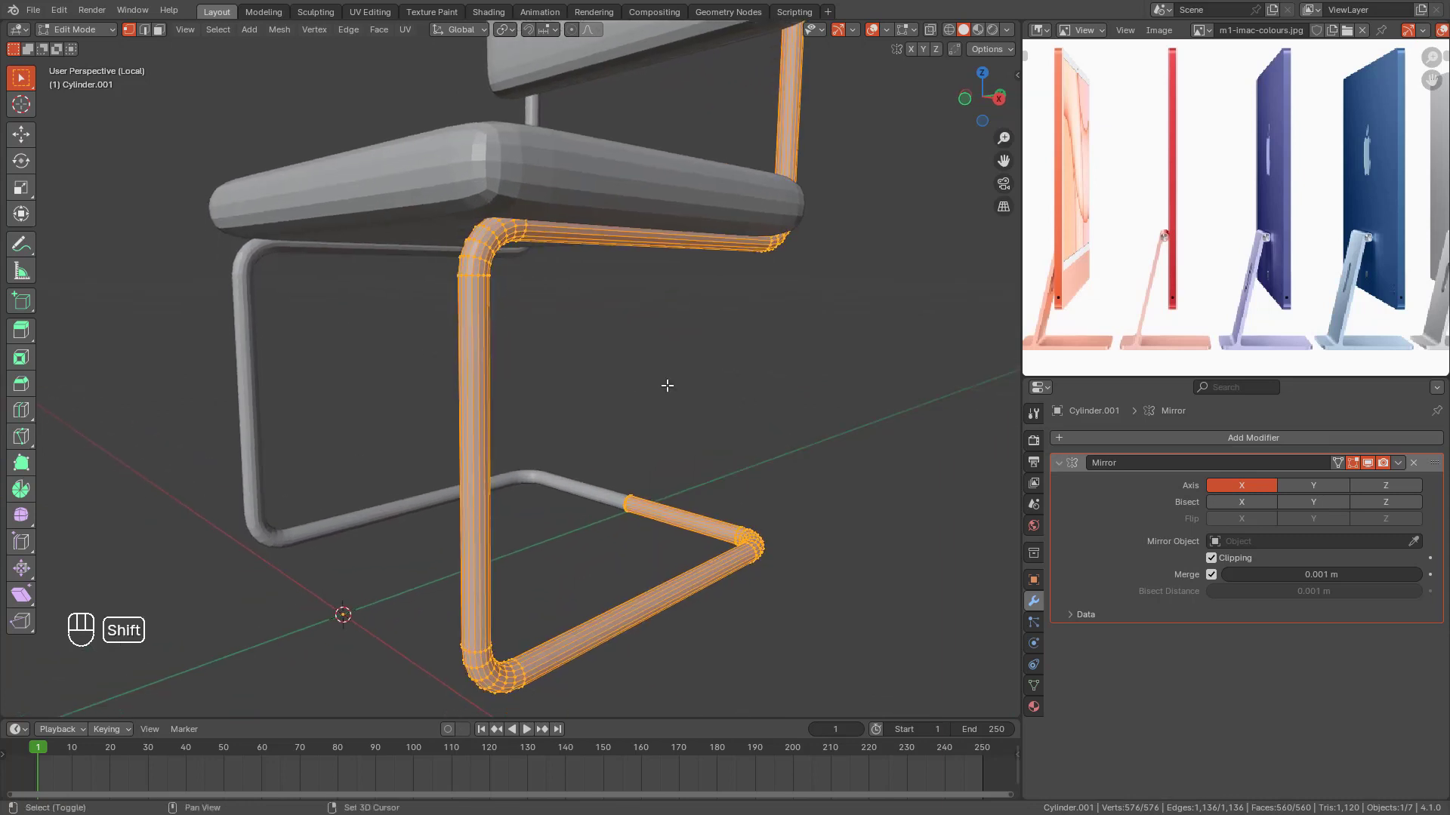
{"action": "scroll", "coordinate": [751, 396], "scroll_direction": "down", "scroll_amount": 4}
{"action": "key", "text": "alt+s"}
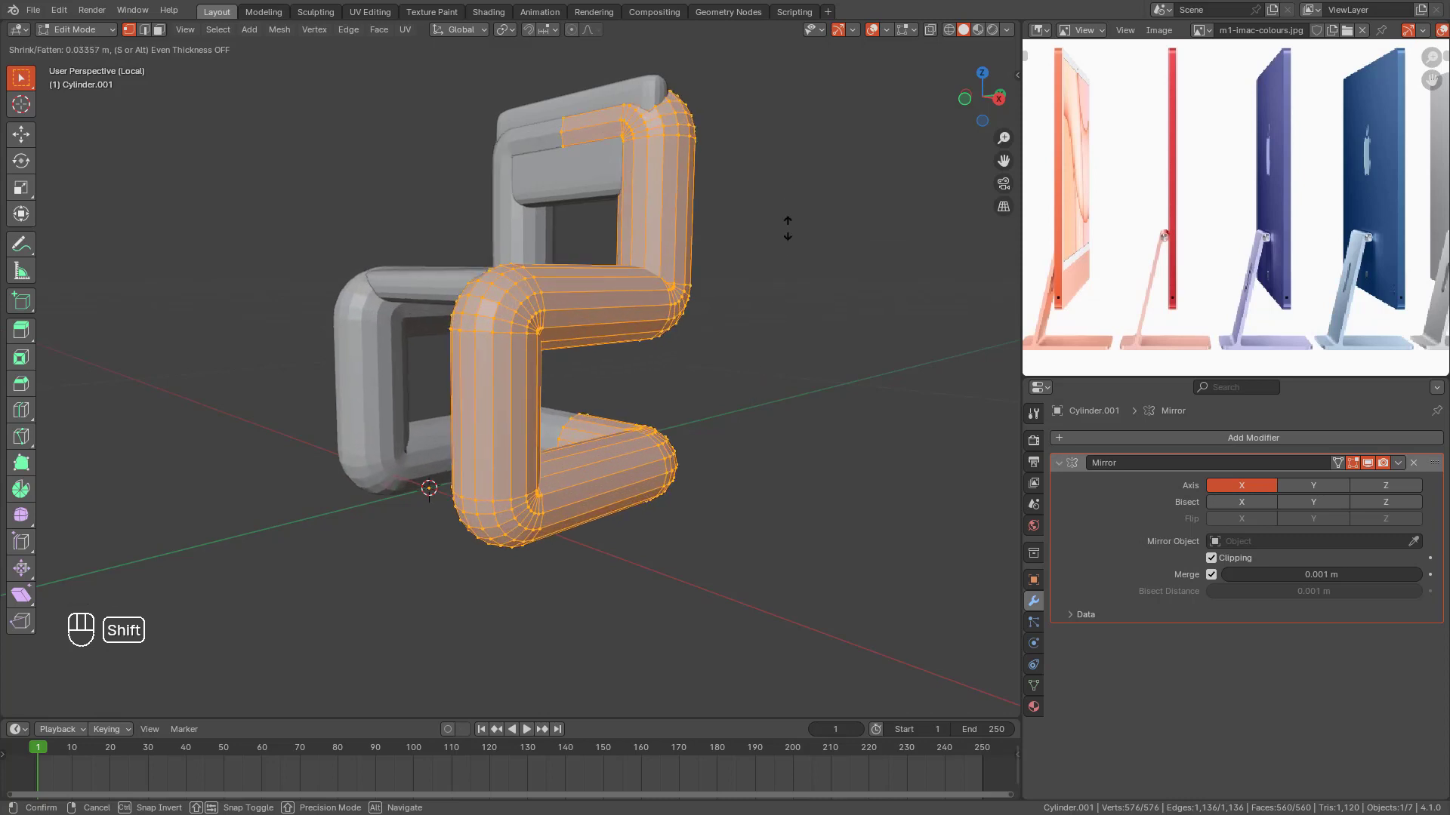
{"action": "left_click", "coordinate": [740, 383]}
Step: Examine the frame's front upper bend below the seat cushion in wireframe from the right view
{"action": "middle_click_drag", "start_coordinate": [731, 388], "coordinate": [609, 388]}
{"action": "key", "text": "KP_3"}
{"action": "key", "text": "shift+z"}
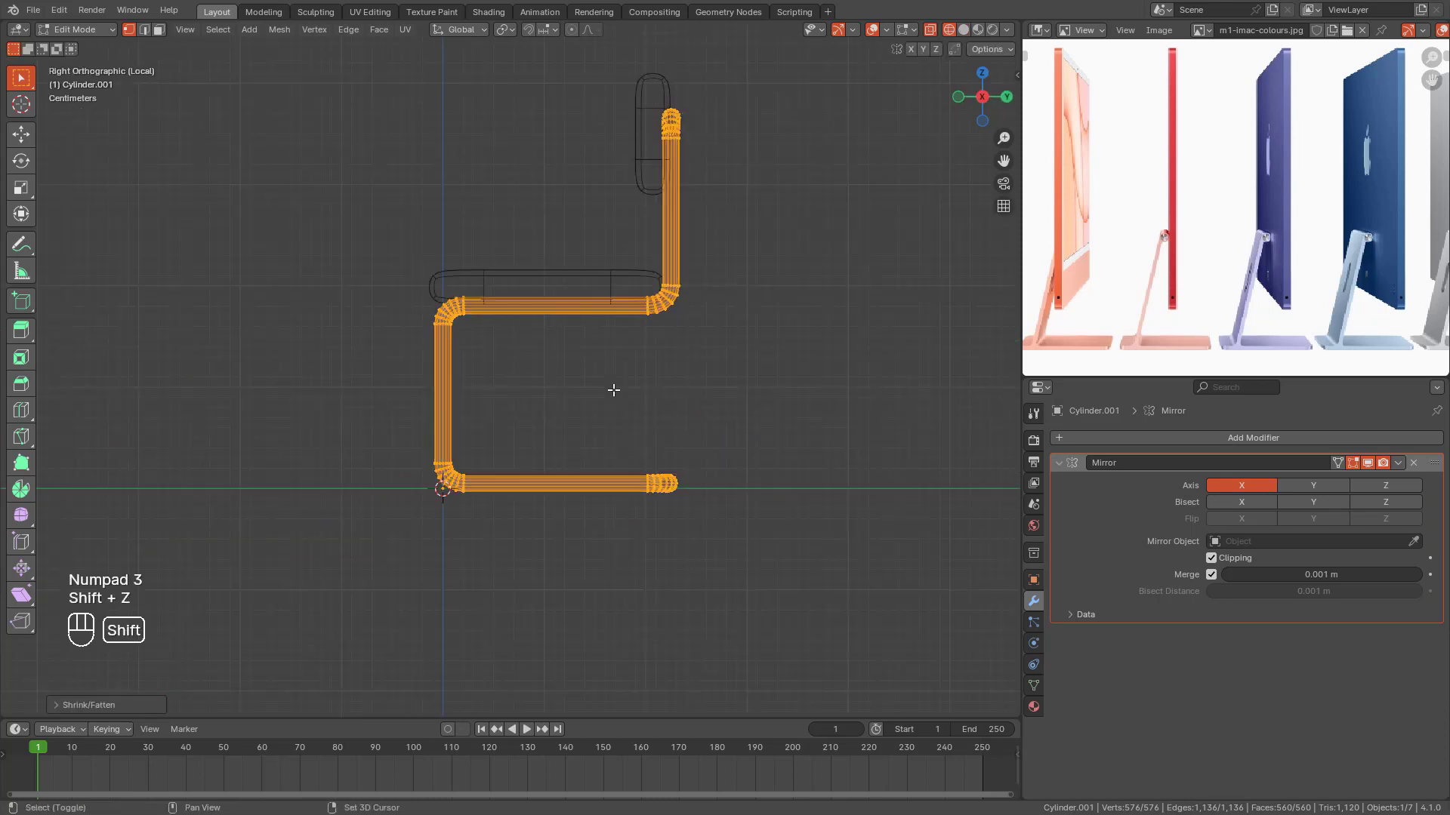
{"action": "left_click", "coordinate": [487, 353]}
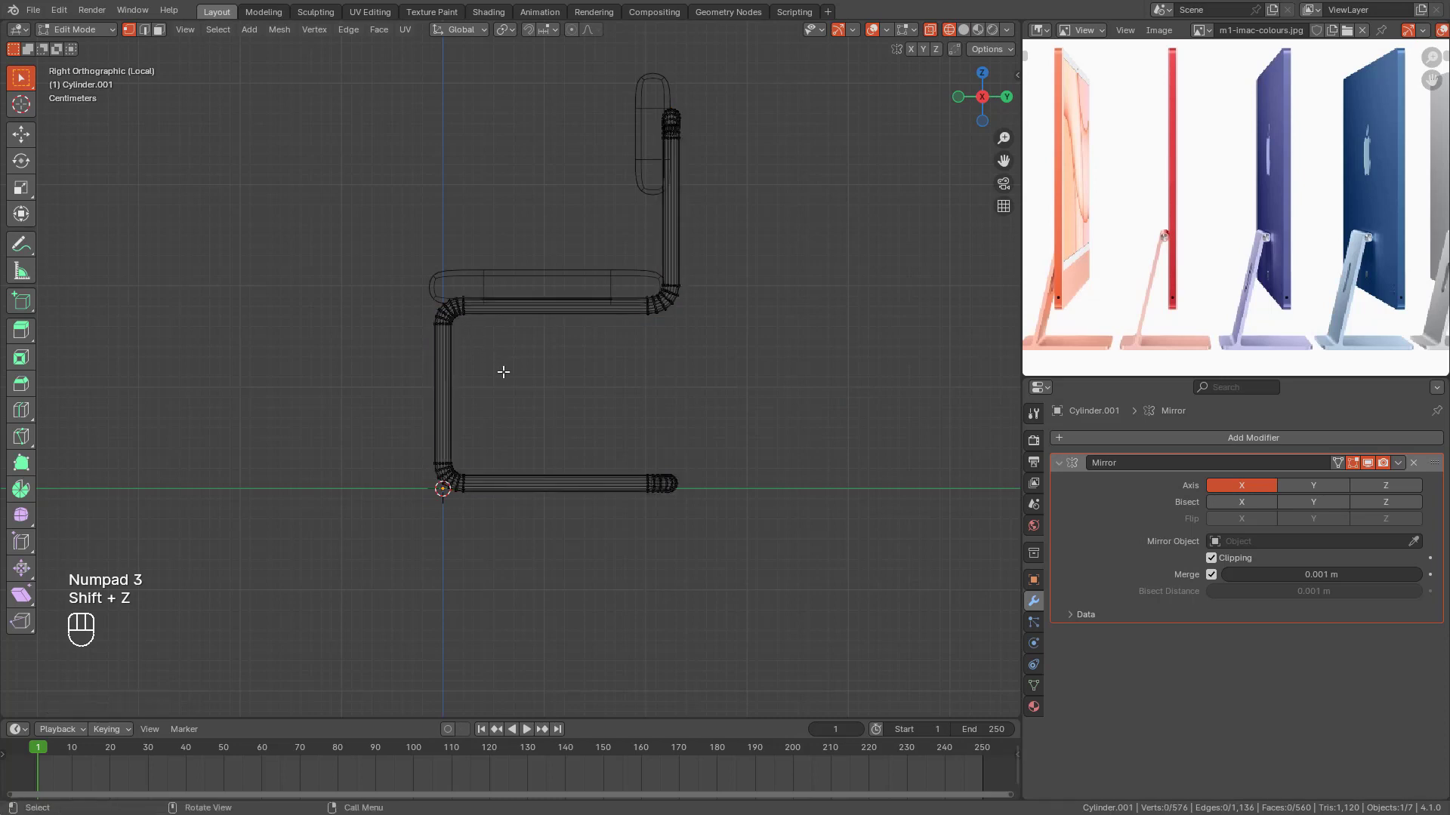
{"action": "key", "text": "shift+b"}
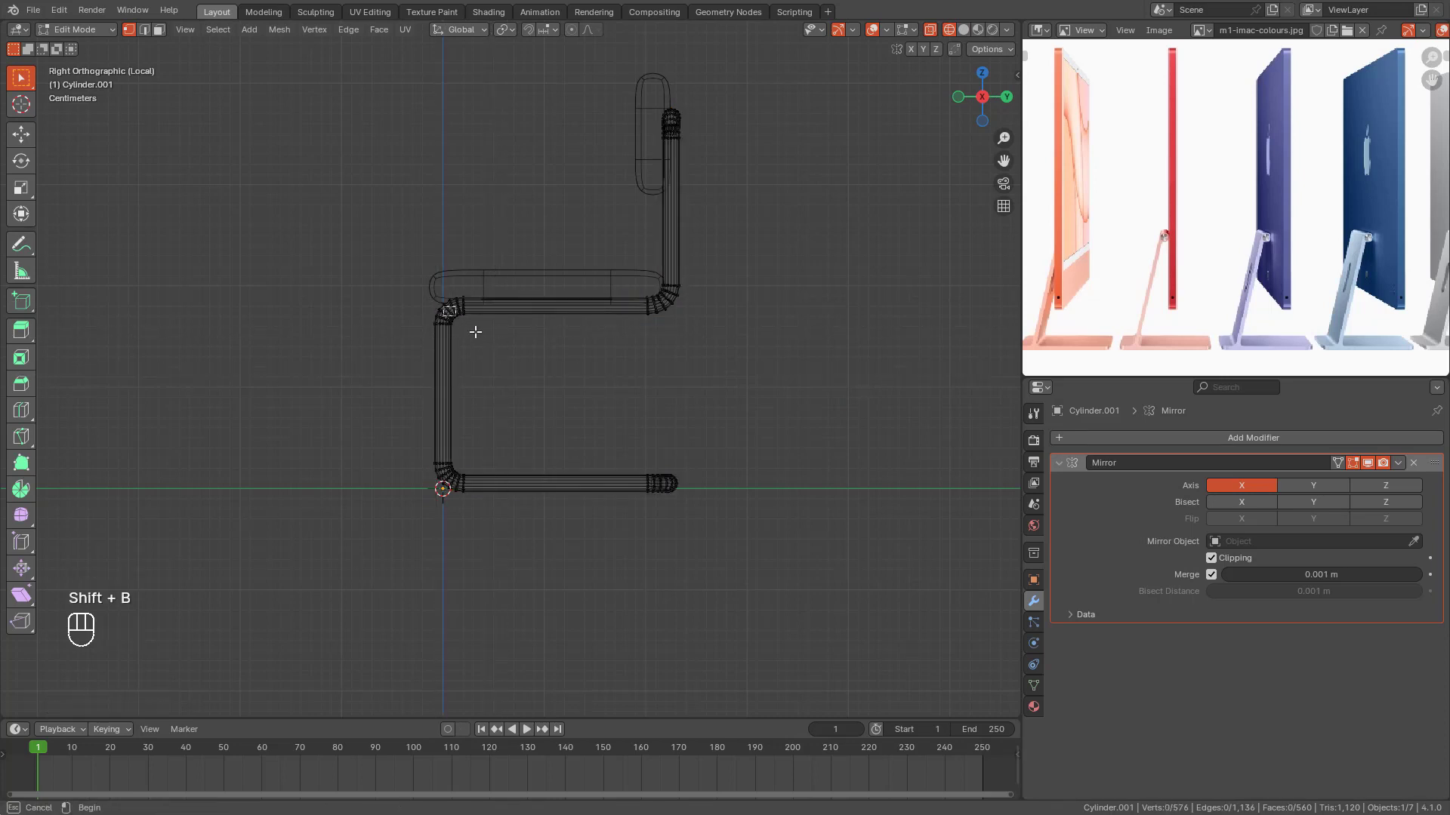
{"action": "left_click_drag", "start_coordinate": [453, 299], "coordinate": [483, 349]}
{"action": "scroll", "coordinate": [456, 239], "scroll_direction": "down", "scroll_amount": 4}
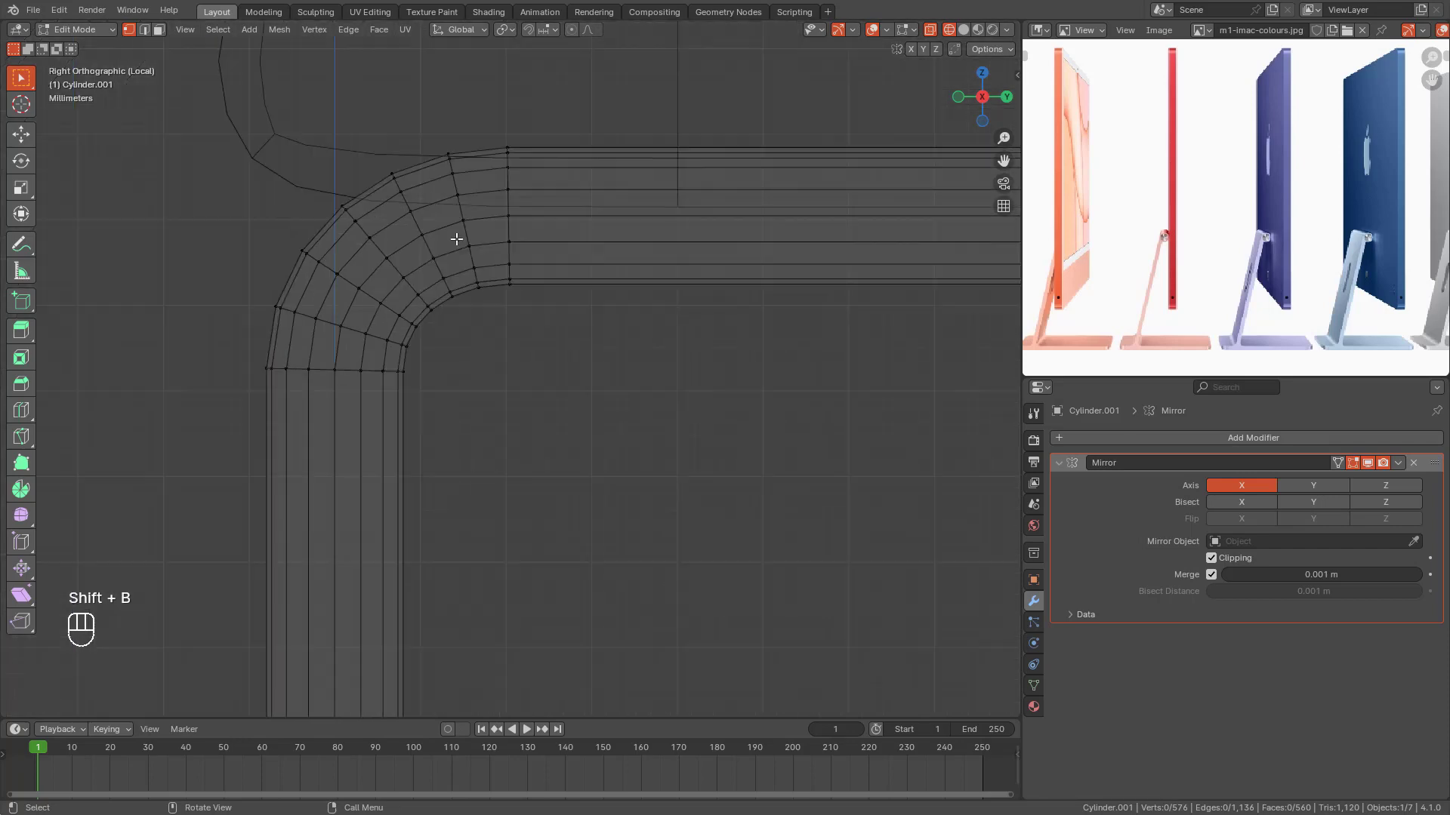
{"action": "scroll", "coordinate": [393, 299], "scroll_direction": "down", "scroll_amount": 9}
{"action": "scroll", "coordinate": [501, 355], "scroll_direction": "down", "scroll_amount": 1}
{"action": "mouse_move", "coordinate": [571, 372]}
{"action": "middle_mouse_down", "text": "shift"}
{"action": "mouse_move", "coordinate": [521, 388]}
{"action": "mouse_move", "coordinate": [620, 408]}
{"action": "mouse_move", "coordinate": [696, 456]}
{"action": "mouse_move", "coordinate": [579, 440]}
{"action": "mouse_move", "coordinate": [450, 469]}
{"action": "mouse_move", "coordinate": [591, 427]}
{"action": "mouse_move", "coordinate": [545, 421]}
{"action": "mouse_move", "coordinate": [650, 403]}
{"action": "mouse_move", "coordinate": [629, 426]}
{"action": "mouse_move", "coordinate": [566, 404]}
{"action": "mouse_move", "coordinate": [595, 450]}
{"action": "mouse_move", "coordinate": [405, 456]}
{"action": "mouse_move", "coordinate": [568, 441]}
{"action": "mouse_move", "coordinate": [521, 421]}
{"action": "mouse_move", "coordinate": [381, 443]}
{"action": "middle_mouse_up", "text": "shift"}
Step: Return to solid shading and Object Mode, and leave local view to show the chair with the desk and monitor
{"action": "key", "text": "shift+z"}
{"action": "key", "text": "Tab"}
{"action": "scroll", "coordinate": [614, 415], "scroll_direction": "down", "scroll_amount": 3}
{"action": "scroll", "coordinate": [591, 427], "scroll_direction": "up", "scroll_amount": 4}
{"action": "scroll", "coordinate": [631, 425], "scroll_direction": "down", "scroll_amount": 3}
{"action": "scroll", "coordinate": [566, 404], "scroll_direction": "down", "scroll_amount": 2}
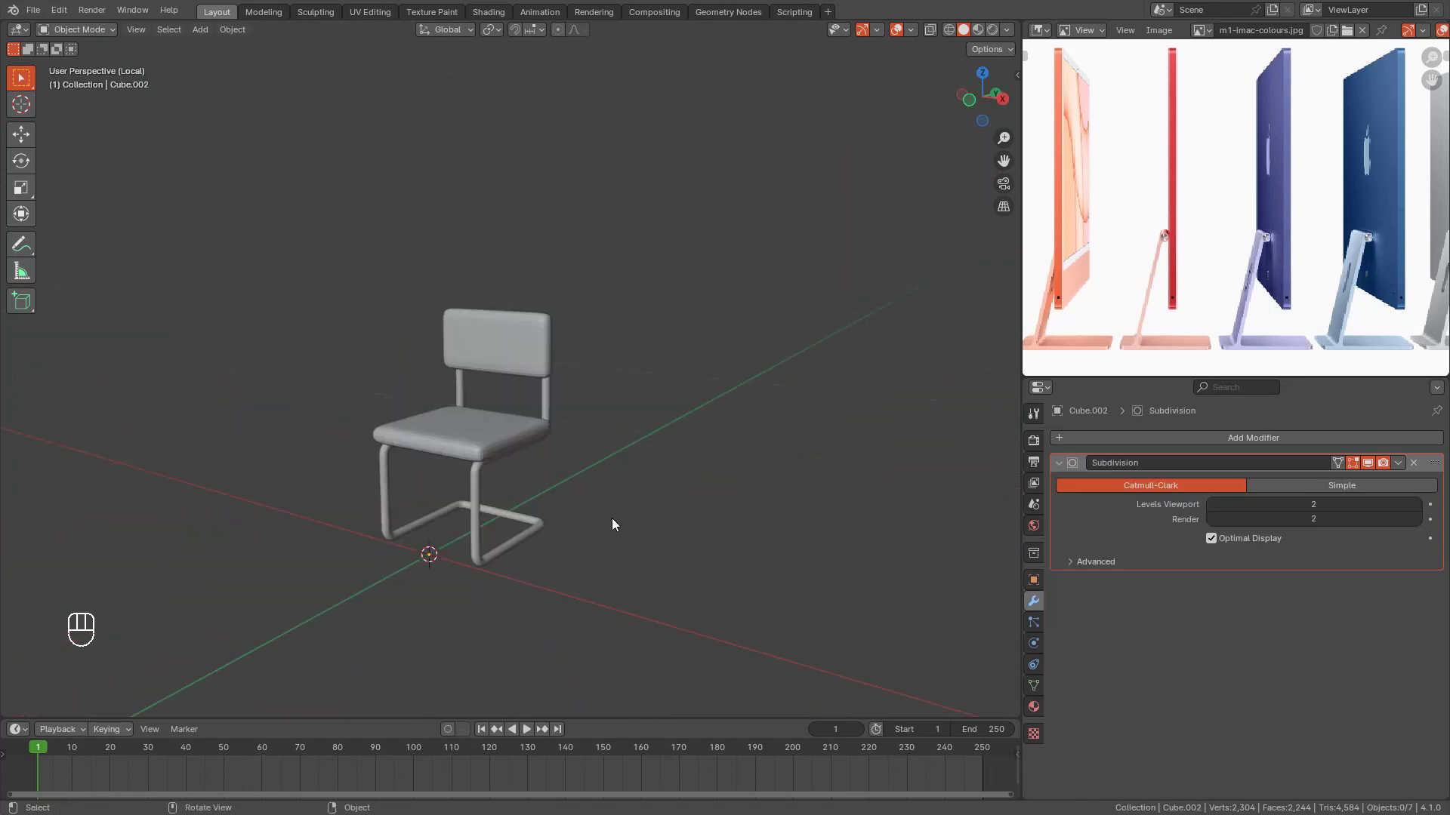
{"action": "middle_click_drag", "start_coordinate": [612, 518], "coordinate": [571, 508], "text": "shift"}
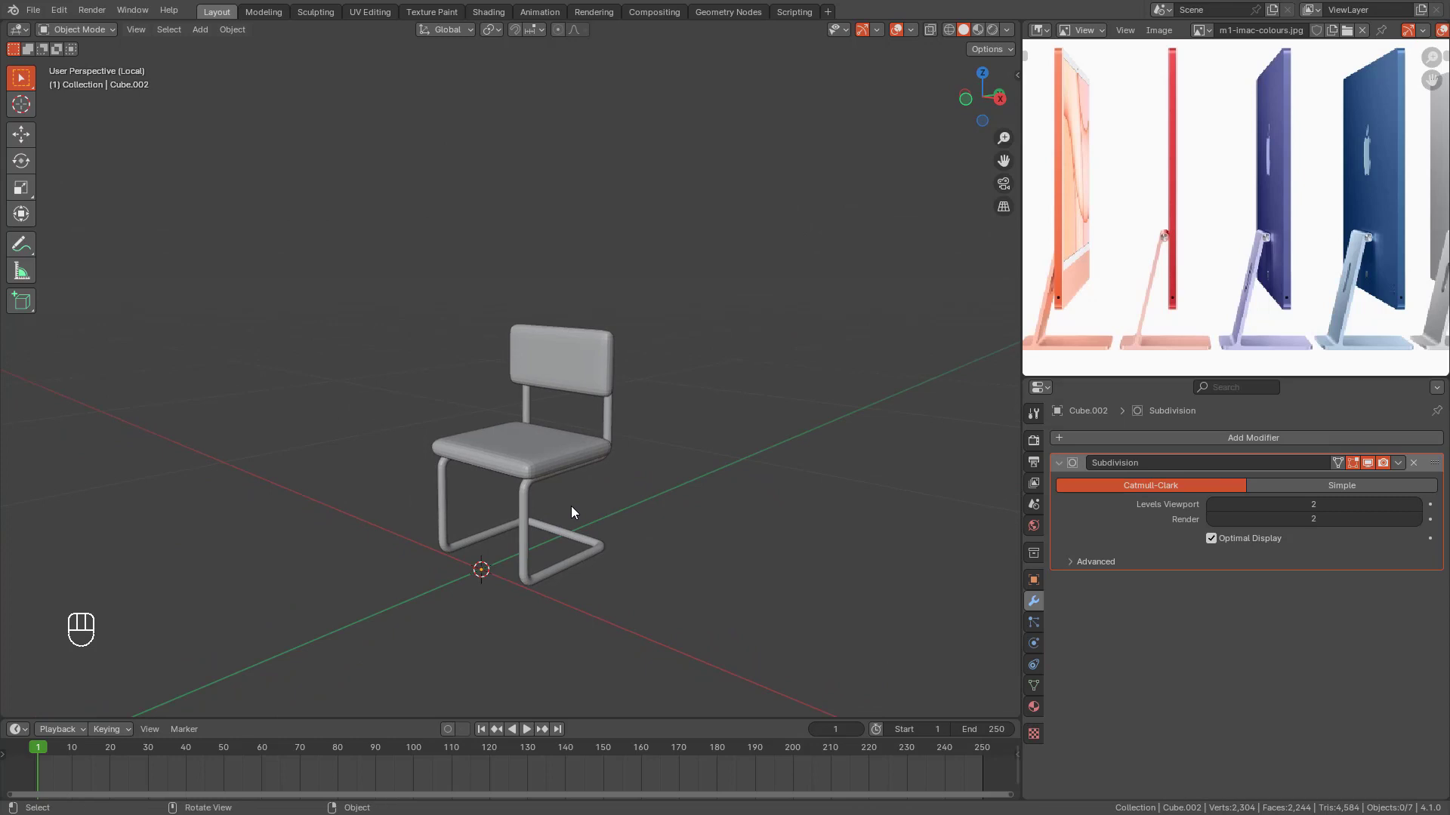
{"action": "key", "text": "KP_Divide"}
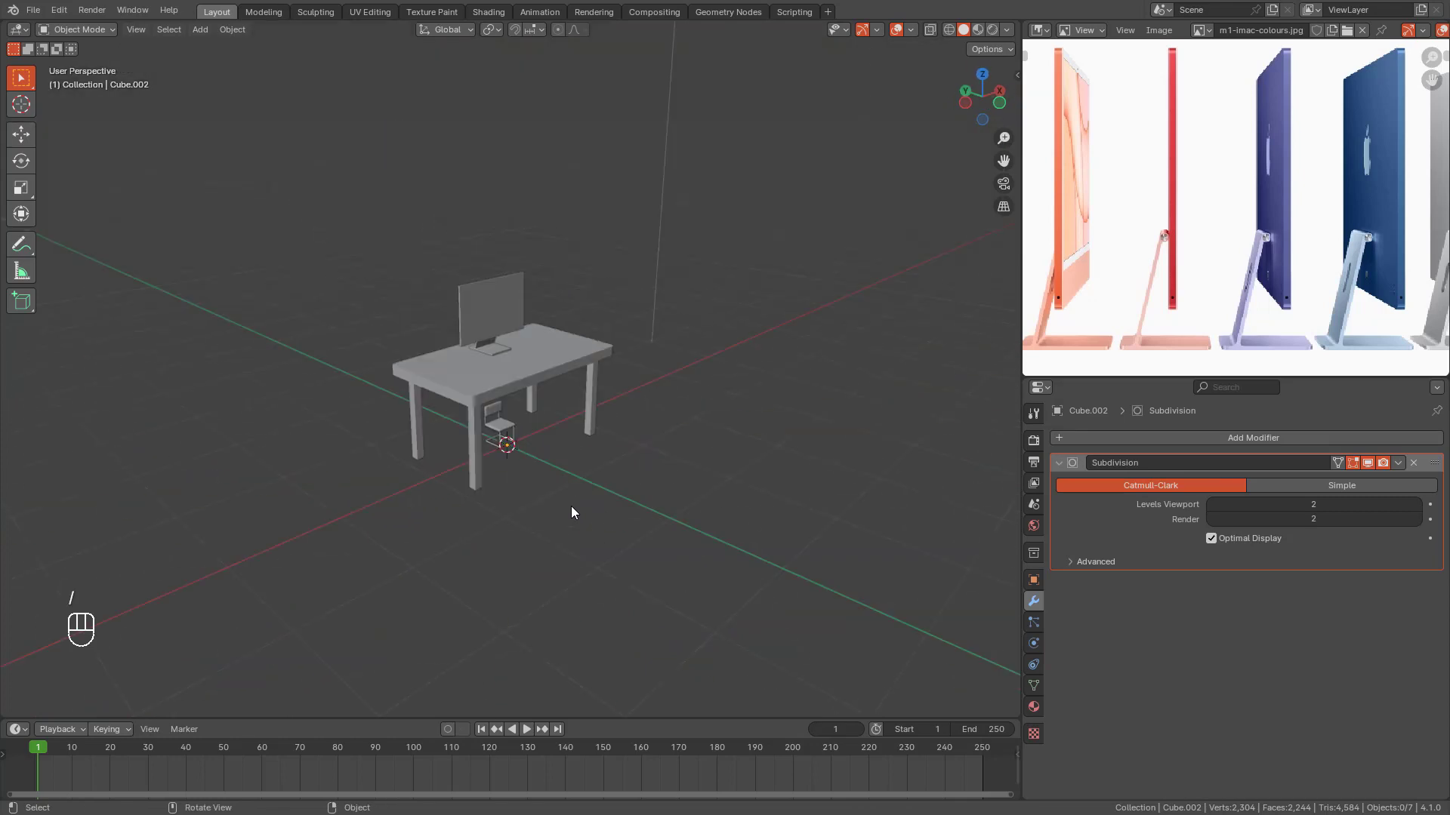
Step: Compare the chair's size with the desk and its legs from a low viewpoint
{"action": "middle_click_drag", "start_coordinate": [571, 505], "coordinate": [386, 453]}
{"action": "scroll", "coordinate": [544, 507], "scroll_direction": "up", "scroll_amount": 6}
{"action": "middle_click_drag", "start_coordinate": [554, 479], "coordinate": [557, 438], "text": "shift"}
{"action": "middle_click_drag", "start_coordinate": [557, 438], "coordinate": [537, 491]}
{"action": "scroll", "coordinate": [649, 512], "scroll_direction": "up", "scroll_amount": 1}
{"action": "scroll", "coordinate": [650, 513], "scroll_direction": "down", "scroll_amount": 3}
{"action": "scroll", "coordinate": [555, 494], "scroll_direction": "up", "scroll_amount": 6}
{"action": "scroll", "coordinate": [545, 509], "scroll_direction": "down", "scroll_amount": 2}
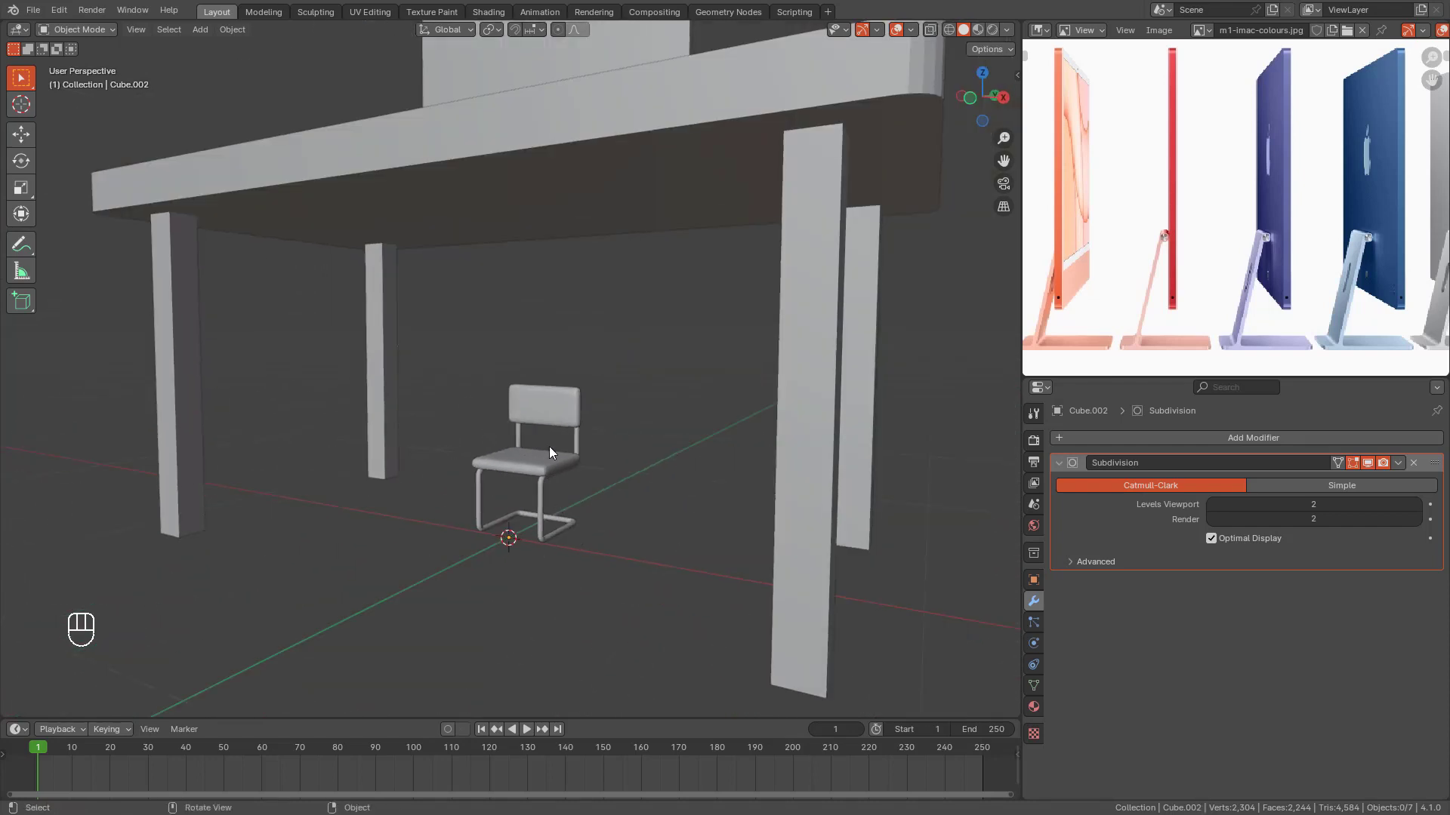
{"action": "scroll", "coordinate": [548, 498], "scroll_direction": "down", "scroll_amount": 2}
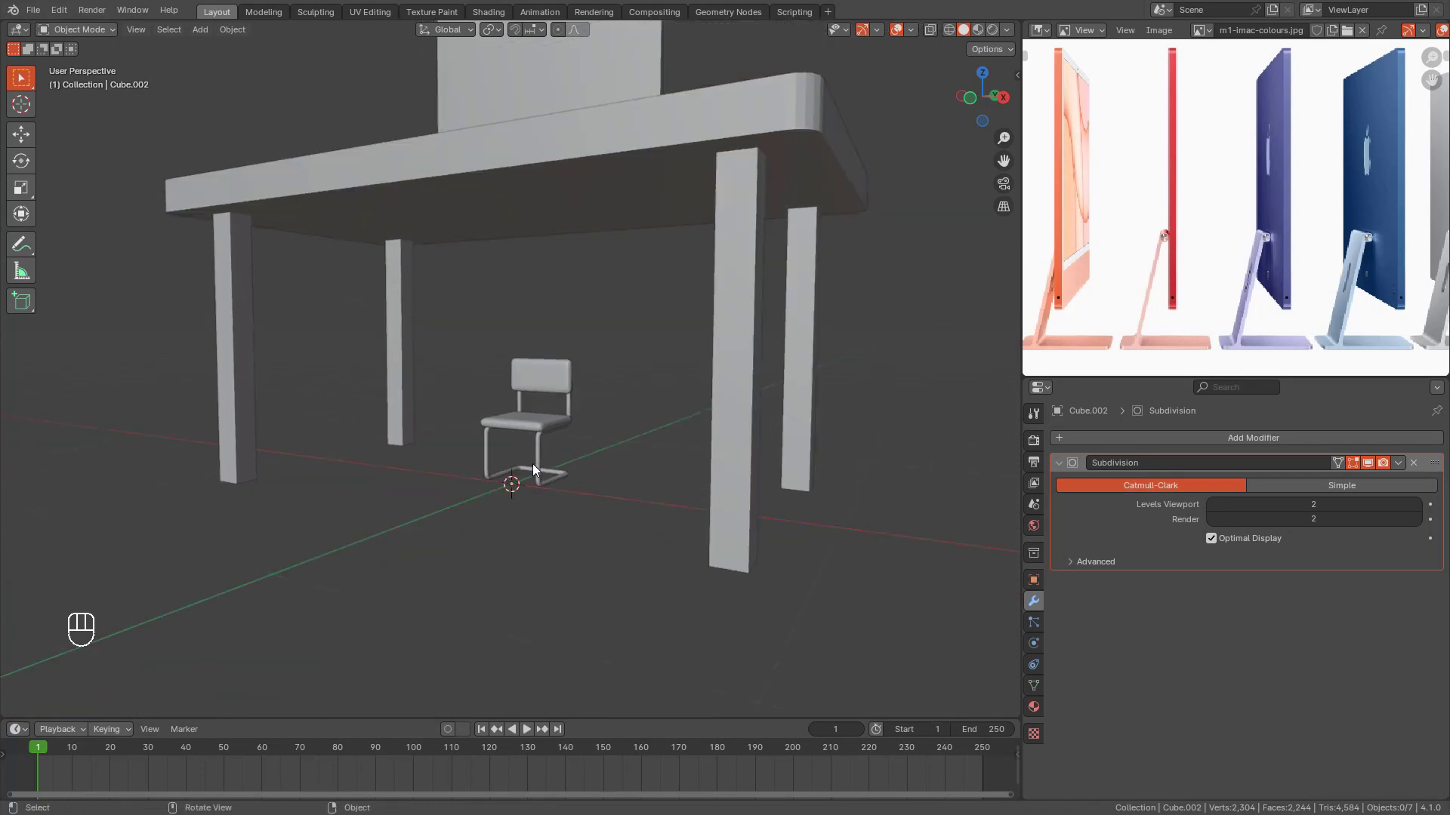
{"action": "left_click", "coordinate": [542, 462]}
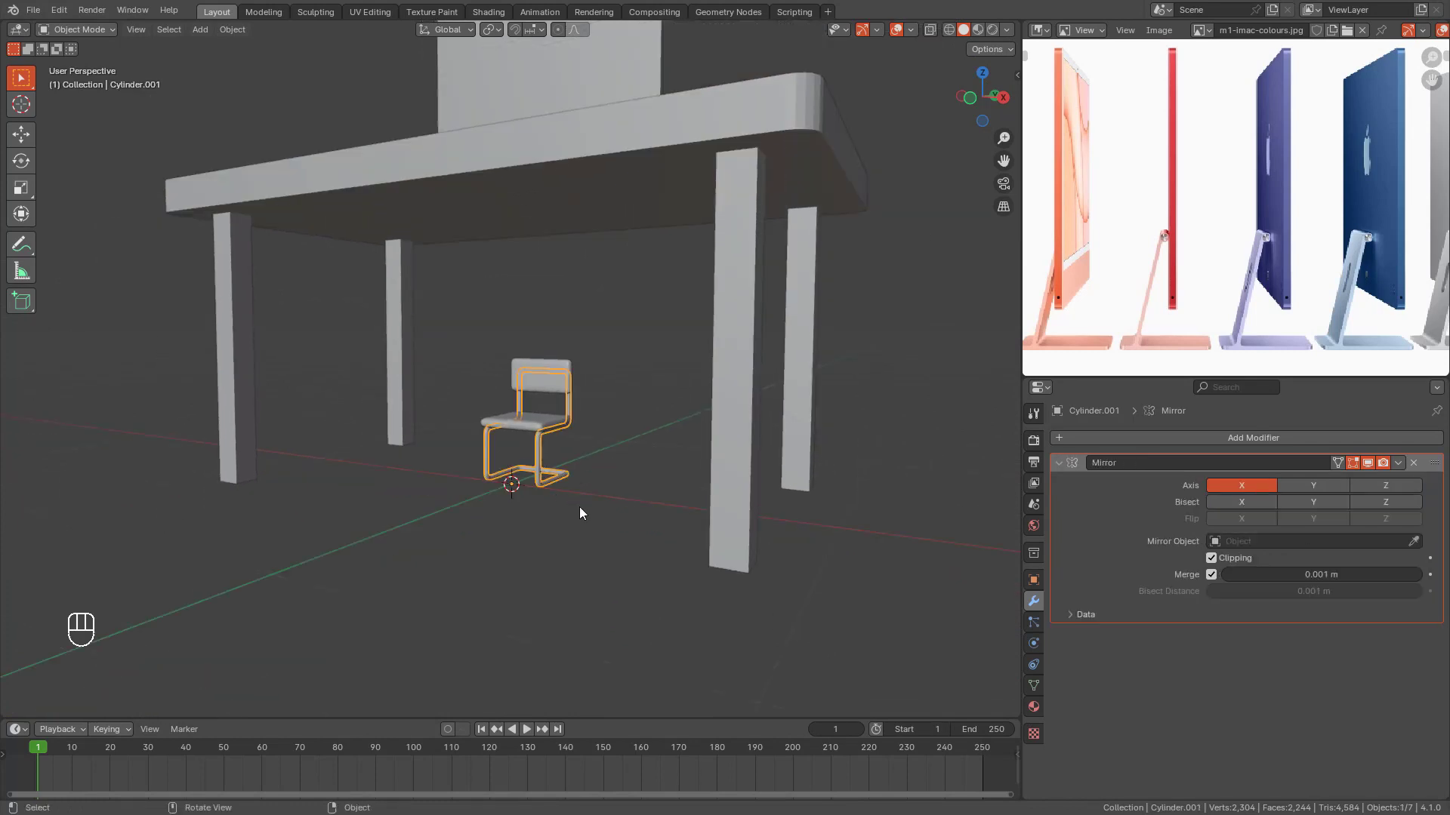
{"action": "key", "text": "s"}
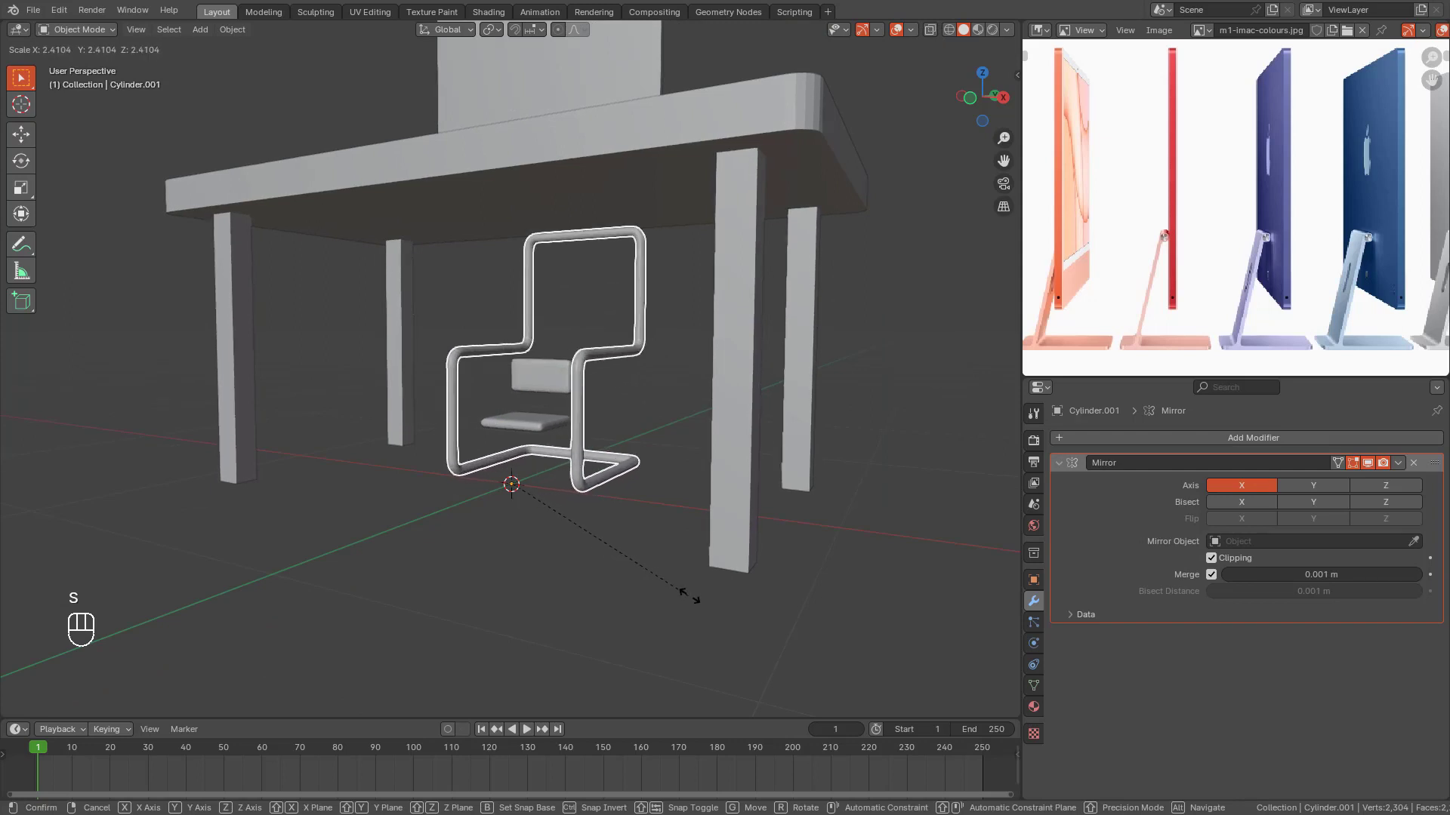
{"action": "right_click", "coordinate": [696, 594]}
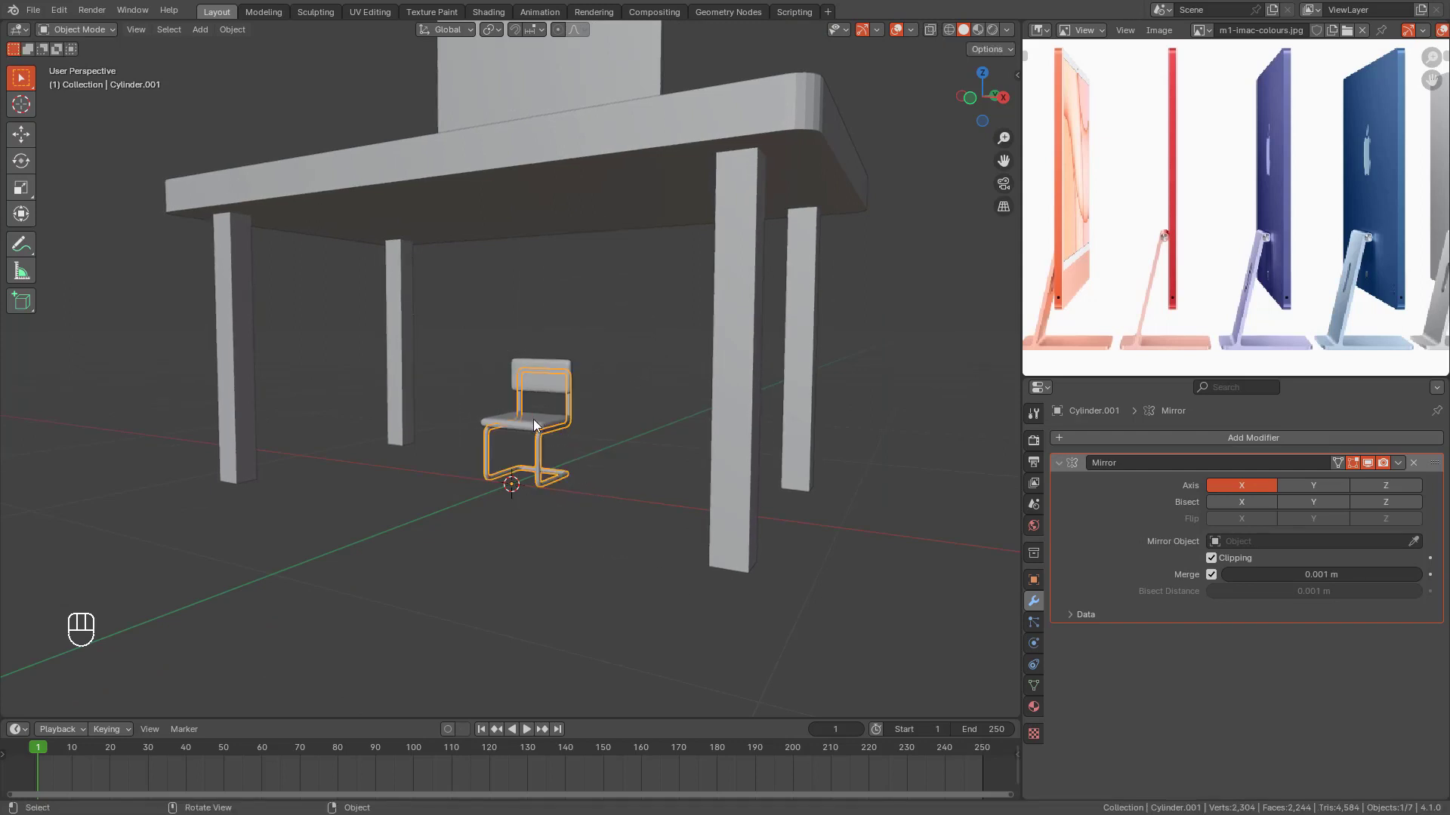
{"action": "left_click", "coordinate": [536, 455], "text": "shift"}
{"action": "key", "text": "s"}
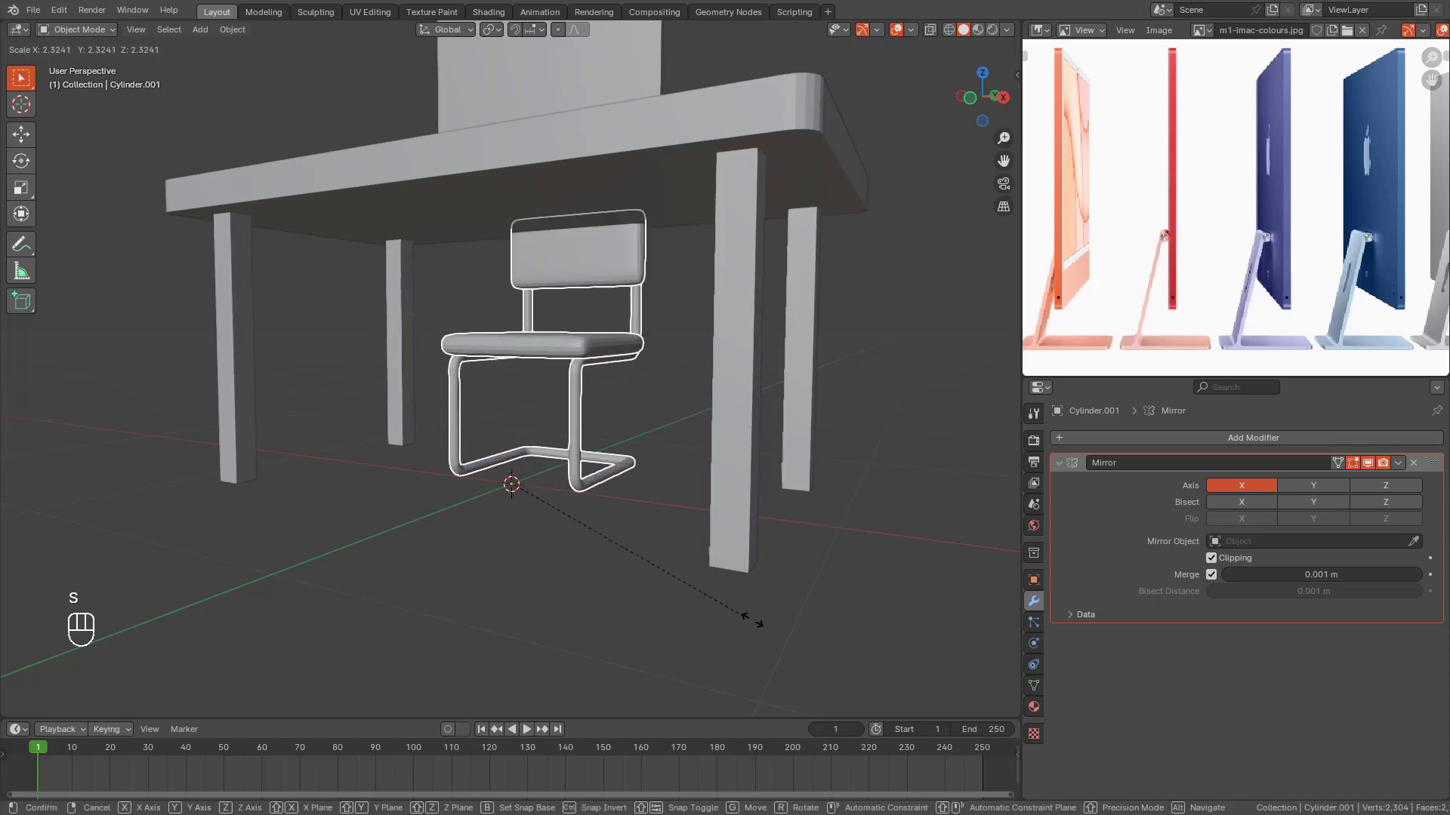
{"action": "scroll", "coordinate": [559, 477], "scroll_direction": "up", "scroll_amount": 3}
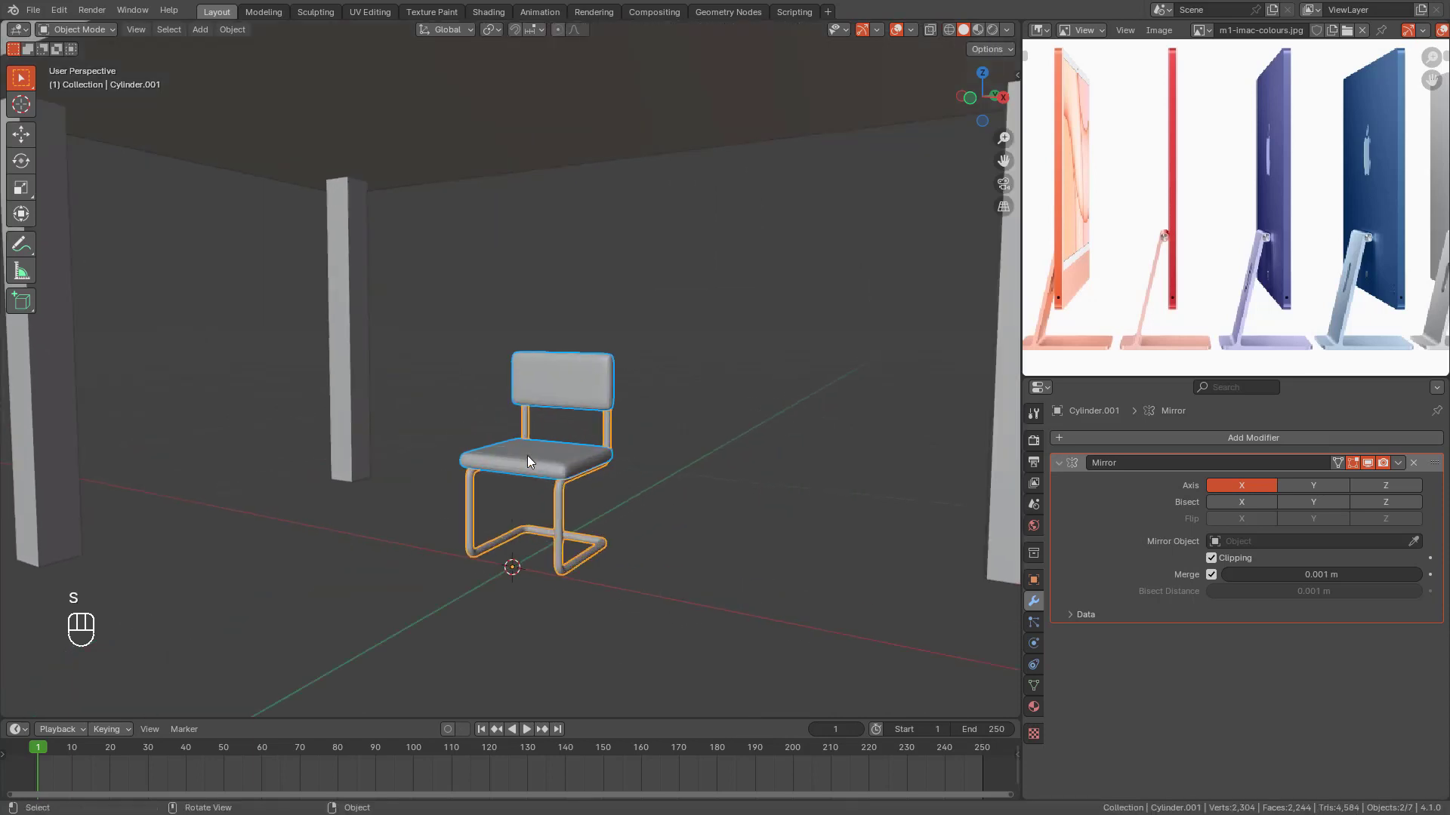
{"action": "middle_click_drag", "start_coordinate": [527, 456], "coordinate": [528, 389], "text": "shift"}
{"action": "left_click", "coordinate": [538, 425]}
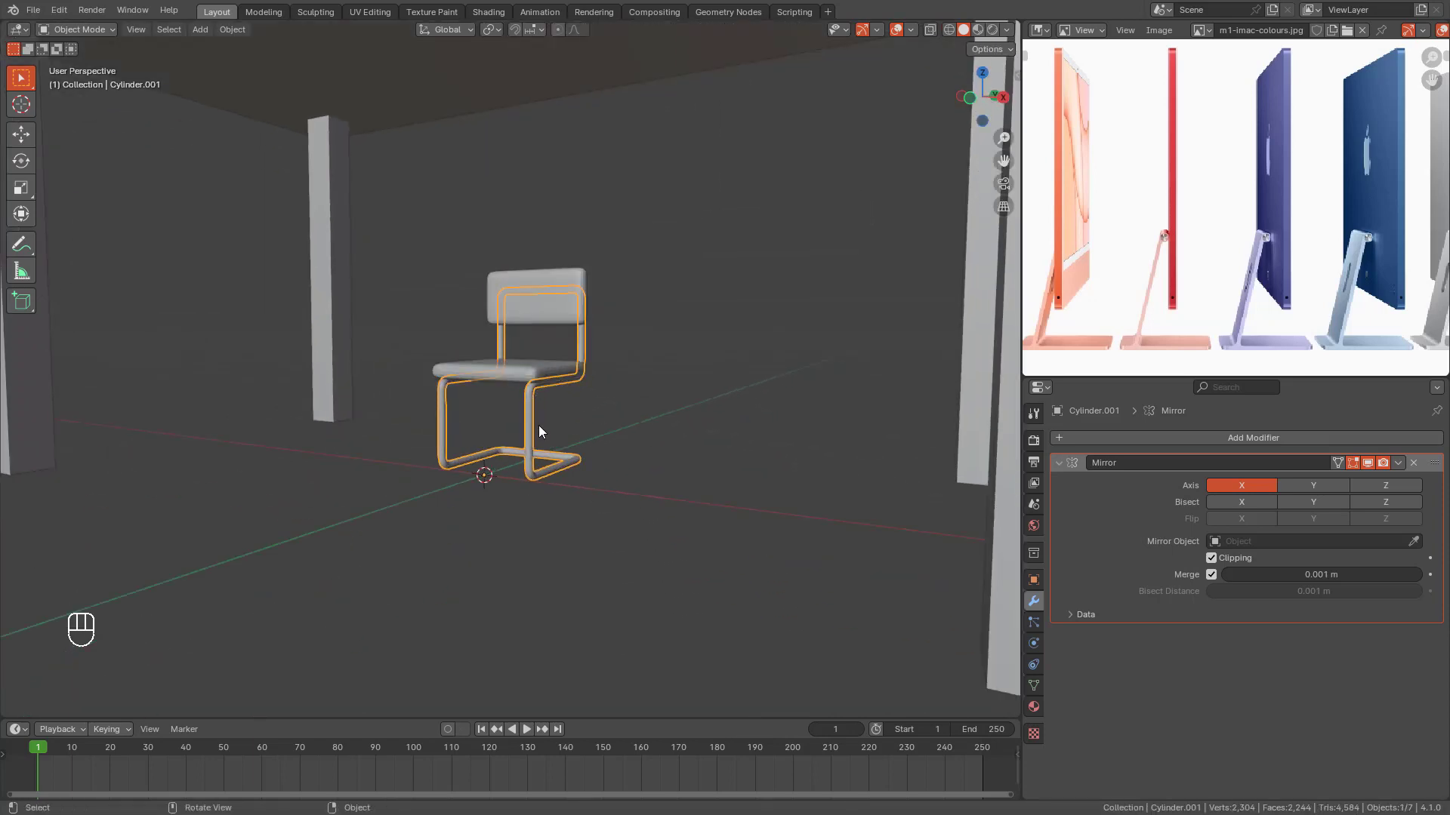
{"action": "left_click", "coordinate": [521, 299]}
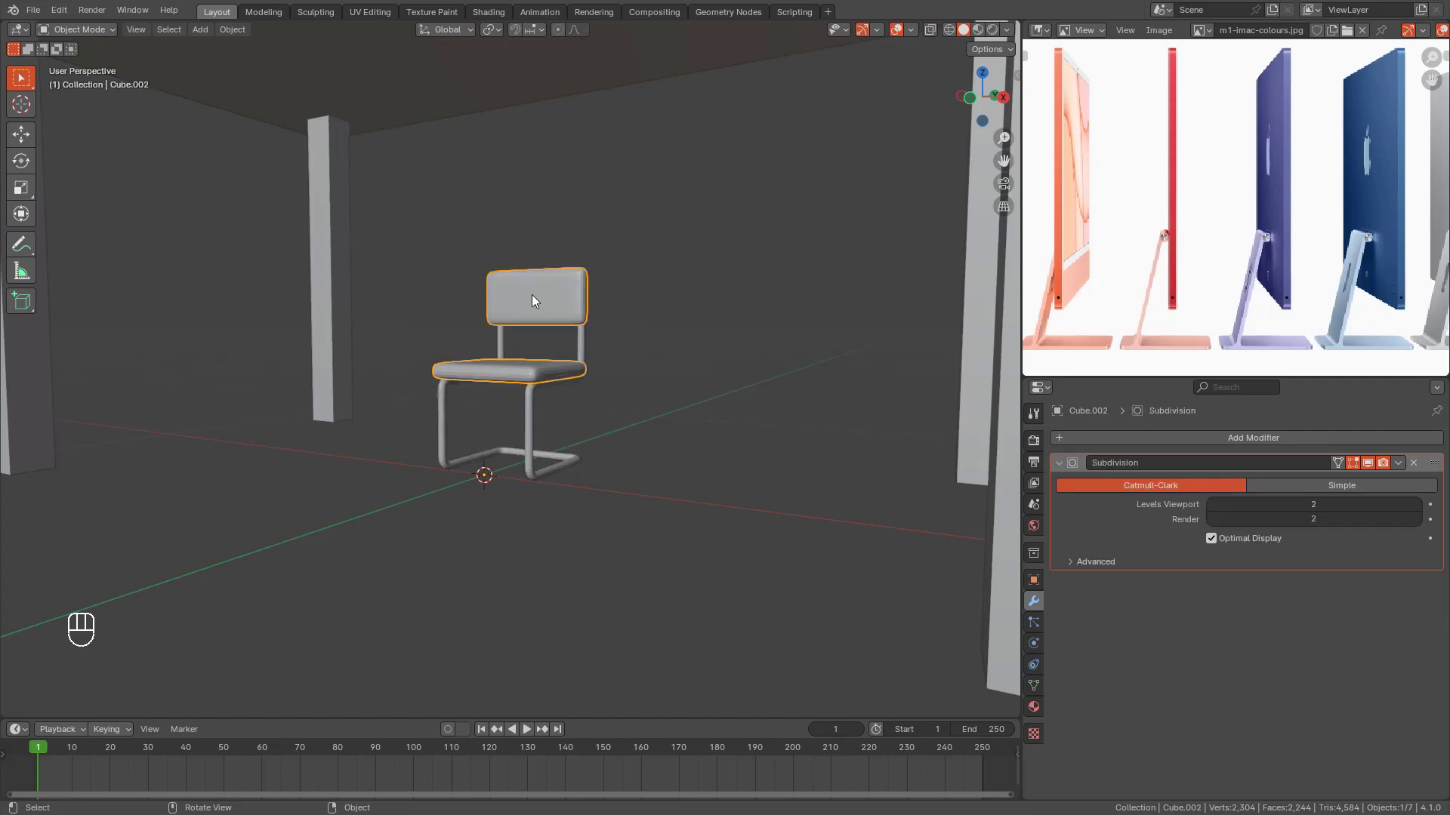
{"action": "key", "text": "g"}
{"action": "right_click", "coordinate": [546, 354]}
{"action": "left_click", "coordinate": [528, 419]}
{"action": "left_click", "coordinate": [624, 407]}
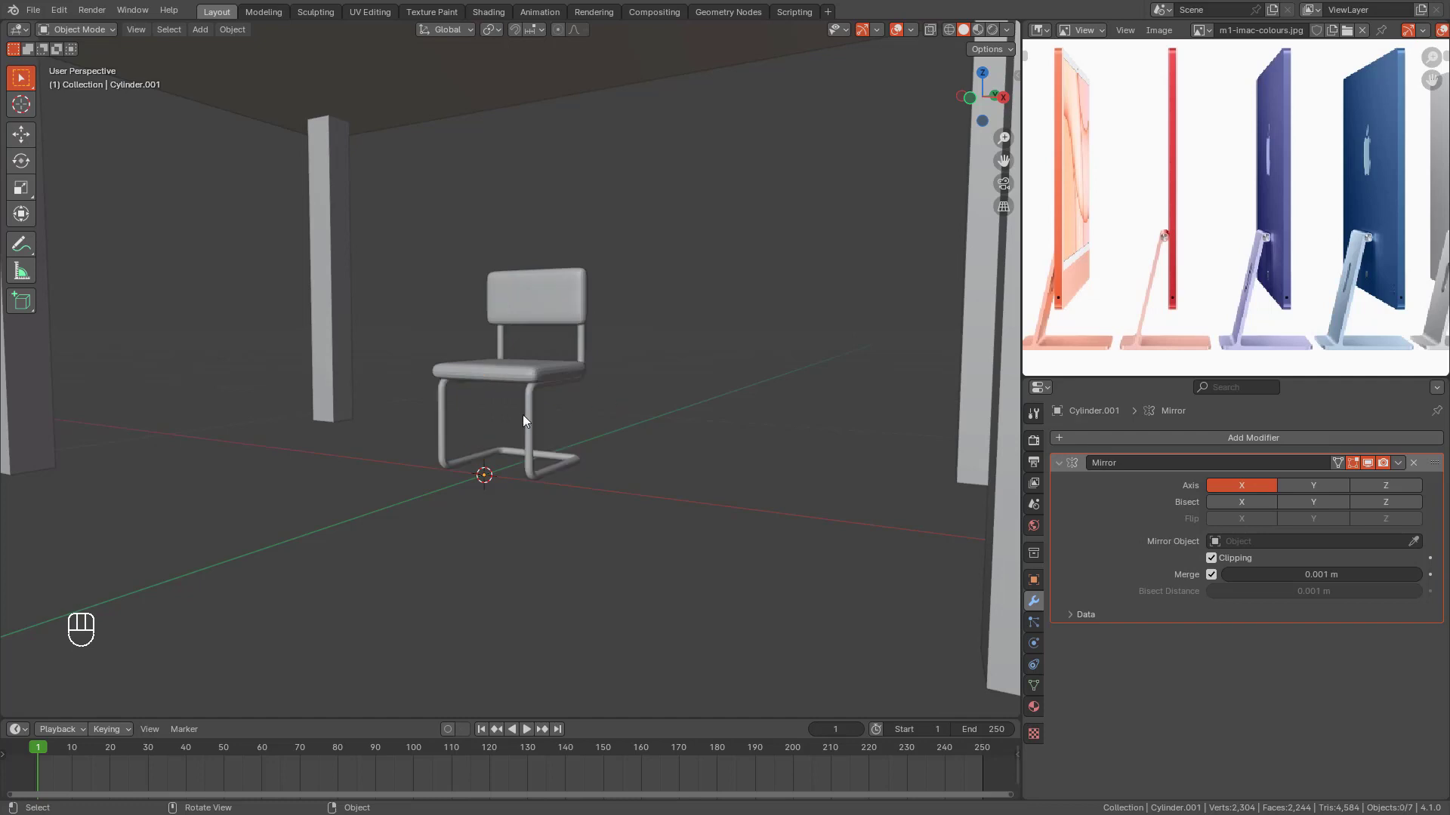
{"action": "left_click", "coordinate": [536, 427]}
{"action": "key", "text": "s"}
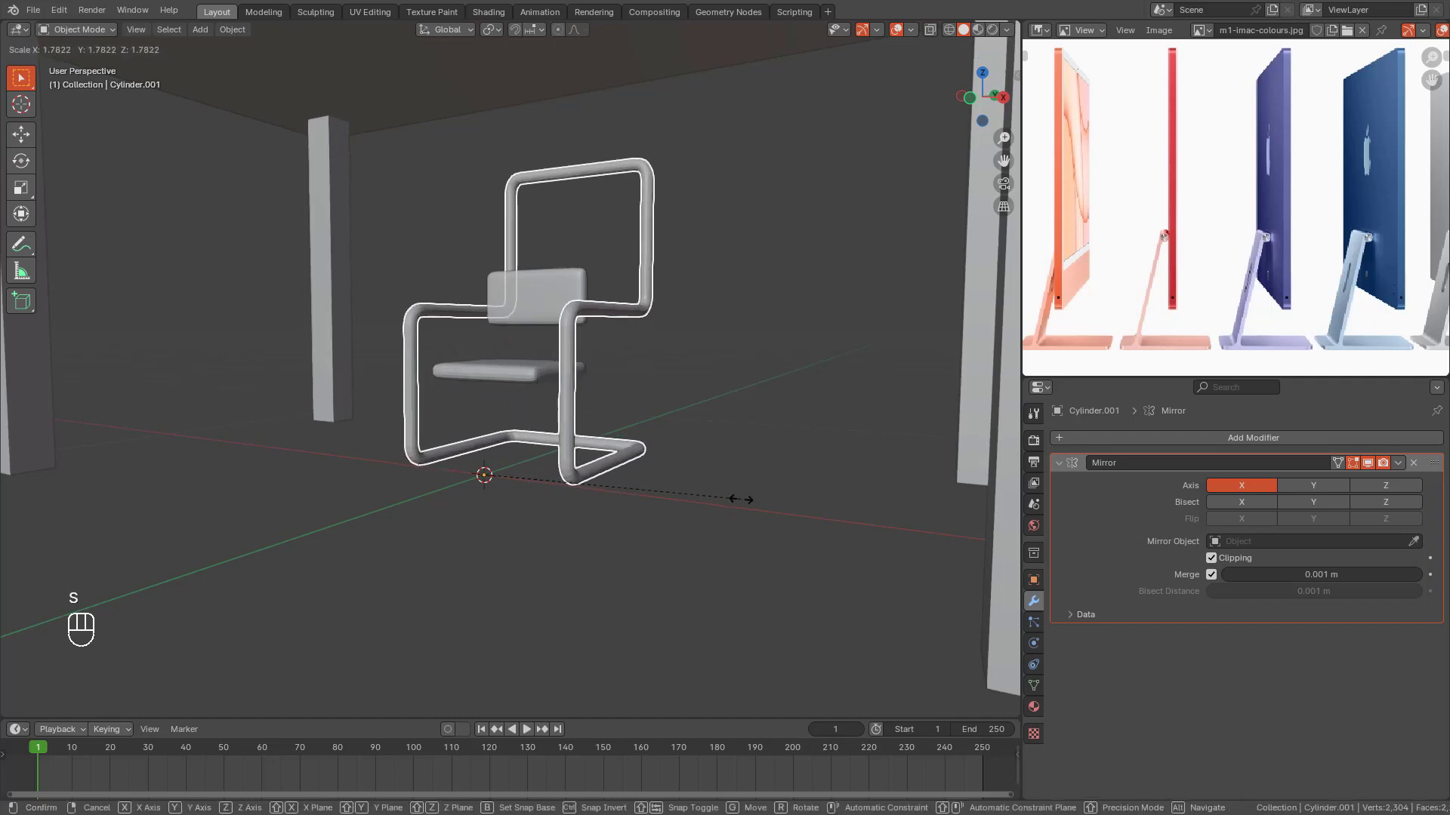
{"action": "right_click", "coordinate": [539, 360]}
{"action": "left_click", "coordinate": [538, 357]}
{"action": "left_click", "coordinate": [532, 436]}
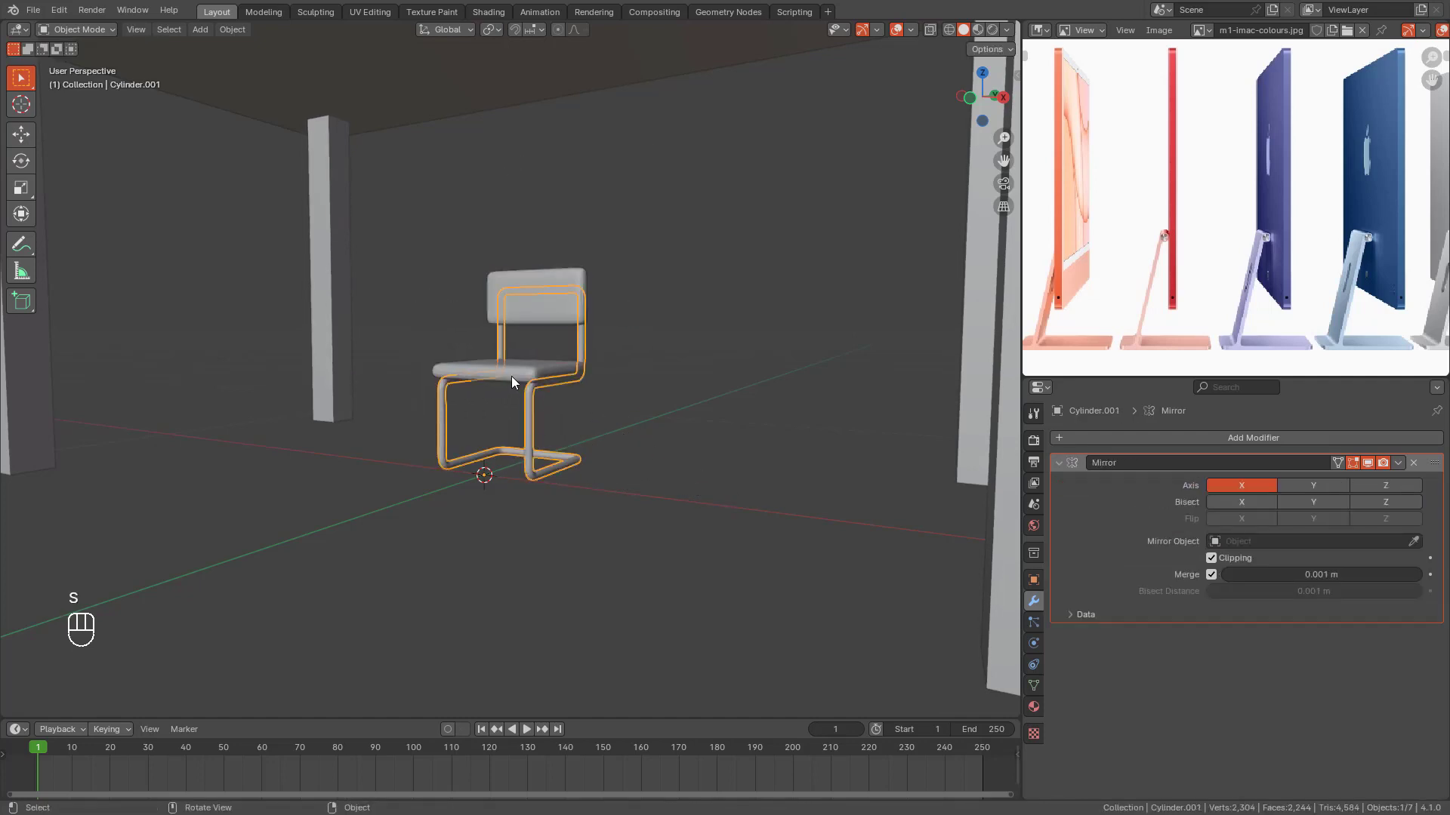
{"action": "left_click", "coordinate": [511, 375]}
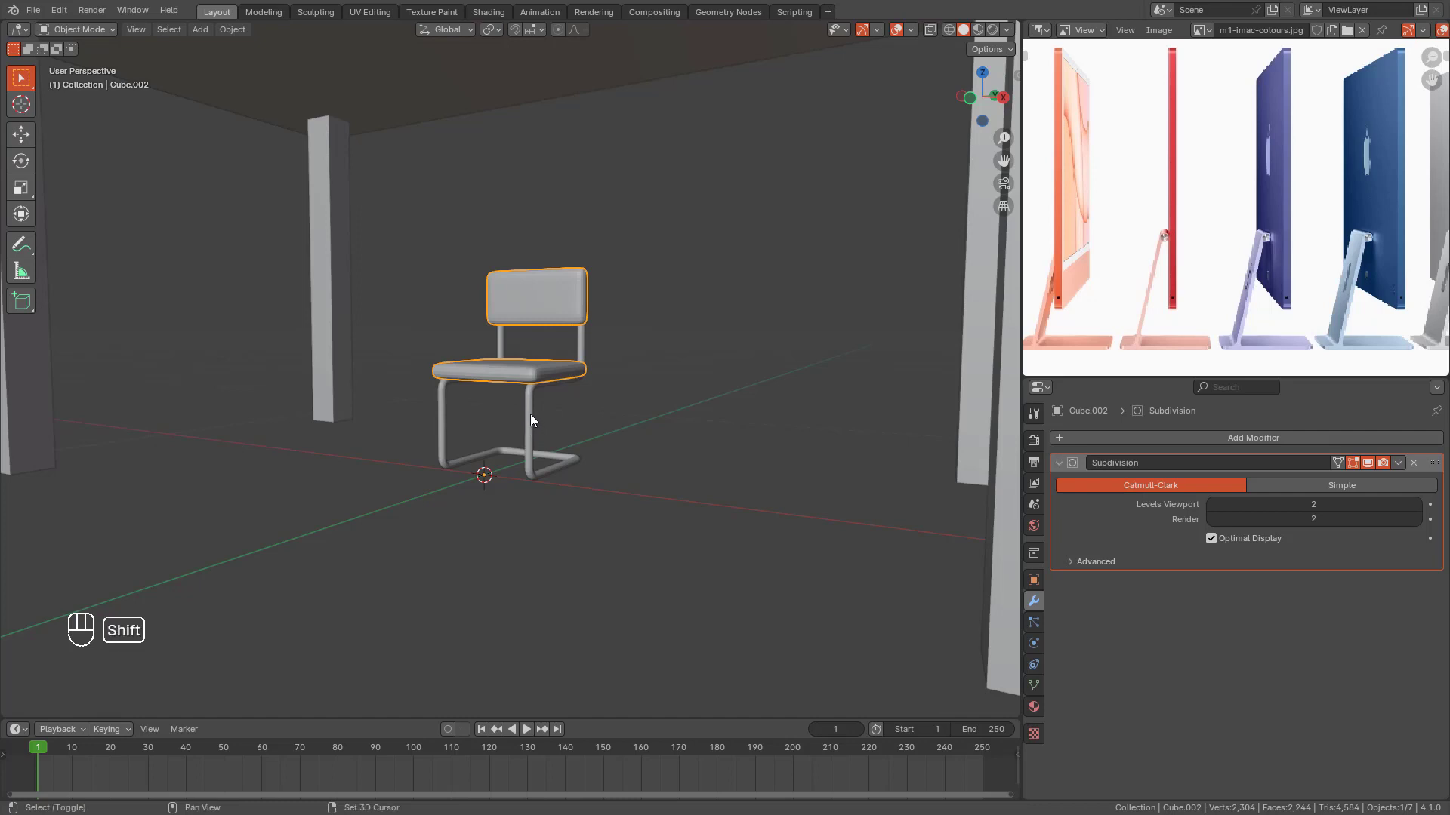
{"action": "left_click", "coordinate": [660, 407]}
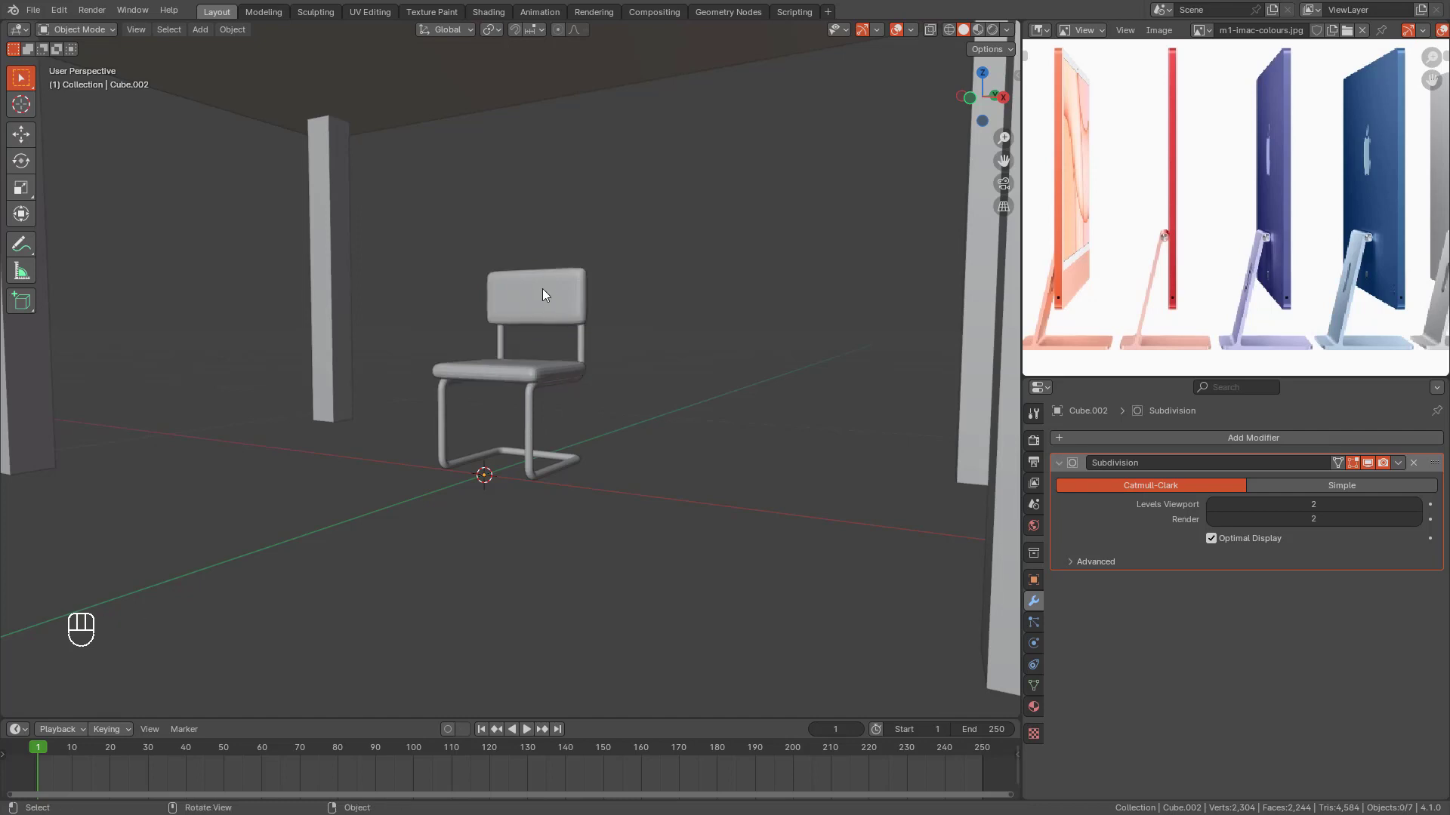
Step: Parent the chair's cushions to the tubular frame using the Object option, with the frame as the active object
{"action": "left_click", "coordinate": [542, 289]}
{"action": "left_click", "coordinate": [526, 426], "text": "shift"}
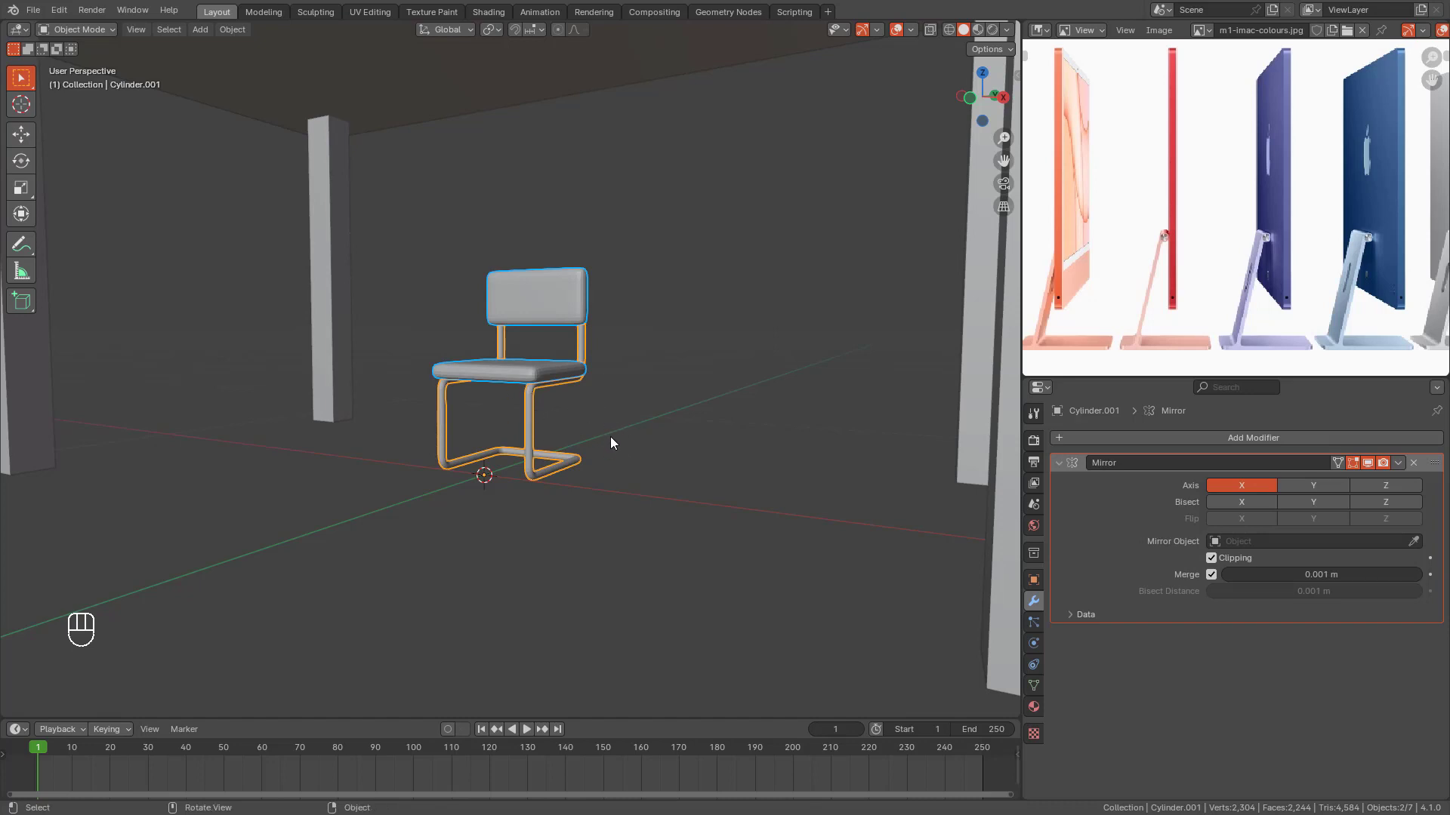
{"action": "key", "text": "ctrl+p"}
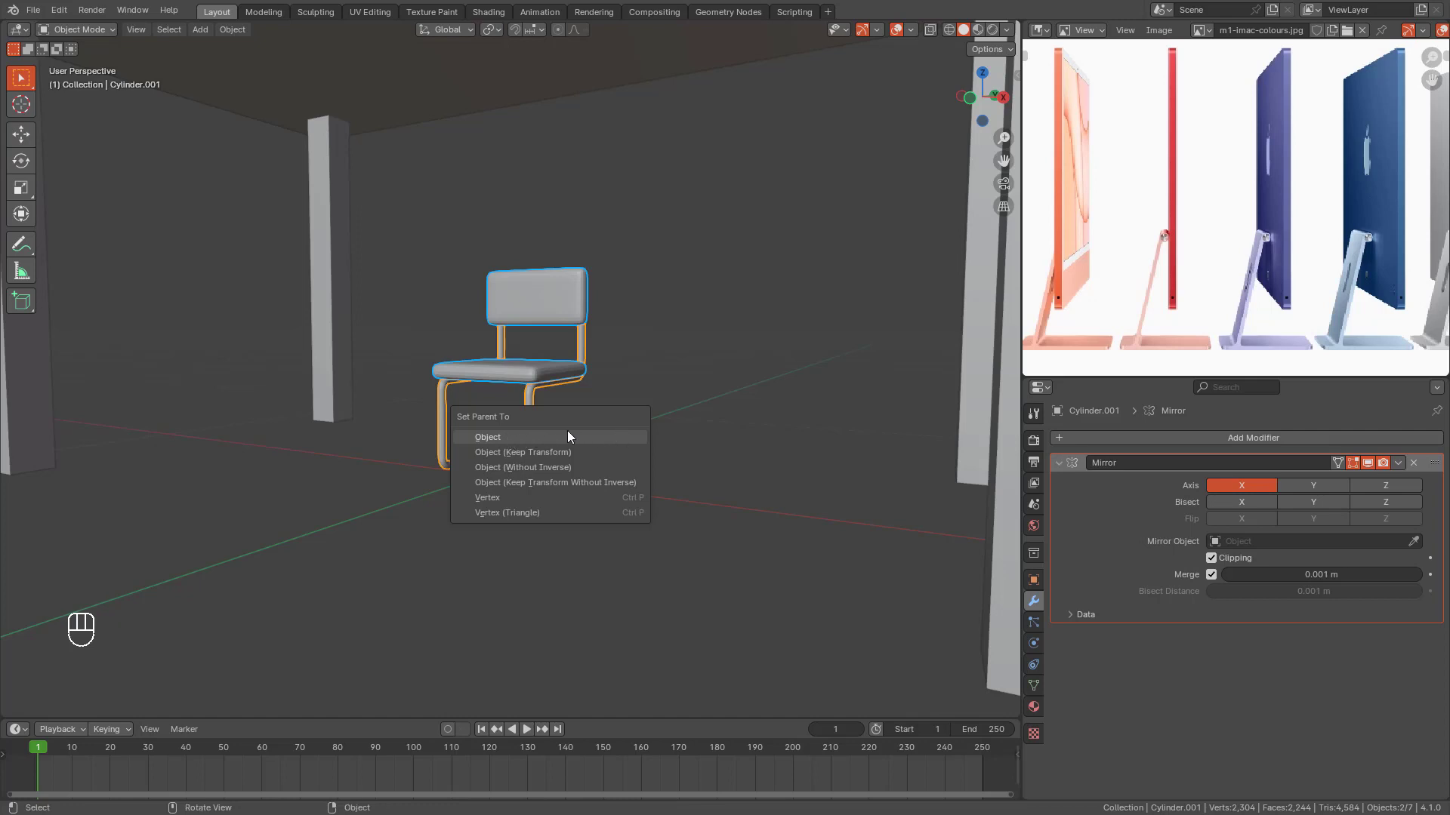
{"action": "left_click", "coordinate": [520, 436]}
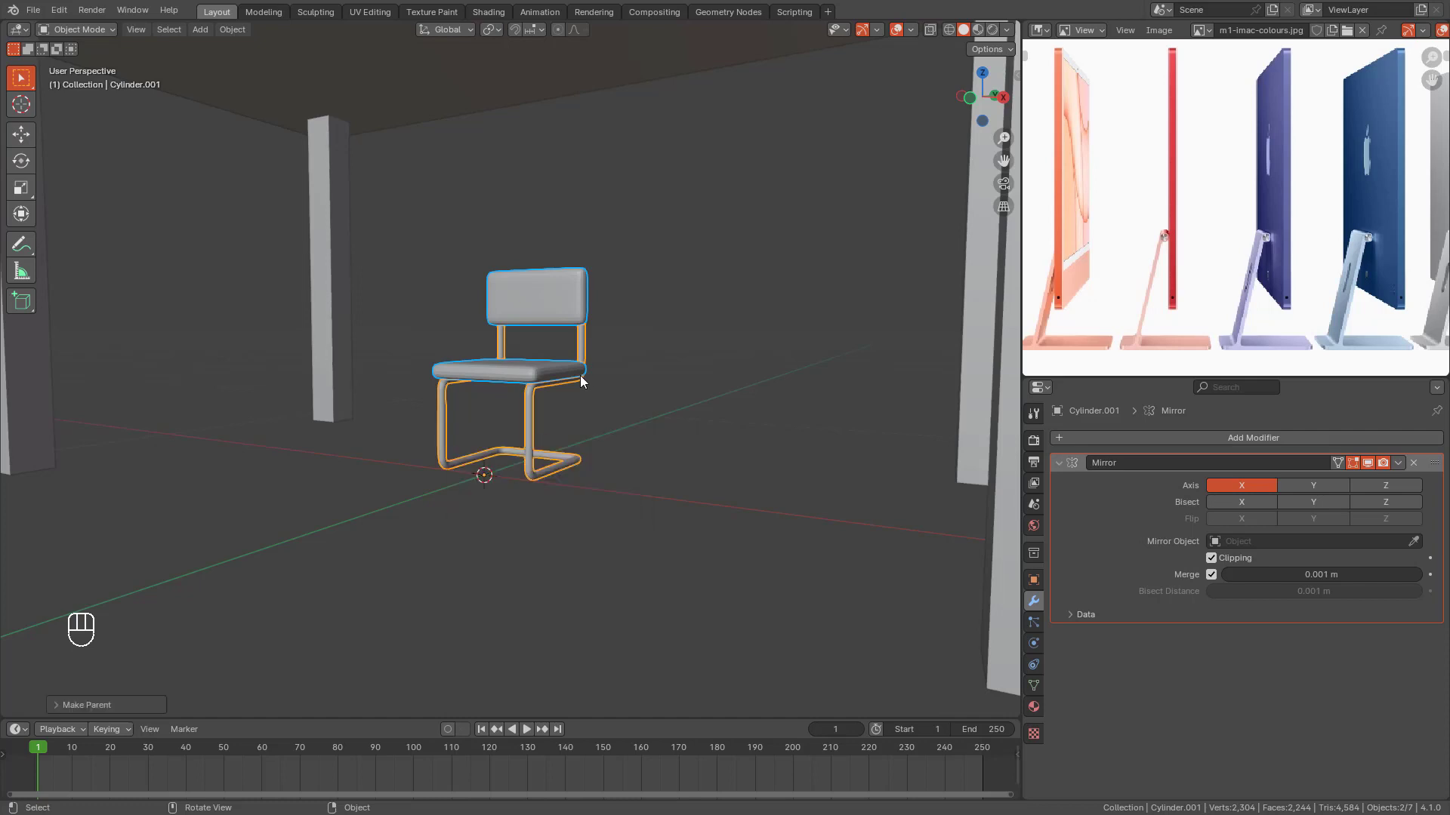
Step: Scale the chair up in two passes until it suits the desk, using a factor of about 1.46 for the second pass
{"action": "scroll", "coordinate": [528, 406], "scroll_direction": "down", "scroll_amount": 3}
{"action": "key", "text": "s"}
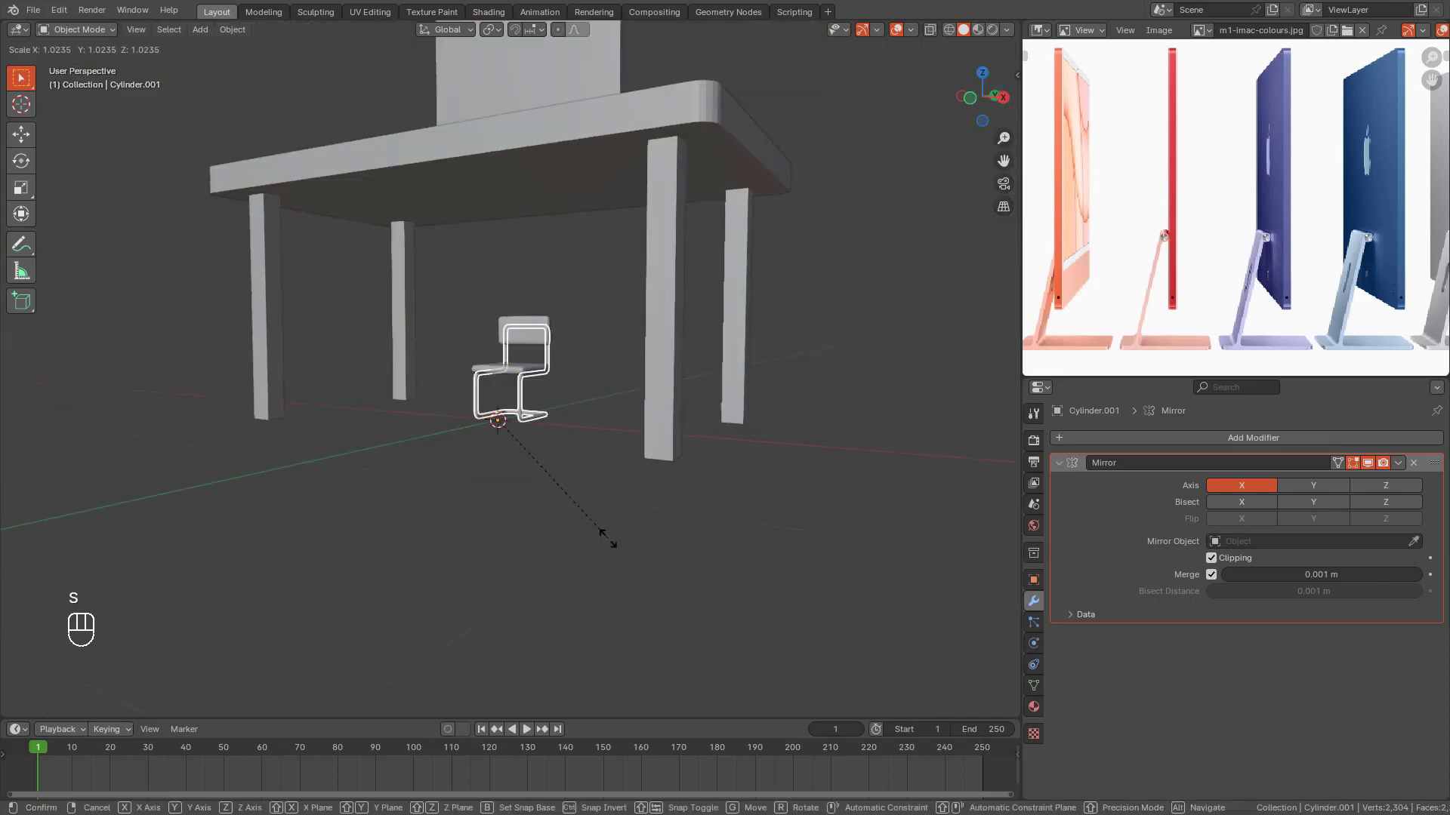
{"action": "left_click", "coordinate": [699, 578]}
{"action": "scroll", "coordinate": [649, 459], "scroll_direction": "down", "scroll_amount": 4}
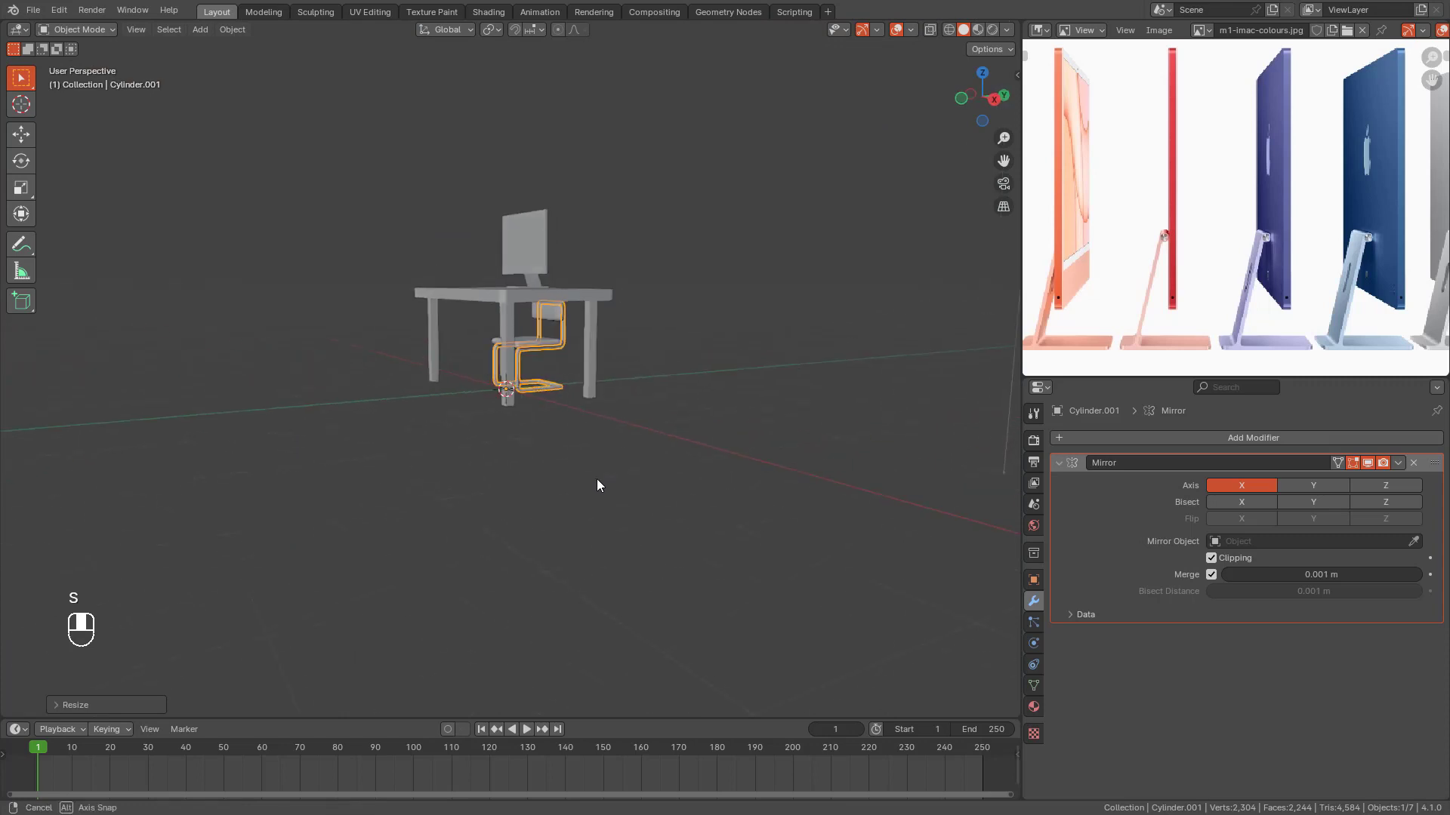
{"action": "key", "text": "s"}
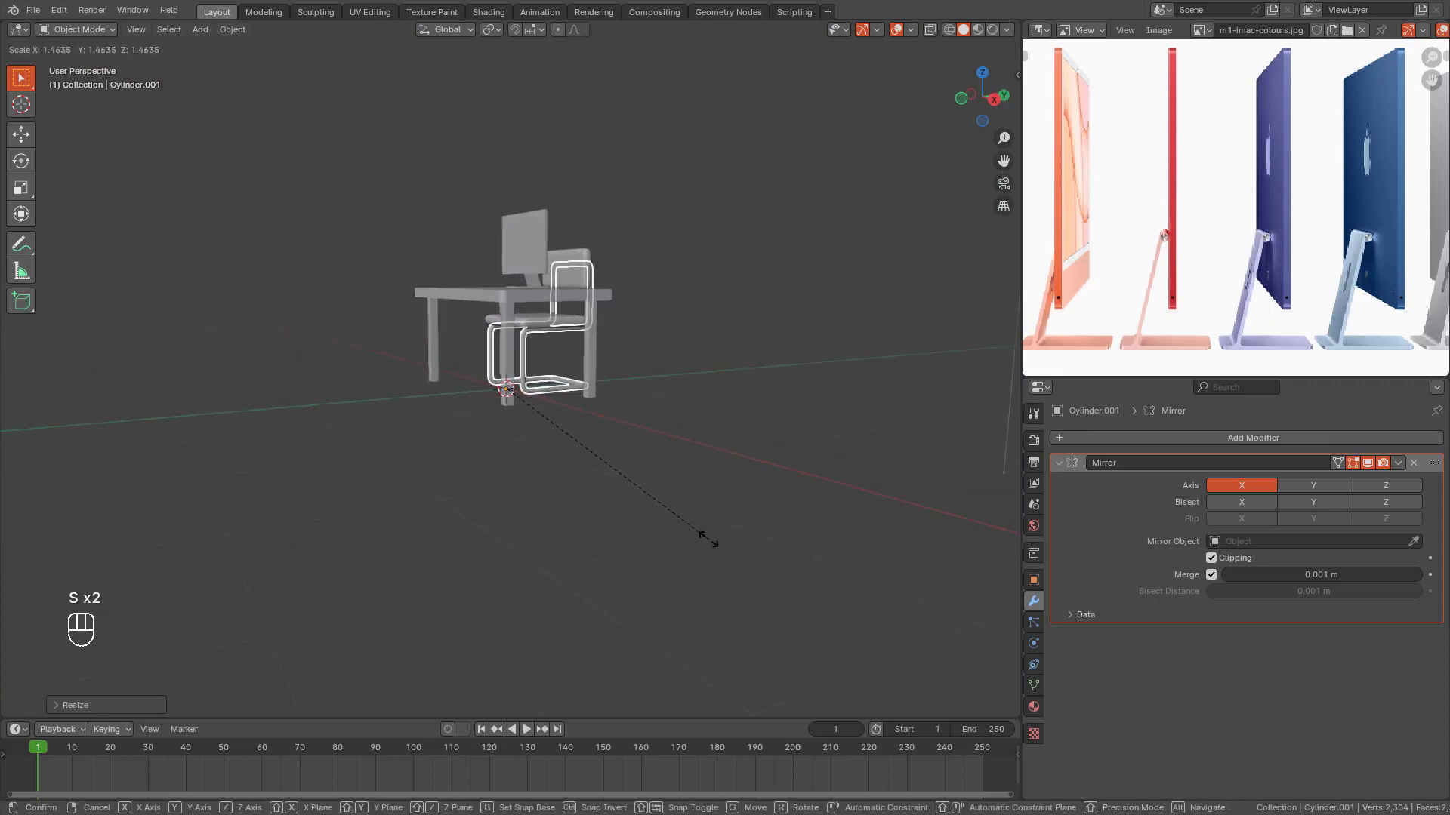
{"action": "left_click", "coordinate": [704, 536]}
{"action": "middle_click_drag", "start_coordinate": [643, 501], "coordinate": [748, 557]}
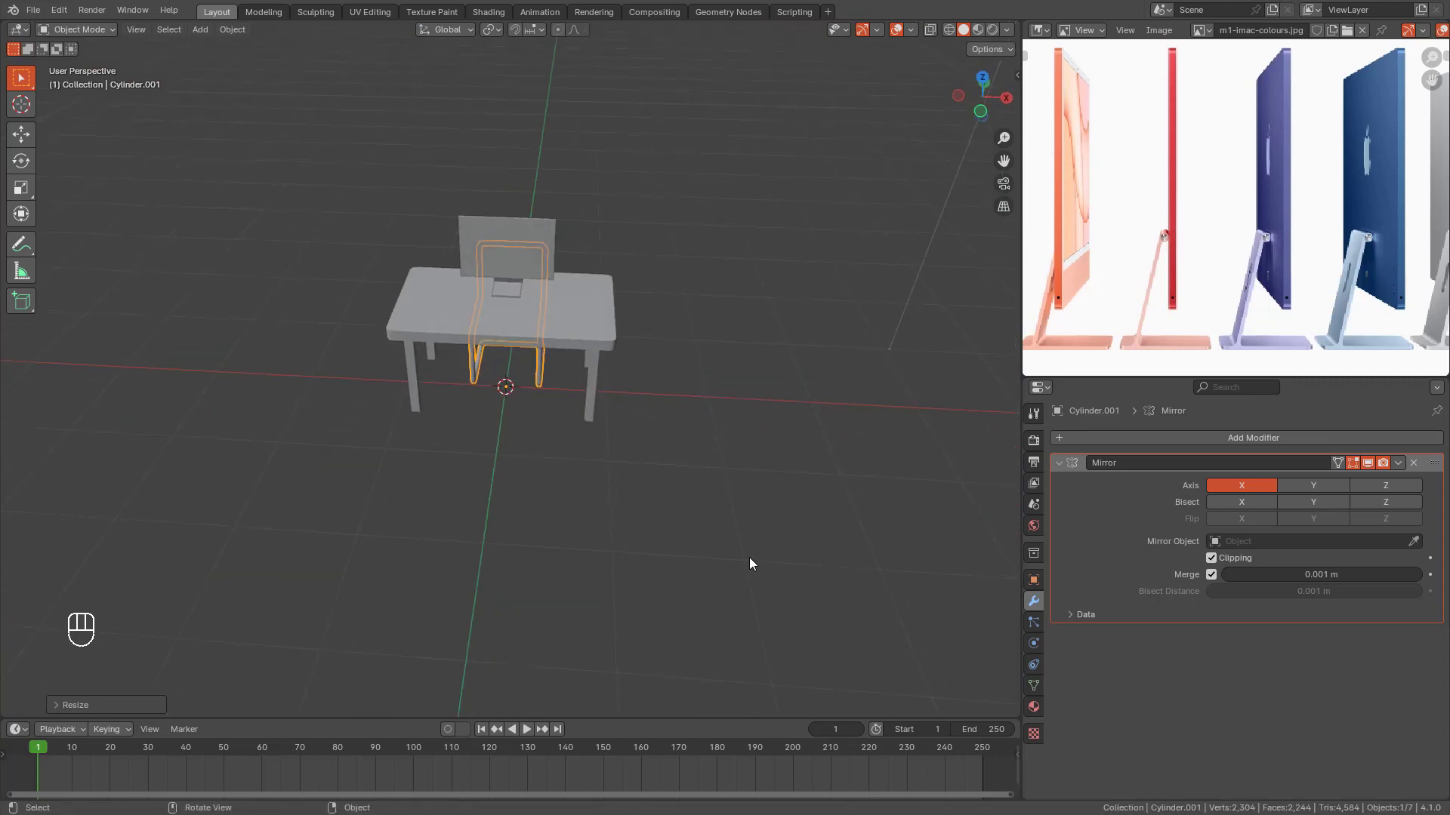
Step: Rotate the chair 180° about the Z axis so it faces the desk and monitor, and deselect it
{"action": "key", "text": "r"}
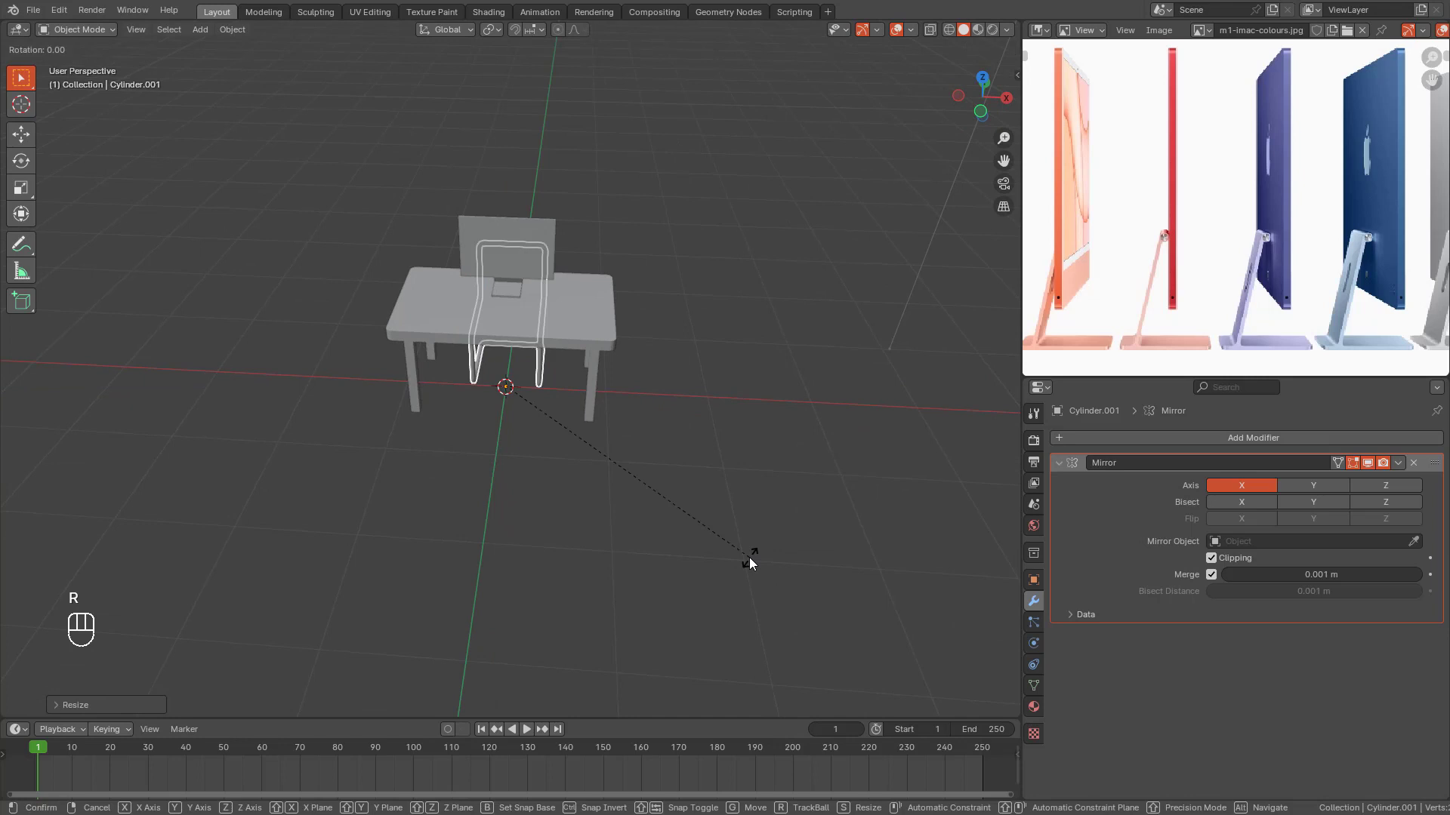
{"action": "type", "text": "z"}
{"action": "type", "text": "180"}
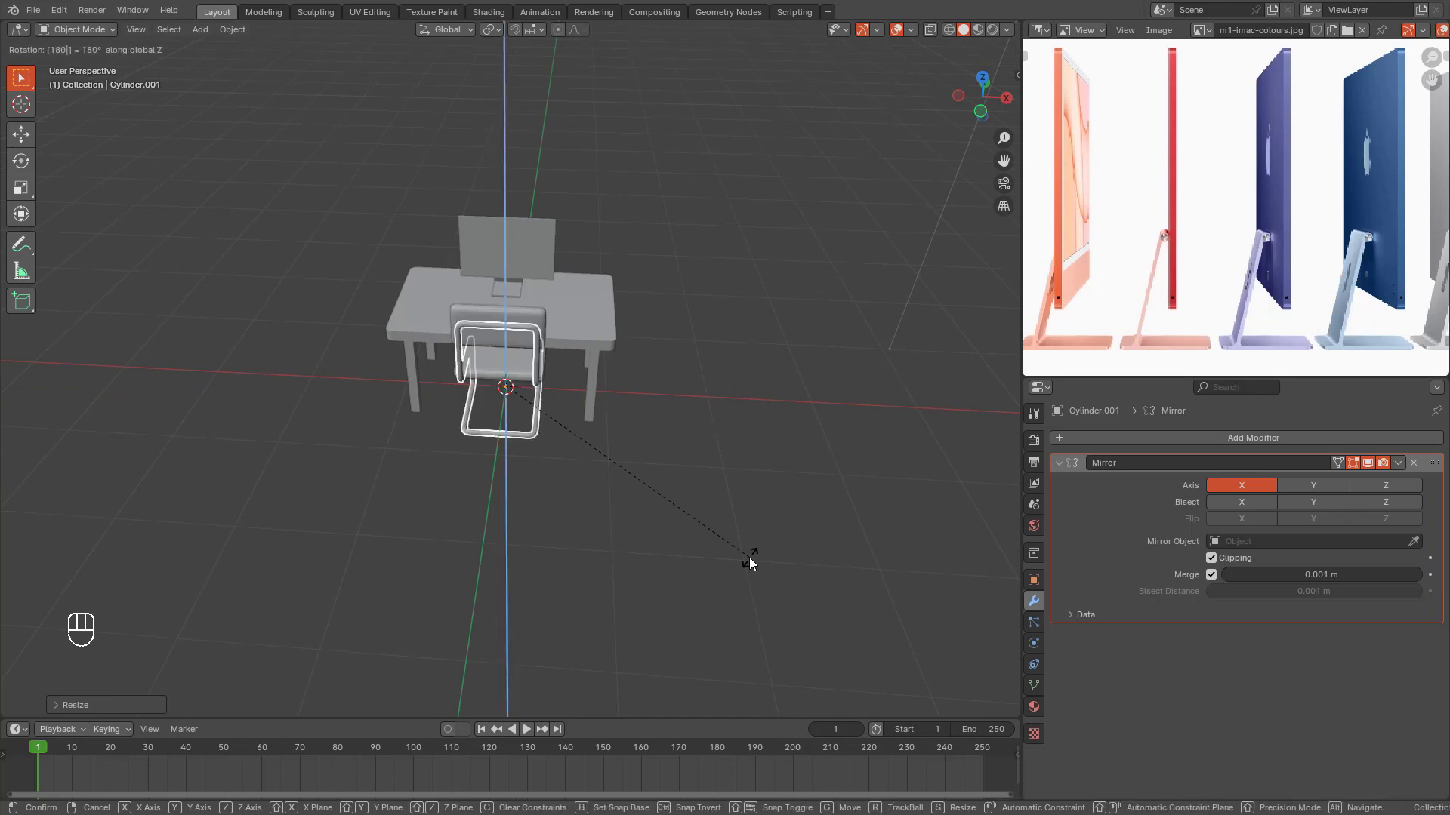
{"action": "key", "text": "Return"}
{"action": "middle_click_drag", "start_coordinate": [748, 557], "coordinate": [762, 526]}
{"action": "left_click", "coordinate": [741, 556]}
{"action": "scroll", "coordinate": [740, 540], "scroll_direction": "up", "scroll_amount": 1}
{"action": "scroll", "coordinate": [769, 505], "scroll_direction": "down", "scroll_amount": 1}
Step: Add a mesh cube, isolate it in local view, and enter Edit Mode
{"action": "key", "text": "shift+a"}
{"action": "mouse_move", "coordinate": [782, 497]}
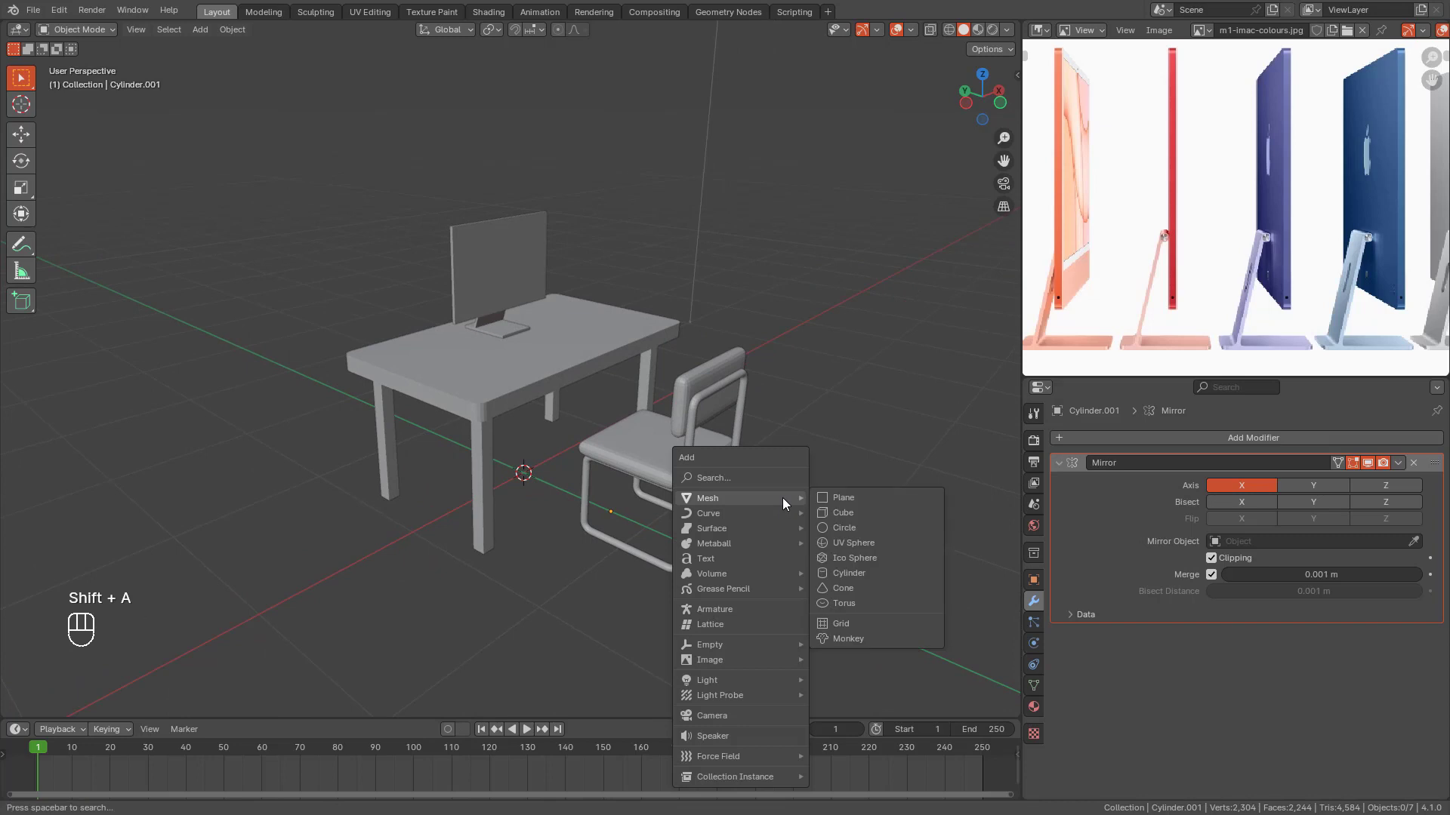
{"action": "left_click", "coordinate": [830, 513]}
{"action": "scroll", "coordinate": [648, 506], "scroll_direction": "down", "scroll_amount": 2}
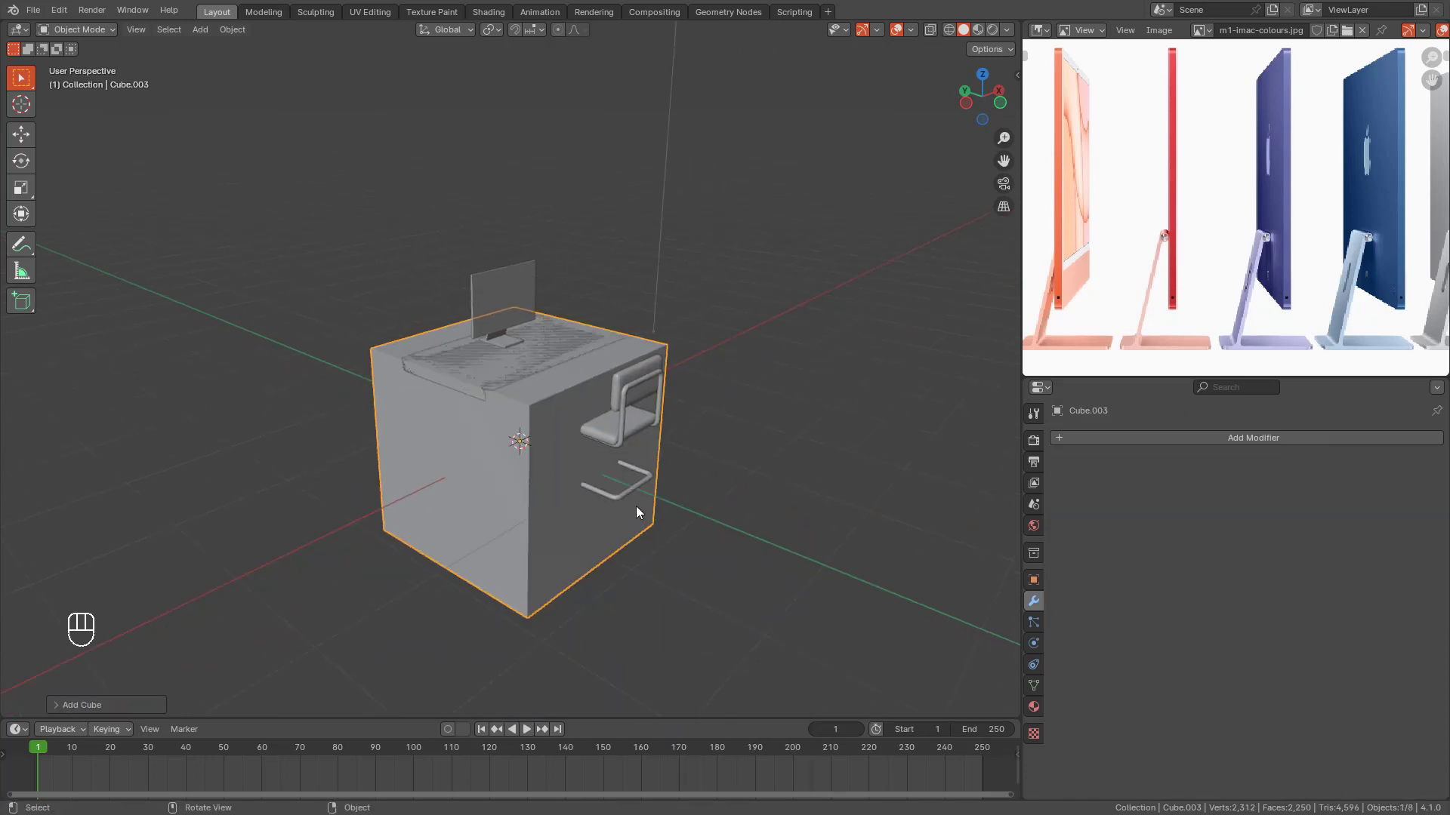
{"action": "key", "text": "slash"}
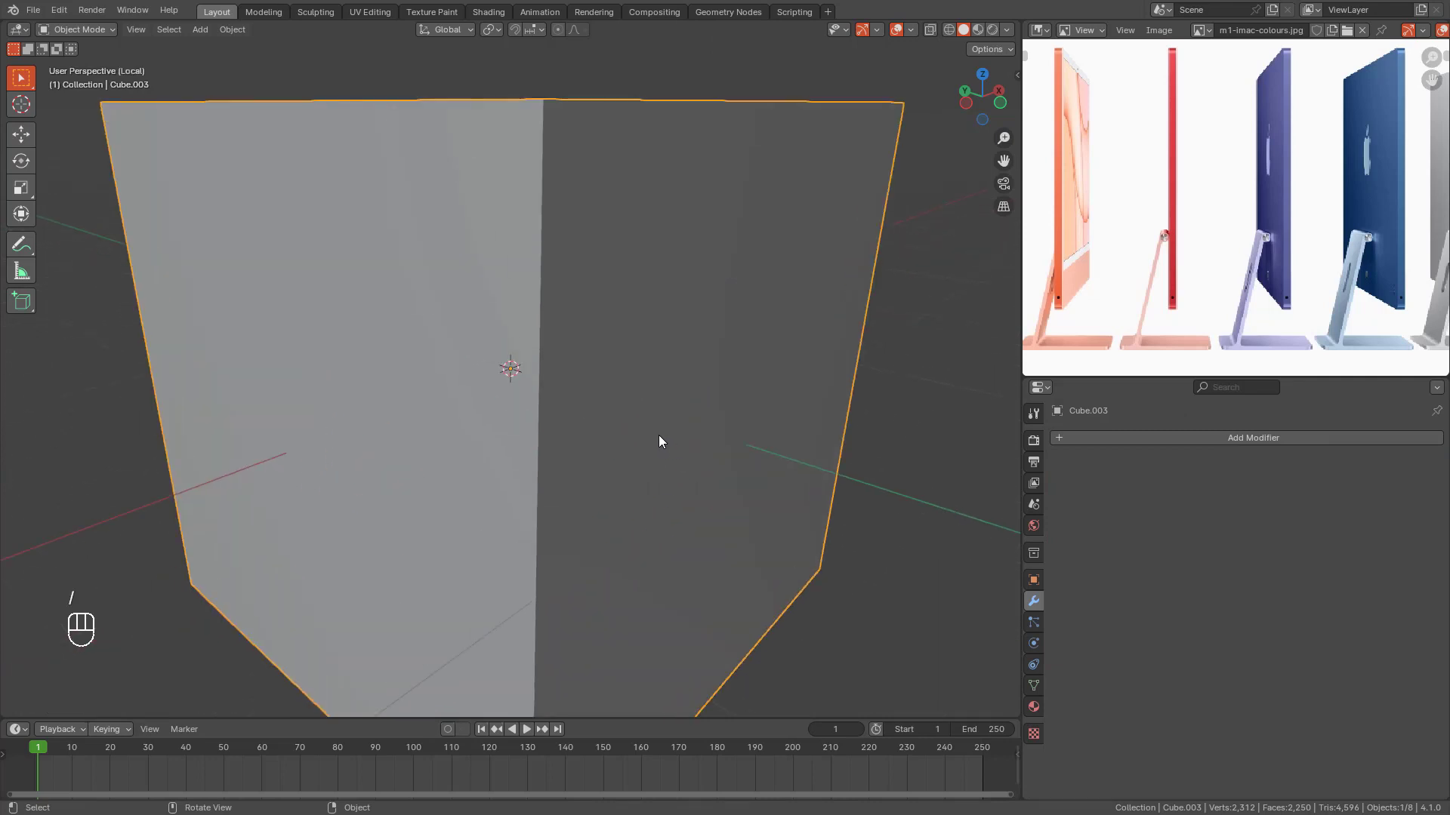
{"action": "key", "text": "Tab"}
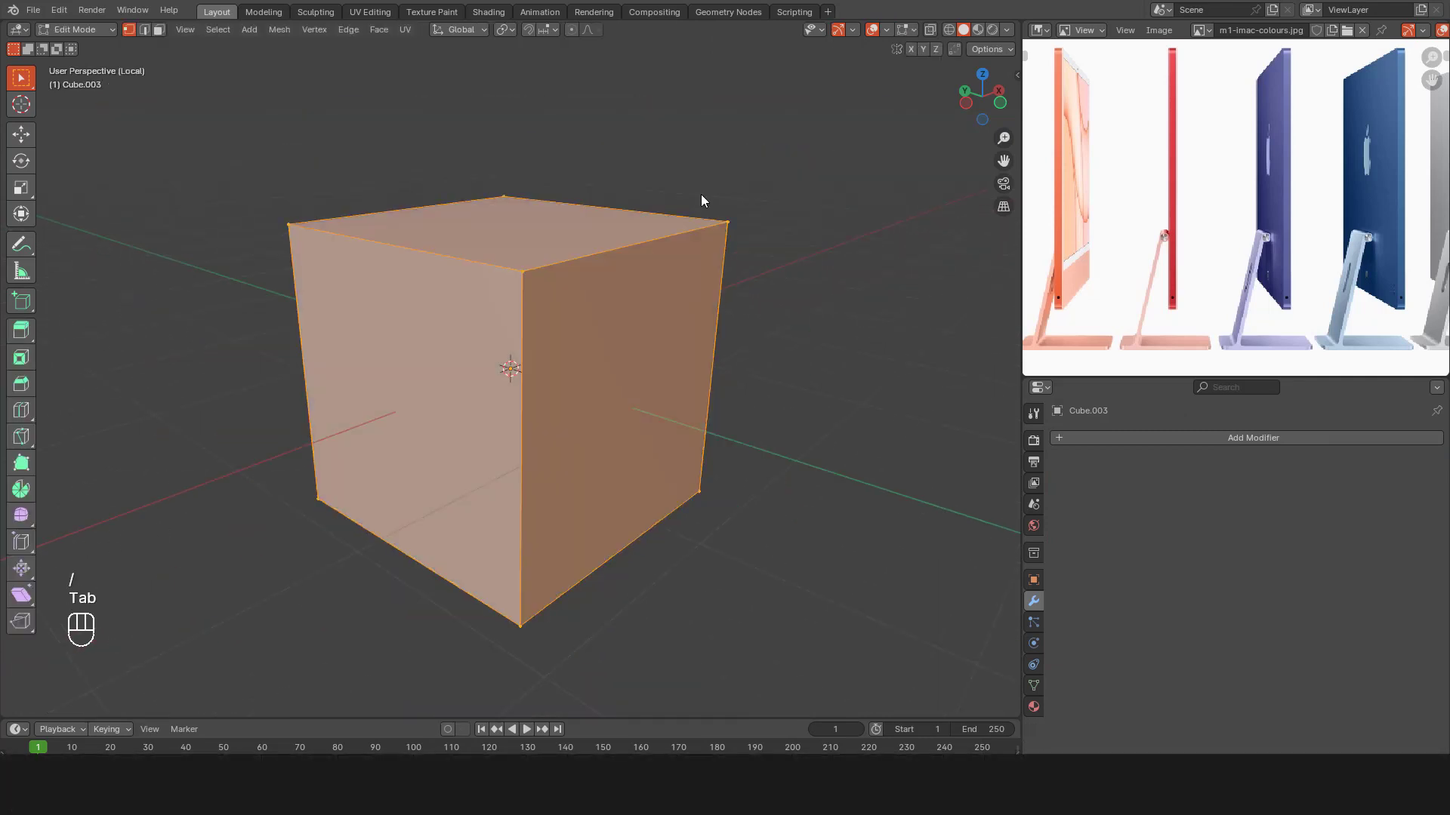
Step: Flatten the cube along Z and scale it along Y to roughly half its depth, forming a rectangular block
{"action": "key", "text": "s"}
{"action": "key", "text": "z"}
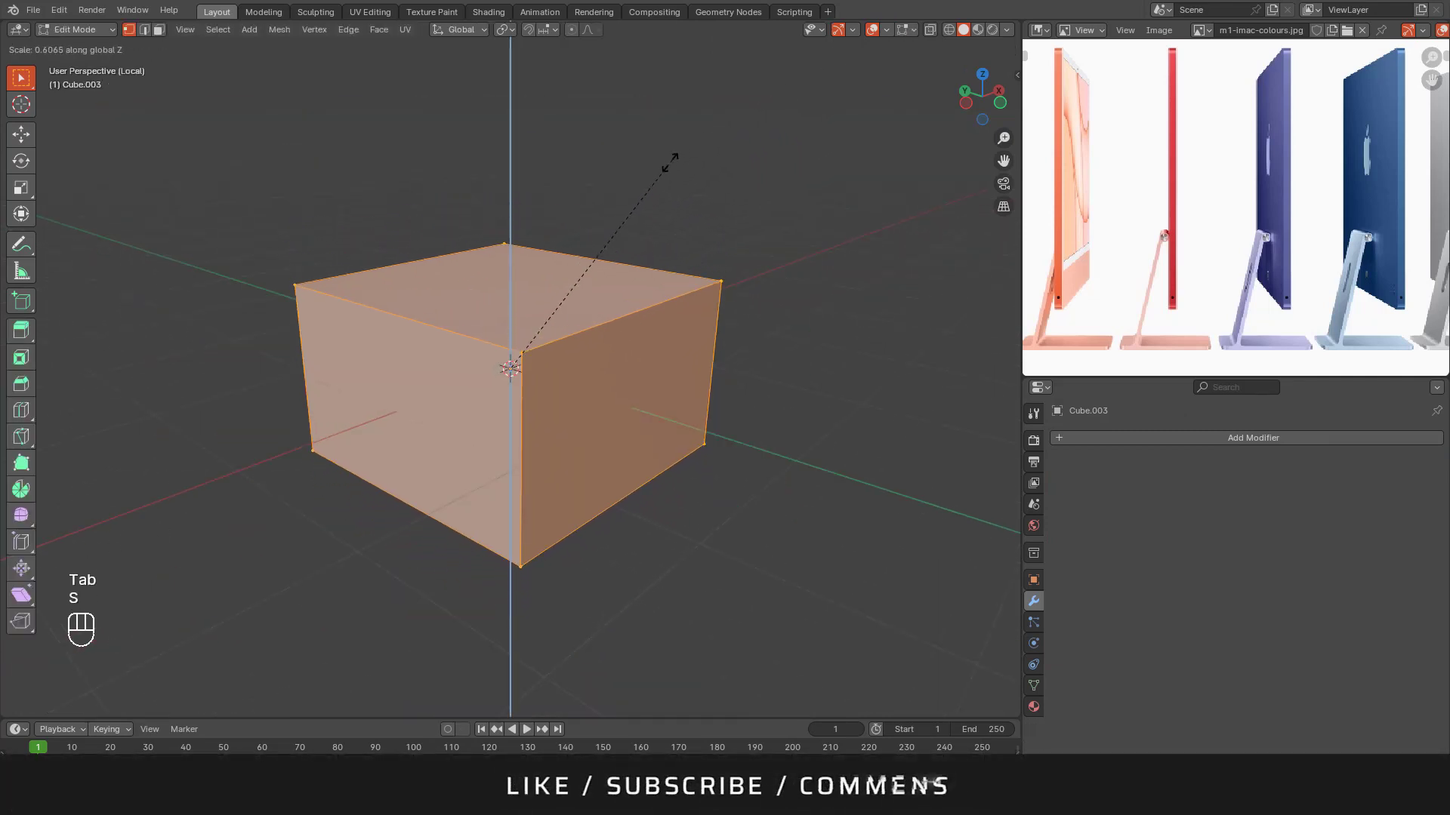
{"action": "left_click", "coordinate": [521, 316]}
{"action": "key", "text": "KP_7"}
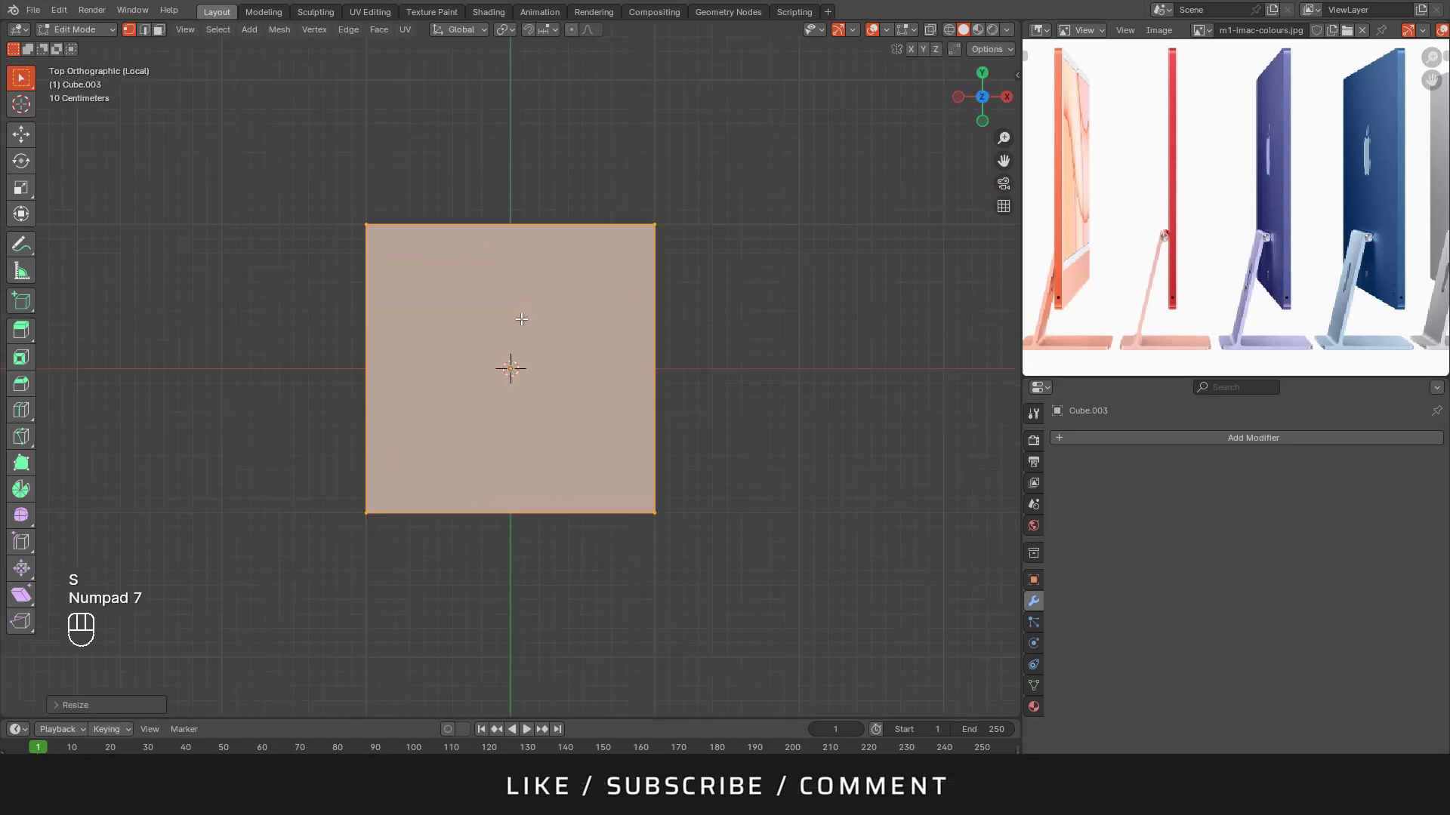
{"action": "middle_click_drag", "start_coordinate": [521, 320], "coordinate": [536, 378], "text": "shift"}
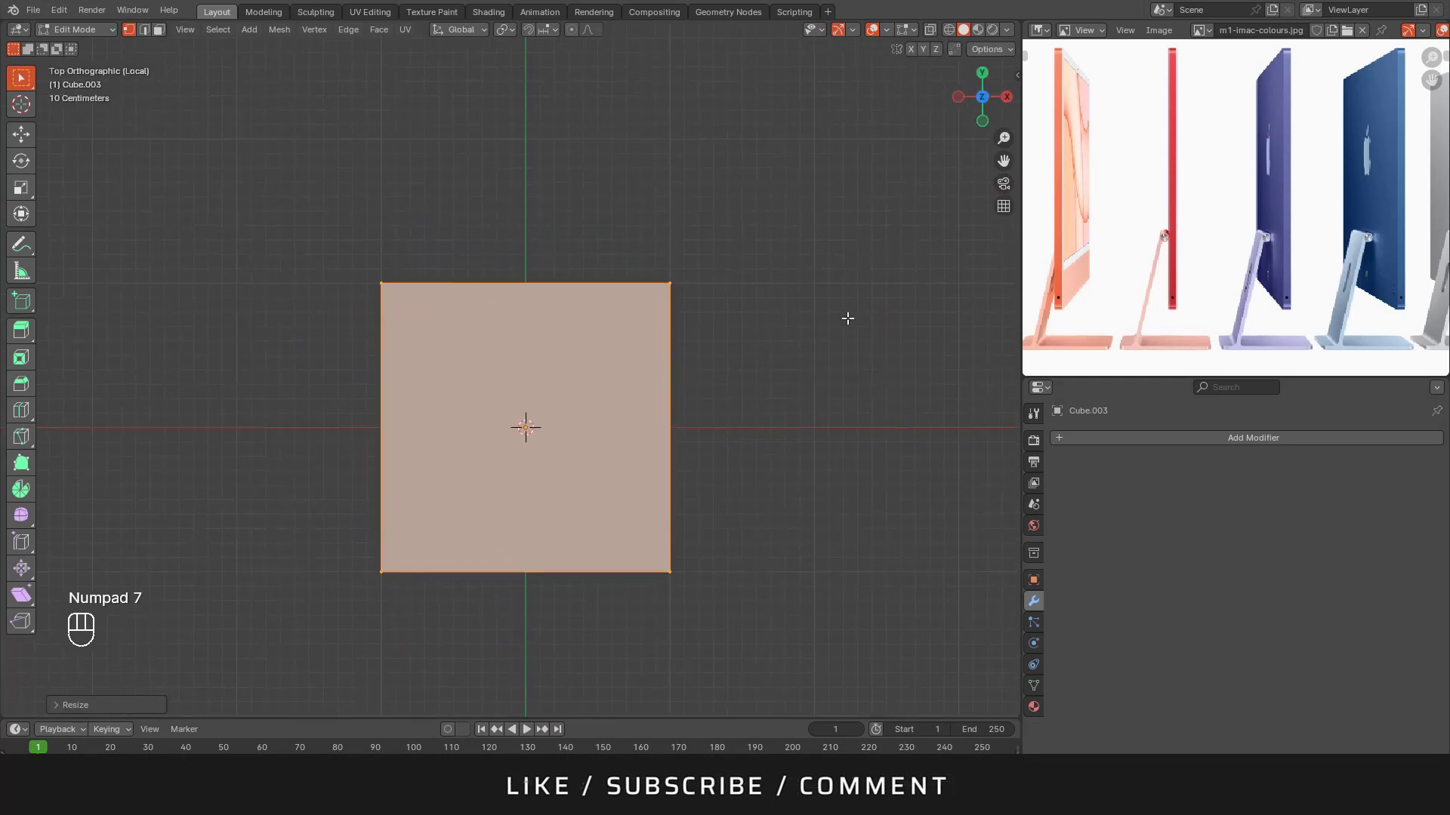
{"action": "key", "text": "s"}
{"action": "key", "text": "y"}
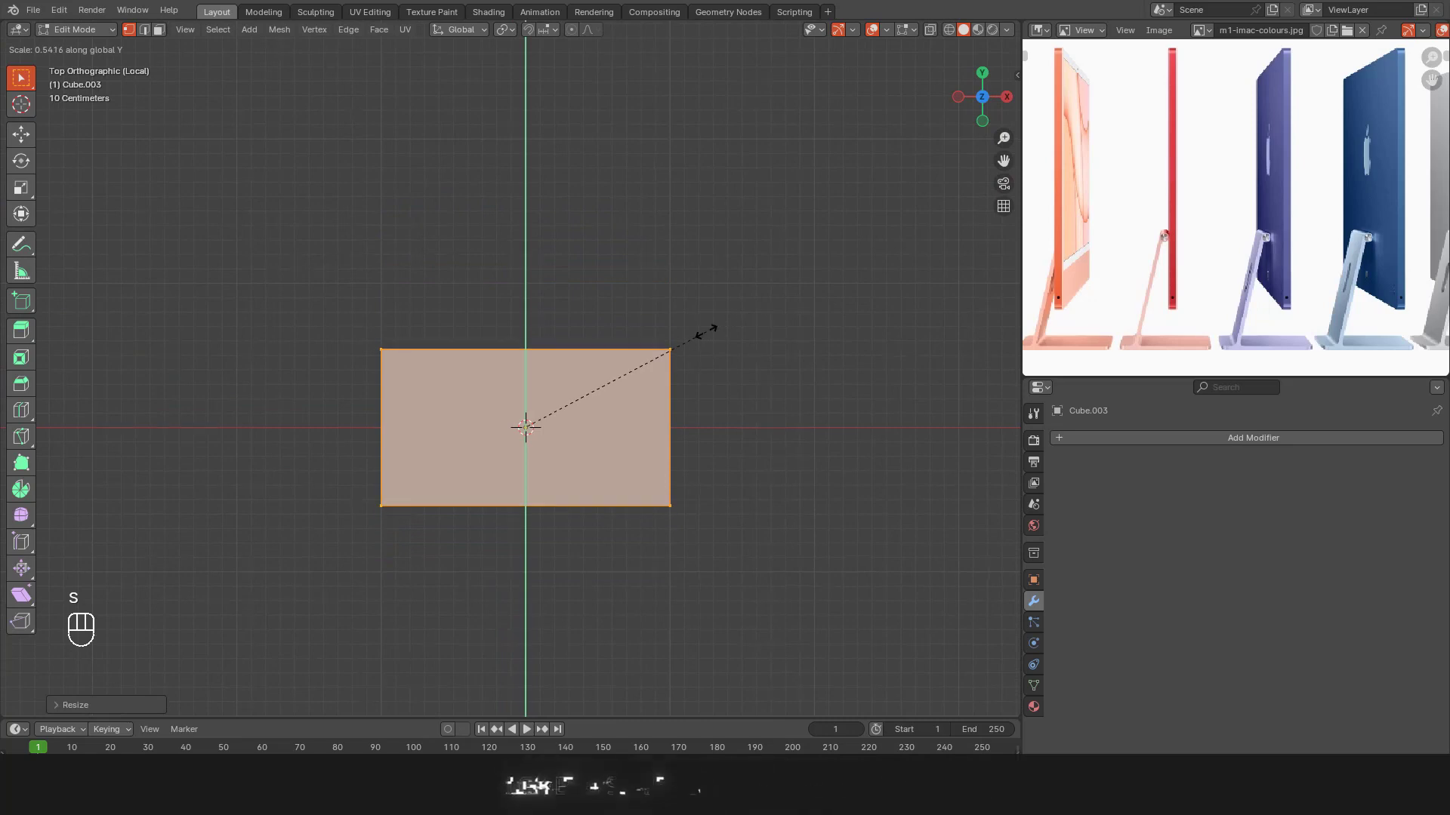
{"action": "left_click", "coordinate": [684, 334]}
Step: Scale the block down uniformly, frame it, and flatten it along Z into a slab
{"action": "middle_click_drag", "start_coordinate": [586, 479], "coordinate": [741, 171]}
{"action": "key", "text": "s"}
{"action": "left_click", "coordinate": [642, 376]}
{"action": "key", "text": "KP_Decimal"}
{"action": "key", "text": "s"}
{"action": "key", "text": "z"}
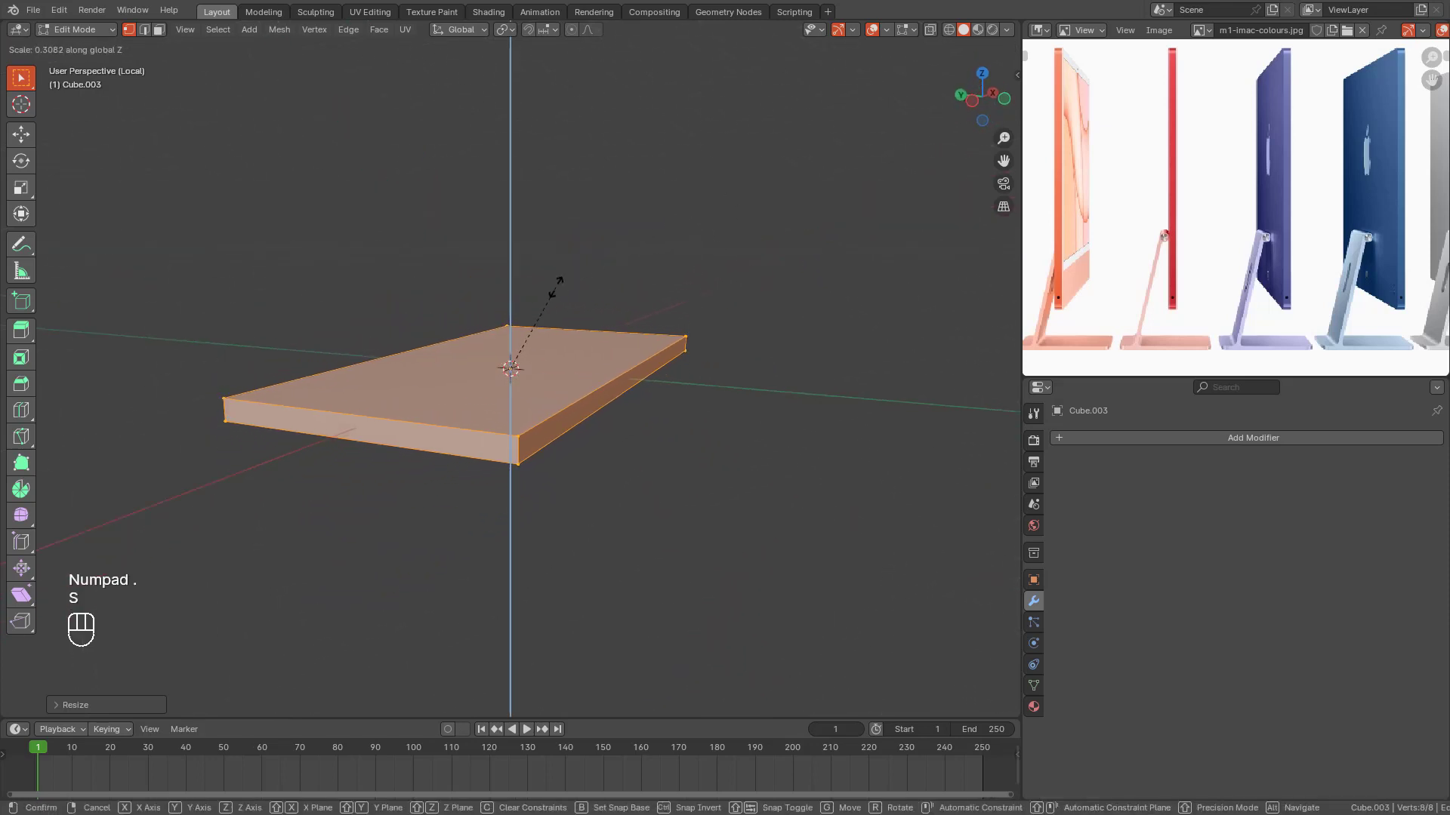
{"action": "left_click", "coordinate": [537, 291]}
Step: Thin the slab by scaling it along Z to about 0.57
{"action": "middle_click_drag", "start_coordinate": [488, 317], "coordinate": [657, 265]}
{"action": "key", "text": "s"}
{"action": "key", "text": "z"}
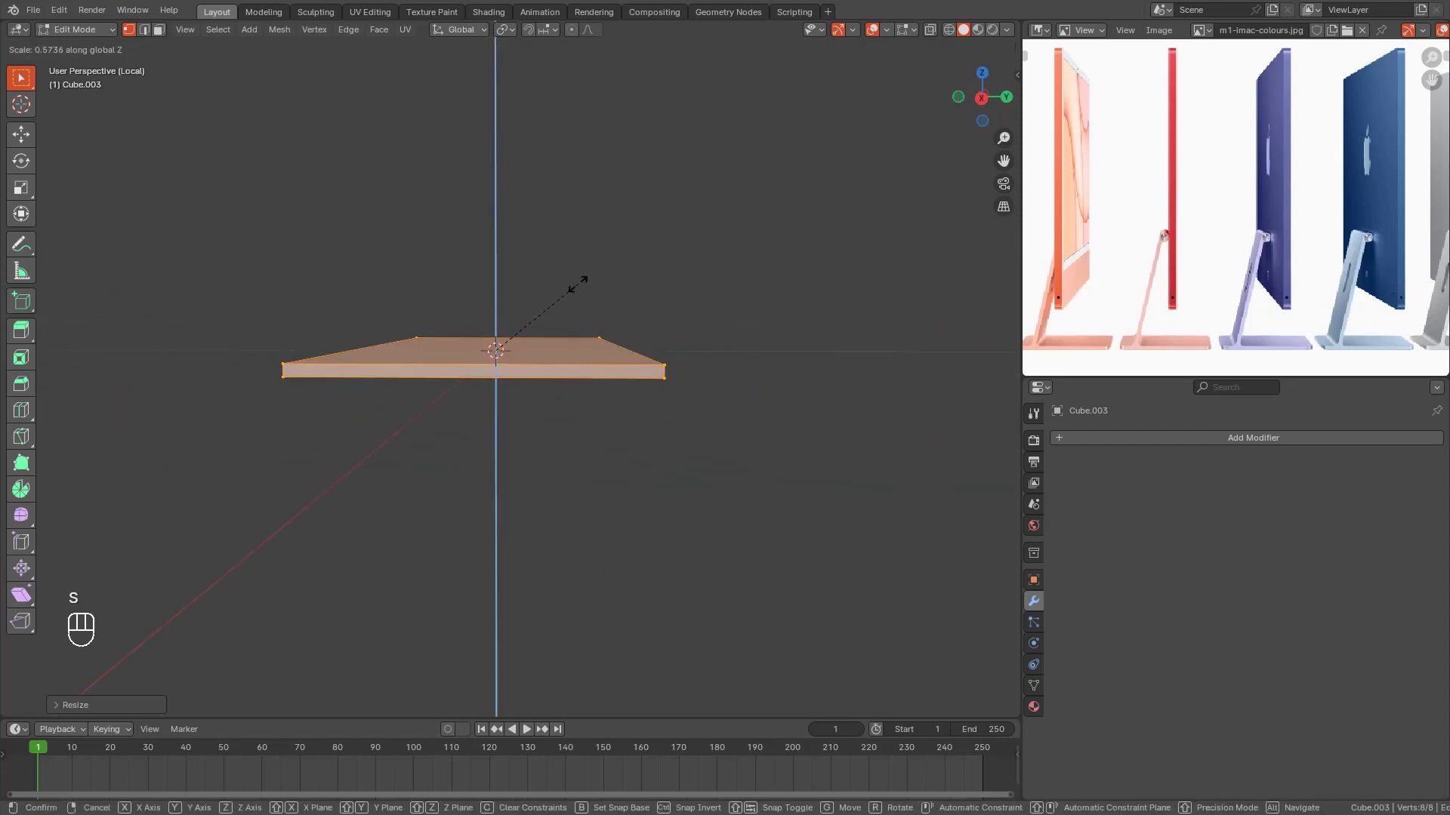
{"action": "left_click", "coordinate": [576, 286]}
{"action": "middle_click_drag", "start_coordinate": [576, 286], "coordinate": [703, 280]}
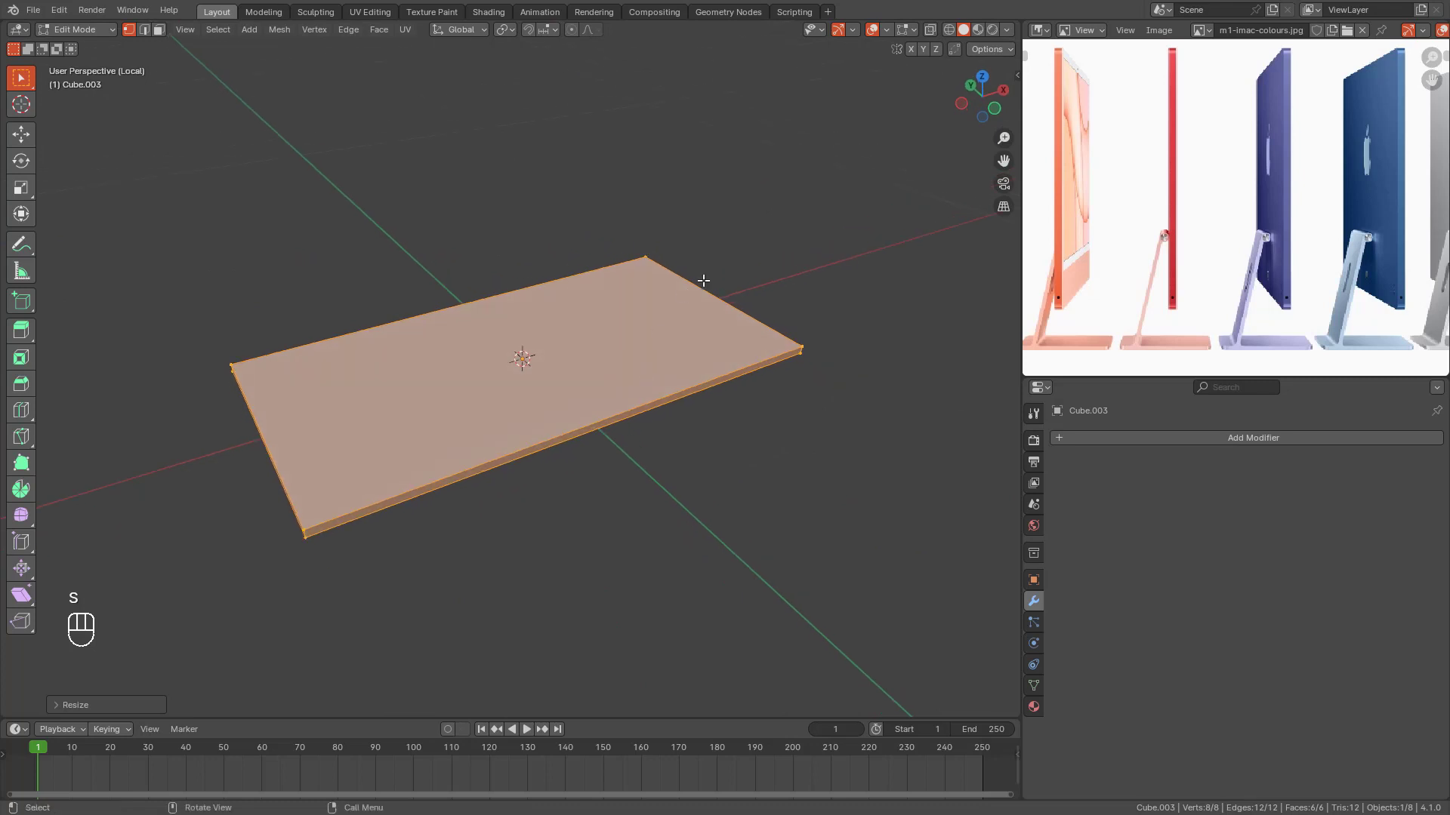
Step: Fine-tune the slab's thickness with two more Z-axis scales and check its proportions in Object Mode
{"action": "key", "text": "s"}
{"action": "key", "text": "z"}
{"action": "left_click", "coordinate": [734, 225]}
{"action": "key", "text": "s"}
{"action": "key", "text": "z"}
{"action": "left_click", "coordinate": [738, 225]}
{"action": "middle_click_drag", "start_coordinate": [737, 225], "coordinate": [613, 326]}
{"action": "key", "text": "Tab"}
{"action": "scroll", "coordinate": [681, 277], "scroll_direction": "down", "scroll_amount": 3}
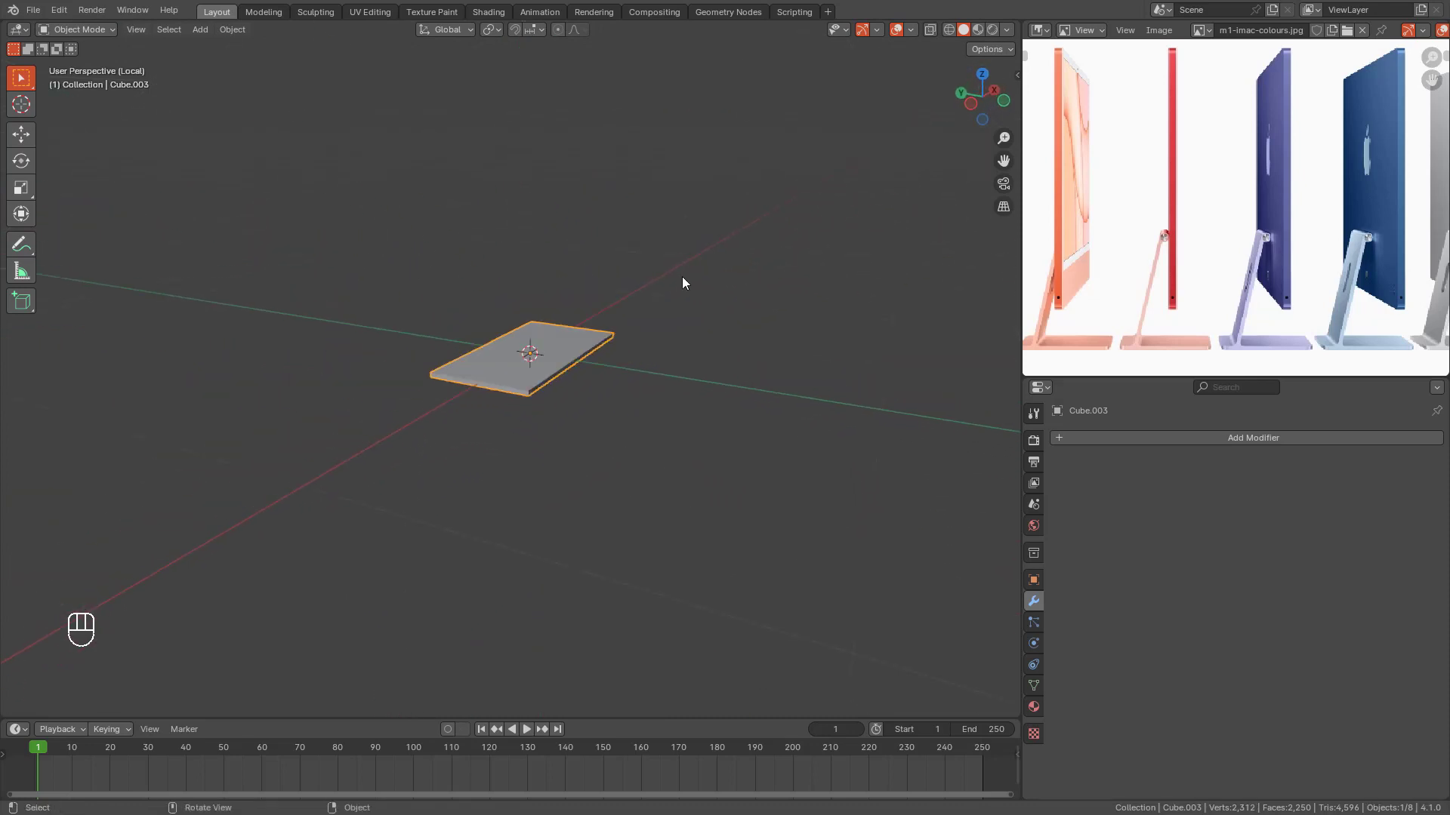
{"action": "scroll", "coordinate": [664, 287], "scroll_direction": "up", "scroll_amount": 4}
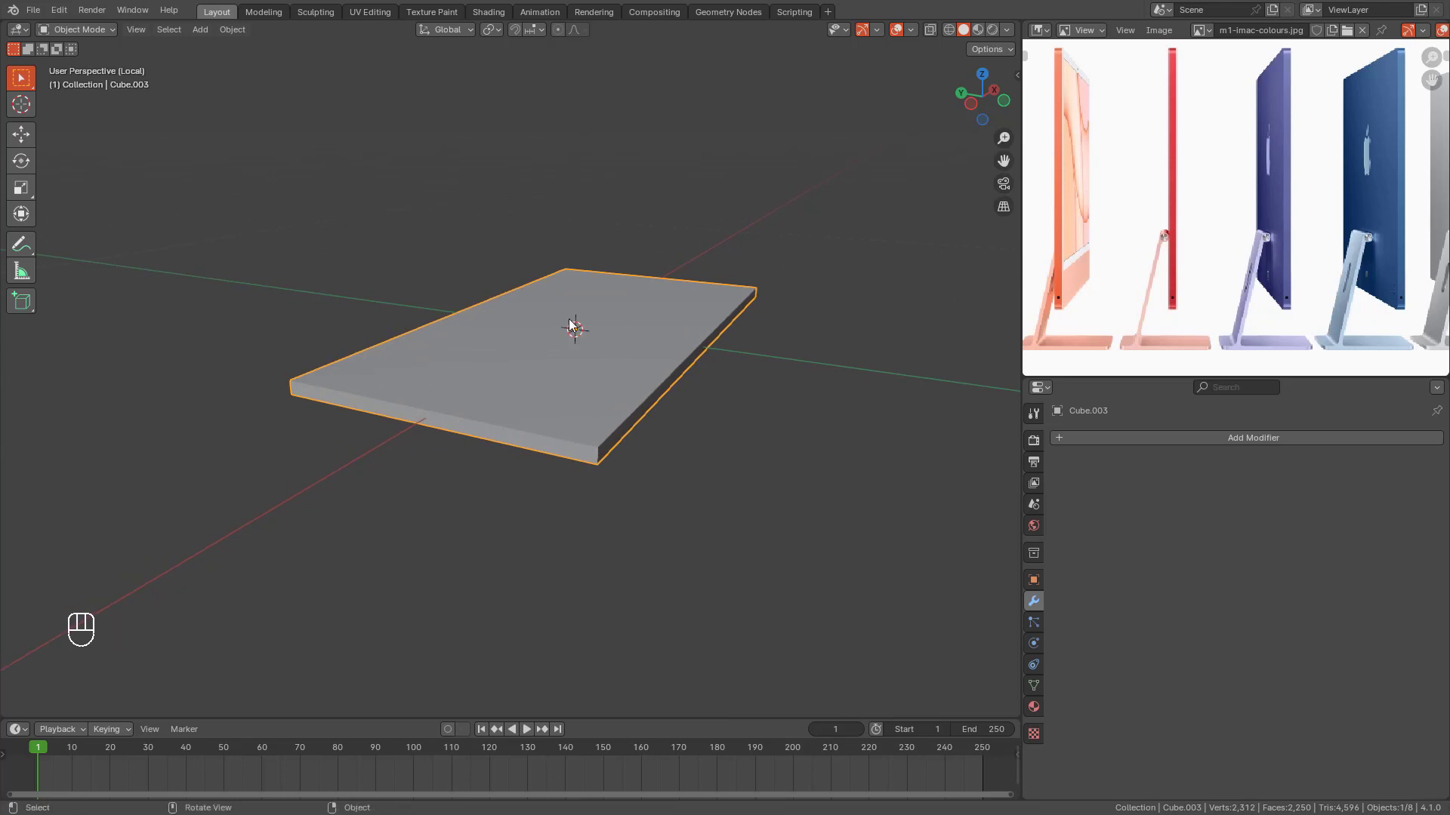
{"action": "middle_click_drag", "start_coordinate": [578, 330], "coordinate": [586, 318], "text": "shift"}
Step: Duplicate the slab within Edit Mode and place the copy about 0.05 m above the original along Z
{"action": "key", "text": "Tab"}
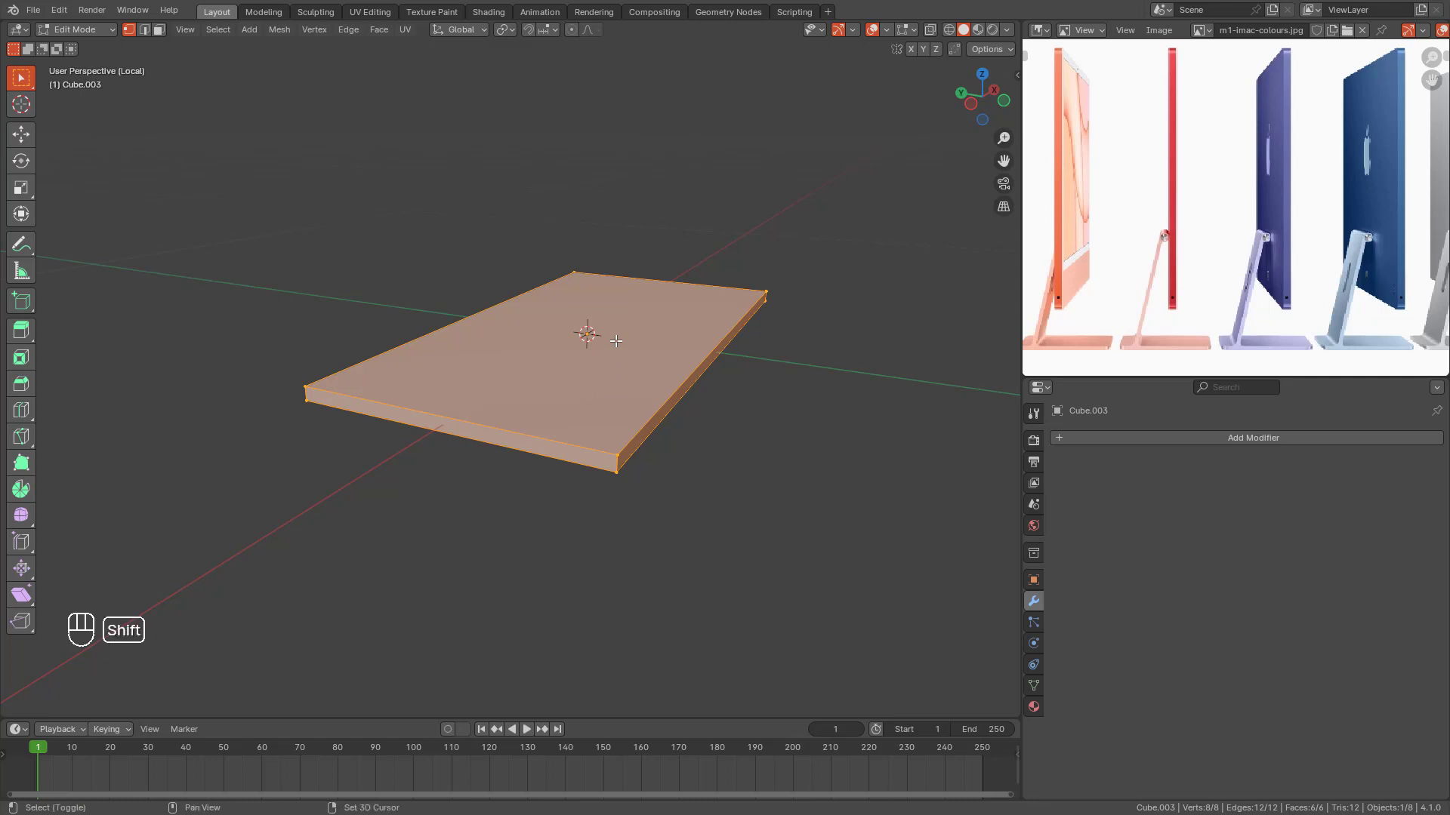
{"action": "key", "text": "shift+d"}
{"action": "key", "text": "z"}
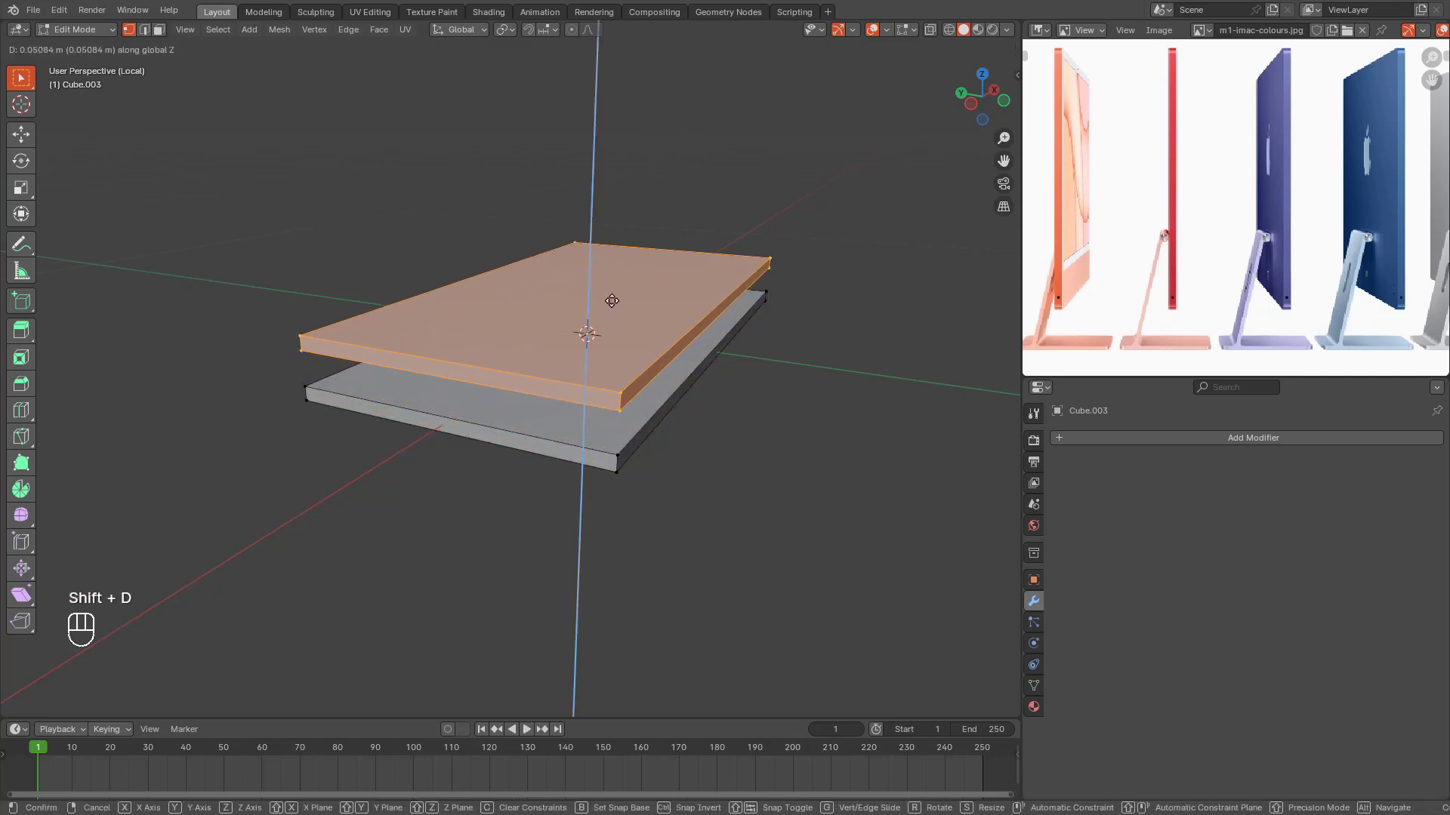
{"action": "left_click", "coordinate": [611, 300]}
{"action": "middle_click_drag", "start_coordinate": [611, 309], "coordinate": [709, 290]}
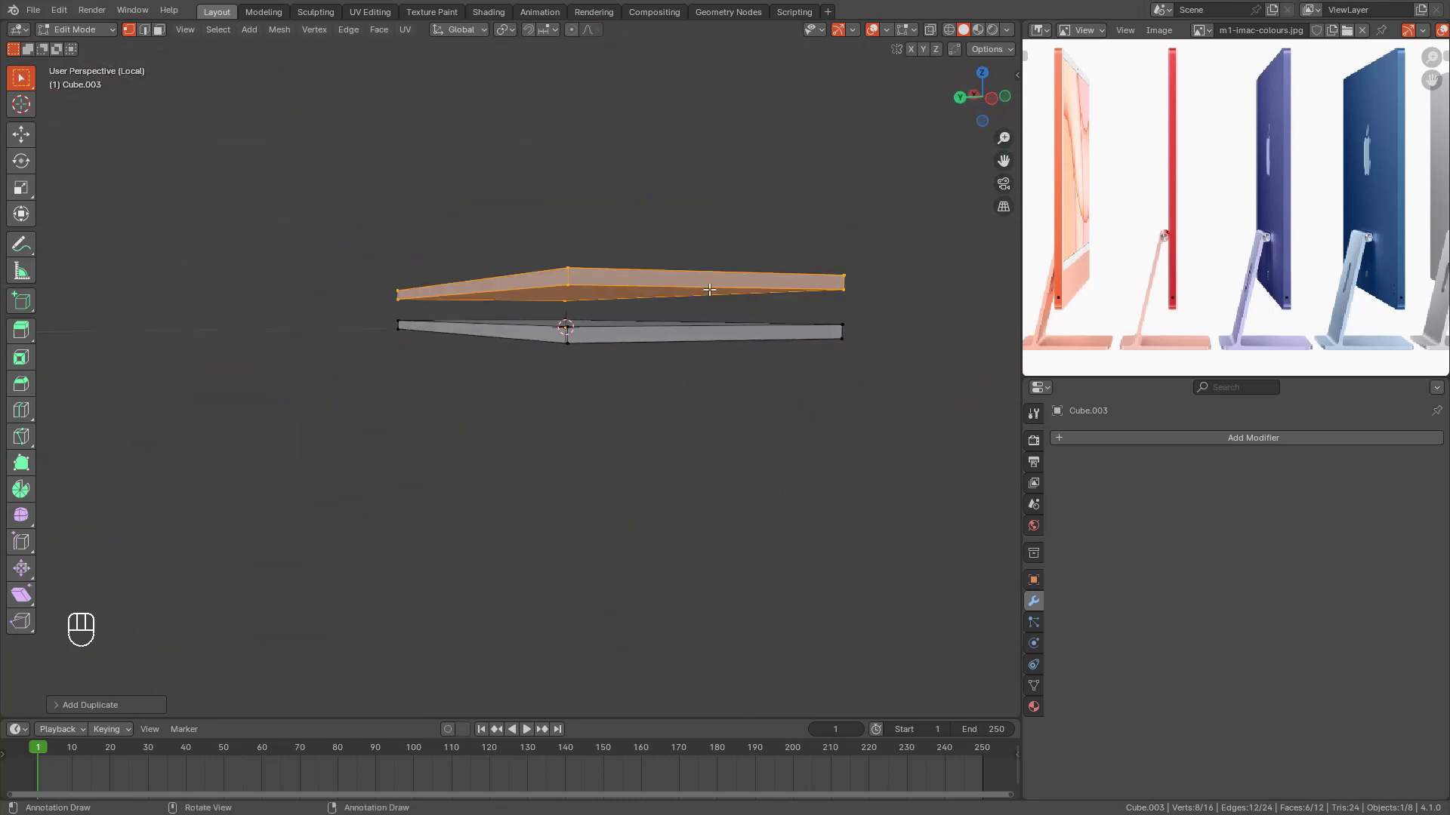
Step: Clear the selection and select all linked geometry of the upper slab
{"action": "key", "text": "alt+a"}
{"action": "left_click", "coordinate": [829, 345]}
{"action": "middle_click_drag", "start_coordinate": [829, 345], "coordinate": [544, 344]}
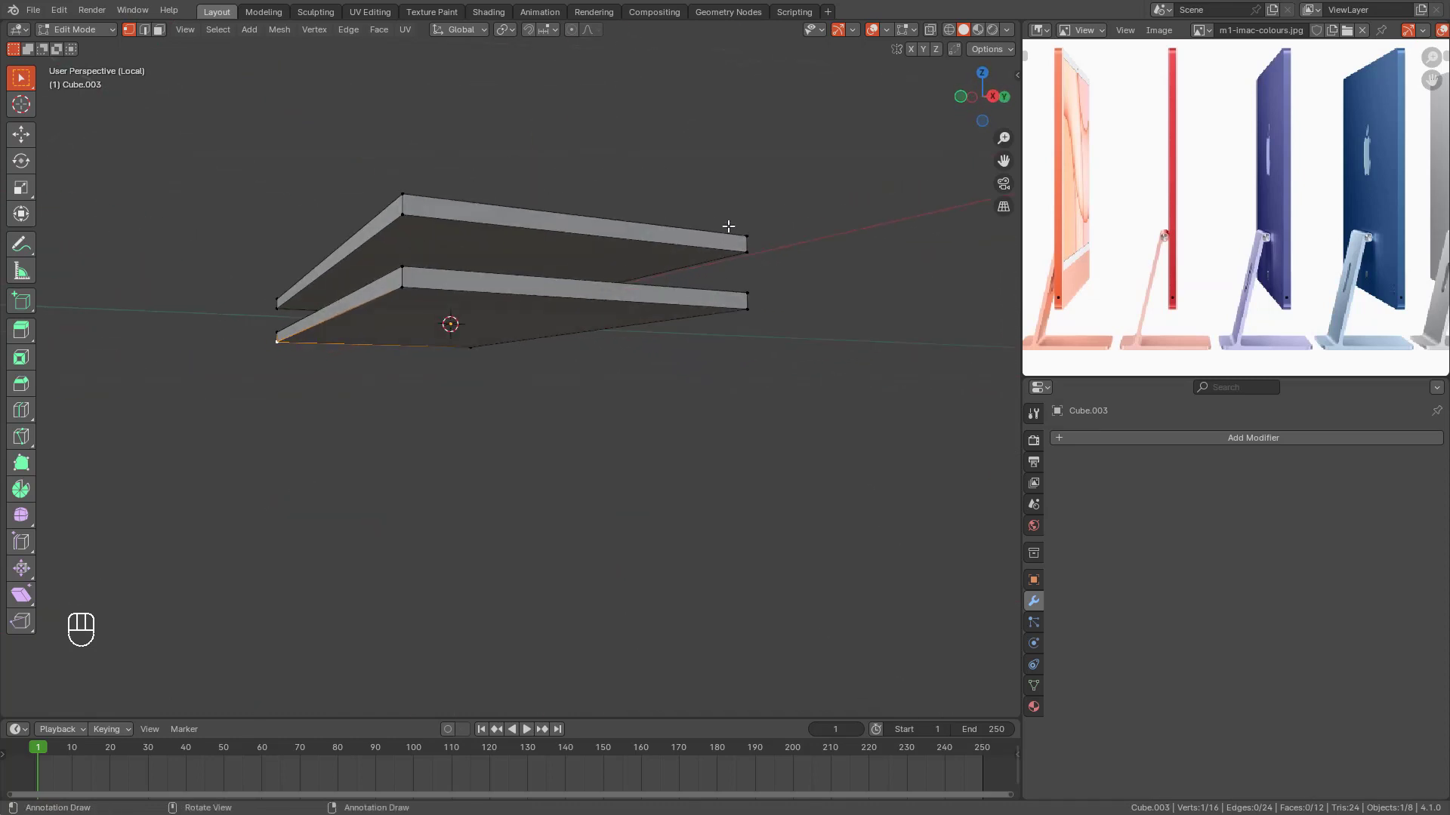
{"action": "left_click", "coordinate": [761, 256], "text": "shift"}
{"action": "middle_click_drag", "start_coordinate": [779, 270], "coordinate": [793, 278]}
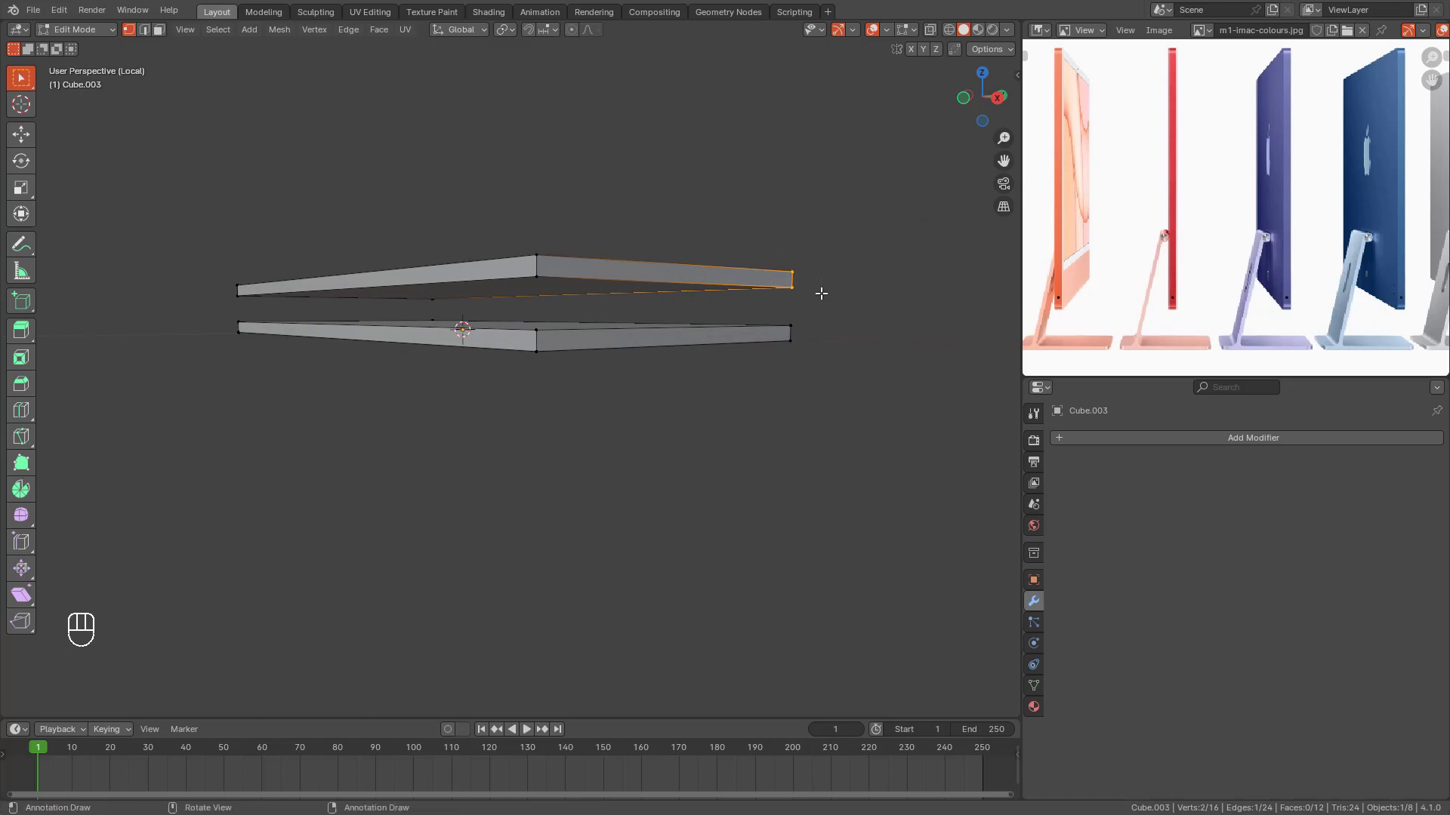
{"action": "key", "text": "ctrl+l"}
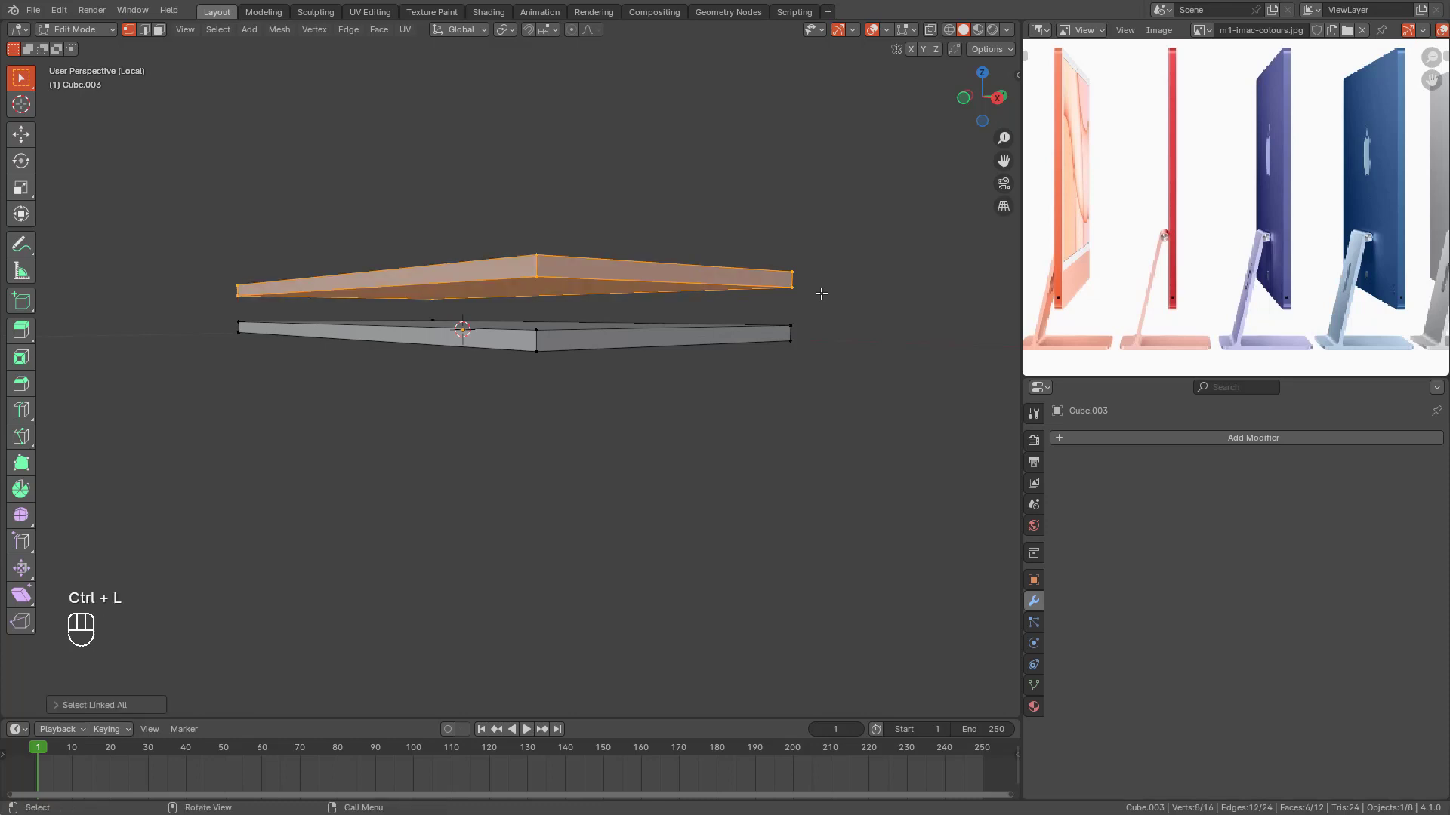
{"action": "middle_click_drag", "start_coordinate": [752, 269], "coordinate": [745, 299]}
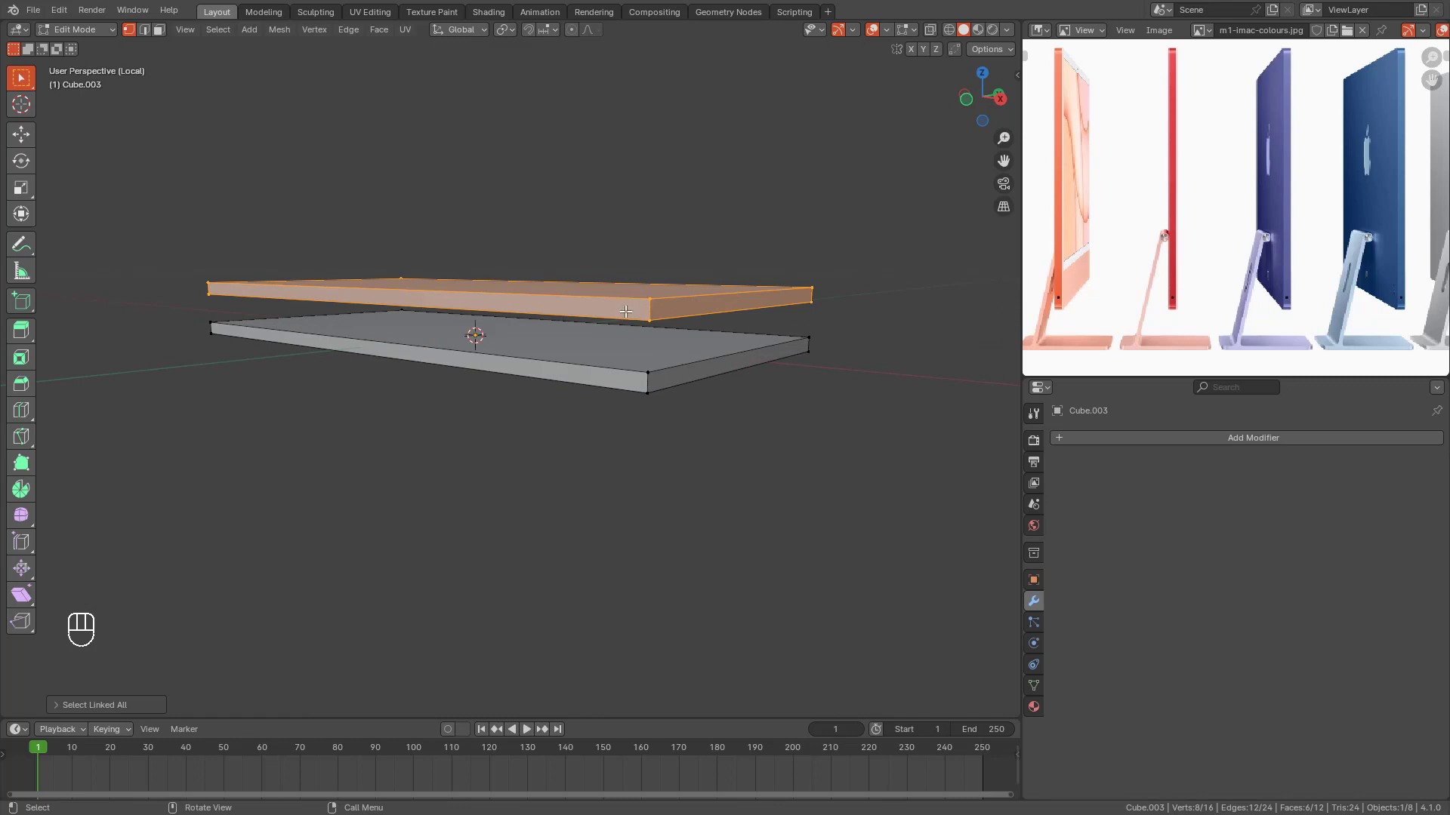
{"action": "middle_click_drag", "start_coordinate": [618, 302], "coordinate": [636, 310]}
Step: Try moving the two-slab object in Object Mode to test whether both slabs travel together, and cancel the move
{"action": "key", "text": "Tab"}
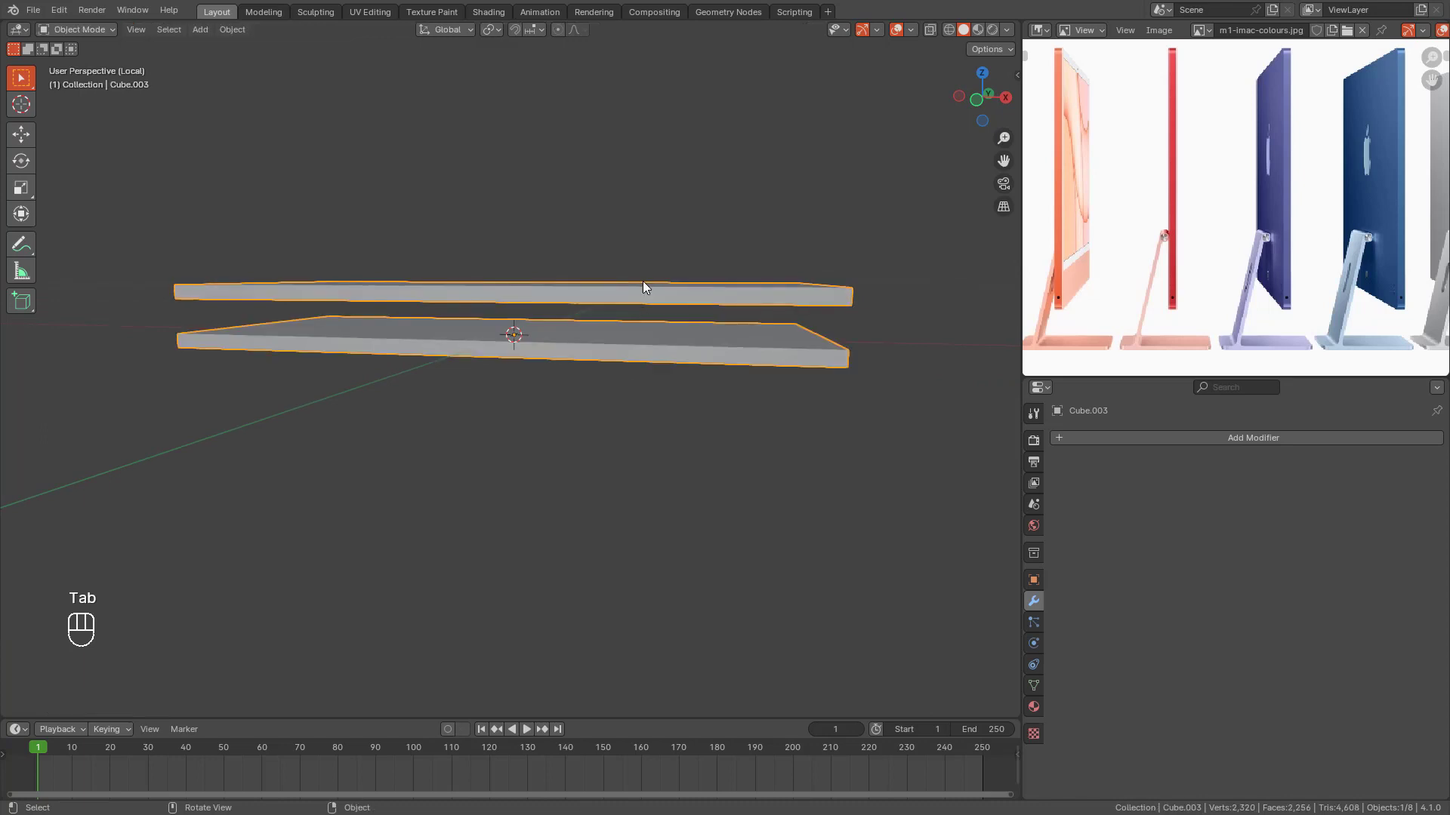
{"action": "scroll", "coordinate": [627, 310], "scroll_direction": "down", "scroll_amount": 3}
{"action": "middle_click_drag", "start_coordinate": [615, 351], "coordinate": [676, 410]}
{"action": "key", "text": "g"}
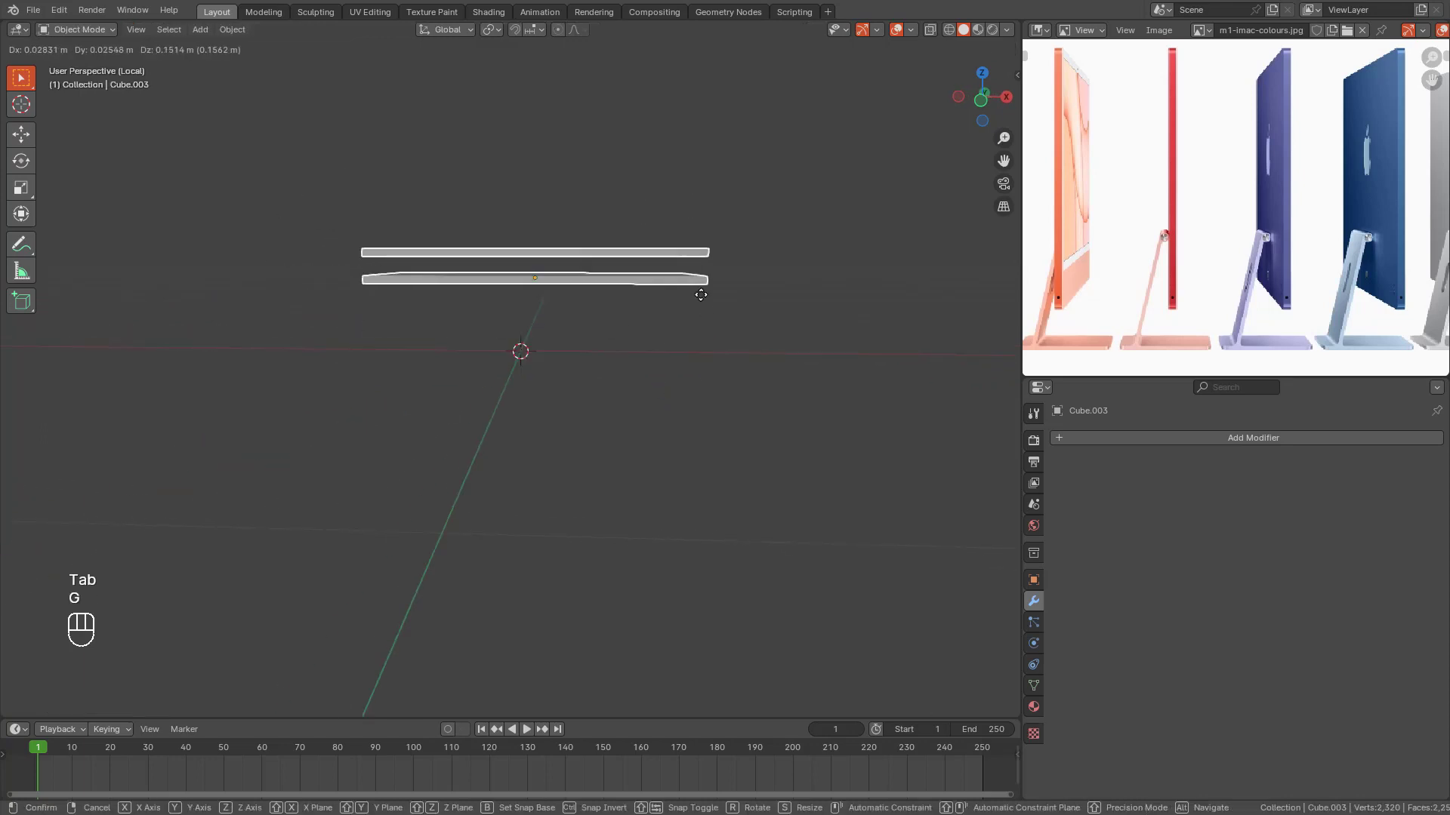
{"action": "right_click", "coordinate": [682, 315]}
Step: In Edit Mode, select the upper slab's linked geometry and separate it into its own object by Selection
{"action": "scroll", "coordinate": [682, 317], "scroll_direction": "up", "scroll_amount": 4}
{"action": "middle_click_drag", "start_coordinate": [682, 317], "coordinate": [646, 260]}
{"action": "key", "text": "Tab"}
{"action": "left_click", "coordinate": [645, 259]}
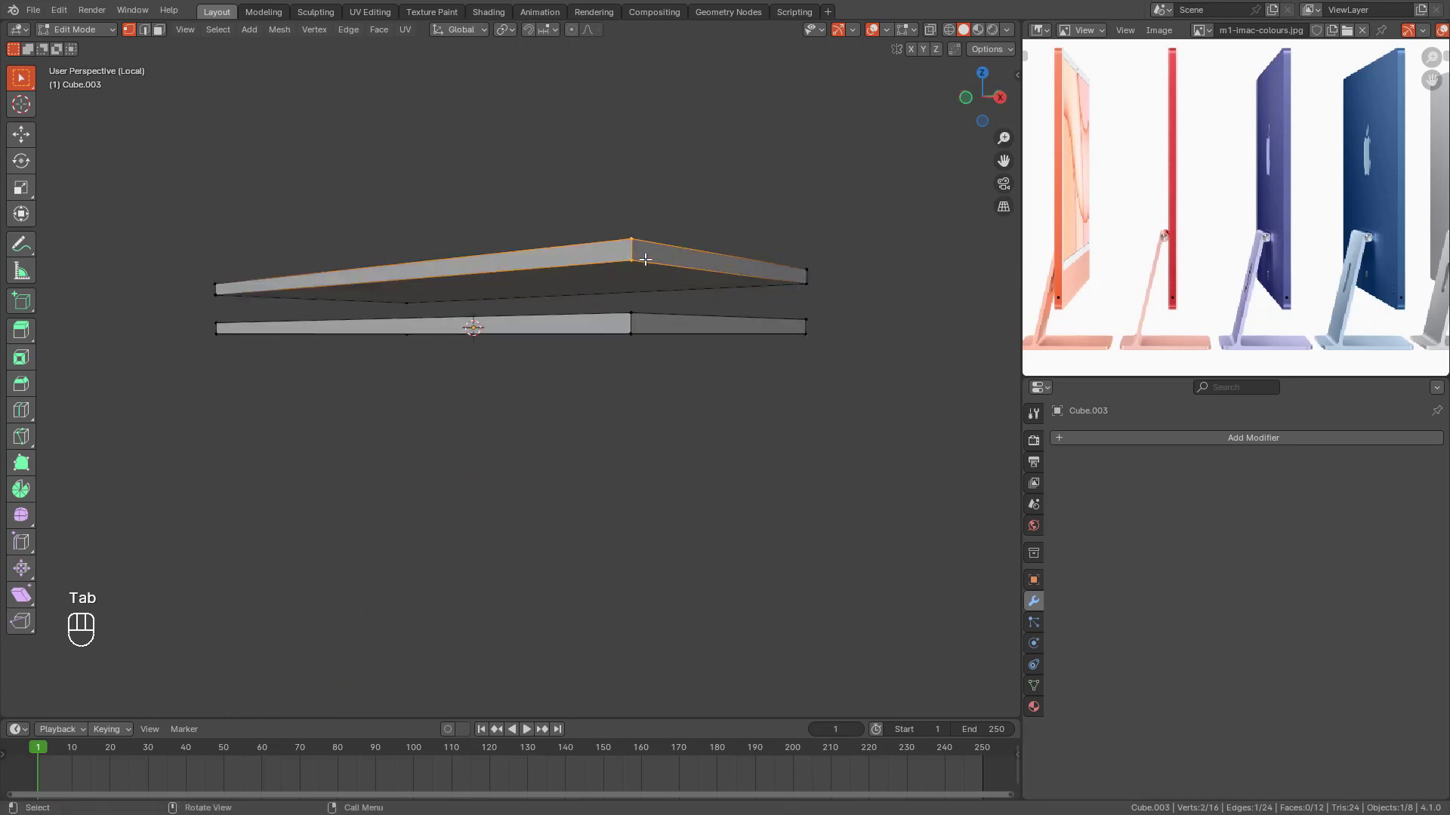
{"action": "key", "text": "ctrl+l"}
{"action": "middle_click_drag", "start_coordinate": [646, 260], "coordinate": [621, 318]}
{"action": "middle_click_drag", "start_coordinate": [622, 286], "coordinate": [609, 306]}
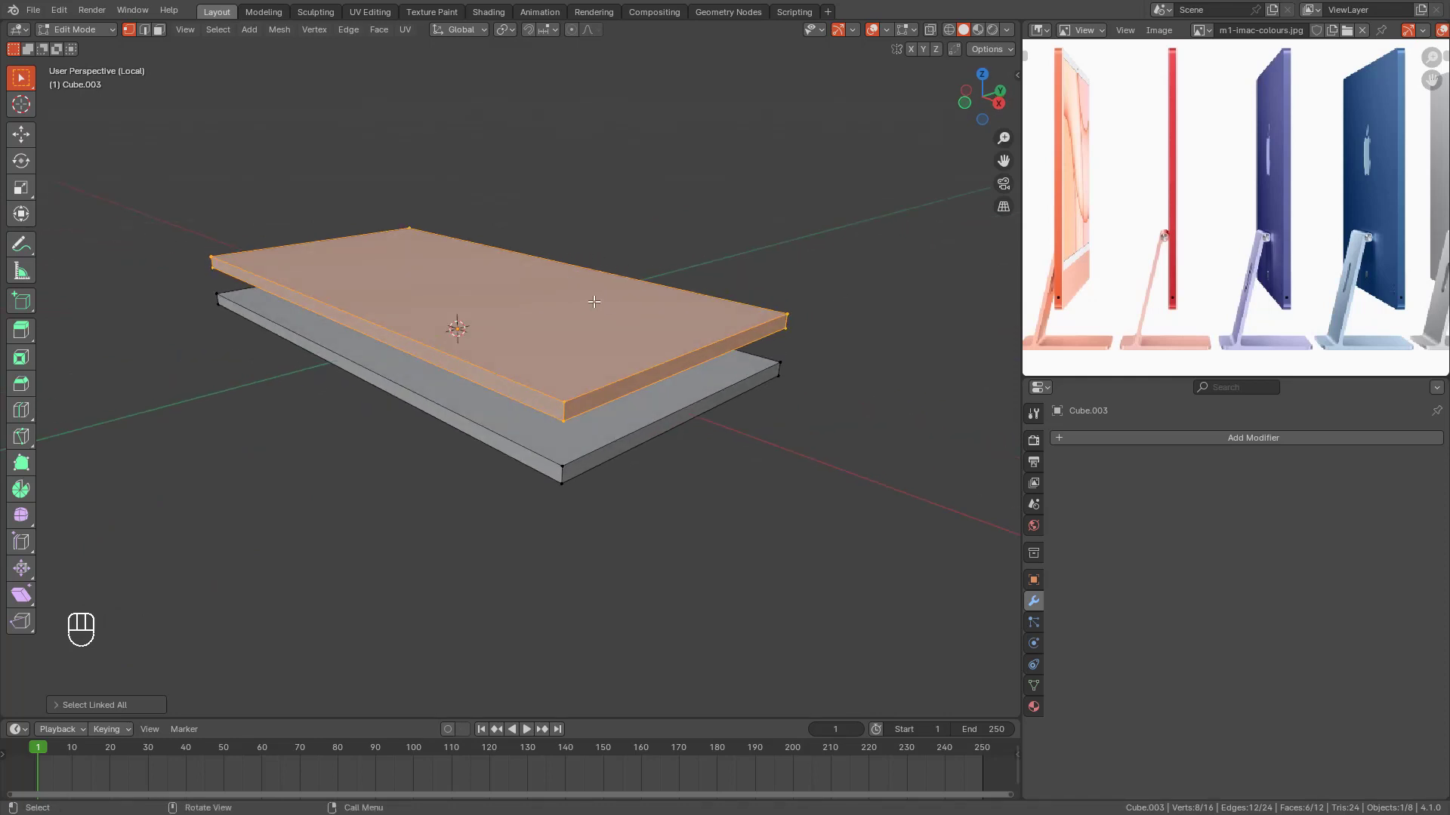
{"action": "key", "text": "p"}
{"action": "key", "text": "p"}
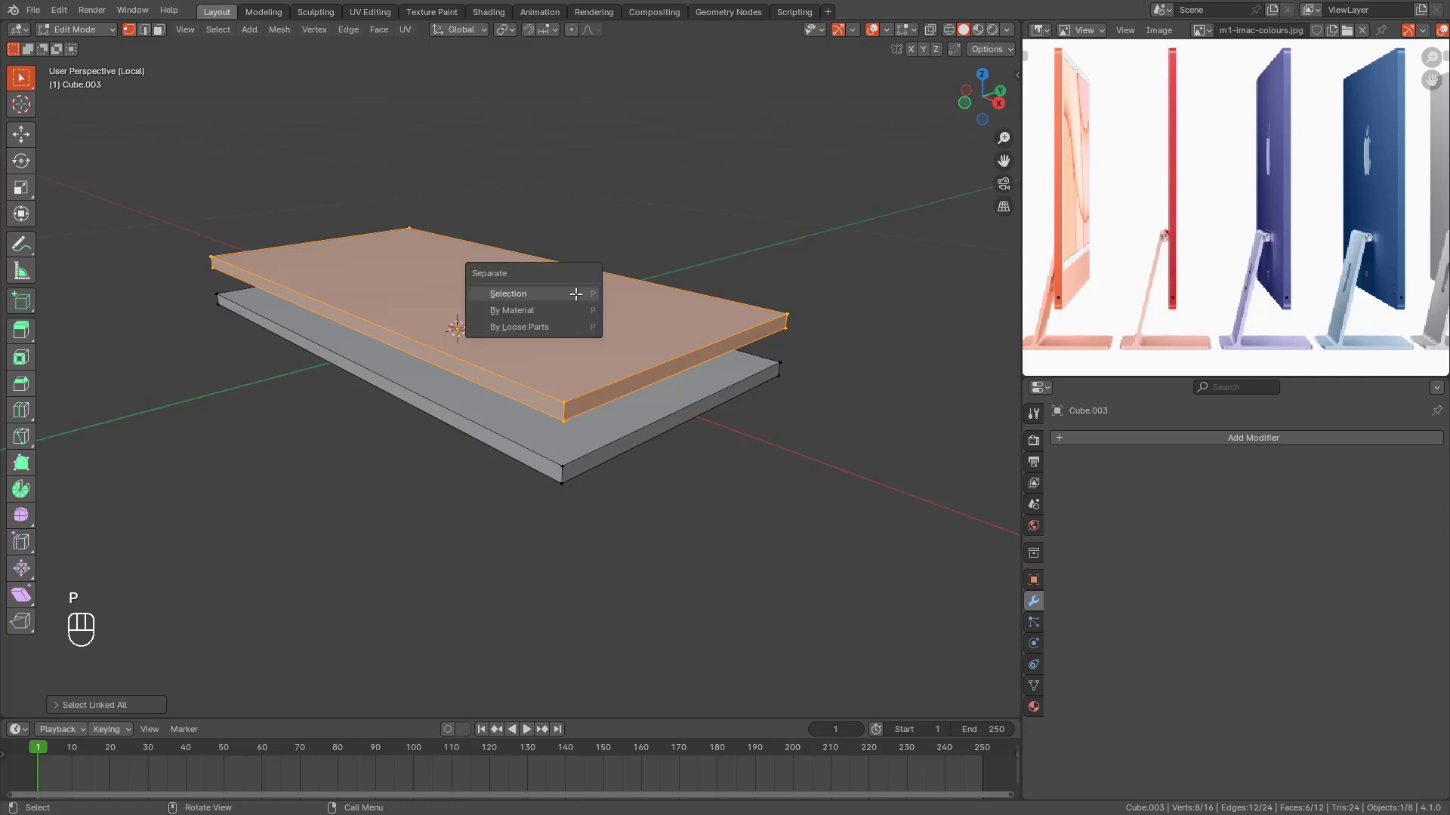
{"action": "left_click", "coordinate": [528, 293]}
{"action": "middle_click_drag", "start_coordinate": [544, 333], "coordinate": [636, 340]}
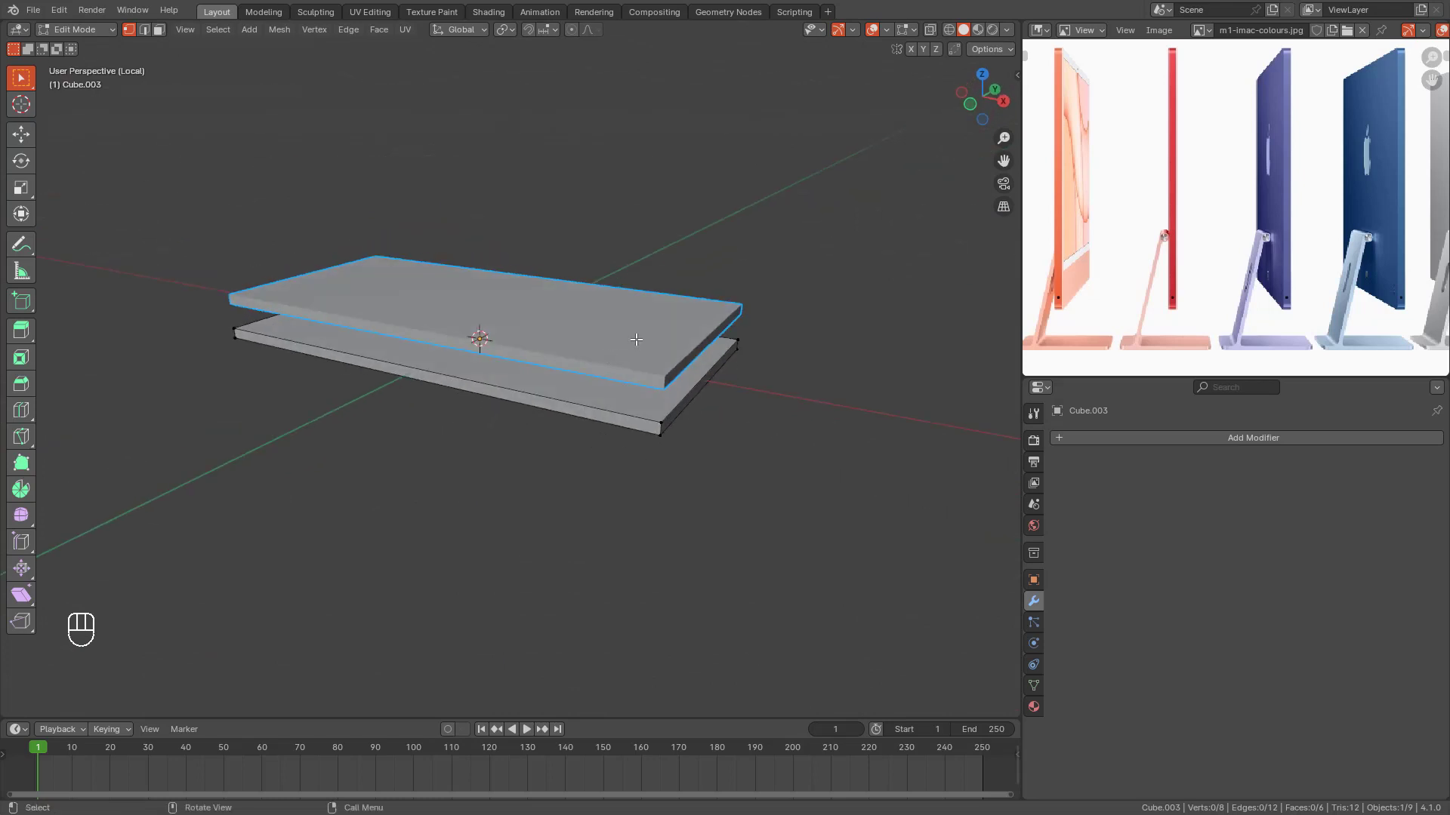
Step: Return to Object Mode and test moving the upper and lower slabs independently, leaving the lower slab selected
{"action": "key", "text": "Tab"}
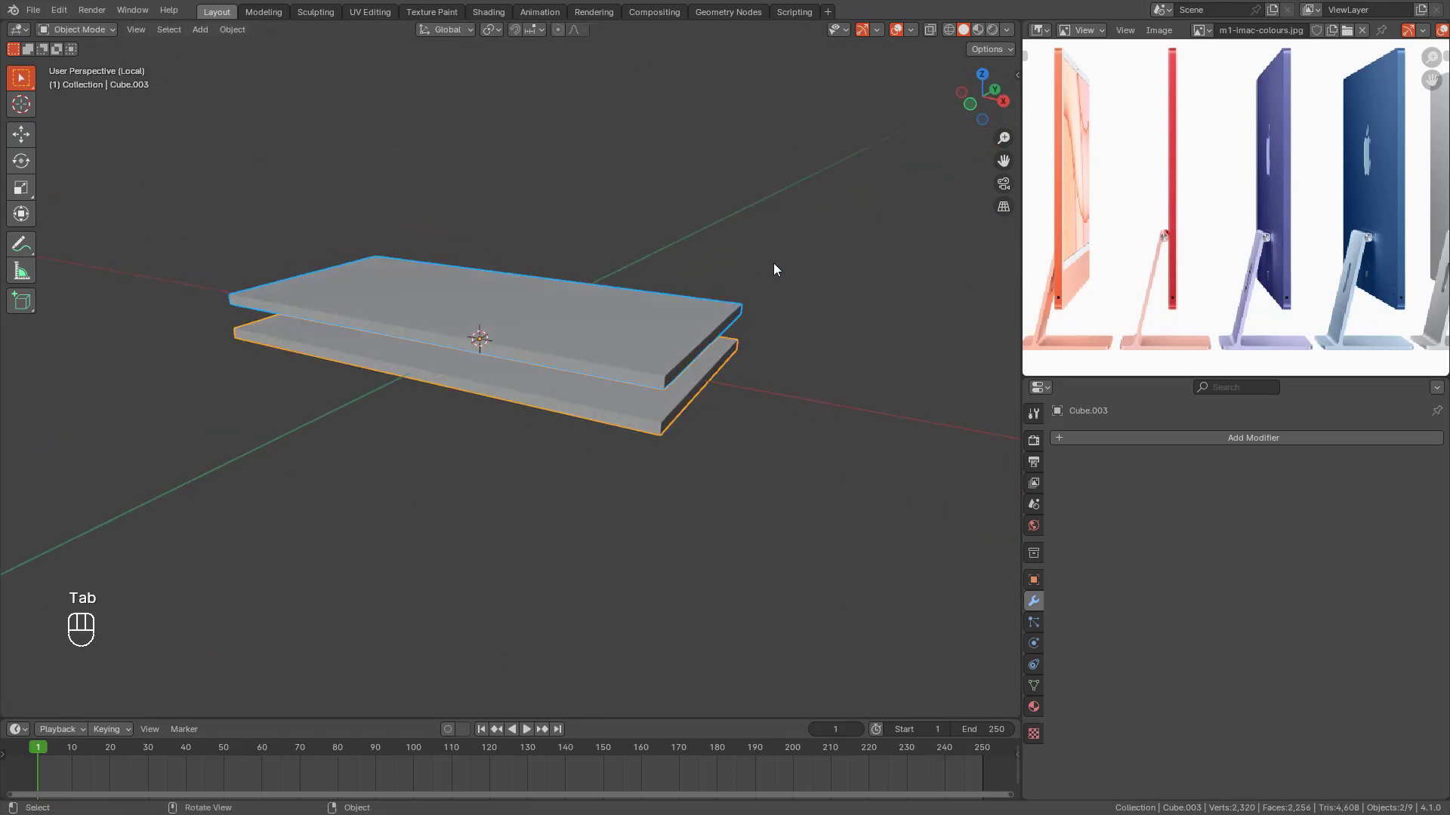
{"action": "left_click", "coordinate": [637, 347]}
{"action": "key", "text": "g"}
{"action": "left_click", "coordinate": [528, 280]}
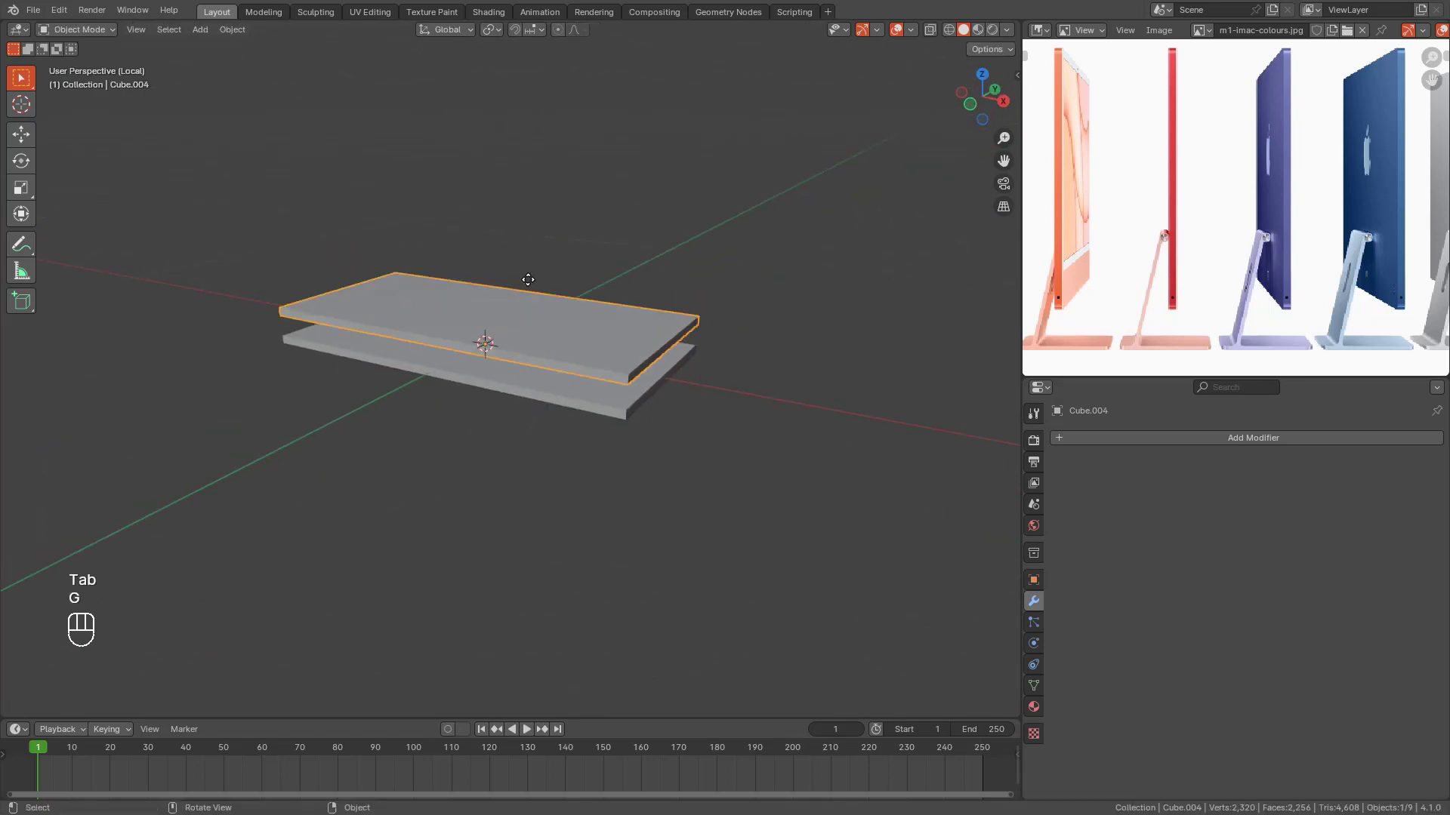
{"action": "left_click", "coordinate": [595, 393]}
{"action": "key", "text": "g"}
{"action": "right_click", "coordinate": [560, 350]}
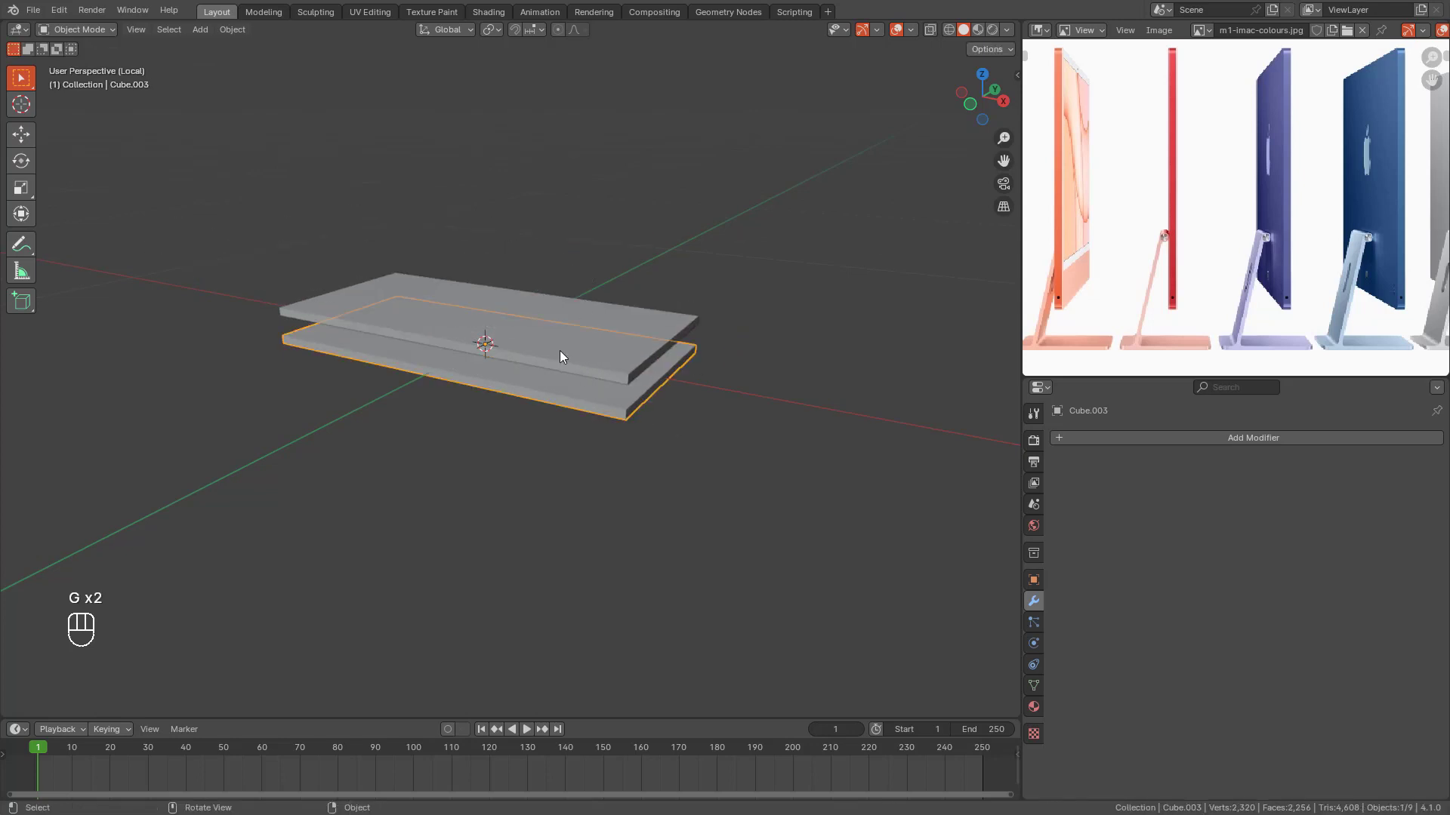
Step: Select the upper slab and set its origin to its geometry
{"action": "left_click", "coordinate": [562, 356]}
{"action": "middle_click_drag", "start_coordinate": [562, 355], "coordinate": [479, 323]}
{"action": "scroll", "coordinate": [486, 342], "scroll_direction": "up", "scroll_amount": 5}
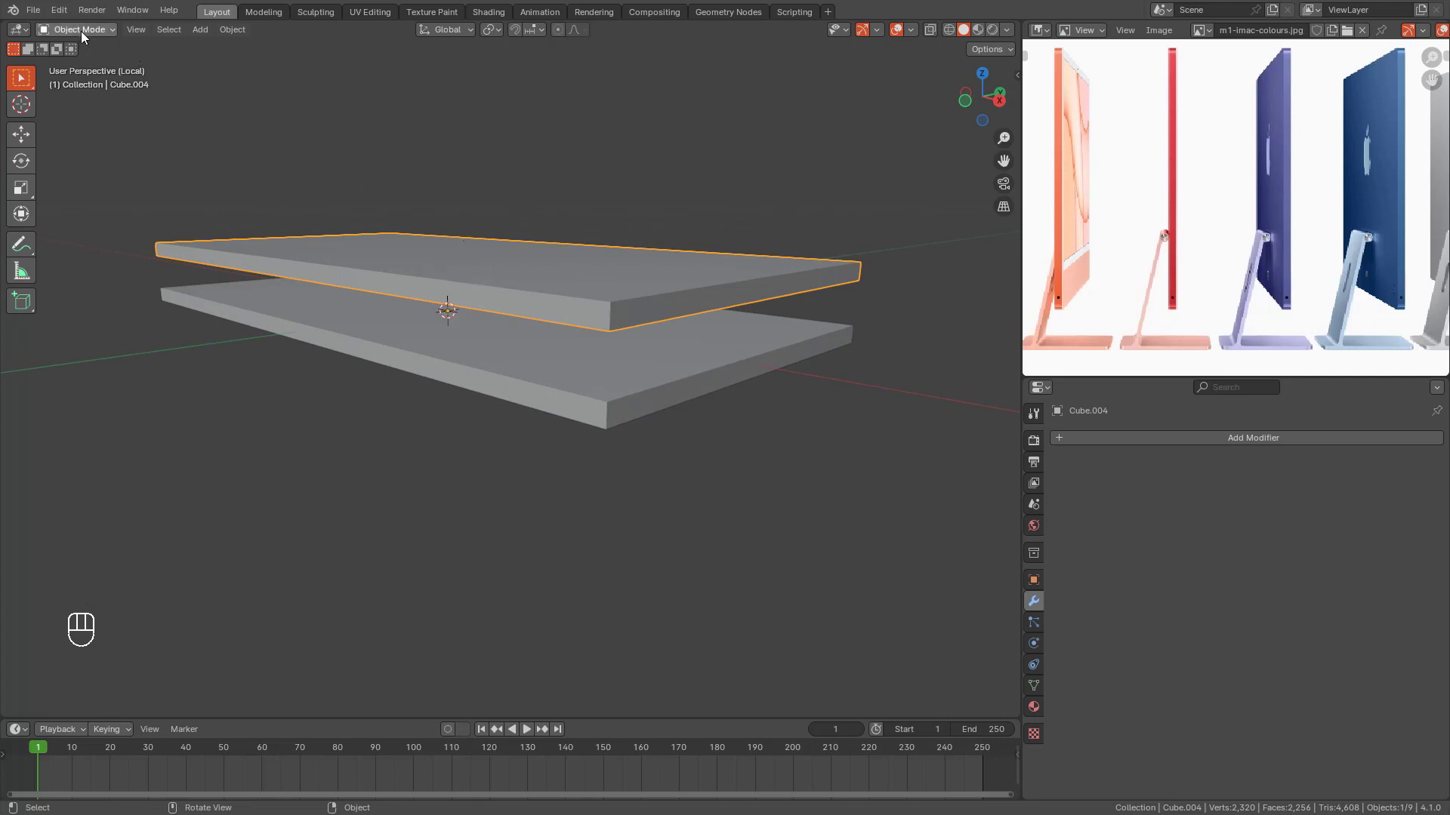
{"action": "right_click", "coordinate": [460, 280]}
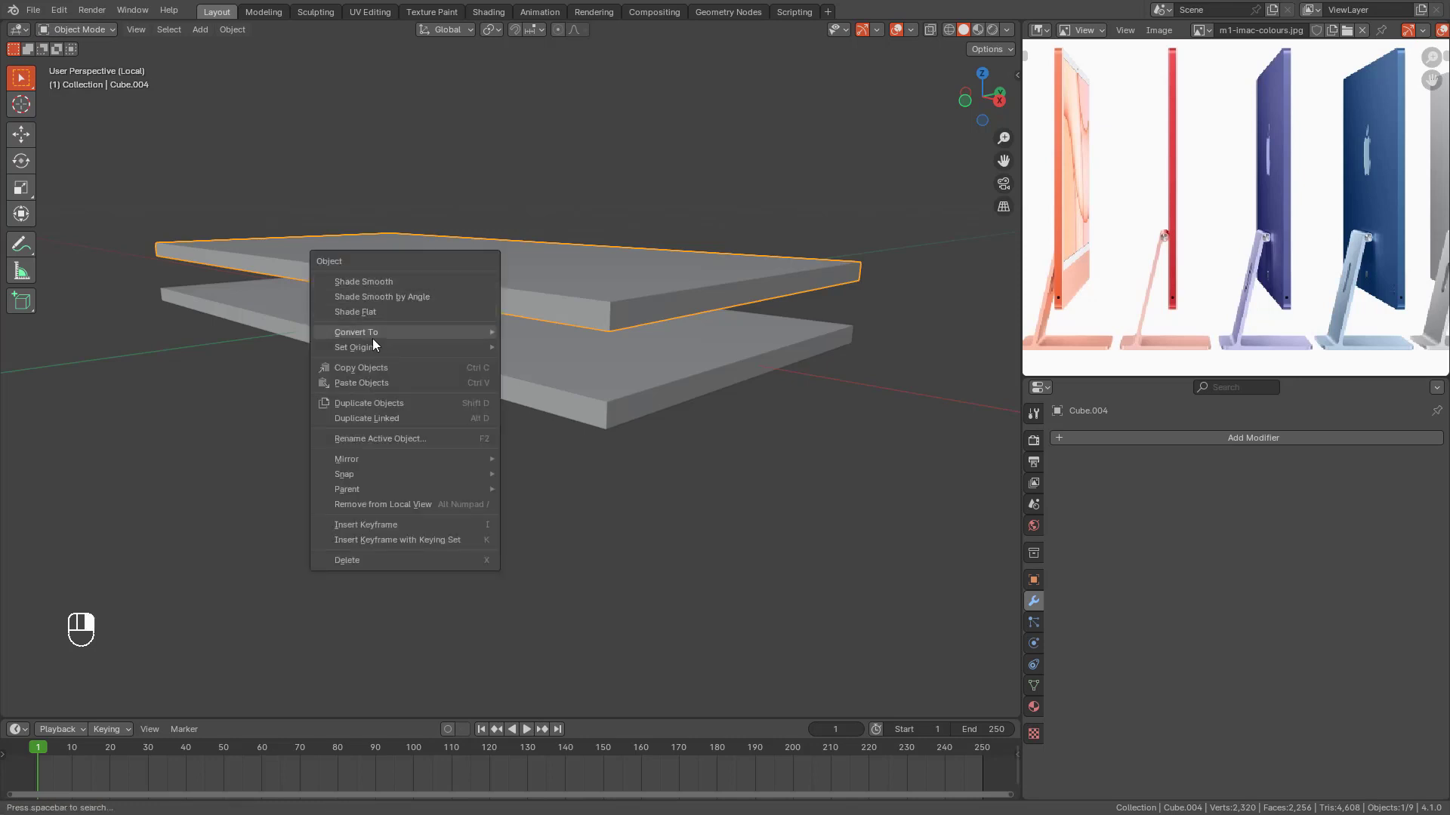
{"action": "mouse_move", "coordinate": [365, 346]}
{"action": "left_click", "coordinate": [559, 365]}
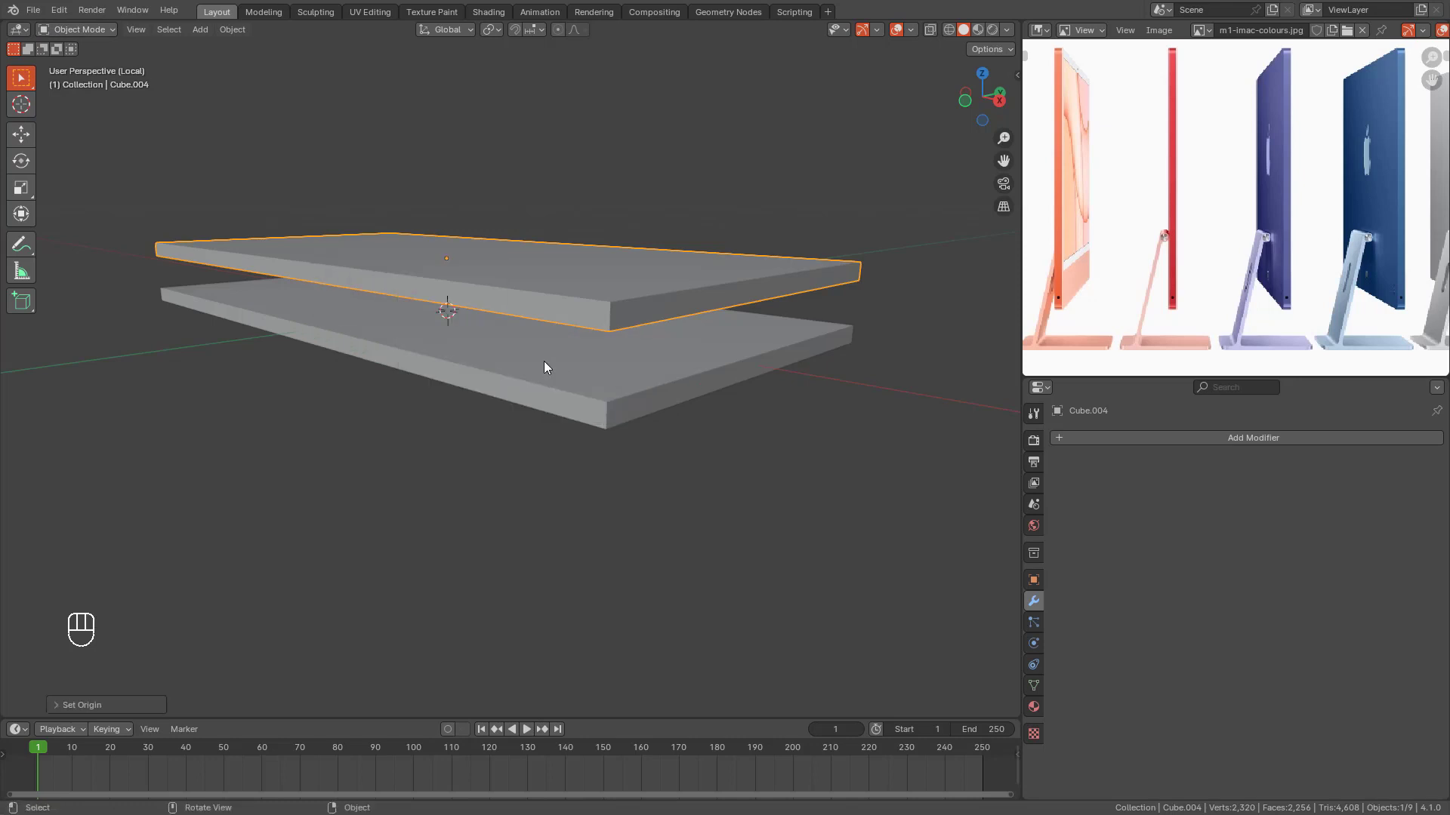
Step: In Edit Mode, select the whole upper slab and shrink it along X and Y in top view into a small key-sized block
{"action": "middle_click_drag", "start_coordinate": [545, 362], "coordinate": [627, 397]}
{"action": "key", "text": "Tab"}
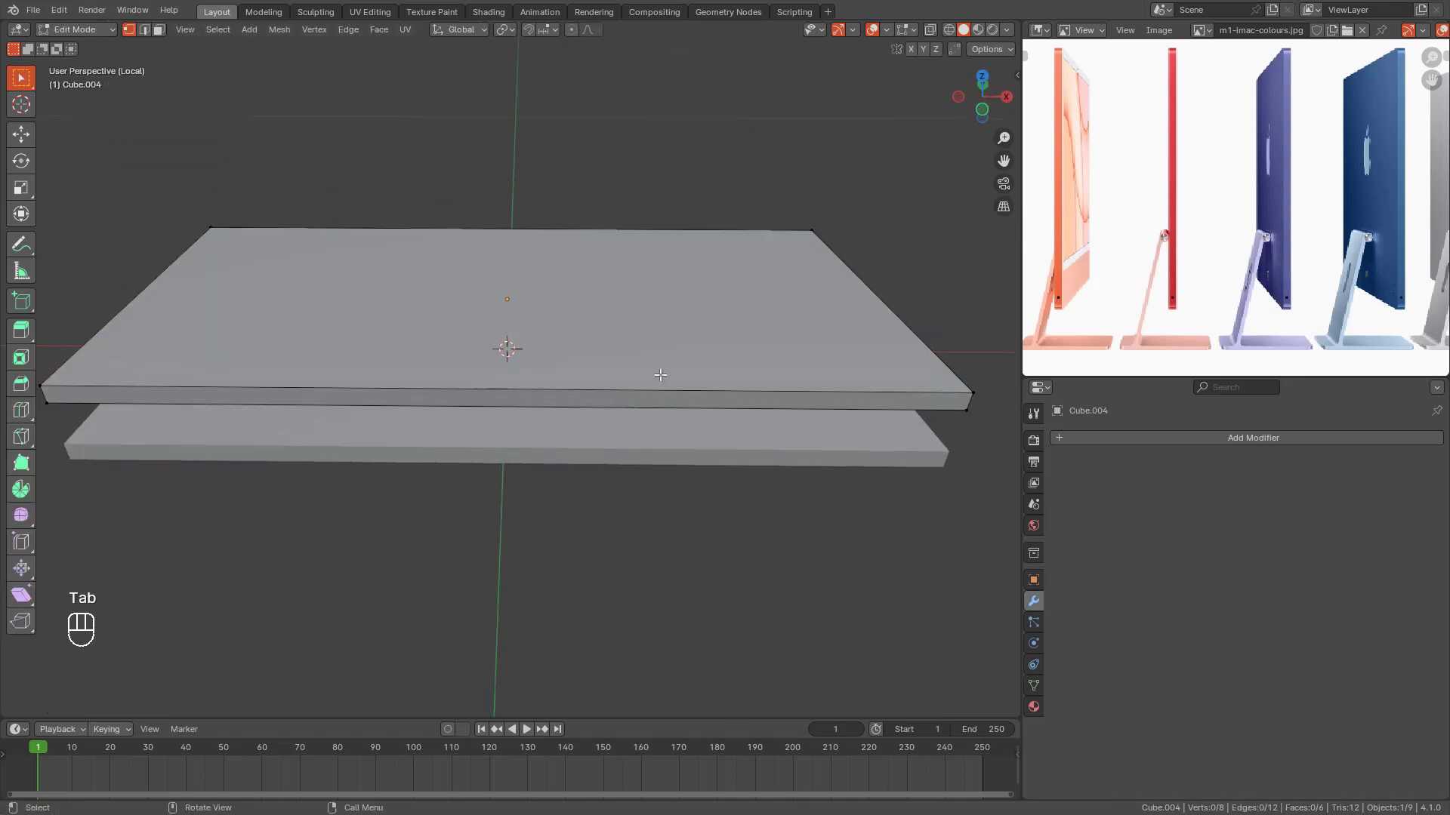
{"action": "key", "text": "a"}
{"action": "scroll", "coordinate": [816, 294], "scroll_direction": "down", "scroll_amount": 4}
{"action": "key", "text": "KP_7"}
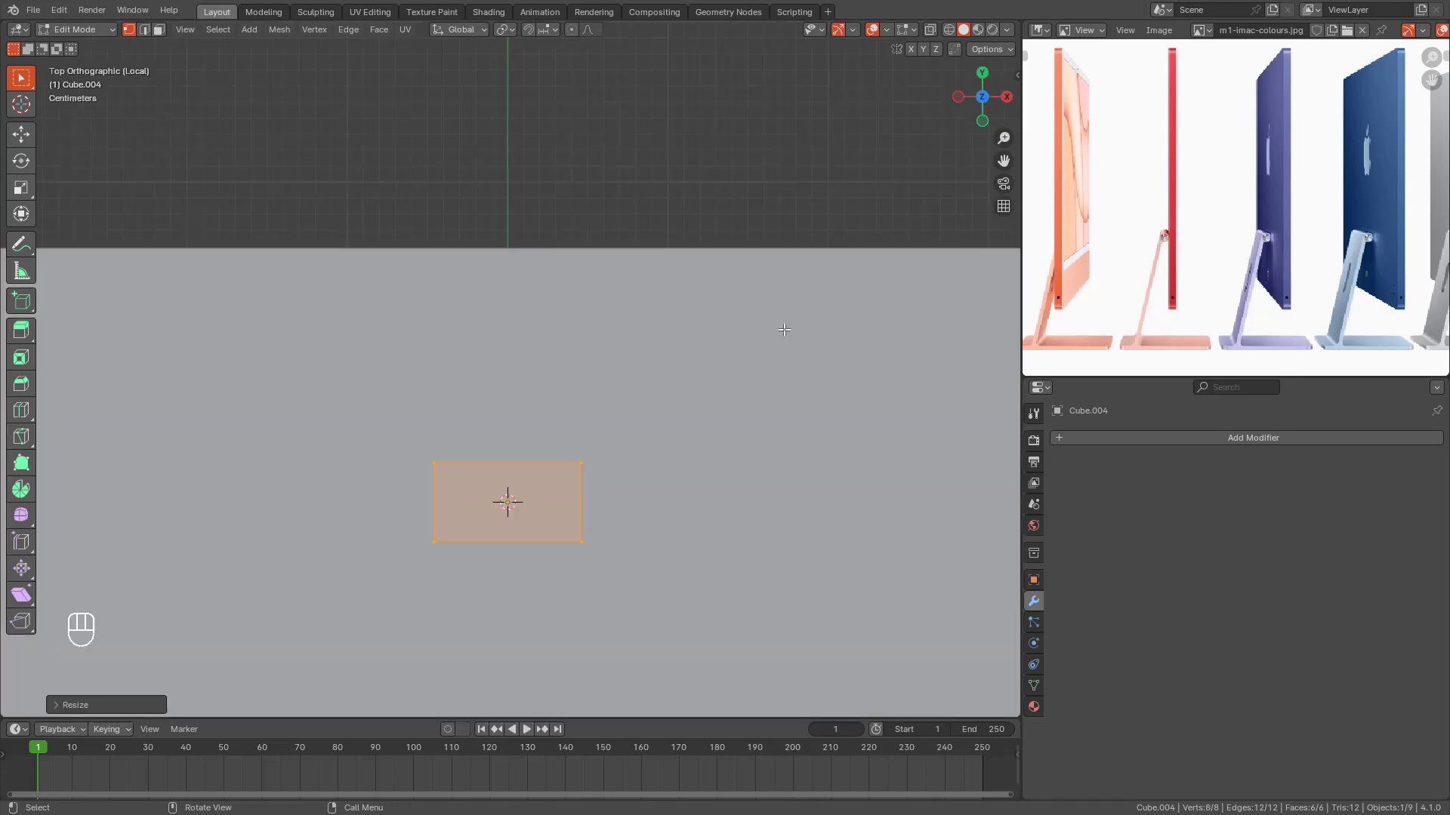
{"action": "key", "text": "s"}
{"action": "key", "text": "x"}
{"action": "key", "text": "s"}
{"action": "key", "text": "y"}
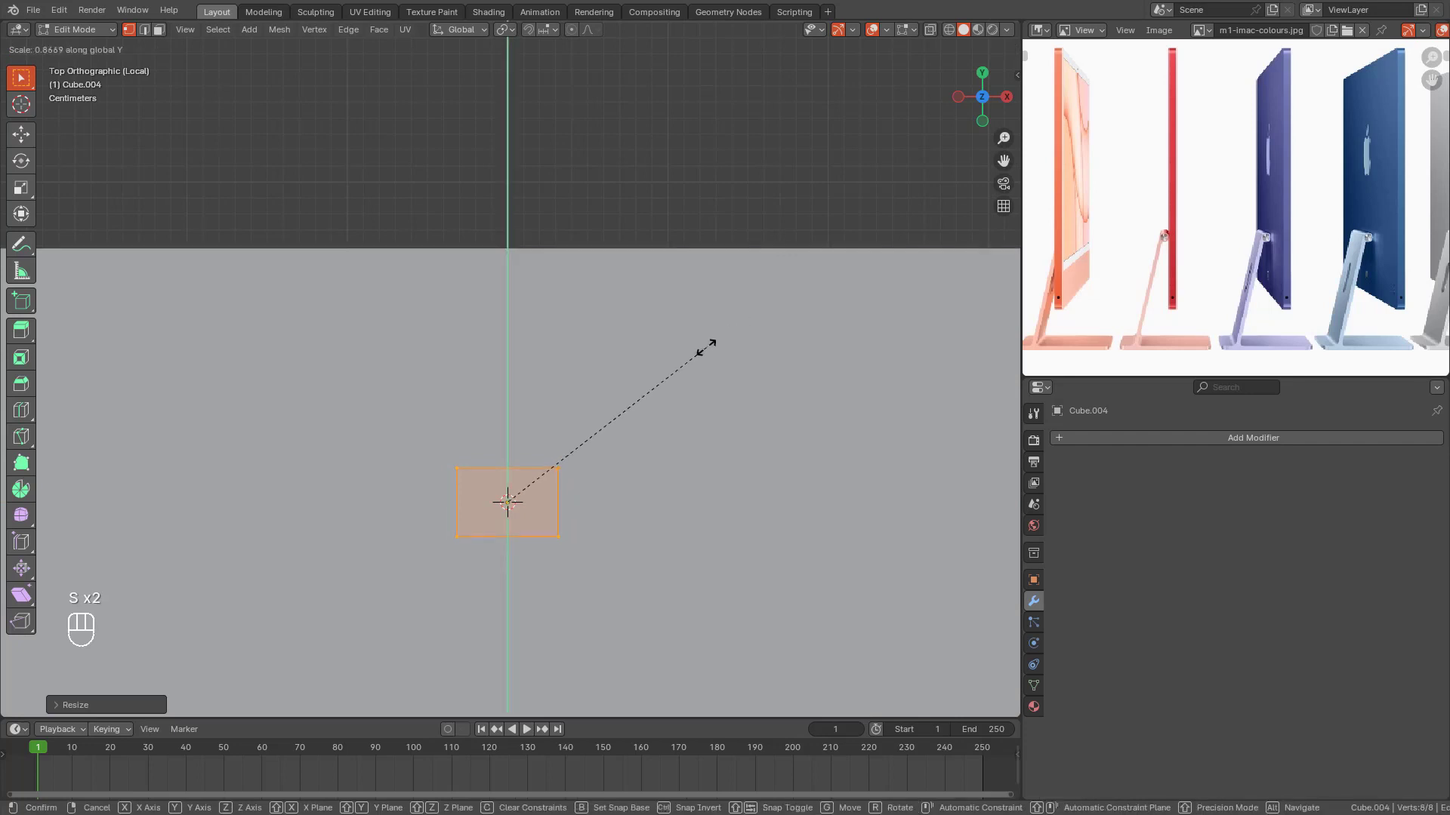
{"action": "left_click", "coordinate": [686, 350]}
Step: In wireframe display, scale the block uniformly to a smaller key size and move it about 0.28 m along X and 0.12 m along Y
{"action": "key", "text": "shift+z"}
{"action": "scroll", "coordinate": [638, 396], "scroll_direction": "down", "scroll_amount": 5}
{"action": "scroll", "coordinate": [619, 418], "scroll_direction": "up", "scroll_amount": 2}
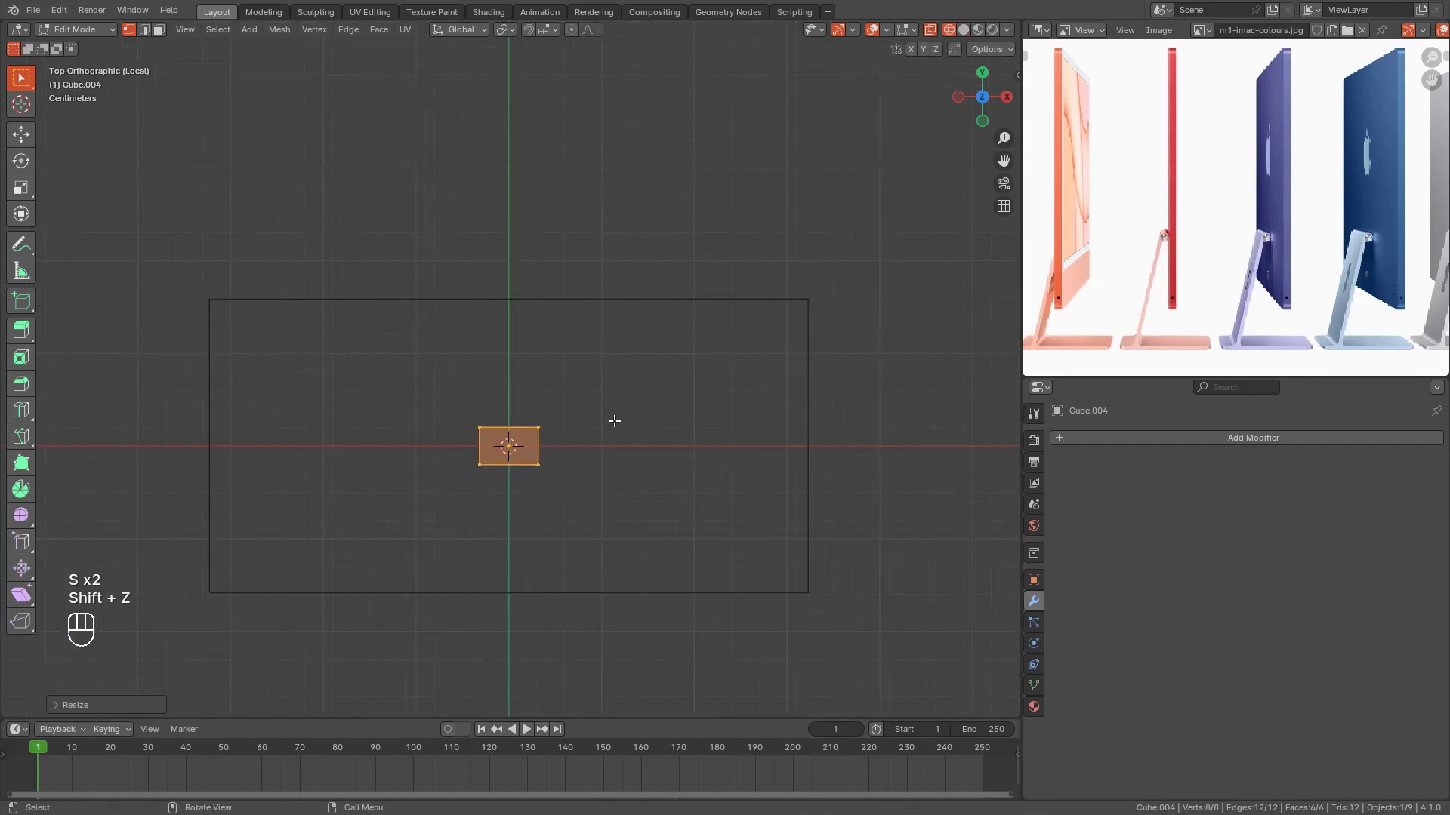
{"action": "key", "text": "s"}
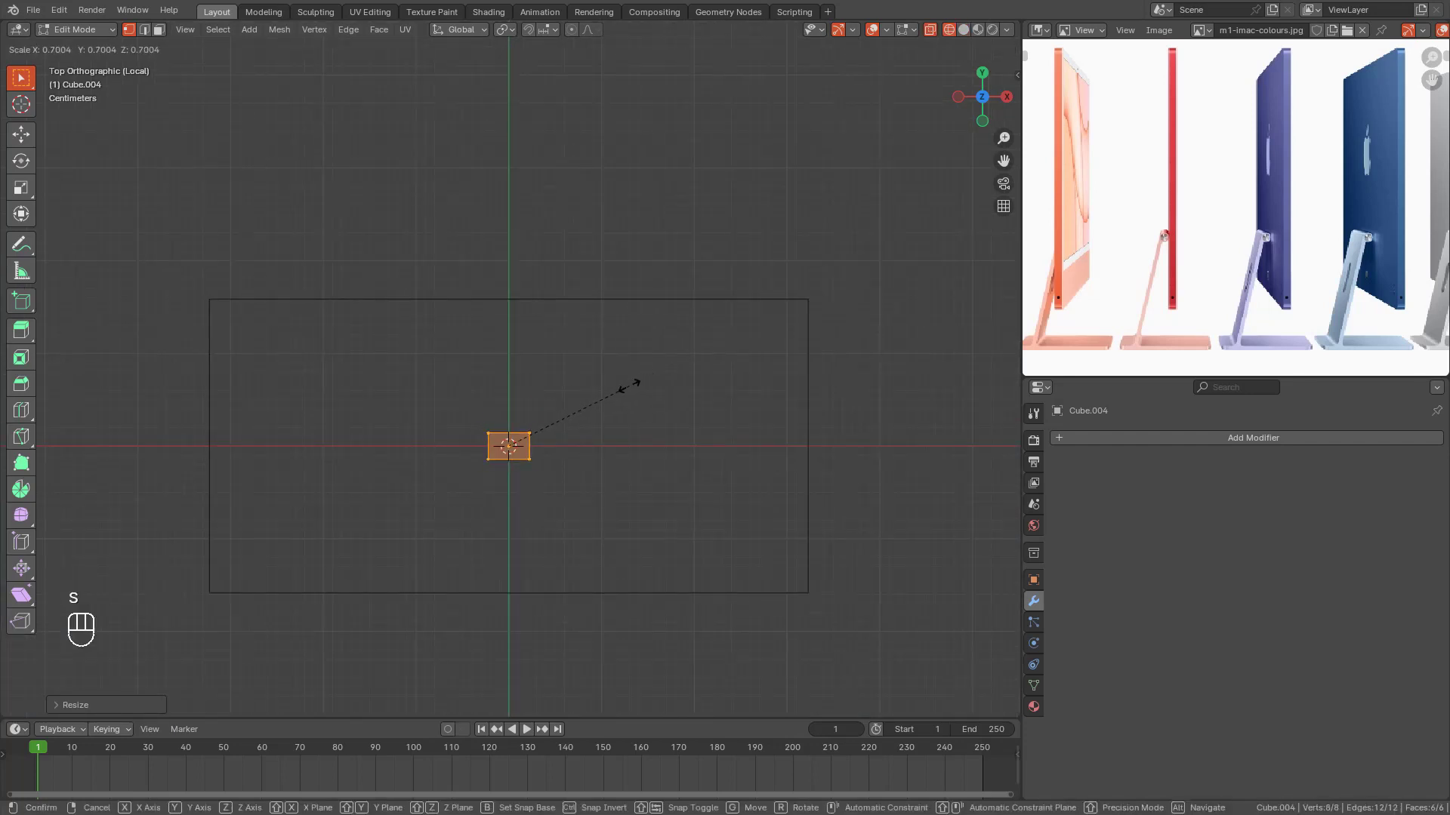
{"action": "left_click", "coordinate": [634, 383]}
{"action": "key", "text": "s"}
{"action": "key", "text": "g"}
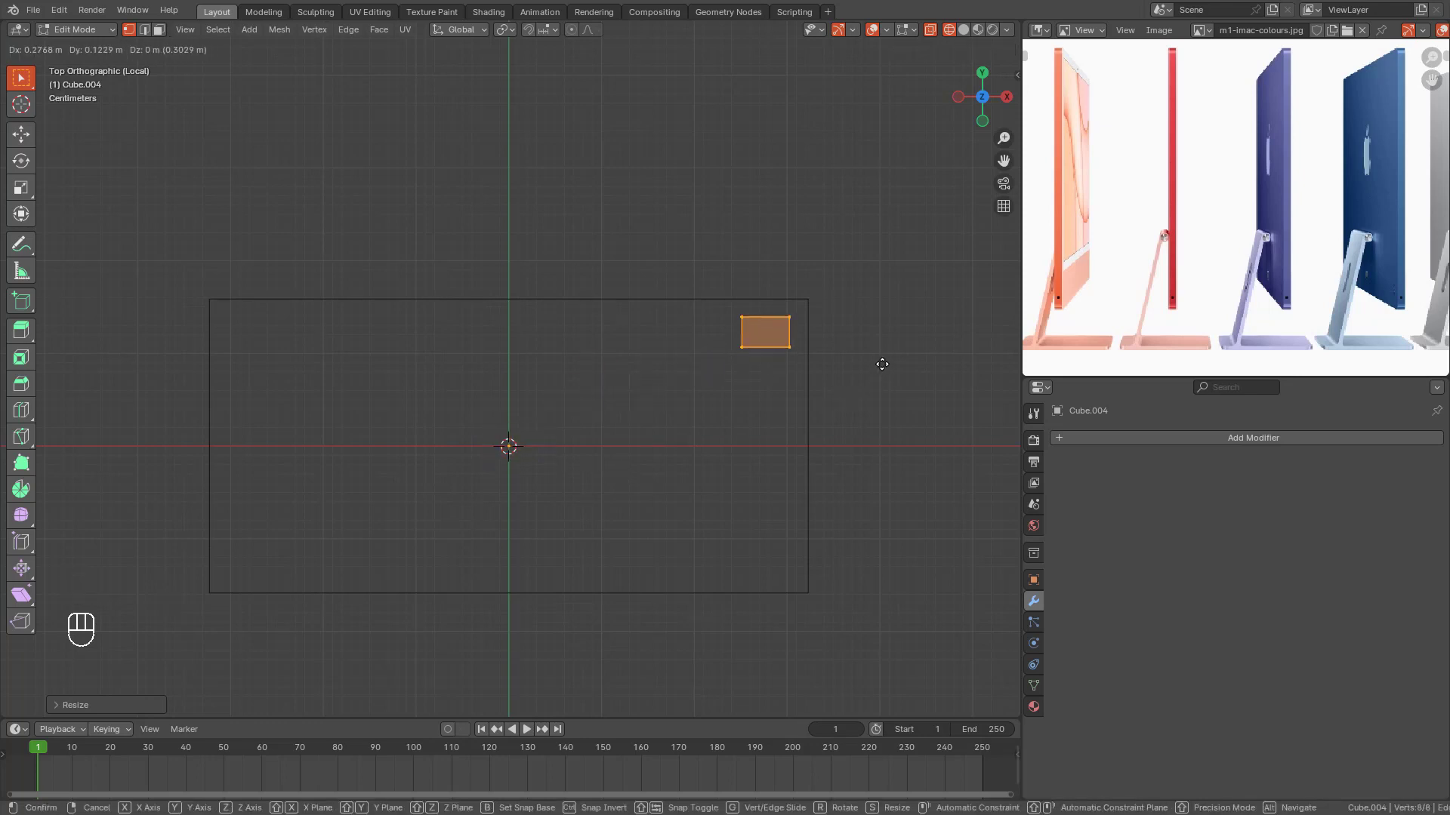
{"action": "left_click", "coordinate": [880, 364]}
Step: Return to Object Mode and set the small block's origin to its geometry
{"action": "middle_click_drag", "start_coordinate": [898, 284], "coordinate": [686, 375]}
{"action": "key", "text": "Tab"}
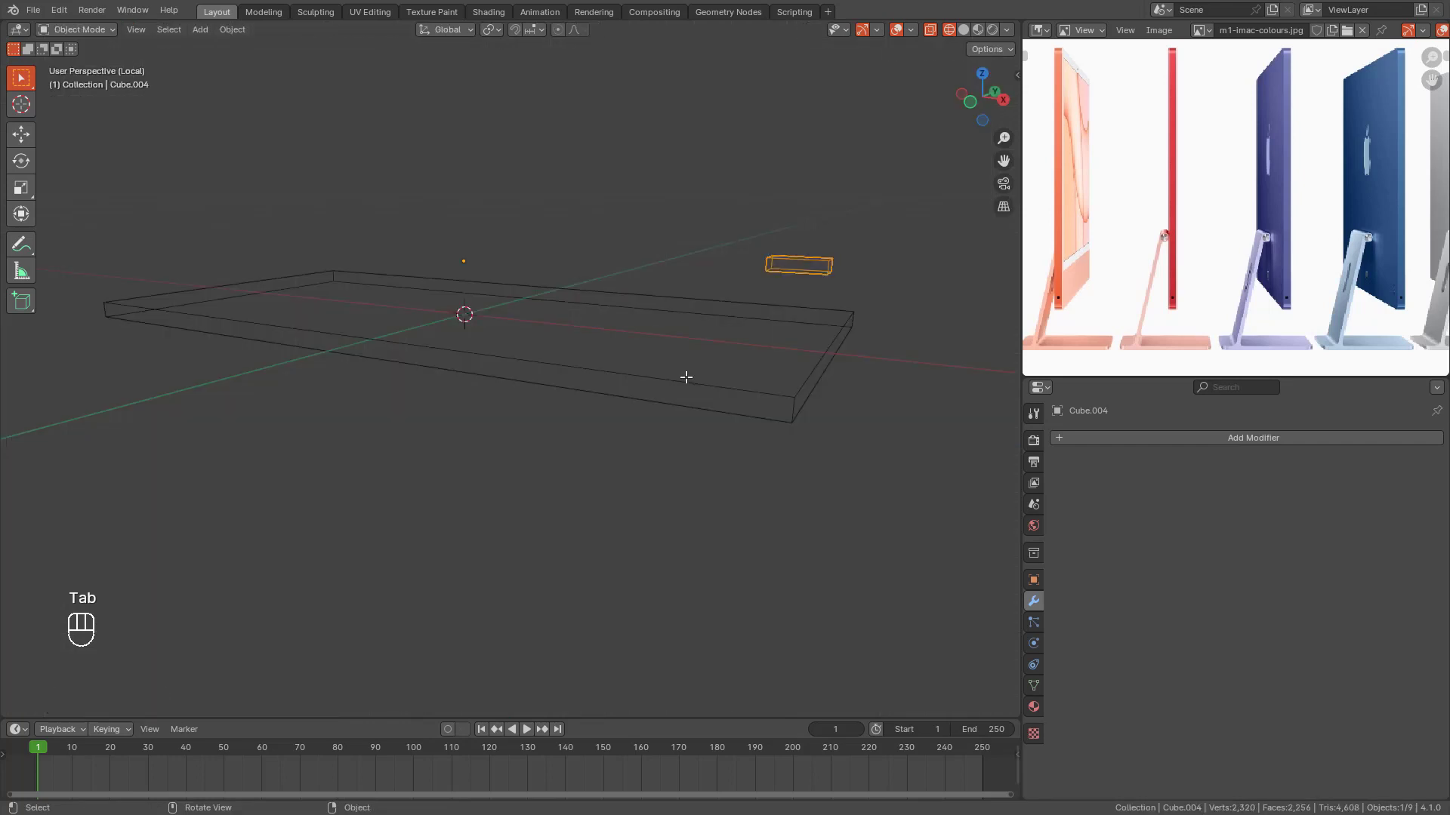
{"action": "right_click", "coordinate": [789, 262]}
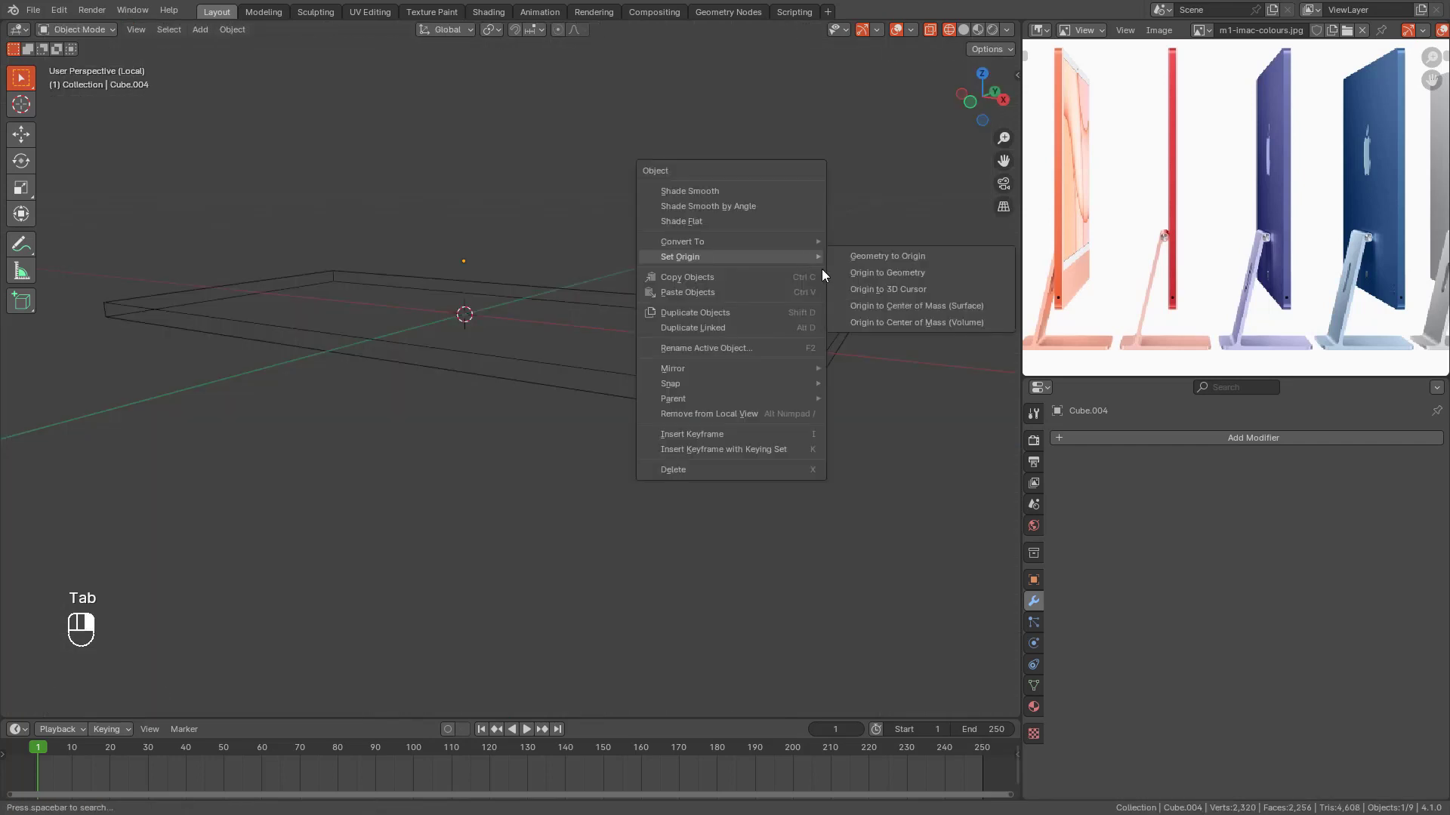
{"action": "left_click", "coordinate": [853, 273]}
Step: In front view, lower the small block about 0.039 m along Z onto the upper surface of the large slab
{"action": "middle_click_drag", "start_coordinate": [808, 296], "coordinate": [609, 468]}
{"action": "key", "text": "KP_1"}
{"action": "scroll", "coordinate": [838, 373], "scroll_direction": "up", "scroll_amount": 3}
{"action": "key", "text": "g"}
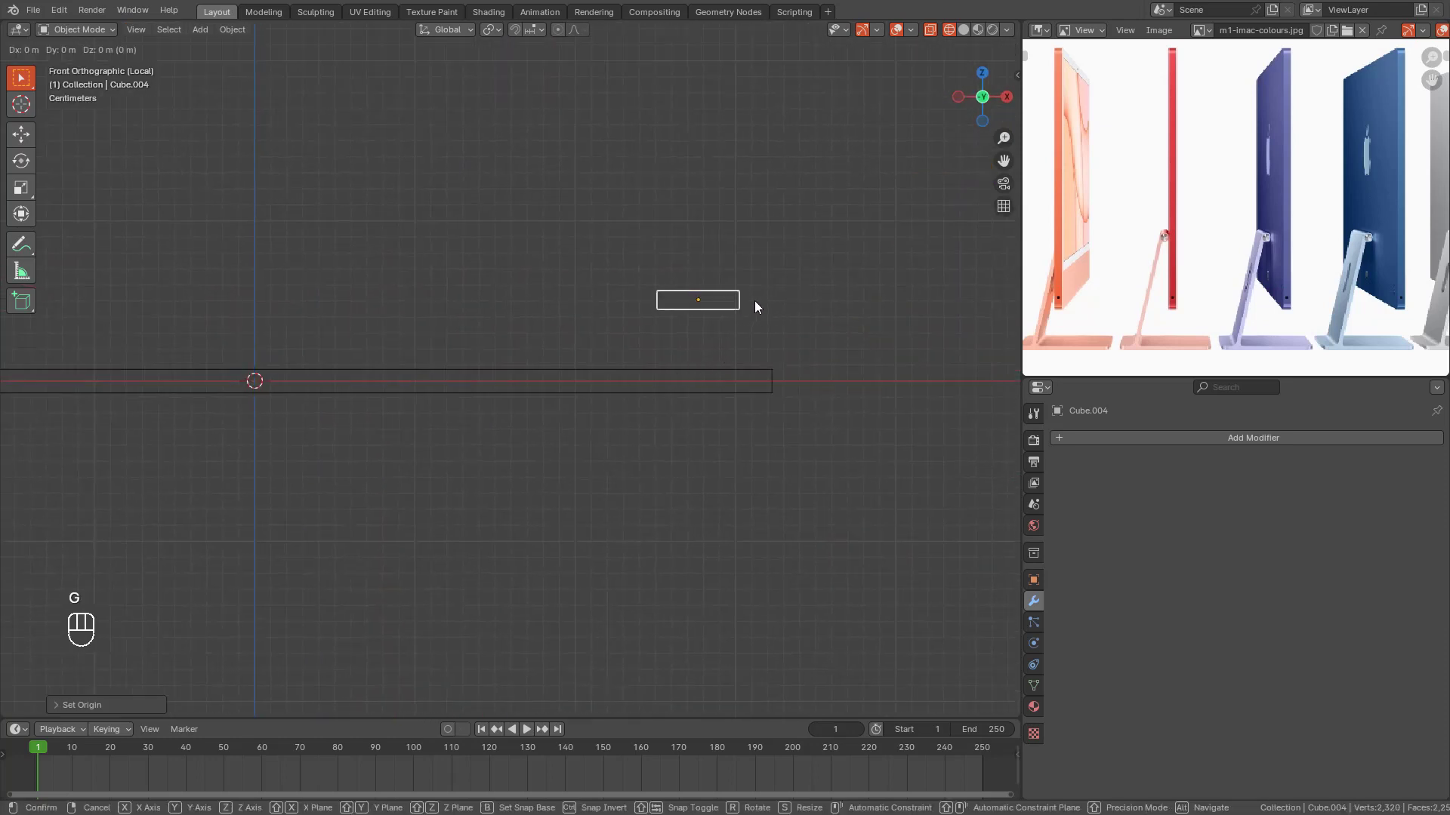
{"action": "key", "text": "z"}
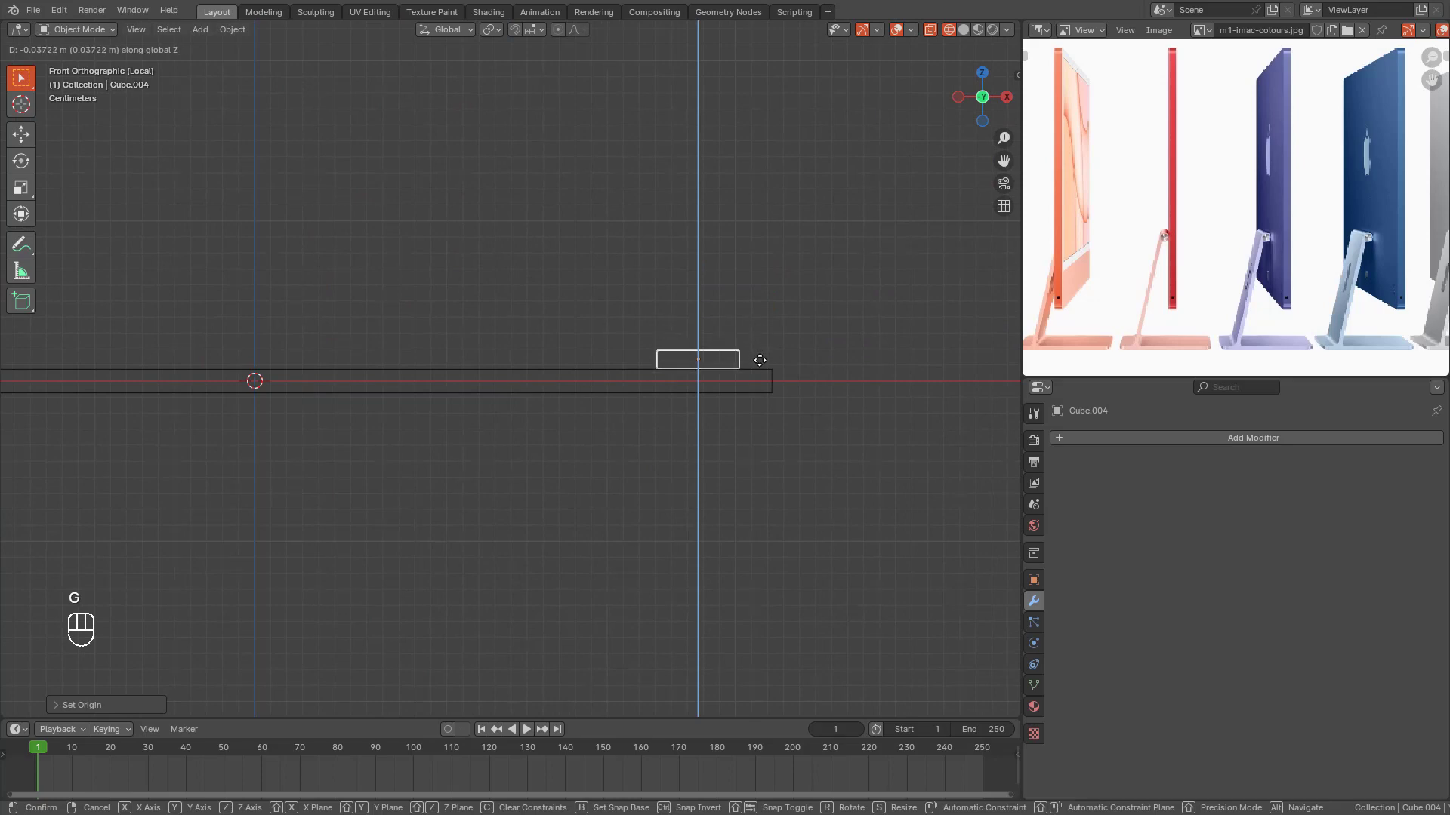
{"action": "key", "text": "shift"}
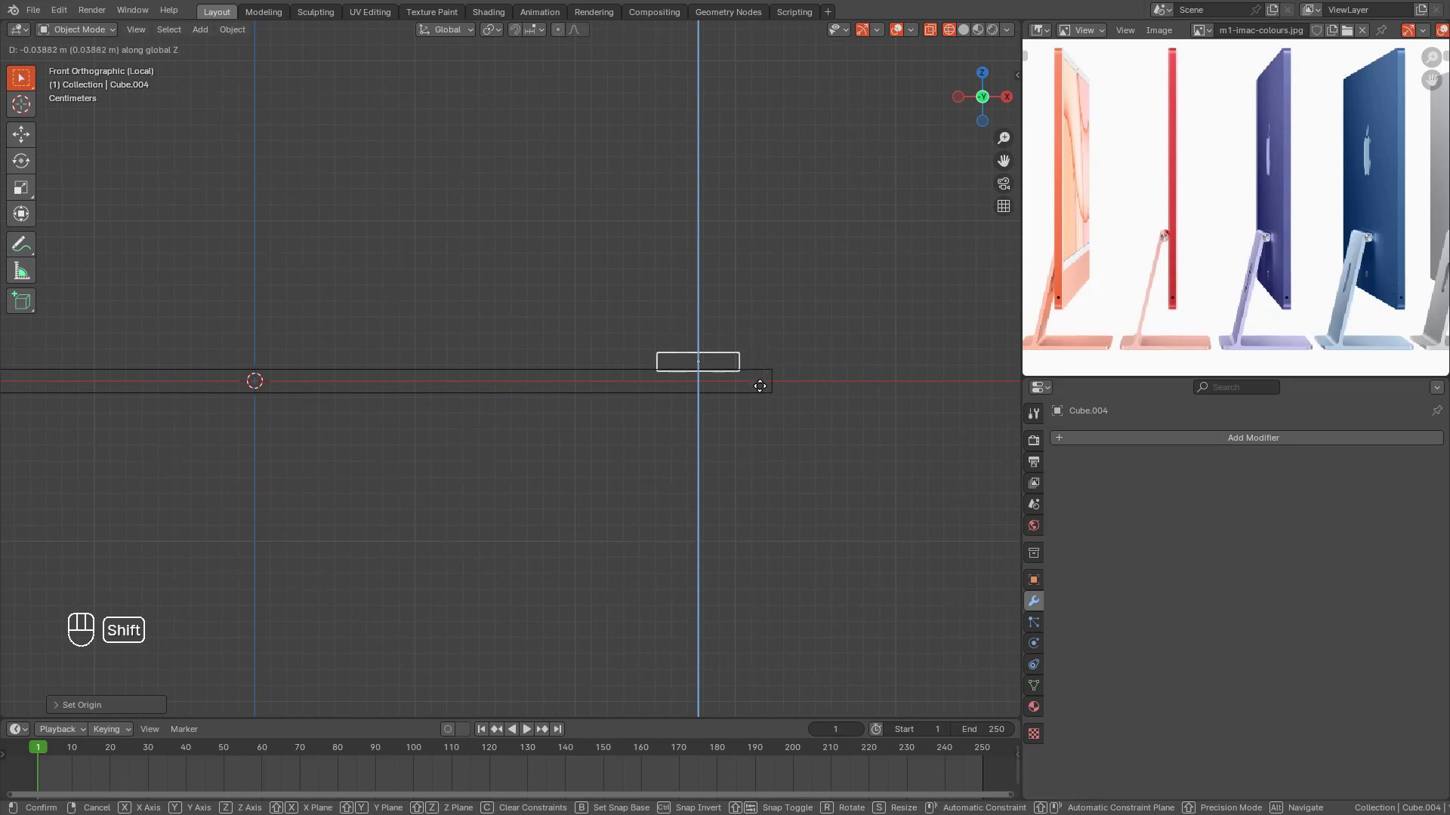
{"action": "left_click", "coordinate": [758, 386]}
Step: Try duplicating the key block along negative X in Edit Mode, and undo the duplicate to return to Object Mode
{"action": "middle_click_drag", "start_coordinate": [613, 379], "coordinate": [676, 369], "text": "shift"}
{"action": "scroll", "coordinate": [661, 400], "scroll_direction": "down", "scroll_amount": 5}
{"action": "key", "text": "KP_7"}
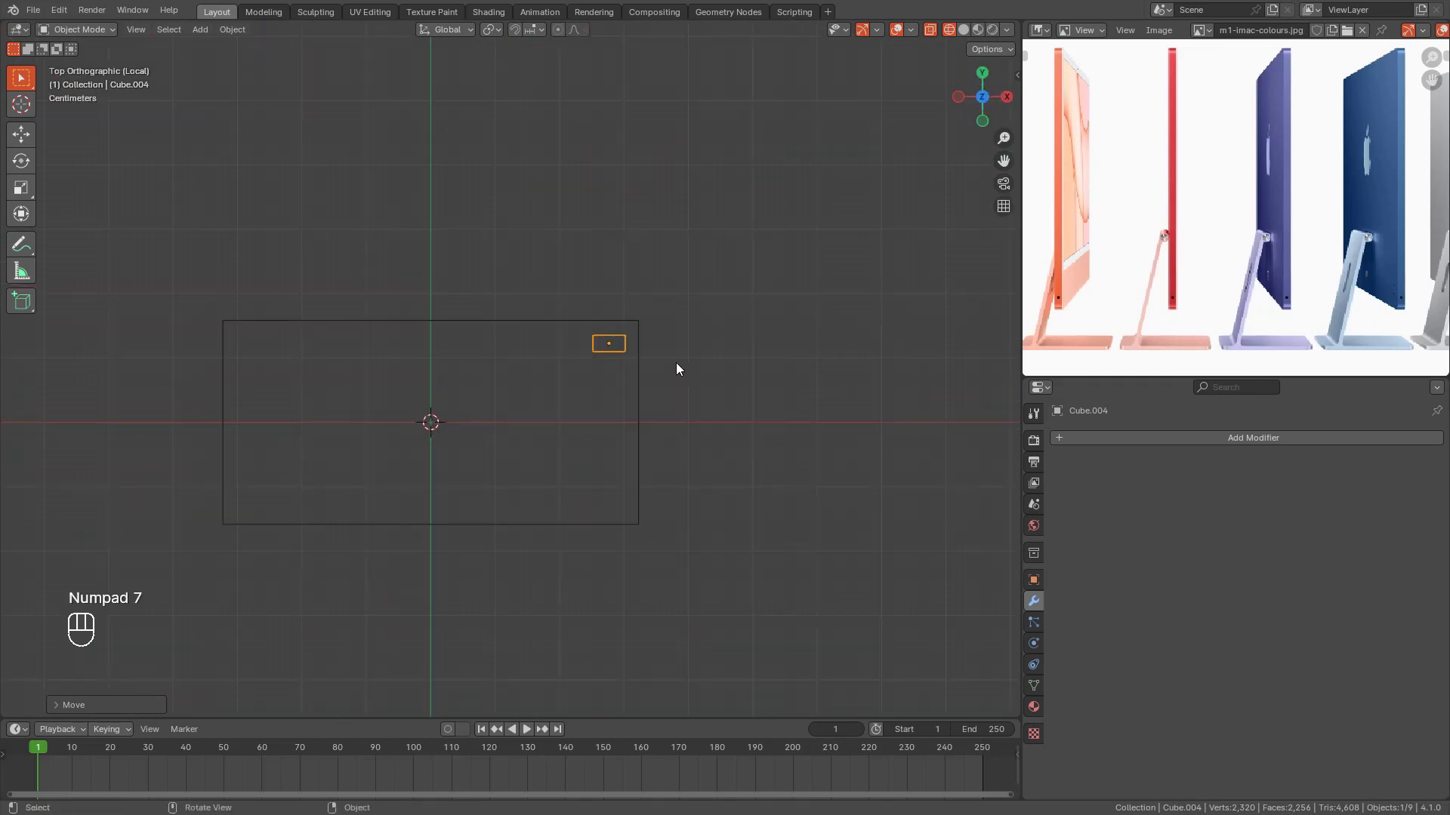
{"action": "scroll", "coordinate": [681, 405], "scroll_direction": "up", "scroll_amount": 2}
{"action": "key", "text": "Tab"}
{"action": "key", "text": "shift+d"}
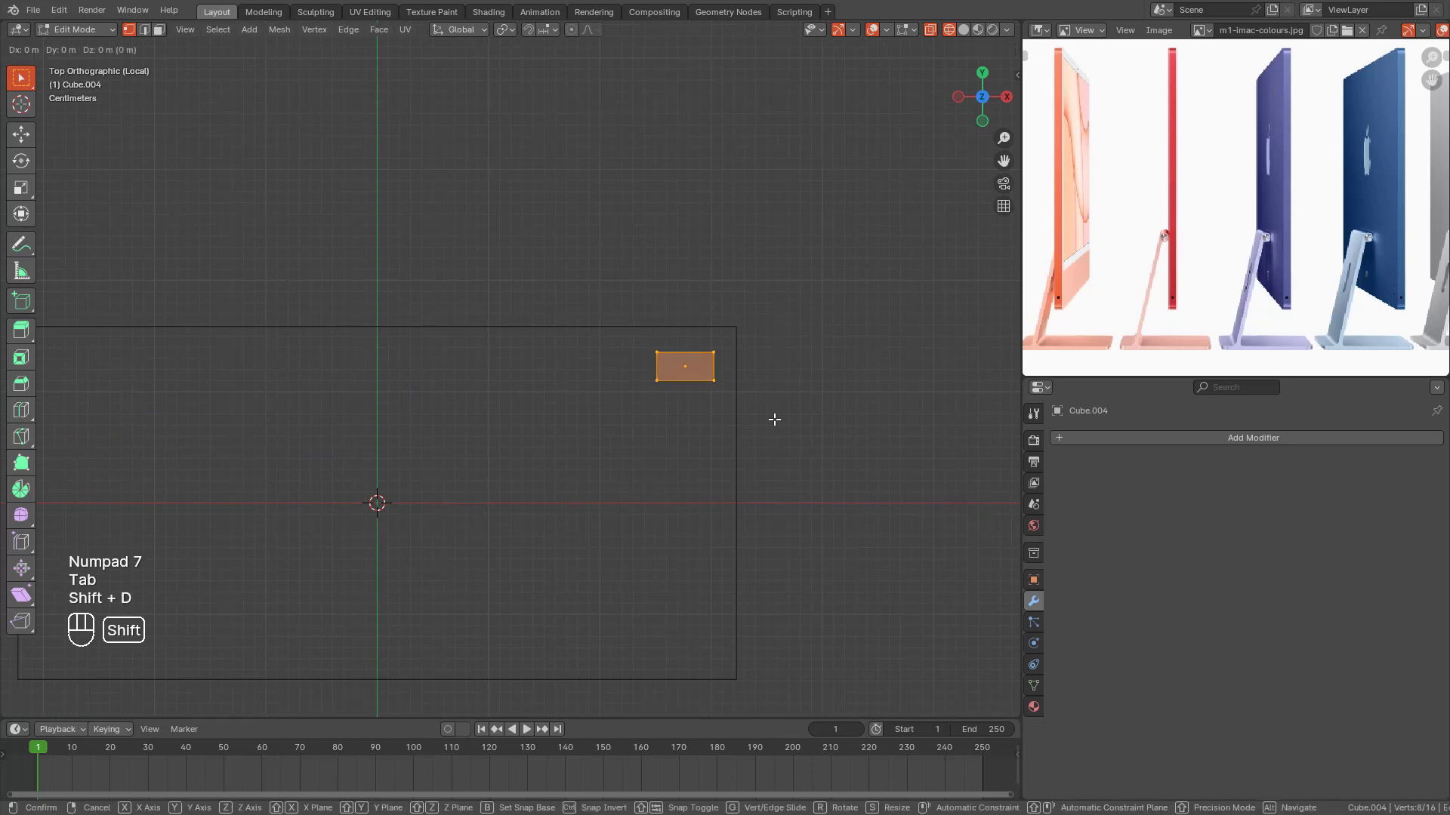
{"action": "key", "text": "y"}
{"action": "key", "text": "x"}
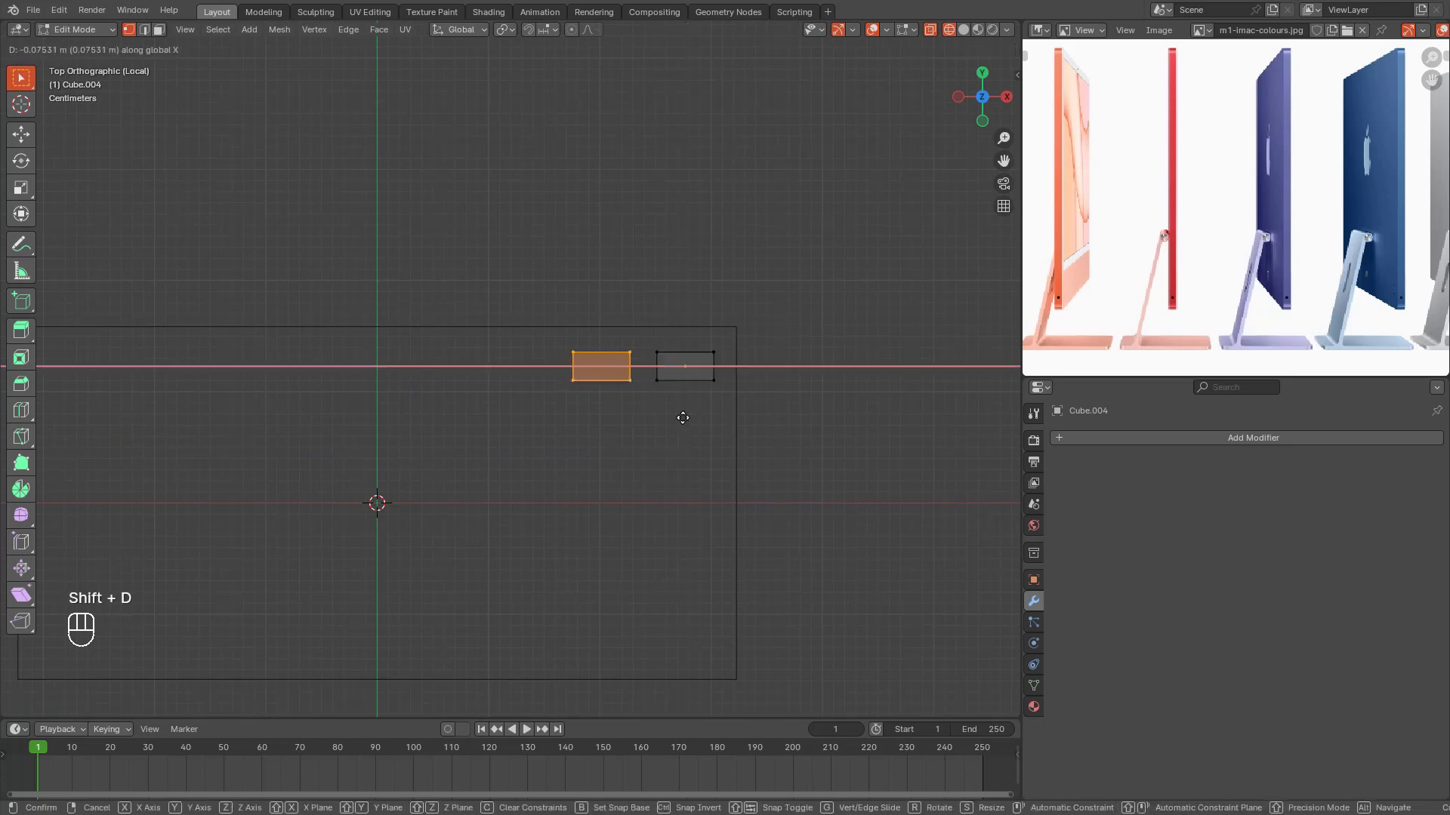
{"action": "left_click", "coordinate": [694, 414]}
{"action": "scroll", "coordinate": [664, 454], "scroll_direction": "down", "scroll_amount": 5}
{"action": "mouse_move", "coordinate": [664, 454]}
{"action": "middle_mouse_down"}
{"action": "mouse_move", "coordinate": [524, 349]}
{"action": "mouse_move", "coordinate": [625, 414]}
{"action": "middle_mouse_up"}
{"action": "key", "text": "shift+z"}
{"action": "scroll", "coordinate": [664, 377], "scroll_direction": "up", "scroll_amount": 3}
{"action": "key", "text": "shift+z"}
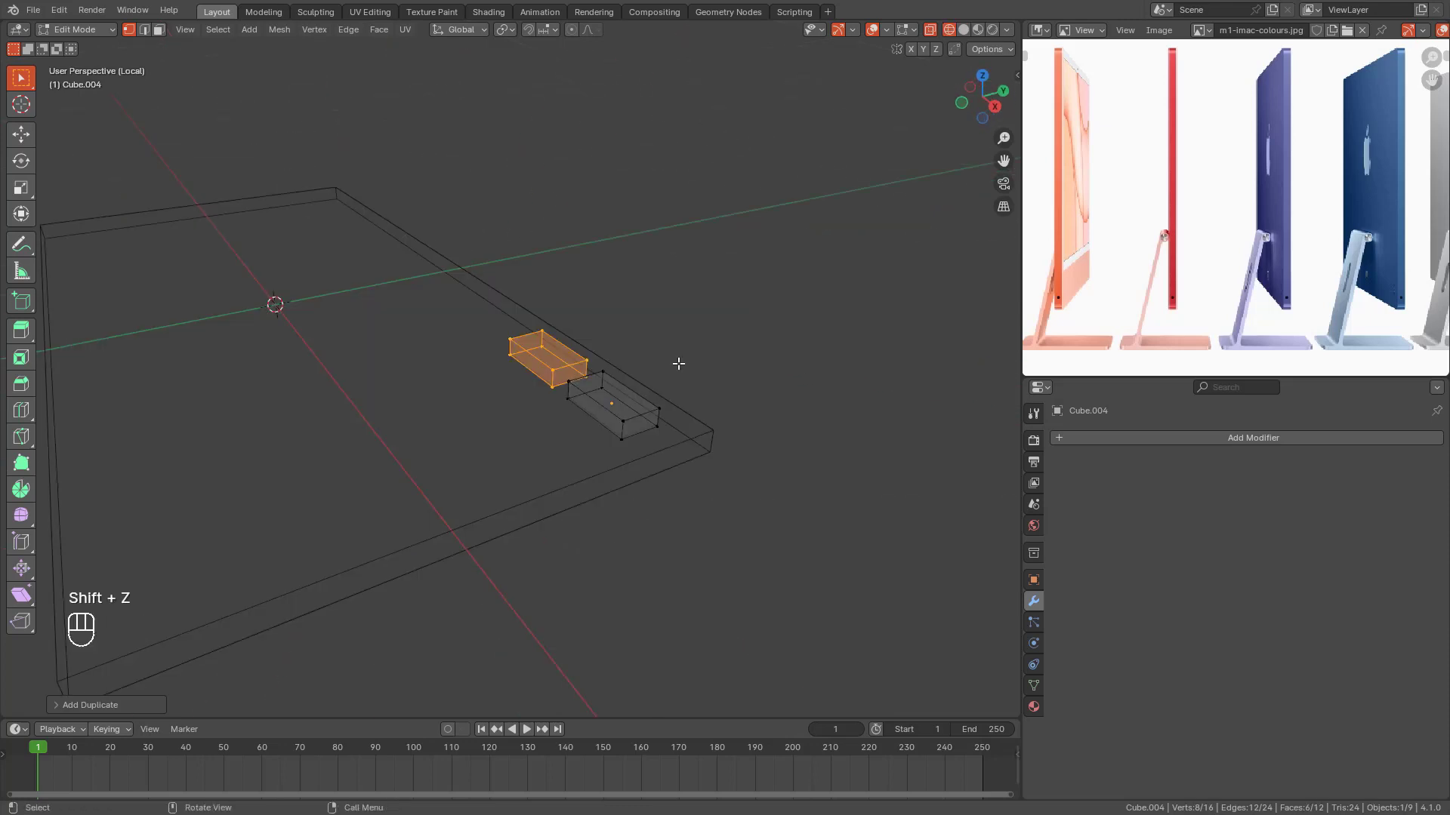
{"action": "key", "text": "ctrl+z"}
{"action": "key", "text": "ctrl+z"}
Step: Switch to solid shading and add an Array modifier to the key block
{"action": "mouse_move", "coordinate": [663, 378]}
{"action": "middle_mouse_down"}
{"action": "mouse_move", "coordinate": [704, 388]}
{"action": "mouse_move", "coordinate": [528, 391]}
{"action": "middle_mouse_up"}
{"action": "key", "text": "shift+z"}
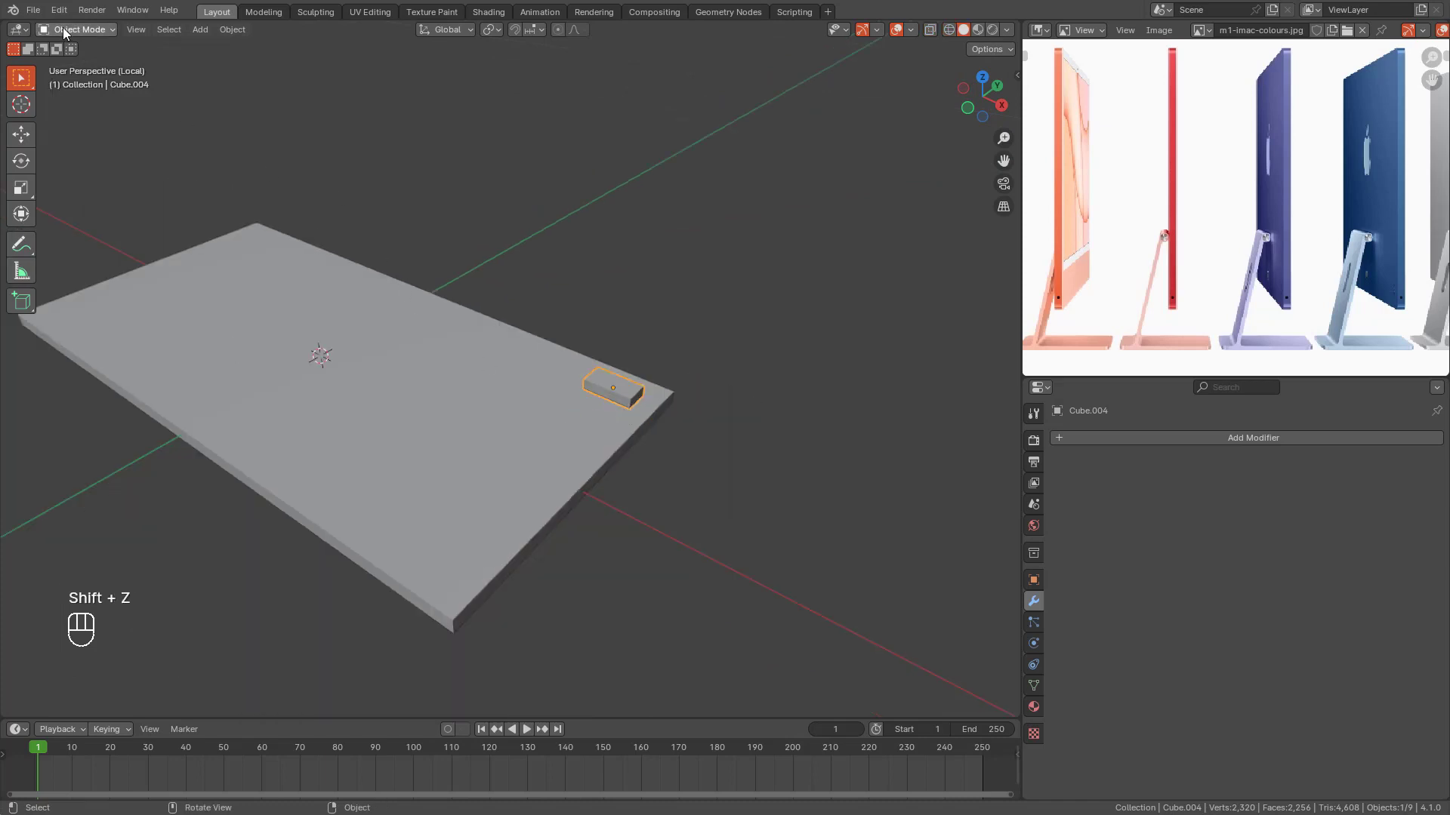
{"action": "left_click", "coordinate": [1080, 438]}
{"action": "mouse_move", "coordinate": [1087, 437]}
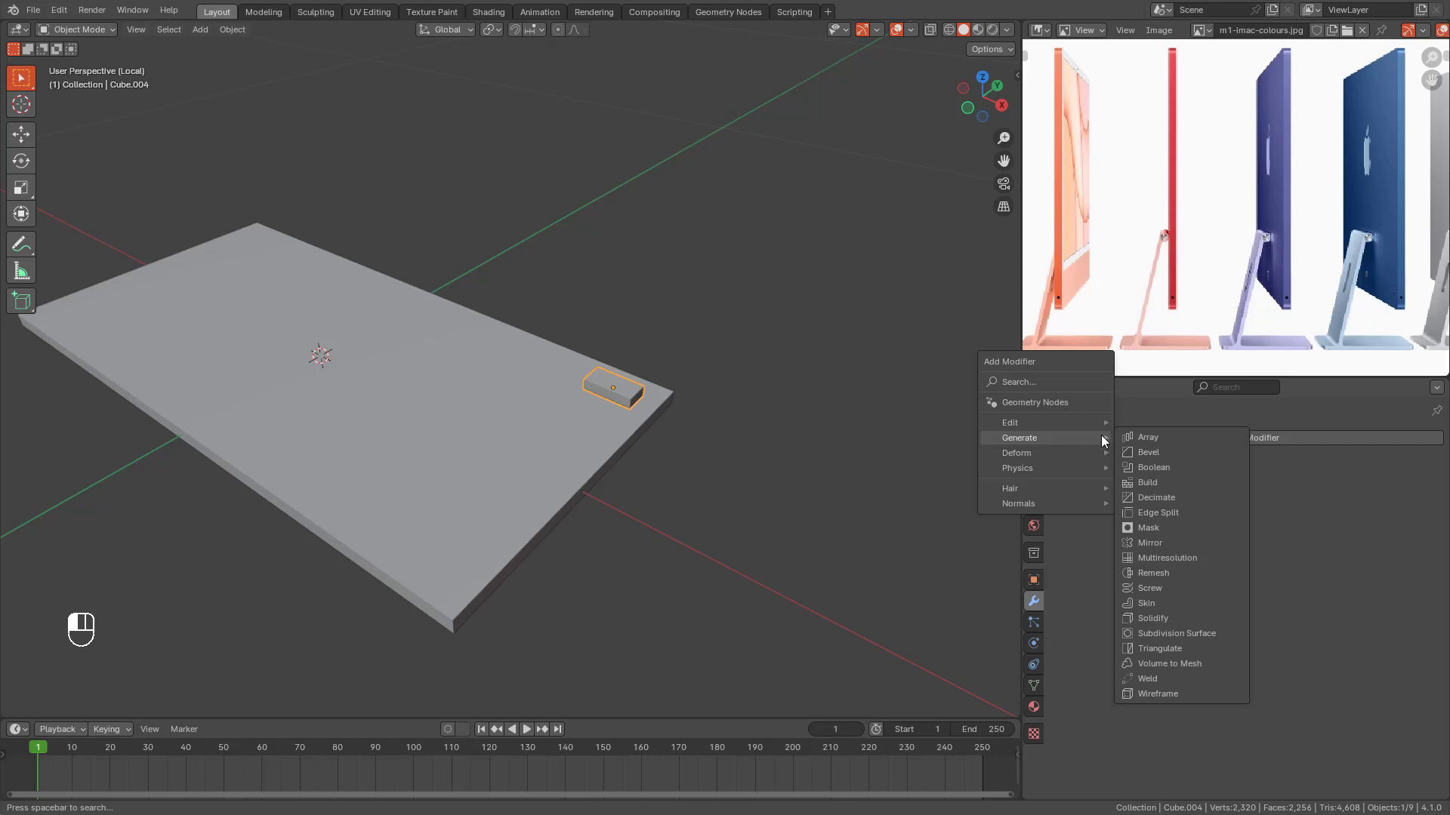
{"action": "left_click", "coordinate": [1137, 436]}
Step: In a wireframe top view, set the array's relative offset factor X to 1.6, undoing the extra adjustment
{"action": "middle_click_drag", "start_coordinate": [513, 435], "coordinate": [691, 459]}
{"action": "key", "text": "KP_7"}
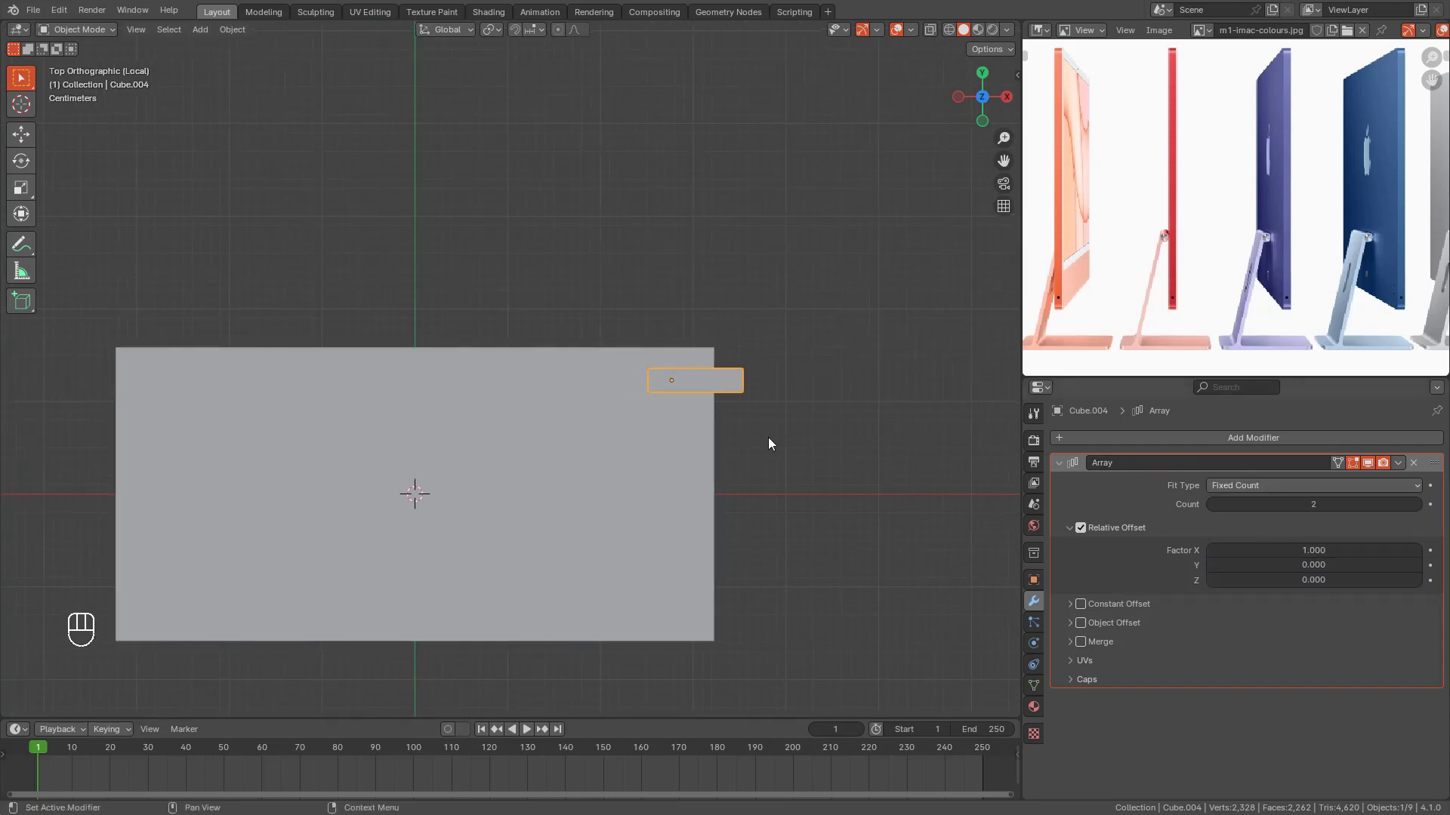
{"action": "middle_click_drag", "start_coordinate": [690, 447], "coordinate": [719, 446], "text": "shift"}
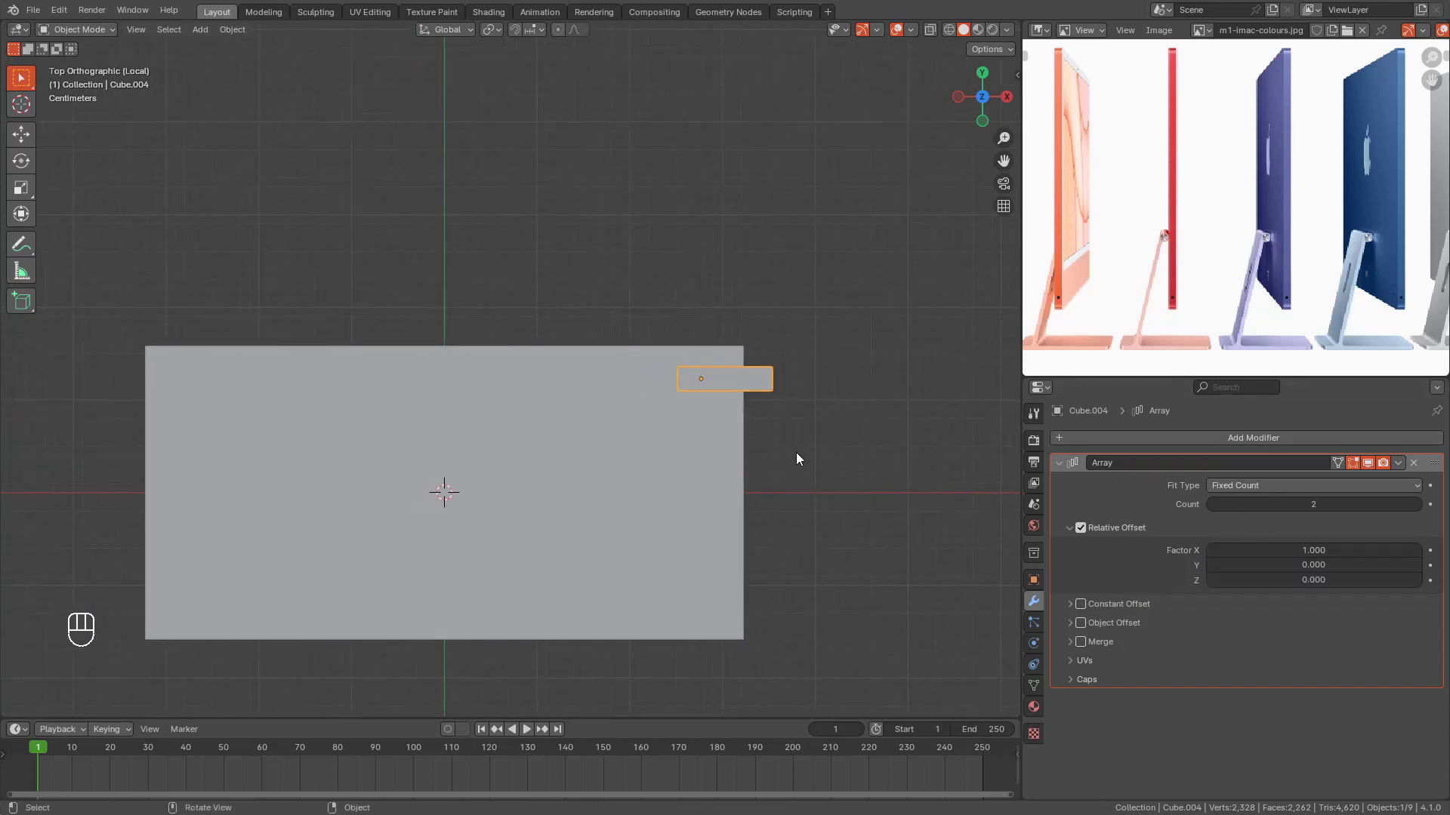
{"action": "key", "text": "shift+z"}
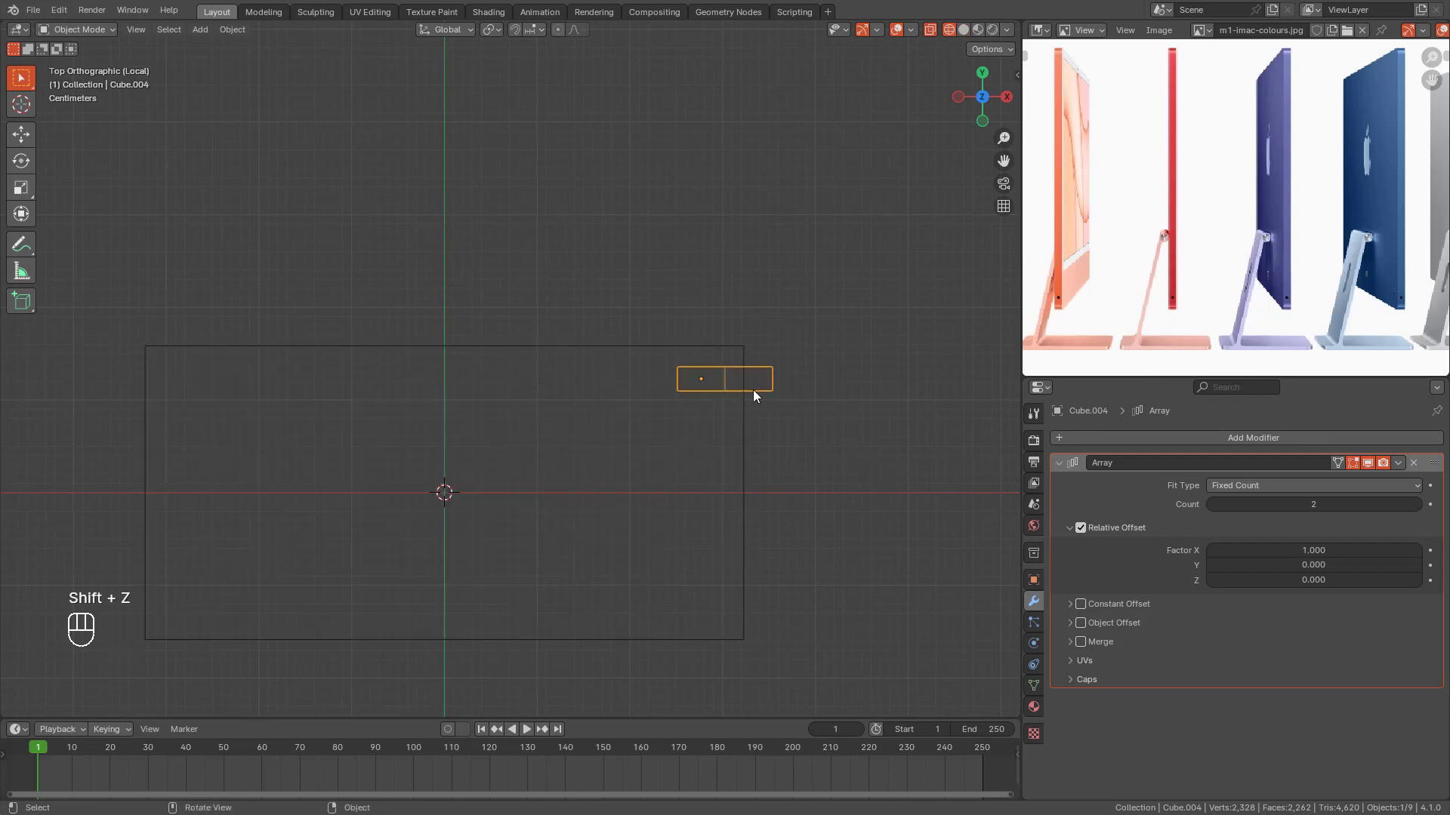
{"action": "left_click_drag", "start_coordinate": [1270, 549], "coordinate": [1315, 550]}
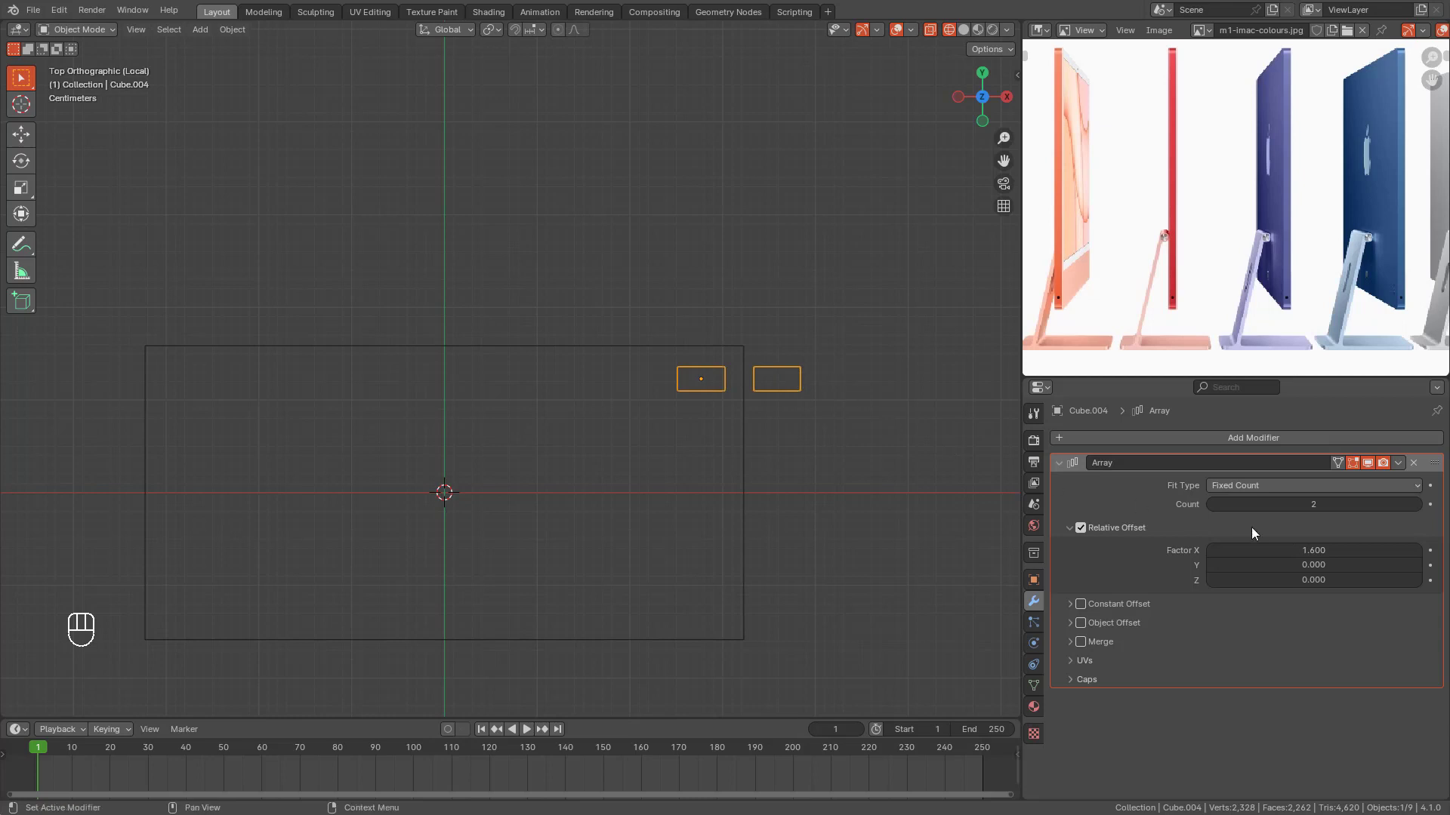
{"action": "left_click_drag", "start_coordinate": [1320, 550], "coordinate": [1274, 551]}
{"action": "key", "text": "ctrl+z"}
Step: Move the arrayed key blocks about 0.55 m along negative X to the opposite end of the large slab
{"action": "key", "text": "g"}
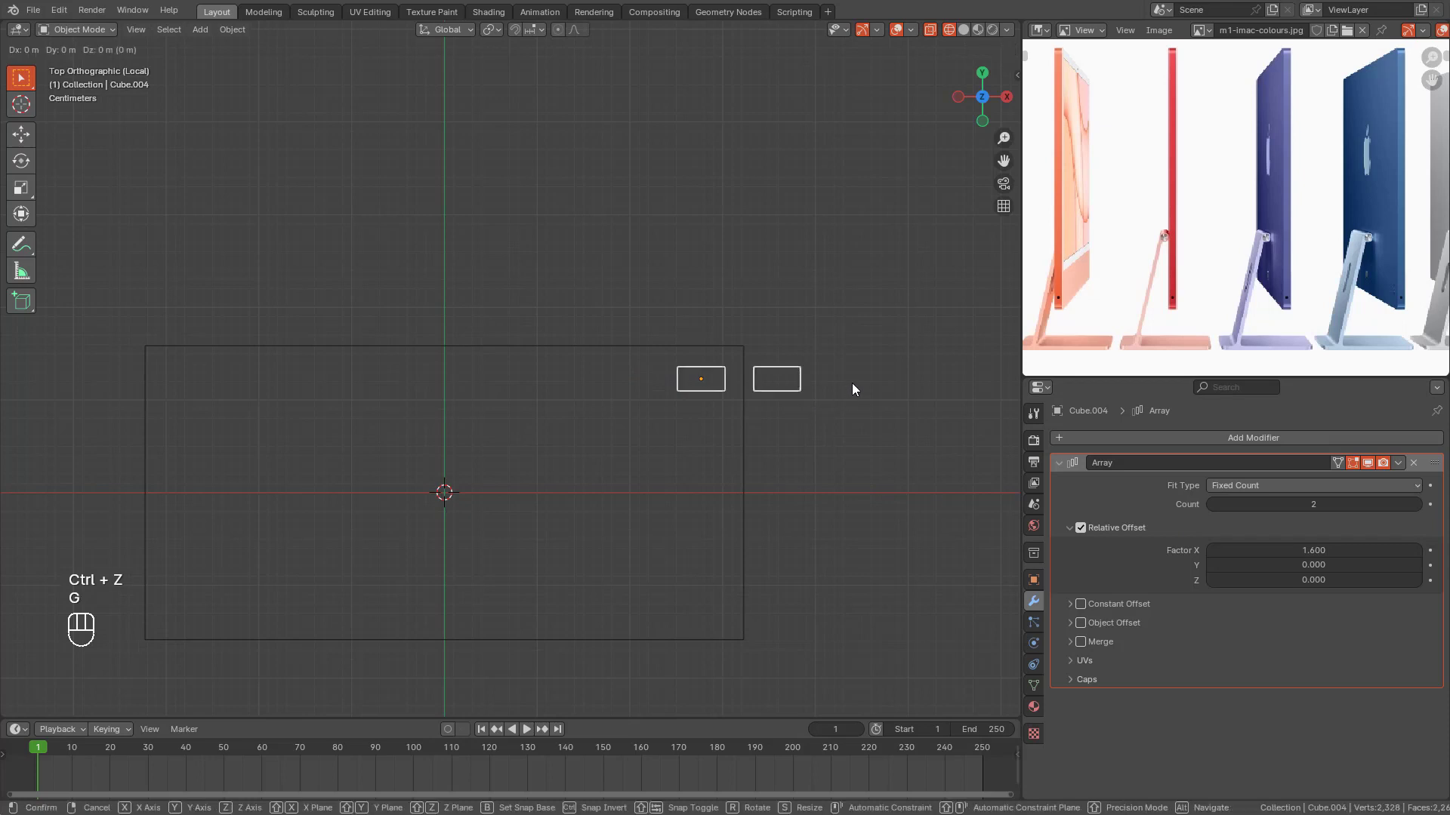
{"action": "key", "text": "x"}
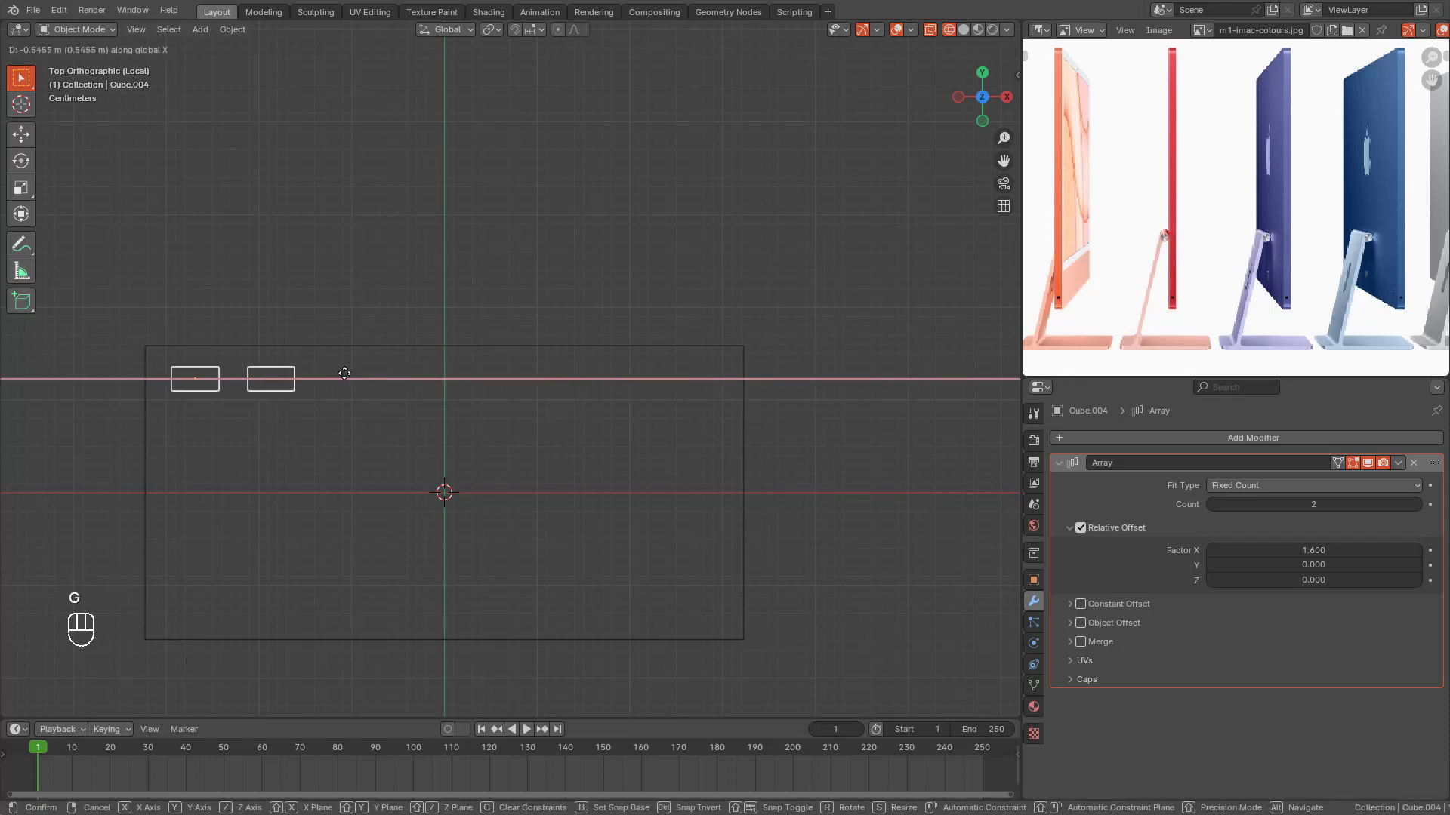
{"action": "left_click", "coordinate": [345, 371]}
Step: Set the array's relative offset factor X to 1.4 and raise its count to 8
{"action": "left_click", "coordinate": [1344, 551]}
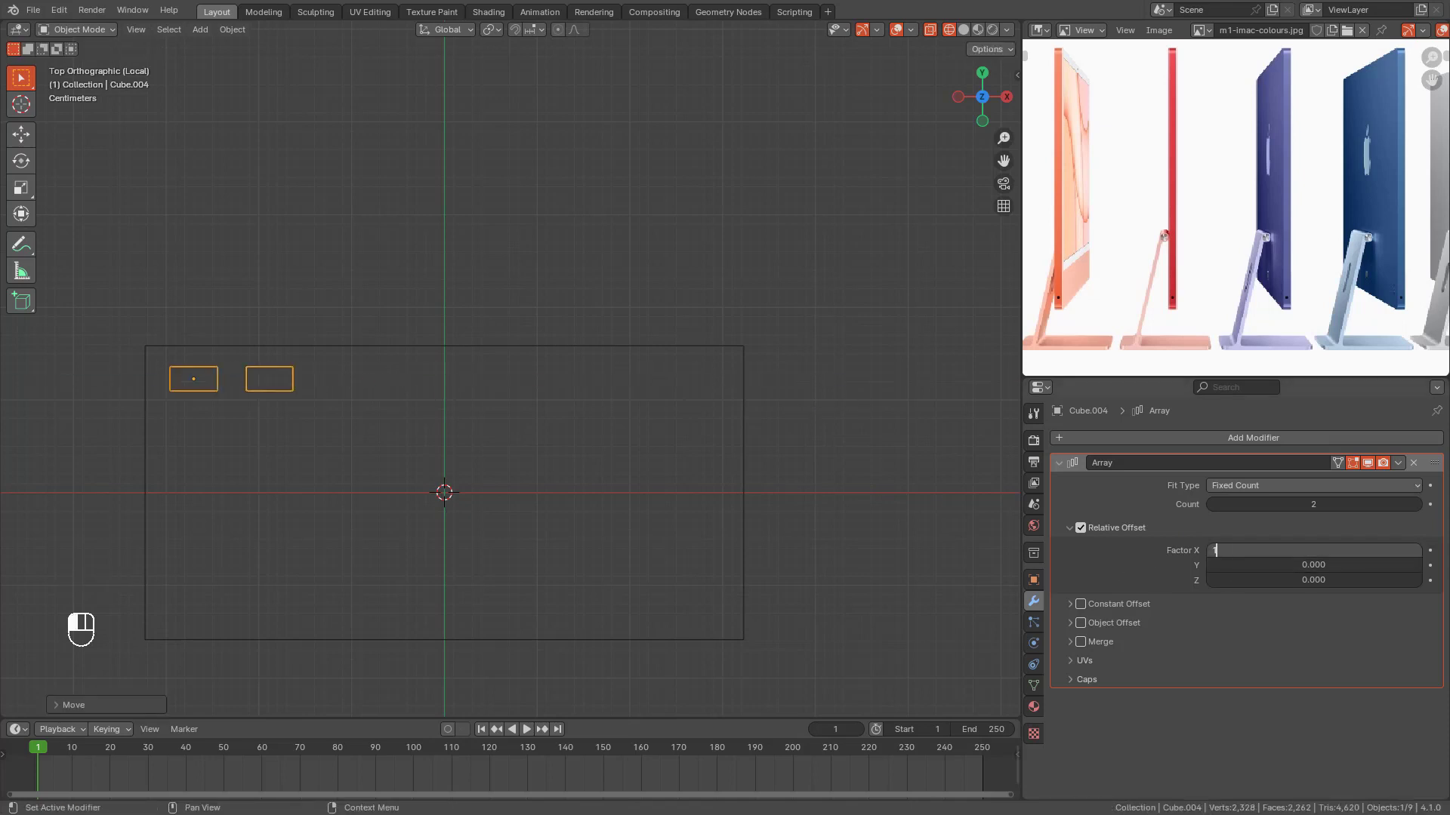
{"action": "key", "text": "Return"}
{"action": "left_click", "coordinate": [1344, 551]}
{"action": "key", "text": "Return"}
{"action": "left_click", "coordinate": [1418, 505]}
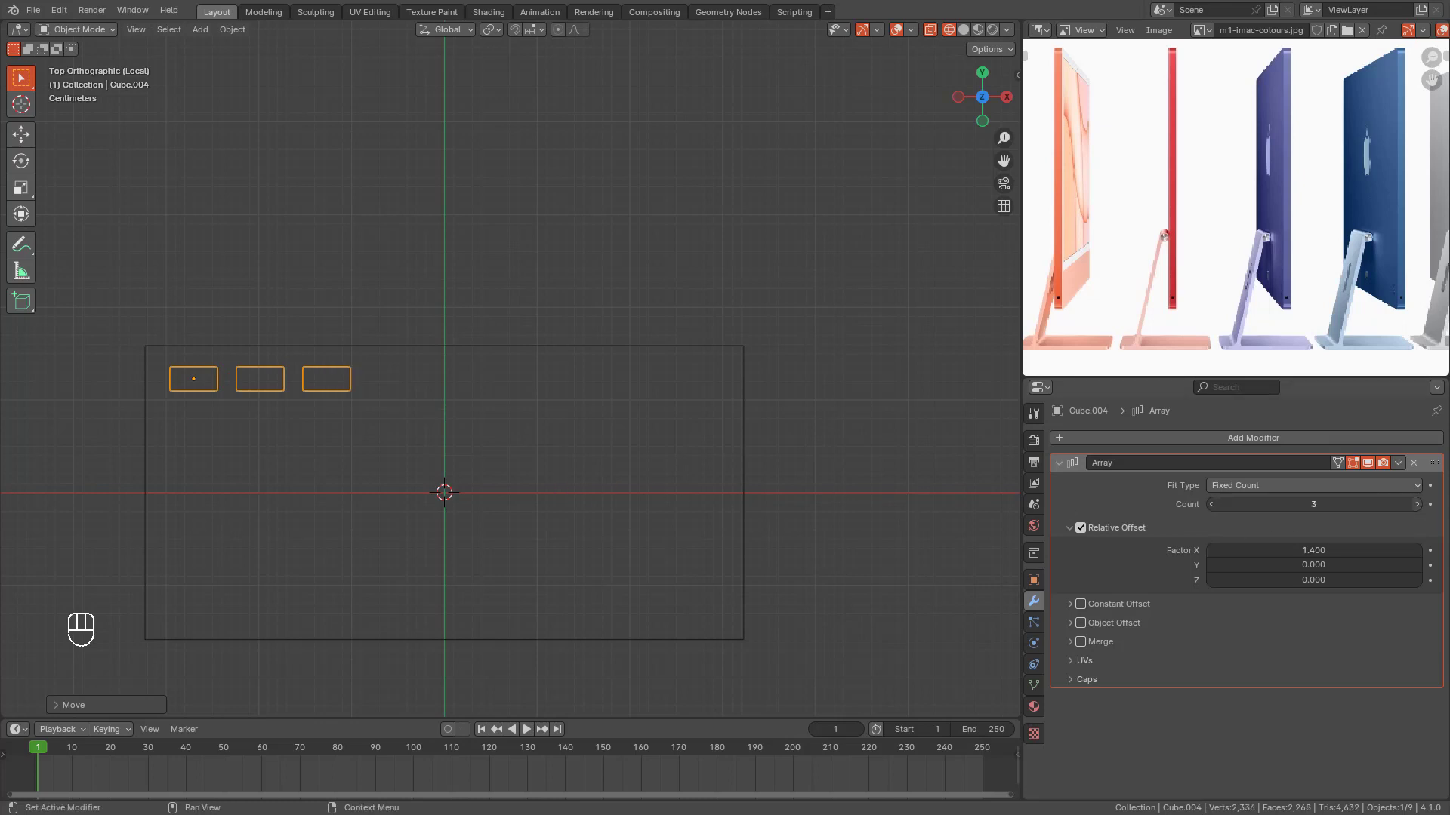
{"action": "left_click", "coordinate": [1419, 505]}
{"action": "left_click", "coordinate": [1418, 506]}
{"action": "left_click", "coordinate": [1418, 505]}
{"action": "left_click", "coordinate": [1419, 505]}
{"action": "left_click", "coordinate": [1419, 505]}
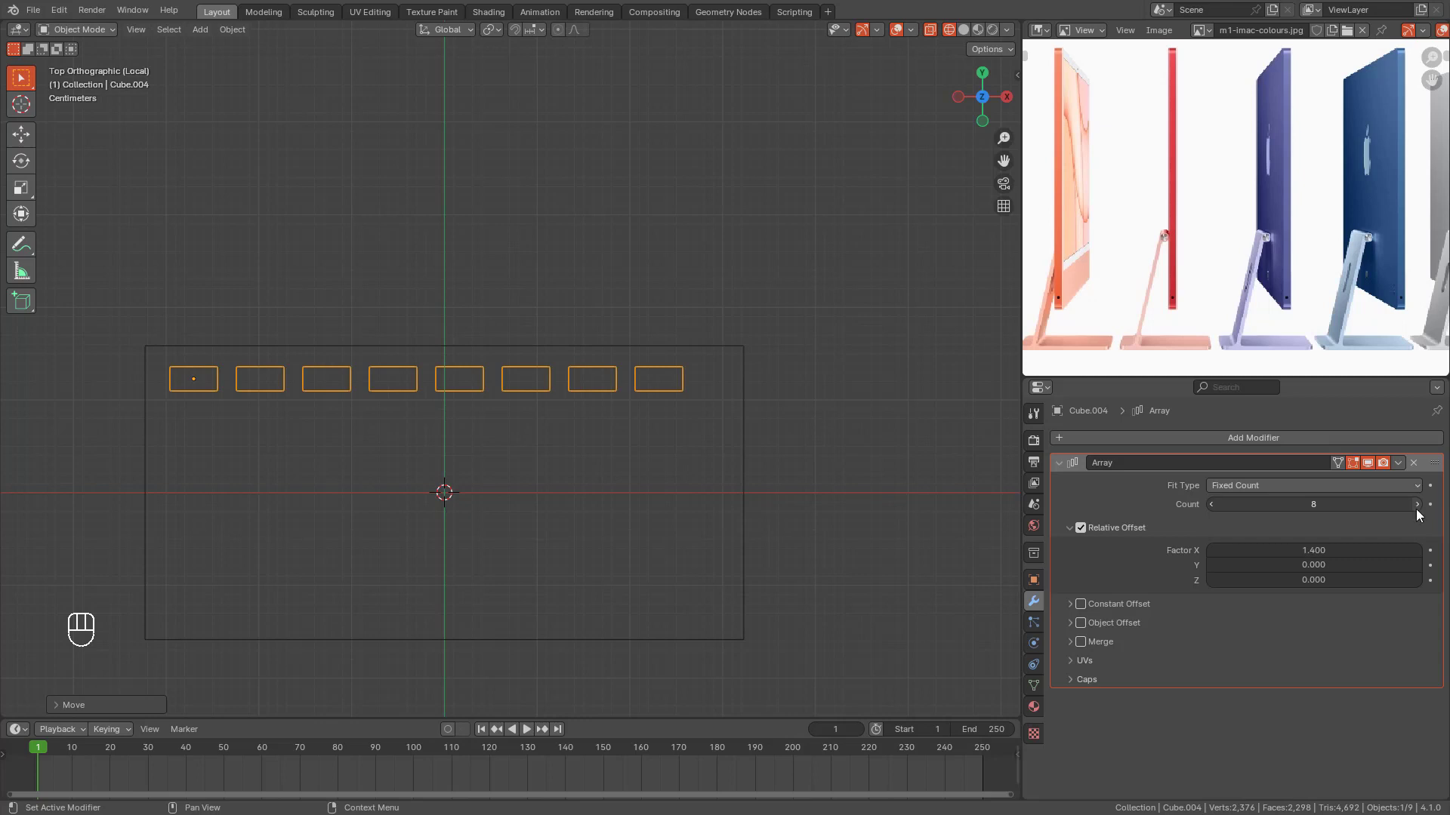
Step: Try a relative offset factor X of 1.6 for the row of keys, and settle on 1.5
{"action": "left_click", "coordinate": [1280, 553]}
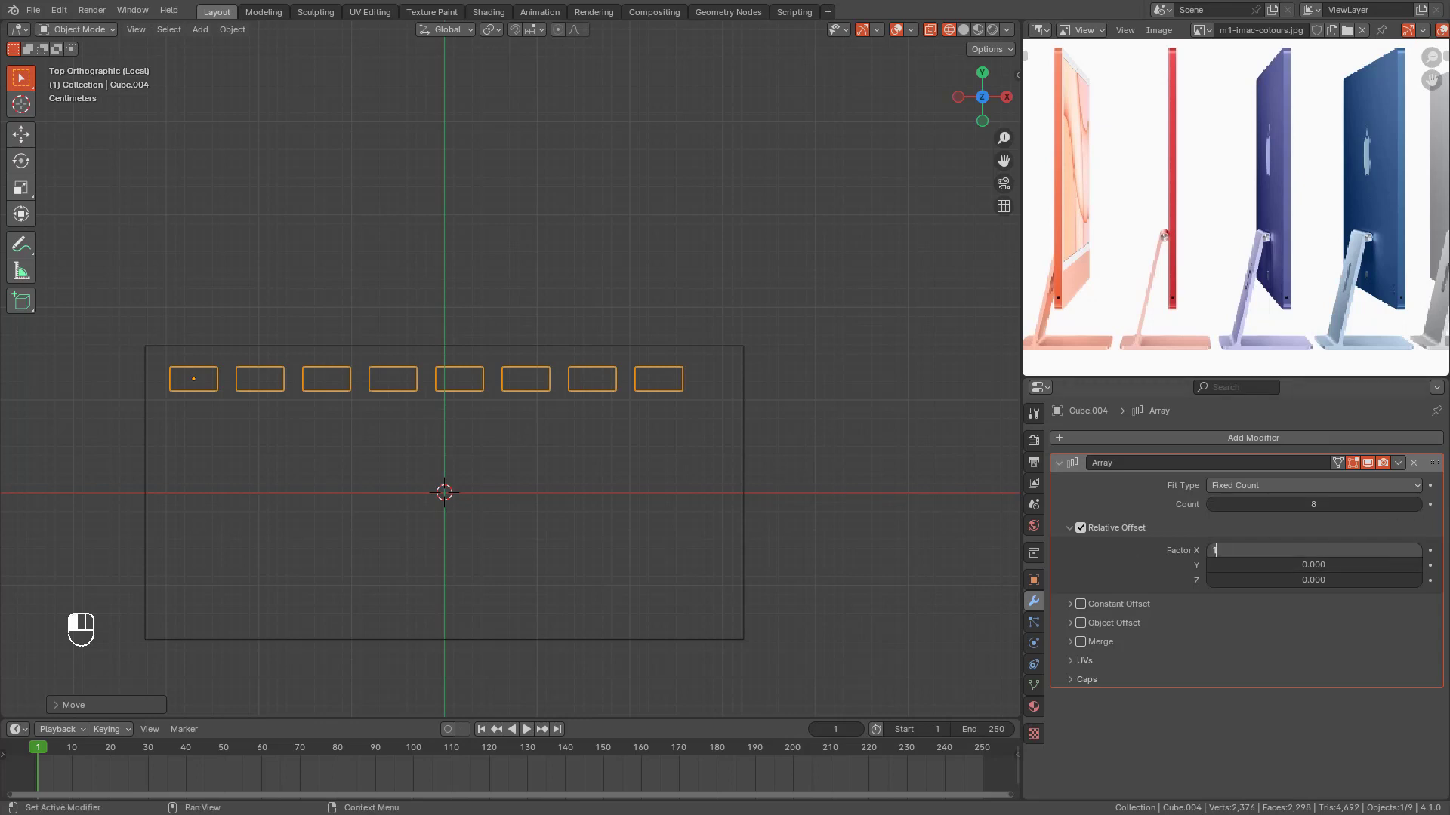
{"action": "key", "text": "Return"}
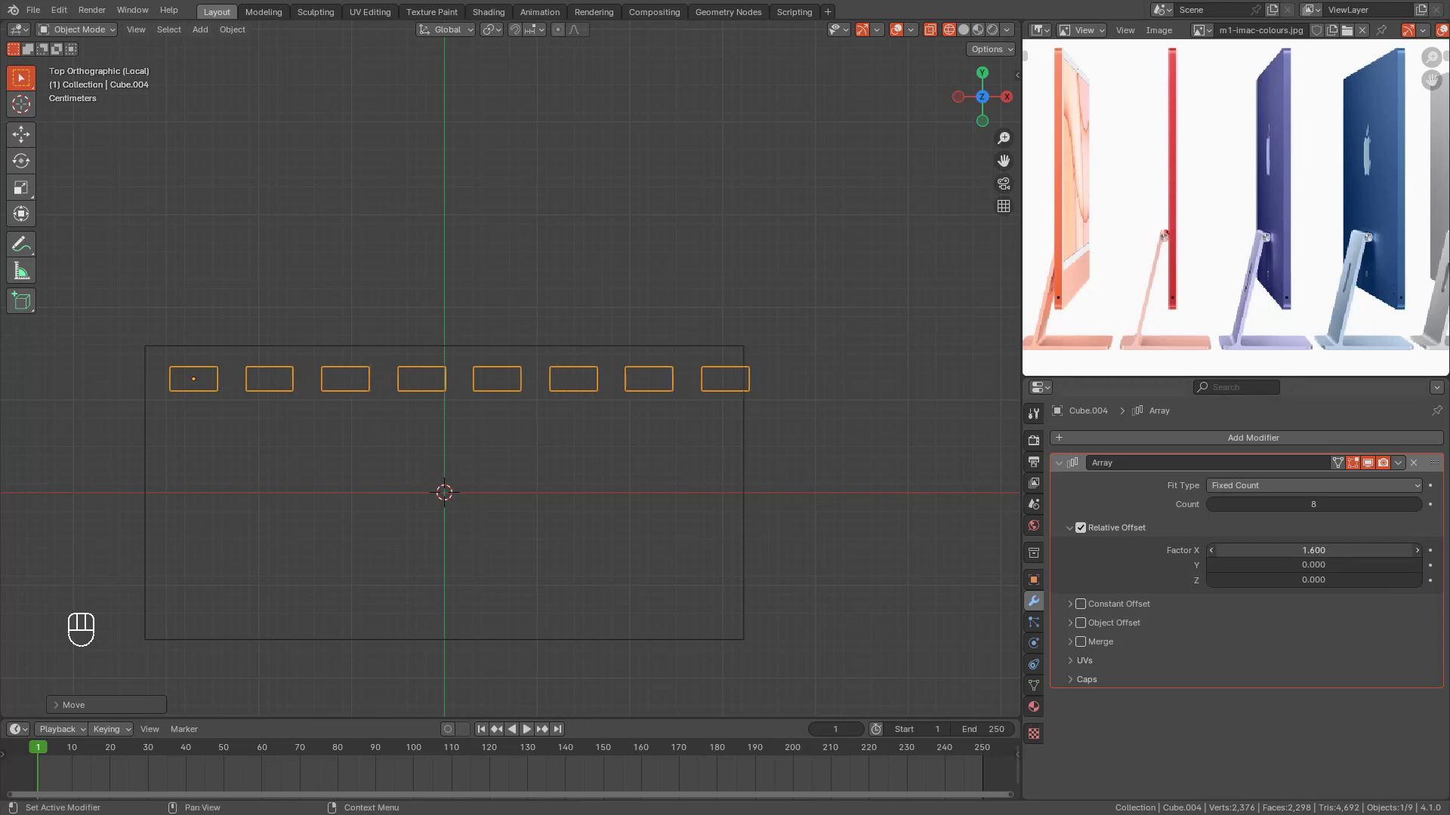
{"action": "left_click", "coordinate": [1282, 552]}
{"action": "type", "text": "1.5"}
{"action": "key", "text": "Return"}
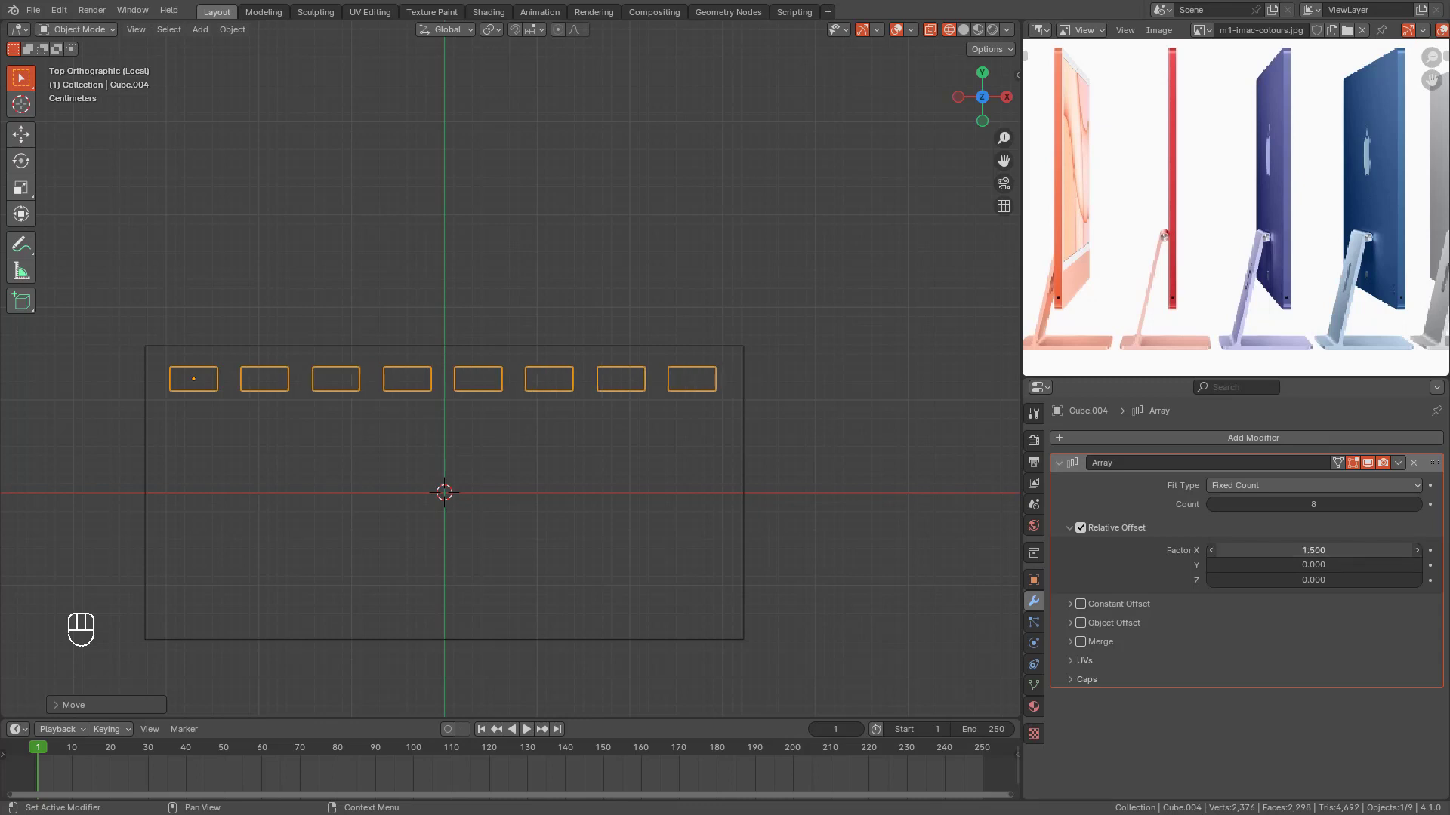
Step: Nudge the row of keys slightly along positive X to even out its margins on the large slab
{"action": "key", "text": "g"}
{"action": "key", "text": "y"}
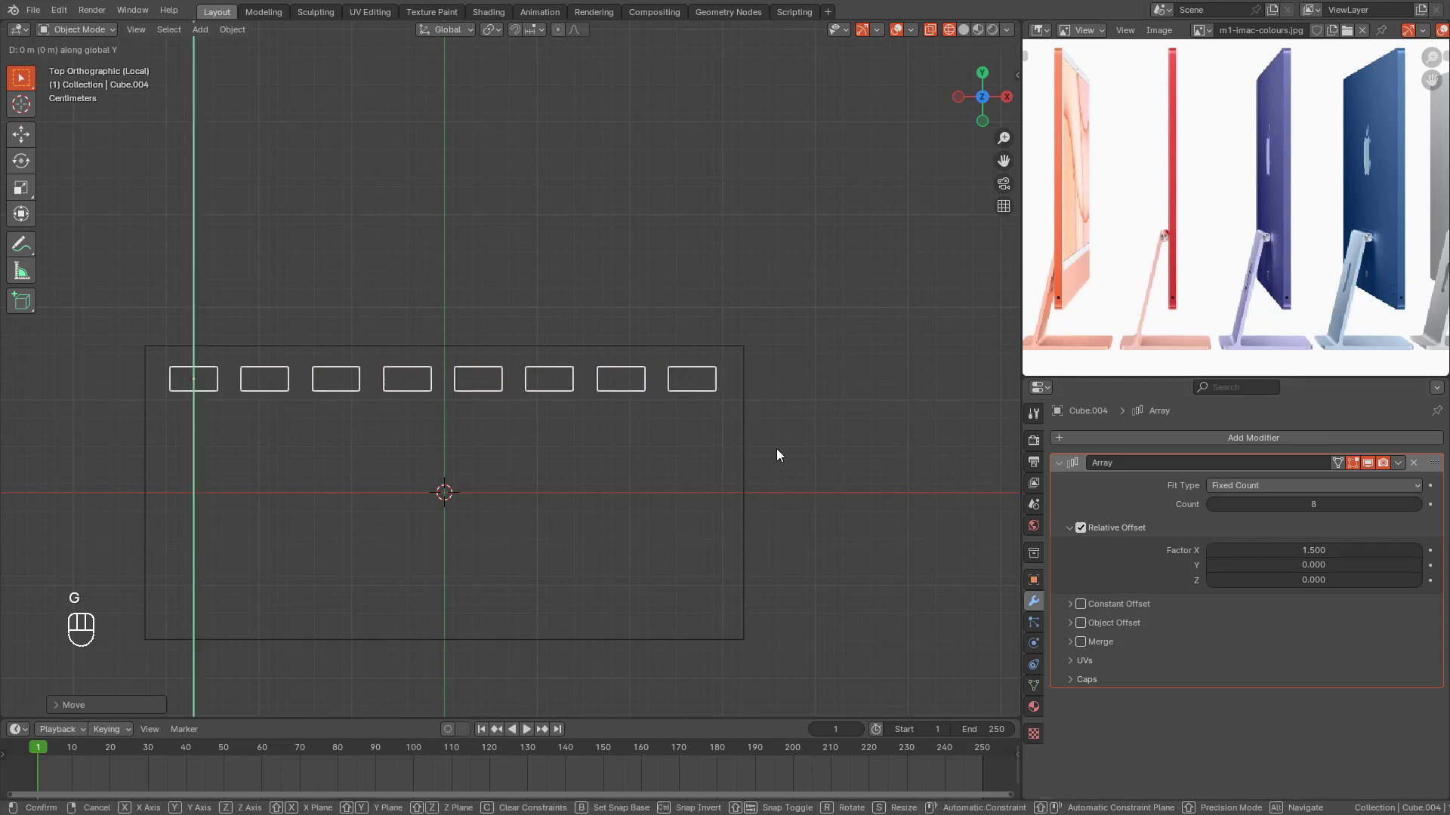
{"action": "key", "text": "x"}
{"action": "key", "text": "shift"}
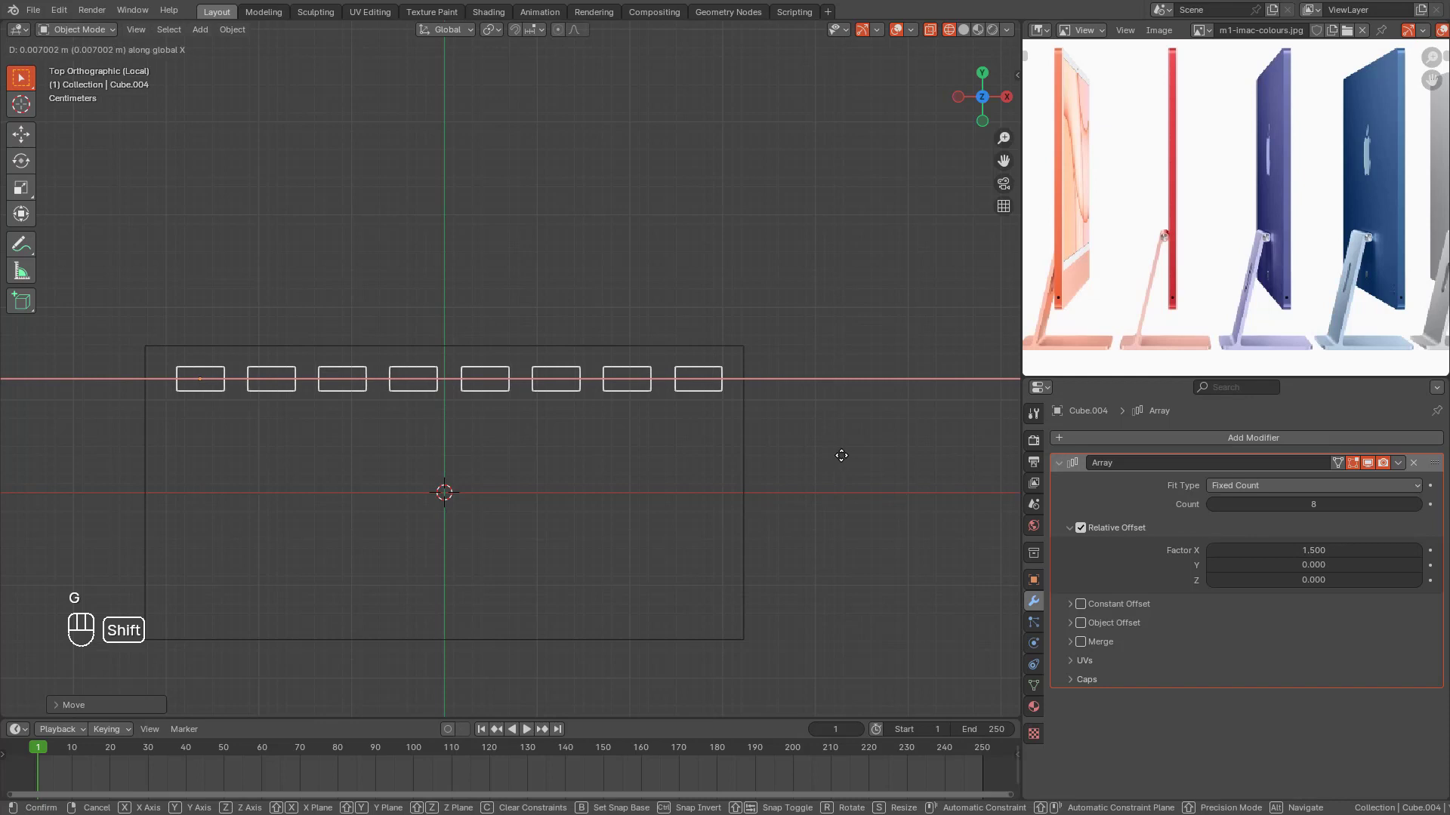
{"action": "left_click", "coordinate": [822, 452]}
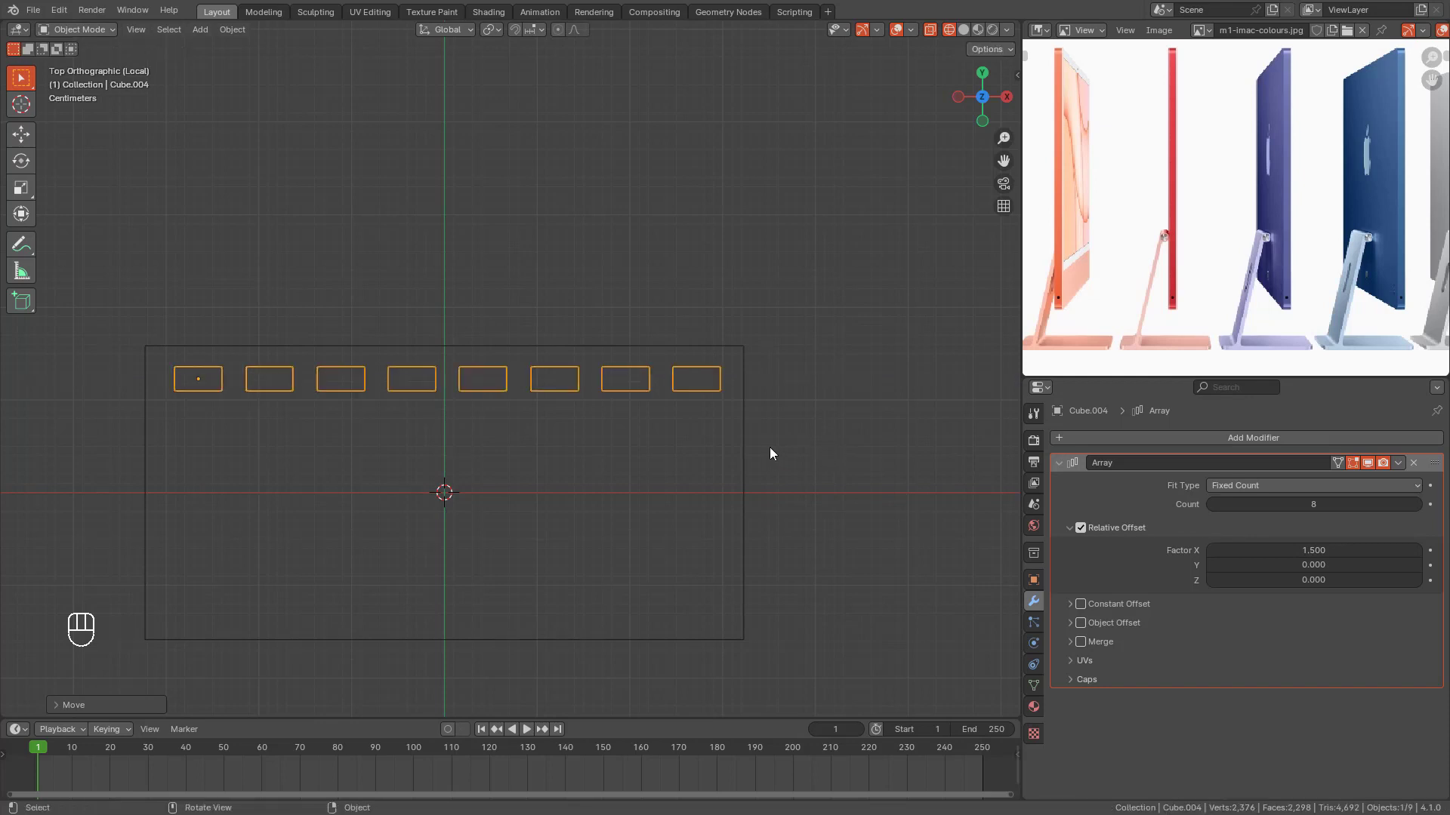
Step: Duplicate the row of keys and place the copy about 0.04 m along negative Y, just in front of the first row
{"action": "middle_click_drag", "start_coordinate": [769, 447], "coordinate": [722, 382]}
{"action": "left_click", "coordinate": [722, 382]}
{"action": "key", "text": "shift+z"}
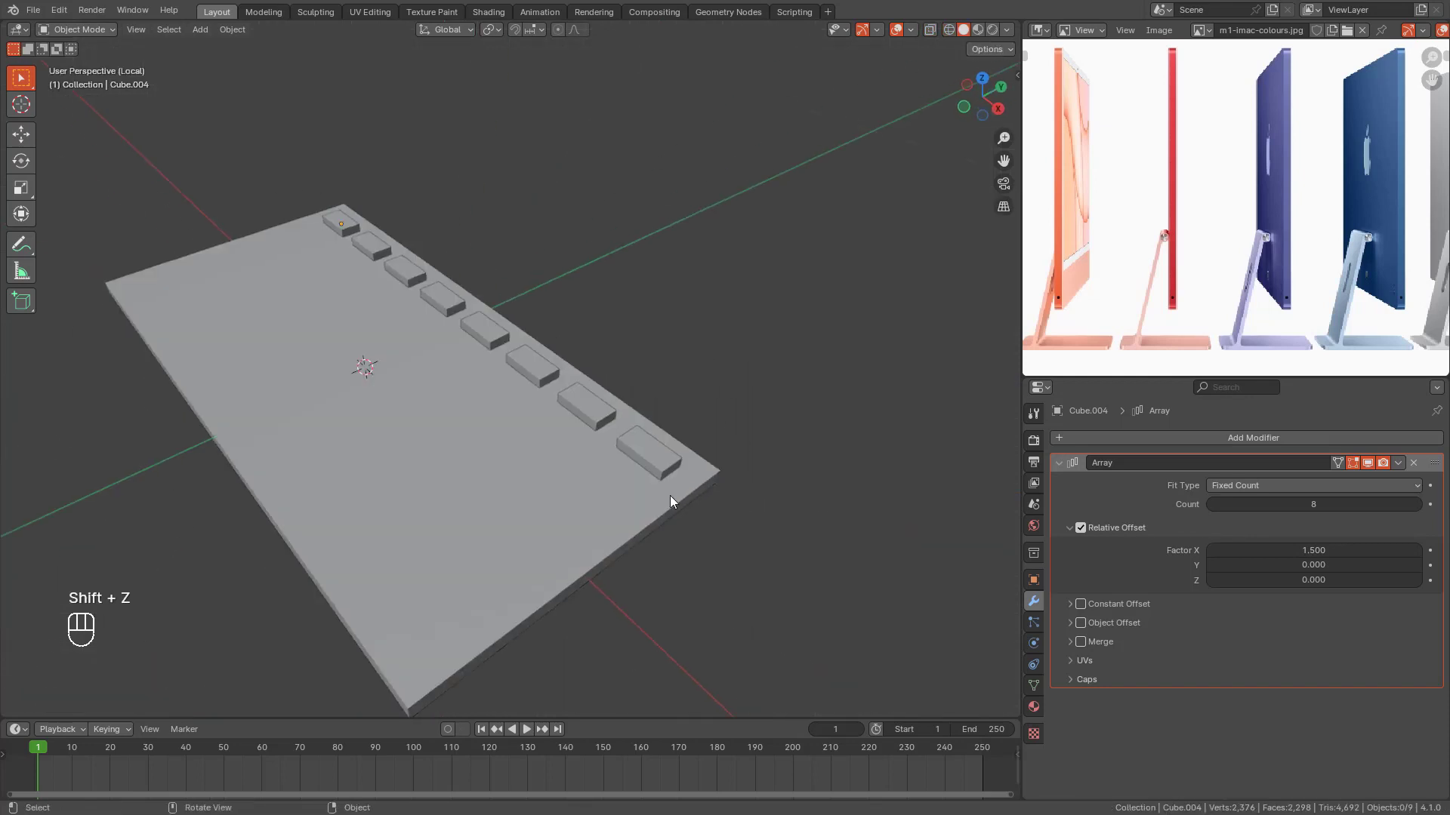
{"action": "middle_click_drag", "start_coordinate": [670, 500], "coordinate": [599, 514]}
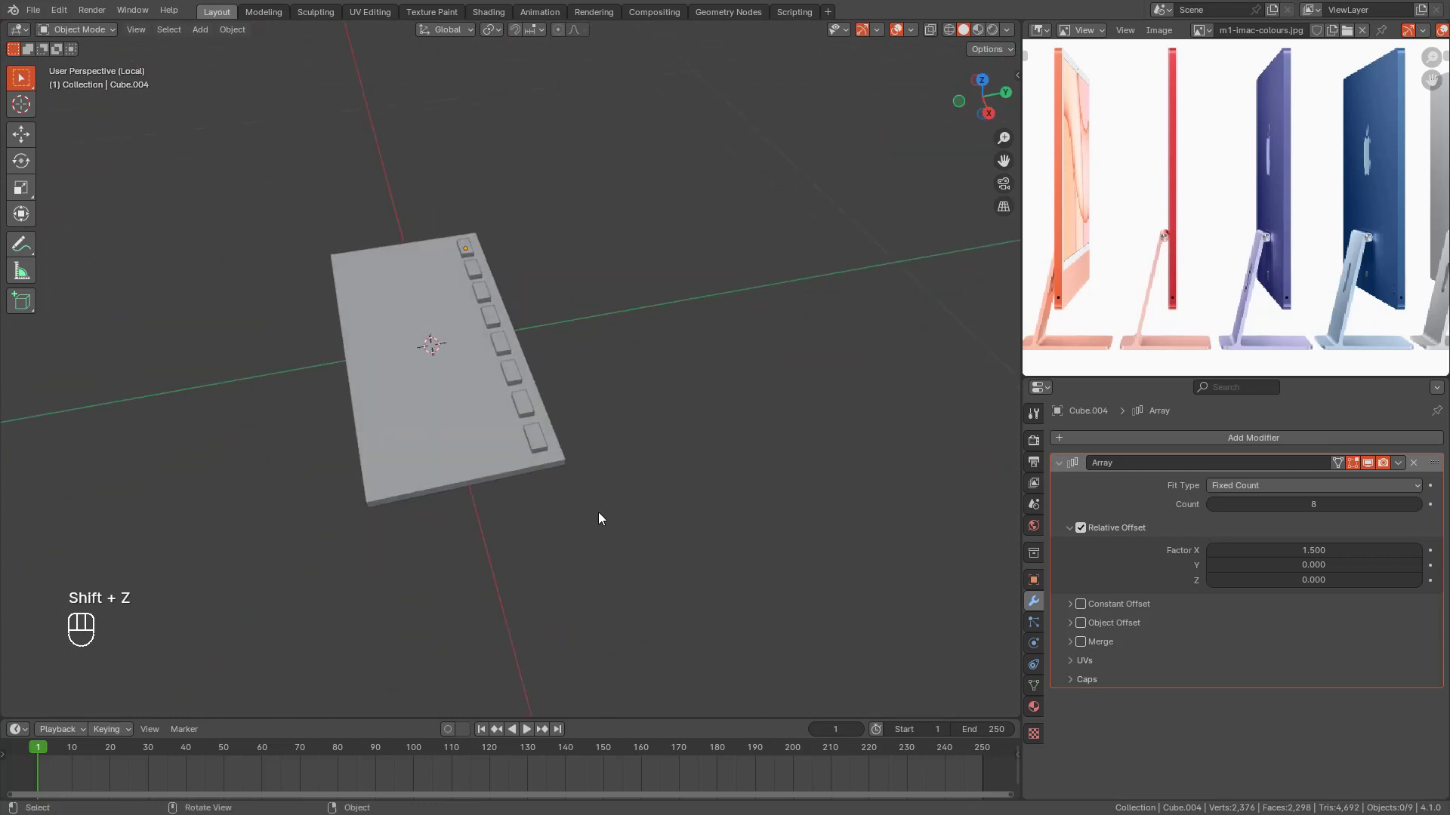
{"action": "left_click", "coordinate": [533, 429]}
{"action": "key", "text": "KP_7"}
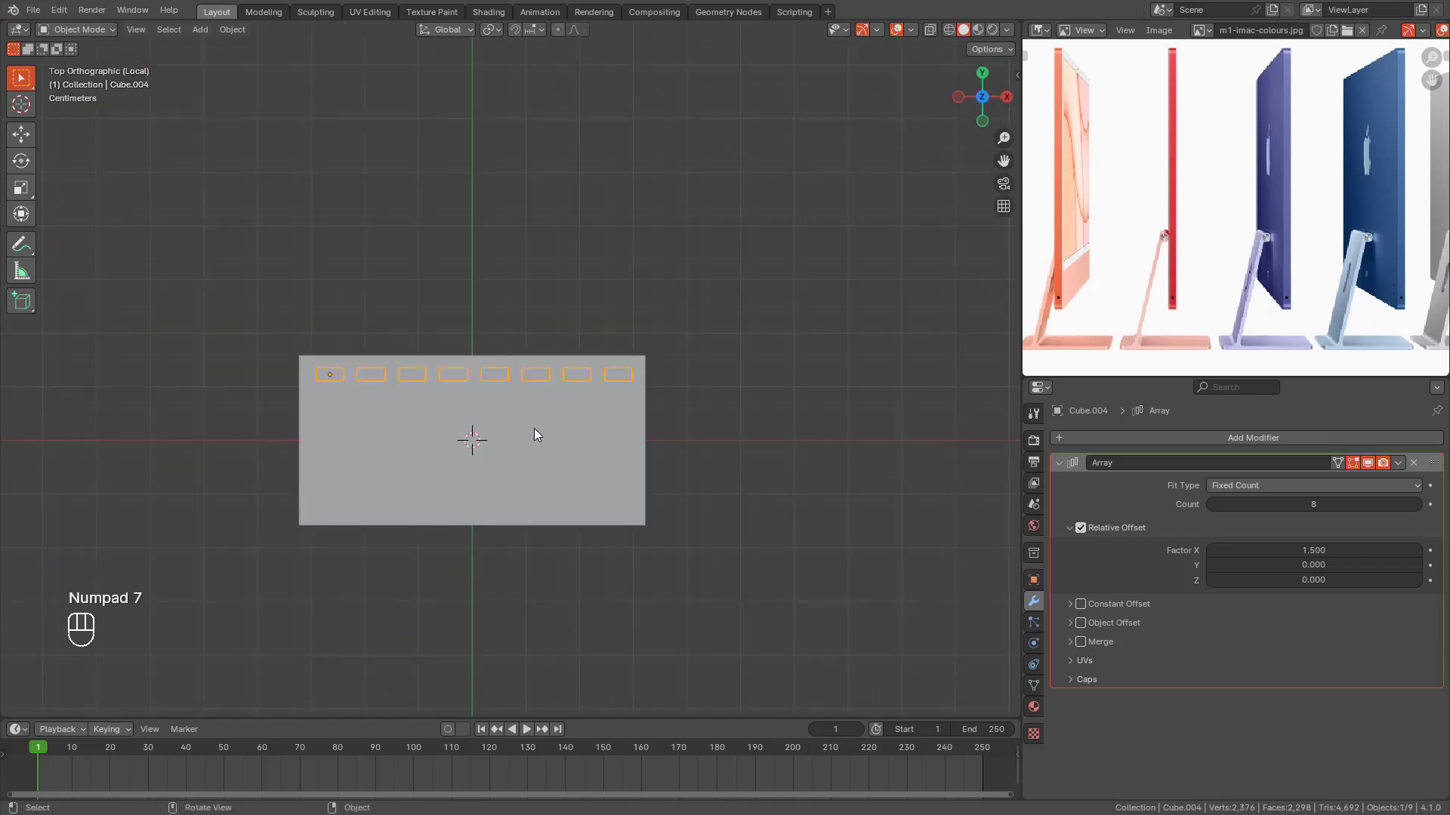
{"action": "scroll", "coordinate": [609, 427], "scroll_direction": "up", "scroll_amount": 2}
{"action": "middle_click_drag", "start_coordinate": [609, 426], "coordinate": [643, 402], "text": "shift"}
{"action": "key", "text": "shift+z"}
{"action": "middle_click_drag", "start_coordinate": [653, 451], "coordinate": [672, 439], "text": "shift"}
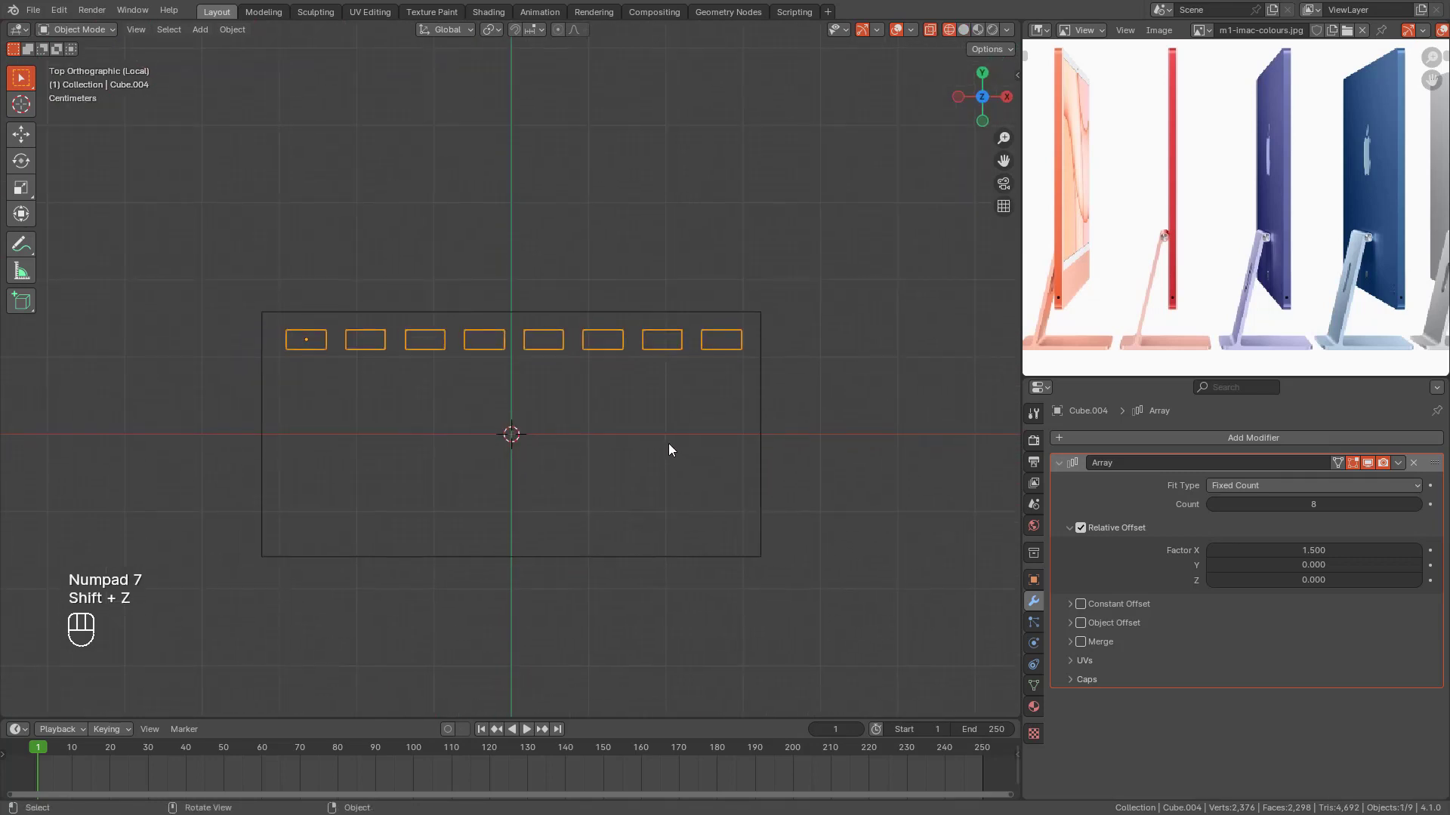
{"action": "left_click", "coordinate": [84, 30]}
{"action": "left_click", "coordinate": [84, 31]}
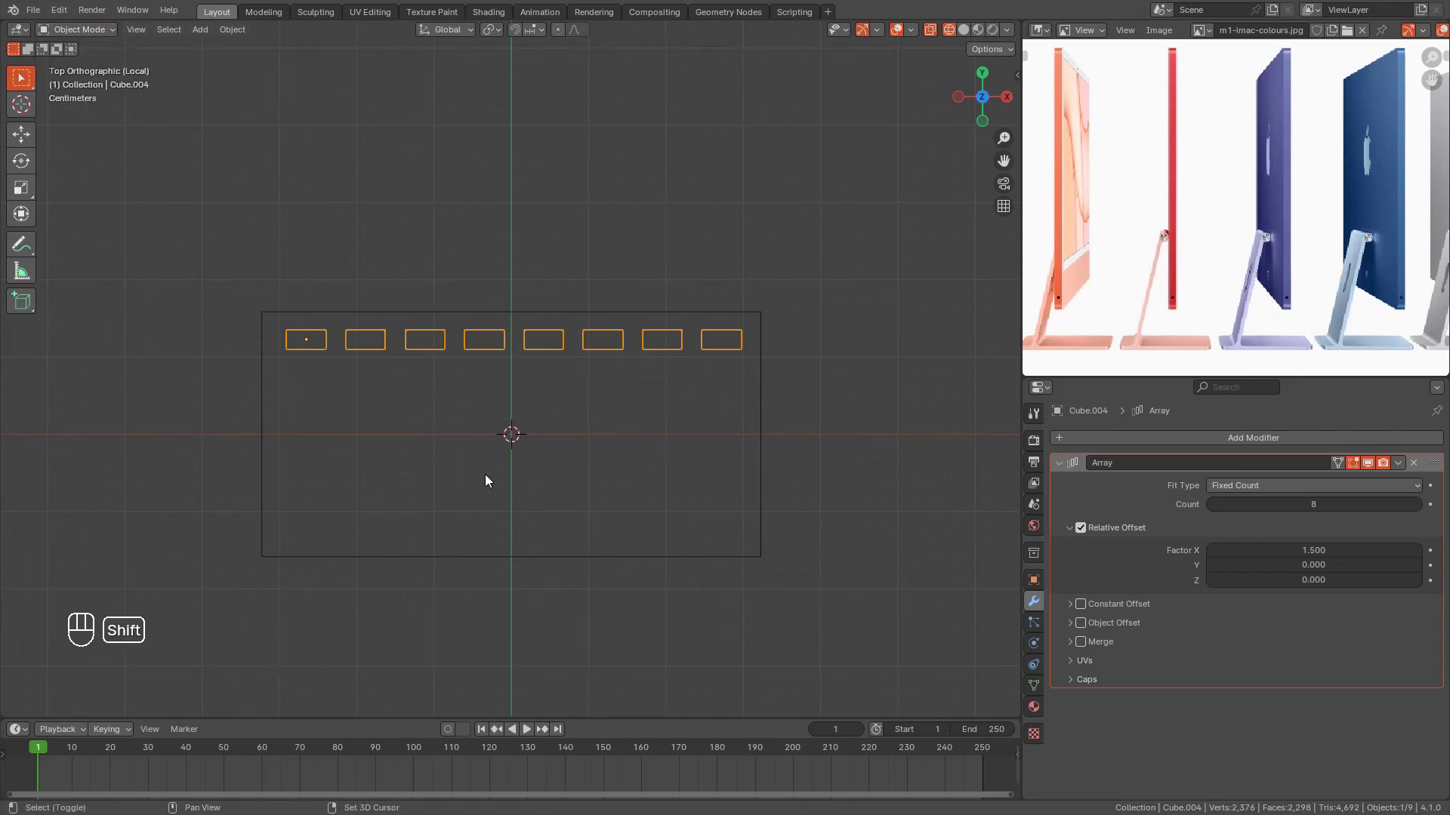
{"action": "key", "text": "shift+d"}
{"action": "key", "text": "y"}
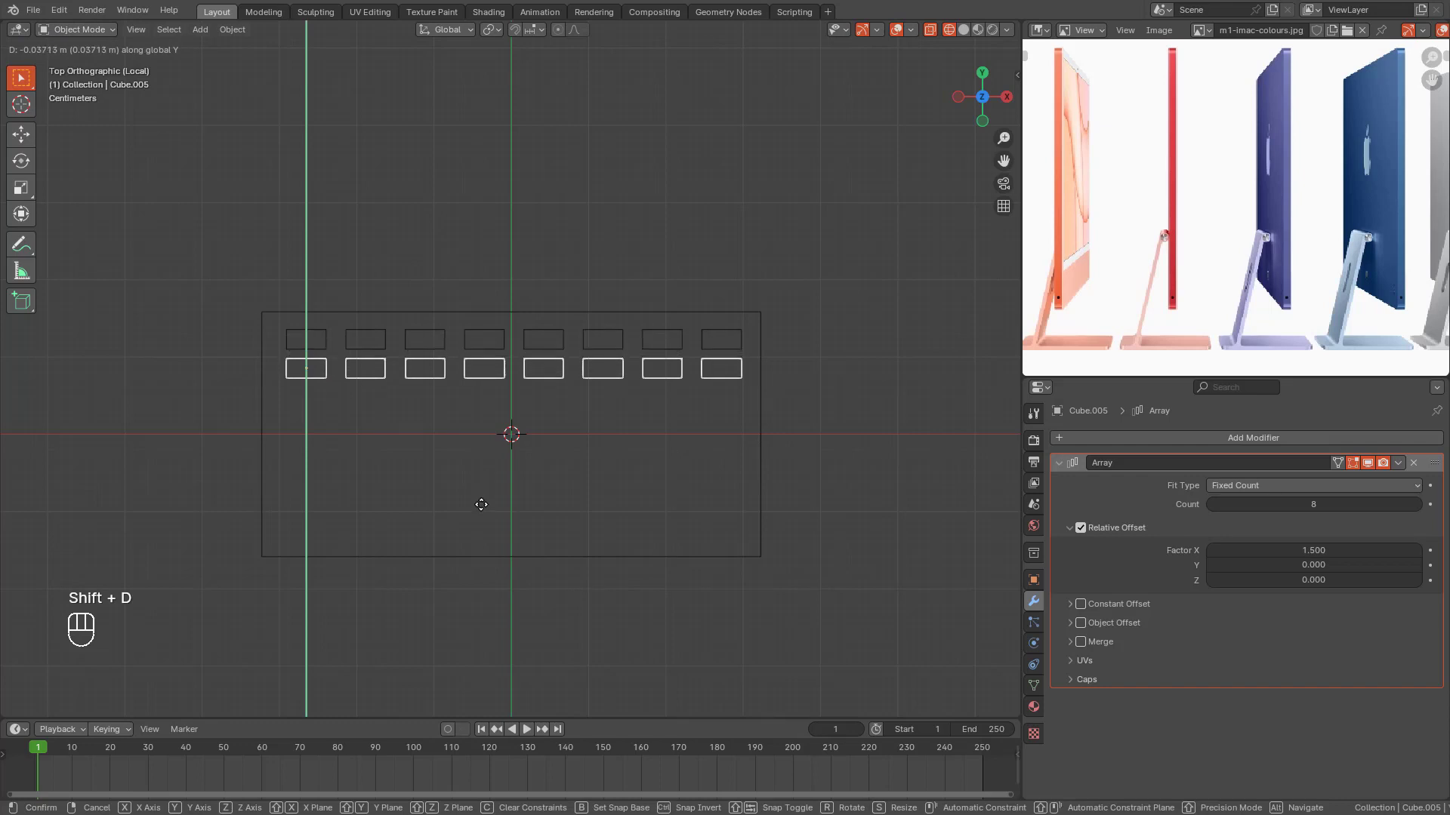
{"action": "left_click", "coordinate": [481, 505]}
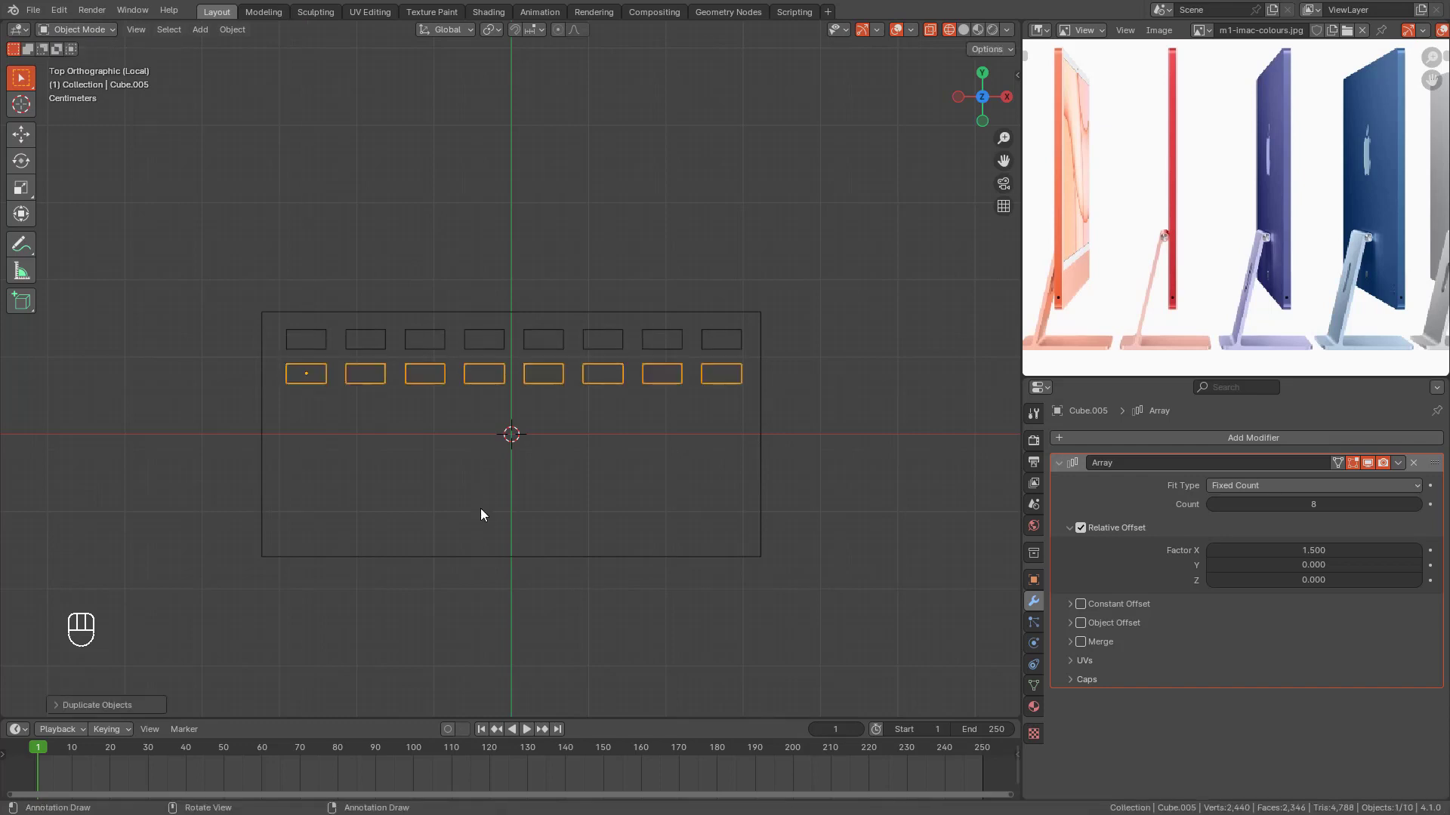
Step: Deepen the second row's keys by moving the front vertices of its source block about 0.015 m along negative Y
{"action": "scroll", "coordinate": [449, 496], "scroll_direction": "up", "scroll_amount": 3}
{"action": "middle_click_drag", "start_coordinate": [449, 496], "coordinate": [609, 492], "text": "shift"}
{"action": "scroll", "coordinate": [529, 483], "scroll_direction": "up", "scroll_amount": 3}
{"action": "middle_click_drag", "start_coordinate": [450, 476], "coordinate": [562, 474], "text": "shift"}
{"action": "key", "text": "Tab"}
{"action": "left_click_drag", "start_coordinate": [245, 391], "coordinate": [414, 478]}
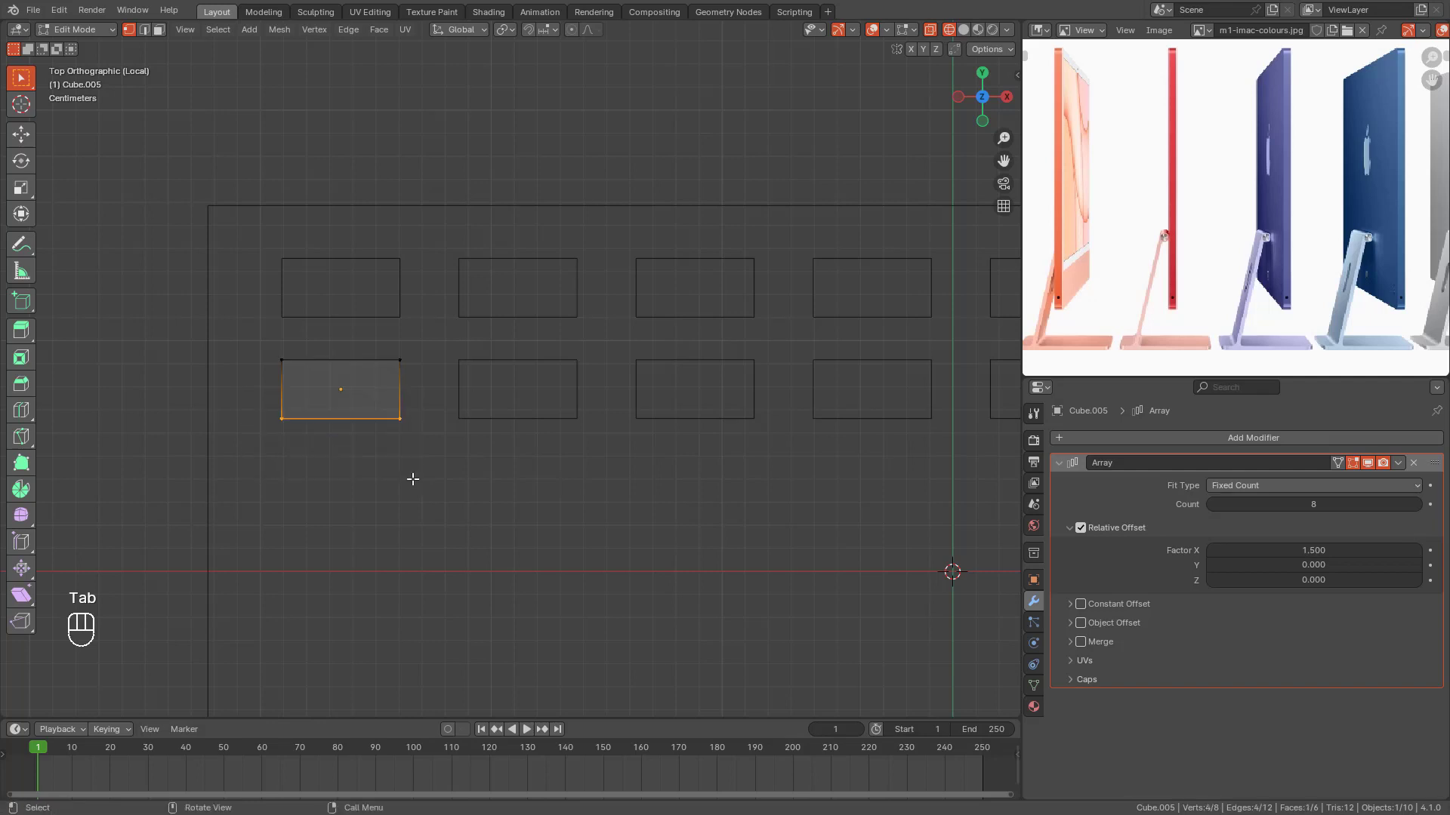
{"action": "key", "text": "g"}
{"action": "key", "text": "y"}
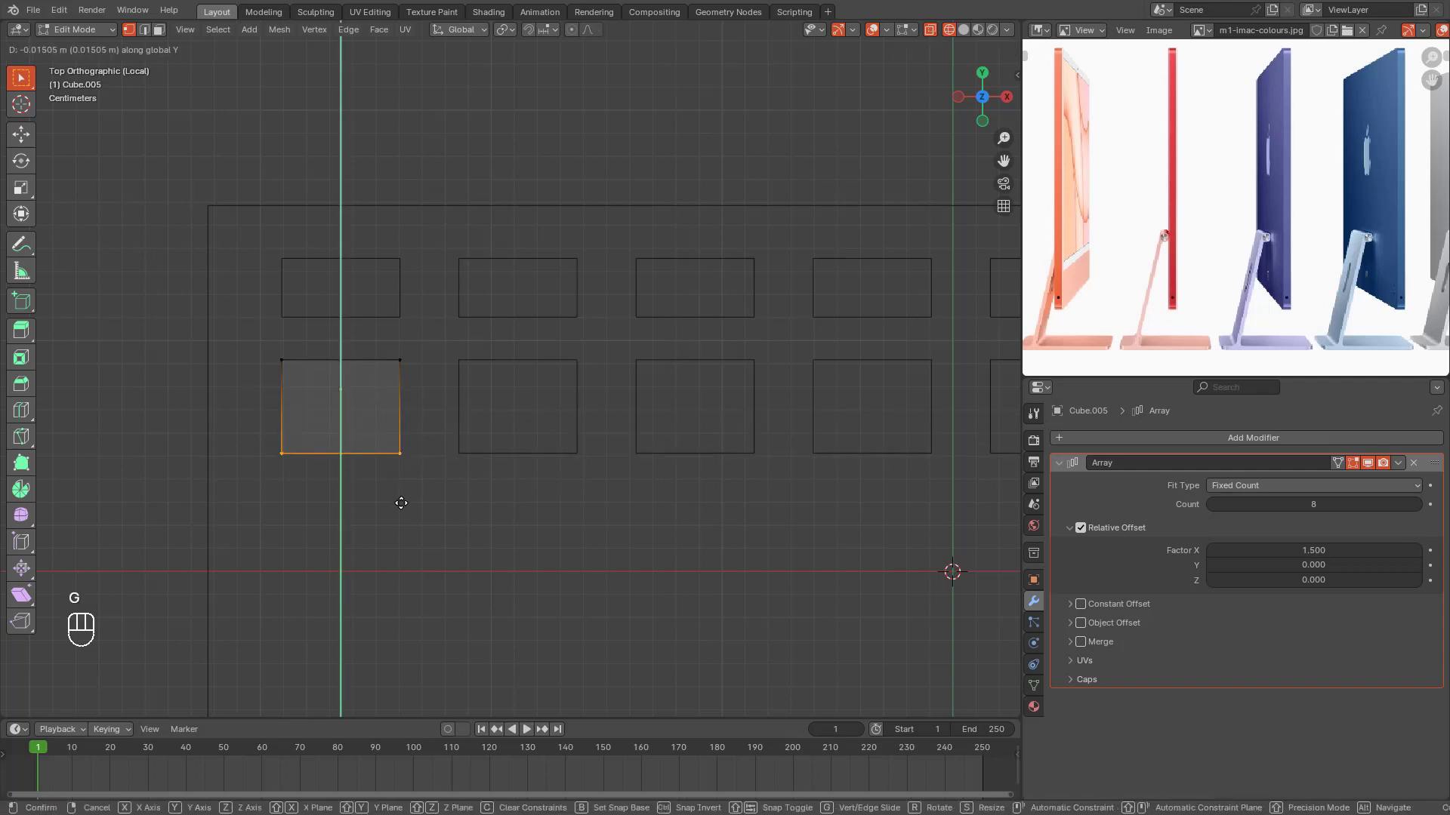
{"action": "left_click", "coordinate": [401, 503]}
{"action": "key", "text": "Tab"}
{"action": "scroll", "coordinate": [618, 506], "scroll_direction": "down", "scroll_amount": 4}
{"action": "middle_click_drag", "start_coordinate": [618, 506], "coordinate": [560, 470], "text": "shift"}
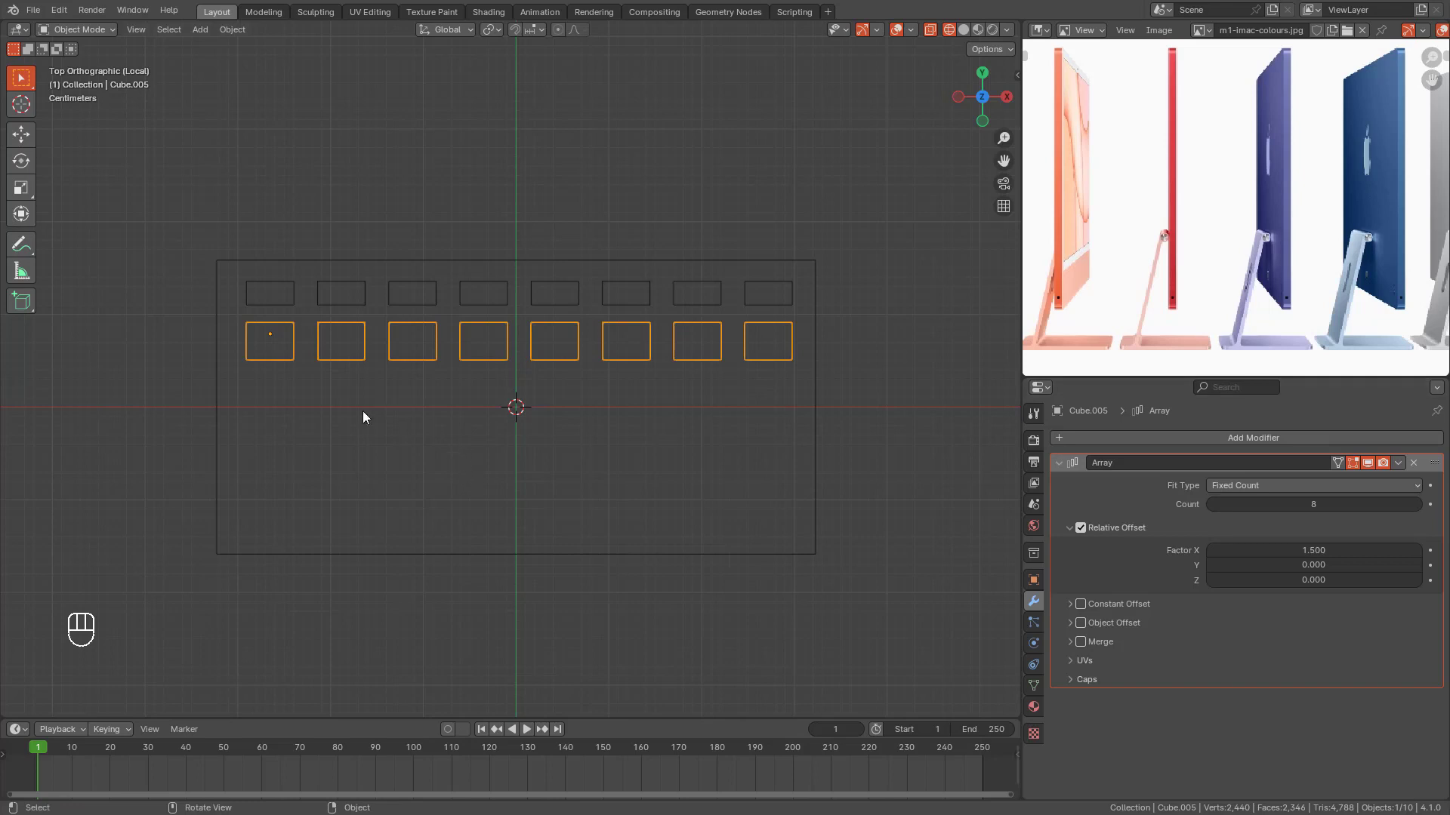
{"action": "key", "text": "shift+d"}
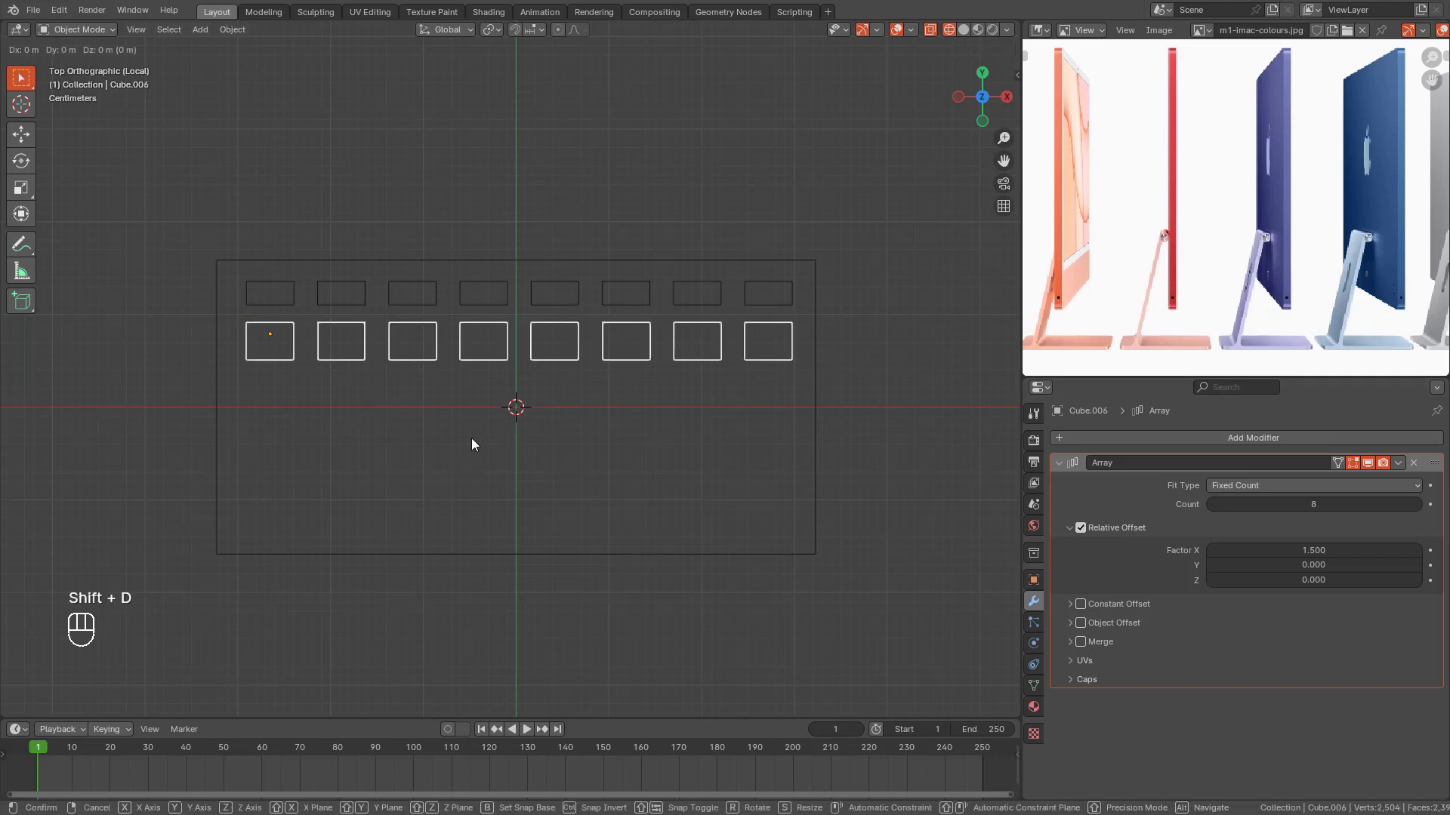
{"action": "left_click", "coordinate": [473, 501]}
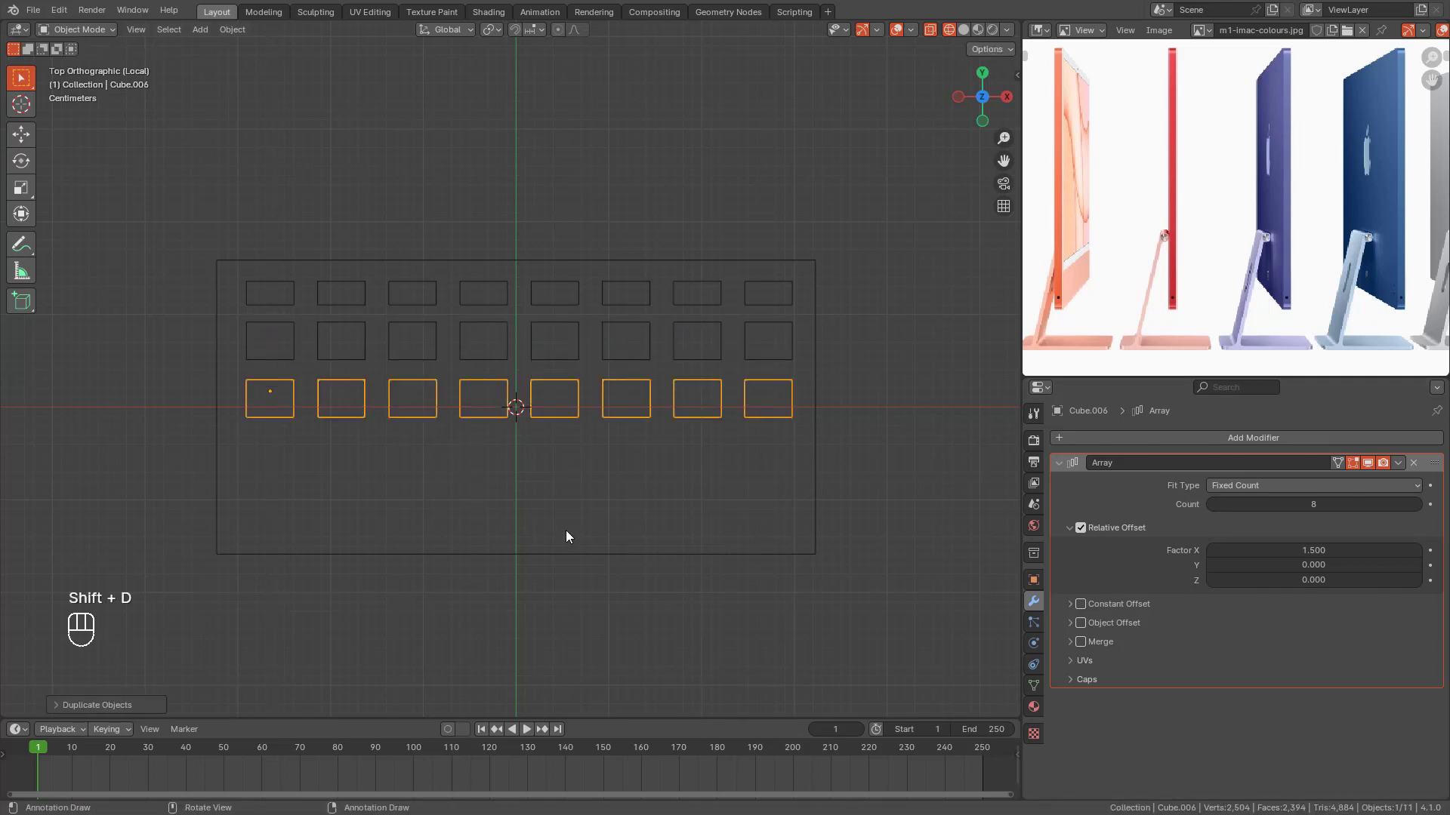
{"action": "key", "text": "ctrl+z"}
{"action": "key", "text": "ctrl+z"}
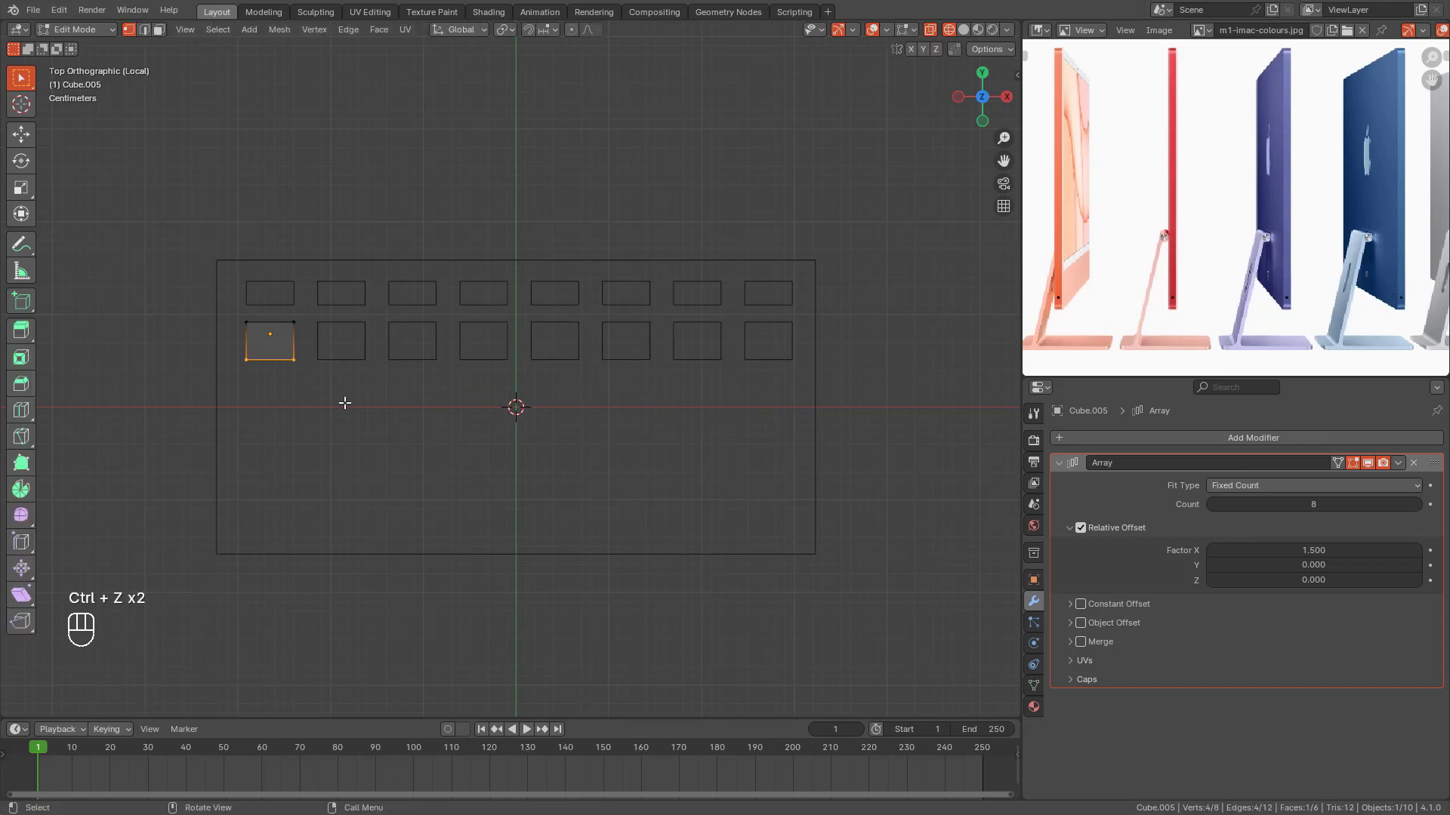
{"action": "key", "text": "Tab"}
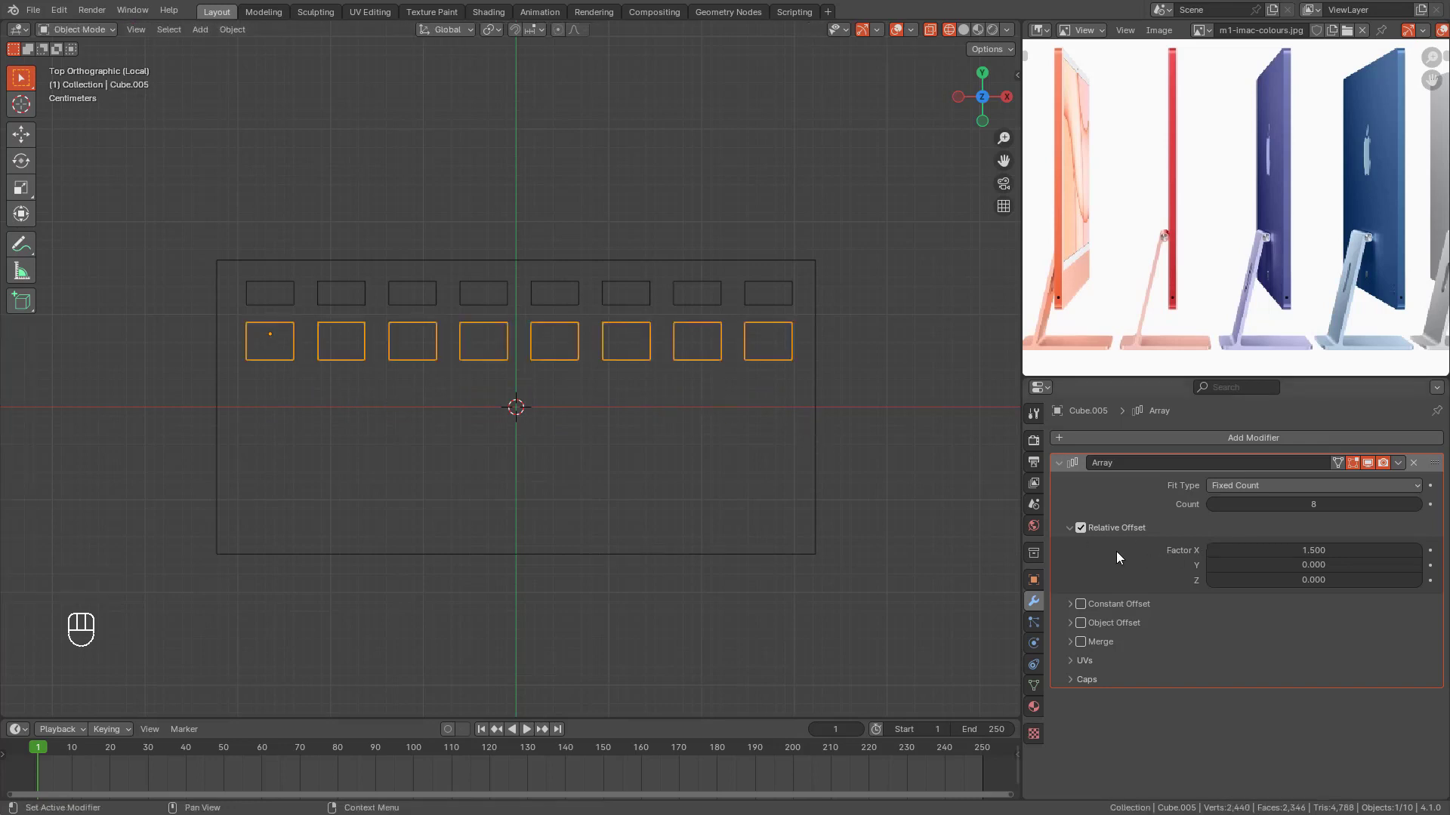
Step: Add a second Array modifier to the deeper row of keys and set its relative offset factor X to 0
{"action": "left_click", "coordinate": [1068, 529]}
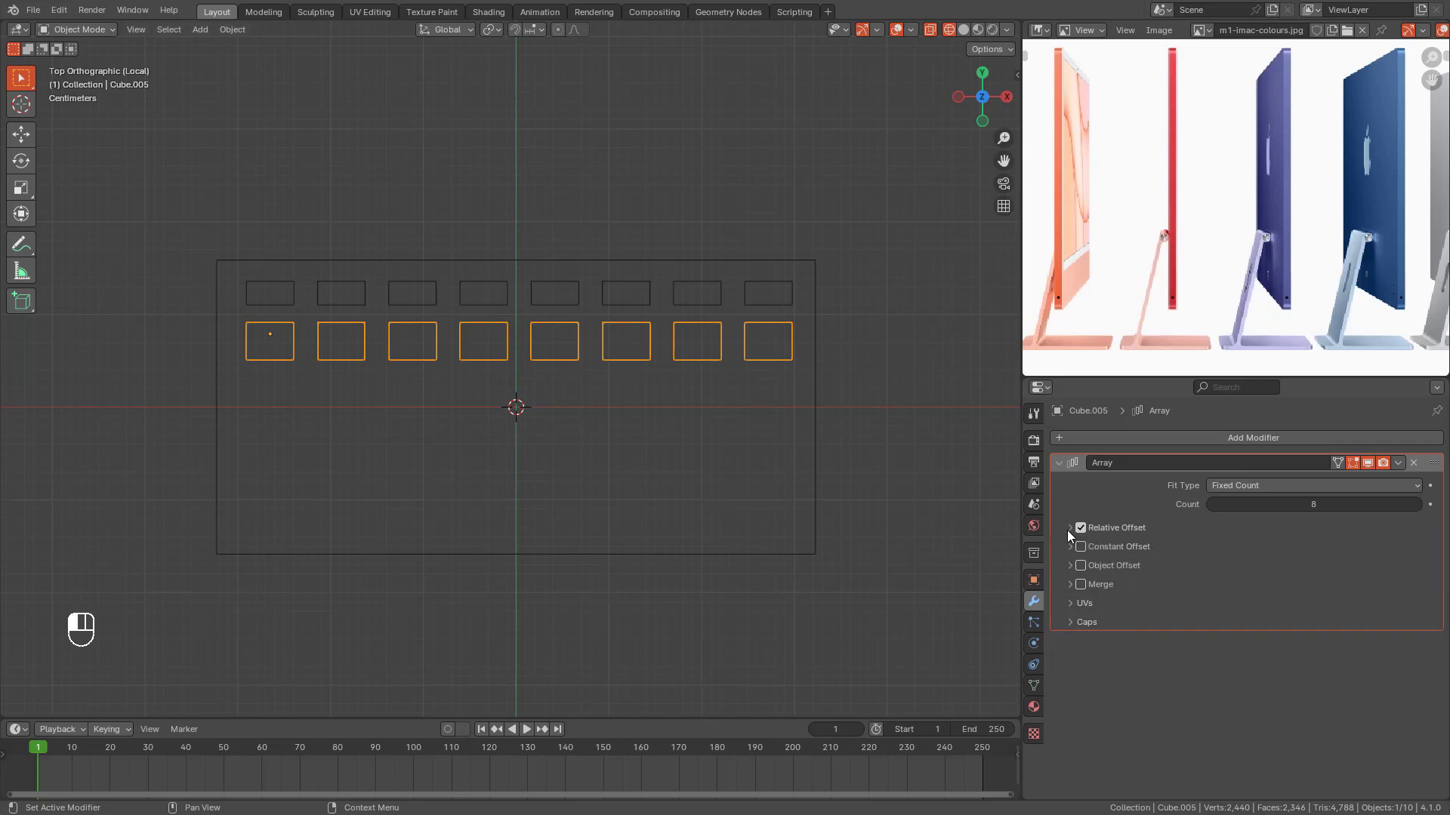
{"action": "left_click", "coordinate": [1178, 438]}
{"action": "mouse_move", "coordinate": [1177, 438]}
{"action": "left_click", "coordinate": [1236, 444]}
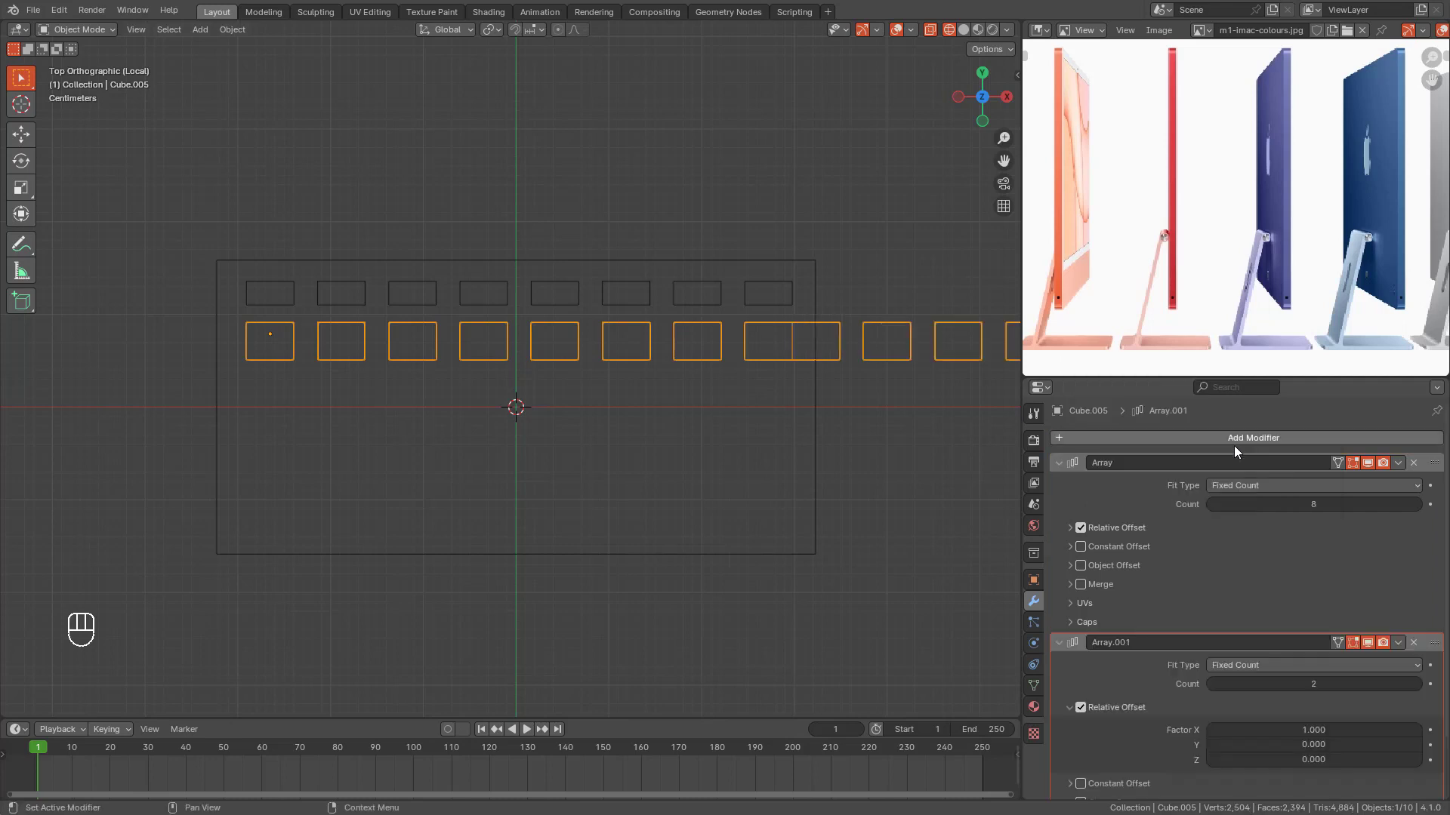
{"action": "scroll", "coordinate": [1164, 613], "scroll_direction": "down", "scroll_amount": 2}
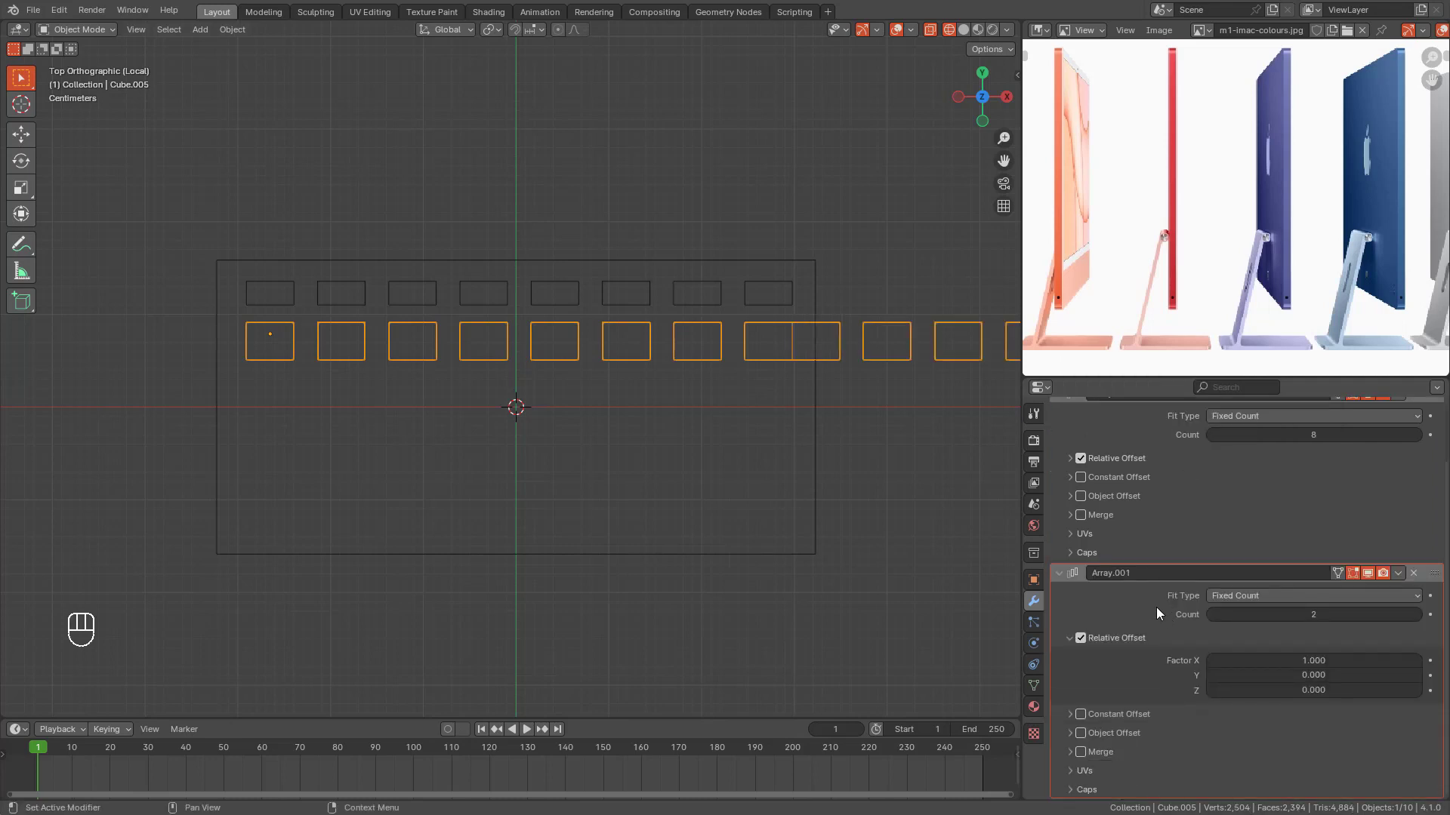
{"action": "left_click", "coordinate": [1331, 663]}
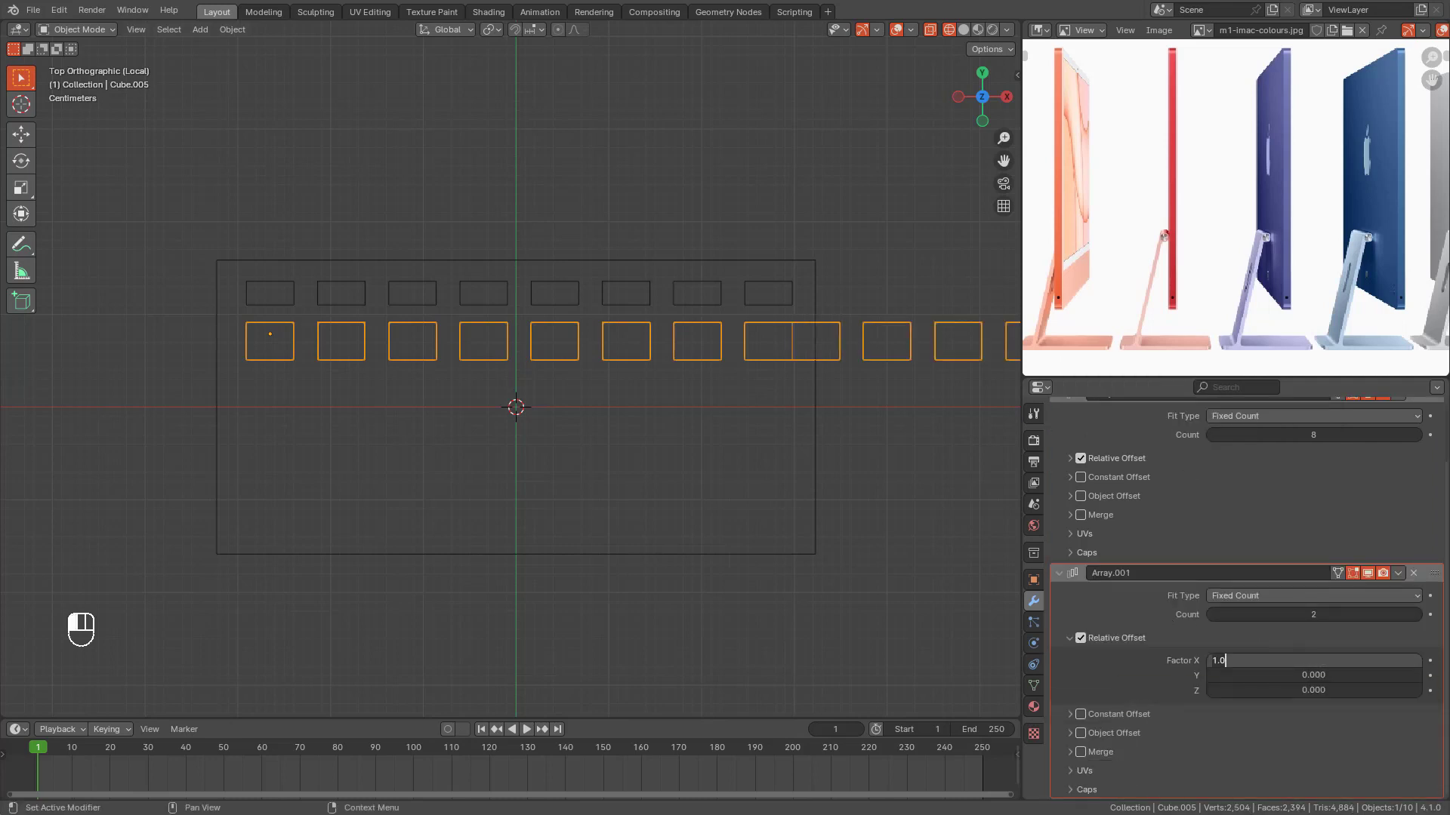
{"action": "type", "text": "0"}
{"action": "key", "text": "Return"}
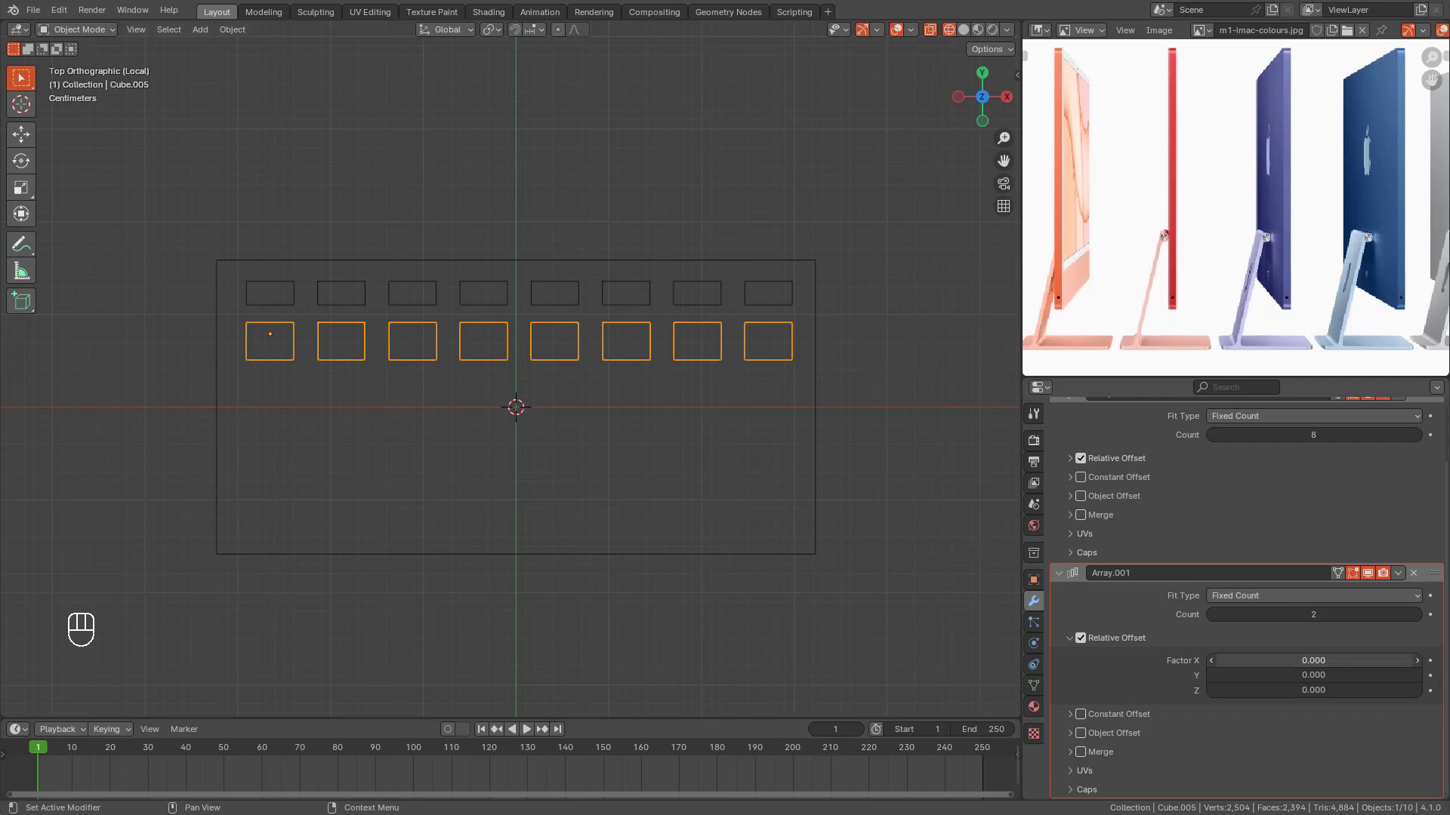
Step: Set the second array's relative offset factor Y to -1.4 and its count to 4
{"action": "left_click_drag", "start_coordinate": [1313, 675], "coordinate": [1284, 675], "text": "shift"}
{"action": "left_click", "coordinate": [1314, 675]}
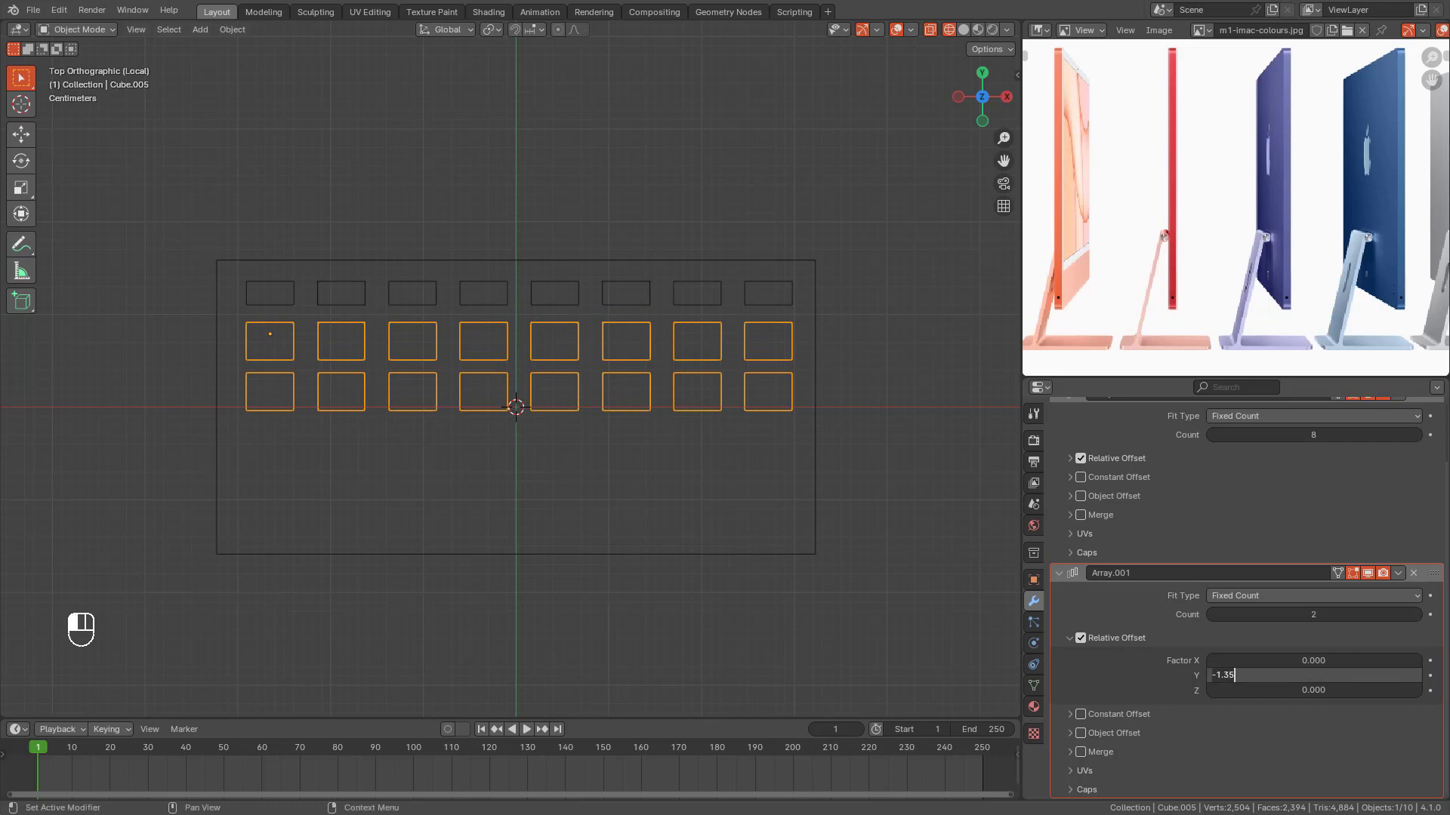
{"action": "key", "text": "BackSpace"}
{"action": "key", "text": "BackSpace"}
{"action": "key", "text": "BackSpace"}
{"action": "key", "text": "BackSpace"}
{"action": "key", "text": "Return"}
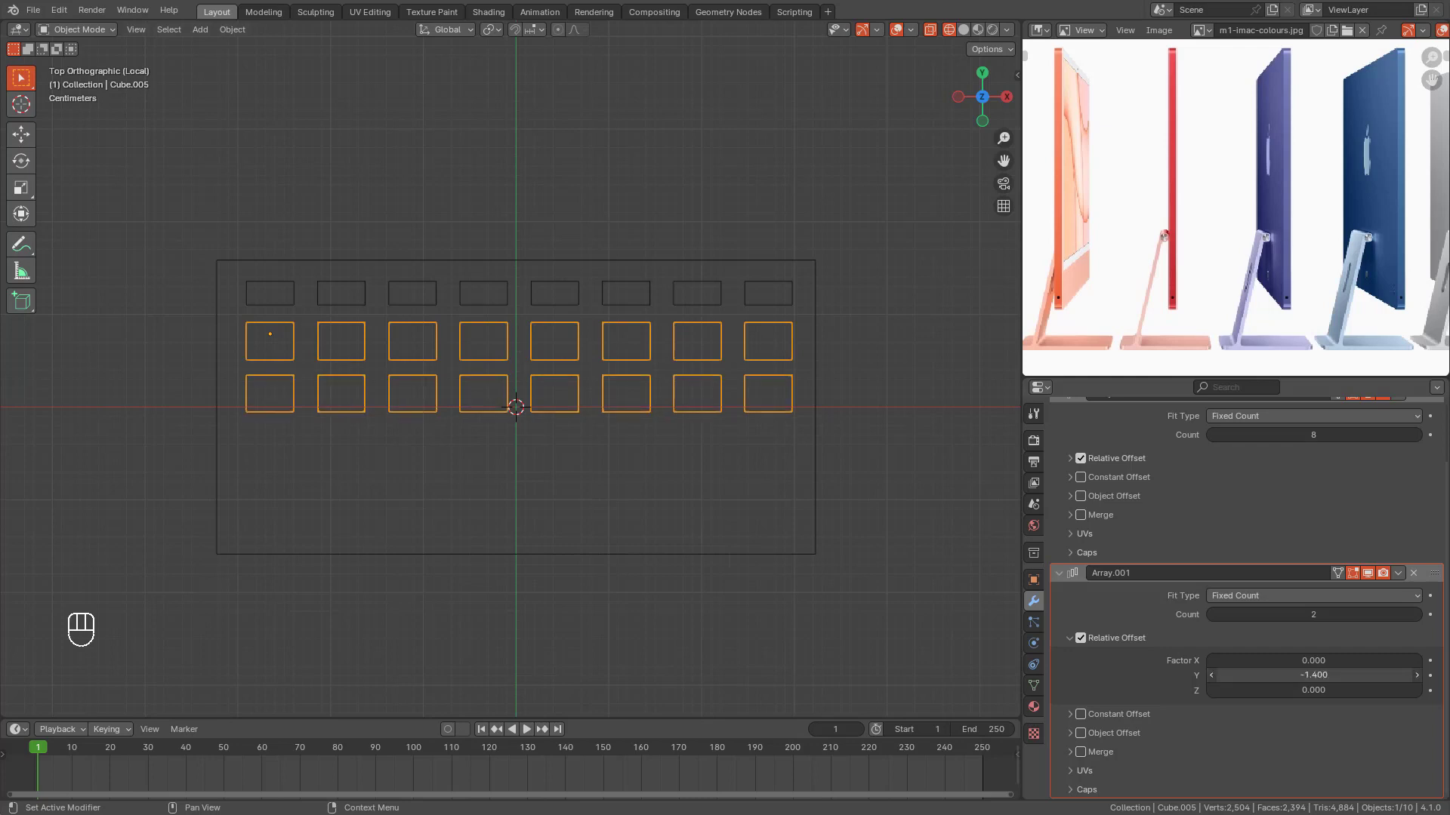
{"action": "left_click", "coordinate": [1416, 613]}
{"action": "left_click", "coordinate": [1416, 614]}
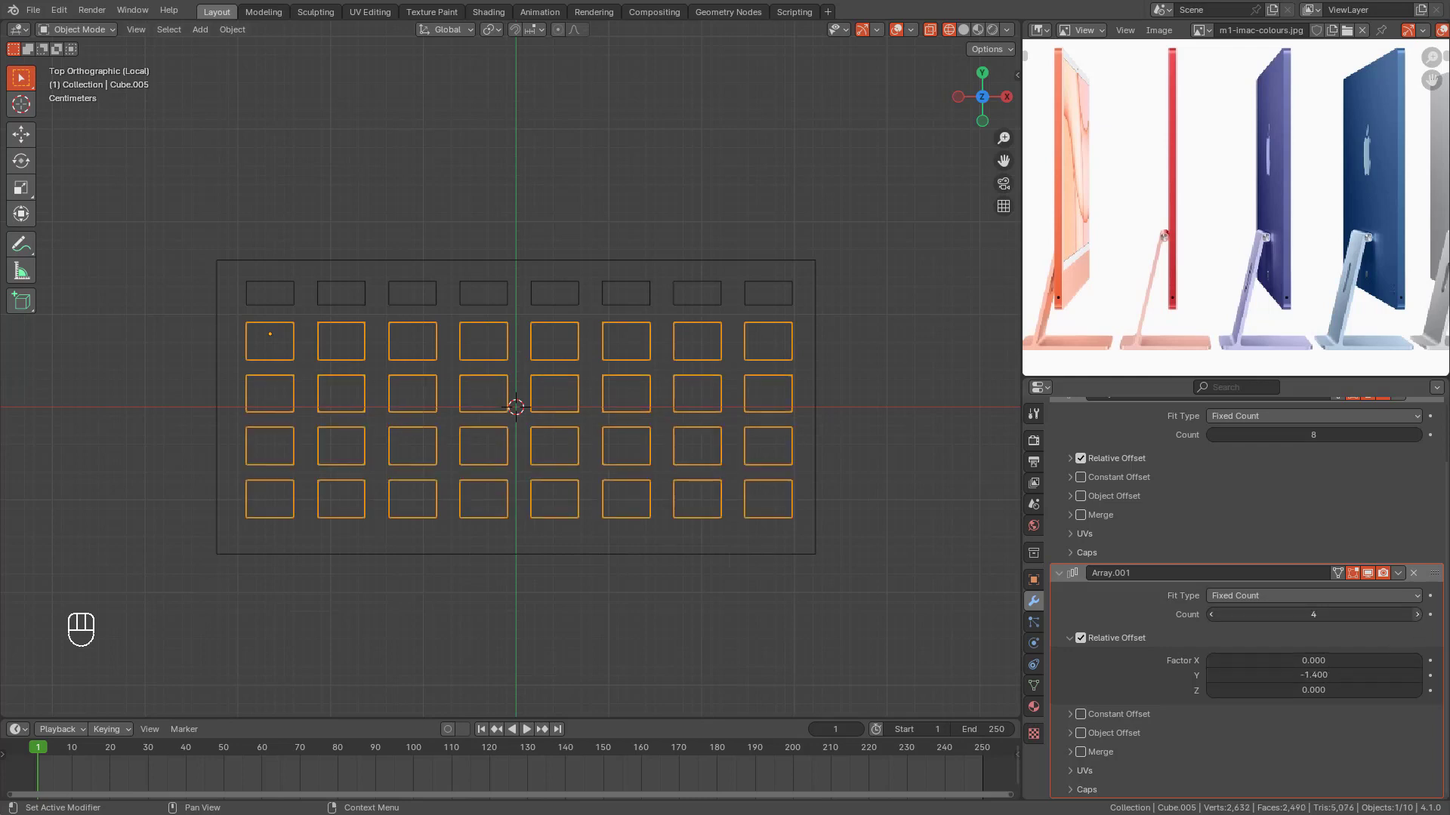
{"action": "scroll", "coordinate": [605, 538], "scroll_direction": "up", "scroll_amount": 2}
{"action": "middle_click_drag", "start_coordinate": [619, 546], "coordinate": [377, 487], "text": "shift"}
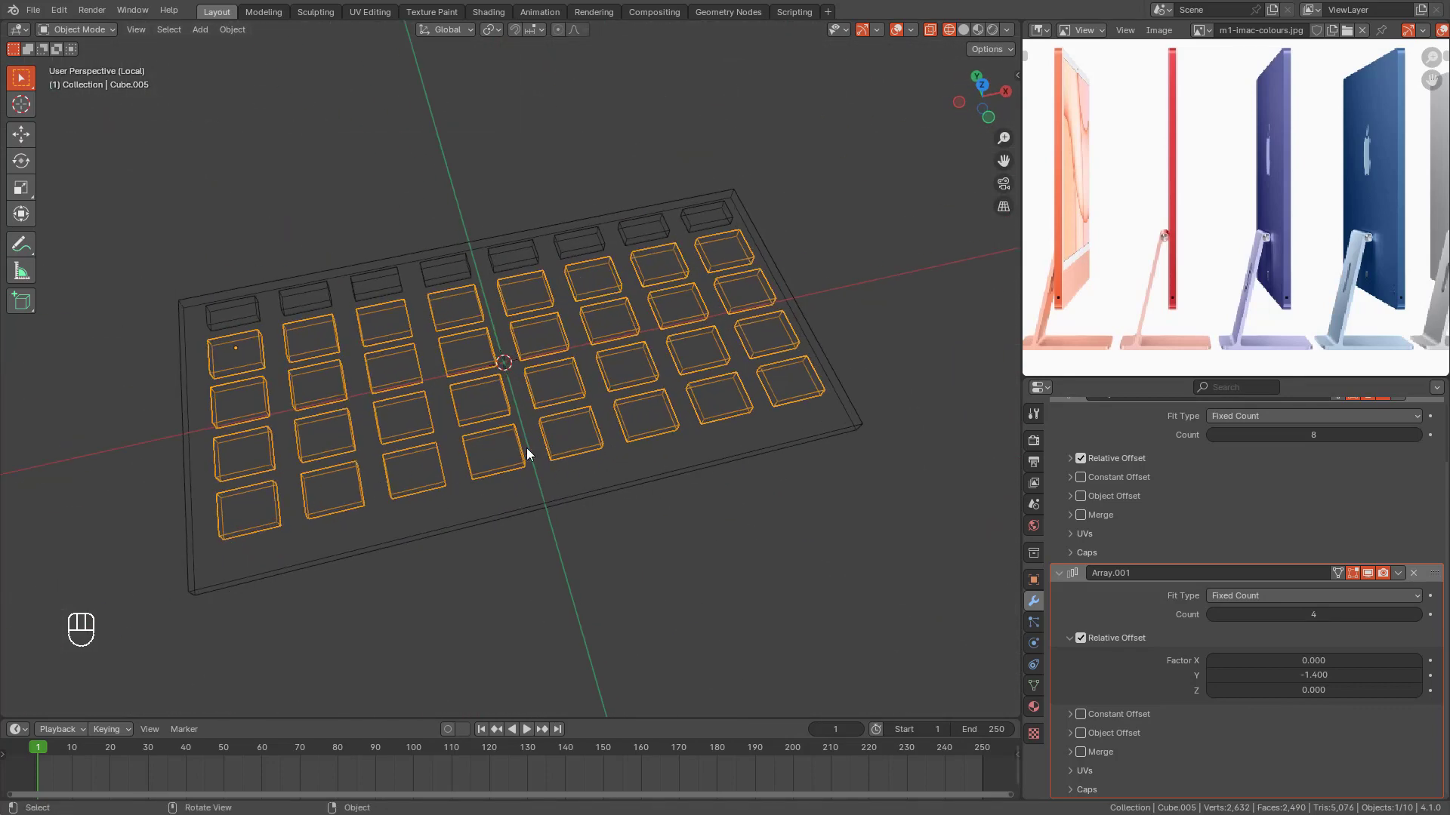
{"action": "mouse_move", "coordinate": [527, 453]}
{"action": "middle_mouse_down", "text": "shift"}
{"action": "mouse_move", "coordinate": [552, 459]}
{"action": "mouse_move", "coordinate": [511, 395]}
{"action": "mouse_move", "coordinate": [467, 472]}
{"action": "mouse_move", "coordinate": [610, 444]}
{"action": "mouse_move", "coordinate": [537, 453]}
{"action": "mouse_move", "coordinate": [559, 529]}
{"action": "mouse_move", "coordinate": [547, 456]}
{"action": "mouse_move", "coordinate": [882, 484]}
{"action": "middle_mouse_up", "text": "shift"}
{"action": "key", "text": "shift+z"}
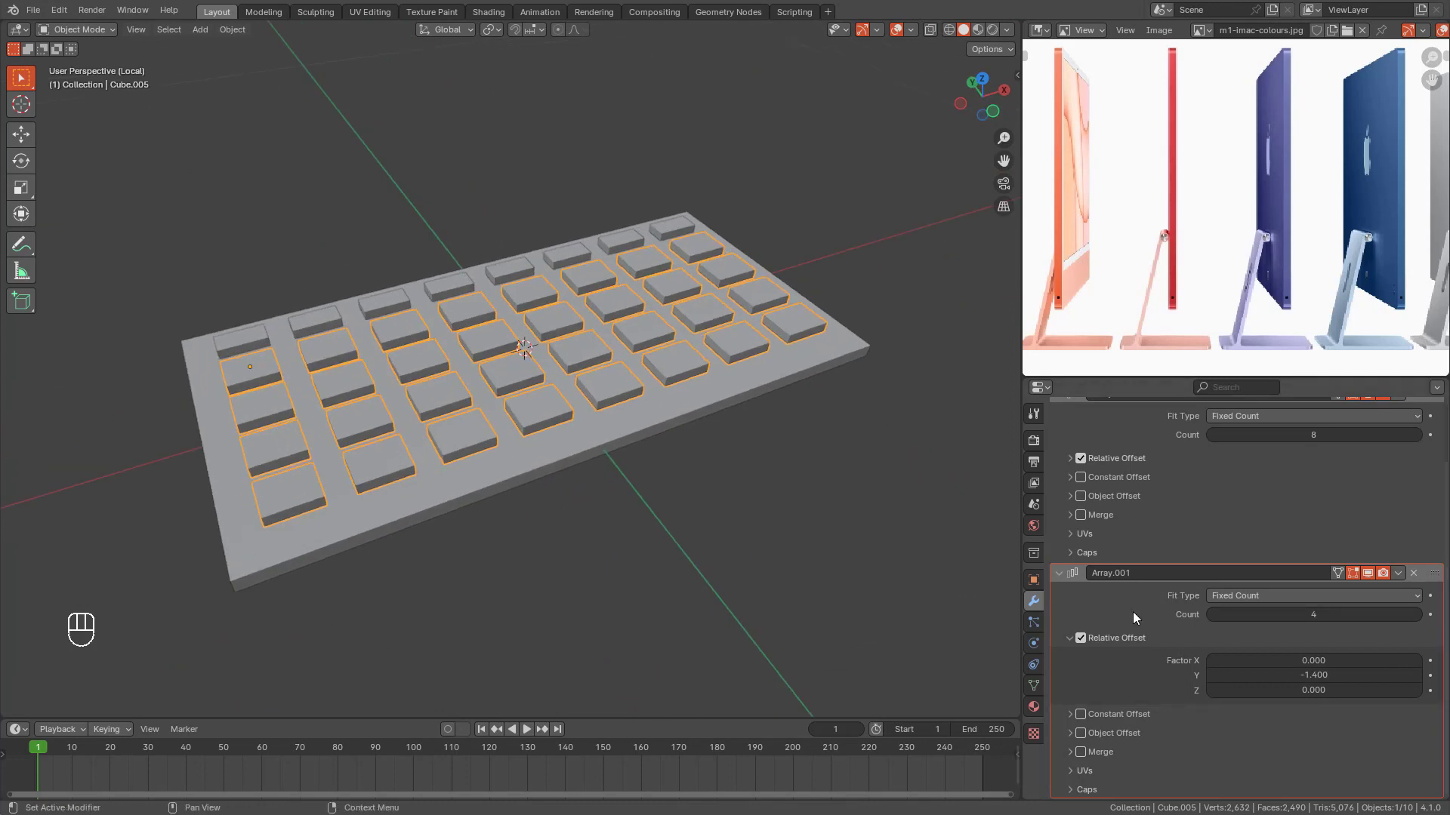
{"action": "scroll", "coordinate": [1332, 515], "scroll_direction": "up", "scroll_amount": 3}
{"action": "scroll", "coordinate": [1348, 536], "scroll_direction": "down", "scroll_amount": 2}
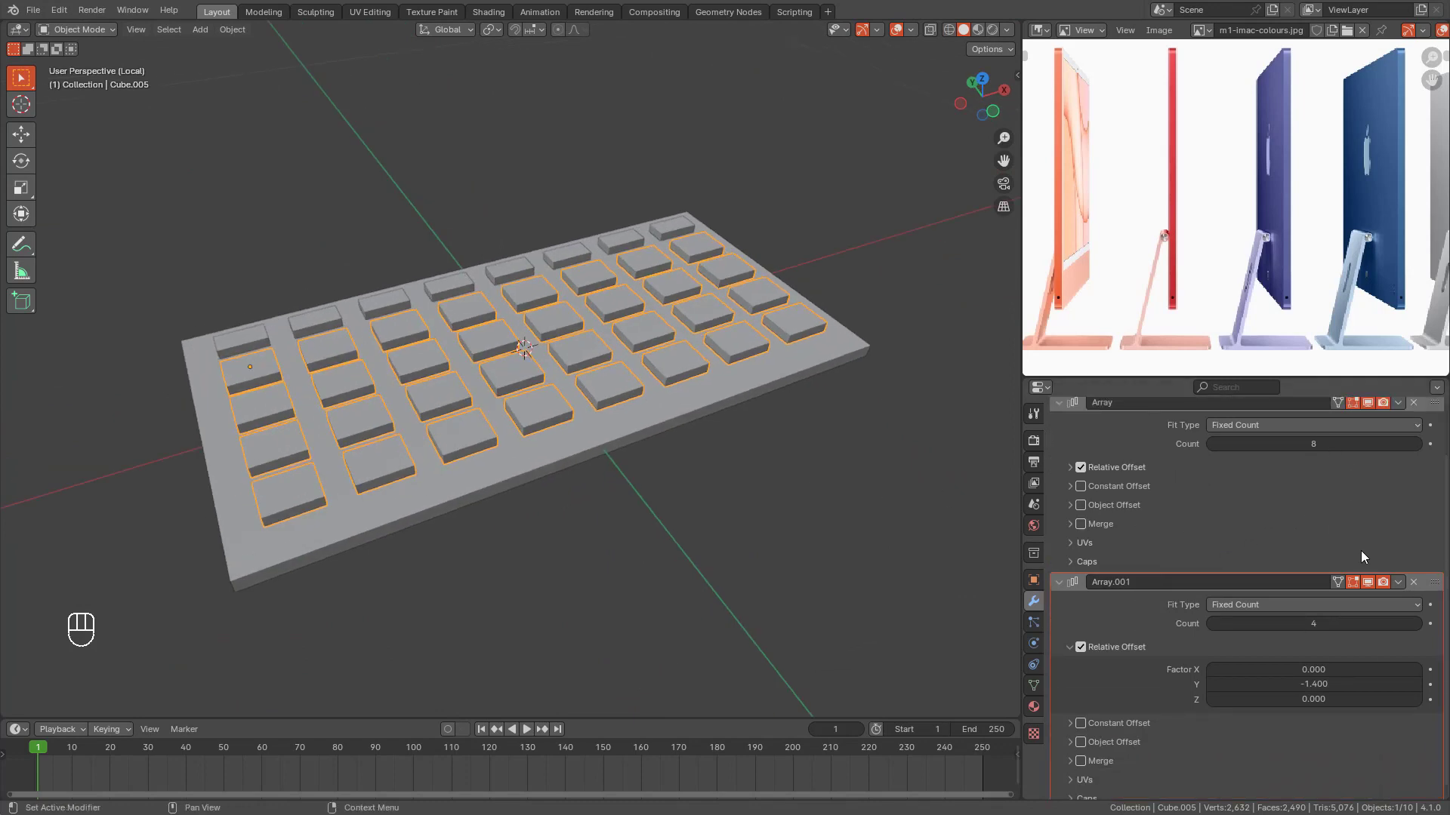
{"action": "left_click", "coordinate": [1397, 581]}
{"action": "left_click", "coordinate": [1327, 595]}
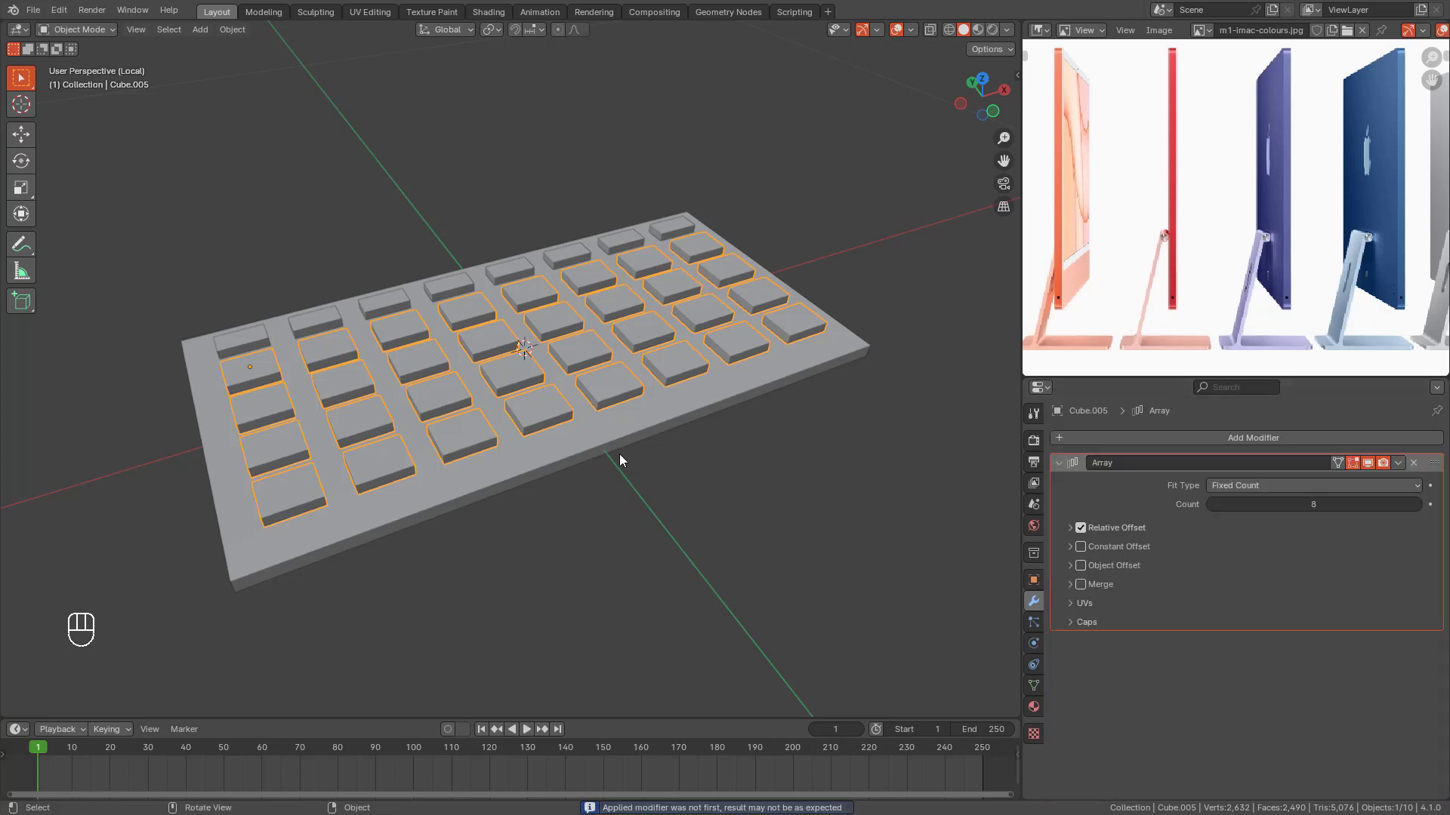
{"action": "key", "text": "Tab"}
{"action": "key", "text": "Tab"}
{"action": "key", "text": "ctrl+z"}
{"action": "key", "text": "ctrl+z"}
{"action": "key", "text": "ctrl+z"}
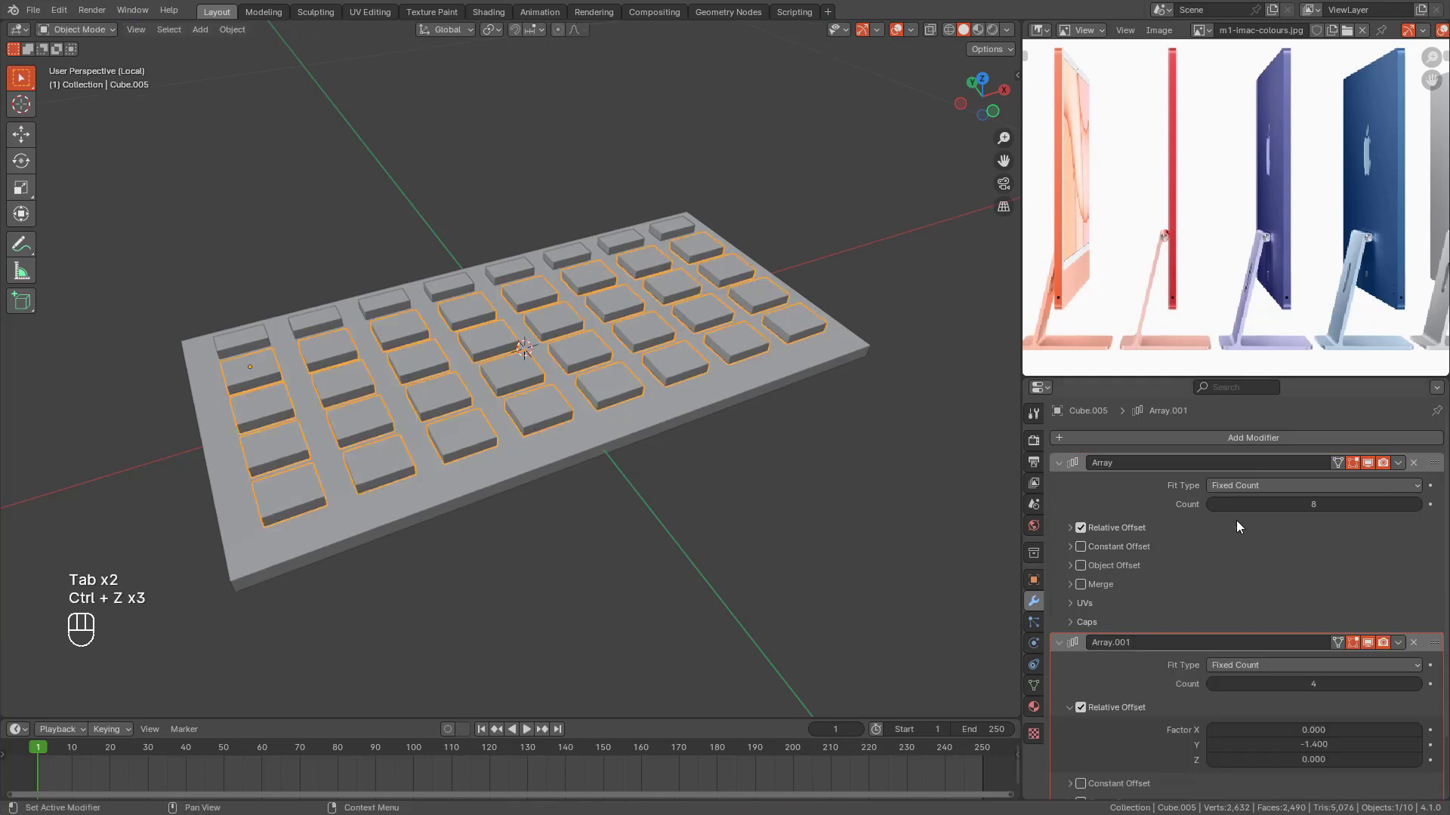
Step: Apply both Array modifiers of the deeper keys, starting with the original one along X
{"action": "left_click", "coordinate": [1399, 462]}
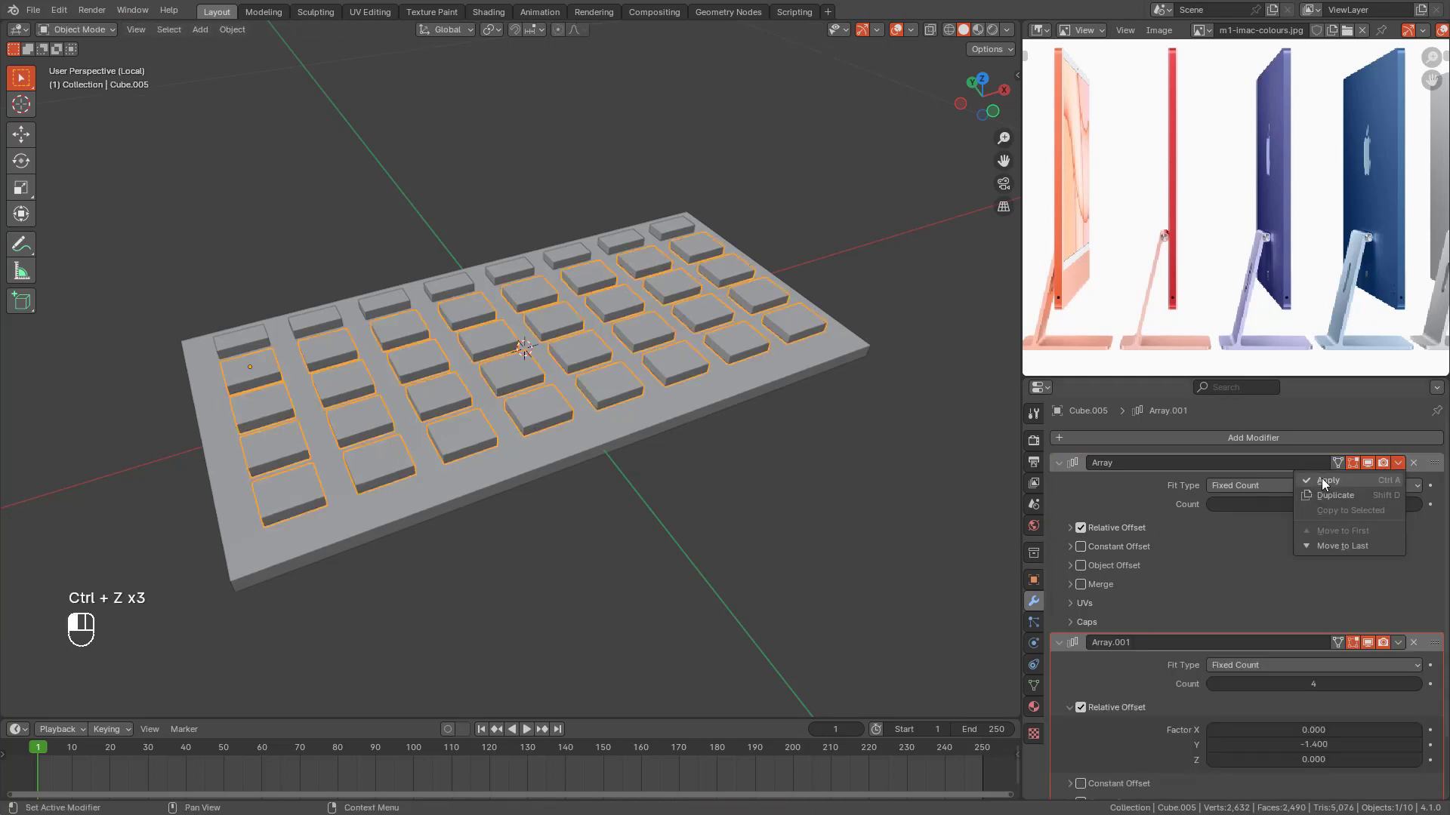
{"action": "left_click", "coordinate": [1325, 479]}
{"action": "left_click", "coordinate": [1398, 462]}
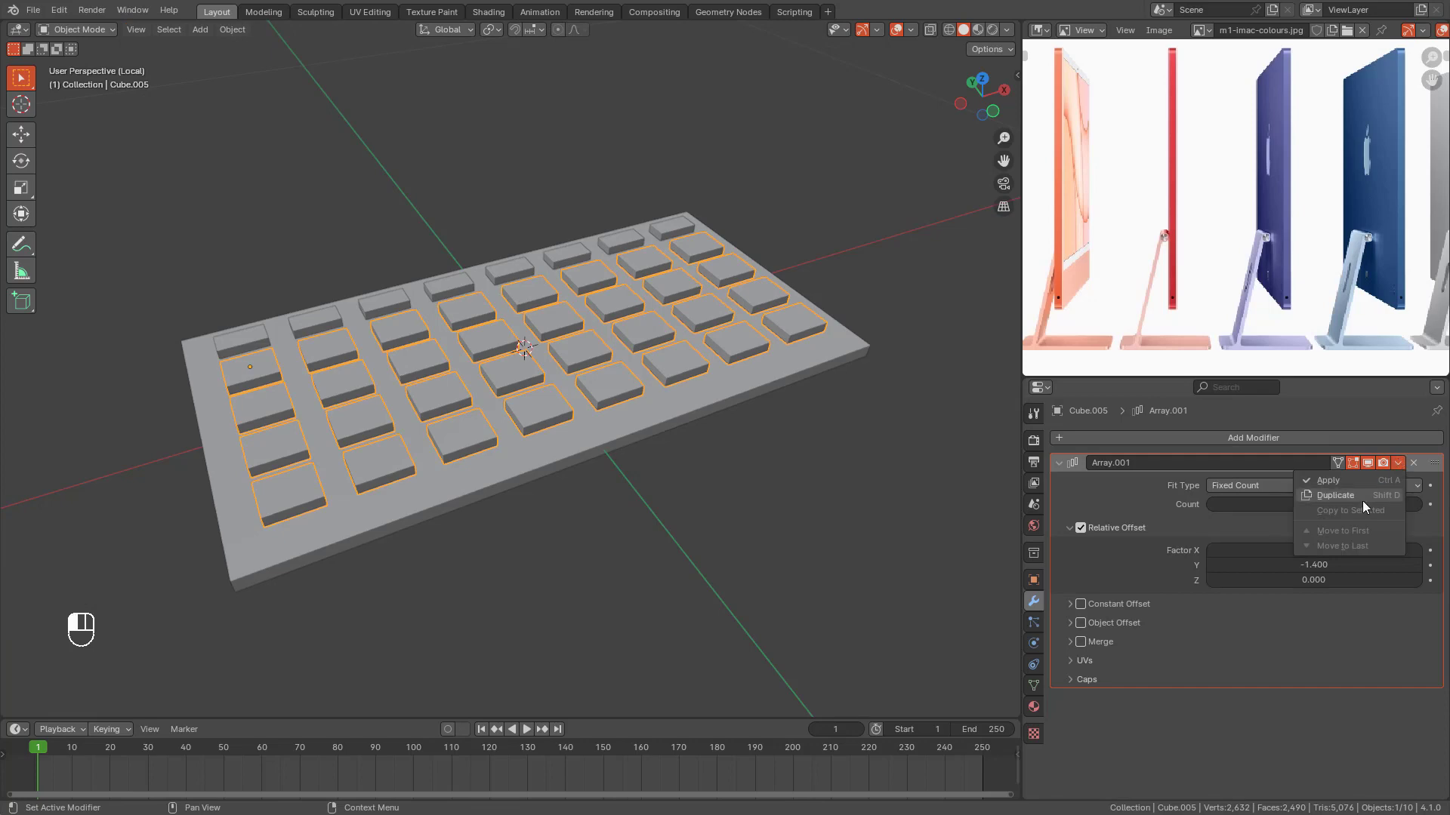
{"action": "left_click", "coordinate": [1349, 481]}
Step: Box-select pairs of keys in a wireframe top view to test whether the individual keys can be edited separately
{"action": "key", "text": "KP_7"}
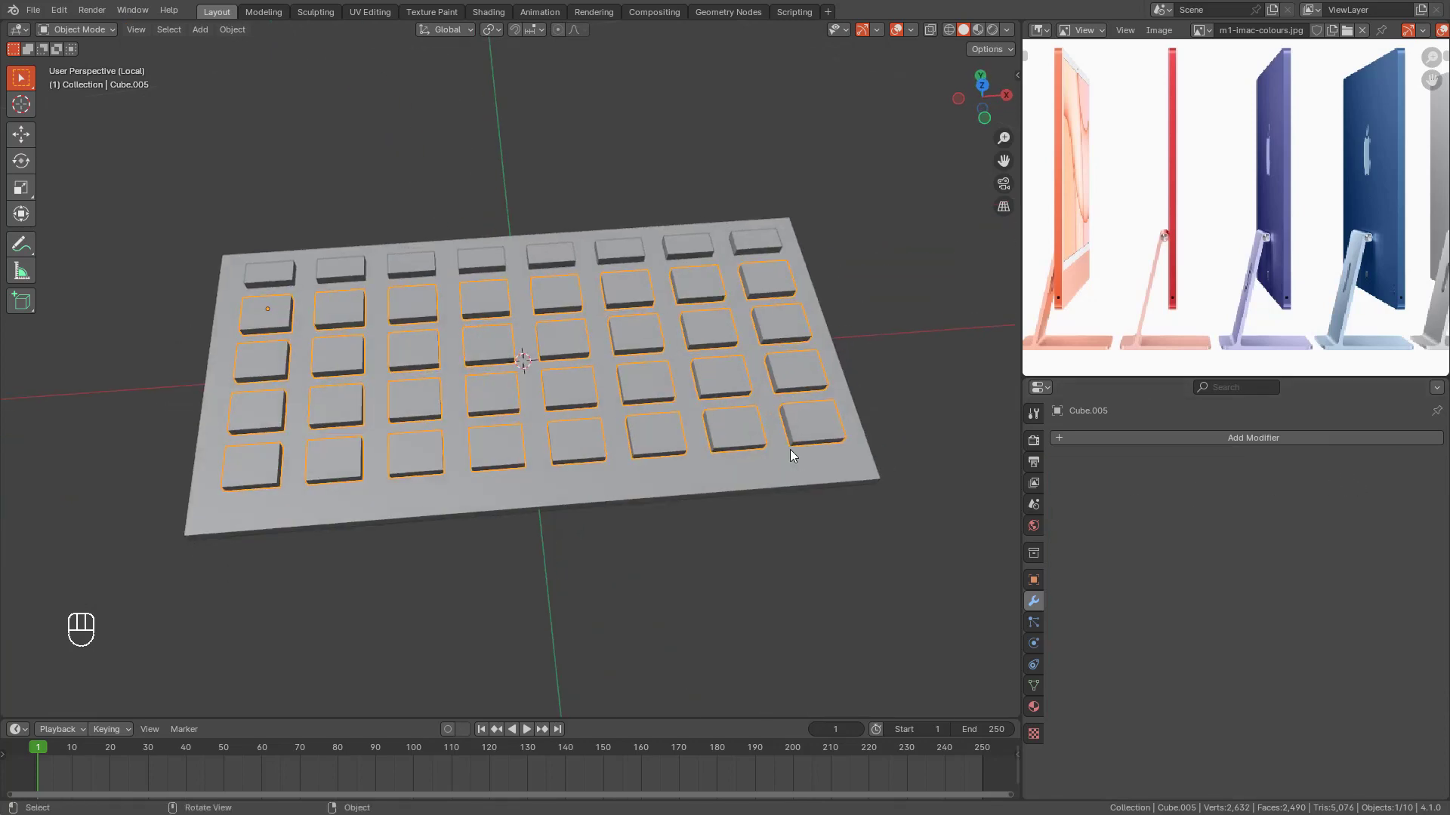
{"action": "key", "text": "shift+z"}
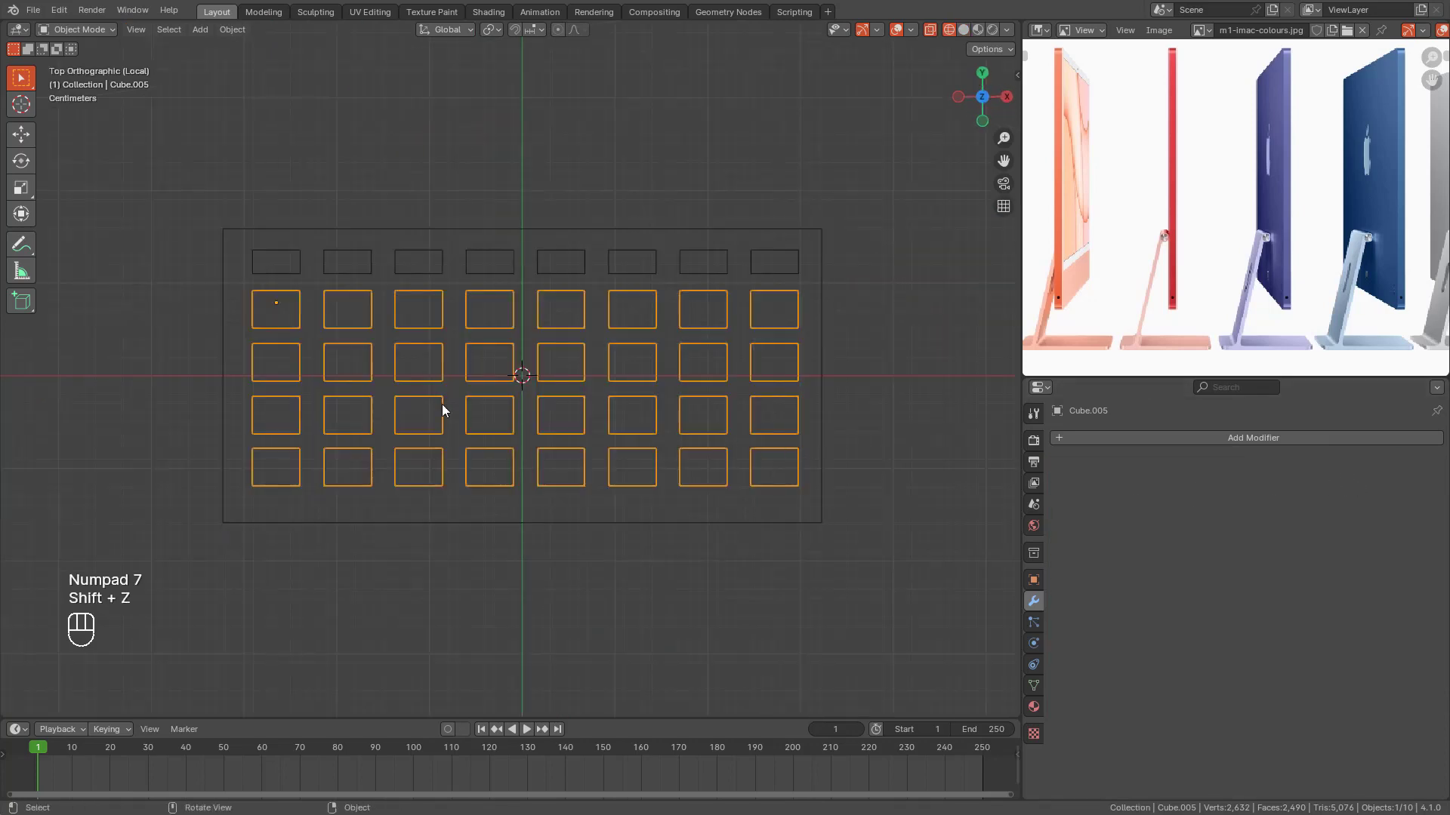
{"action": "key", "text": "Tab"}
{"action": "left_click_drag", "start_coordinate": [459, 337], "coordinate": [534, 440]}
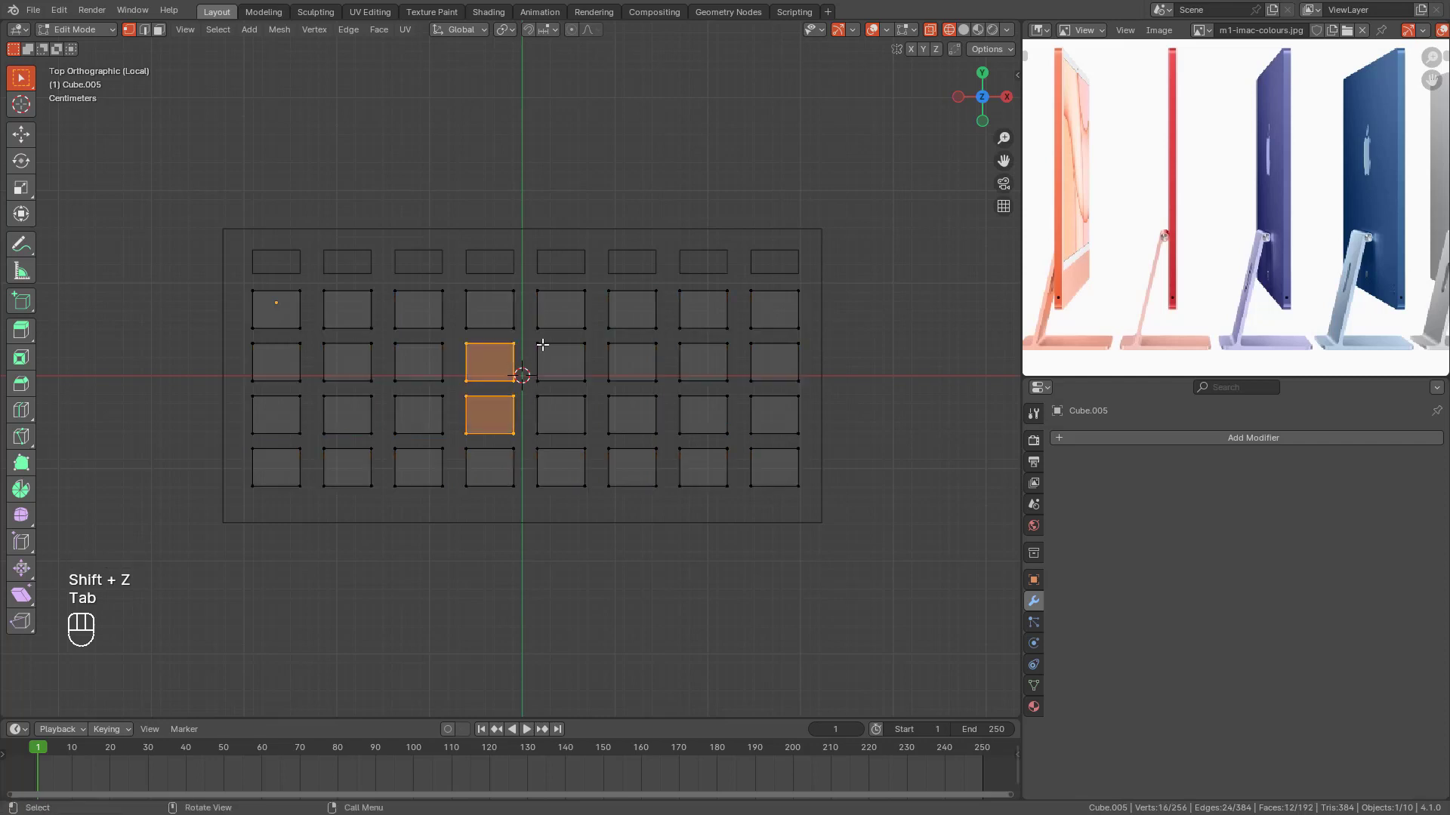
{"action": "left_click_drag", "start_coordinate": [552, 356], "coordinate": [631, 415]}
{"action": "left_click_drag", "start_coordinate": [624, 347], "coordinate": [782, 433]}
{"action": "scroll", "coordinate": [501, 569], "scroll_direction": "up", "scroll_amount": 1}
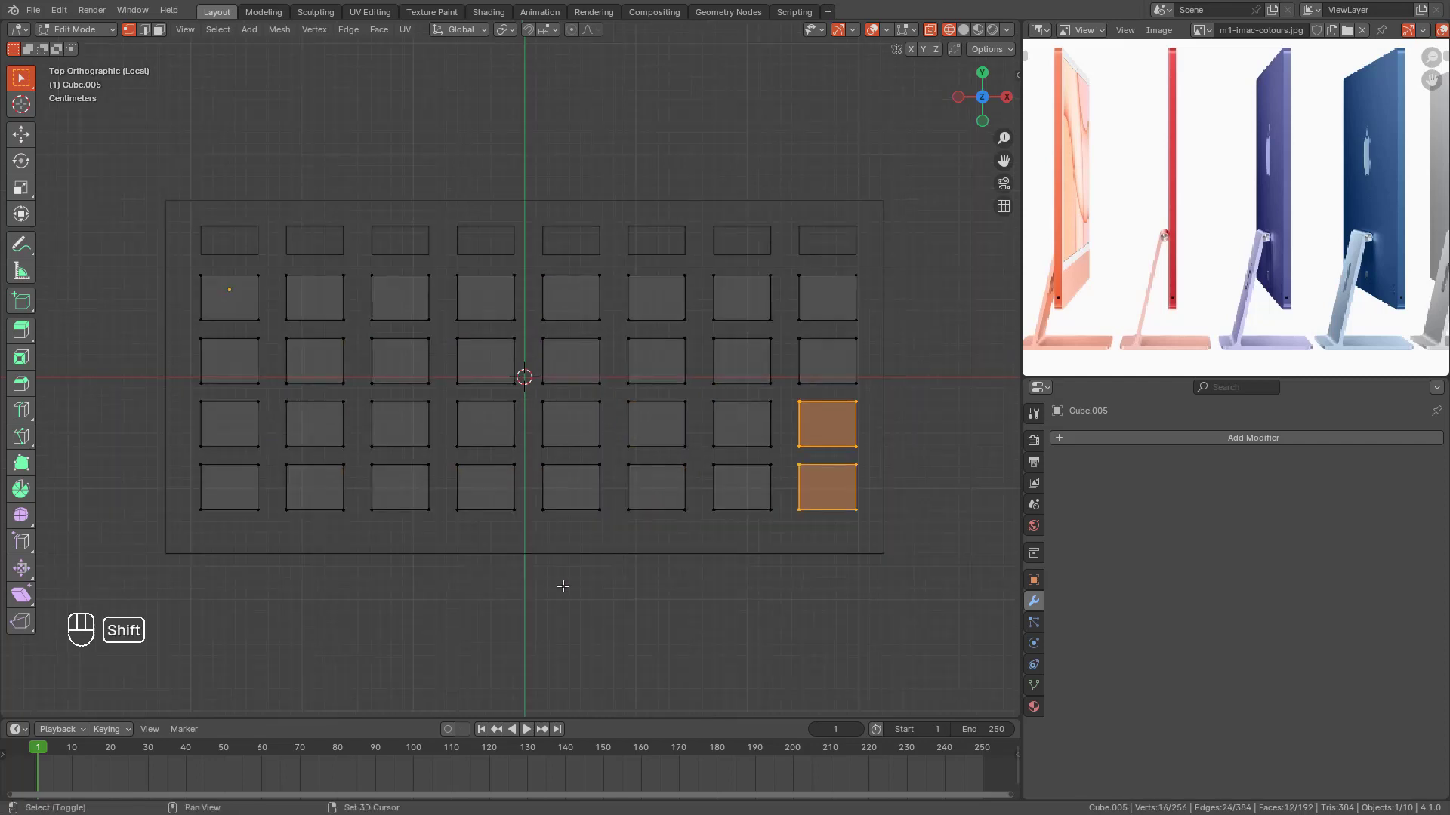
Step: Delete the third and fourth keys of the front row, selecting their complete linked geometry
{"action": "middle_click_drag", "start_coordinate": [563, 586], "coordinate": [577, 554], "text": "shift"}
{"action": "left_click_drag", "start_coordinate": [406, 423], "coordinate": [489, 504]}
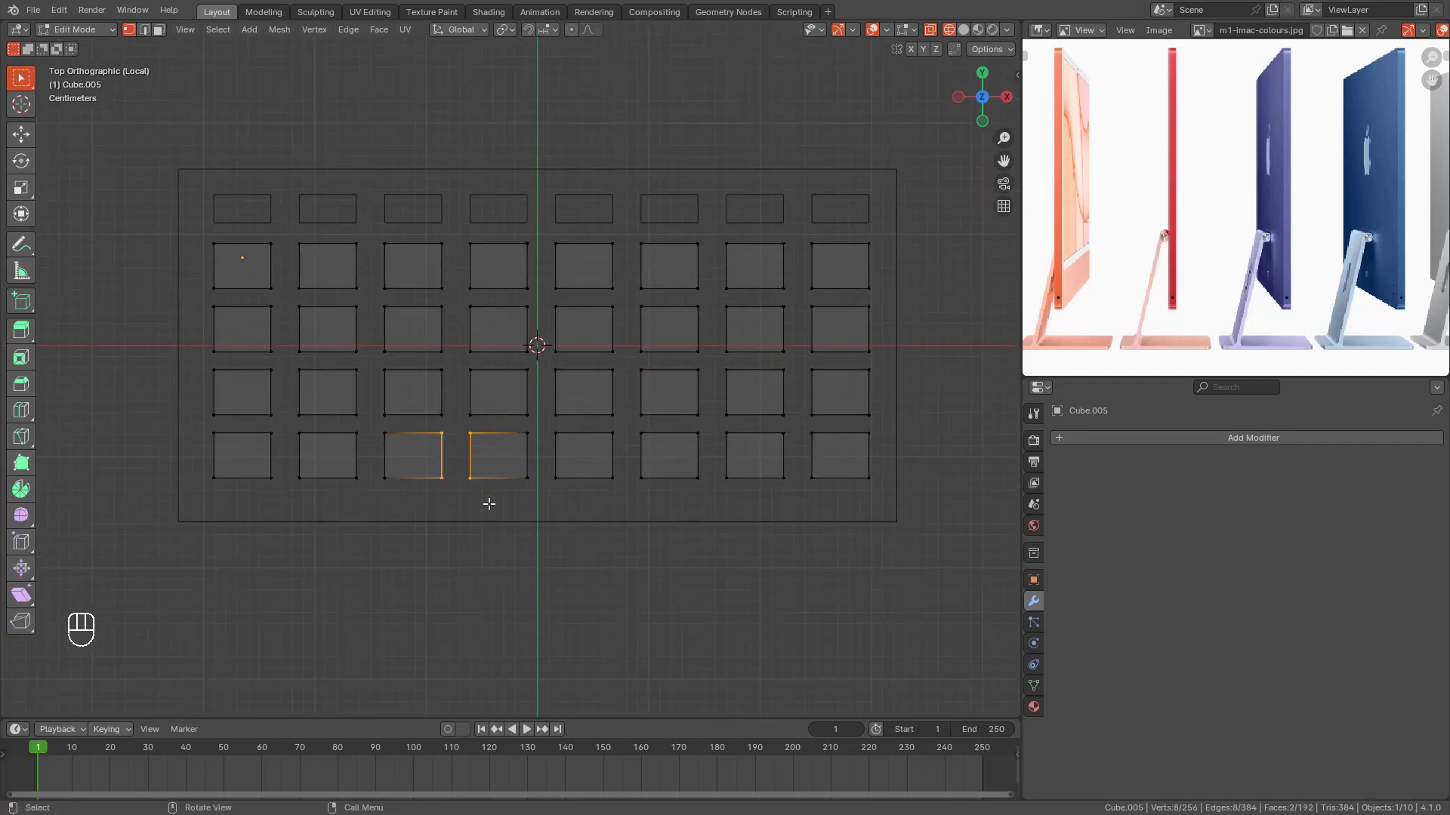
{"action": "key", "text": "ctrl+l"}
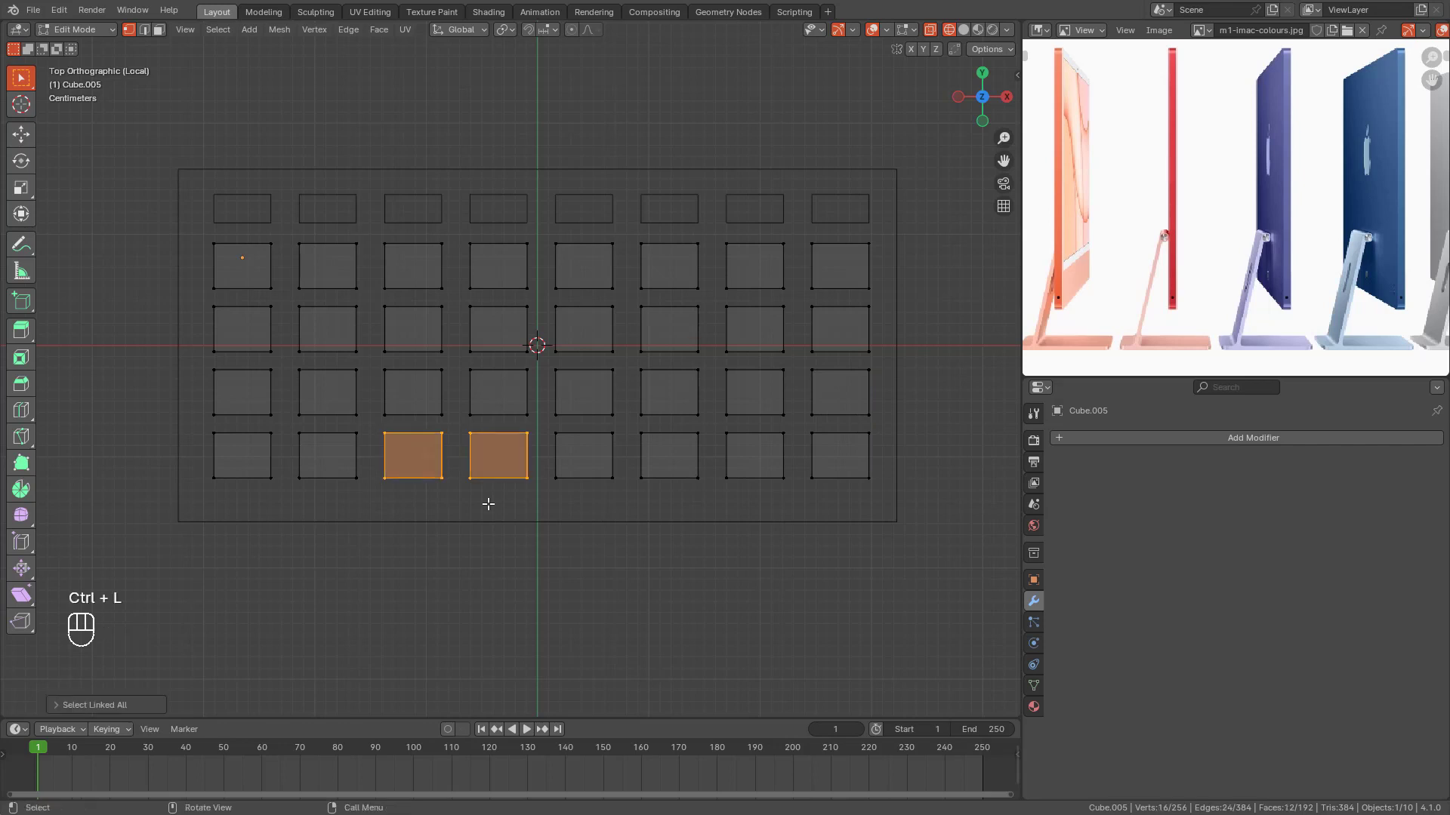
{"action": "left_click_drag", "start_coordinate": [376, 414], "coordinate": [530, 493]}
{"action": "key", "text": "ctrl+l"}
{"action": "key", "text": "x"}
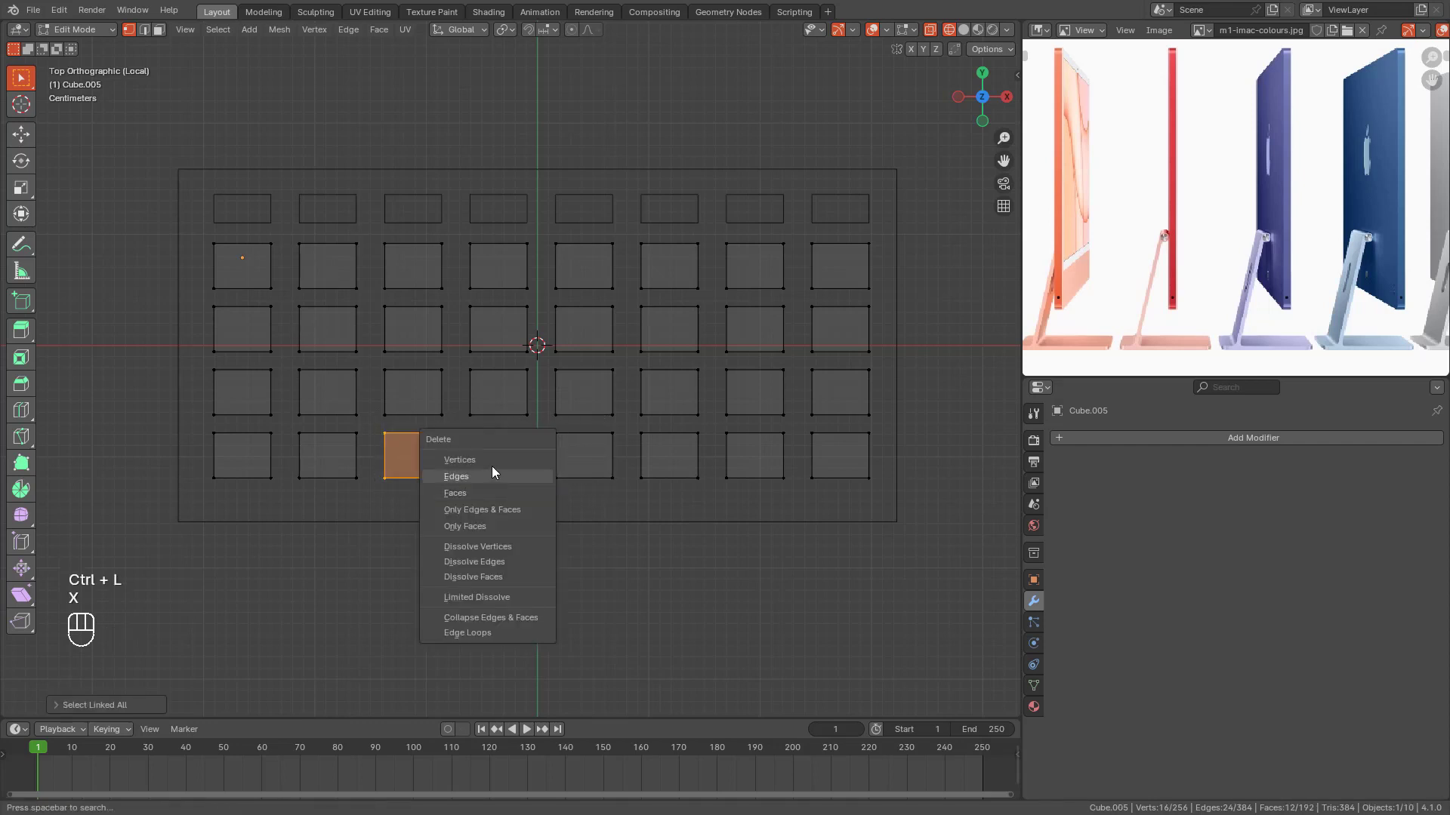
{"action": "left_click", "coordinate": [492, 470]}
Step: Stretch the front row's fifth key into a spacebar by moving its left-side vertices about 0.154 m along negative X
{"action": "left_click_drag", "start_coordinate": [537, 420], "coordinate": [584, 484]}
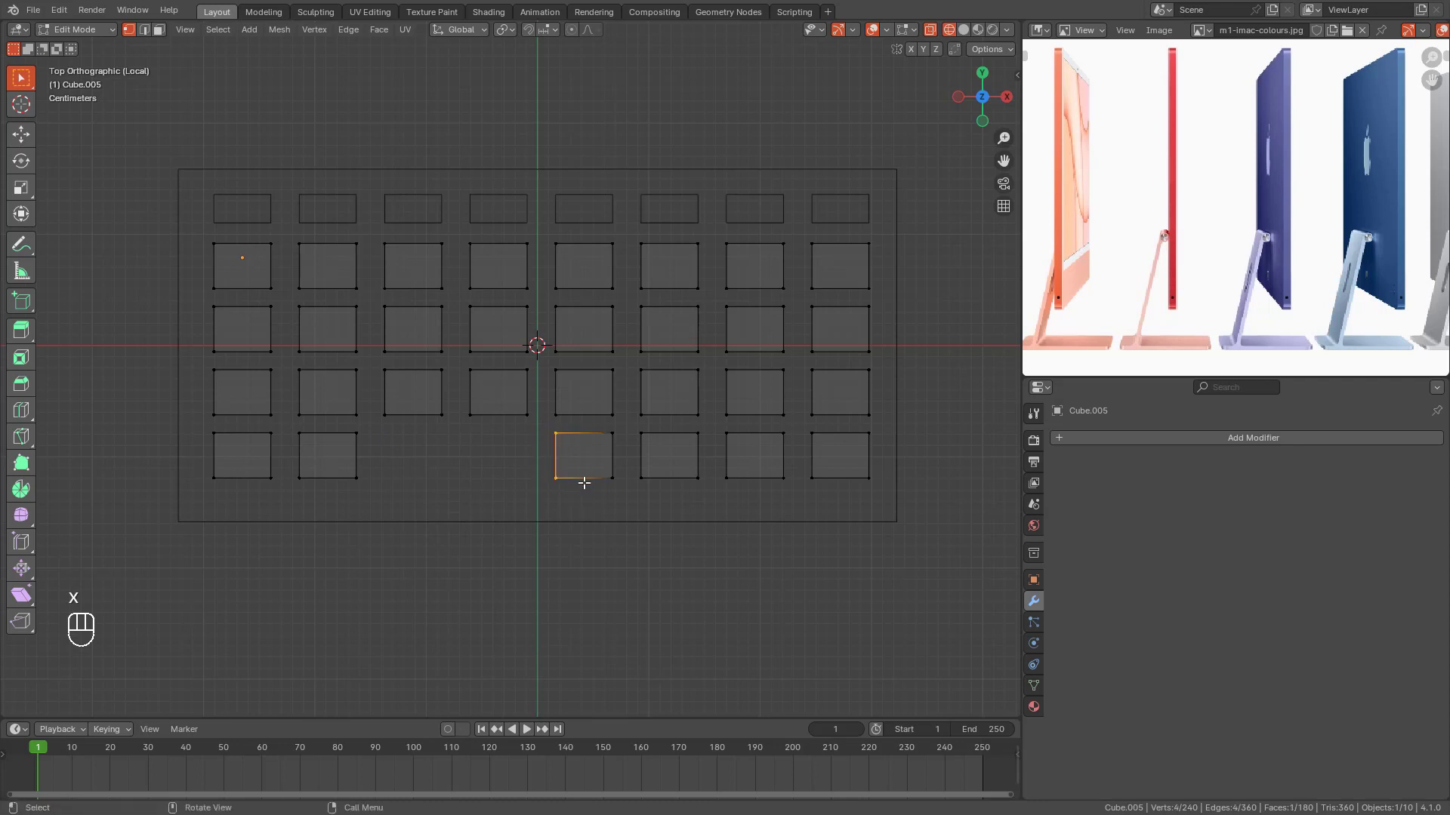
{"action": "key", "text": "g"}
{"action": "key", "text": "y"}
{"action": "key", "text": "x"}
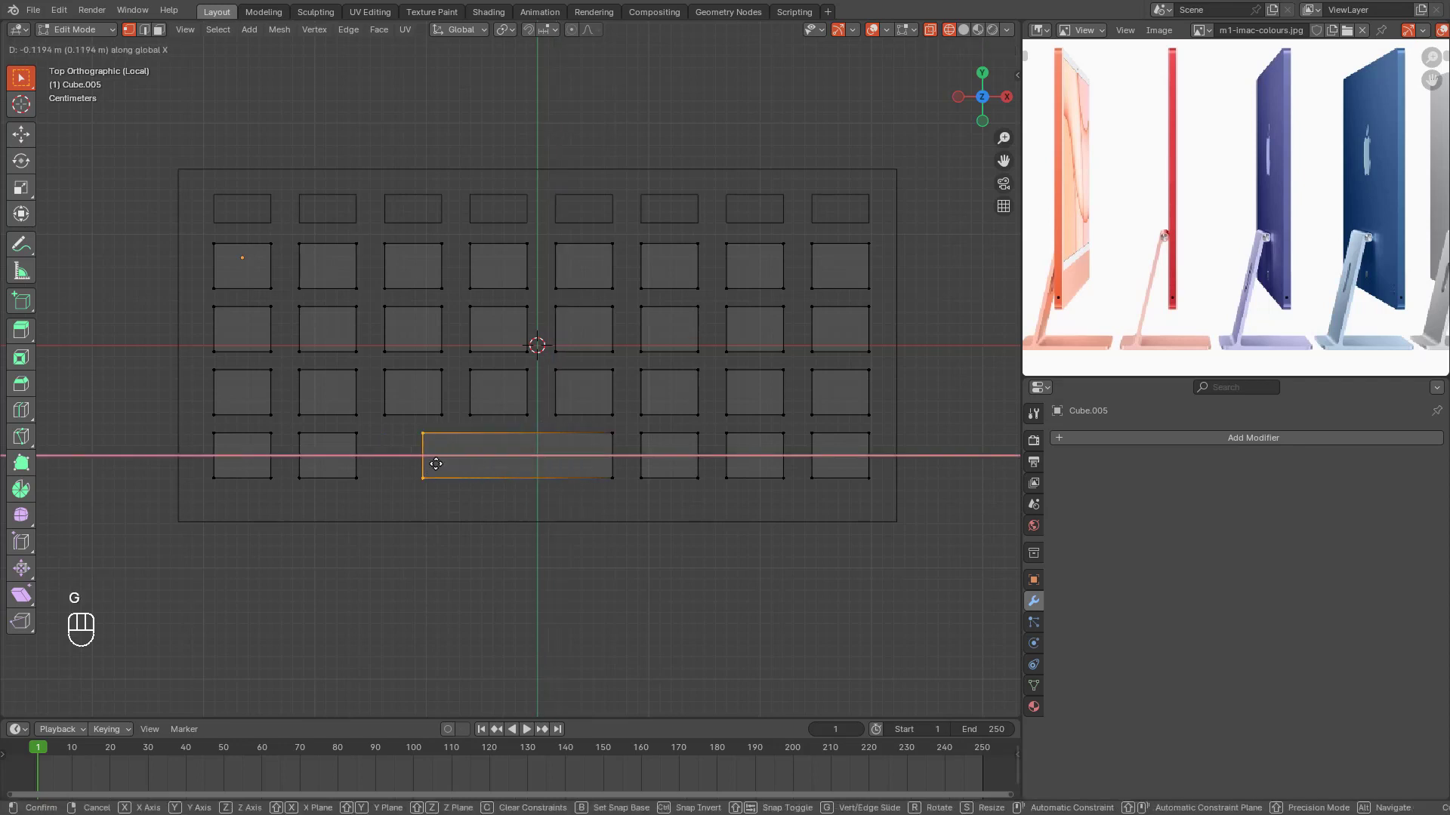
{"action": "key", "text": "shift"}
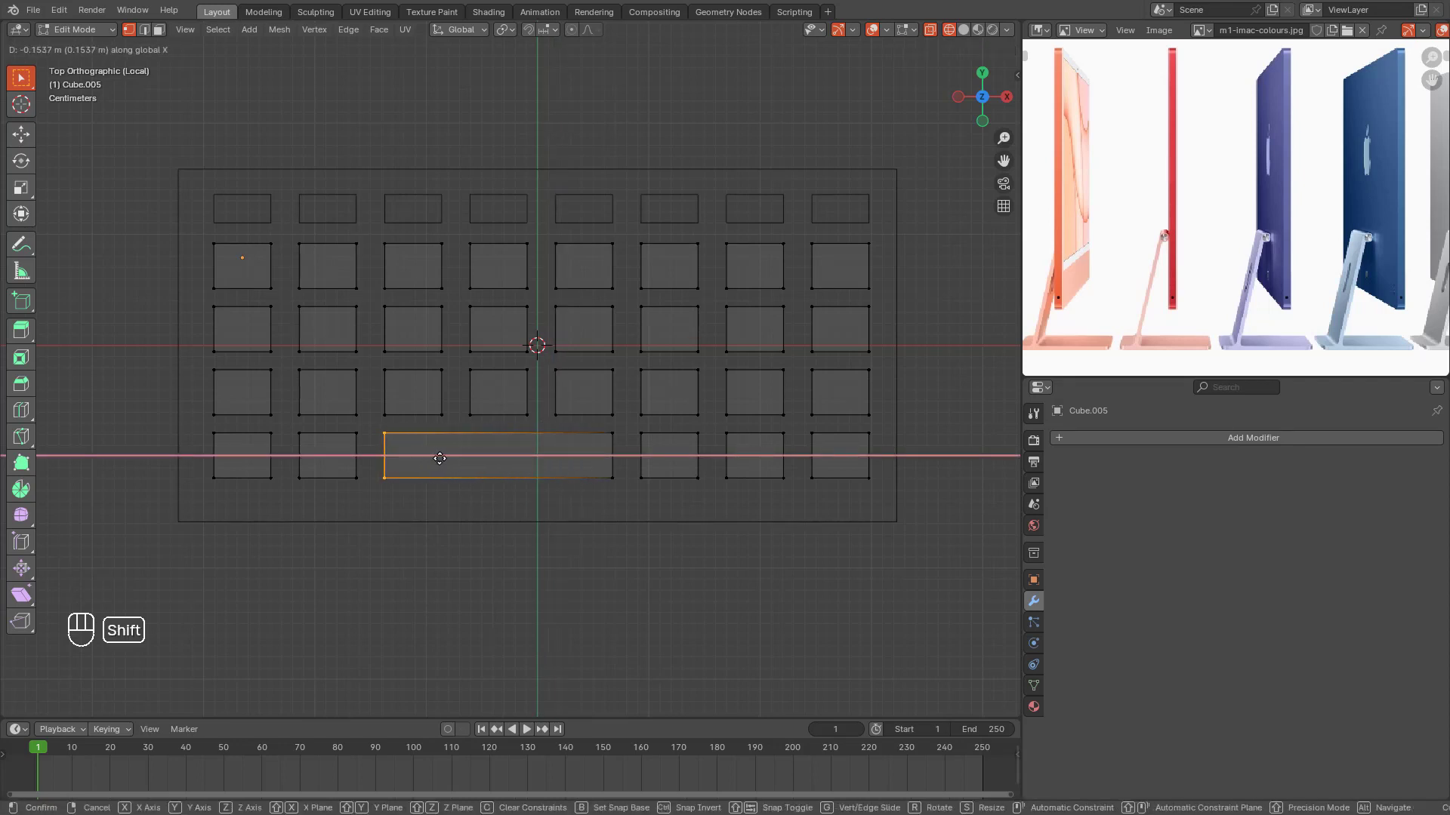
{"action": "left_click", "coordinate": [439, 459]}
Step: Return to Object Mode and inspect the keyboard with its spacebar in solid shading from an angle
{"action": "scroll", "coordinate": [556, 456], "scroll_direction": "down", "scroll_amount": 4}
{"action": "key", "text": "Tab"}
{"action": "mouse_move", "coordinate": [618, 519]}
{"action": "middle_mouse_down"}
{"action": "mouse_move", "coordinate": [646, 428]}
{"action": "mouse_move", "coordinate": [724, 471]}
{"action": "mouse_move", "coordinate": [698, 421]}
{"action": "mouse_move", "coordinate": [654, 404]}
{"action": "mouse_move", "coordinate": [437, 401]}
{"action": "mouse_move", "coordinate": [495, 469]}
{"action": "mouse_move", "coordinate": [638, 421]}
{"action": "mouse_move", "coordinate": [595, 402]}
{"action": "mouse_move", "coordinate": [547, 447]}
{"action": "mouse_move", "coordinate": [542, 425]}
{"action": "mouse_move", "coordinate": [533, 439]}
{"action": "mouse_move", "coordinate": [574, 380]}
{"action": "mouse_move", "coordinate": [639, 344]}
{"action": "mouse_move", "coordinate": [702, 388]}
{"action": "mouse_move", "coordinate": [651, 401]}
{"action": "mouse_move", "coordinate": [499, 367]}
{"action": "middle_mouse_up"}
{"action": "key", "text": "z"}
{"action": "left_click", "coordinate": [726, 428]}
{"action": "left_click", "coordinate": [698, 421]}
{"action": "scroll", "coordinate": [546, 447], "scroll_direction": "up", "scroll_amount": 2}
{"action": "scroll", "coordinate": [547, 447], "scroll_direction": "up", "scroll_amount": 2}
{"action": "scroll", "coordinate": [533, 439], "scroll_direction": "down", "scroll_amount": 2}
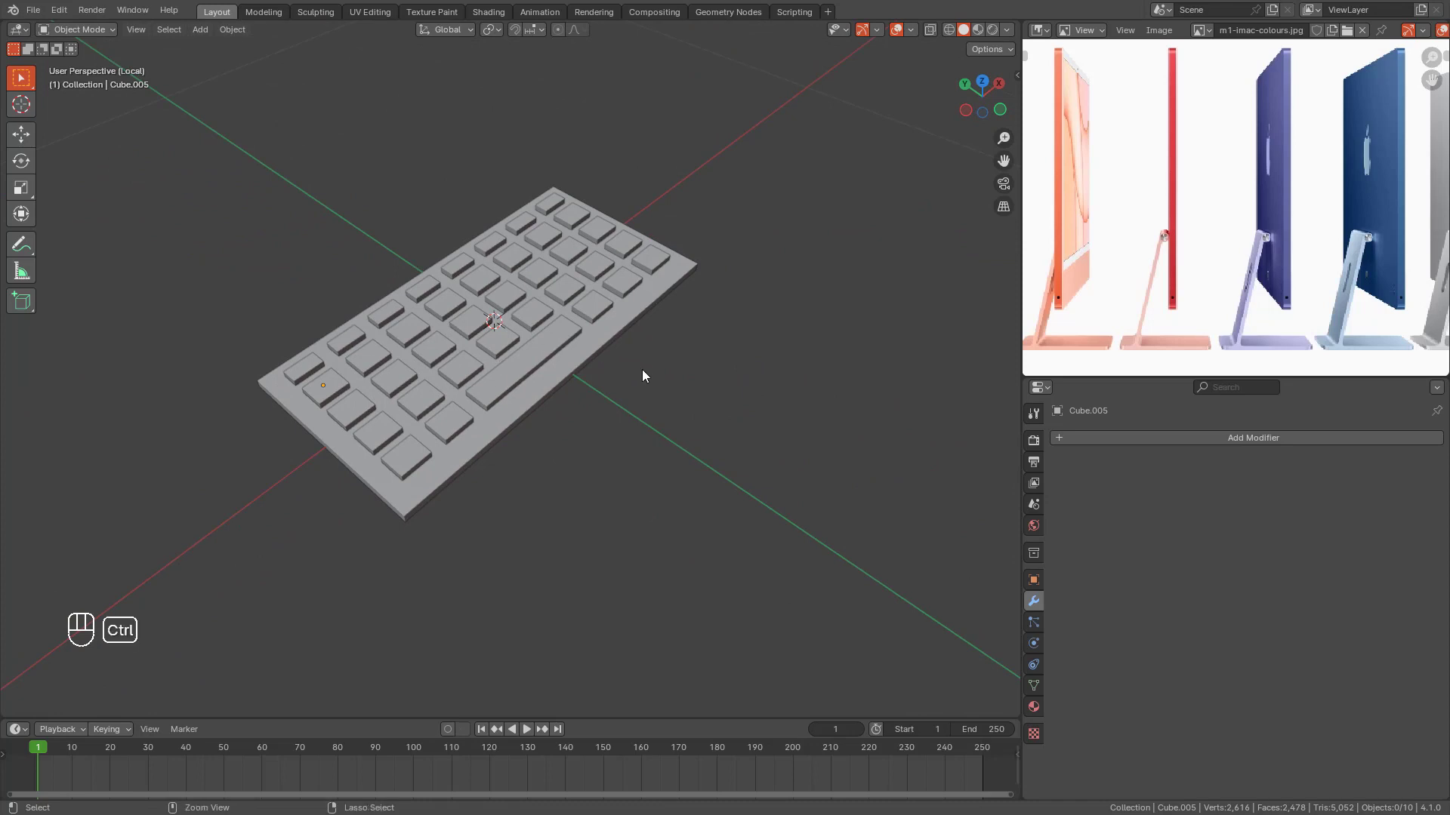
Step: Undo the spacebar edits and the application of both Array modifiers on the deeper keys
{"action": "key", "text": "ctrl+z"}
{"action": "key", "text": "ctrl+z"}
{"action": "key", "text": "ctrl+z"}
{"action": "key", "text": "ctrl+z"}
{"action": "key", "text": "ctrl+z"}
{"action": "key", "text": "ctrl+z"}
{"action": "key", "text": "ctrl+z"}
{"action": "key", "text": "ctrl+z"}
{"action": "key", "text": "ctrl+z"}
{"action": "key", "text": "ctrl+z"}
{"action": "key", "text": "ctrl+z"}
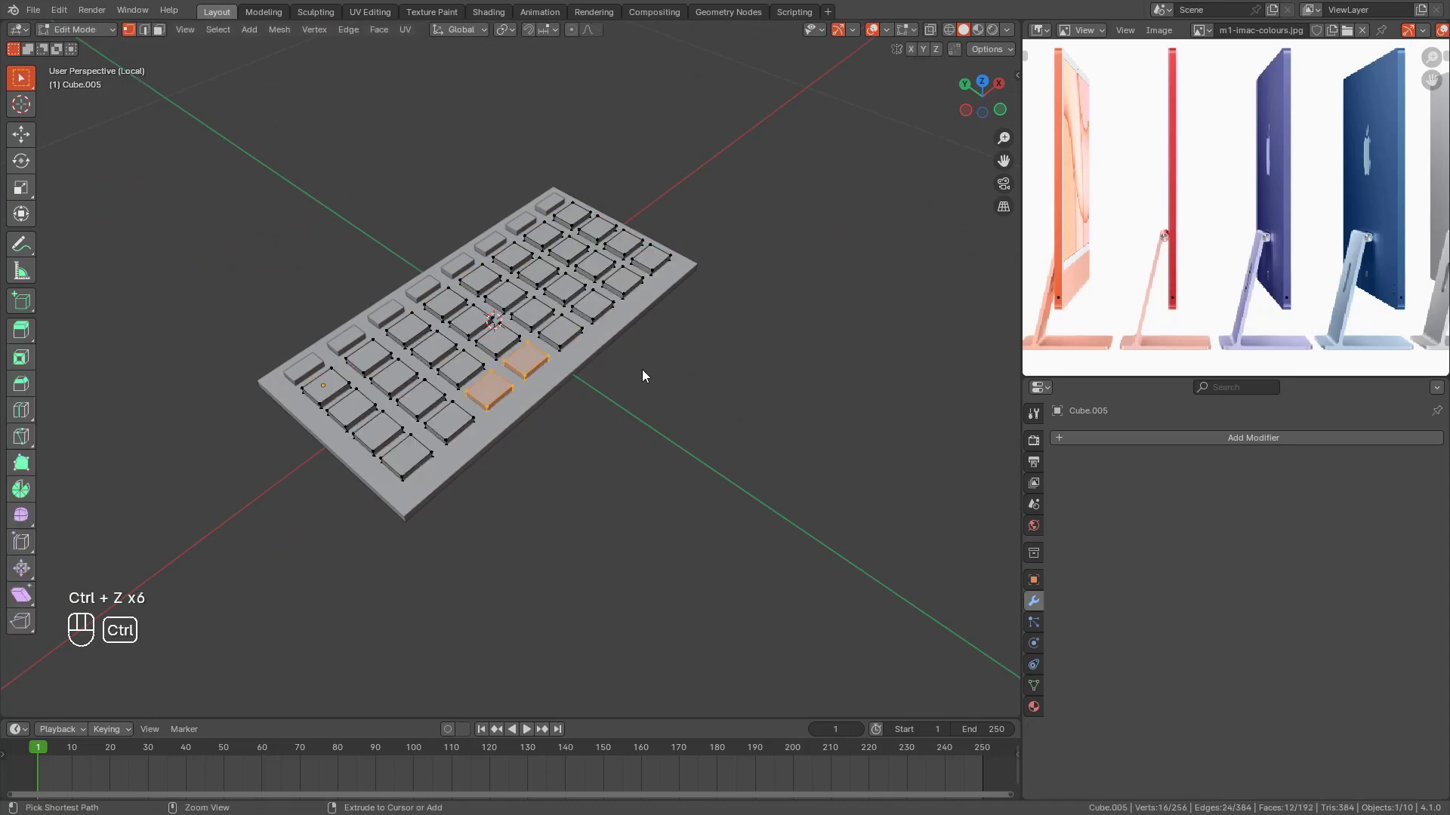
{"action": "key", "text": "ctrl+z"}
{"action": "key", "text": "ctrl+z"}
{"action": "key", "text": "ctrl+z"}
{"action": "key", "text": "ctrl+z"}
{"action": "key", "text": "ctrl+z"}
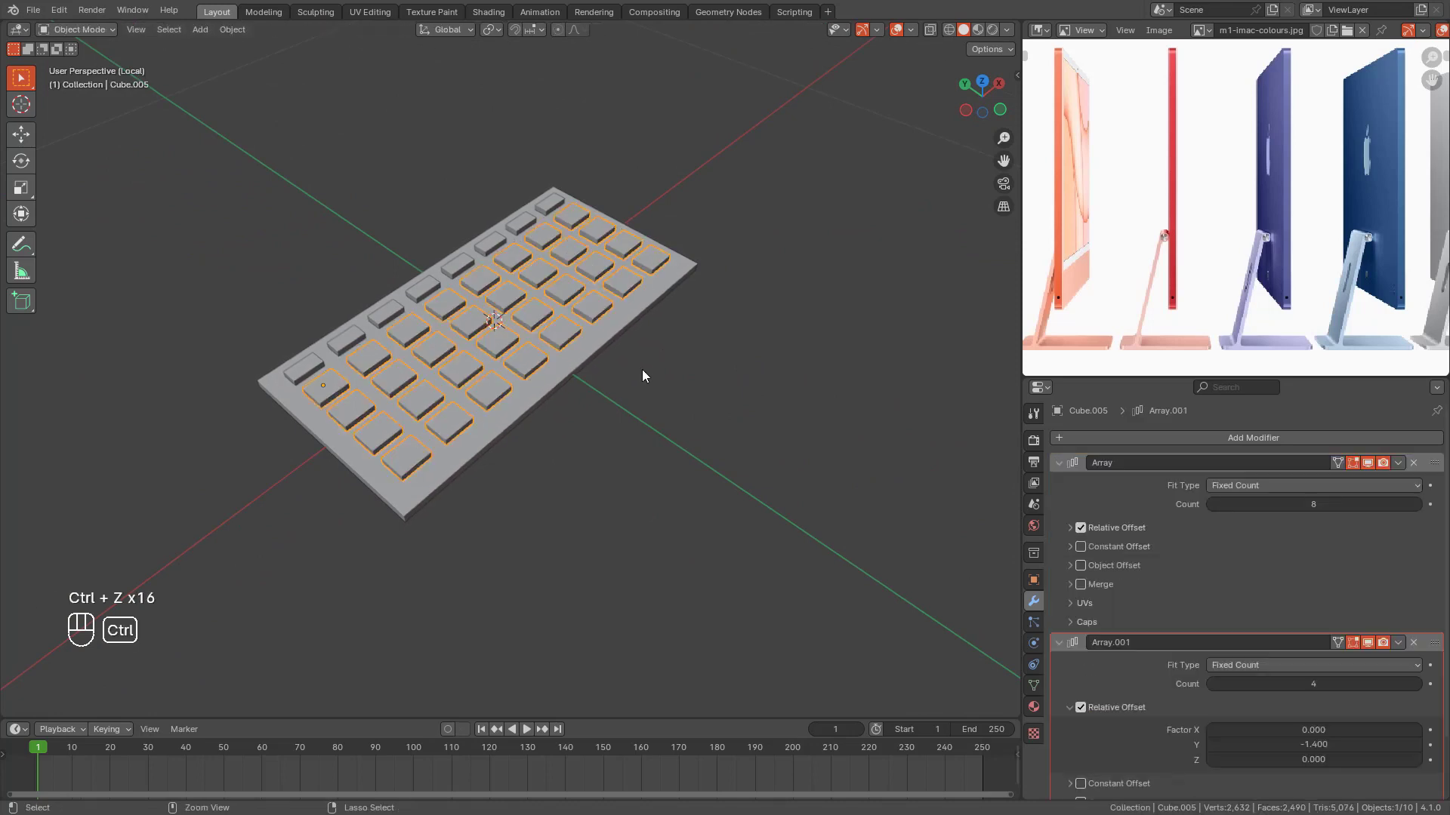
Step: Enter Edit Mode on the deeper keys' source block in a wireframe top view
{"action": "middle_click_drag", "start_coordinate": [993, 487], "coordinate": [557, 441]}
{"action": "key", "text": "KP_7"}
{"action": "scroll", "coordinate": [537, 432], "scroll_direction": "up", "scroll_amount": 5}
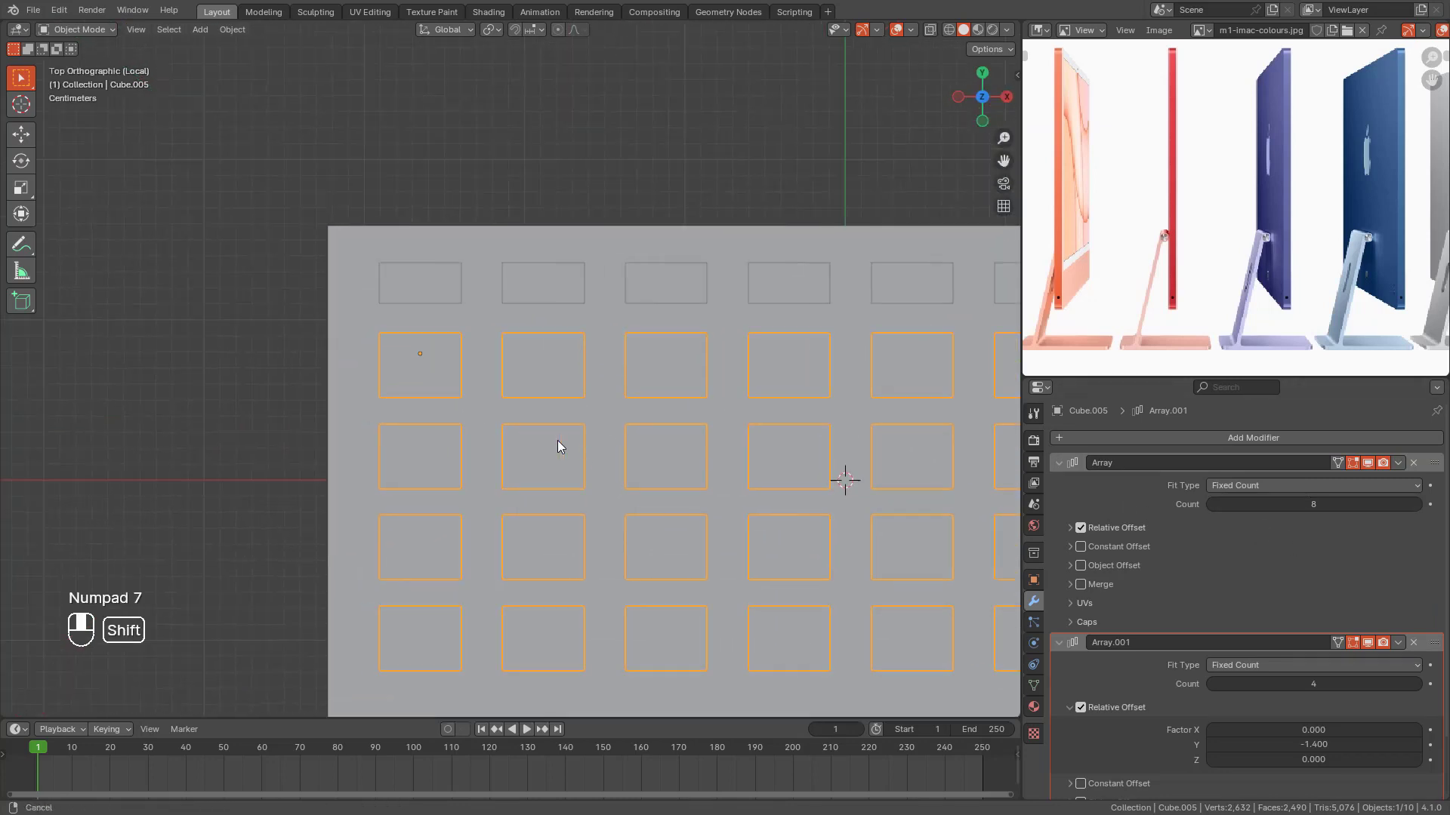
{"action": "key", "text": "Tab"}
{"action": "scroll", "coordinate": [524, 419], "scroll_direction": "up", "scroll_amount": 1}
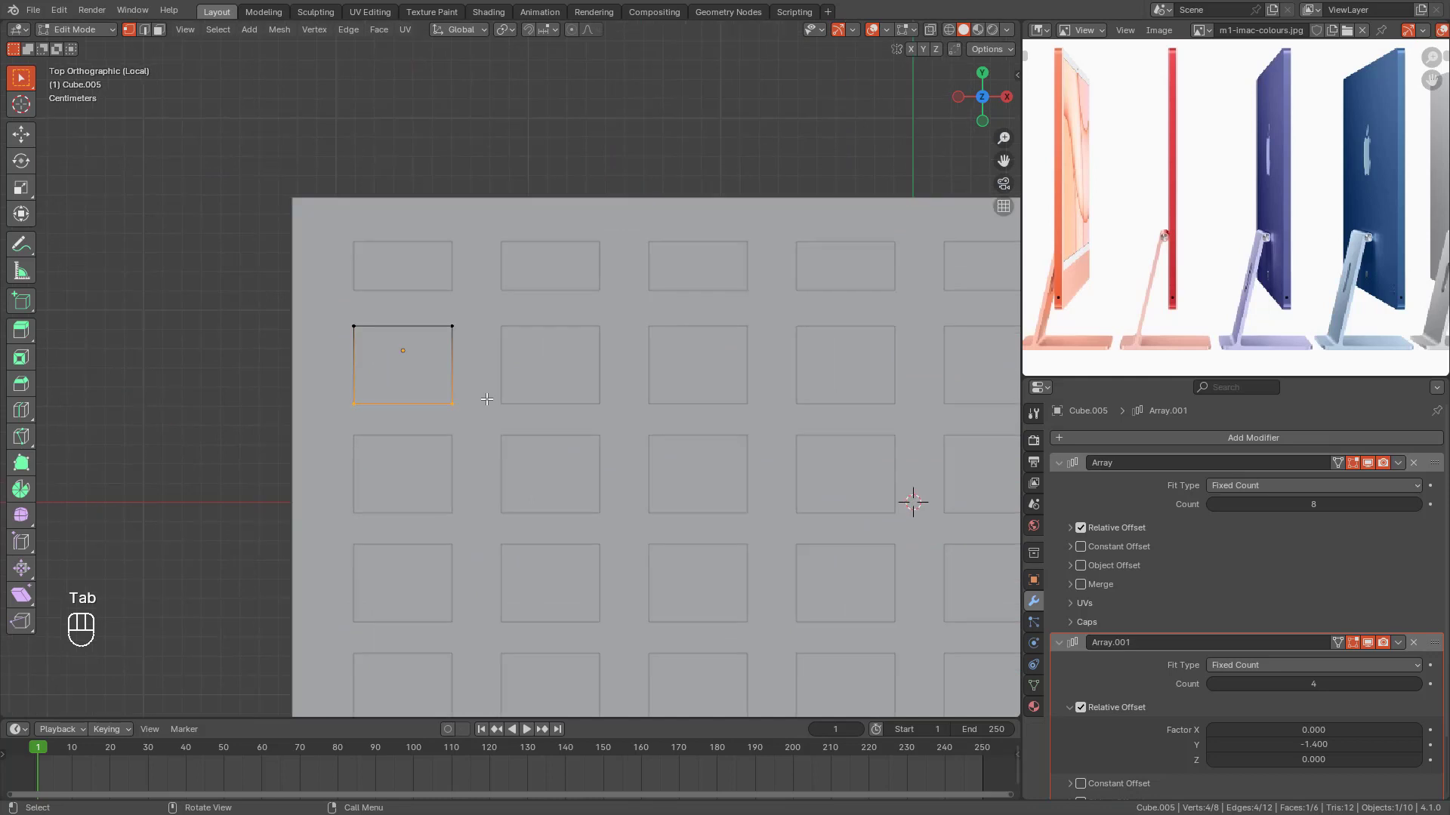
{"action": "key", "text": "shift+z"}
{"action": "scroll", "coordinate": [484, 408], "scroll_direction": "down", "scroll_amount": 4}
{"action": "scroll", "coordinate": [484, 408], "scroll_direction": "down", "scroll_amount": 2}
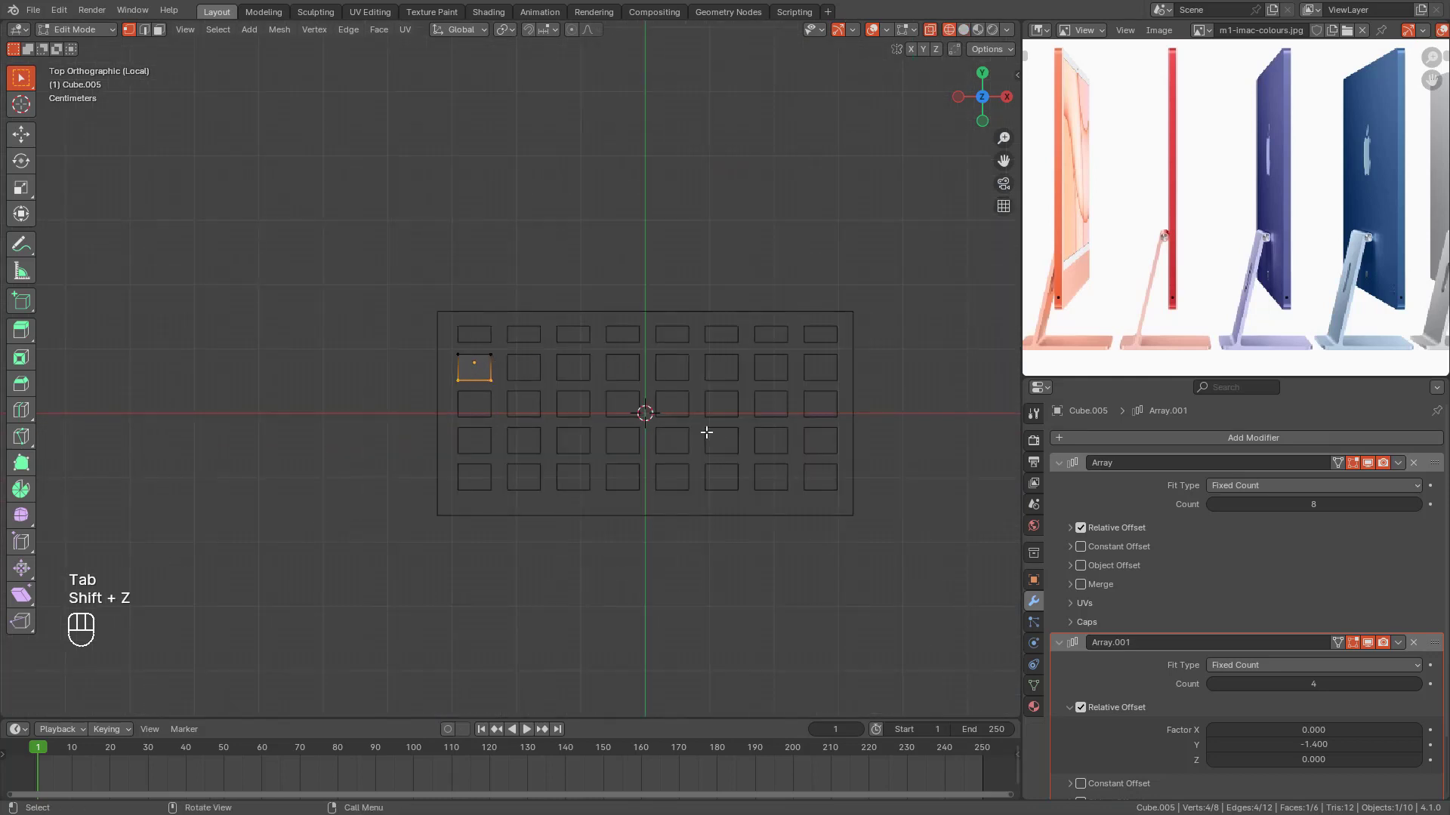
{"action": "left_click_drag", "start_coordinate": [476, 333], "coordinate": [521, 408]}
{"action": "key", "text": "g"}
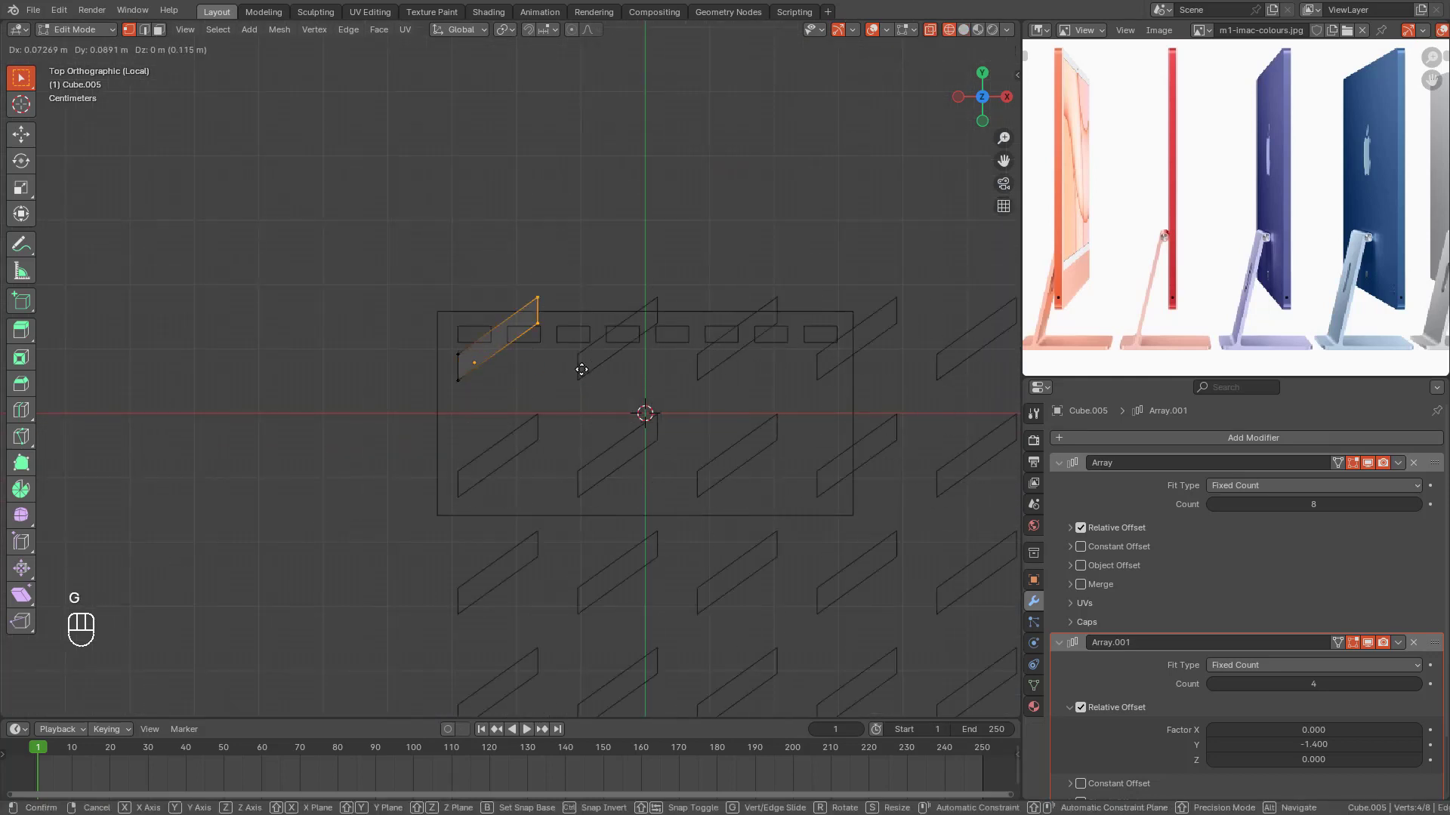
{"action": "right_click", "coordinate": [624, 432]}
{"action": "key", "text": "g"}
{"action": "right_click", "coordinate": [652, 394]}
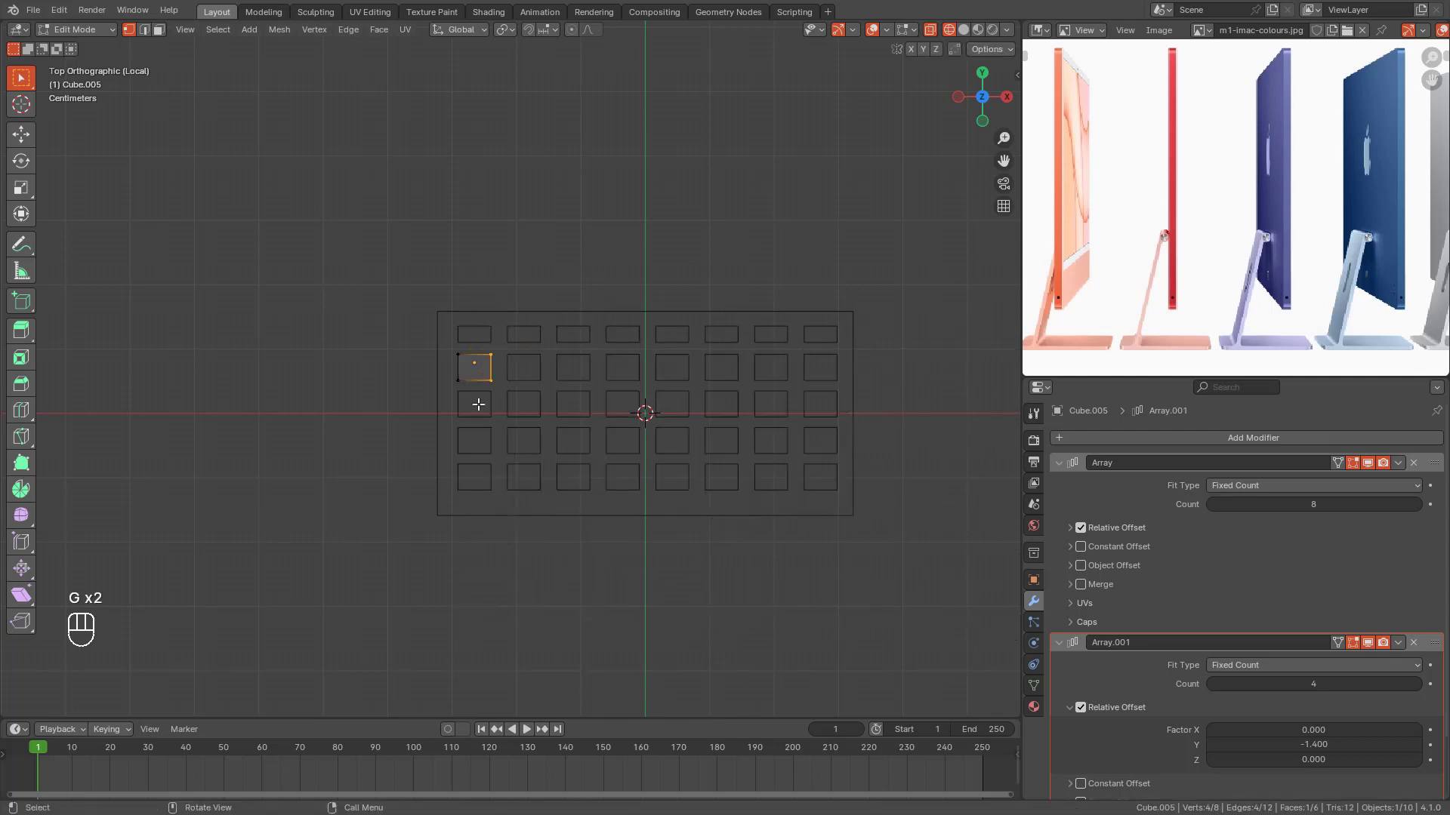
Step: Select the four vertical corner edges of the deeper keys' source block in edge select mode
{"action": "scroll", "coordinate": [479, 404], "scroll_direction": "up", "scroll_amount": 3}
{"action": "scroll", "coordinate": [492, 389], "scroll_direction": "up", "scroll_amount": 7}
{"action": "middle_click_drag", "start_coordinate": [471, 406], "coordinate": [550, 383], "text": "shift"}
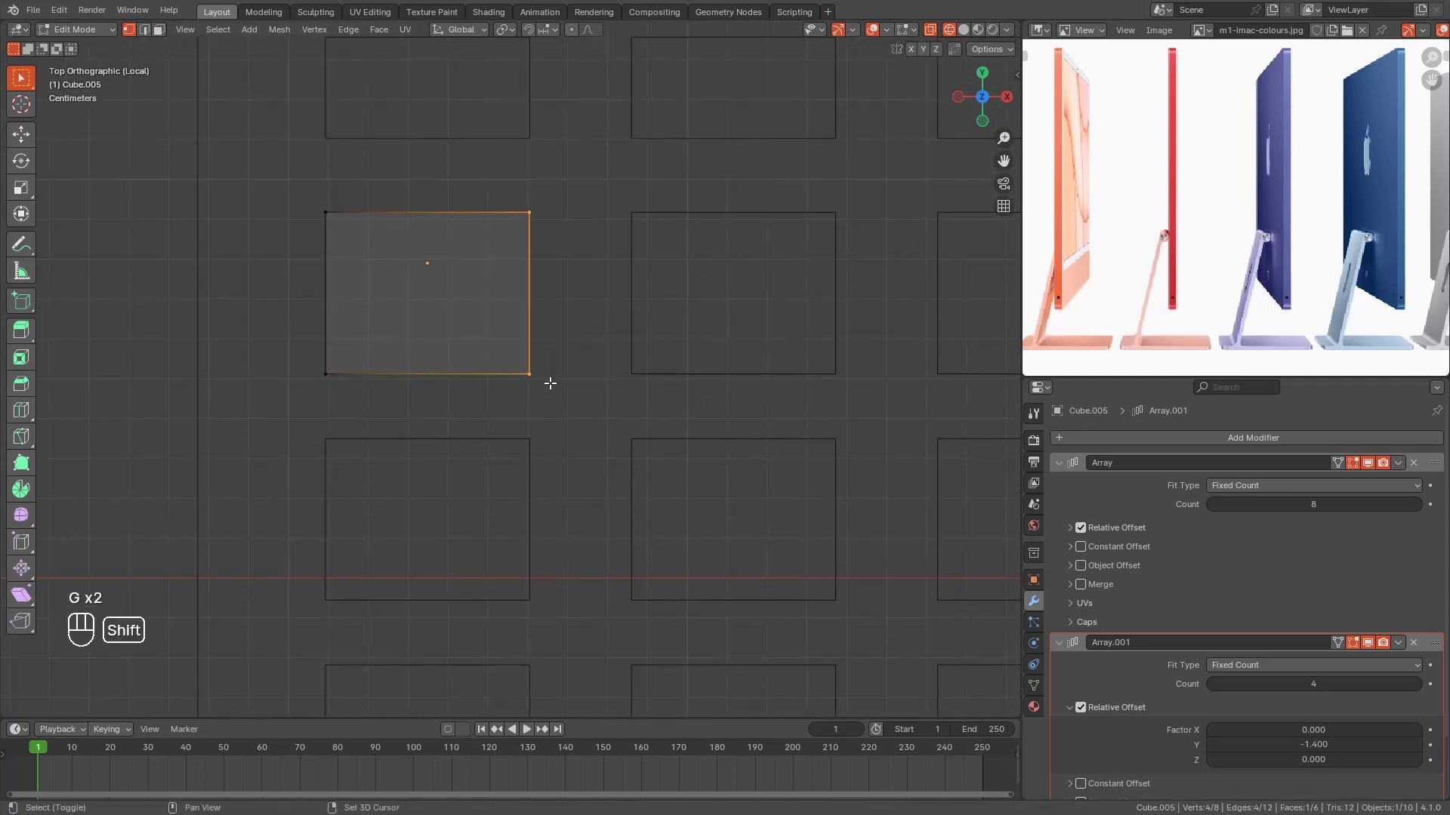
{"action": "scroll", "coordinate": [536, 385], "scroll_direction": "down", "scroll_amount": 2}
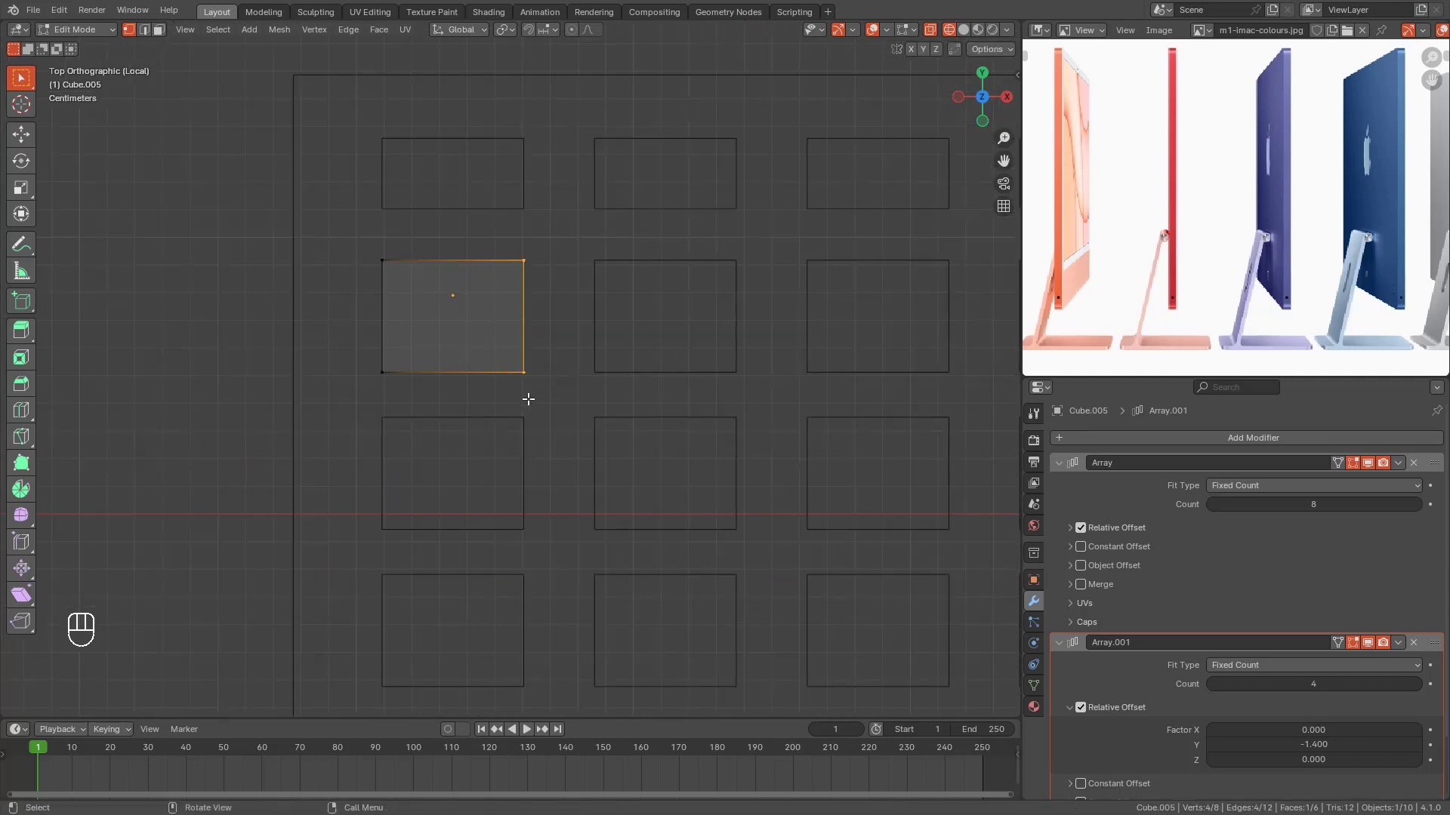
{"action": "key", "text": "2"}
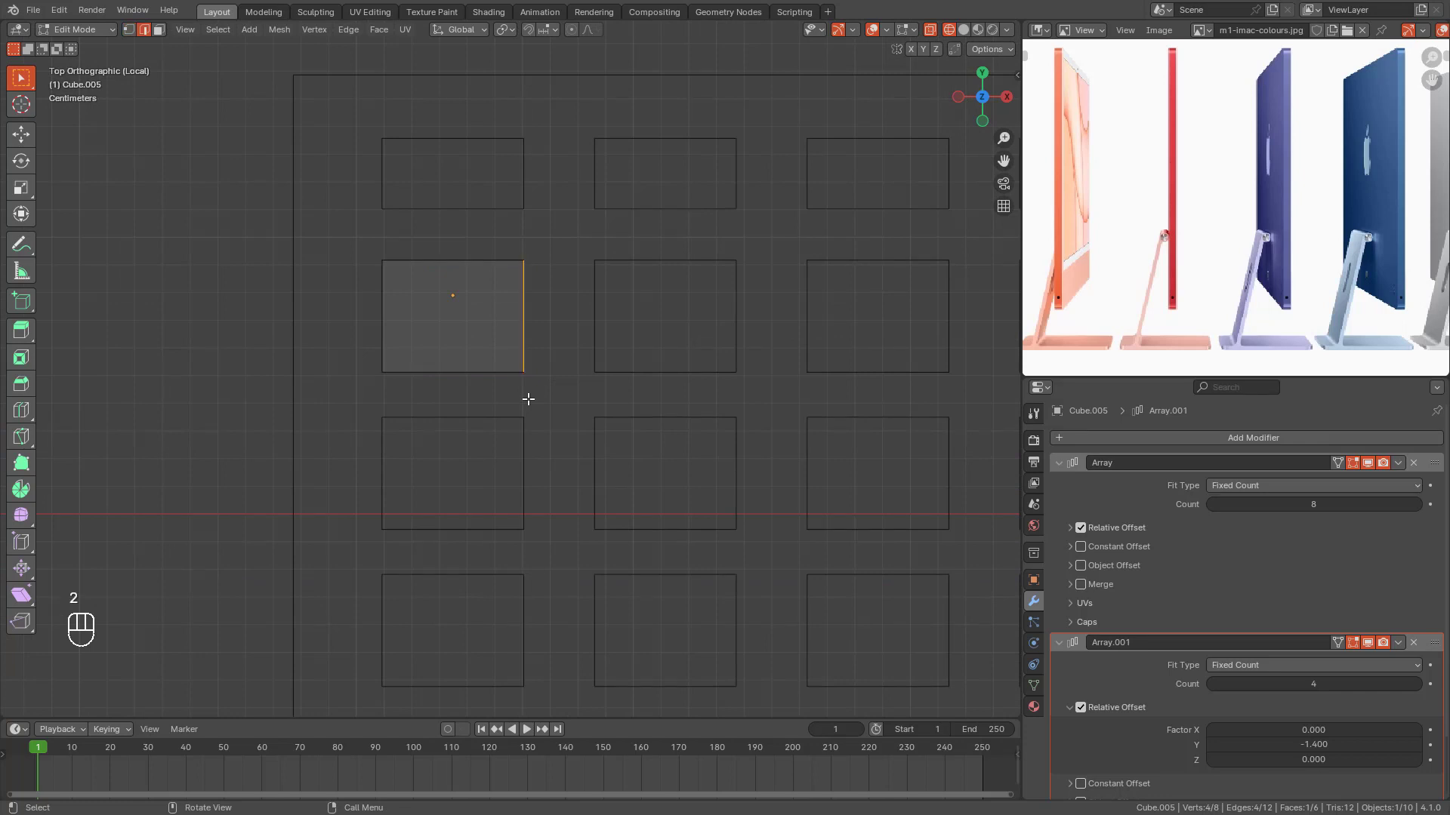
{"action": "left_click_drag", "start_coordinate": [488, 227], "coordinate": [518, 366]}
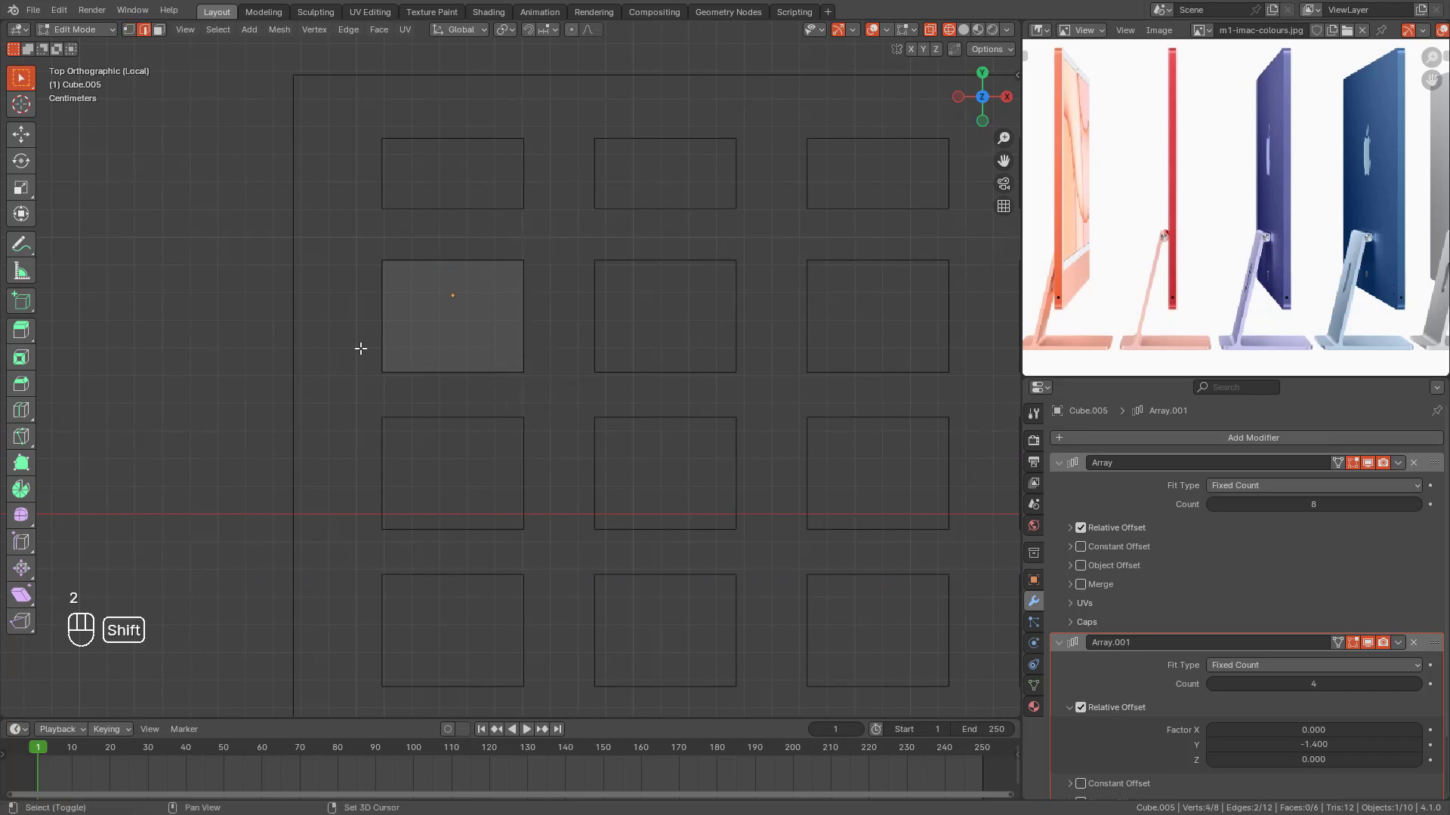
{"action": "left_click", "coordinate": [397, 269], "text": "shift"}
{"action": "middle_click_drag", "start_coordinate": [421, 333], "coordinate": [592, 386]}
{"action": "scroll", "coordinate": [535, 287], "scroll_direction": "up", "scroll_amount": 4}
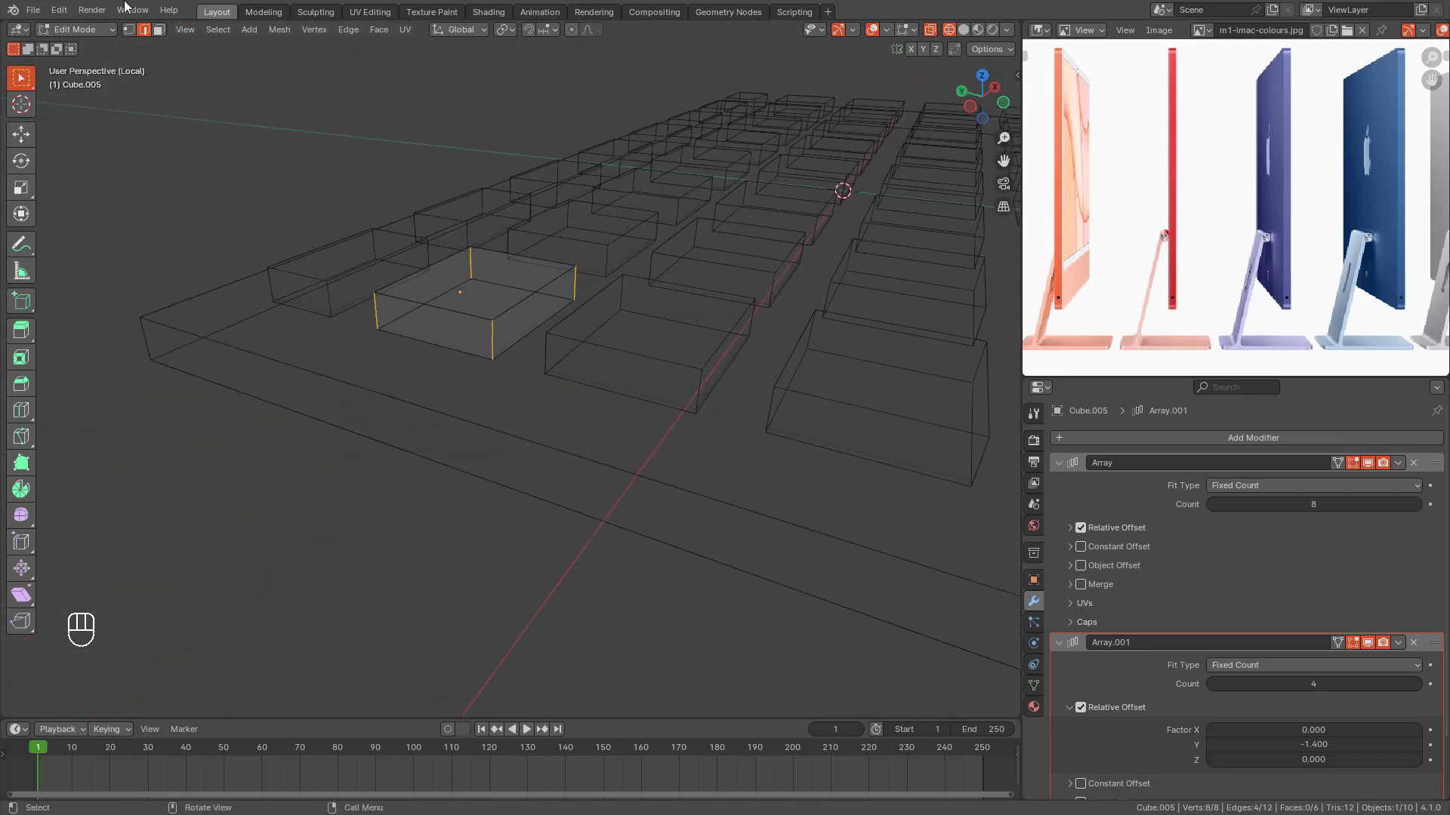
{"action": "left_click", "coordinate": [486, 339]}
{"action": "left_click", "coordinate": [469, 262], "text": "shift"}
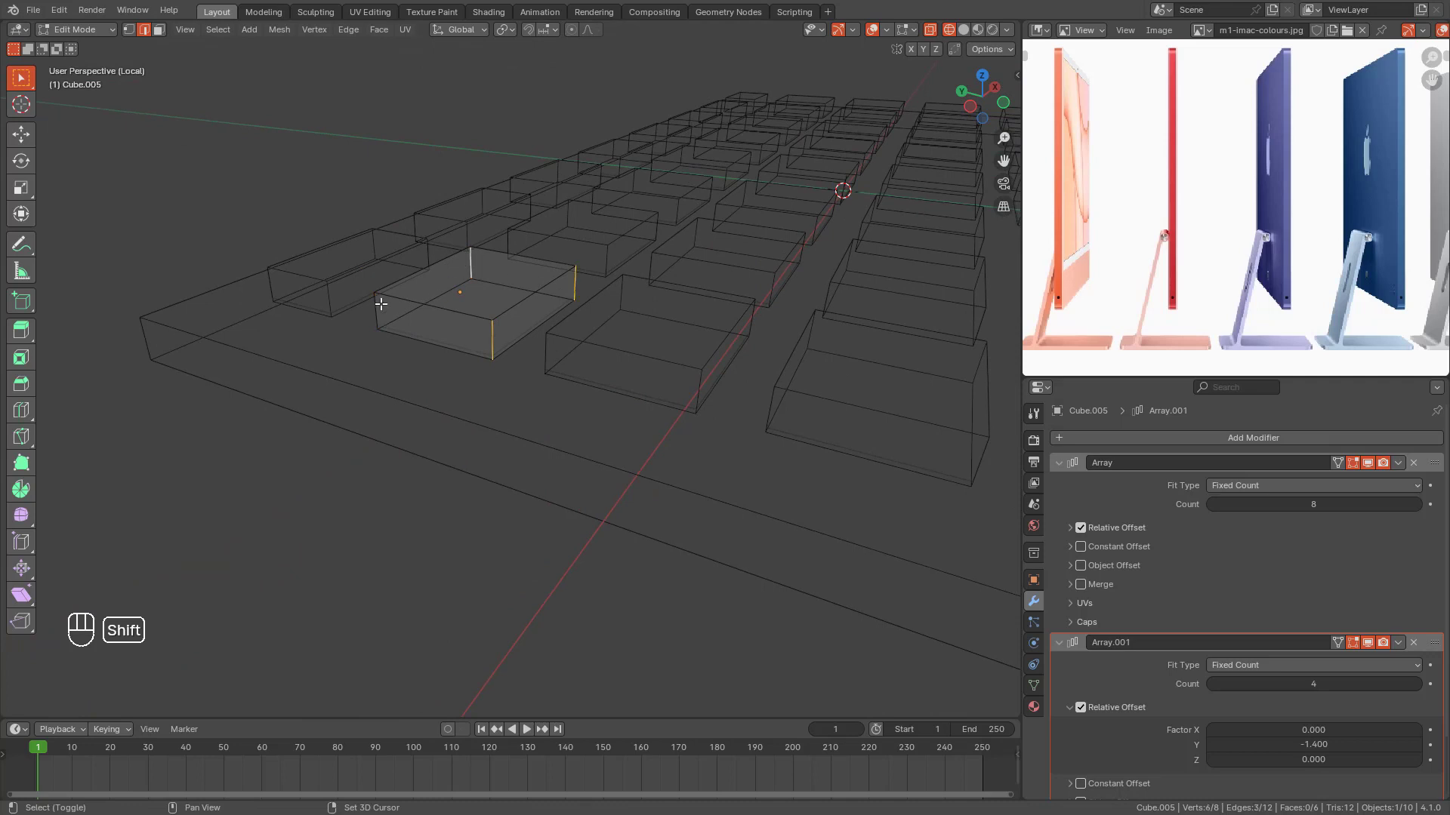
{"action": "left_click", "coordinate": [376, 310], "text": "shift"}
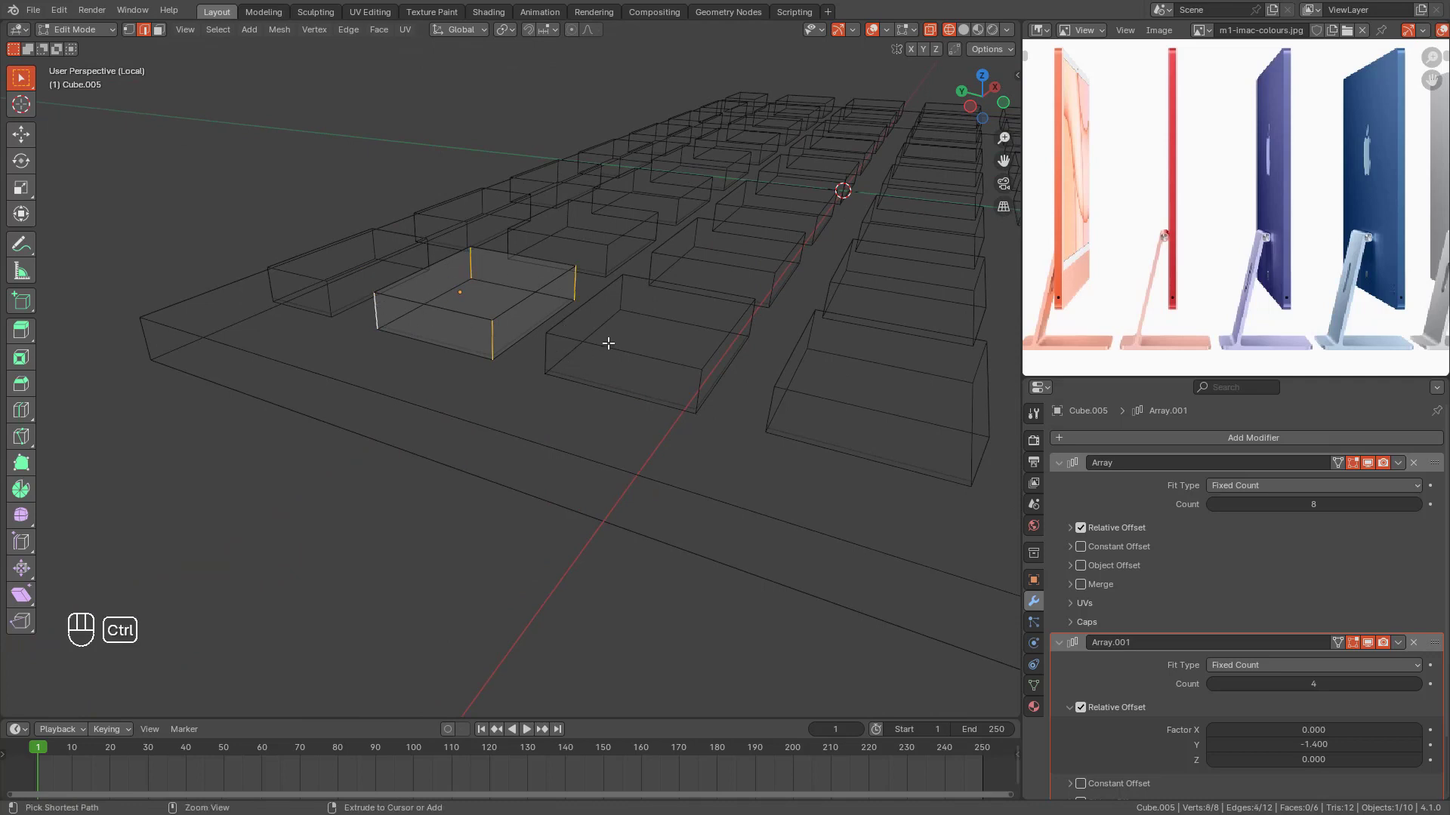
Step: Try a single-segment bevel about 0.008 m wide on the source key's four vertical corner edges
{"action": "key", "text": "ctrl+b"}
{"action": "right_click", "coordinate": [633, 353]}
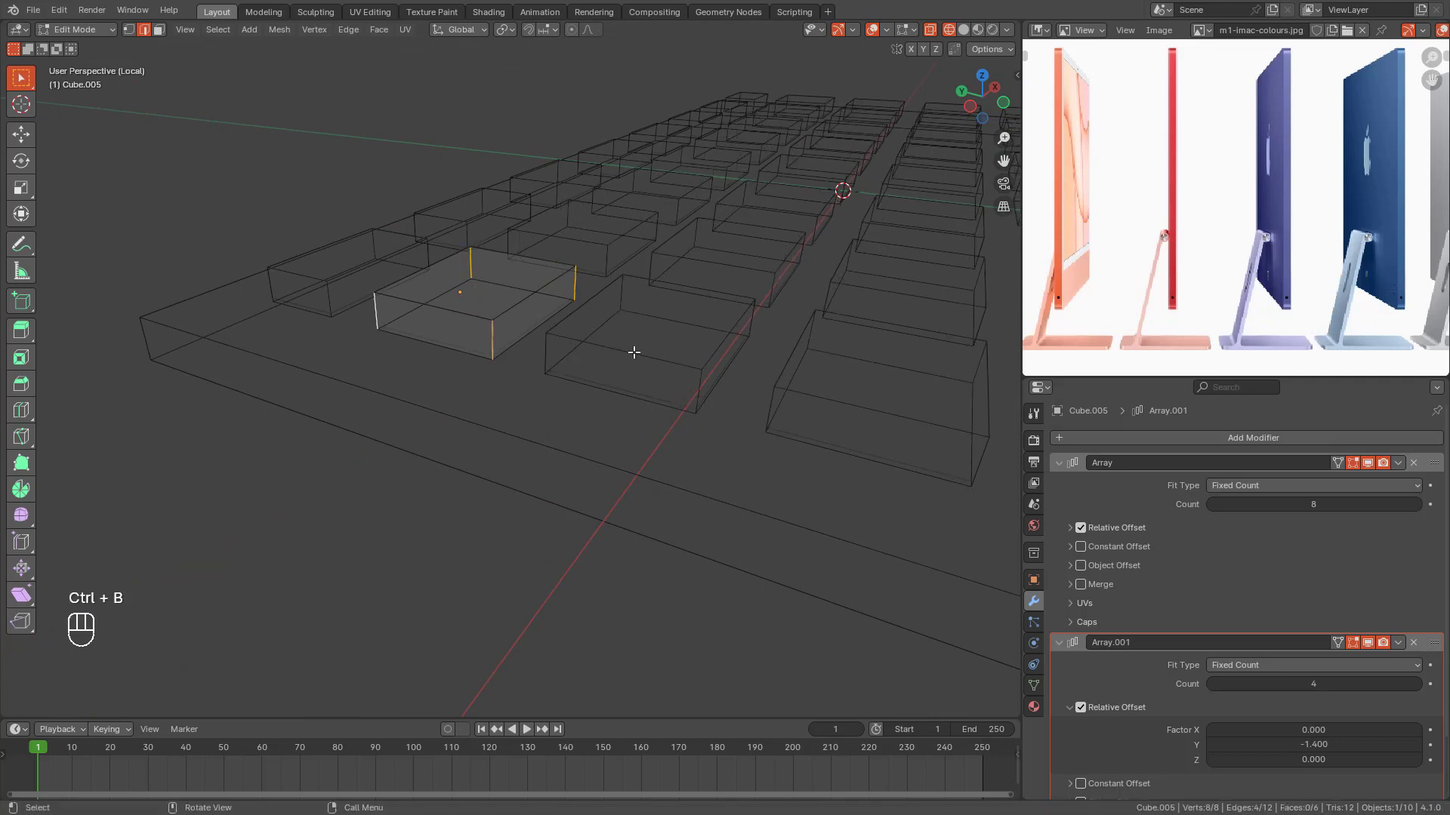
{"action": "key", "text": "KP_7"}
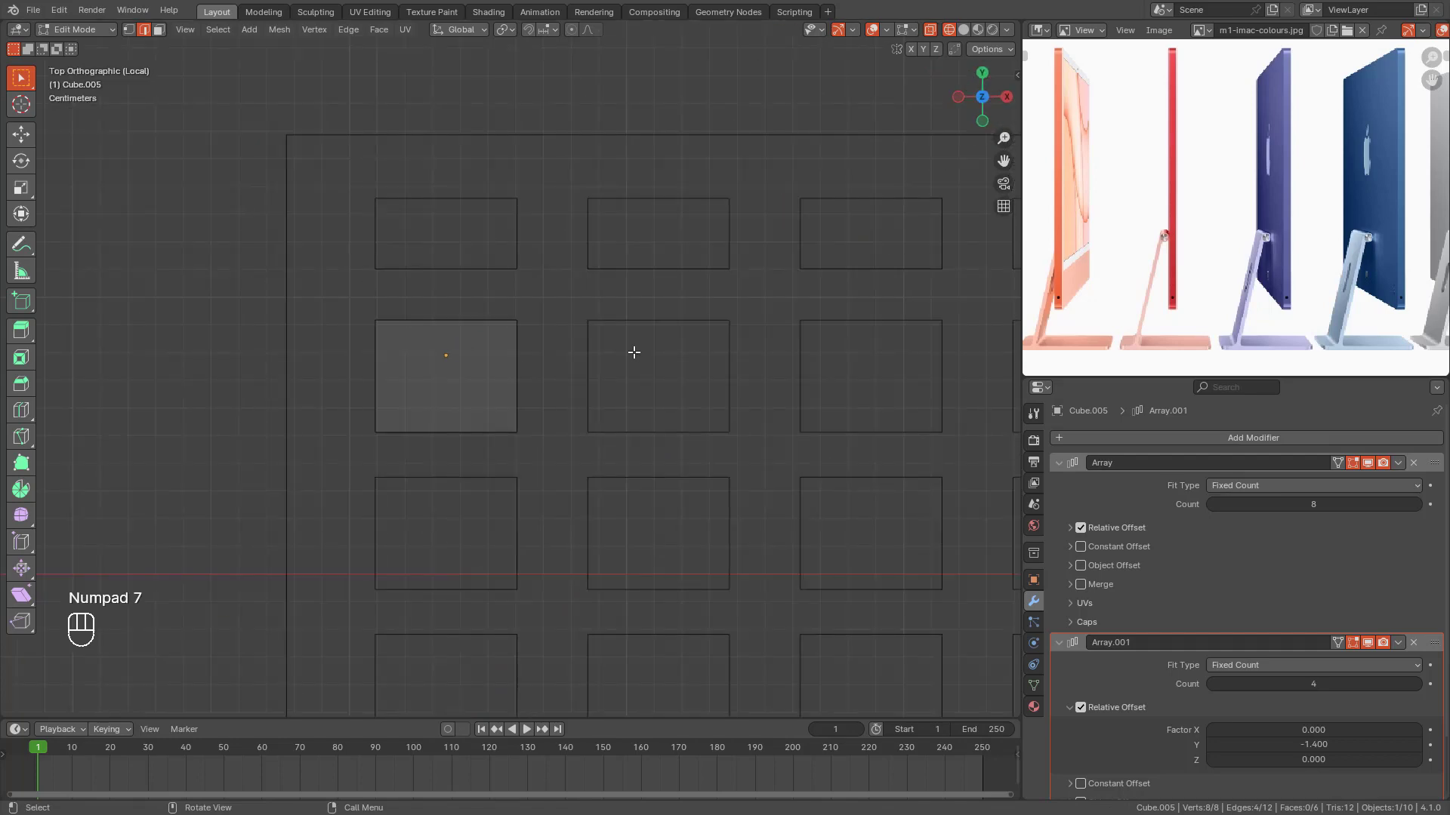
{"action": "middle_click_drag", "start_coordinate": [591, 415], "coordinate": [650, 366]}
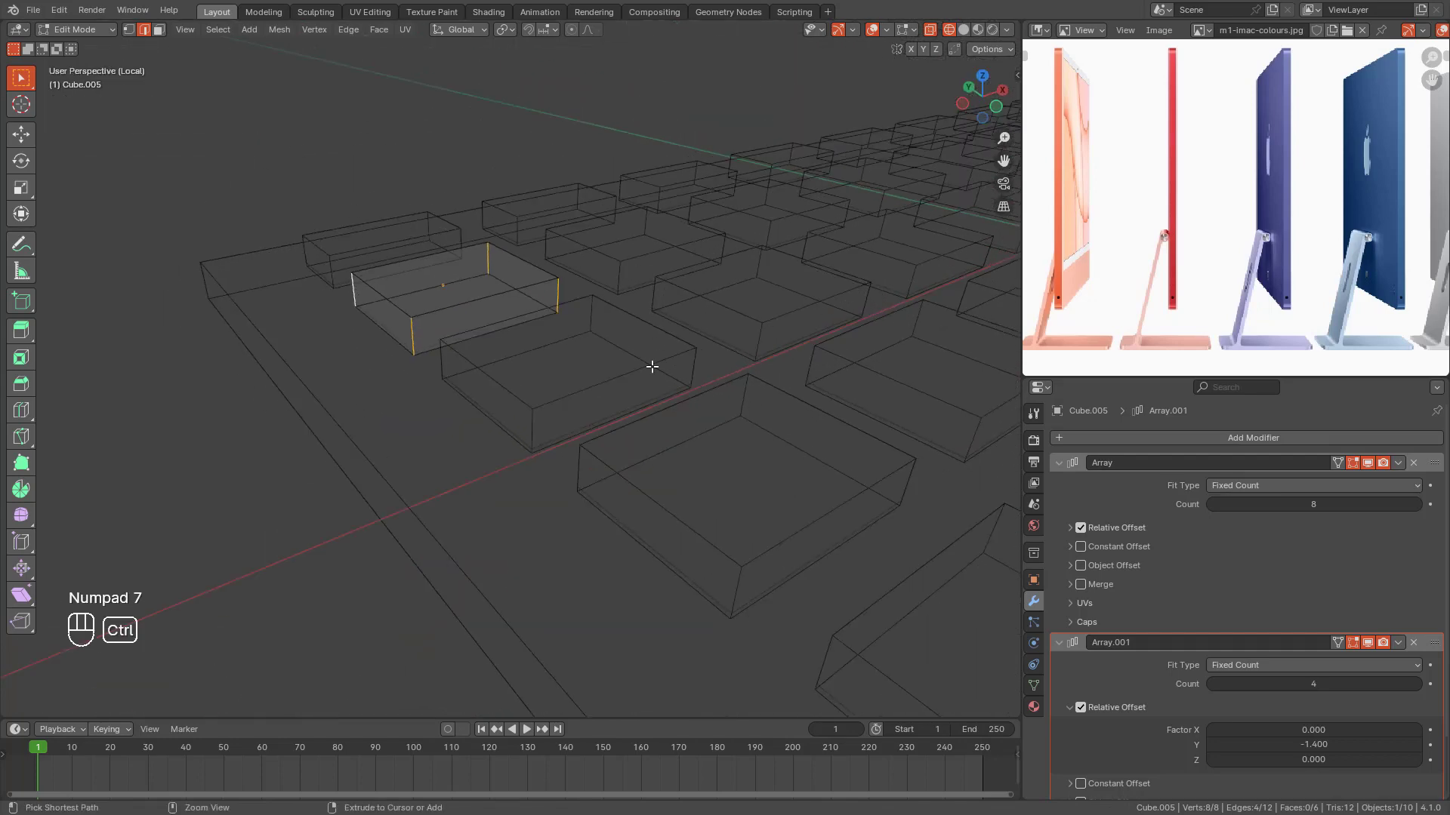
{"action": "key", "text": "ctrl+b"}
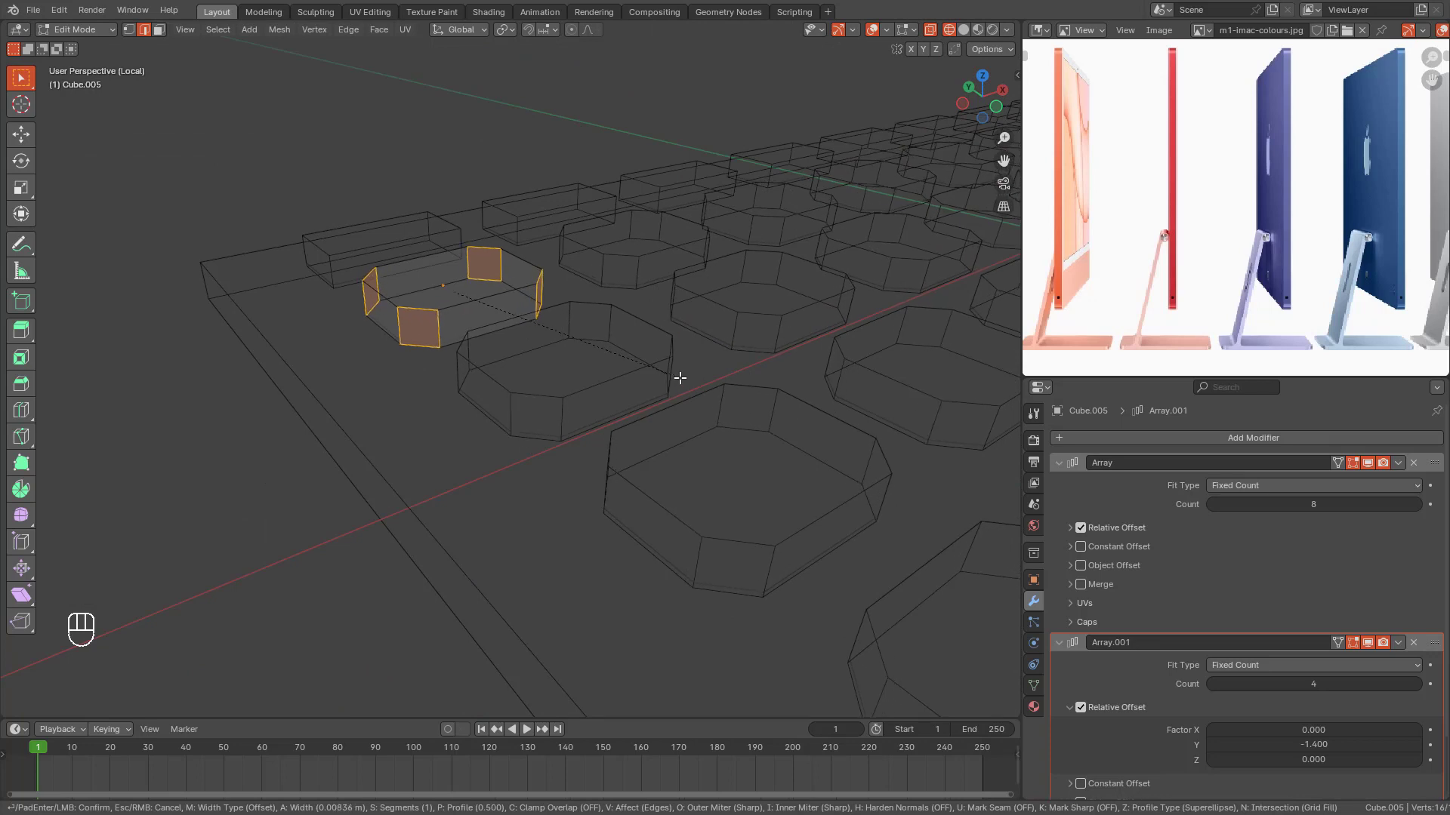
{"action": "left_click", "coordinate": [679, 377]}
{"action": "key", "text": "ctrl+z"}
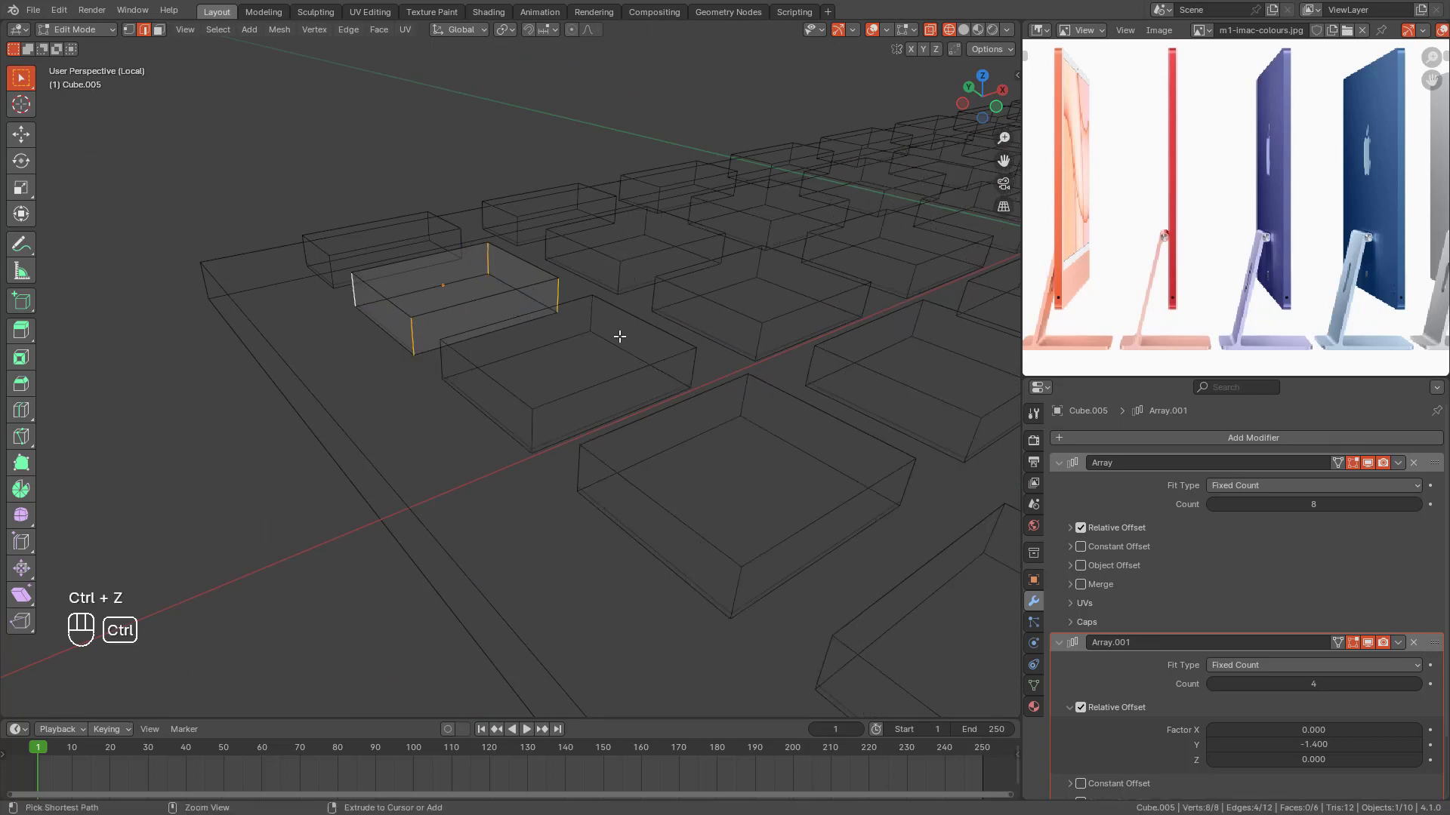
{"action": "key", "text": "ctrl+b"}
{"action": "right_click", "coordinate": [674, 355]}
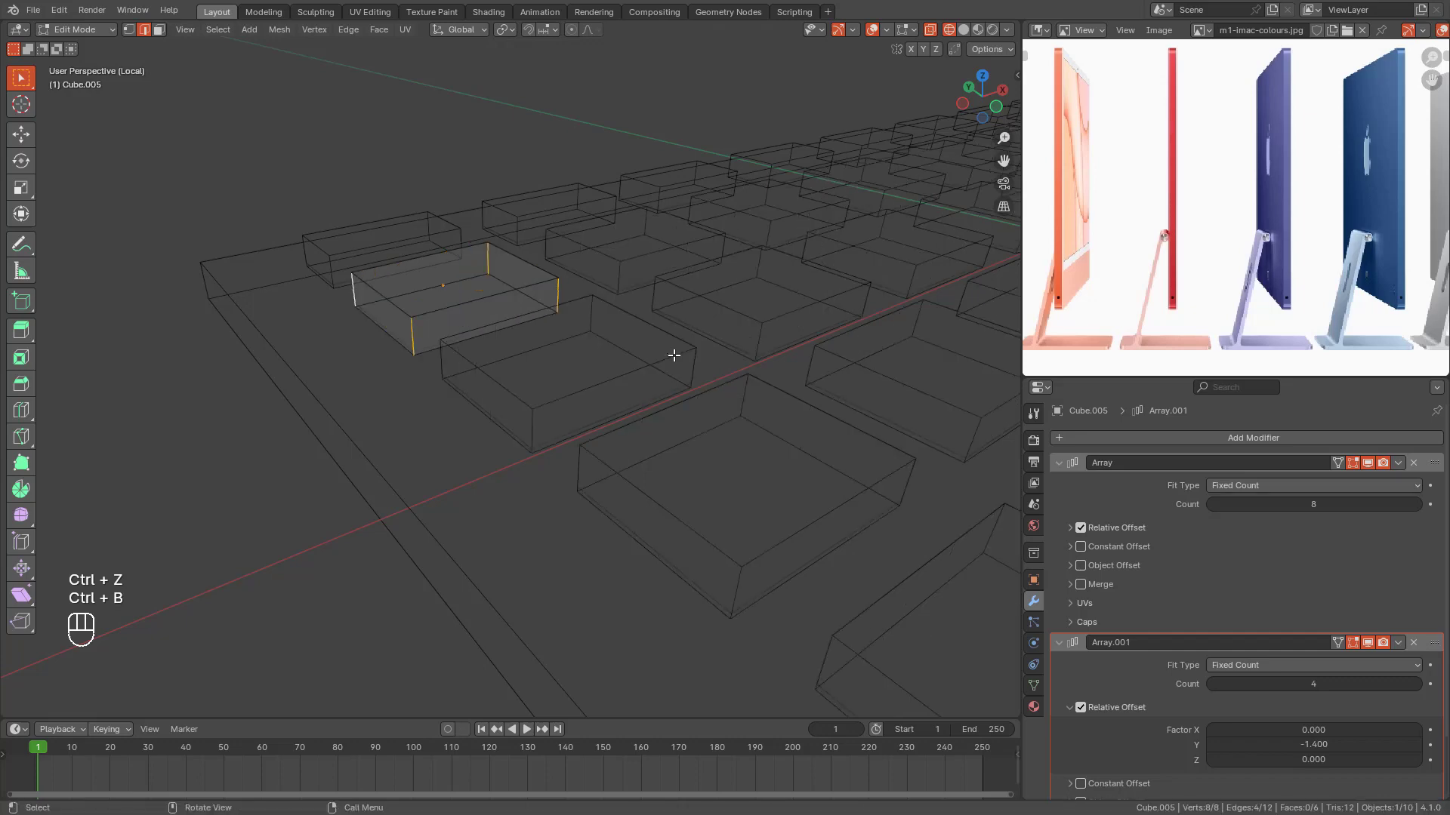
Step: Bevel the source key's four vertical corner edges about 0.0156 m with 5 segments, working from the top view
{"action": "key", "text": "KP_7"}
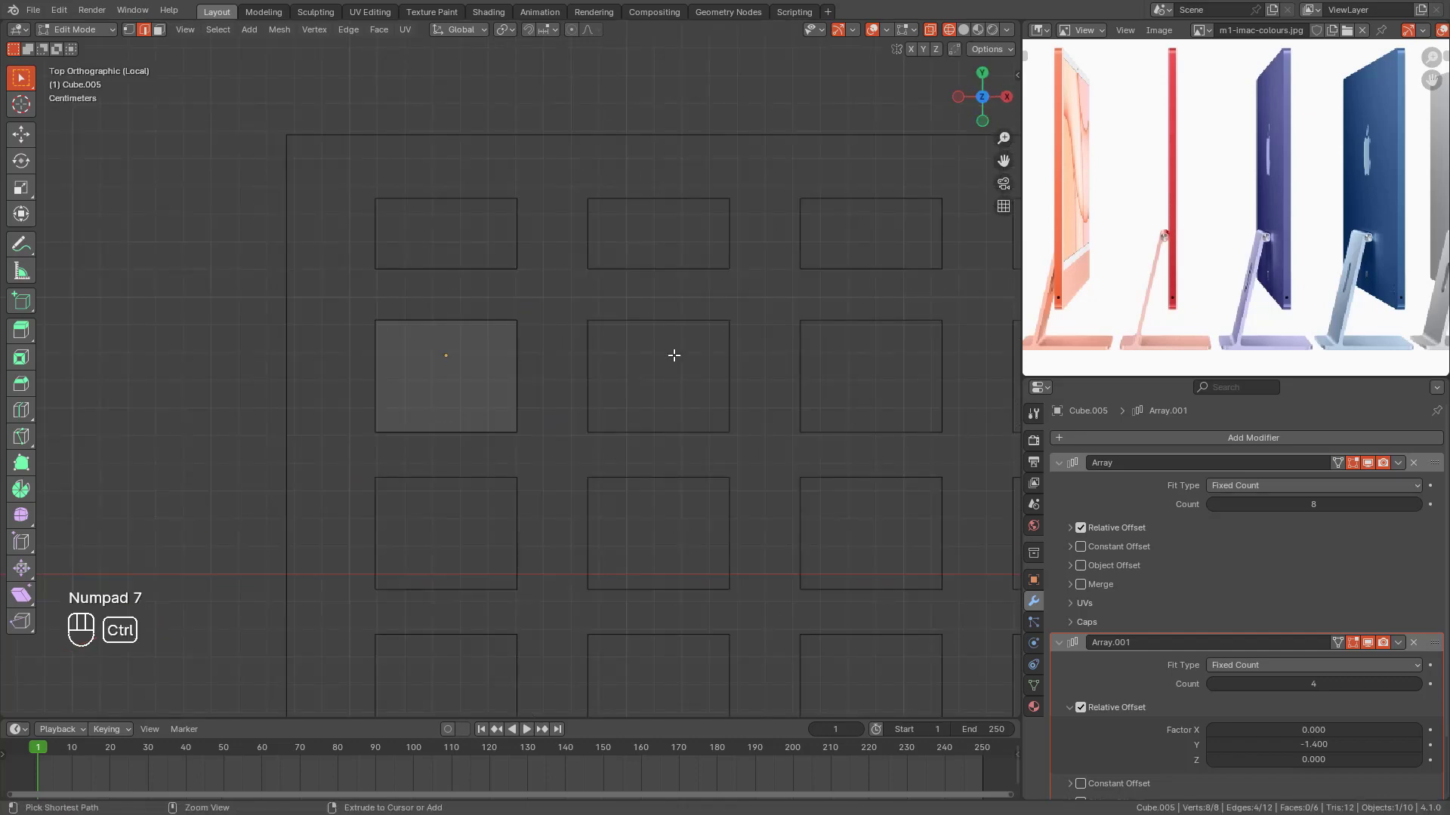
{"action": "key", "text": "ctrl+b"}
{"action": "scroll", "coordinate": [712, 366], "scroll_direction": "up", "scroll_amount": 2}
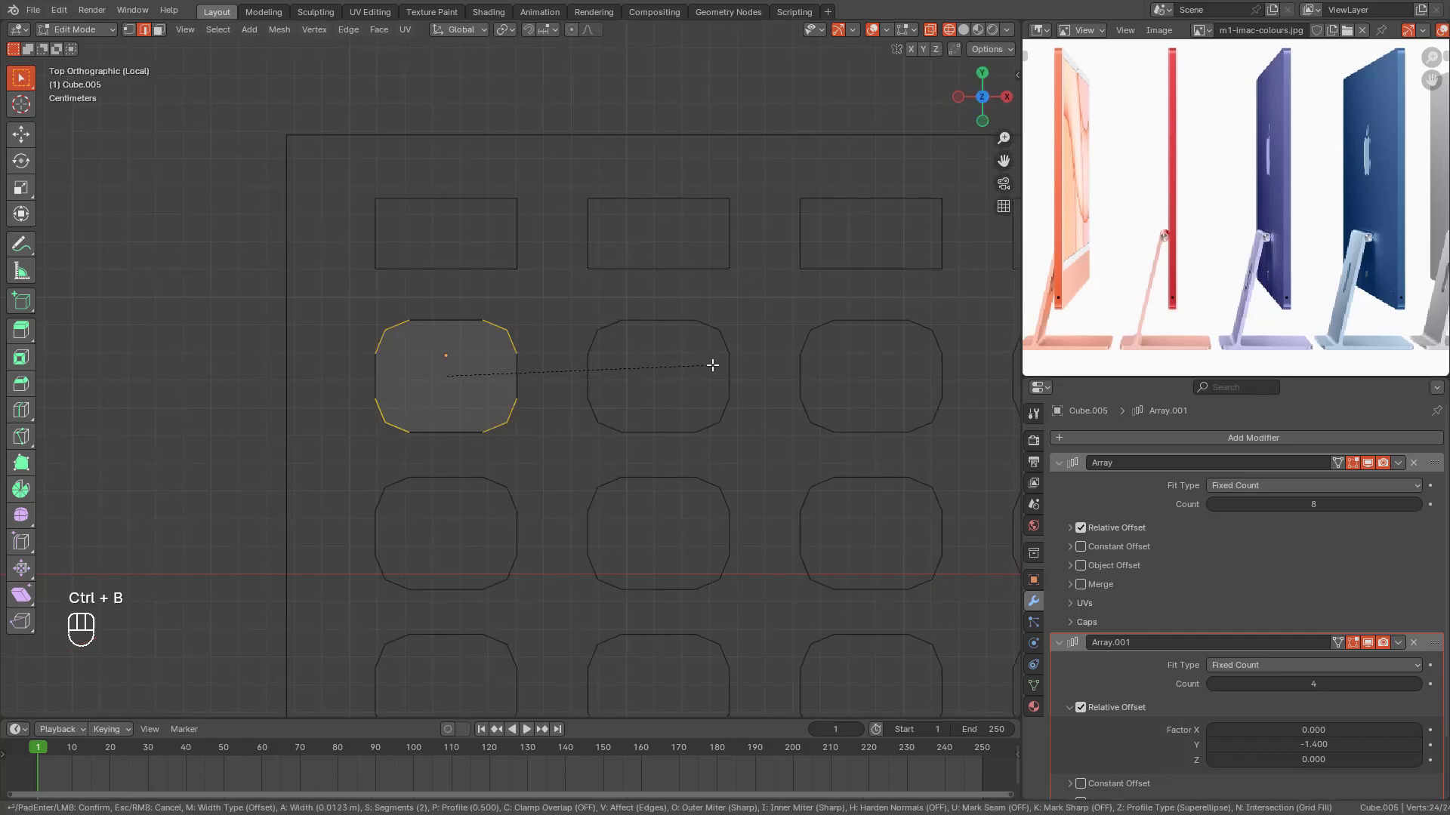
{"action": "scroll", "coordinate": [717, 365], "scroll_direction": "up", "scroll_amount": 1}
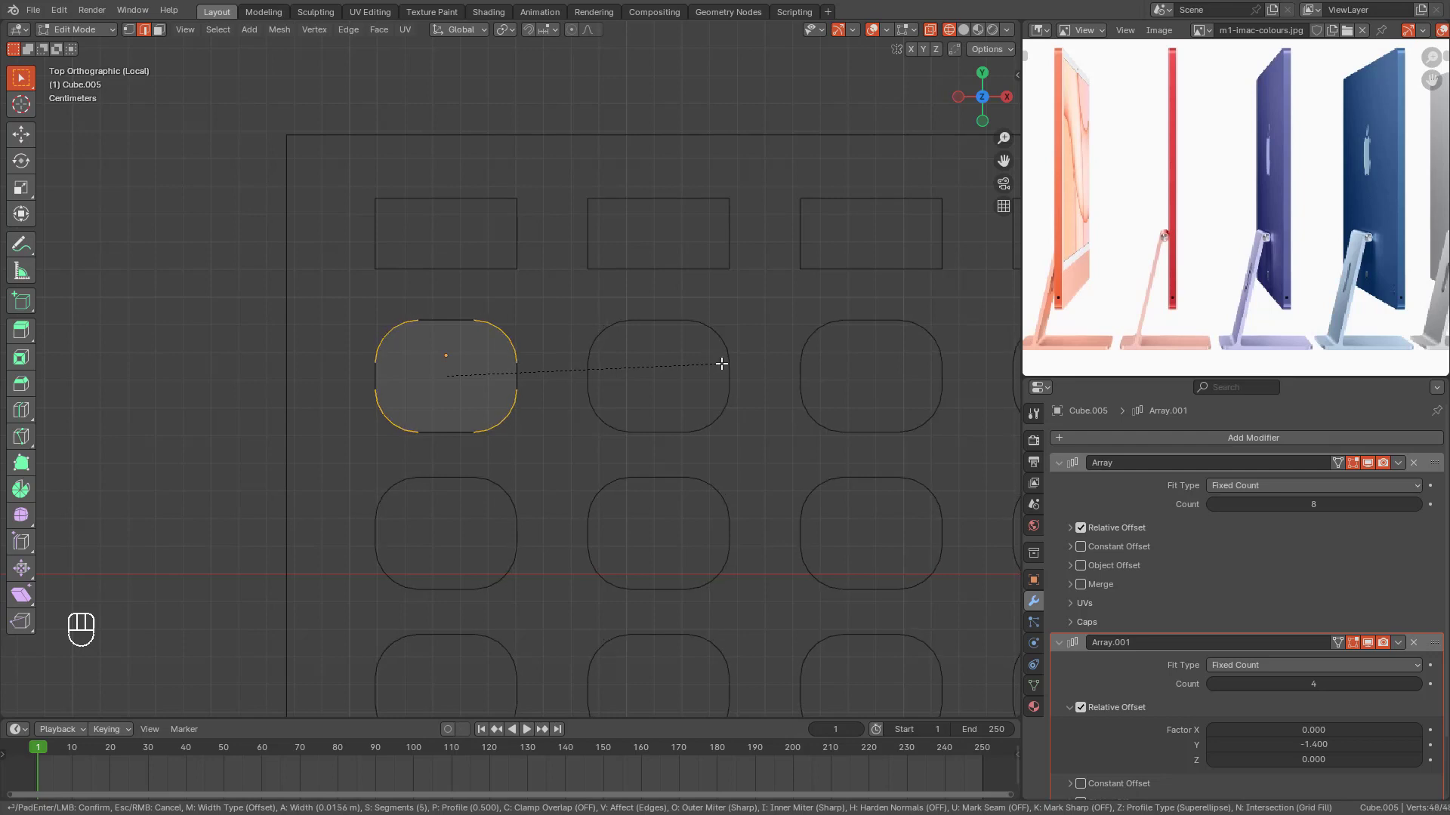
{"action": "left_click", "coordinate": [721, 364]}
{"action": "scroll", "coordinate": [721, 364], "scroll_direction": "down", "scroll_amount": 5}
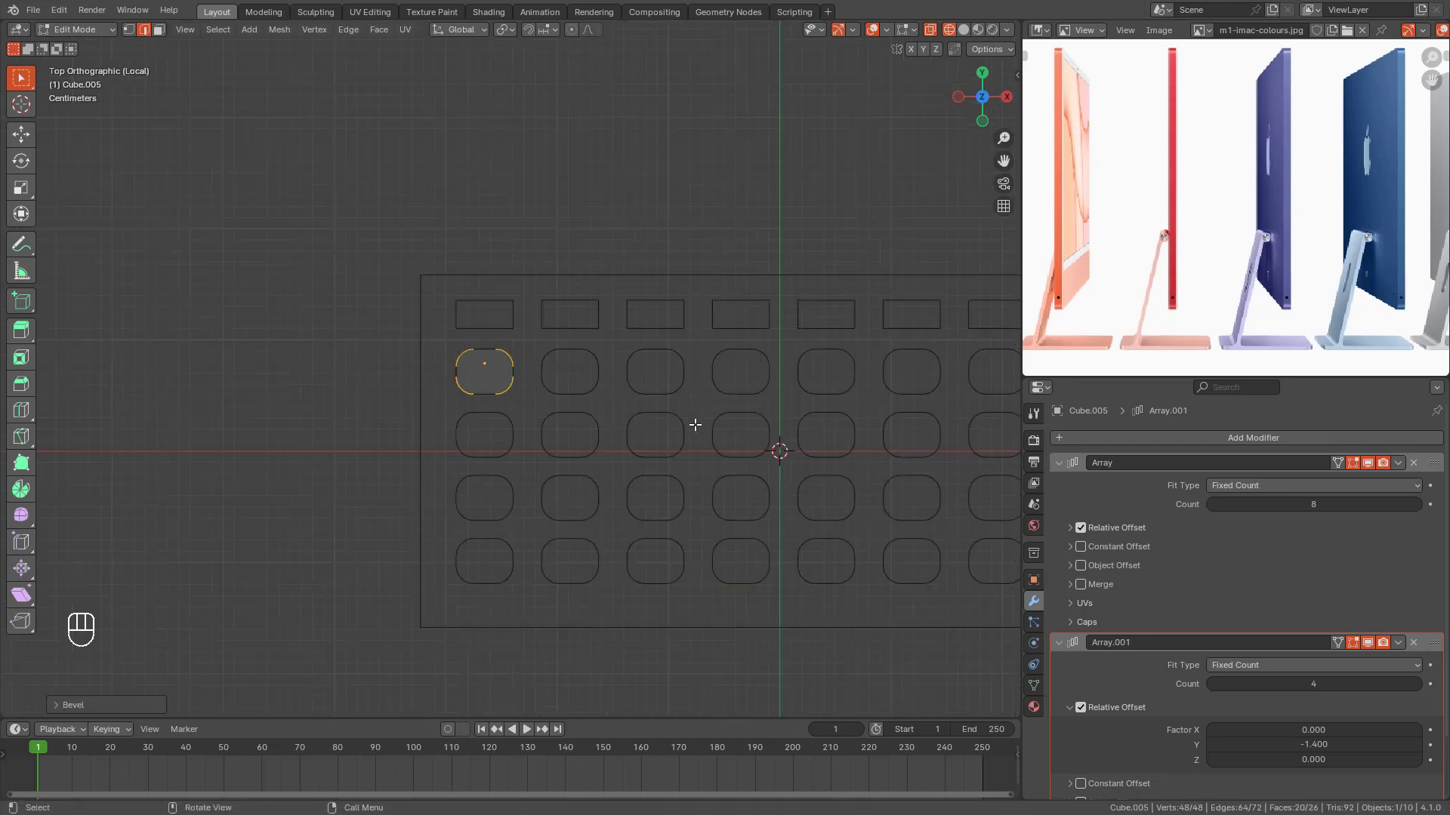
Step: Return to Object Mode, deselect the deeper keys and inspect the keyboard in solid shading from the top view
{"action": "middle_click_drag", "start_coordinate": [647, 430], "coordinate": [524, 428], "text": "shift"}
{"action": "key", "text": "Tab"}
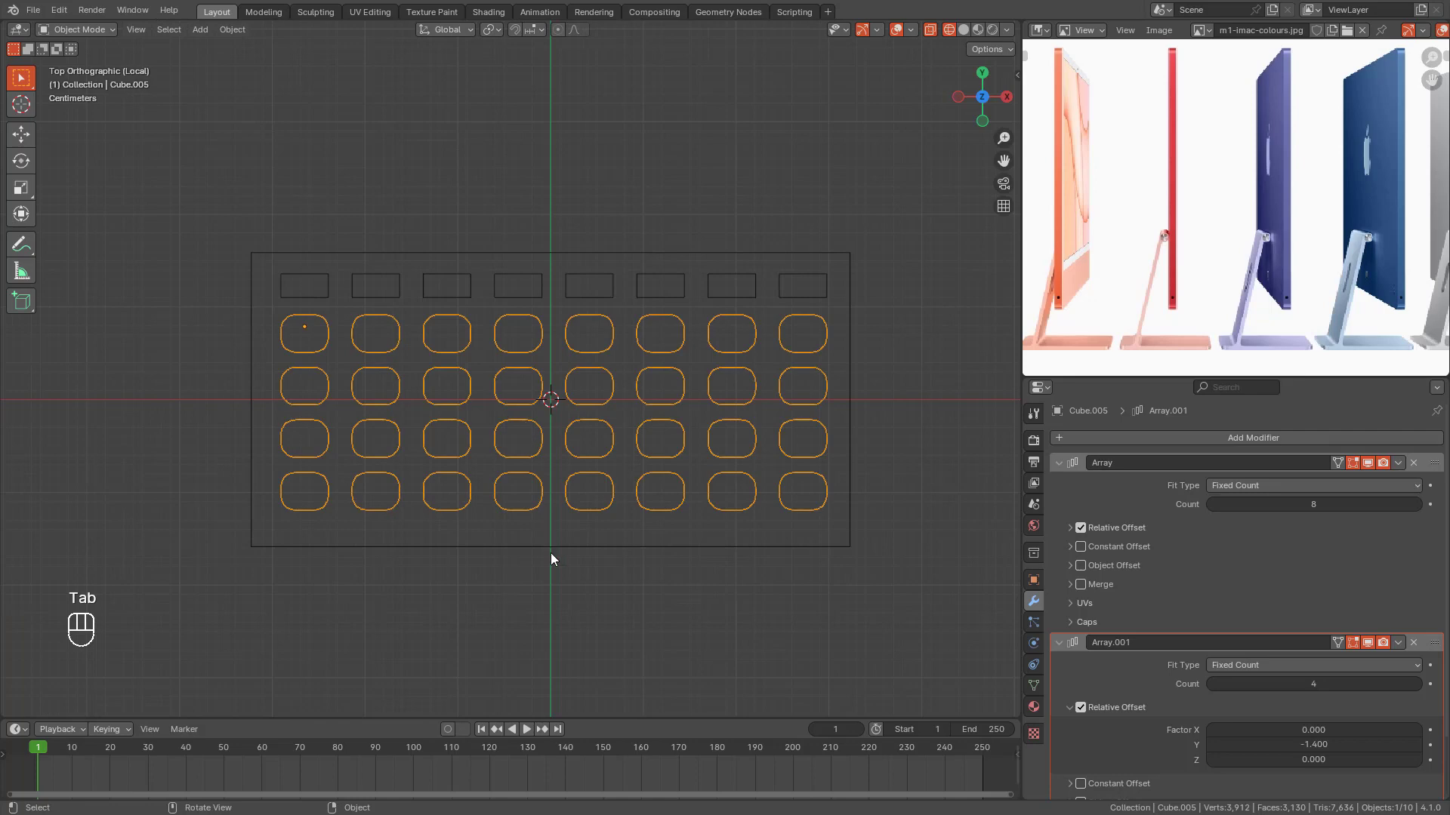
{"action": "left_click", "coordinate": [495, 568]}
{"action": "mouse_move", "coordinate": [496, 568]}
{"action": "middle_mouse_down"}
{"action": "mouse_move", "coordinate": [586, 508]}
{"action": "mouse_move", "coordinate": [539, 549]}
{"action": "mouse_move", "coordinate": [613, 458]}
{"action": "mouse_move", "coordinate": [621, 415]}
{"action": "mouse_move", "coordinate": [623, 454]}
{"action": "mouse_move", "coordinate": [494, 457]}
{"action": "mouse_move", "coordinate": [542, 487]}
{"action": "mouse_move", "coordinate": [539, 460]}
{"action": "middle_mouse_up"}
{"action": "key", "text": "KP_7"}
{"action": "key", "text": "shift+z"}
{"action": "key", "text": "KP_7"}
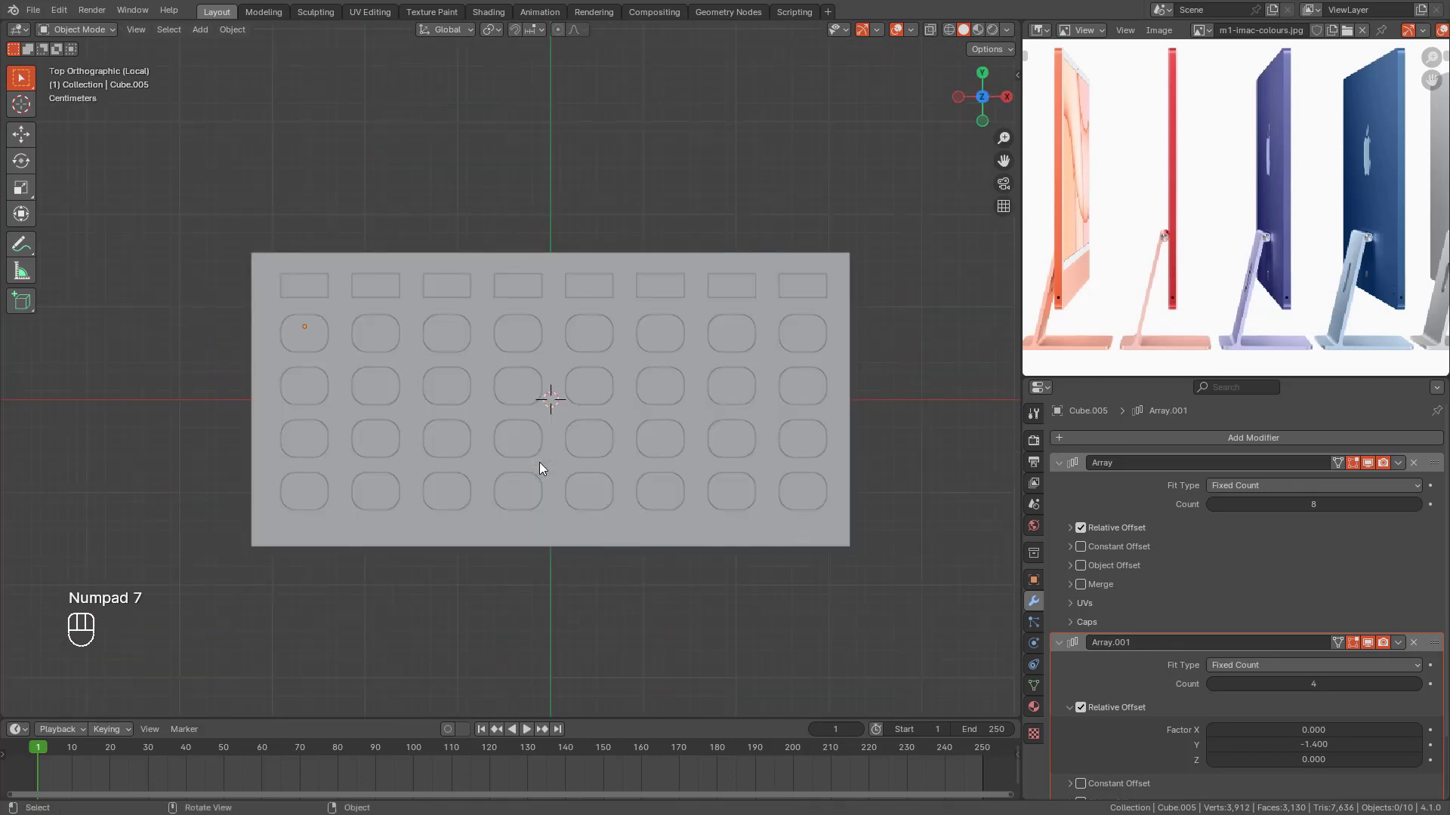
Step: Set the deeper keys' horizontal Array to a relative X factor of 1.32 and a count of 9, viewing in wireframe
{"action": "left_click", "coordinate": [686, 456]}
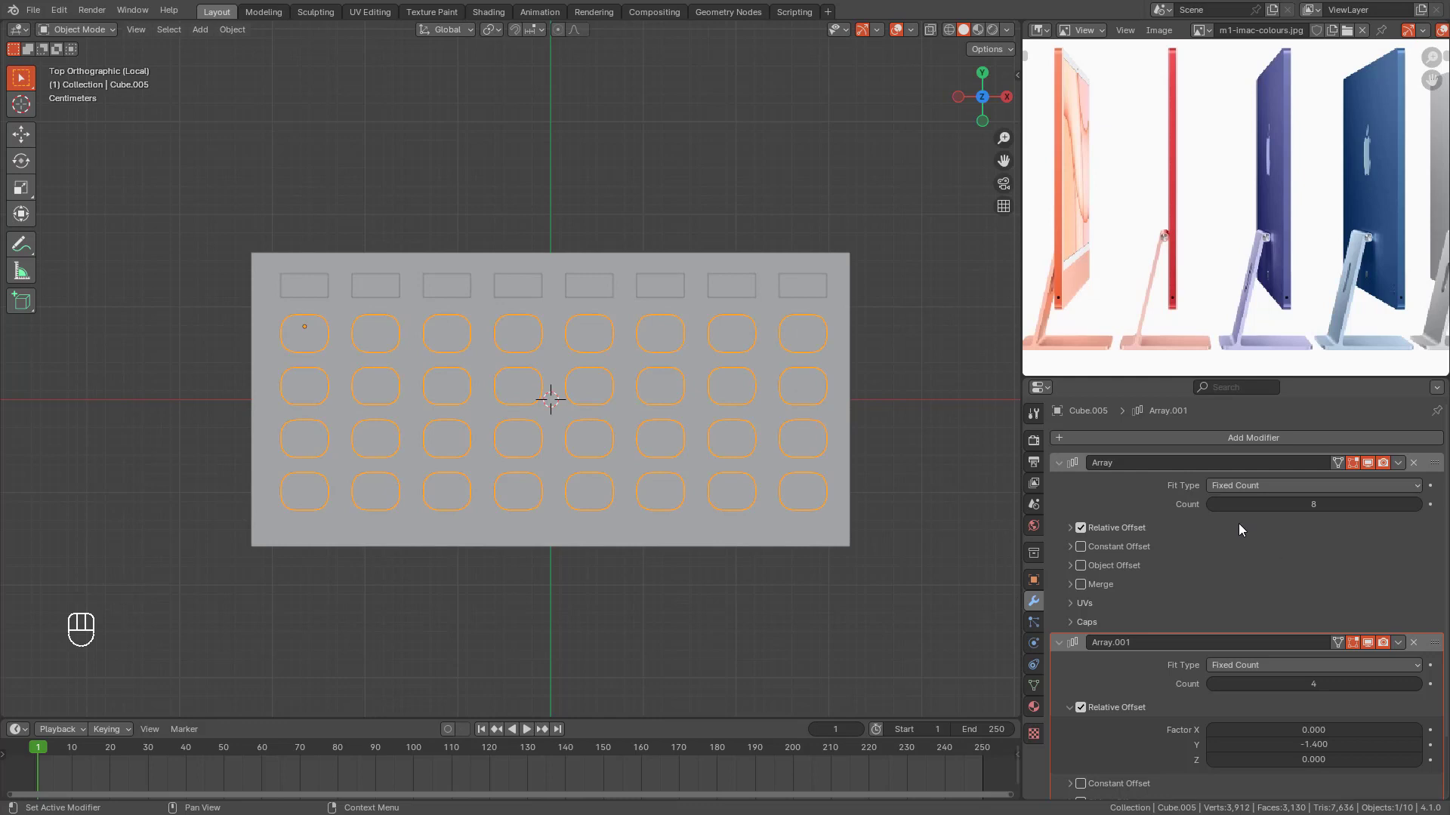
{"action": "left_click", "coordinate": [1115, 527]}
{"action": "left_click", "coordinate": [1073, 527]}
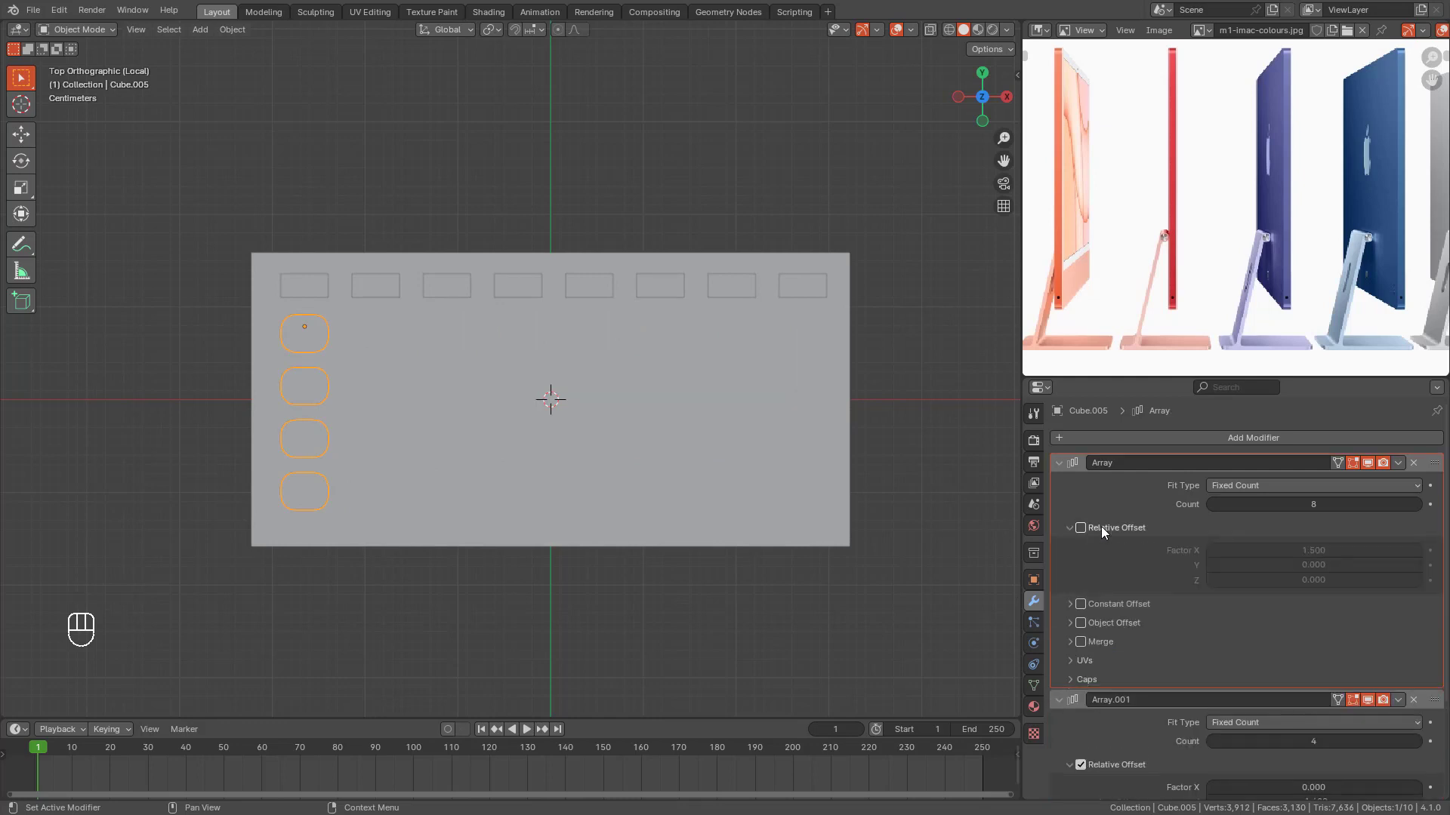
{"action": "left_click", "coordinate": [1081, 527]}
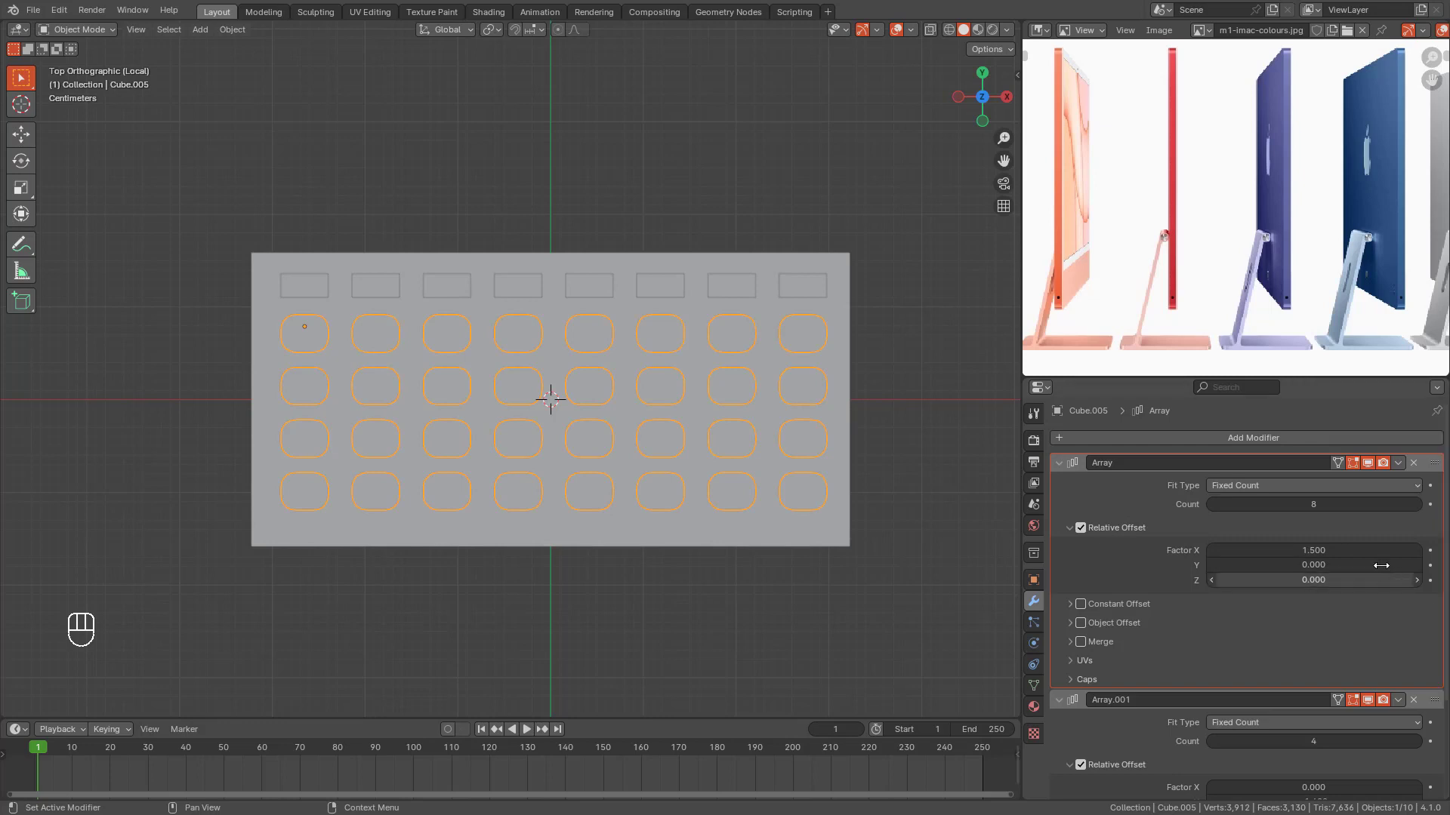
{"action": "key", "text": "shift+z"}
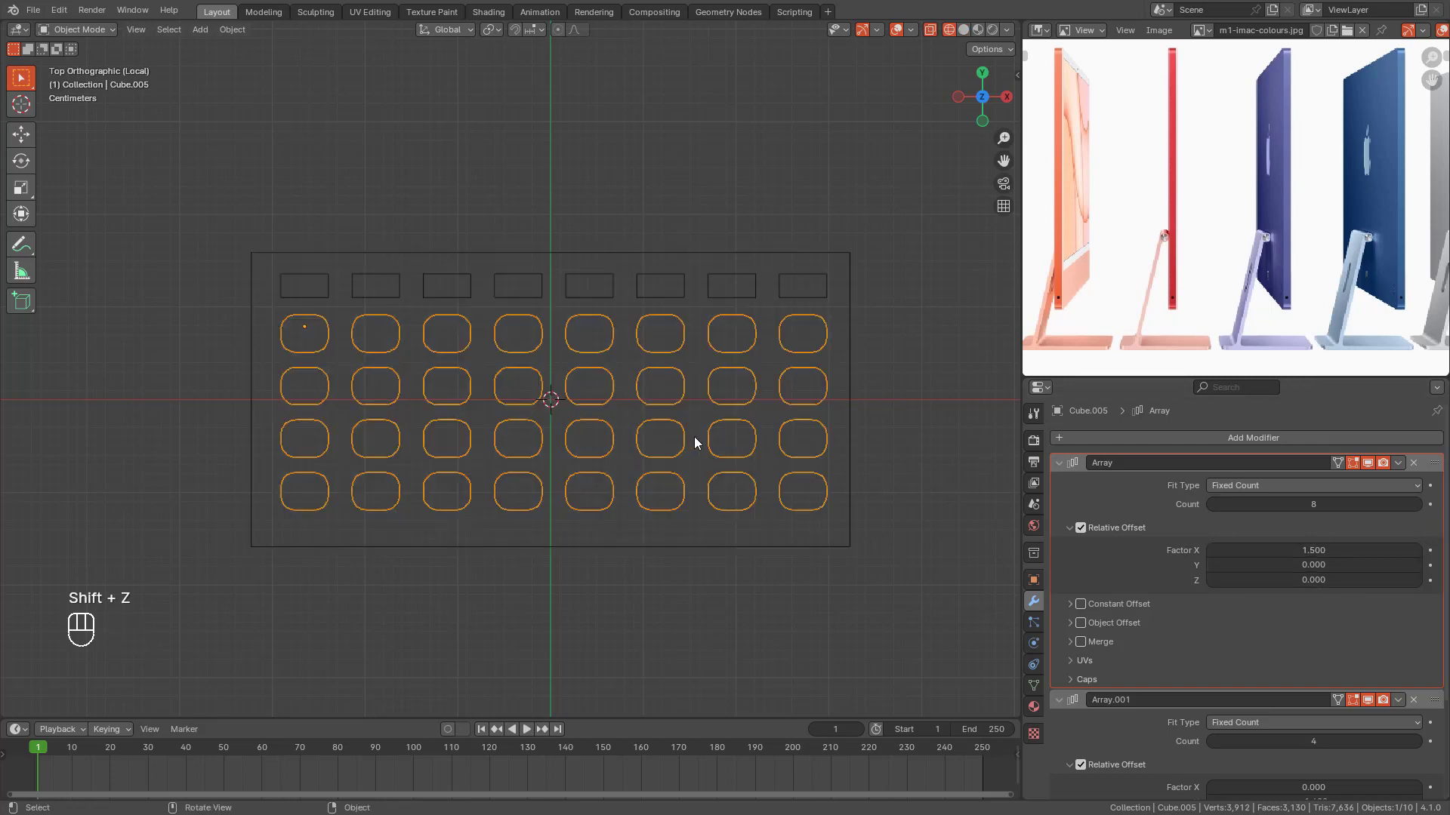
{"action": "left_click_drag", "start_coordinate": [1314, 551], "coordinate": [1356, 550]}
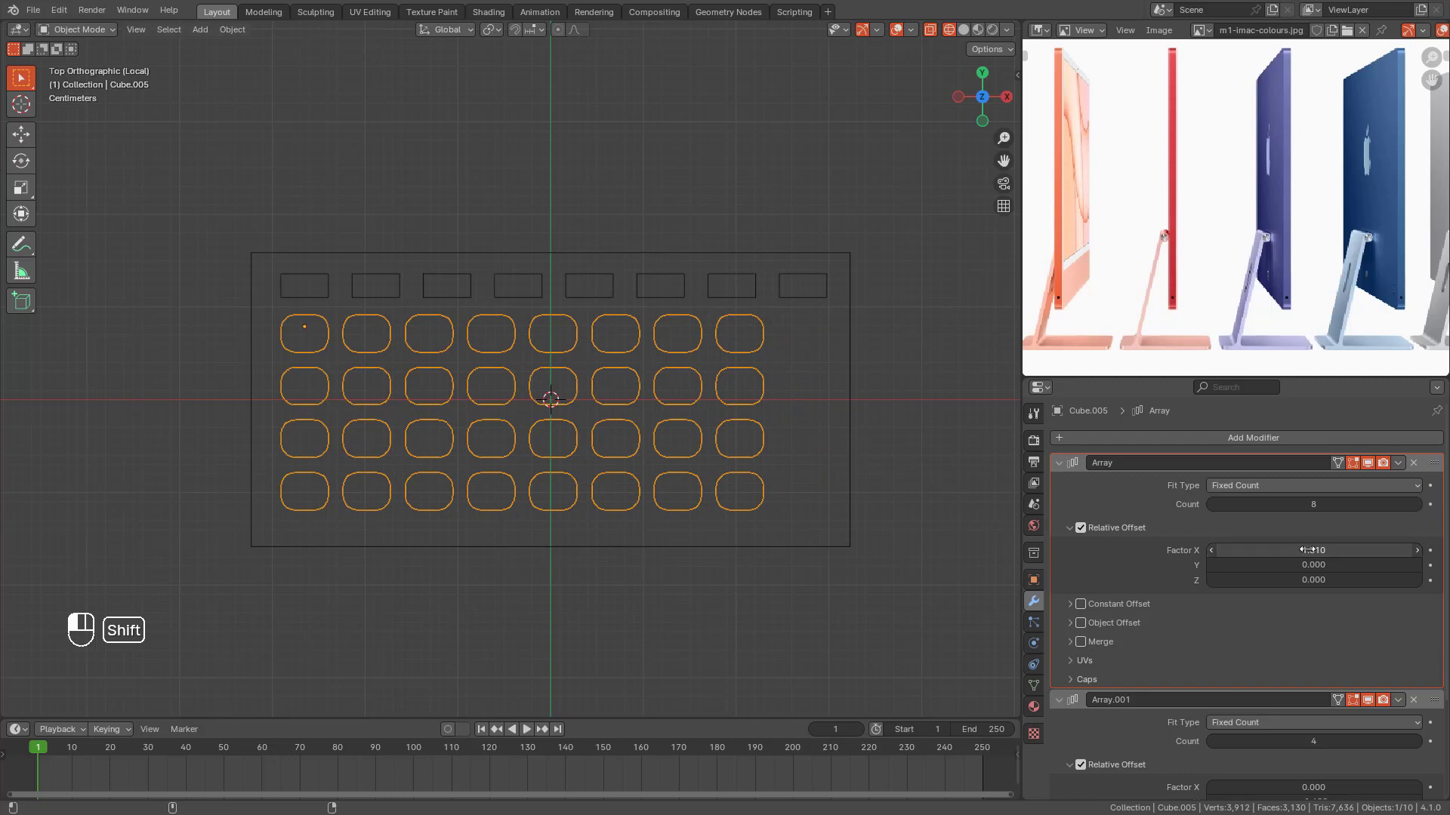
{"action": "left_click", "coordinate": [1356, 550]}
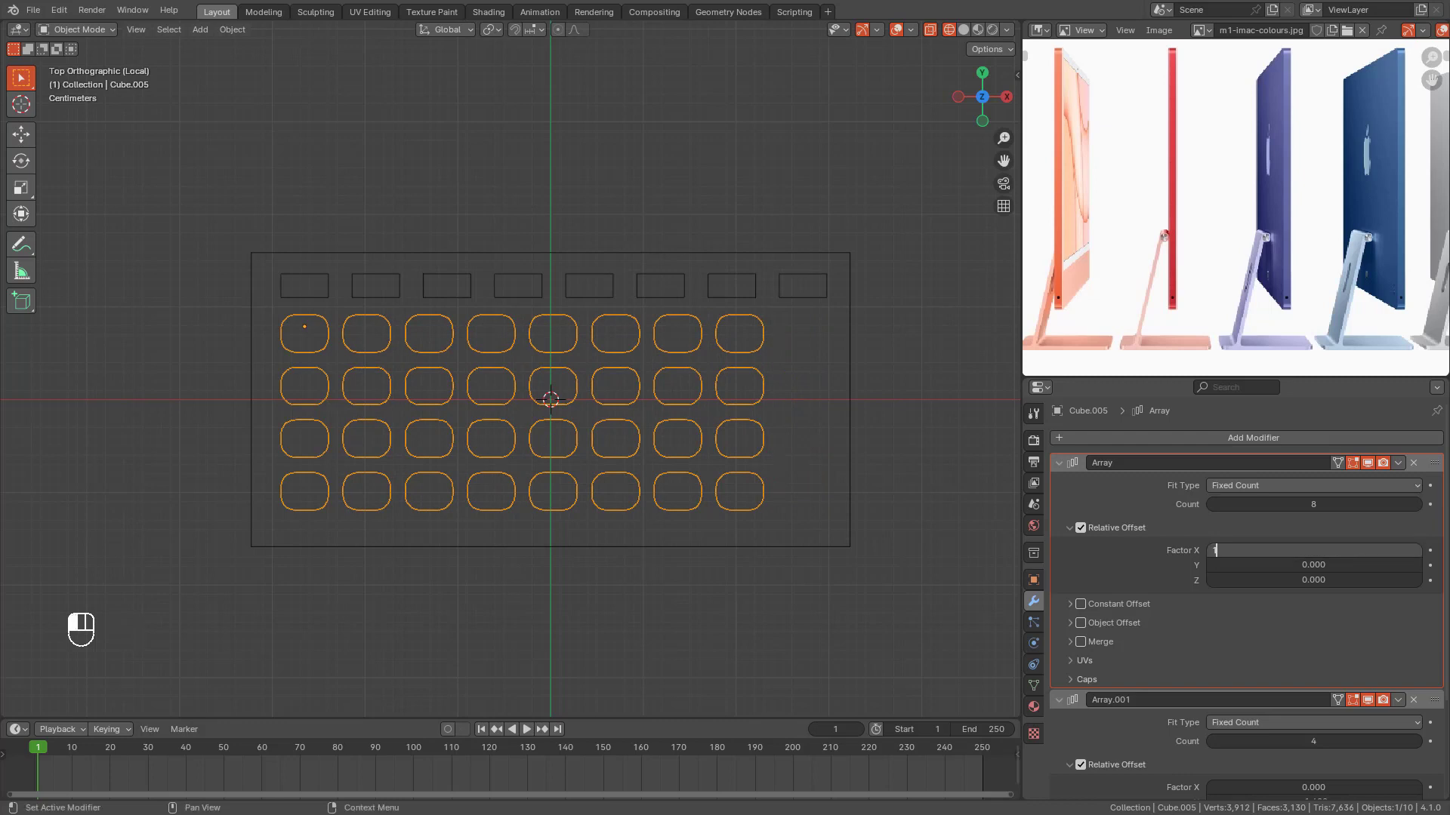
{"action": "key", "text": "Return"}
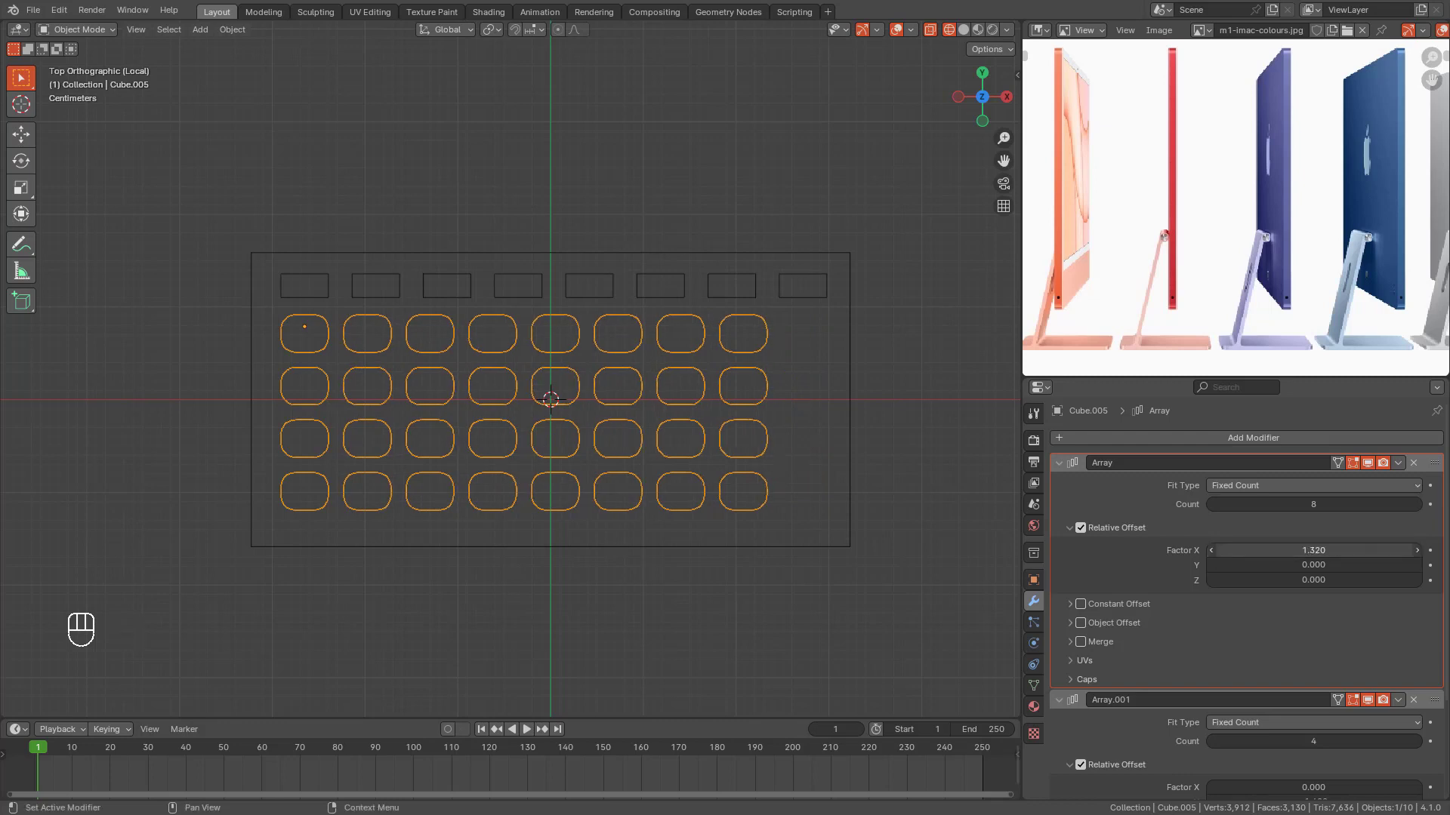
{"action": "left_click", "coordinate": [1417, 505]}
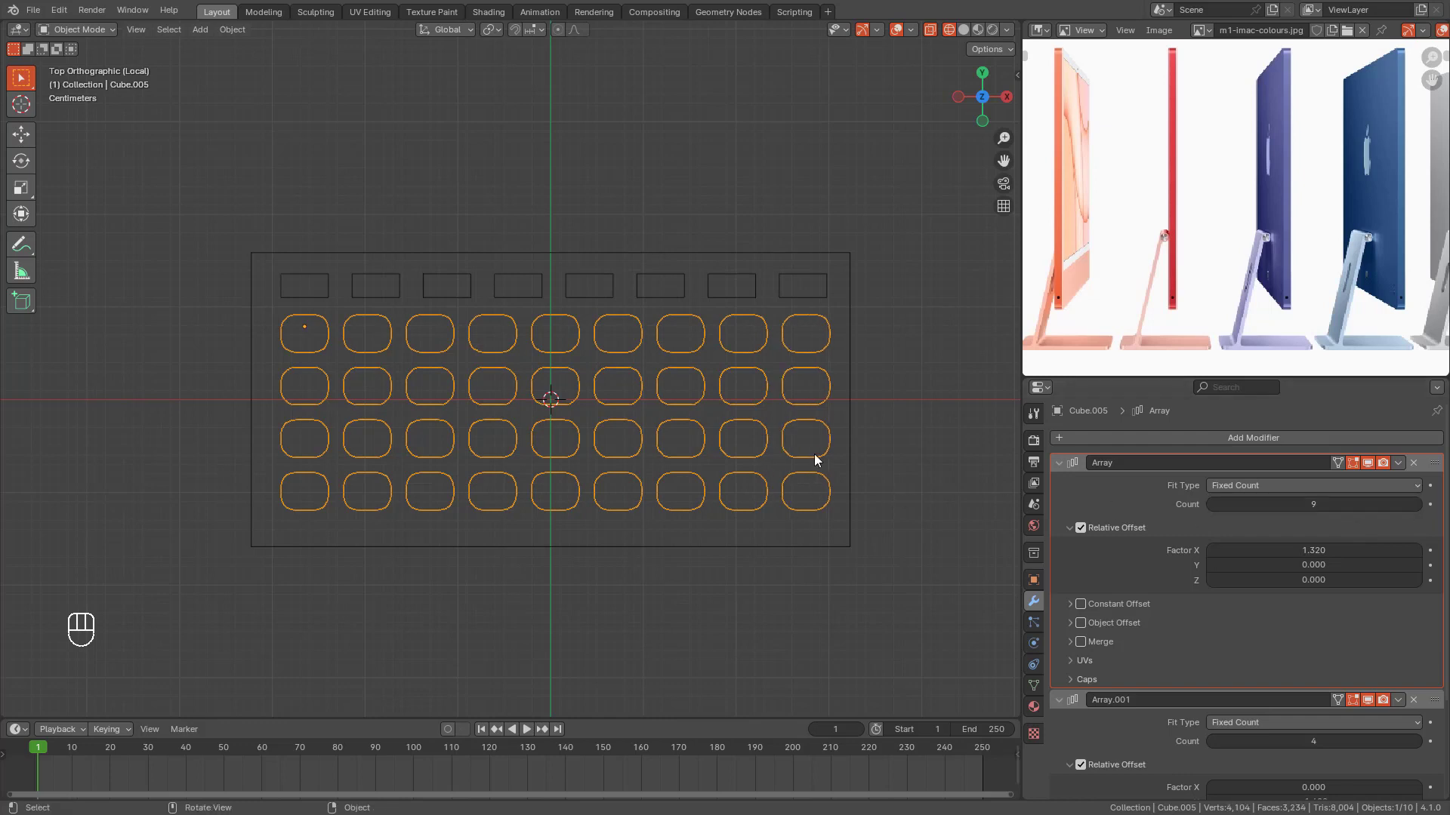
Step: Move the deeper key grid slightly in the negative X direction to center it on the keyboard base
{"action": "key", "text": "g"}
{"action": "key", "text": "y"}
{"action": "key", "text": "x"}
{"action": "key", "text": "shift"}
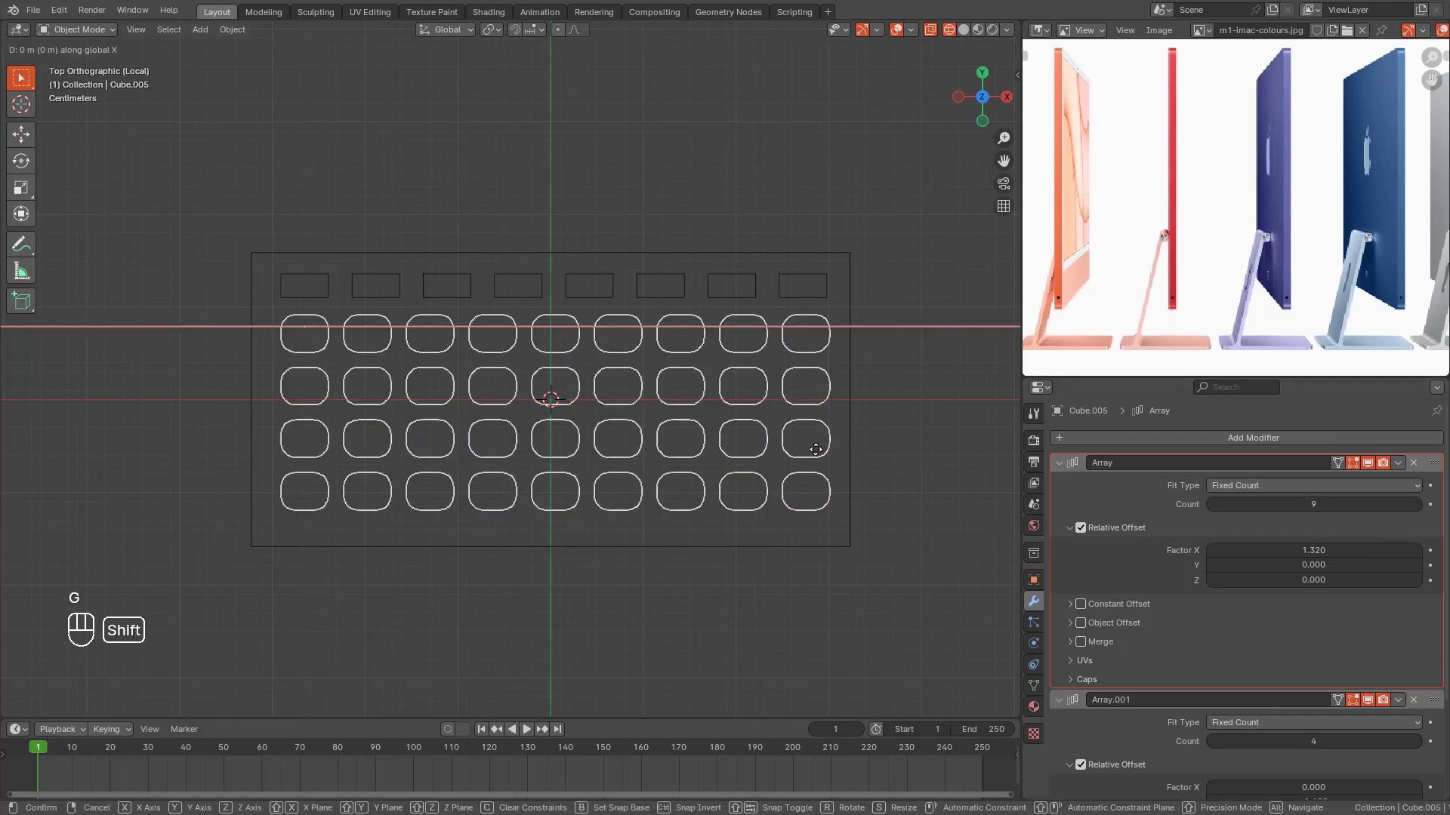
{"action": "left_click", "coordinate": [753, 443]}
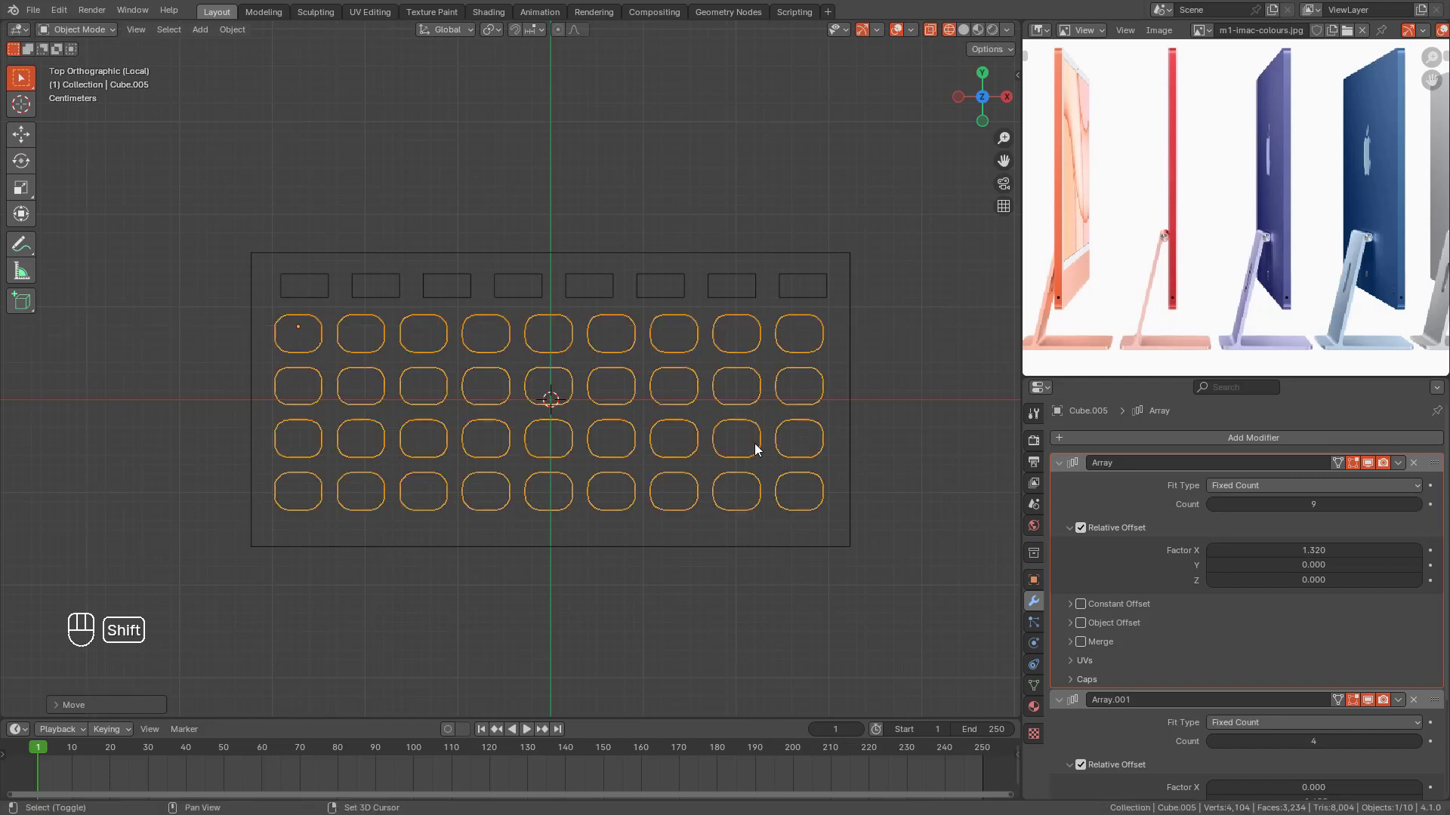
Step: Move the shallow top row of keys about -0.0043 m along X to center it above the key grid
{"action": "left_click", "coordinate": [534, 273]}
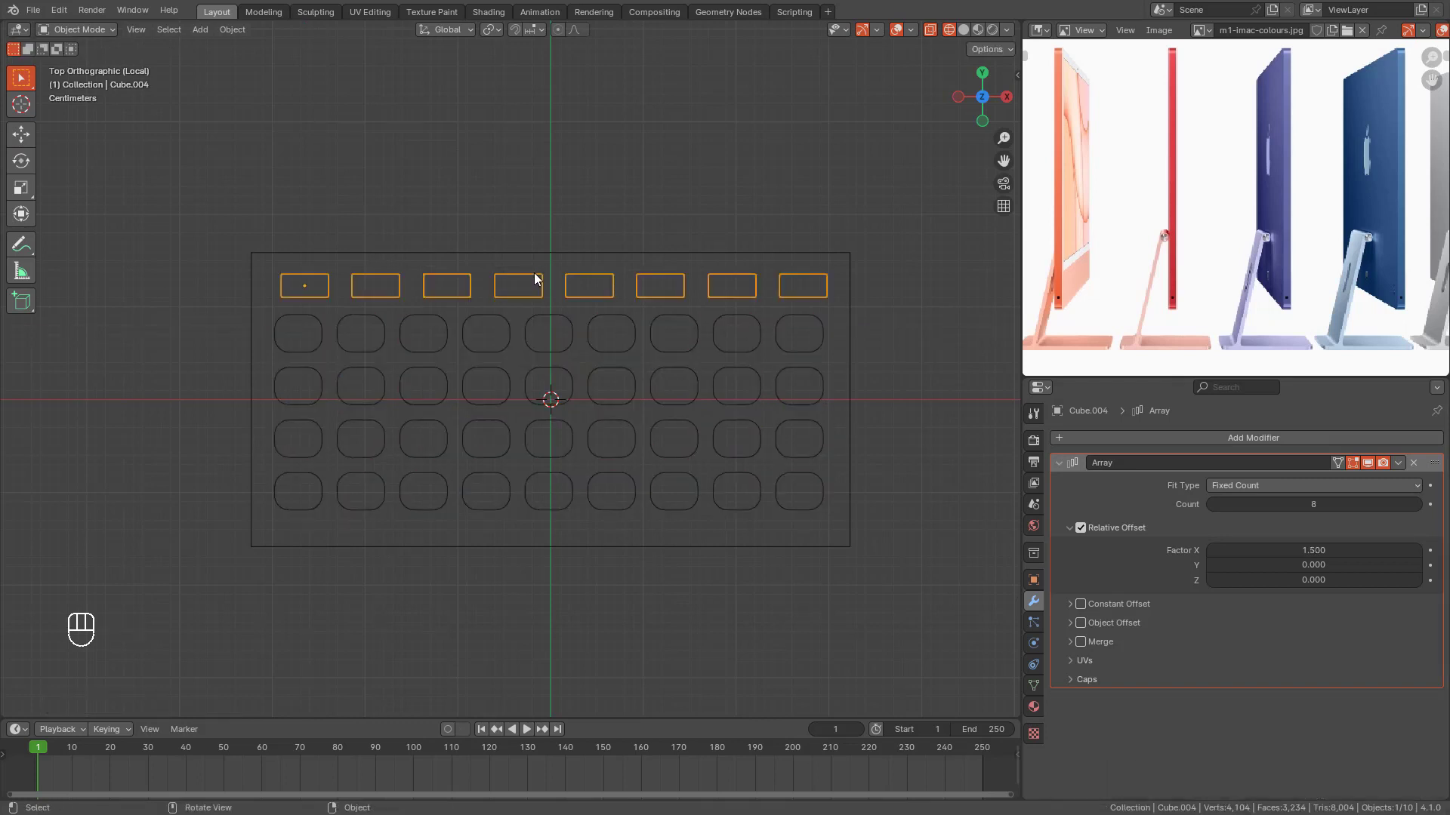
{"action": "key", "text": "g"}
{"action": "key", "text": "shift"}
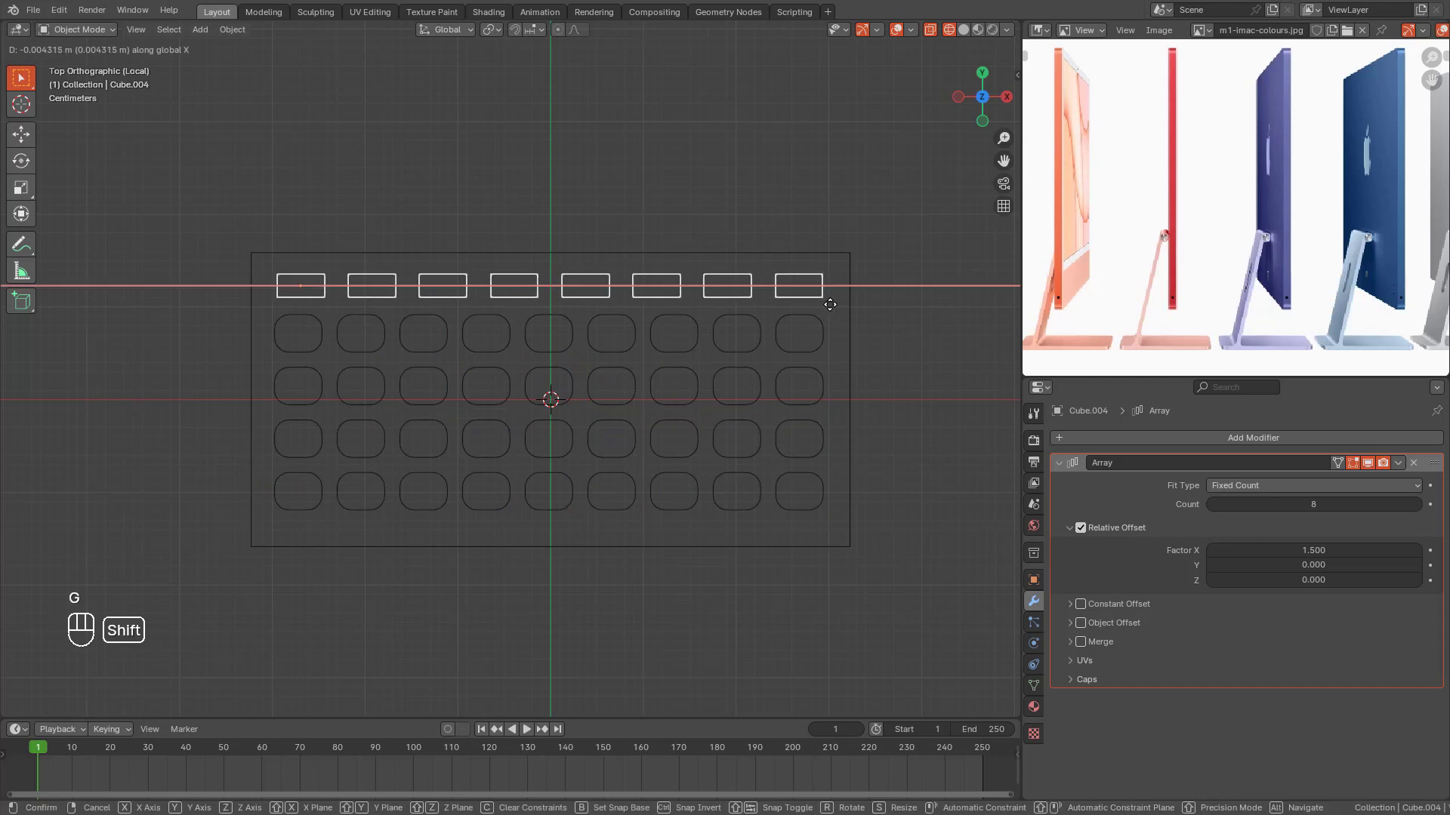
{"action": "left_click", "coordinate": [830, 304]}
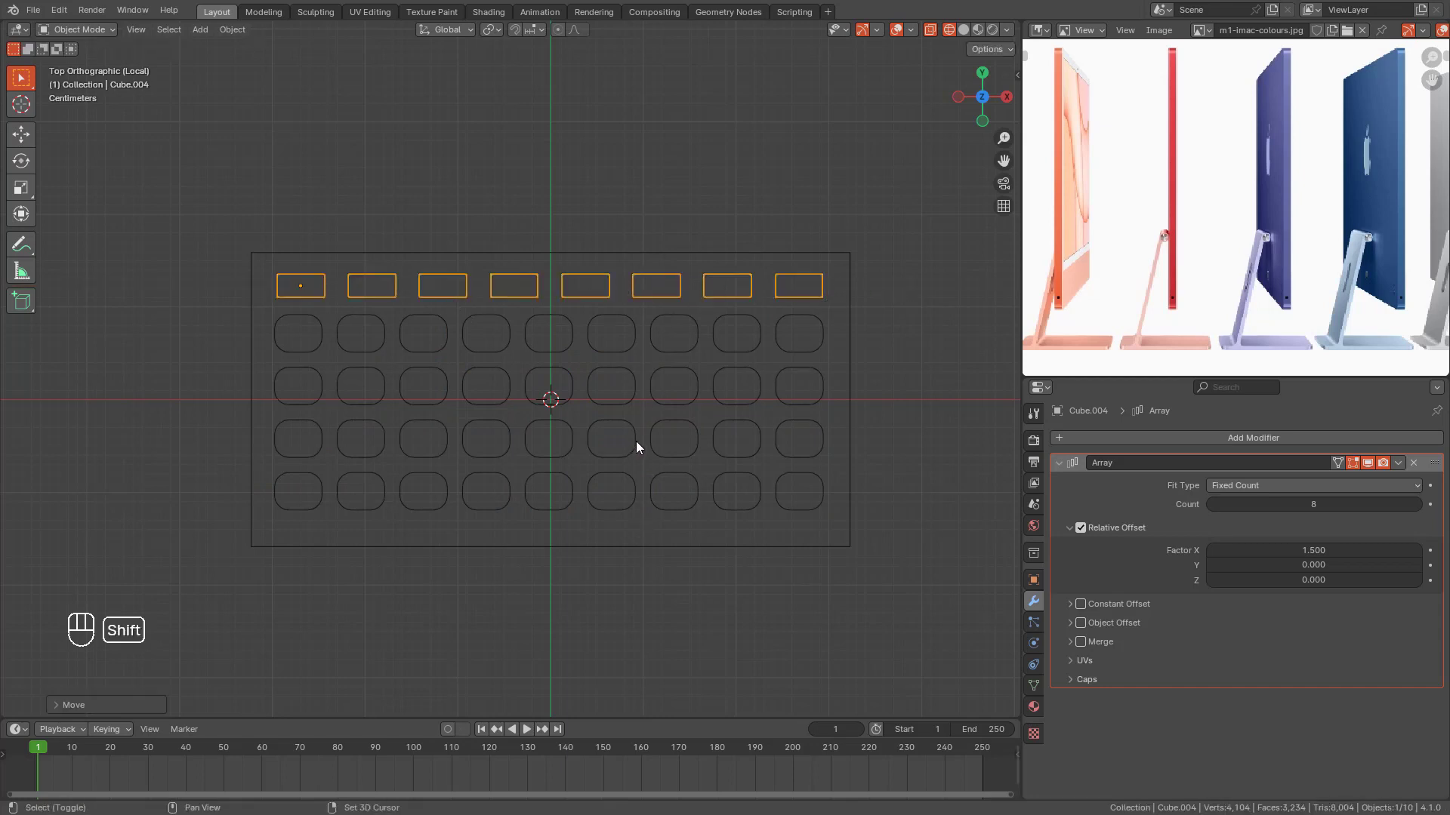
Step: Enter Edit Mode on the shallow top row's source key and select its four vertical corner edges
{"action": "middle_click_drag", "start_coordinate": [636, 441], "coordinate": [644, 429], "text": "shift"}
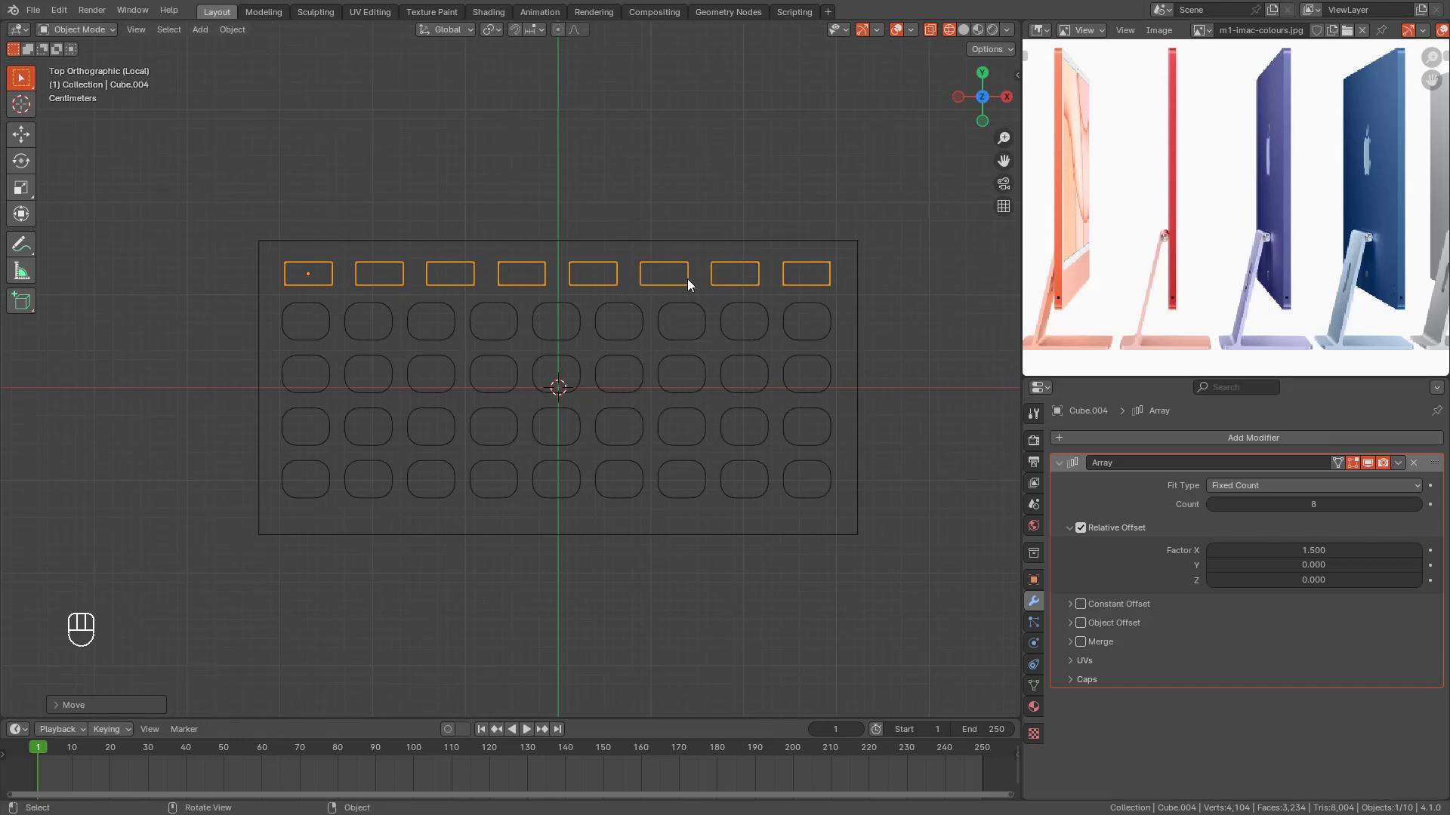
{"action": "middle_click_drag", "start_coordinate": [444, 305], "coordinate": [551, 368], "text": "shift"}
{"action": "scroll", "coordinate": [569, 440], "scroll_direction": "up", "scroll_amount": 6}
{"action": "key", "text": "Tab"}
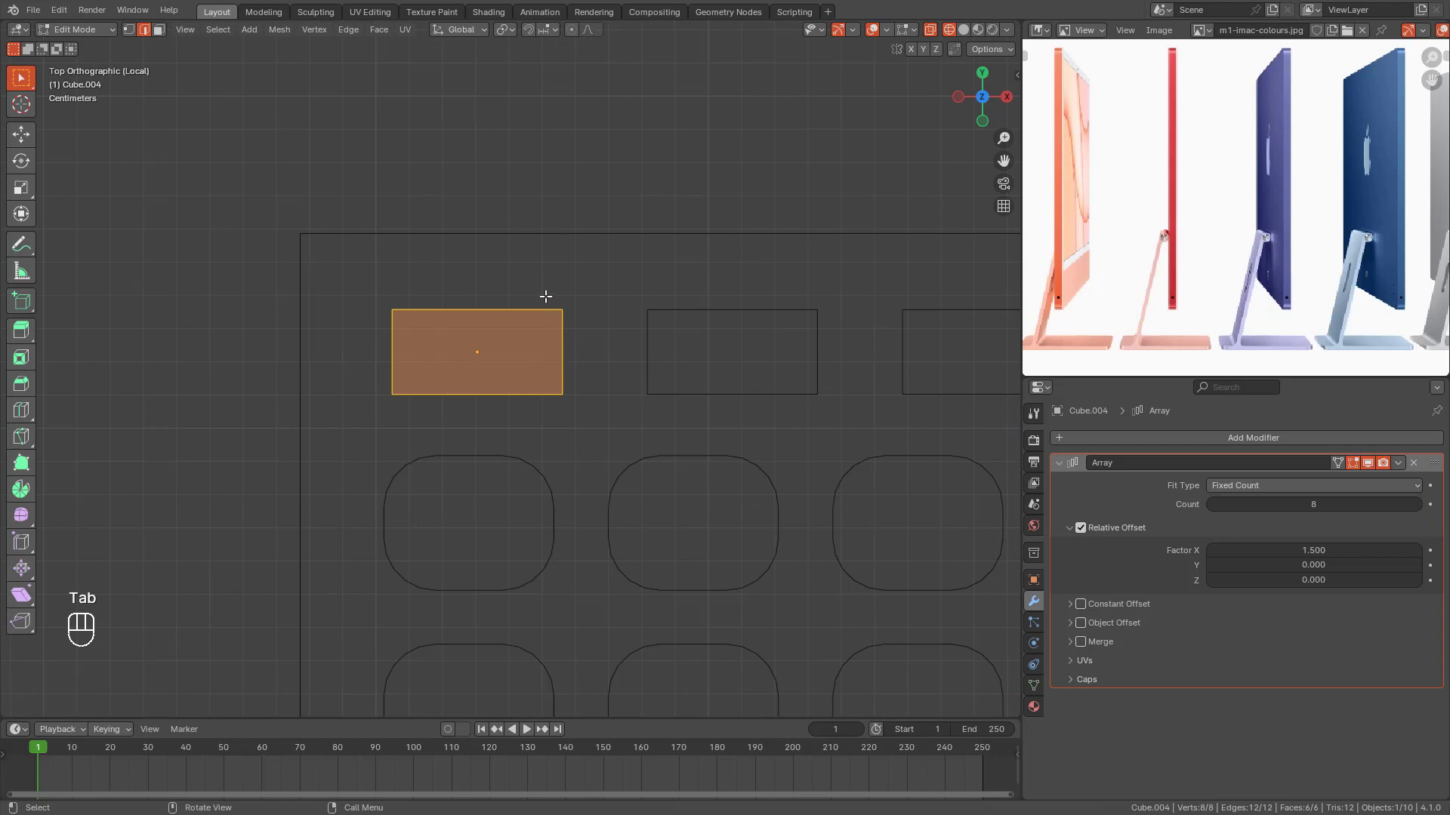
{"action": "left_click", "coordinate": [538, 352], "text": "shift"}
{"action": "left_click_drag", "start_coordinate": [538, 352], "coordinate": [584, 414], "text": "shift"}
{"action": "left_click_drag", "start_coordinate": [380, 408], "coordinate": [410, 362], "text": "shift"}
{"action": "left_click_drag", "start_coordinate": [386, 303], "coordinate": [436, 346], "text": "shift"}
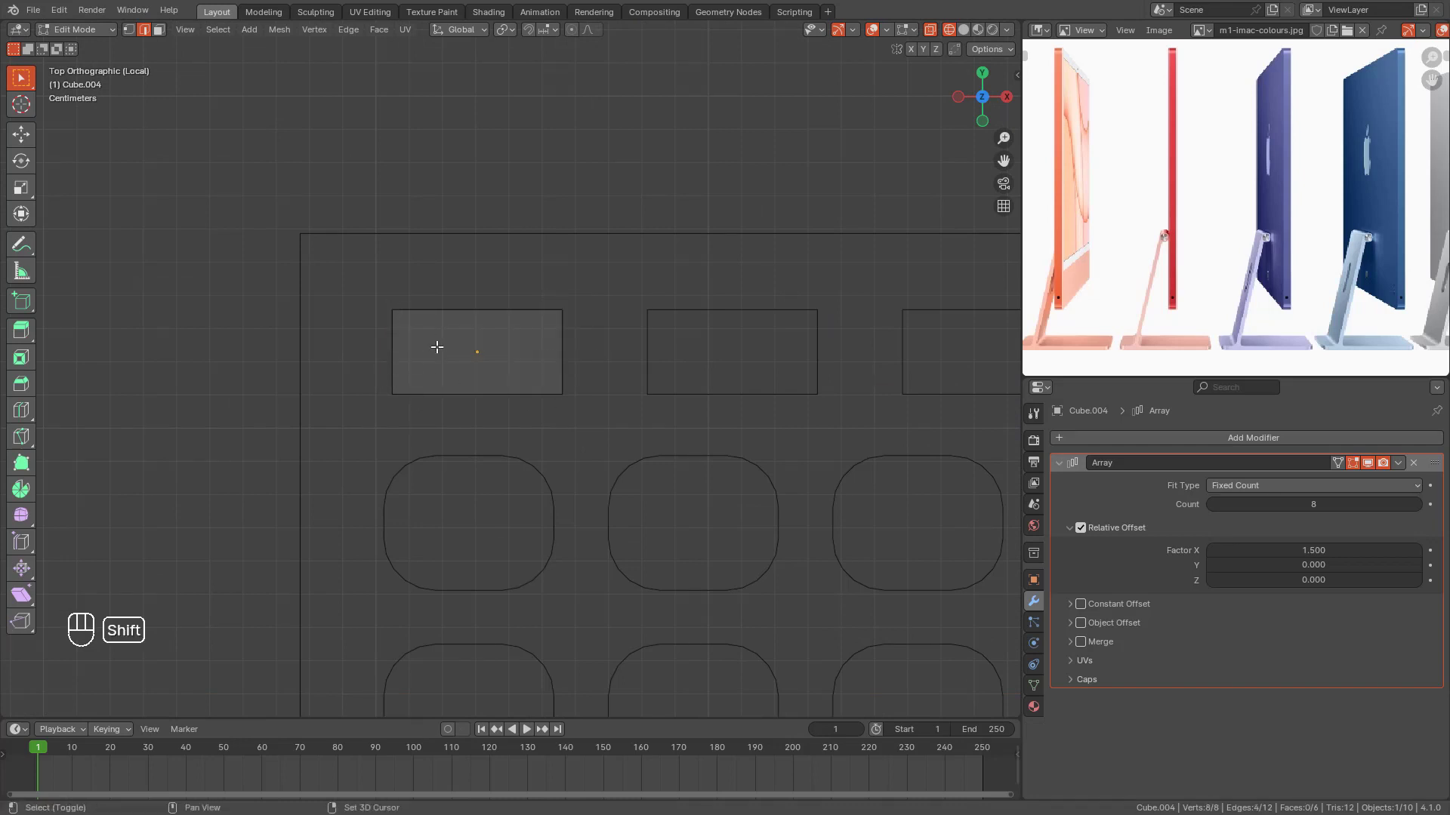
{"action": "middle_click_drag", "start_coordinate": [458, 402], "coordinate": [583, 327]}
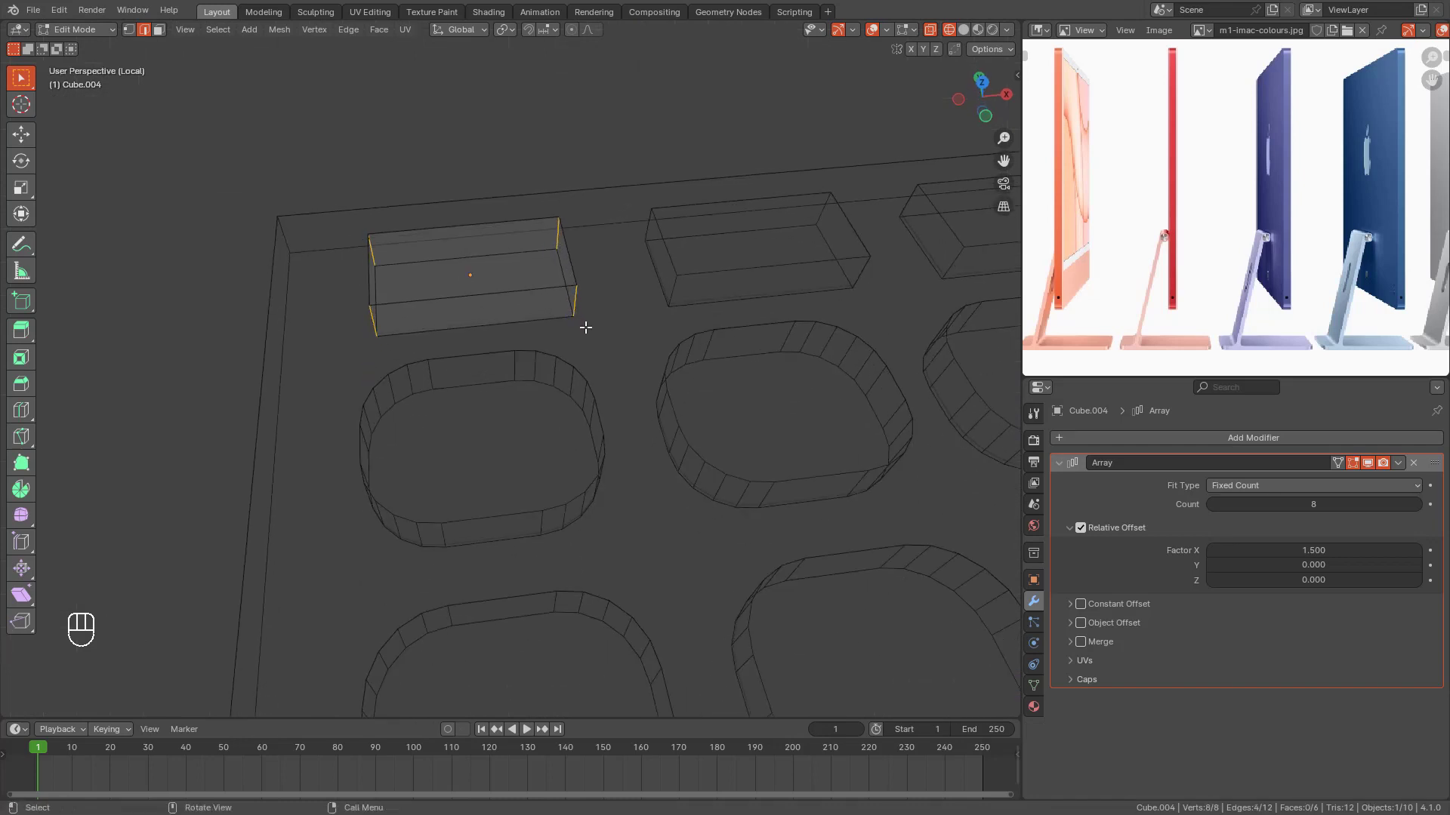
Step: Bevel the shallow source key's four vertical corner edges with 5 segments, working from the top view
{"action": "key", "text": "KP_7"}
{"action": "key", "text": "ctrl+b"}
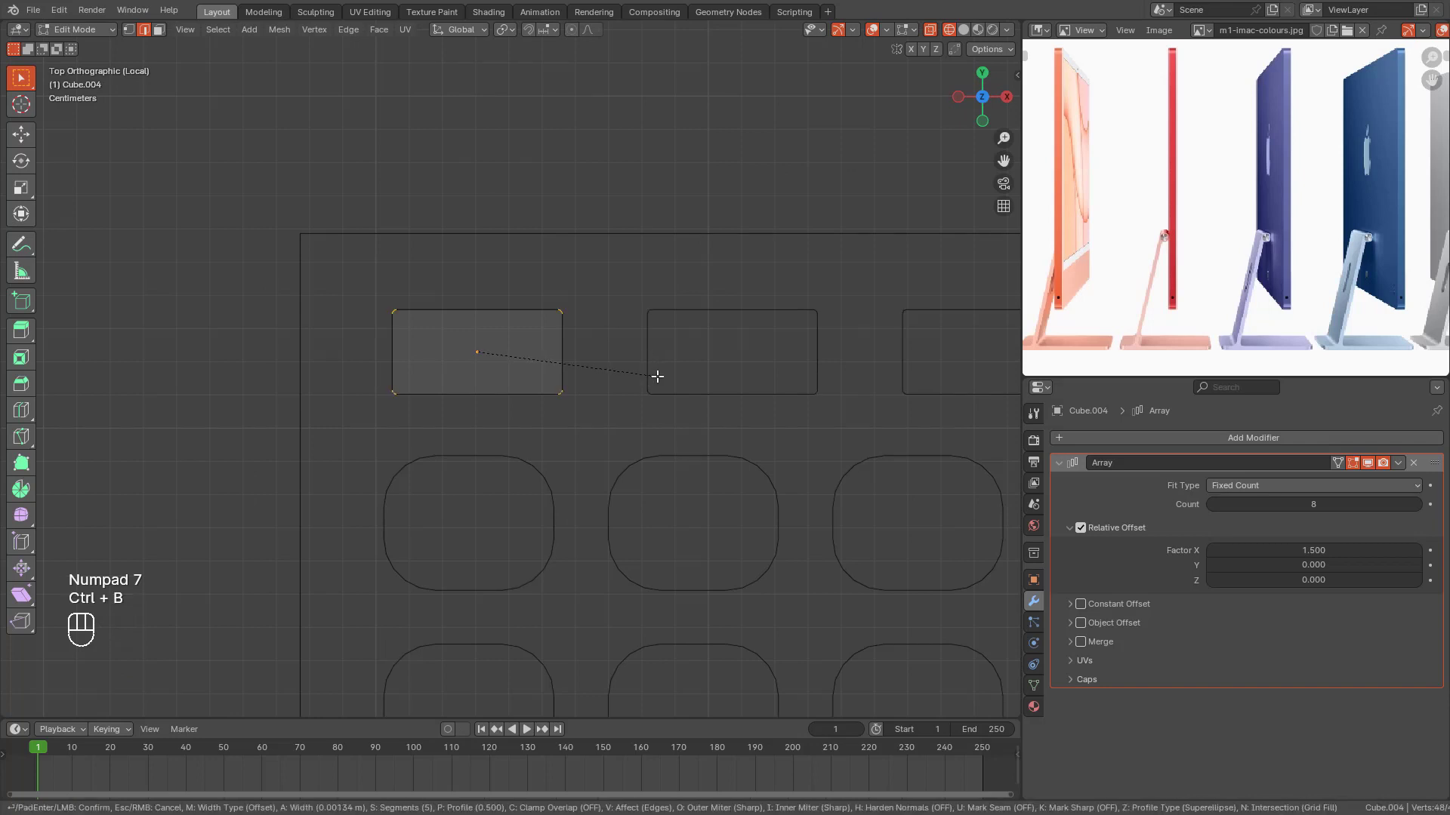
{"action": "scroll", "coordinate": [674, 374], "scroll_direction": "down", "scroll_amount": 2}
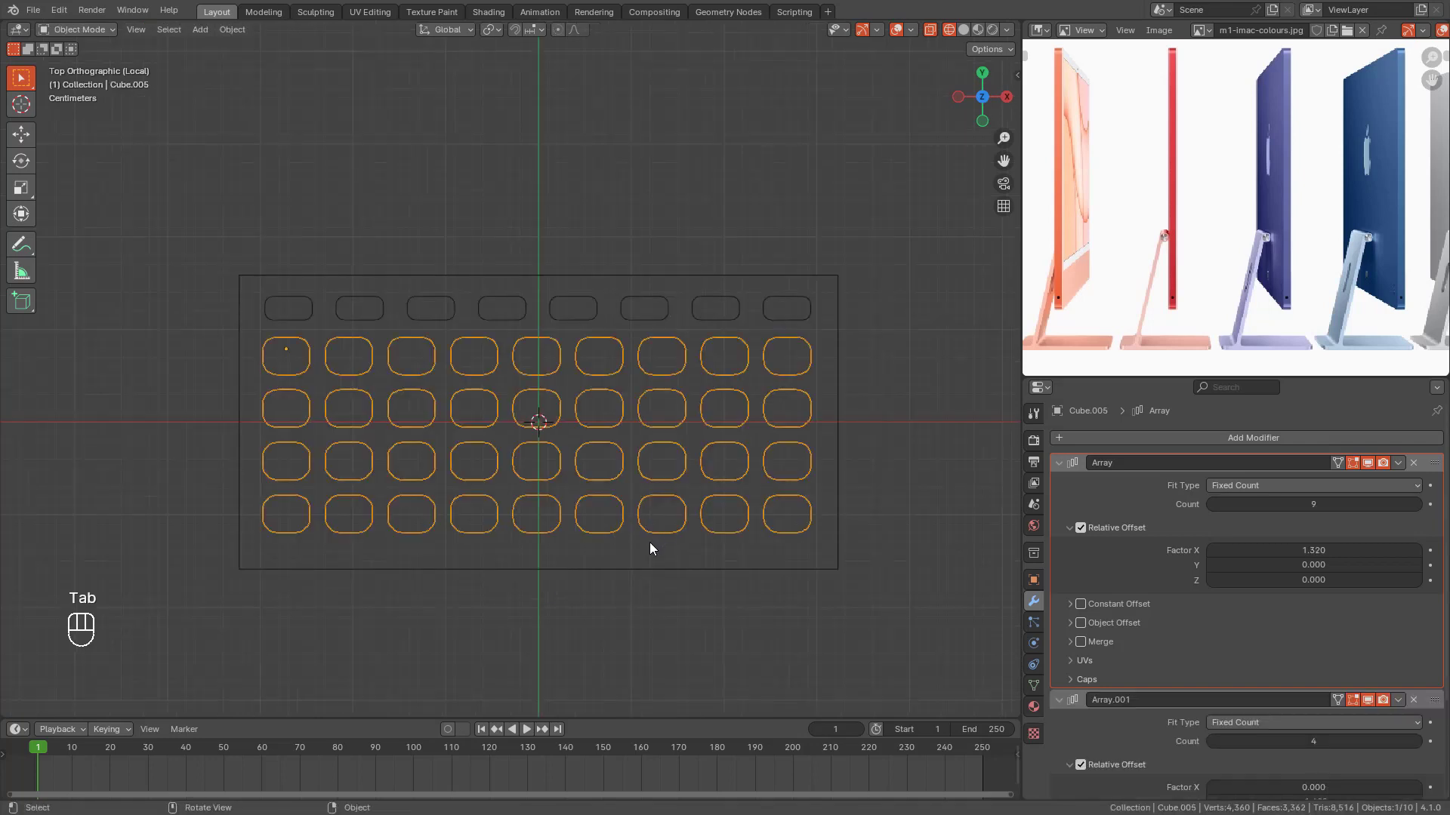
Step: Apply both Array modifiers on the deeper key grid
{"action": "middle_click_drag", "start_coordinate": [650, 544], "coordinate": [755, 505]}
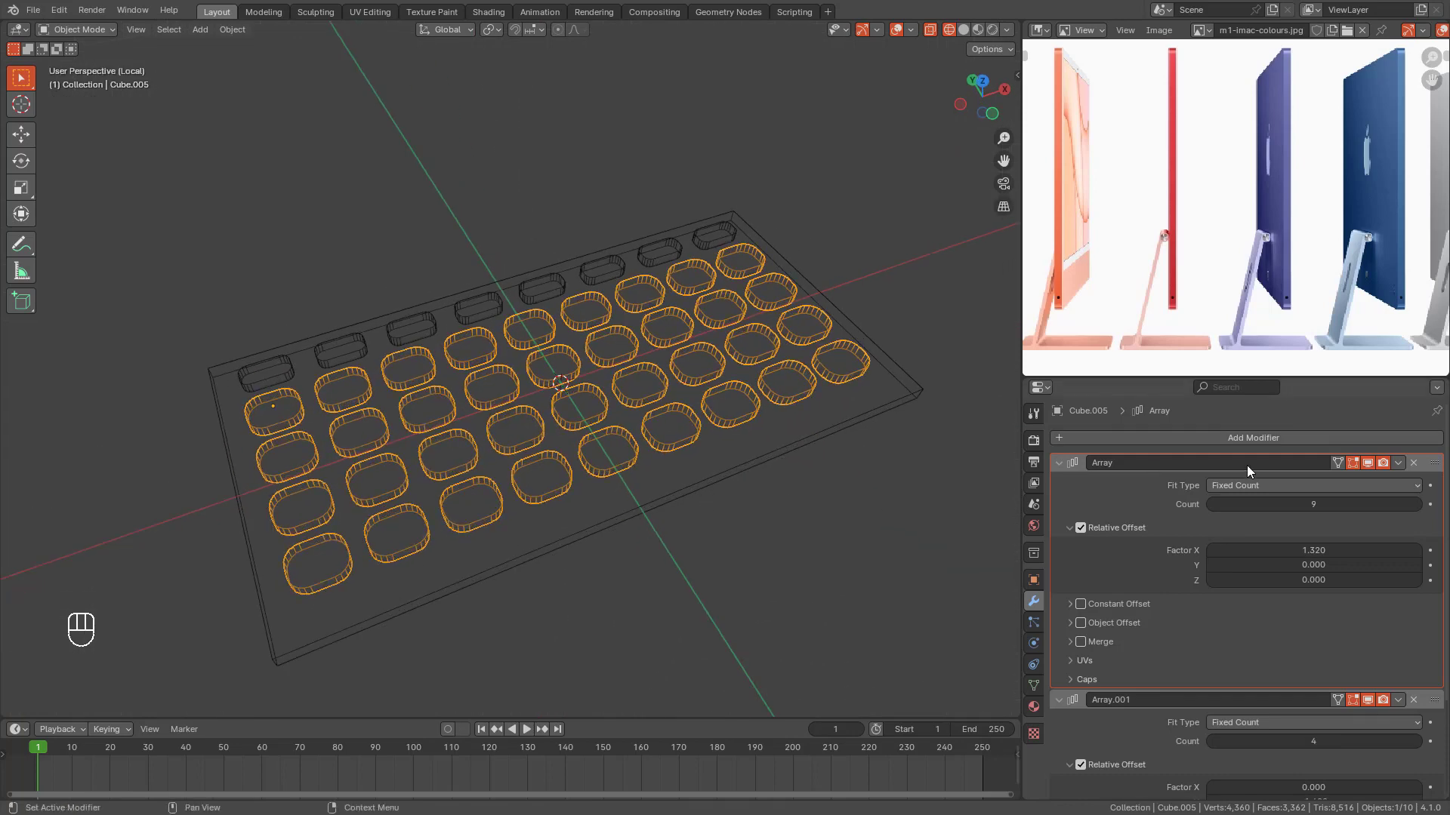
{"action": "left_click", "coordinate": [1397, 463]}
{"action": "left_click", "coordinate": [1326, 476]}
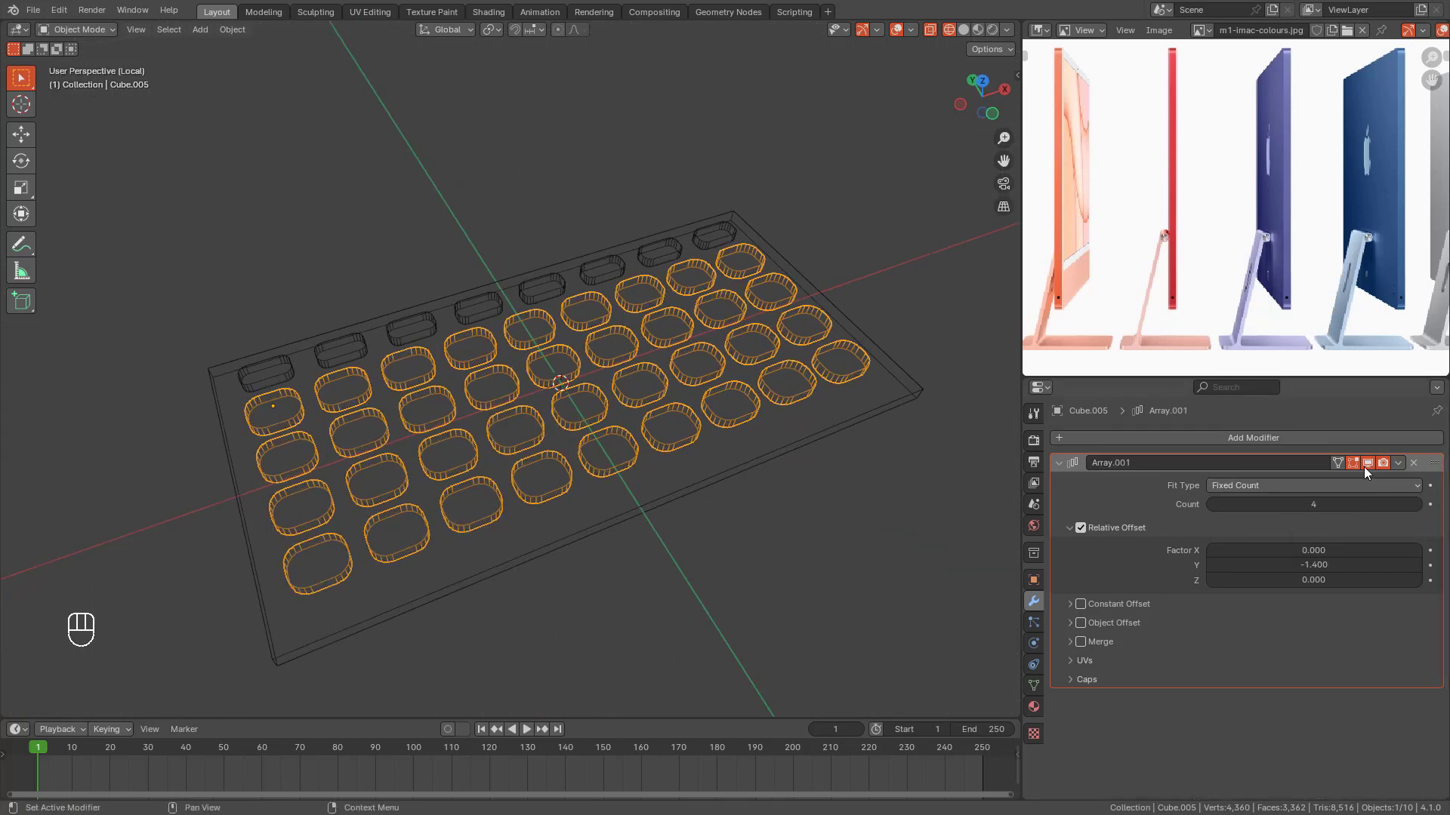
{"action": "left_click", "coordinate": [1400, 462]}
{"action": "left_click", "coordinate": [1340, 482]}
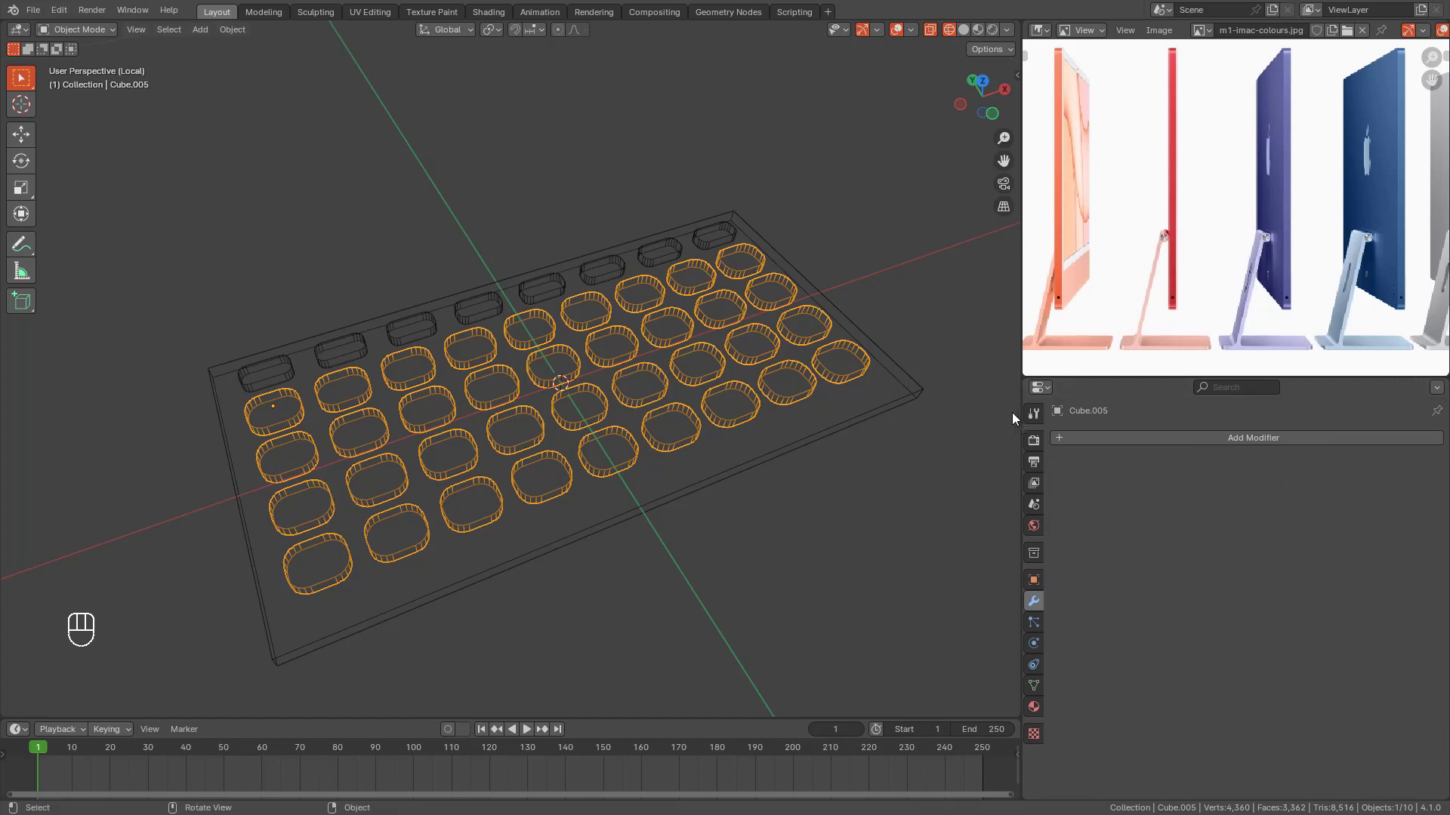
Step: Widen the 3D viewport and frame the whole keyboard in it
{"action": "left_click_drag", "start_coordinate": [1020, 405], "coordinate": [1065, 399]}
{"action": "scroll", "coordinate": [1038, 494], "scroll_direction": "down", "scroll_amount": 2}
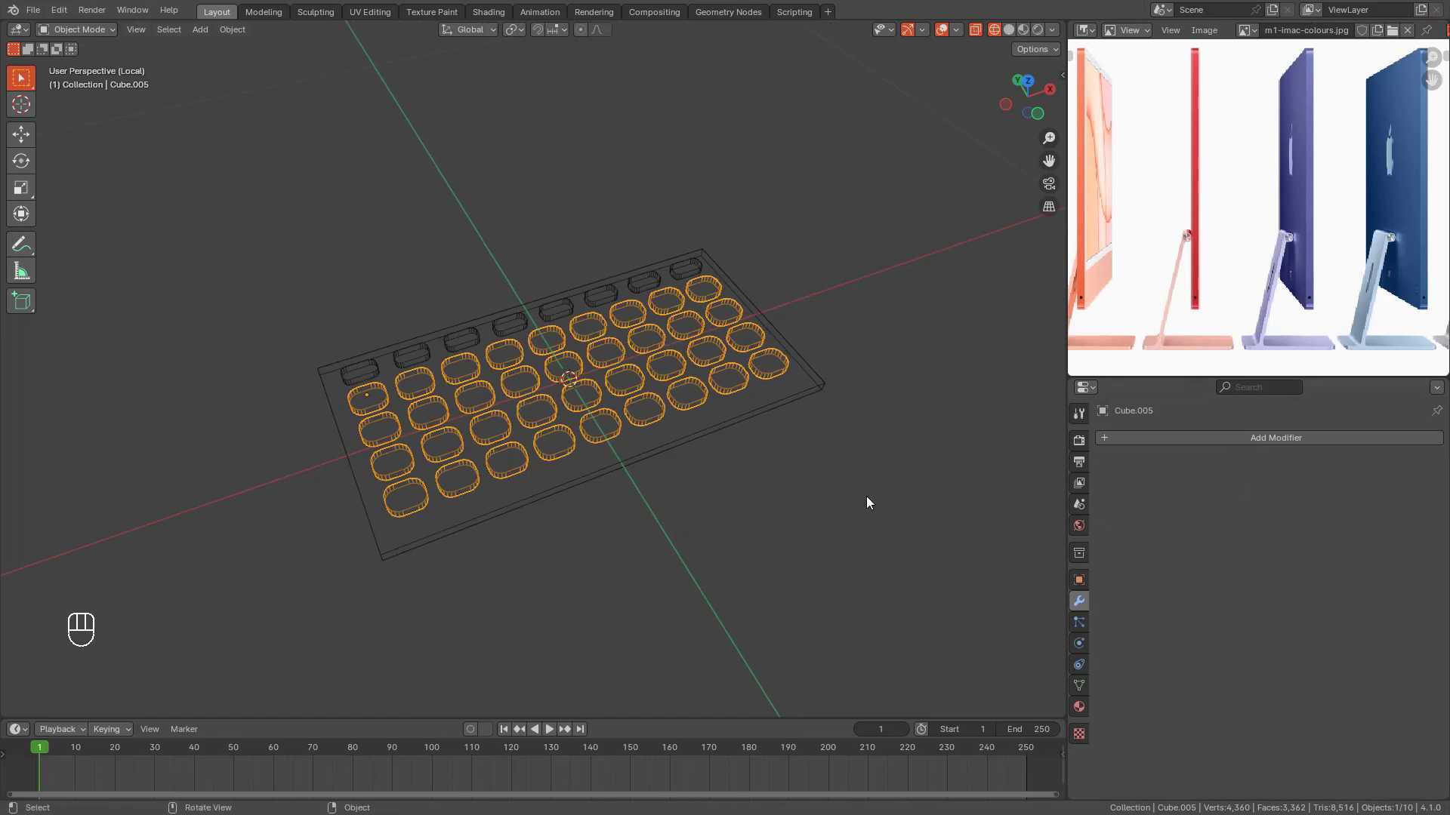
{"action": "scroll", "coordinate": [867, 498], "scroll_direction": "up", "scroll_amount": 1}
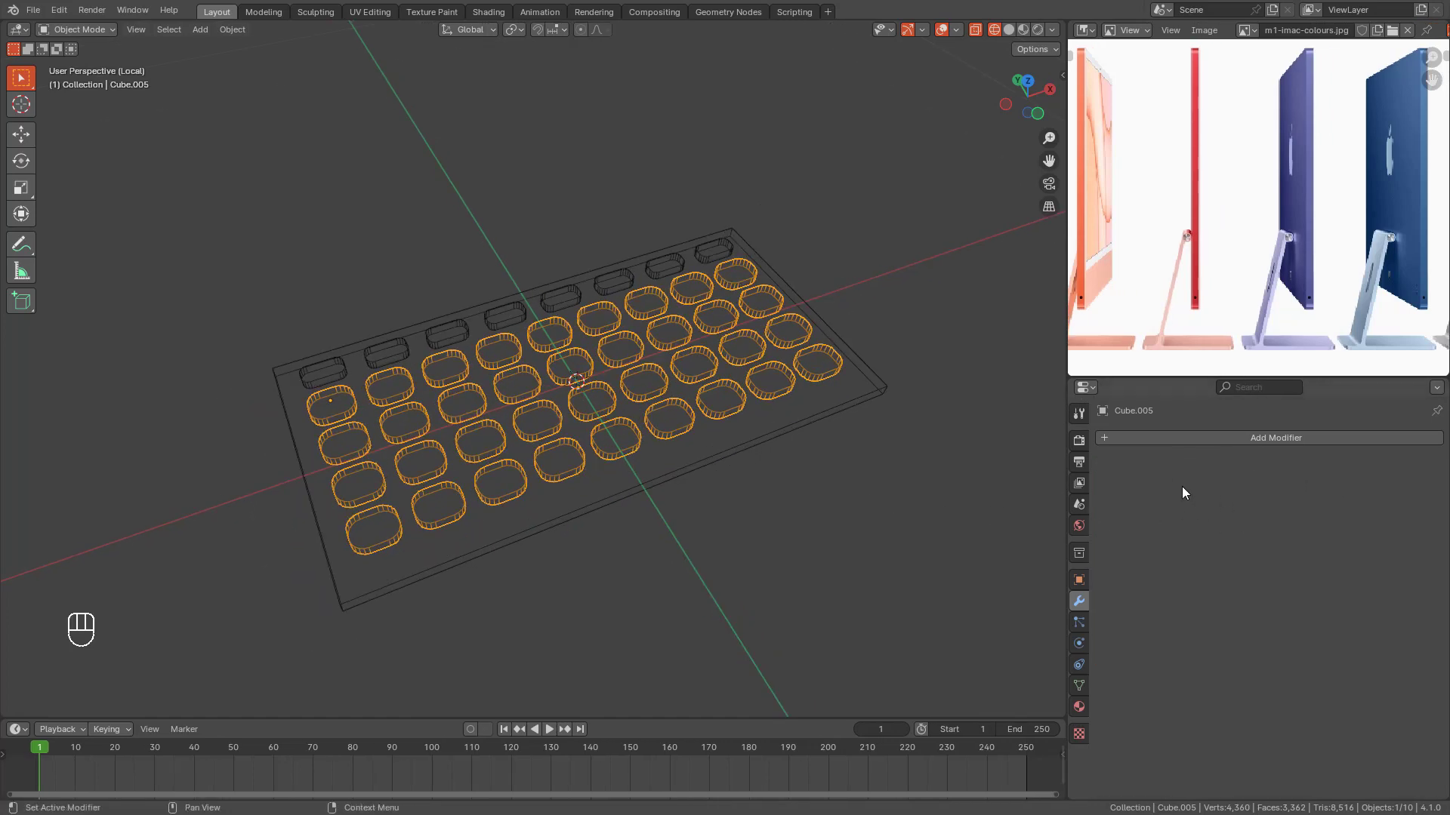
Step: Delete the fourth and fifth keys of the bottom row from the main key mesh, removing all their linked vertices
{"action": "middle_click_drag", "start_coordinate": [691, 468], "coordinate": [703, 468], "text": "shift"}
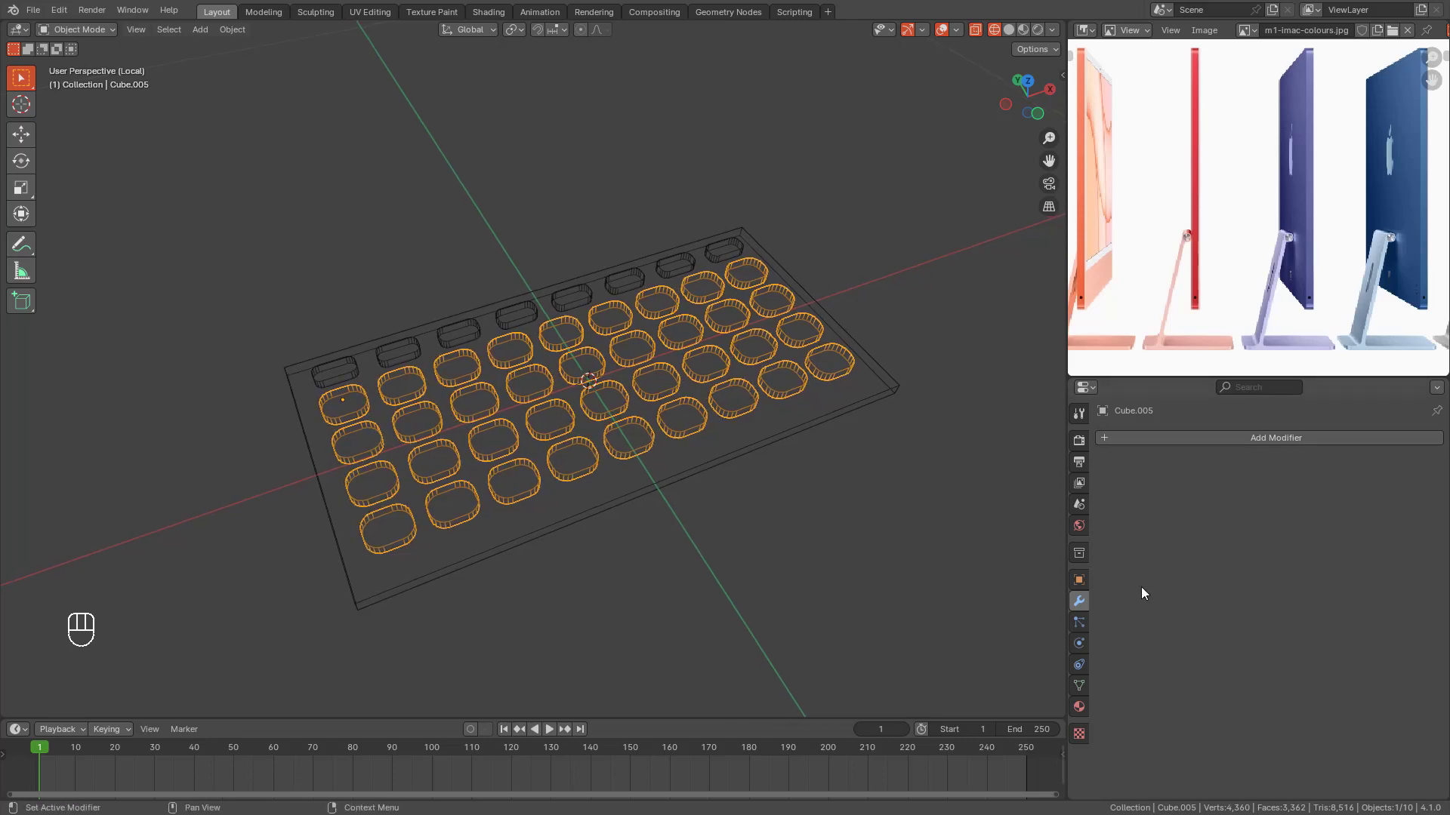
{"action": "key", "text": "KP_7"}
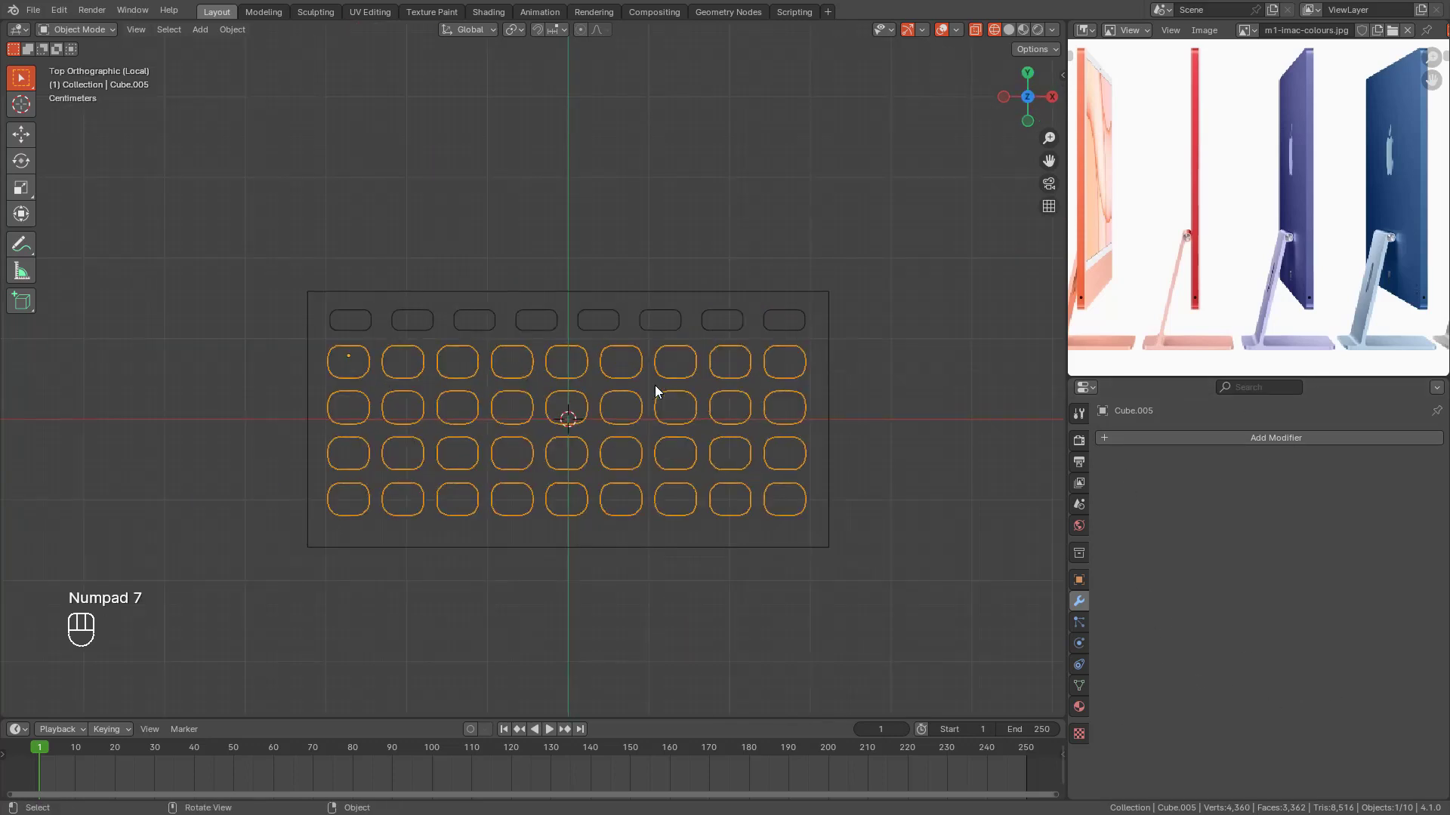
{"action": "middle_click_drag", "start_coordinate": [655, 385], "coordinate": [612, 282]}
{"action": "key", "text": "KP_7"}
{"action": "scroll", "coordinate": [596, 408], "scroll_direction": "up", "scroll_amount": 2}
{"action": "key", "text": "Tab"}
{"action": "scroll", "coordinate": [529, 393], "scroll_direction": "down", "scroll_amount": 2}
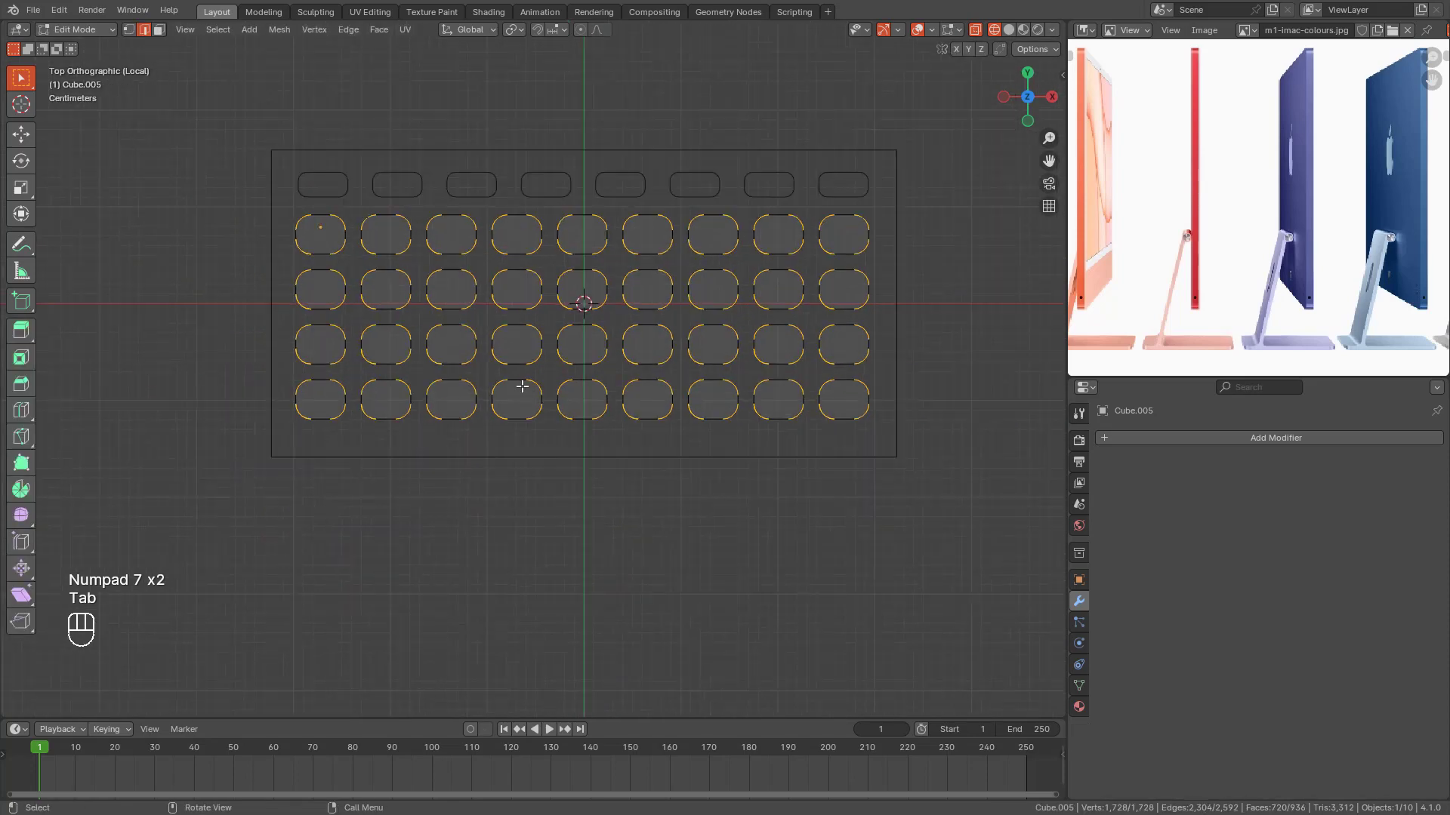
{"action": "left_click_drag", "start_coordinate": [505, 372], "coordinate": [570, 427]}
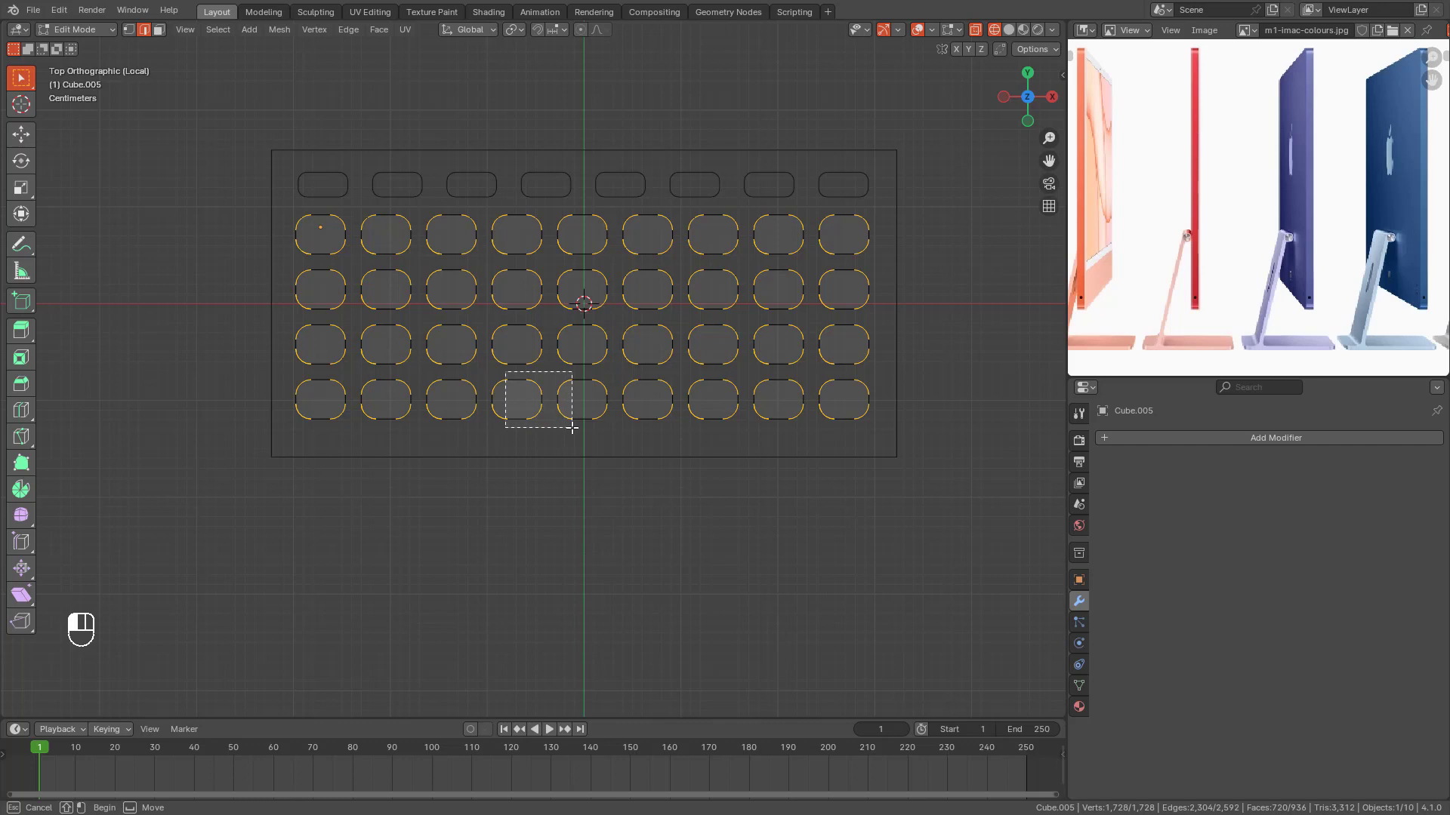
{"action": "left_click_drag", "start_coordinate": [572, 428], "coordinate": [572, 429]}
{"action": "key", "text": "ctrl+l"}
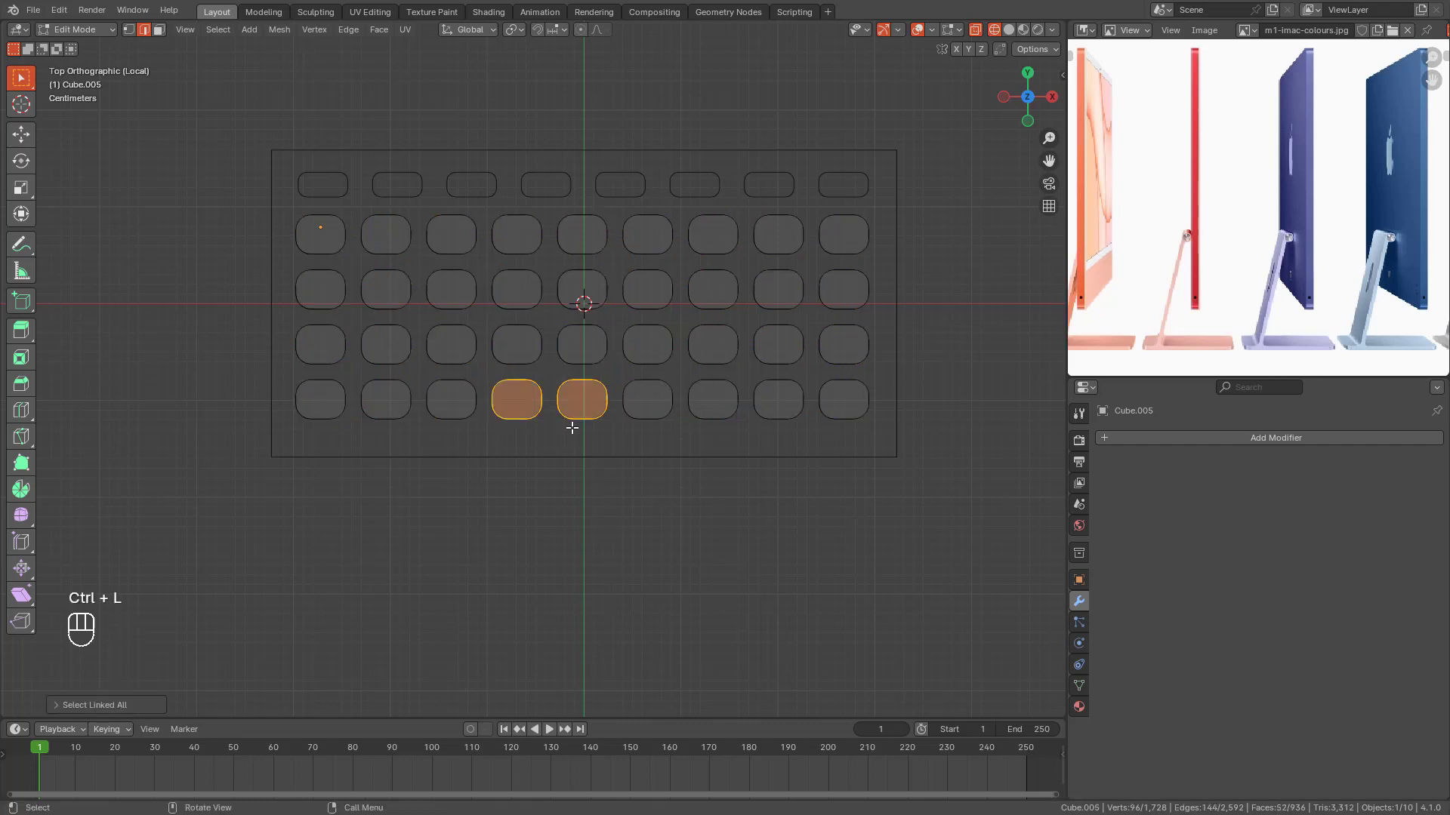
{"action": "key", "text": "x"}
{"action": "left_click", "coordinate": [572, 429]}
Step: Delete the third key of the bottom row with all its linked vertices to widen the gap for the space bar
{"action": "scroll", "coordinate": [615, 444], "scroll_direction": "up", "scroll_amount": 4}
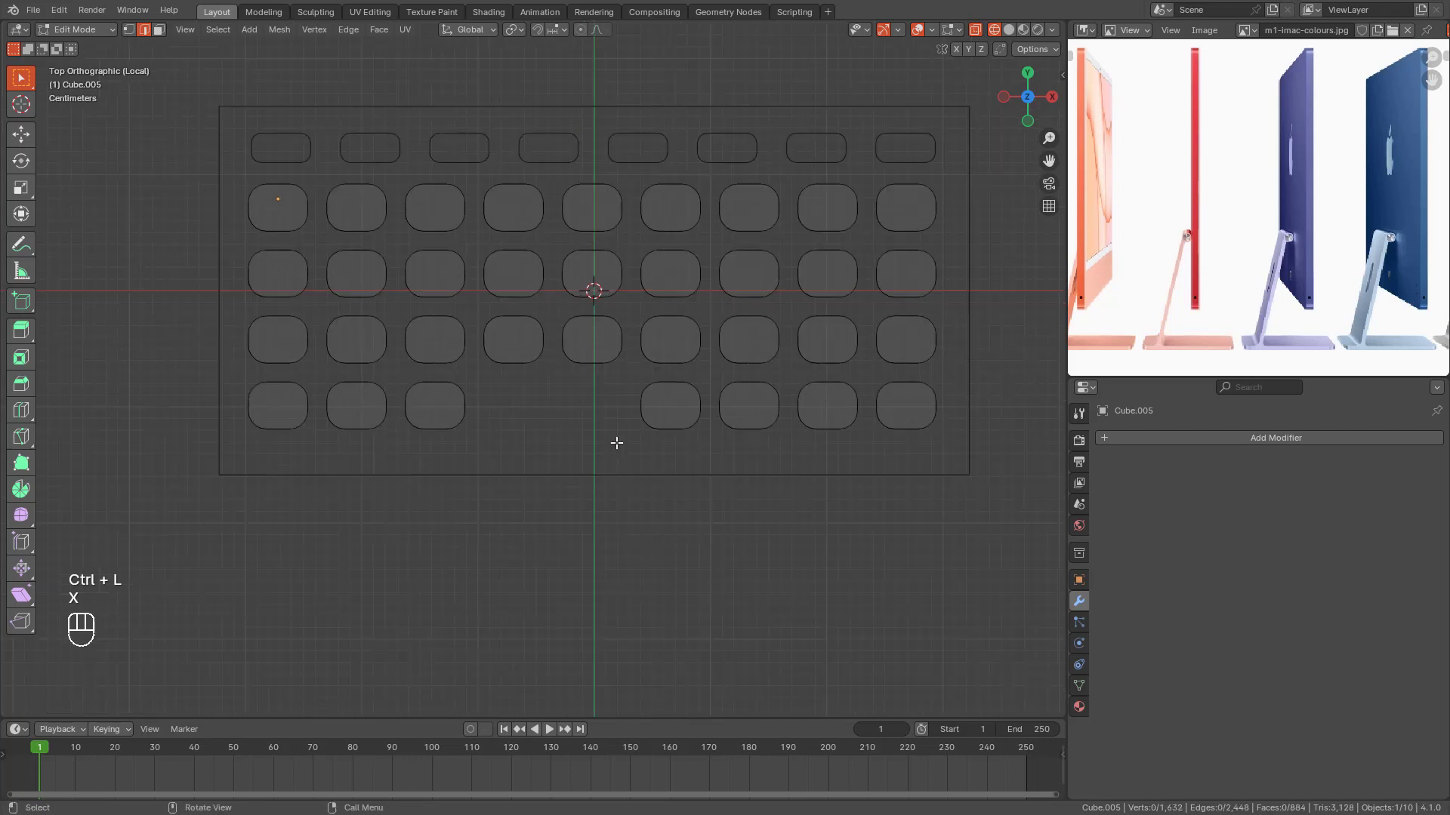
{"action": "left_click_drag", "start_coordinate": [410, 382], "coordinate": [479, 453]}
{"action": "scroll", "coordinate": [483, 453], "scroll_direction": "down", "scroll_amount": 3}
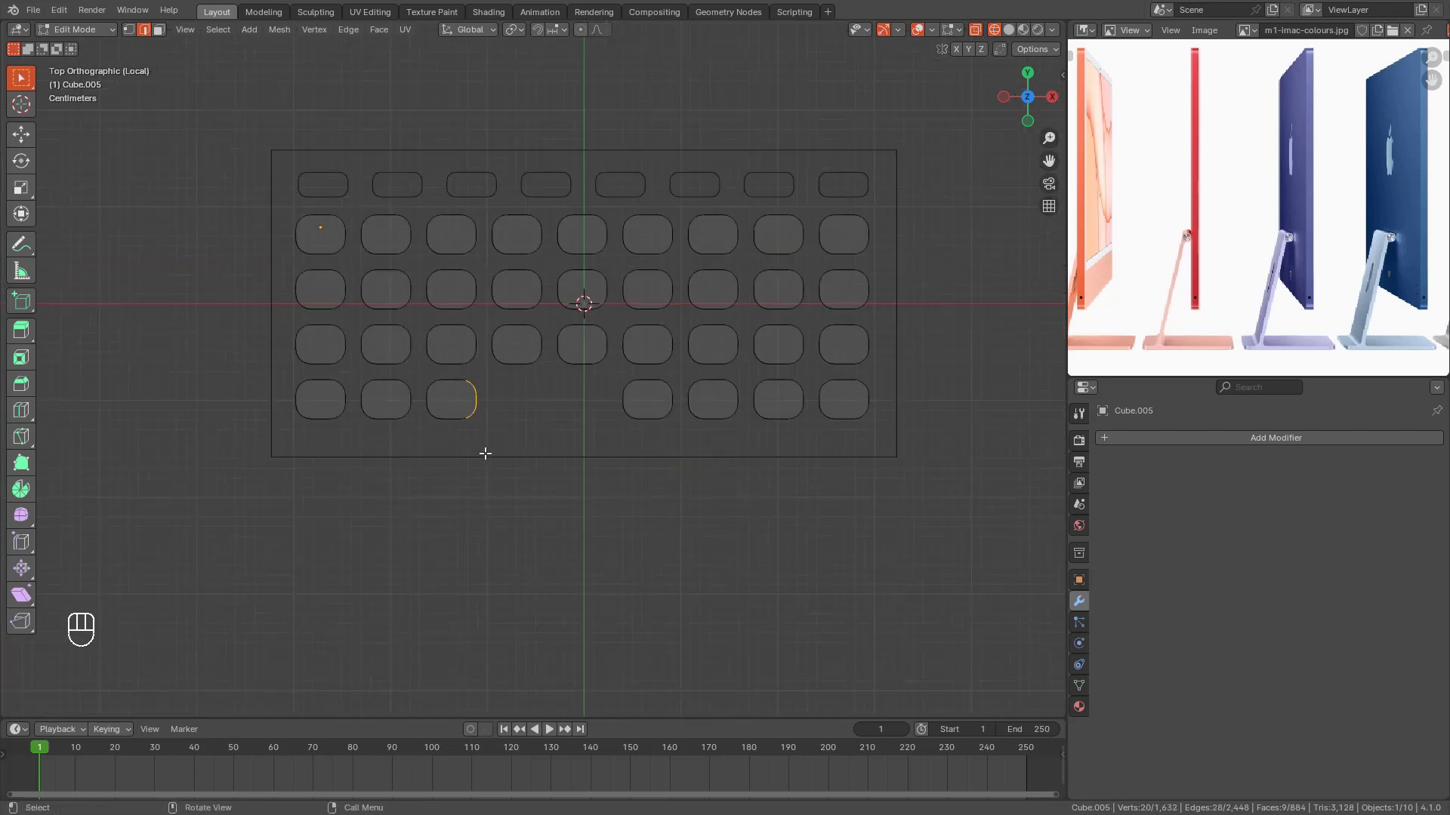
{"action": "key", "text": "ctrl+l"}
{"action": "key", "text": "x"}
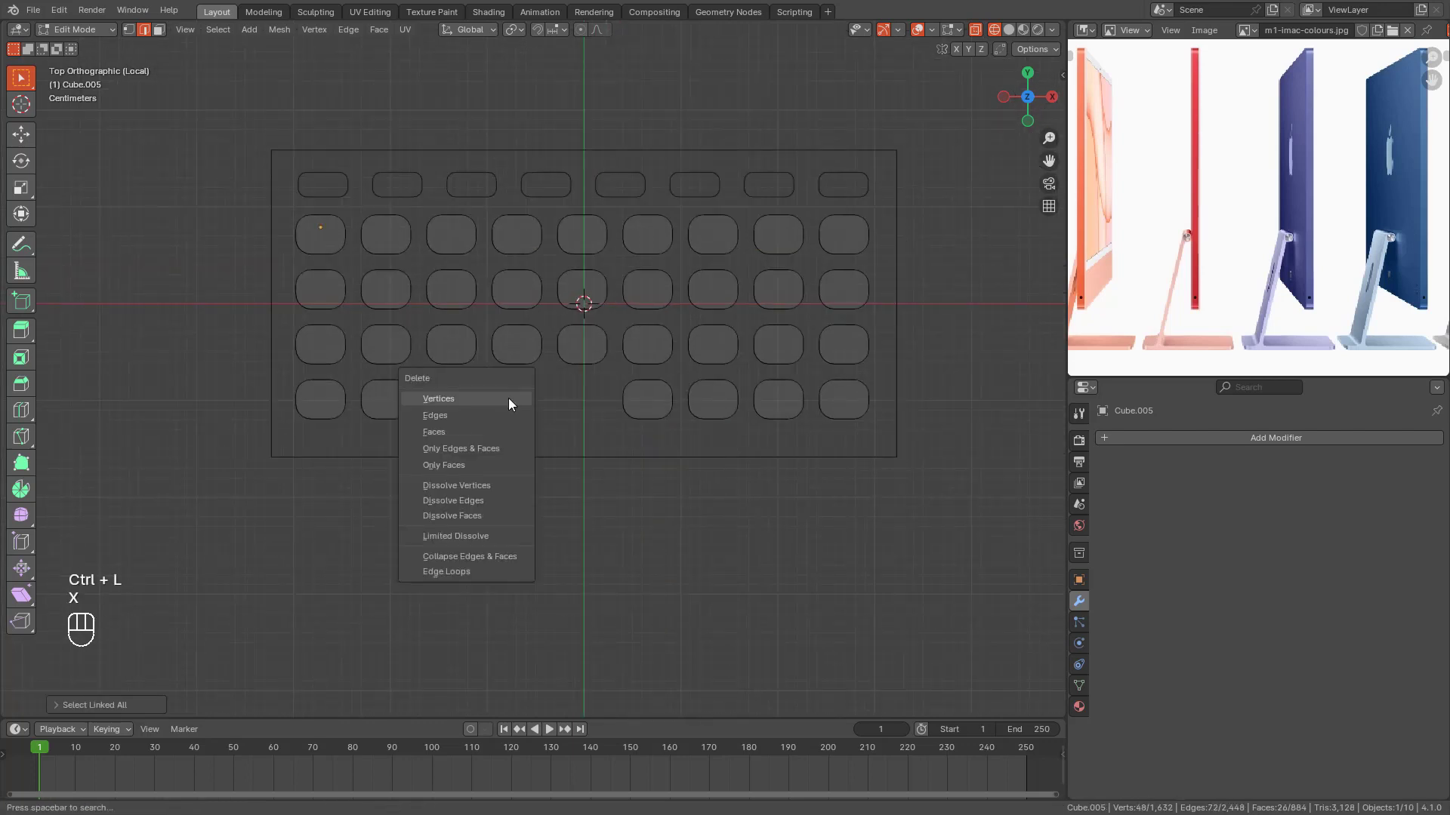
{"action": "left_click", "coordinate": [510, 402]}
Step: Try to form the space bar by moving the key beside the gap along X and scaling the whole key along X
{"action": "scroll", "coordinate": [664, 427], "scroll_direction": "up", "scroll_amount": 1}
{"action": "scroll", "coordinate": [648, 406], "scroll_direction": "up", "scroll_amount": 3}
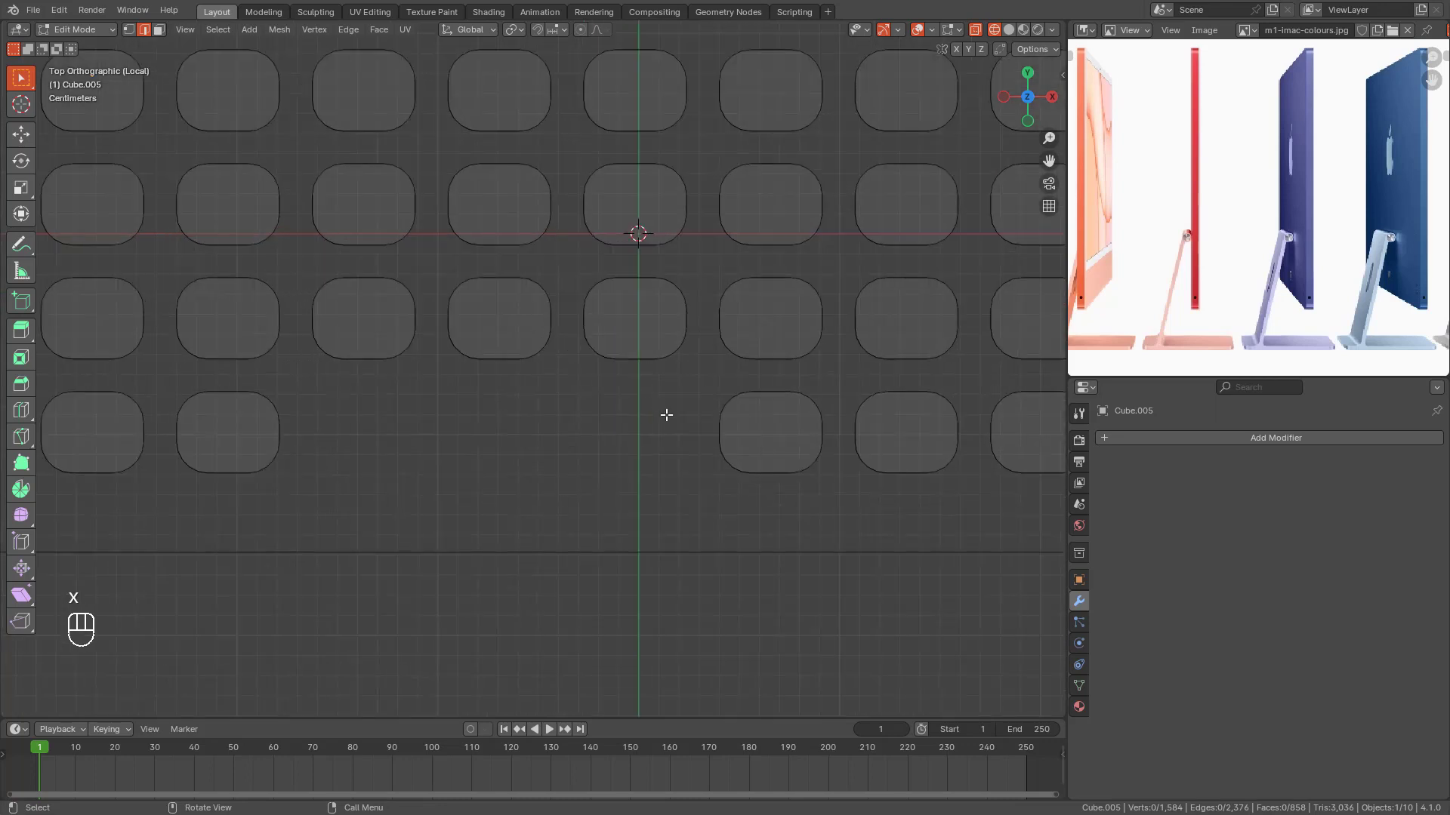
{"action": "middle_click_drag", "start_coordinate": [667, 415], "coordinate": [546, 356], "text": "shift"}
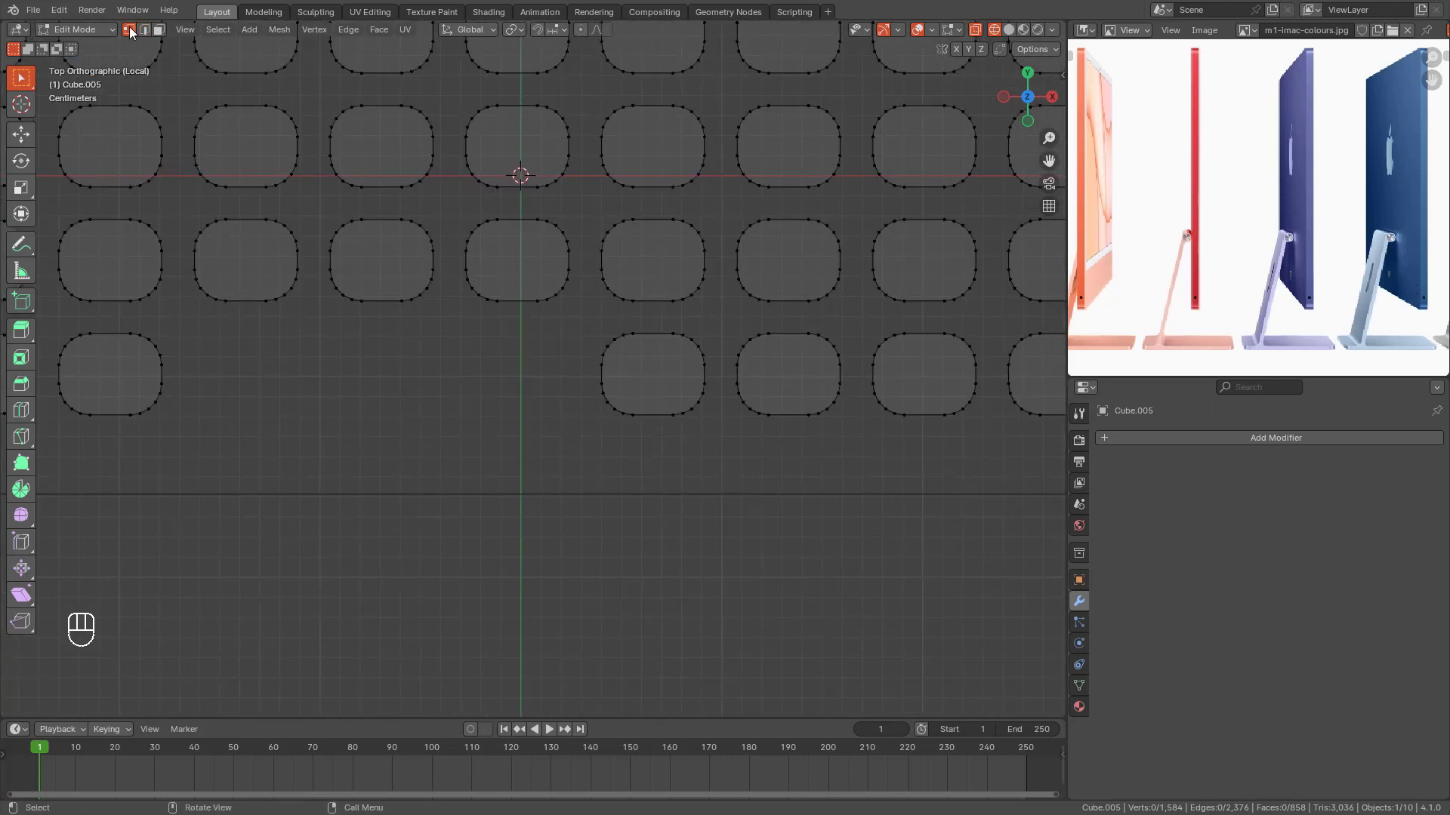
{"action": "left_click_drag", "start_coordinate": [584, 310], "coordinate": [644, 444]}
{"action": "left_click_drag", "start_coordinate": [577, 317], "coordinate": [718, 457]}
{"action": "key", "text": "g"}
{"action": "key", "text": "x"}
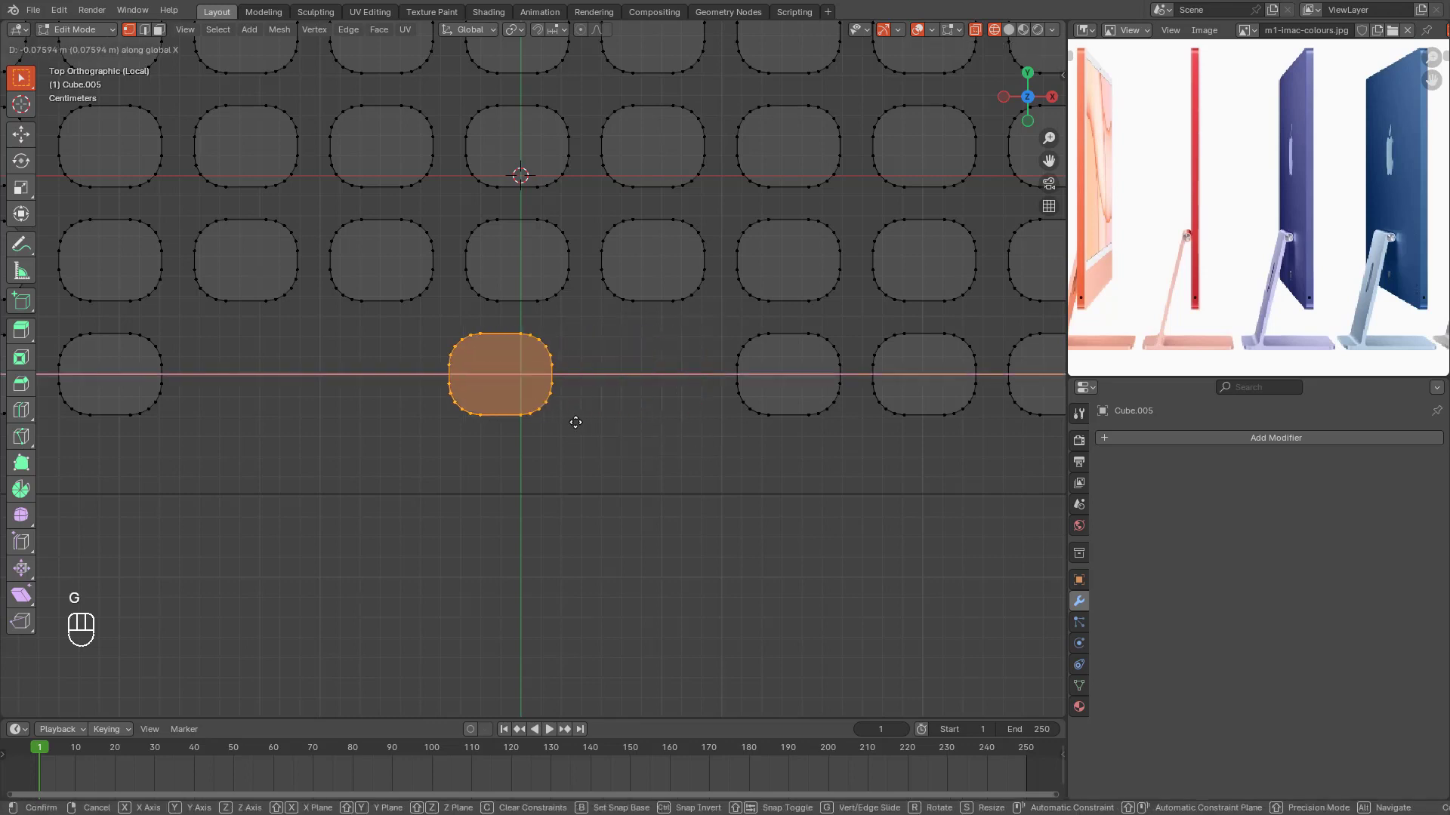
{"action": "left_click", "coordinate": [588, 436]}
{"action": "key", "text": "s"}
{"action": "key", "text": "x"}
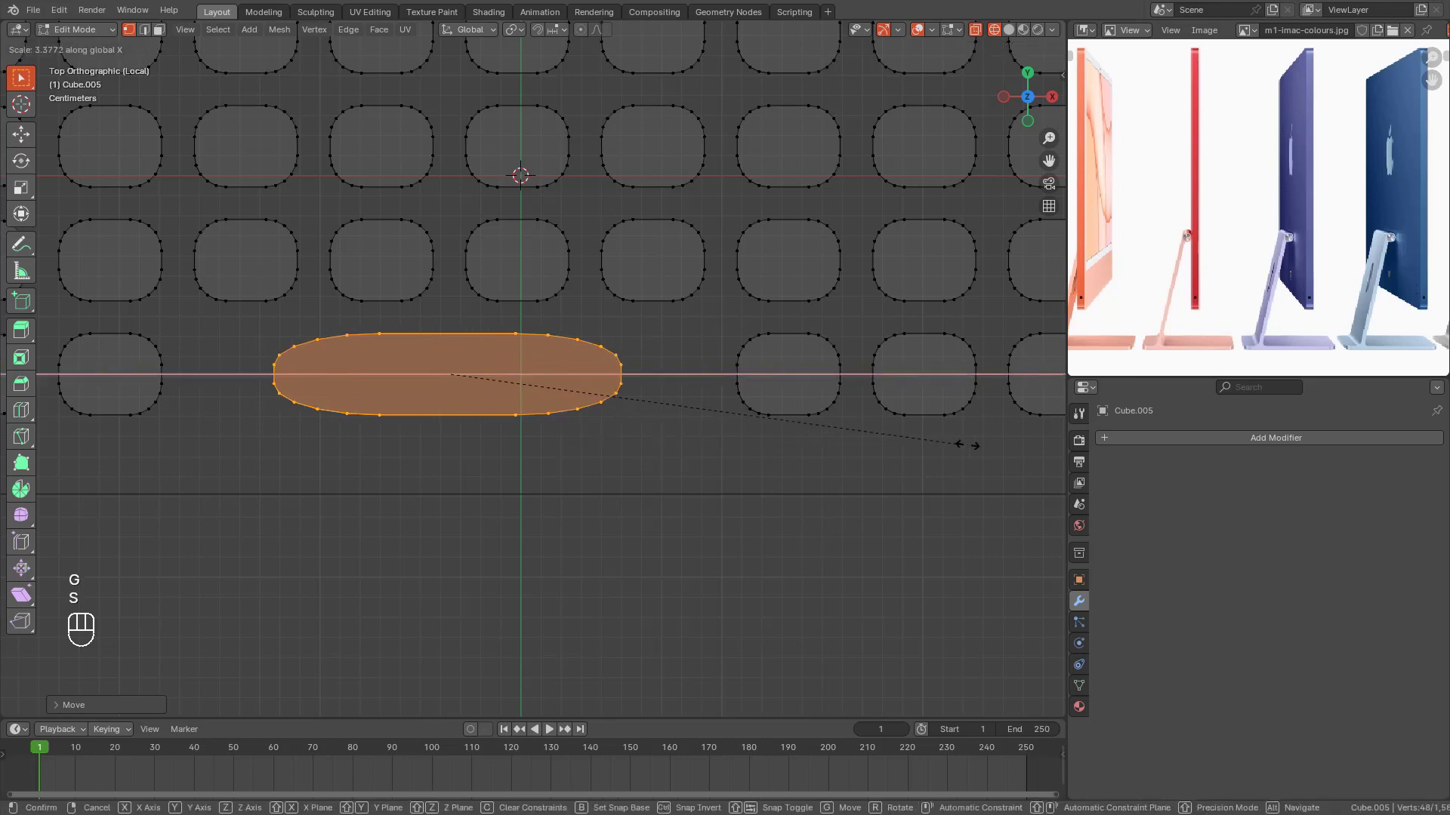
{"action": "right_click", "coordinate": [996, 420]}
{"action": "key", "text": "ctrl+z"}
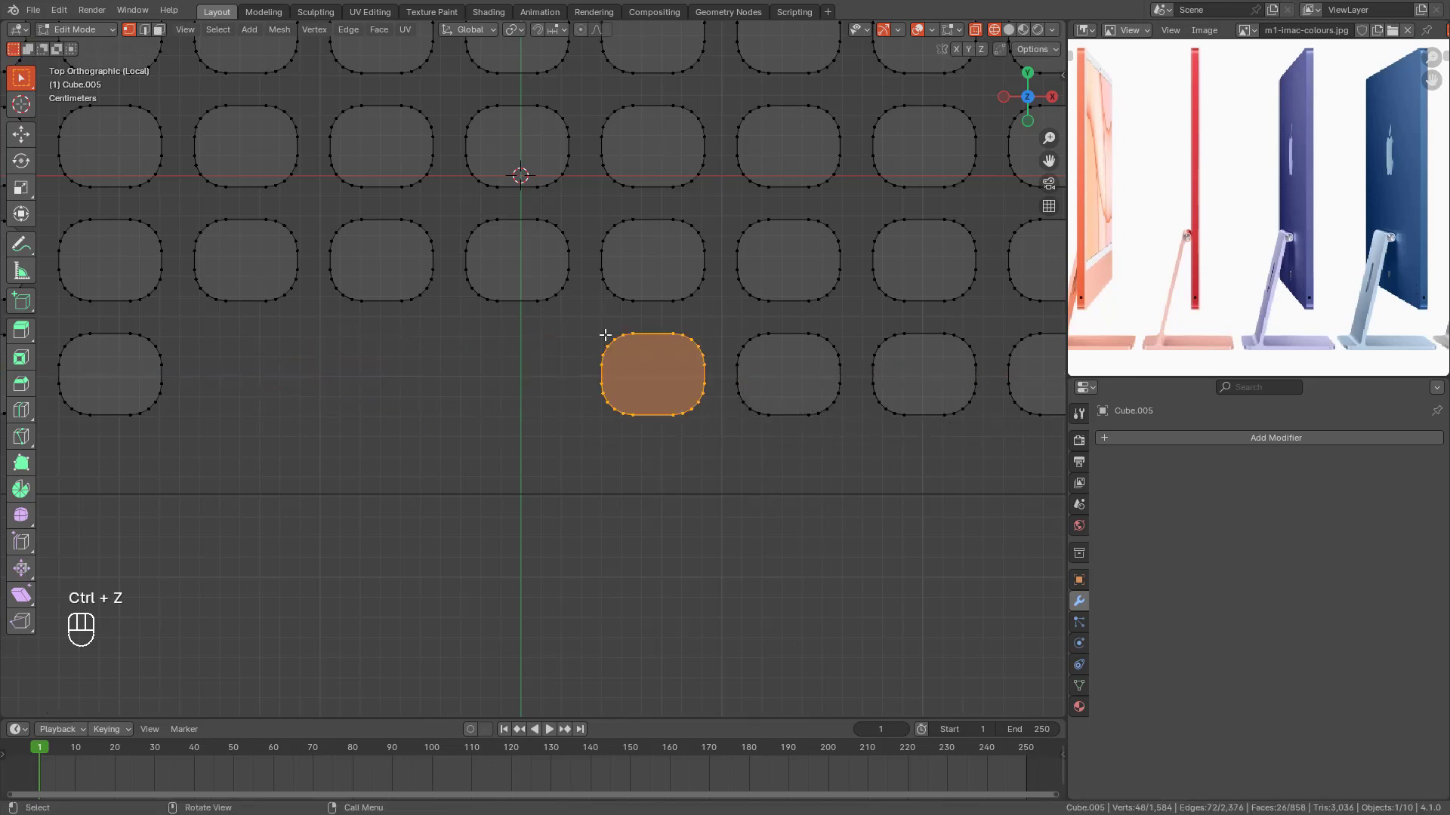
Step: Stretch the key beside the gap into a space bar by moving only its left-end vertices along X to the third column, and show solid shading
{"action": "left_click_drag", "start_coordinate": [585, 317], "coordinate": [654, 449]}
{"action": "middle_click_drag", "start_coordinate": [654, 449], "coordinate": [799, 479], "text": "shift"}
{"action": "key", "text": "g"}
{"action": "key", "text": "x"}
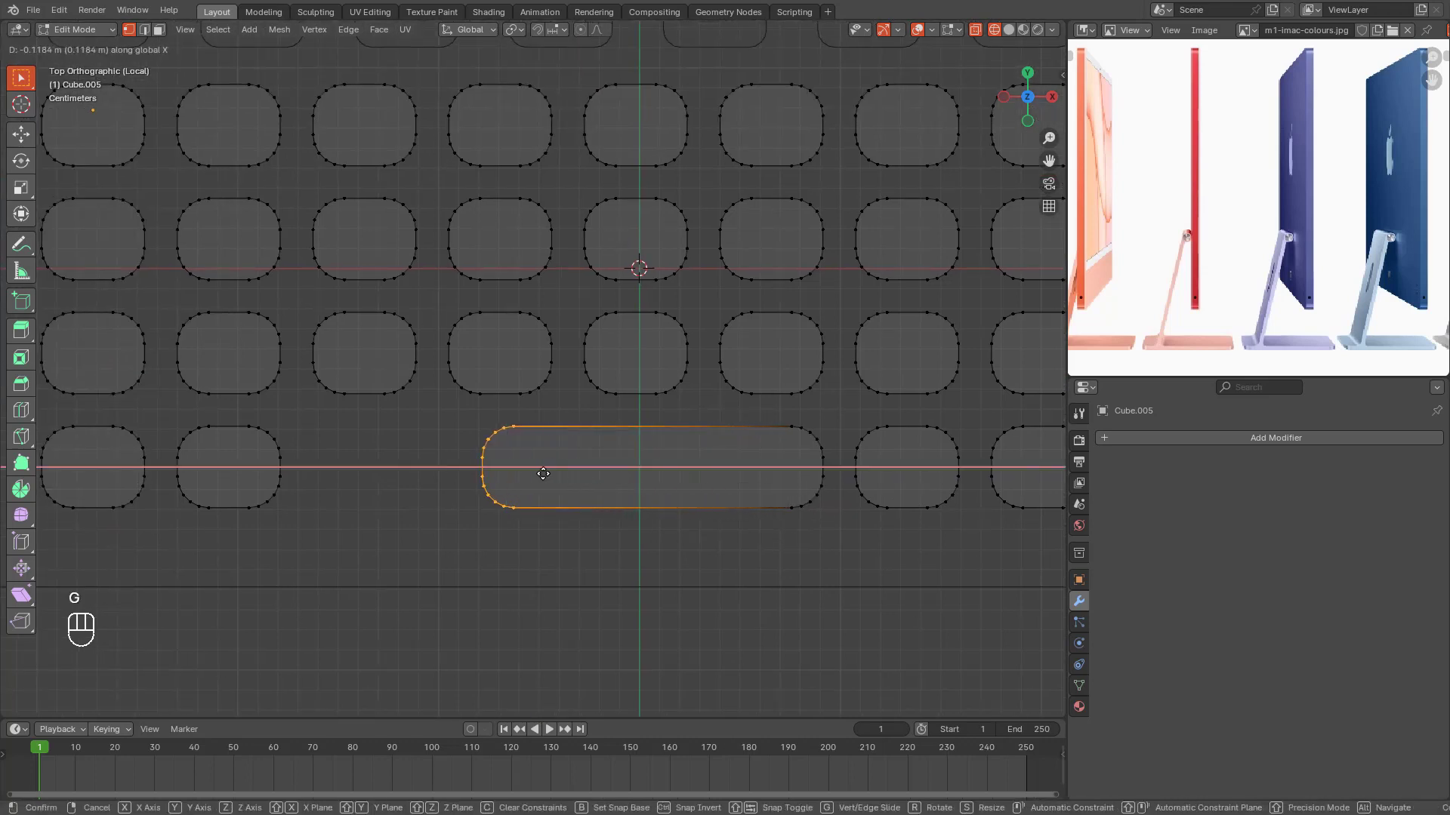
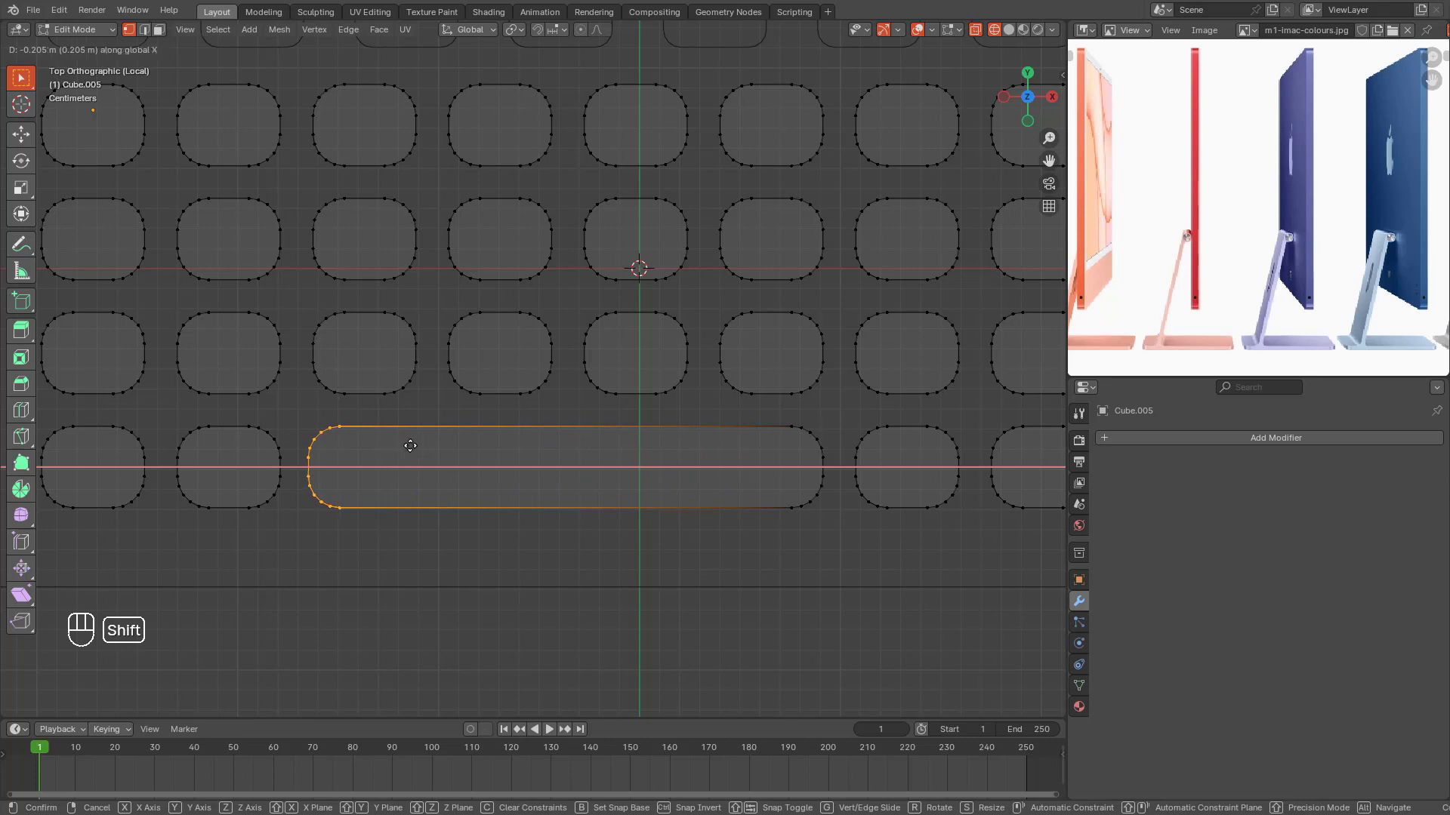
{"action": "left_click", "coordinate": [454, 439]}
{"action": "scroll", "coordinate": [528, 440], "scroll_direction": "down", "scroll_amount": 5}
{"action": "key", "text": "Tab"}
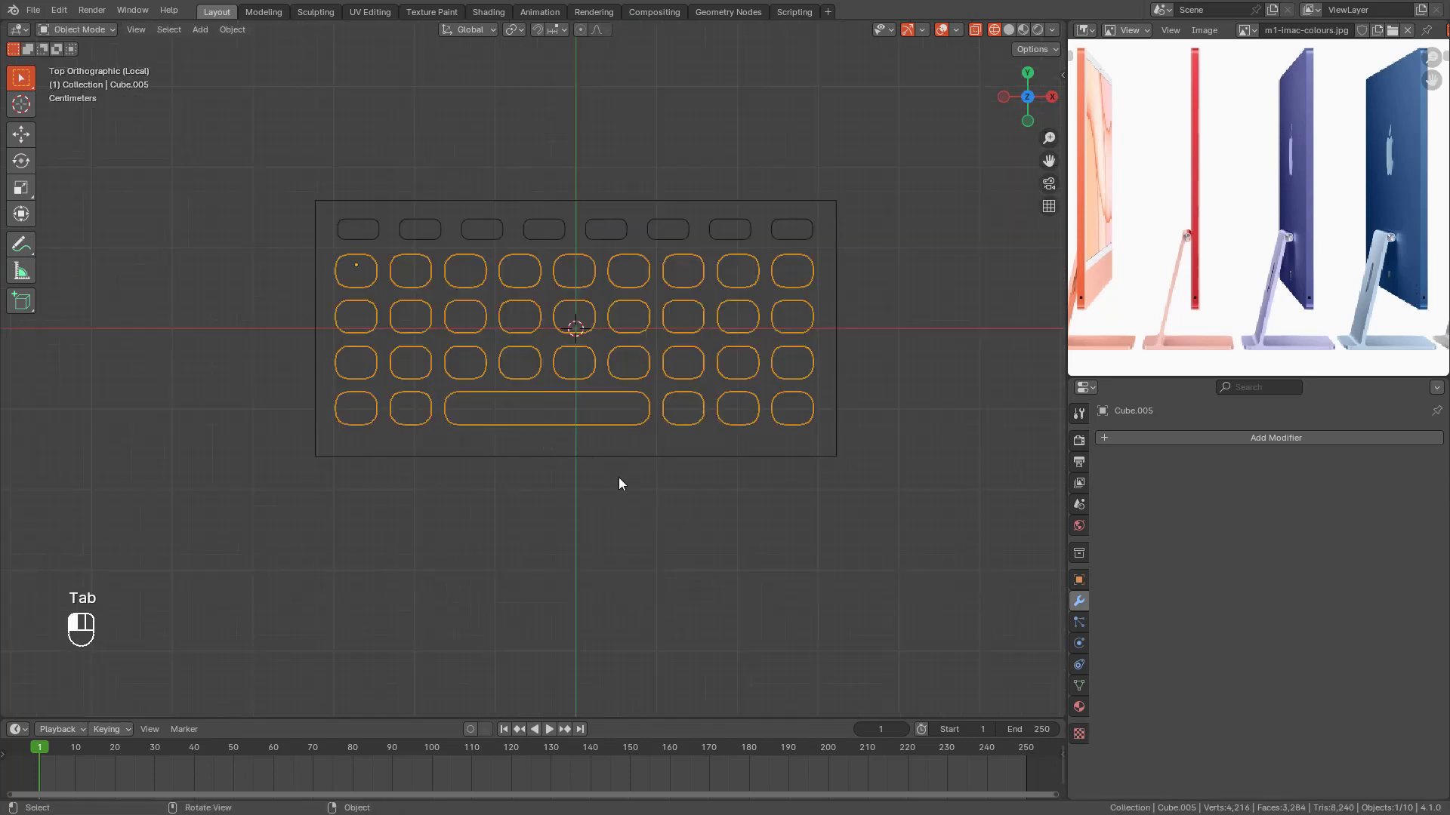
{"action": "mouse_move", "coordinate": [618, 484]}
{"action": "middle_mouse_down"}
{"action": "mouse_move", "coordinate": [667, 450]}
{"action": "mouse_move", "coordinate": [718, 371]}
{"action": "mouse_move", "coordinate": [686, 398]}
{"action": "mouse_move", "coordinate": [451, 456]}
{"action": "mouse_move", "coordinate": [614, 478]}
{"action": "mouse_move", "coordinate": [563, 392]}
{"action": "middle_mouse_up"}
{"action": "key", "text": "z"}
{"action": "left_click", "coordinate": [802, 416]}
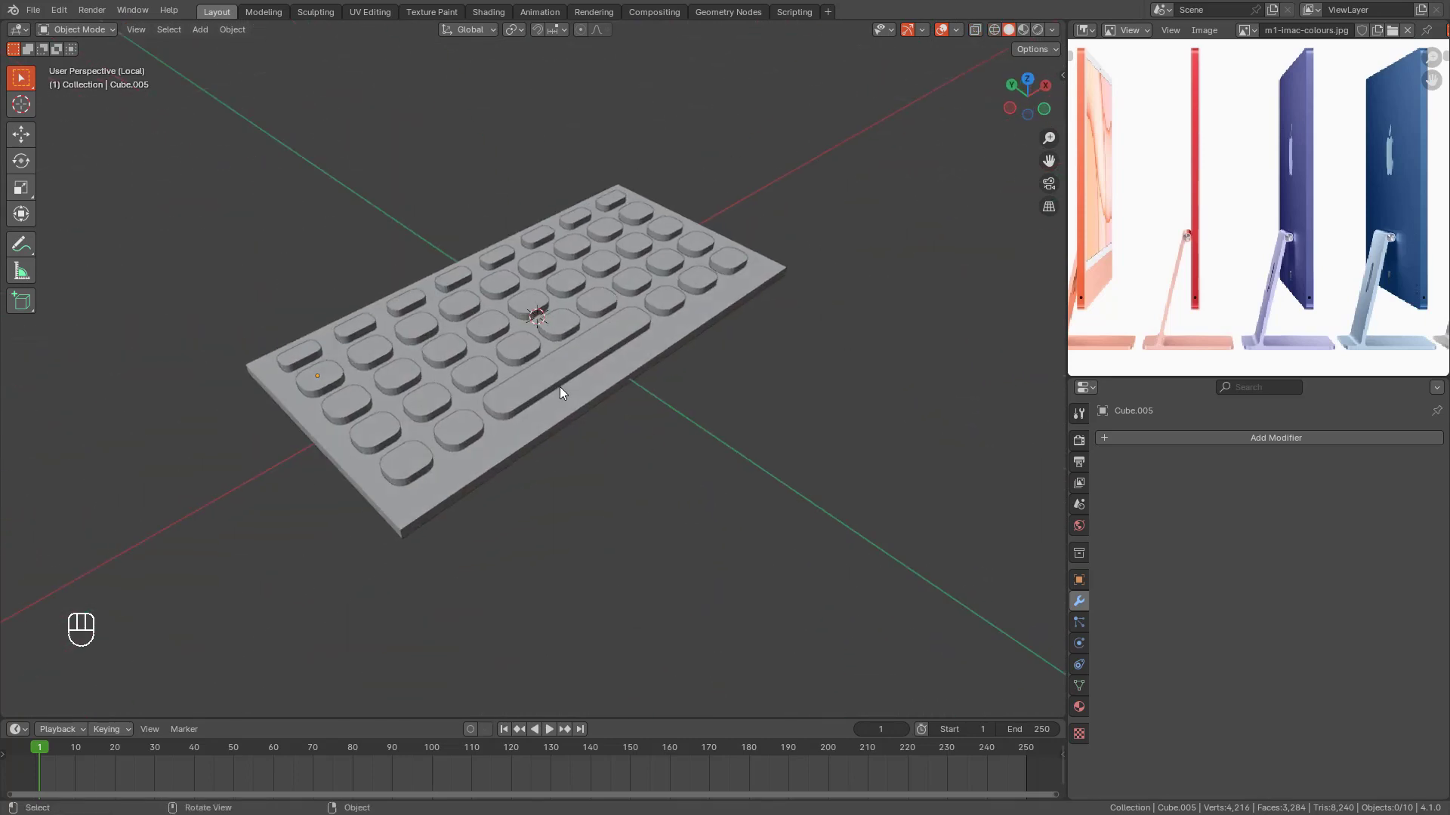
Step: Bevel the four vertical corner edges of the keyboard base by about 0.021 m with 4 segments
{"action": "left_click", "coordinate": [445, 487]}
{"action": "key", "text": "KP_7"}
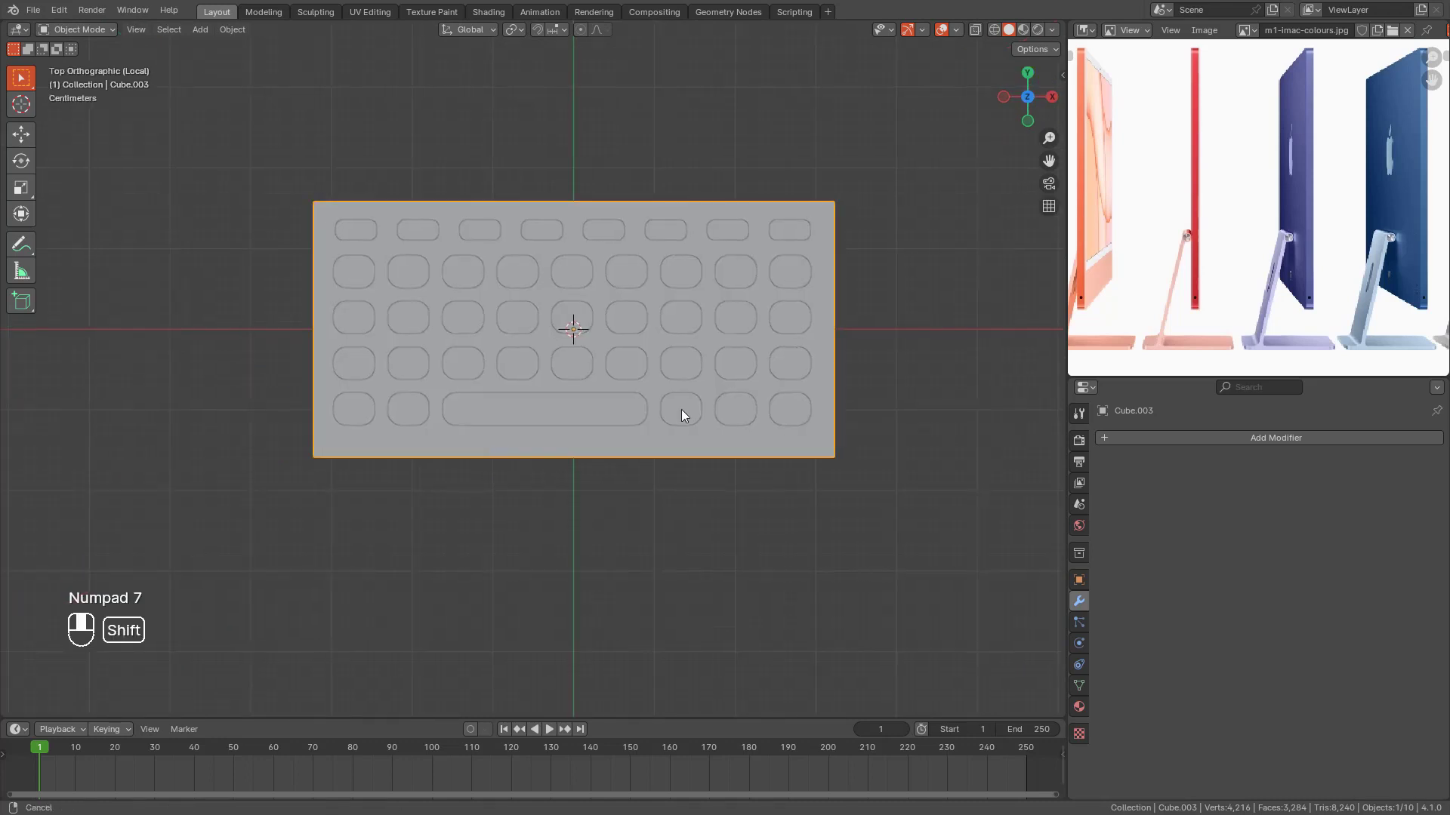
{"action": "key", "text": "Tab"}
{"action": "middle_click_drag", "start_coordinate": [917, 408], "coordinate": [845, 405], "text": "shift"}
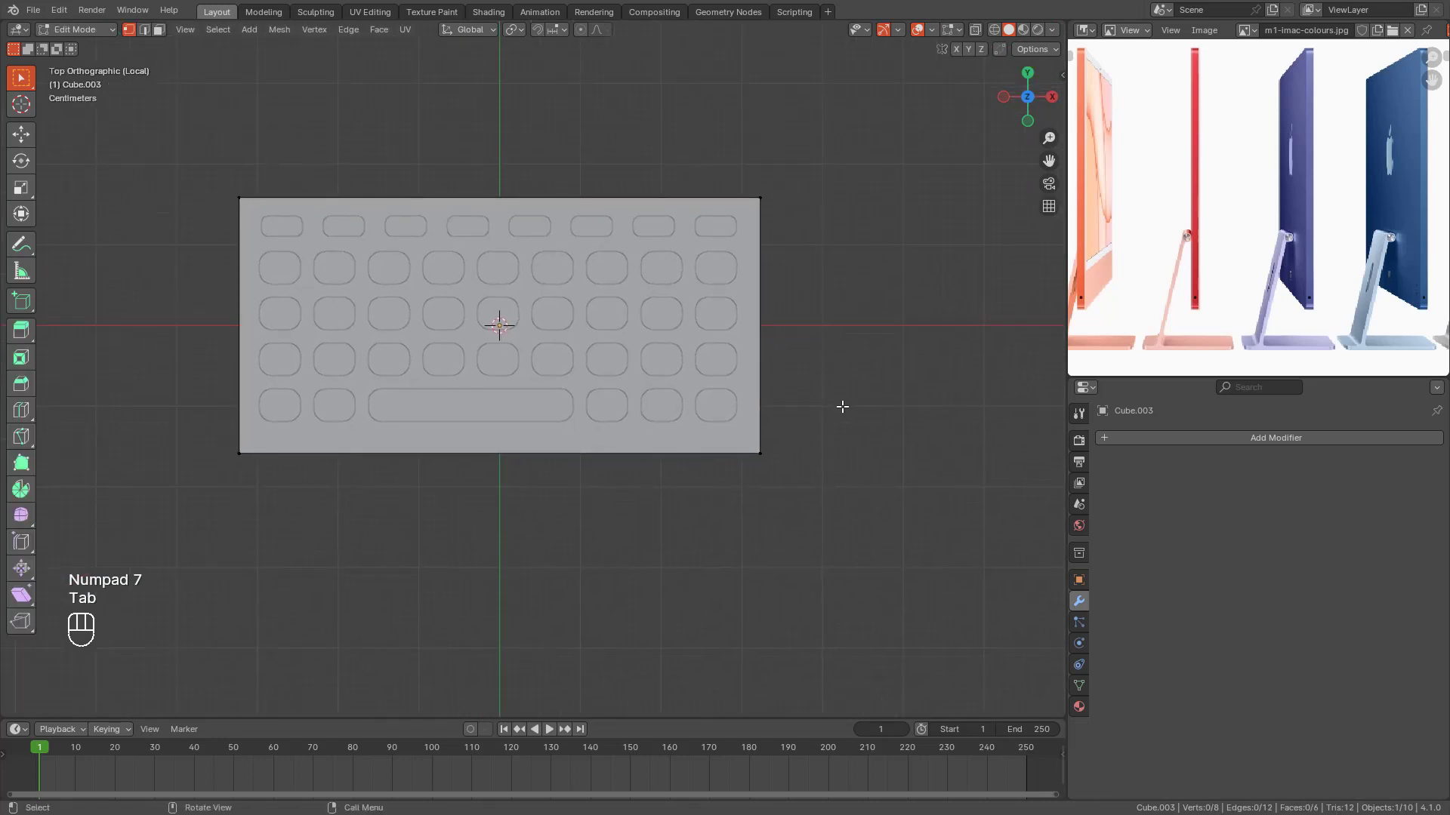
{"action": "key", "text": "shift+z"}
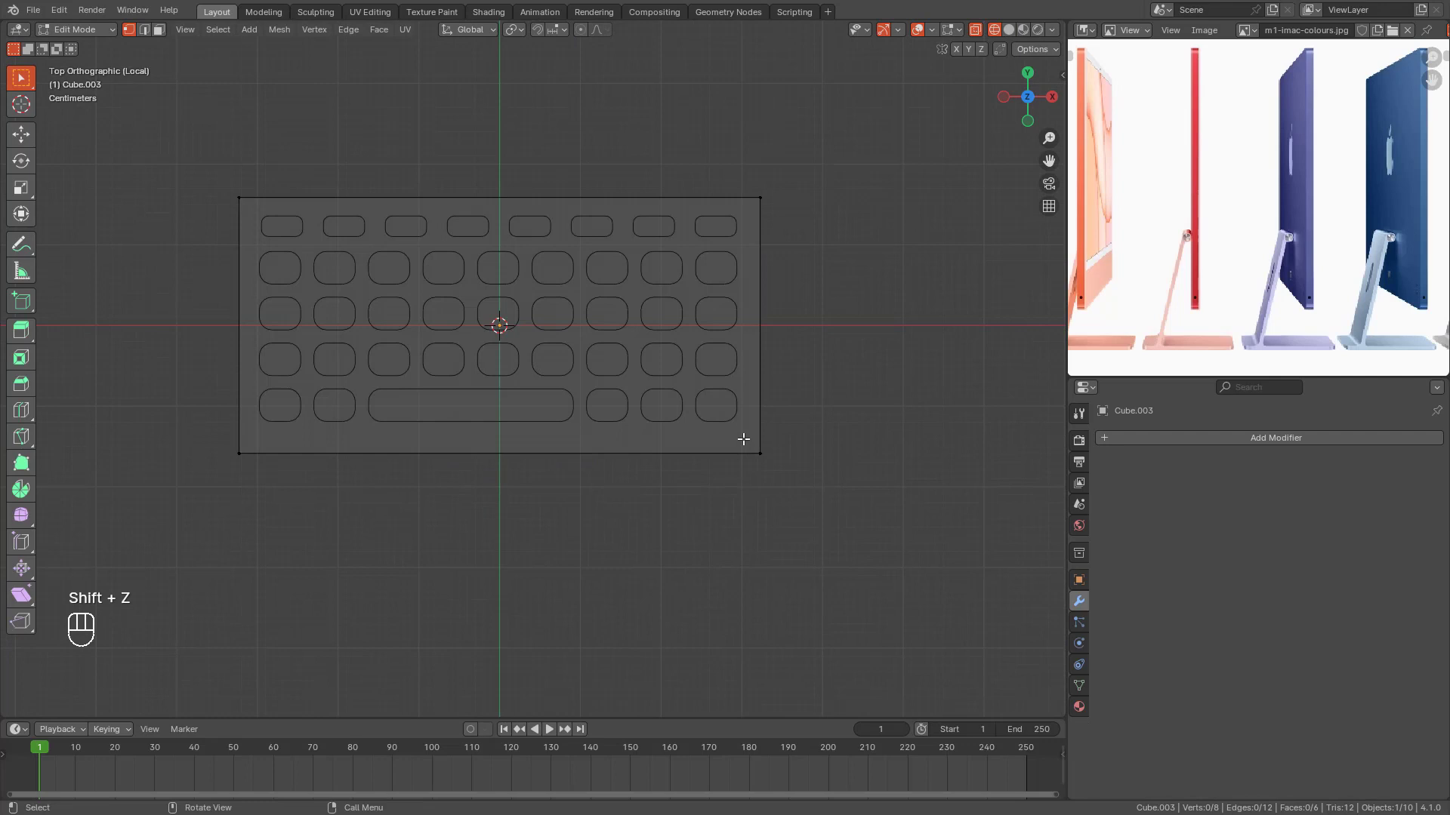
{"action": "key", "text": "1"}
{"action": "left_click_drag", "start_coordinate": [742, 432], "coordinate": [798, 512]}
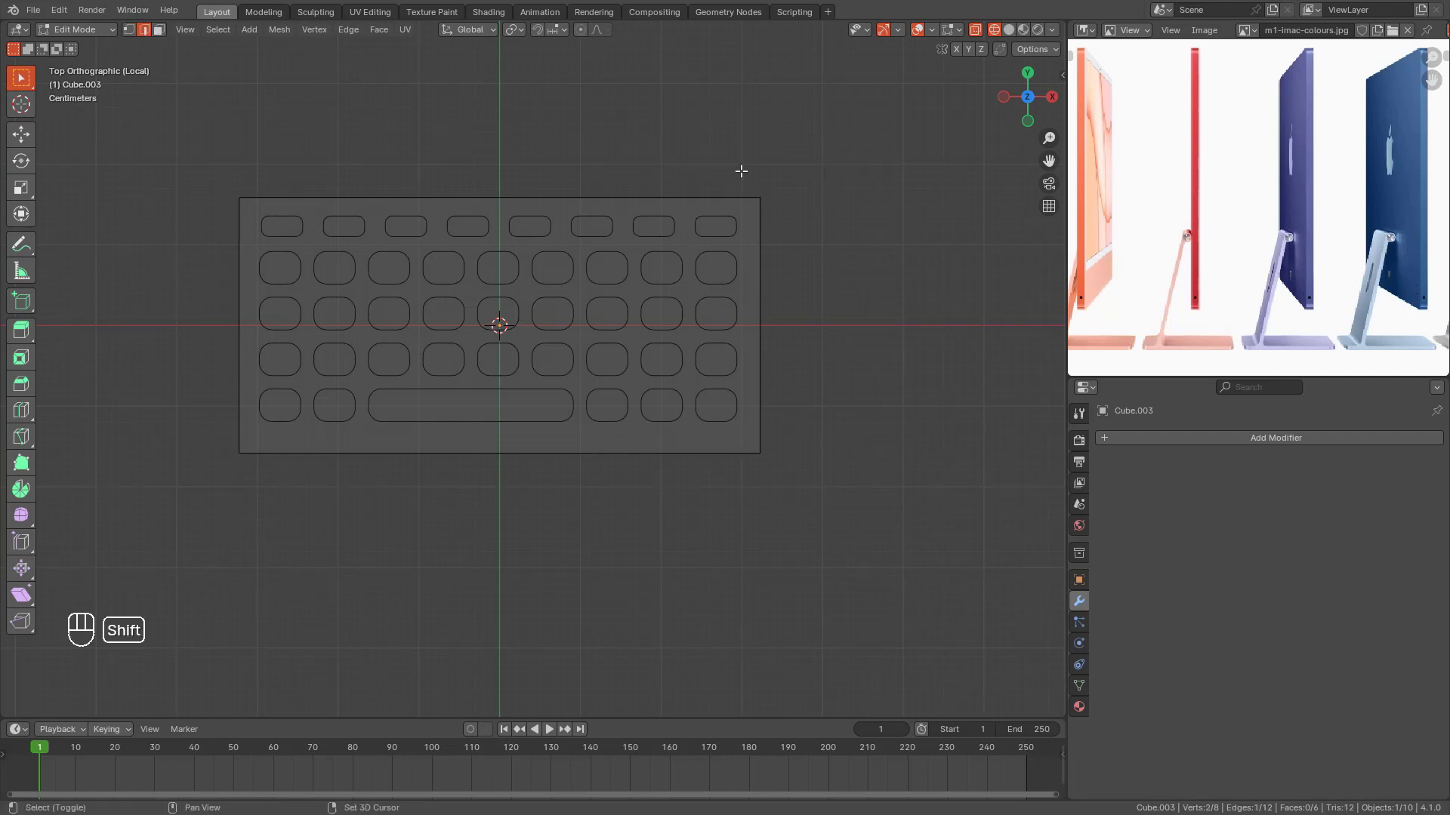
{"action": "left_click_drag", "start_coordinate": [741, 172], "coordinate": [785, 219], "text": "shift"}
{"action": "left_click_drag", "start_coordinate": [204, 165], "coordinate": [259, 216], "text": "shift"}
{"action": "left_click_drag", "start_coordinate": [214, 402], "coordinate": [272, 486], "text": "shift"}
{"action": "middle_click_drag", "start_coordinate": [274, 488], "coordinate": [494, 320]}
{"action": "key", "text": "KP_7"}
{"action": "middle_click_drag", "start_coordinate": [816, 388], "coordinate": [792, 409], "text": "shift"}
{"action": "scroll", "coordinate": [790, 405], "scroll_direction": "up", "scroll_amount": 2}
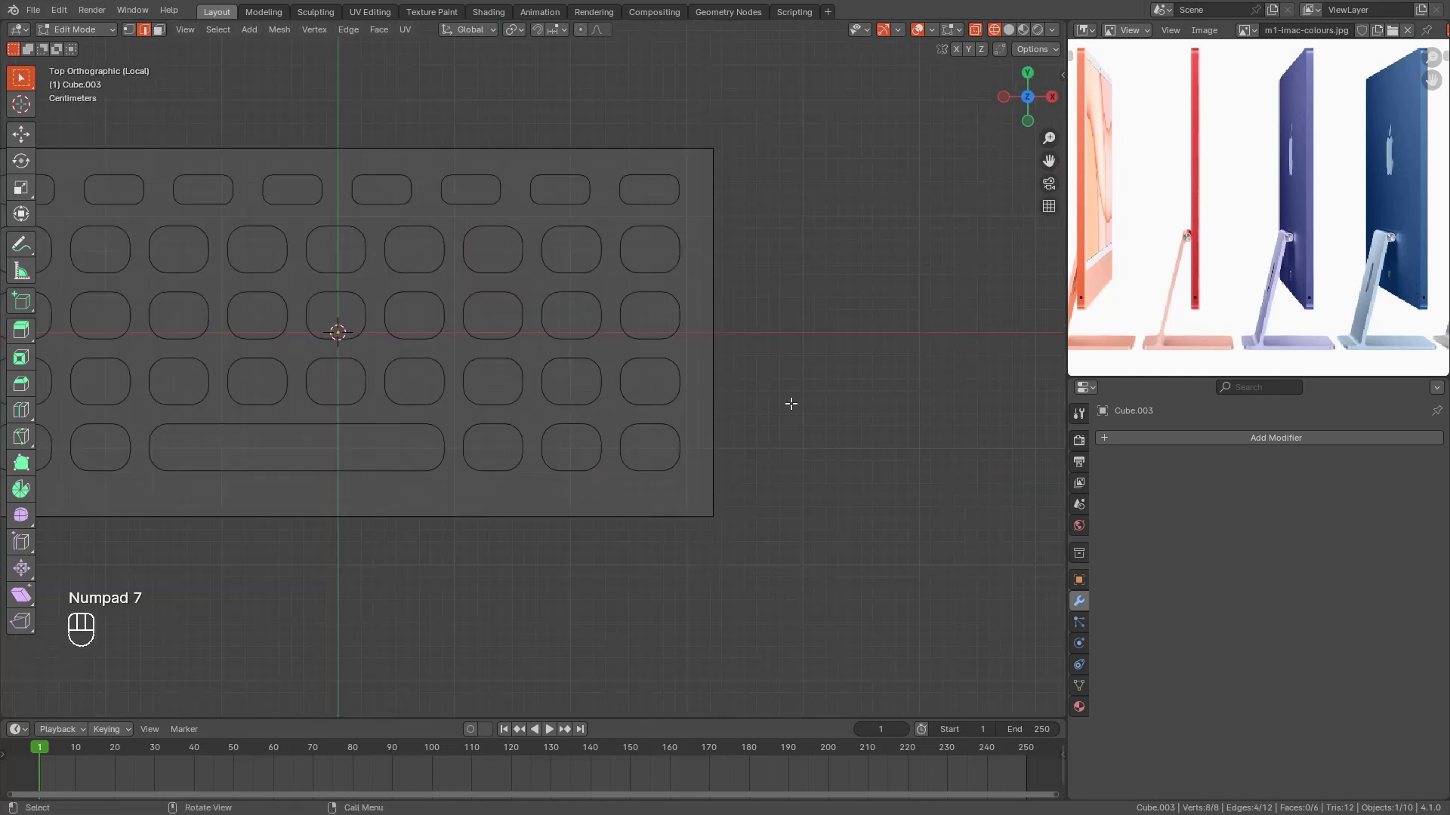
{"action": "key", "text": "ctrl+b"}
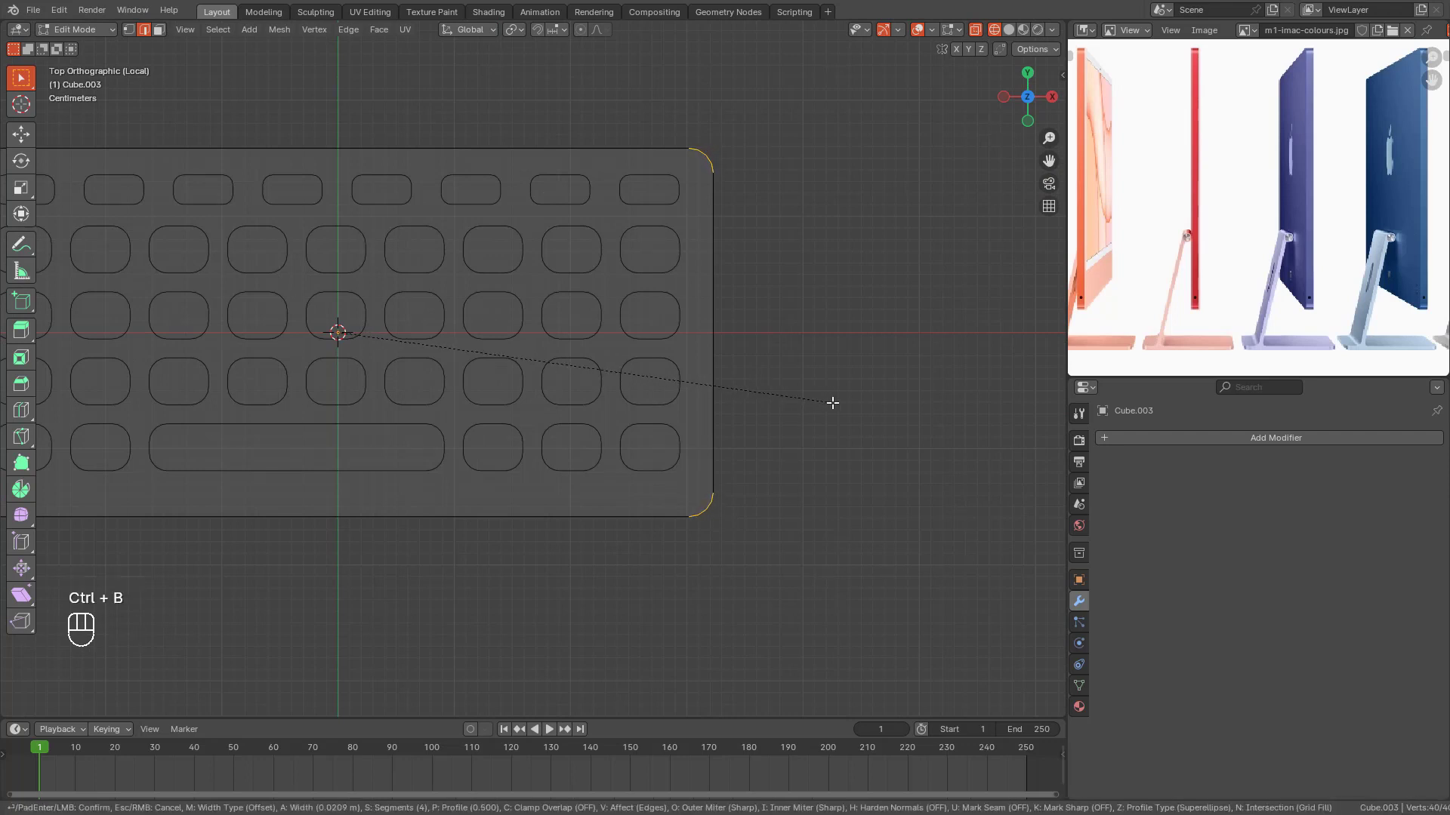
{"action": "left_click", "coordinate": [832, 404]}
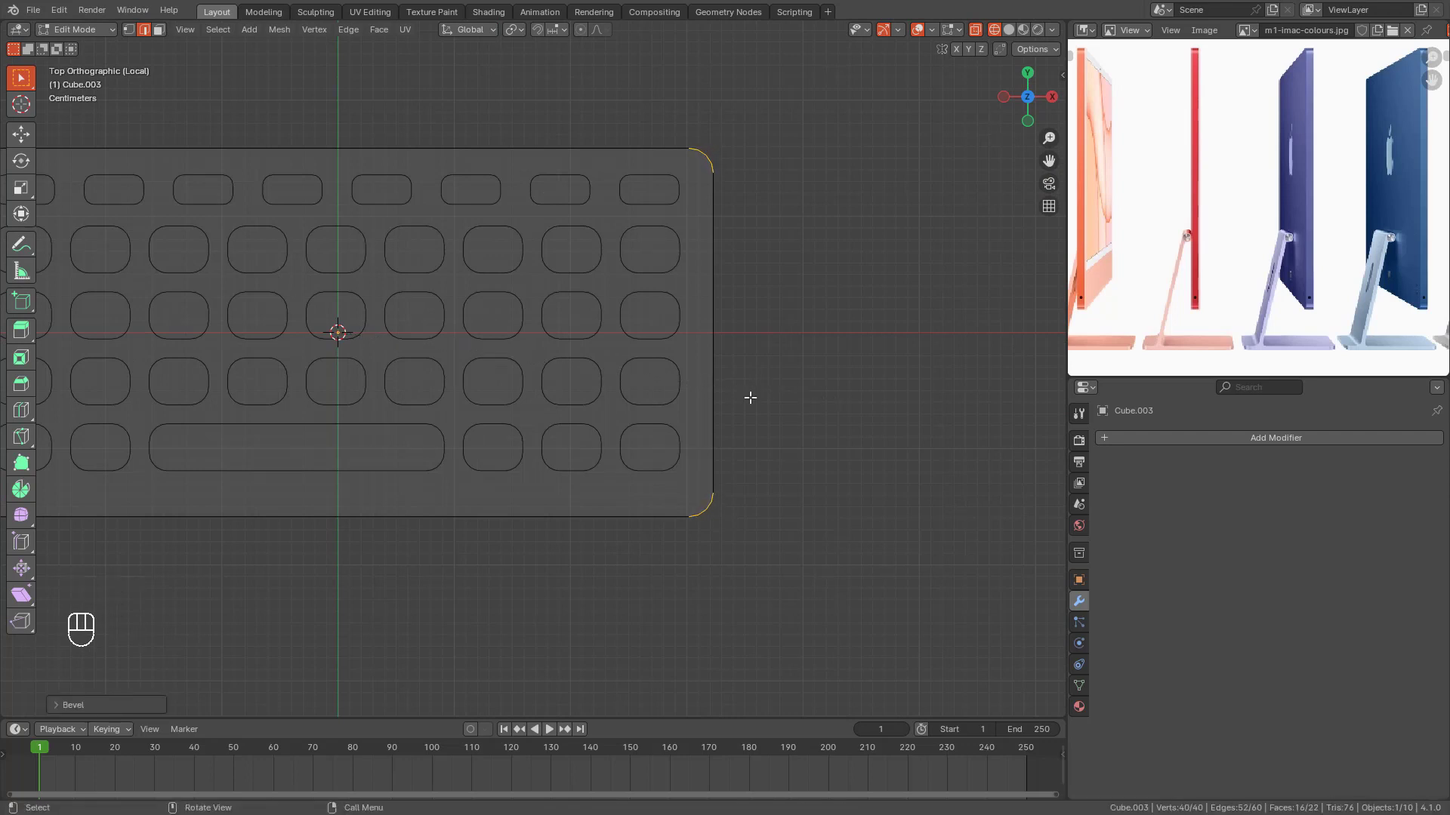
Step: Return to Object Mode and display the keyboard in solid shading
{"action": "key", "text": "Tab"}
{"action": "scroll", "coordinate": [599, 443], "scroll_direction": "down", "scroll_amount": 5}
{"action": "left_click", "coordinate": [565, 464]}
{"action": "key", "text": "z"}
{"action": "left_click", "coordinate": [684, 464]}
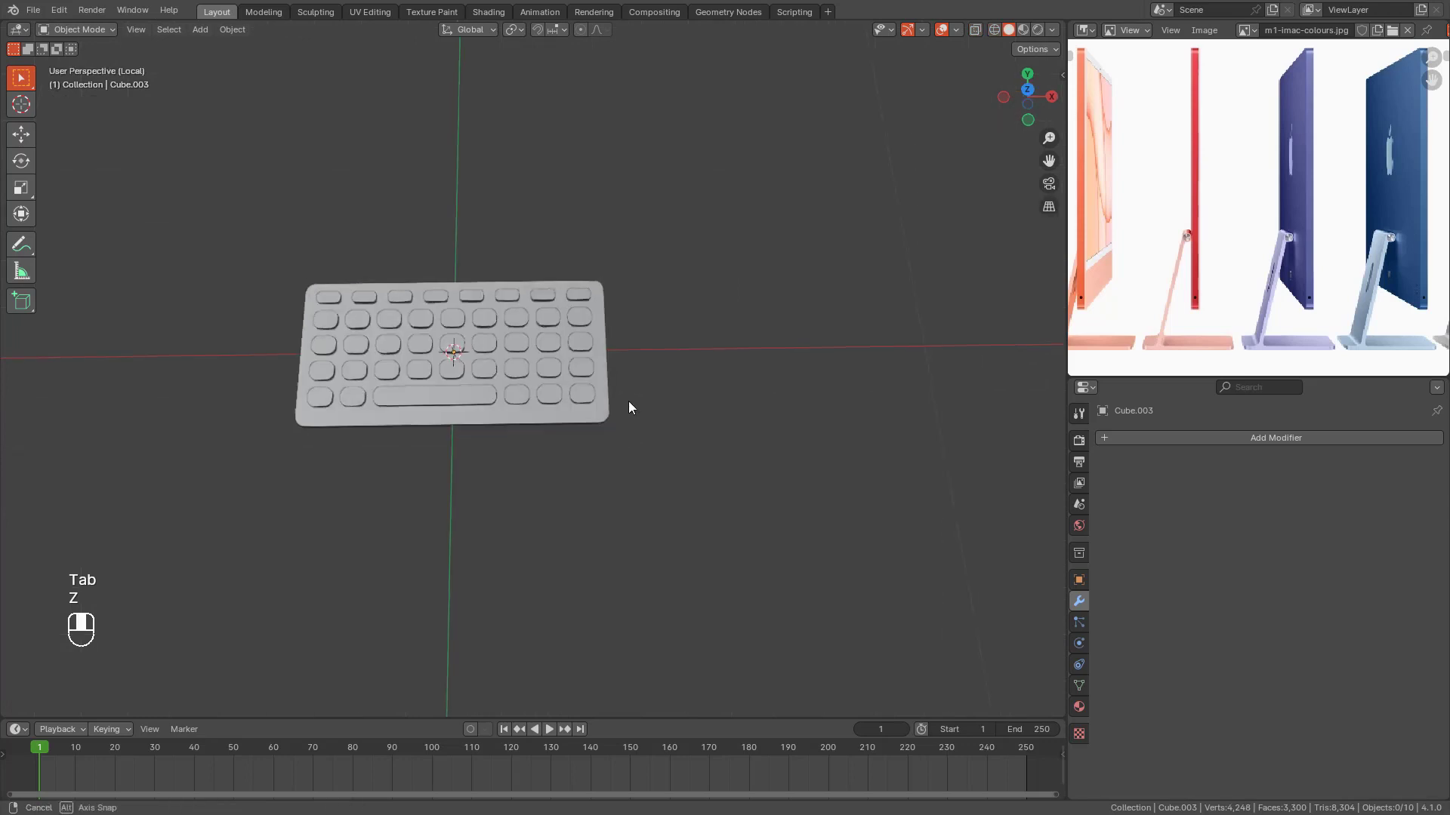
Step: Try moving the keyboard base on its own, separately from the keys
{"action": "mouse_move", "coordinate": [628, 400]}
{"action": "middle_mouse_down"}
{"action": "mouse_move", "coordinate": [700, 349]}
{"action": "mouse_move", "coordinate": [612, 396]}
{"action": "mouse_move", "coordinate": [646, 385]}
{"action": "mouse_move", "coordinate": [649, 400]}
{"action": "middle_mouse_up"}
{"action": "scroll", "coordinate": [612, 395], "scroll_direction": "up", "scroll_amount": 2}
{"action": "left_click", "coordinate": [591, 361]}
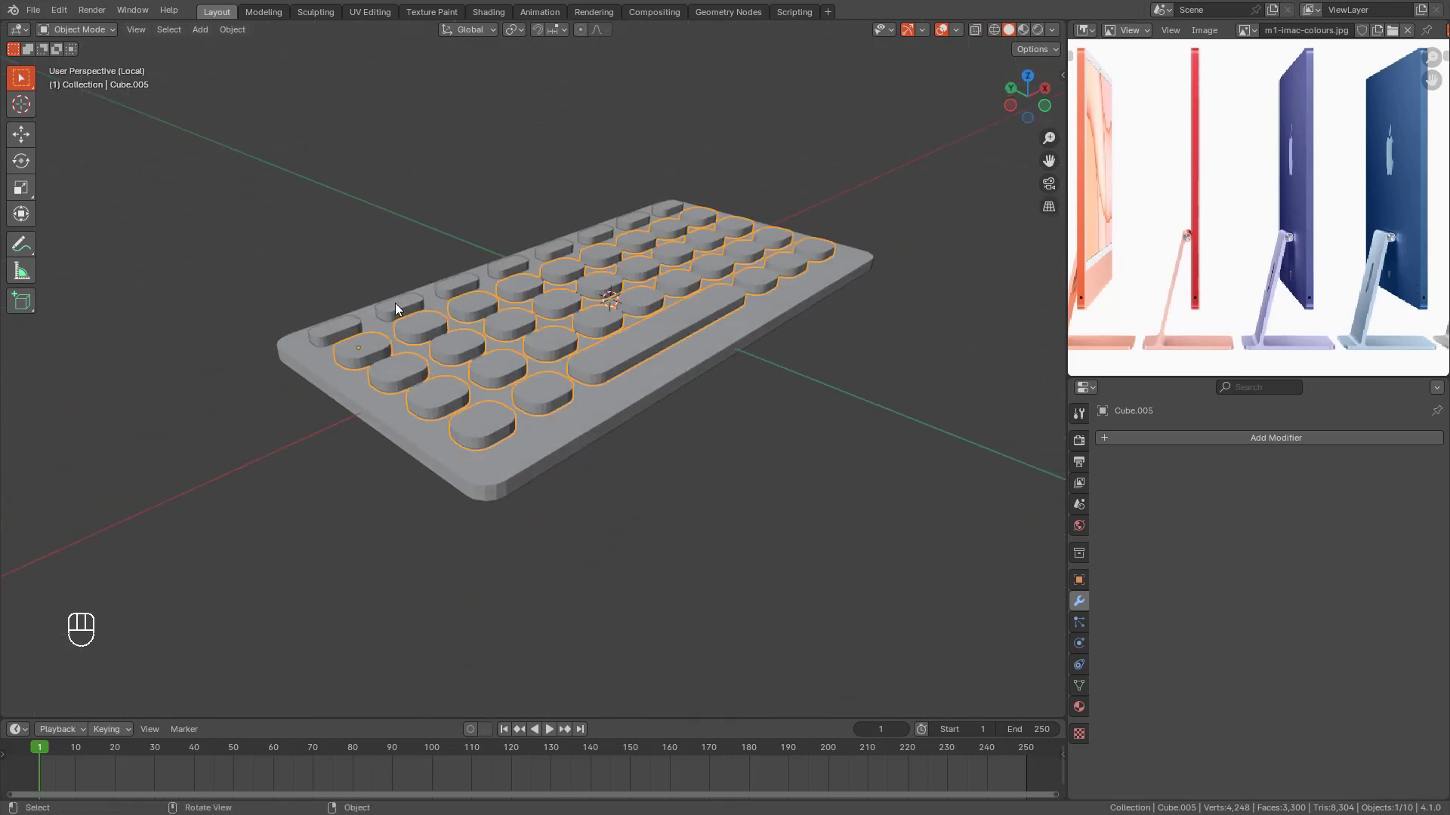
{"action": "left_click", "coordinate": [625, 390]}
{"action": "scroll", "coordinate": [645, 409], "scroll_direction": "down", "scroll_amount": 3}
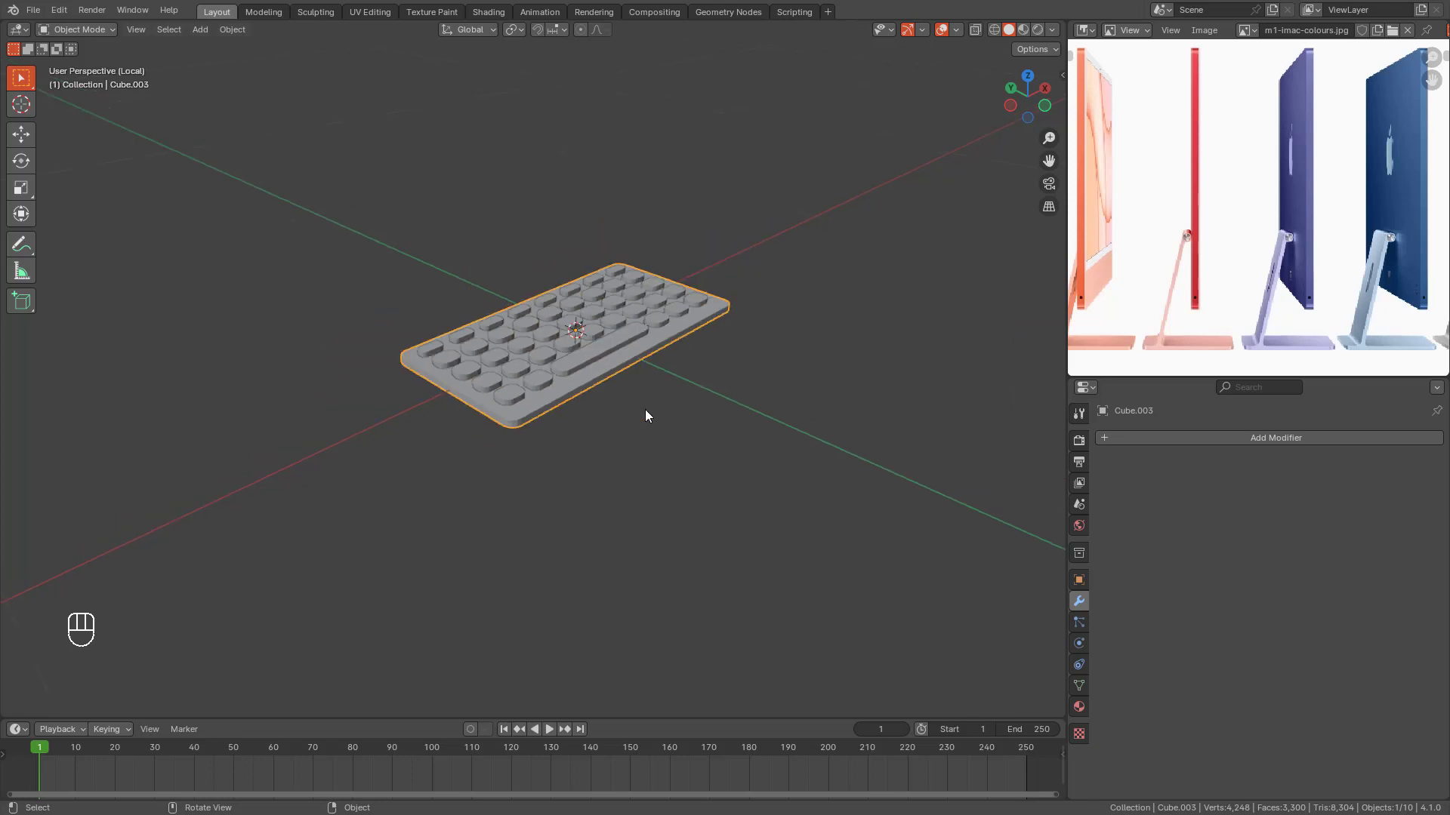
{"action": "key", "text": "g"}
{"action": "right_click", "coordinate": [544, 401]}
Step: Parent the function-key row and the main key block to the keyboard base with the Object option
{"action": "left_click", "coordinate": [518, 324]}
{"action": "scroll", "coordinate": [535, 337], "scroll_direction": "up", "scroll_amount": 2}
{"action": "middle_click_drag", "start_coordinate": [535, 337], "coordinate": [473, 288], "text": "shift"}
{"action": "left_click", "coordinate": [471, 287]}
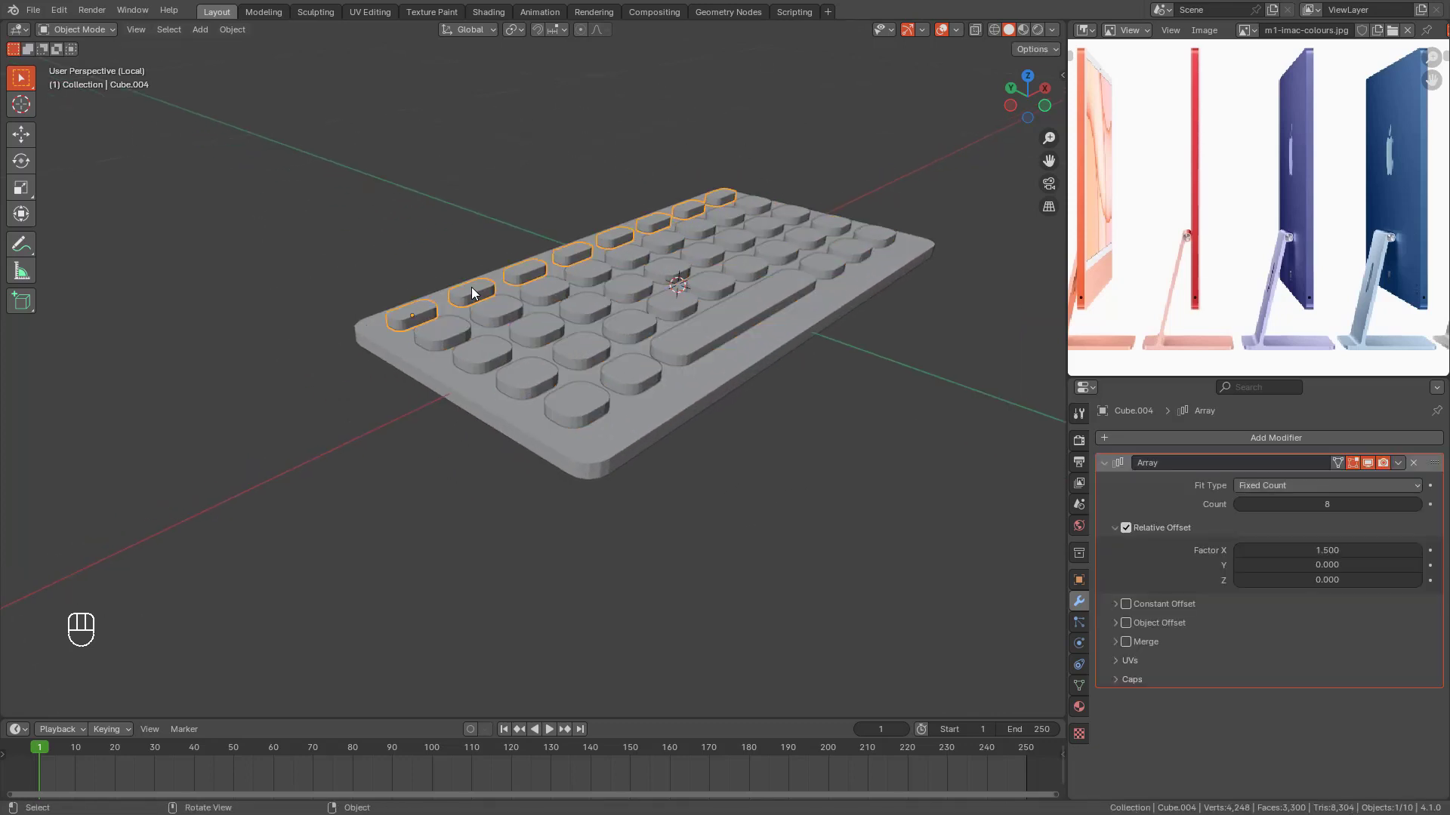
{"action": "left_click", "coordinate": [444, 333], "text": "shift"}
{"action": "left_click", "coordinate": [694, 392]}
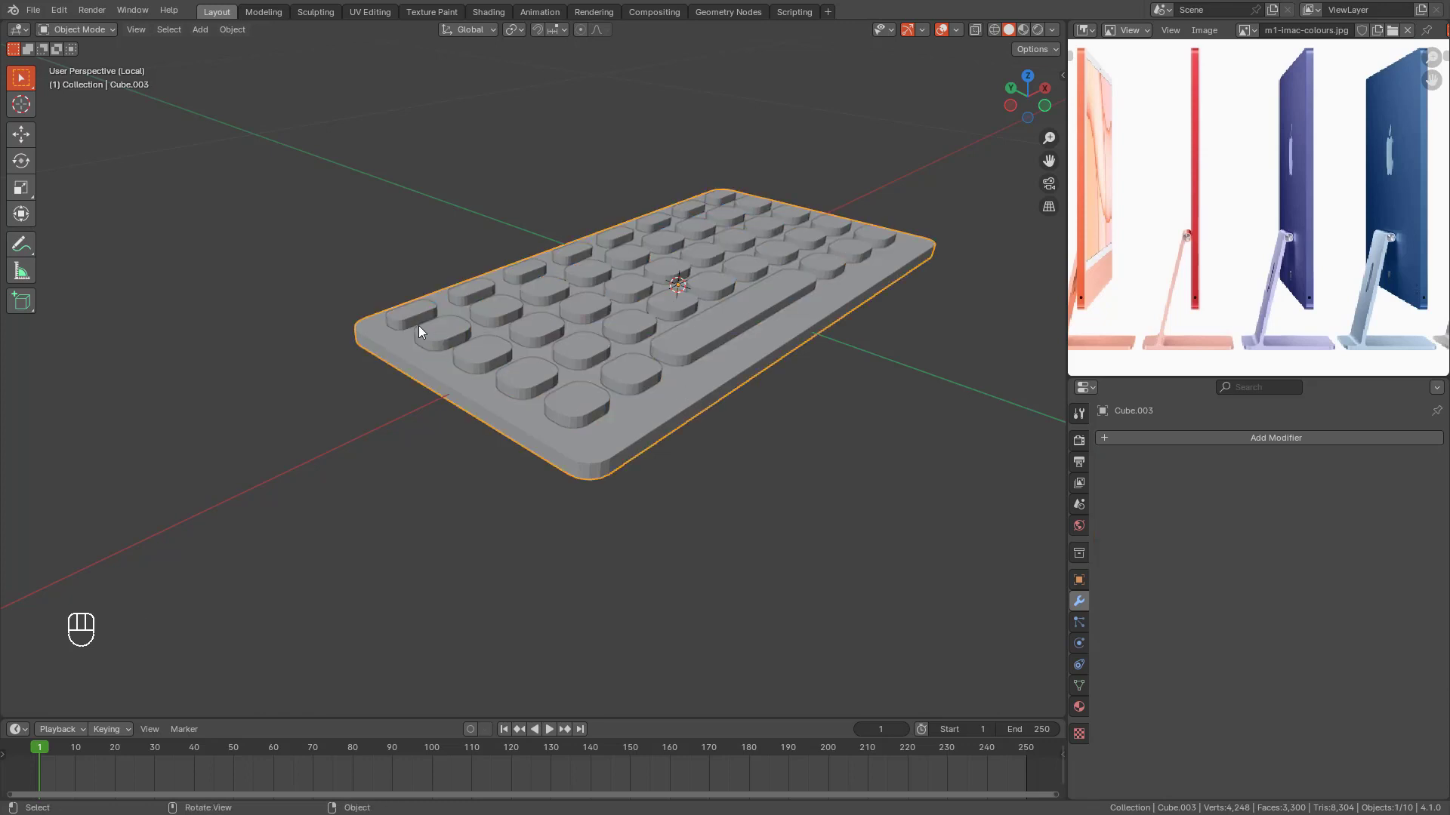
{"action": "left_click", "coordinate": [404, 311]}
{"action": "left_click", "coordinate": [445, 334], "text": "shift"}
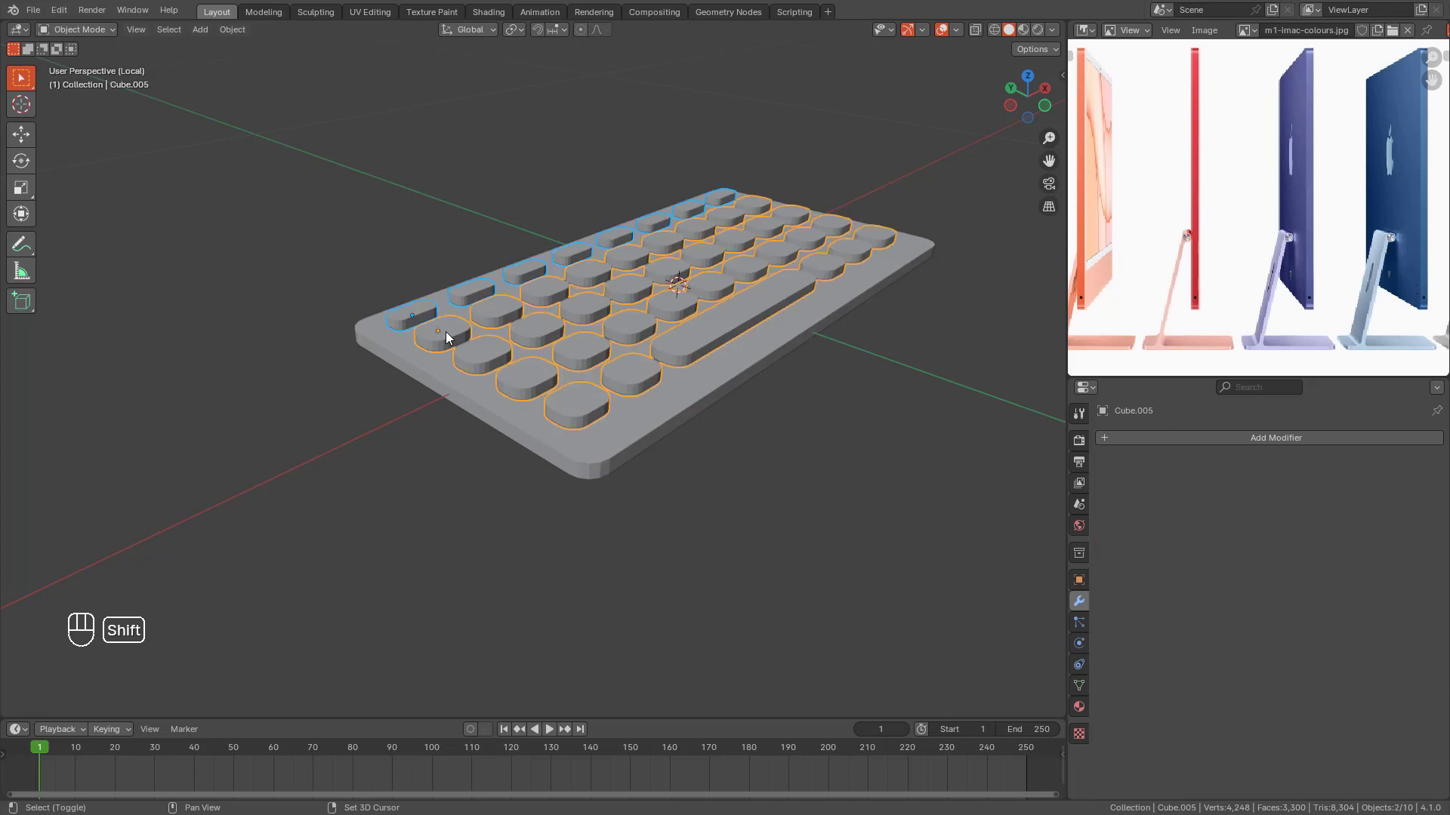
{"action": "left_click", "coordinate": [686, 397], "text": "shift"}
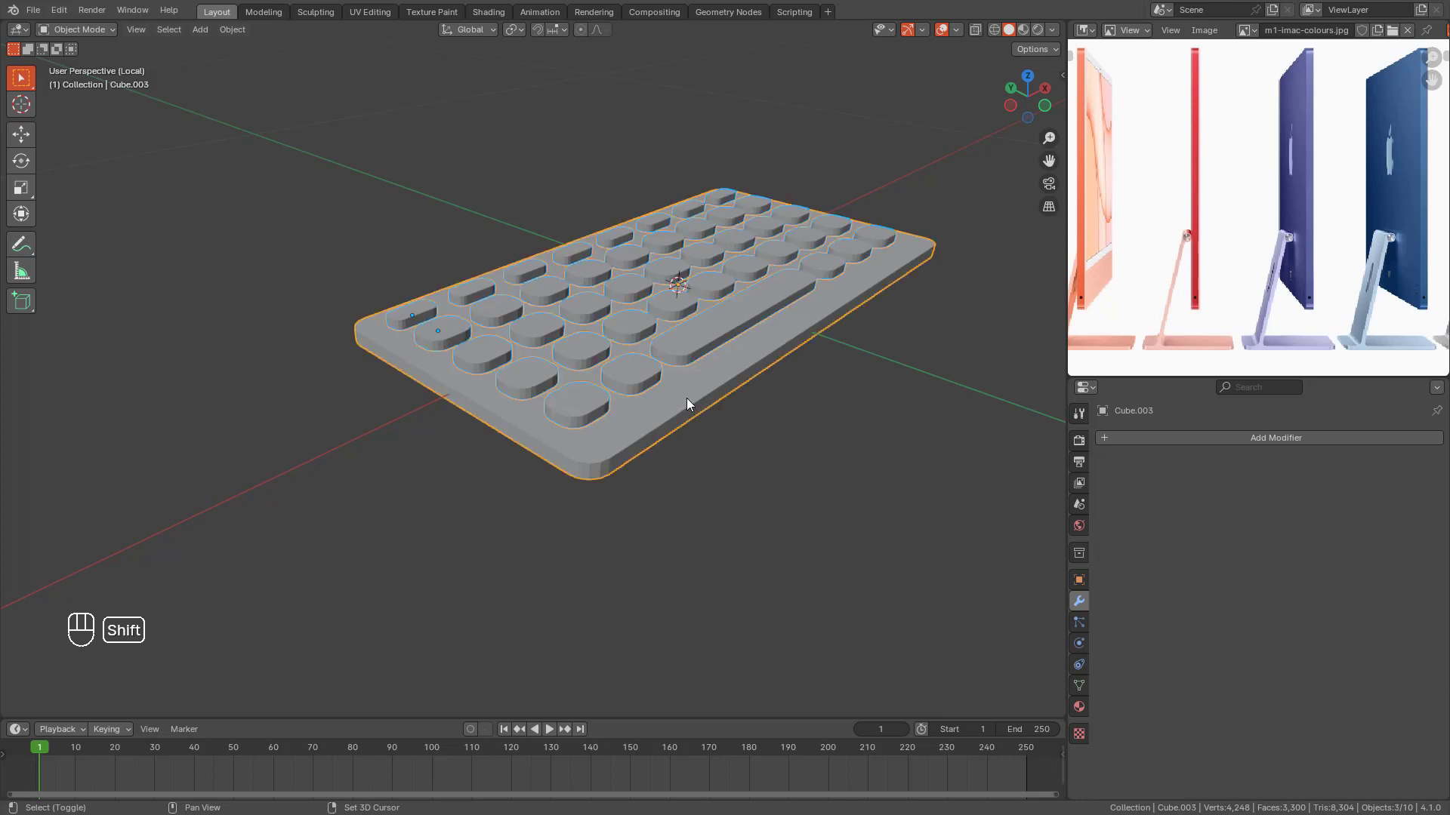
{"action": "key", "text": "ctrl+p"}
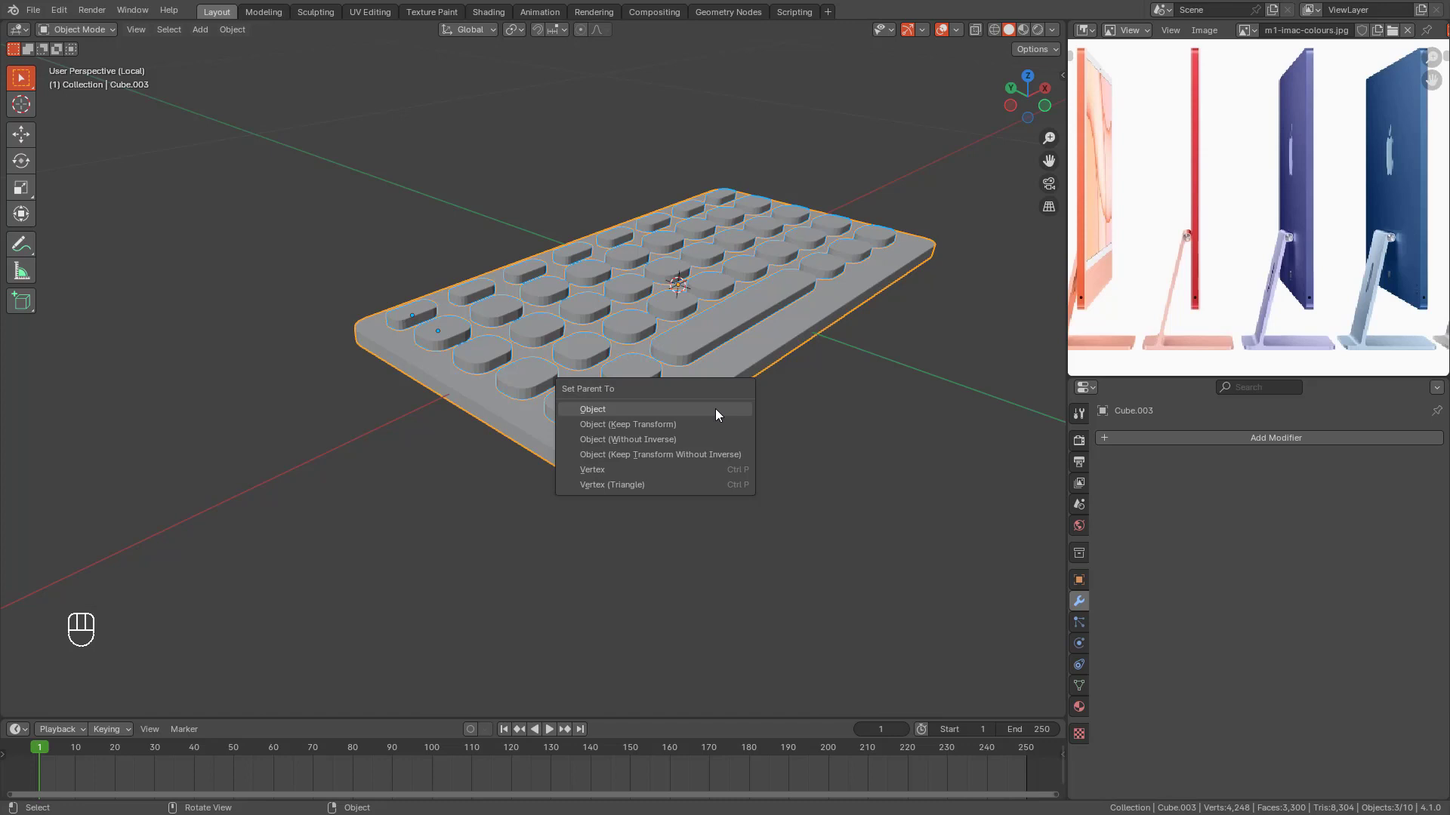
{"action": "left_click", "coordinate": [714, 410]}
Step: Try moving and scaling the keyboard base to check that the parented keys follow, cancelling both transforms
{"action": "left_click", "coordinate": [737, 364]}
{"action": "scroll", "coordinate": [732, 453], "scroll_direction": "down", "scroll_amount": 4}
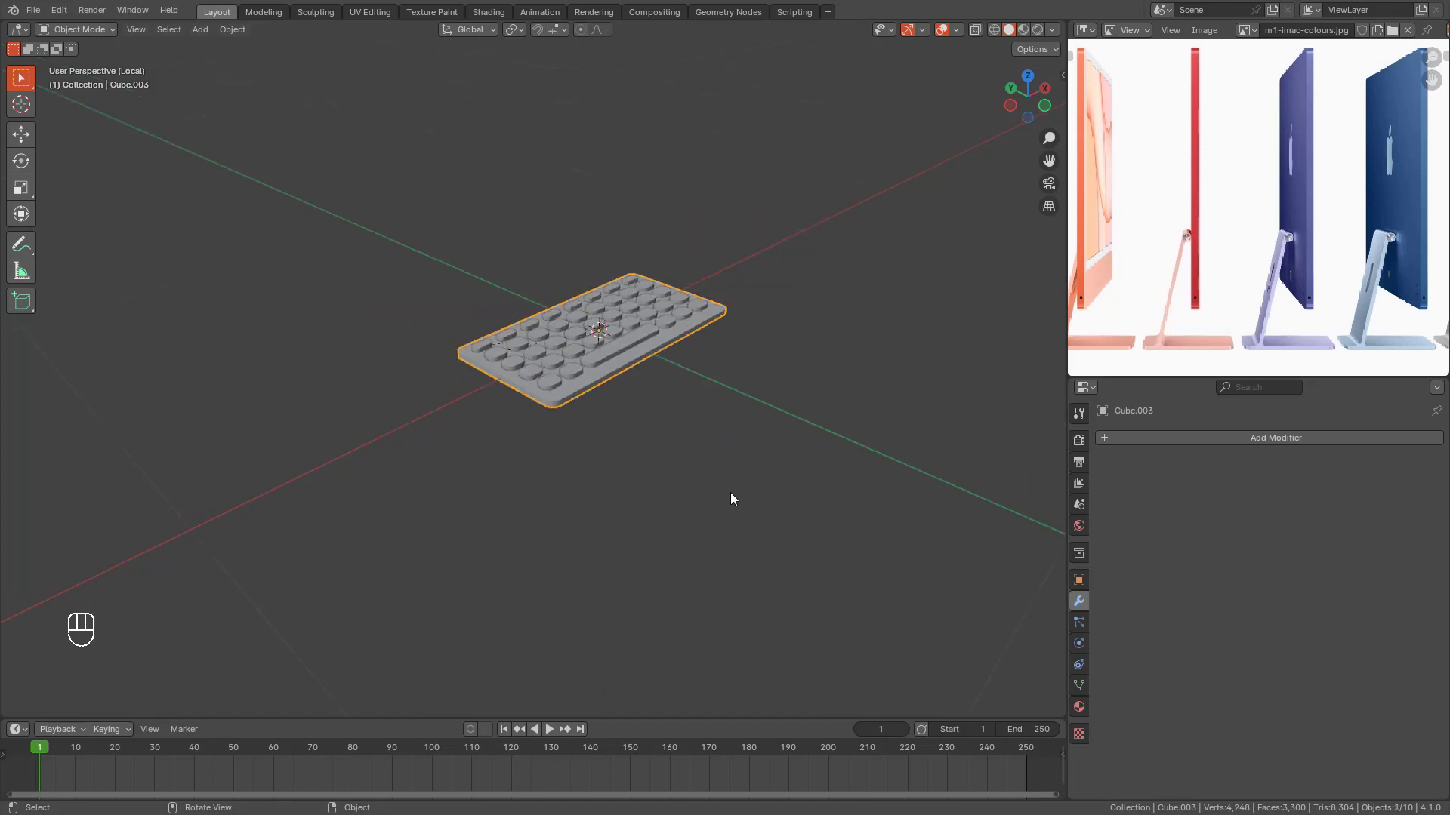
{"action": "key", "text": "g"}
{"action": "right_click", "coordinate": [713, 453]}
{"action": "key", "text": "s"}
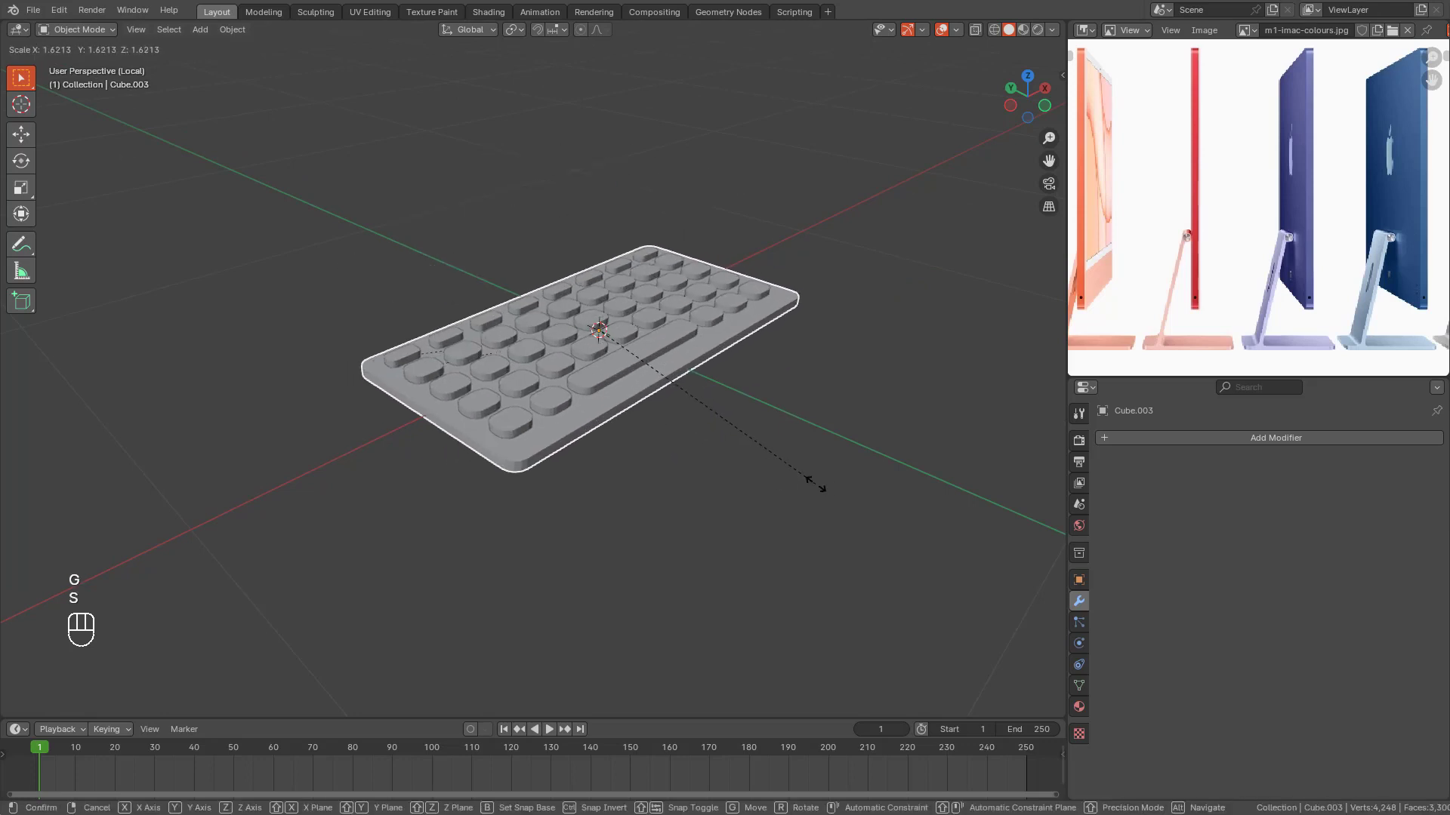
{"action": "right_click", "coordinate": [814, 483]}
{"action": "scroll", "coordinate": [755, 445], "scroll_direction": "down", "scroll_amount": 5}
{"action": "middle_click_drag", "start_coordinate": [744, 438], "coordinate": [670, 469]}
{"action": "scroll", "coordinate": [648, 422], "scroll_direction": "up", "scroll_amount": 2}
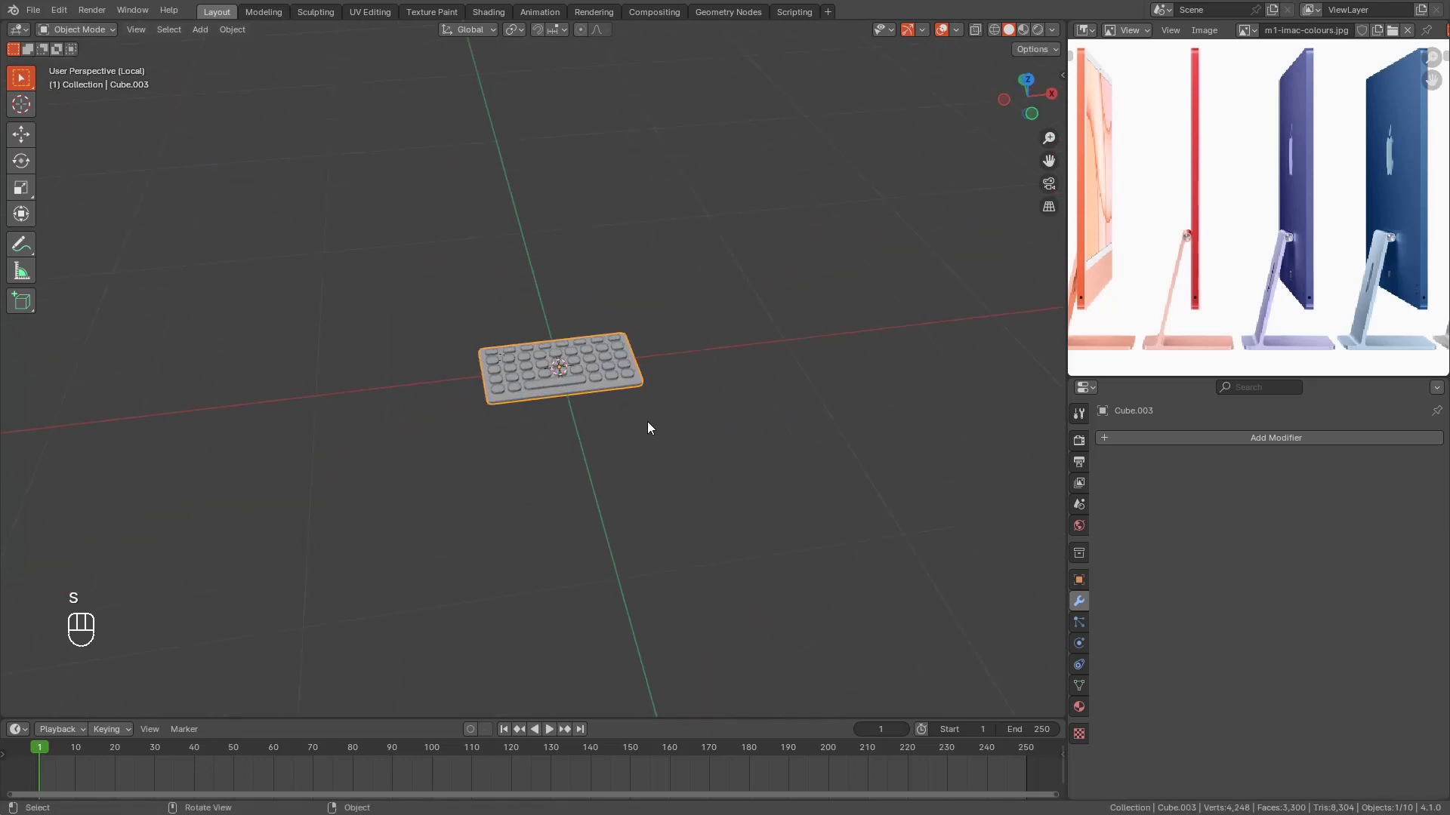
Step: Exit local view and try moving the keyboard up onto the desk in front of the monitor
{"action": "middle_click_drag", "start_coordinate": [647, 422], "coordinate": [609, 414]}
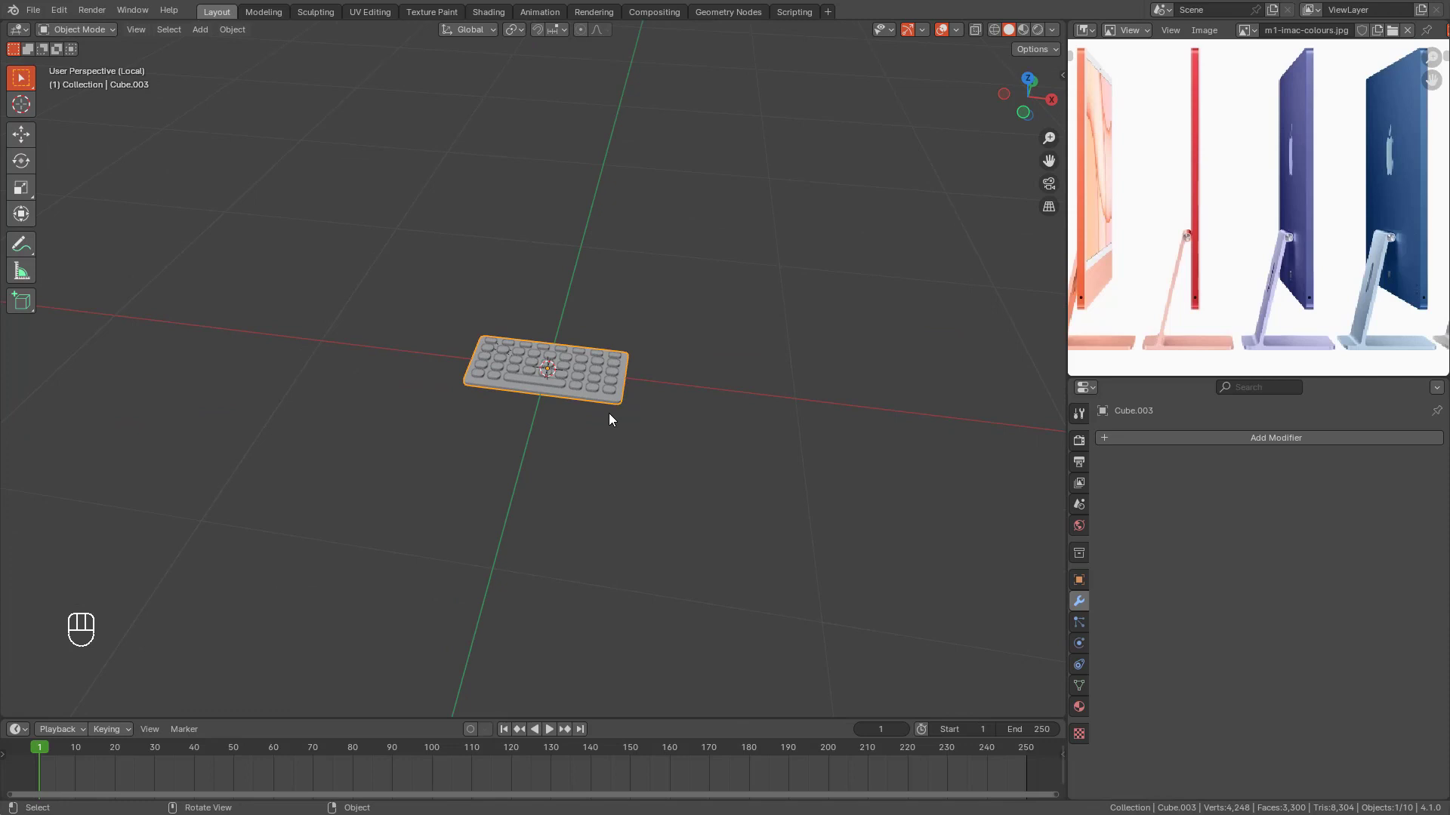
{"action": "key", "text": "slash"}
{"action": "scroll", "coordinate": [609, 423], "scroll_direction": "up", "scroll_amount": 3}
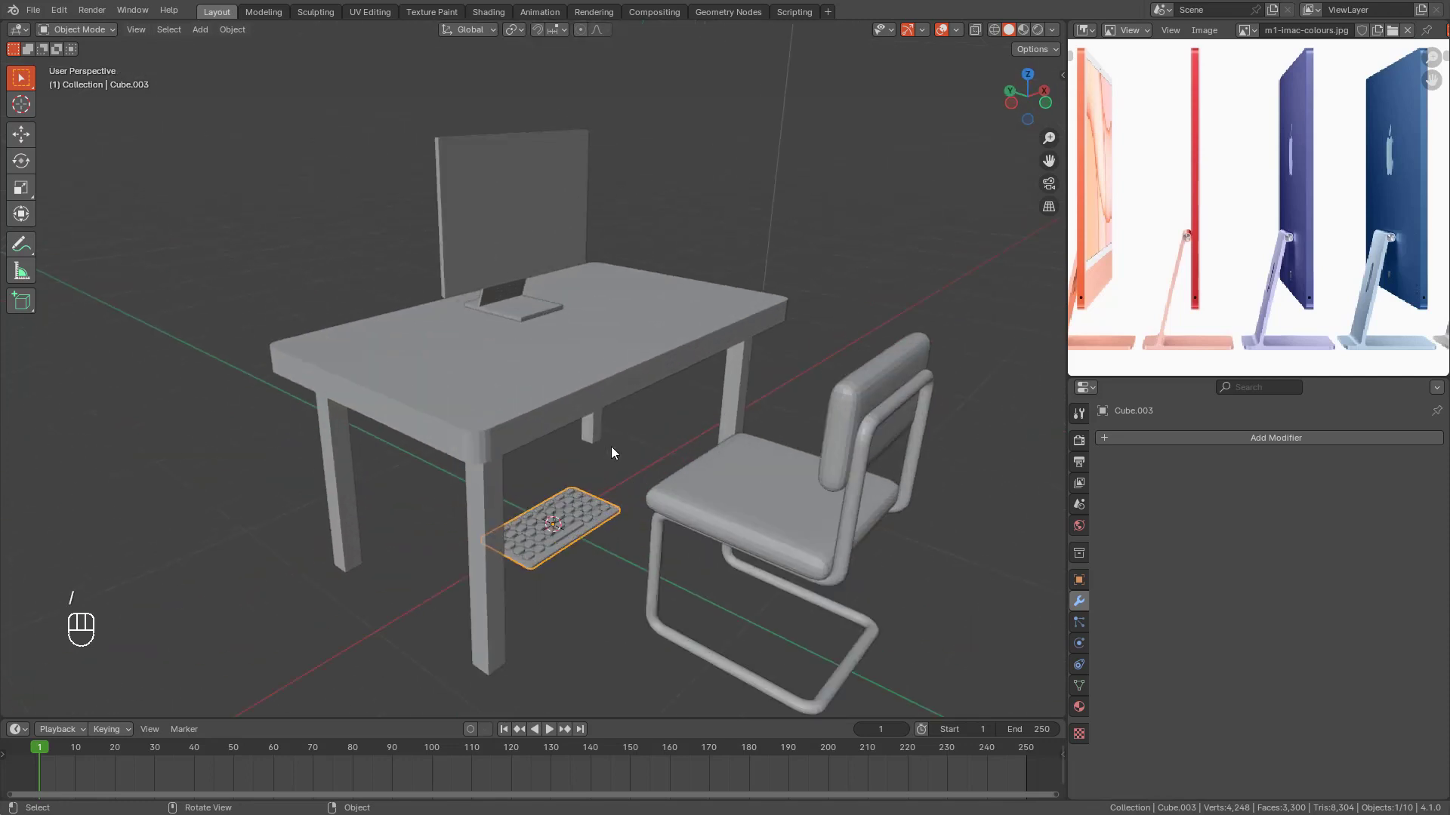
{"action": "left_click", "coordinate": [573, 557]}
{"action": "key", "text": "KP_3"}
{"action": "key", "text": "g"}
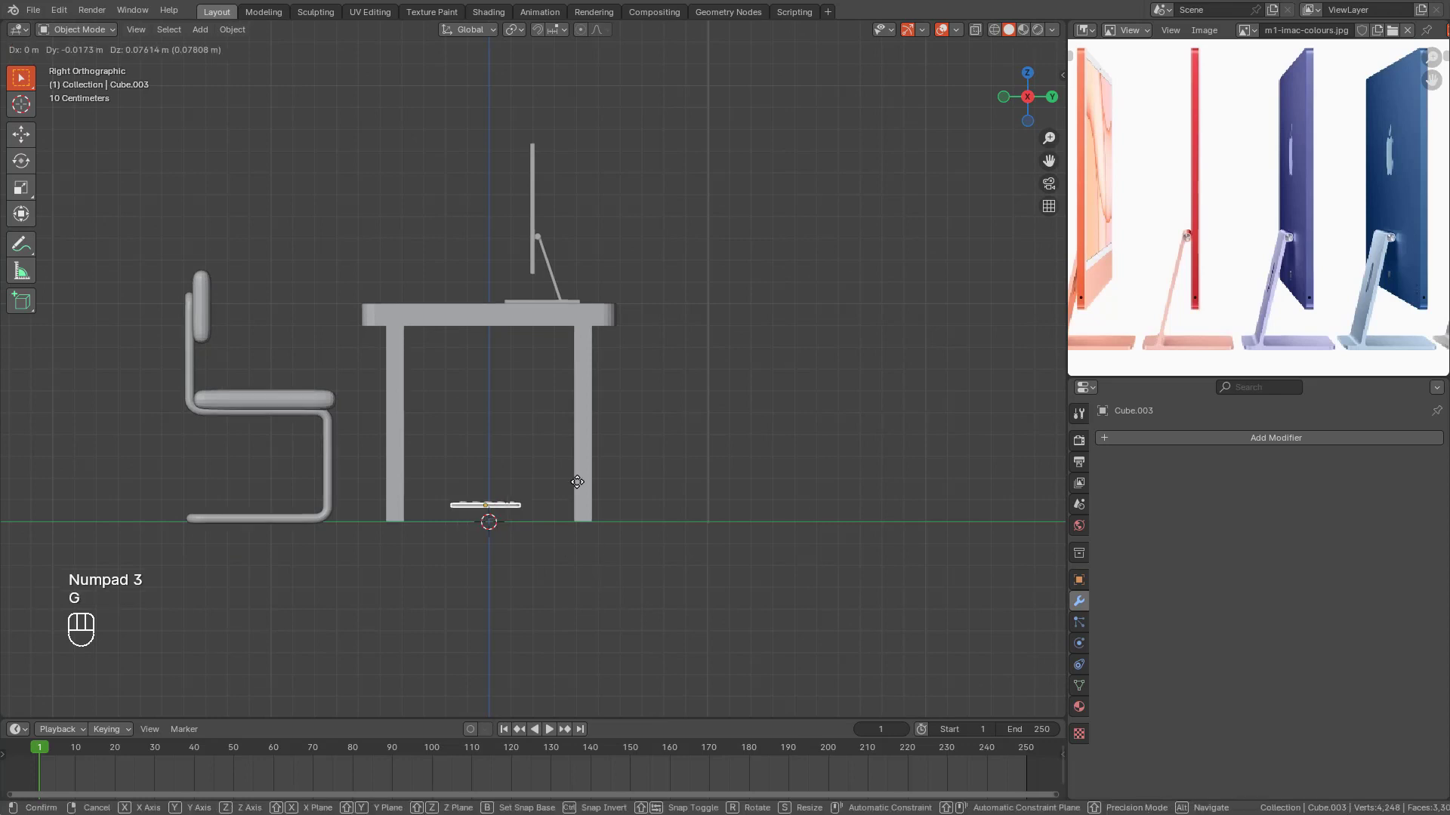
{"action": "left_click", "coordinate": [564, 355]}
{"action": "key", "text": "KP_Decimal"}
Step: Check the keyboard's size and placement on the desk from the side and in perspective, and undo the move
{"action": "scroll", "coordinate": [586, 414], "scroll_direction": "down", "scroll_amount": 4}
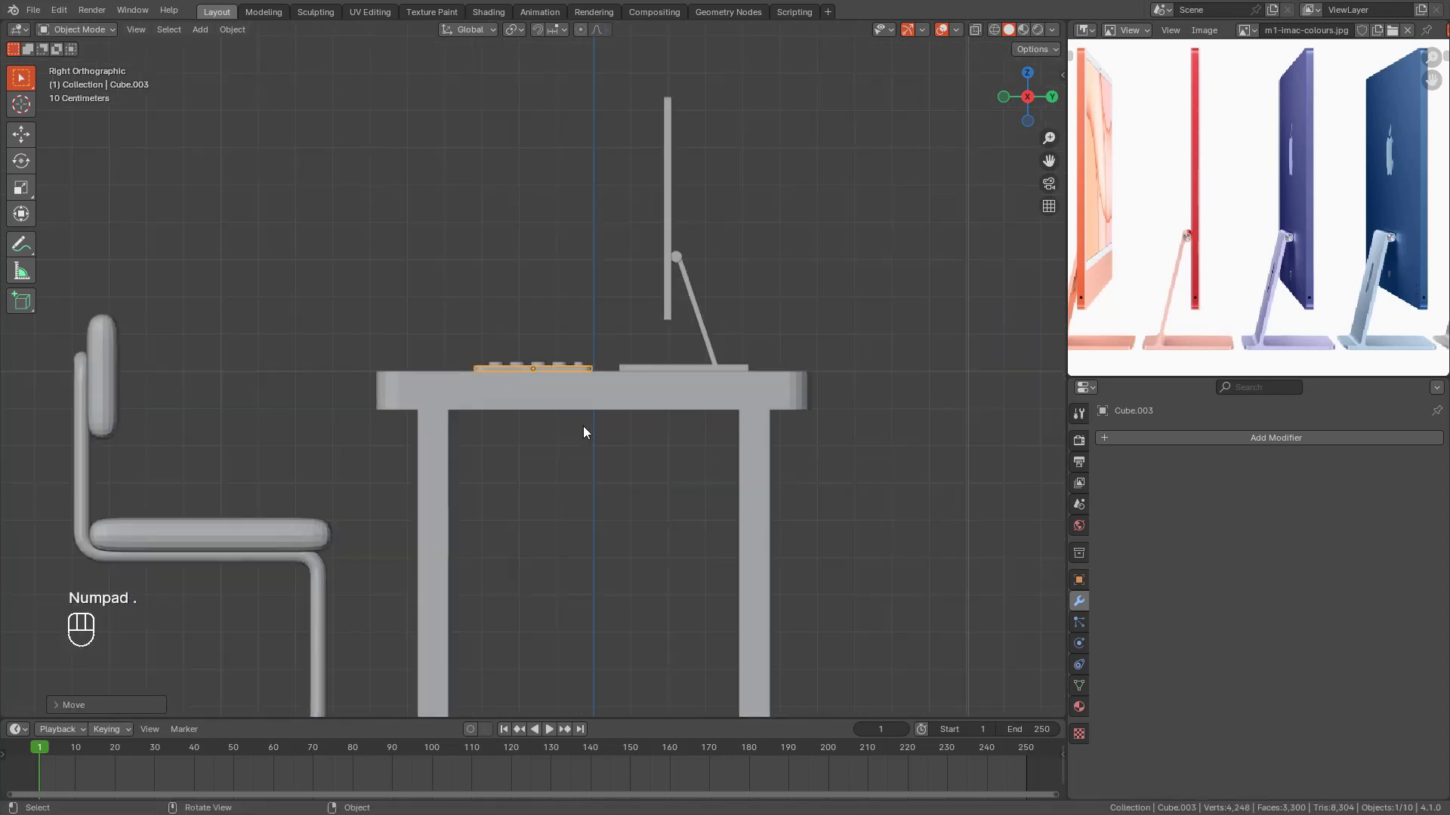
{"action": "scroll", "coordinate": [582, 432], "scroll_direction": "up", "scroll_amount": 3}
{"action": "scroll", "coordinate": [585, 438], "scroll_direction": "down", "scroll_amount": 3}
{"action": "scroll", "coordinate": [587, 446], "scroll_direction": "down", "scroll_amount": 3}
{"action": "scroll", "coordinate": [596, 450], "scroll_direction": "up", "scroll_amount": 5}
{"action": "scroll", "coordinate": [596, 450], "scroll_direction": "down", "scroll_amount": 3}
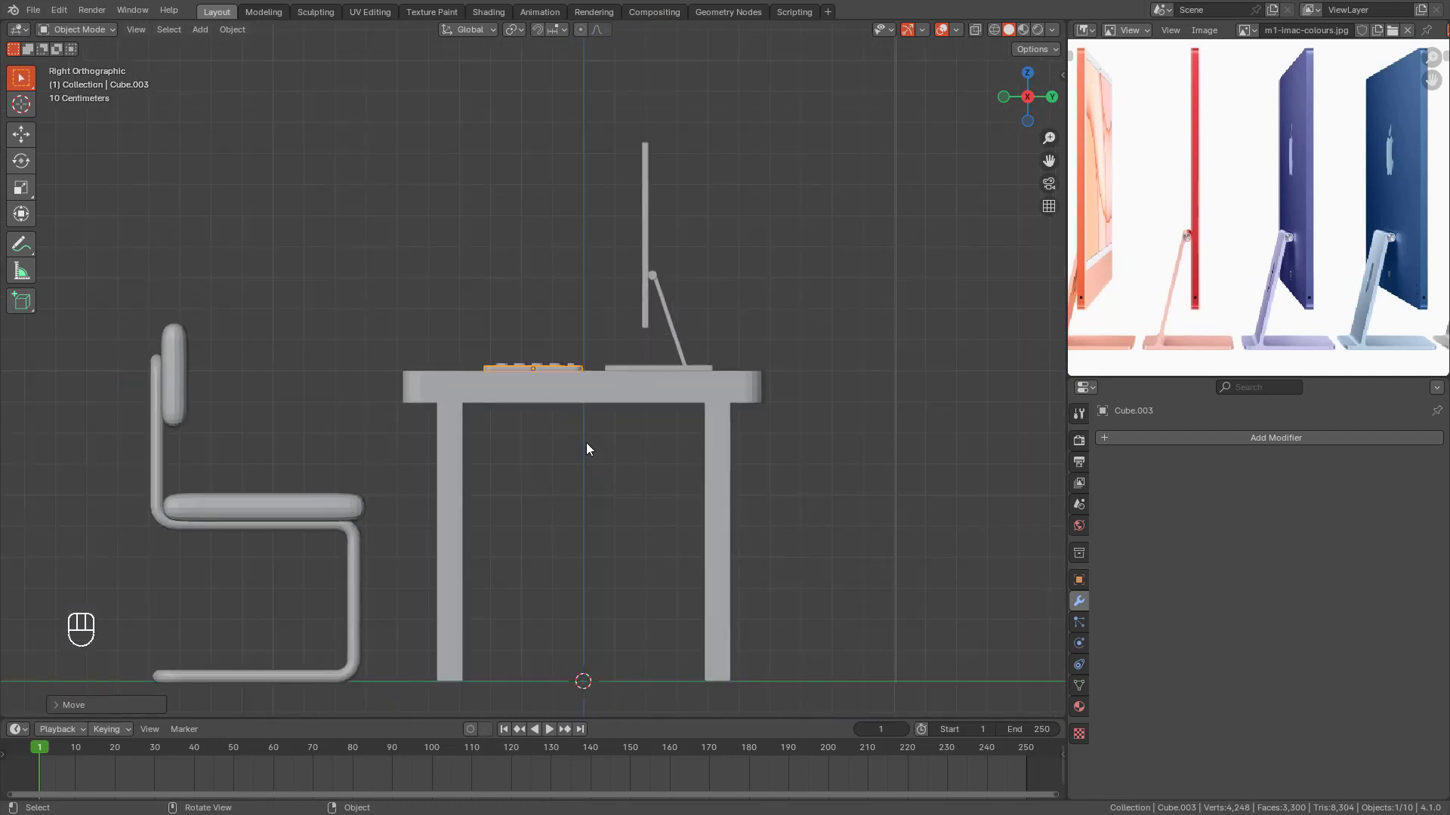
{"action": "middle_click_drag", "start_coordinate": [587, 448], "coordinate": [631, 469]}
{"action": "scroll", "coordinate": [669, 456], "scroll_direction": "up", "scroll_amount": 4}
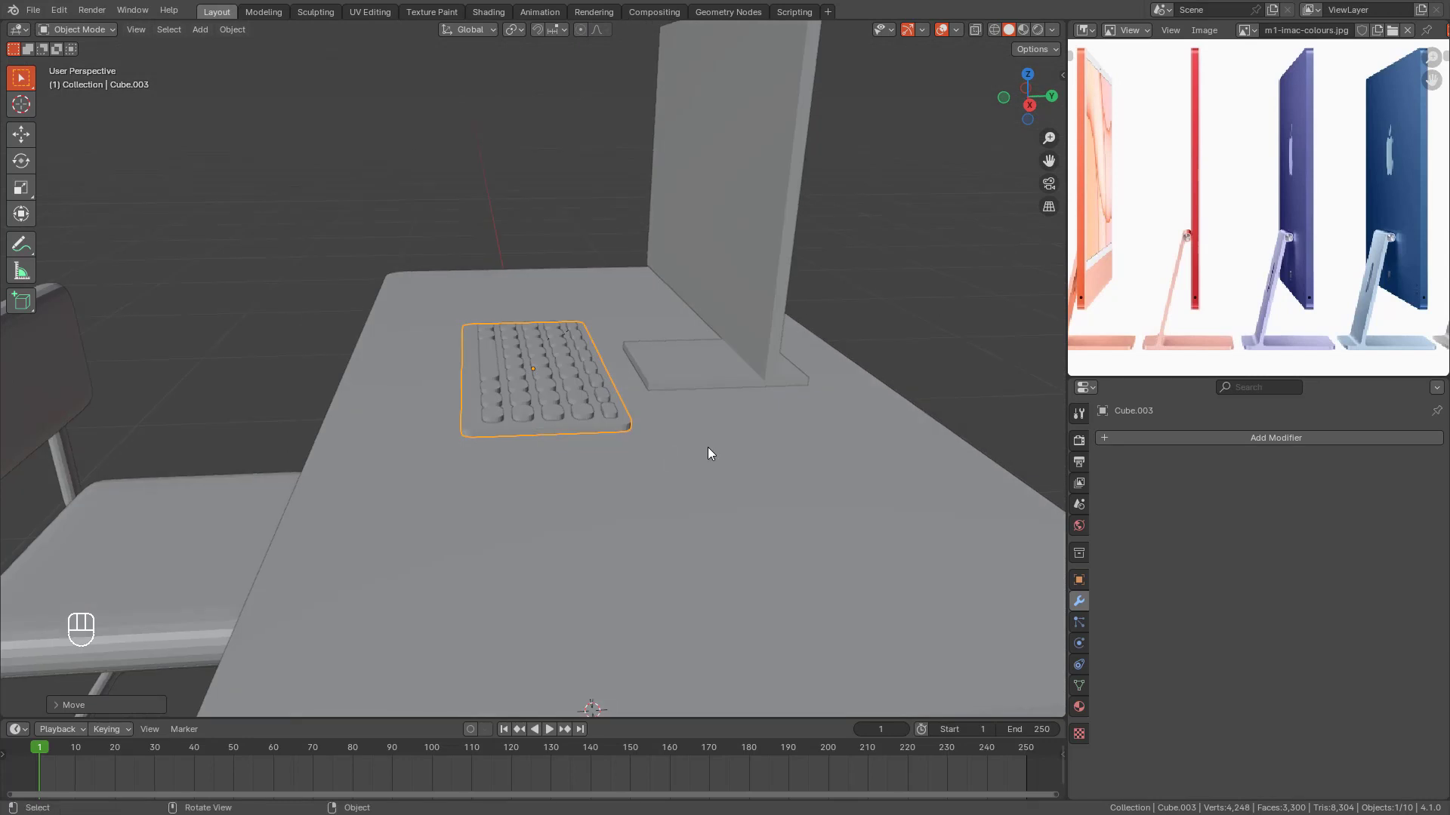
{"action": "scroll", "coordinate": [728, 447], "scroll_direction": "down", "scroll_amount": 6}
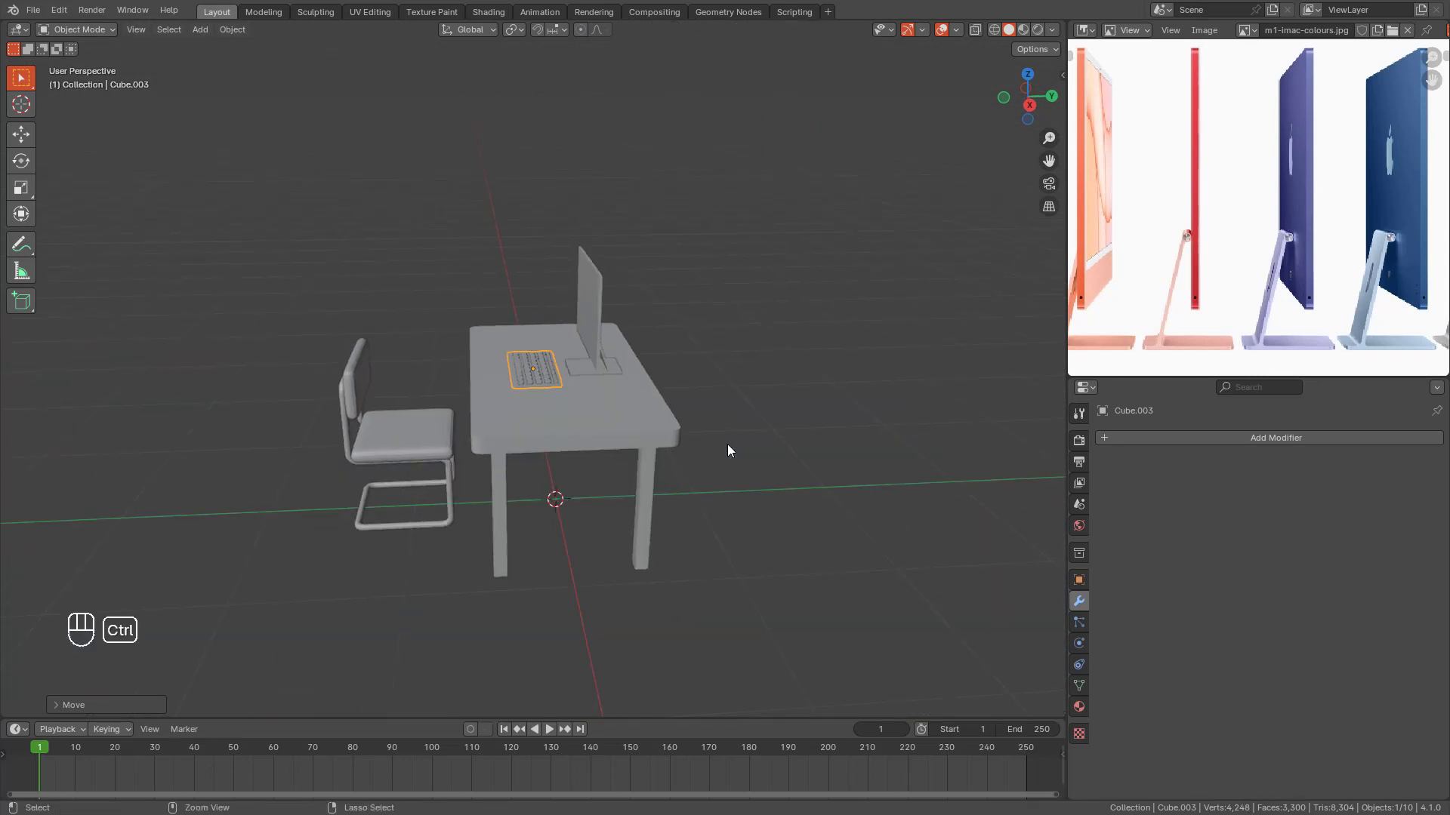
{"action": "key", "text": "ctrl+z"}
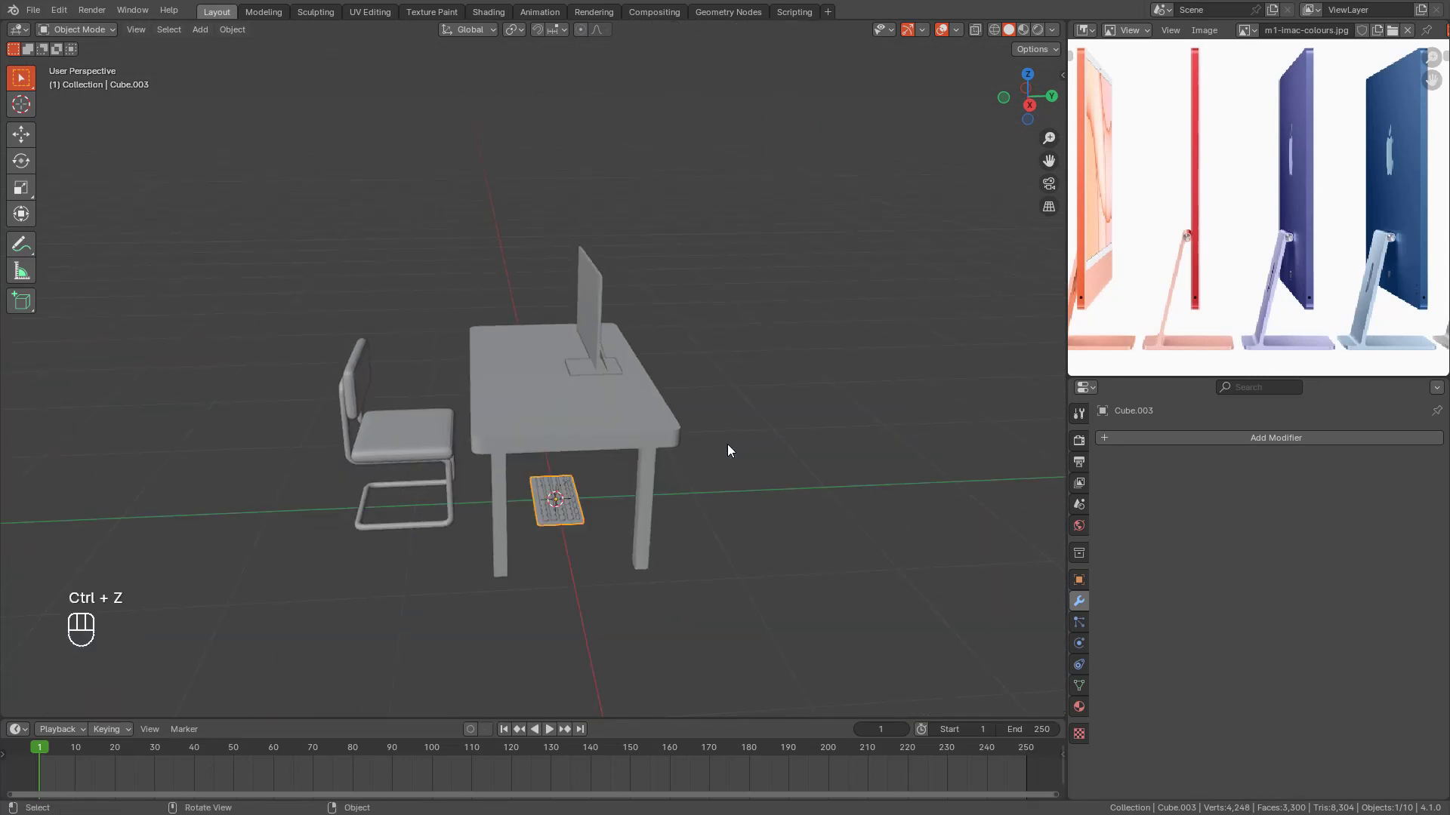
Step: Isolate the keyboard base, function-key row and main key block in local view
{"action": "key", "text": "slash"}
{"action": "scroll", "coordinate": [713, 478], "scroll_direction": "up", "scroll_amount": 4}
{"action": "middle_click_drag", "start_coordinate": [576, 605], "coordinate": [530, 370], "text": "shift"}
{"action": "scroll", "coordinate": [541, 359], "scroll_direction": "up", "scroll_amount": 3}
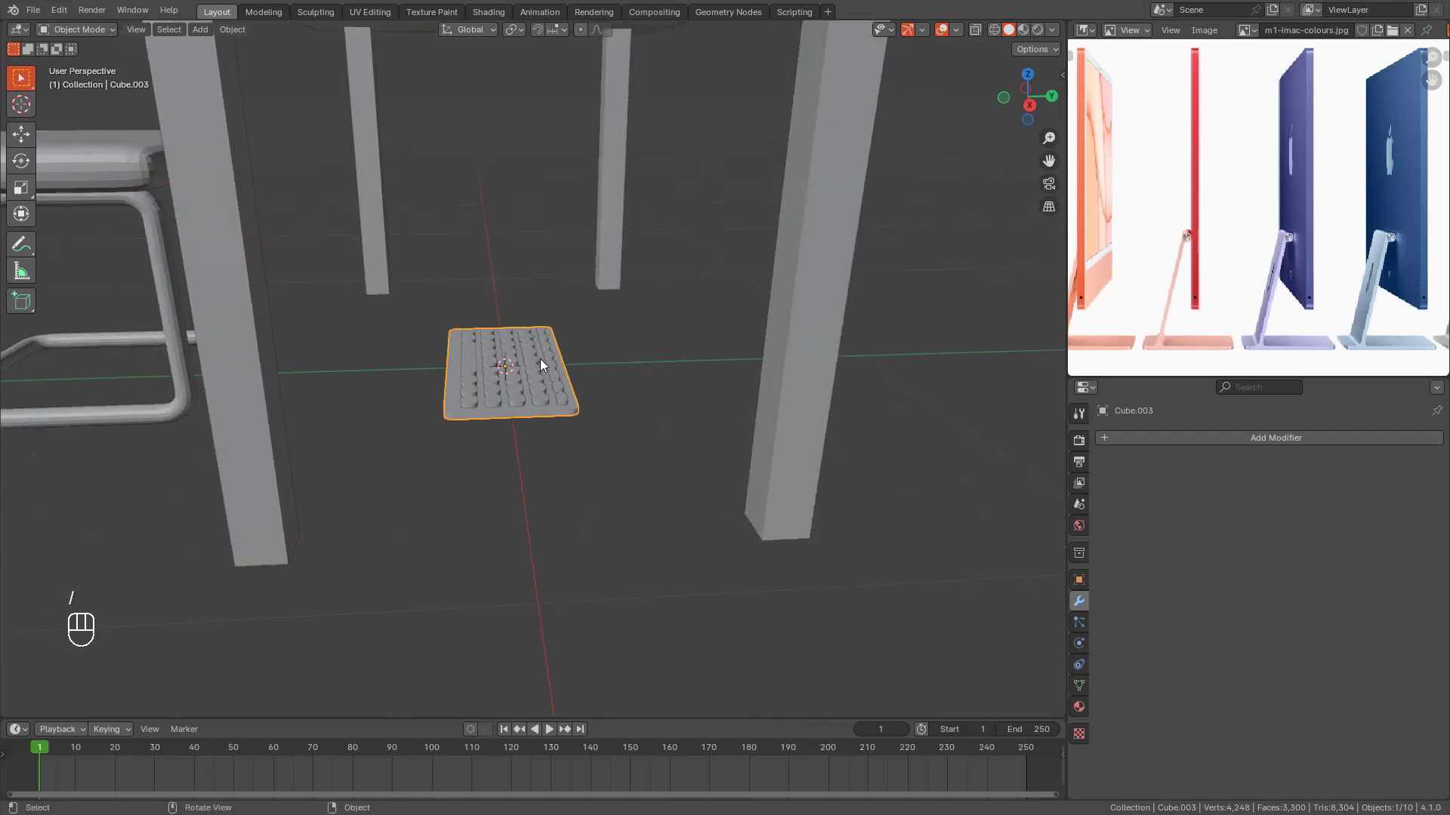
{"action": "left_click", "coordinate": [543, 353]}
{"action": "left_click", "coordinate": [529, 364], "text": "shift"}
{"action": "left_click", "coordinate": [523, 415], "text": "shift"}
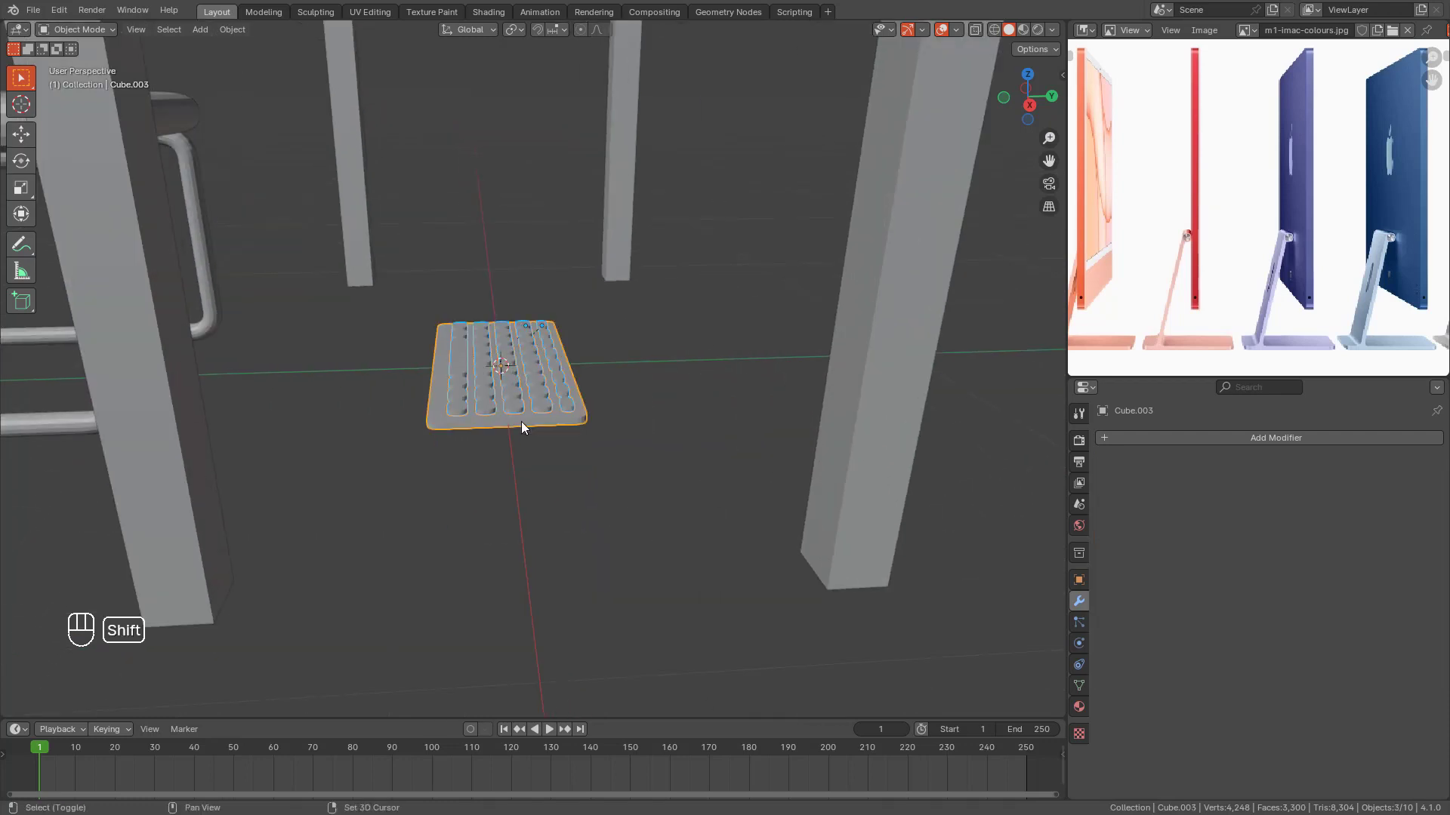
{"action": "key", "text": "slash"}
{"action": "middle_click_drag", "start_coordinate": [873, 324], "coordinate": [721, 482]}
{"action": "left_click", "coordinate": [721, 483]}
Step: Add a cylinder mesh at the keyboard's centre
{"action": "key", "text": "KP_3"}
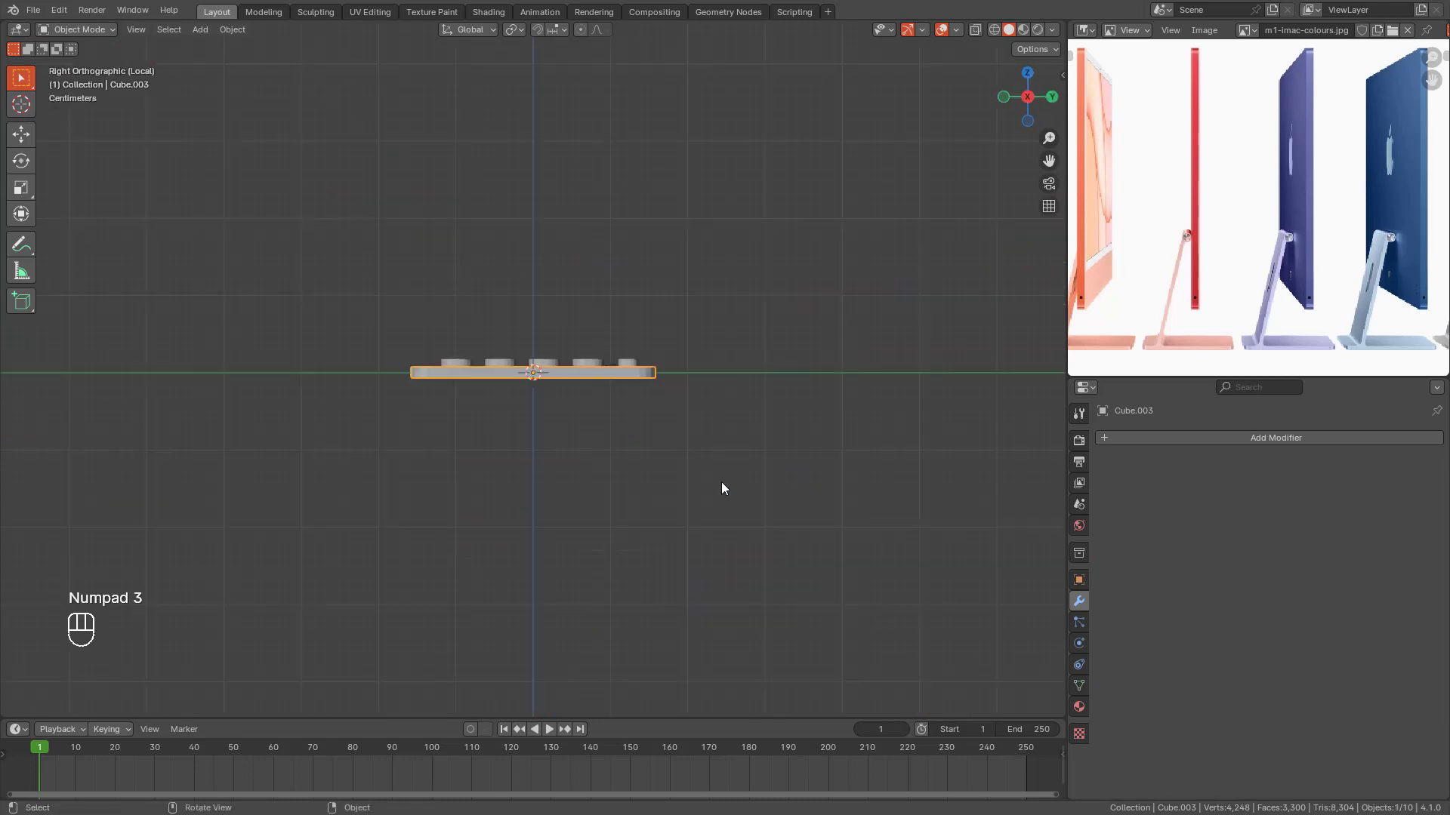
{"action": "scroll", "coordinate": [726, 339], "scroll_direction": "down", "scroll_amount": 2}
{"action": "key", "text": "shift+a"}
{"action": "mouse_move", "coordinate": [731, 336]}
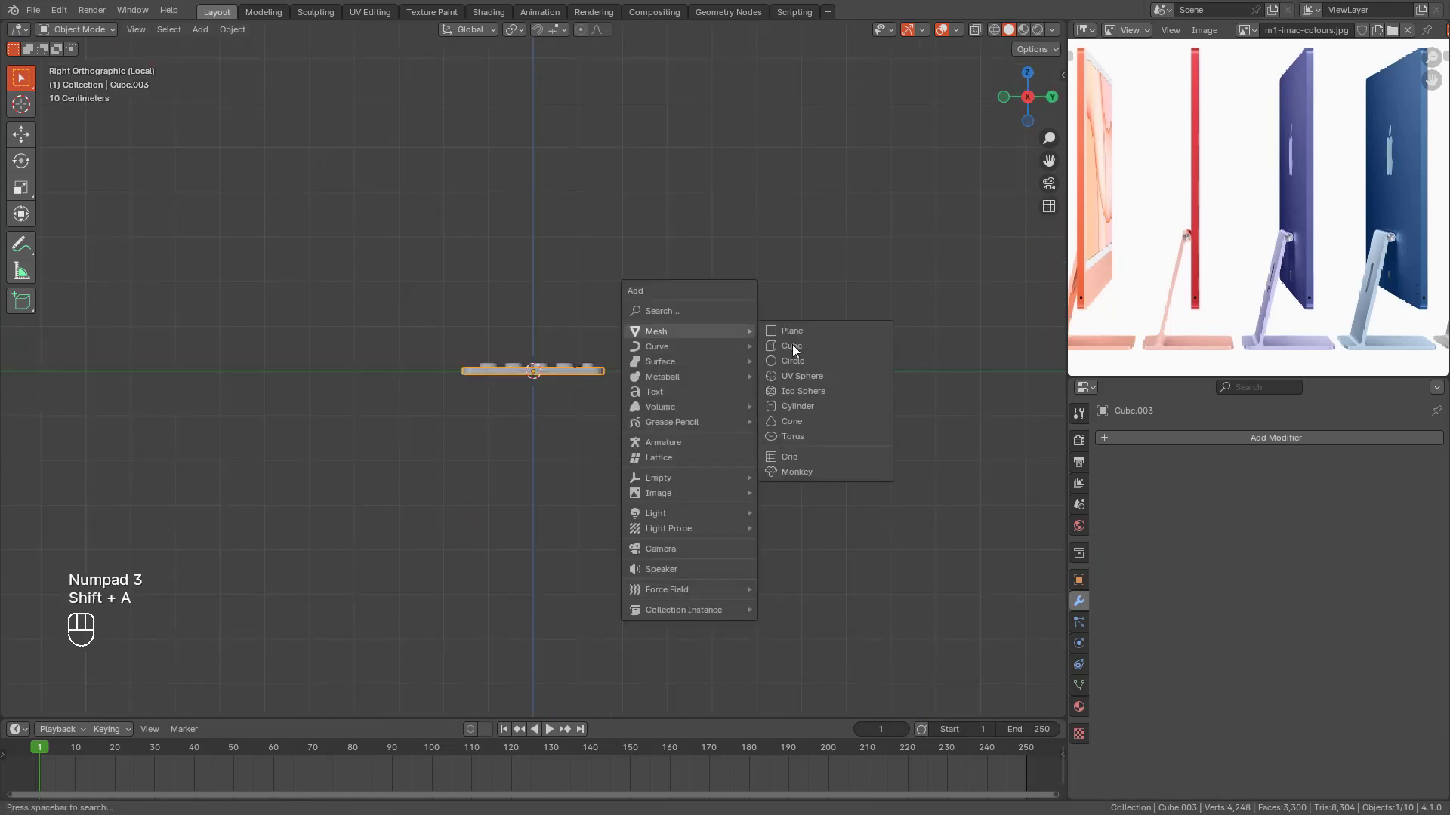
{"action": "left_click", "coordinate": [793, 406]}
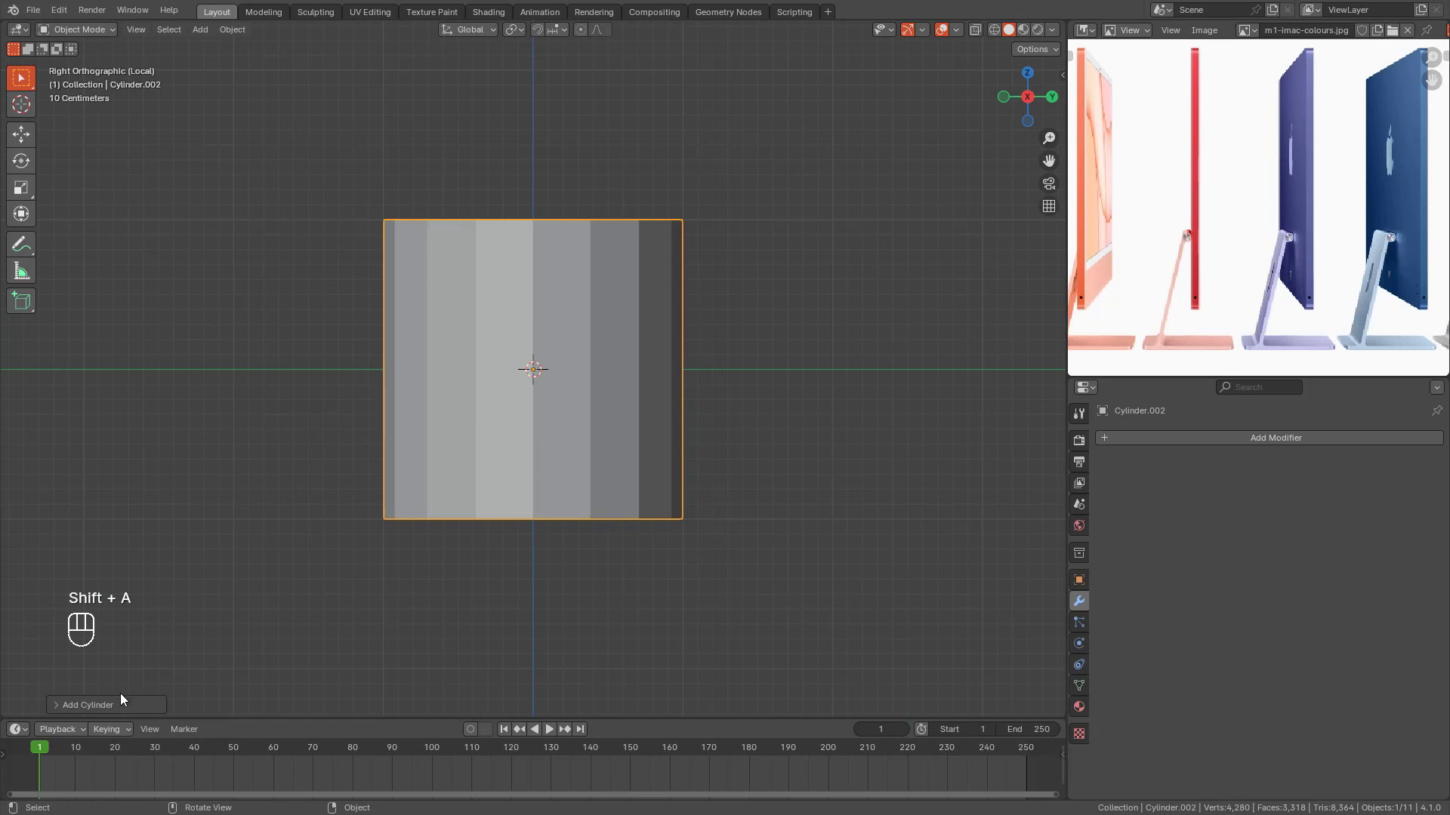
{"action": "left_click", "coordinate": [77, 709]}
{"action": "left_click", "coordinate": [88, 502]}
Step: Scale the cylinder mesh down in Edit Mode, by about 0.09 and again by about 0.23
{"action": "key", "text": "Tab"}
{"action": "key", "text": "s"}
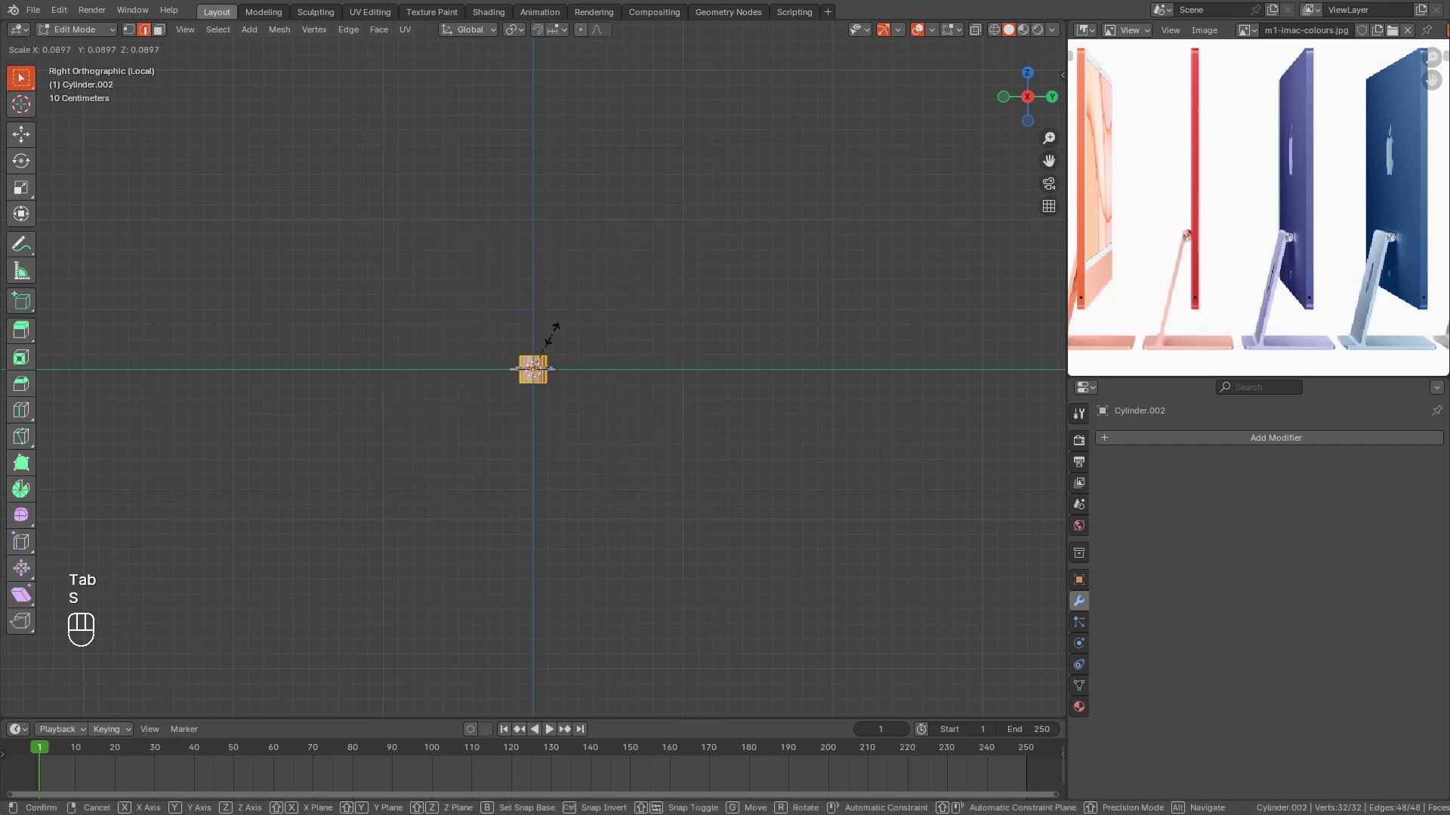
{"action": "left_click", "coordinate": [552, 333]}
{"action": "scroll", "coordinate": [597, 333], "scroll_direction": "up", "scroll_amount": 12}
{"action": "key", "text": "s"}
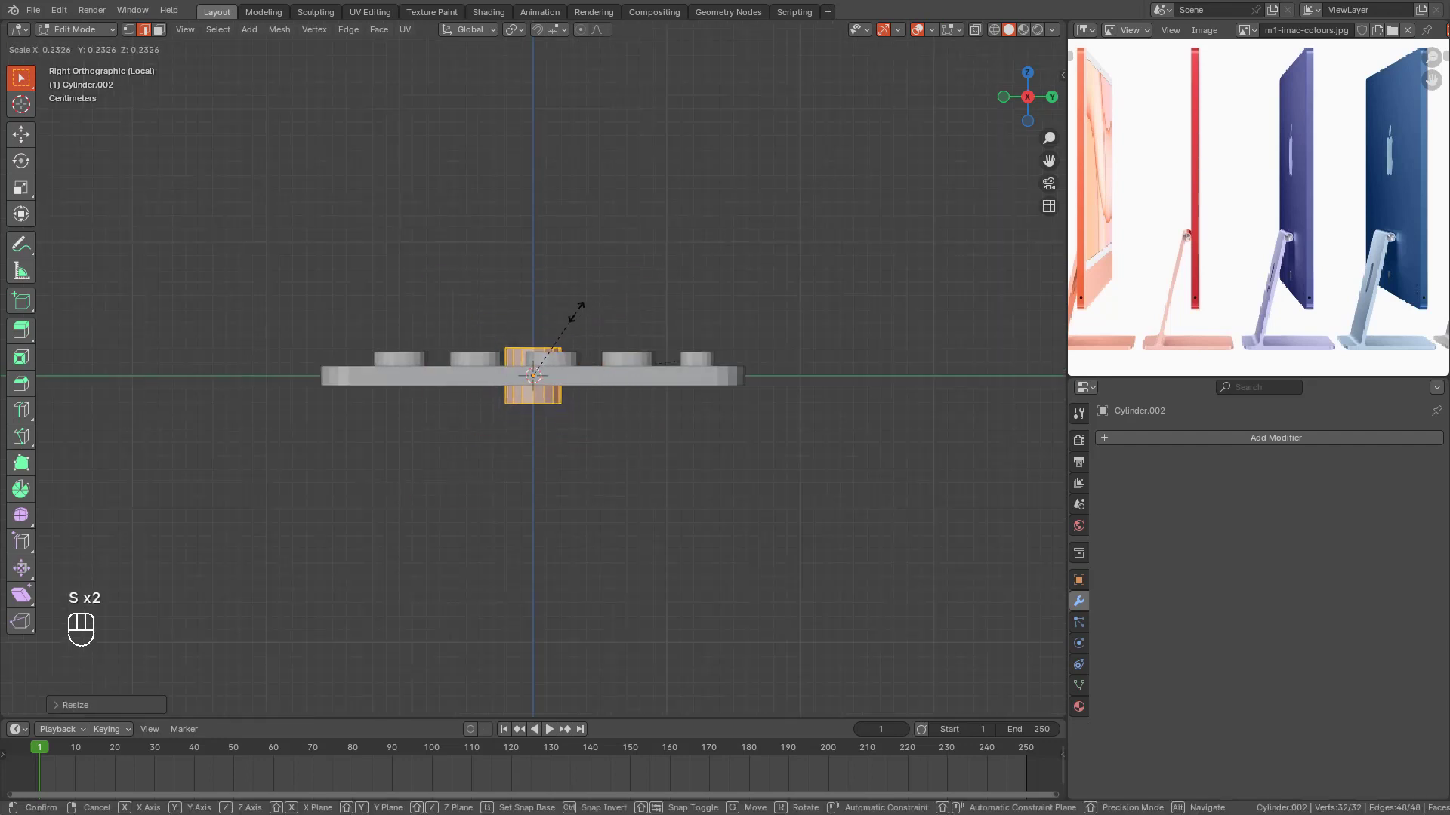
{"action": "left_click", "coordinate": [576, 308]}
Step: Slim the cylinder and stretch it along Z into a narrow upright rod, ending in Object Mode
{"action": "key", "text": "s"}
{"action": "key", "text": "z"}
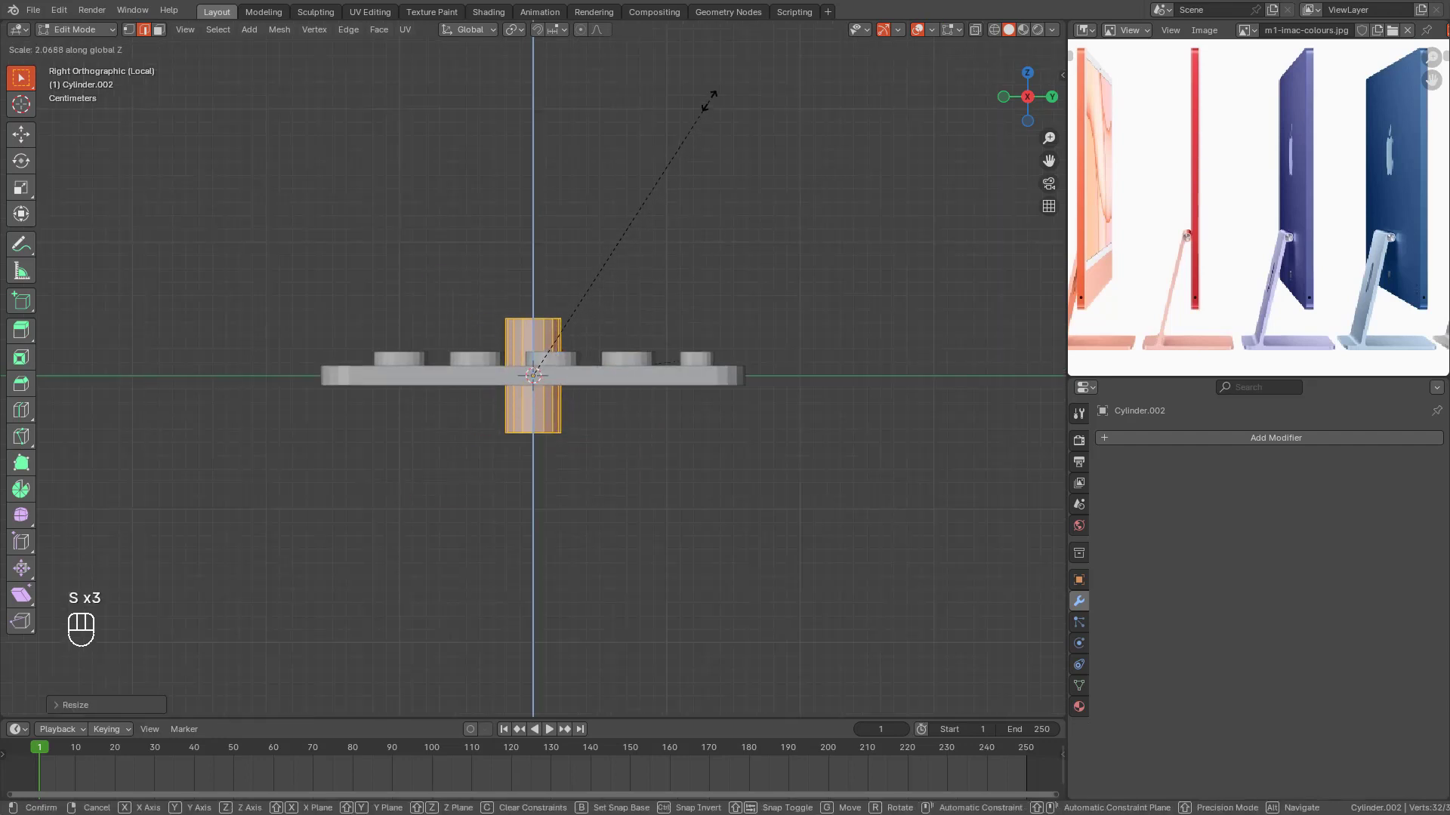
{"action": "left_click", "coordinate": [713, 100]}
{"action": "scroll", "coordinate": [600, 260], "scroll_direction": "down", "scroll_amount": 3}
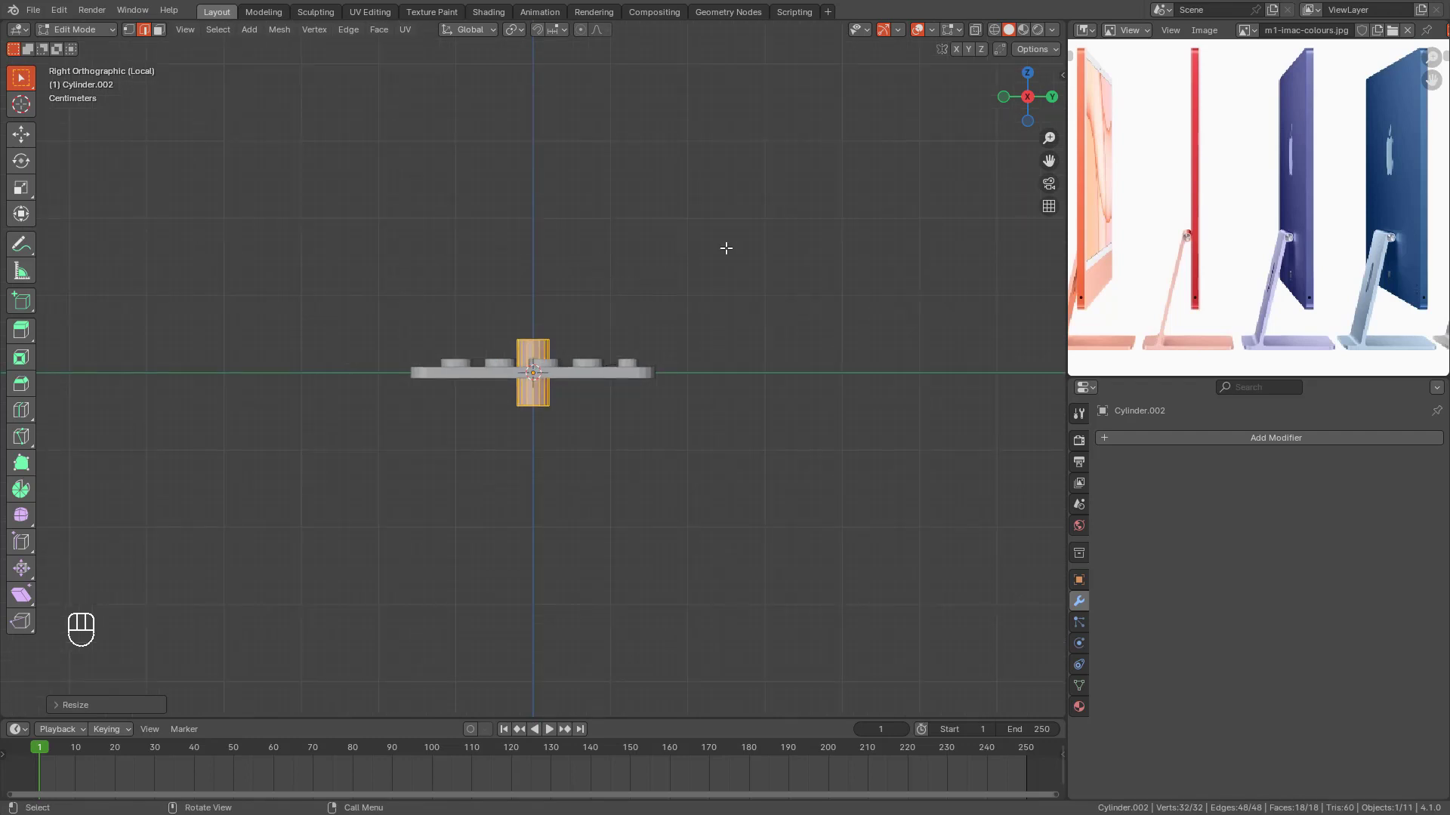
{"action": "key", "text": "s"}
{"action": "left_click", "coordinate": [654, 297]}
{"action": "key", "text": "s"}
{"action": "key", "text": "z"}
{"action": "left_click", "coordinate": [732, 249]}
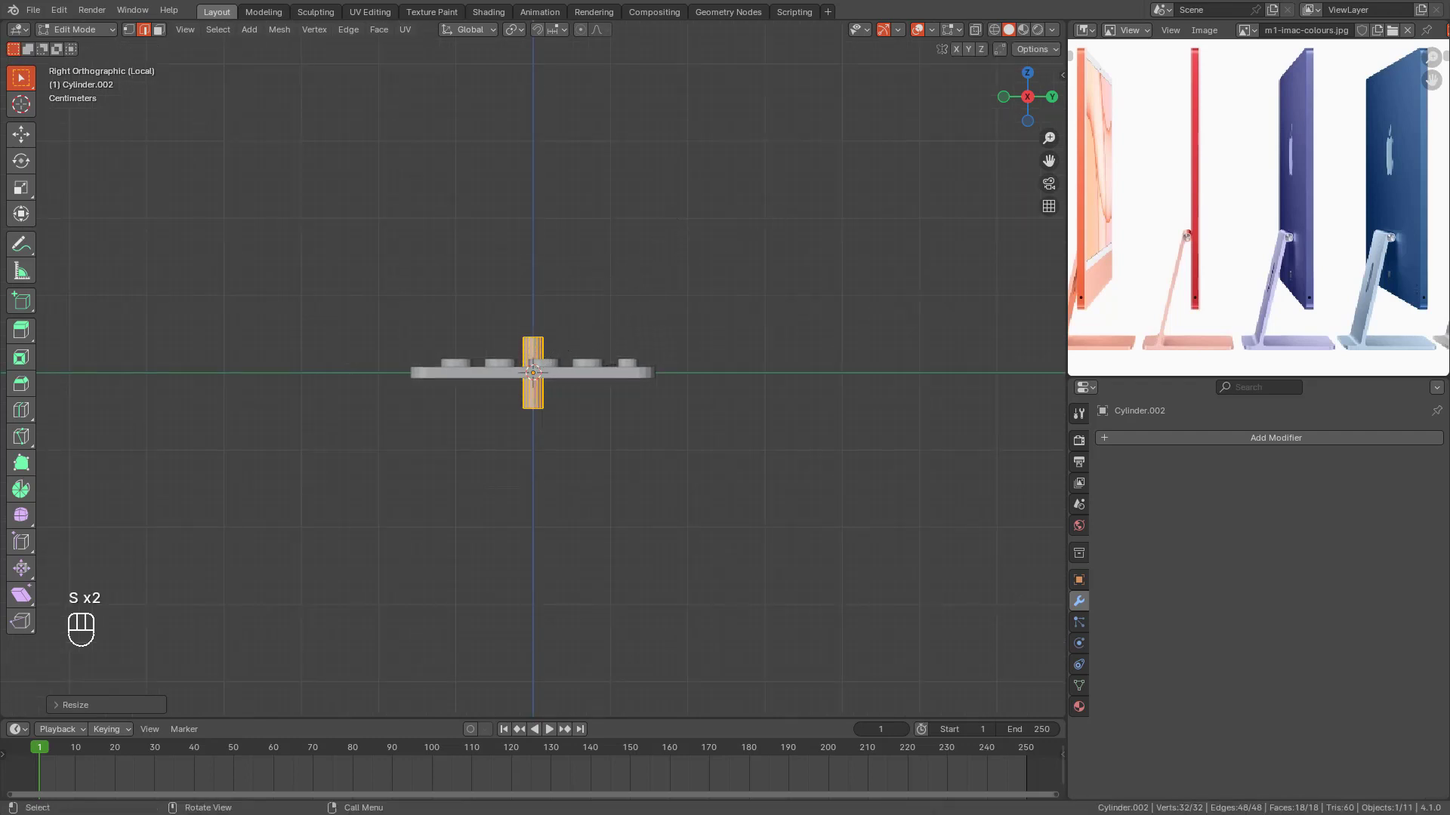
{"action": "key", "text": "Tab"}
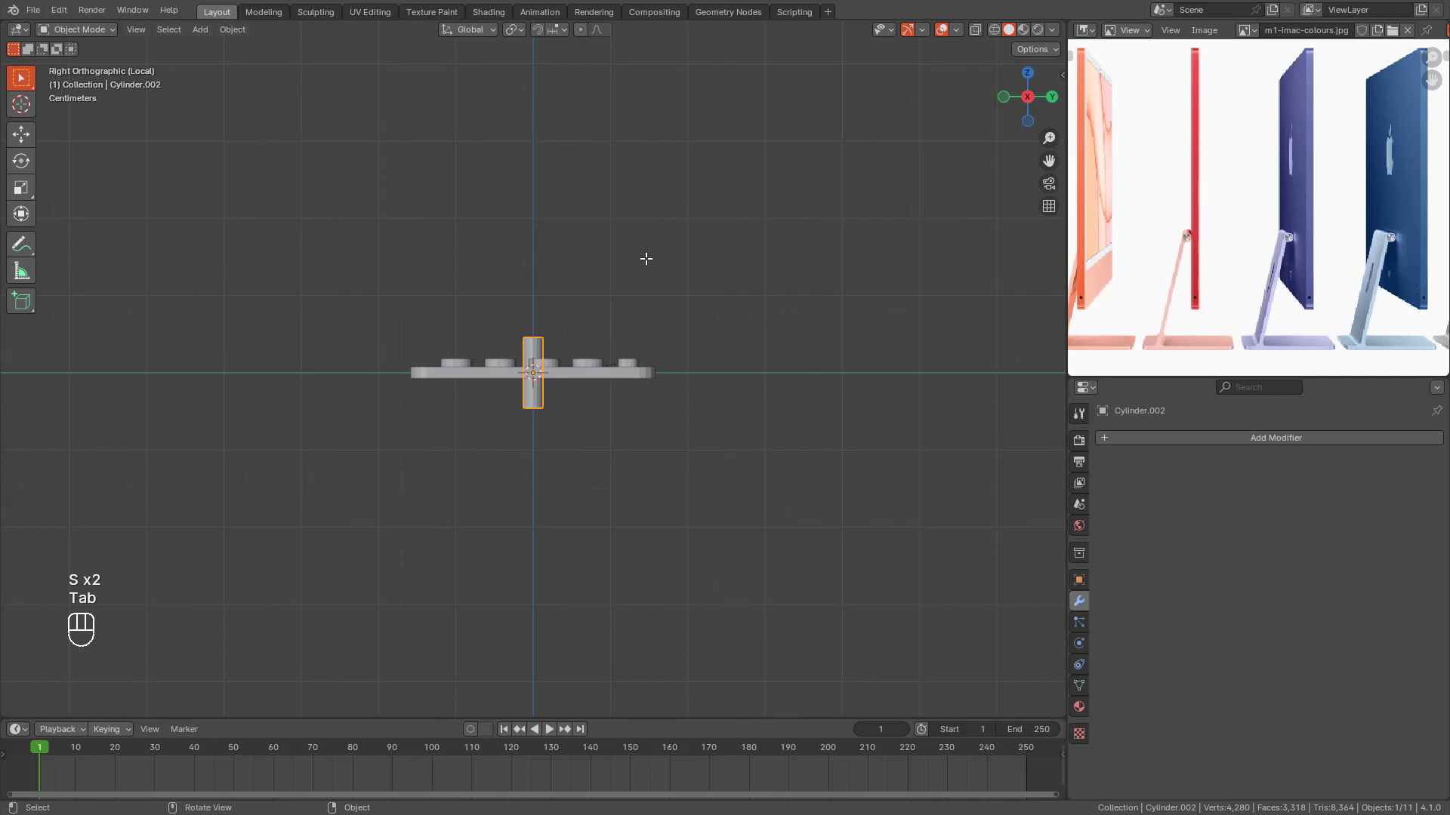
{"action": "middle_click_drag", "start_coordinate": [645, 259], "coordinate": [717, 278]}
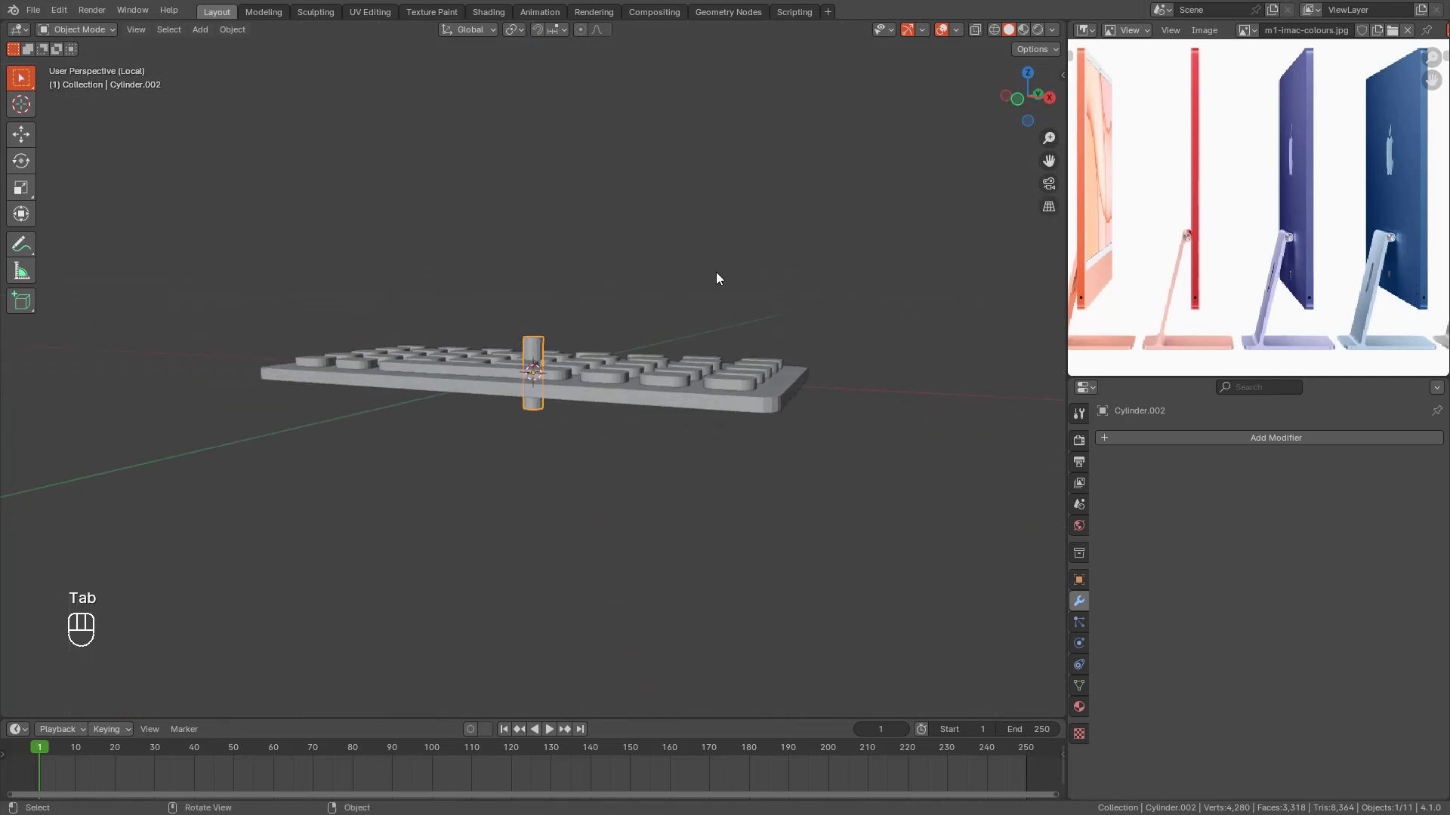
{"action": "key", "text": "r"}
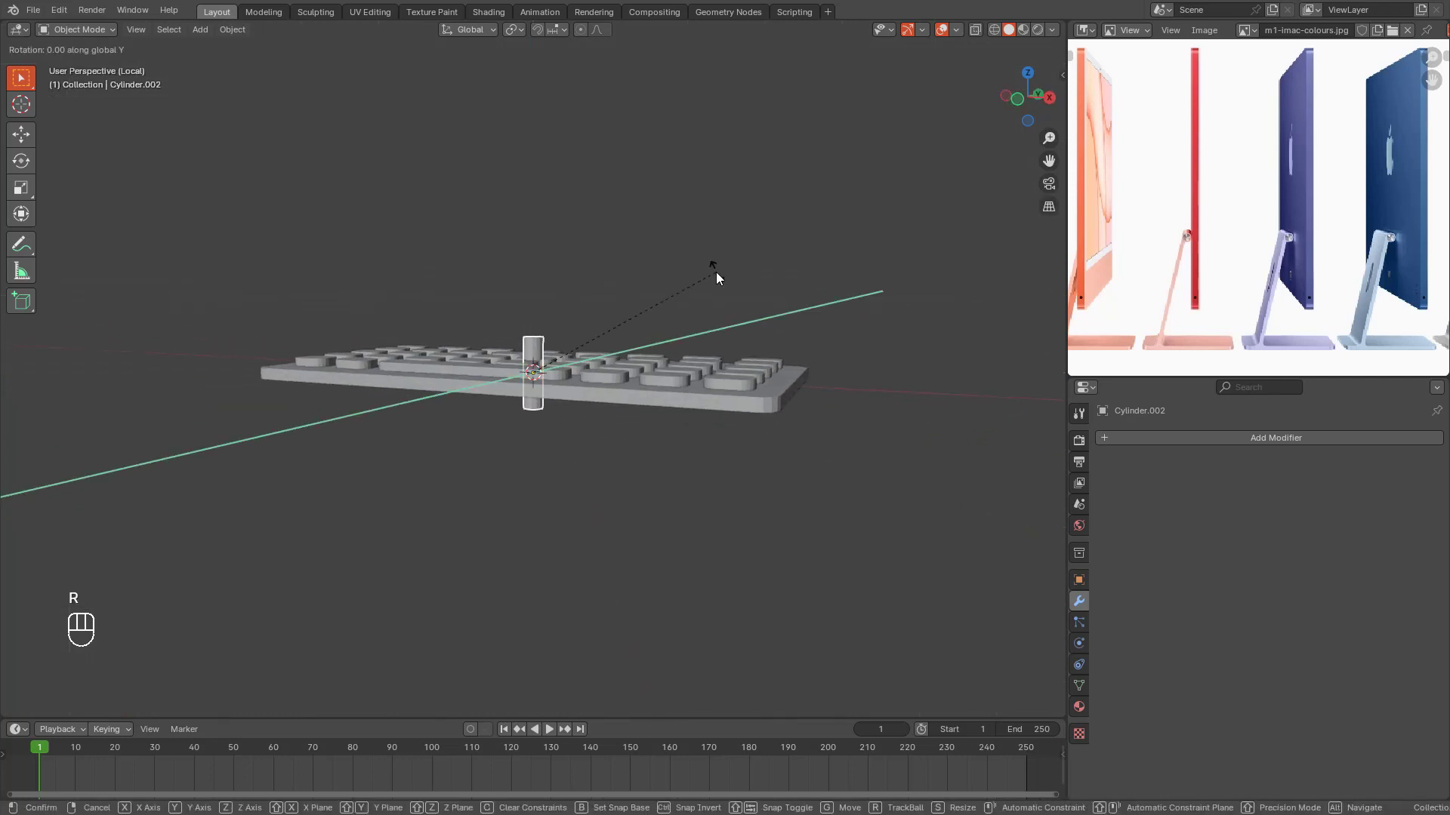
{"action": "right_click", "coordinate": [716, 271]}
{"action": "middle_click_drag", "start_coordinate": [698, 278], "coordinate": [742, 279]}
{"action": "key", "text": "r"}
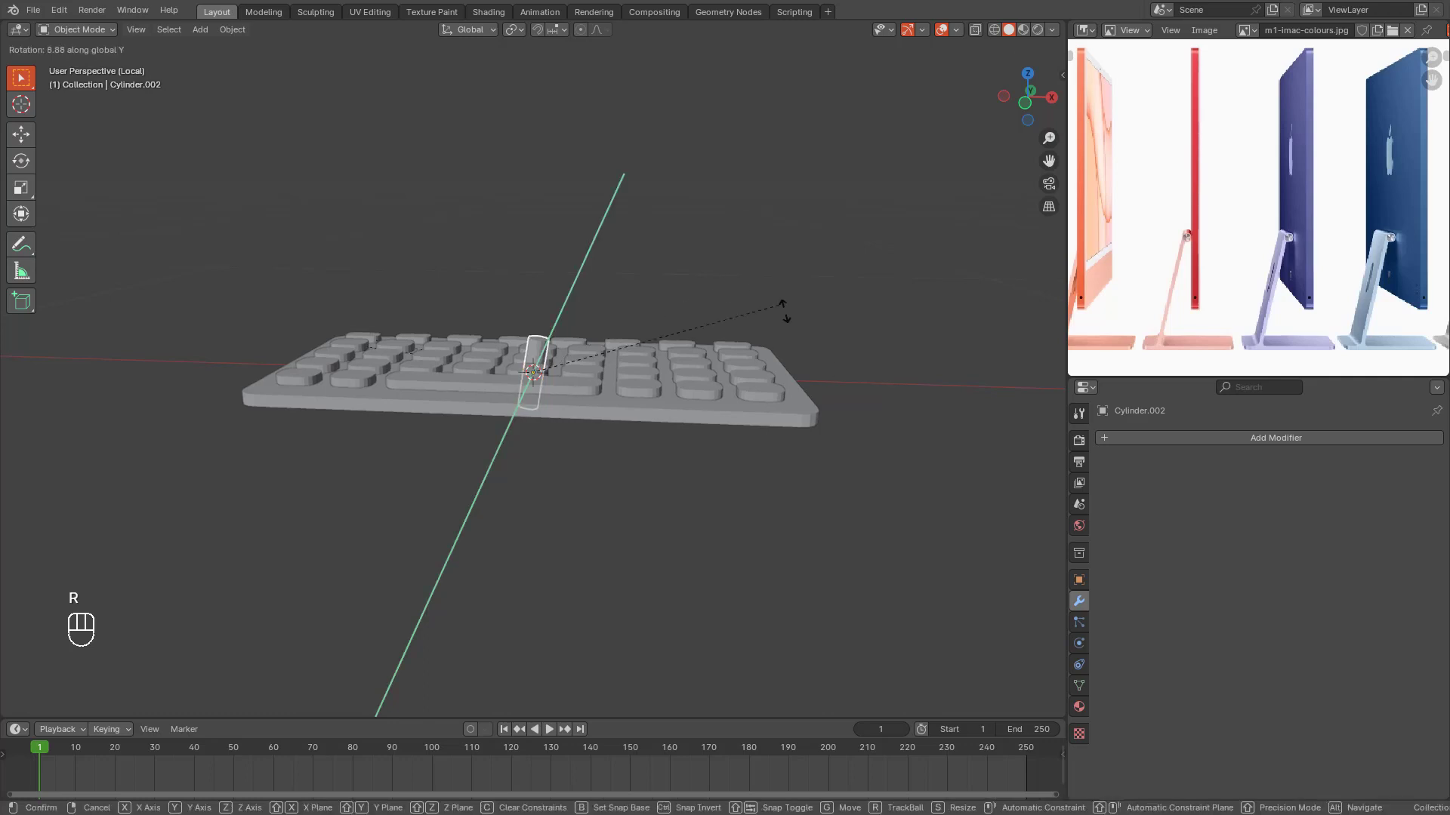
{"action": "right_click", "coordinate": [650, 406]}
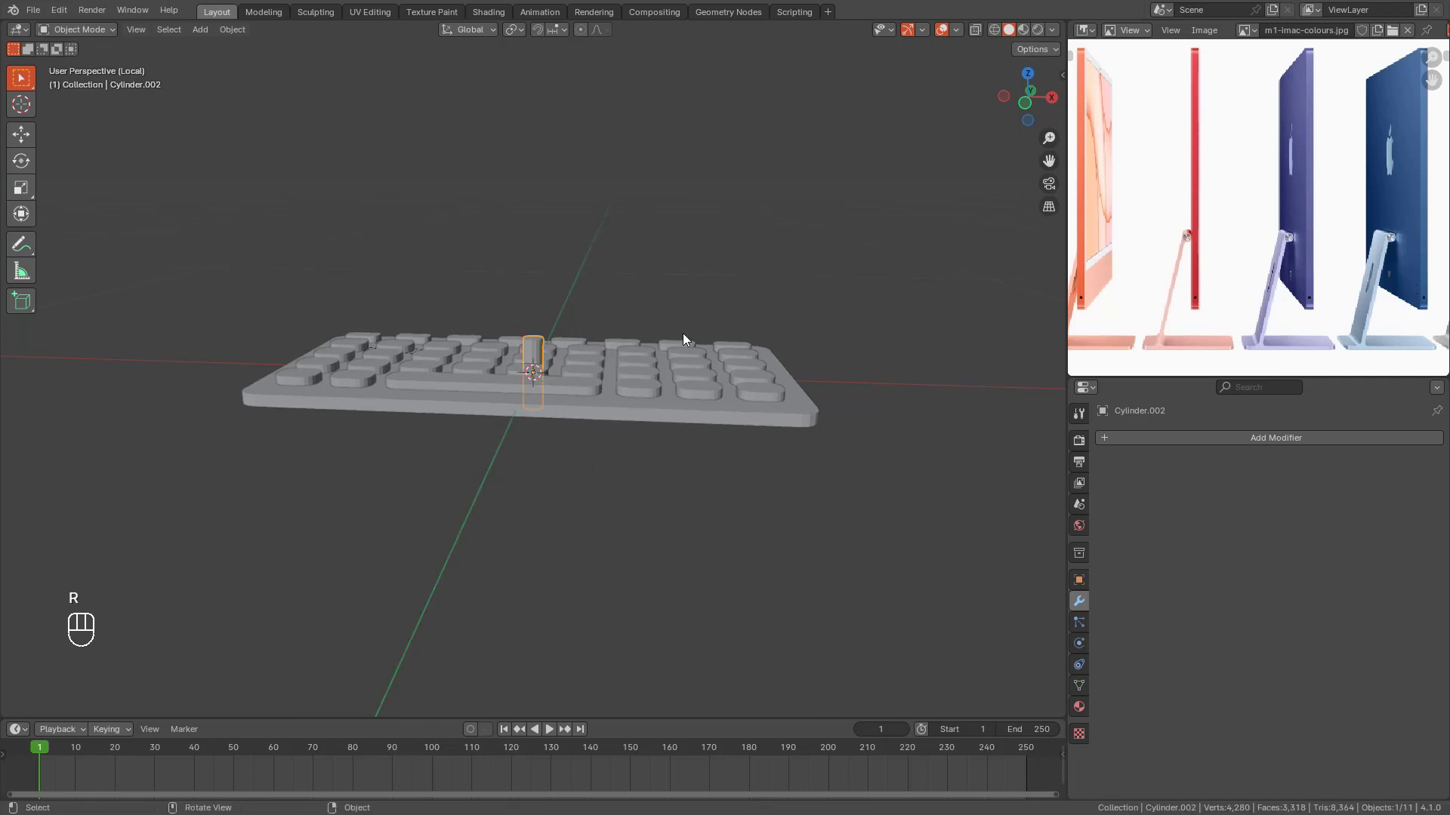
Step: Rotate the cylinder 90° about Y and stretch its mesh along X to the full width of the keyboard base in wireframe
{"action": "type", "text": "ry90"}
{"action": "key", "text": "Return"}
{"action": "key", "text": "KP_7"}
{"action": "key", "text": "shift+z"}
{"action": "middle_click_drag", "start_coordinate": [634, 394], "coordinate": [627, 415], "text": "shift"}
{"action": "key", "text": "Tab"}
{"action": "key", "text": "a"}
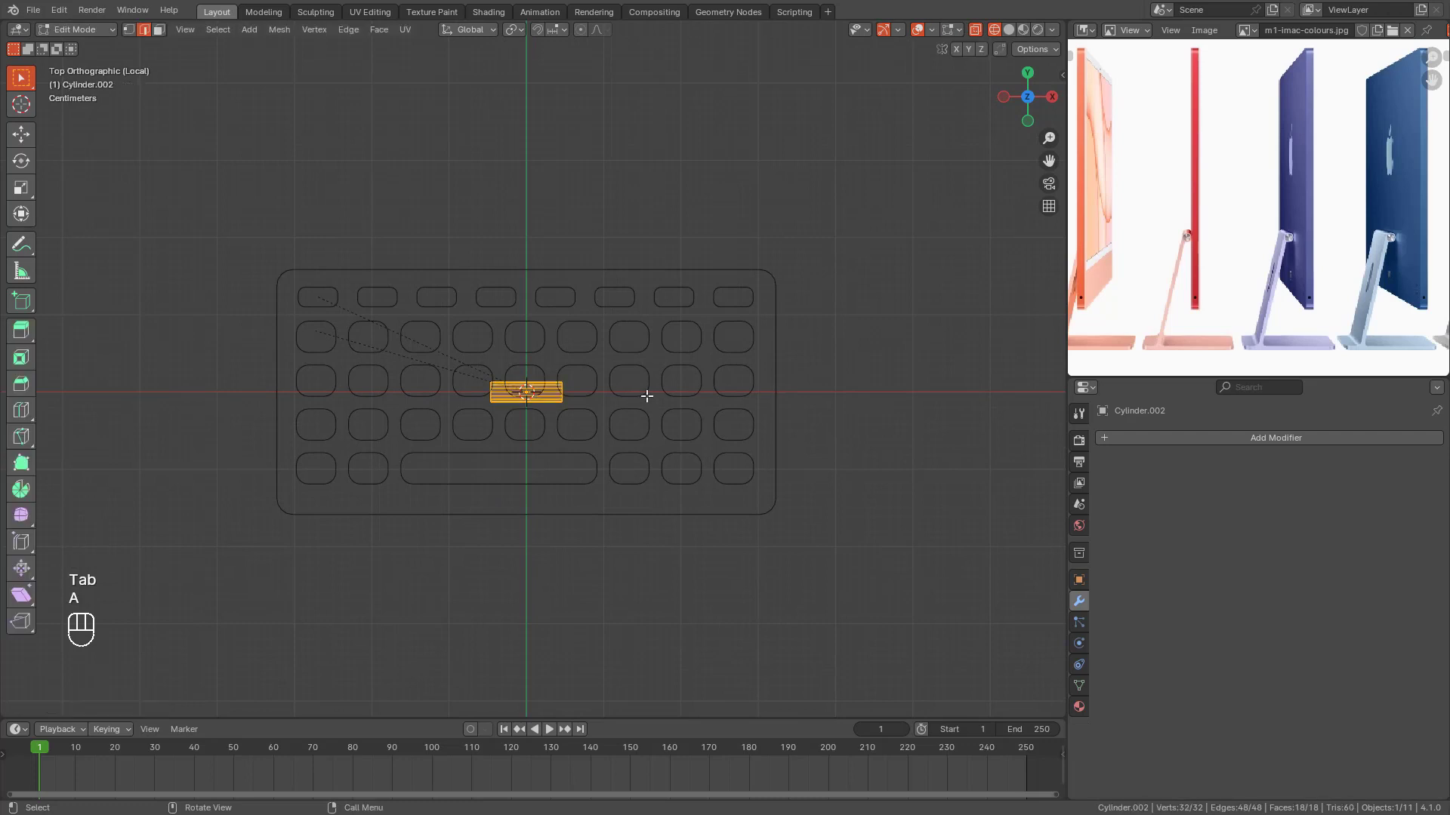
{"action": "key", "text": "s"}
{"action": "key", "text": "x"}
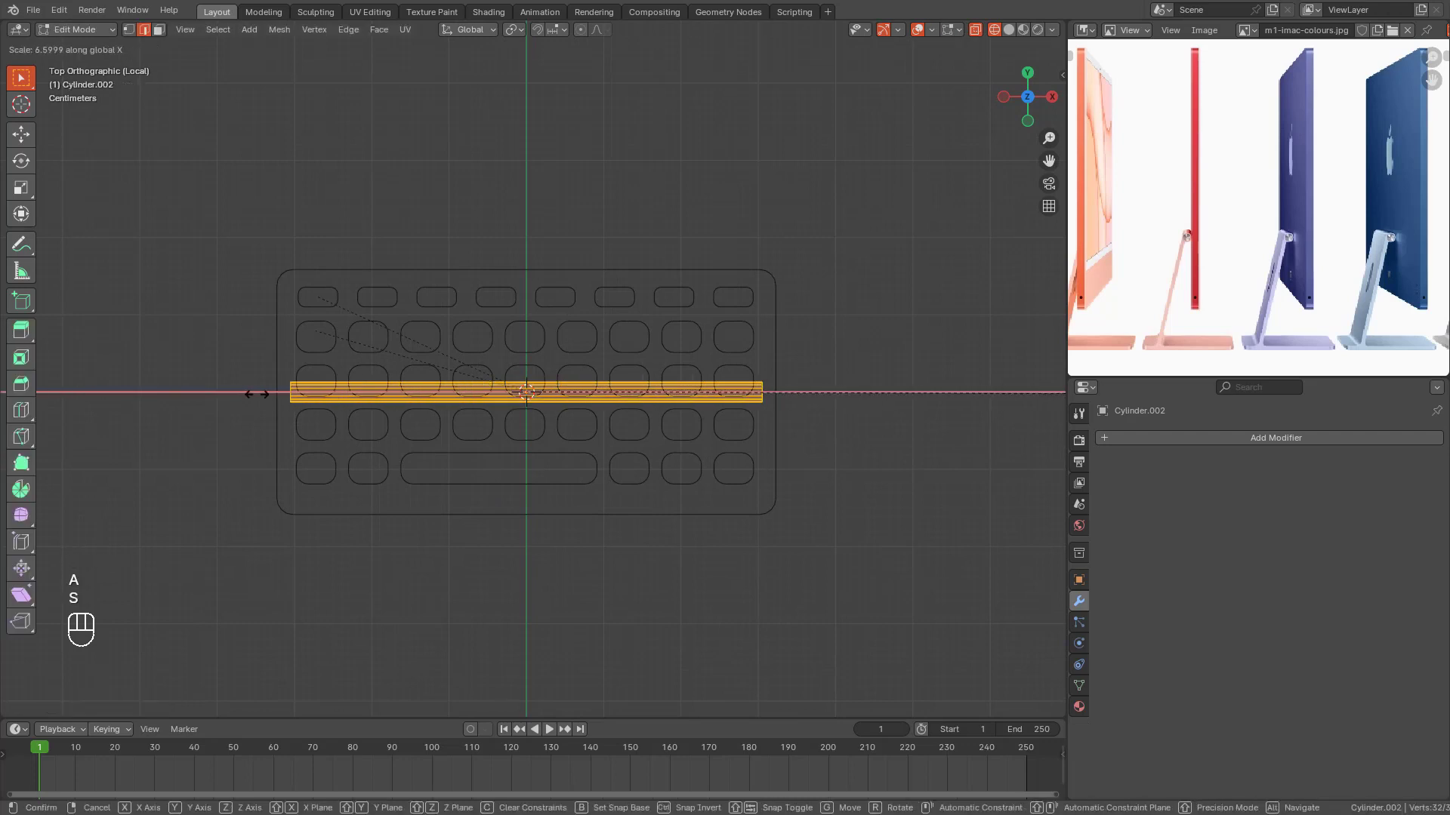
{"action": "left_click", "coordinate": [299, 387]}
Step: Move the cylinder mesh along Y to line up with the function-key row
{"action": "key", "text": "g"}
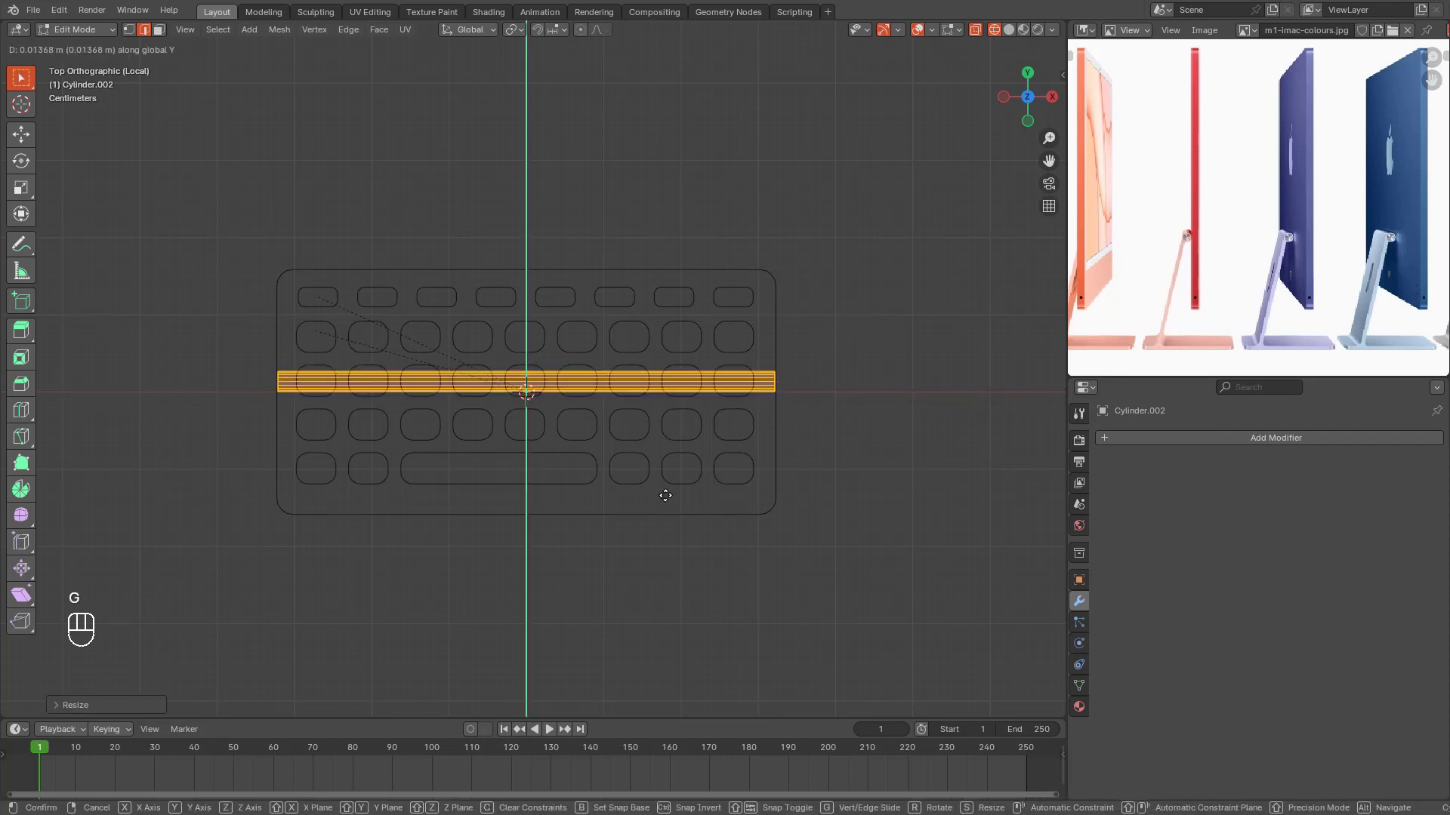
{"action": "left_click", "coordinate": [686, 423]}
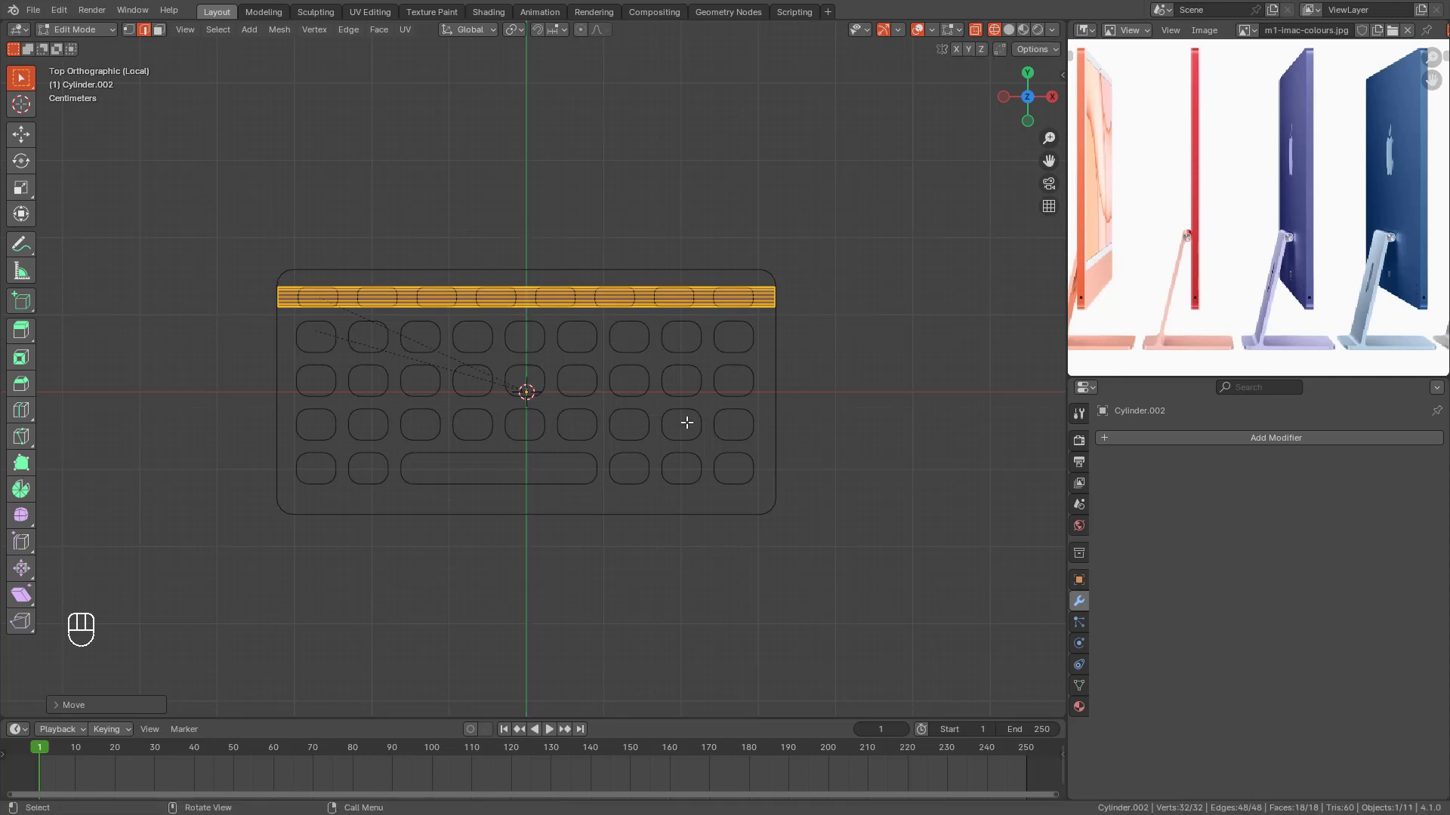
{"action": "key", "text": "KP_3"}
{"action": "scroll", "coordinate": [686, 420], "scroll_direction": "up", "scroll_amount": 4}
{"action": "middle_click_drag", "start_coordinate": [687, 420], "coordinate": [571, 376], "text": "shift"}
{"action": "key", "text": "g"}
{"action": "key", "text": "y"}
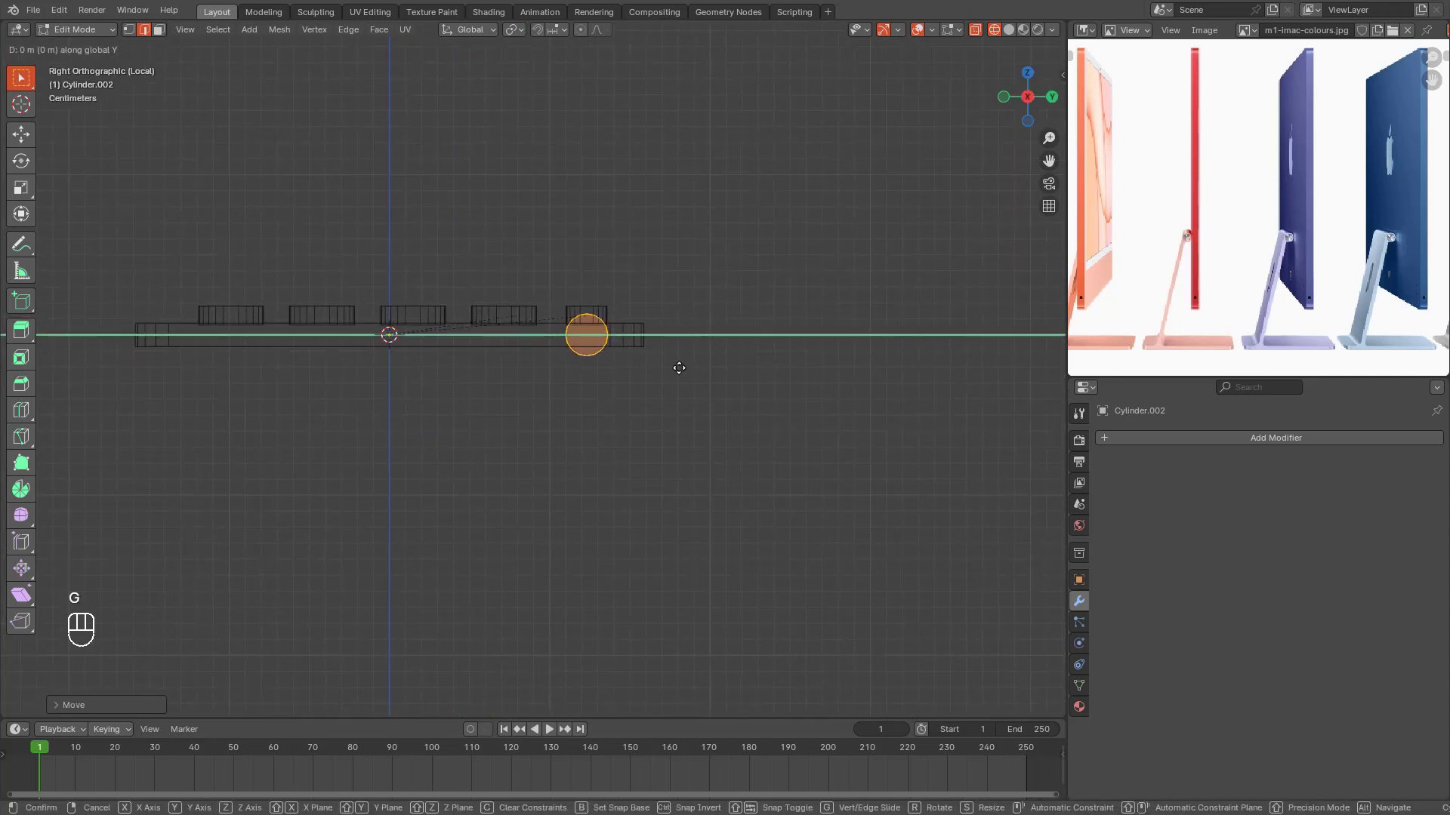
{"action": "right_click", "coordinate": [687, 385]}
Step: Lower the cylinder mesh along Z until it touches the underside of the keyboard base, and return to Object Mode
{"action": "key", "text": "g"}
{"action": "key", "text": "z"}
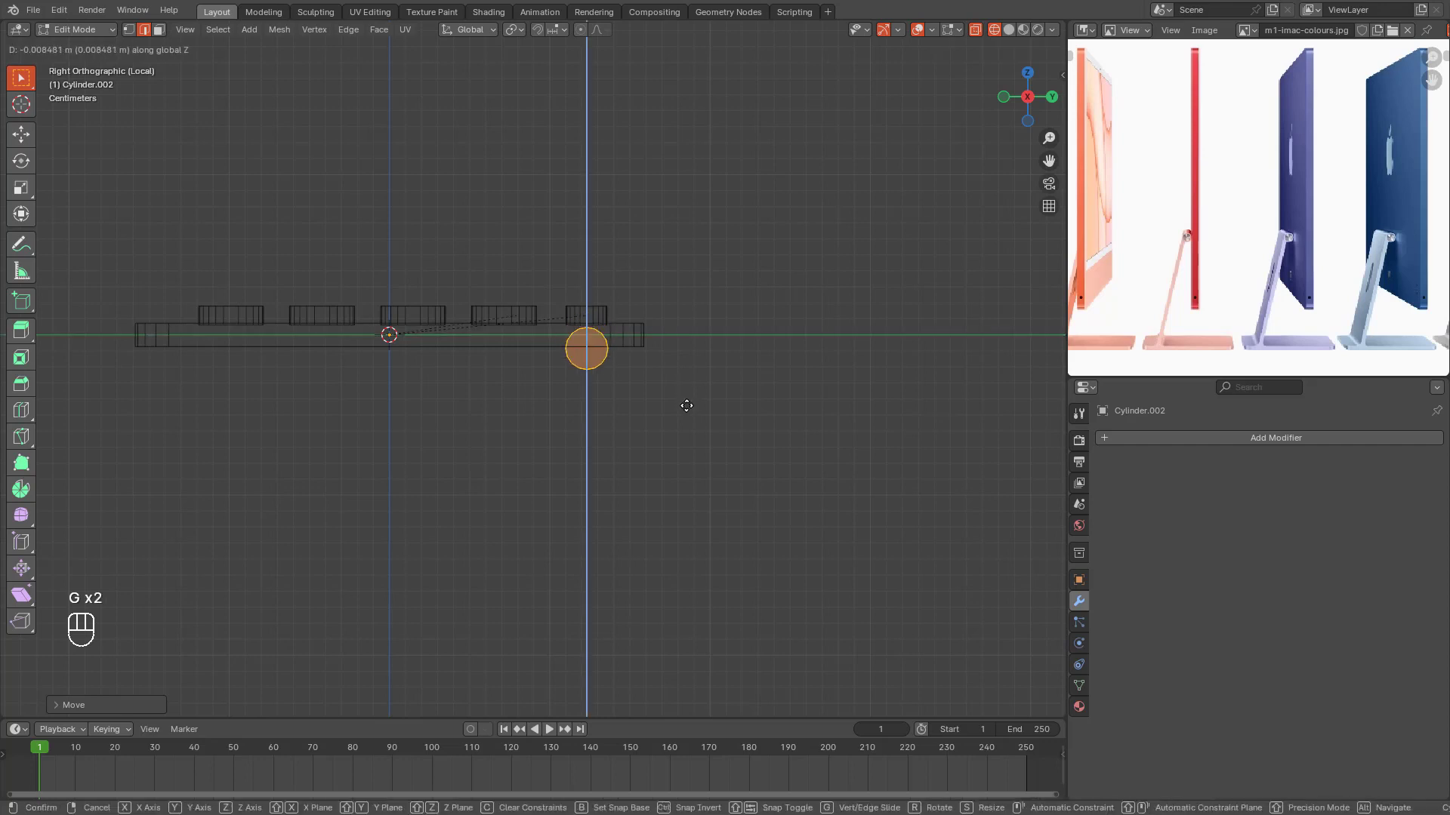
{"action": "left_click", "coordinate": [688, 417]}
{"action": "scroll", "coordinate": [640, 399], "scroll_direction": "down", "scroll_amount": 4}
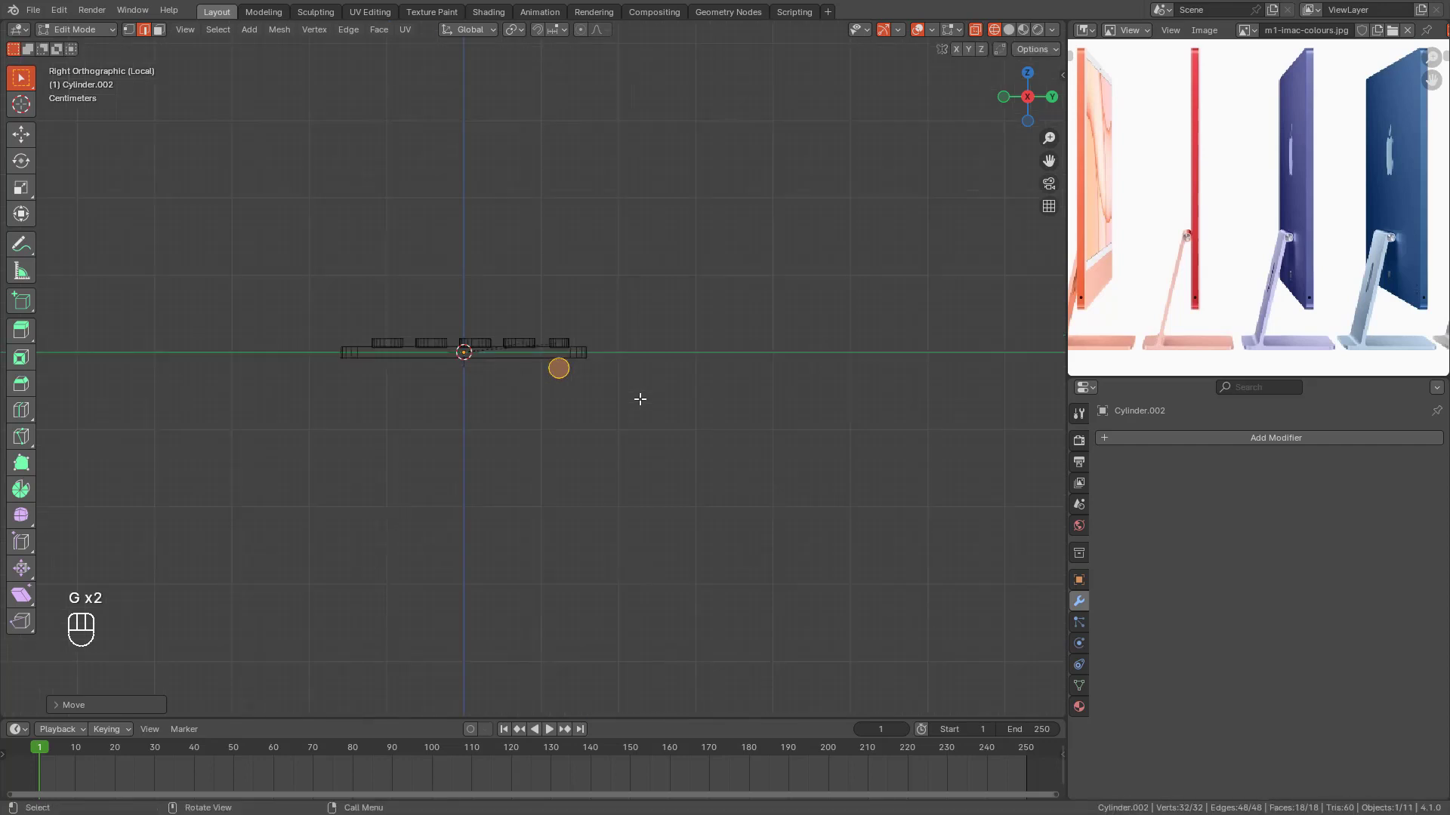
{"action": "key", "text": "Tab"}
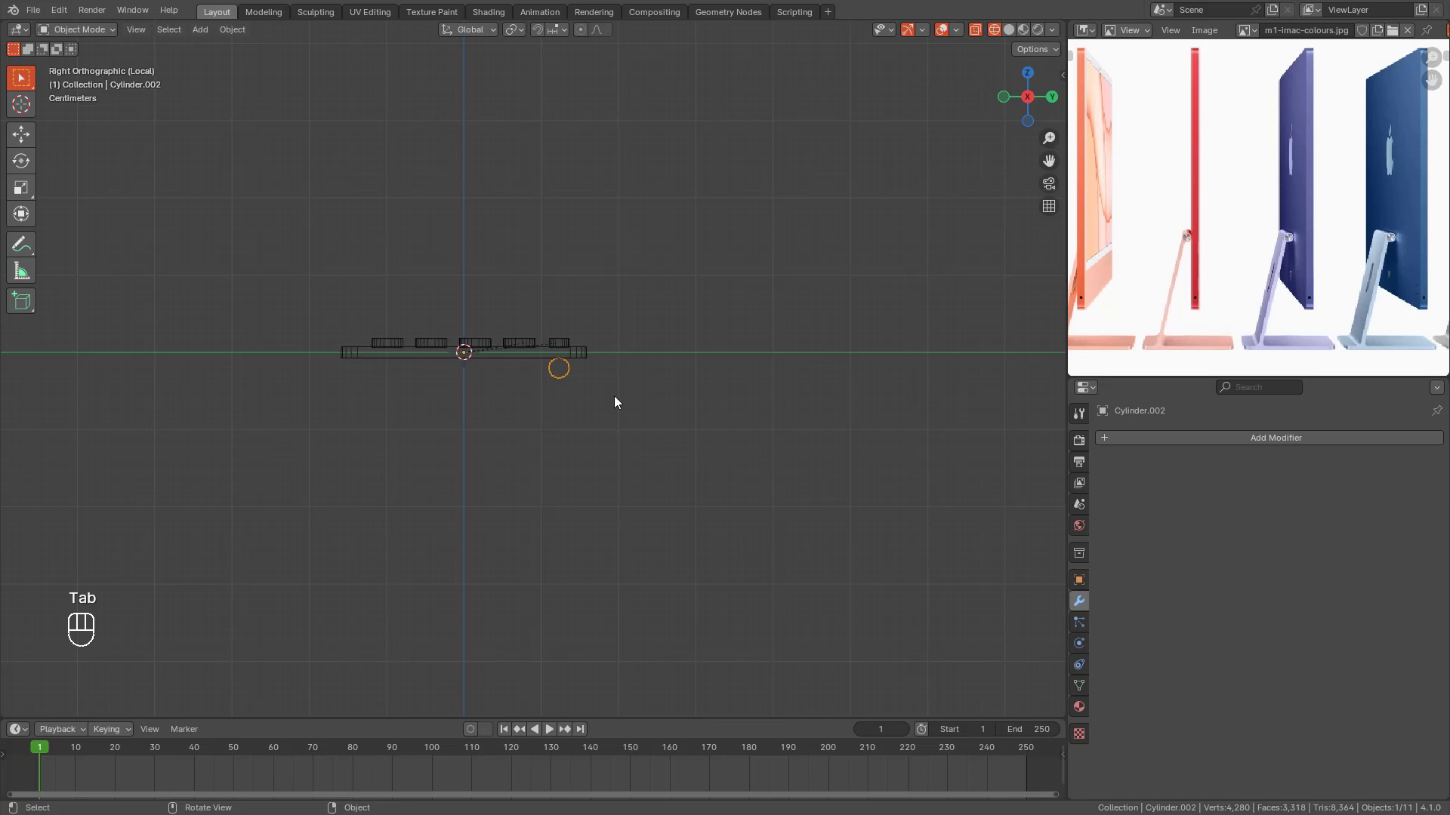
Step: Parent the support cylinder to the keyboard base as an object
{"action": "scroll", "coordinate": [614, 396], "scroll_direction": "up", "scroll_amount": 4}
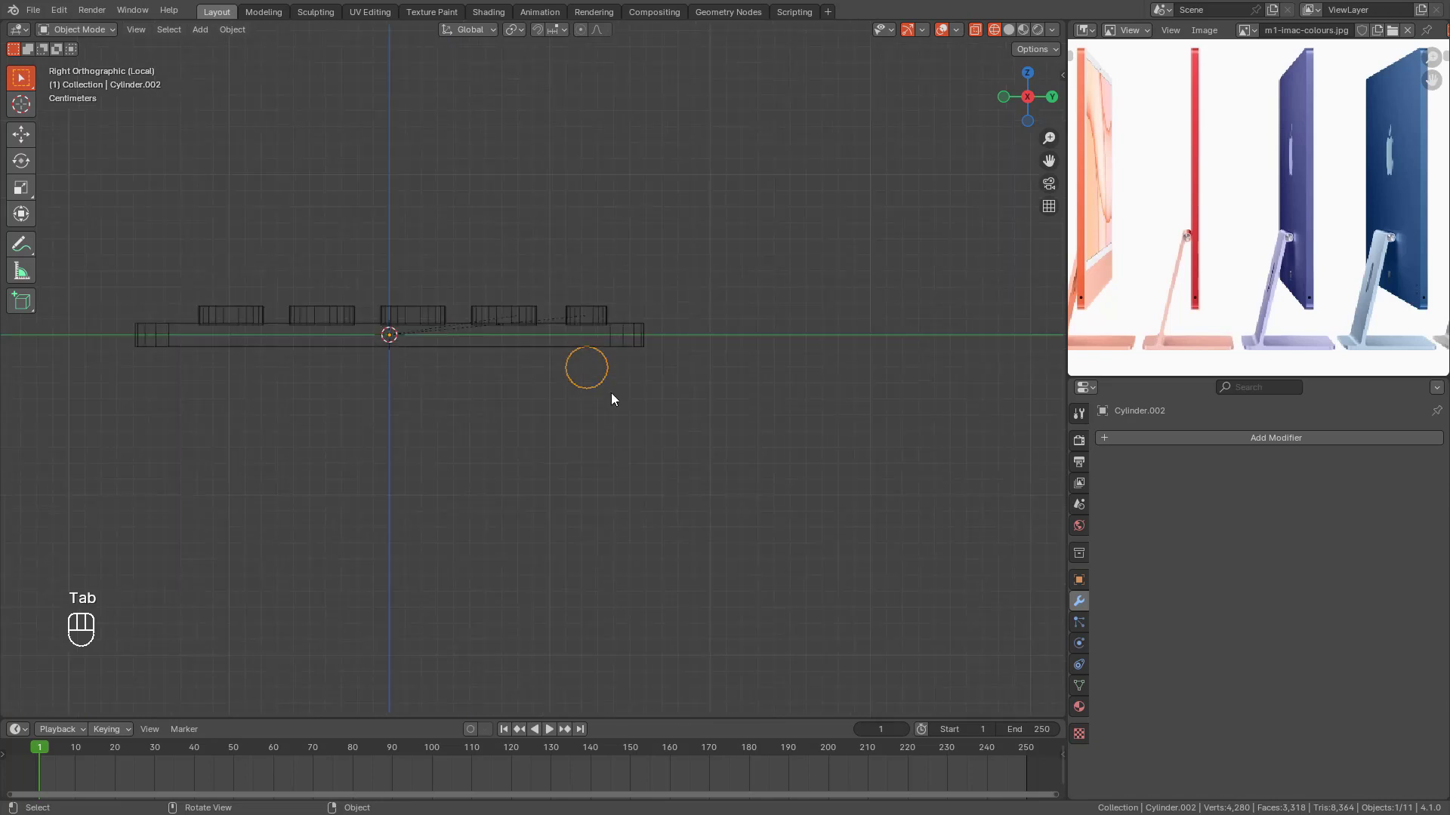
{"action": "left_click", "coordinate": [514, 346], "text": "shift"}
{"action": "middle_click_drag", "start_coordinate": [505, 399], "coordinate": [234, 133]}
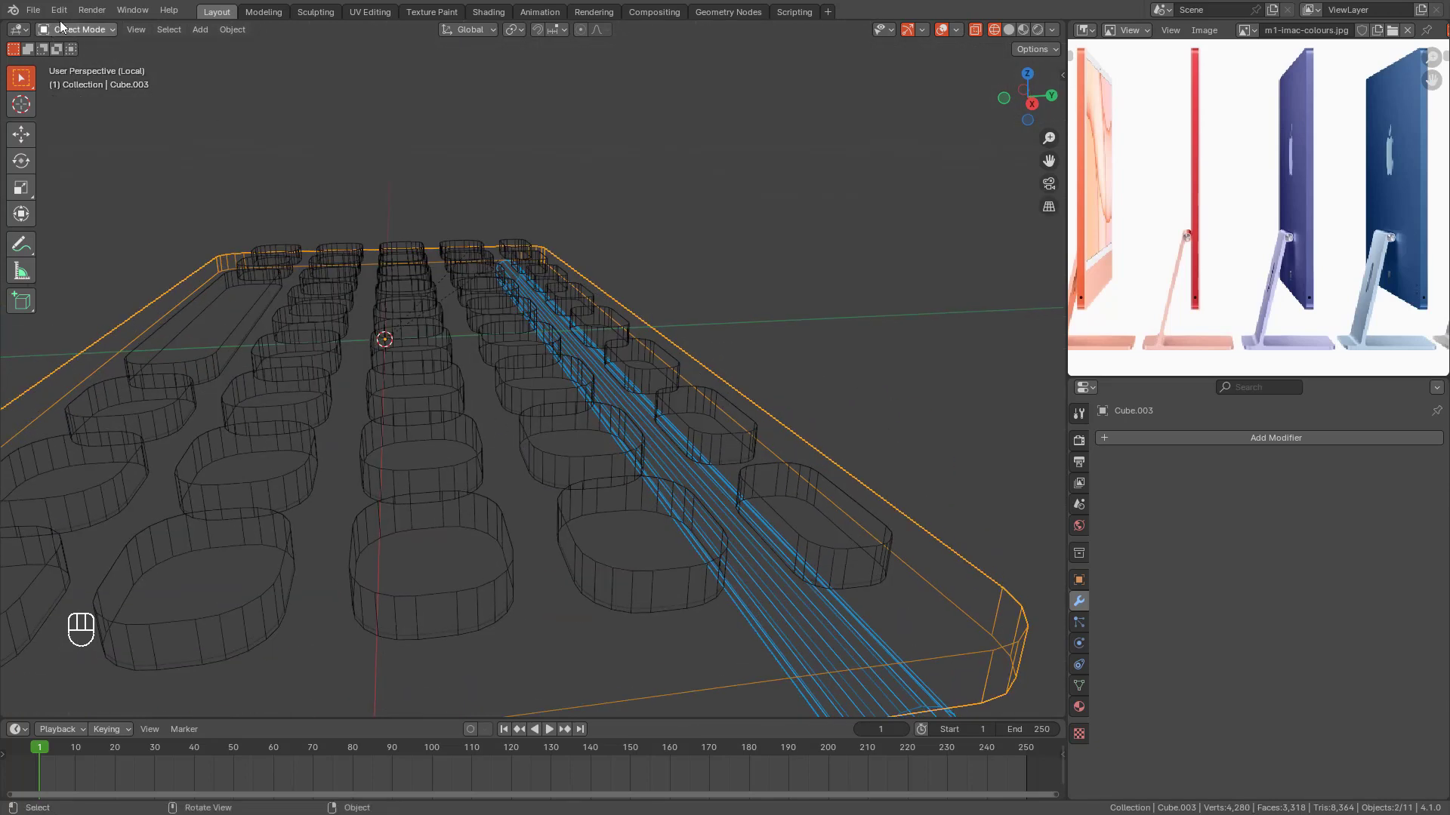
{"action": "scroll", "coordinate": [622, 323], "scroll_direction": "down", "scroll_amount": 4}
{"action": "left_click", "coordinate": [95, 30]}
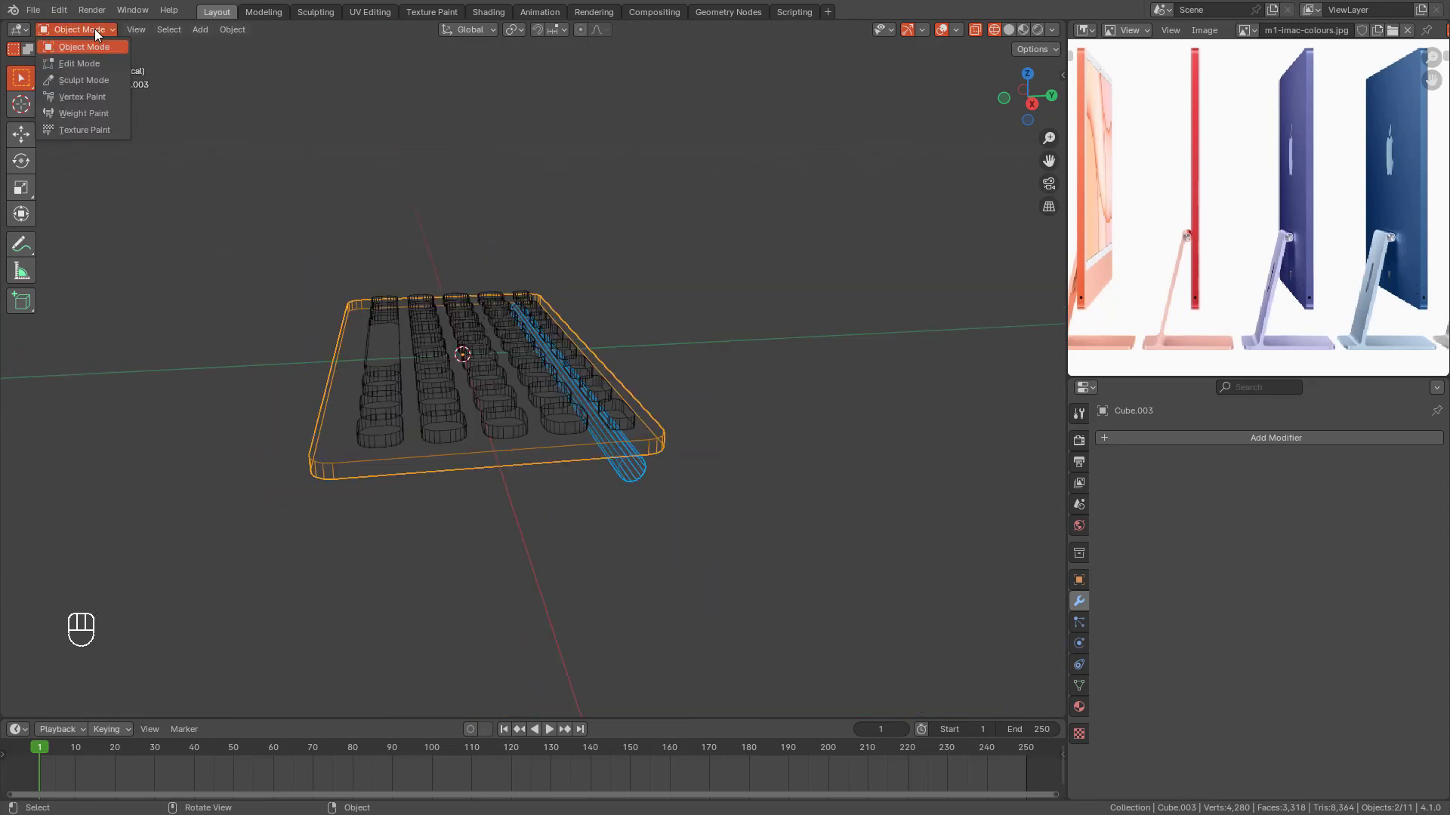
{"action": "middle_click_drag", "start_coordinate": [881, 450], "coordinate": [871, 452]}
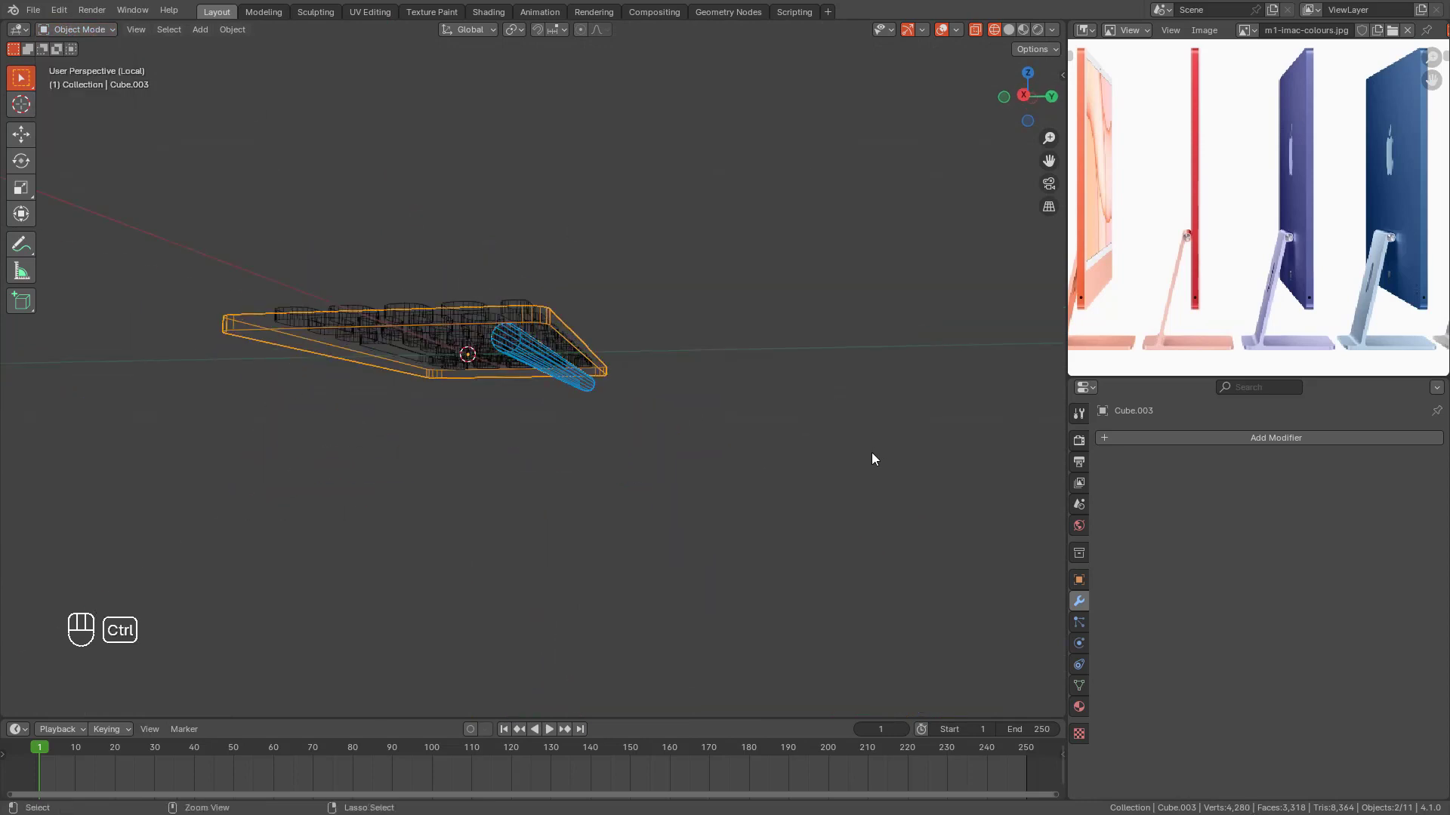
{"action": "key", "text": "ctrl+p"}
{"action": "left_click", "coordinate": [871, 452]}
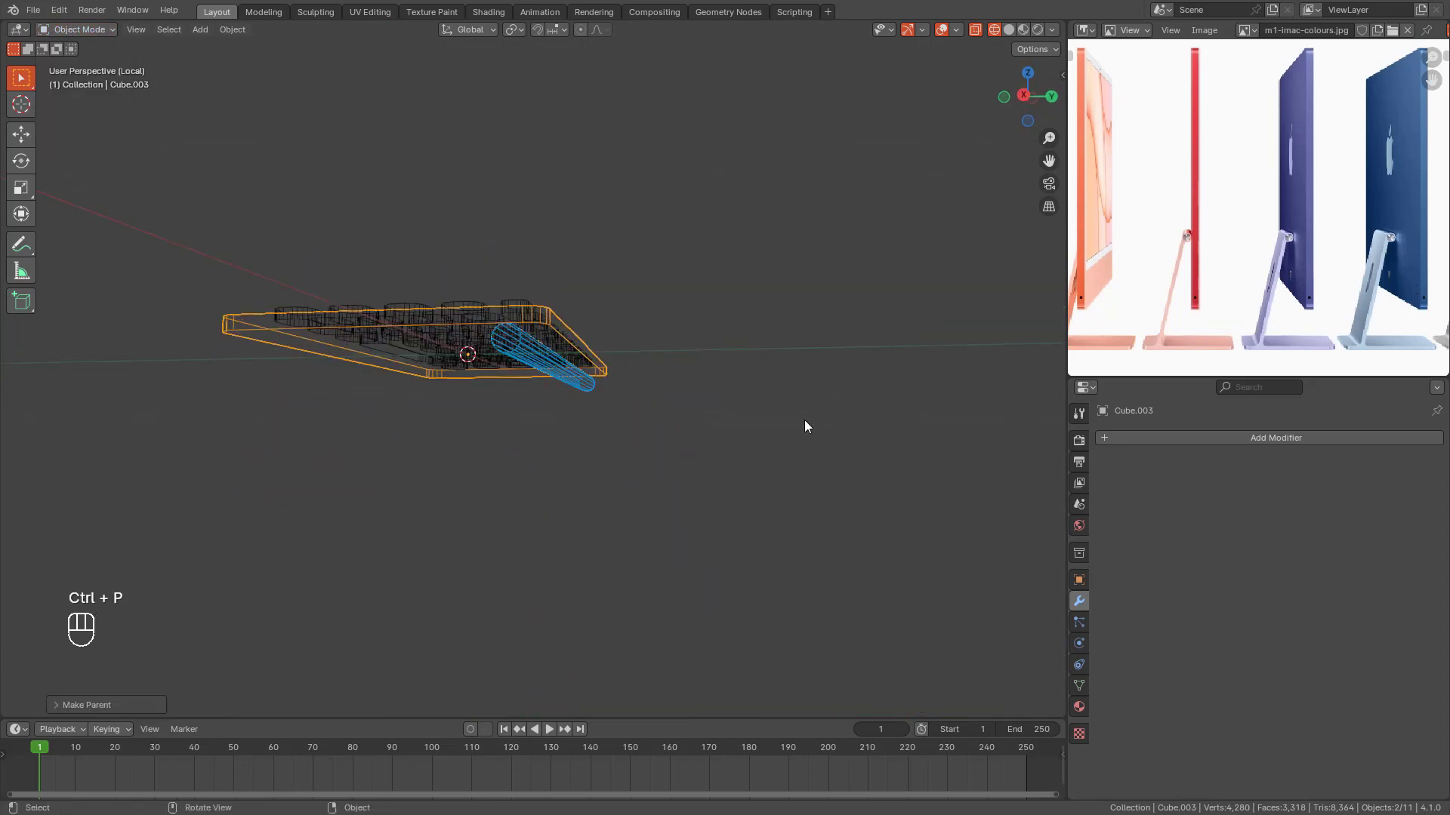
Step: Select only the keyboard base and tilt the whole keyboard in side view so its rear edge rises
{"action": "left_click", "coordinate": [539, 320]}
{"action": "scroll", "coordinate": [626, 325], "scroll_direction": "down", "scroll_amount": 1}
{"action": "left_click", "coordinate": [559, 346]}
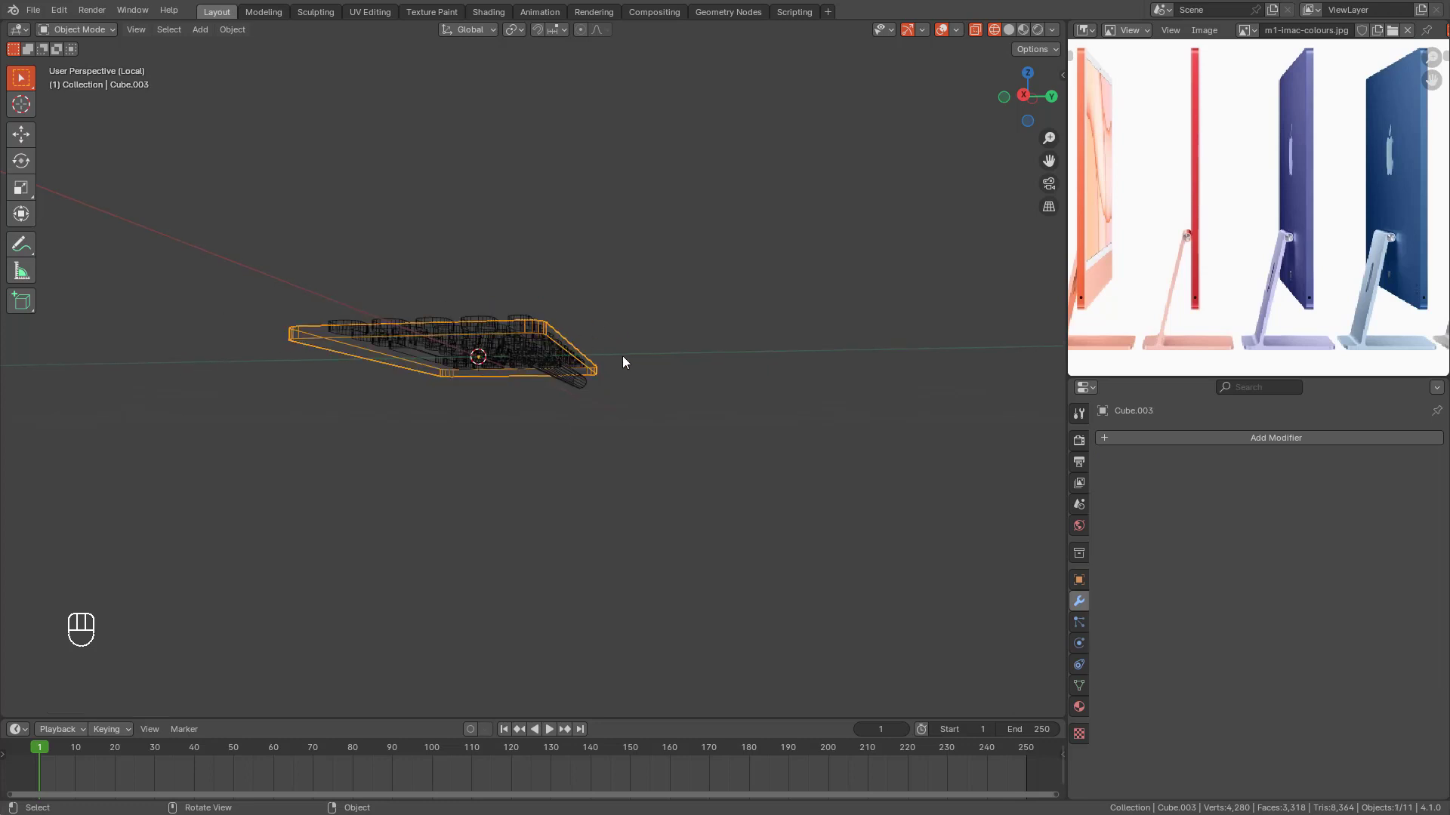
{"action": "middle_click_drag", "start_coordinate": [645, 446], "coordinate": [632, 382]}
{"action": "key", "text": "KP_3"}
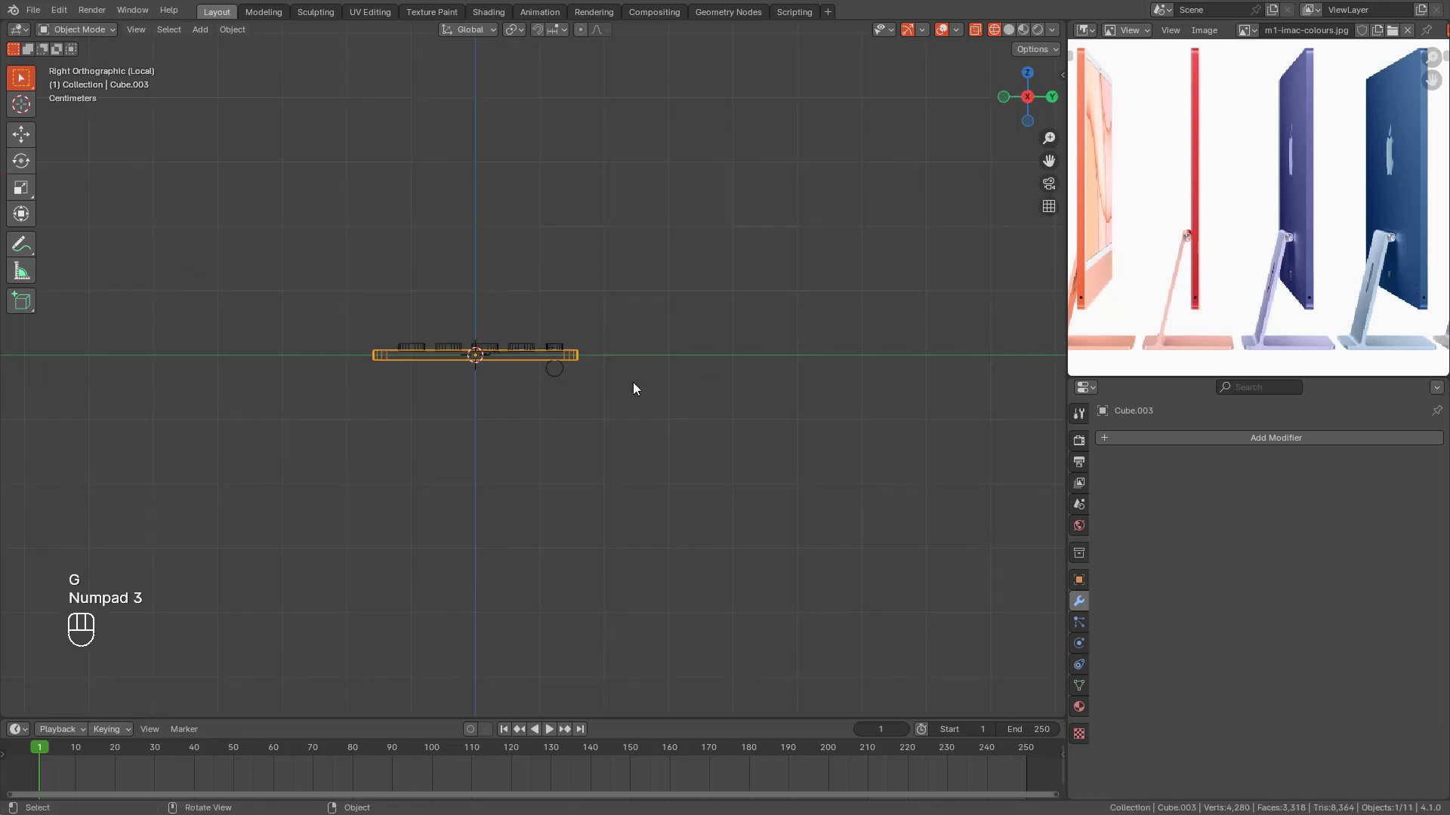
{"action": "scroll", "coordinate": [649, 385], "scroll_direction": "up", "scroll_amount": 4}
{"action": "key", "text": "r"}
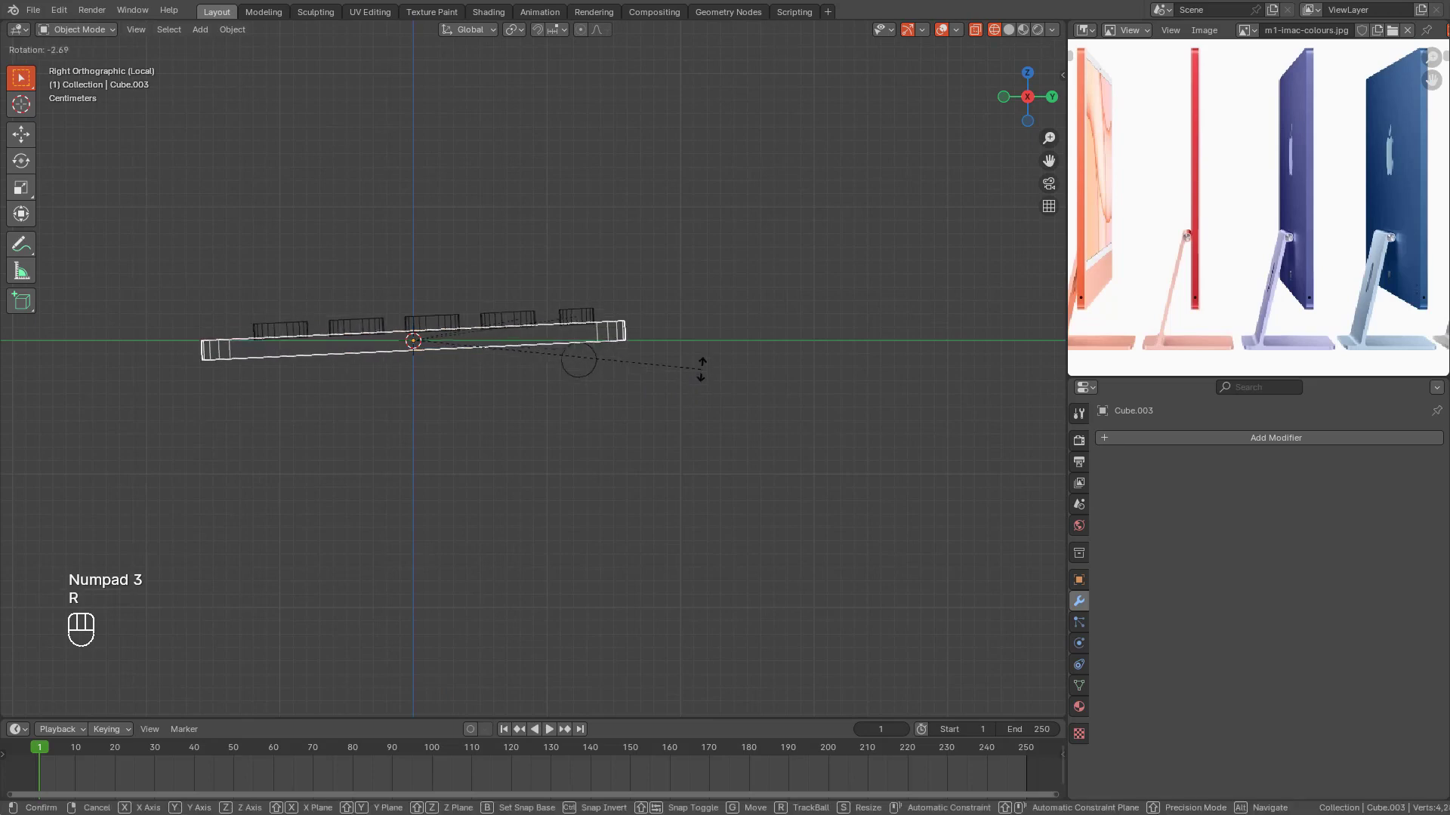
{"action": "left_click", "coordinate": [693, 365]}
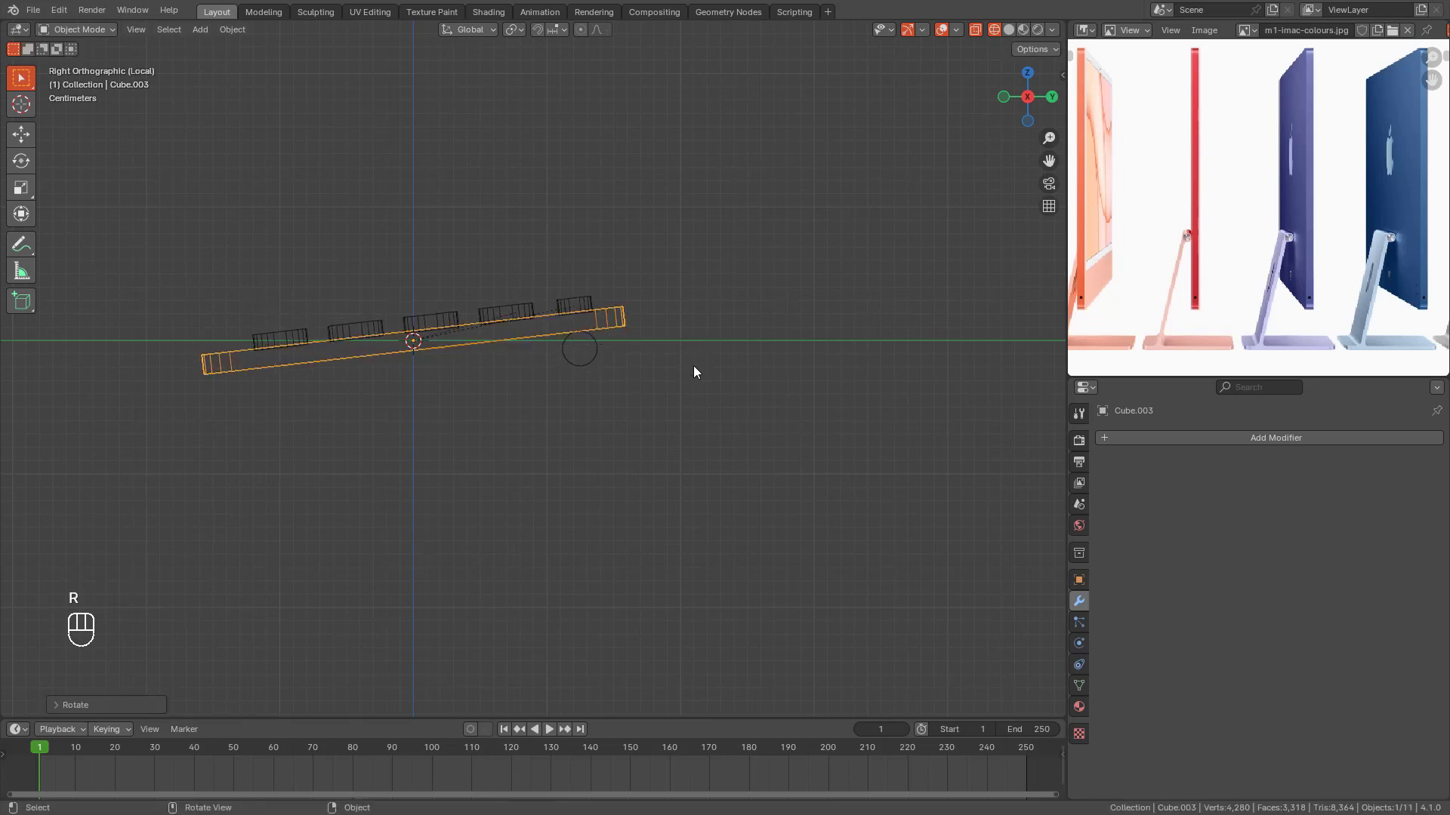
Step: Raise the tilted keyboard toward the ground line and rotate it back by about 1.4° to ease the slope
{"action": "key", "text": "g"}
{"action": "left_click", "coordinate": [693, 356]}
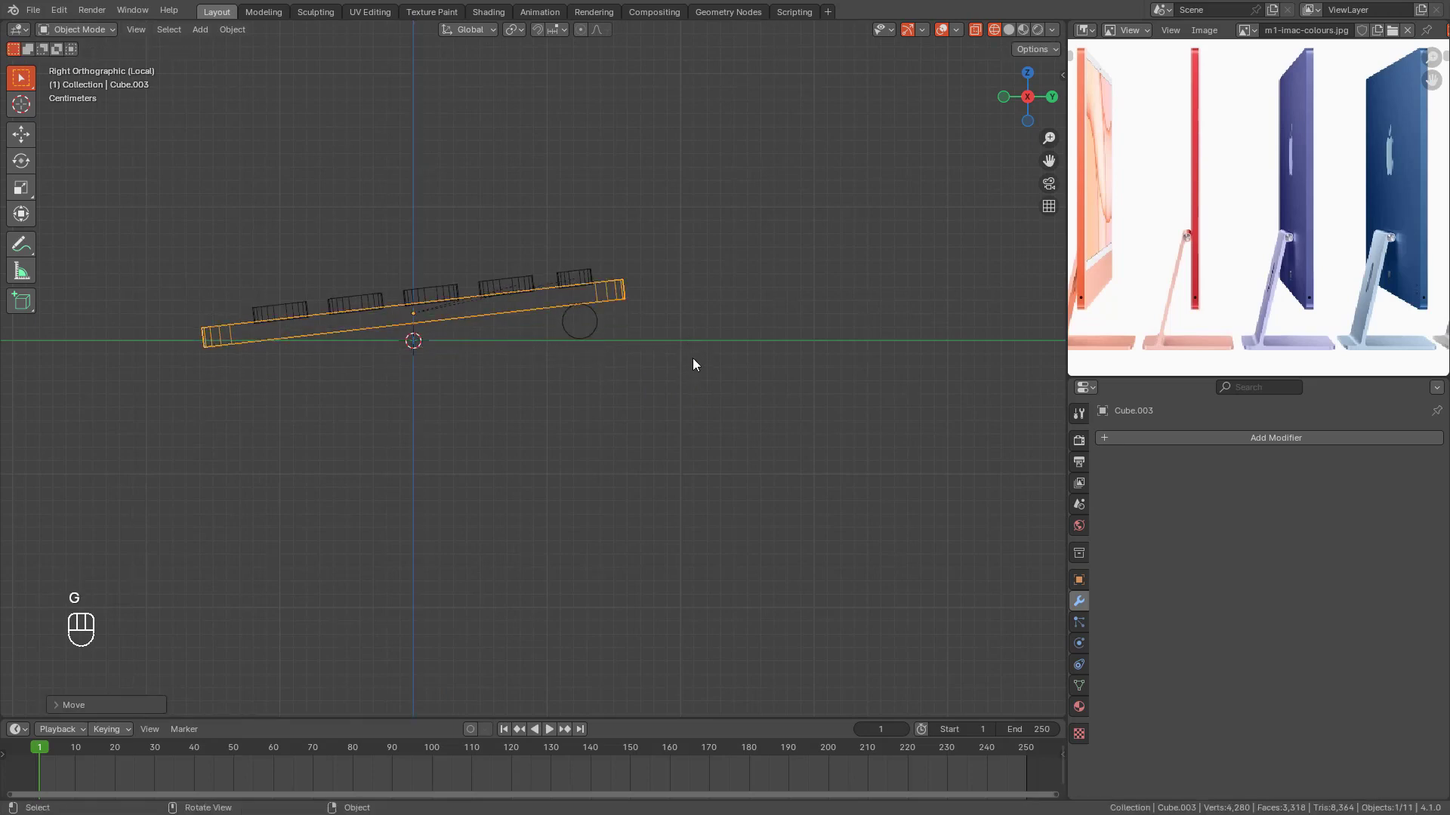
{"action": "scroll", "coordinate": [693, 360], "scroll_direction": "up", "scroll_amount": 4}
{"action": "middle_click_drag", "start_coordinate": [731, 343], "coordinate": [764, 376], "text": "shift"}
{"action": "scroll", "coordinate": [766, 362], "scroll_direction": "down", "scroll_amount": 1}
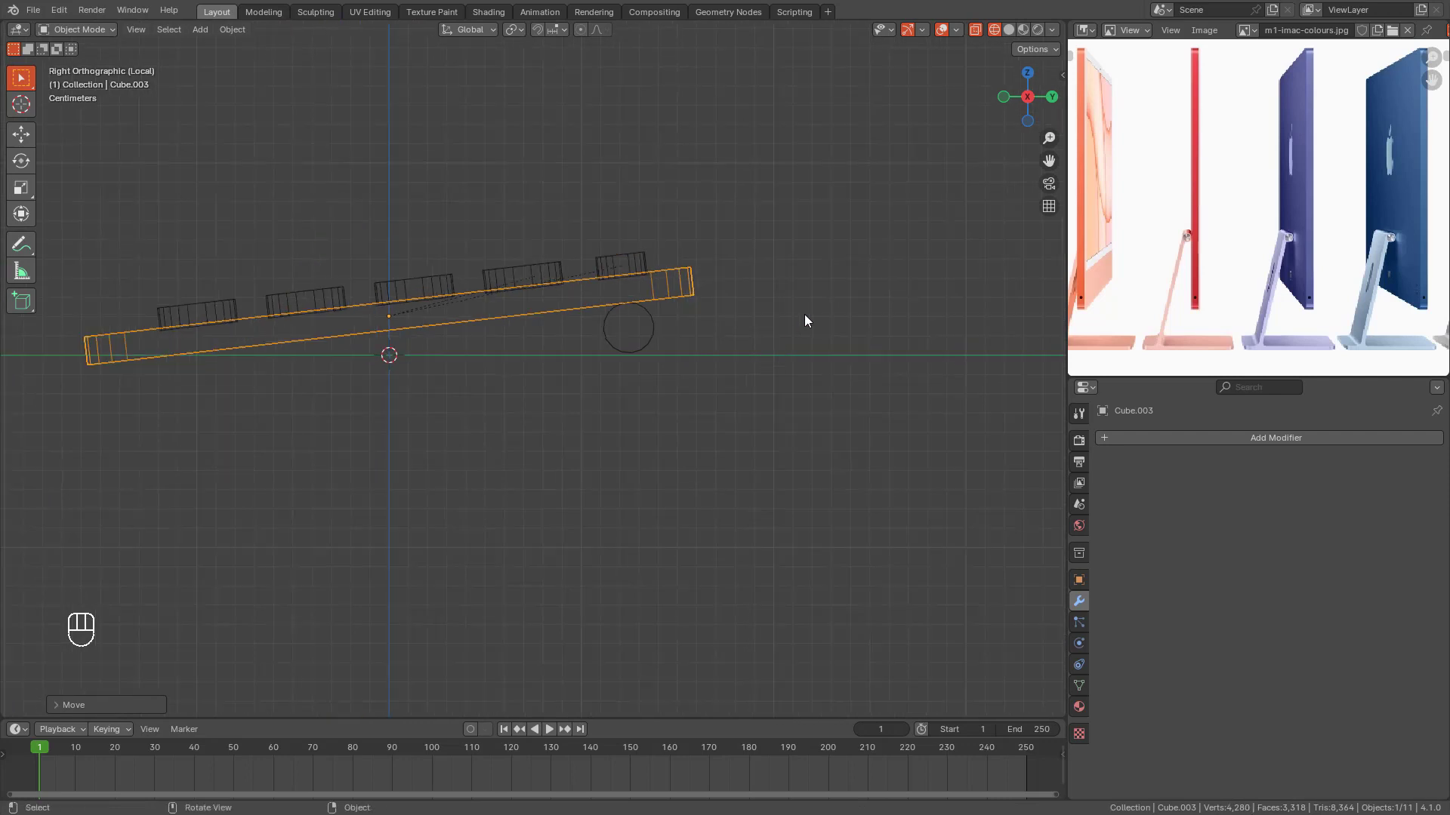
{"action": "key", "text": "r"}
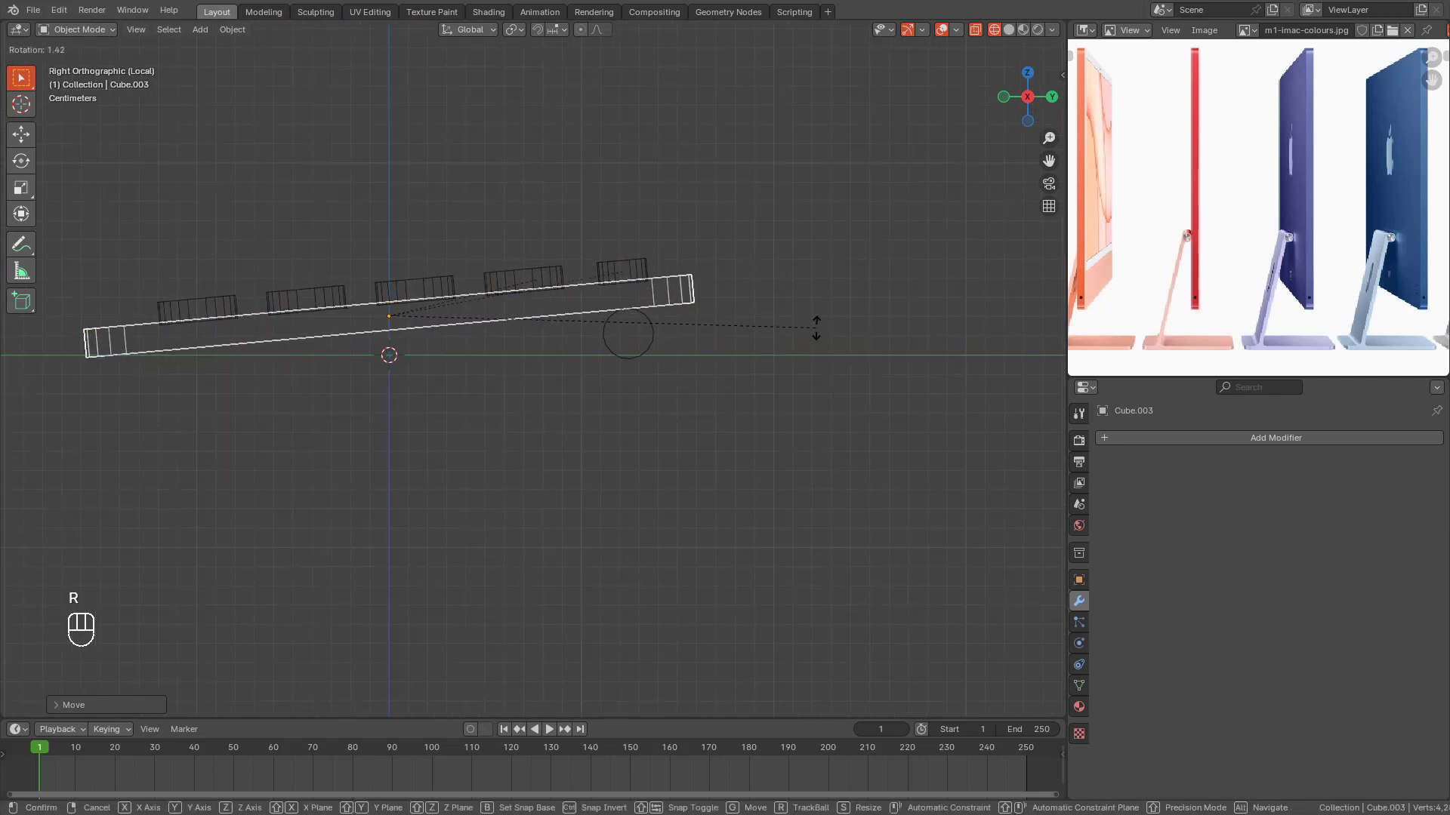
{"action": "left_click", "coordinate": [815, 329]}
Step: Move the keyboard along Z in side view so it rests on the desktop
{"action": "key", "text": "g"}
{"action": "key", "text": "z"}
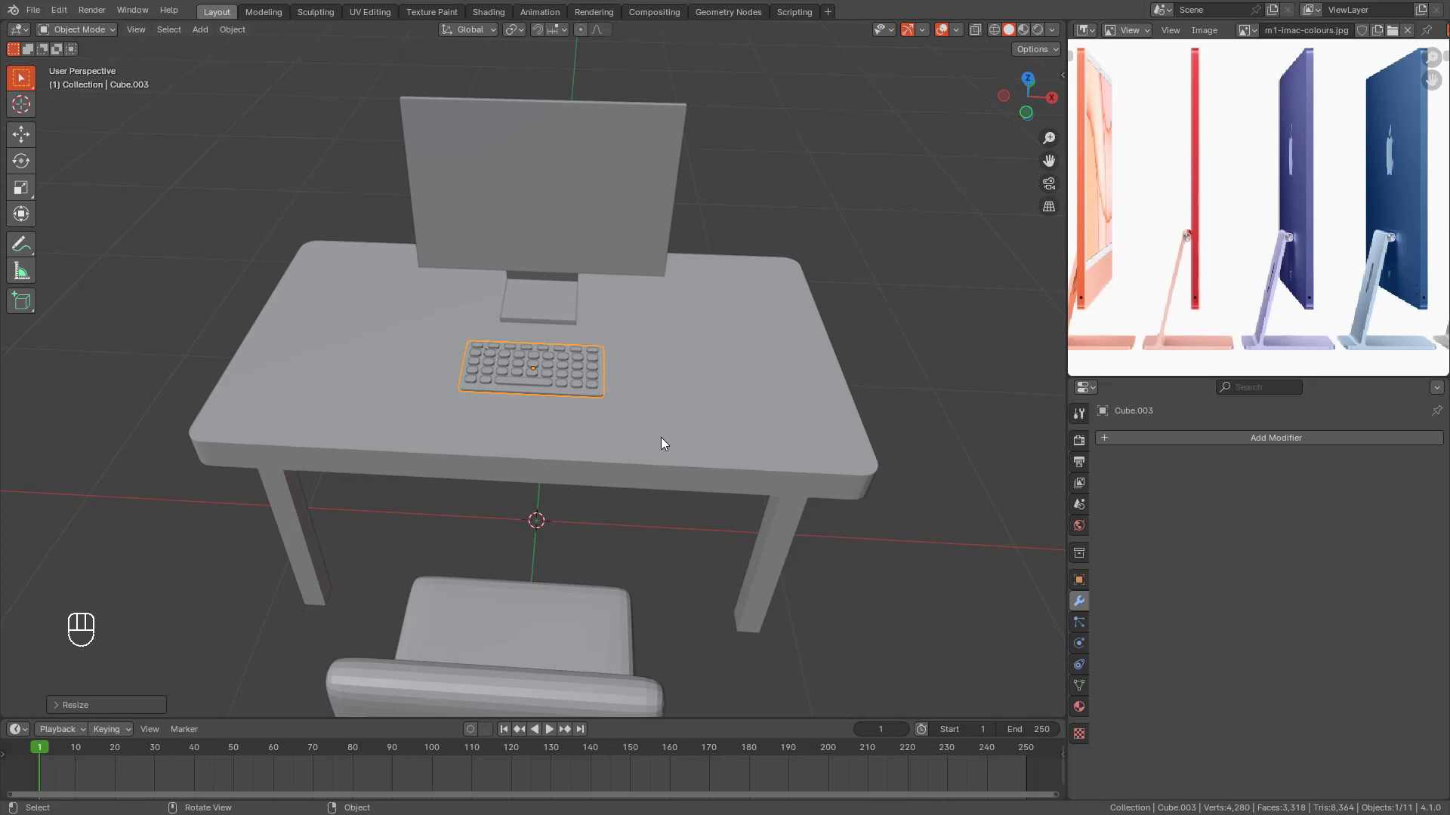
{"action": "key", "text": "KP_3"}
{"action": "scroll", "coordinate": [662, 438], "scroll_direction": "up", "scroll_amount": 3}
{"action": "scroll", "coordinate": [661, 444], "scroll_direction": "up", "scroll_amount": 7}
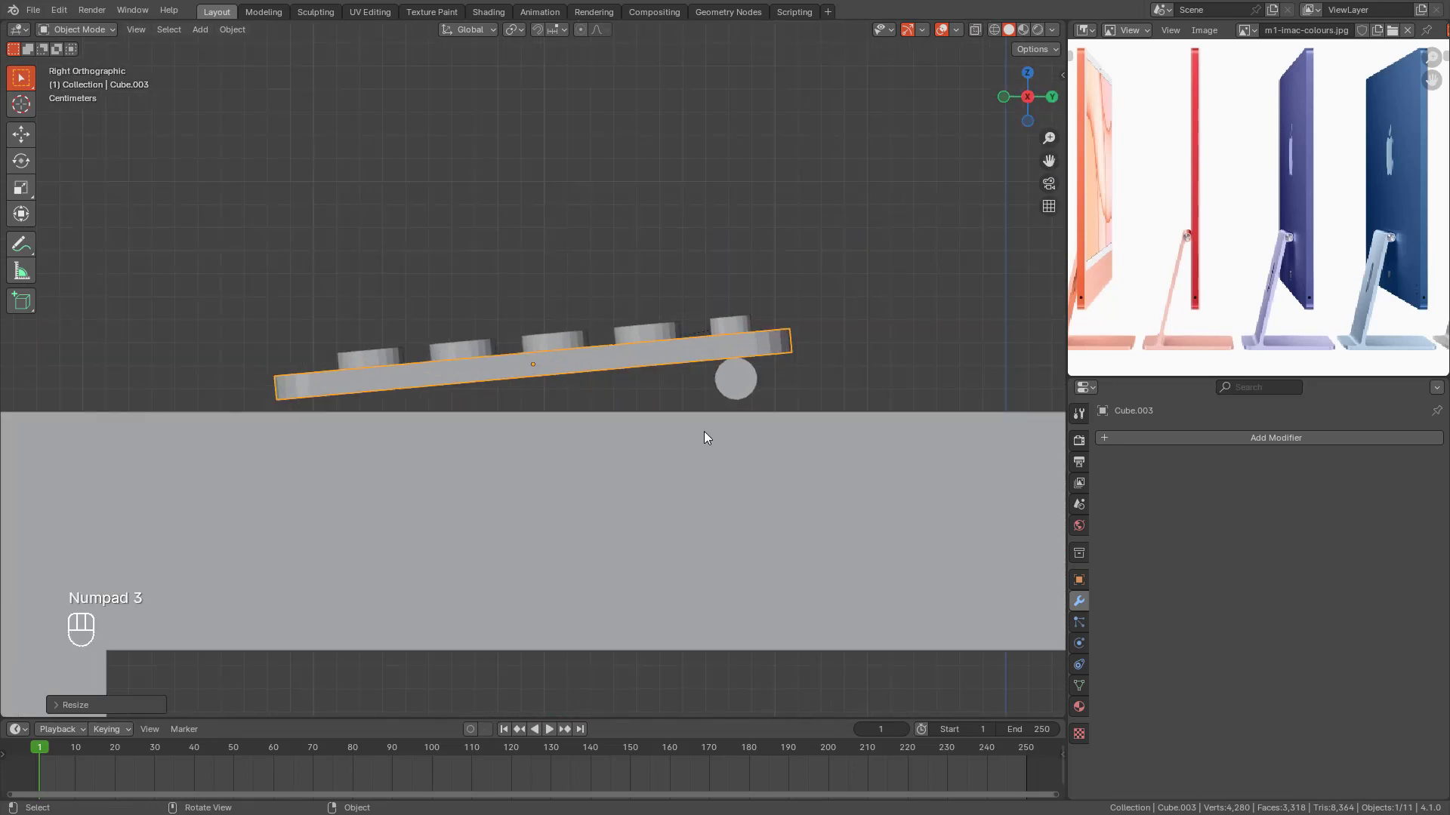
{"action": "key", "text": "g"}
{"action": "key", "text": "z"}
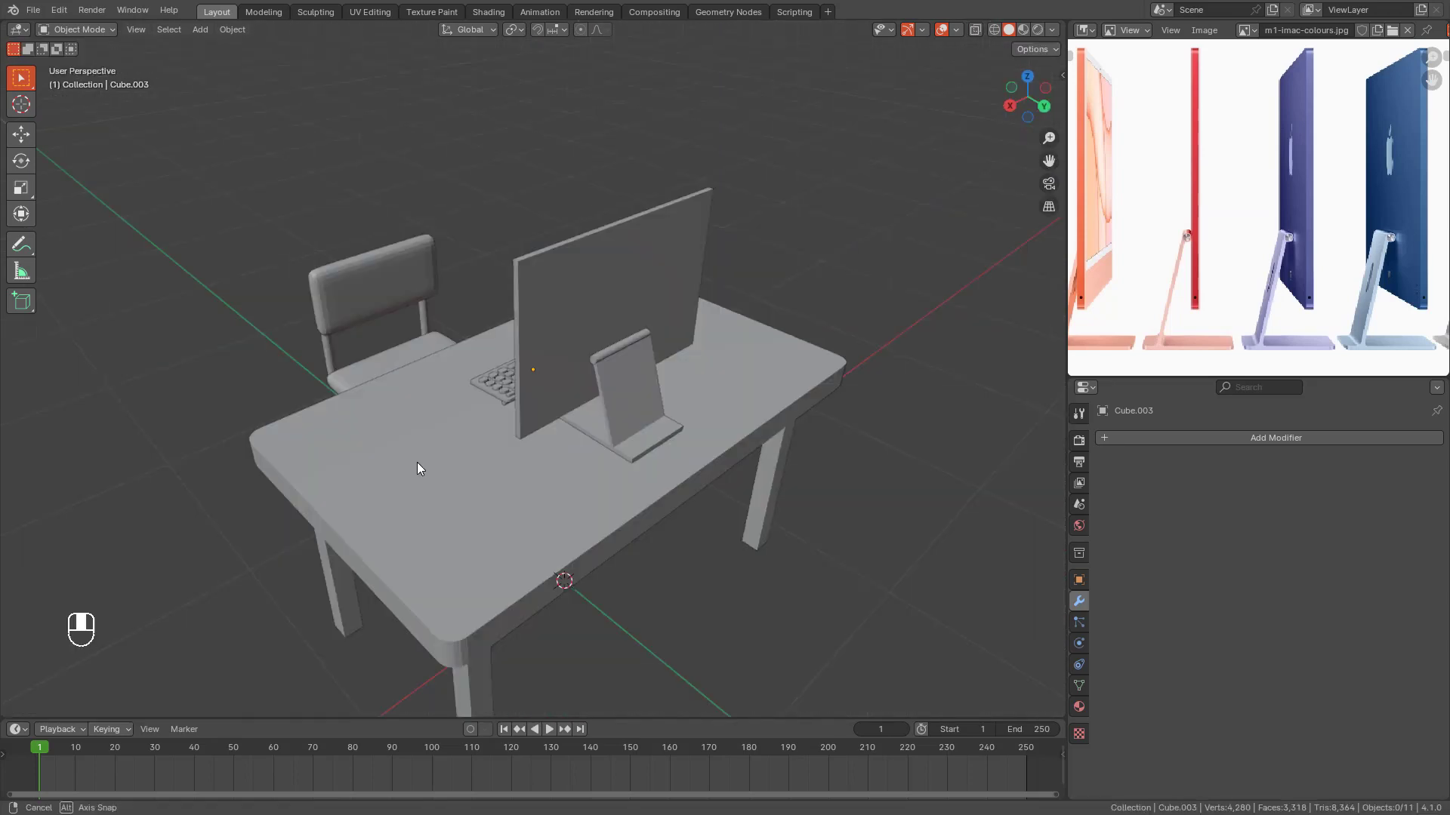
Step: Add a cube mesh to the scene and isolate it in local view
{"action": "middle_click_drag", "start_coordinate": [417, 462], "coordinate": [745, 301]}
{"action": "scroll", "coordinate": [714, 446], "scroll_direction": "down", "scroll_amount": 3}
{"action": "key", "text": "shift+a"}
{"action": "mouse_move", "coordinate": [737, 311]}
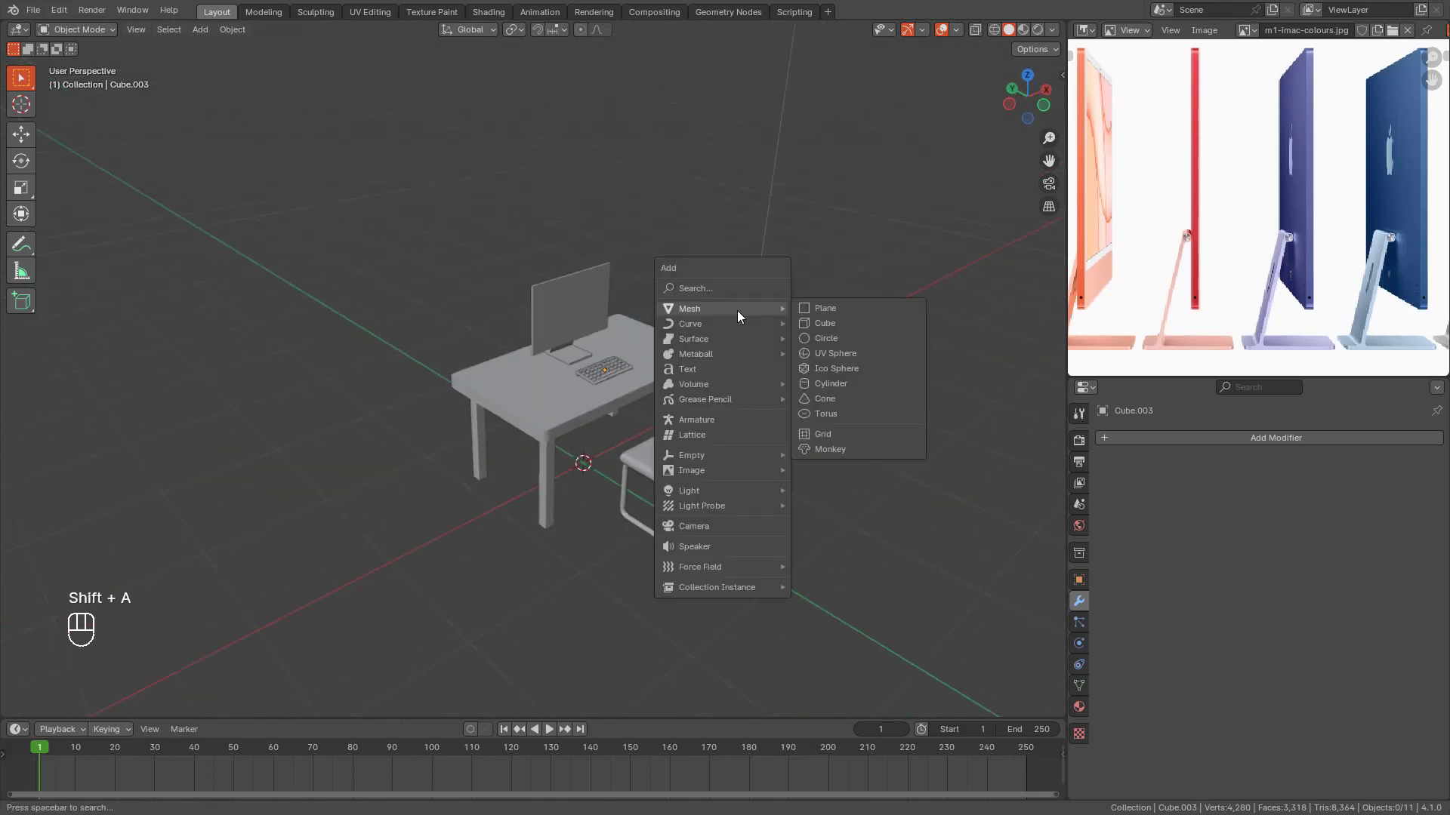
{"action": "left_click", "coordinate": [822, 324]}
{"action": "key", "text": "slash"}
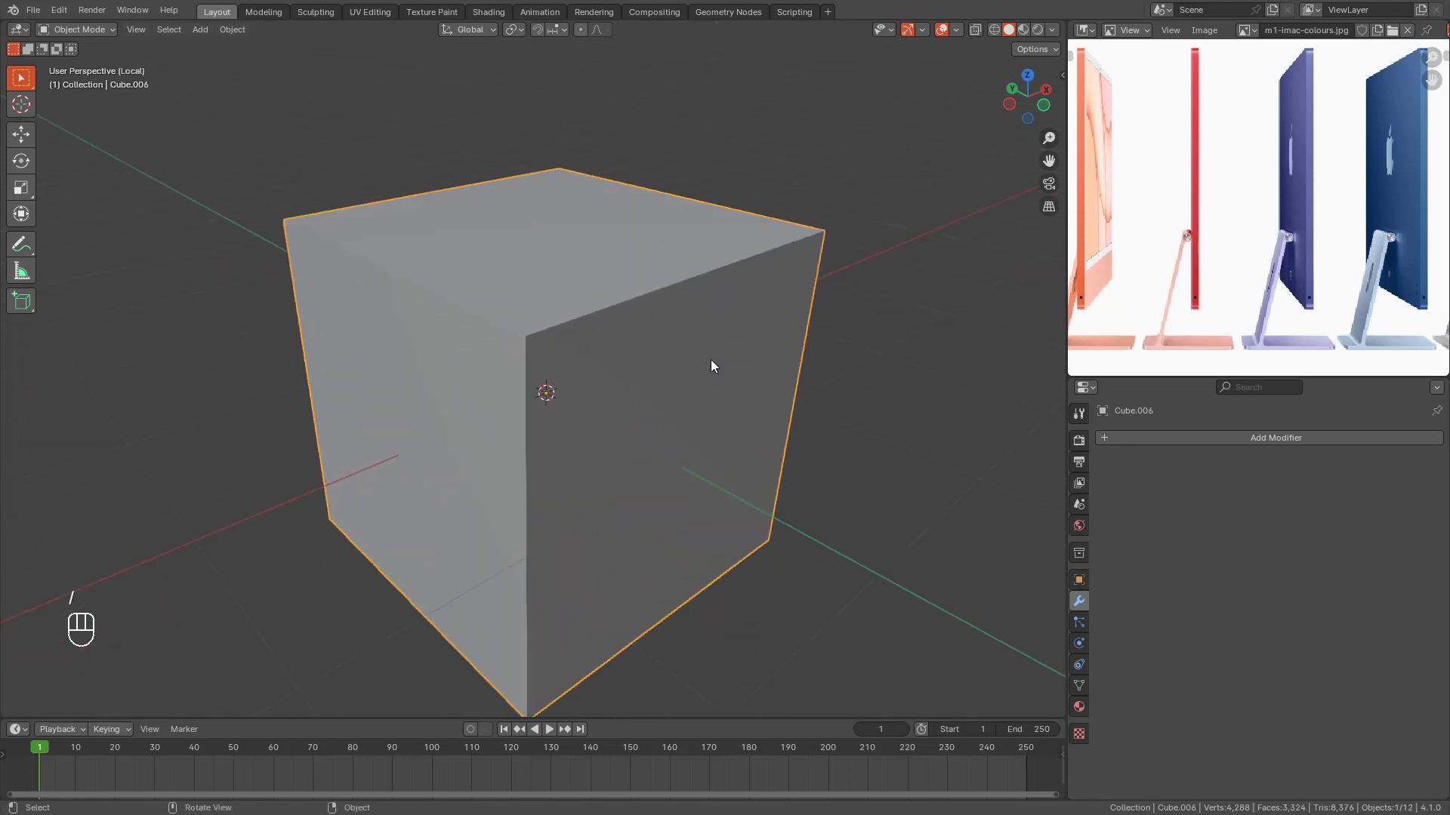
Step: Scale the cube's mesh down uniformly to a small block in Edit Mode
{"action": "key", "text": "Tab"}
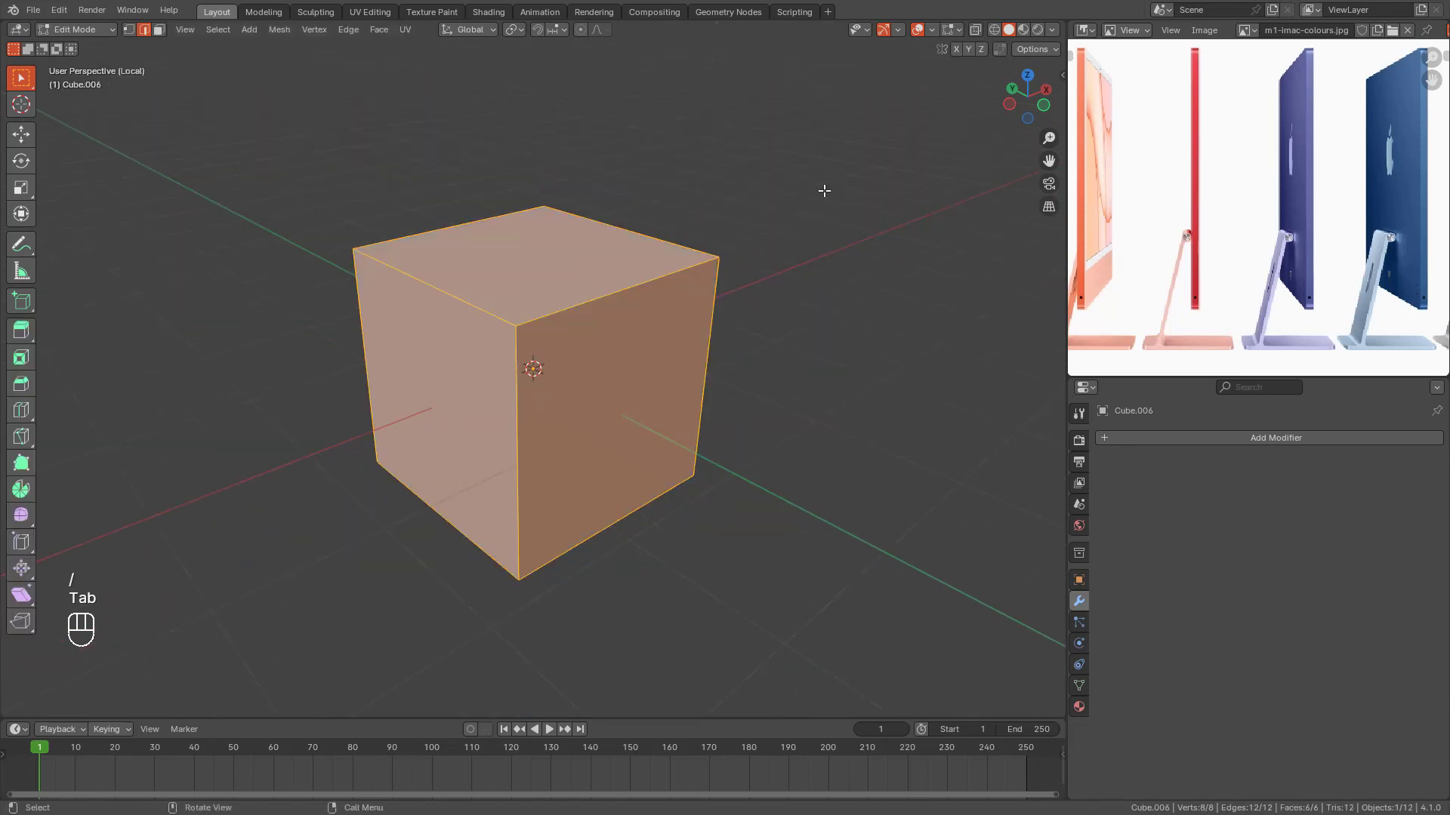
{"action": "key", "text": "s"}
{"action": "left_click", "coordinate": [599, 334]}
{"action": "key", "text": "KP_7"}
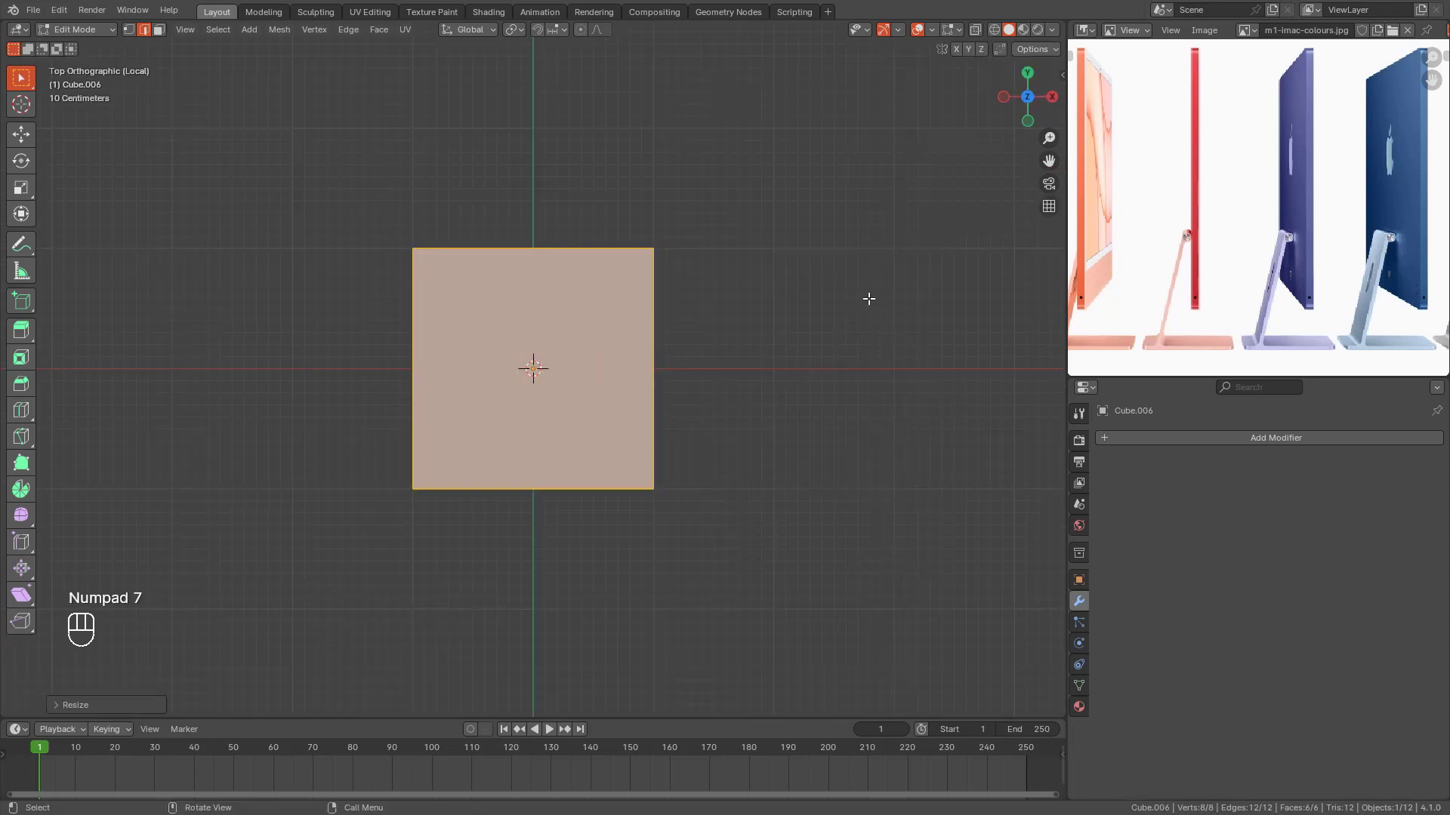
{"action": "key", "text": "s"}
{"action": "left_click", "coordinate": [624, 386]}
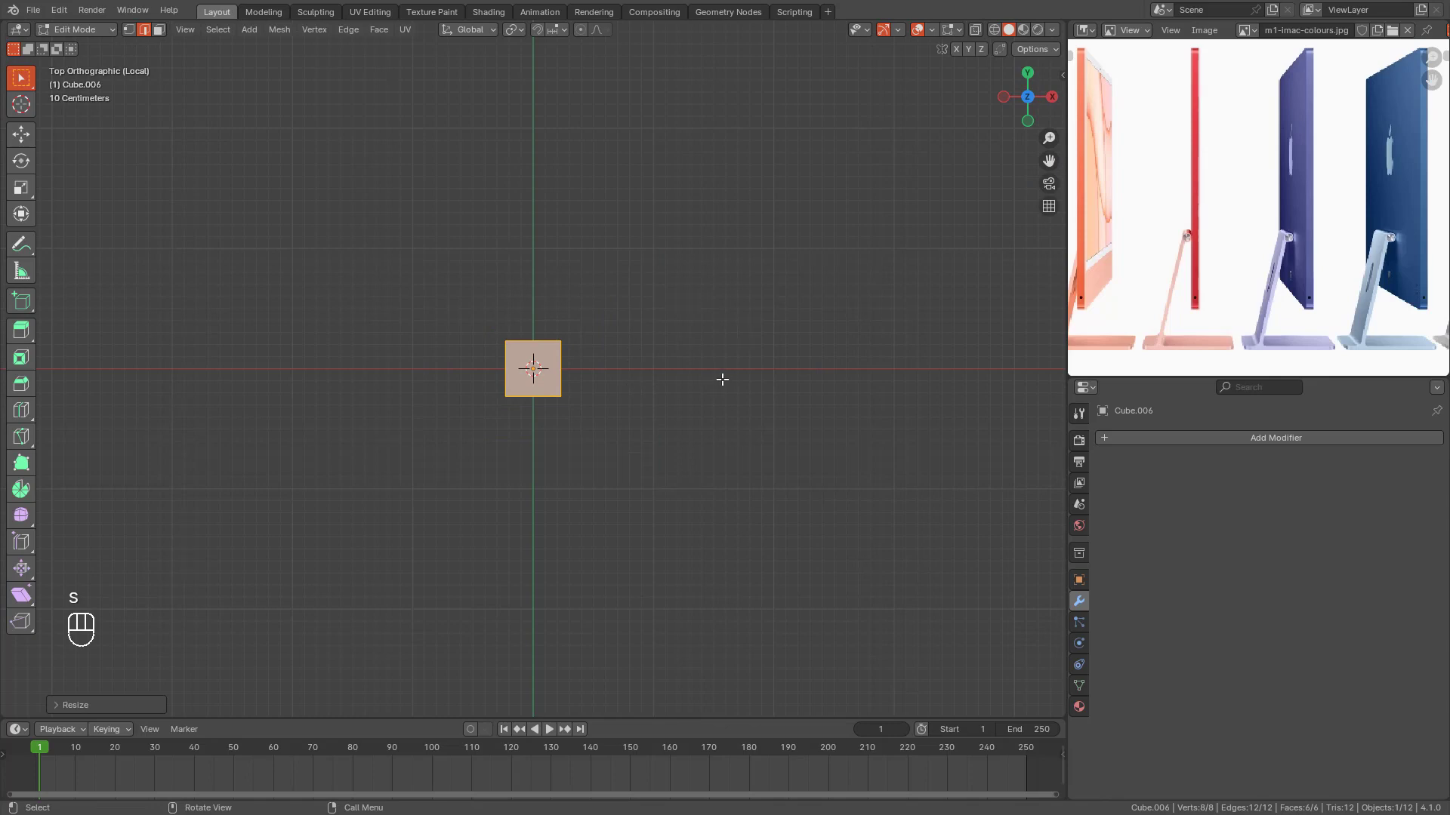
Step: Narrow the block's mesh along X in top view so it is clearly longer along Y than it is wide
{"action": "key", "text": "s"}
{"action": "key", "text": "x"}
{"action": "left_click", "coordinate": [665, 381]}
{"action": "scroll", "coordinate": [572, 453], "scroll_direction": "up", "scroll_amount": 8}
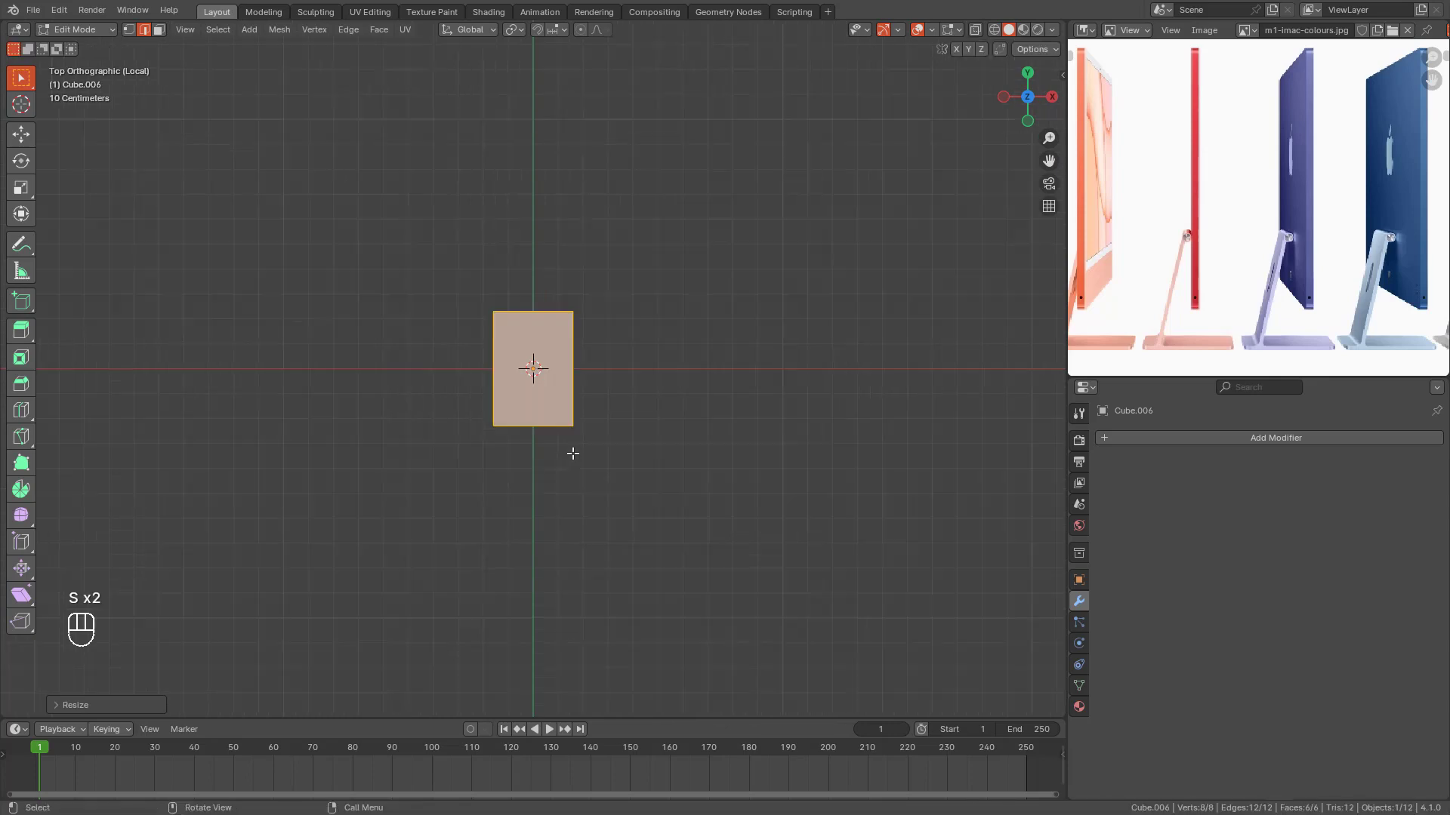
{"action": "key", "text": "s"}
{"action": "key", "text": "x"}
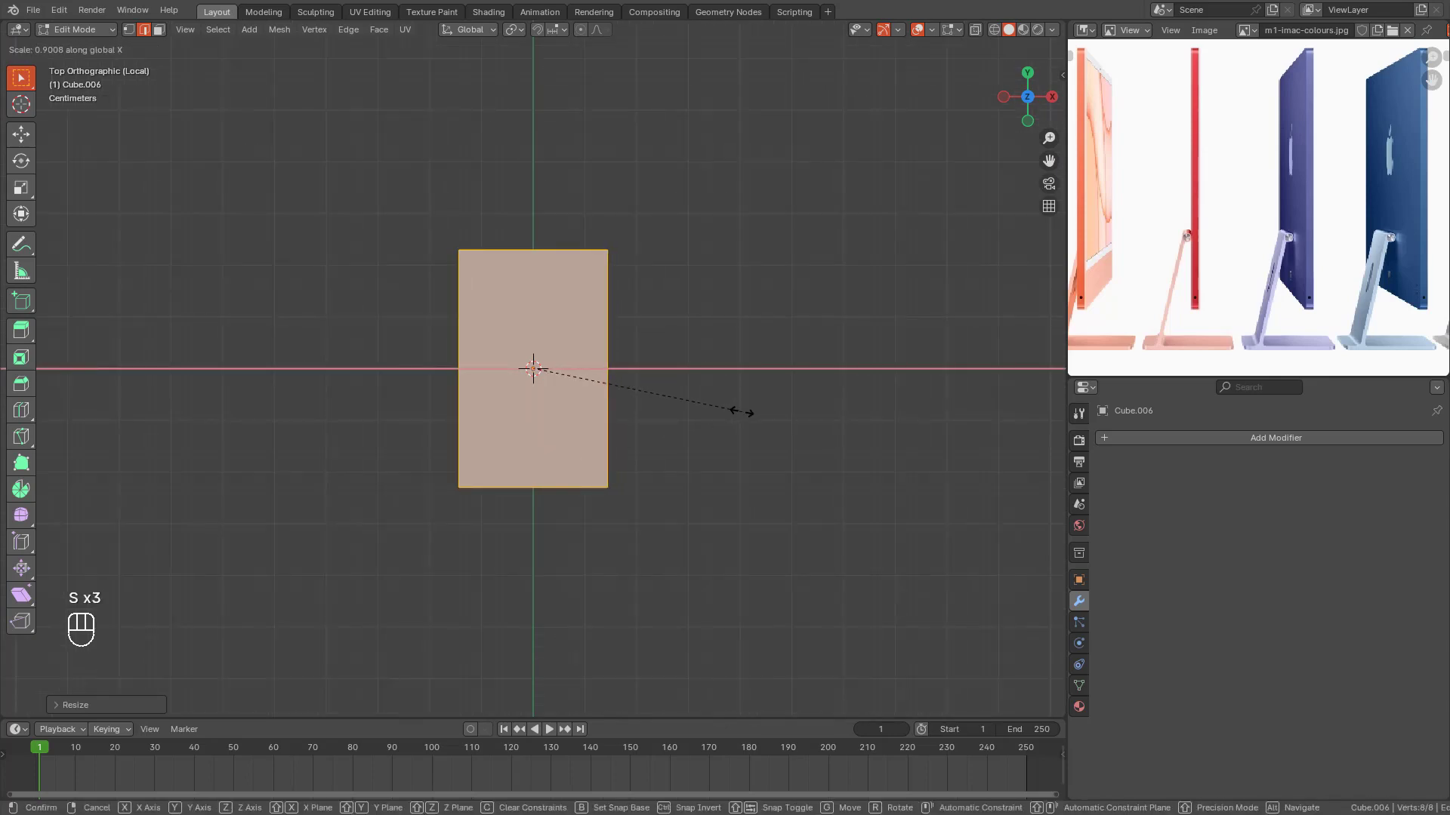
{"action": "left_click", "coordinate": [742, 413]}
Step: Scale the block's mesh along Z by about 2 in side view and return to Object Mode
{"action": "middle_click_drag", "start_coordinate": [623, 458], "coordinate": [723, 299]}
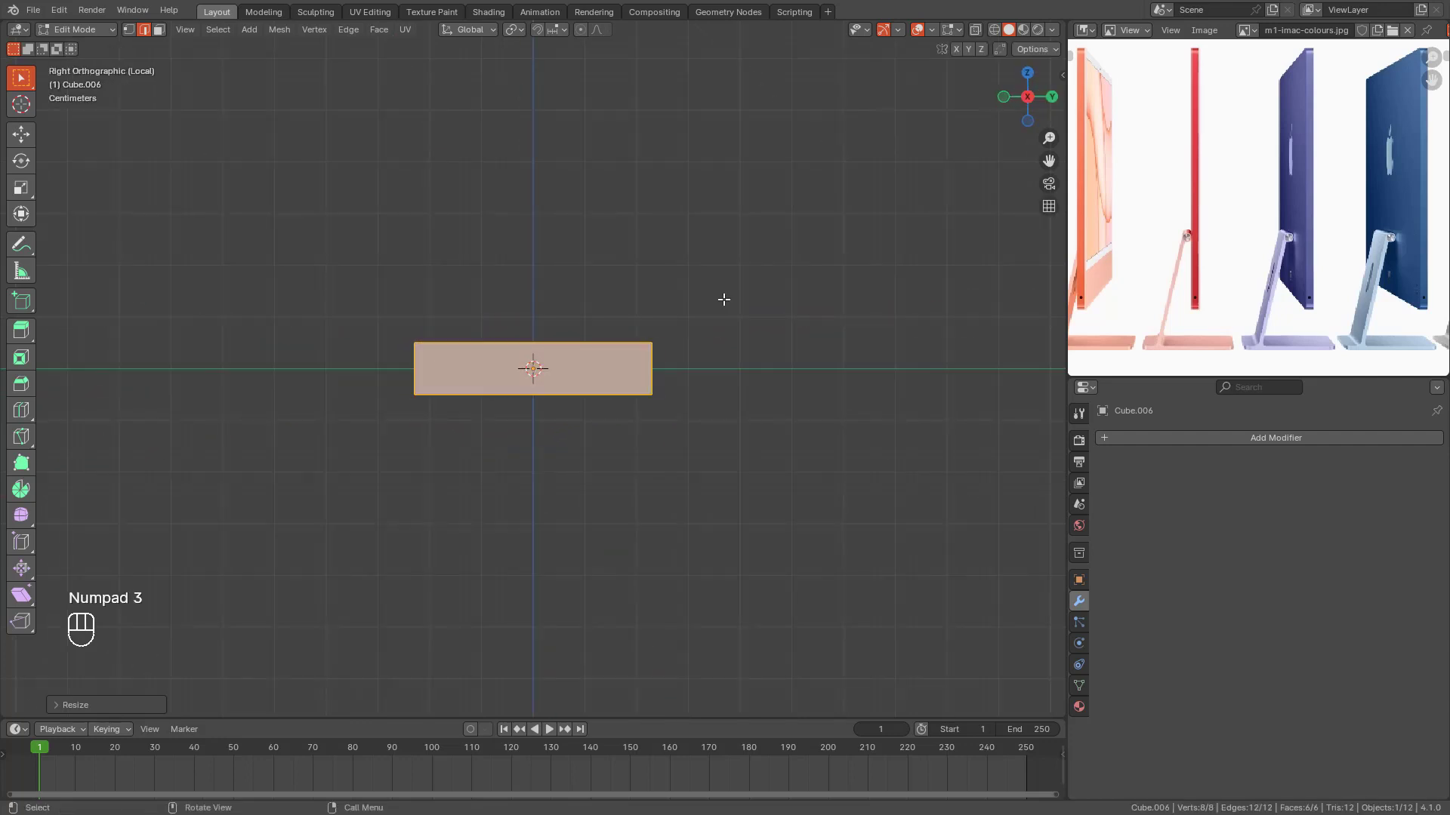
{"action": "scroll", "coordinate": [723, 300], "scroll_direction": "up", "scroll_amount": 4}
{"action": "scroll", "coordinate": [719, 302], "scroll_direction": "down", "scroll_amount": 2}
{"action": "key", "text": "s"}
{"action": "key", "text": "z"}
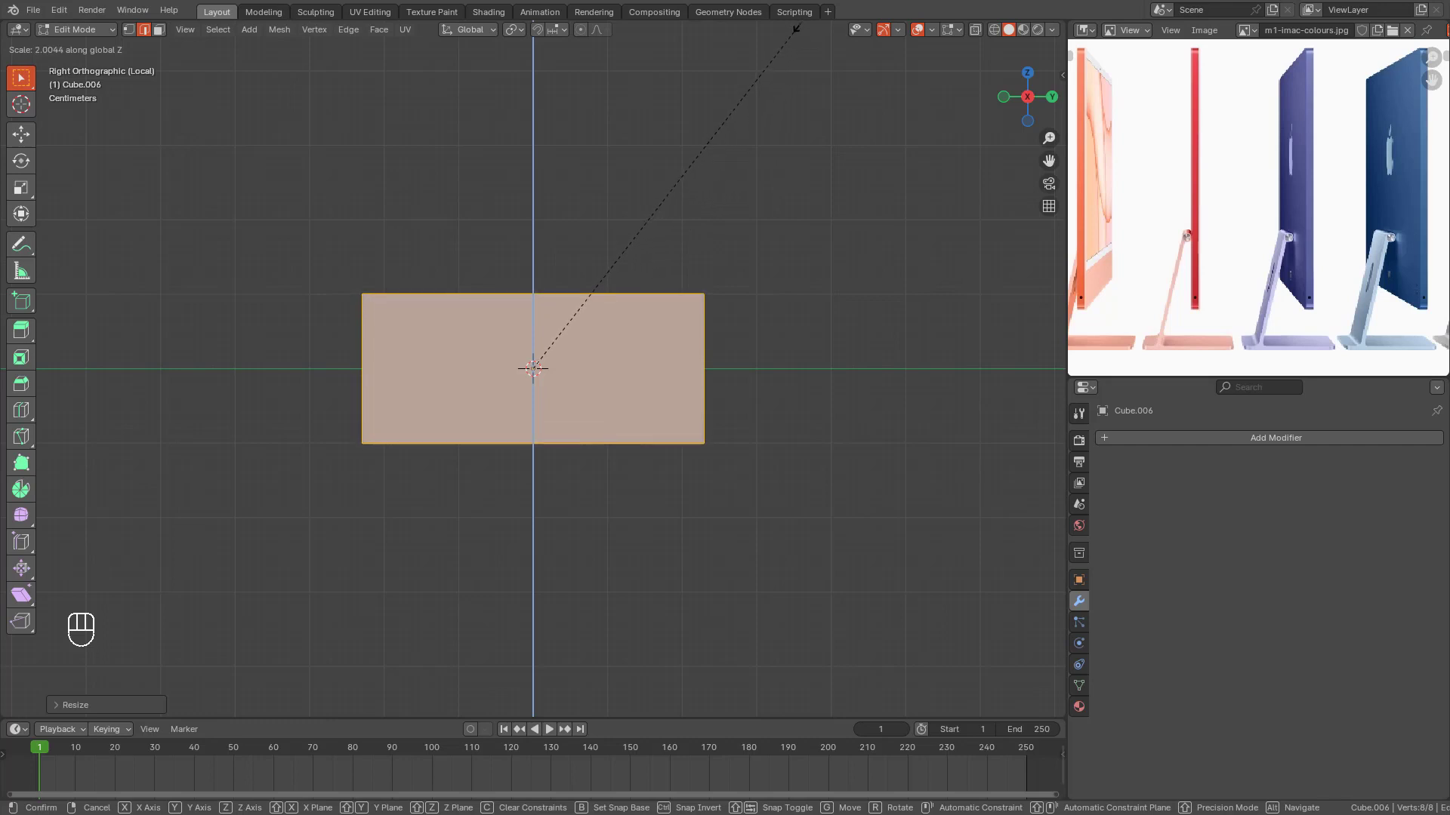
{"action": "left_click", "coordinate": [794, 29]}
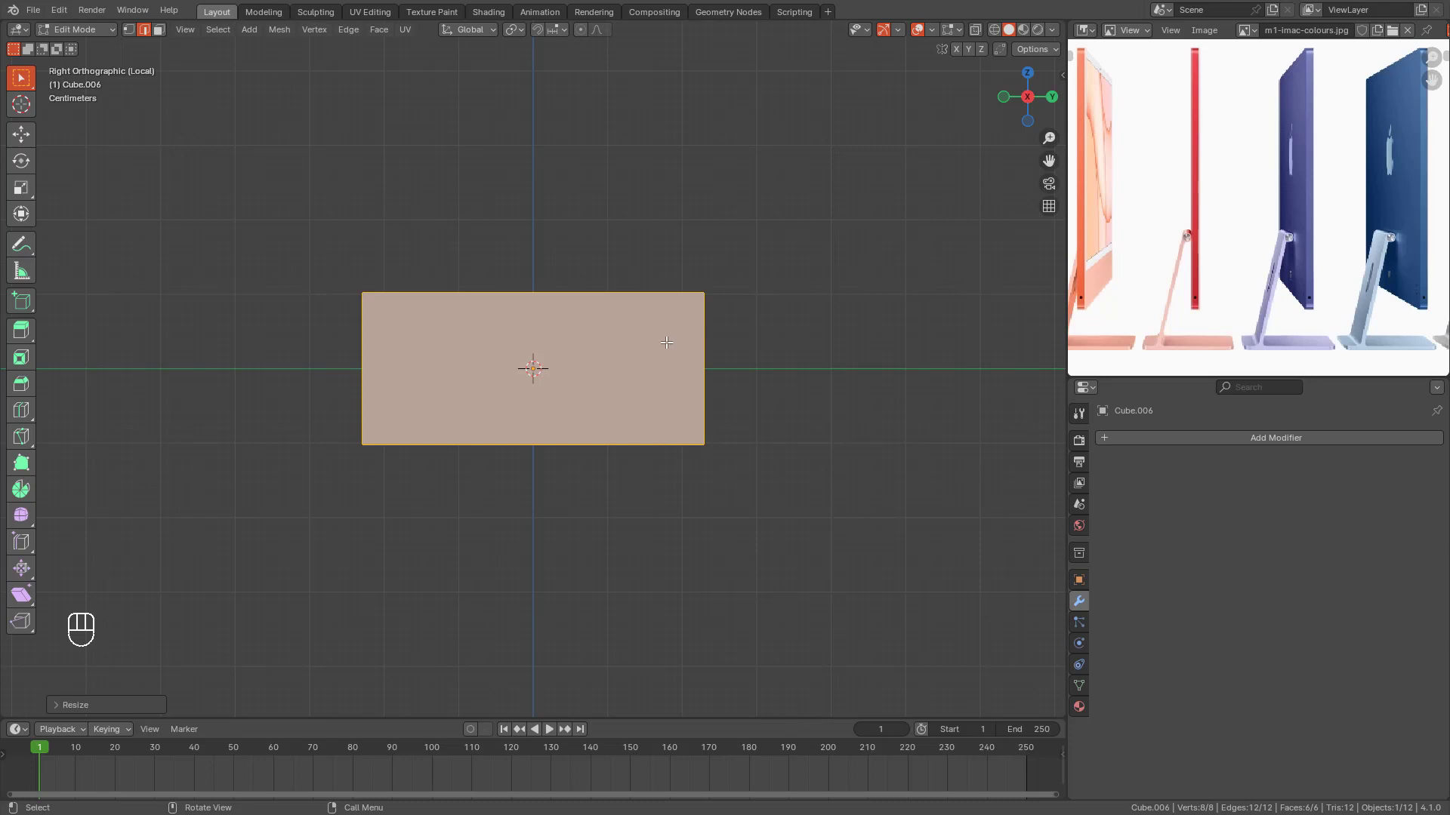
{"action": "middle_click_drag", "start_coordinate": [668, 355], "coordinate": [600, 472]}
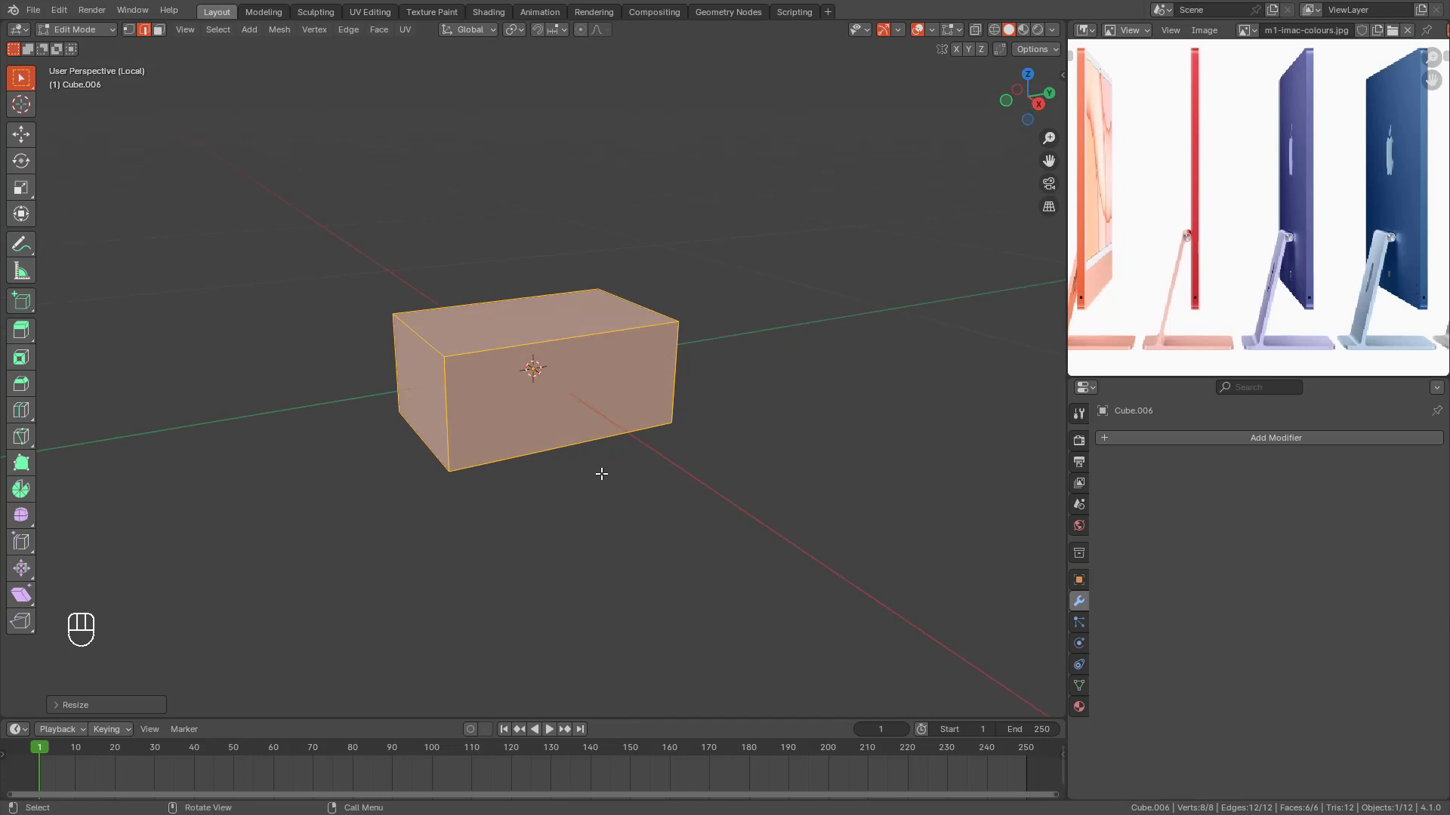
{"action": "key", "text": "Tab"}
Step: Add a Subdivision Surface modifier to the block with the viewport level set to 2
{"action": "left_click", "coordinate": [1208, 441]}
{"action": "mouse_move", "coordinate": [1208, 441]}
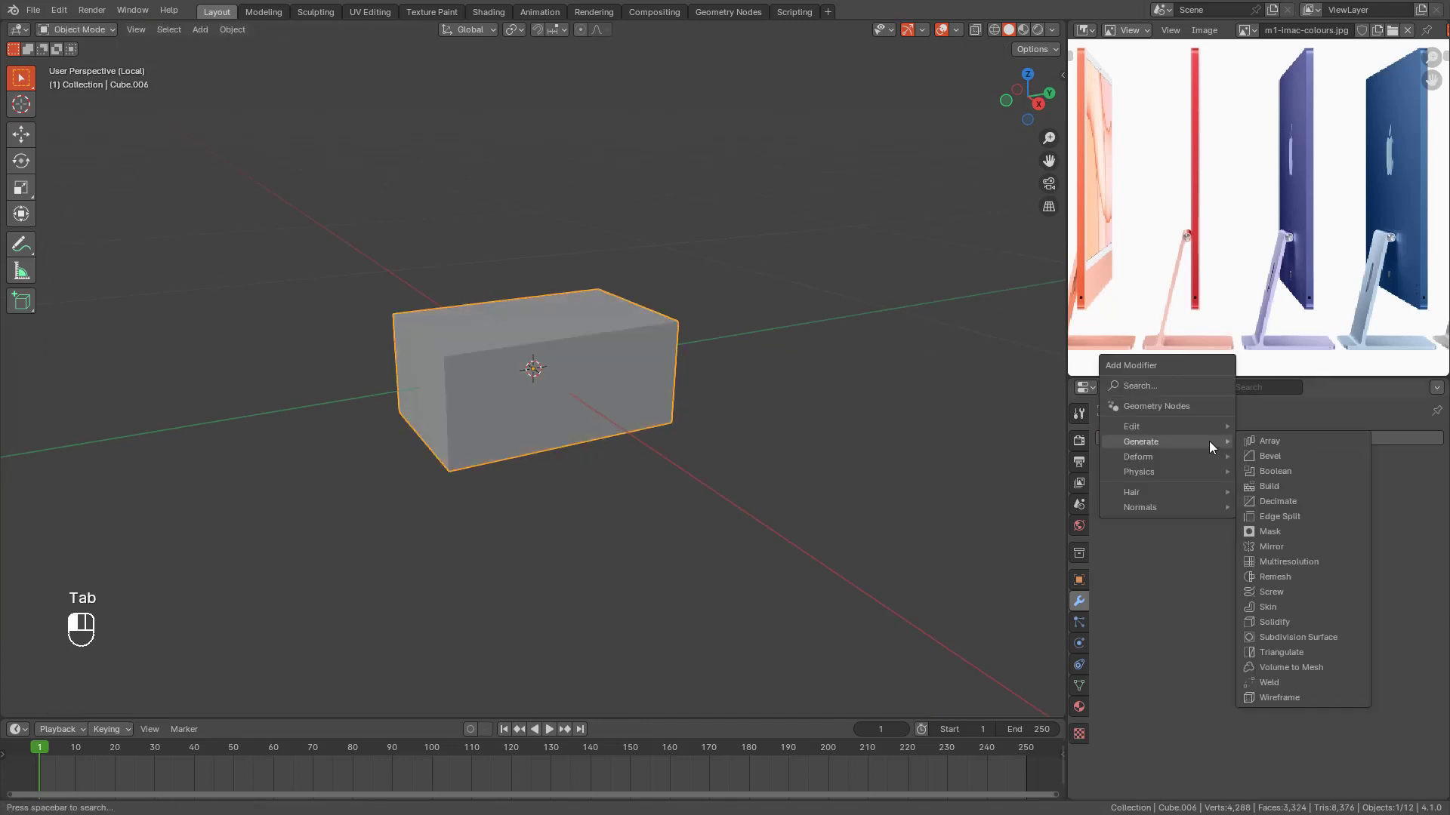
{"action": "left_click", "coordinate": [1305, 637]}
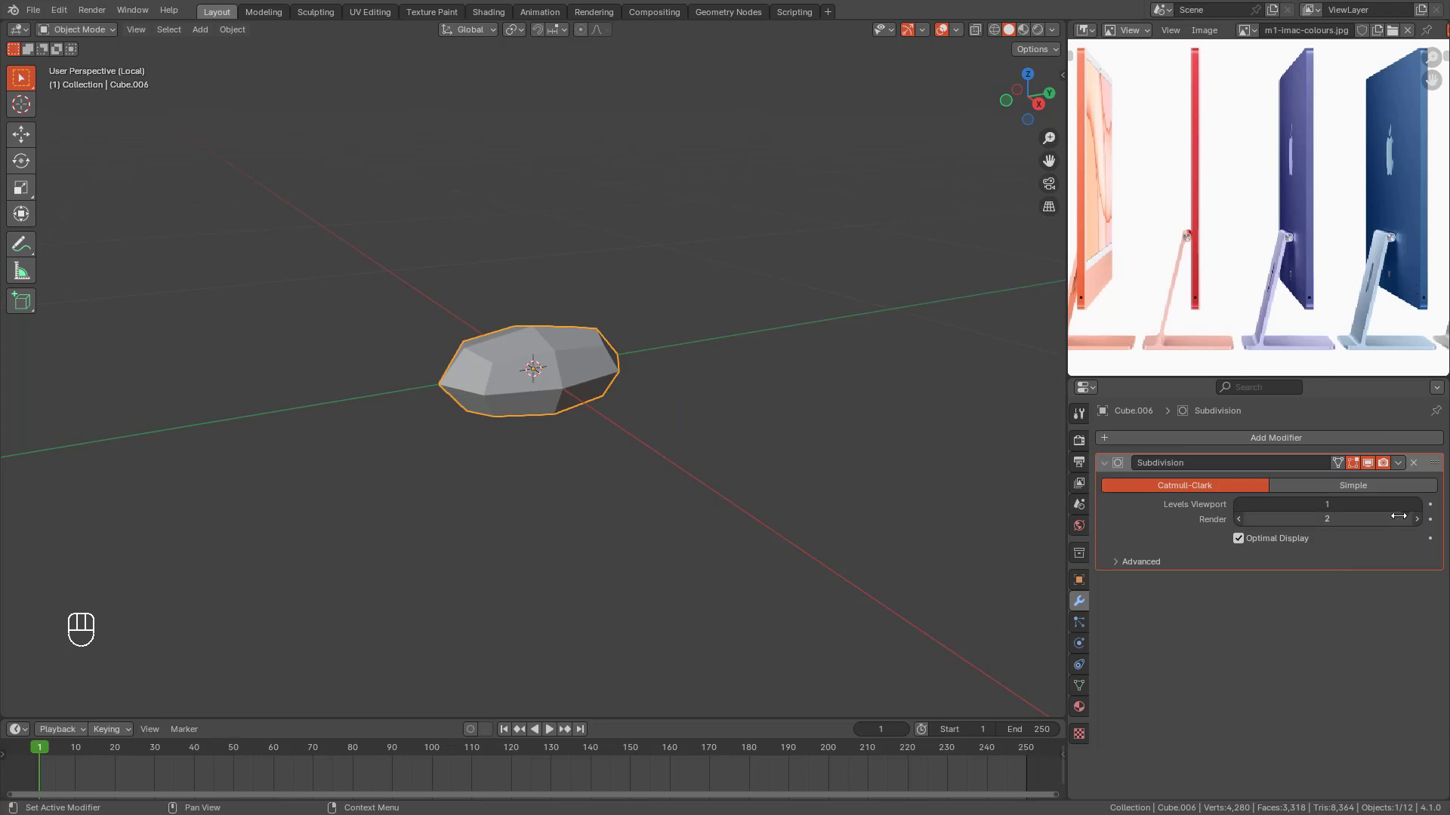
{"action": "left_click_drag", "start_coordinate": [1398, 504], "coordinate": [1416, 504]}
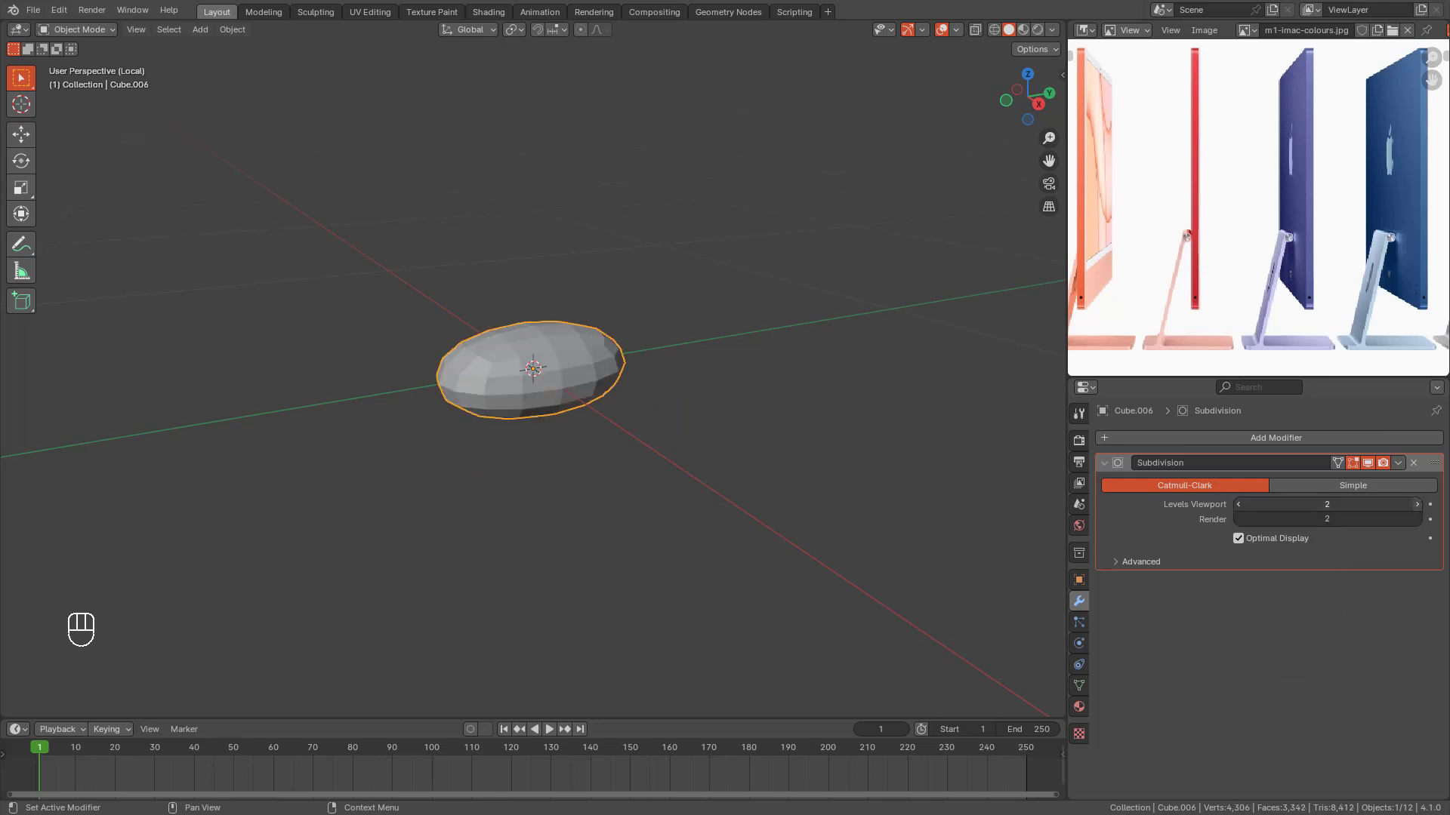
Step: Check the rounded shape from above, trying viewport subdivision level 3 and setting it back to 2
{"action": "middle_click_drag", "start_coordinate": [558, 498], "coordinate": [517, 374]}
{"action": "middle_click_drag", "start_coordinate": [372, 320], "coordinate": [507, 441]}
{"action": "key", "text": "KP_7"}
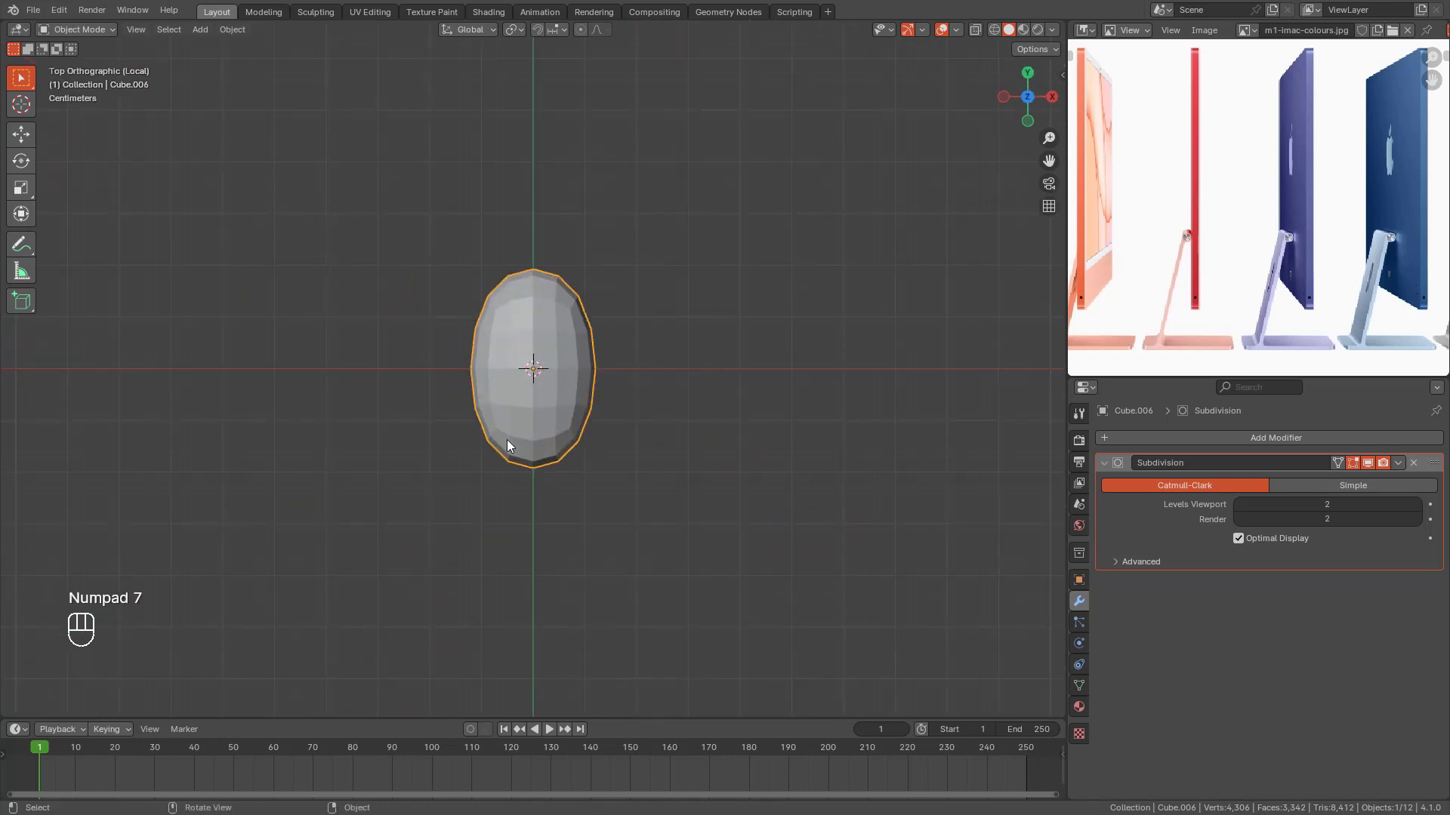
{"action": "scroll", "coordinate": [506, 441], "scroll_direction": "up", "scroll_amount": 3}
{"action": "key", "text": "shift+z"}
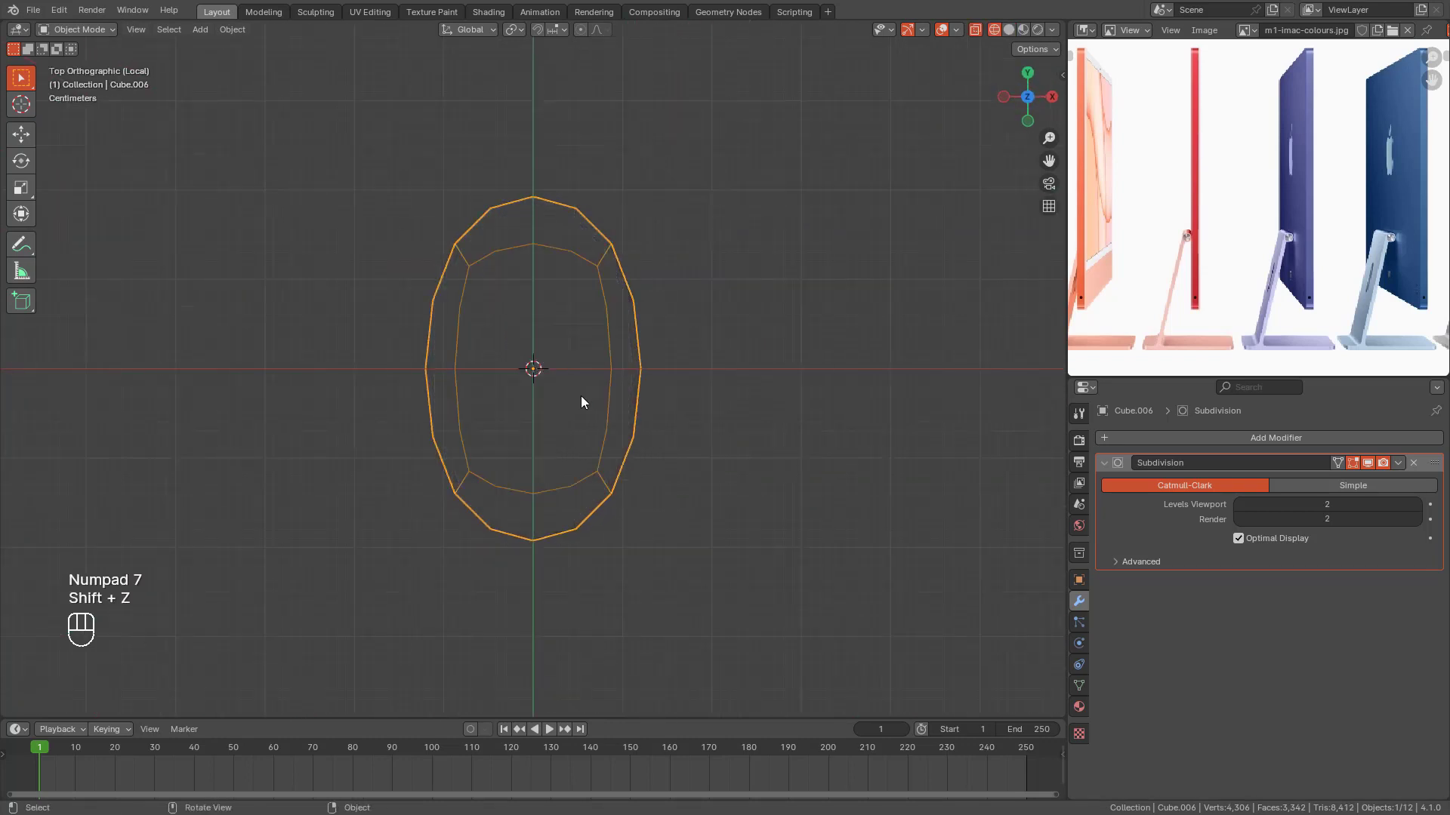
{"action": "key", "text": "shift+z"}
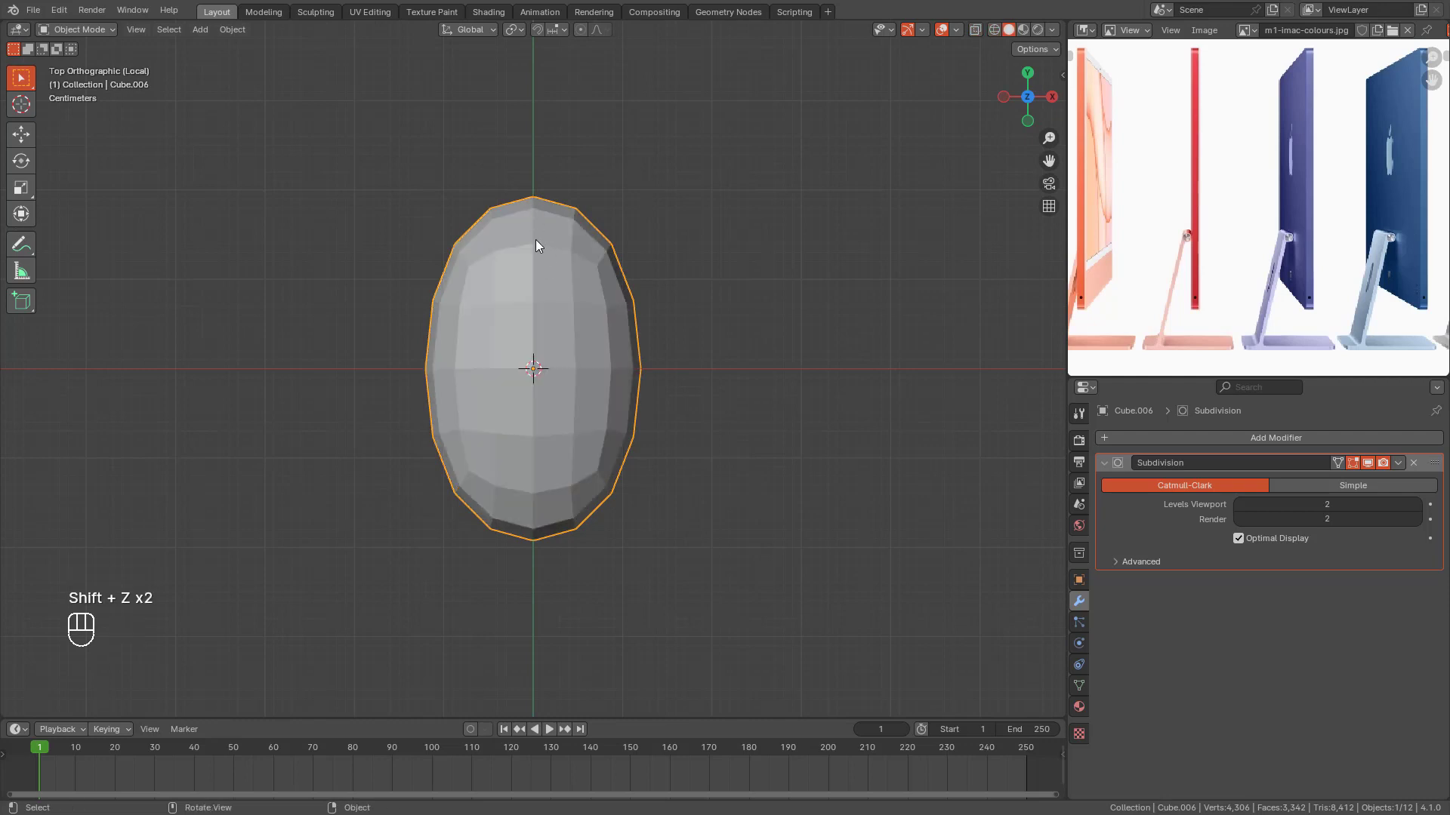
{"action": "left_click", "coordinate": [1418, 505]}
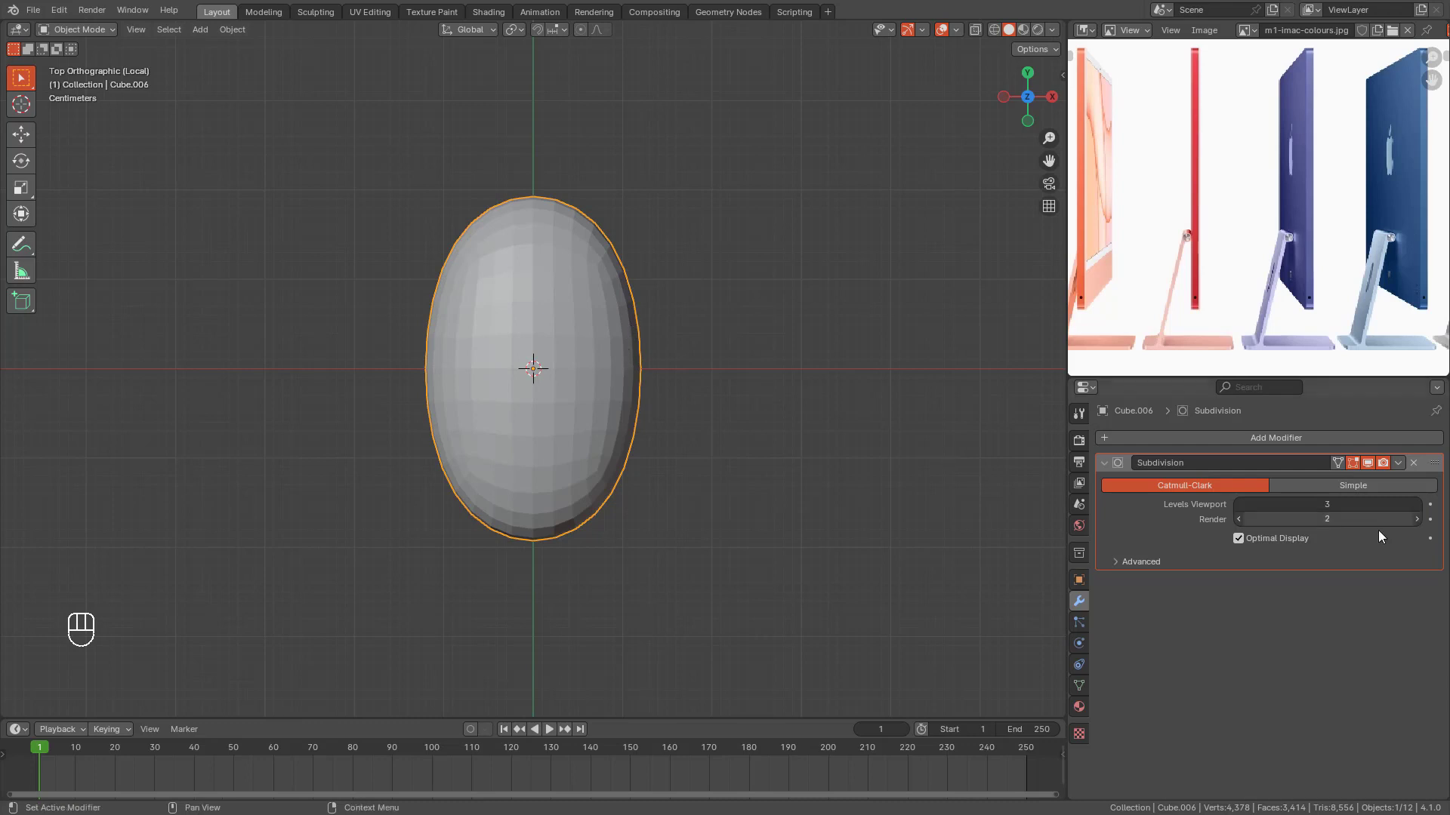
{"action": "left_click", "coordinate": [1241, 506]}
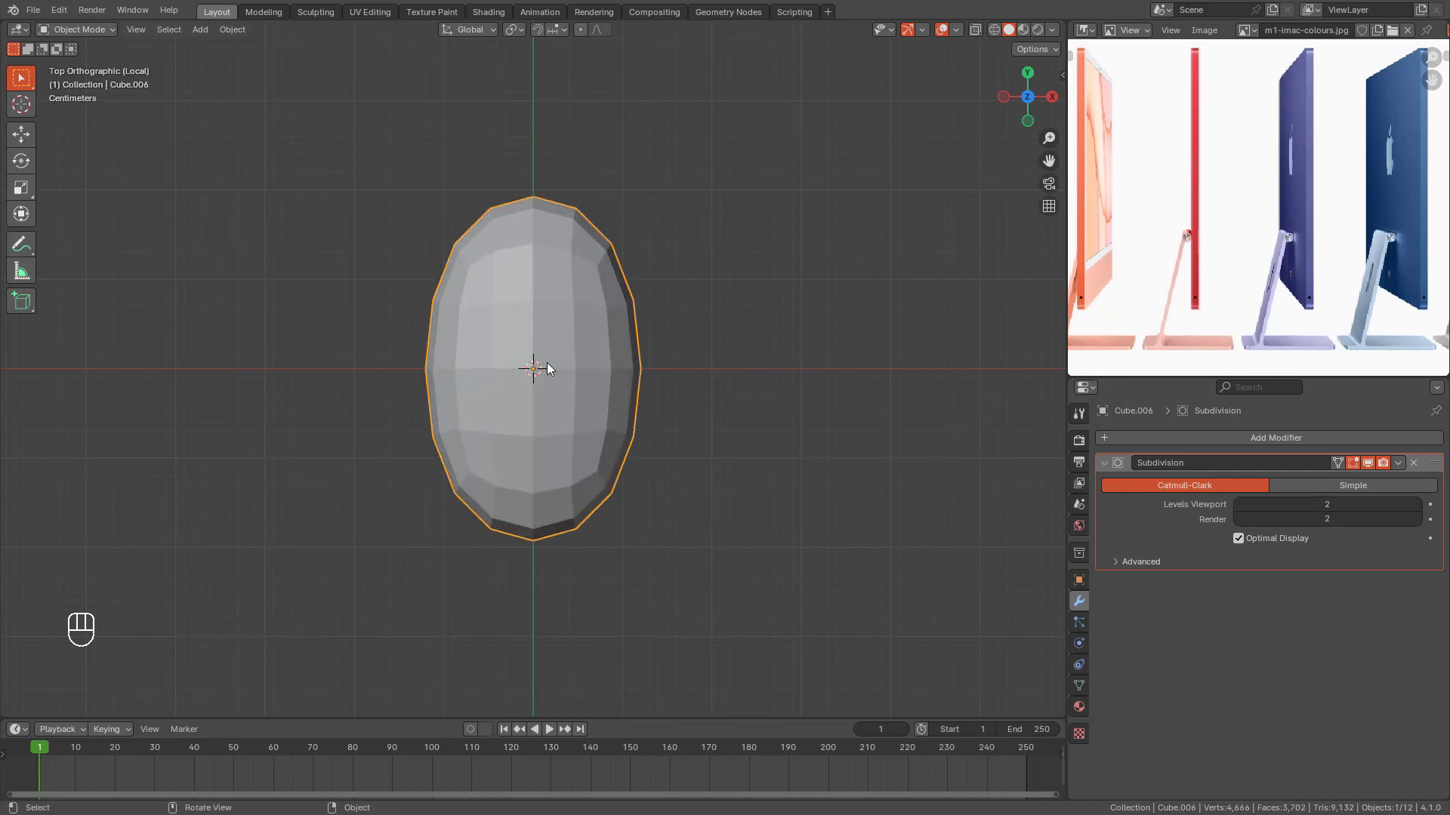
{"action": "scroll", "coordinate": [615, 415], "scroll_direction": "down", "scroll_amount": 1}
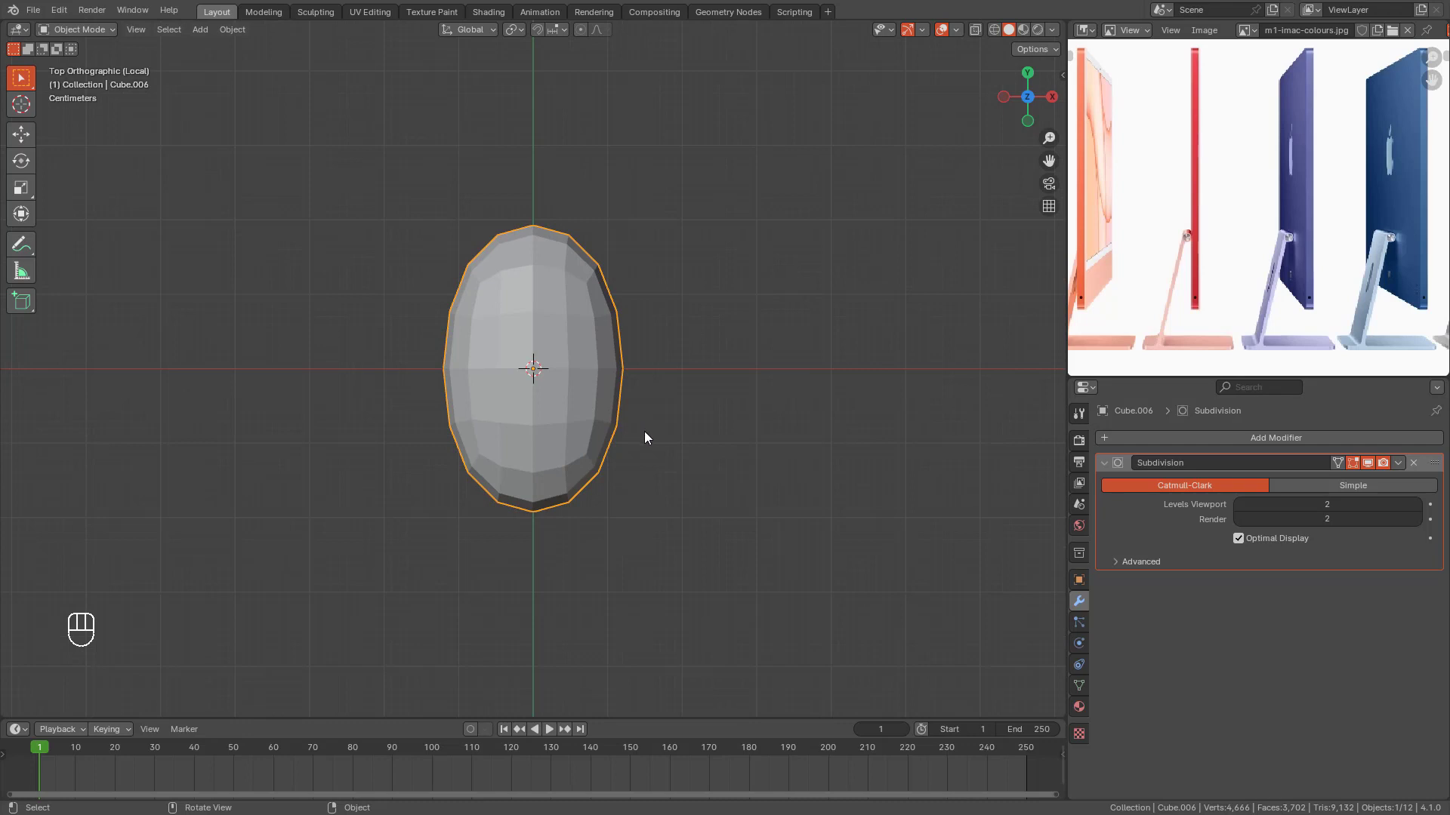
Step: Add a horizontal loop cut around the block's mesh and slide it down close to the base, by about 0.72
{"action": "key", "text": "KP_3"}
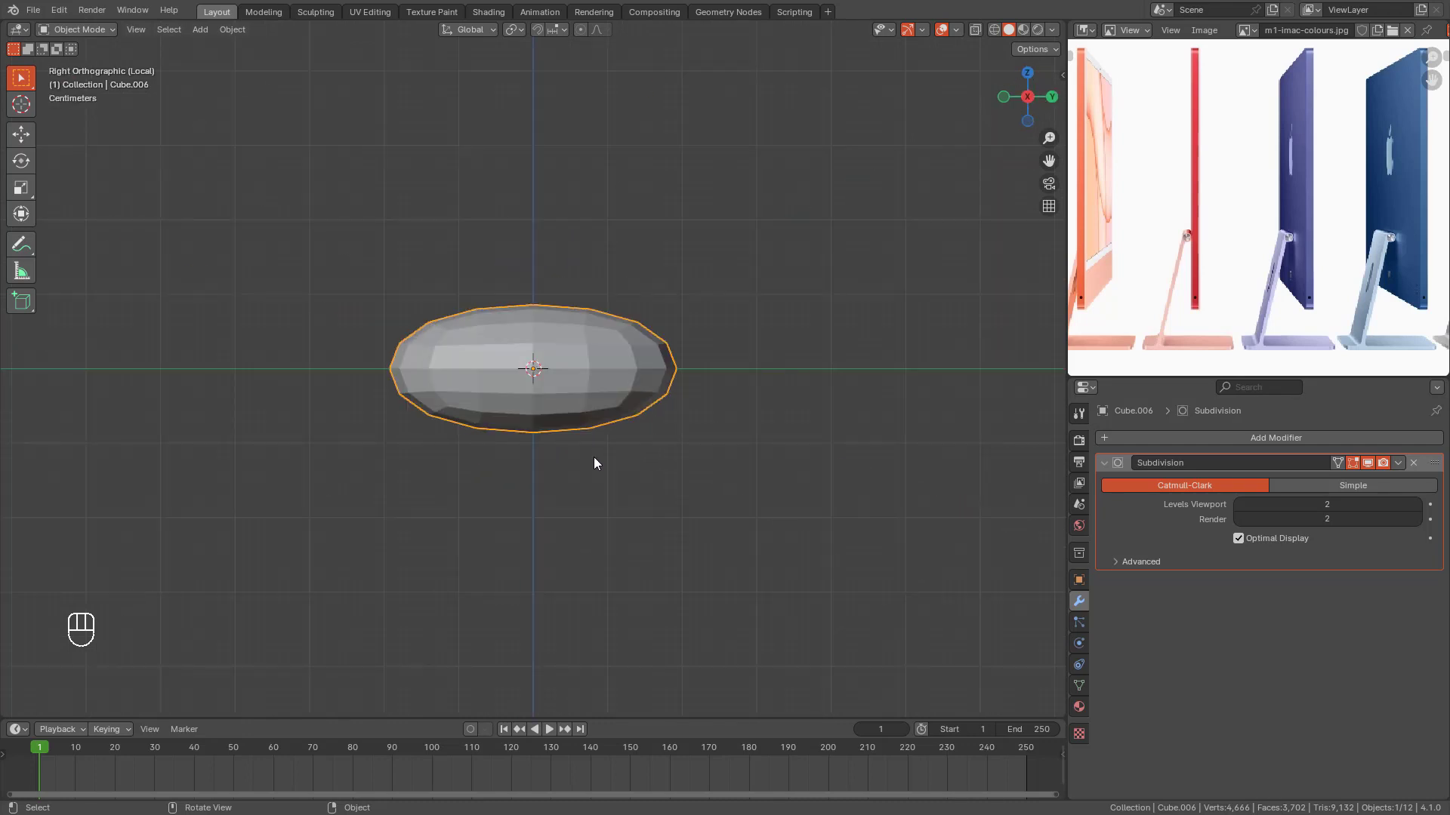
{"action": "key", "text": "Tab"}
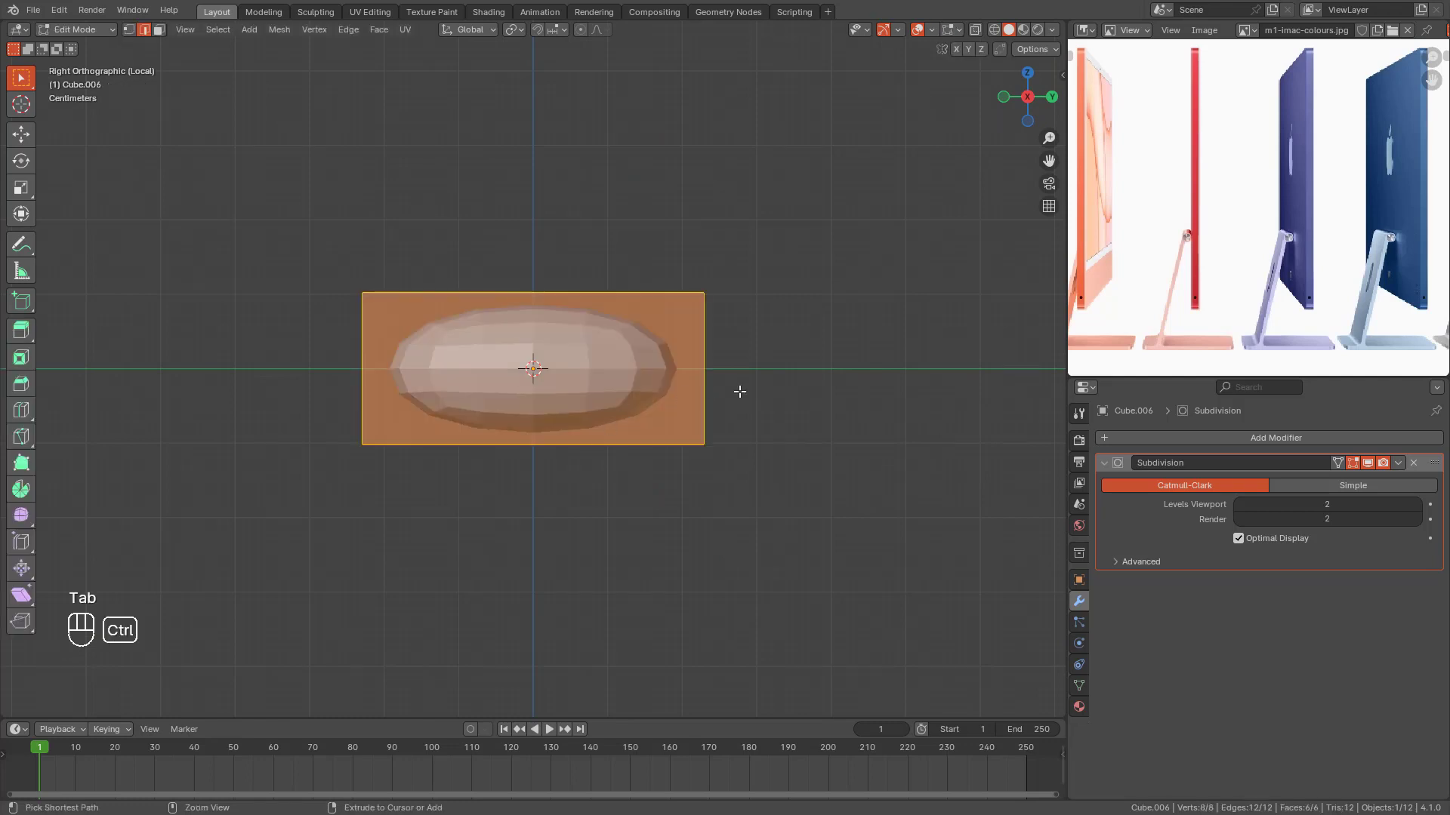
{"action": "key", "text": "ctrl+r"}
{"action": "left_click", "coordinate": [703, 368]}
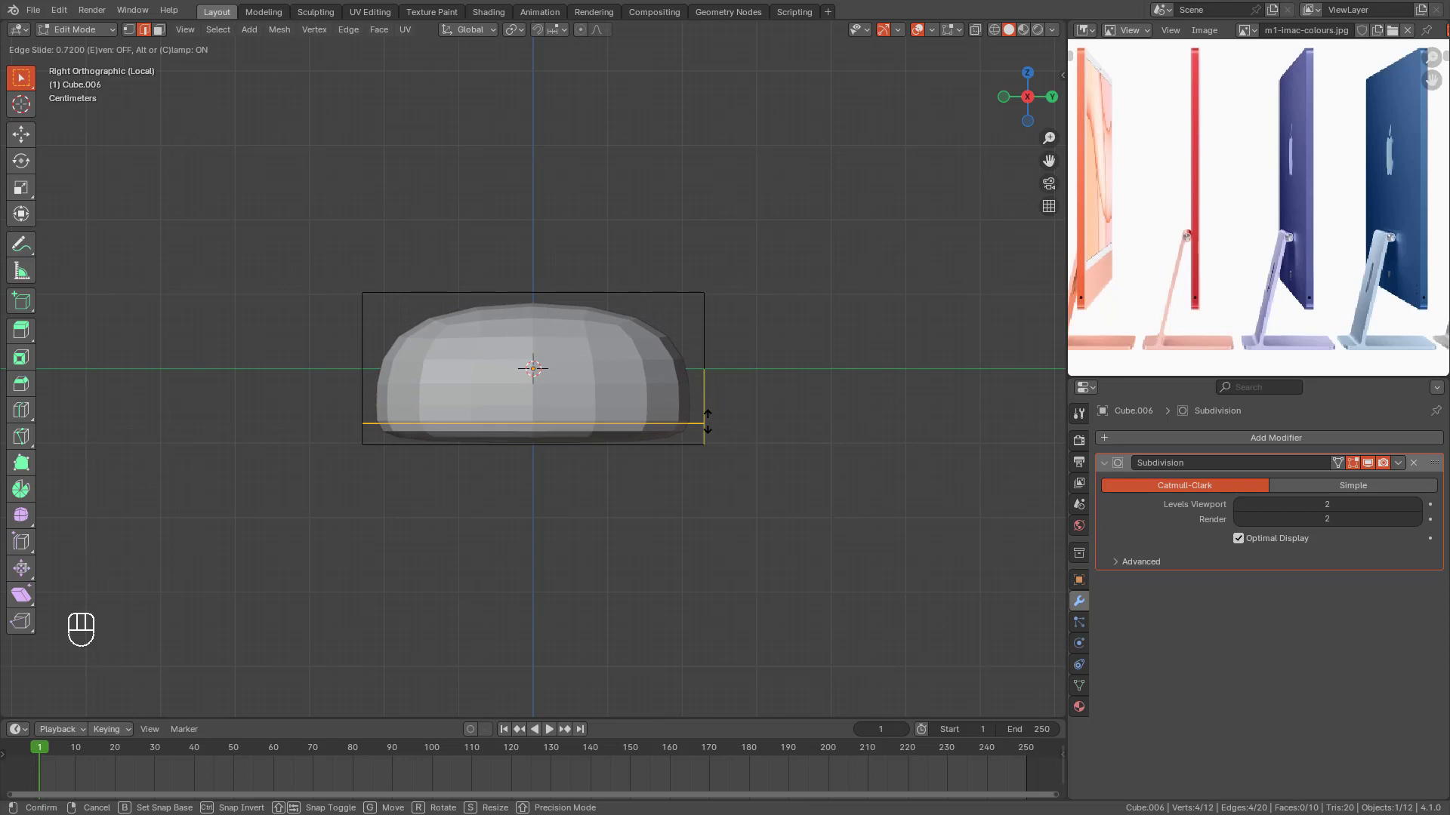
{"action": "left_click", "coordinate": [708, 423]}
Step: Add a centred loop cut across the block's length in top view and move it slightly along negative Y
{"action": "middle_click_drag", "start_coordinate": [620, 386], "coordinate": [696, 554]}
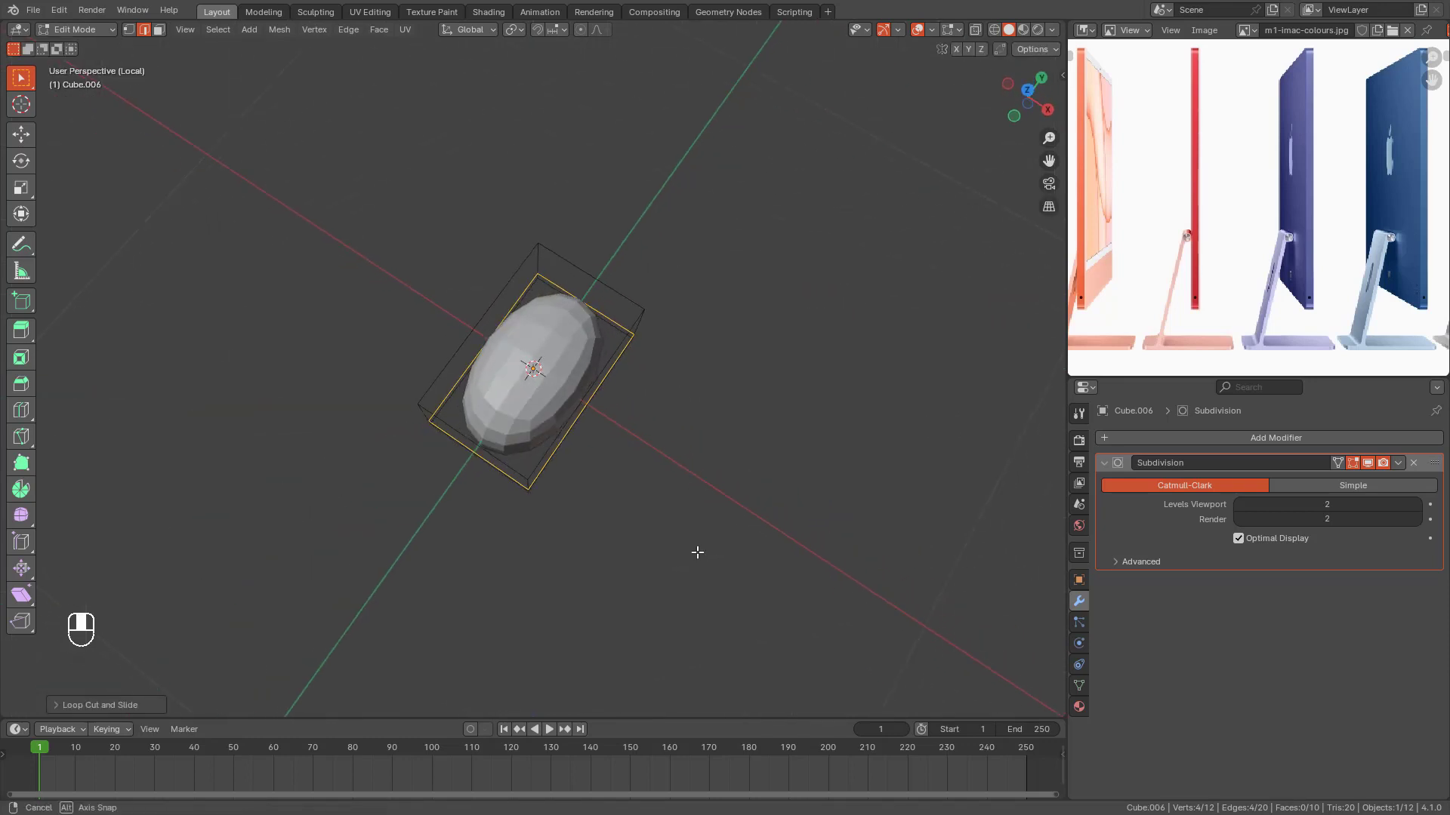
{"action": "key", "text": "KP_7"}
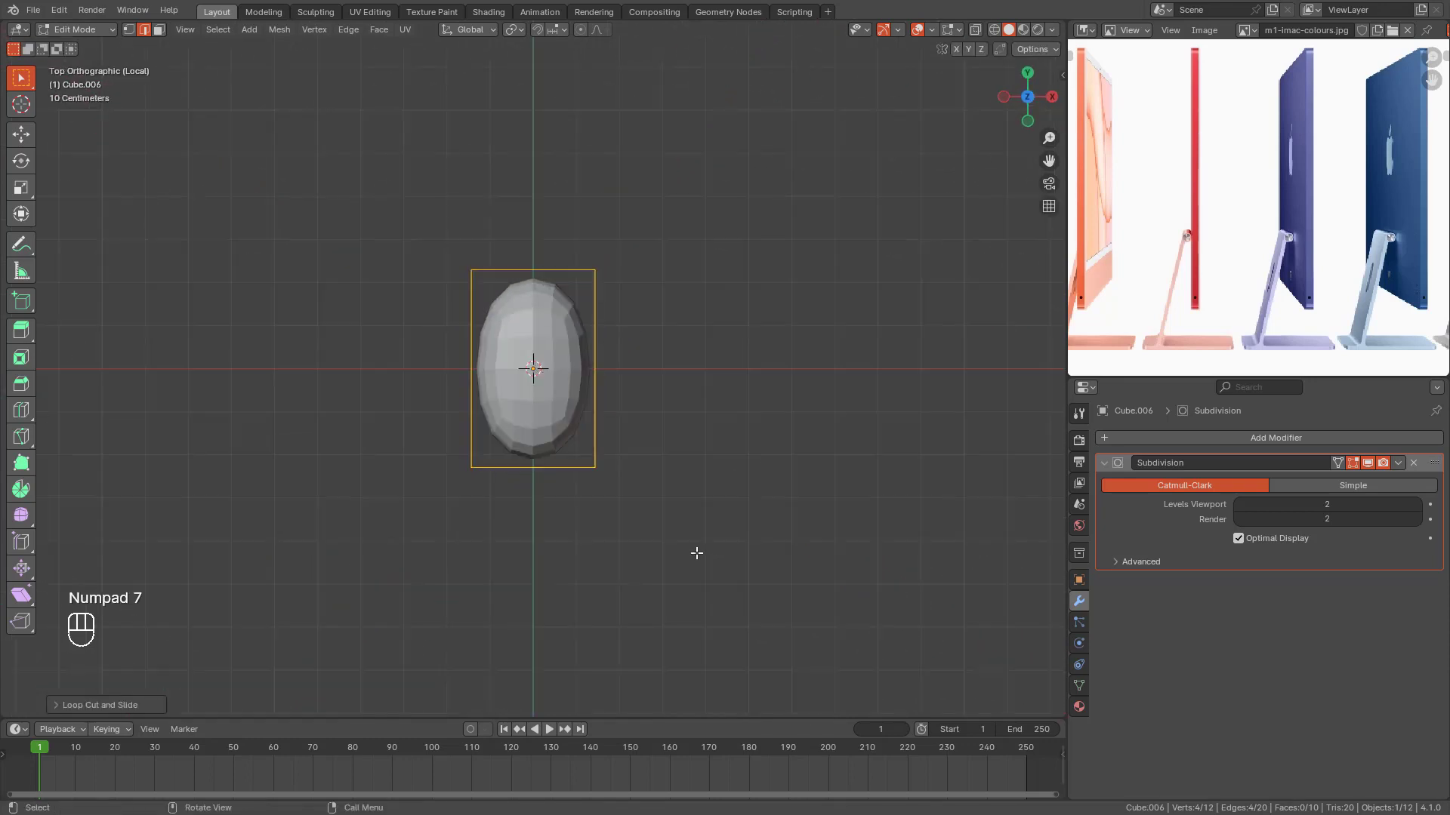
{"action": "key", "text": "ctrl+r"}
{"action": "left_click", "coordinate": [604, 388]}
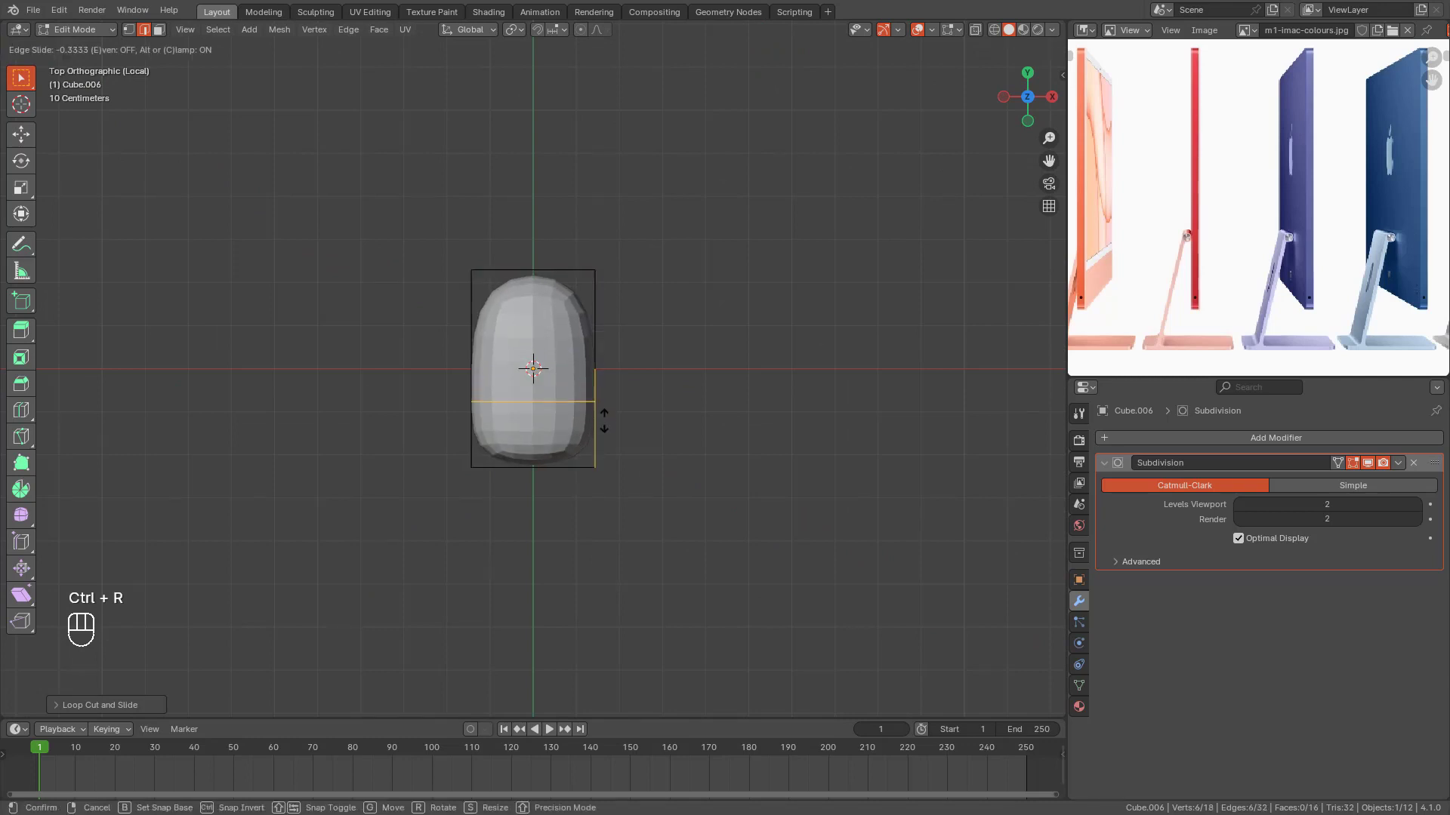
{"action": "right_click", "coordinate": [604, 396]}
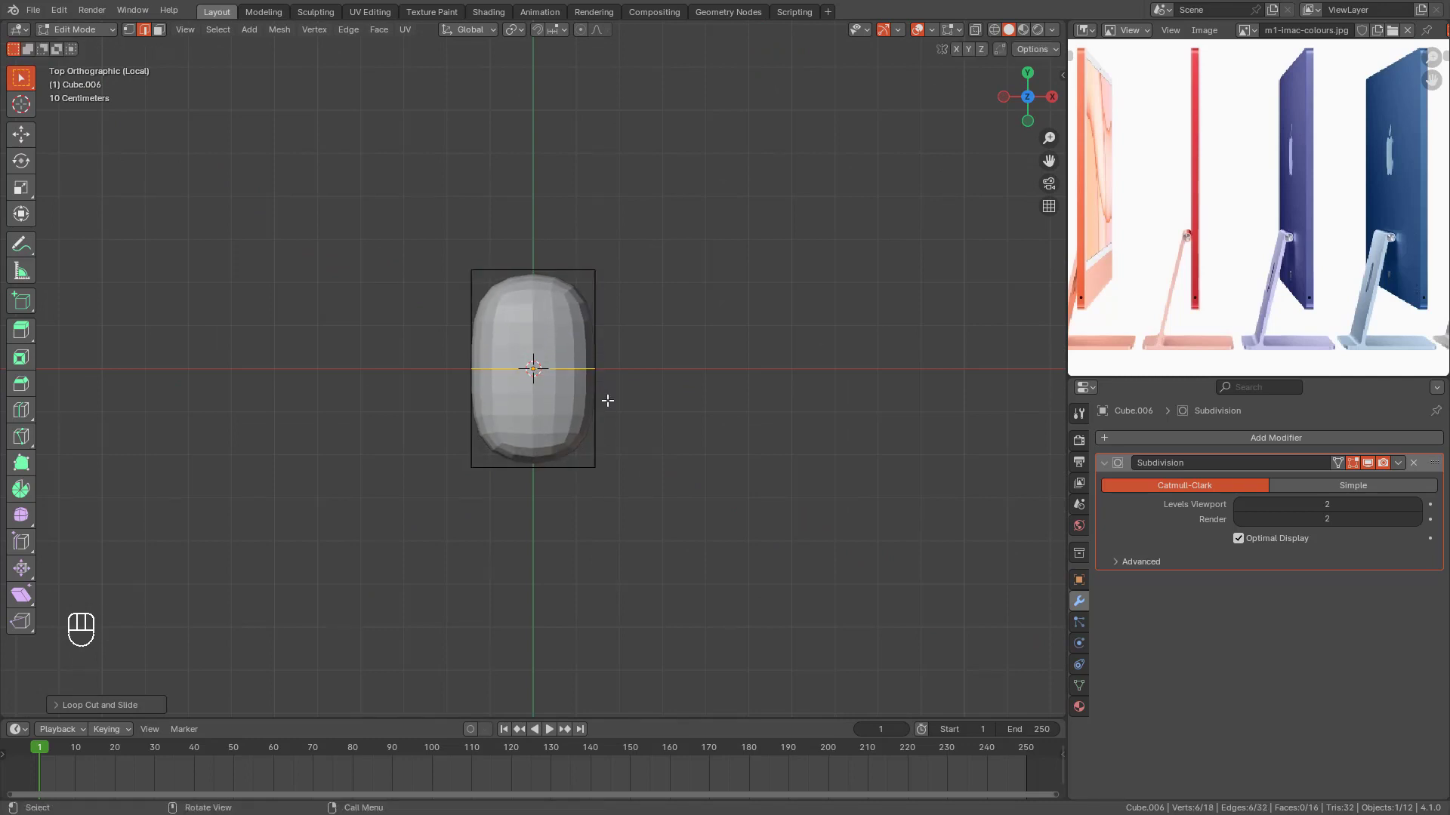
{"action": "key", "text": "g"}
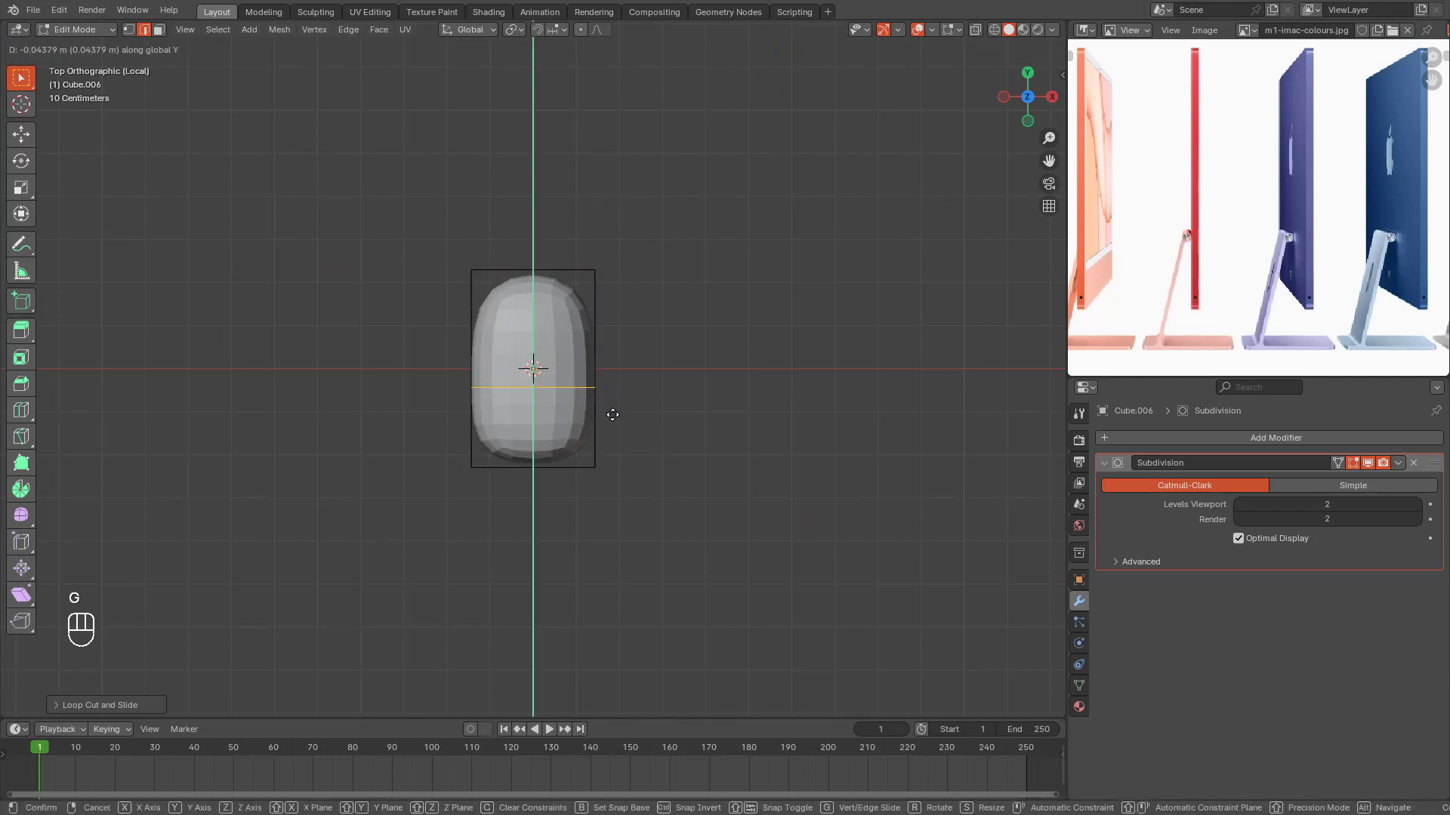
{"action": "left_click", "coordinate": [650, 465]}
Step: Select the top edge at the block's negative Y end, using wireframe display in side view
{"action": "key", "text": "KP_3"}
{"action": "left_click_drag", "start_coordinate": [360, 293], "coordinate": [425, 359]}
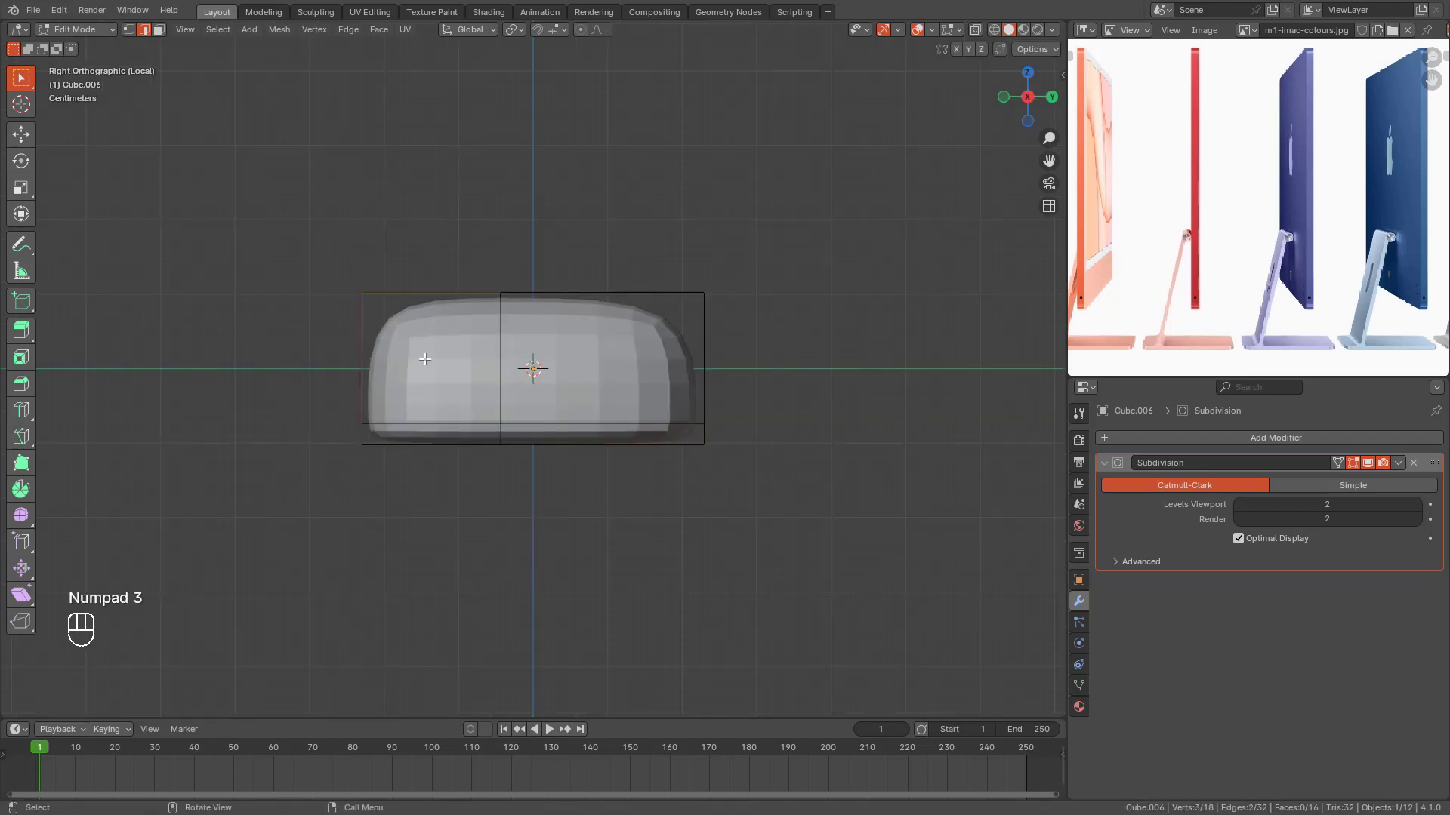
{"action": "left_click_drag", "start_coordinate": [299, 261], "coordinate": [377, 321]}
{"action": "middle_click_drag", "start_coordinate": [390, 333], "coordinate": [433, 329]}
{"action": "left_click", "coordinate": [381, 295]}
{"action": "key", "text": "KP_3"}
{"action": "middle_click_drag", "start_coordinate": [531, 382], "coordinate": [559, 431]}
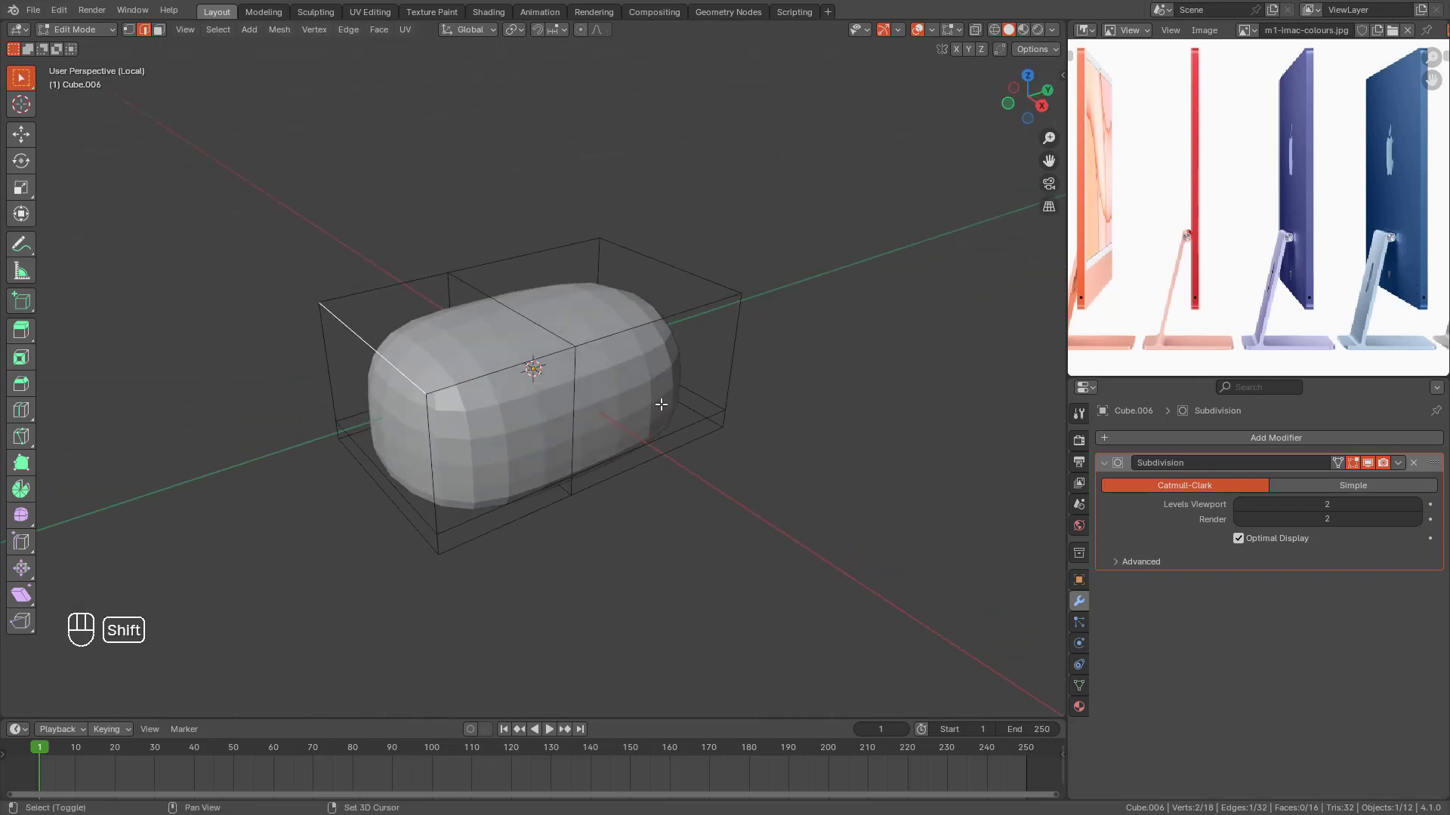
{"action": "key", "text": "shift+z"}
{"action": "key", "text": "KP_3"}
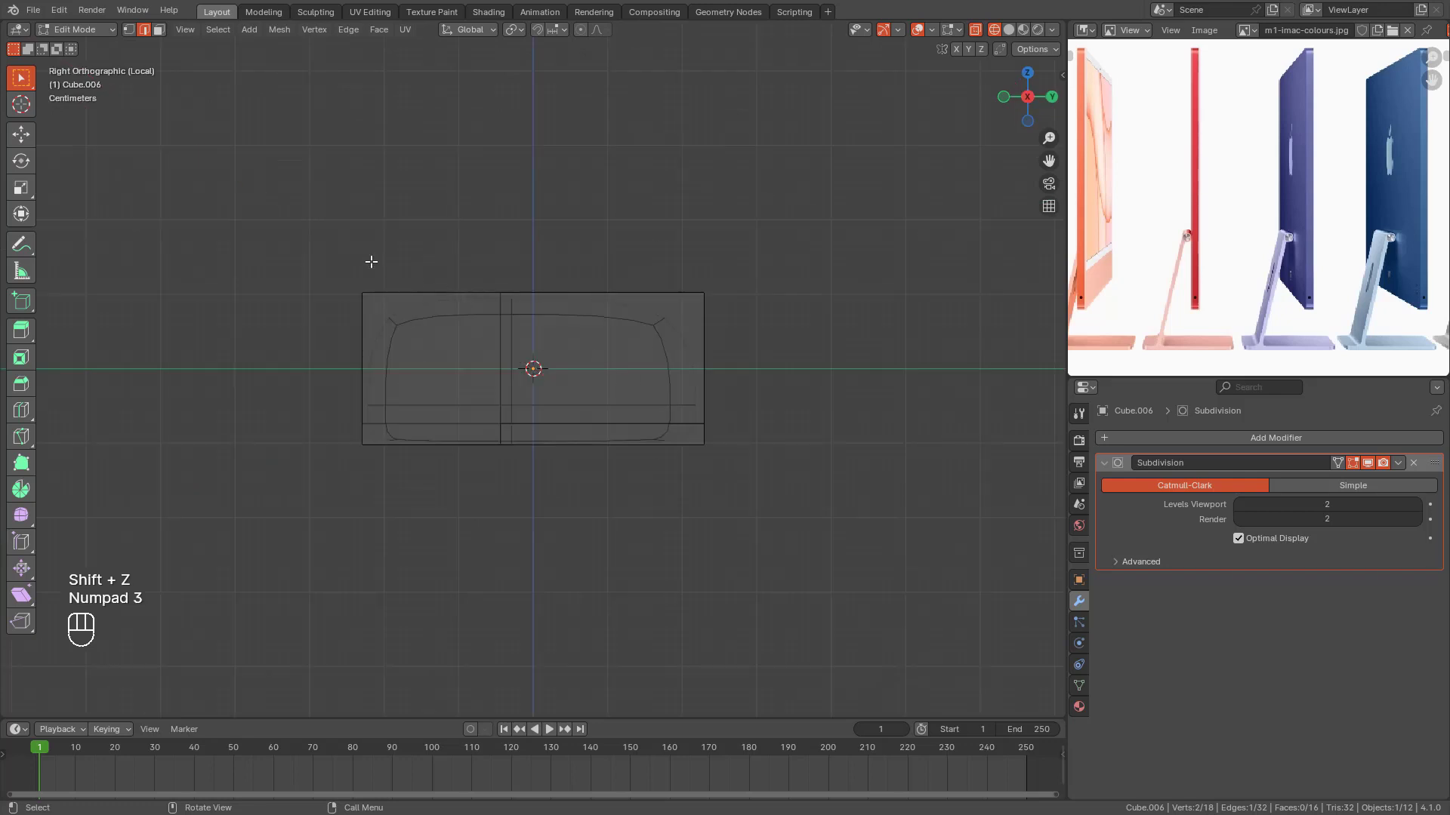
{"action": "left_click_drag", "start_coordinate": [334, 252], "coordinate": [395, 337]}
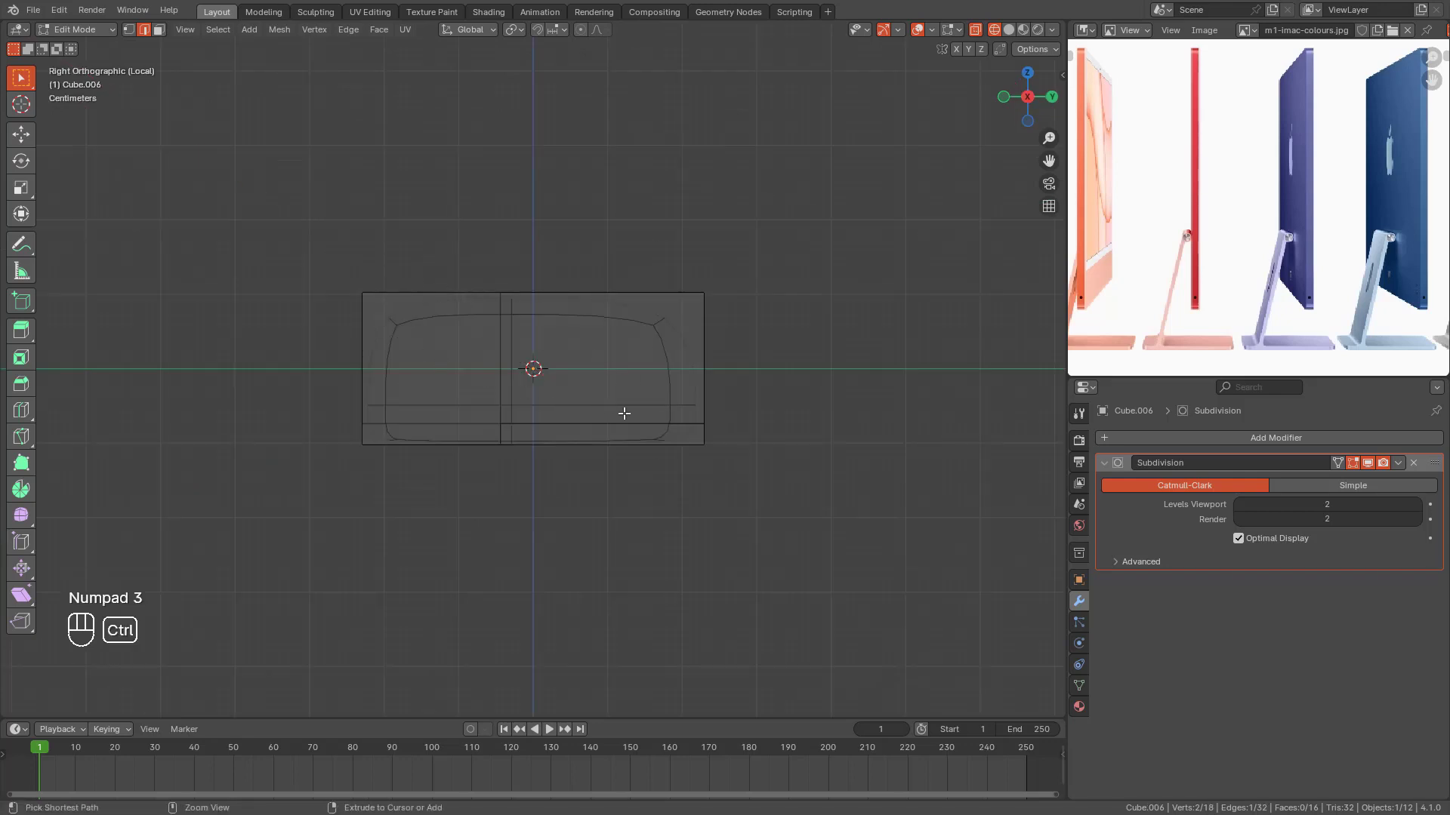
Step: Try to round the top negative Y edge with a four-segment bevel
{"action": "key", "text": "ctrl+b"}
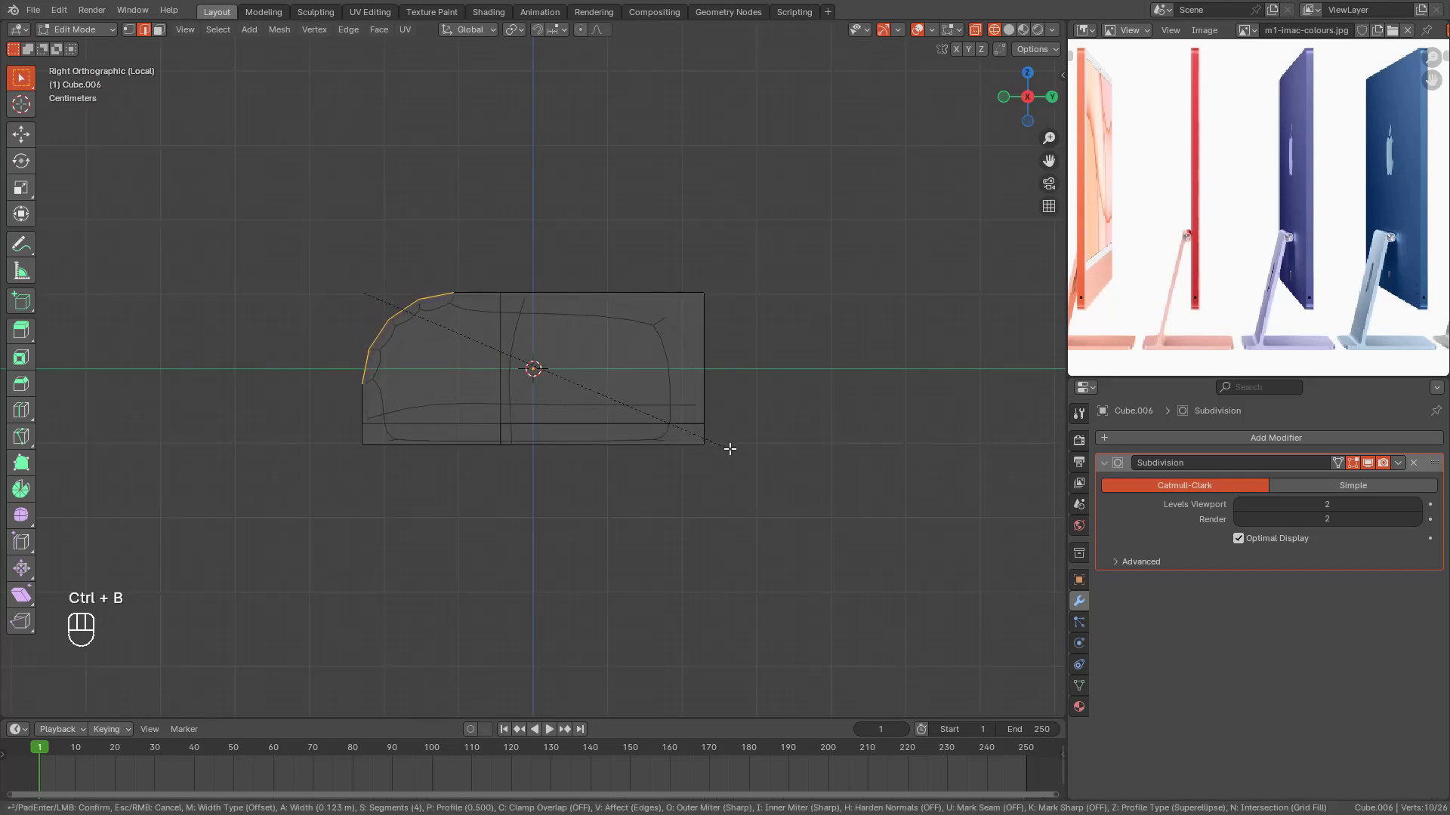
{"action": "left_click", "coordinate": [754, 454]}
{"action": "middle_click_drag", "start_coordinate": [499, 365], "coordinate": [503, 374]}
{"action": "key", "text": "ctrl+z"}
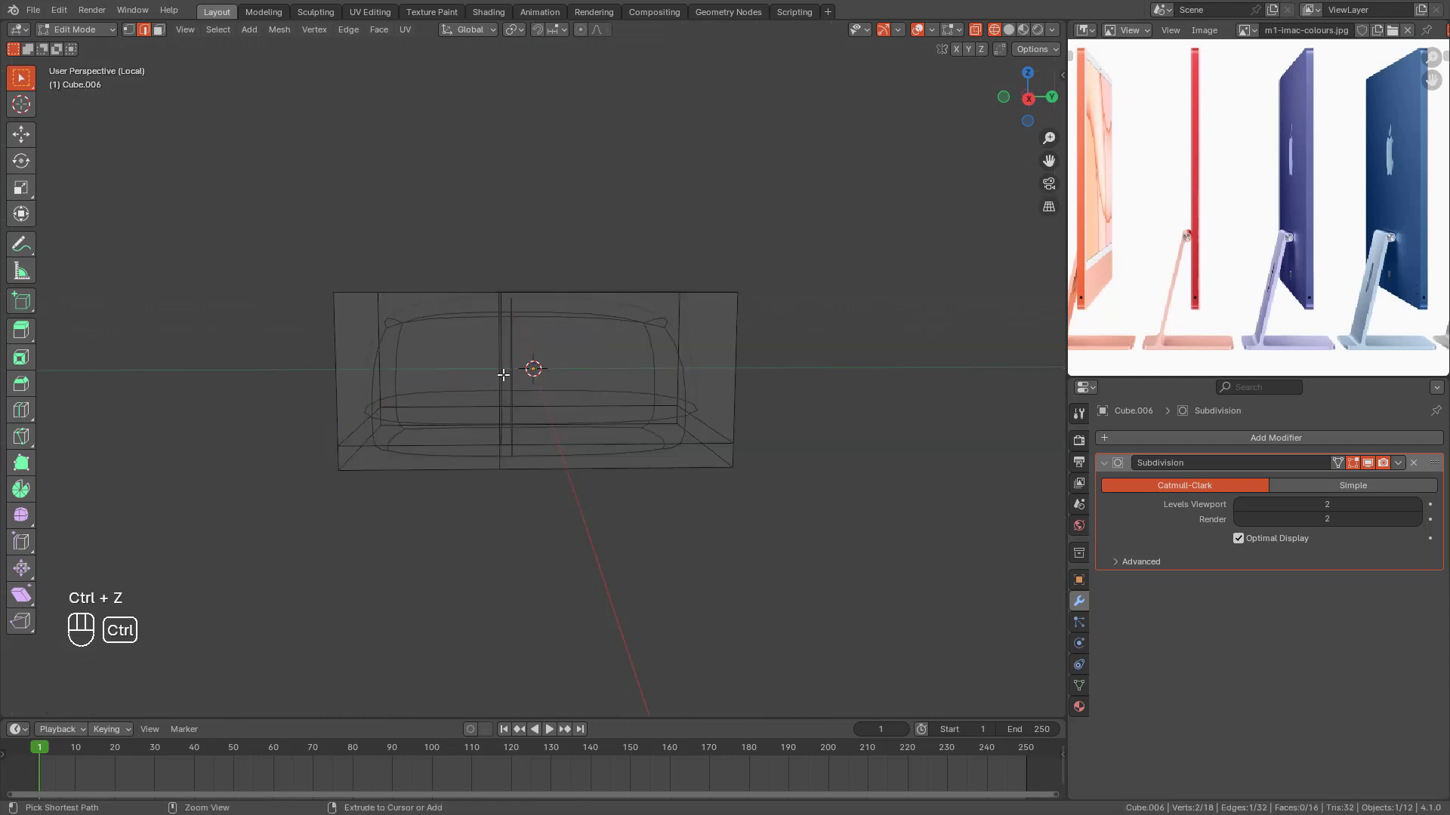
Step: Lower the cage's top edges at both Y ends in side view to slope the mouse's top, and return to Object Mode
{"action": "key", "text": "KP_3"}
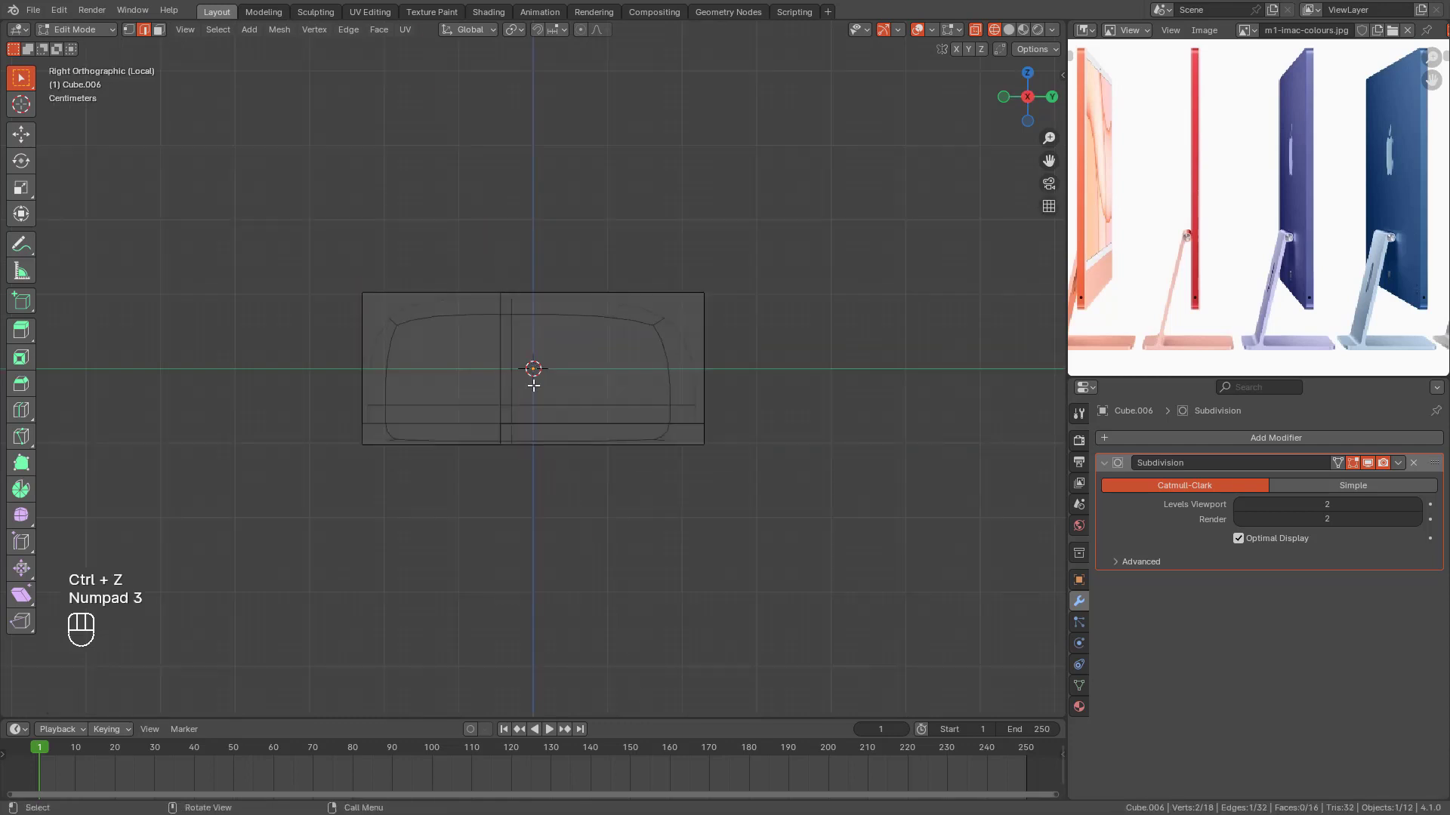
{"action": "key", "text": "g"}
{"action": "left_click", "coordinate": [642, 375]}
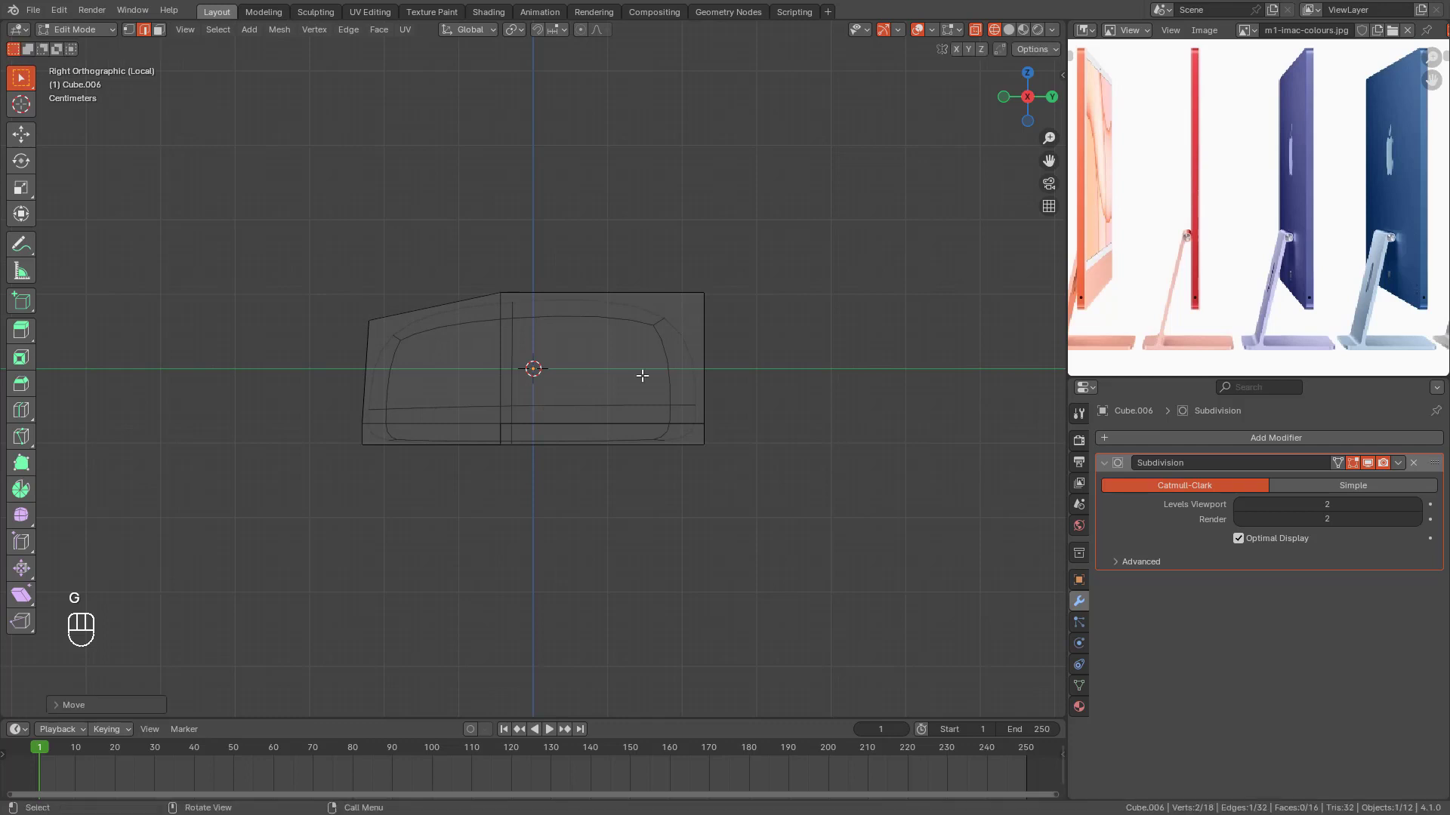
{"action": "key", "text": "g"}
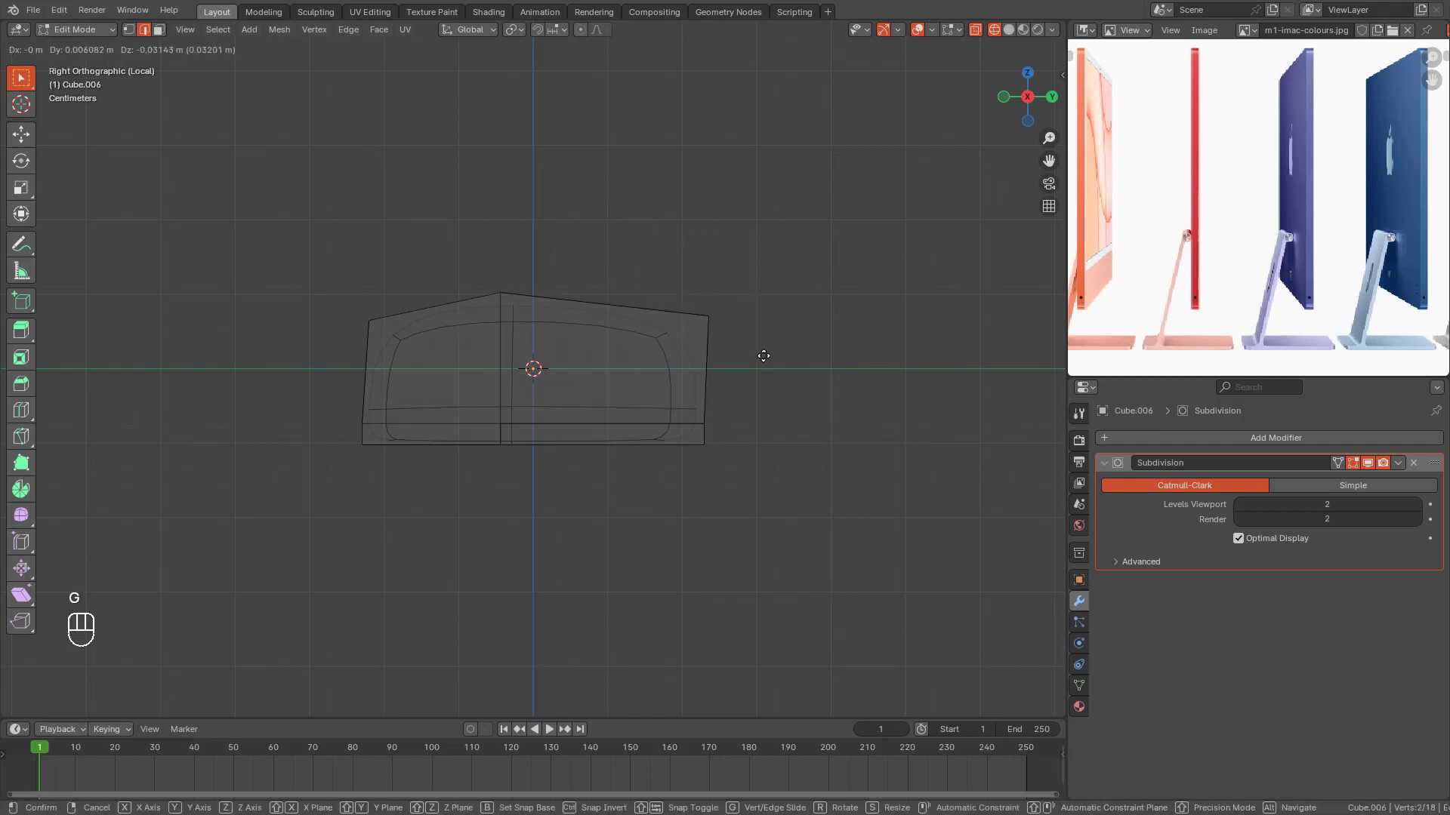
{"action": "left_click", "coordinate": [760, 363]}
{"action": "left_click_drag", "start_coordinate": [308, 273], "coordinate": [402, 390]}
{"action": "key", "text": "g"}
{"action": "left_click", "coordinate": [601, 355]}
{"action": "key", "text": "Tab"}
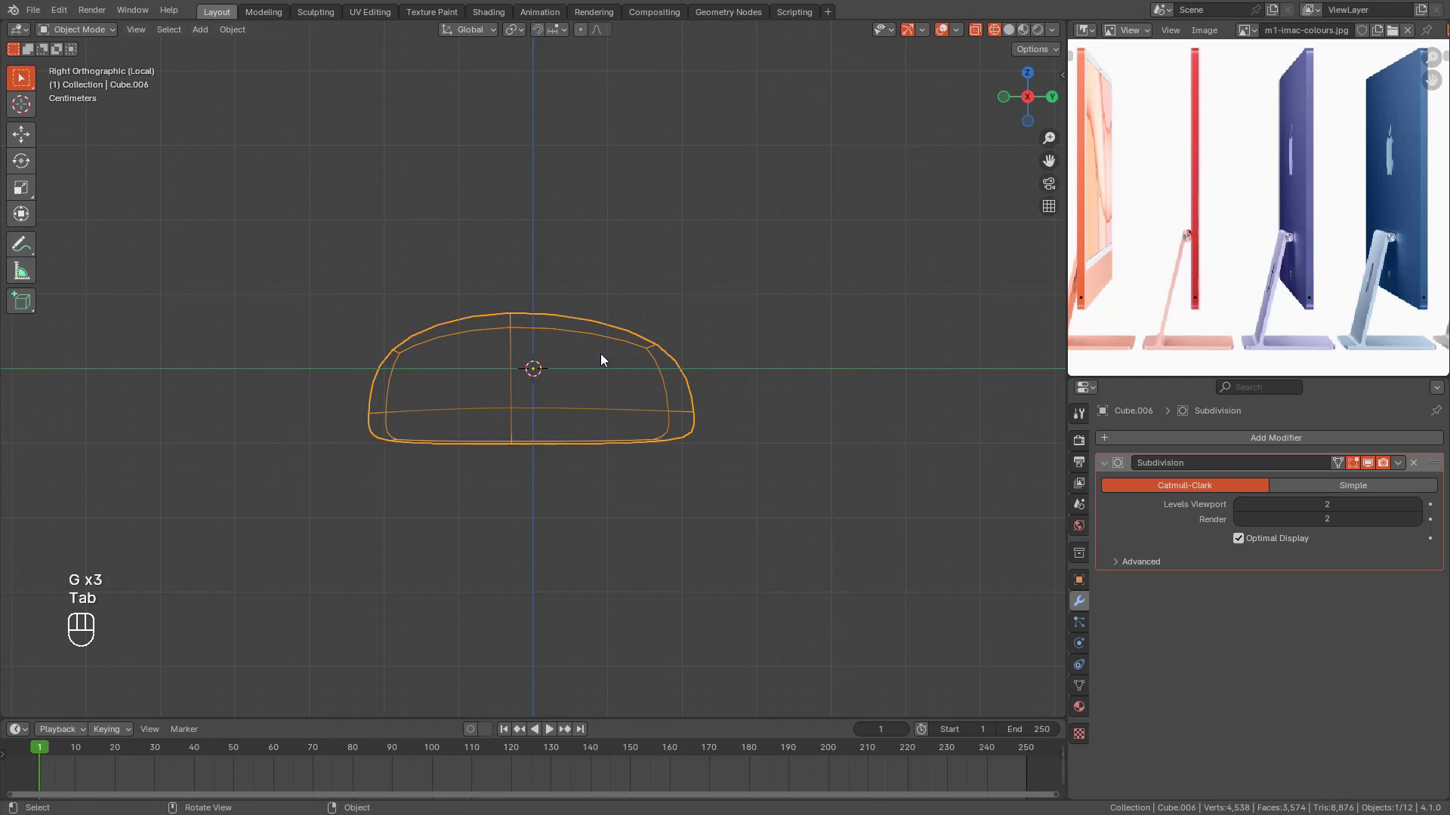
Step: Review the mouse shape in solid display and apply its Subdivision modifier
{"action": "mouse_move", "coordinate": [602, 359]}
{"action": "middle_mouse_down"}
{"action": "mouse_move", "coordinate": [696, 410]}
{"action": "mouse_move", "coordinate": [684, 421]}
{"action": "mouse_move", "coordinate": [745, 498]}
{"action": "mouse_move", "coordinate": [595, 487]}
{"action": "mouse_move", "coordinate": [436, 378]}
{"action": "mouse_move", "coordinate": [308, 361]}
{"action": "mouse_move", "coordinate": [674, 526]}
{"action": "middle_mouse_up"}
{"action": "key", "text": "shift+z"}
{"action": "key", "text": "KP_7"}
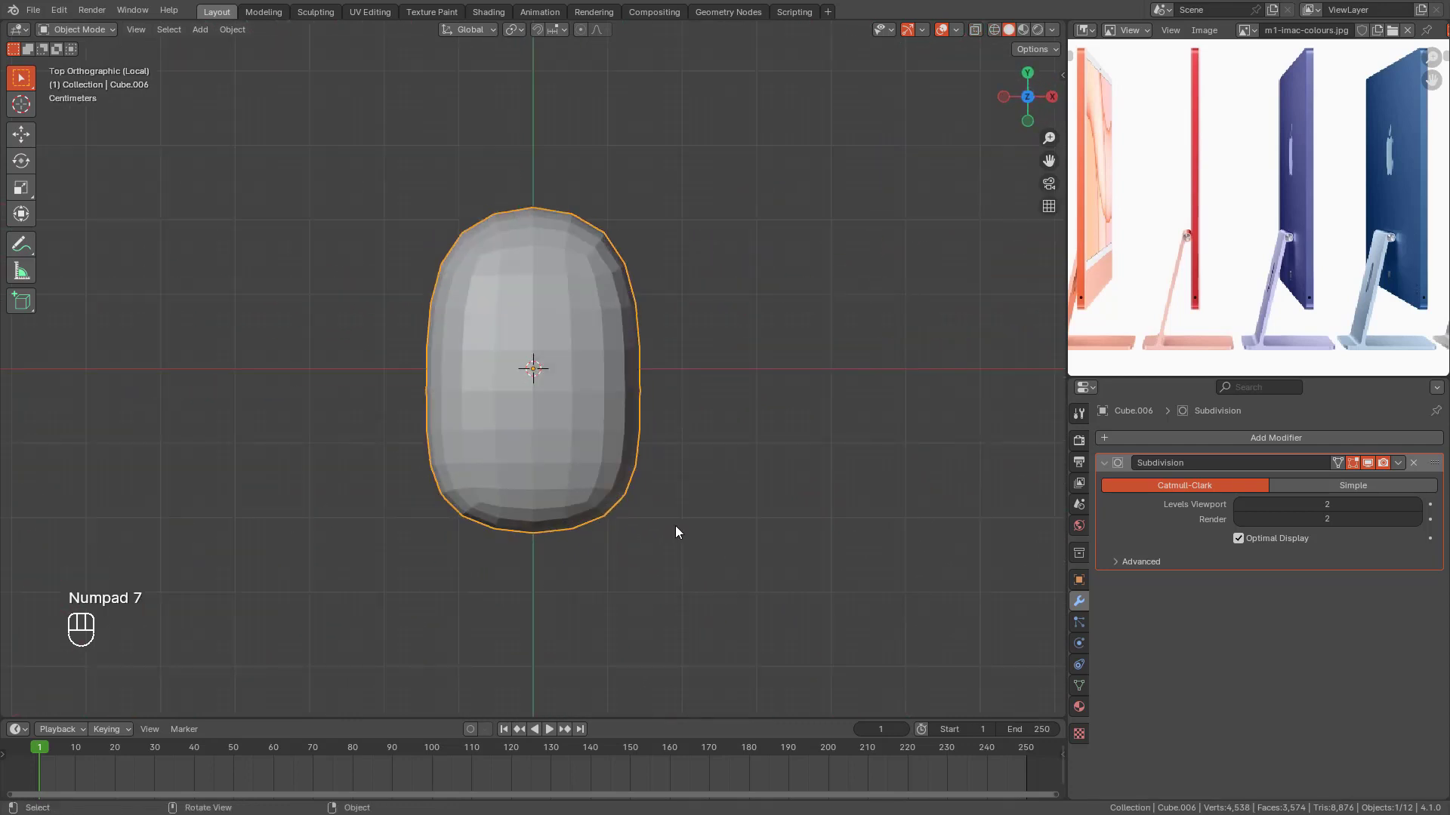
{"action": "middle_click_drag", "start_coordinate": [669, 429], "coordinate": [535, 262]}
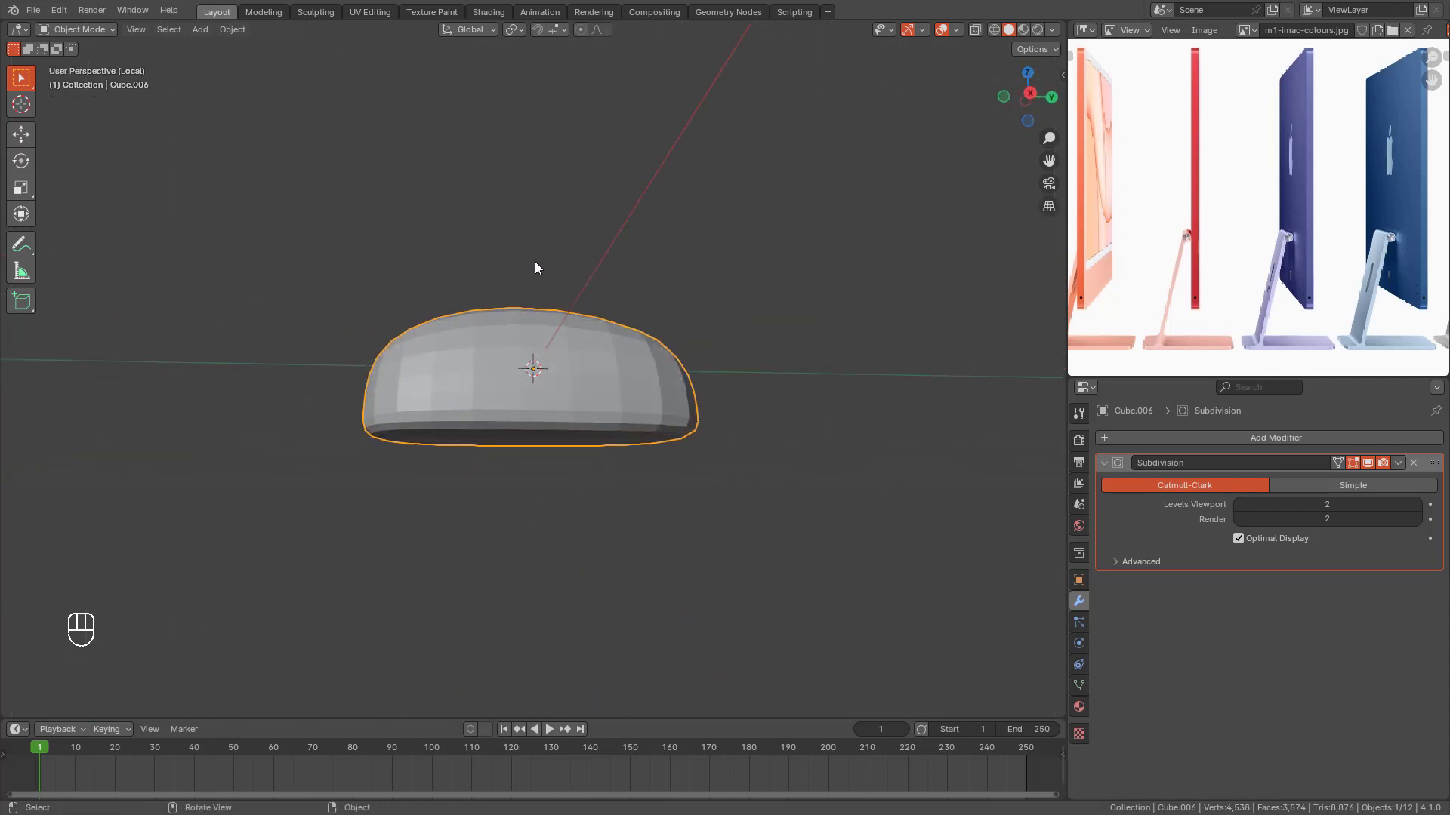
{"action": "left_click", "coordinate": [1398, 463]}
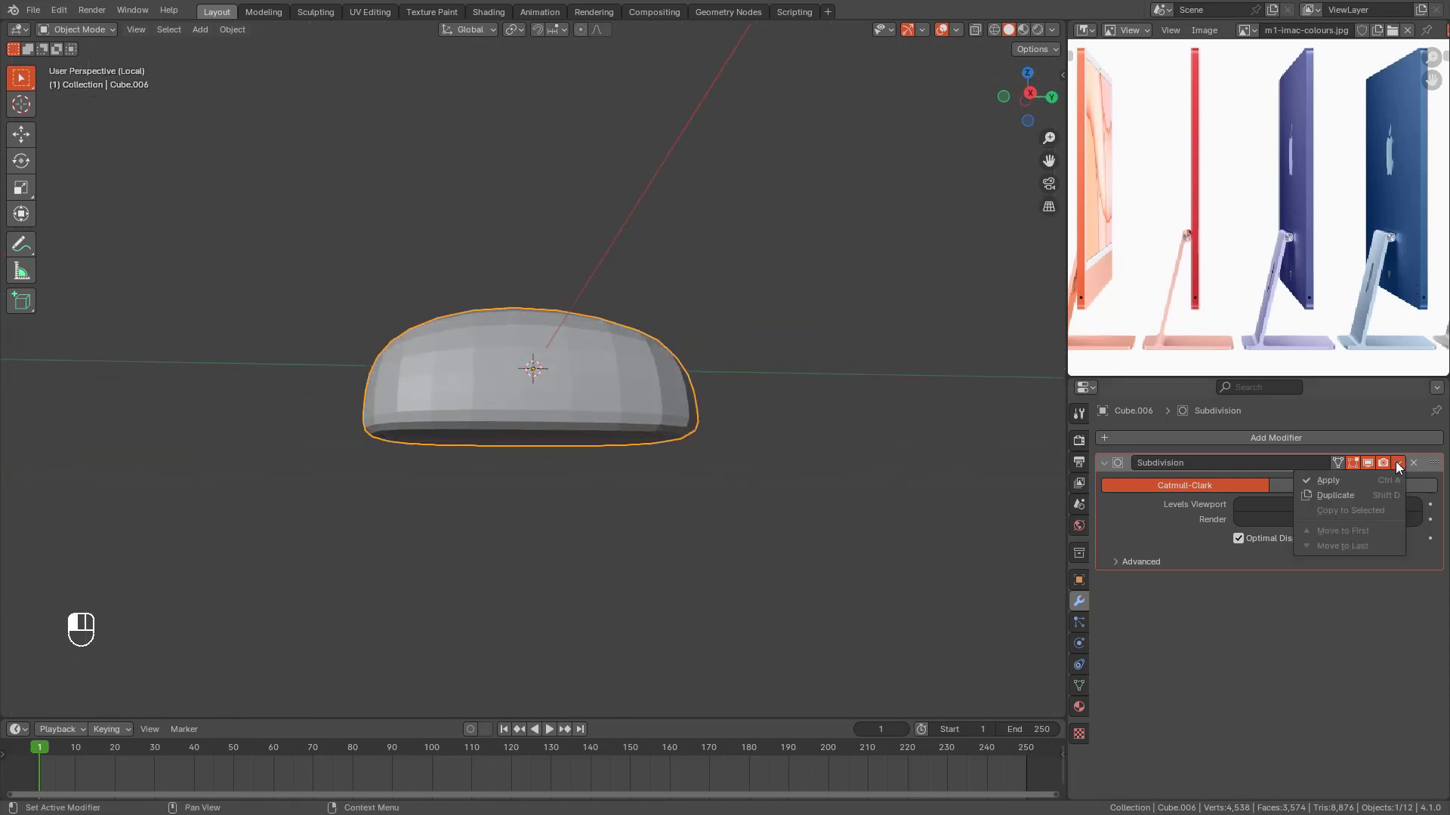
{"action": "left_click", "coordinate": [1339, 483]}
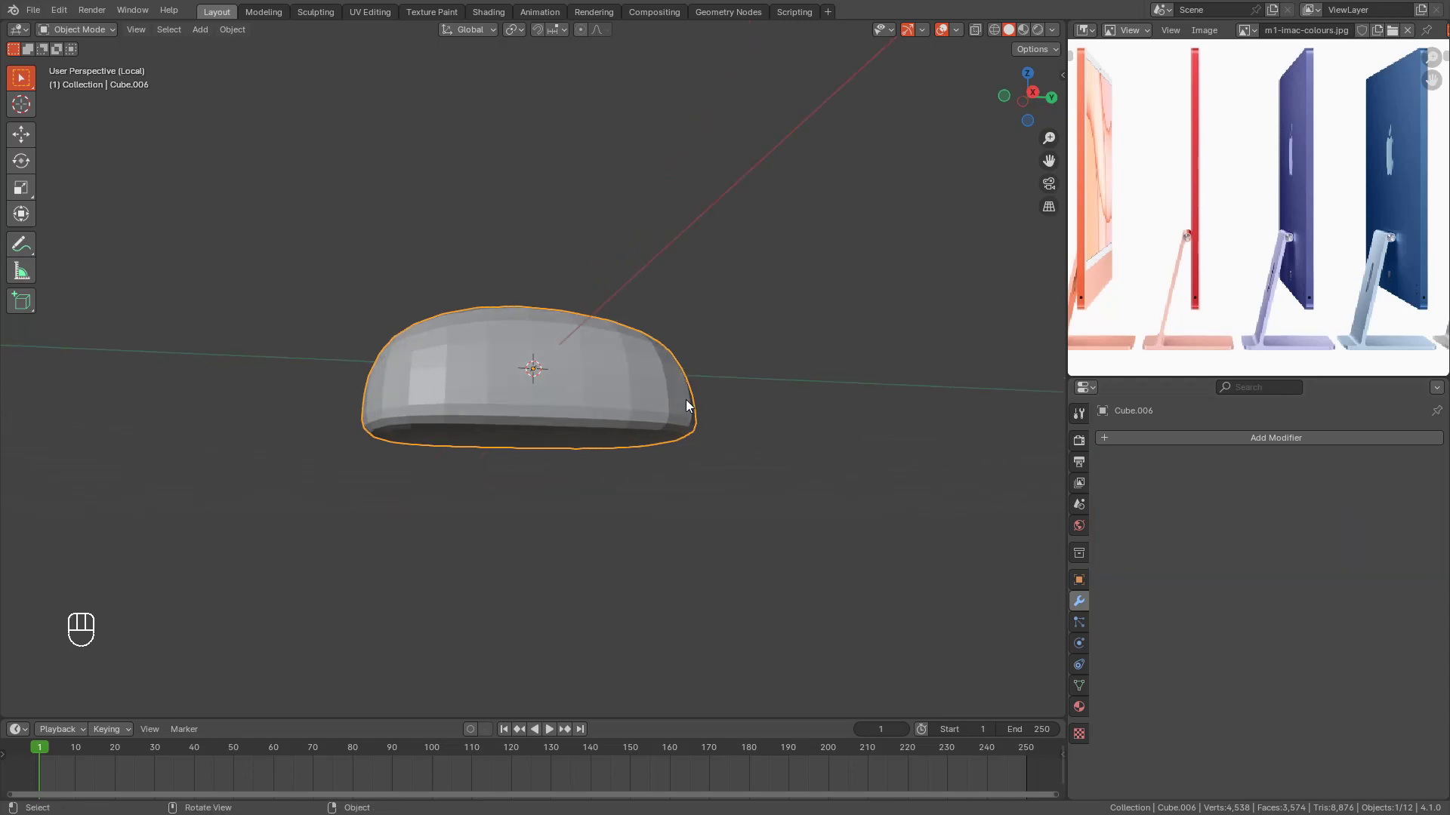
Step: Delete the vertices along the mouse's underside in side-view wireframe, then restore solid display
{"action": "key", "text": "Tab"}
{"action": "mouse_move", "coordinate": [686, 400]}
{"action": "middle_mouse_down"}
{"action": "mouse_move", "coordinate": [610, 302]}
{"action": "mouse_move", "coordinate": [579, 429]}
{"action": "mouse_move", "coordinate": [595, 288]}
{"action": "middle_mouse_up"}
{"action": "key", "text": "KP_3"}
{"action": "scroll", "coordinate": [579, 429], "scroll_direction": "up", "scroll_amount": 3}
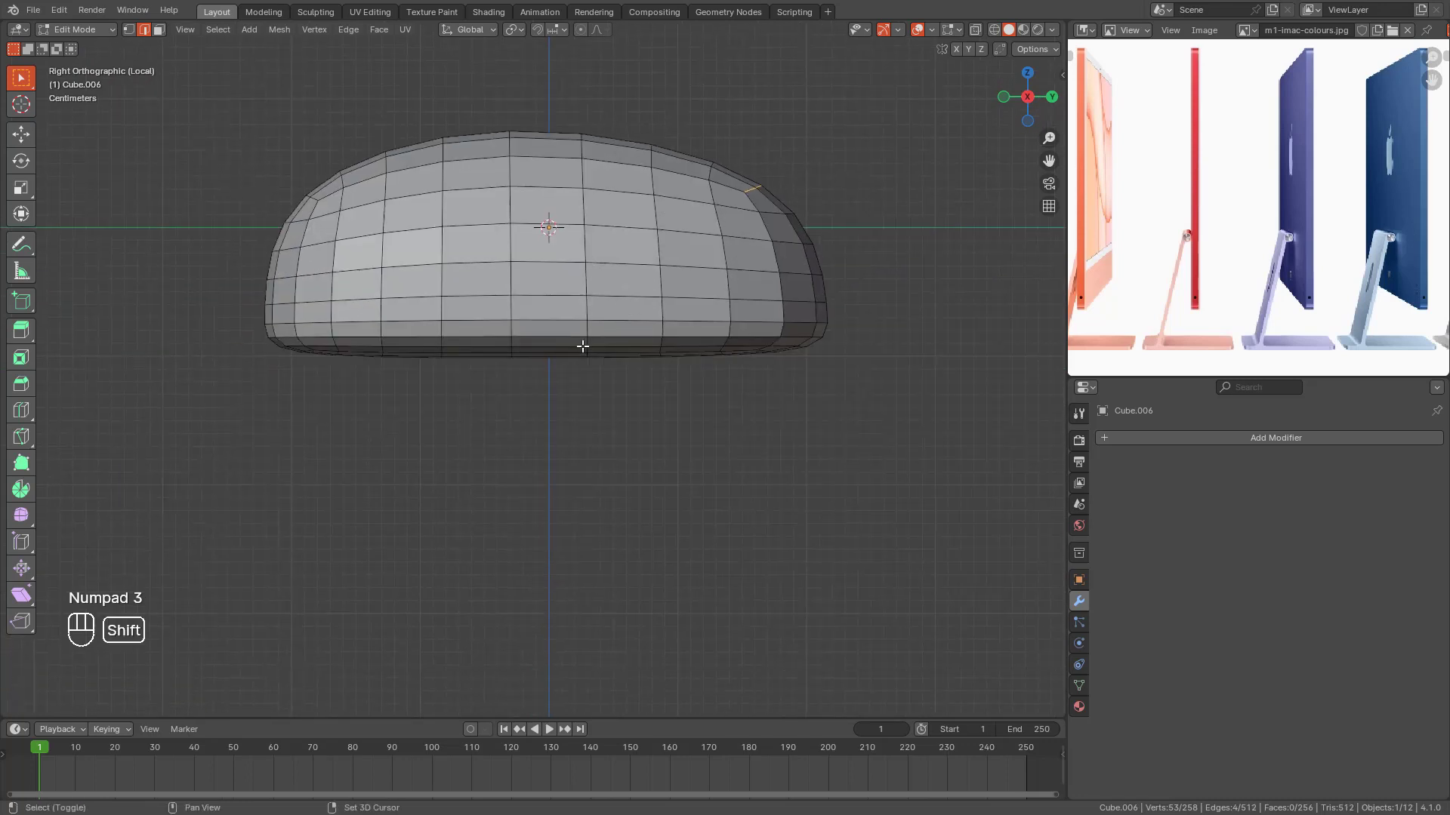
{"action": "key", "text": "shift+z"}
{"action": "left_click_drag", "start_coordinate": [256, 341], "coordinate": [854, 483]}
{"action": "key", "text": "x"}
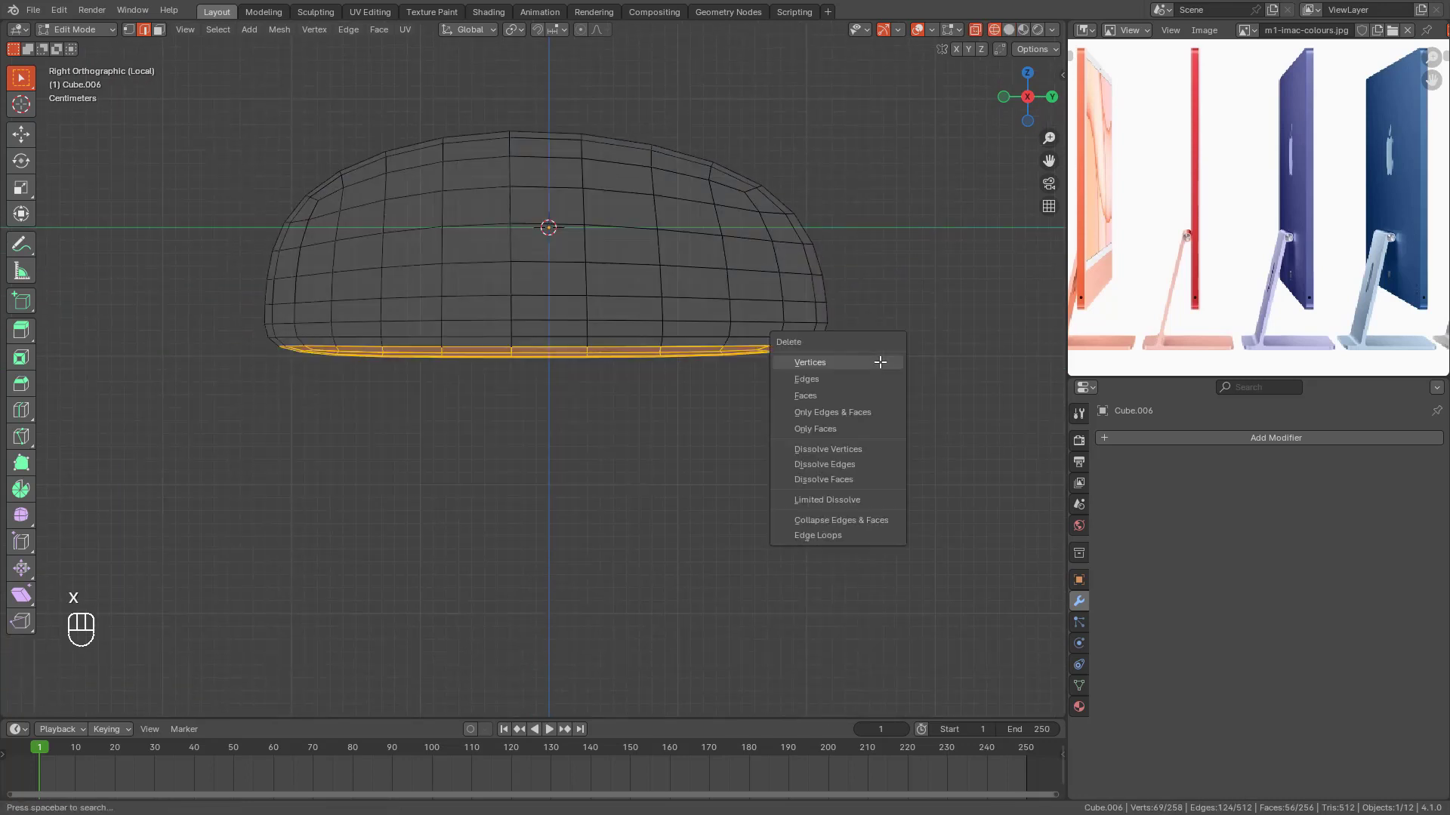
{"action": "left_click", "coordinate": [880, 362]}
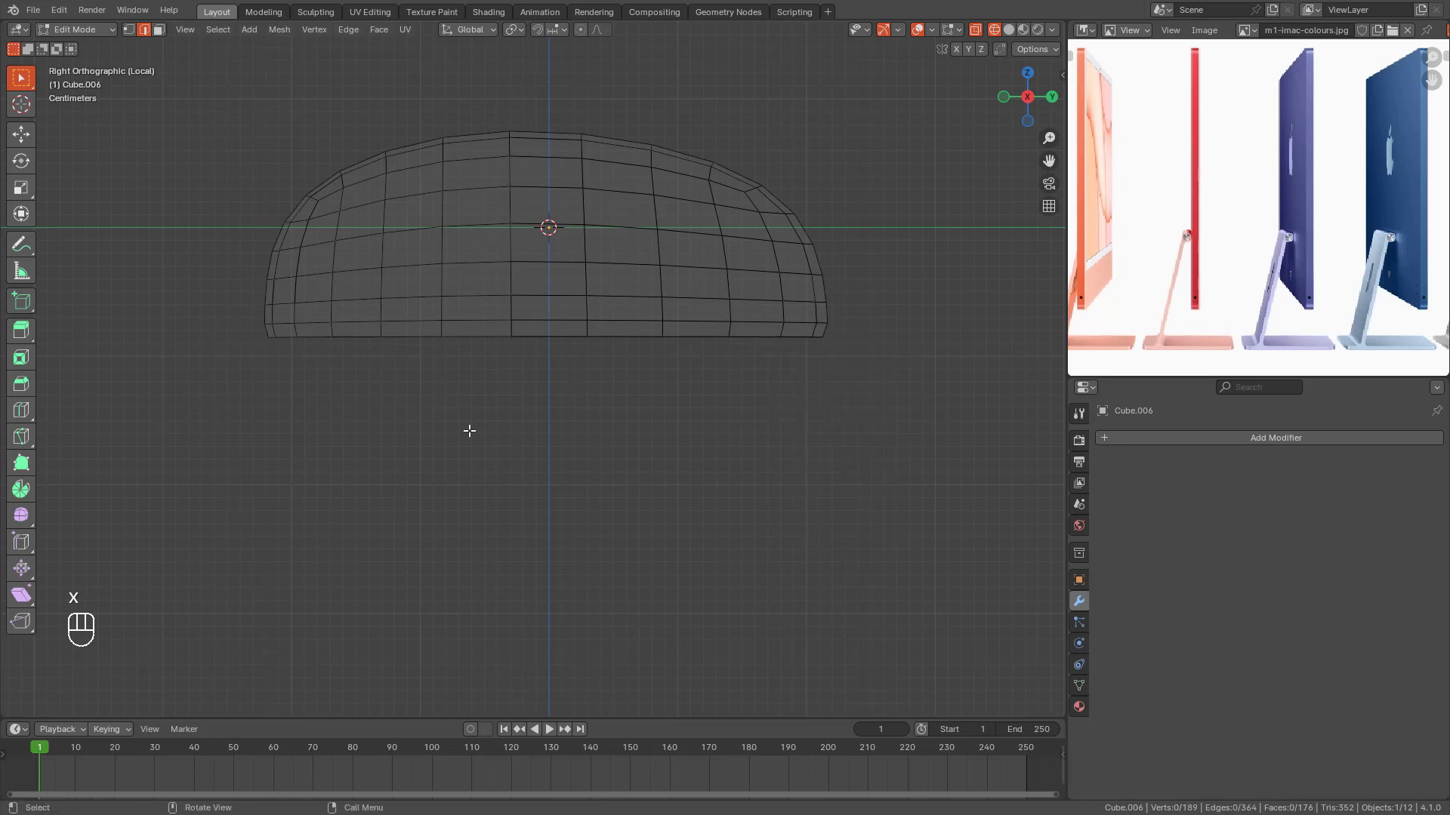
{"action": "mouse_move", "coordinate": [641, 457]}
{"action": "middle_mouse_down"}
{"action": "mouse_move", "coordinate": [660, 375]}
{"action": "mouse_move", "coordinate": [758, 456]}
{"action": "mouse_move", "coordinate": [706, 373]}
{"action": "mouse_move", "coordinate": [625, 401]}
{"action": "mouse_move", "coordinate": [663, 444]}
{"action": "middle_mouse_up"}
{"action": "key", "text": "shift+z"}
Step: Select the whole open edge loop around the mouse's underside
{"action": "mouse_move", "coordinate": [657, 377]}
{"action": "middle_mouse_down"}
{"action": "mouse_move", "coordinate": [630, 299]}
{"action": "mouse_move", "coordinate": [600, 355]}
{"action": "middle_mouse_up"}
{"action": "key", "text": "alt"}
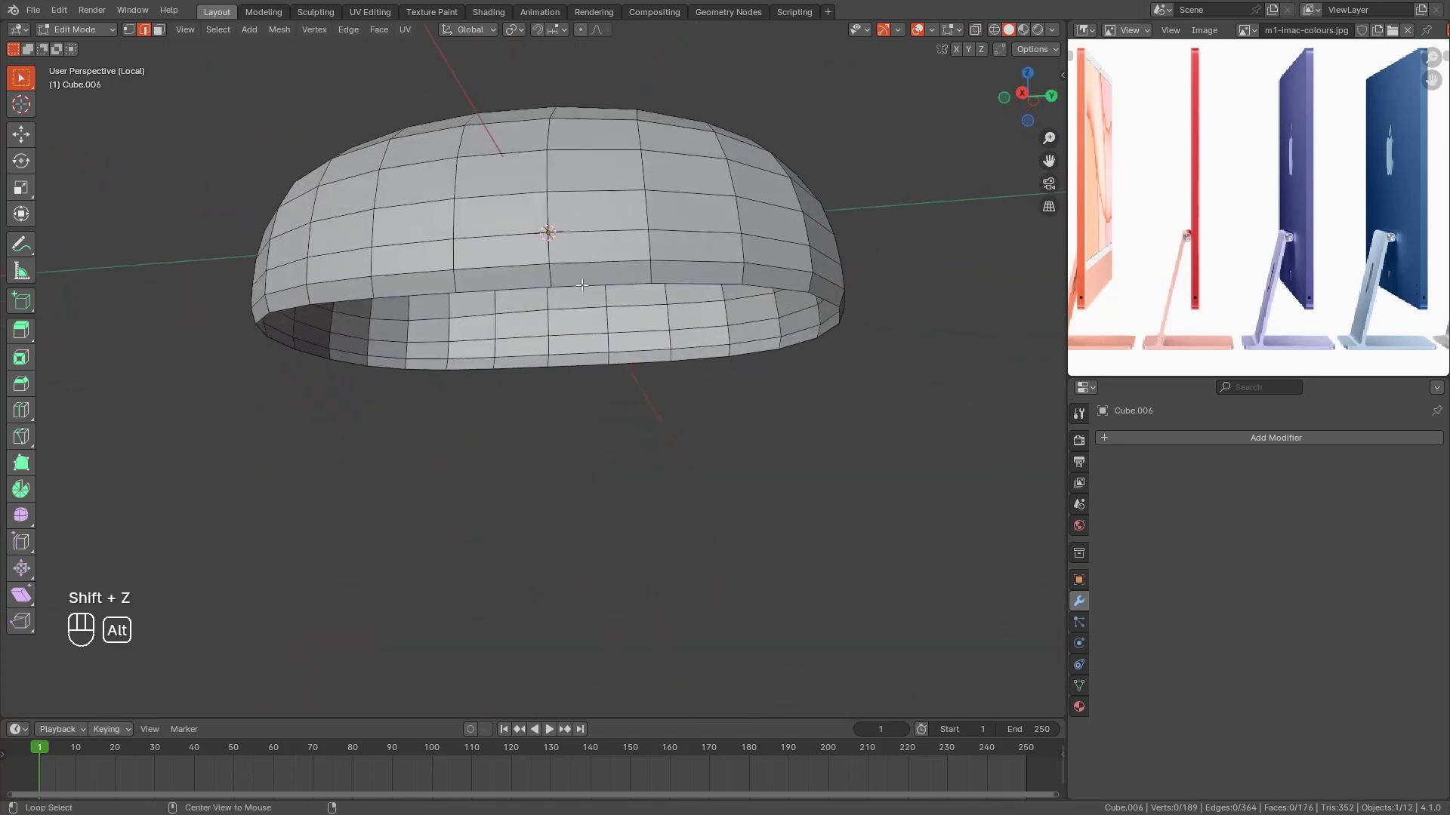
{"action": "left_click", "coordinate": [581, 285], "text": "alt"}
{"action": "key", "text": "shift+z"}
{"action": "mouse_move", "coordinate": [673, 414]}
{"action": "middle_mouse_down"}
{"action": "mouse_move", "coordinate": [659, 398]}
{"action": "mouse_move", "coordinate": [796, 427]}
{"action": "mouse_move", "coordinate": [524, 462]}
{"action": "mouse_move", "coordinate": [656, 486]}
{"action": "mouse_move", "coordinate": [741, 395]}
{"action": "mouse_move", "coordinate": [881, 405]}
{"action": "middle_mouse_up"}
{"action": "key", "text": "shift+z"}
{"action": "middle_click_drag", "start_coordinate": [811, 454], "coordinate": [698, 484]}
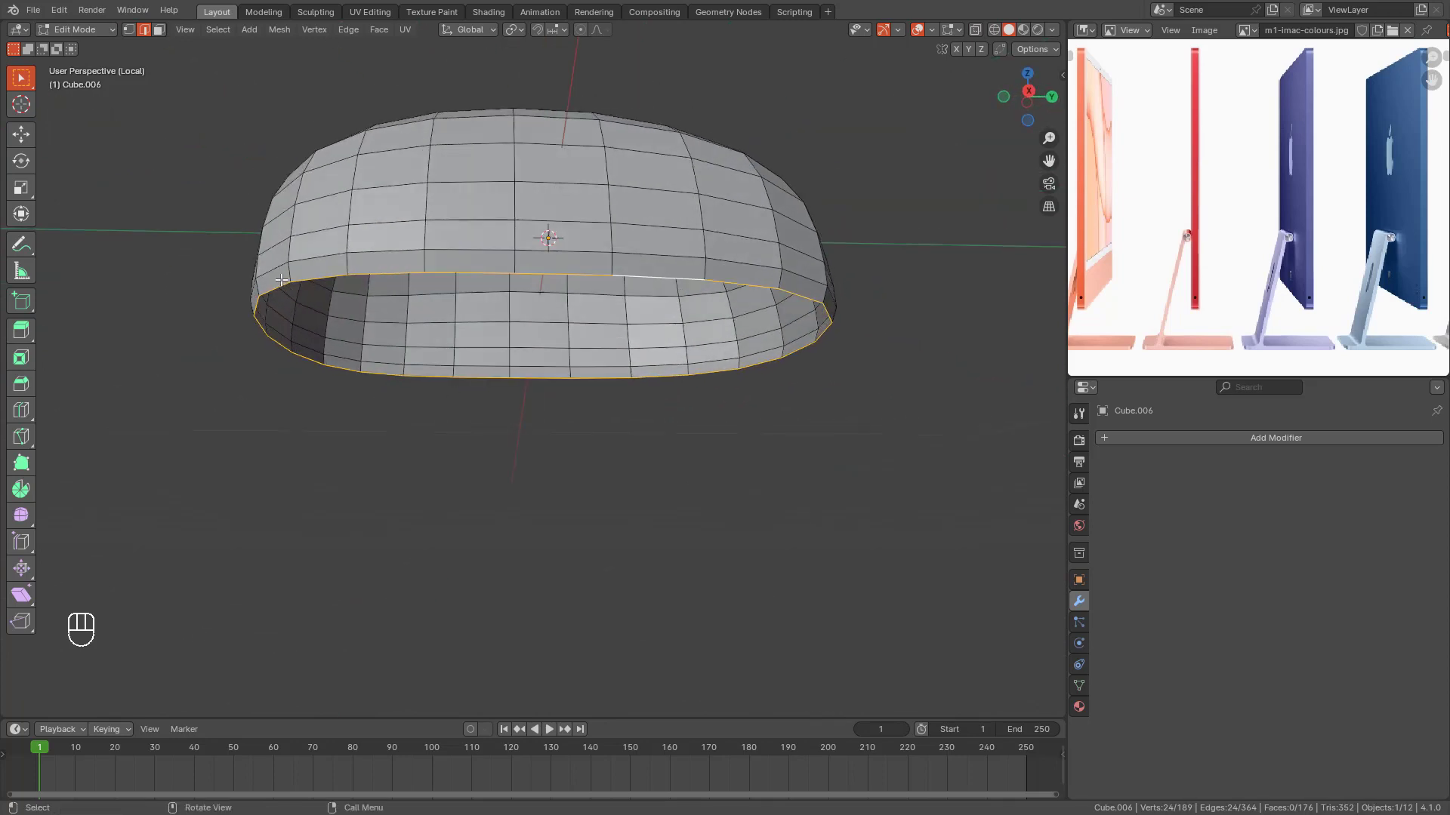
Step: Close the mouse's open underside with Grid Fill instead of a single face
{"action": "middle_click_drag", "start_coordinate": [587, 431], "coordinate": [731, 404]}
{"action": "key", "text": "f"}
{"action": "key", "text": "ctrl+z"}
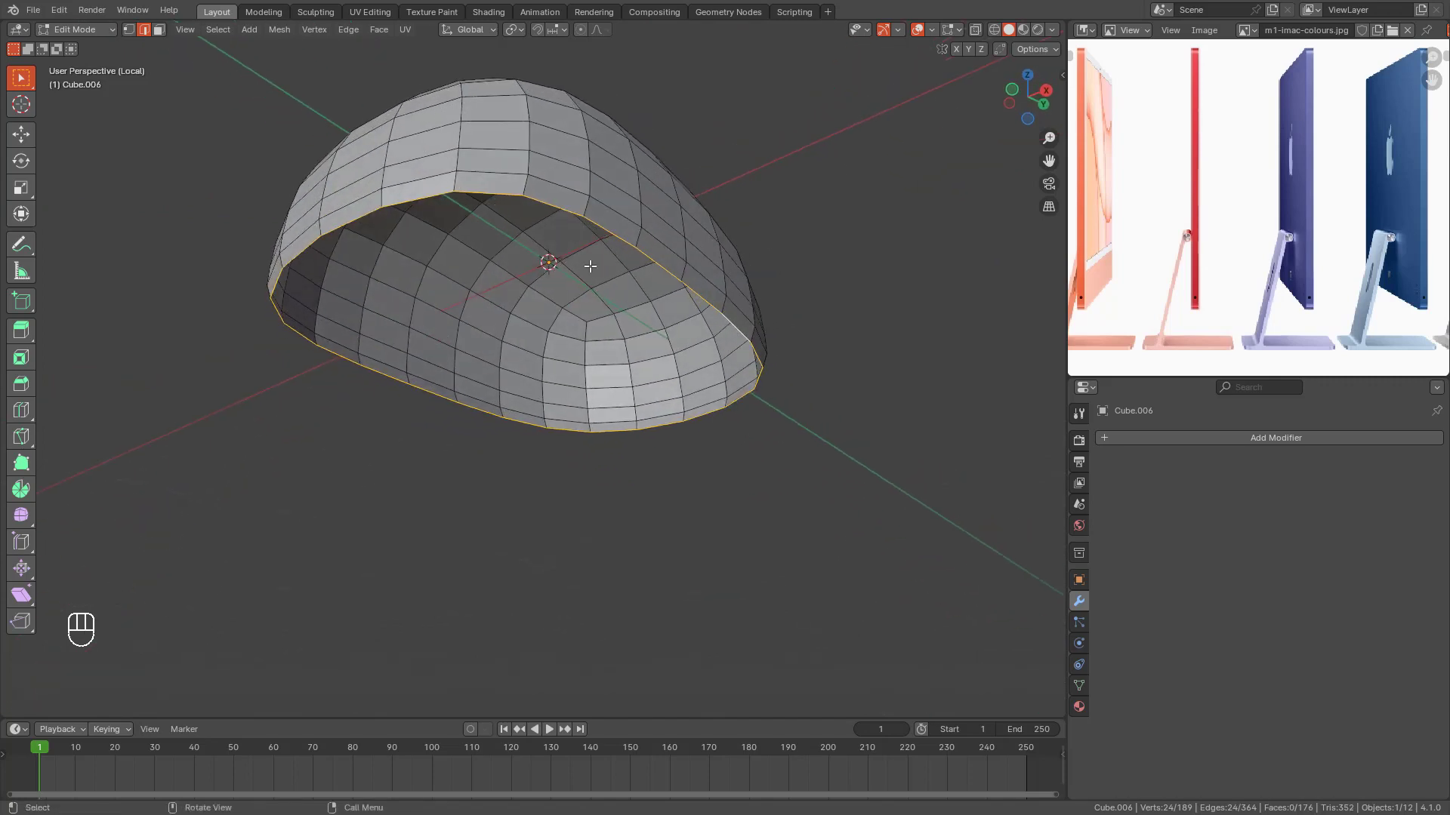
{"action": "left_click", "coordinate": [378, 30]}
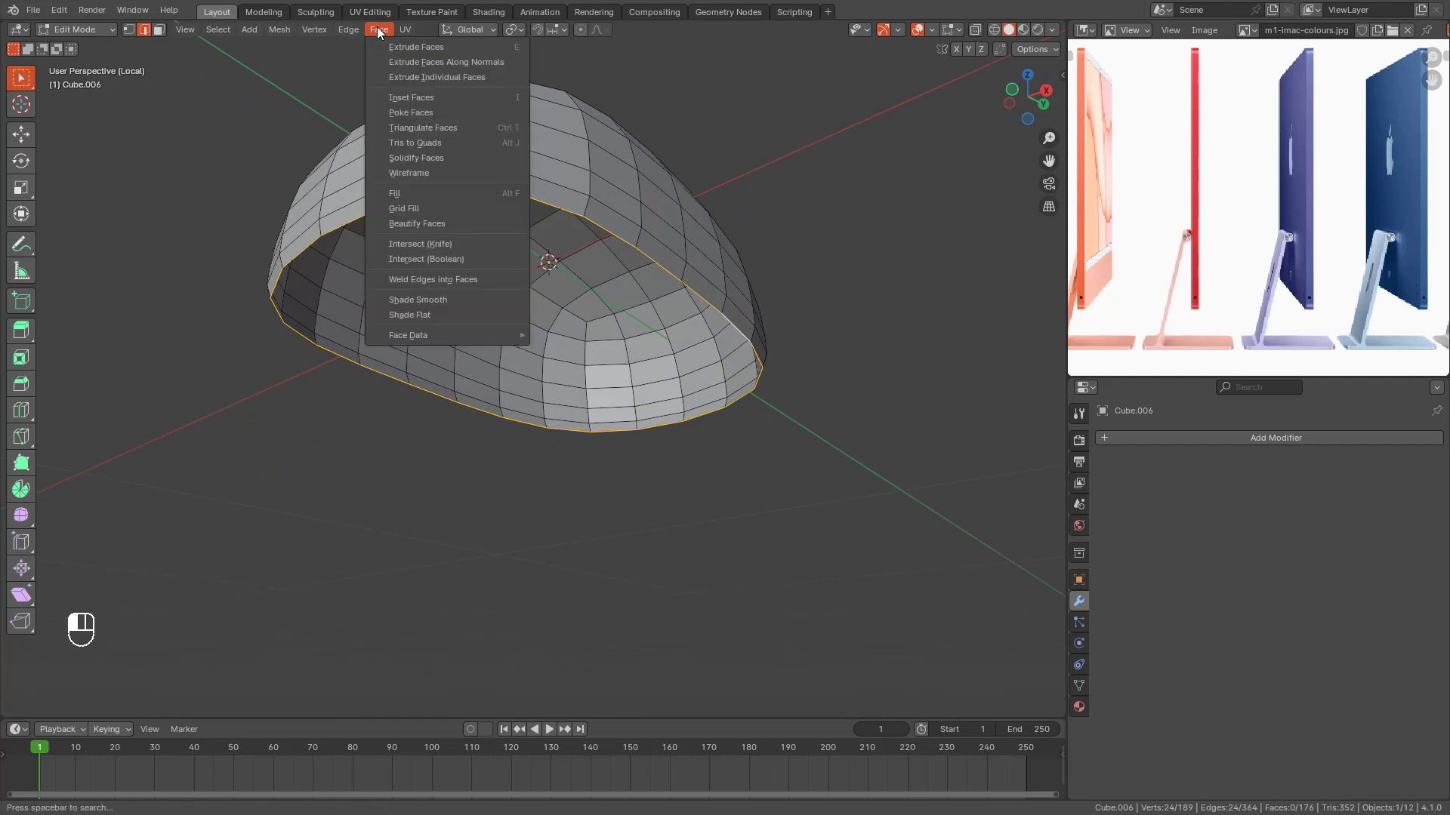
{"action": "left_click", "coordinate": [379, 31]}
{"action": "left_click", "coordinate": [379, 30]}
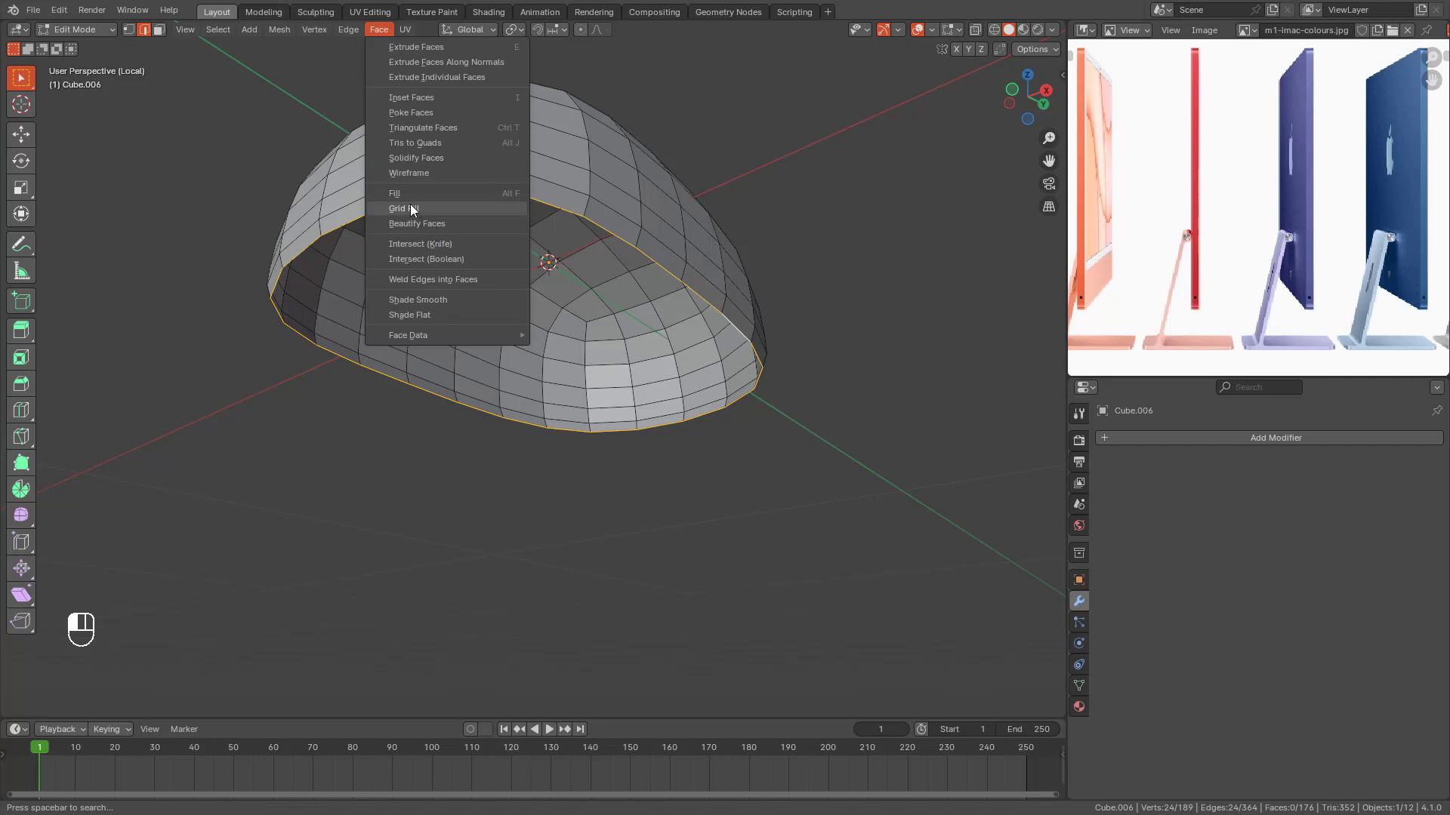
{"action": "left_click", "coordinate": [378, 28]}
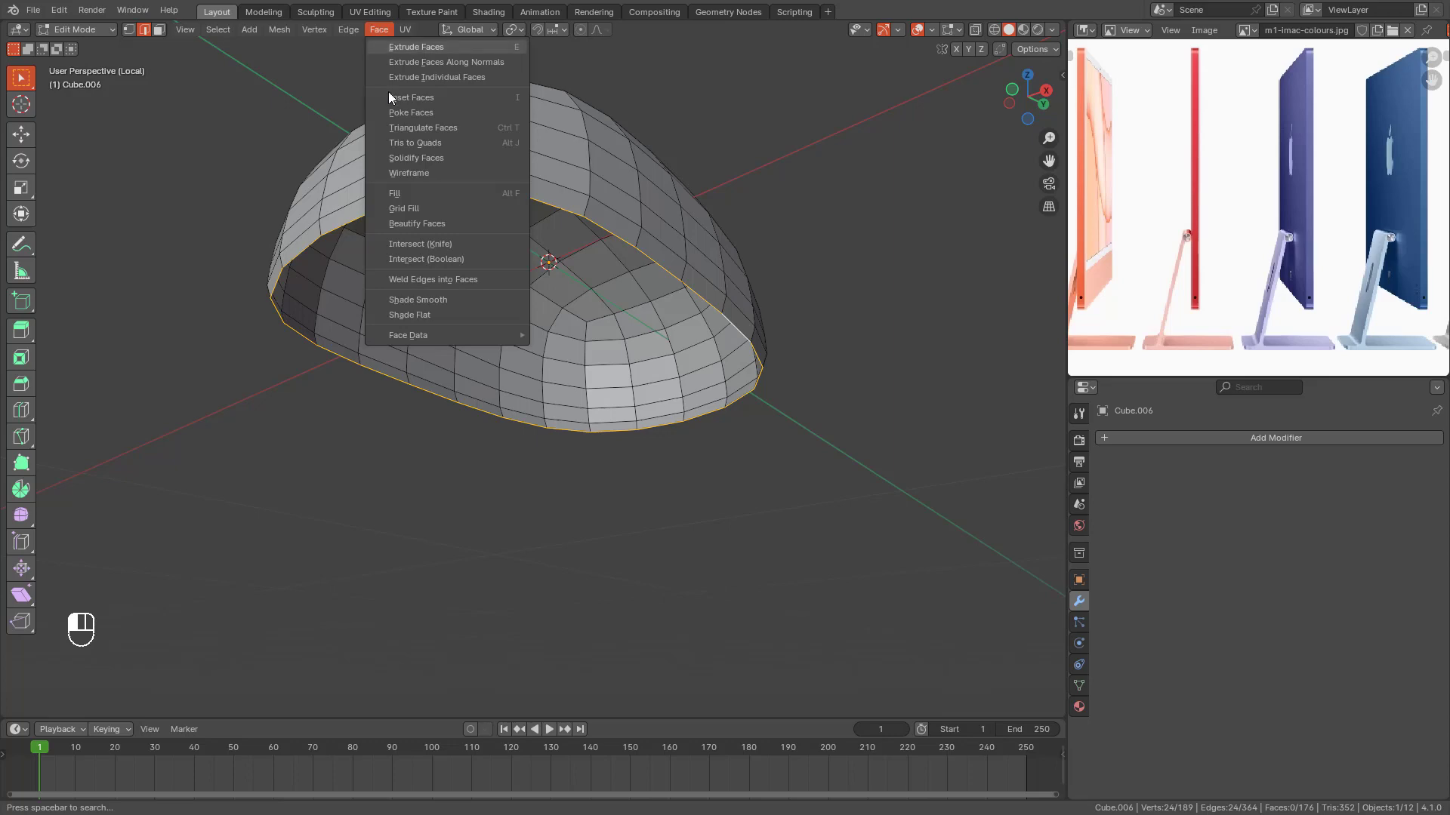
{"action": "left_click", "coordinate": [402, 211]}
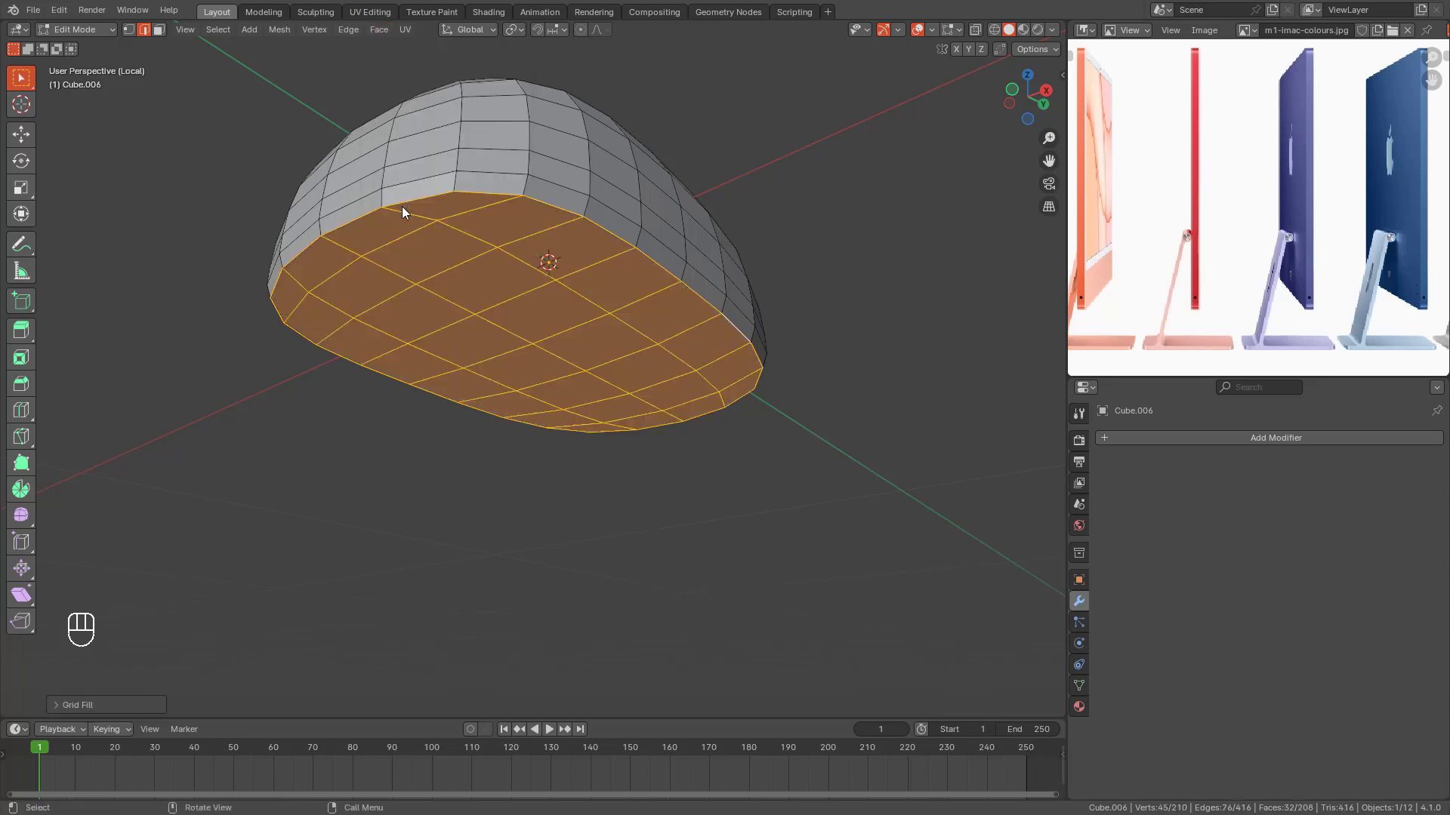
Step: Check the closed mouse body from the side in Object Mode, then go back to editing its mesh
{"action": "middle_click_drag", "start_coordinate": [679, 388], "coordinate": [686, 423]}
{"action": "key", "text": "Tab"}
{"action": "key", "text": "Tab"}
{"action": "key", "text": "Tab"}
{"action": "key", "text": "KP_3"}
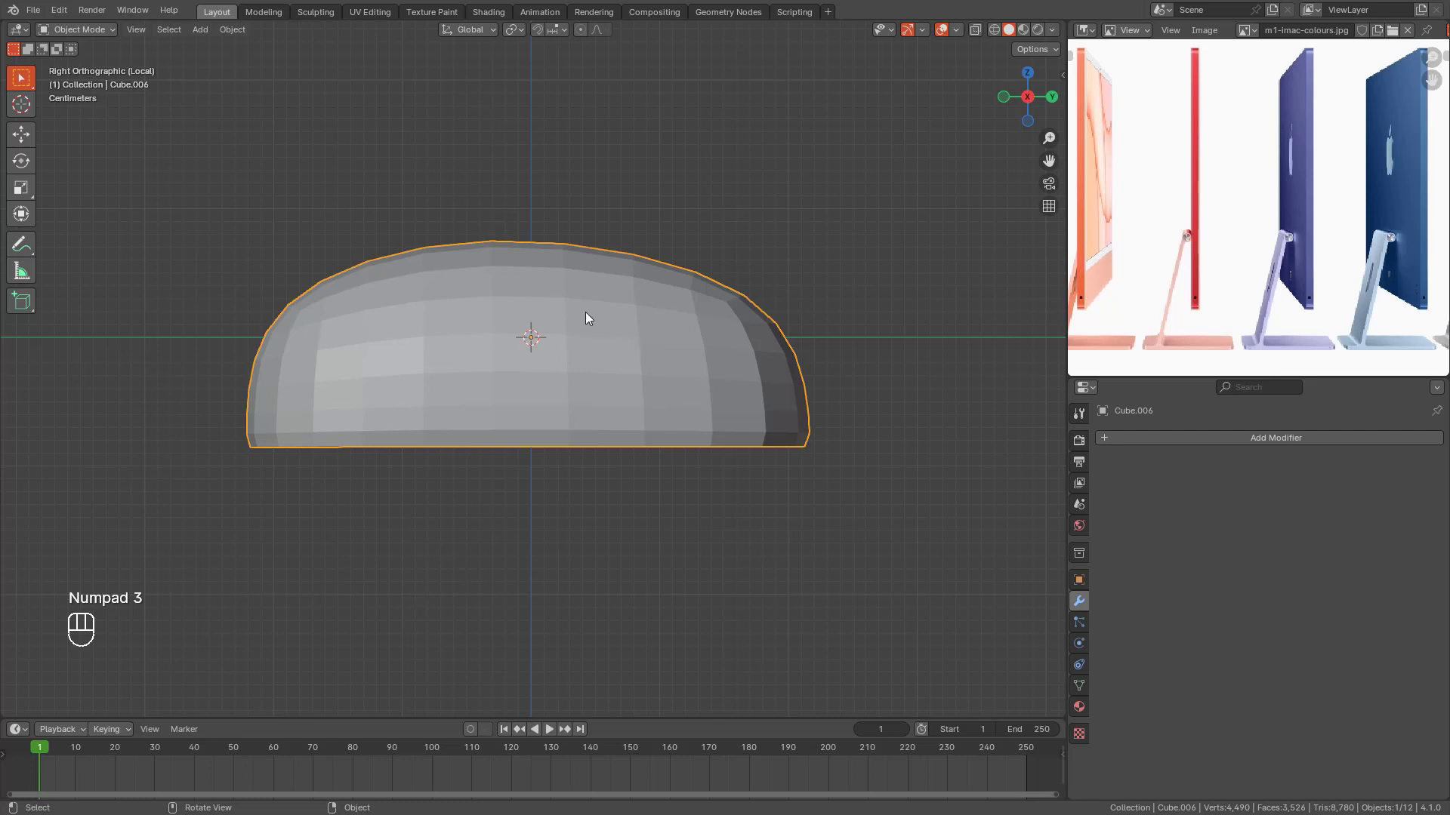
{"action": "middle_click_drag", "start_coordinate": [748, 348], "coordinate": [631, 401]}
{"action": "key", "text": "KP_3"}
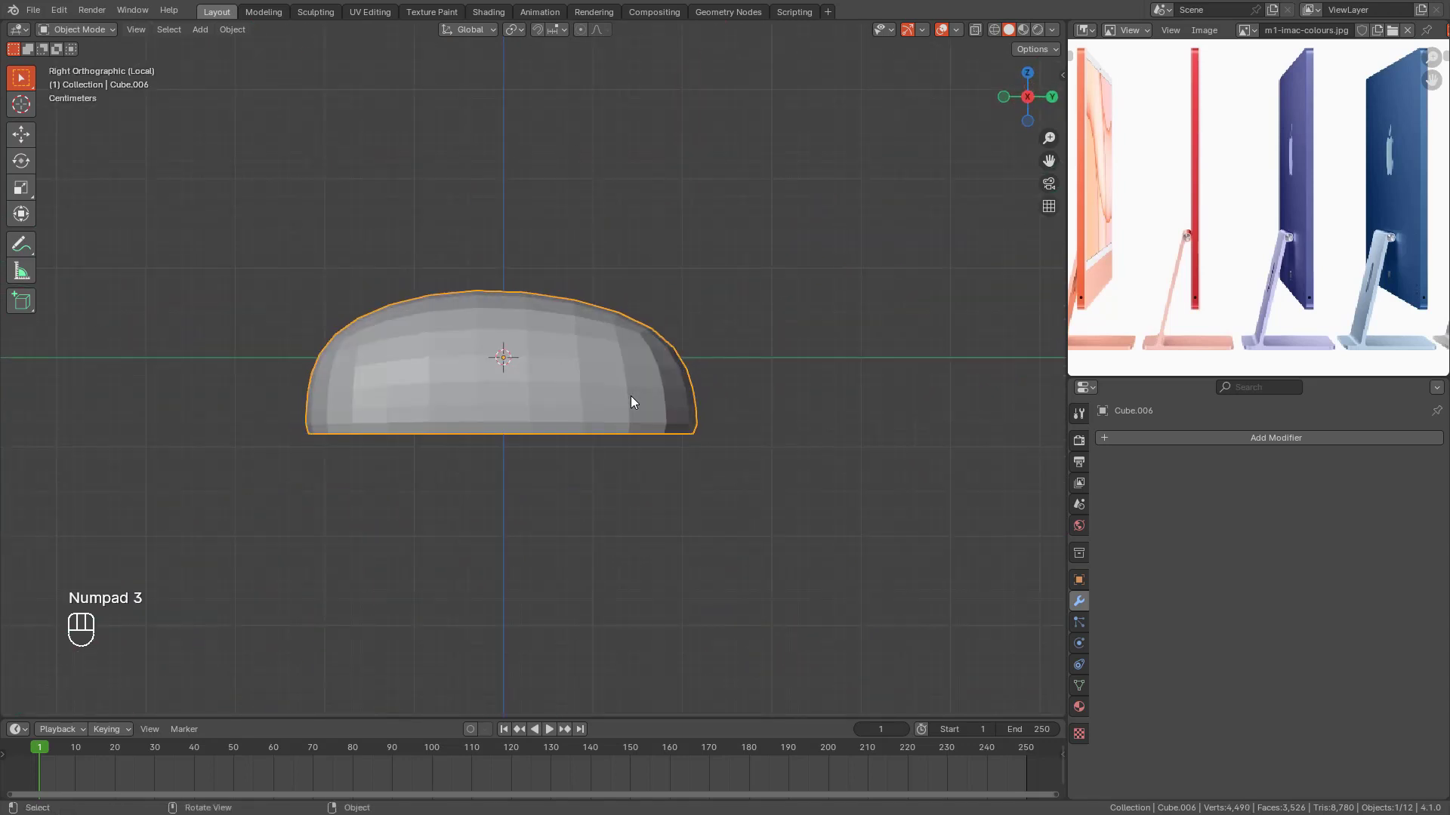
{"action": "key", "text": "Tab"}
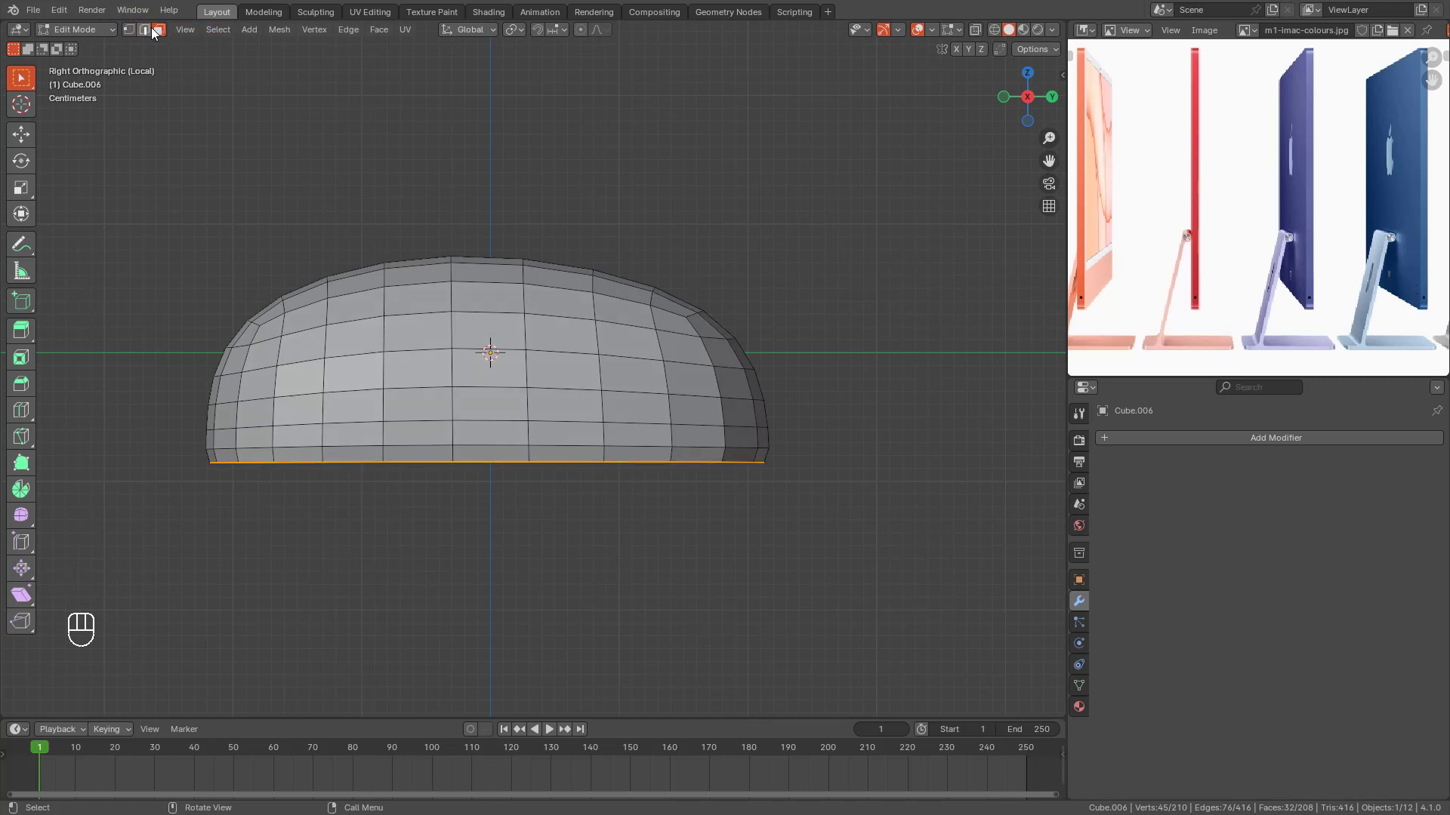
Step: Split the faces of the mouse's upper front section from the rest of the body, selecting them in side-view wireframe
{"action": "key", "text": "shift+z"}
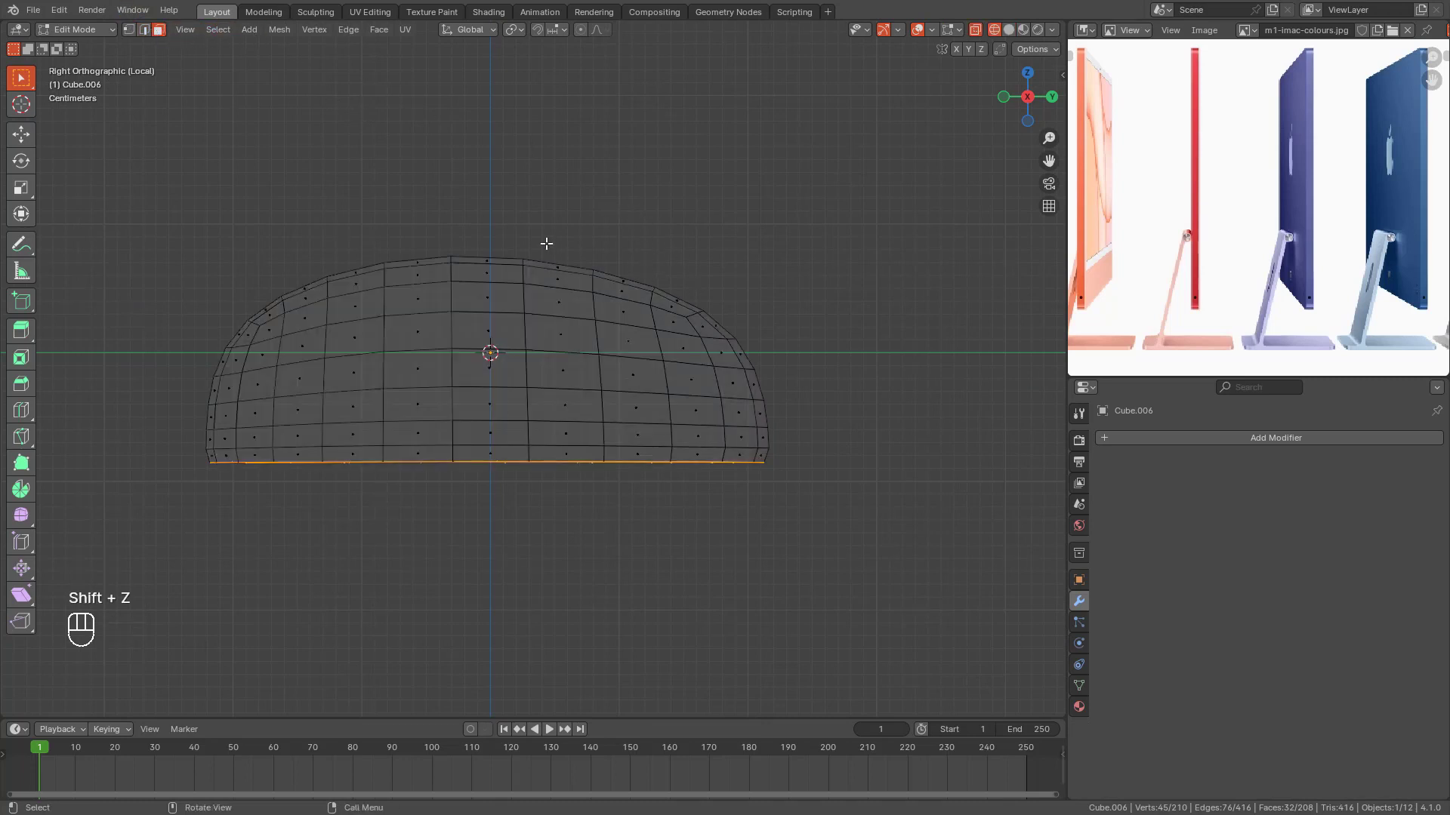
{"action": "left_click_drag", "start_coordinate": [546, 243], "coordinate": [789, 435]}
{"action": "middle_click_drag", "start_coordinate": [790, 435], "coordinate": [528, 366]}
{"action": "key", "text": "KP_3"}
{"action": "left_click_drag", "start_coordinate": [540, 239], "coordinate": [768, 417]}
{"action": "middle_click_drag", "start_coordinate": [756, 335], "coordinate": [751, 367]}
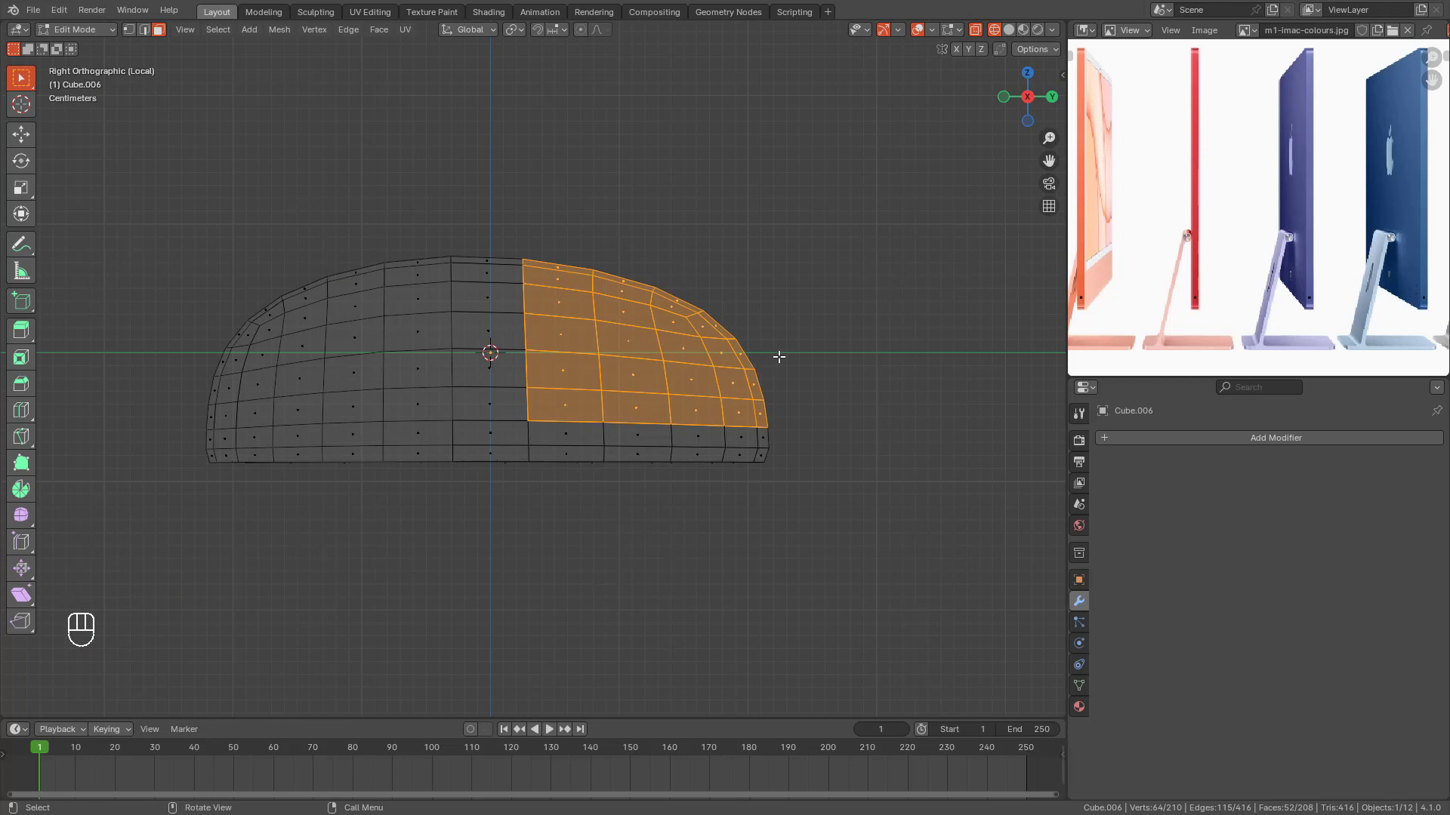
{"action": "key", "text": "y"}
{"action": "key", "text": "g"}
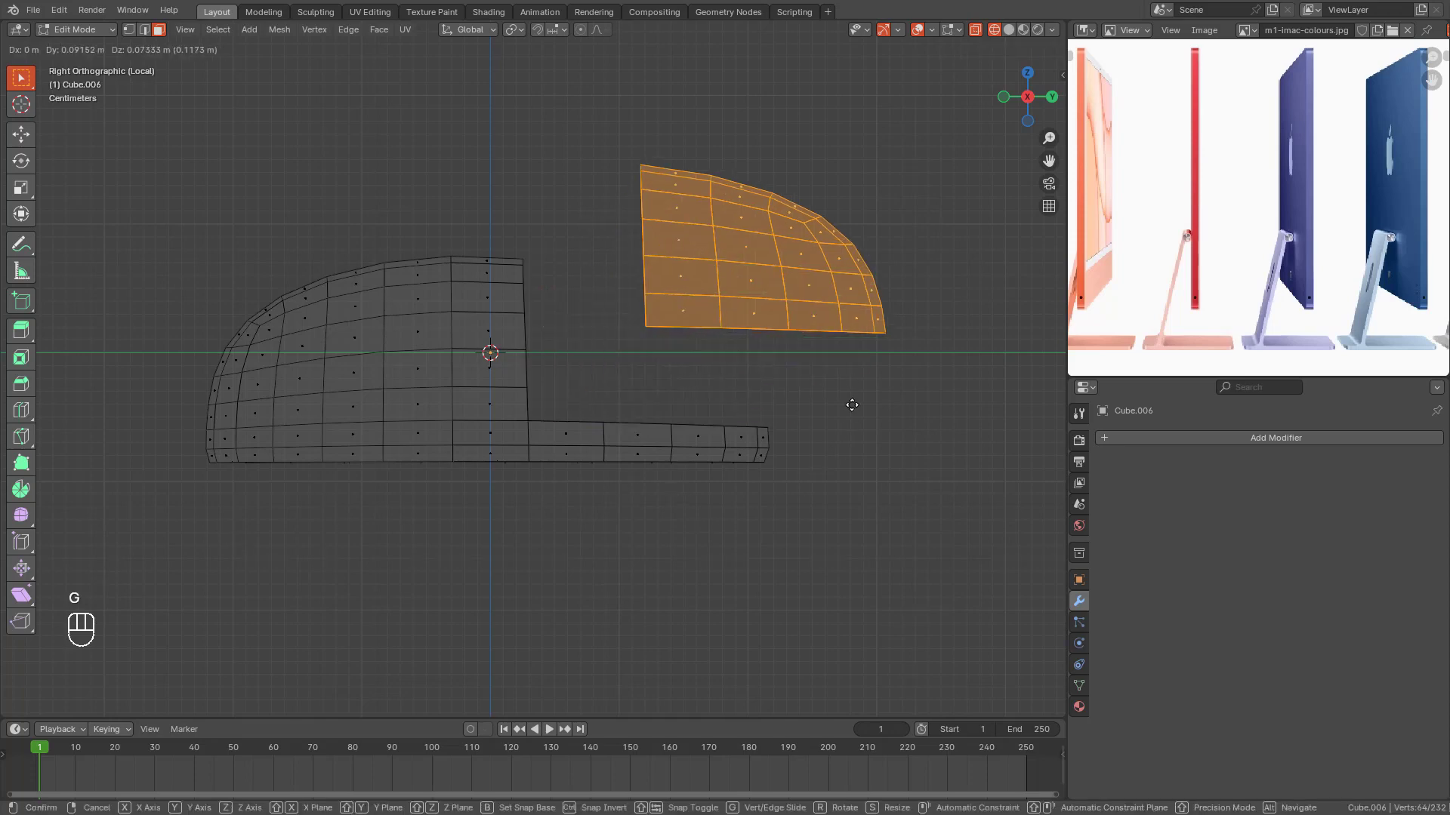
{"action": "right_click", "coordinate": [753, 445]}
{"action": "middle_click_drag", "start_coordinate": [648, 412], "coordinate": [681, 460]}
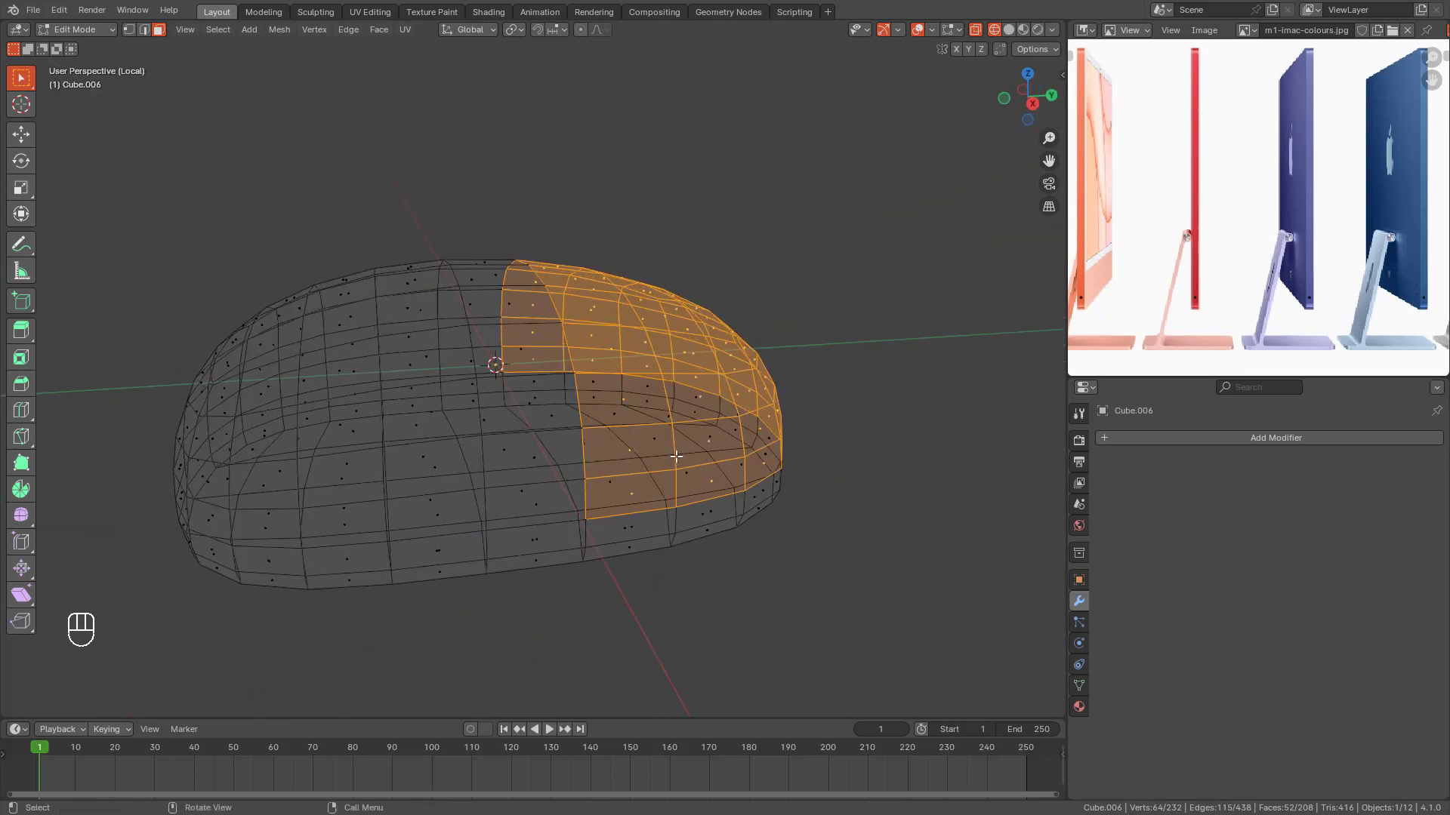
{"action": "key", "text": "KP_3"}
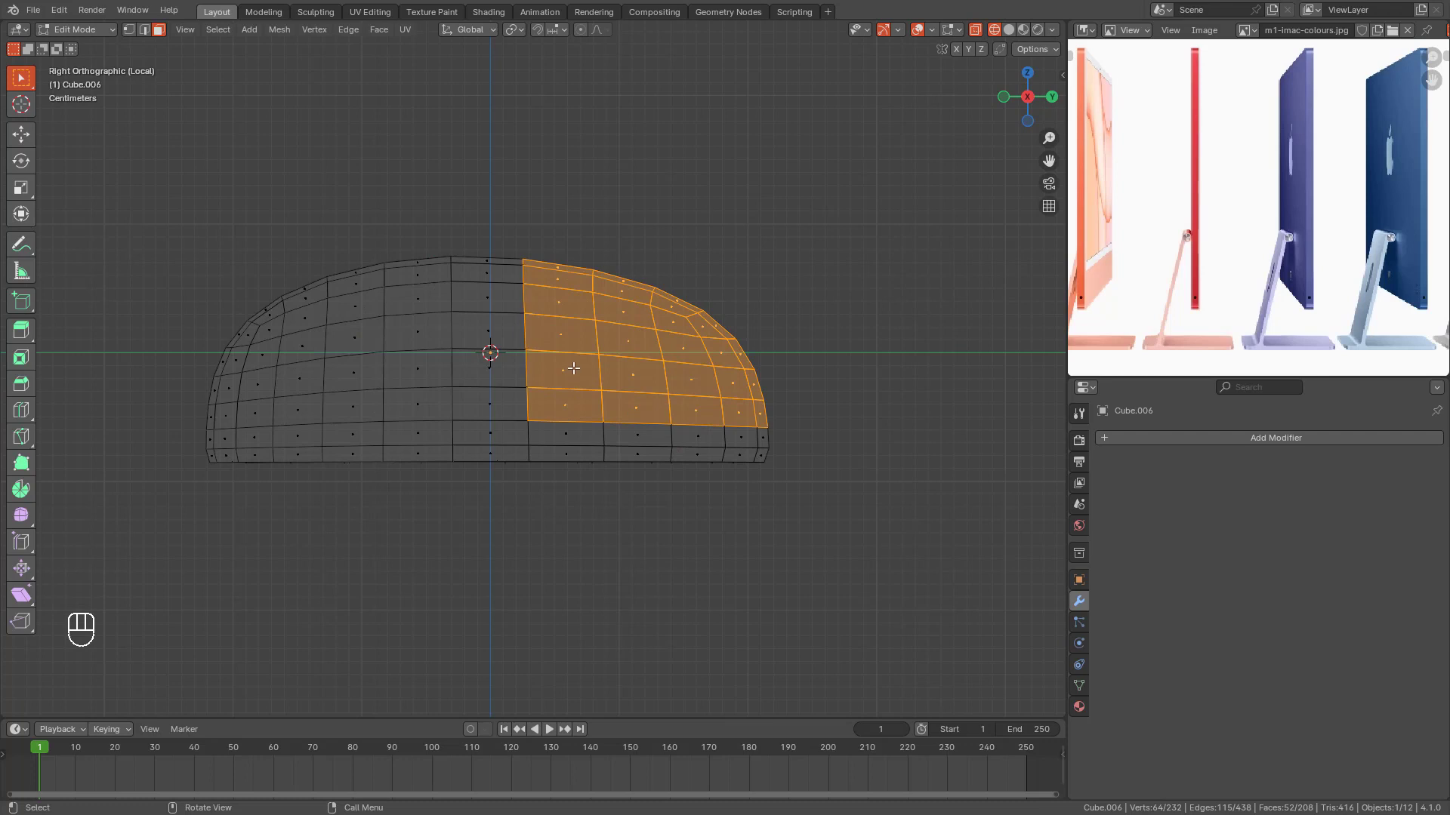
Step: Hide everything except the selected upper front section of the mouse
{"action": "key", "text": "h"}
{"action": "key", "text": "ctrl+z"}
{"action": "key", "text": "shift+h"}
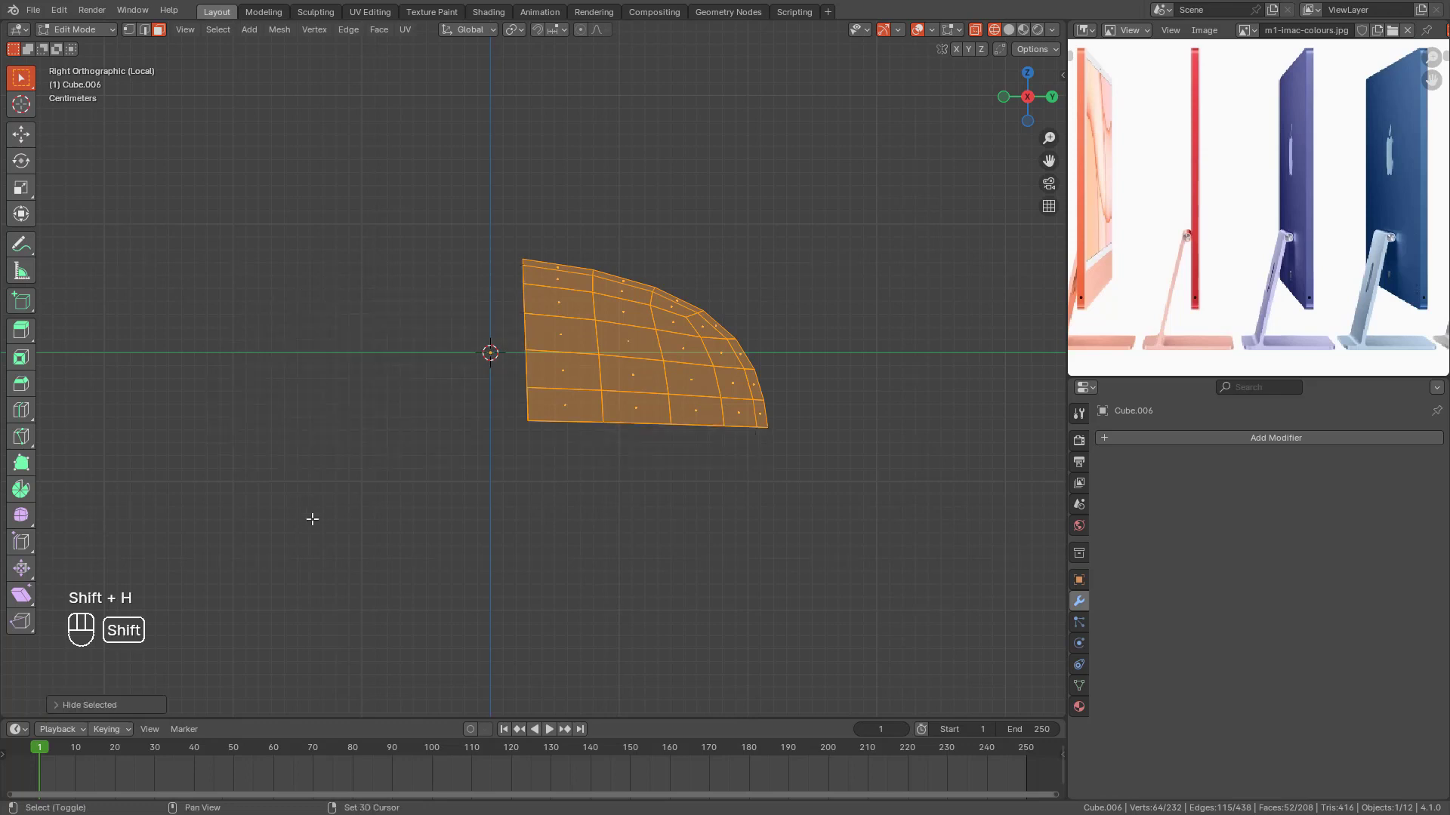
{"action": "middle_click_drag", "start_coordinate": [661, 457], "coordinate": [728, 479]}
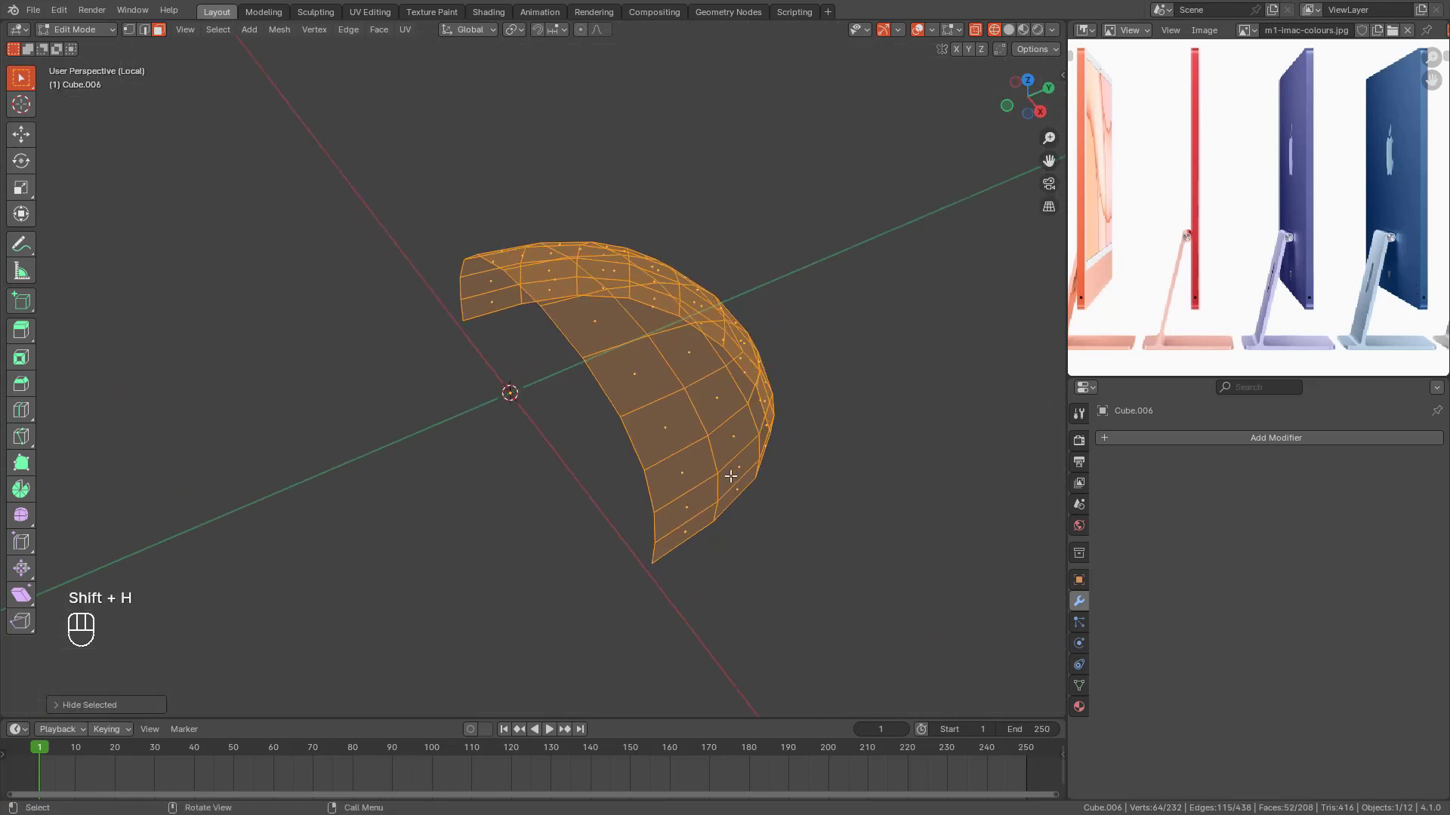
Step: Split the right half of the front section from the left half along the centreline in top view
{"action": "left_click", "coordinate": [736, 423]}
{"action": "key", "text": "KP_7"}
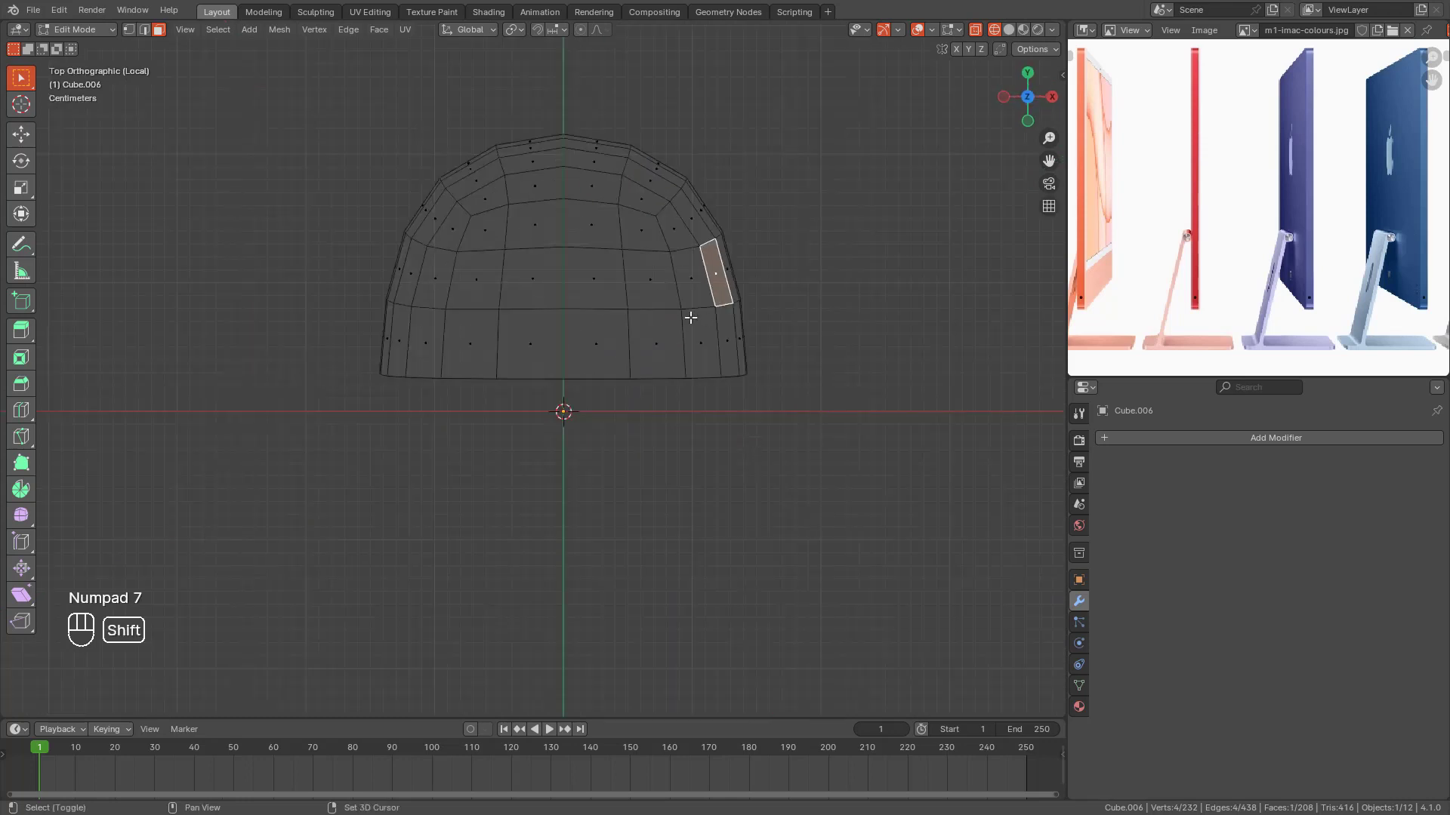
{"action": "middle_click_drag", "start_coordinate": [691, 317], "coordinate": [693, 398], "text": "shift"}
{"action": "left_click_drag", "start_coordinate": [577, 177], "coordinate": [797, 553]}
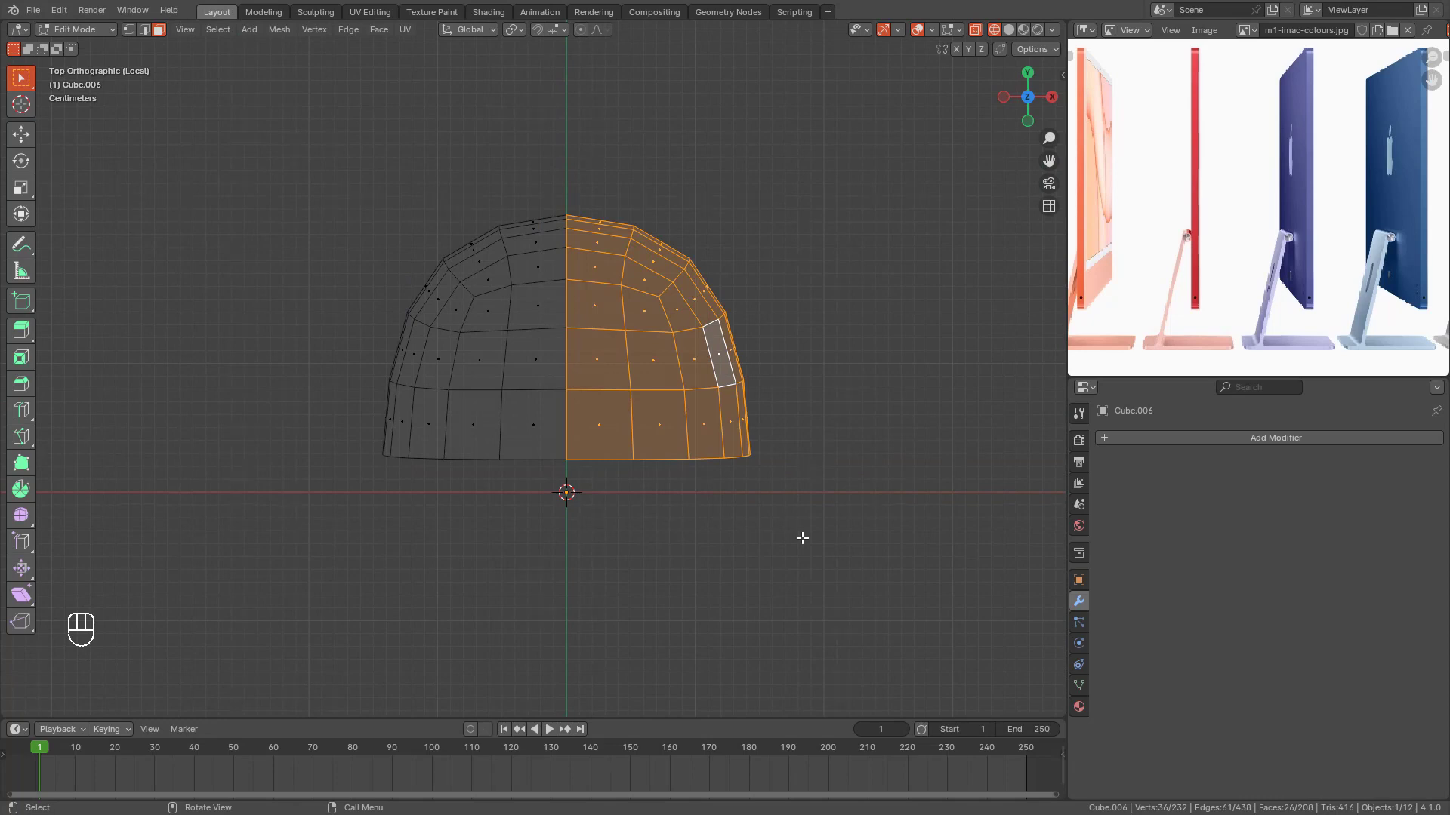
{"action": "key", "text": "y"}
{"action": "key", "text": "g"}
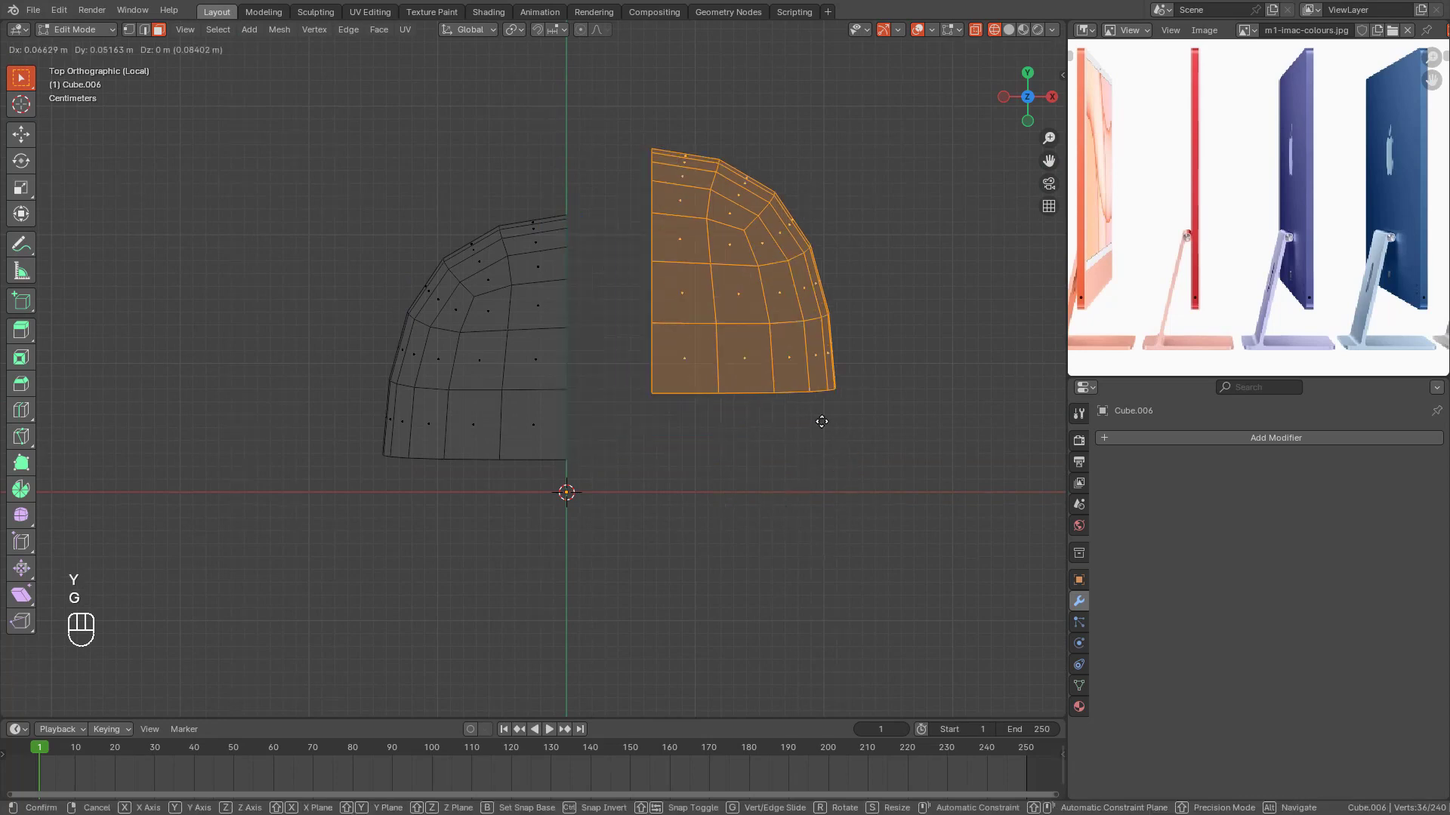
{"action": "right_click", "coordinate": [805, 512]}
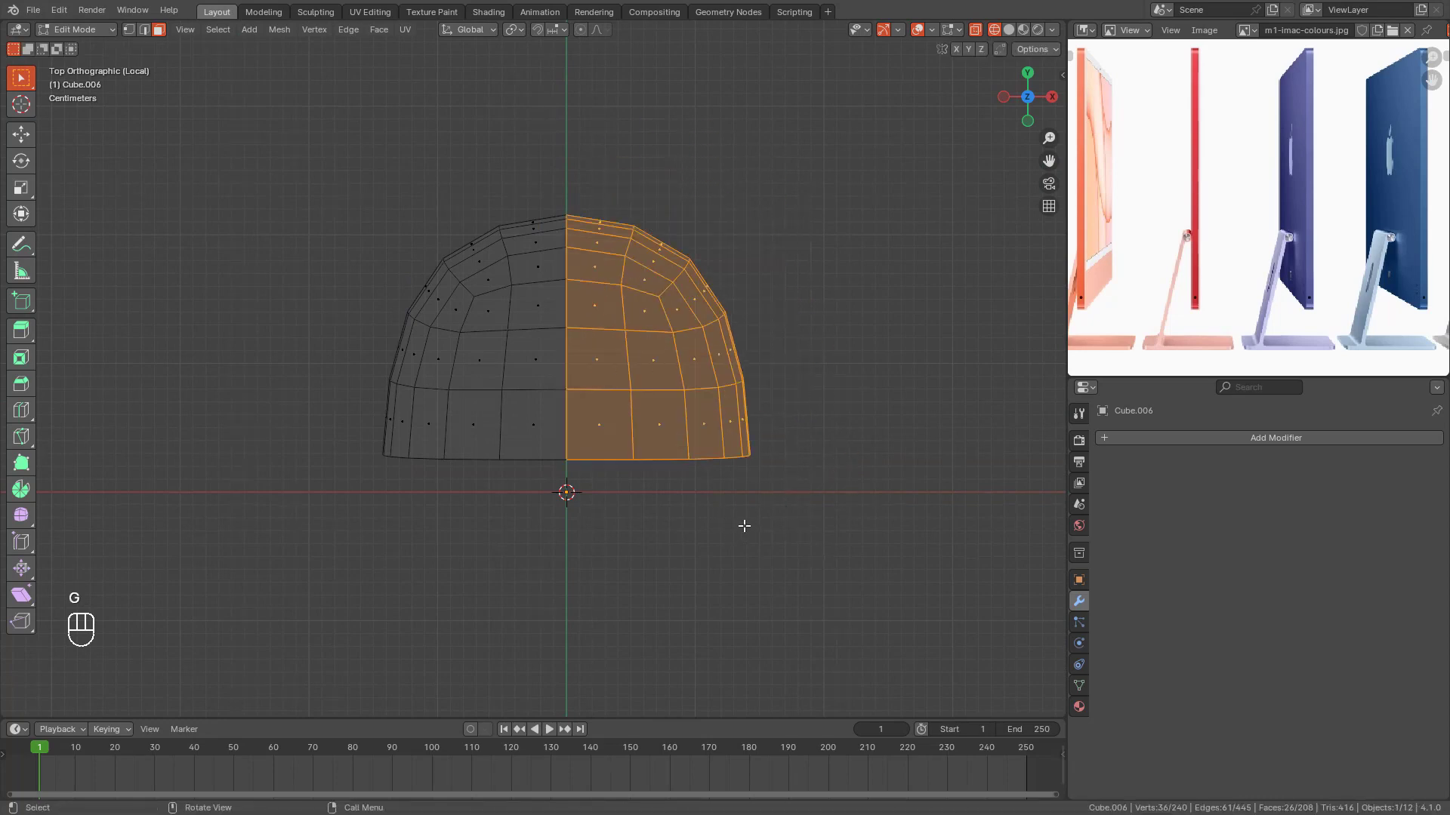
Step: Edge-slide the front section's straight rear edge slightly forward, away from the mouse's rear body
{"action": "left_click", "coordinate": [144, 29]}
{"action": "left_click_drag", "start_coordinate": [319, 427], "coordinate": [869, 508]}
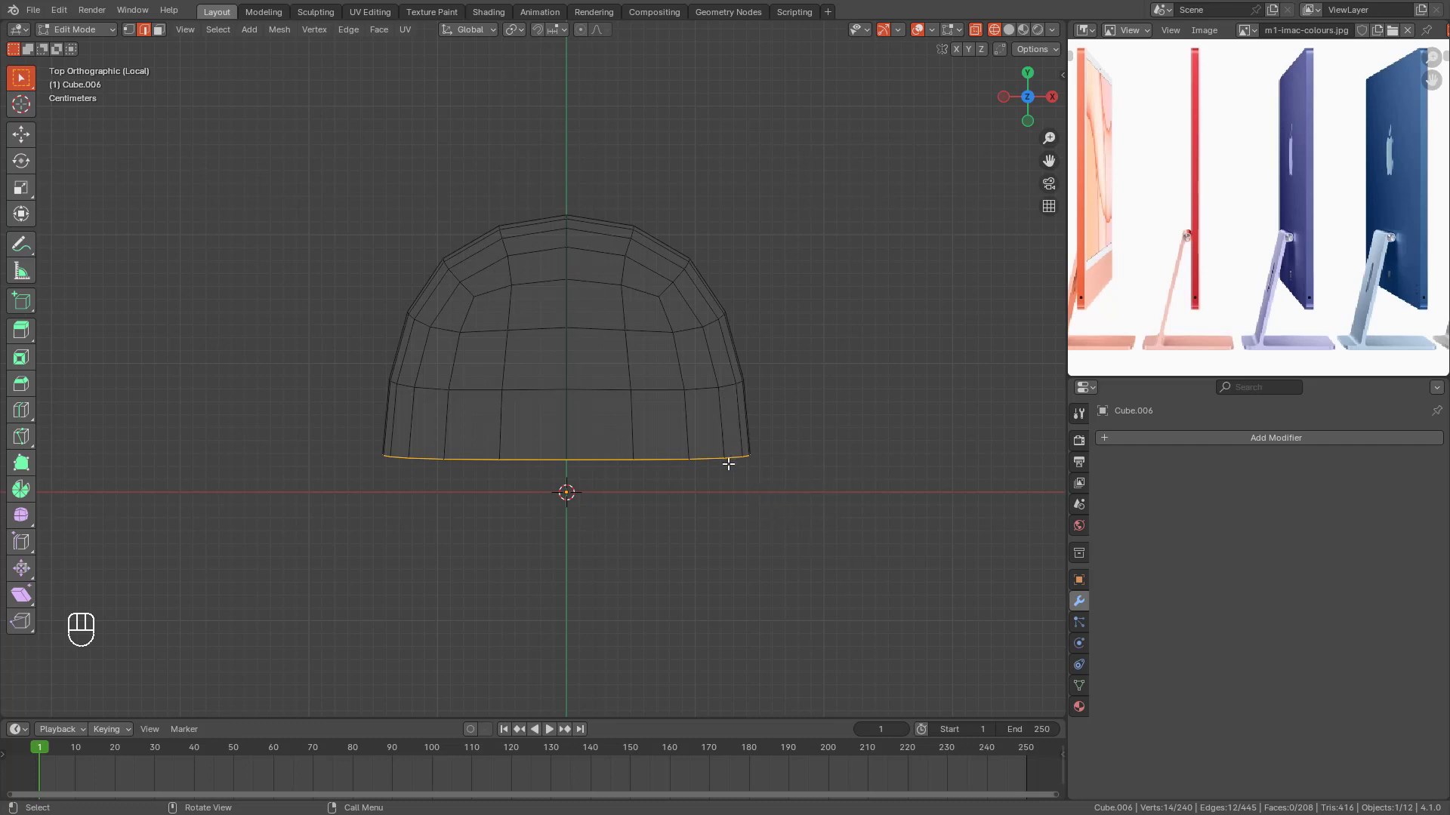
{"action": "middle_click_drag", "start_coordinate": [713, 469], "coordinate": [699, 506]}
{"action": "key", "text": "KP_7"}
{"action": "scroll", "coordinate": [714, 505], "scroll_direction": "up", "scroll_amount": 1}
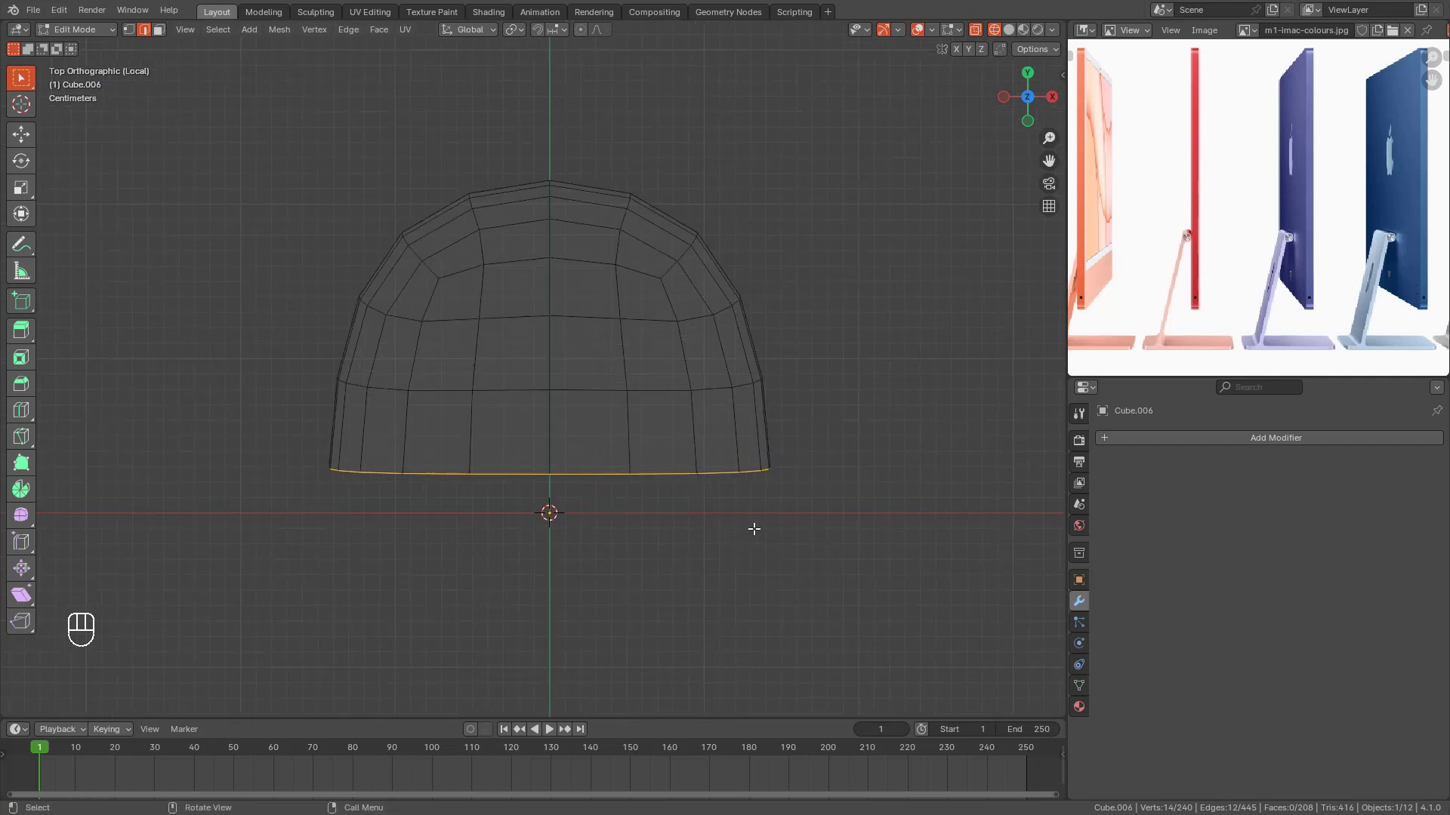
{"action": "key", "text": "g"}
{"action": "key", "text": "g"}
{"action": "key", "text": "shift"}
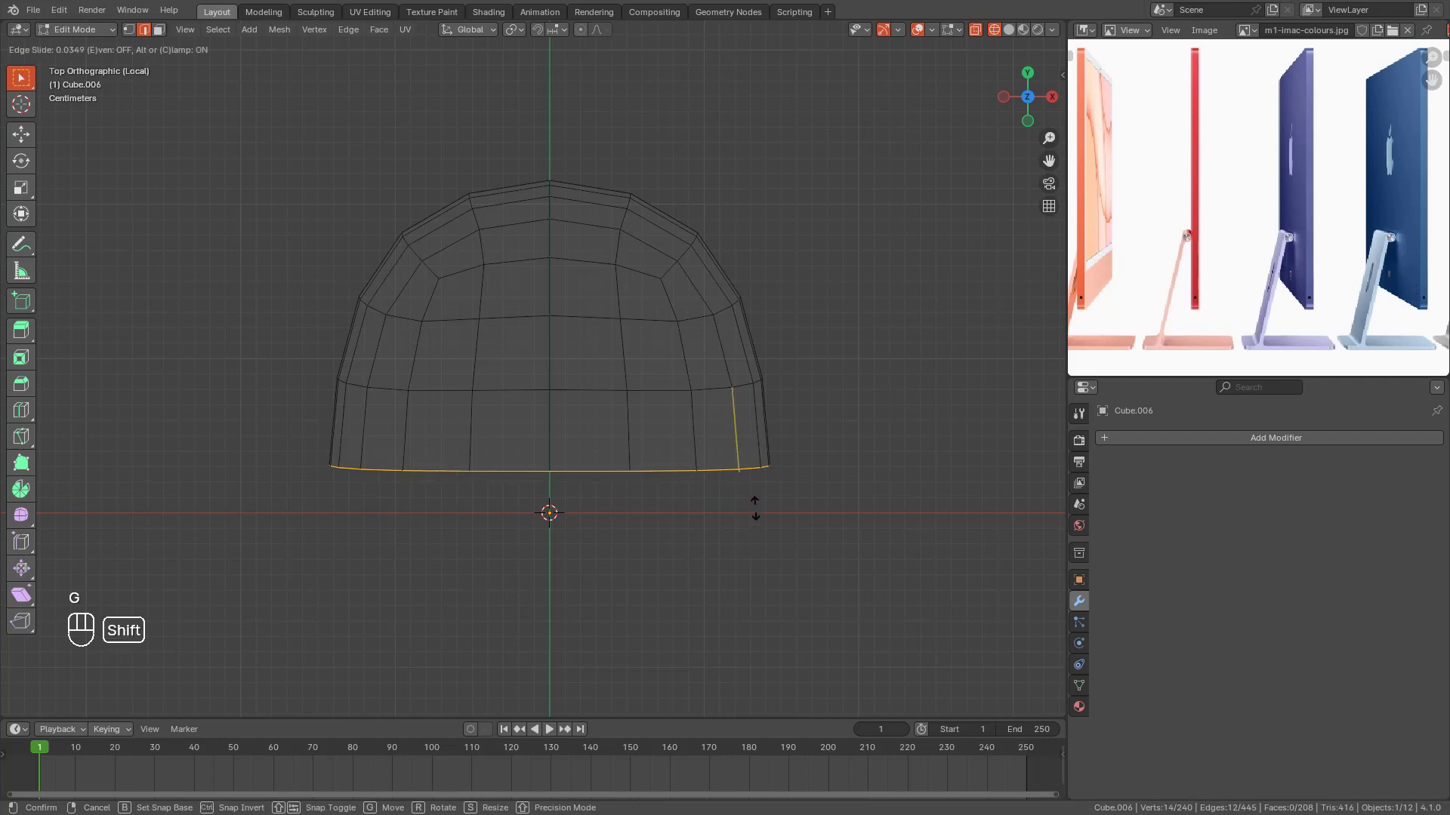
{"action": "left_click", "coordinate": [755, 483]}
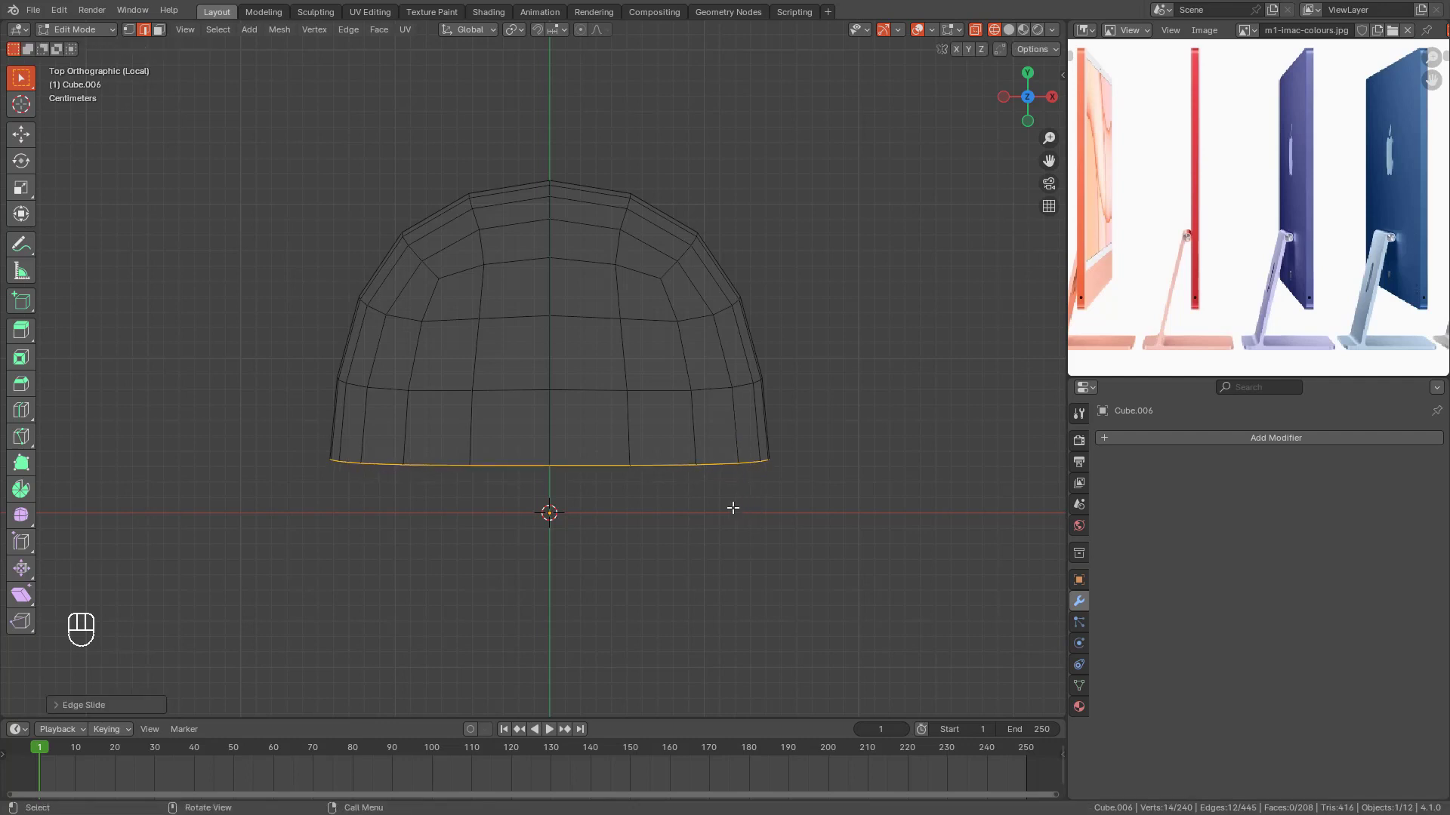
Step: Try to open a gap between the two button halves by edge-sliding their shared centreline edges
{"action": "left_click_drag", "start_coordinate": [525, 133], "coordinate": [566, 546]}
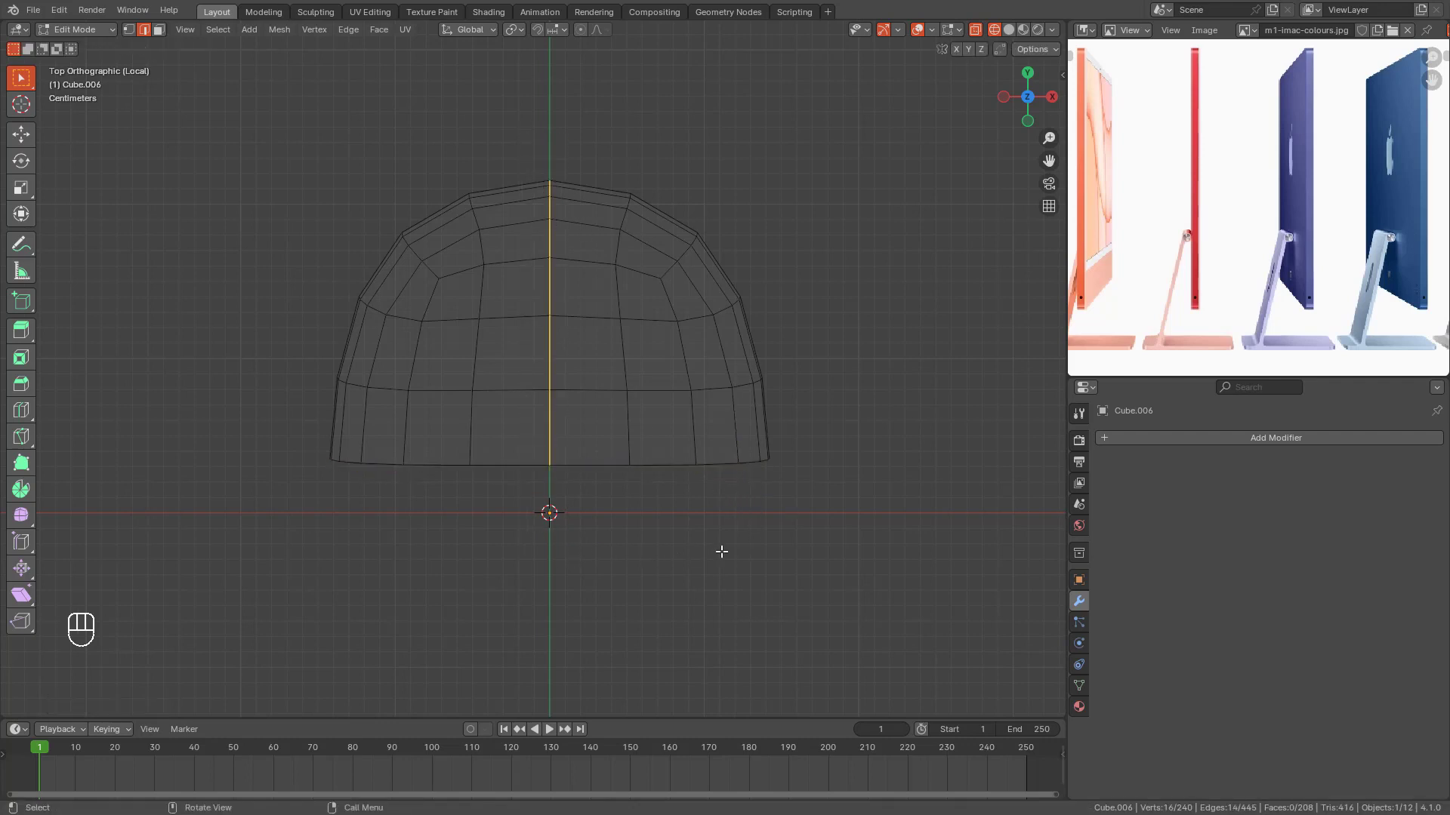
{"action": "key", "text": "g"}
{"action": "key", "text": "g"}
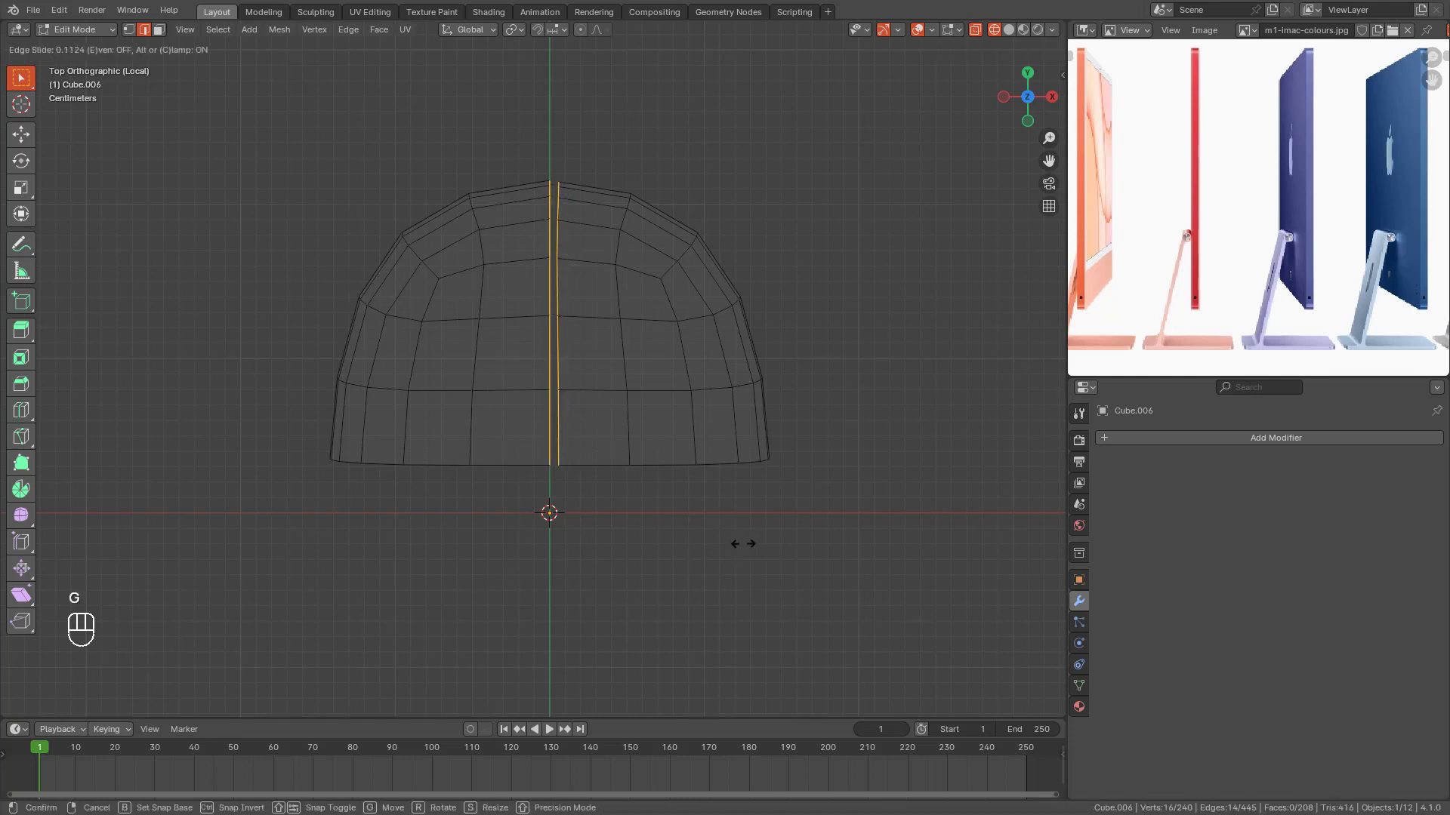
{"action": "key", "text": "shift"}
{"action": "left_click", "coordinate": [743, 542]}
{"action": "key", "text": "alt"}
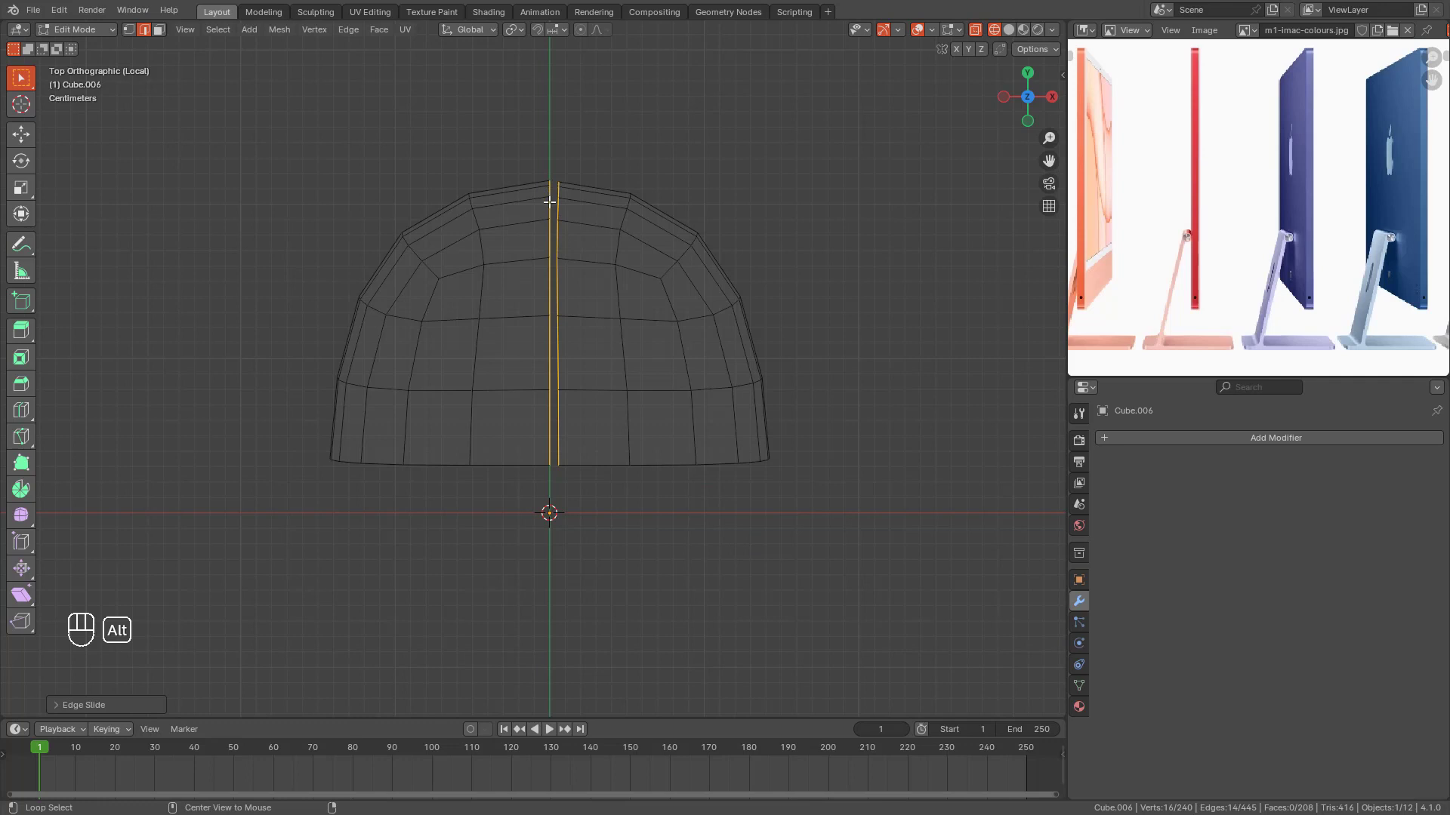
{"action": "left_click", "coordinate": [549, 201], "text": "alt"}
{"action": "left_click_drag", "start_coordinate": [529, 158], "coordinate": [565, 566]}
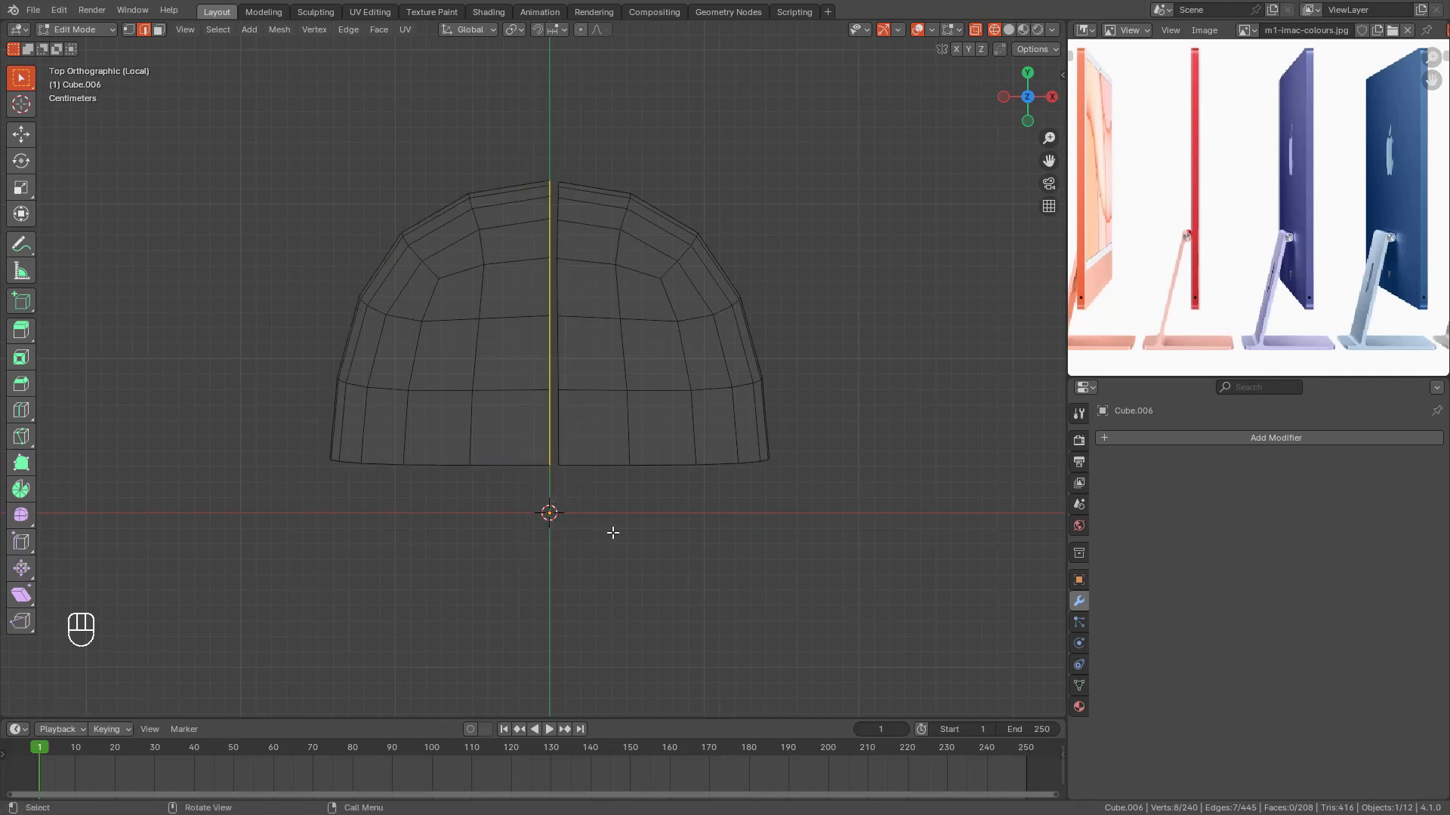
{"action": "key", "text": "g"}
{"action": "key", "text": "g"}
{"action": "key", "text": "shift"}
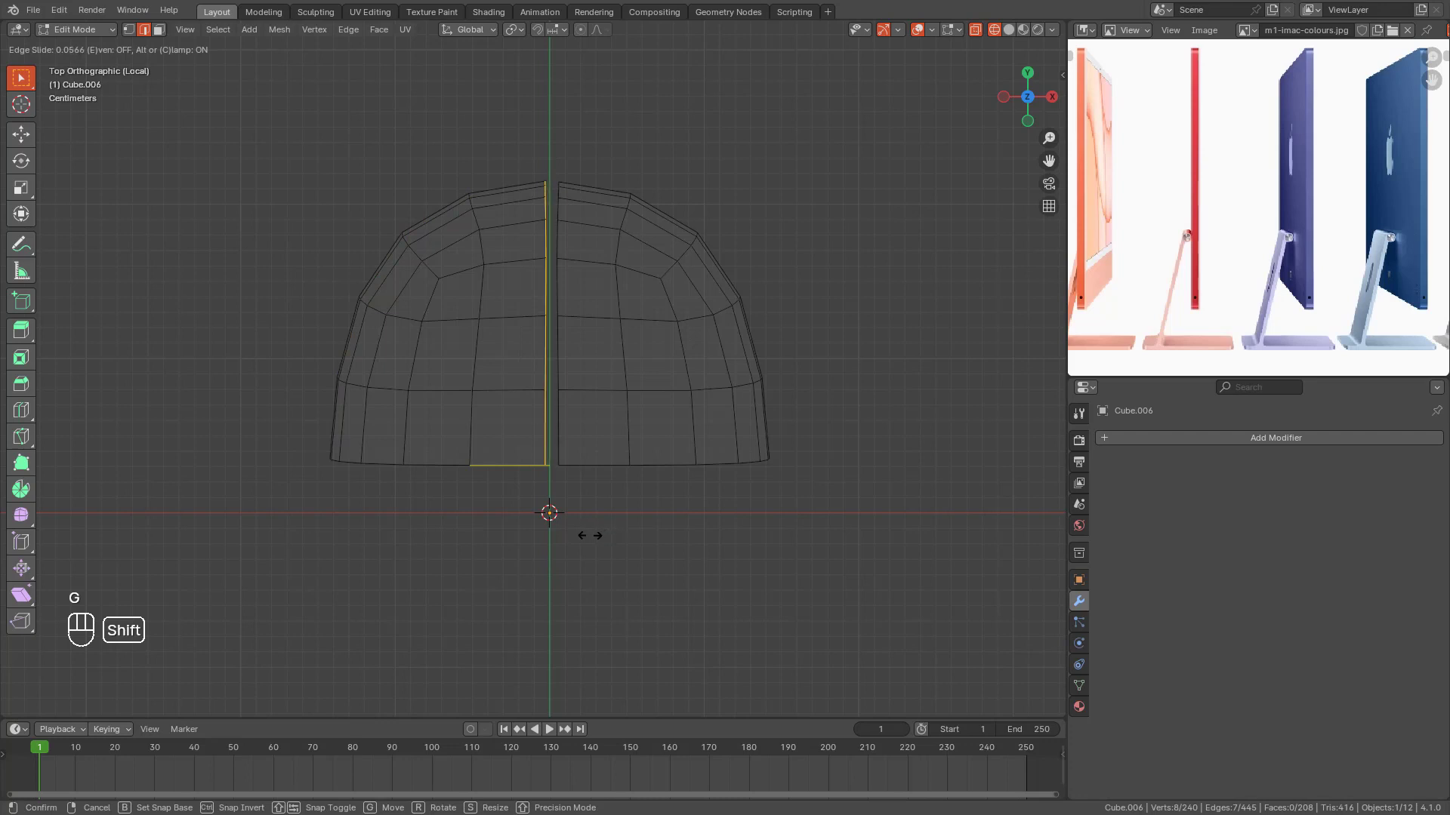
{"action": "right_click", "coordinate": [592, 536]}
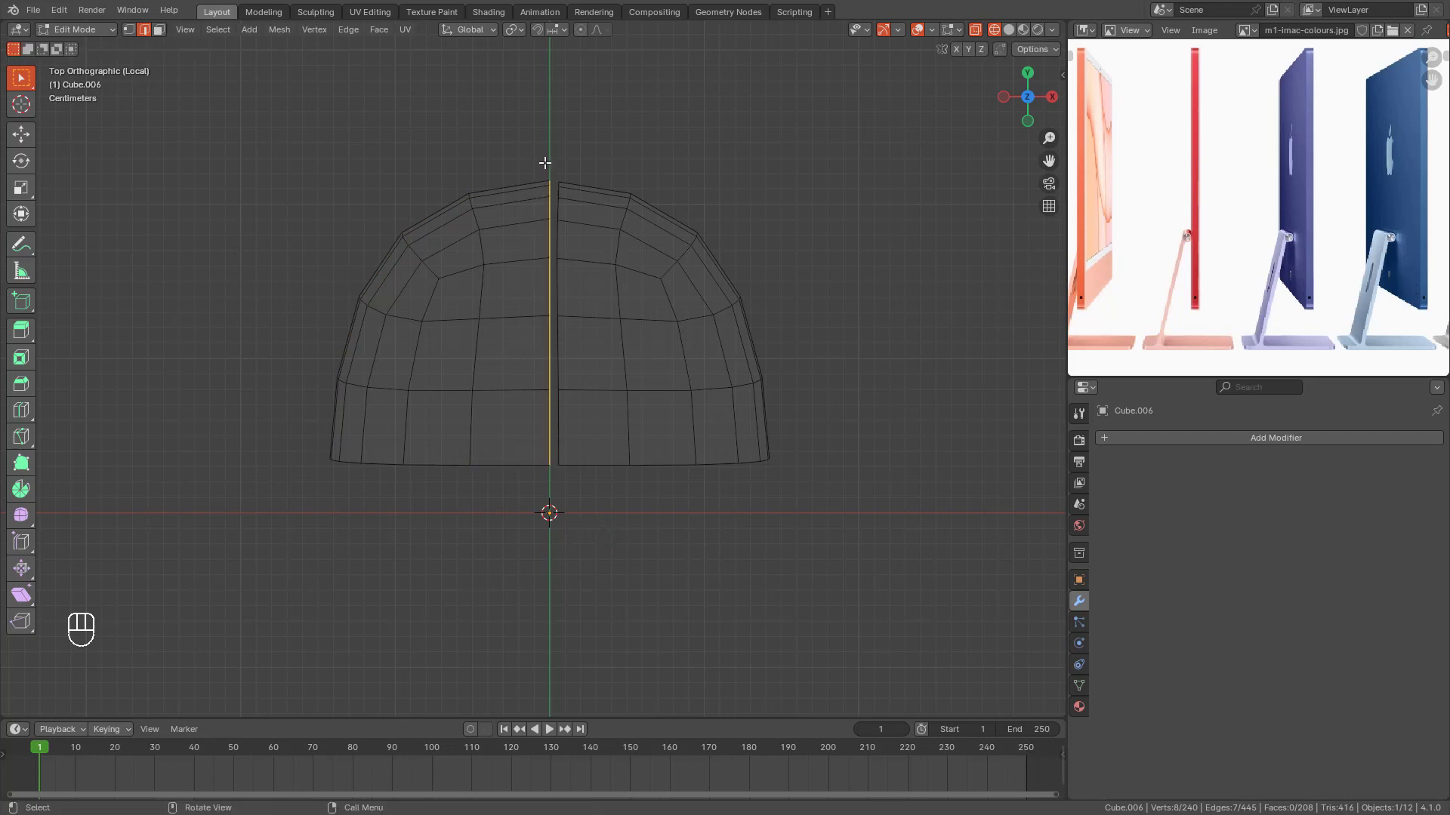
Step: Try to move only the right half's inner seam edge along X to narrow the centre gap
{"action": "left_click_drag", "start_coordinate": [560, 162], "coordinate": [584, 533]}
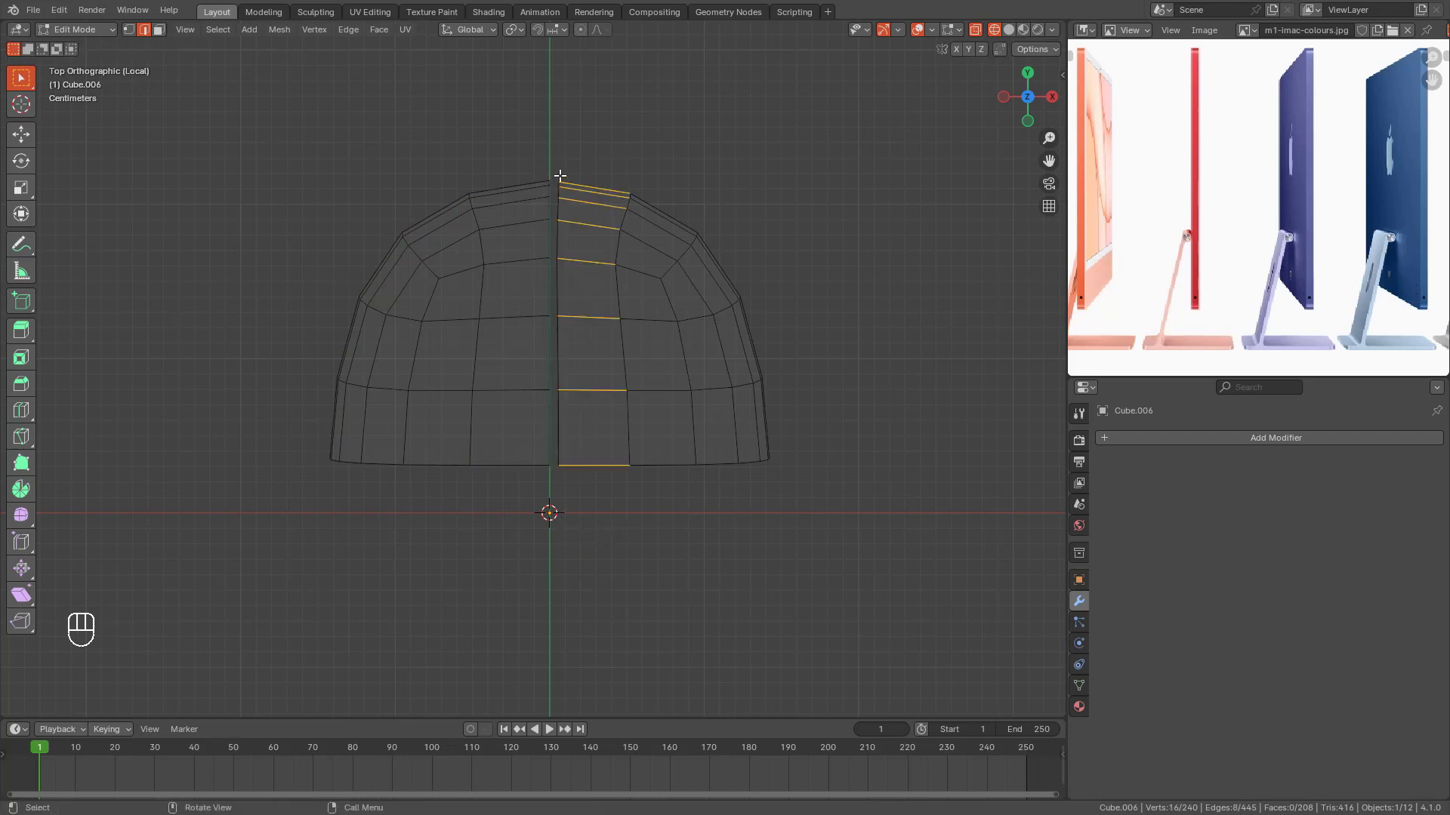
{"action": "left_click_drag", "start_coordinate": [549, 158], "coordinate": [595, 514]}
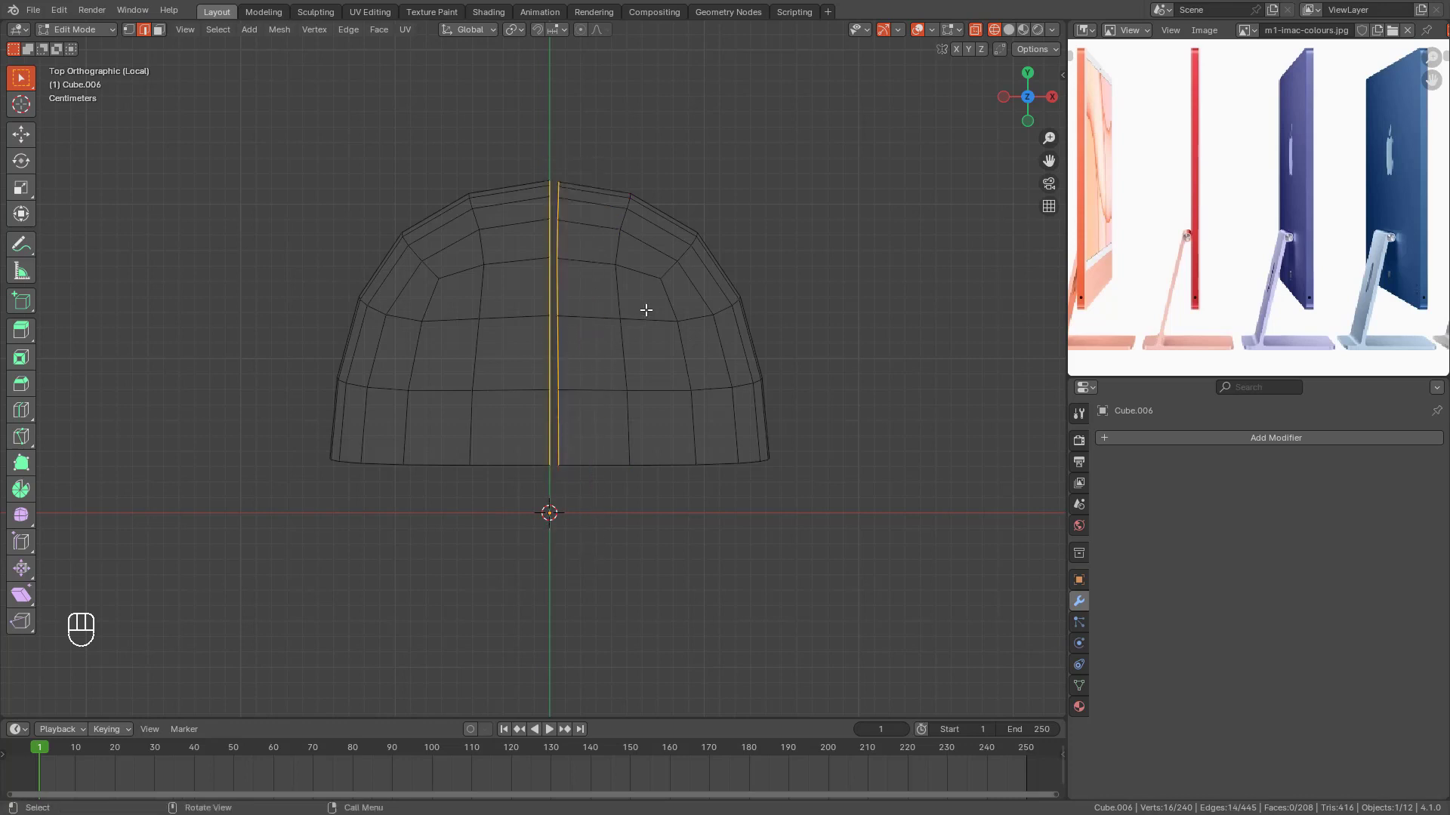
{"action": "scroll", "coordinate": [646, 309], "scroll_direction": "up", "scroll_amount": 2}
{"action": "scroll", "coordinate": [657, 275], "scroll_direction": "up", "scroll_amount": 1}
{"action": "scroll", "coordinate": [586, 181], "scroll_direction": "up", "scroll_amount": 2, "text": "shift"}
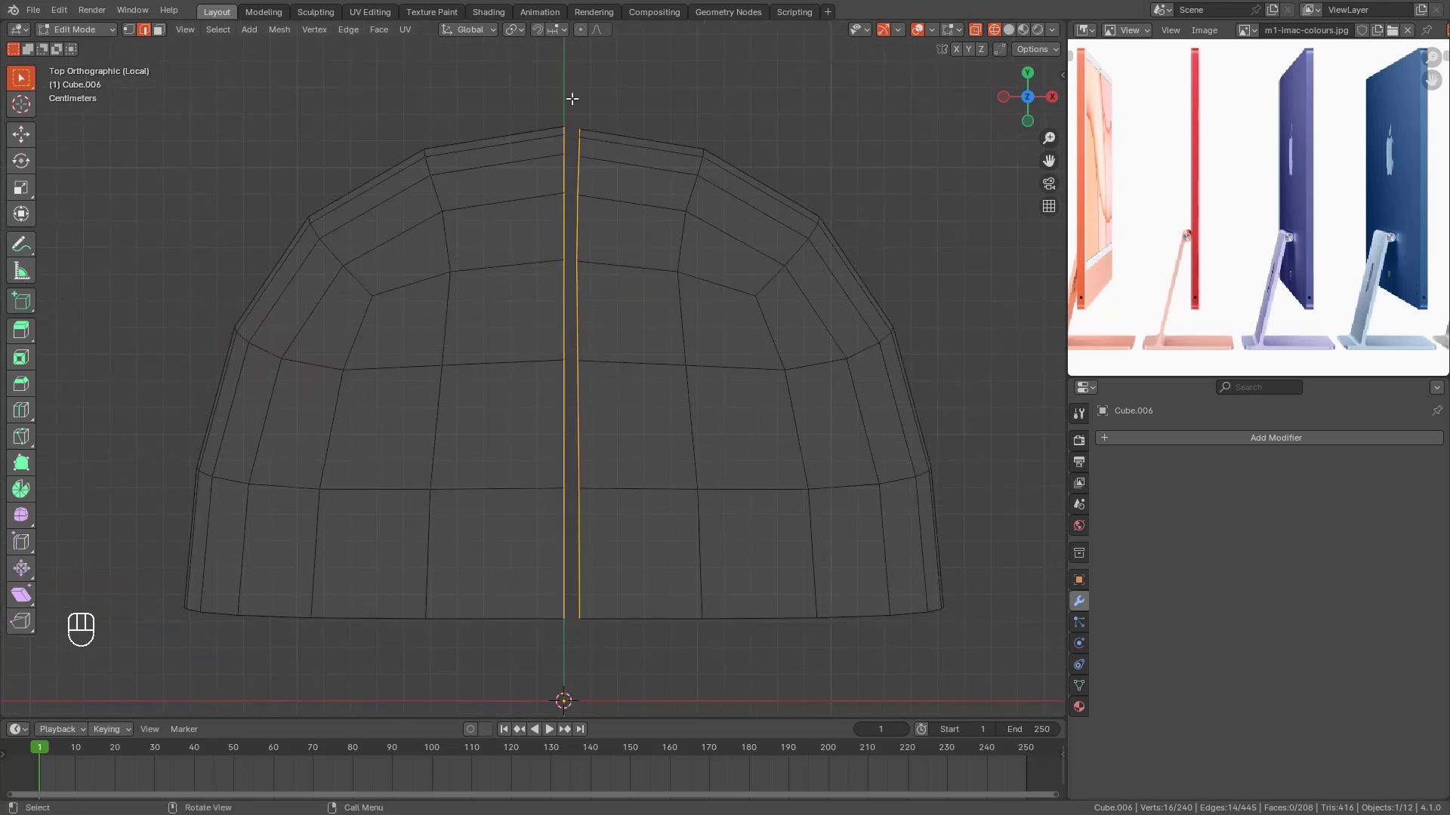
{"action": "left_click_drag", "start_coordinate": [569, 101], "coordinate": [628, 698]}
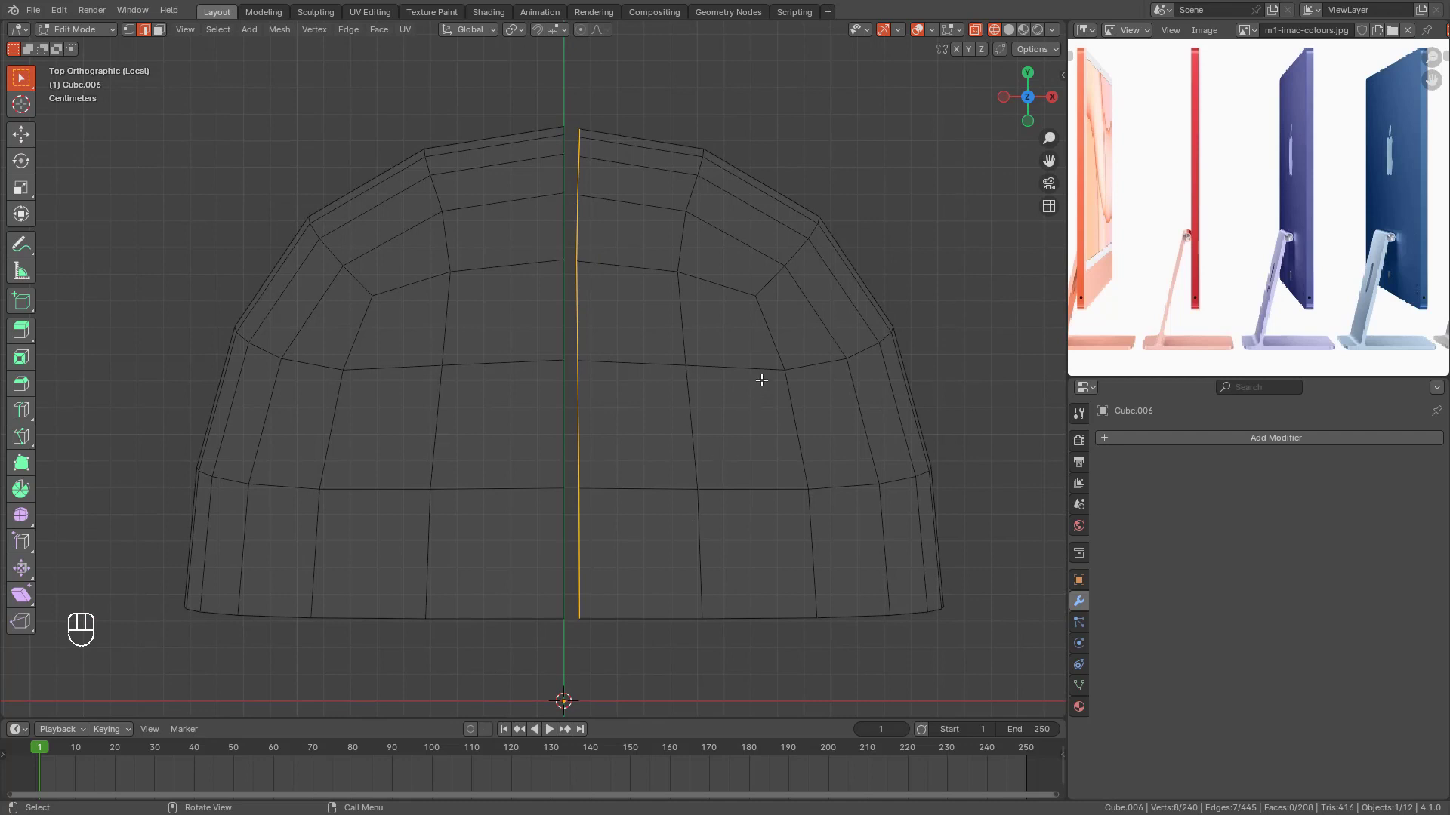
{"action": "scroll", "coordinate": [617, 279], "scroll_direction": "down", "scroll_amount": 1}
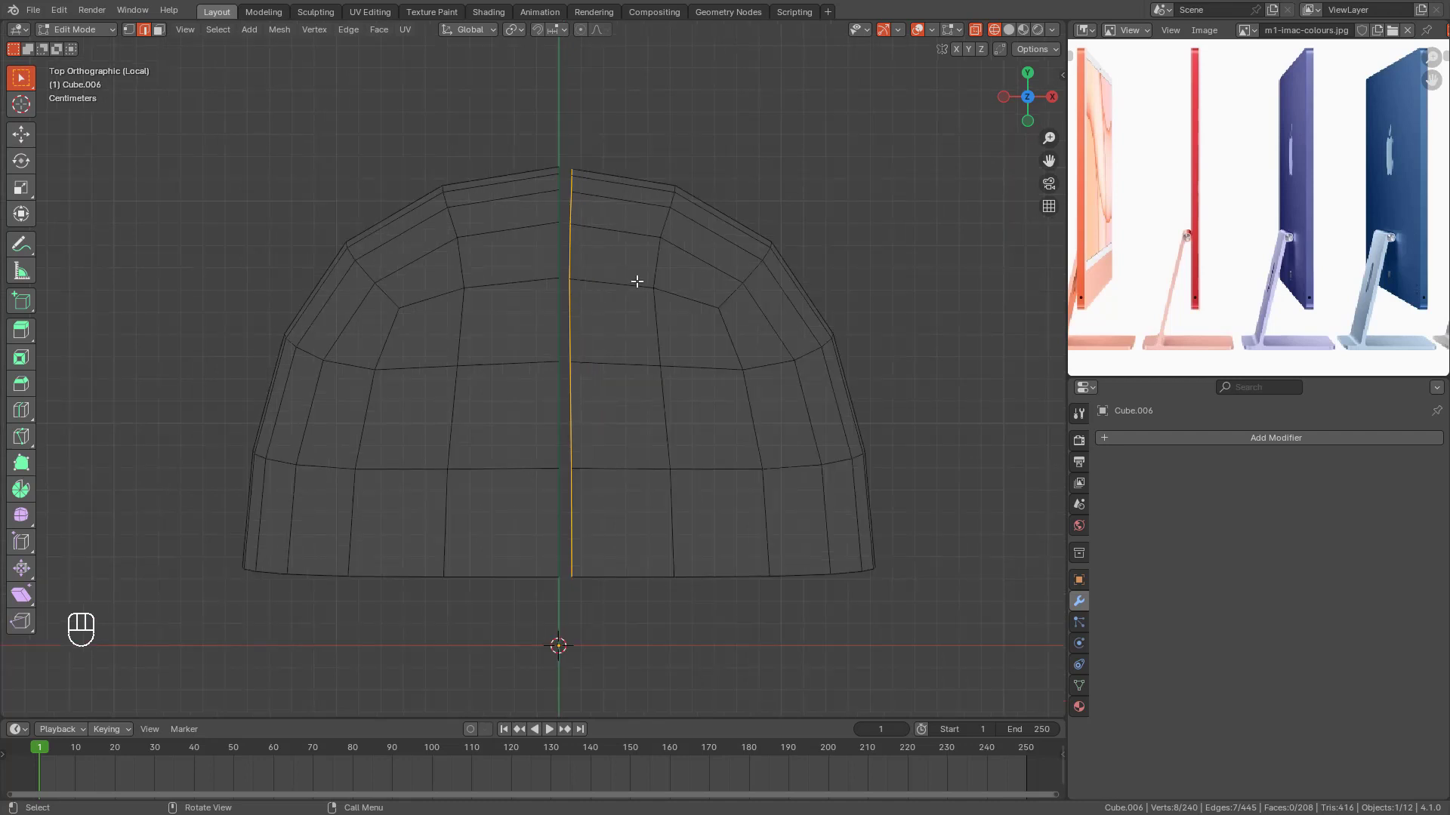
{"action": "key", "text": "g"}
{"action": "key", "text": "x"}
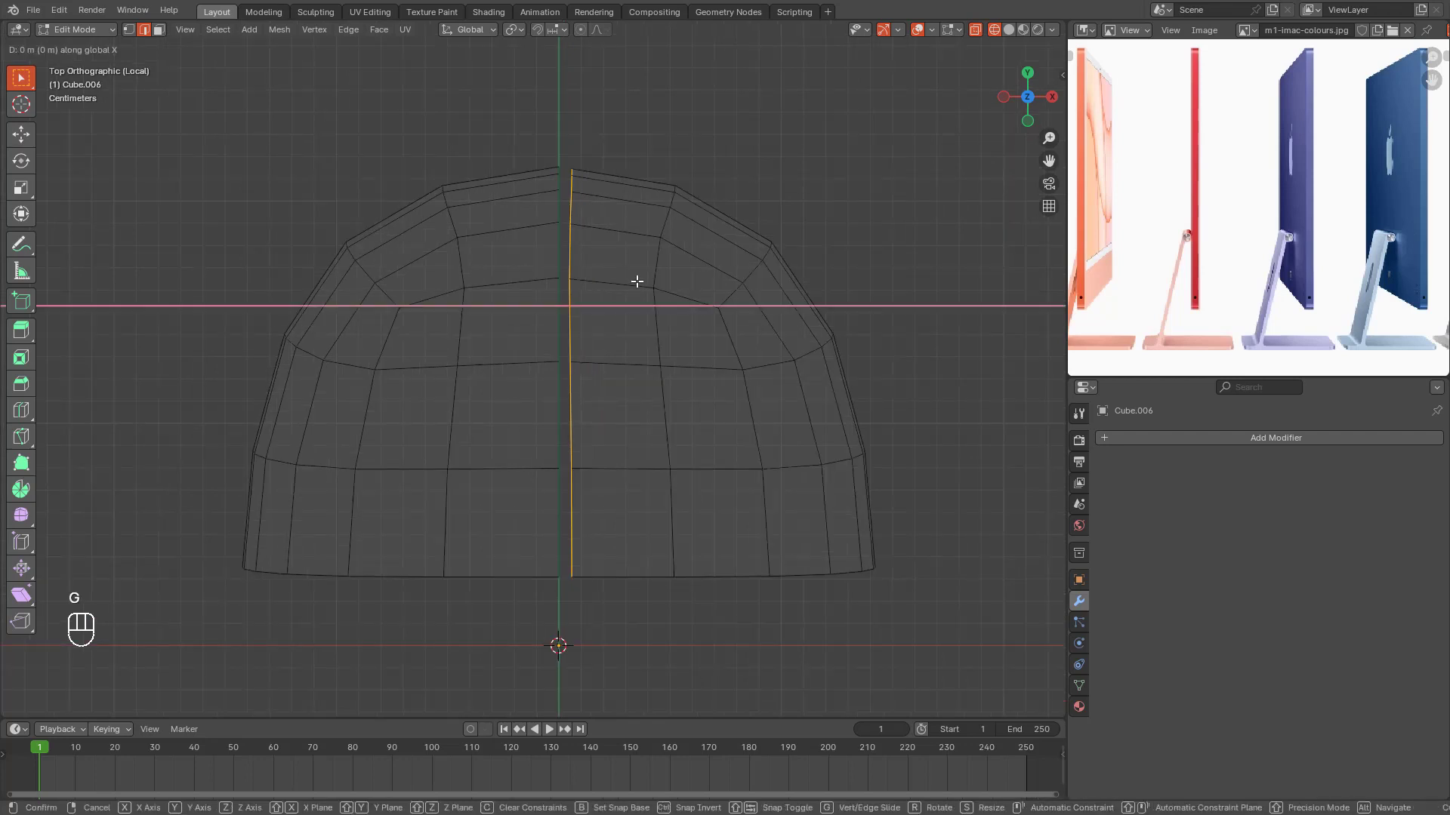
{"action": "key", "text": "shift"}
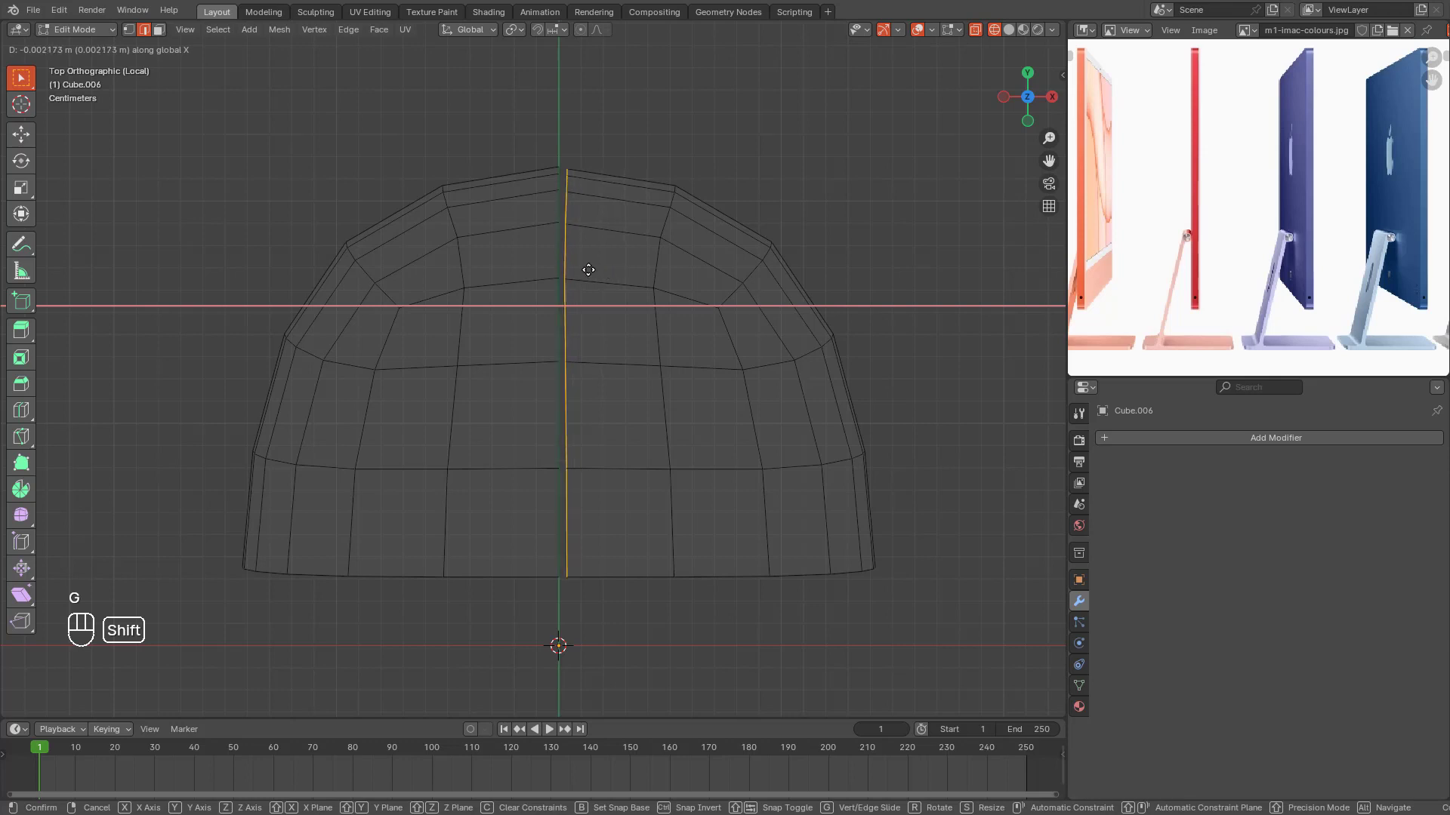
{"action": "left_click", "coordinate": [638, 272]}
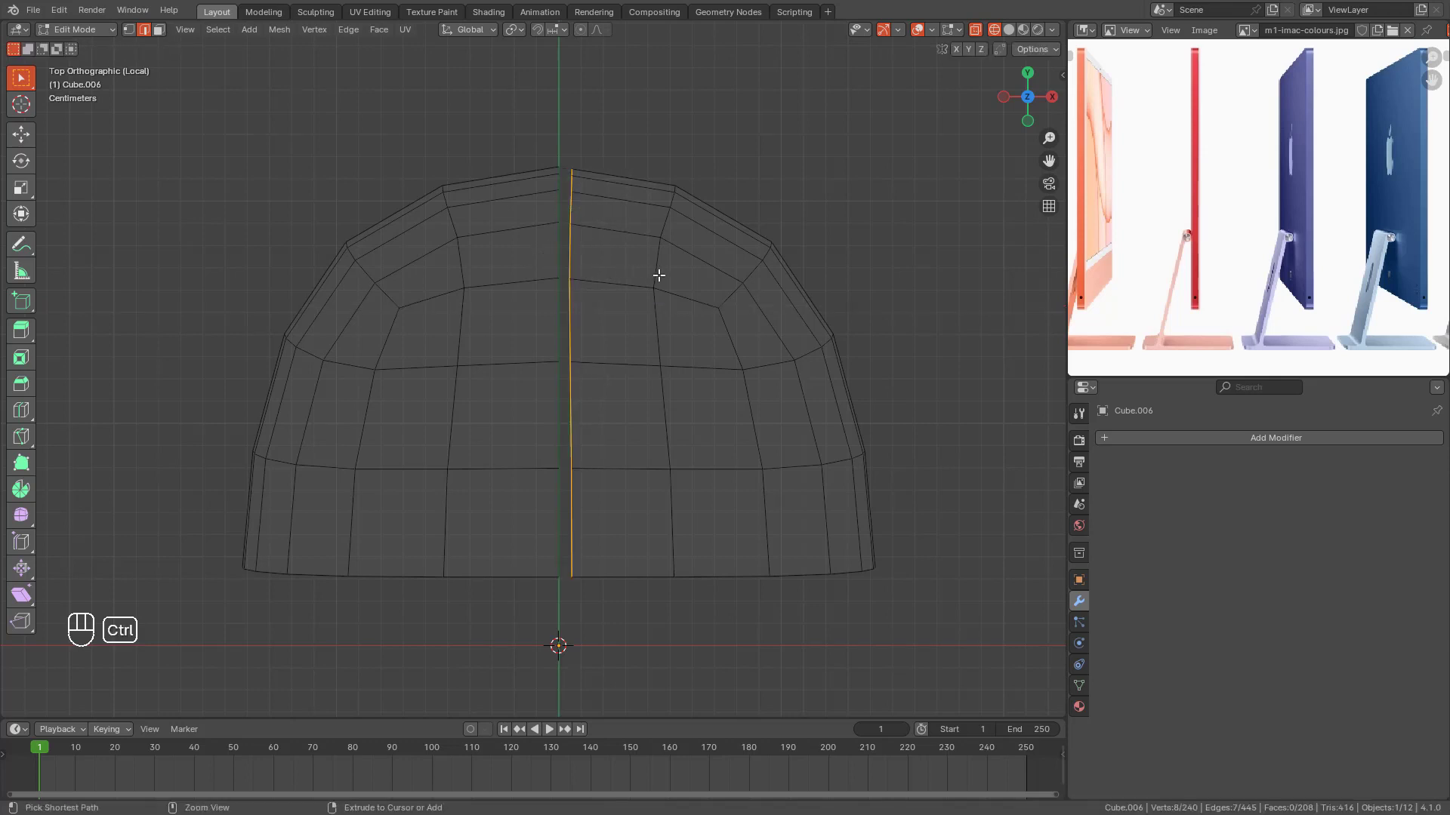
Step: Undo the centre seam changes back to before the gap was opened
{"action": "key", "text": "ctrl+z"}
{"action": "key", "text": "ctrl+z"}
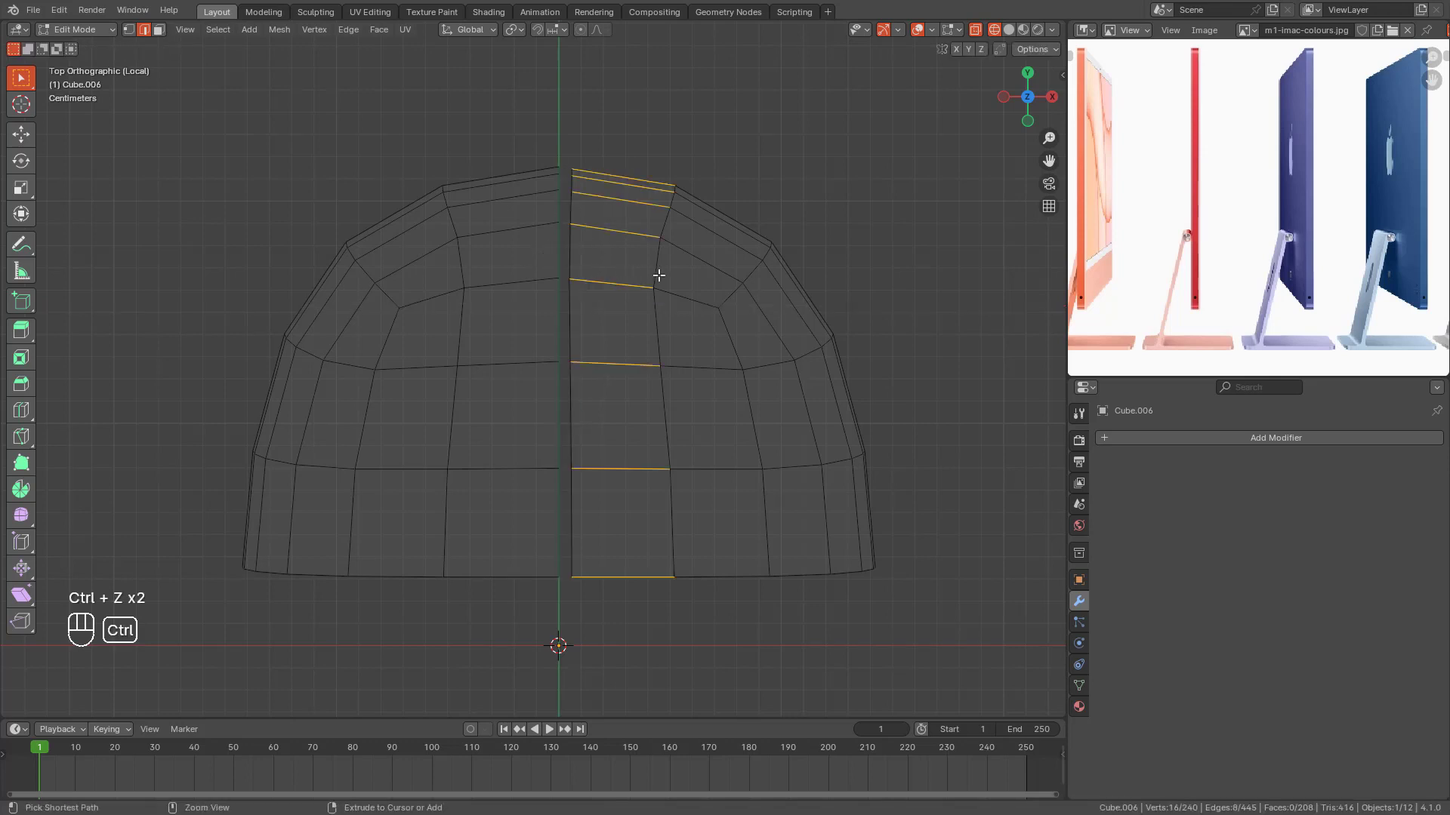
{"action": "key", "text": "ctrl+z"}
{"action": "key", "text": "ctrl+z"}
{"action": "key", "text": "ctrl+z"}
{"action": "key", "text": "ctrl+z"}
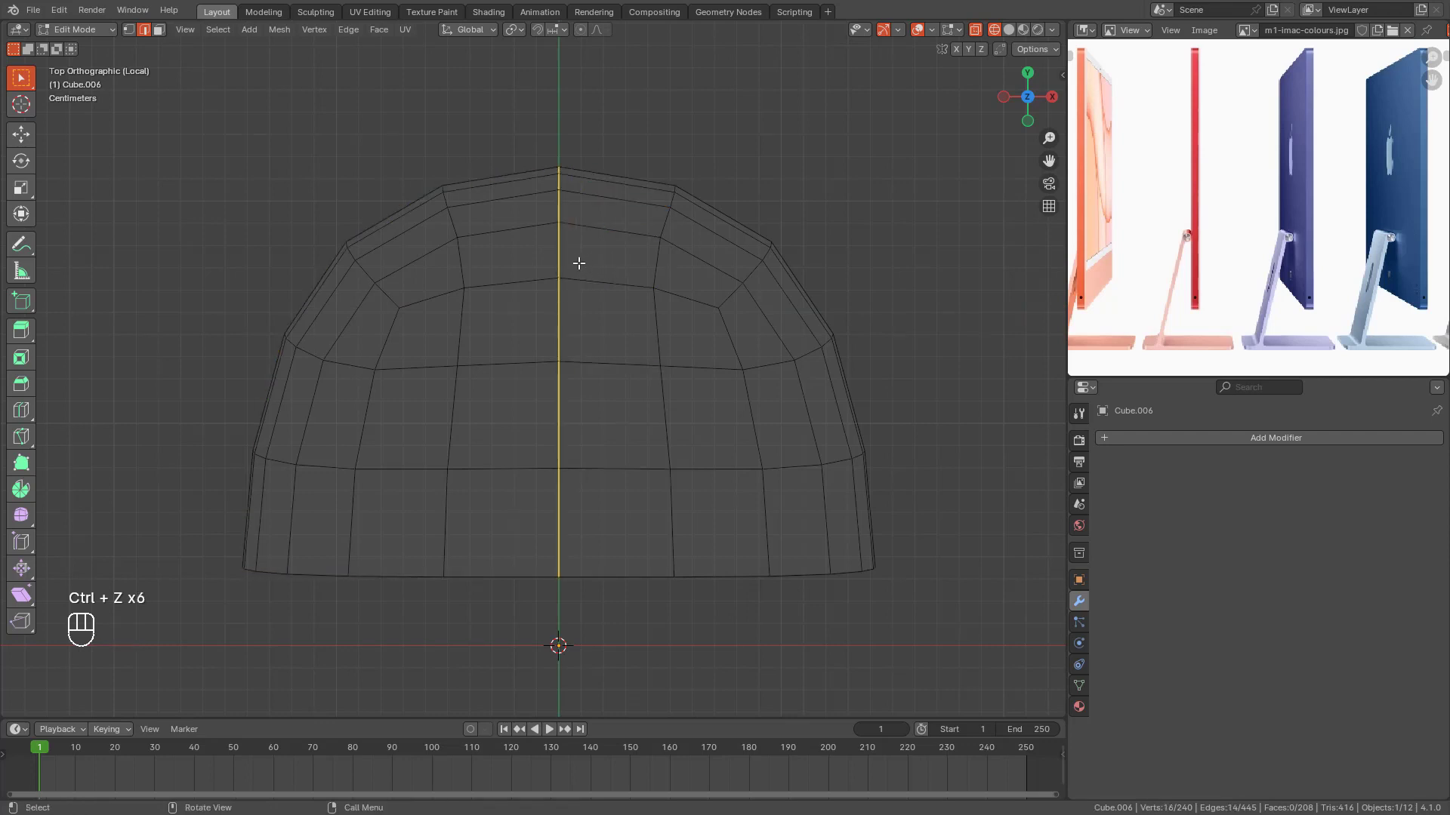
Step: Try to scale the overlapping centreline edges of both halves along X
{"action": "key", "text": "s"}
{"action": "key", "text": "x"}
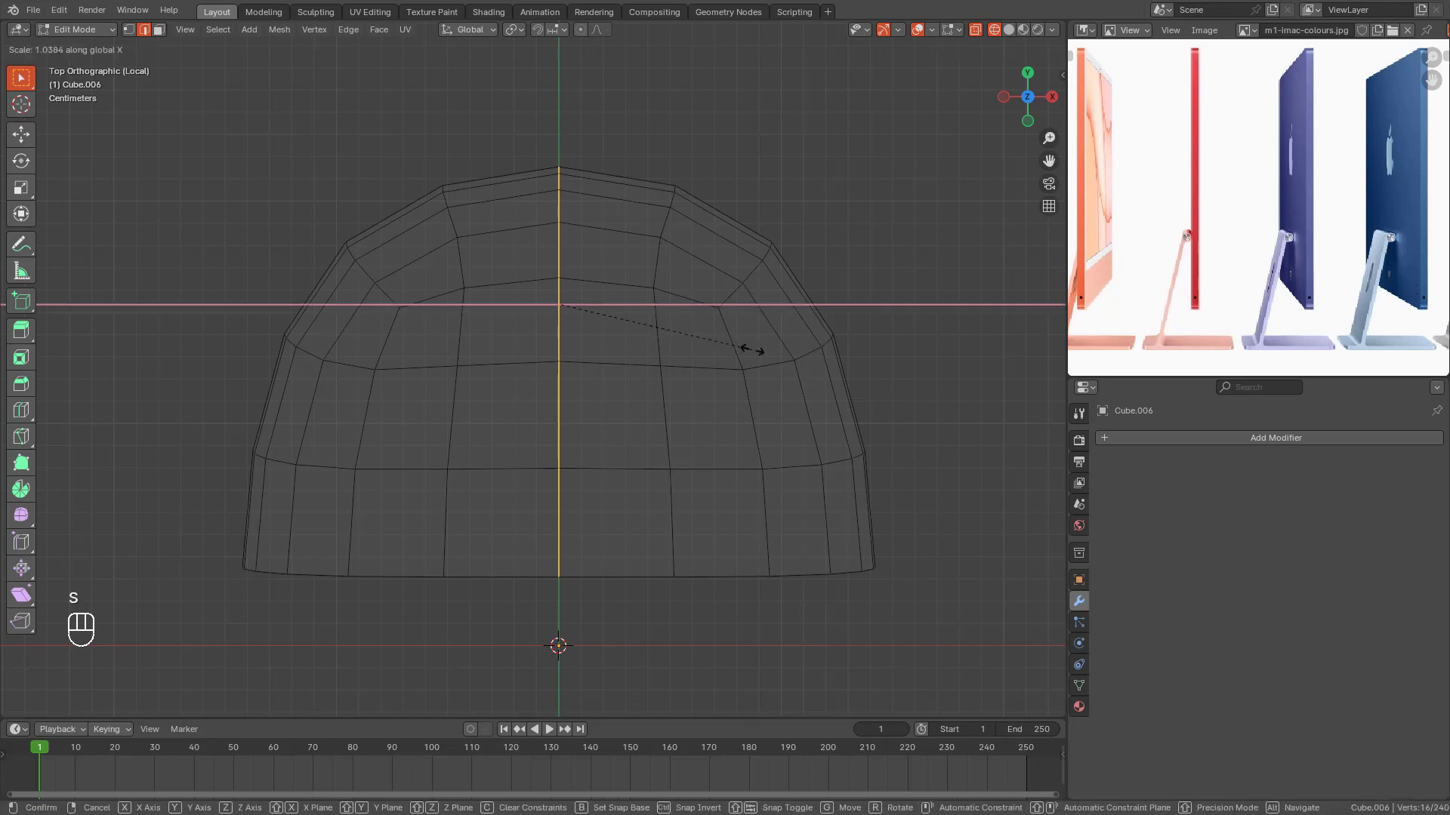
{"action": "left_click", "coordinate": [748, 345]}
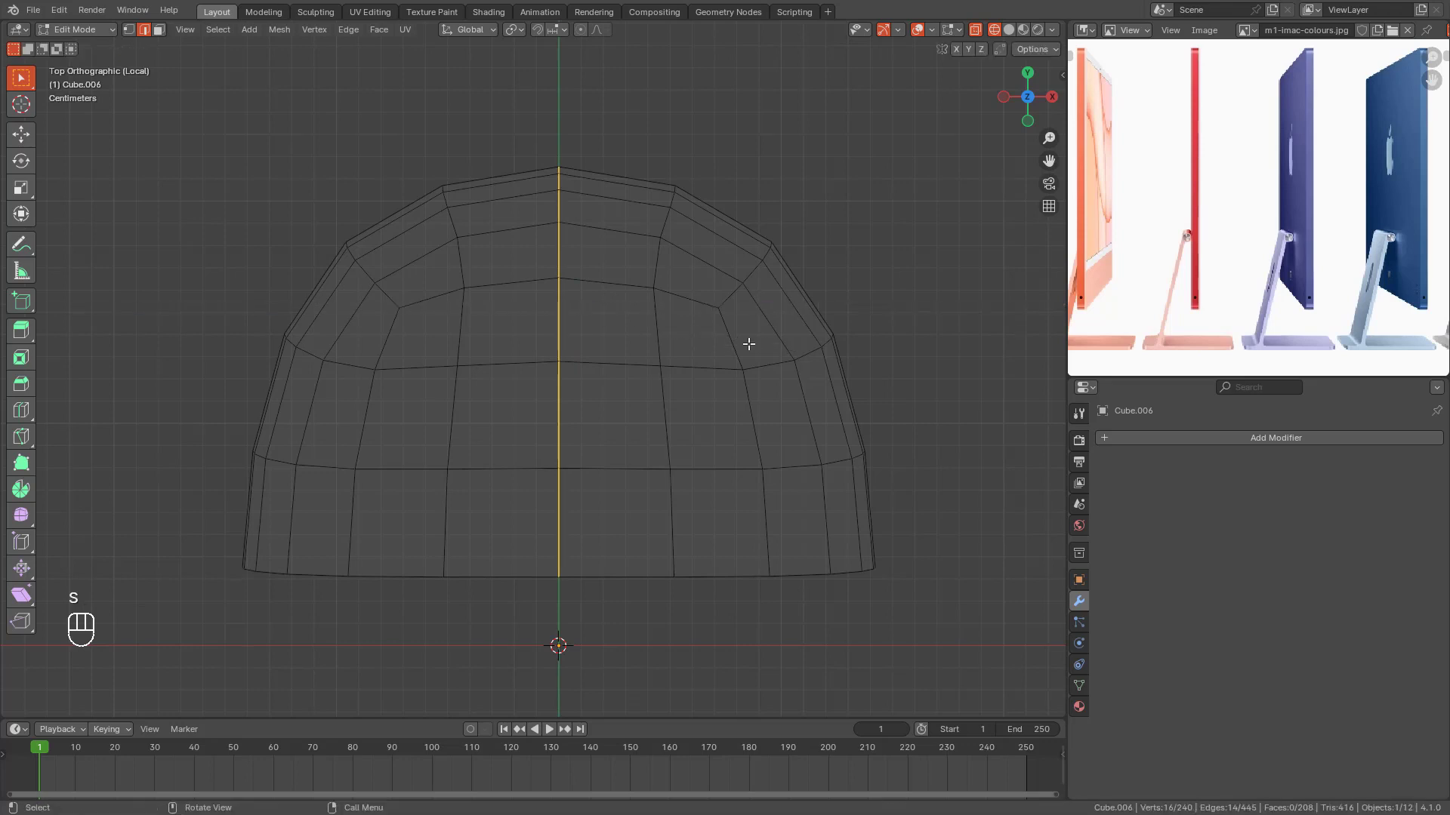
Step: Hide the mouse's linked right button half so only the left half remains in the top view
{"action": "left_click", "coordinate": [565, 242], "text": "alt"}
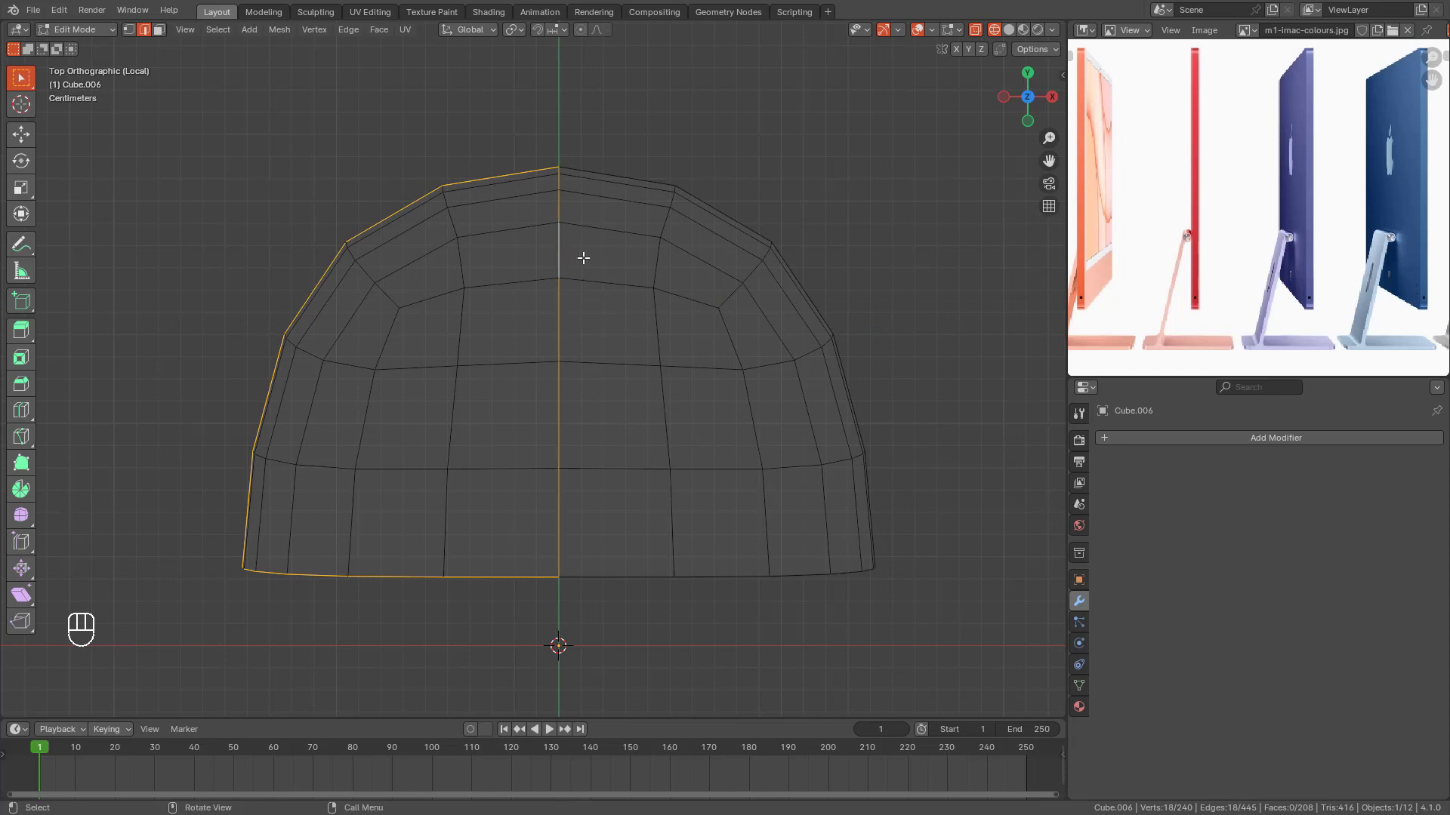
{"action": "middle_click_drag", "start_coordinate": [583, 257], "coordinate": [646, 316]}
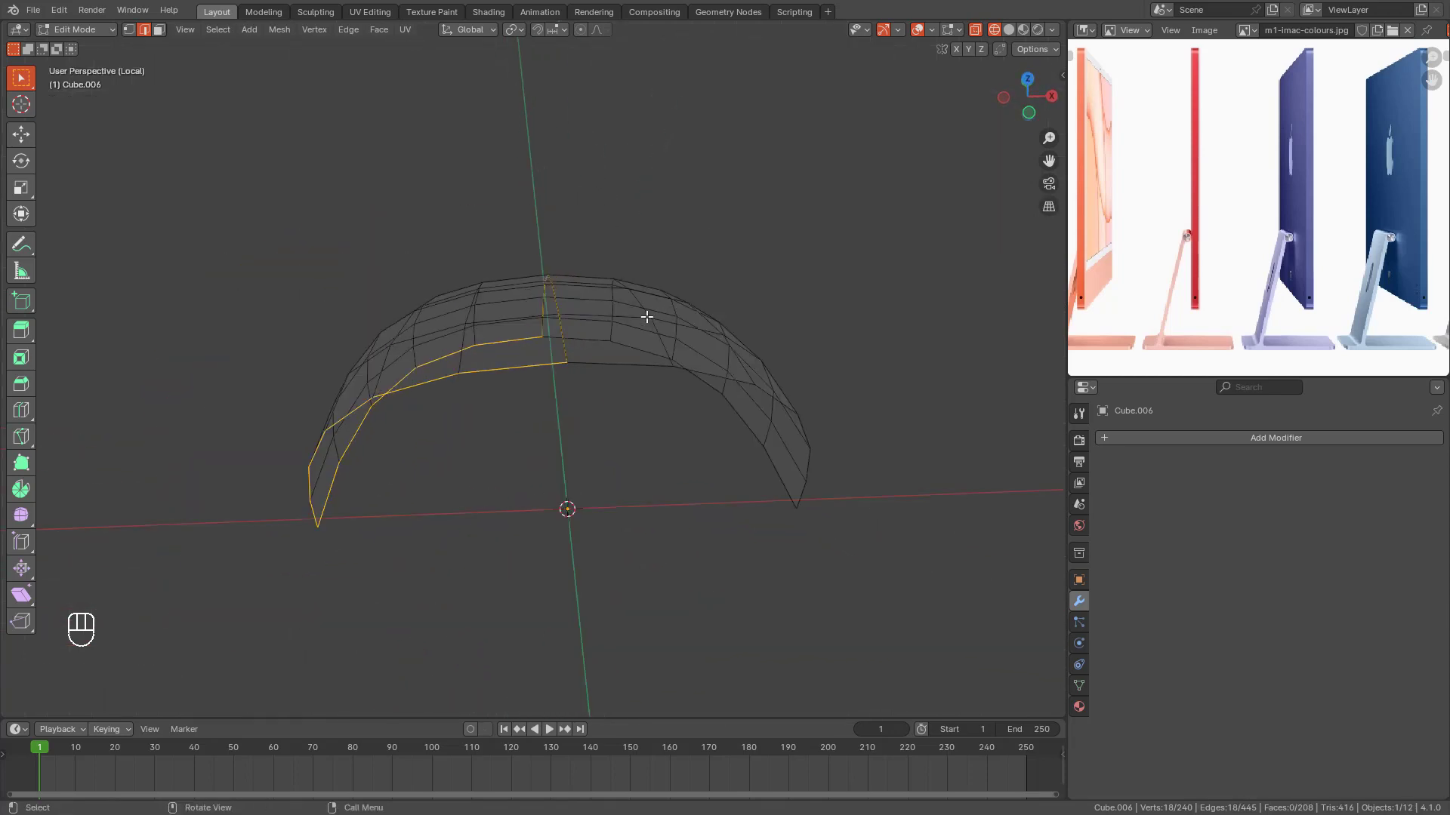
{"action": "left_click", "coordinate": [658, 340]}
{"action": "key", "text": "ctrl+l"}
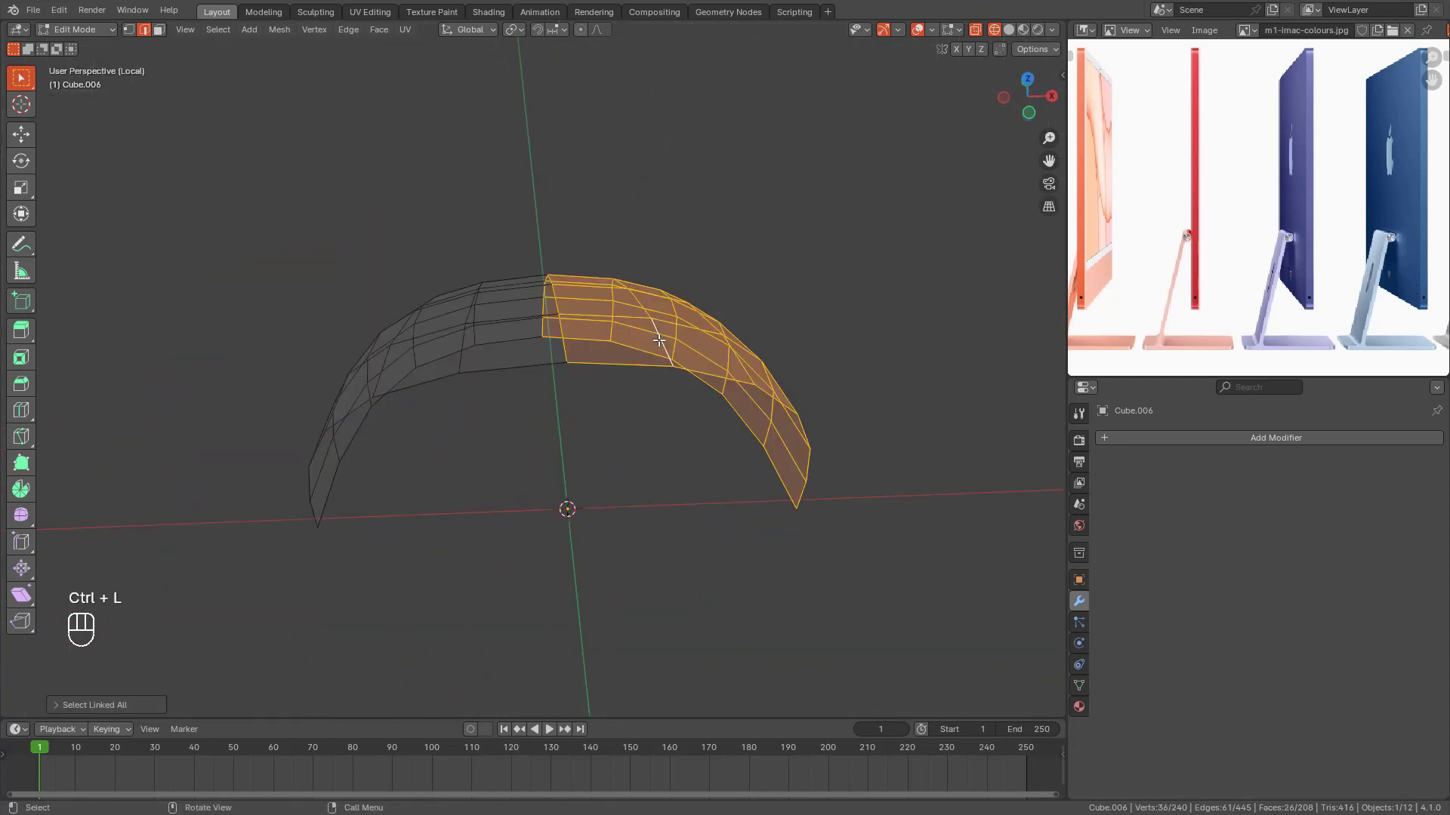
{"action": "key", "text": "h"}
{"action": "key", "text": "KP_7"}
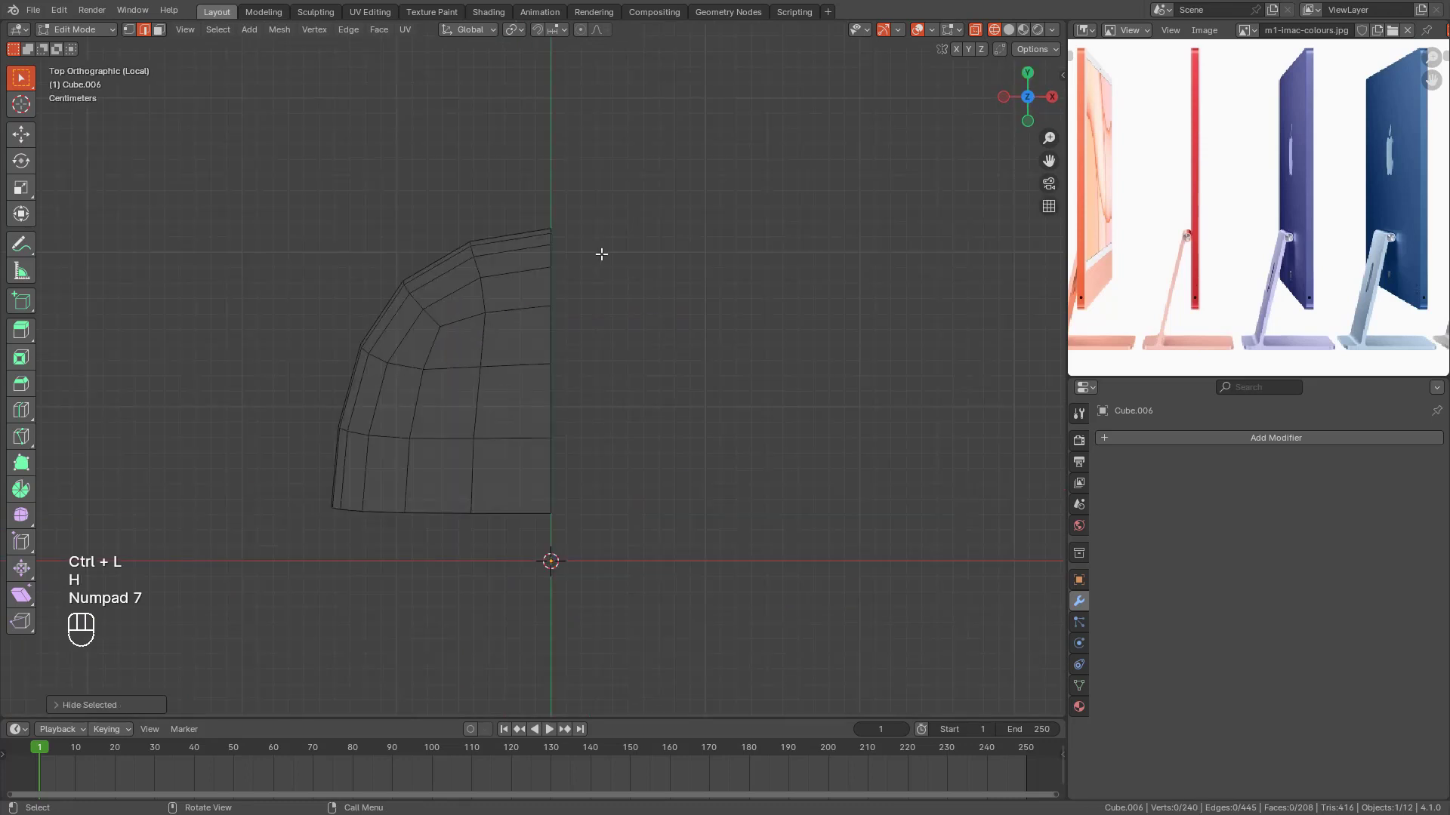
Step: Move the left button half's centreline edges along X to open a narrow gap between the two buttons
{"action": "left_click_drag", "start_coordinate": [537, 189], "coordinate": [587, 514]}
{"action": "scroll", "coordinate": [638, 408], "scroll_direction": "up", "scroll_amount": 2}
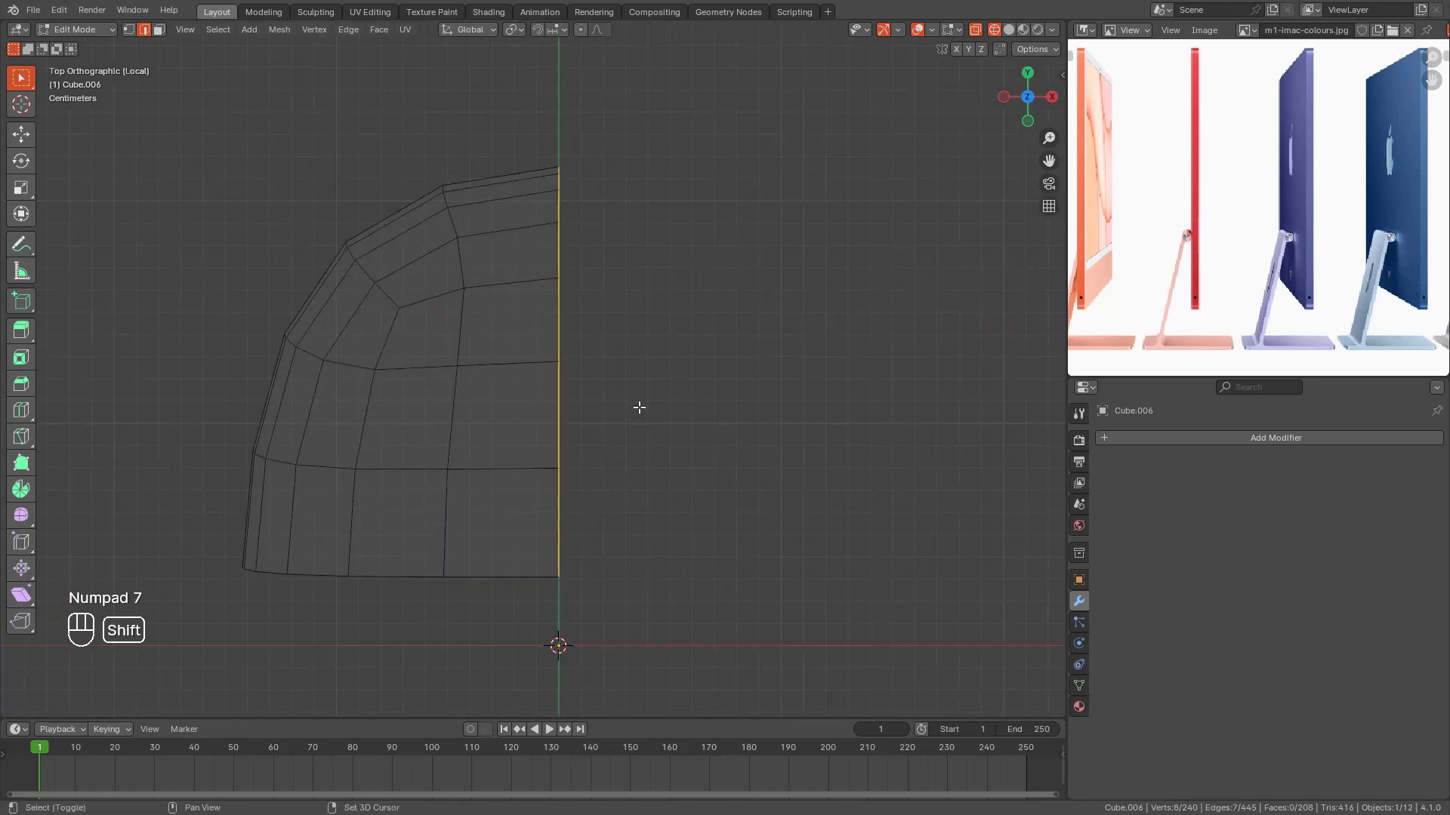
{"action": "middle_click_drag", "start_coordinate": [639, 408], "coordinate": [658, 394], "text": "shift"}
{"action": "key", "text": "g"}
{"action": "key", "text": "x"}
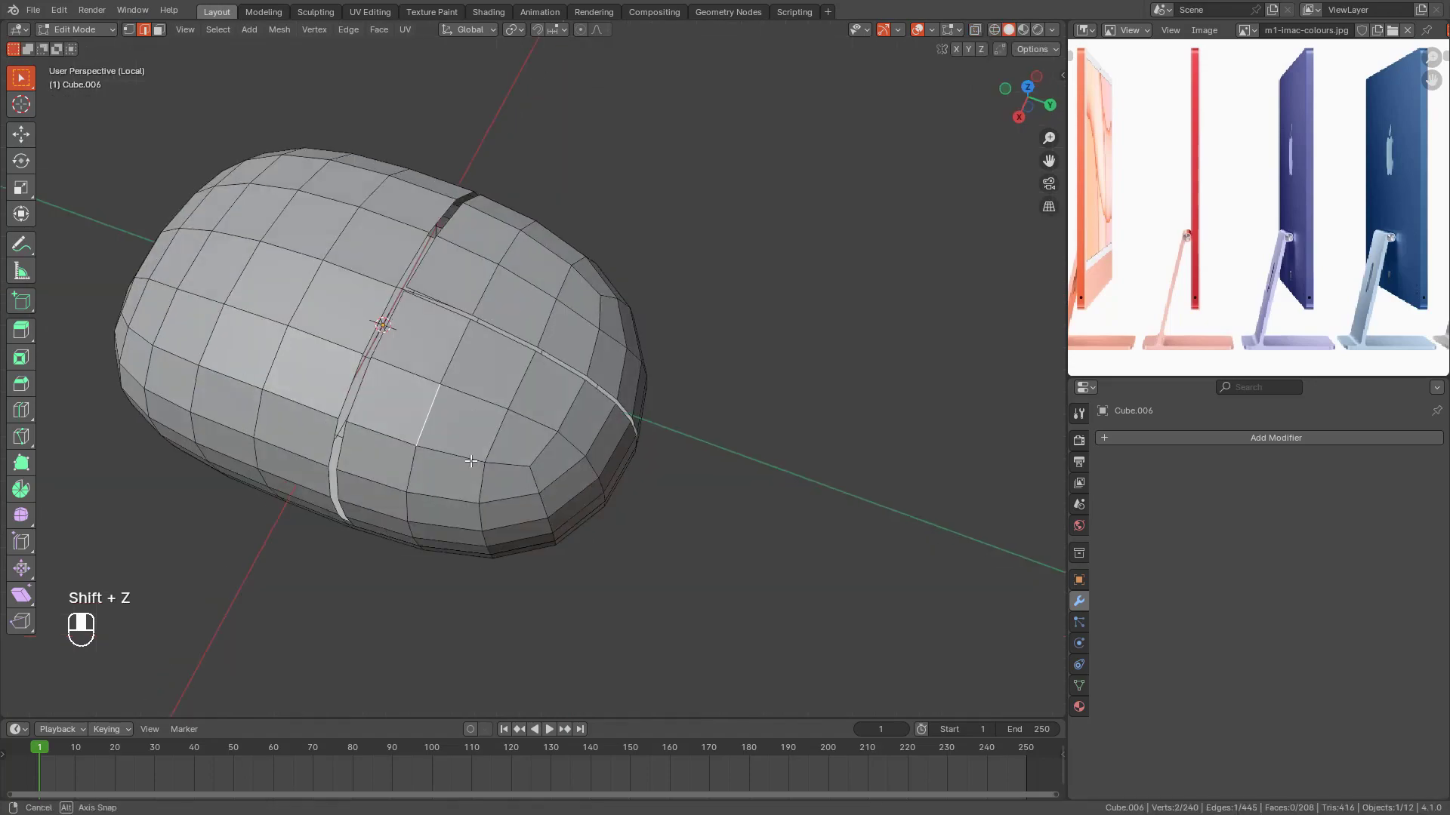
Step: Isolate both button halves by selecting their linked faces and hiding the rest of the mouse body
{"action": "middle_click_drag", "start_coordinate": [470, 461], "coordinate": [441, 347]}
{"action": "key", "text": "KP_3"}
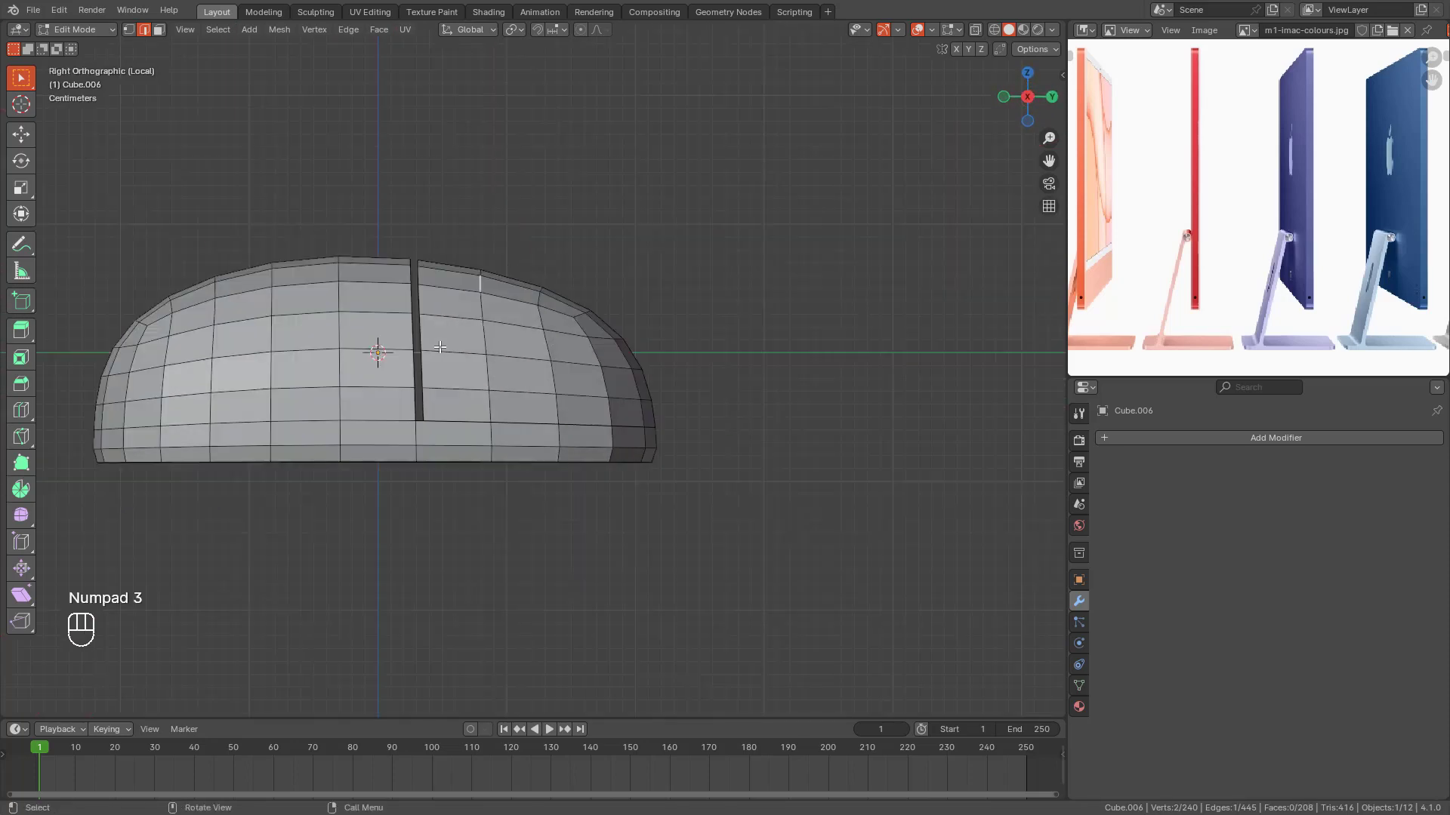
{"action": "scroll", "coordinate": [427, 309], "scroll_direction": "up", "scroll_amount": 2}
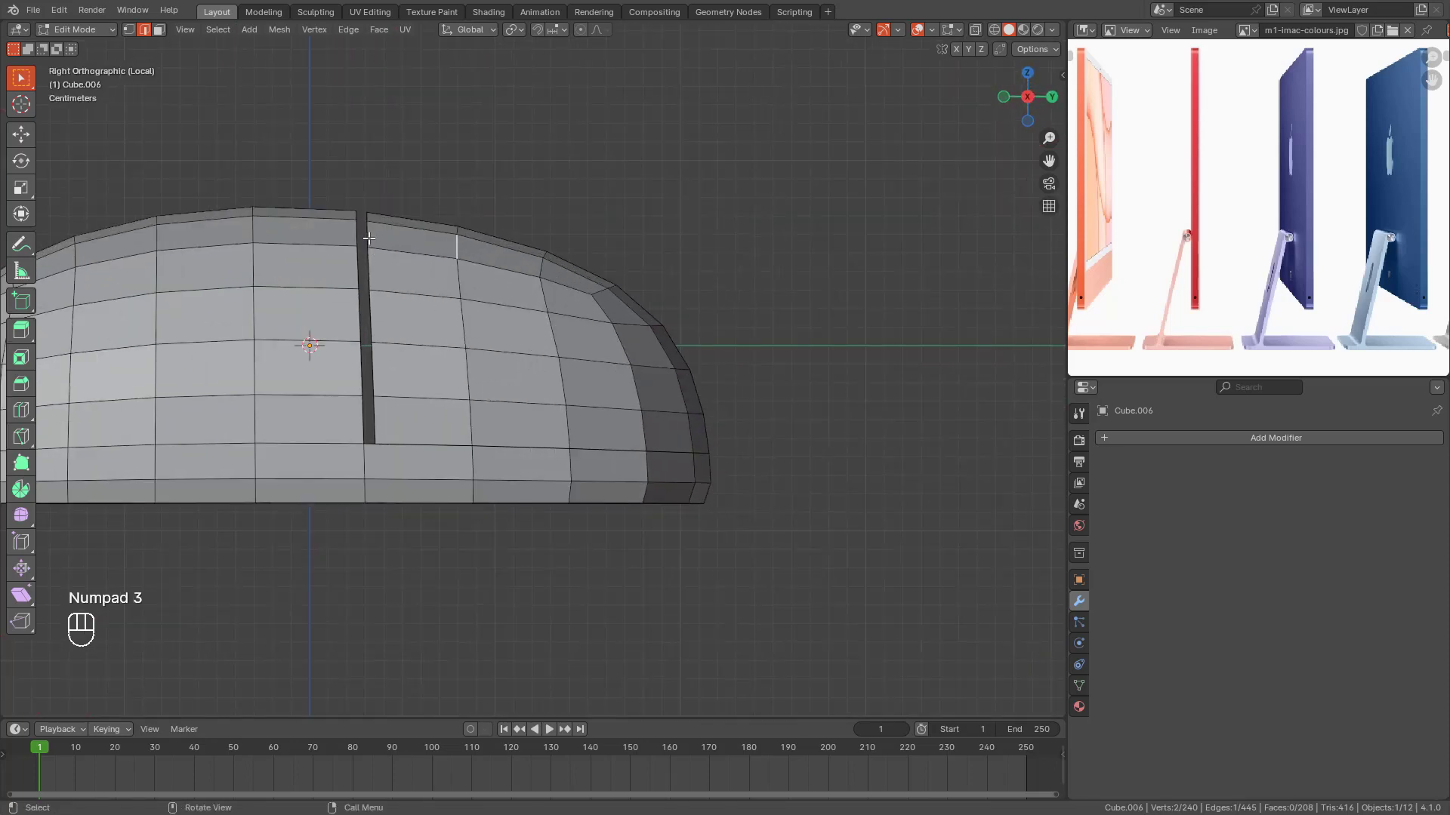
{"action": "middle_click_drag", "start_coordinate": [371, 242], "coordinate": [472, 279]}
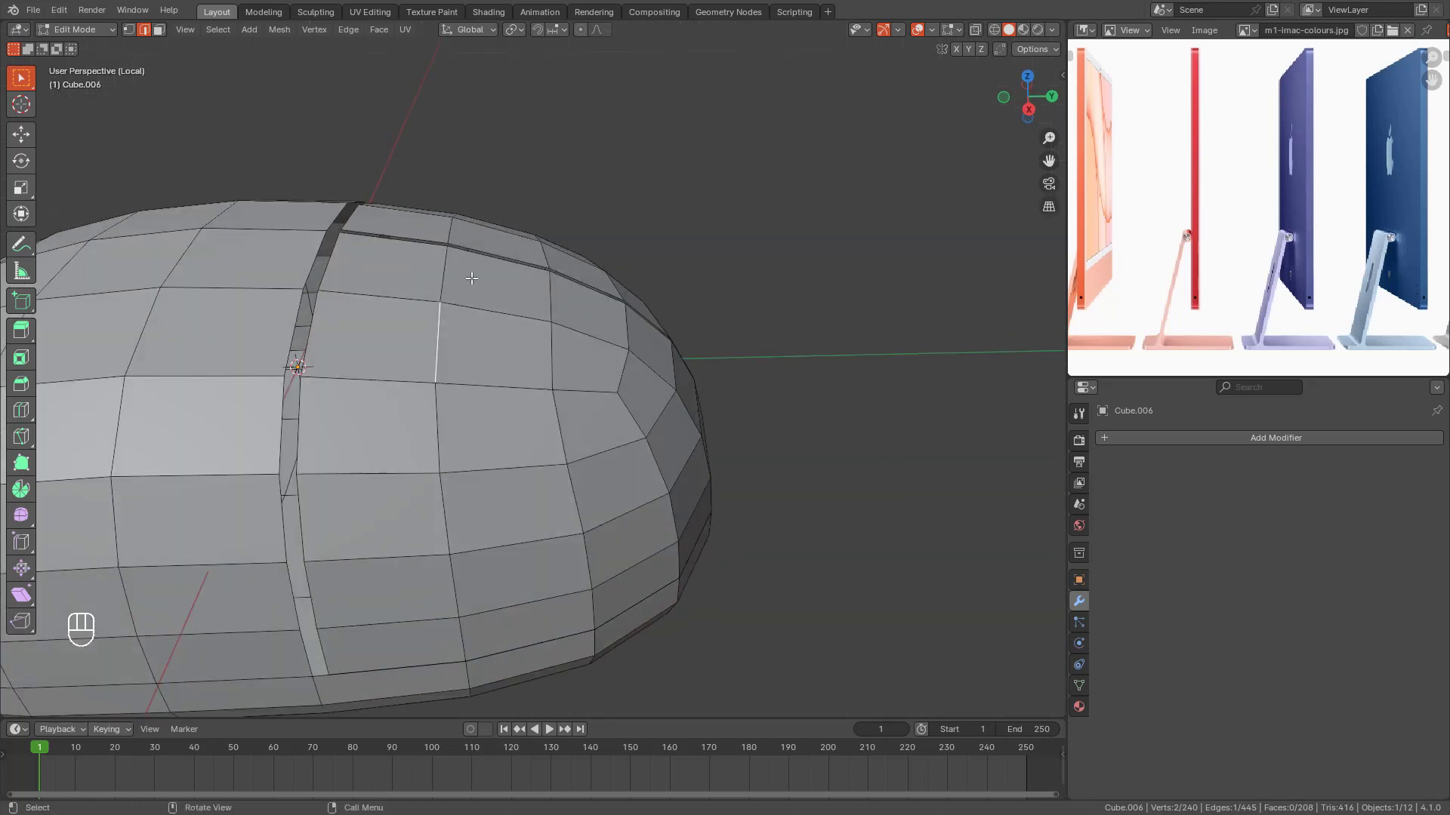
{"action": "key", "text": "3"}
{"action": "left_click", "coordinate": [469, 229]}
{"action": "left_click", "coordinate": [462, 304], "text": "ctrl"}
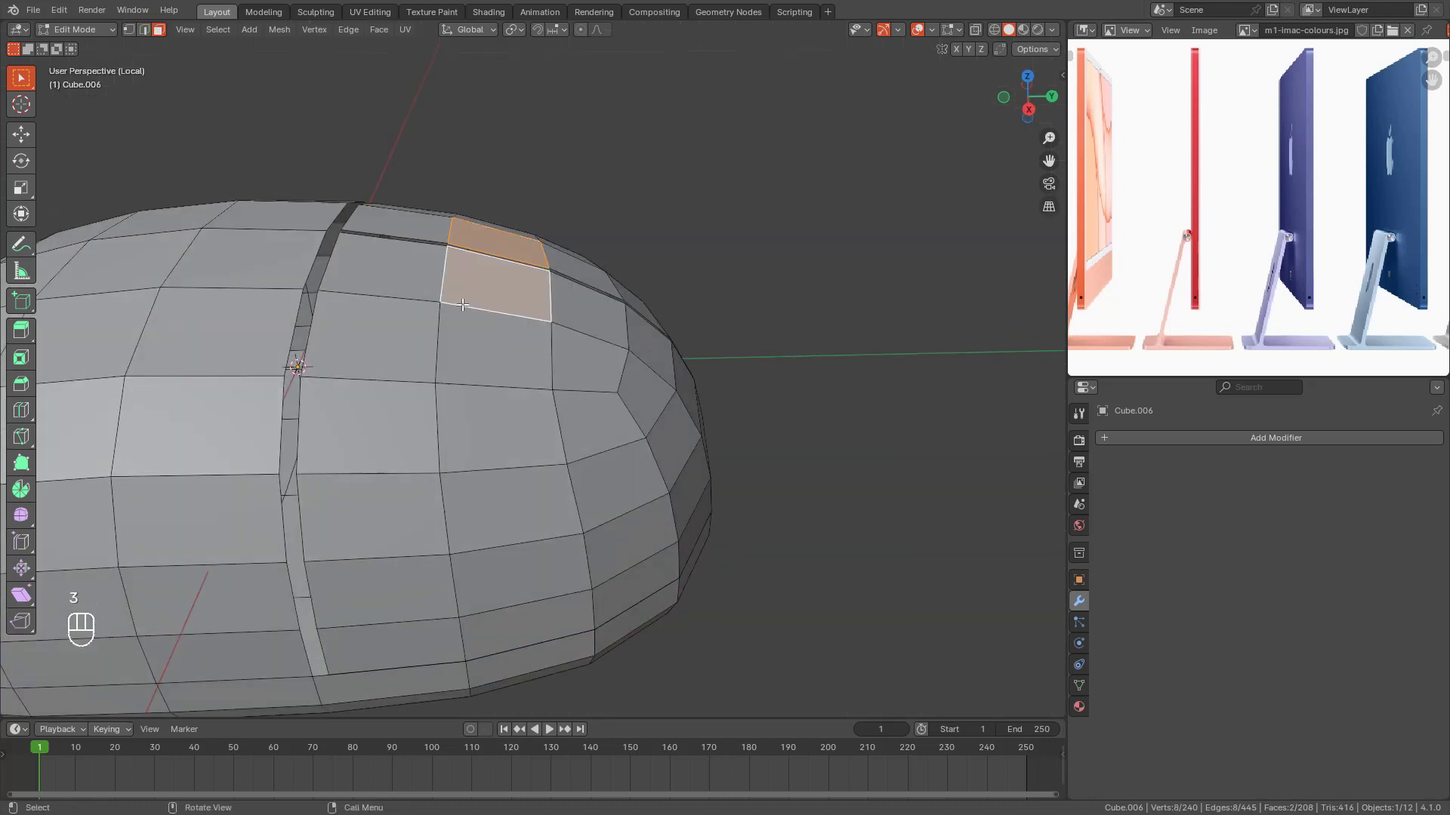
{"action": "key", "text": "ctrl+l"}
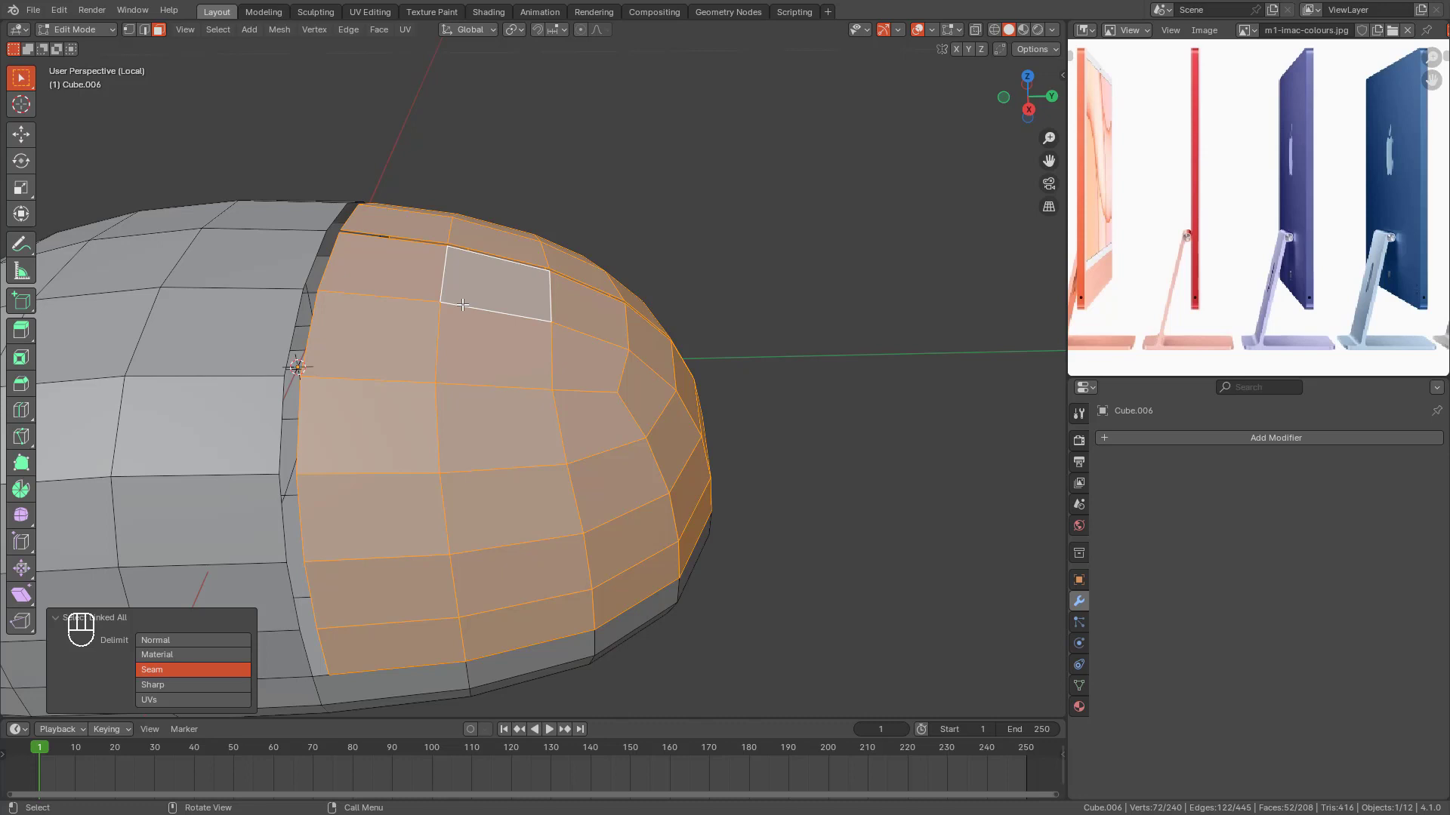
{"action": "key", "text": "shift+h"}
{"action": "left_click", "coordinate": [69, 679]}
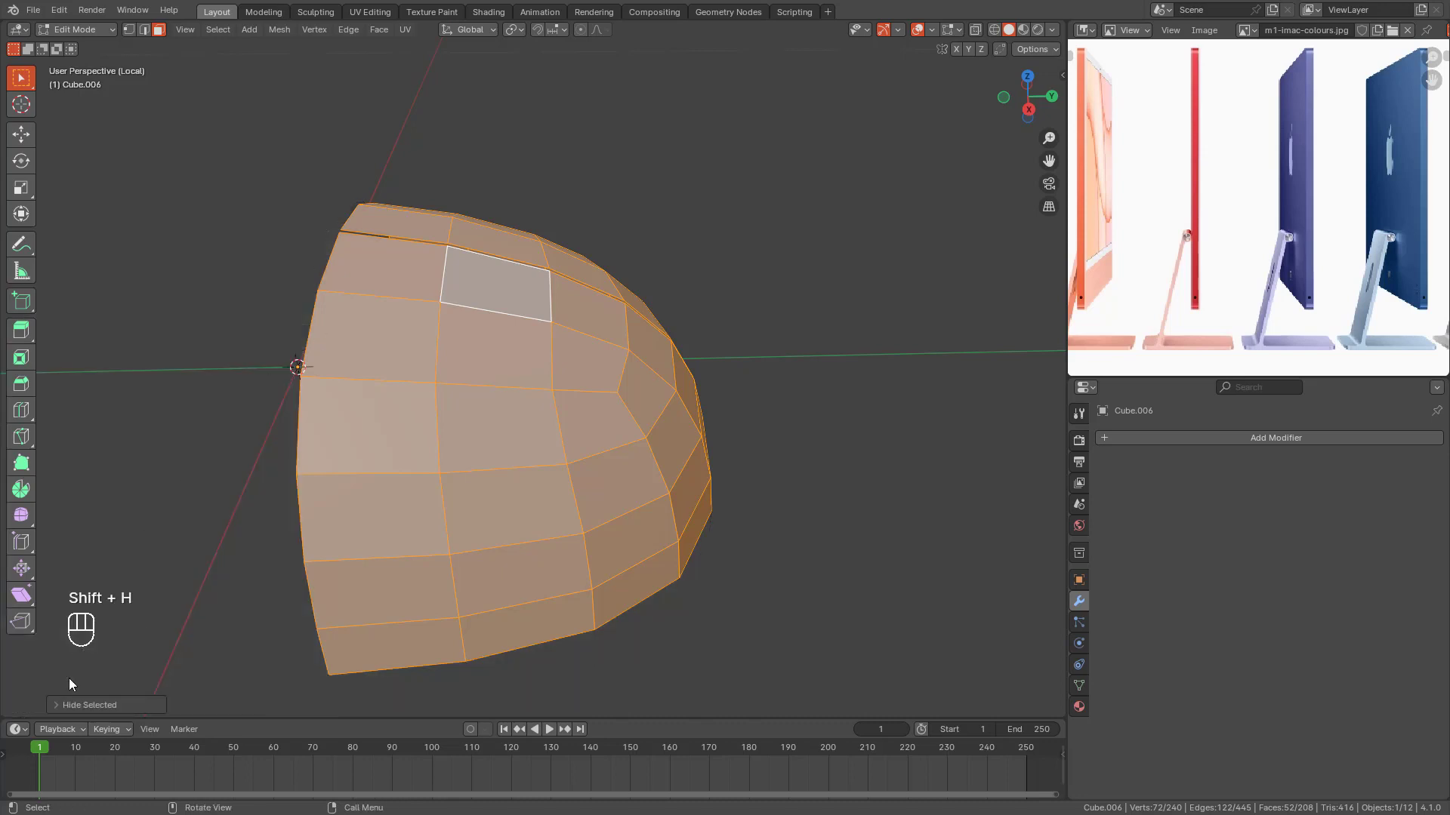
Step: Move all rear-edge vertices of both button halves slightly backwards along Y to narrow the gap to the mouse body
{"action": "key", "text": "KP_3"}
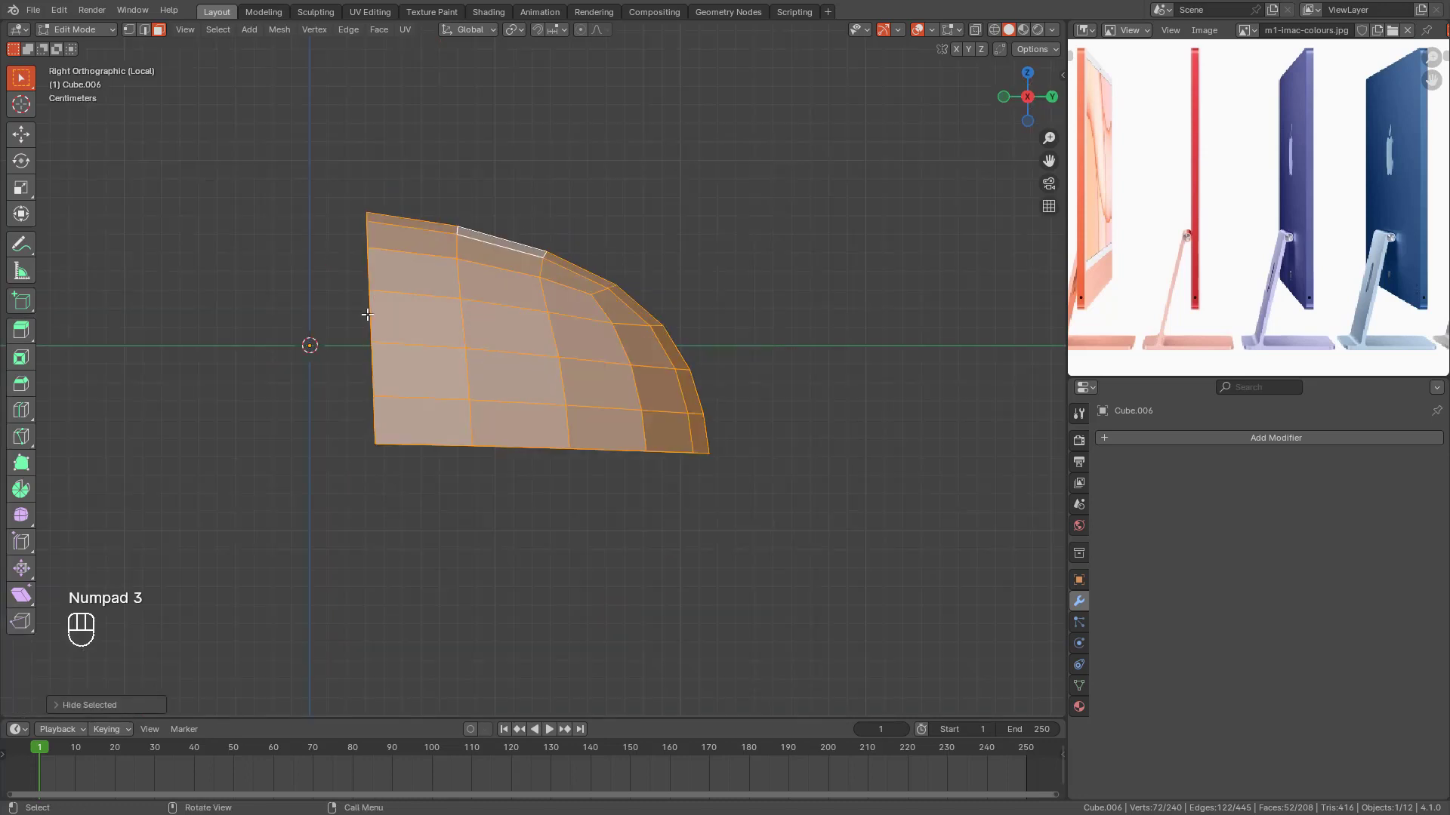
{"action": "key", "text": "1"}
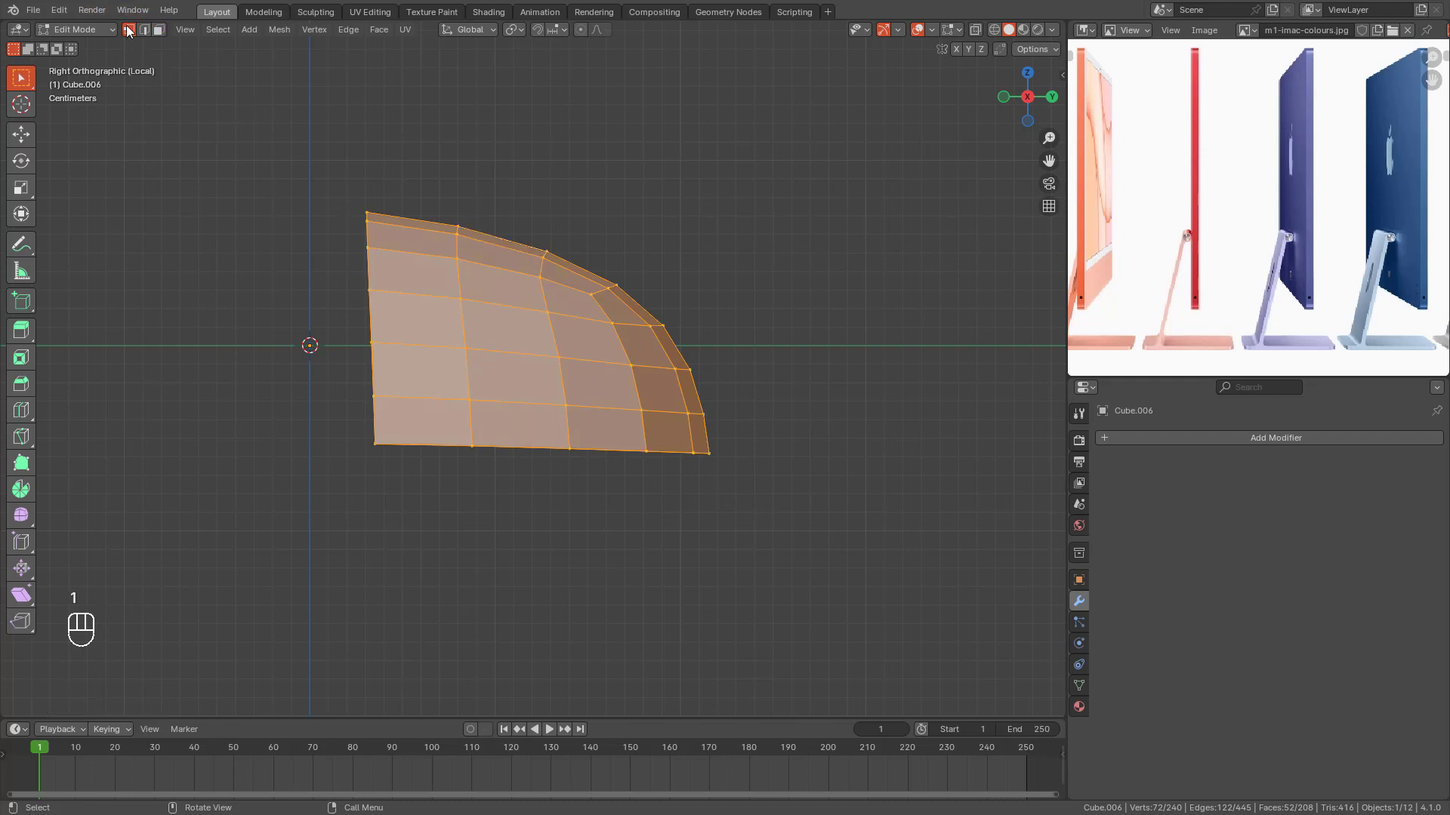
{"action": "left_click_drag", "start_coordinate": [271, 134], "coordinate": [405, 556]}
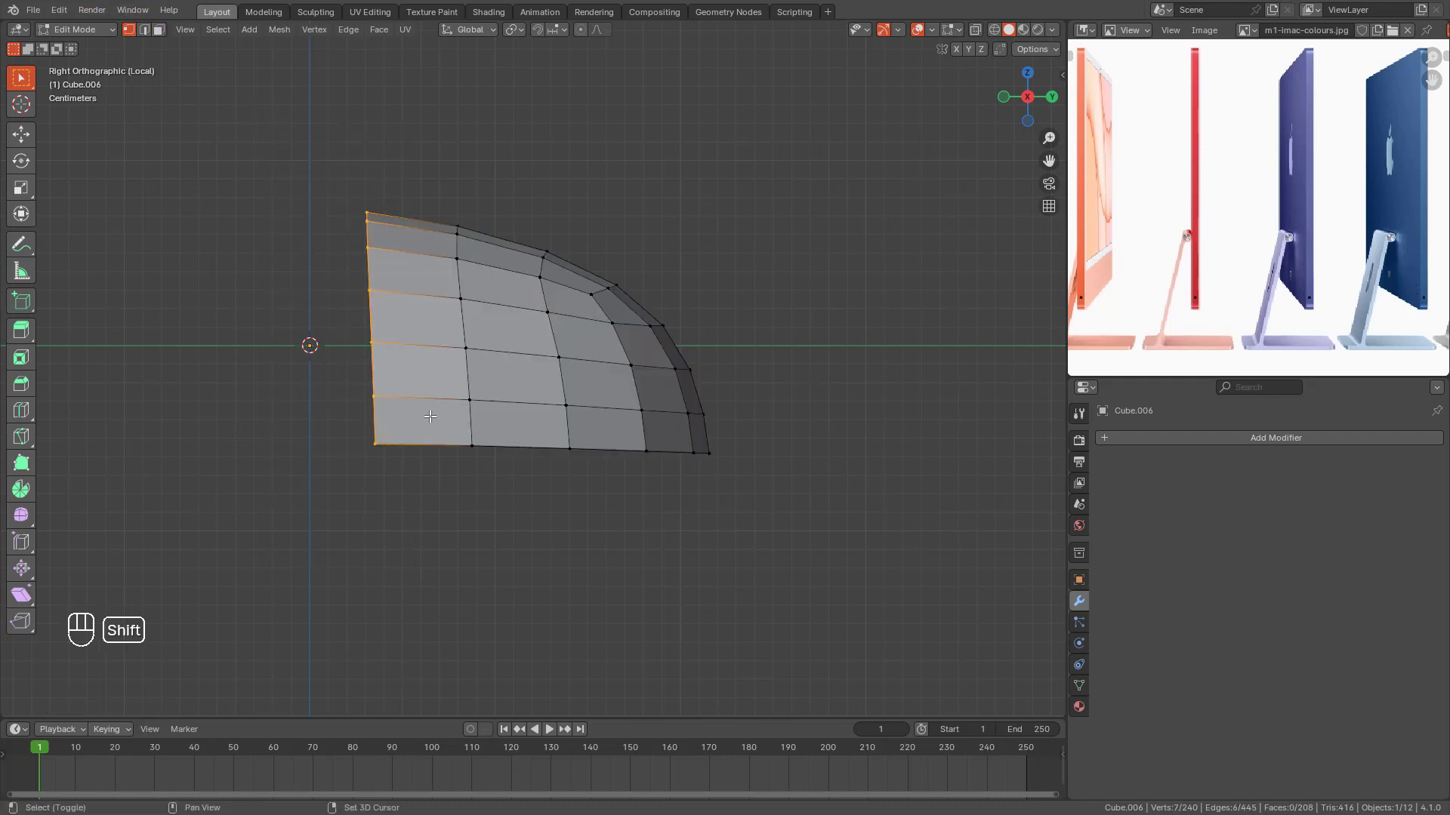
{"action": "key", "text": "shift+z"}
{"action": "left_click_drag", "start_coordinate": [317, 140], "coordinate": [419, 519]}
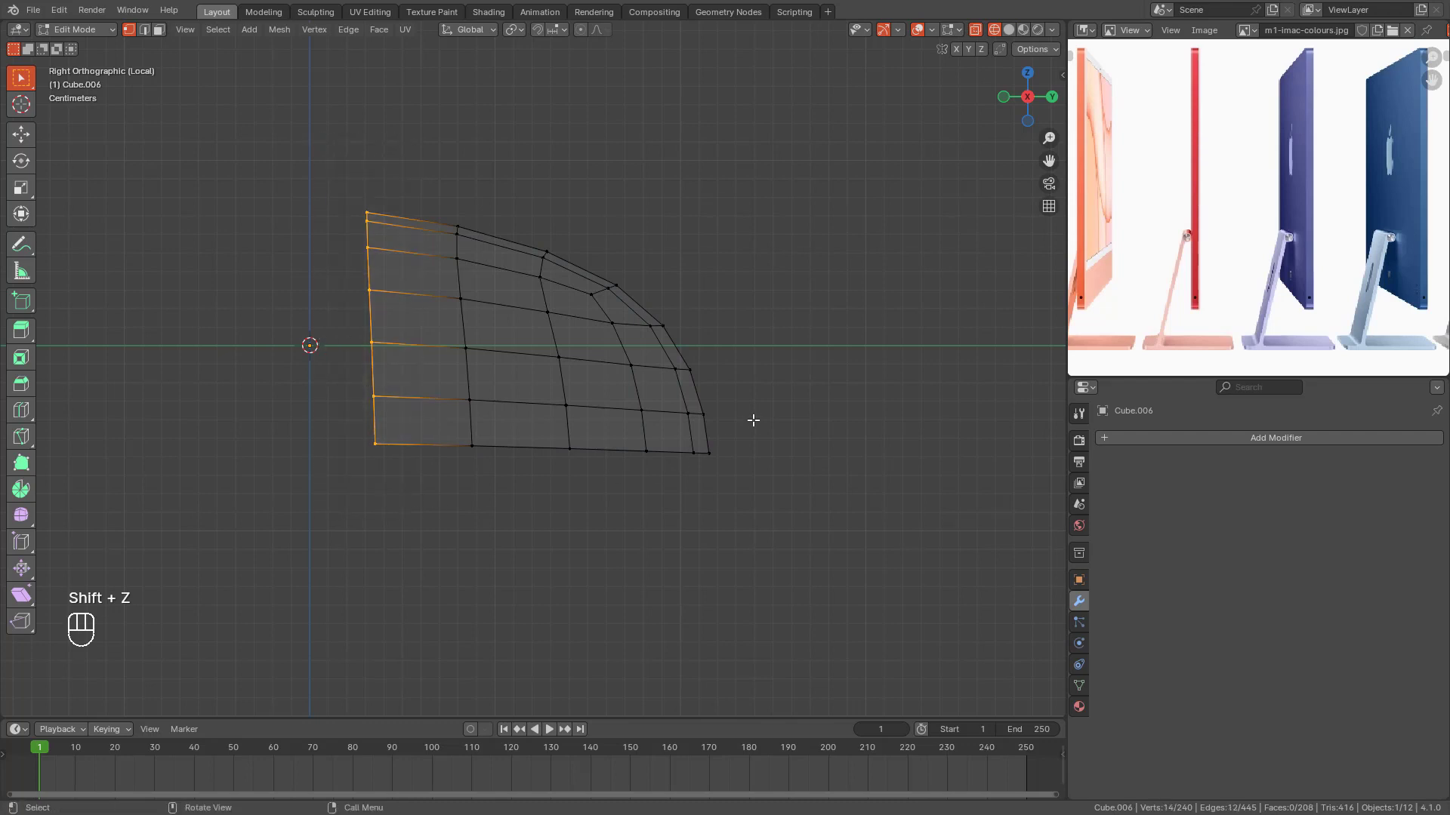
{"action": "key", "text": "g"}
{"action": "key", "text": "y"}
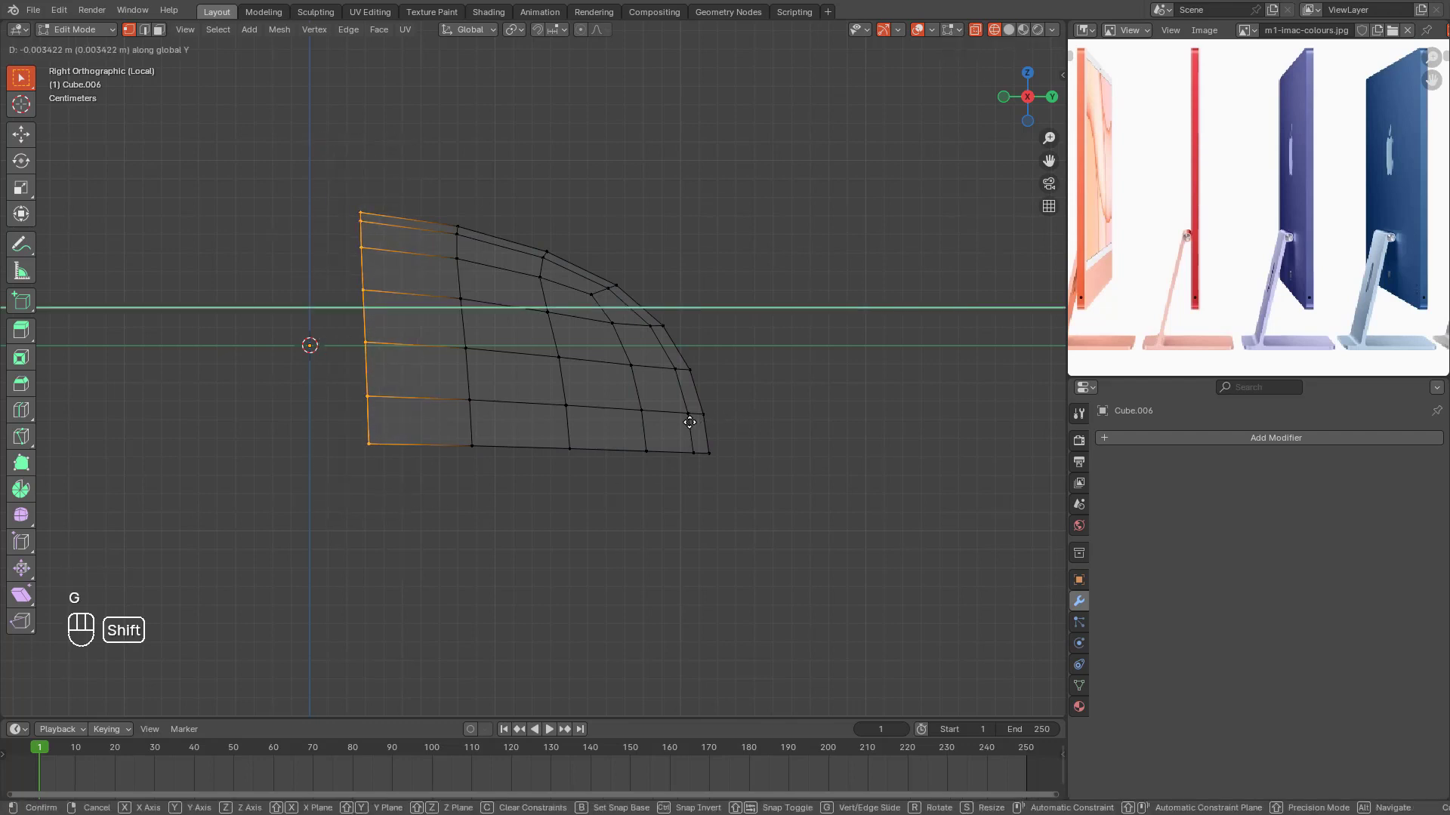
{"action": "left_click", "coordinate": [674, 406]}
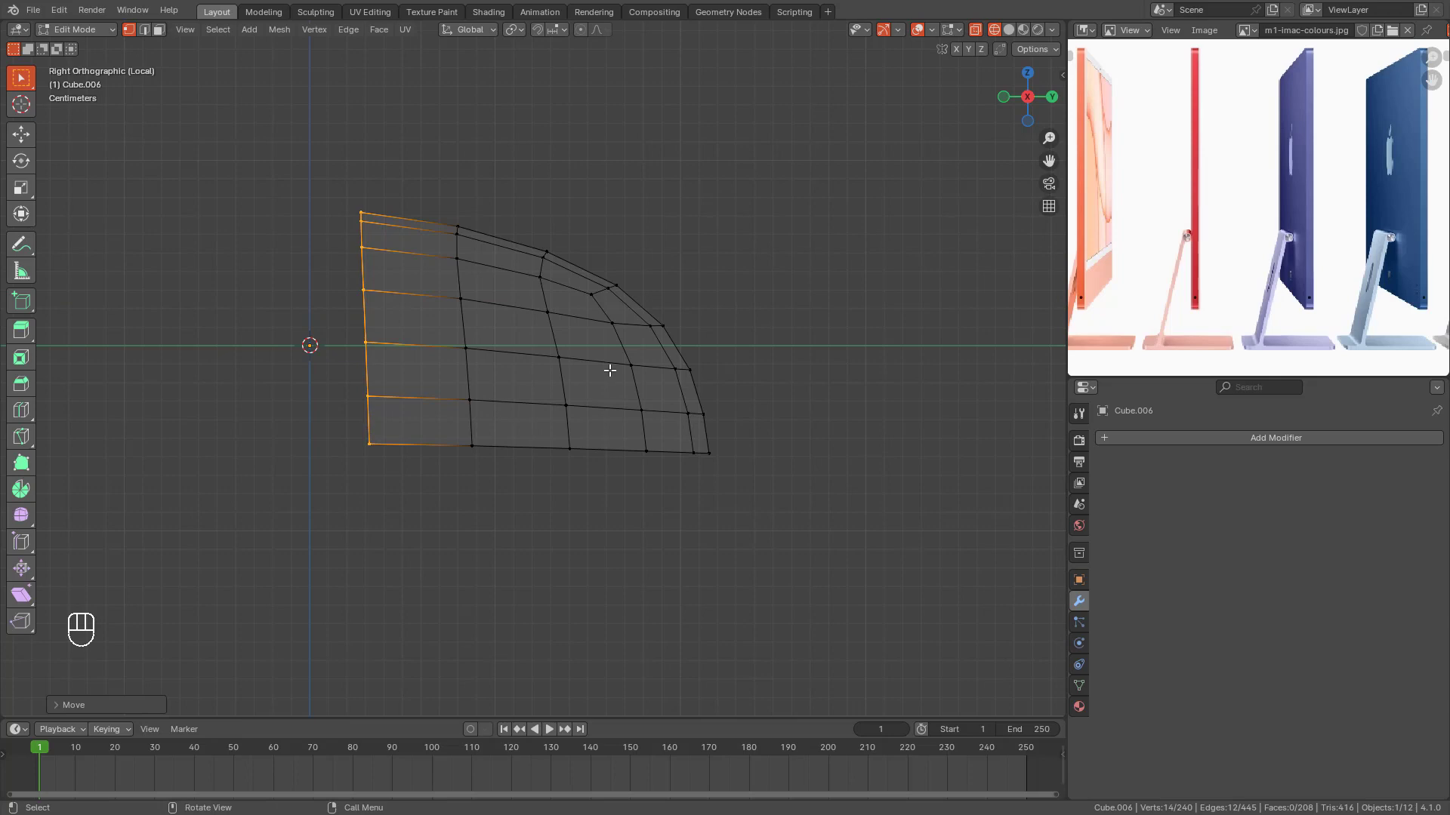
Step: Raise the bottom-edge vertices of both button halves slightly to widen the gap above the lower shell, and return to Object Mode
{"action": "key", "text": "Tab"}
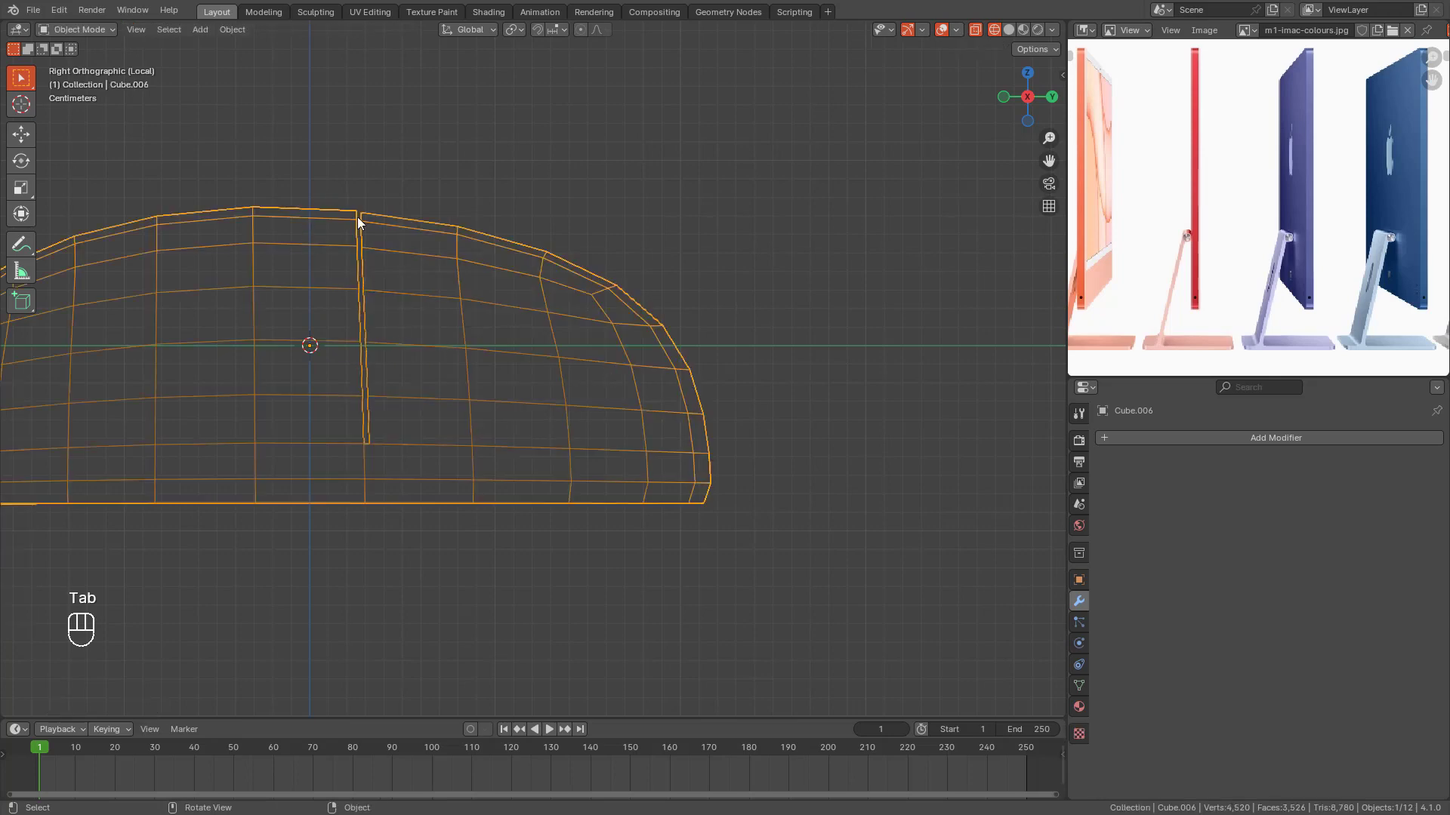
{"action": "scroll", "coordinate": [528, 312], "scroll_direction": "down", "scroll_amount": 4}
{"action": "middle_click_drag", "start_coordinate": [527, 313], "coordinate": [474, 428]}
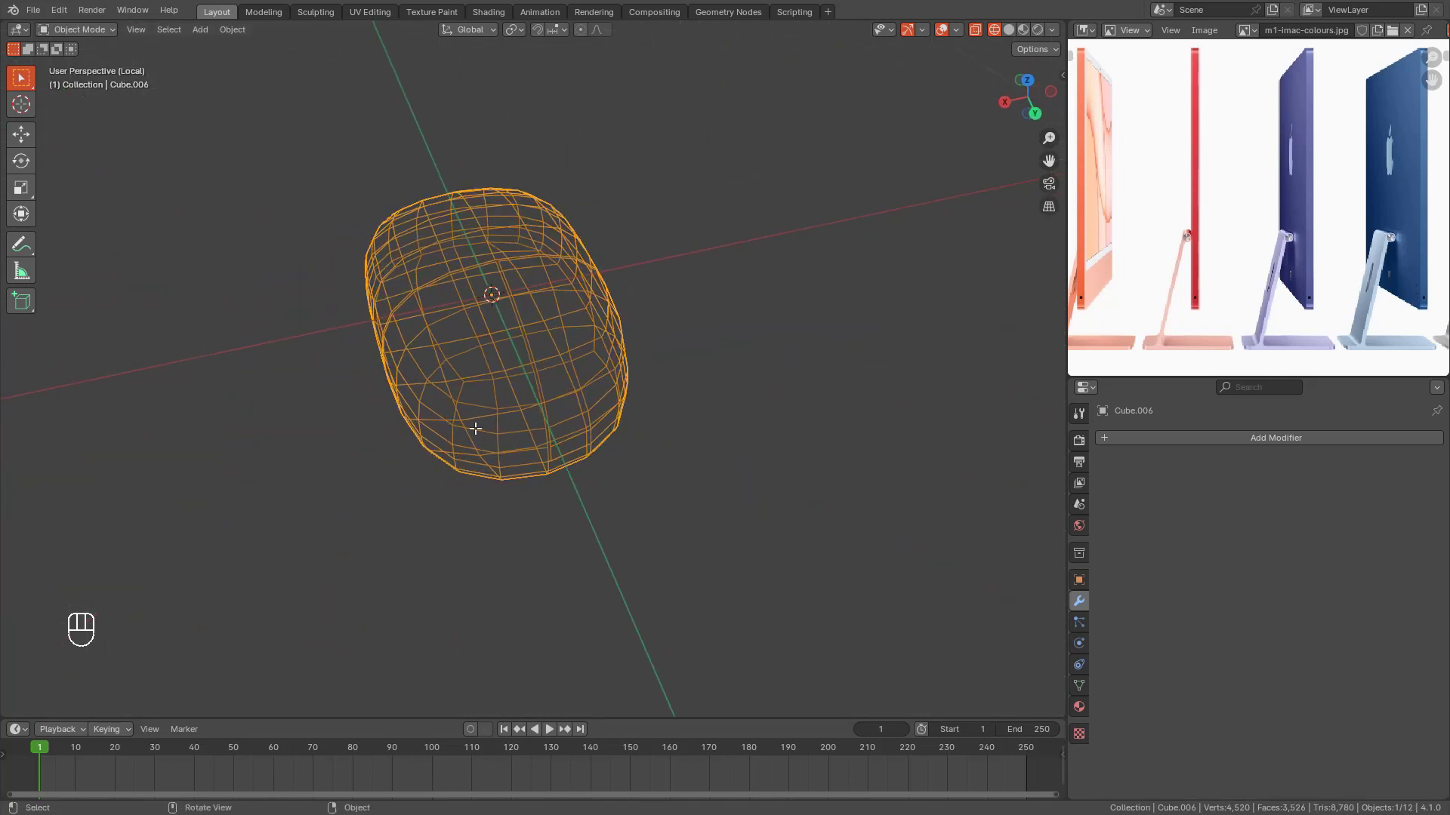
{"action": "key", "text": "Tab"}
{"action": "key", "text": "KP_3"}
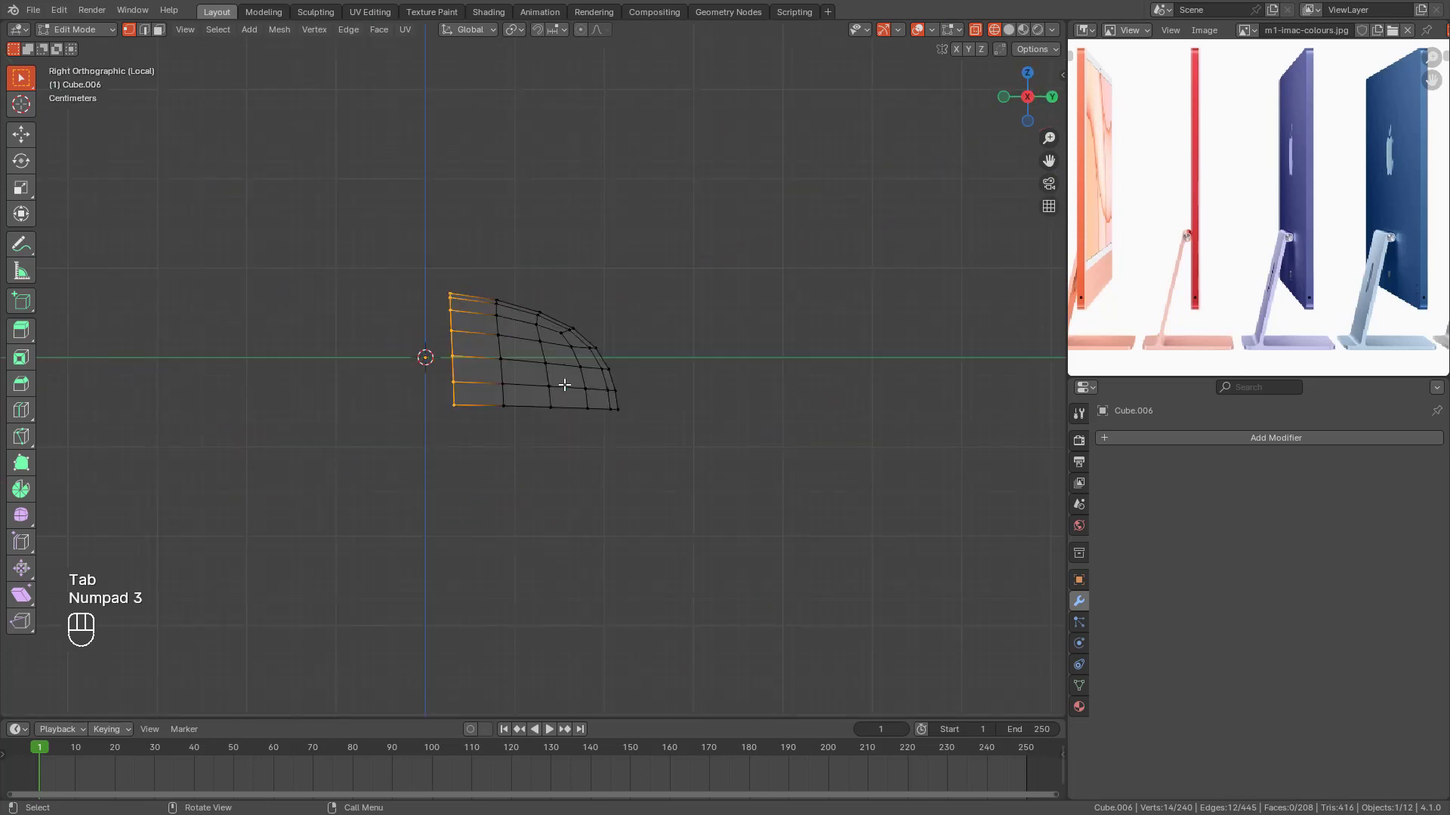
{"action": "scroll", "coordinate": [751, 447], "scroll_direction": "up", "scroll_amount": 3}
{"action": "key", "text": "g"}
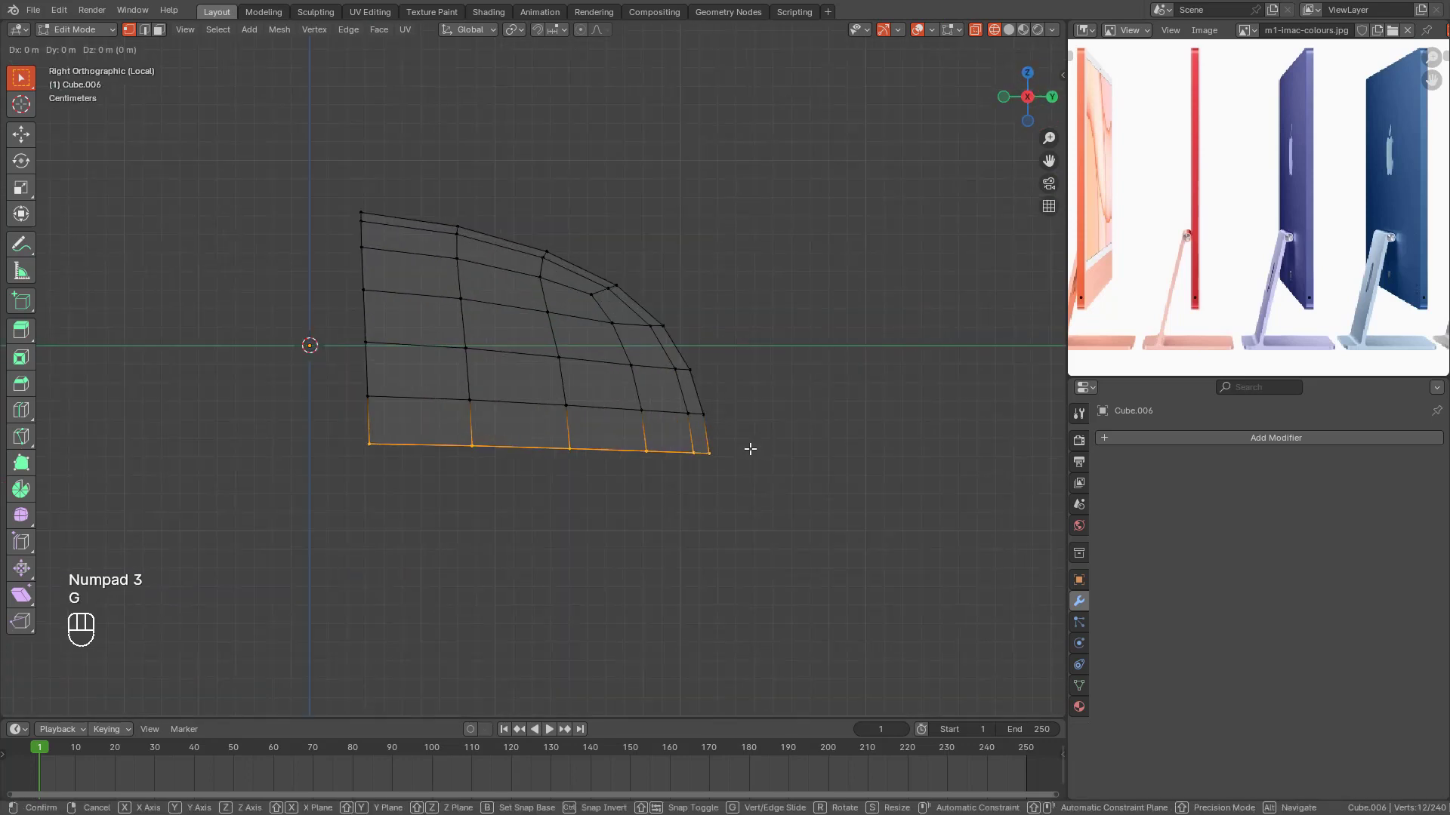
{"action": "left_click", "coordinate": [705, 398]}
{"action": "scroll", "coordinate": [687, 411], "scroll_direction": "down", "scroll_amount": 3}
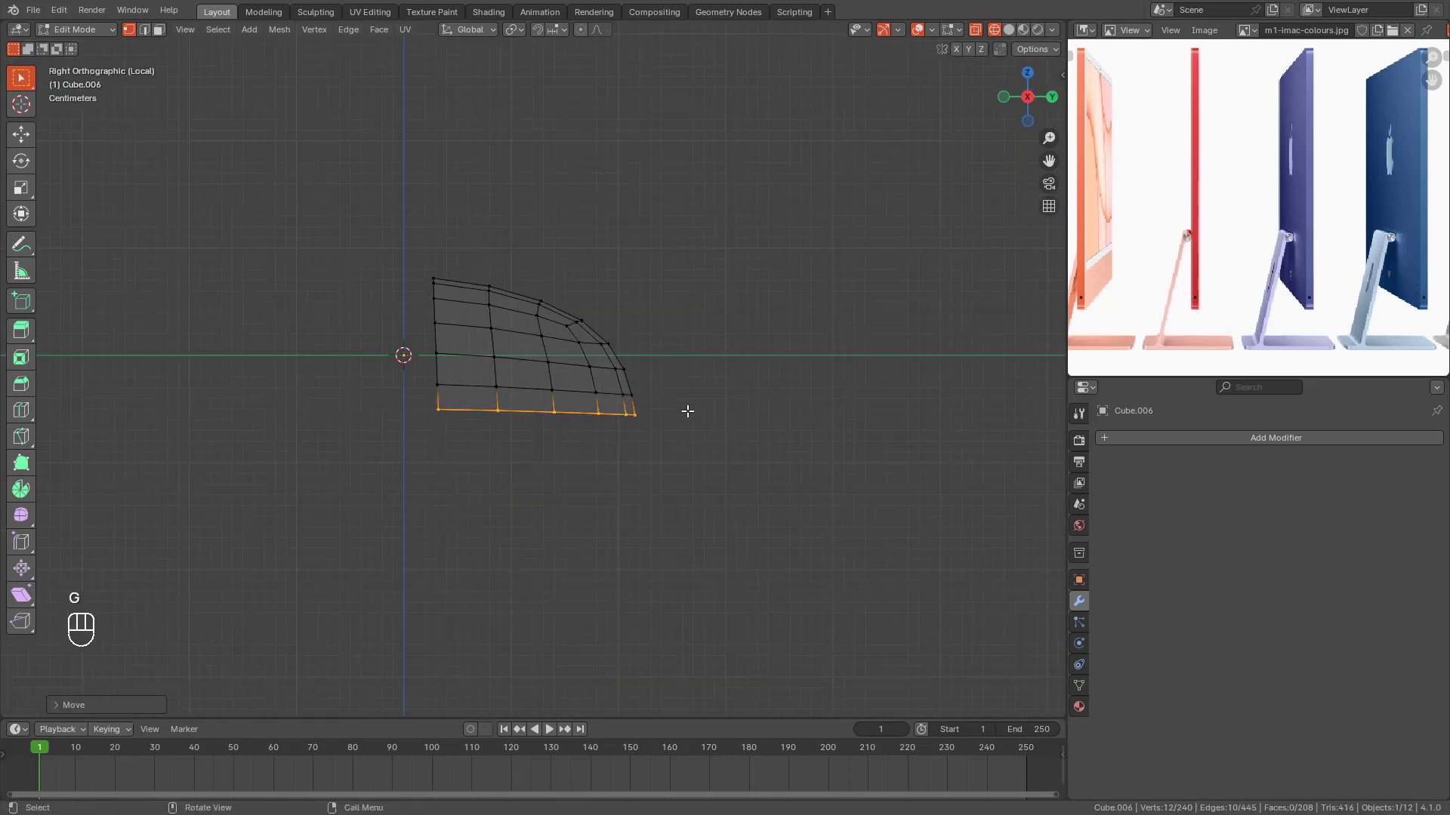
{"action": "key", "text": "Tab"}
{"action": "mouse_move", "coordinate": [686, 400]}
{"action": "middle_mouse_down"}
{"action": "mouse_move", "coordinate": [534, 435]}
{"action": "mouse_move", "coordinate": [618, 443]}
{"action": "mouse_move", "coordinate": [580, 418]}
{"action": "mouse_move", "coordinate": [613, 379]}
{"action": "mouse_move", "coordinate": [590, 344]}
{"action": "mouse_move", "coordinate": [620, 403]}
{"action": "mouse_move", "coordinate": [708, 492]}
{"action": "mouse_move", "coordinate": [857, 420]}
{"action": "mouse_move", "coordinate": [702, 370]}
{"action": "mouse_move", "coordinate": [638, 484]}
{"action": "mouse_move", "coordinate": [650, 446]}
{"action": "mouse_move", "coordinate": [632, 401]}
{"action": "mouse_move", "coordinate": [440, 242]}
{"action": "mouse_move", "coordinate": [672, 416]}
{"action": "mouse_move", "coordinate": [586, 374]}
{"action": "mouse_move", "coordinate": [731, 352]}
{"action": "mouse_move", "coordinate": [775, 391]}
{"action": "mouse_move", "coordinate": [663, 485]}
{"action": "mouse_move", "coordinate": [727, 415]}
{"action": "mouse_move", "coordinate": [773, 333]}
{"action": "mouse_move", "coordinate": [762, 340]}
{"action": "middle_mouse_up"}
{"action": "key", "text": "shift+z"}
Step: Add a cylinder mesh at the mouse's centre and scale its geometry down in Edit Mode to fit within the mouse's length
{"action": "key", "text": "shift+a"}
{"action": "mouse_move", "coordinate": [761, 344]}
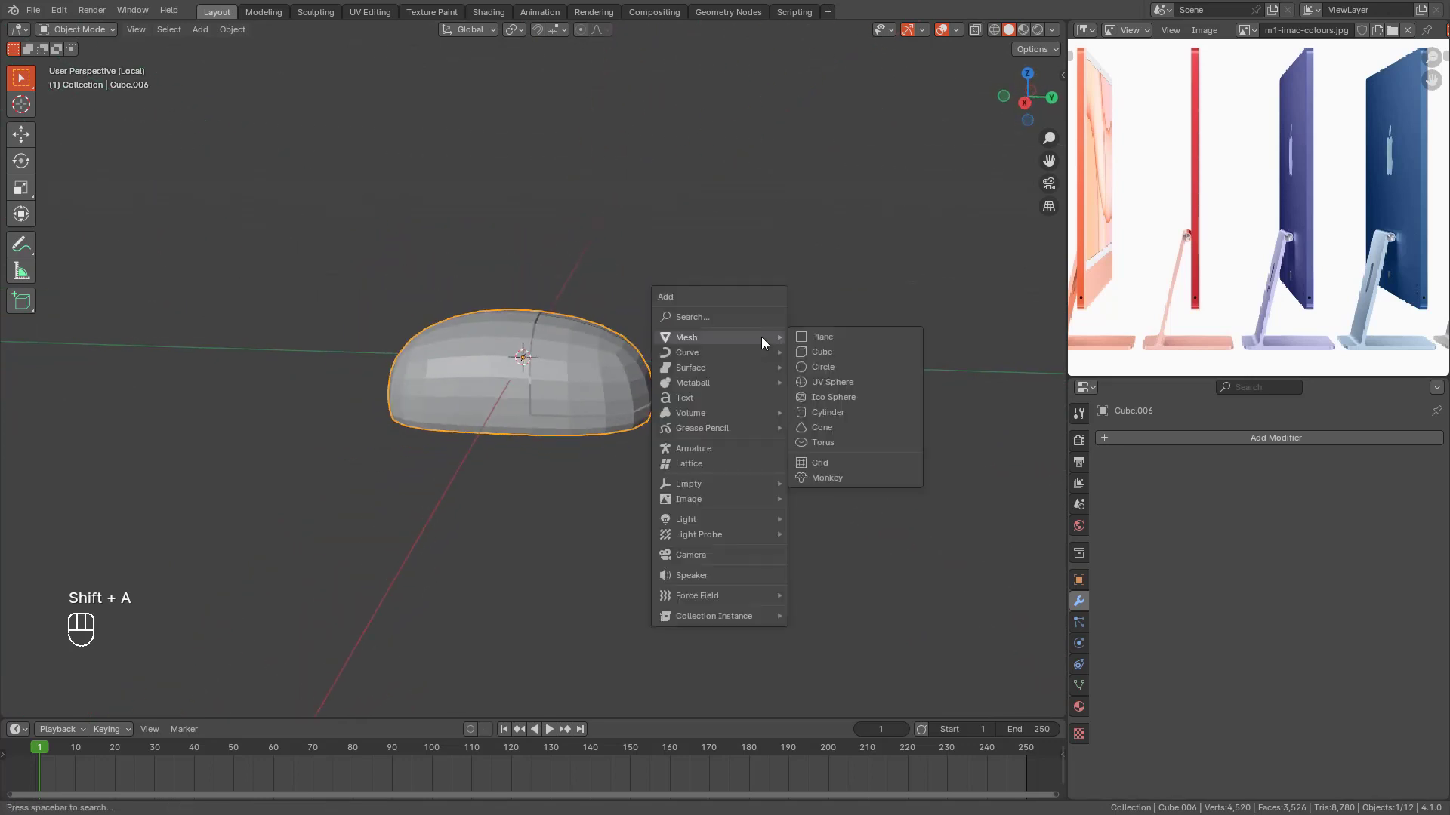
{"action": "left_click", "coordinate": [829, 412]}
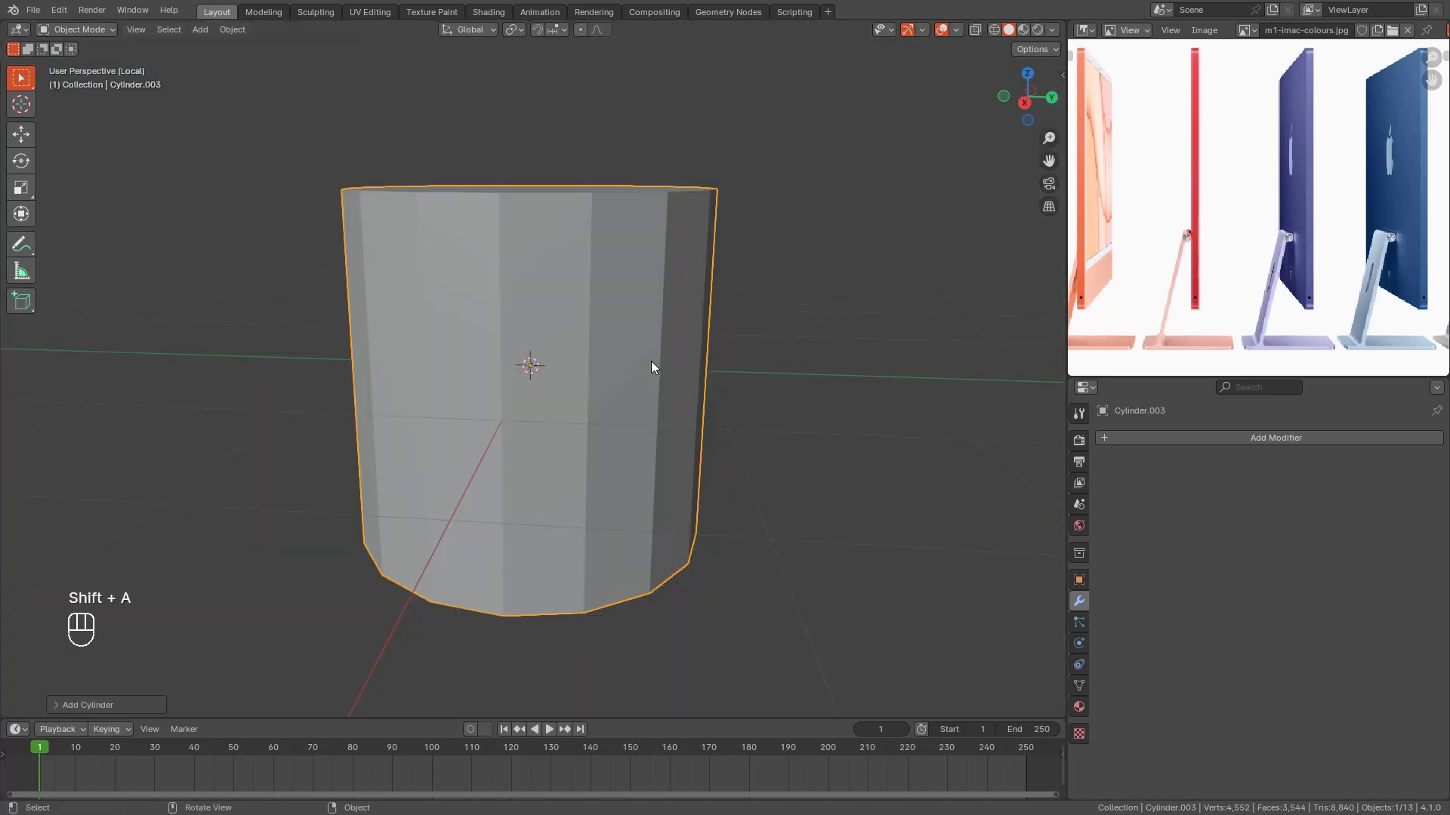
{"action": "scroll", "coordinate": [651, 362], "scroll_direction": "down", "scroll_amount": 3}
{"action": "key", "text": "Tab"}
{"action": "key", "text": "s"}
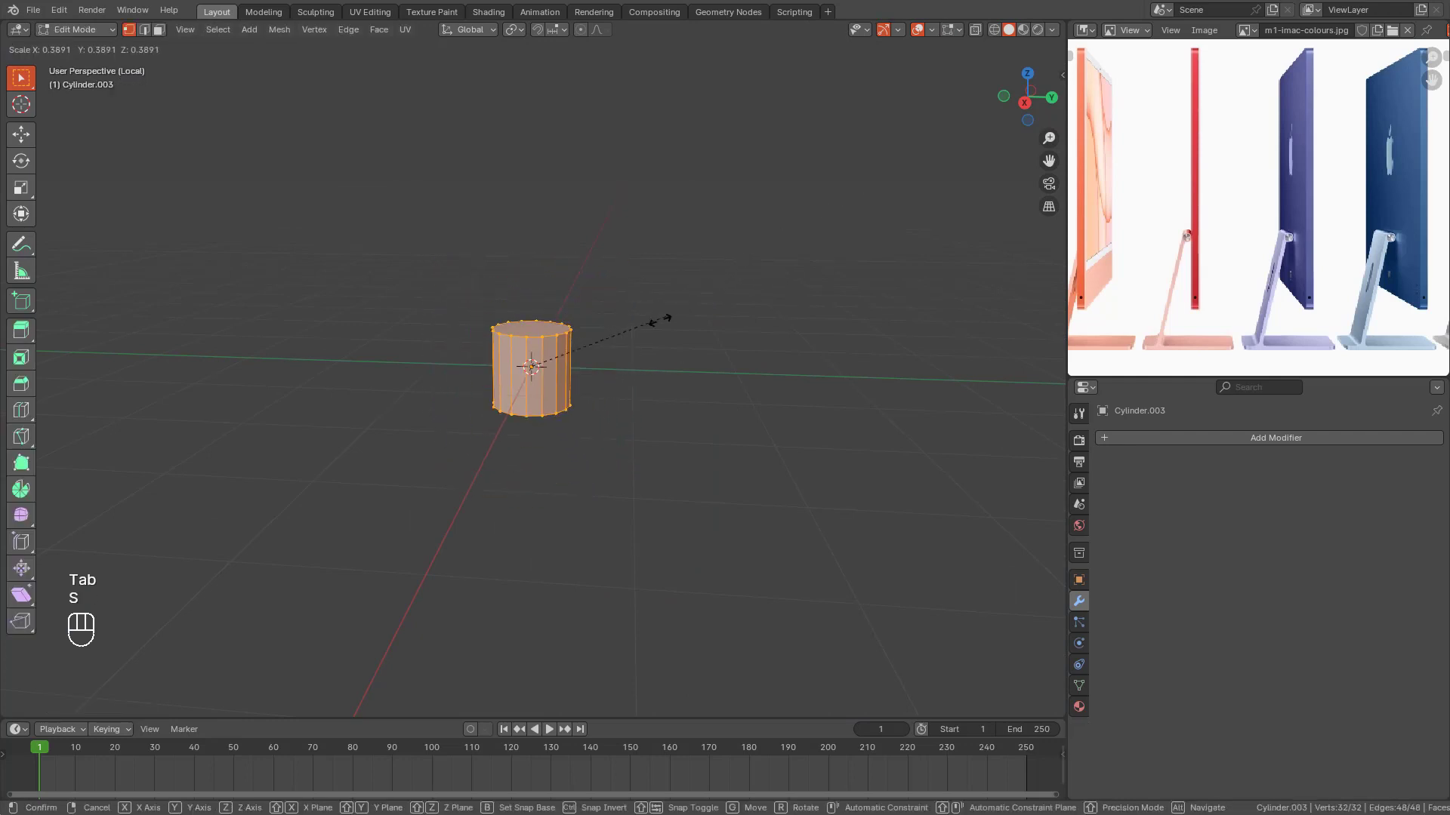
{"action": "left_click", "coordinate": [717, 369]}
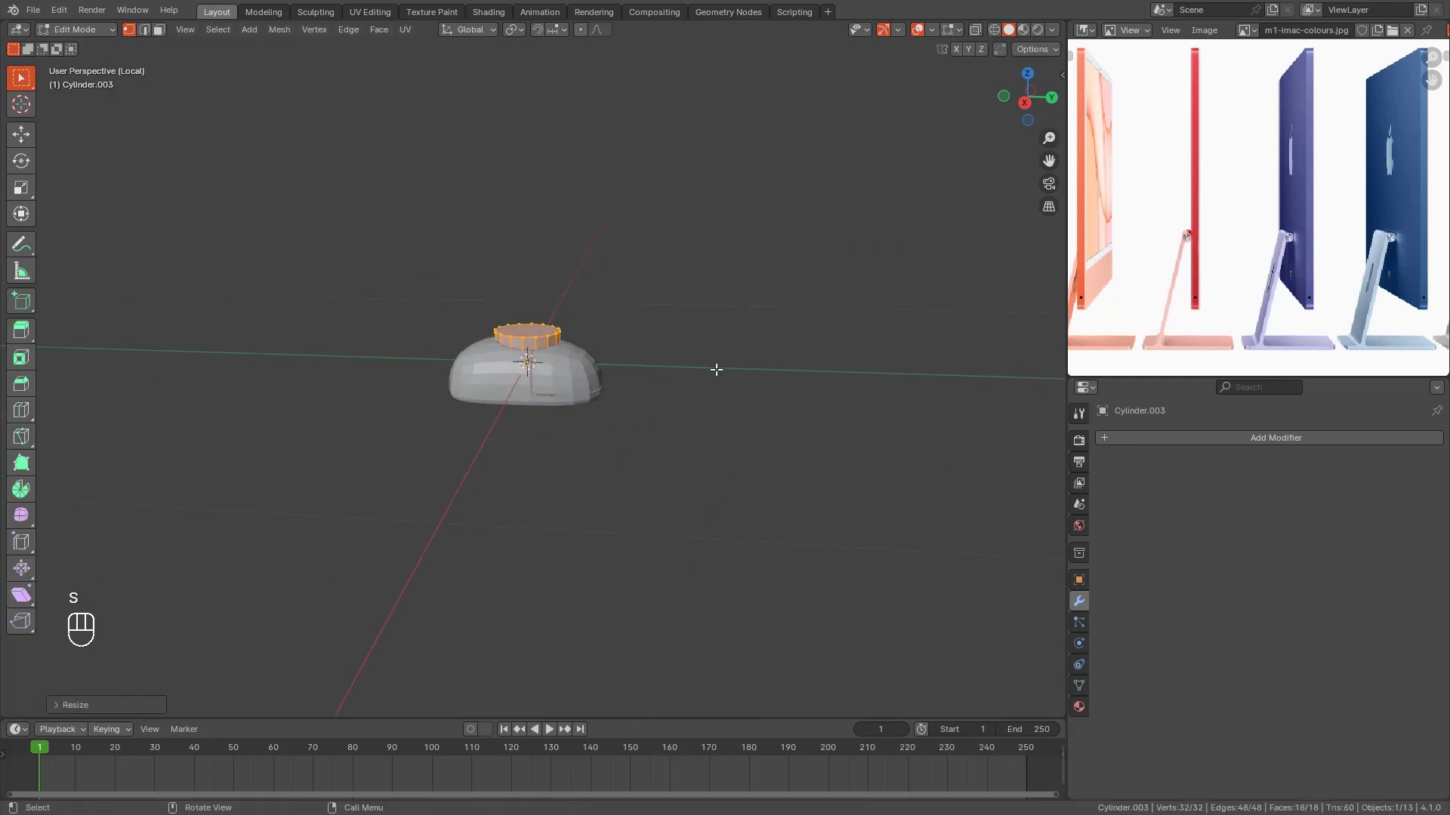
Step: Flatten the cylinder along Z into a thin disc for the scroll wheel
{"action": "key", "text": "KP_3"}
{"action": "key", "text": "shift+z"}
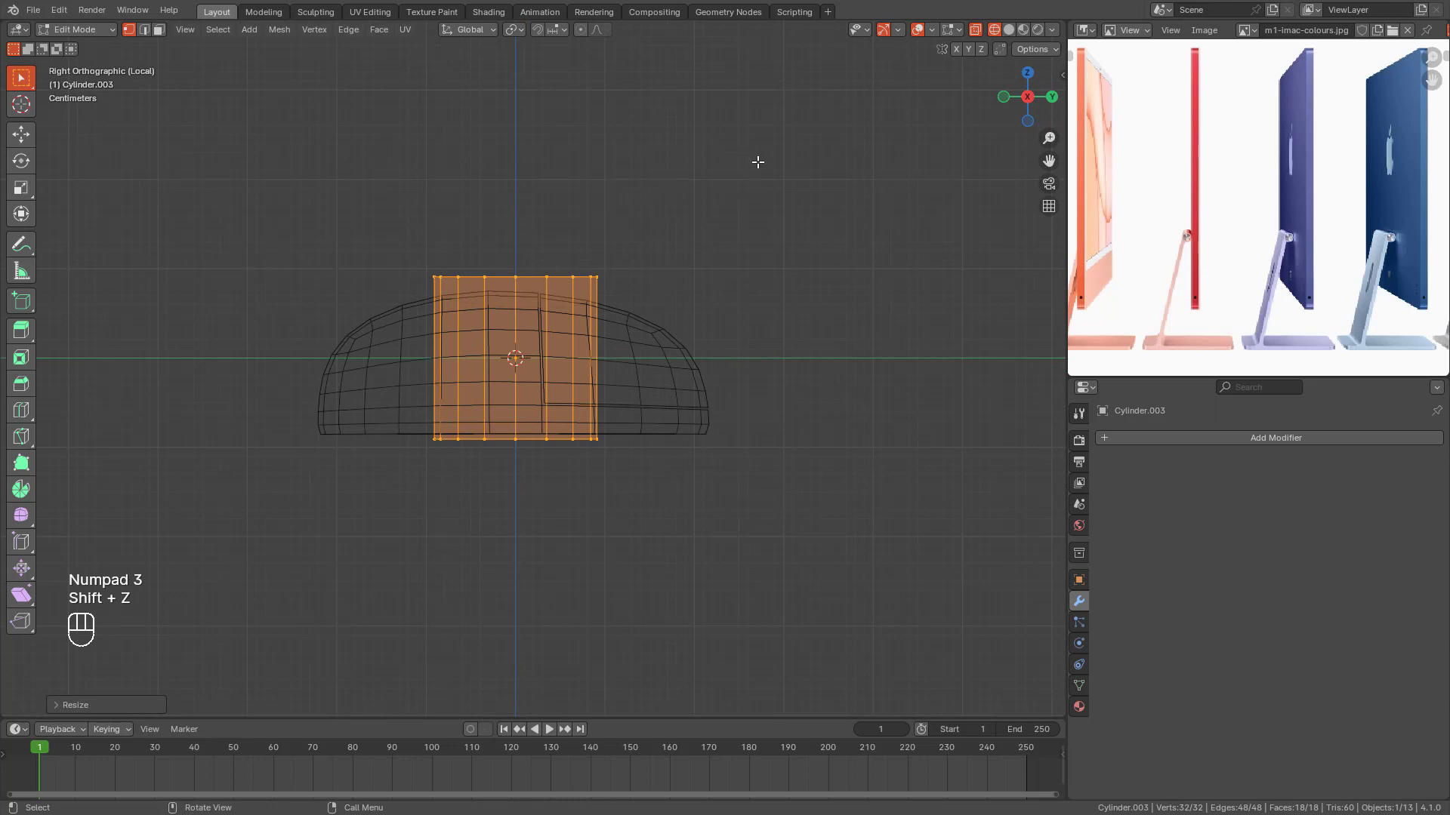
{"action": "key", "text": "s"}
{"action": "key", "text": "z"}
{"action": "left_click", "coordinate": [573, 299]}
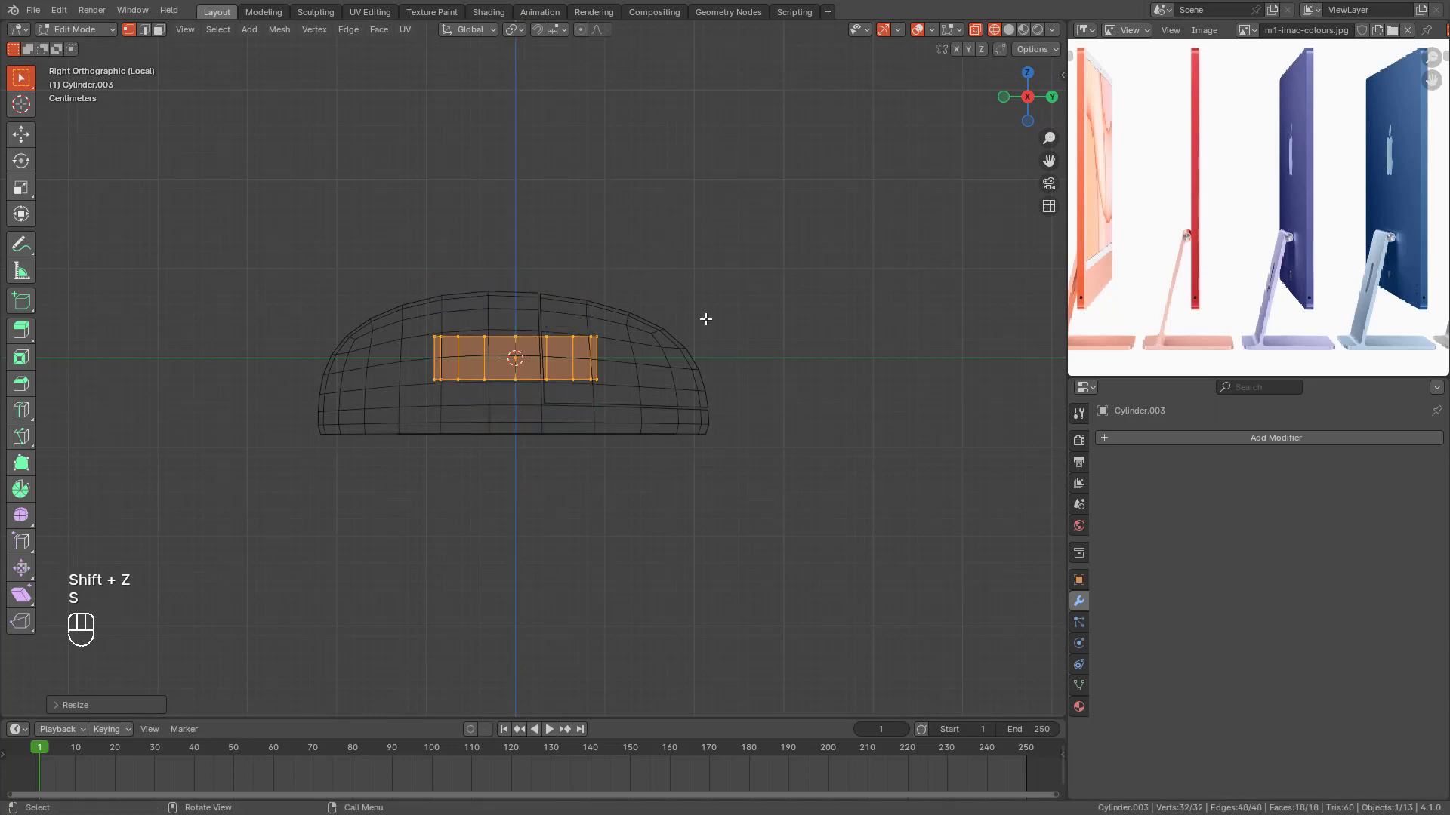
Step: Rotate the cylinder object 90 degrees about the Y axis so the disc stands upright
{"action": "key", "text": "Tab"}
{"action": "type", "text": "ry90"}
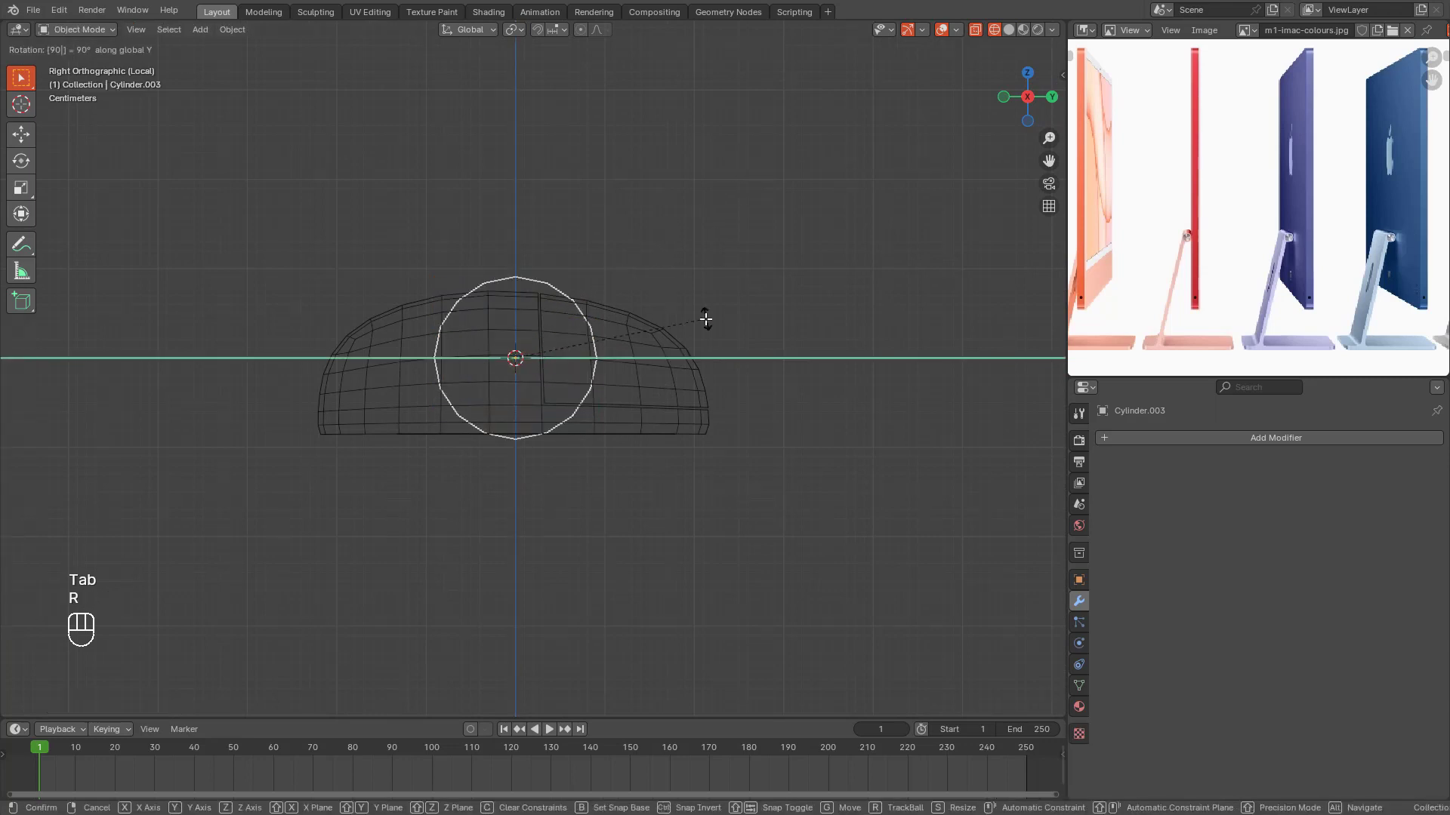
{"action": "key", "text": "Return"}
{"action": "middle_click_drag", "start_coordinate": [705, 320], "coordinate": [663, 366]}
{"action": "key", "text": "KP_3"}
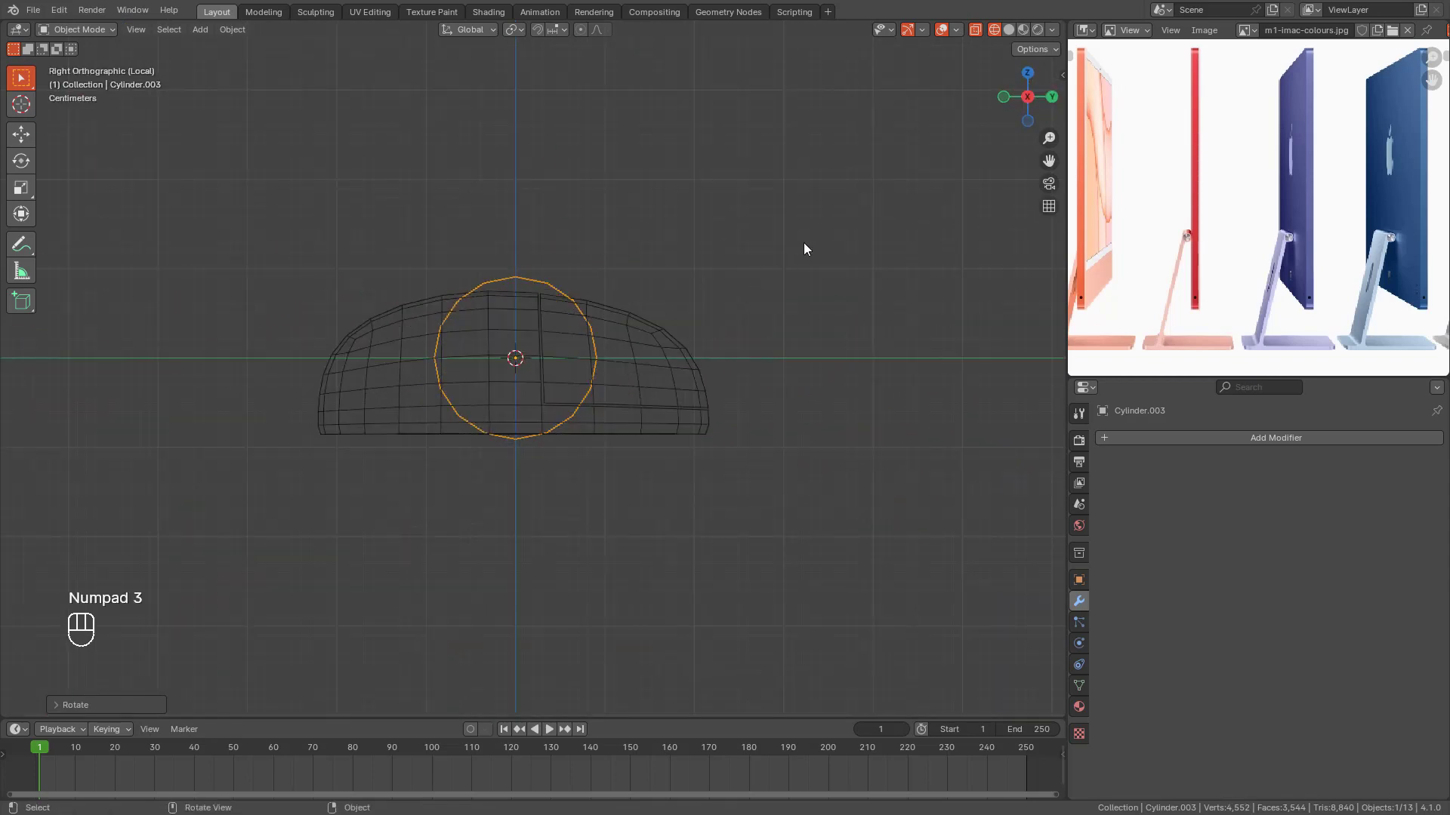
Step: Scale the upright wheel down and move it to the mouse's upper front, over the button area
{"action": "key", "text": "s"}
{"action": "left_click", "coordinate": [606, 311]}
{"action": "key", "text": "g"}
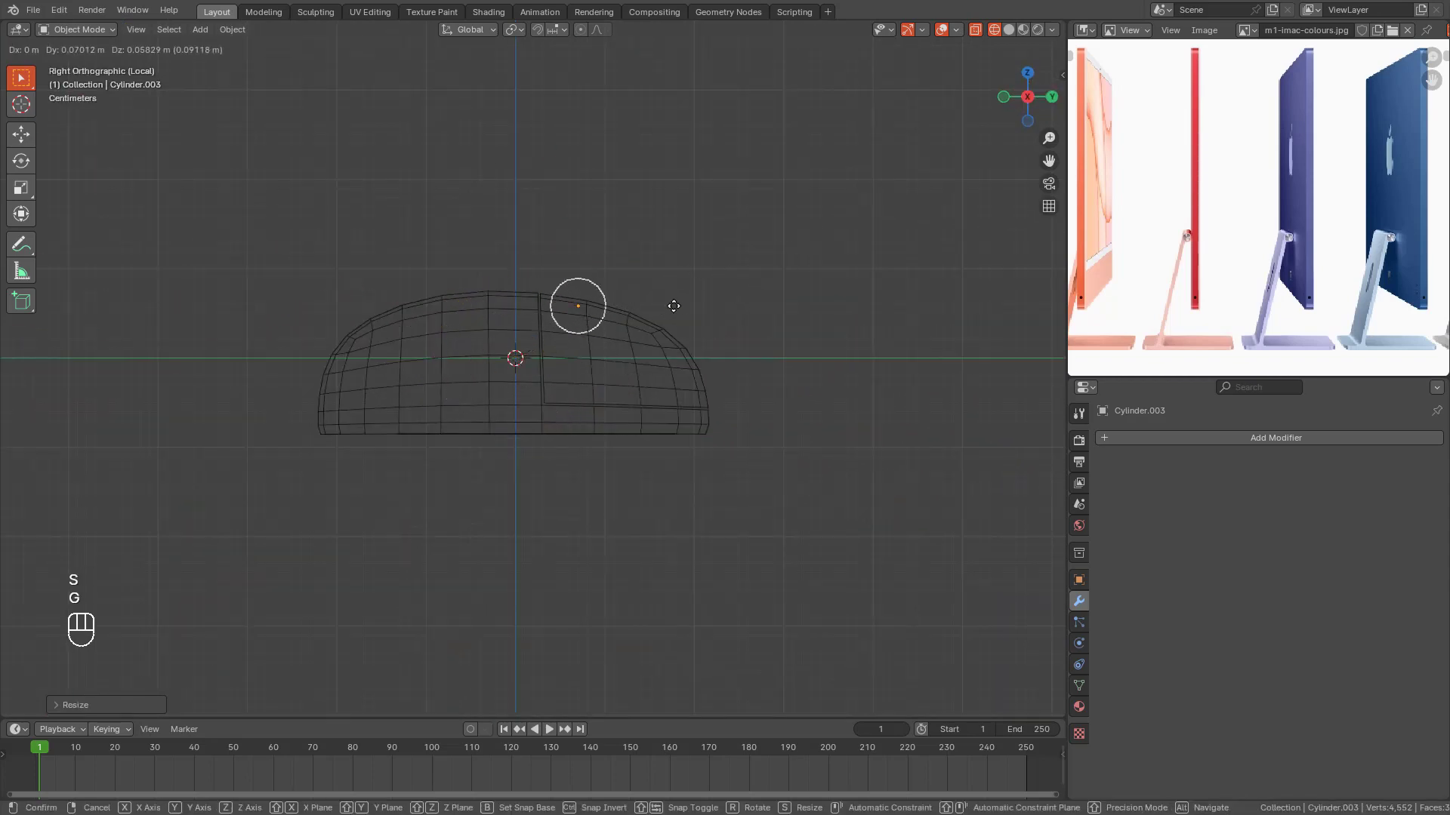
{"action": "left_click", "coordinate": [683, 300]}
Step: Lower the scroll wheel slightly into the mouse's upper front surface and scale it up to about 1.13
{"action": "scroll", "coordinate": [755, 279], "scroll_direction": "up", "scroll_amount": 5}
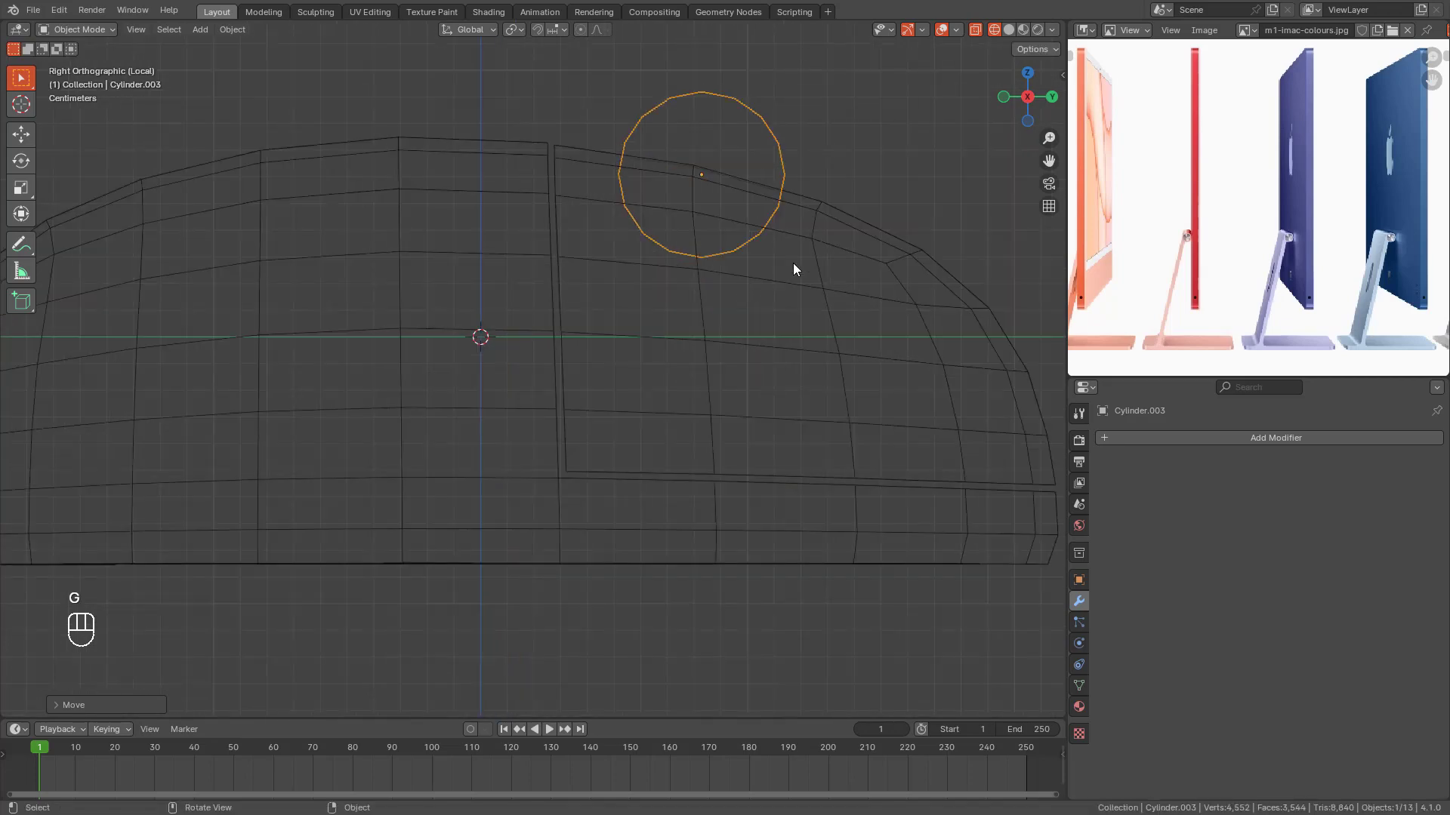
{"action": "middle_click_drag", "start_coordinate": [793, 263], "coordinate": [635, 426], "text": "shift"}
{"action": "key", "text": "g"}
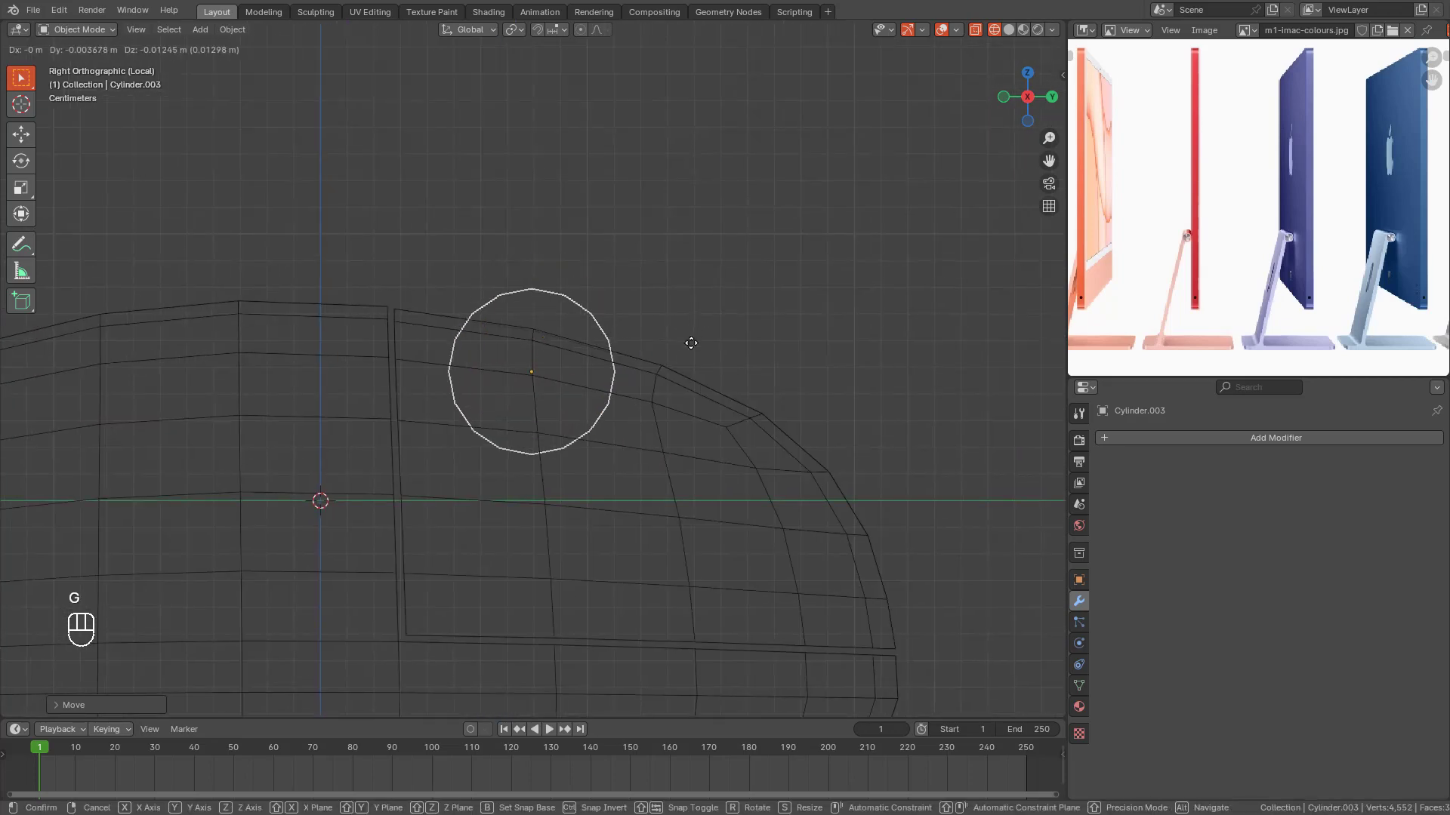
{"action": "left_click", "coordinate": [705, 343]}
{"action": "key", "text": "s"}
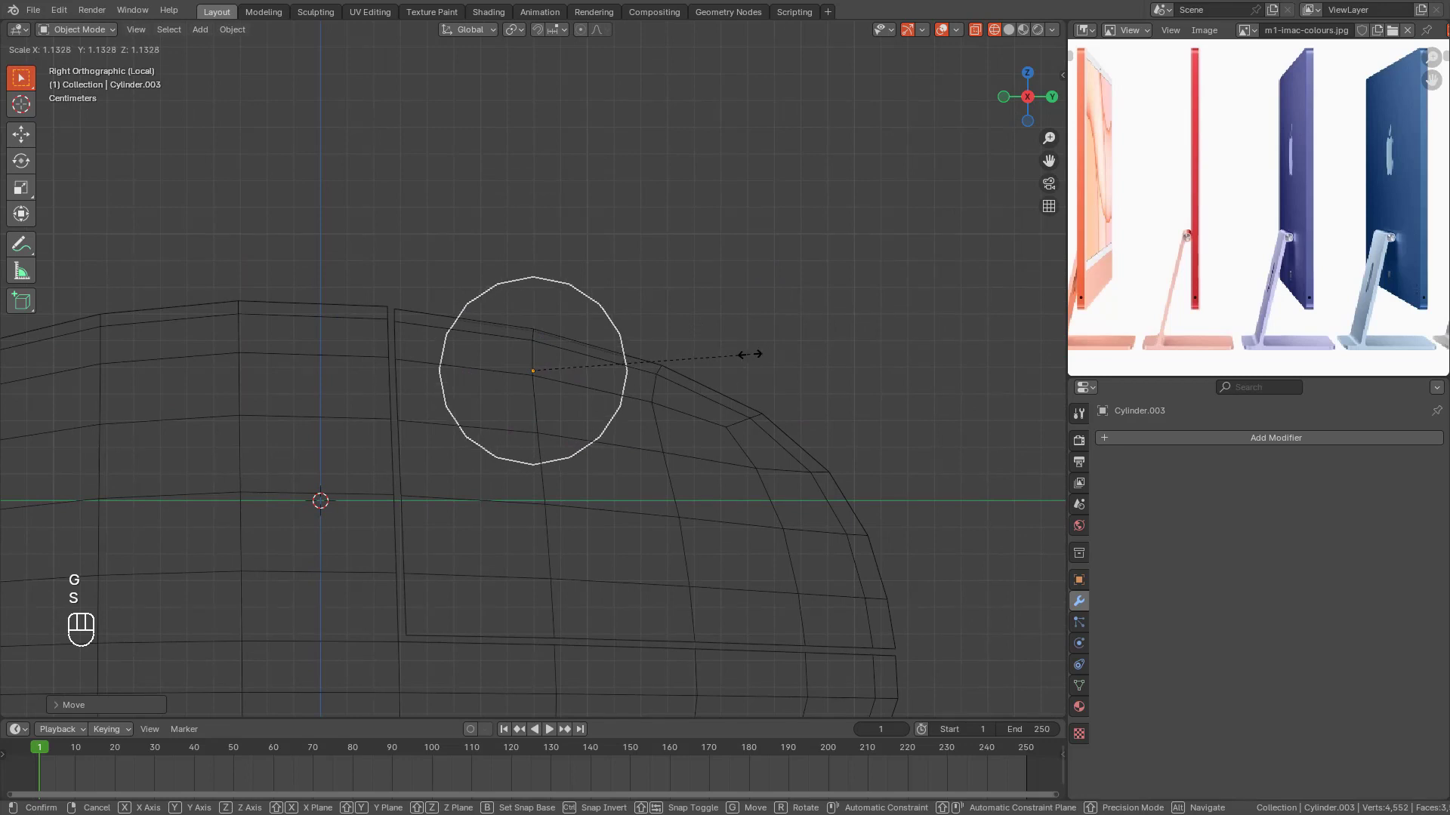
{"action": "left_click", "coordinate": [746, 355]}
Step: Widen the scroll wheel's geometry along the X axis in Edit Mode
{"action": "scroll", "coordinate": [643, 353], "scroll_direction": "down", "scroll_amount": 4}
{"action": "key", "text": "shift+z"}
{"action": "mouse_move", "coordinate": [643, 354]}
{"action": "middle_mouse_down"}
{"action": "mouse_move", "coordinate": [724, 445]}
{"action": "mouse_move", "coordinate": [818, 447]}
{"action": "mouse_move", "coordinate": [804, 388]}
{"action": "mouse_move", "coordinate": [666, 447]}
{"action": "mouse_move", "coordinate": [626, 388]}
{"action": "mouse_move", "coordinate": [723, 388]}
{"action": "middle_mouse_up"}
{"action": "scroll", "coordinate": [625, 388], "scroll_direction": "up", "scroll_amount": 4}
{"action": "key", "text": "Tab"}
{"action": "key", "text": "s"}
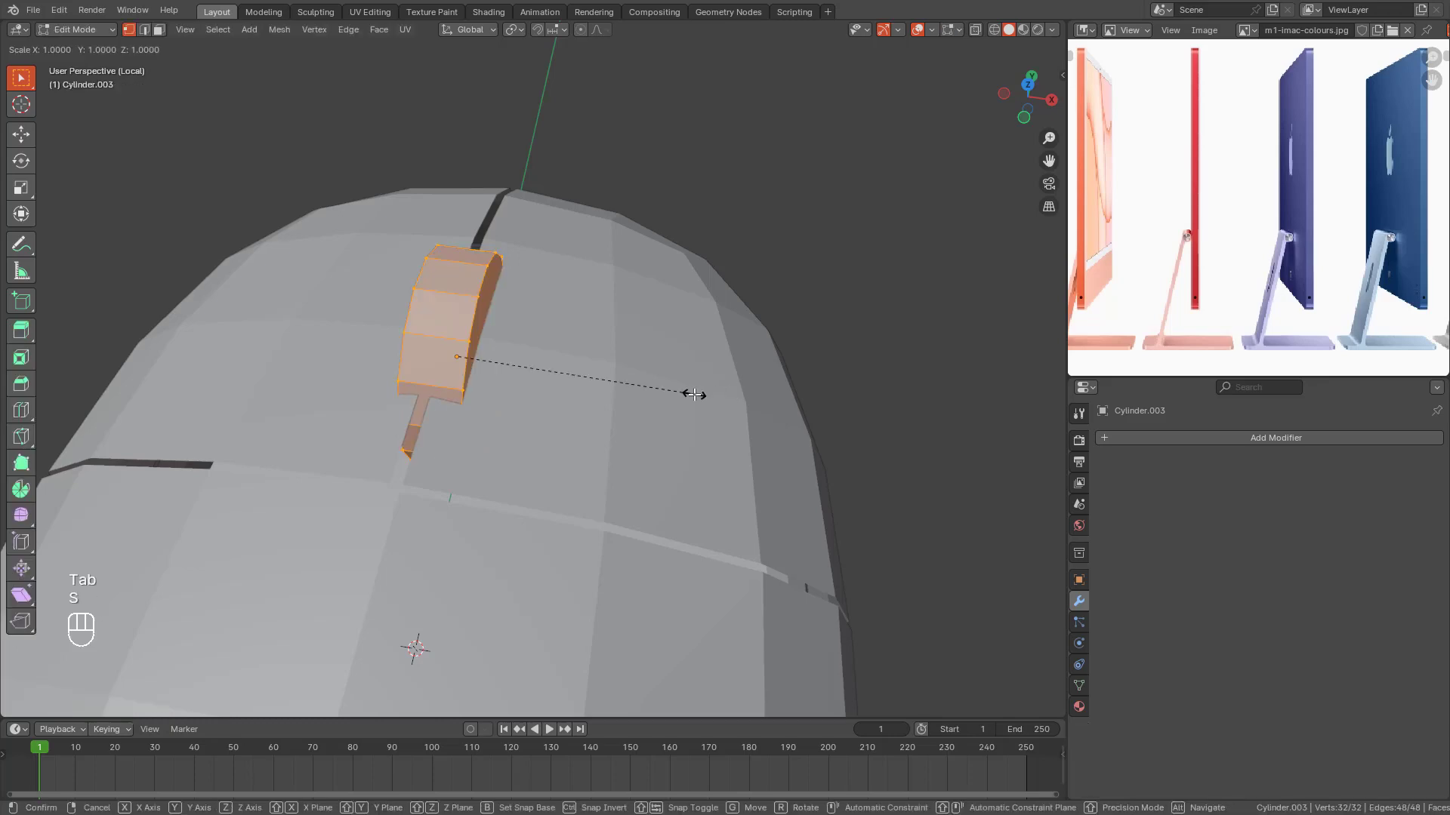
{"action": "key", "text": "x"}
{"action": "middle_click_drag", "start_coordinate": [546, 360], "coordinate": [581, 376]}
Step: Bevel the rims of the scroll wheel's two flat side faces by about 0.015 m with one segment, and return to Object Mode
{"action": "key", "text": "shift+z"}
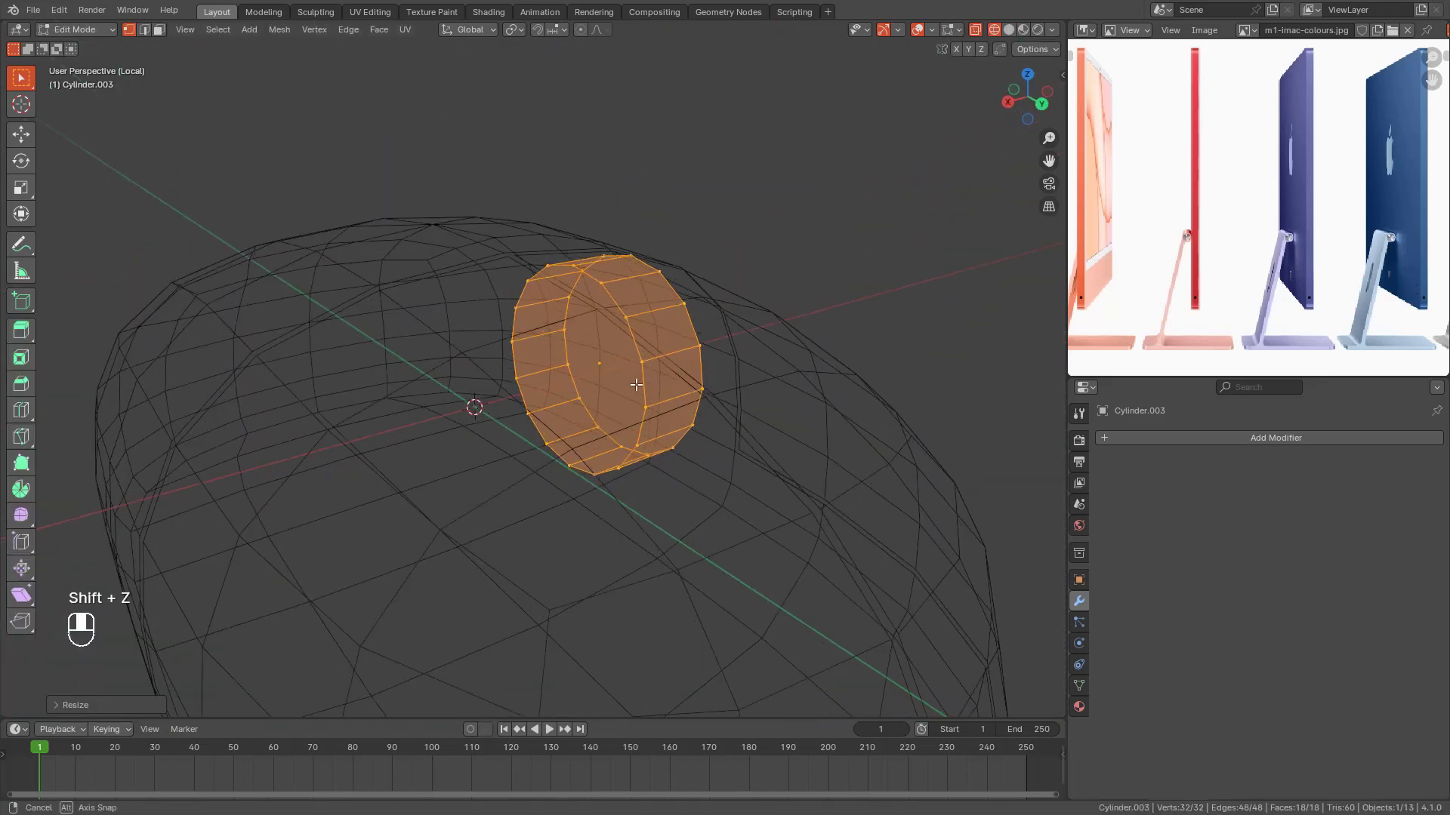
{"action": "key", "text": "3"}
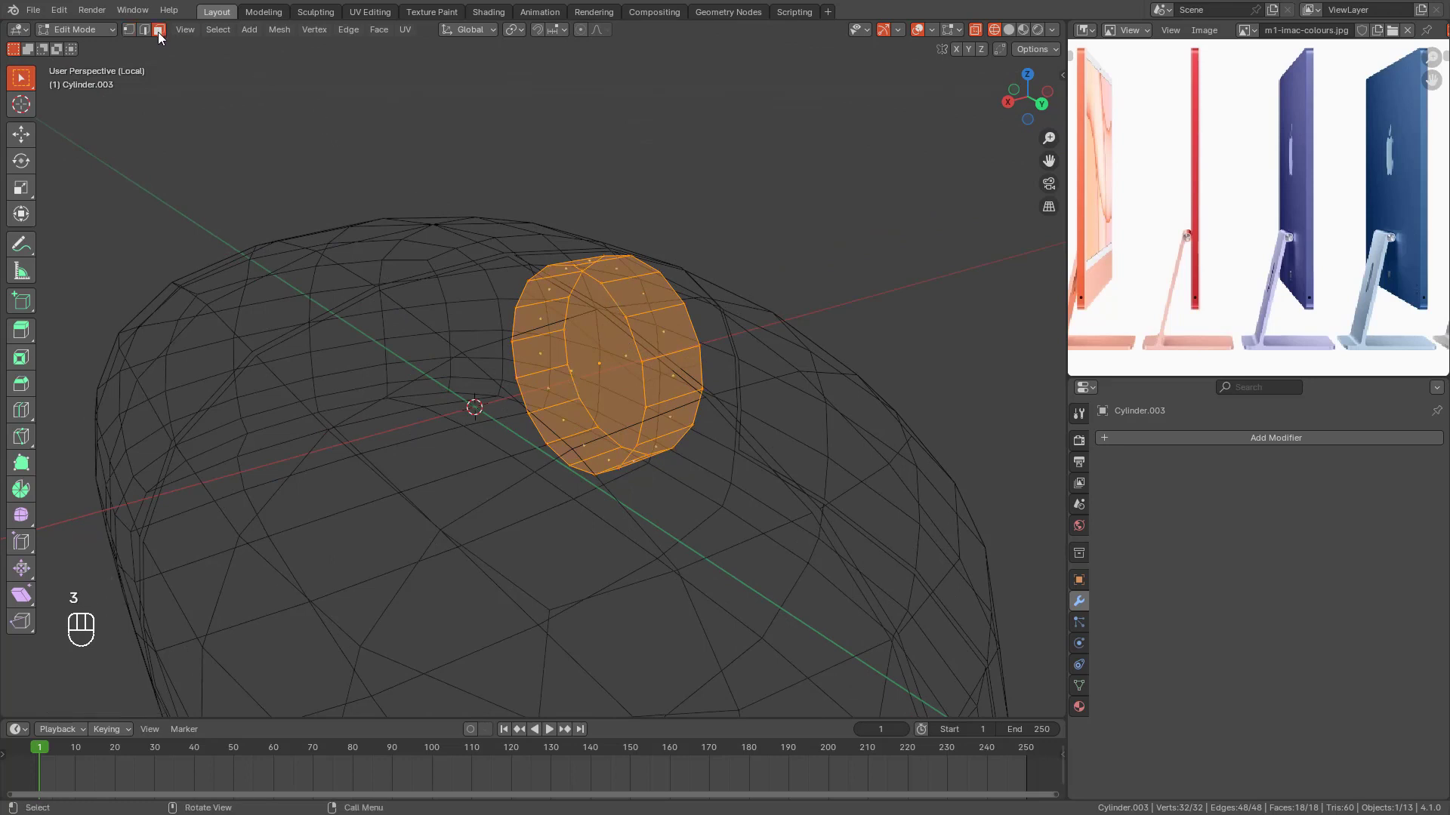
{"action": "key", "text": "shift+z"}
{"action": "key", "text": "shift+z"}
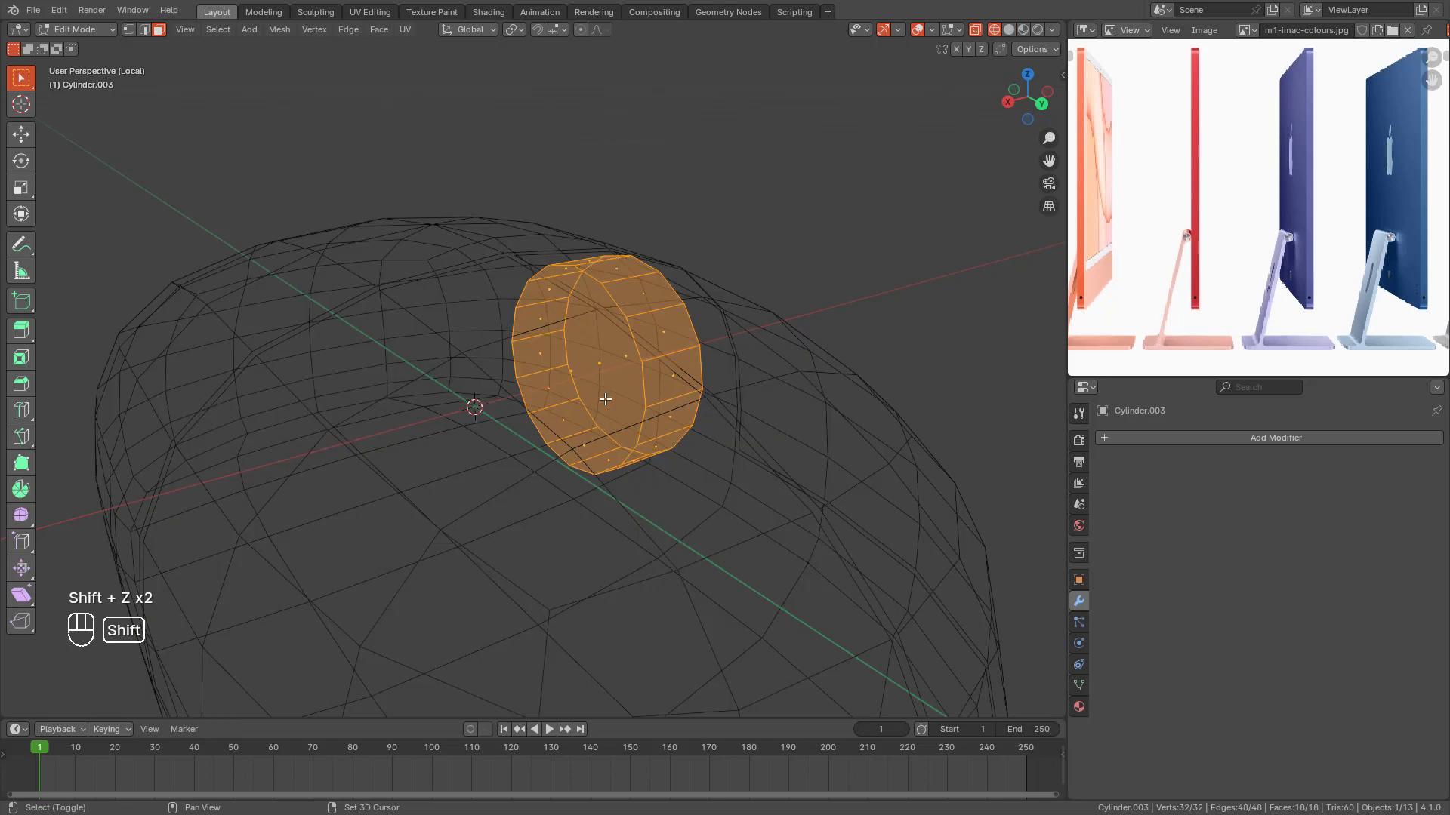
{"action": "key", "text": "shift+z"}
{"action": "middle_click_drag", "start_coordinate": [606, 399], "coordinate": [716, 424]}
{"action": "key", "text": "ctrl+b"}
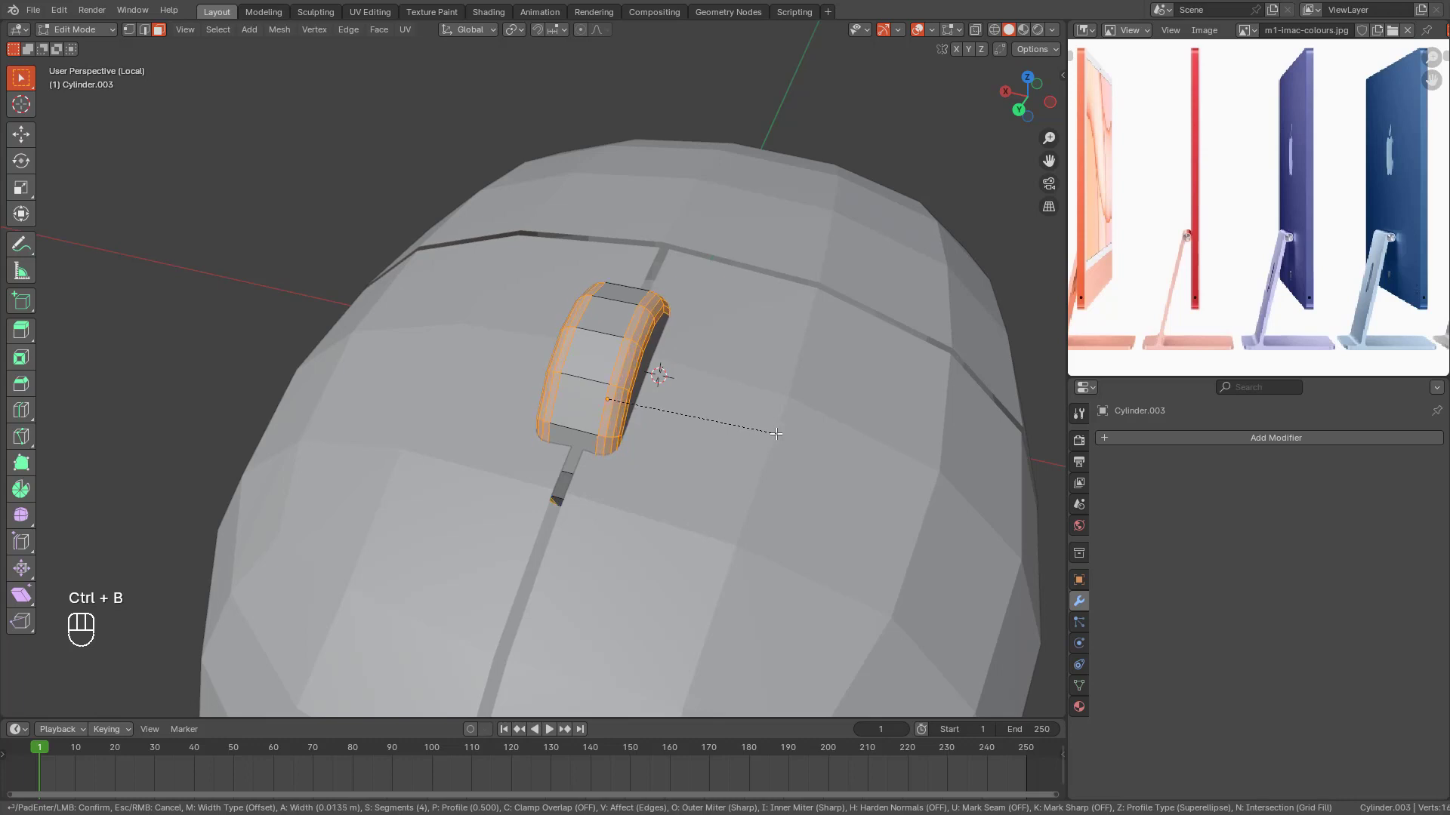
{"action": "scroll", "coordinate": [773, 434], "scroll_direction": "down", "scroll_amount": 3}
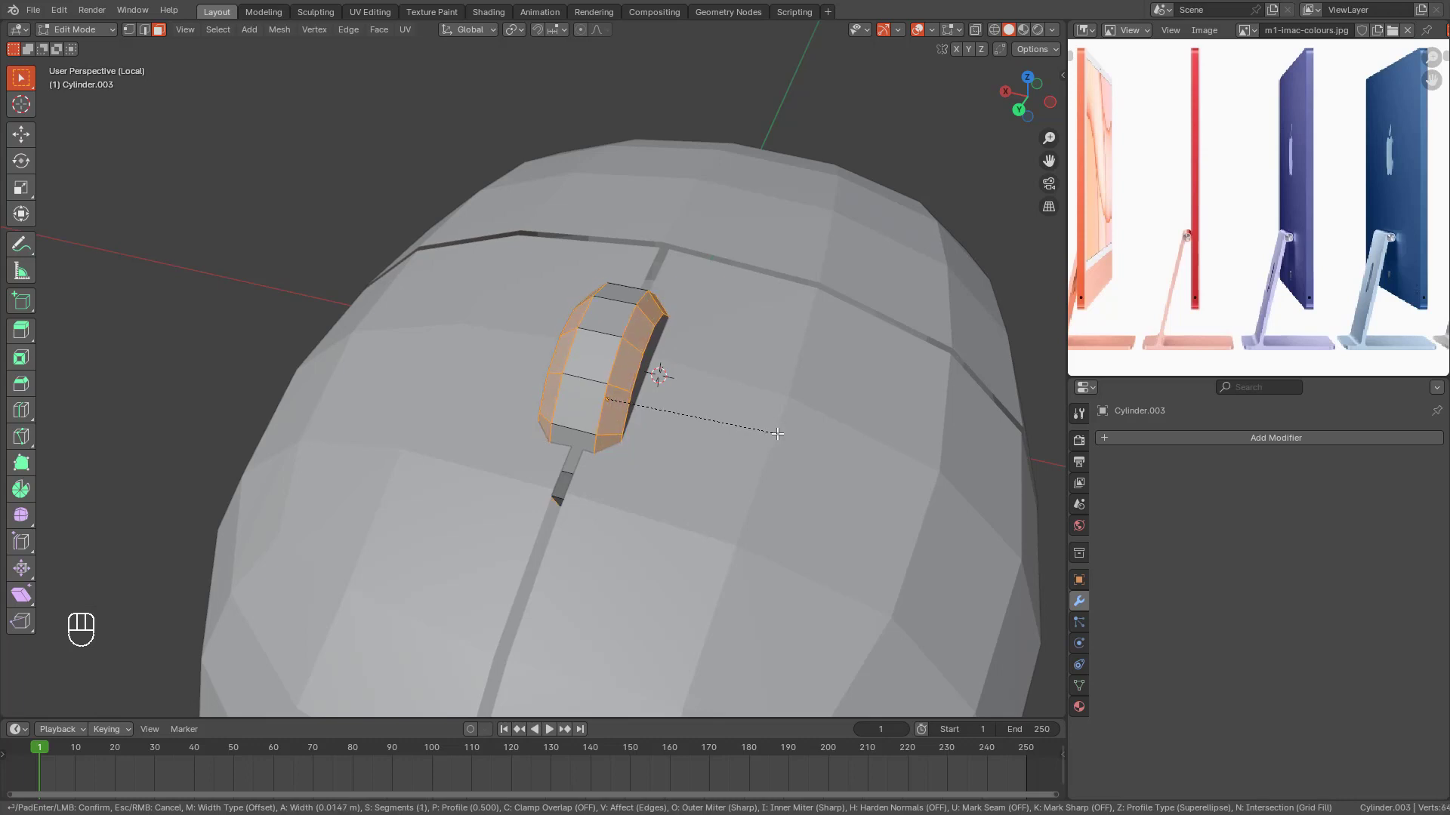
{"action": "left_click", "coordinate": [779, 434]}
{"action": "key", "text": "Tab"}
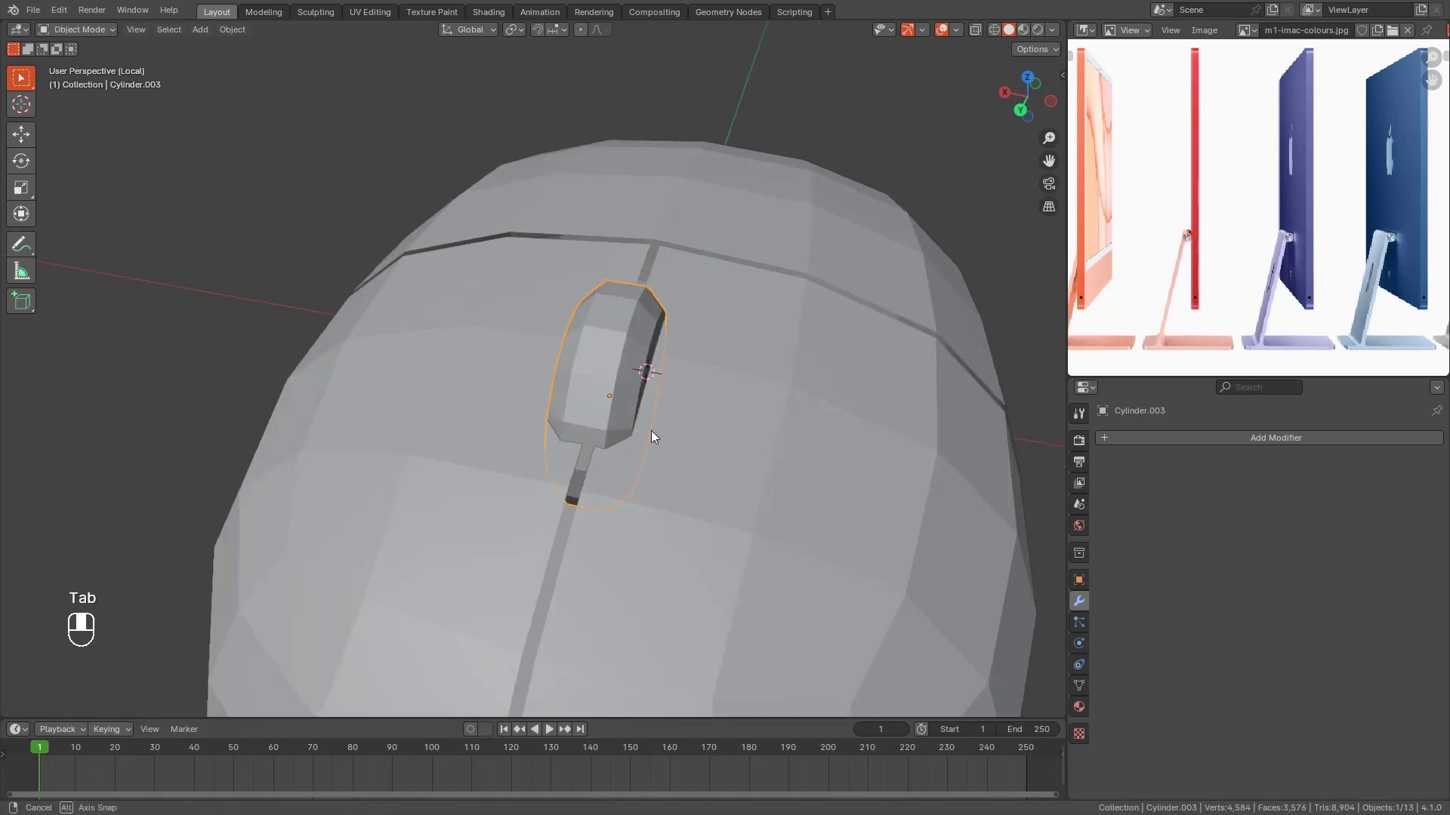
Step: Add a centred crosswise loop cut through the face row beside the wheel on both halves of the mouse's button shell
{"action": "middle_click_drag", "start_coordinate": [650, 433], "coordinate": [709, 396]}
{"action": "left_click", "coordinate": [709, 385]}
{"action": "key", "text": "KP_7"}
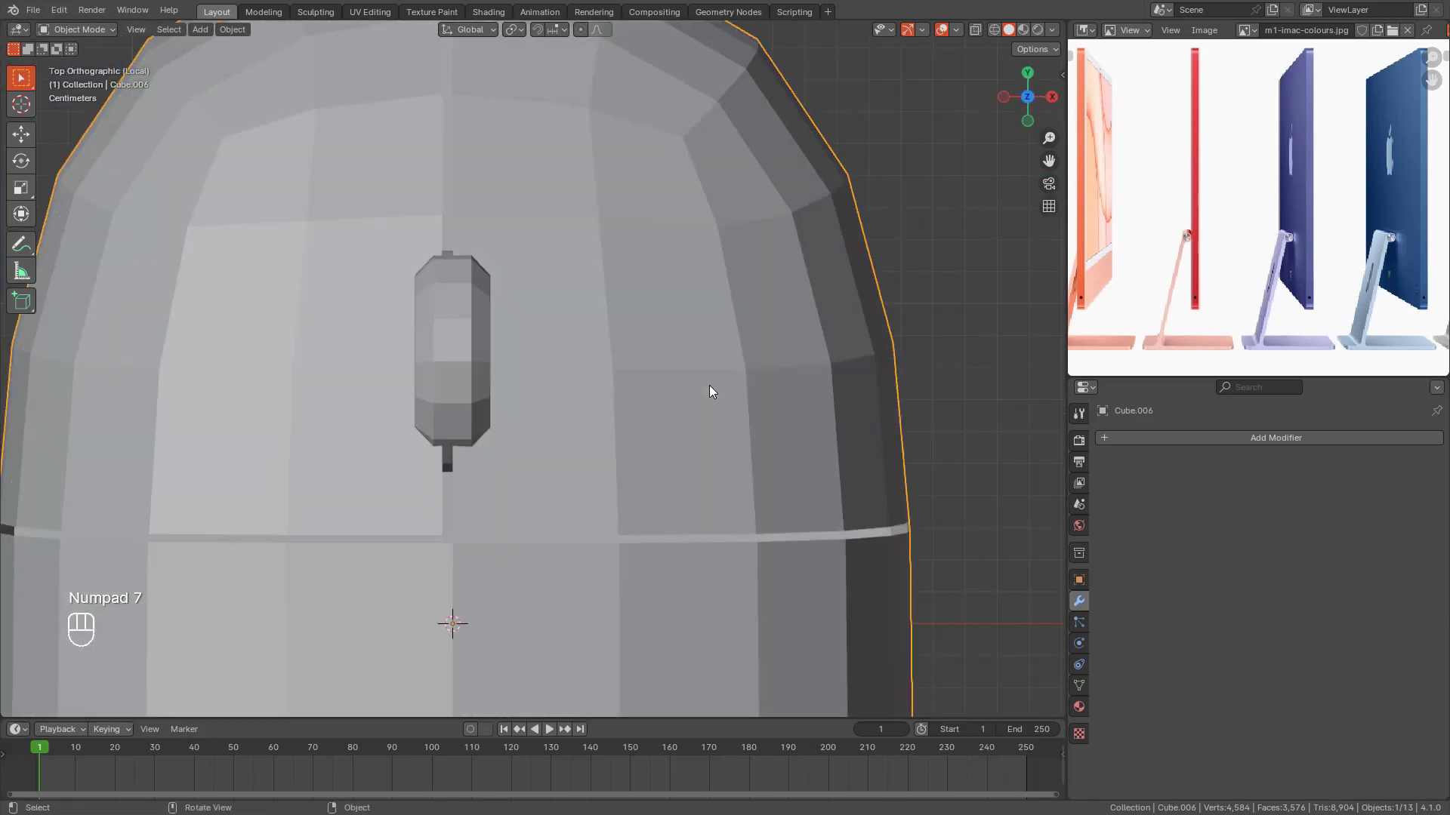
{"action": "scroll", "coordinate": [682, 372], "scroll_direction": "down", "scroll_amount": 3}
{"action": "key", "text": "Tab"}
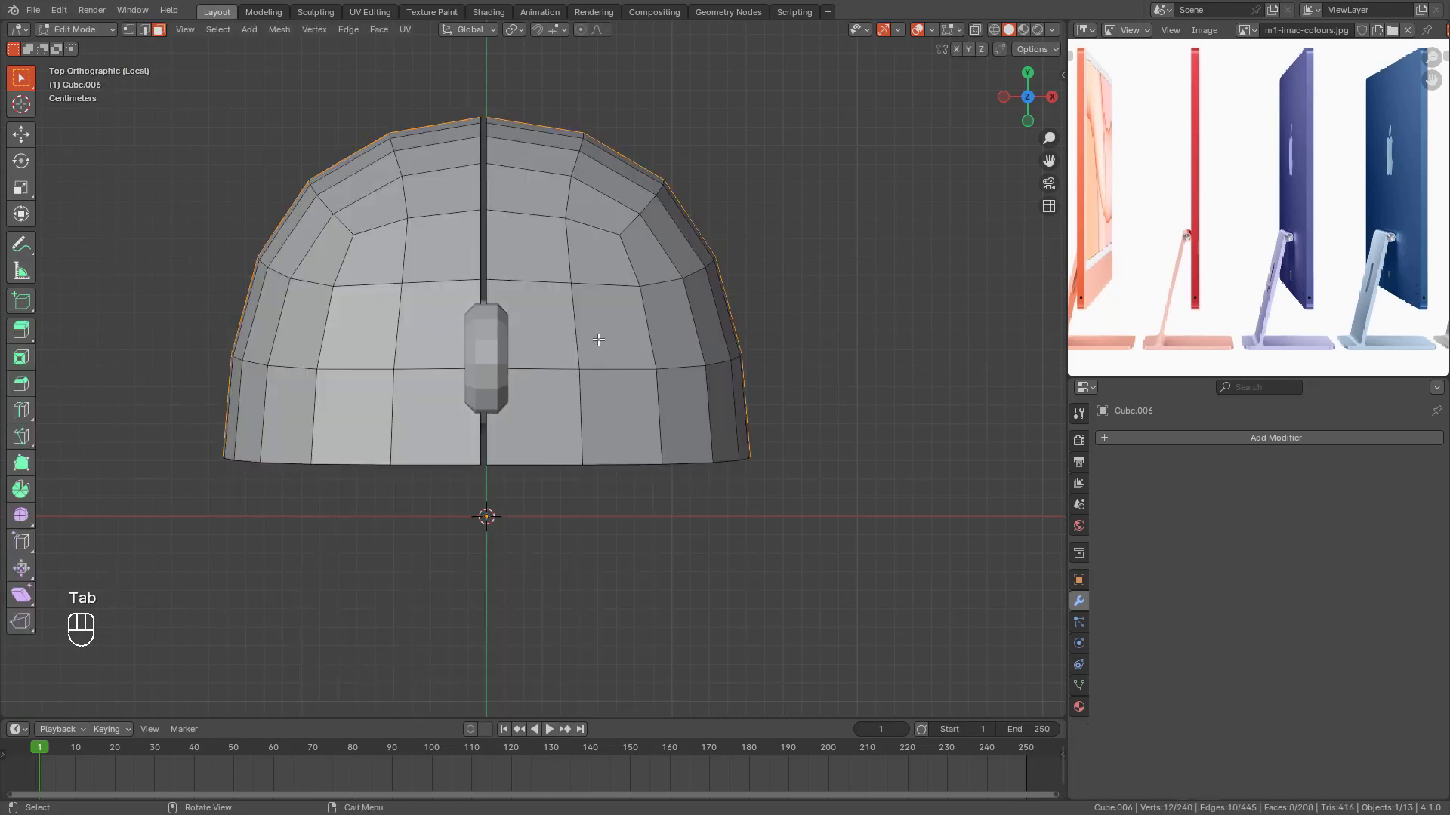
{"action": "key", "text": "ctrl+r"}
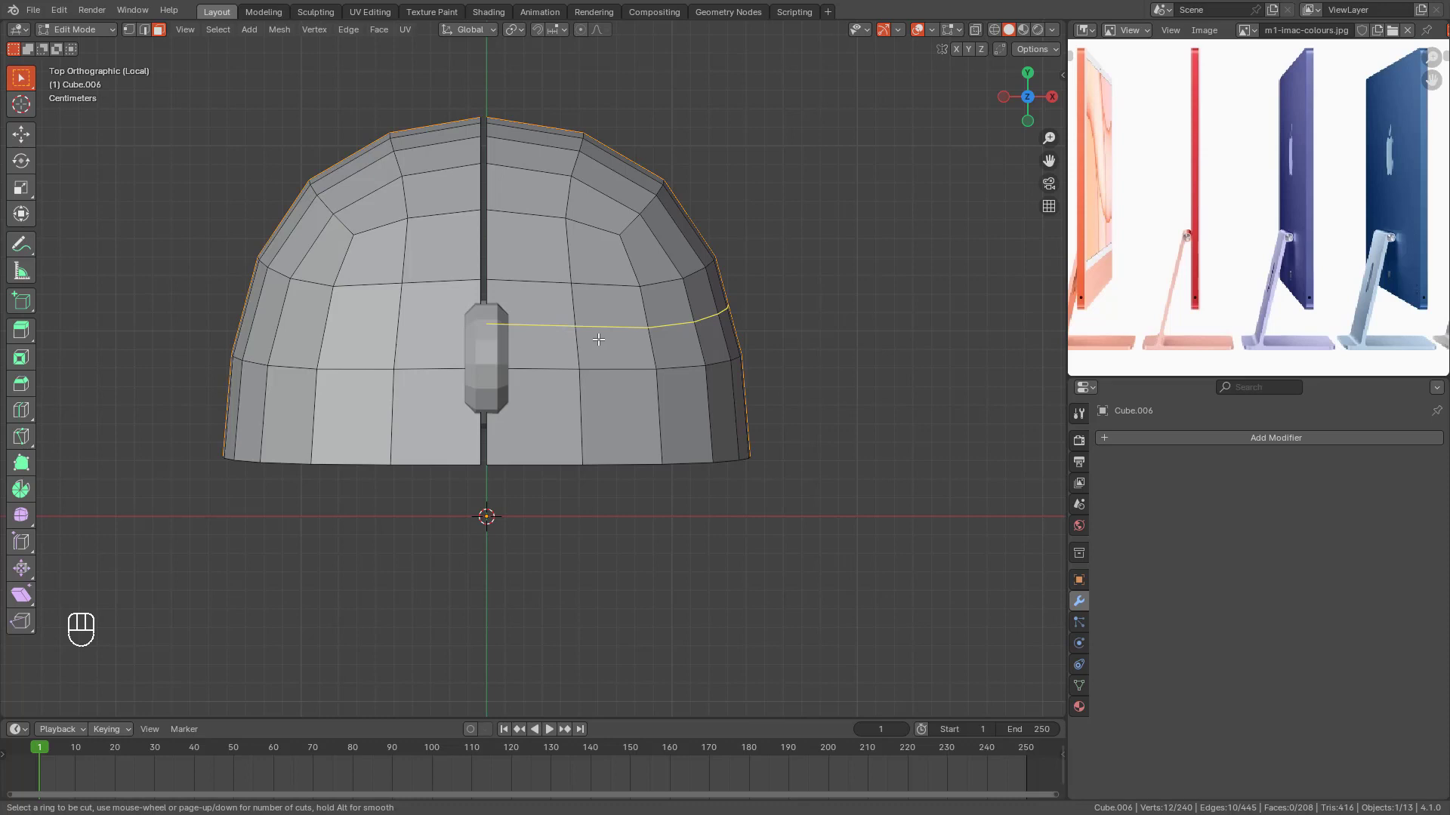
{"action": "left_click", "coordinate": [598, 340]}
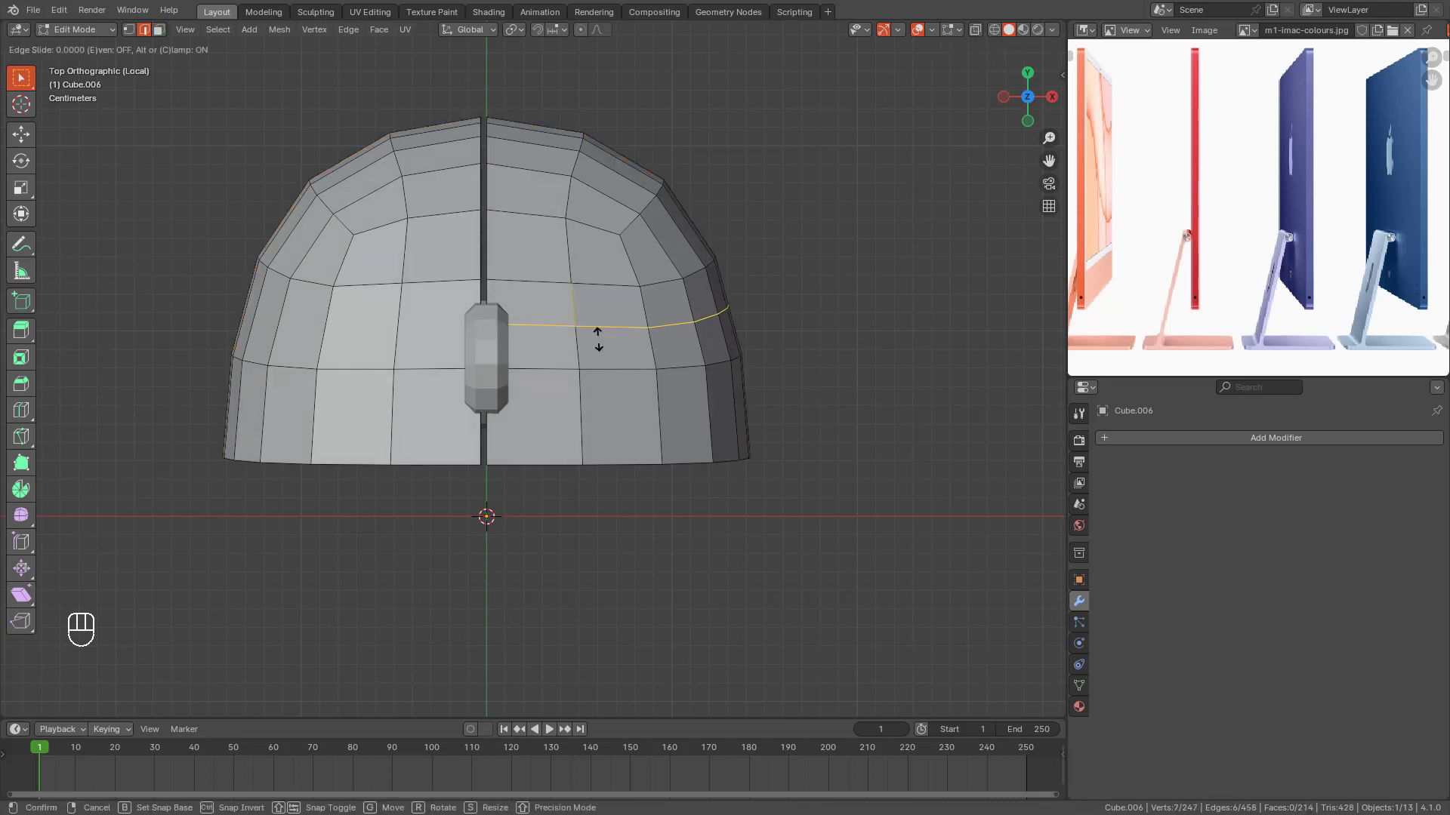
{"action": "left_click", "coordinate": [598, 339]}
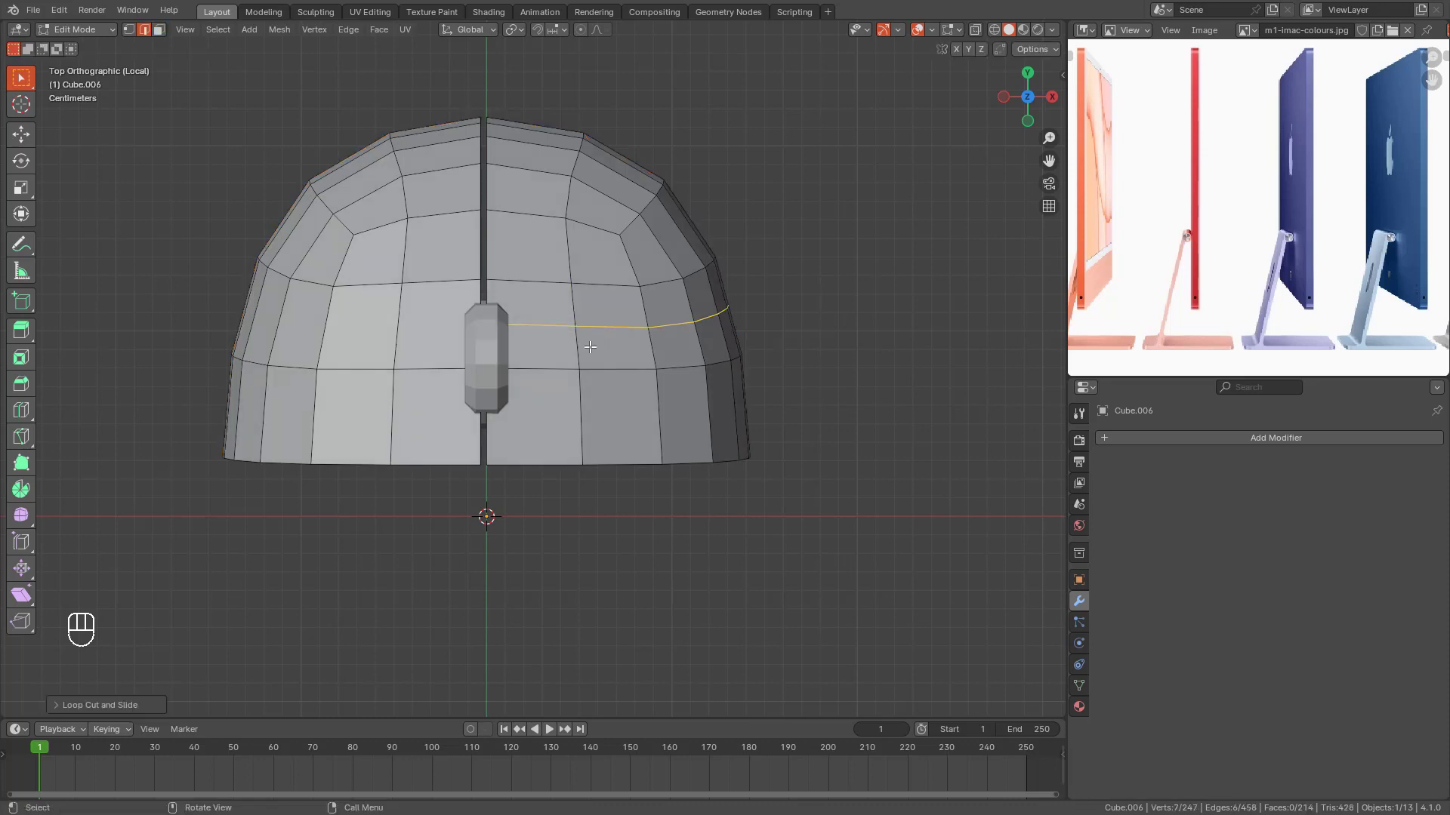
{"action": "key", "text": "ctrl+r"}
{"action": "left_click", "coordinate": [412, 323]}
{"action": "left_click", "coordinate": [411, 323]}
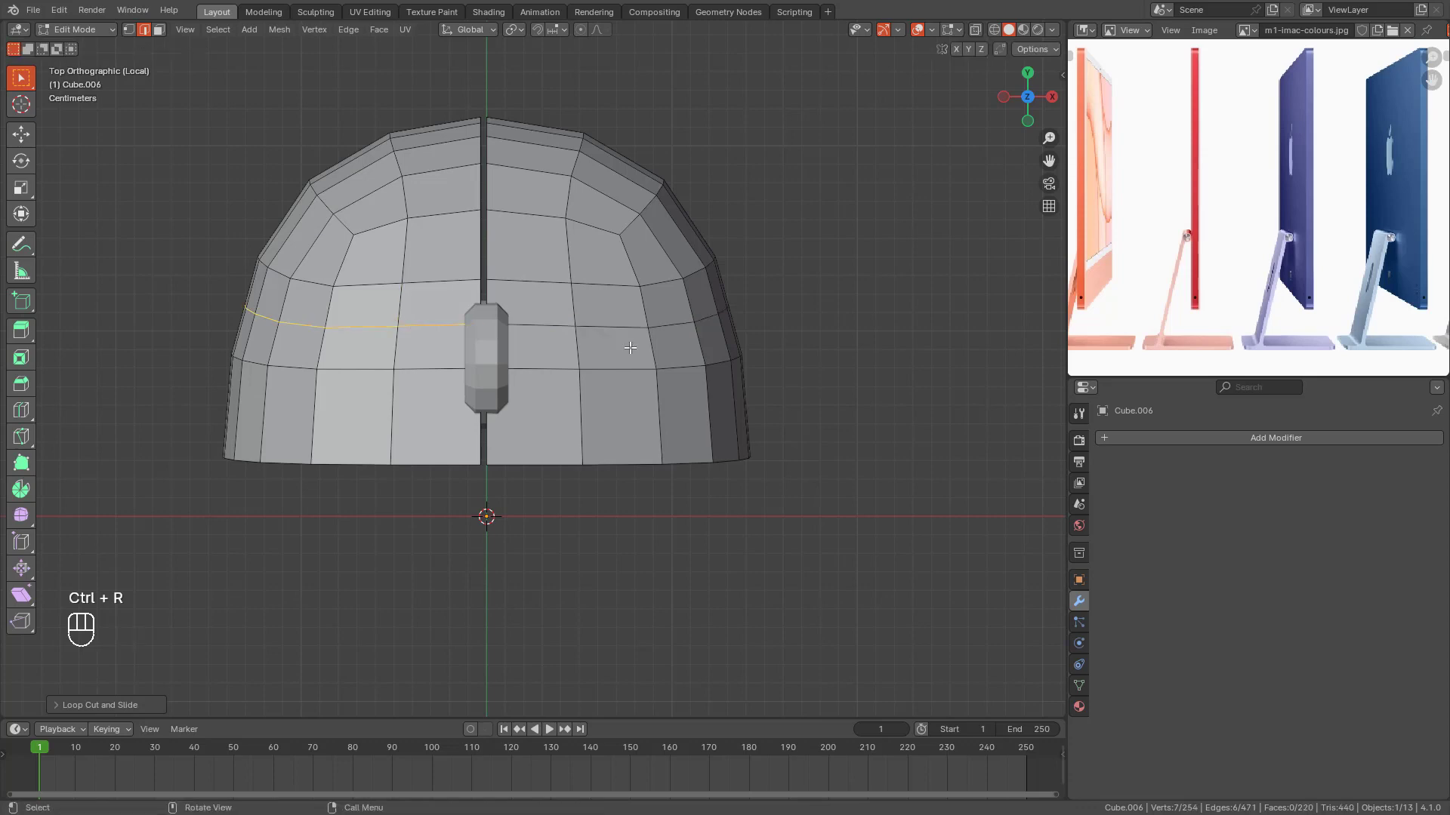
Step: Edge-slide both new crosswise loops forward by about 0.55 to line up with the scroll wheel's front end
{"action": "left_click", "coordinate": [546, 326], "text": "alt"}
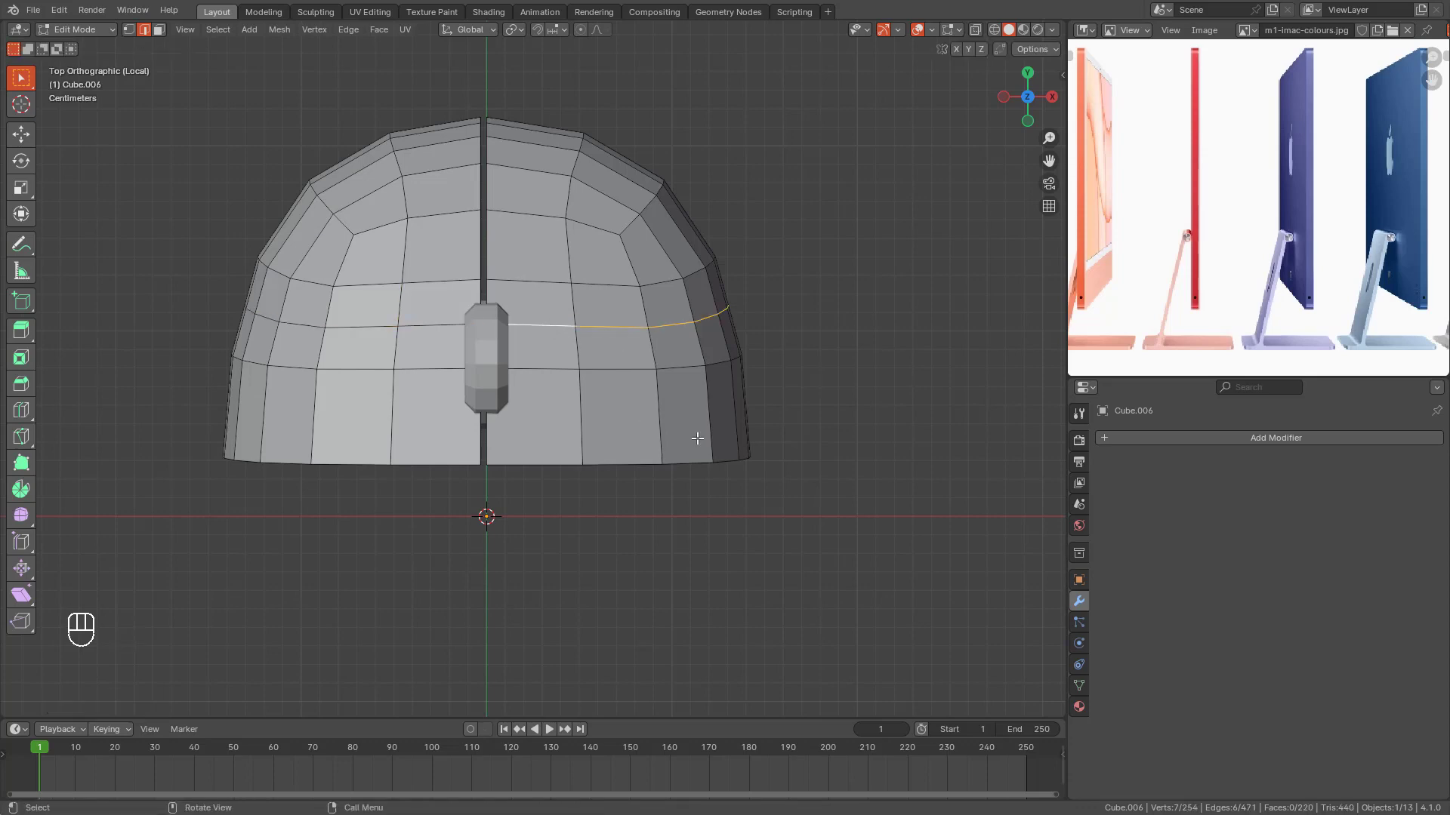
{"action": "middle_click_drag", "start_coordinate": [696, 438], "coordinate": [675, 387]}
{"action": "left_click", "coordinate": [611, 291], "text": "alt+shift"}
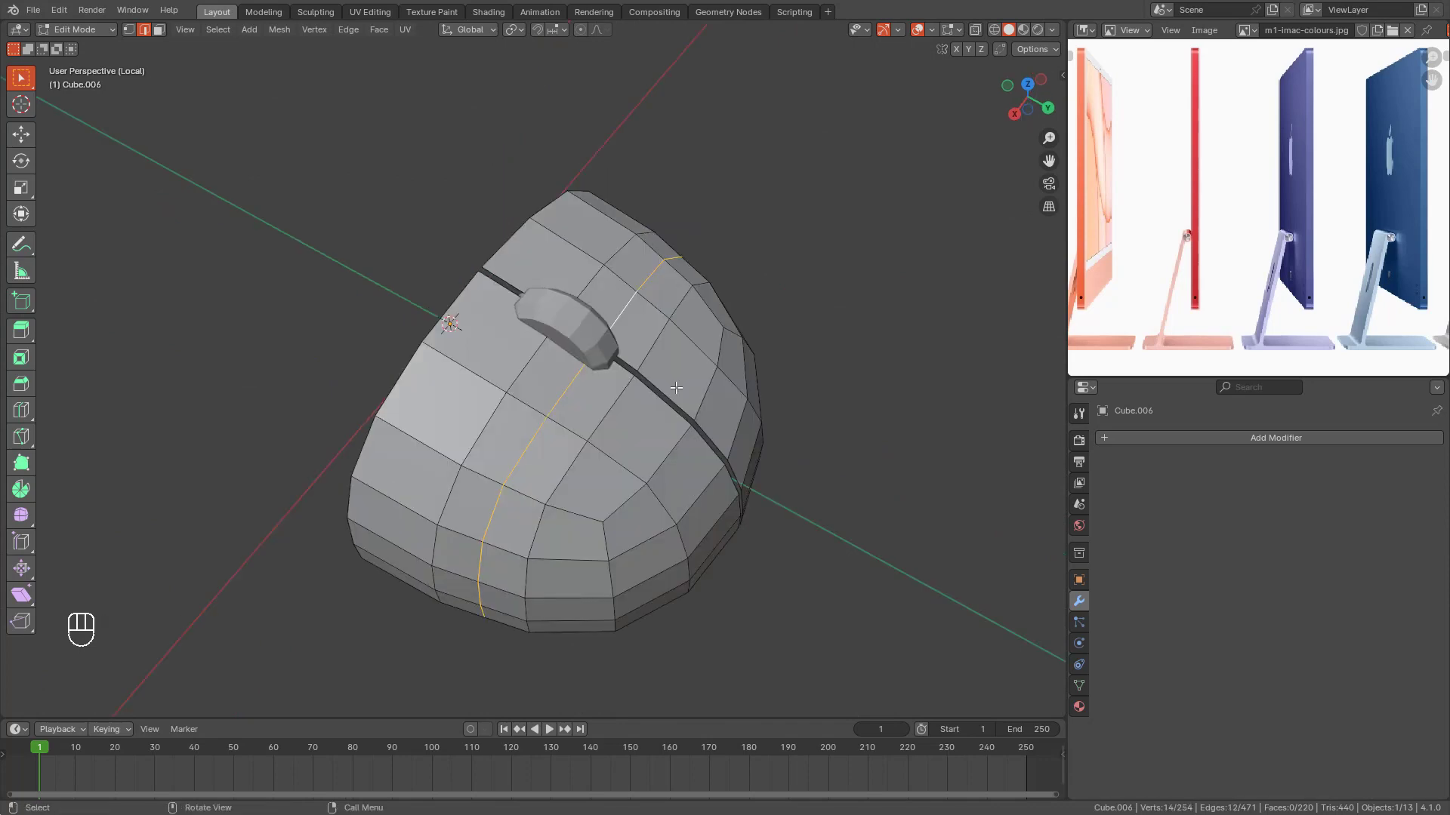
{"action": "key", "text": "KP_7"}
{"action": "key", "text": "g"}
{"action": "key", "text": "g"}
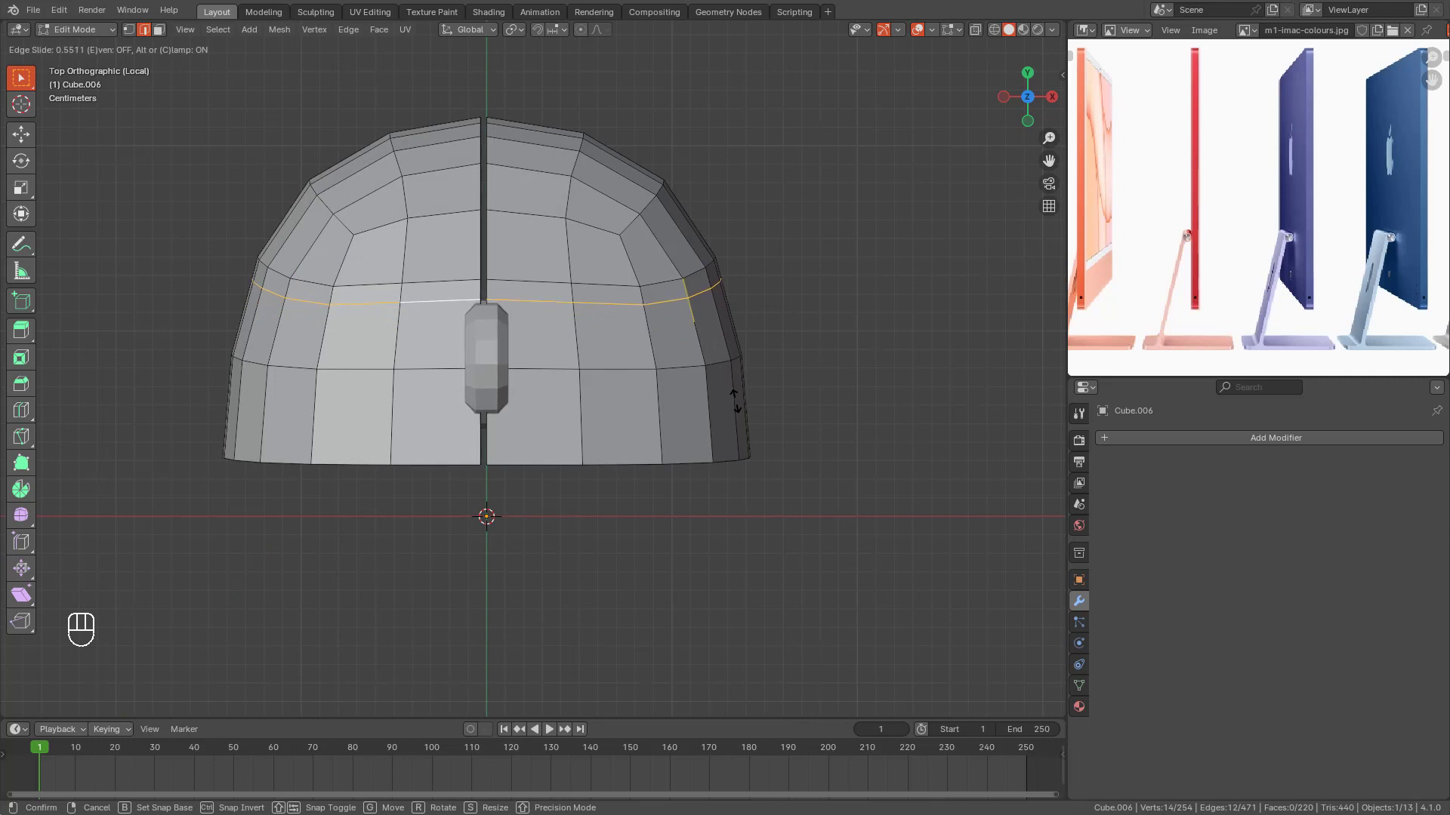
{"action": "left_click", "coordinate": [732, 404]}
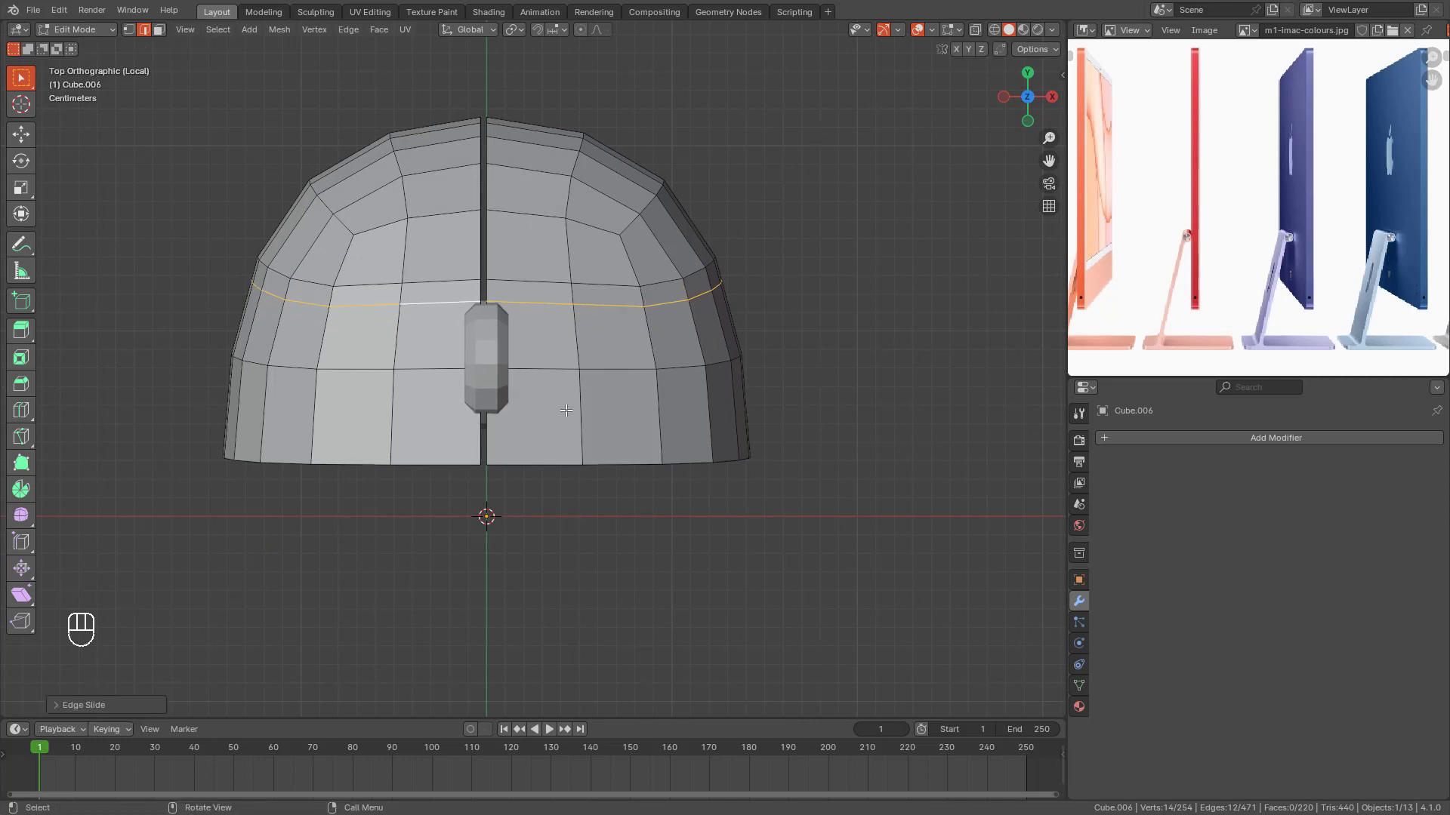
Step: Add a centred crosswise loop cut on each button half just behind the scroll wheel's rear end
{"action": "key", "text": "ctrl+r"}
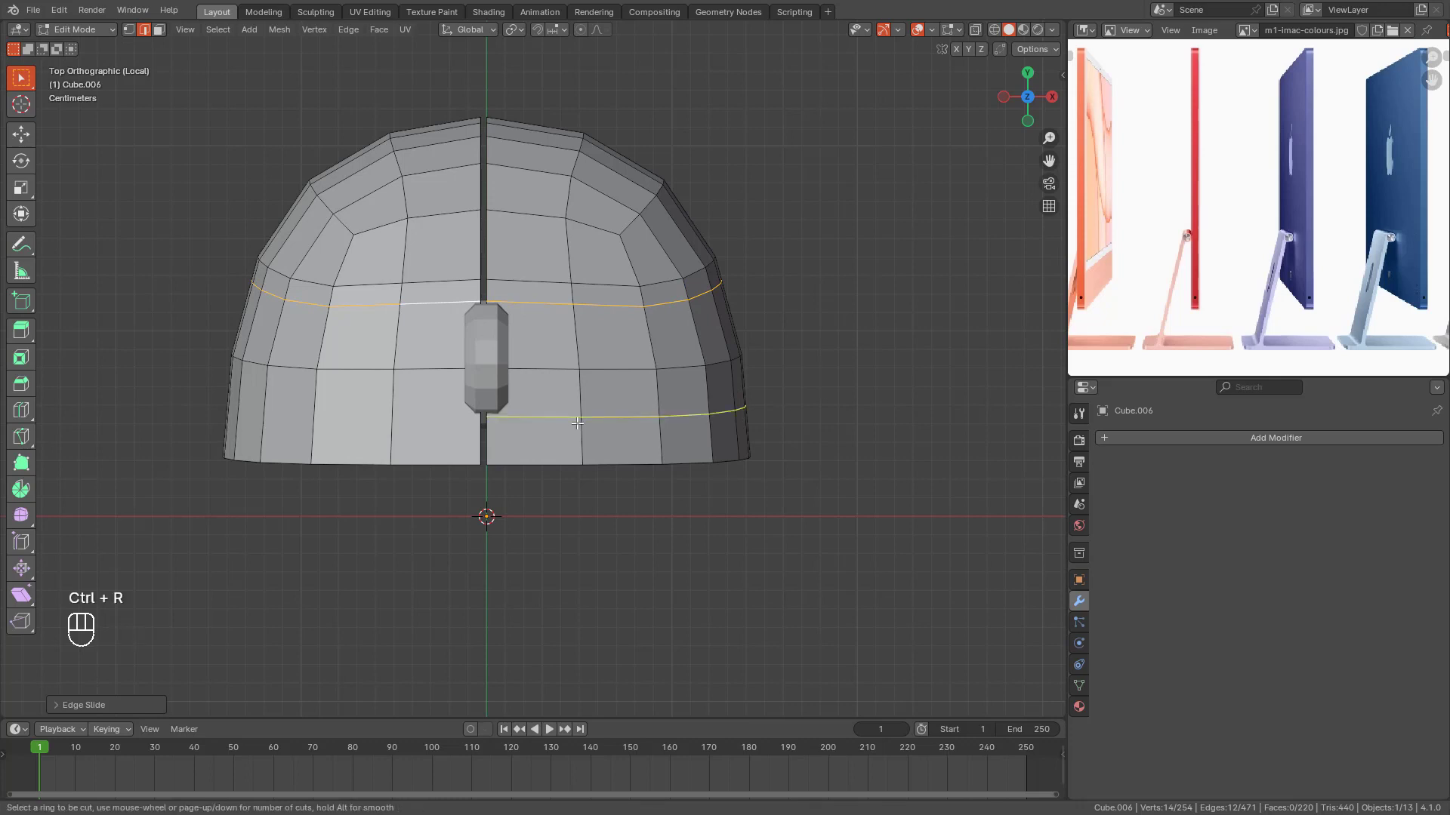
{"action": "left_click", "coordinate": [577, 424]}
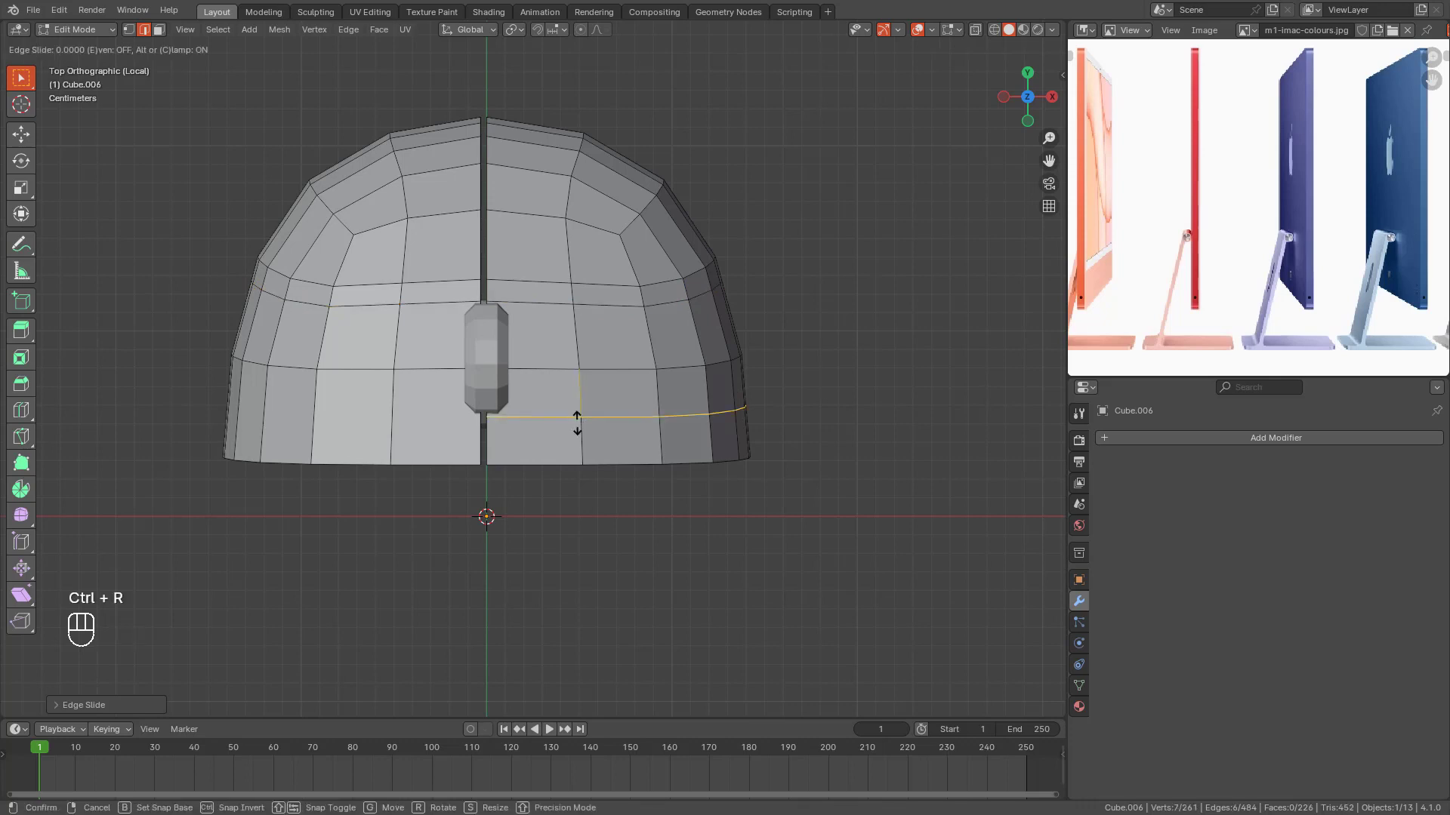
{"action": "left_click", "coordinate": [578, 423]}
{"action": "key", "text": "ctrl+r"}
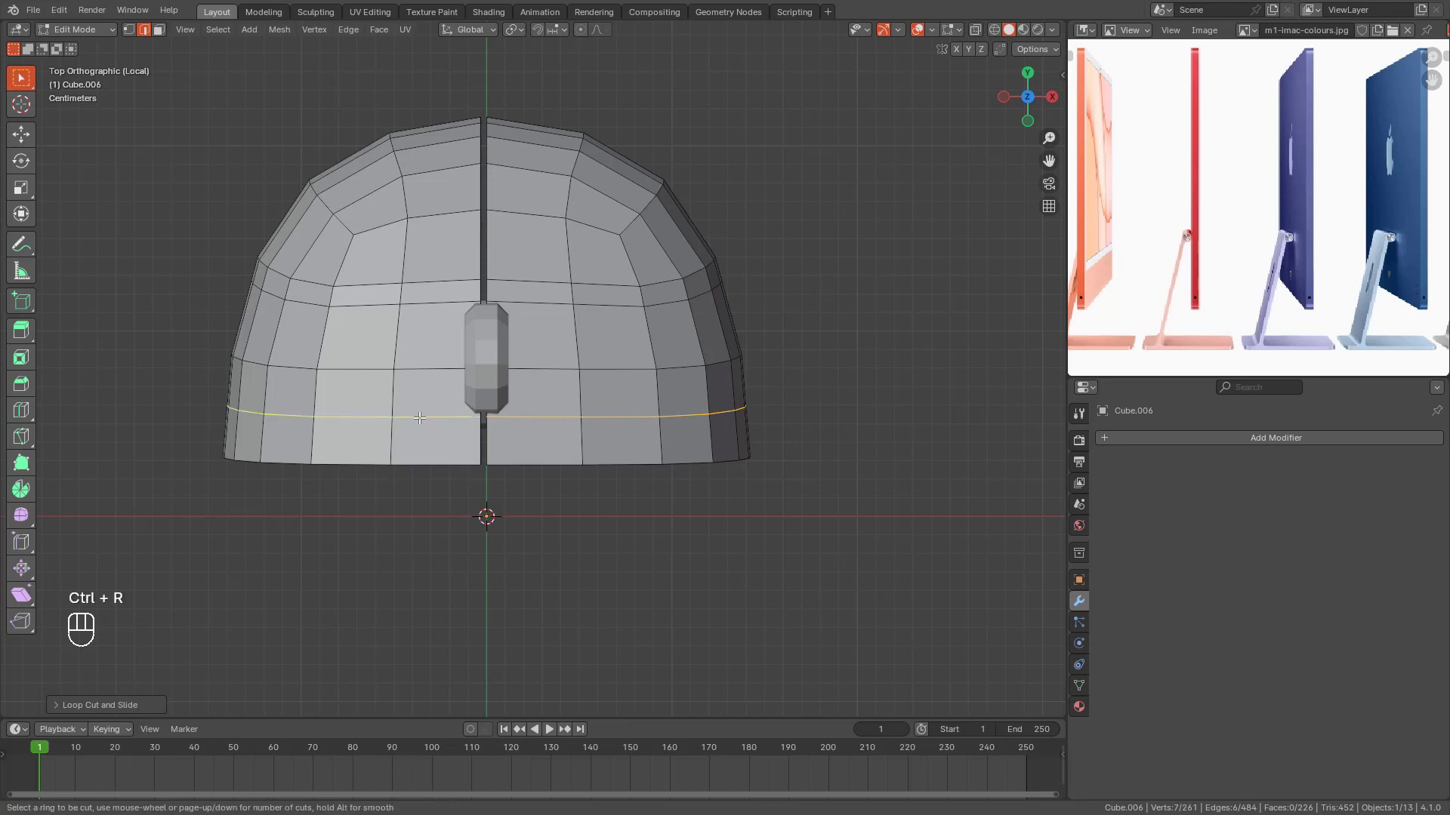
{"action": "double_click", "coordinate": [420, 417]}
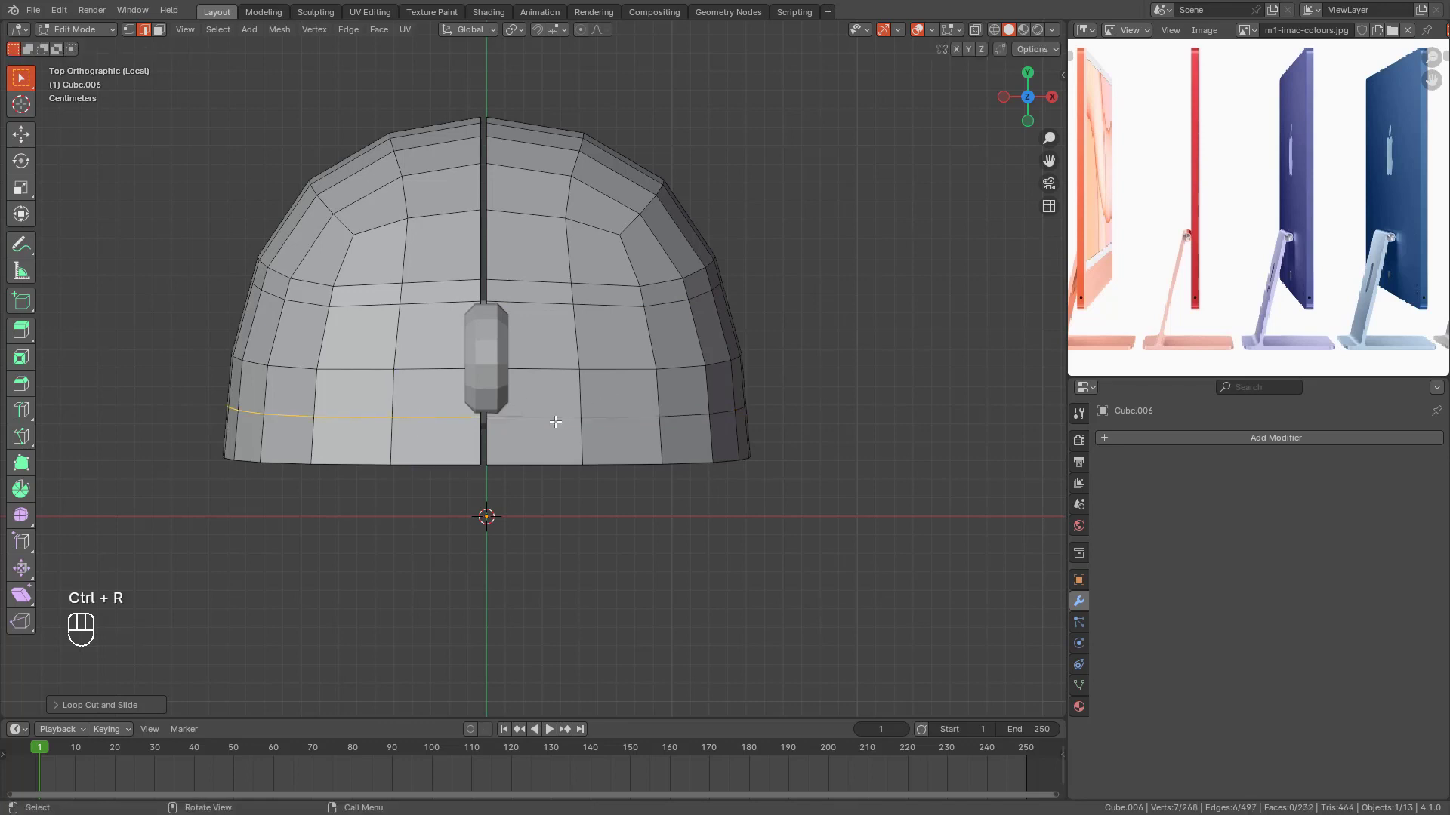
{"action": "key", "text": "ctrl"}
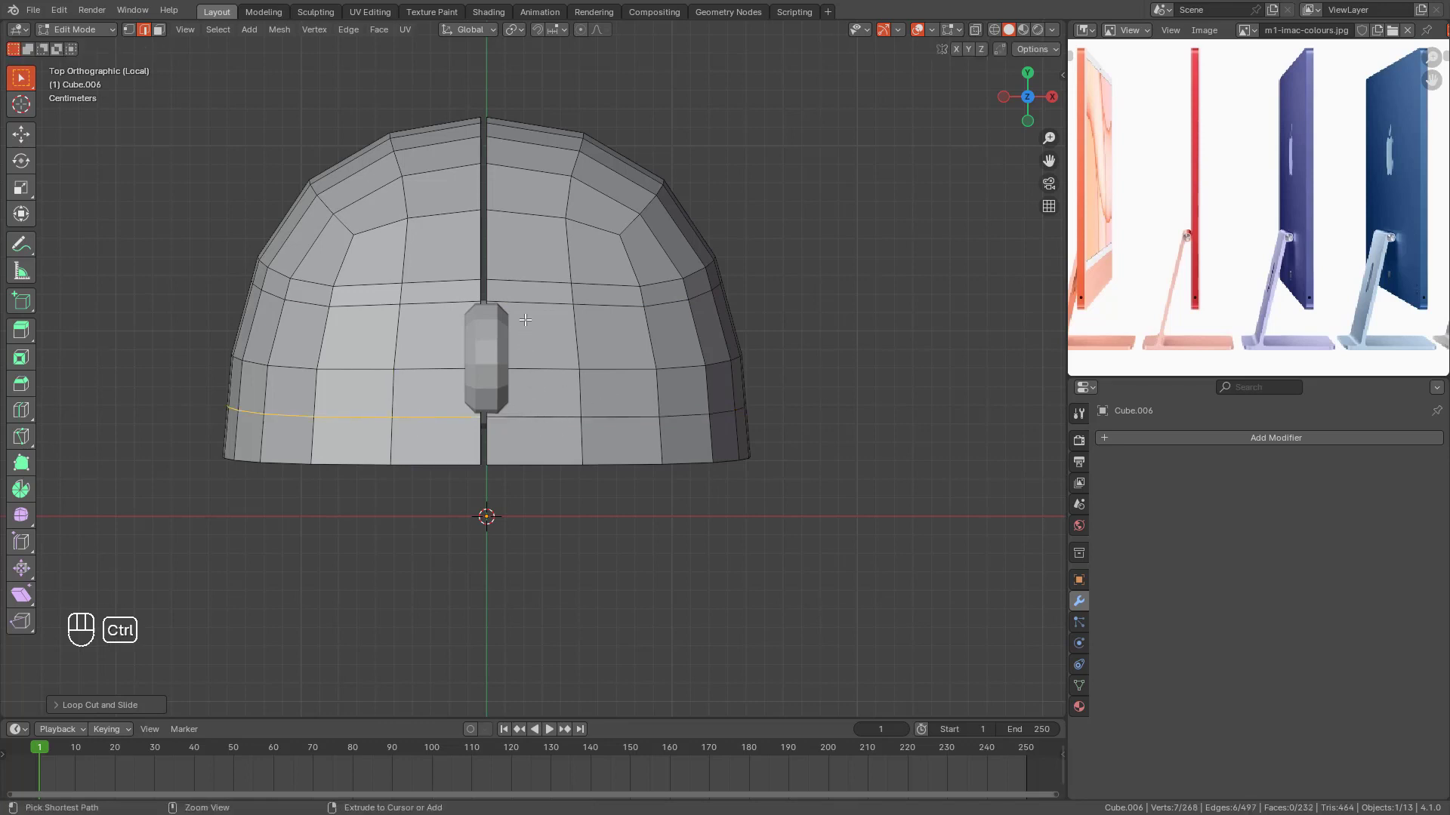
Step: Add a lengthwise loop cut on each button half, slid inward to run close beside the scroll wheel
{"action": "key", "text": "ctrl+r"}
{"action": "left_click", "coordinate": [526, 296]}
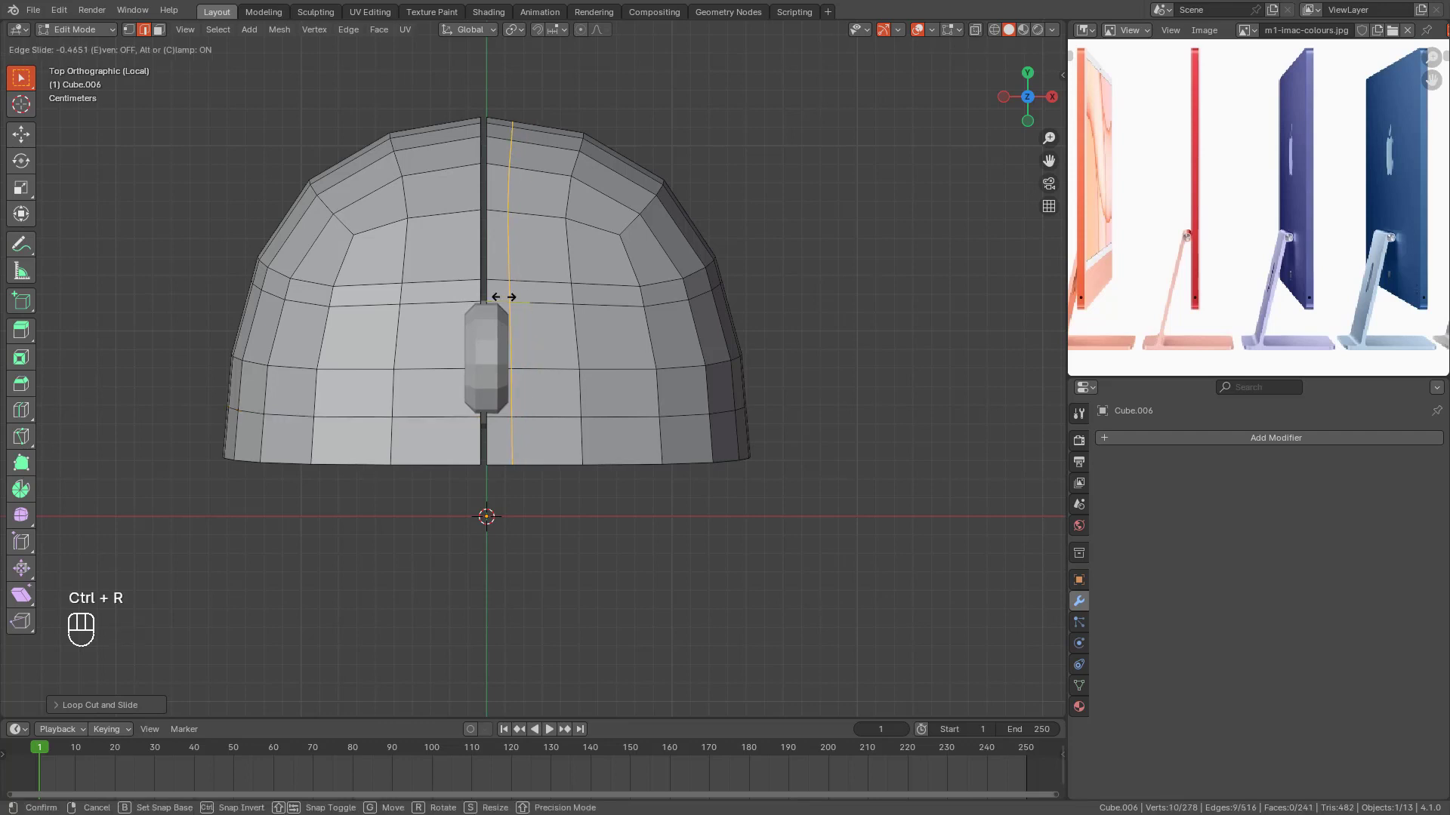
{"action": "left_click", "coordinate": [504, 297]}
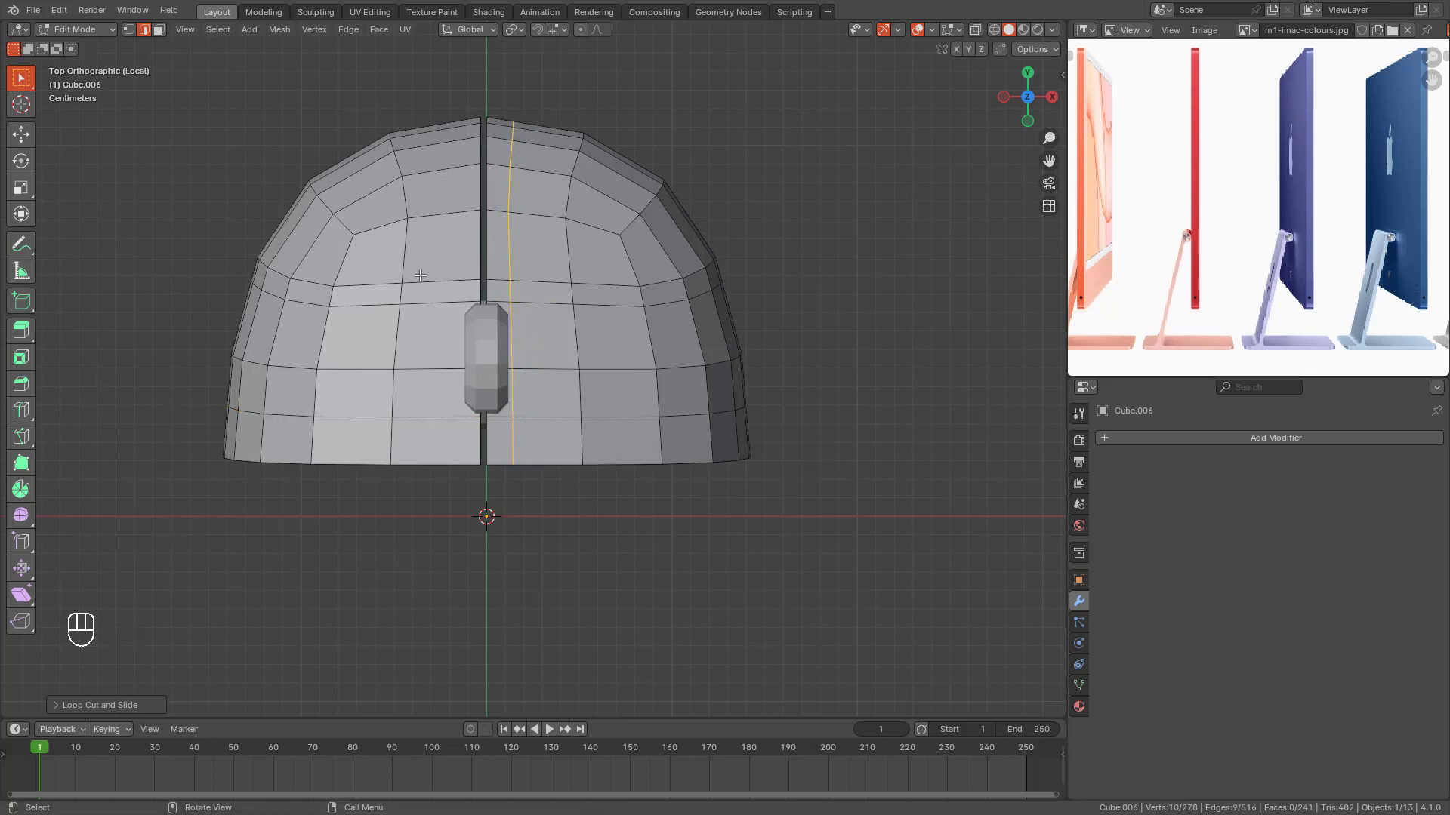
{"action": "key", "text": "ctrl+r"}
{"action": "left_click", "coordinate": [442, 210]}
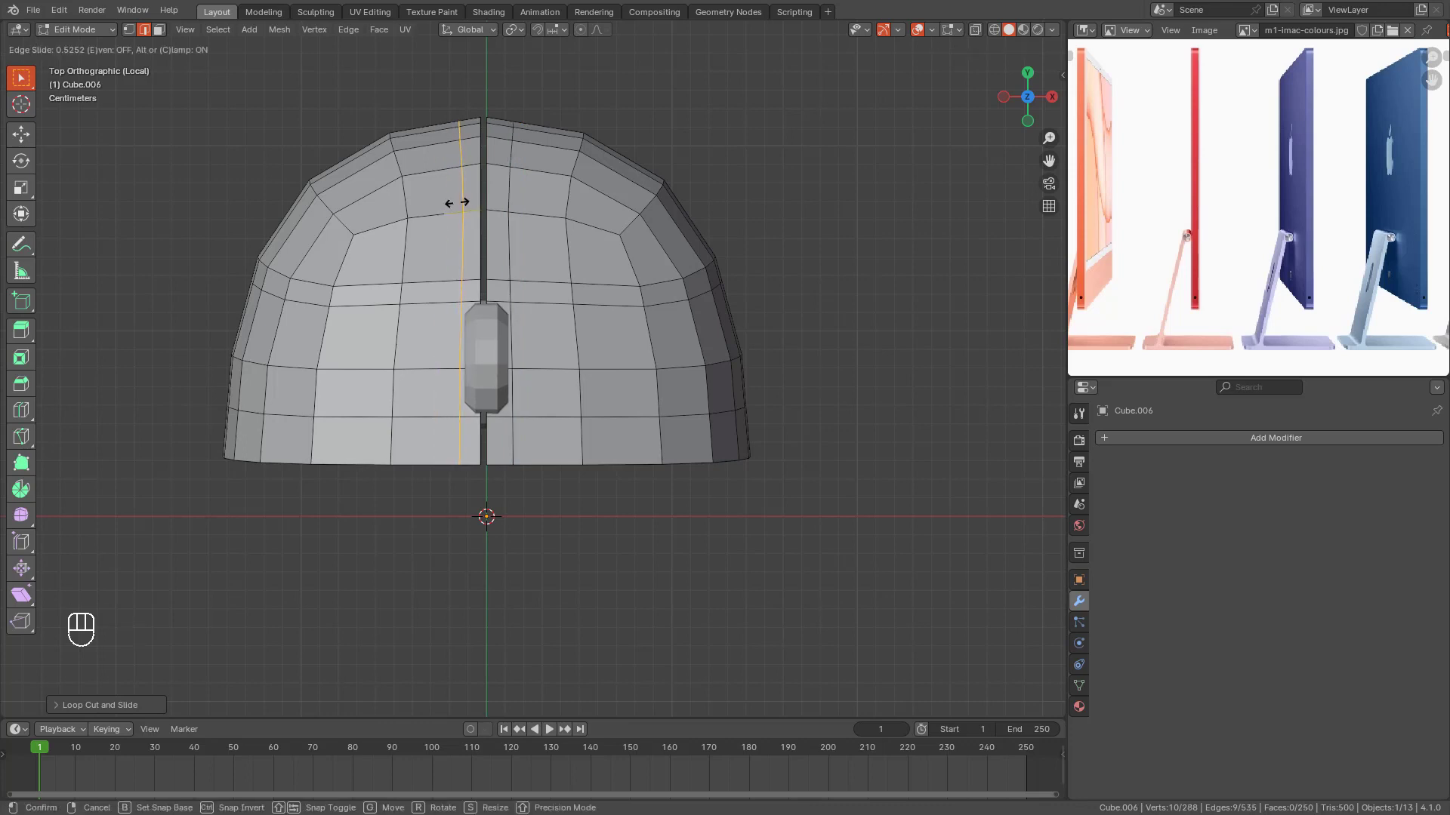
{"action": "left_click", "coordinate": [457, 202]}
Step: Delete the four button-shell faces surrounding the scroll wheel to open a slot for it, and return to Object Mode
{"action": "scroll", "coordinate": [515, 397], "scroll_direction": "up", "scroll_amount": 2}
{"action": "key", "text": "3"}
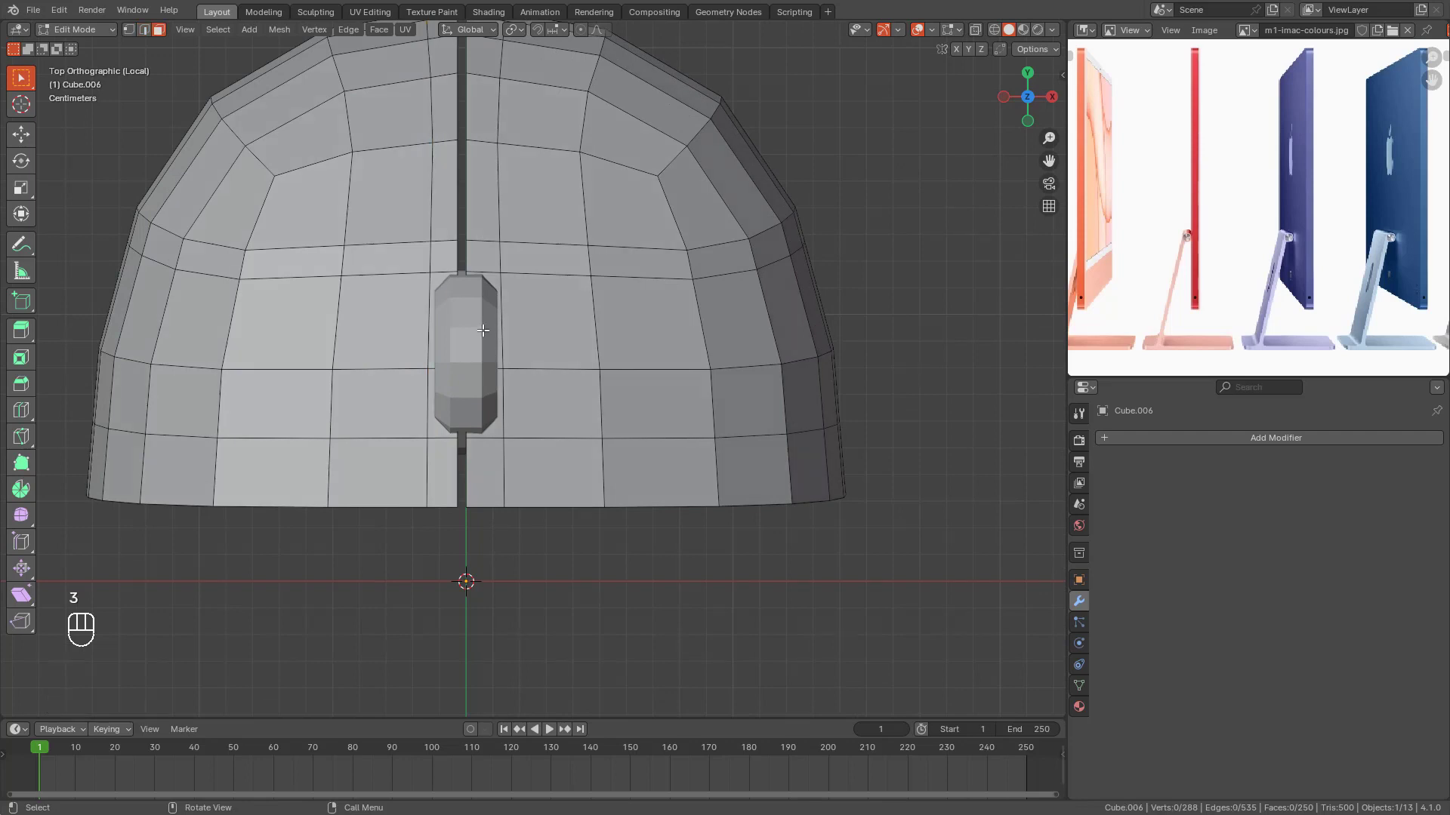
{"action": "left_click", "coordinate": [484, 424], "text": "shift"}
{"action": "left_click", "coordinate": [432, 378], "text": "shift"}
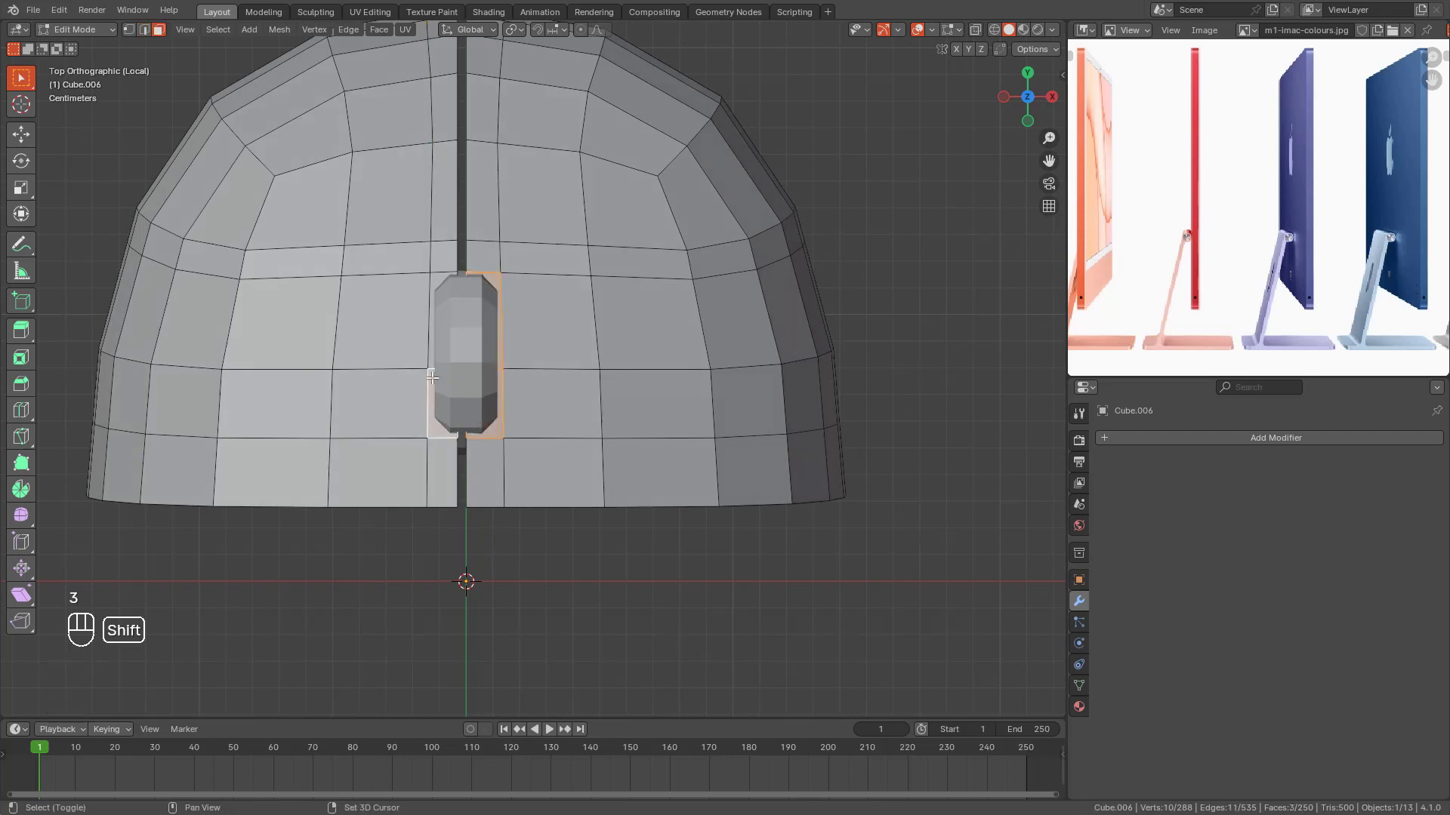
{"action": "left_click", "coordinate": [443, 284], "text": "shift"}
{"action": "key", "text": "x"}
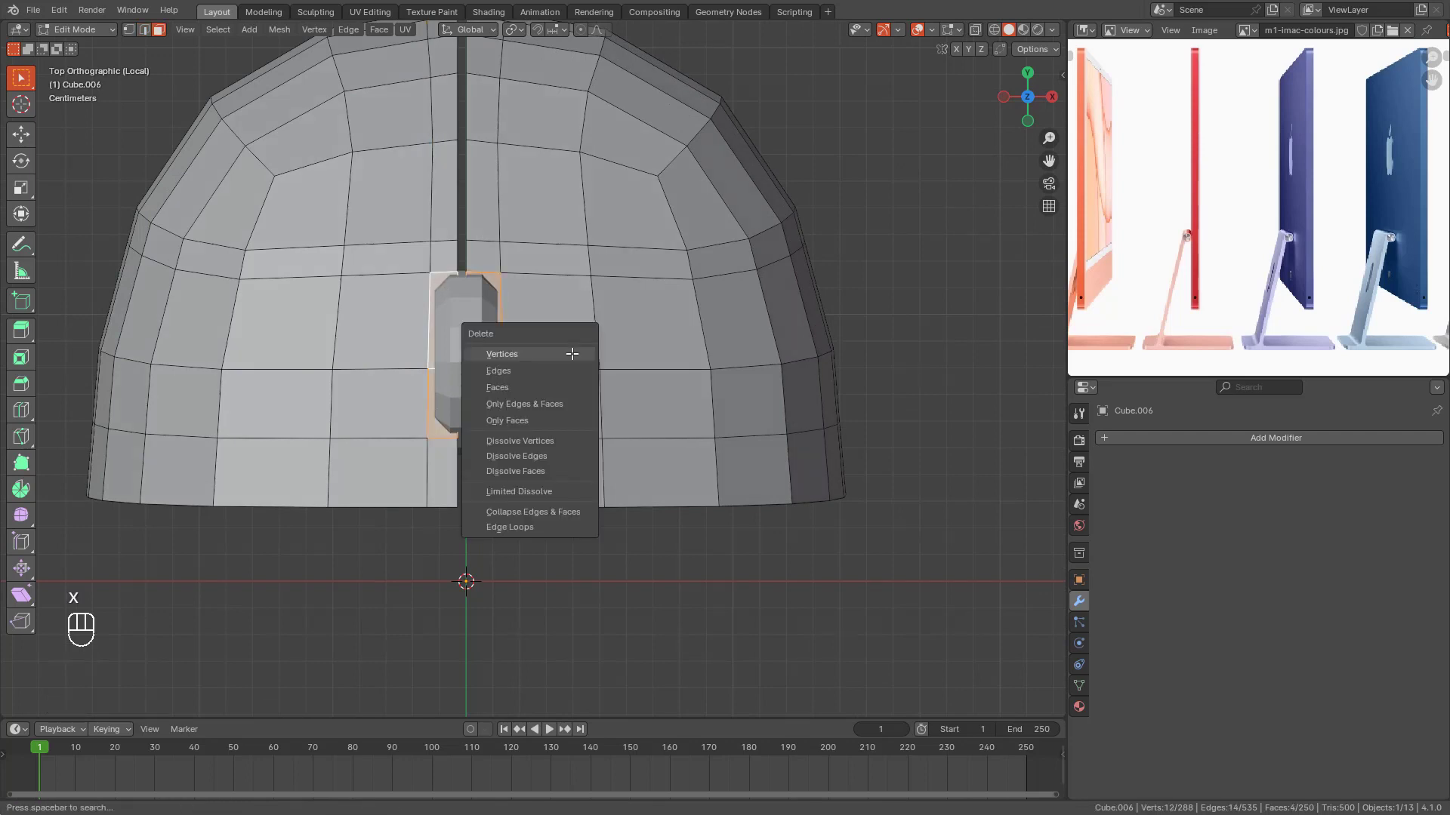
{"action": "left_click", "coordinate": [543, 390]}
{"action": "key", "text": "Tab"}
Step: Add a Solidify modifier to the mouse's button shell
{"action": "middle_click_drag", "start_coordinate": [543, 390], "coordinate": [590, 518]}
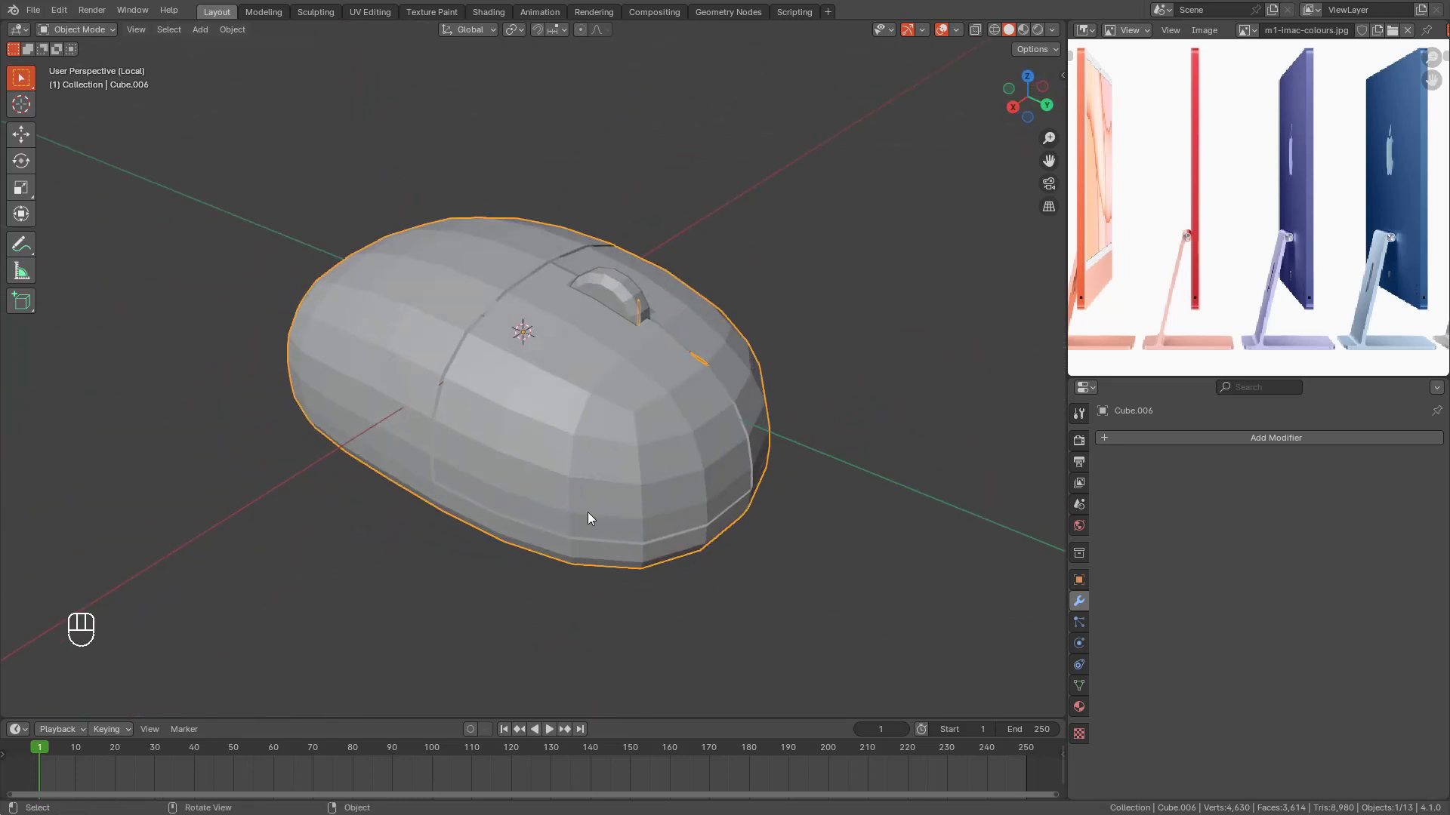
{"action": "middle_click_drag", "start_coordinate": [524, 326], "coordinate": [645, 263]}
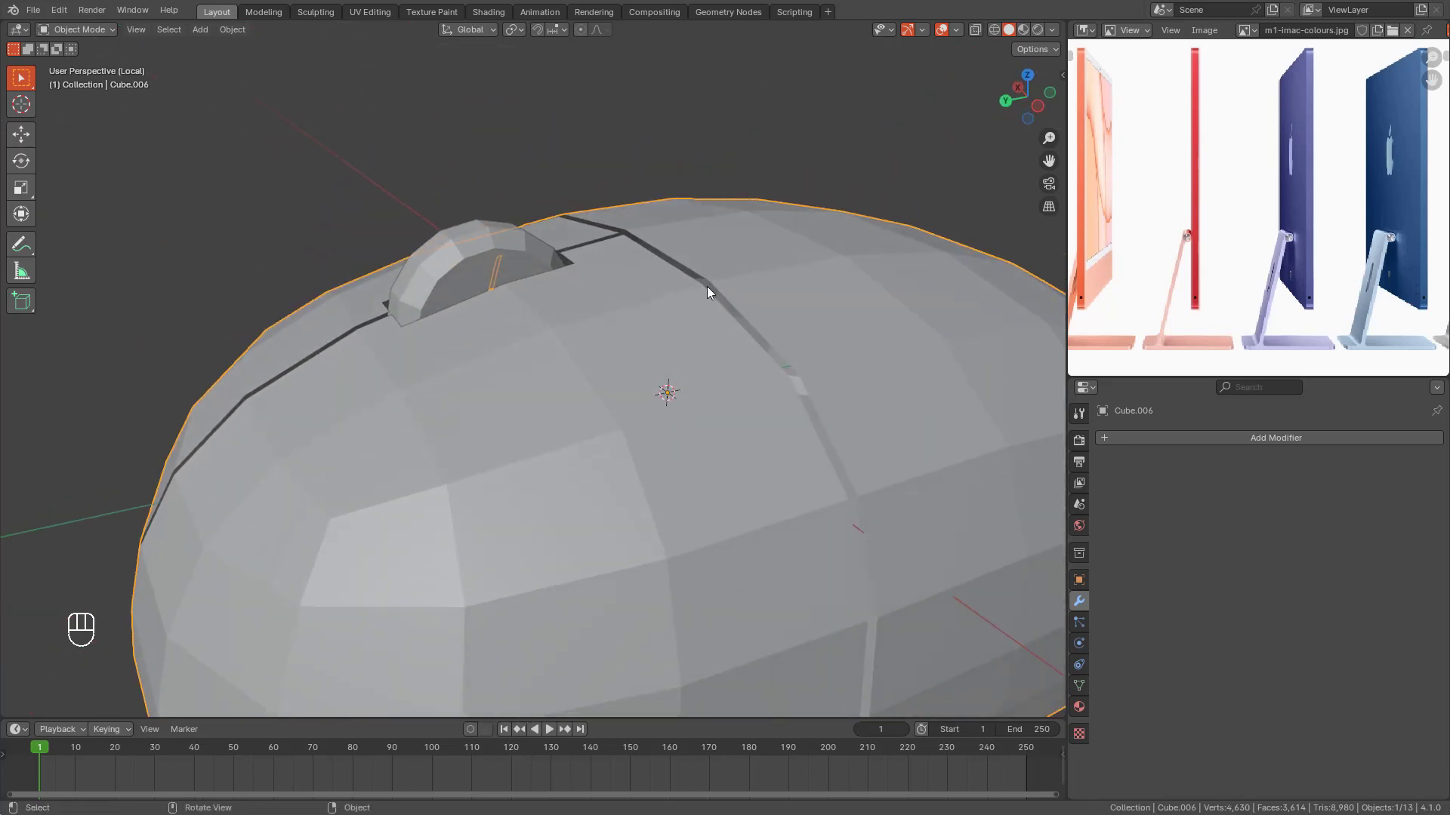
{"action": "scroll", "coordinate": [577, 410], "scroll_direction": "down", "scroll_amount": 4}
{"action": "middle_click_drag", "start_coordinate": [577, 410], "coordinate": [720, 435]}
{"action": "left_click", "coordinate": [1171, 441]}
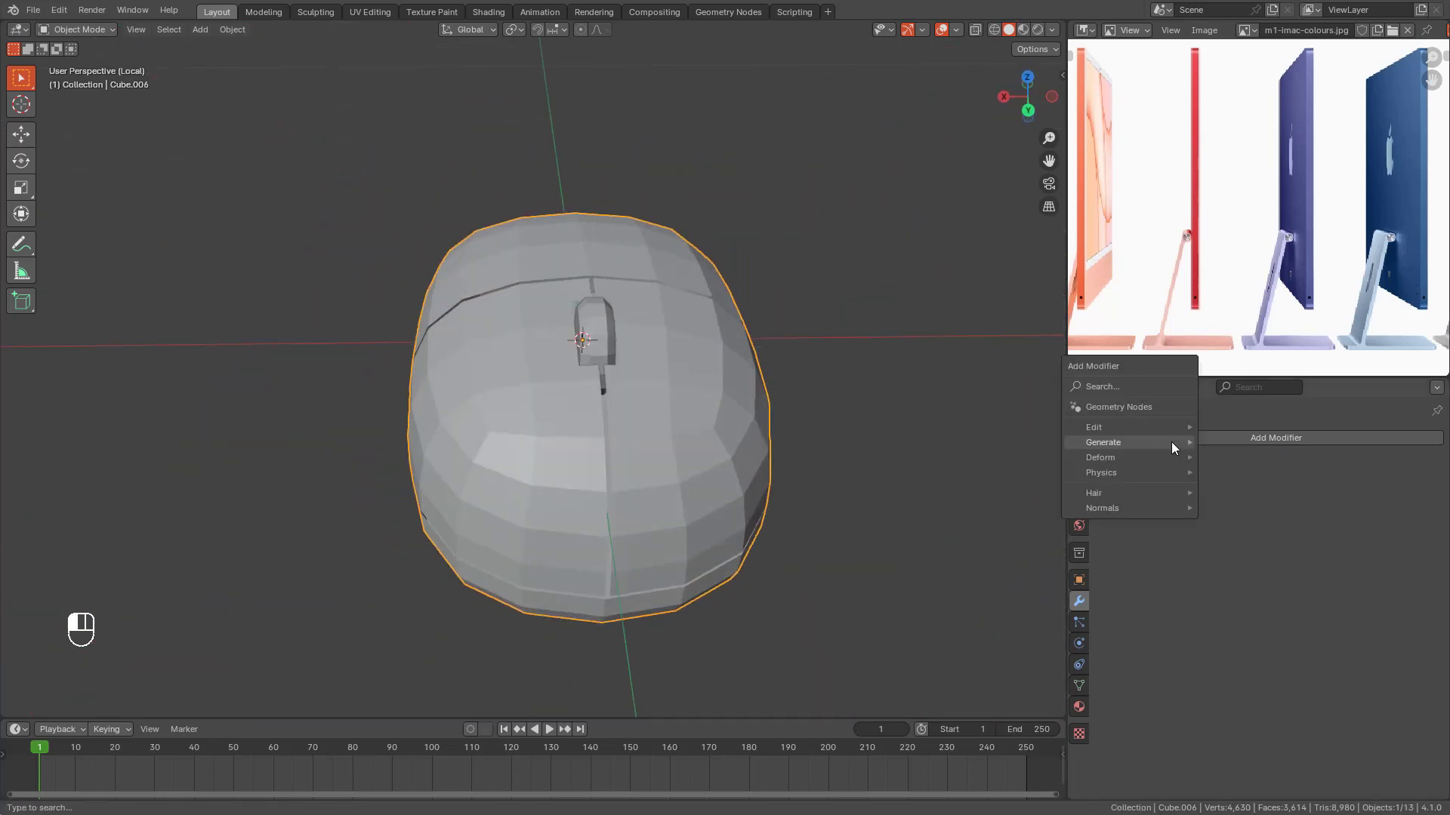
{"action": "mouse_move", "coordinate": [1171, 442]}
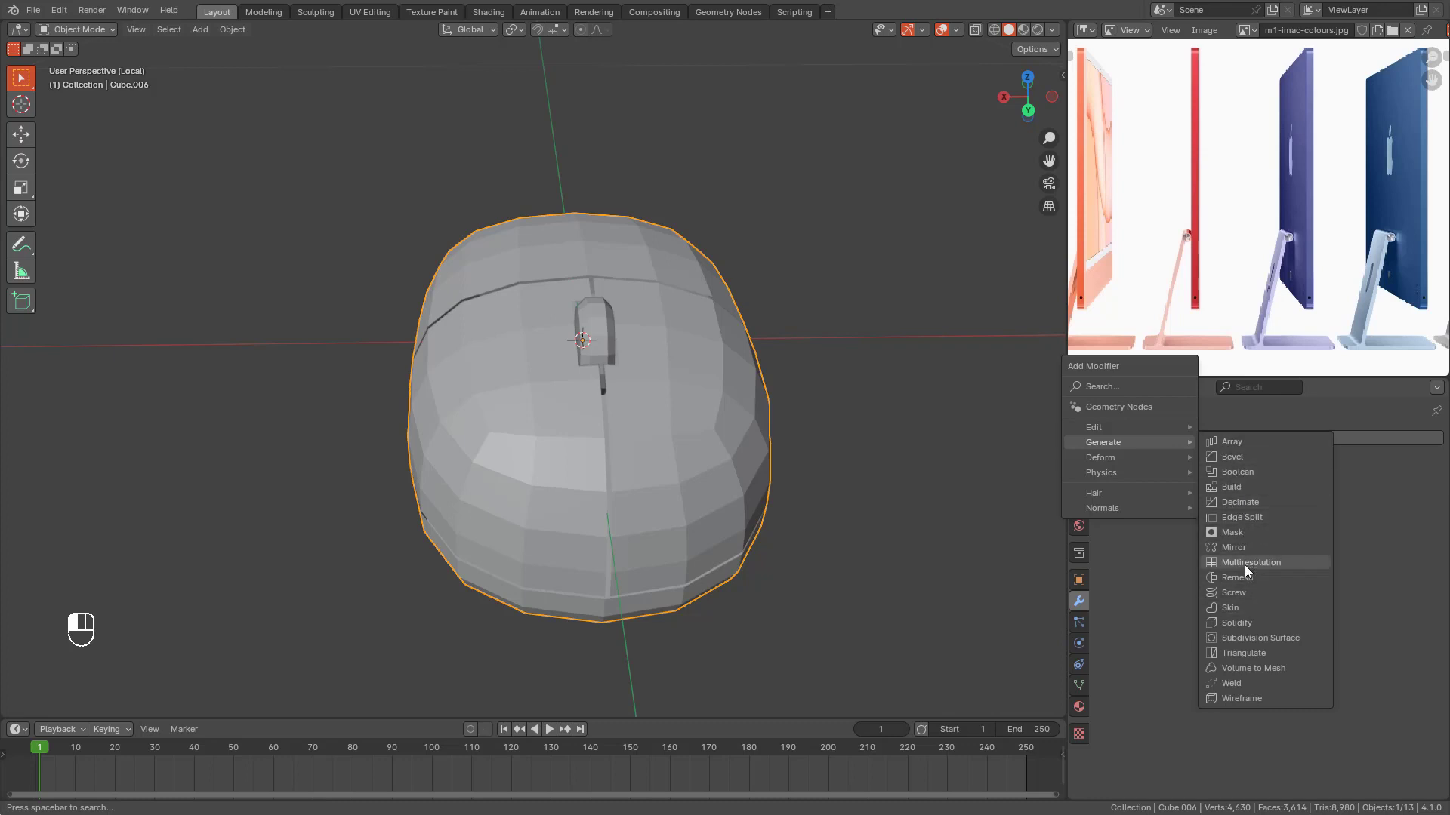
{"action": "left_click", "coordinate": [1239, 621]}
Step: Set the button shell's Solidify thickness to 0.042 m and check the thickened walls in wireframe and solid shading
{"action": "middle_click_drag", "start_coordinate": [849, 541], "coordinate": [734, 713]}
{"action": "scroll", "coordinate": [685, 471], "scroll_direction": "up", "scroll_amount": 6}
{"action": "scroll", "coordinate": [718, 460], "scroll_direction": "up", "scroll_amount": 3}
{"action": "middle_click_drag", "start_coordinate": [735, 407], "coordinate": [926, 523]}
{"action": "scroll", "coordinate": [831, 460], "scroll_direction": "down", "scroll_amount": 4}
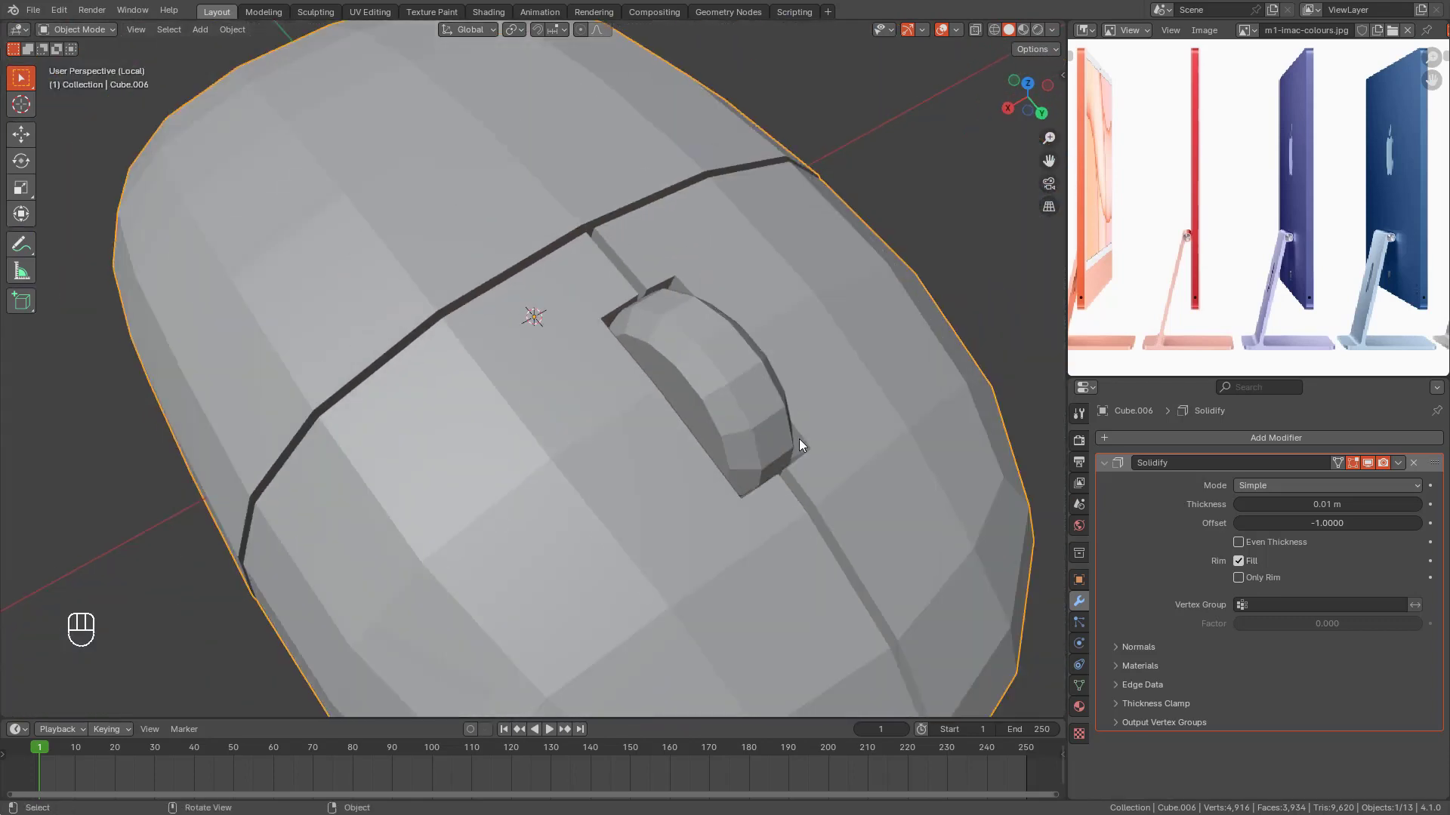
{"action": "middle_click_drag", "start_coordinate": [845, 453], "coordinate": [921, 439]}
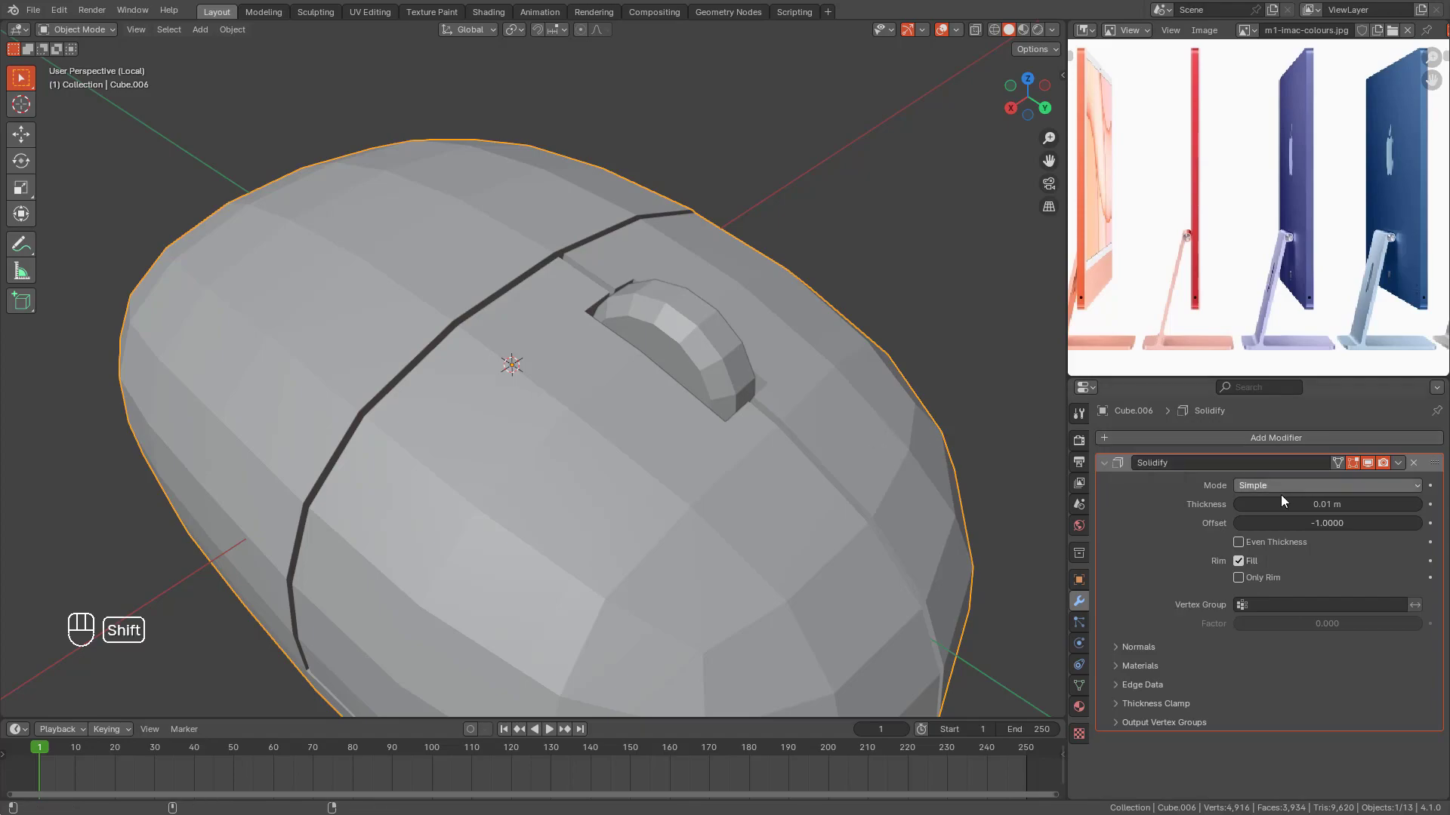
{"action": "left_click_drag", "start_coordinate": [1281, 502], "coordinate": [1299, 504], "text": "shift"}
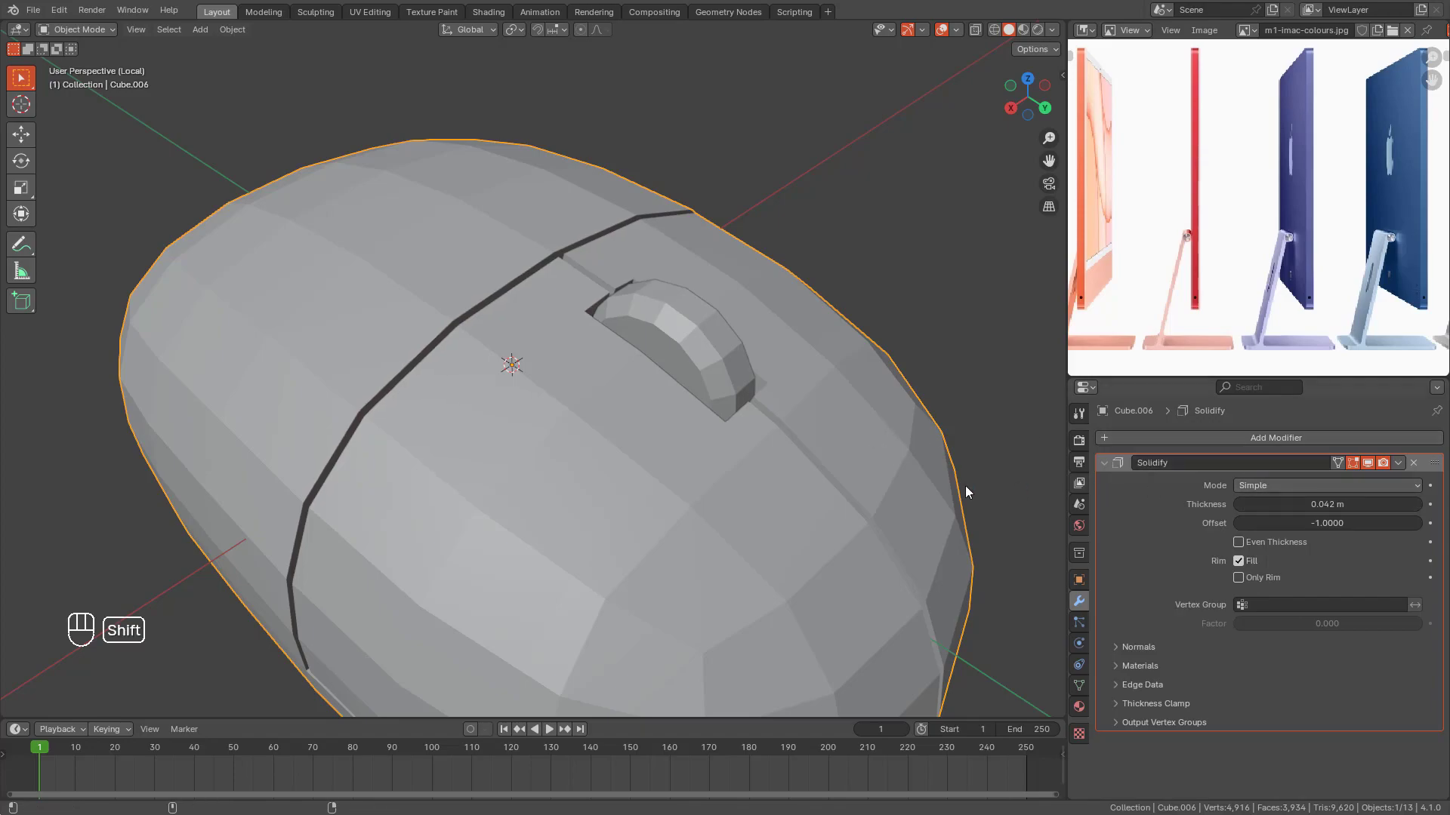
{"action": "key", "text": "shift+z"}
{"action": "key", "text": "shift+z"}
{"action": "mouse_move", "coordinate": [700, 452]}
{"action": "middle_mouse_down"}
{"action": "mouse_move", "coordinate": [751, 382]}
{"action": "mouse_move", "coordinate": [845, 401]}
{"action": "mouse_move", "coordinate": [840, 467]}
{"action": "mouse_move", "coordinate": [705, 456]}
{"action": "mouse_move", "coordinate": [669, 485]}
{"action": "mouse_move", "coordinate": [740, 479]}
{"action": "mouse_move", "coordinate": [823, 555]}
{"action": "mouse_move", "coordinate": [681, 529]}
{"action": "mouse_move", "coordinate": [596, 428]}
{"action": "mouse_move", "coordinate": [695, 404]}
{"action": "mouse_move", "coordinate": [800, 408]}
{"action": "mouse_move", "coordinate": [505, 495]}
{"action": "mouse_move", "coordinate": [349, 470]}
{"action": "mouse_move", "coordinate": [446, 468]}
{"action": "middle_mouse_up"}
{"action": "key", "text": "shift+z"}
{"action": "left_click", "coordinate": [739, 473]}
{"action": "scroll", "coordinate": [445, 468], "scroll_direction": "up", "scroll_amount": 8}
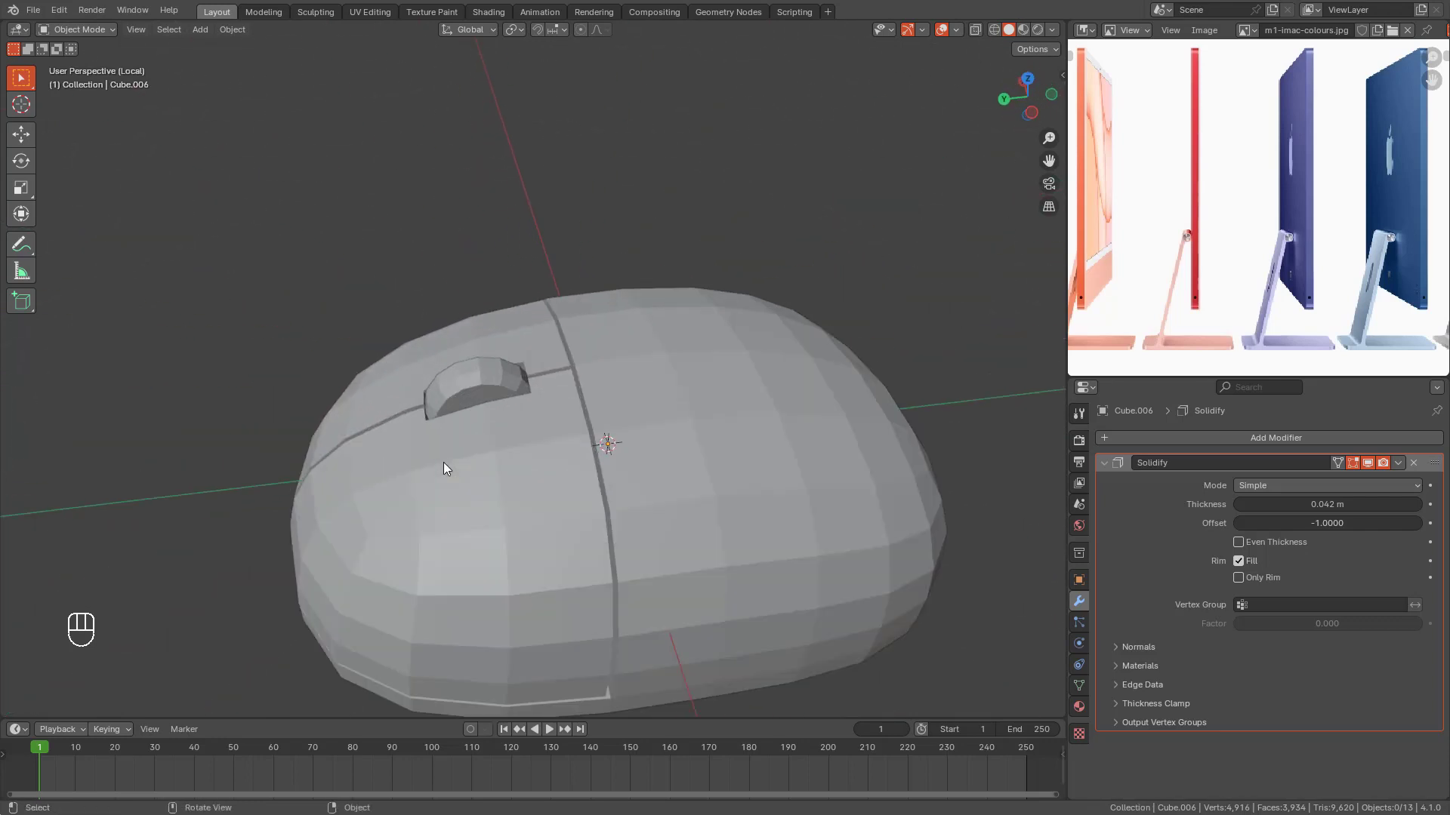
Step: Edge-slide the rear open edges of both button halves forward by about 0.18 to widen the gap to the mouse body
{"action": "middle_click_drag", "start_coordinate": [626, 533], "coordinate": [637, 375], "text": "shift"}
{"action": "left_click", "coordinate": [636, 376]}
{"action": "scroll", "coordinate": [618, 385], "scroll_direction": "down", "scroll_amount": 4}
{"action": "key", "text": "Tab"}
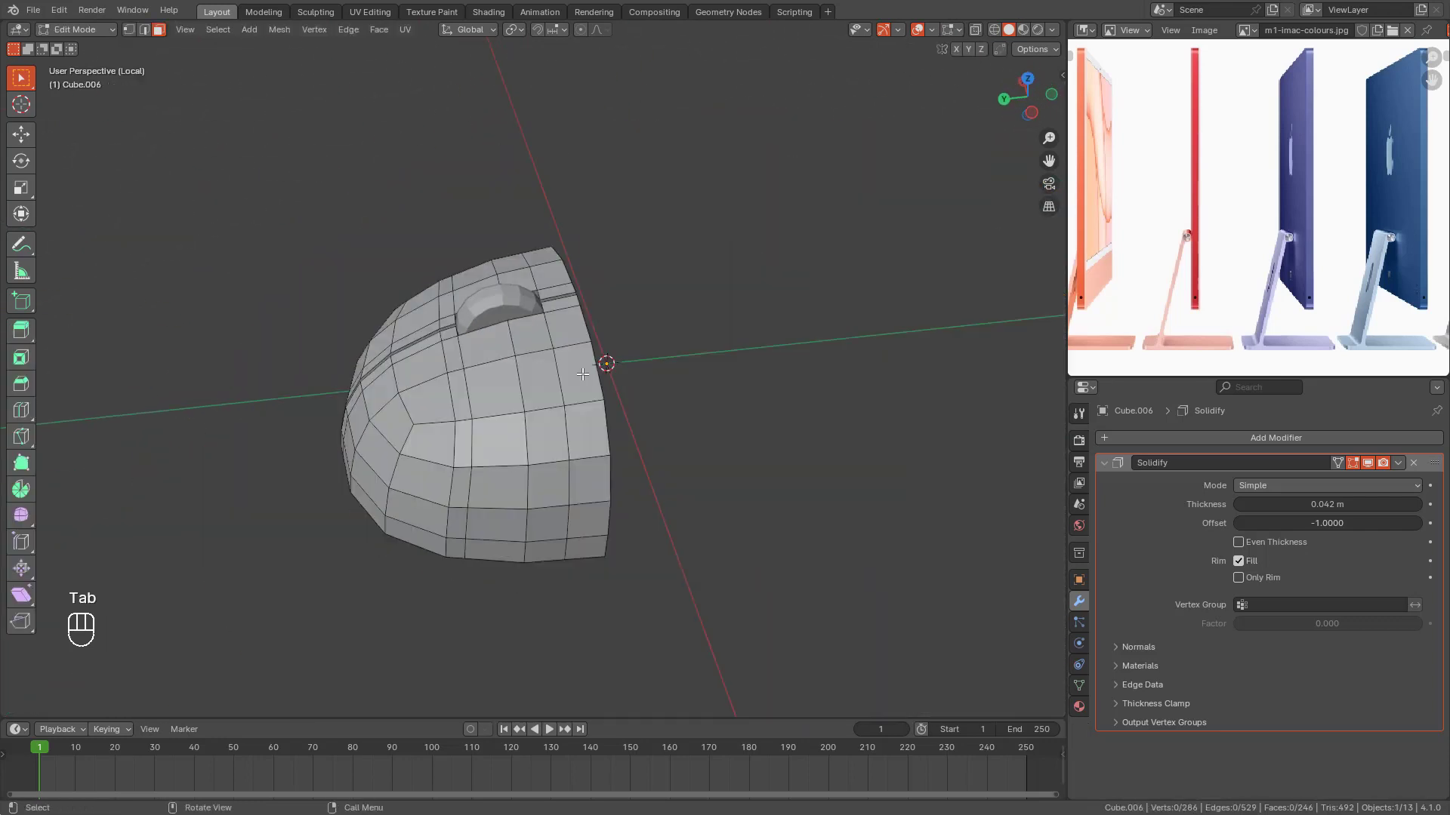
{"action": "key", "text": "KP_7"}
{"action": "scroll", "coordinate": [617, 417], "scroll_direction": "up", "scroll_amount": 2}
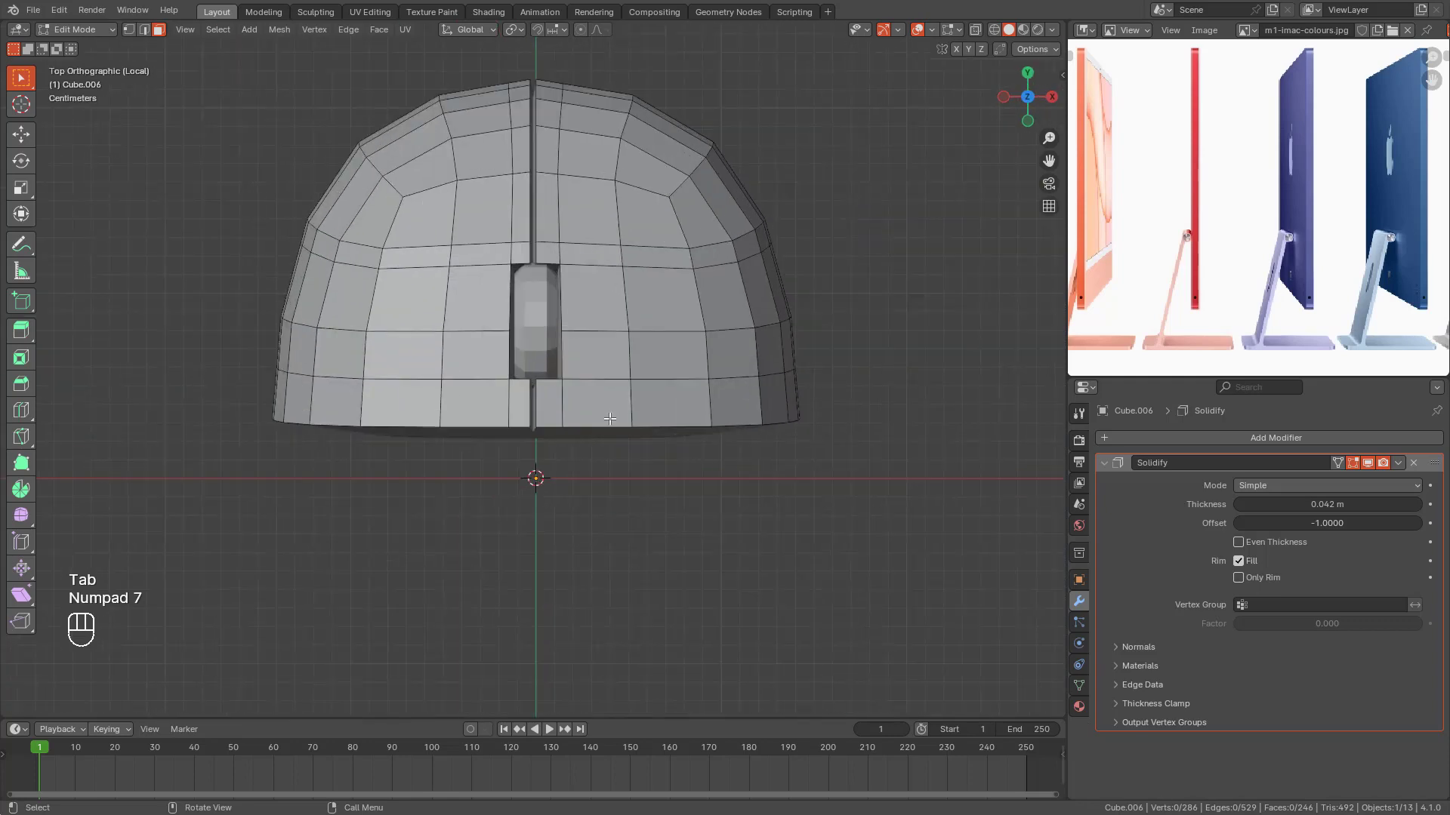
{"action": "key", "text": "2"}
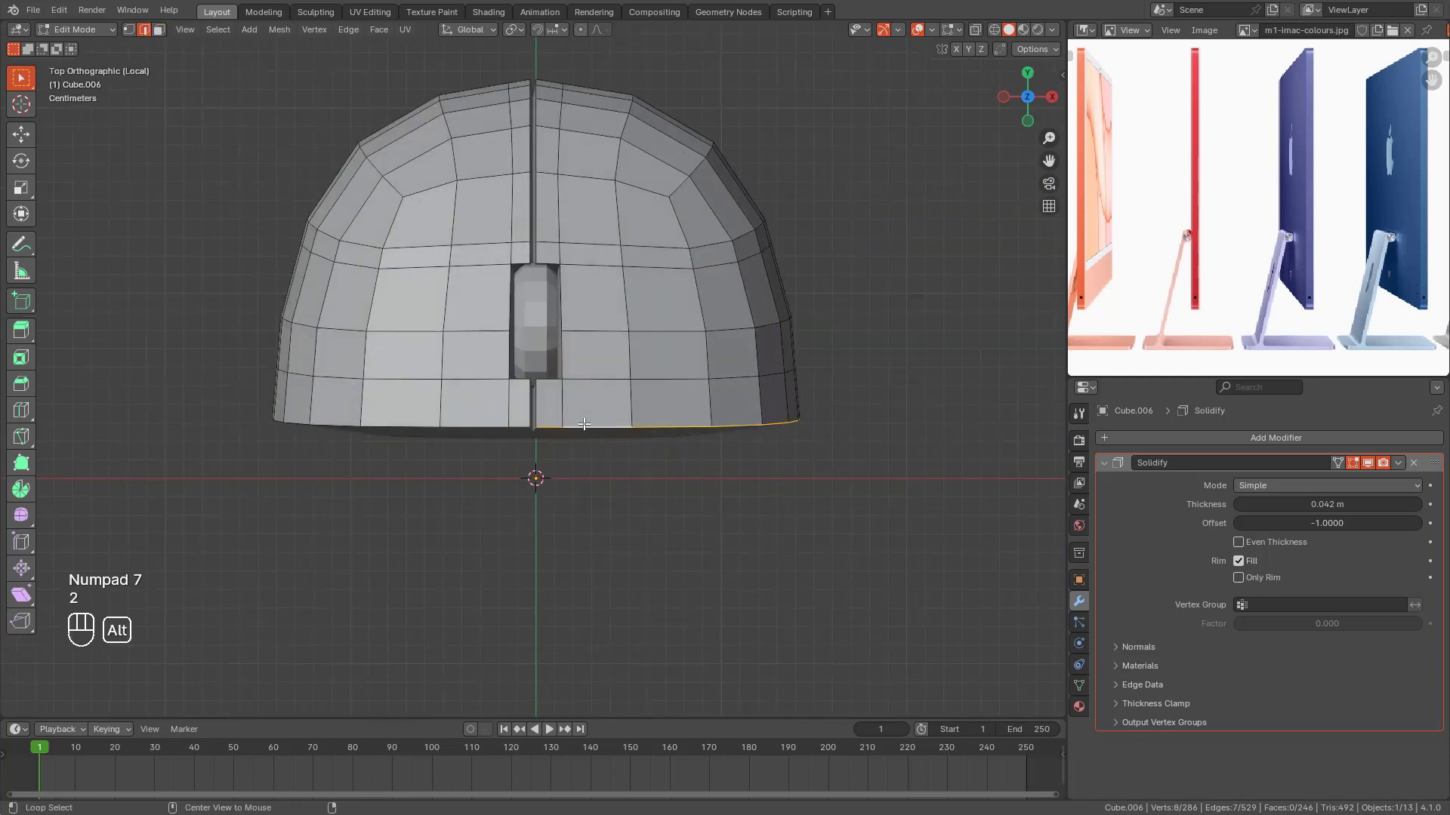
{"action": "left_click", "coordinate": [423, 428], "text": "alt+shift"}
{"action": "key", "text": "shift+z"}
{"action": "middle_click_drag", "start_coordinate": [631, 453], "coordinate": [568, 410]}
{"action": "key", "text": "KP_7"}
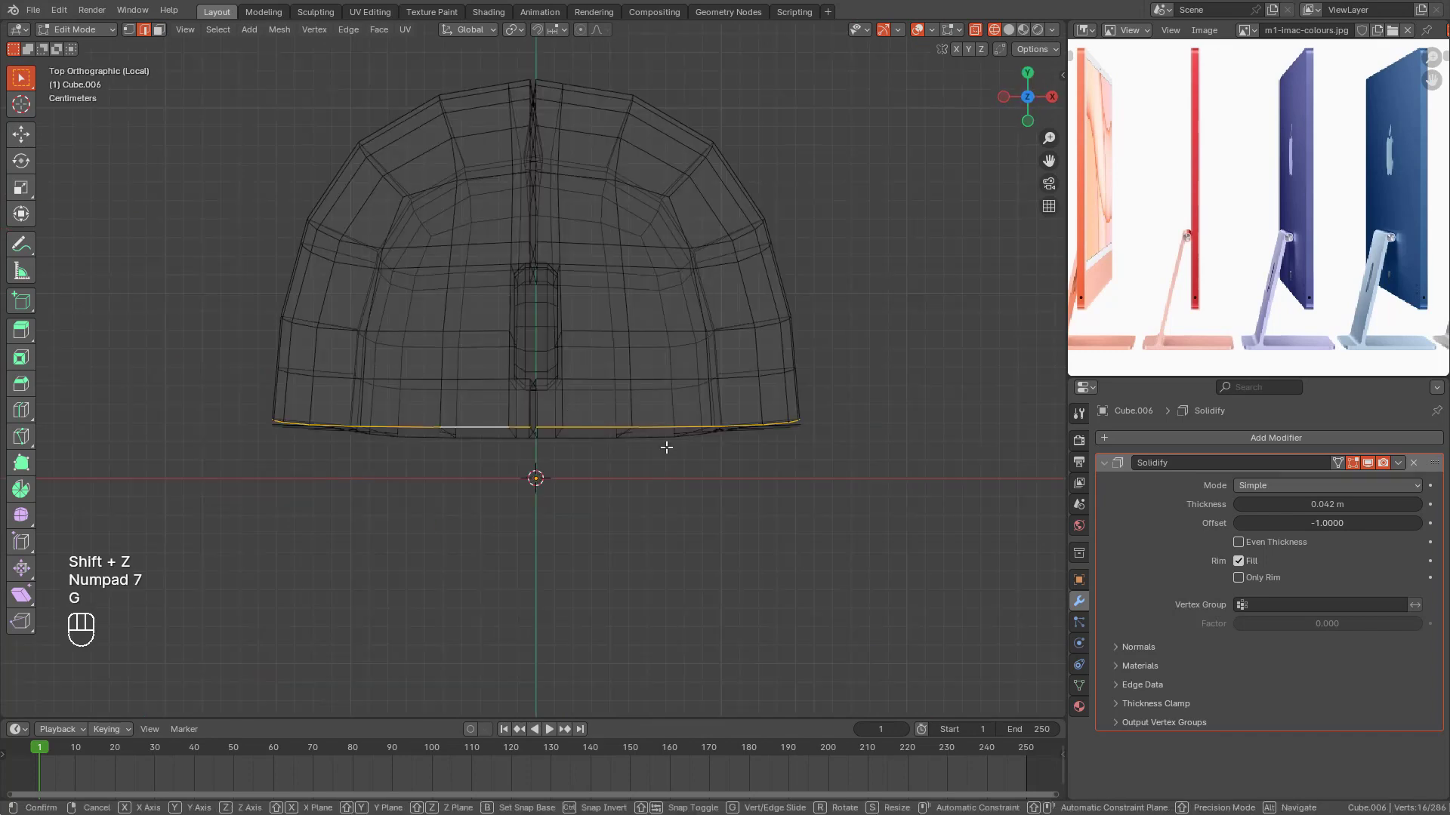
{"action": "key", "text": "g"}
{"action": "key", "text": "g"}
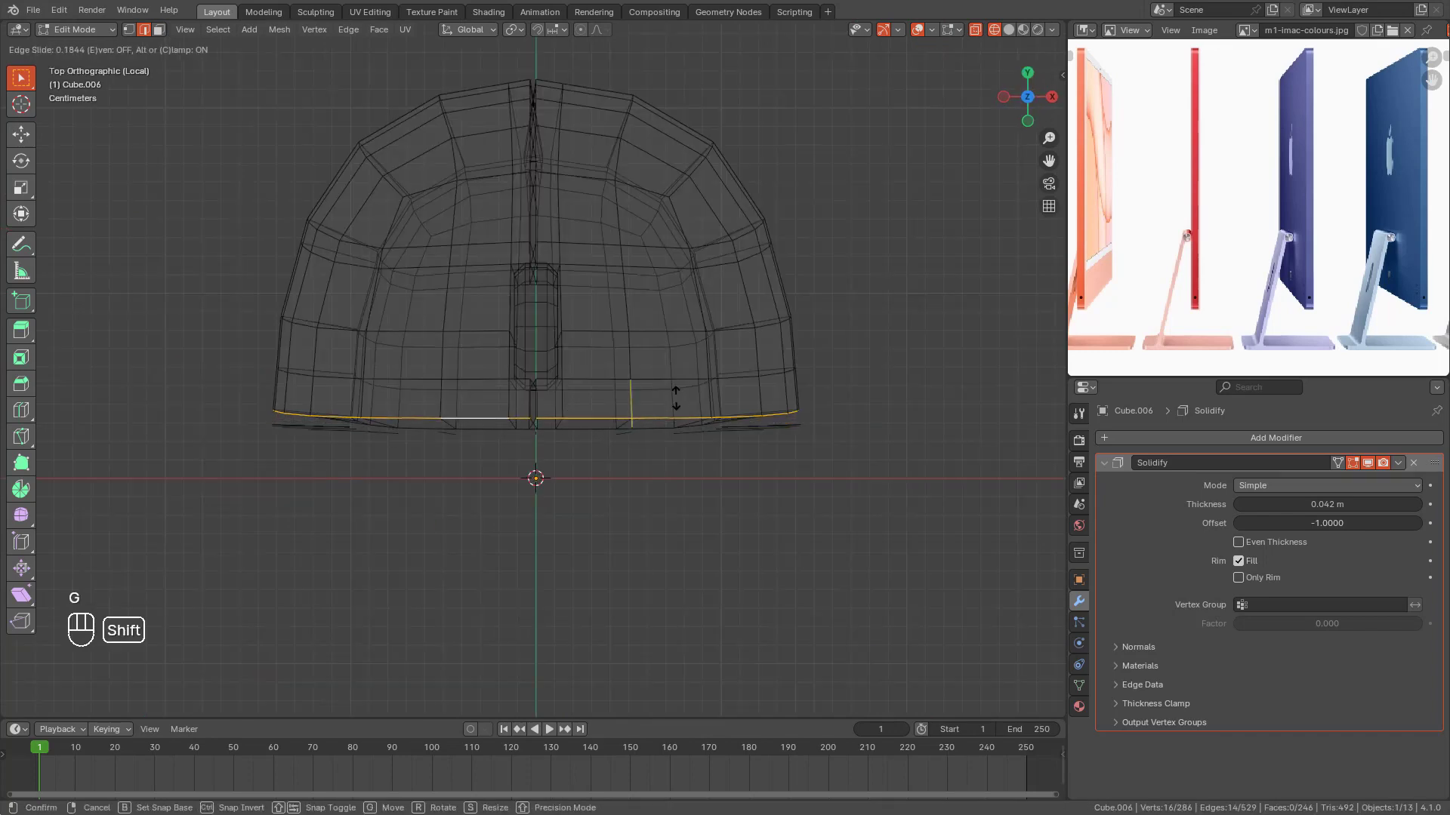
{"action": "left_click", "coordinate": [675, 398]}
Step: Select the continuous inner border edges of the +X button half, running from the front seam around the scroll wheel slot to the rear
{"action": "key", "text": "shift+z"}
{"action": "mouse_move", "coordinate": [579, 217]}
{"action": "middle_mouse_down"}
{"action": "mouse_move", "coordinate": [548, 339]}
{"action": "mouse_move", "coordinate": [521, 250]}
{"action": "mouse_move", "coordinate": [650, 219]}
{"action": "mouse_move", "coordinate": [786, 156]}
{"action": "mouse_move", "coordinate": [461, 382]}
{"action": "middle_mouse_up"}
{"action": "left_click", "coordinate": [552, 338]}
{"action": "left_click", "coordinate": [519, 246], "text": "ctrl"}
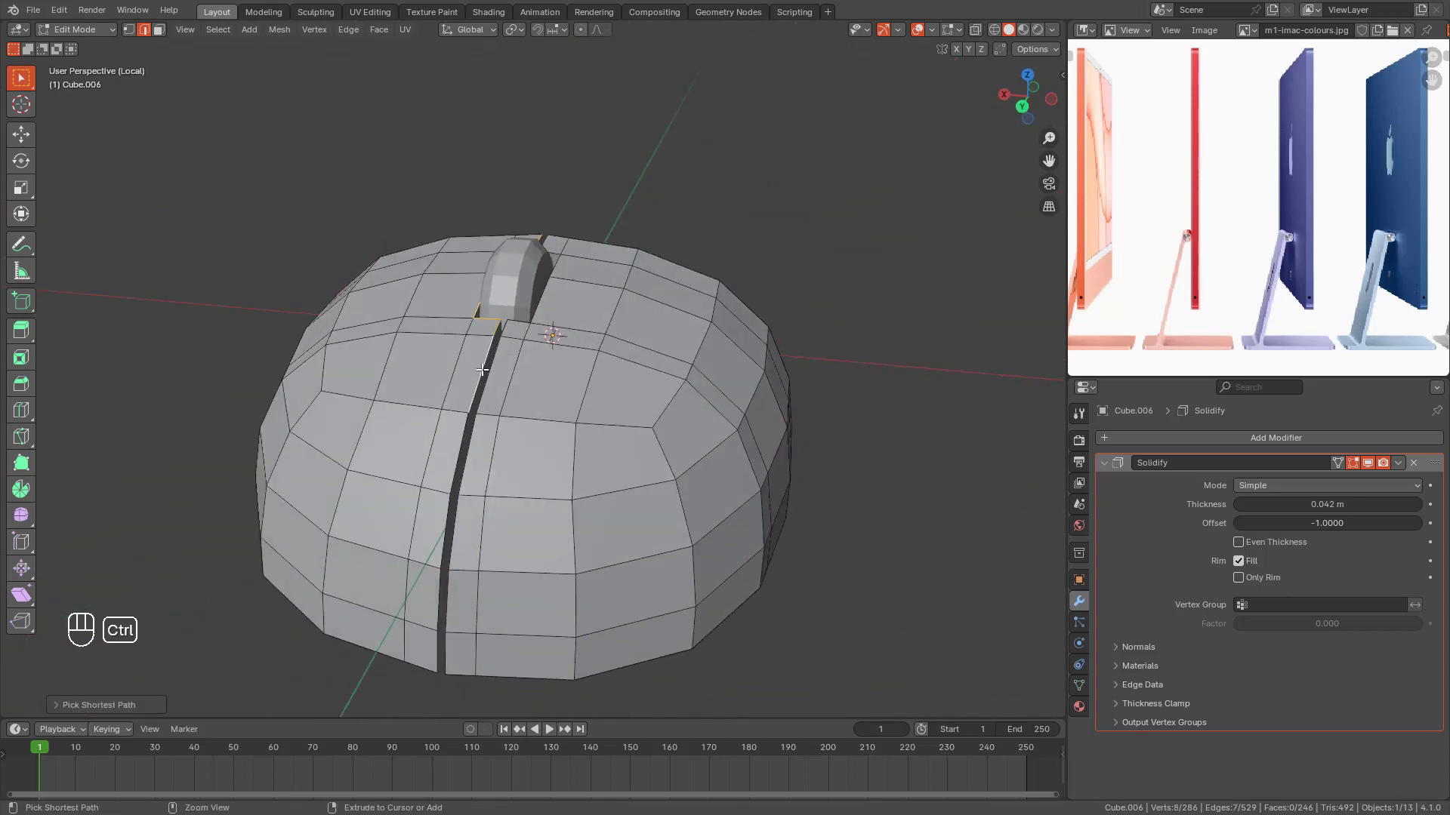
{"action": "scroll", "coordinate": [481, 377], "scroll_direction": "down", "scroll_amount": 2}
{"action": "middle_click_drag", "start_coordinate": [472, 517], "coordinate": [492, 402], "text": "shift"}
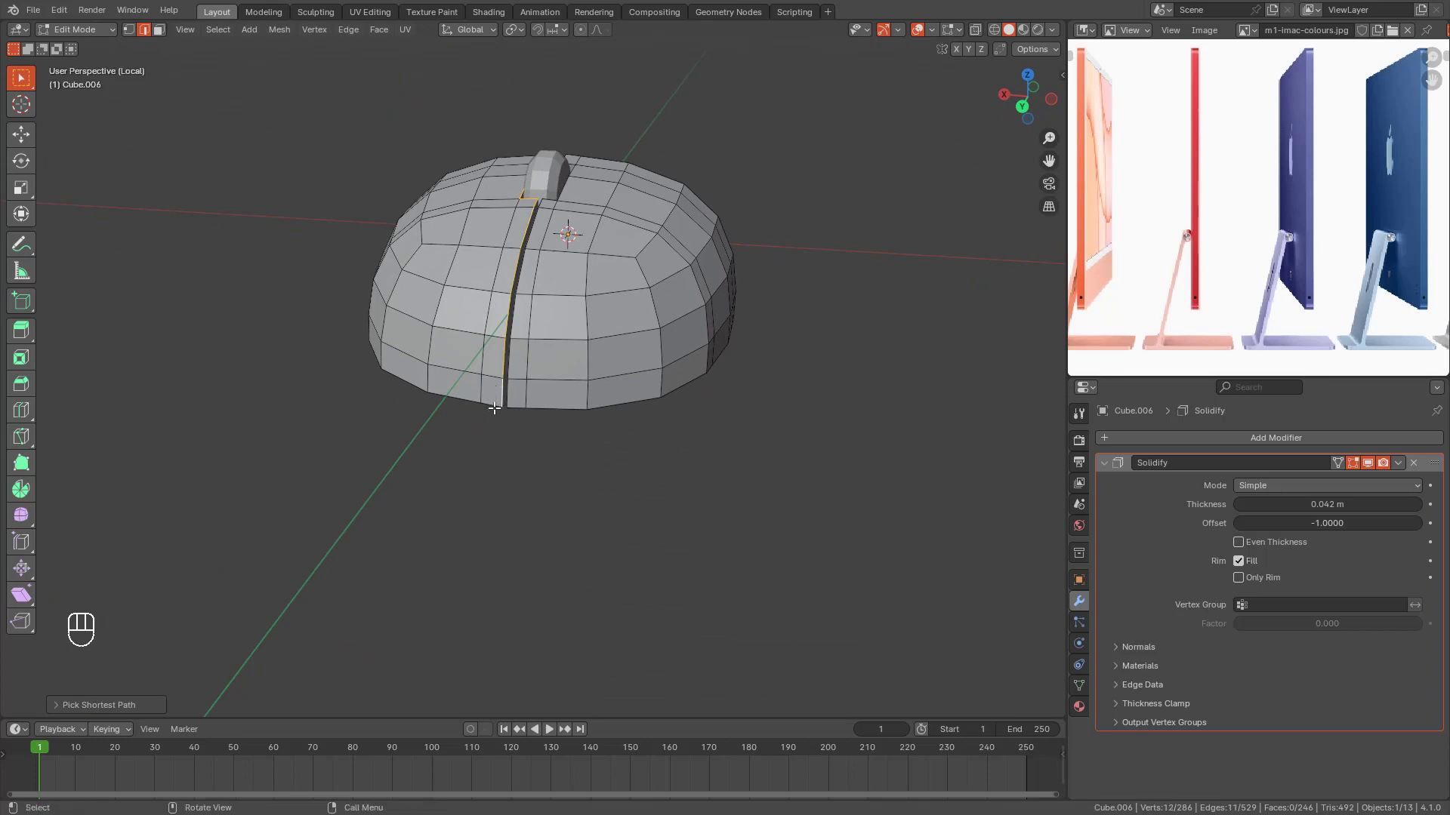
{"action": "key", "text": "KP_7"}
{"action": "key", "text": "shift+z"}
{"action": "scroll", "coordinate": [626, 397], "scroll_direction": "up", "scroll_amount": 2}
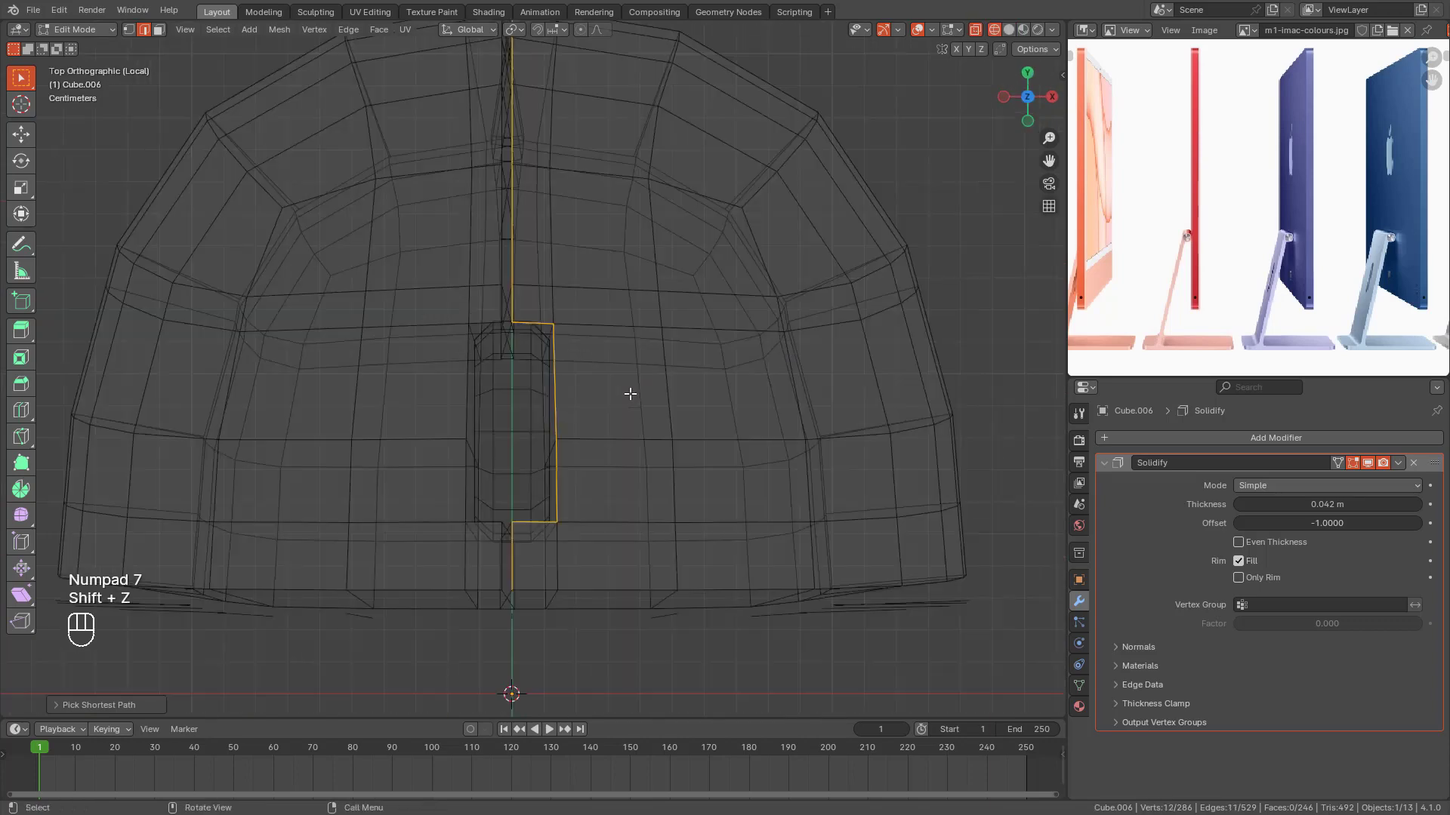
{"action": "scroll", "coordinate": [634, 374], "scroll_direction": "up", "scroll_amount": 5, "text": "shift"}
{"action": "key", "text": "g"}
{"action": "key", "text": "g"}
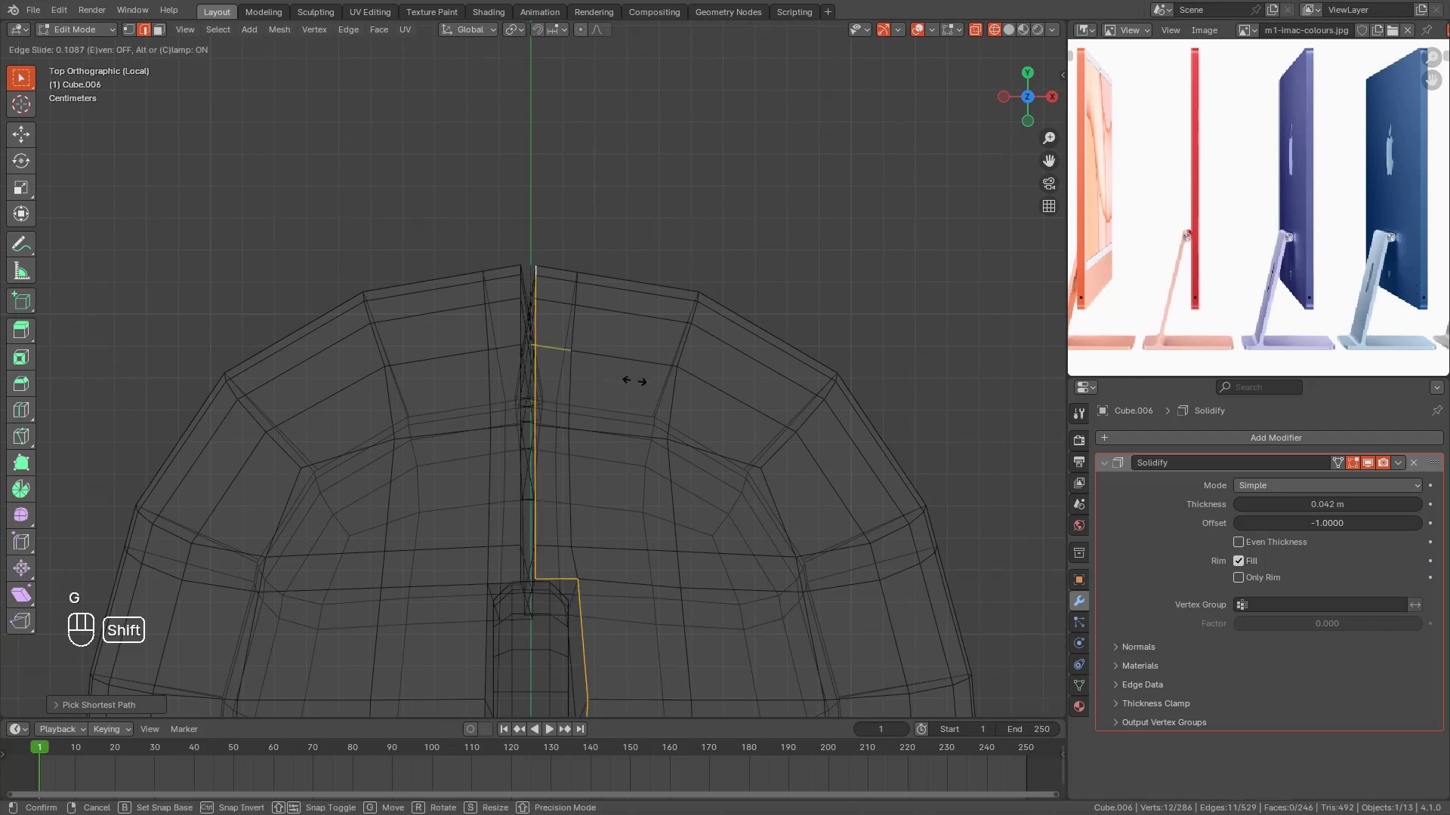
{"action": "right_click", "coordinate": [632, 410]}
Step: Move the +X button half's selected inner border edges outward along the X axis and return to Object Mode
{"action": "key", "text": "g"}
{"action": "key", "text": "x"}
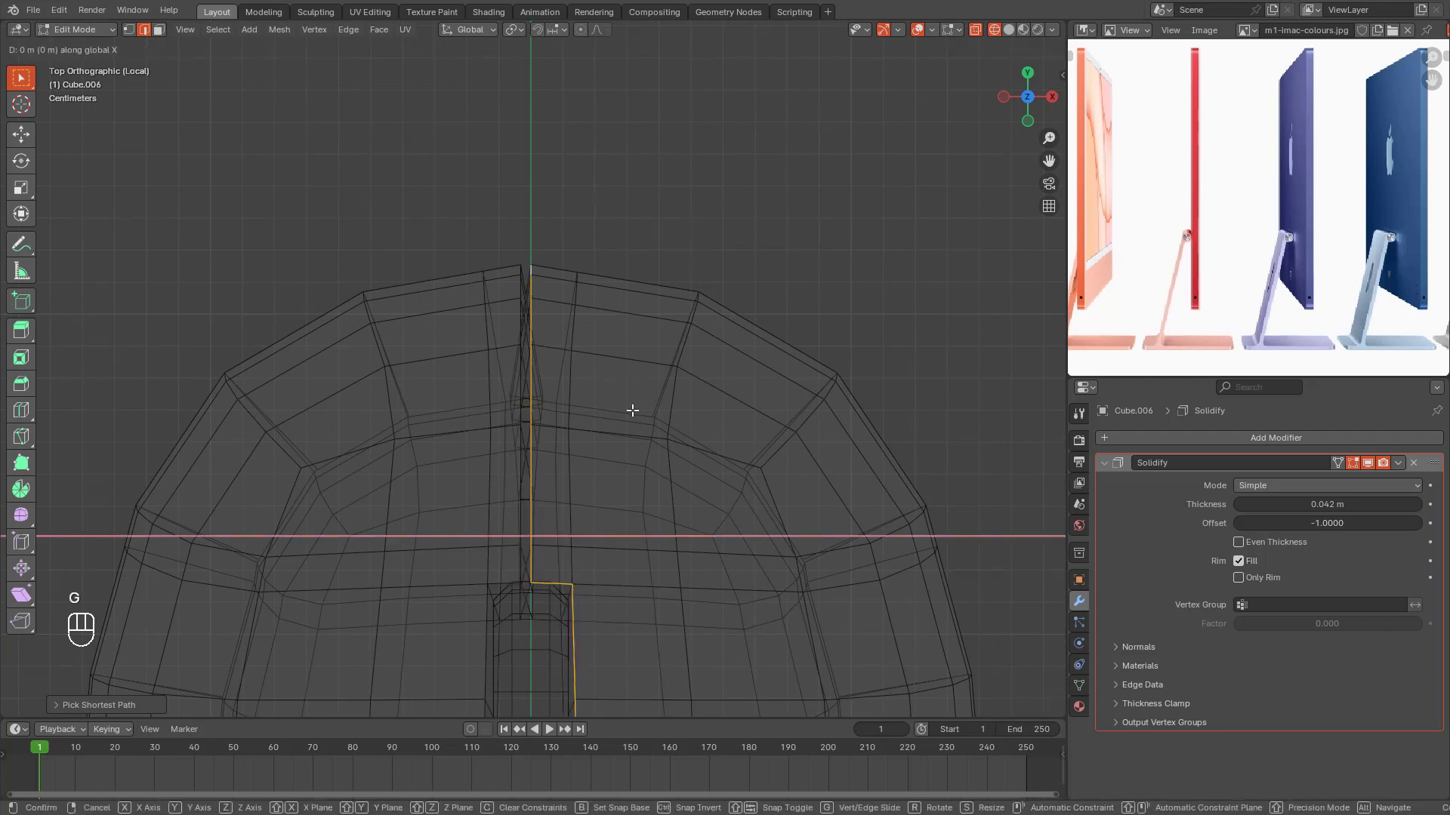
{"action": "left_click", "coordinate": [716, 431]}
{"action": "scroll", "coordinate": [664, 431], "scroll_direction": "down", "scroll_amount": 5}
{"action": "key", "text": "Tab"}
{"action": "key", "text": "shift+z"}
Step: Set the button shell's Solidify thickness to 0.02 m and check the result in wireframe
{"action": "middle_click_drag", "start_coordinate": [619, 491], "coordinate": [880, 451]}
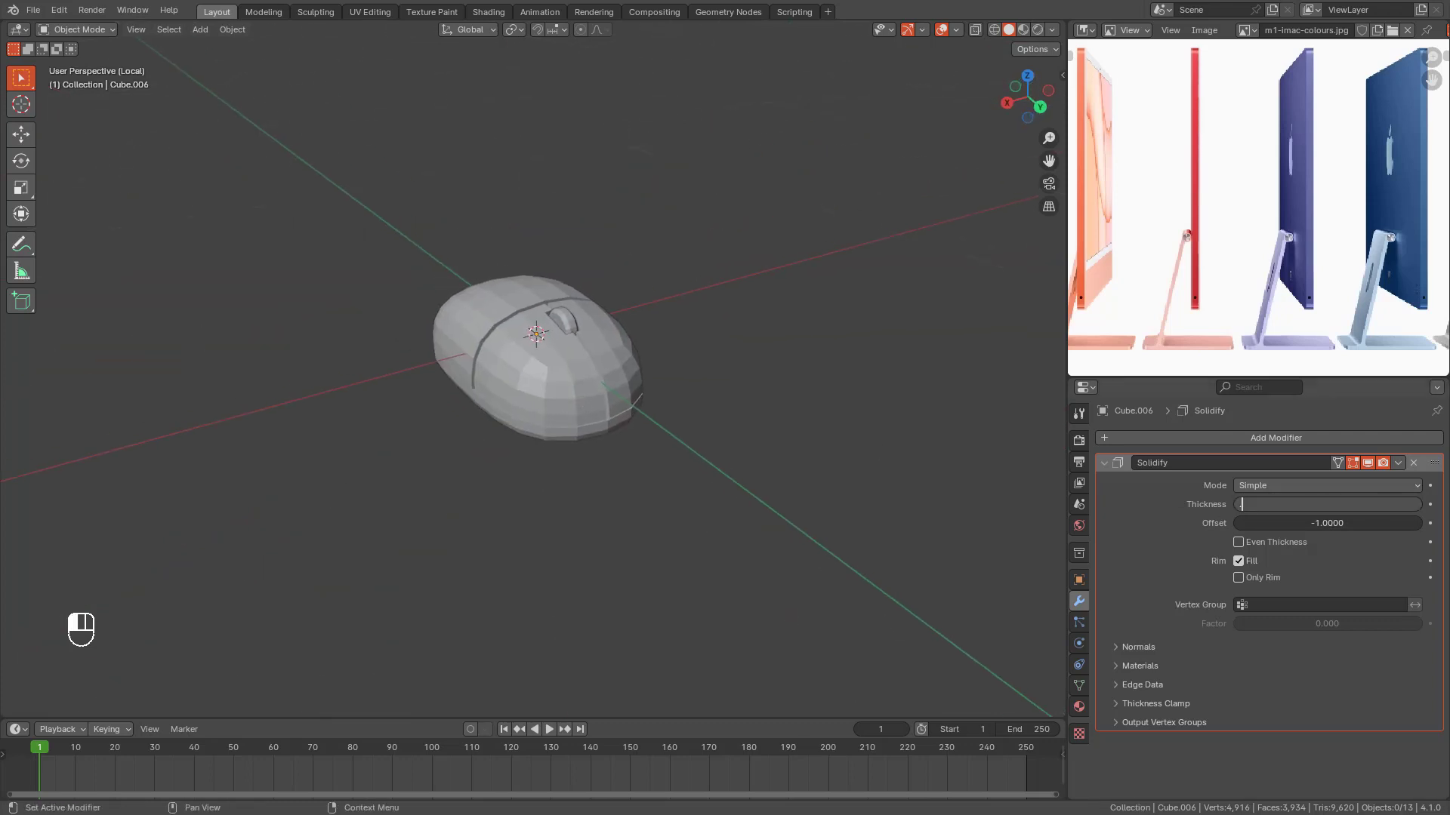
{"action": "key", "text": "shift+z"}
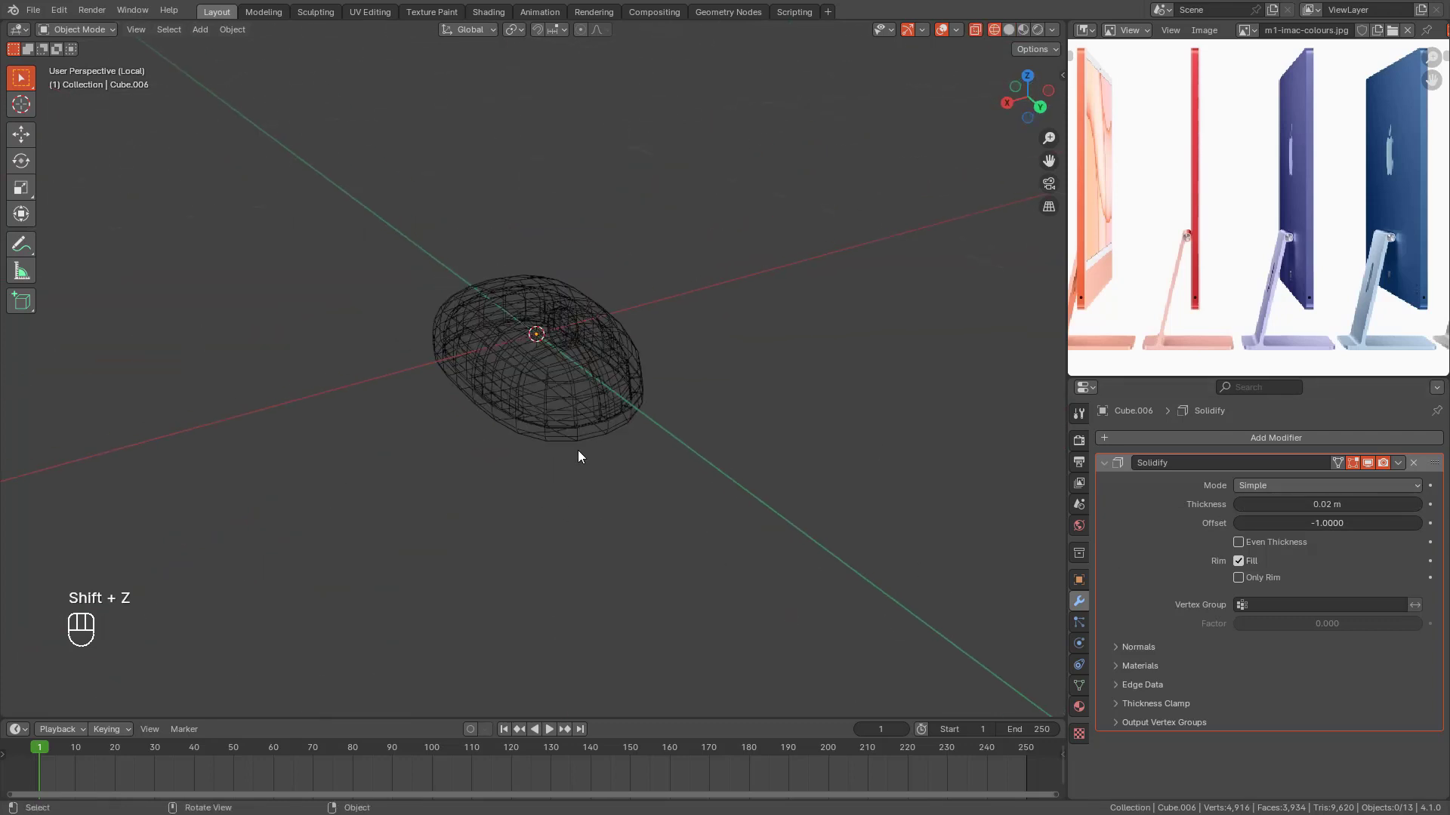
{"action": "middle_click_drag", "start_coordinate": [580, 451], "coordinate": [188, 233]}
{"action": "key", "text": "shift+z"}
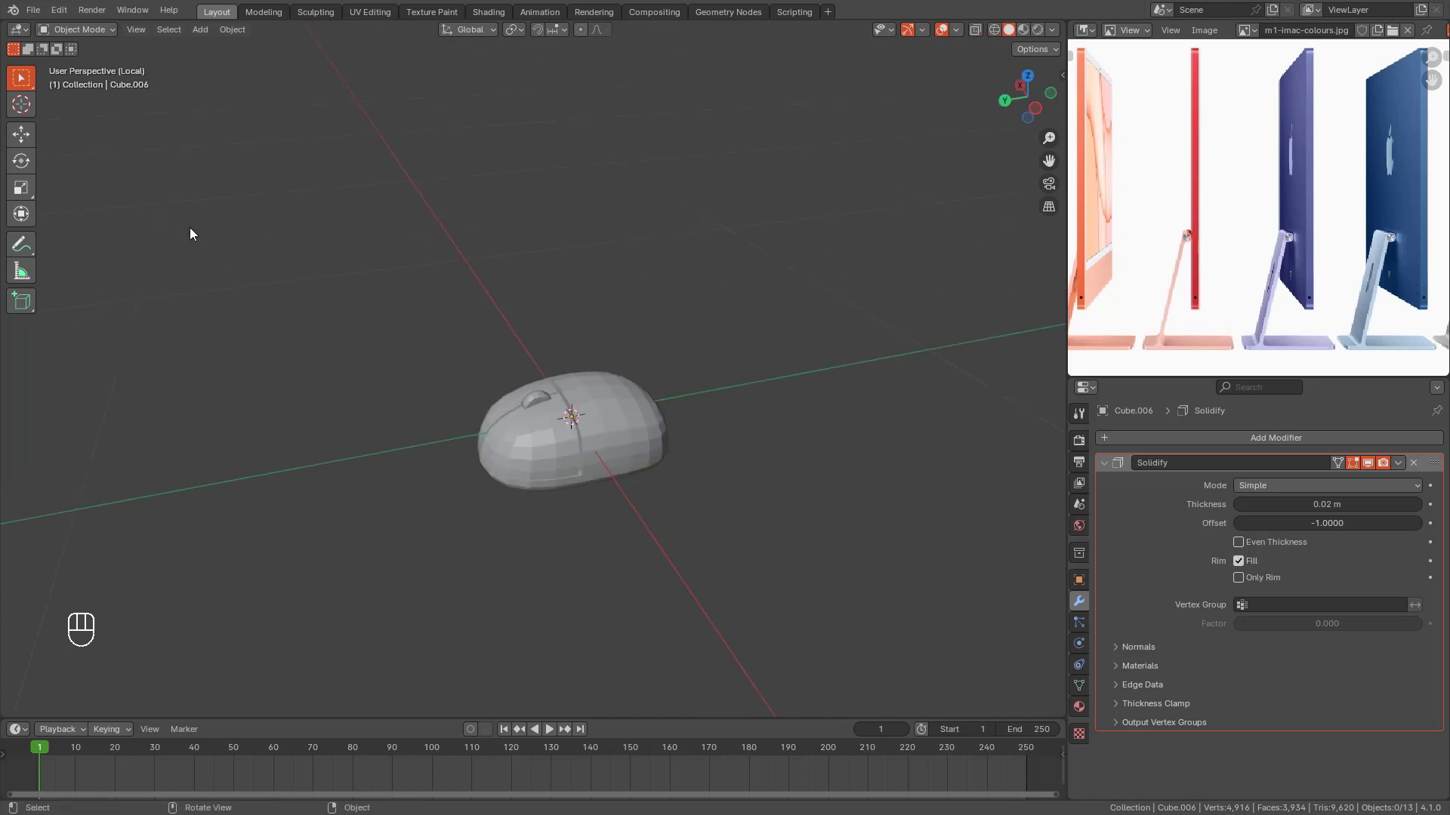
Step: Leave local view to bring back the whole desk scene, framing the mouse on the floor
{"action": "key", "text": "slash"}
{"action": "scroll", "coordinate": [578, 411], "scroll_direction": "up", "scroll_amount": 5}
{"action": "middle_click_drag", "start_coordinate": [580, 412], "coordinate": [577, 345], "text": "shift"}
{"action": "middle_click_drag", "start_coordinate": [577, 345], "coordinate": [709, 328]}
{"action": "scroll", "coordinate": [574, 370], "scroll_direction": "up", "scroll_amount": 5}
{"action": "middle_click_drag", "start_coordinate": [365, 432], "coordinate": [498, 382], "text": "shift"}
{"action": "middle_click_drag", "start_coordinate": [498, 382], "coordinate": [613, 363]}
{"action": "left_click", "coordinate": [469, 325]}
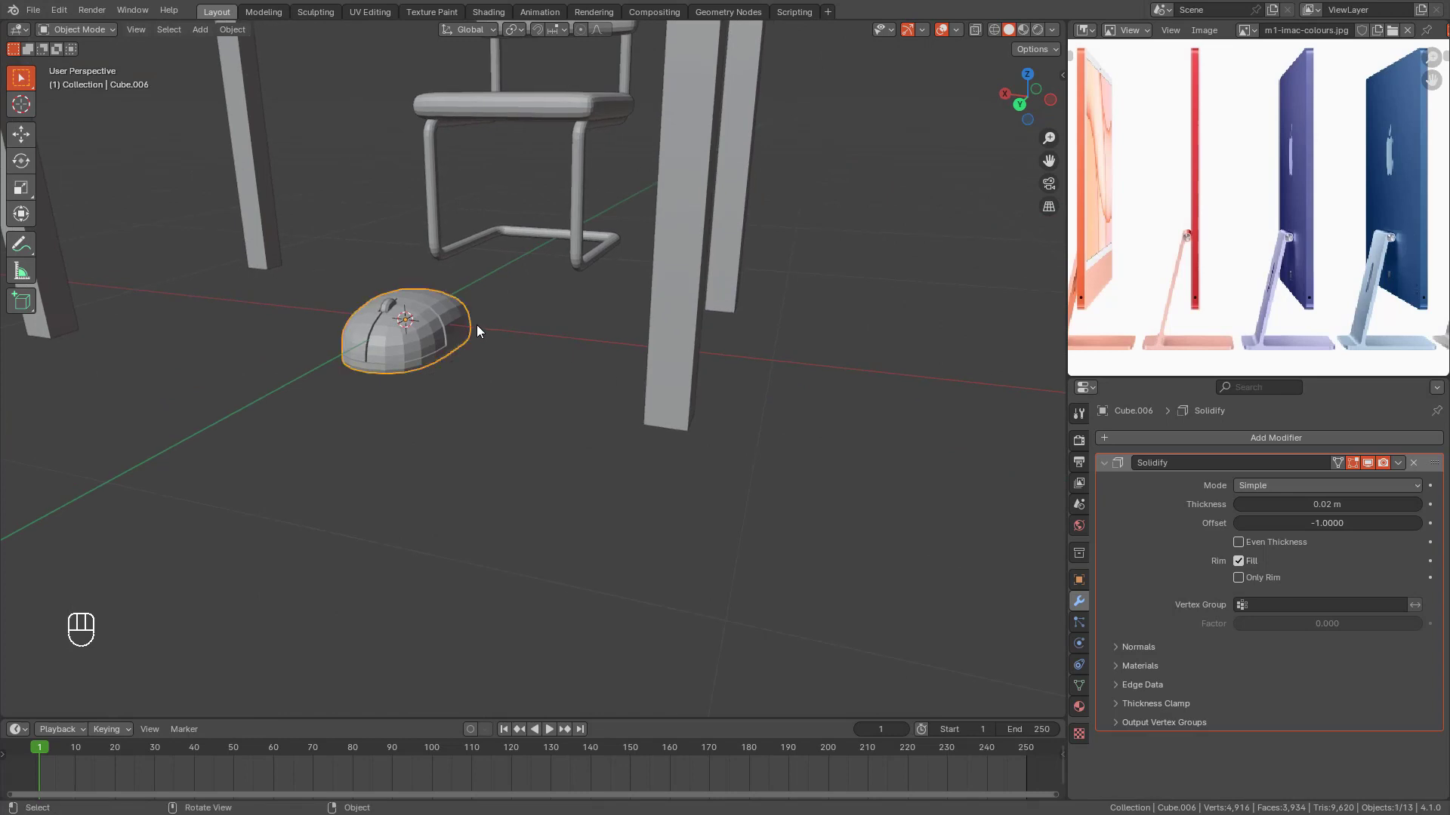
{"action": "key", "text": "g"}
{"action": "right_click", "coordinate": [490, 227]}
Step: Parent the scroll wheel to the mouse shell with the Object option, and select only the shell
{"action": "scroll", "coordinate": [408, 298], "scroll_direction": "up", "scroll_amount": 4}
{"action": "middle_click_drag", "start_coordinate": [380, 320], "coordinate": [457, 337], "text": "shift"}
{"action": "left_click", "coordinate": [404, 294]}
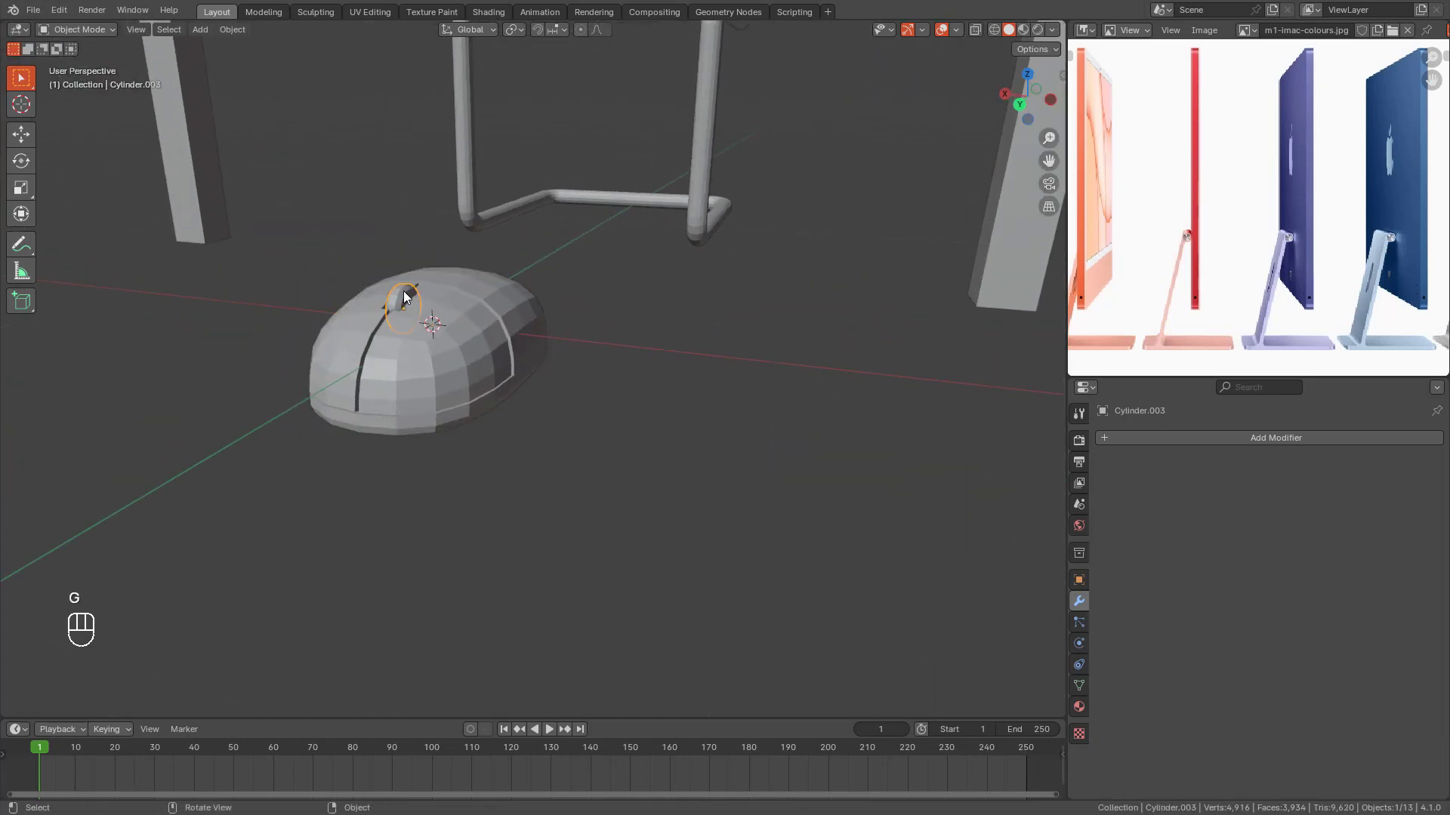
{"action": "left_click", "coordinate": [507, 312], "text": "shift"}
{"action": "key", "text": "ctrl+p"}
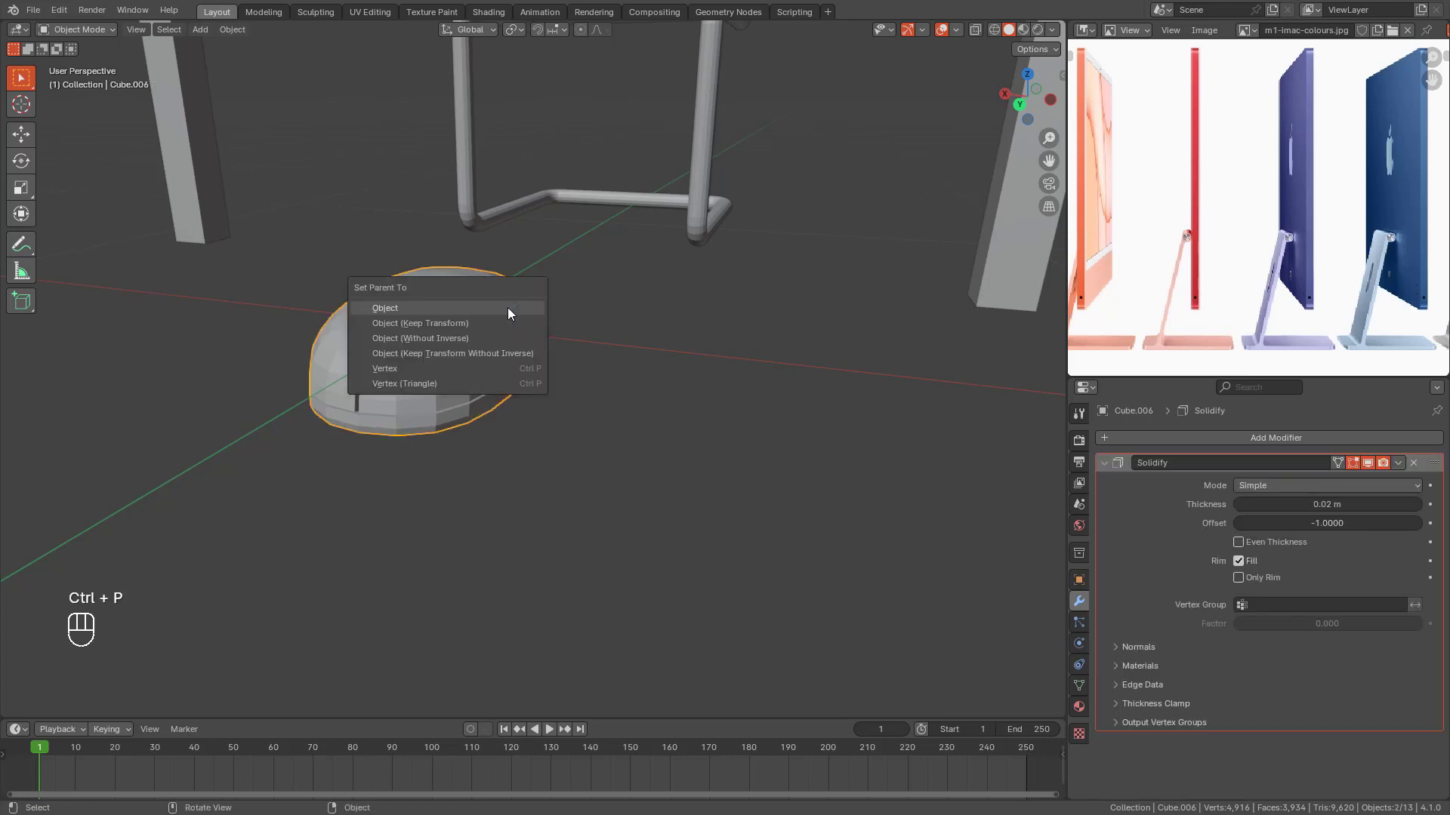
{"action": "left_click", "coordinate": [535, 315]}
{"action": "left_click", "coordinate": [533, 317]}
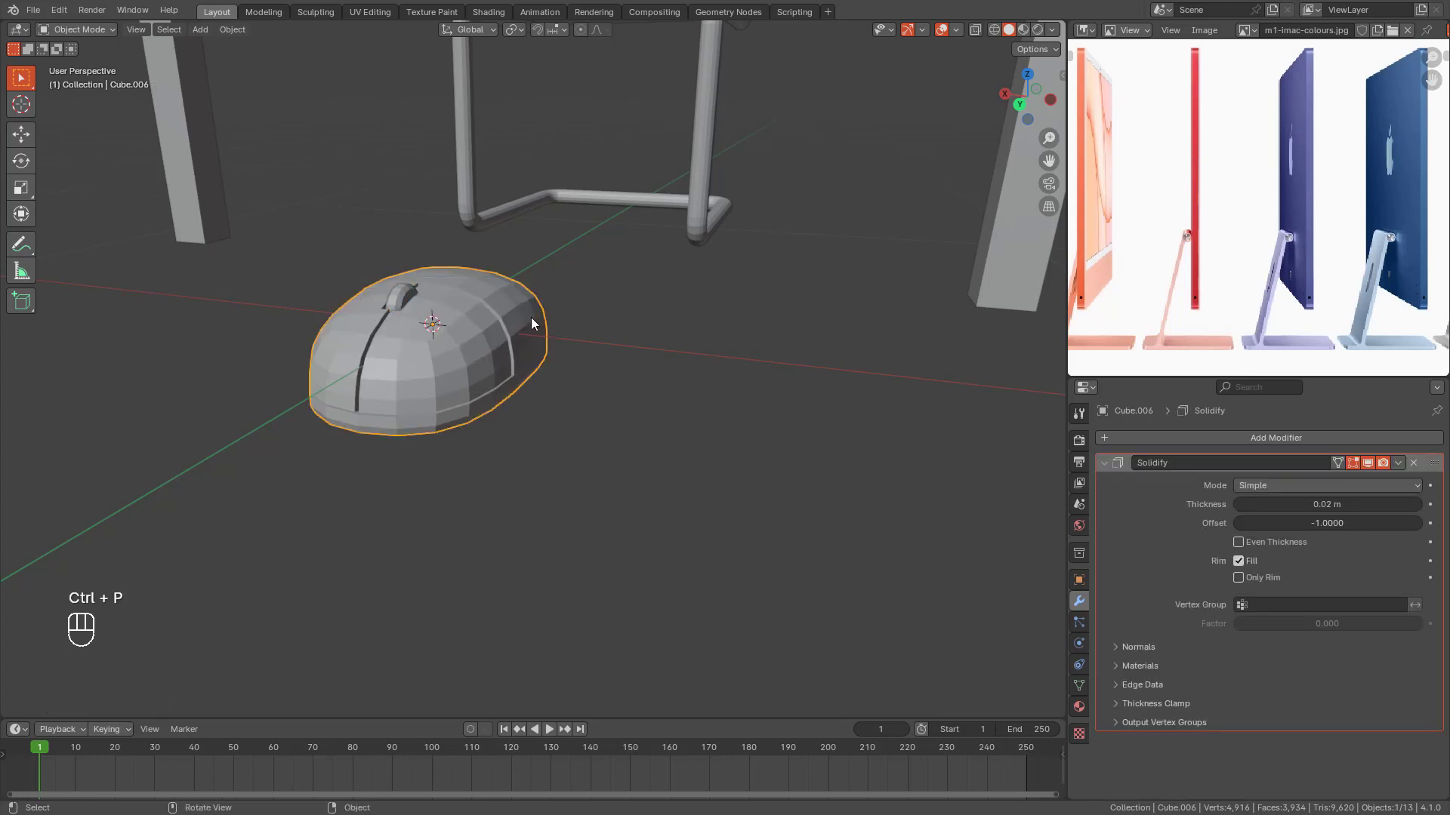
Step: Move the mouse up from the floor in side view so it rests on the desktop, in line with the keyboard
{"action": "key", "text": "KP_1"}
{"action": "middle_click_drag", "start_coordinate": [642, 346], "coordinate": [583, 507], "text": "shift"}
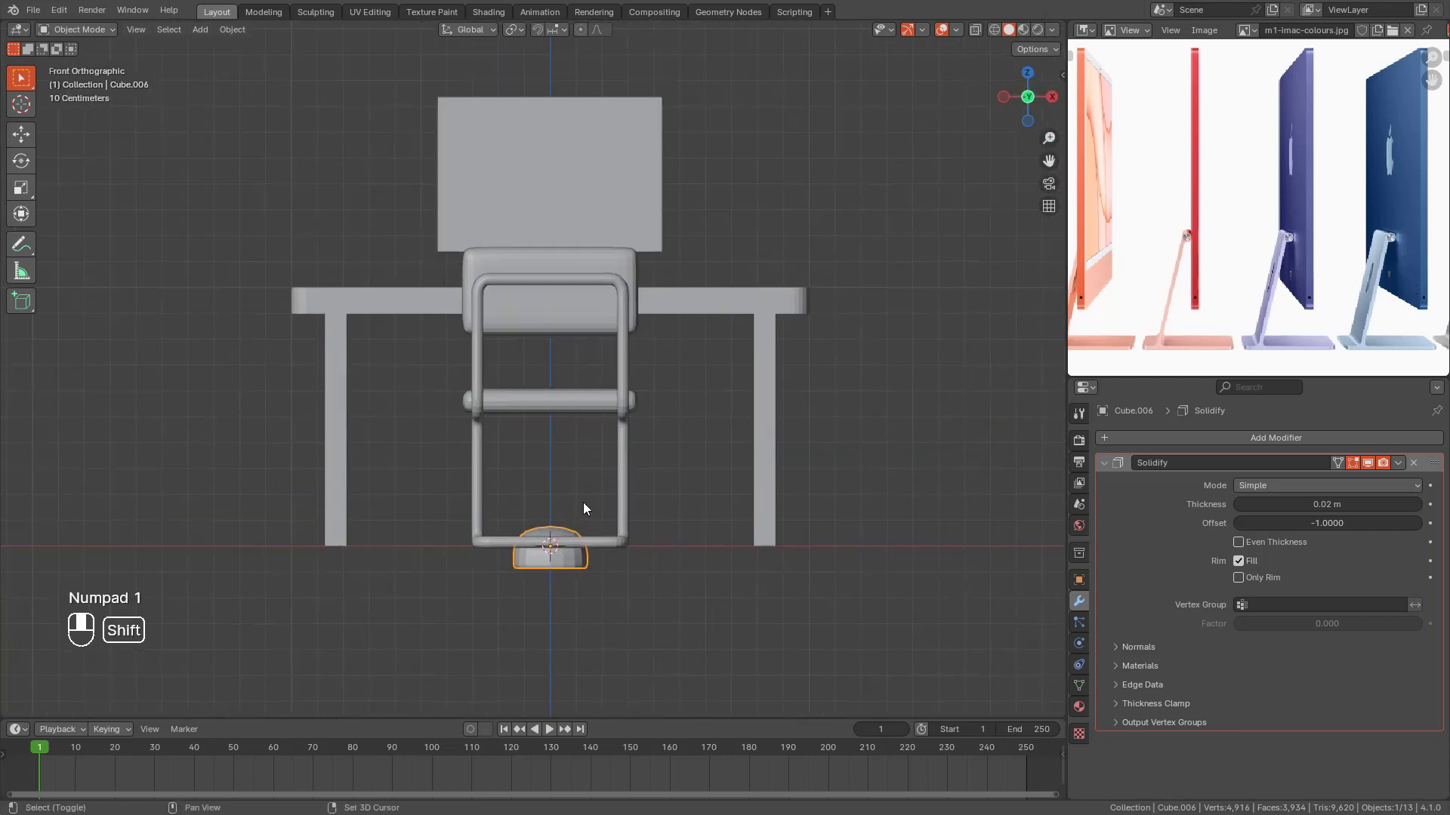
{"action": "key", "text": "KP_3"}
{"action": "key", "text": "g"}
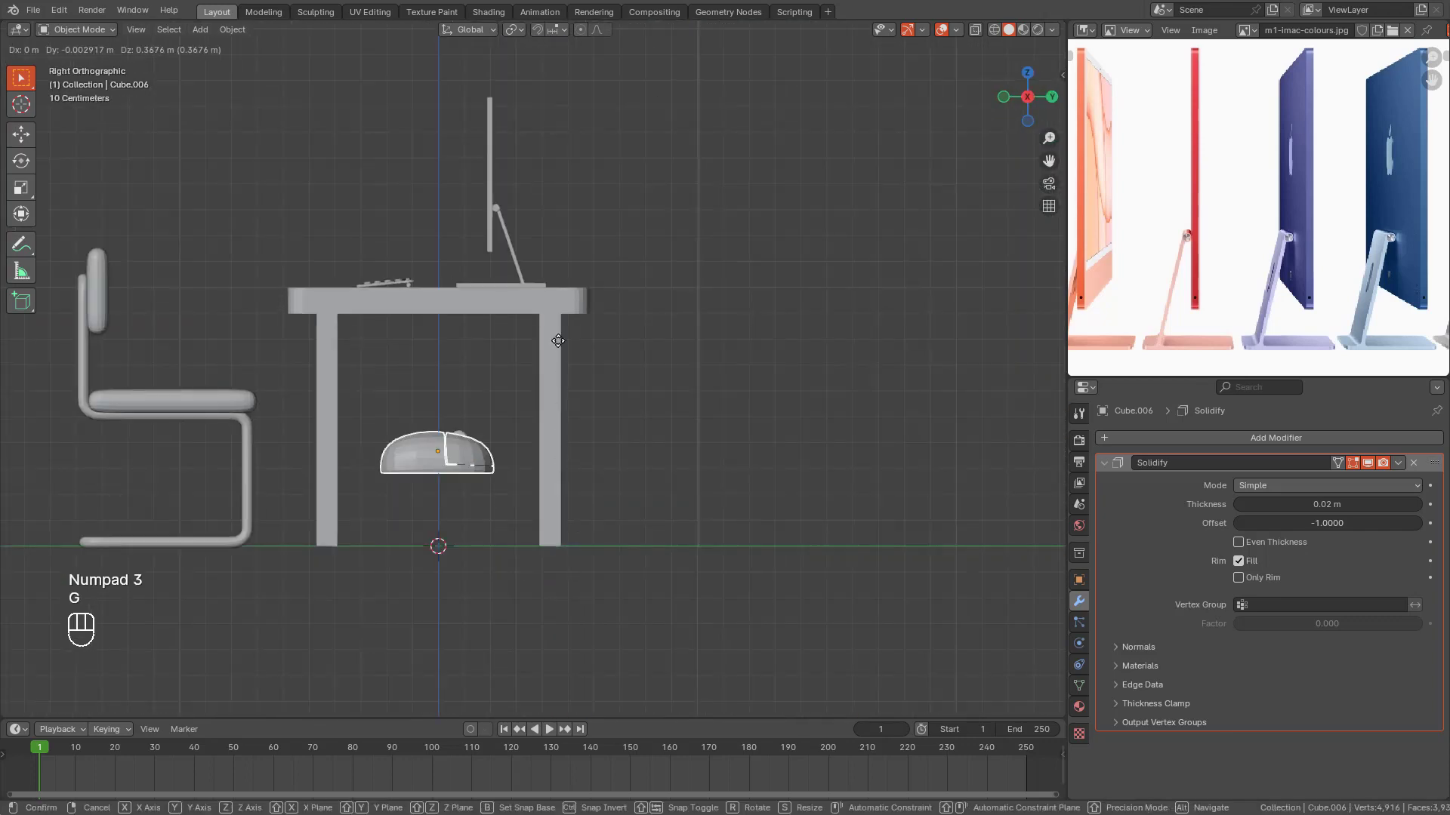
{"action": "left_click", "coordinate": [516, 256]}
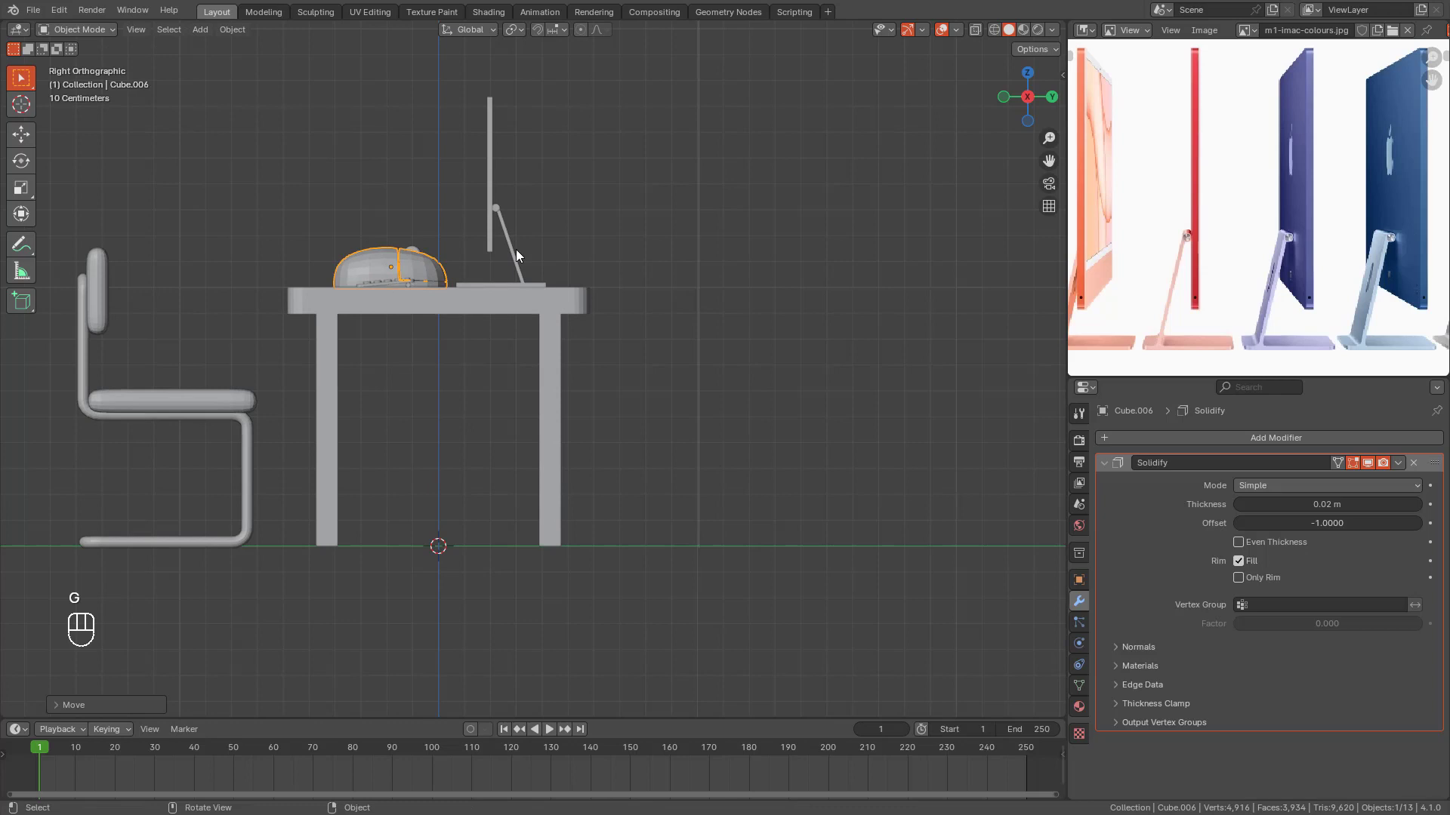
Step: Move the mouse along the X axis in top view to sit beside the keyboard on its +X side
{"action": "key", "text": "KP_7"}
{"action": "key", "text": "g"}
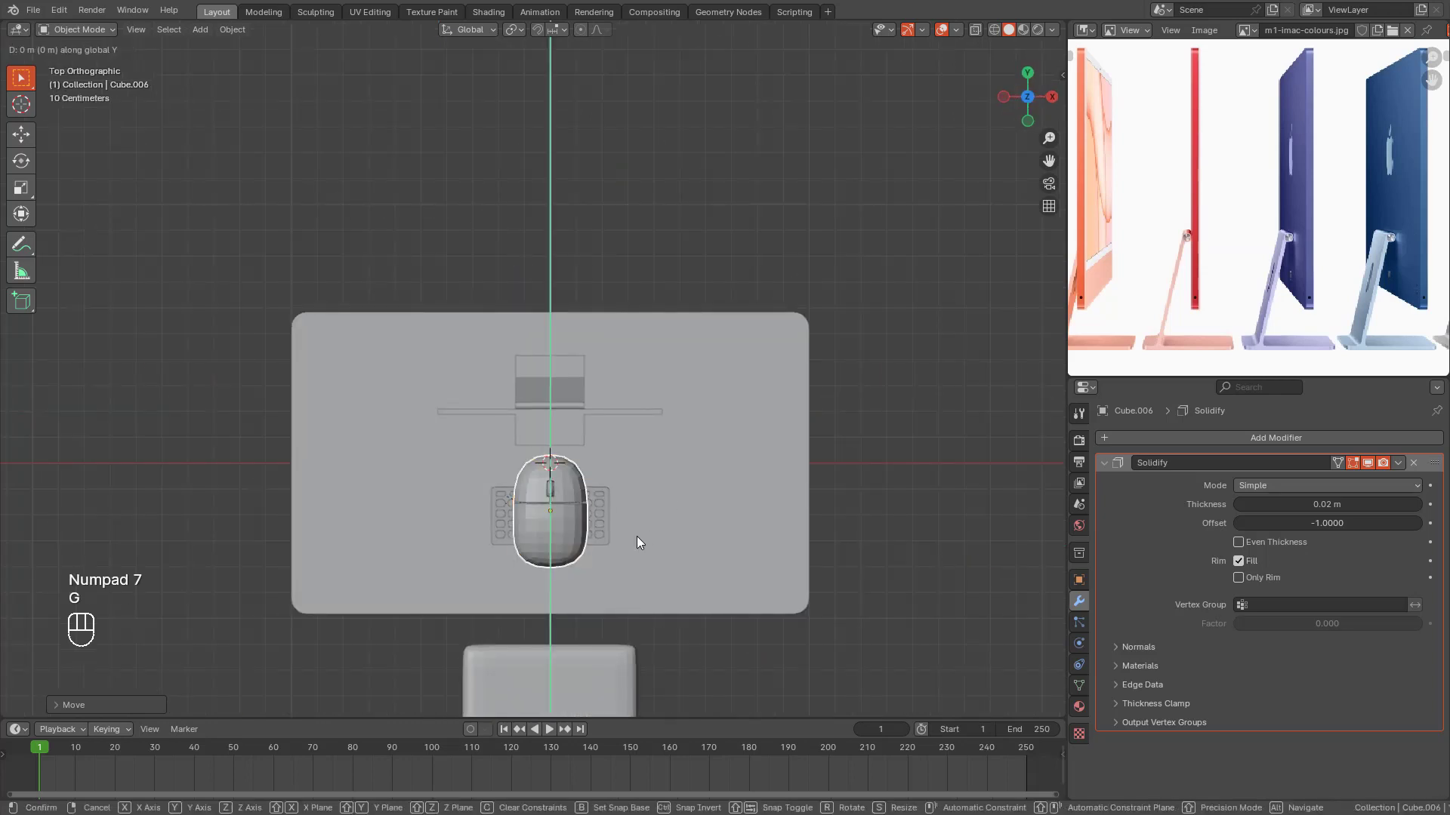
{"action": "key", "text": "x"}
{"action": "left_click", "coordinate": [764, 546]}
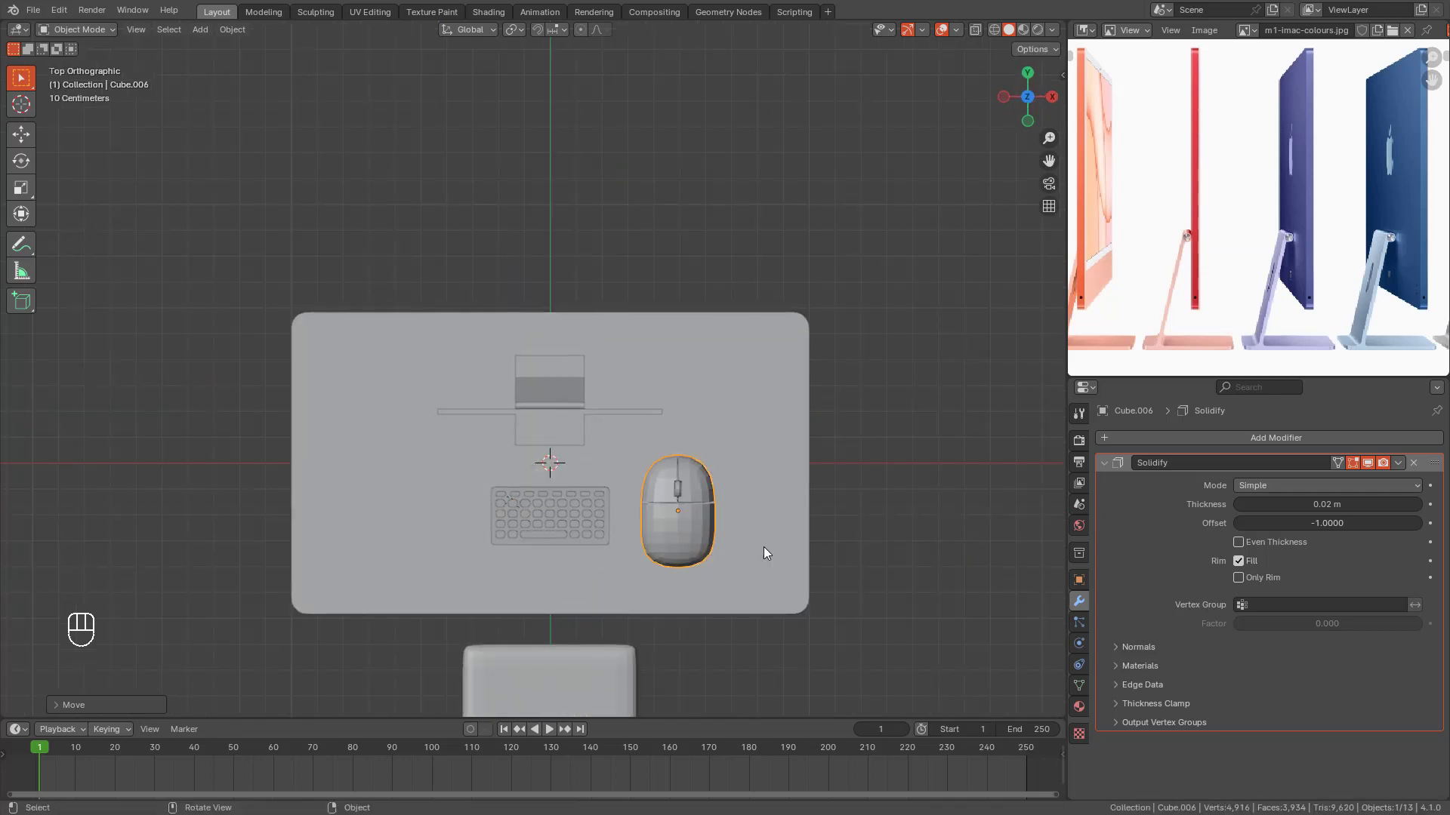
Step: Scale the whole mouse down uniformly so it suits the size of the keyboard and desk
{"action": "key", "text": "KP_3"}
{"action": "key", "text": "KP_Decimal"}
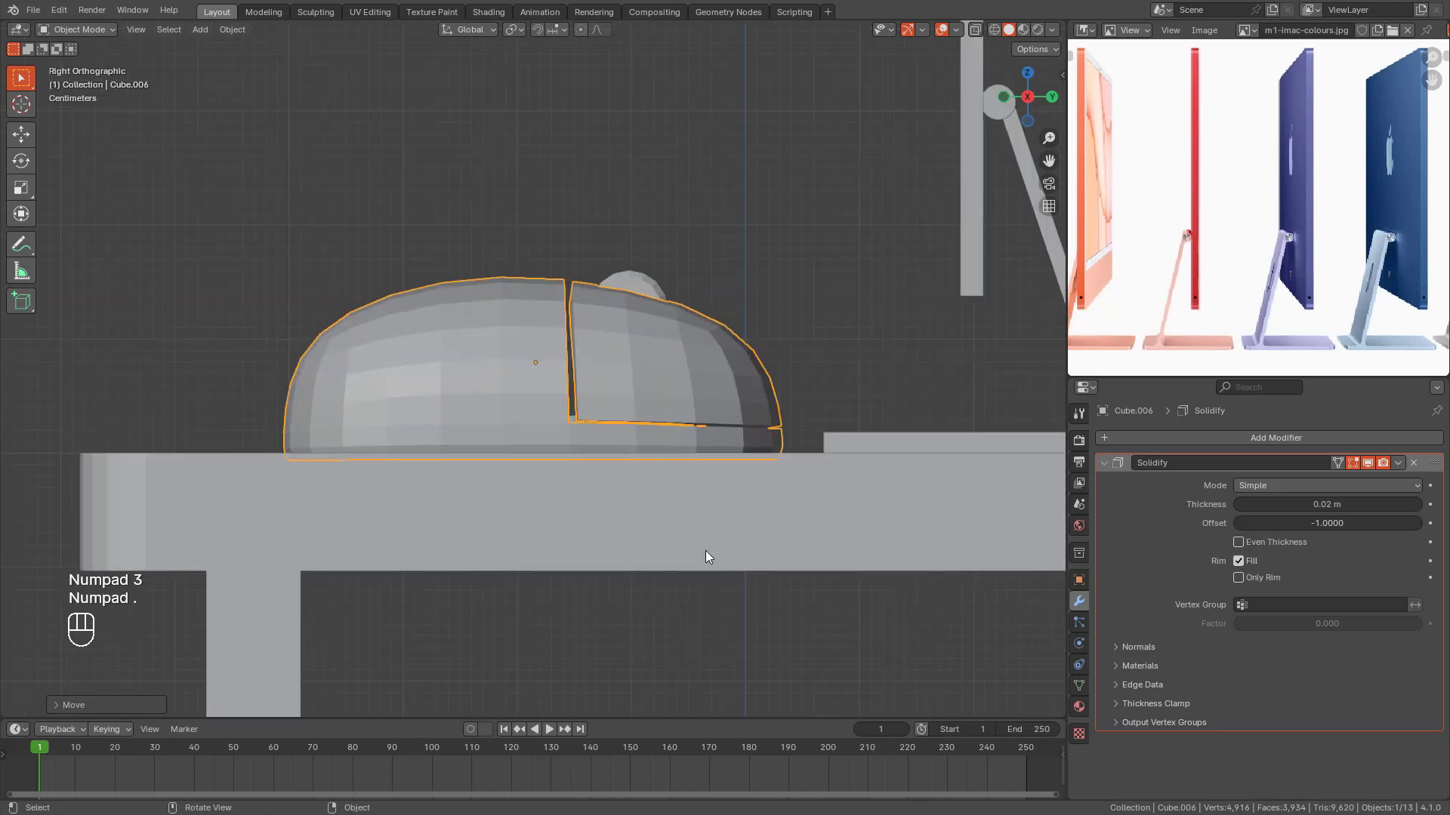
{"action": "key", "text": "s"}
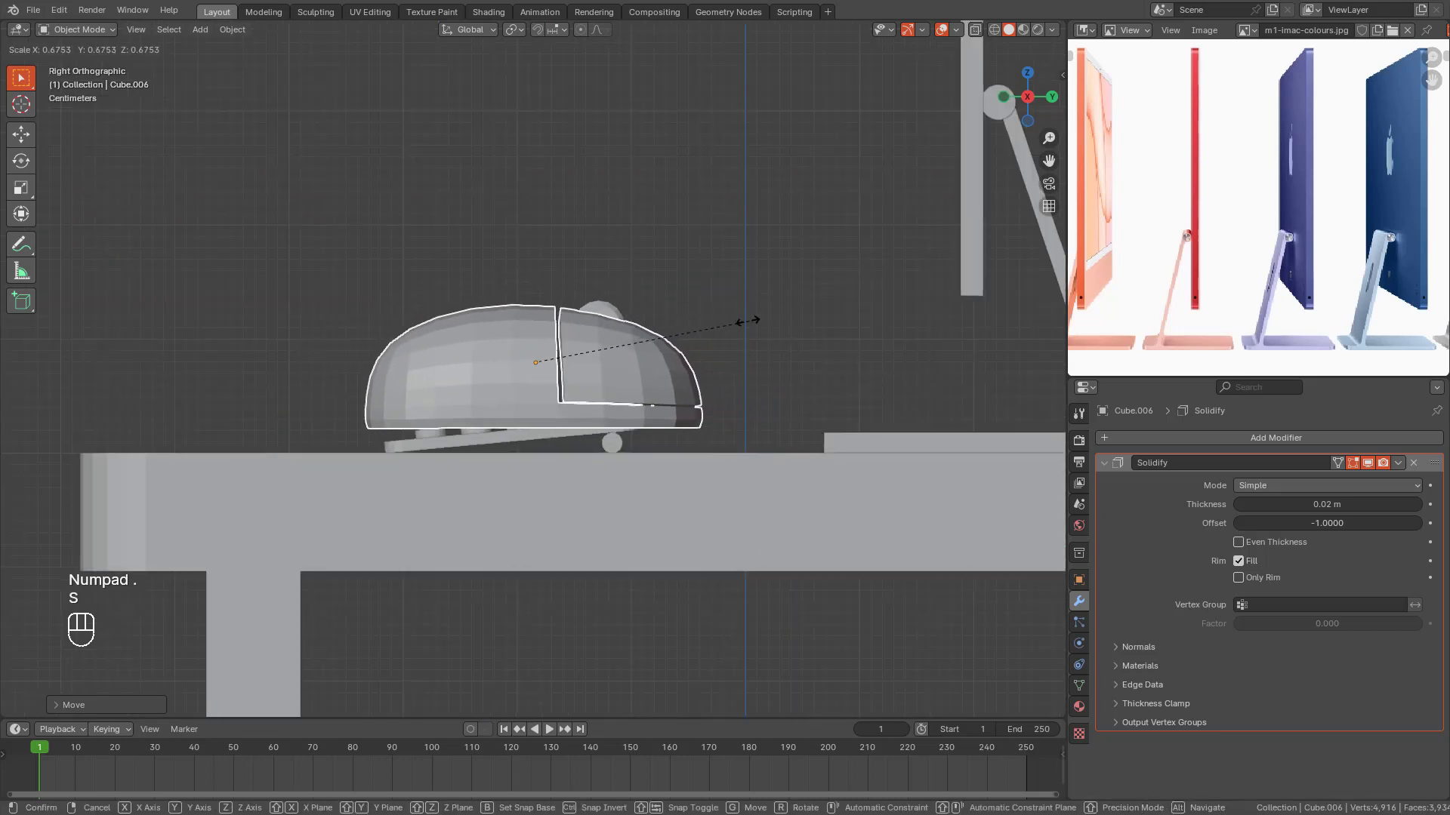
{"action": "left_click", "coordinate": [615, 348]}
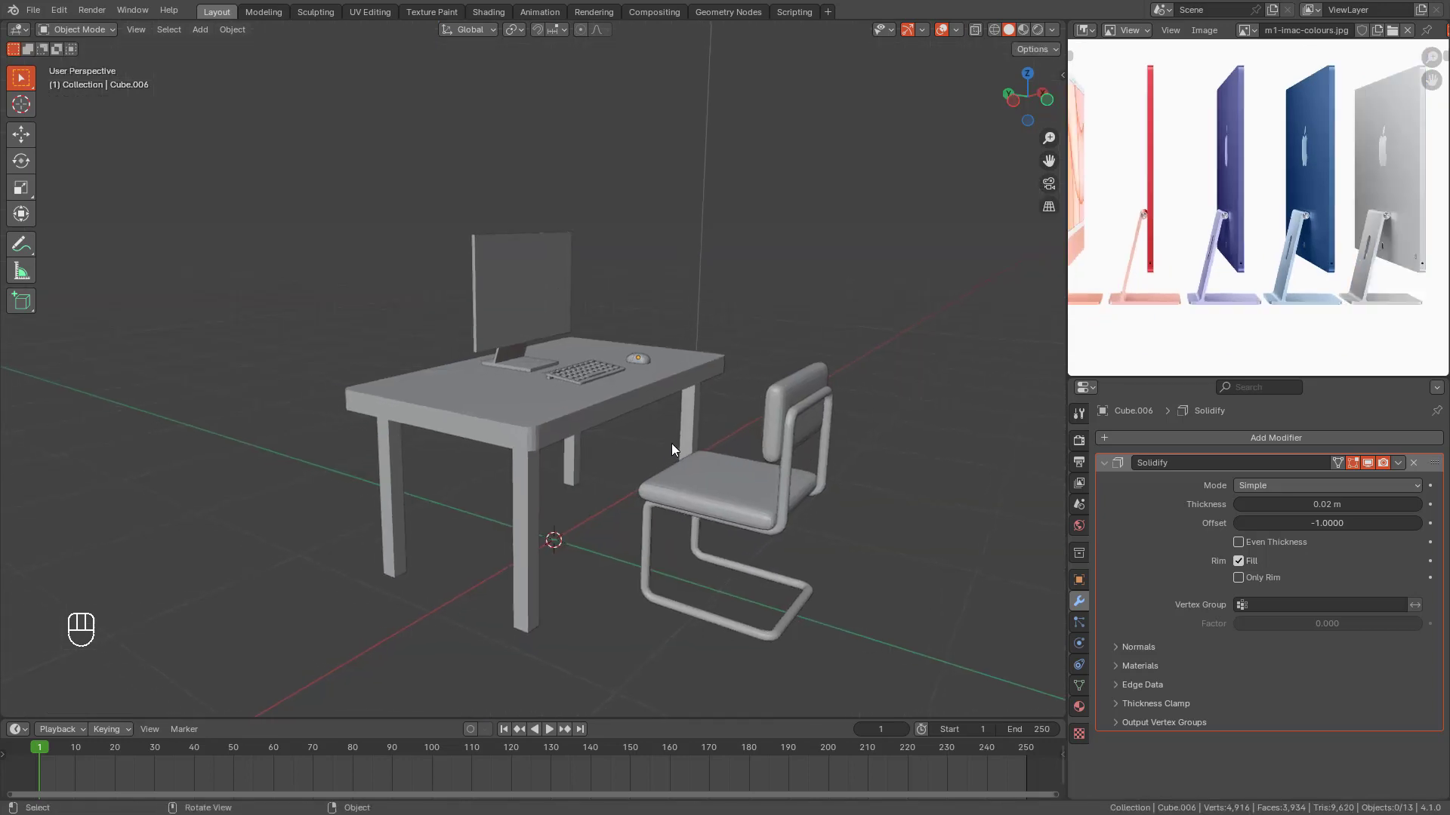
Step: Add a cylinder at the world origin and set its vertex count to 24
{"action": "mouse_move", "coordinate": [672, 443]}
{"action": "middle_mouse_down"}
{"action": "mouse_move", "coordinate": [601, 455]}
{"action": "mouse_move", "coordinate": [628, 472]}
{"action": "mouse_move", "coordinate": [720, 459]}
{"action": "mouse_move", "coordinate": [650, 455]}
{"action": "middle_mouse_up"}
{"action": "scroll", "coordinate": [650, 454], "scroll_direction": "up", "scroll_amount": 2}
{"action": "scroll", "coordinate": [609, 446], "scroll_direction": "down", "scroll_amount": 1}
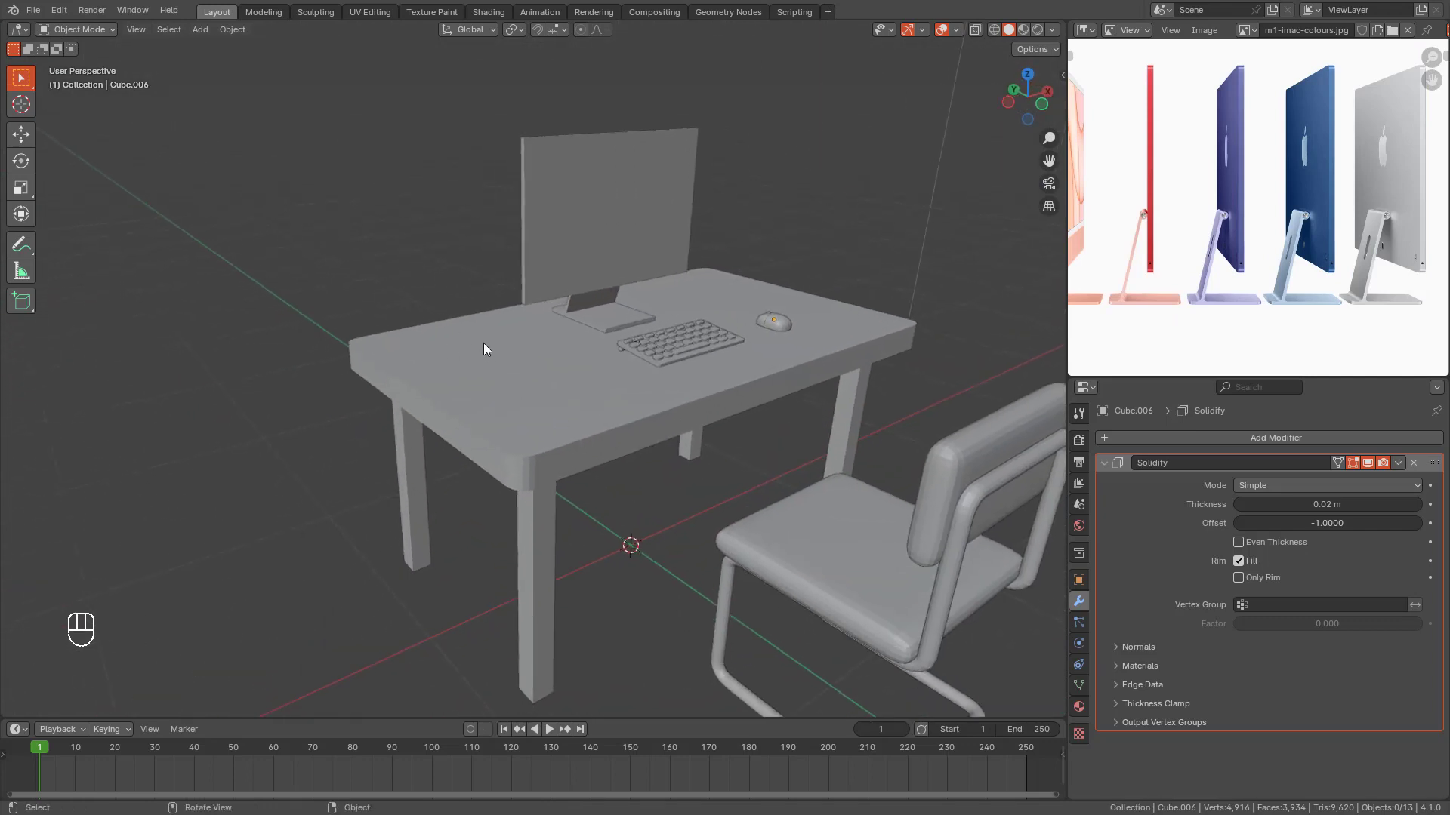
{"action": "scroll", "coordinate": [668, 414], "scroll_direction": "down", "scroll_amount": 3}
{"action": "scroll", "coordinate": [664, 323], "scroll_direction": "down", "scroll_amount": 3}
{"action": "key", "text": "shift+a"}
{"action": "mouse_move", "coordinate": [832, 367]}
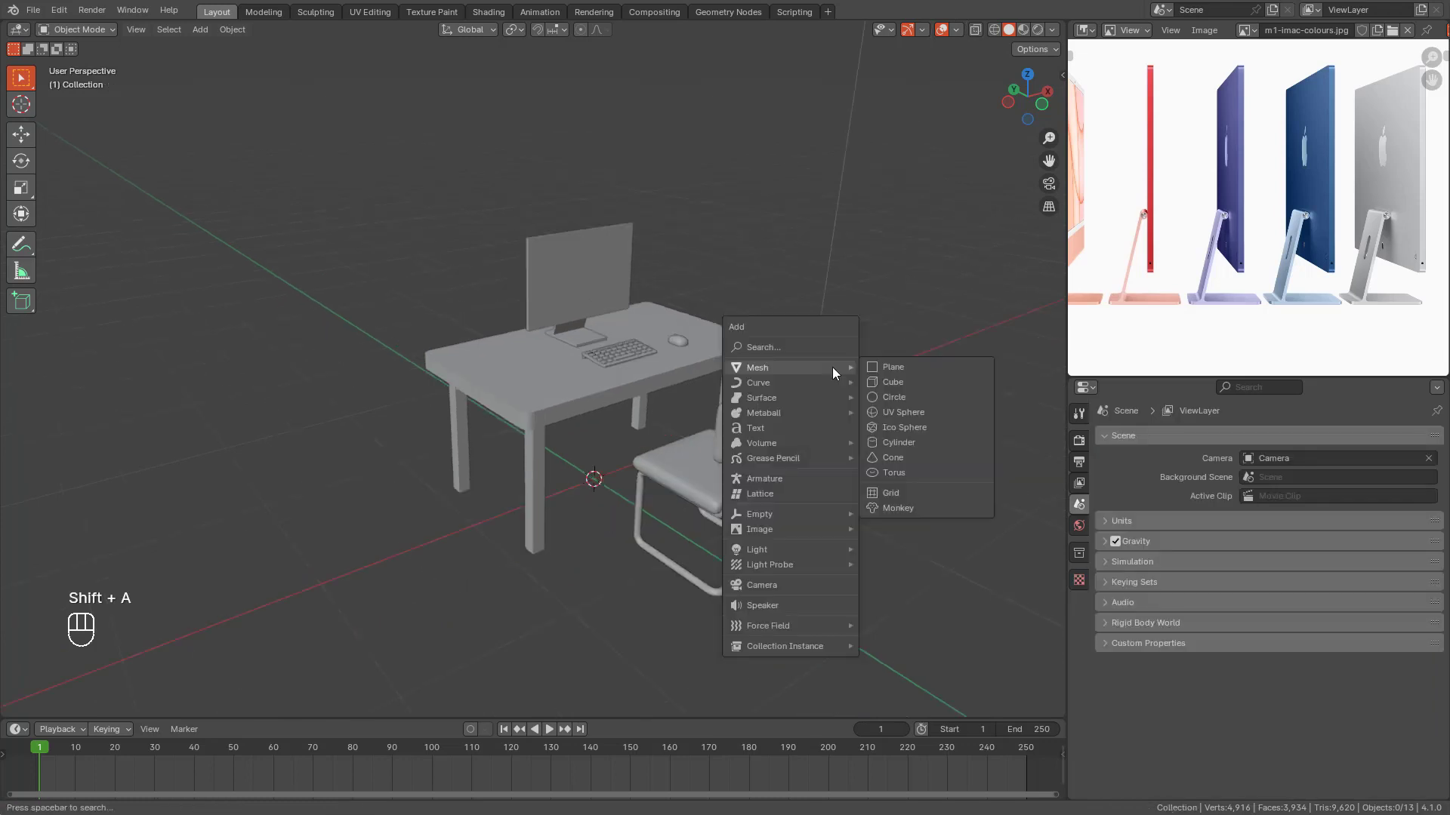
{"action": "left_click", "coordinate": [885, 444]}
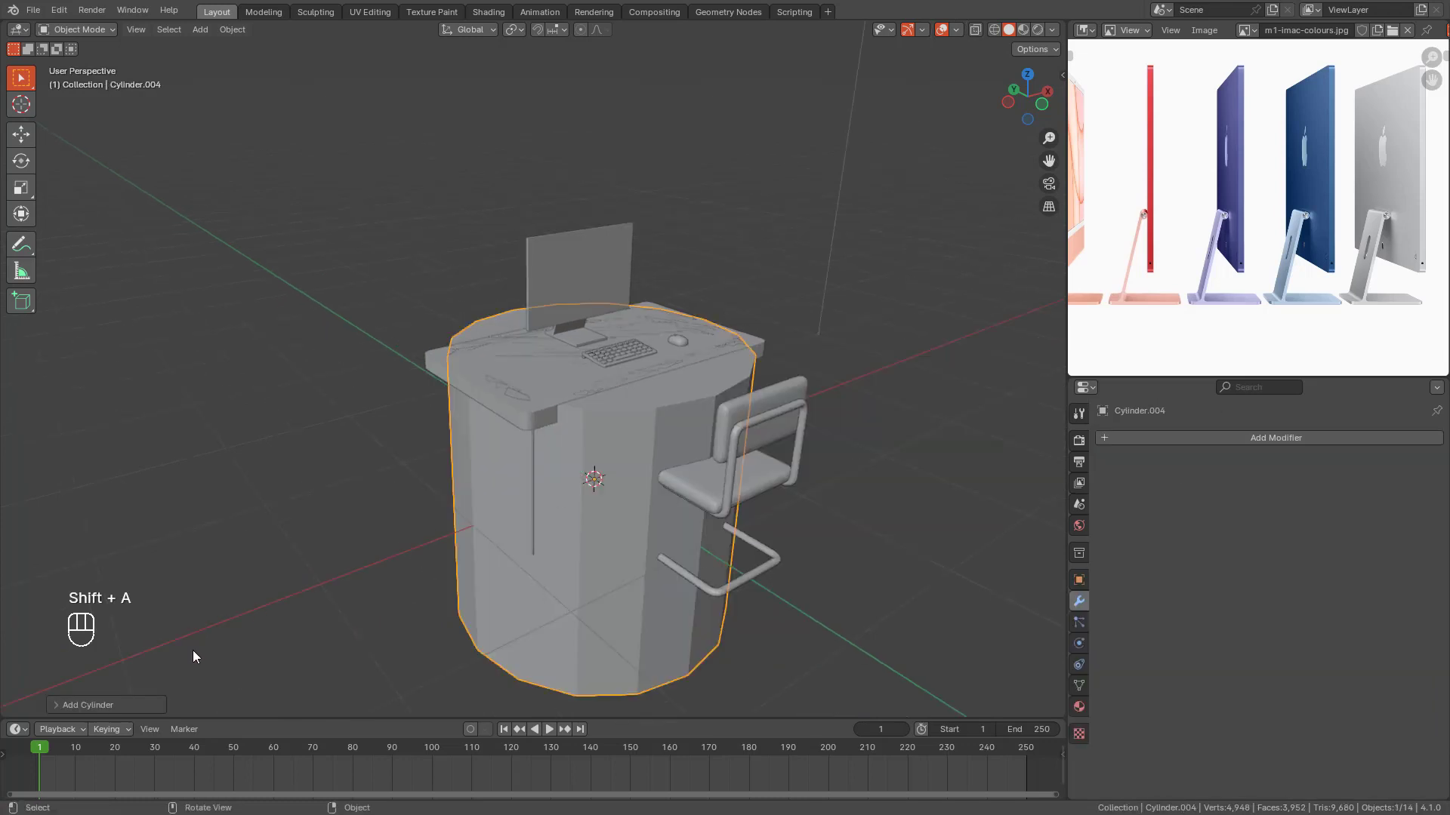
{"action": "left_click", "coordinate": [77, 705]}
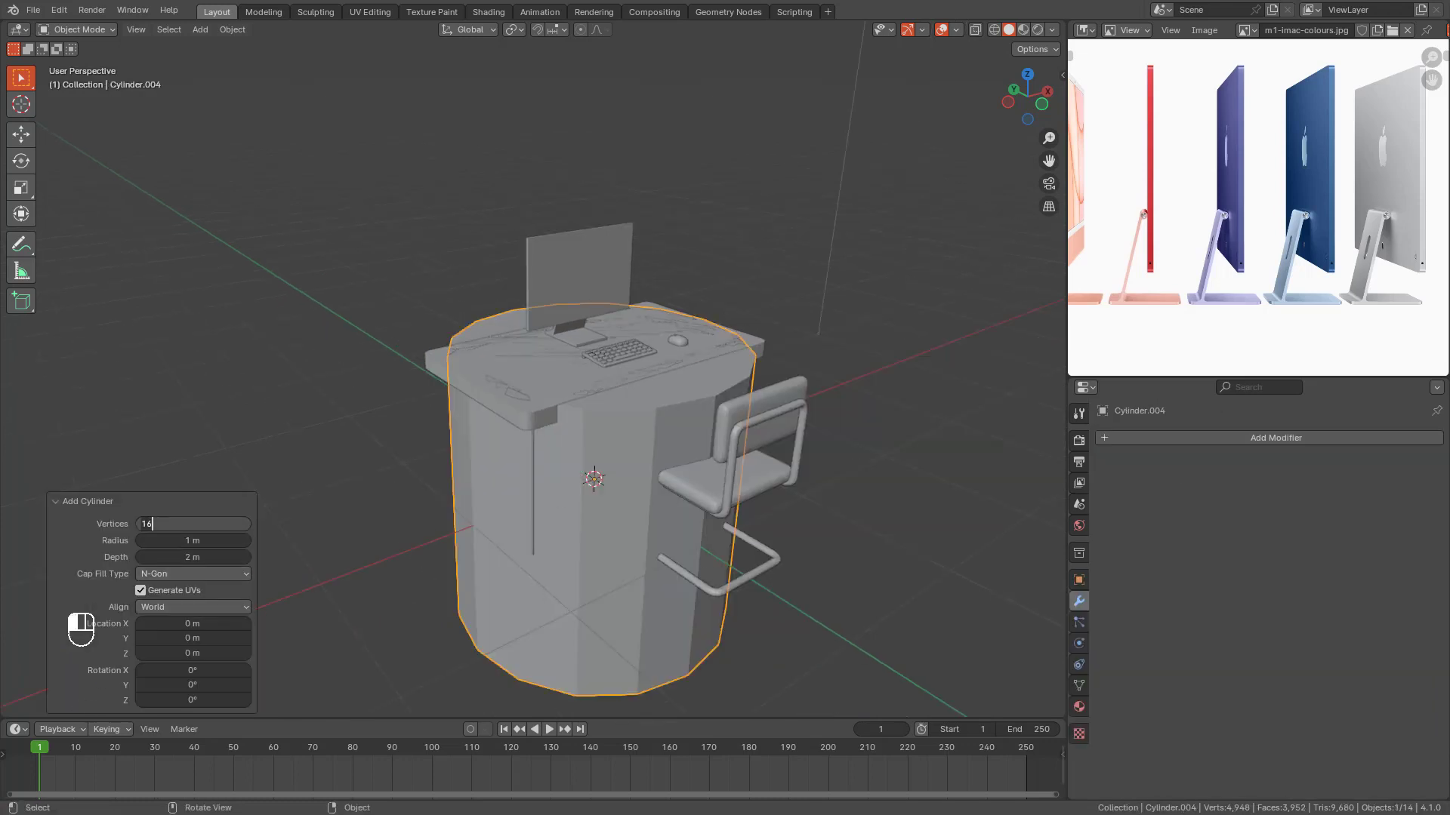
{"action": "type", "text": "24"}
{"action": "key", "text": "Return"}
{"action": "left_click", "coordinate": [69, 500]}
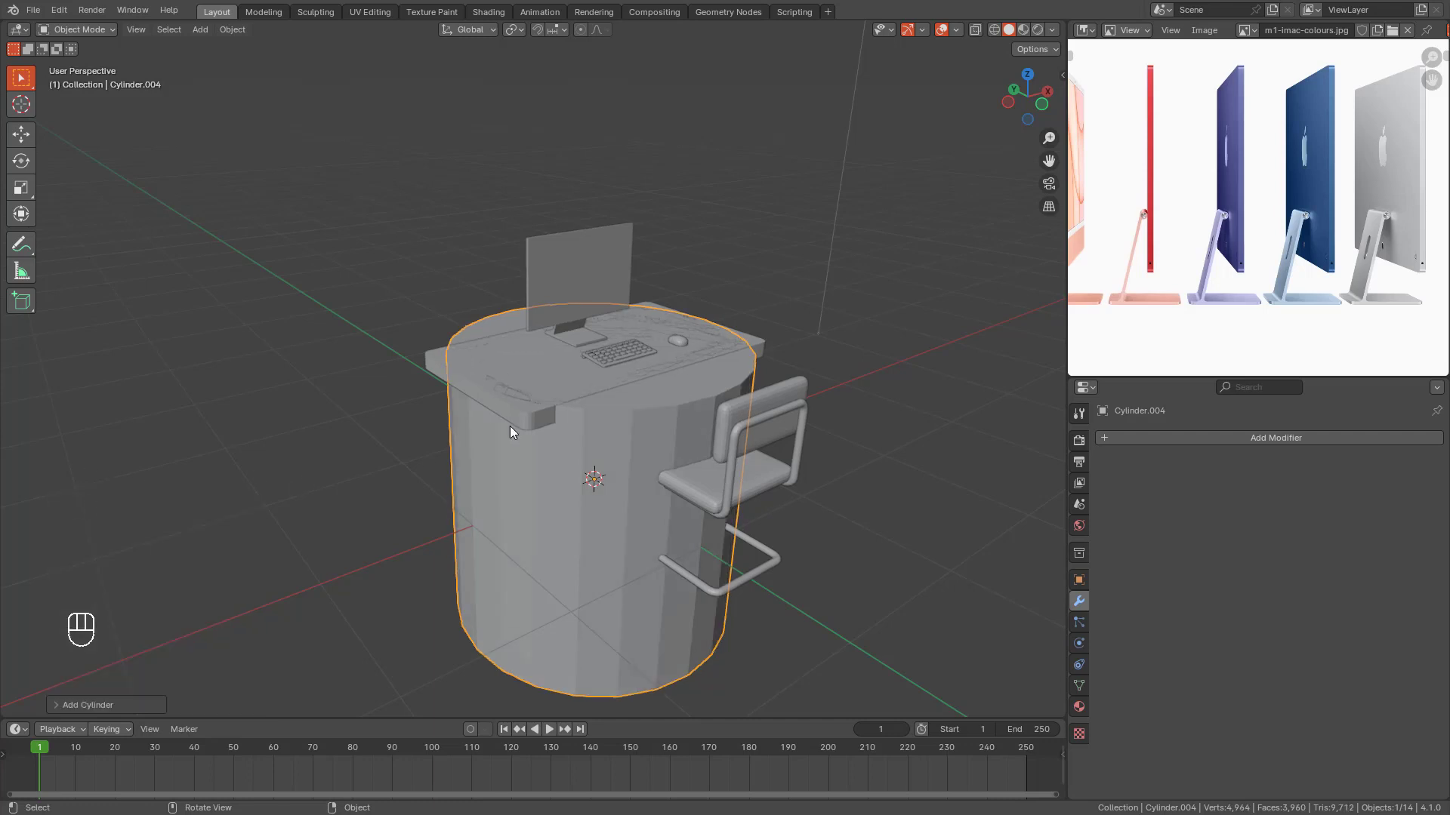
Step: Isolate the cylinder in local view and scale its bottom ring to about 0.65 to taper it into a pot
{"action": "key", "text": "slash"}
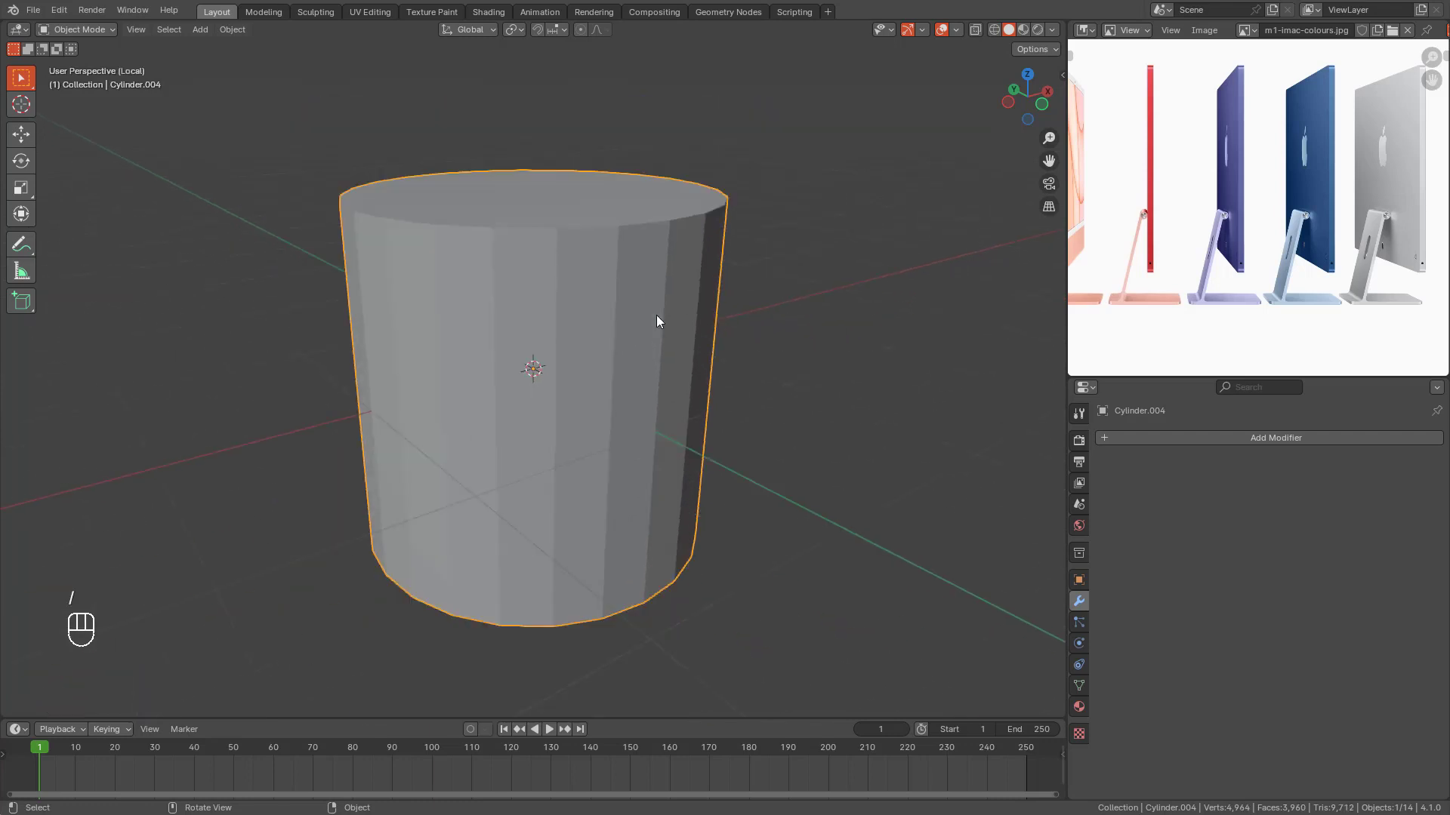
{"action": "key", "text": "Tab"}
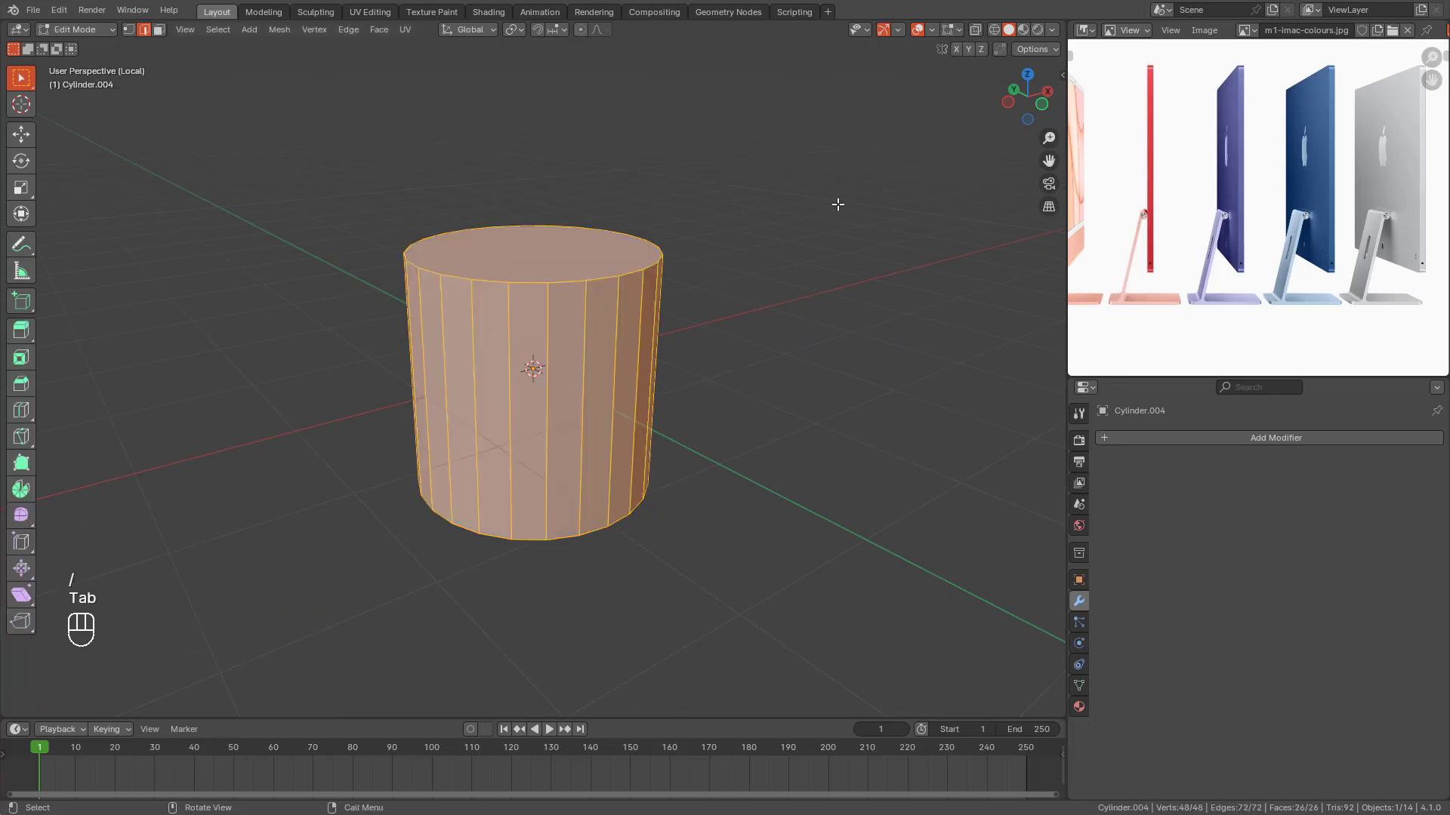
{"action": "key", "text": "KP_3"}
{"action": "key", "text": "shift+z"}
{"action": "left_click_drag", "start_coordinate": [360, 433], "coordinate": [760, 545]}
{"action": "key", "text": "s"}
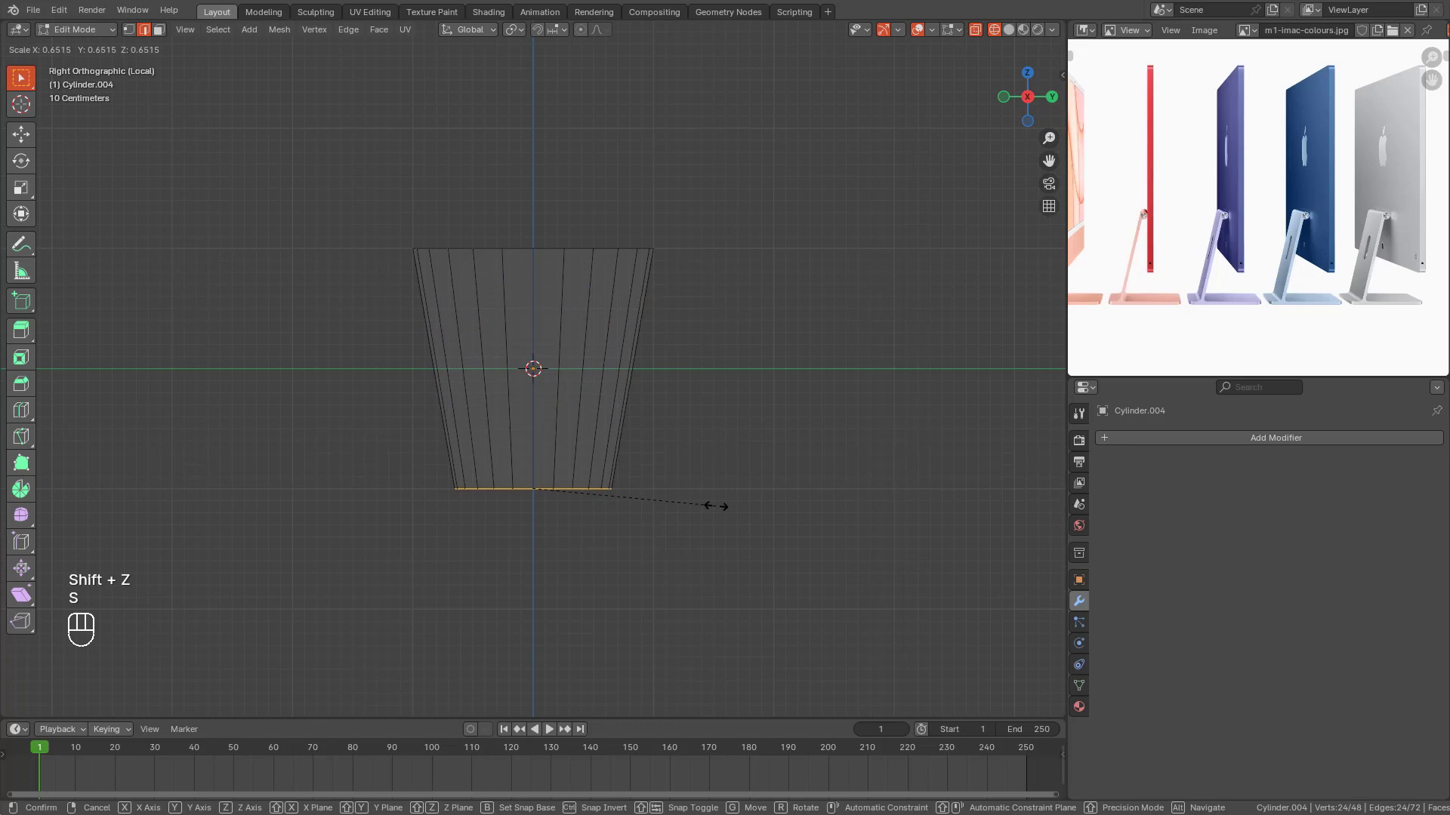
{"action": "left_click", "coordinate": [718, 505]}
{"action": "middle_click_drag", "start_coordinate": [715, 505], "coordinate": [703, 477]}
Step: Inset the tapered cylinder's top face by about 0.11 m to give the pot wall its thickness
{"action": "key", "text": "KP_1"}
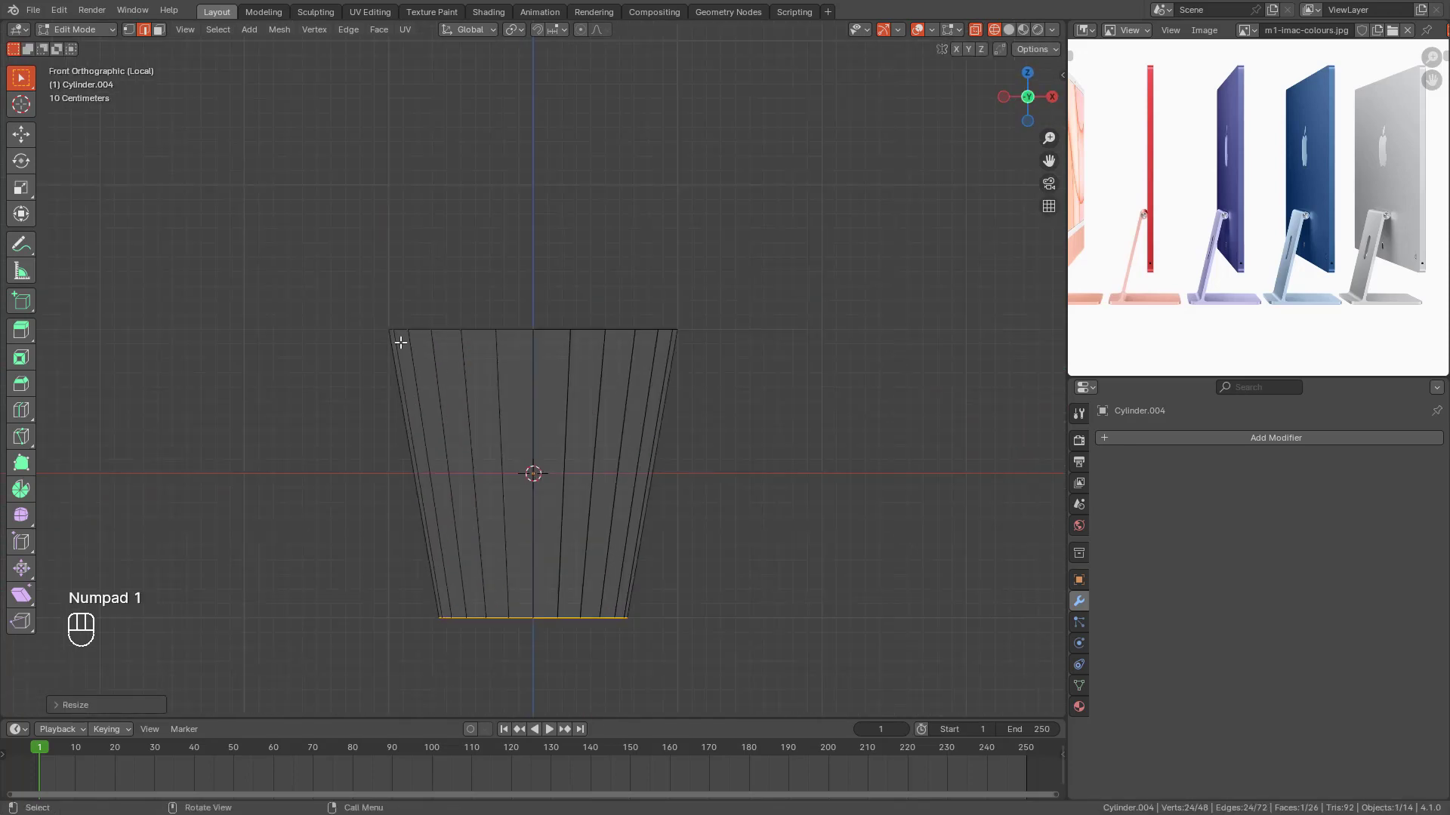
{"action": "left_click_drag", "start_coordinate": [333, 276], "coordinate": [755, 389]}
{"action": "middle_click_drag", "start_coordinate": [770, 385], "coordinate": [815, 317]}
{"action": "key", "text": "i"}
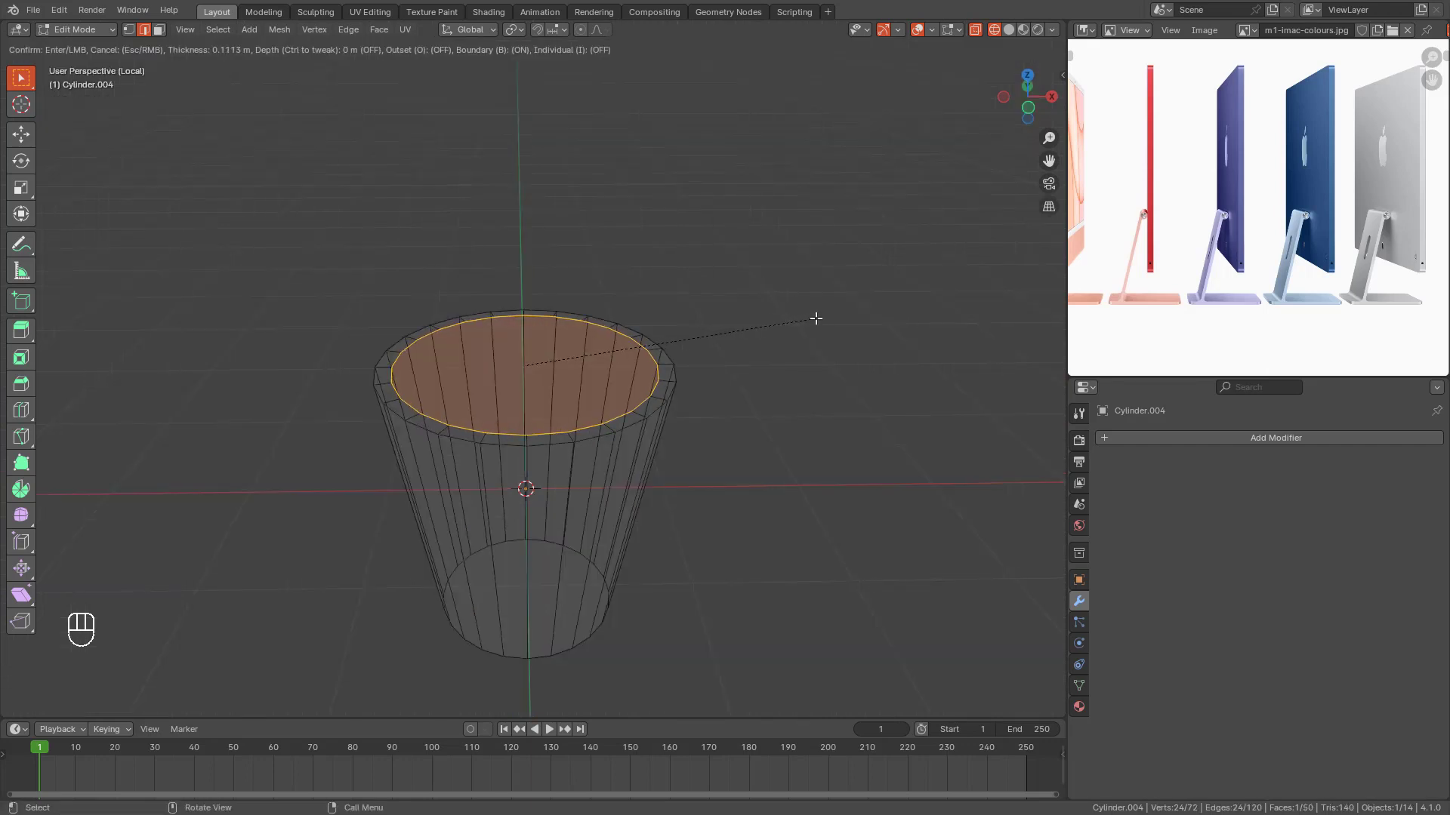
{"action": "left_click", "coordinate": [815, 319]}
Step: Extrude the inset face down about 0.44 m into the pot and scale it down slightly to follow the tapered wall
{"action": "key", "text": "KP_1"}
{"action": "key", "text": "e"}
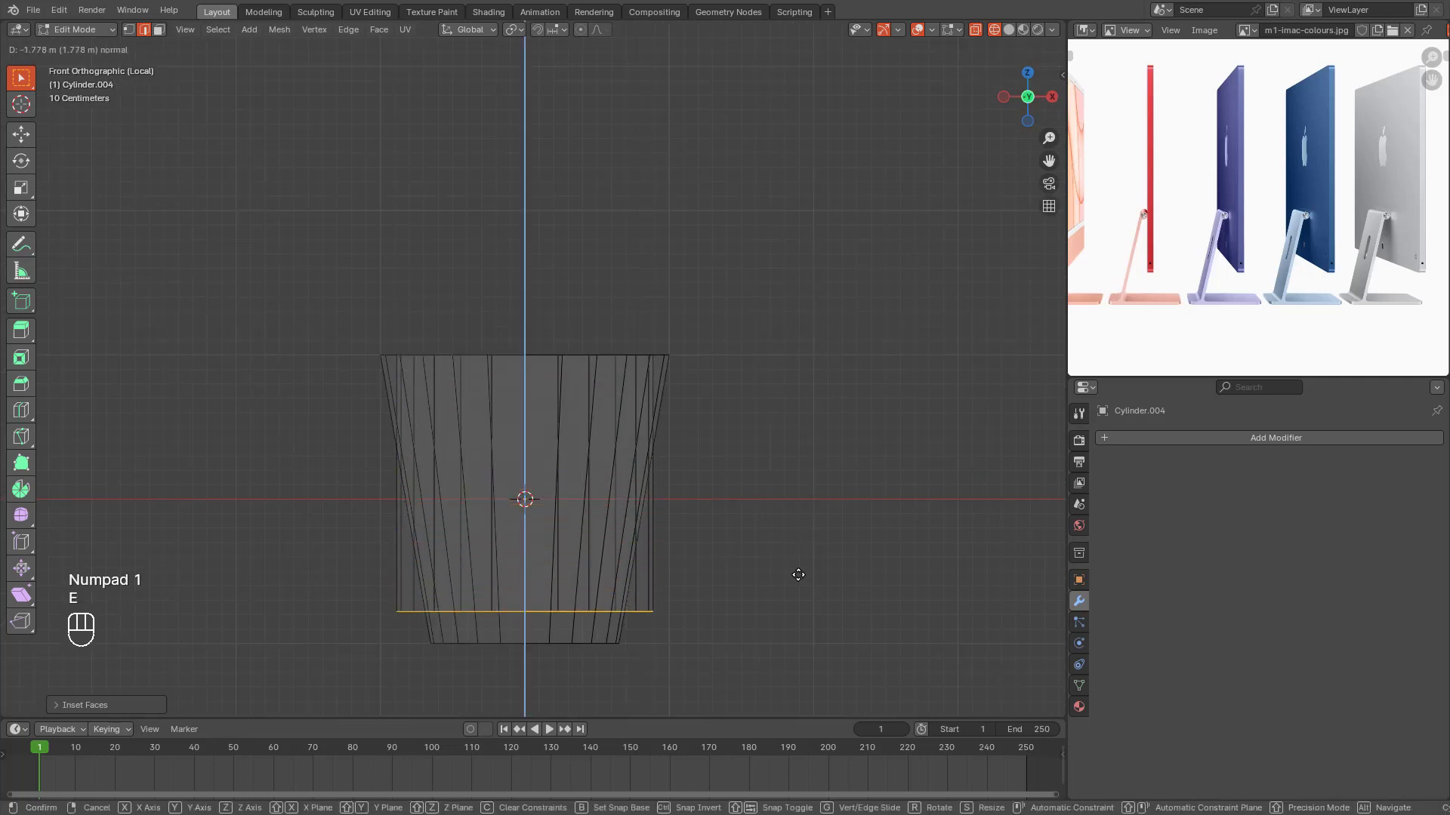
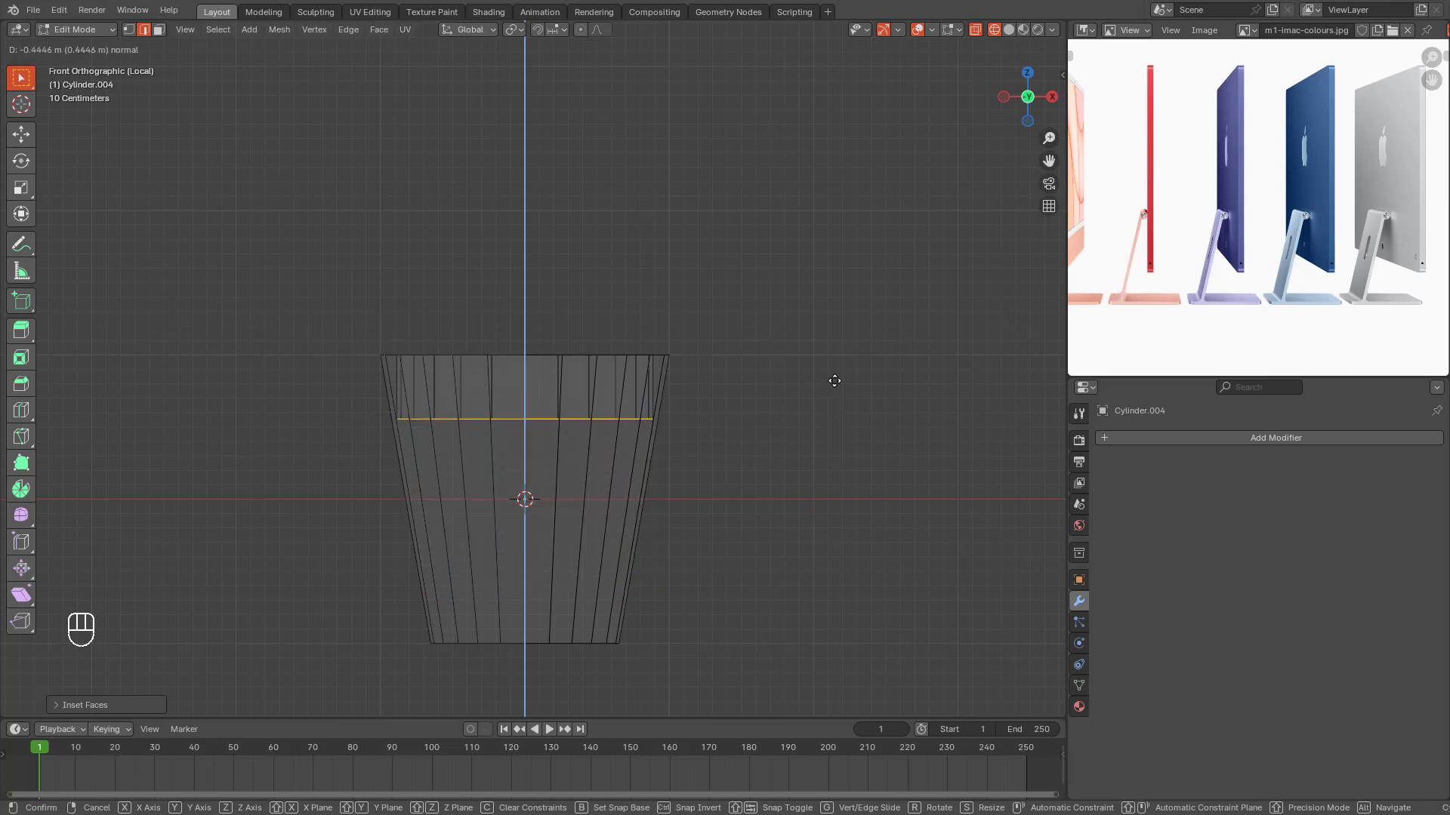
{"action": "left_click", "coordinate": [864, 387]}
{"action": "key", "text": "s"}
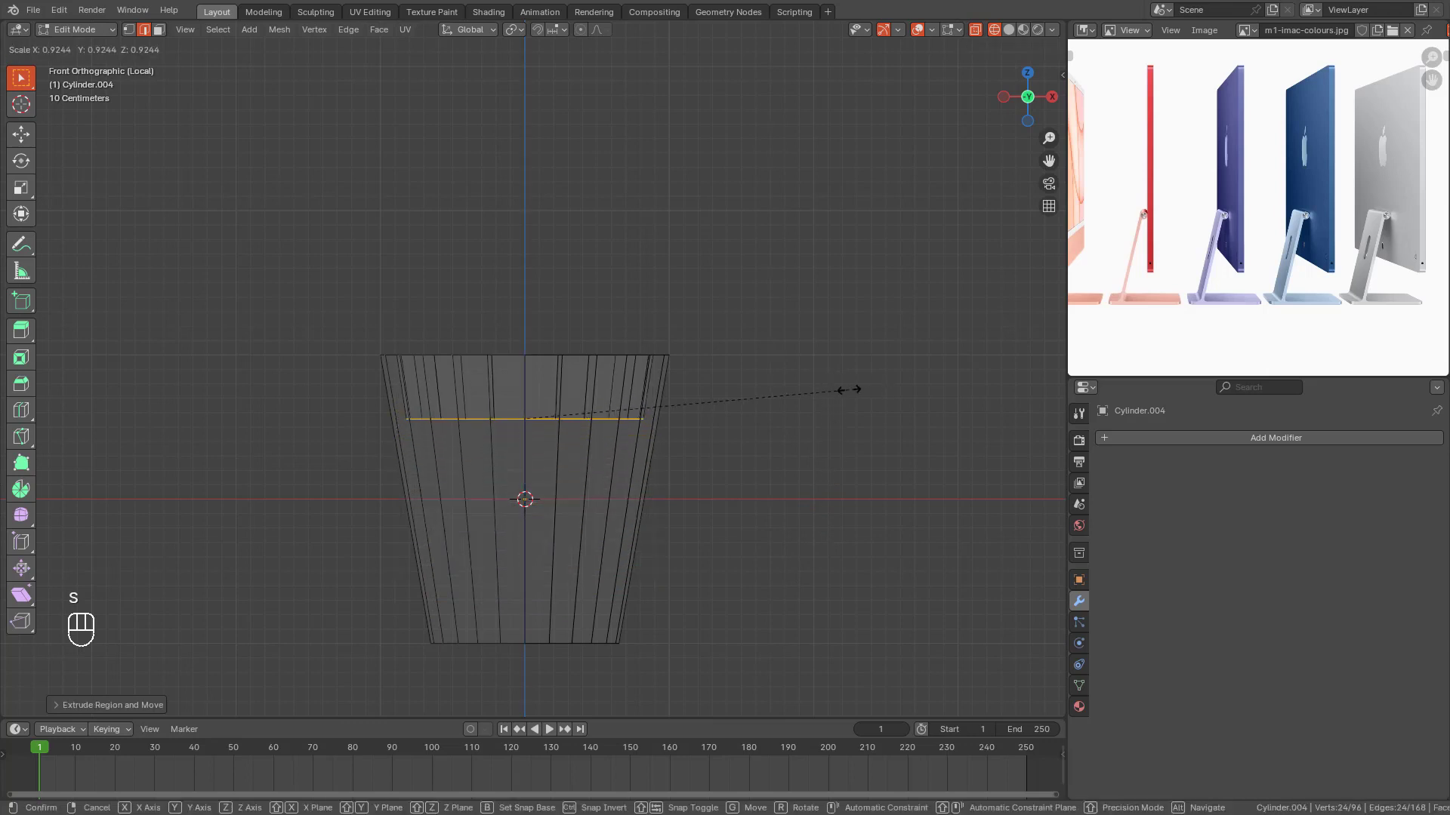
{"action": "left_click", "coordinate": [834, 390]}
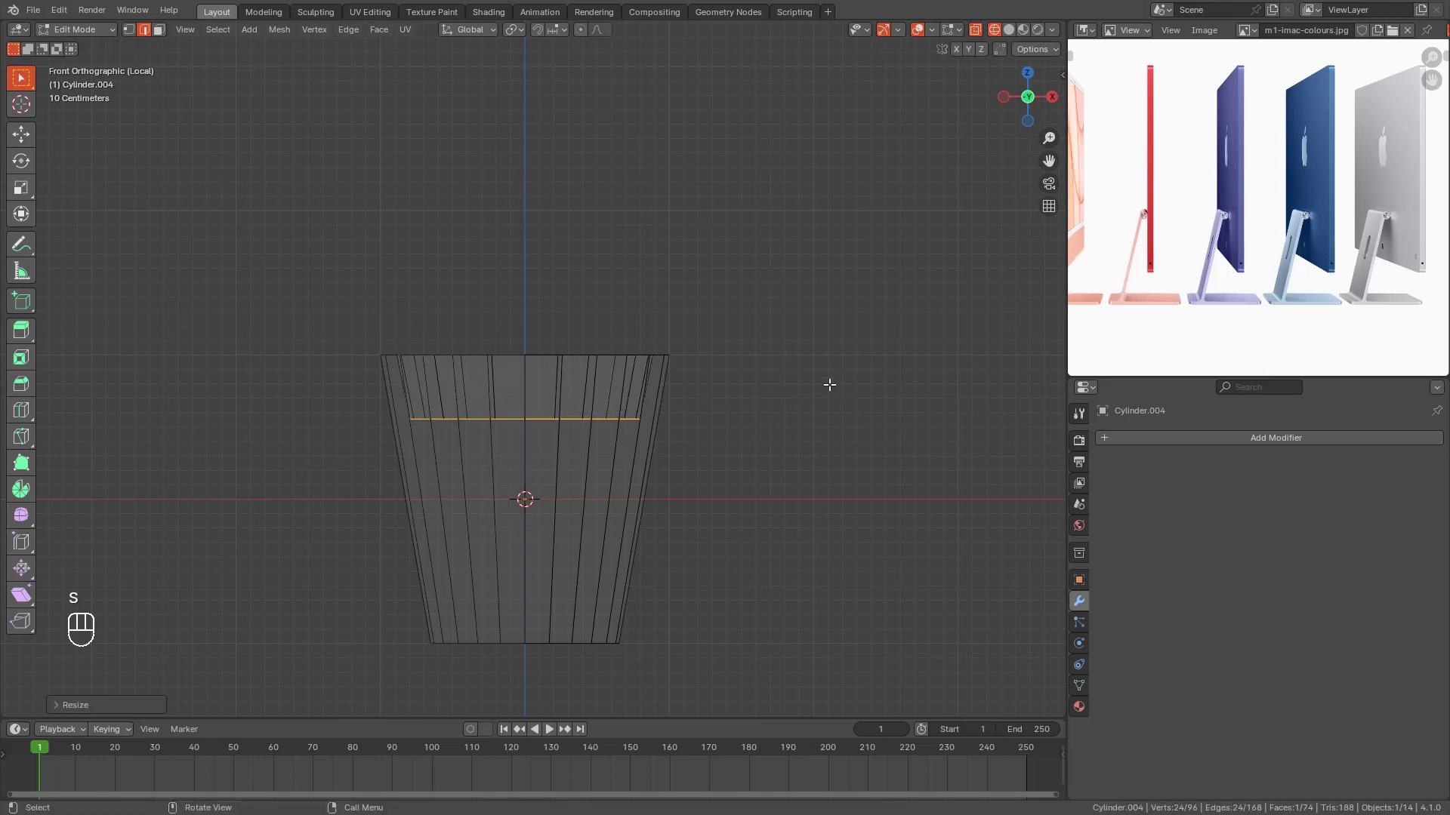
Step: Return to solid shading and cut a horizontal edge loop around the pot's outer wall, about a quarter of the way down from the rim
{"action": "middle_click_drag", "start_coordinate": [831, 385], "coordinate": [692, 441]}
{"action": "key", "text": "shift+z"}
{"action": "mouse_move", "coordinate": [620, 409]}
{"action": "middle_mouse_down"}
{"action": "mouse_move", "coordinate": [660, 424]}
{"action": "mouse_move", "coordinate": [645, 404]}
{"action": "middle_mouse_up"}
{"action": "key", "text": "KP_3"}
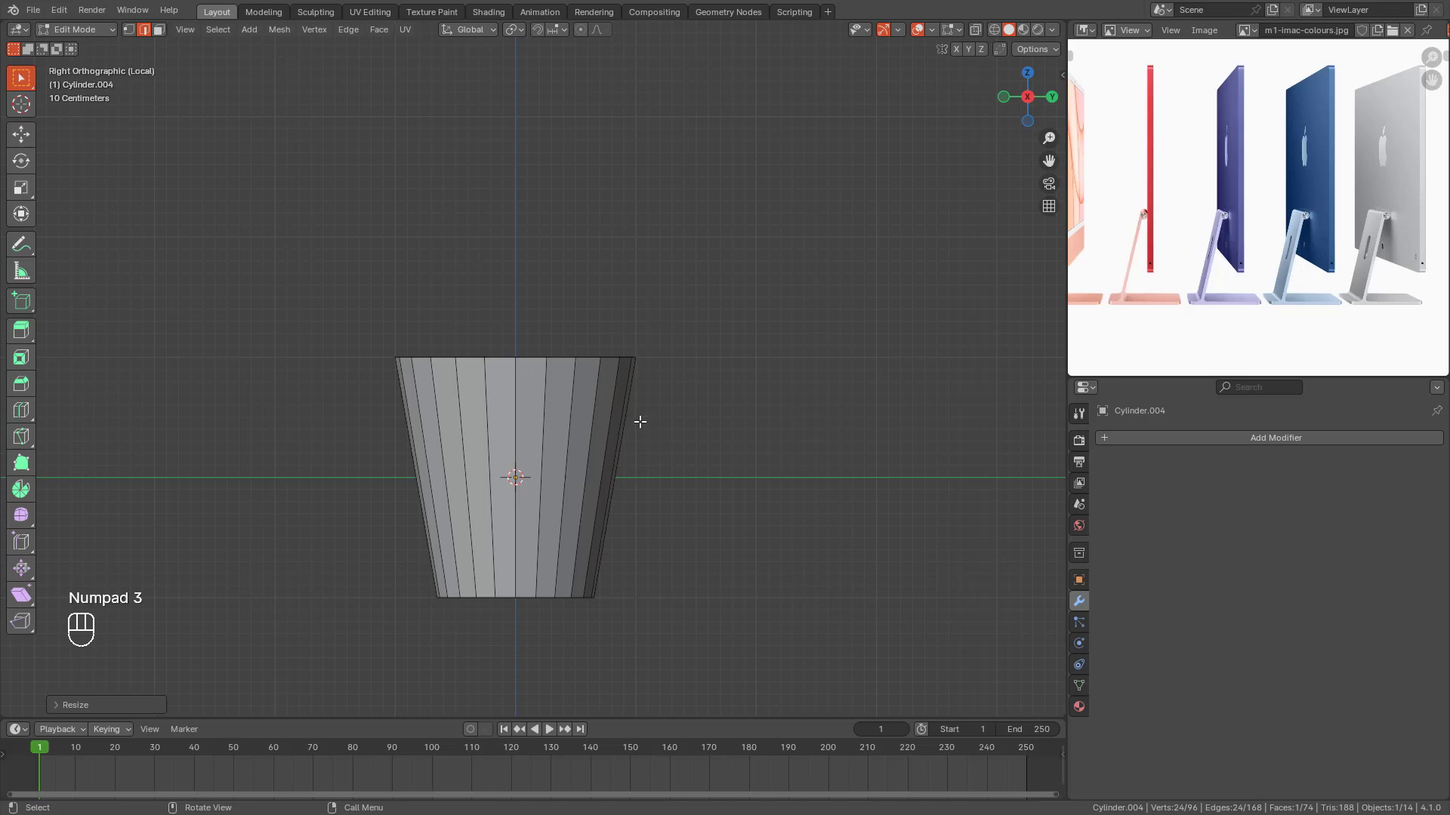
{"action": "key", "text": "ctrl"}
{"action": "key", "text": "ctrl+r"}
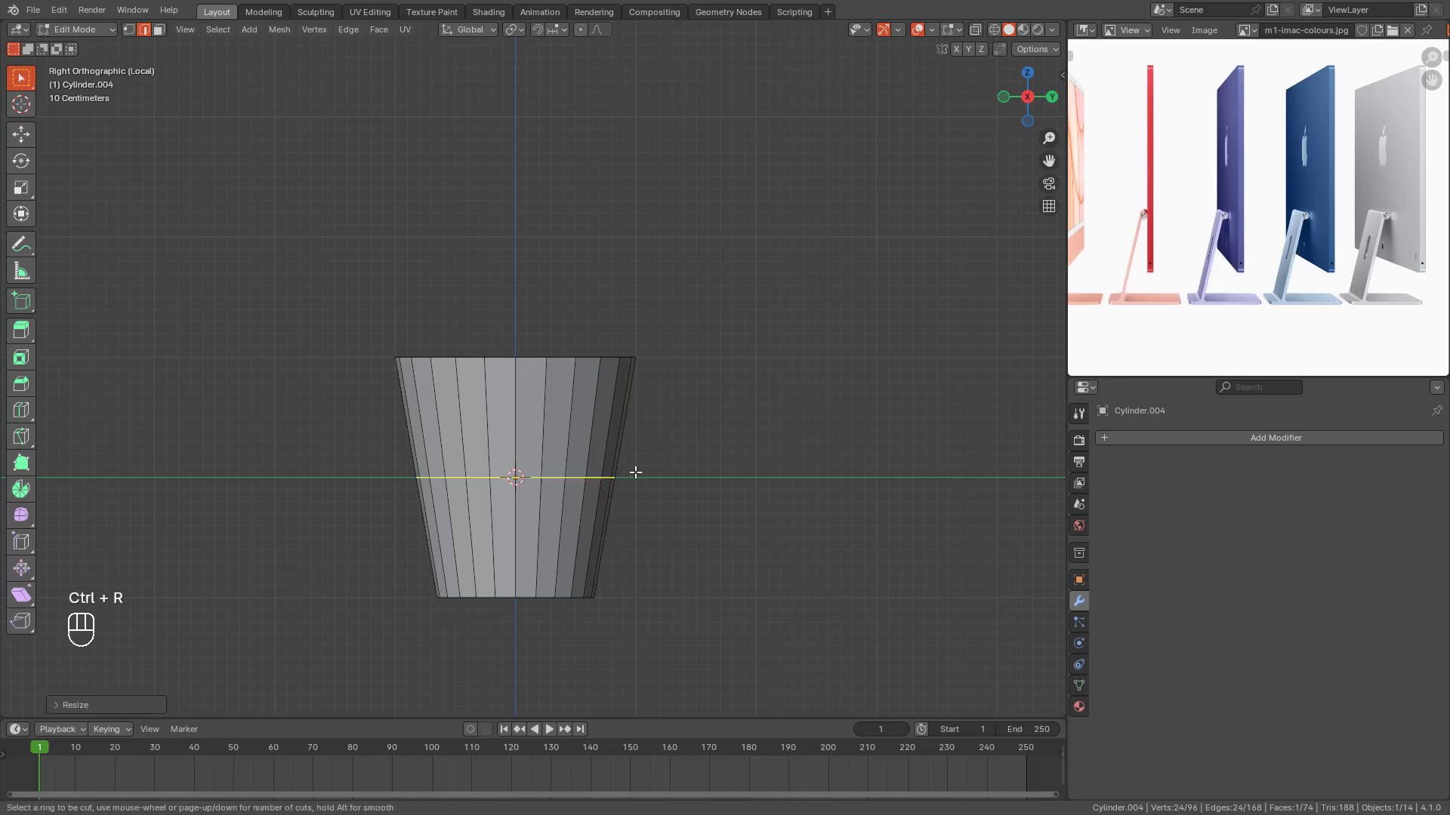
{"action": "left_click", "coordinate": [634, 476]}
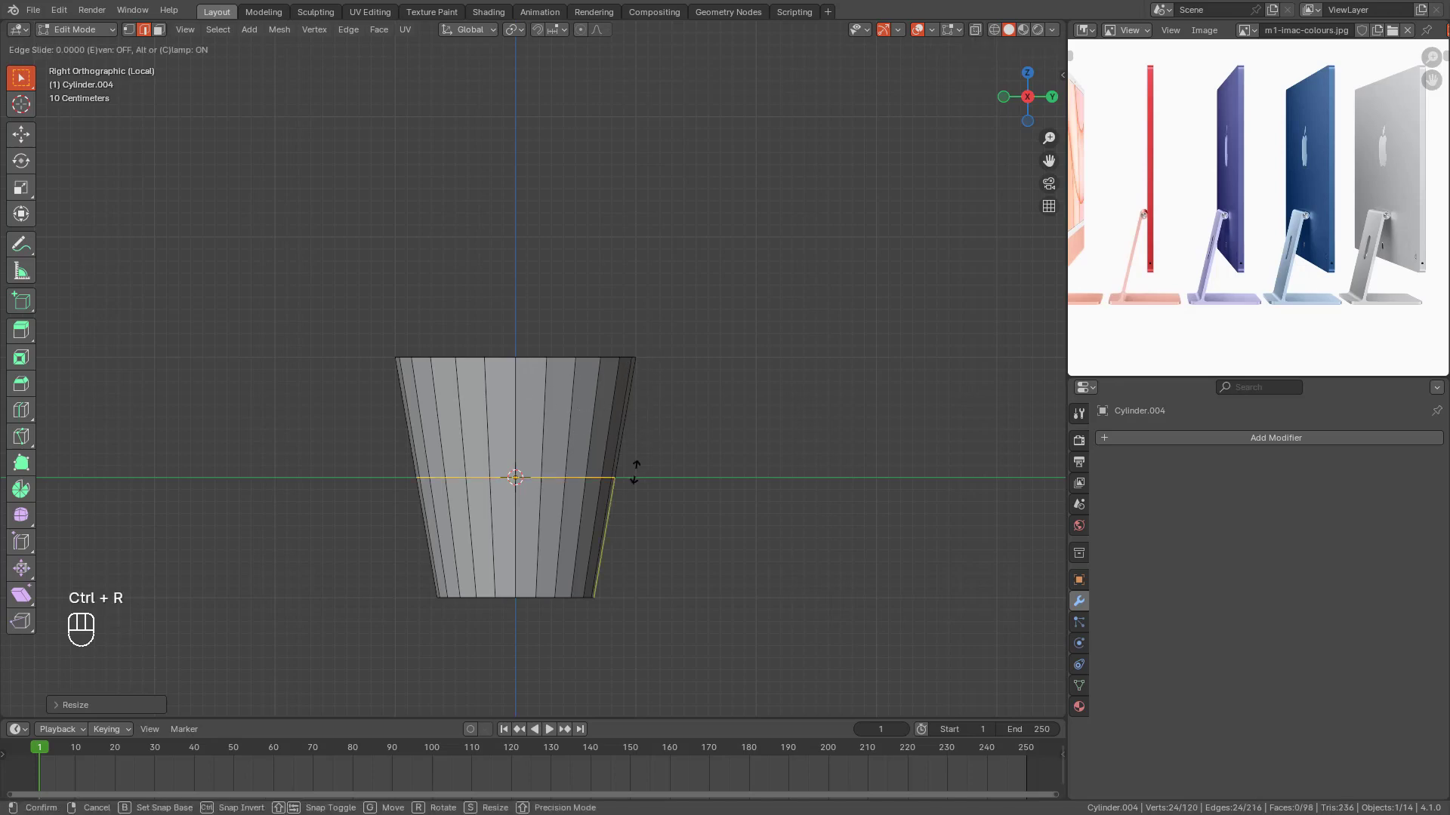
{"action": "left_click", "coordinate": [648, 416]}
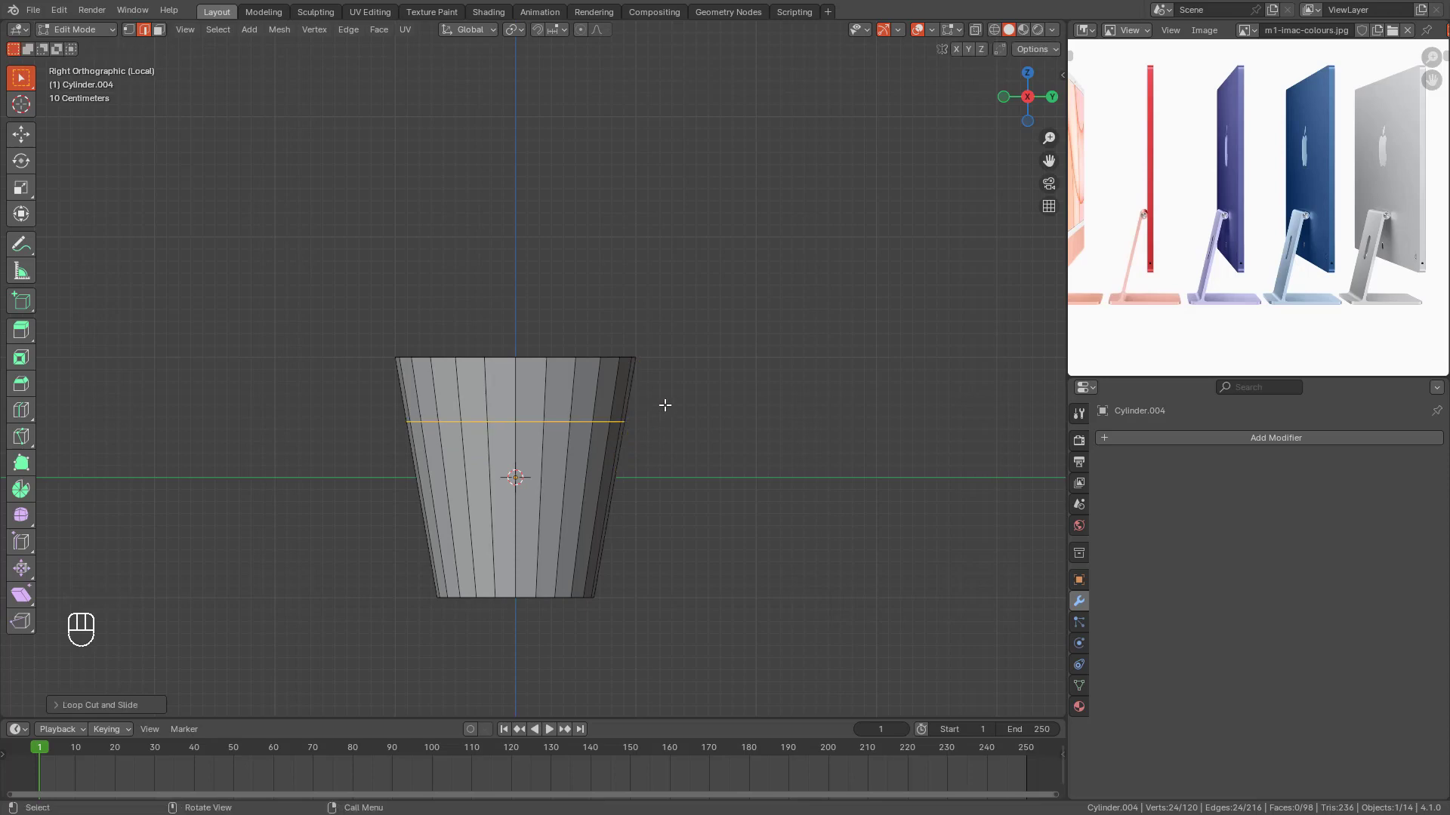
Step: Extrude the band of outer faces above the new loop outward along their normals to form the pot's thick rim
{"action": "left_click", "coordinate": [159, 31]}
{"action": "middle_click_drag", "start_coordinate": [660, 401], "coordinate": [610, 446]}
{"action": "scroll", "coordinate": [610, 446], "scroll_direction": "up", "scroll_amount": 3}
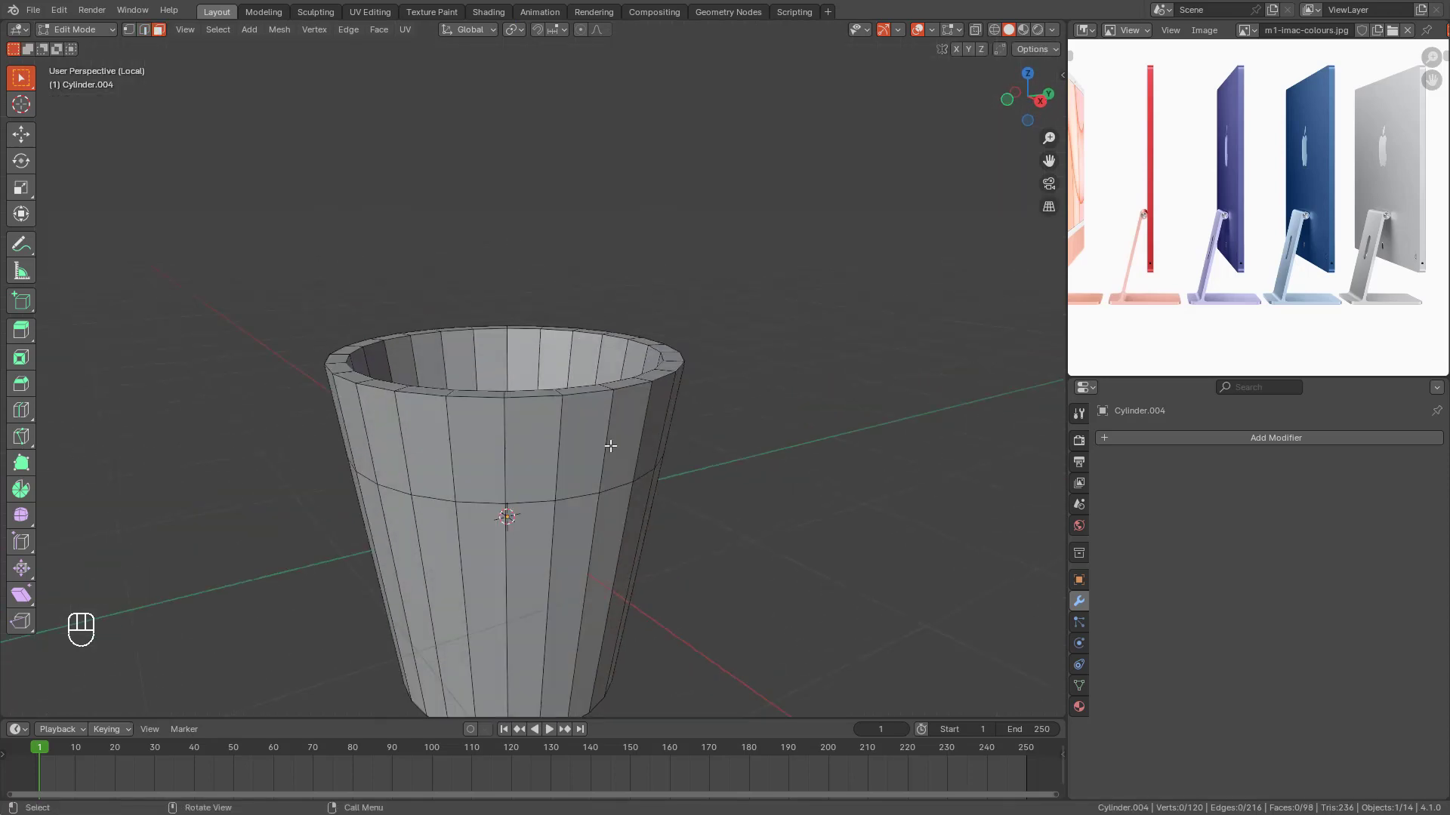
{"action": "middle_click_drag", "start_coordinate": [333, 425], "coordinate": [666, 424]}
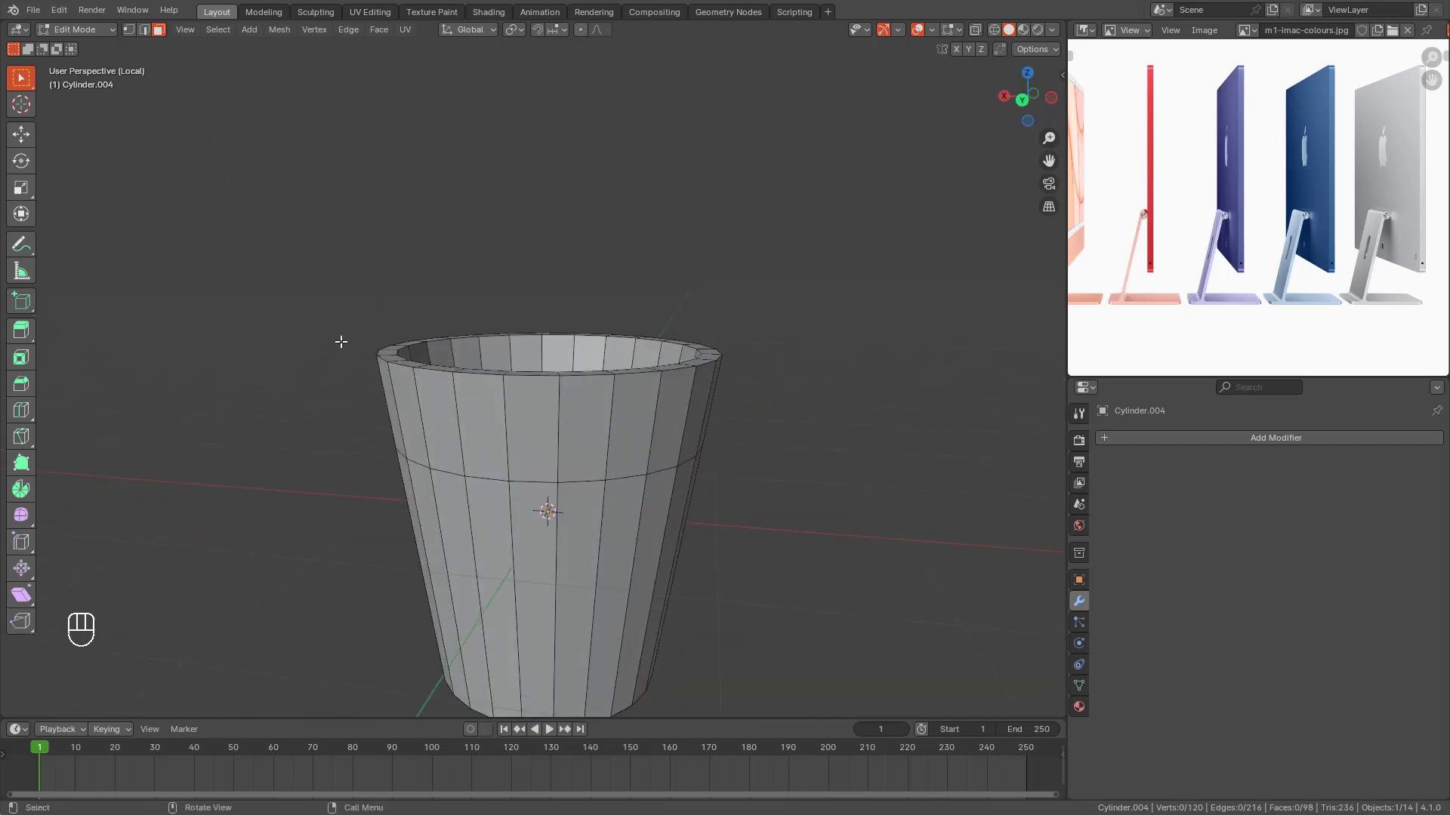
{"action": "middle_click_drag", "start_coordinate": [753, 433], "coordinate": [849, 448]}
{"action": "left_click", "coordinate": [597, 411], "text": "alt"}
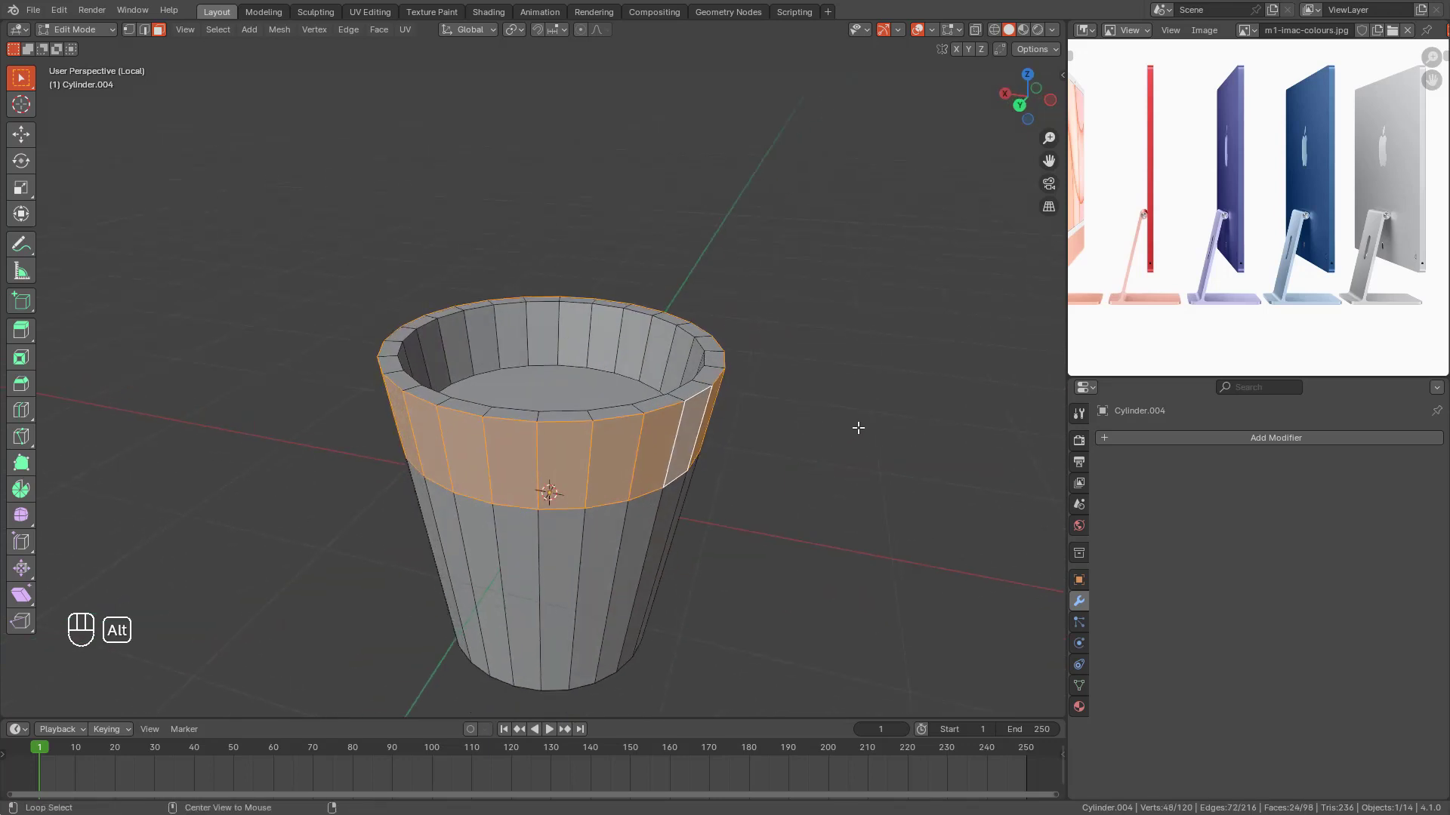
{"action": "key", "text": "alt+e"}
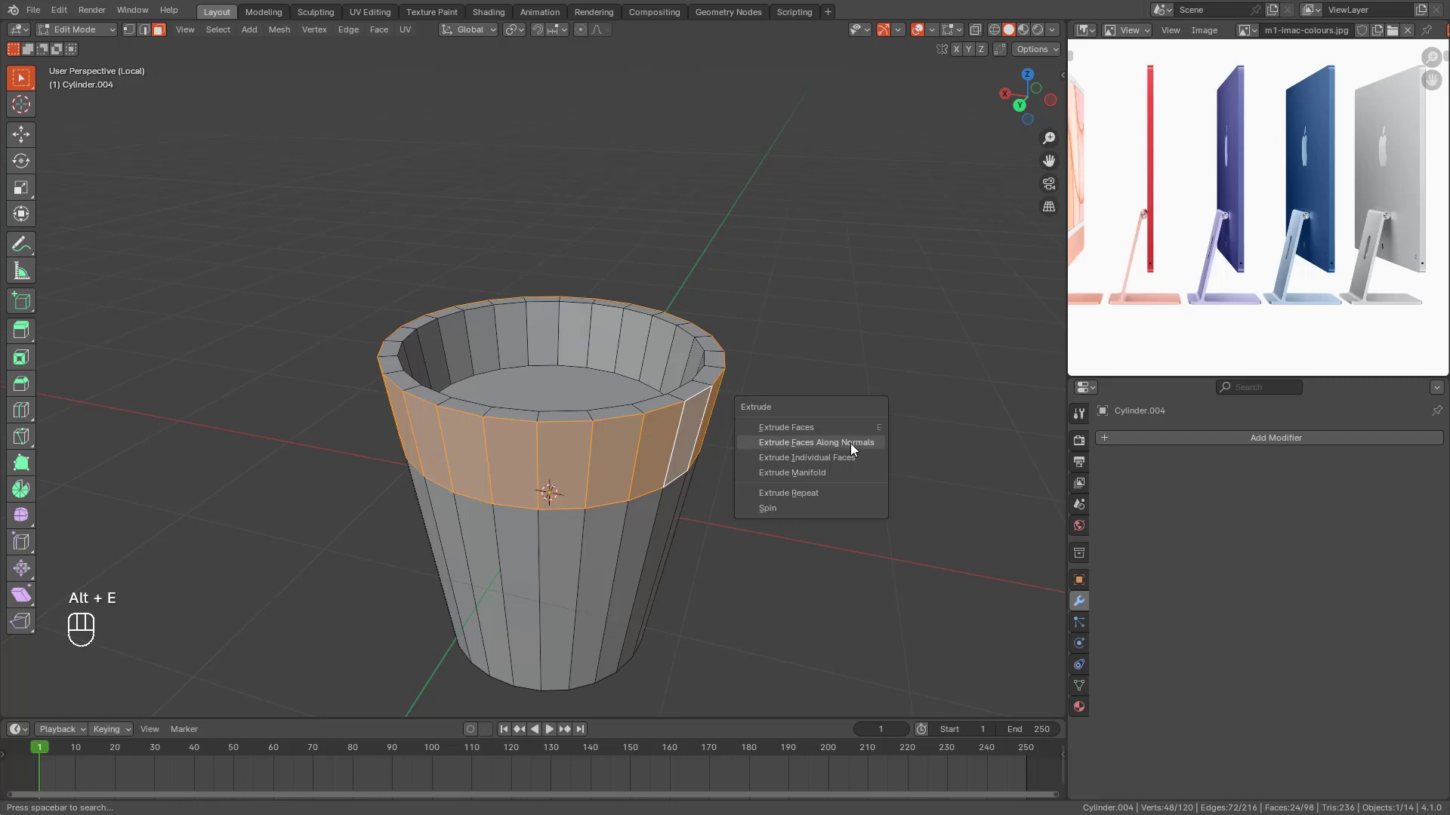
{"action": "left_click", "coordinate": [850, 443]}
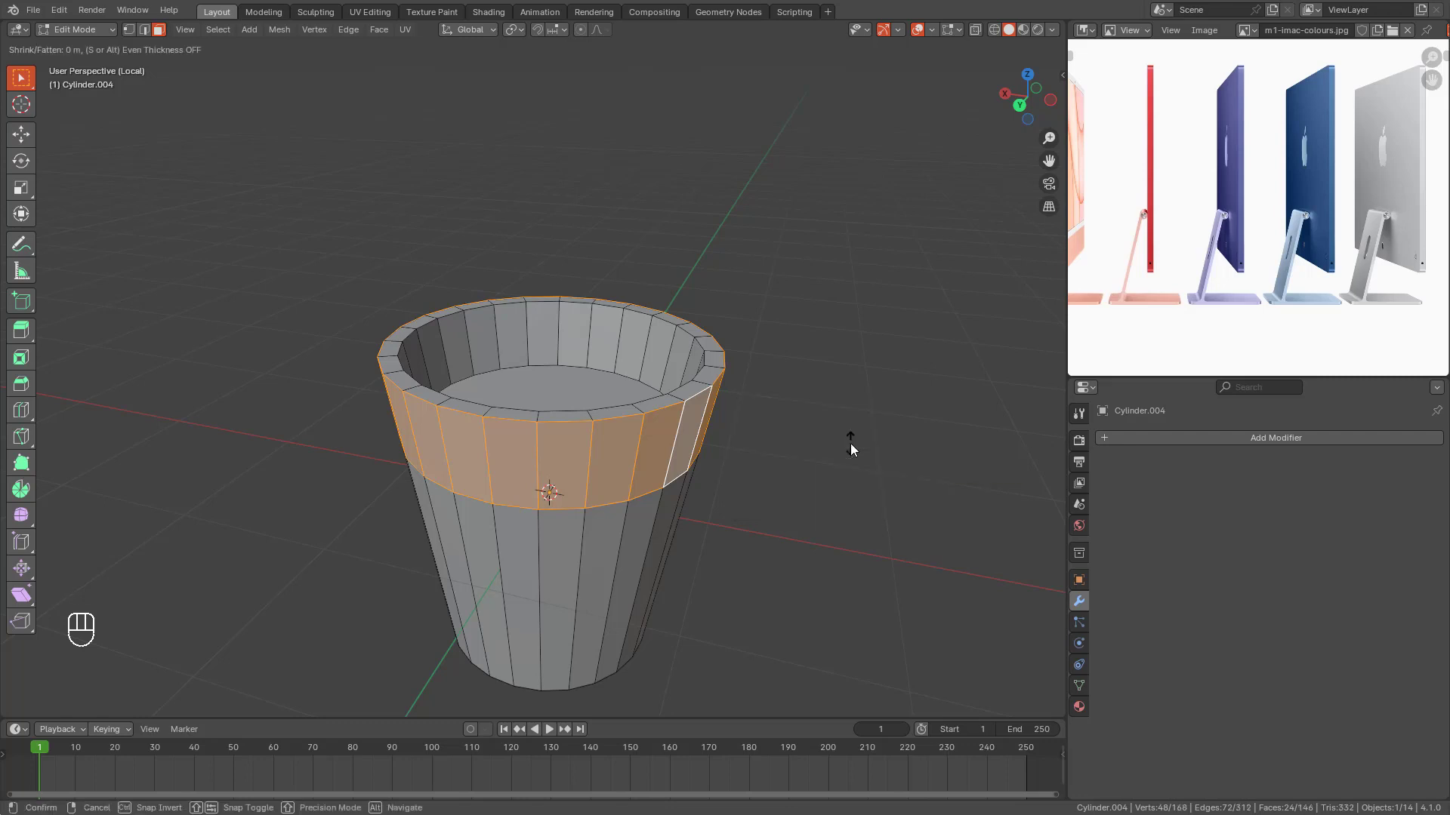
{"action": "left_click", "coordinate": [867, 395]}
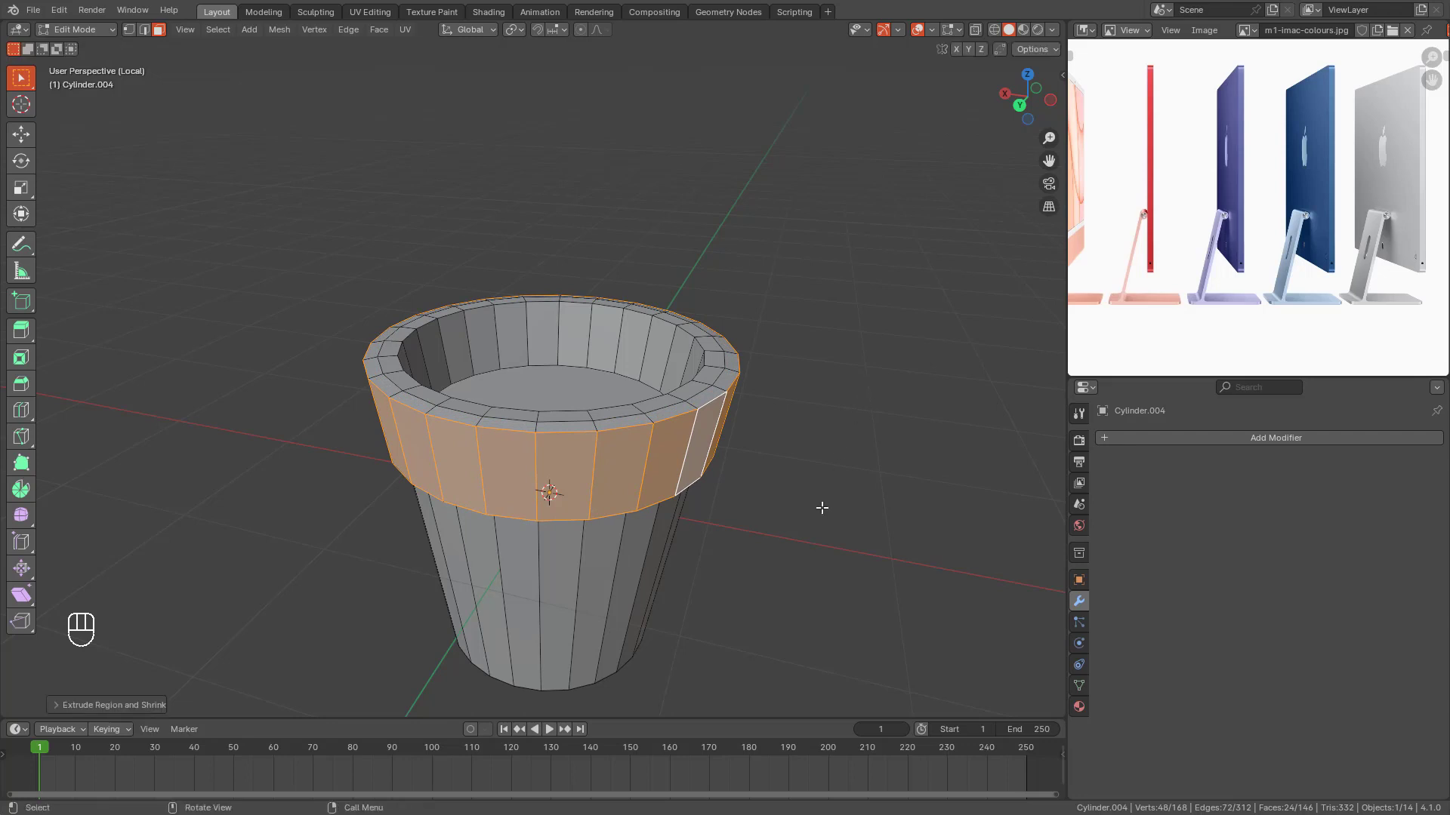
{"action": "middle_click_drag", "start_coordinate": [818, 505], "coordinate": [700, 490]}
{"action": "key", "text": "KP_1"}
{"action": "key", "text": "Tab"}
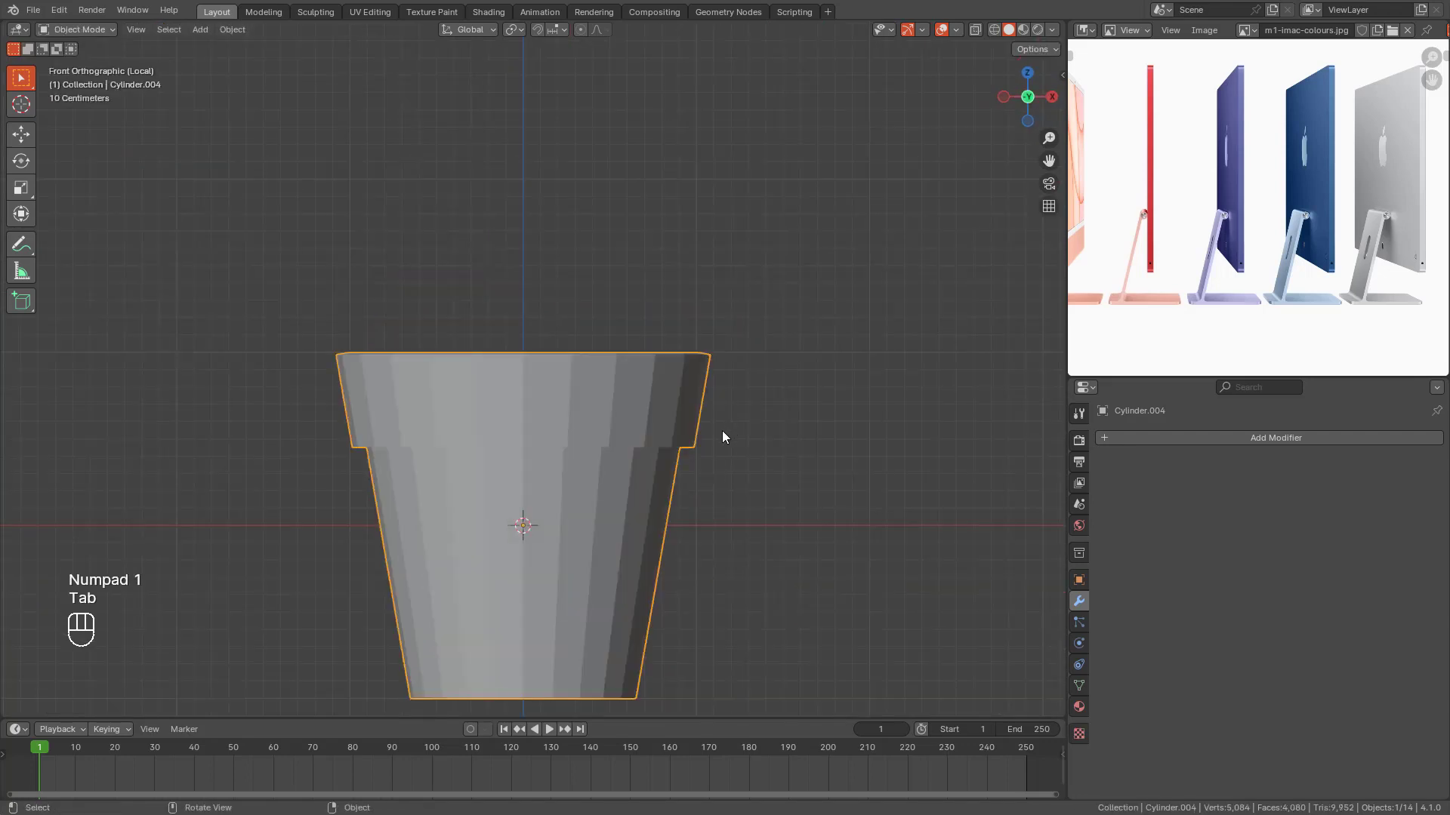
Step: Examine the pot's rim, hollow interior and tapered wall from several angles
{"action": "middle_click_drag", "start_coordinate": [718, 431], "coordinate": [674, 460]}
{"action": "scroll", "coordinate": [697, 406], "scroll_direction": "up", "scroll_amount": 3}
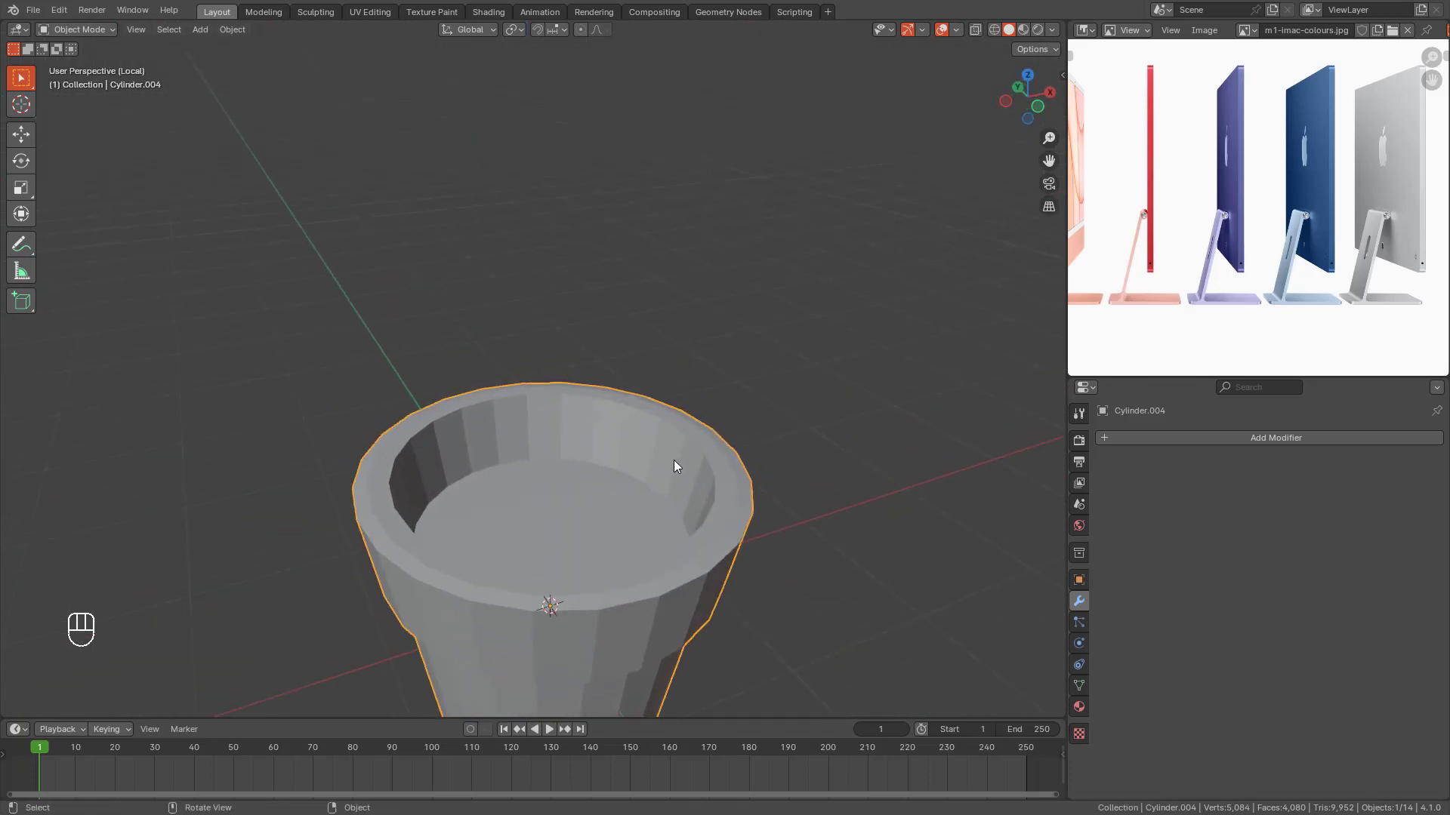
{"action": "scroll", "coordinate": [684, 462], "scroll_direction": "down", "scroll_amount": 2}
{"action": "scroll", "coordinate": [718, 465], "scroll_direction": "down", "scroll_amount": 1}
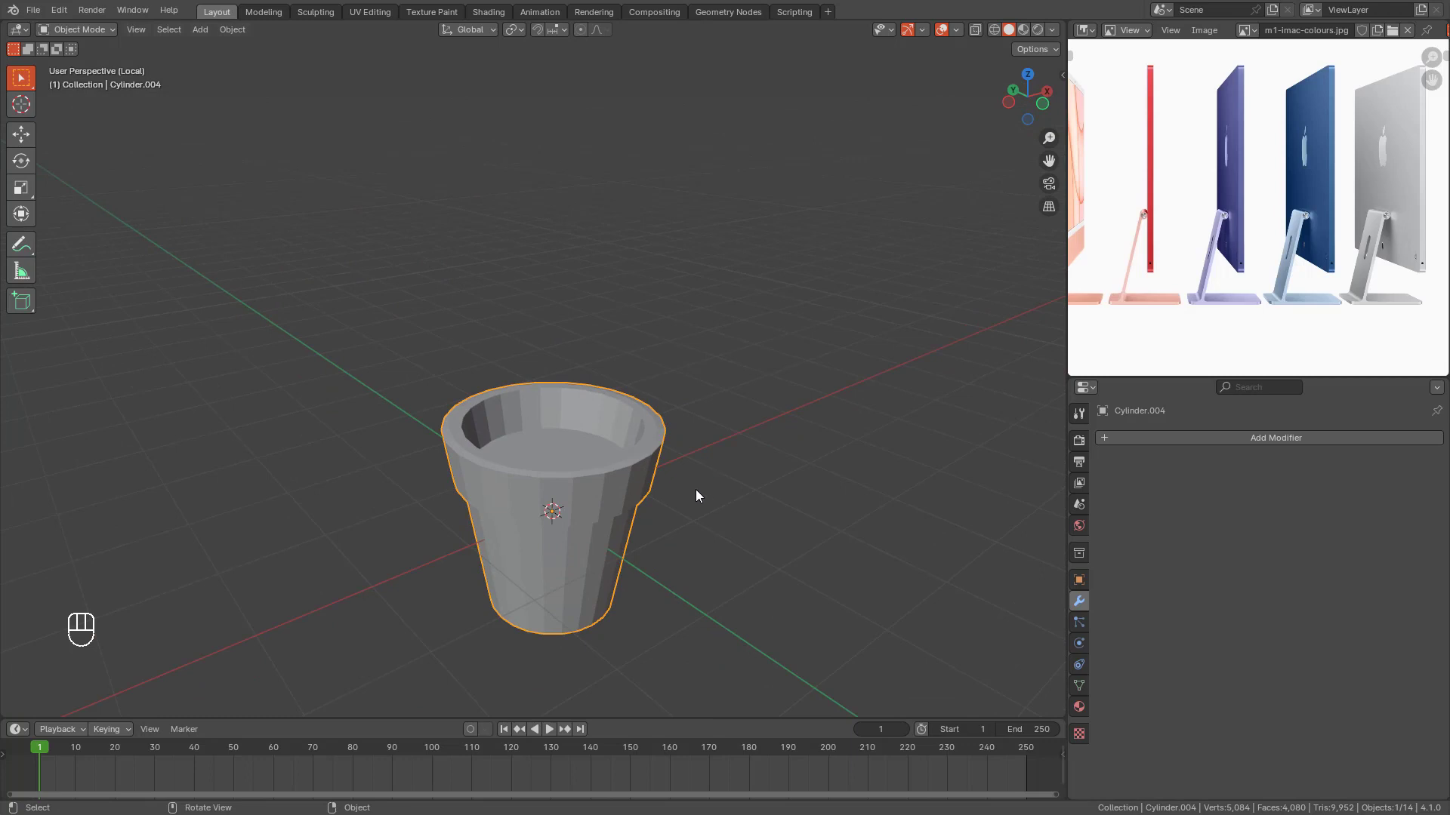
{"action": "scroll", "coordinate": [693, 491], "scroll_direction": "up", "scroll_amount": 2}
{"action": "middle_click_drag", "start_coordinate": [692, 488], "coordinate": [625, 469]}
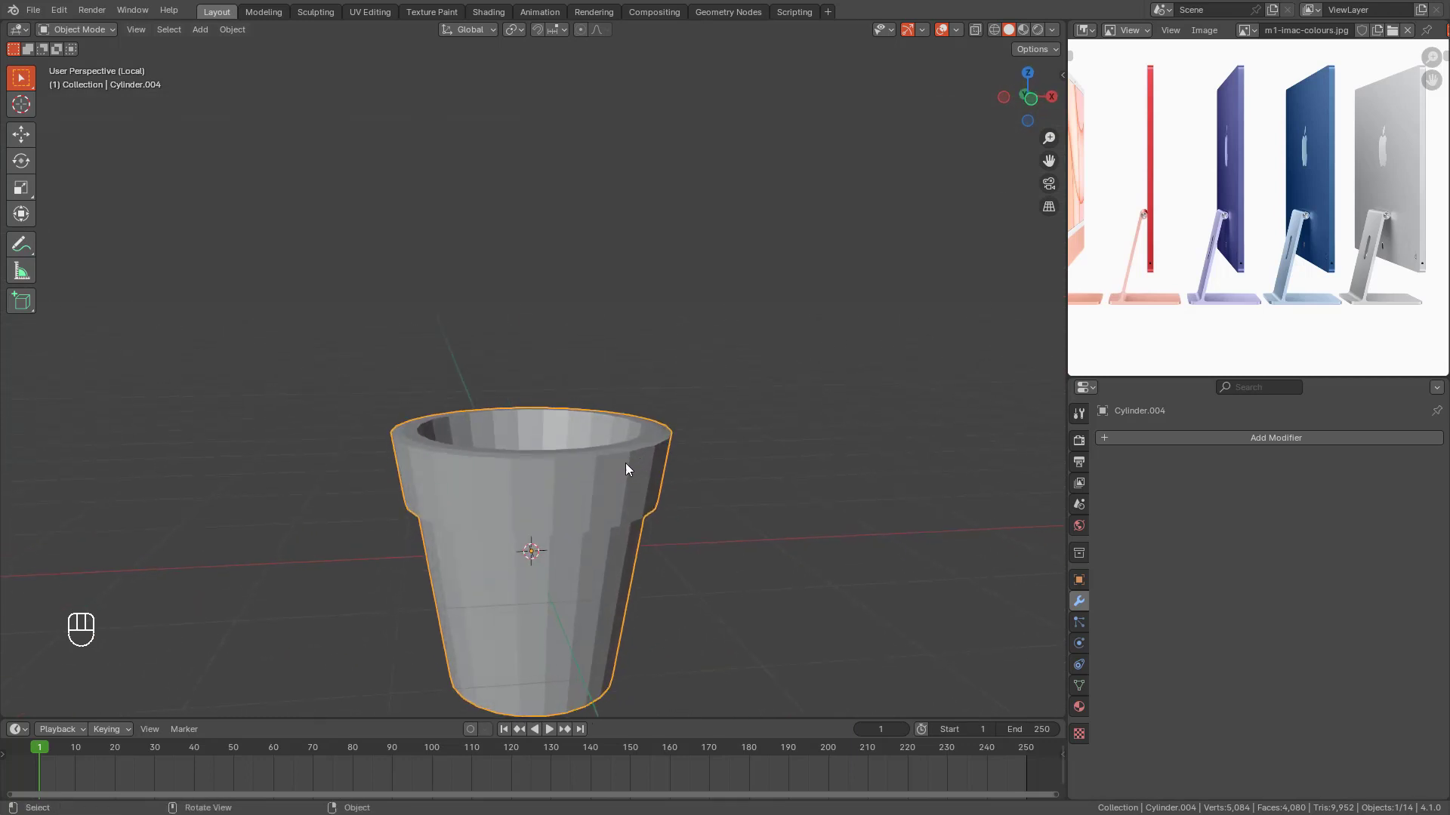
{"action": "middle_click_drag", "start_coordinate": [714, 402], "coordinate": [689, 417]}
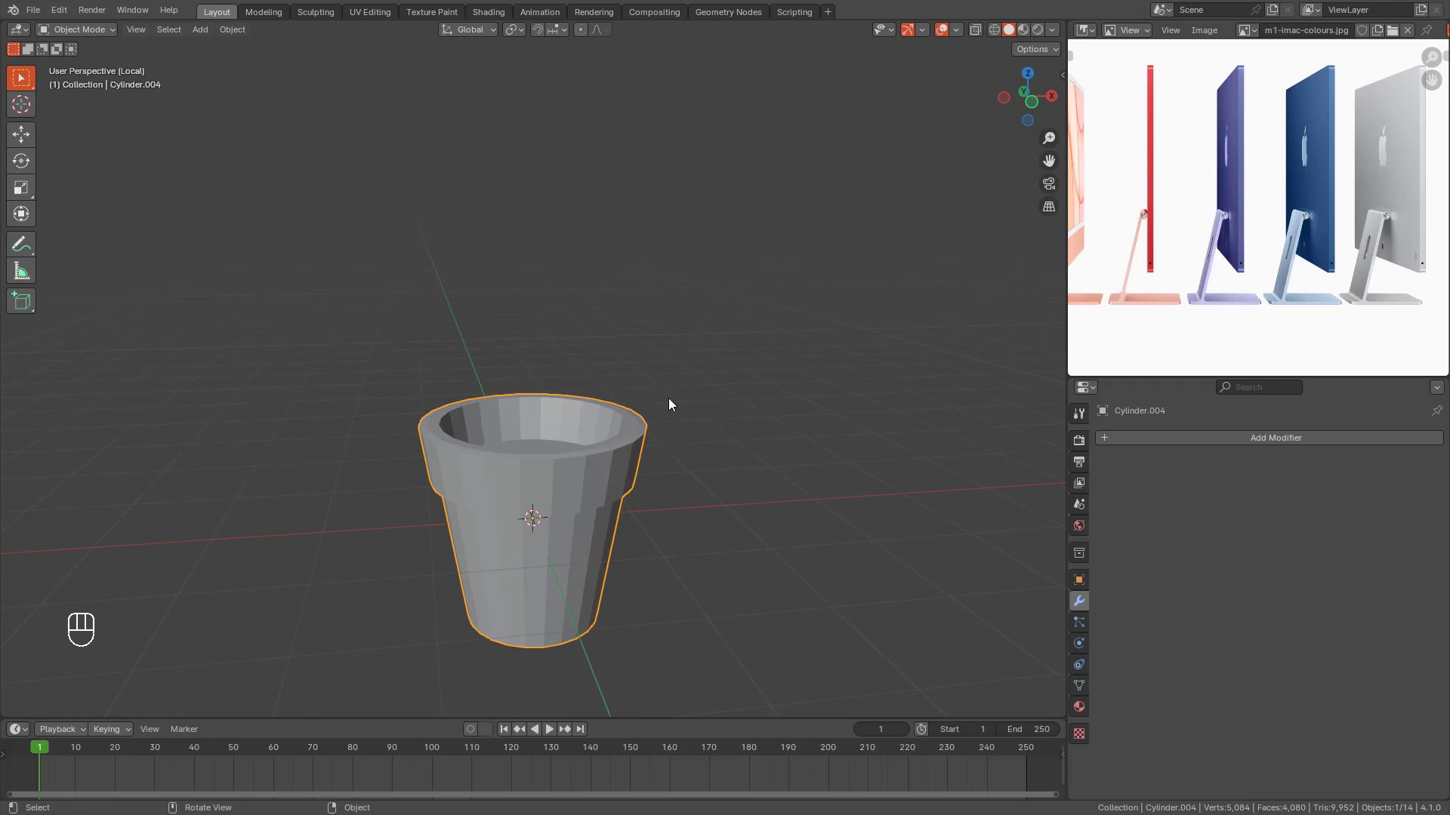
Step: Widen the reference image area slightly, show the potted cactus image opuntia1_800x.webp in it, and frame the pot for comparison
{"action": "left_click_drag", "start_coordinate": [1066, 296], "coordinate": [1055, 295]}
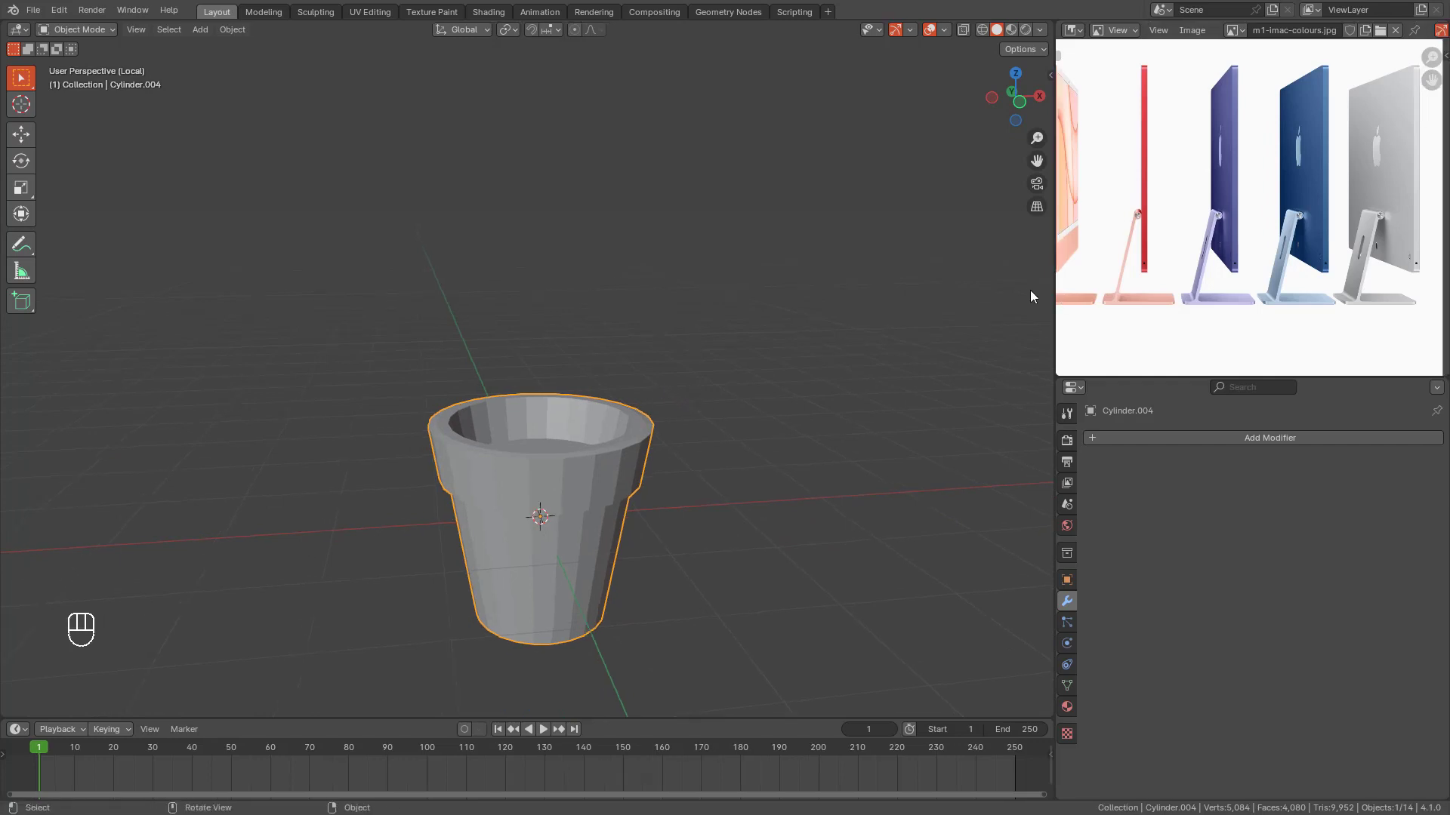
{"action": "scroll", "coordinate": [513, 432], "scroll_direction": "up", "scroll_amount": 2}
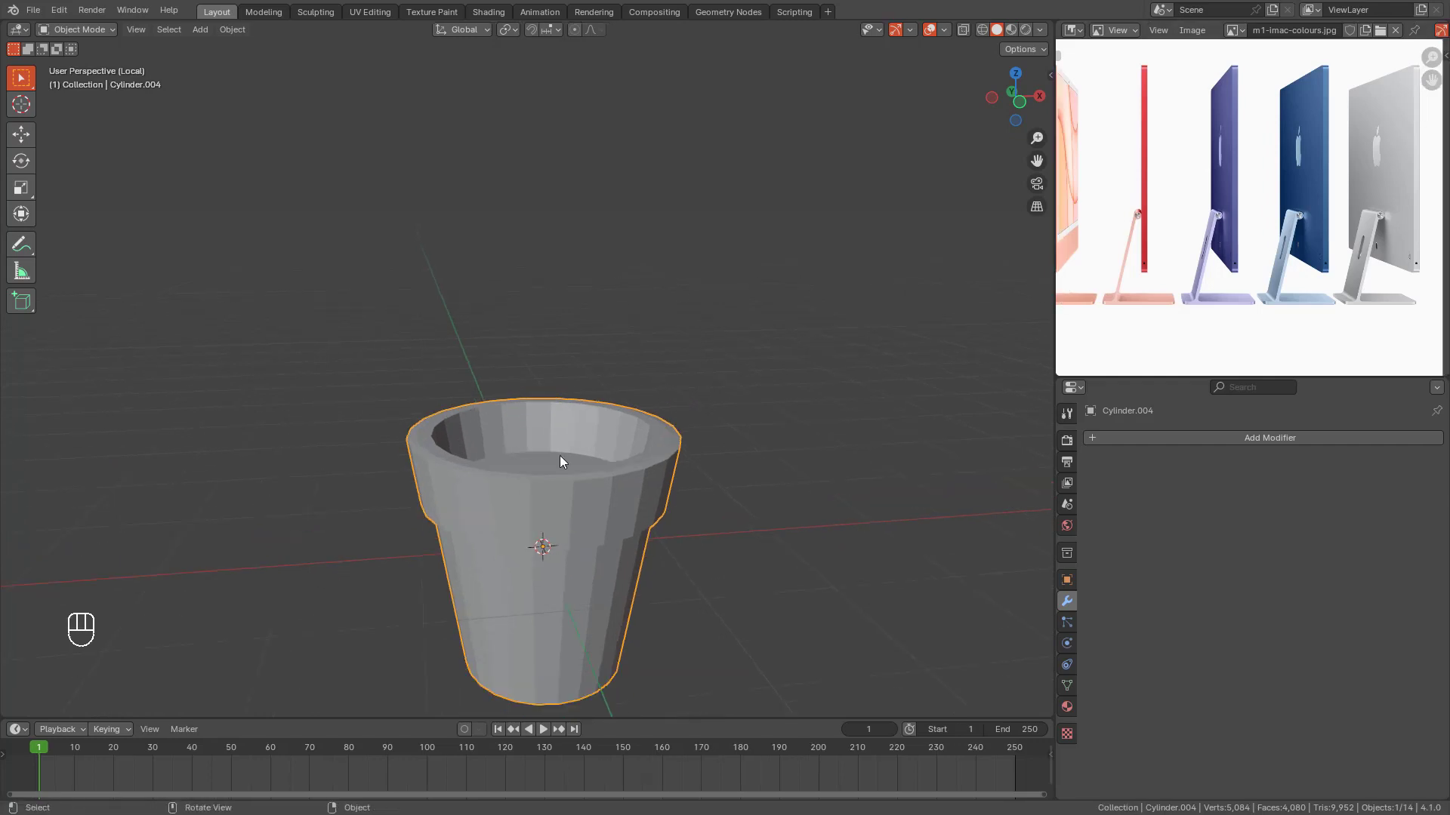
{"action": "middle_click_drag", "start_coordinate": [650, 385], "coordinate": [658, 376], "text": "shift"}
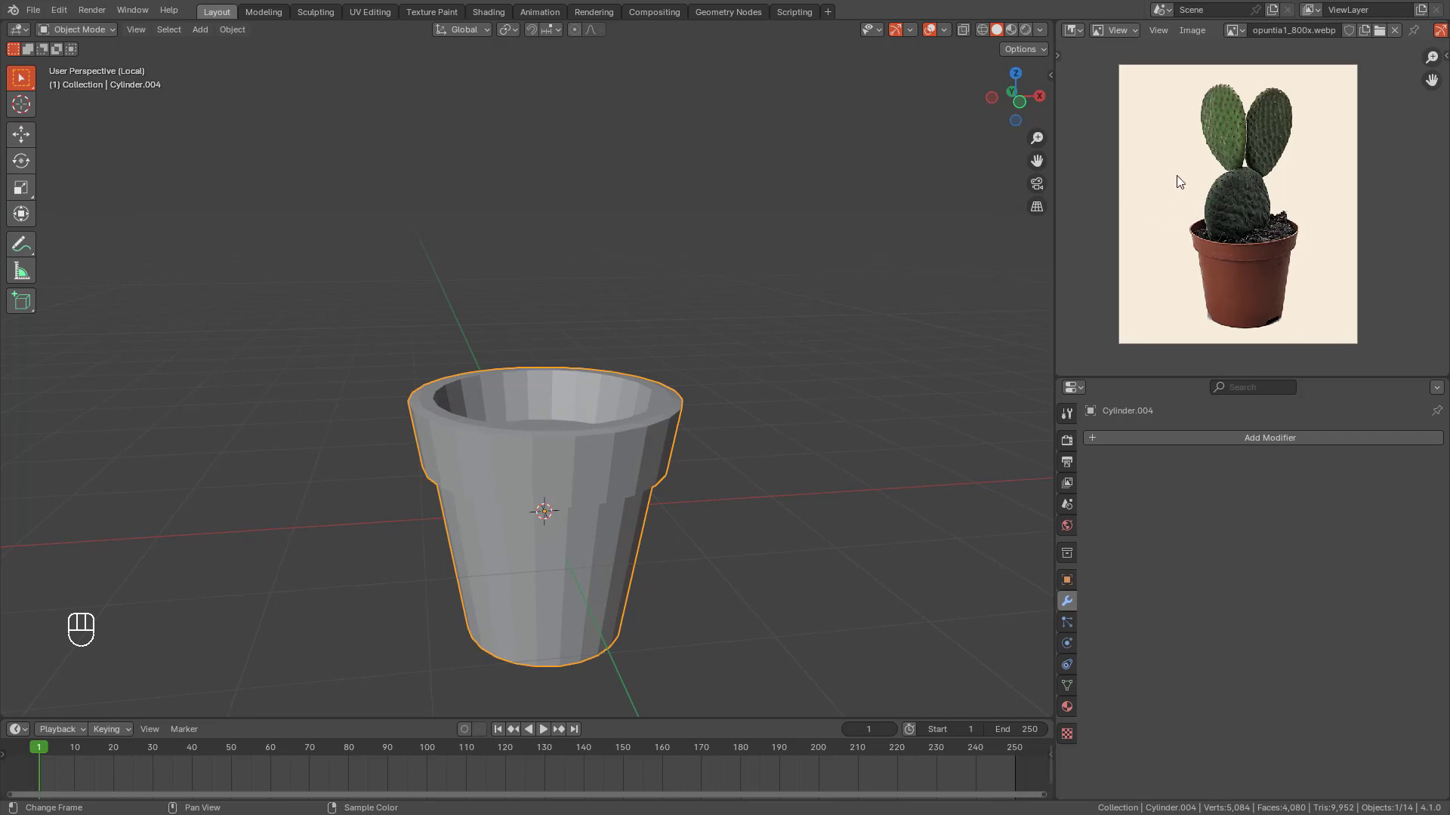
{"action": "scroll", "coordinate": [610, 438], "scroll_direction": "up", "scroll_amount": 1}
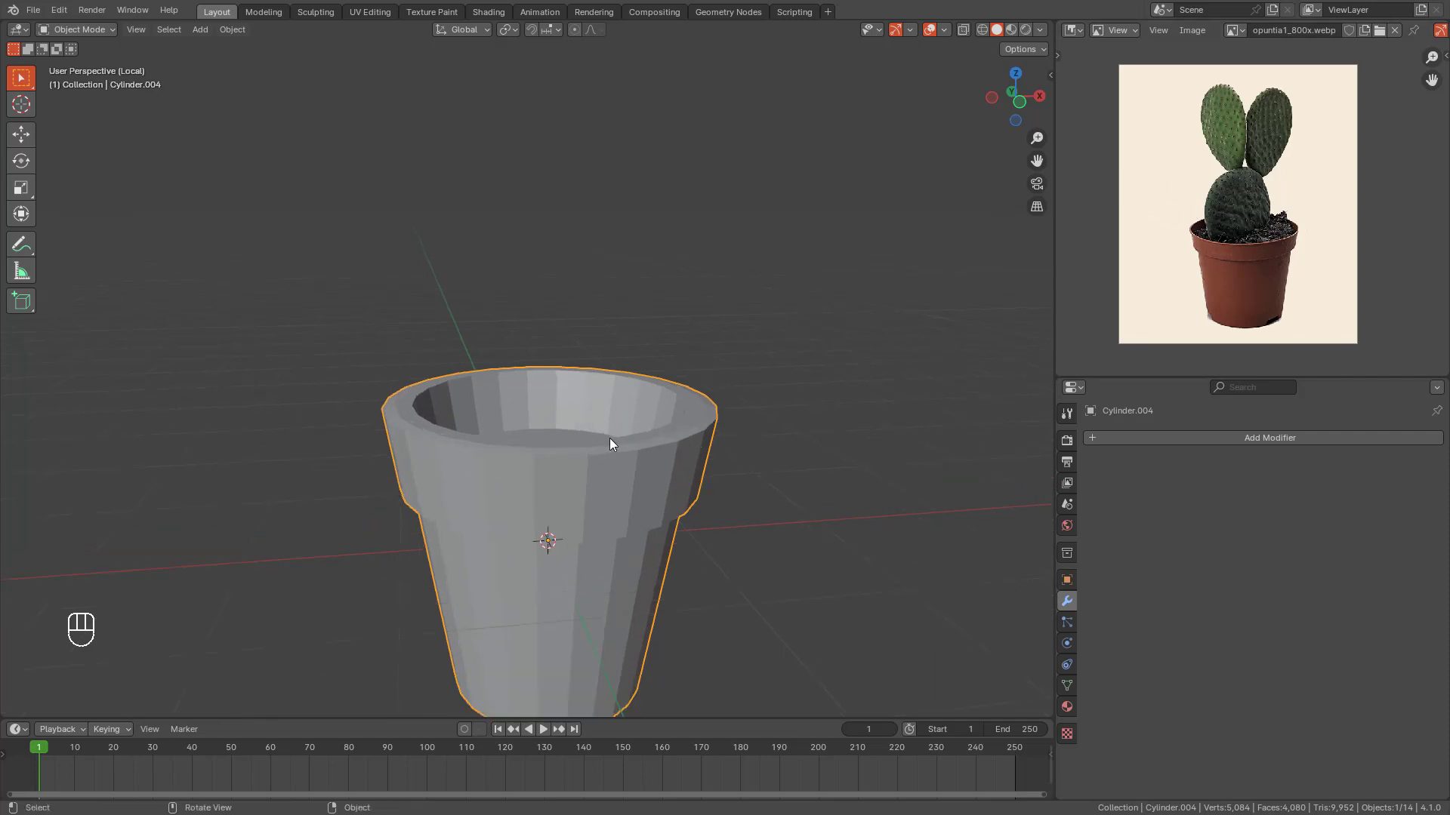
{"action": "middle_click_drag", "start_coordinate": [609, 438], "coordinate": [582, 391], "text": "shift"}
{"action": "middle_click_drag", "start_coordinate": [582, 391], "coordinate": [602, 372]}
{"action": "scroll", "coordinate": [592, 391], "scroll_direction": "down", "scroll_amount": 1}
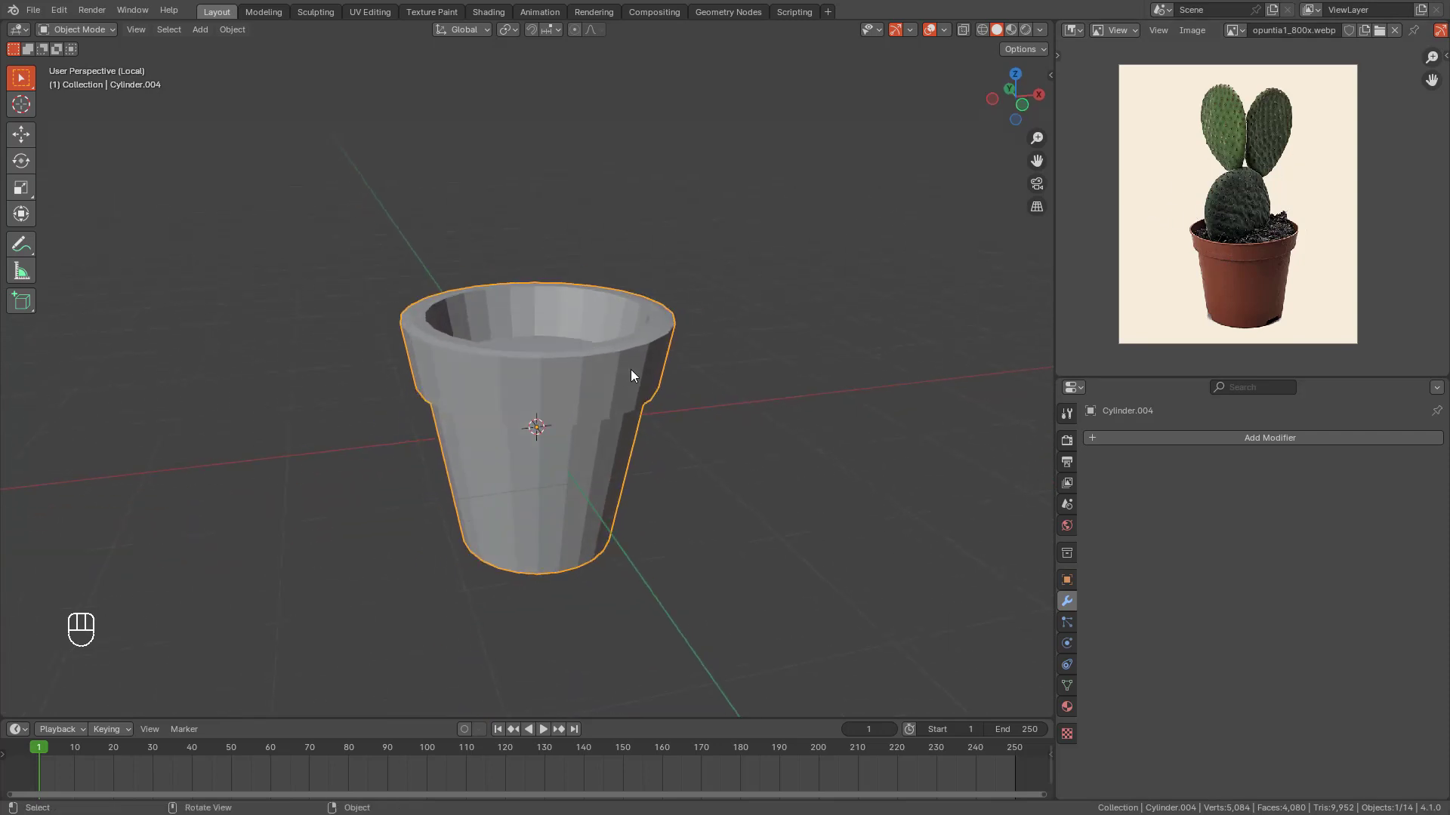
{"action": "scroll", "coordinate": [583, 353], "scroll_direction": "up", "scroll_amount": 1}
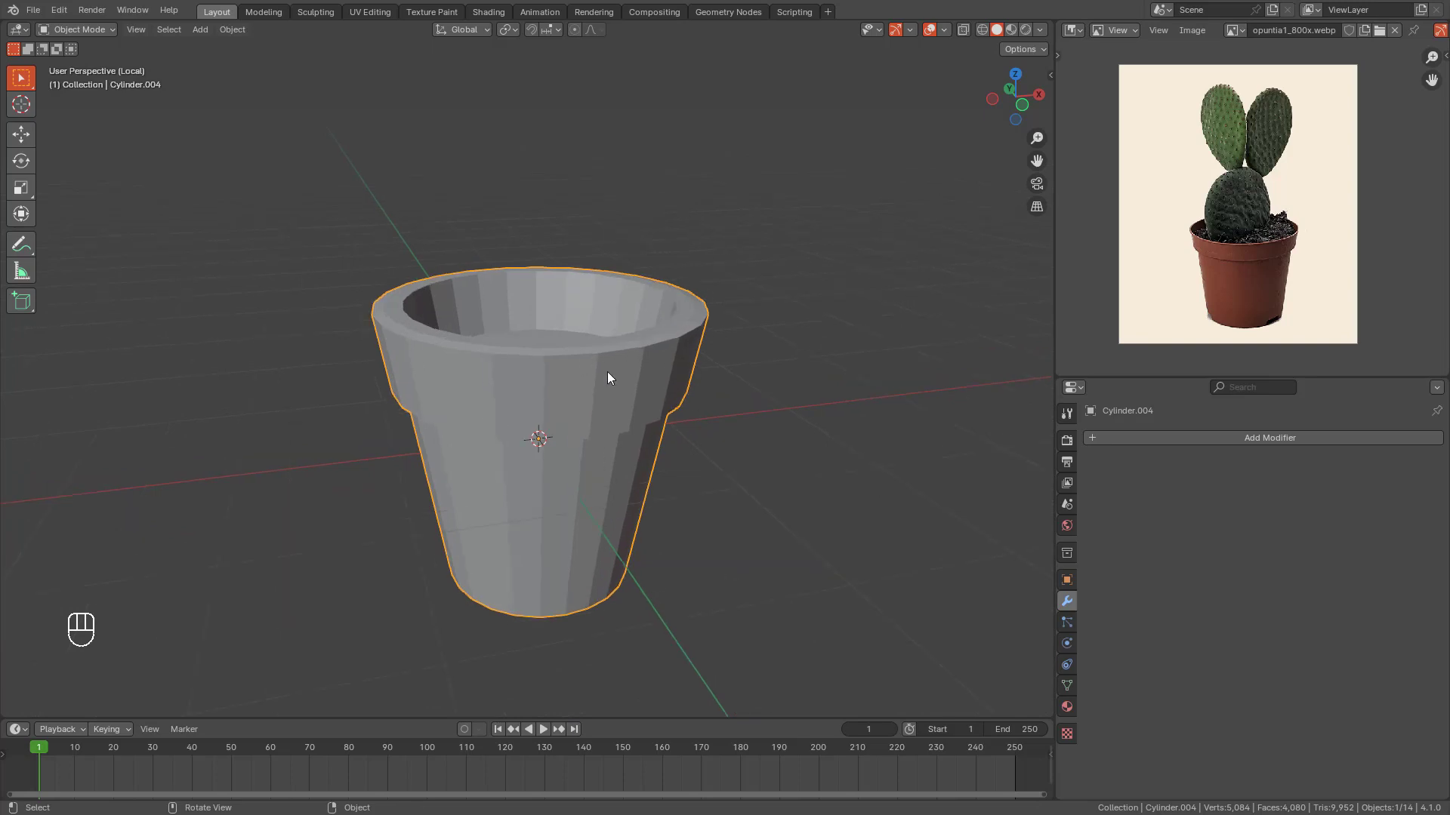
Step: Select the pot's inner floor face and move it up closer to the rim
{"action": "key", "text": "KP_1"}
{"action": "key", "text": "shift+z"}
{"action": "key", "text": "Tab"}
{"action": "scroll", "coordinate": [472, 362], "scroll_direction": "up", "scroll_amount": 2}
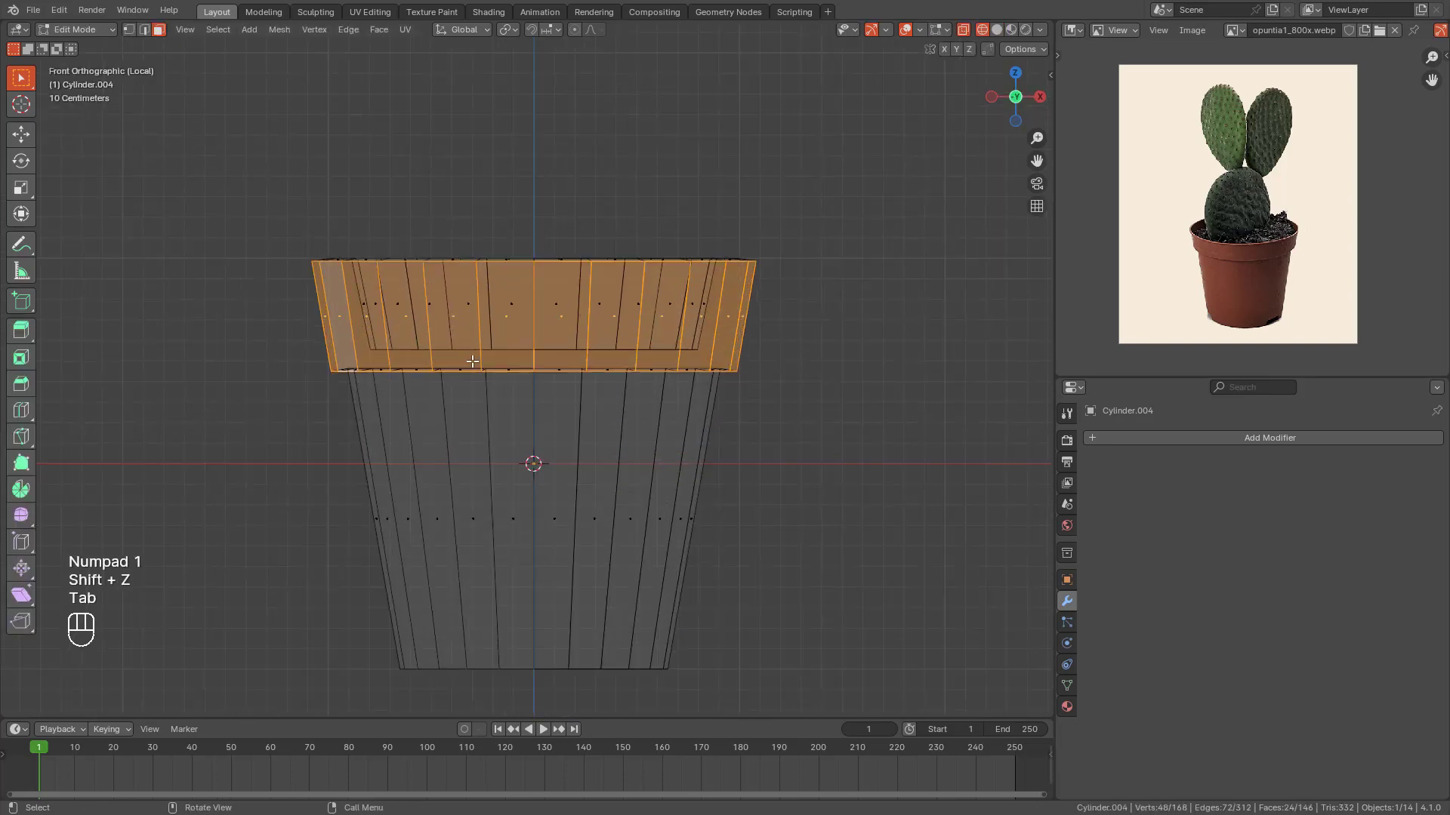
{"action": "left_click", "coordinate": [482, 348]}
{"action": "middle_click_drag", "start_coordinate": [560, 342], "coordinate": [563, 351]}
{"action": "key", "text": "shift+z"}
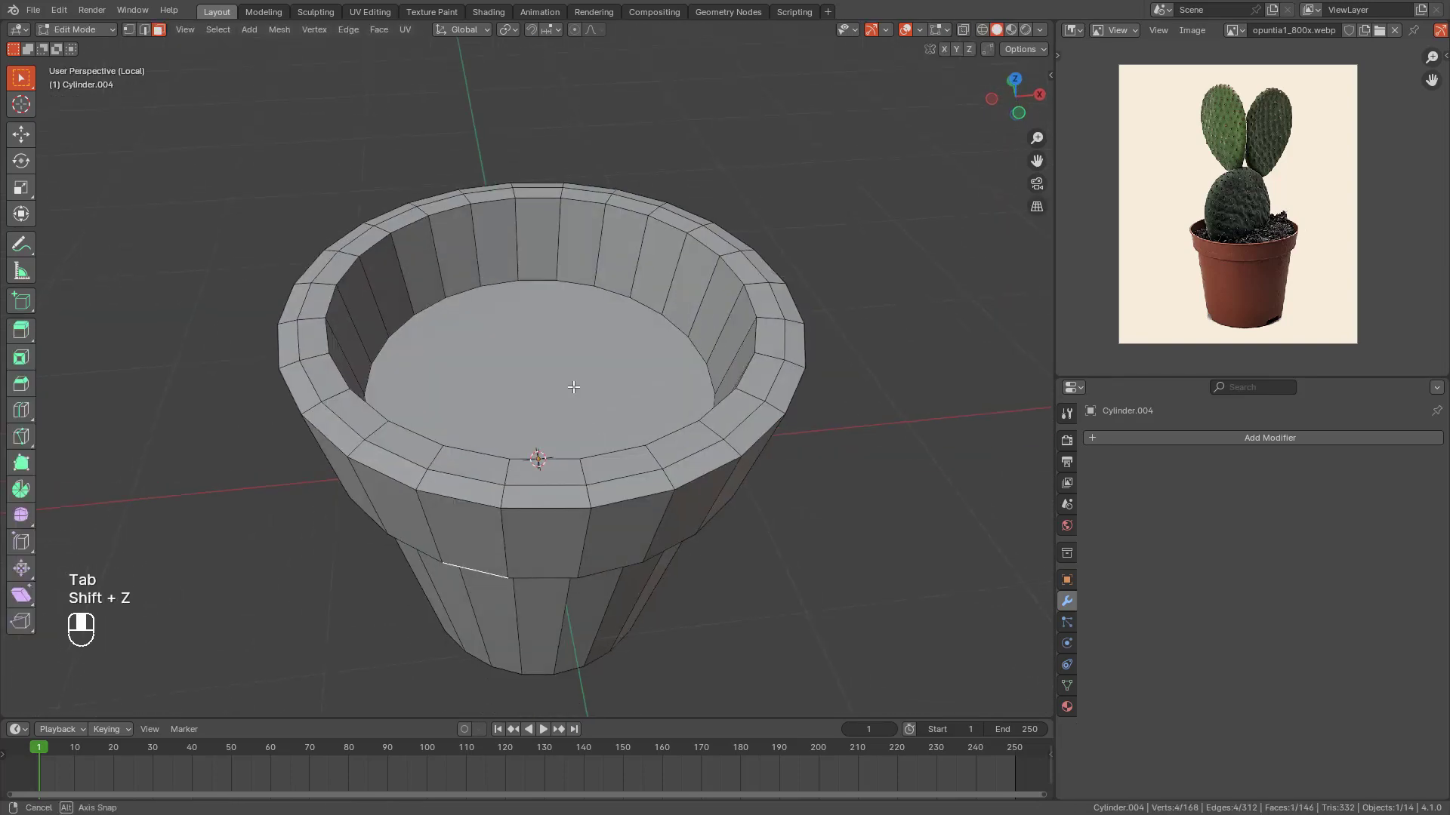
{"action": "key", "text": "KP_1"}
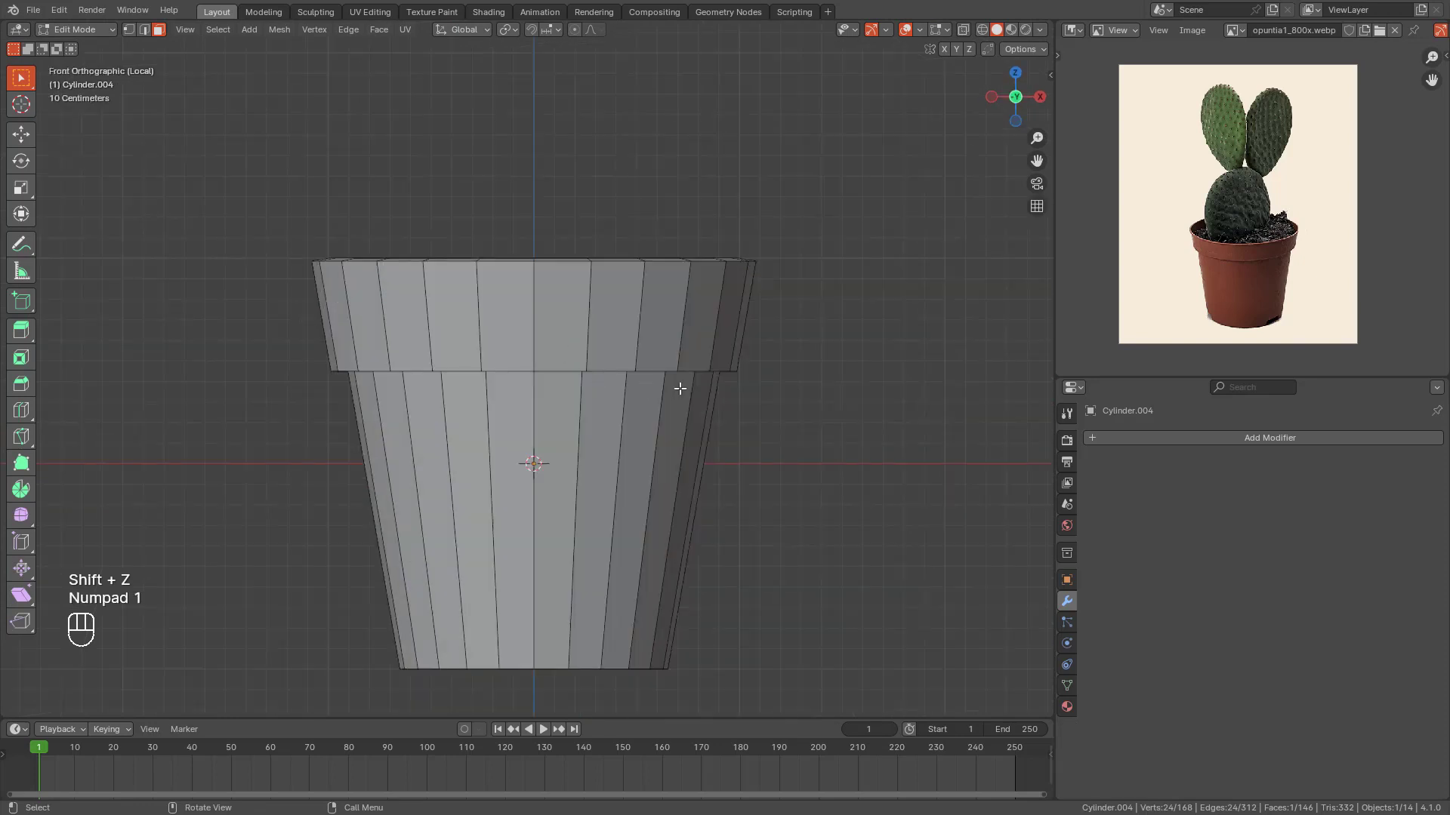
{"action": "key", "text": "shift+z"}
{"action": "key", "text": "g"}
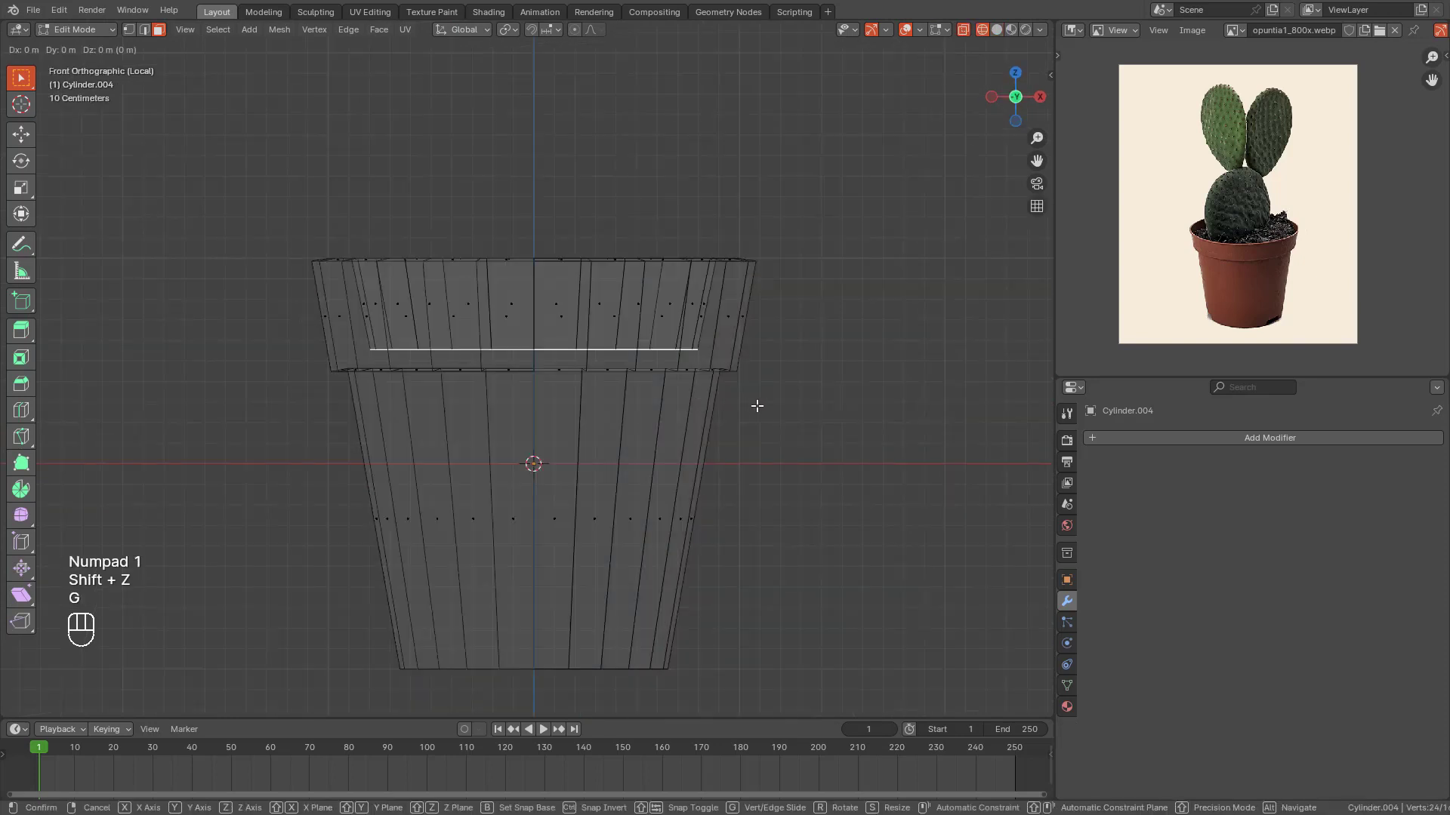
{"action": "left_click", "coordinate": [758, 374]}
Step: Scale the raised inner floor face up by about 1.1 and return to solid shading
{"action": "key", "text": "s"}
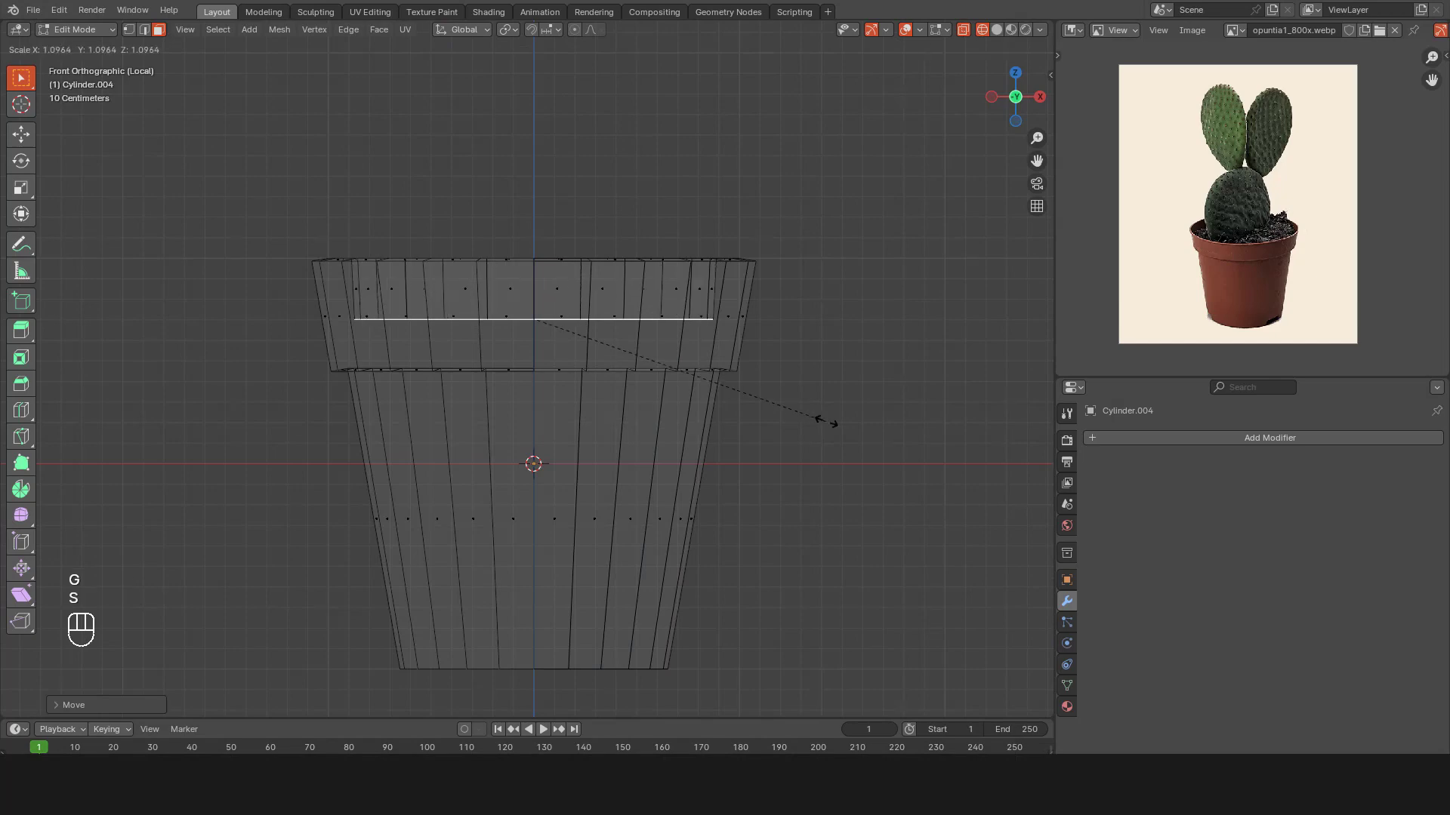
{"action": "left_click", "coordinate": [842, 421]}
{"action": "mouse_move", "coordinate": [750, 355]}
{"action": "middle_mouse_down"}
{"action": "mouse_move", "coordinate": [759, 422]}
{"action": "mouse_move", "coordinate": [757, 361]}
{"action": "middle_mouse_up"}
{"action": "key", "text": "shift+z"}
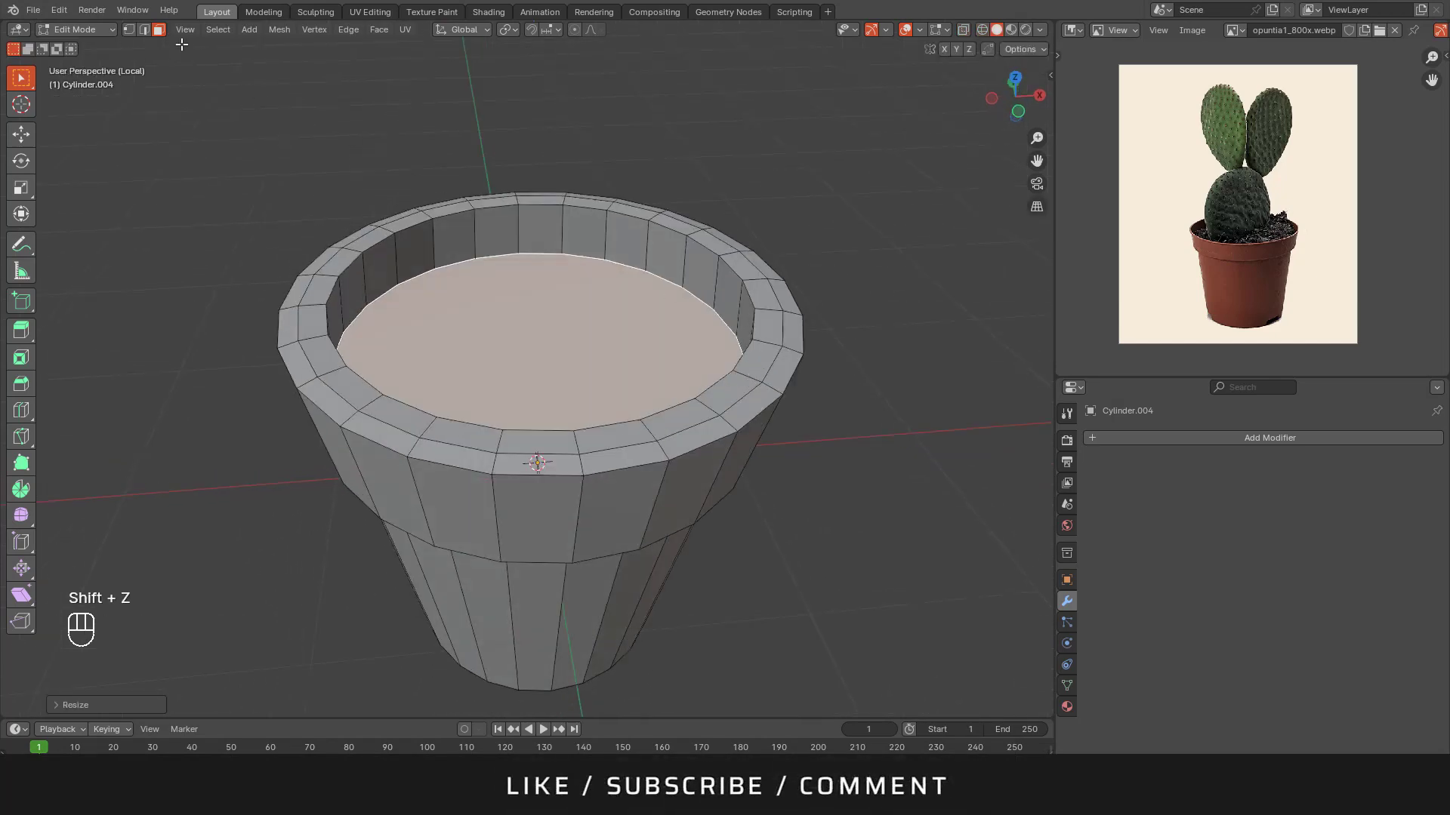
Step: Scale the vertex loop on the rim's inner edge outward by about 1.06 to thin the rim
{"action": "left_click", "coordinate": [127, 30]}
{"action": "left_click", "coordinate": [632, 216], "text": "alt"}
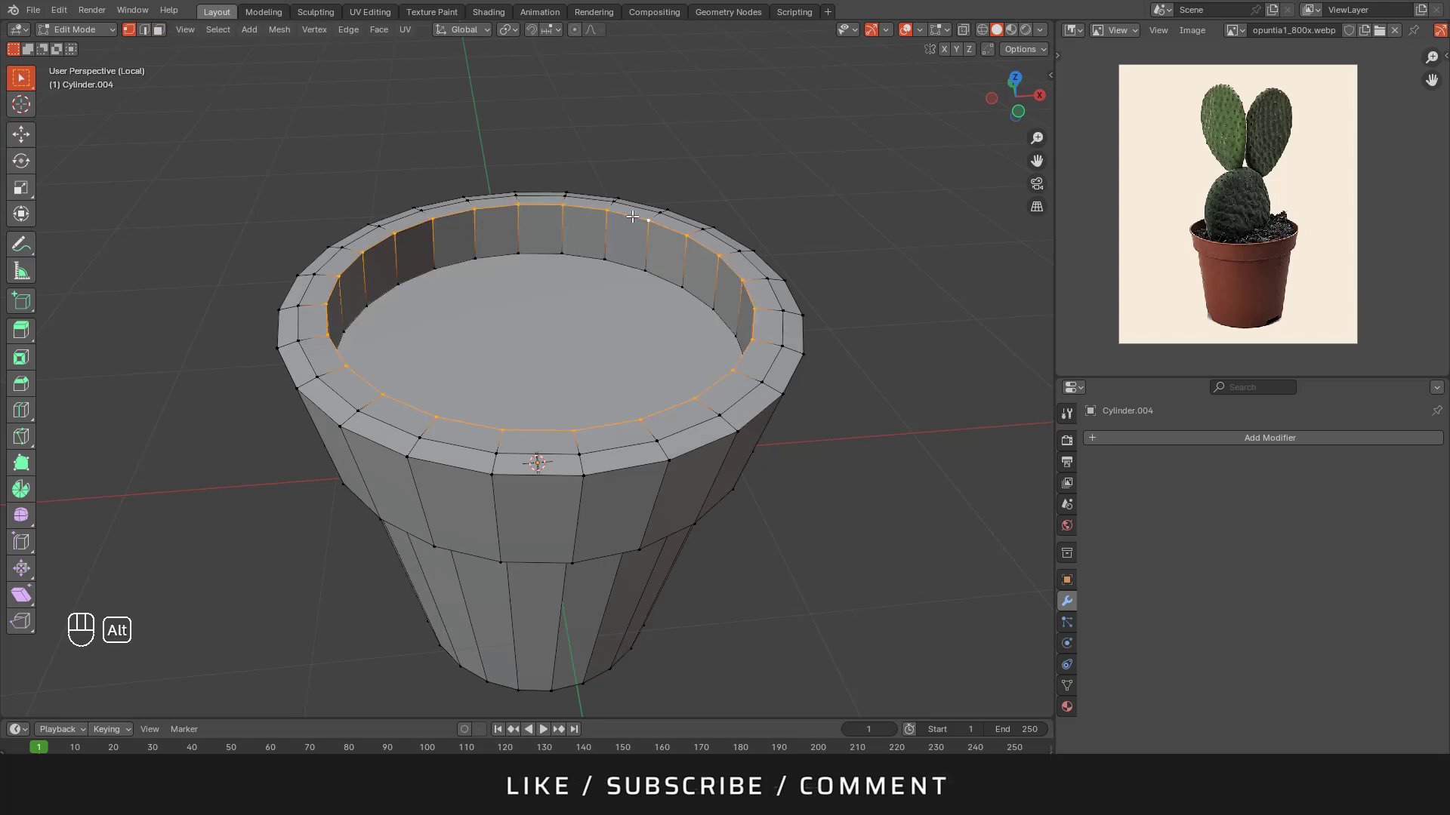
{"action": "key", "text": "s"}
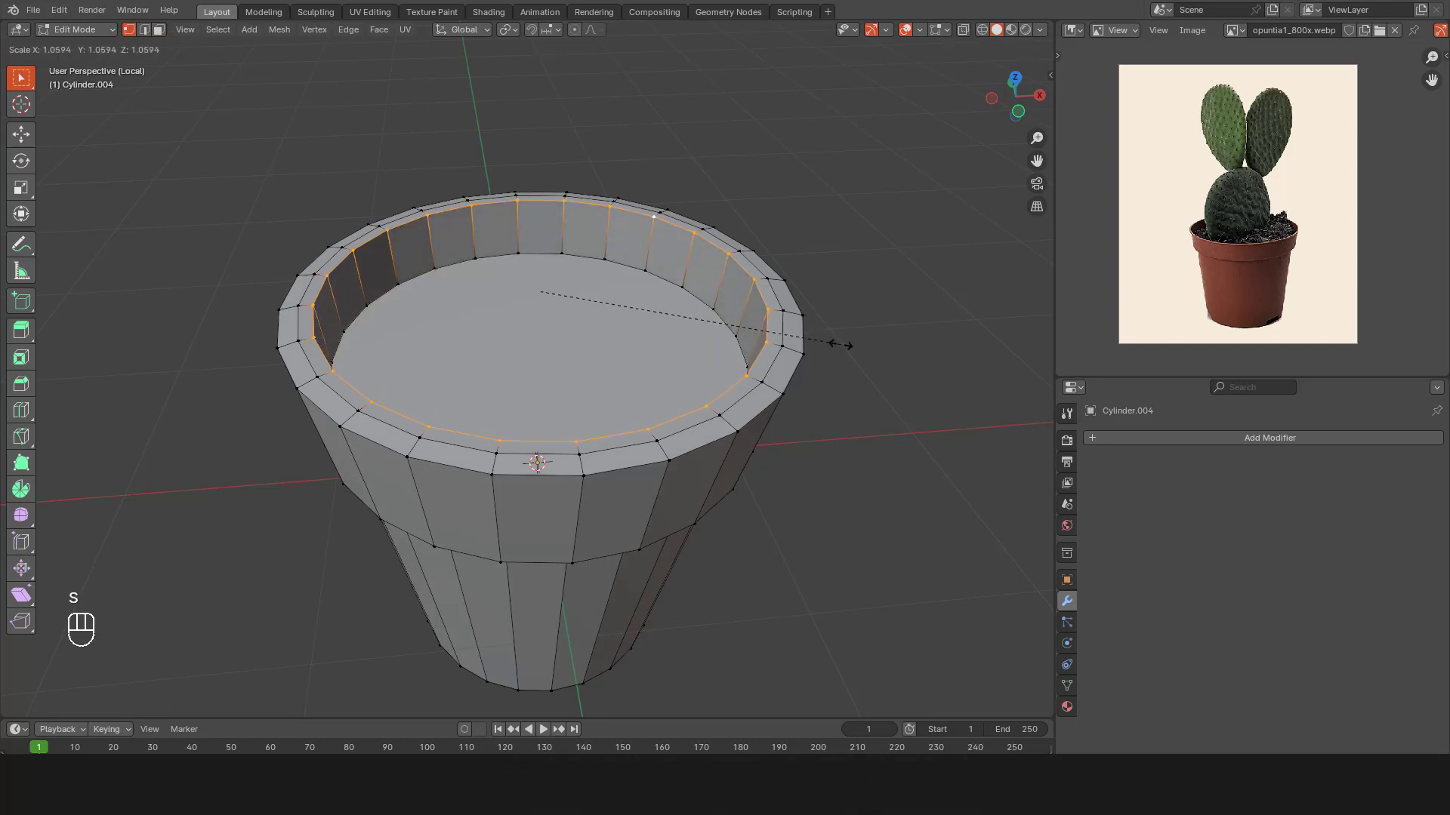
{"action": "left_click", "coordinate": [844, 346]}
{"action": "key", "text": "Tab"}
{"action": "middle_click_drag", "start_coordinate": [813, 376], "coordinate": [777, 371]}
{"action": "scroll", "coordinate": [670, 320], "scroll_direction": "down", "scroll_amount": 4}
{"action": "middle_click_drag", "start_coordinate": [707, 326], "coordinate": [743, 321], "text": "shift"}
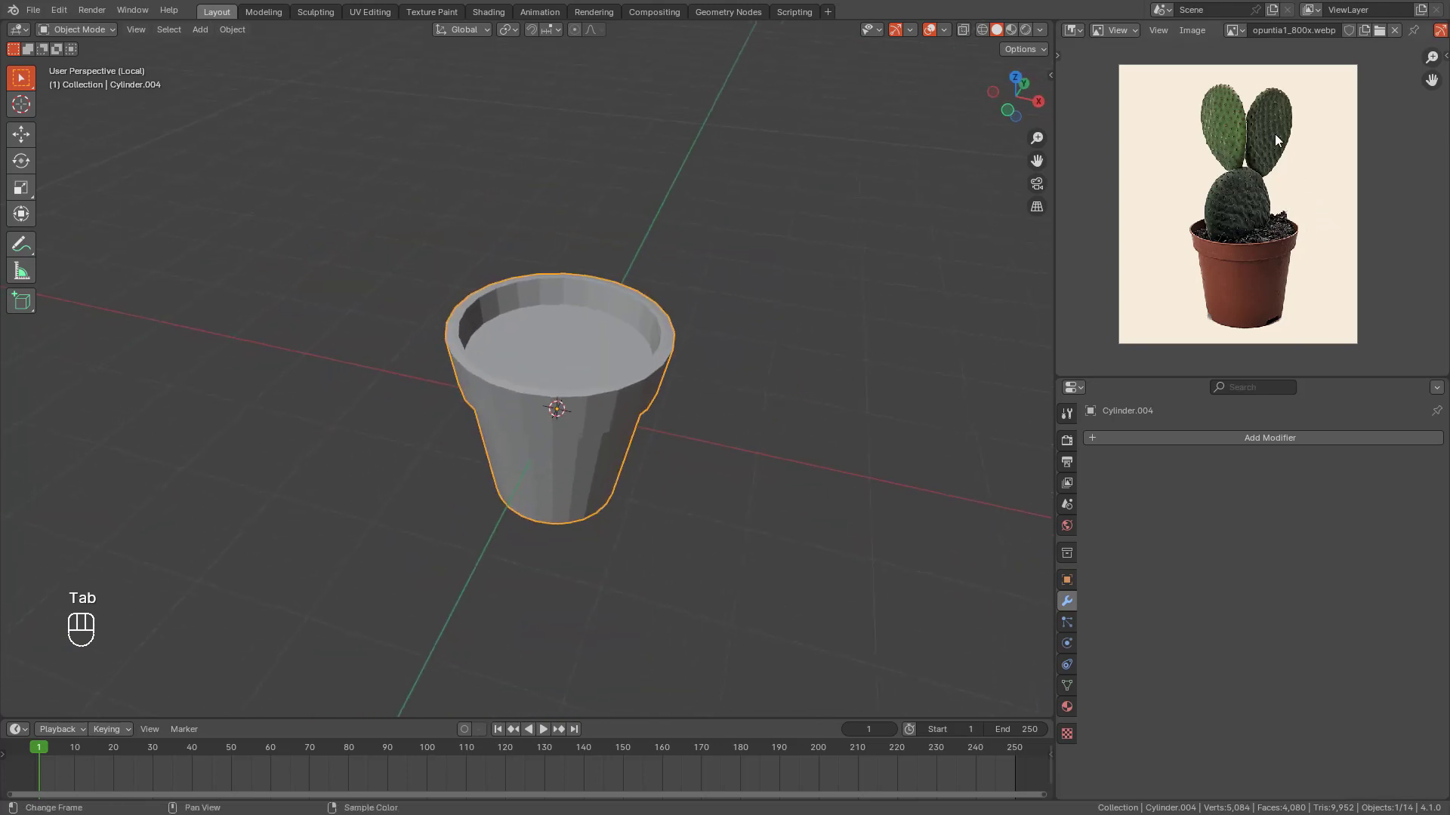
{"action": "middle_click_drag", "start_coordinate": [825, 293], "coordinate": [719, 322], "text": "shift"}
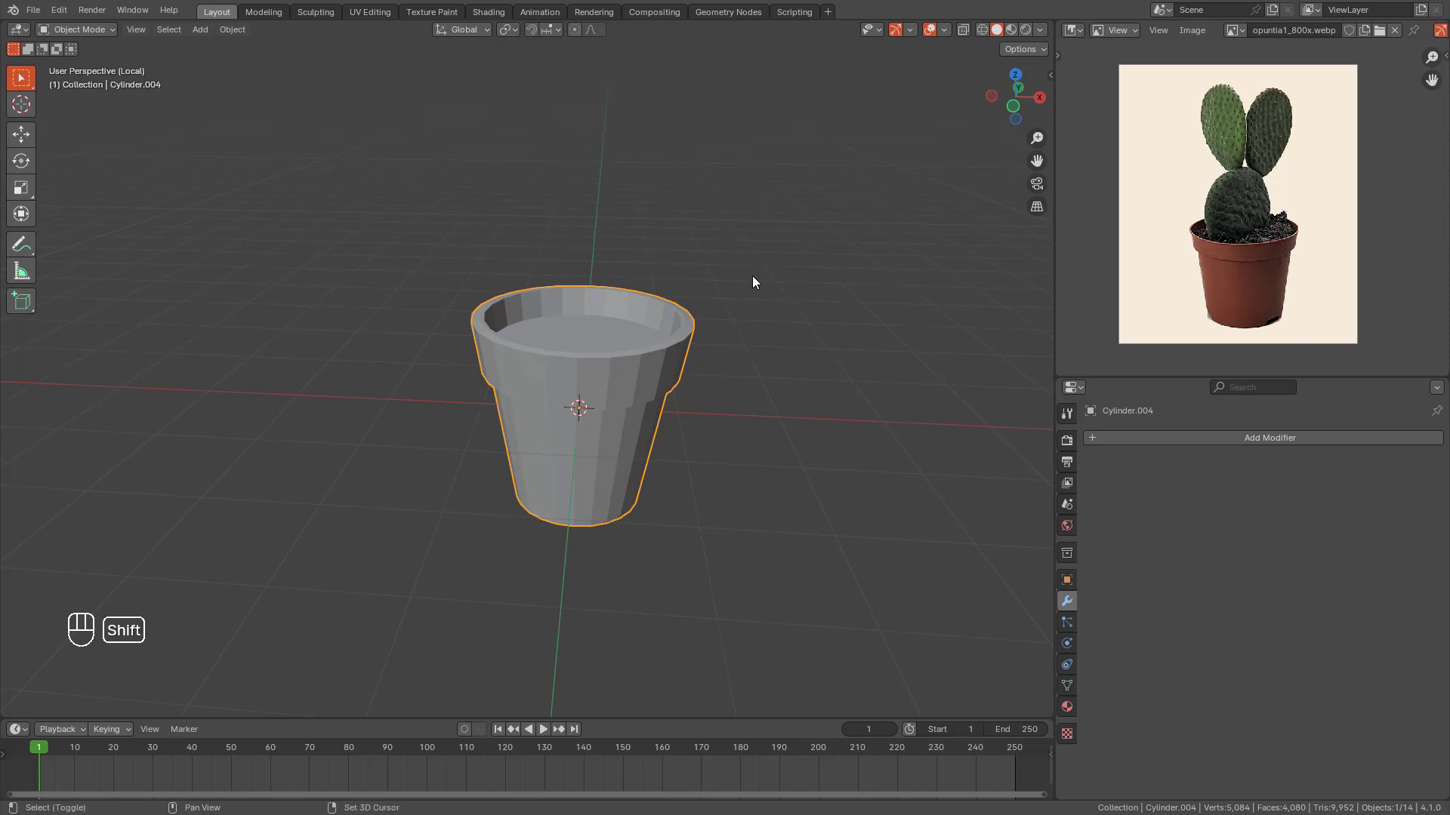
Step: Add a cube mesh at the pot's centre for the cactus pad and start editing its mesh
{"action": "key", "text": "shift+a"}
{"action": "mouse_move", "coordinate": [752, 275]}
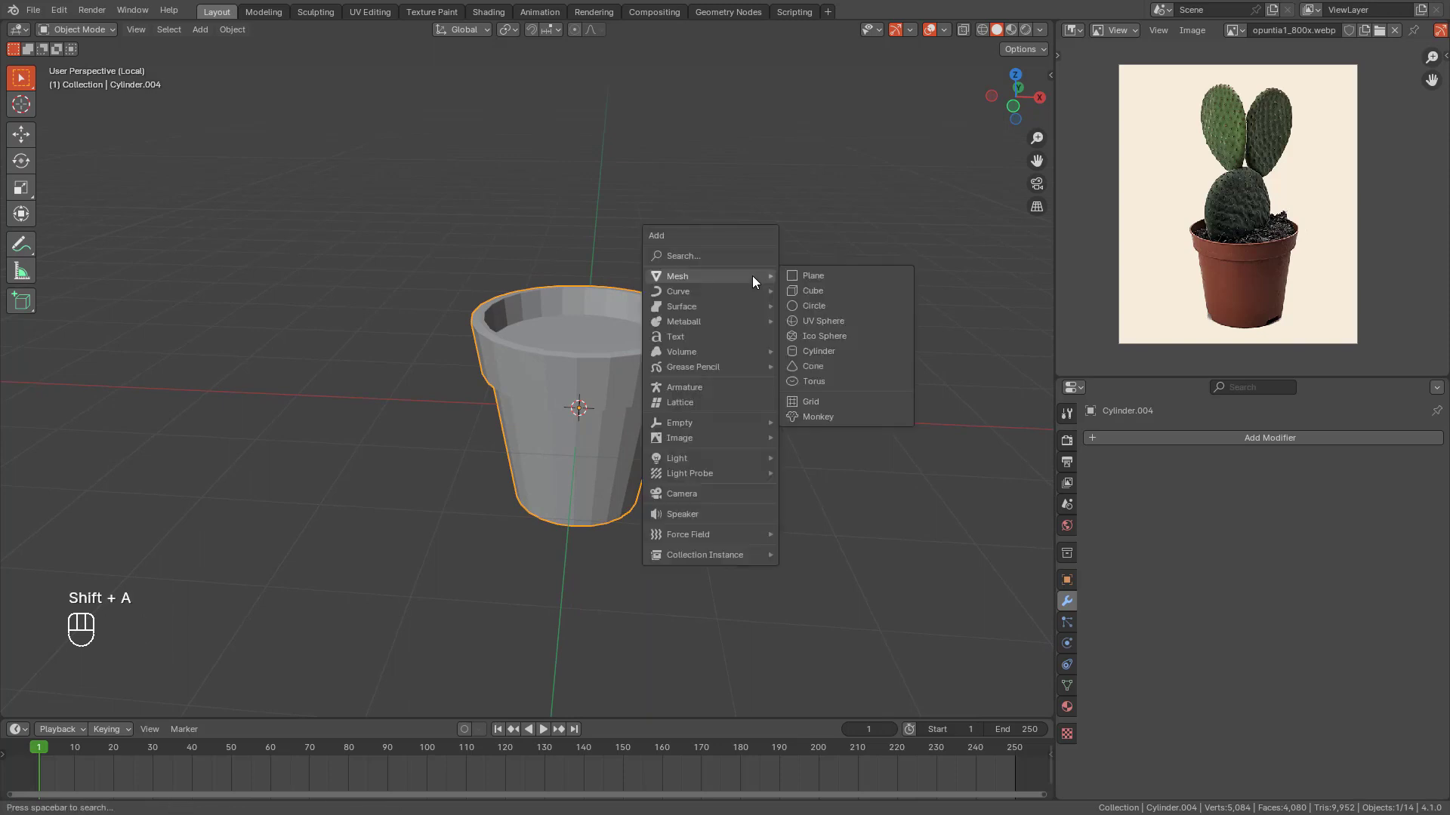
{"action": "left_click", "coordinate": [821, 292]}
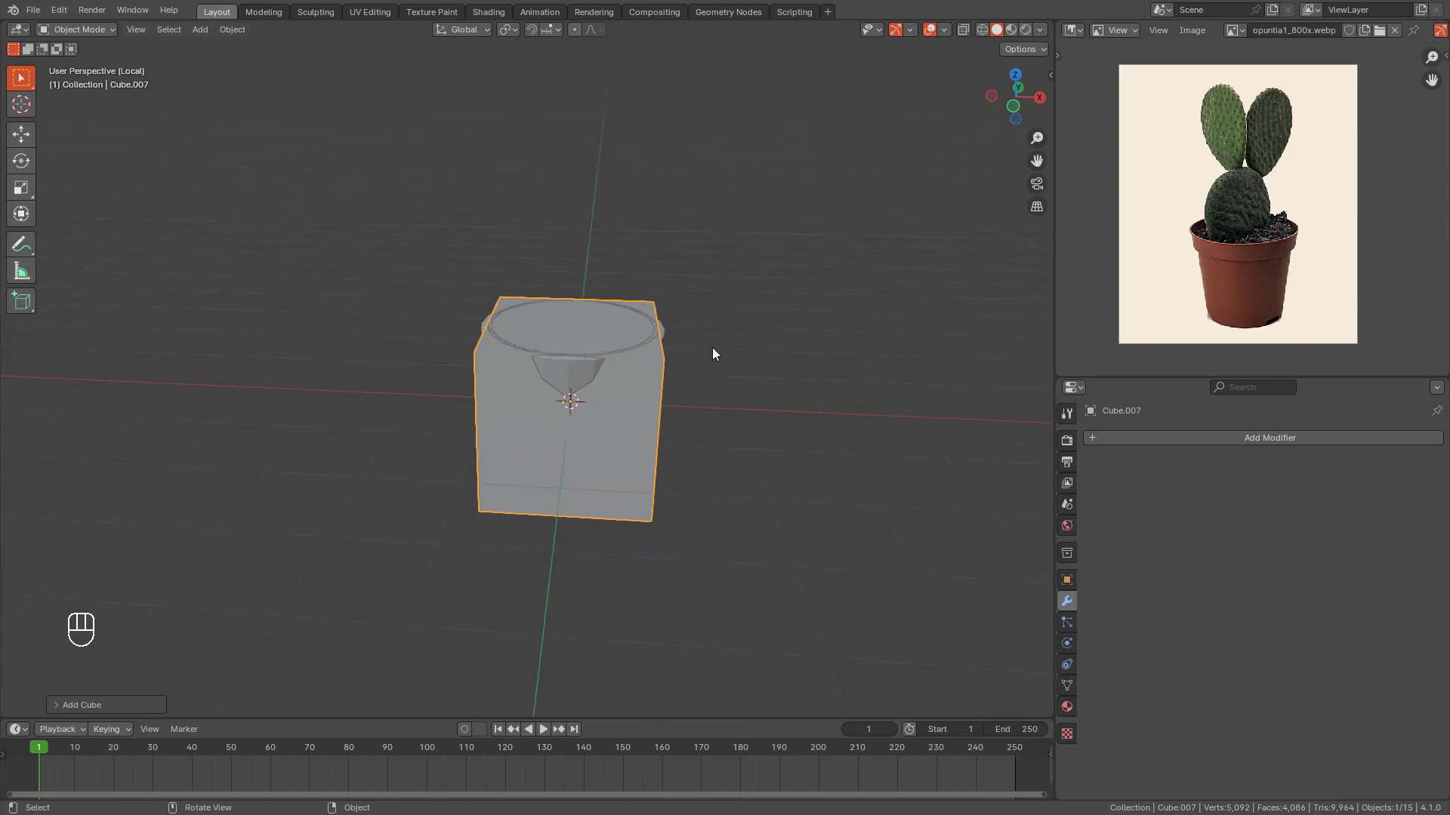
{"action": "key", "text": "Tab"}
{"action": "key", "text": "s"}
{"action": "key", "text": "z"}
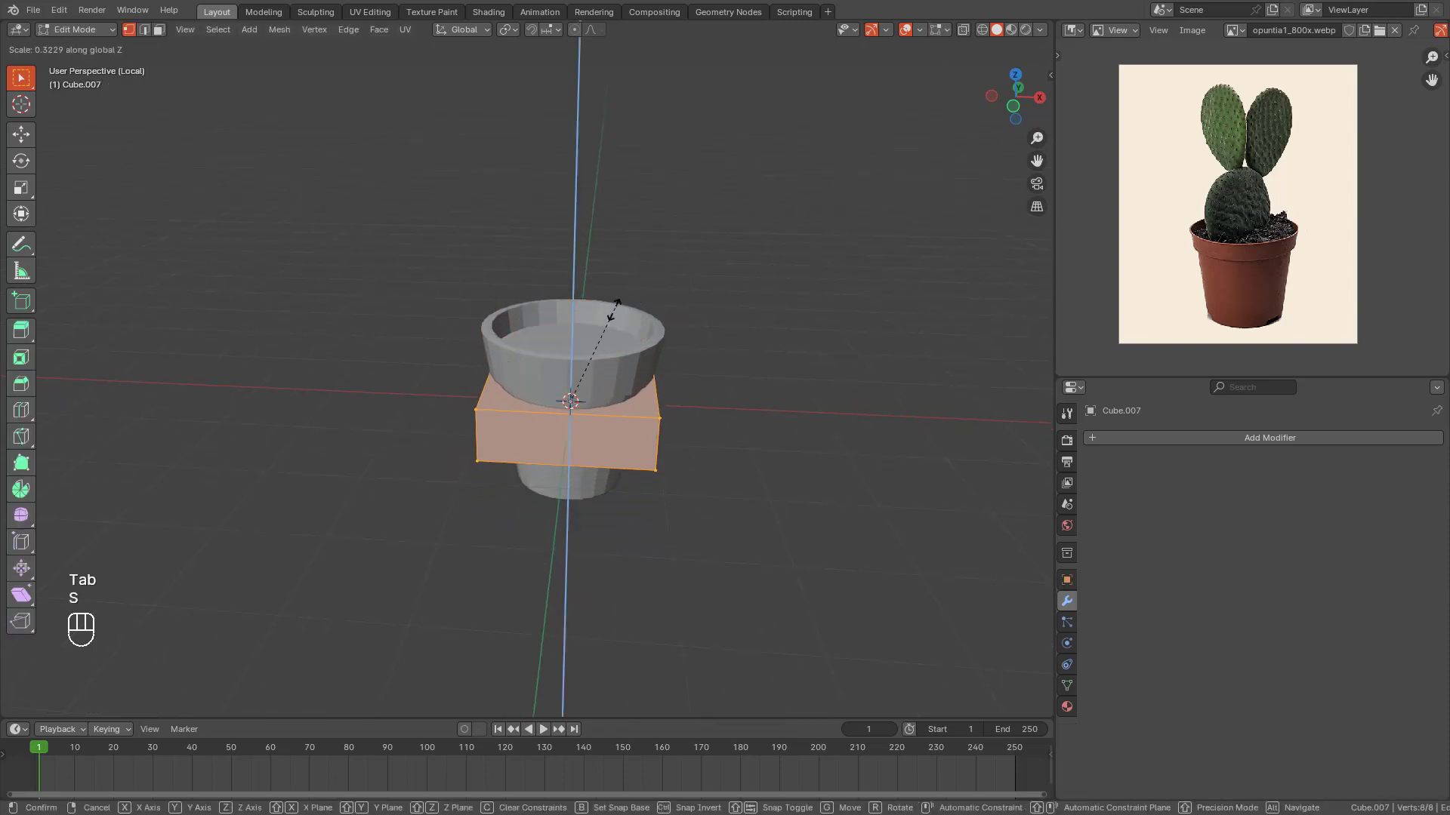
{"action": "right_click", "coordinate": [704, 365]}
Step: Flatten the cube along the X axis to about 0.2 of its width and return to Object Mode
{"action": "key", "text": "s"}
{"action": "key", "text": "x"}
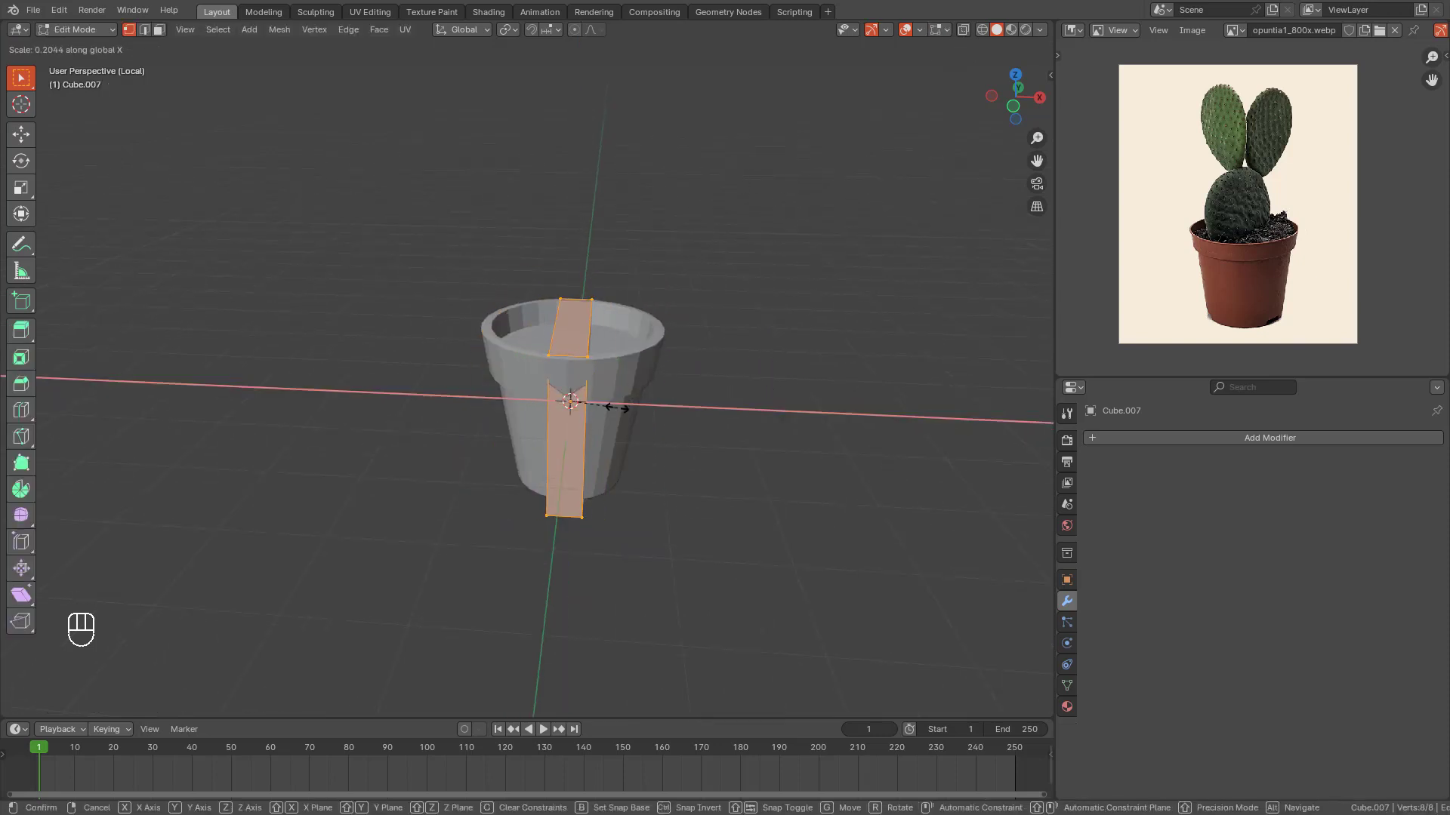
{"action": "left_click", "coordinate": [610, 405]}
{"action": "middle_click_drag", "start_coordinate": [610, 405], "coordinate": [656, 407]}
{"action": "key", "text": "Tab"}
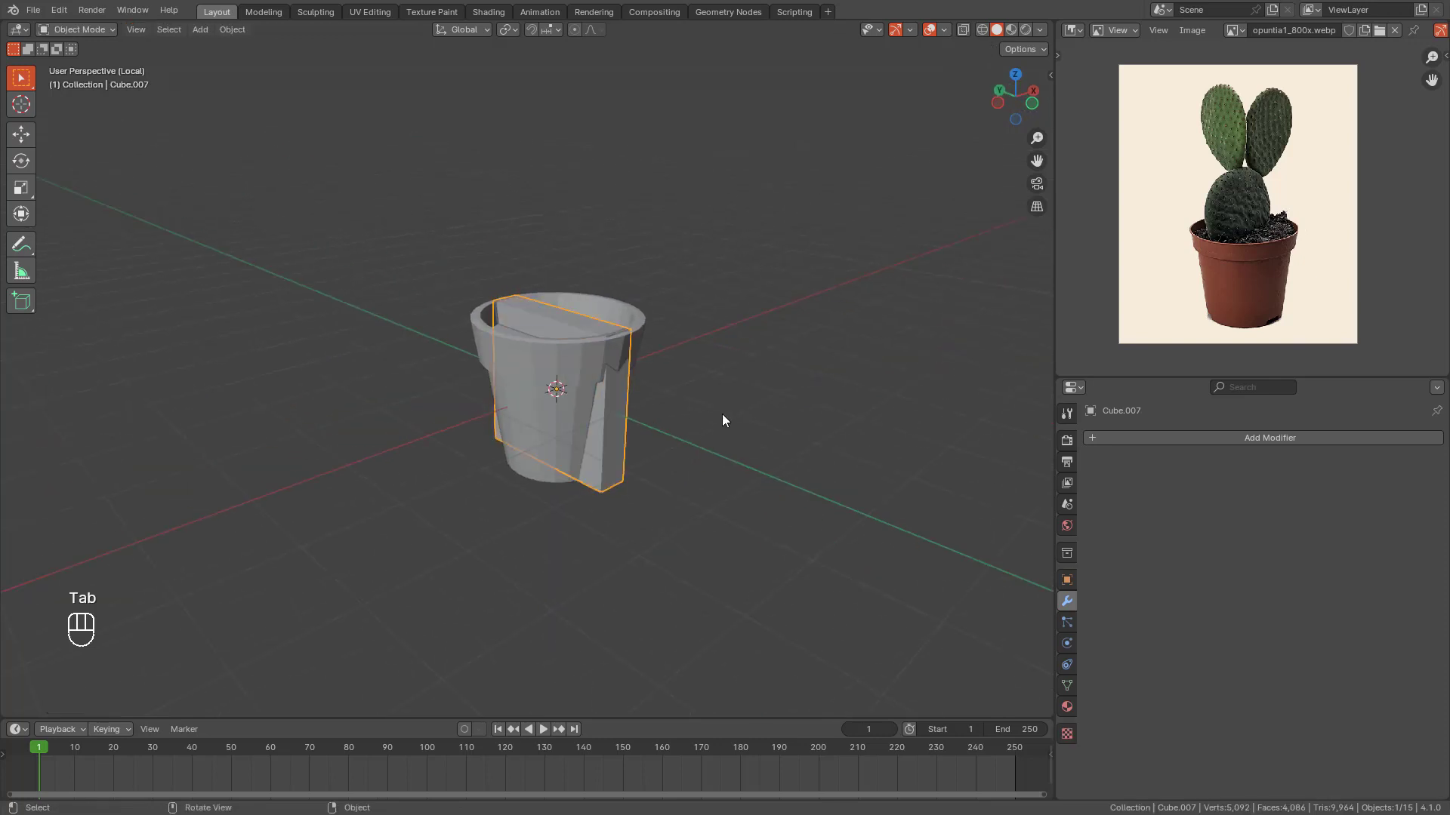
Step: Add a Subdivision Surface modifier to the flattened cube
{"action": "left_click", "coordinate": [1166, 439]}
{"action": "mouse_move", "coordinate": [1131, 444]}
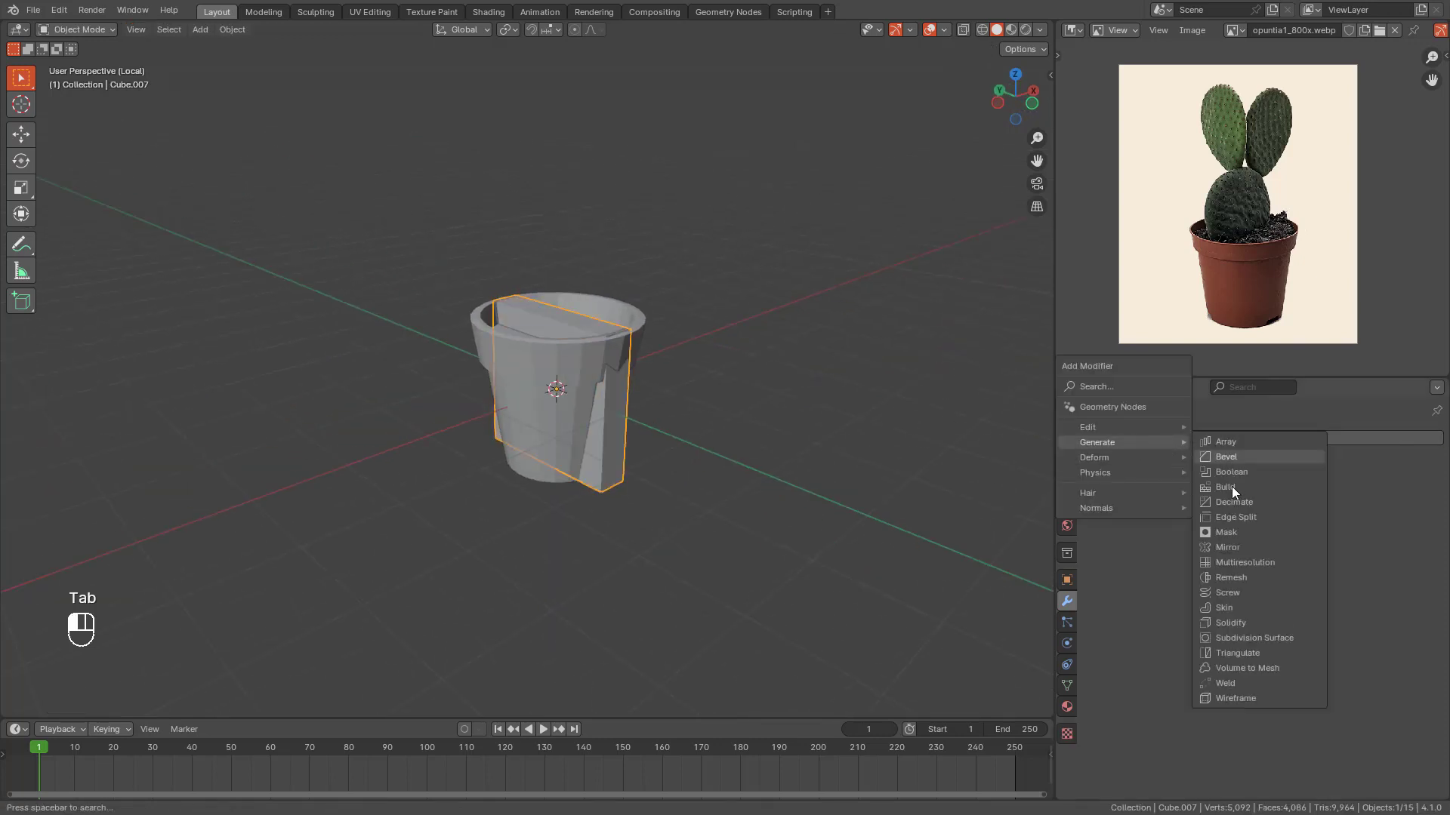
{"action": "left_click", "coordinate": [1241, 638]}
{"action": "scroll", "coordinate": [748, 424], "scroll_direction": "up", "scroll_amount": 2}
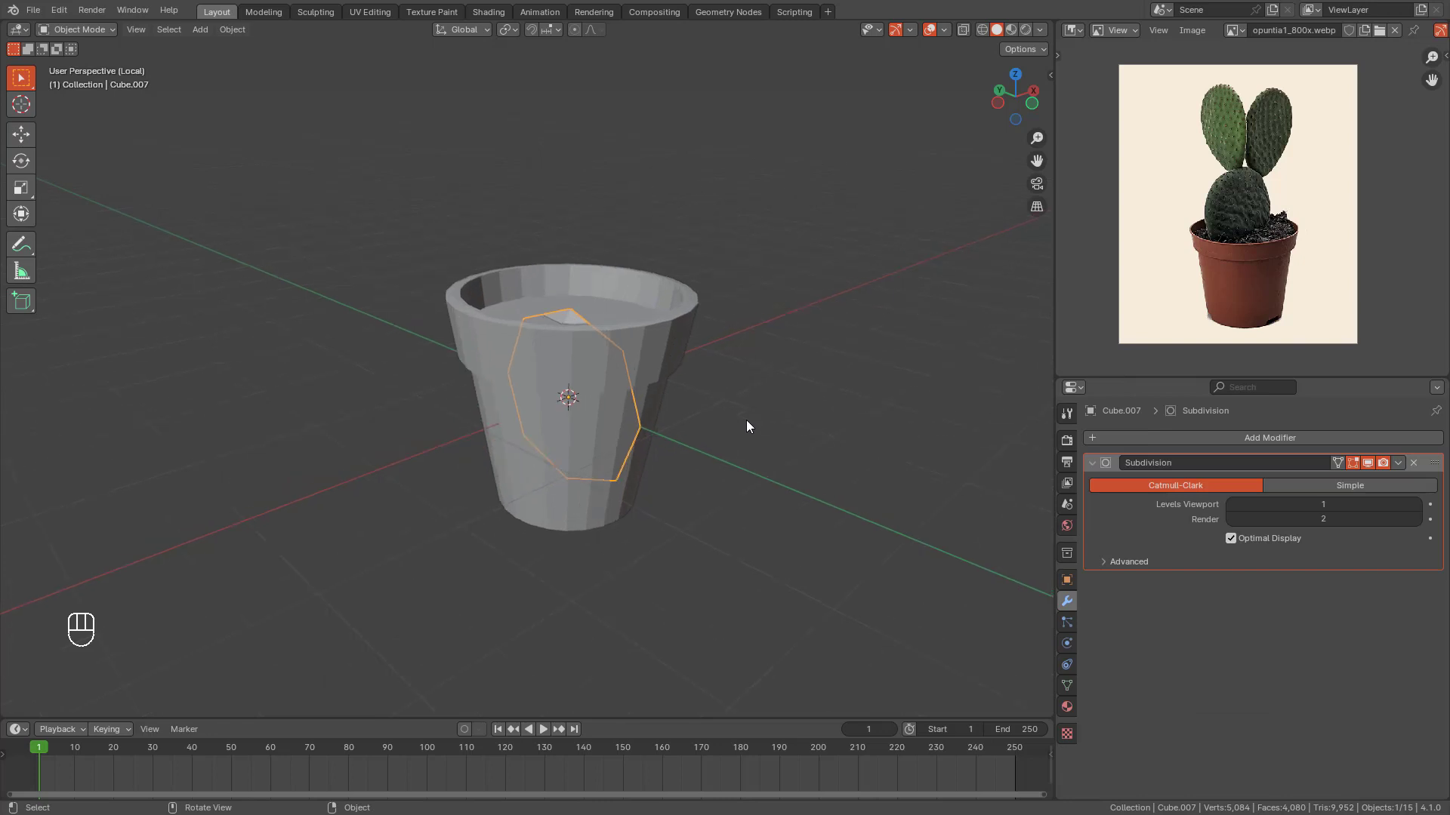
Step: Raise the cactus pad along Z above the pot and set its subdivision viewport level to 2
{"action": "key", "text": "g"}
{"action": "key", "text": "z"}
{"action": "left_click", "coordinate": [722, 194]}
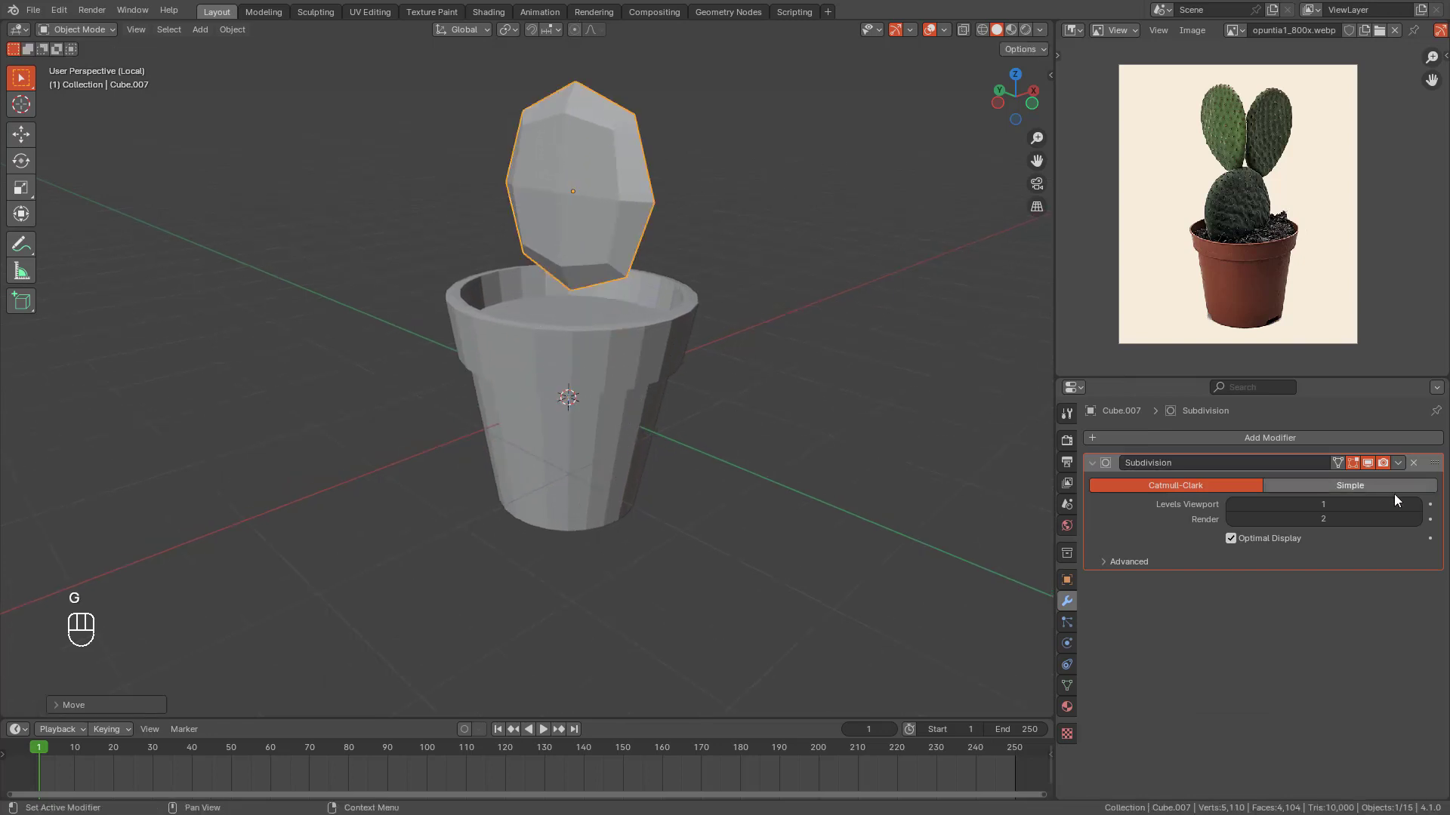
{"action": "left_click", "coordinate": [1418, 506]}
{"action": "middle_click_drag", "start_coordinate": [801, 302], "coordinate": [724, 259]}
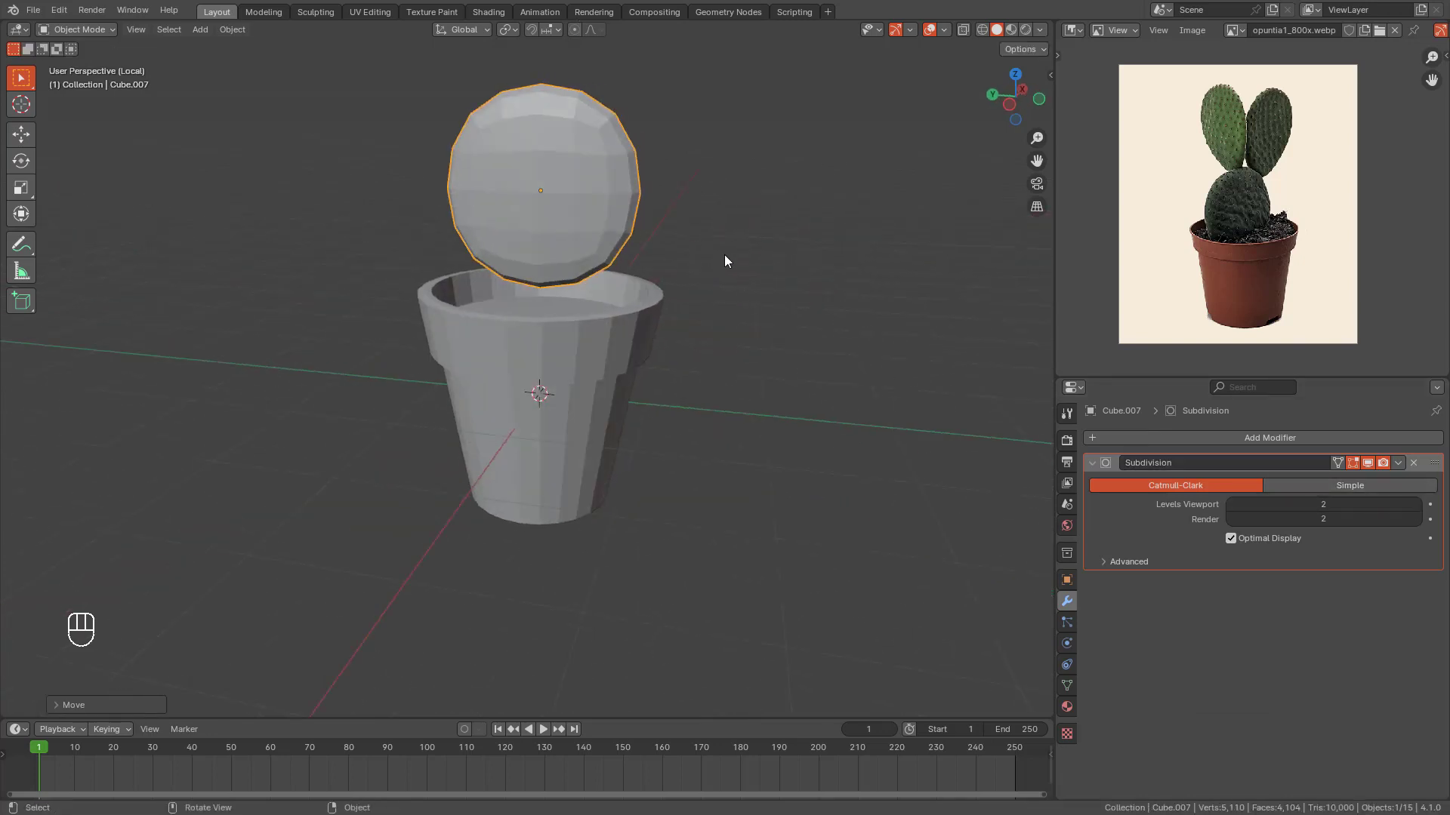
Step: Scale the pad's mesh narrower along Y so that it becomes a tall oval
{"action": "key", "text": "Tab"}
{"action": "key", "text": "s"}
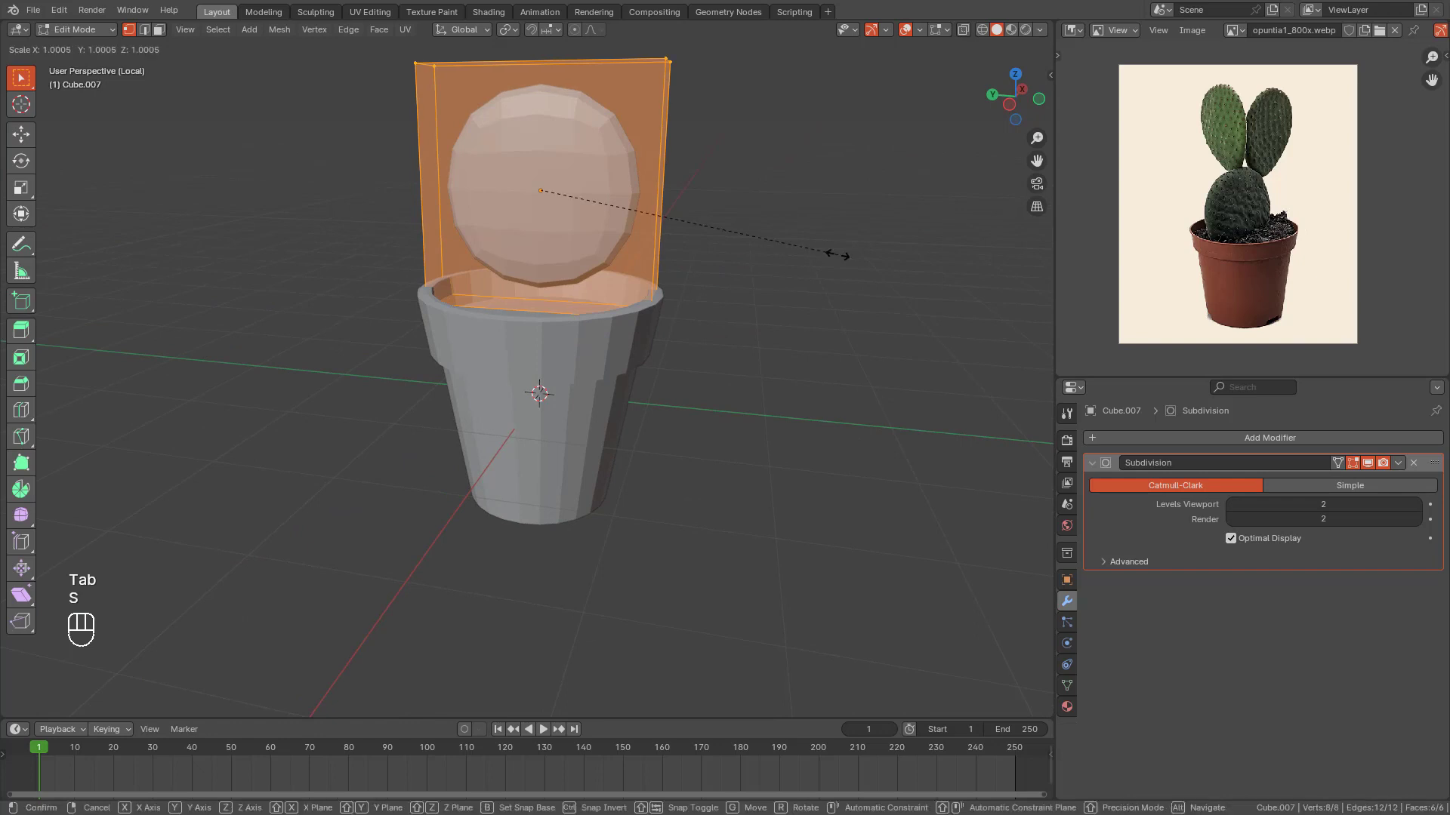
{"action": "left_click", "coordinate": [831, 255]}
Step: In a see-through side view, scale the pad's bottom vertices inward to taper its base
{"action": "key", "text": "KP_1"}
{"action": "key", "text": "KP_3"}
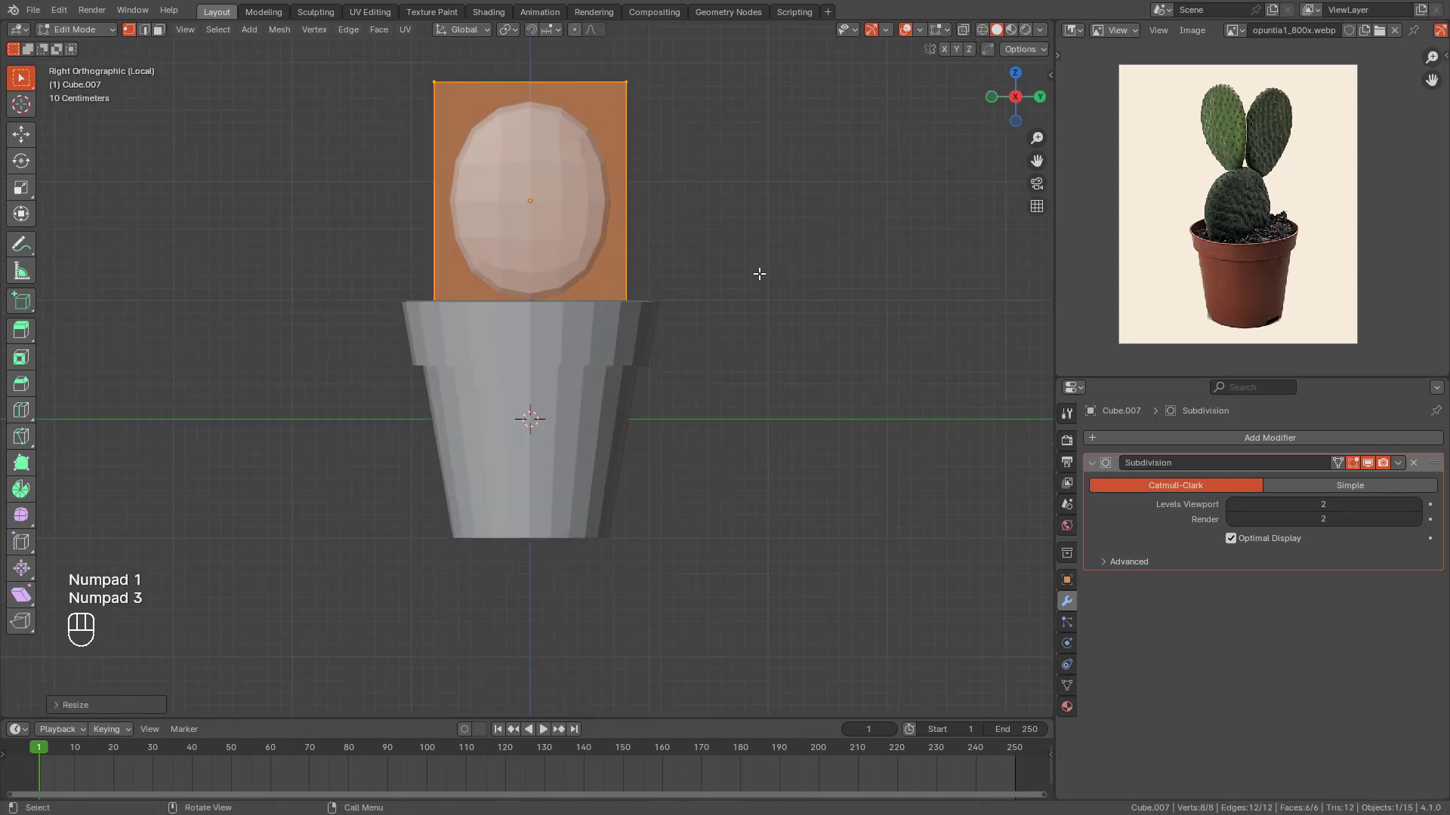
{"action": "key", "text": "shift+z"}
{"action": "left_click_drag", "start_coordinate": [373, 270], "coordinate": [732, 394]}
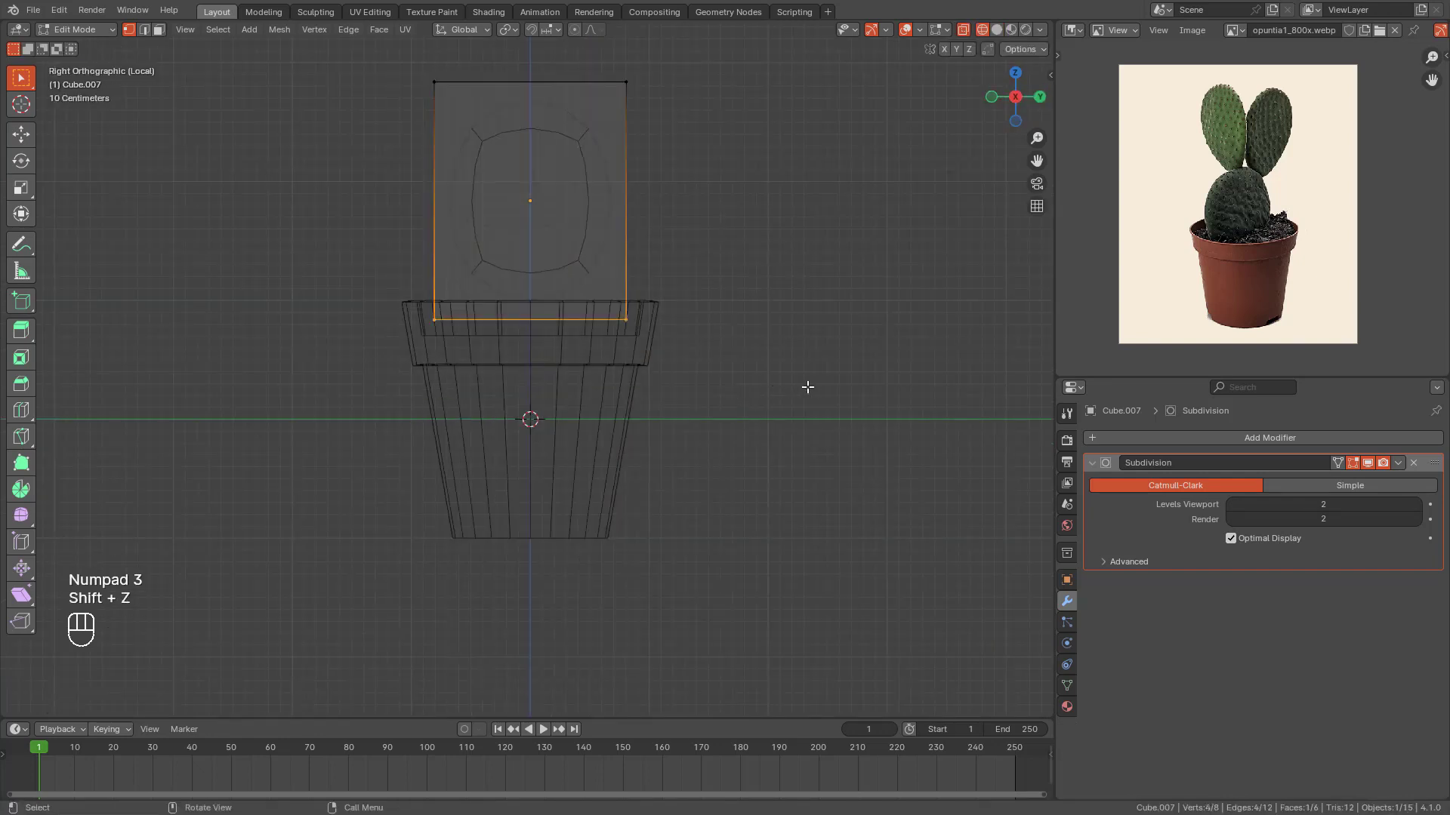
{"action": "key", "text": "s"}
{"action": "left_click", "coordinate": [691, 363]}
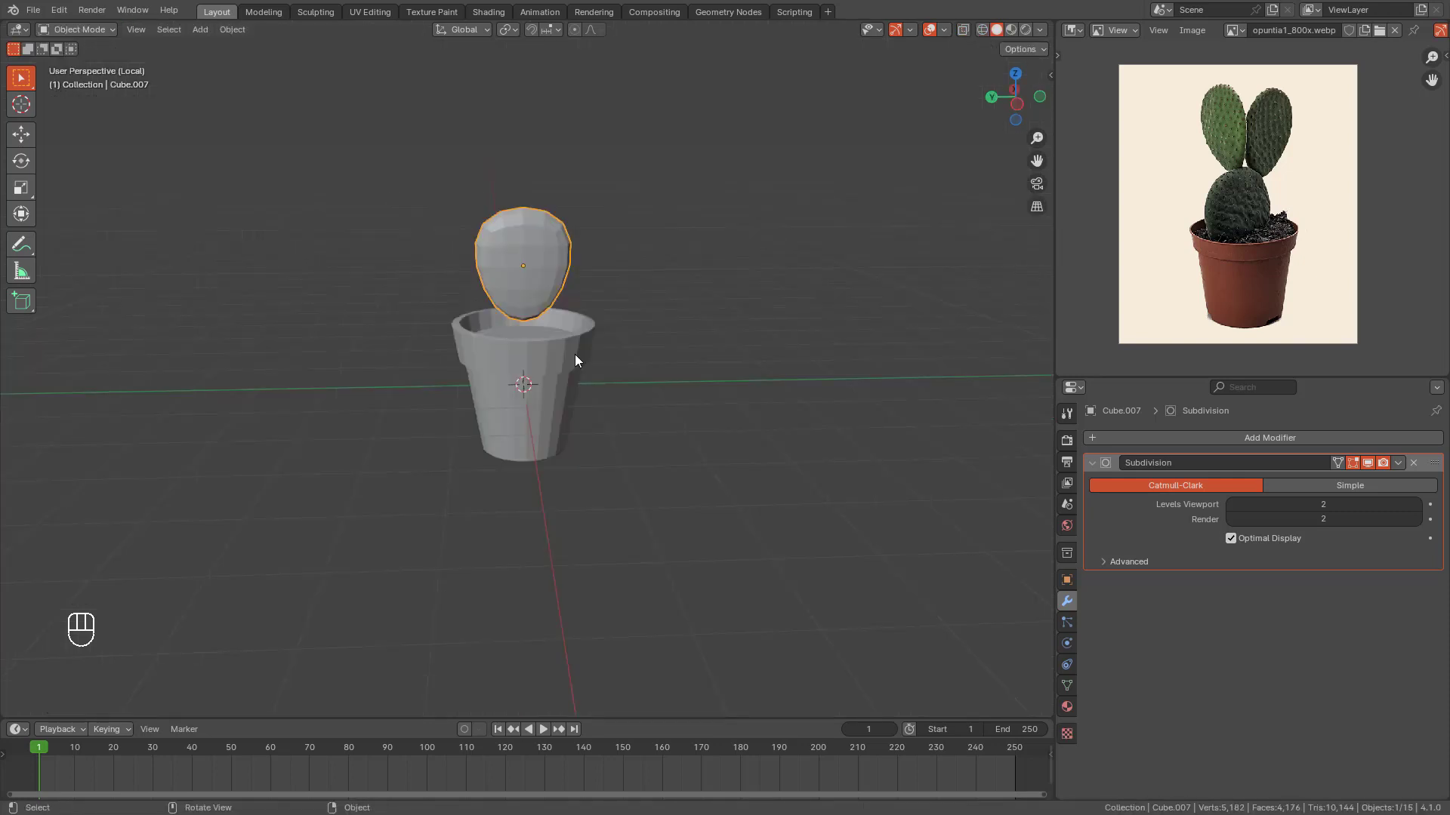
Step: Tilt the pad slightly in the right side view and lower its base into the pot
{"action": "key", "text": "KP_3"}
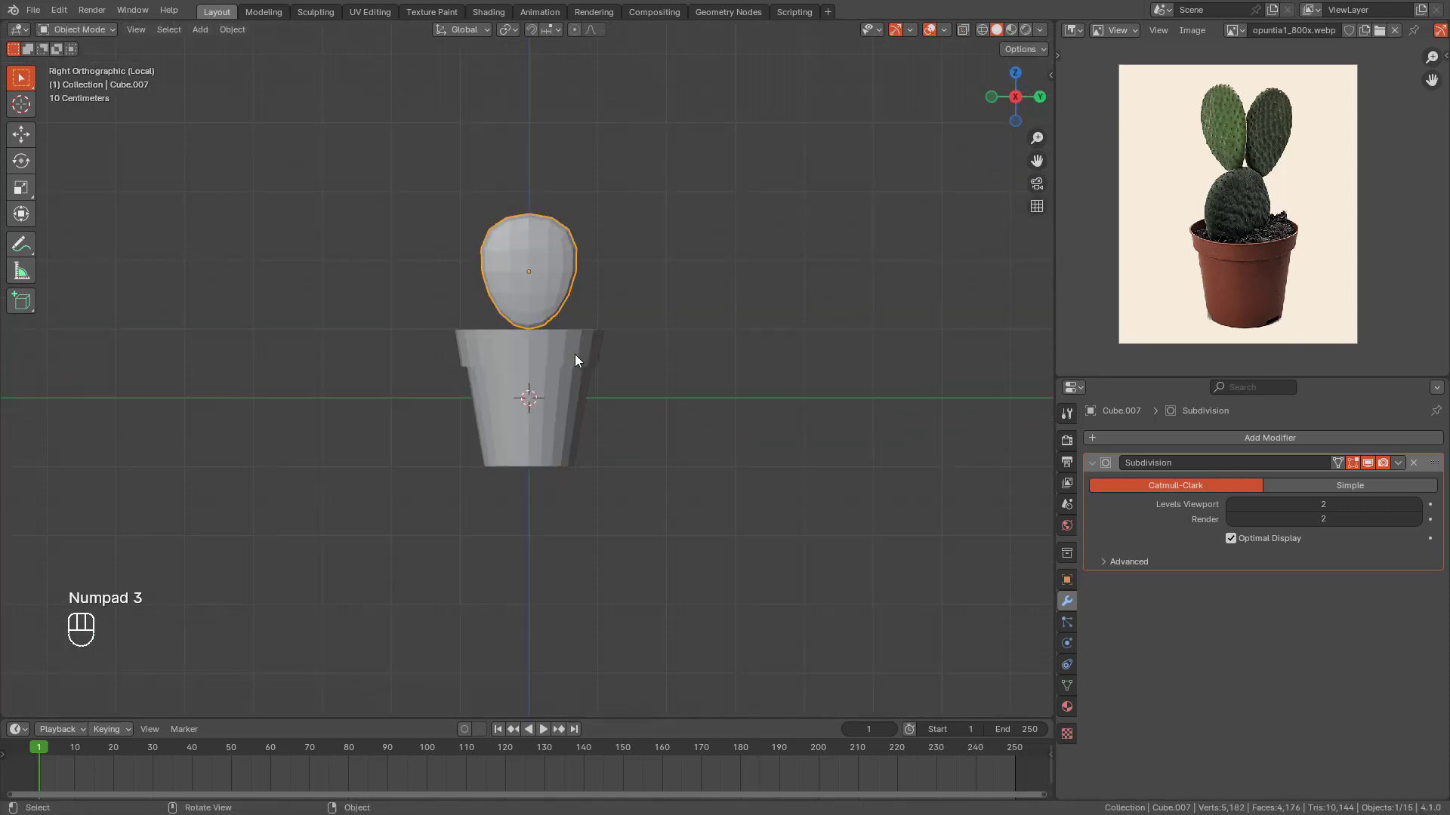
{"action": "scroll", "coordinate": [574, 354], "scroll_direction": "up", "scroll_amount": 2}
{"action": "key", "text": "r"}
{"action": "left_click", "coordinate": [599, 289]}
{"action": "key", "text": "g"}
{"action": "left_click", "coordinate": [609, 345]}
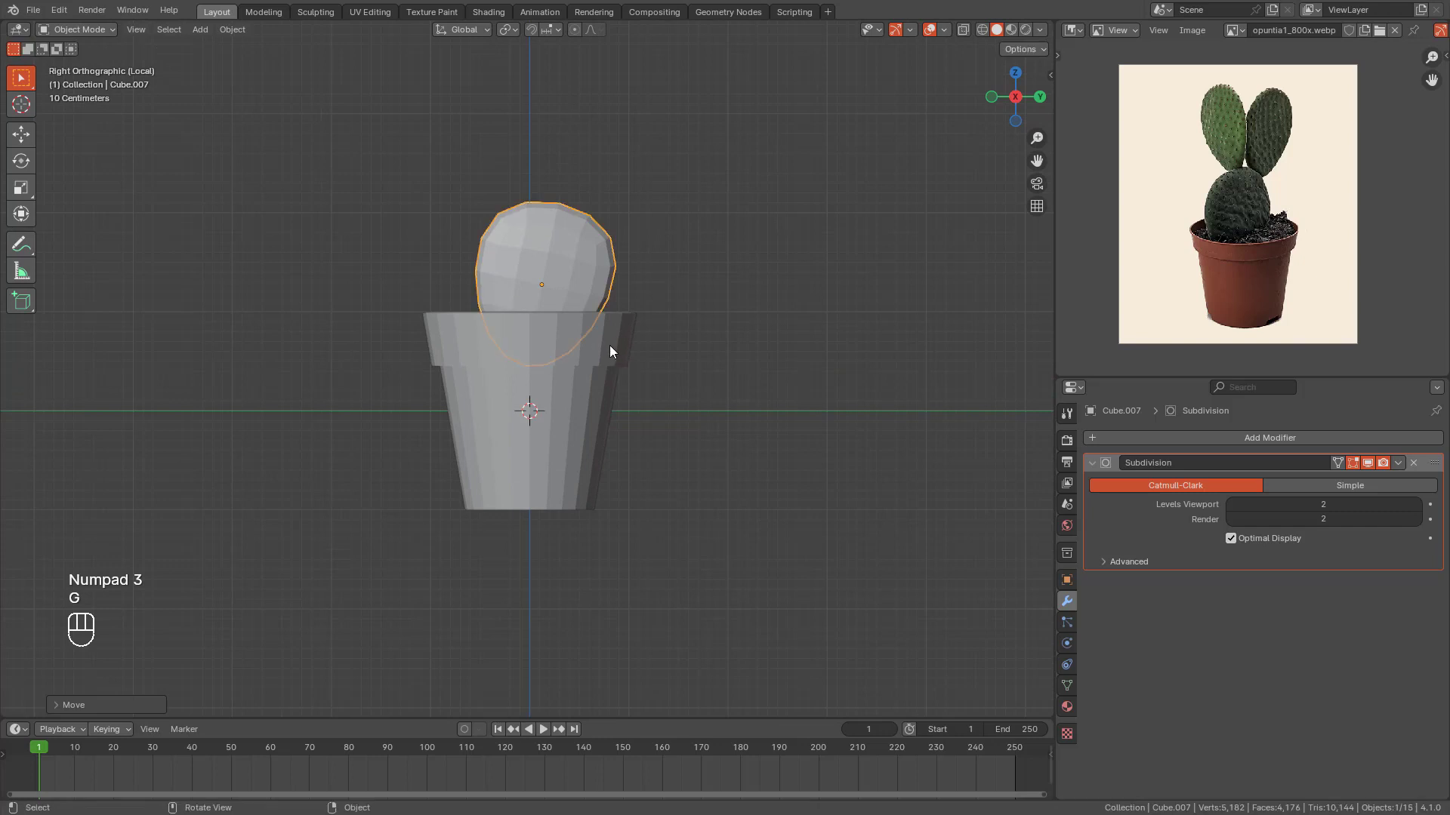
Step: Duplicate the pad's whole mesh in Edit Mode and place the copy above the original, offset toward negative Y
{"action": "scroll", "coordinate": [614, 332], "scroll_direction": "down", "scroll_amount": 2}
{"action": "key", "text": "Tab"}
{"action": "key", "text": "a"}
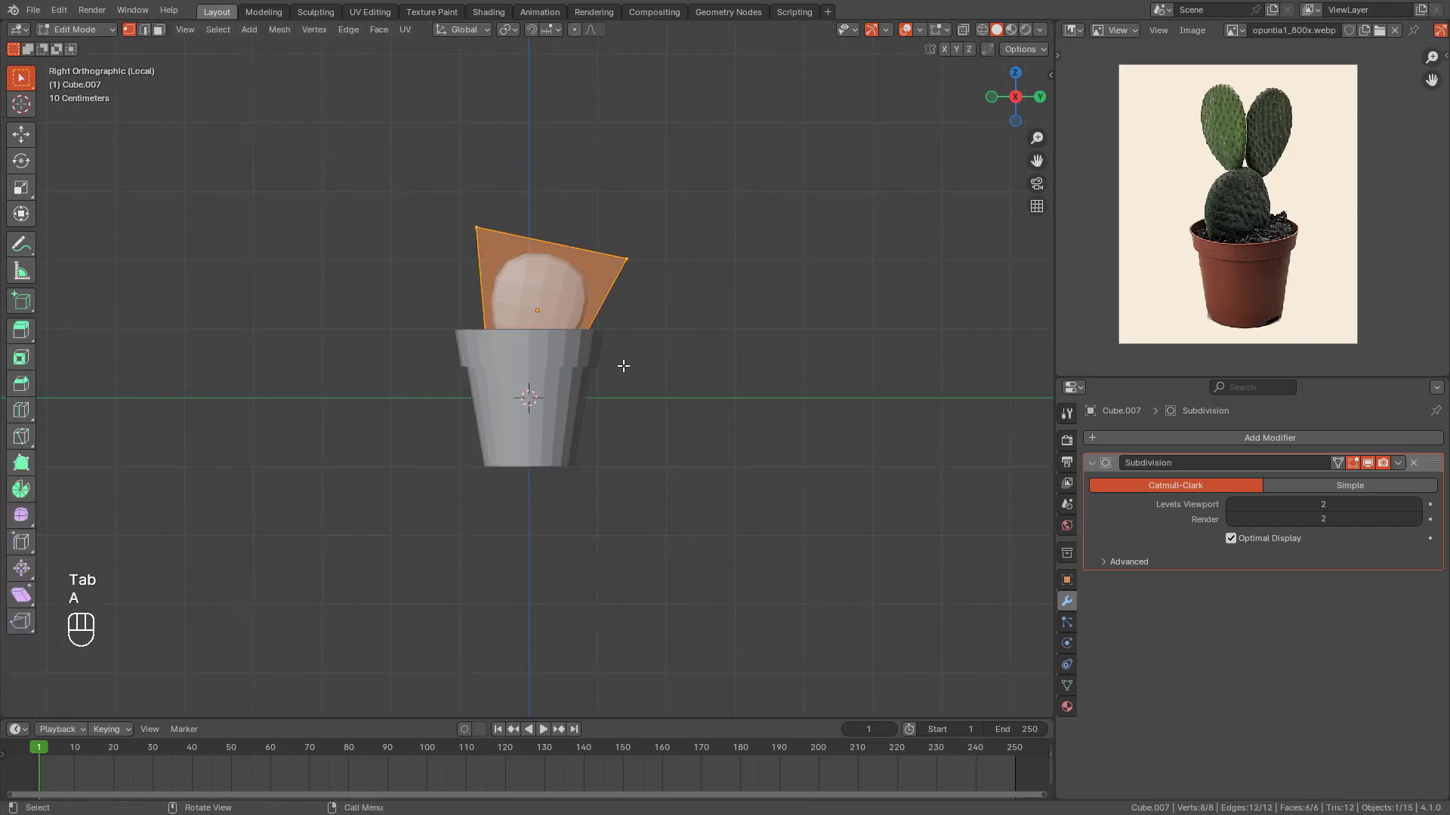
{"action": "key", "text": "shift+d"}
{"action": "left_click", "coordinate": [608, 219]}
Step: Rotate the duplicated pad by about -38.5° and scale it down slightly
{"action": "key", "text": "r"}
{"action": "left_click", "coordinate": [657, 178]}
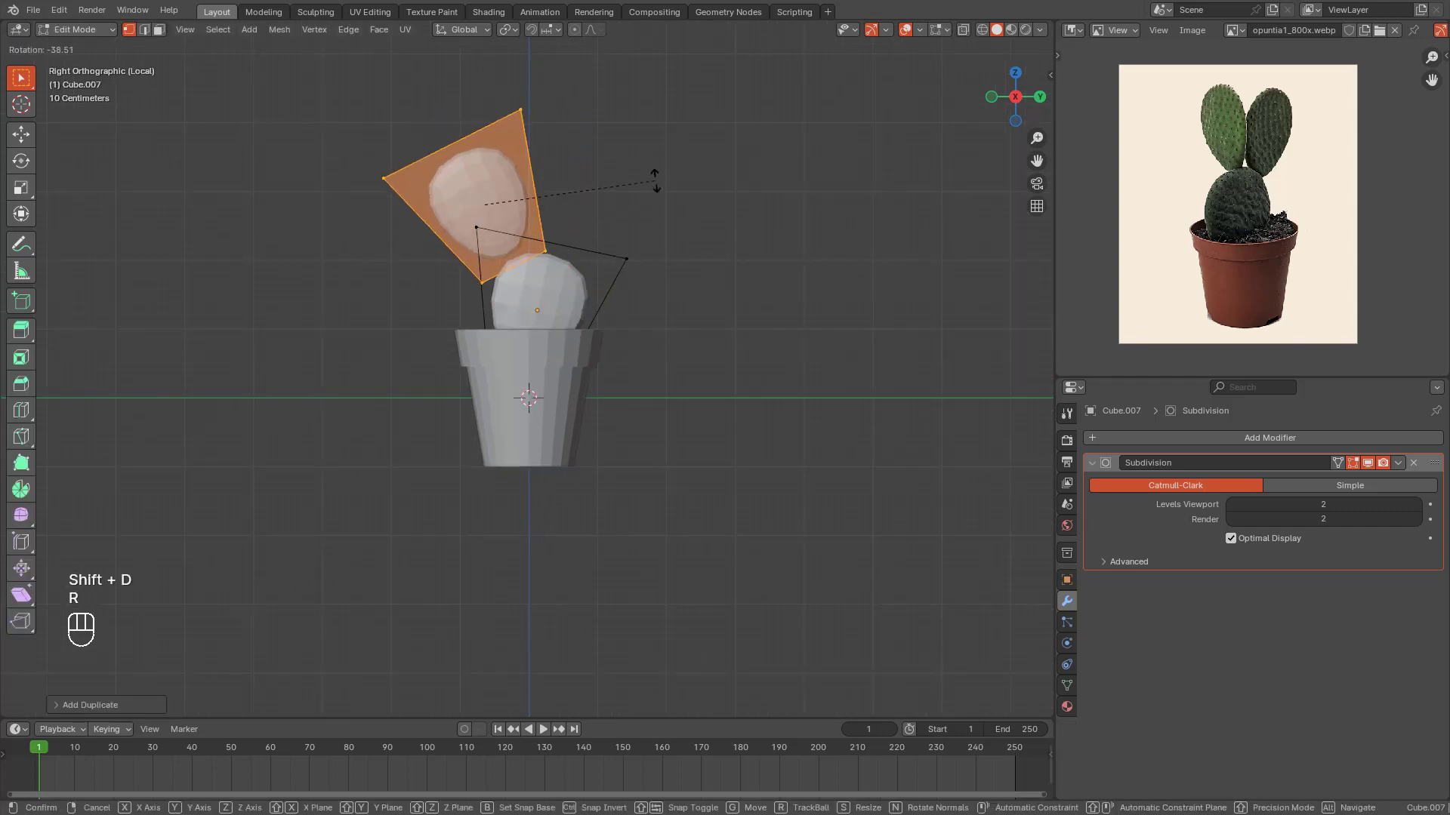
{"action": "key", "text": "s"}
{"action": "left_click", "coordinate": [689, 262]}
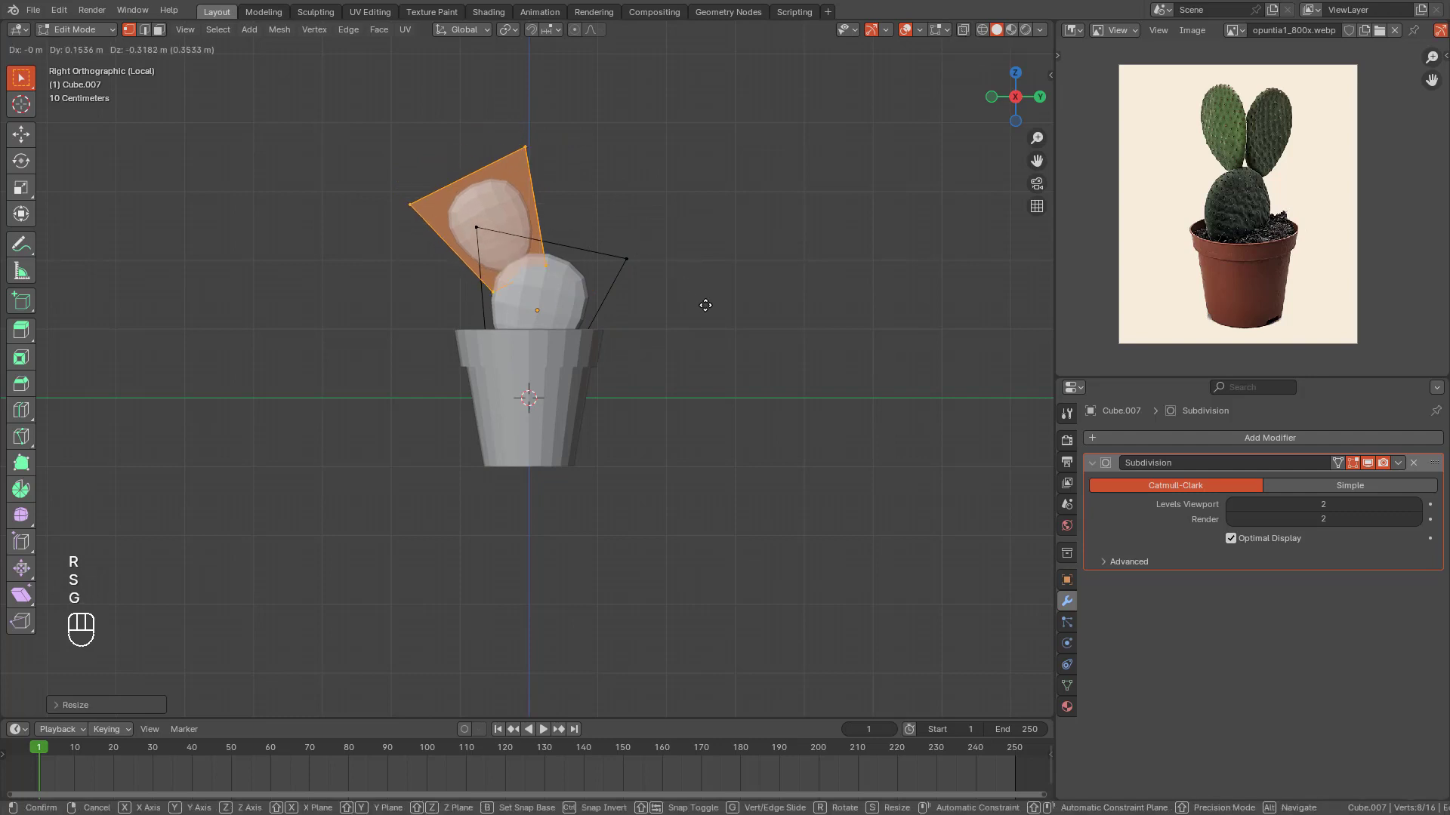
Step: Select all the cactus pads in the right side view and shift them slightly along Y to centre them over the pot
{"action": "key", "text": "Tab"}
{"action": "key", "text": "Tab"}
{"action": "key", "text": "KP_3"}
{"action": "key", "text": "a"}
{"action": "key", "text": "g"}
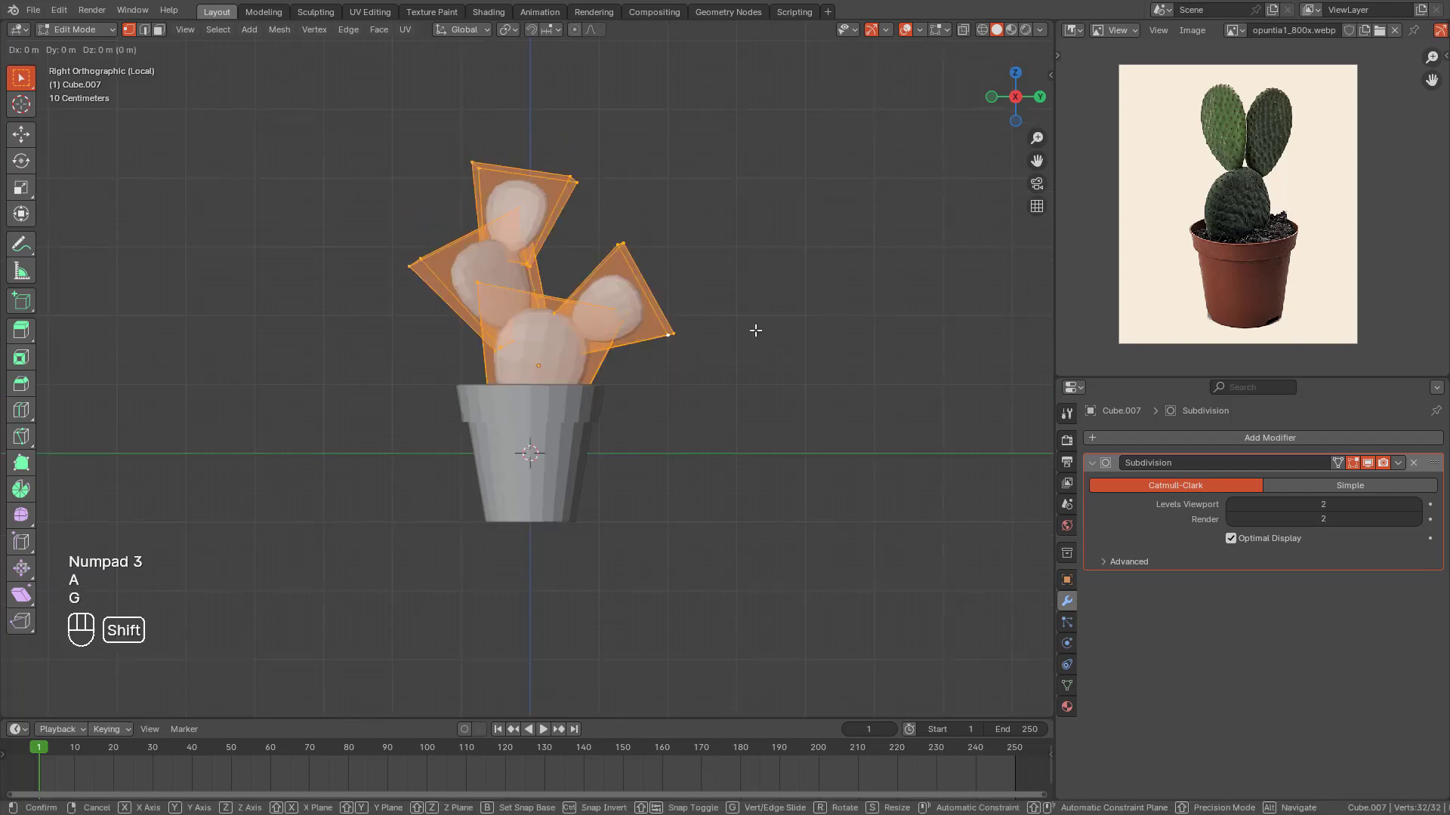
{"action": "left_click", "coordinate": [624, 370], "text": "shift"}
{"action": "key", "text": "Tab"}
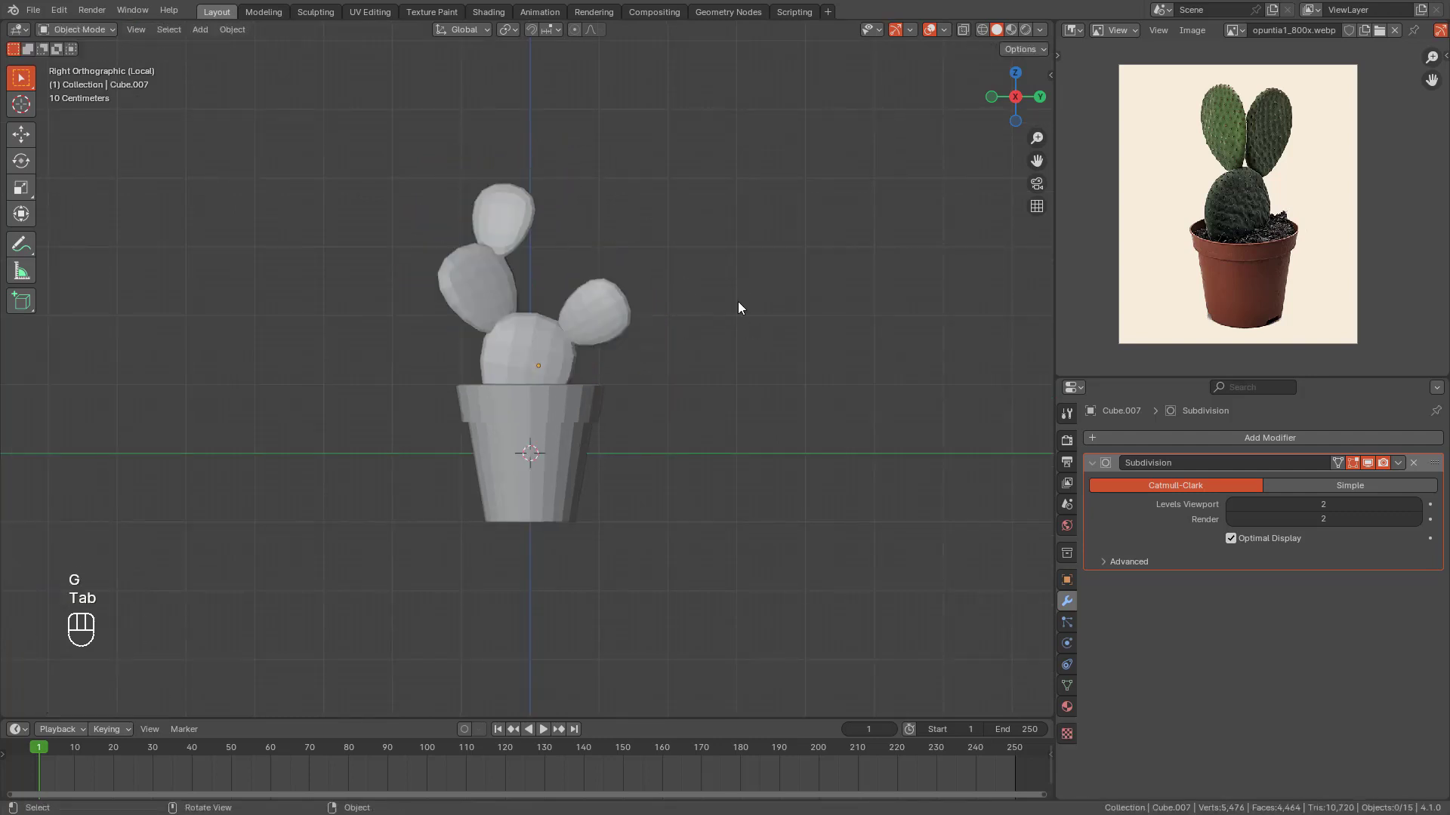
Step: Select the pot, switch its mesh to face selection, and delete the inner floor face beneath the cactus
{"action": "middle_click_drag", "start_coordinate": [737, 307], "coordinate": [944, 354]}
{"action": "scroll", "coordinate": [622, 349], "scroll_direction": "up", "scroll_amount": 3}
{"action": "middle_click_drag", "start_coordinate": [622, 348], "coordinate": [310, 205]}
{"action": "key", "text": "Tab"}
{"action": "key", "text": "Tab"}
{"action": "left_click", "coordinate": [674, 373]}
{"action": "key", "text": "Tab"}
{"action": "scroll", "coordinate": [311, 204], "scroll_direction": "up", "scroll_amount": 2}
{"action": "key", "text": "3"}
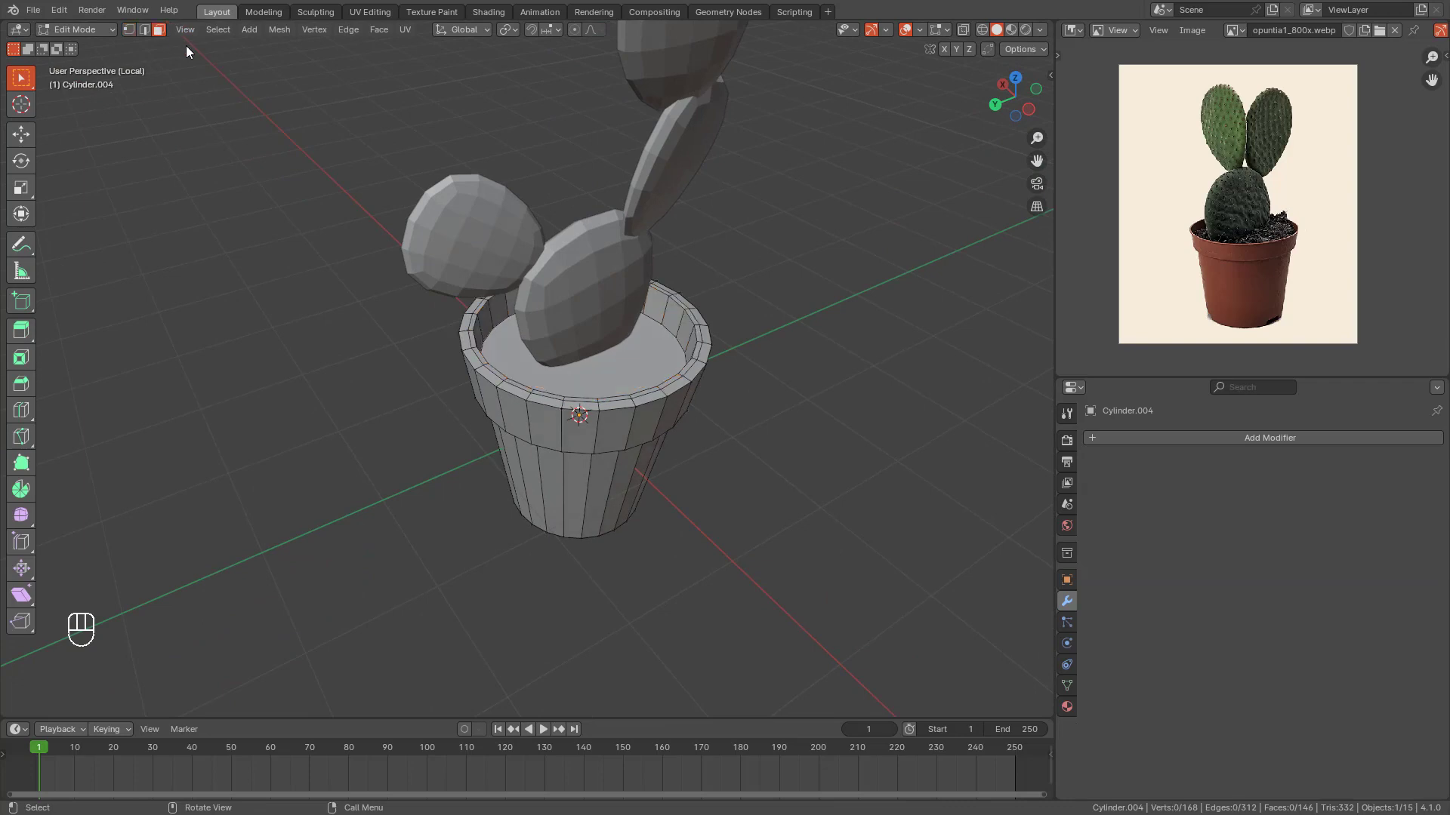
{"action": "left_click", "coordinate": [603, 341]}
{"action": "key", "text": "x"}
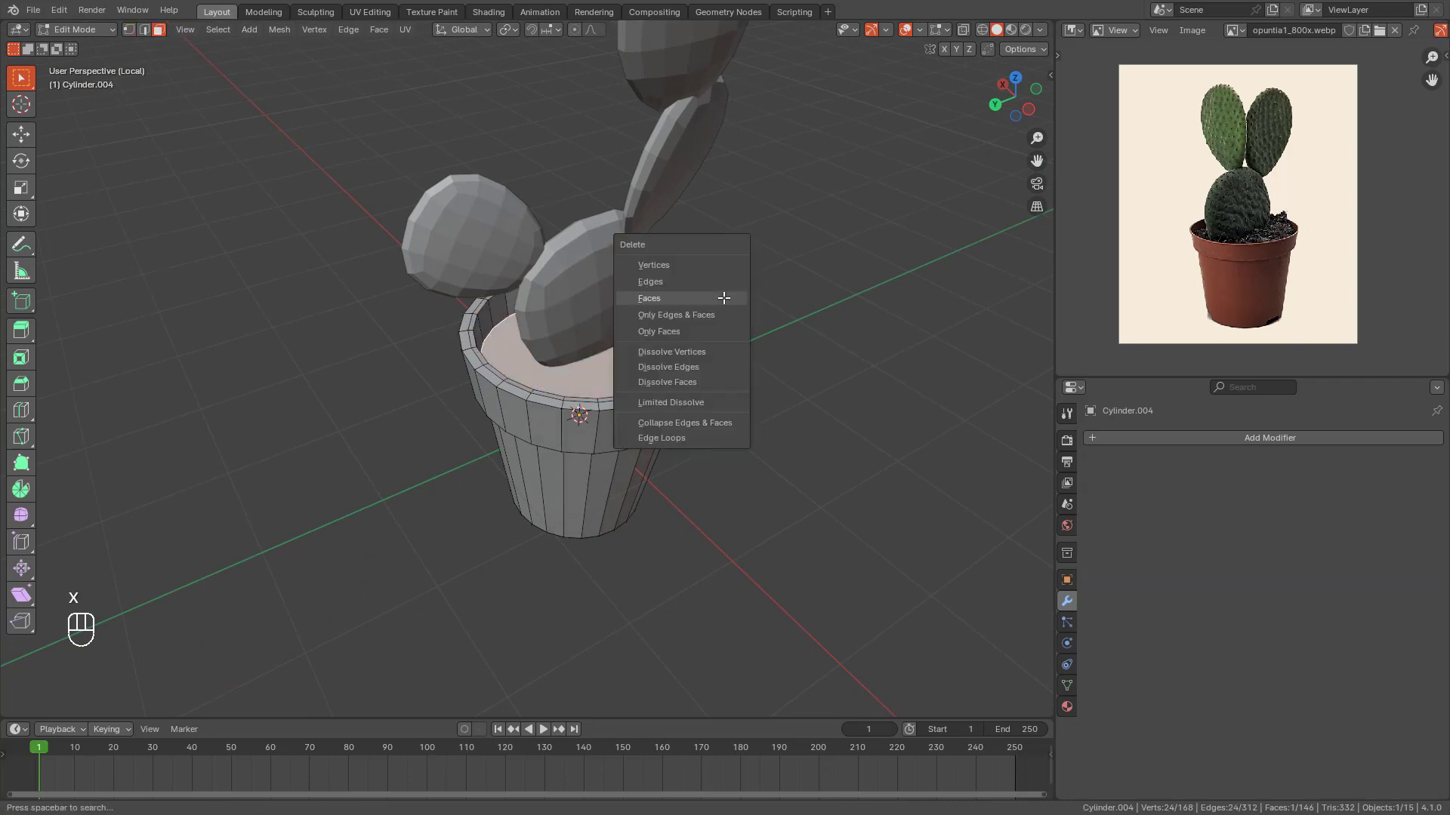
{"action": "left_click", "coordinate": [663, 296]}
Step: Select the open edge loop inside the pot below the rim and close it with Grid Fill to form the soil surface
{"action": "middle_click_drag", "start_coordinate": [747, 320], "coordinate": [719, 317]}
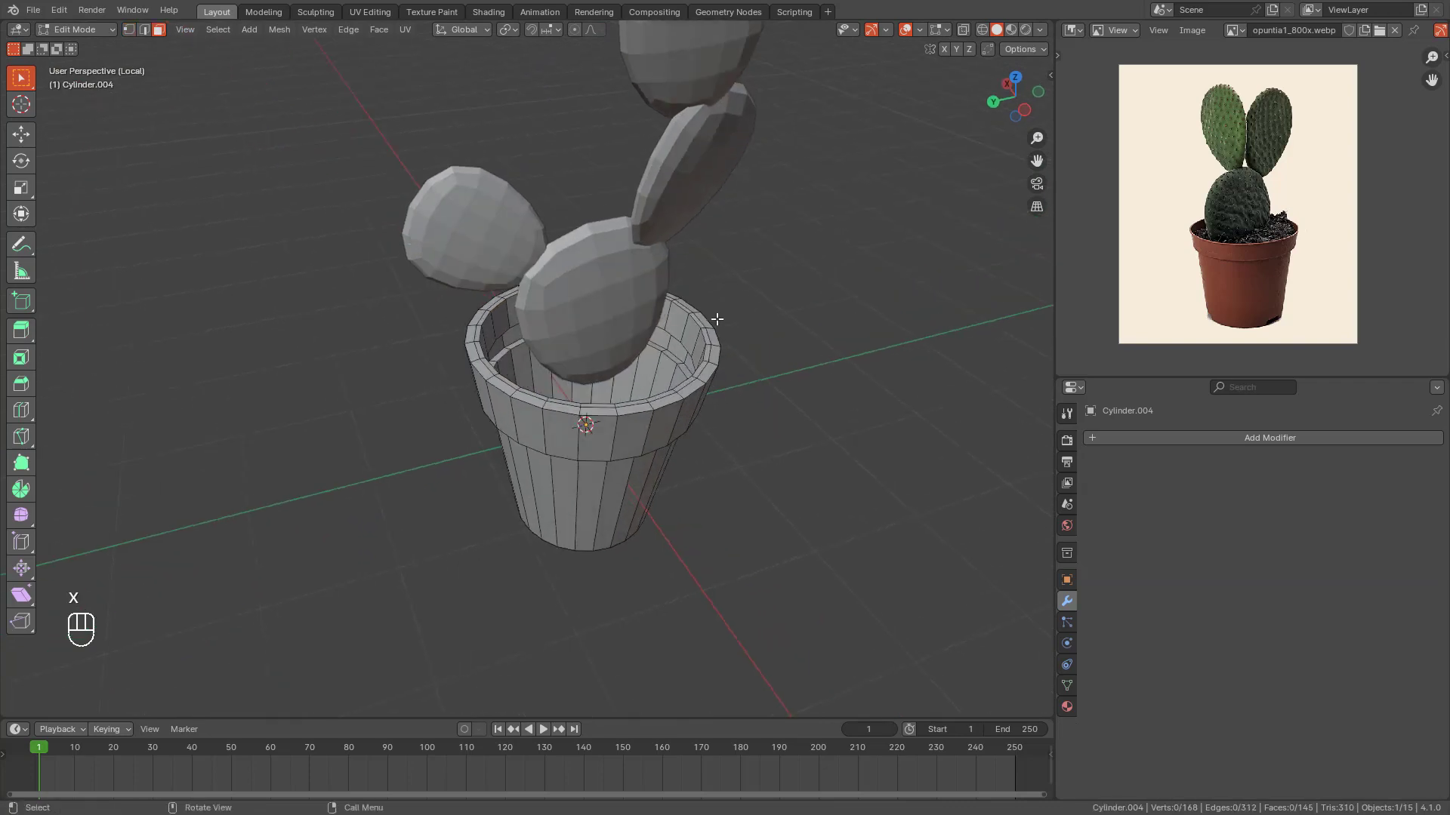
{"action": "scroll", "coordinate": [718, 315], "scroll_direction": "up", "scroll_amount": 3}
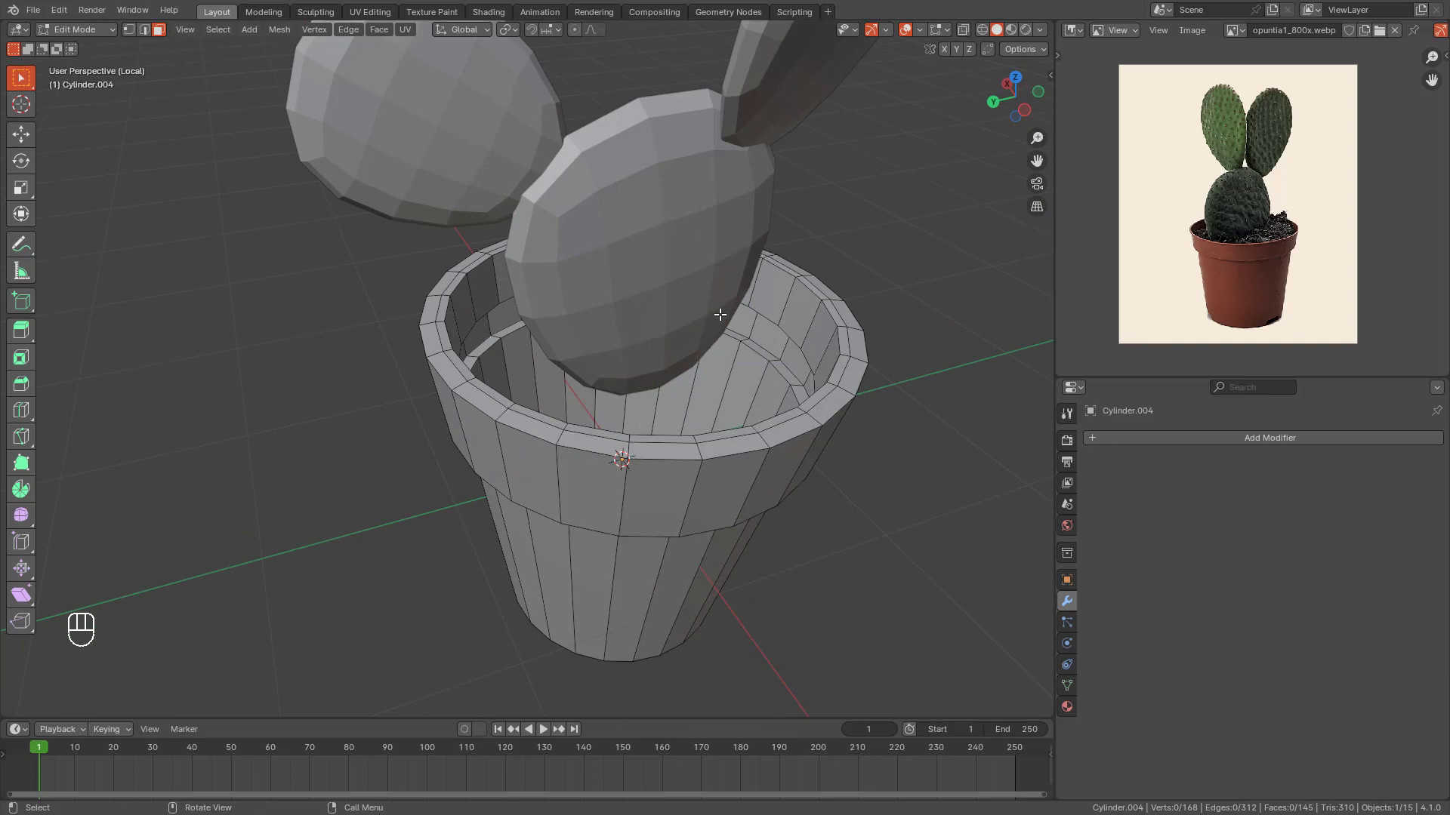
{"action": "left_click", "coordinate": [129, 30]}
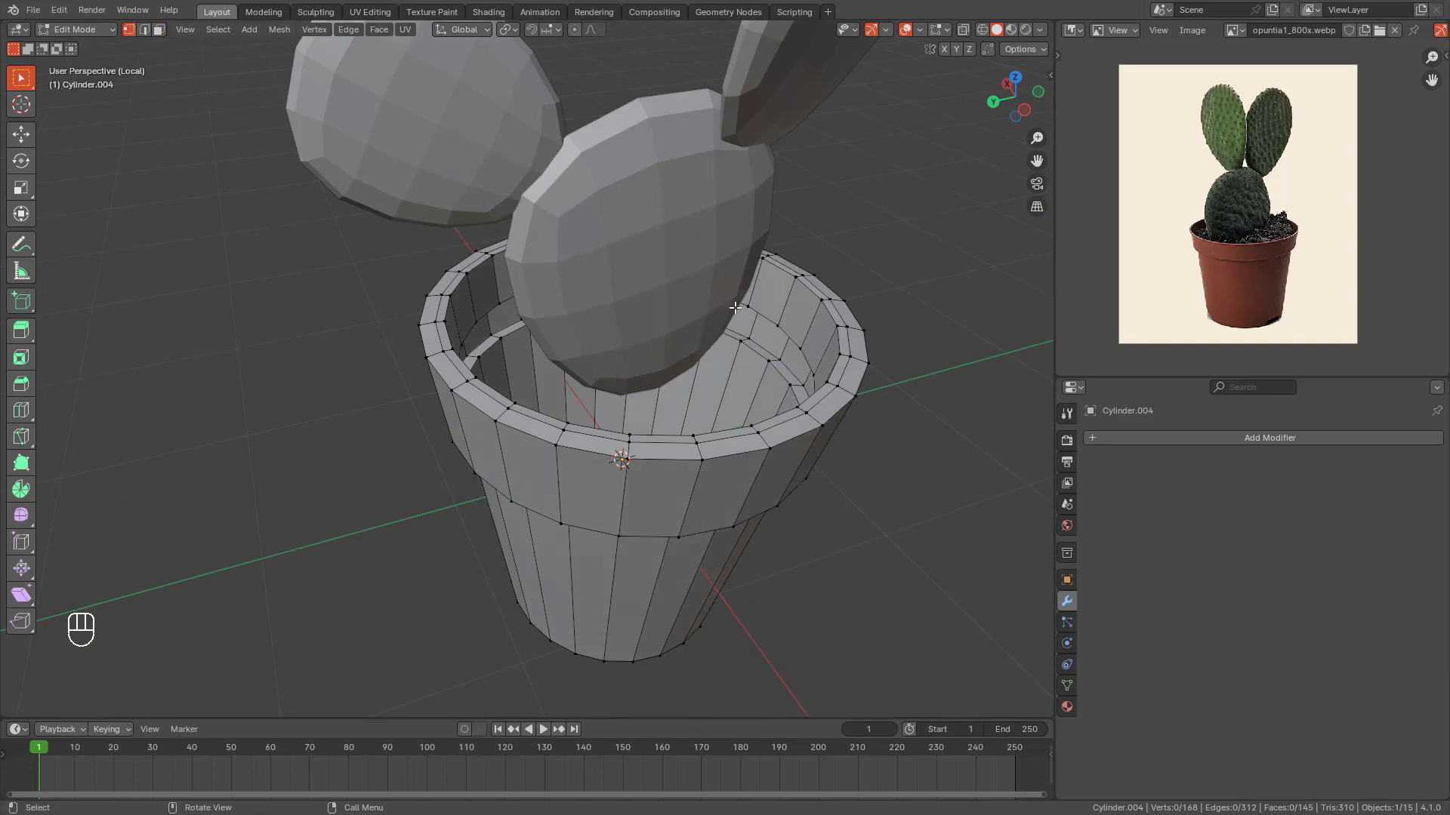
{"action": "left_click", "coordinate": [779, 347], "text": "alt"}
{"action": "middle_click_drag", "start_coordinate": [778, 347], "coordinate": [743, 338]}
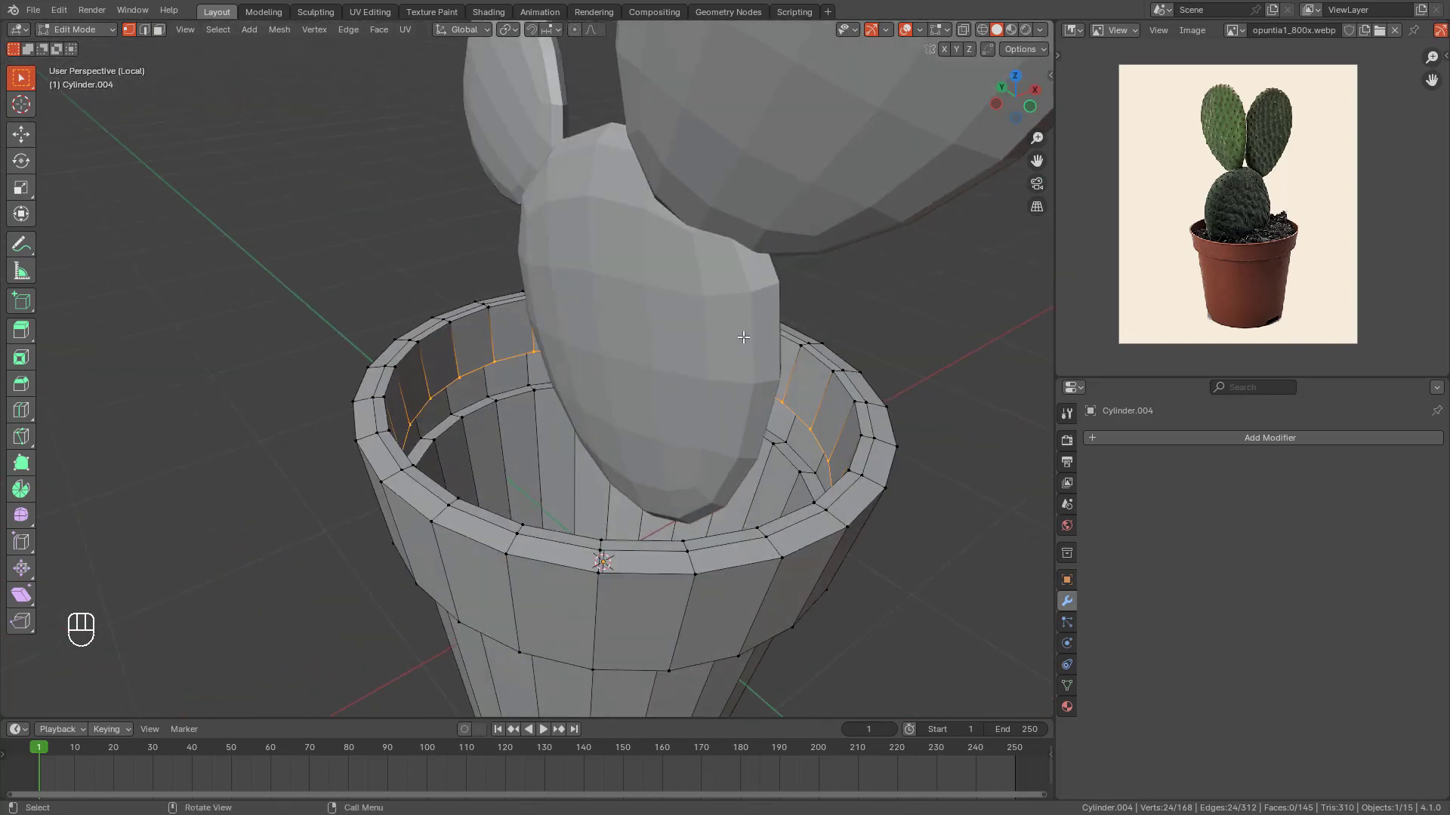
{"action": "left_click", "coordinate": [349, 28]}
{"action": "mouse_move", "coordinate": [381, 29]}
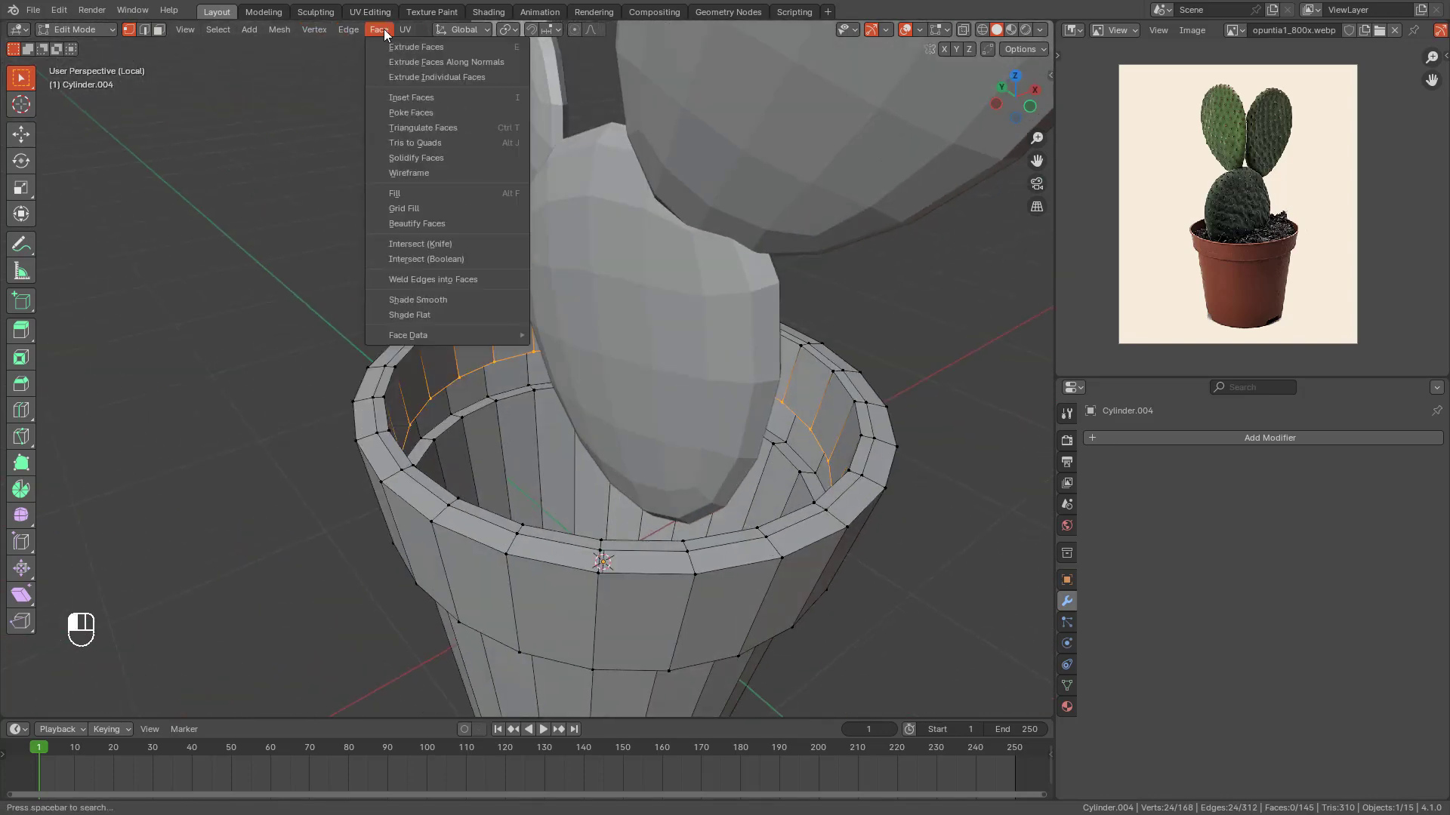
{"action": "left_click", "coordinate": [403, 211]}
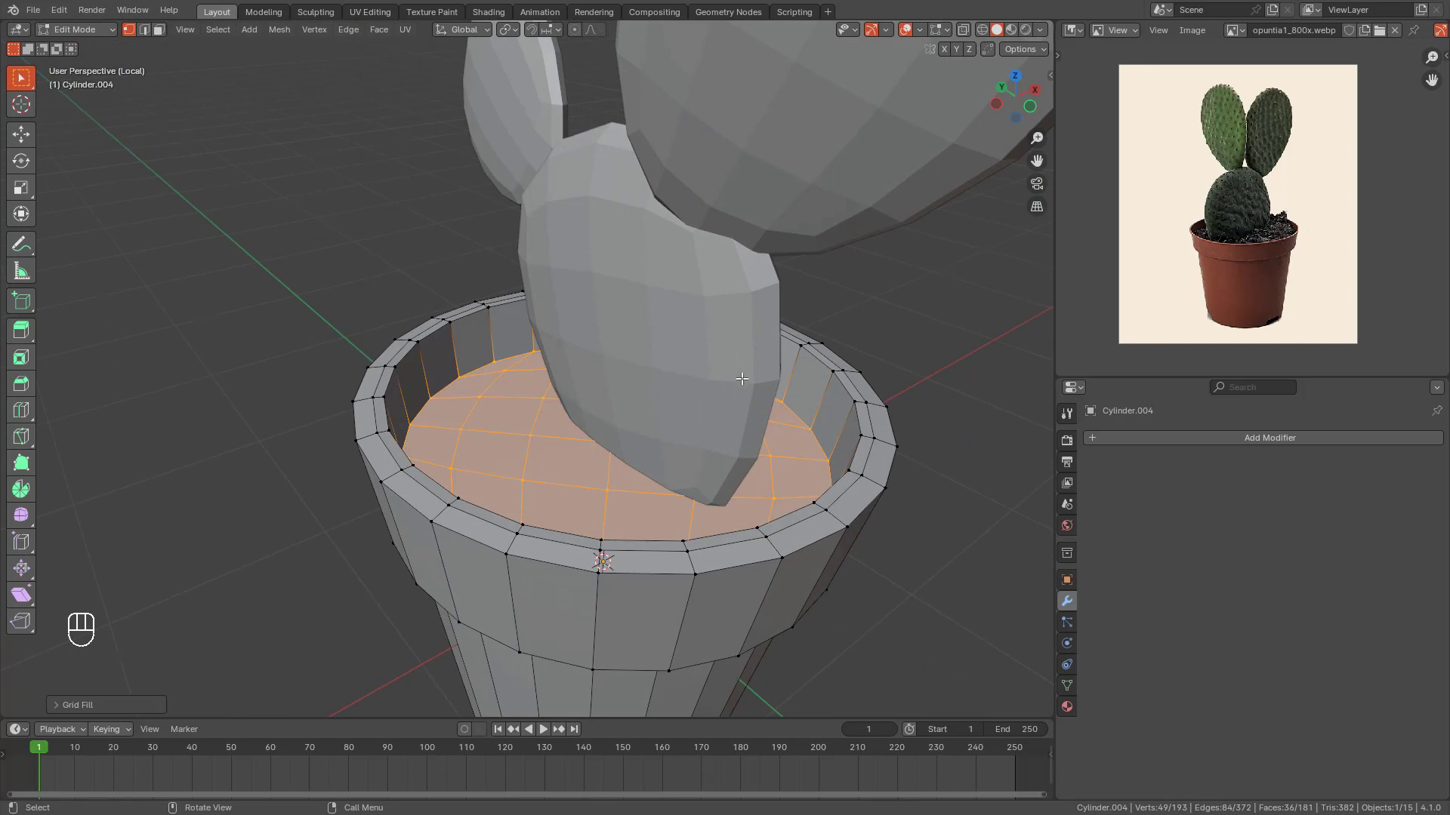
Step: Enable proportional editing and raise a vertex of the soil grid along Z with a reduced falloff to form a gentle mound
{"action": "middle_click_drag", "start_coordinate": [401, 213], "coordinate": [949, 392]}
{"action": "middle_click_drag", "start_coordinate": [645, 359], "coordinate": [593, 305], "text": "shift"}
{"action": "mouse_move", "coordinate": [592, 305]}
{"action": "middle_mouse_down"}
{"action": "mouse_move", "coordinate": [625, 308]}
{"action": "mouse_move", "coordinate": [608, 296]}
{"action": "middle_mouse_up"}
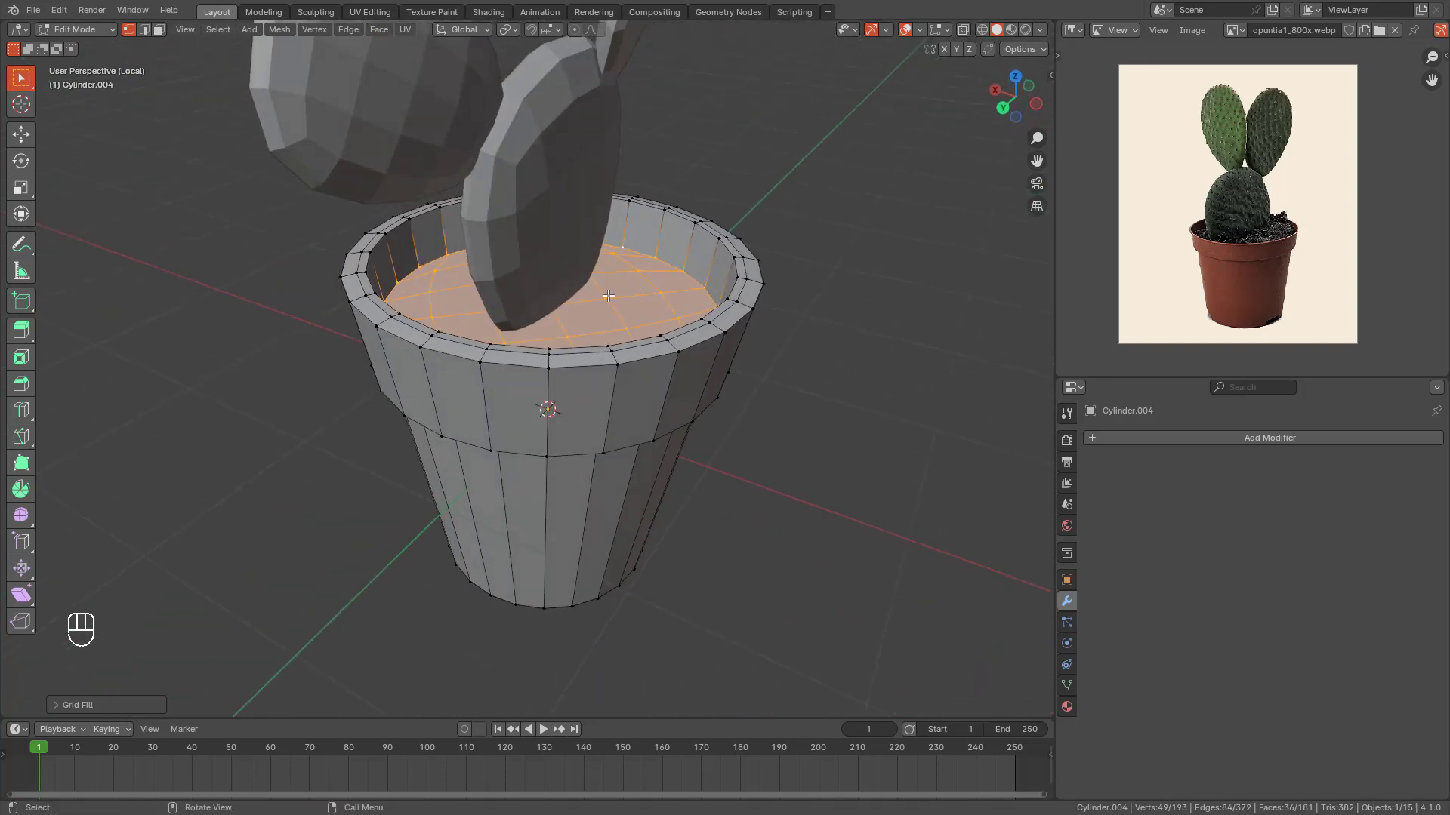
{"action": "left_click", "coordinate": [608, 296]}
{"action": "left_click", "coordinate": [572, 28]}
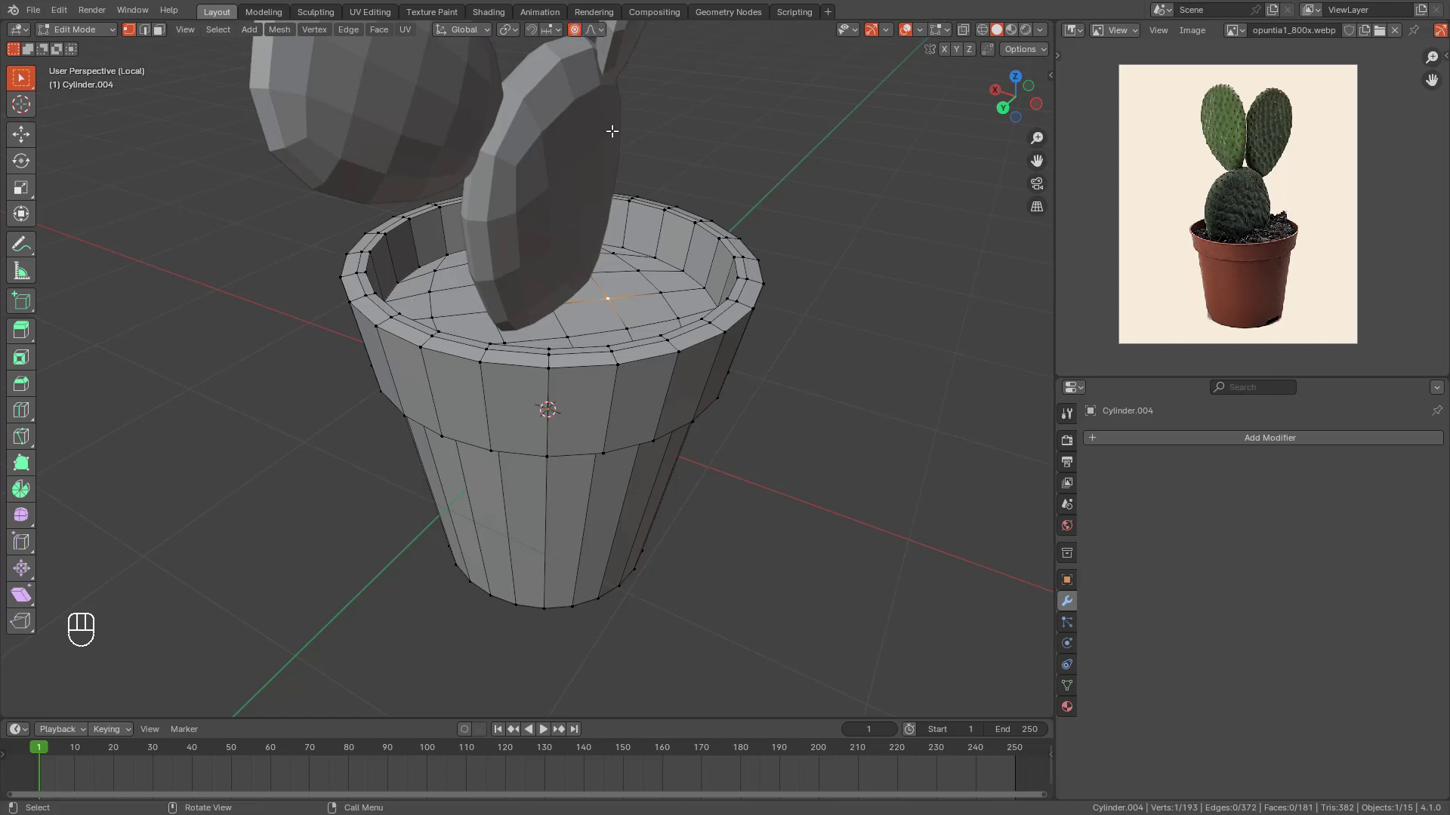
{"action": "middle_click_drag", "start_coordinate": [608, 129], "coordinate": [475, 240], "text": "shift"}
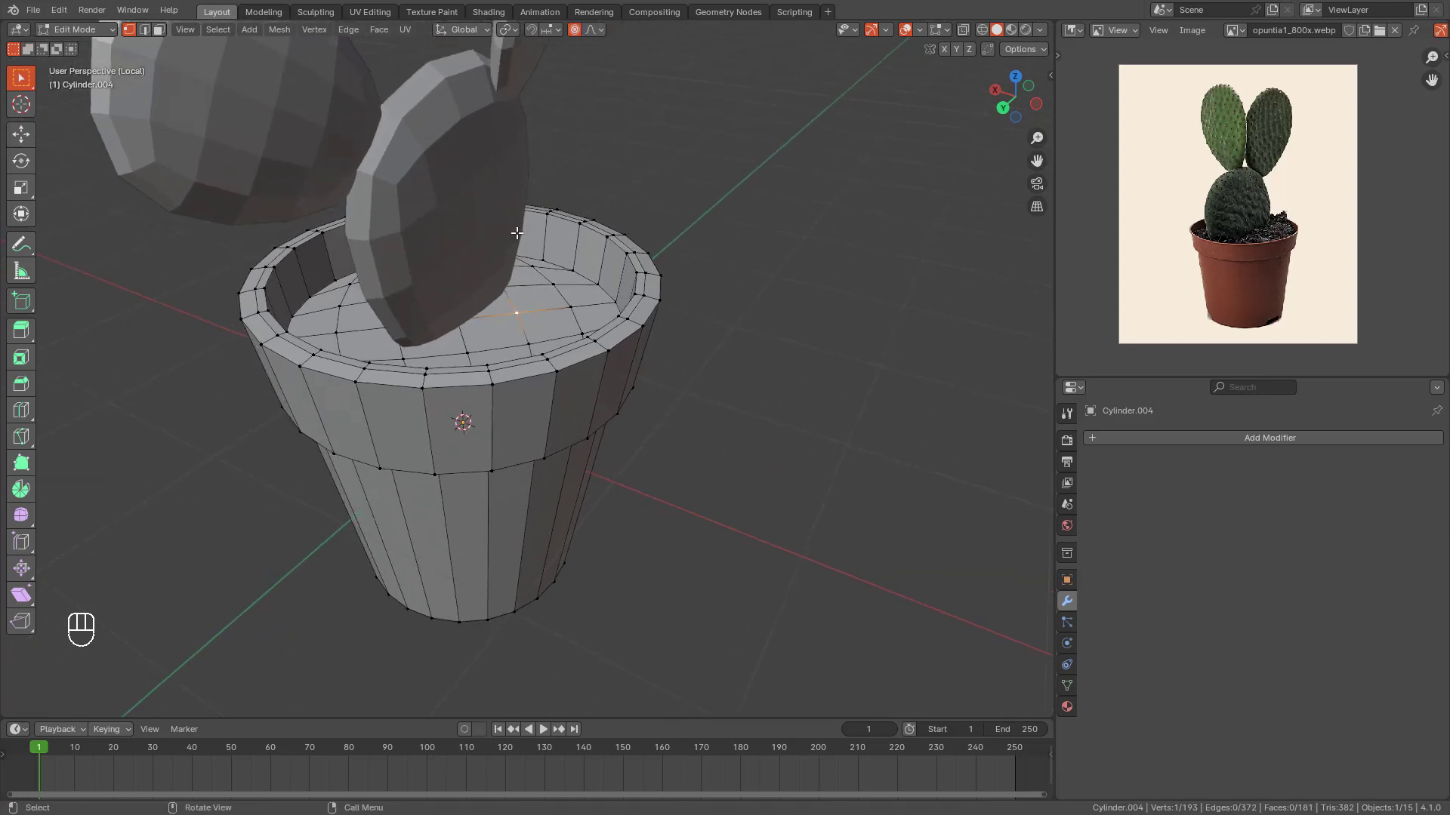
{"action": "key", "text": "g"}
{"action": "key", "text": "z"}
{"action": "scroll", "coordinate": [516, 227], "scroll_direction": "down", "scroll_amount": 20}
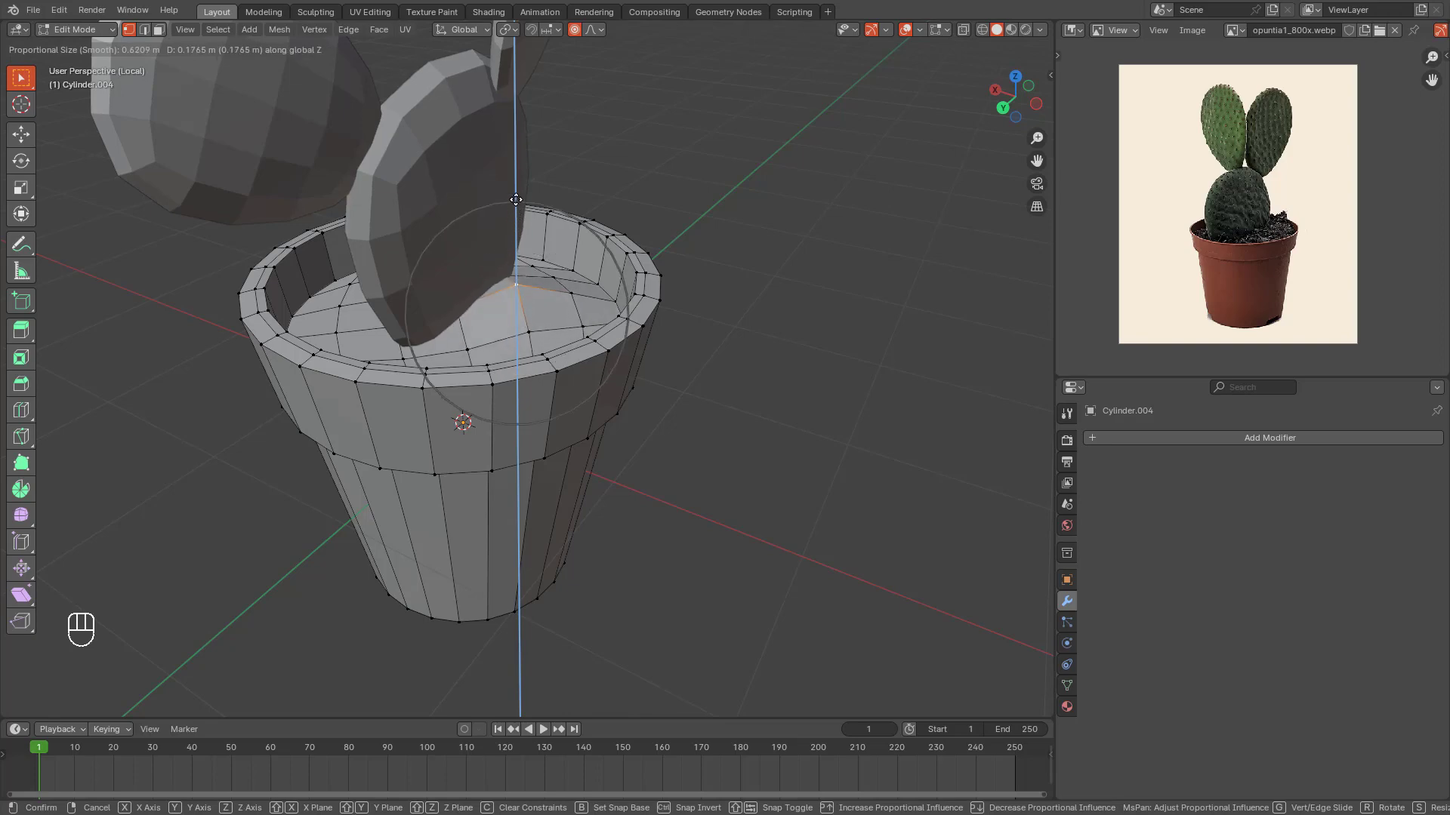
{"action": "left_click", "coordinate": [517, 217]}
Step: Move the soil surface again from the other side with proportional editing to make the soil more uneven
{"action": "middle_click_drag", "start_coordinate": [463, 255], "coordinate": [598, 242]}
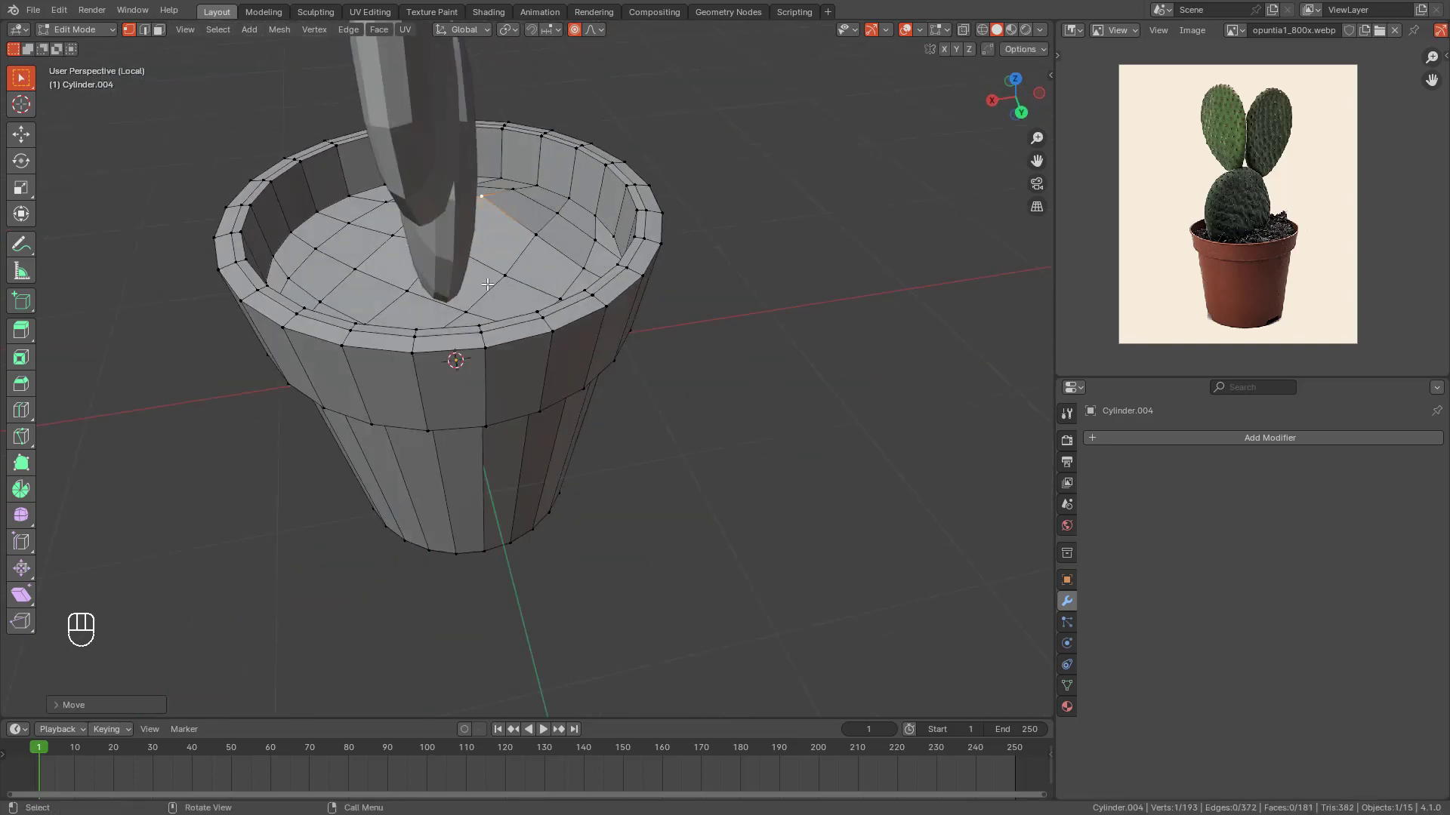
{"action": "middle_click_drag", "start_coordinate": [487, 286], "coordinate": [596, 265], "text": "shift"}
{"action": "middle_click_drag", "start_coordinate": [492, 329], "coordinate": [611, 186], "text": "shift"}
{"action": "key", "text": "g"}
{"action": "left_click", "coordinate": [523, 168]}
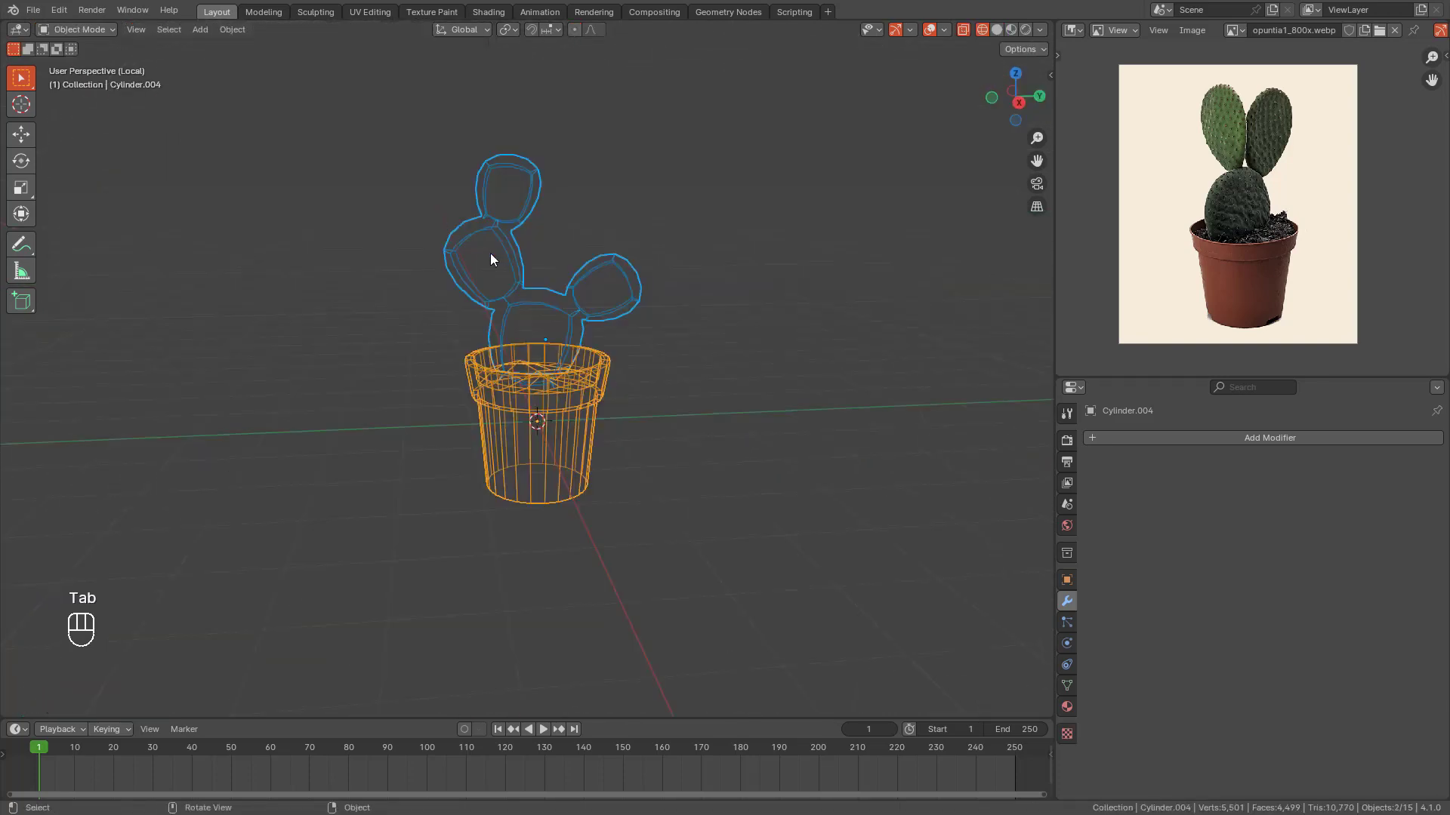
Step: Parent the cactus to the pot using the Object option, and test the link by trying to move the pot
{"action": "left_click", "coordinate": [506, 281]}
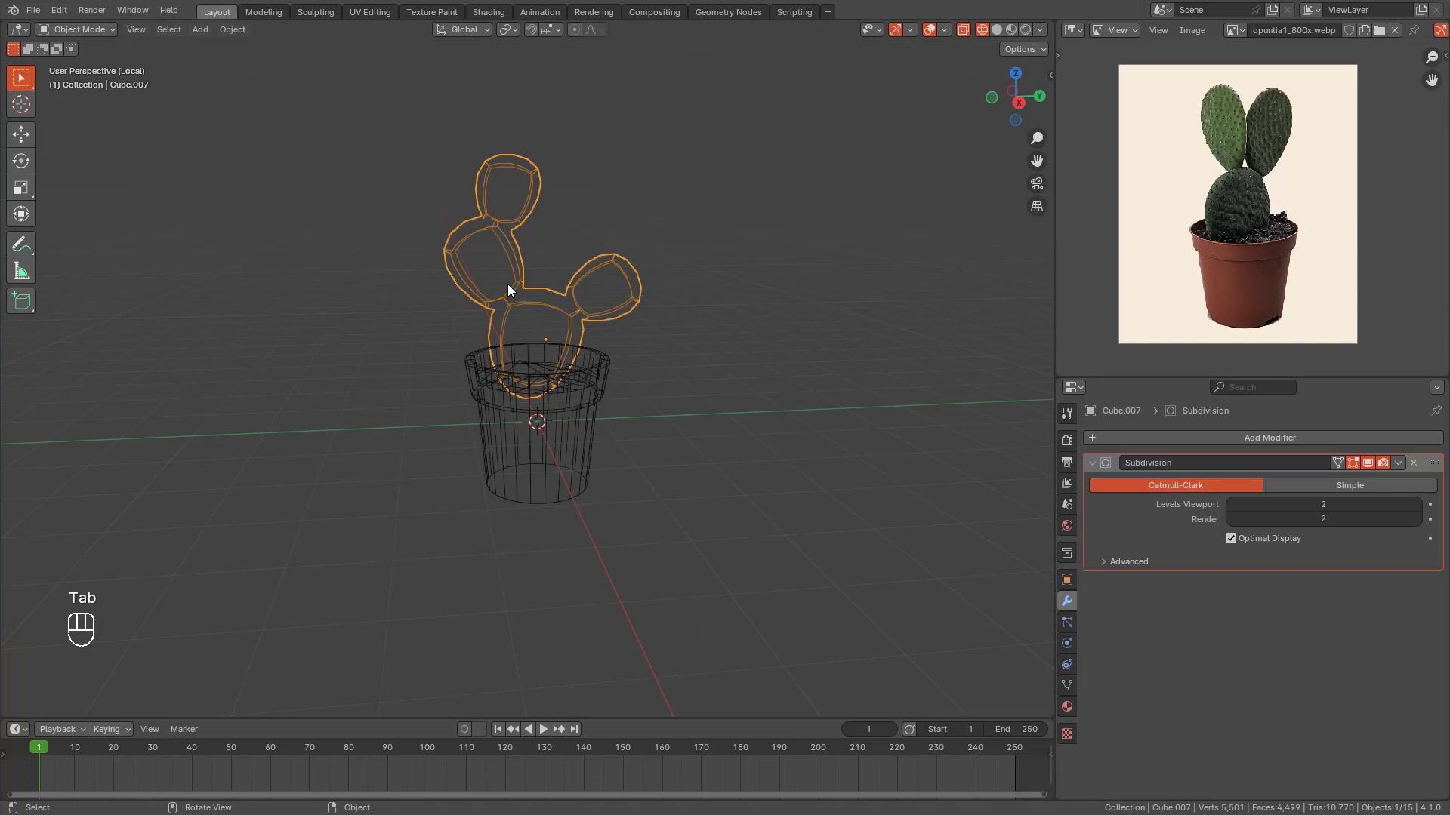
{"action": "left_click", "coordinate": [604, 373], "text": "shift"}
{"action": "key", "text": "ctrl+p"}
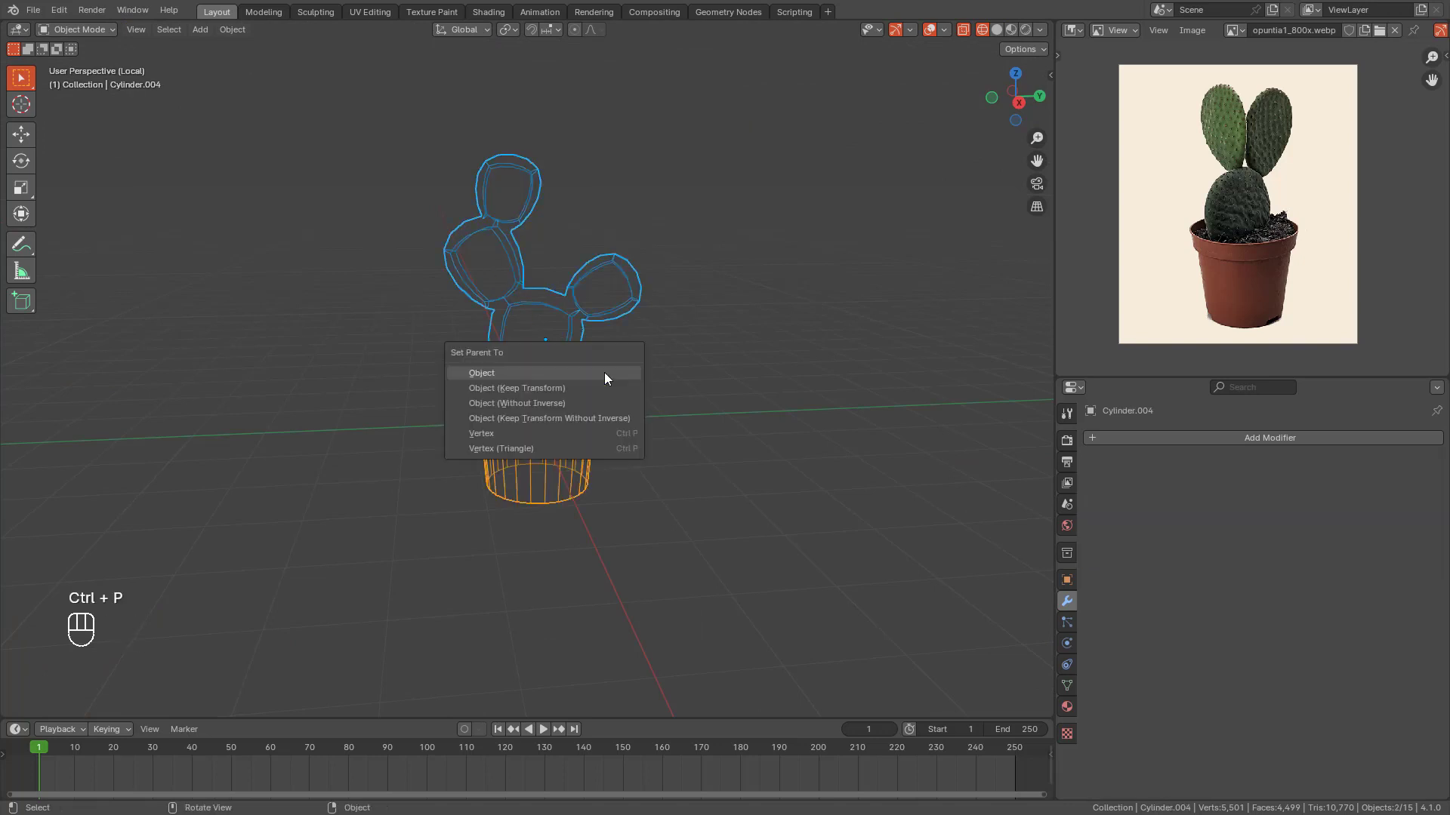
{"action": "left_click", "coordinate": [604, 373]}
{"action": "left_click", "coordinate": [618, 379]}
{"action": "left_click", "coordinate": [601, 374]}
{"action": "key", "text": "g"}
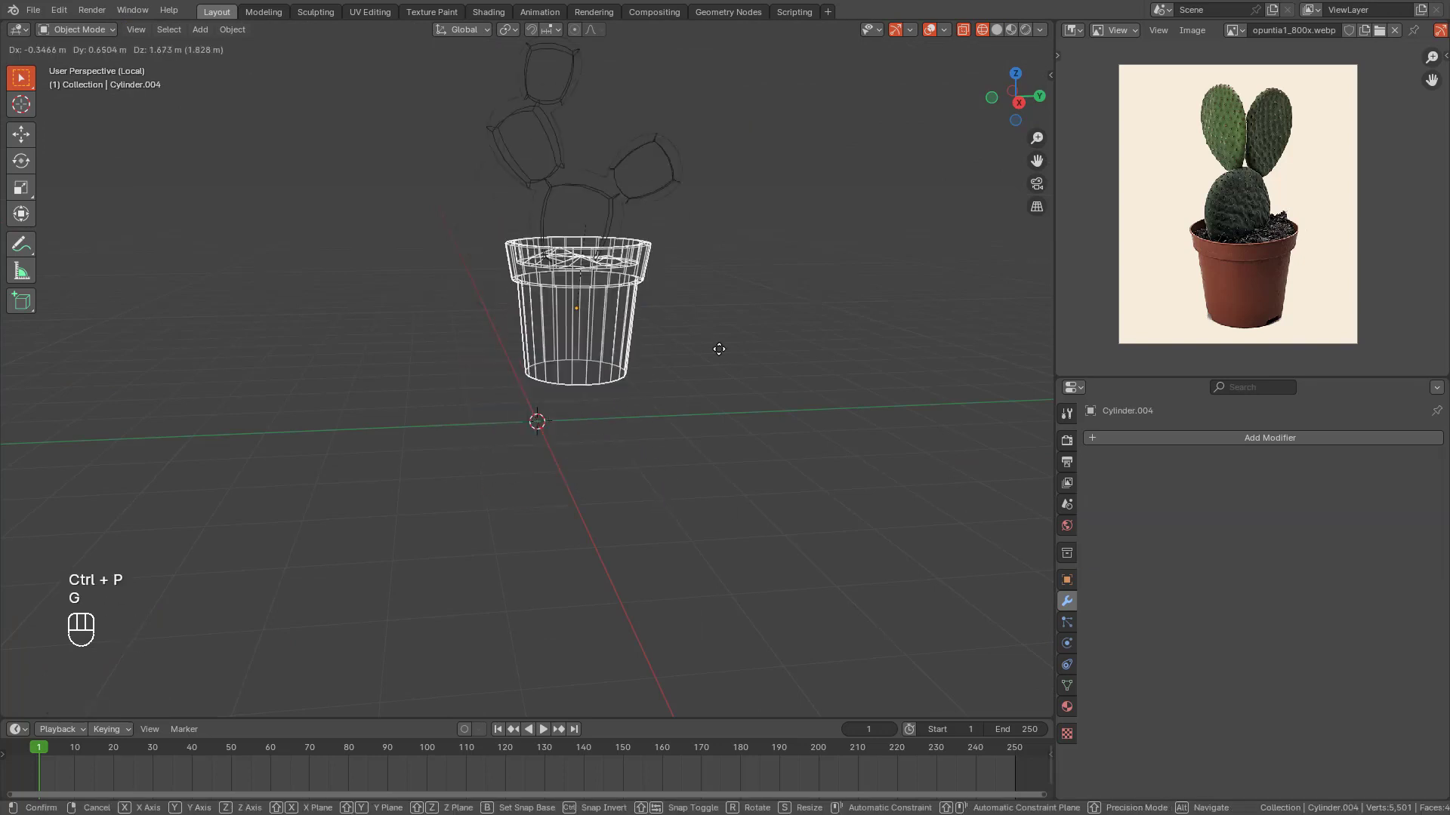
{"action": "right_click", "coordinate": [699, 402]}
Step: Return to the full scene in solid shading, and scale down the potted cactus and place it on the desk beside the monitor
{"action": "key", "text": "shift+z"}
{"action": "mouse_move", "coordinate": [646, 376]}
{"action": "middle_mouse_down"}
{"action": "mouse_move", "coordinate": [698, 367]}
{"action": "mouse_move", "coordinate": [763, 438]}
{"action": "mouse_move", "coordinate": [430, 366]}
{"action": "mouse_move", "coordinate": [506, 400]}
{"action": "mouse_move", "coordinate": [622, 367]}
{"action": "middle_mouse_up"}
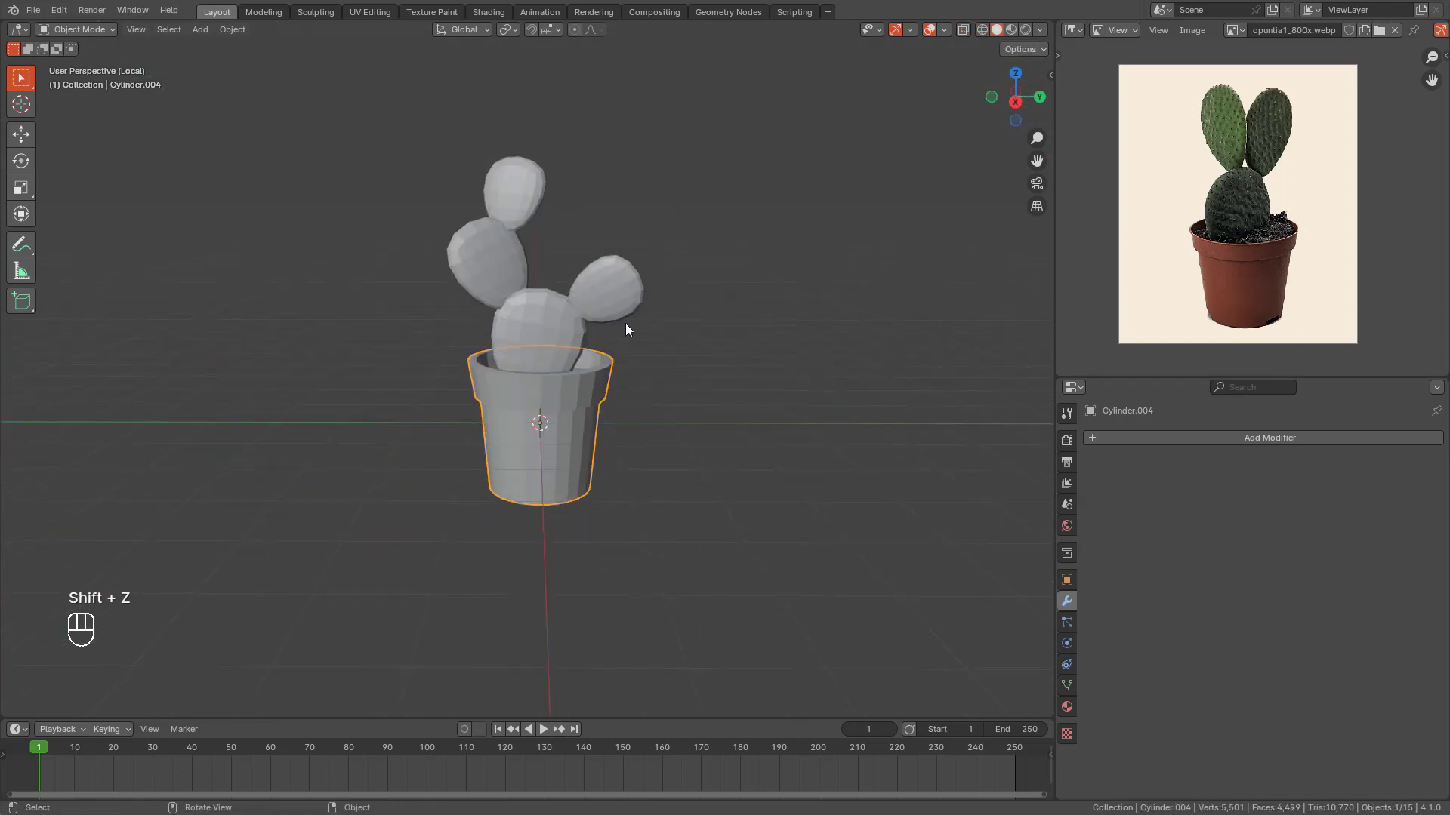
{"action": "key", "text": "slash"}
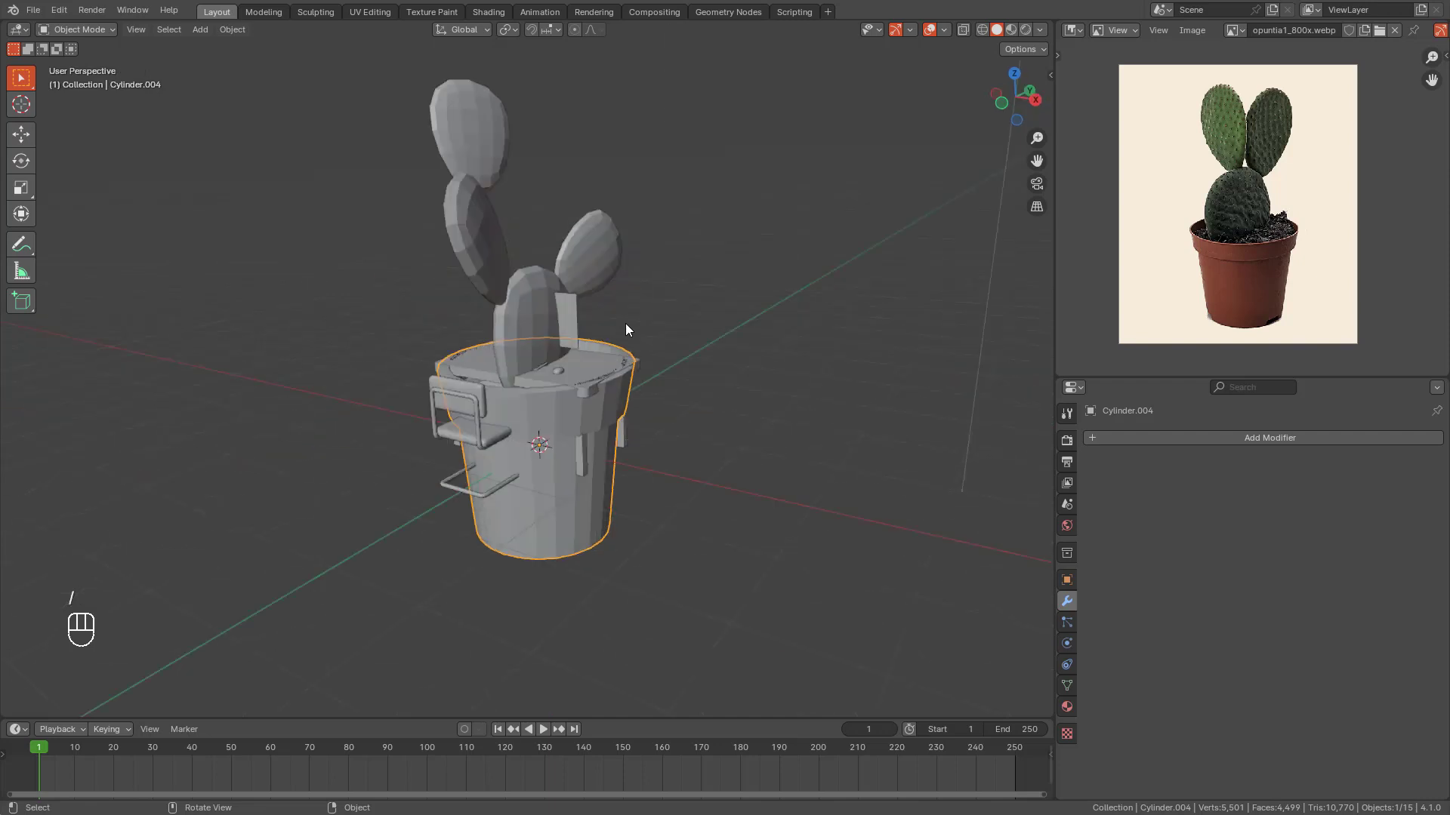
{"action": "middle_click_drag", "start_coordinate": [636, 352], "coordinate": [650, 297], "text": "shift"}
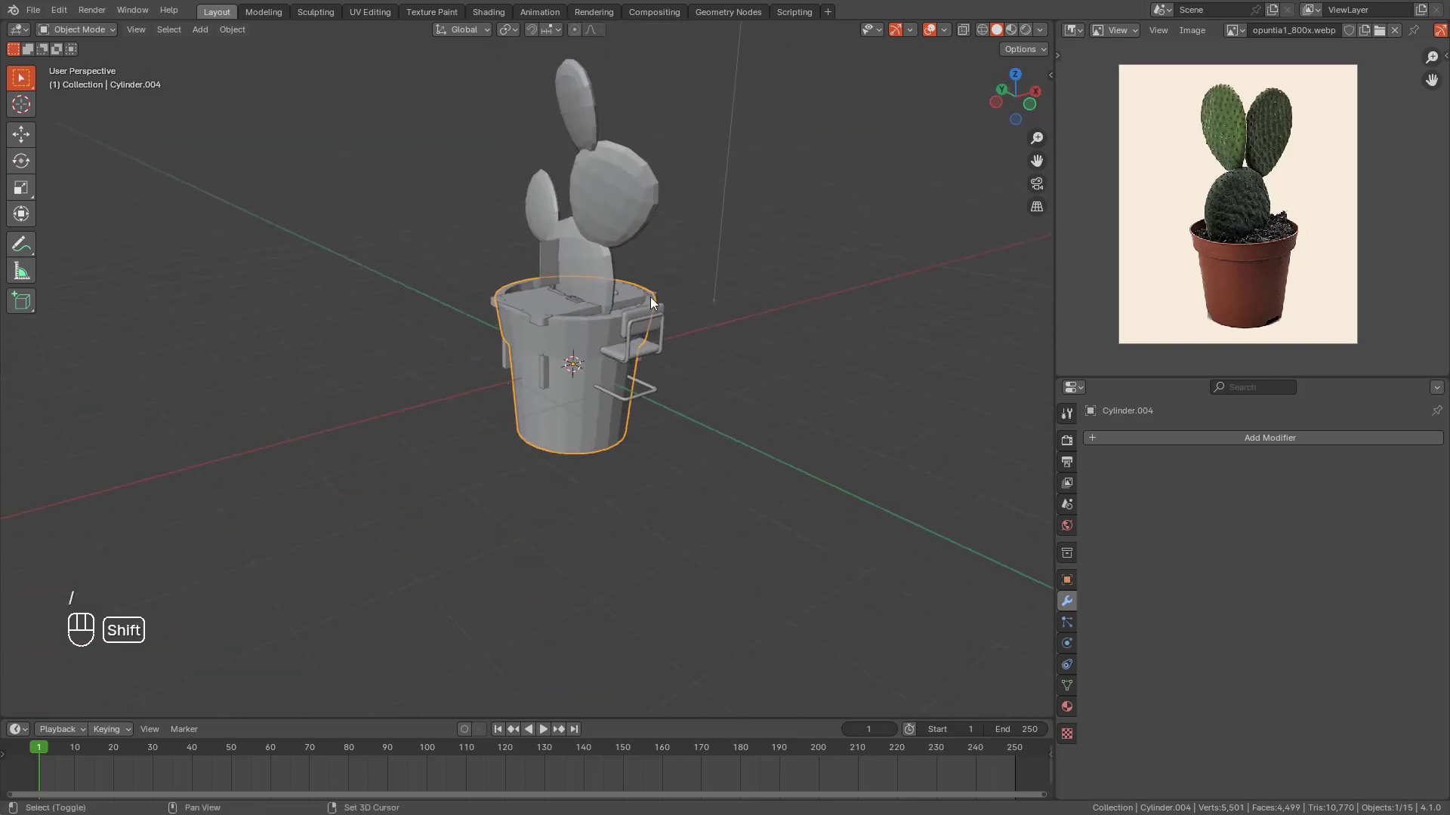
{"action": "key", "text": "KP_3"}
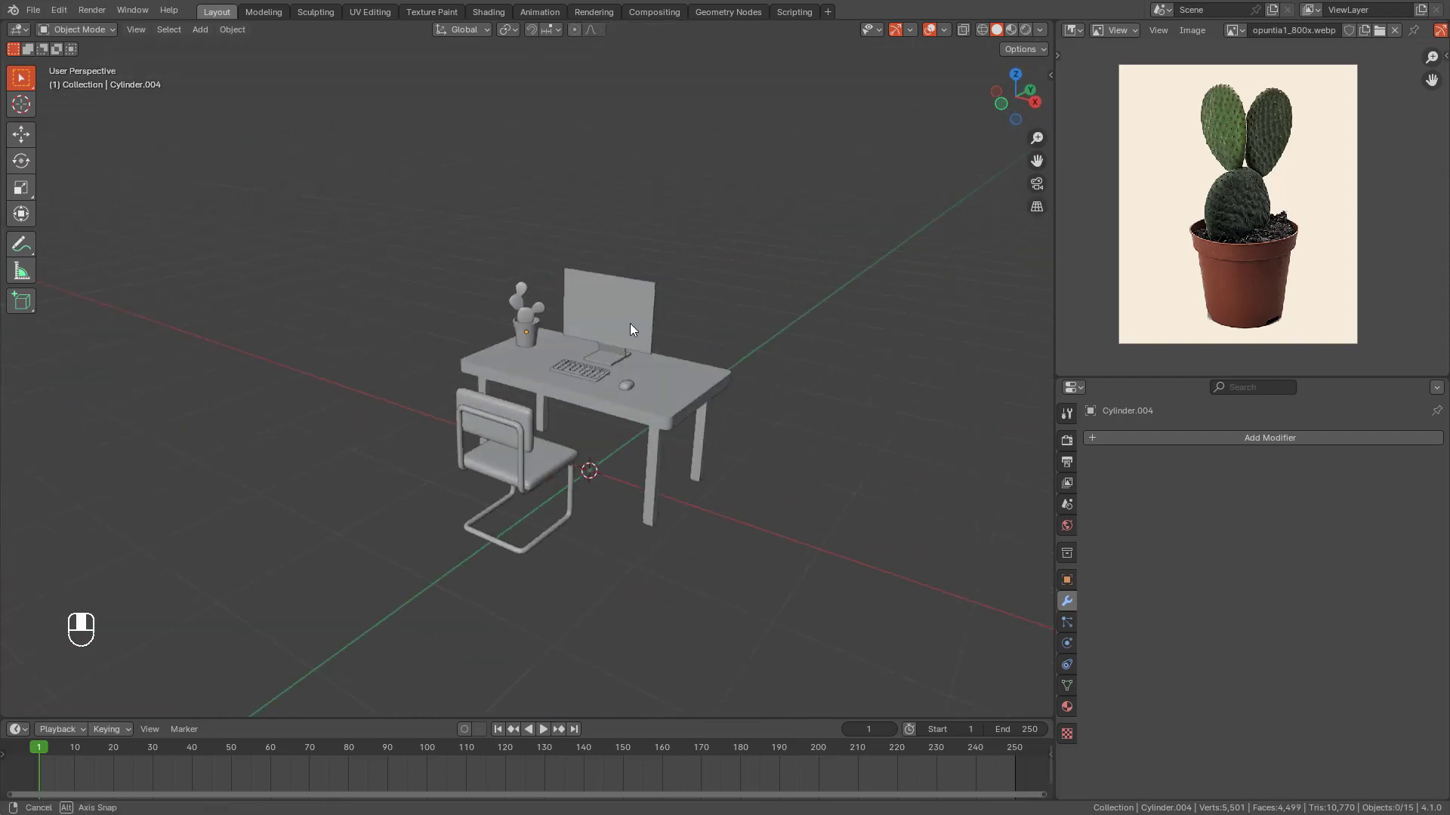
{"action": "middle_click_drag", "start_coordinate": [630, 323], "coordinate": [644, 219]}
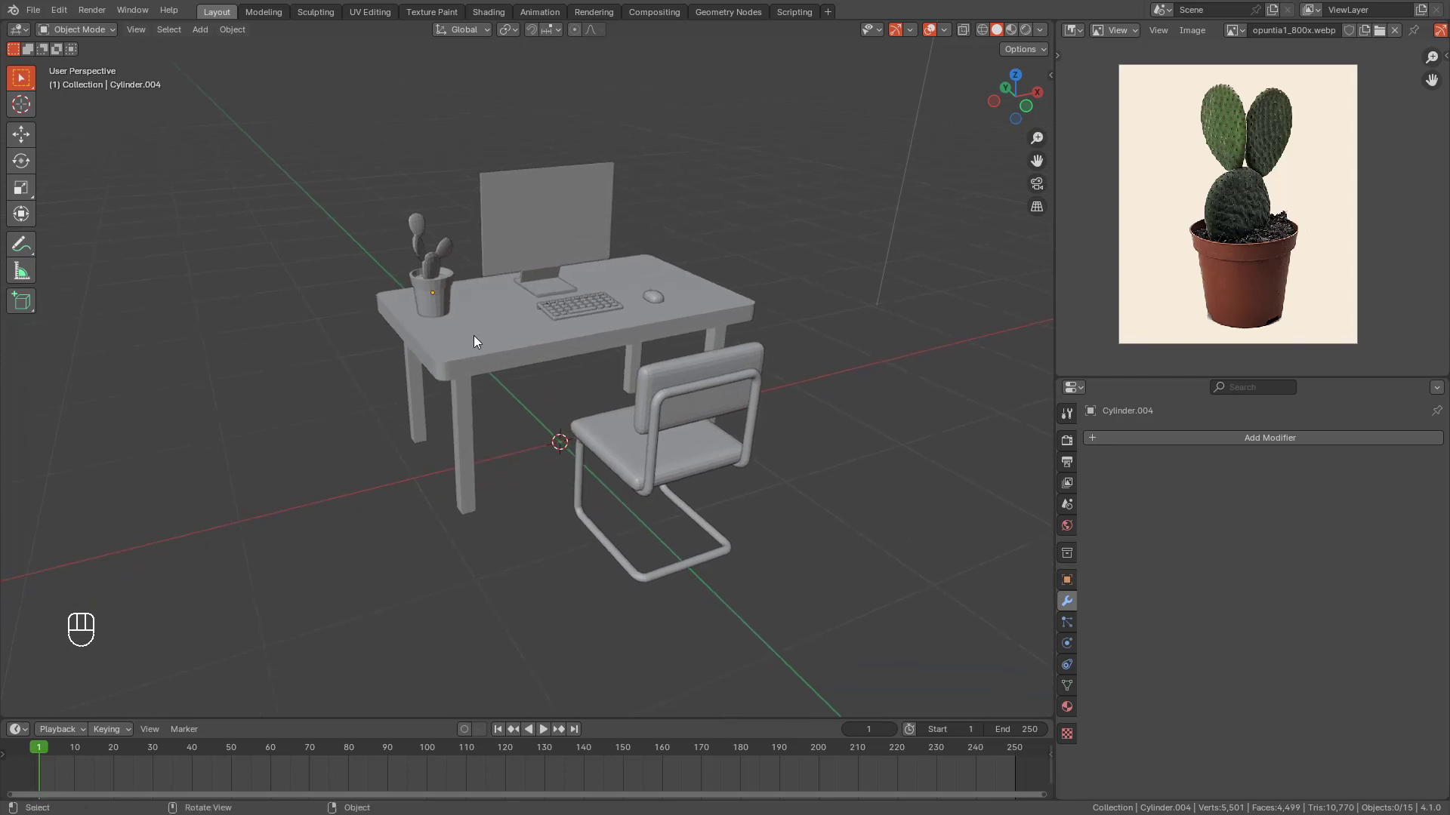
{"action": "middle_click_drag", "start_coordinate": [618, 296], "coordinate": [500, 267], "text": "shift"}
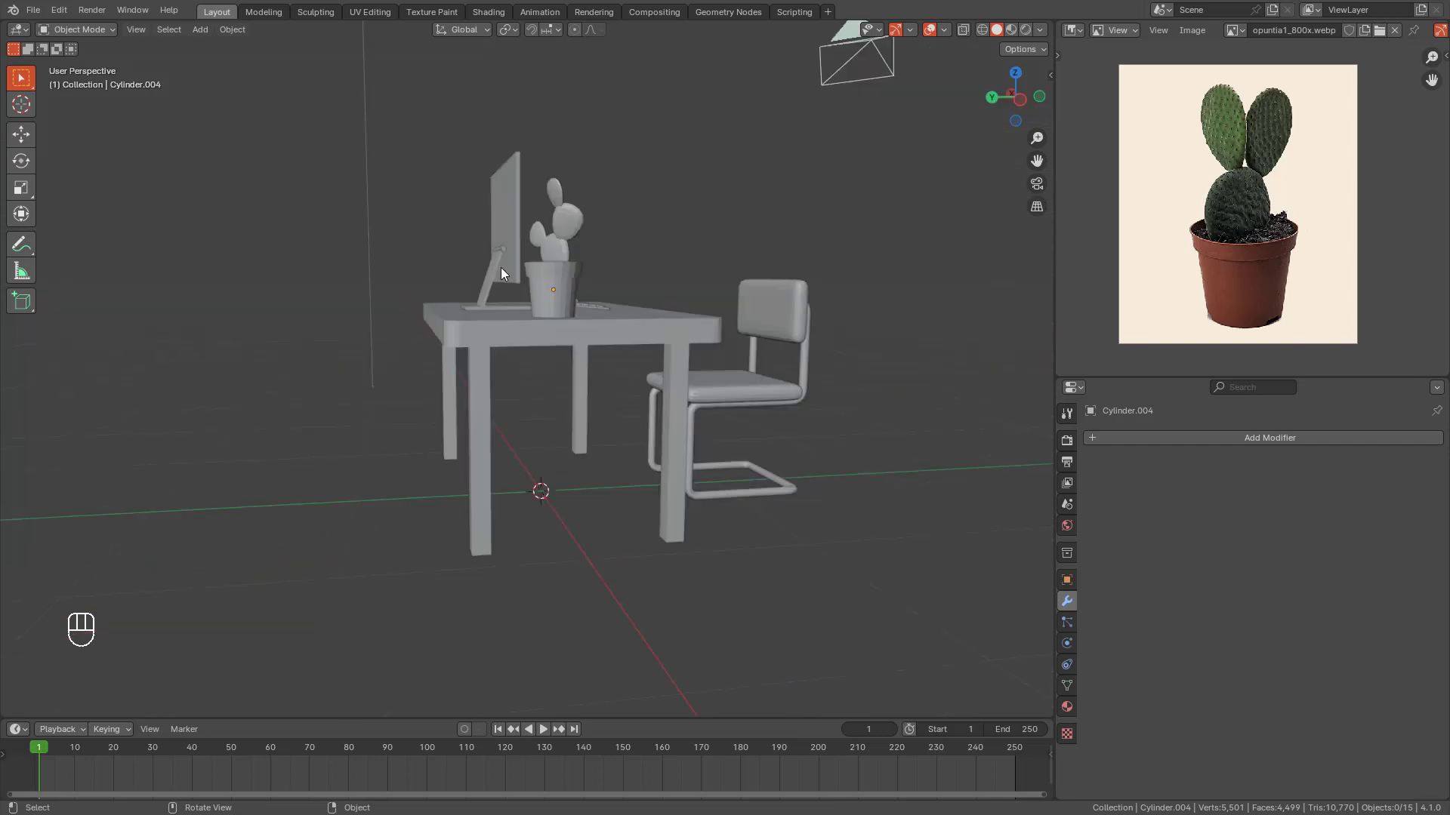
{"action": "middle_click_drag", "start_coordinate": [596, 365], "coordinate": [516, 392]}
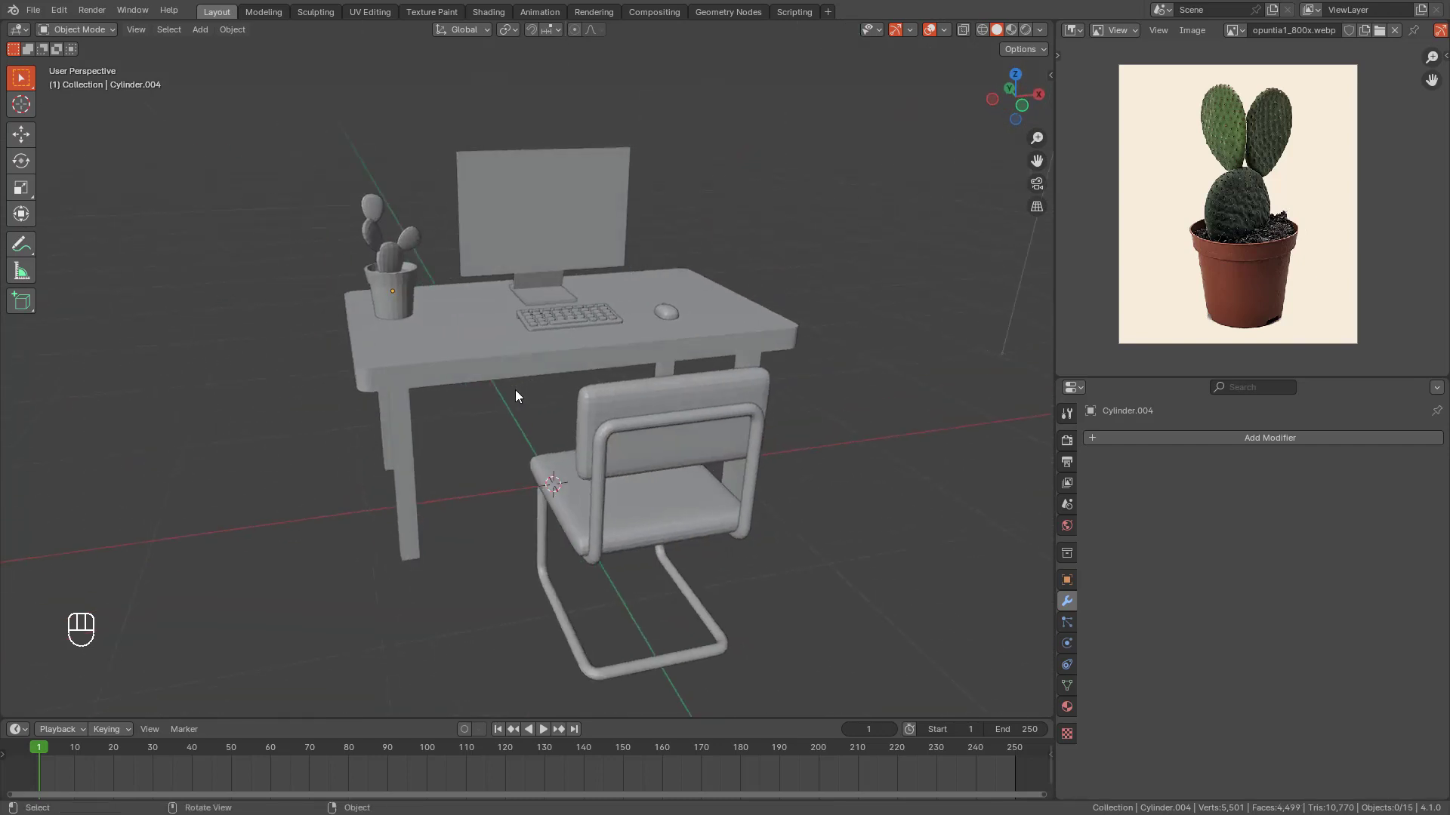
{"action": "middle_click_drag", "start_coordinate": [601, 370], "coordinate": [644, 383]}
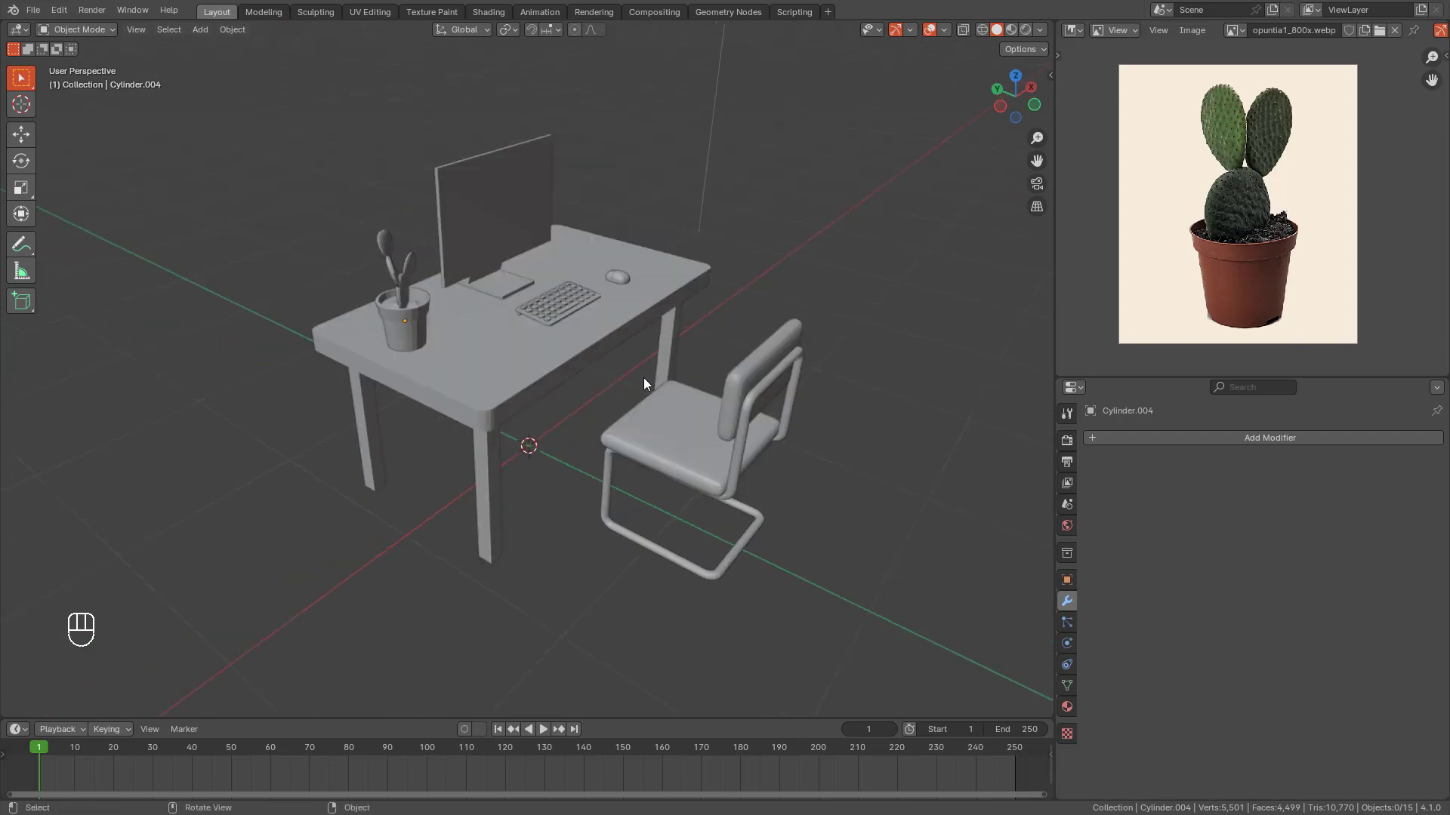